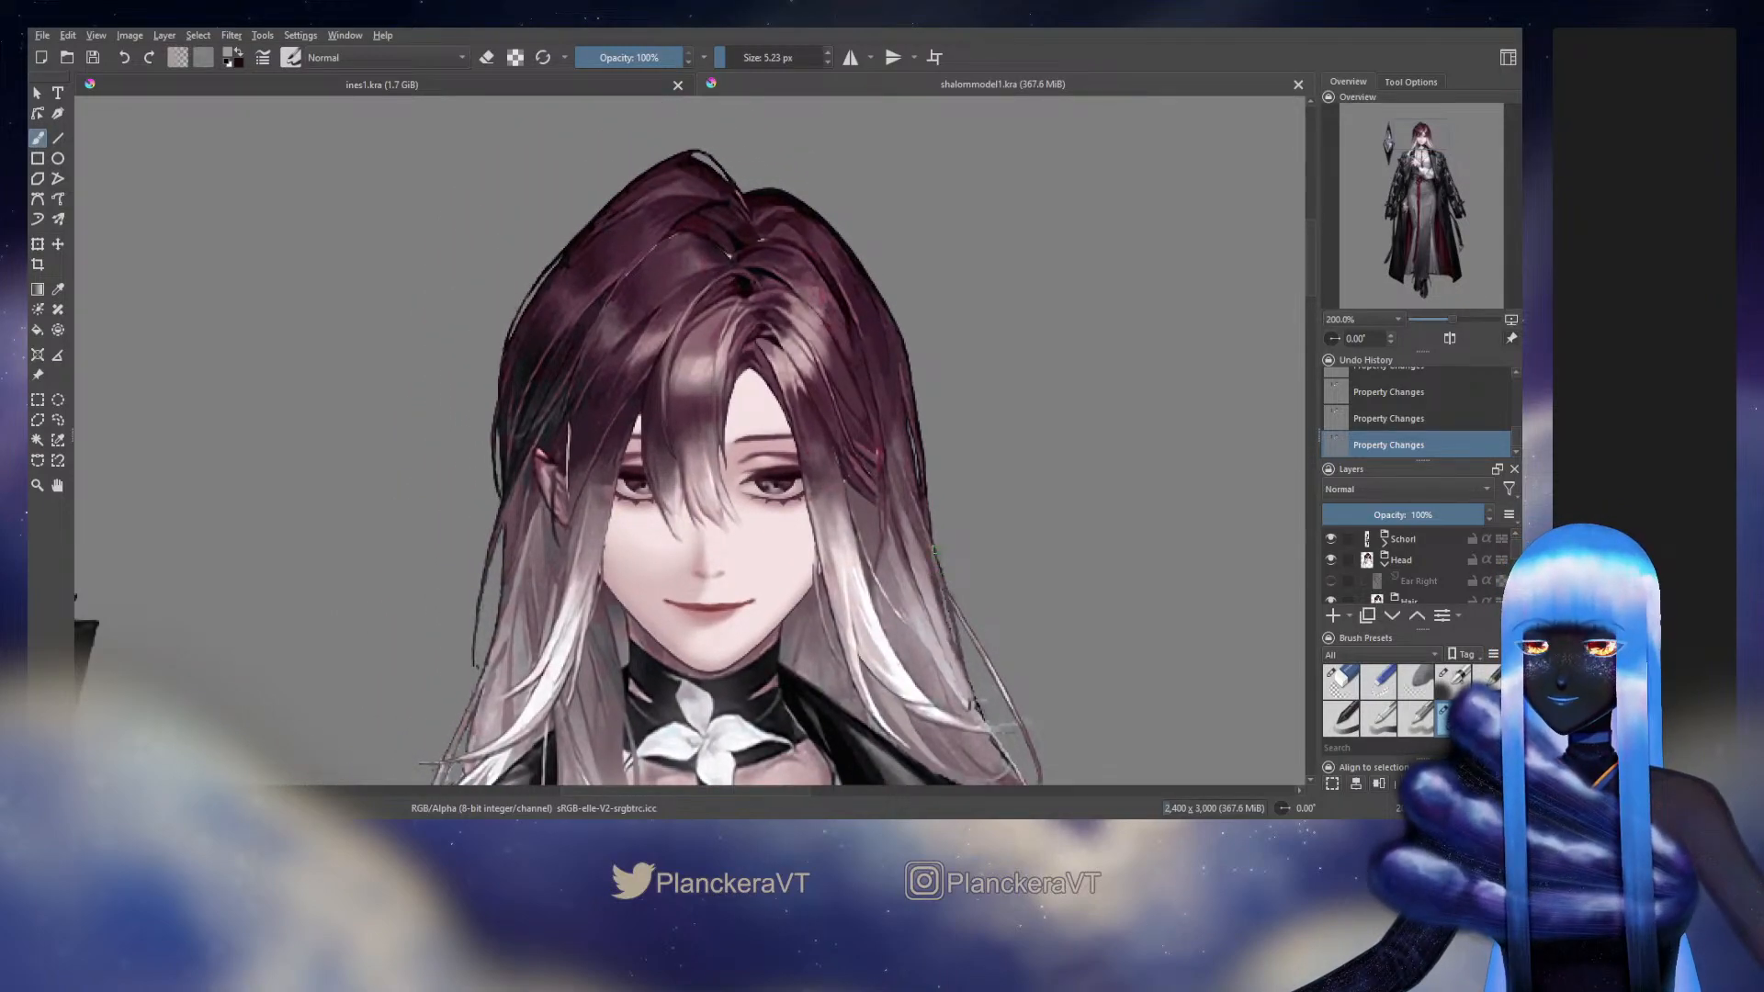
Select the side bang layer of the hair strand beside the eye in the Left Side group, and toggle its visibility to check its extent
scroll(928, 549, up, 1)
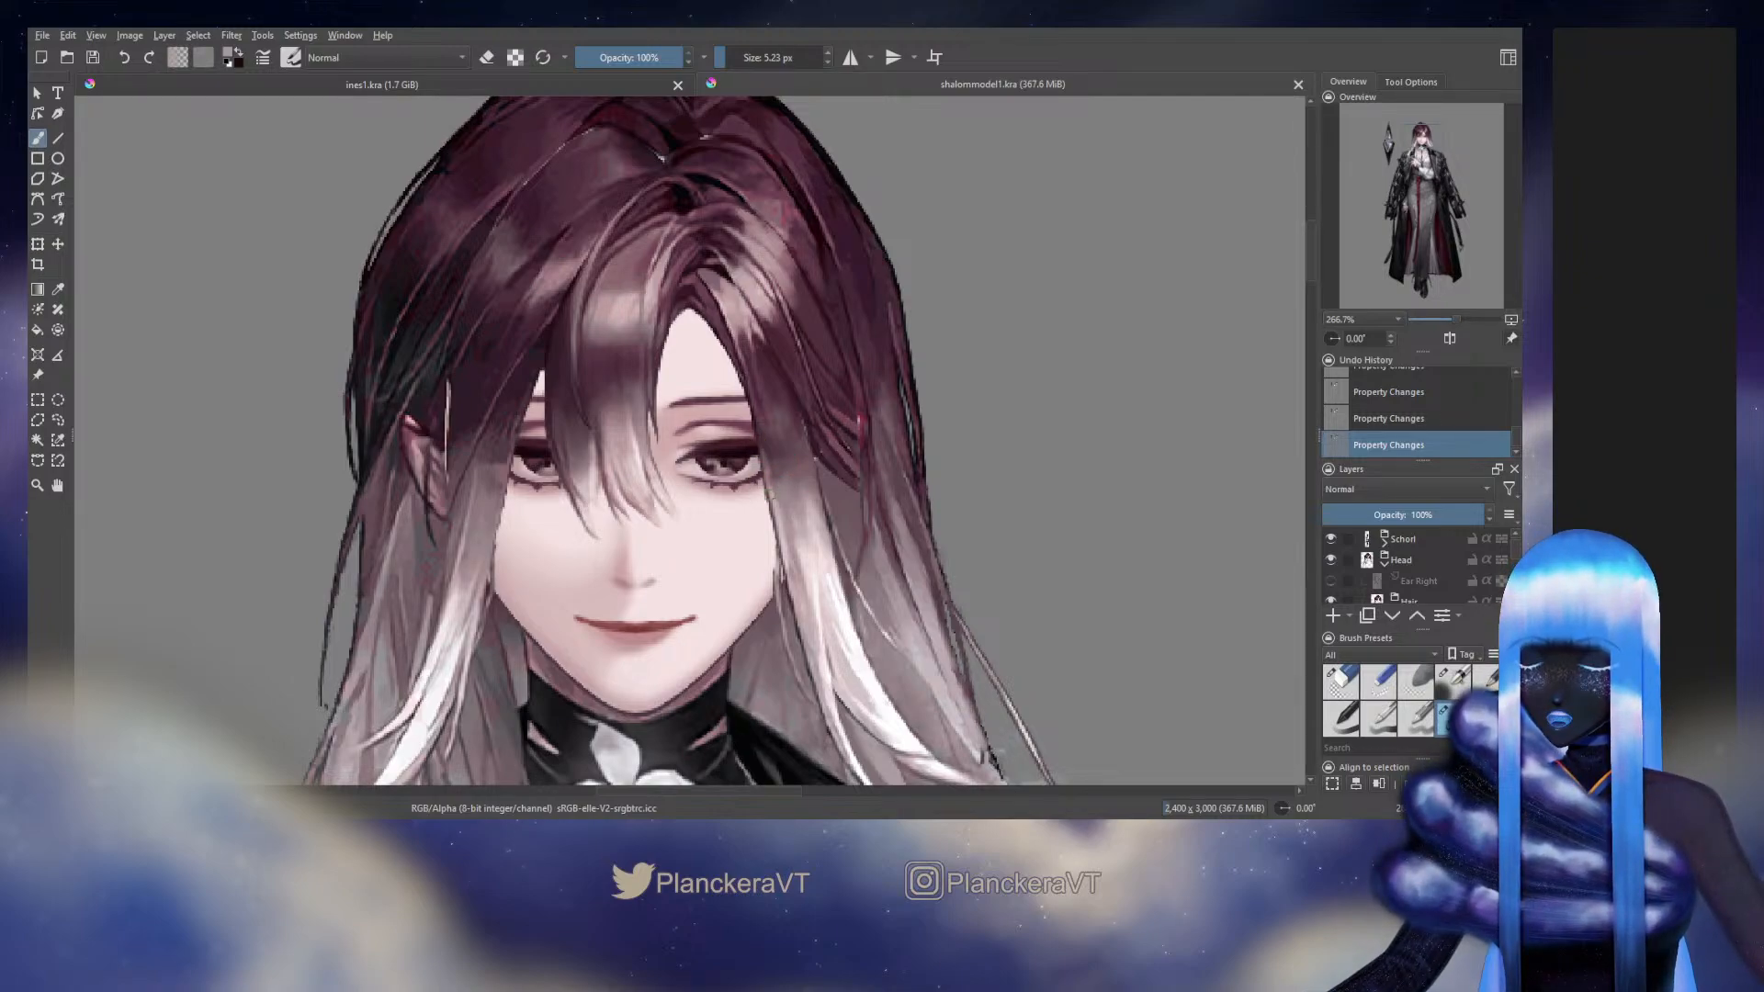
click(770, 494)
click(1329, 575)
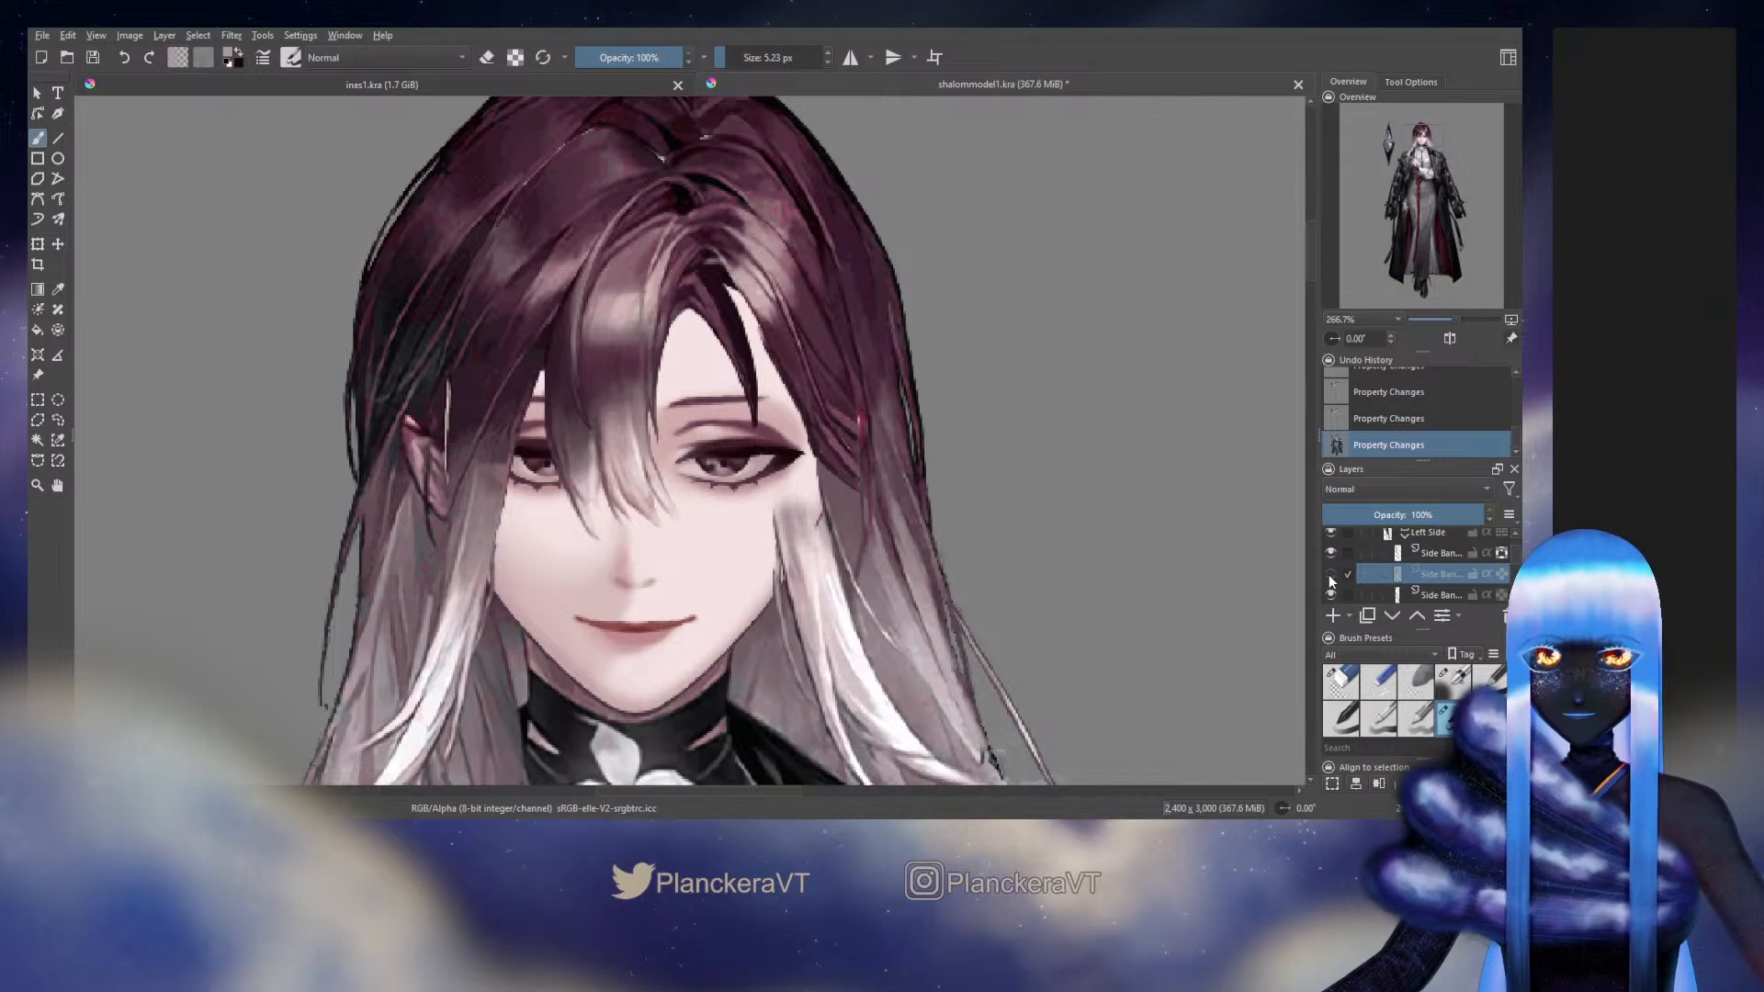
click(1329, 575)
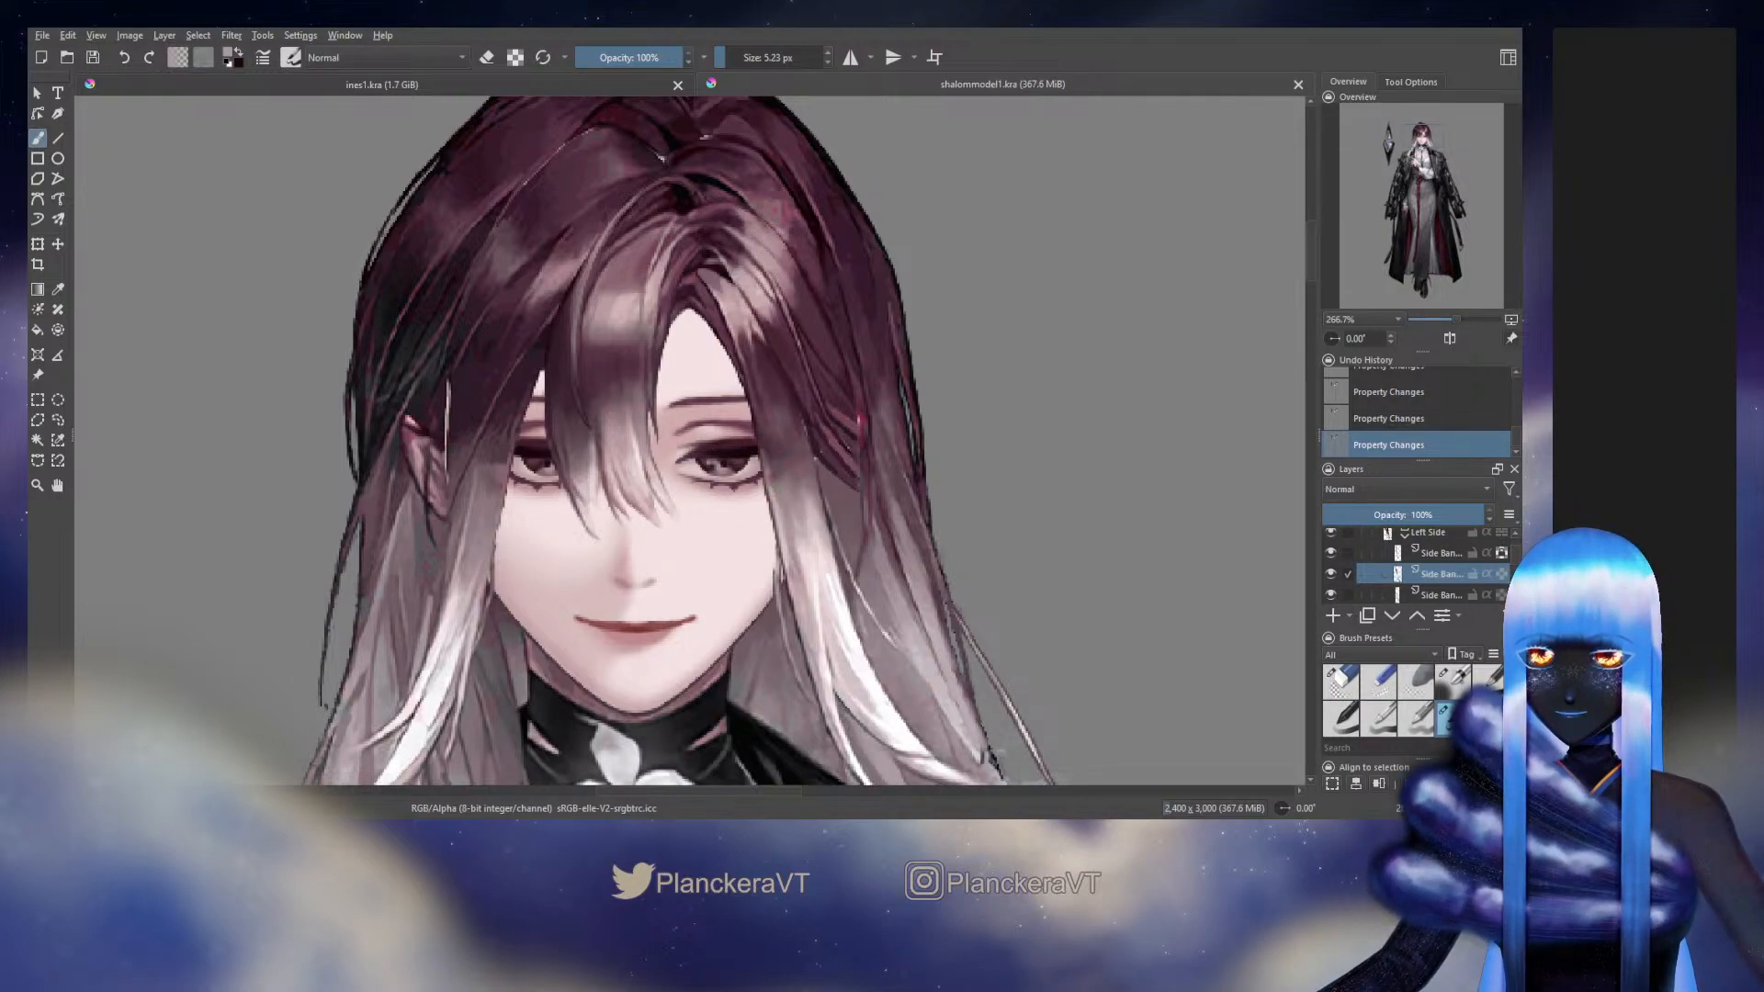
Switch back to the previous brush preset, lock the side bang layer's alpha, and paint the first strokes over the strand beside the eye
scroll(792, 473, up, 1)
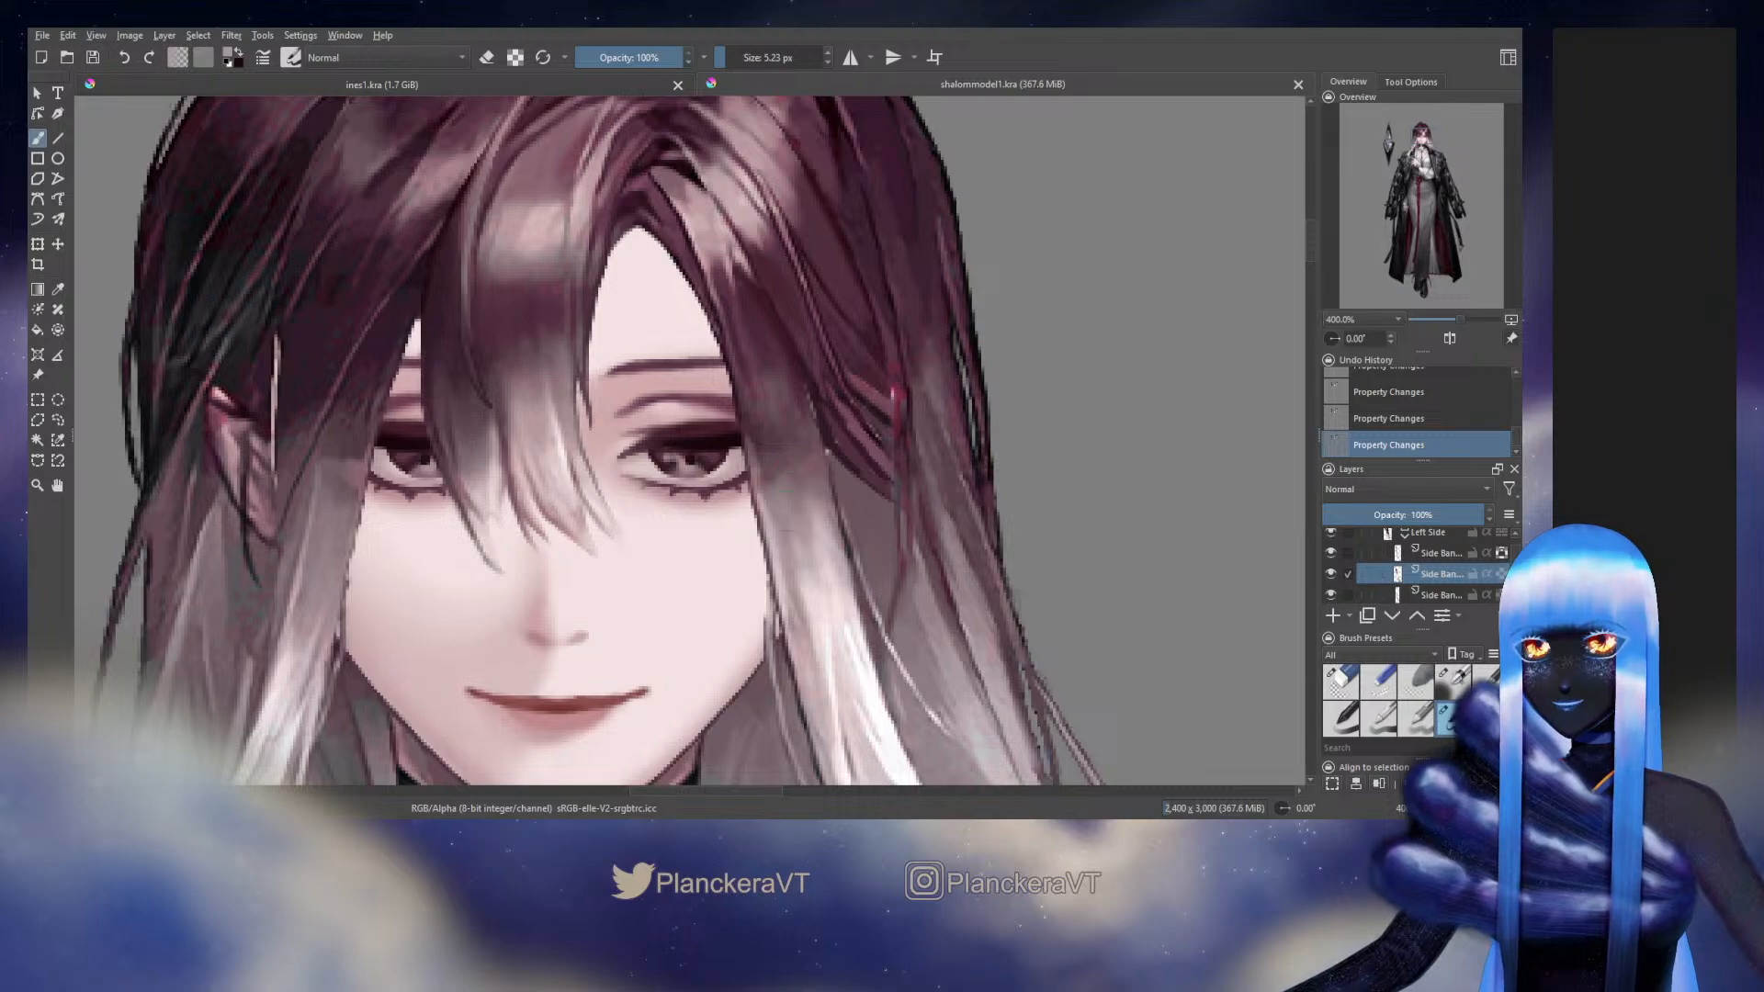
key(slash)
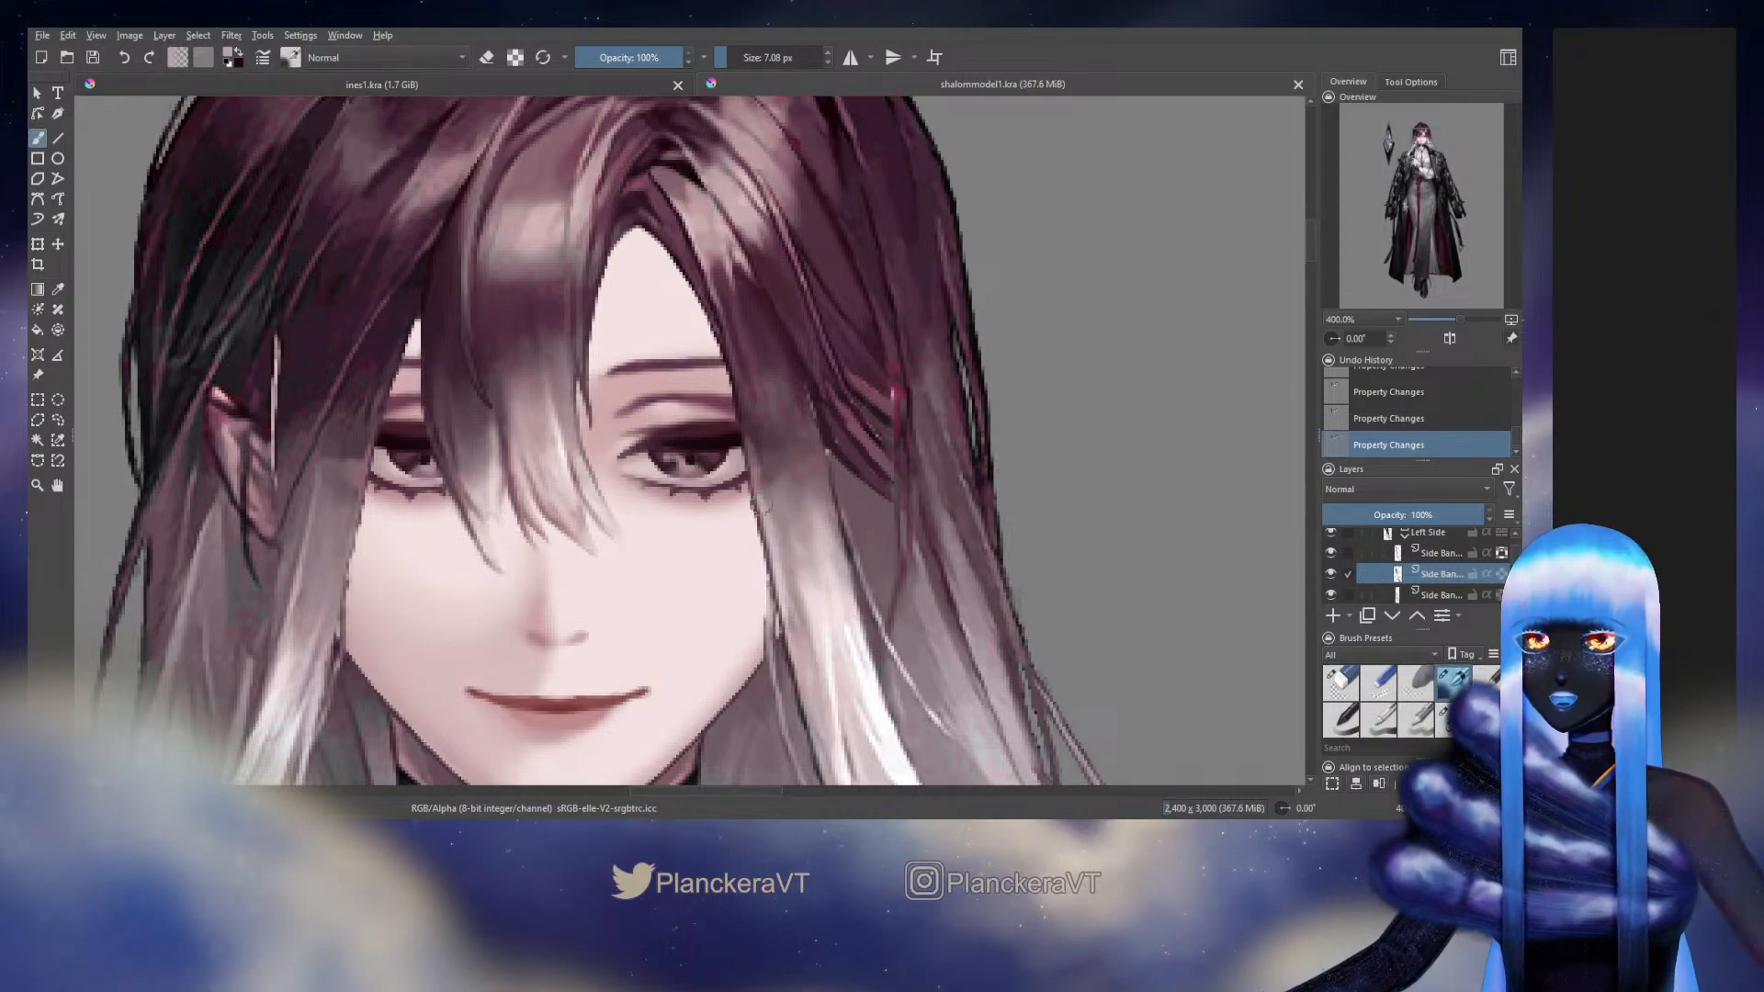
click(1502, 576)
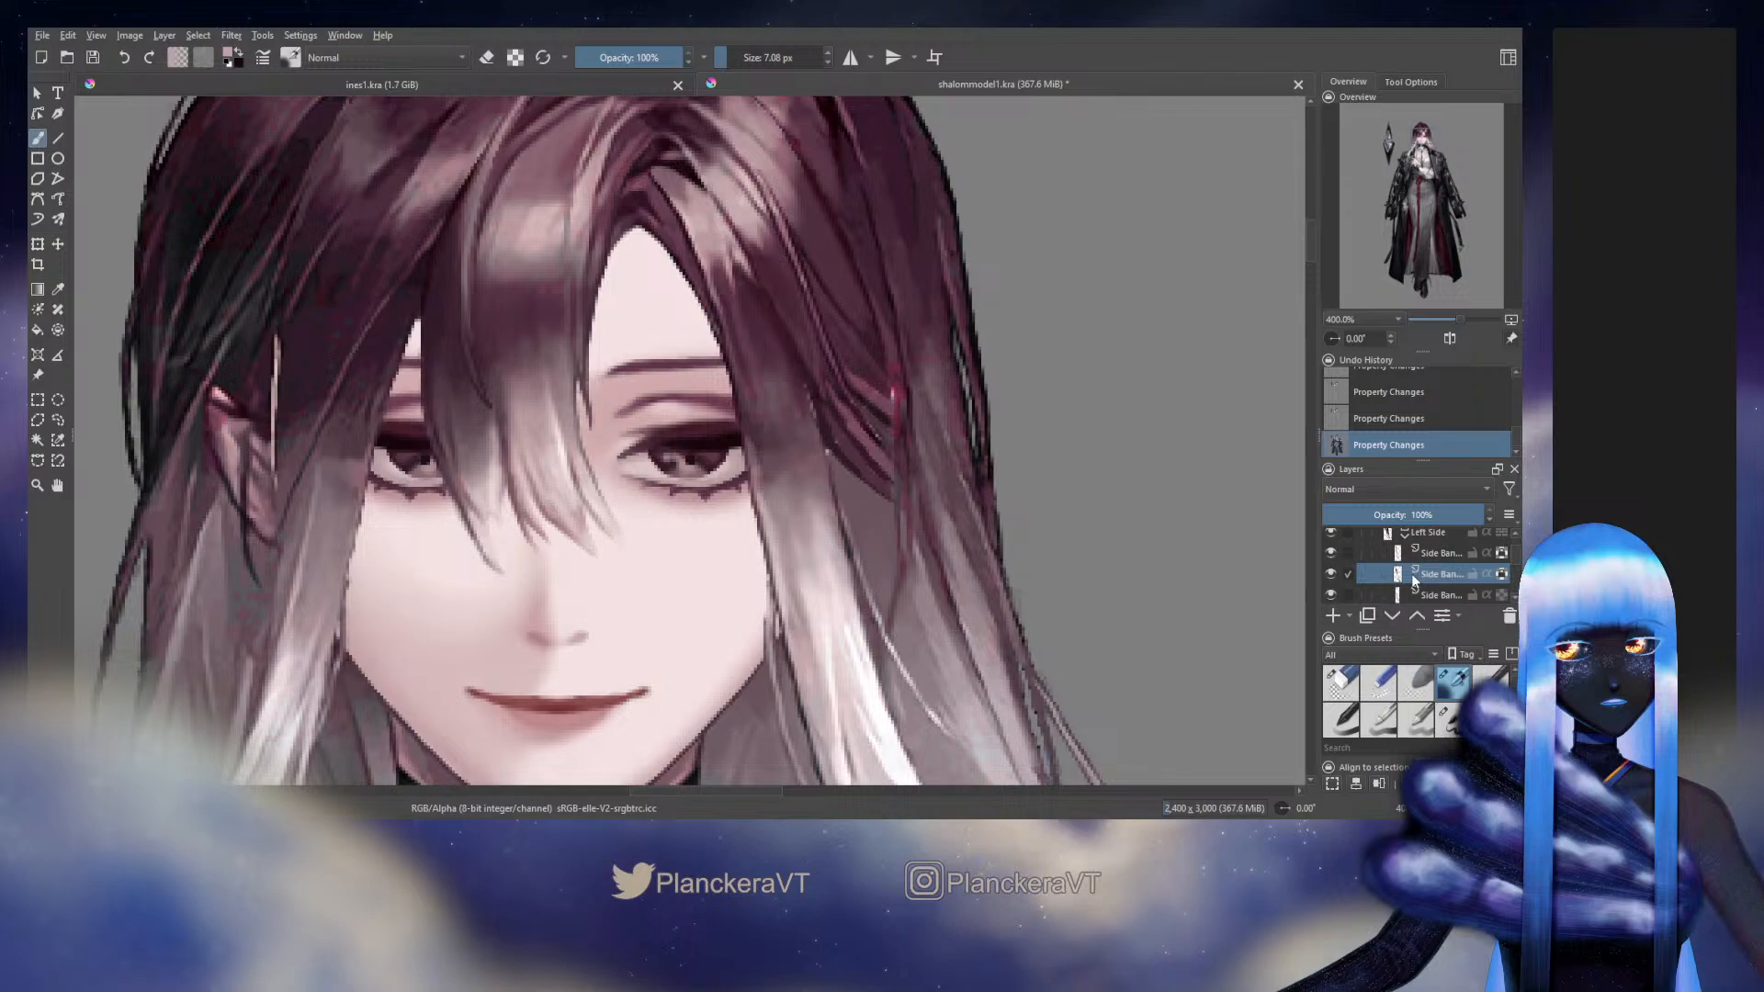
mouse_move(770, 489)
mouse_down()
mouse_move(759, 515)
mouse_move(750, 459)
mouse_up()
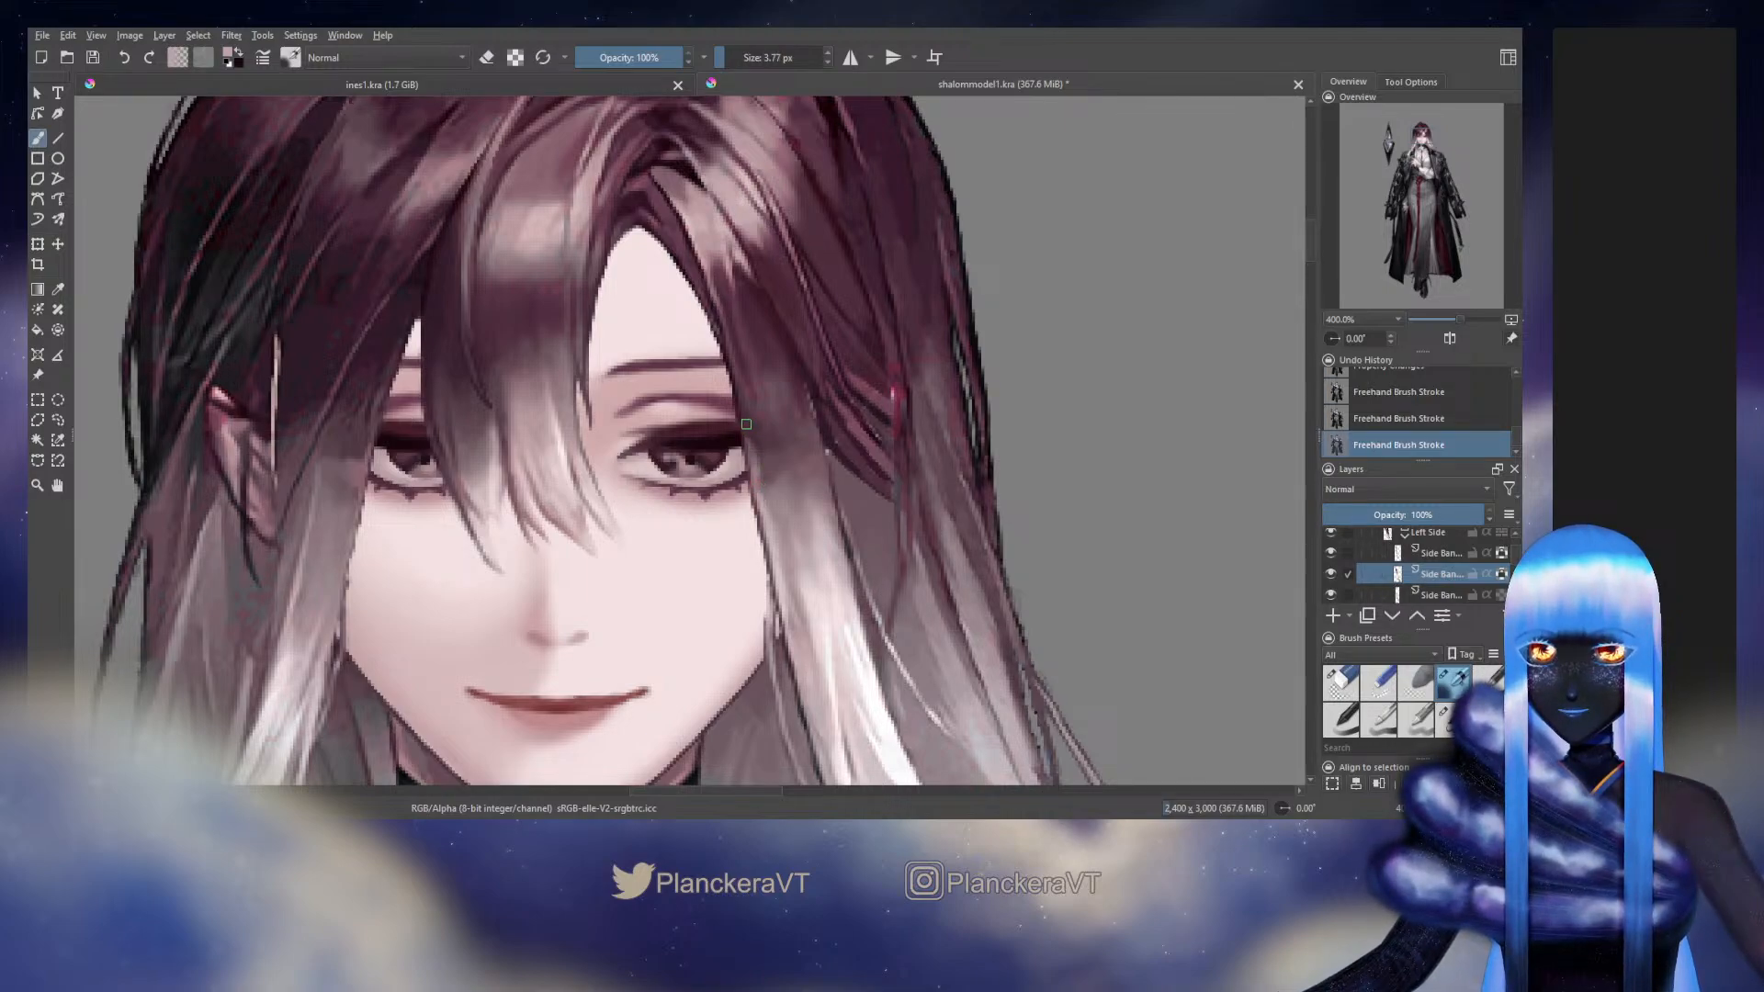
drag(783, 433, 778, 452)
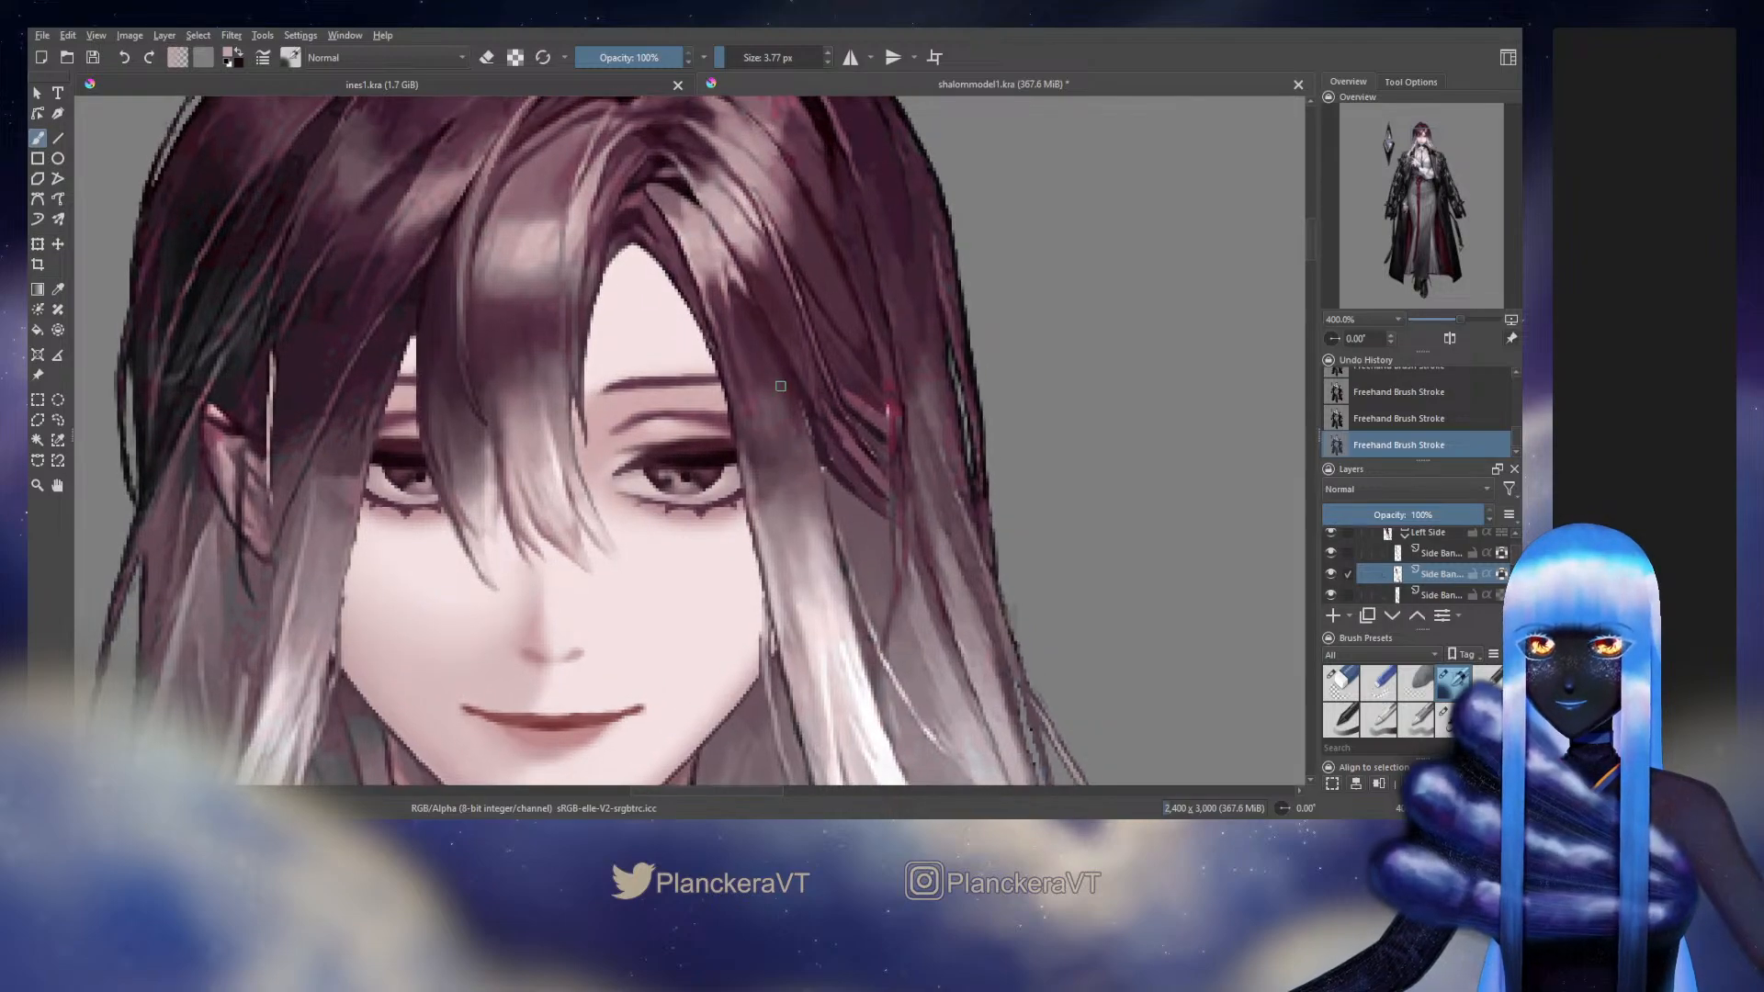
ctrl+click(759, 368)
drag(756, 372, 840, 395)
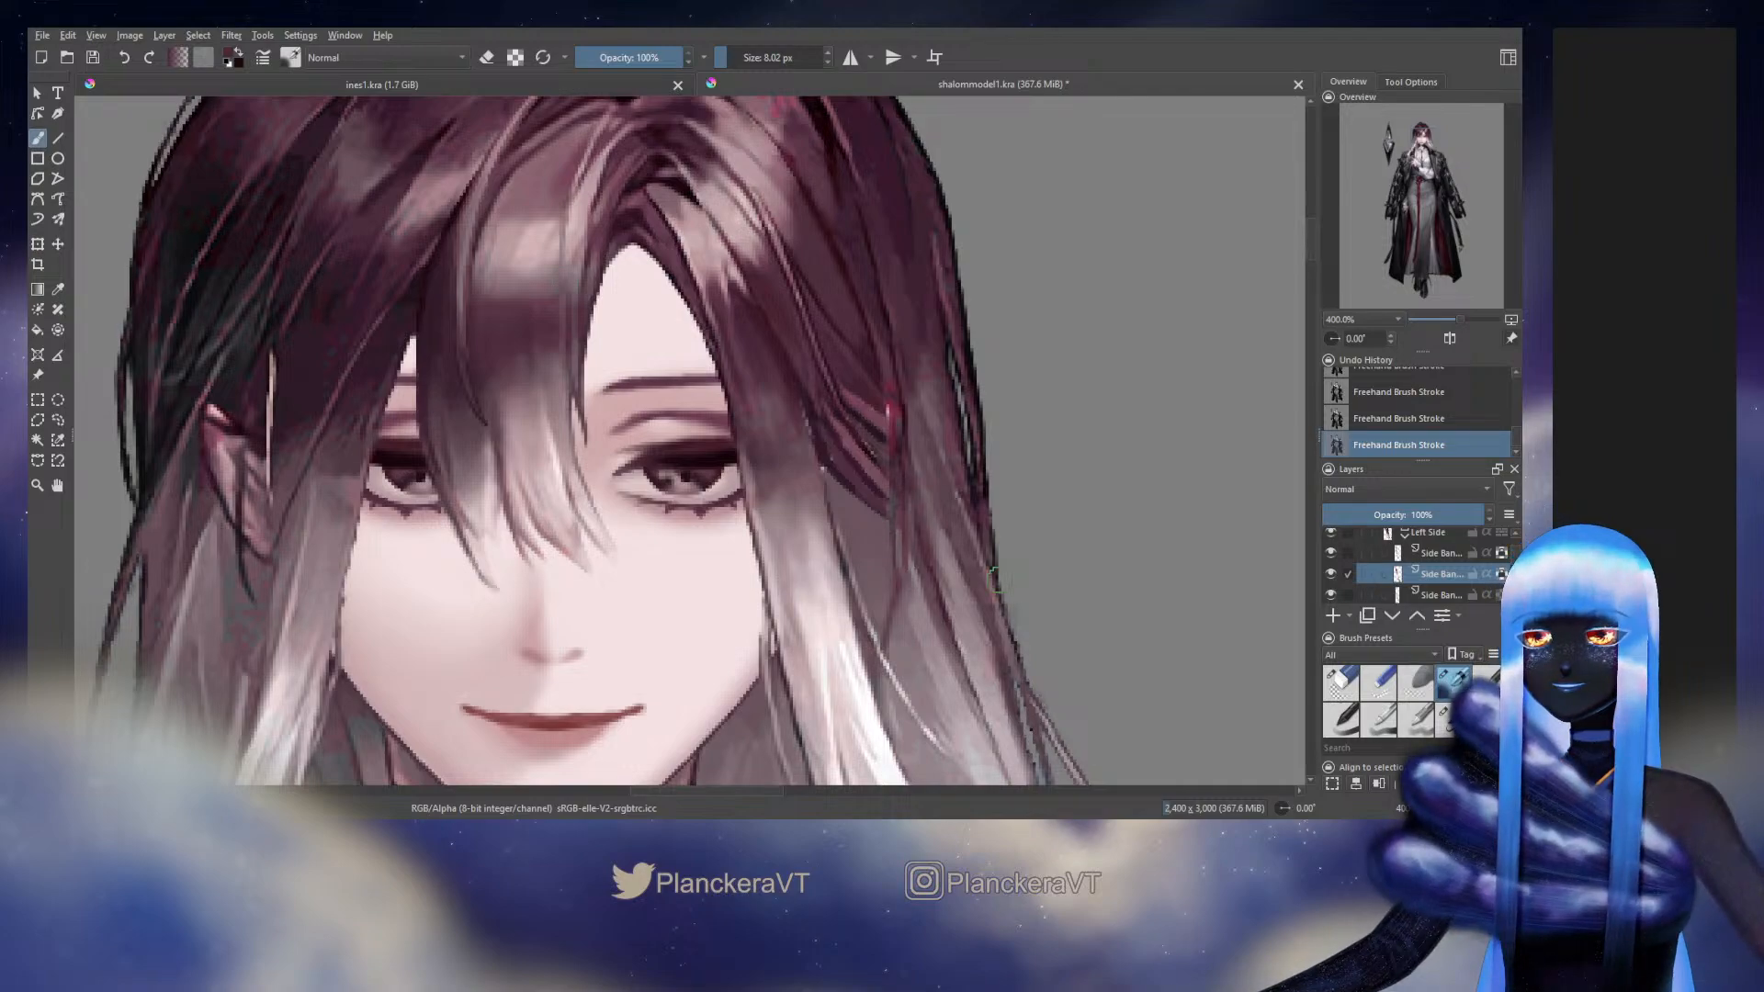
Blend the dark-to-light colour transition across the side bang beside the eye with short strokes, varying the brush size between about 6 and 10 px
shift+drag(788, 427, 763, 429)
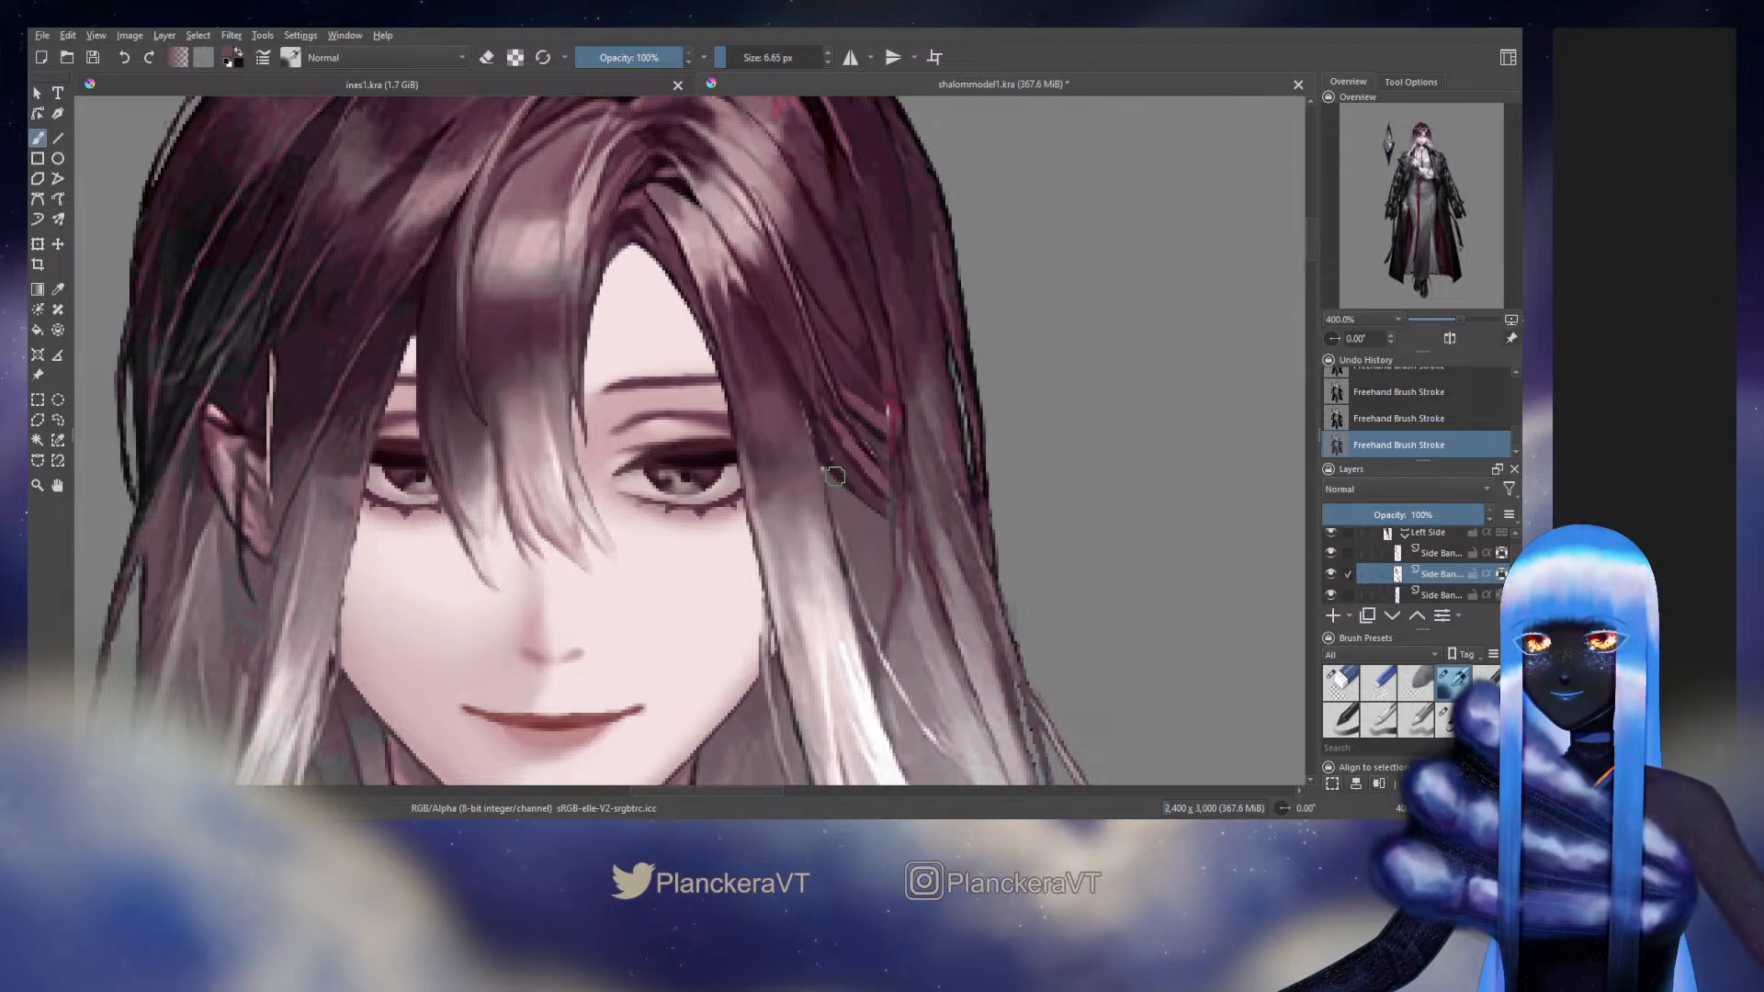
shift+drag(794, 468, 804, 461)
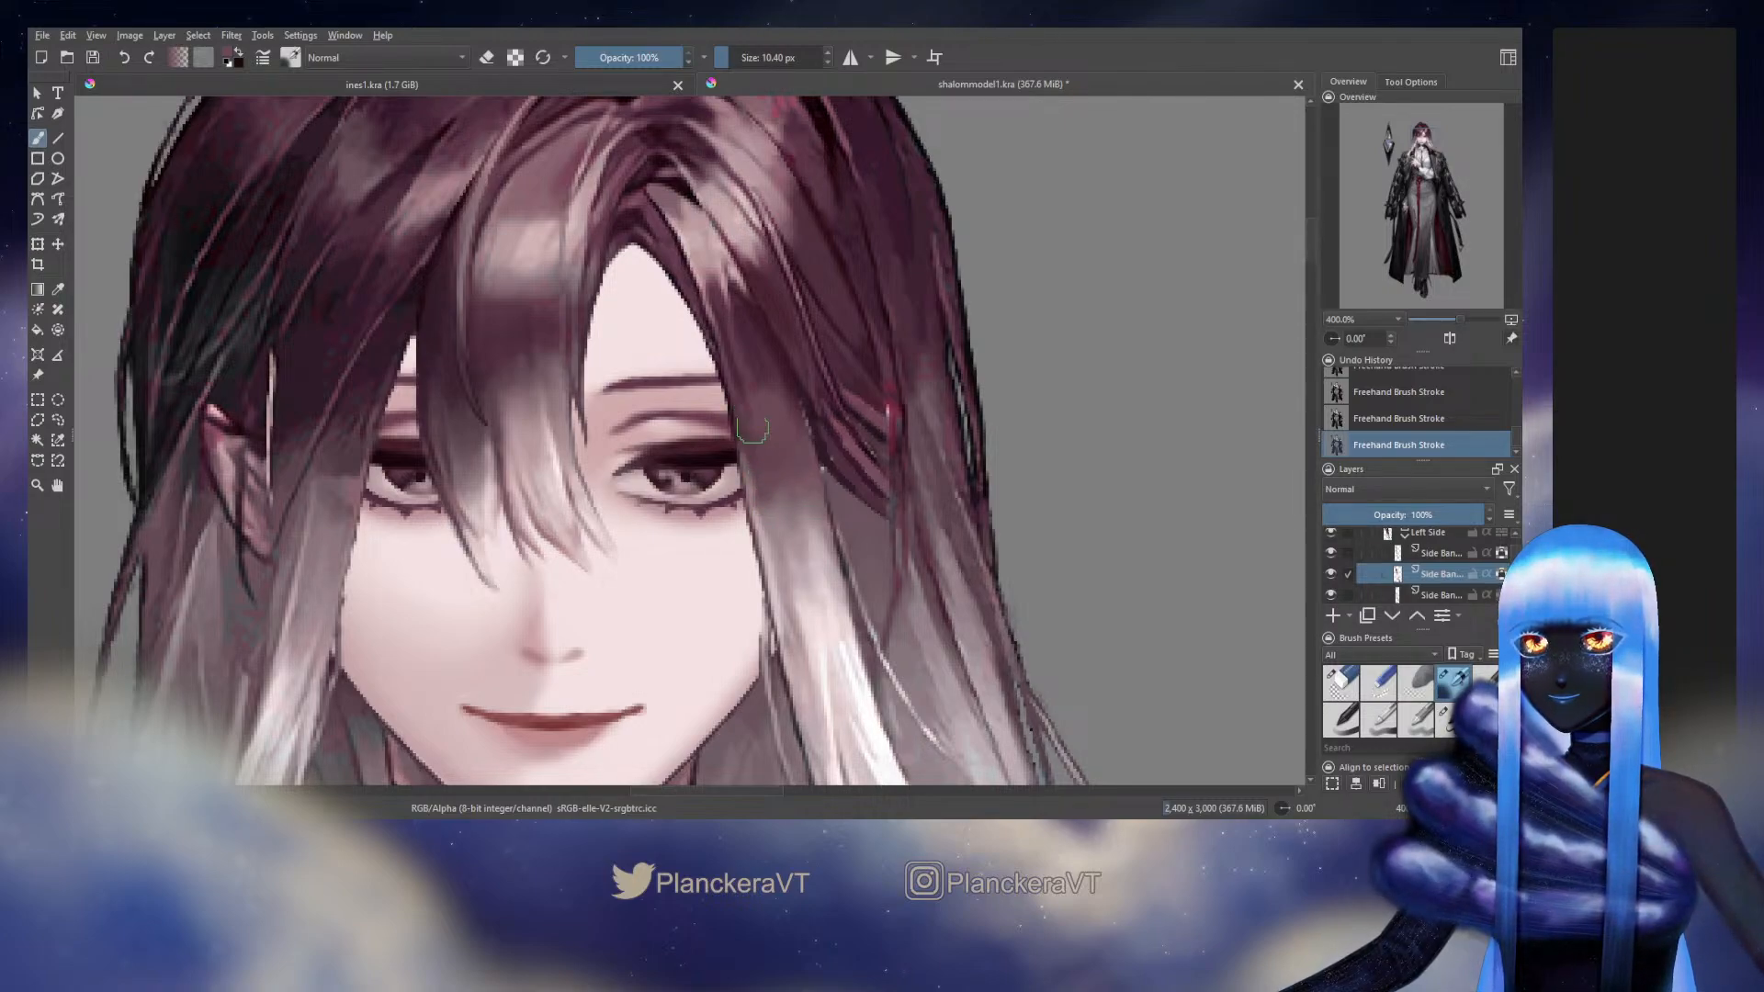
mouse_move(751, 428)
shift+mouse_down()
mouse_move(746, 458)
mouse_move(785, 491)
shift+mouse_up()
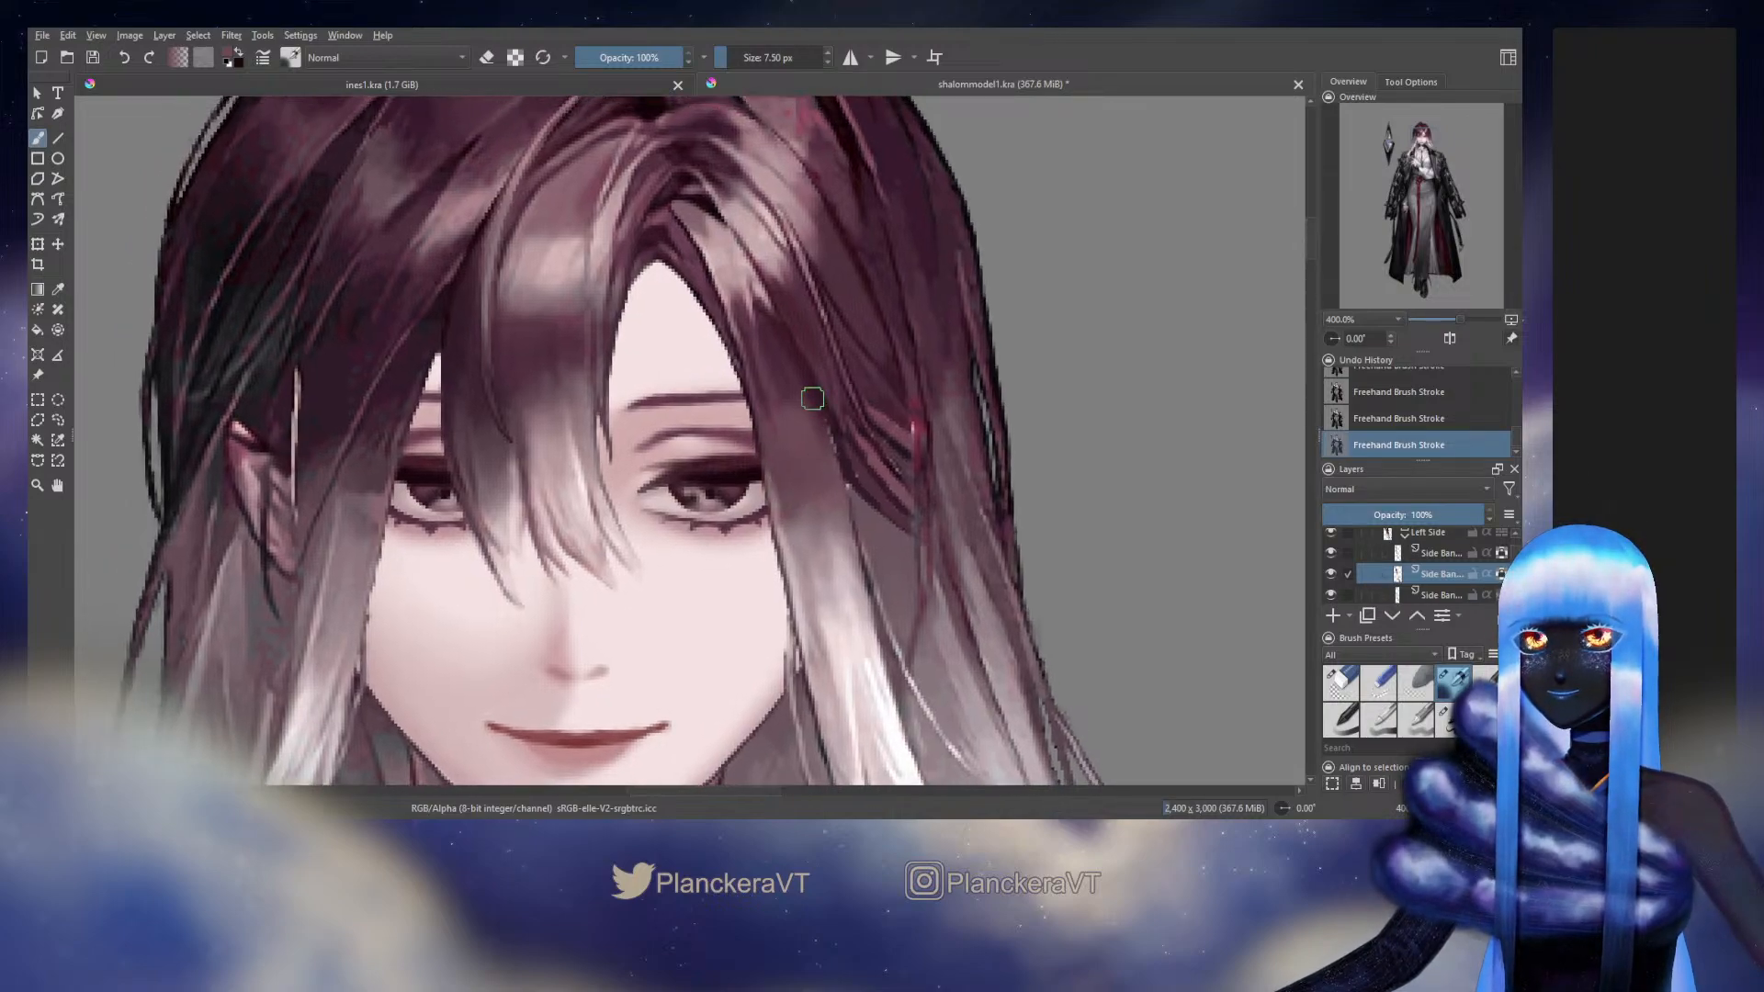
shift+drag(811, 398, 819, 396)
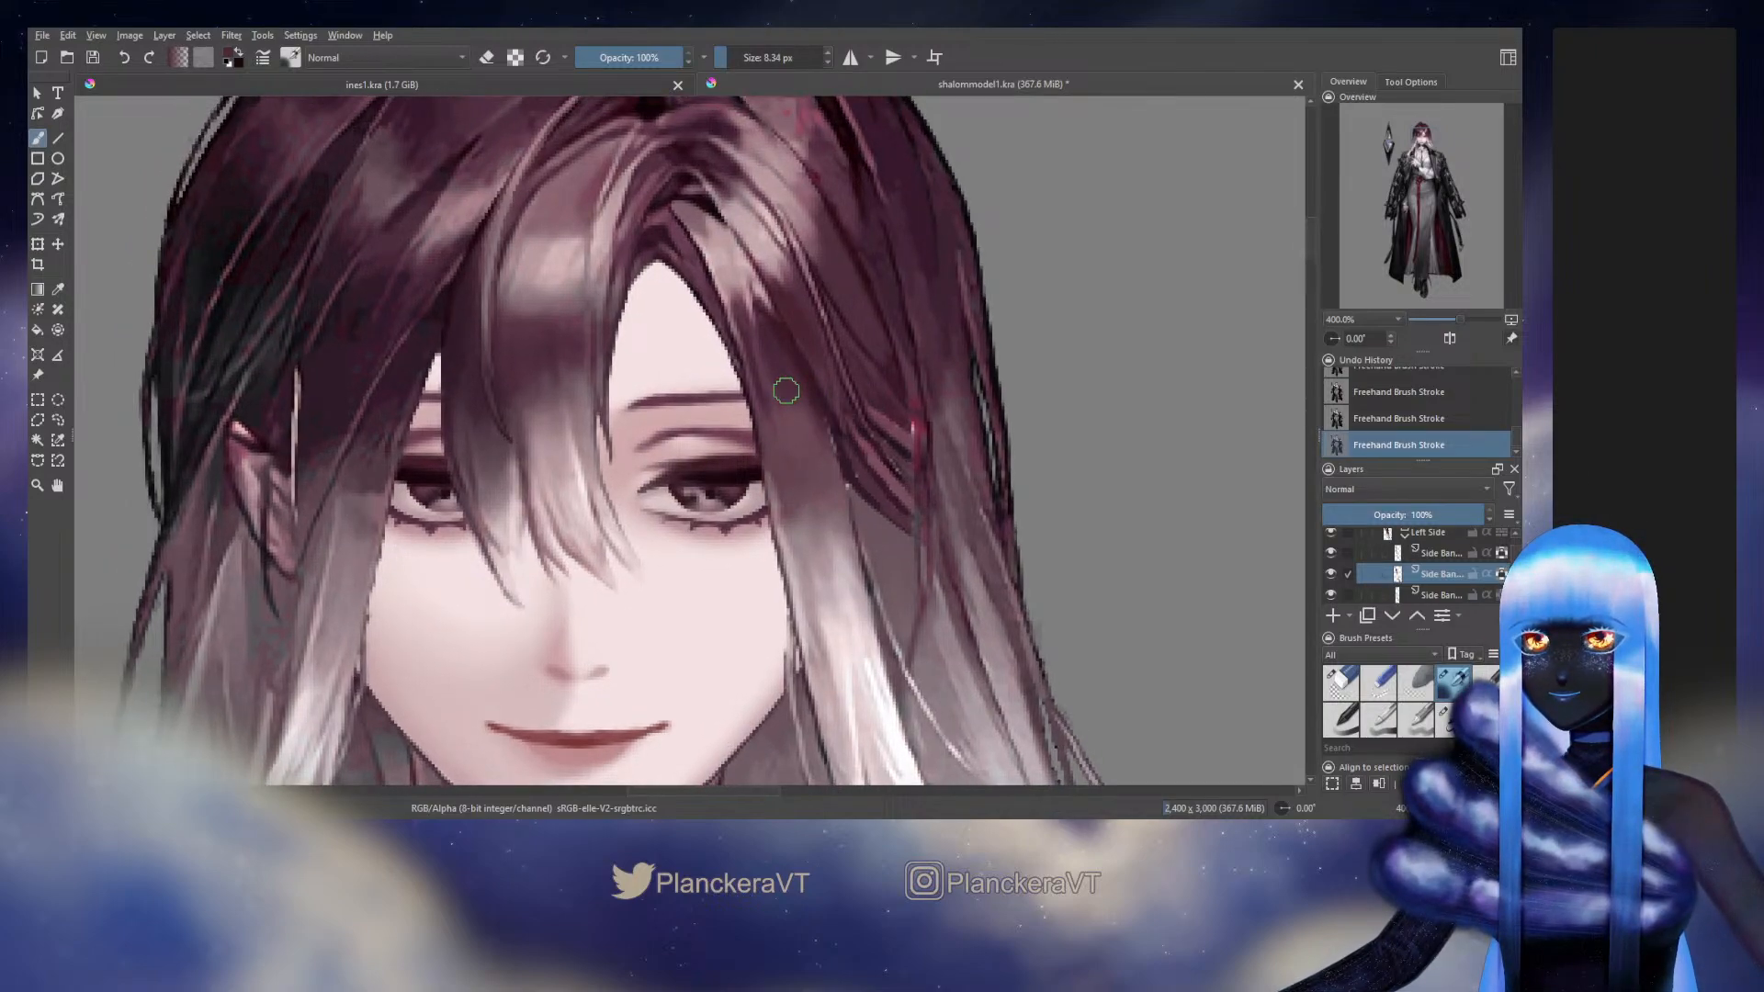
shift+drag(785, 390, 782, 391)
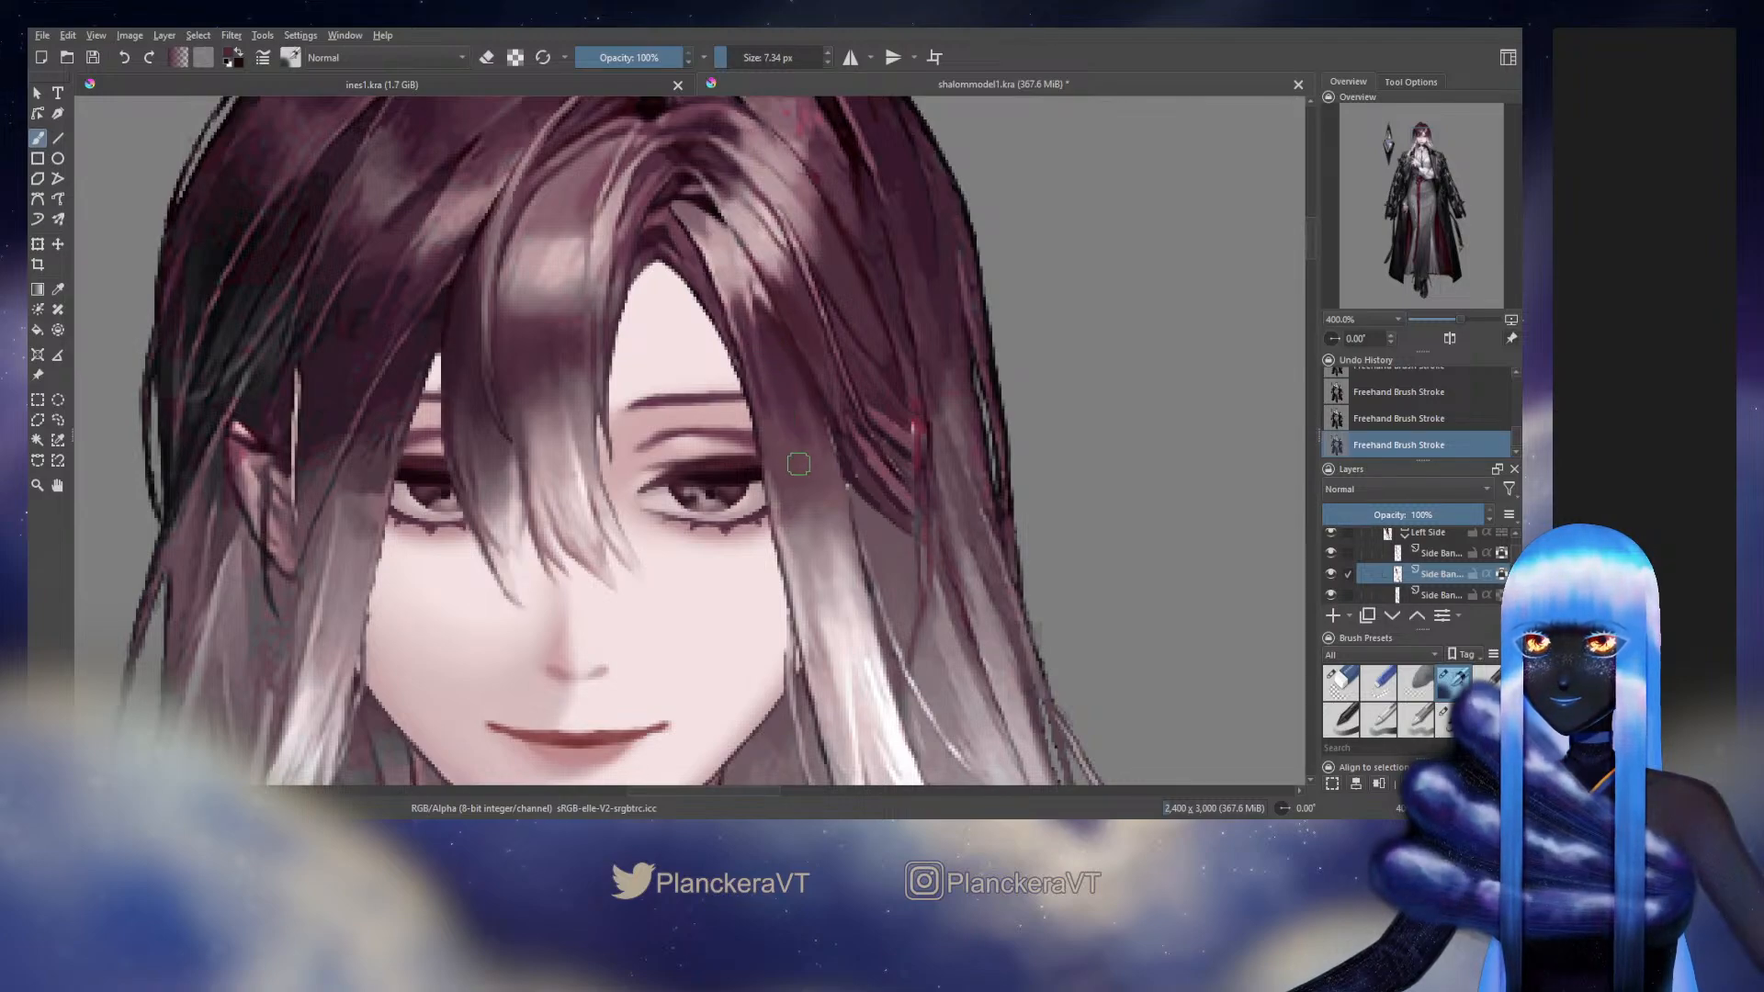
shift+drag(814, 470, 850, 452)
ctrl+click(814, 473)
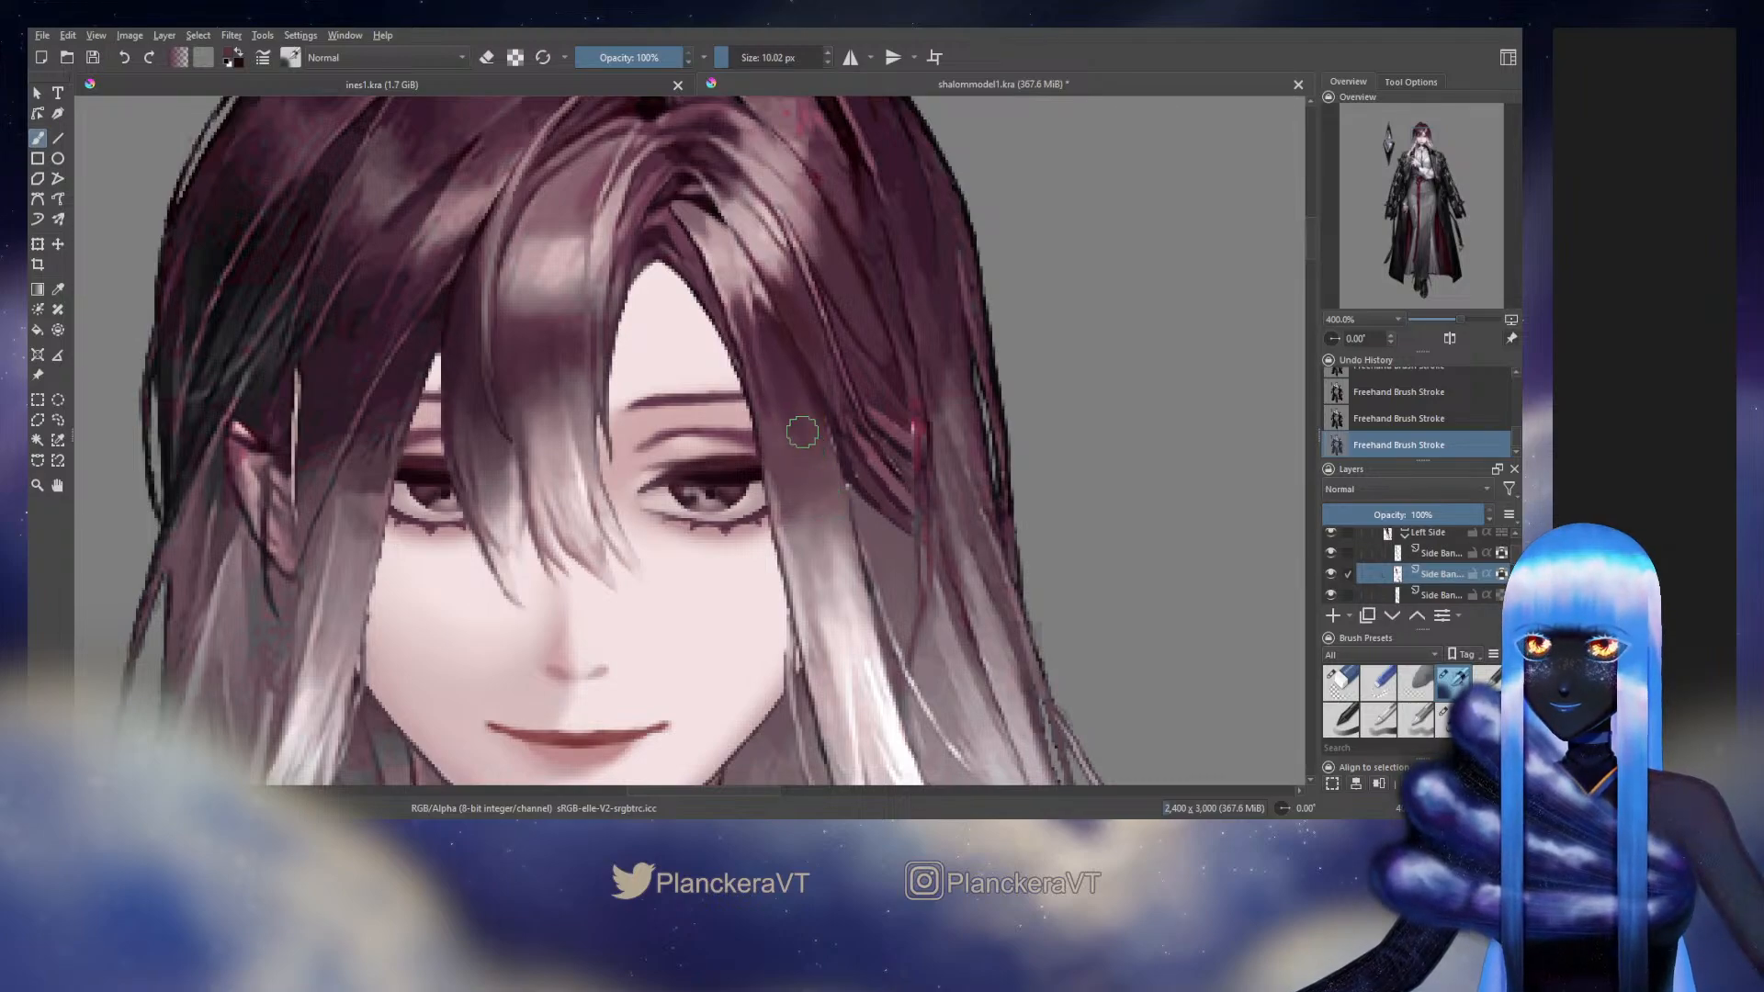
shift+drag(789, 406, 752, 367)
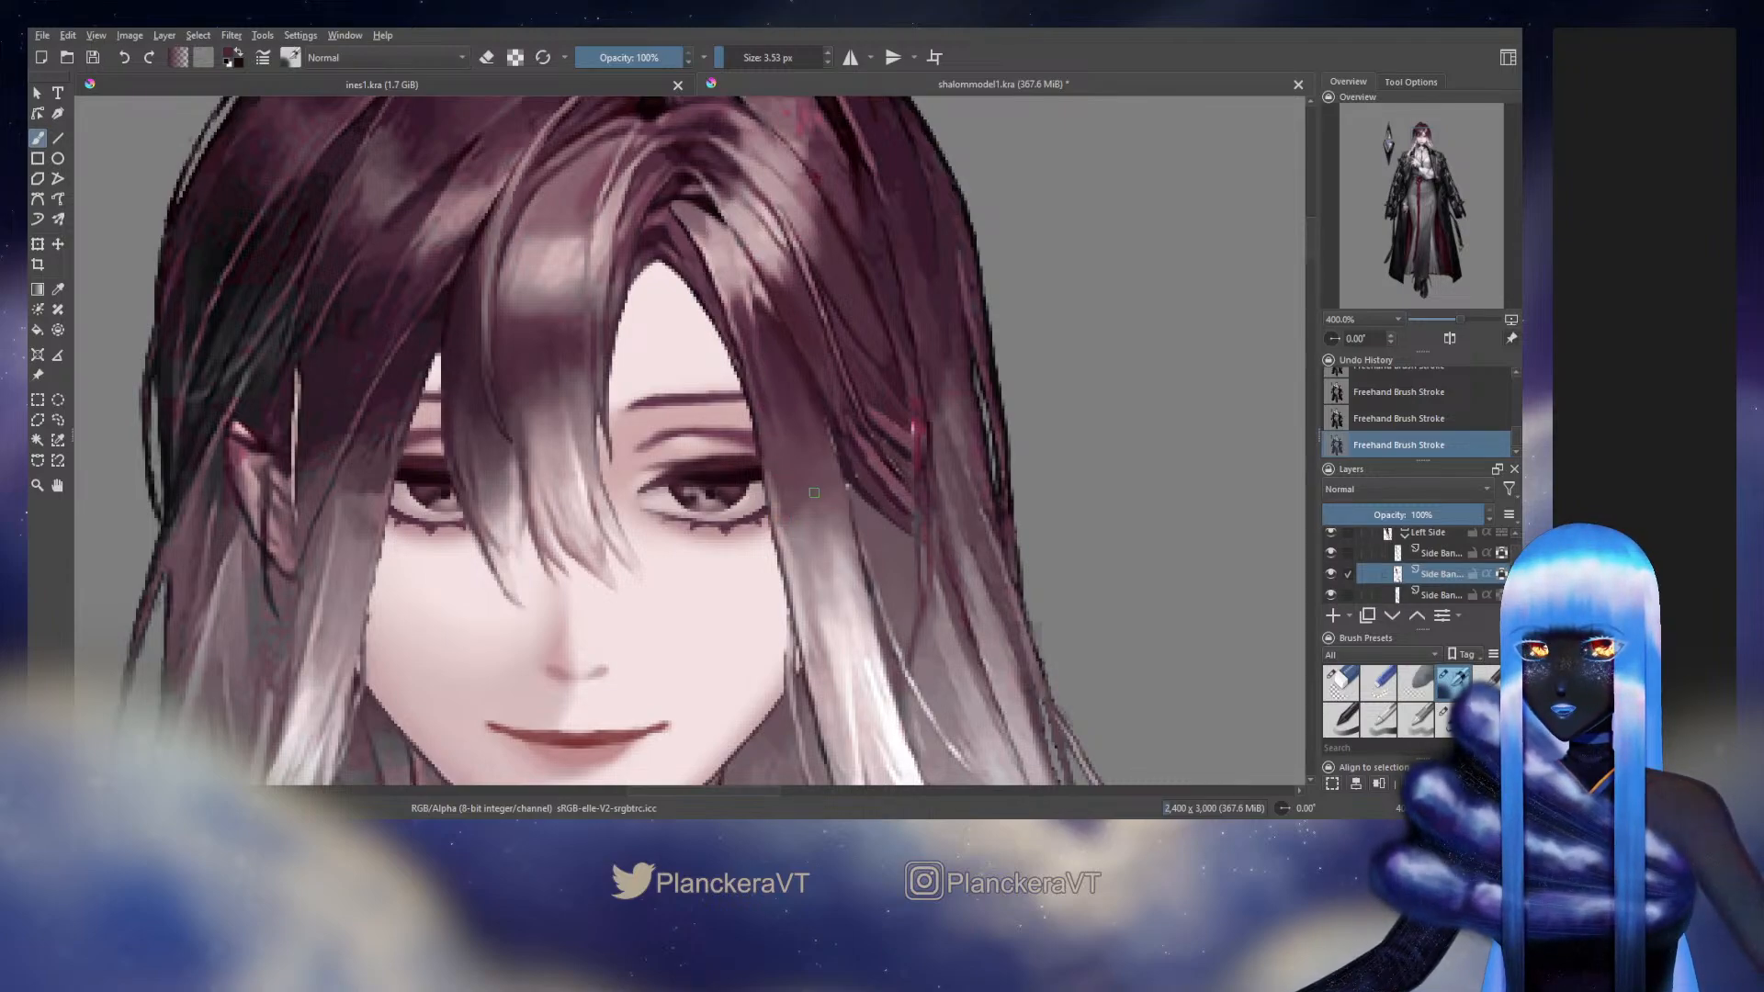
Refine the side bang's inner edge next to the eye with fine strokes about 3 px wide
drag(814, 492, 993, 438)
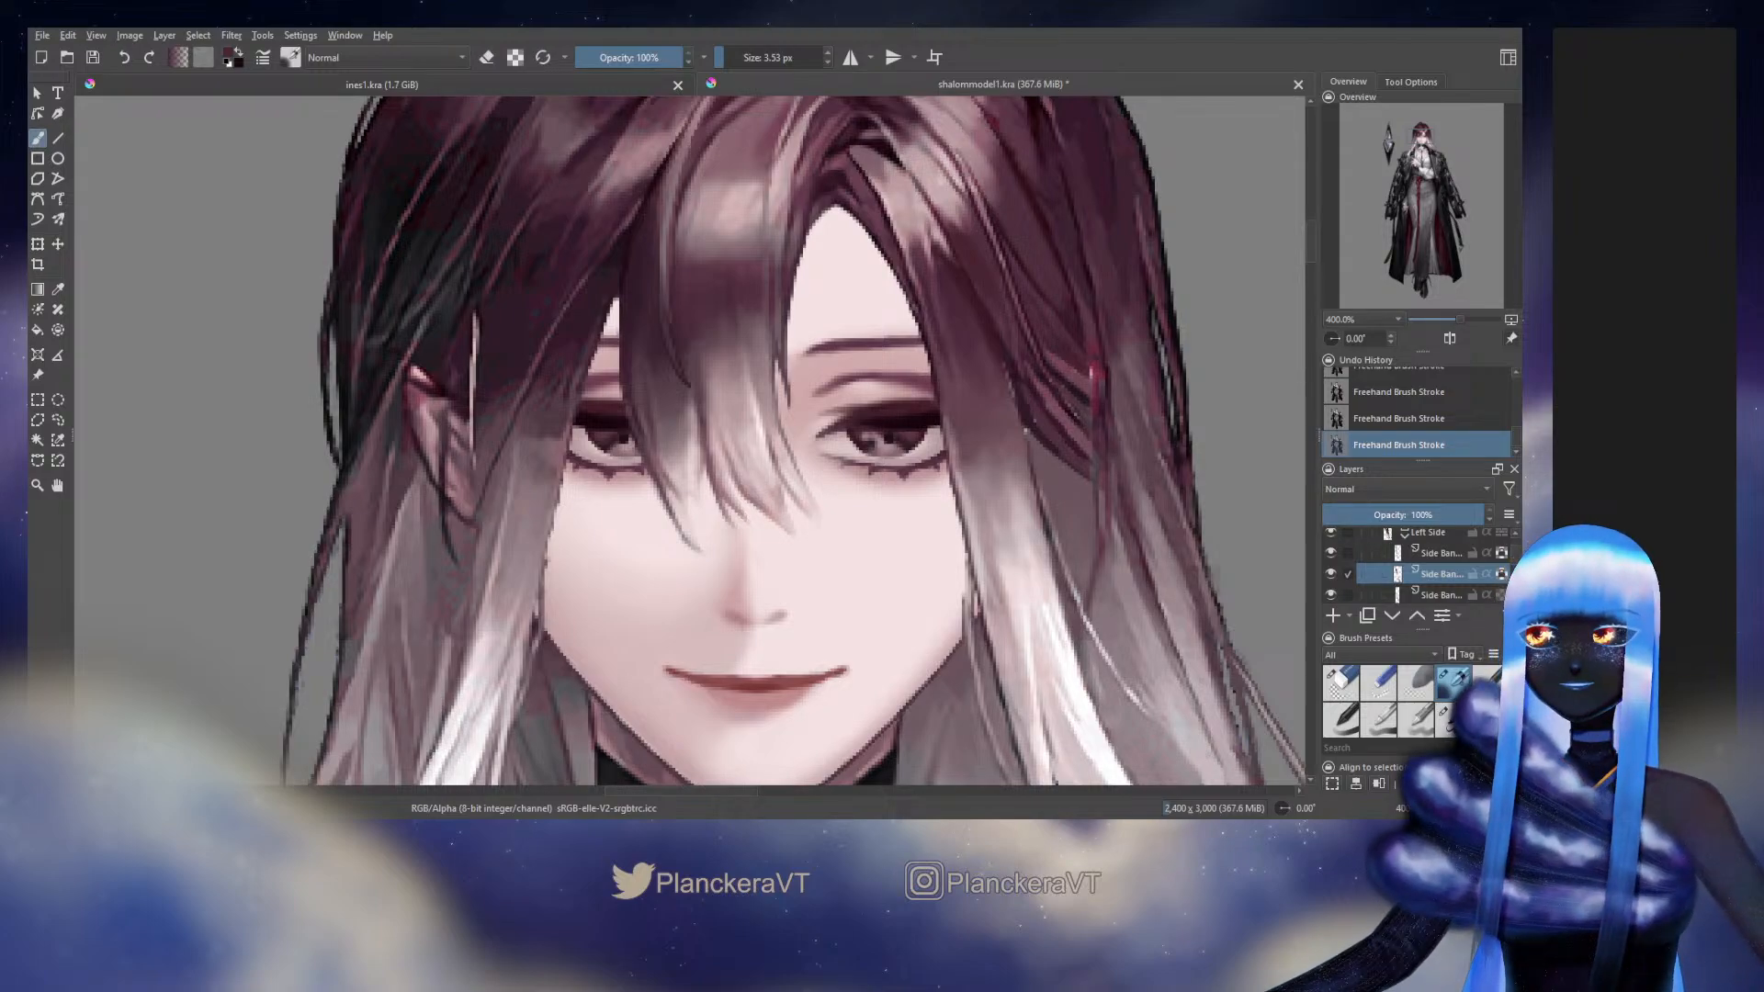
drag(1023, 425, 949, 449)
ctrl+click(888, 449)
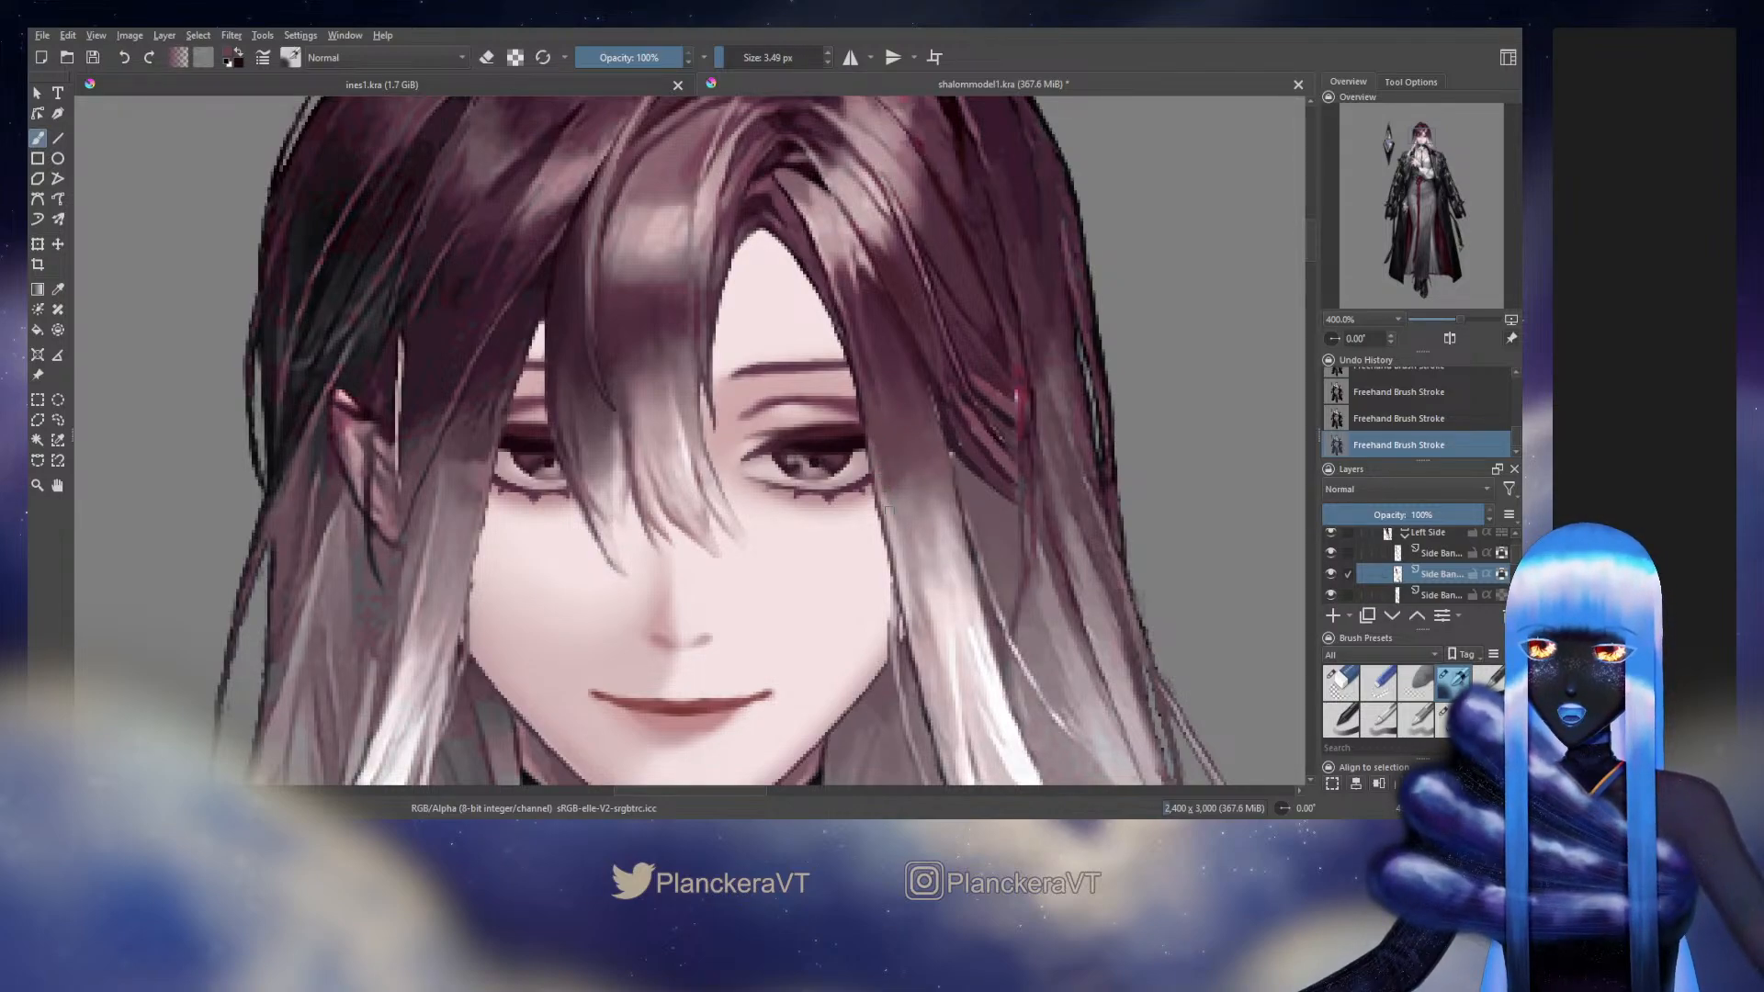
ctrl+click(889, 510)
mouse_move(885, 485)
mouse_down()
mouse_move(939, 470)
mouse_move(862, 370)
mouse_move(897, 307)
mouse_move(892, 321)
mouse_up()
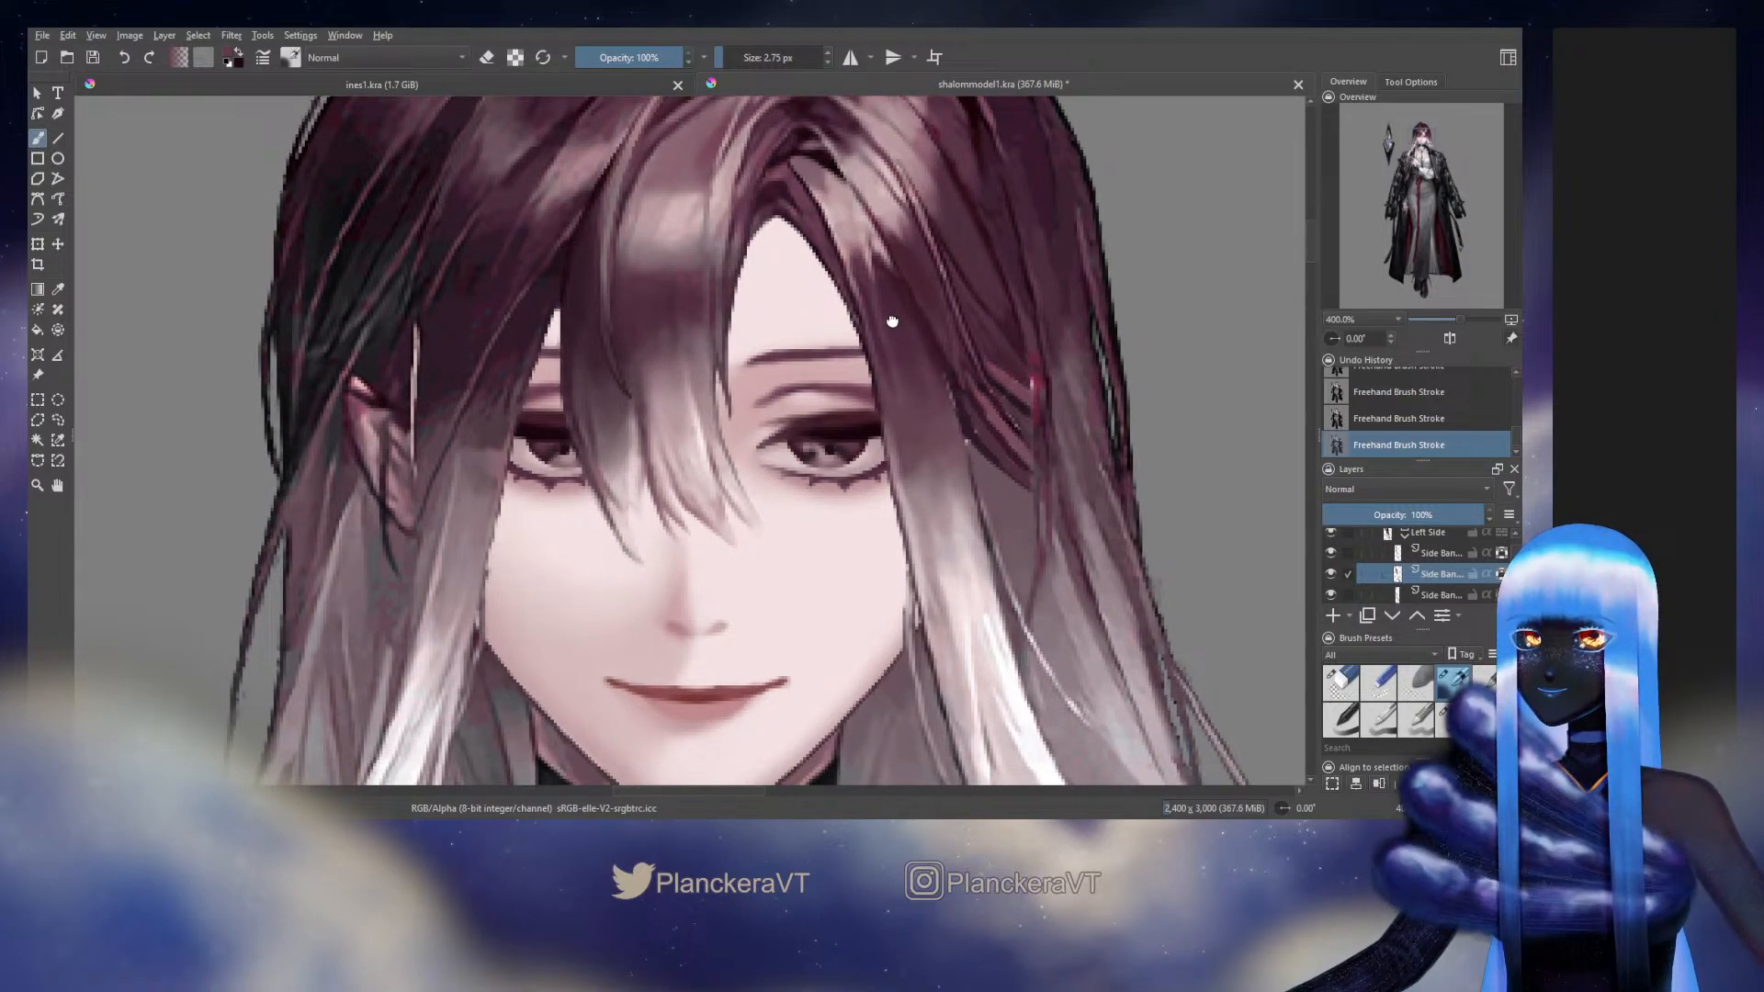
drag(892, 321, 936, 408)
drag(962, 542, 882, 508)
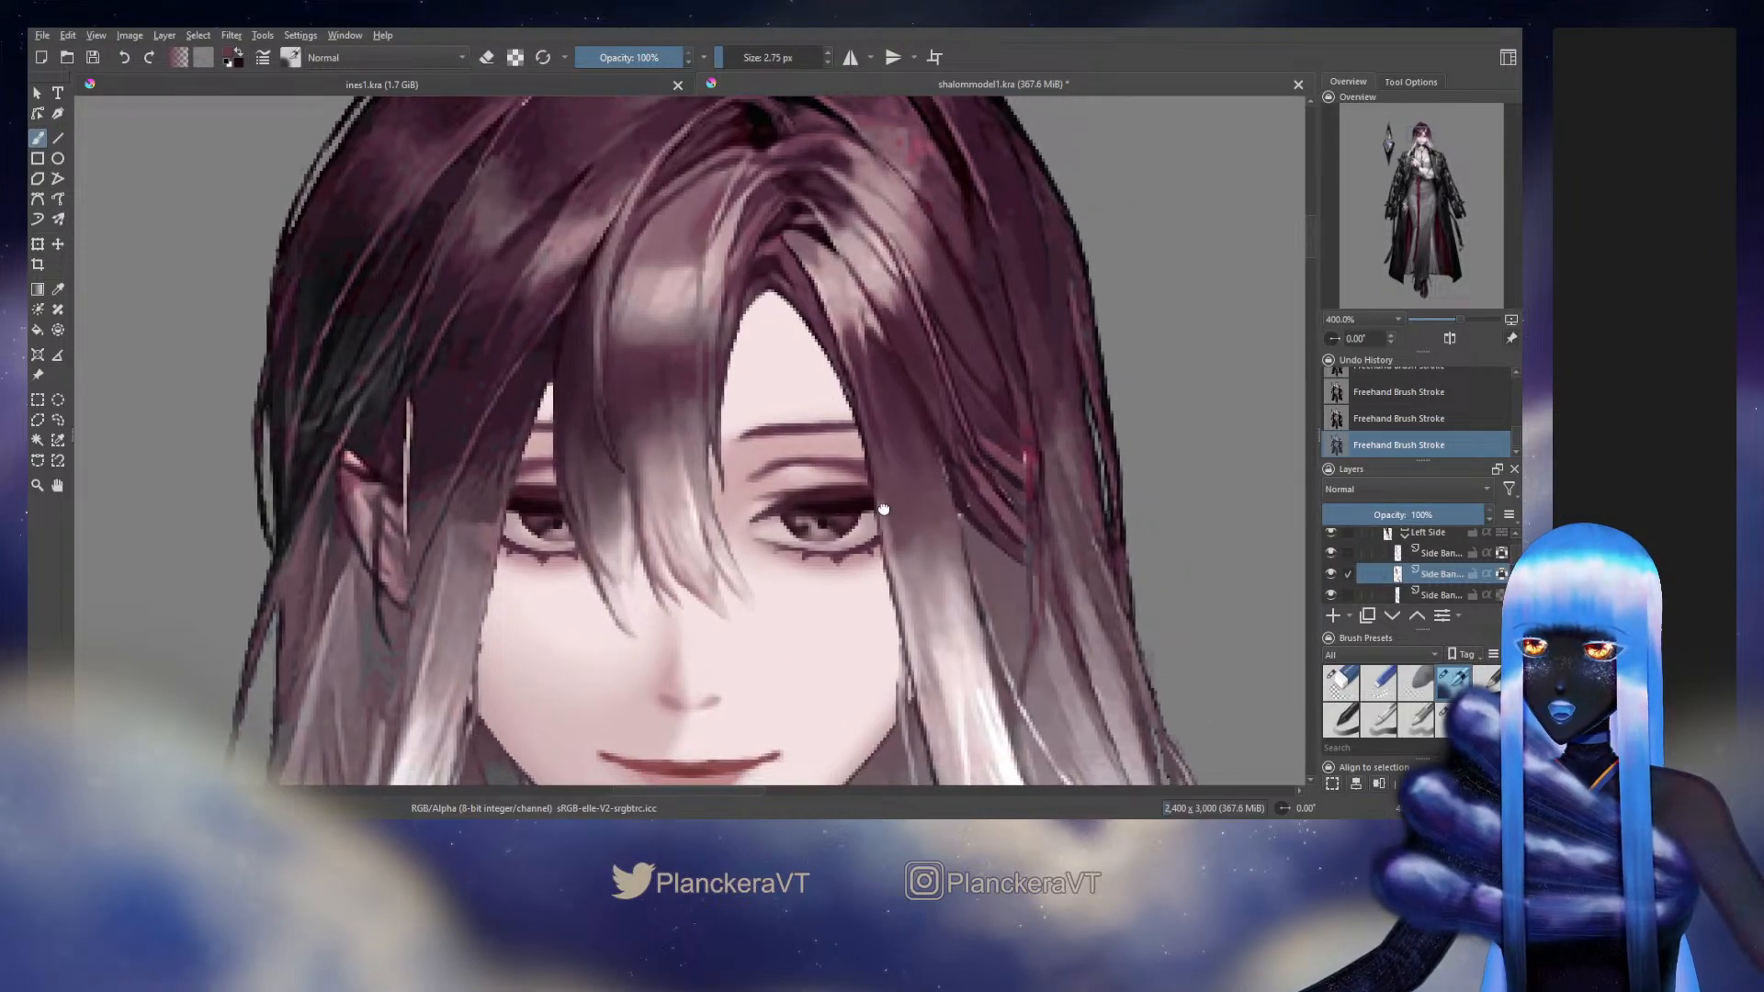
Touch up the upper part of the side bang along the forehead with strokes about 3 to 4 px wide
drag(869, 413, 819, 335)
ctrl+click(852, 371)
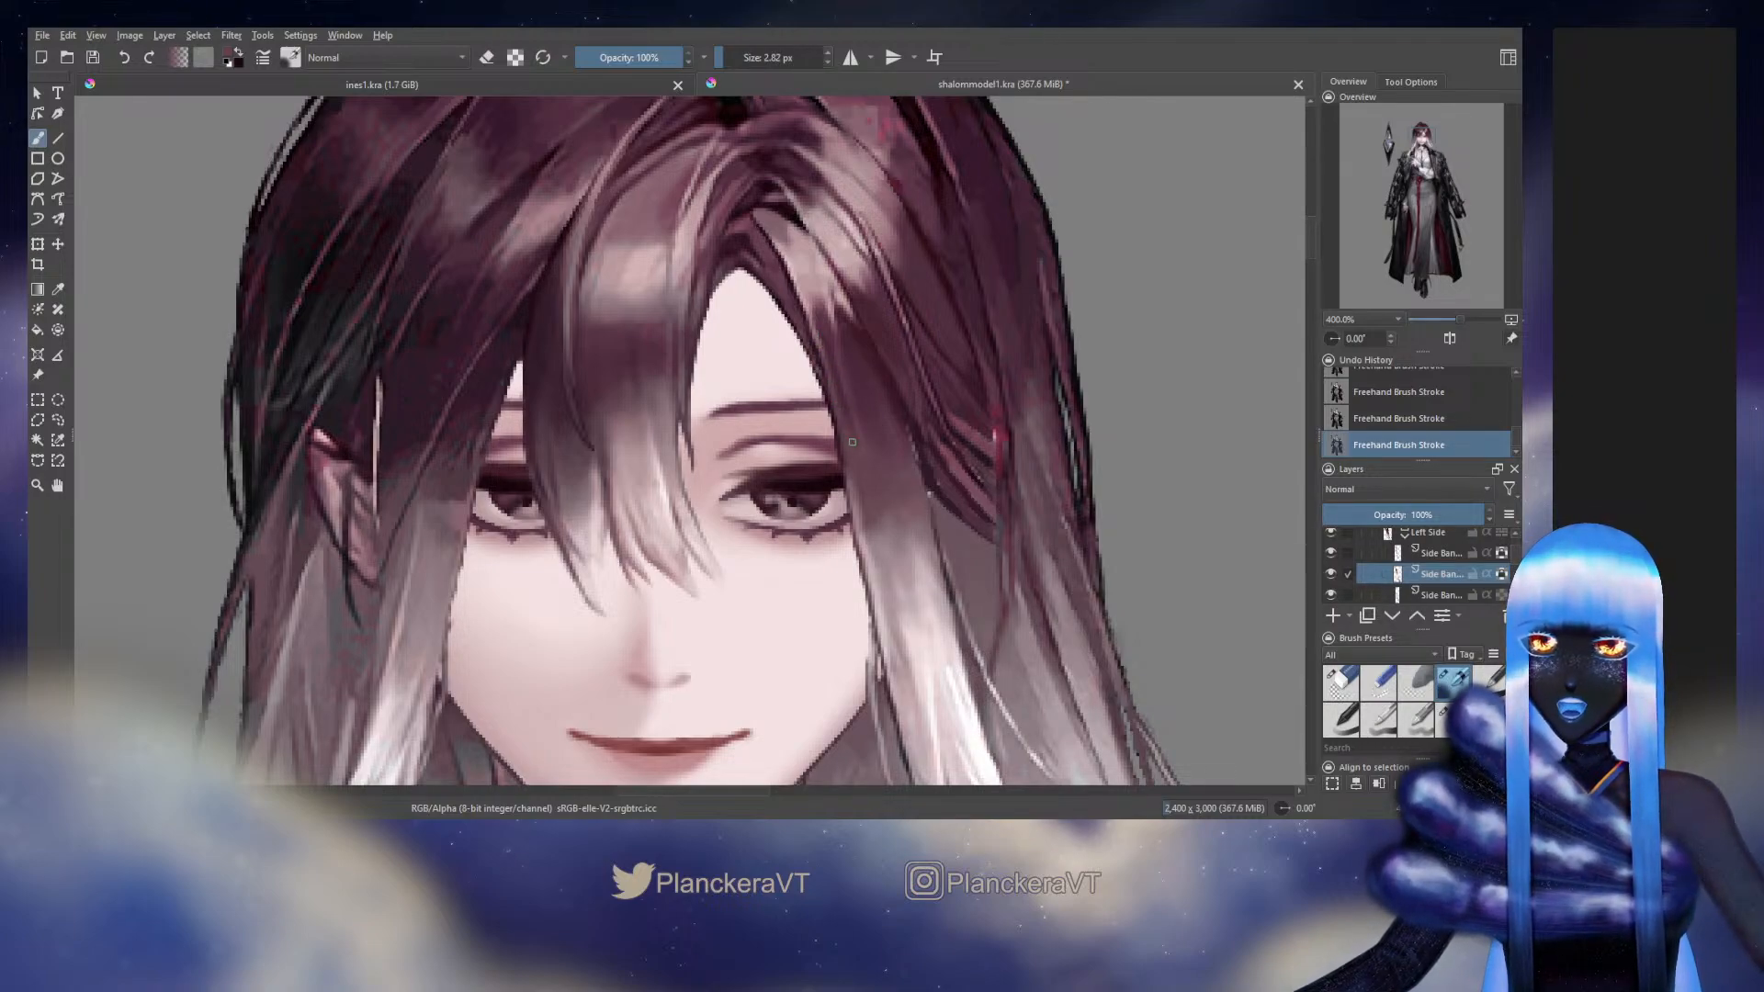
ctrl+click(825, 324)
drag(825, 324, 817, 294)
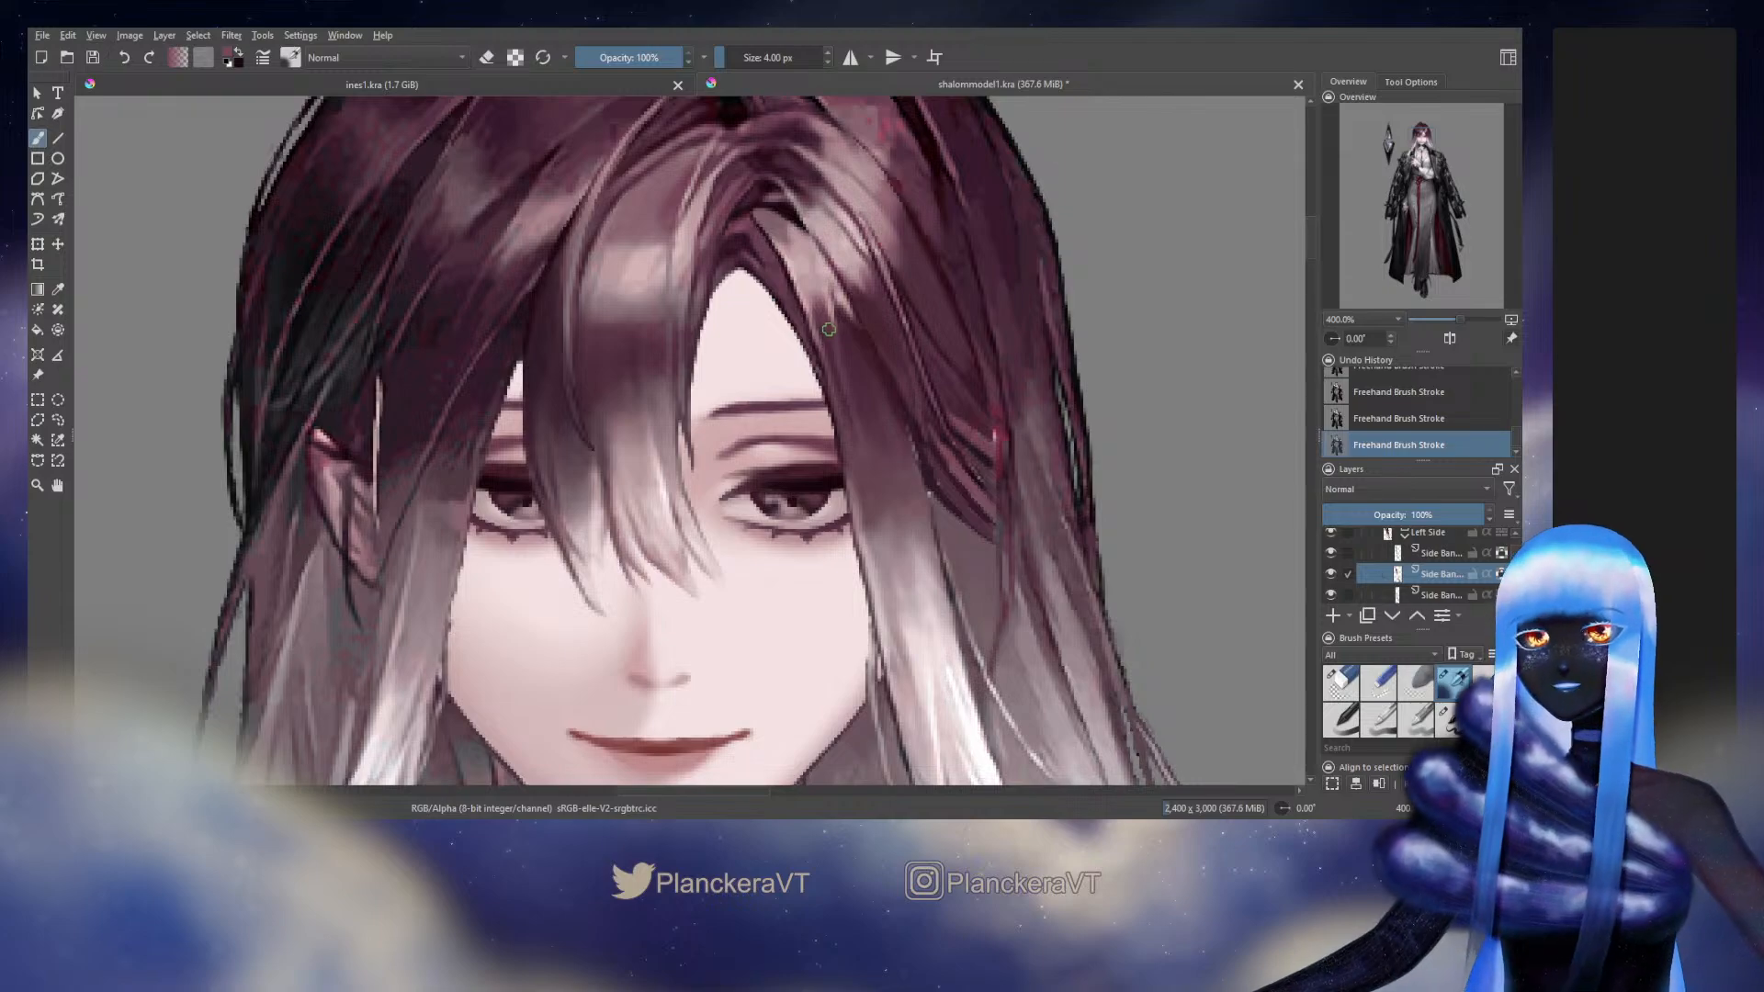
drag(820, 304, 818, 304)
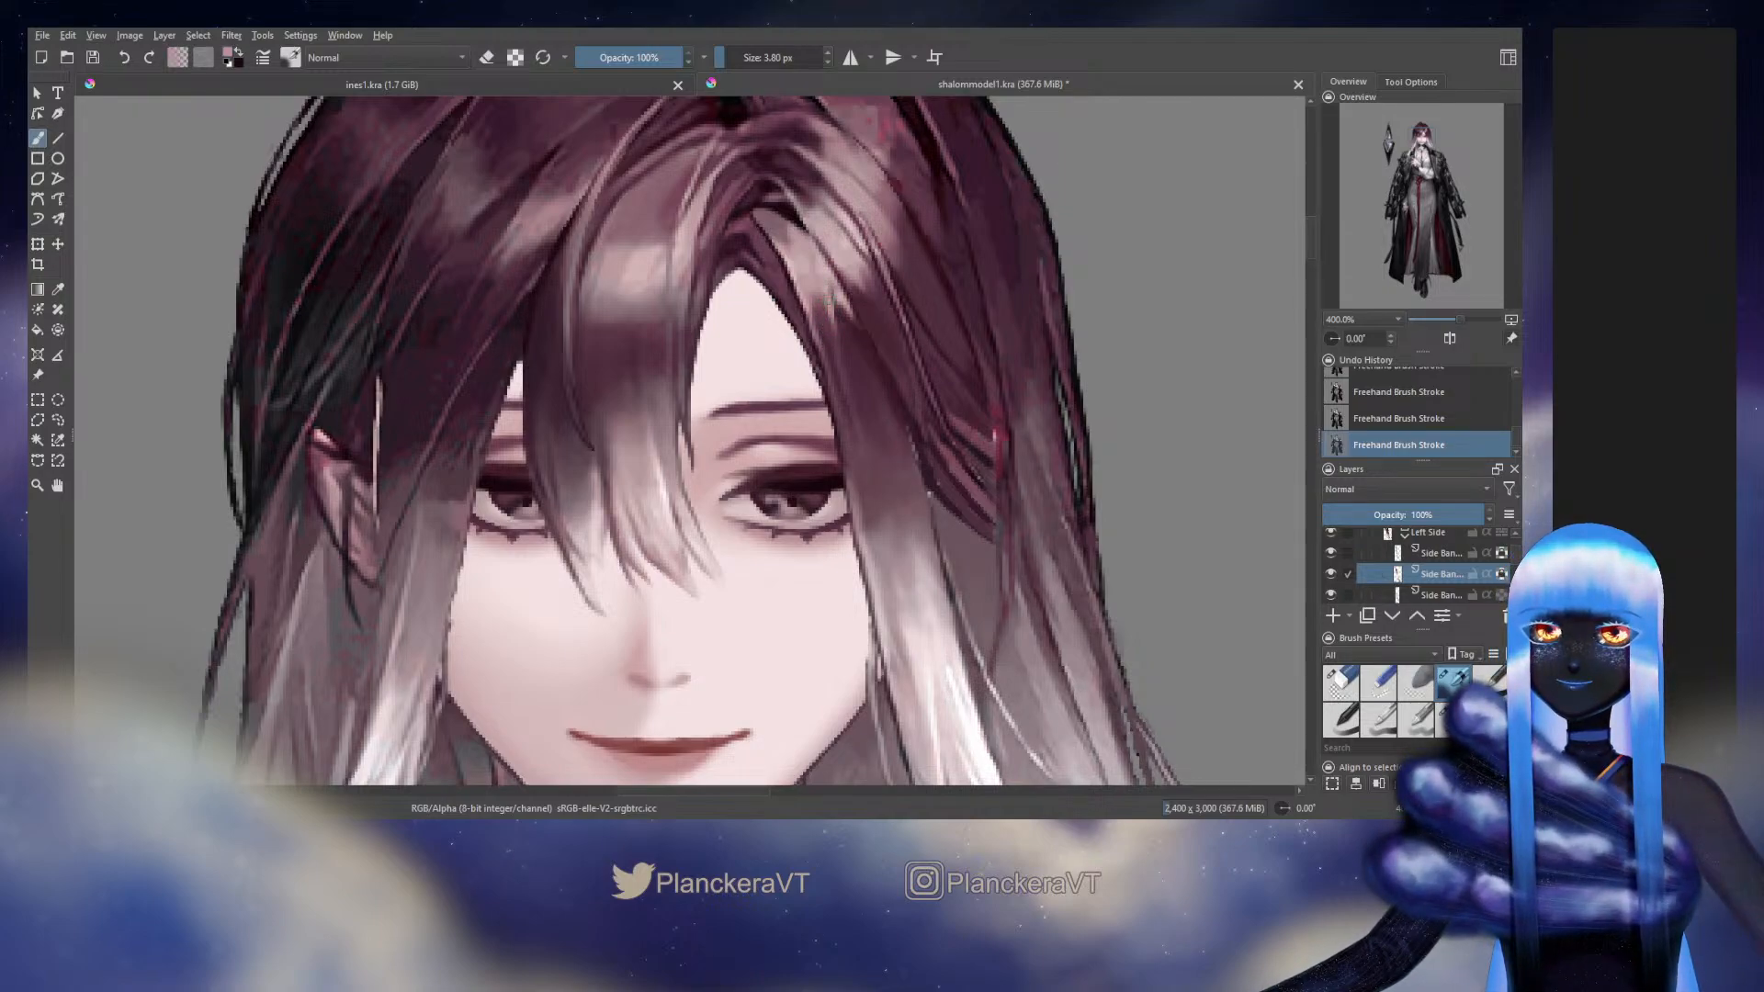
Sample a mid-tone hair colour beside the eye and paint it over the strand's fade with a brush about 15 px wide
drag(828, 299, 783, 170)
ctrl+click(839, 399)
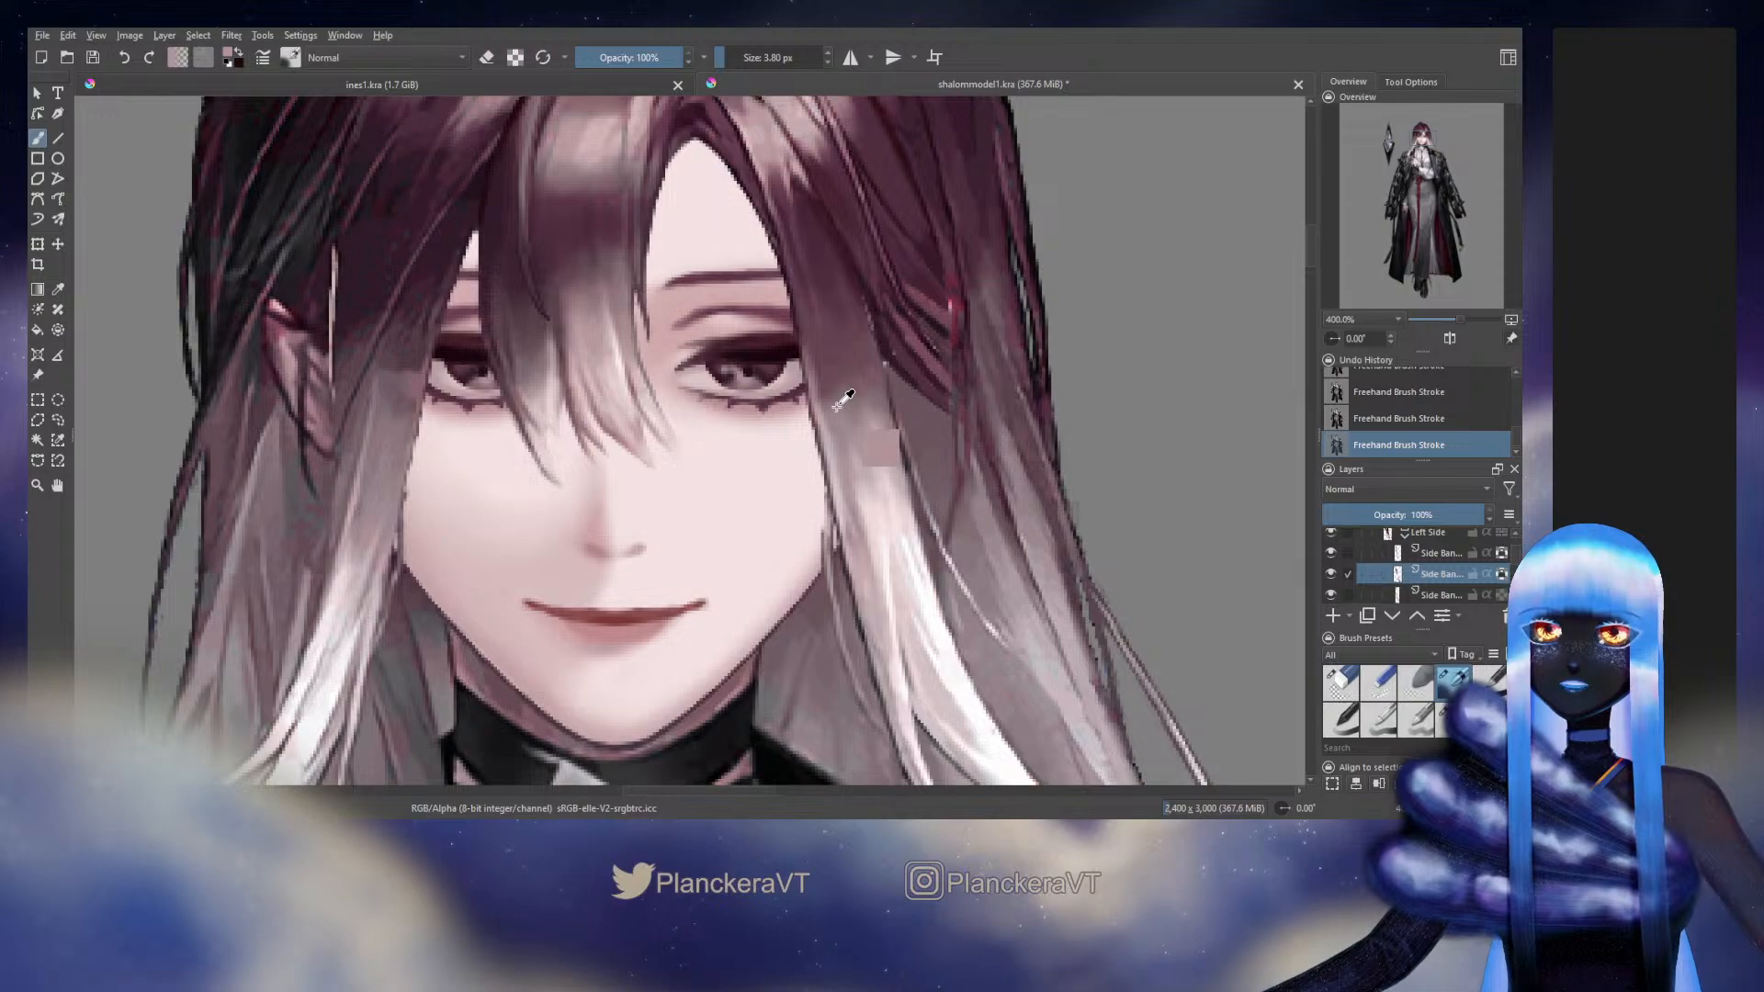
drag(874, 411, 911, 411)
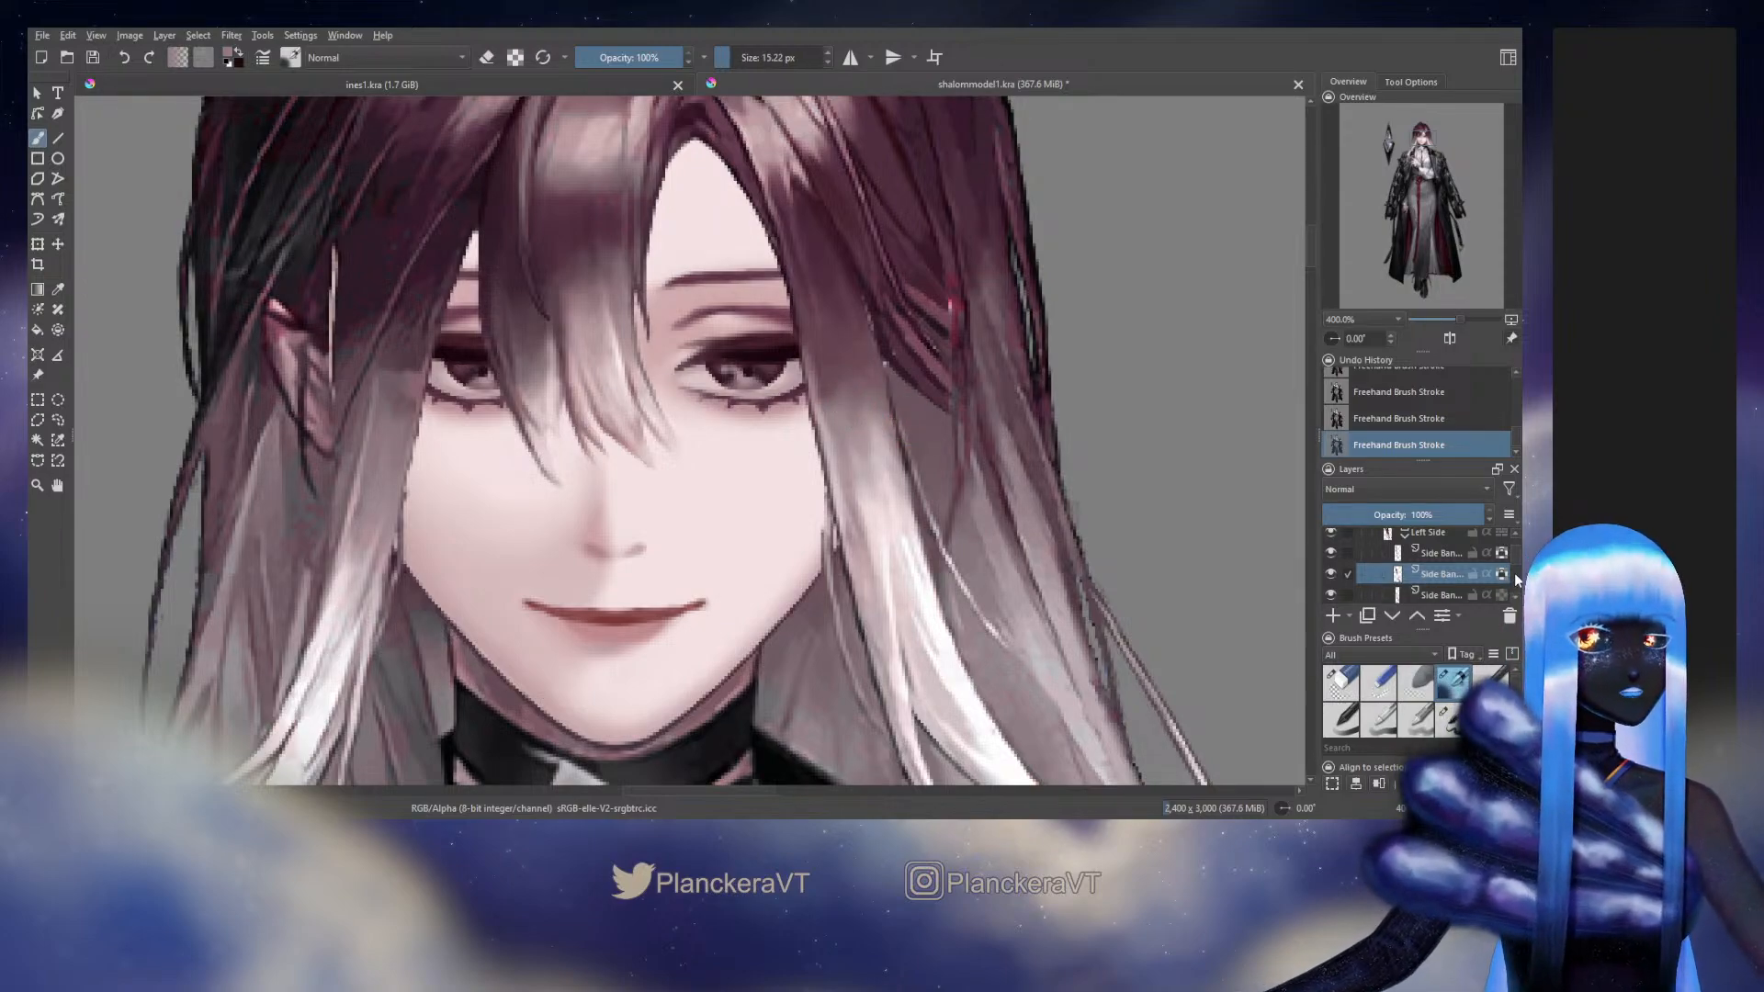
Hide and show the Head group to compare the repainted hair with the original artwork underneath
scroll(1514, 548, up, 5)
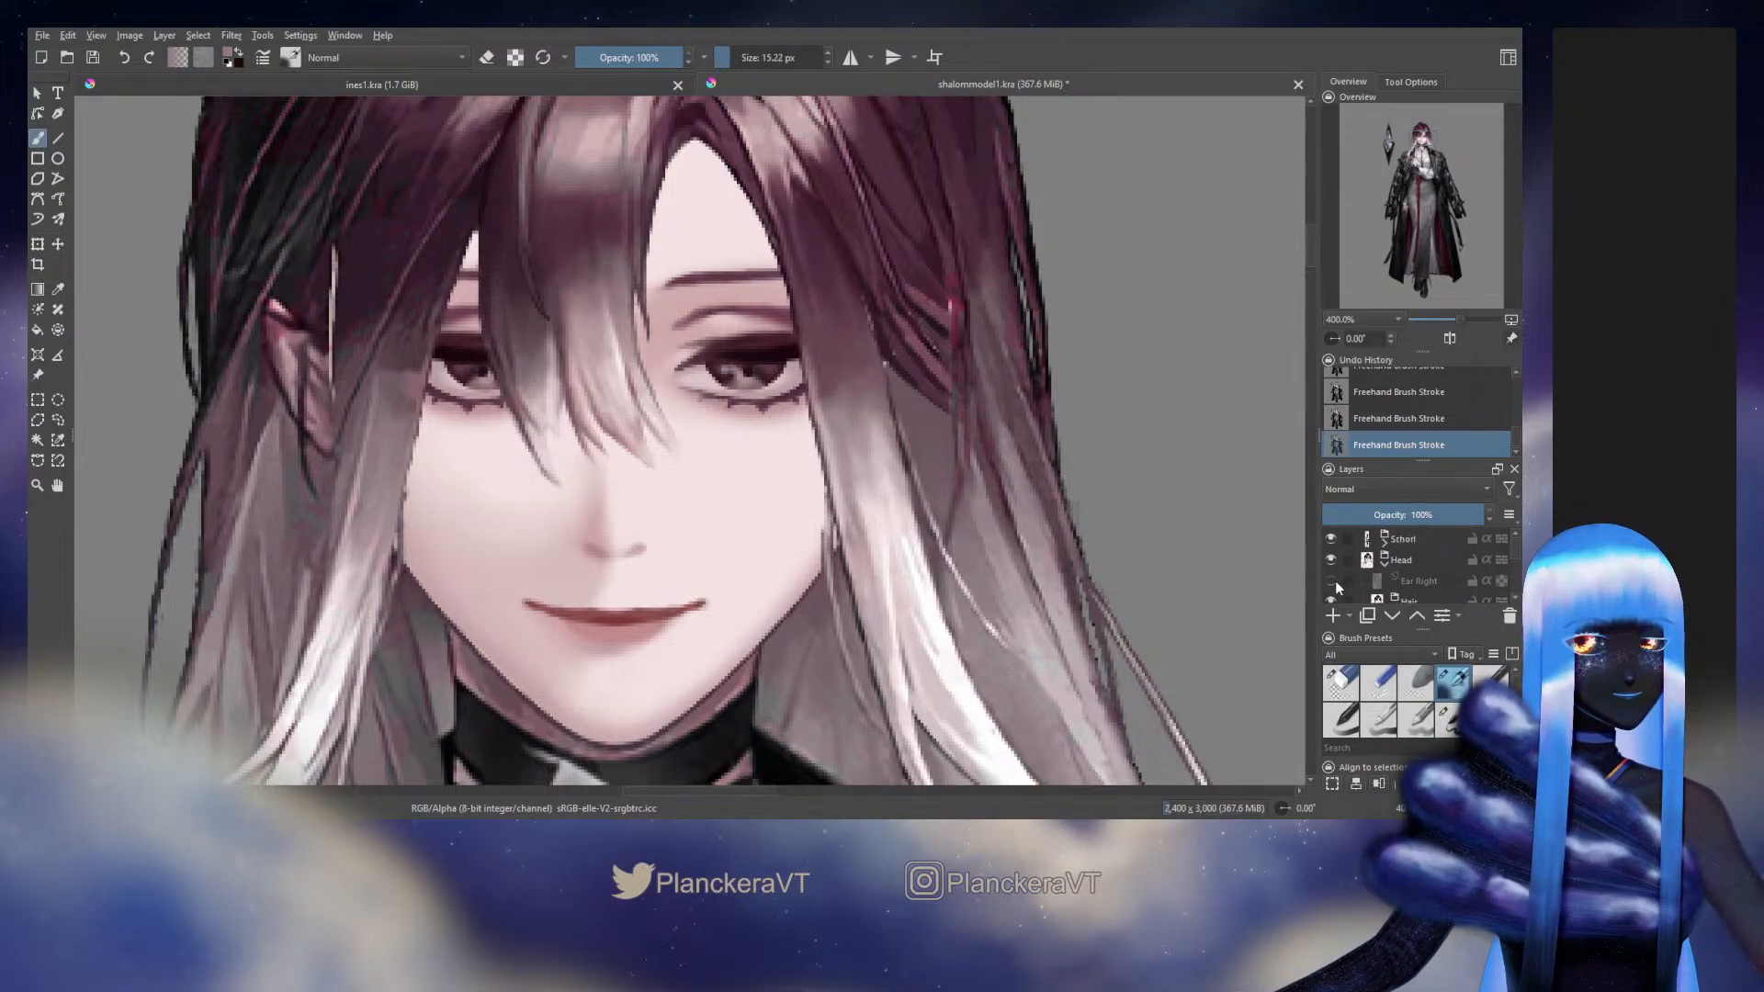
click(1331, 559)
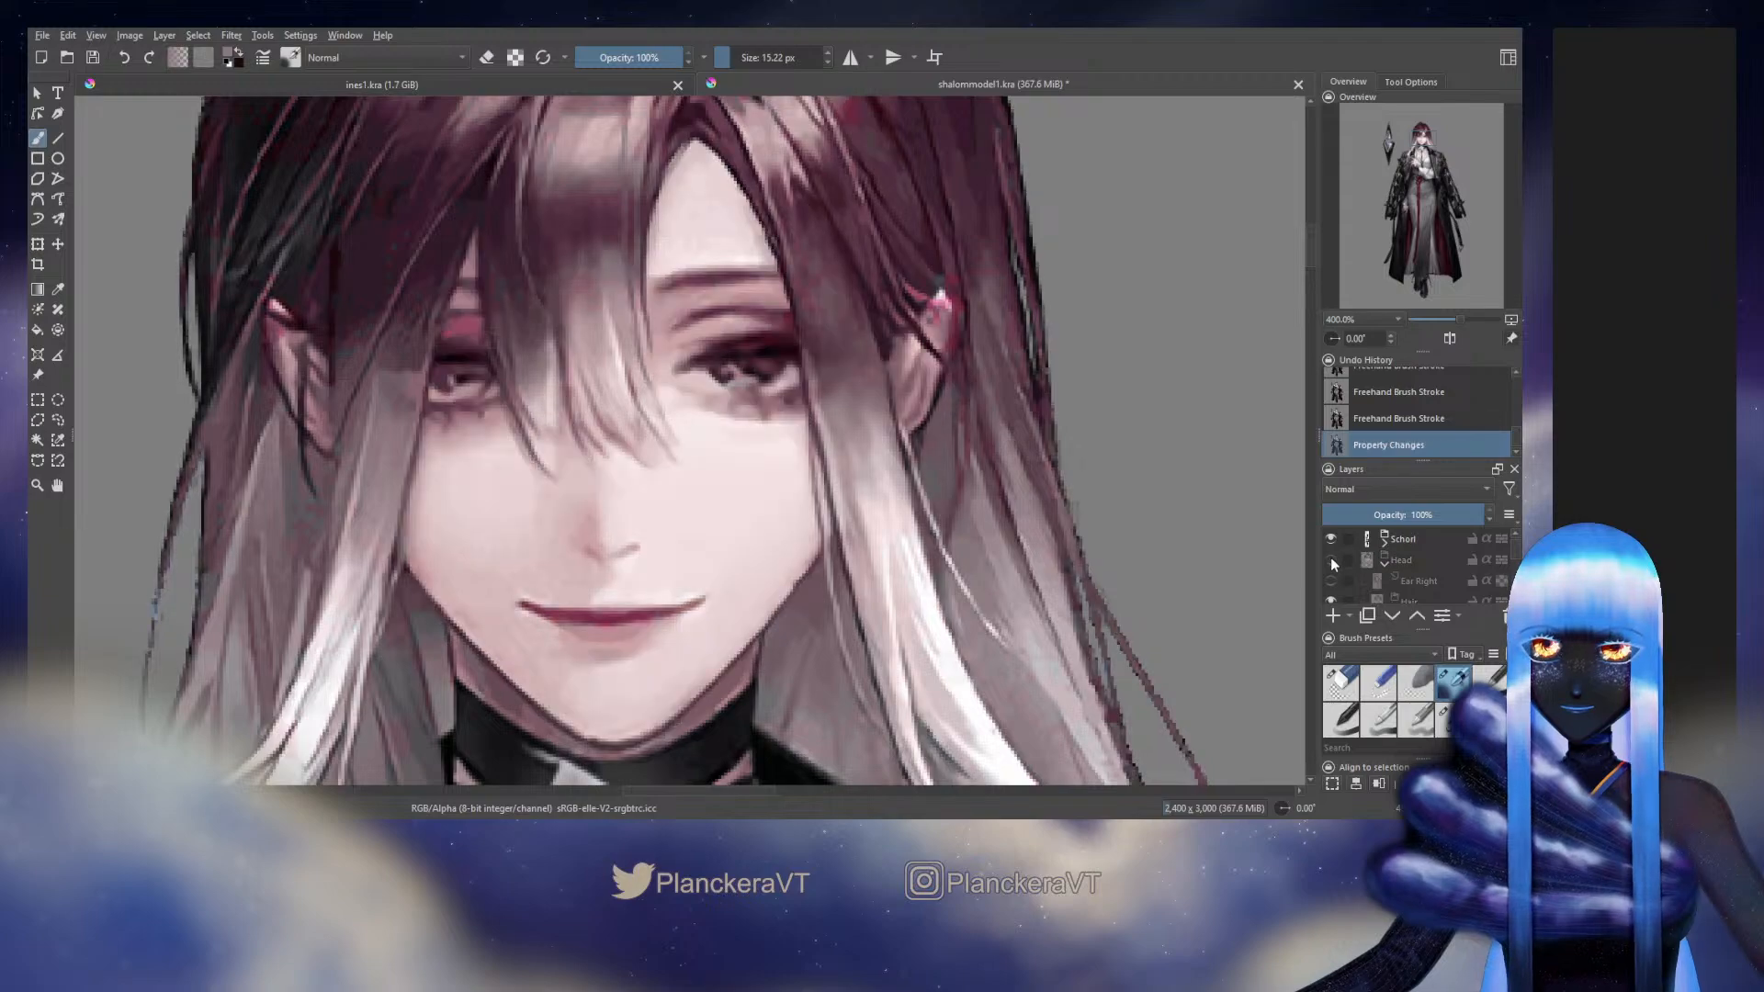
click(1330, 559)
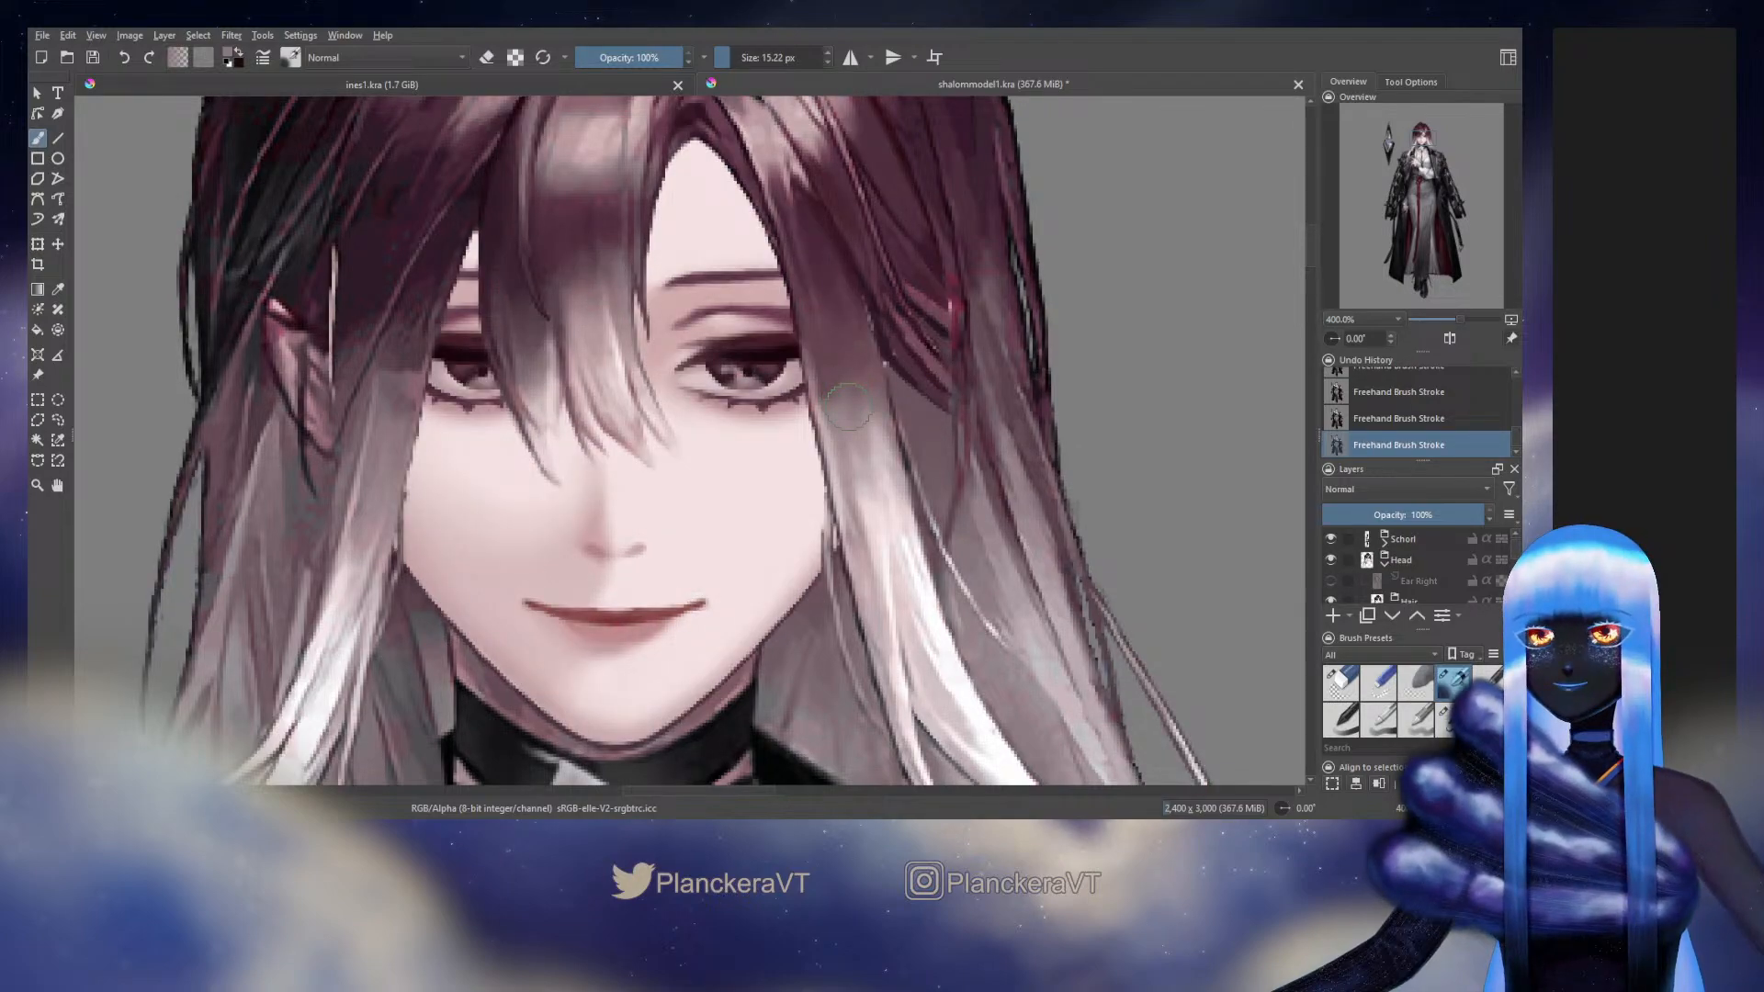
Sample the hair colour beside the eye and smooth the side bang's gradient with further strokes in the transition area
drag(839, 409, 898, 476)
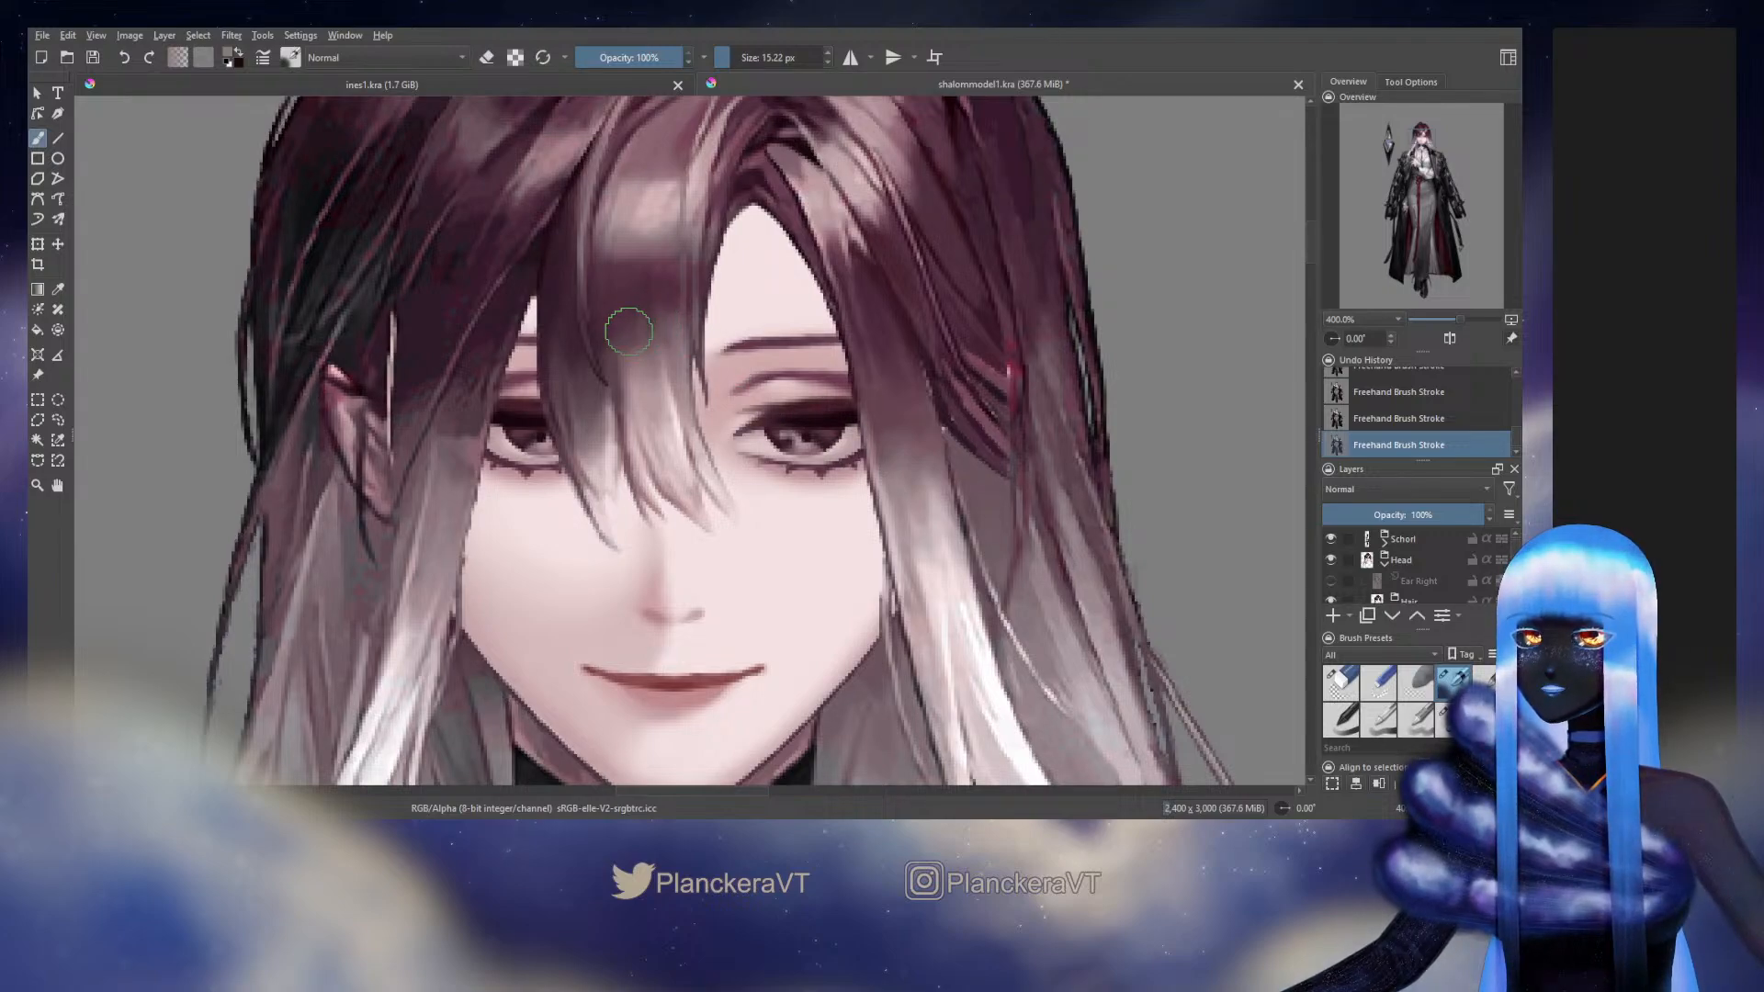
ctrl+click(892, 411)
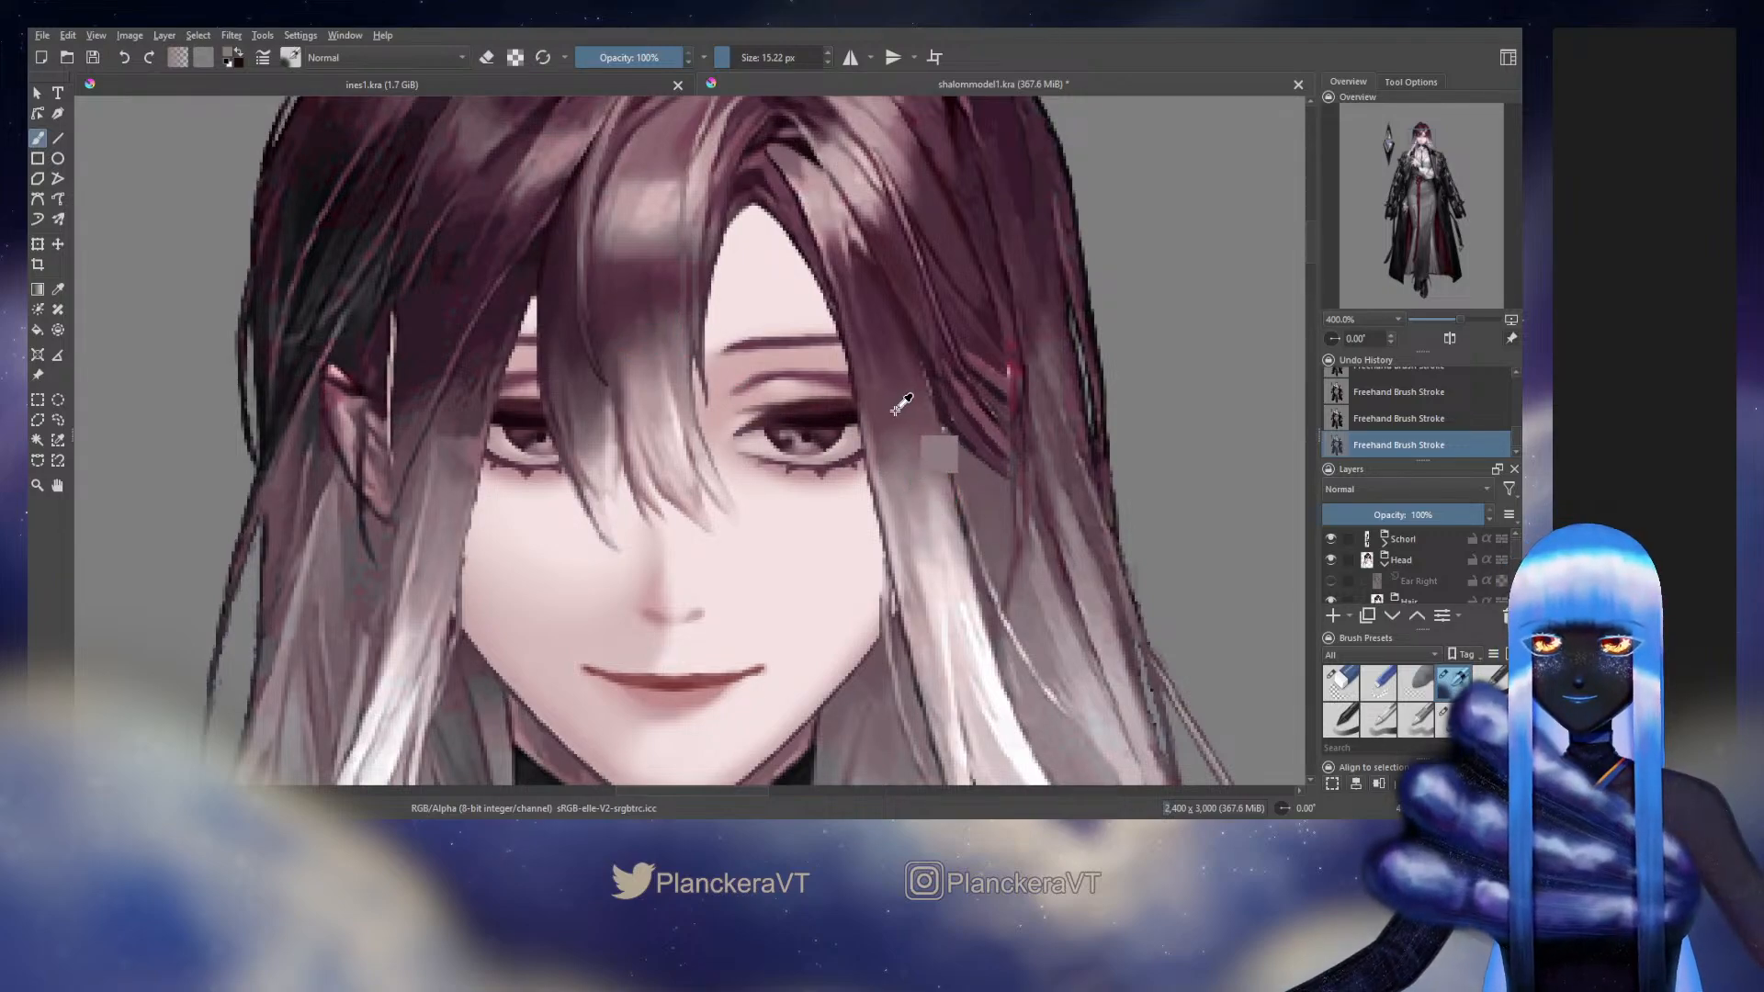
drag(893, 411, 906, 416)
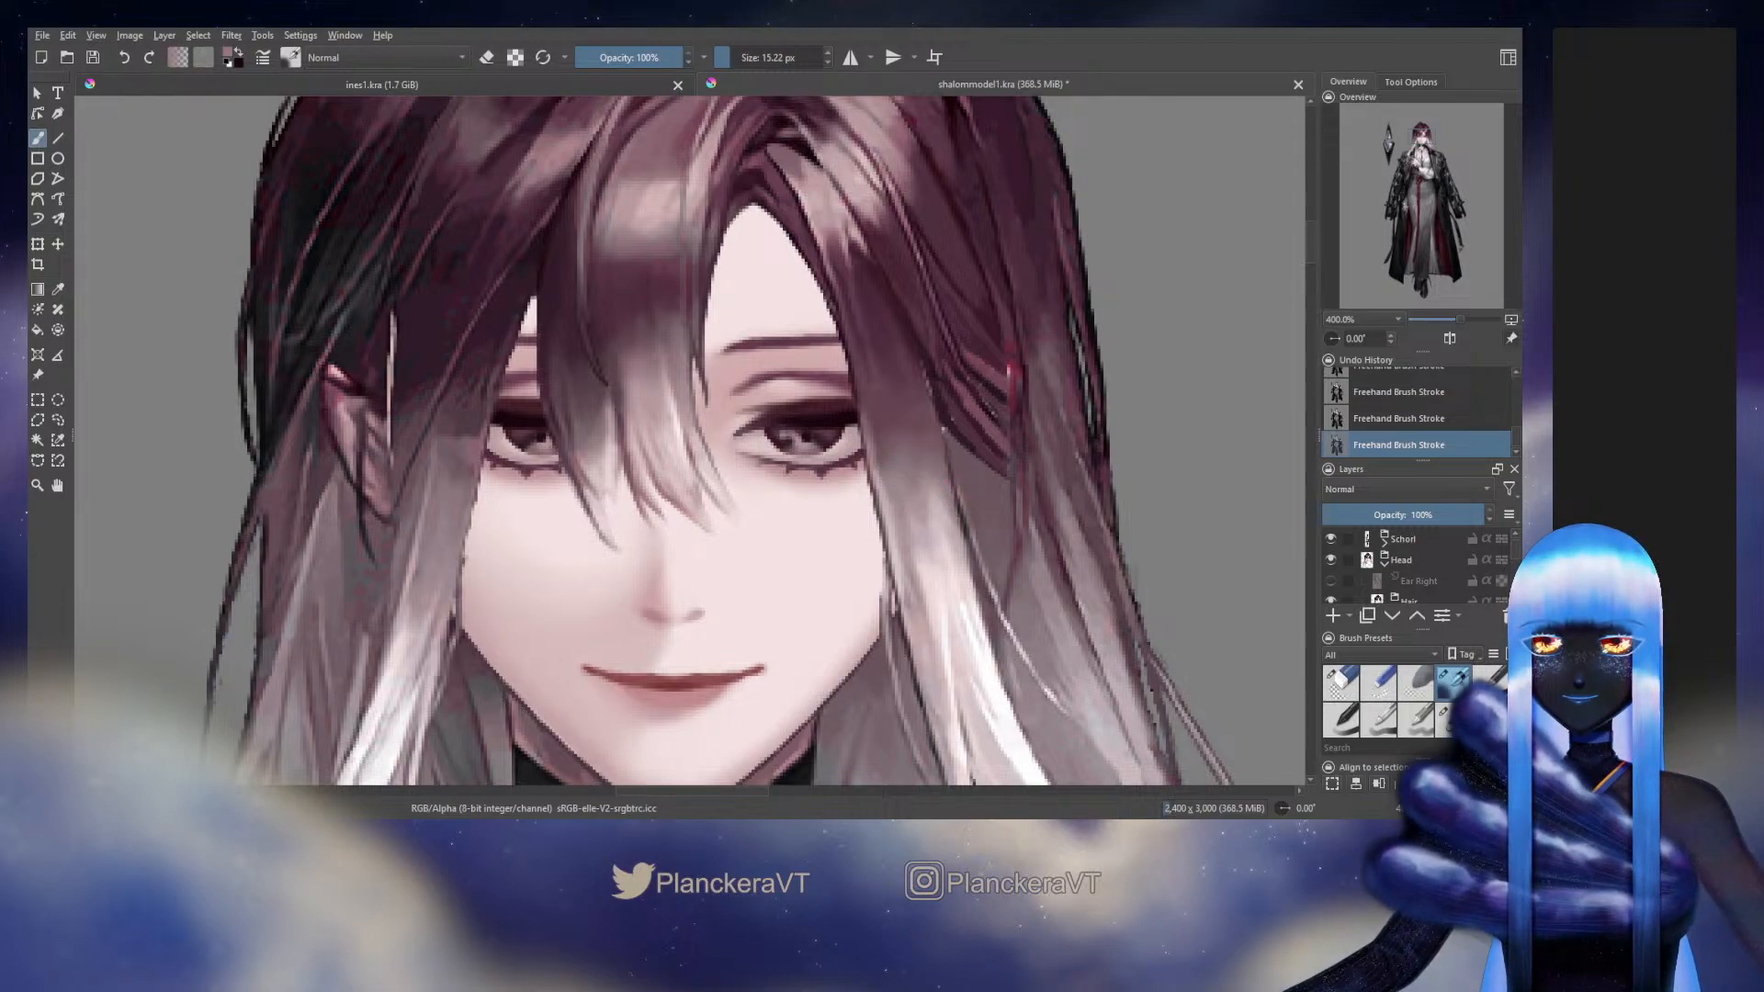
ctrl+click(905, 415)
mouse_move(935, 459)
mouse_down()
mouse_move(921, 406)
mouse_move(891, 425)
mouse_move(896, 466)
mouse_up()
ctrl+click(905, 430)
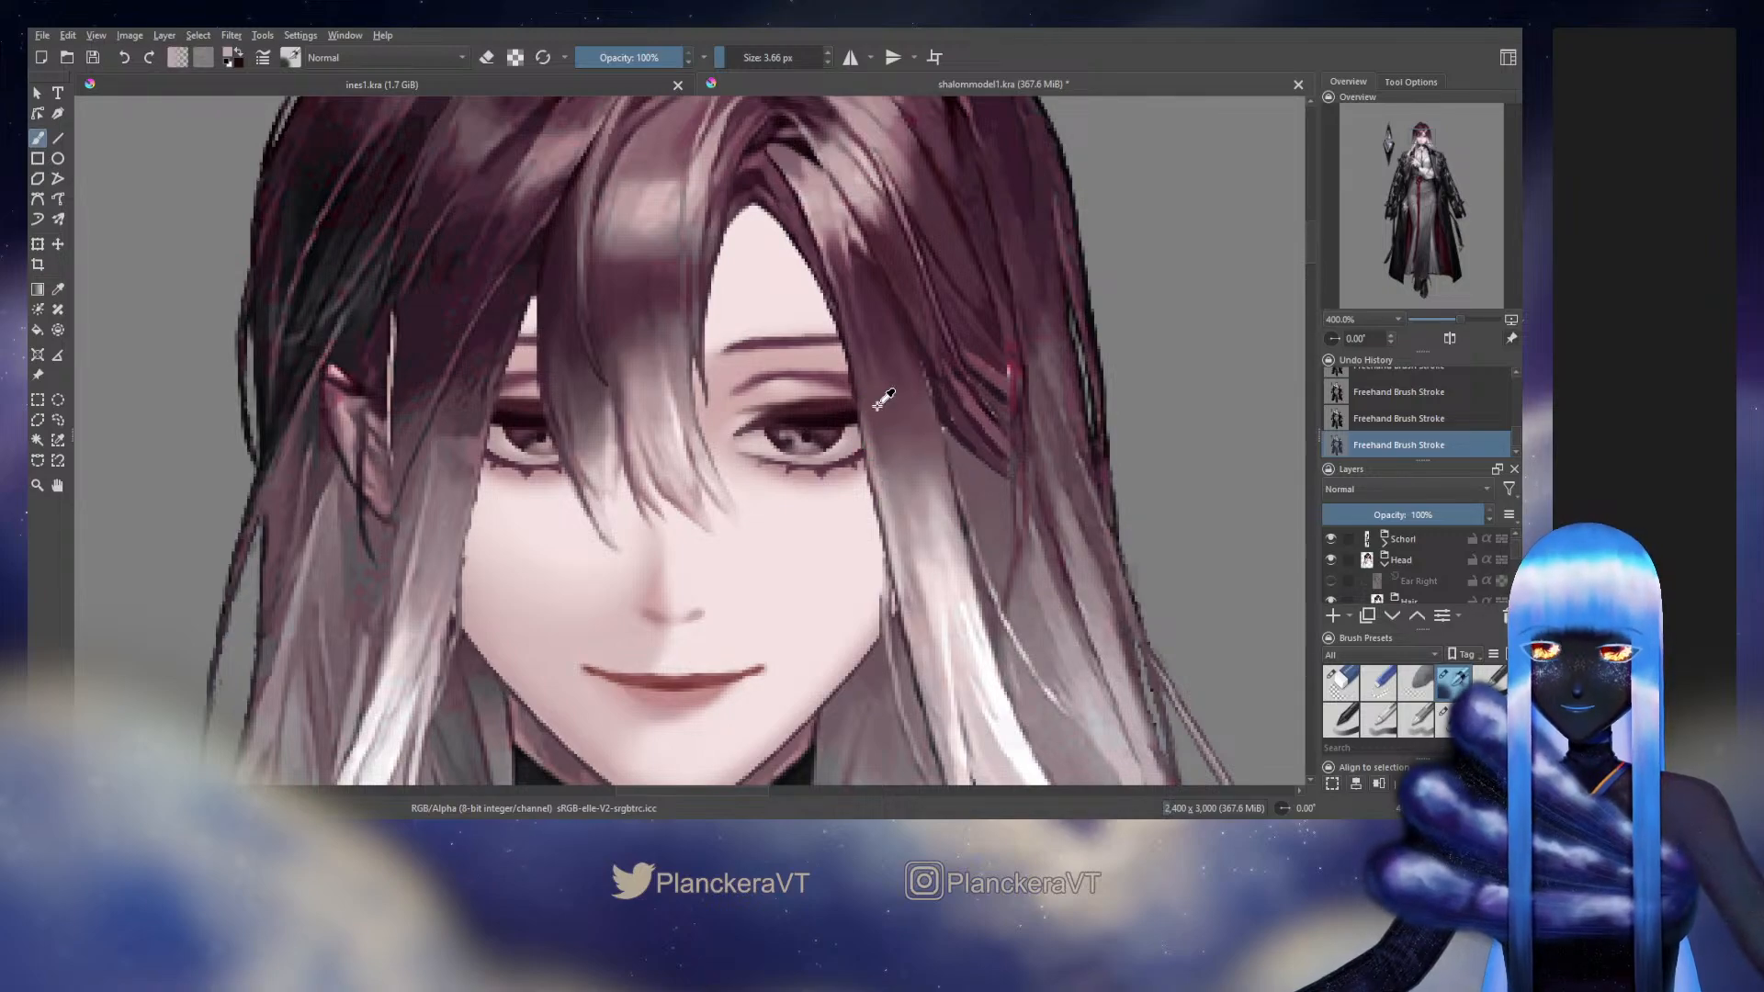
Select the upper Side Bang layer in the Left Side group and check its visibility to identify its strand
click(1448, 719)
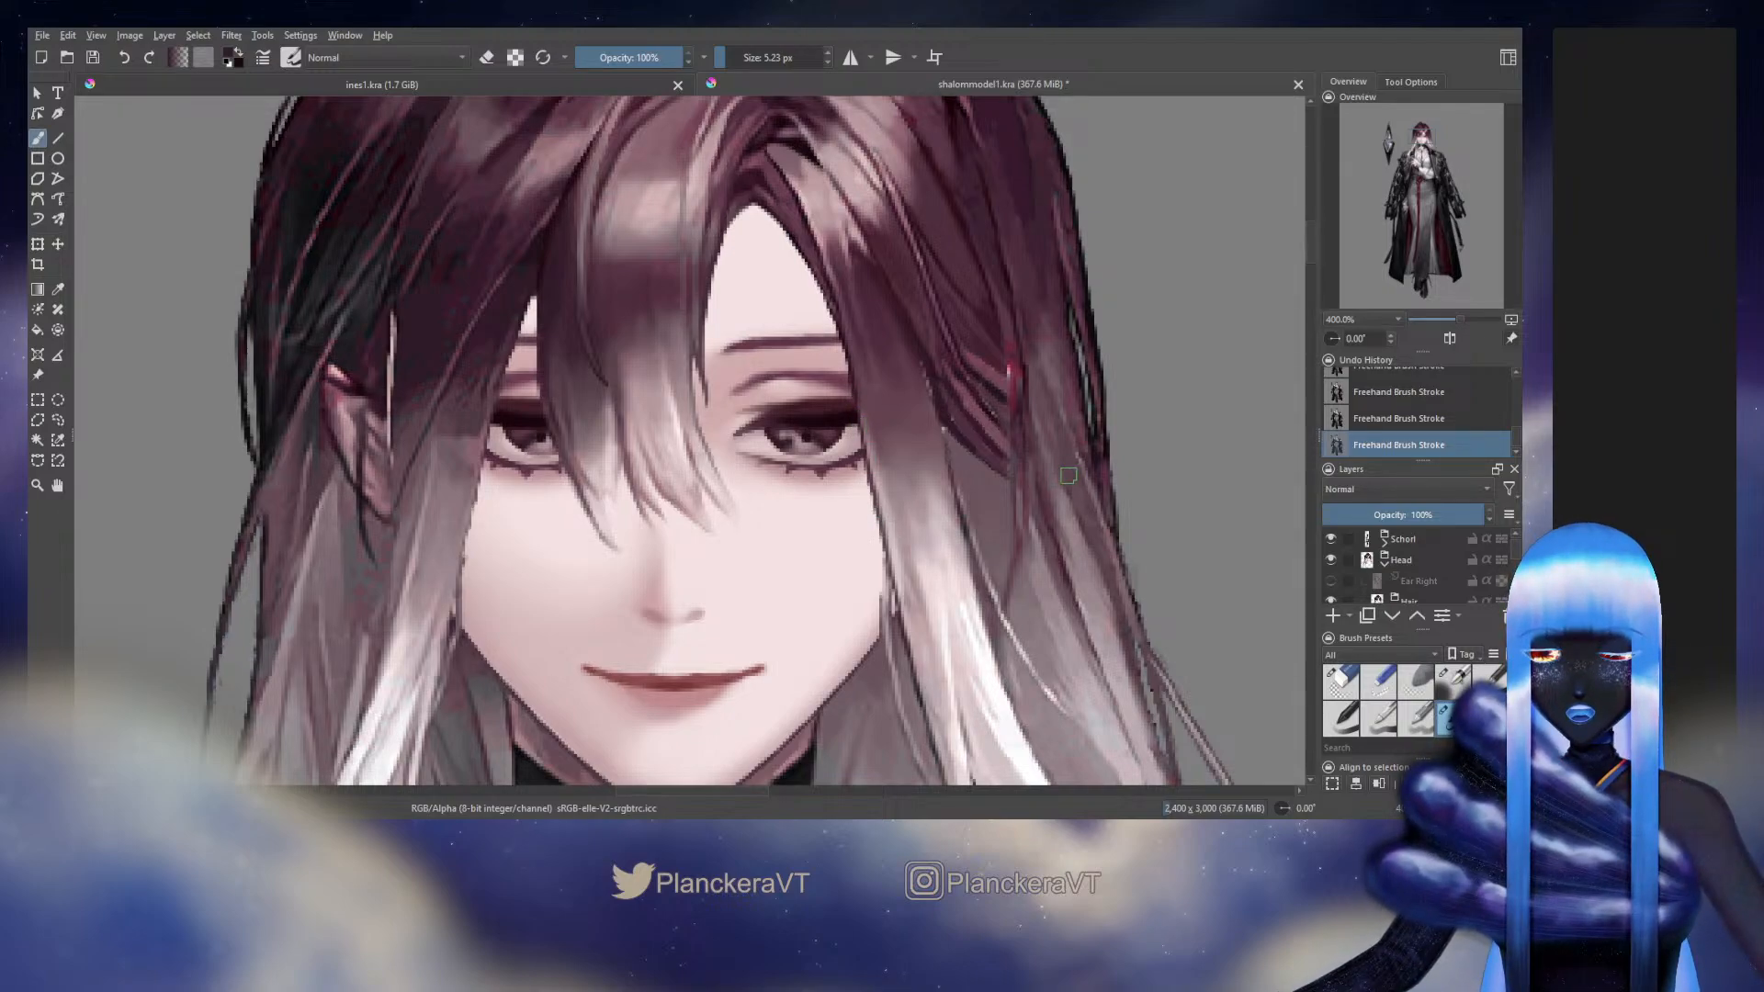
drag(1068, 476, 994, 249)
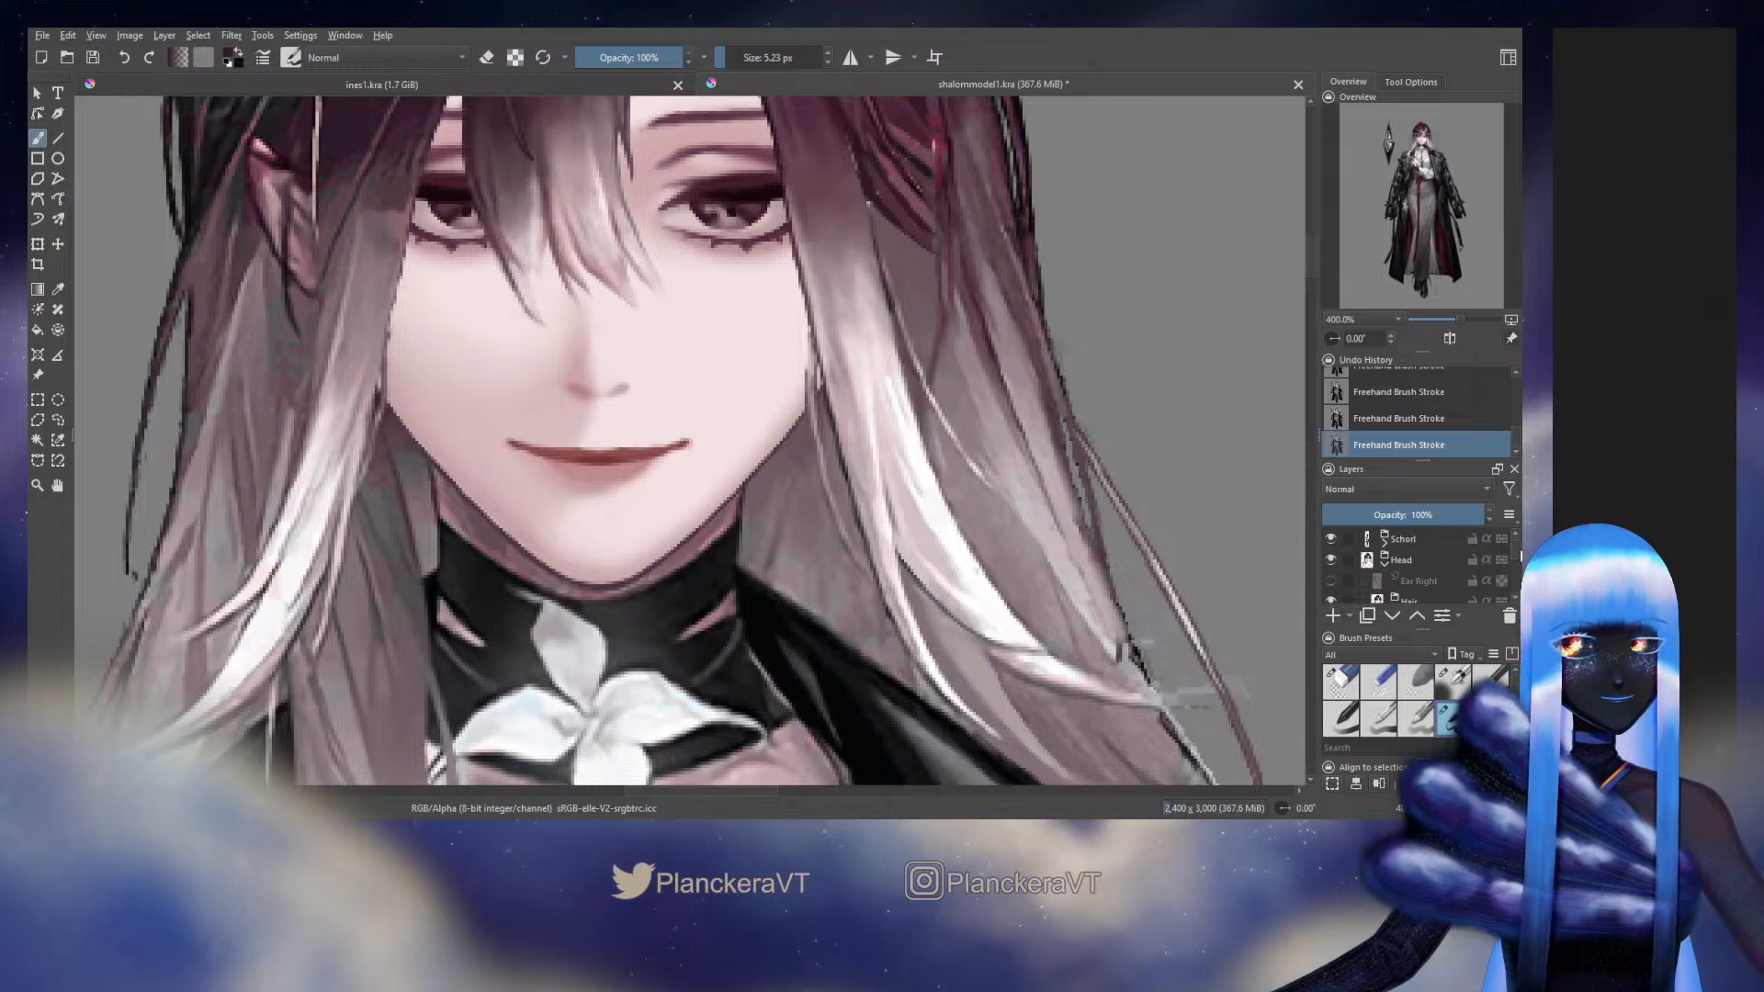
drag(1516, 543, 1519, 555)
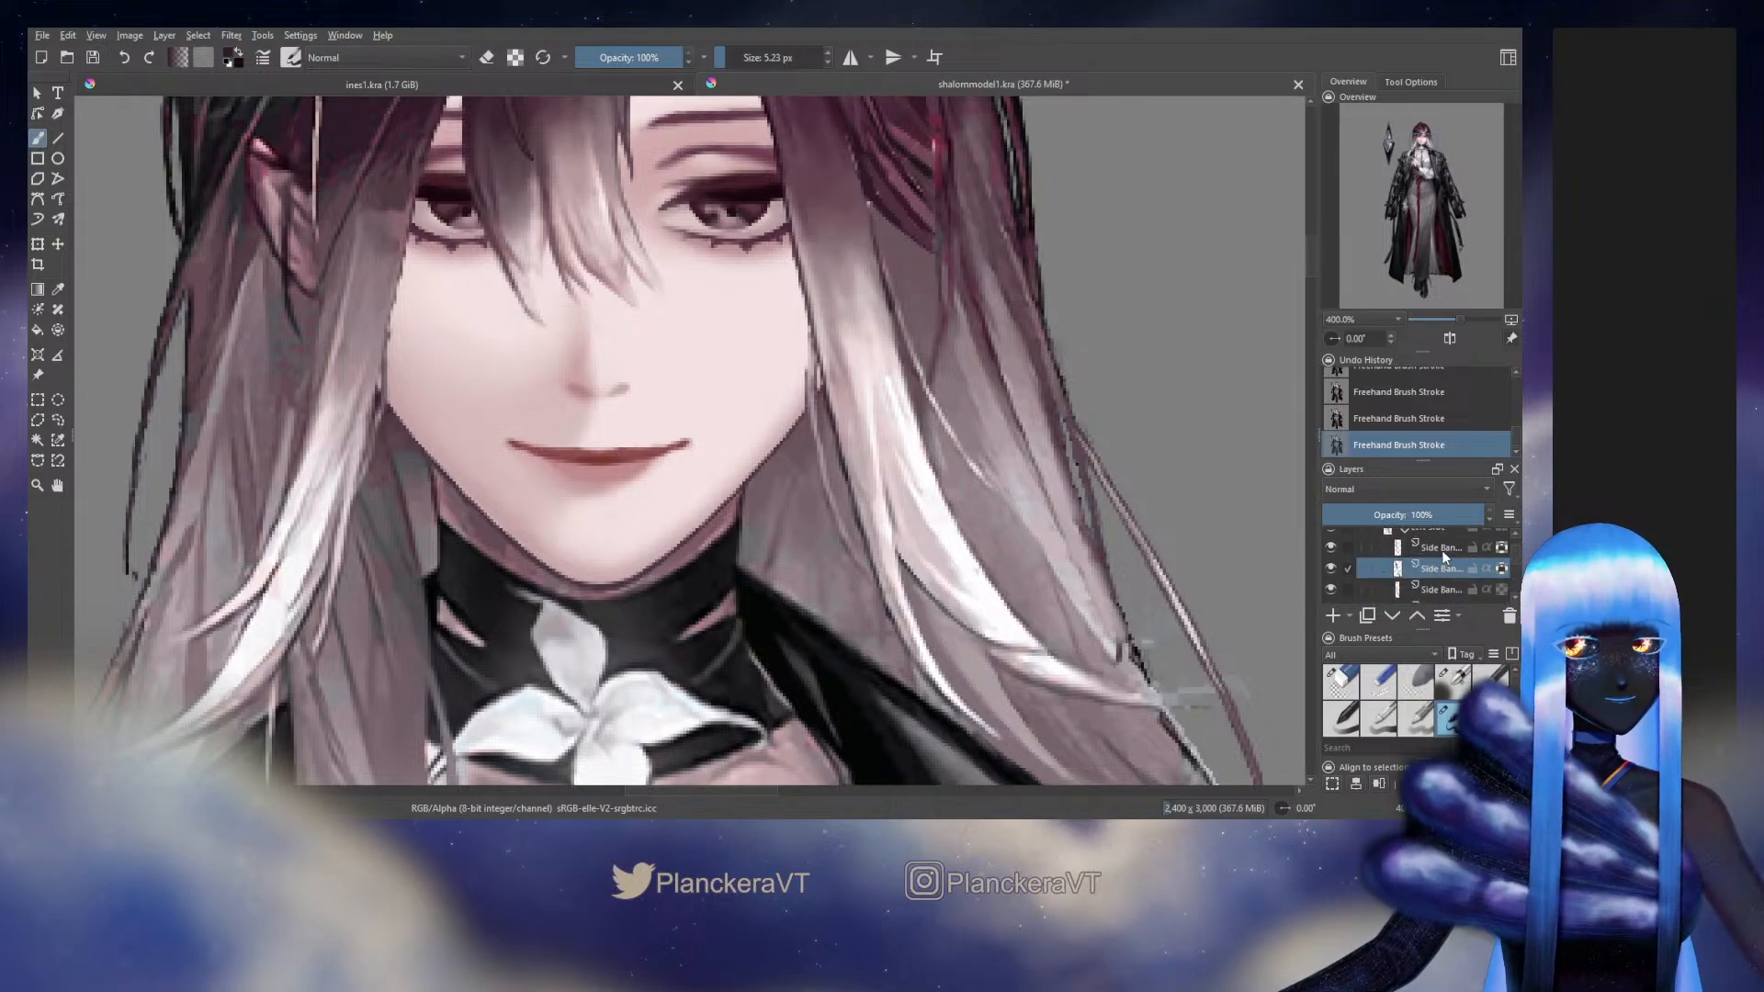
click(1440, 548)
click(1327, 548)
click(1326, 548)
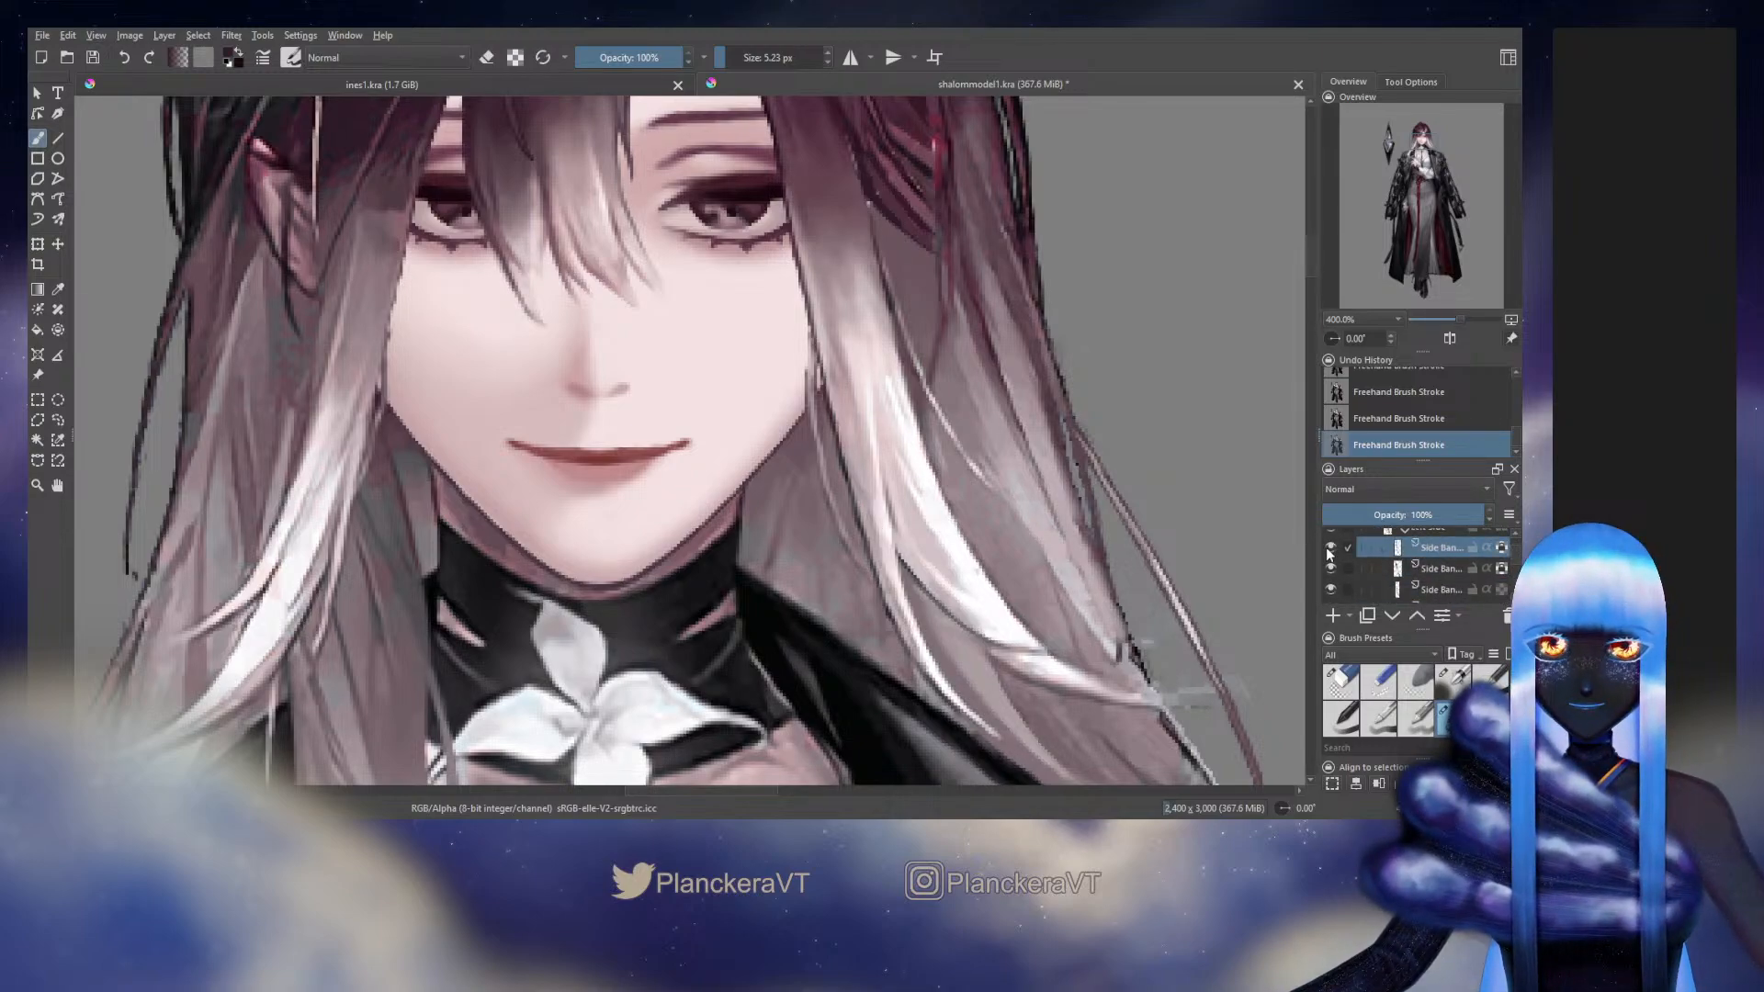
Try to erase along the selected side bang strand near the jaw with the Side Bang layer below it hidden
key(e)
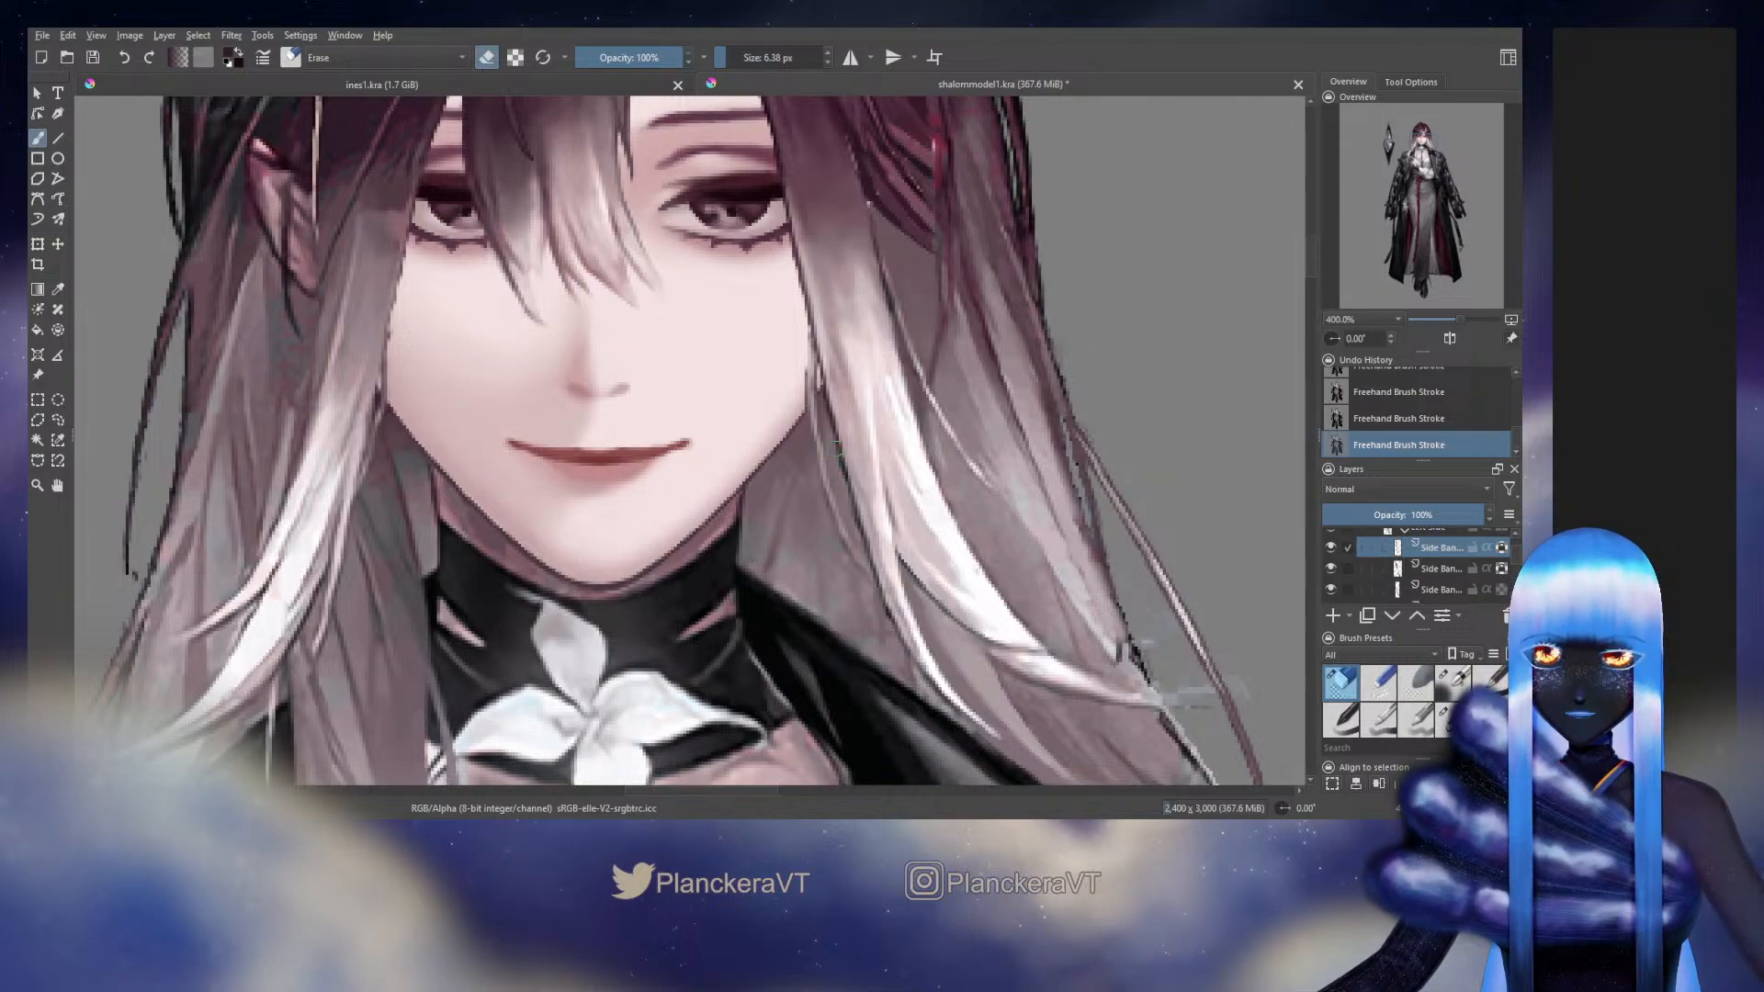
key(ctrl+z)
click(1330, 568)
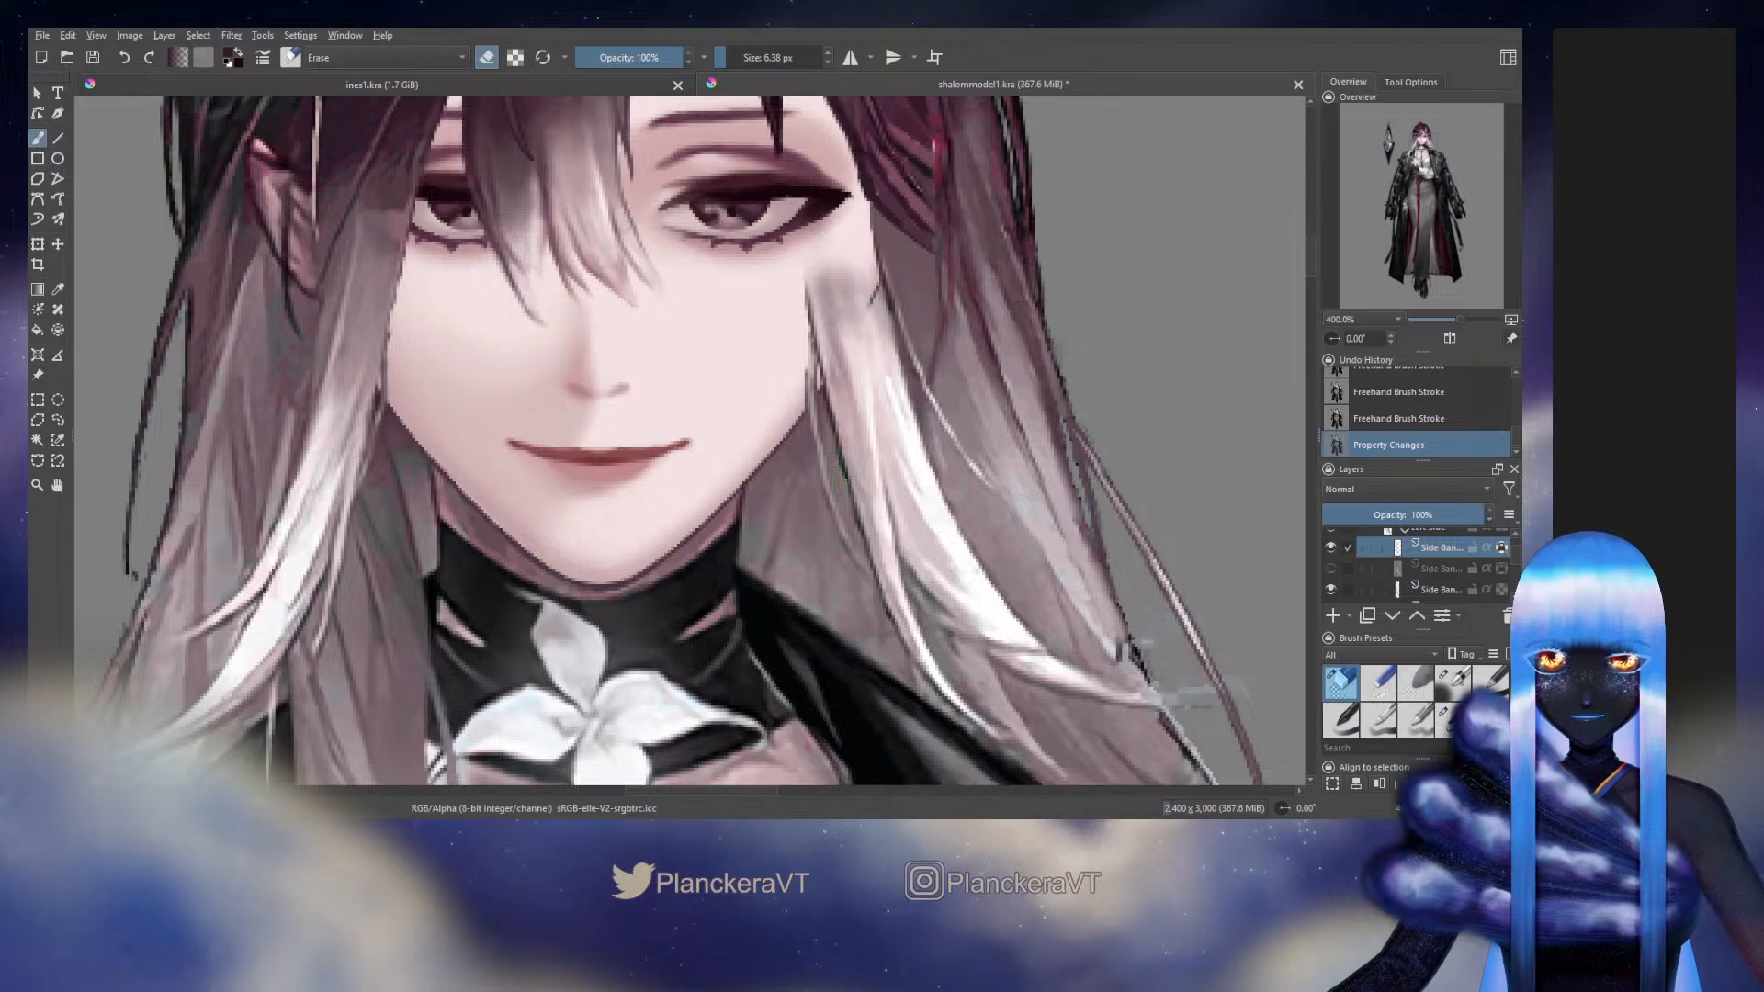
drag(810, 366, 812, 410)
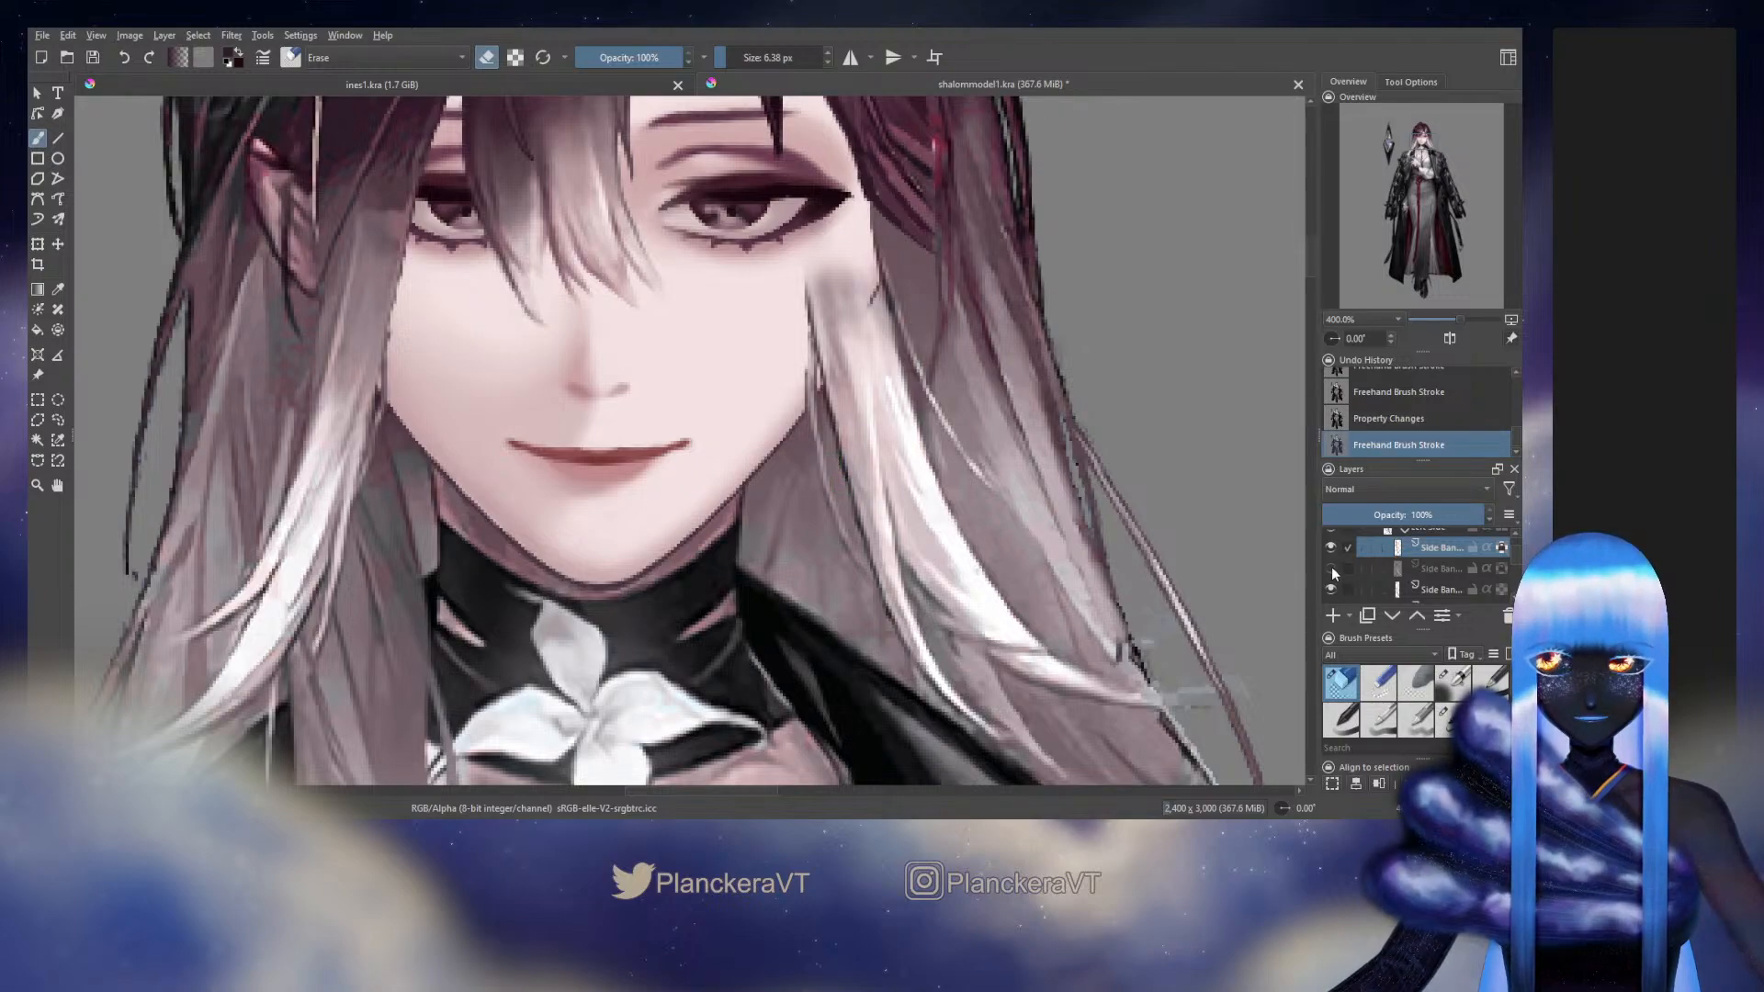
scroll(1503, 570, down, 10)
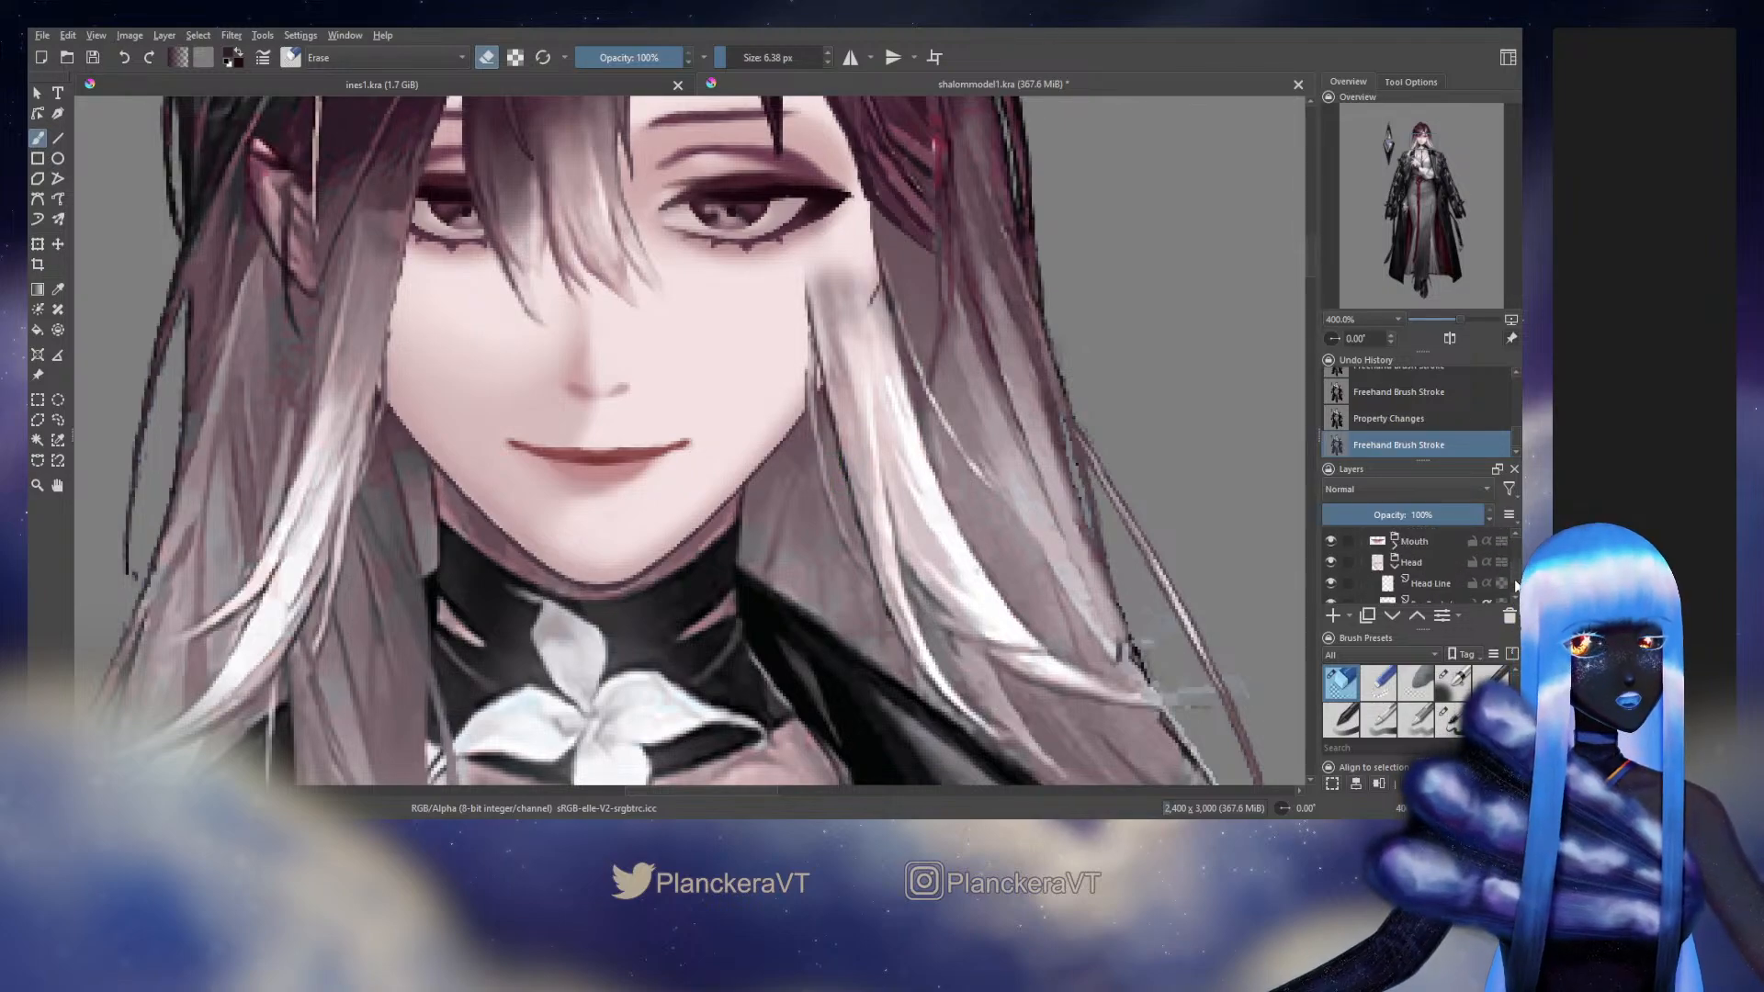
scroll(1506, 574, up, 8)
key(ctrl+z)
key(ctrl+z)
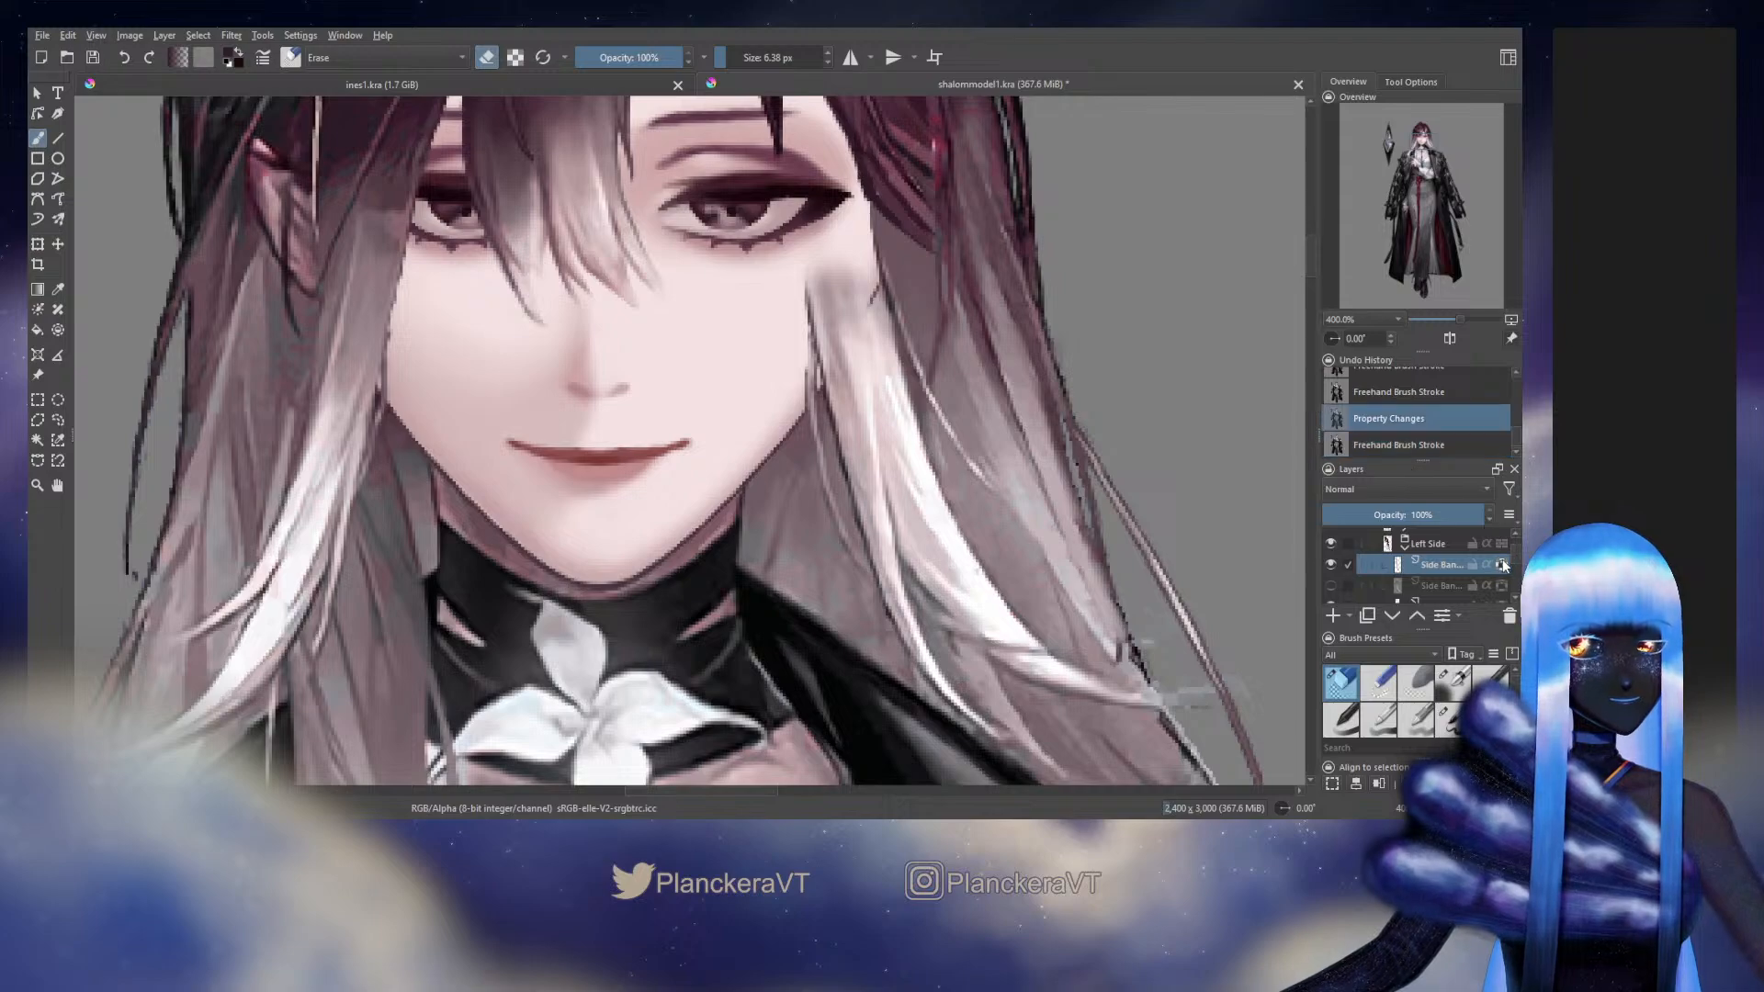
key(ctrl+z)
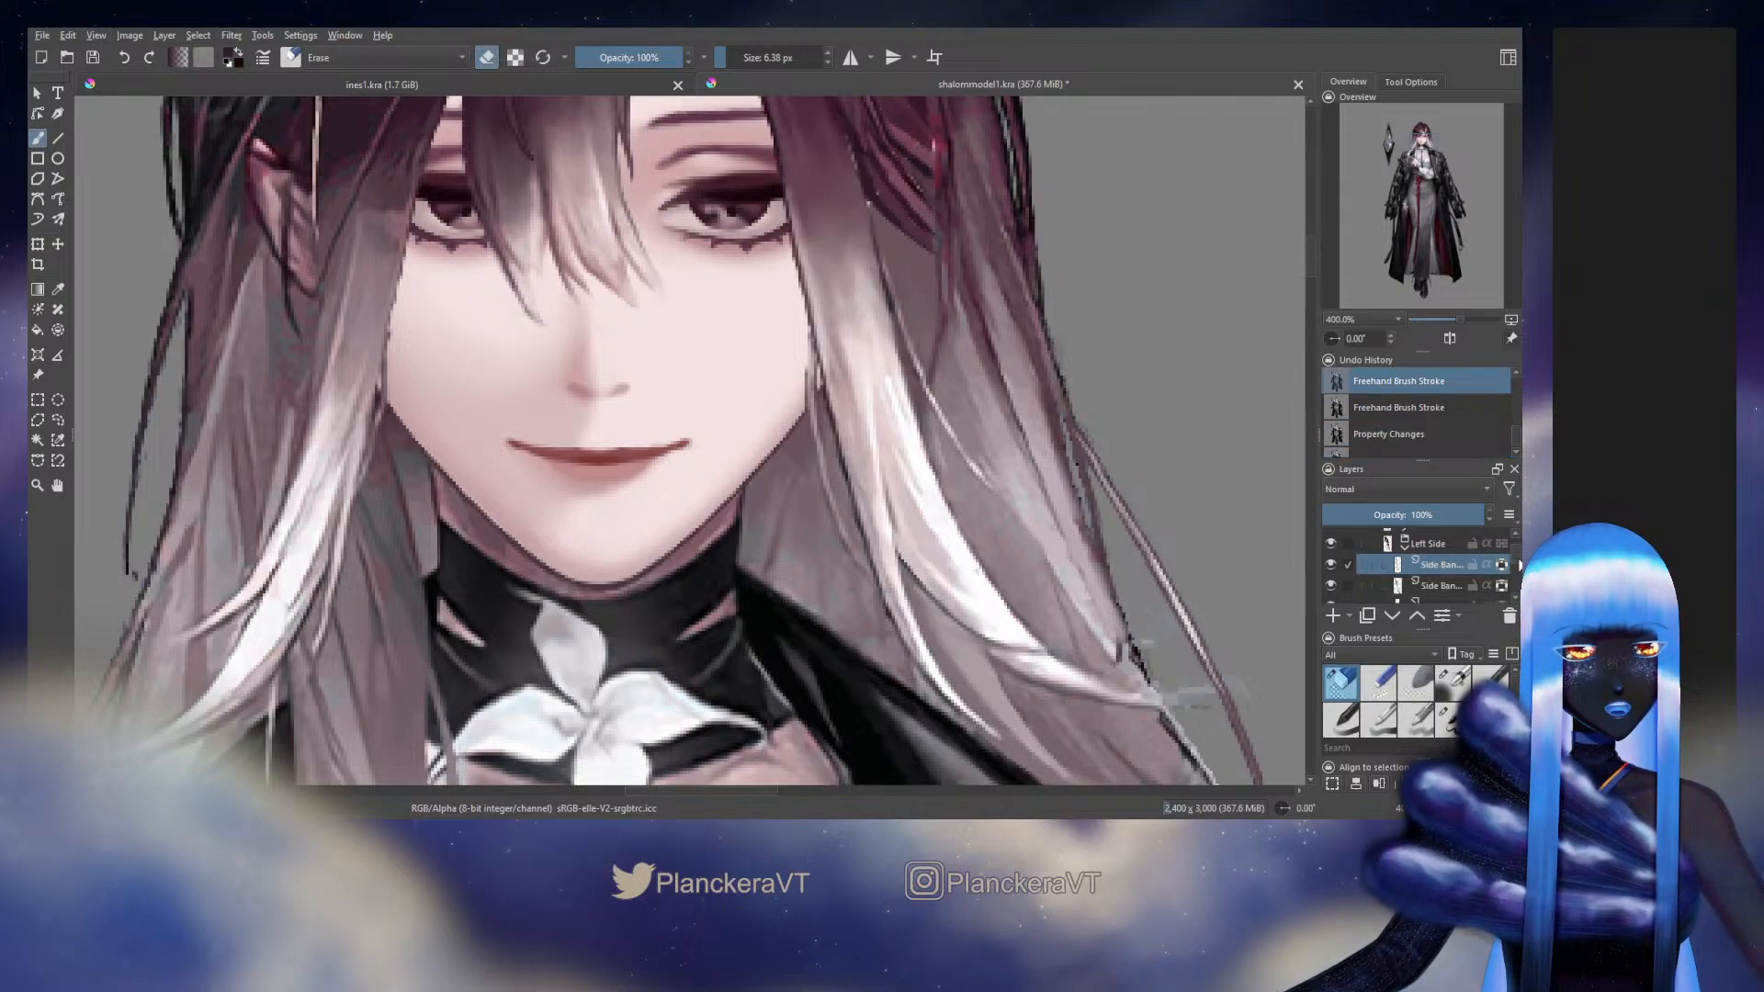
Hide the Background layer to view the separated head and hair layers on their own
drag(1518, 564, 1515, 591)
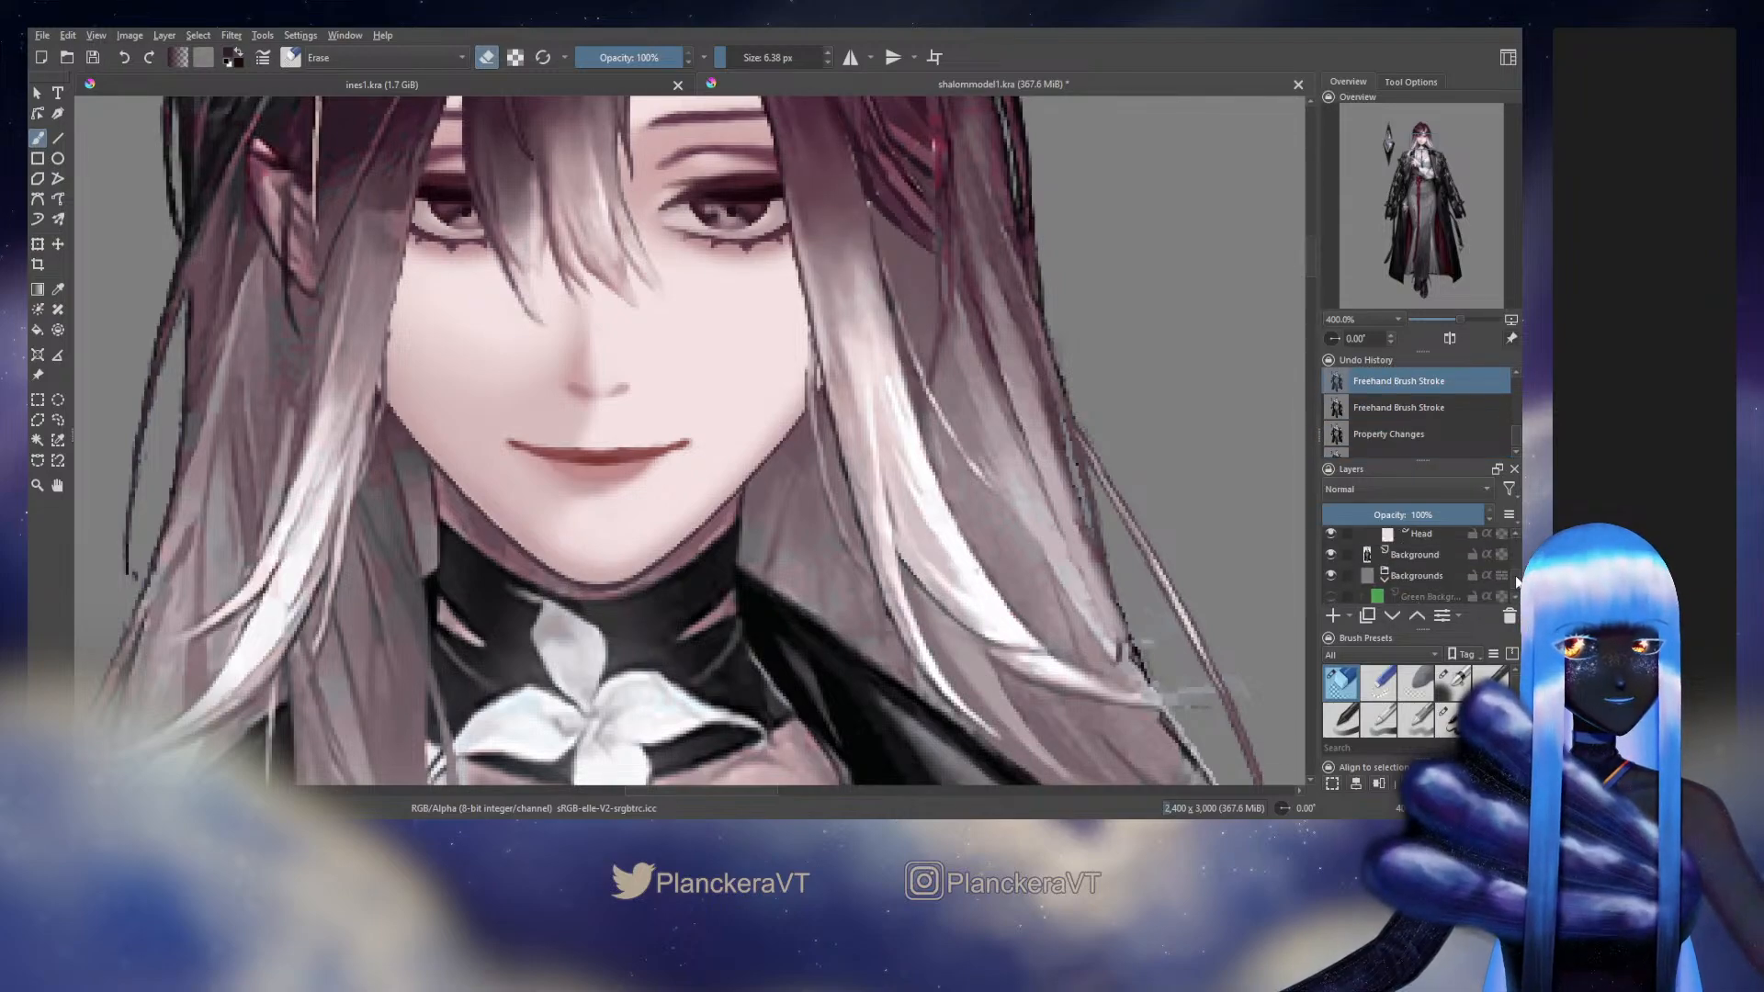
click(1332, 554)
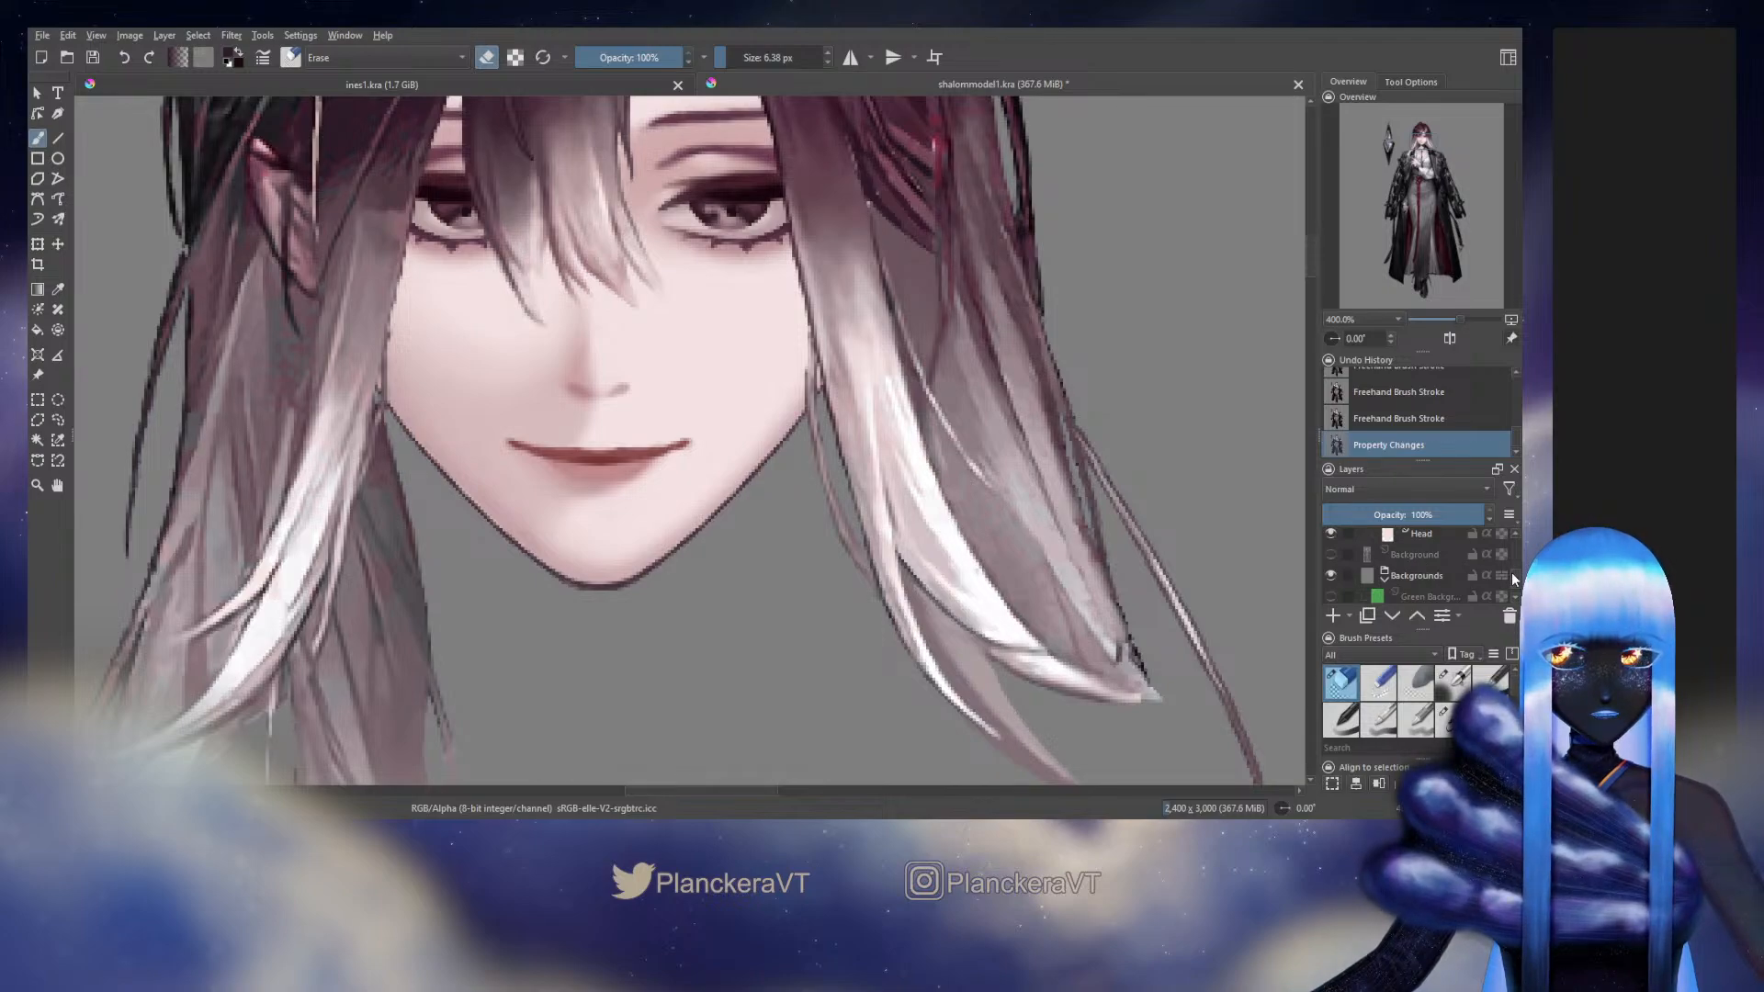
drag(1514, 575, 1520, 556)
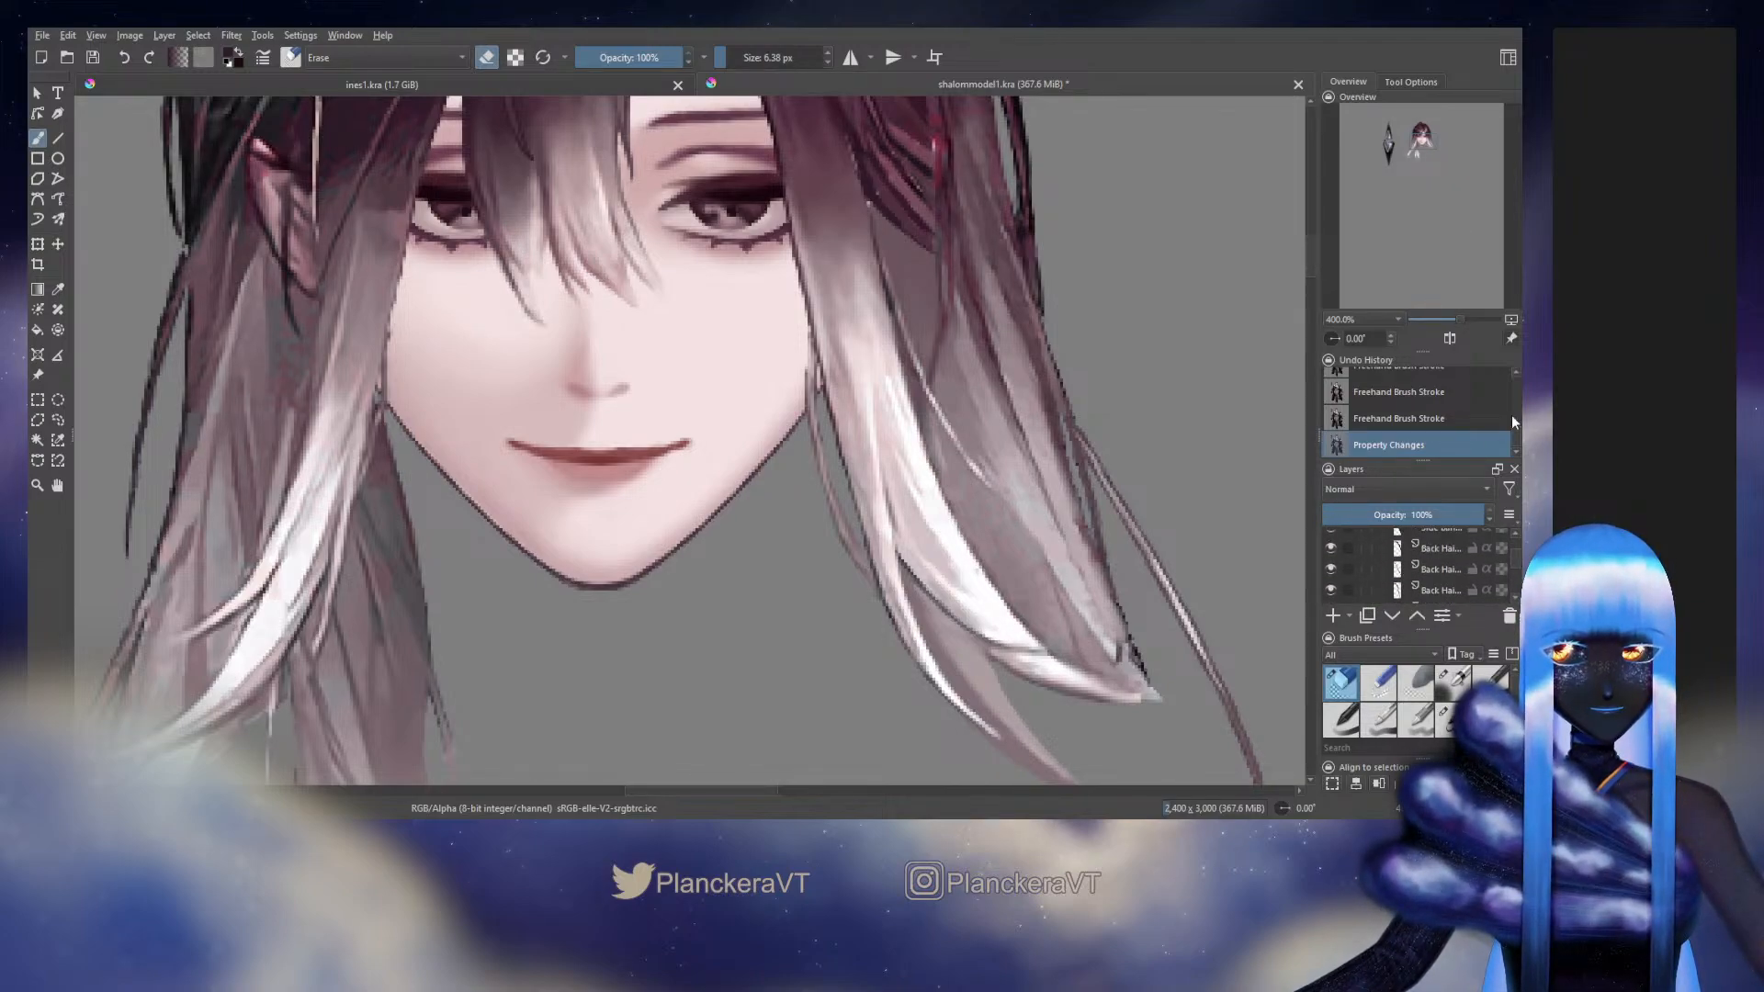
Step back through the undo history and revert the side bang to an earlier brush stroke state
drag(1513, 418, 1513, 410)
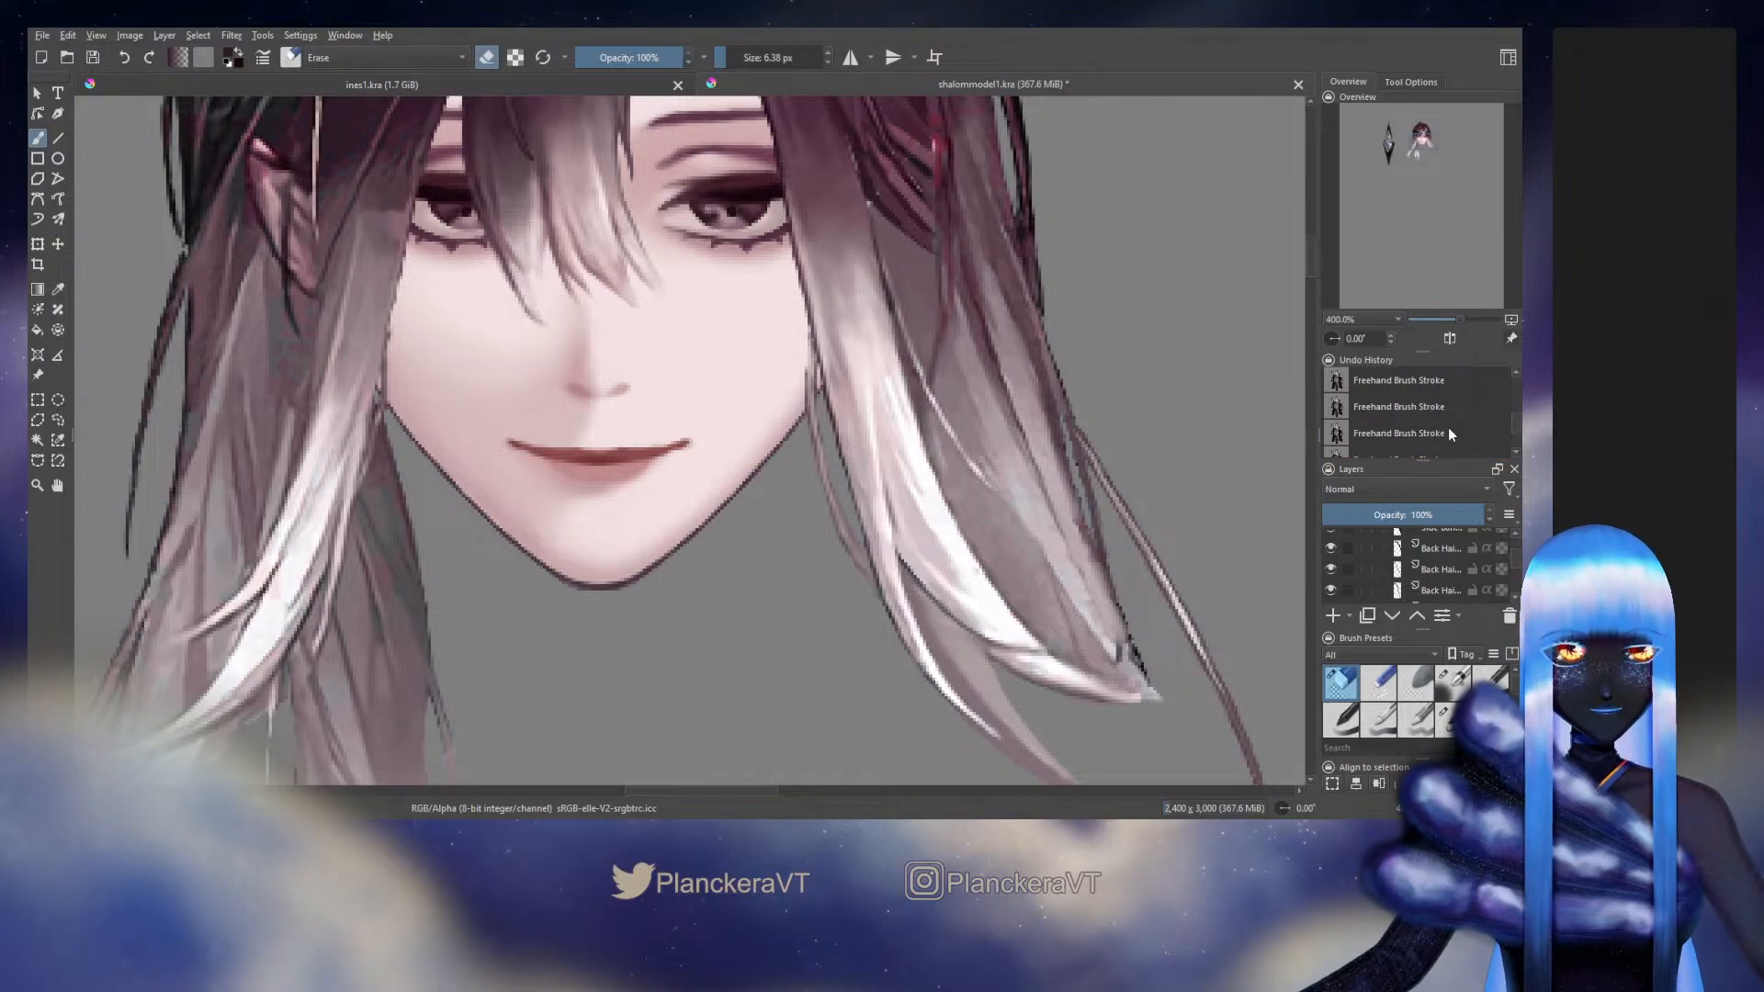
click(1450, 429)
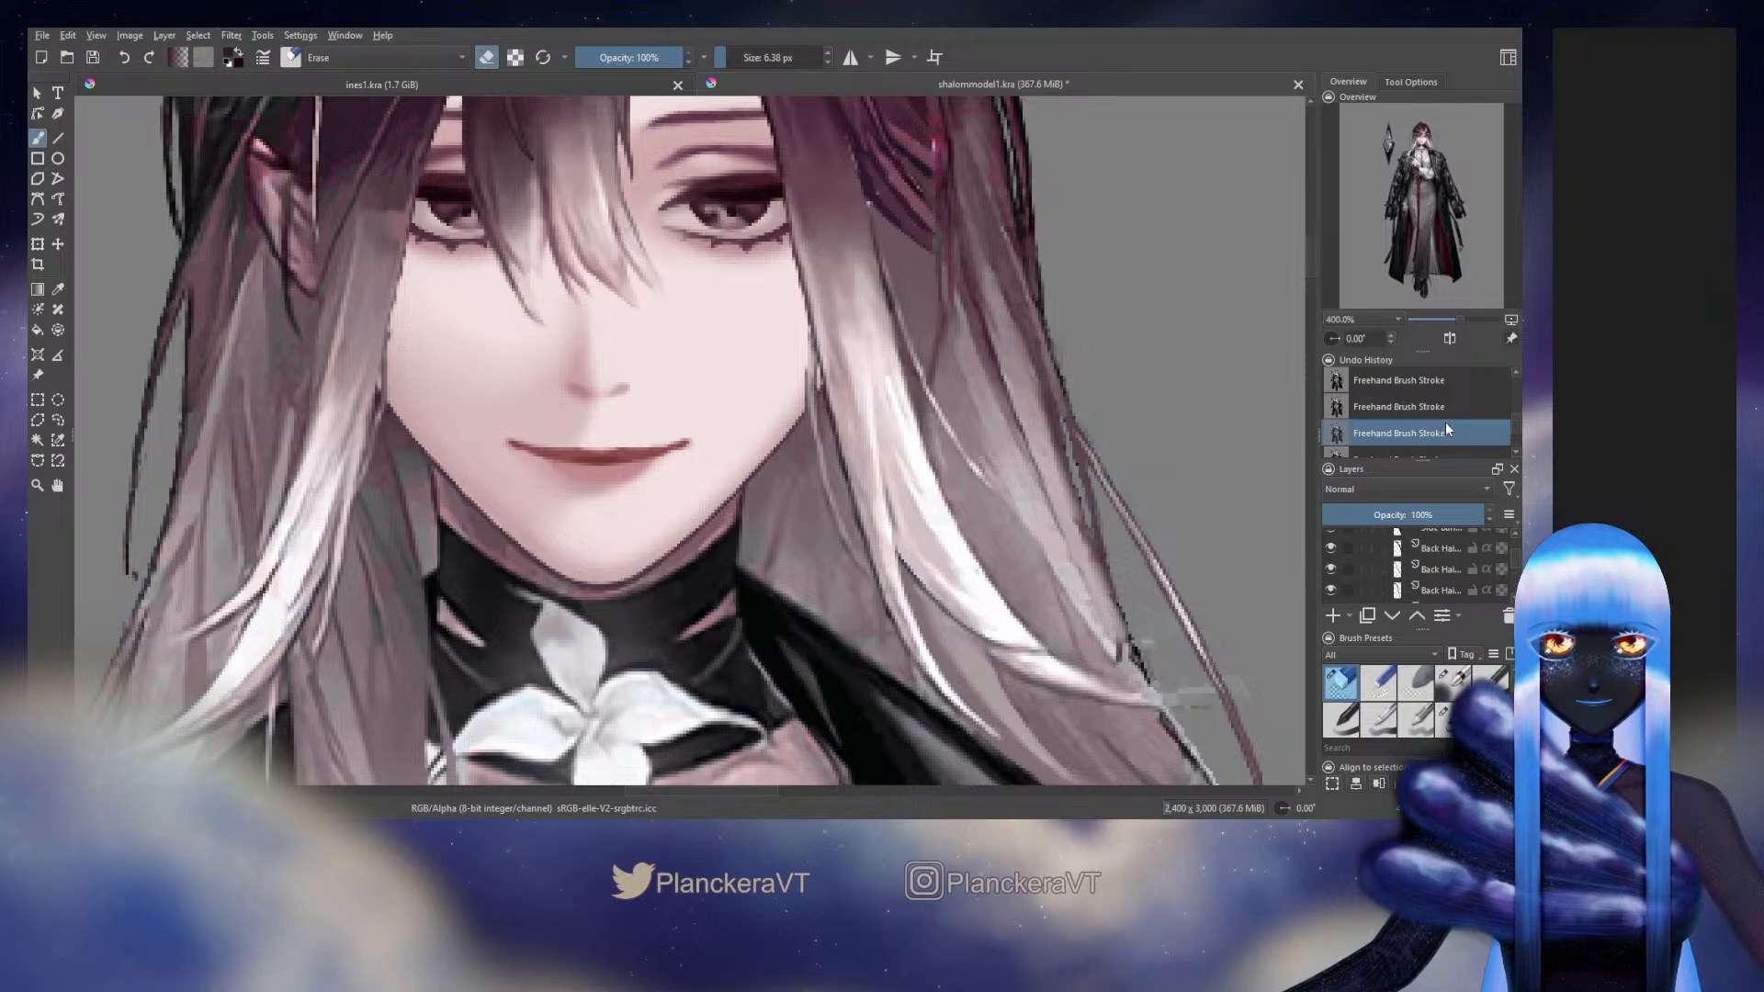
drag(1517, 430, 1517, 433)
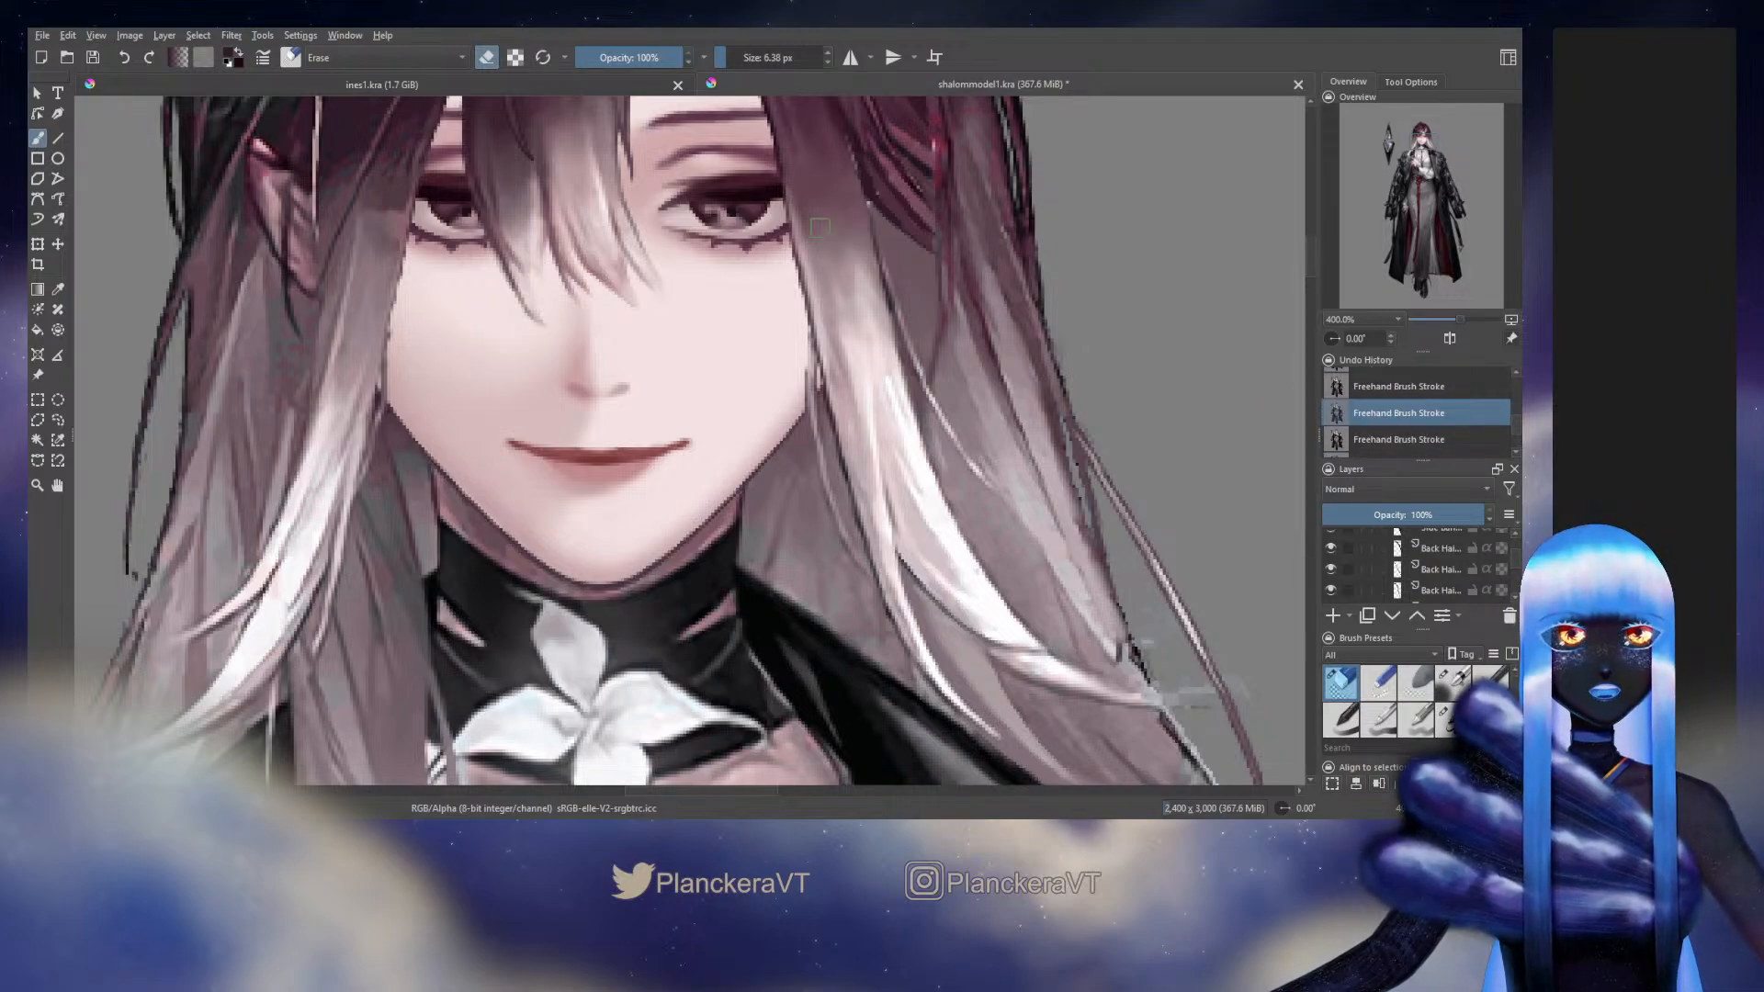
click(1418, 439)
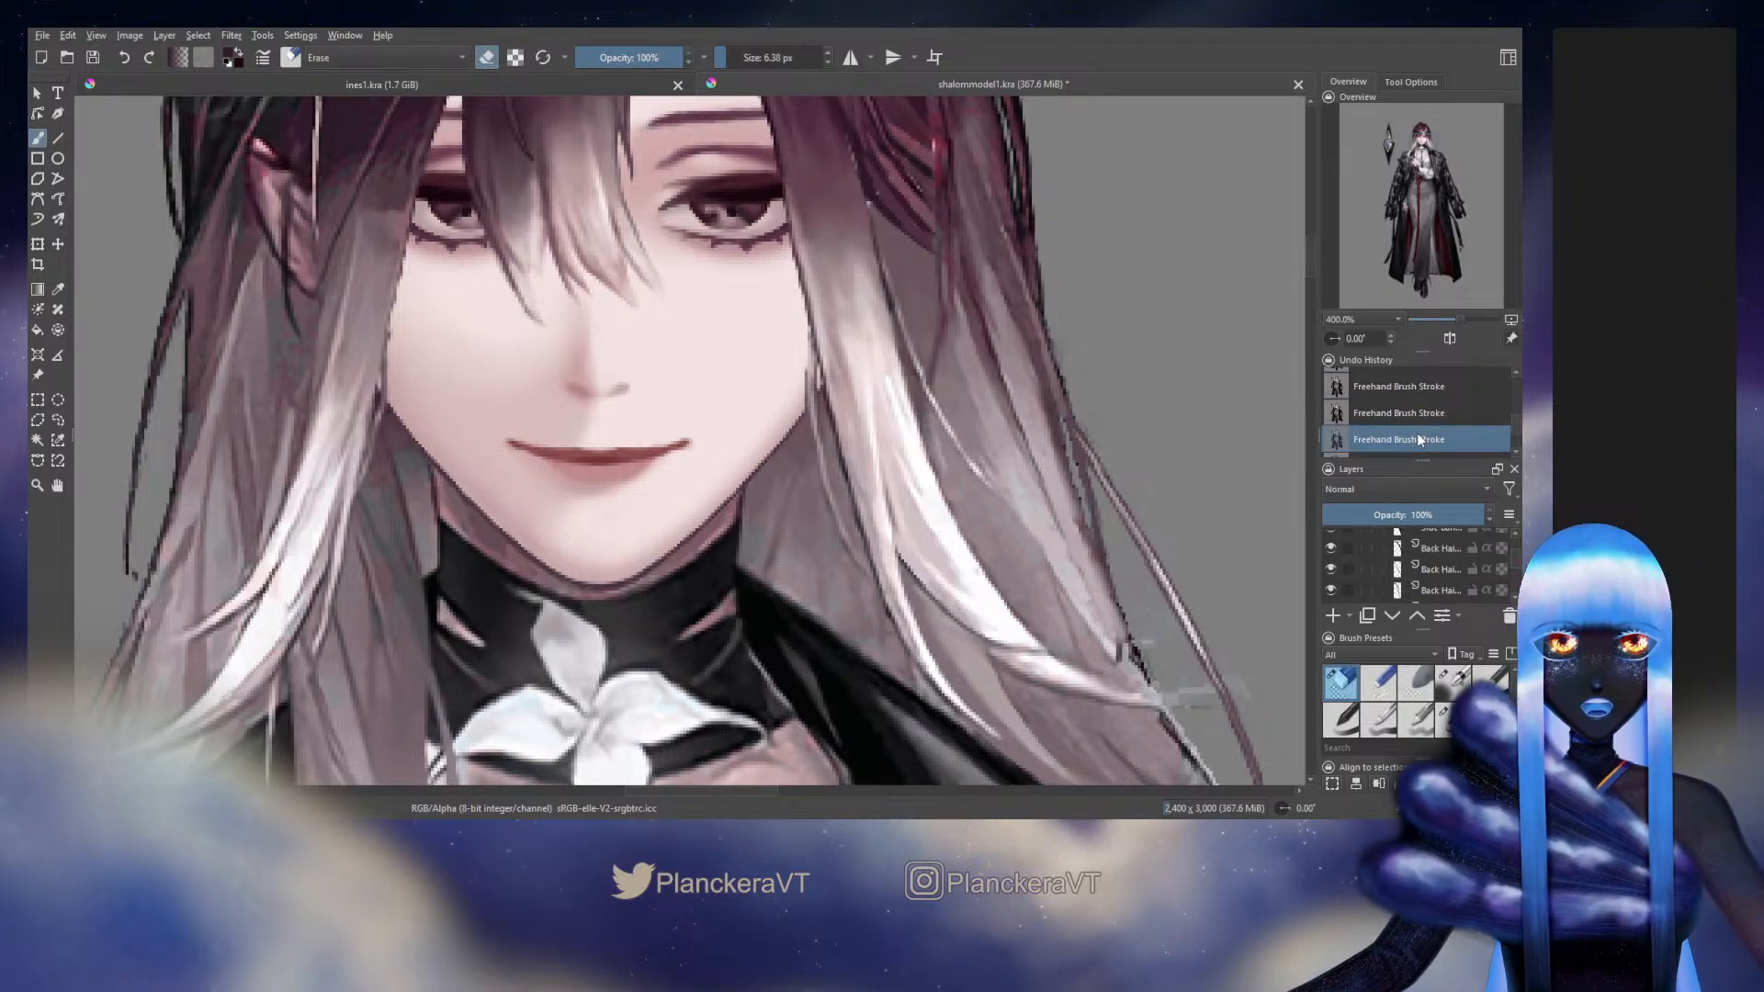
scroll(1416, 433, down, 1)
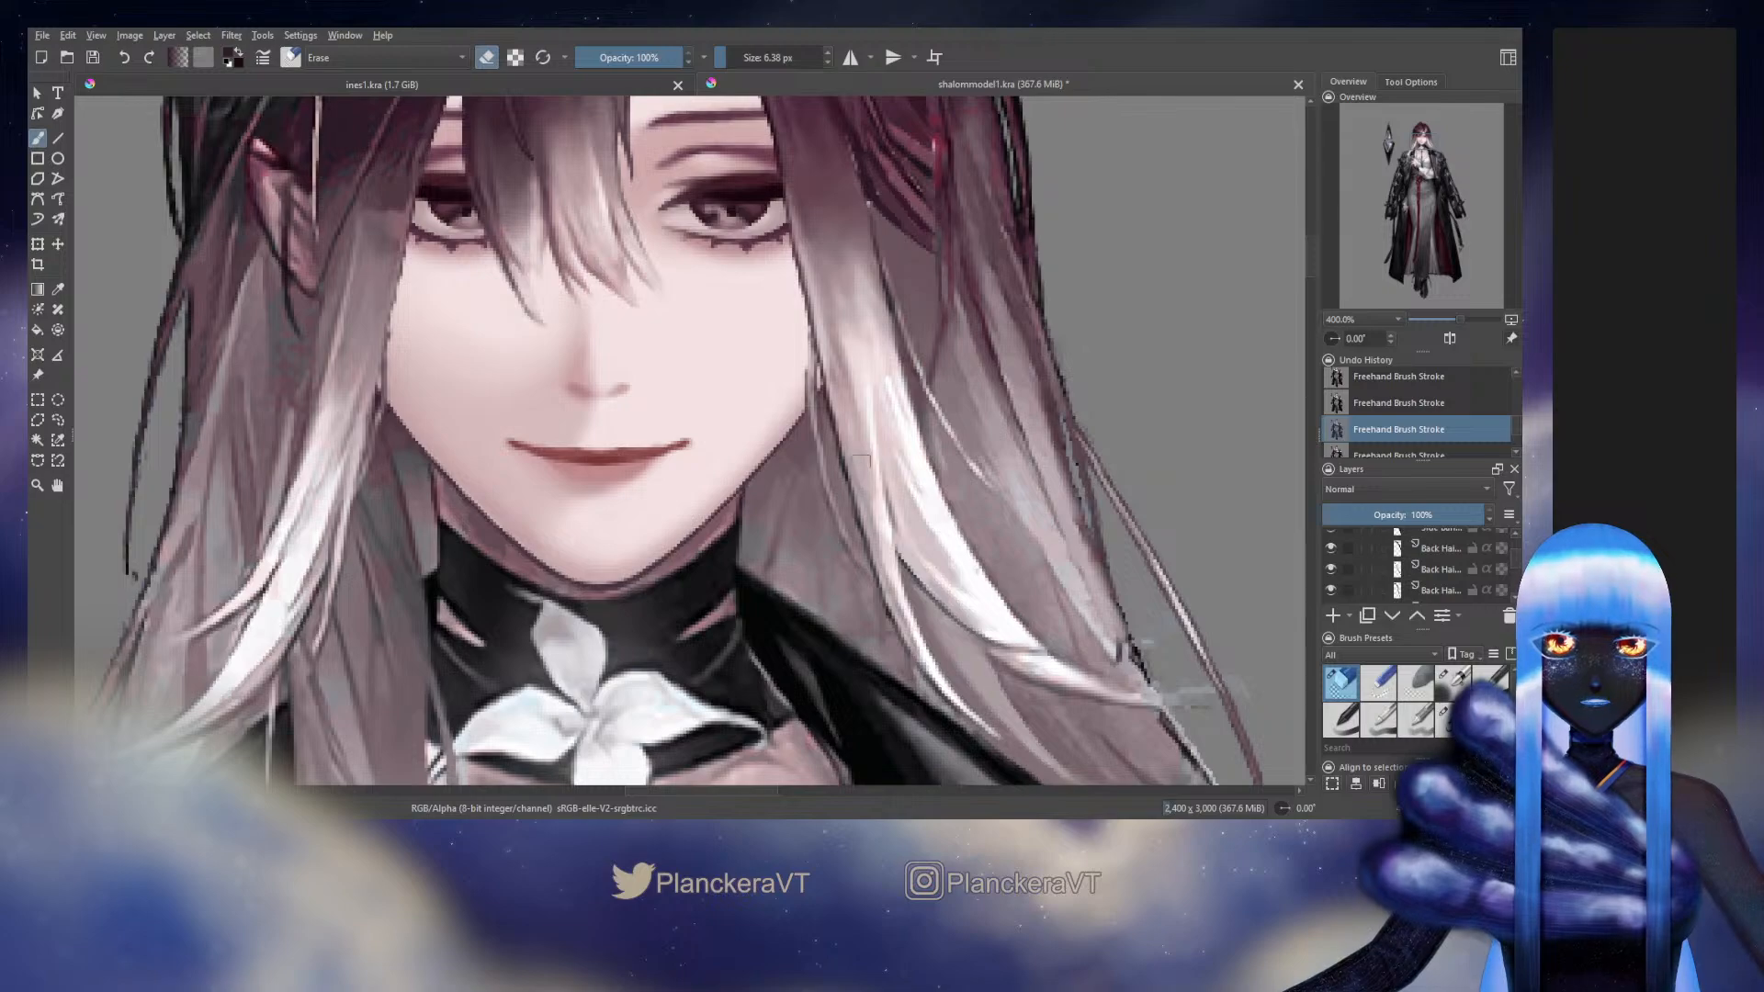
click(1404, 401)
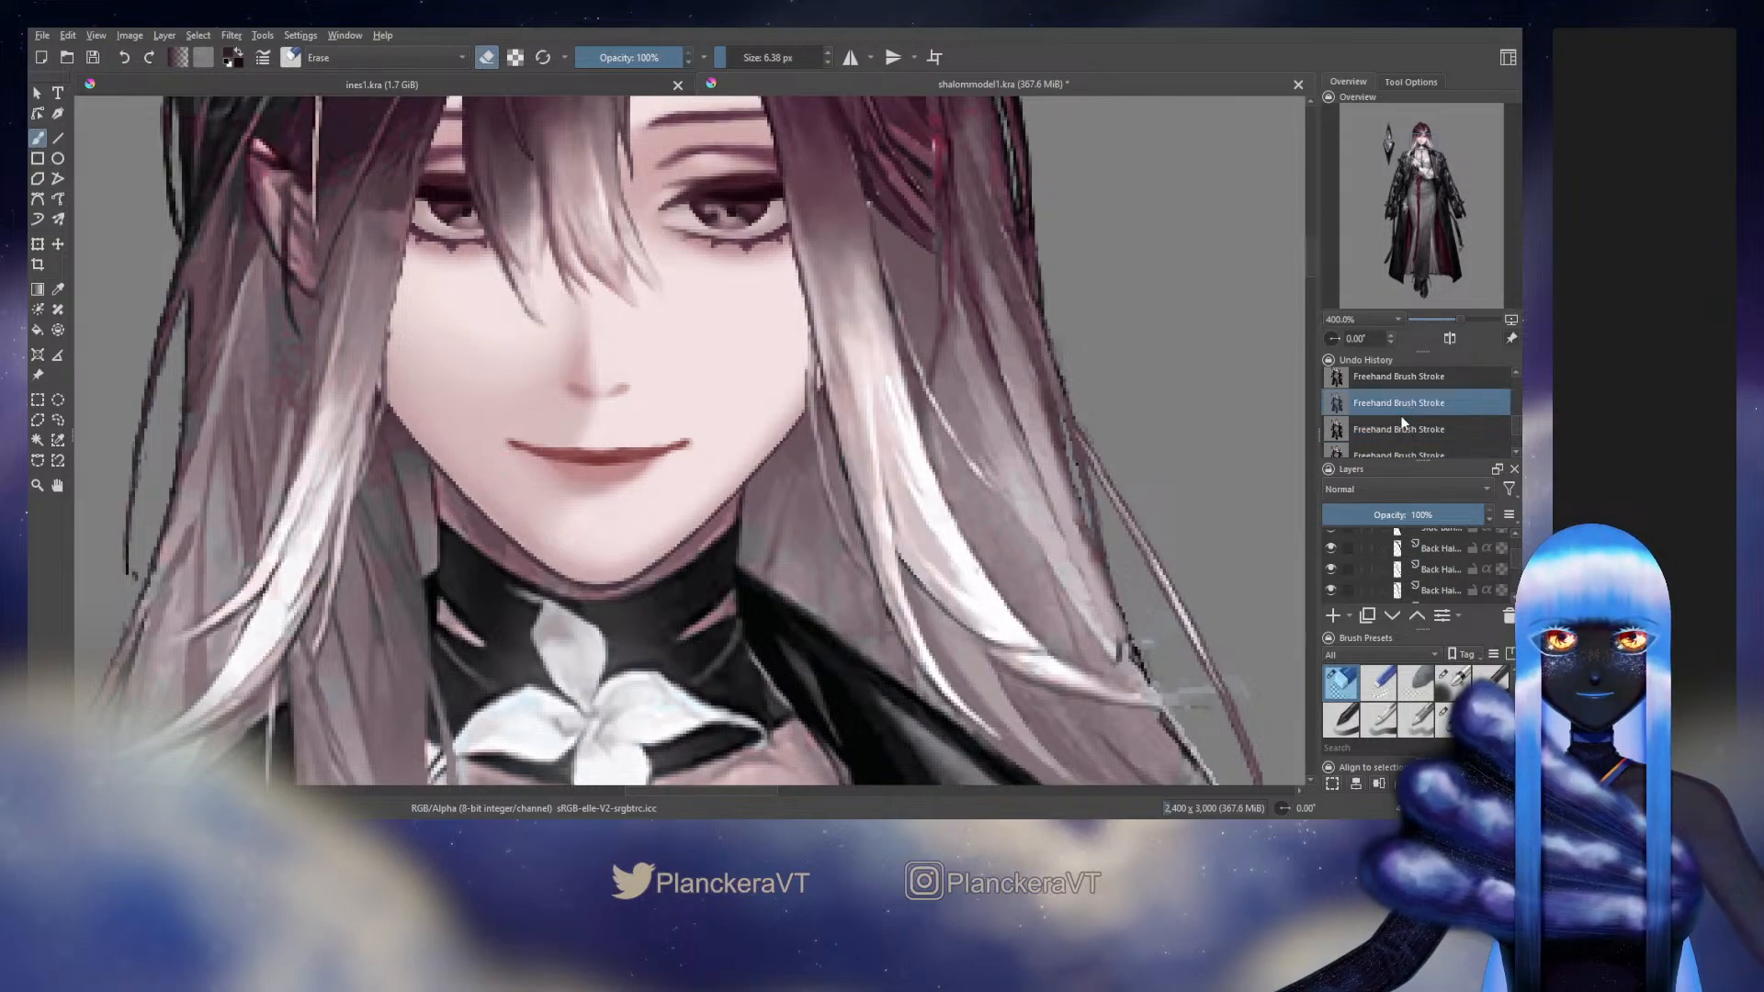
scroll(1402, 423, down, 3)
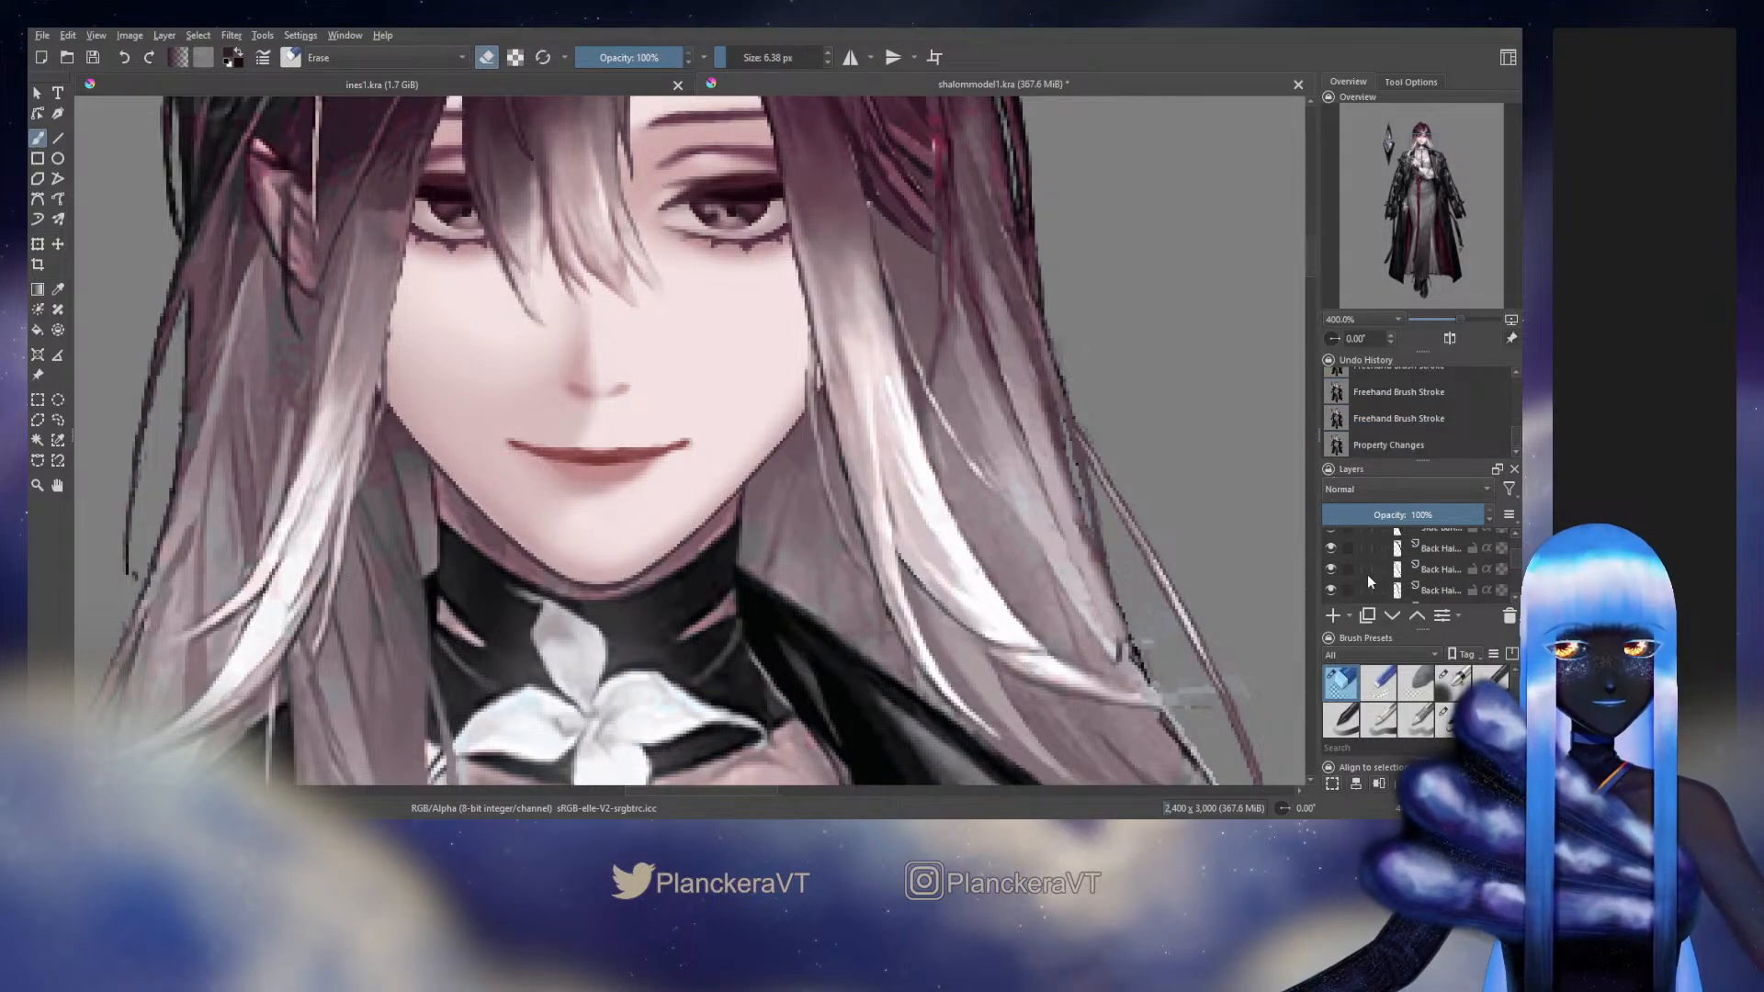
Hide the Background layer and return to the selected Side Bang layer in the Left Side group
drag(1514, 560, 1513, 556)
scroll(1470, 571, down, 5)
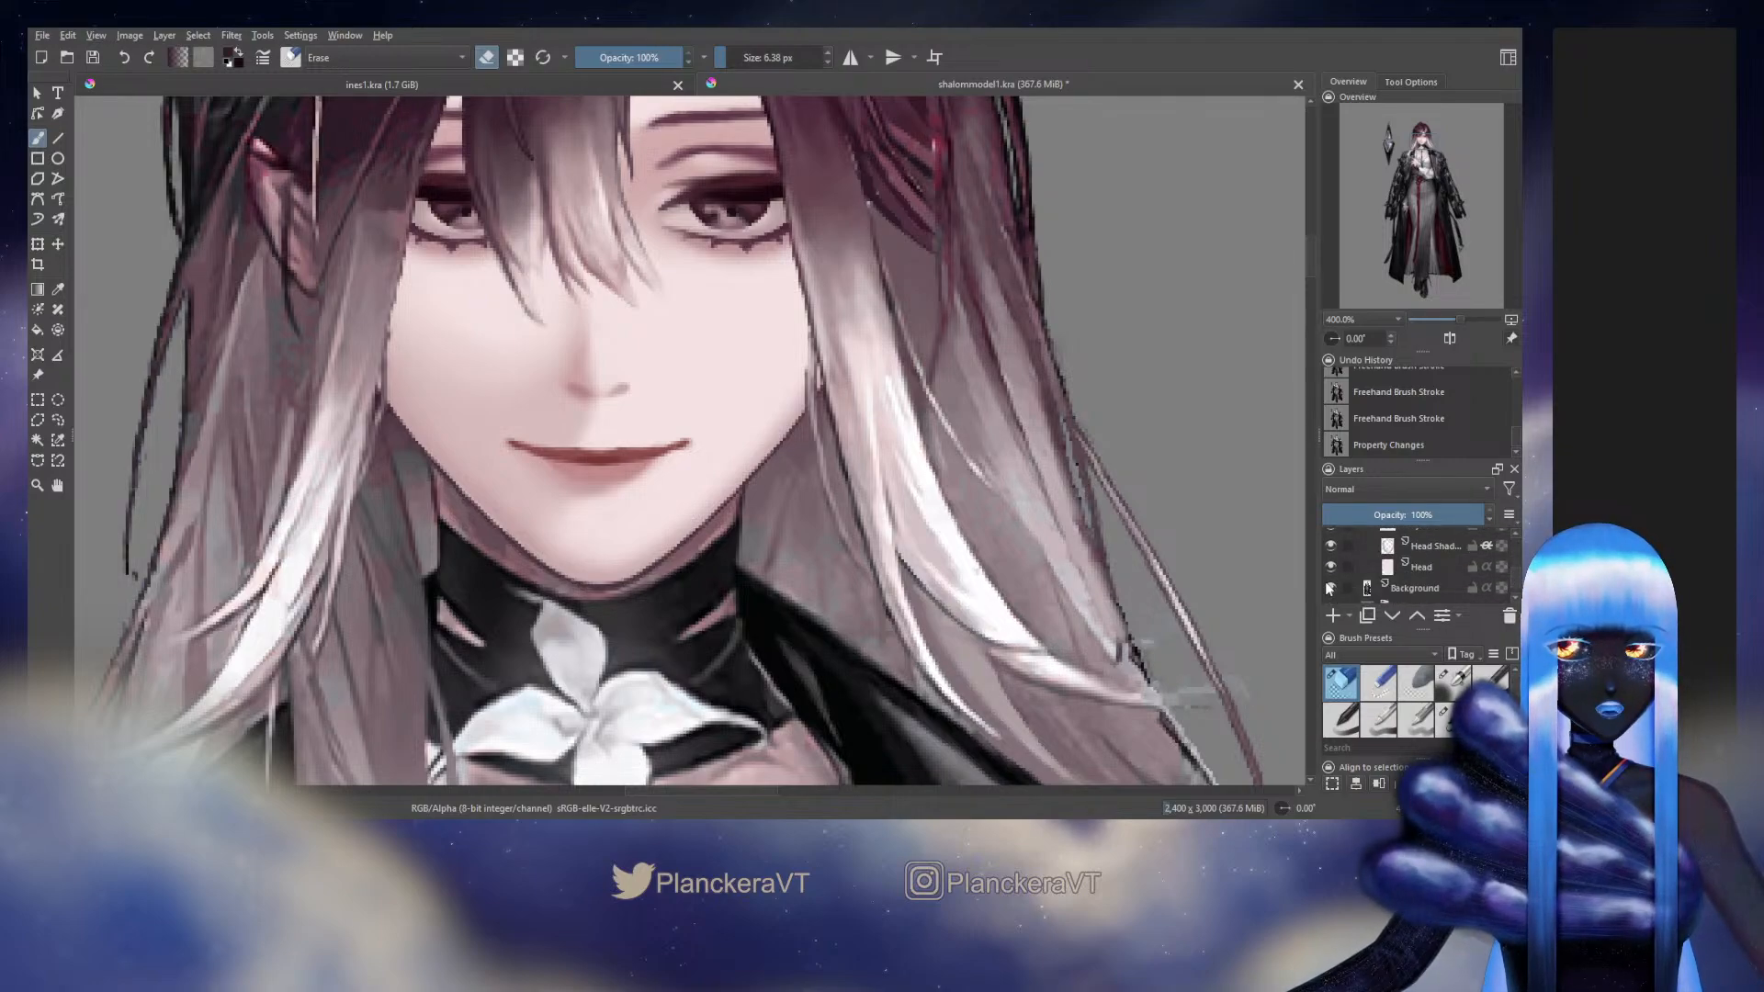
click(1330, 588)
scroll(1470, 564, up, 5)
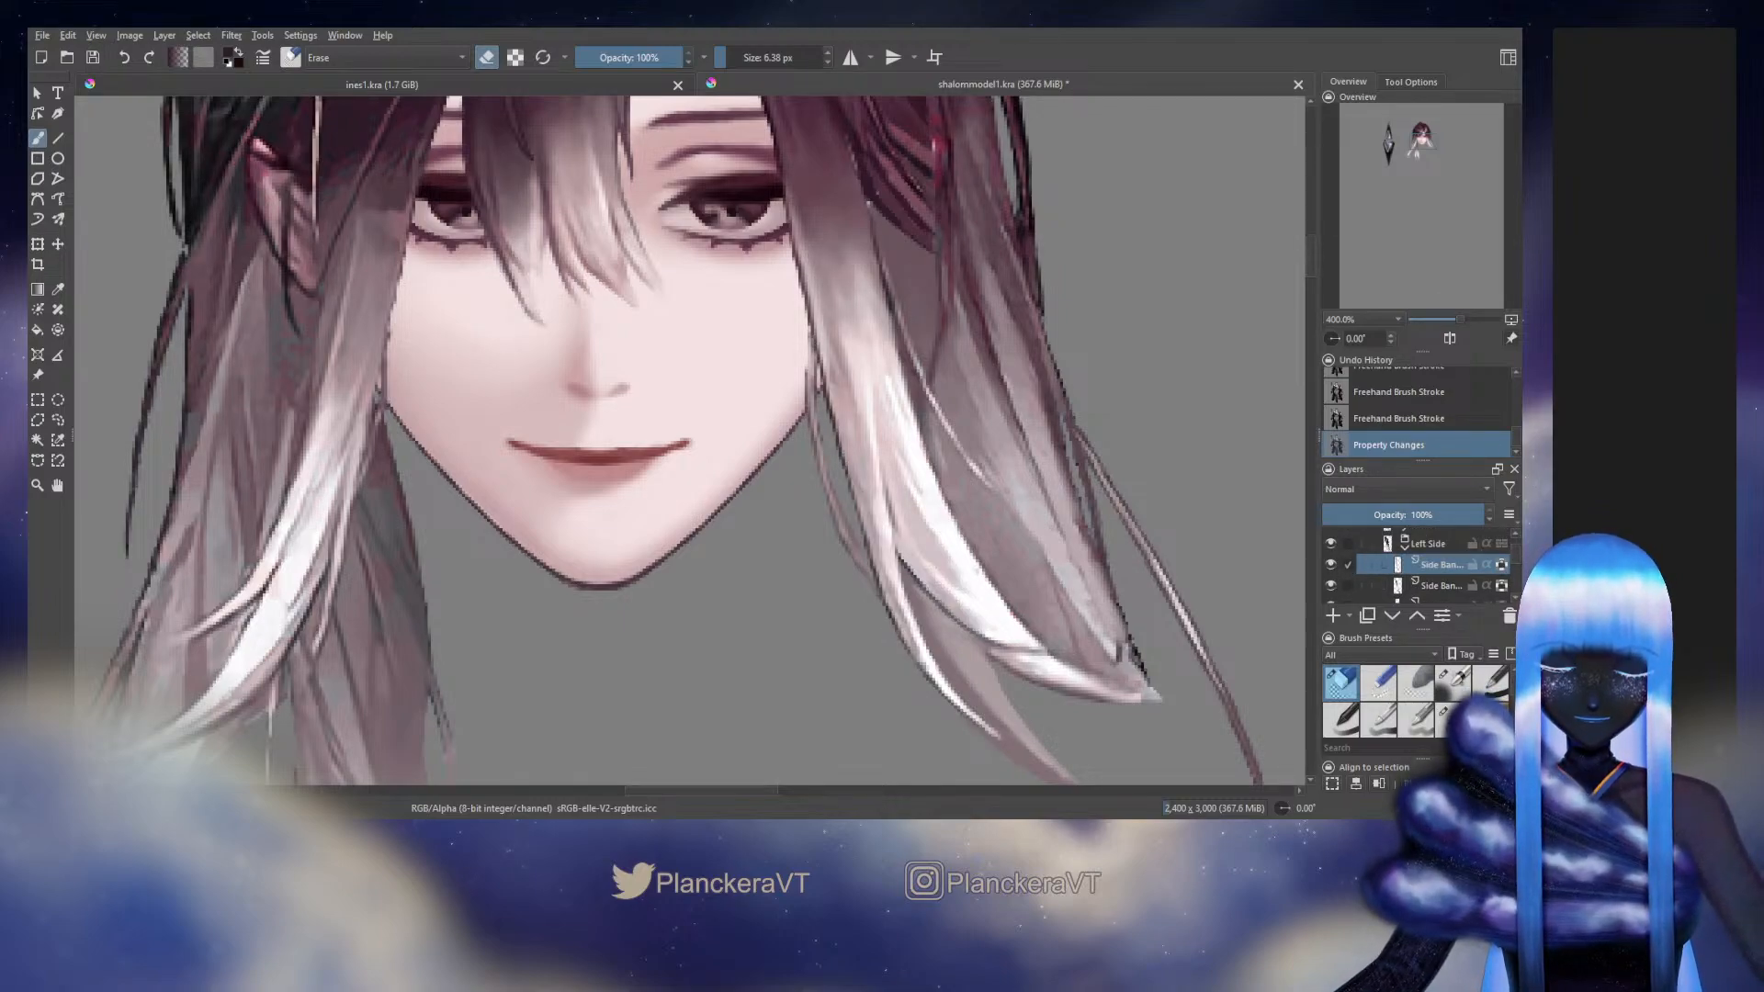
Try a 5.23 px brush on the side bang strand and hide the Side Bang layer below to isolate it
click(1450, 719)
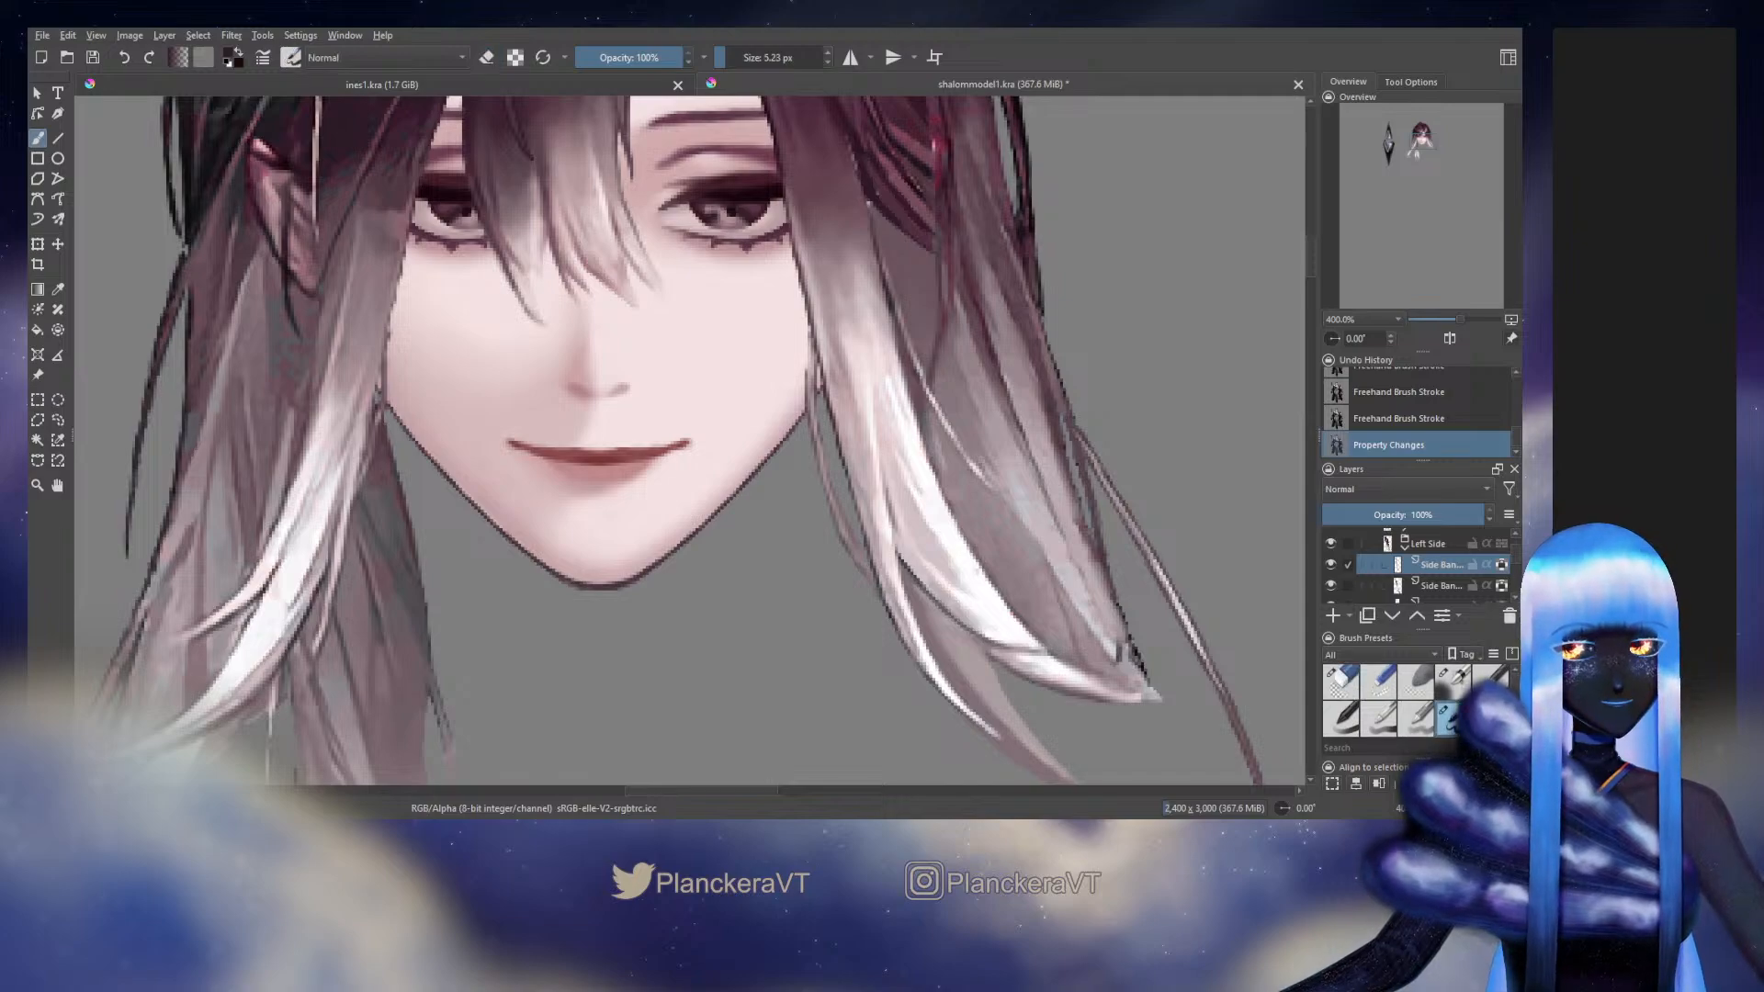
click(847, 443)
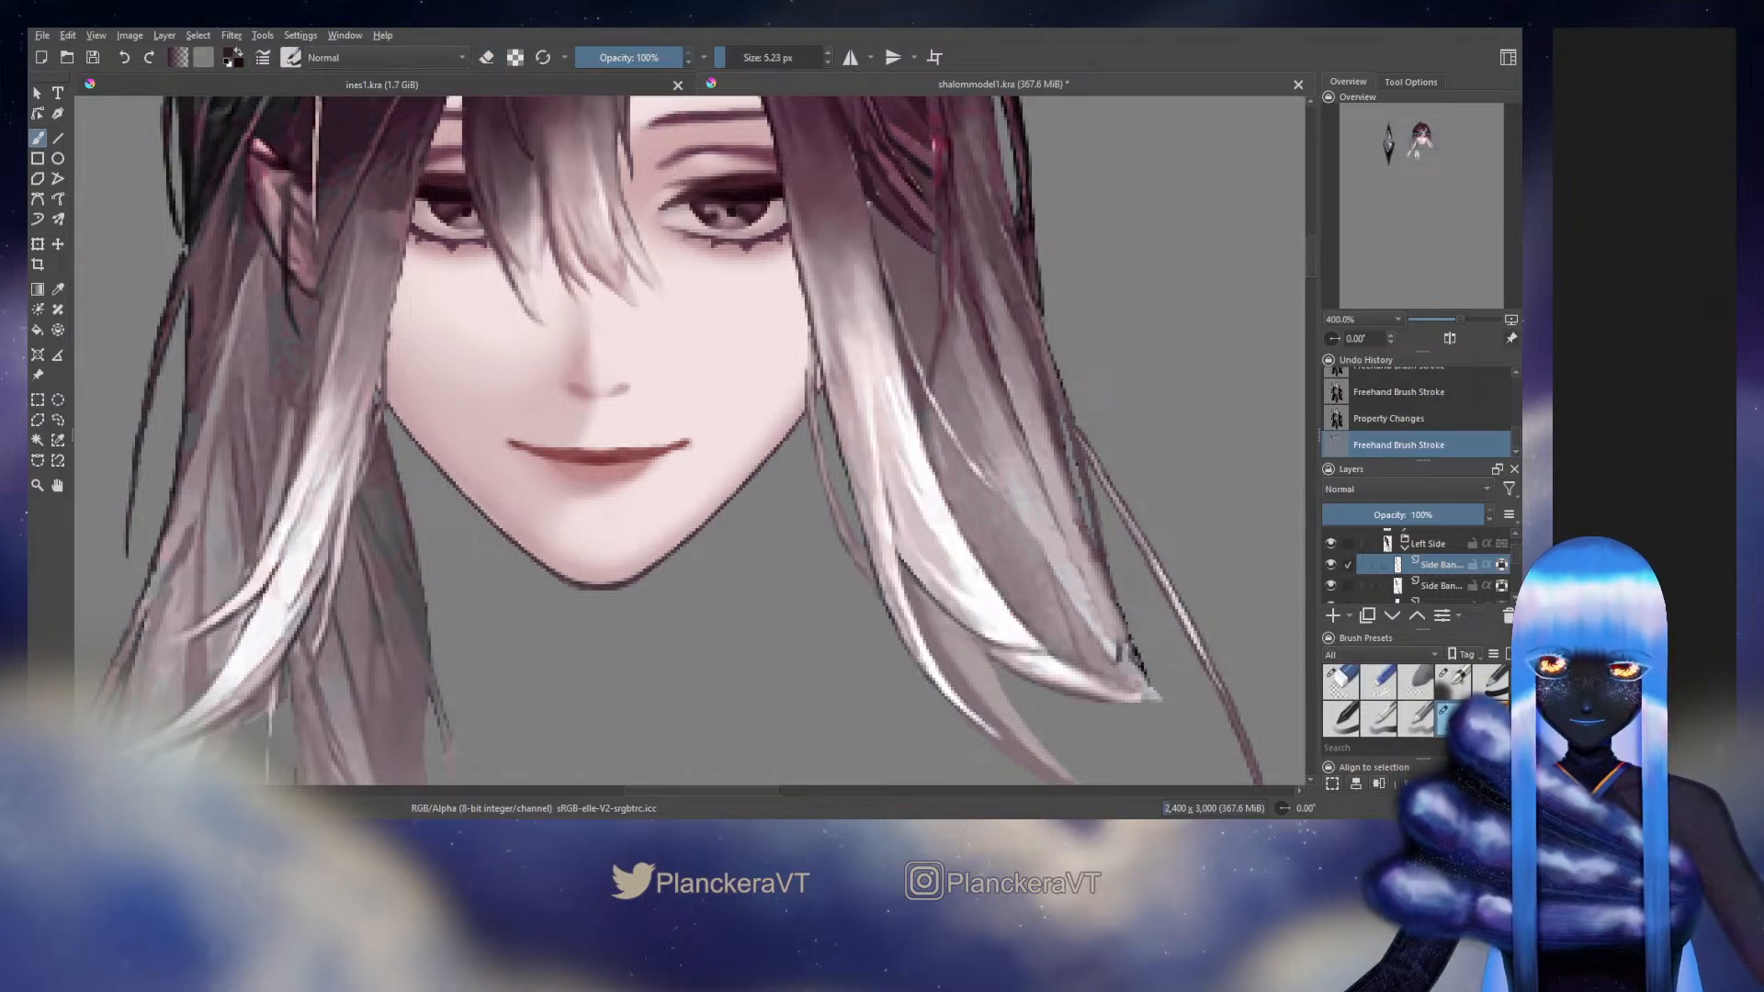
click(882, 466)
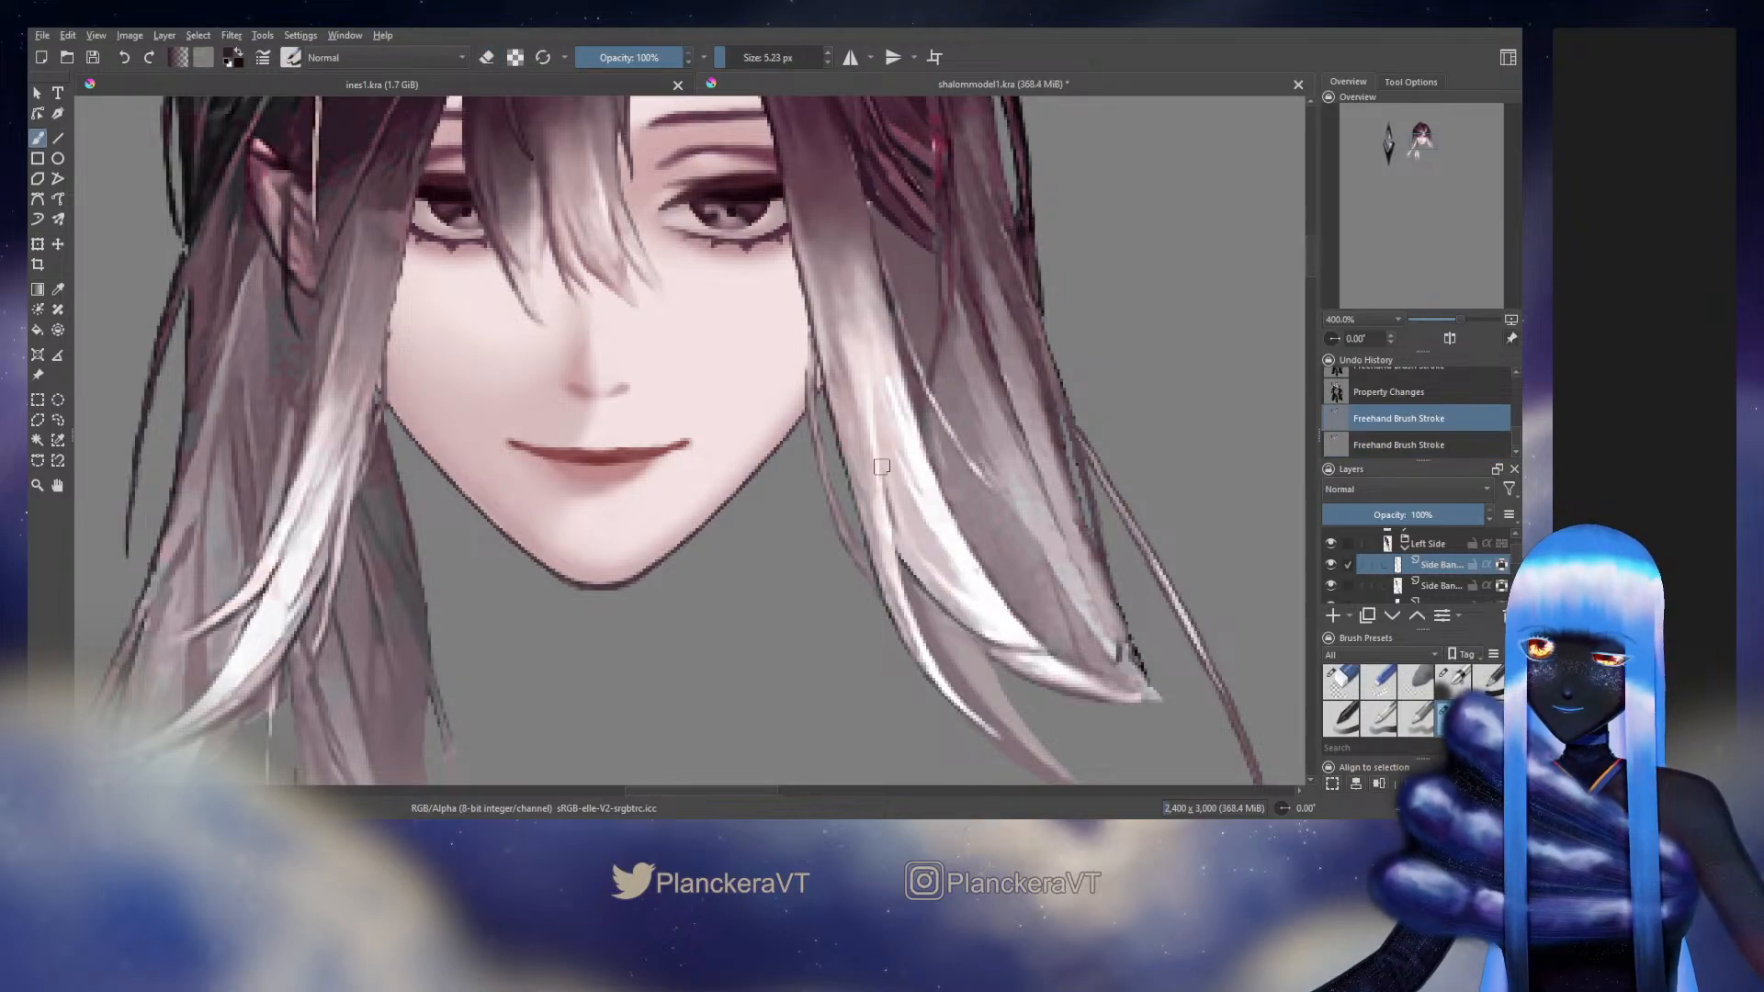
click(1330, 585)
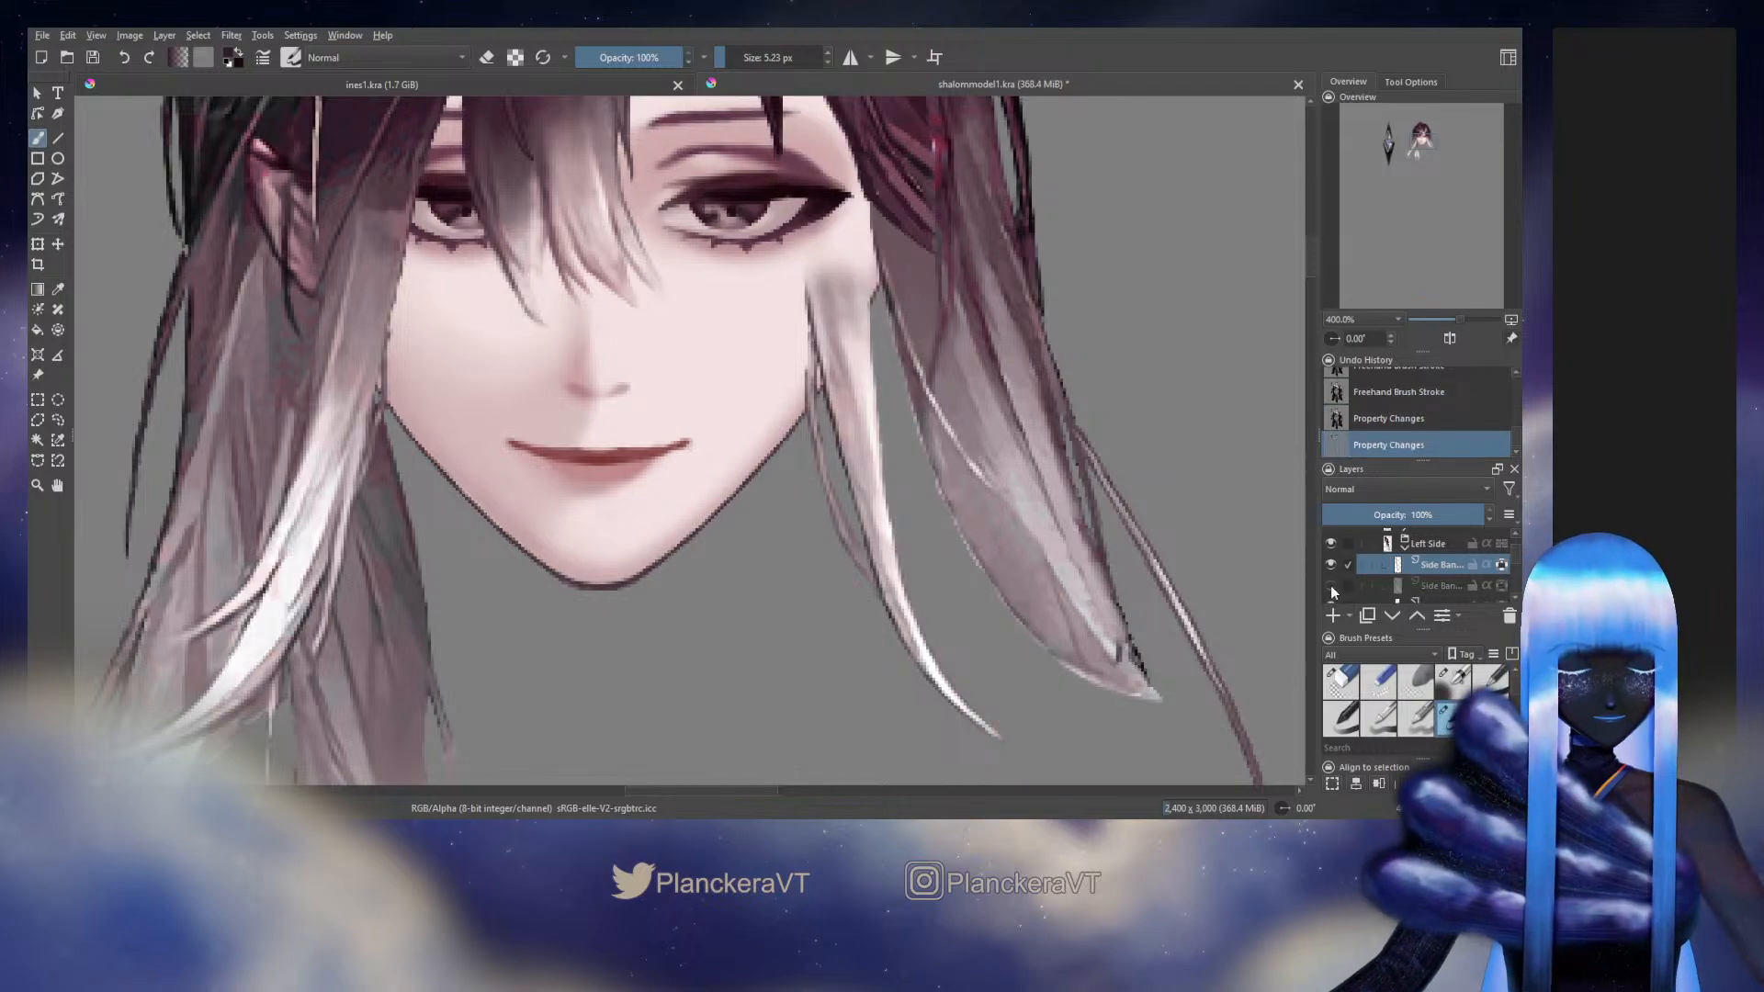
click(1330, 565)
click(1330, 564)
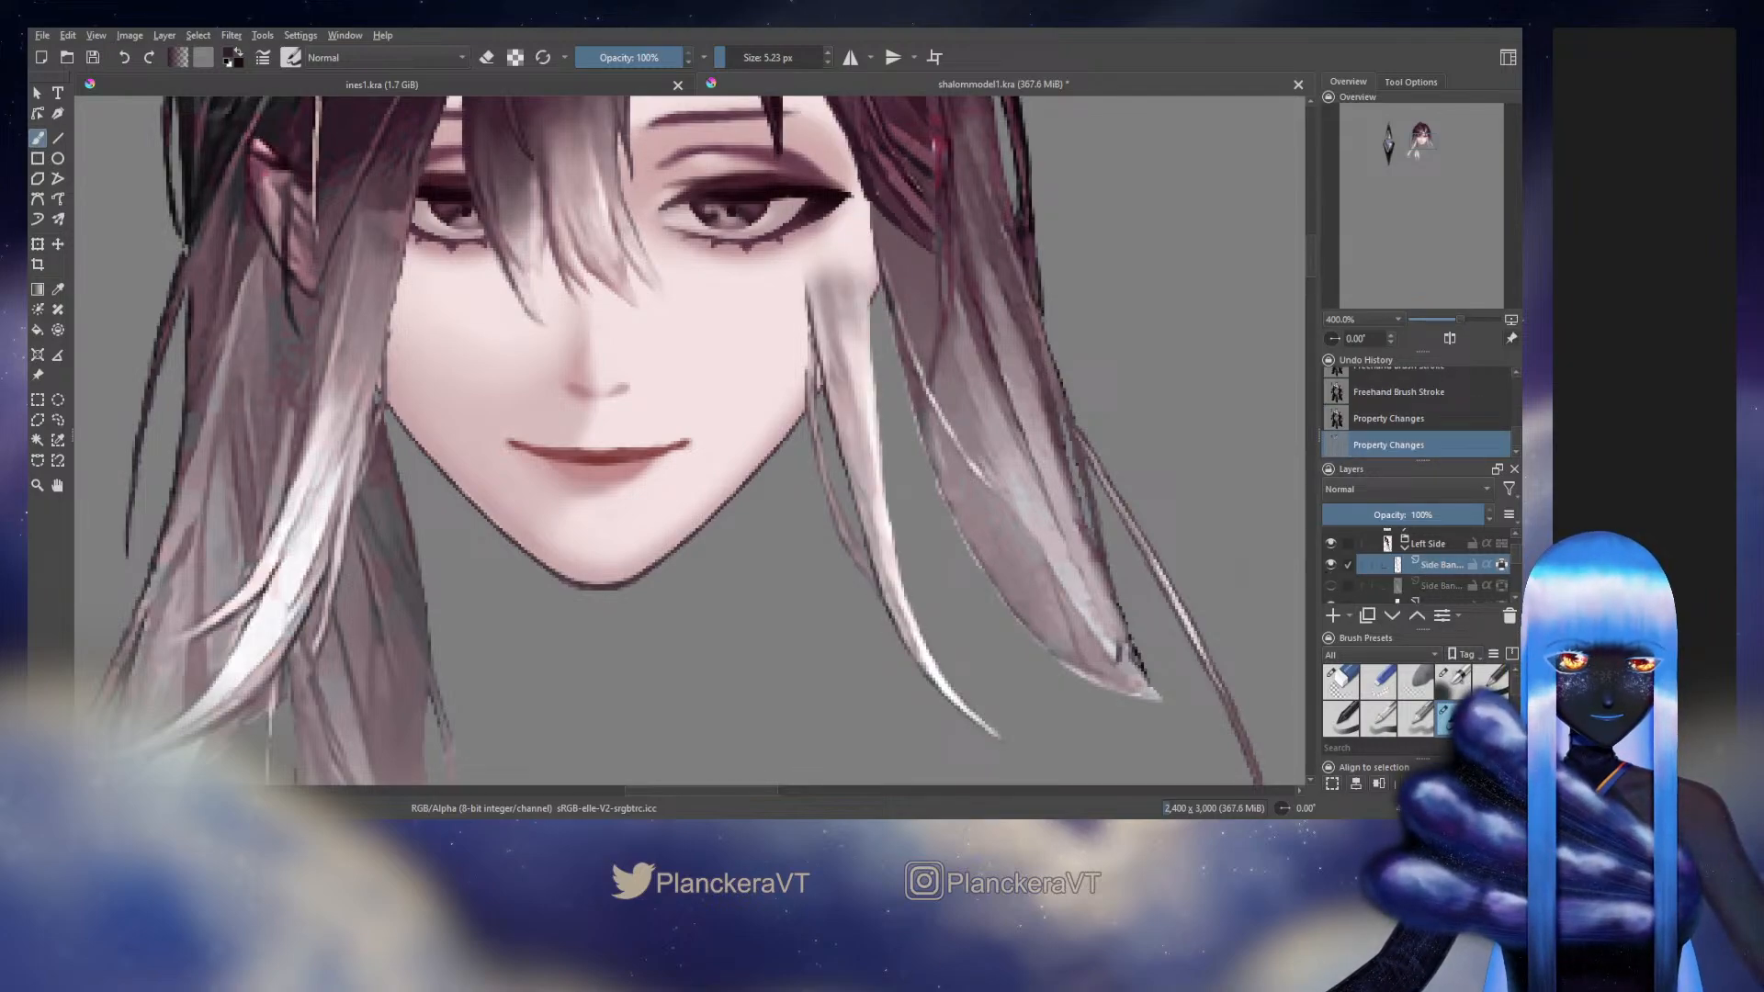
Sample colours from the isolated side bang strand and paint along its inner edge with a 5.23 px brush
ctrl+click(866, 446)
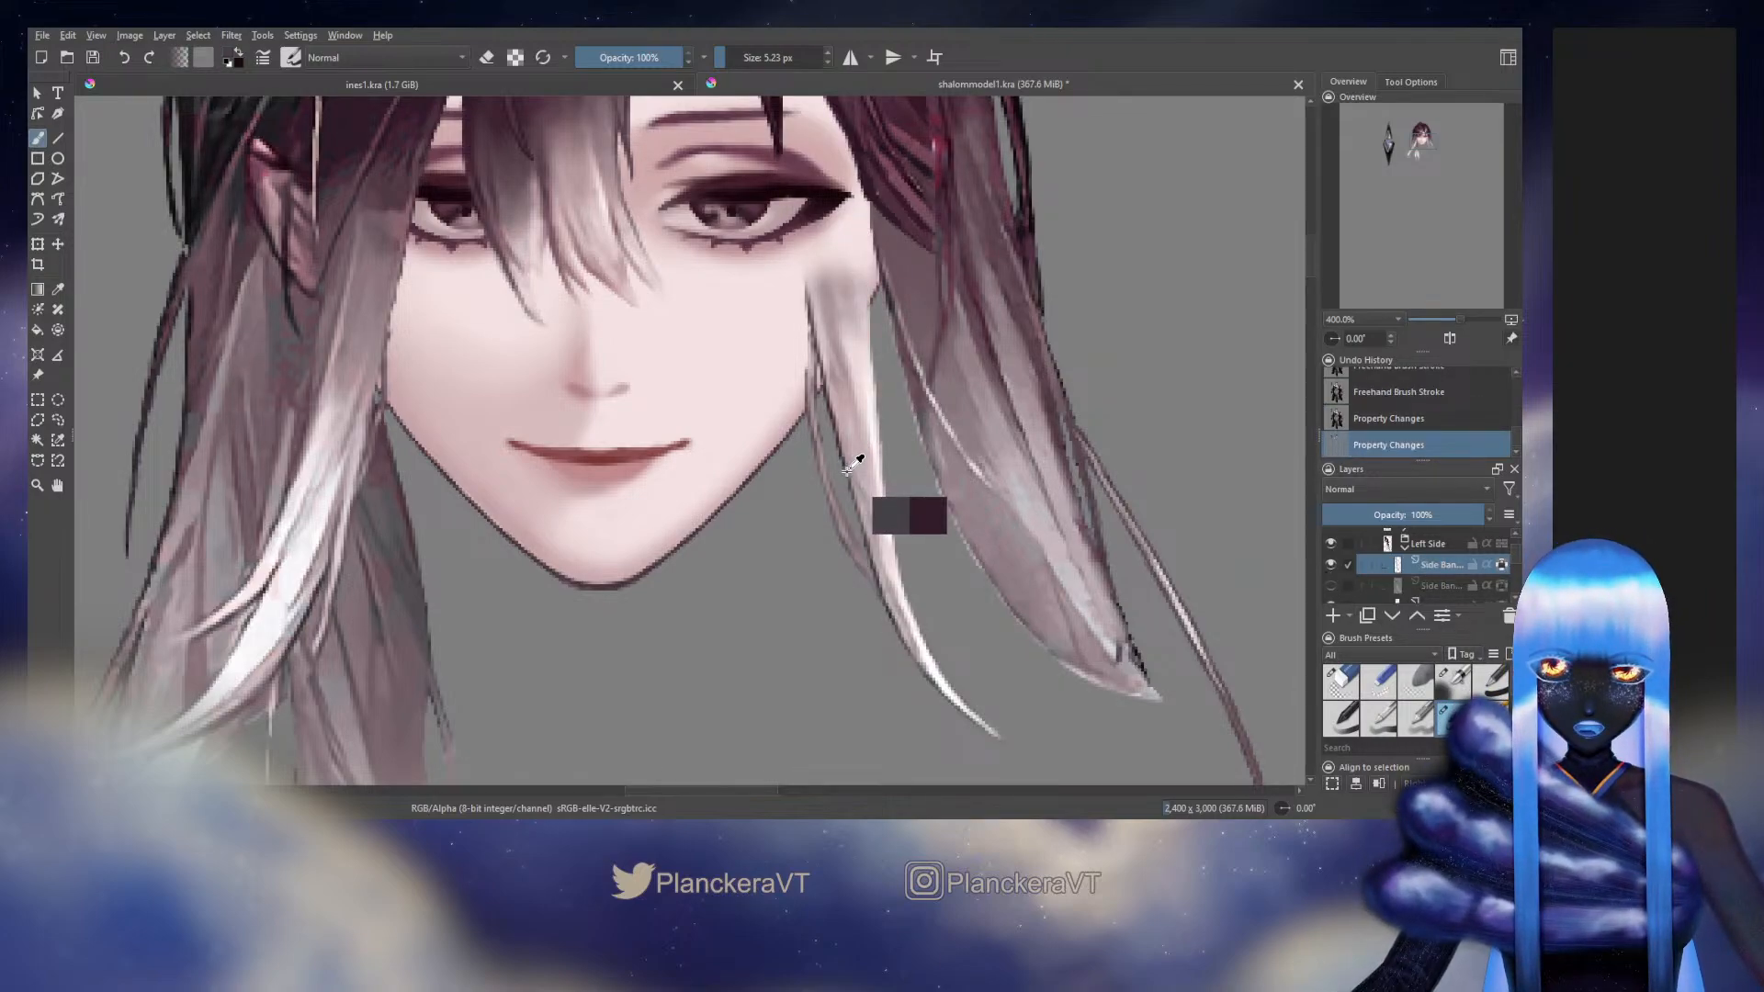
ctrl+click(847, 472)
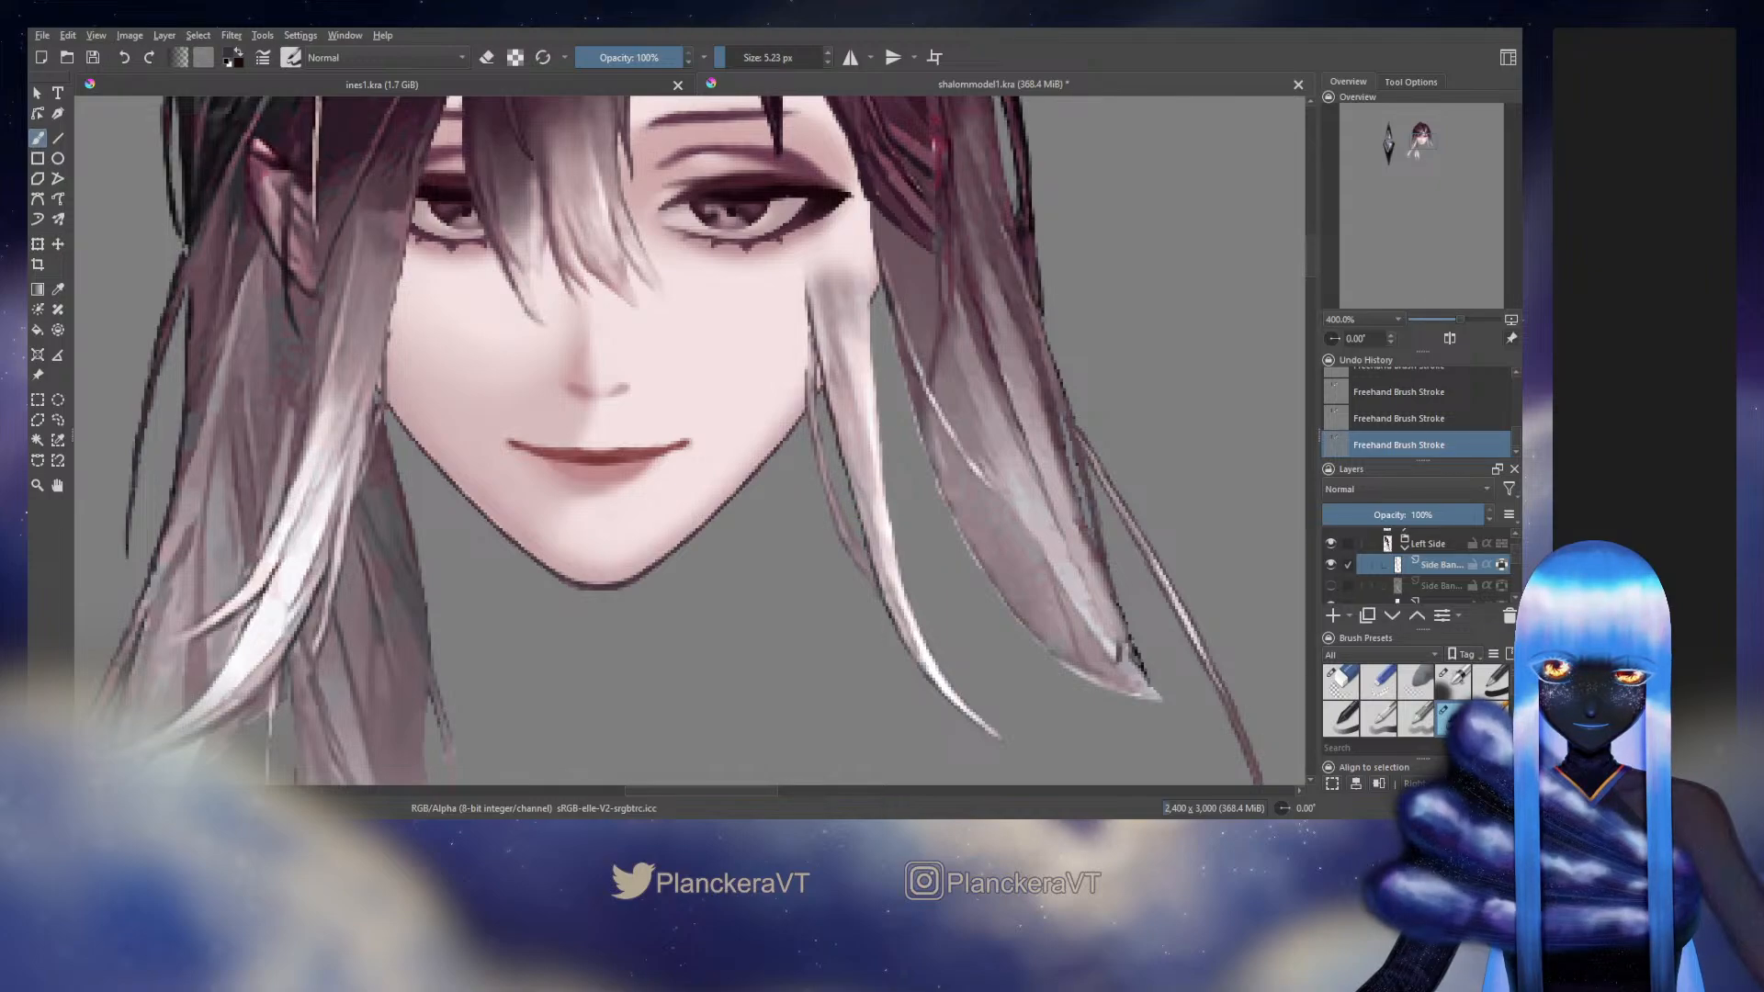
ctrl+click(891, 608)
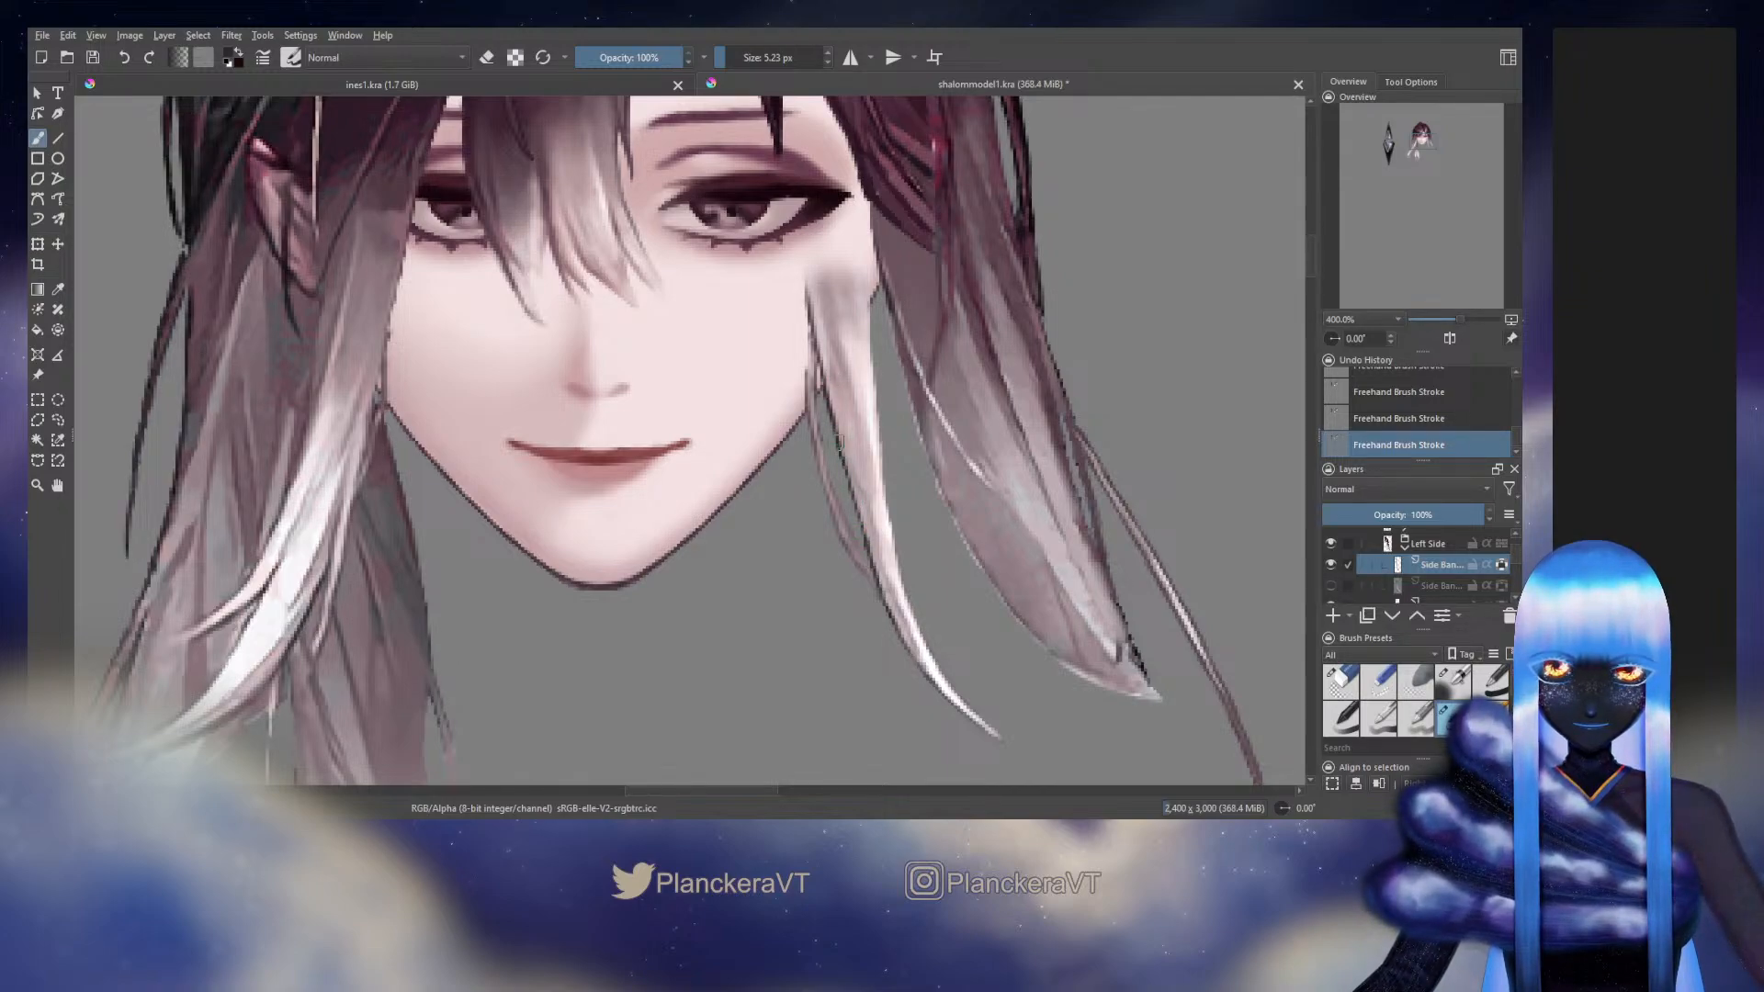
Show the lower Side Bang layer and hide the upper one to compare the strands, and undo both visibility changes
click(1331, 586)
click(1331, 564)
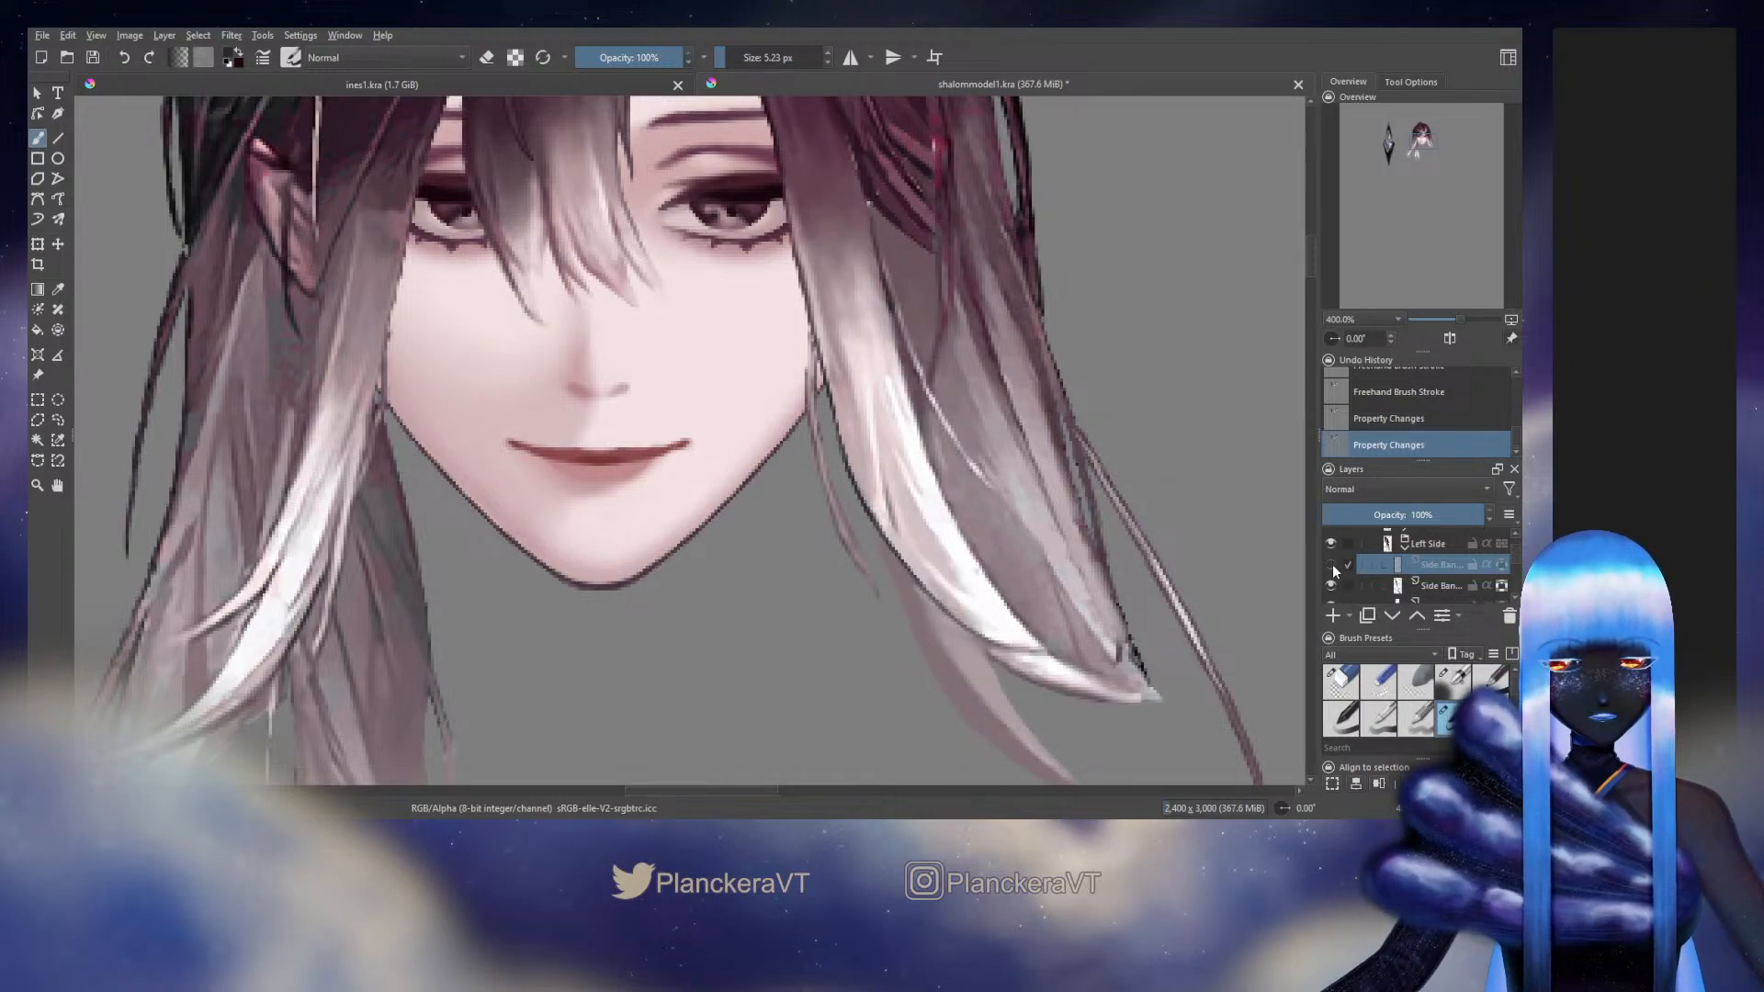
key(ctrl+z)
key(ctrl+z)
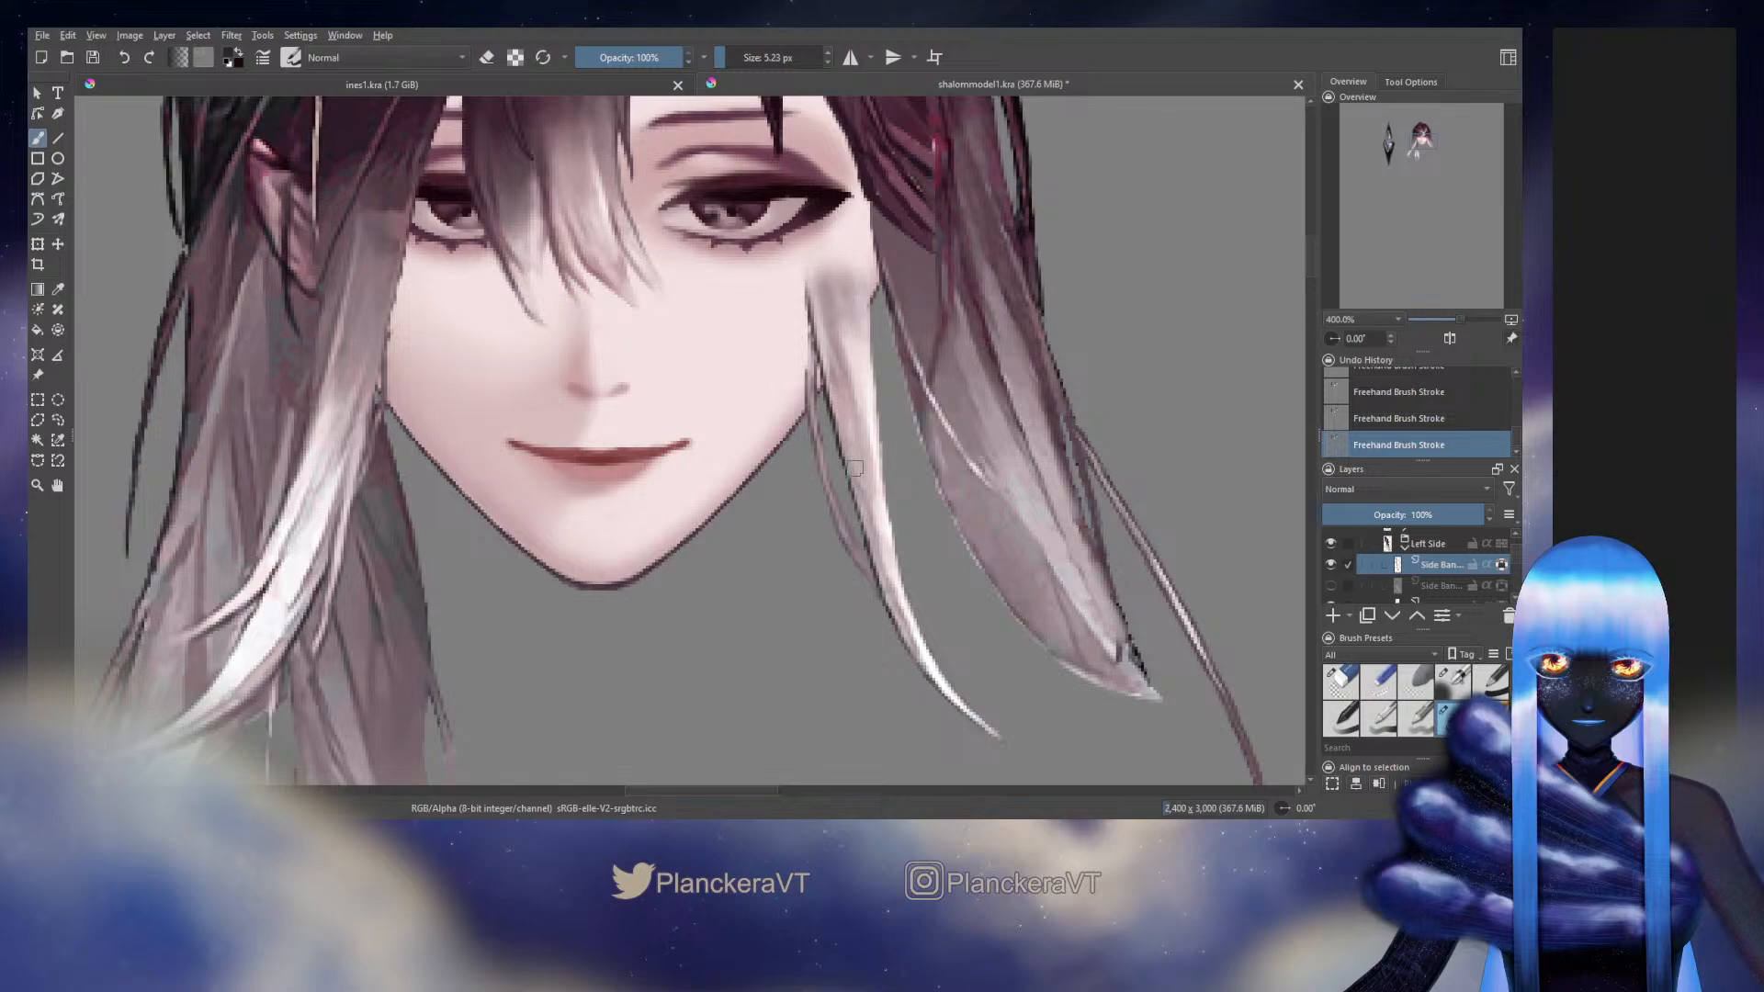
Turn off alpha lock on the upper Side Bang layer and paint along the strand's inner edge beside the jaw
click(1501, 565)
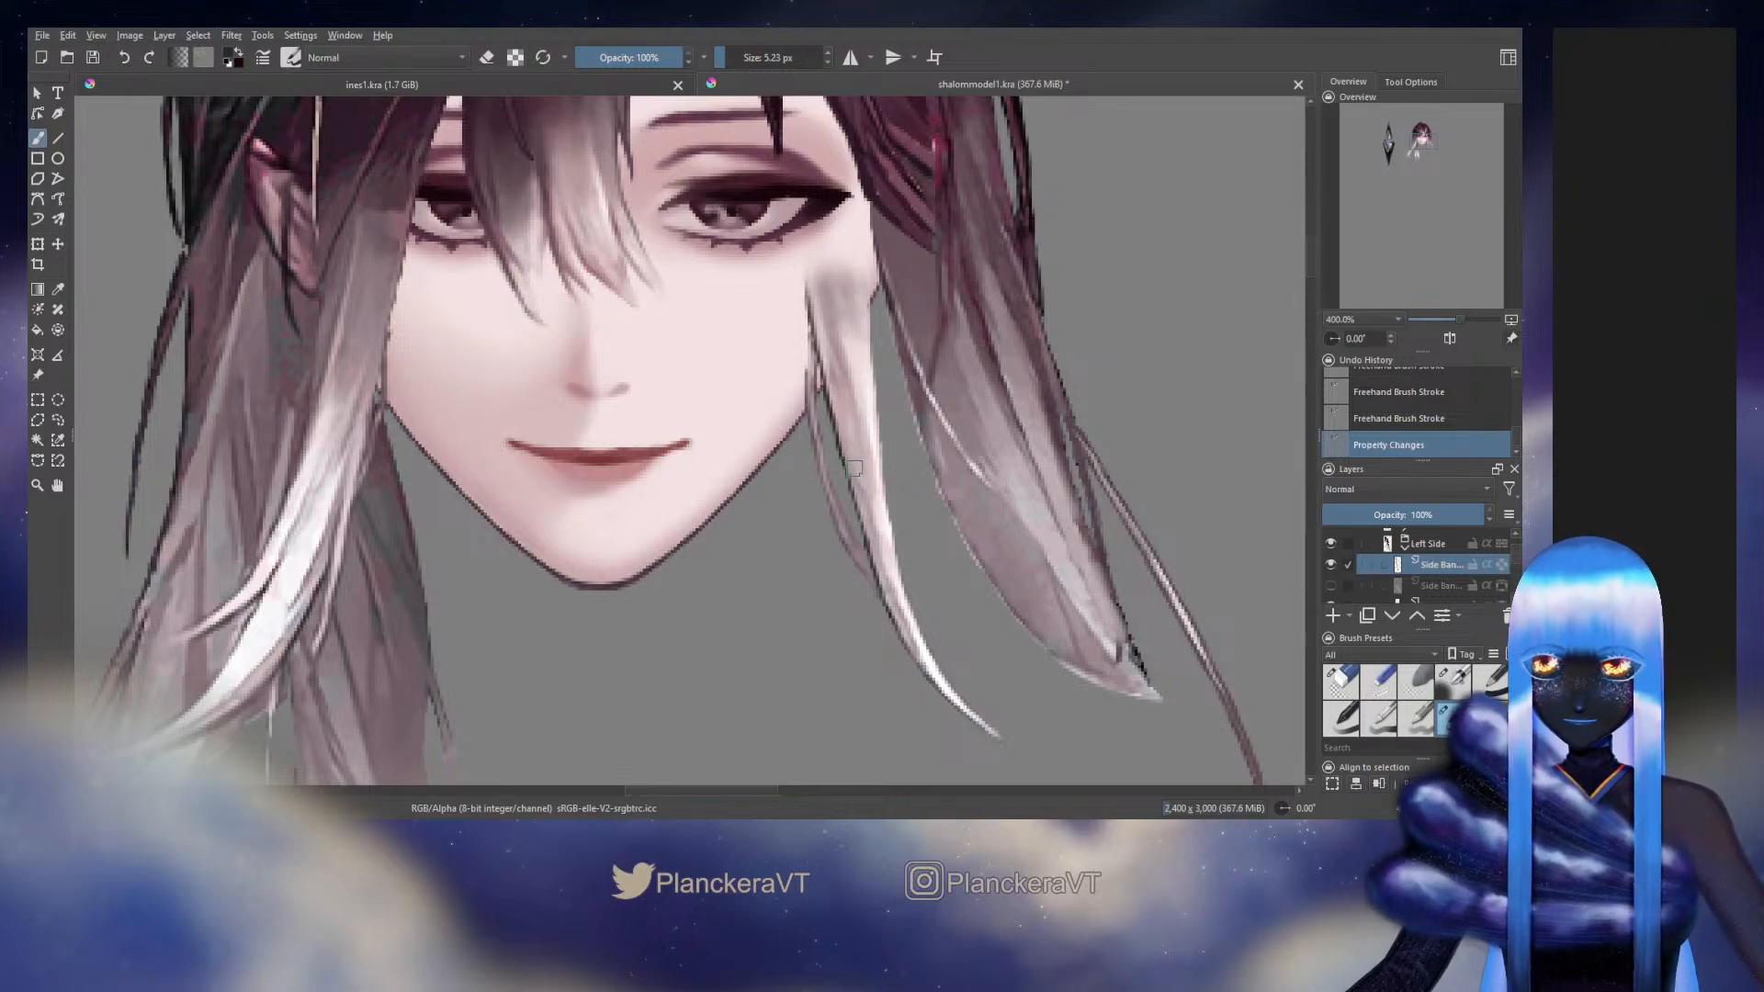
drag(830, 418, 844, 466)
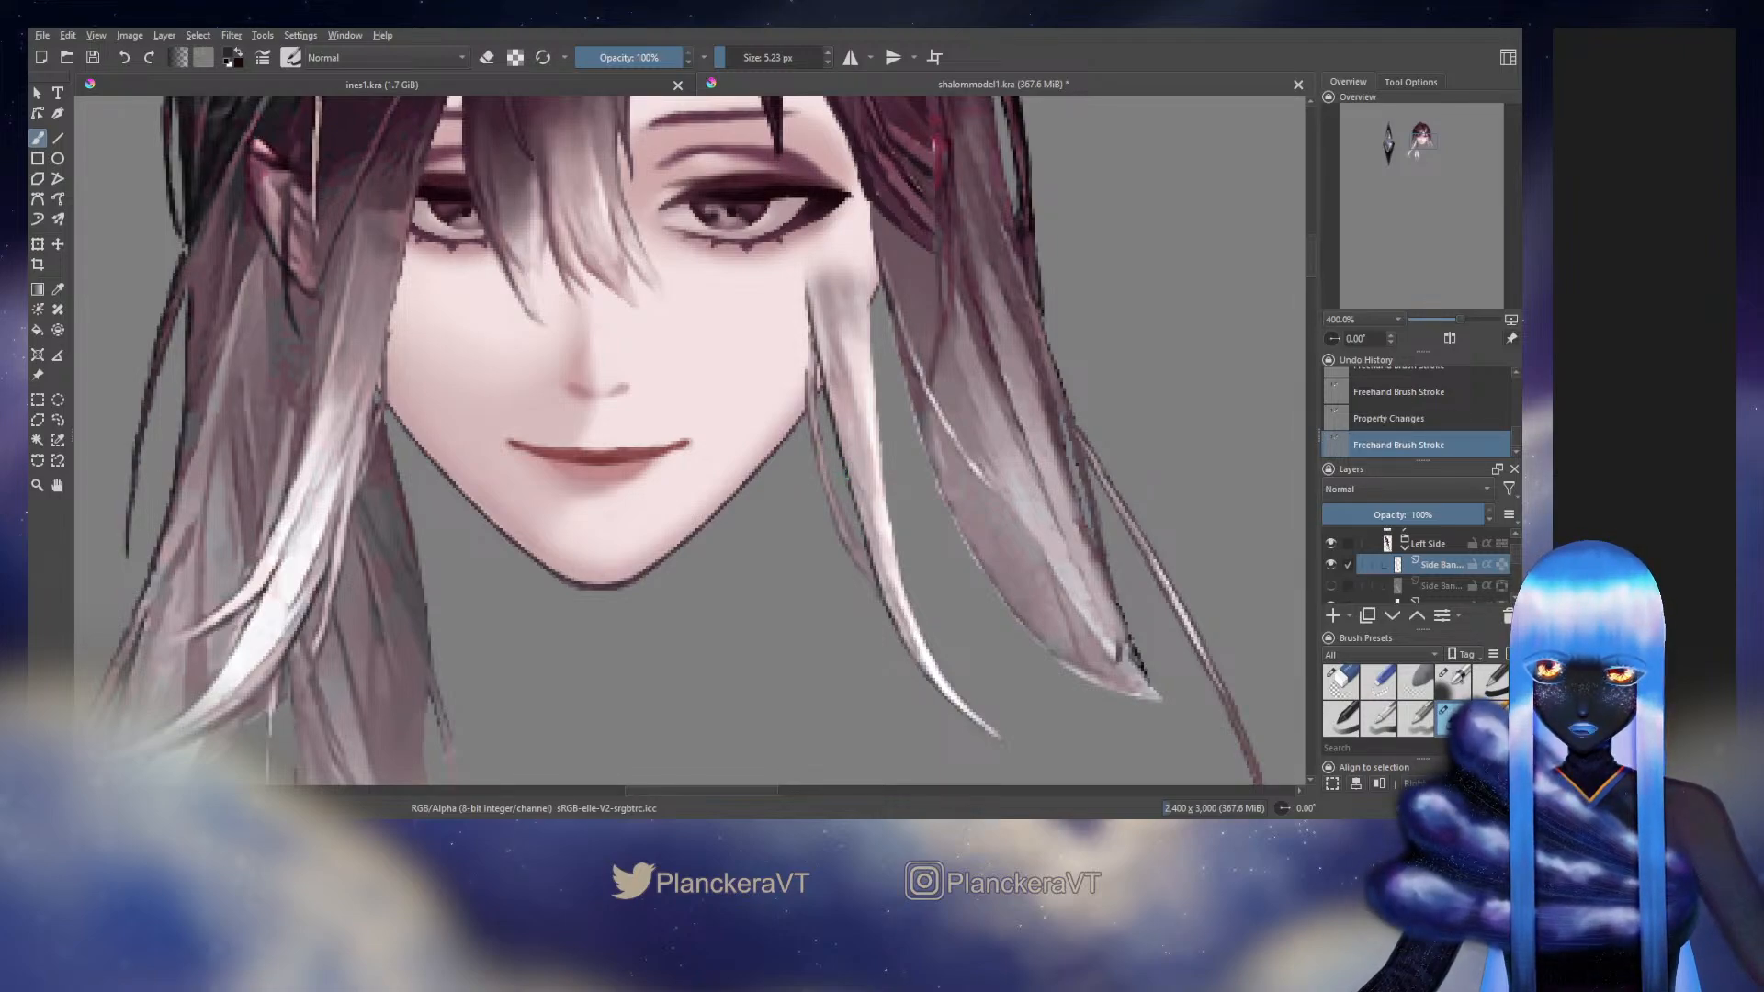
drag(831, 354, 852, 409)
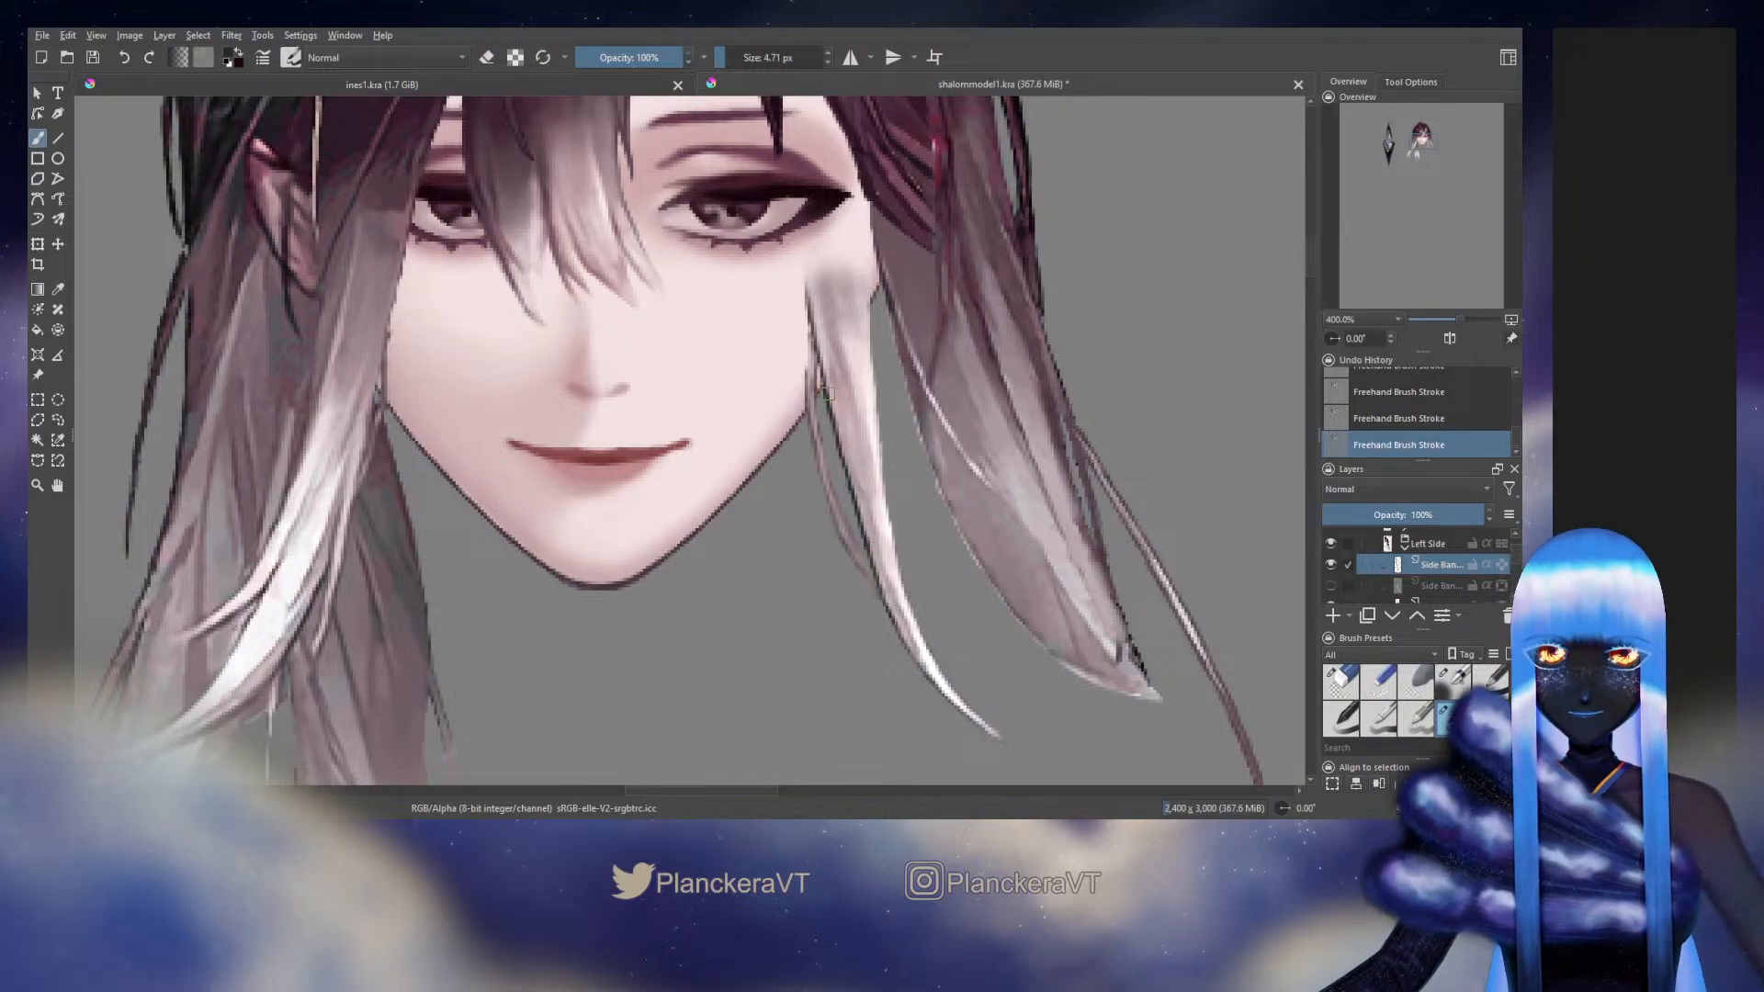
Turn on alpha lock on the upper Side Bang layer and paint the strand's upper end beside the cheek with a sampled colour
click(1501, 564)
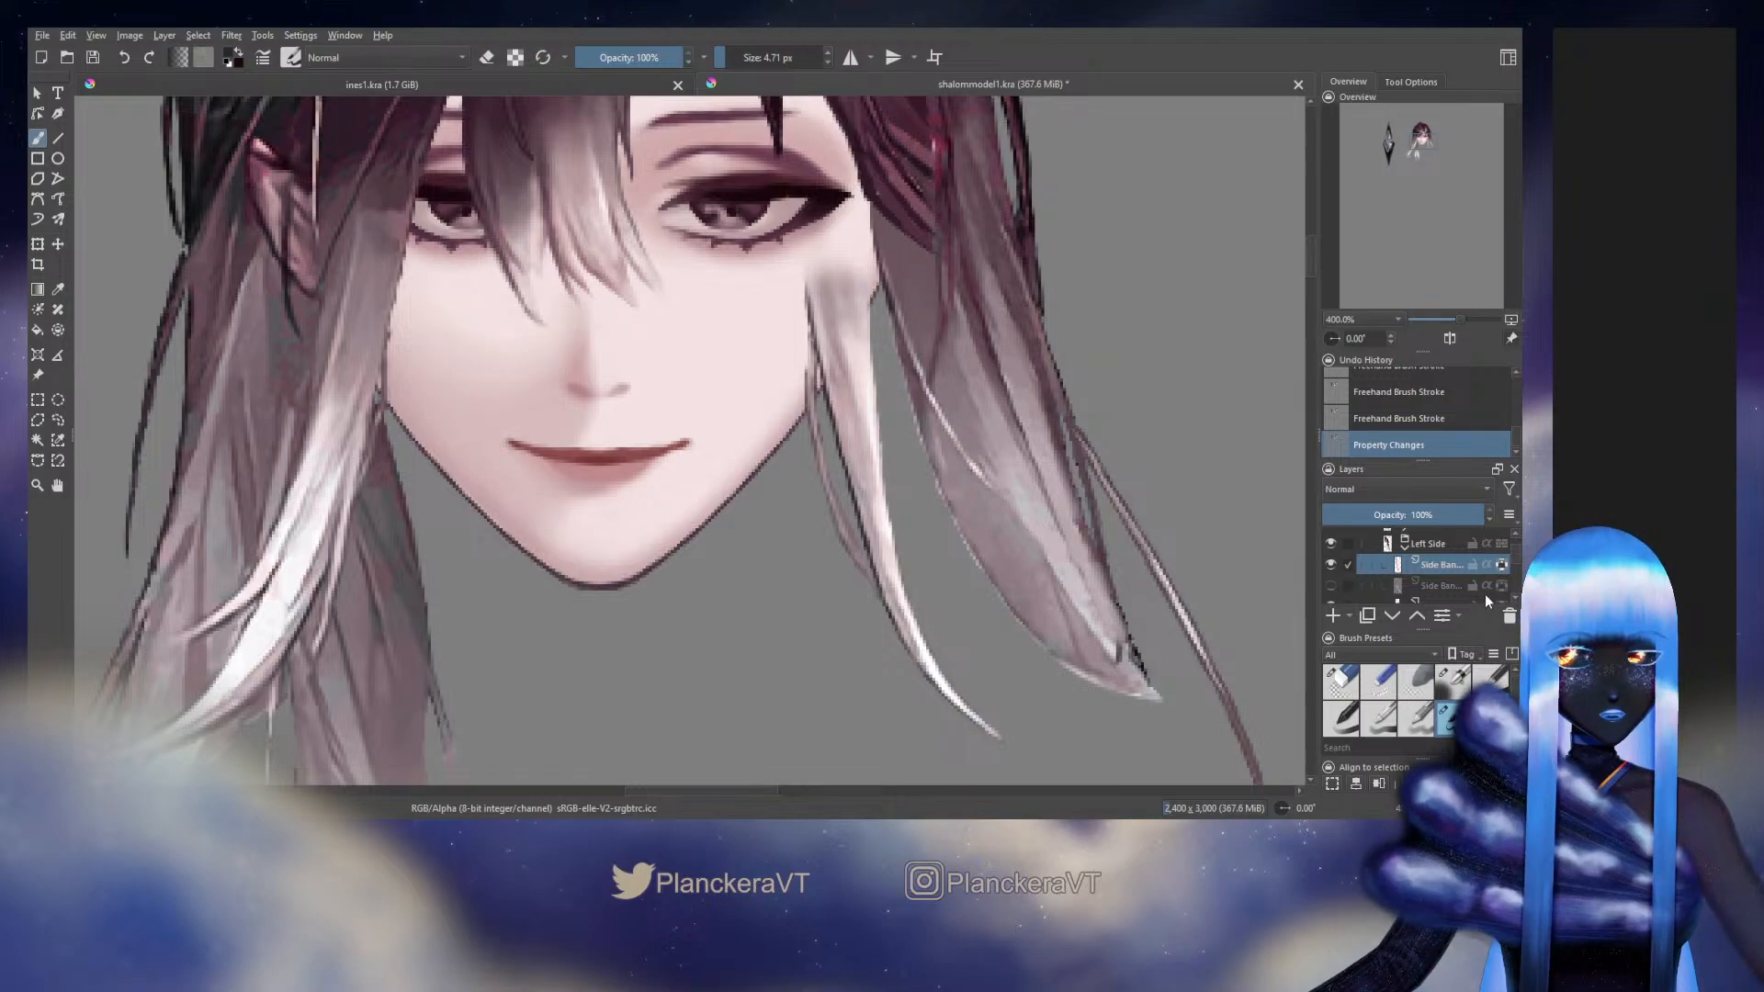
ctrl+click(838, 304)
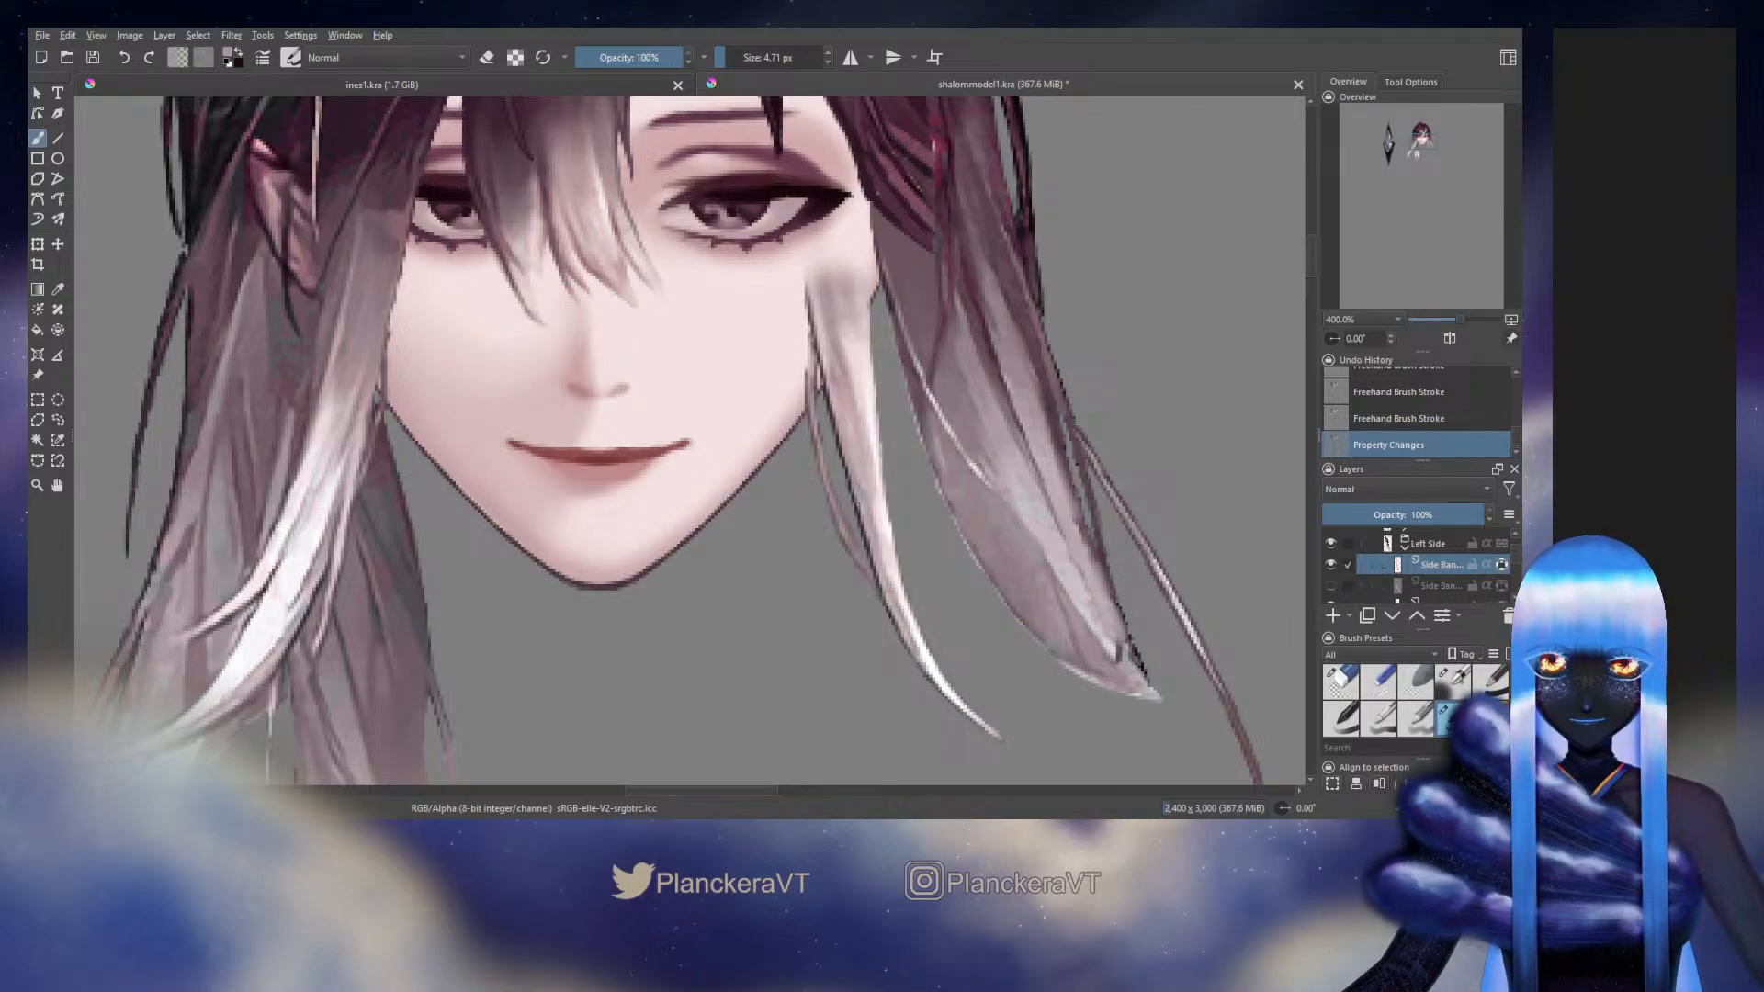
drag(834, 299, 855, 338)
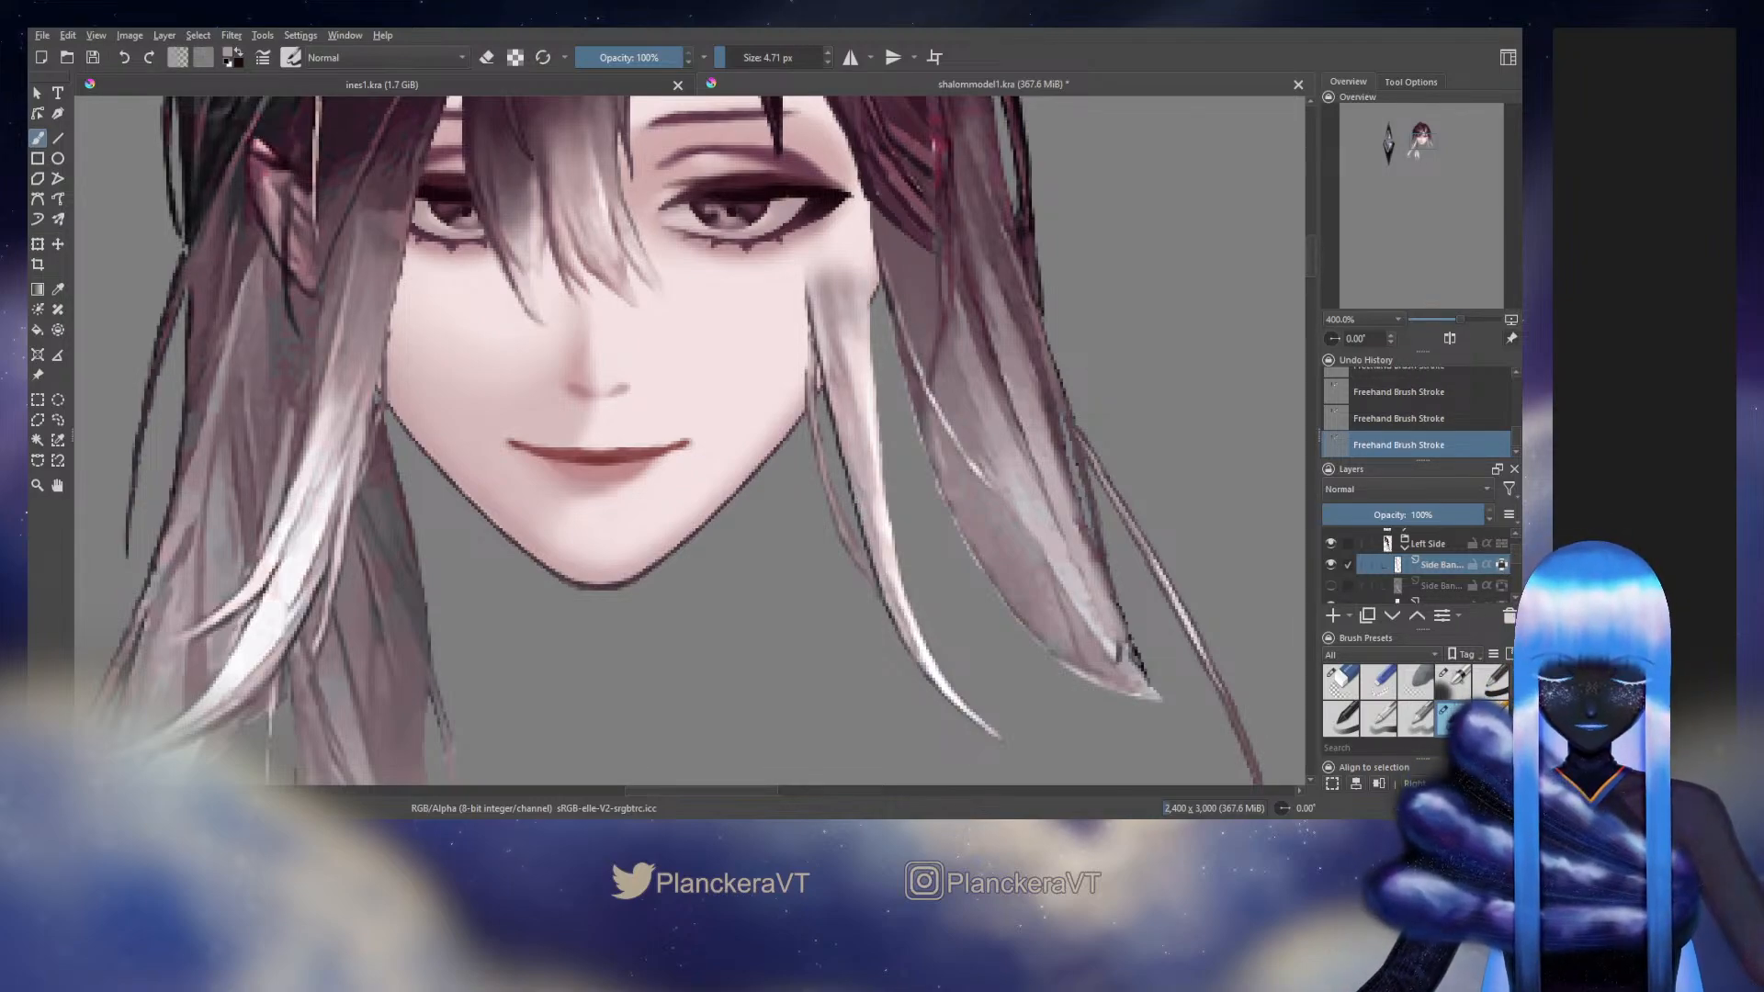
Show the lower Side Bang layer and the Background layer containing the original artwork
click(1331, 585)
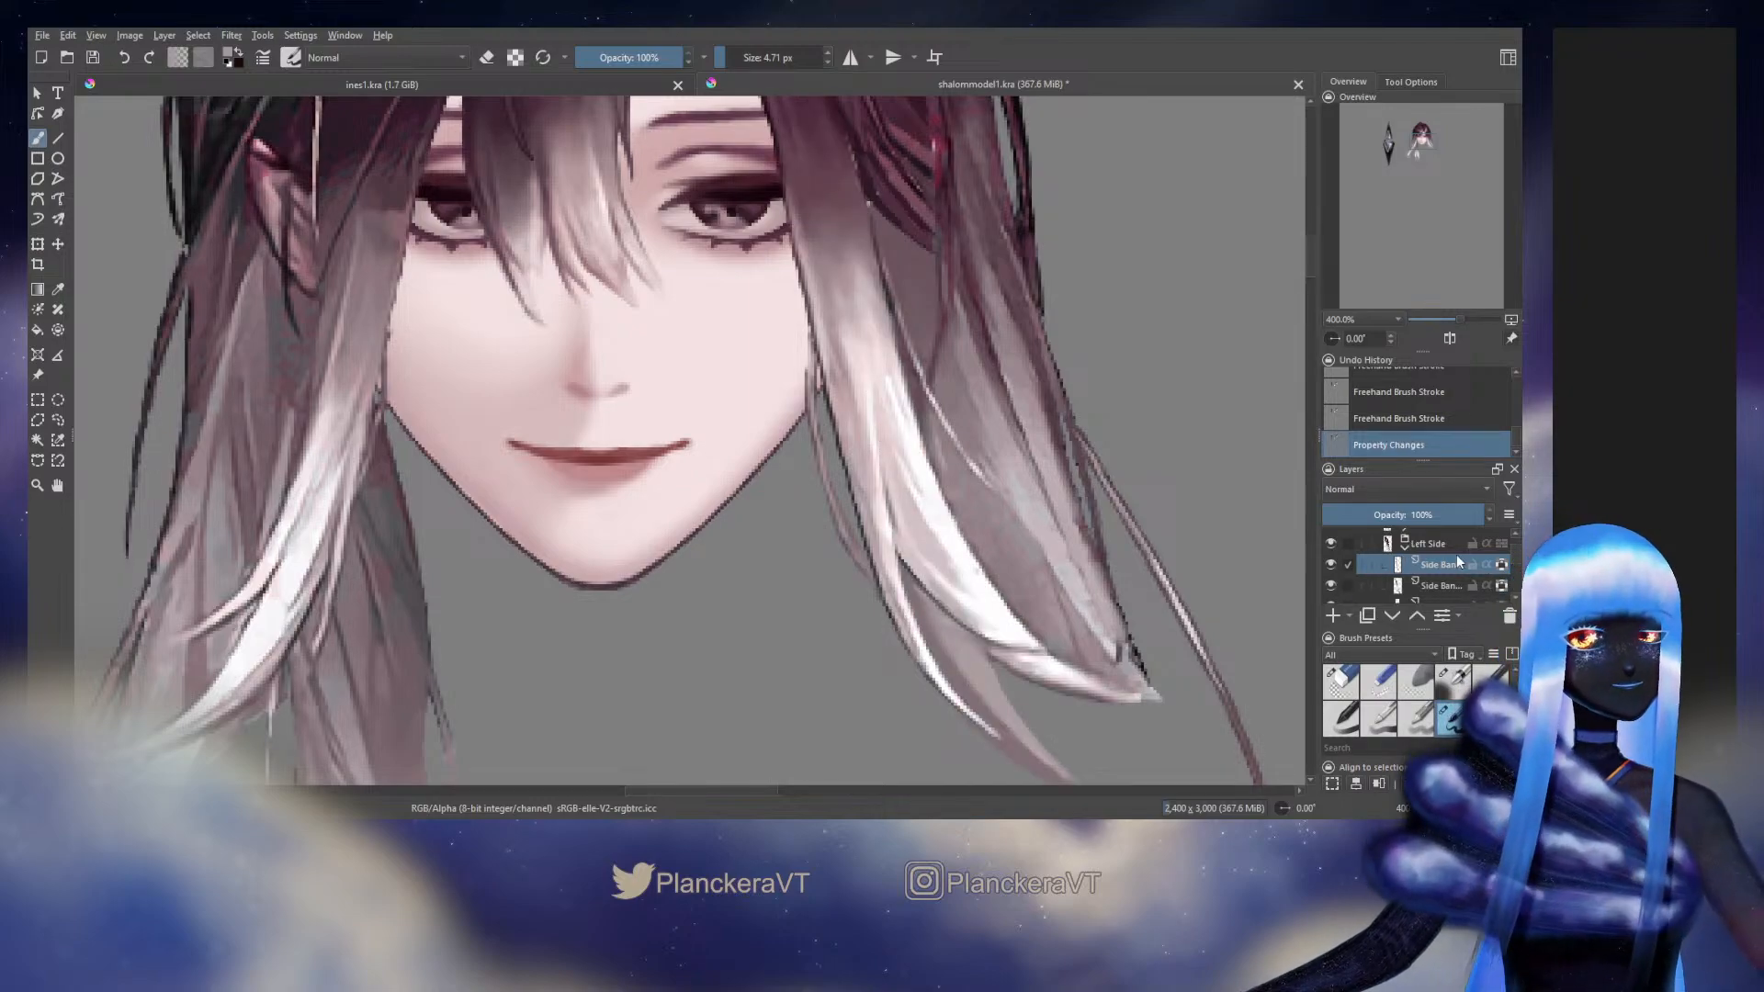
drag(1514, 557, 1515, 581)
click(1329, 571)
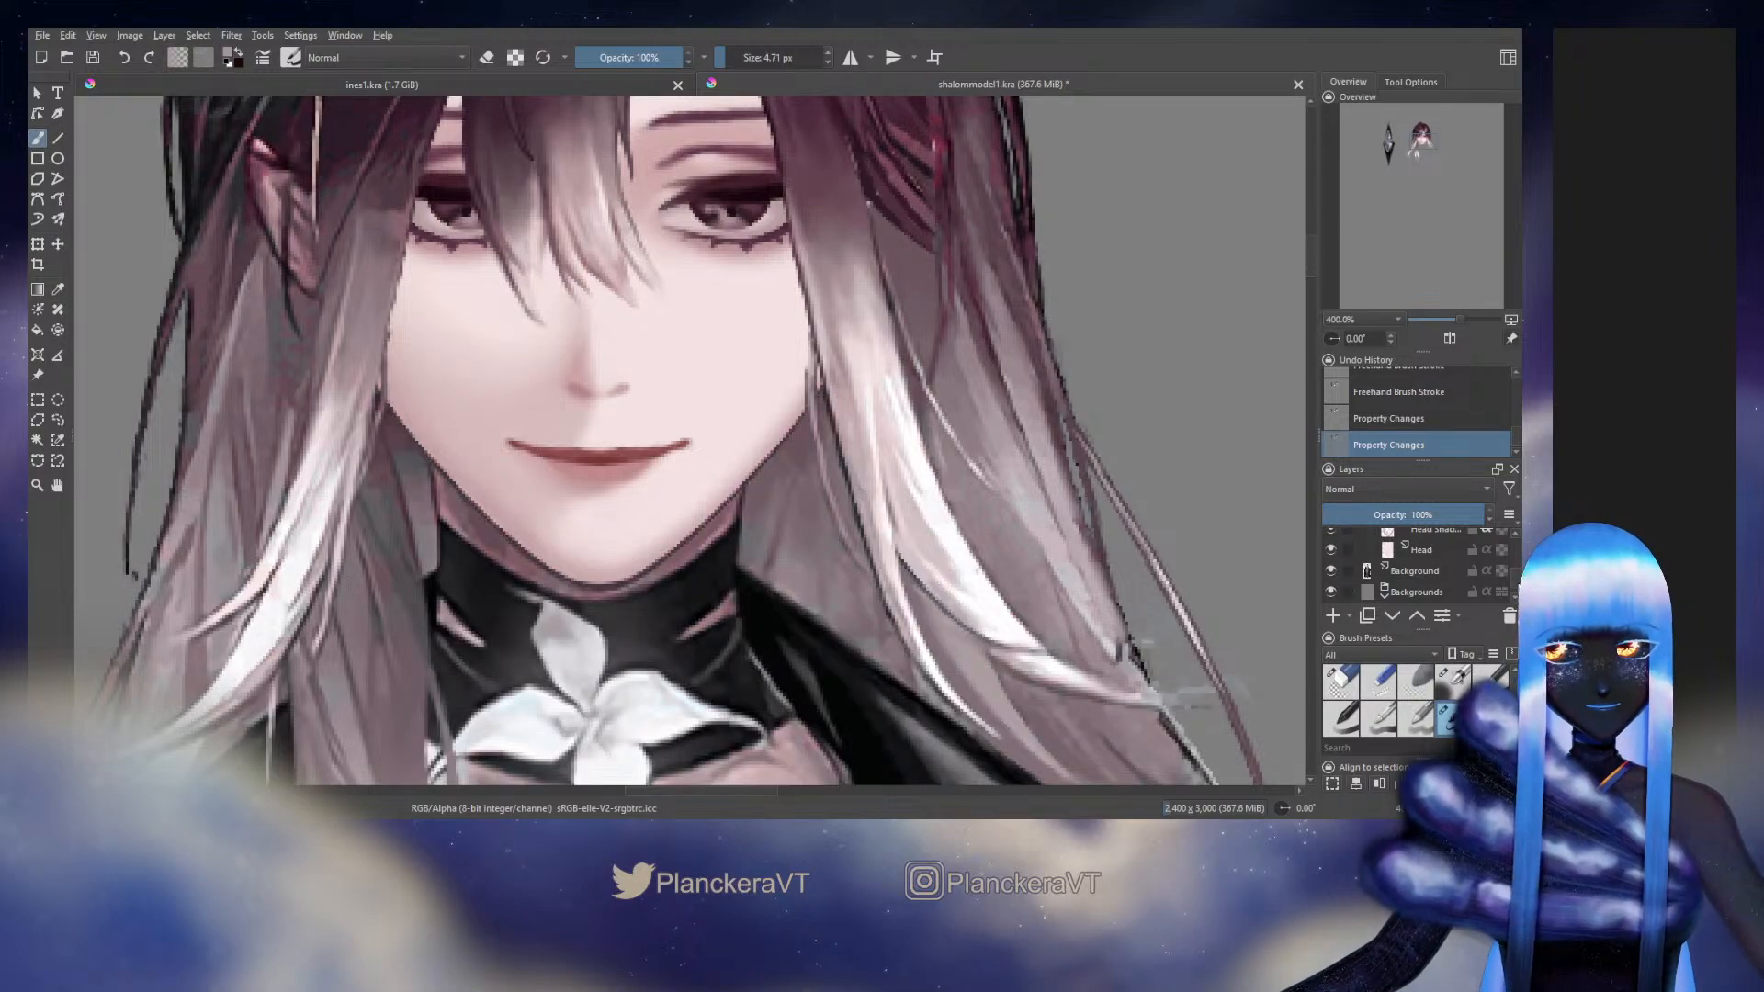
Toggle the Head group's visibility to compare the repainted bangs with the original artwork, leaving the group shown
scroll(1431, 569, up, 5)
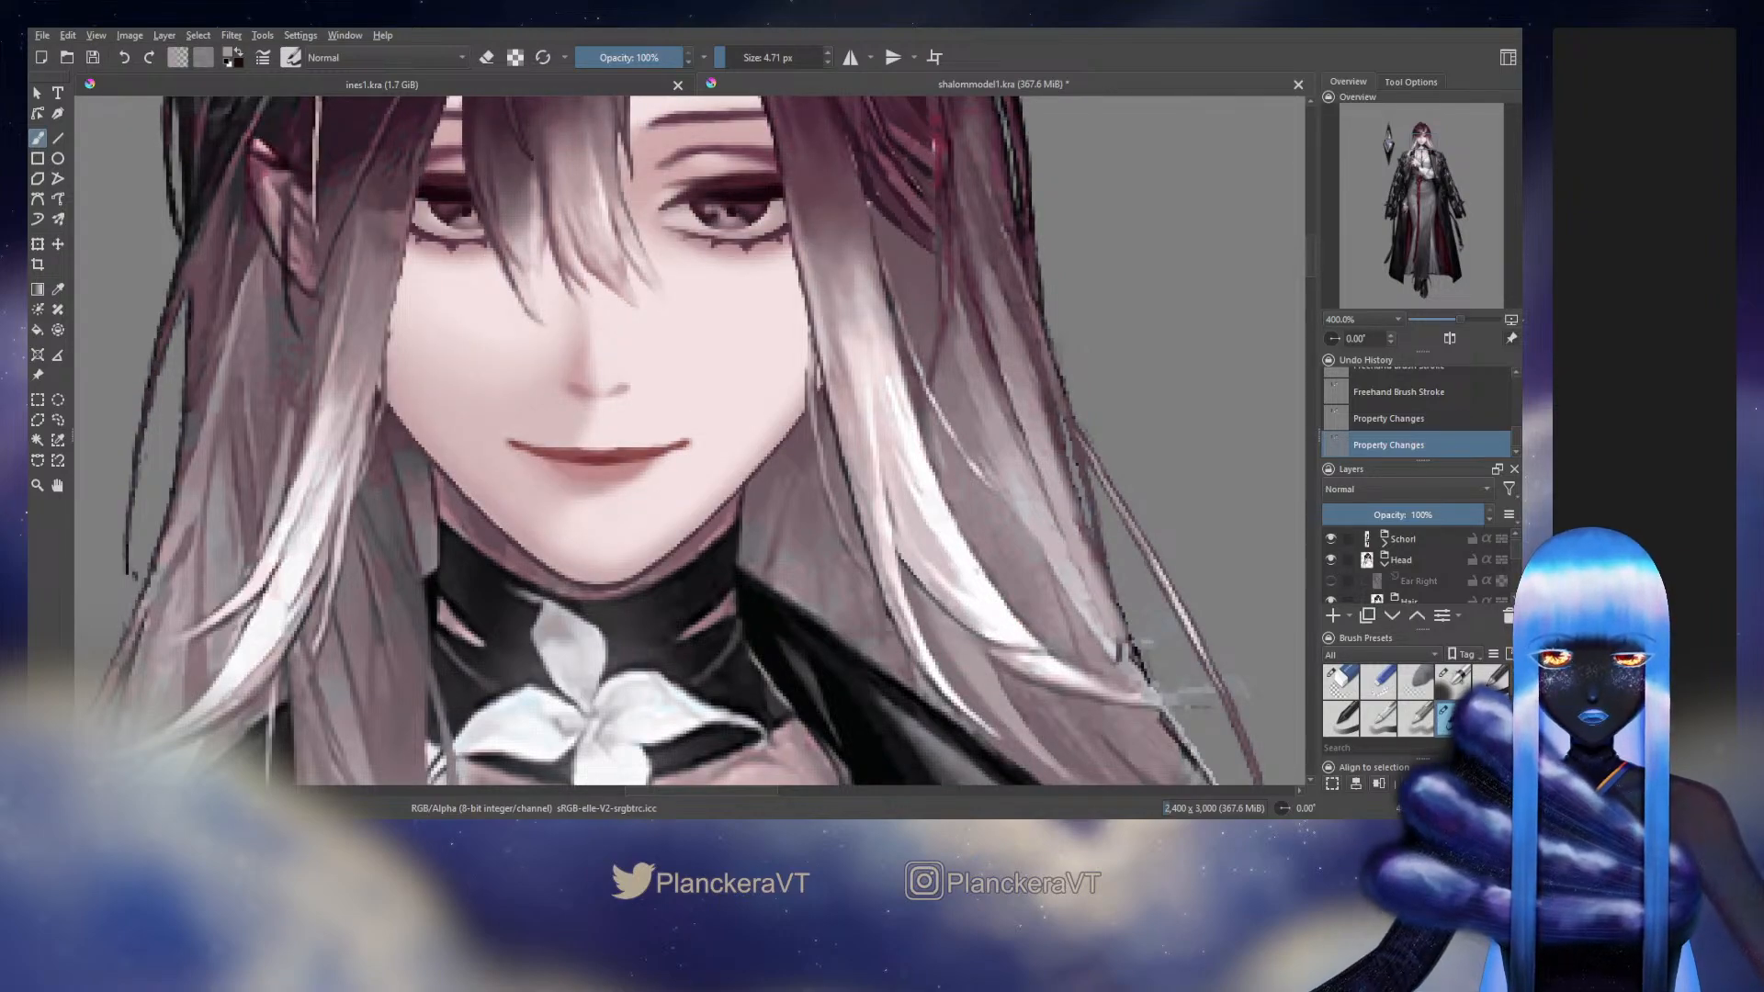
click(1332, 560)
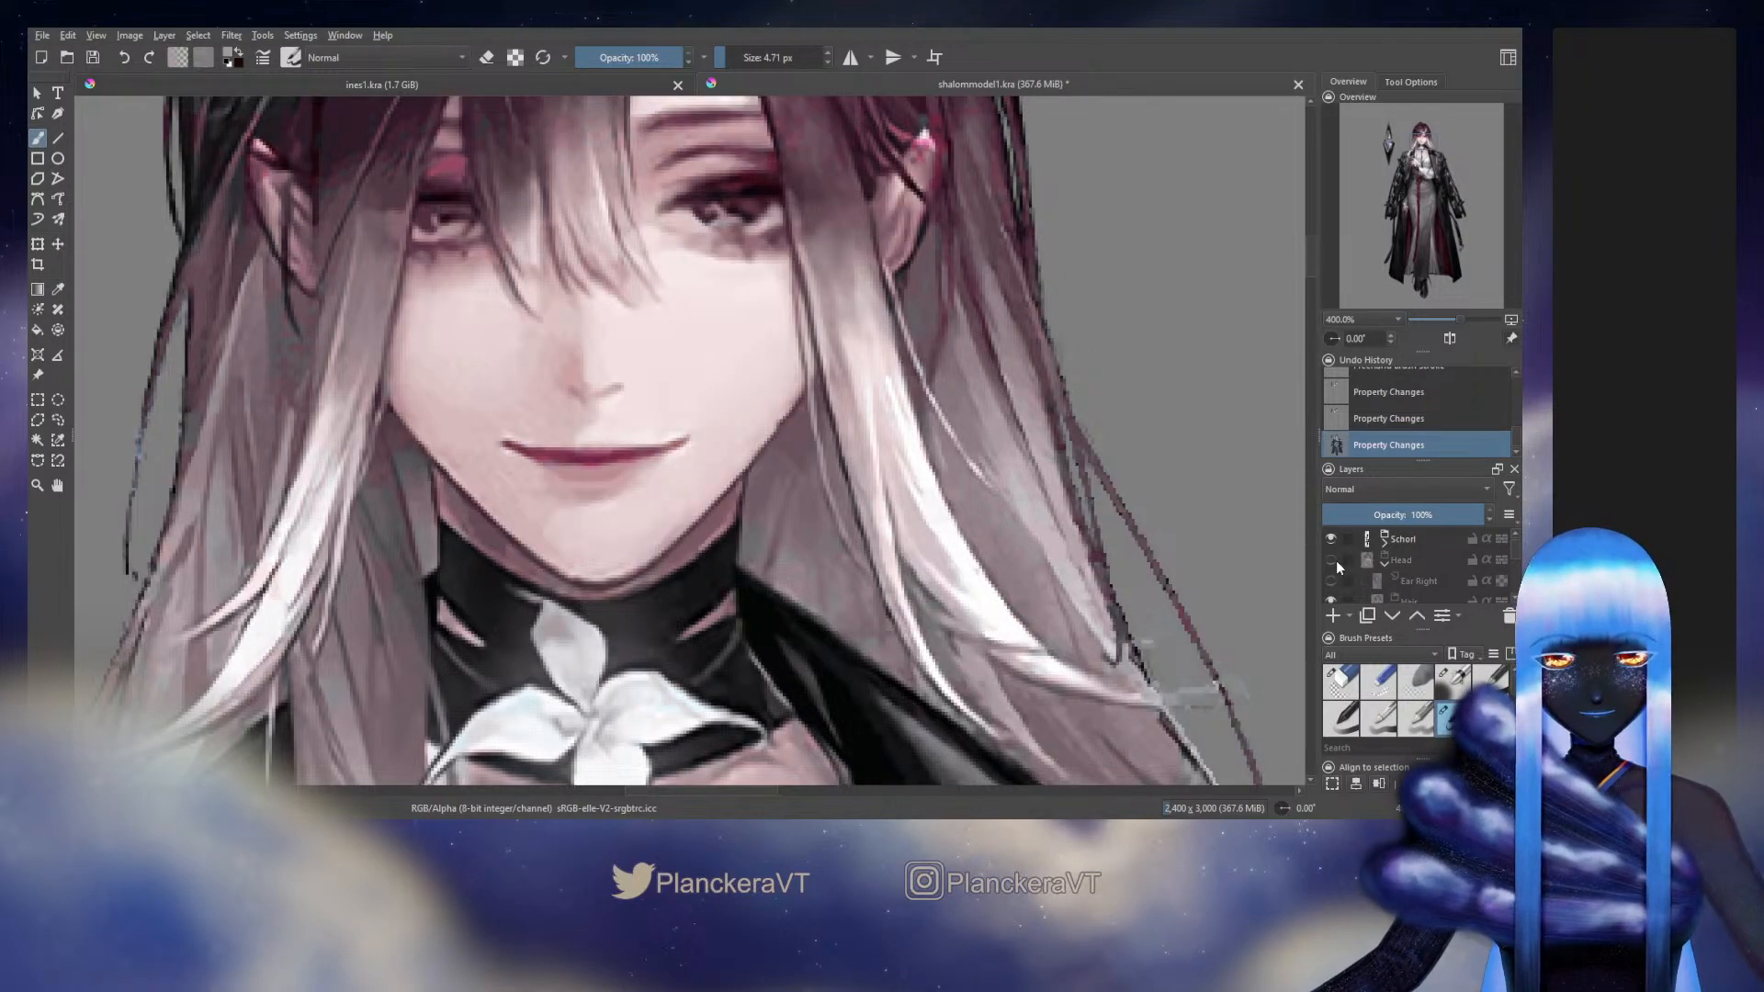
click(1332, 559)
click(1332, 560)
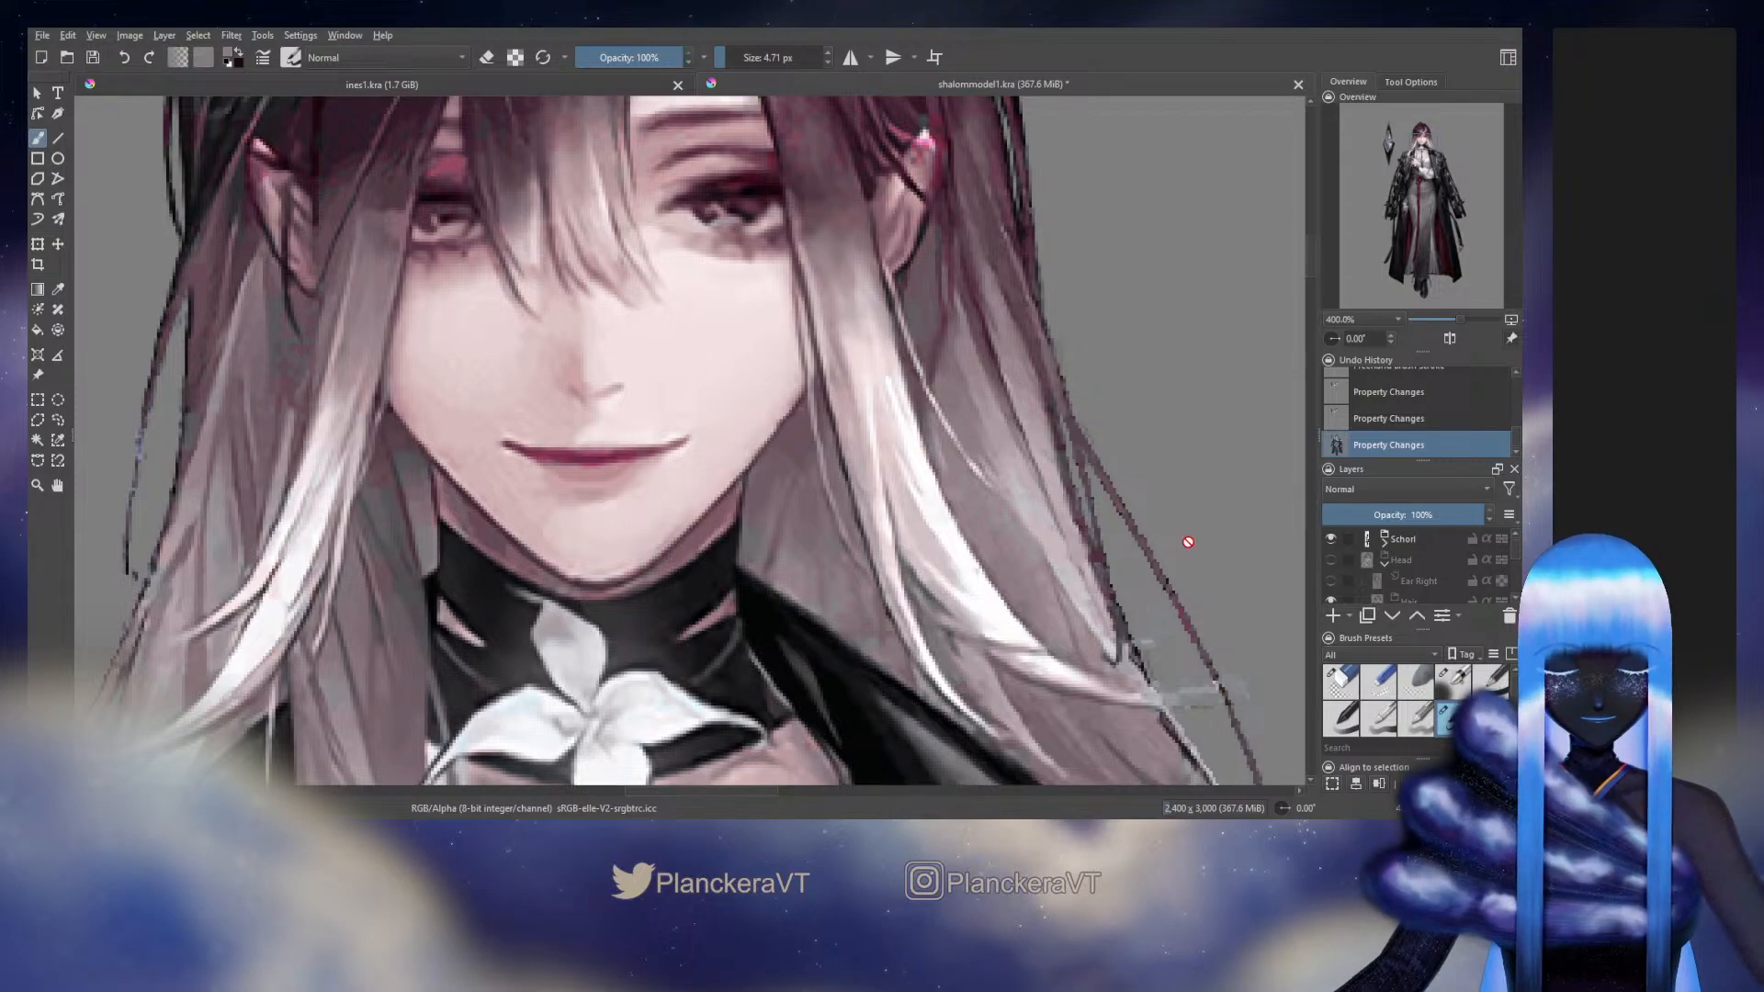
click(1331, 559)
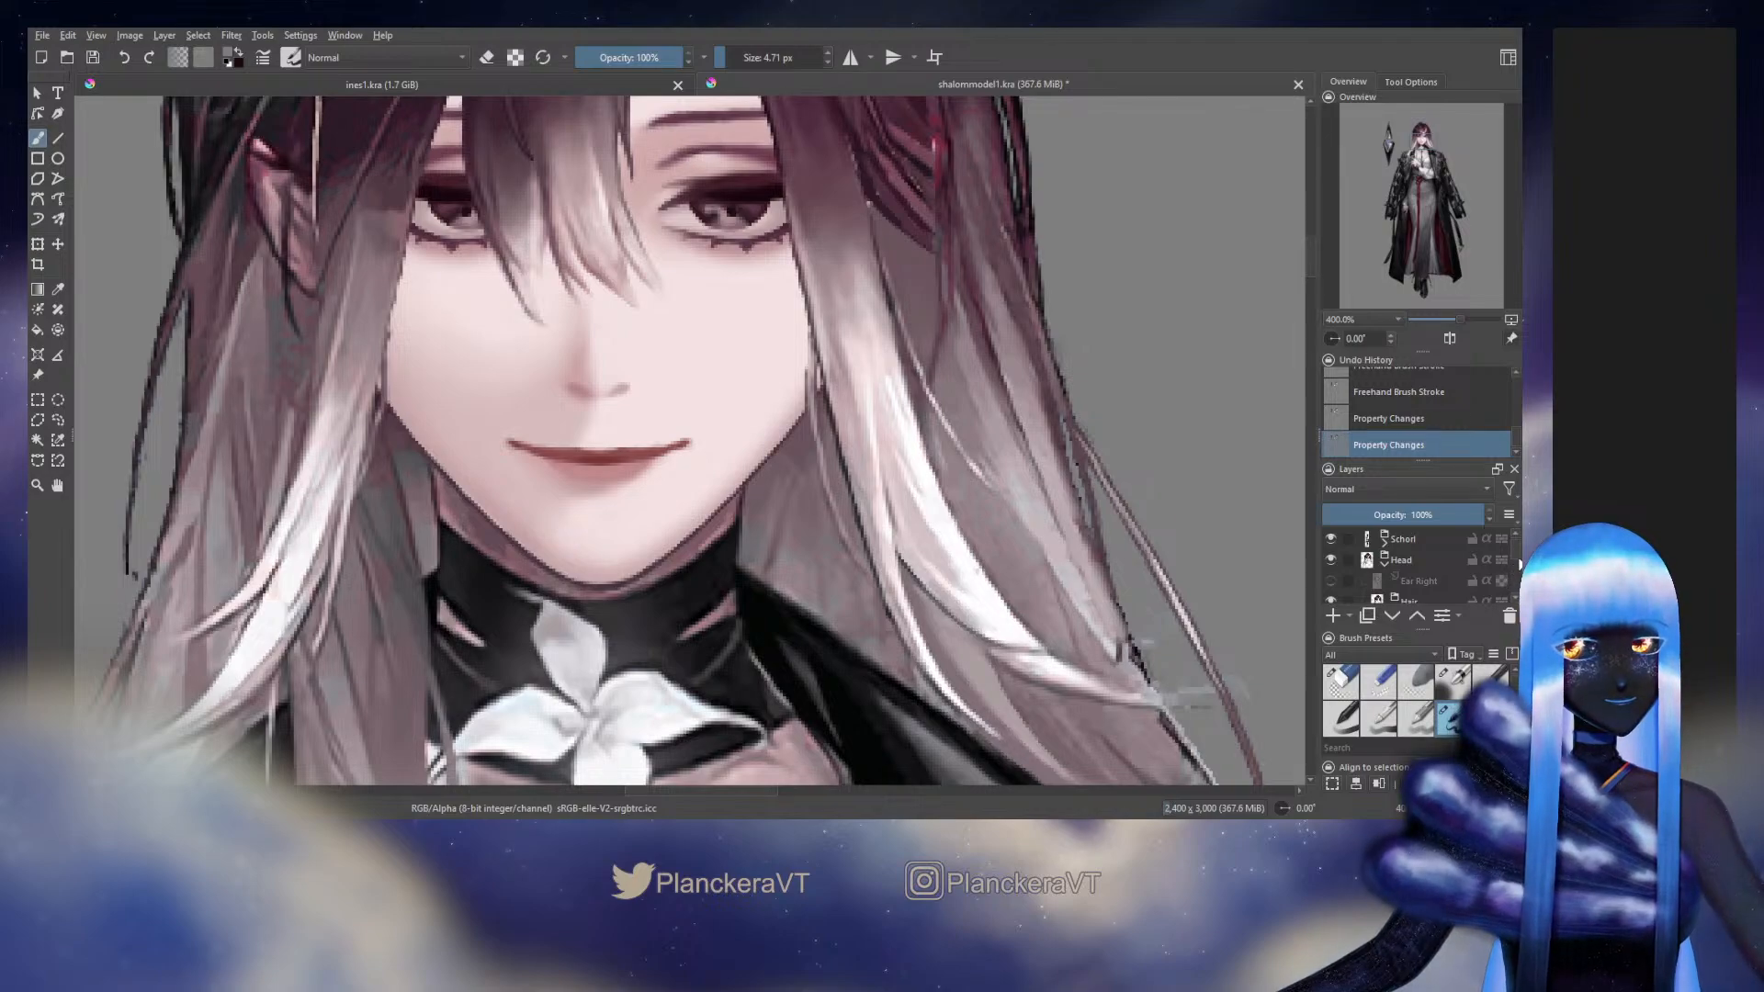
Select the lower Side Bang layer and repaint the bright strand's inner edge below jaw level, undoing the first stroke
scroll(1515, 562, down, 2)
scroll(1516, 562, down, 3)
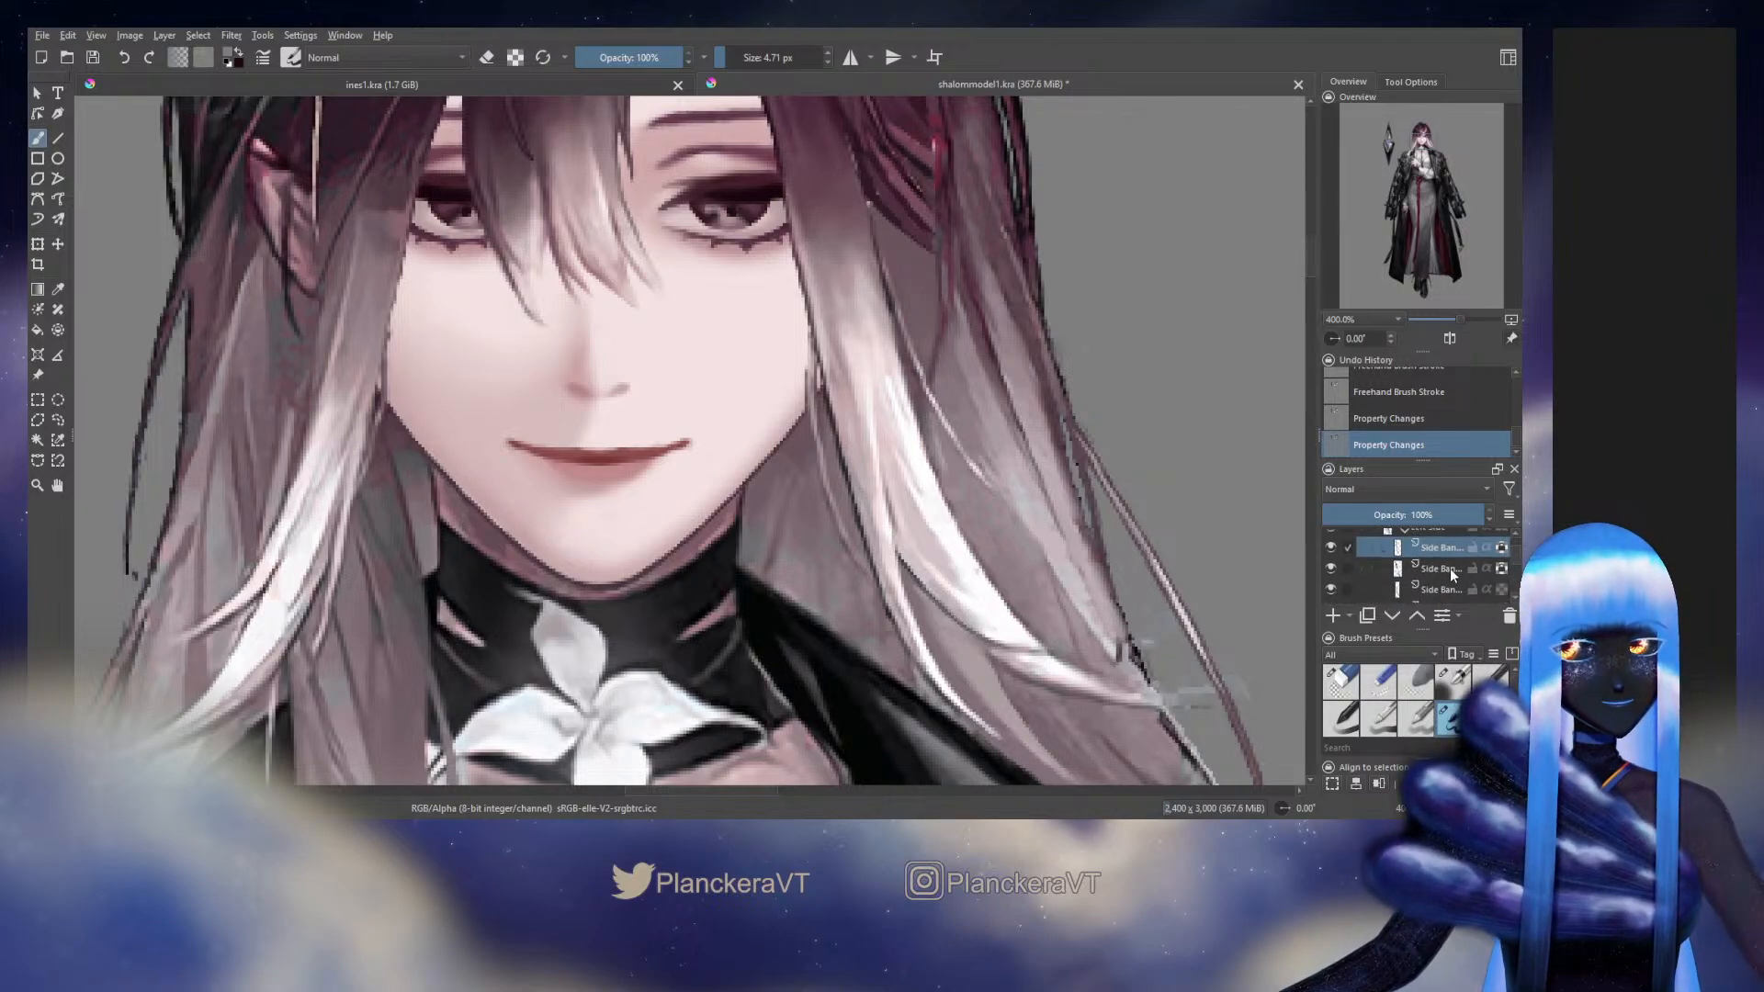
click(1449, 568)
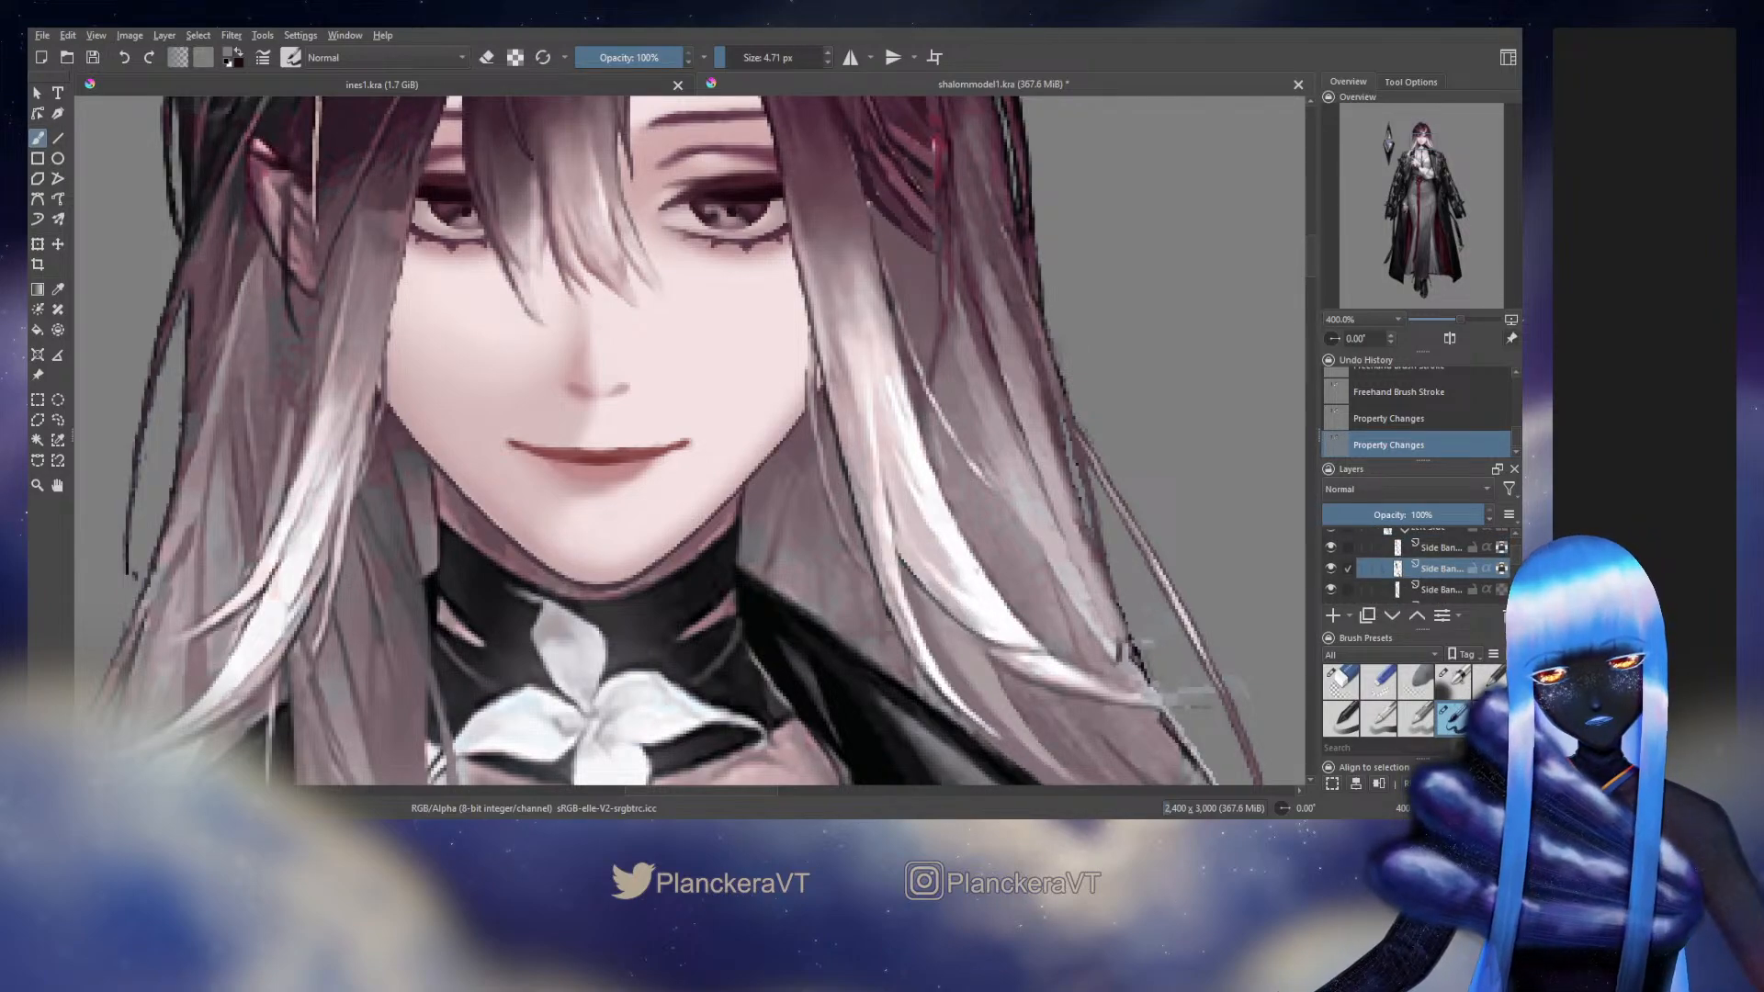
drag(885, 542, 898, 562)
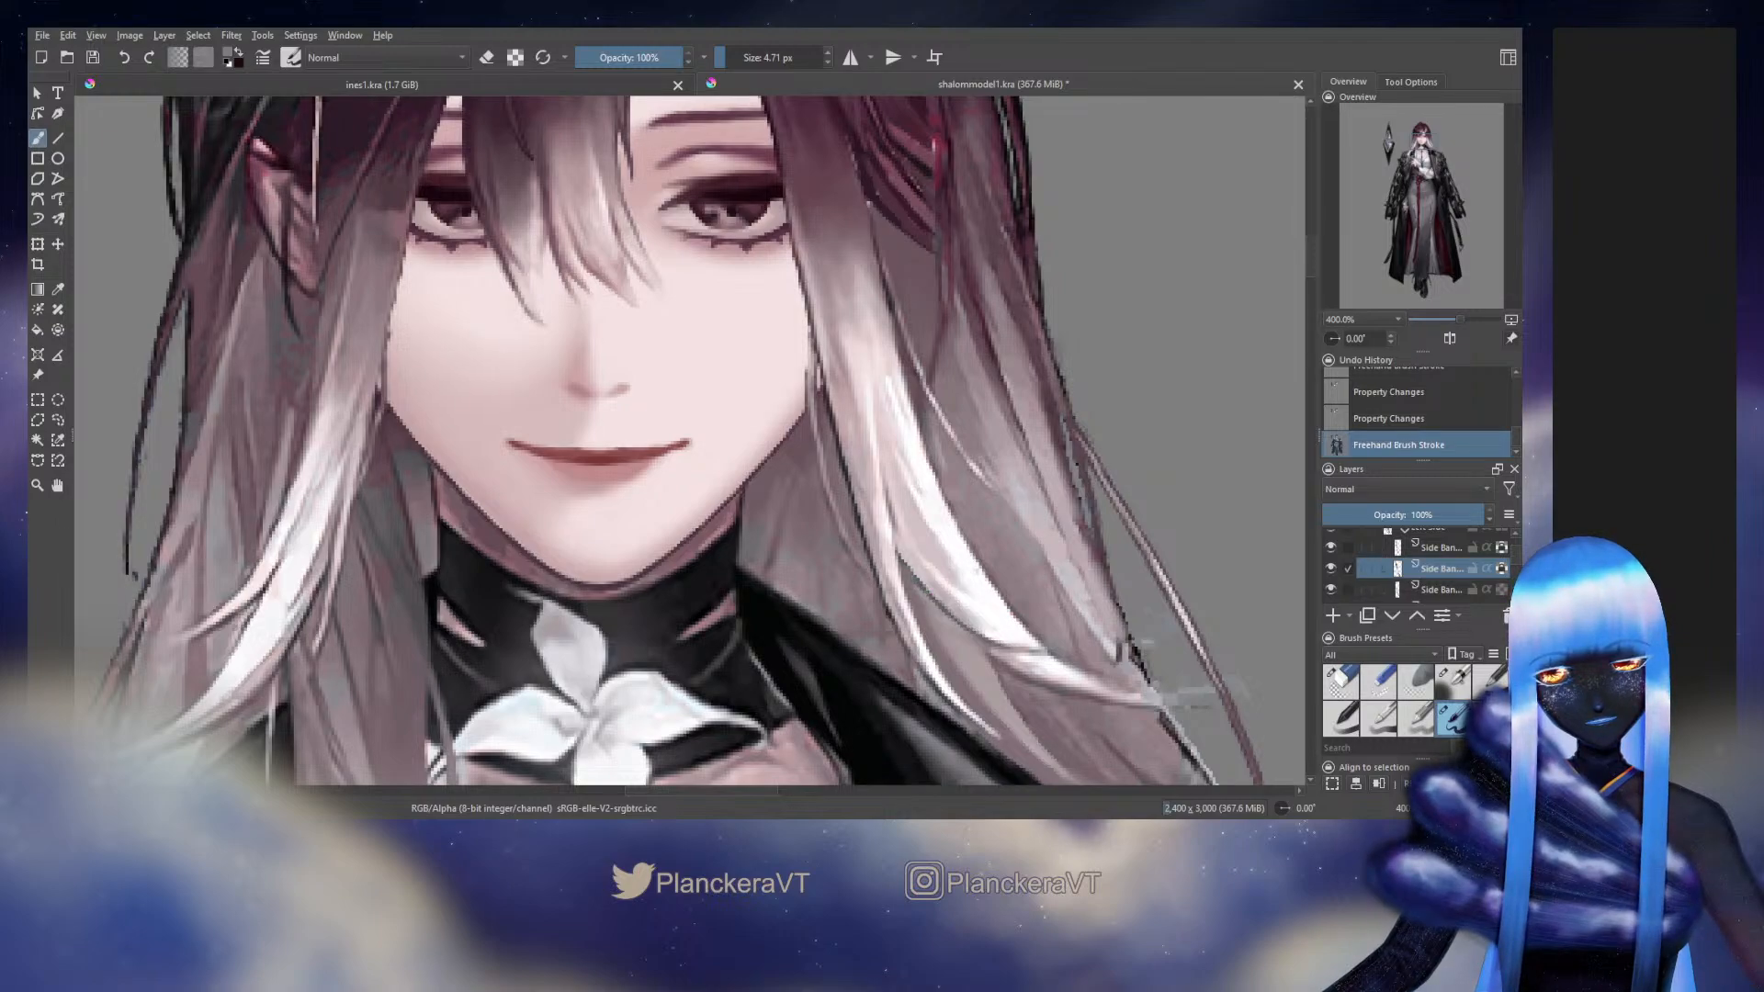
key(ctrl+z)
drag(887, 542, 909, 578)
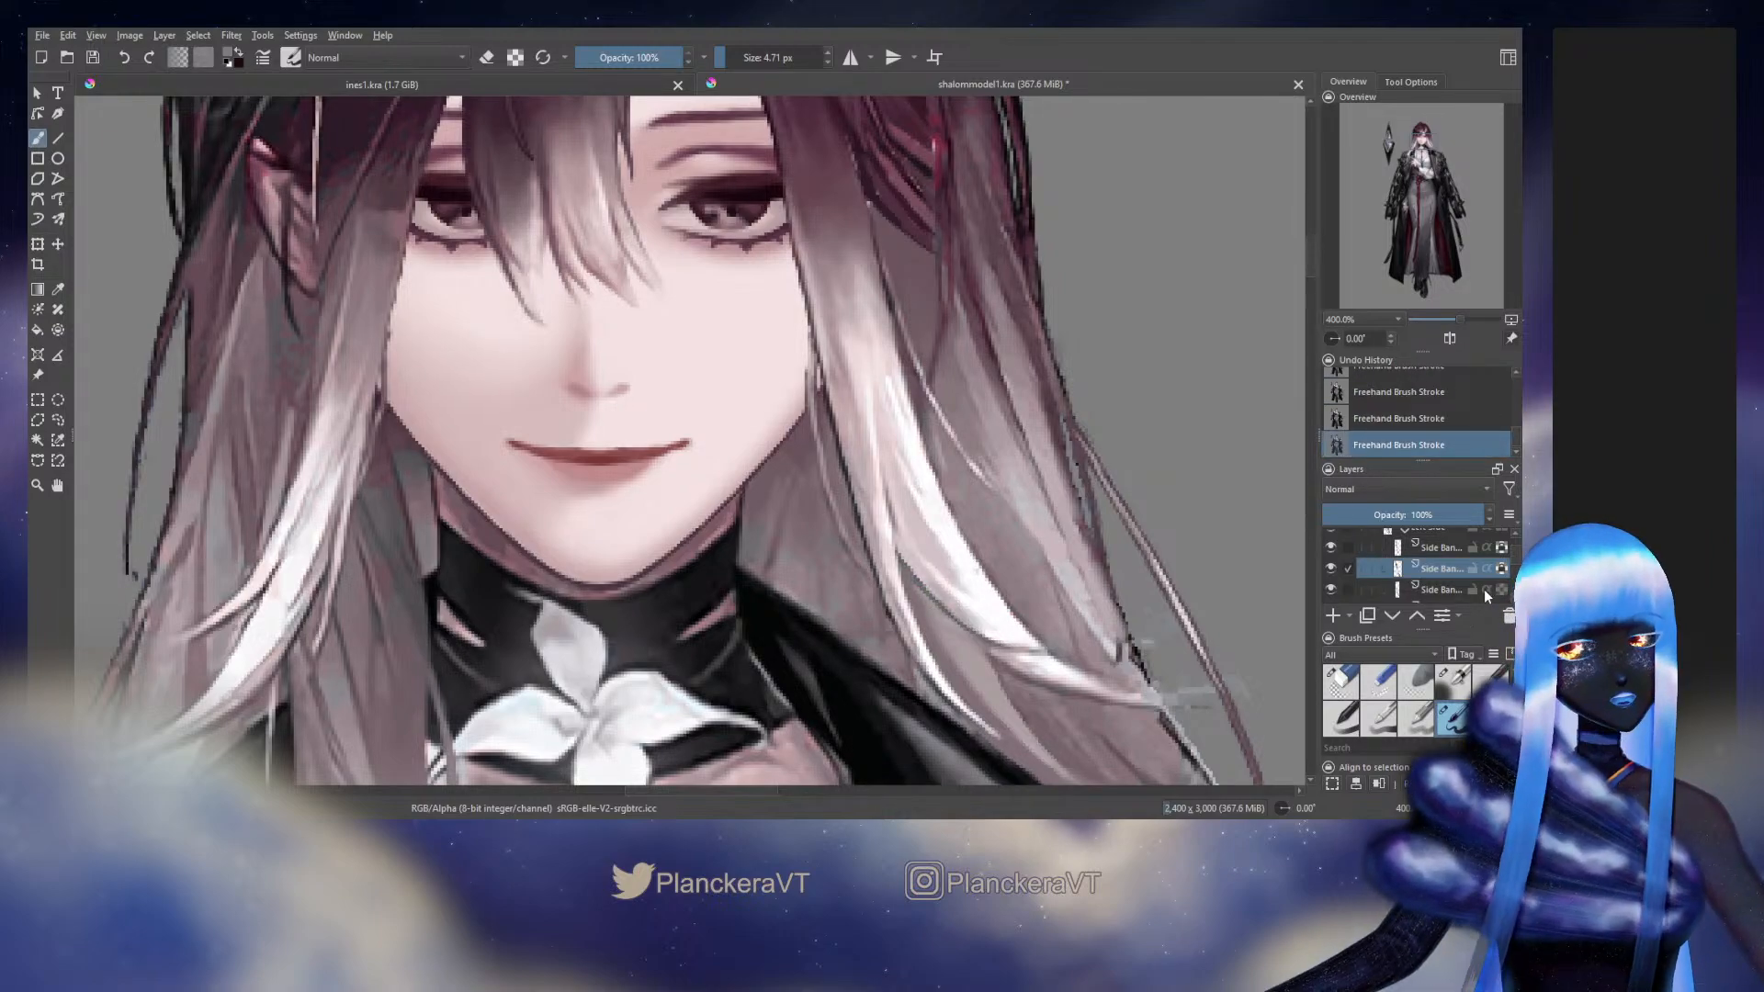
Select the upper Side Bang layer and sample colours where the two bang strands meet beside the jaw
click(1429, 530)
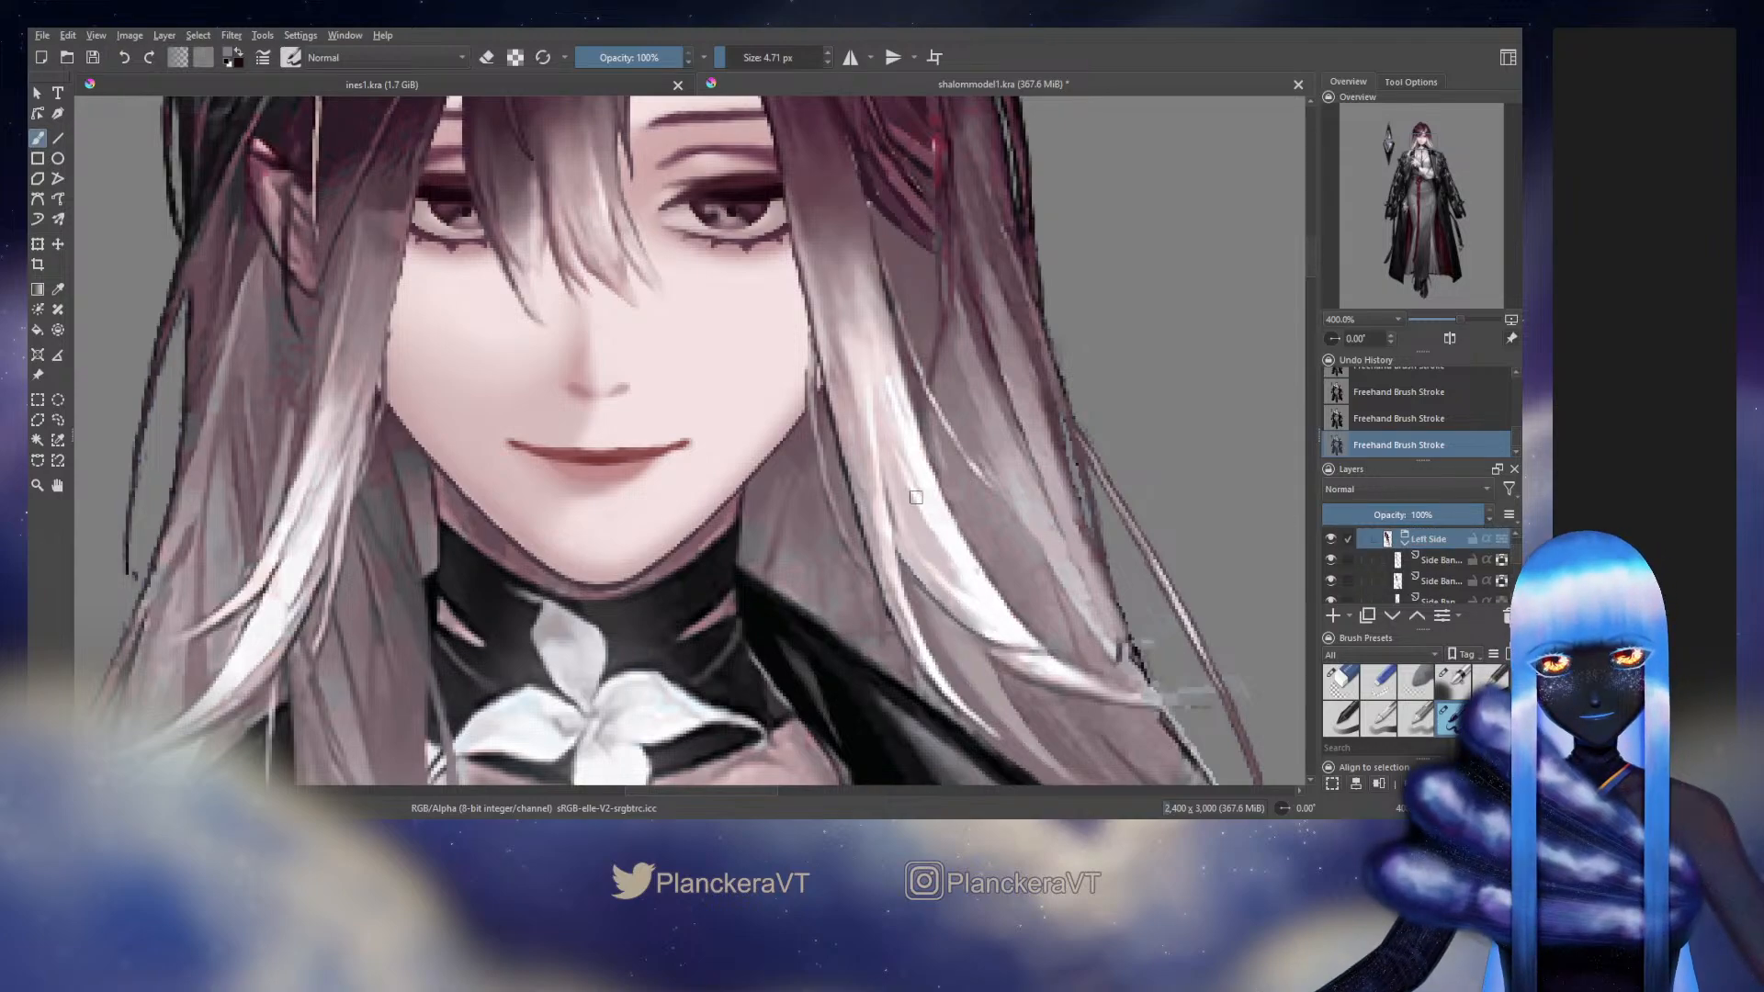
click(1446, 560)
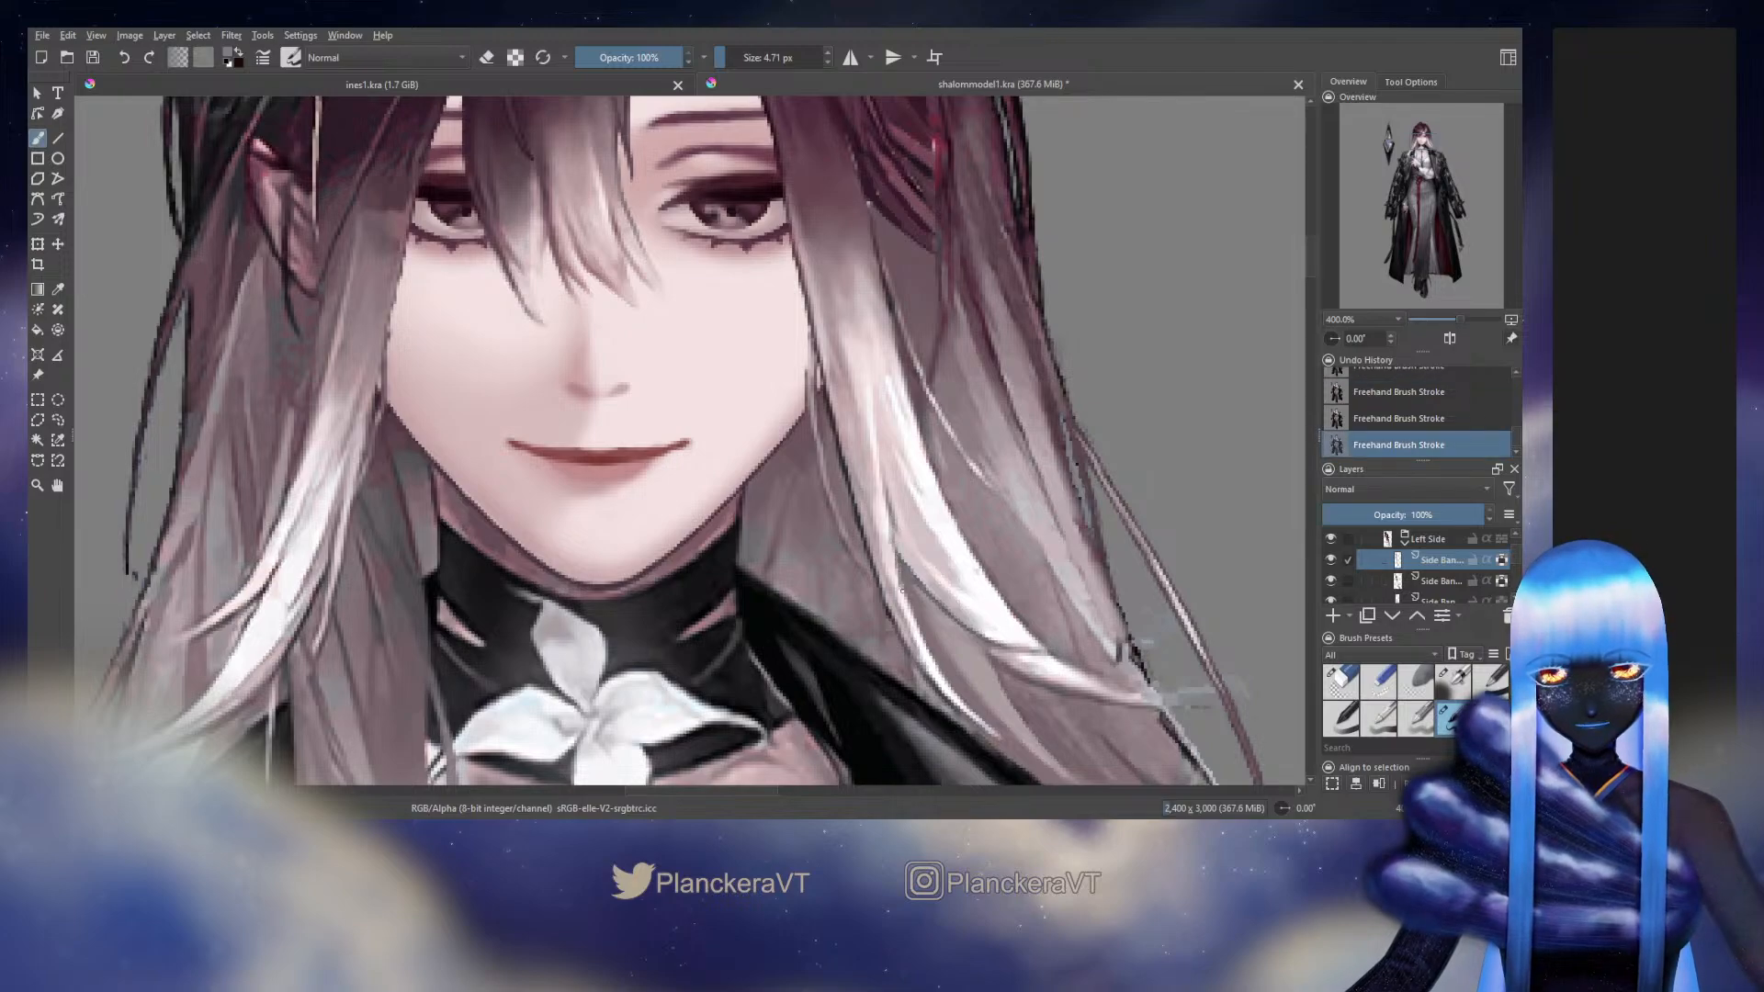
ctrl+click(887, 508)
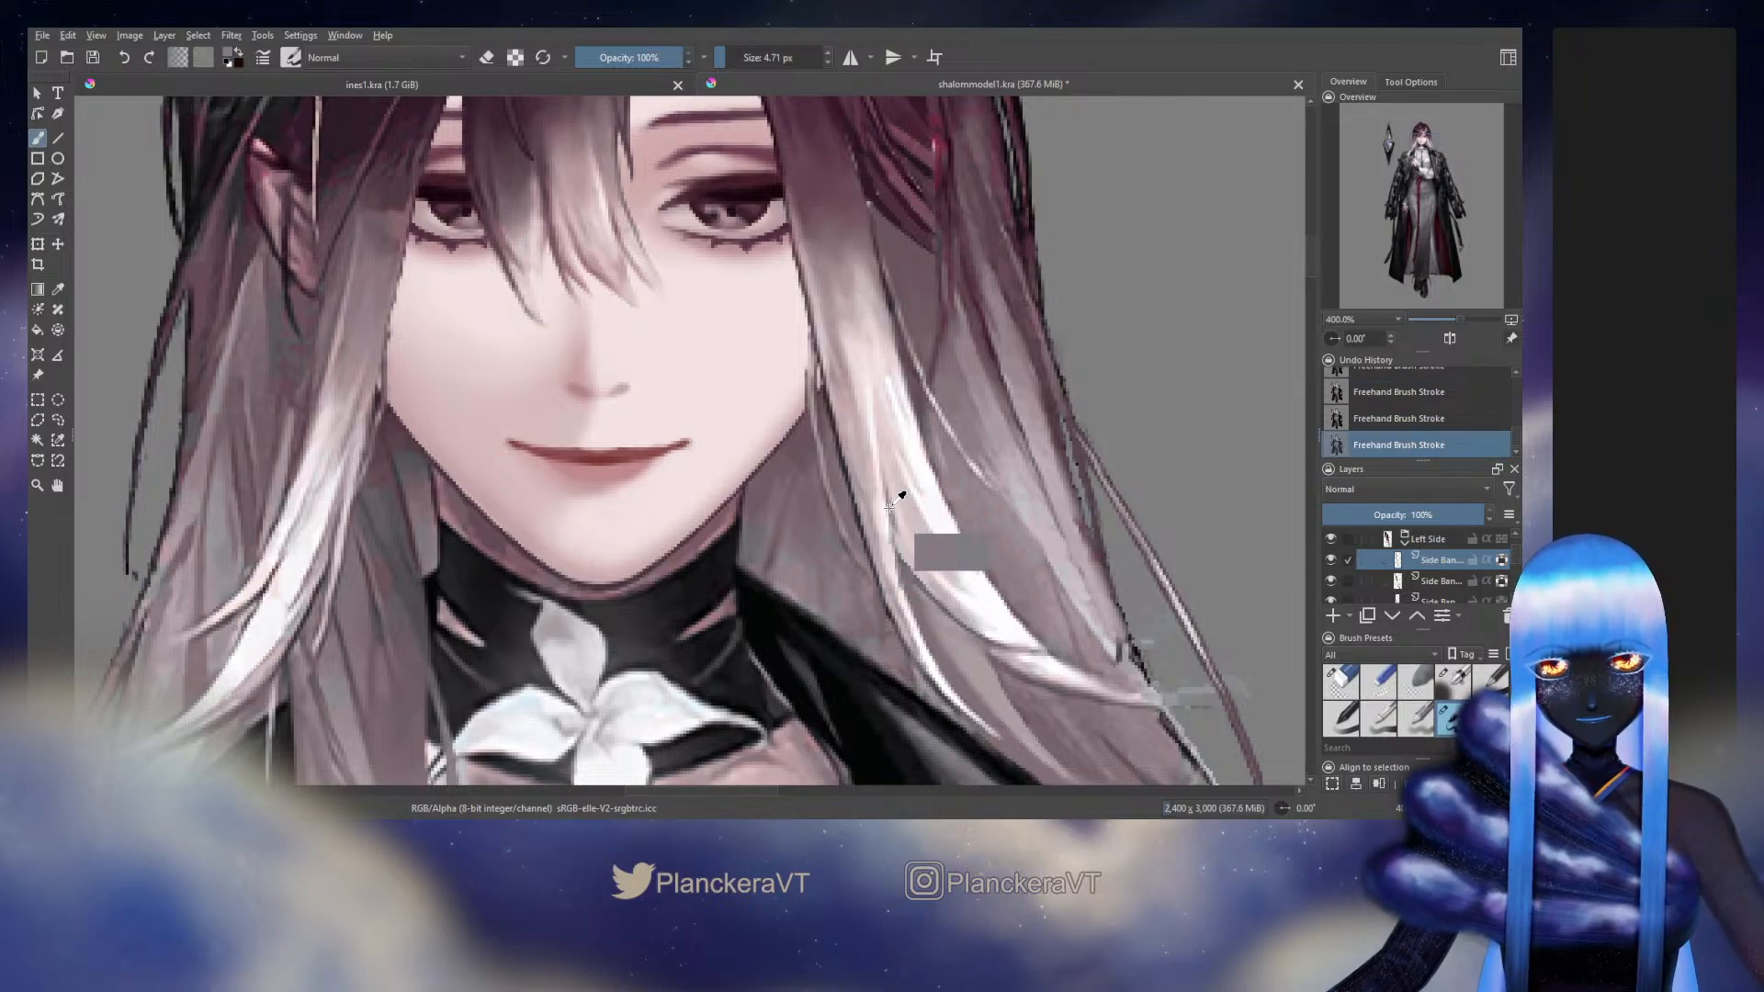
ctrl+click(890, 508)
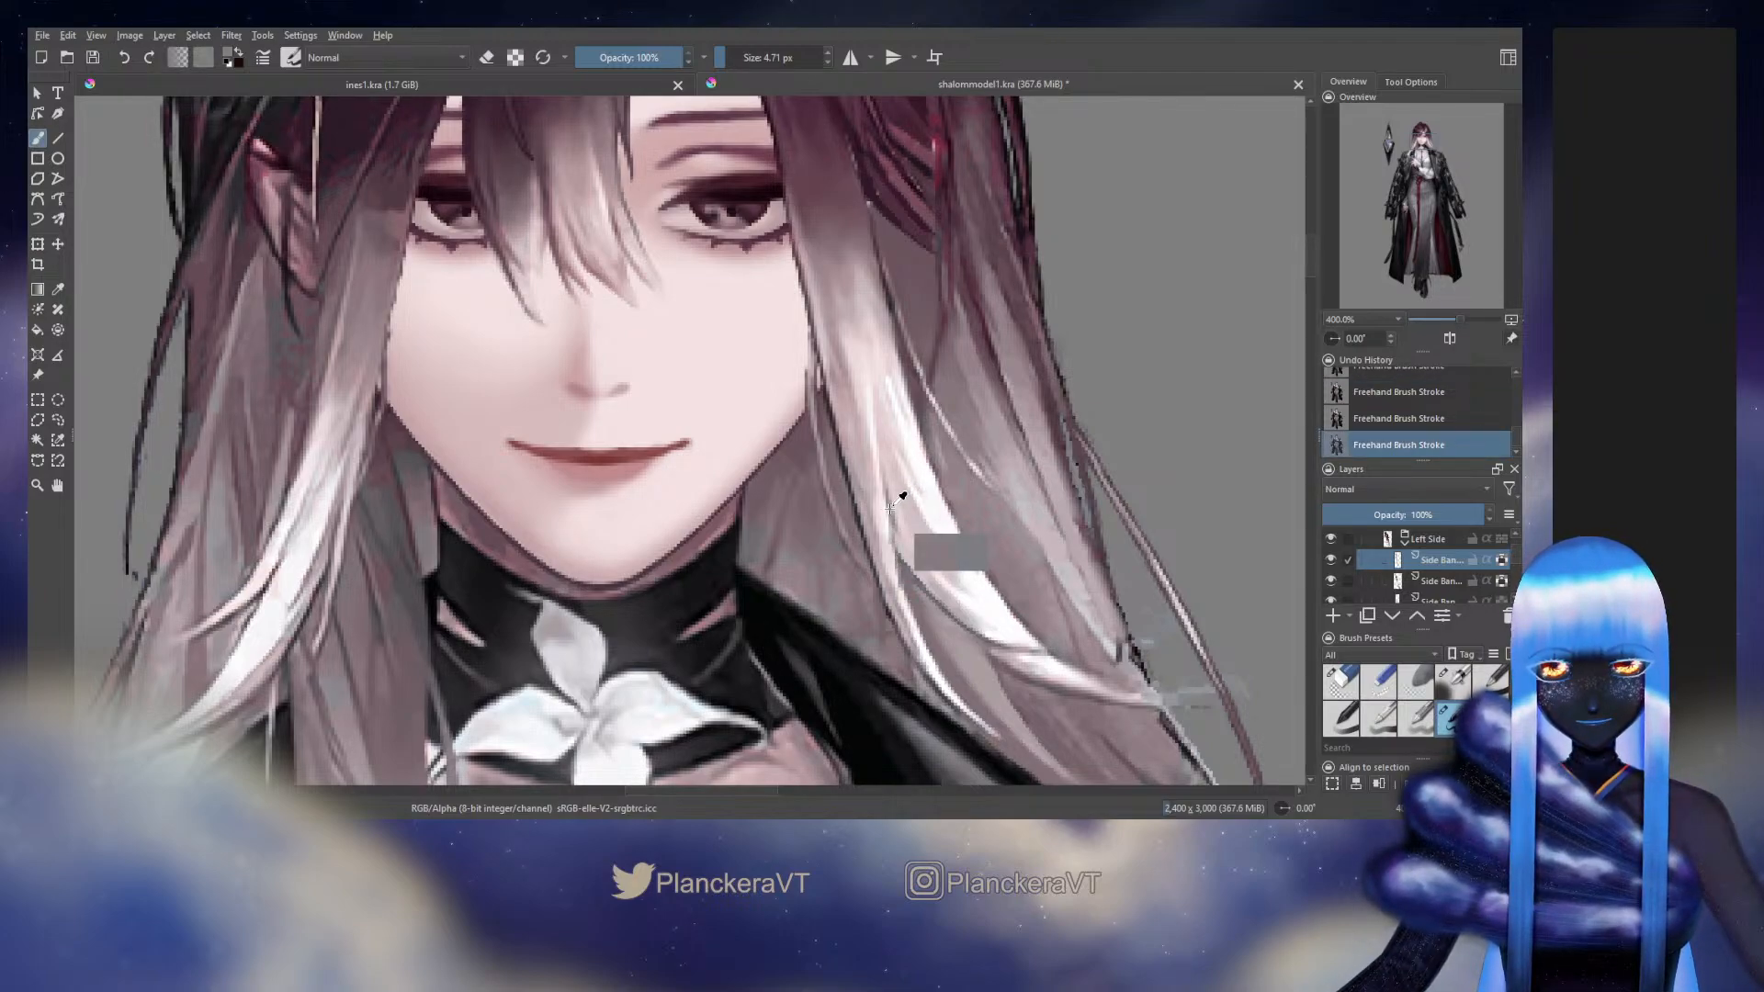
ctrl+click(890, 513)
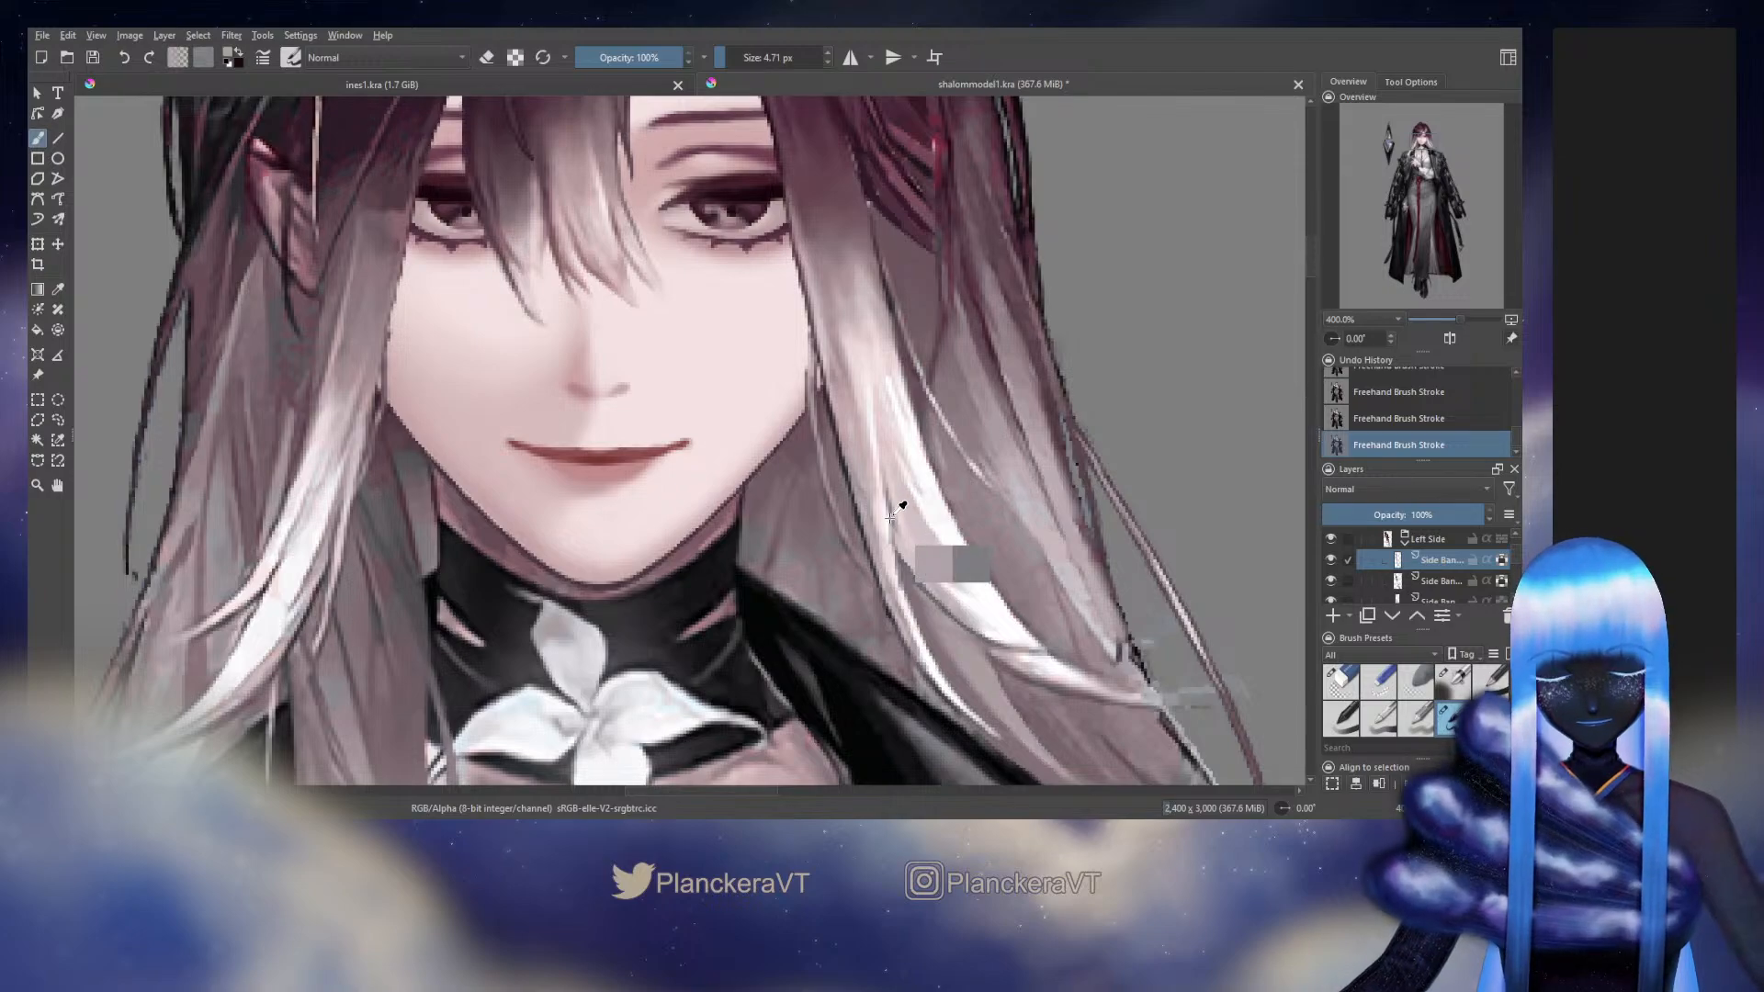
Hide the Head group to sample strand colours from the original artwork, and undo the visibility change
scroll(1369, 574, up, 5)
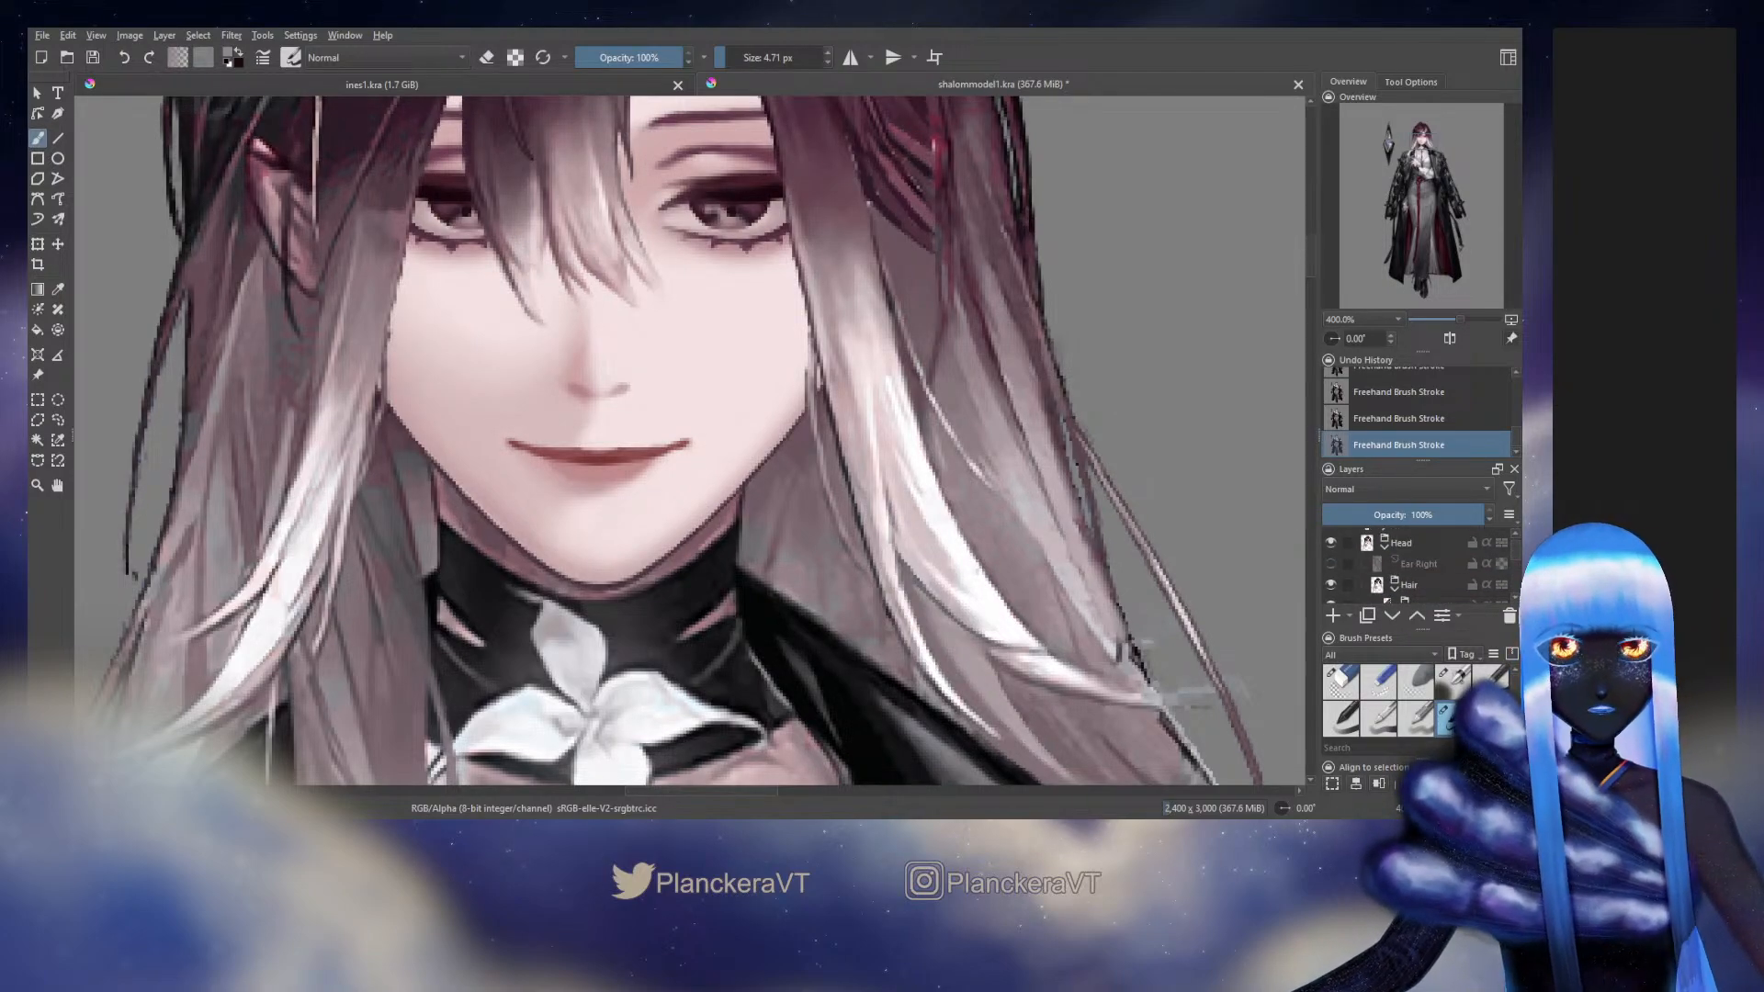
ctrl+click(898, 515)
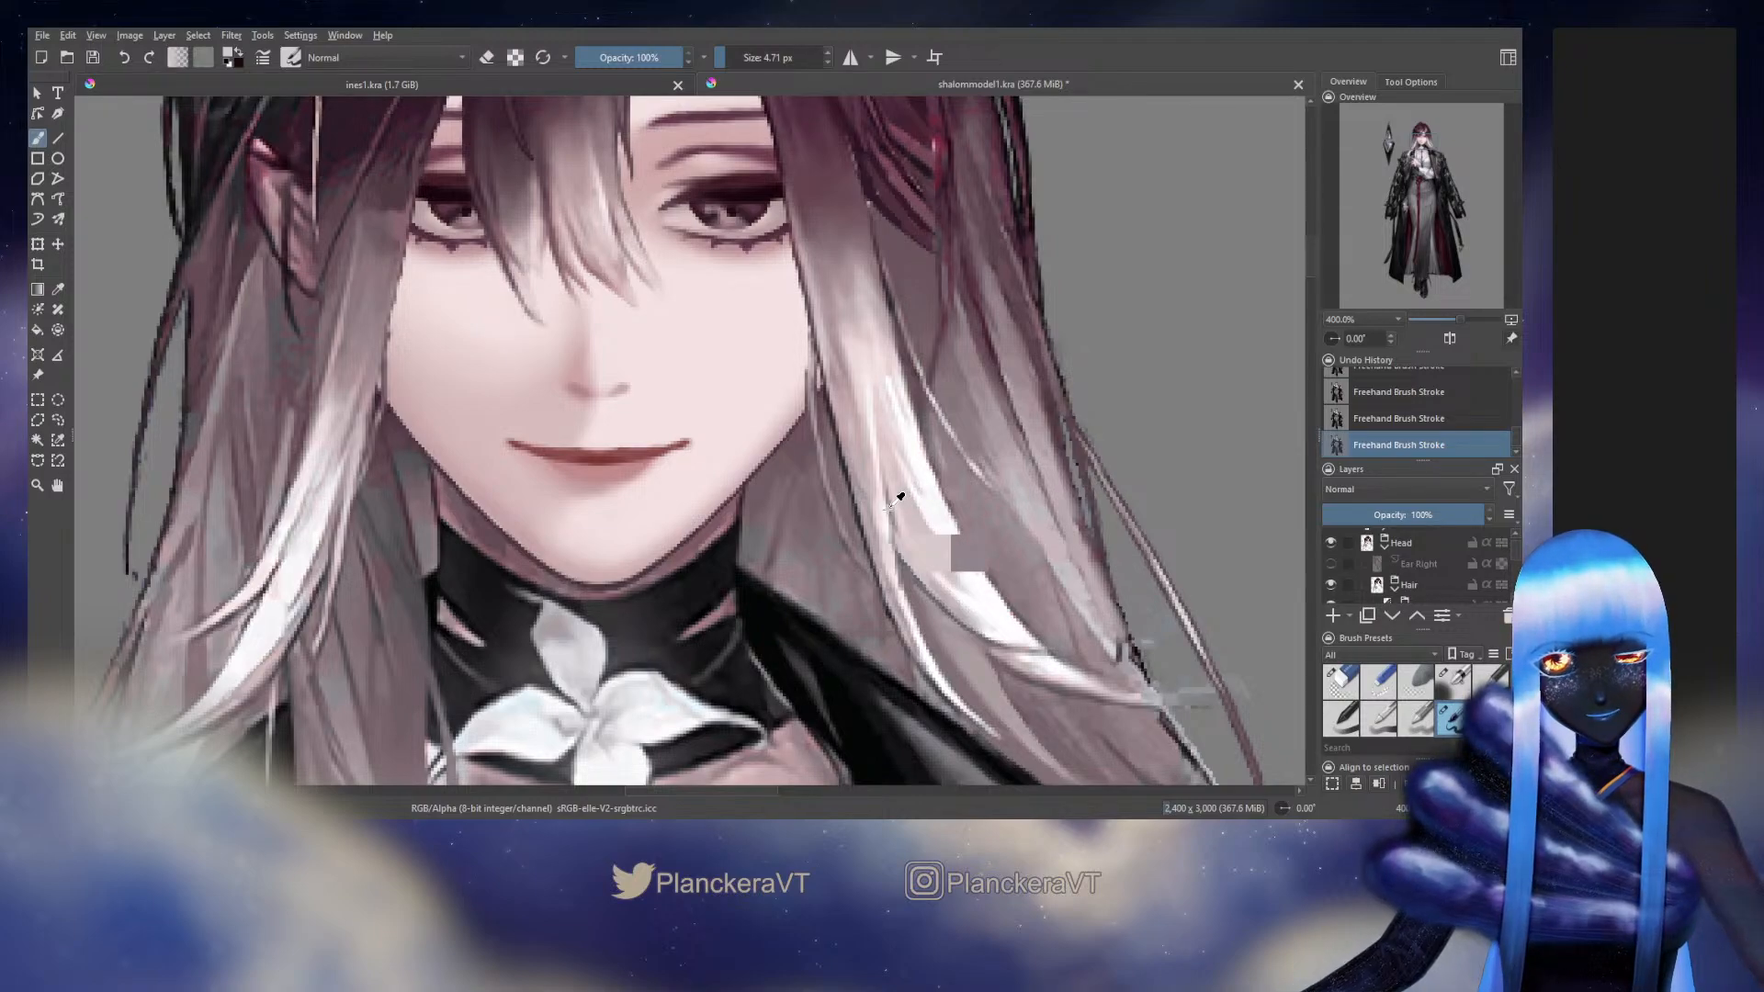
click(1331, 543)
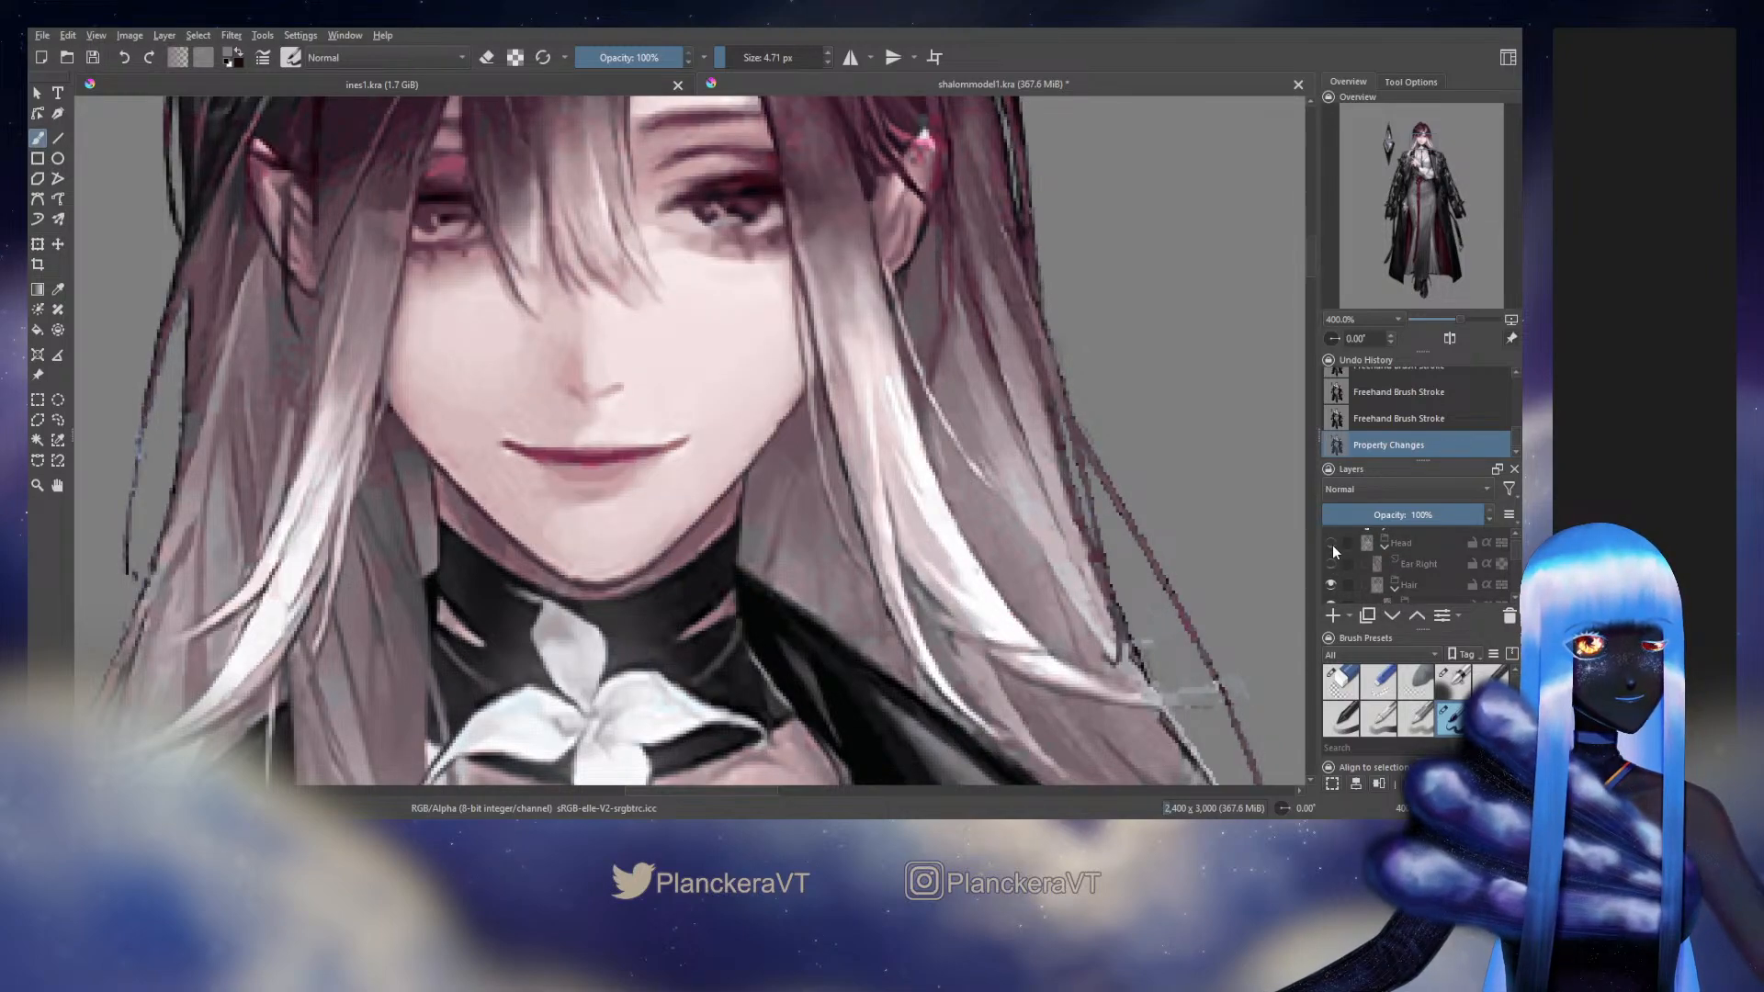
ctrl+click(891, 522)
ctrl+click(891, 515)
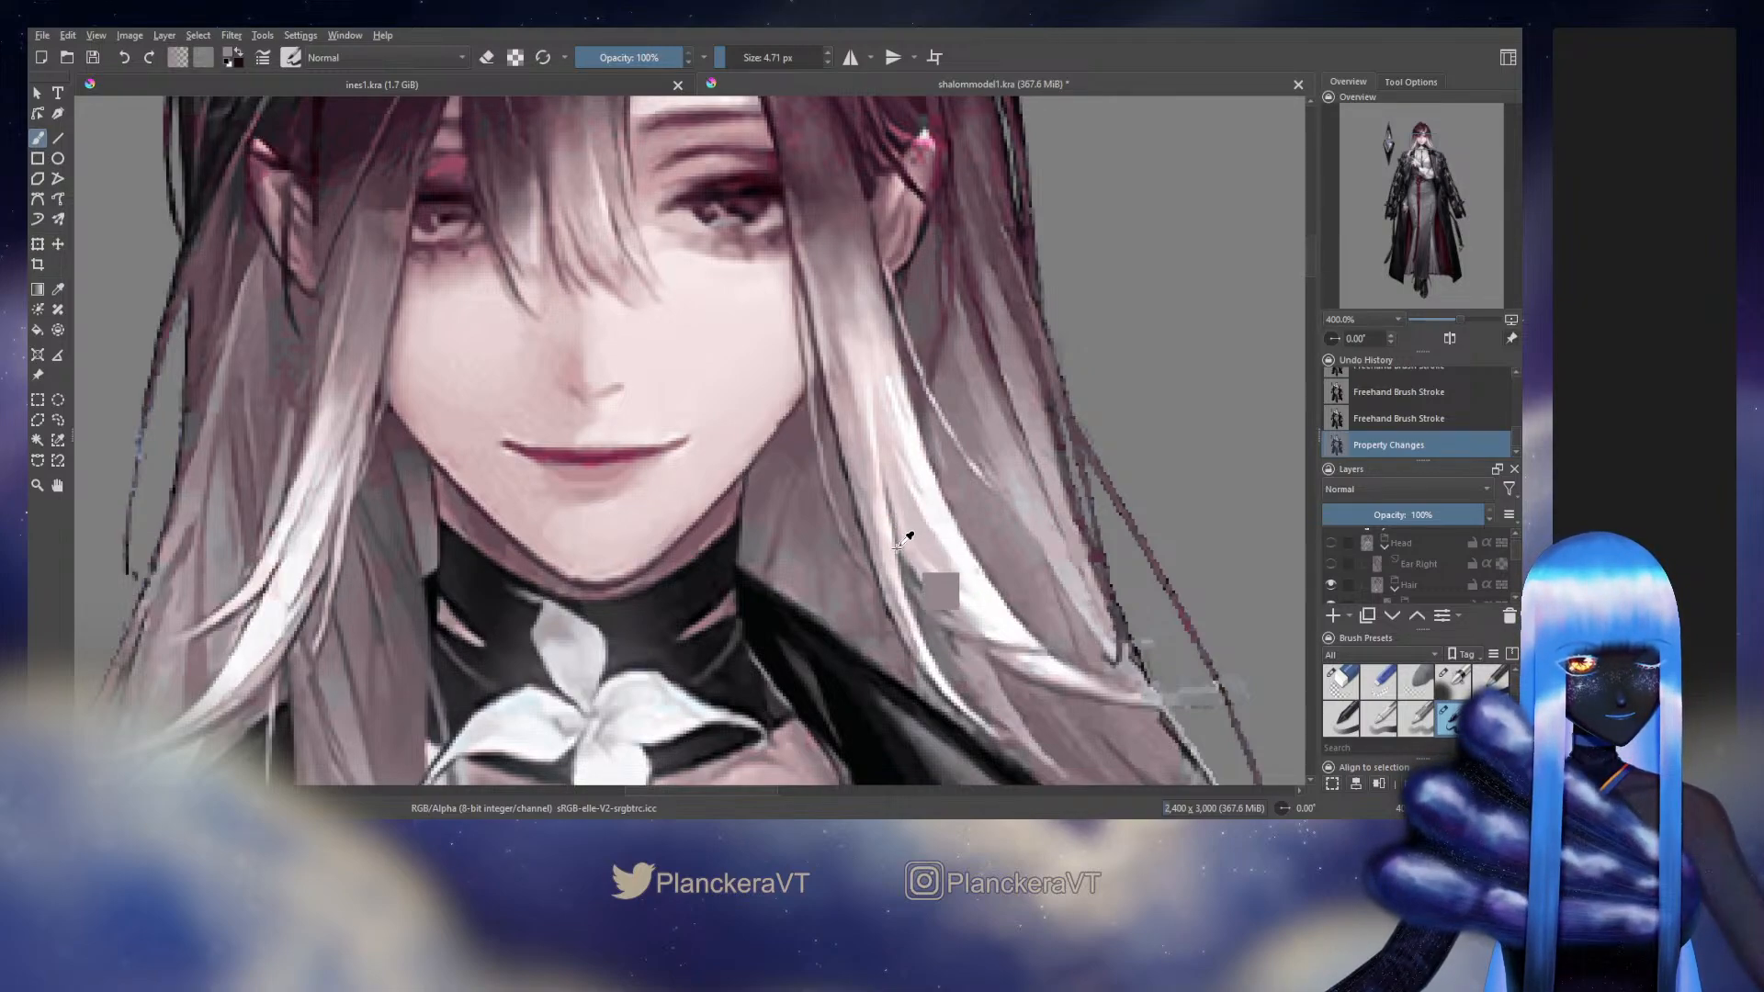
key(ctrl+z)
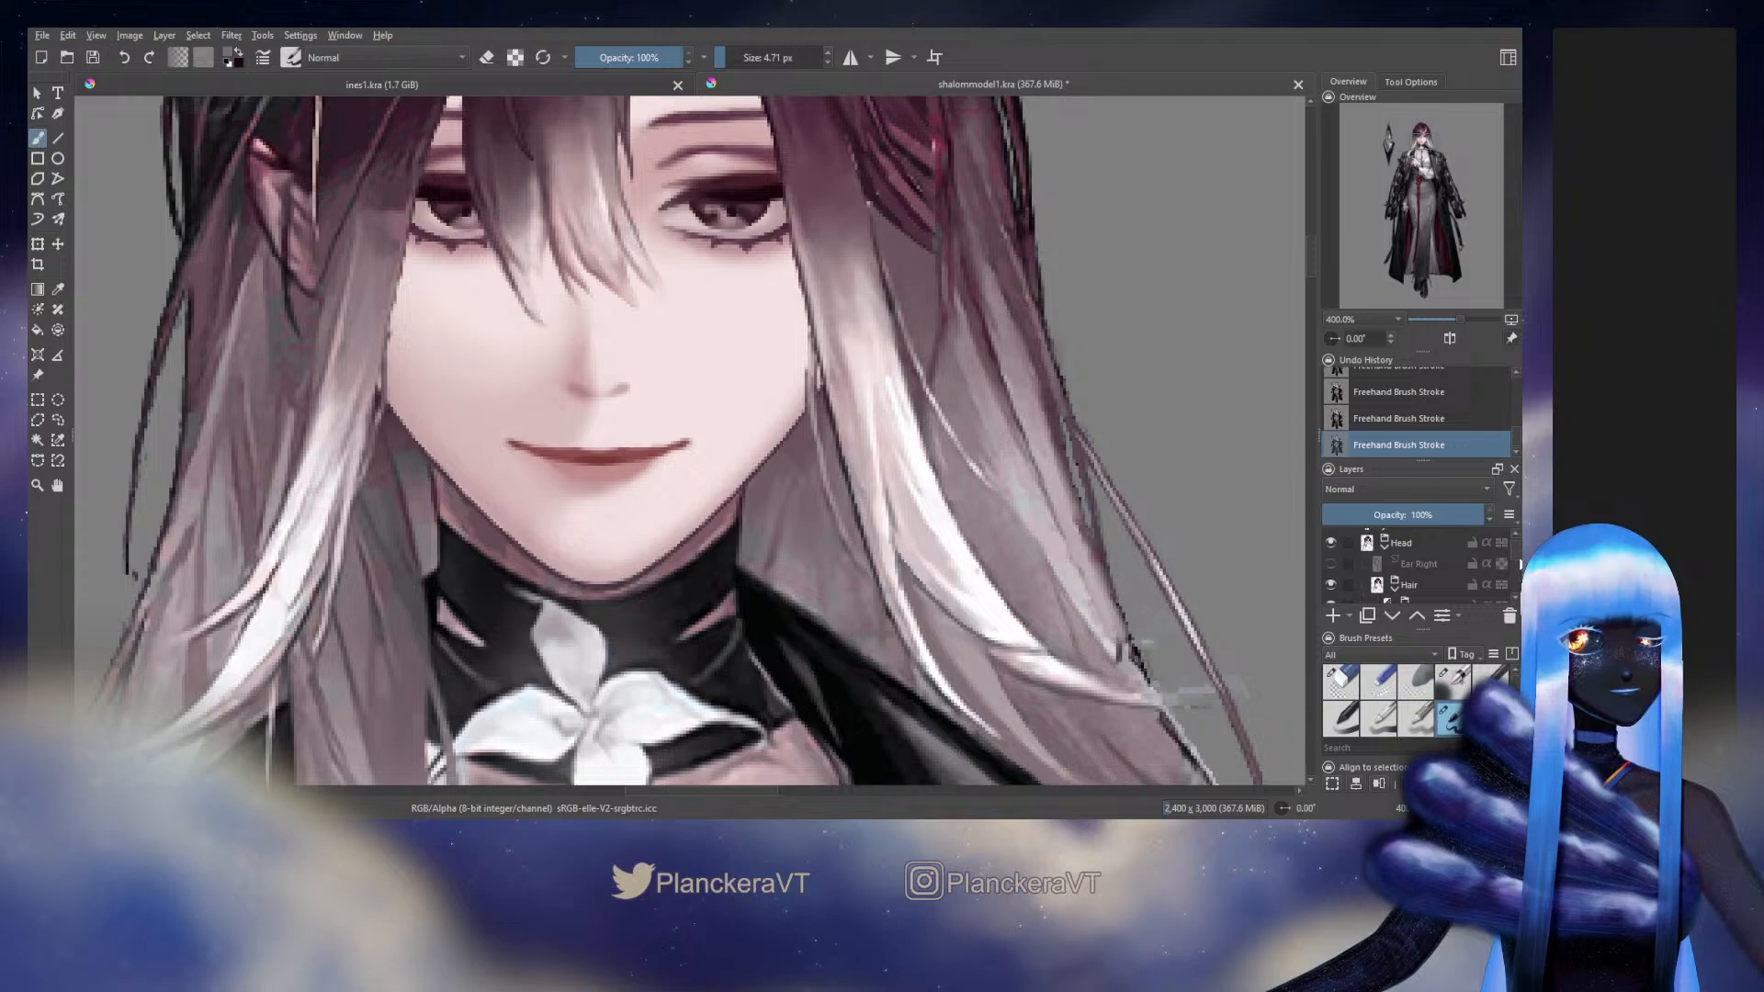
Hide the Background layer containing the original artwork
scroll(1514, 585, down, 2)
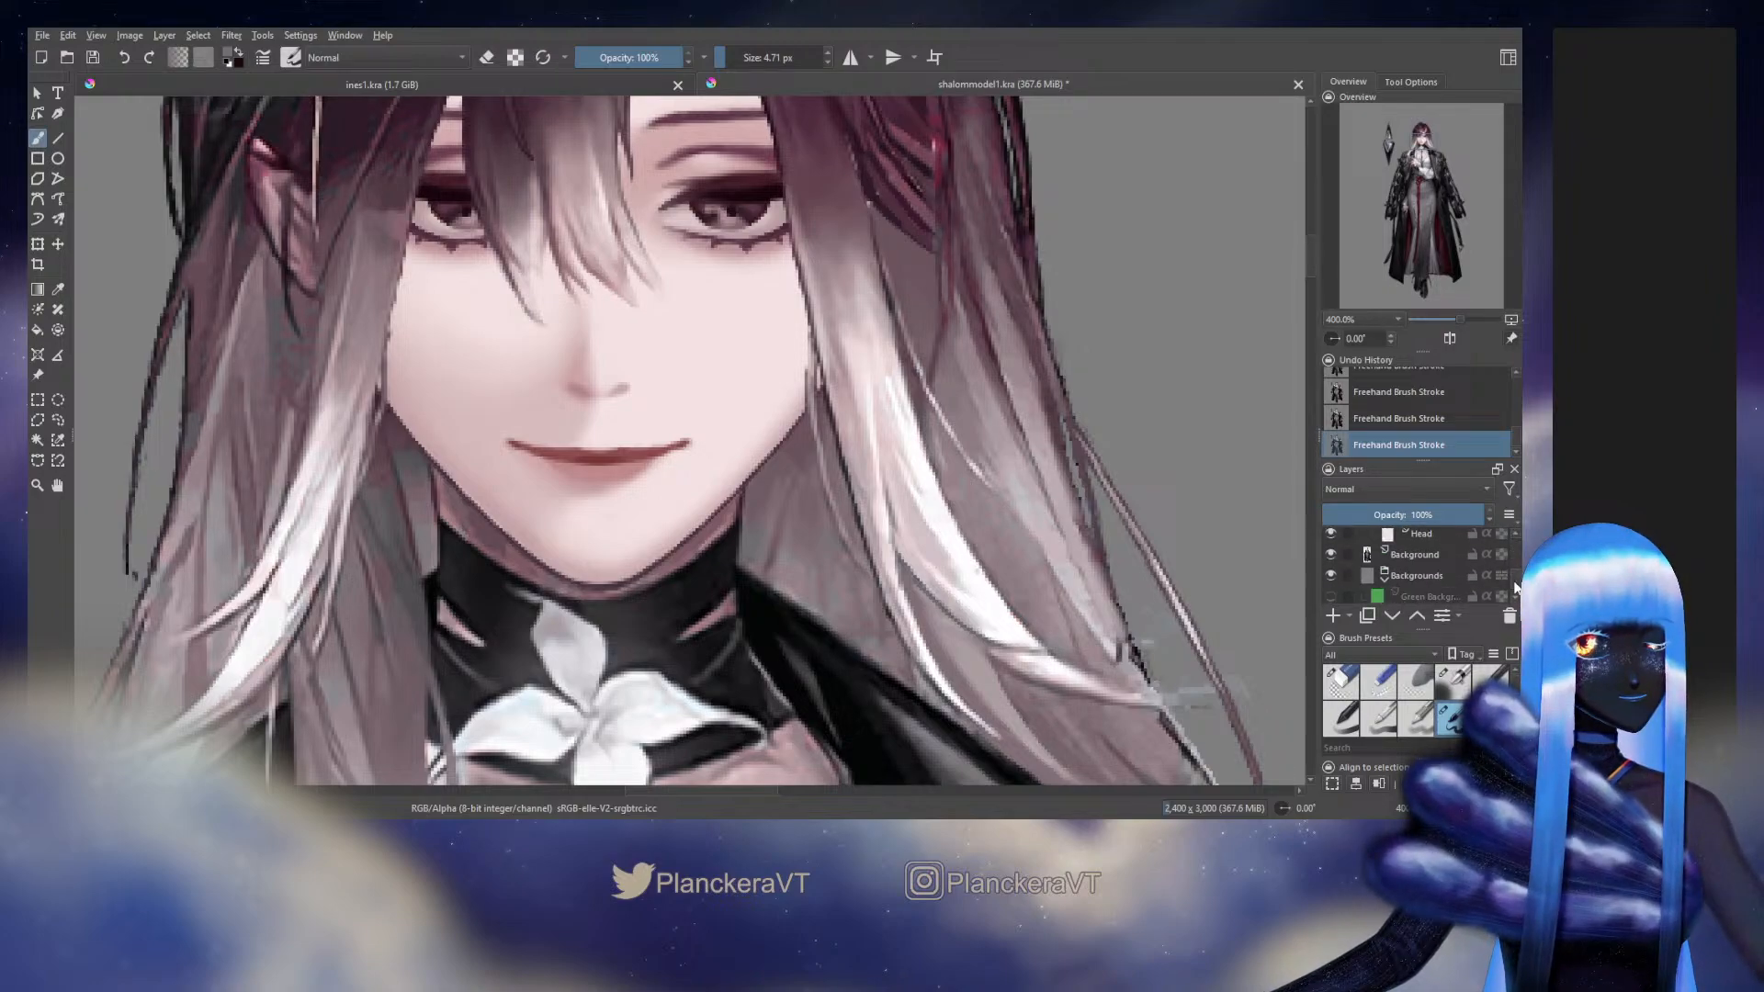
click(1330, 554)
scroll(1515, 570, up, 5)
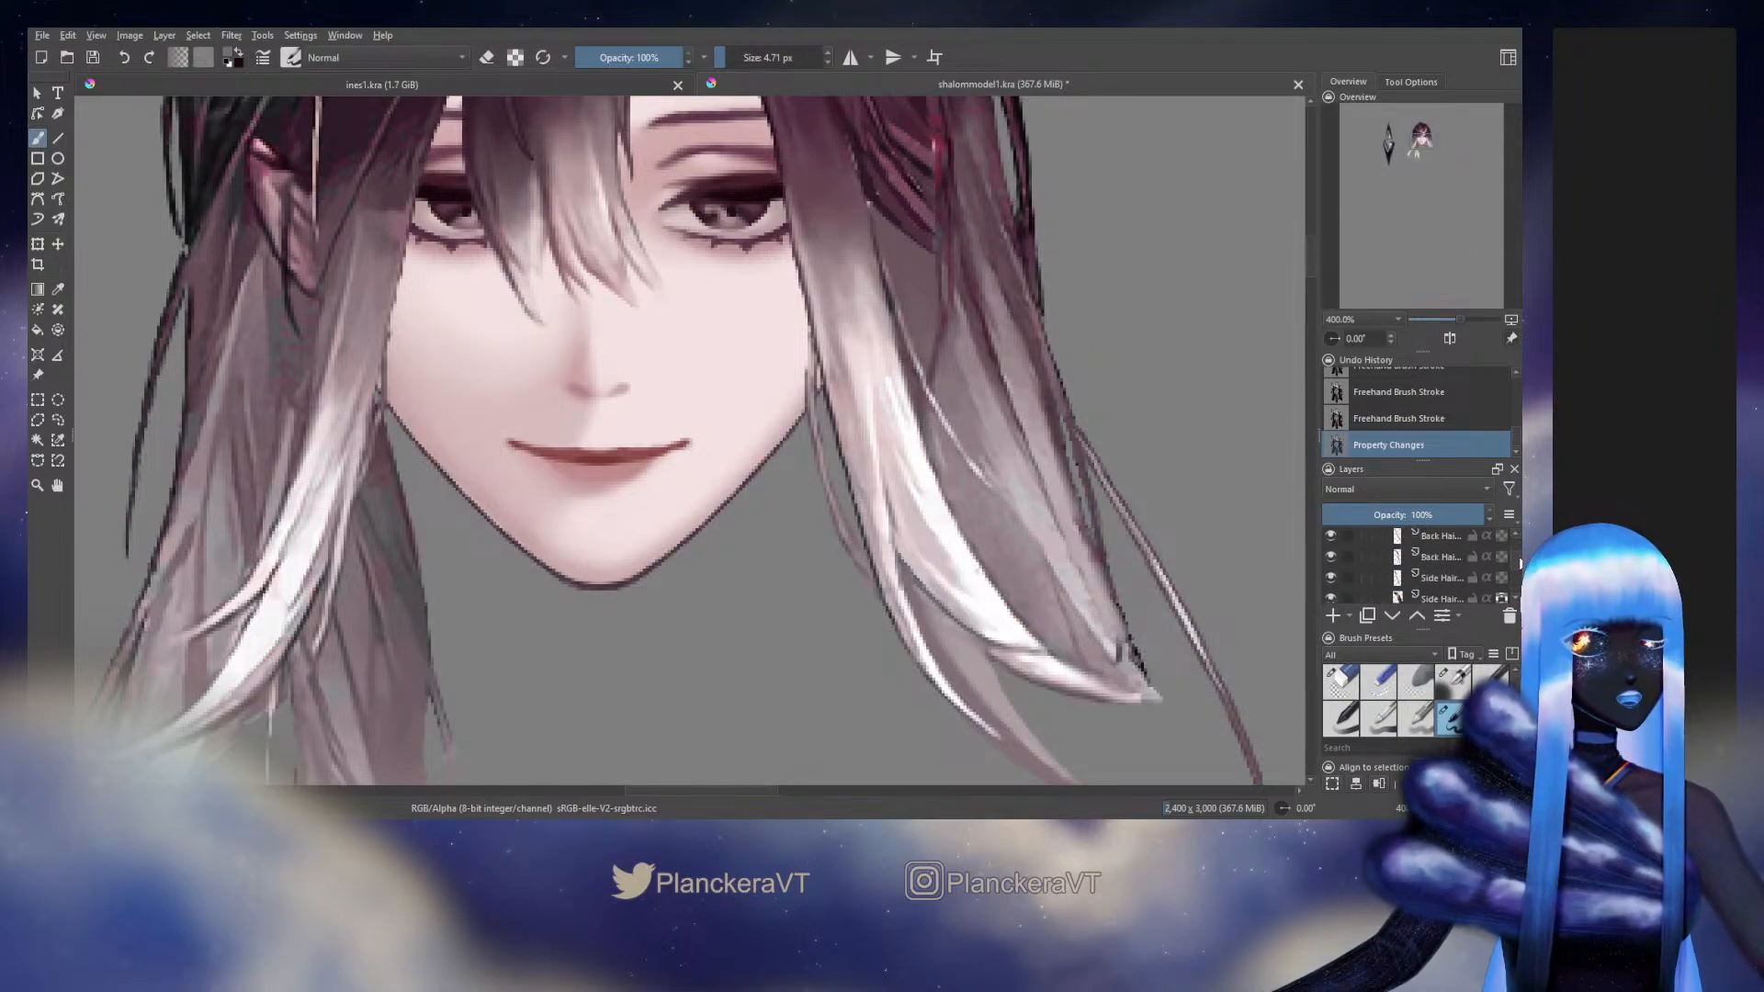
Turn off alpha lock on the upper Side Bang layer and paint along the thin strand's edge below jaw level
scroll(1514, 561, down, 1)
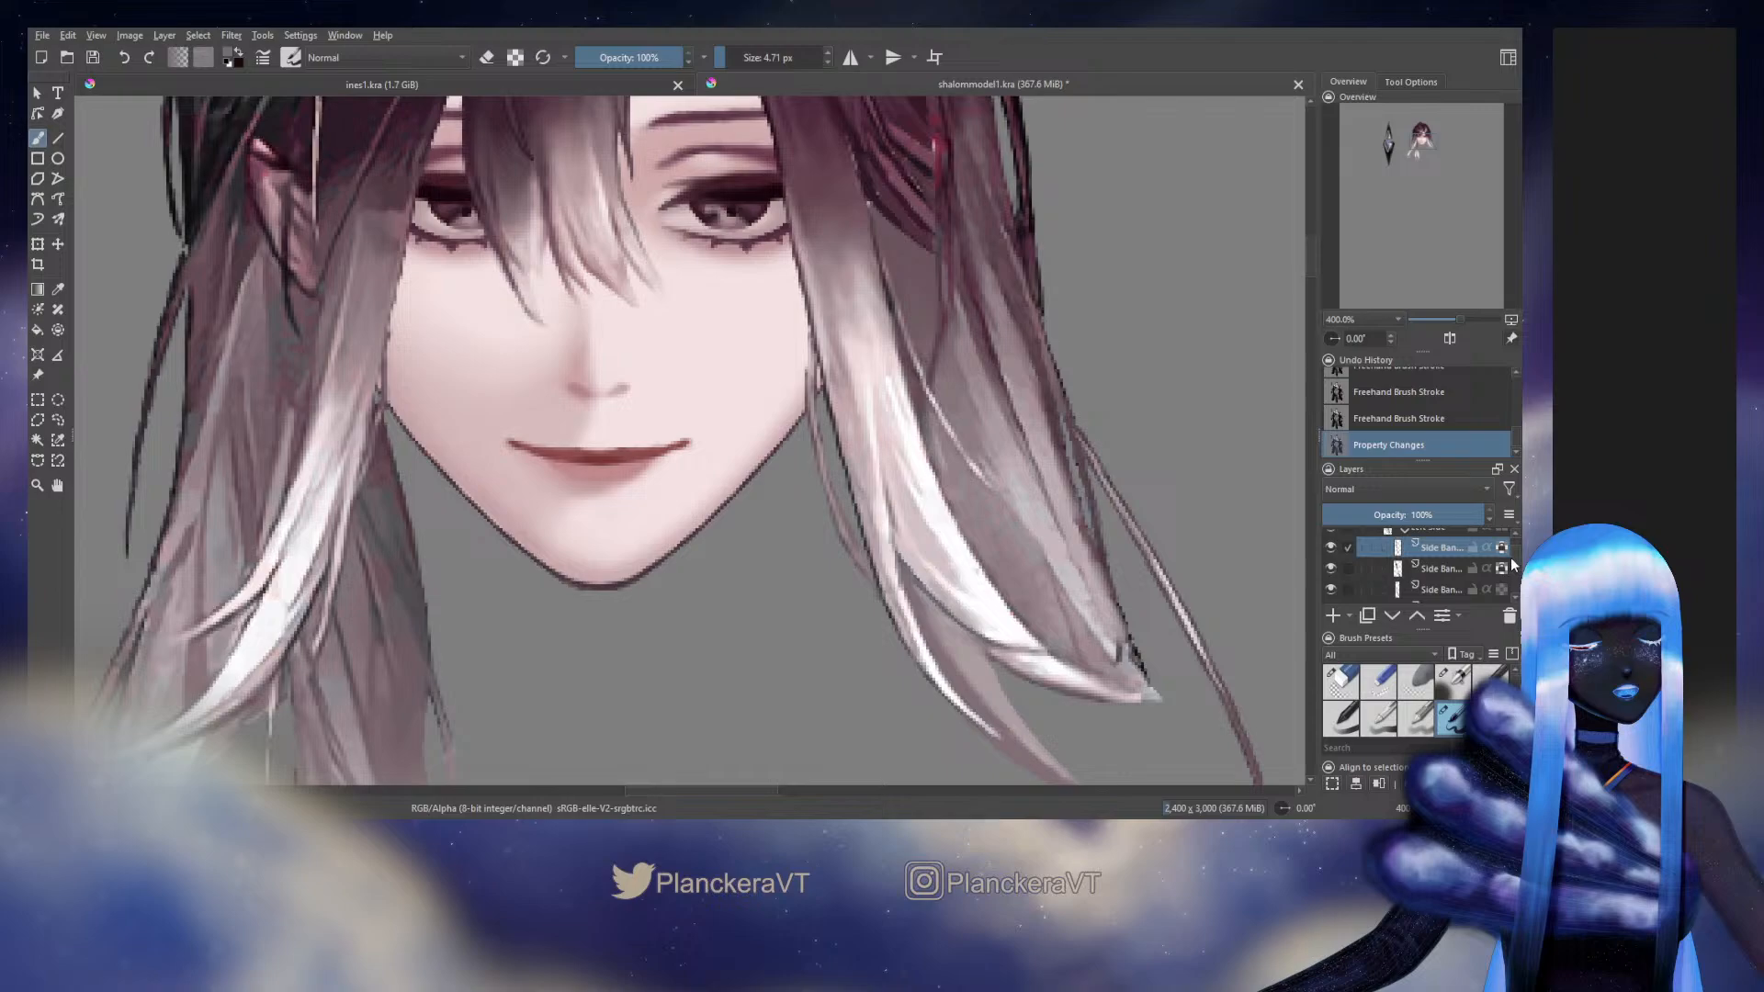
click(1502, 548)
drag(1126, 650, 1142, 682)
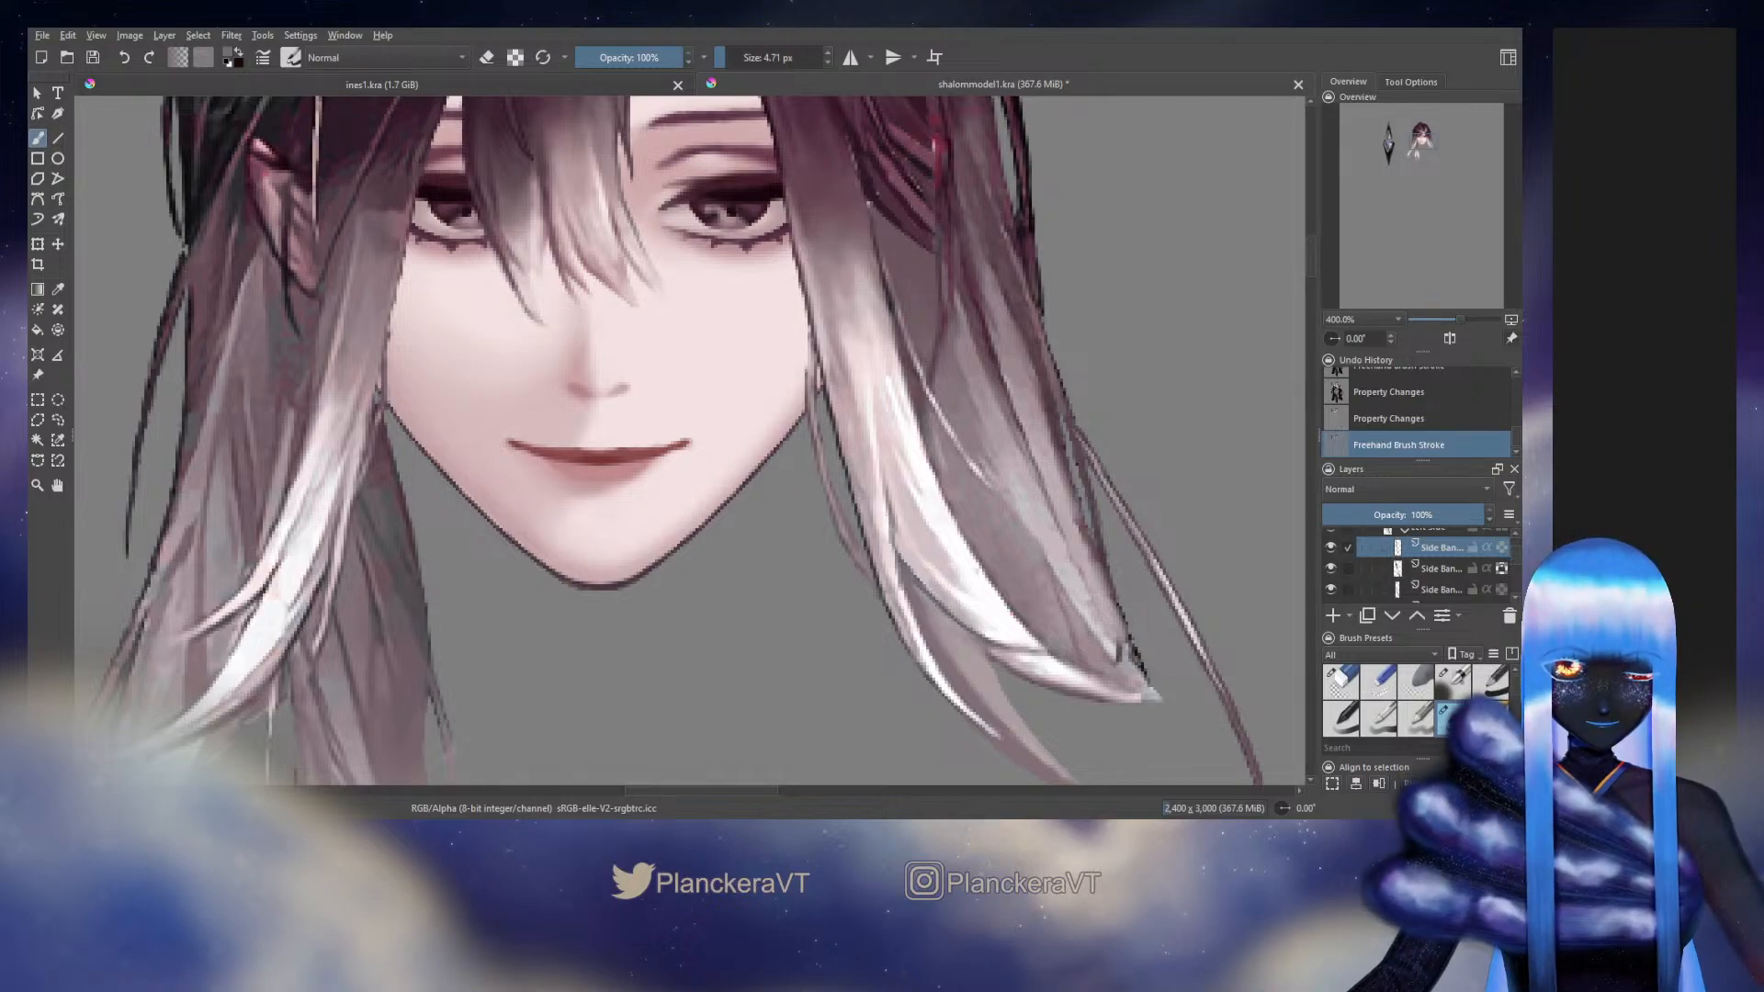
drag(884, 520, 908, 608)
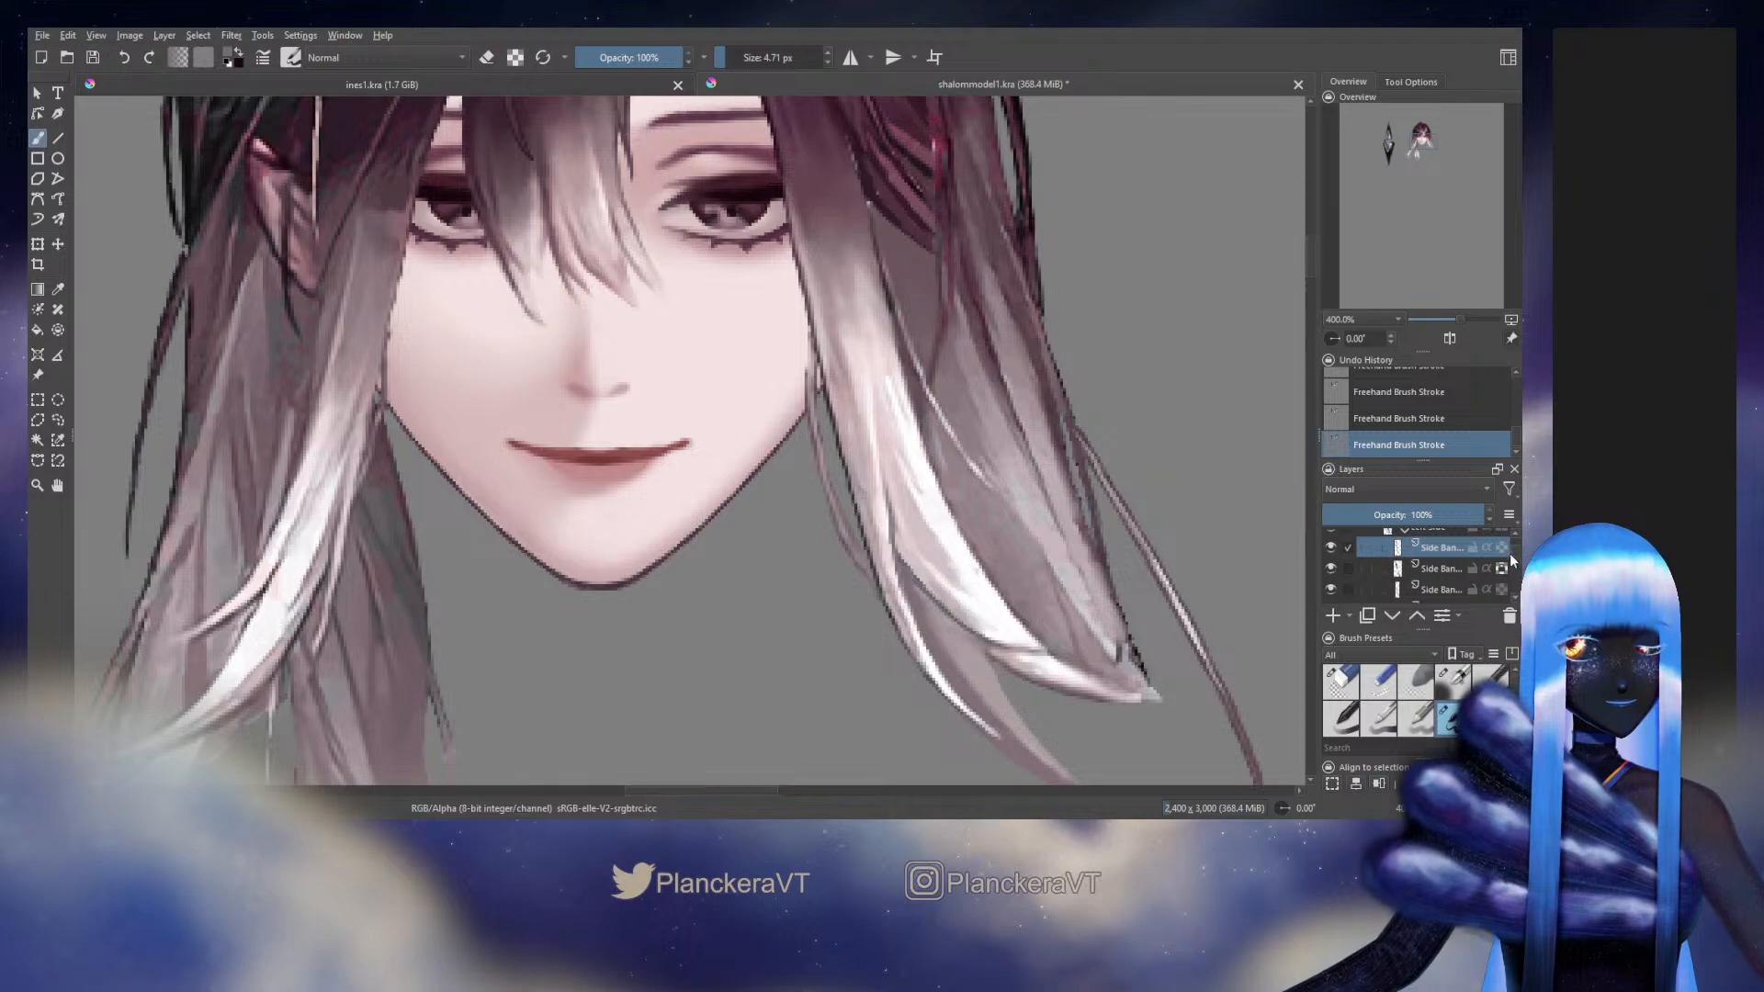
Hide the Side Hair layer behind the bangs to check the strands, and undo the visibility change
scroll(1513, 560, down, 2)
scroll(1514, 562, down, 2)
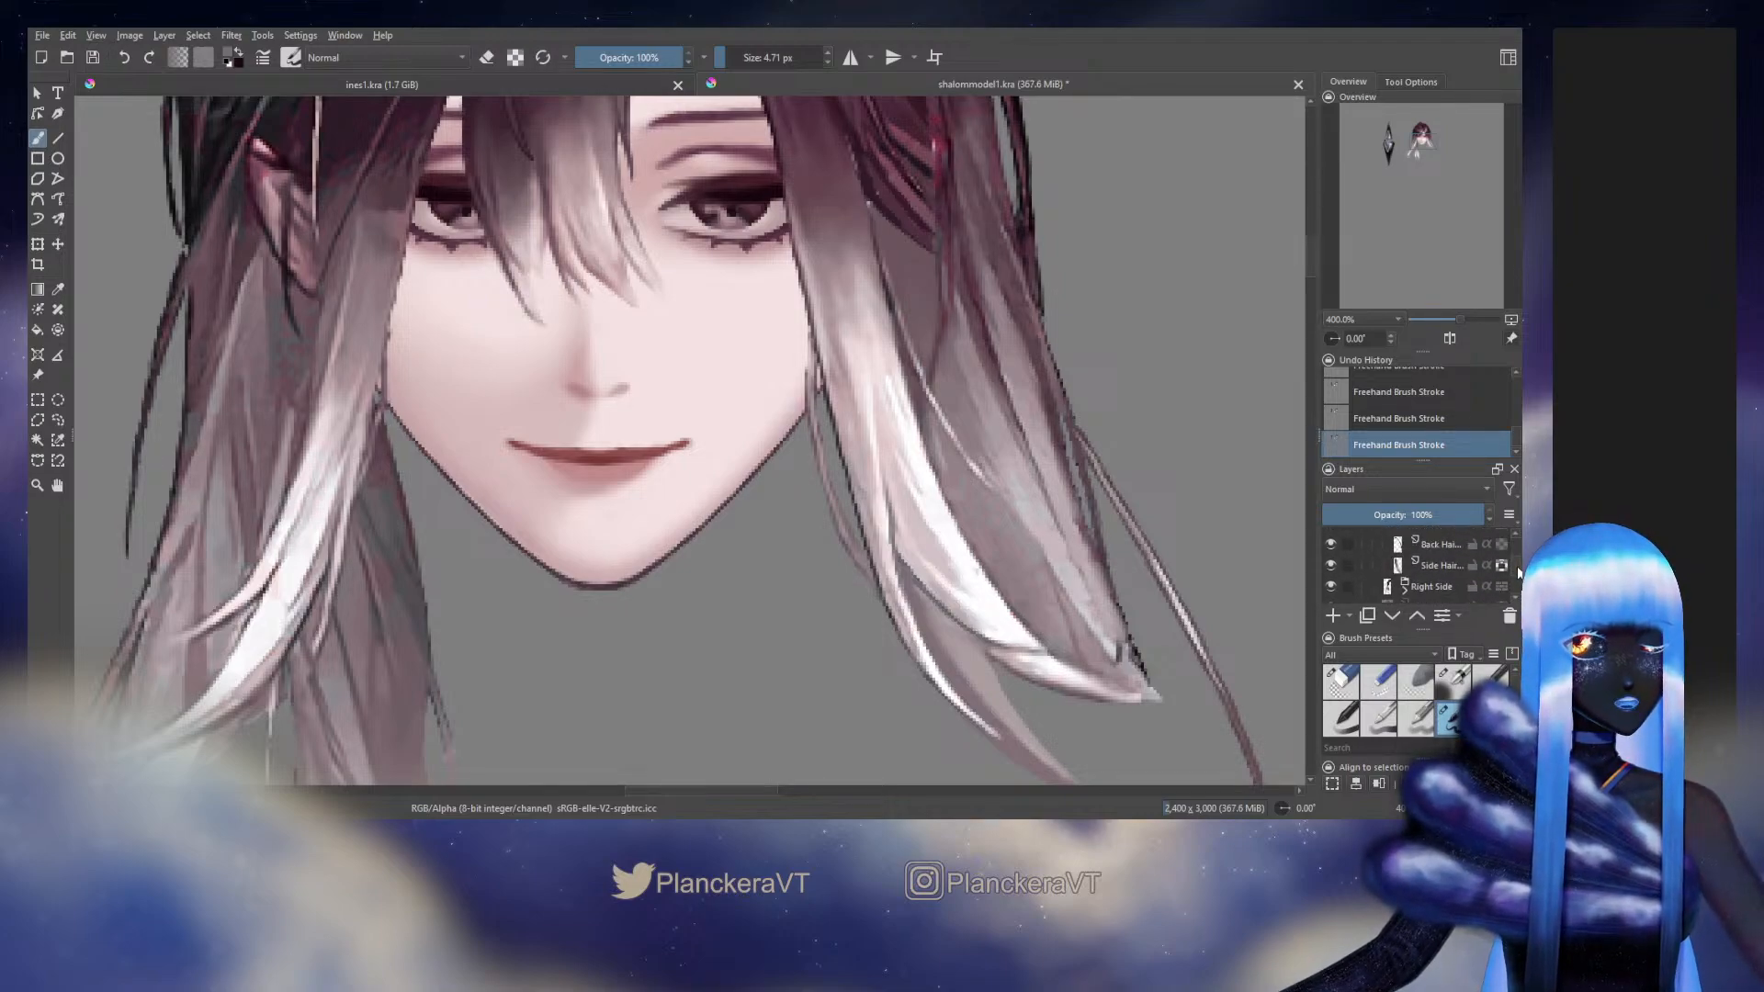
click(1332, 565)
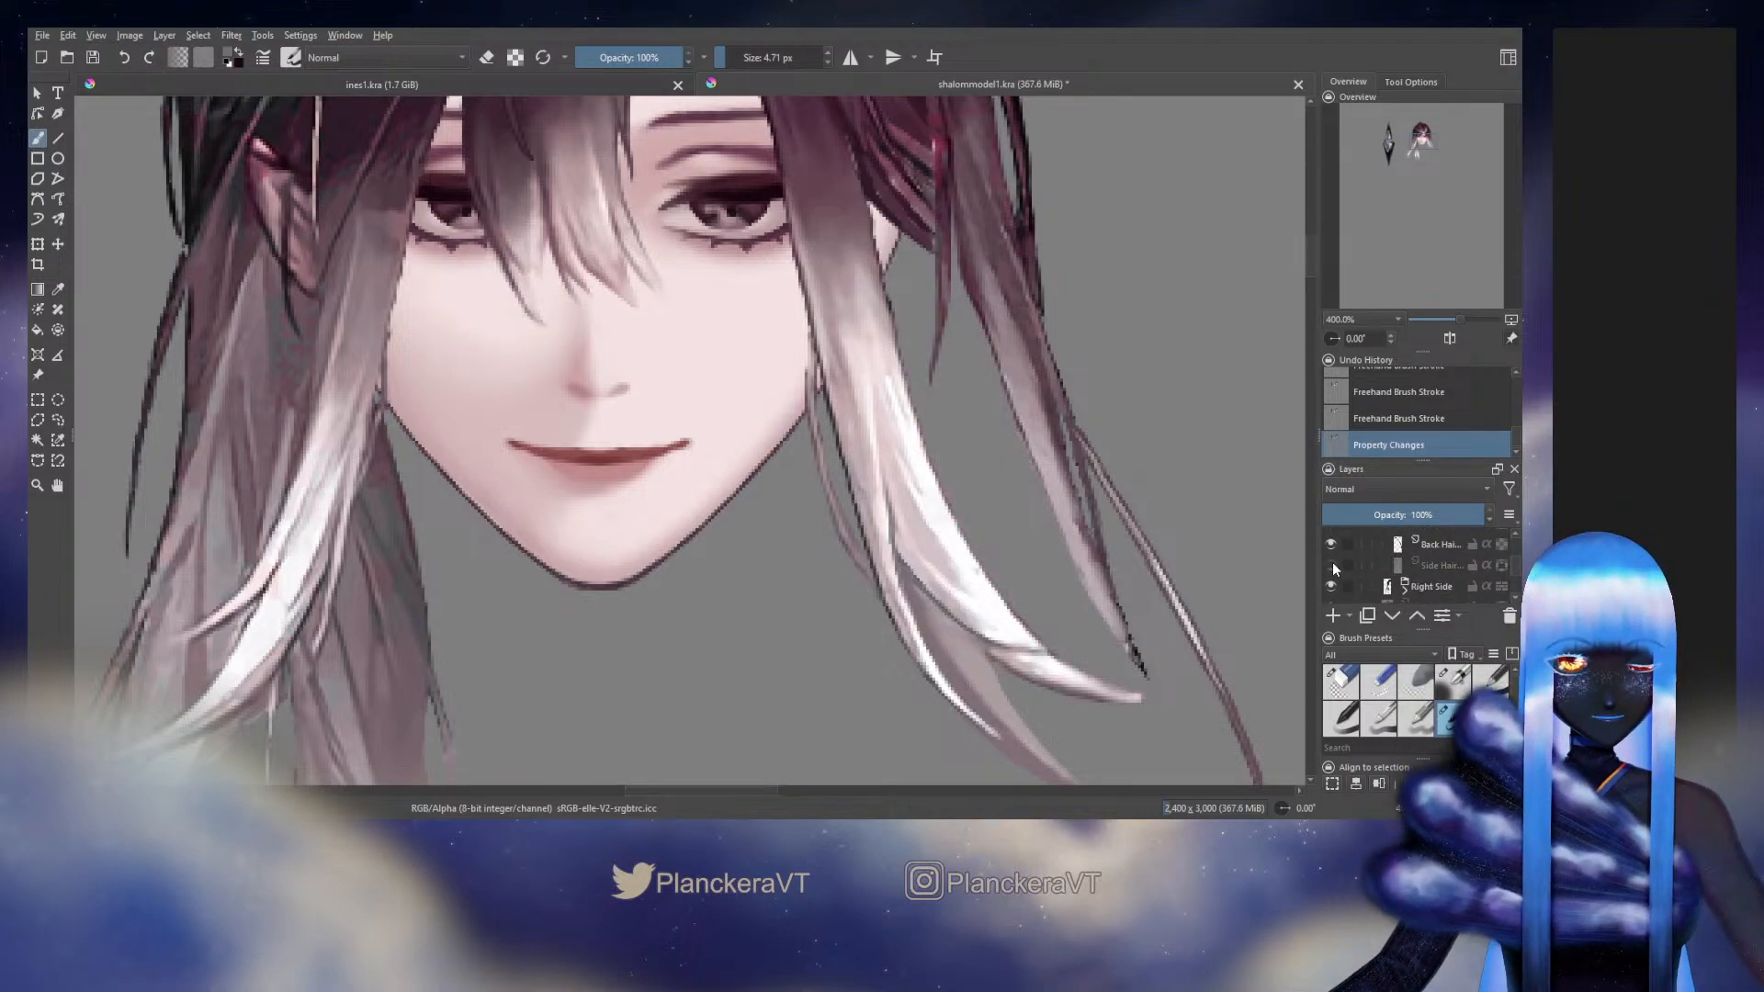
key(ctrl+z)
scroll(1513, 559, up, 2)
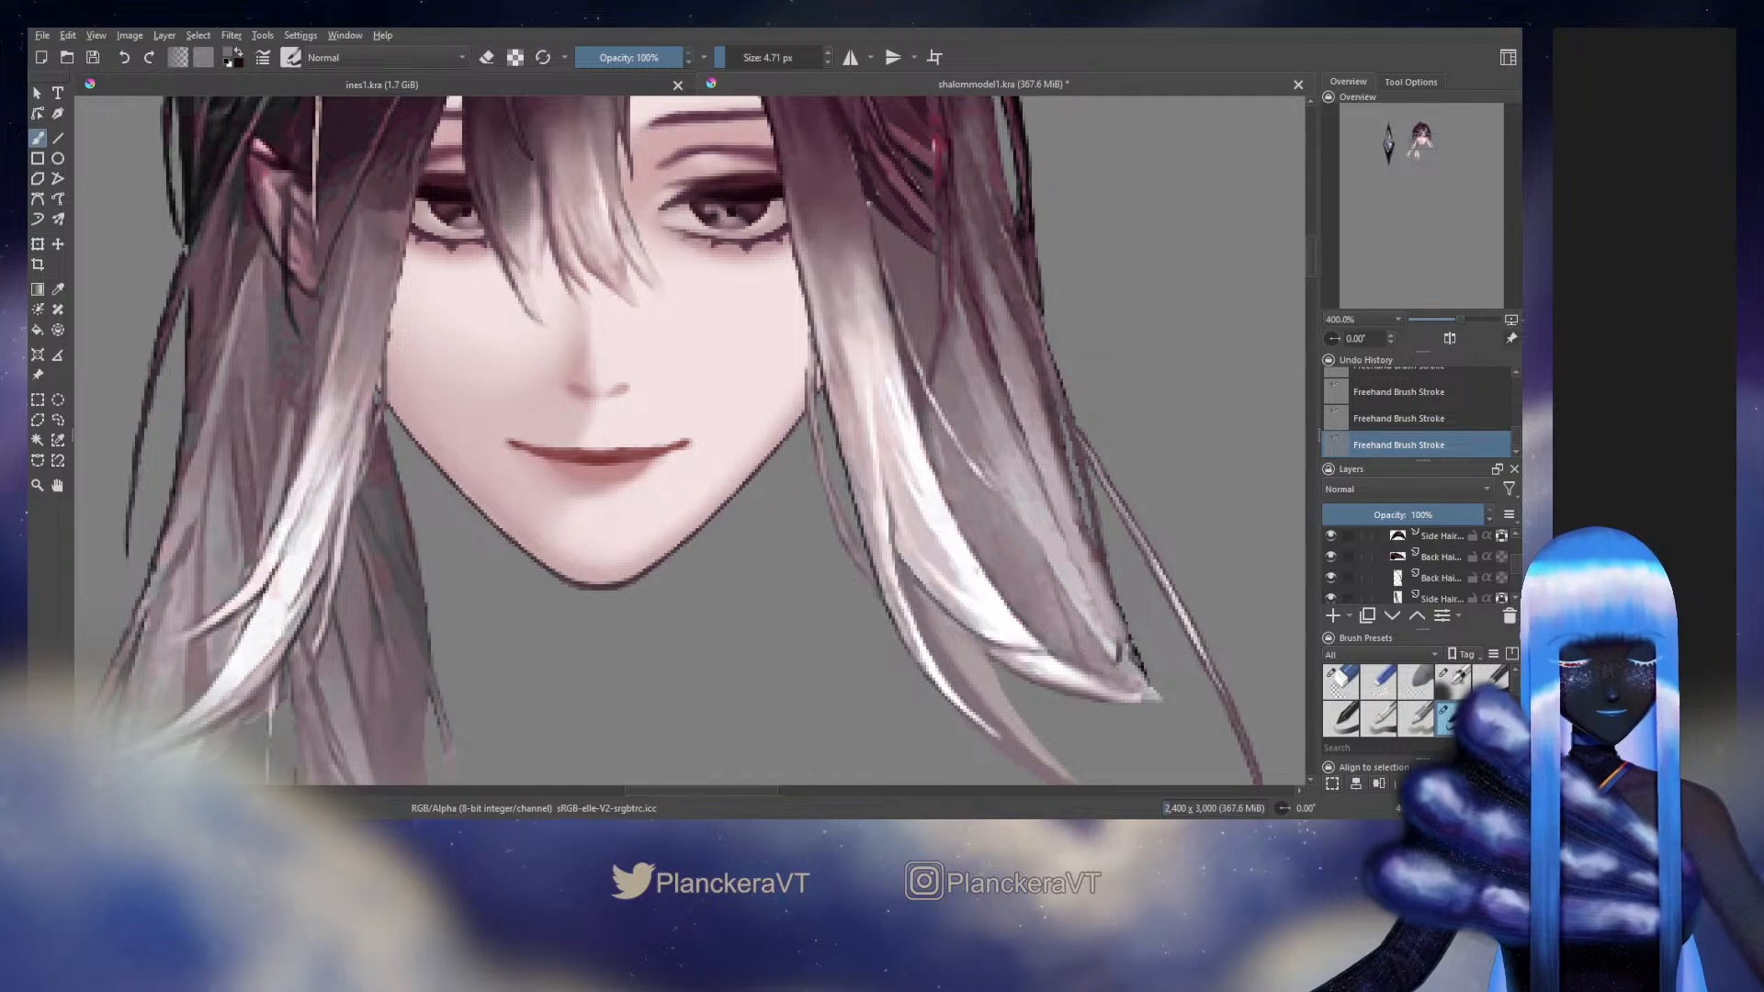
scroll(1513, 558, up, 3)
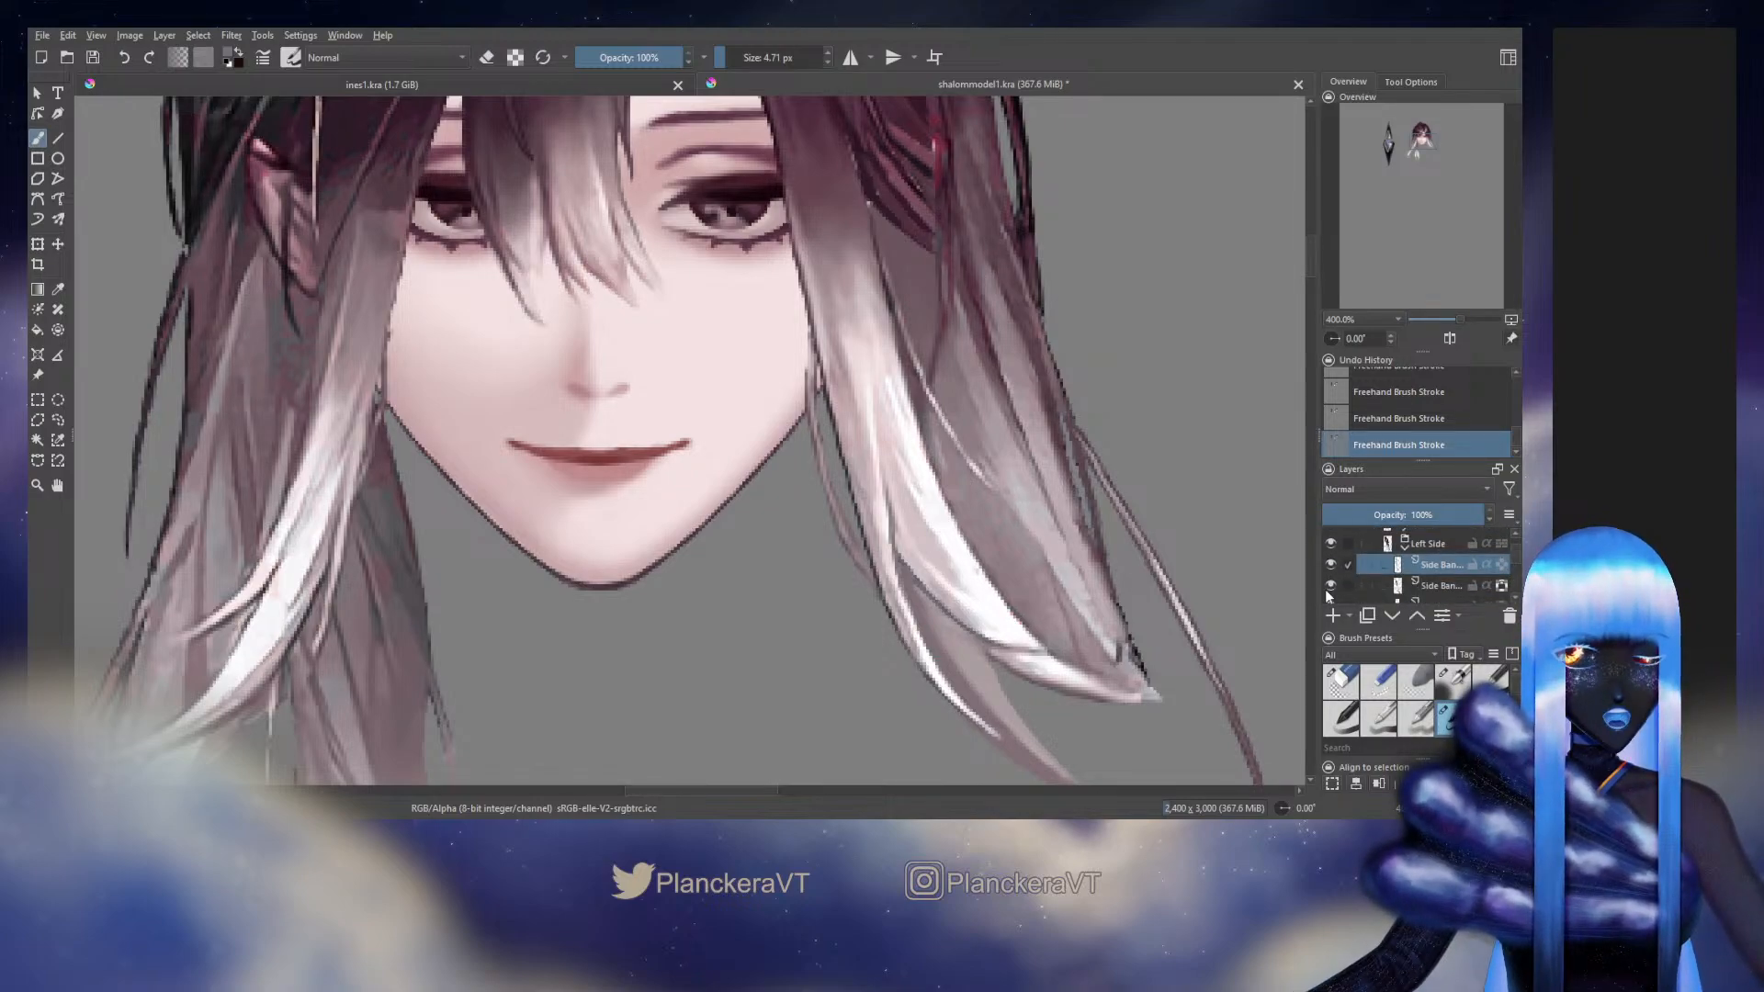
Hide the lower Side Bang layer and paint the isolated upper strand's inner edge beside the cheek and along its lower length
click(1328, 586)
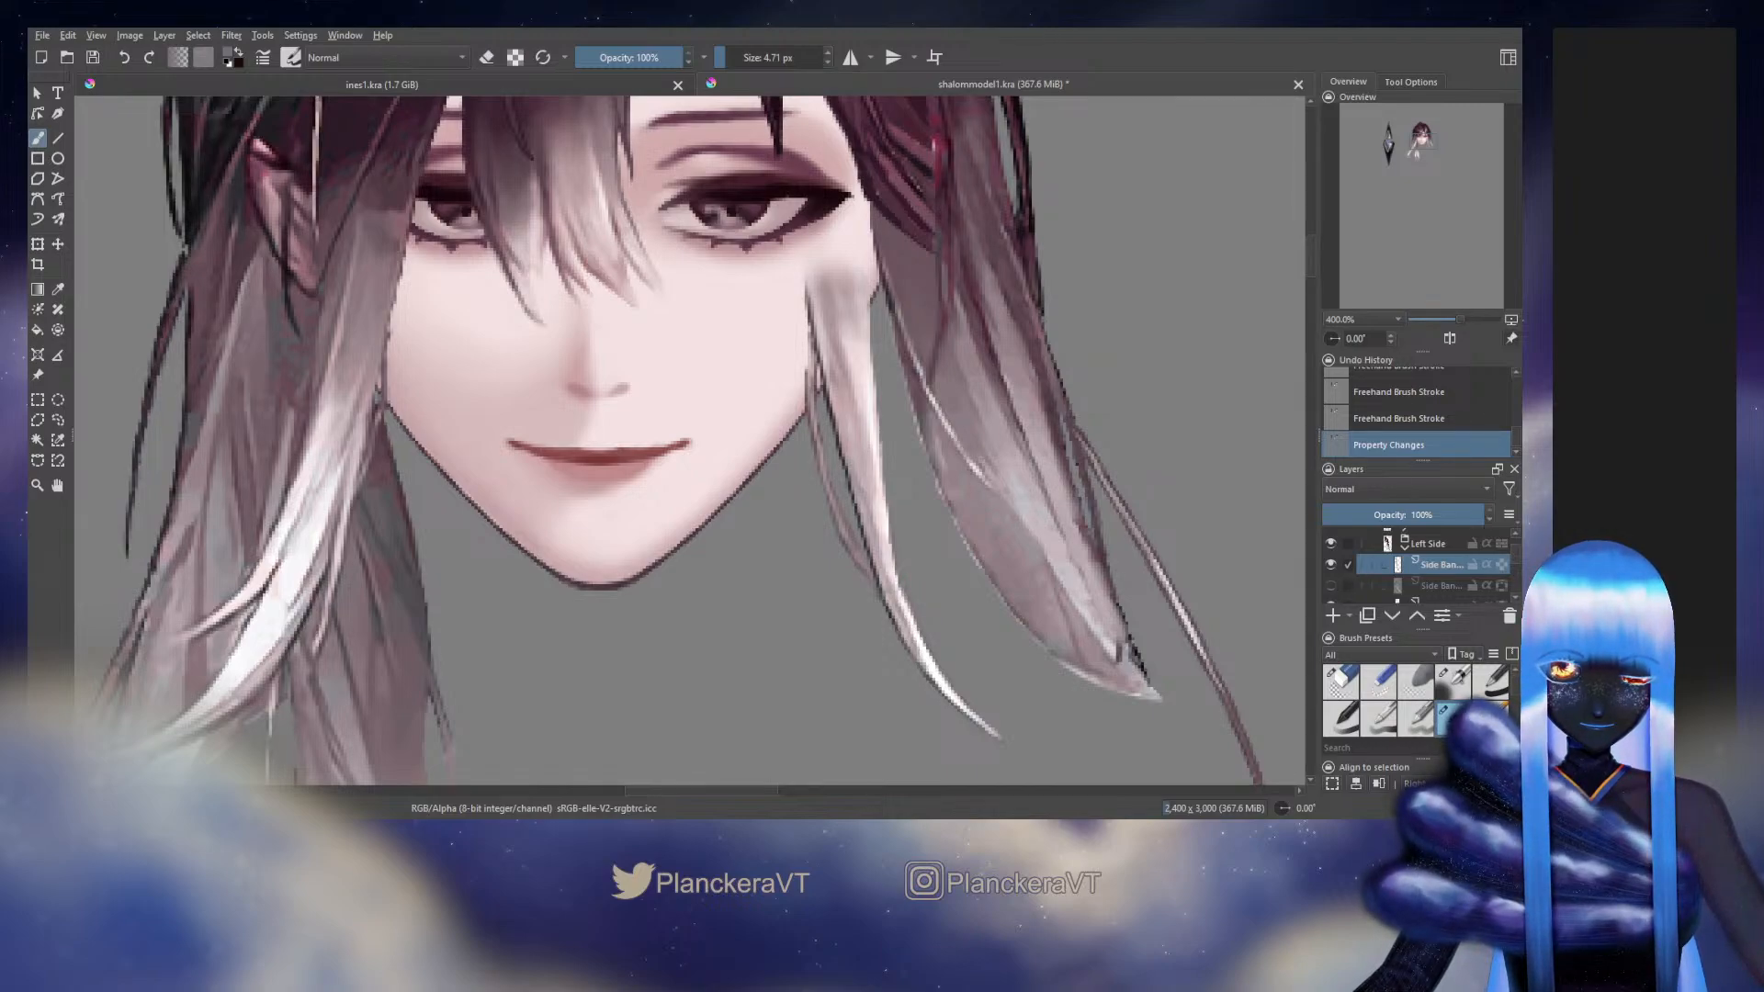
drag(812, 287, 818, 316)
drag(814, 290, 820, 322)
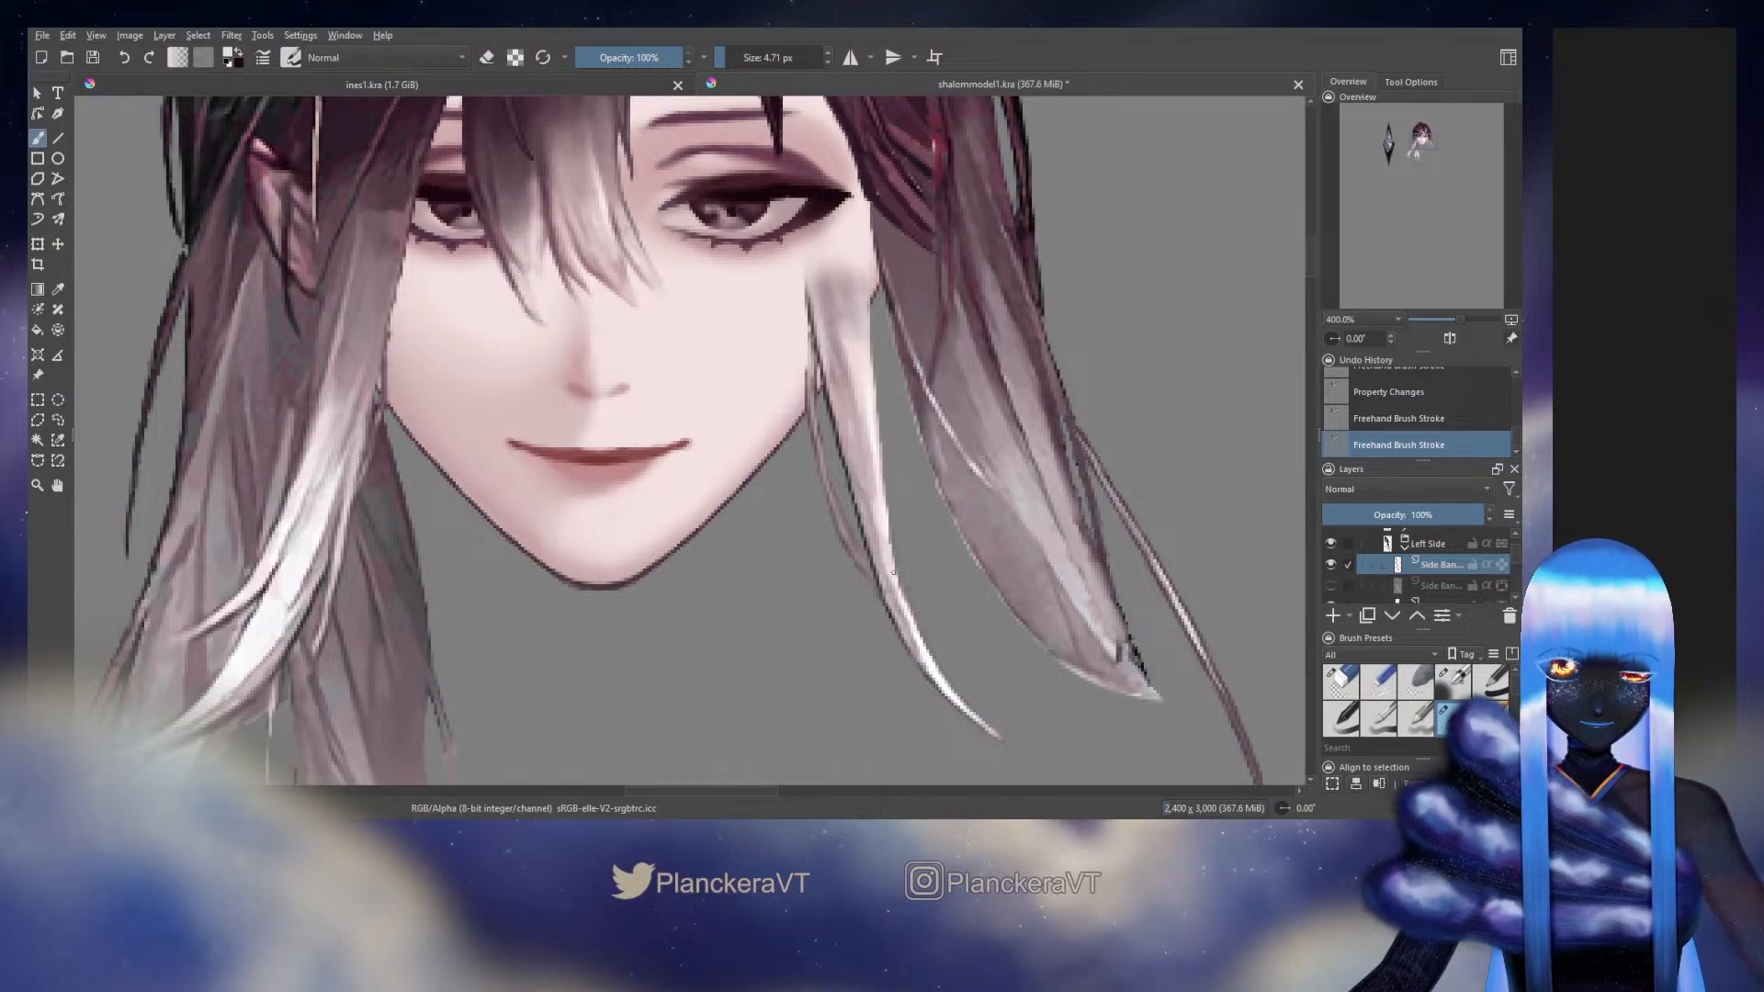
drag(892, 573, 907, 614)
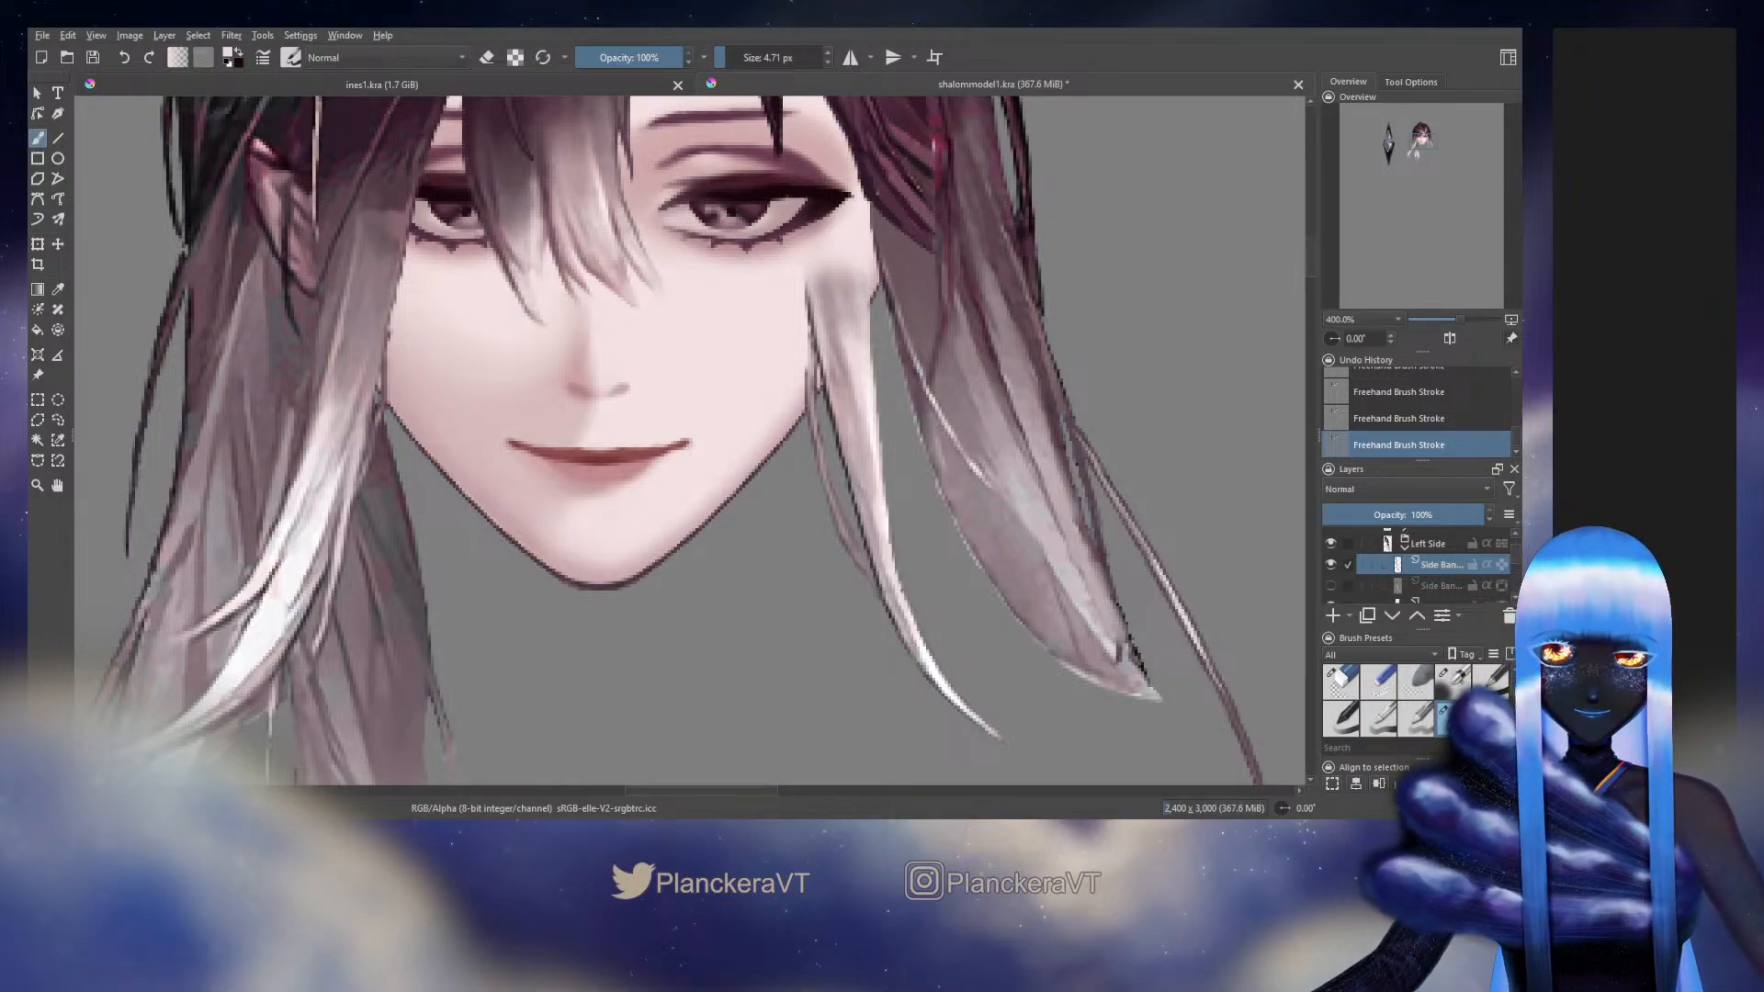
Show the White and Black Background layers to check the upper bang strand against a white backdrop
drag(1516, 549, 1517, 597)
click(1331, 571)
click(1332, 552)
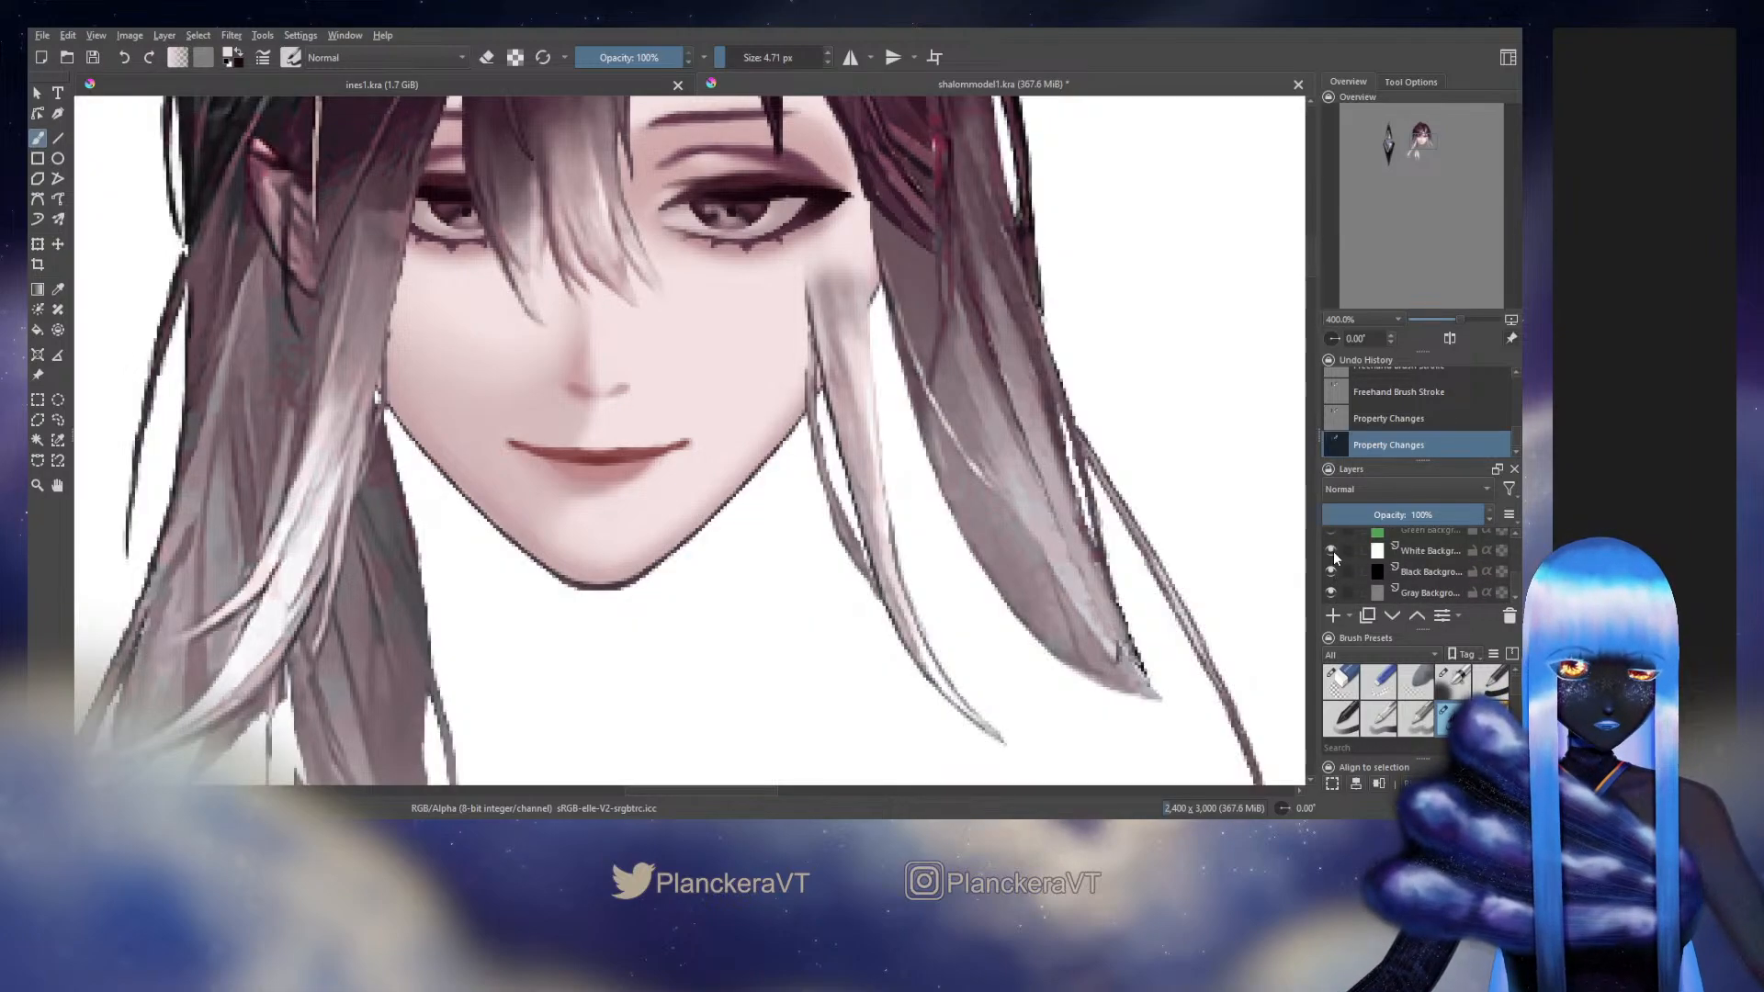
click(1332, 552)
click(1332, 553)
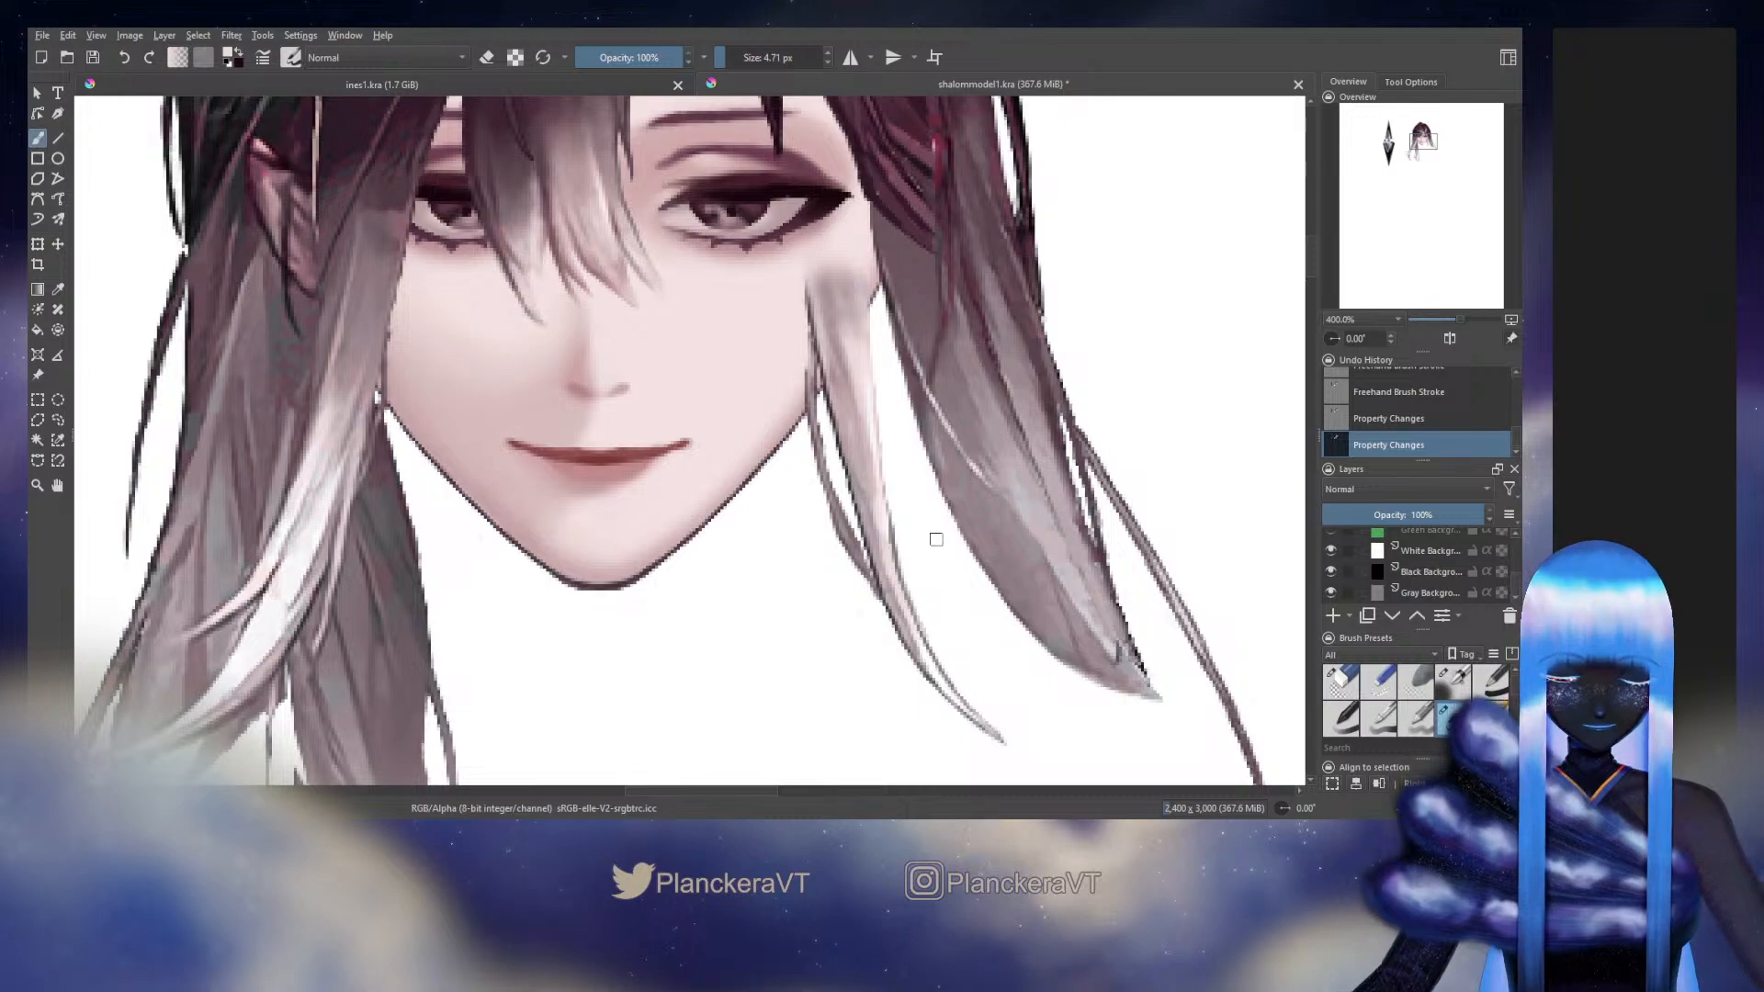
Erase stray marks along the upper strand's outer edge from jaw level down to its tip
key(e)
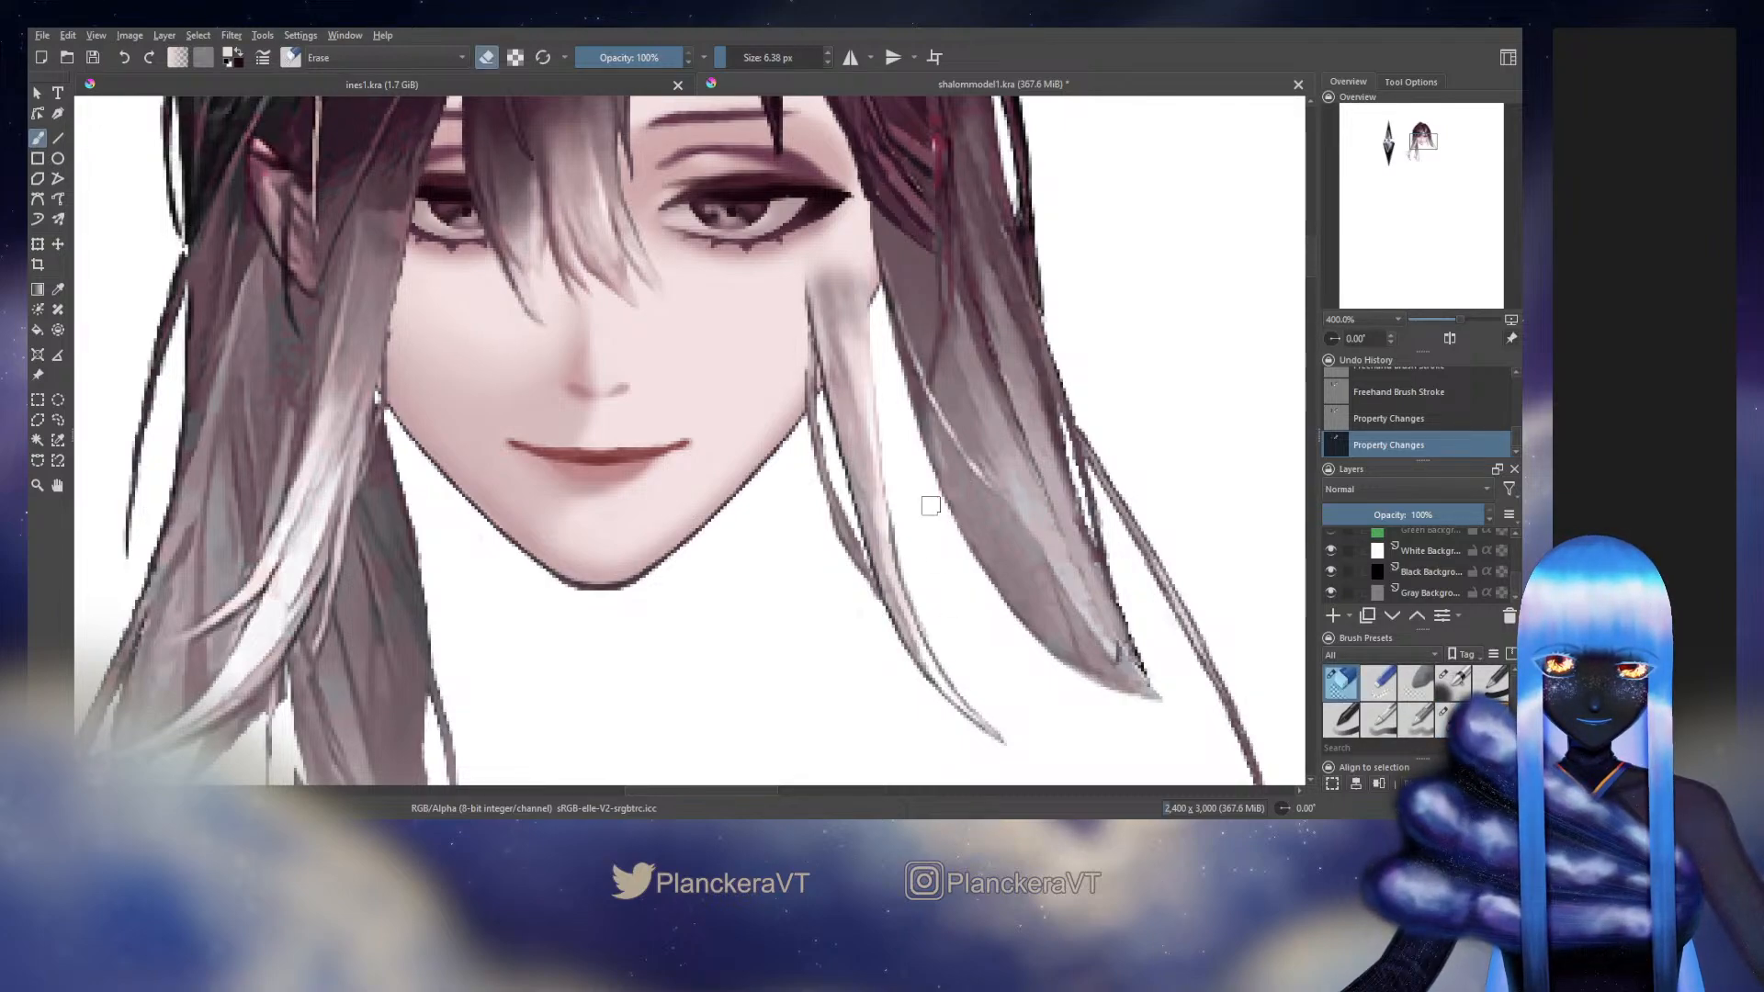
key(bracketright)
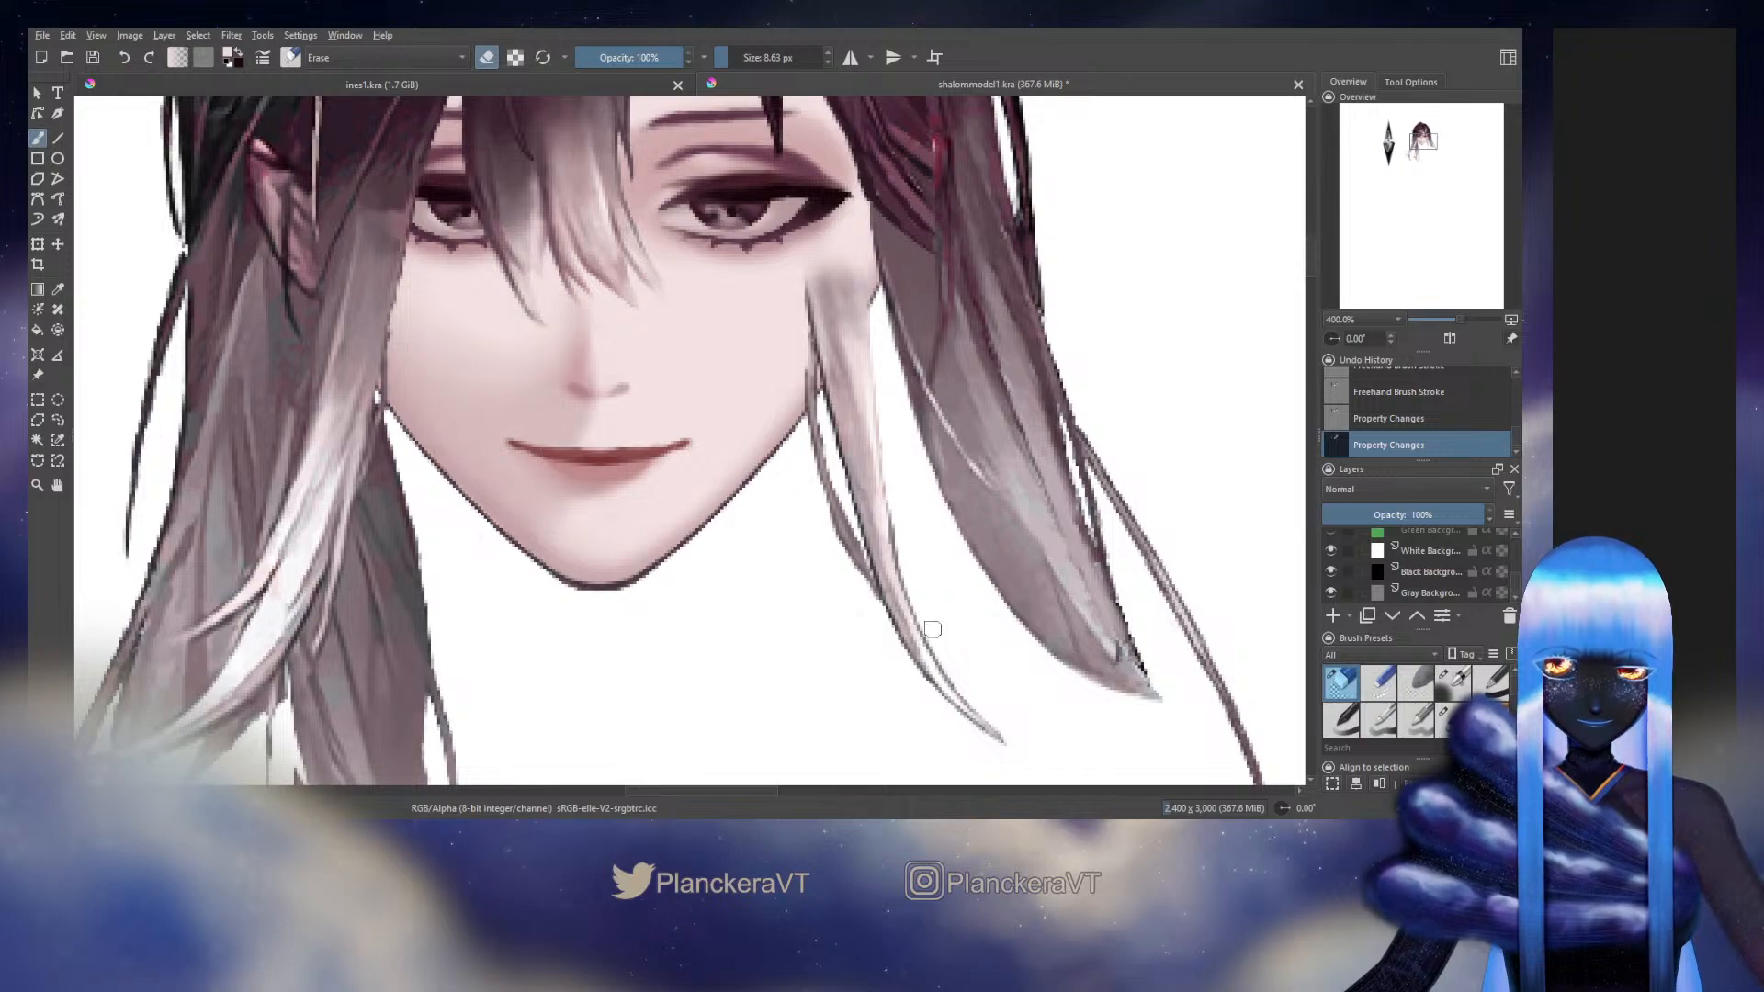
drag(932, 632, 956, 669)
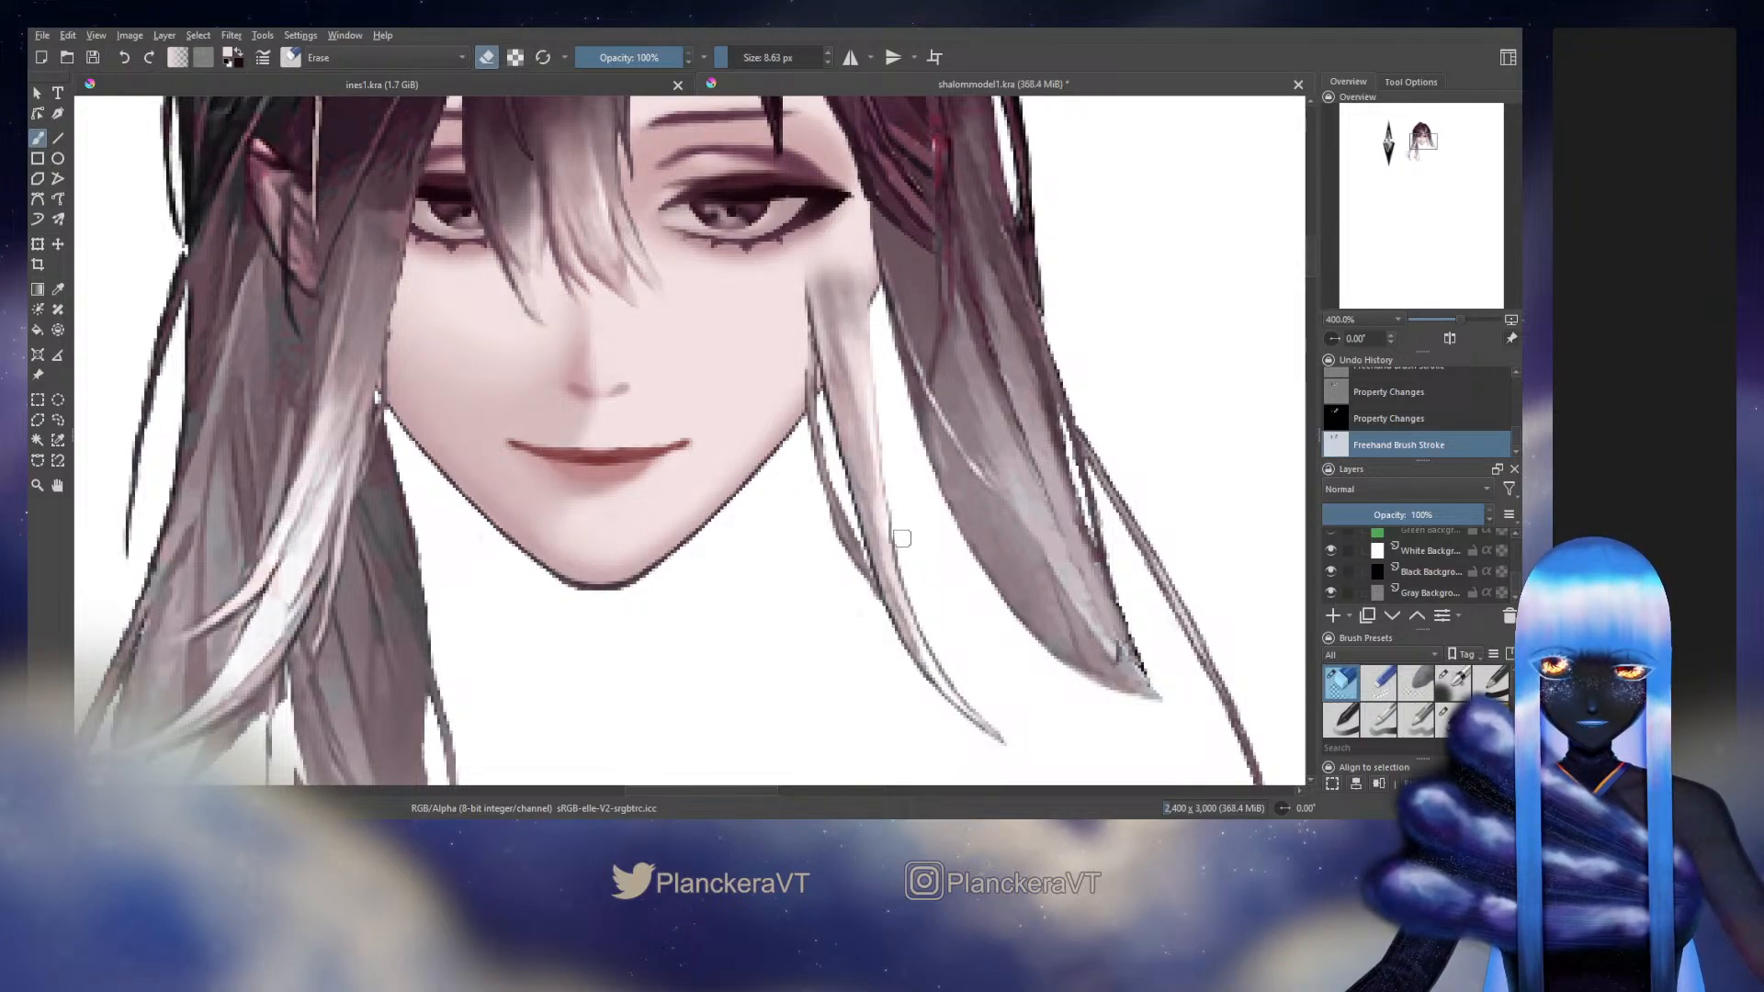
drag(902, 538, 1023, 708)
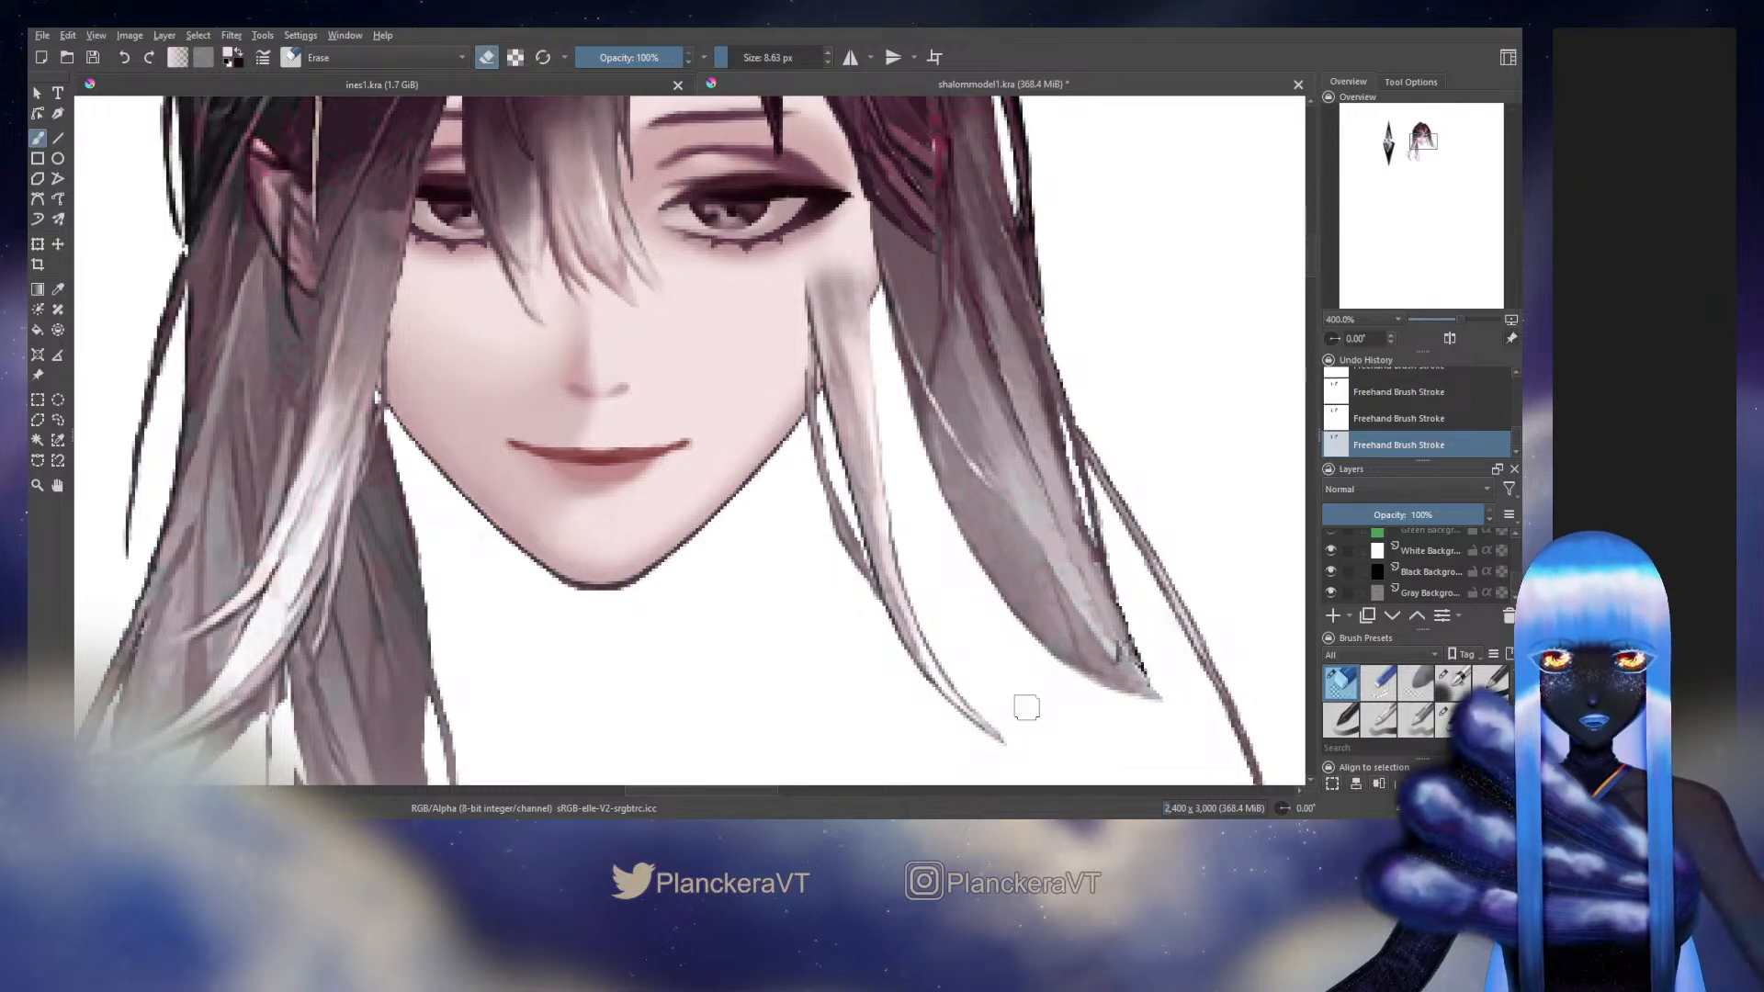
Hide the White and Black Background layers and show the Background layer containing the original artwork
click(1449, 718)
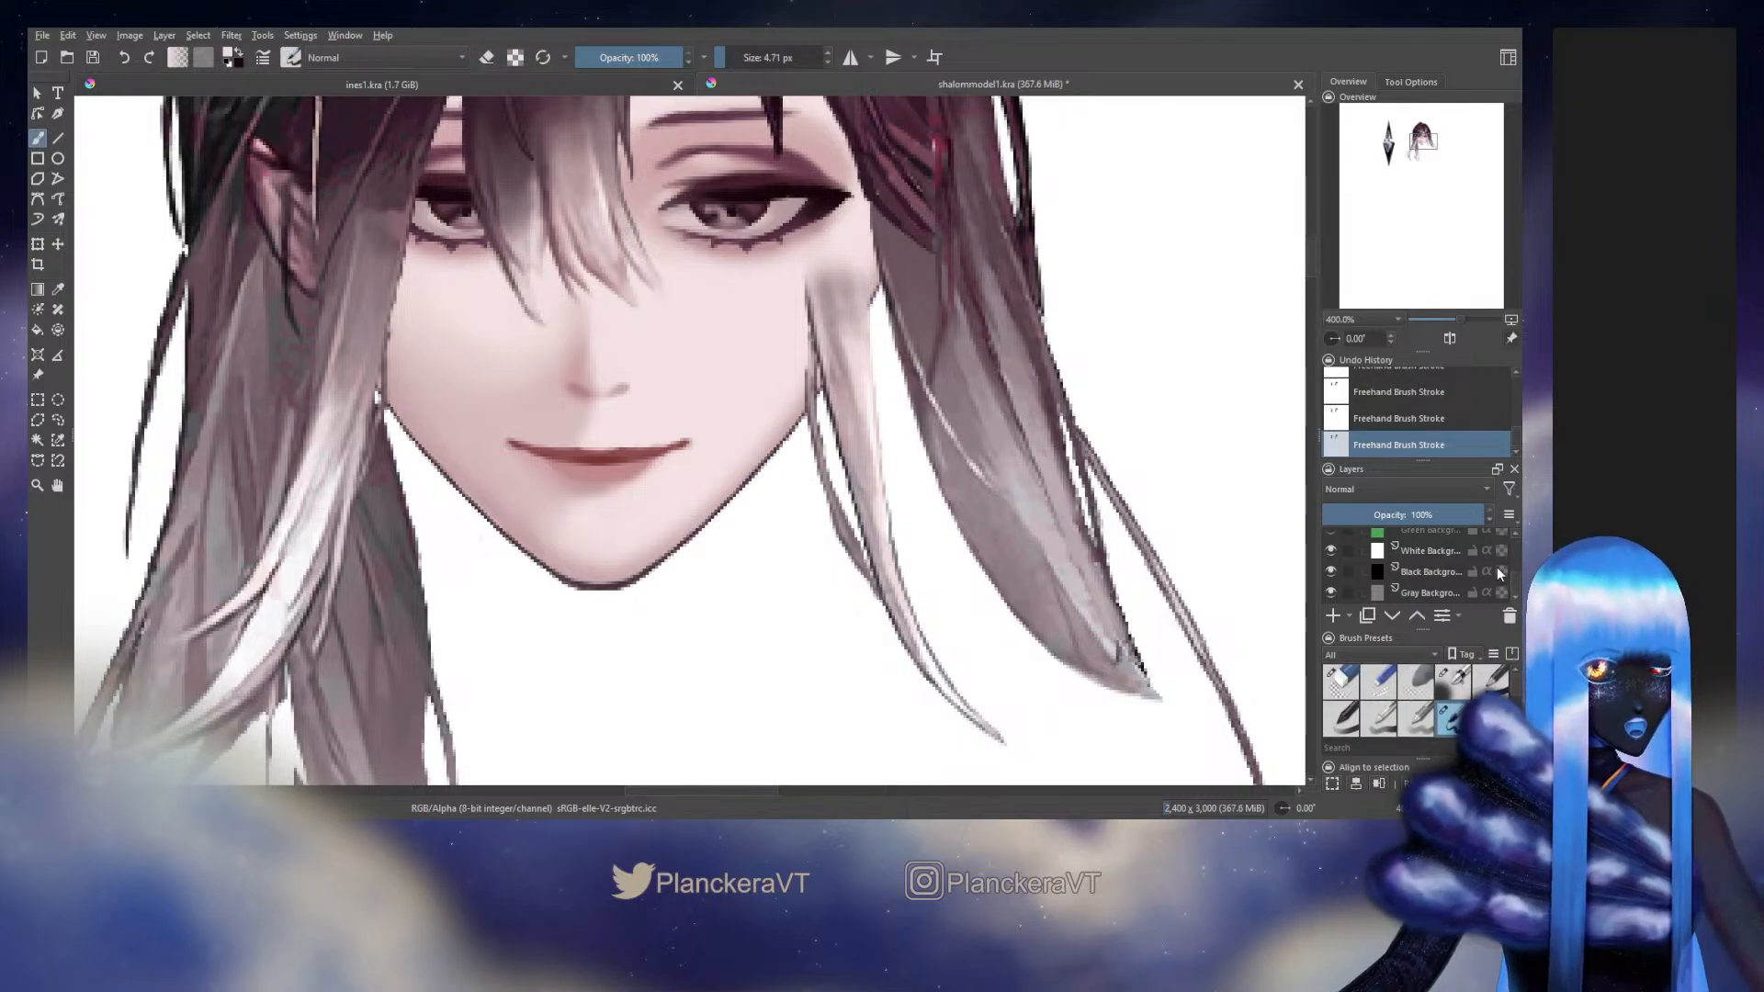
click(1330, 551)
click(1331, 570)
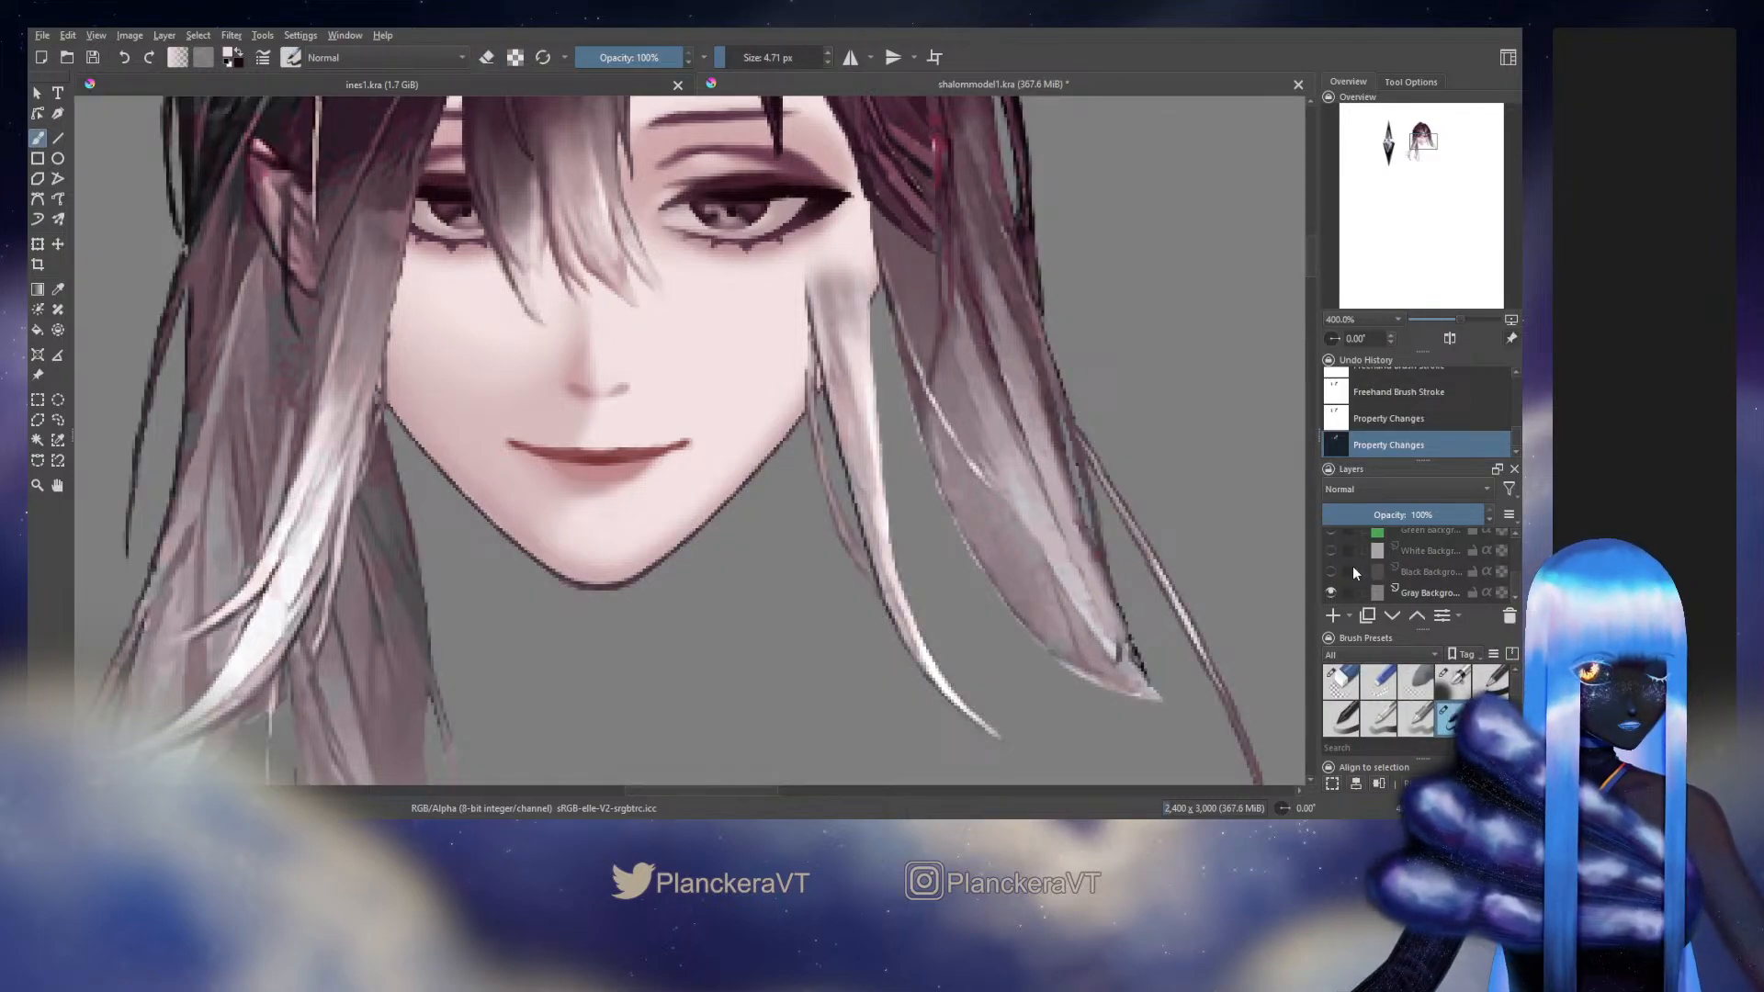
scroll(1352, 566, up, 5)
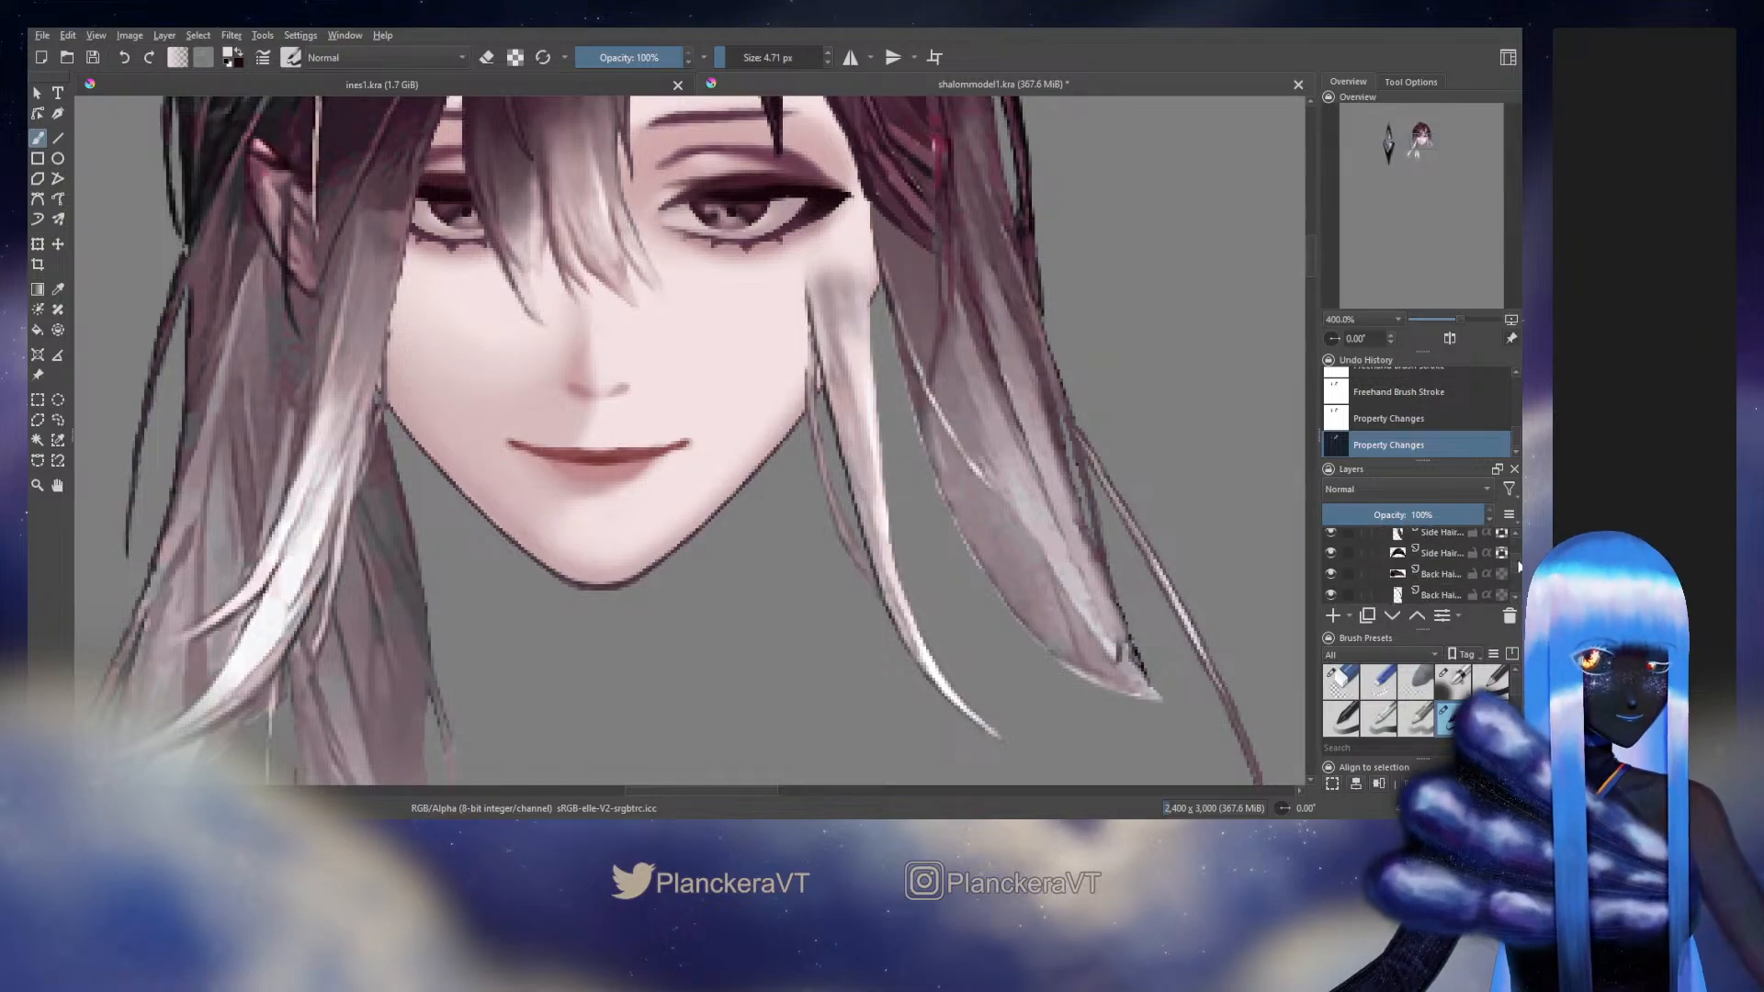
drag(1519, 565, 1516, 581)
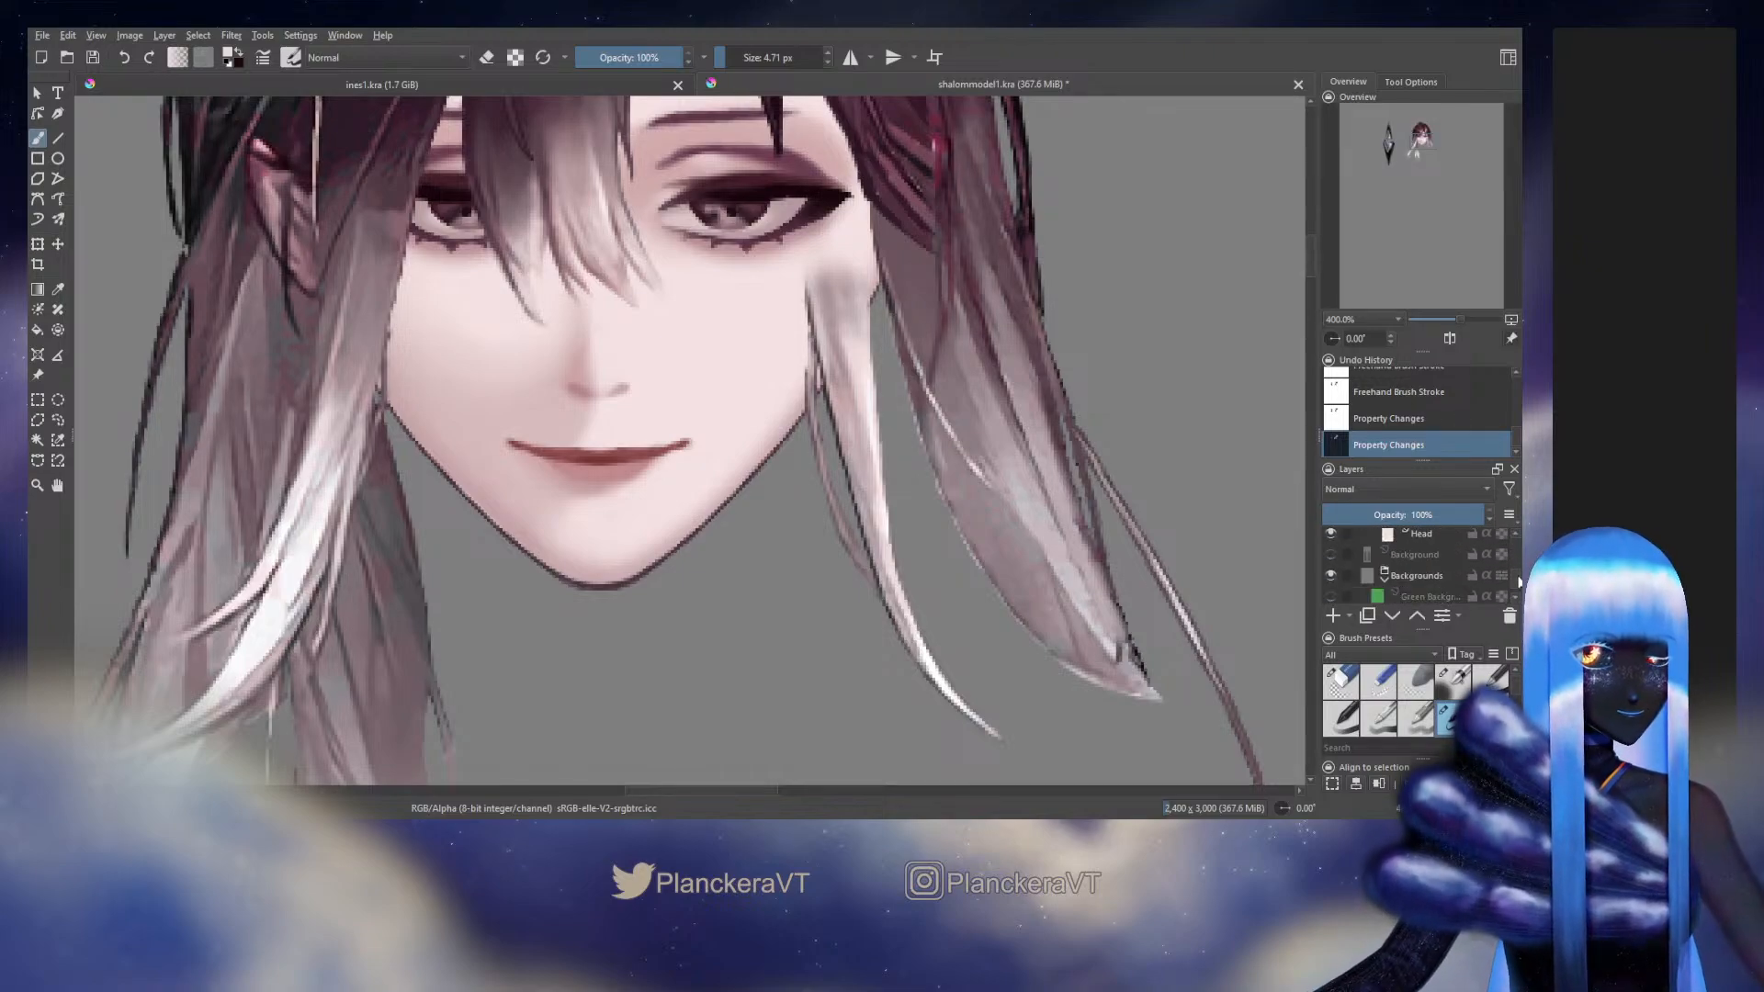
click(1331, 555)
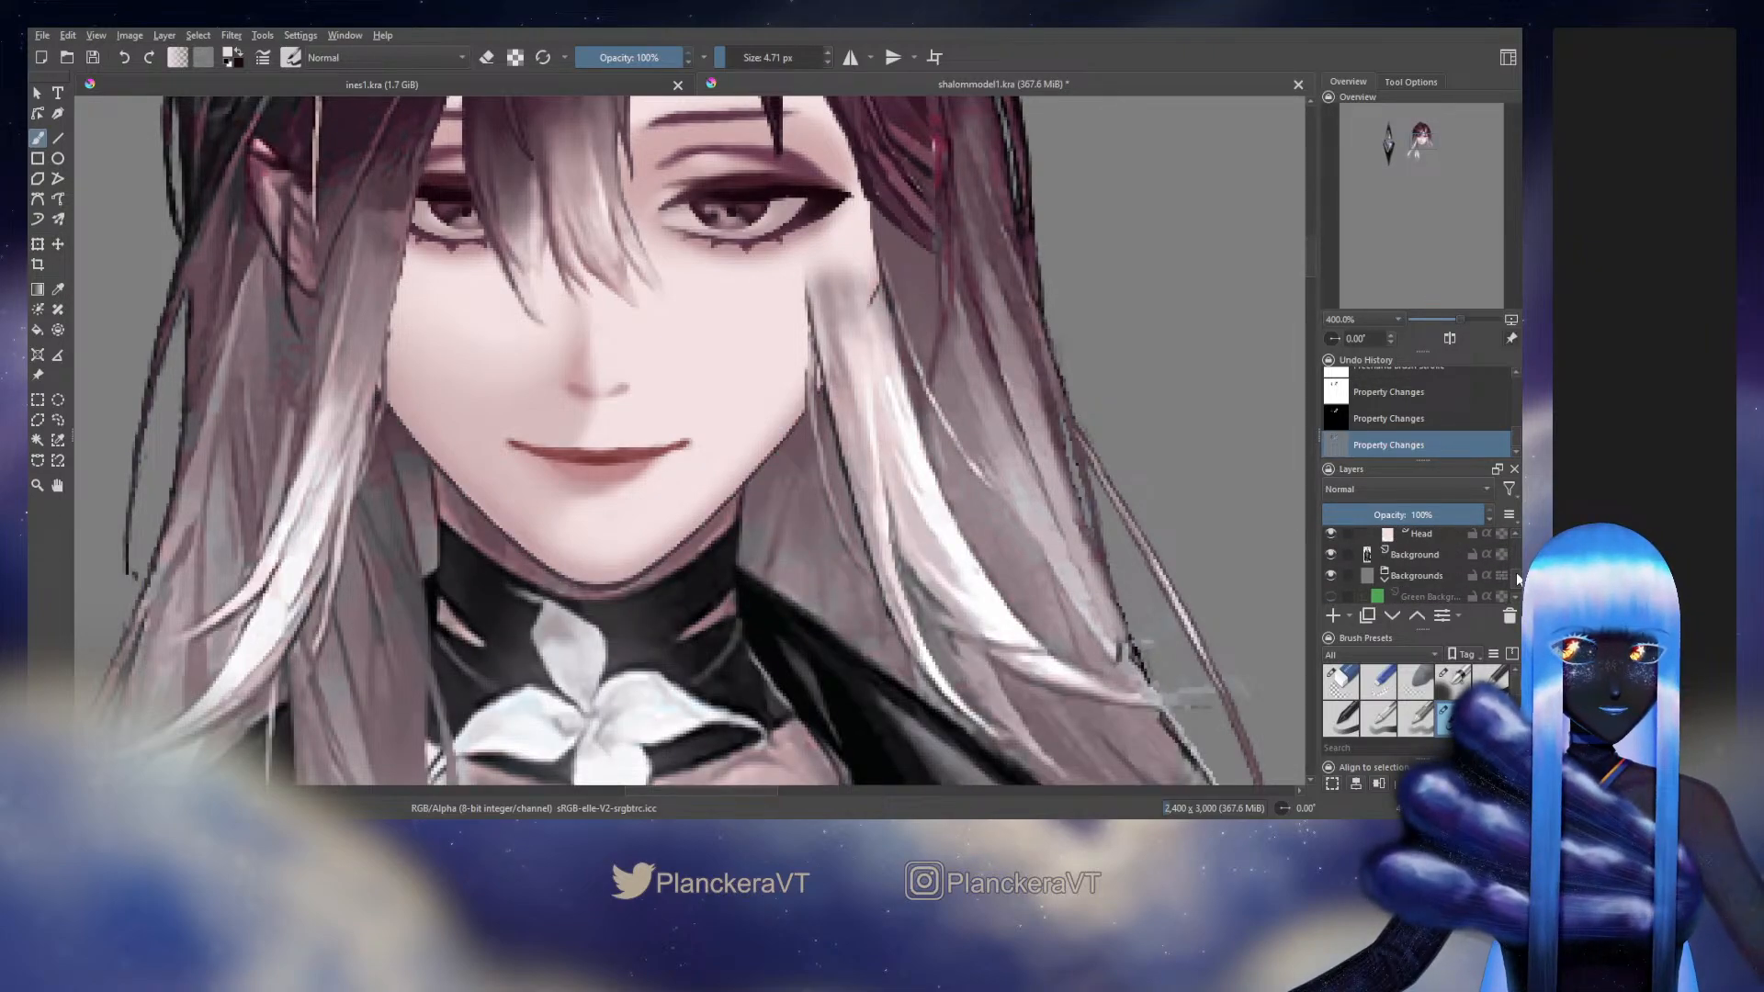
Show the lower Side Bang layer again, toggling its visibility to compare it with the original artwork
drag(1517, 579, 1517, 564)
click(1332, 553)
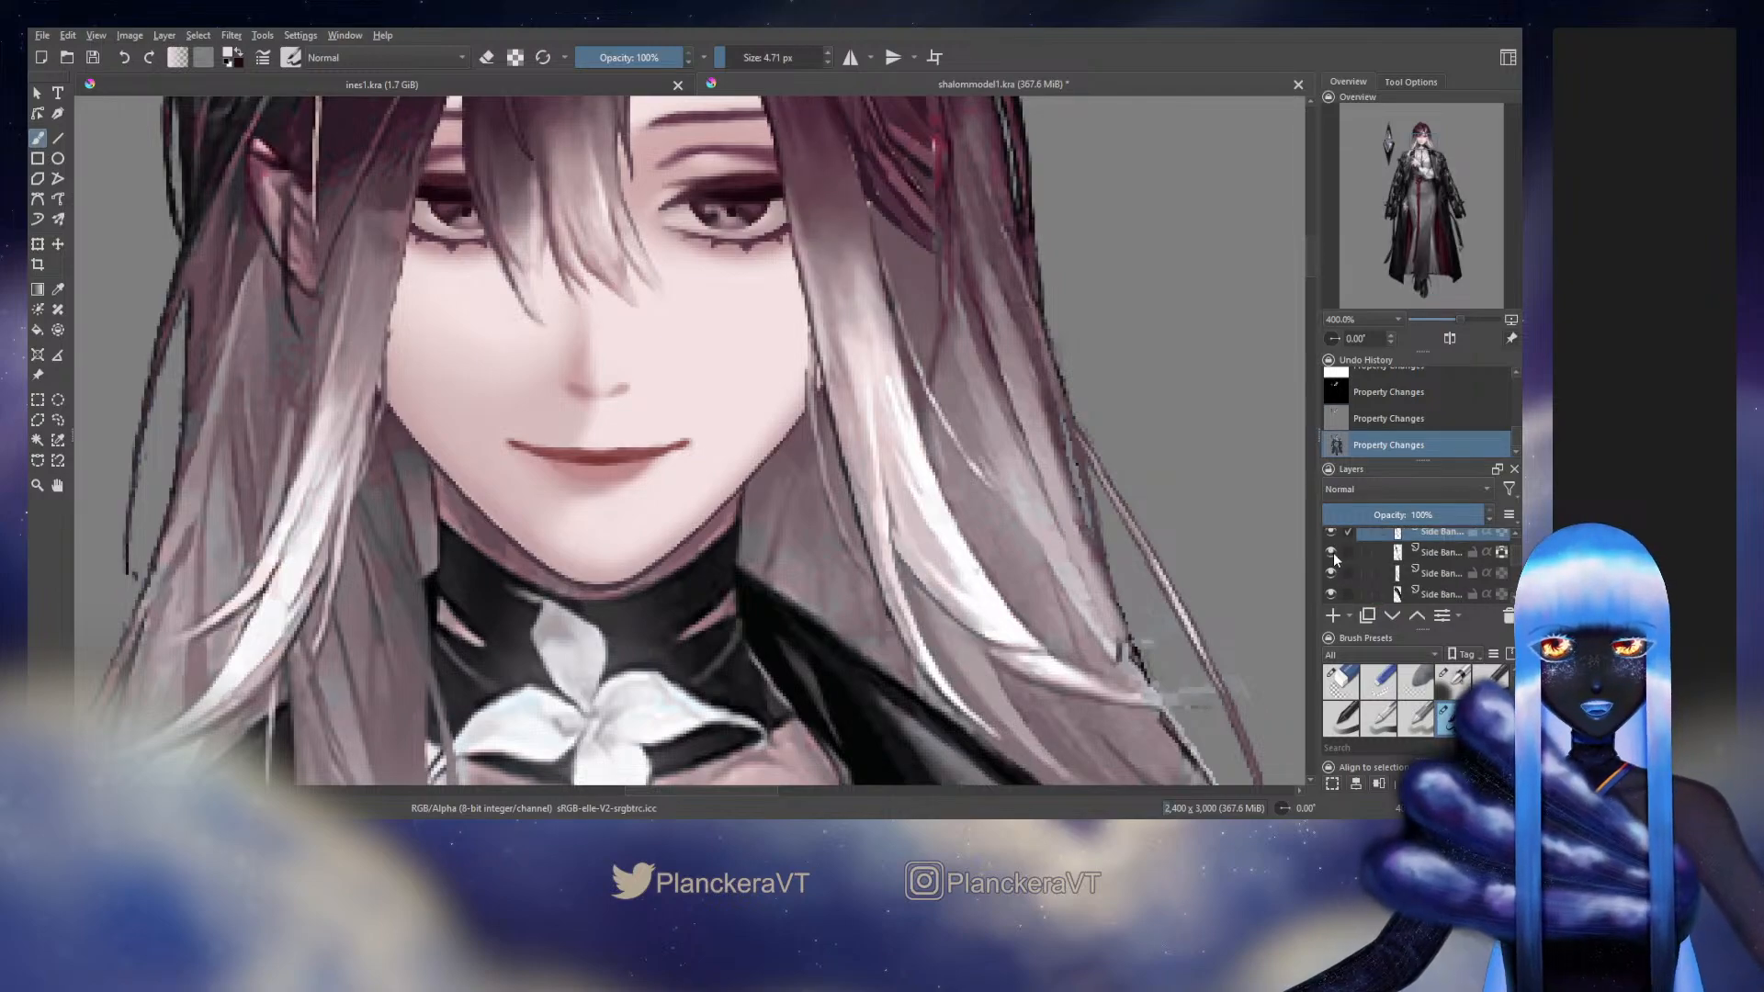
click(1332, 553)
click(1332, 553)
click(1332, 552)
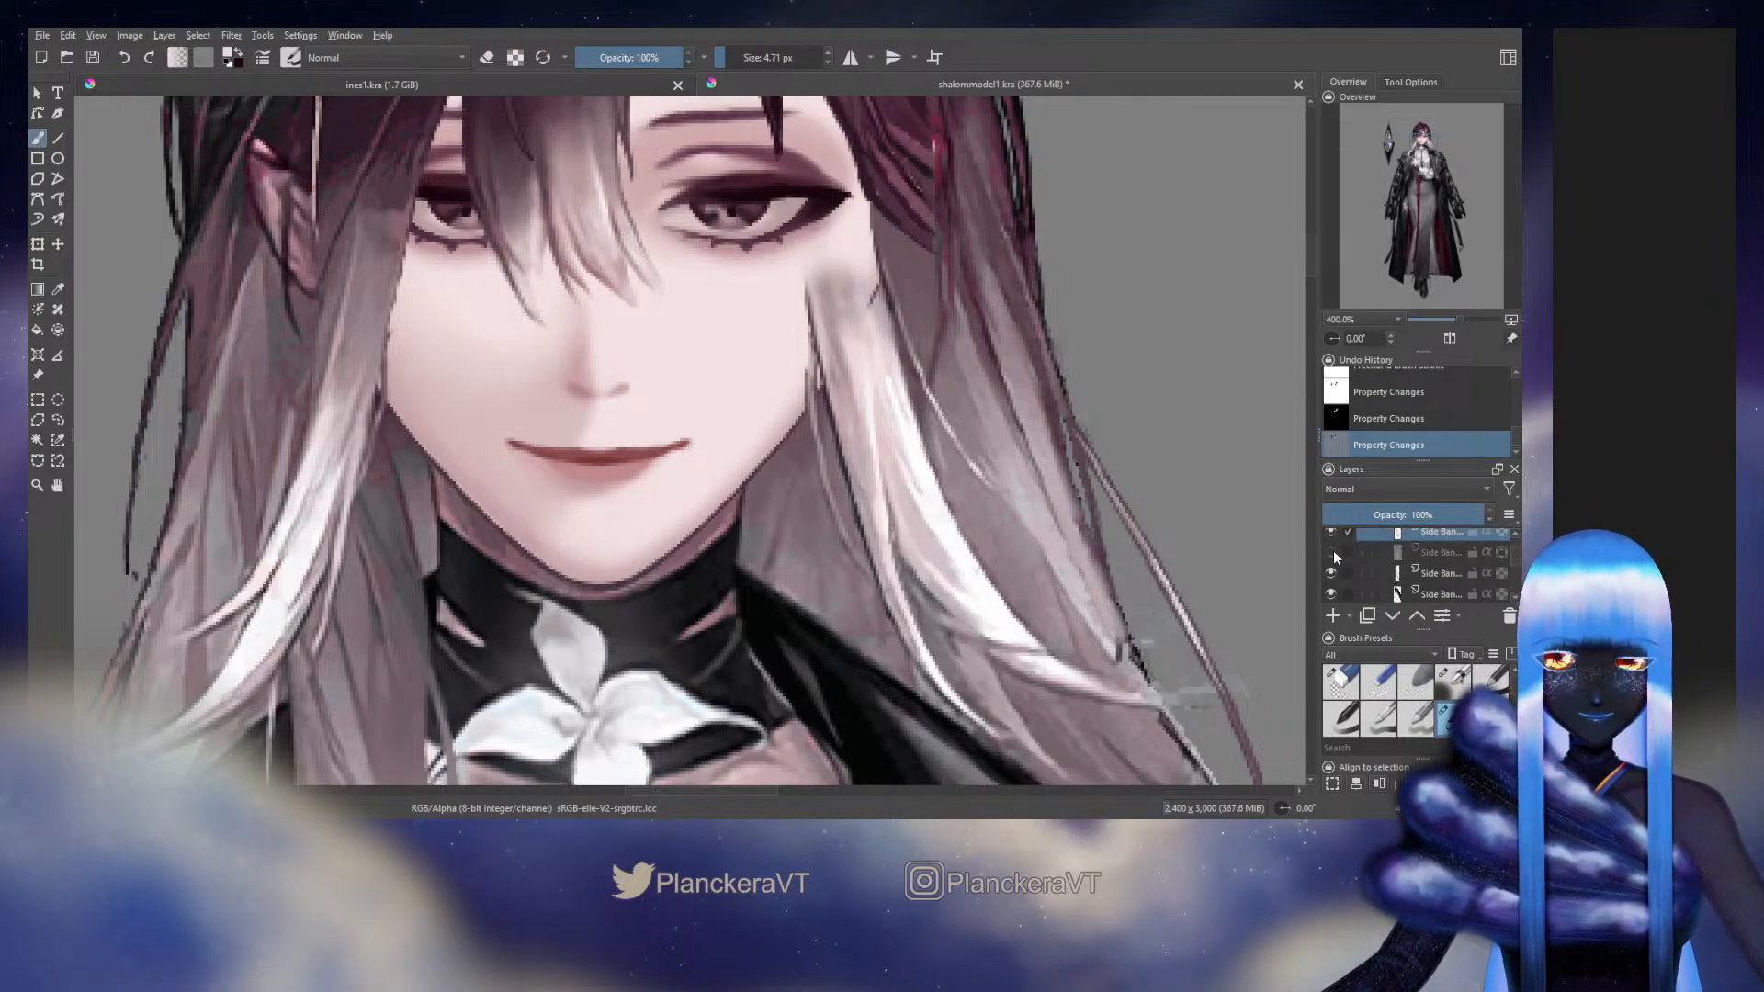
click(1332, 552)
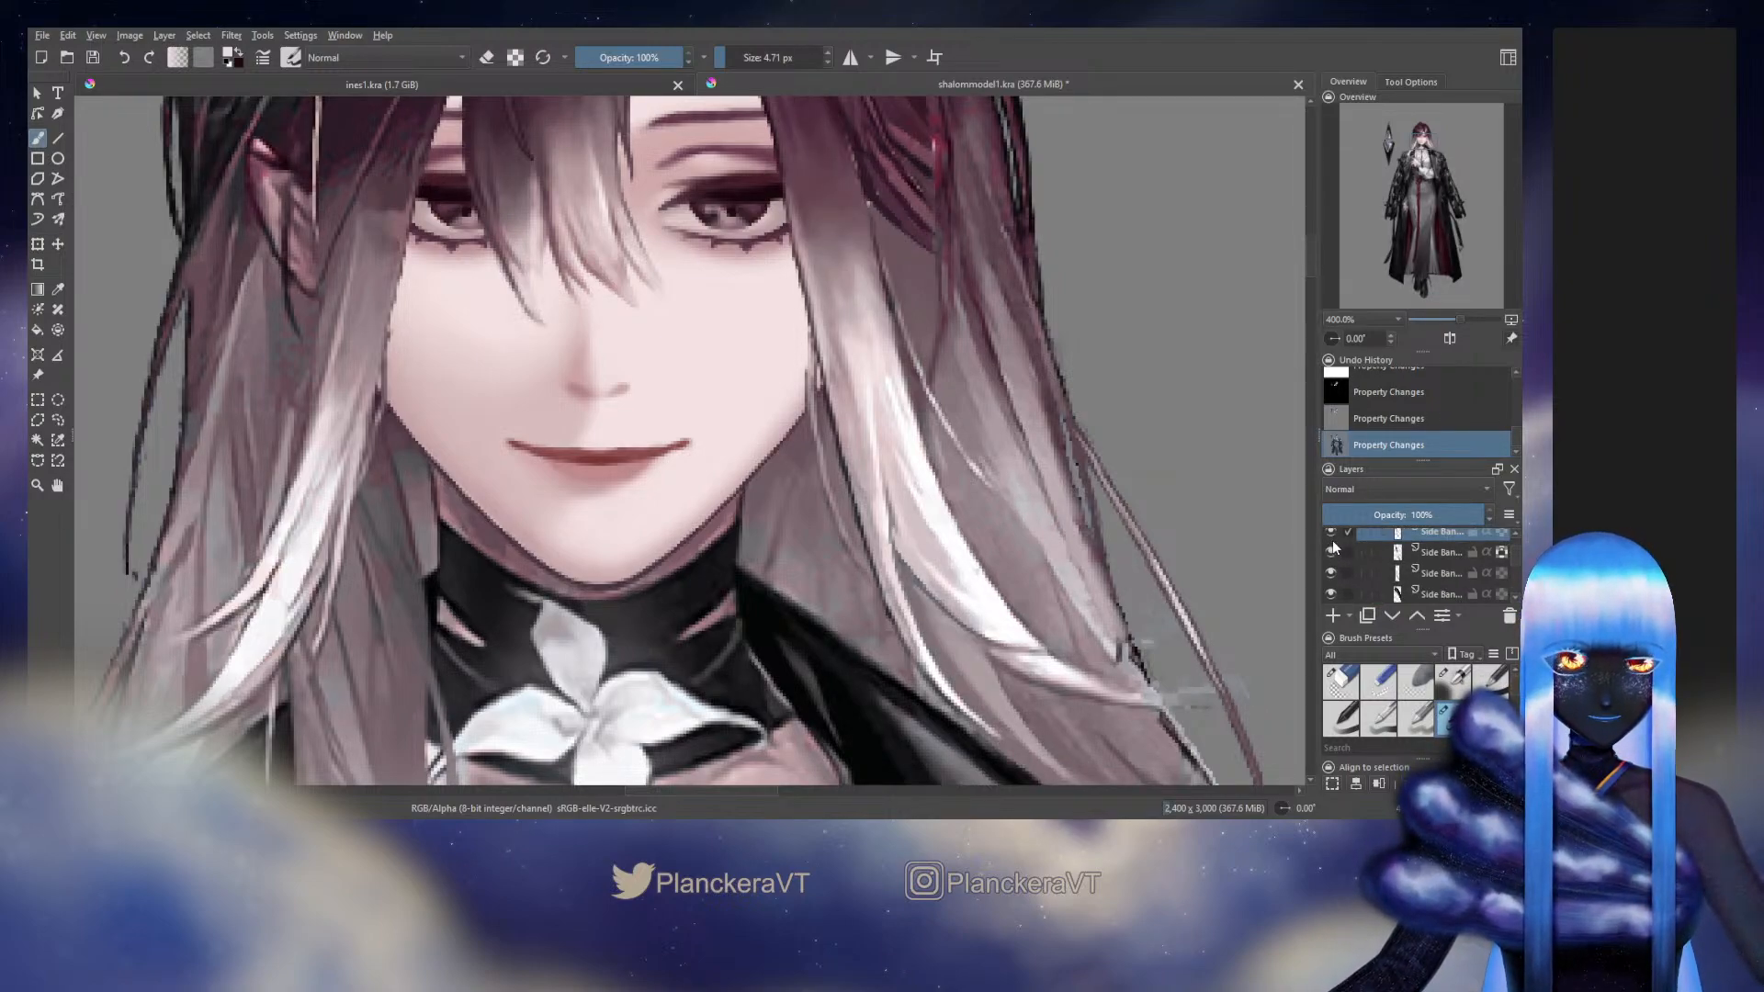
click(1331, 547)
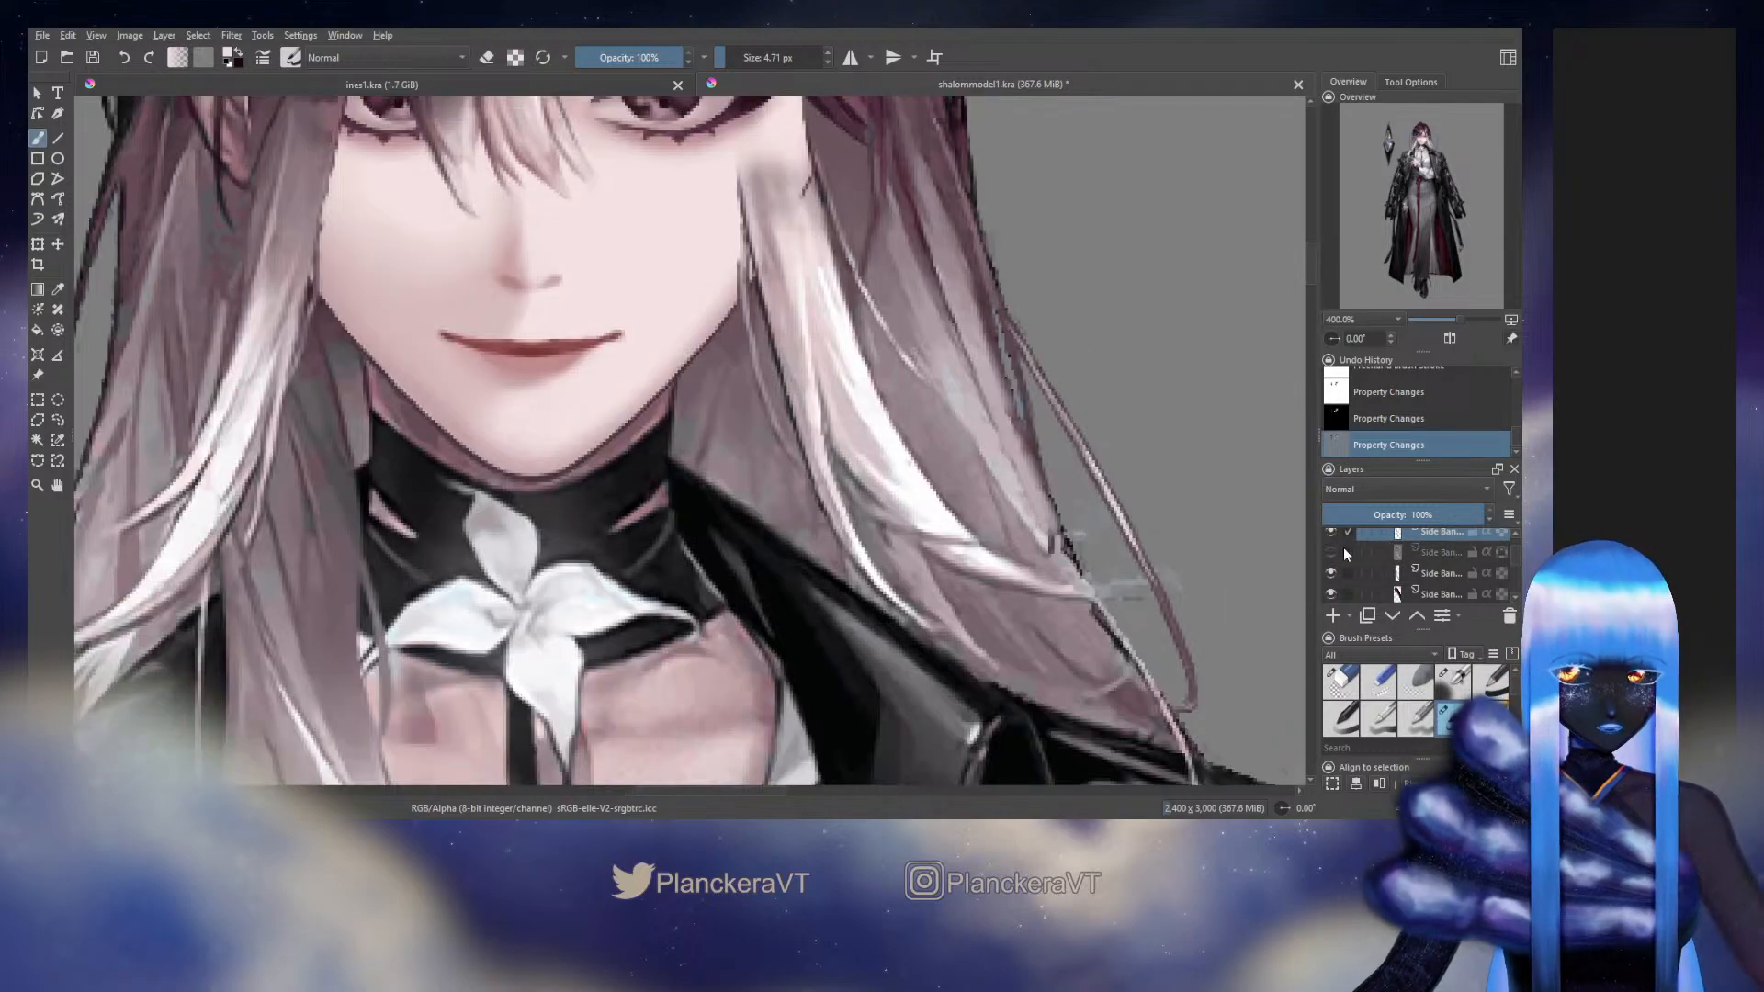
click(1331, 552)
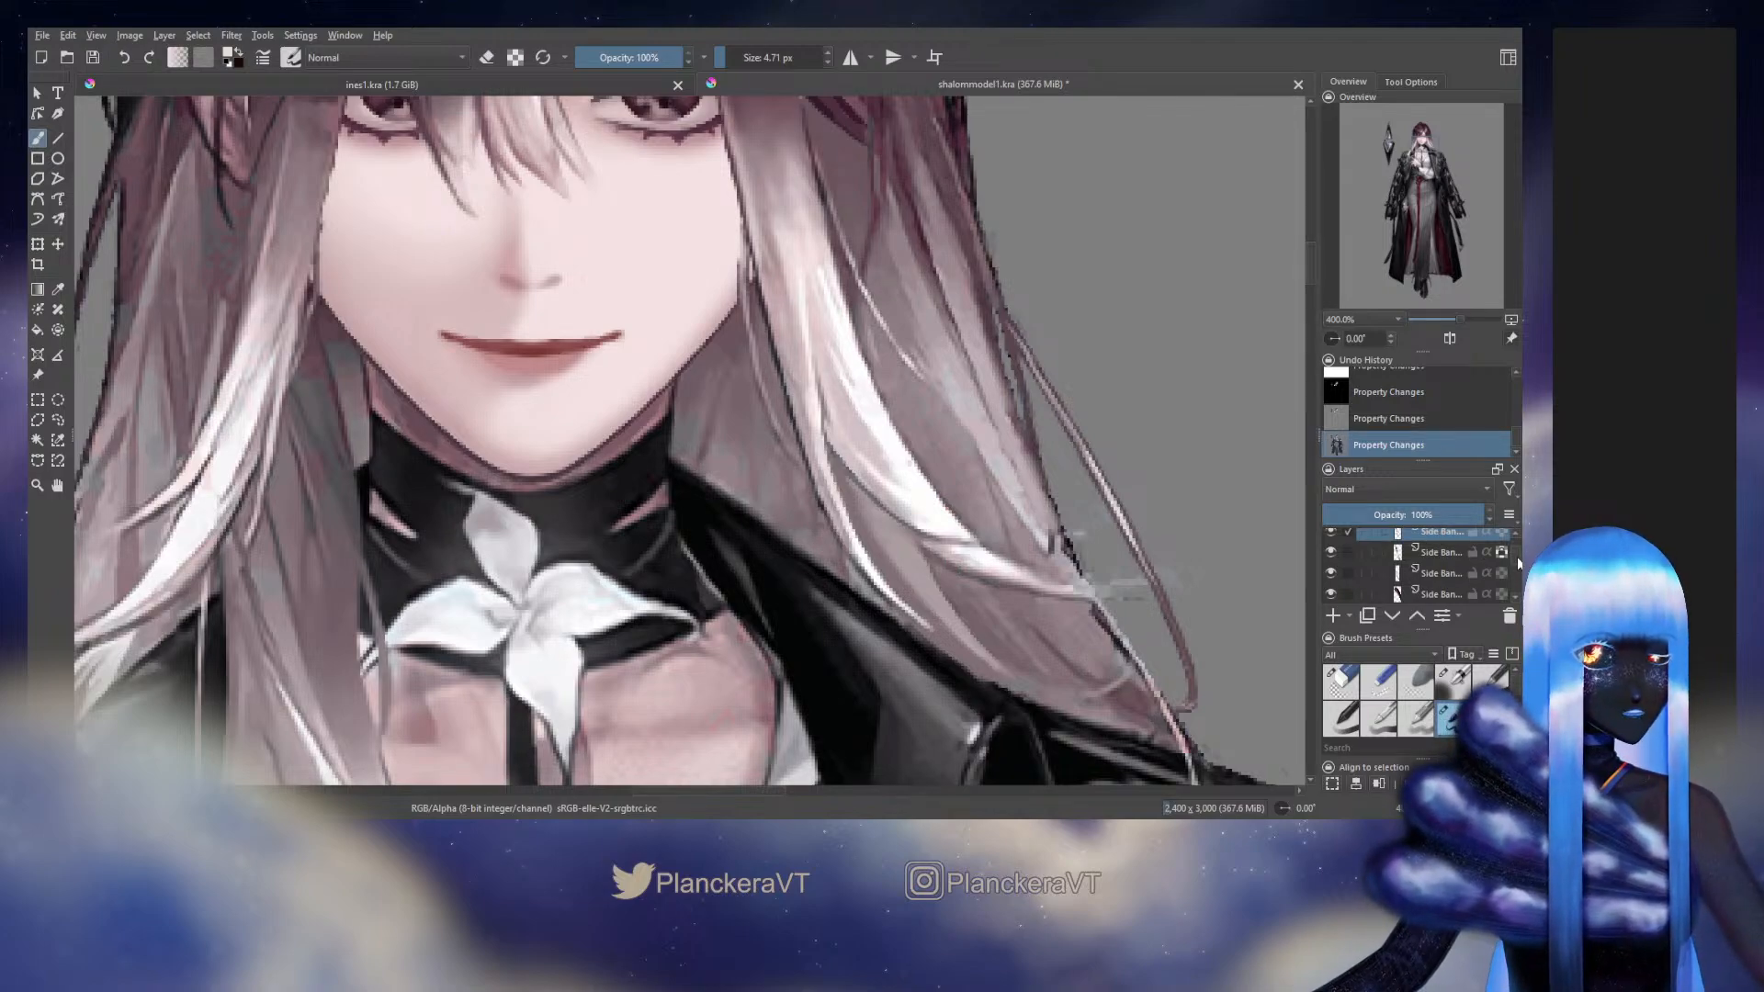
Select the lower Side Bang layer and retouch the pale strand's outer tip with the blending brush at 3.29 px
click(1330, 552)
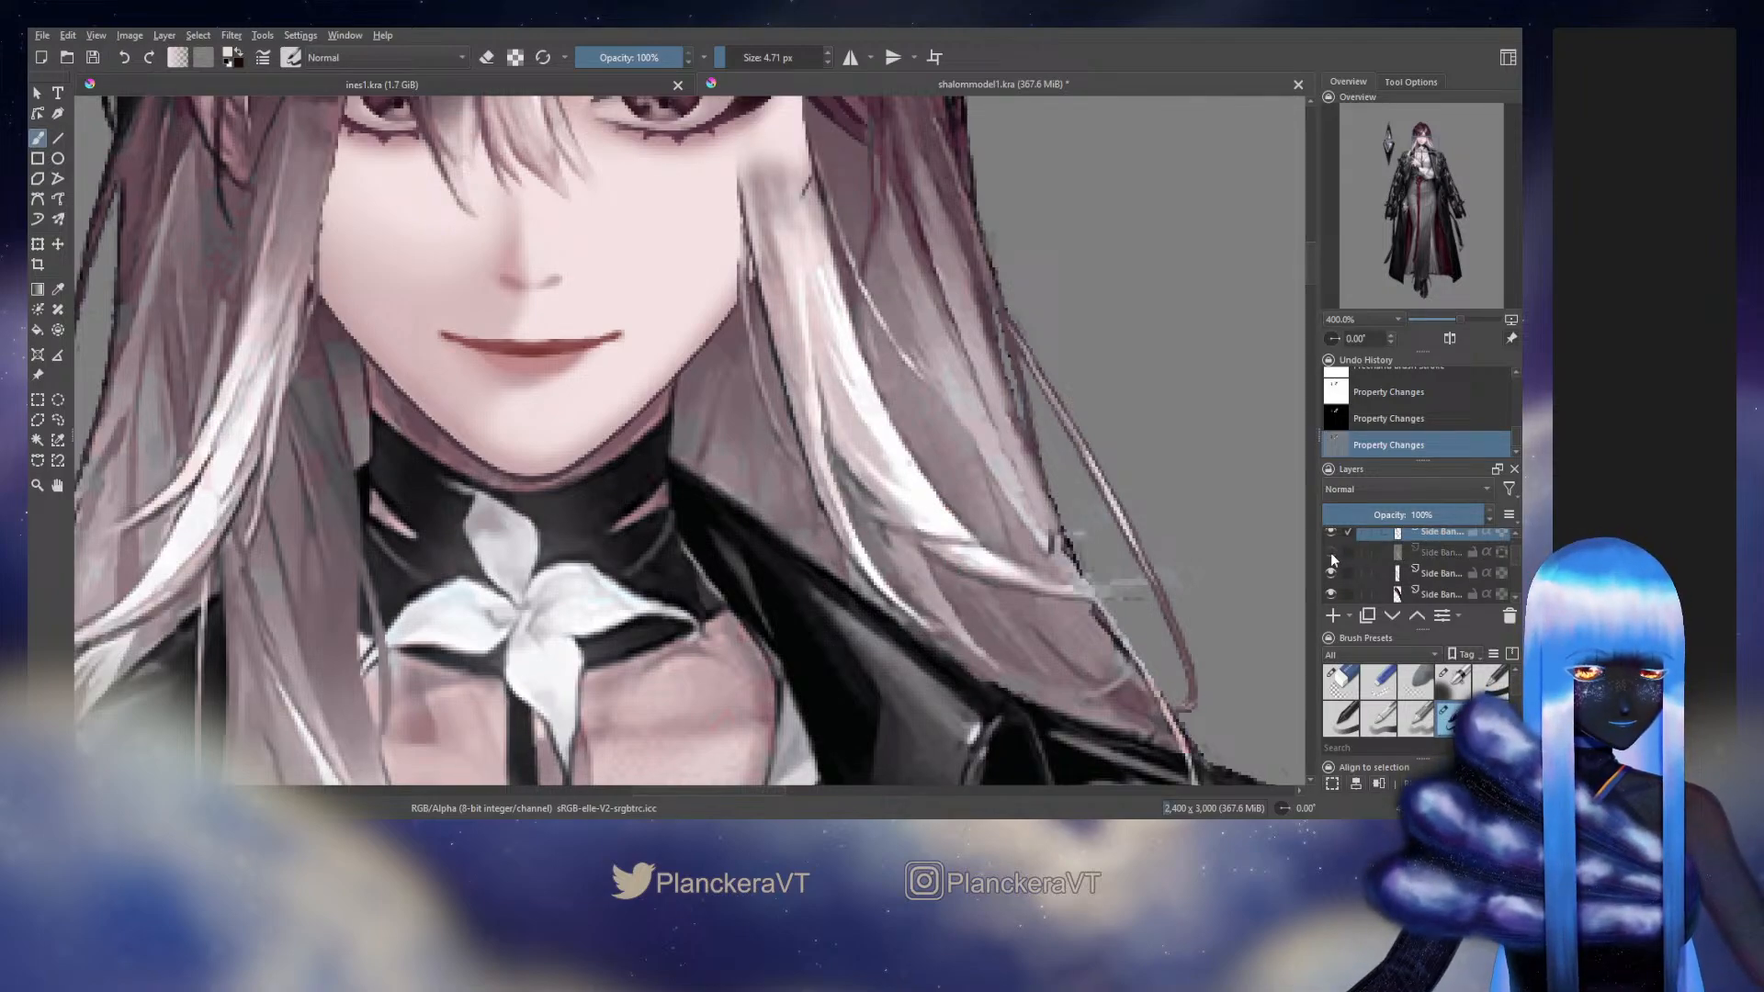
click(1404, 553)
key(ctrl)
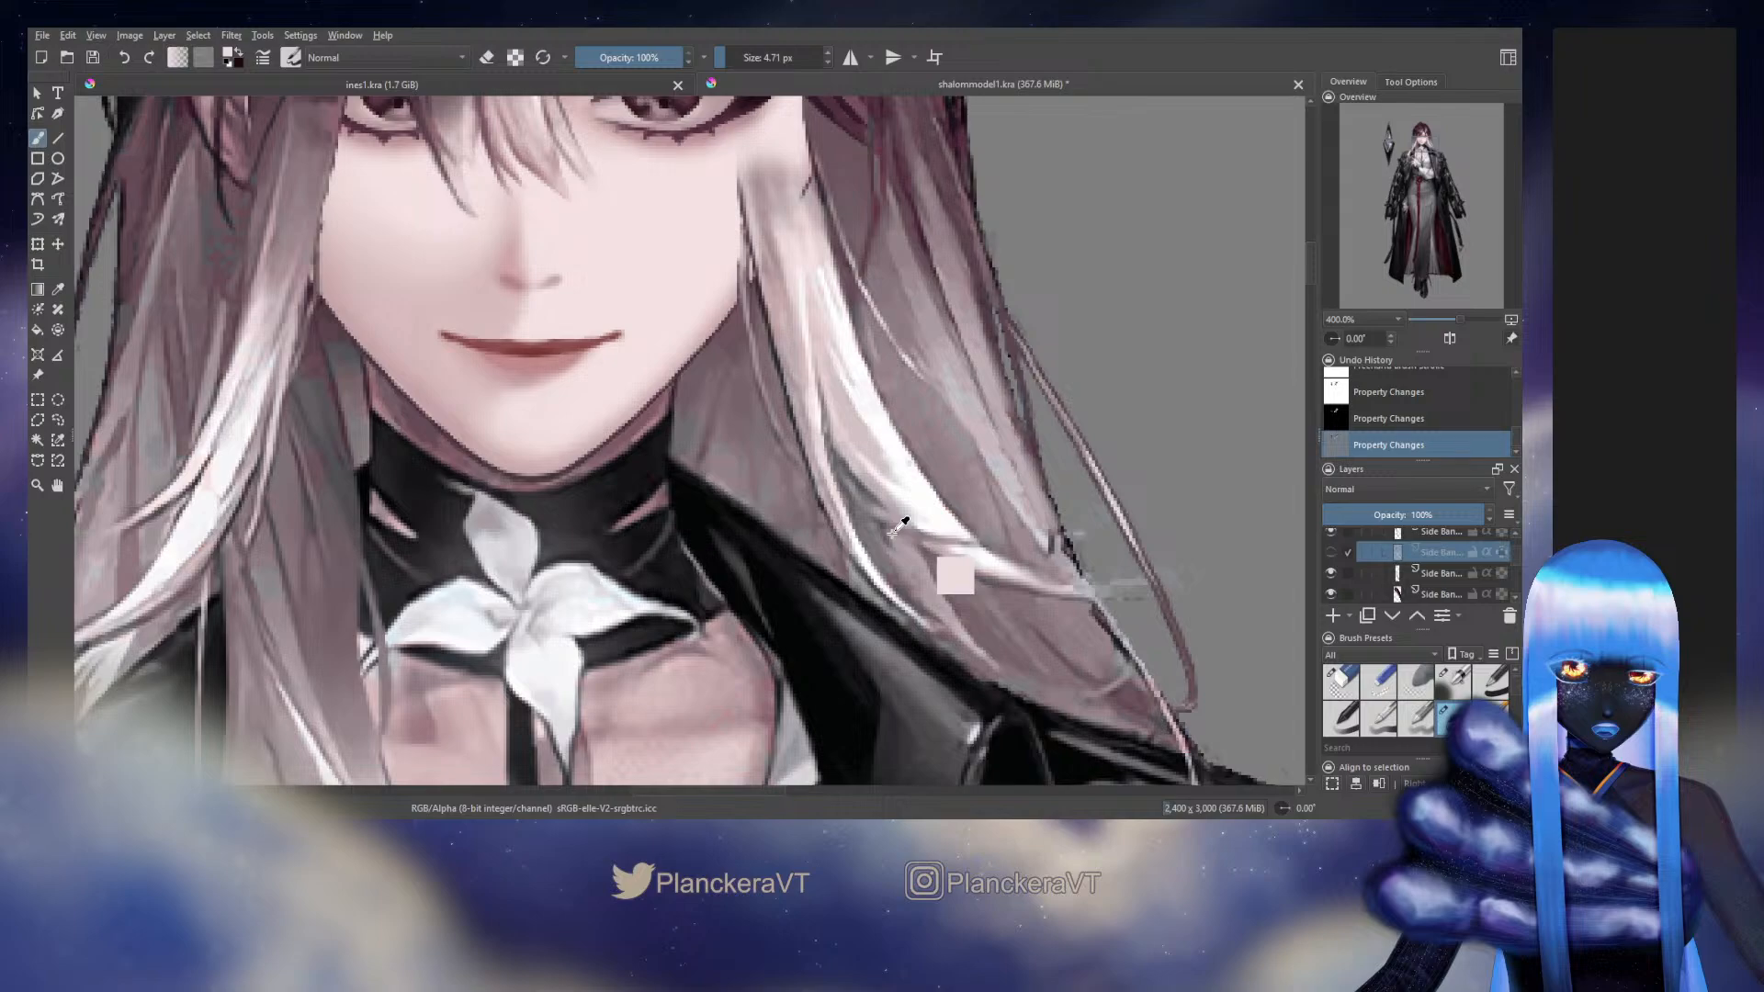
click(1330, 552)
click(1452, 681)
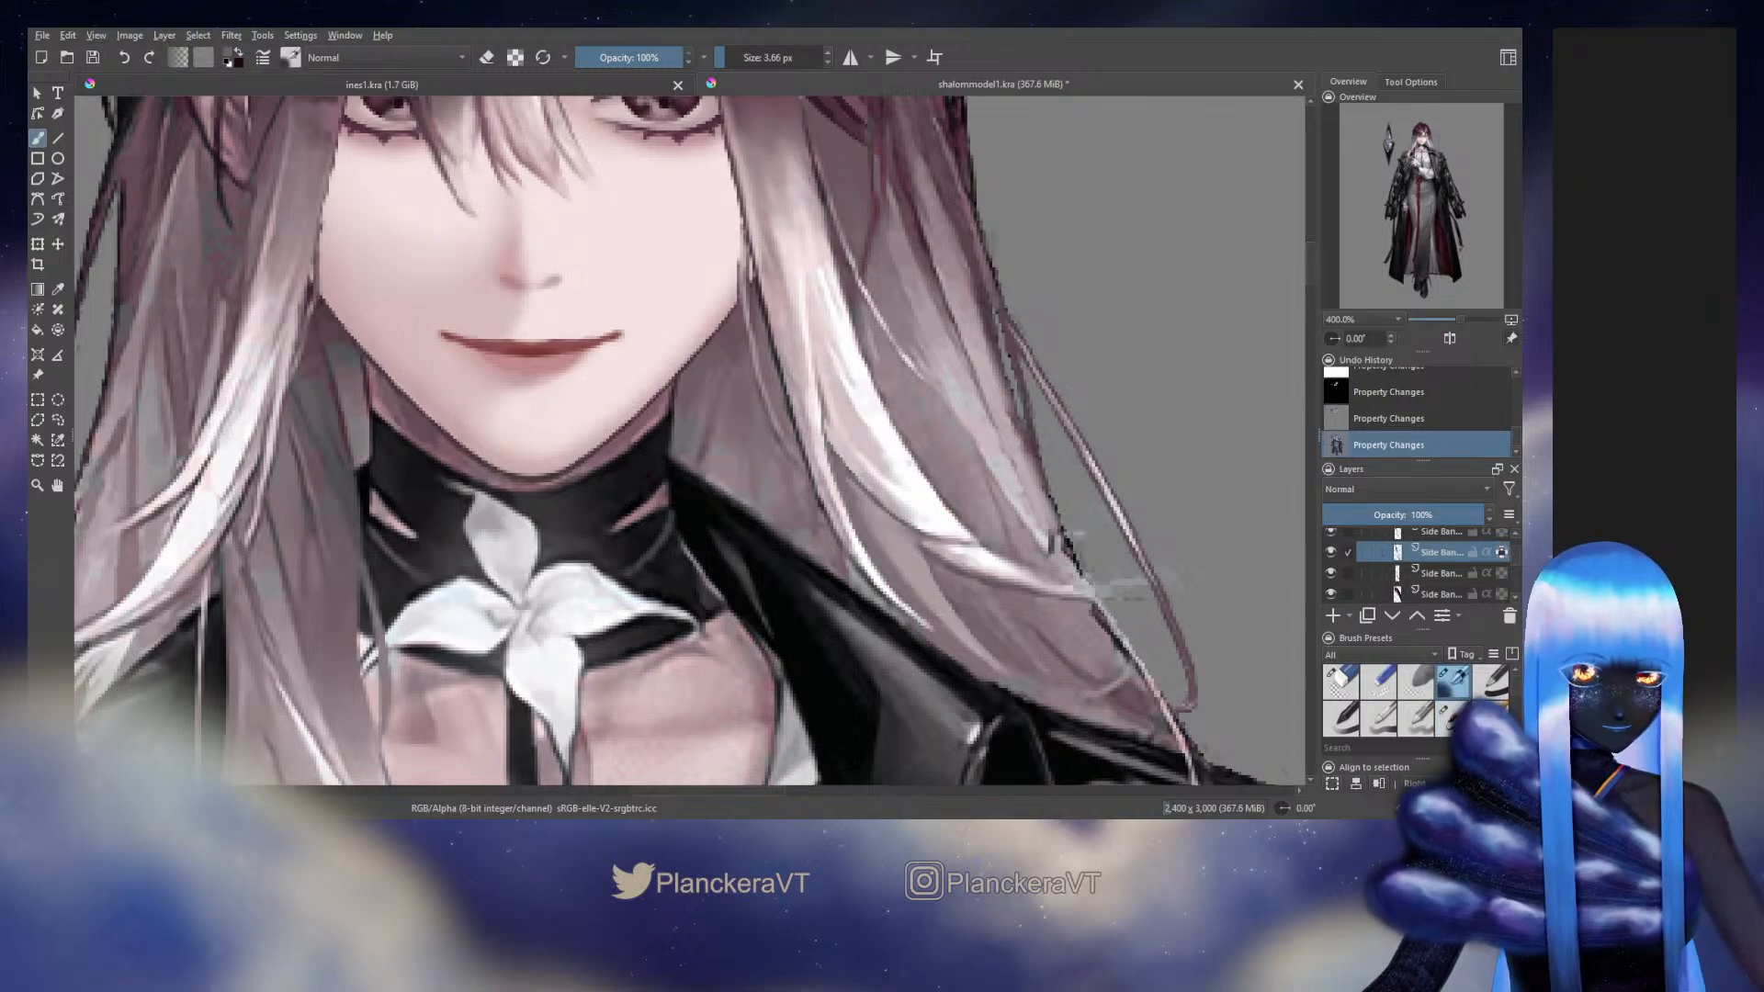
drag(1076, 557, 1107, 588)
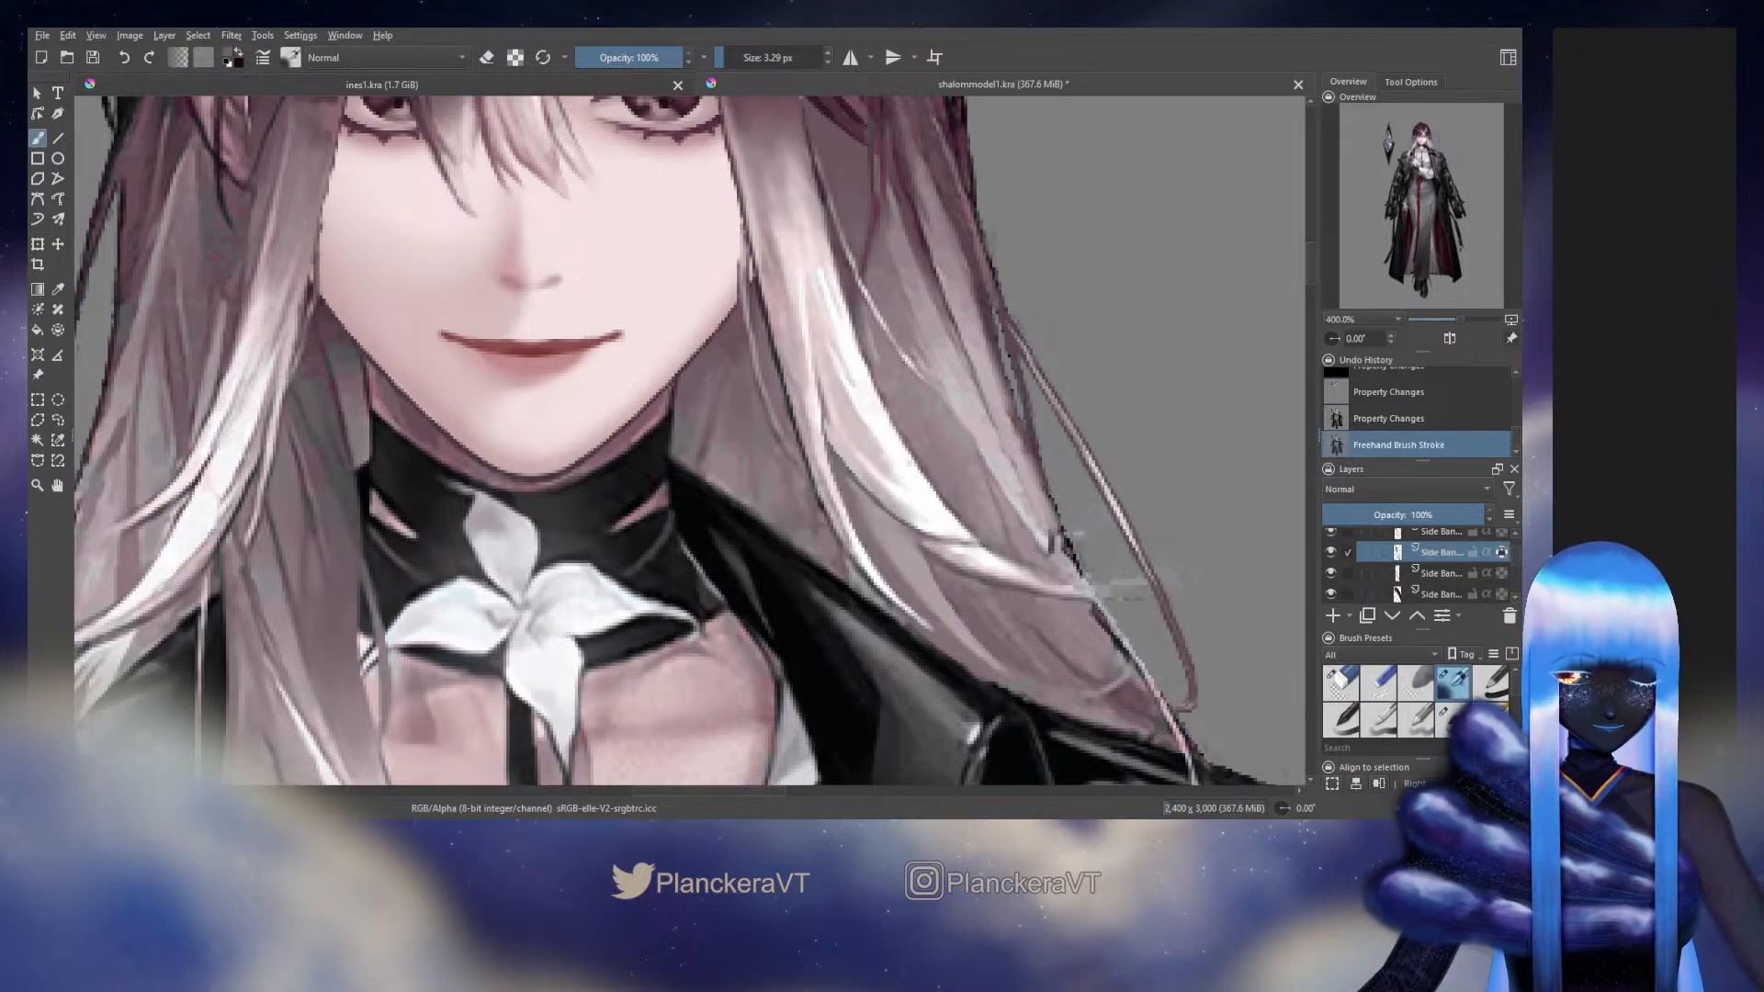
Toggle the lower Side Bang layer to compare it with the original artwork and continue retouching its lower length
click(1332, 550)
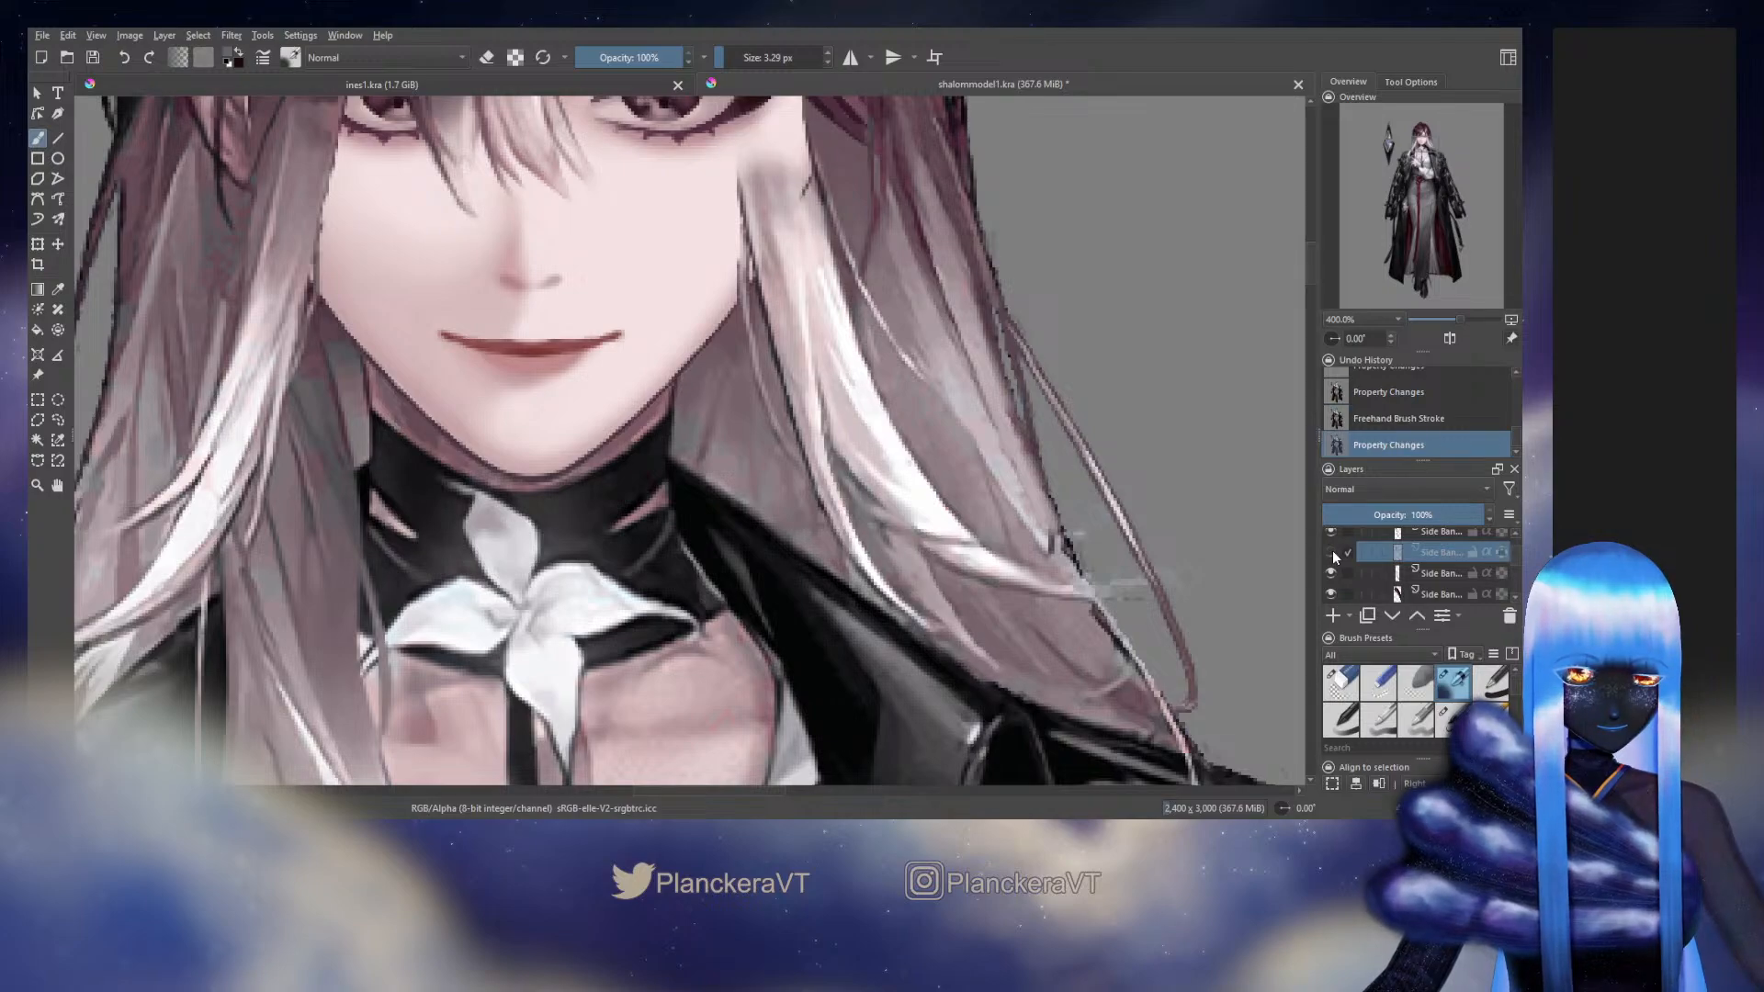
click(1332, 550)
click(1332, 551)
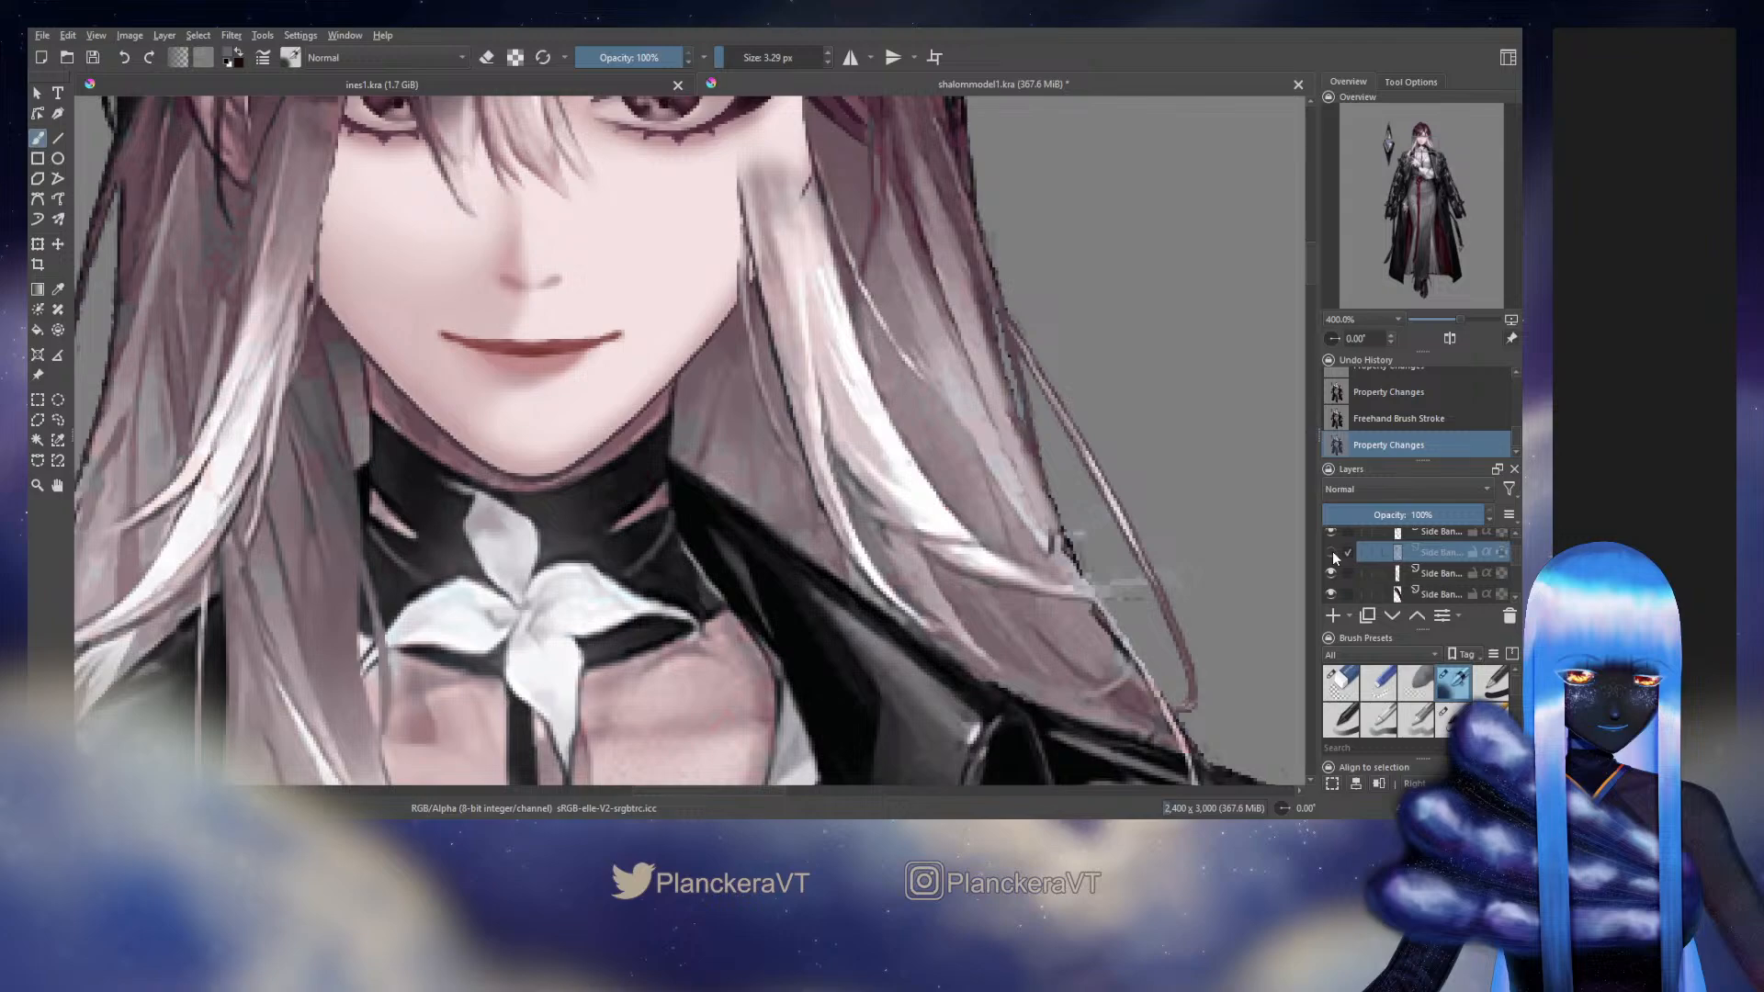
click(1331, 551)
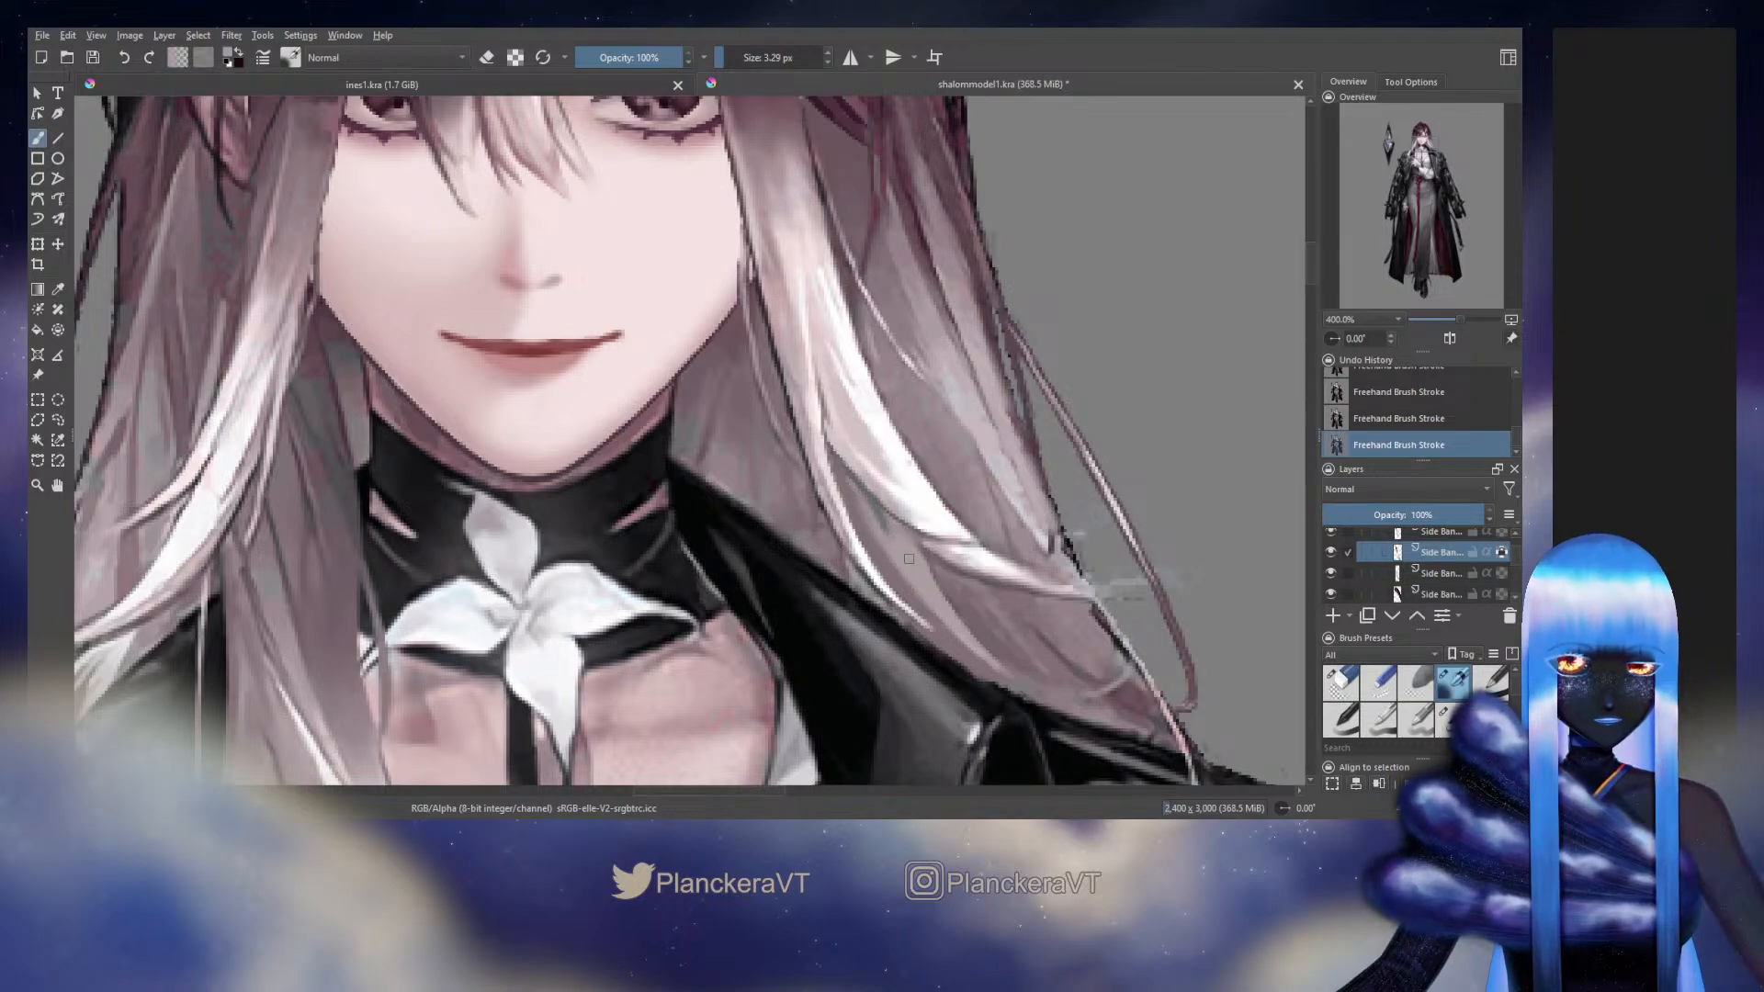
Try erasing the lower Side Bang layer's outer edge beside the eye, and undo the erasure
drag(879, 456, 968, 636)
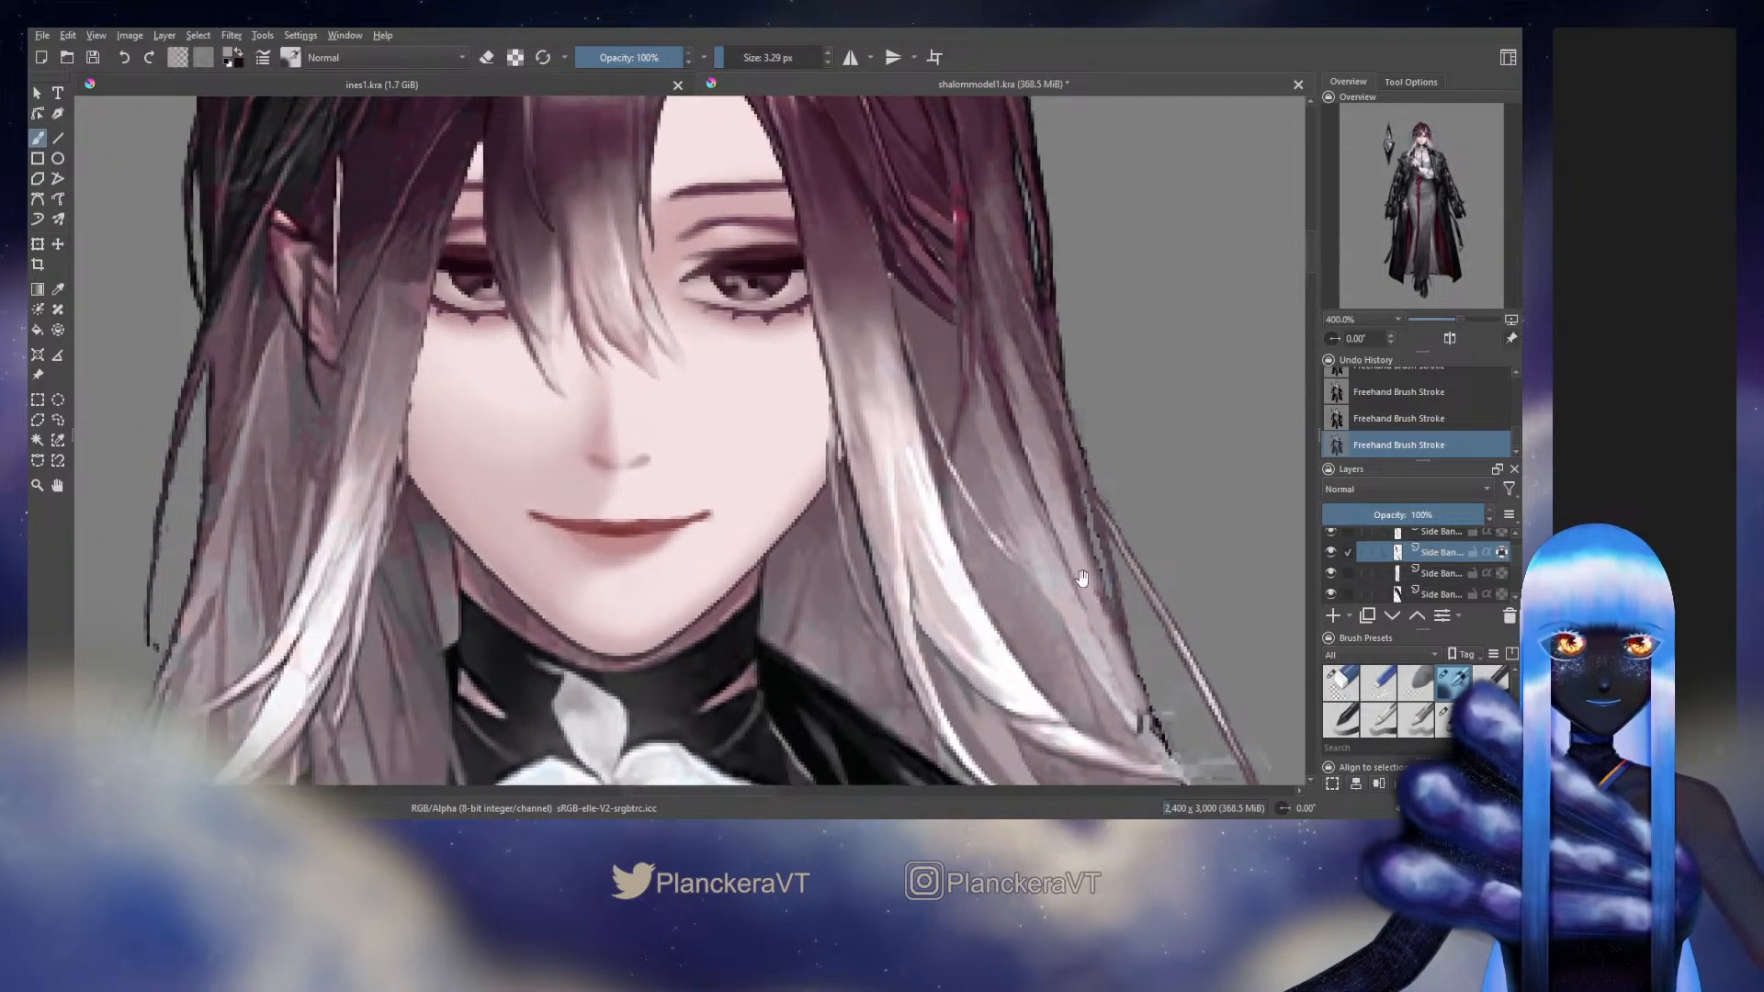
drag(1158, 491, 1152, 626)
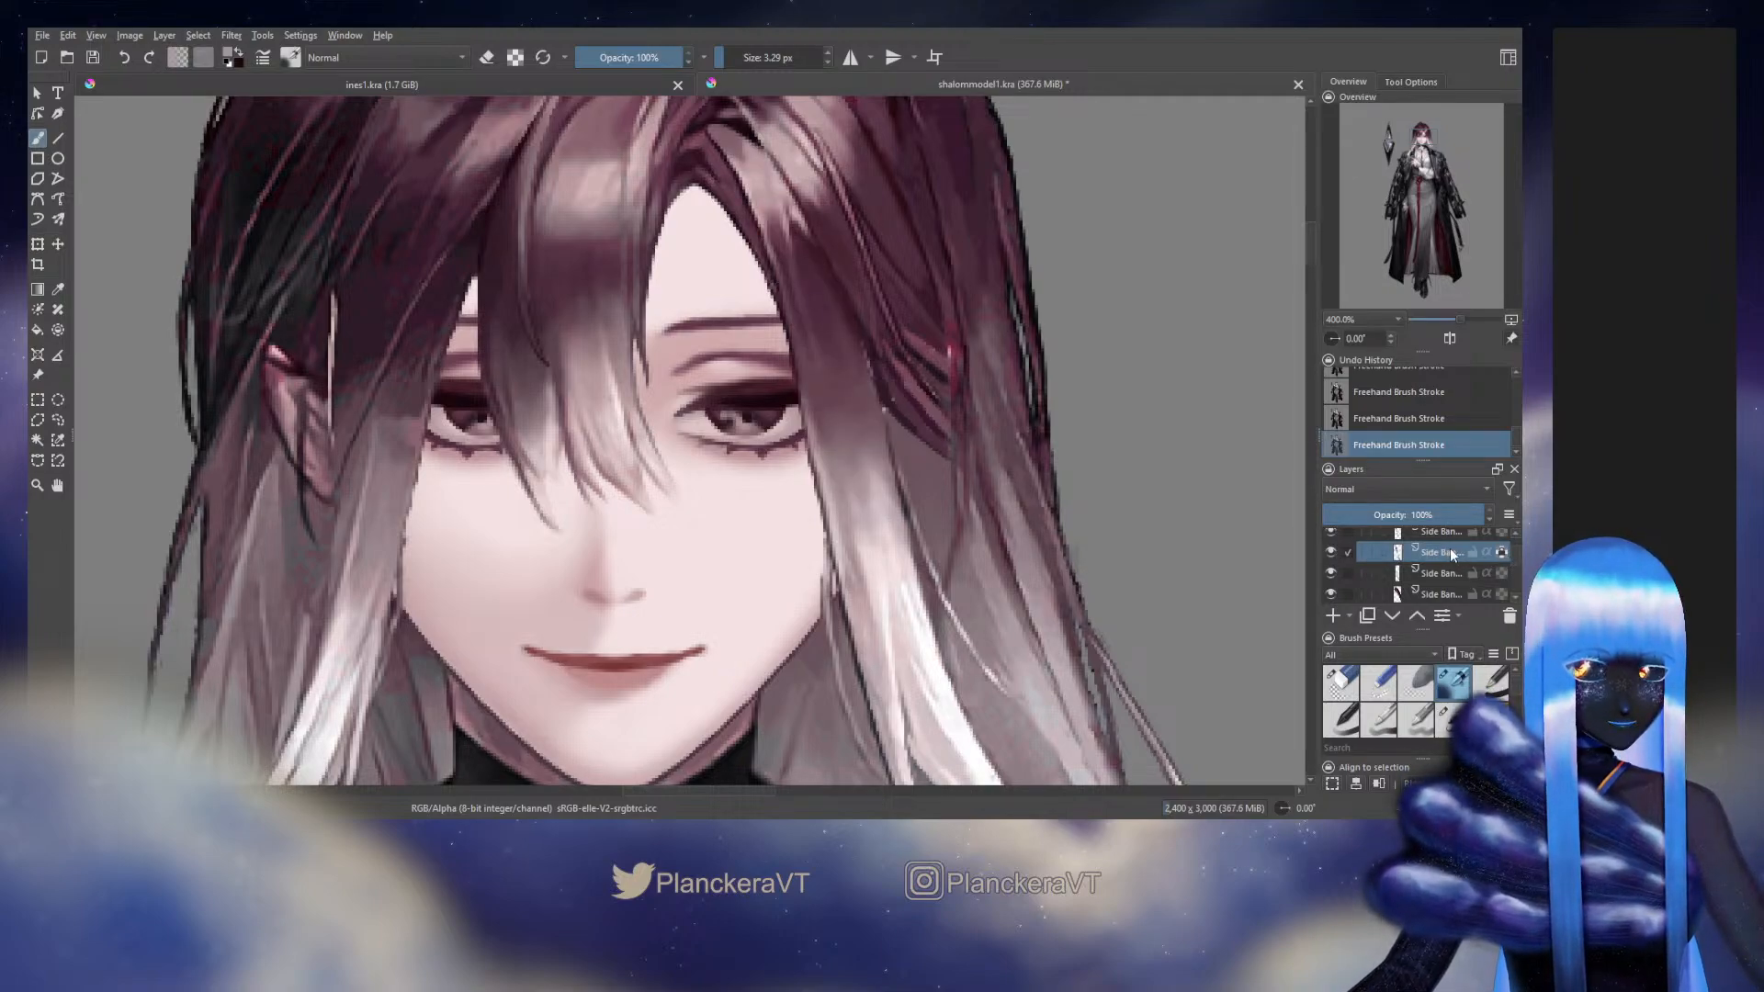
click(1340, 681)
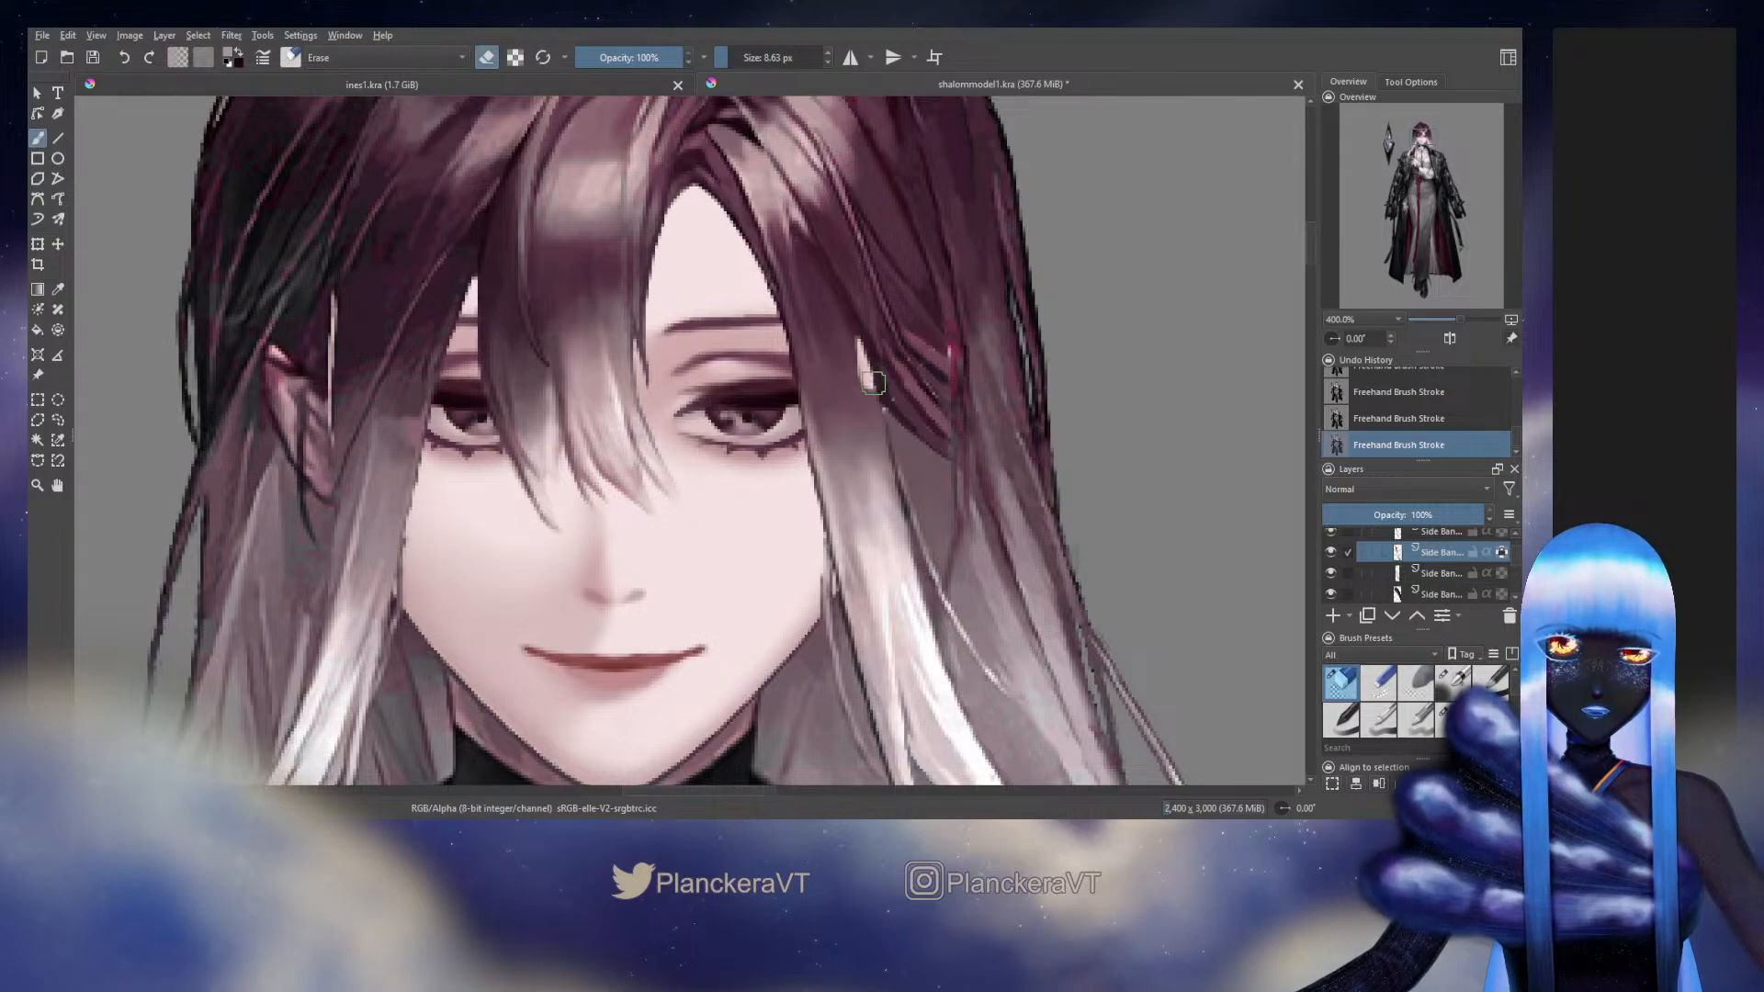
key(ctrl+z)
click(1451, 681)
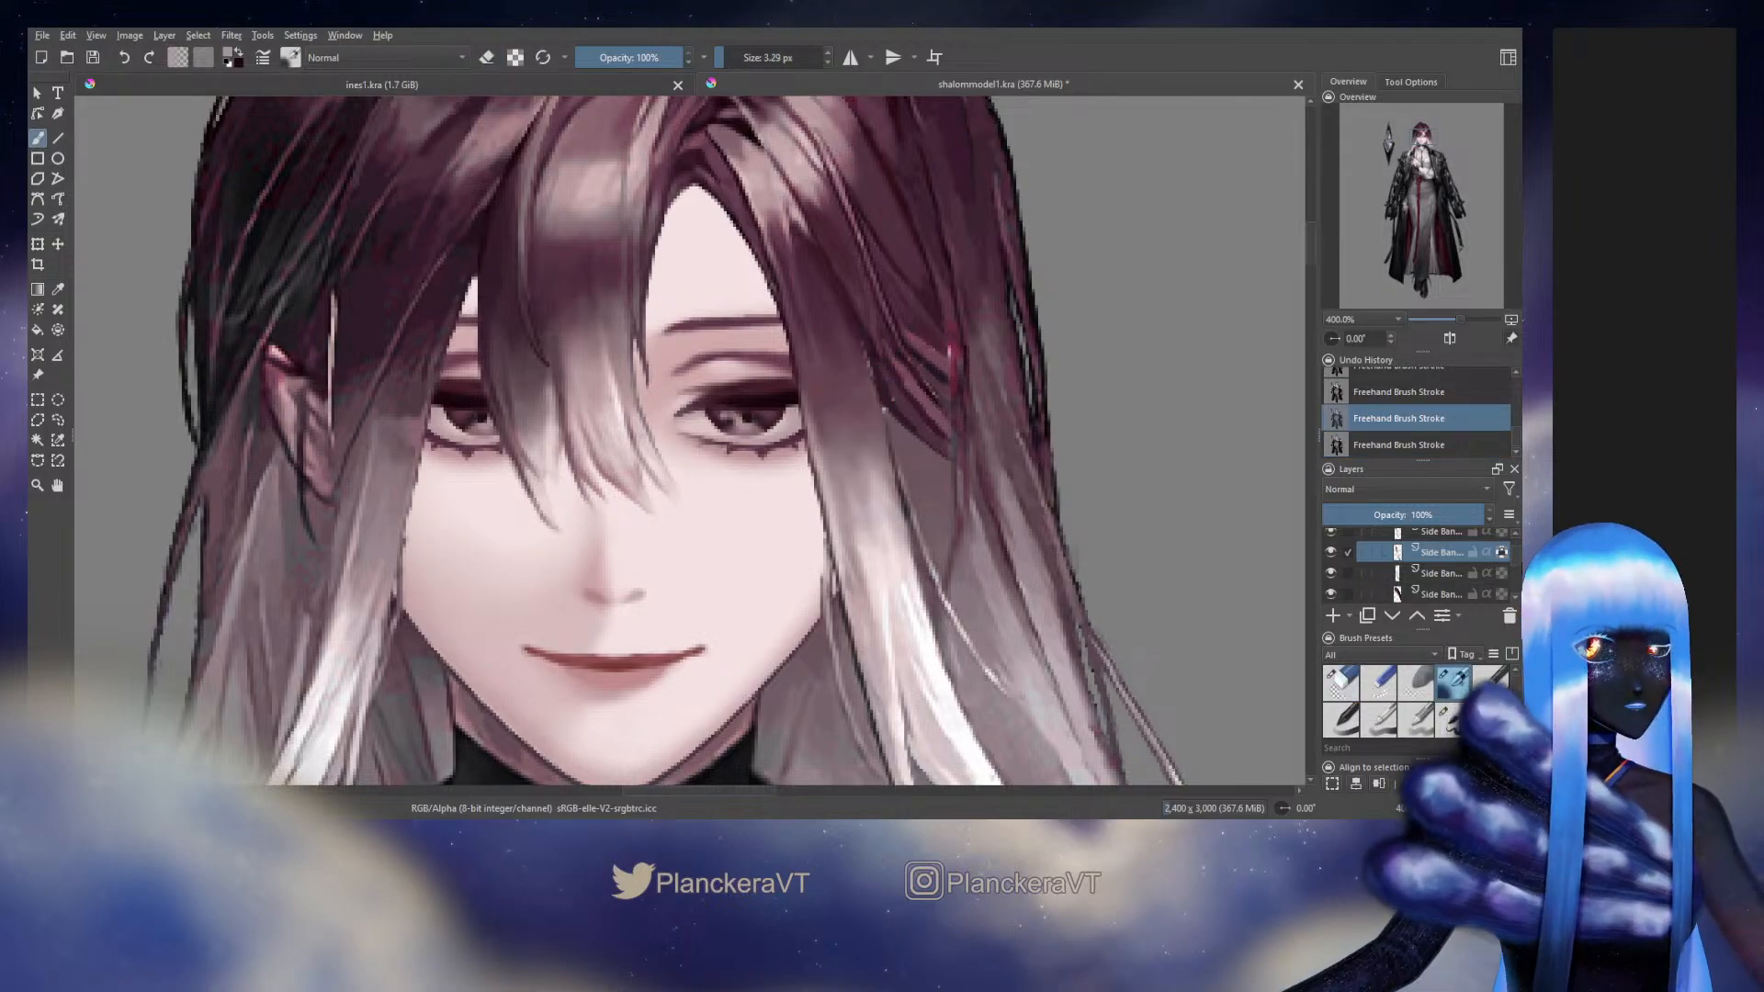
Turn off alpha lock on the lower Side Bang layer and paint its outer edge beside the eye with a 4.71 px brush
click(1501, 551)
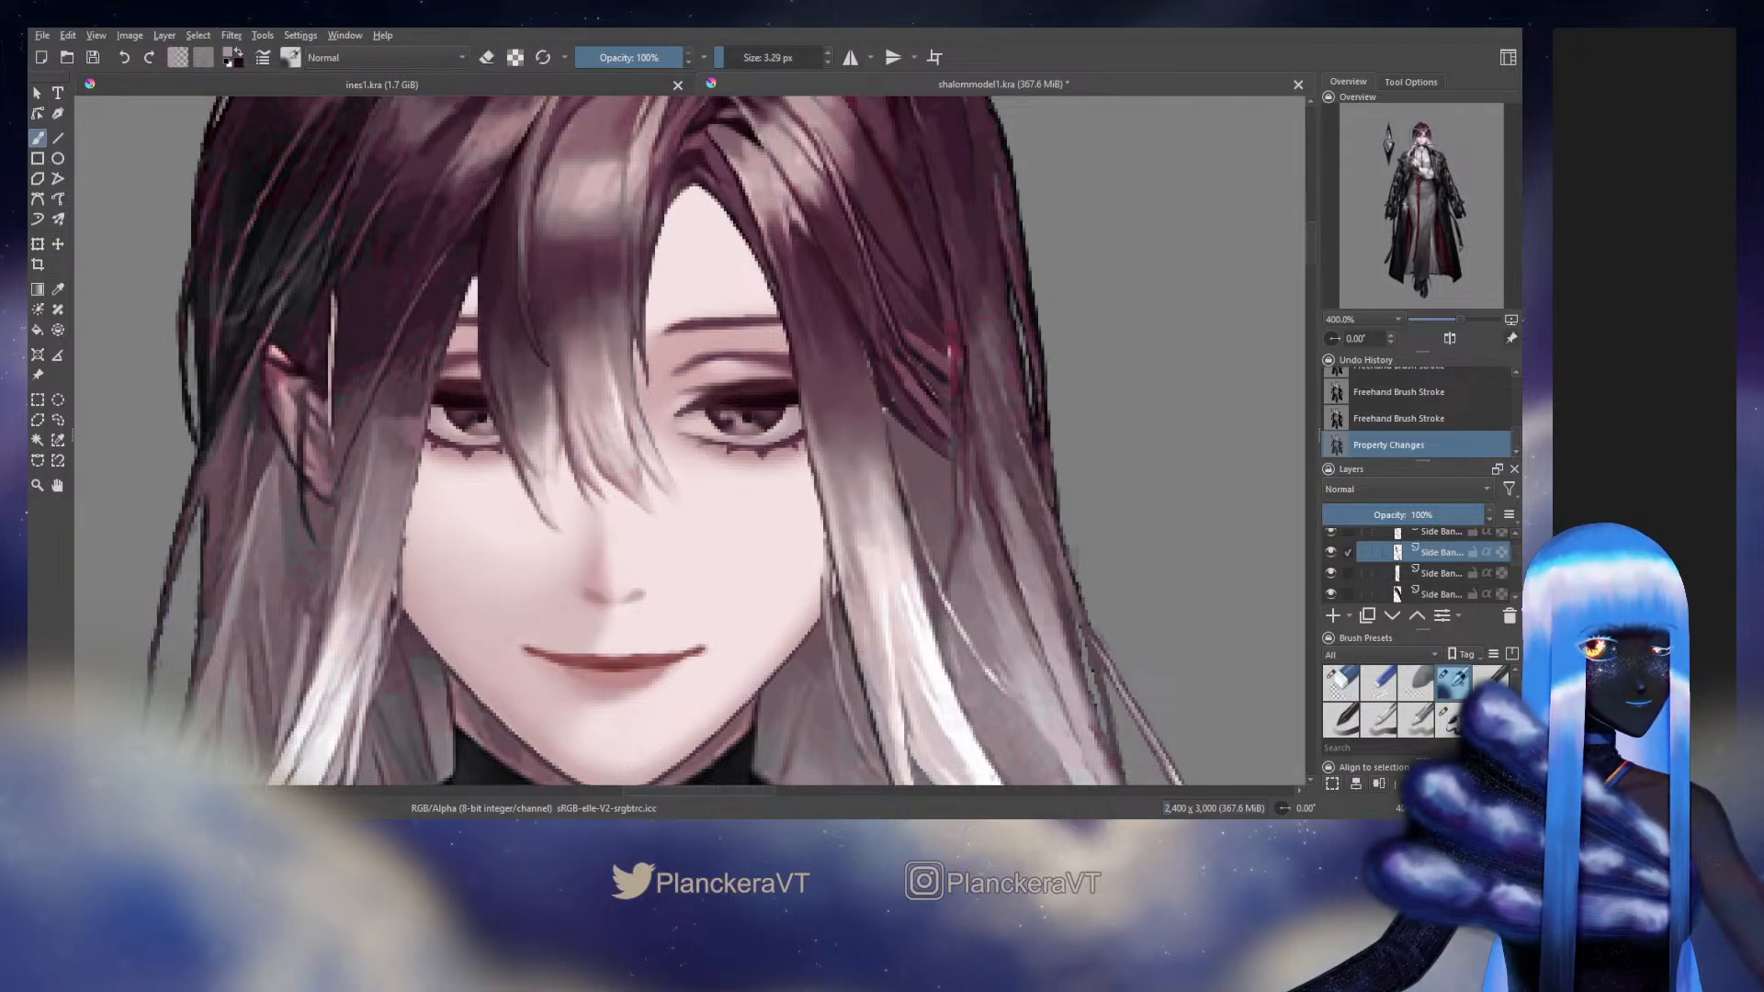
click(1450, 718)
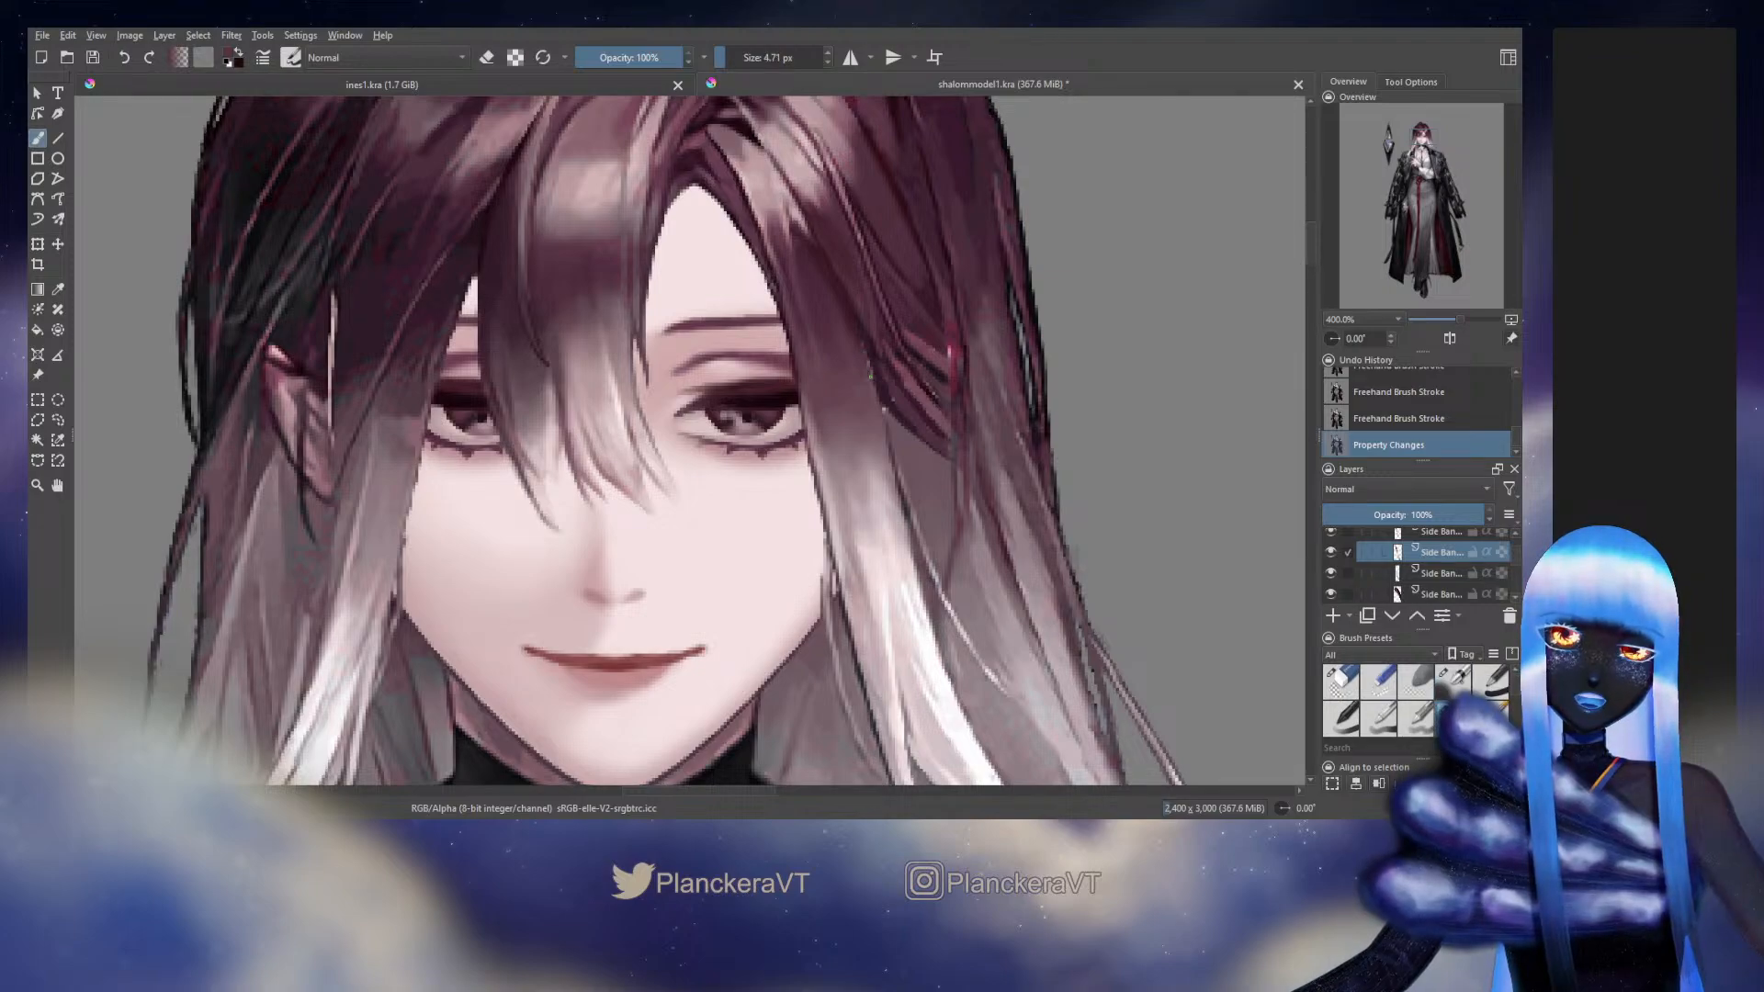
mouse_move(872, 383)
mouse_down()
mouse_move(862, 345)
mouse_move(909, 359)
mouse_up()
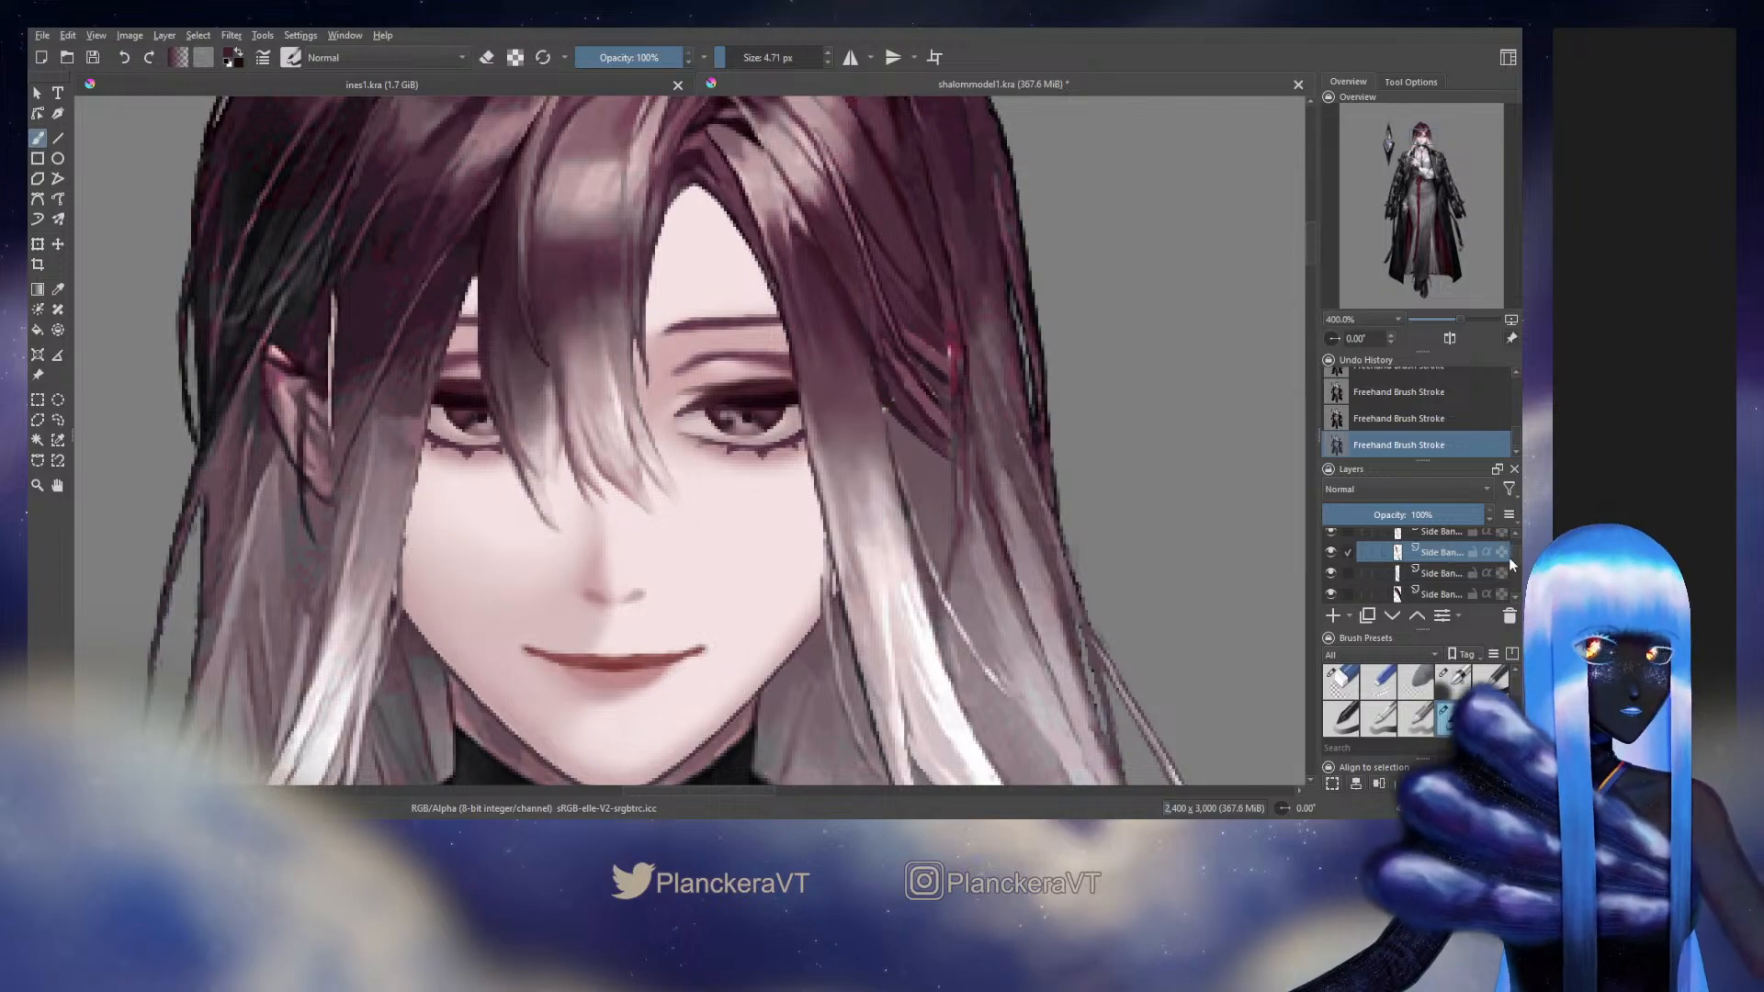
Check the hair layers behind the bang one by one and hide the Side Hair layer covering the temple
click(1331, 595)
click(1335, 596)
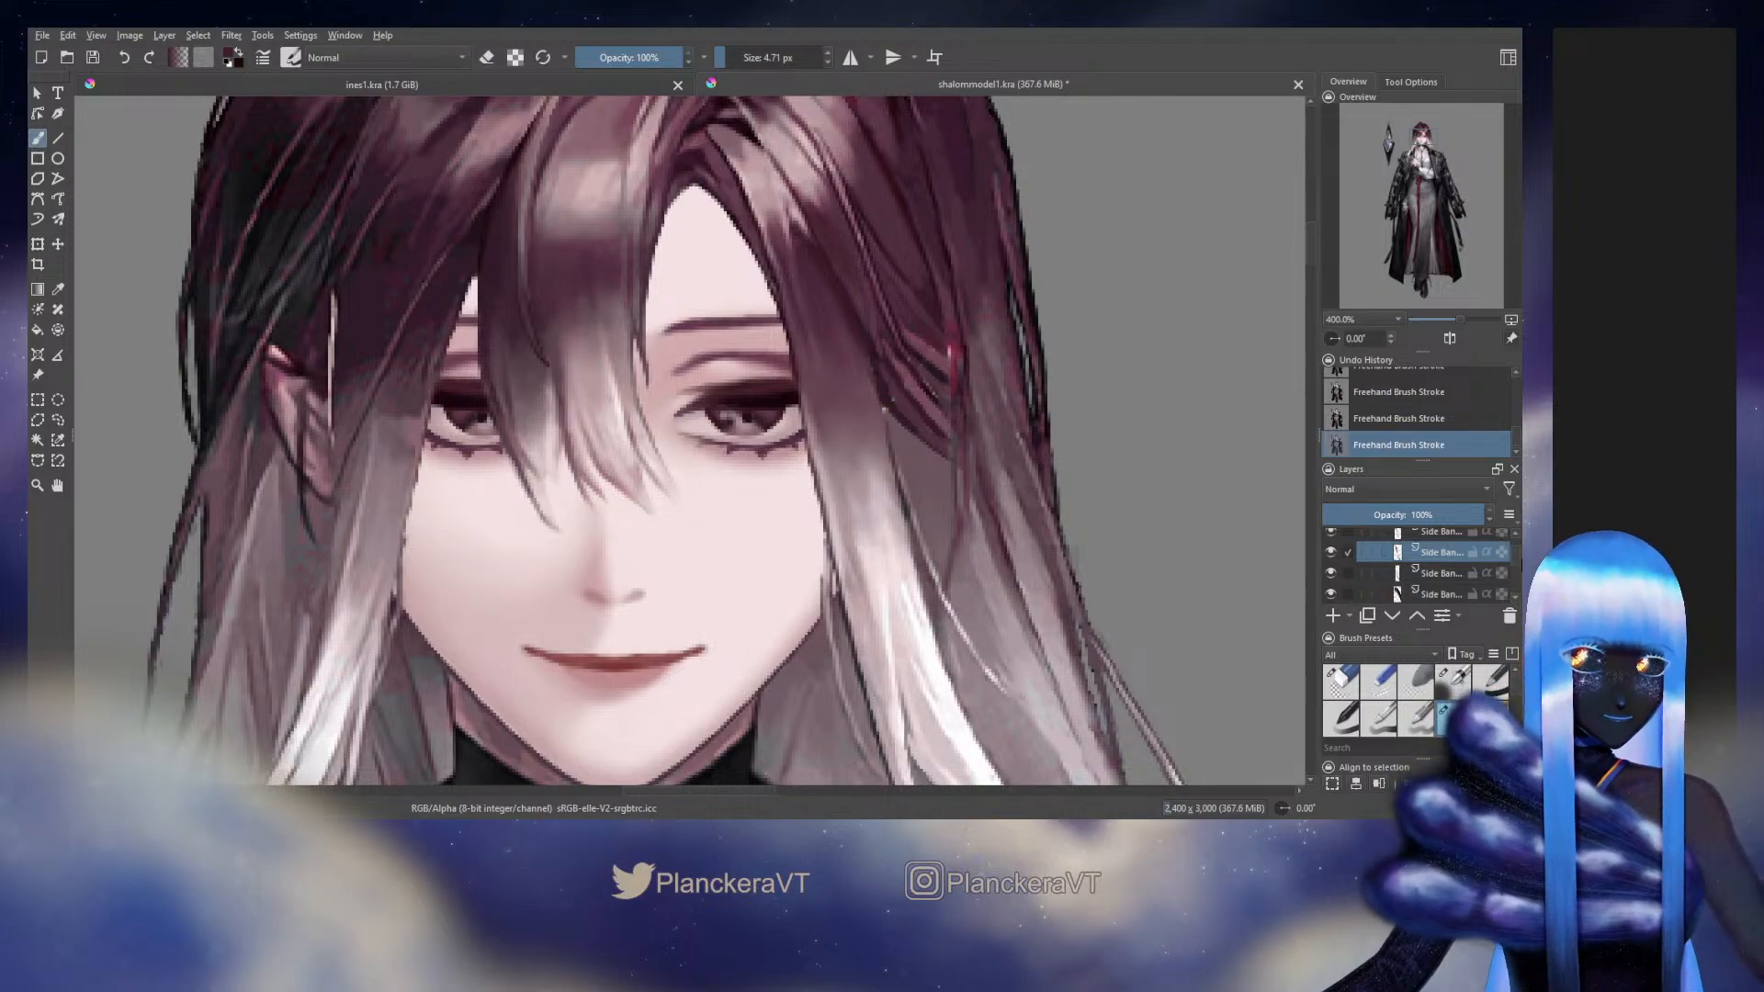
drag(1517, 553, 1518, 559)
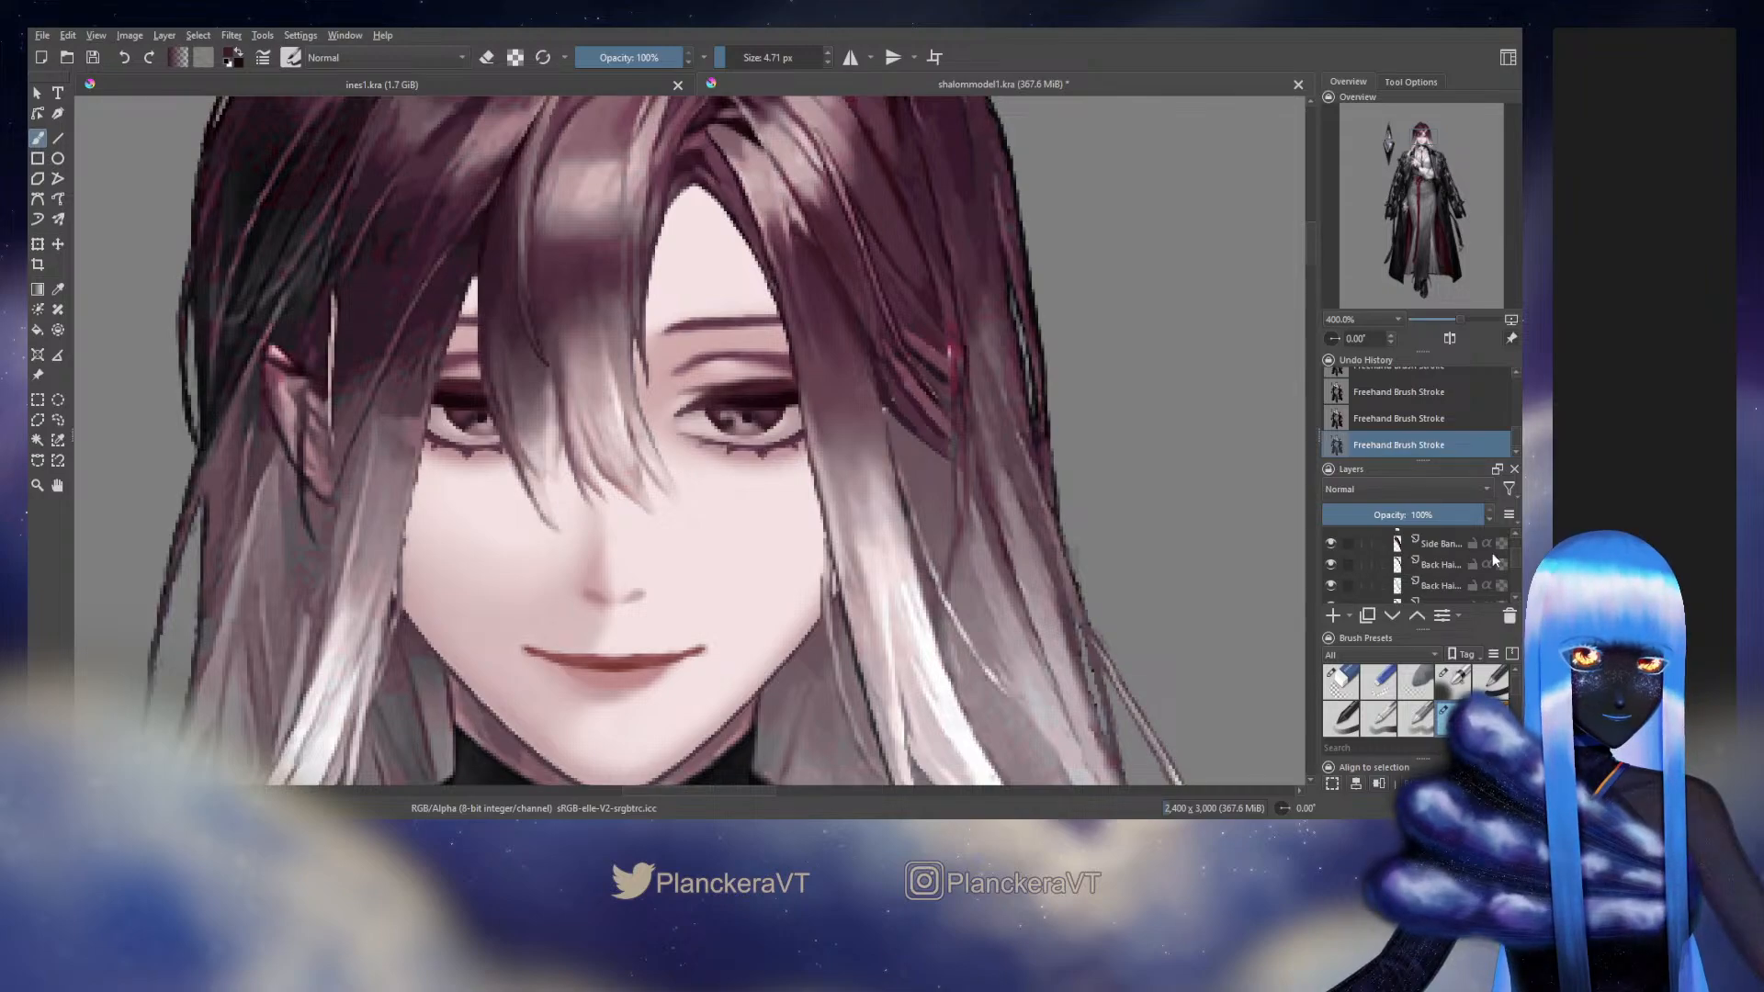
scroll(1492, 553, down, 1)
click(1332, 555)
click(1332, 555)
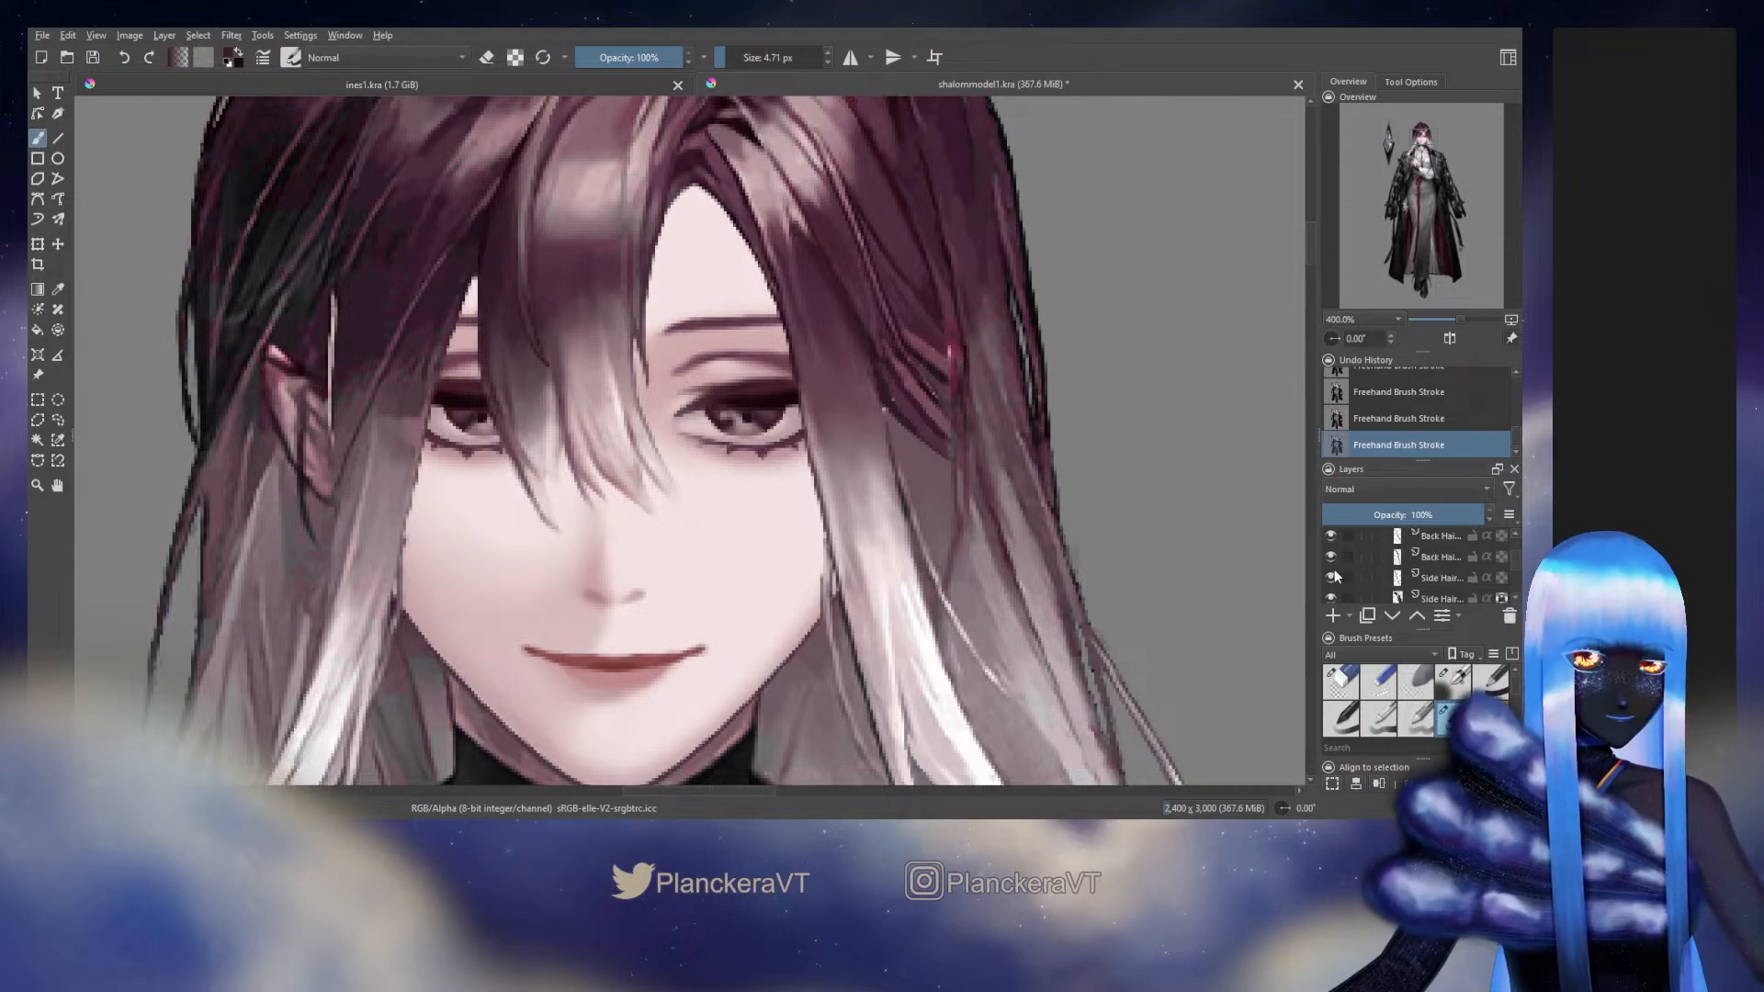
click(1333, 571)
click(1332, 571)
click(1331, 597)
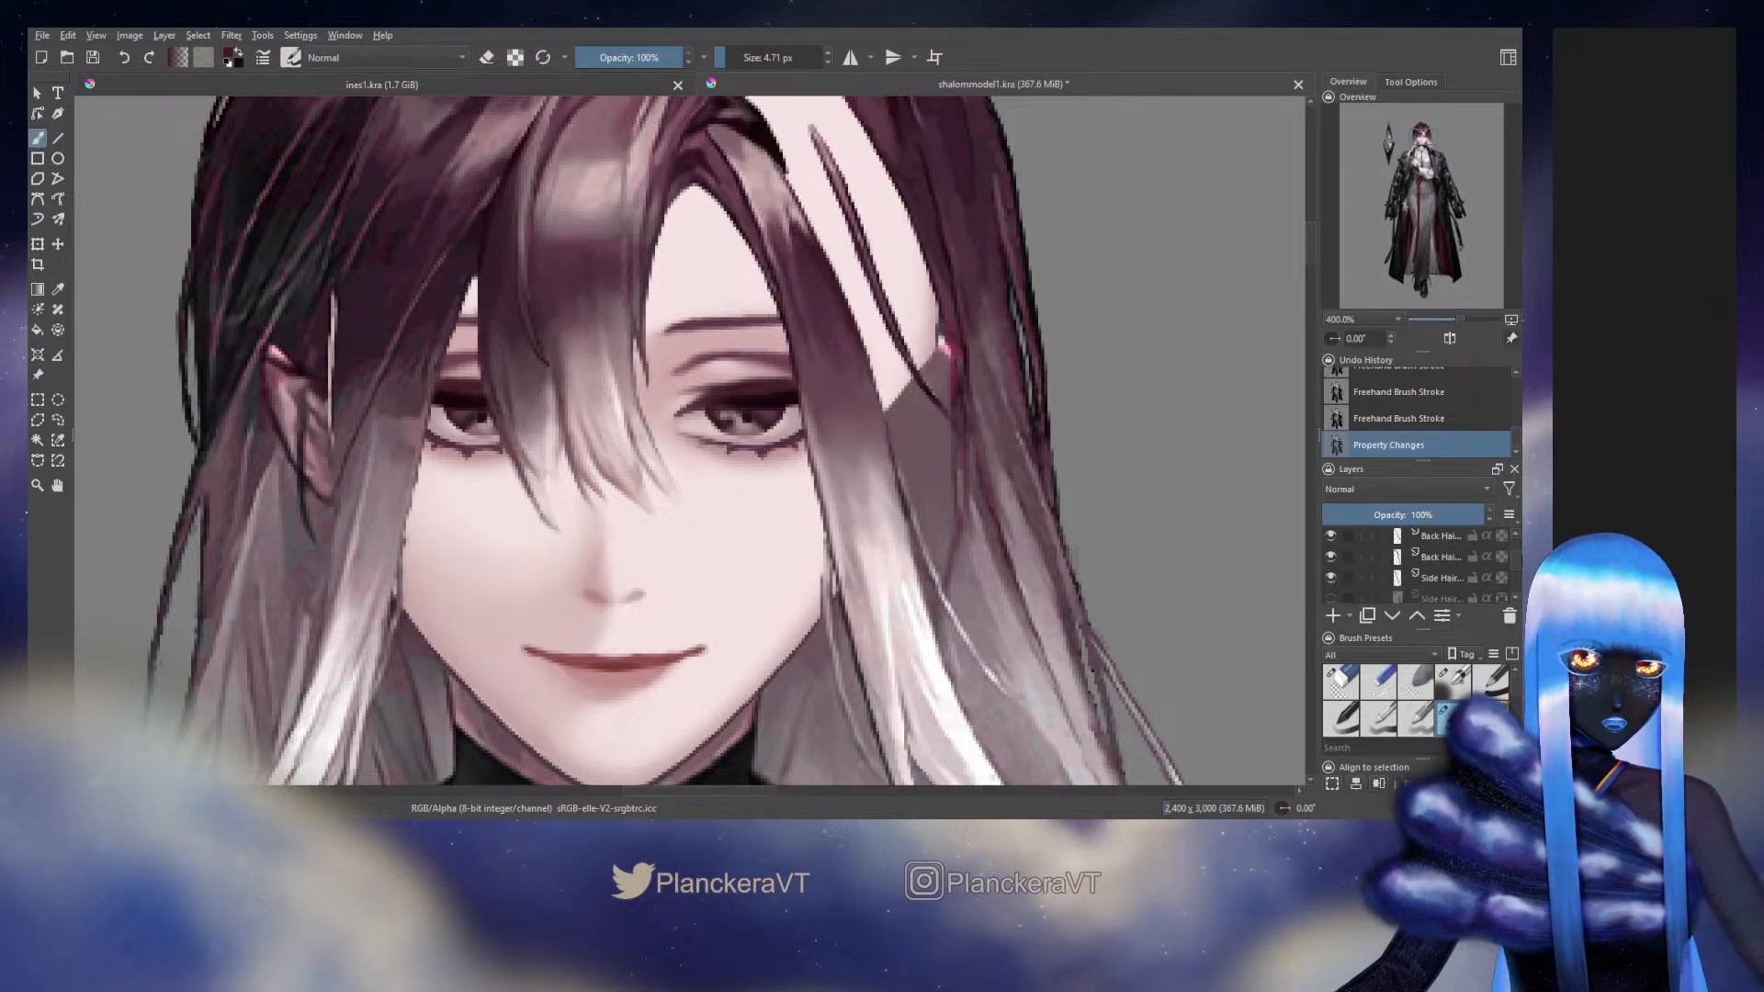
drag(1514, 560, 1508, 539)
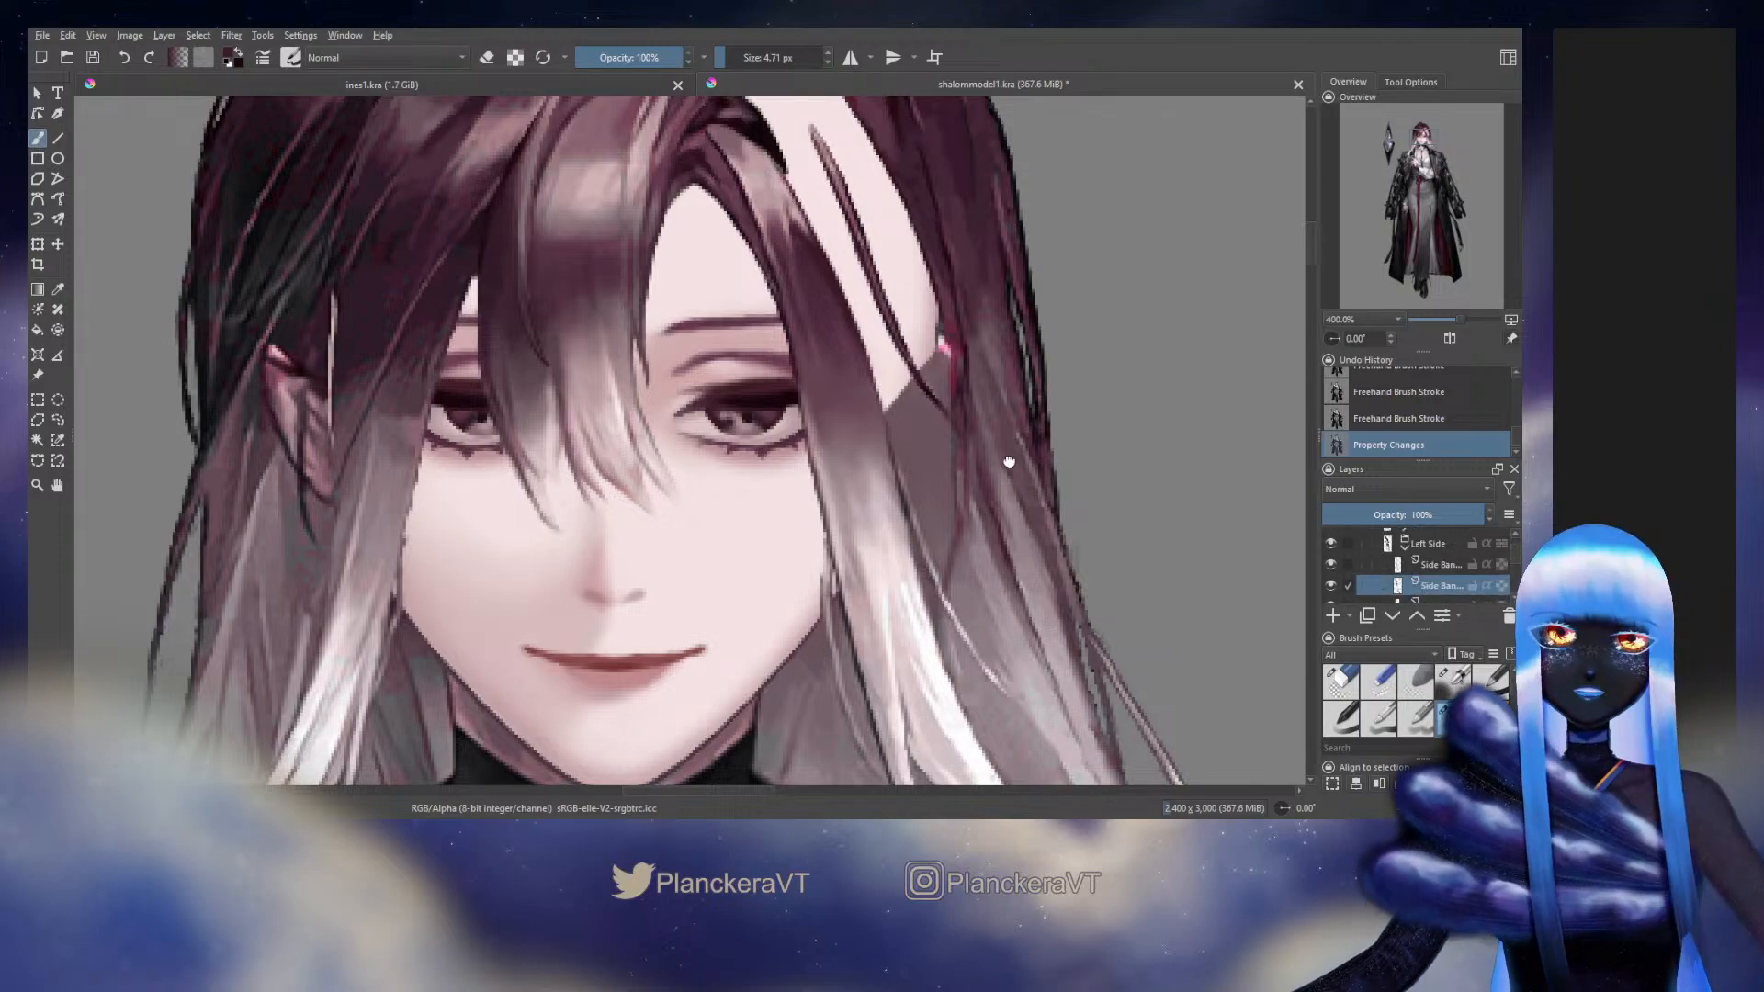
Continue painting the lower Side Bang layer's outer edge beside the bare temple with the 4.71 px brush
drag(1004, 418, 984, 563)
ctrl+click(826, 442)
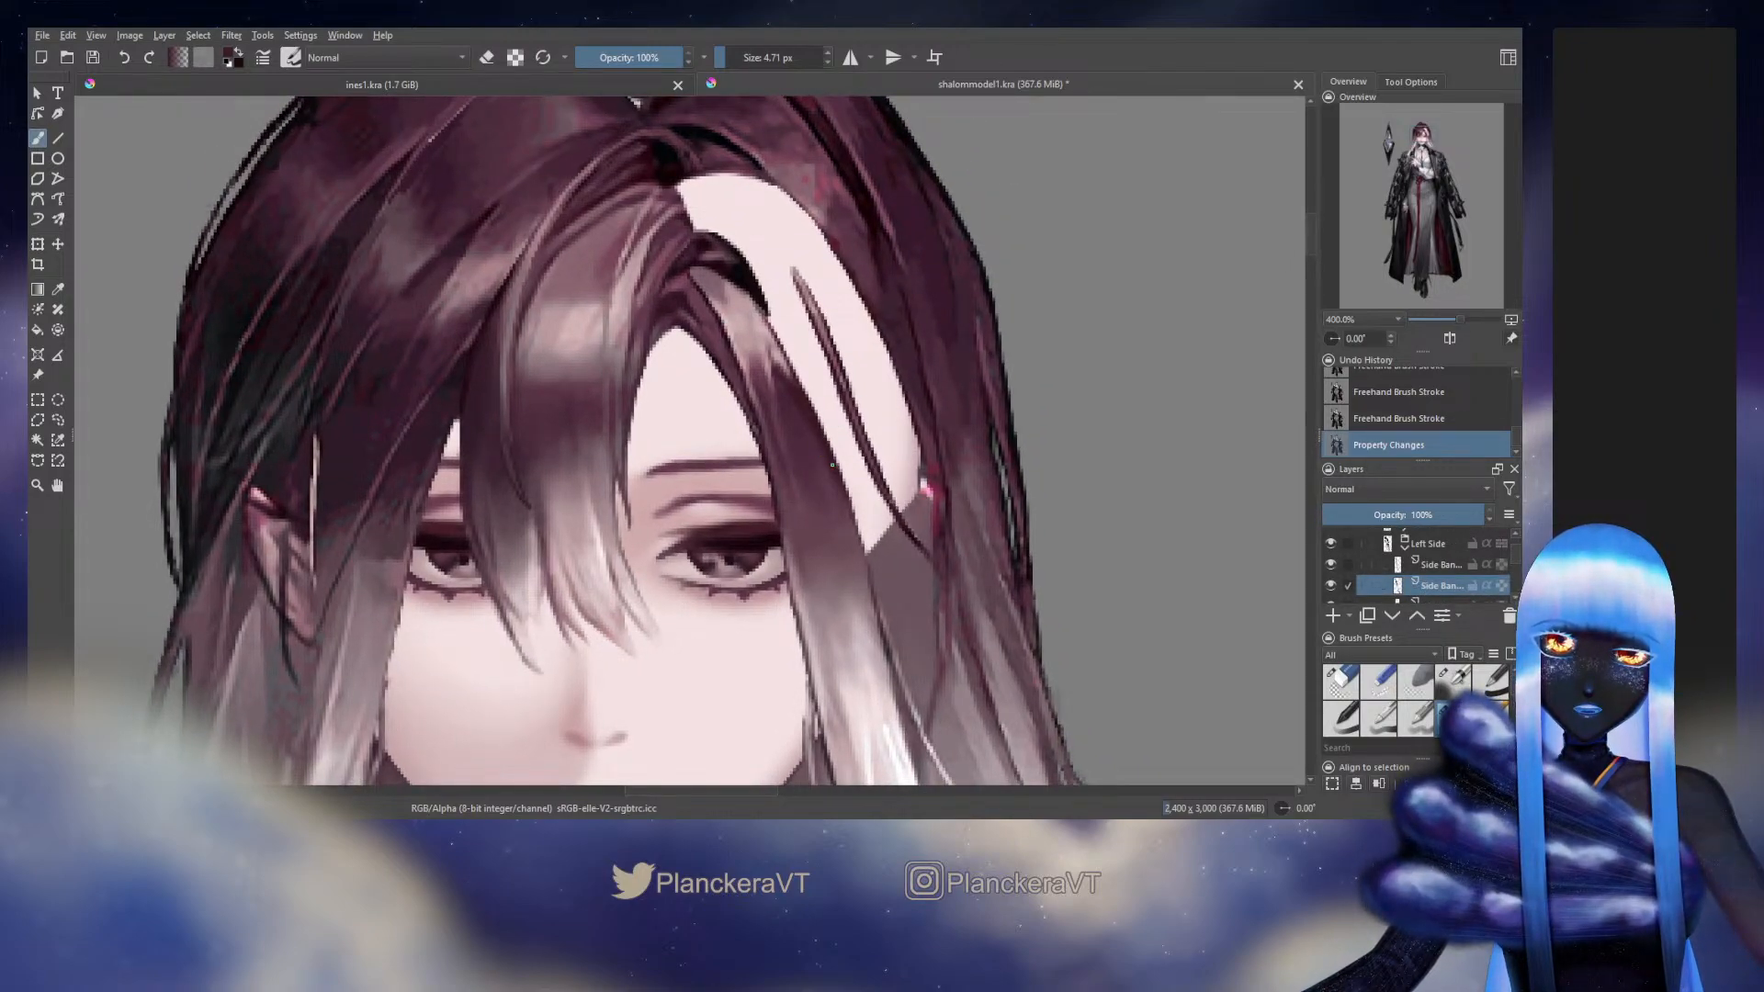
drag(831, 465, 837, 472)
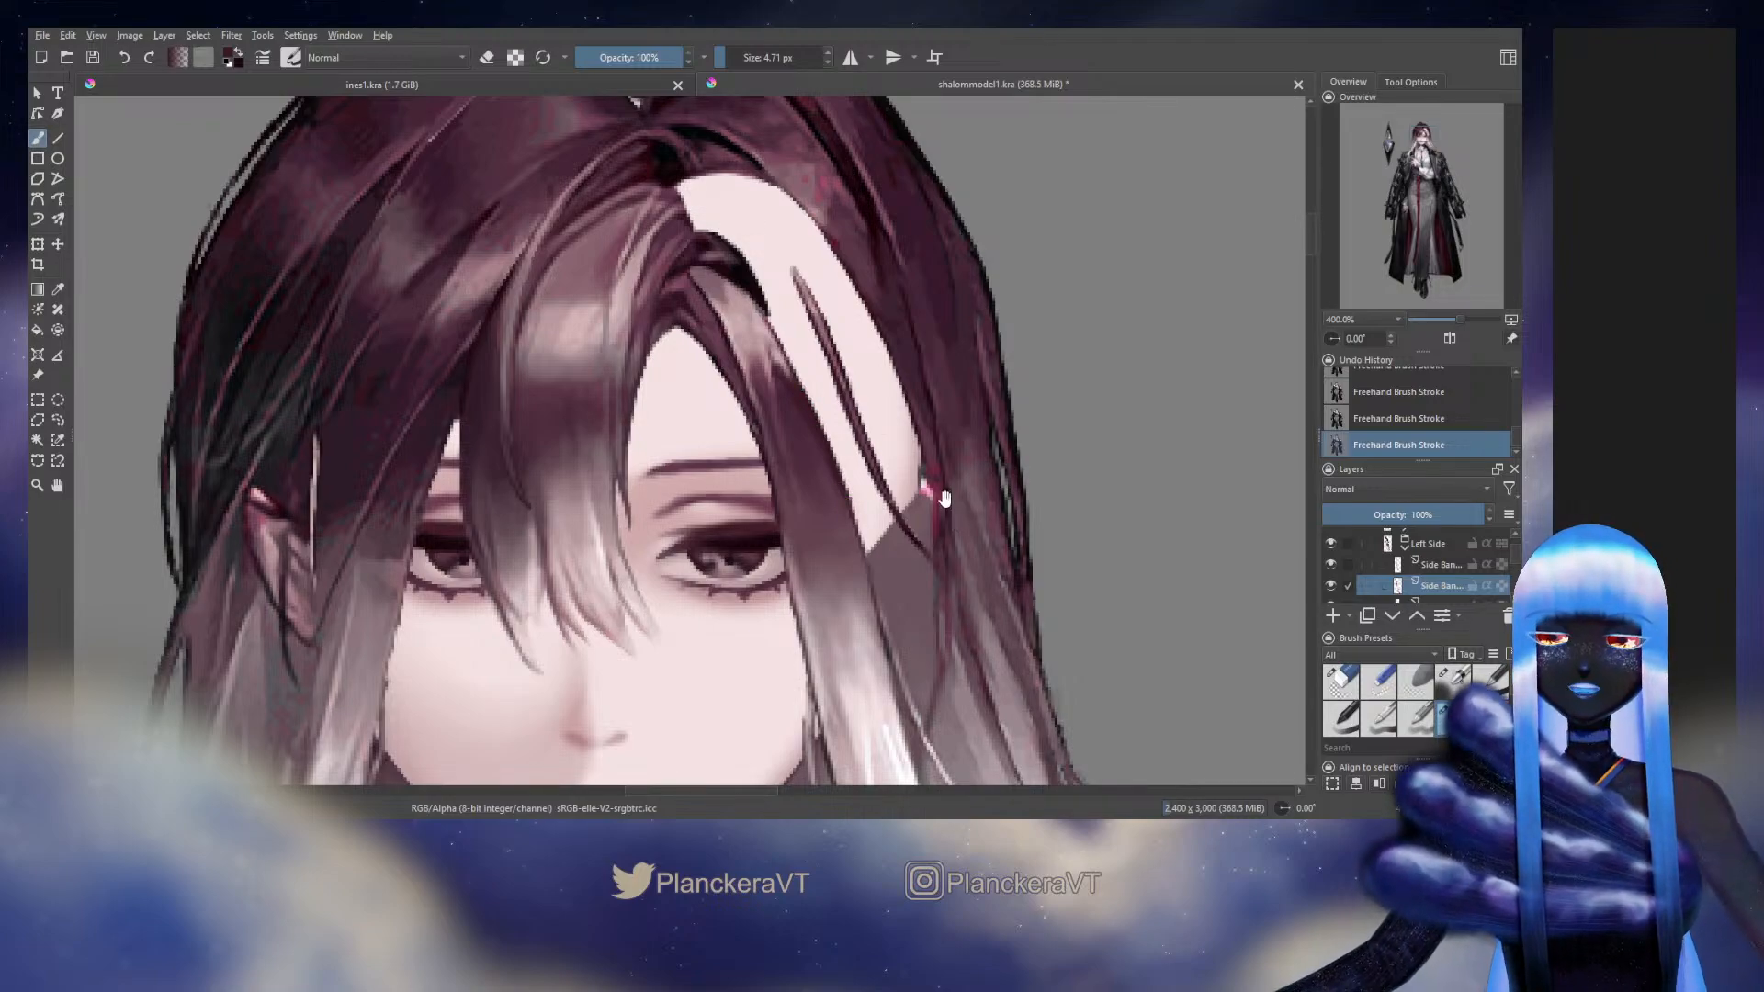
drag(946, 500, 912, 405)
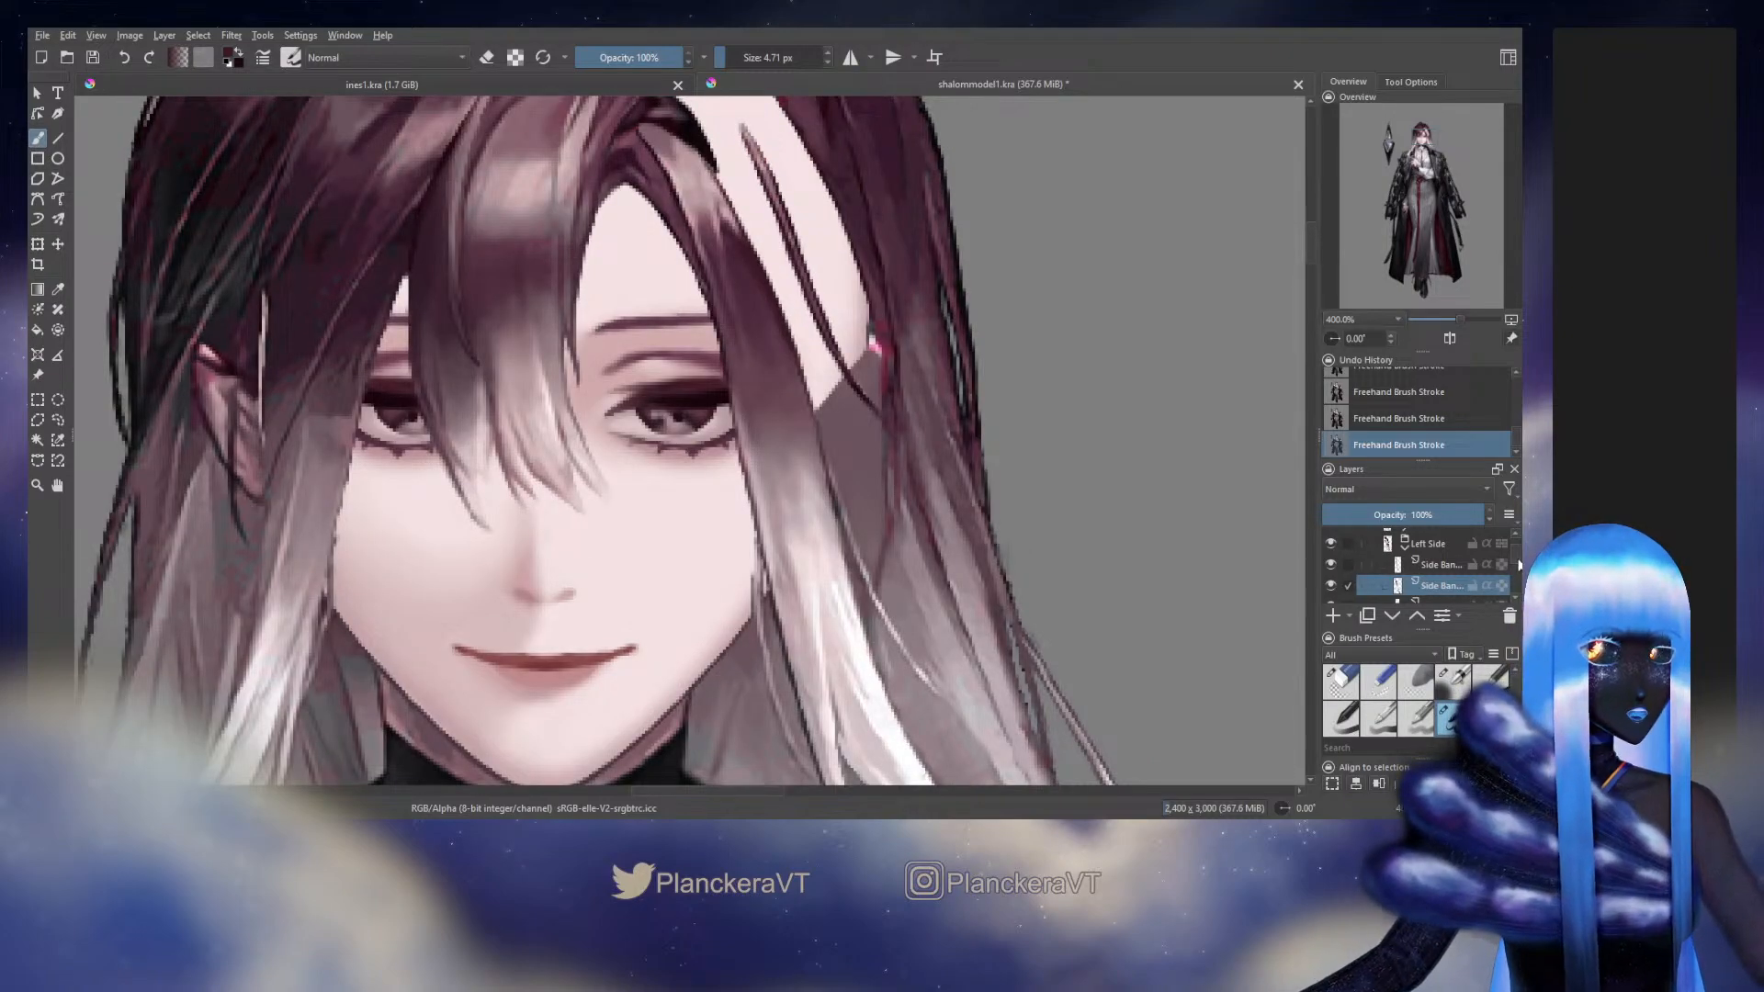
Show the hidden Side Hair layer over the temple again and touch up the lower Side Bang's outer edge against it
scroll(1515, 561, up, 2)
scroll(1519, 557, up, 1)
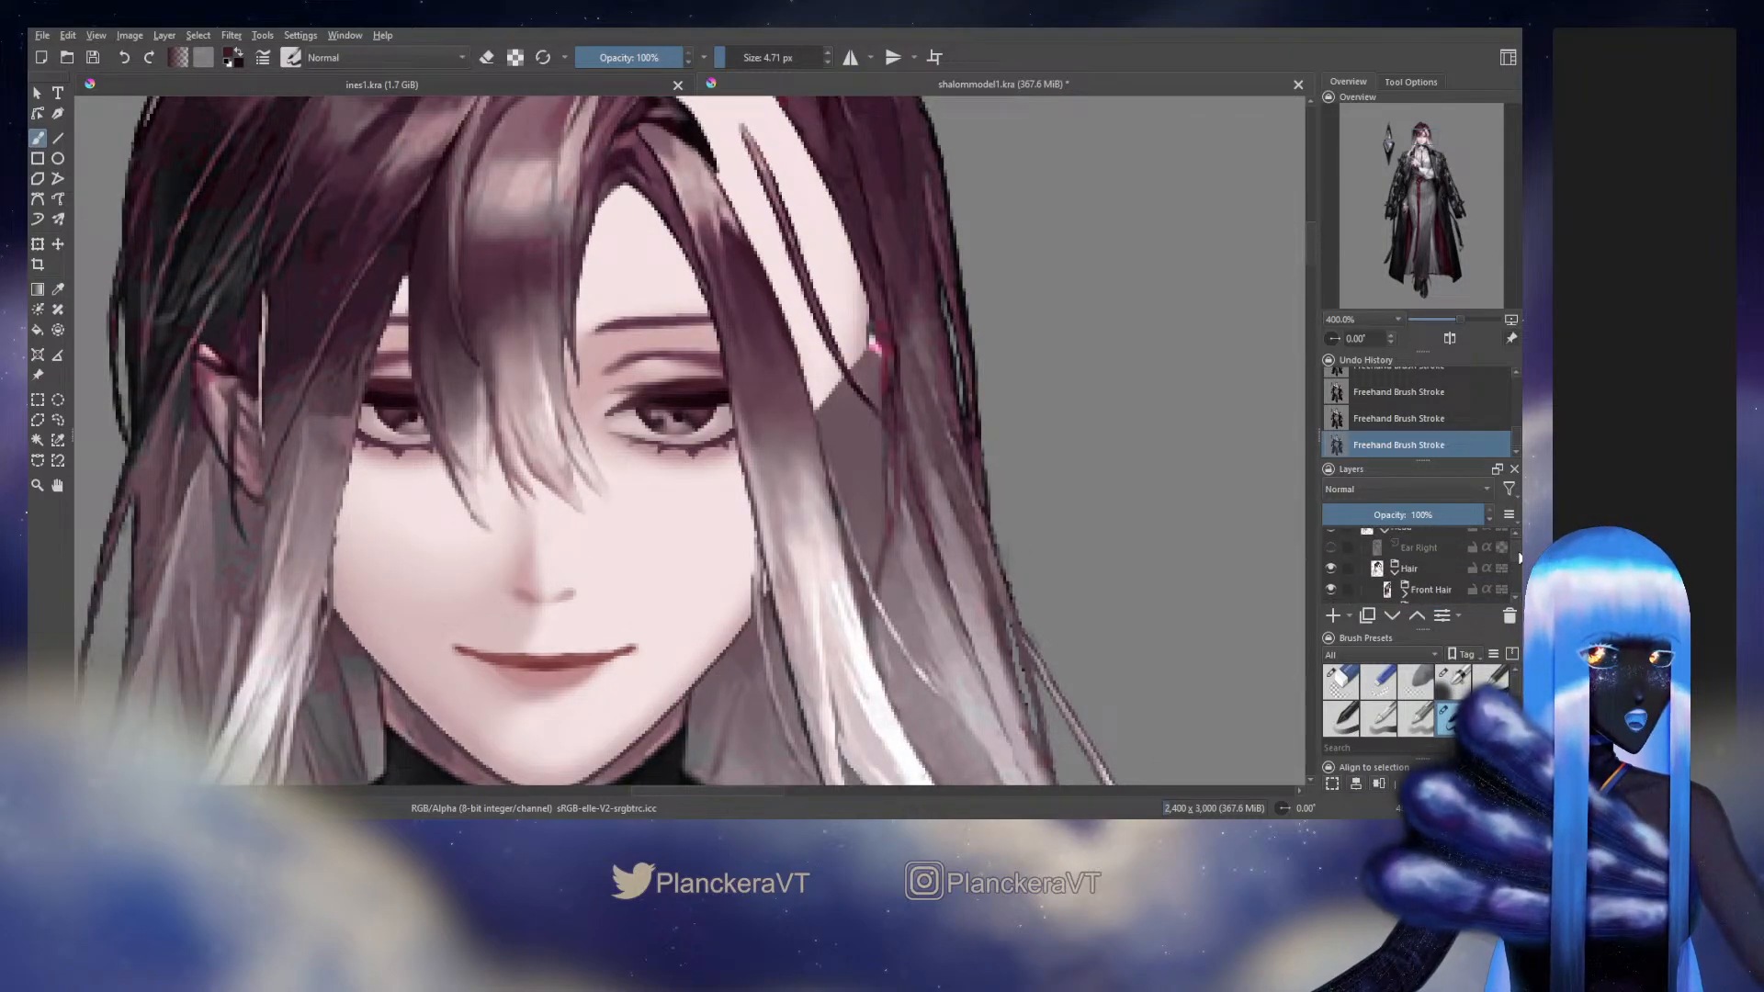
scroll(1519, 557, down, 2)
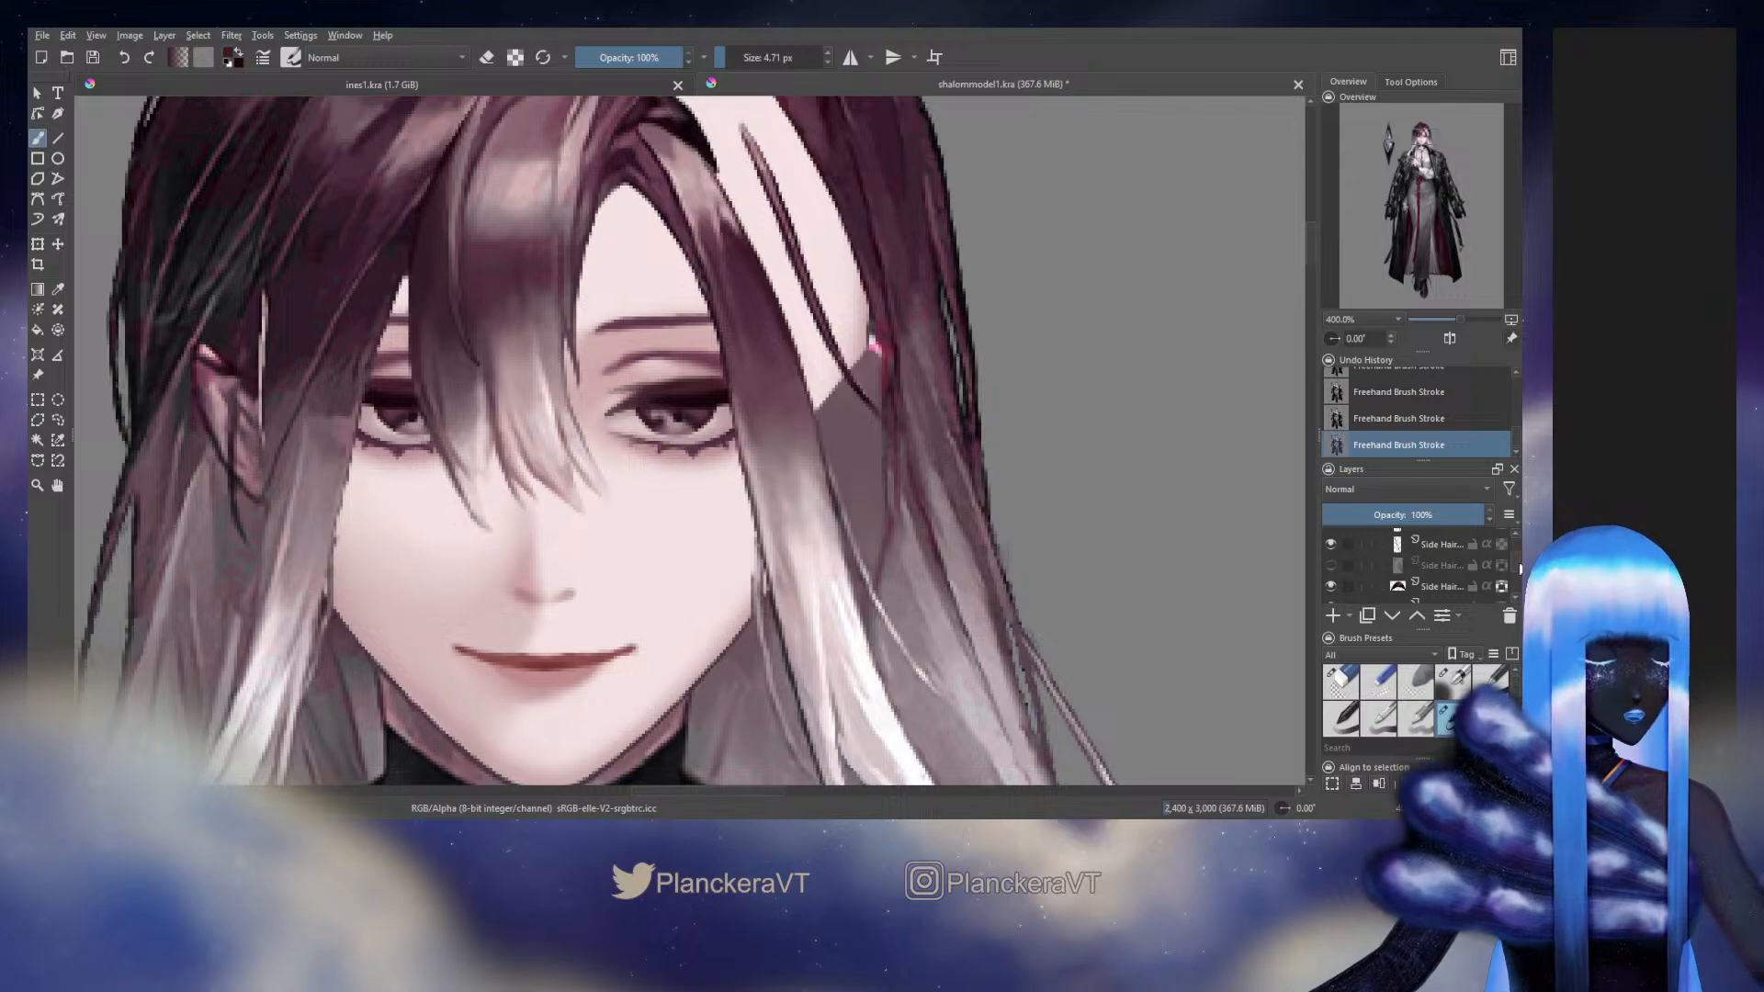
click(1331, 570)
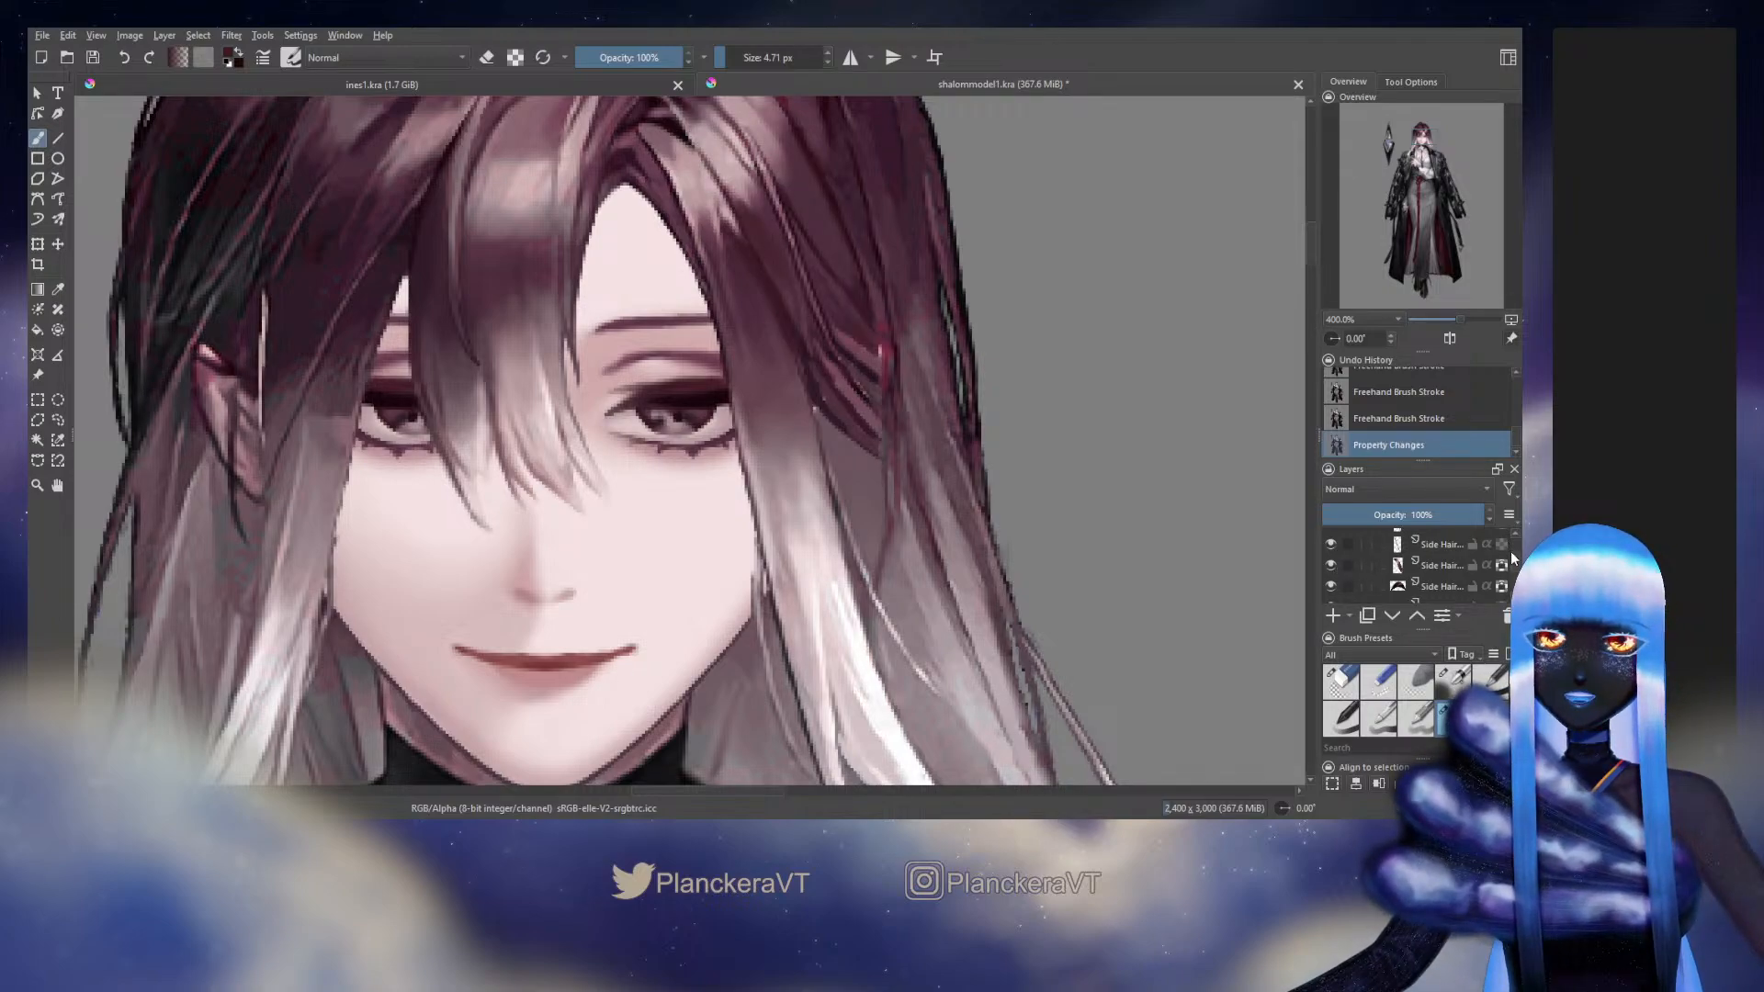
drag(1514, 558, 1514, 549)
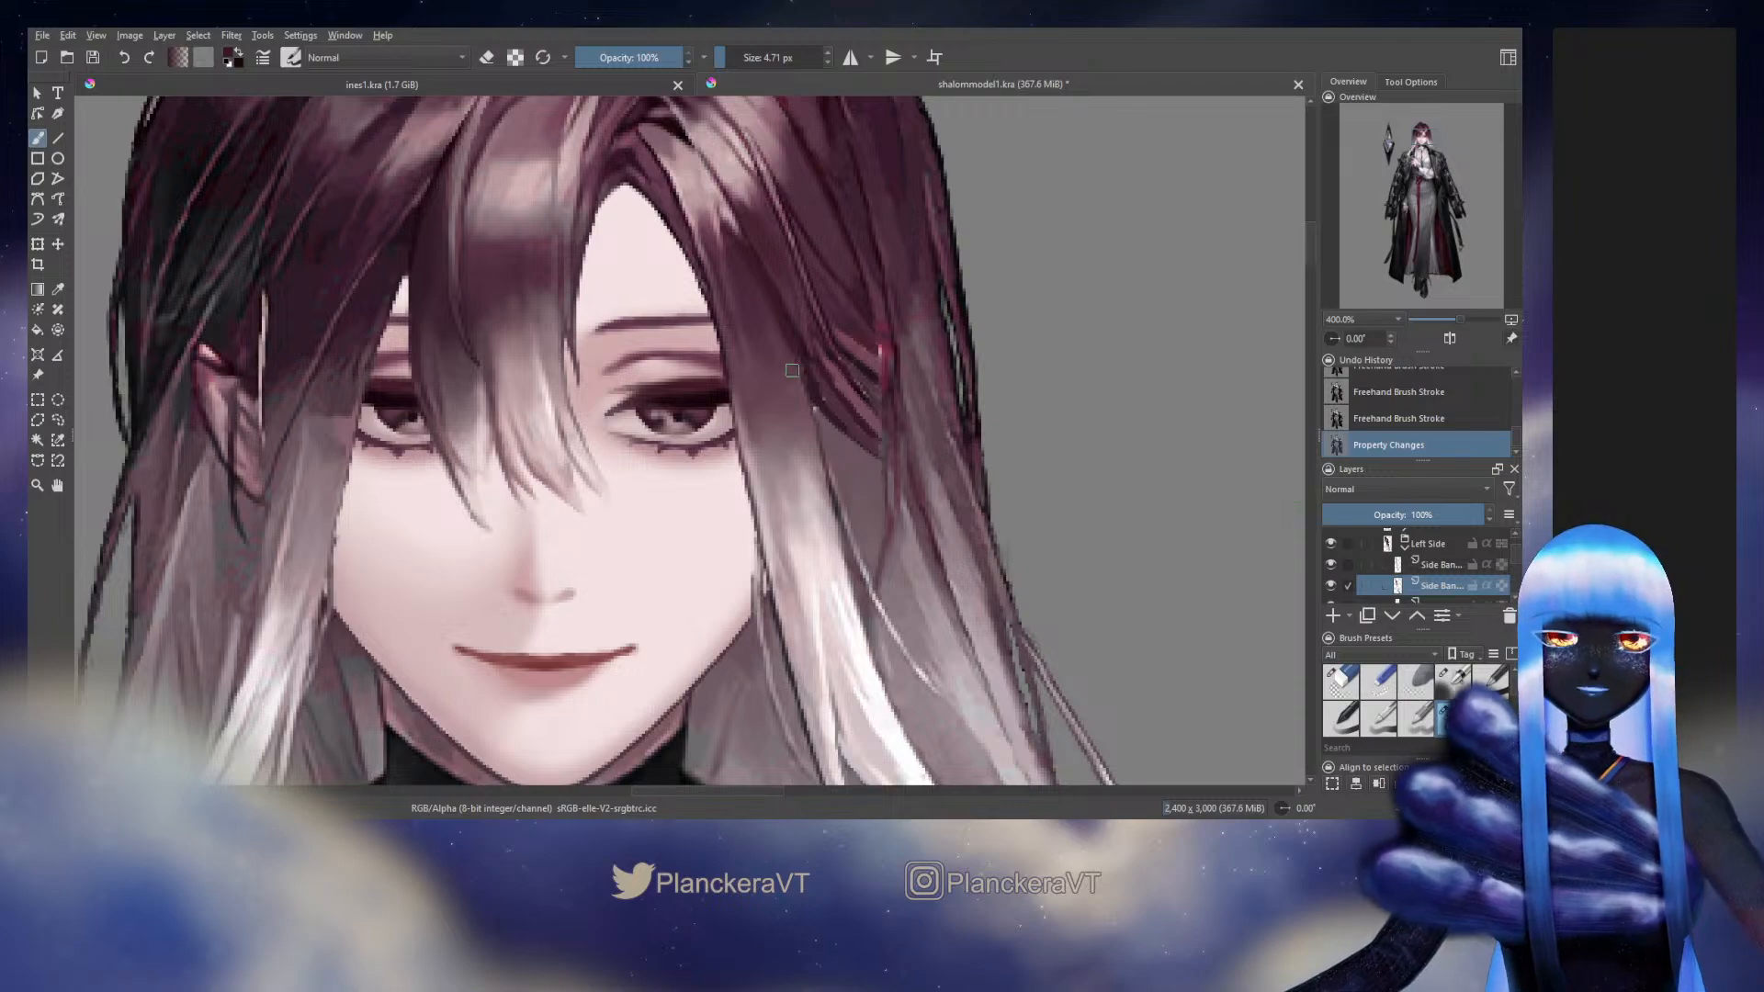
mouse_move(795, 371)
mouse_down()
mouse_move(816, 410)
mouse_move(793, 361)
mouse_up()
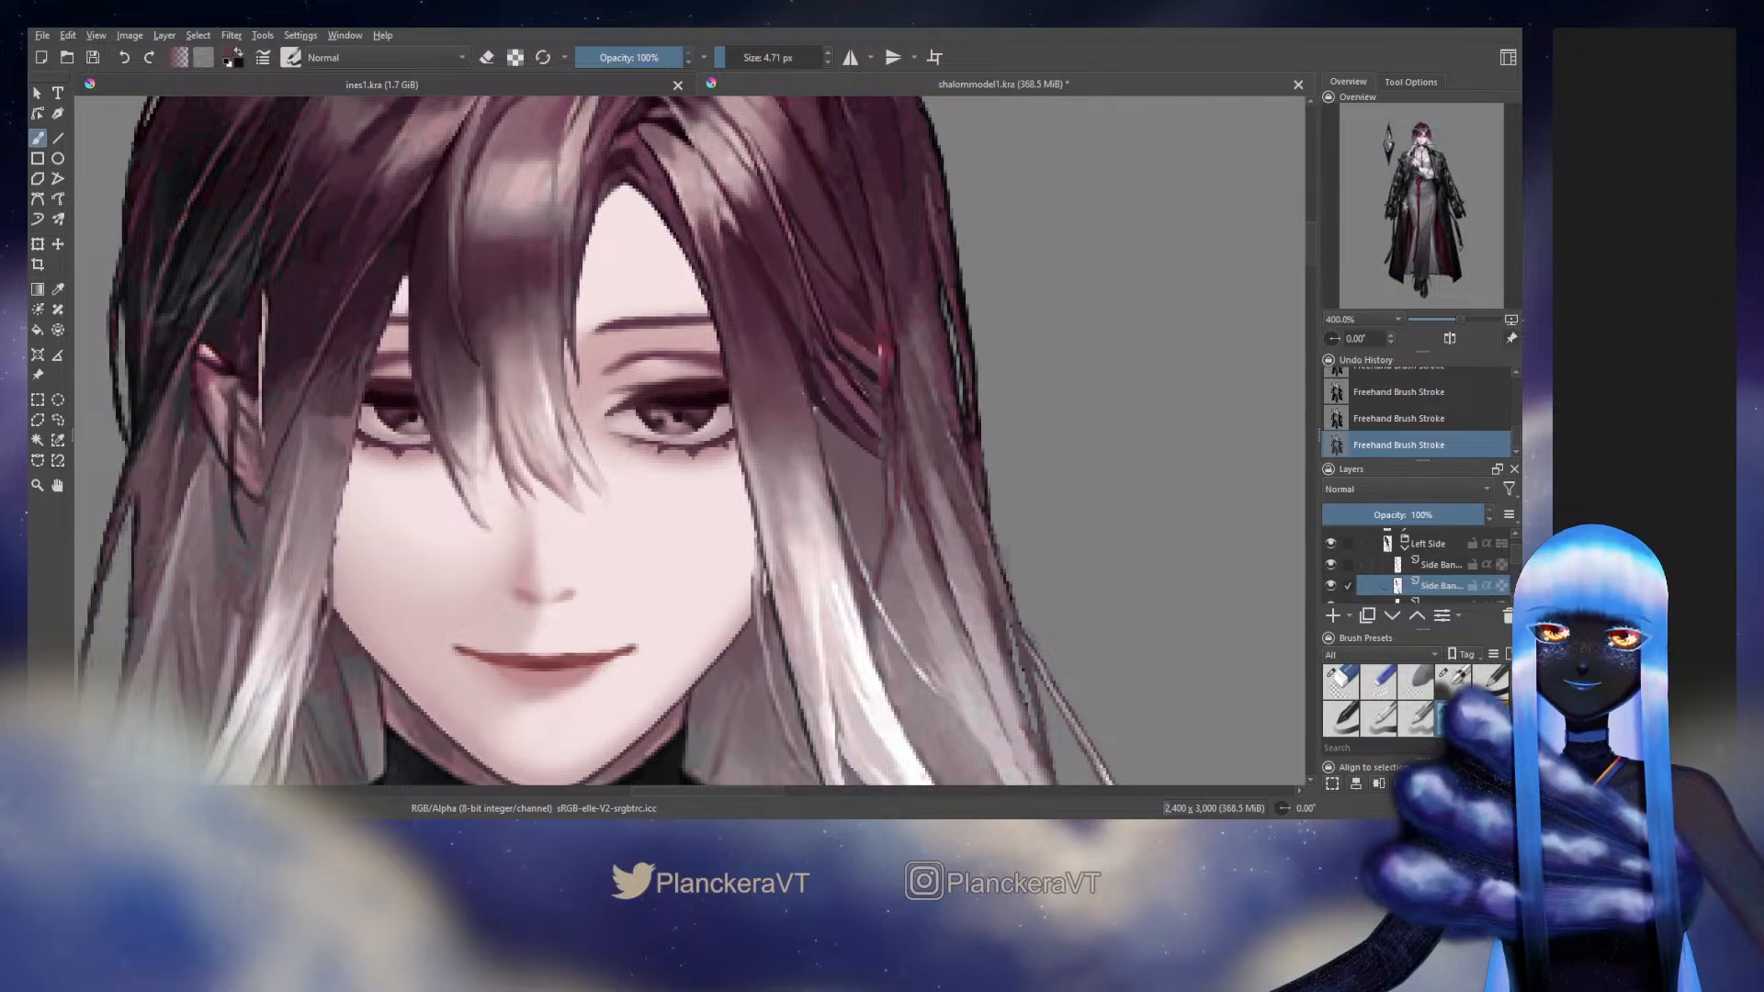
Turn on alpha lock for the lower Side Bang layer and paint sampled dark hair colour over its outer edge beside the eye
click(1501, 585)
click(1453, 682)
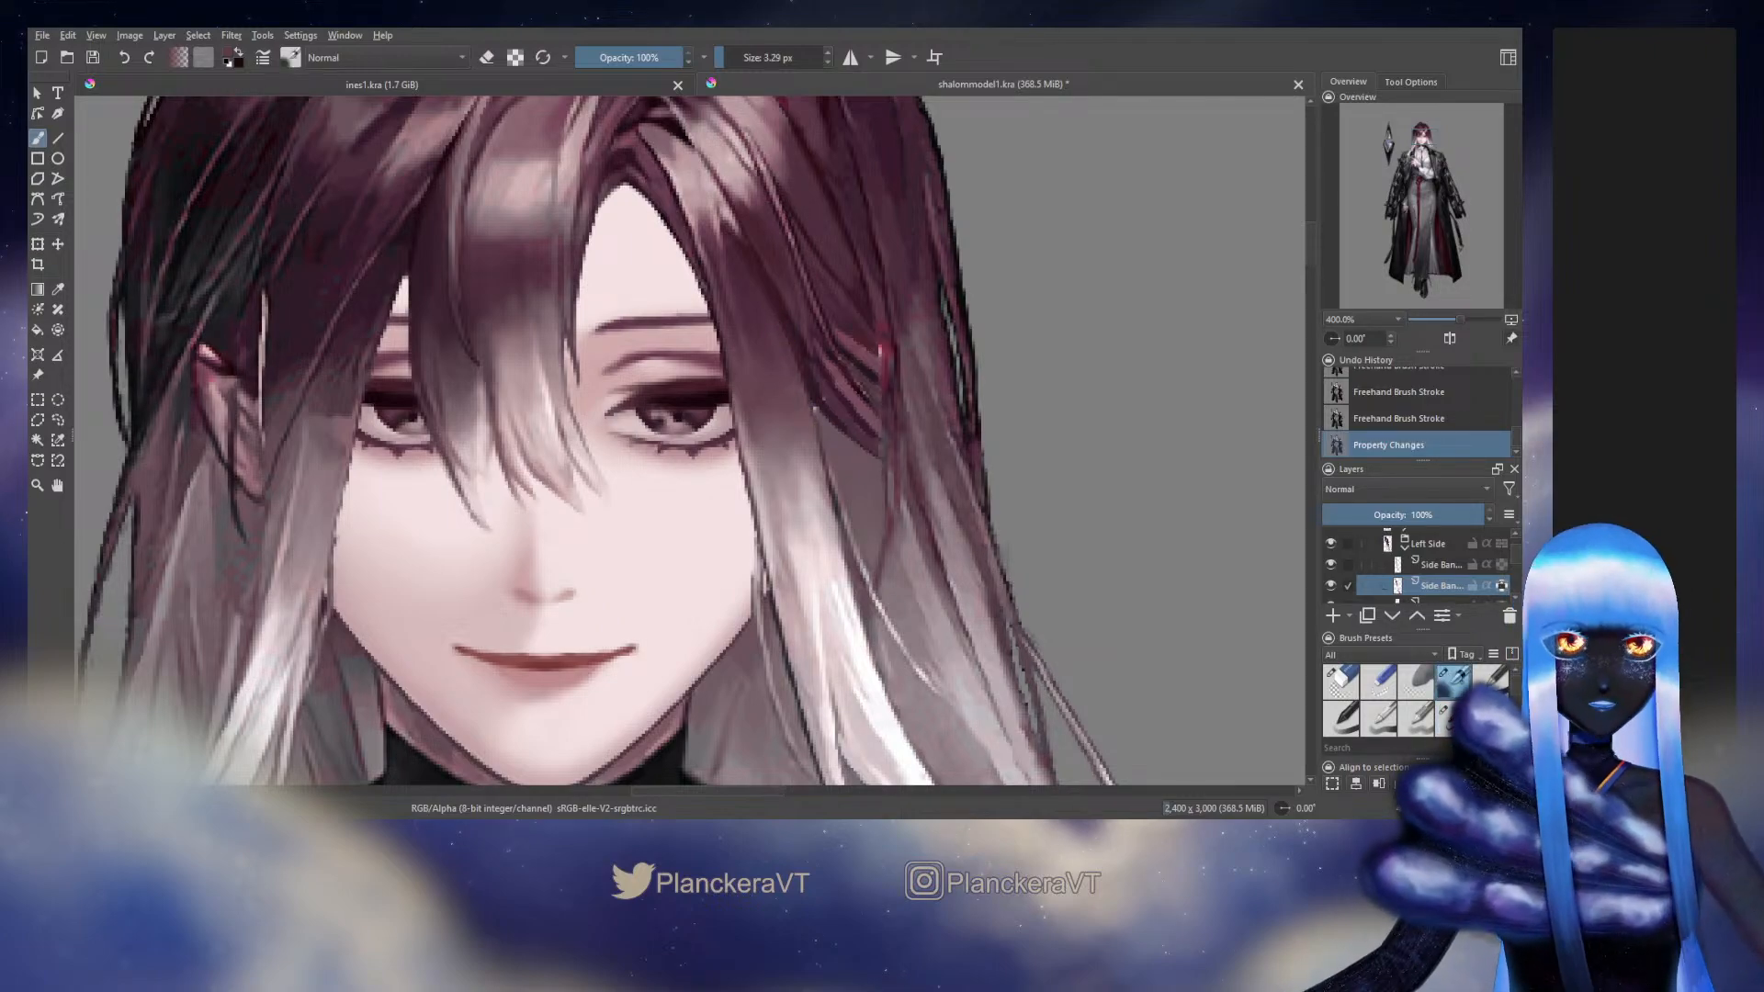
ctrl+click(787, 326)
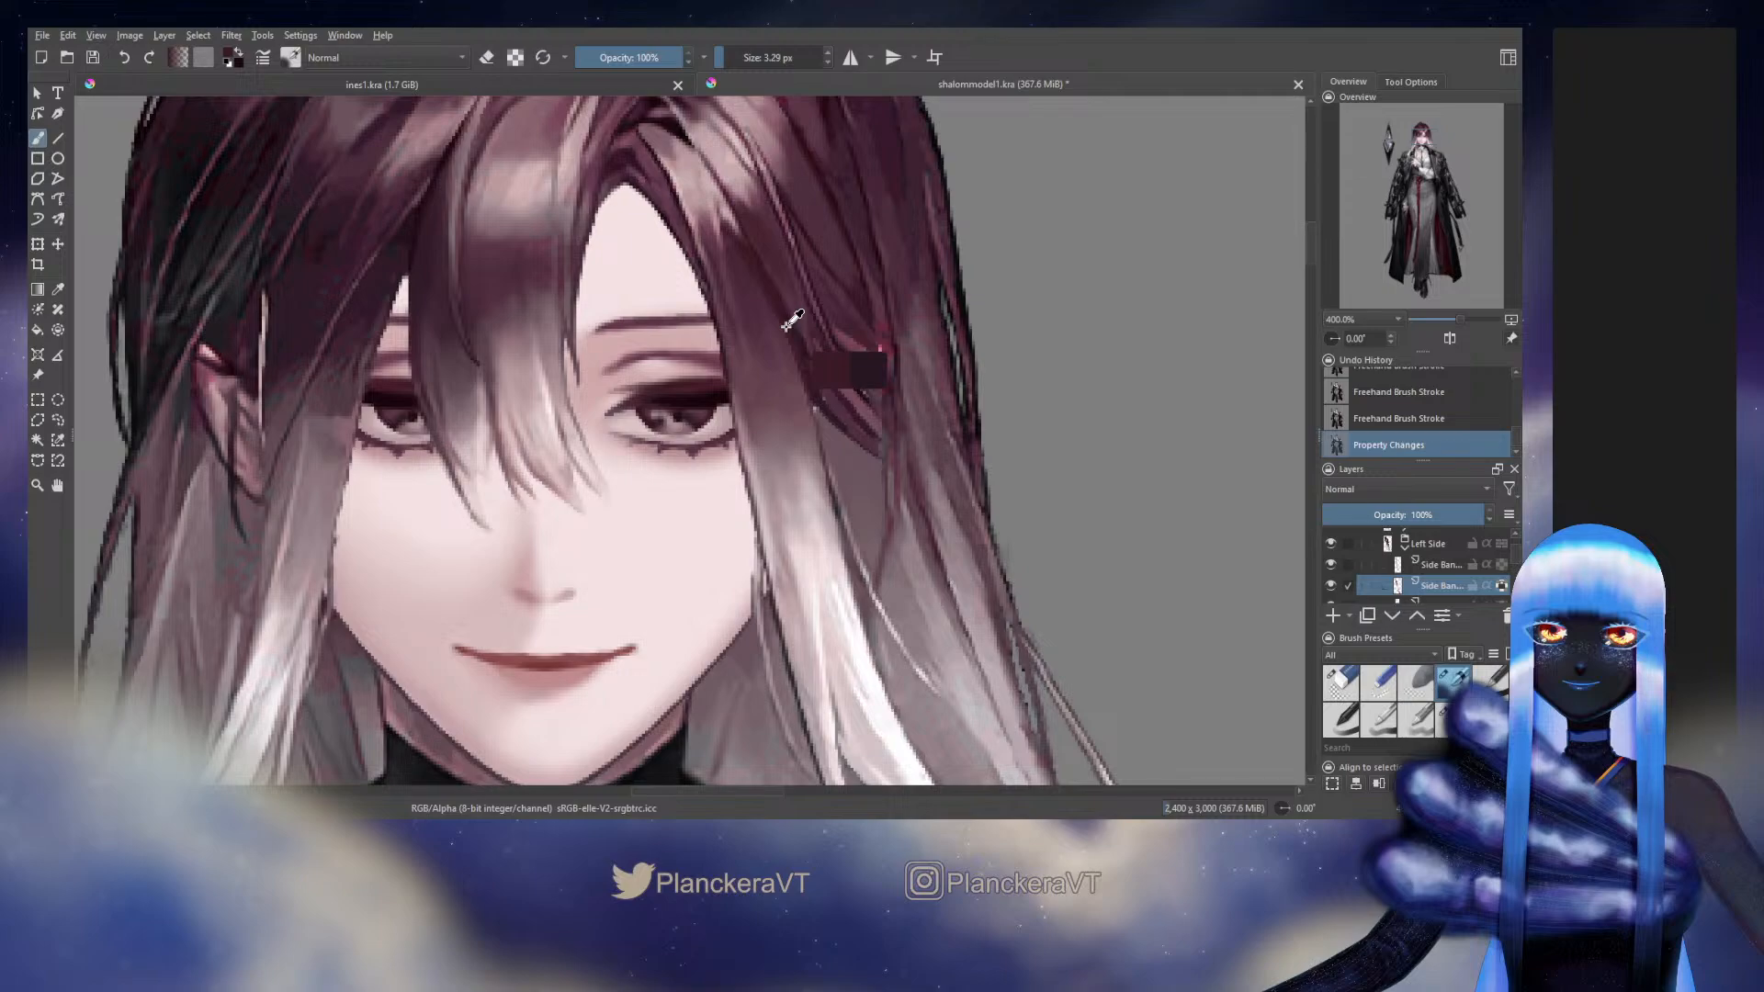
mouse_move(788, 353)
mouse_down()
mouse_move(804, 390)
mouse_move(801, 369)
mouse_up()
ctrl+click(784, 327)
ctrl+click(787, 329)
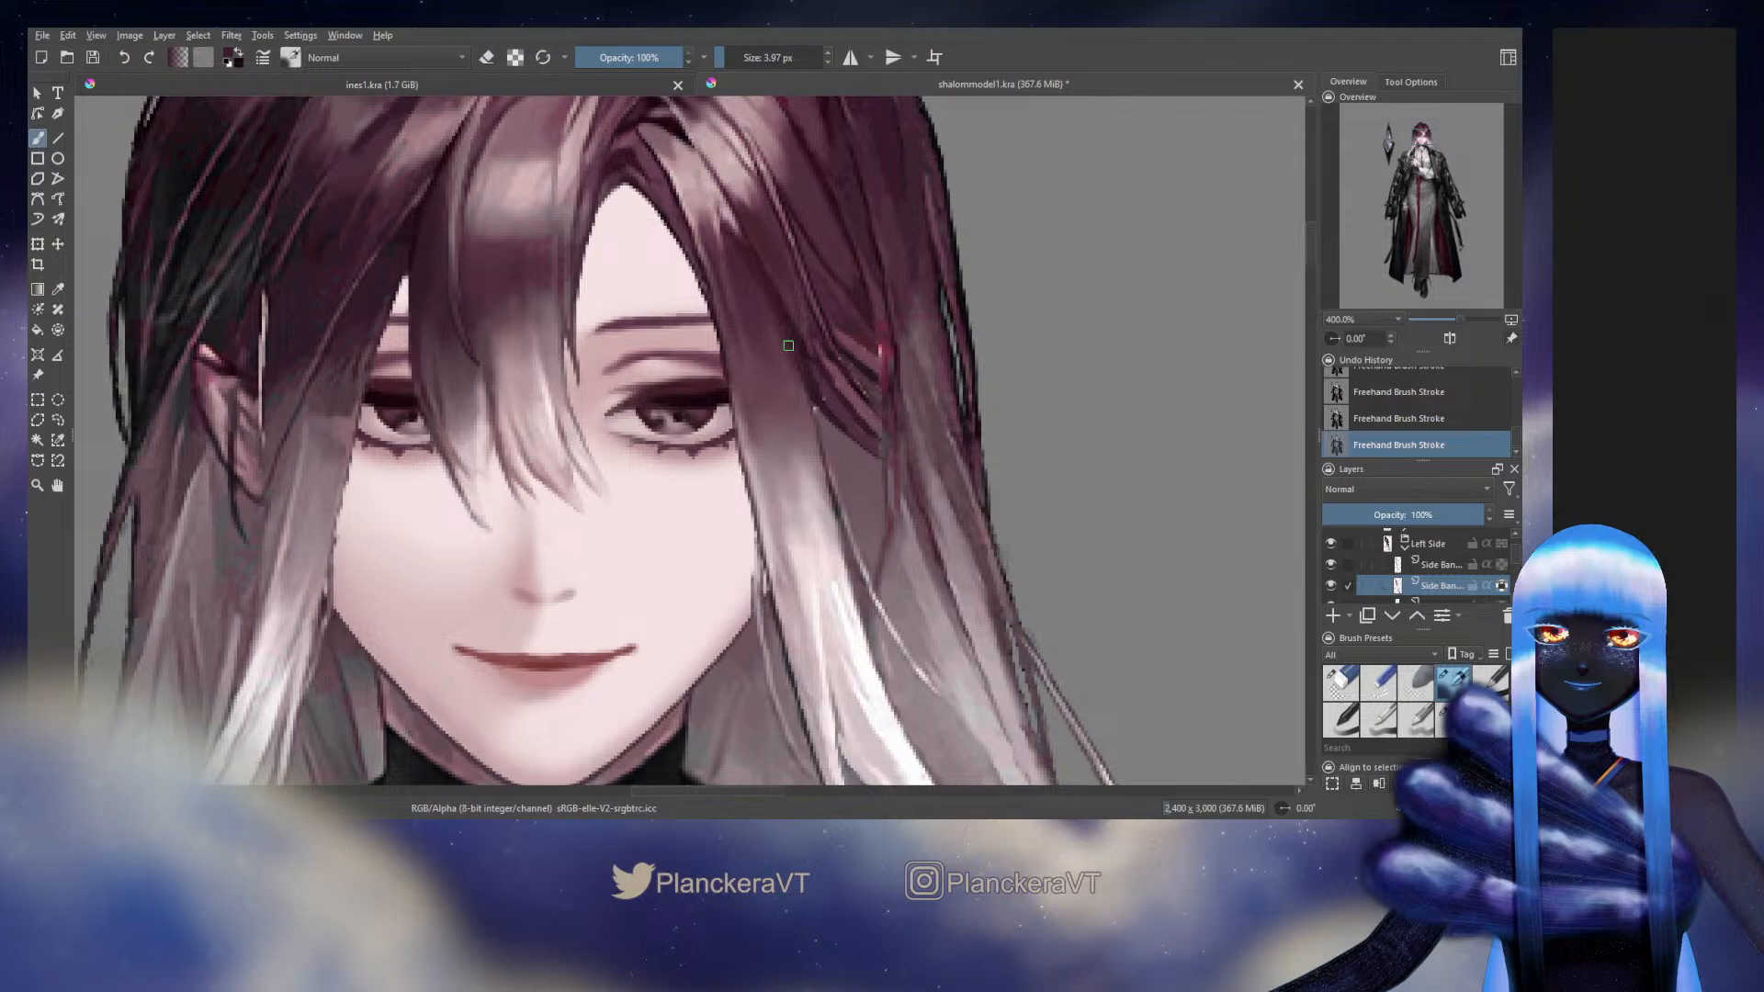
Check which strands the Side Bang layers hold by toggling their visibility, and select the third Side Bang layer beneath the others
drag(788, 345, 790, 528)
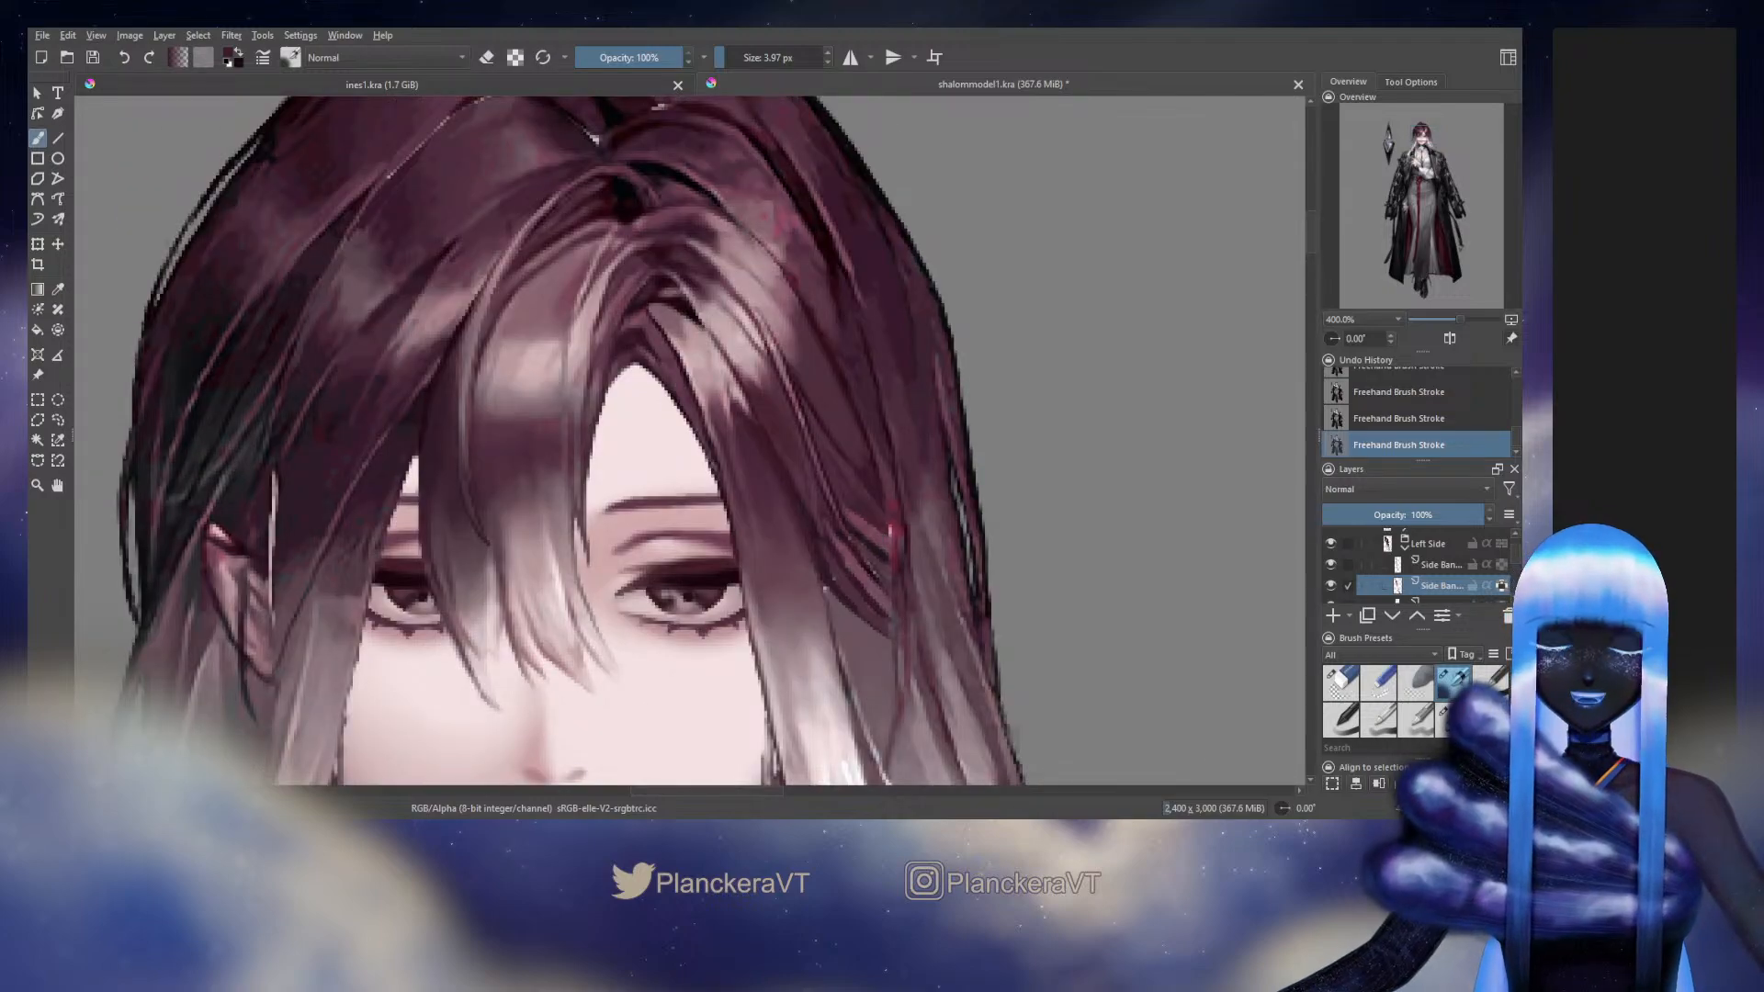
drag(906, 459, 927, 451)
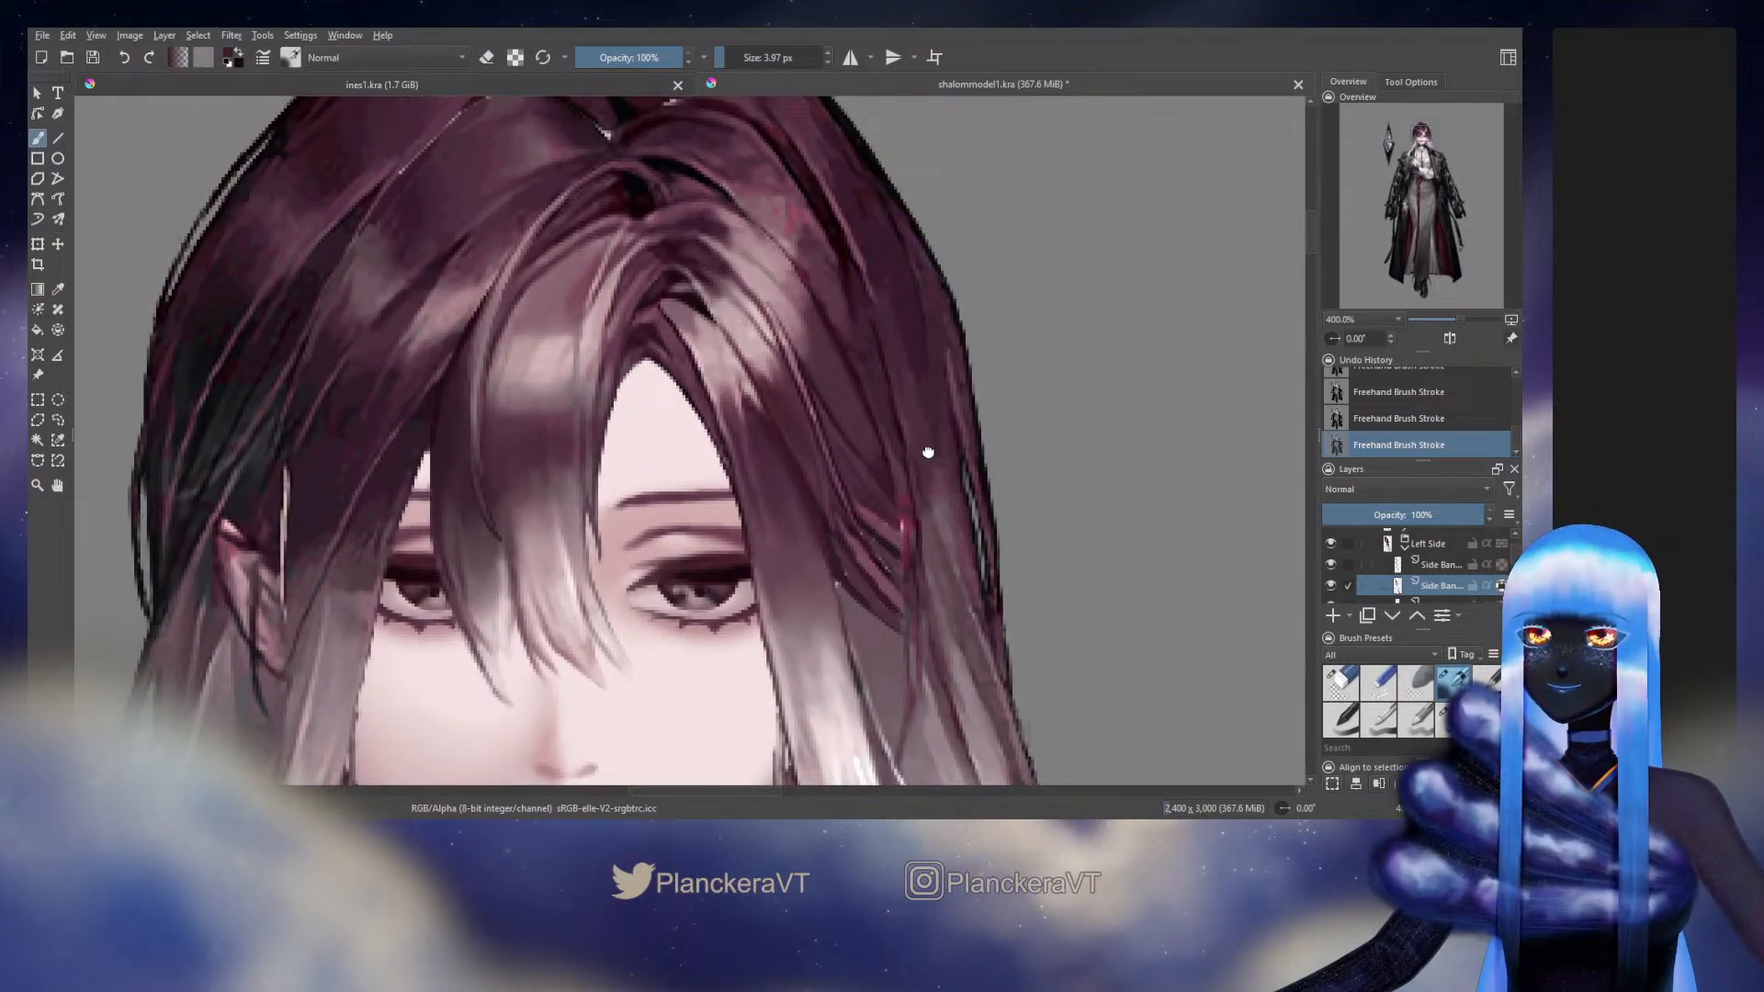
drag(956, 564, 946, 354)
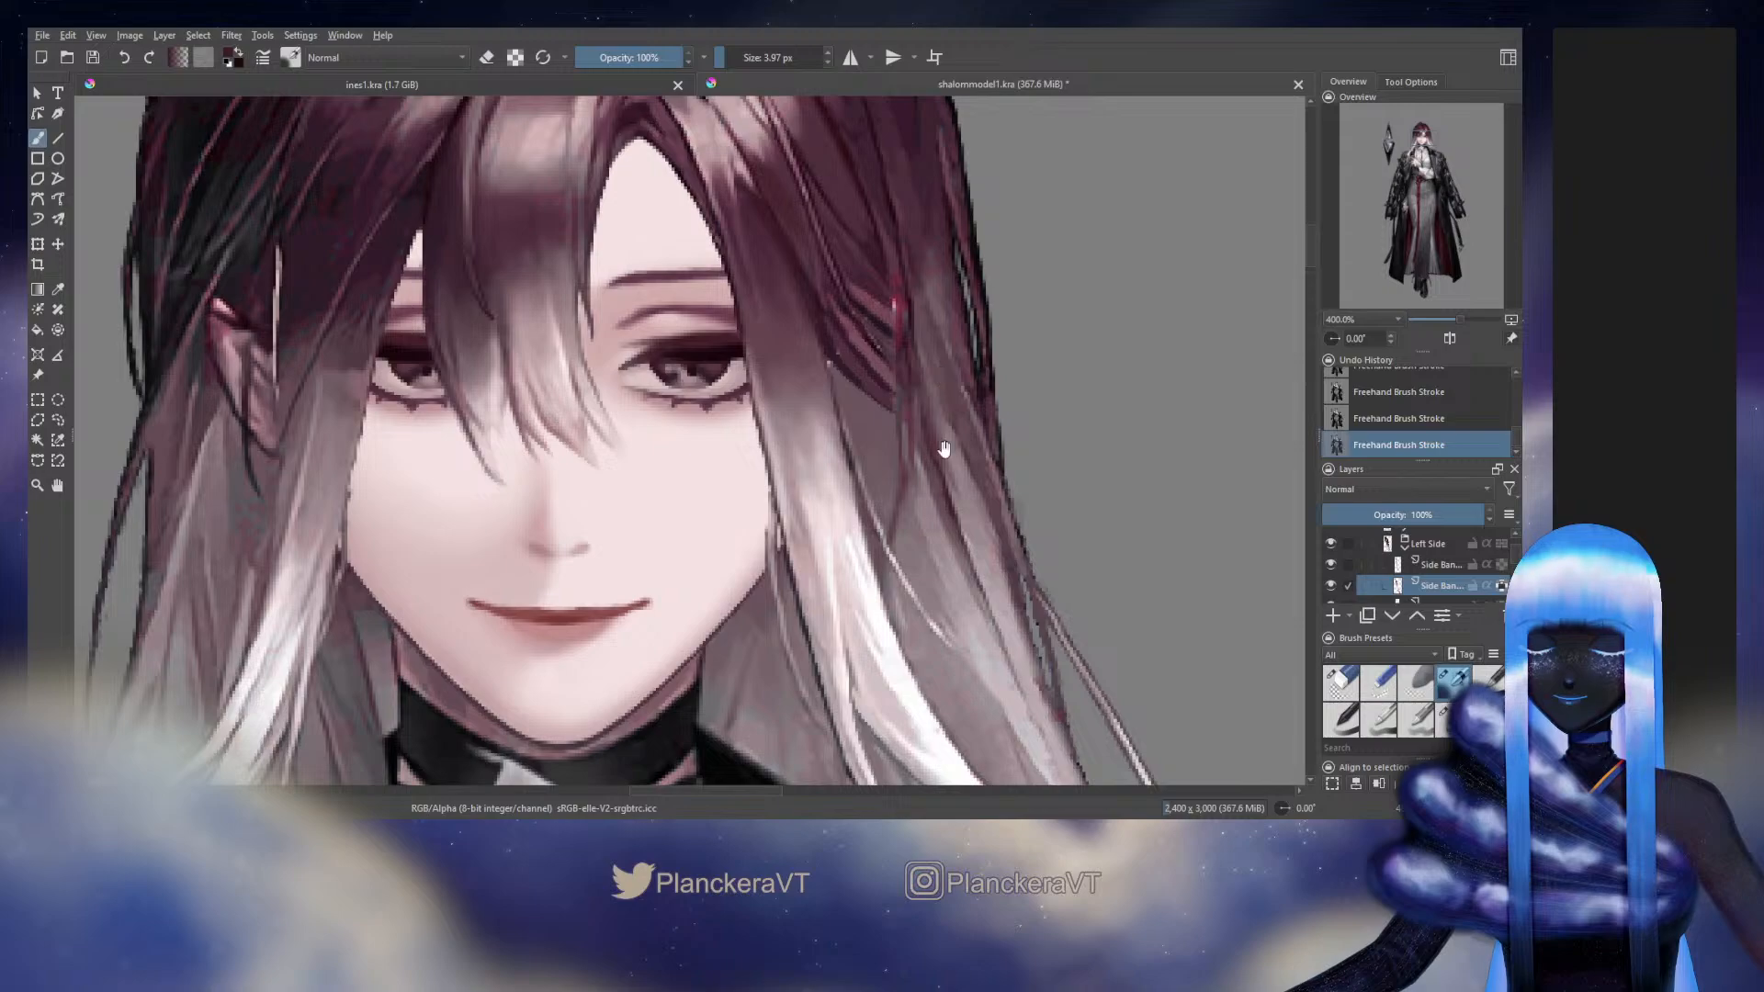
drag(944, 448, 1047, 256)
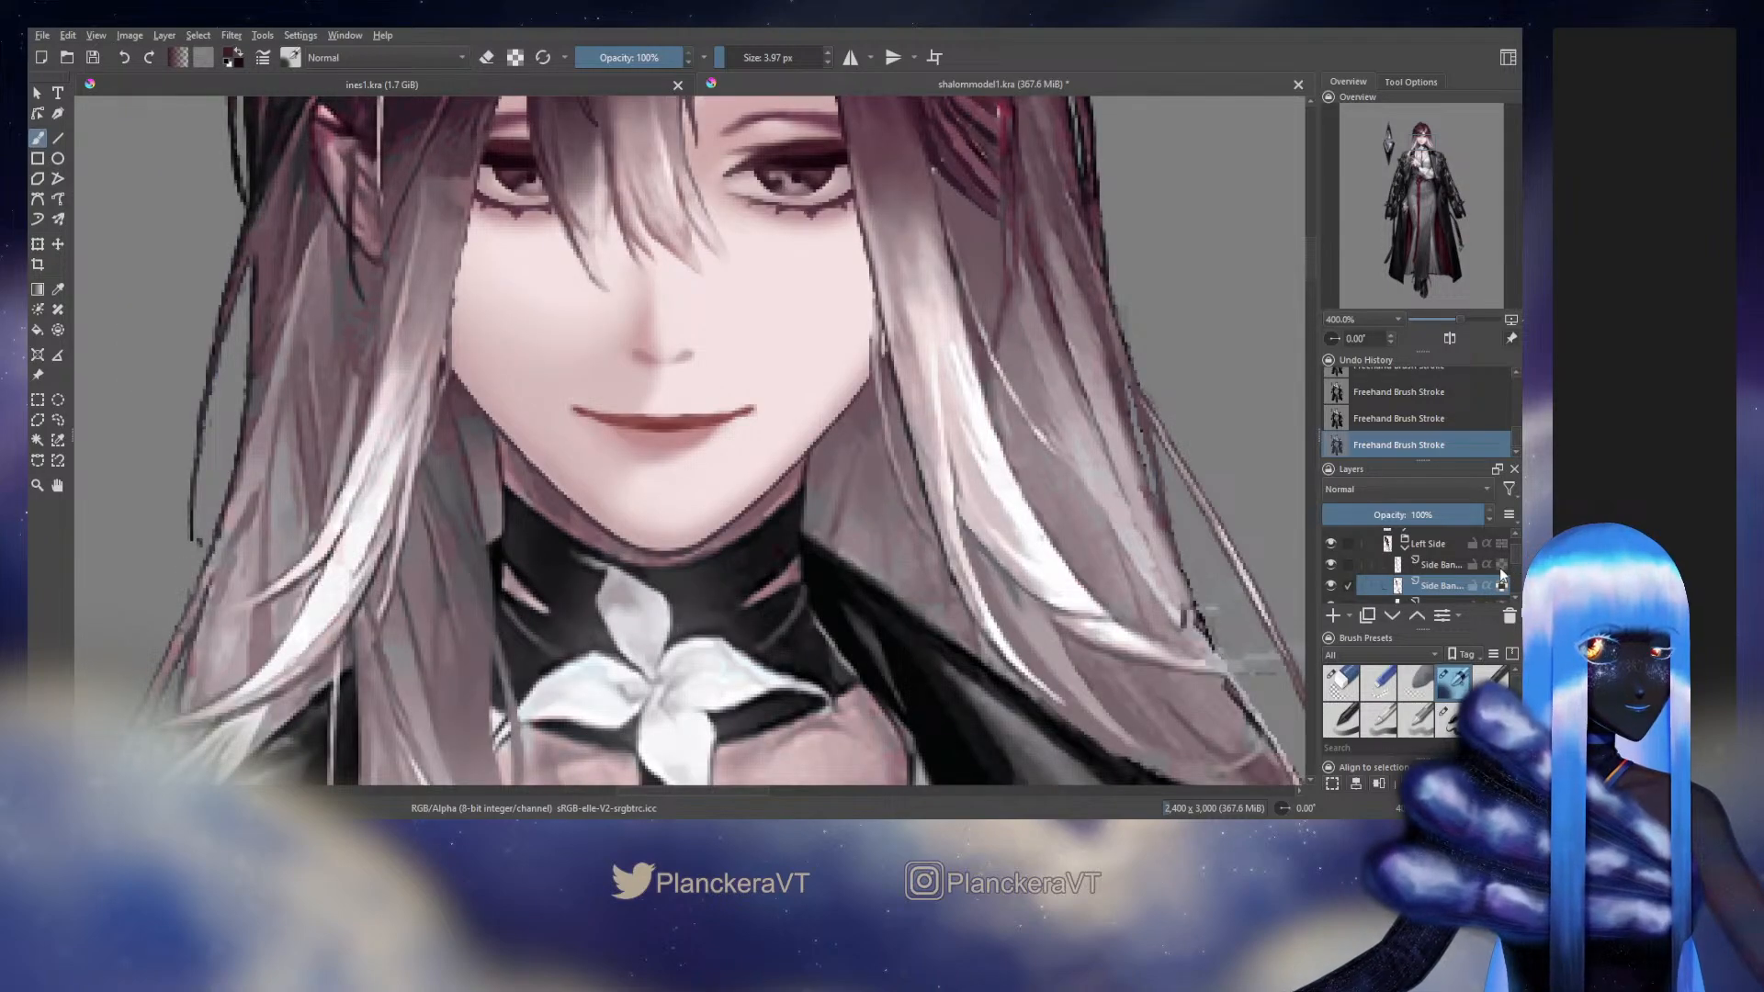
scroll(1513, 550, down, 1)
scroll(1513, 549, up, 1)
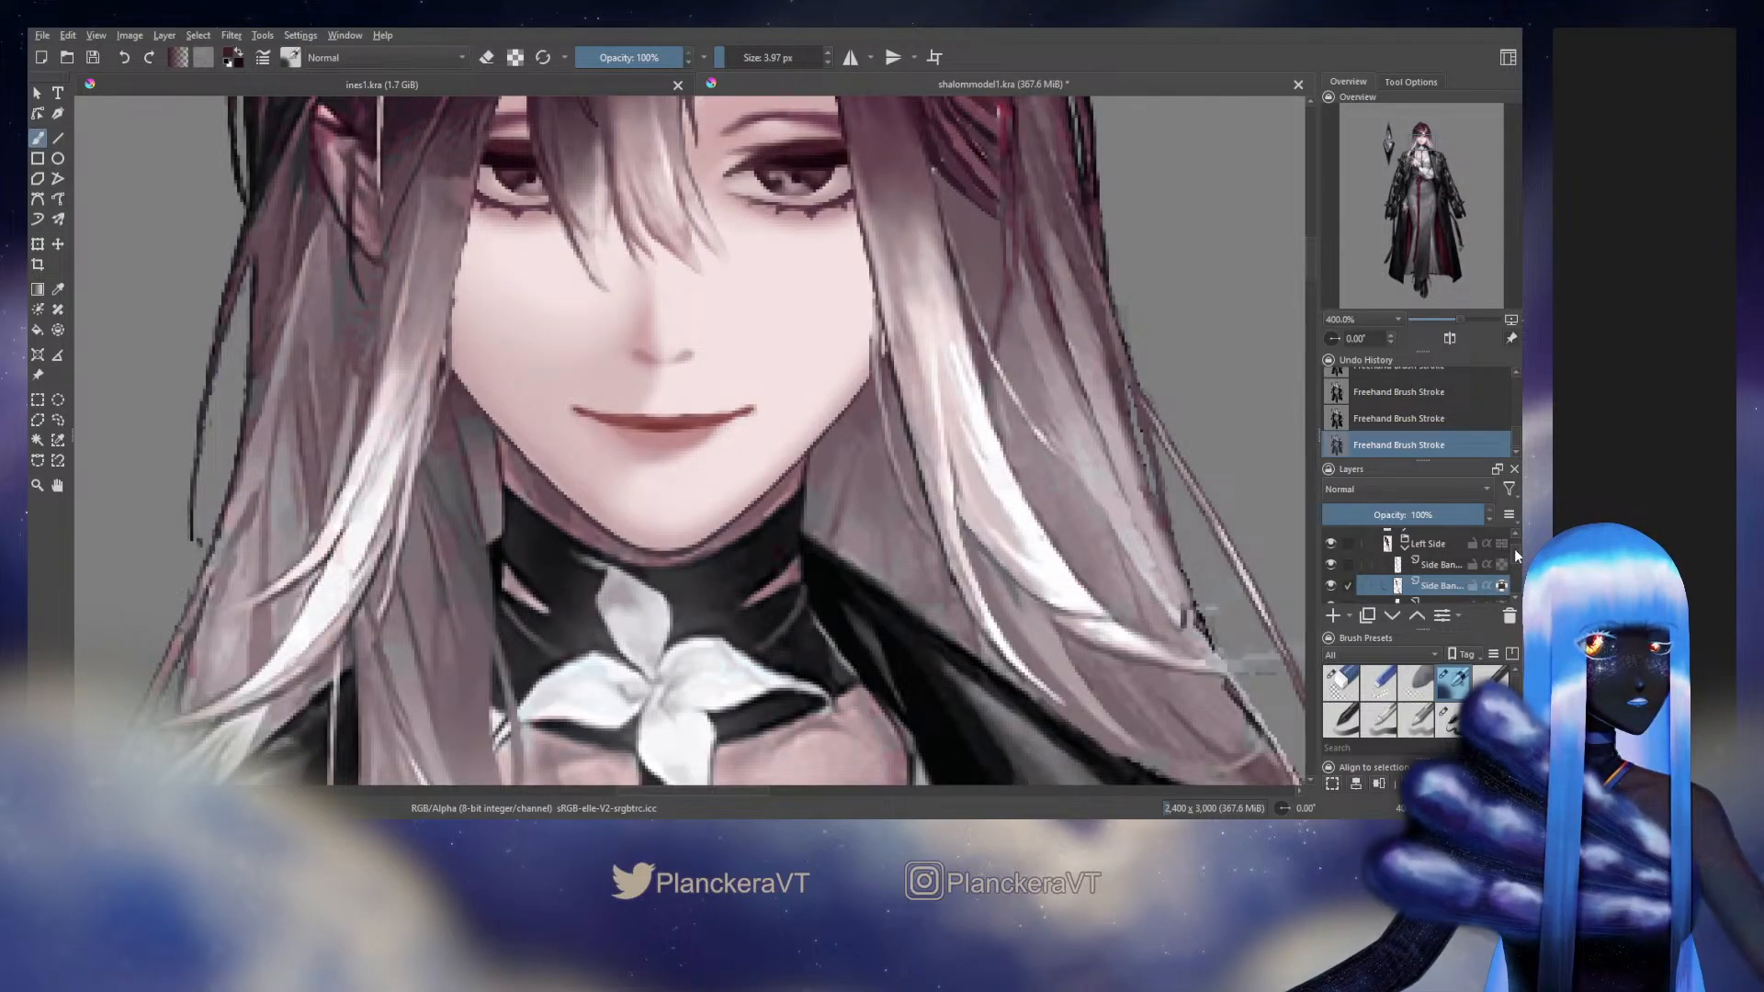
scroll(1514, 548, down, 1)
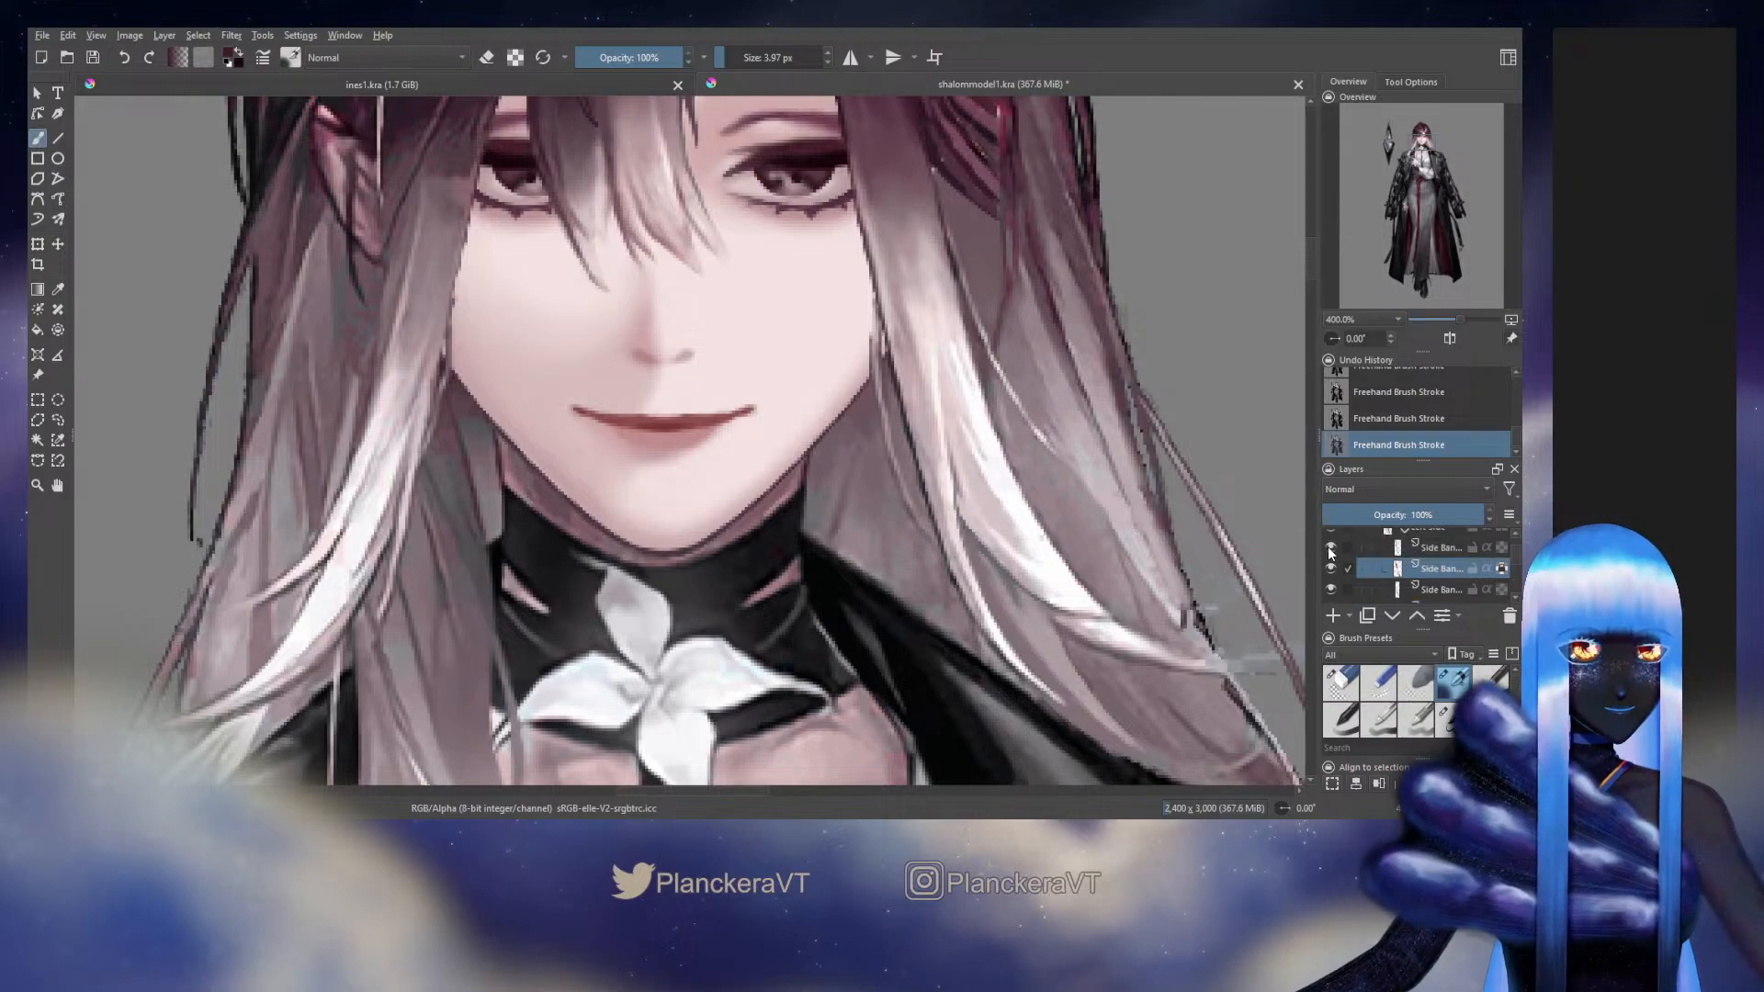
click(1328, 551)
click(1329, 551)
click(1379, 592)
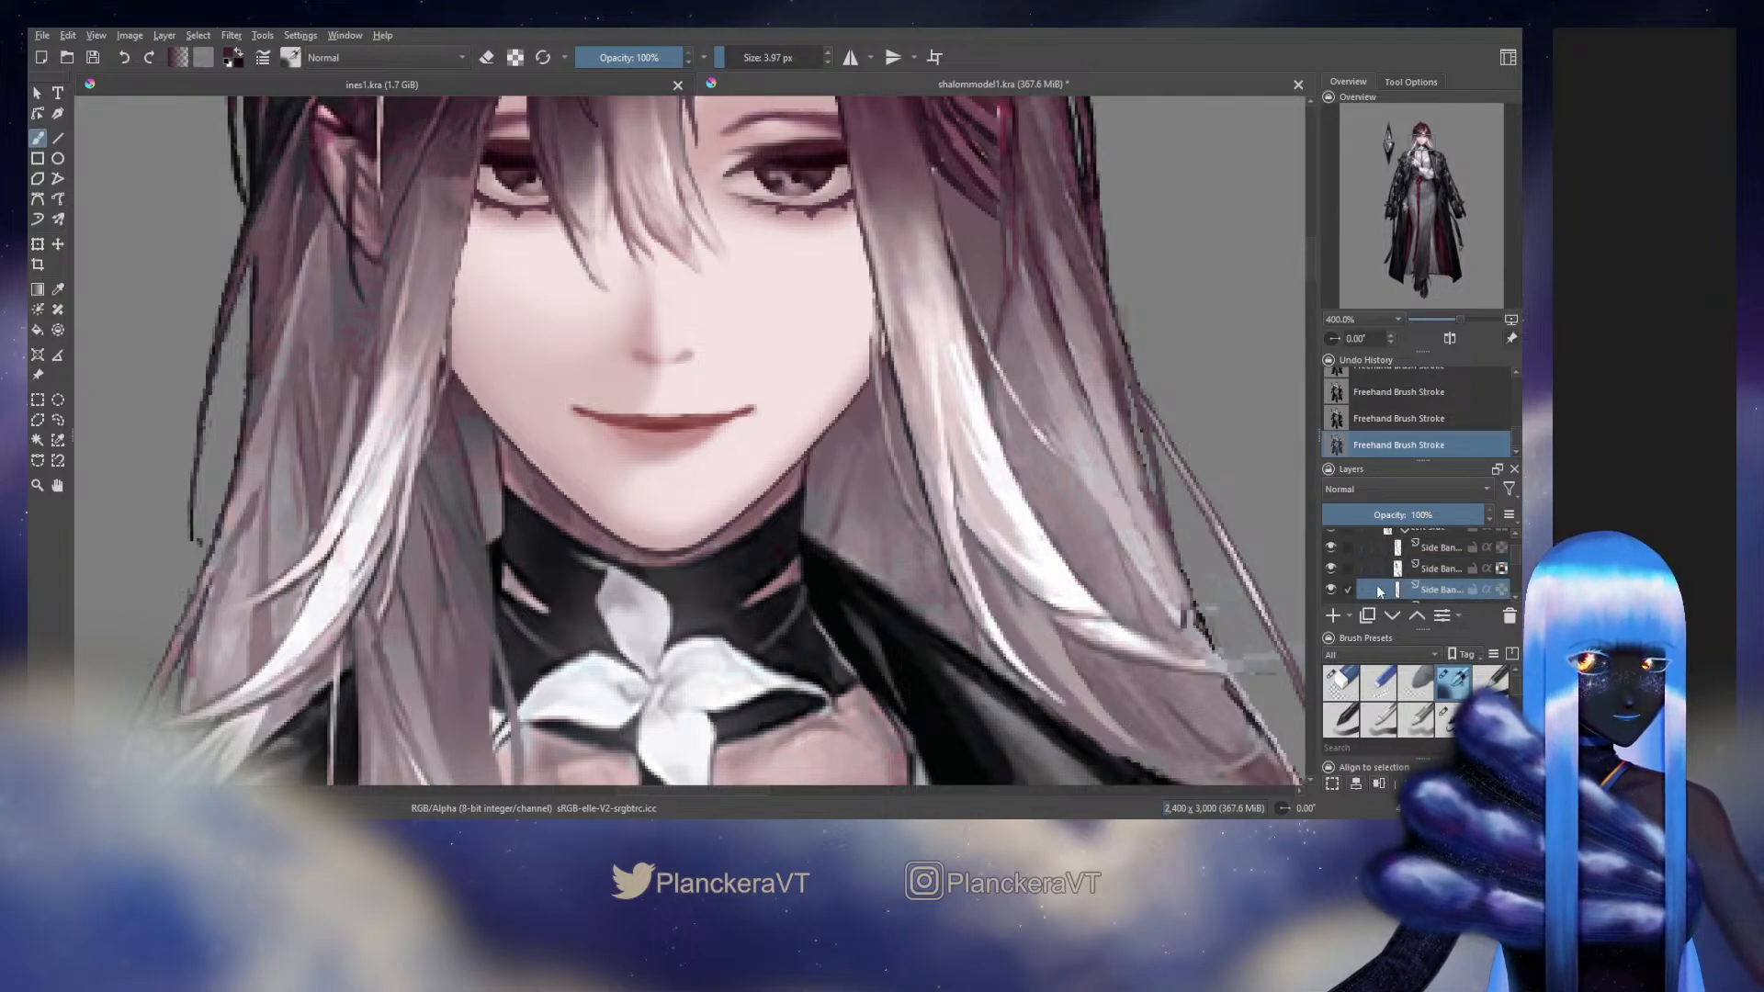
click(1333, 590)
key(ctrl+z)
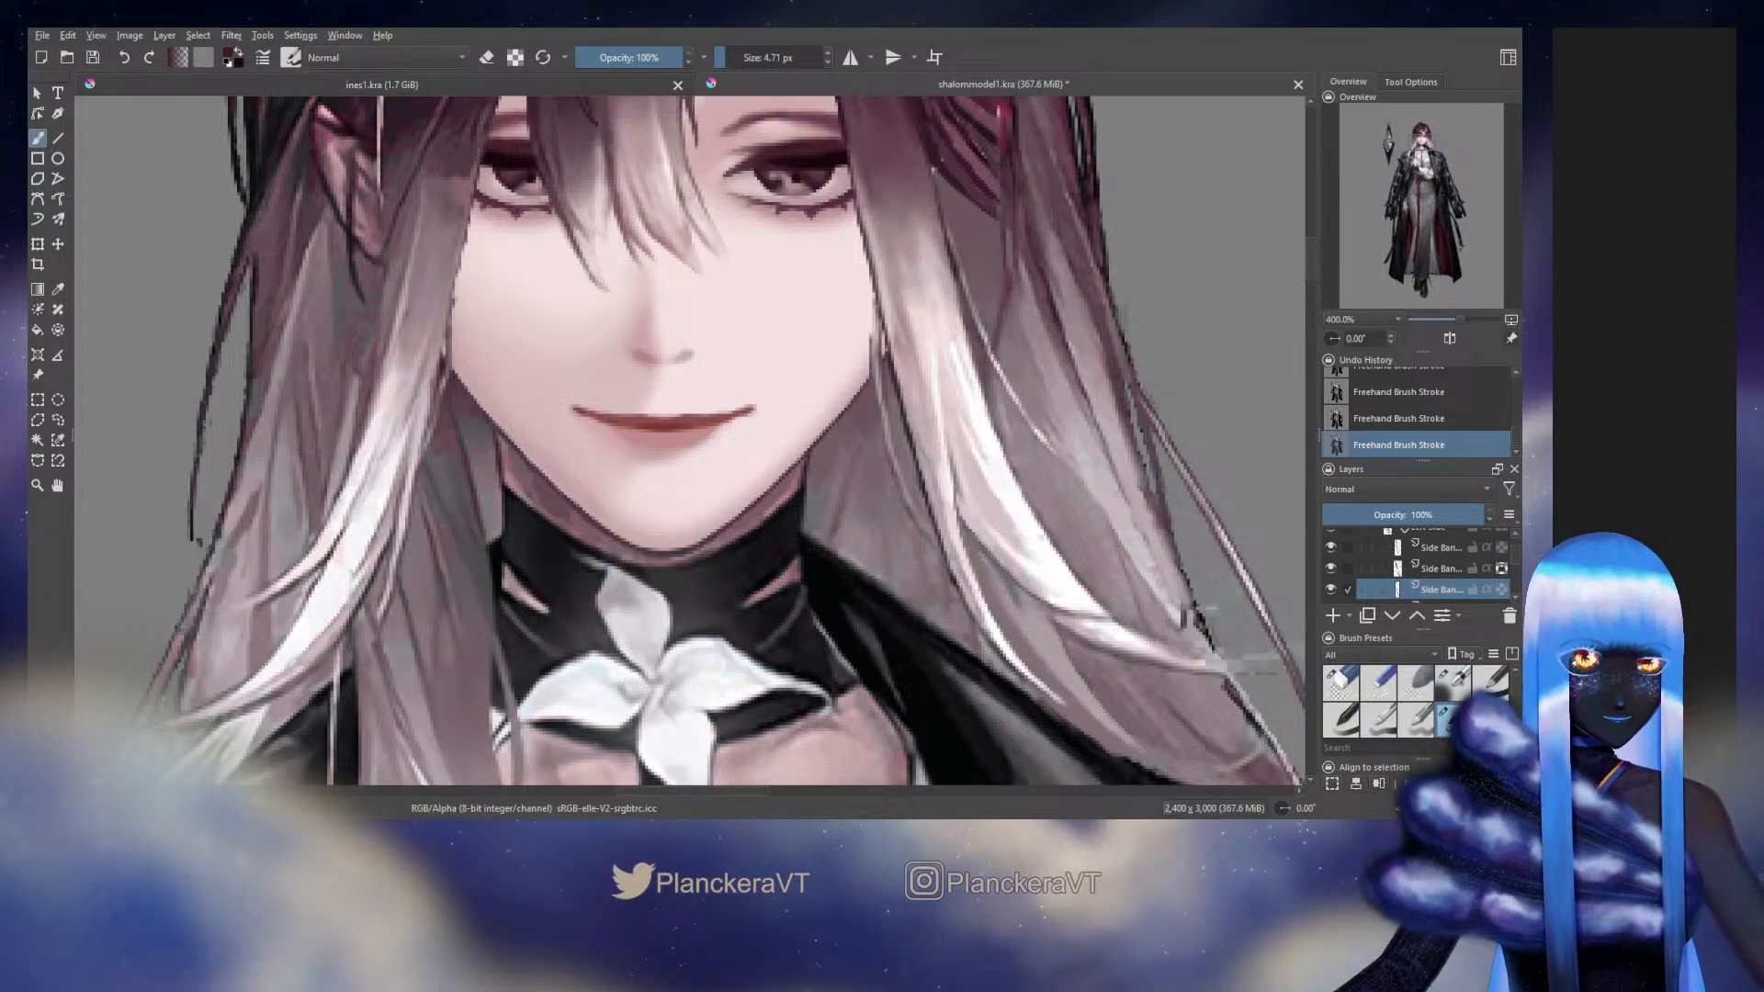
Paint the third Side Bang layer's thin strand beside the cheek with the 4.71 px brush
click(1449, 724)
ctrl+click(871, 365)
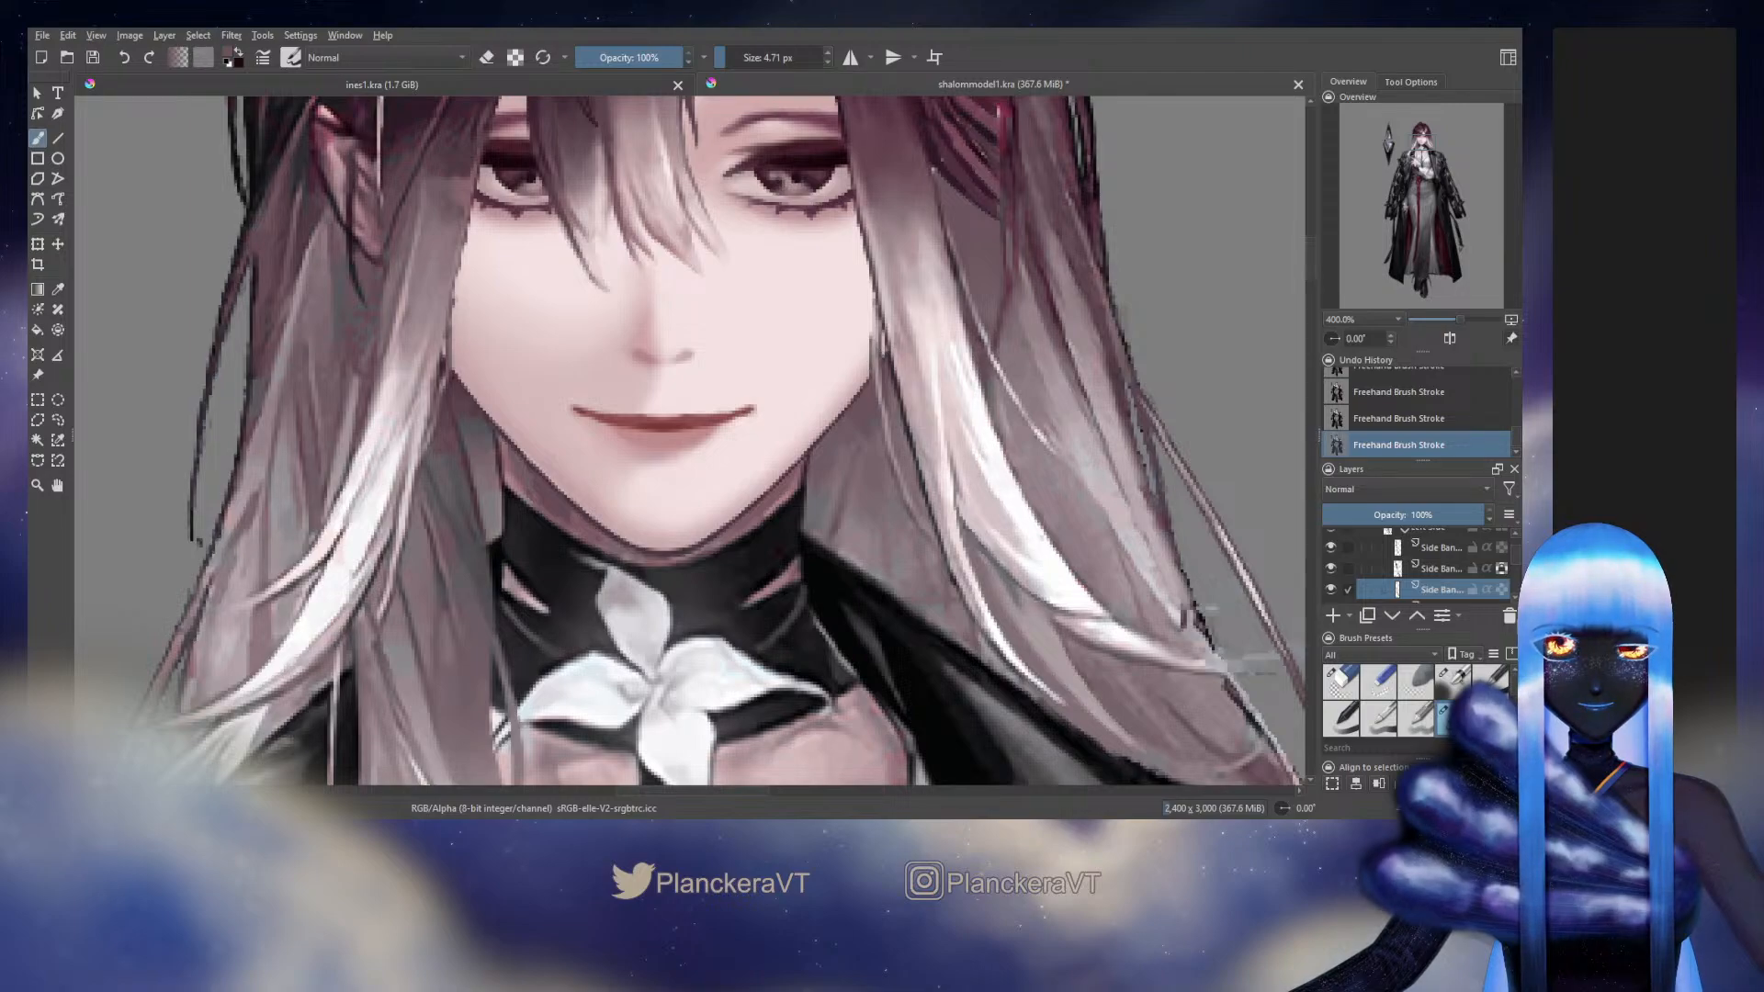
drag(890, 335, 889, 370)
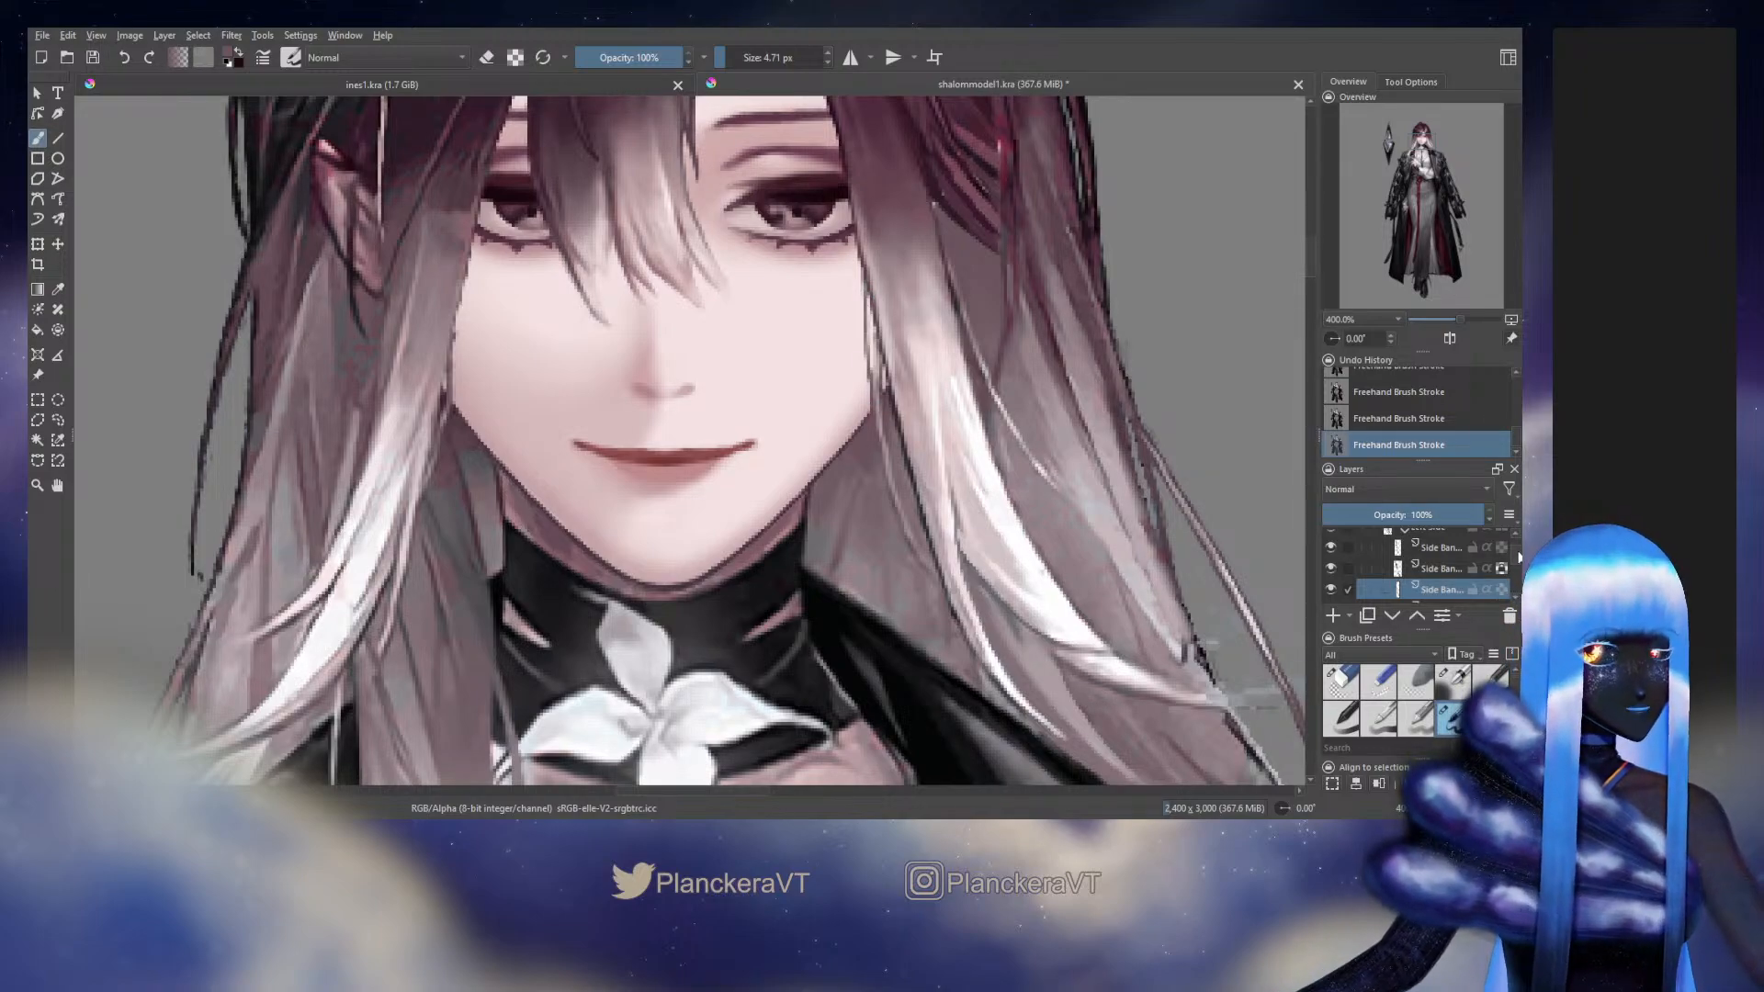
Hide and show the separated head layers to compare the side bang strands with the original artwork
scroll(1519, 556, up, 3)
click(1331, 569)
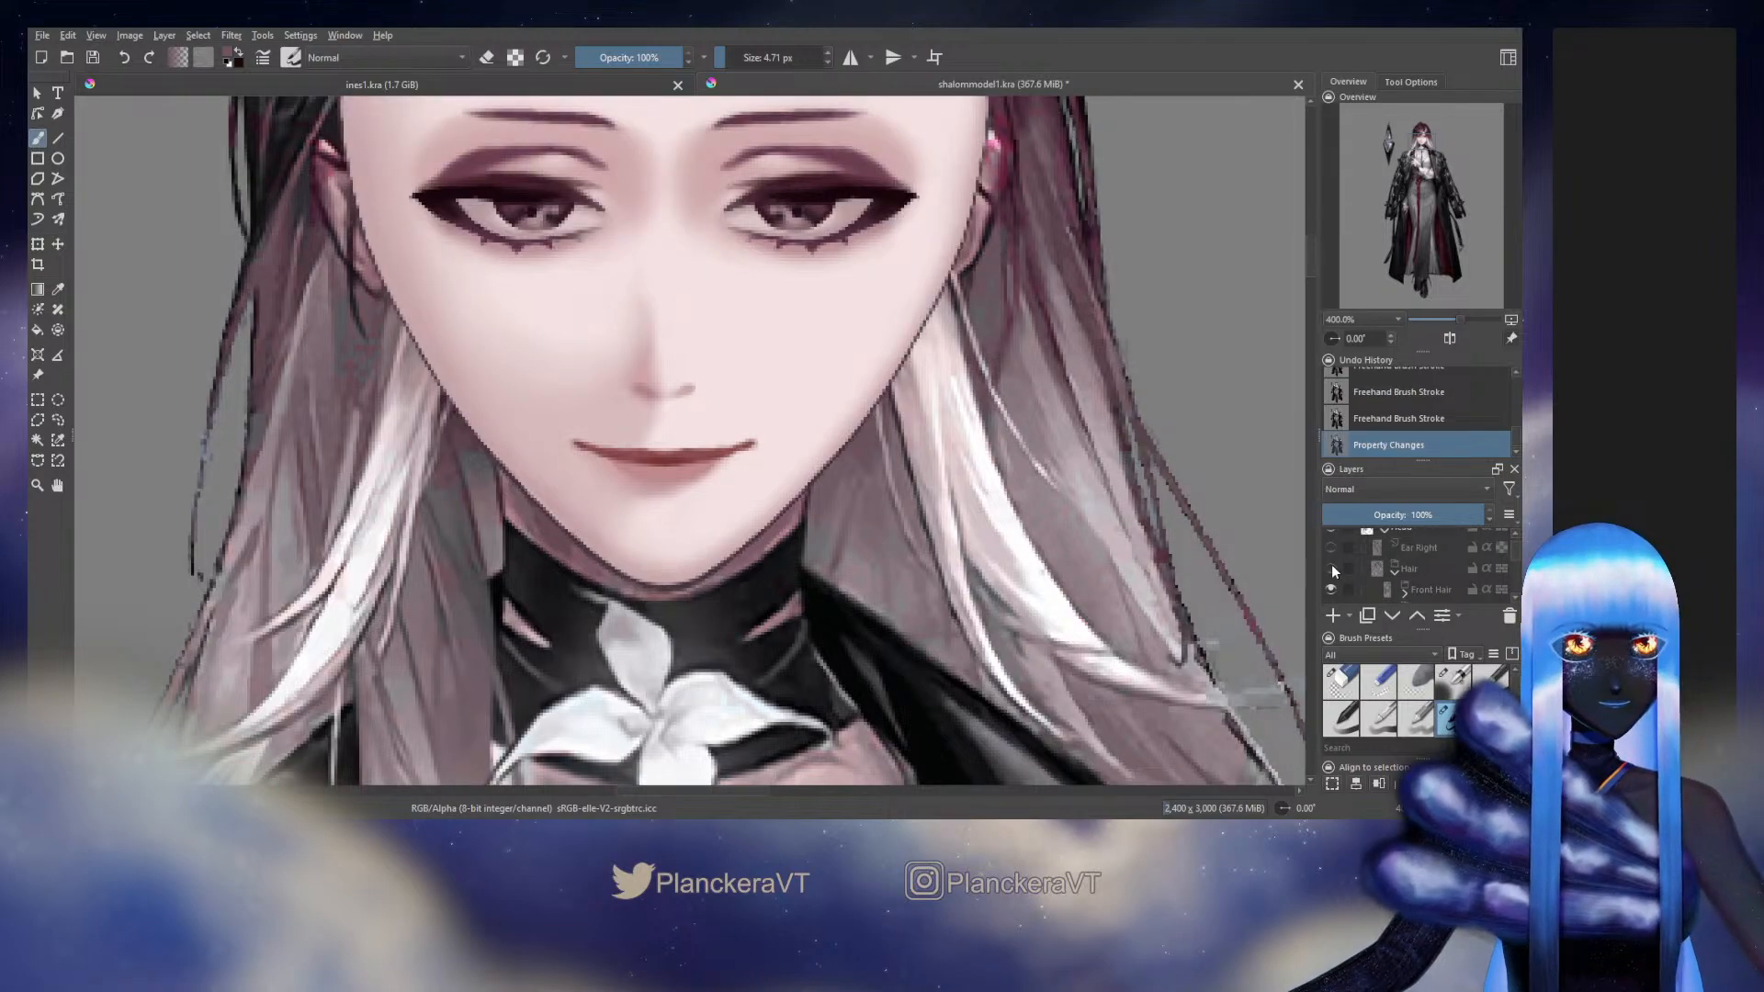
key(ctrl+z)
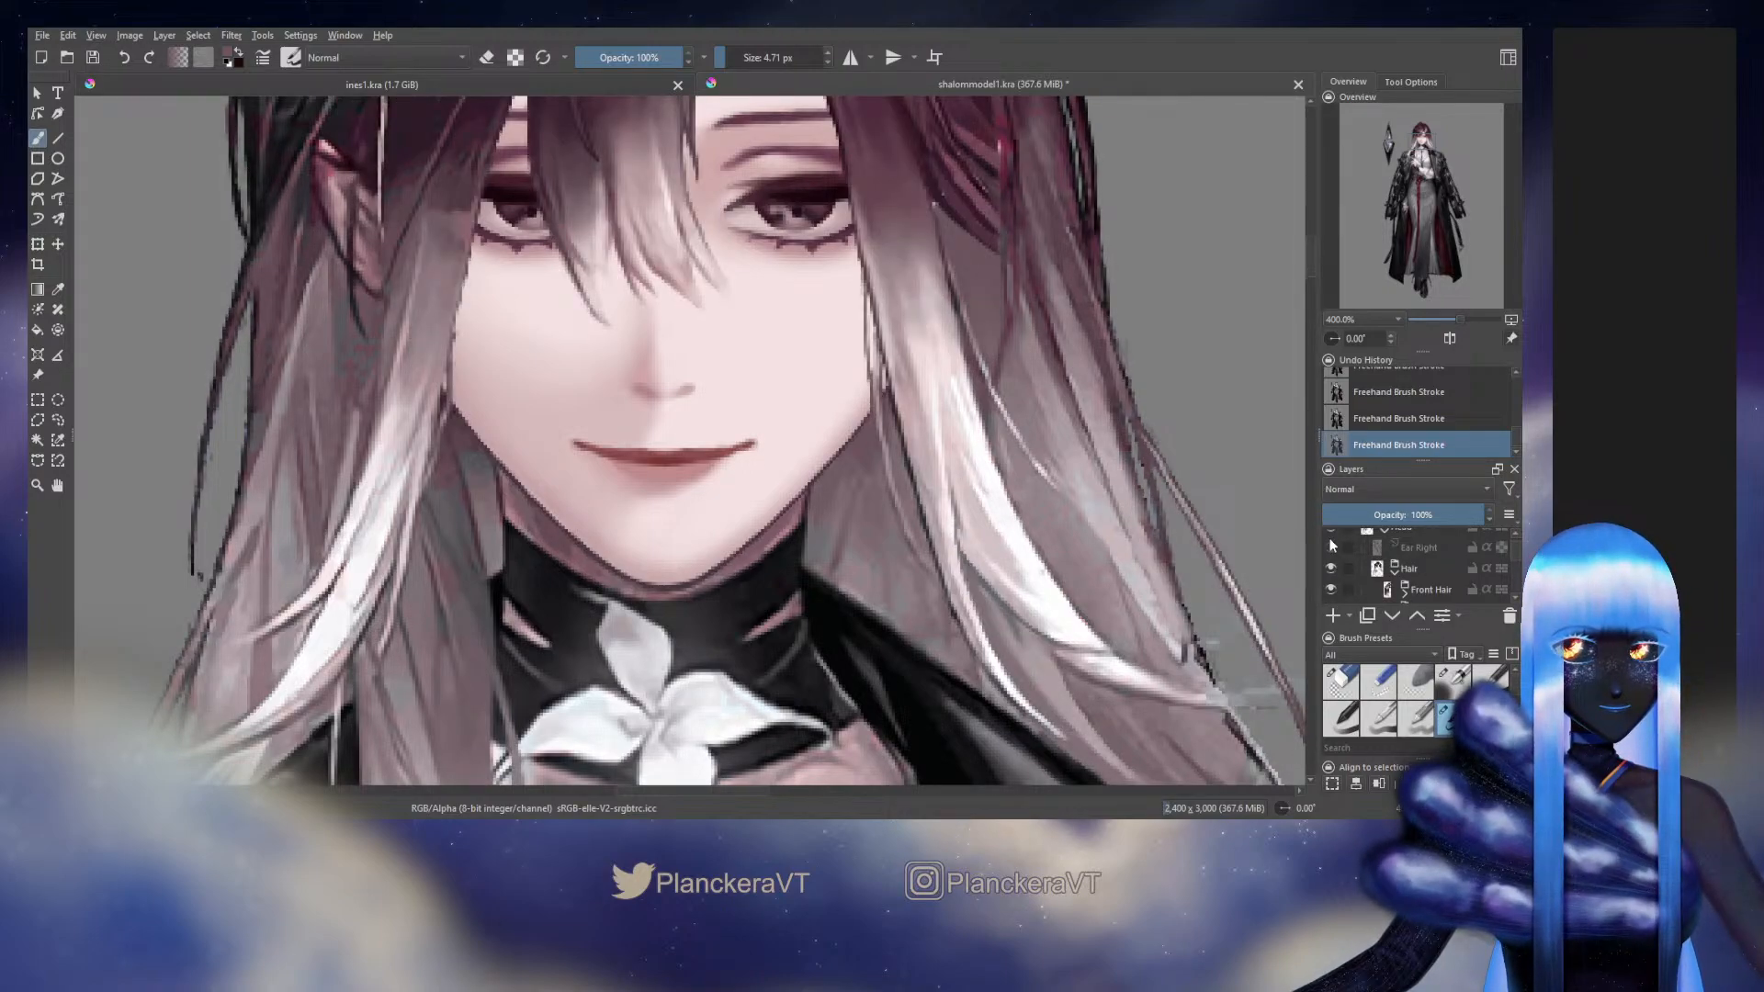
click(1330, 531)
click(1330, 547)
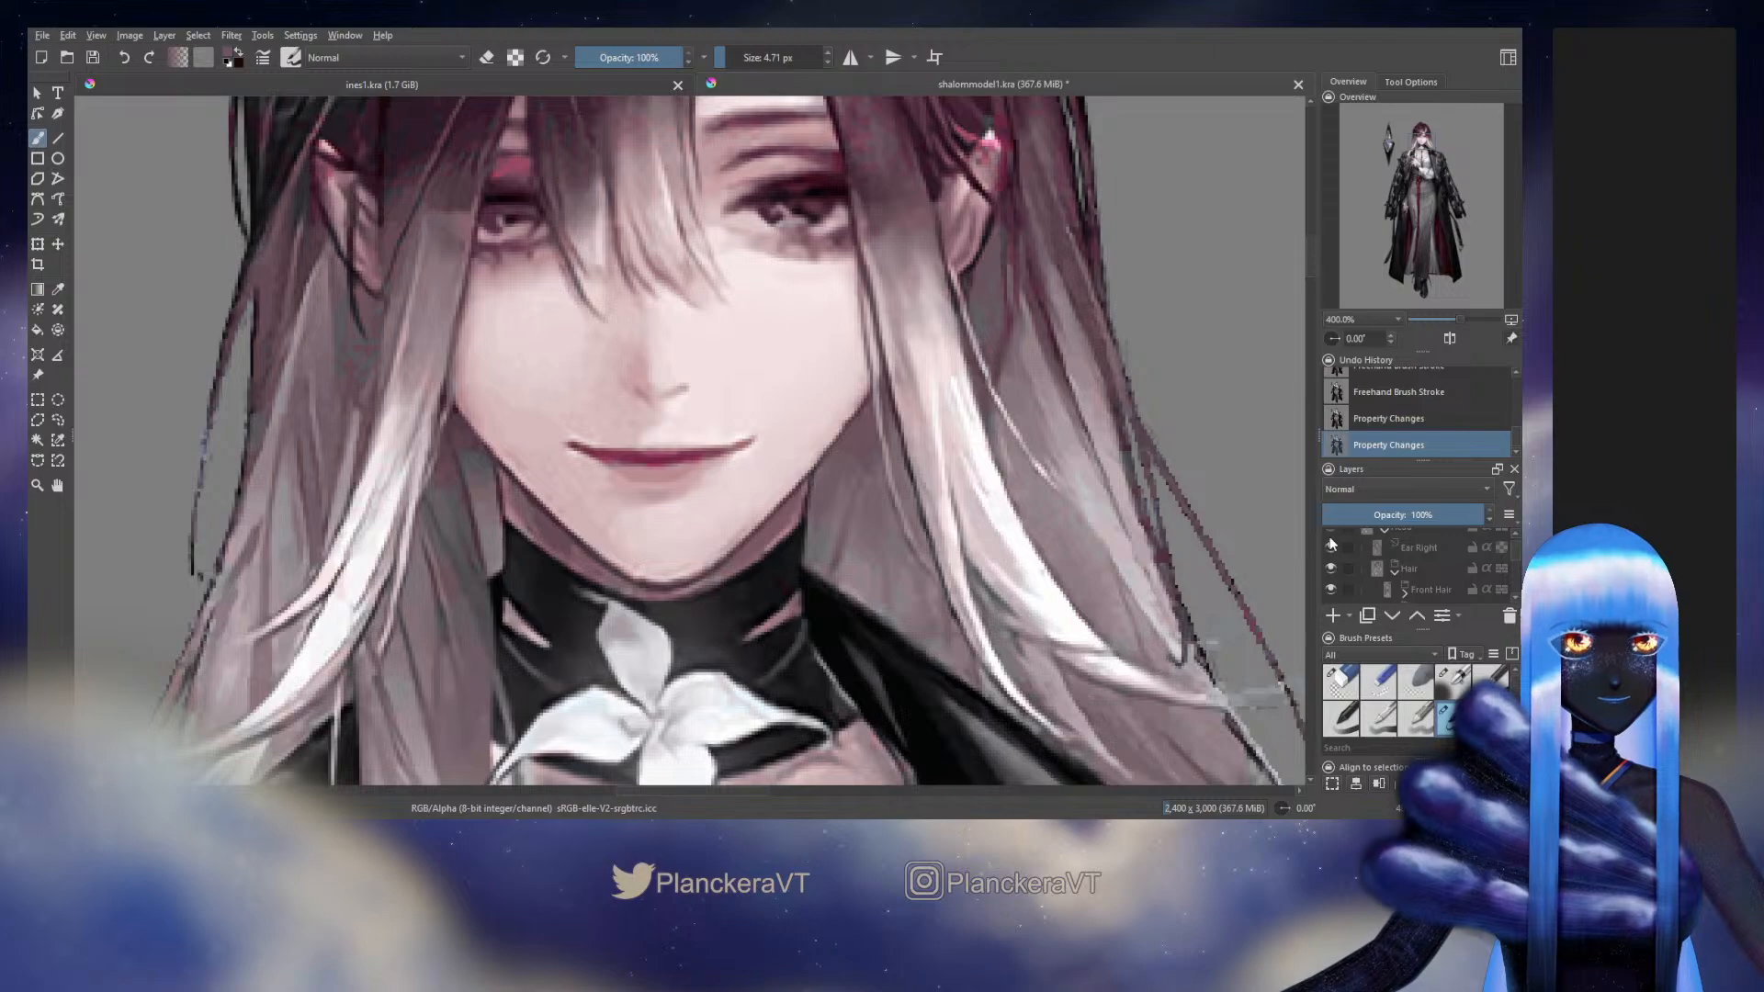
click(1332, 542)
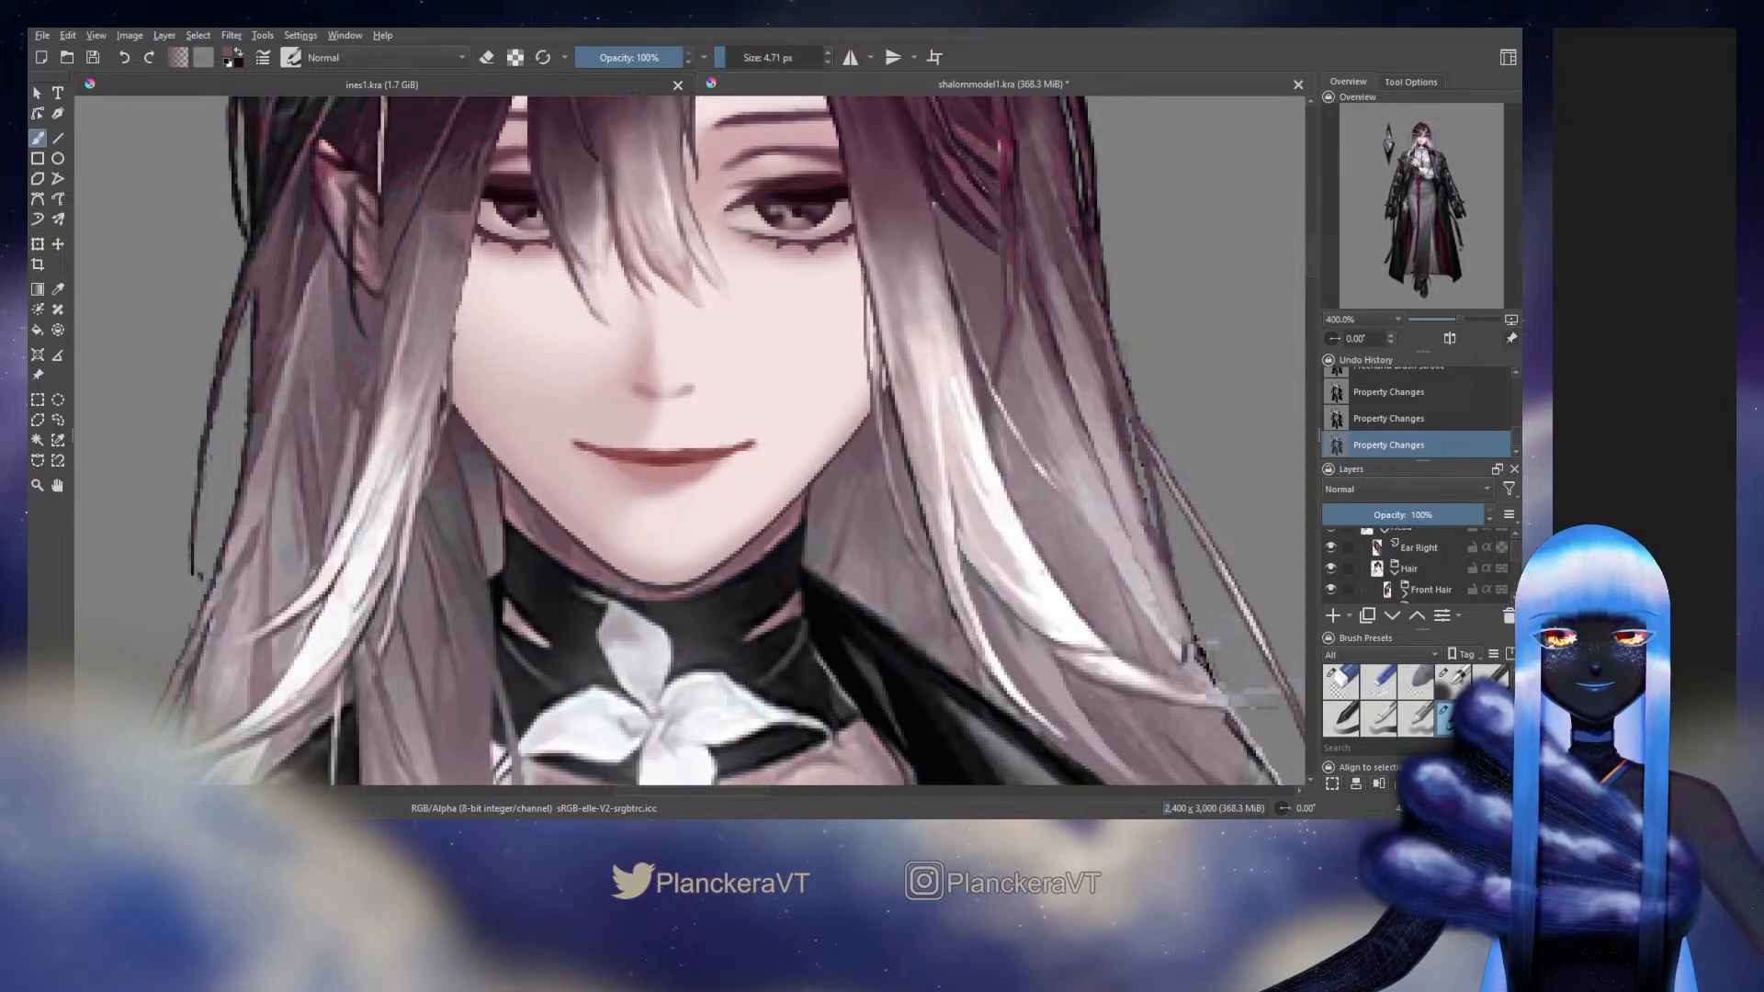
Retouch the thin outer hair strand above the shoulder with two strokes and compare it with the original artwork
drag(1137, 451, 1146, 487)
drag(1142, 473, 1156, 531)
click(1331, 536)
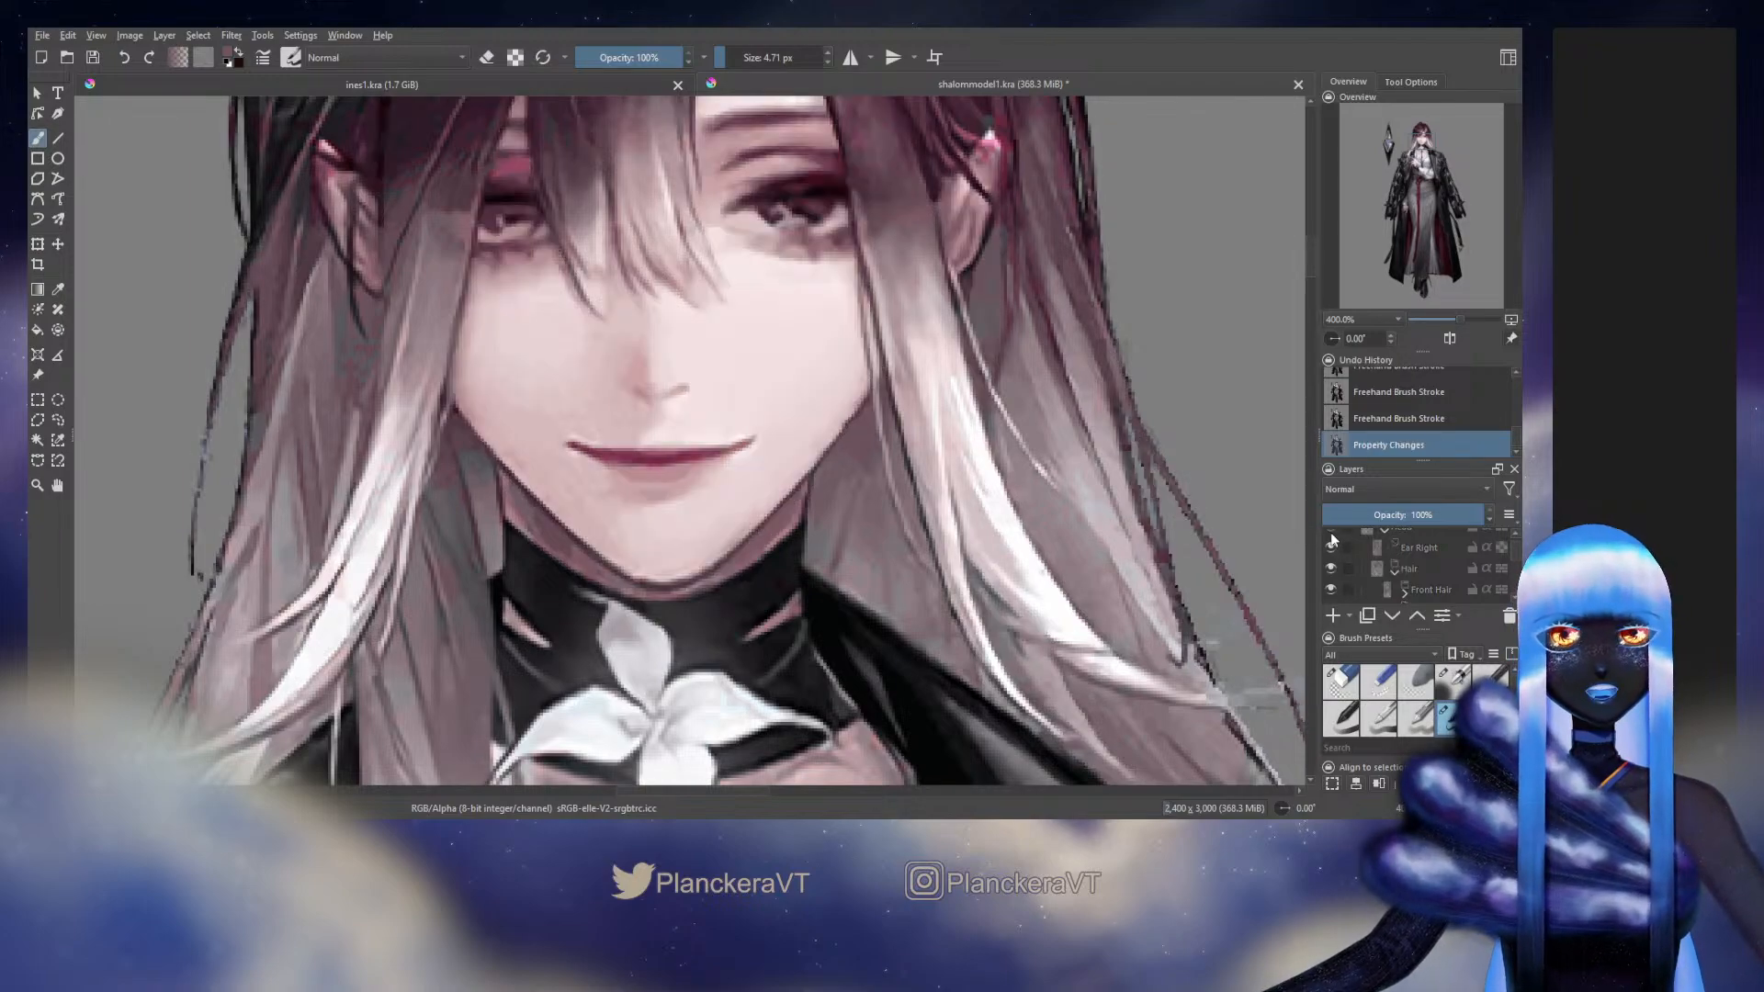
click(1330, 535)
click(1331, 536)
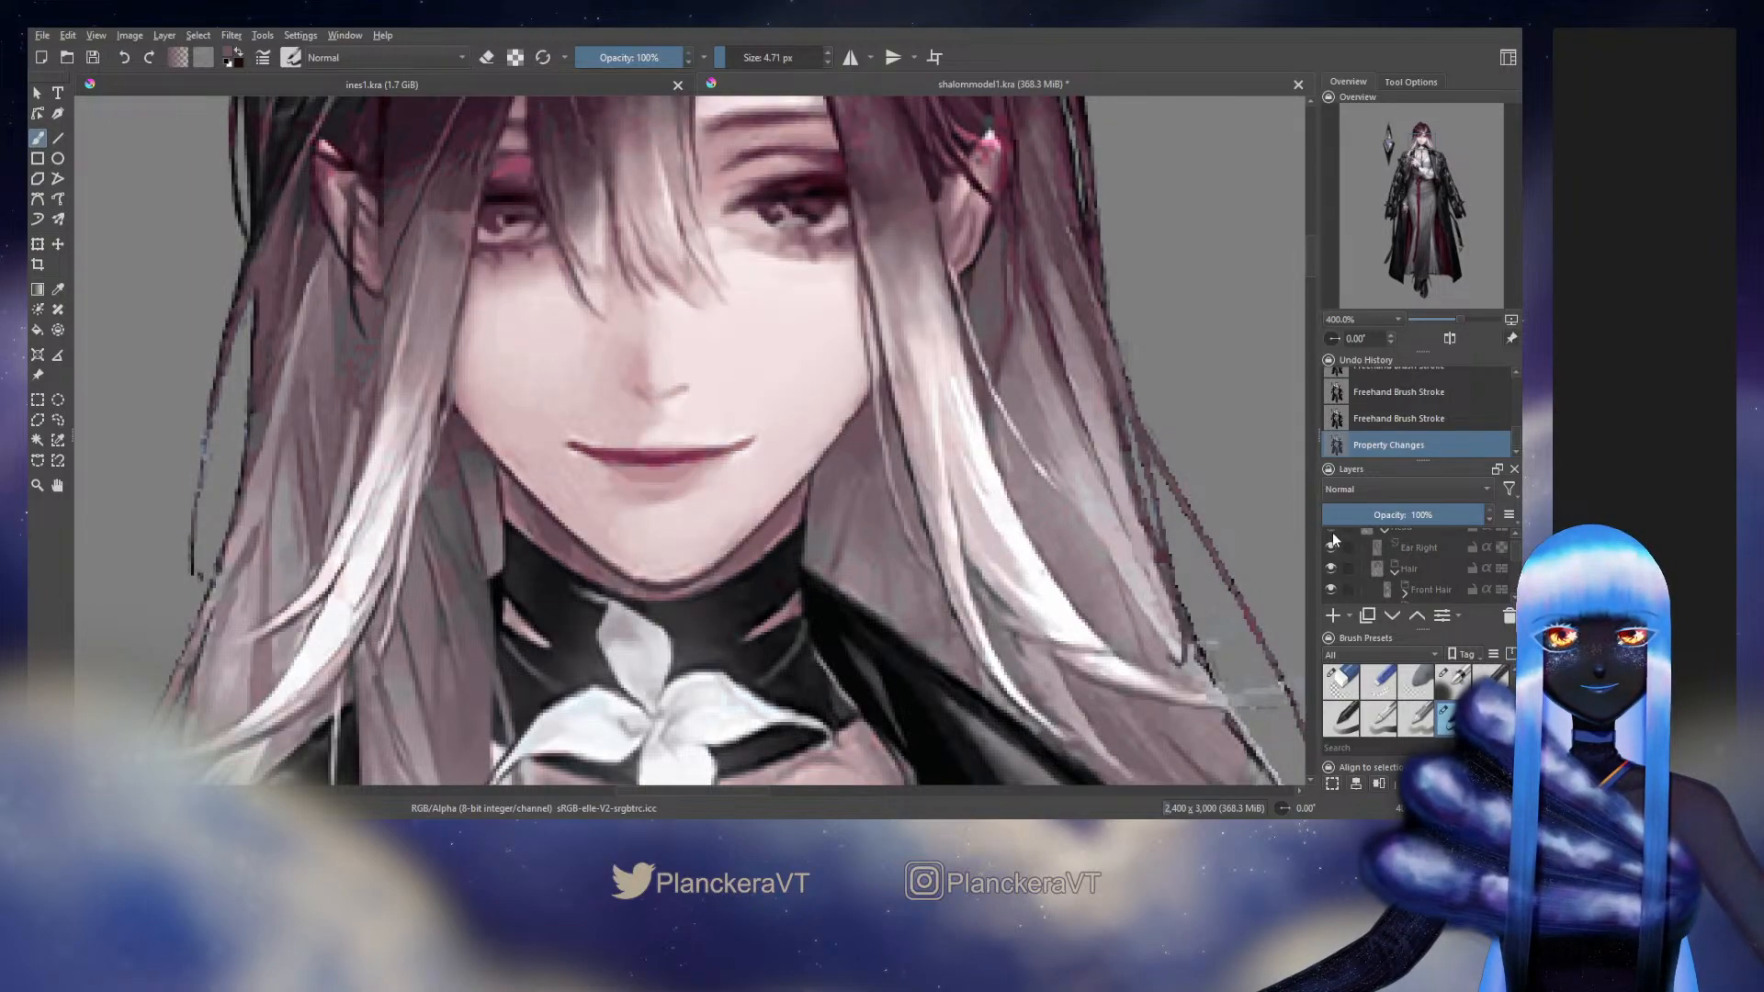
key(ctrl+z)
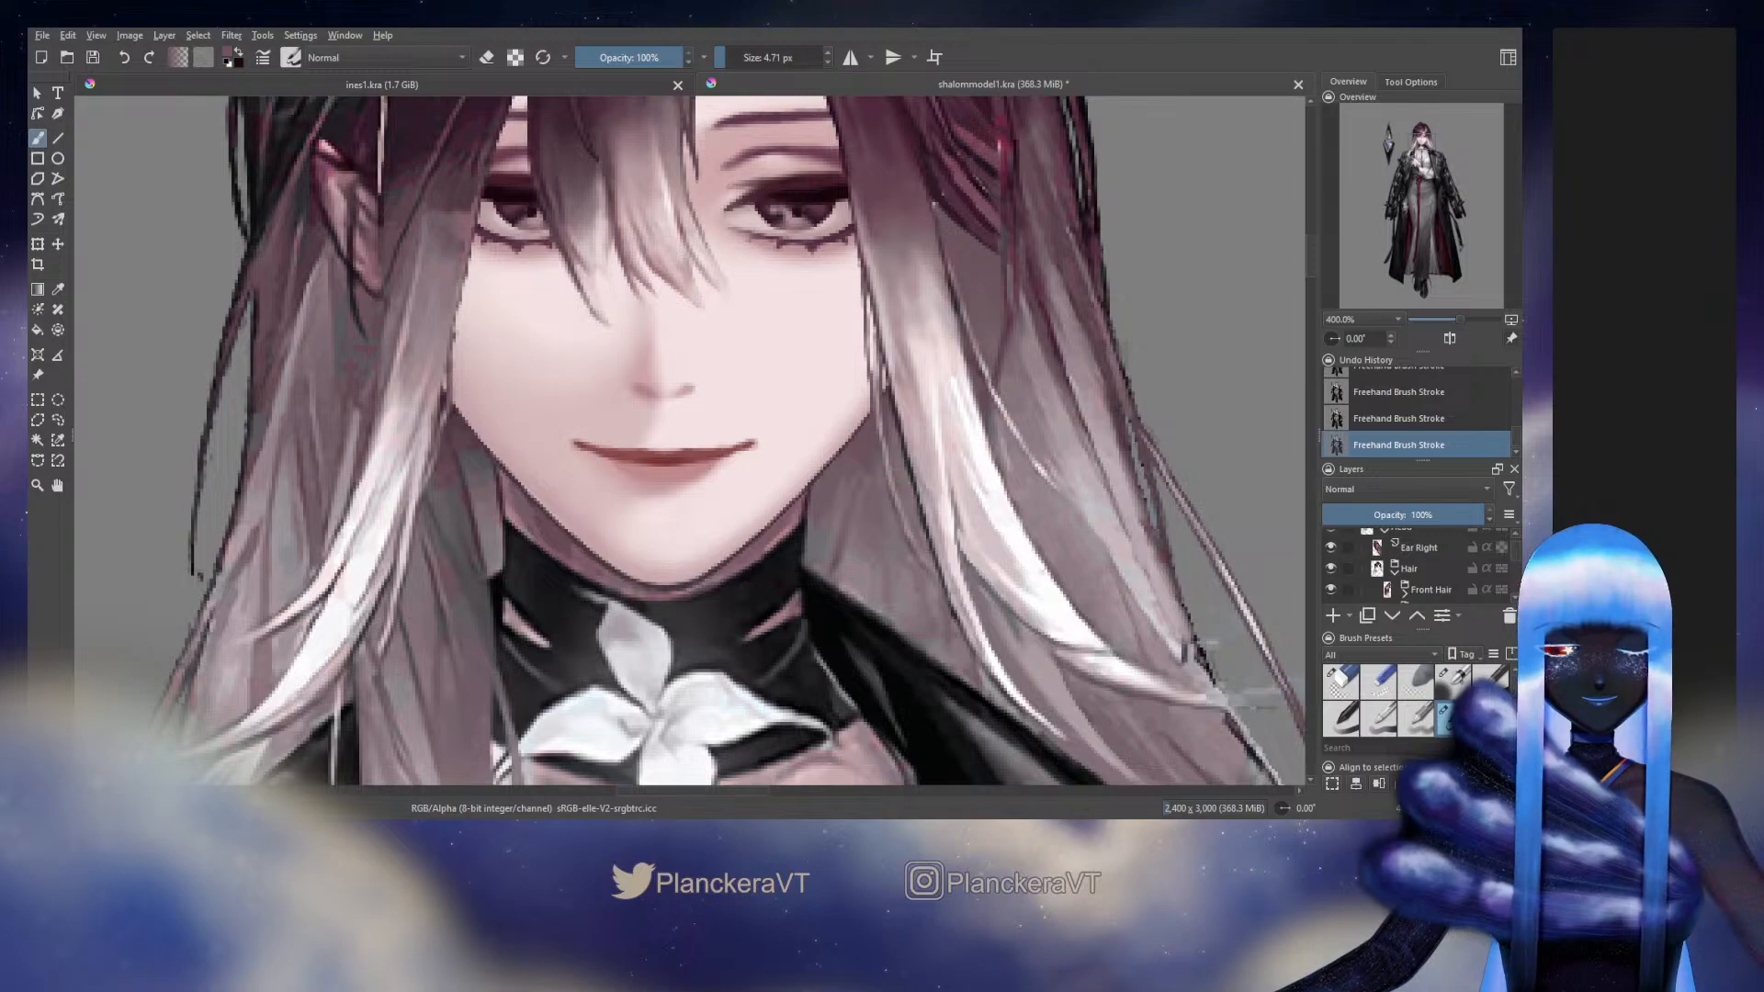
Hide the original Background artwork layer and clean up the side bang strand with an 8.63 px eraser before returning to the 4.71 px brush
scroll(1514, 558, down, 10)
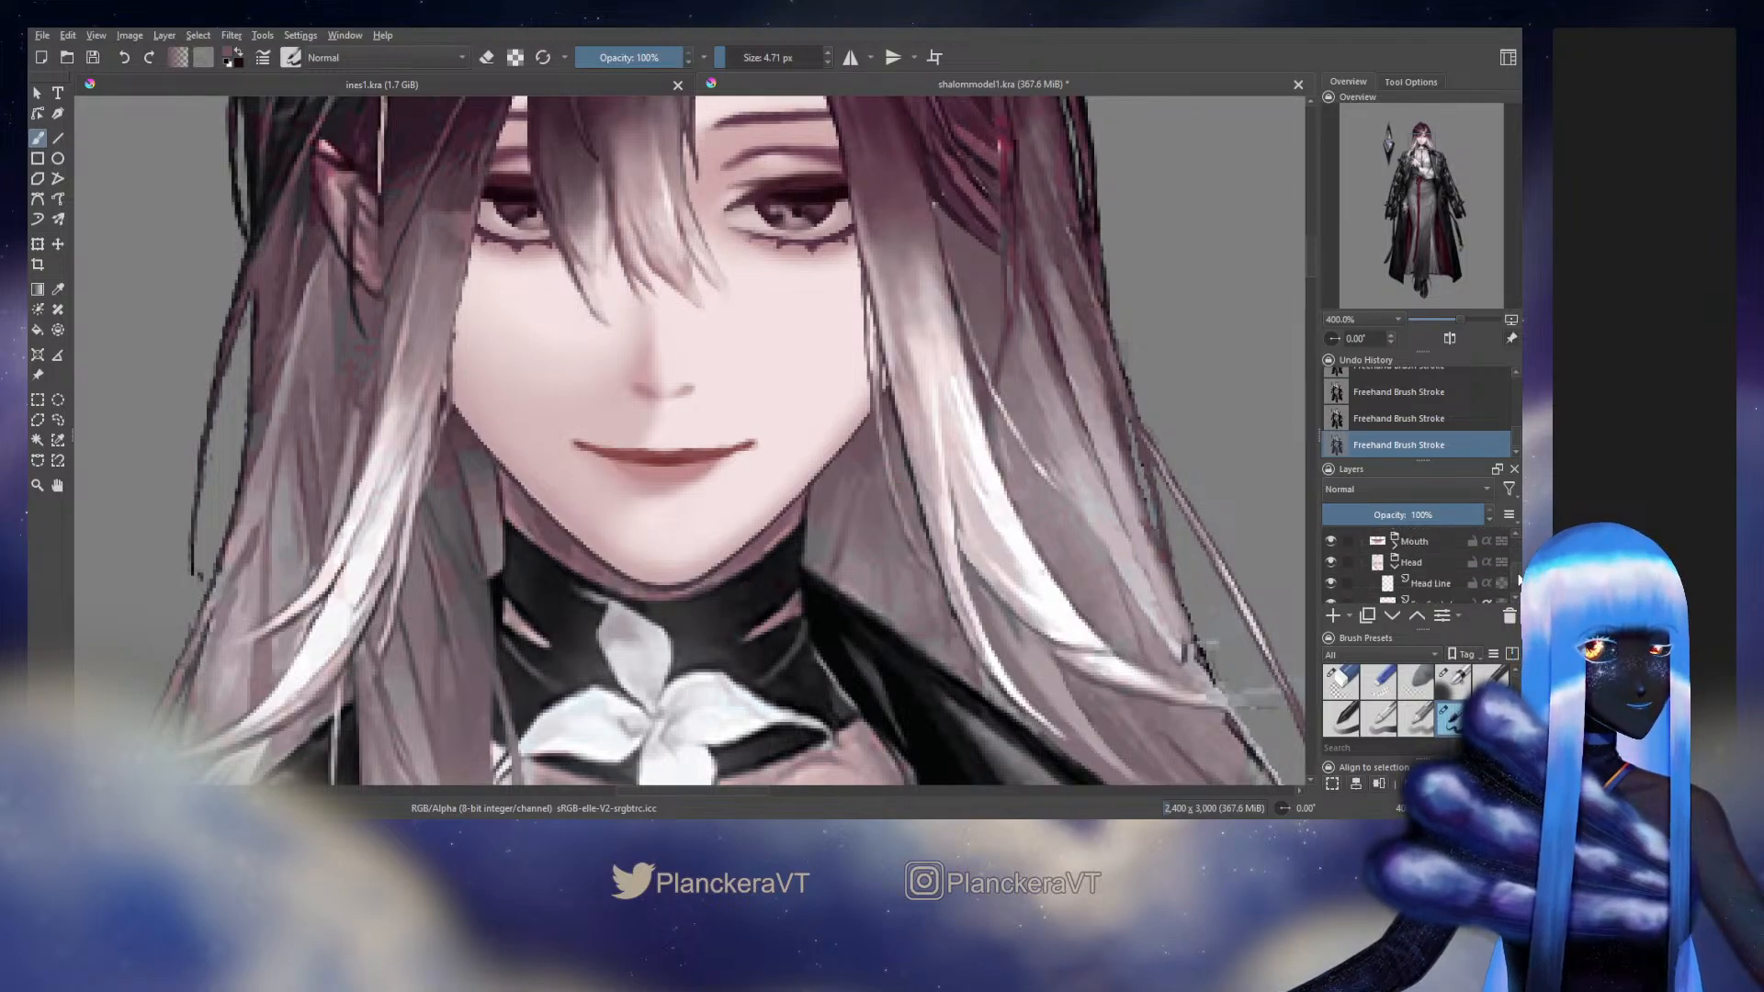
drag(1520, 587, 1519, 584)
click(1330, 537)
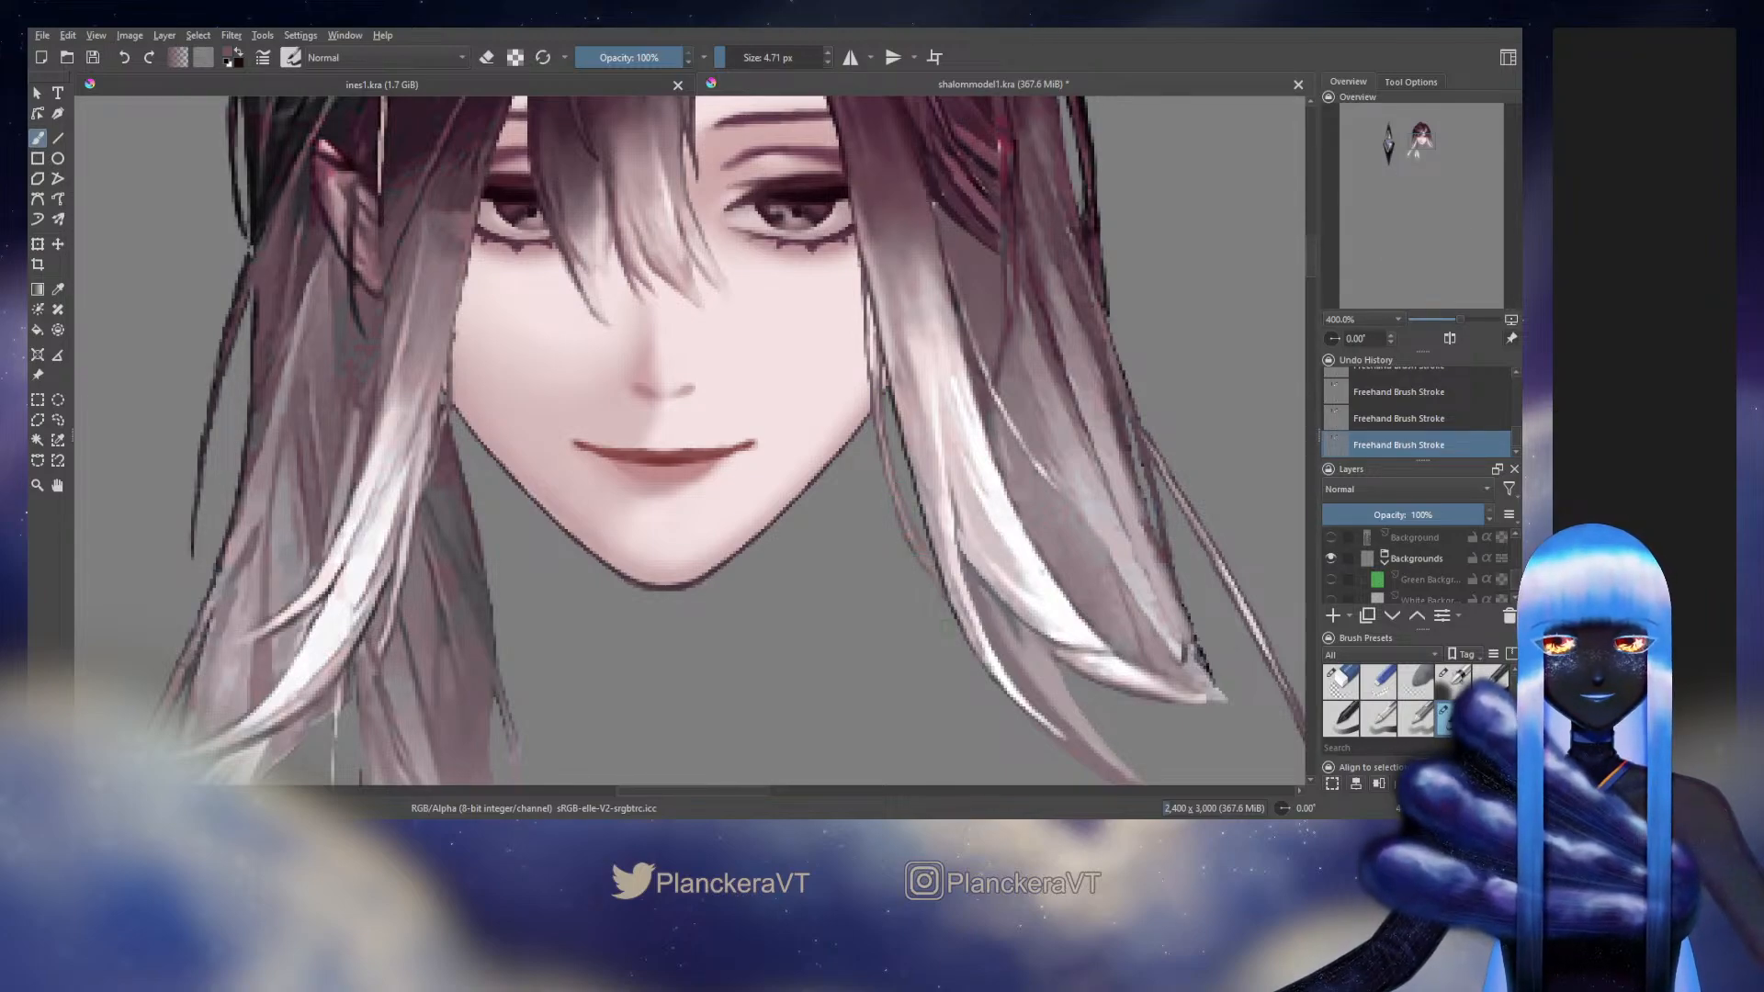
click(1340, 682)
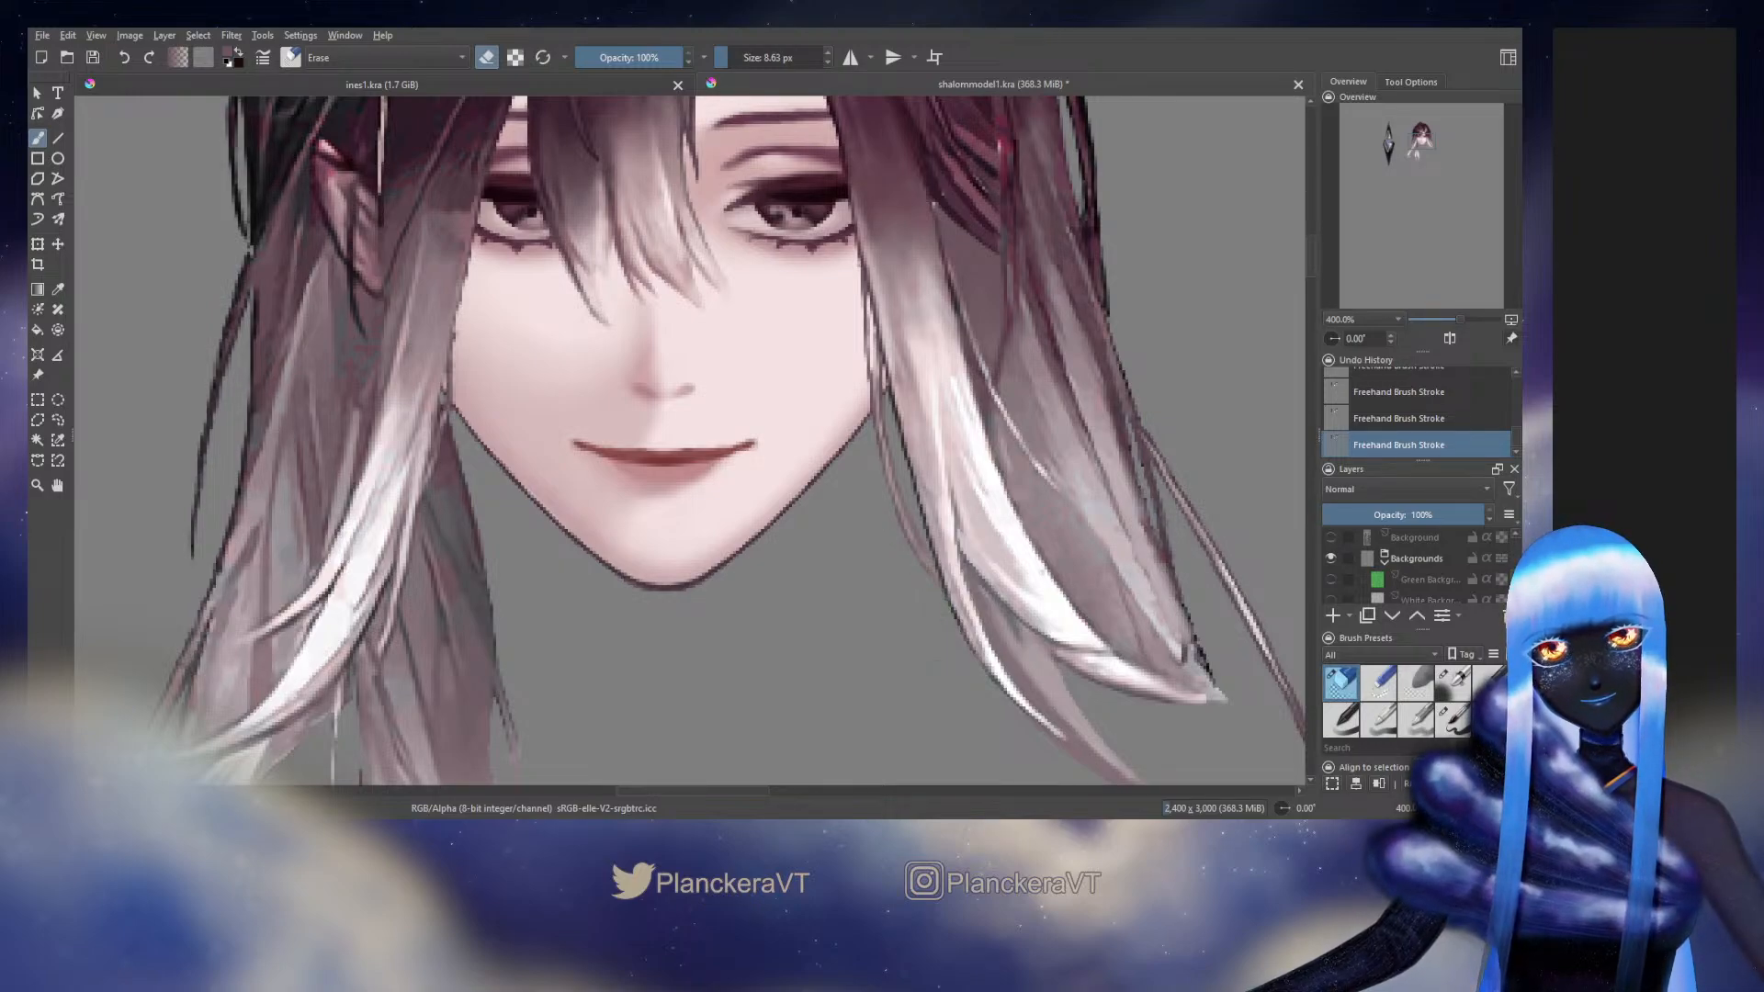
click(1452, 719)
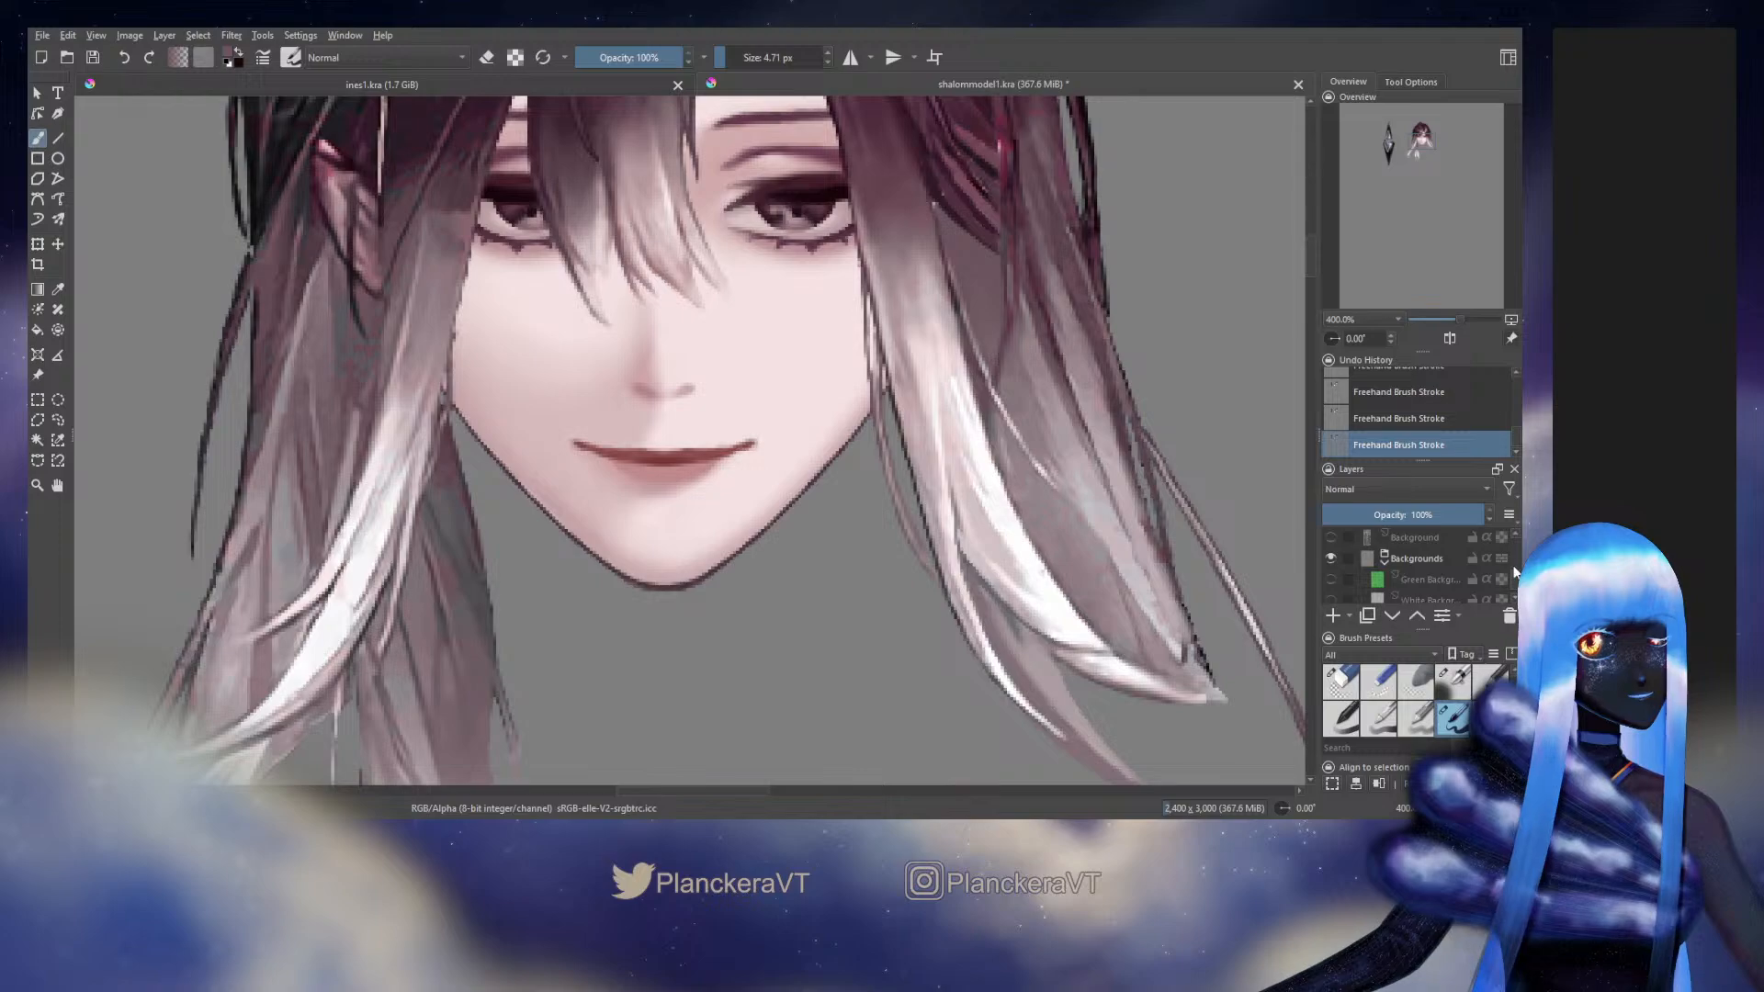
Hide the Head group so the side bang strands stand alone against the plain grey background
scroll(1414, 565, up, 10)
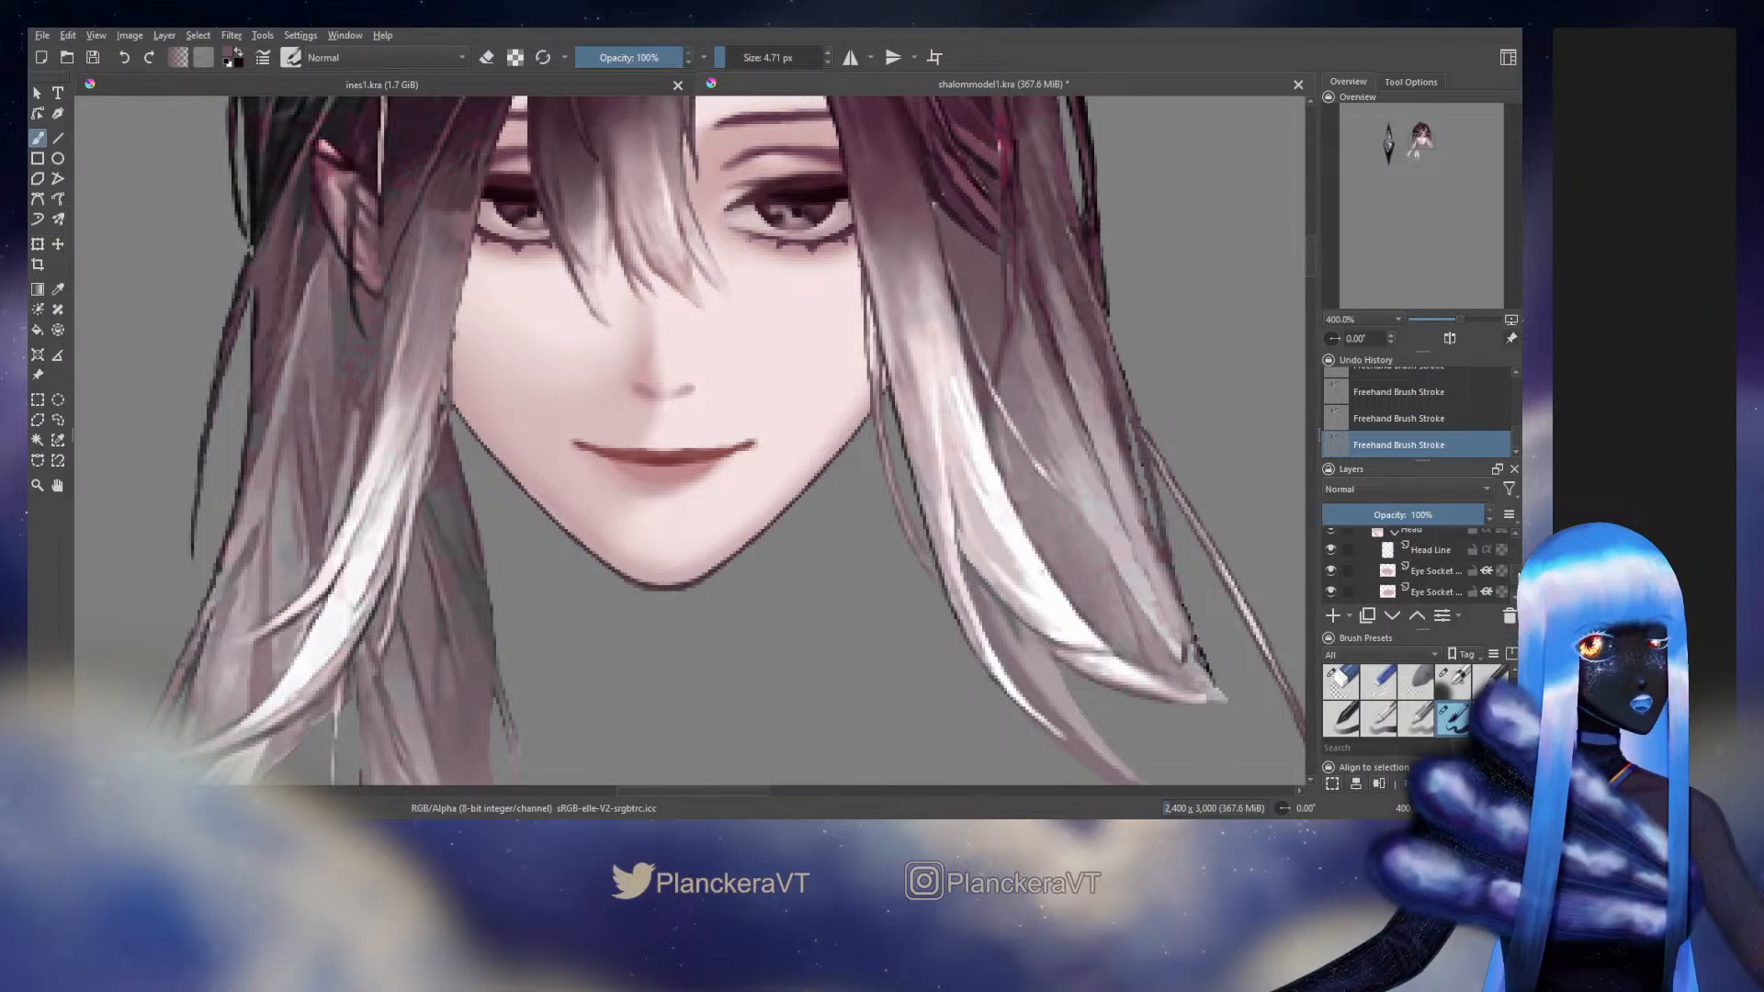
click(1331, 579)
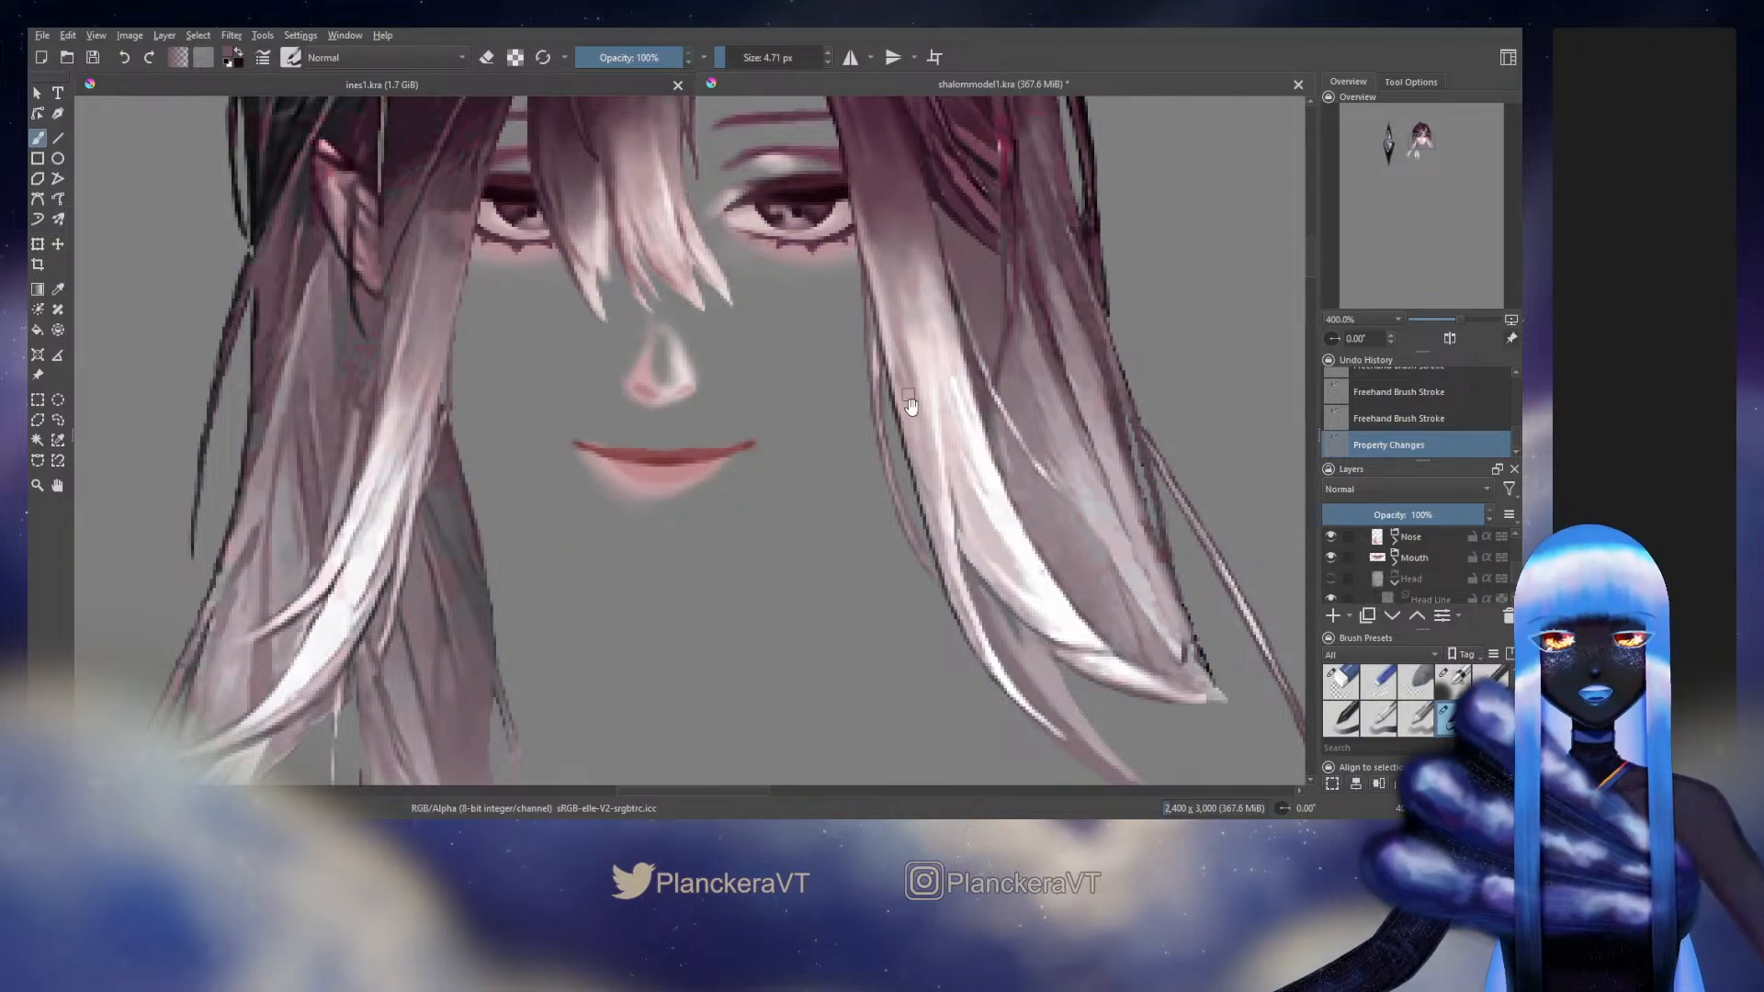
scroll(903, 459, up, 3)
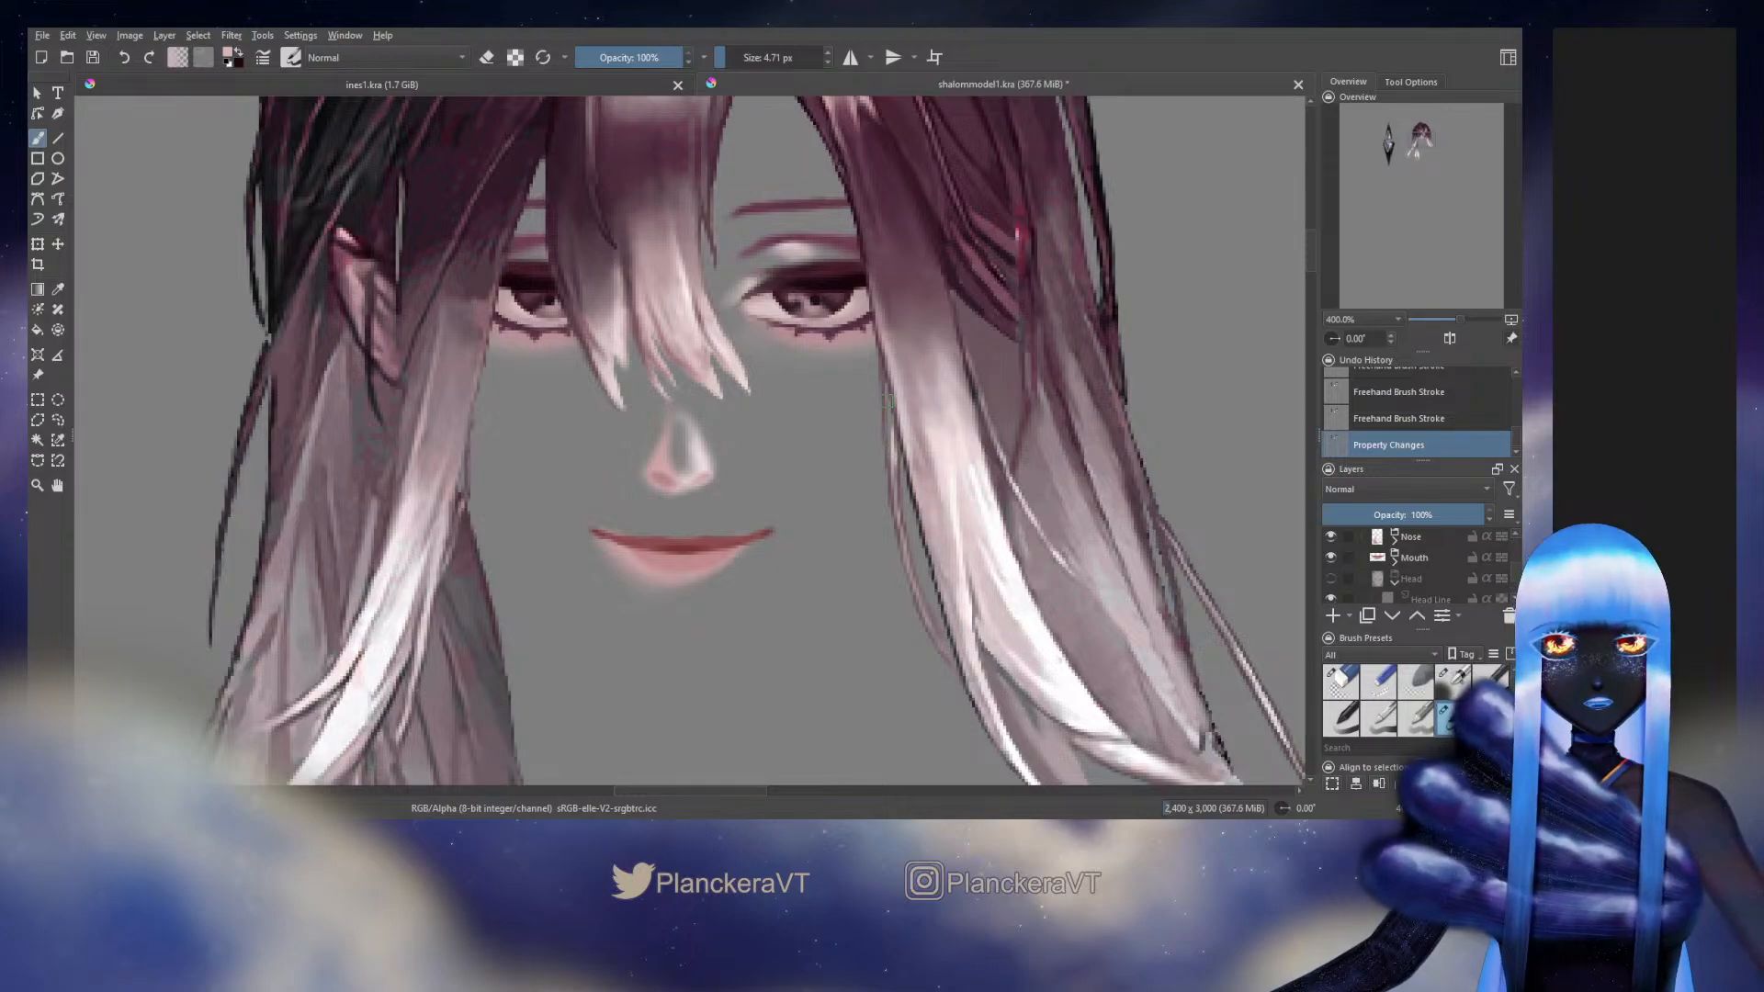
Paint two strokes along the thin strand's upper edge beside the cheek with the 4.71 px brush and sample the strand's colour
drag(887, 402, 895, 477)
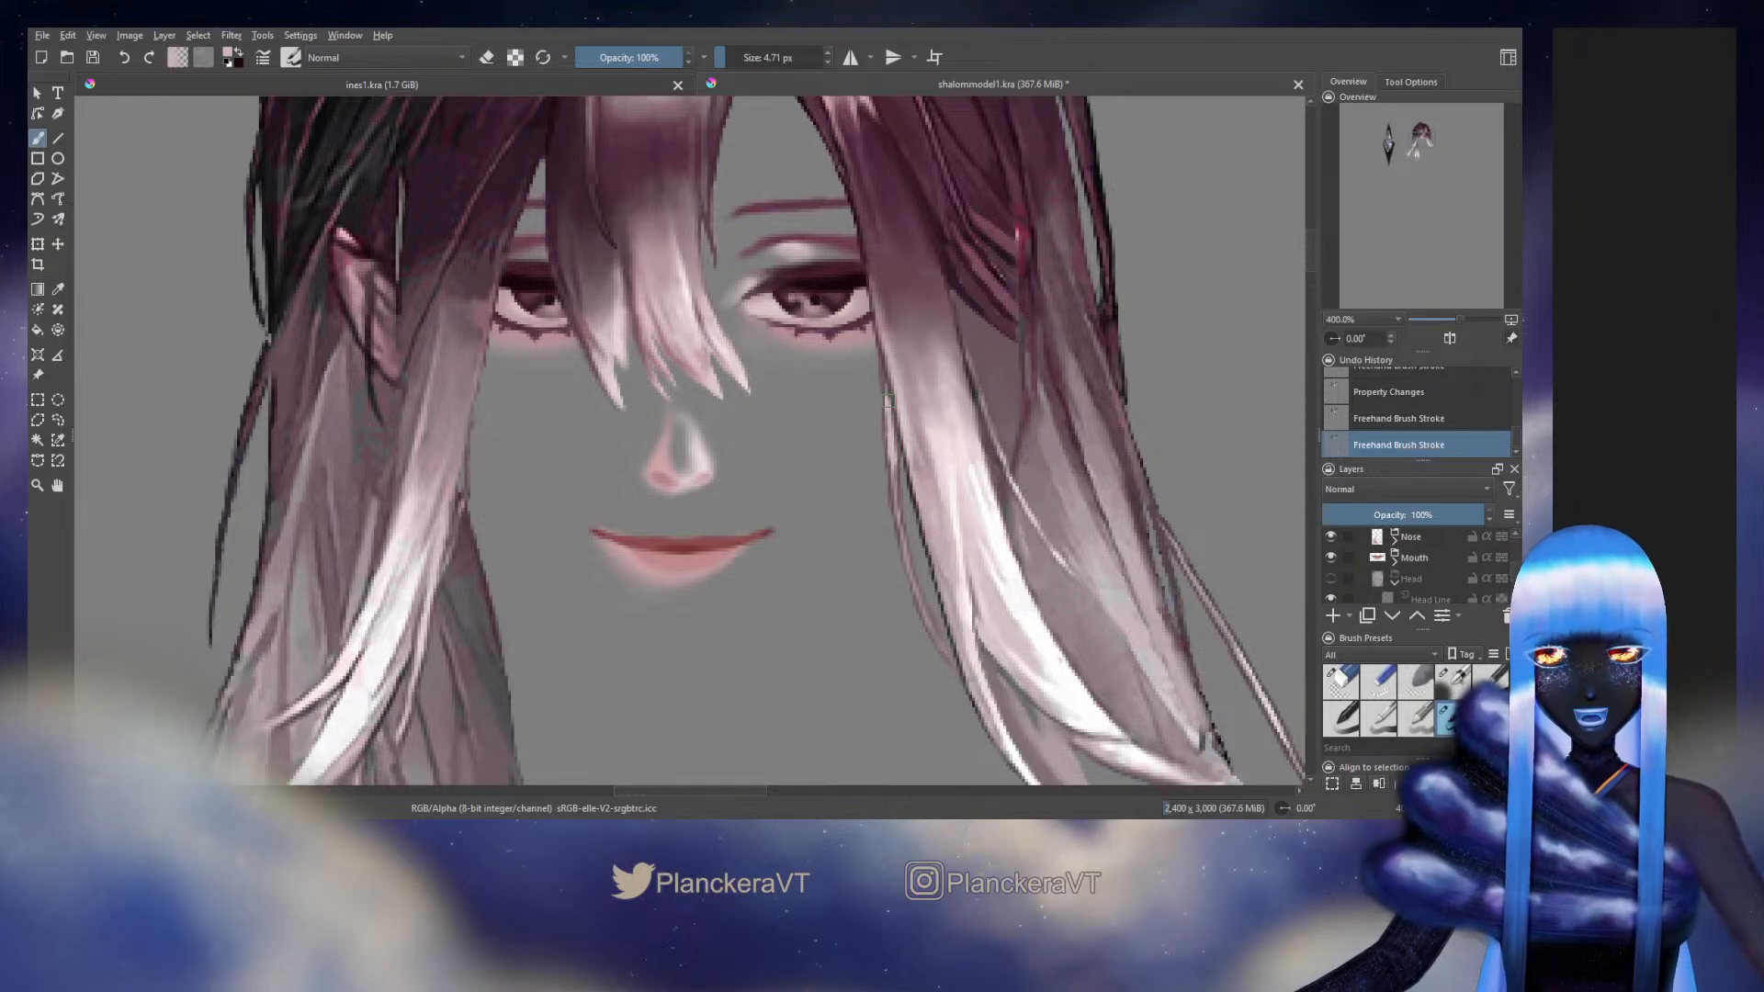
drag(887, 404, 897, 491)
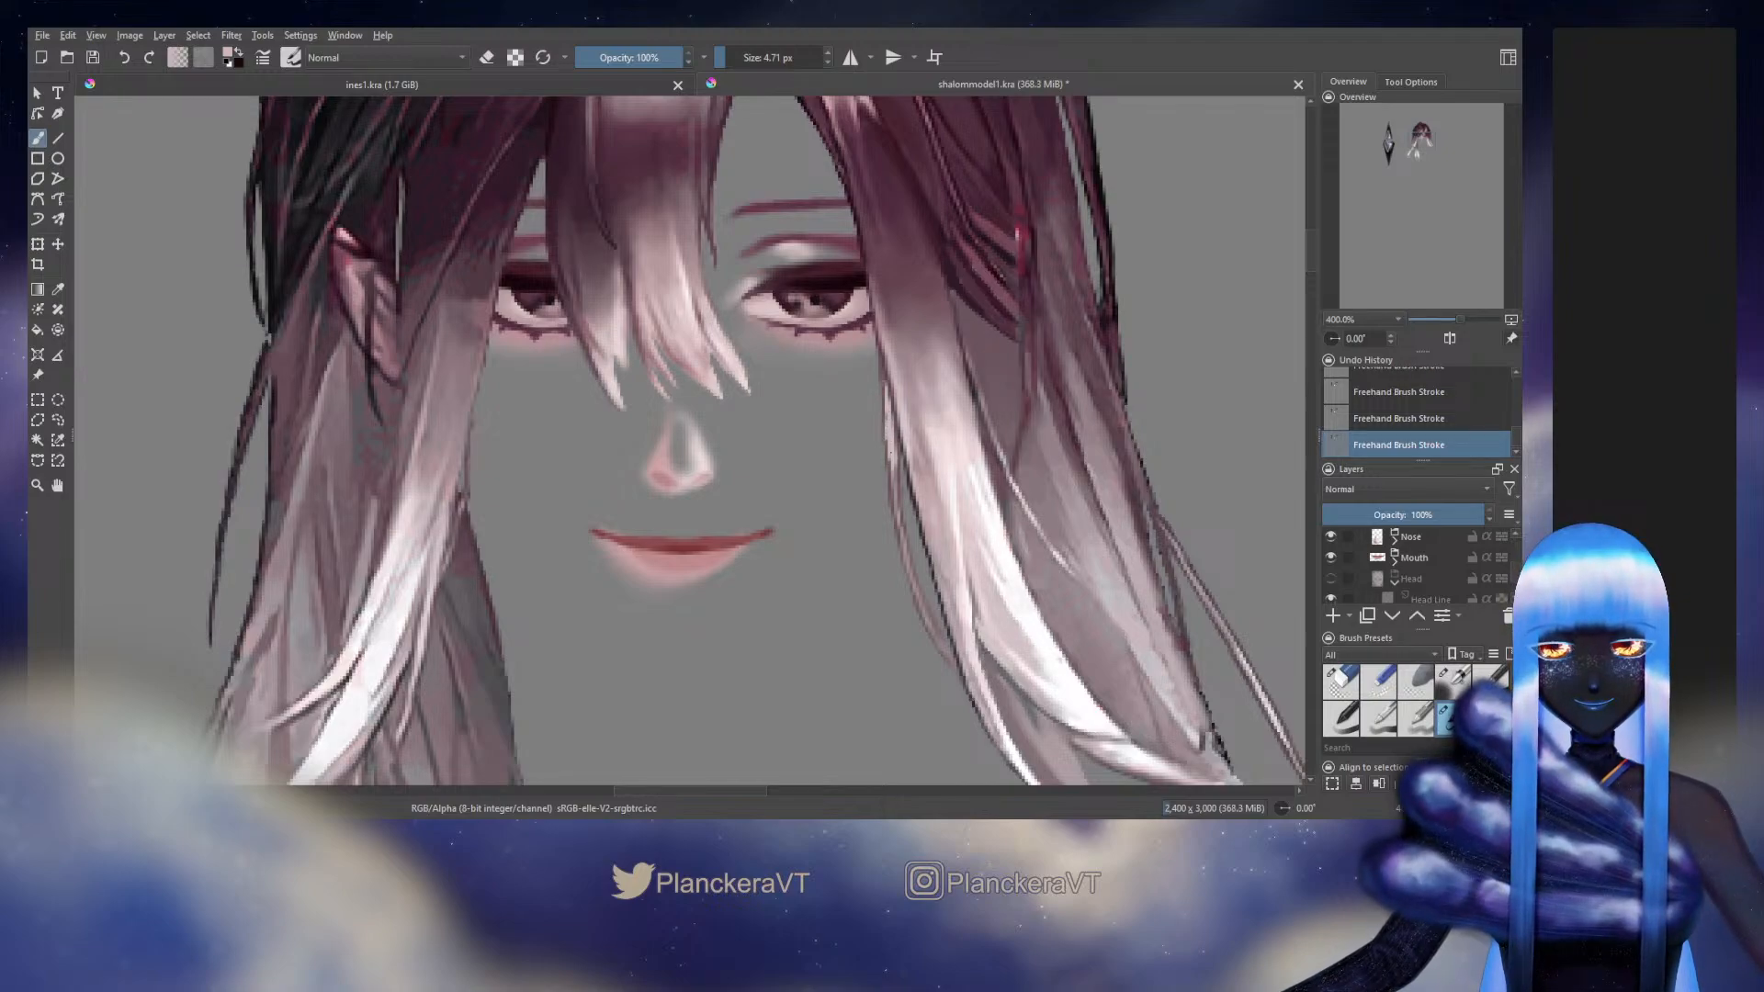
ctrl+click(896, 488)
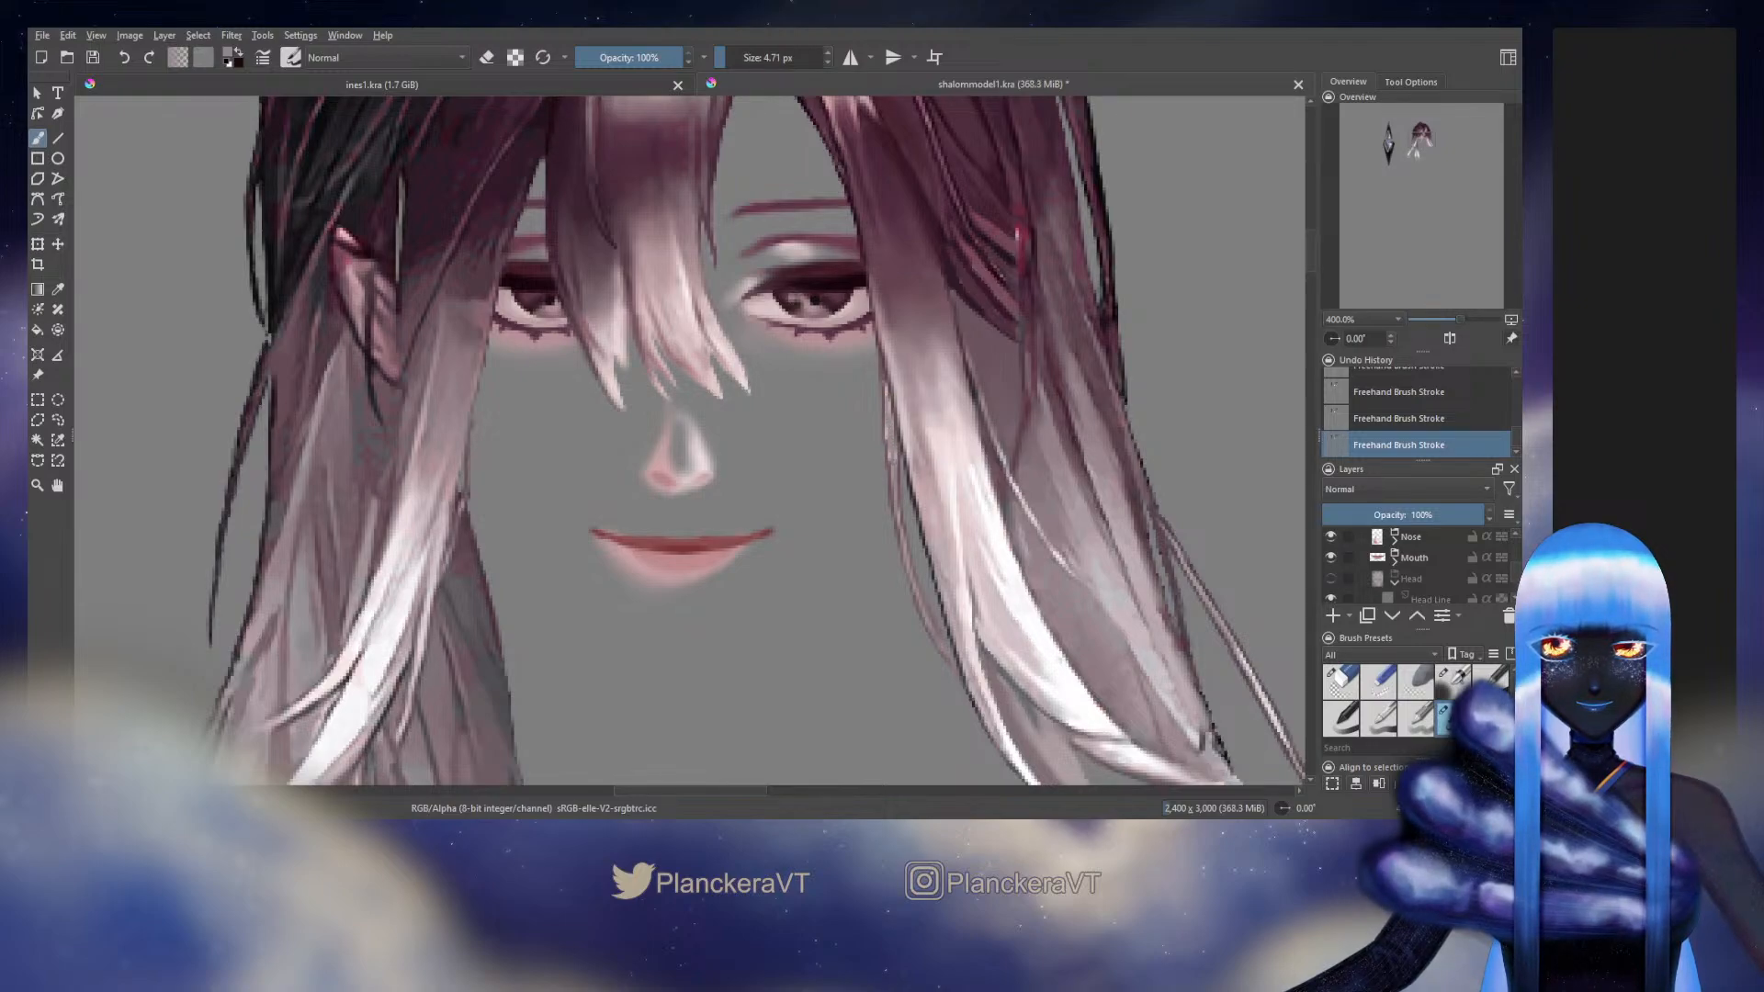
Turn on the White Background and Black Background layers so the artwork stands against plain white
scroll(1441, 576, down, 10)
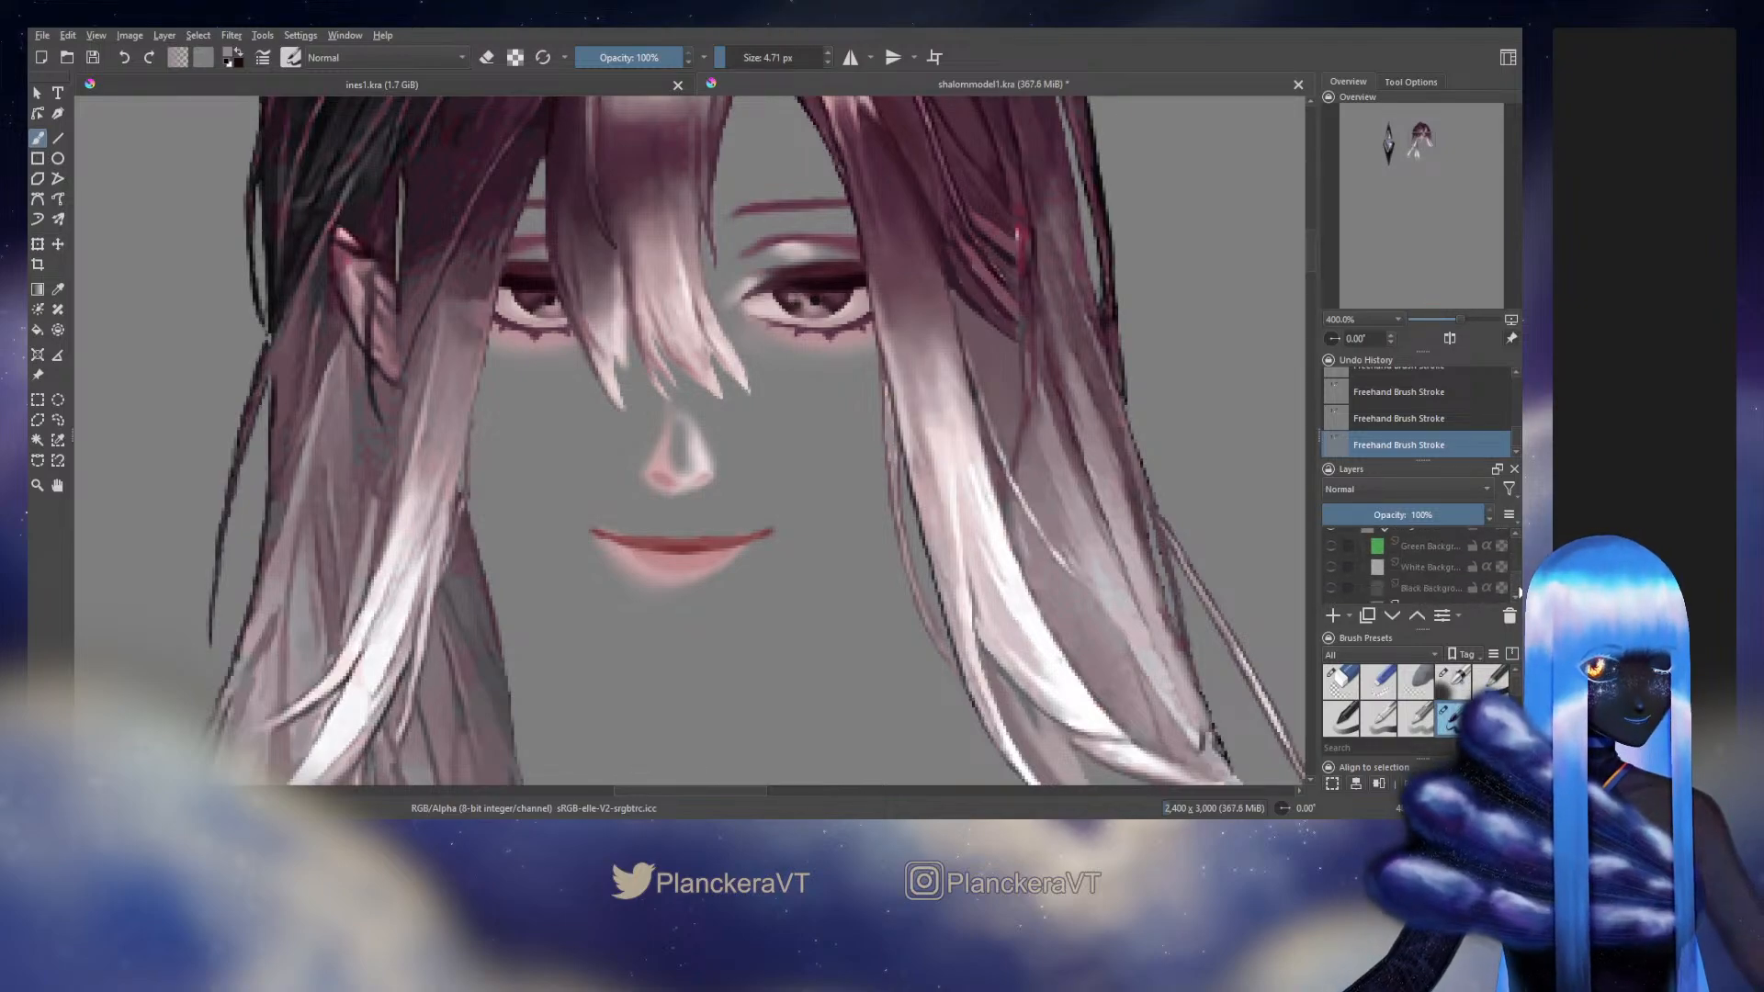
click(1331, 553)
click(1332, 569)
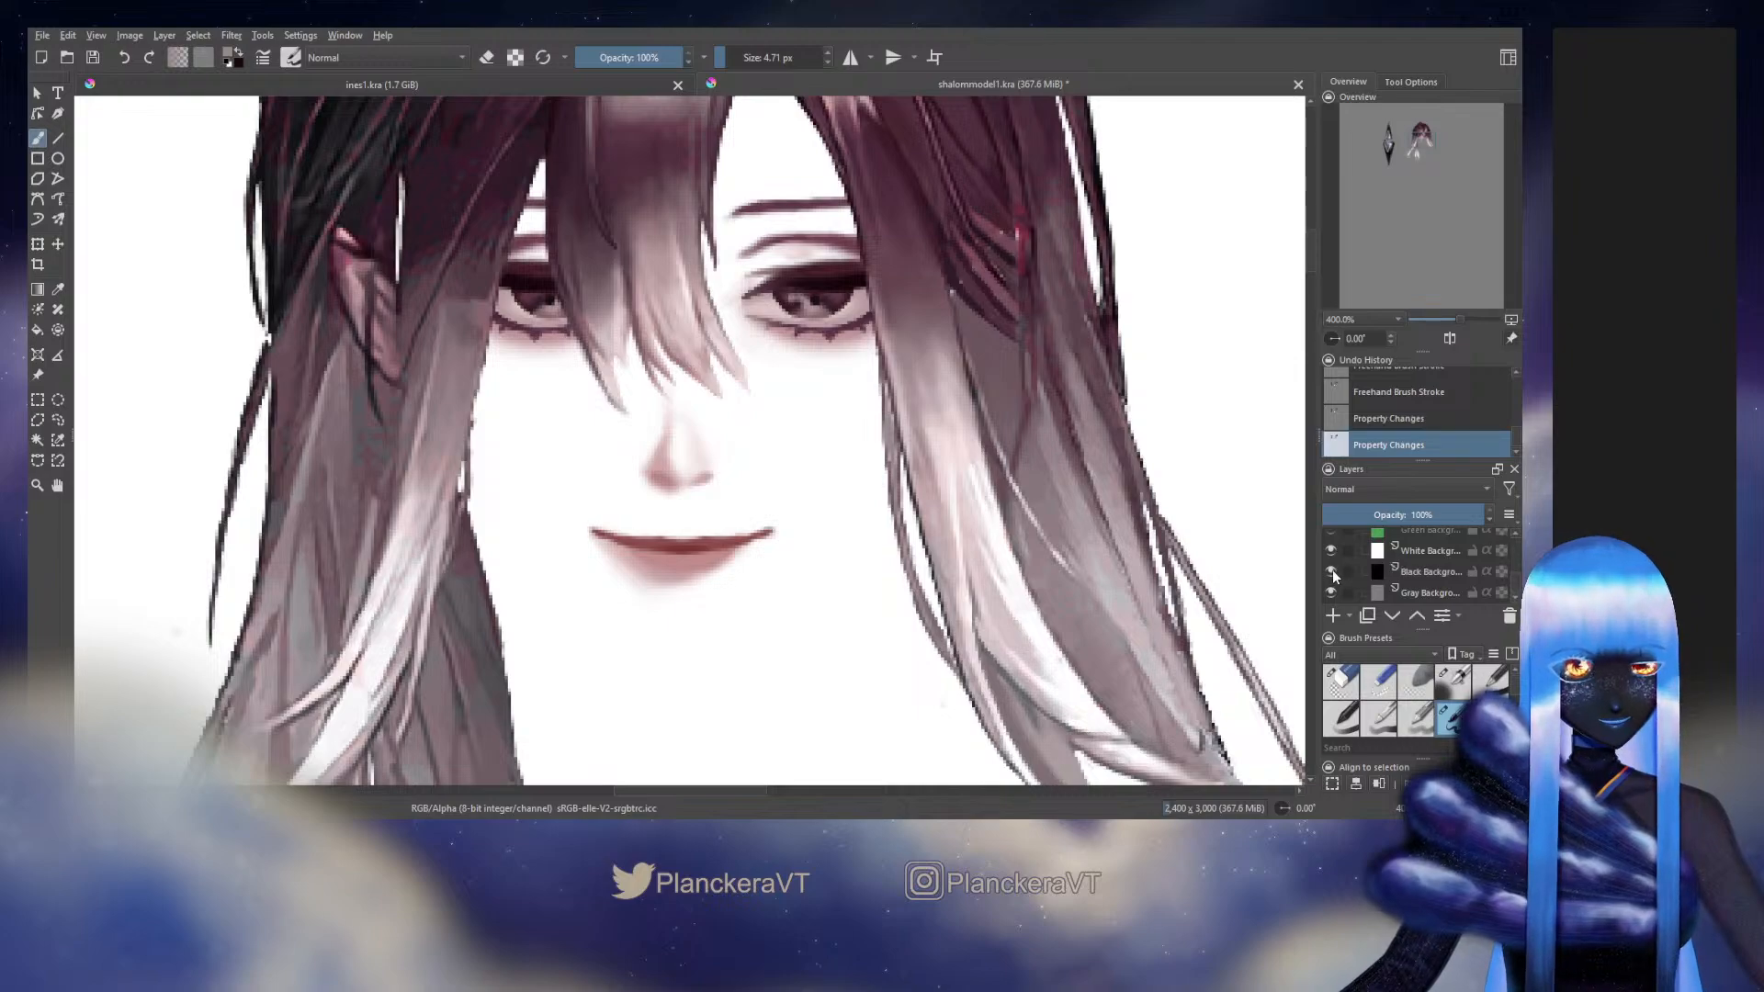
click(1331, 554)
click(1331, 552)
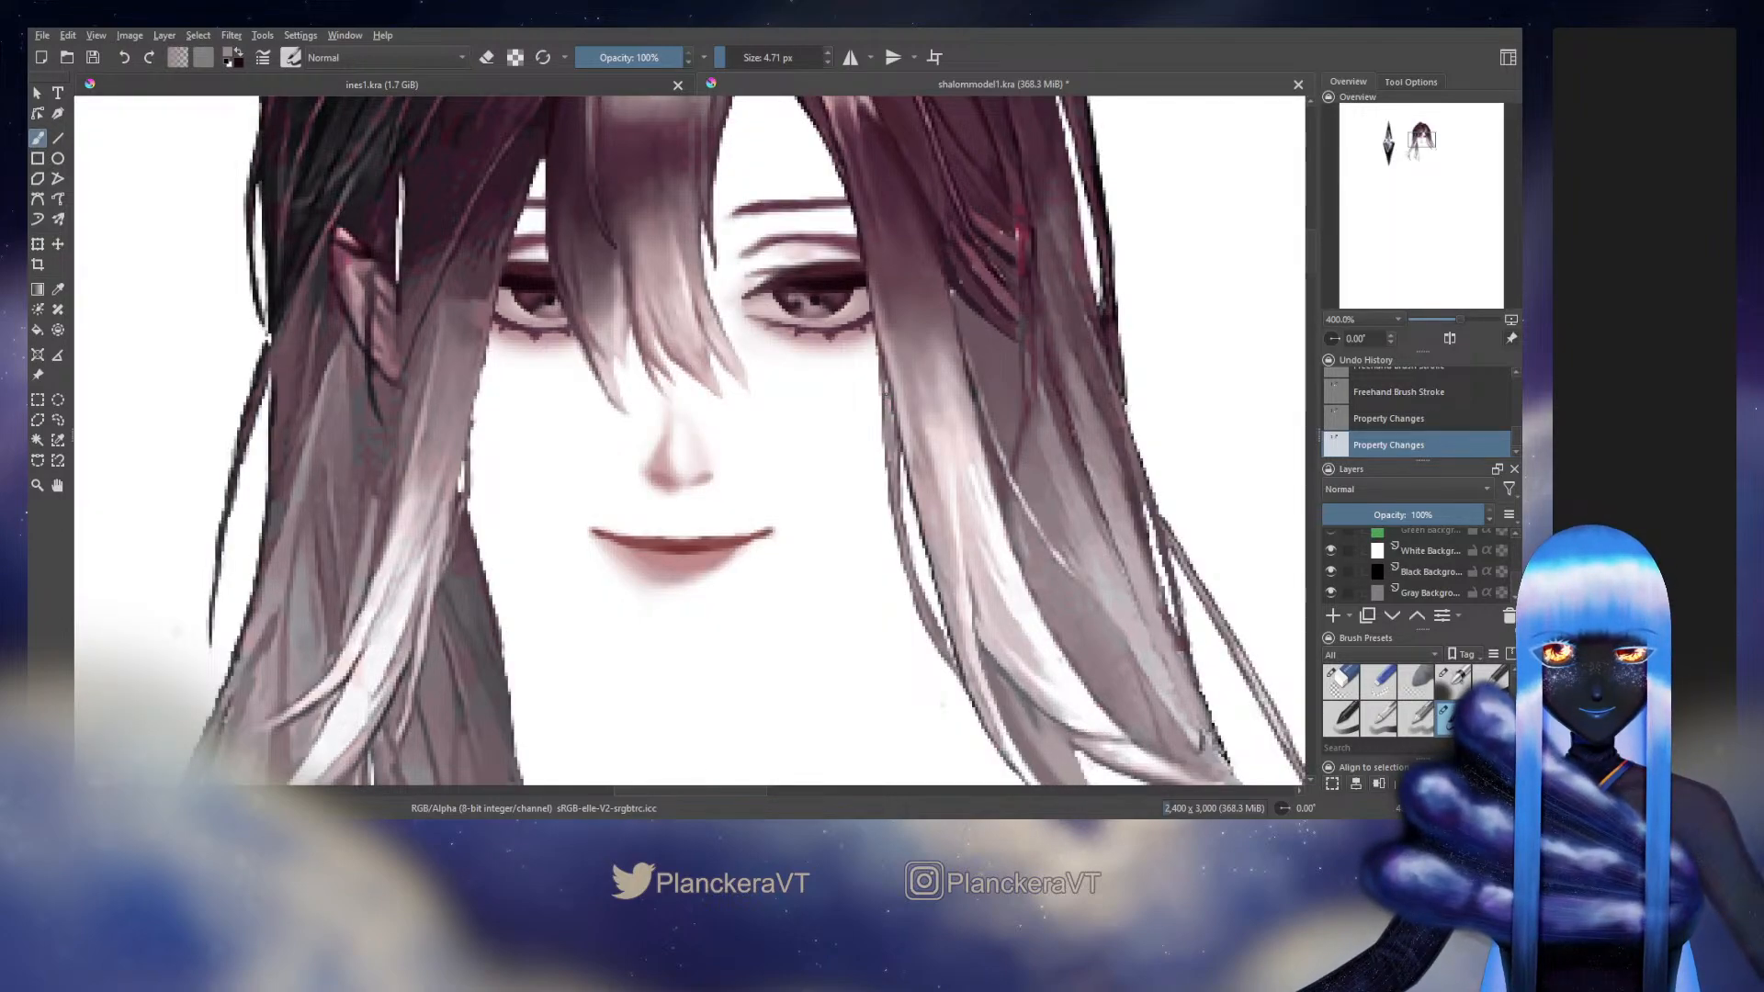
Retouch the thin strand beside the cheek with the 4.71 px brush, switching briefly to the 8.27 px eraser
mouse_move(883, 385)
mouse_down()
mouse_move(893, 450)
mouse_move(894, 432)
mouse_up()
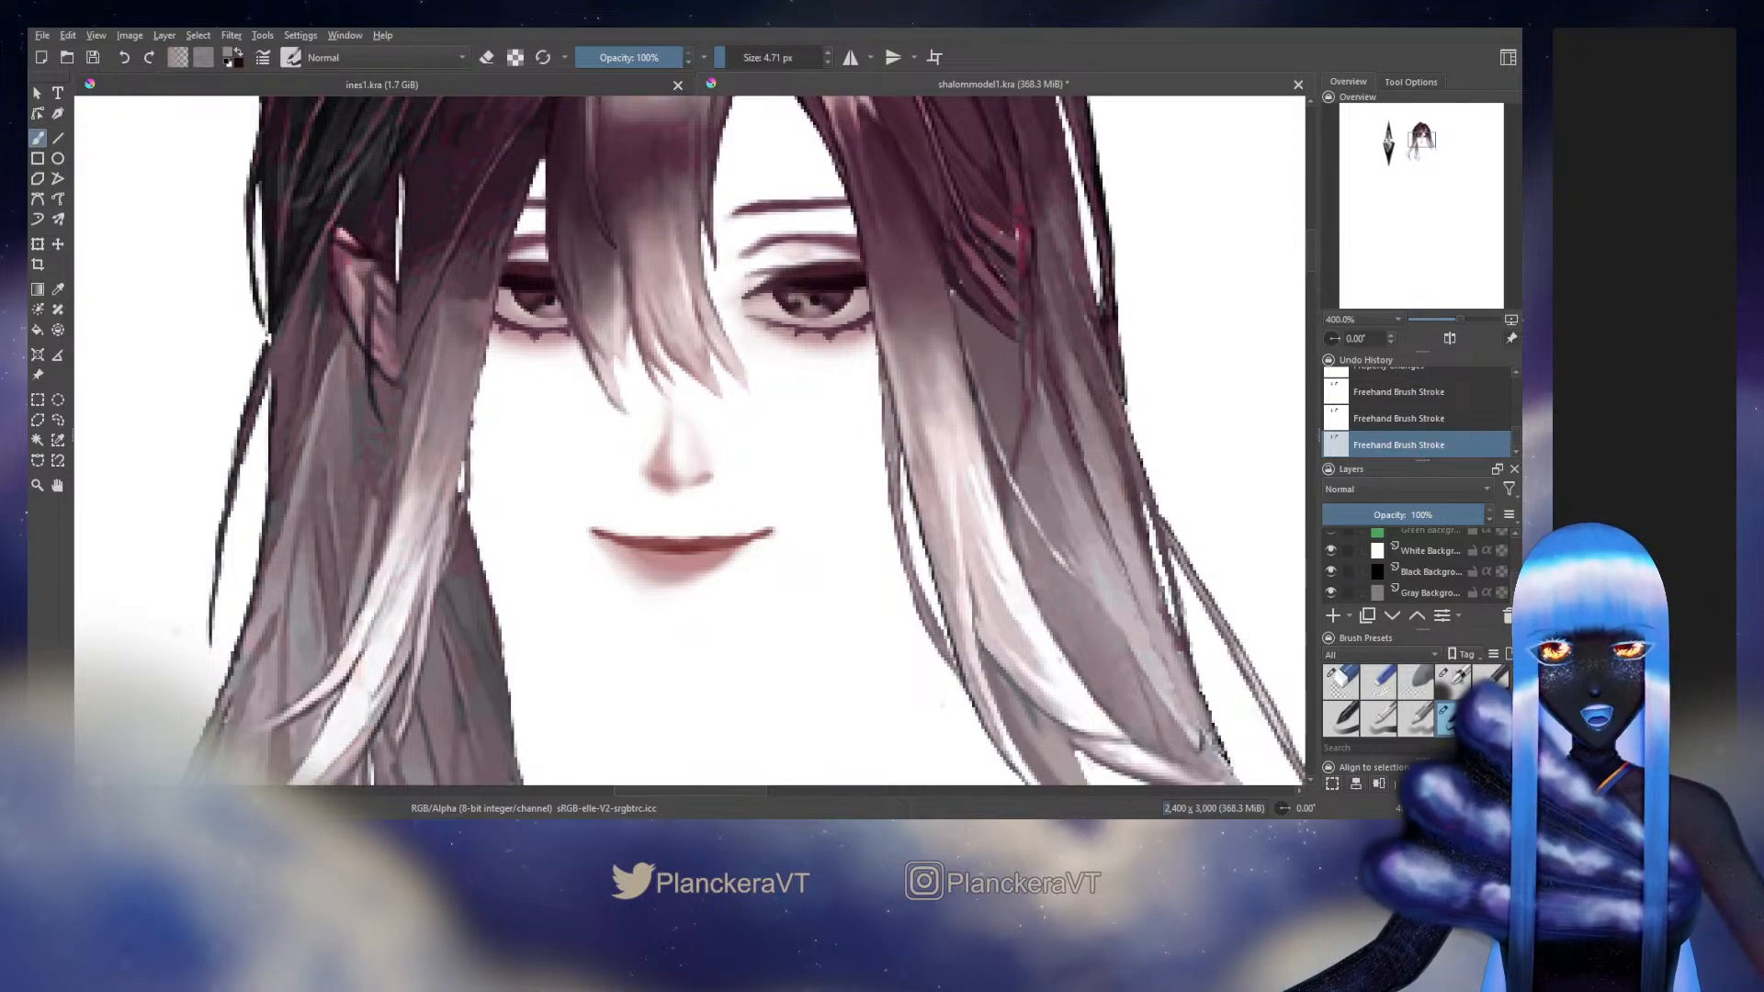
ctrl+click(907, 523)
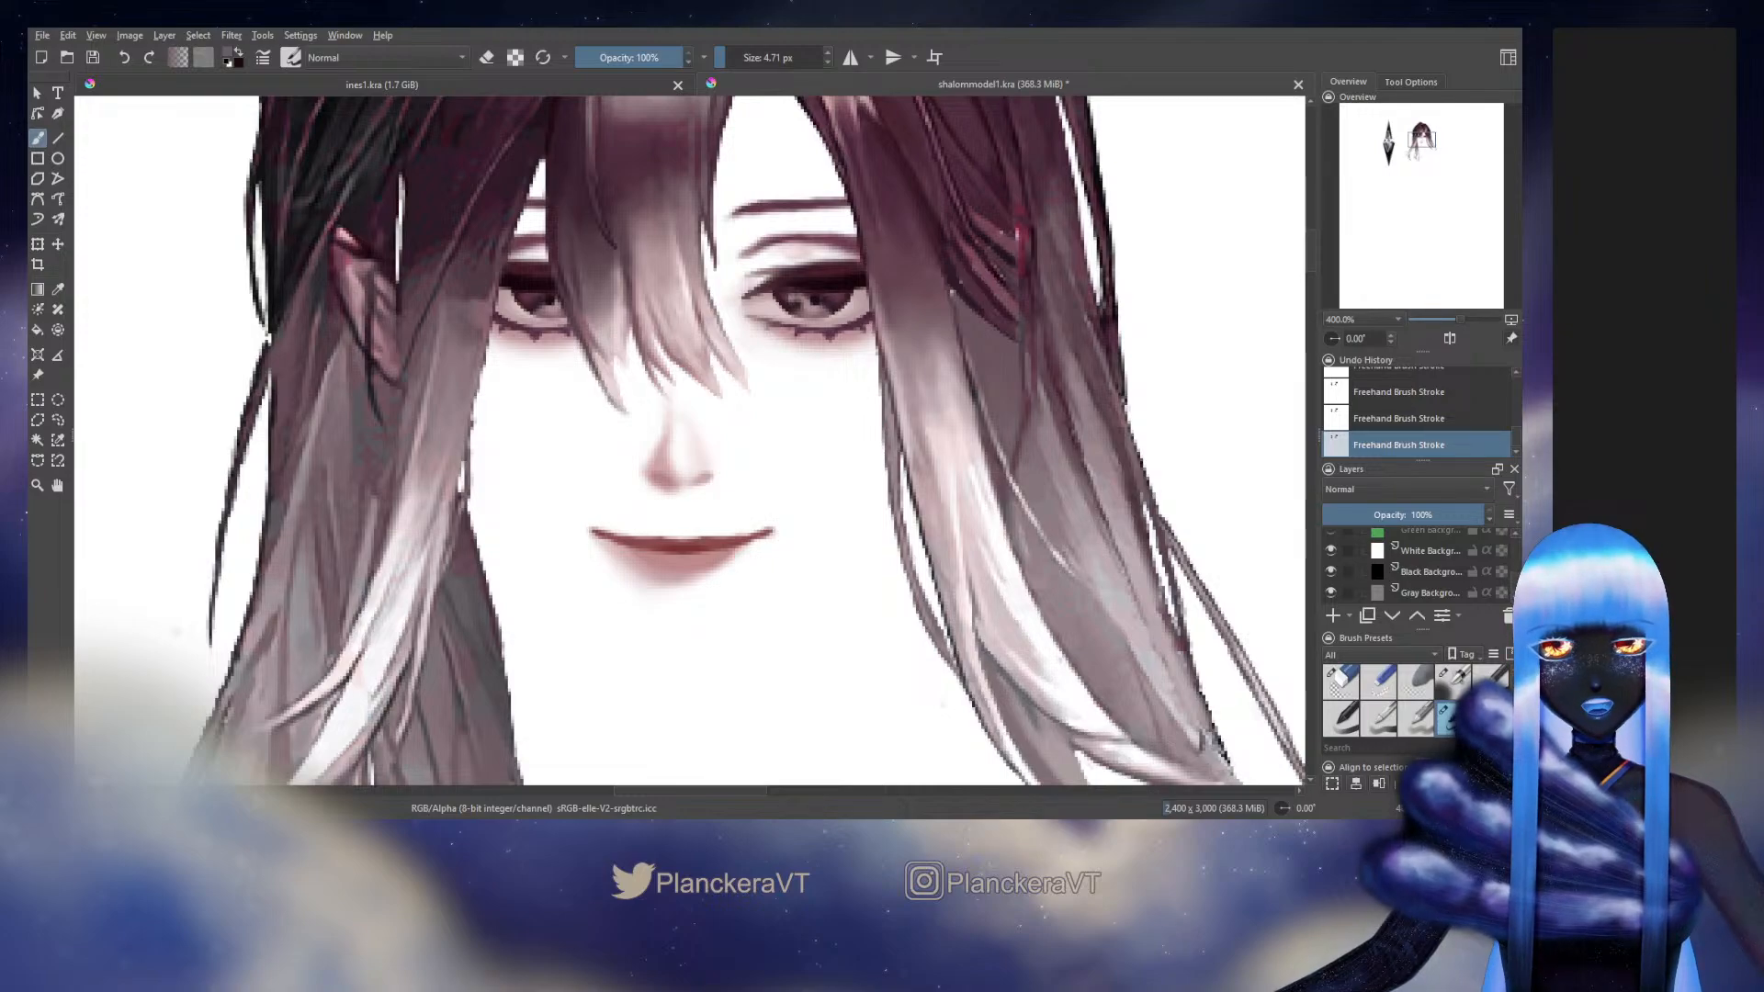
click(1340, 681)
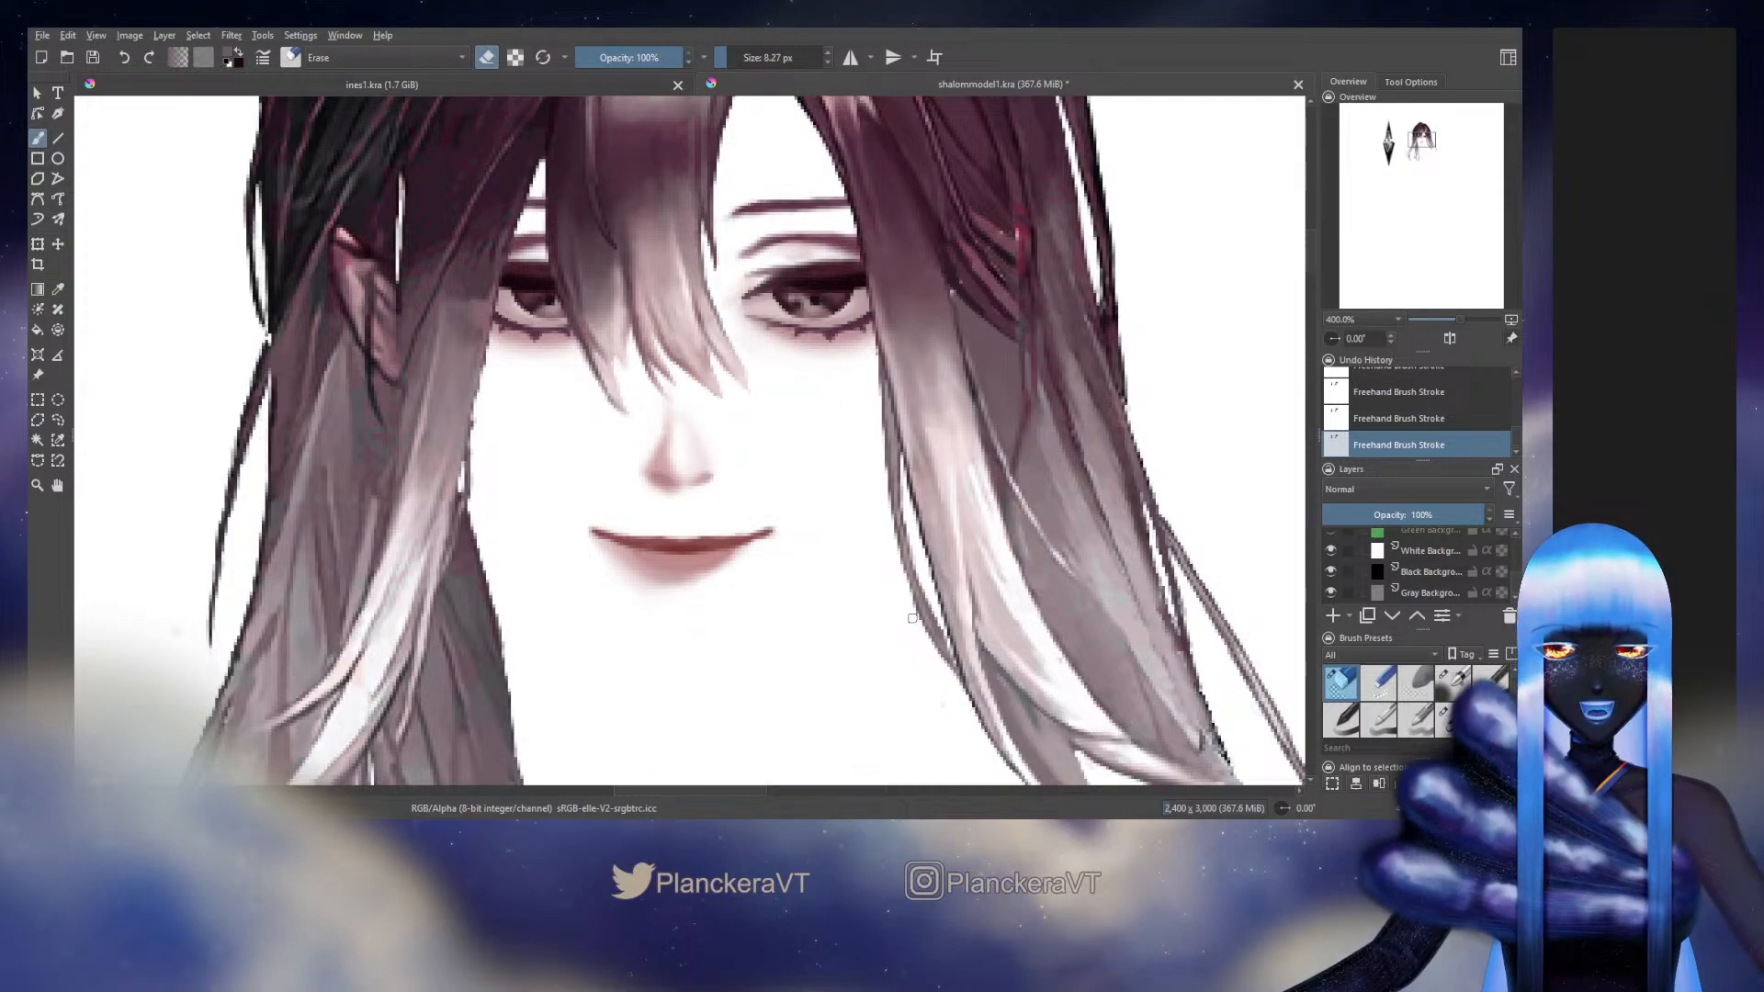
key(slash)
mouse_move(913, 618)
mouse_down()
mouse_move(861, 558)
mouse_move(886, 629)
mouse_up()
Select the middle Side Bang layer in the Left Side group and lower its opacity to 36%
scroll(1515, 574, up, 5)
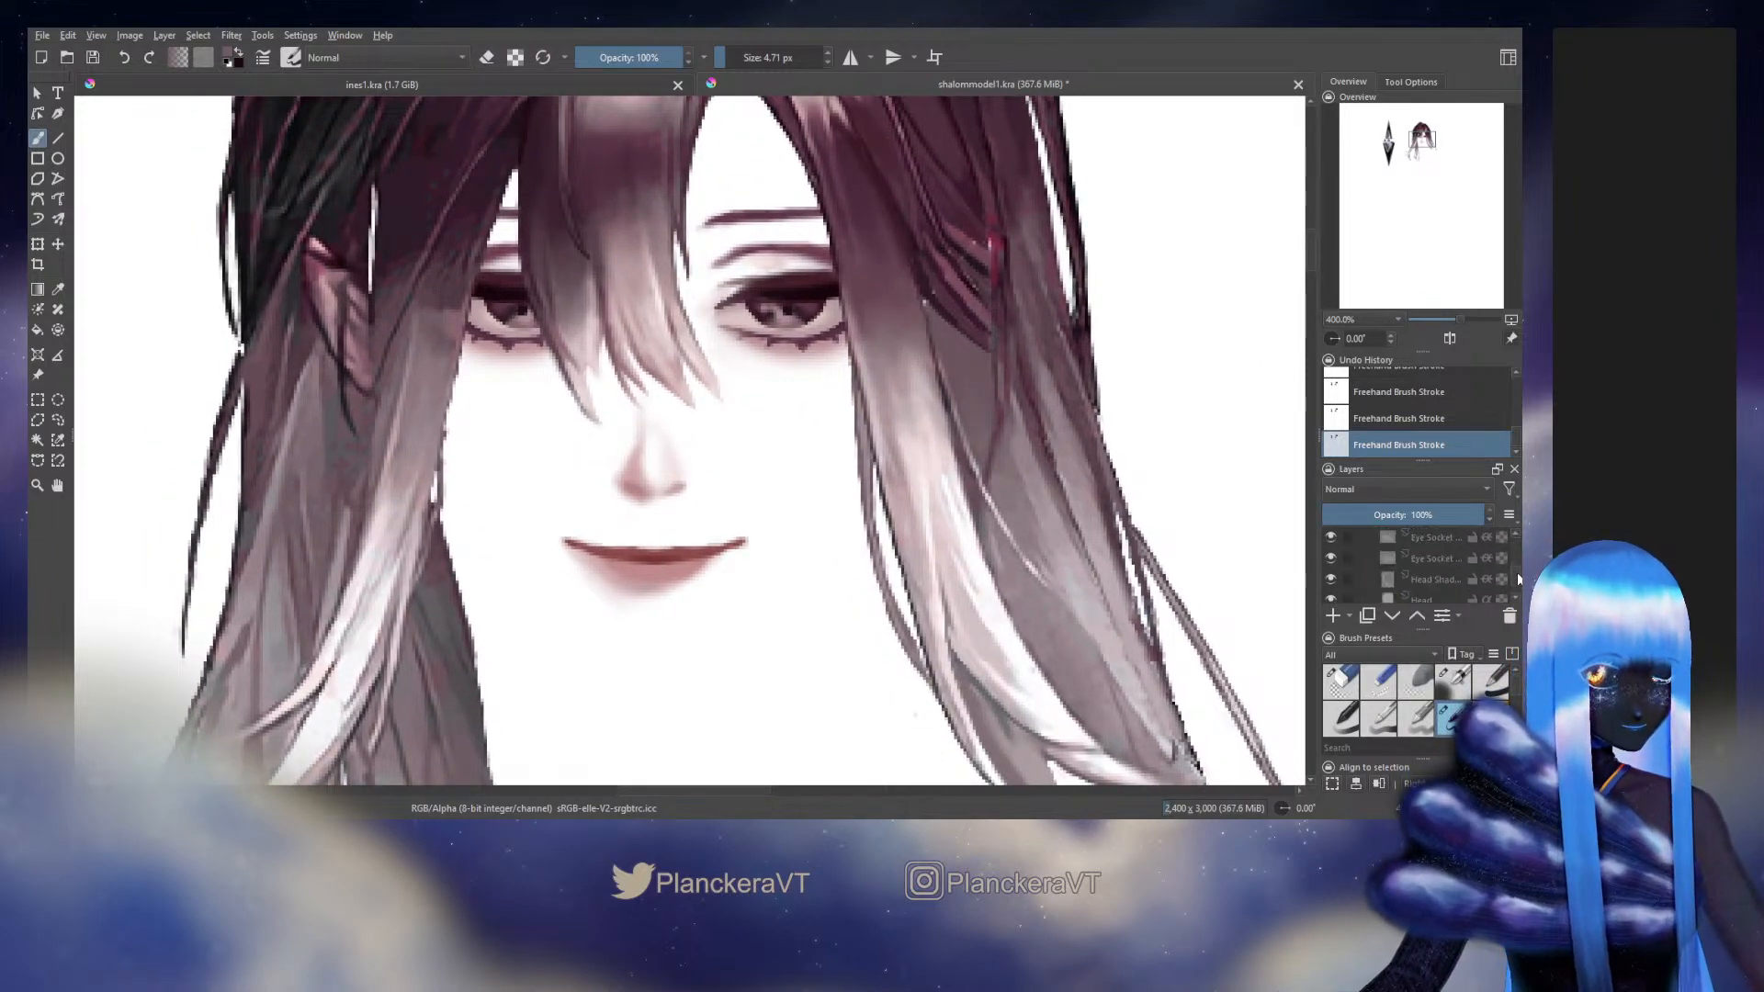
scroll(1518, 566, up, 3)
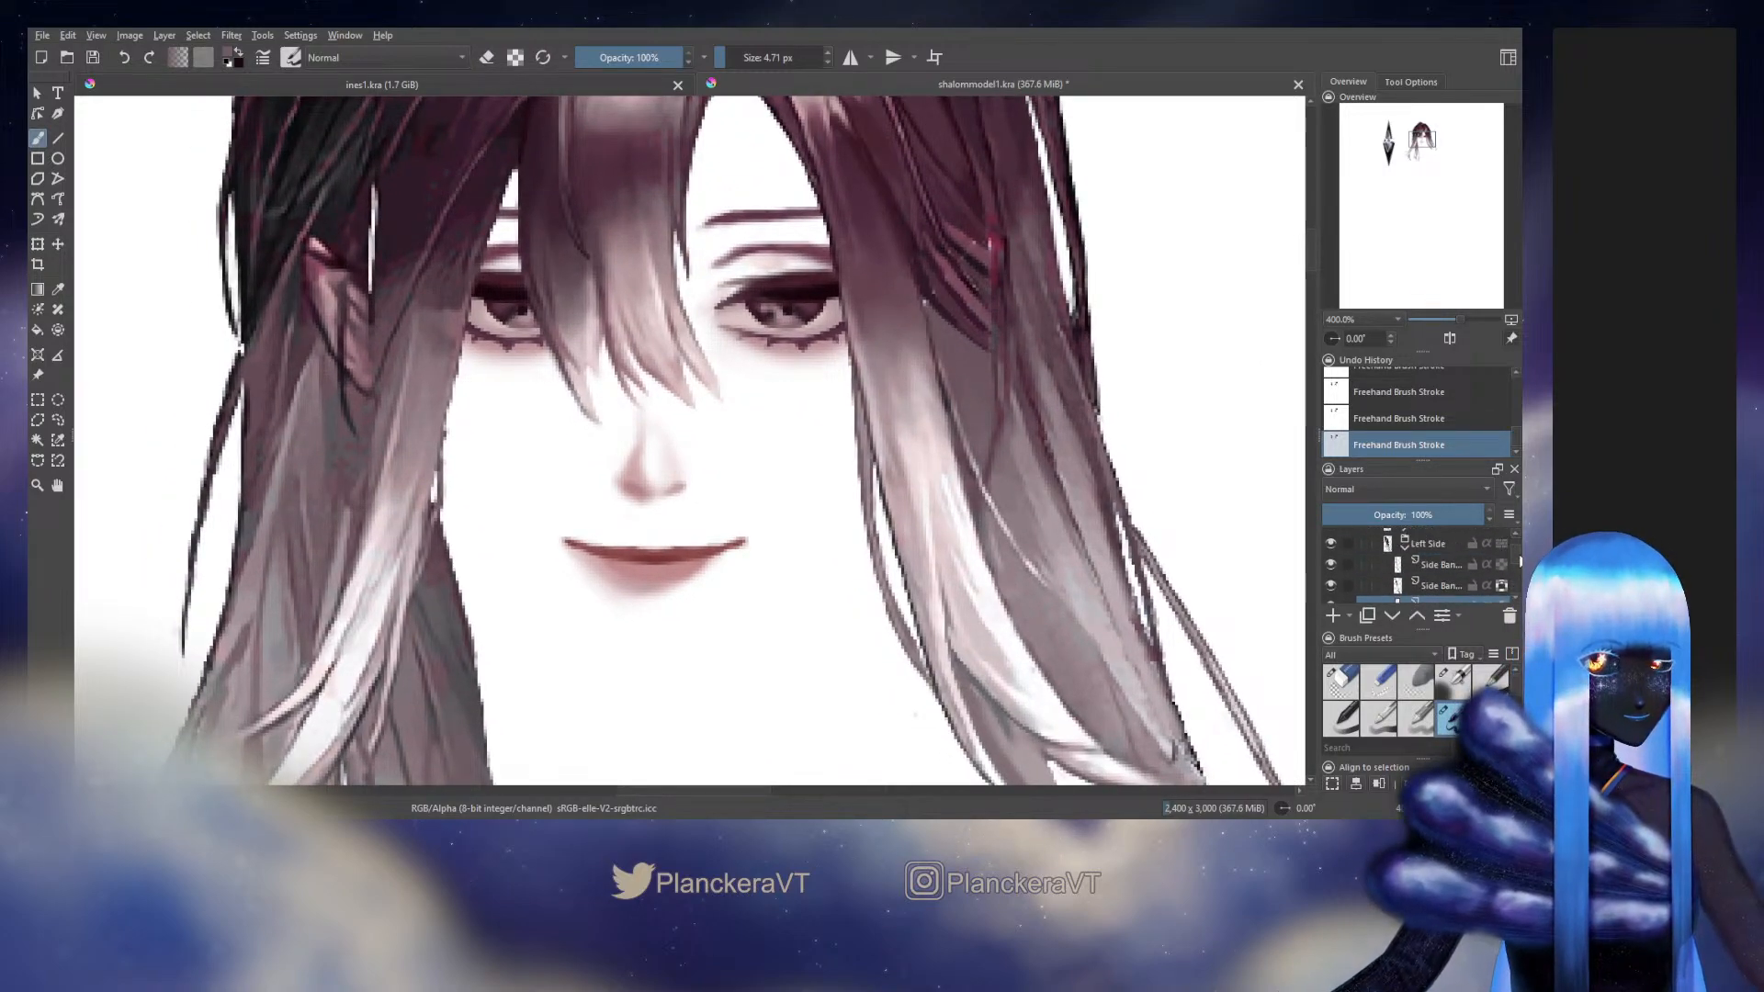
click(1457, 584)
drag(1425, 515, 1316, 511)
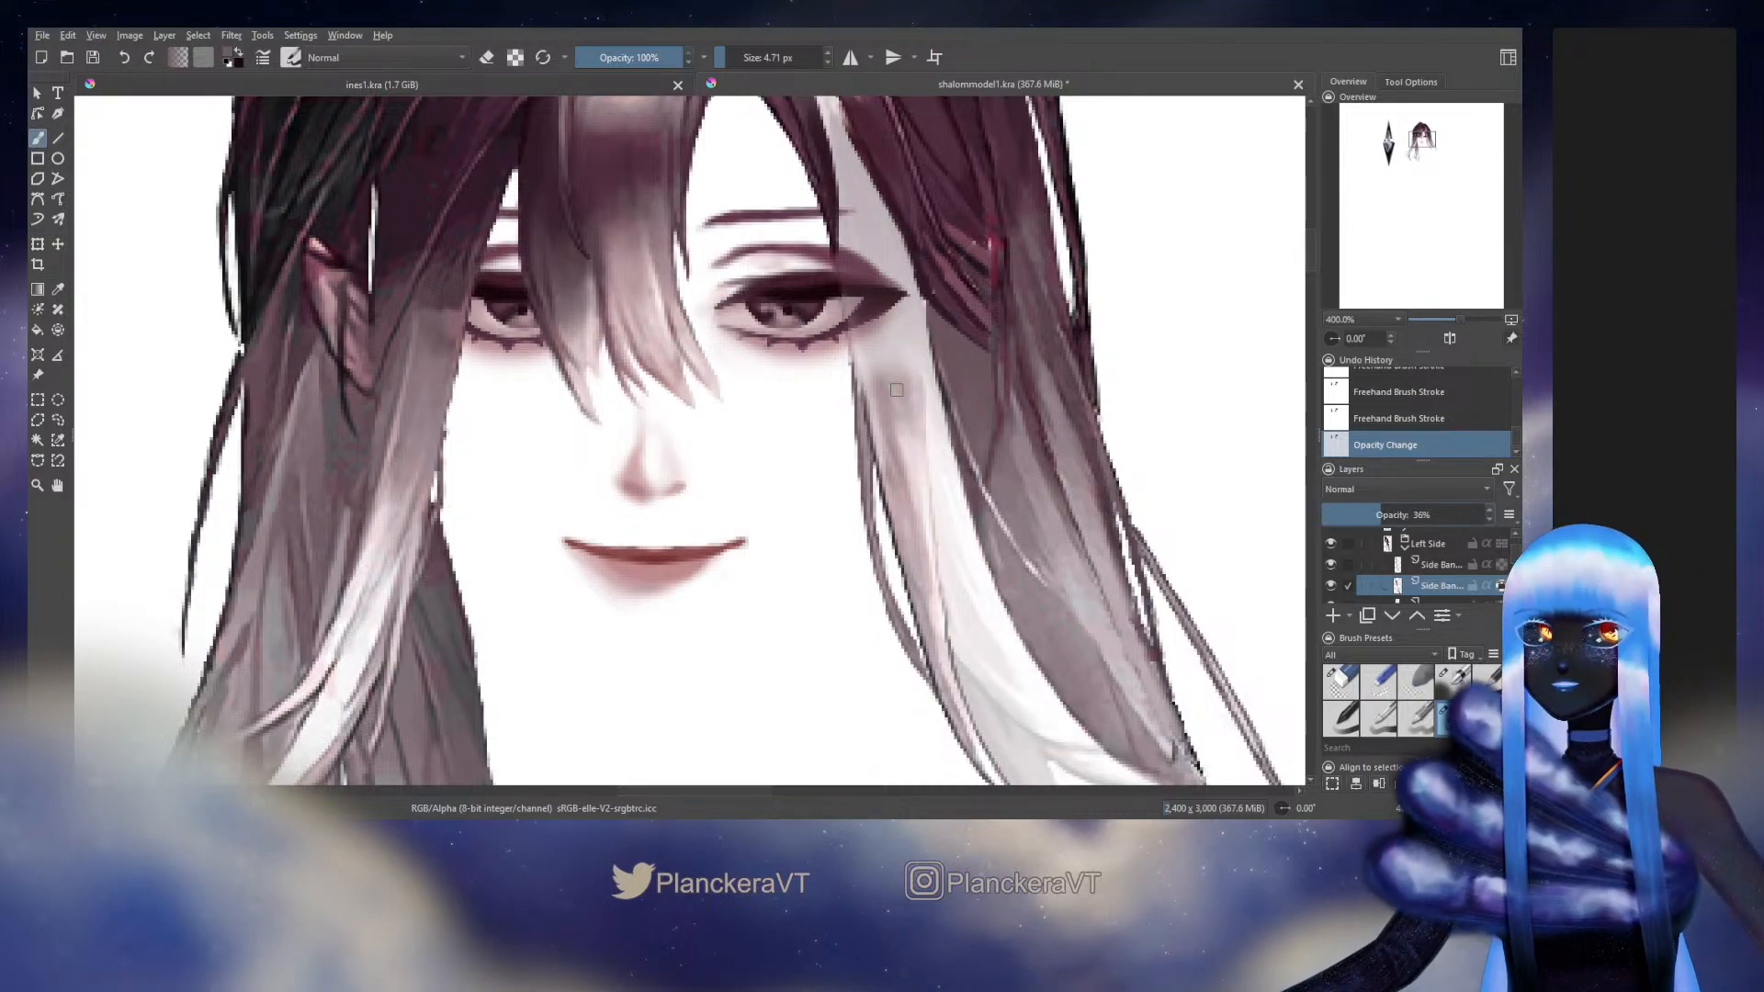
Try to extend the thin strand upward toward the eye using a sampled dark colour, and undo the strokes
ctrl+click(850, 380)
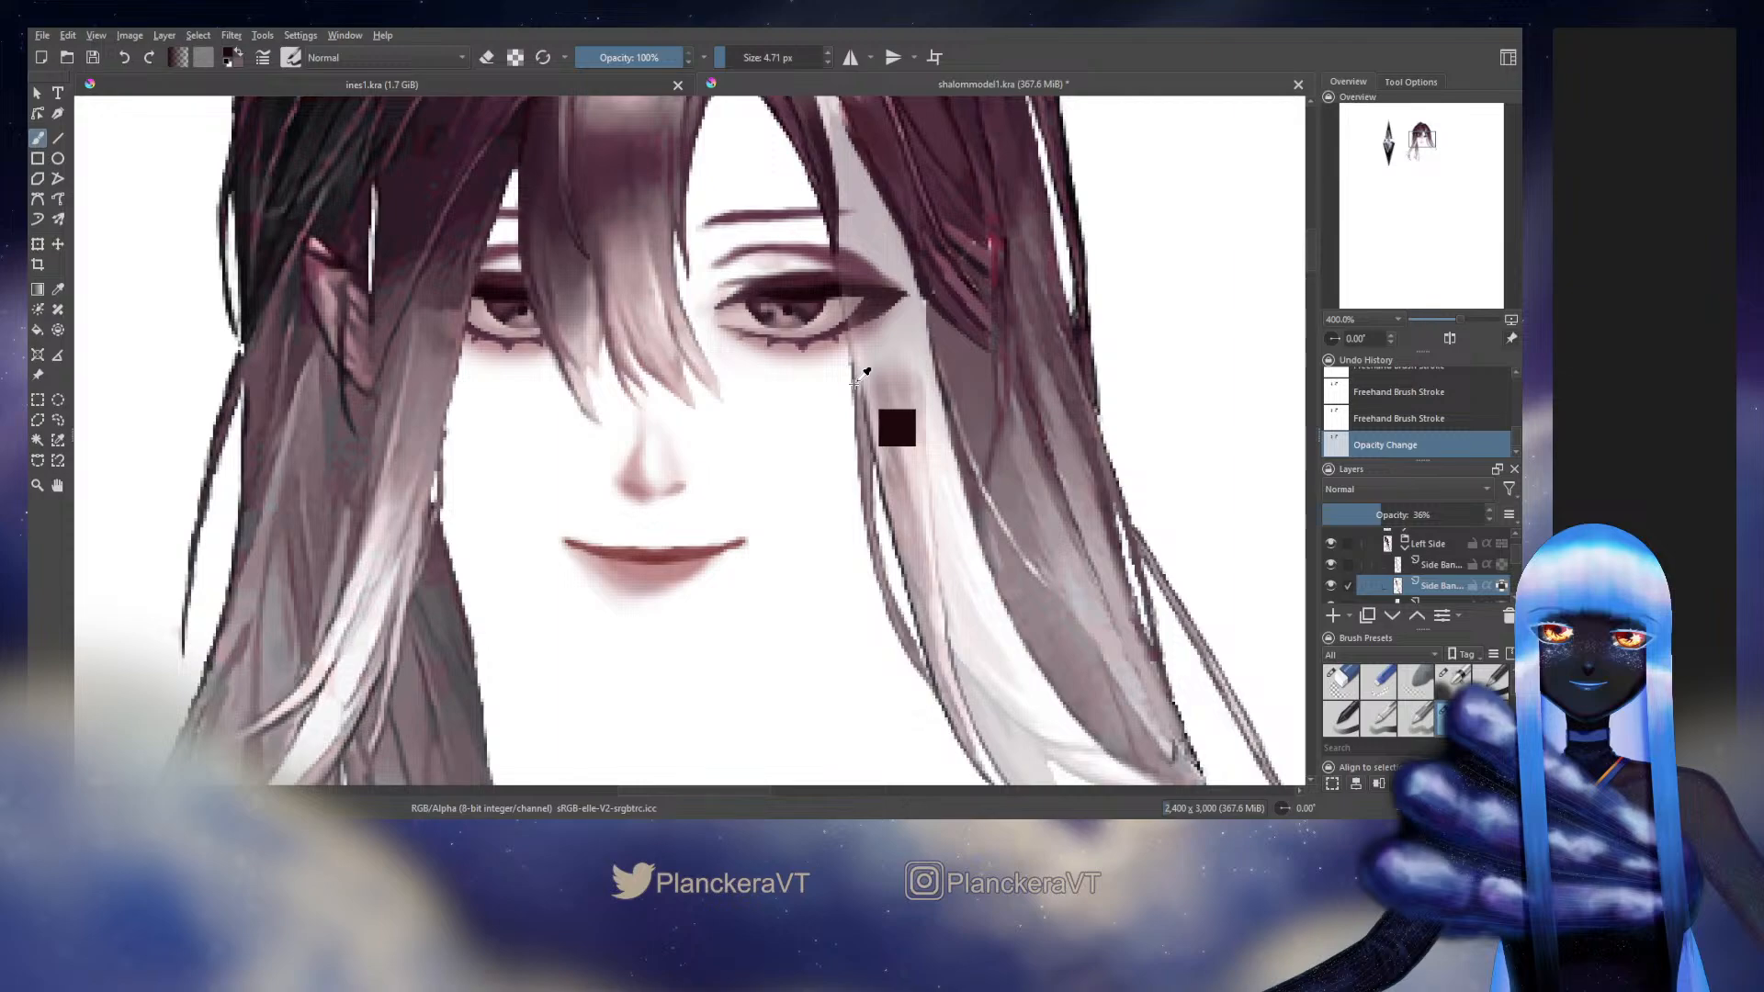
ctrl+click(854, 384)
drag(854, 378, 852, 335)
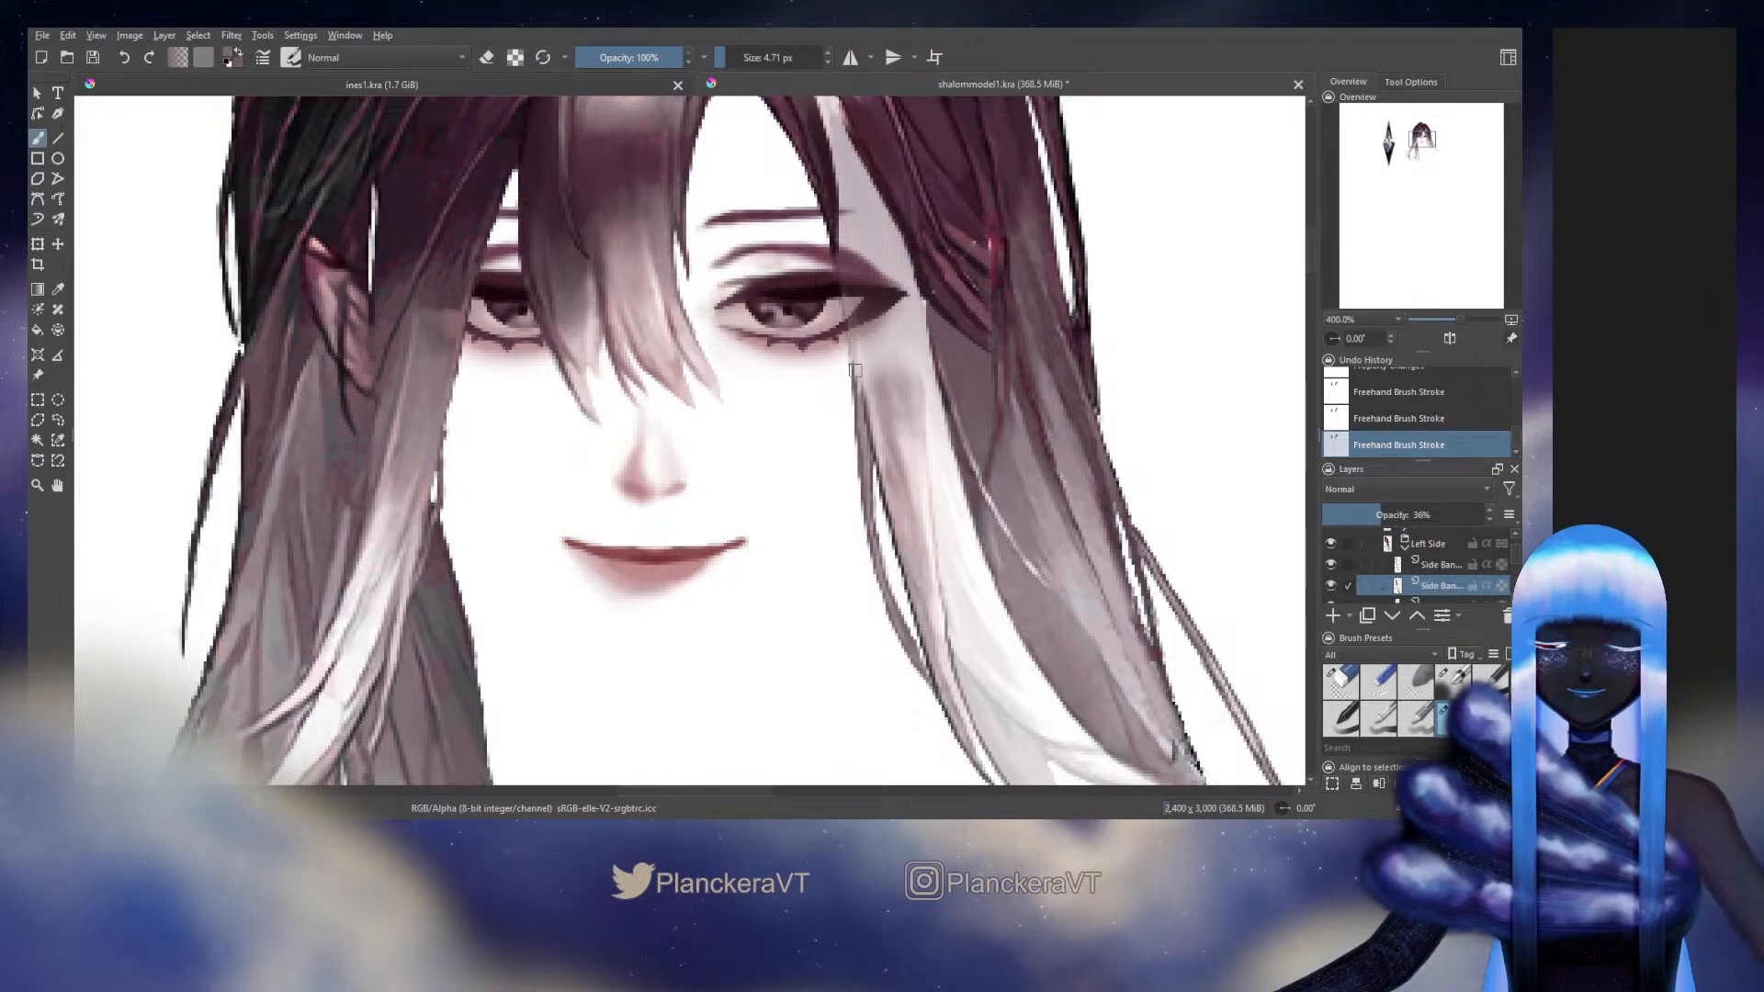
drag(855, 370, 853, 366)
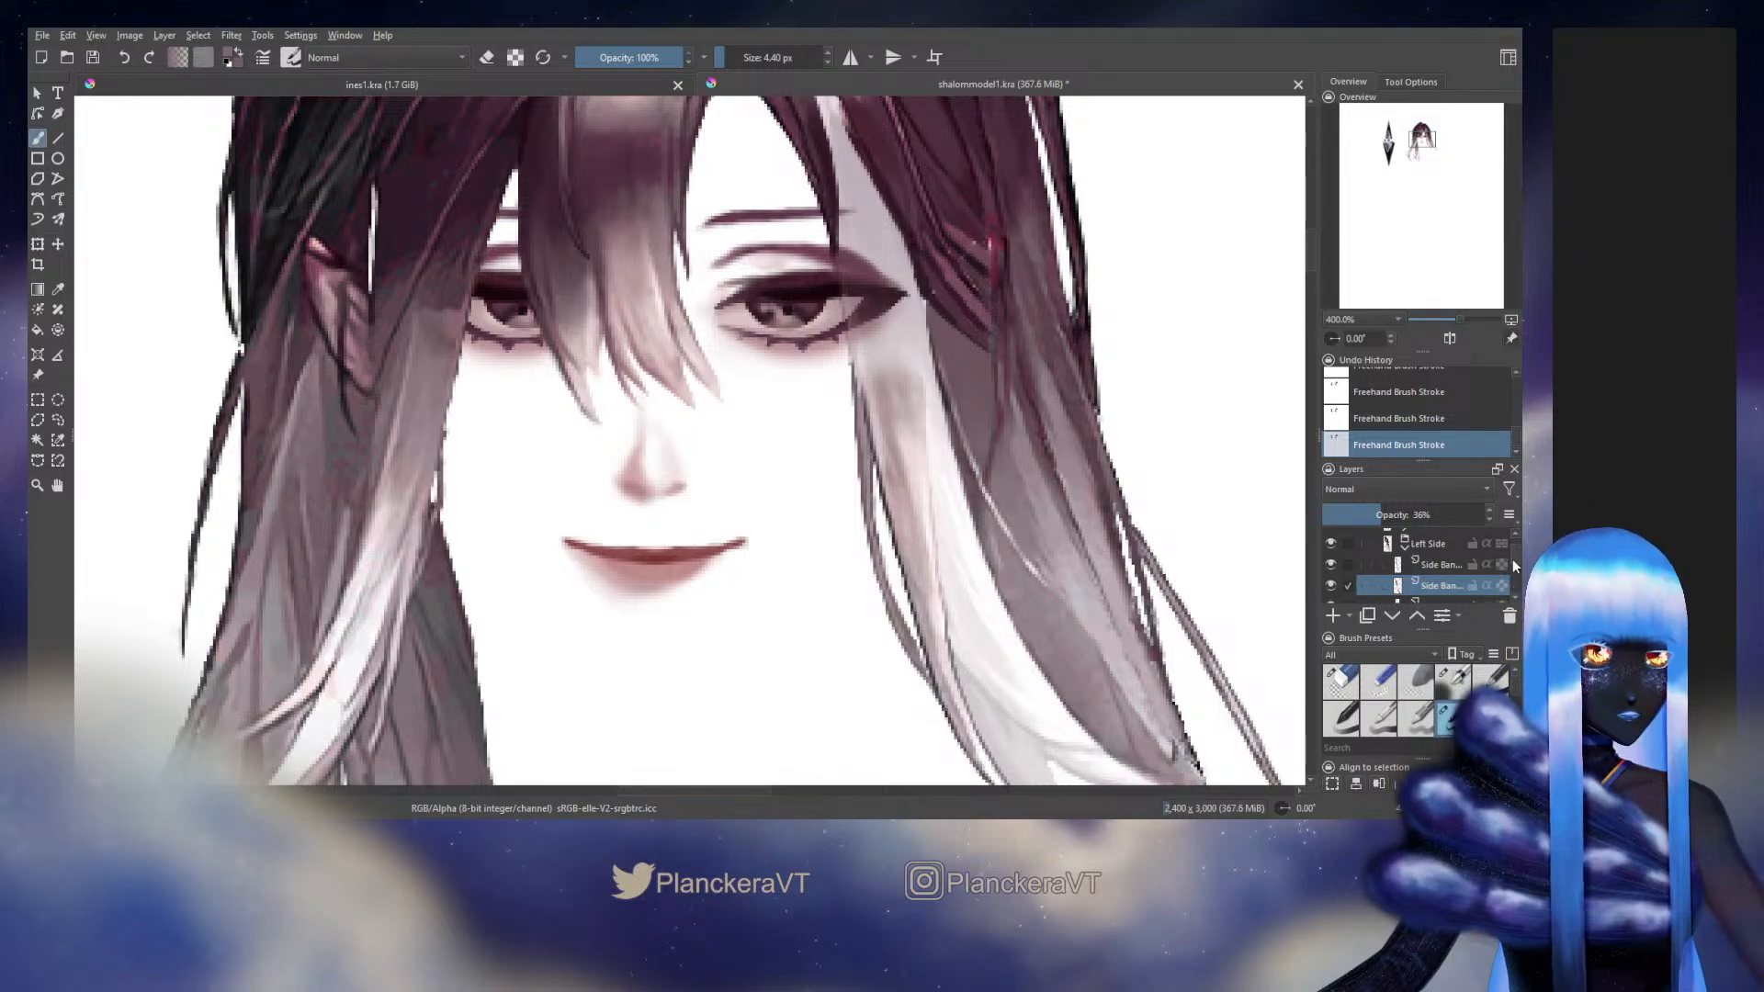
key(ctrl+z)
key(ctrl+z)
key(ctrl+z)
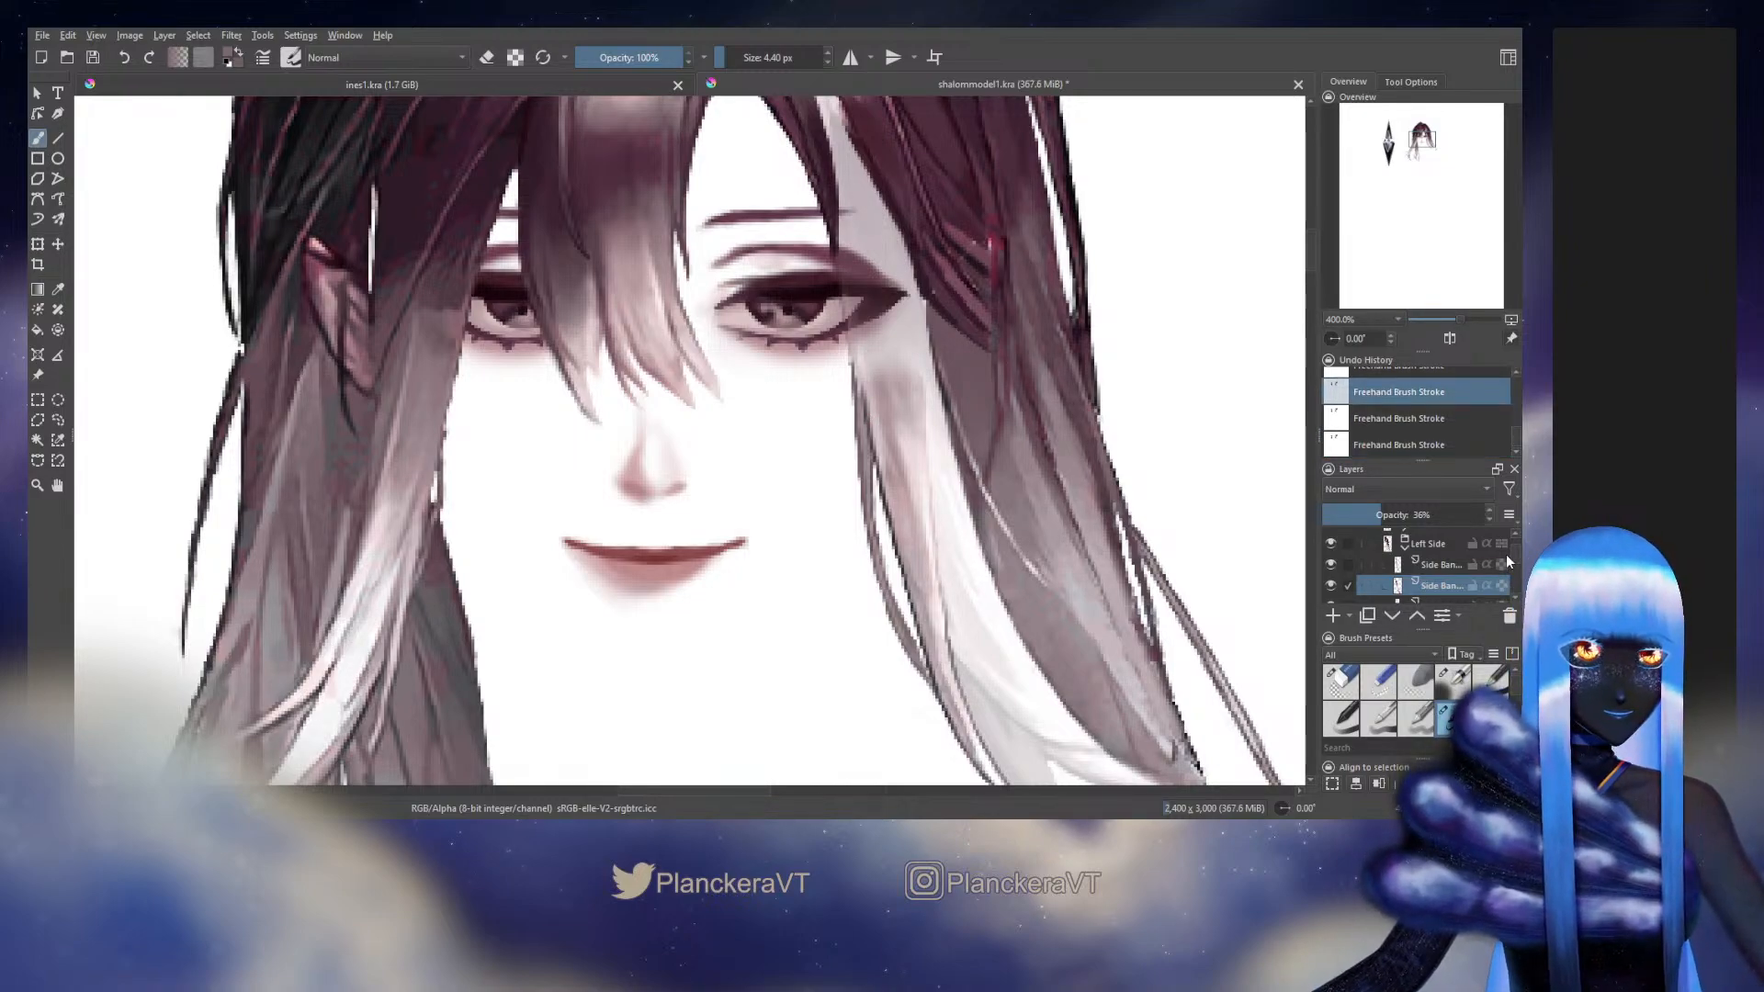
Select the lower Side Bang layer holding the thin strand and revert the undo history to the opacity change
click(1501, 555)
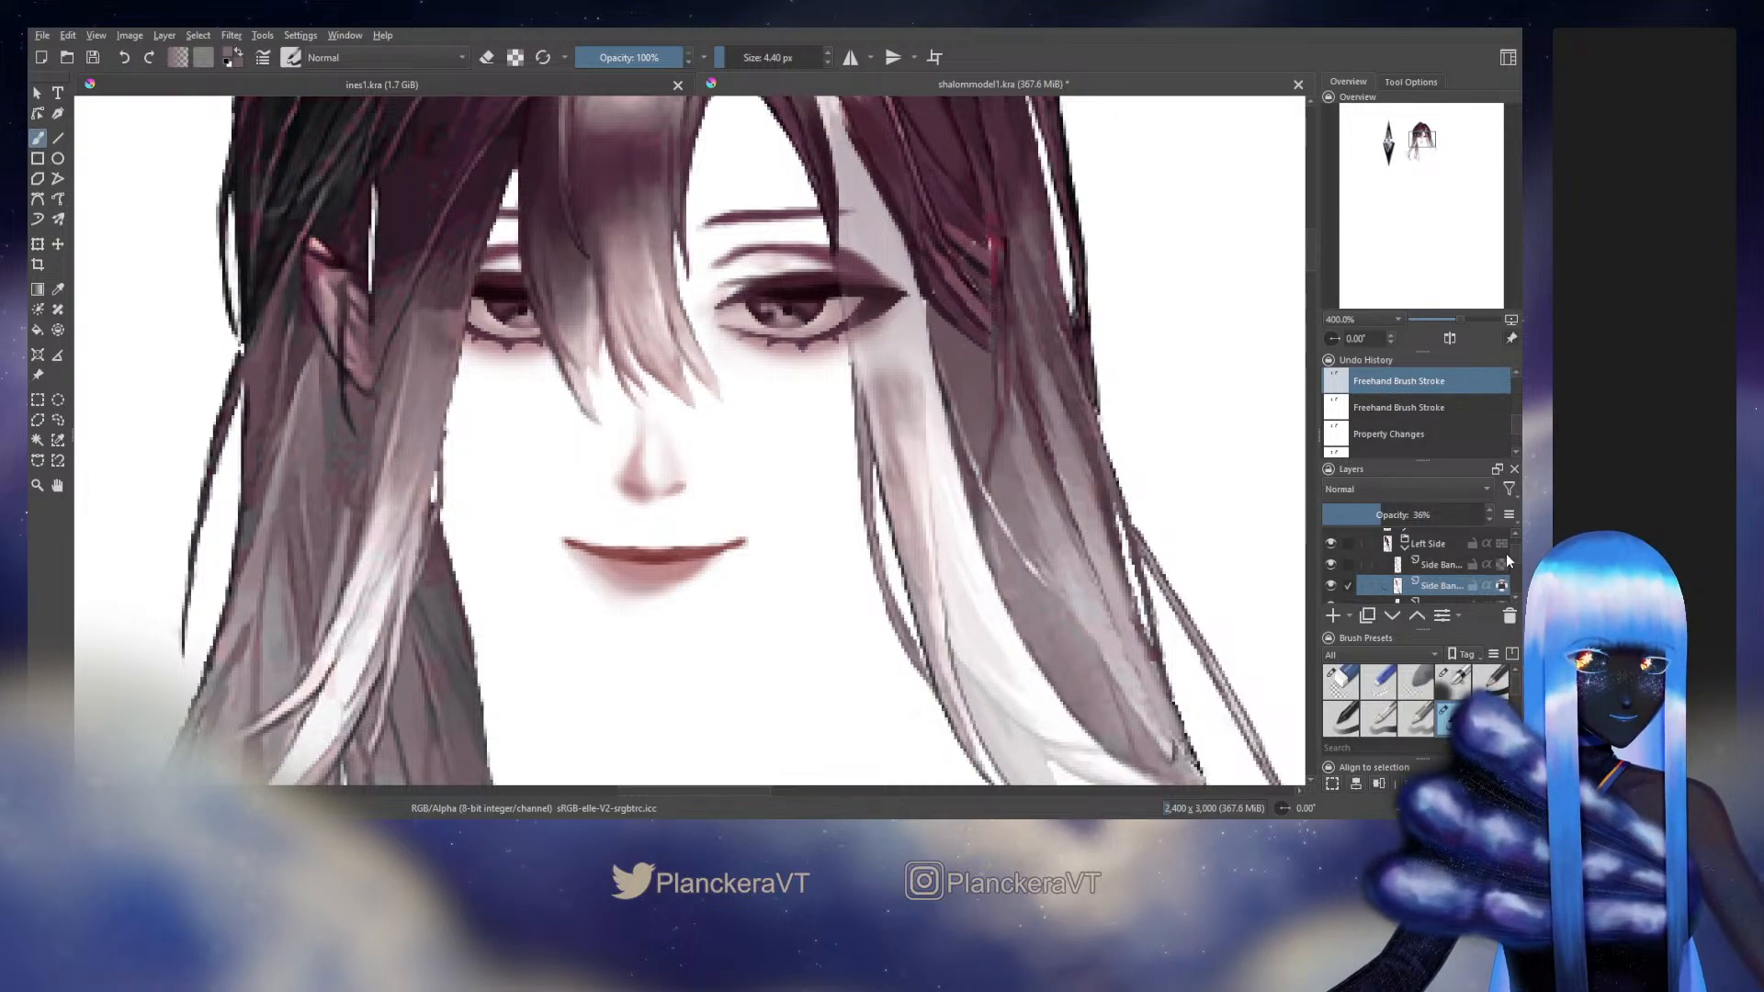
click(1435, 599)
click(1333, 569)
click(1336, 569)
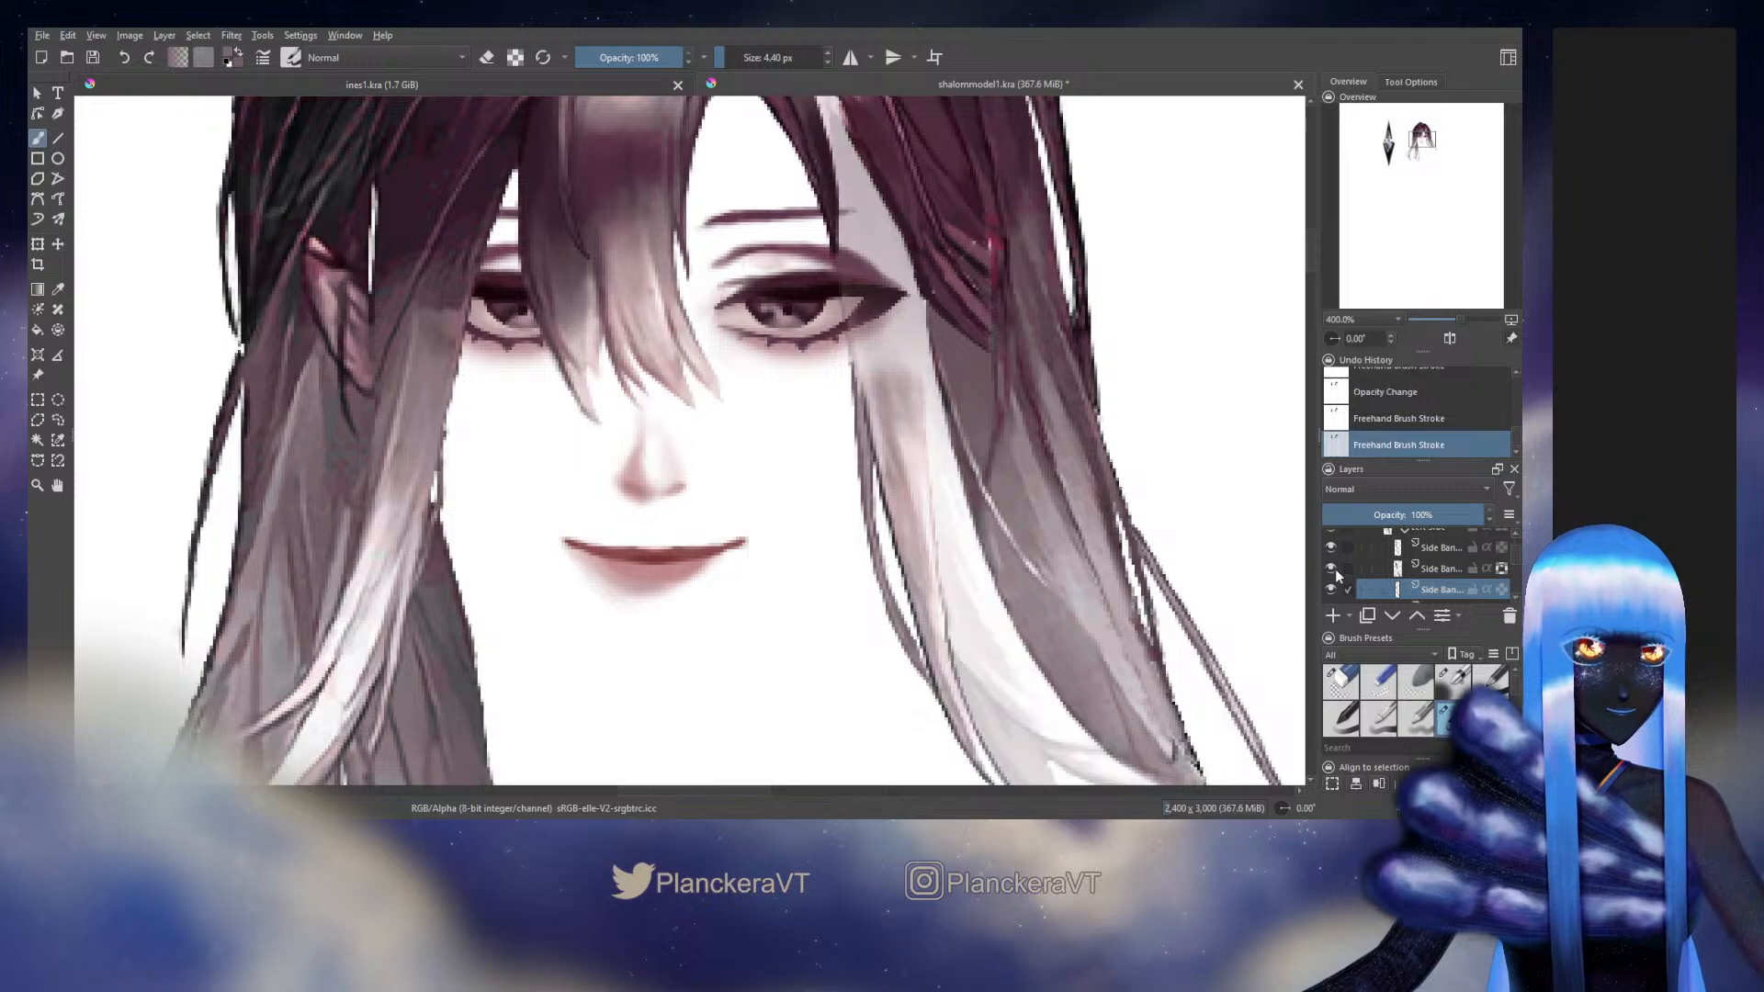
click(1404, 411)
scroll(1512, 412, up, 2)
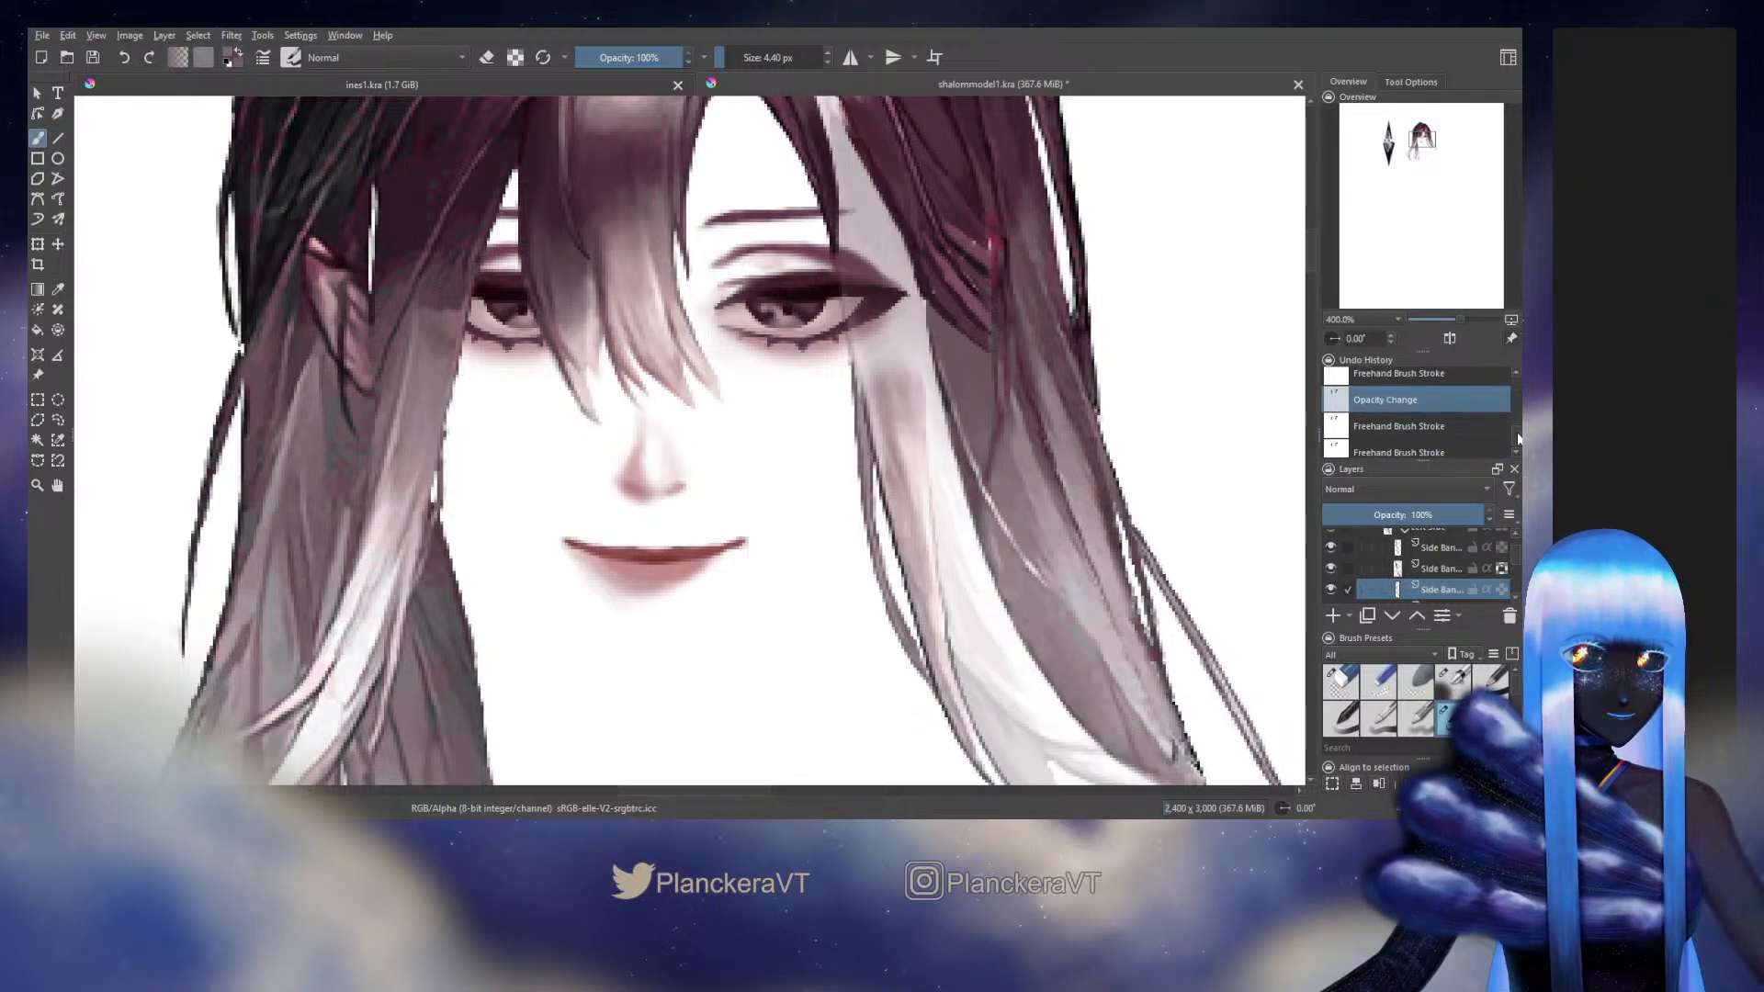
click(1445, 384)
click(1436, 412)
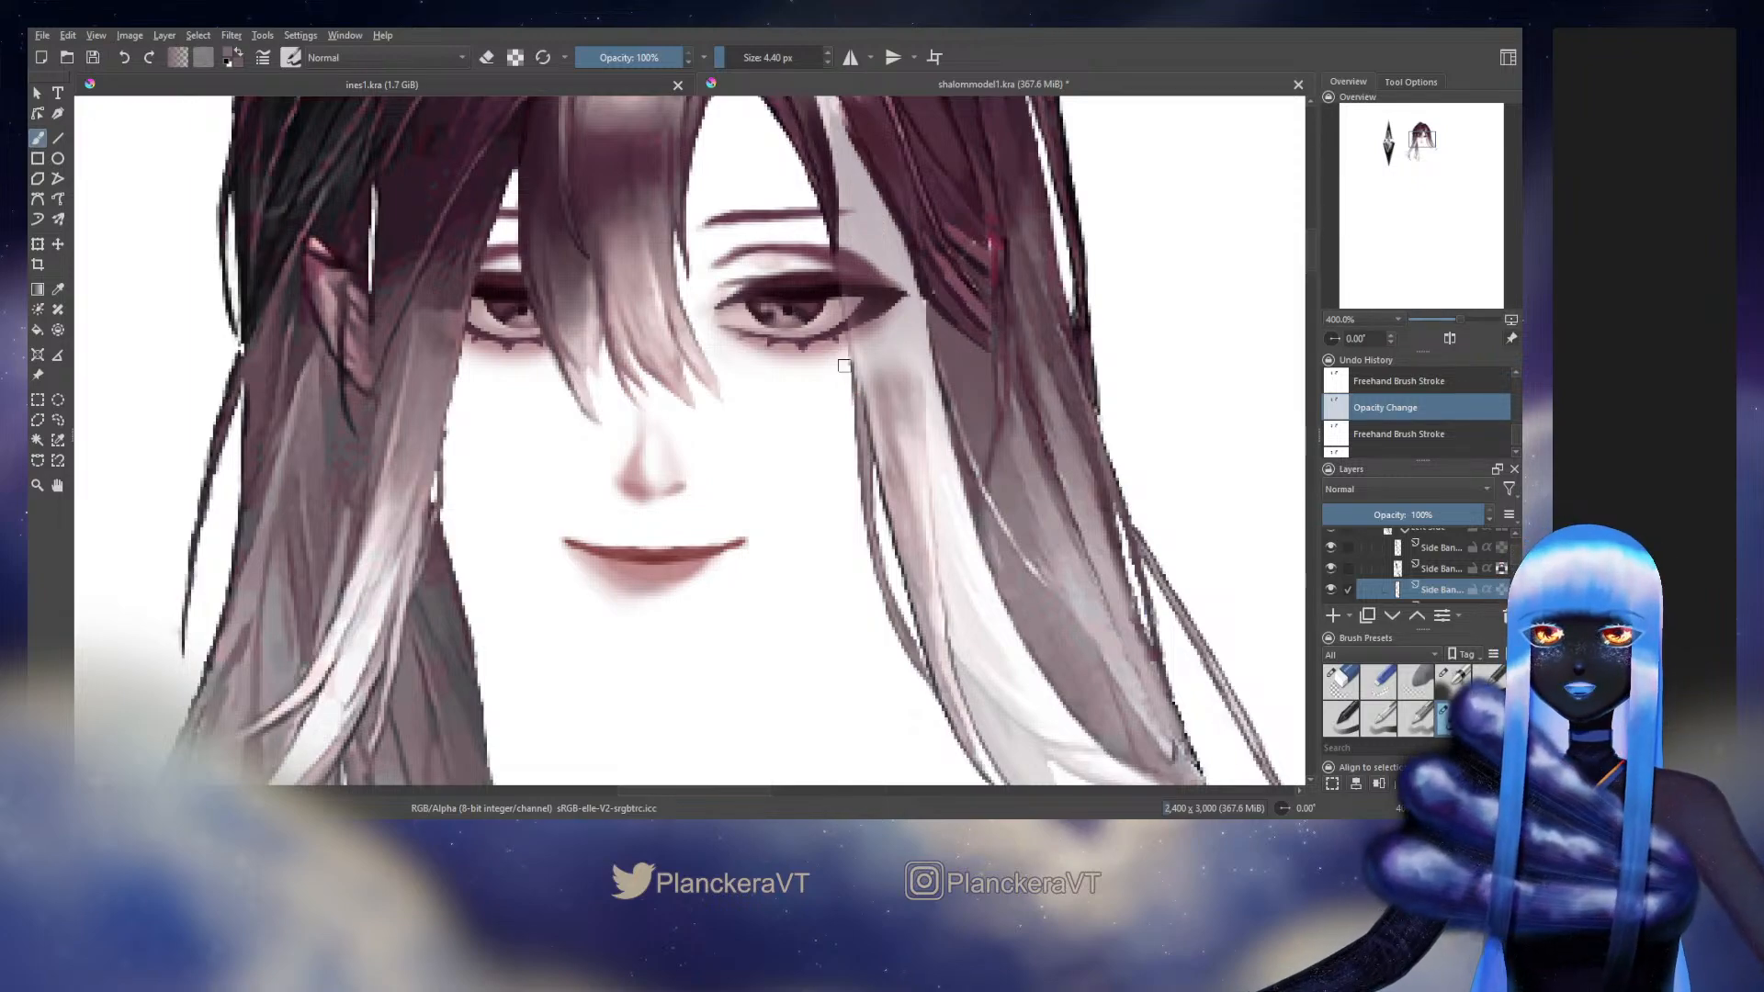
Extend the thin strand's outlines upward to the eye's outer corner with a 4.40 px brush, undoing misplaced strokes
mouse_move(853, 363)
mouse_down()
mouse_move(851, 381)
mouse_move(852, 310)
mouse_up()
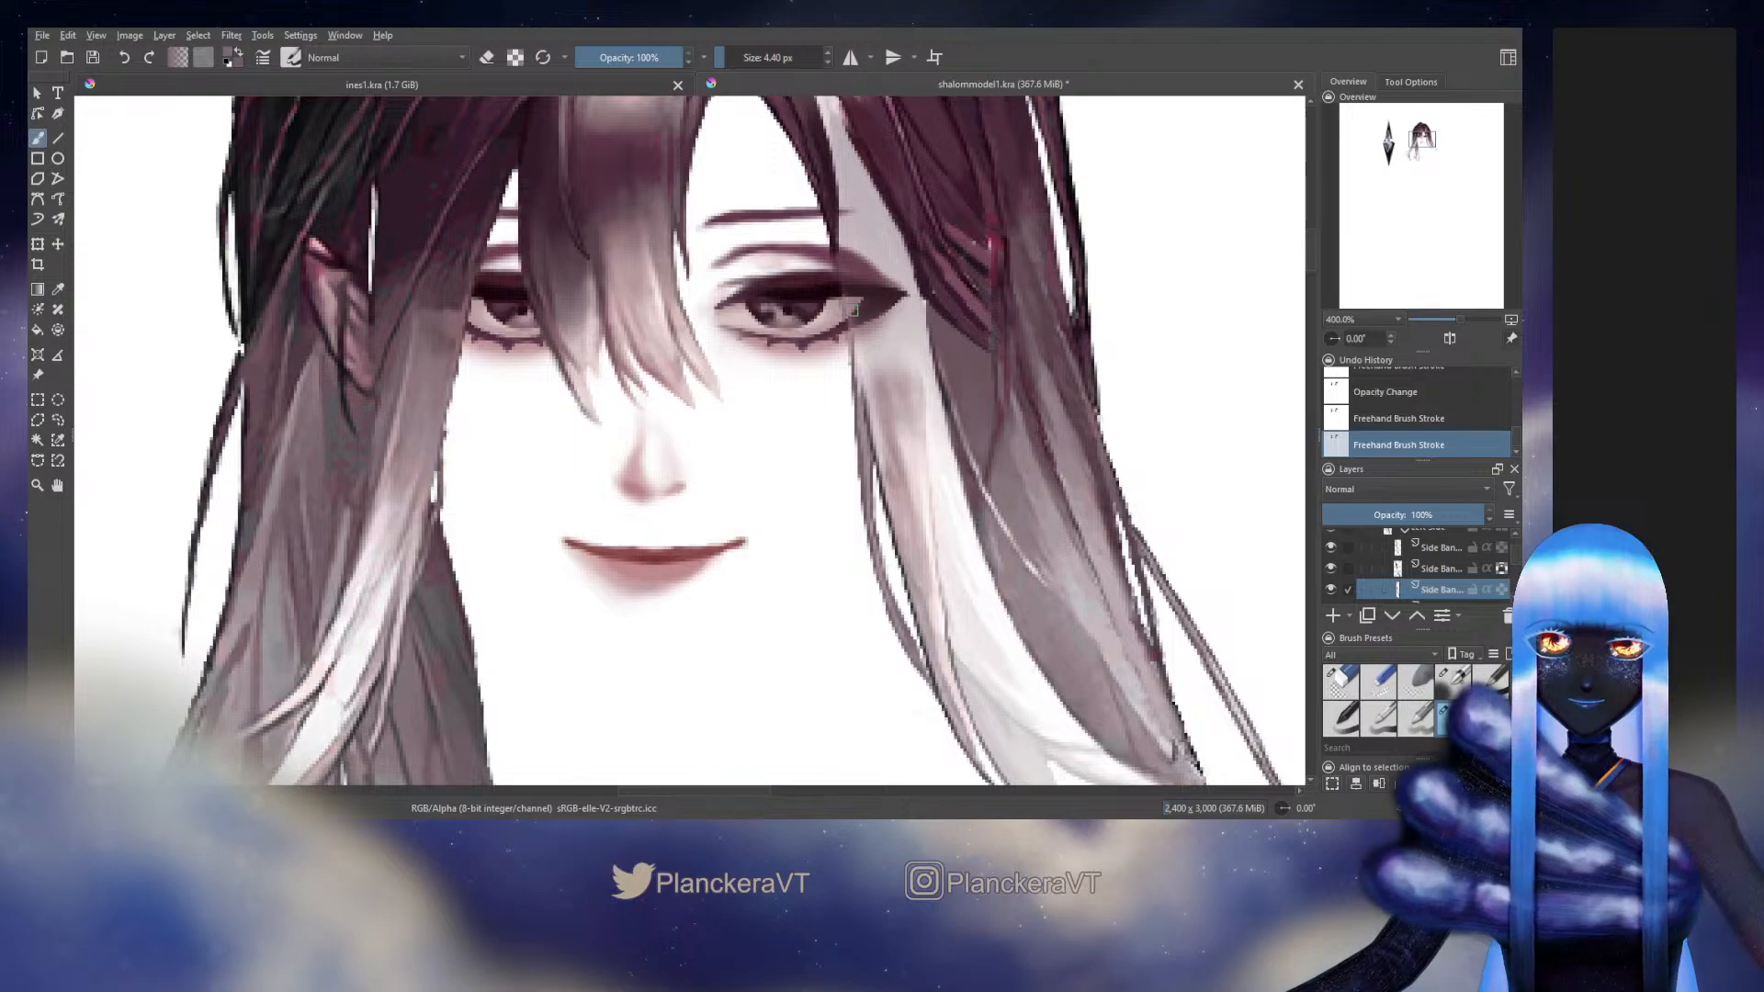
key(ctrl+z)
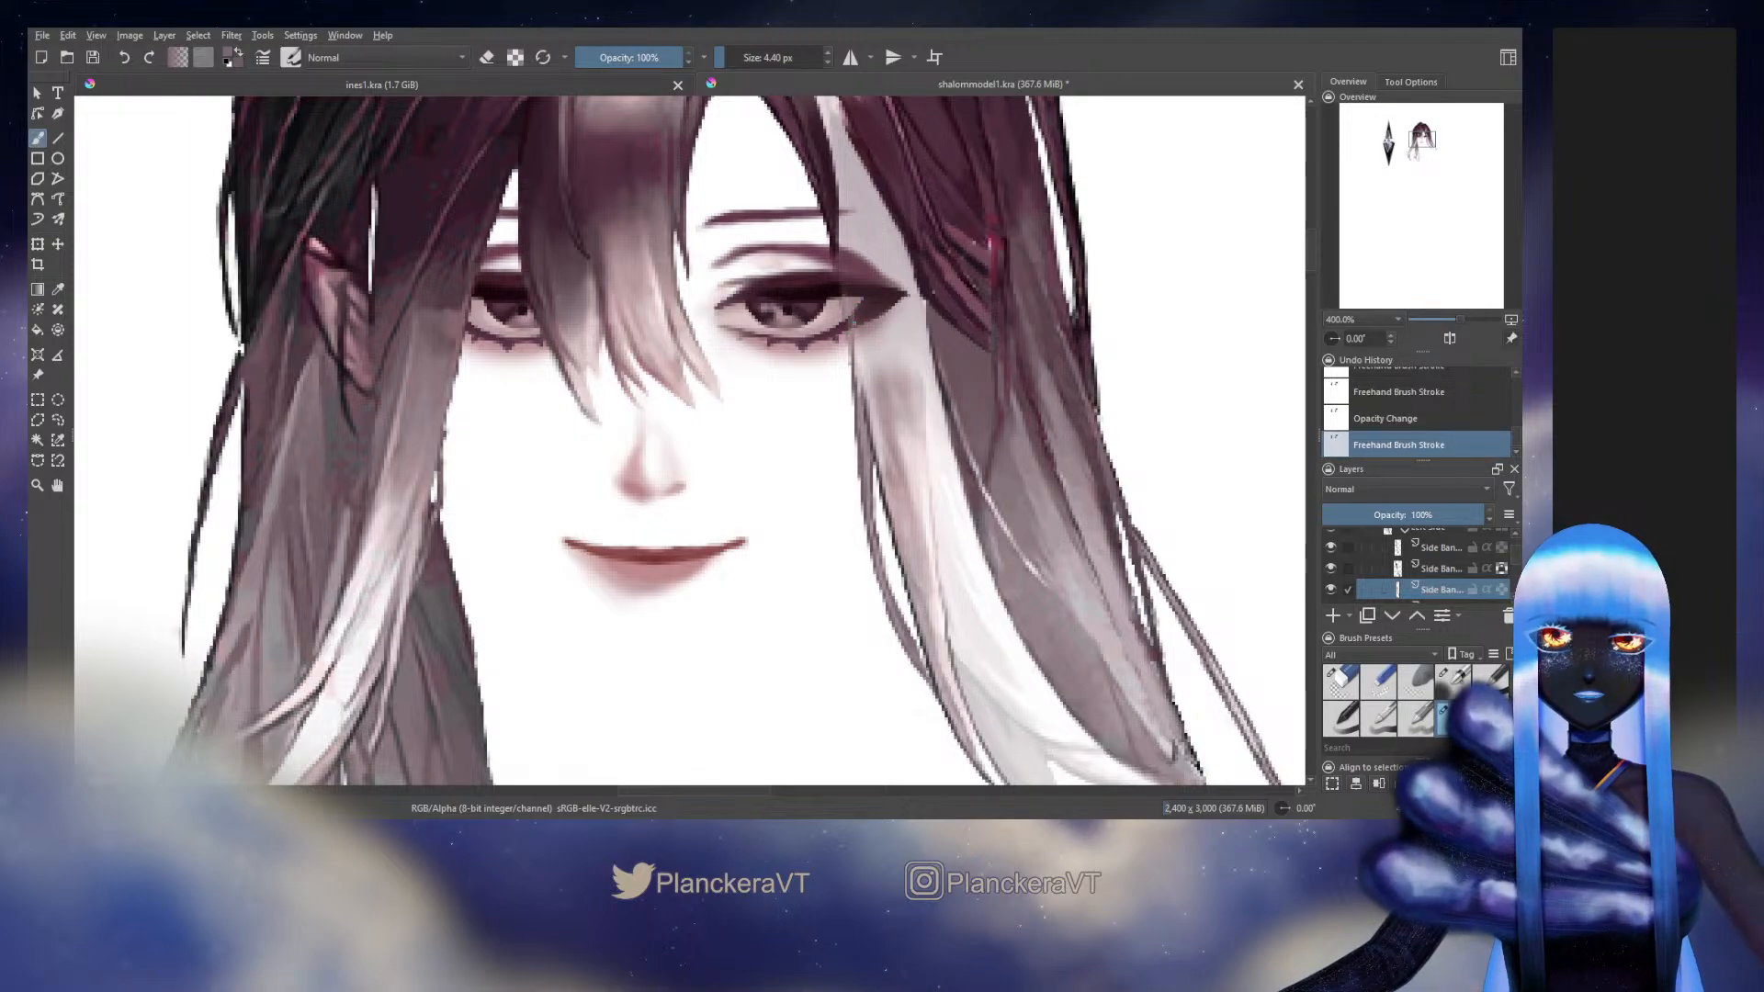
drag(873, 432, 882, 442)
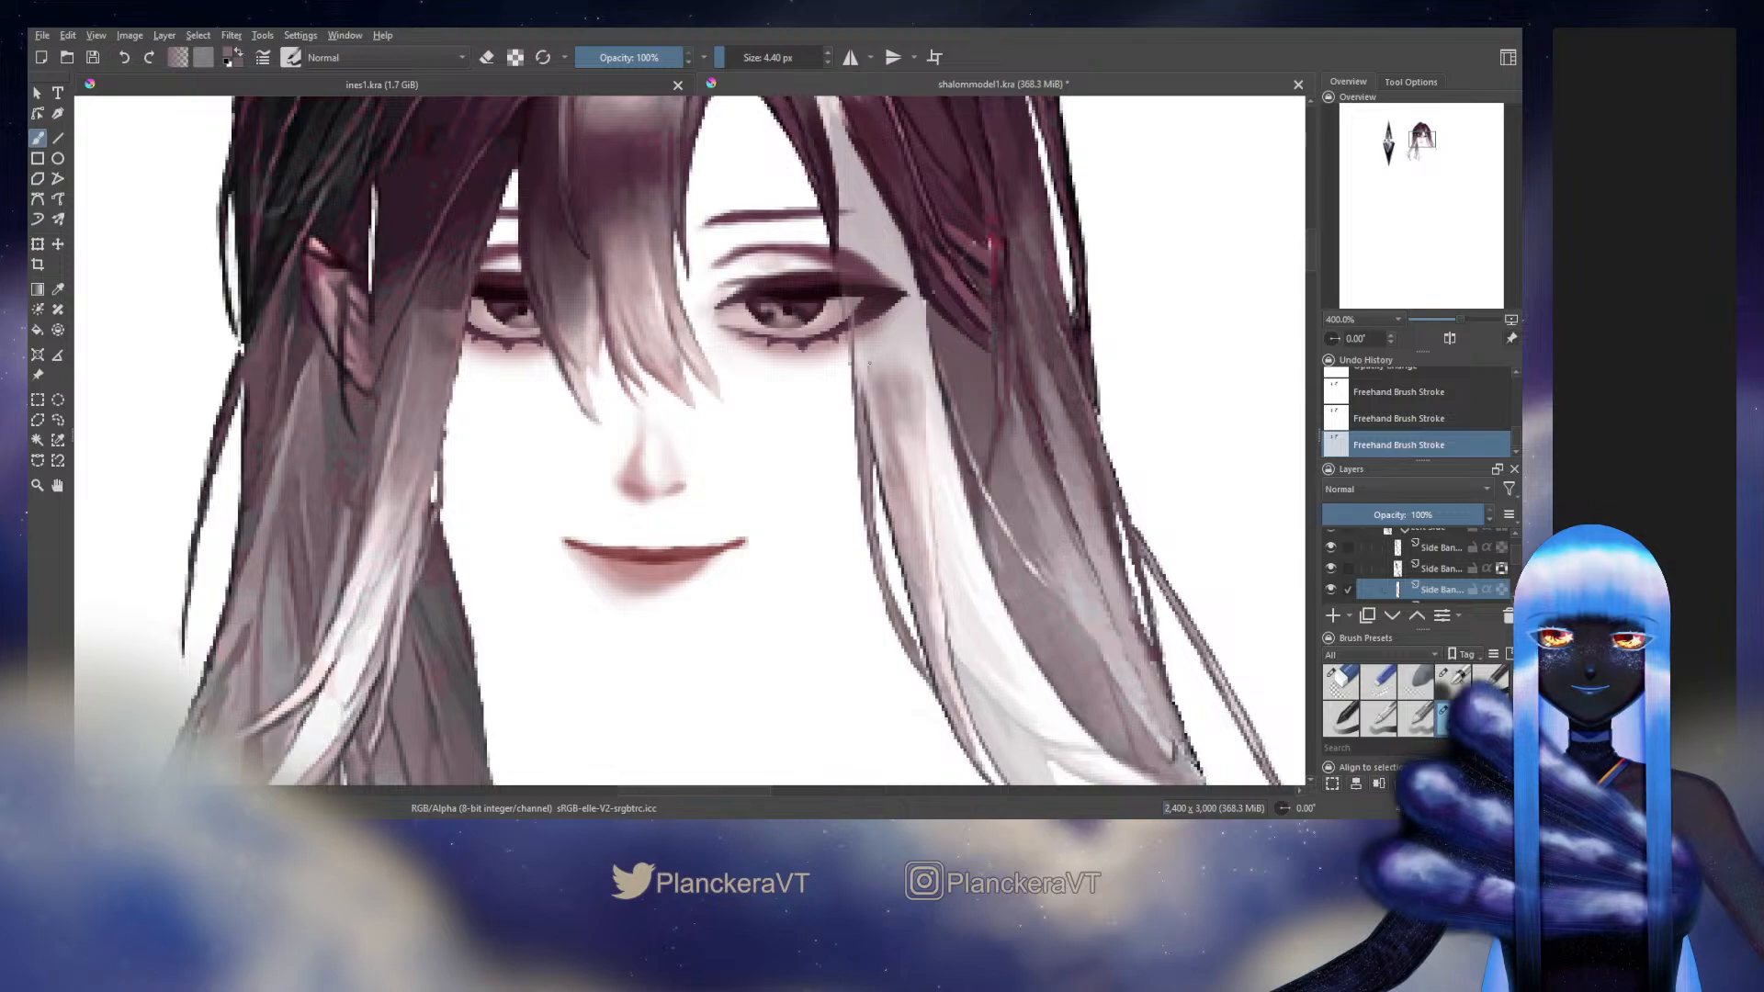
key(ctrl+z)
drag(872, 346, 874, 414)
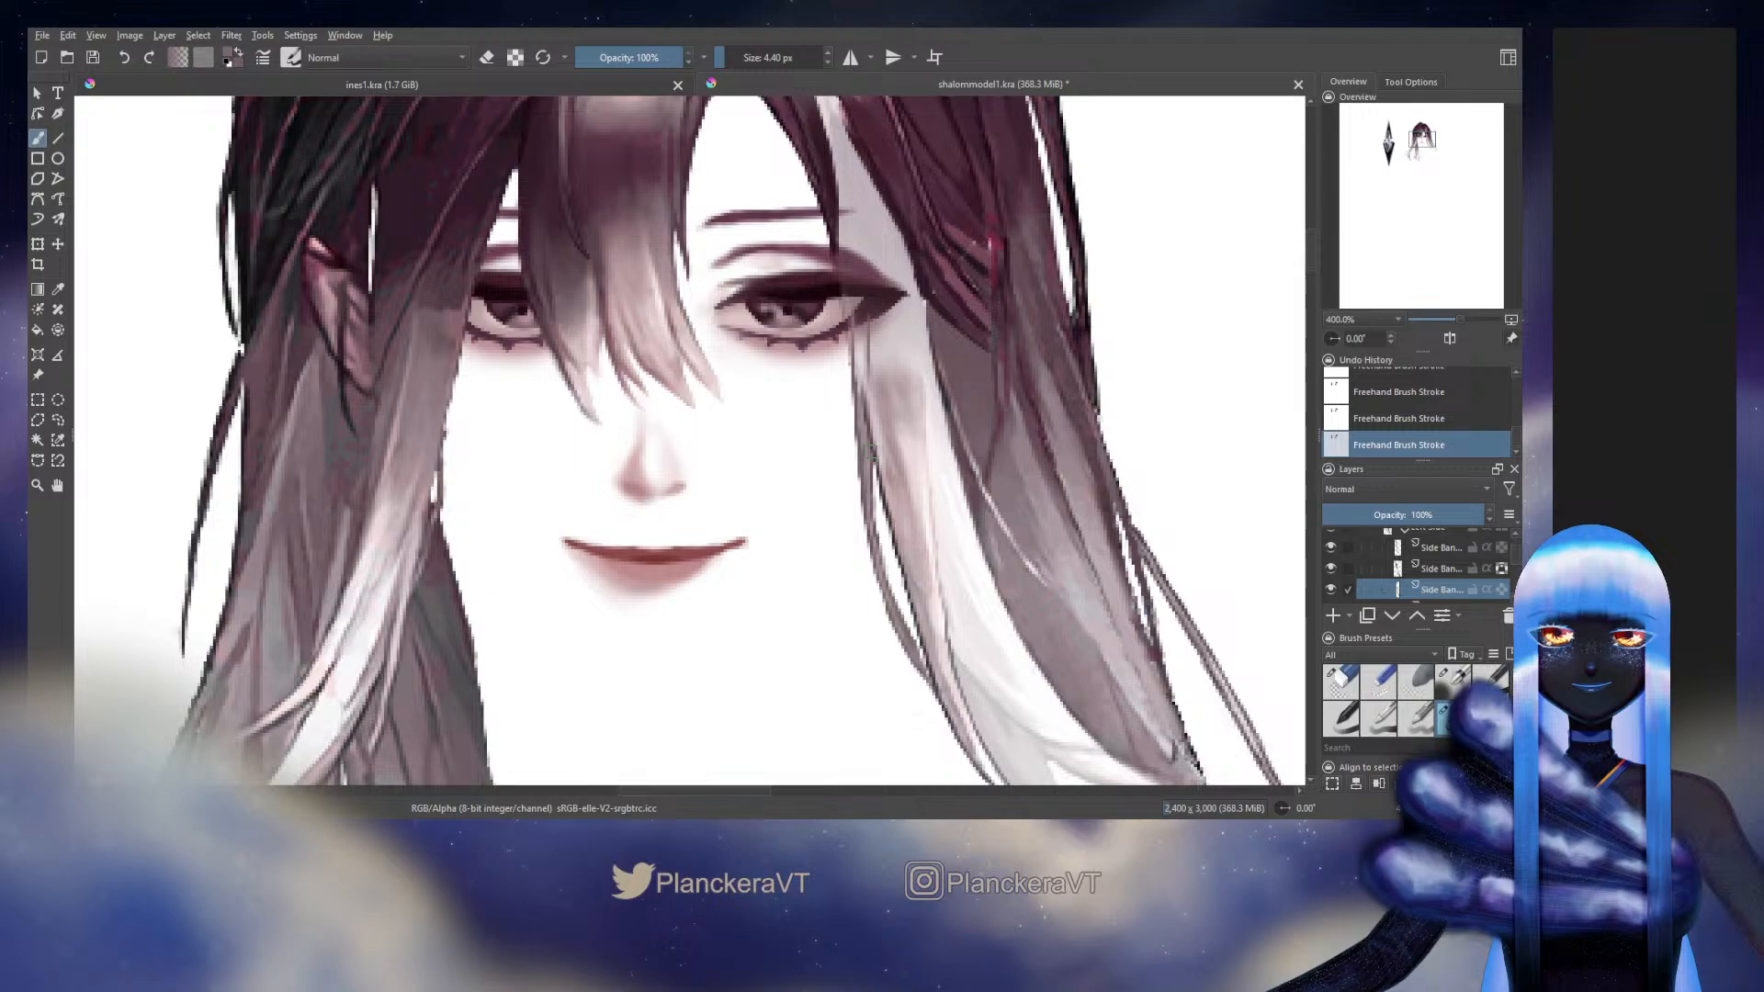
Hide the two upper Side Bang layers and repaint the thin strand's outer line below the eye
click(1330, 548)
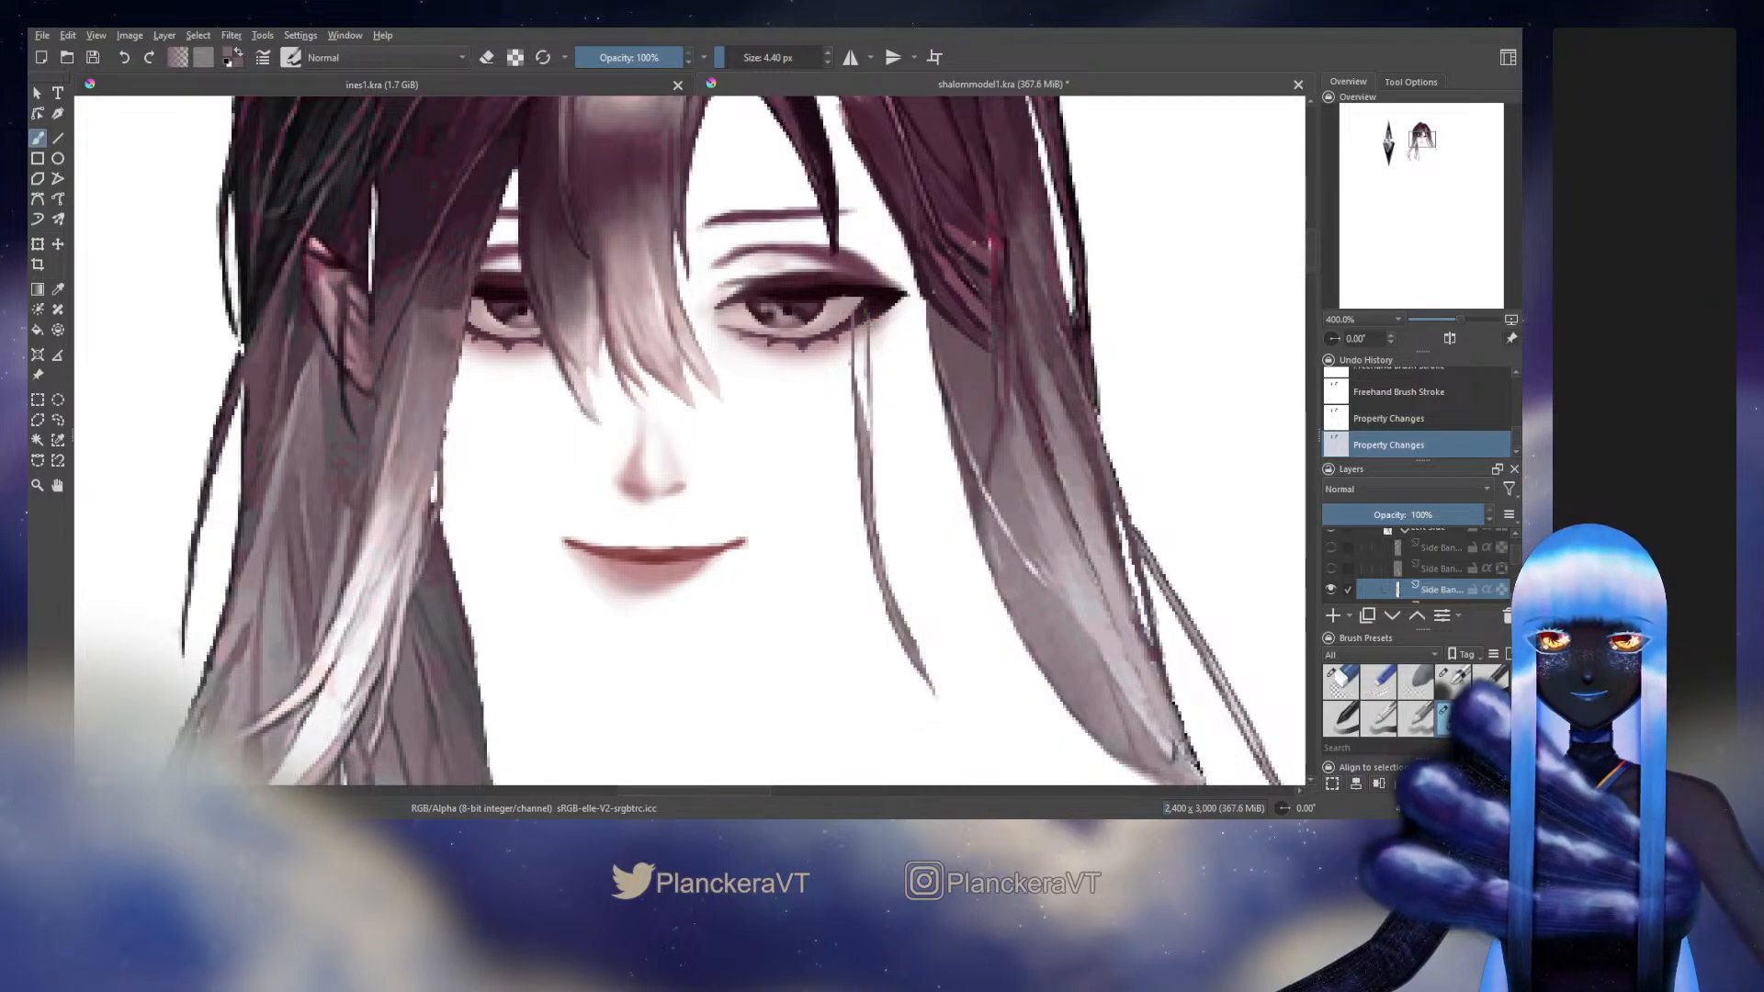
drag(866, 322, 868, 393)
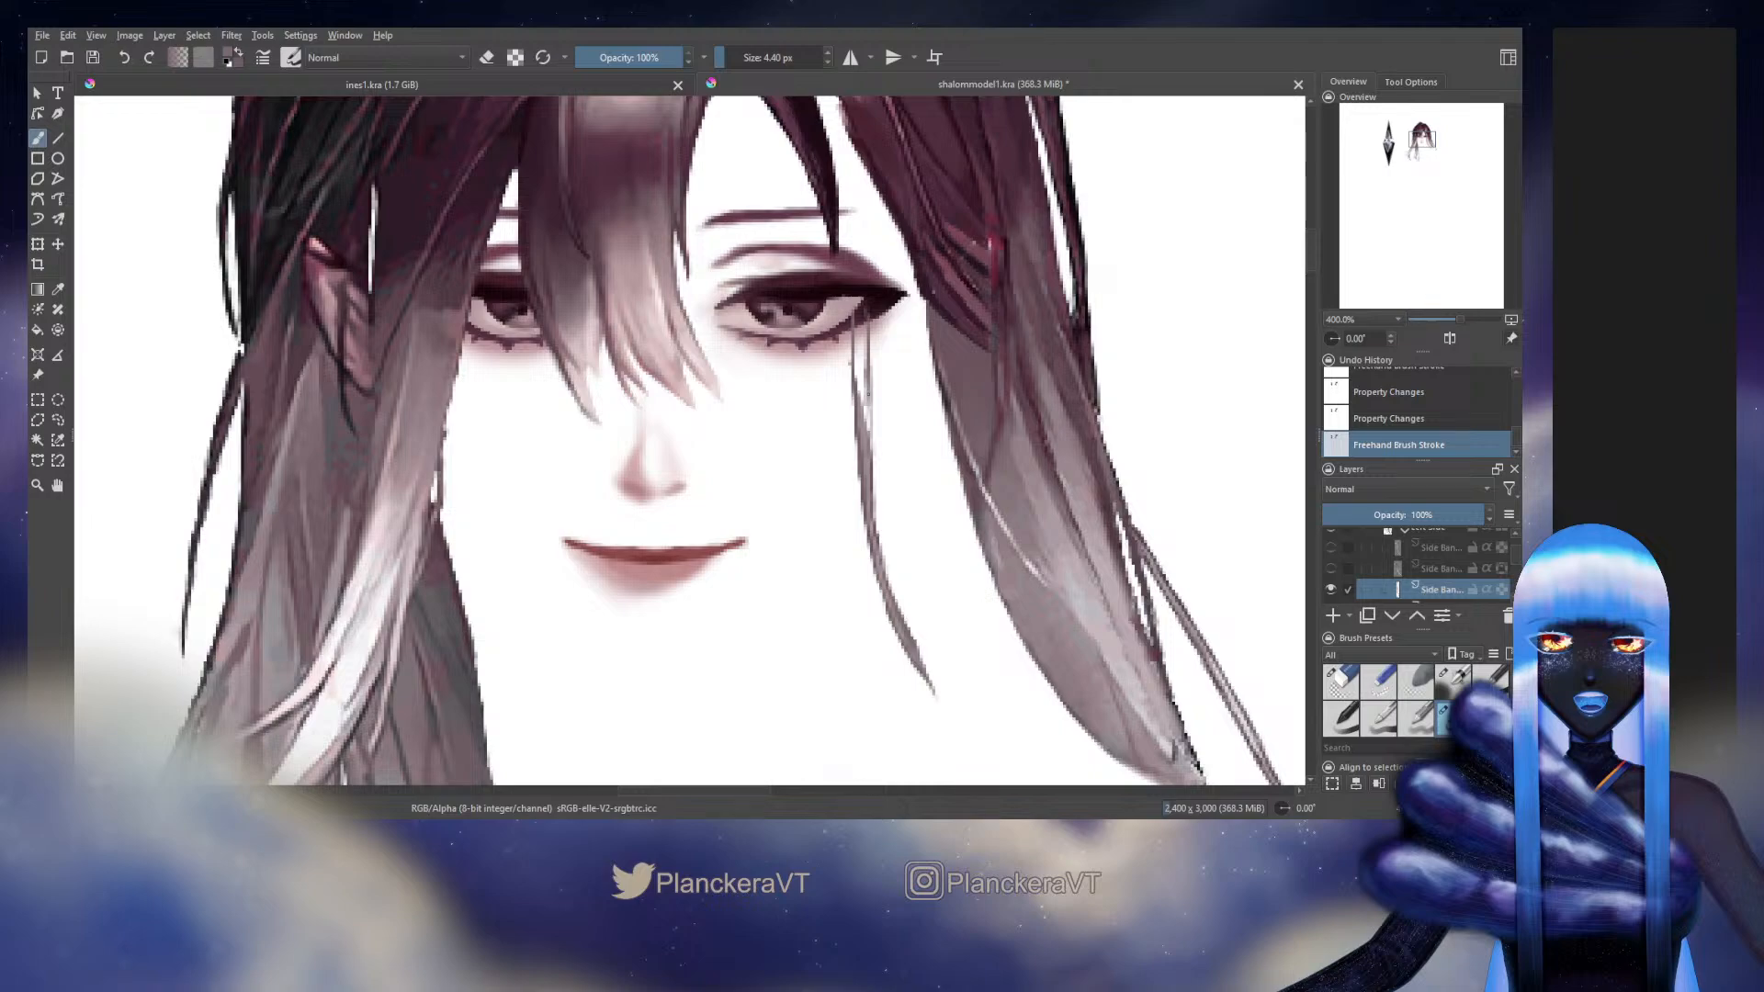
ctrl+click(868, 477)
mouse_move(868, 393)
mouse_down()
mouse_move(867, 425)
mouse_move(867, 406)
mouse_up()
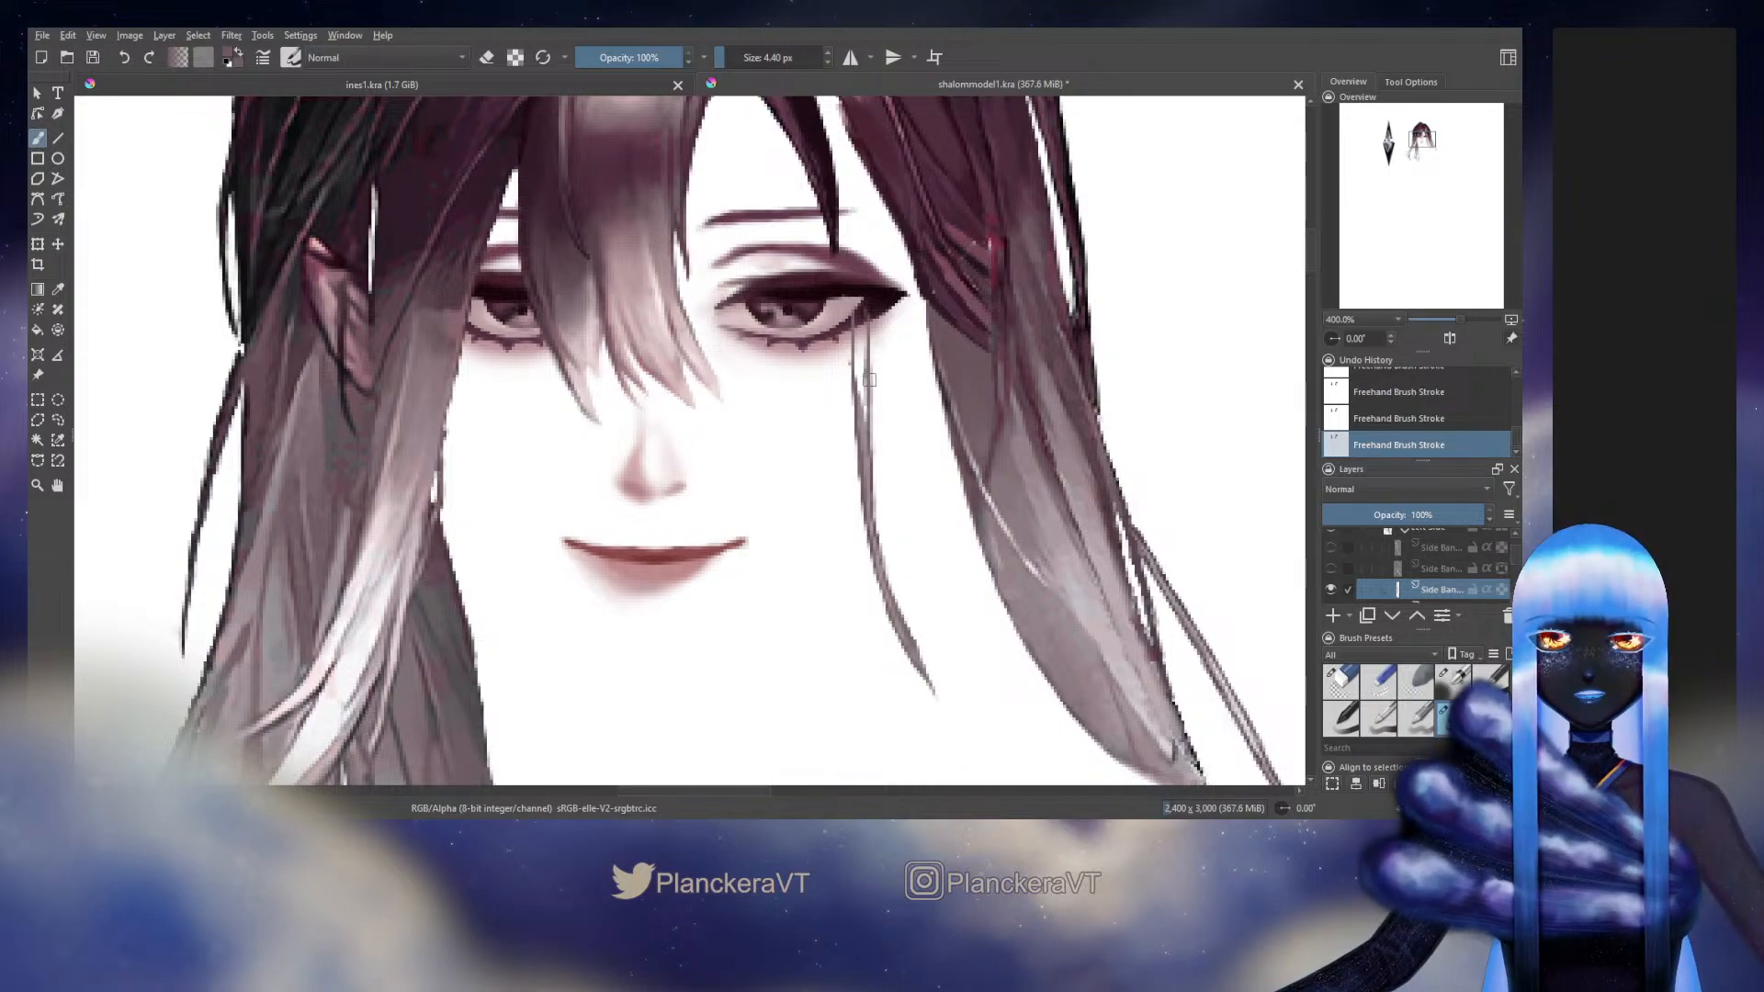
drag(870, 347, 870, 367)
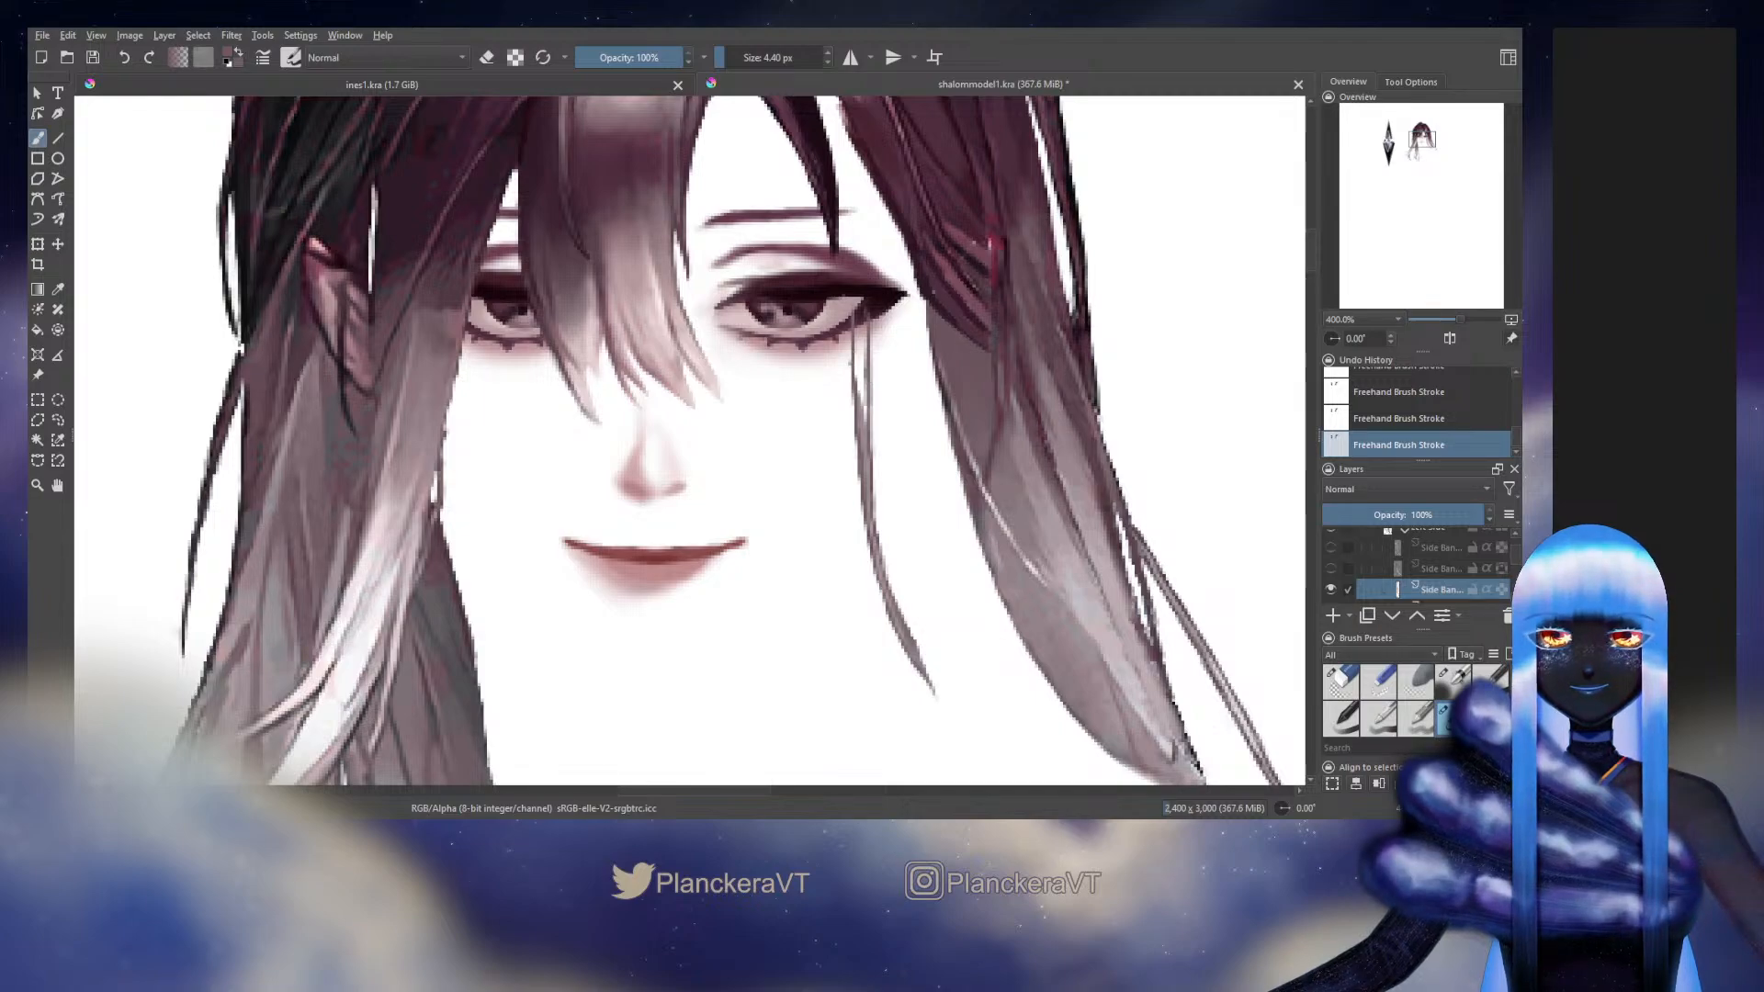
Fill the gap between the extended strand's two outlines with a colour sampled from the strand
ctrl+click(870, 435)
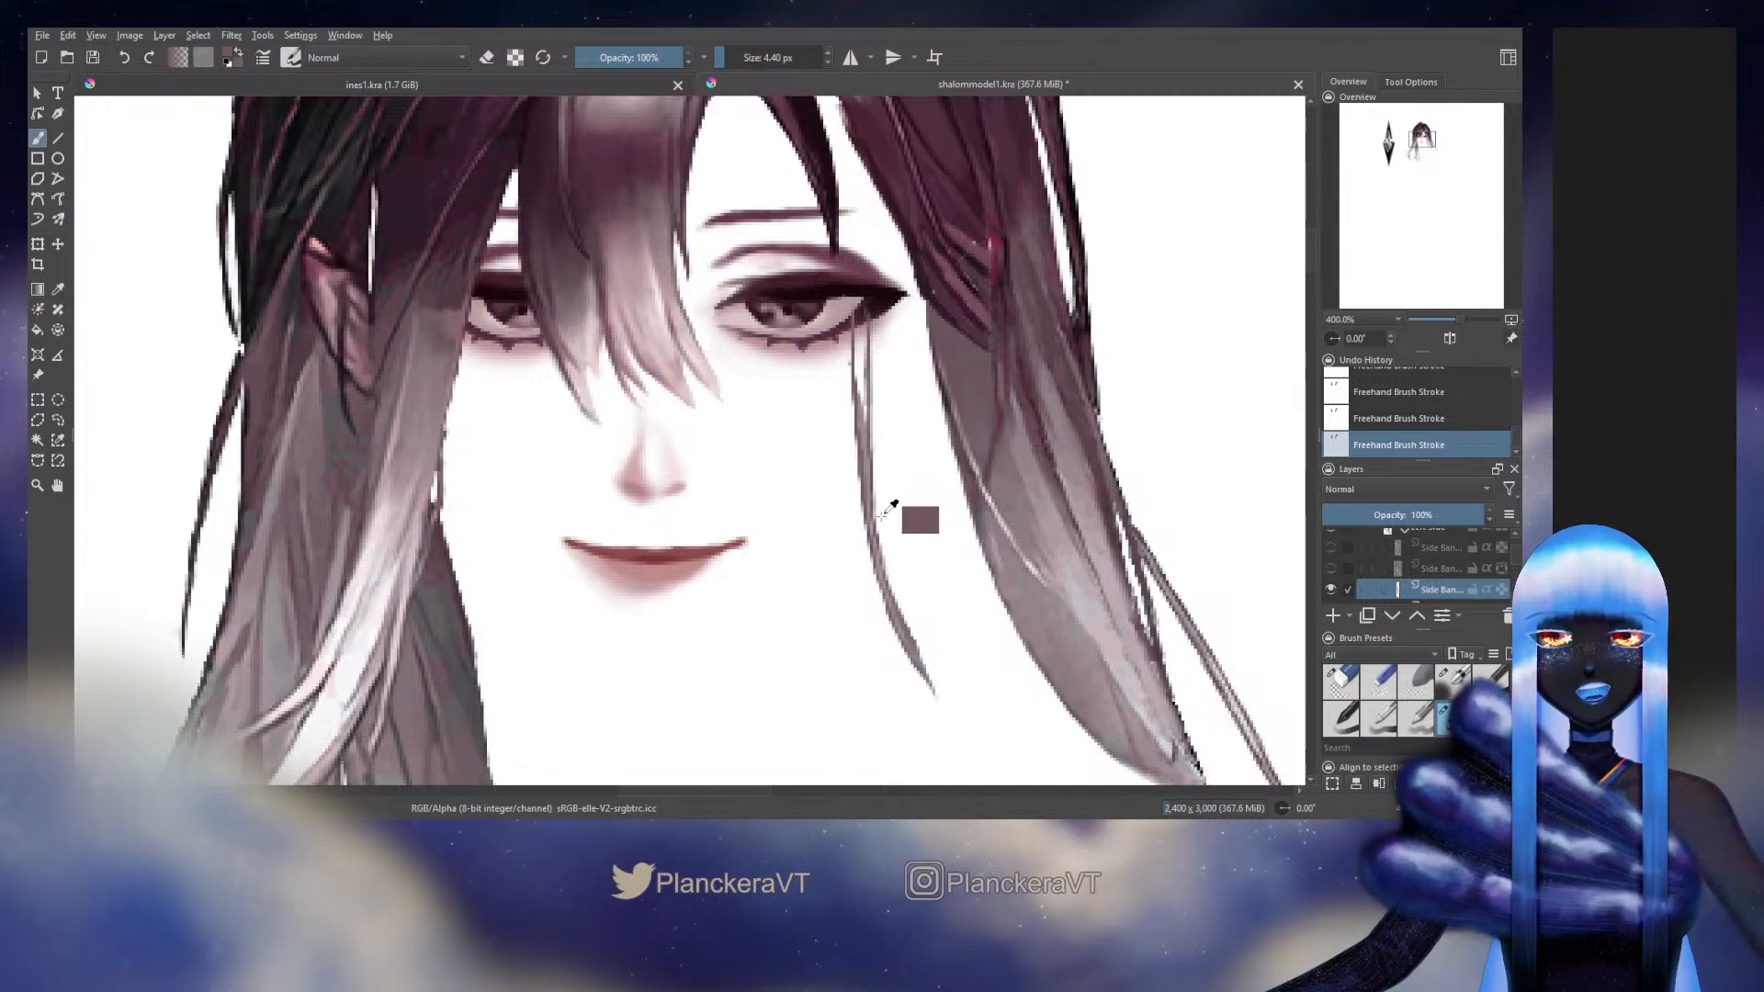
ctrl+click(865, 432)
drag(861, 321, 863, 417)
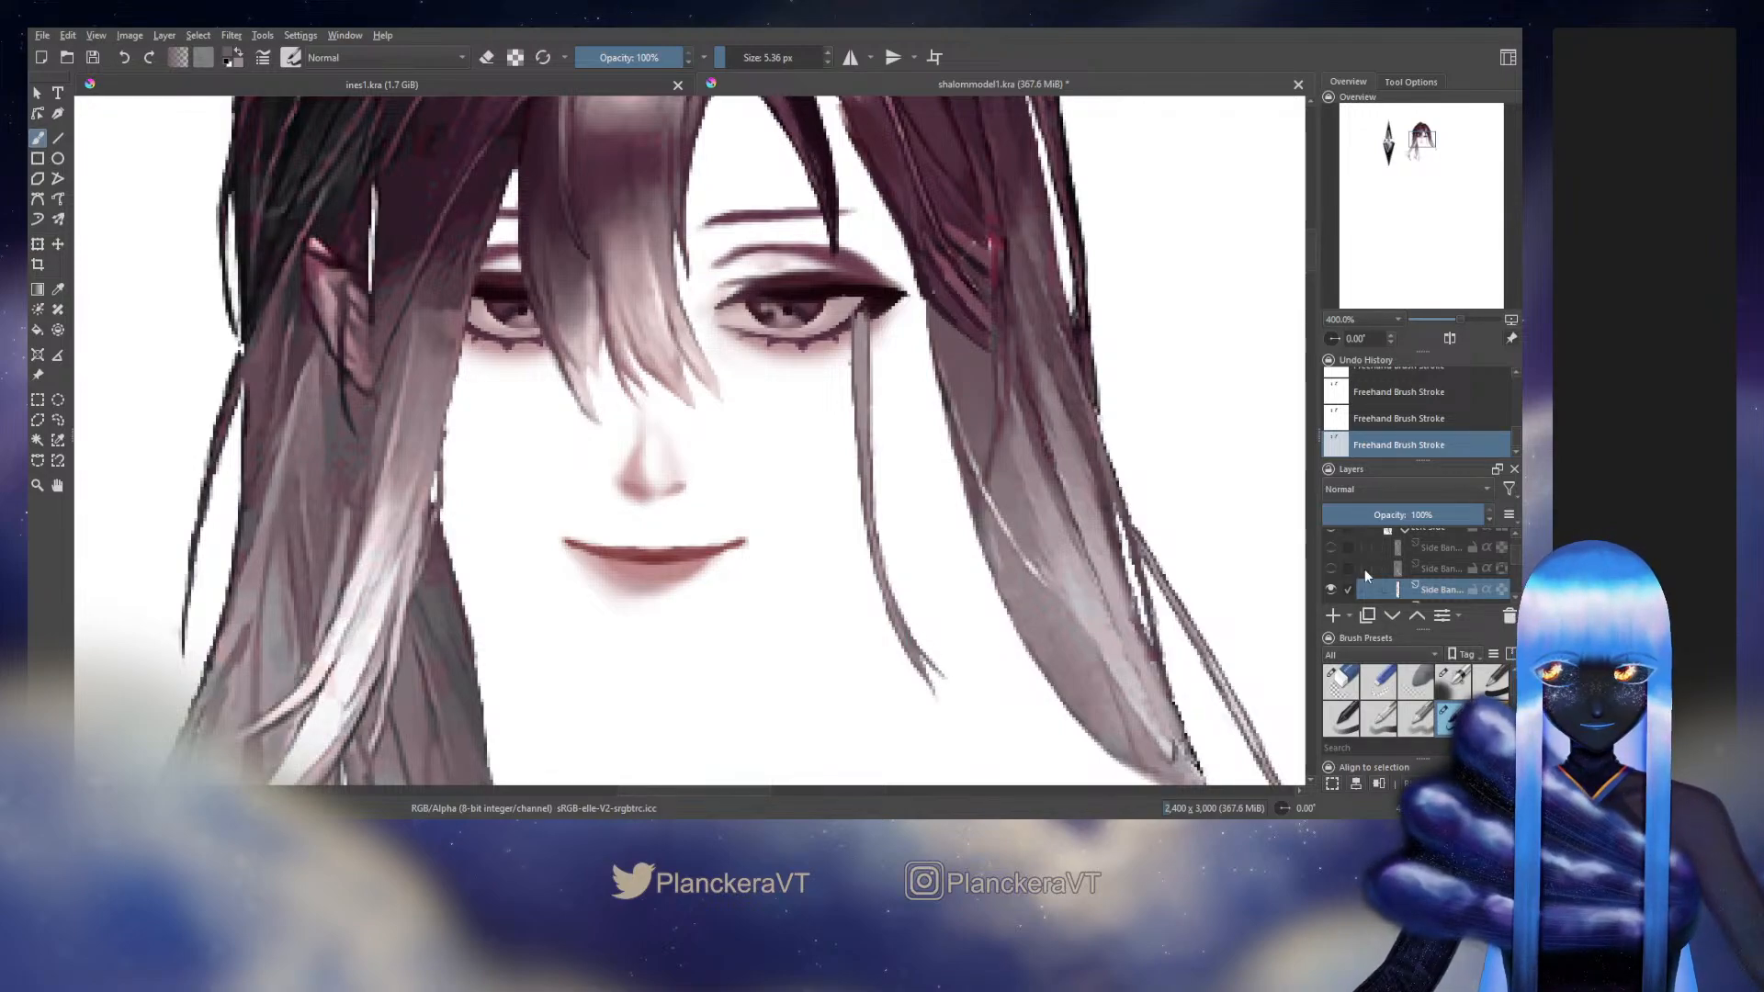
Show the two upper Side Bang layers and draw a curled tip at the thin strand's lower end with a 5.36 px brush
click(1330, 569)
click(1331, 548)
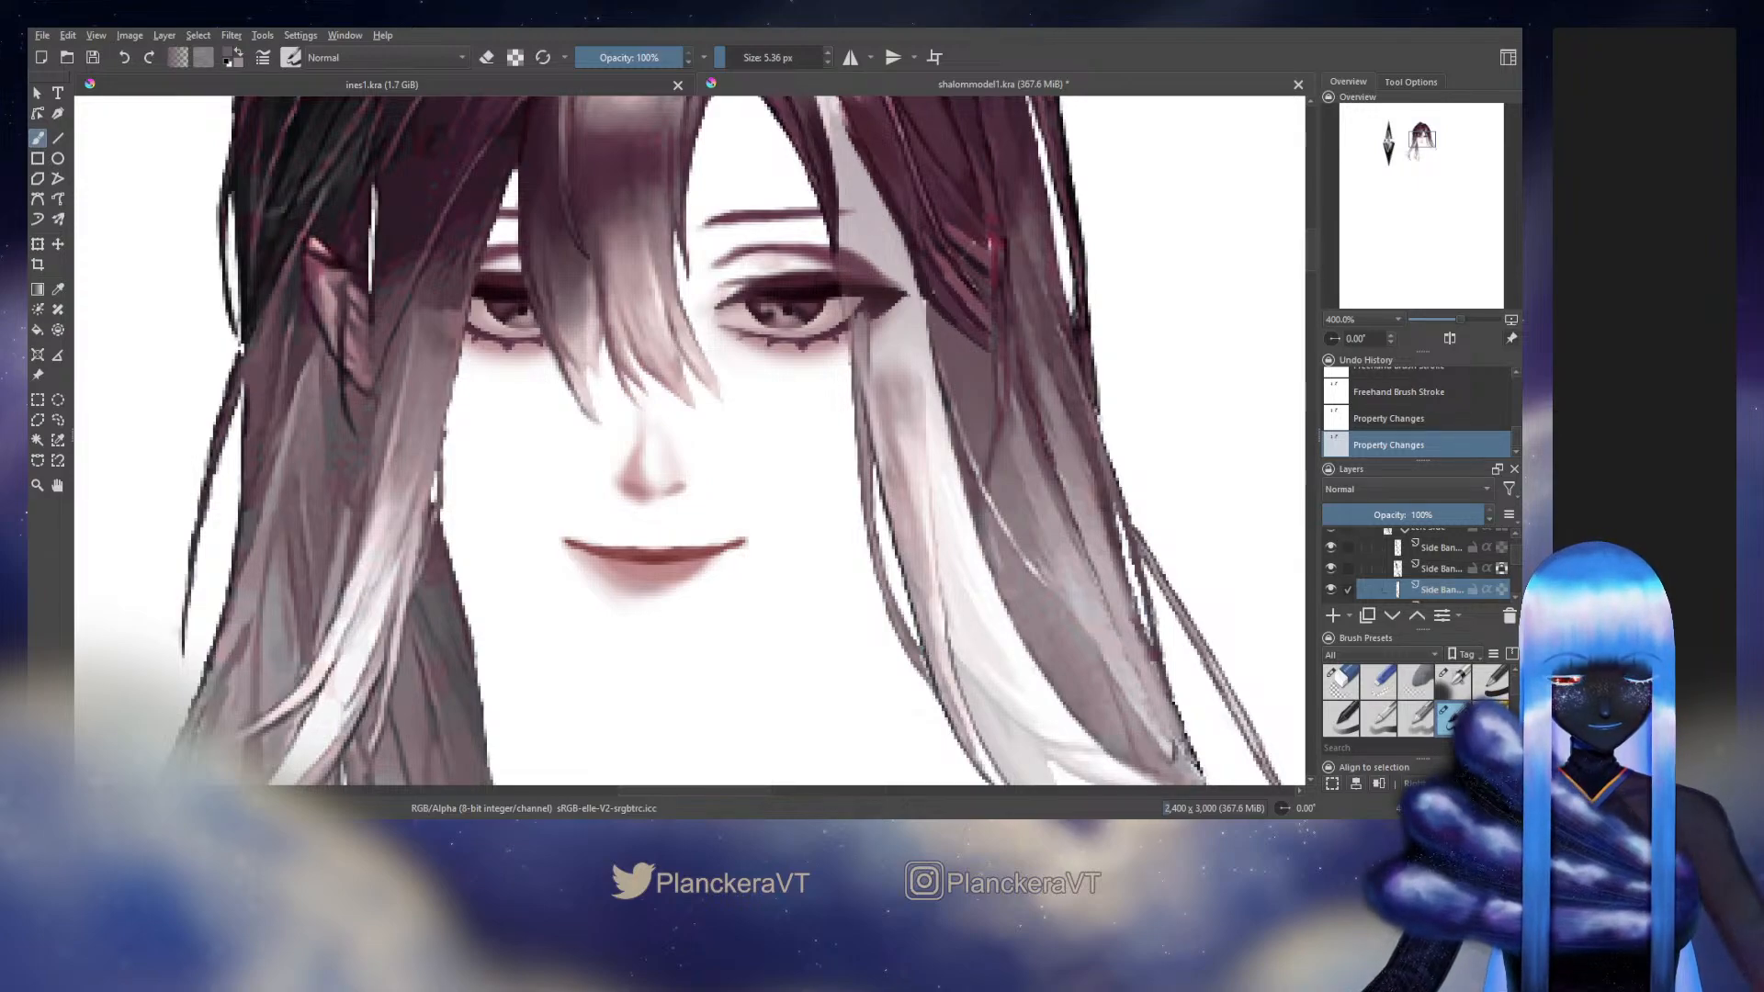
drag(948, 663, 931, 684)
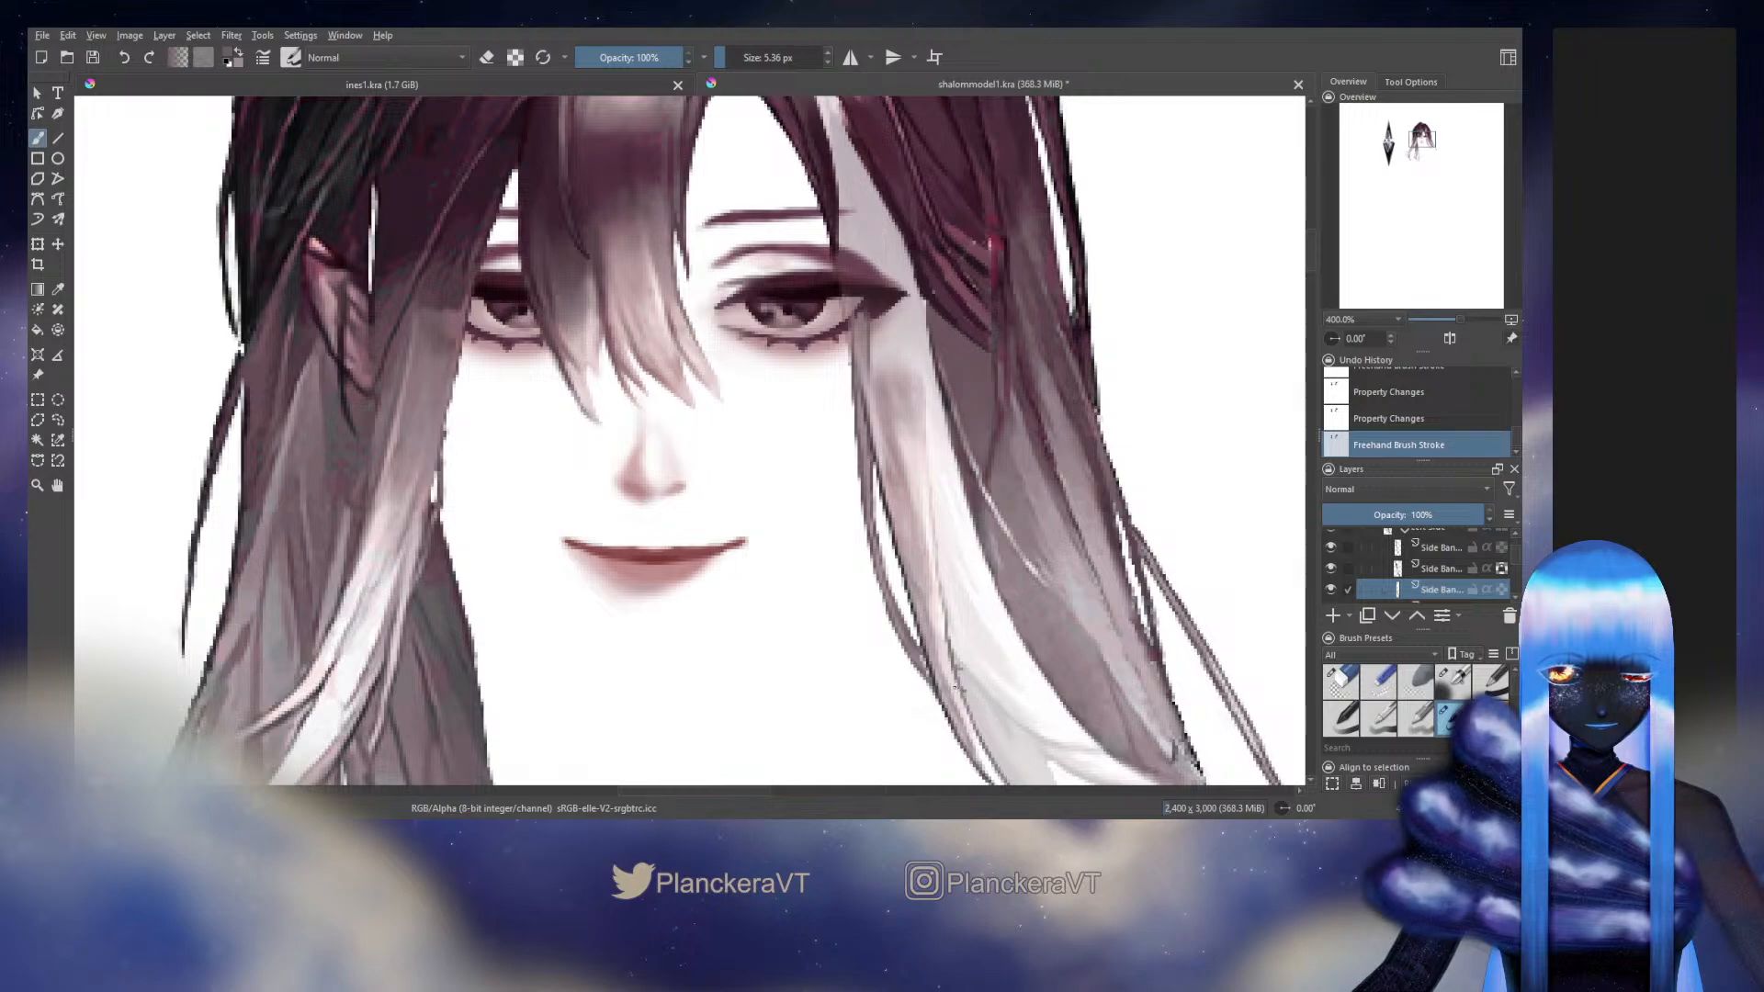
mouse_move(957, 680)
mouse_down()
mouse_move(967, 690)
mouse_move(964, 663)
mouse_up()
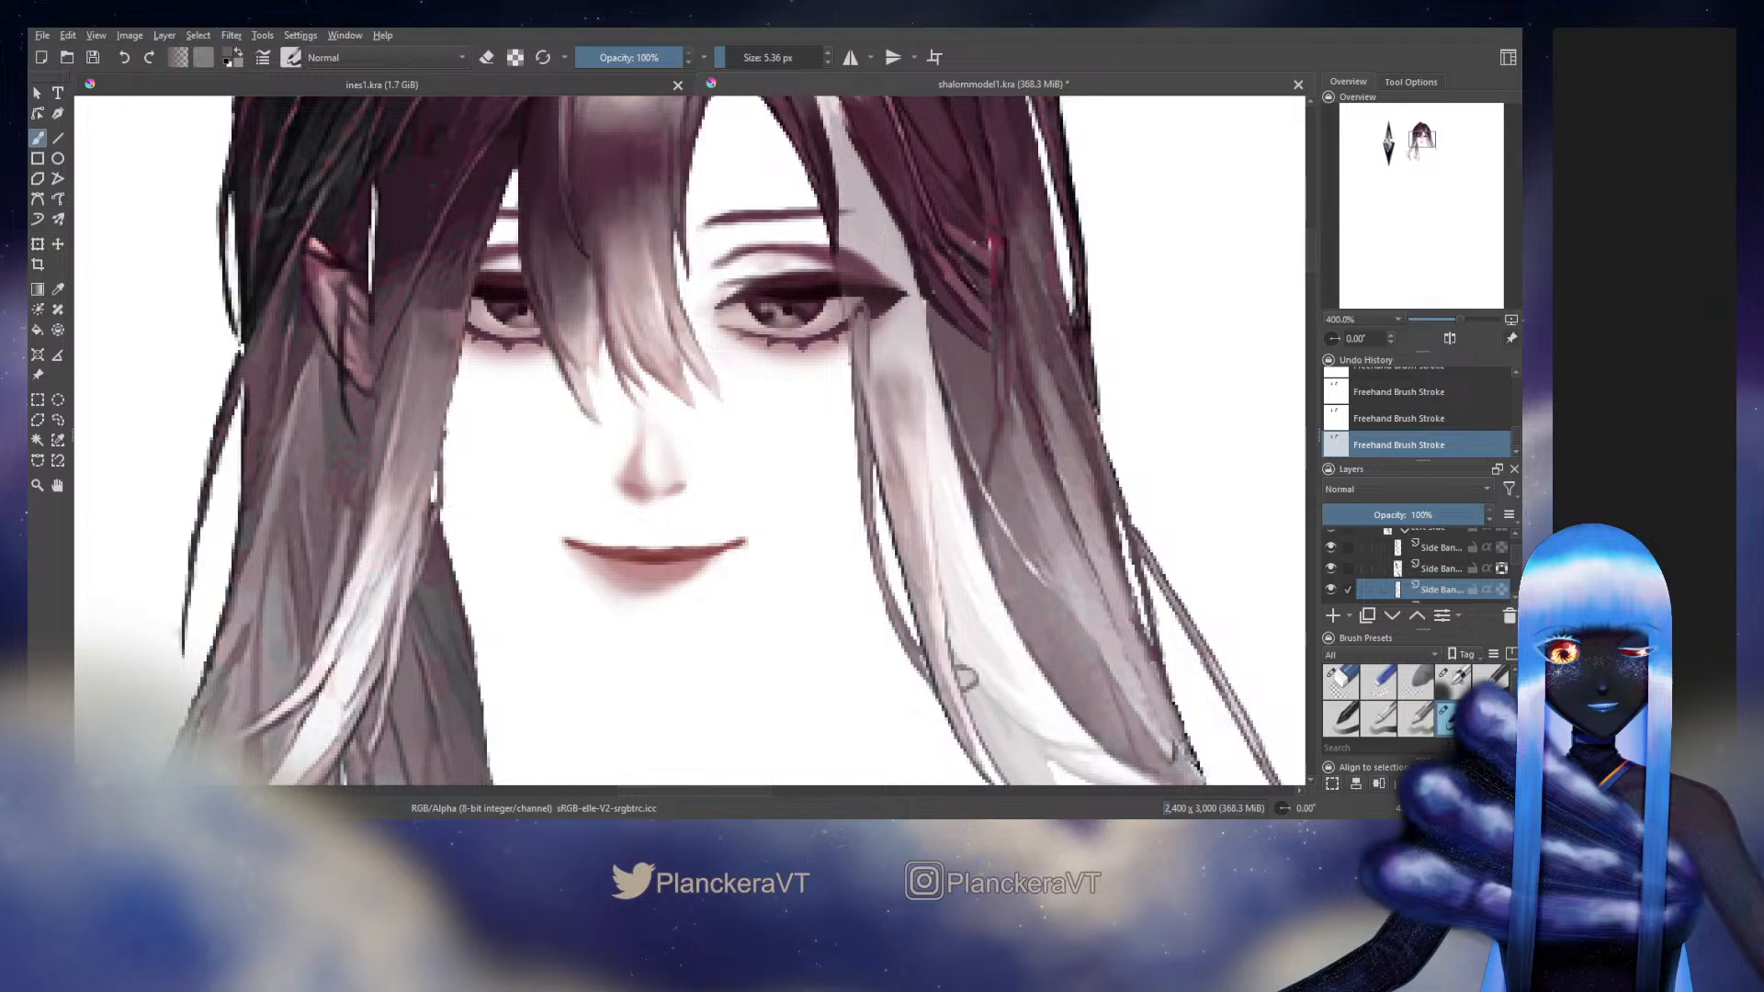
Hide the two upper Side Bang layers again and retouch the top of the thin strand below the eye
drag(1330, 548, 1330, 569)
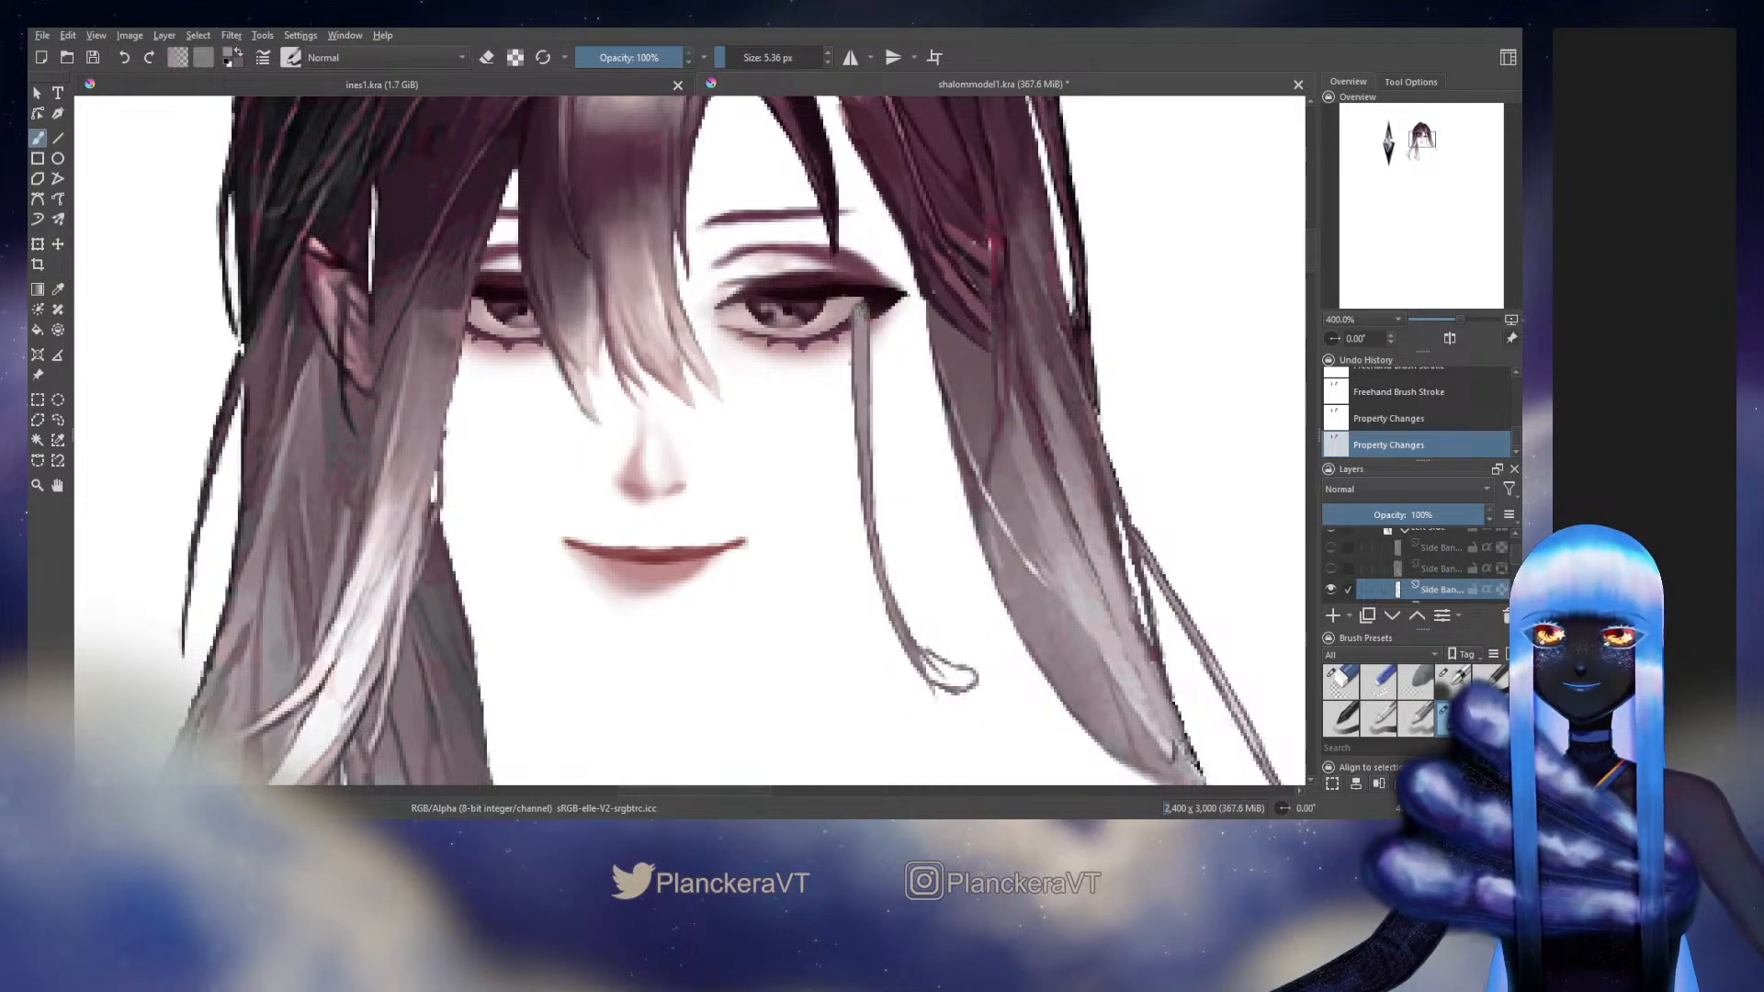
drag(861, 310, 861, 358)
drag(918, 589, 832, 419)
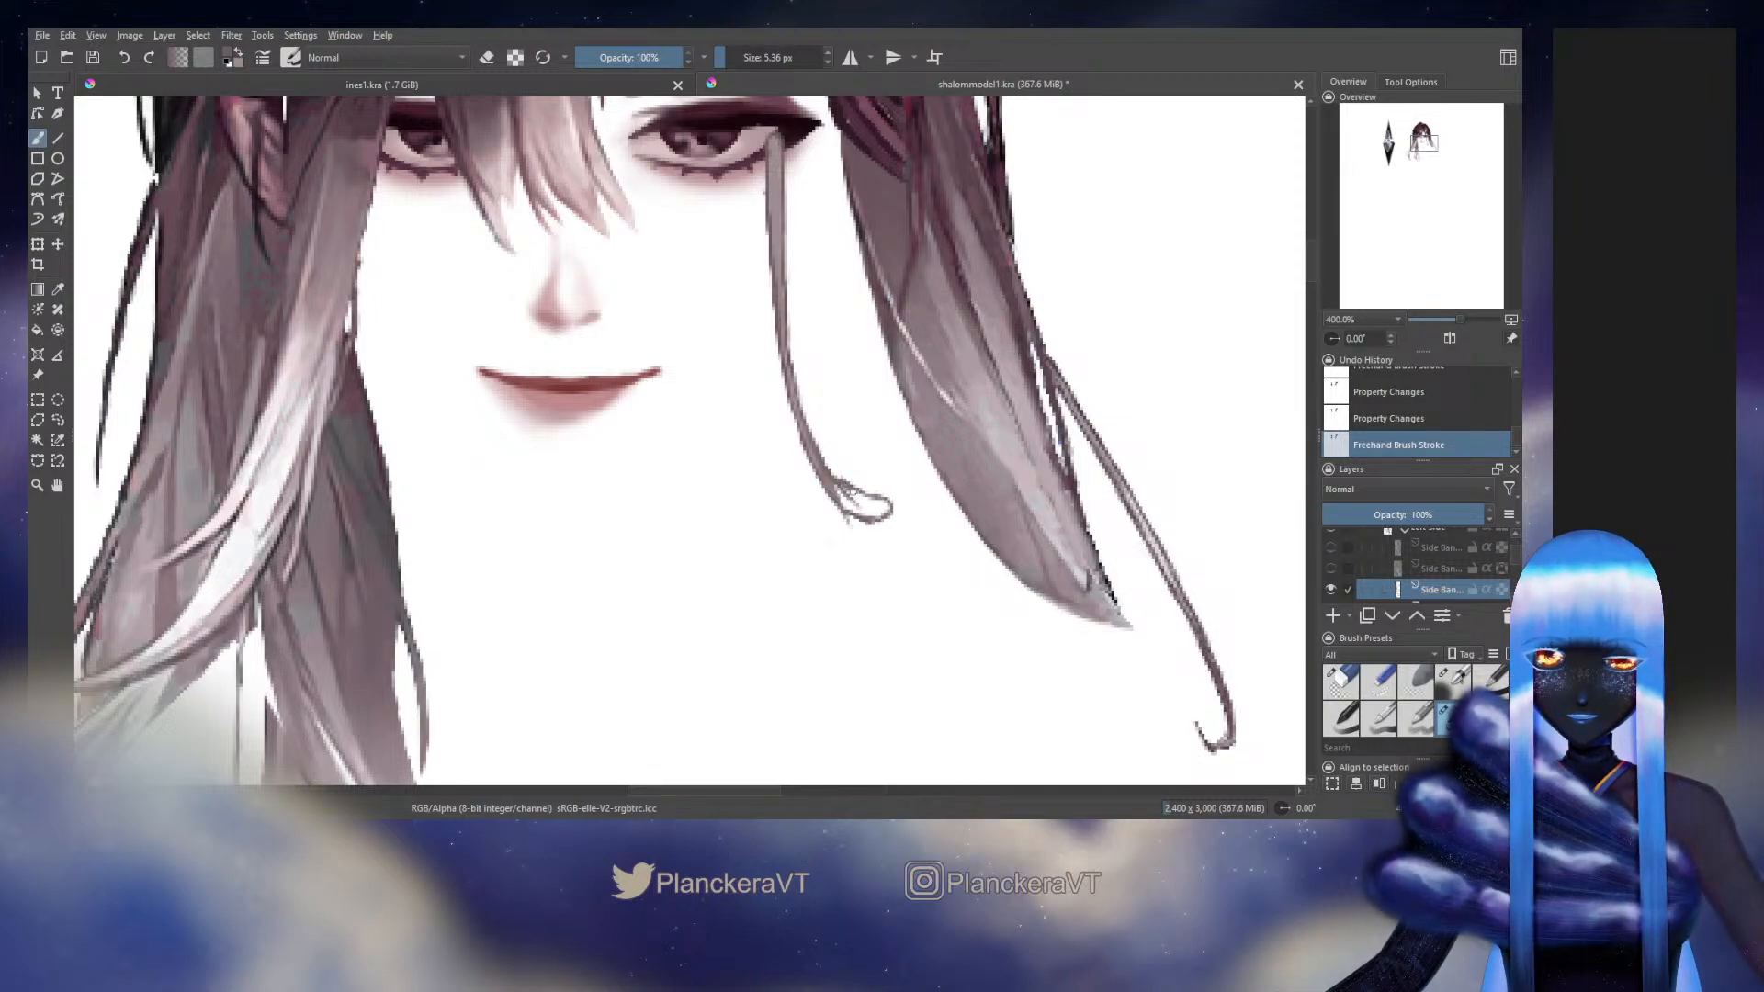
Erase the curl at the thin strand's lower end with an 8.27 px eraser and fill the shortened tip with the 5.36 px brush
key(slash)
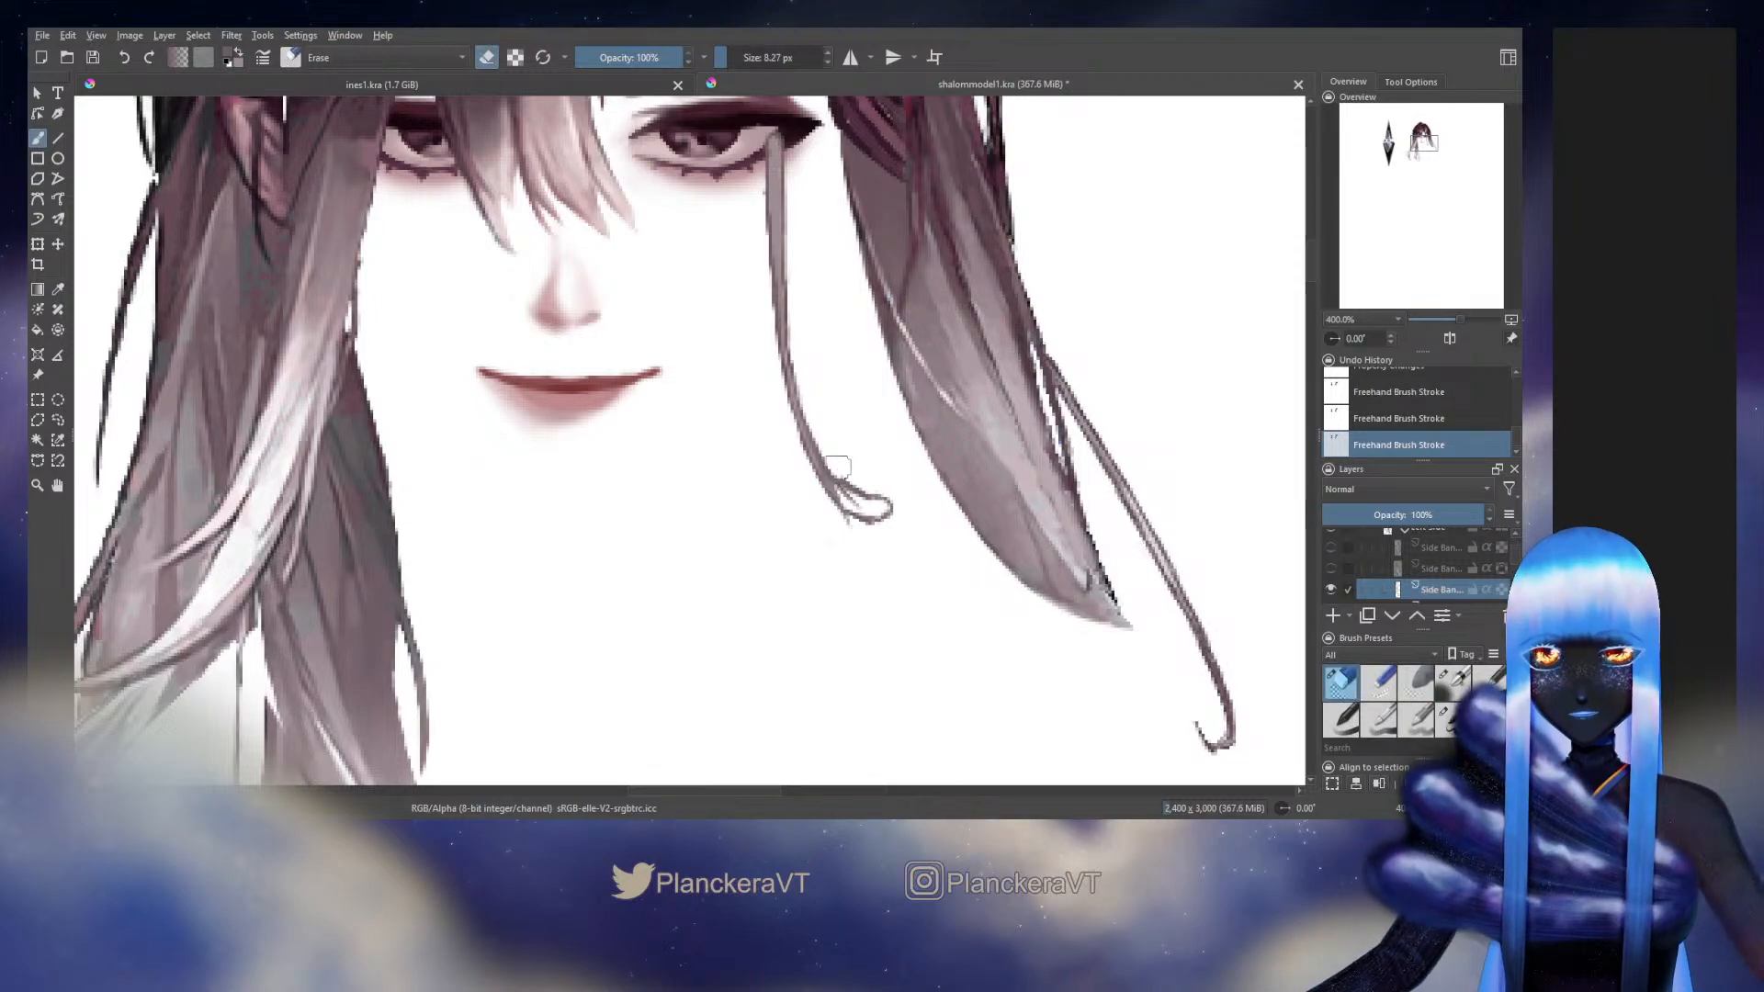
drag(847, 475, 843, 475)
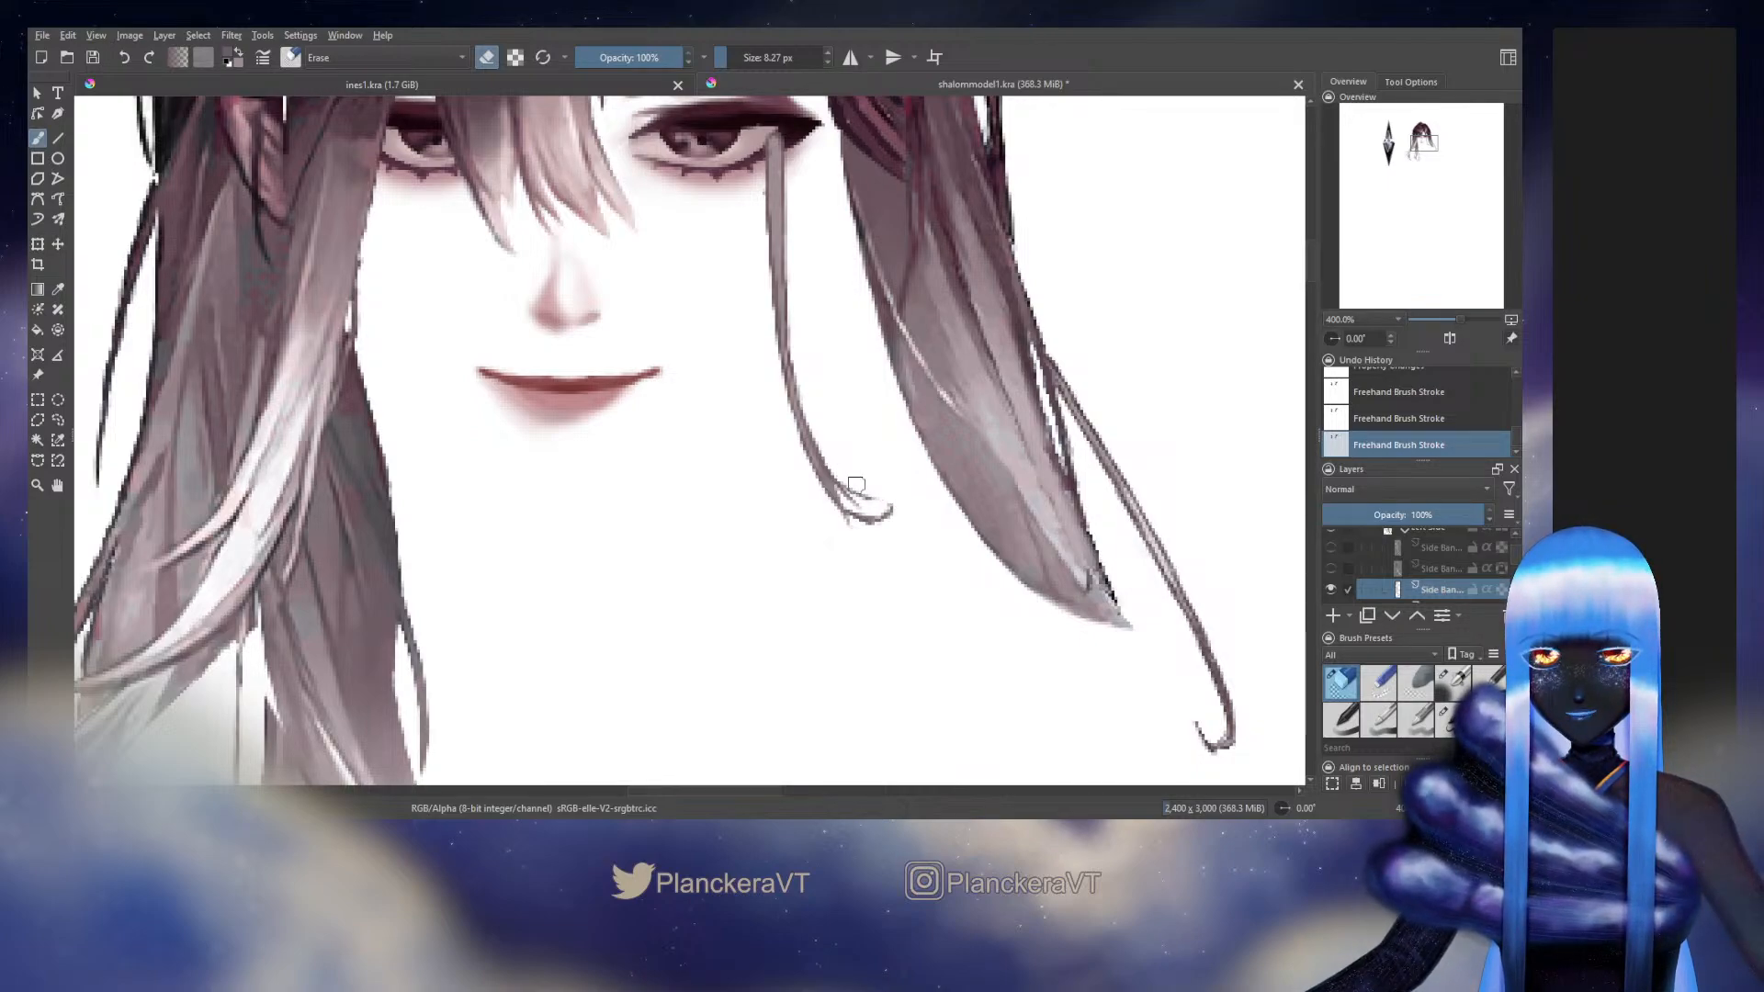
drag(856, 484, 869, 490)
drag(810, 500, 894, 532)
key(slash)
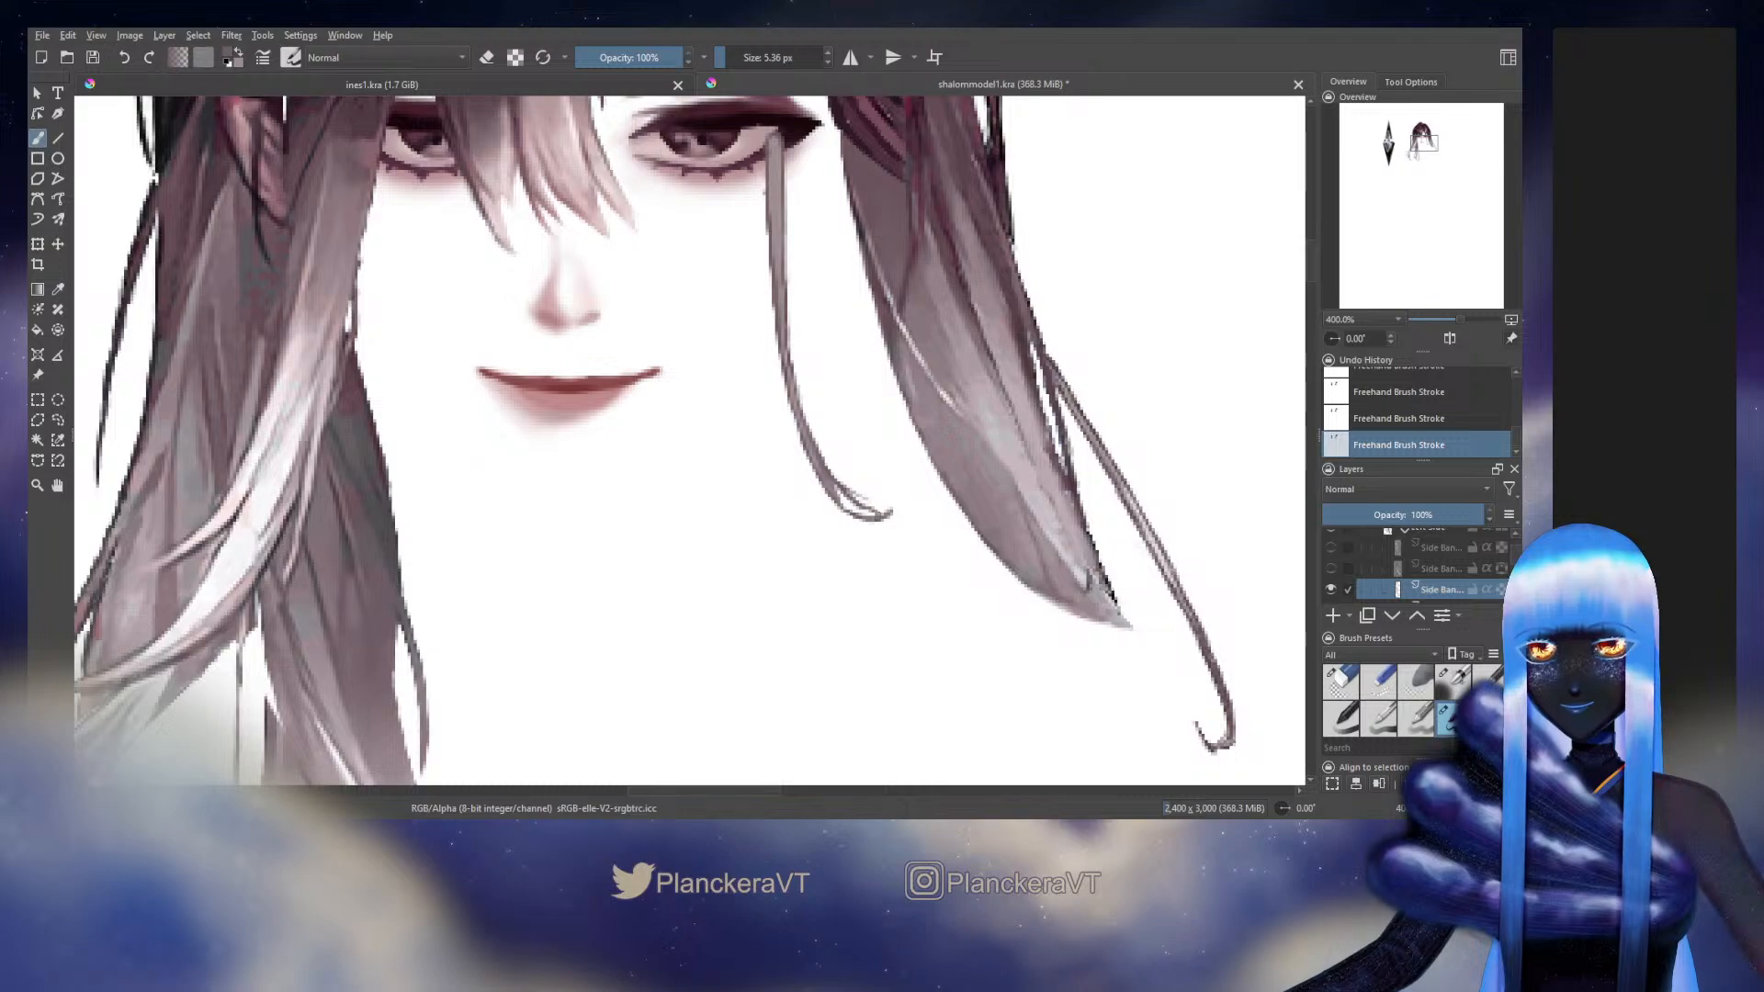
key(slash)
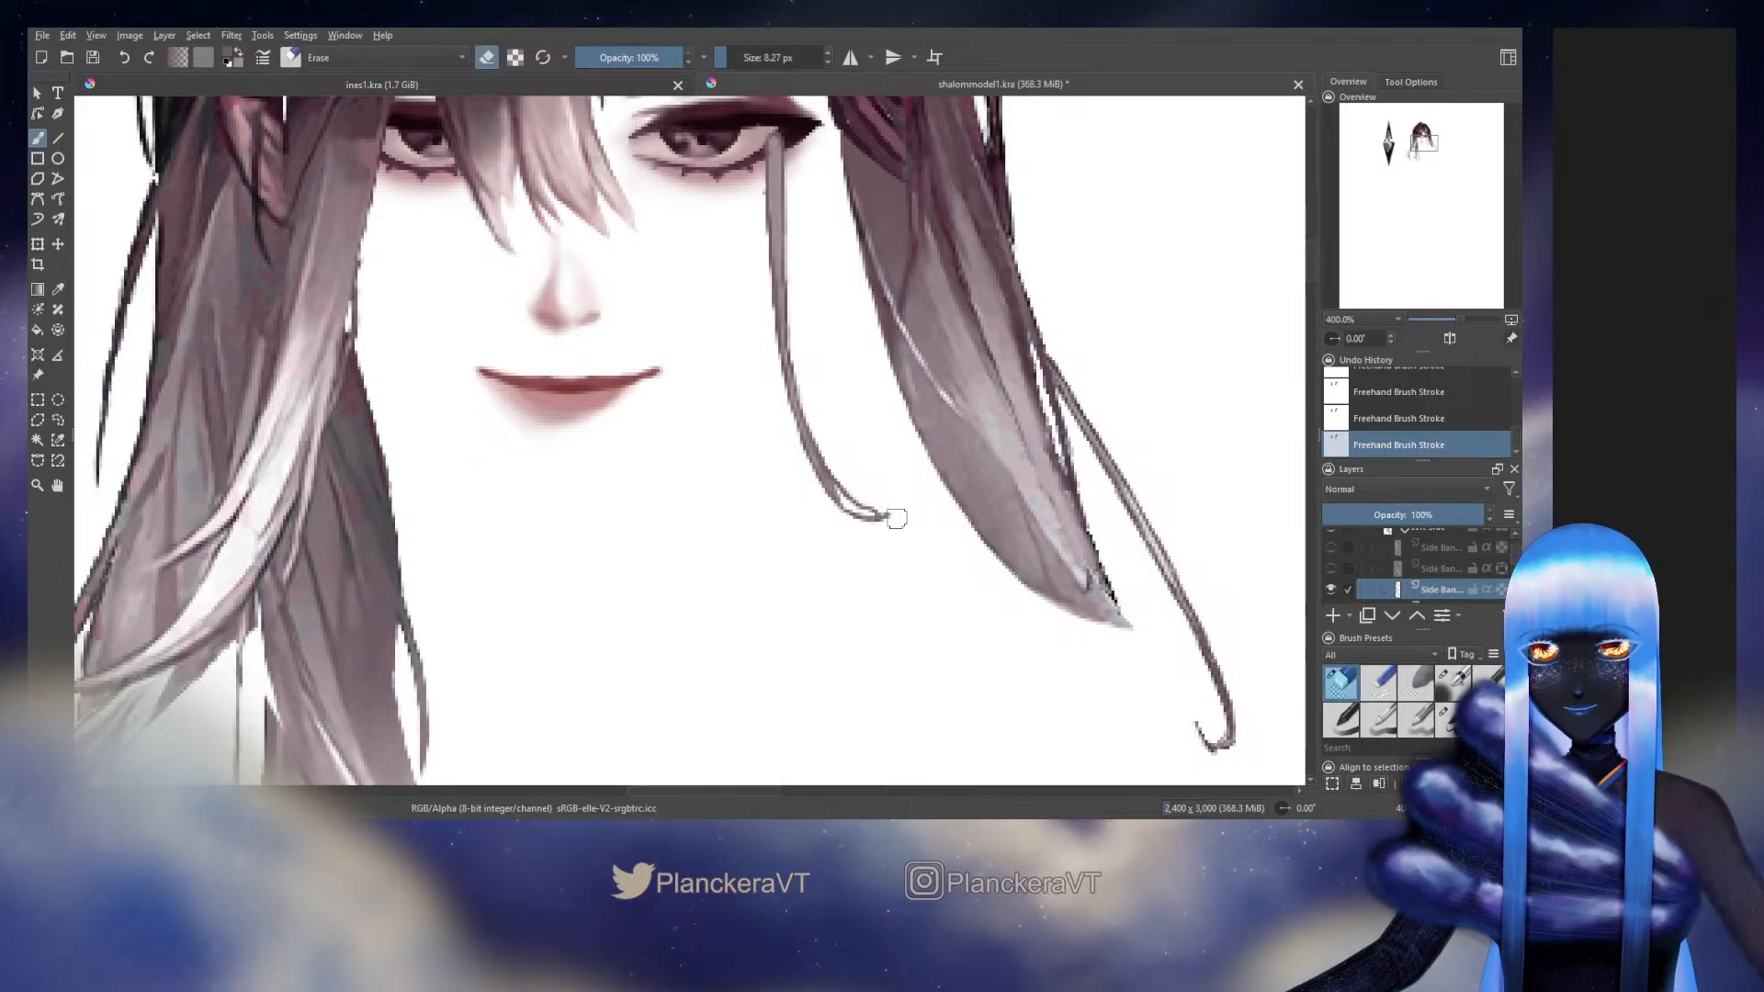
key(slash)
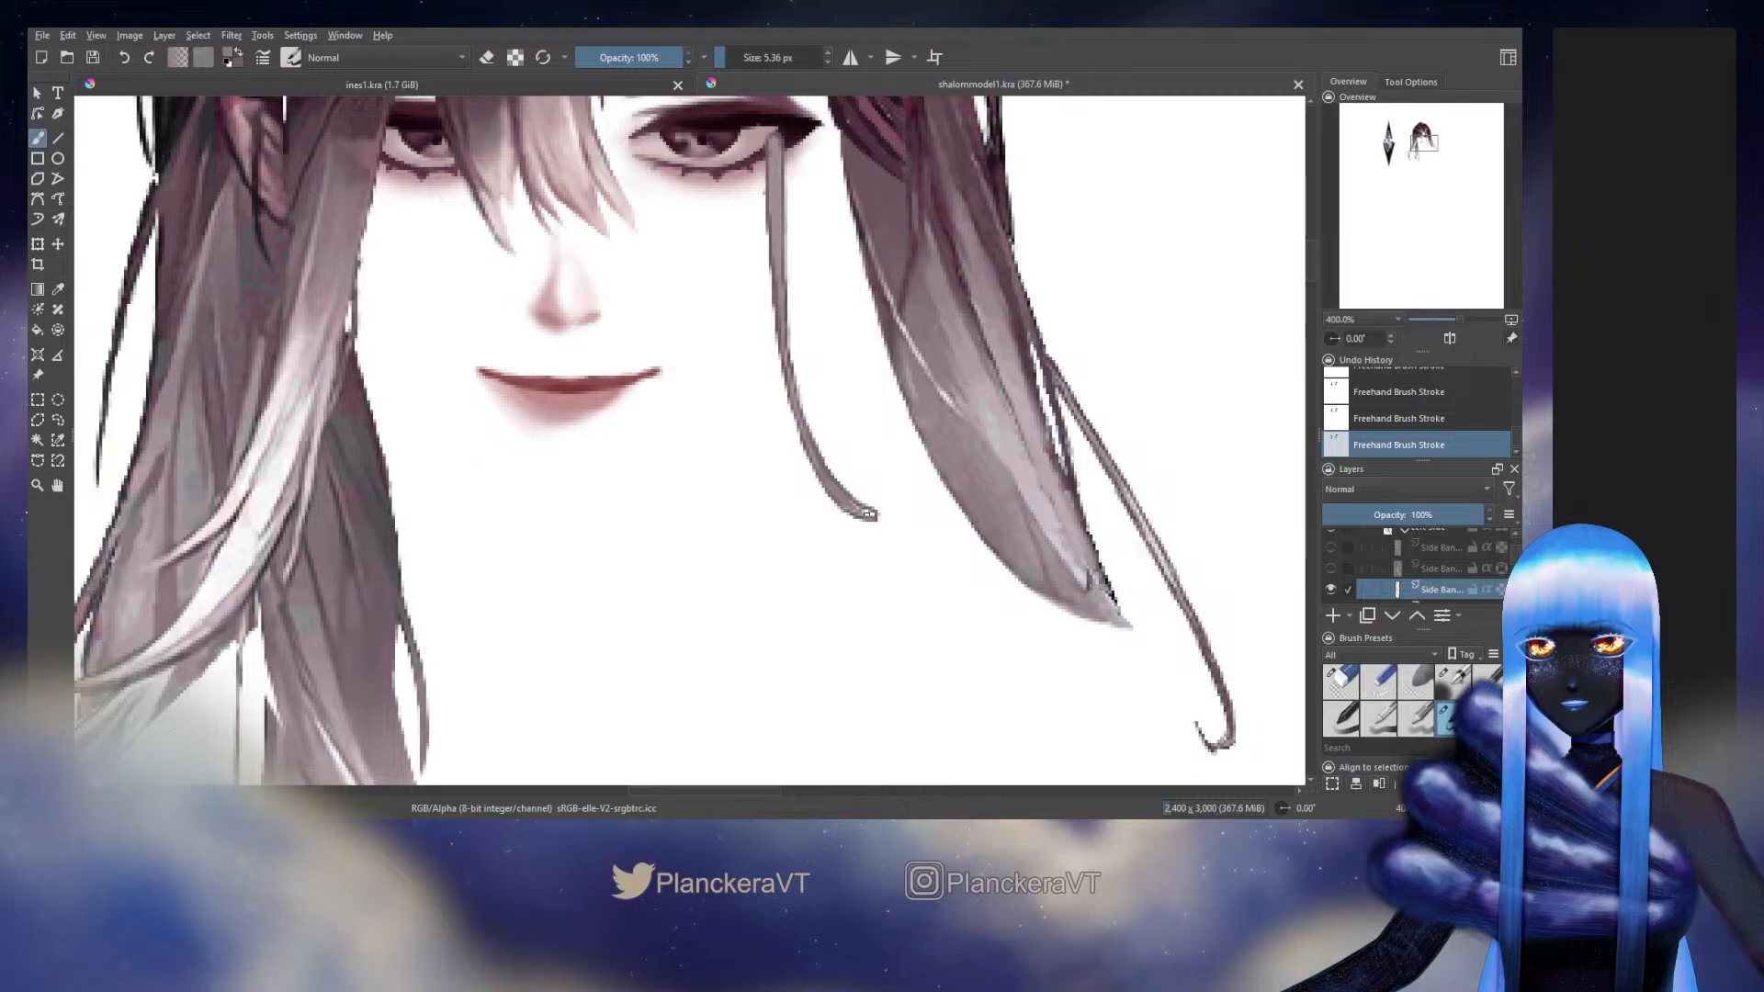
drag(869, 514, 876, 516)
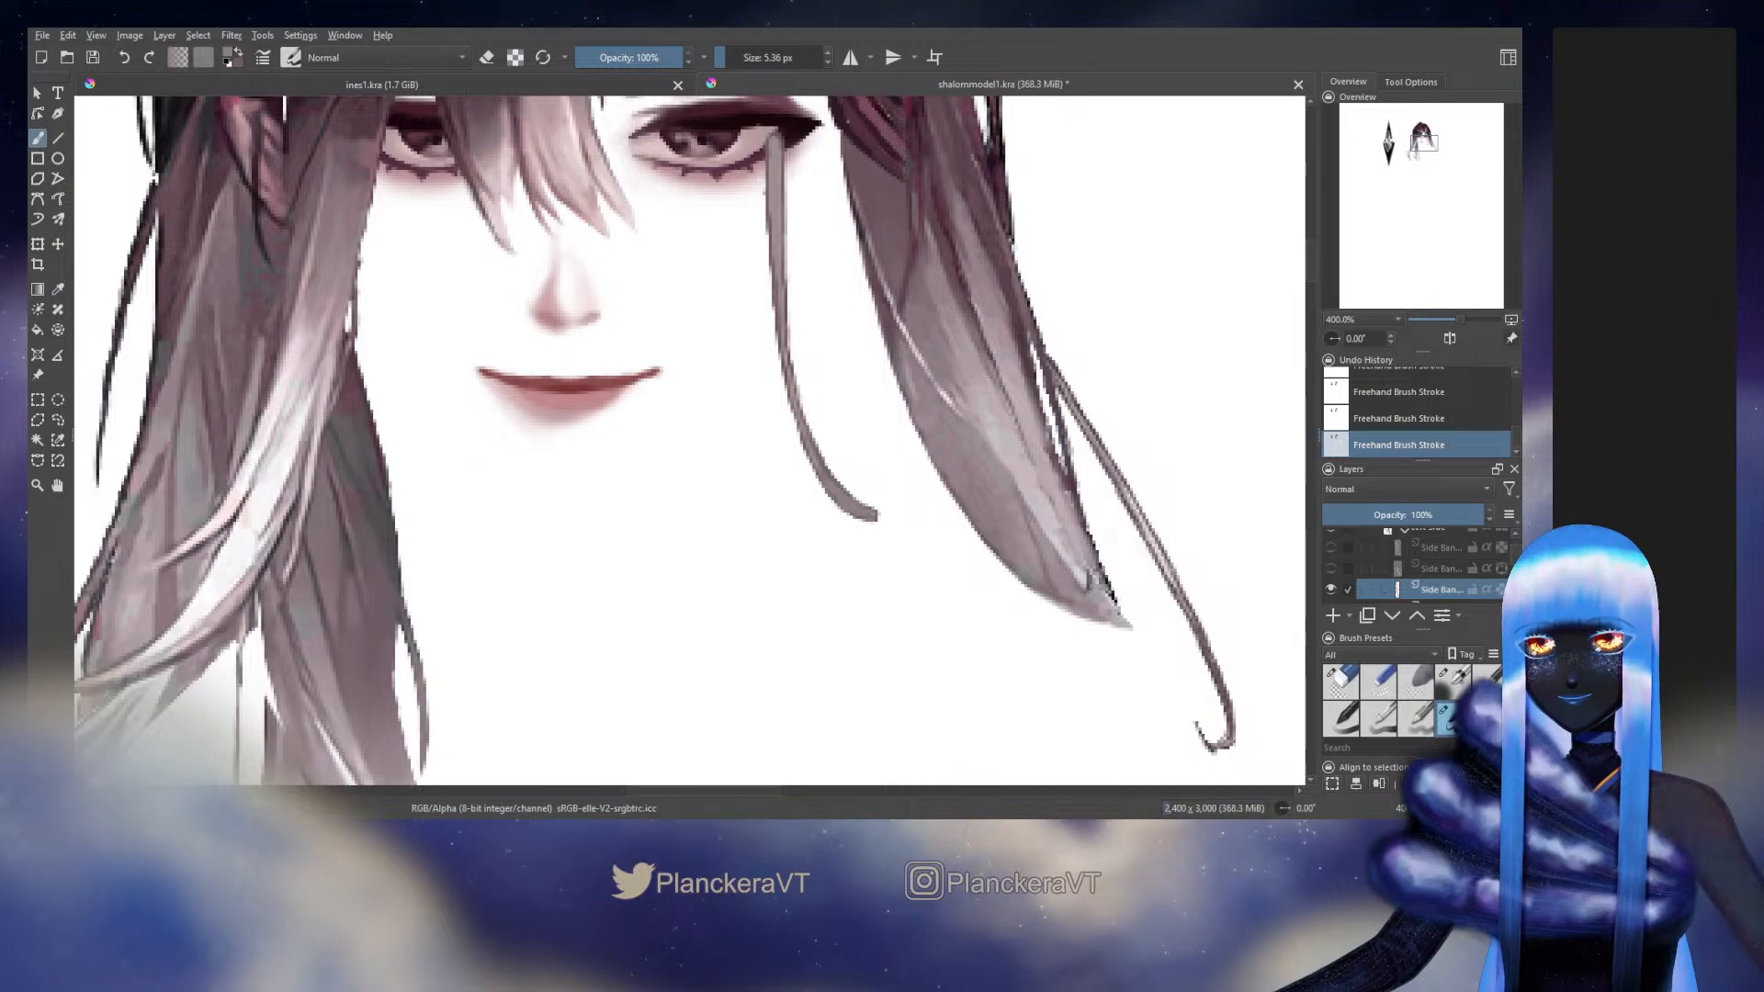
Show the two upper Side Bang layers and set the opacity of the middle Side Bang layer to 100%
drag(908, 409, 965, 561)
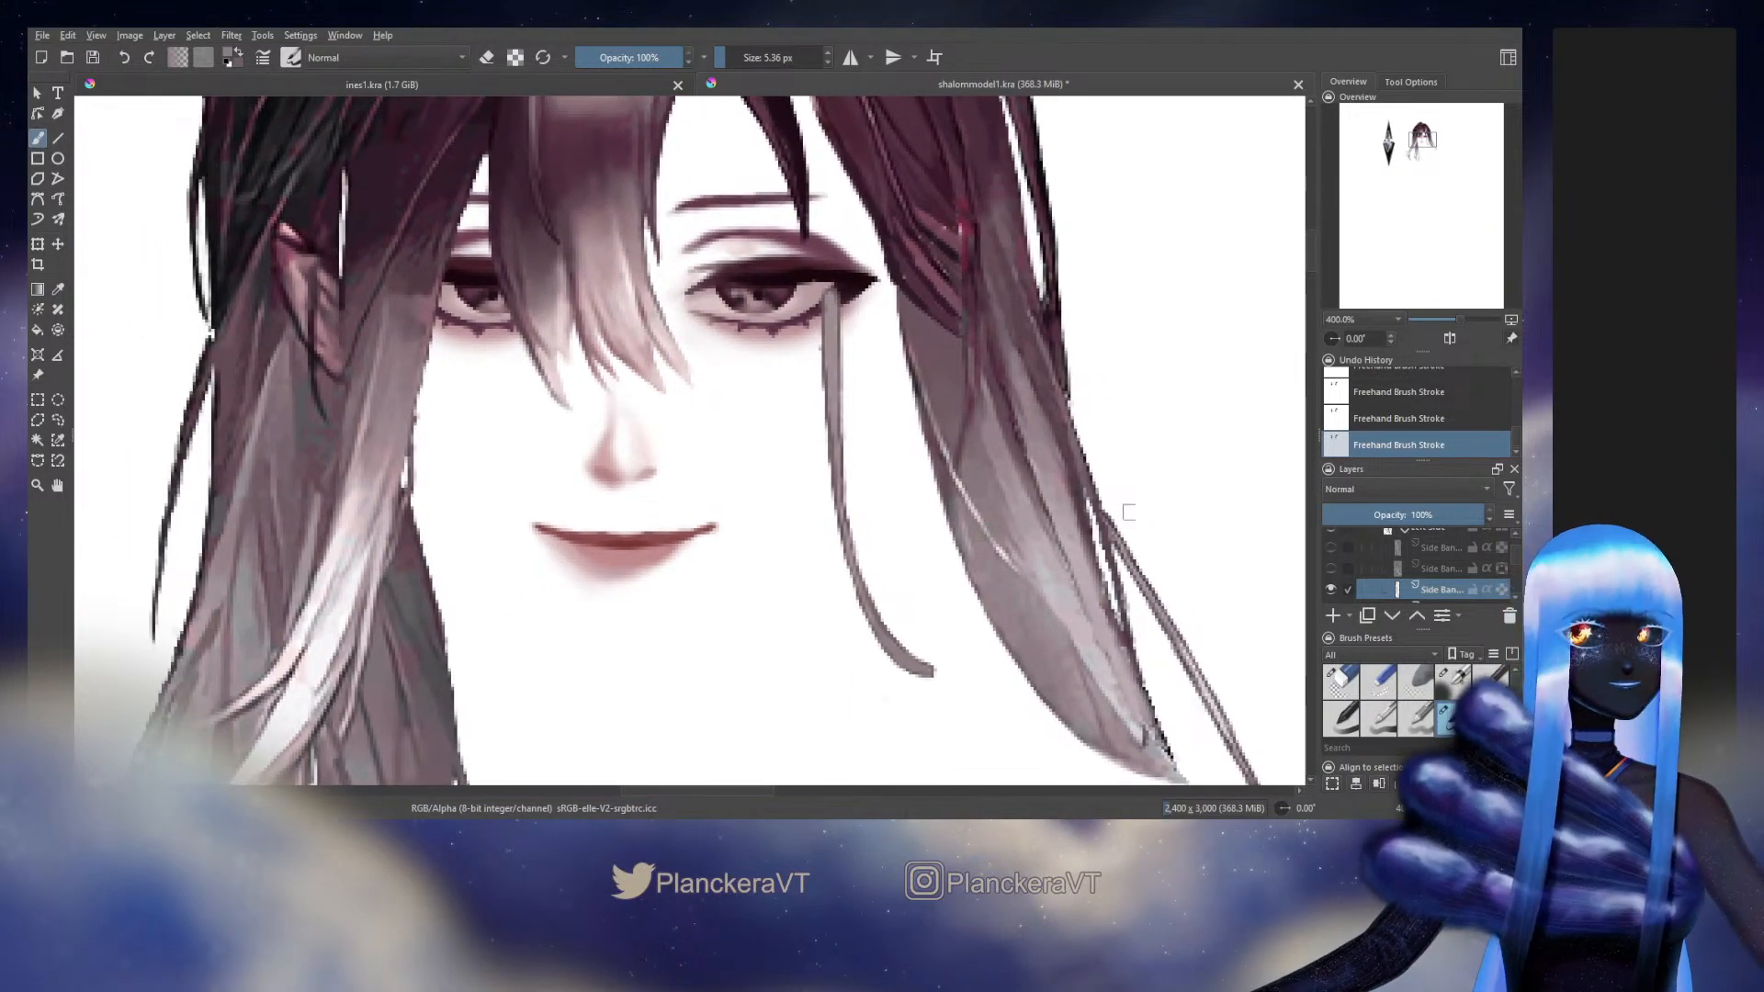
click(1330, 567)
click(1330, 548)
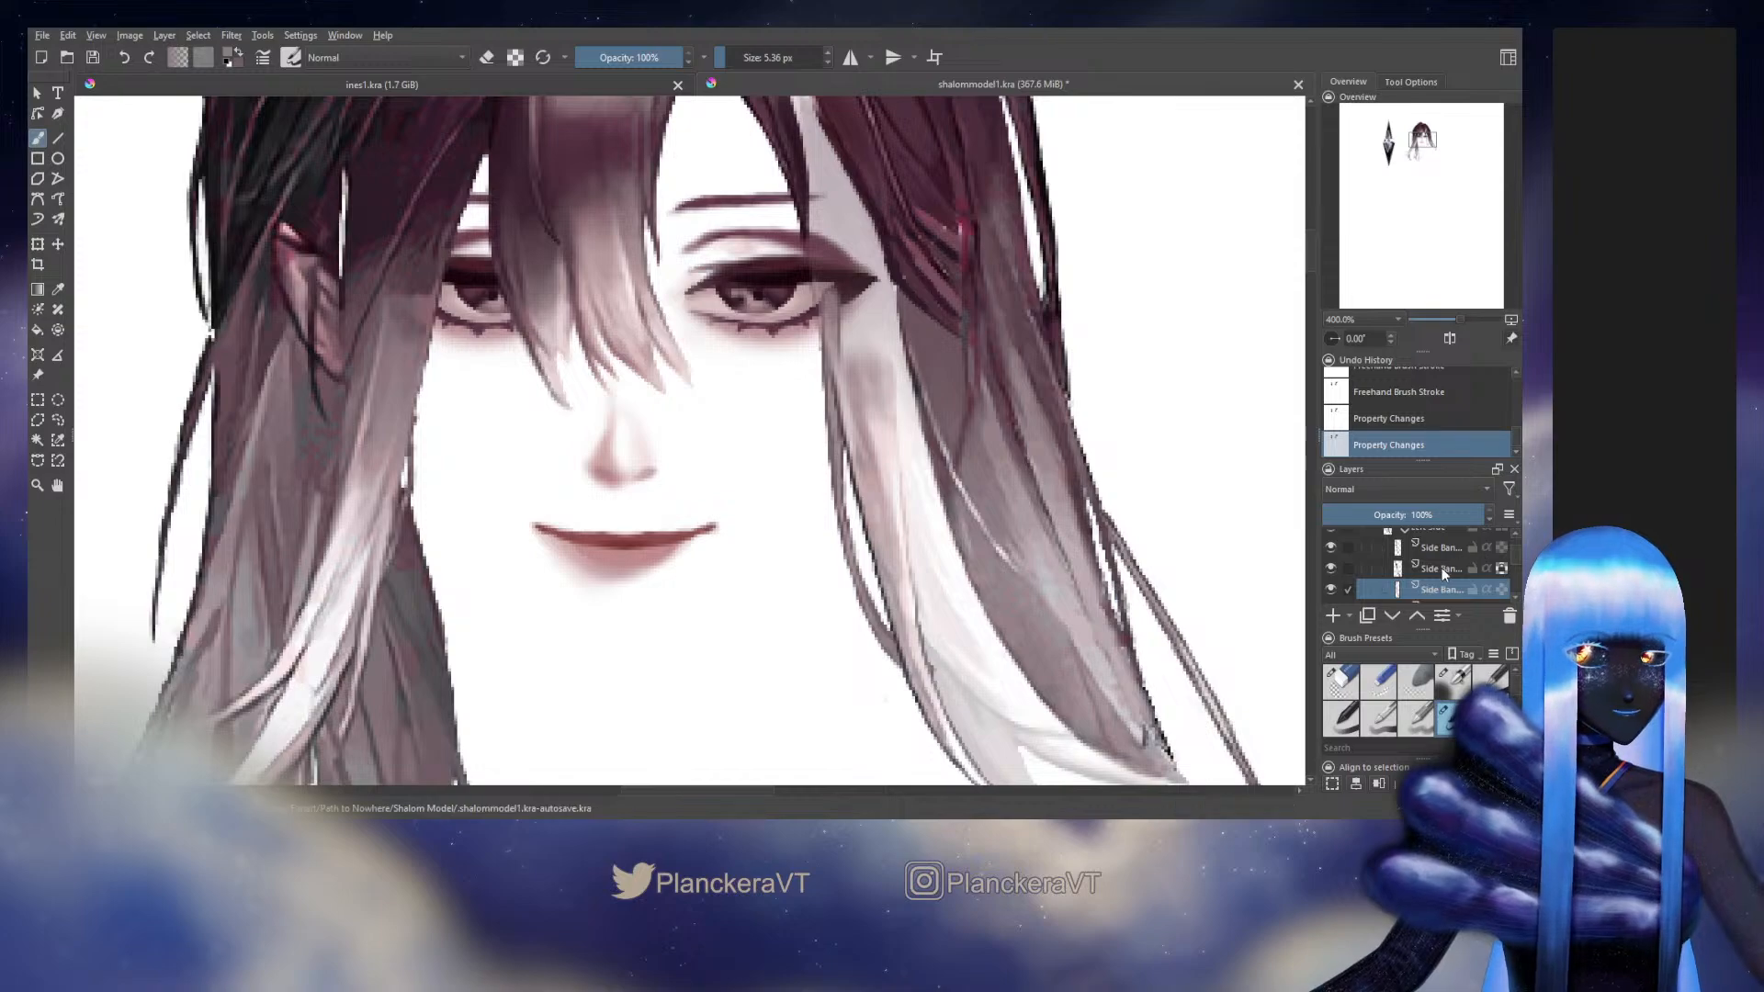
click(1441, 568)
drag(1462, 514, 1499, 514)
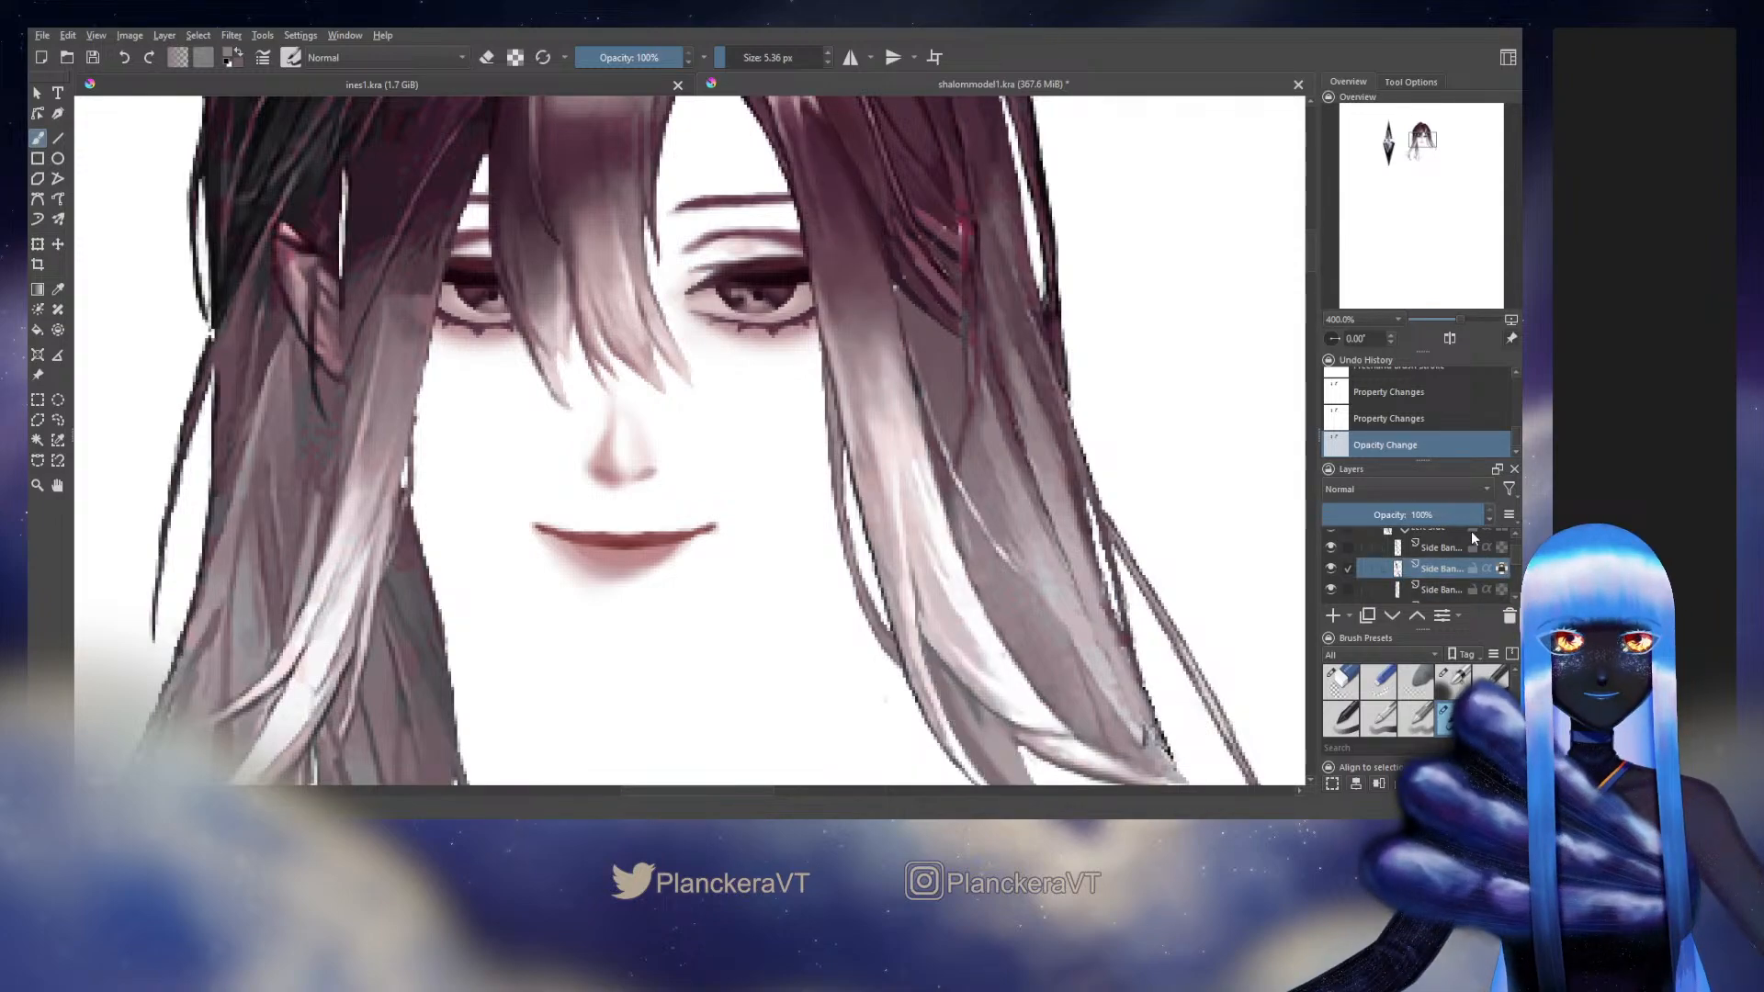
Show the face's Head group and switch the canvas background from white to grey
scroll(1469, 531, down, 5)
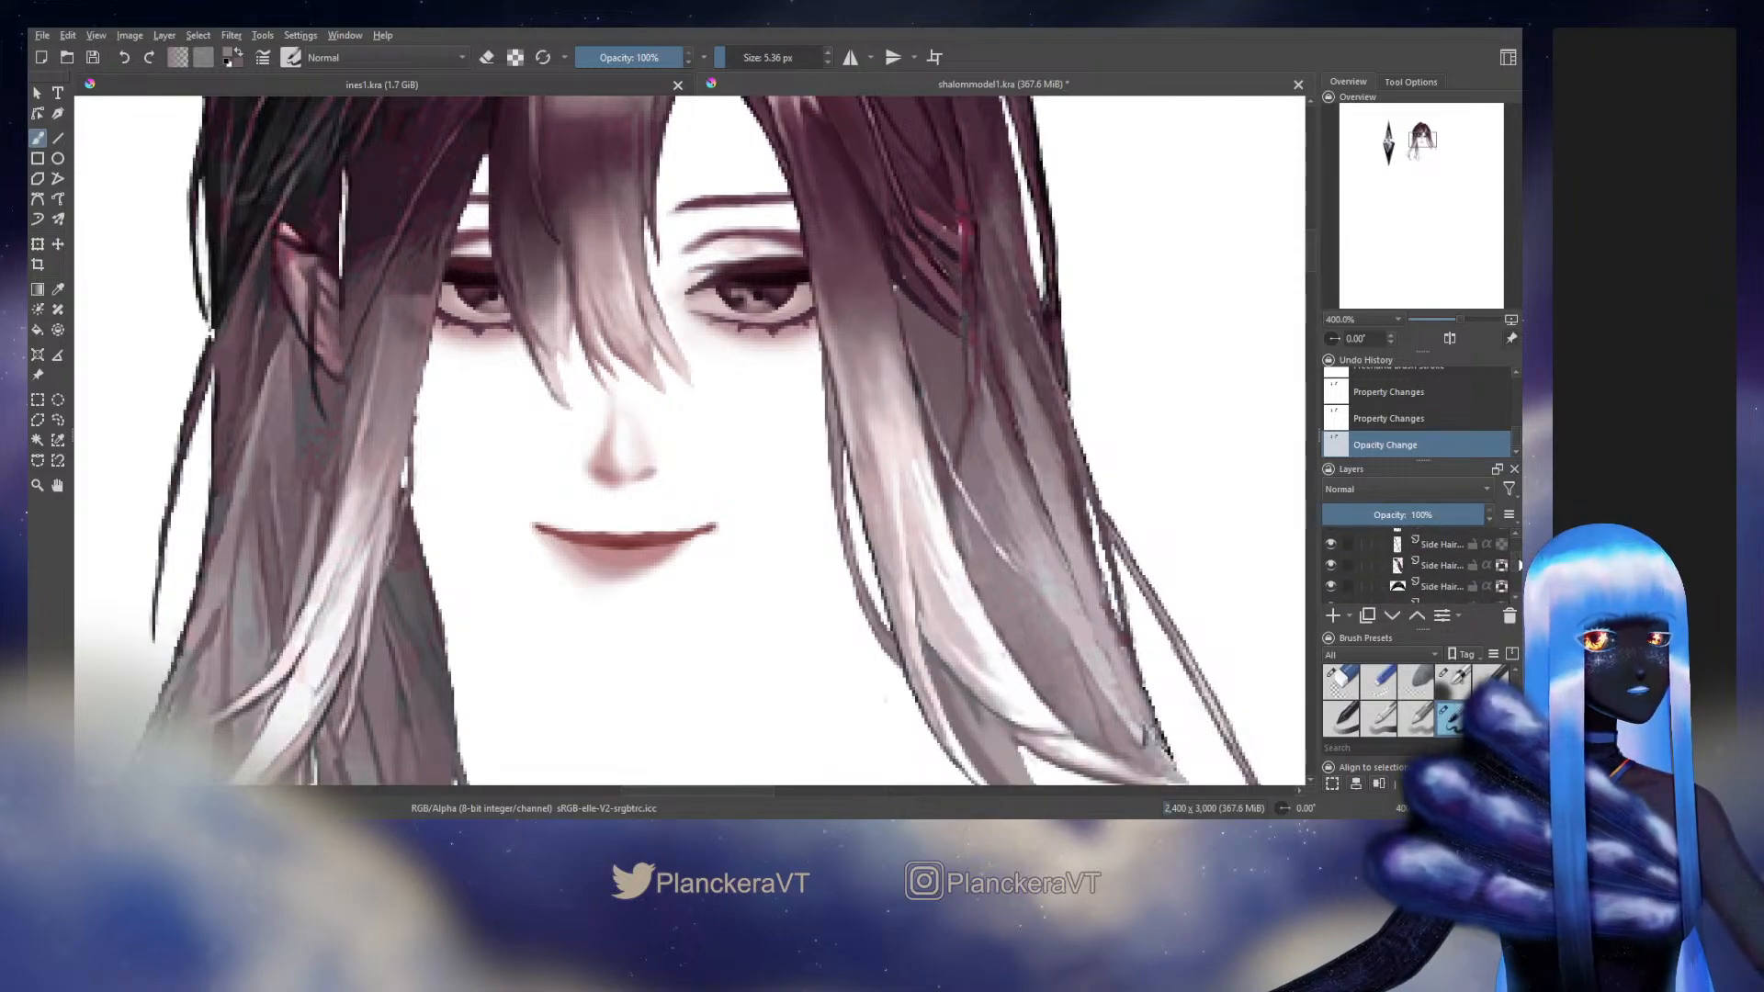
scroll(1470, 562, down, 5)
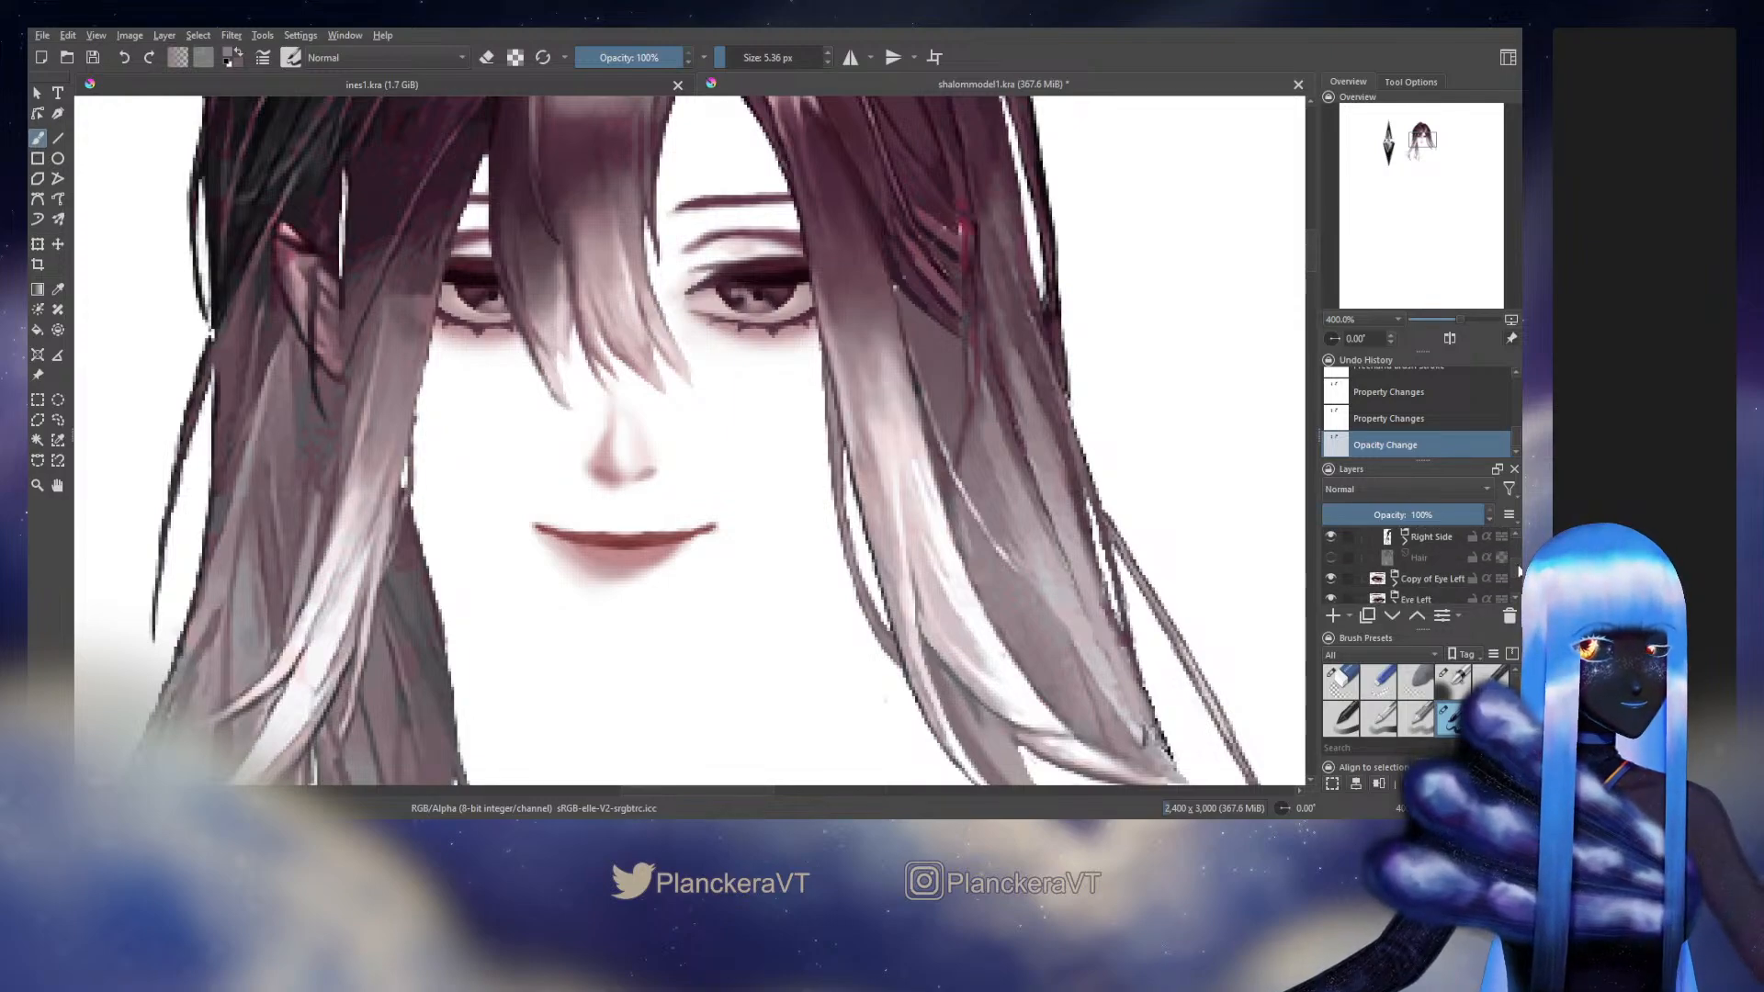
scroll(1503, 566, down, 2)
click(1331, 562)
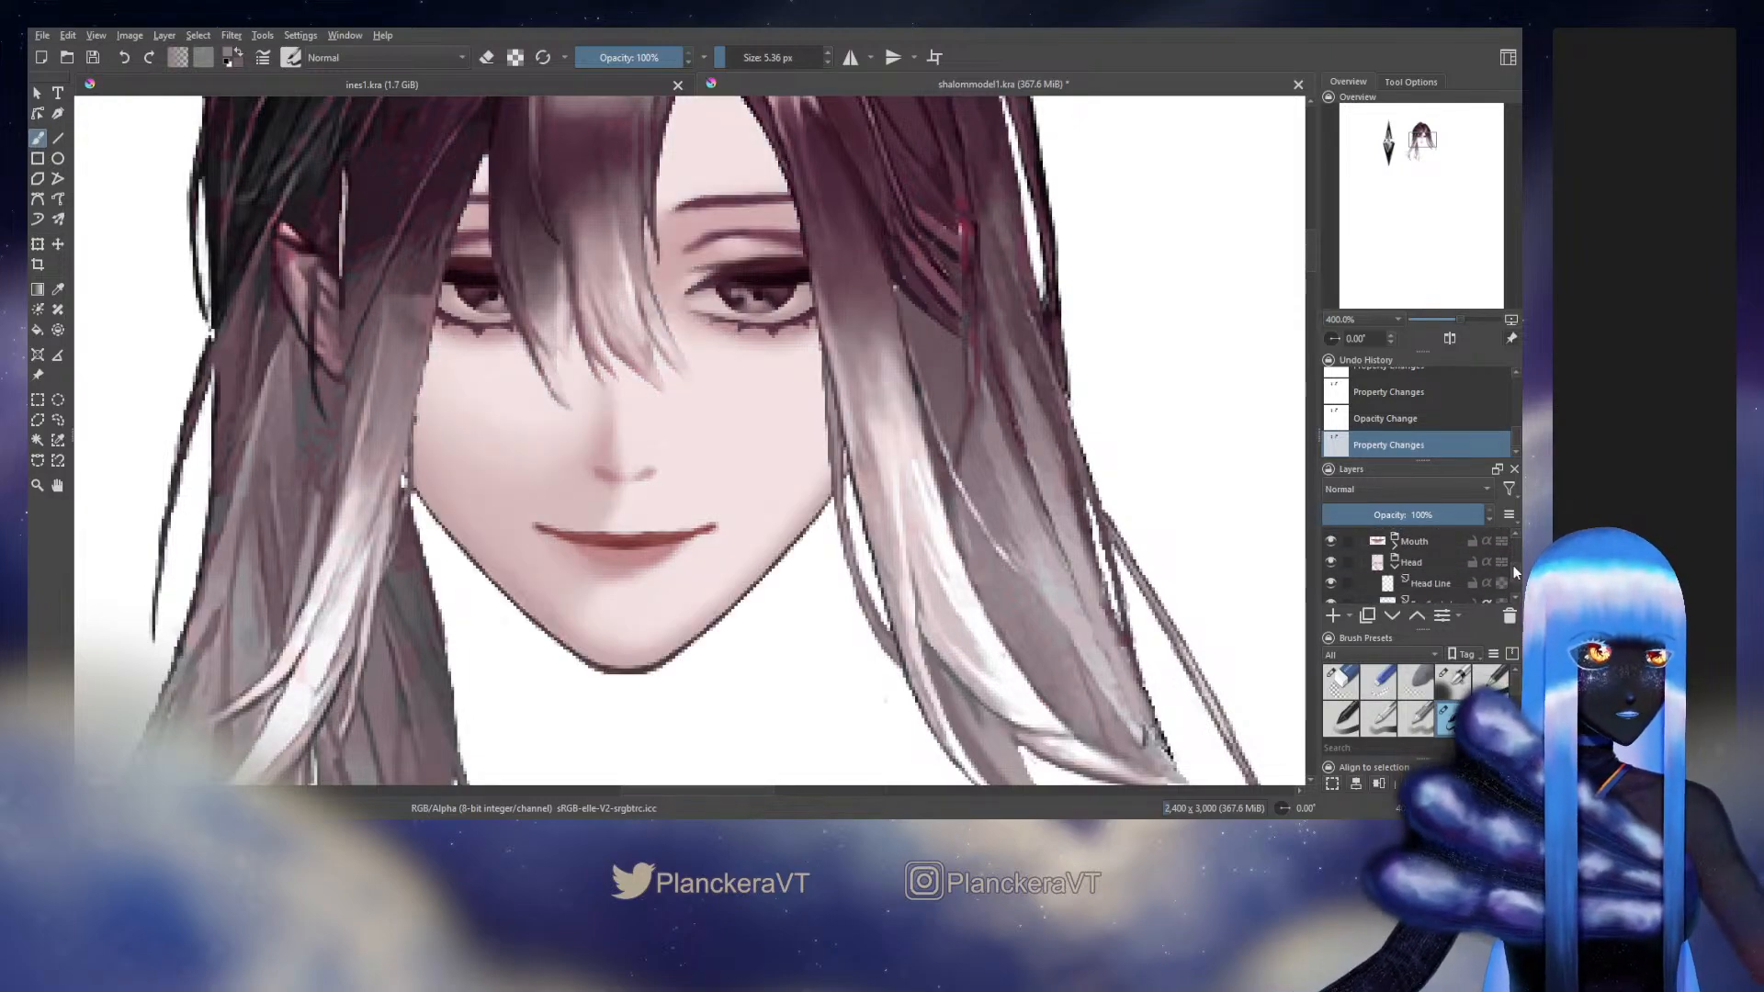
scroll(1517, 572, down, 3)
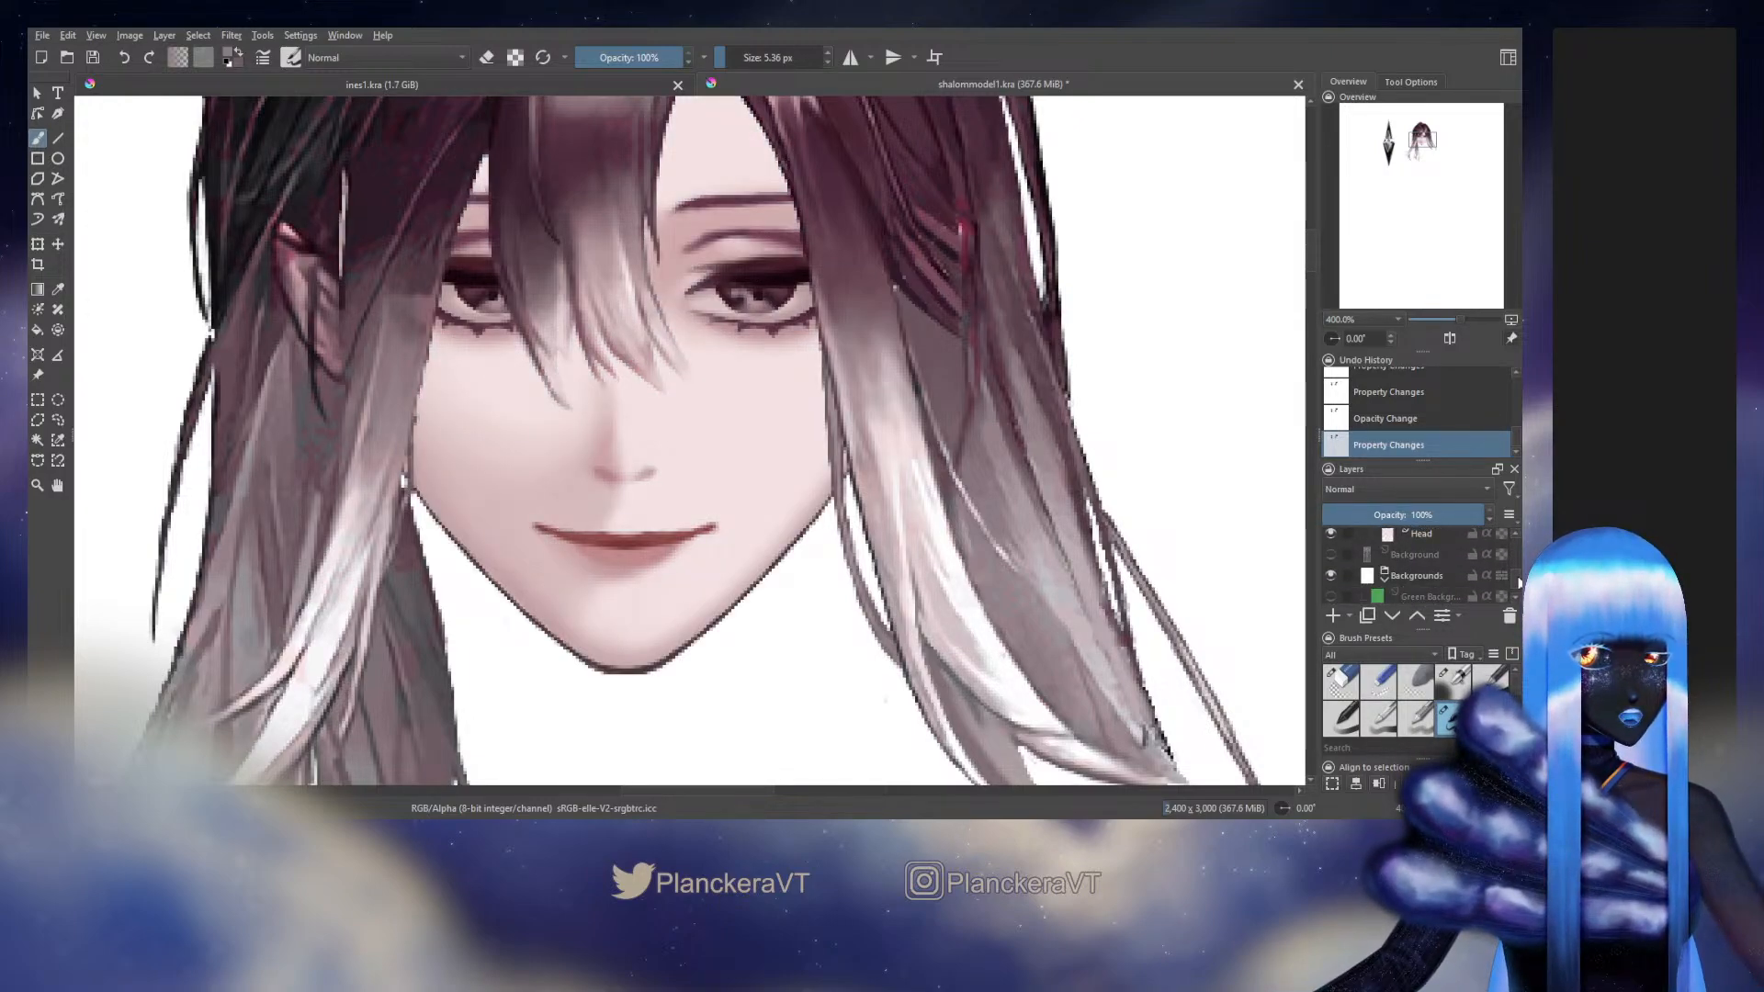
drag(1518, 582, 1518, 586)
click(1331, 585)
click(1331, 601)
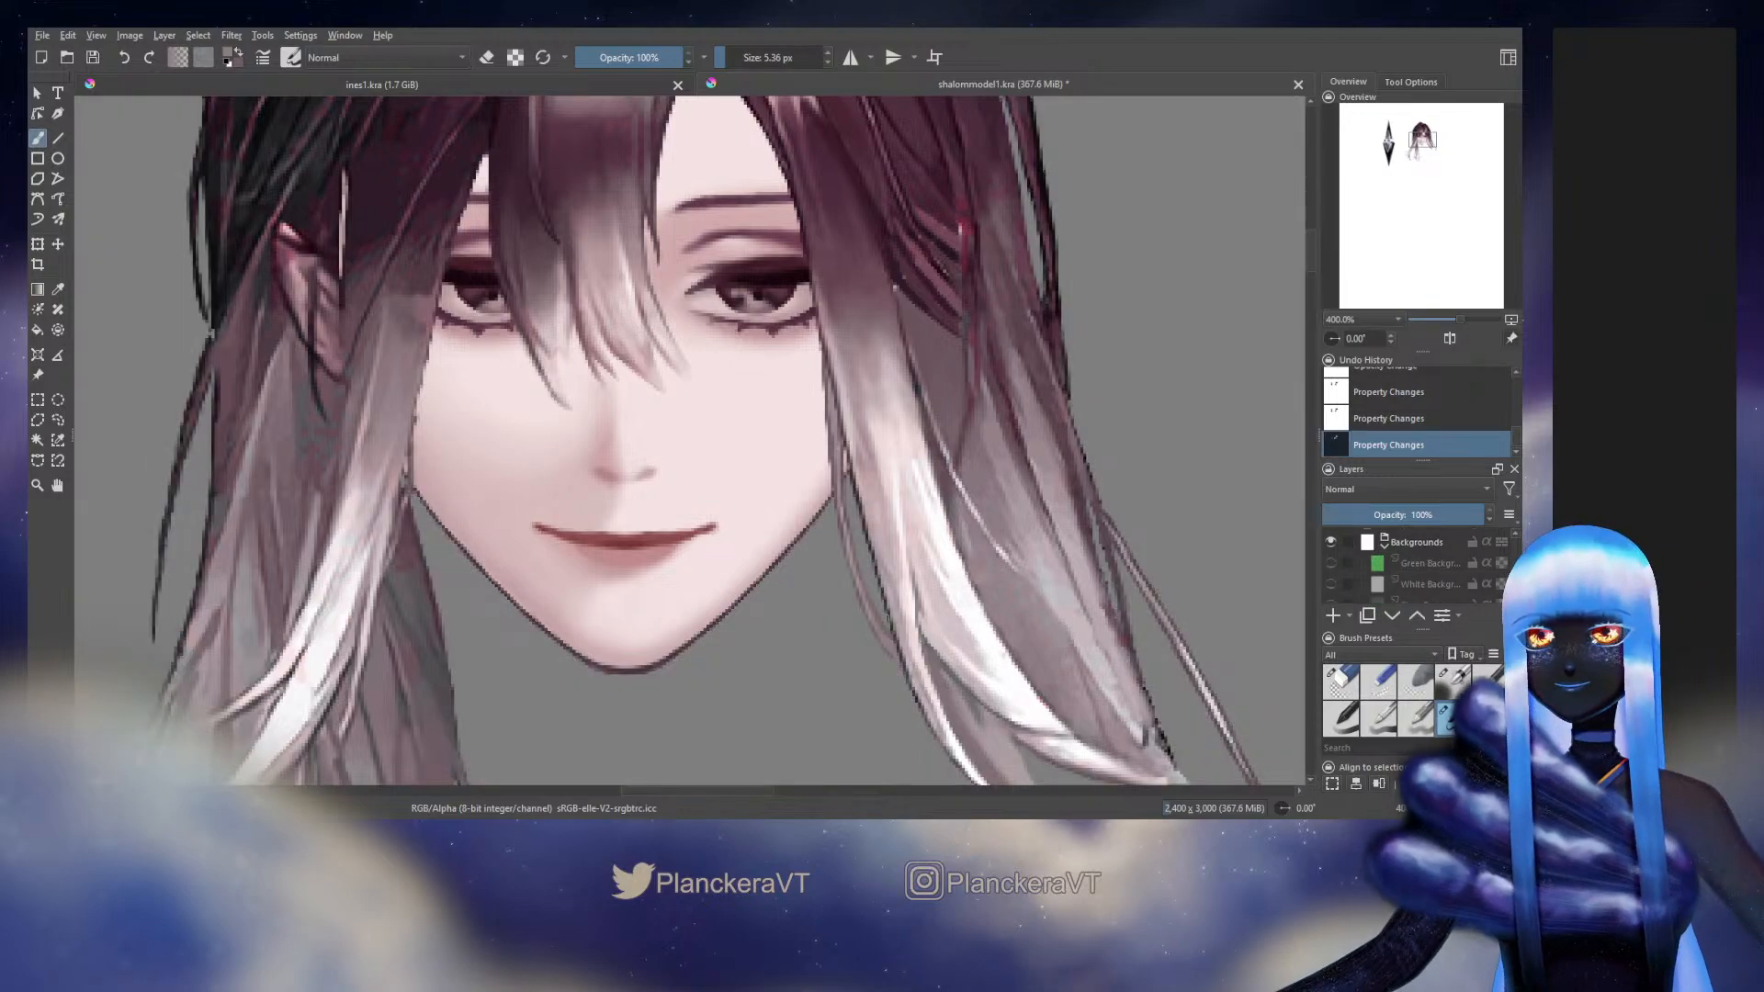
Identify the side hair piece beside the parting by toggling its visibility, and select its Side Hair layer
drag(924, 543, 836, 403)
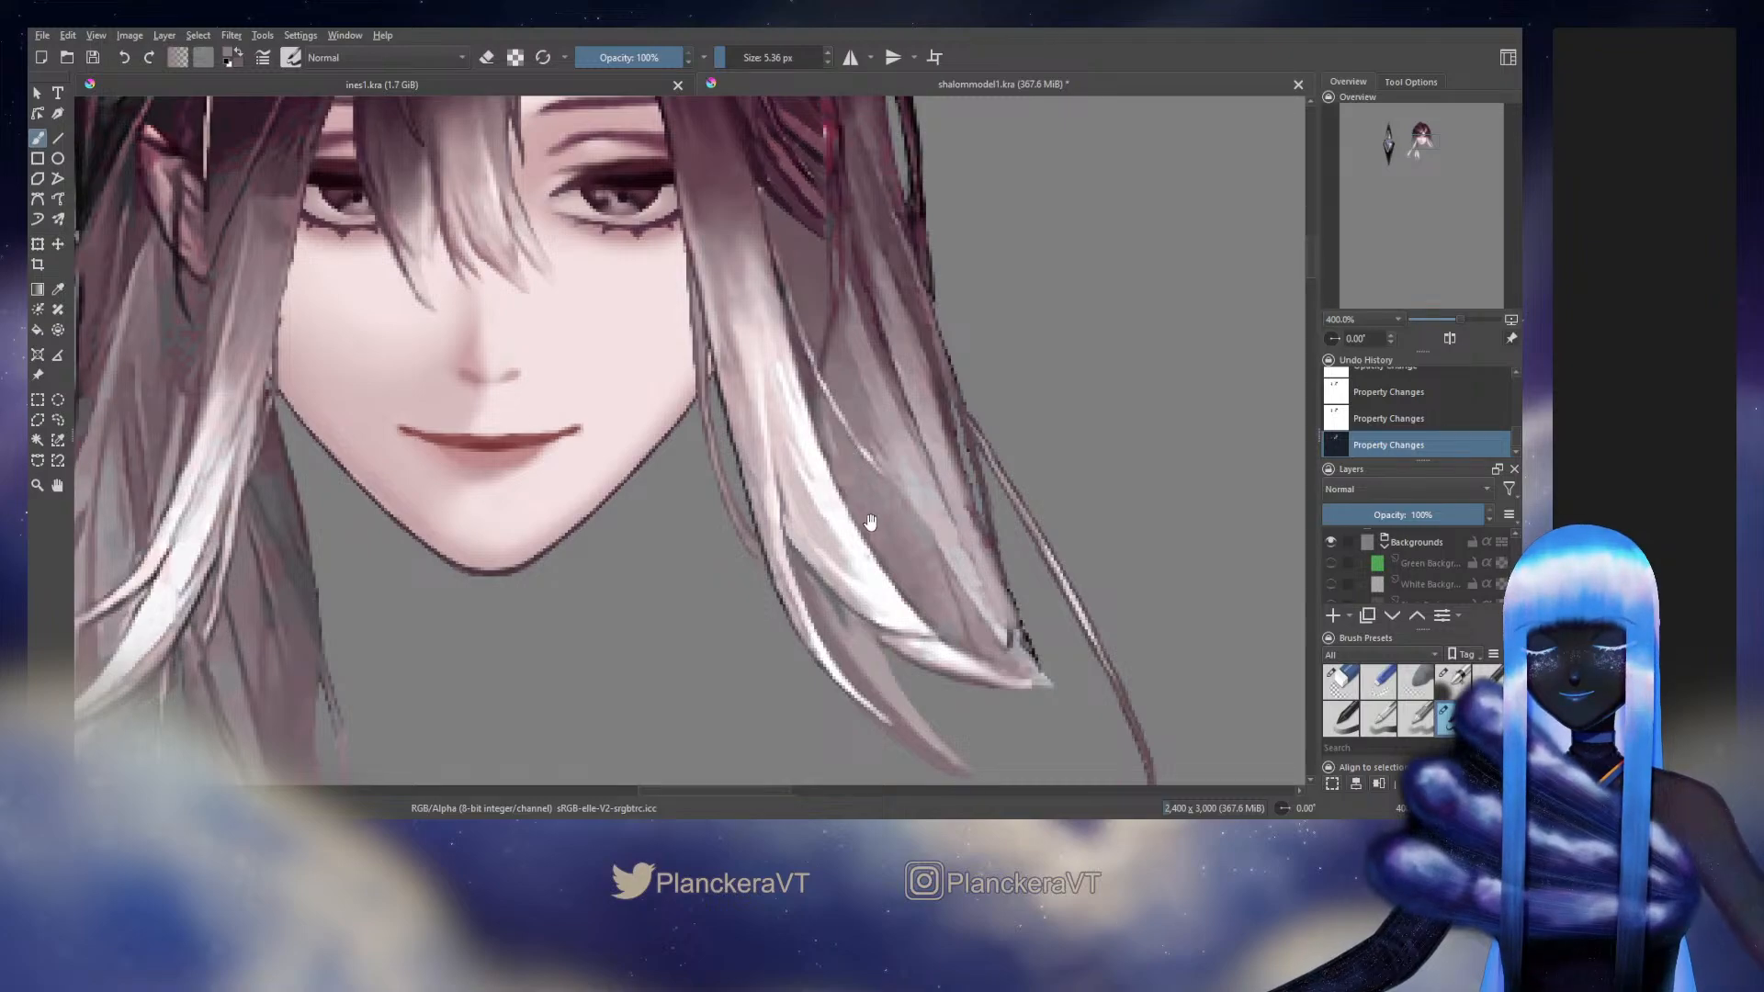
scroll(870, 521, up, 10)
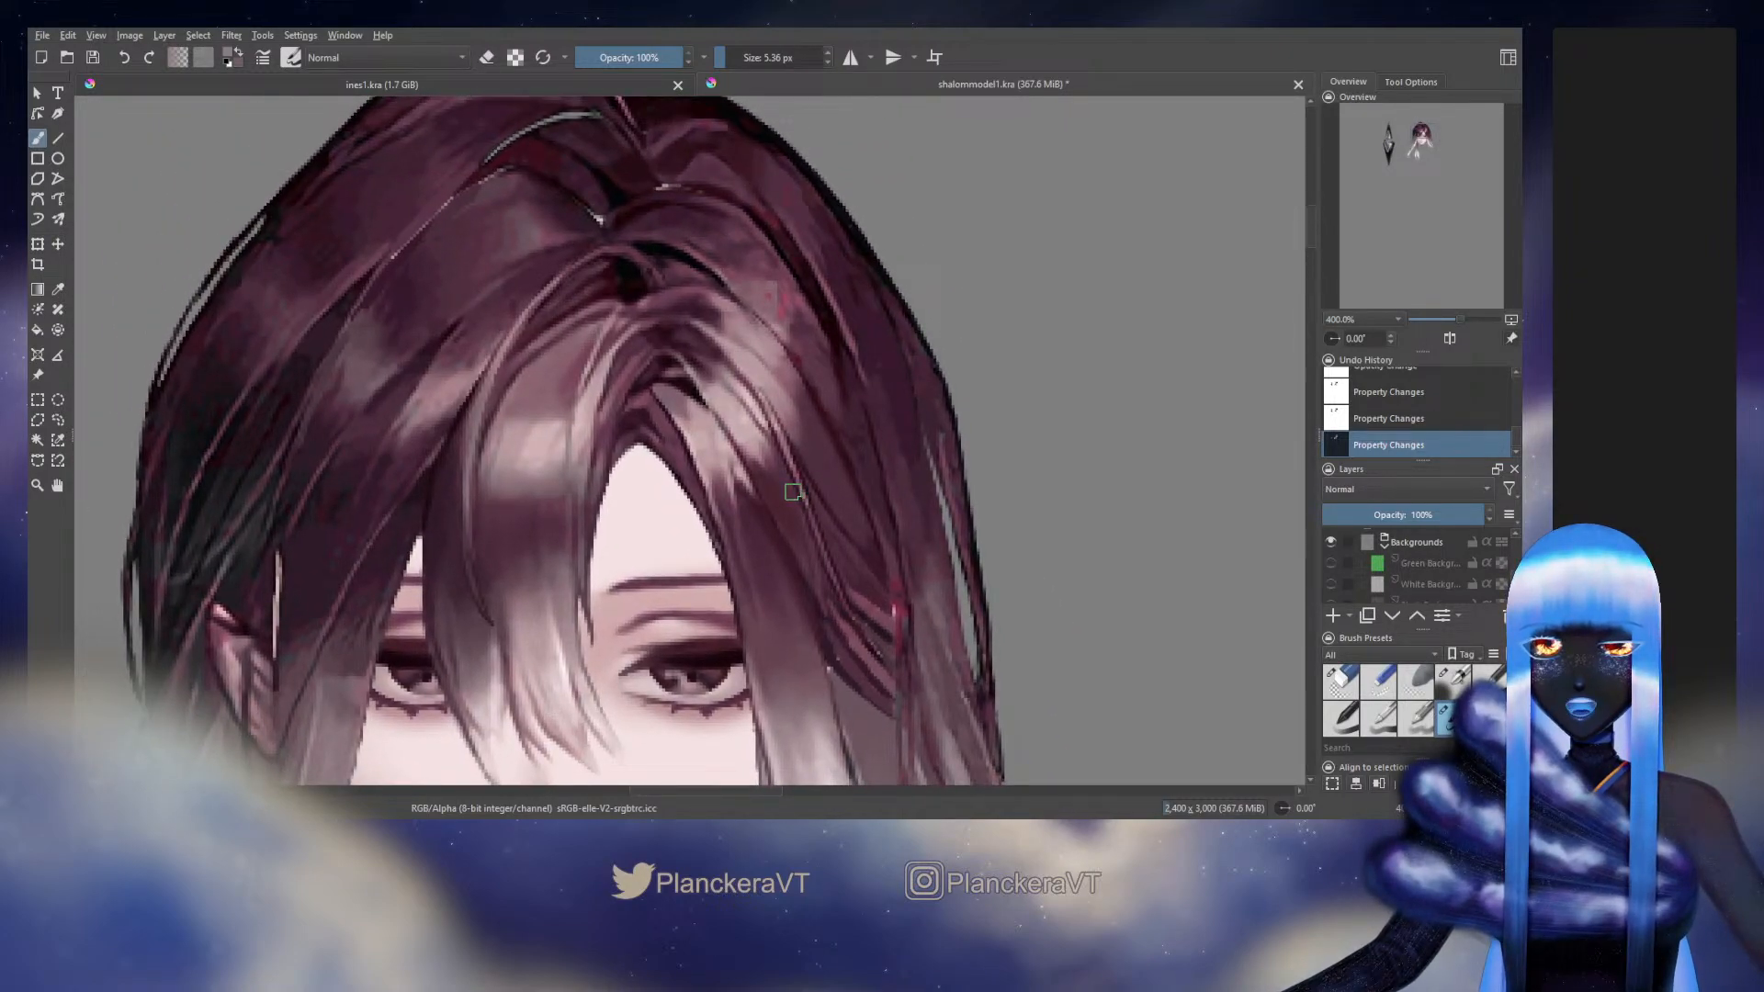
scroll(1513, 565, up, 10)
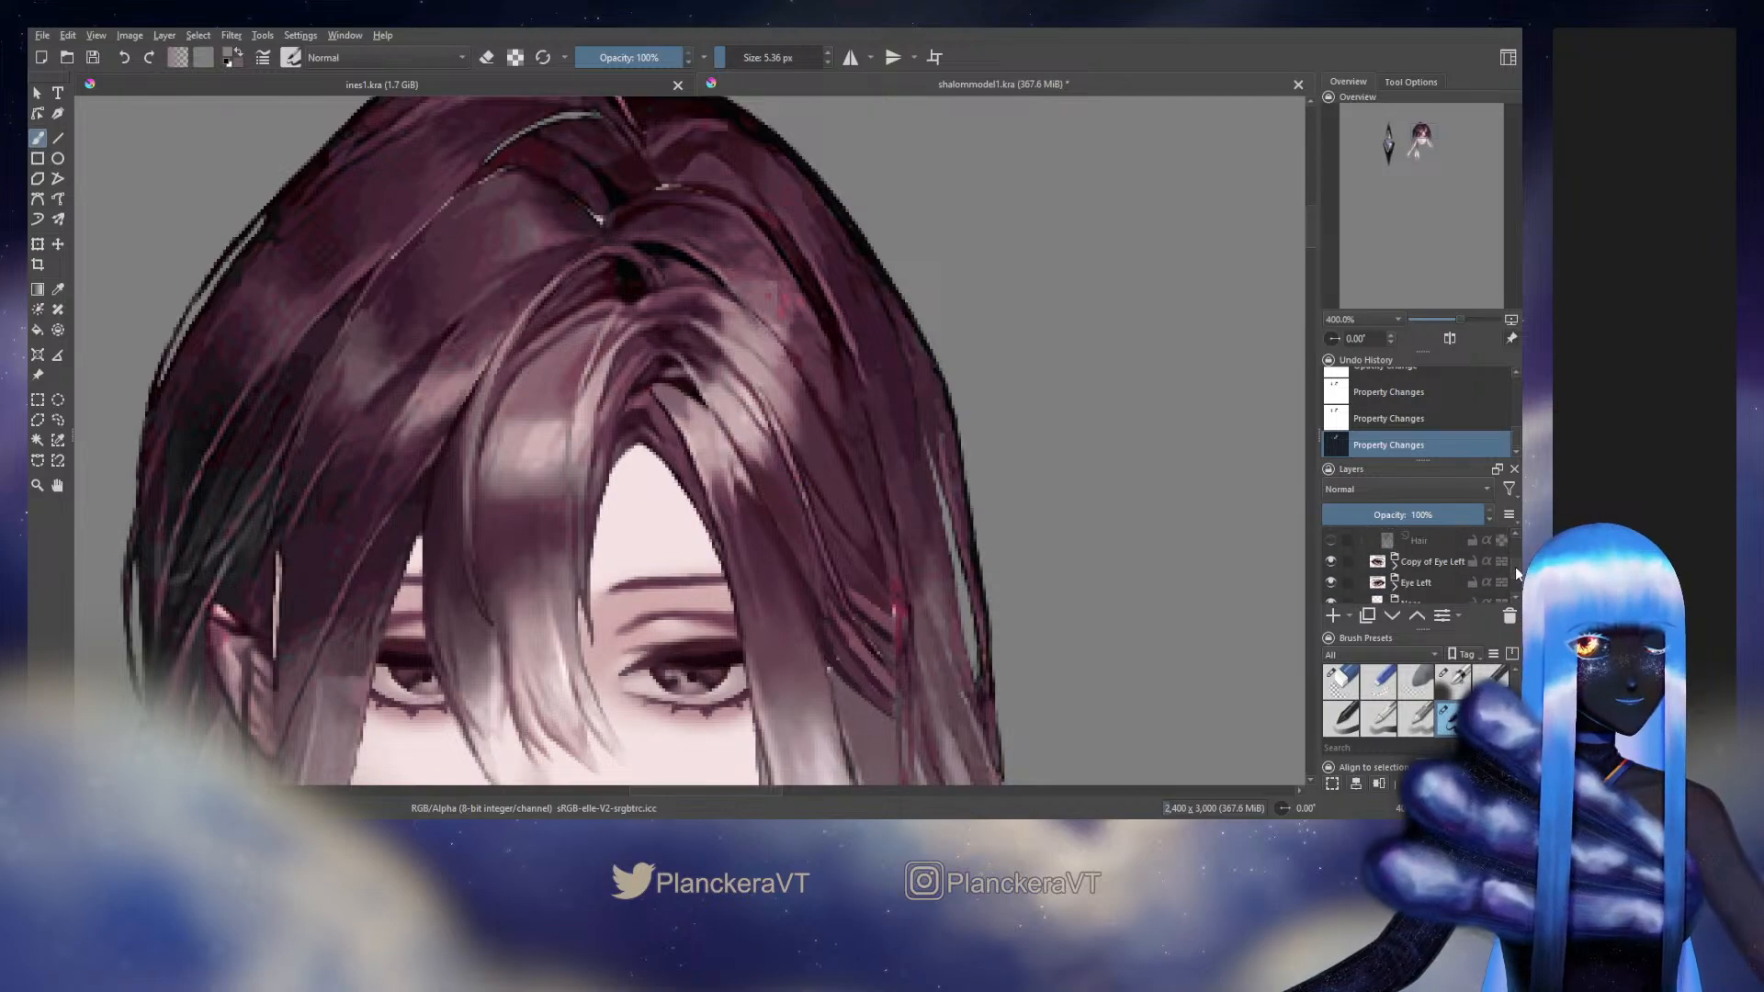
scroll(1433, 565, up, 3)
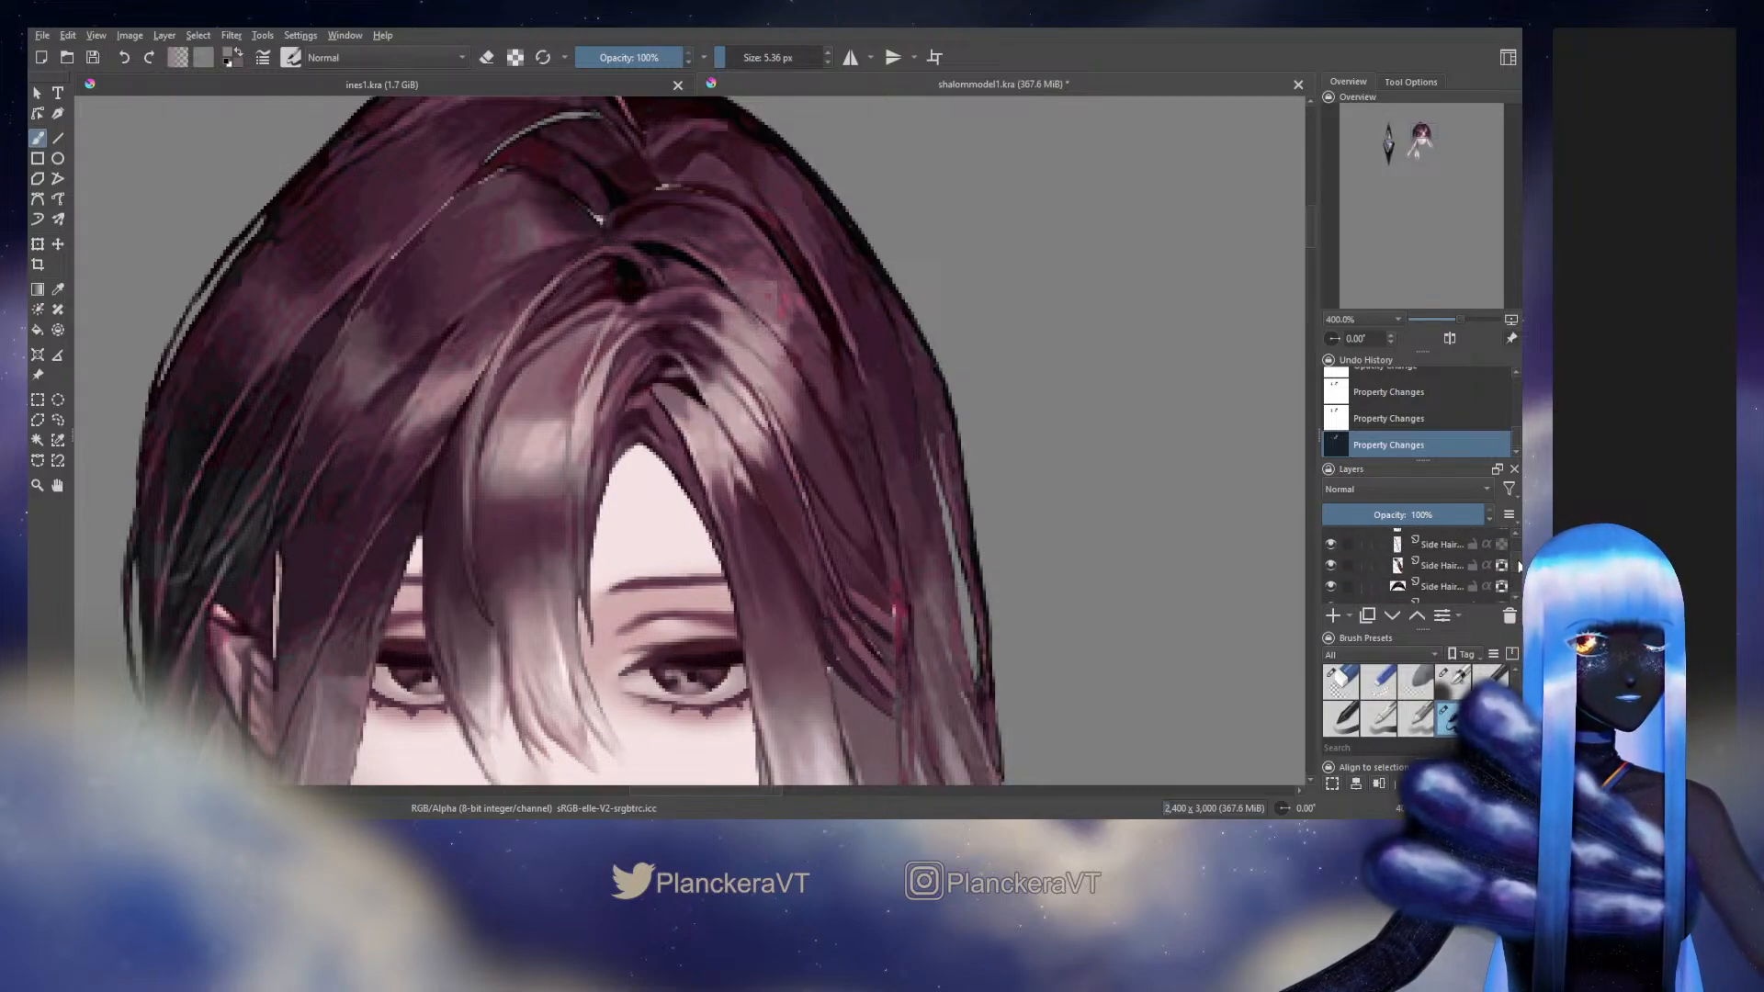
click(1330, 548)
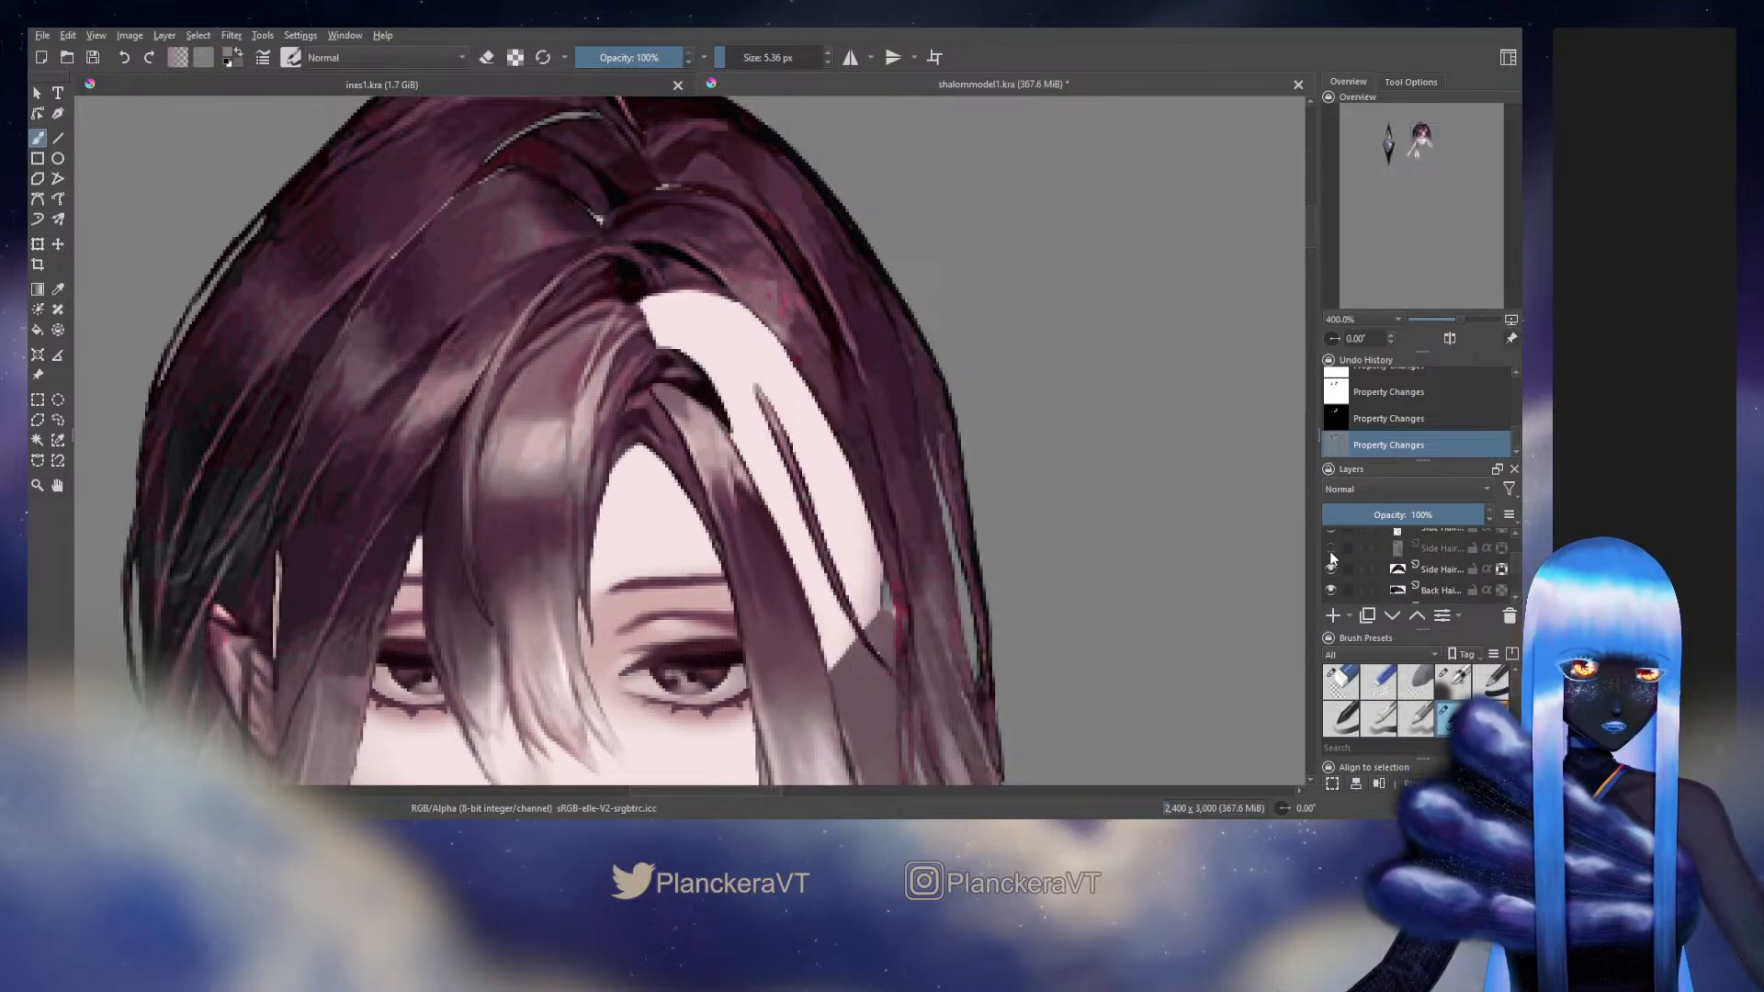
click(1330, 549)
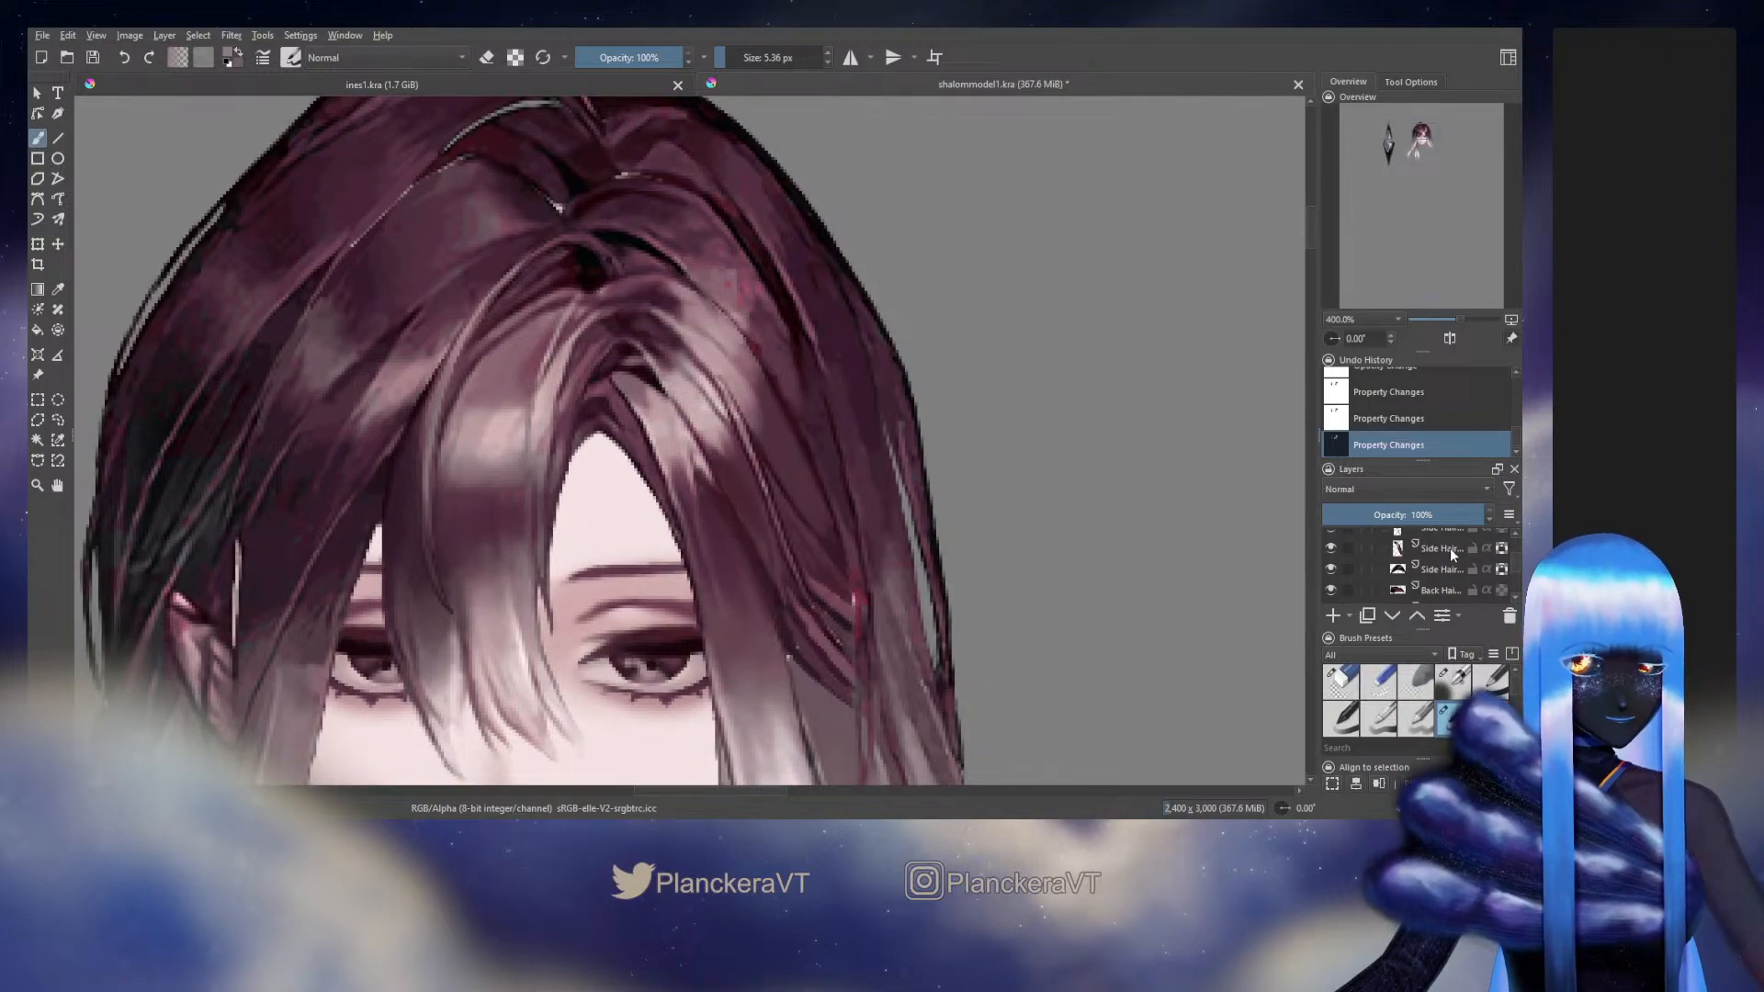
click(1446, 550)
Hide the Side Hair and Back Hair layers that surround the outer edge of the selected side hair piece
click(1513, 532)
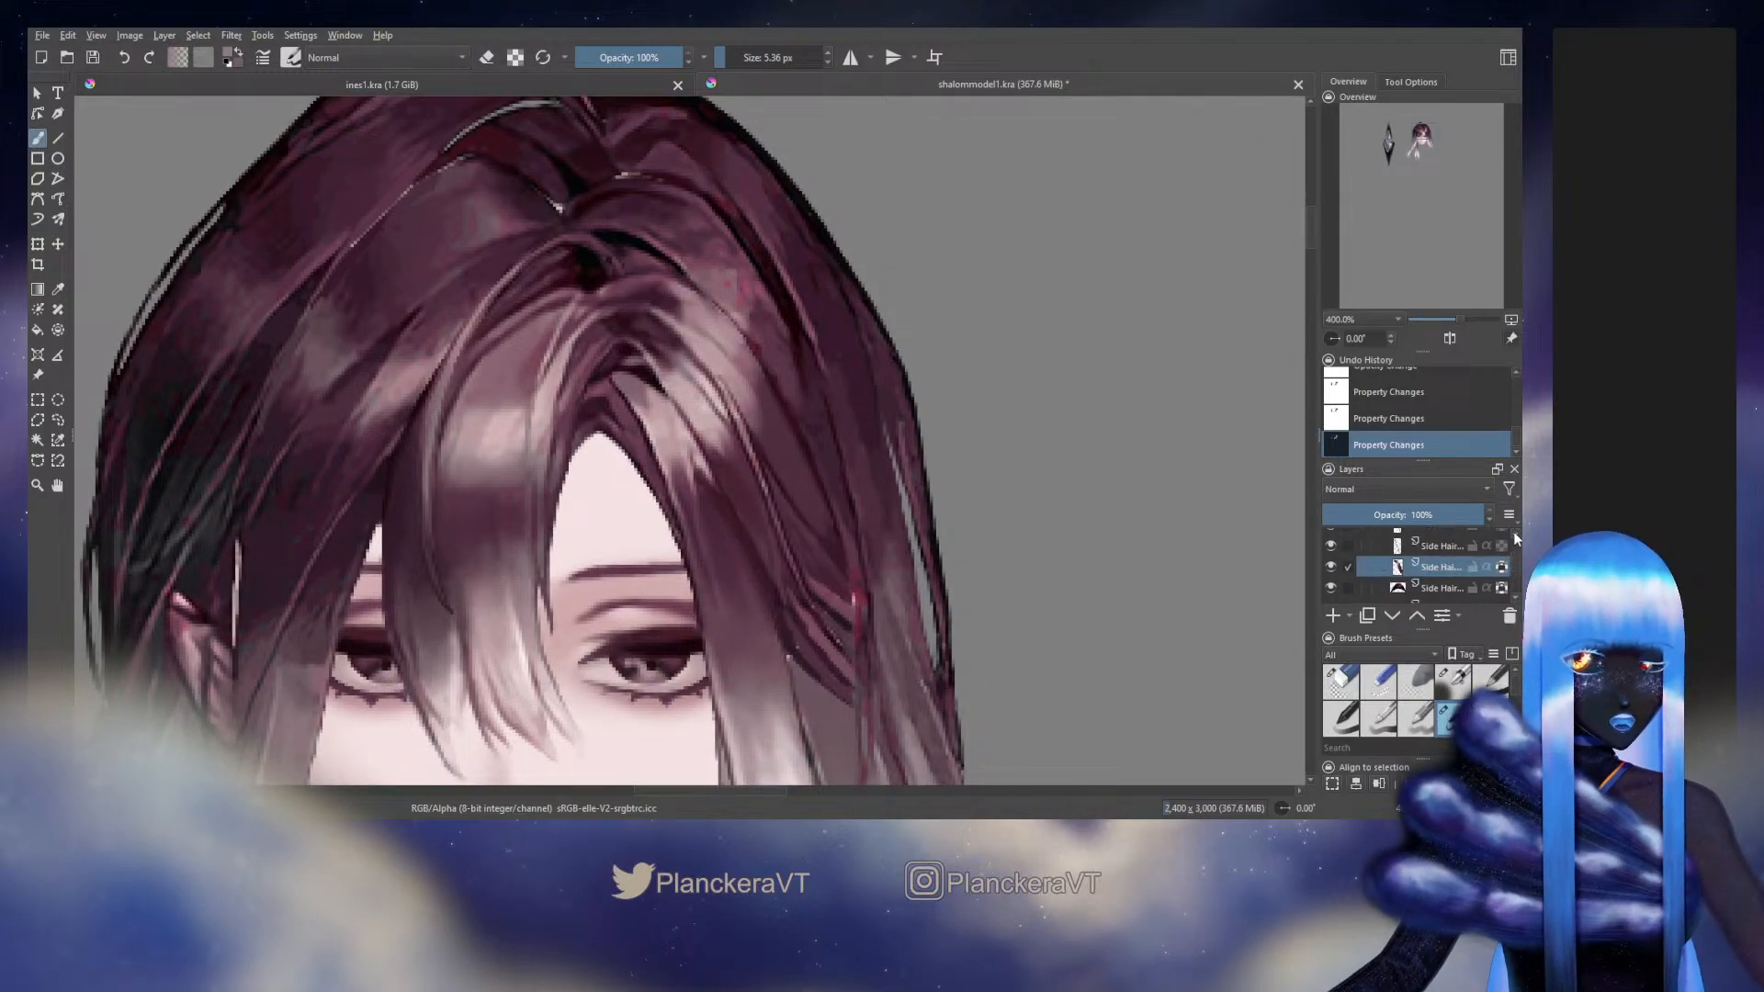
click(1330, 546)
drag(1148, 618, 1098, 500)
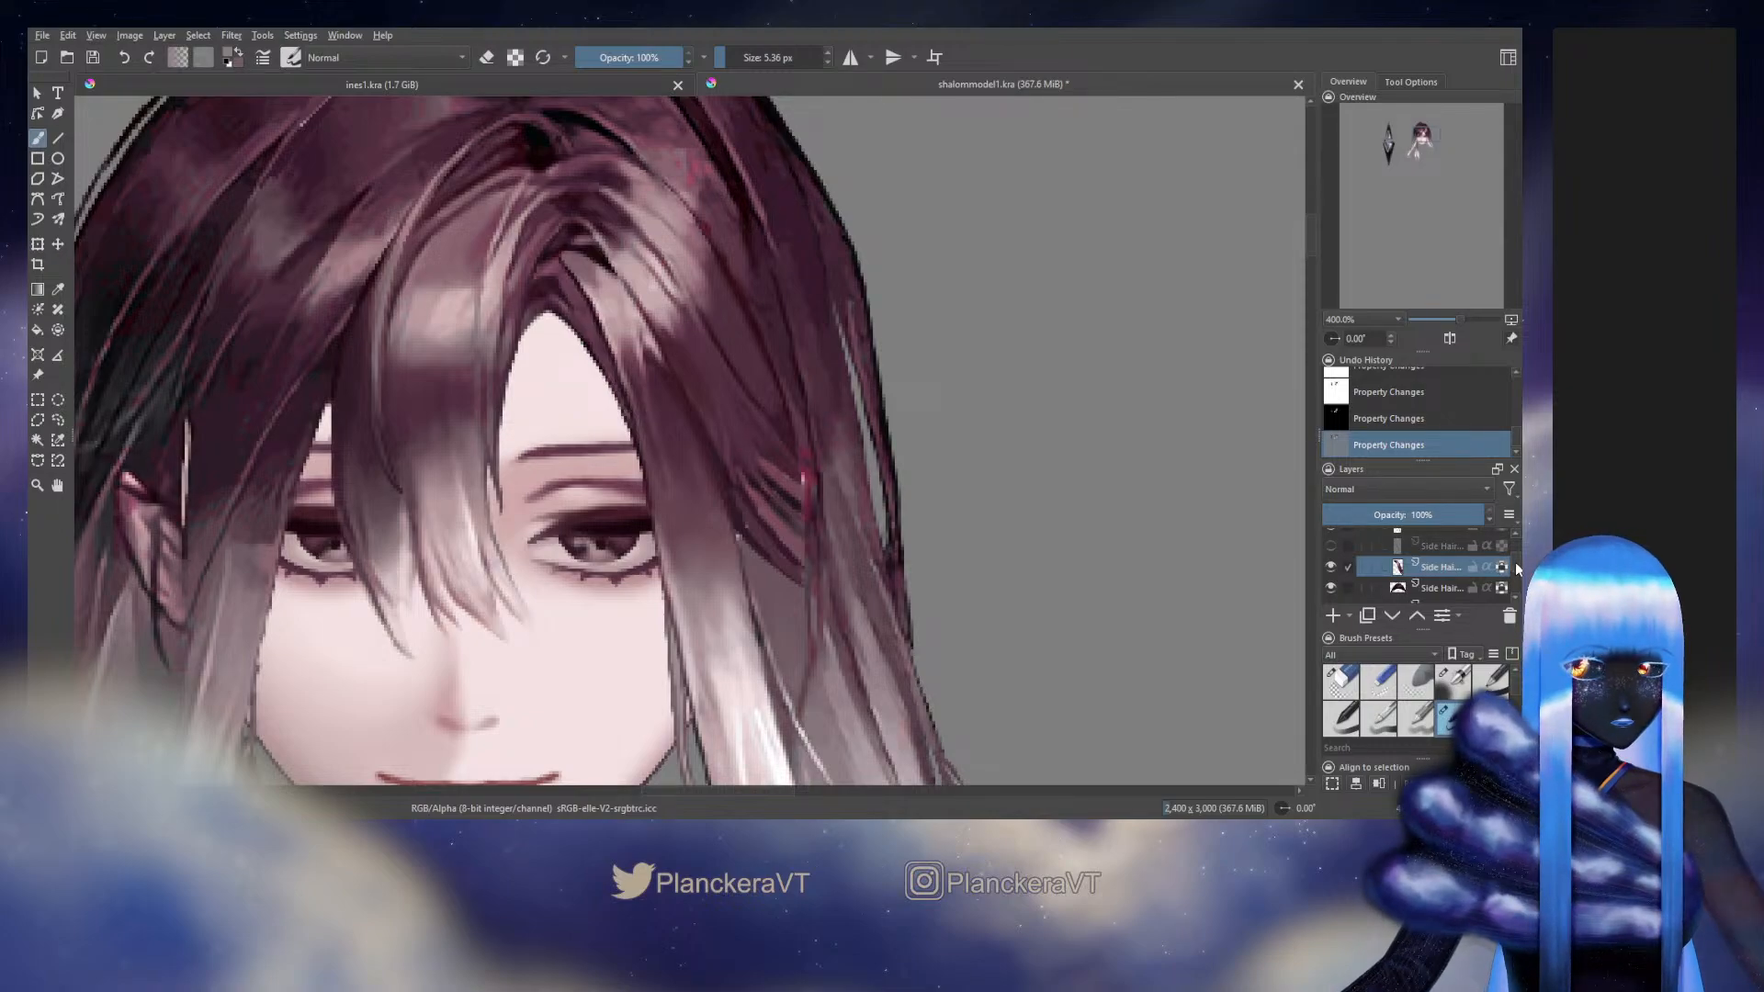
drag(1516, 563, 1516, 559)
click(1335, 576)
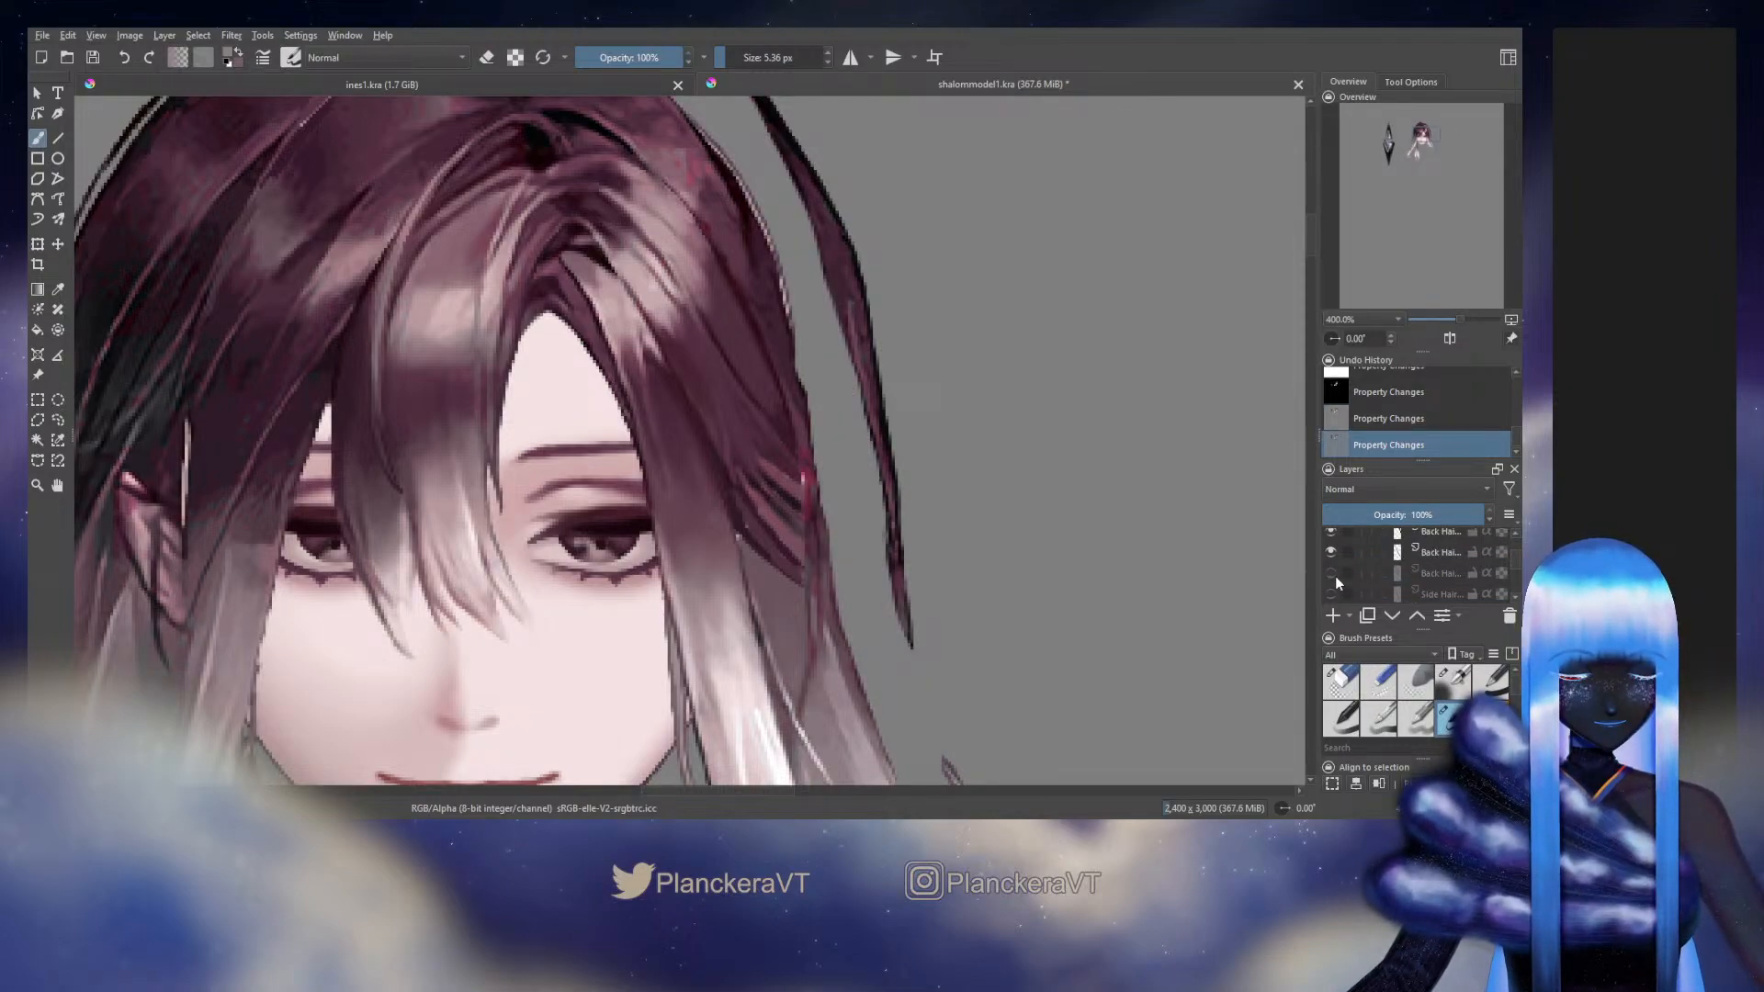
click(1330, 534)
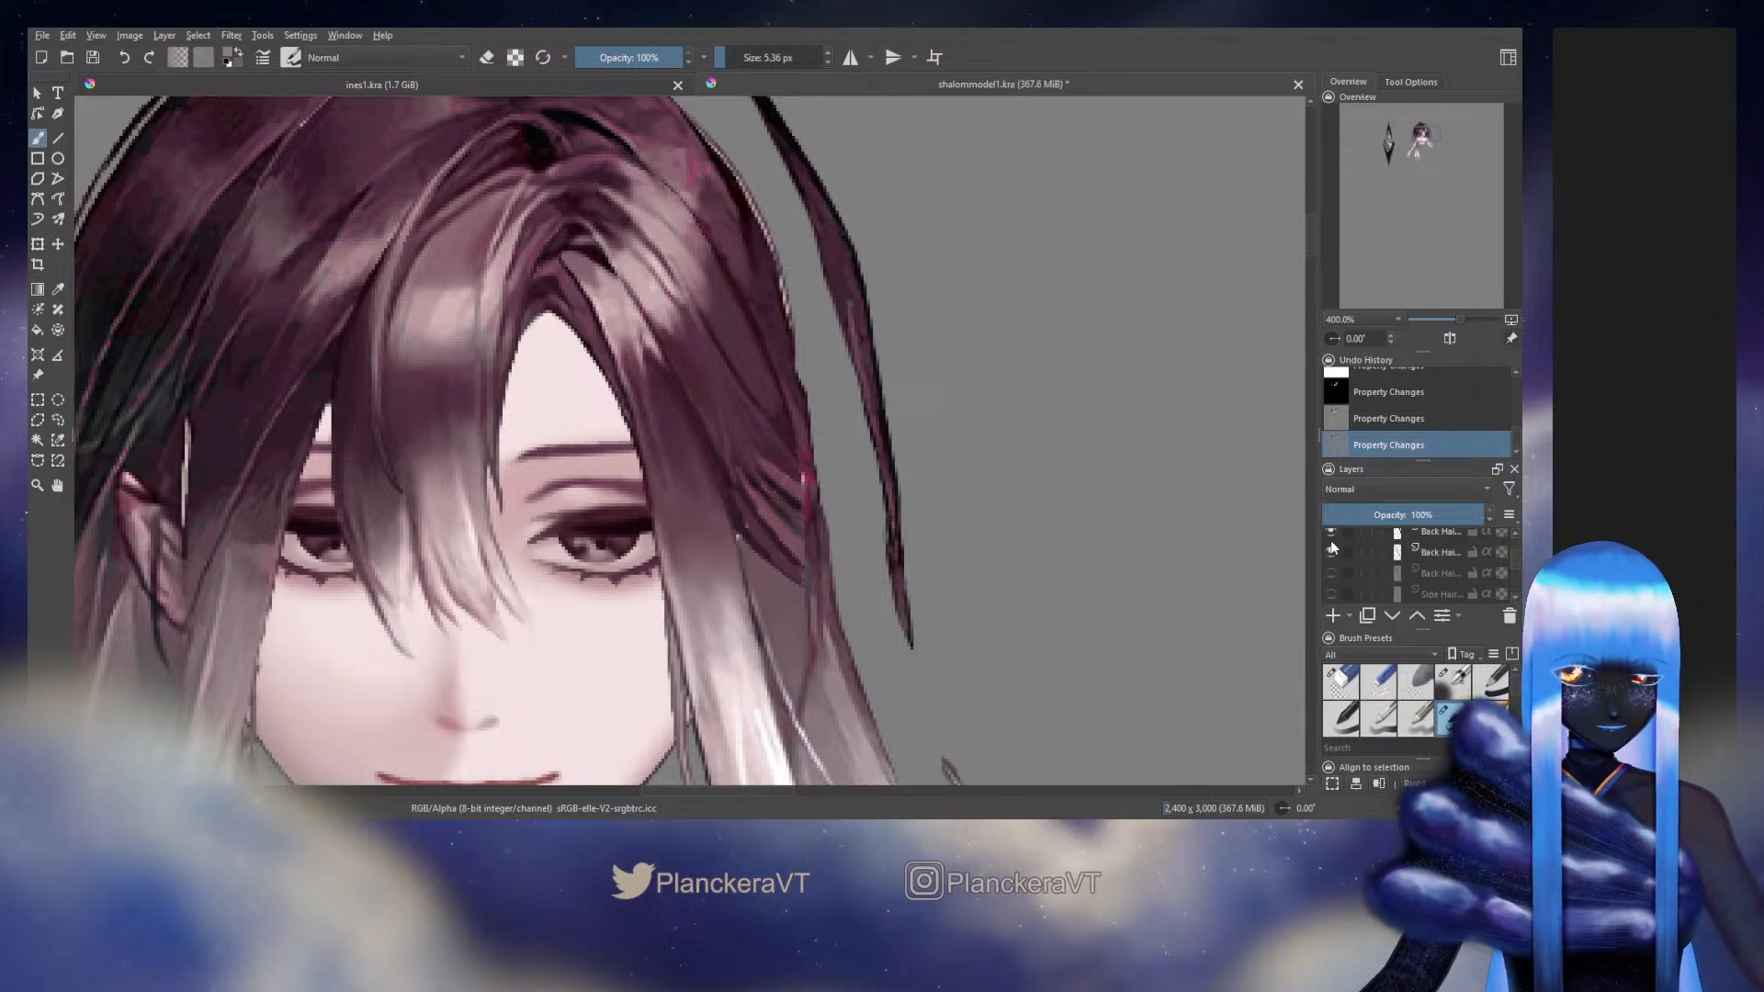
click(1329, 540)
click(1330, 540)
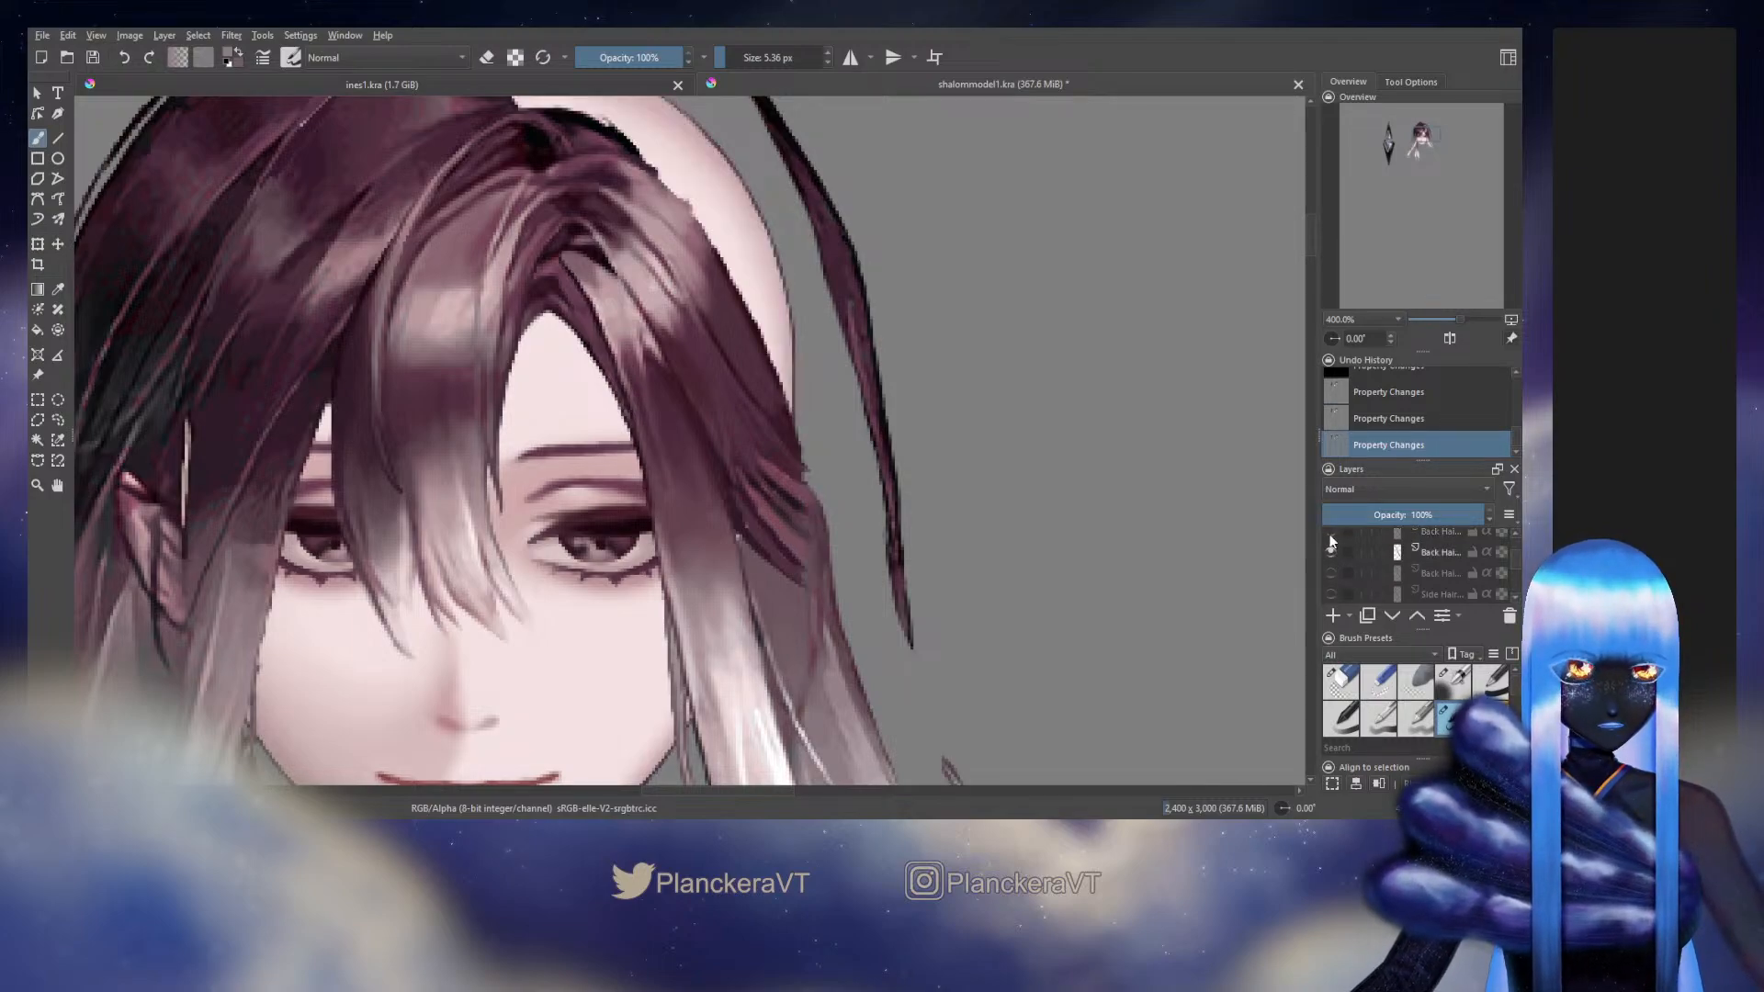
click(1330, 540)
click(1330, 534)
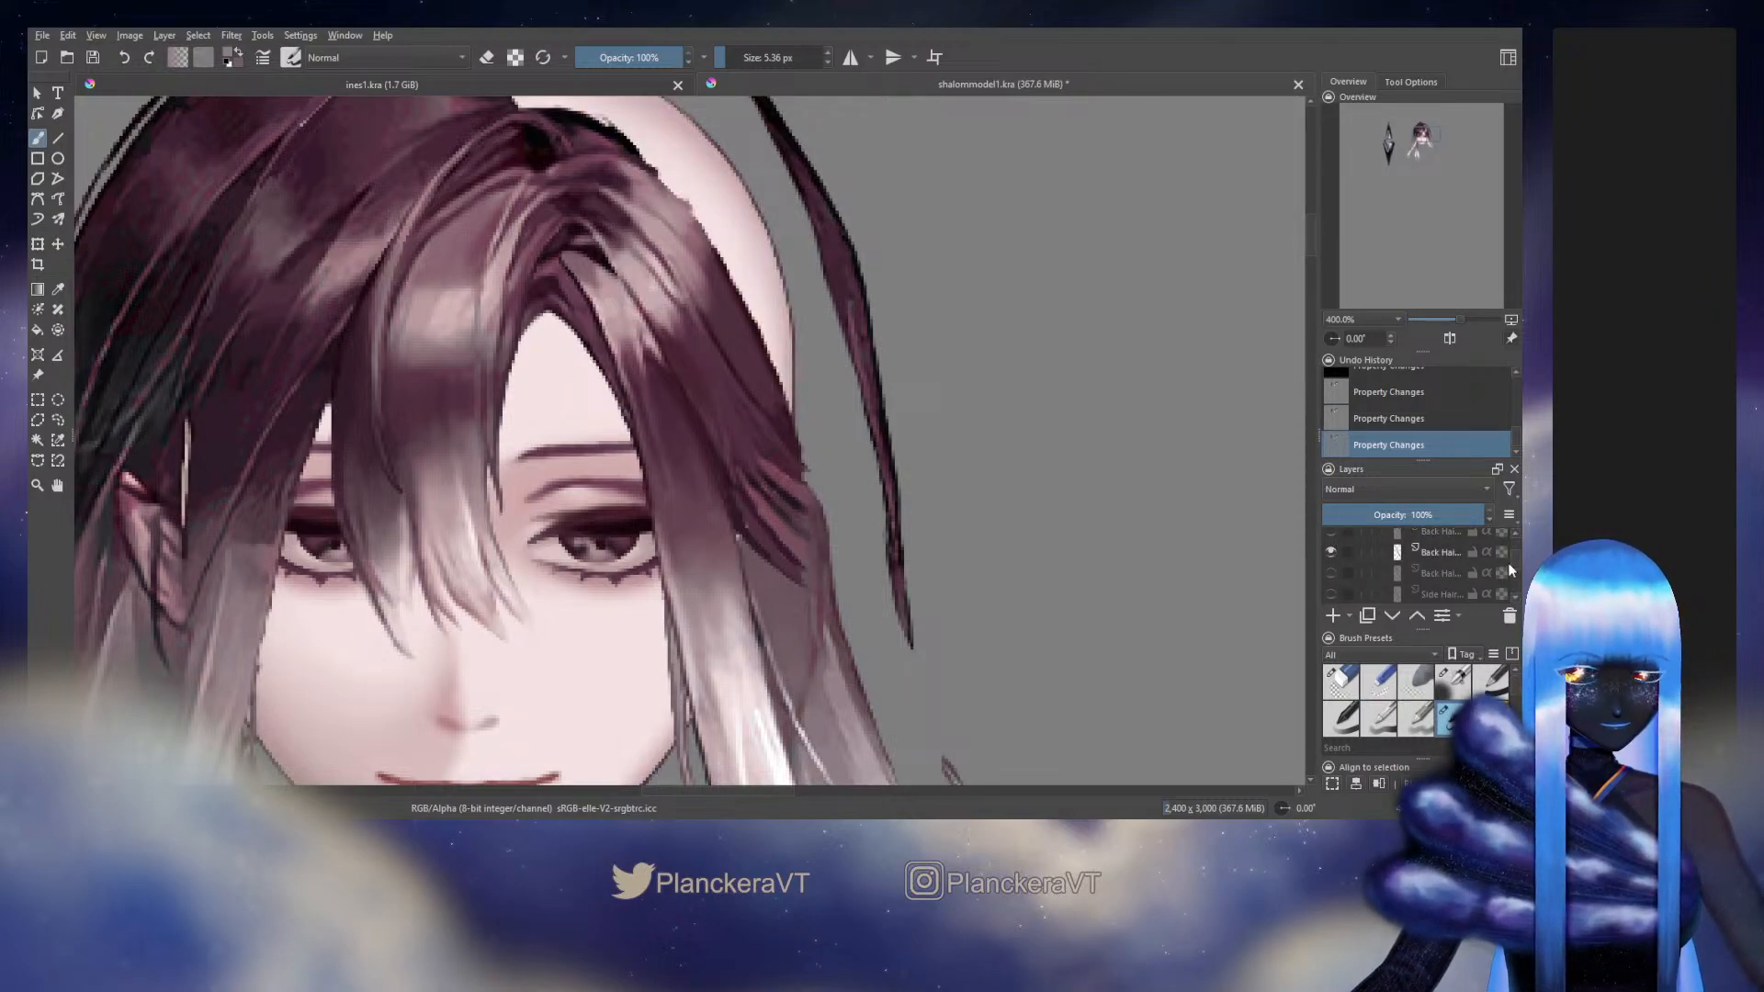
scroll(1512, 560, down, 2)
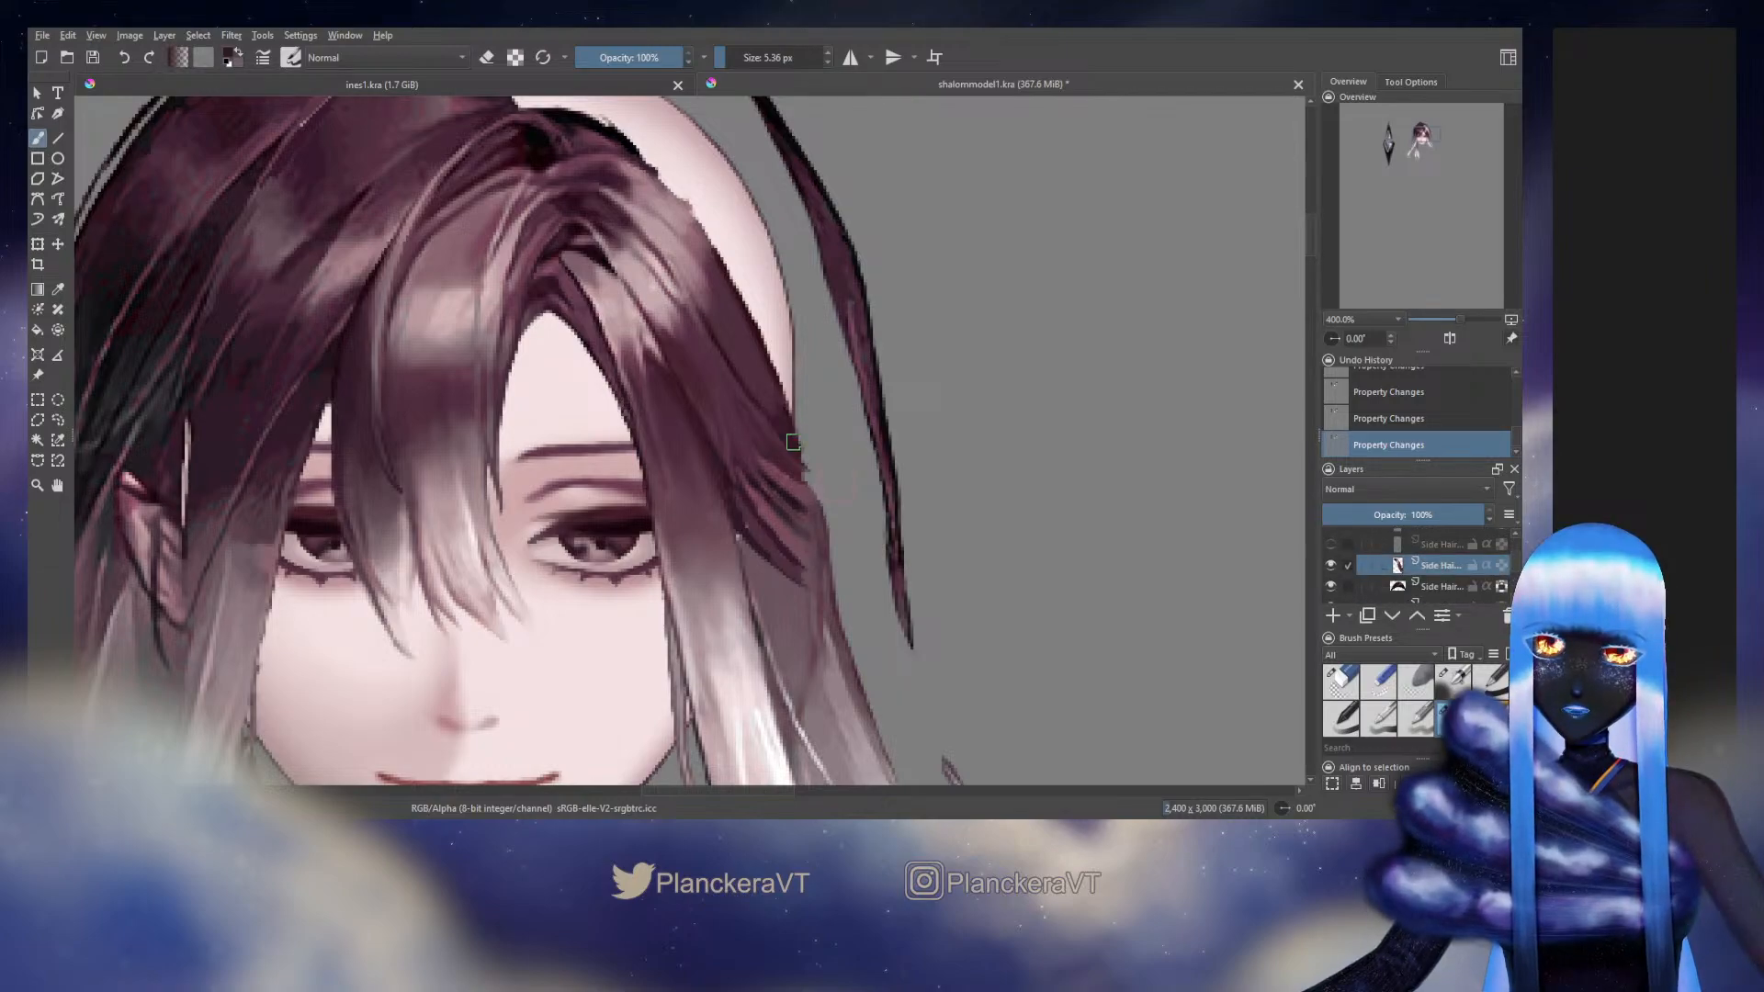
Extend the pointed outer end of the selected side hair piece past the head outline with a 7.05 px brush
drag(798, 448, 786, 428)
key(ctrl+z)
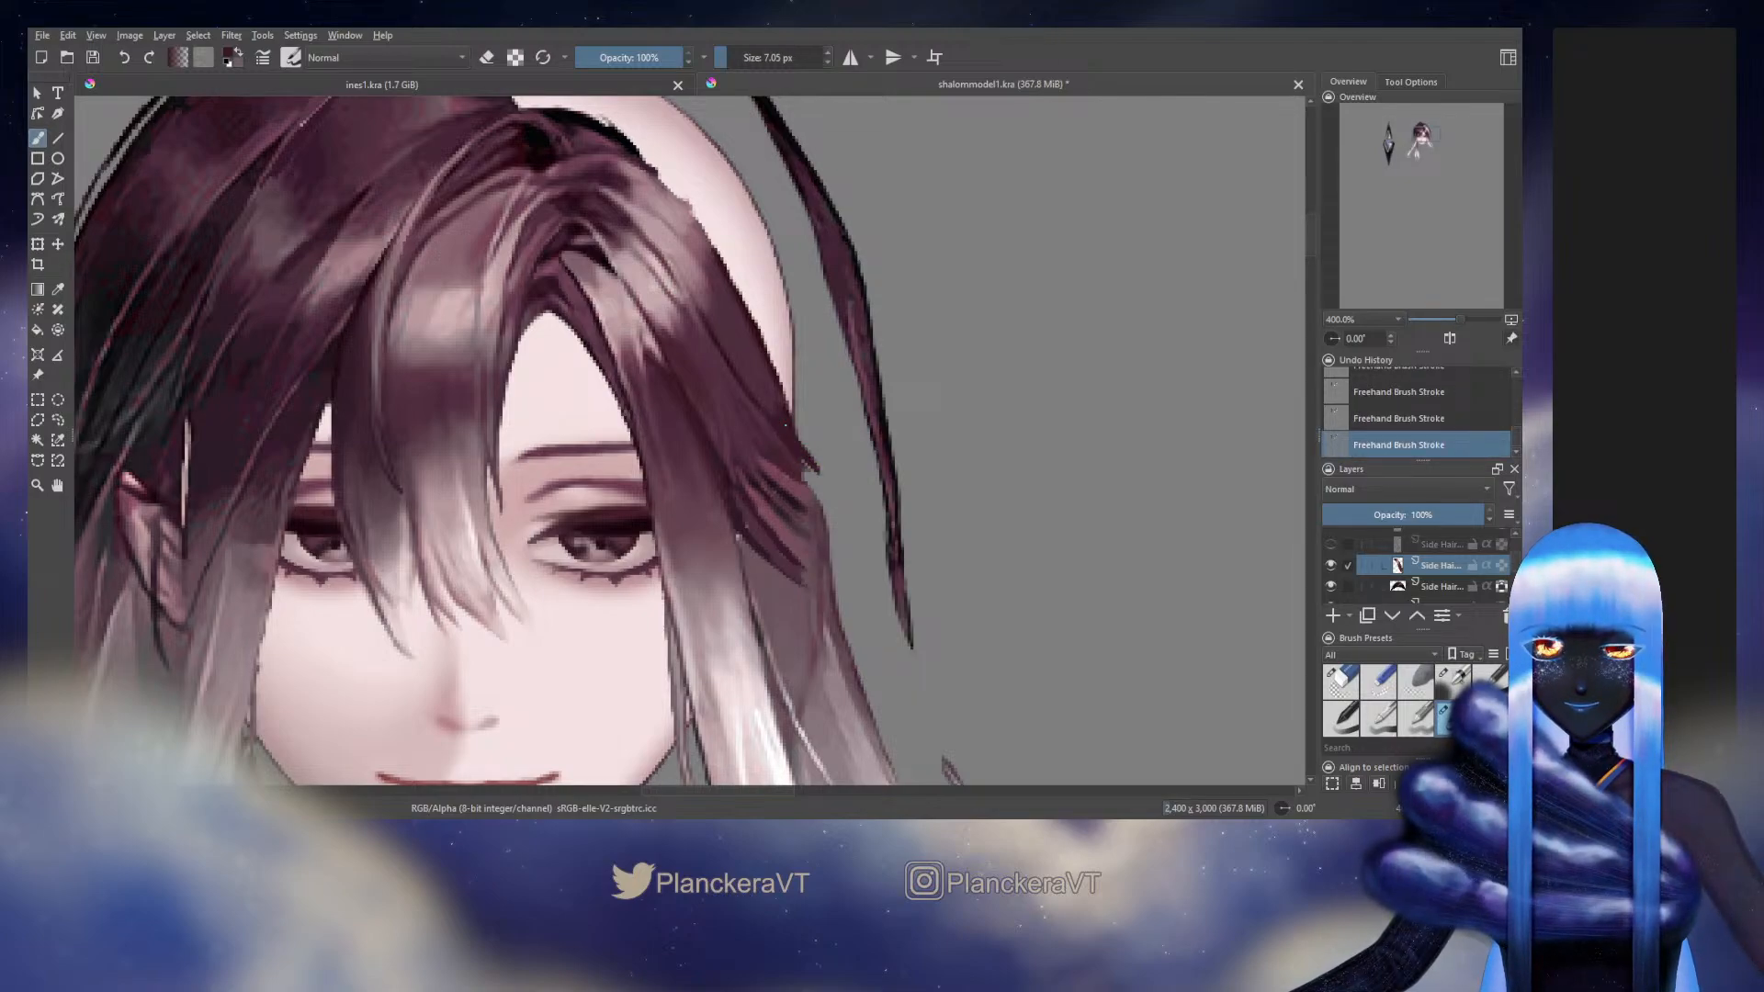
drag(801, 461, 872, 501)
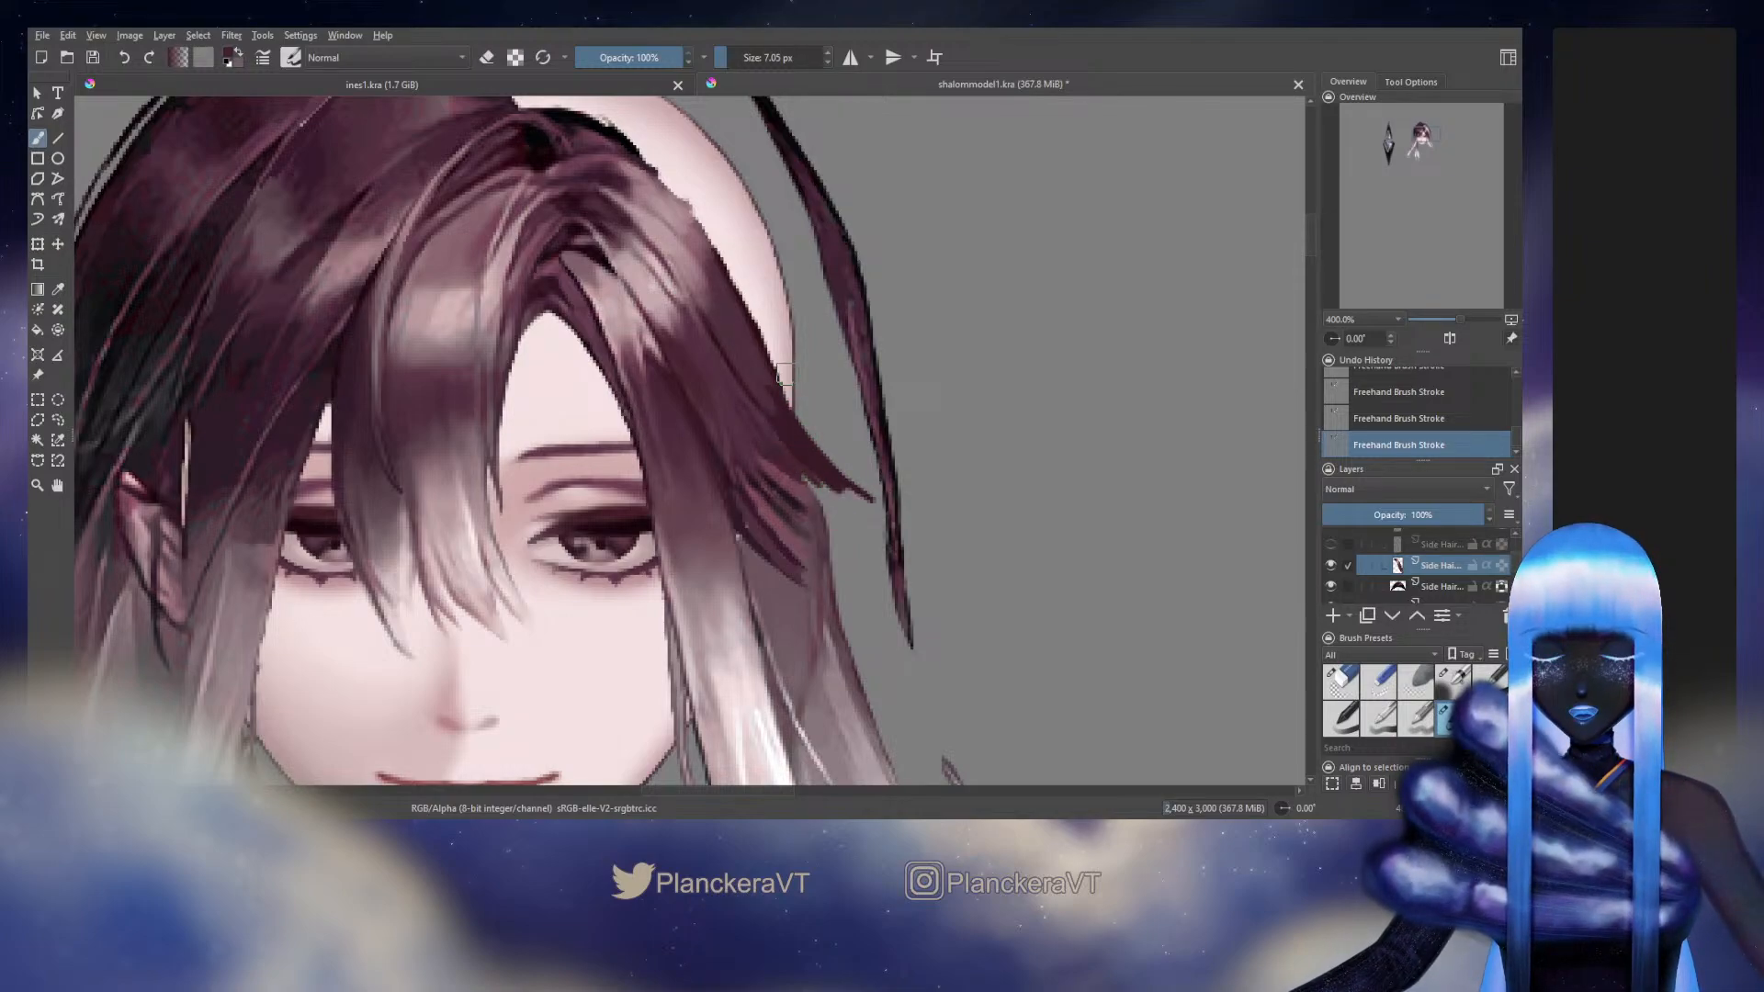
drag(787, 374, 838, 416)
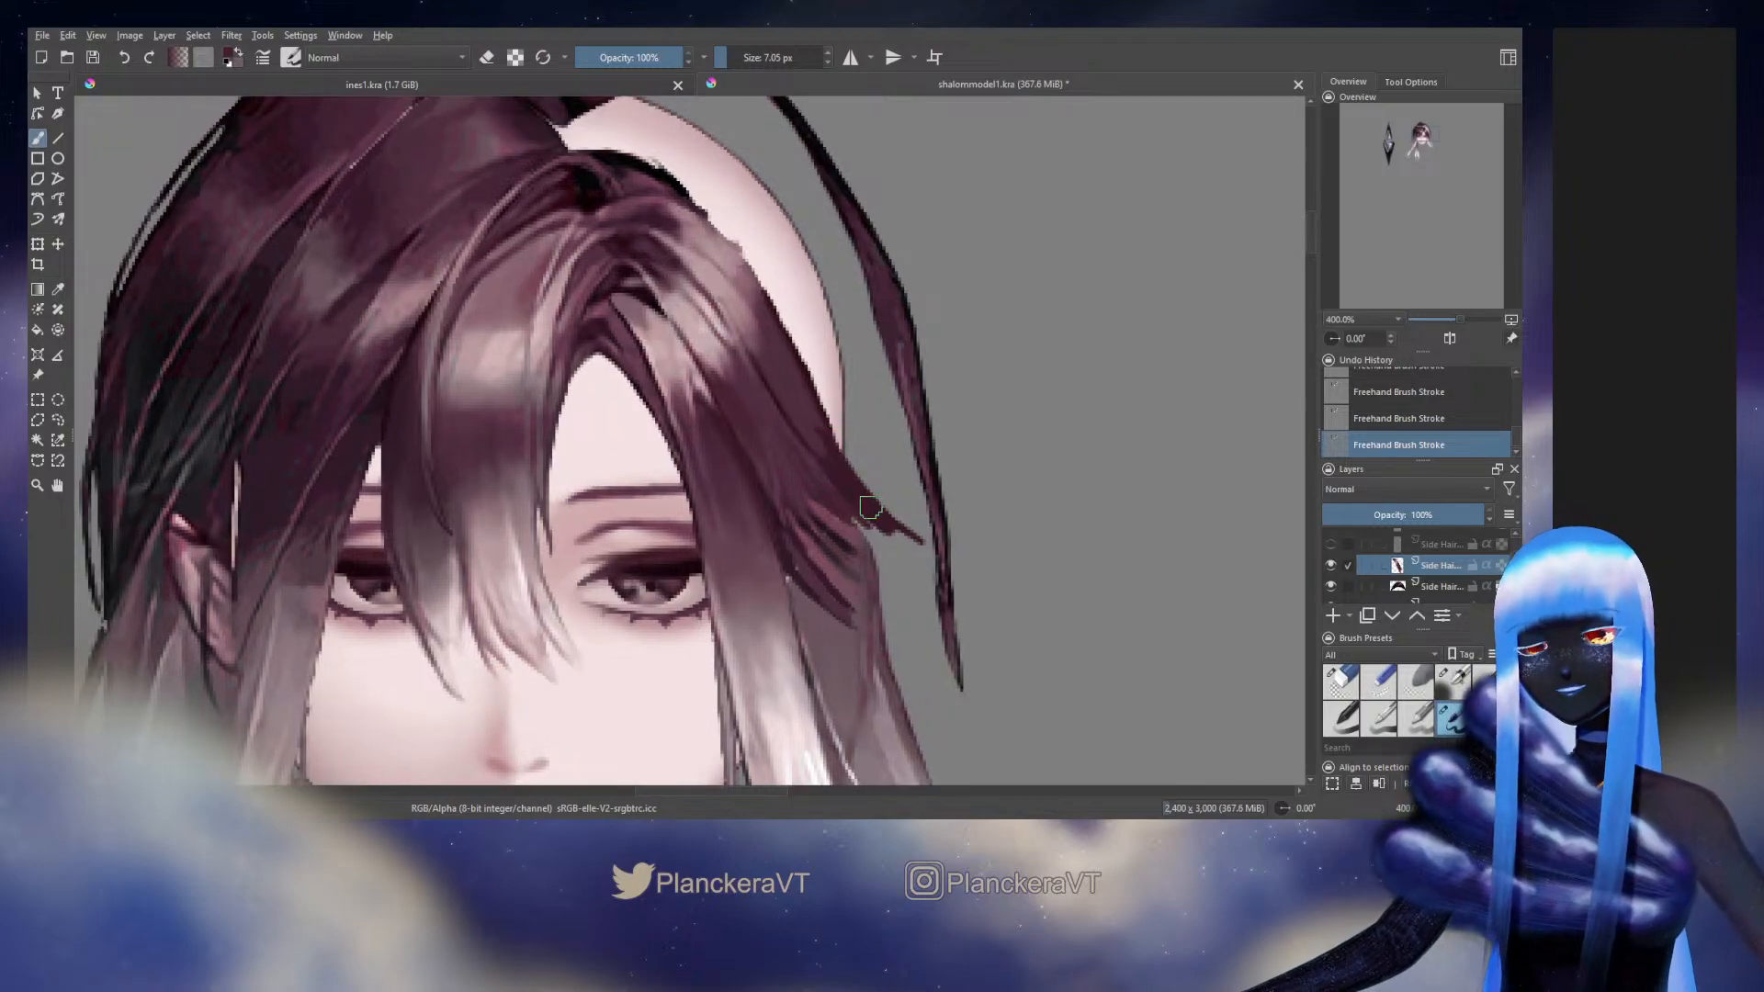
Paint further strands beneath the extended tip in colours sampled from the side hair, filling the gaps between its ends
drag(853, 480, 811, 426)
ctrl+click(794, 451)
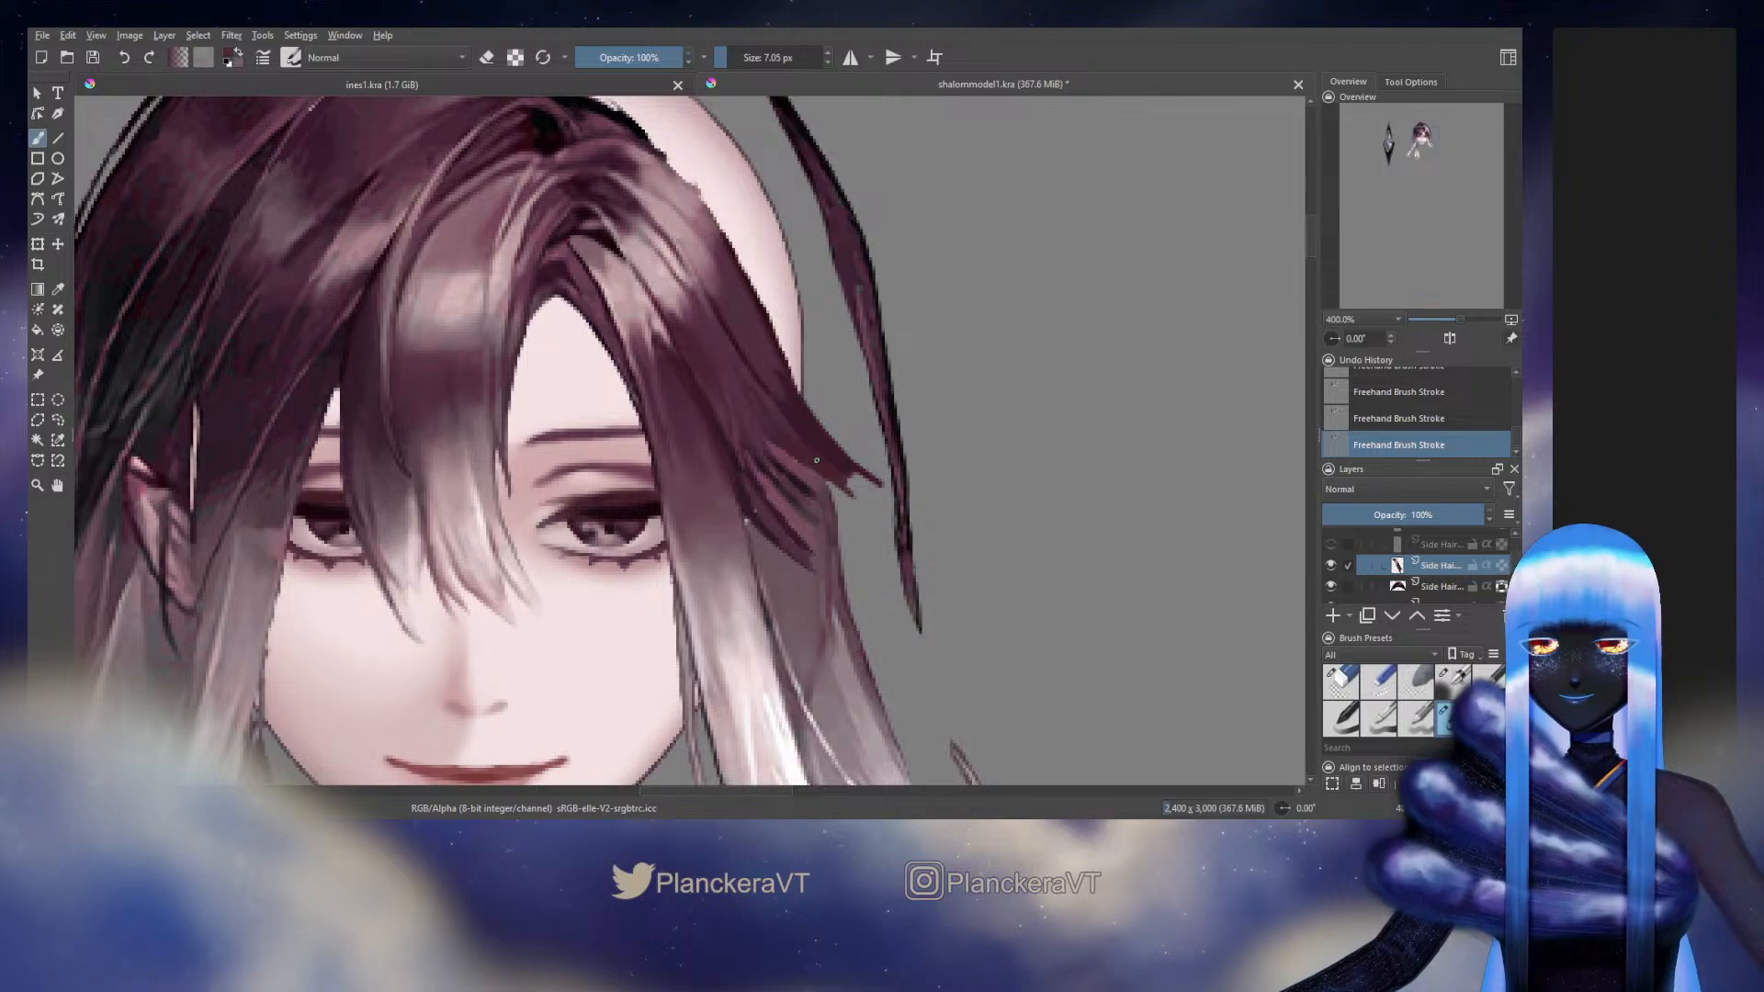
drag(791, 447, 847, 495)
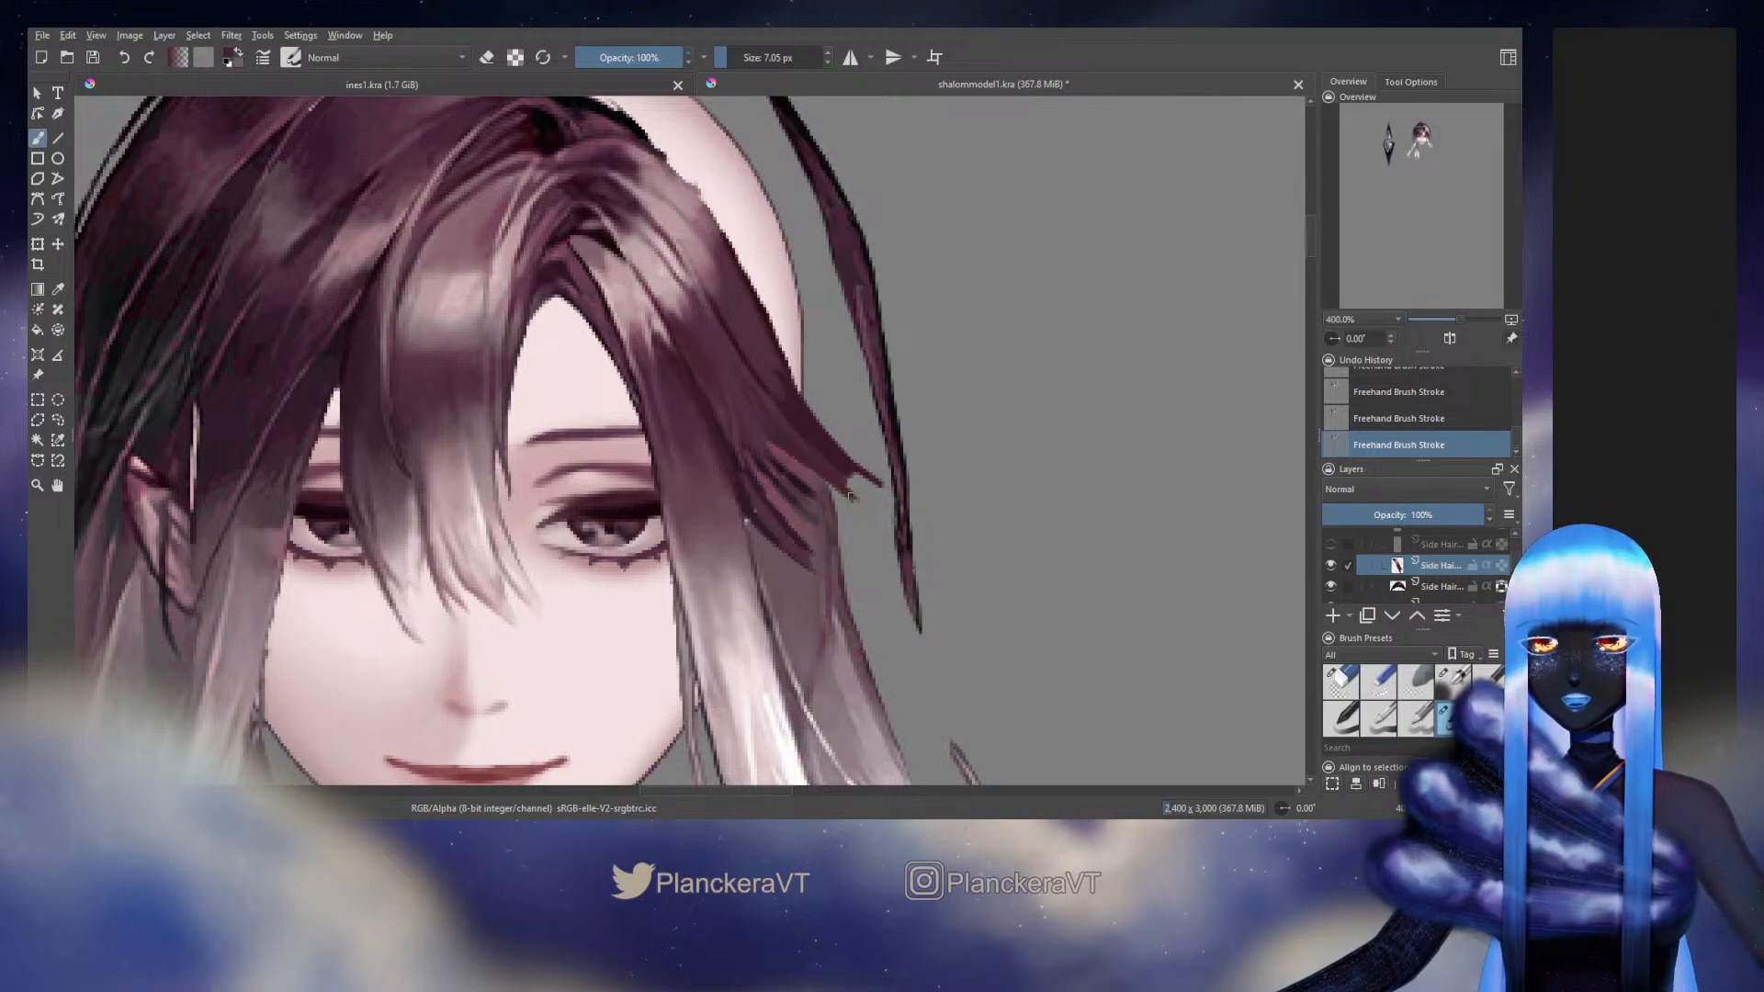
drag(777, 448, 824, 502)
ctrl+click(779, 471)
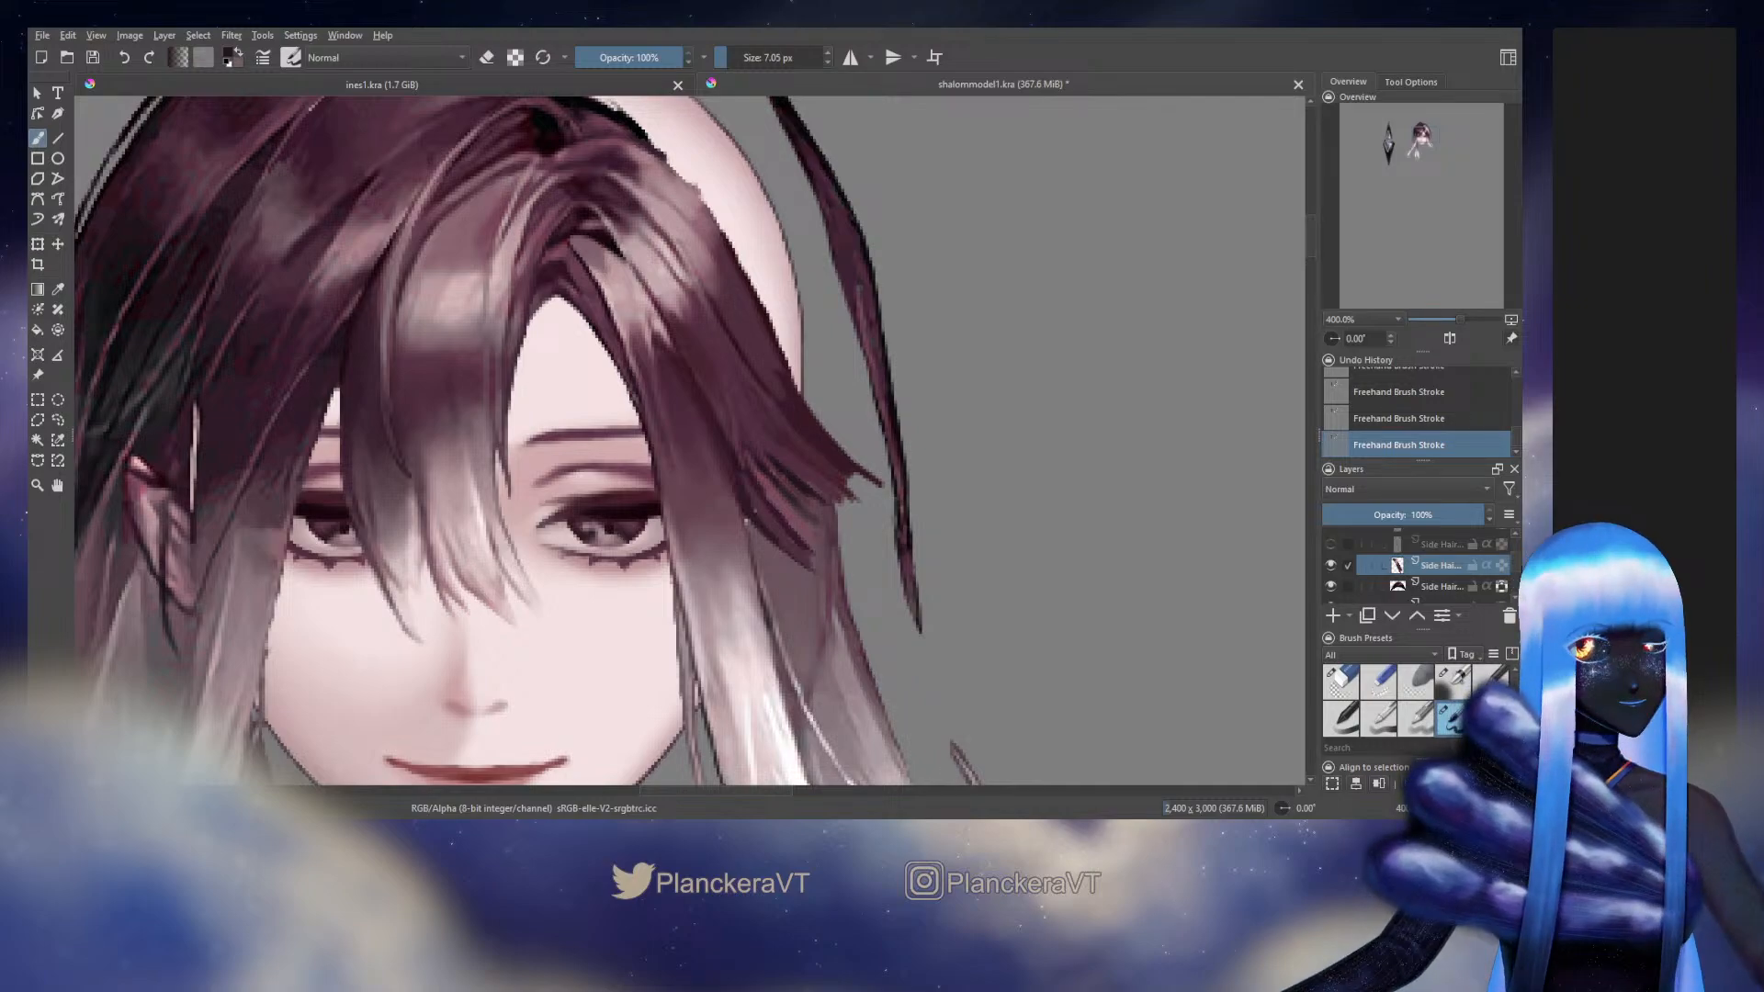
Show the Background artwork layer and hide the separated Head group to compare the side hair with the original
scroll(1337, 562, down, 4)
click(1330, 555)
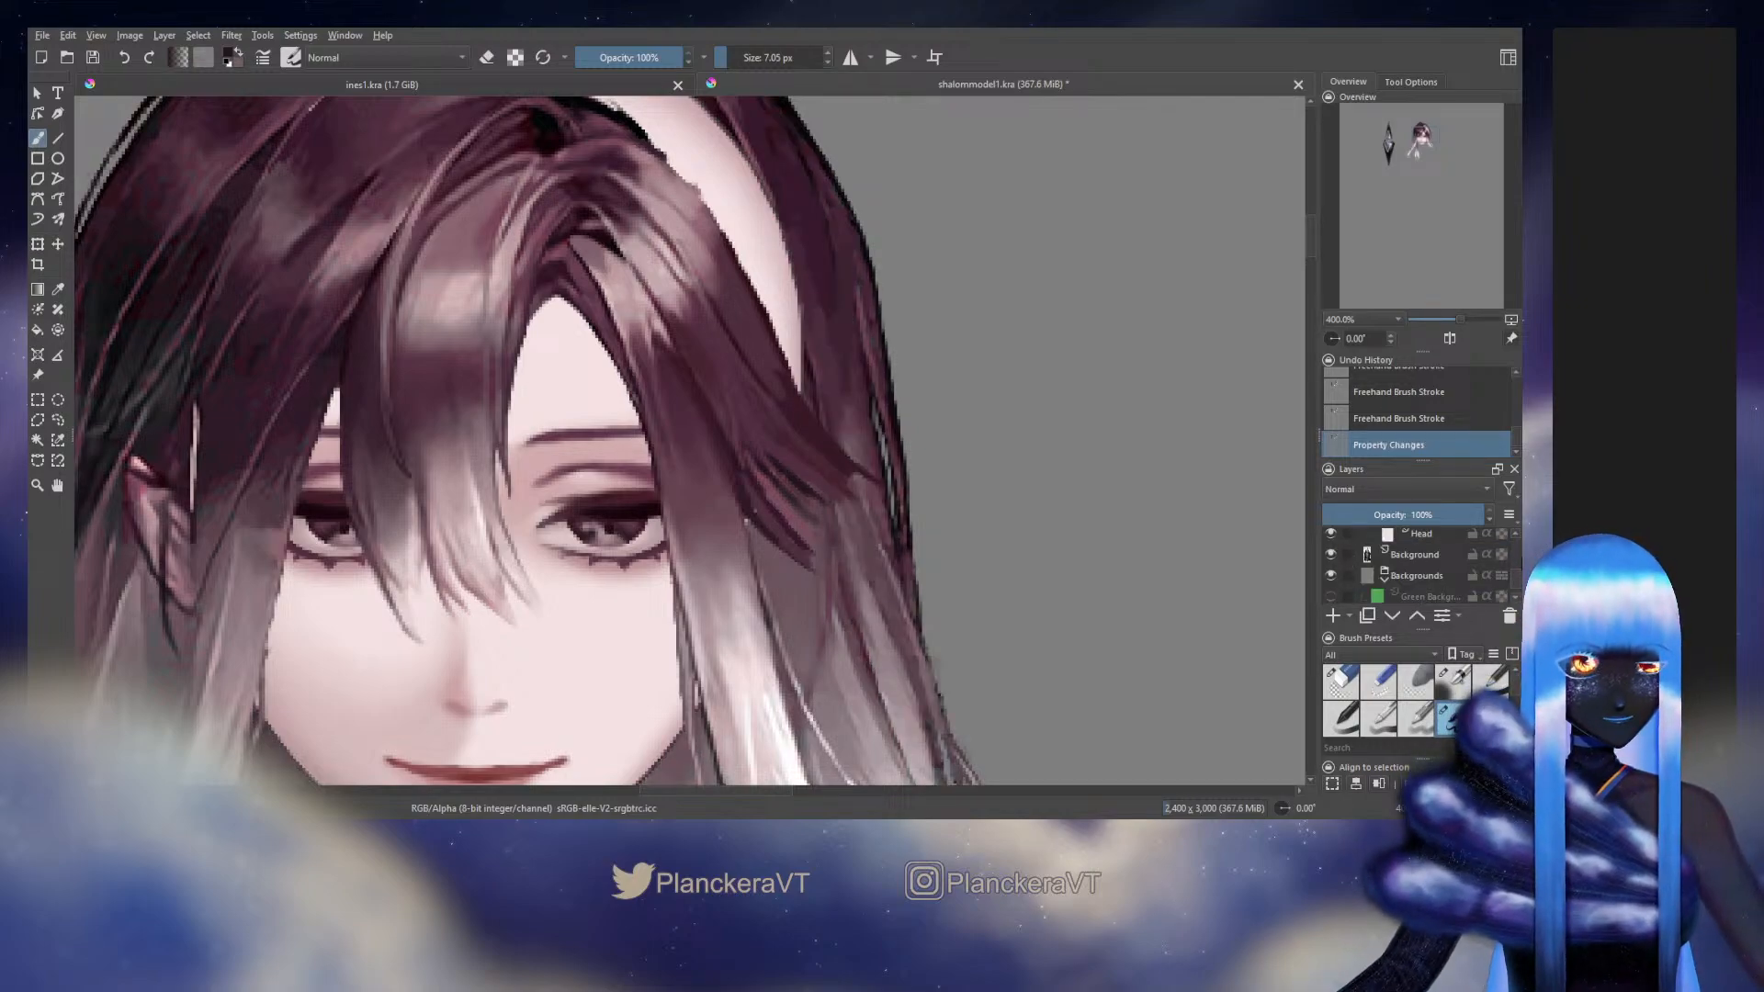
scroll(1414, 565, up, 2)
click(1329, 560)
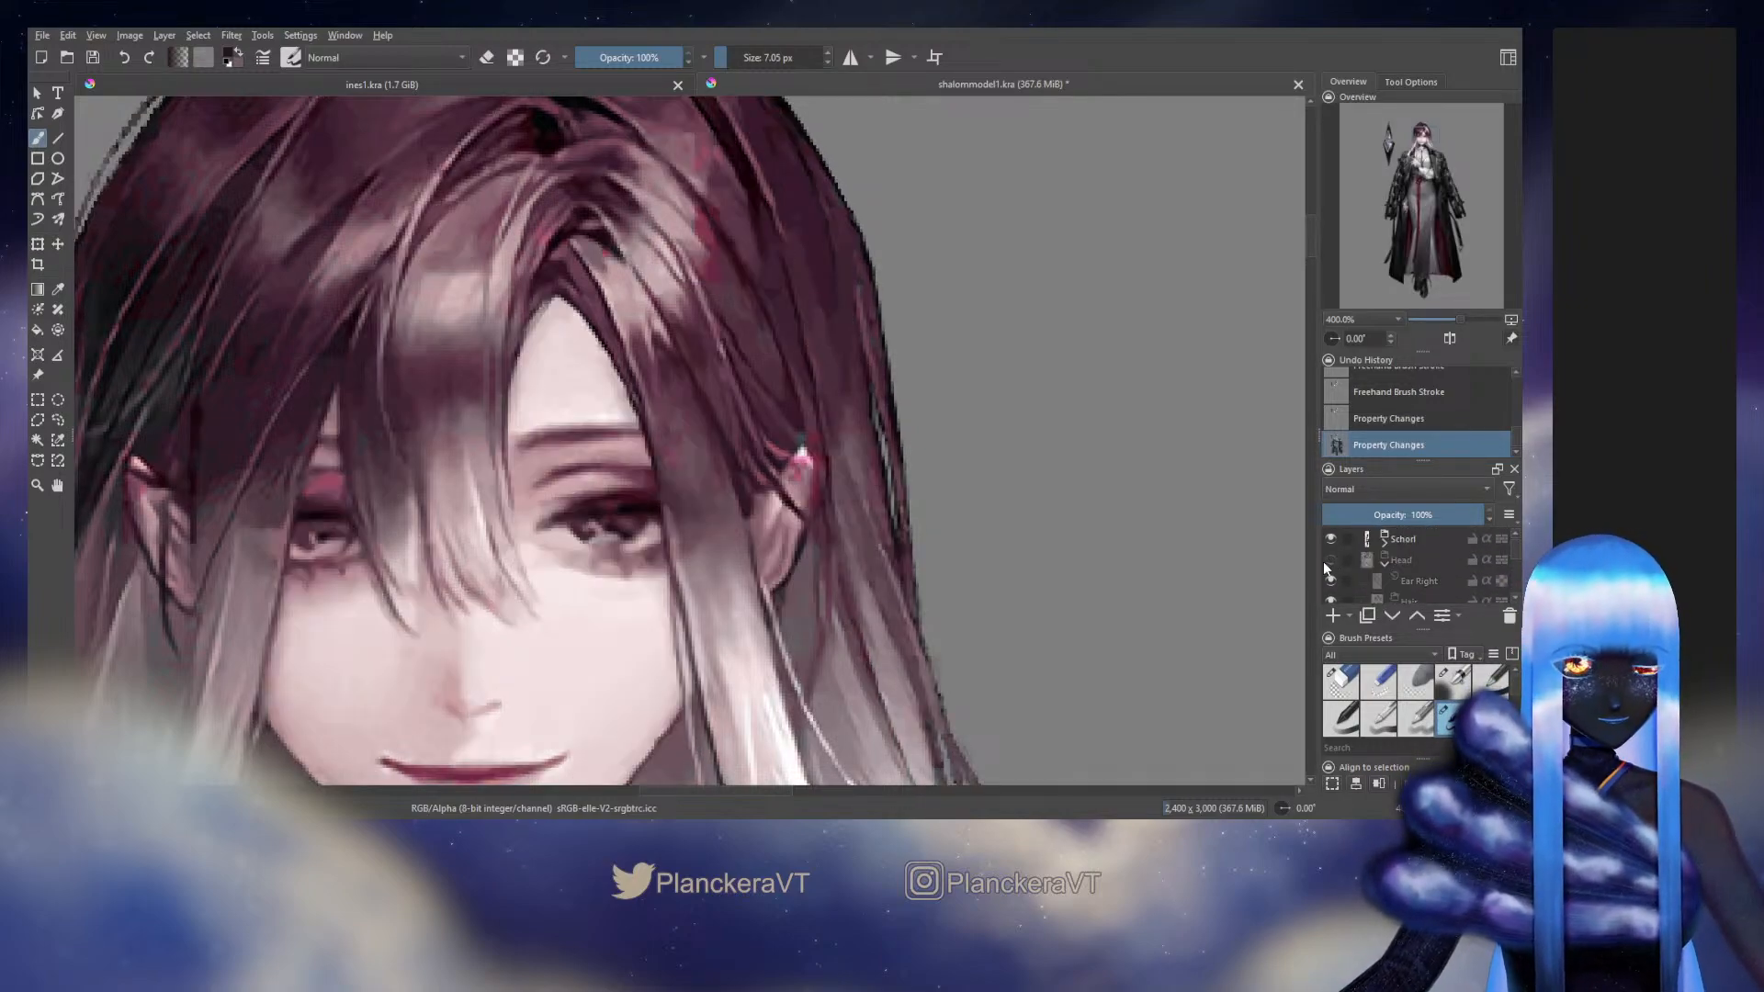
Show the separated Head group again and paint dark strands across the side hair's outer end beside the eye with the 7.05 px brush
click(1329, 560)
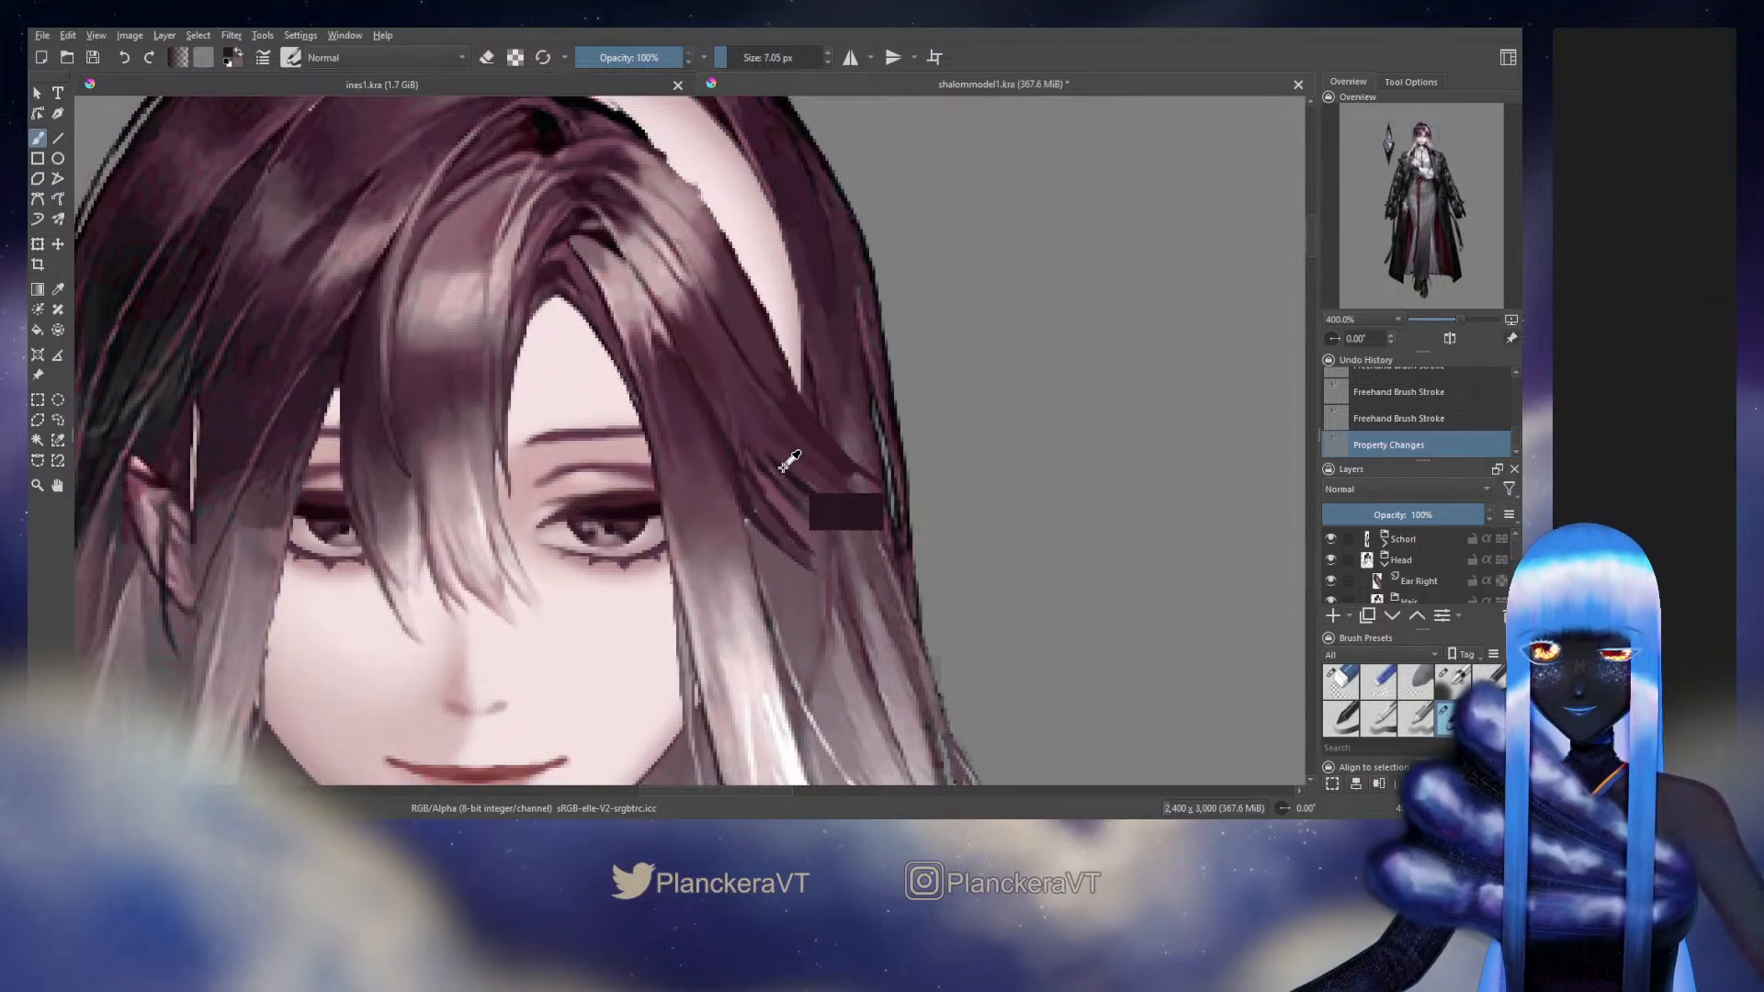
mouse_move(767, 451)
mouse_down()
mouse_move(880, 502)
mouse_move(798, 486)
mouse_up()
ctrl+click(762, 448)
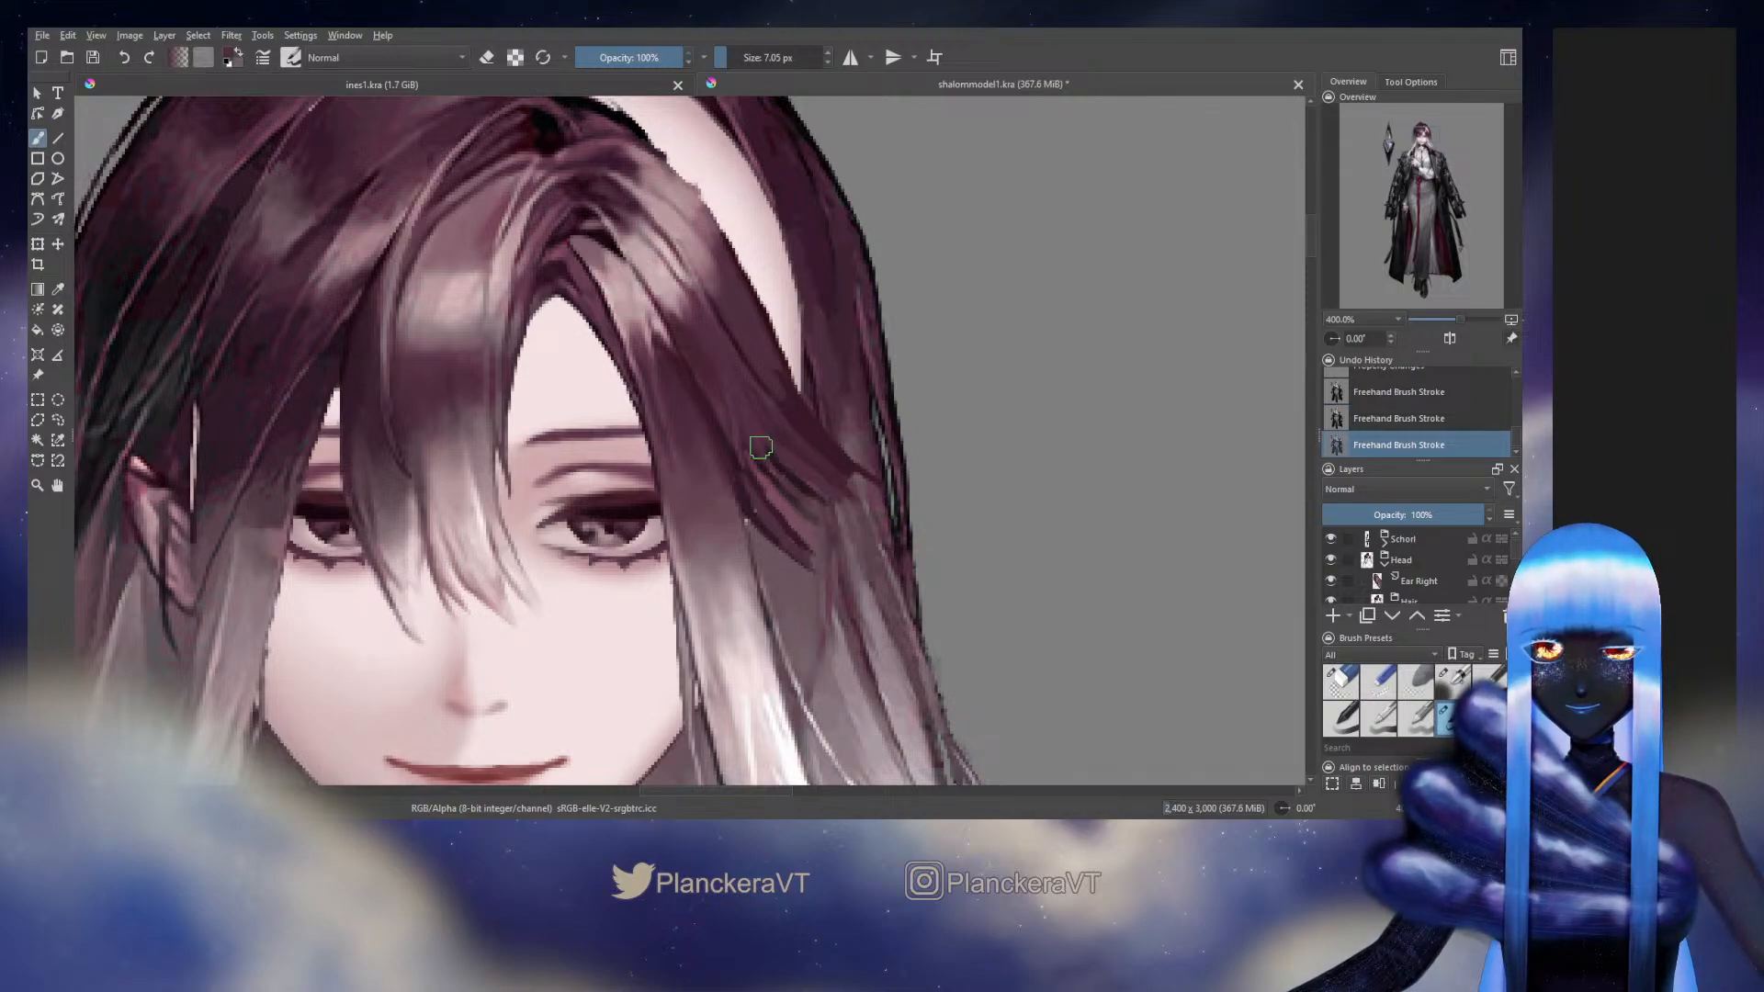
drag(761, 447, 823, 512)
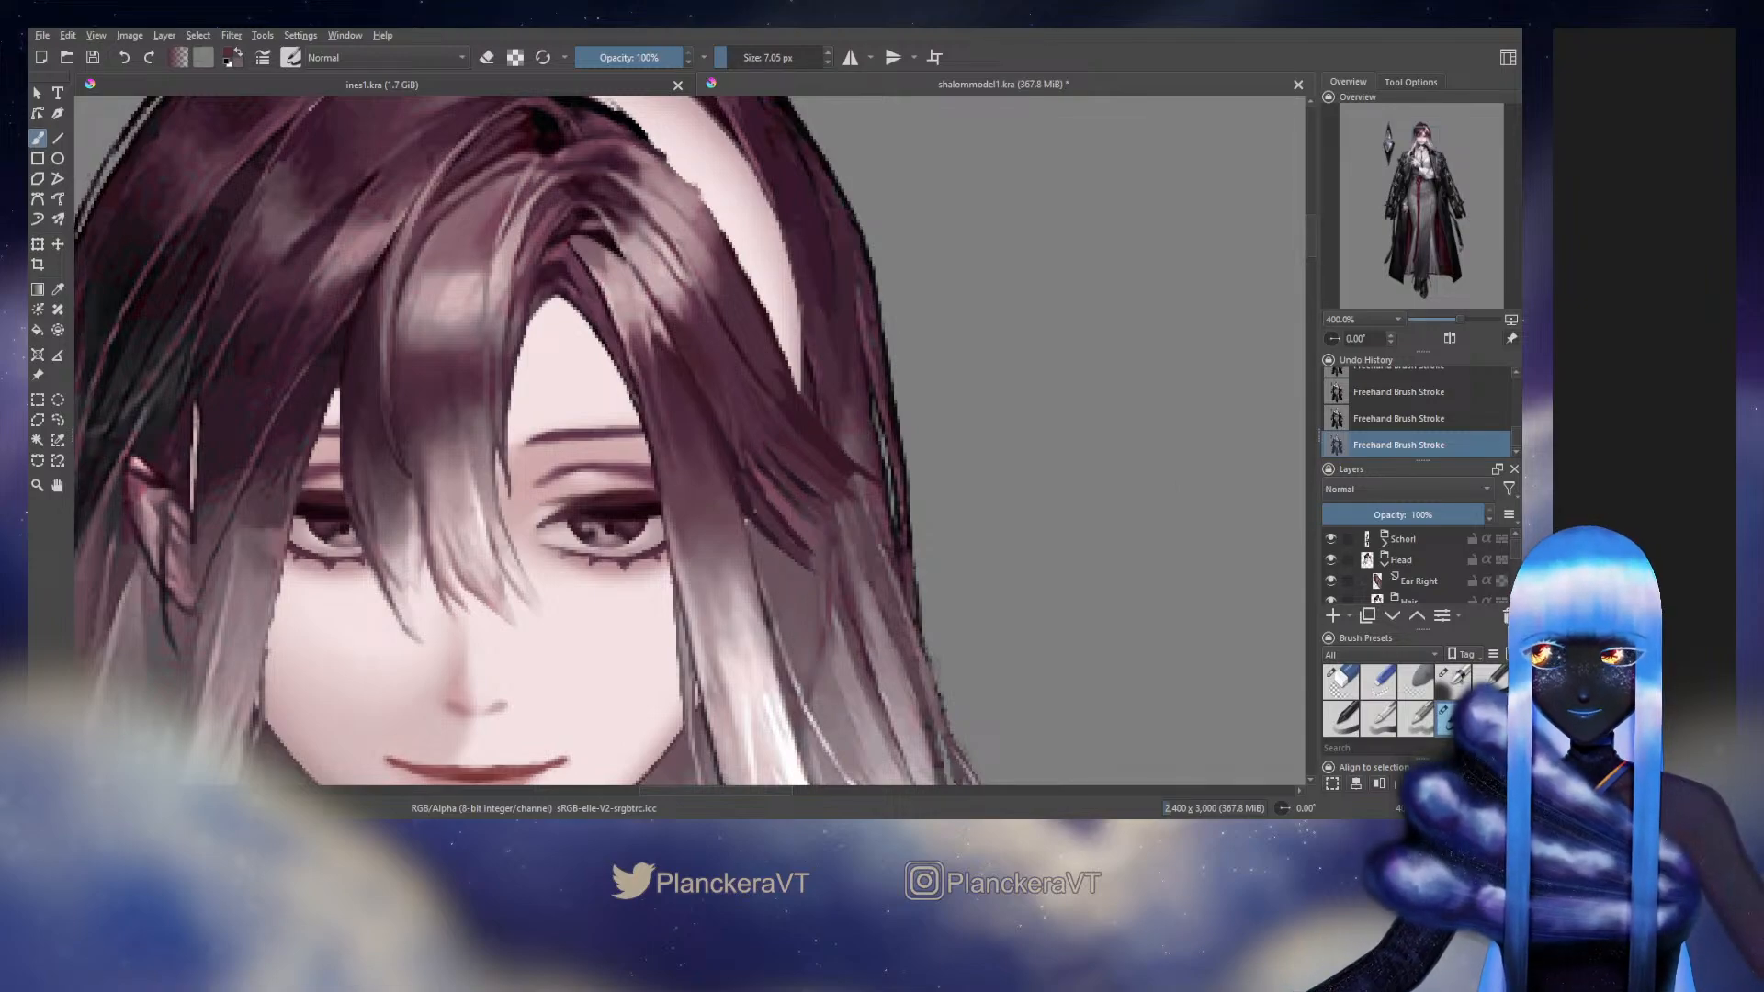
Compare the side hair with the original artwork again and touch up the strands at the base of its outer end
click(1331, 559)
key(ctrl+z)
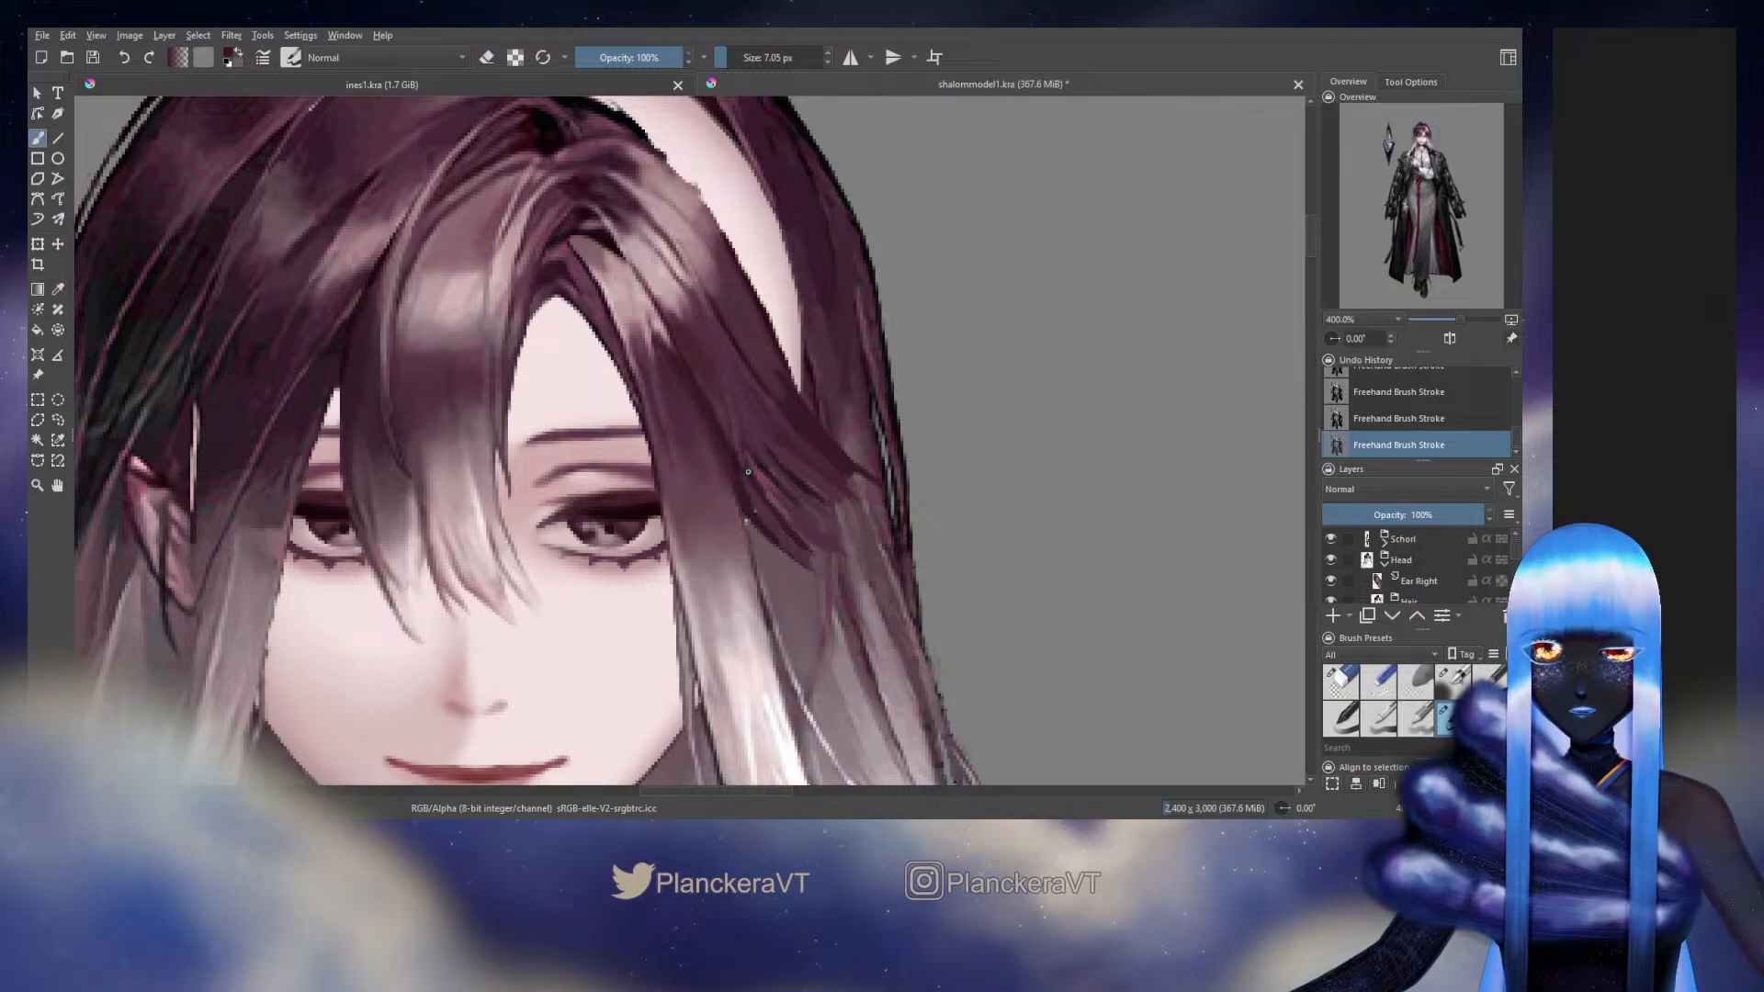
key(ctrl+z)
key(ctrl+shift+z)
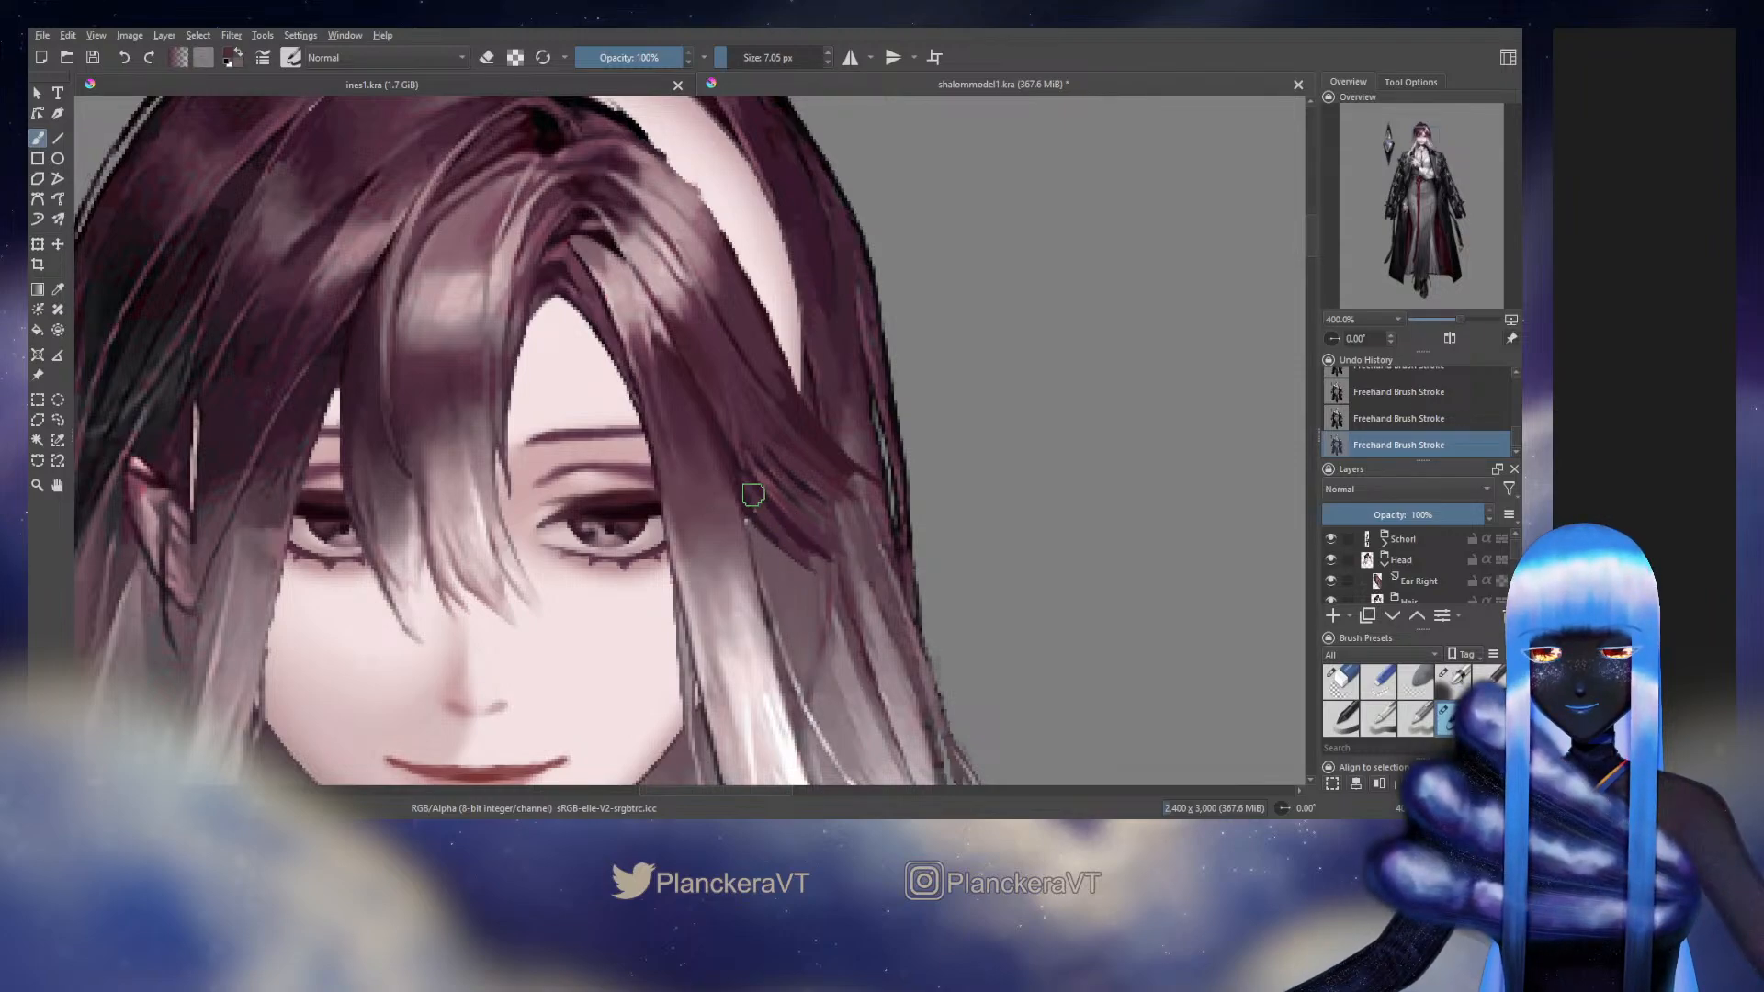
ctrl+click(734, 457)
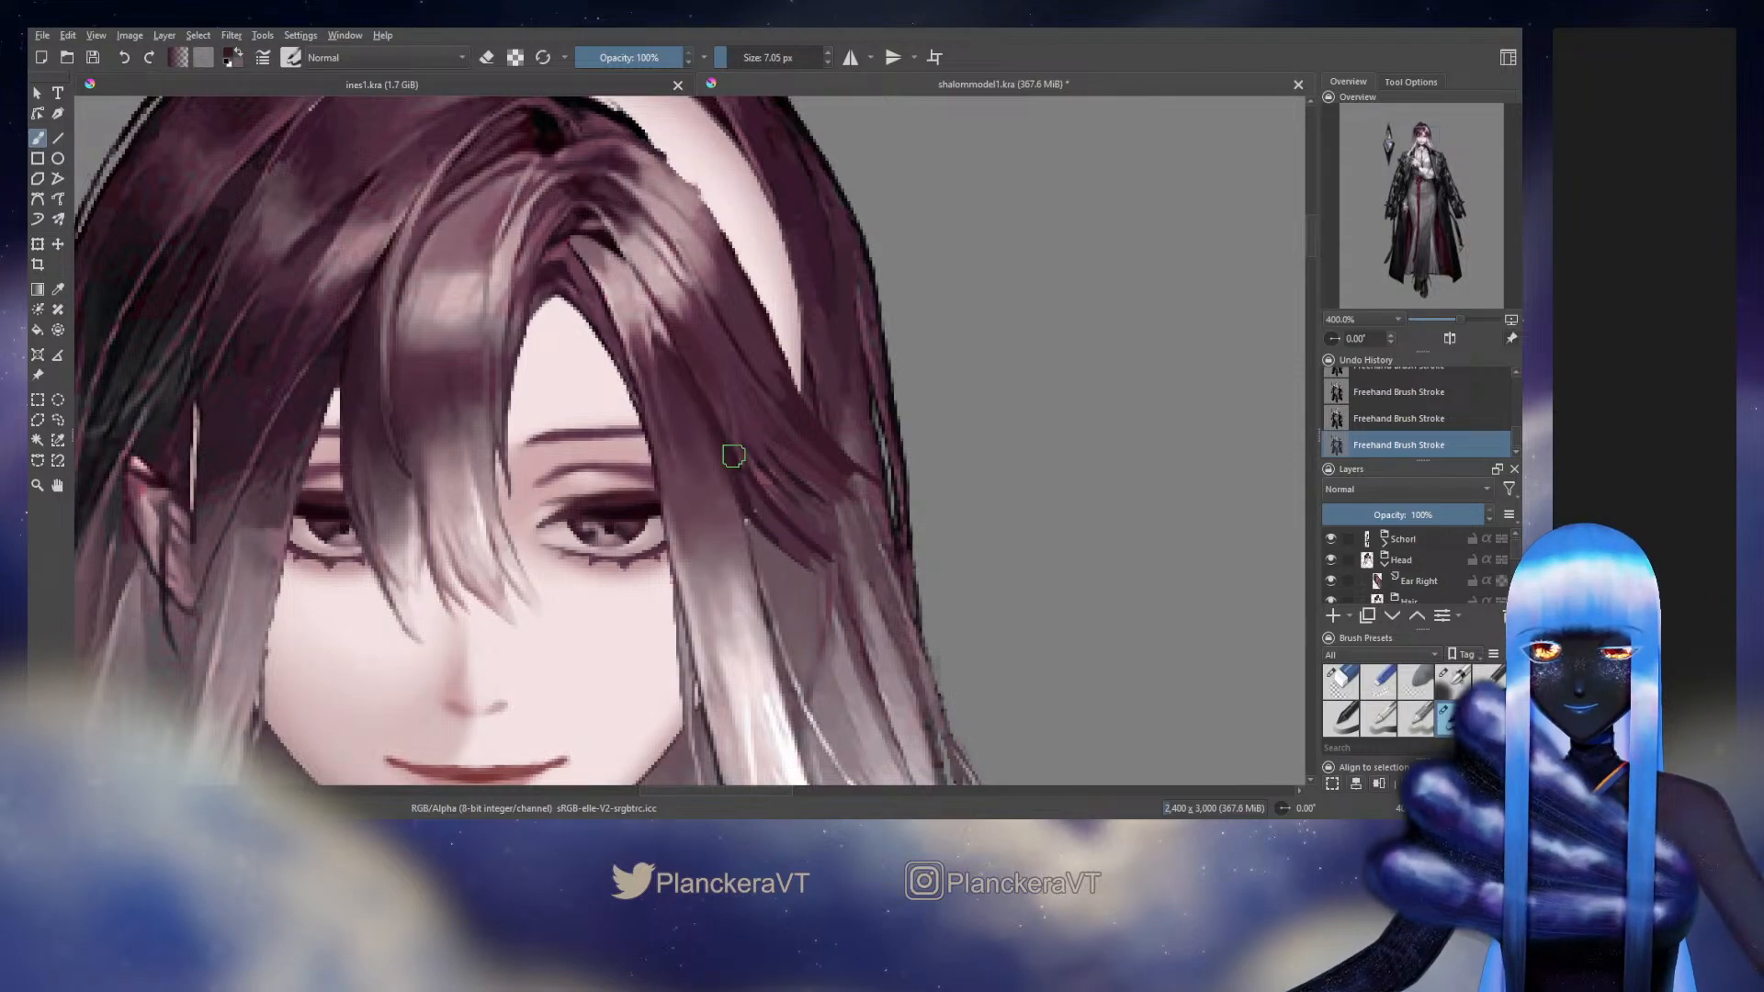
ctrl+click(734, 457)
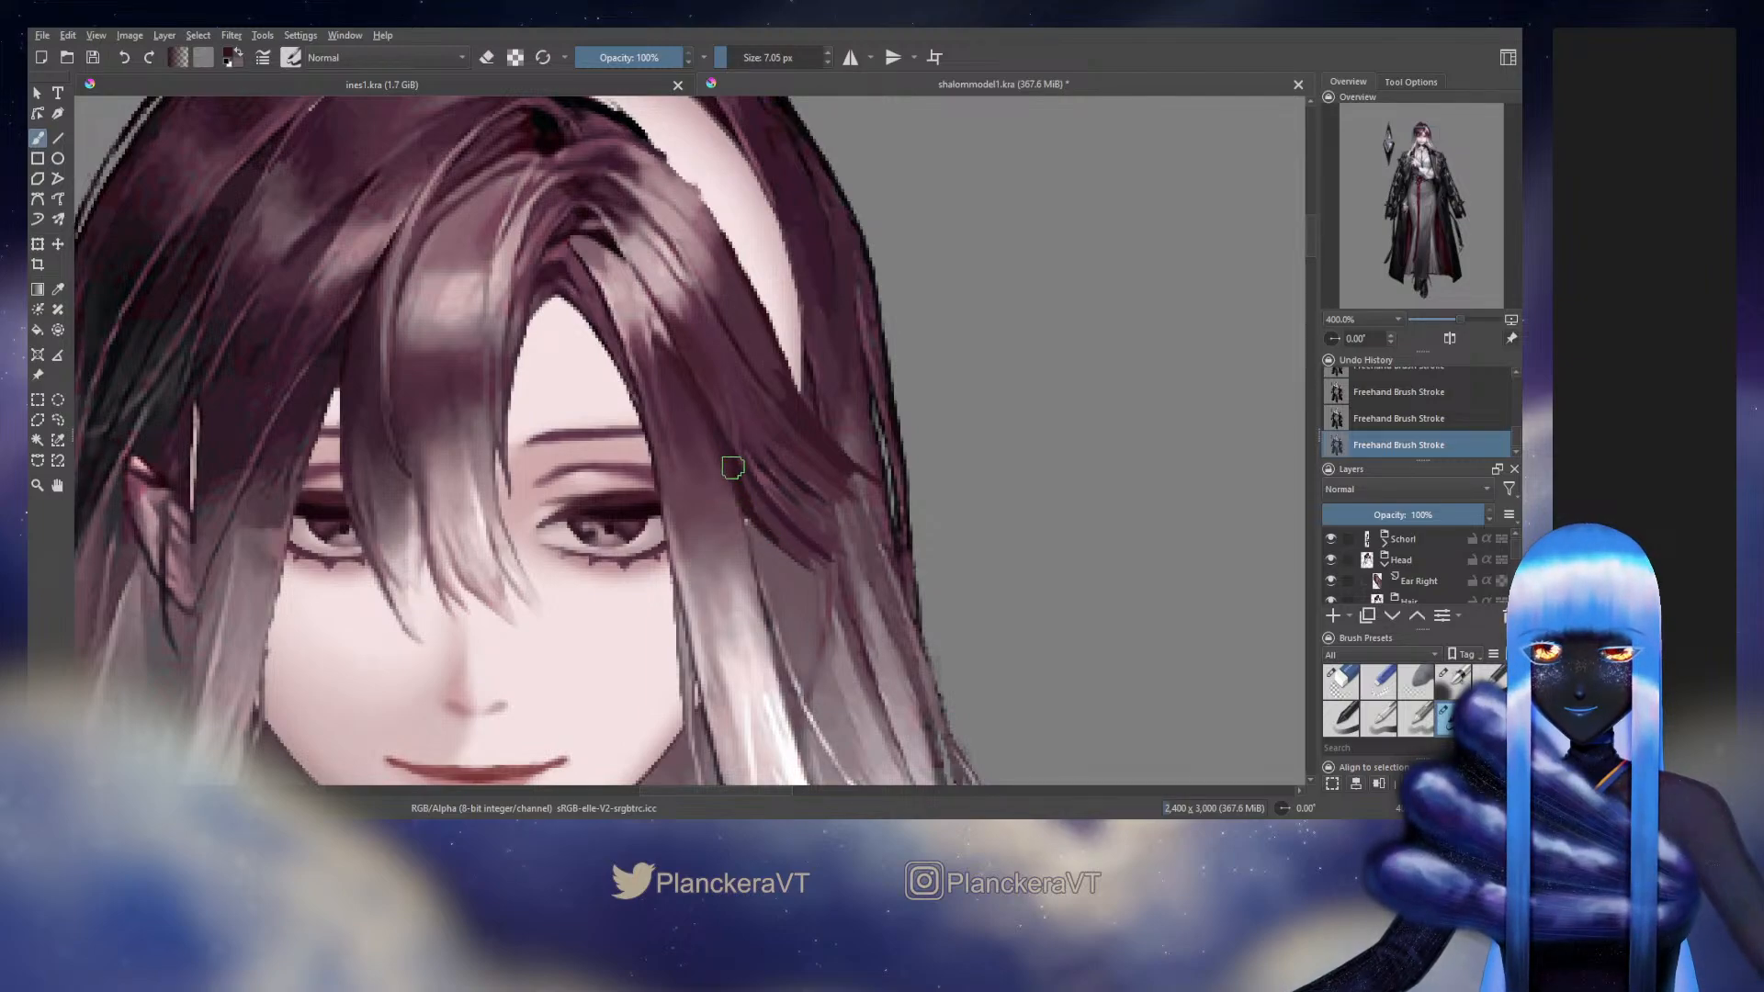
Hide the side bang strands overlapping the side hair piece and repaint its exposed inner edge along the forehead with short dark strokes
click(1499, 562)
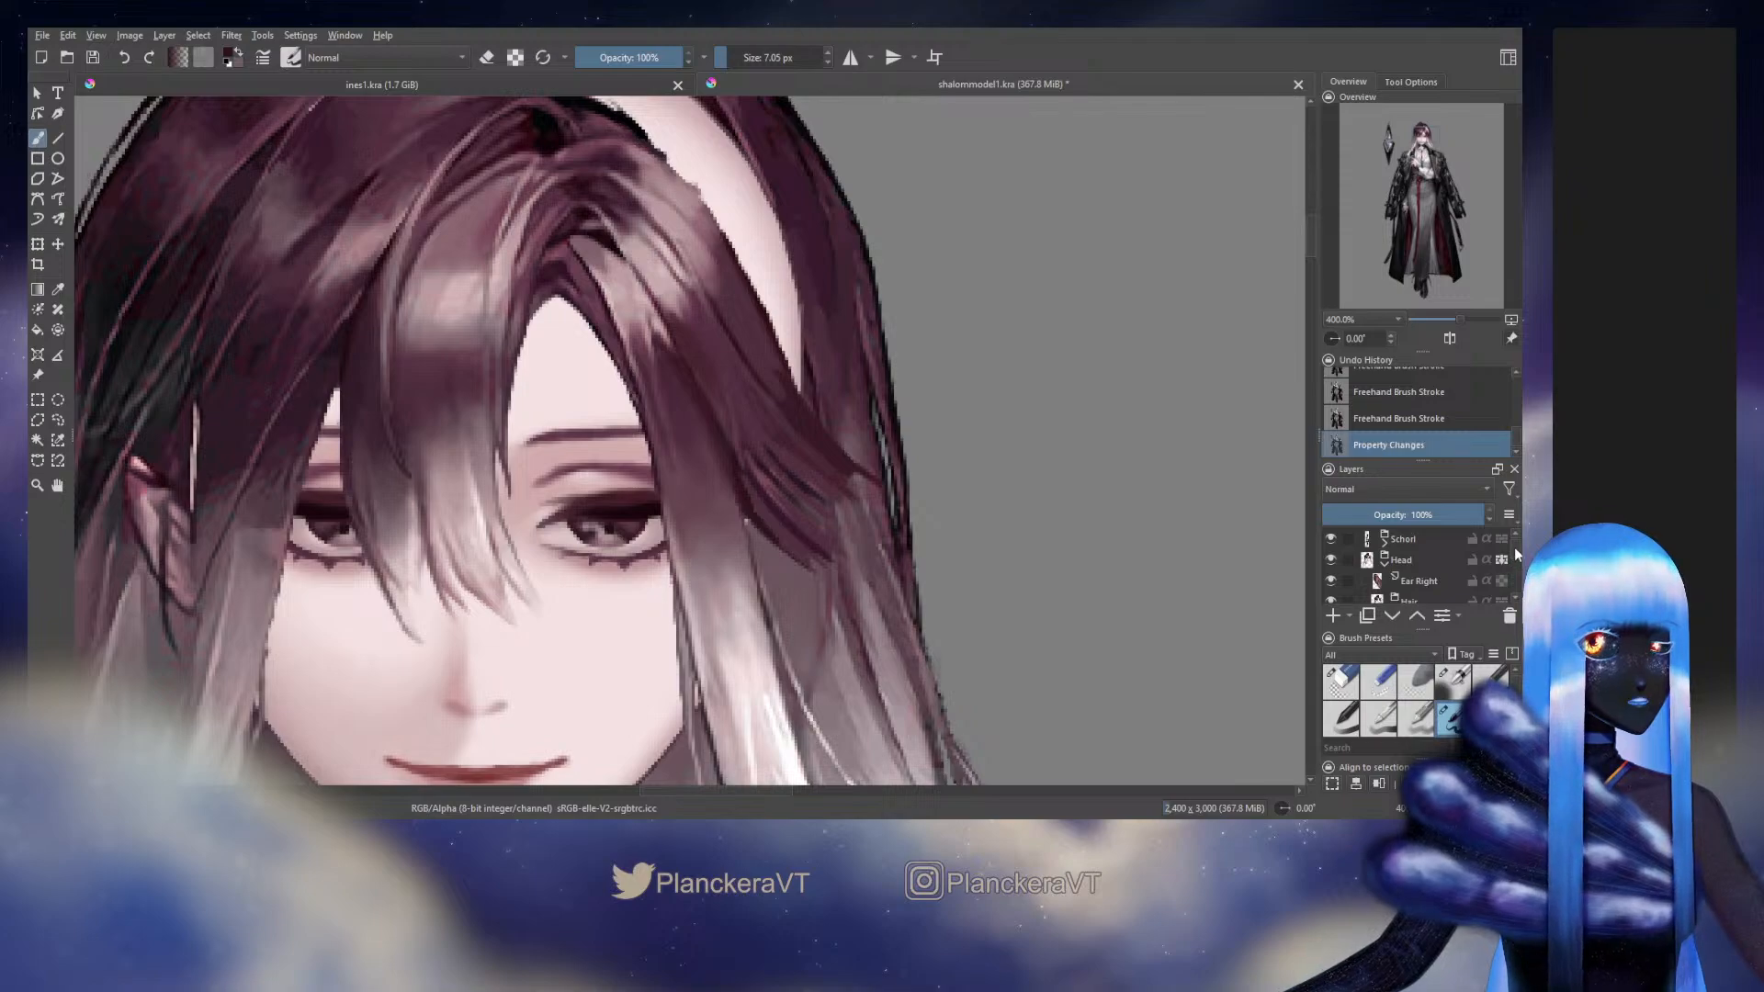
drag(1514, 548, 1517, 555)
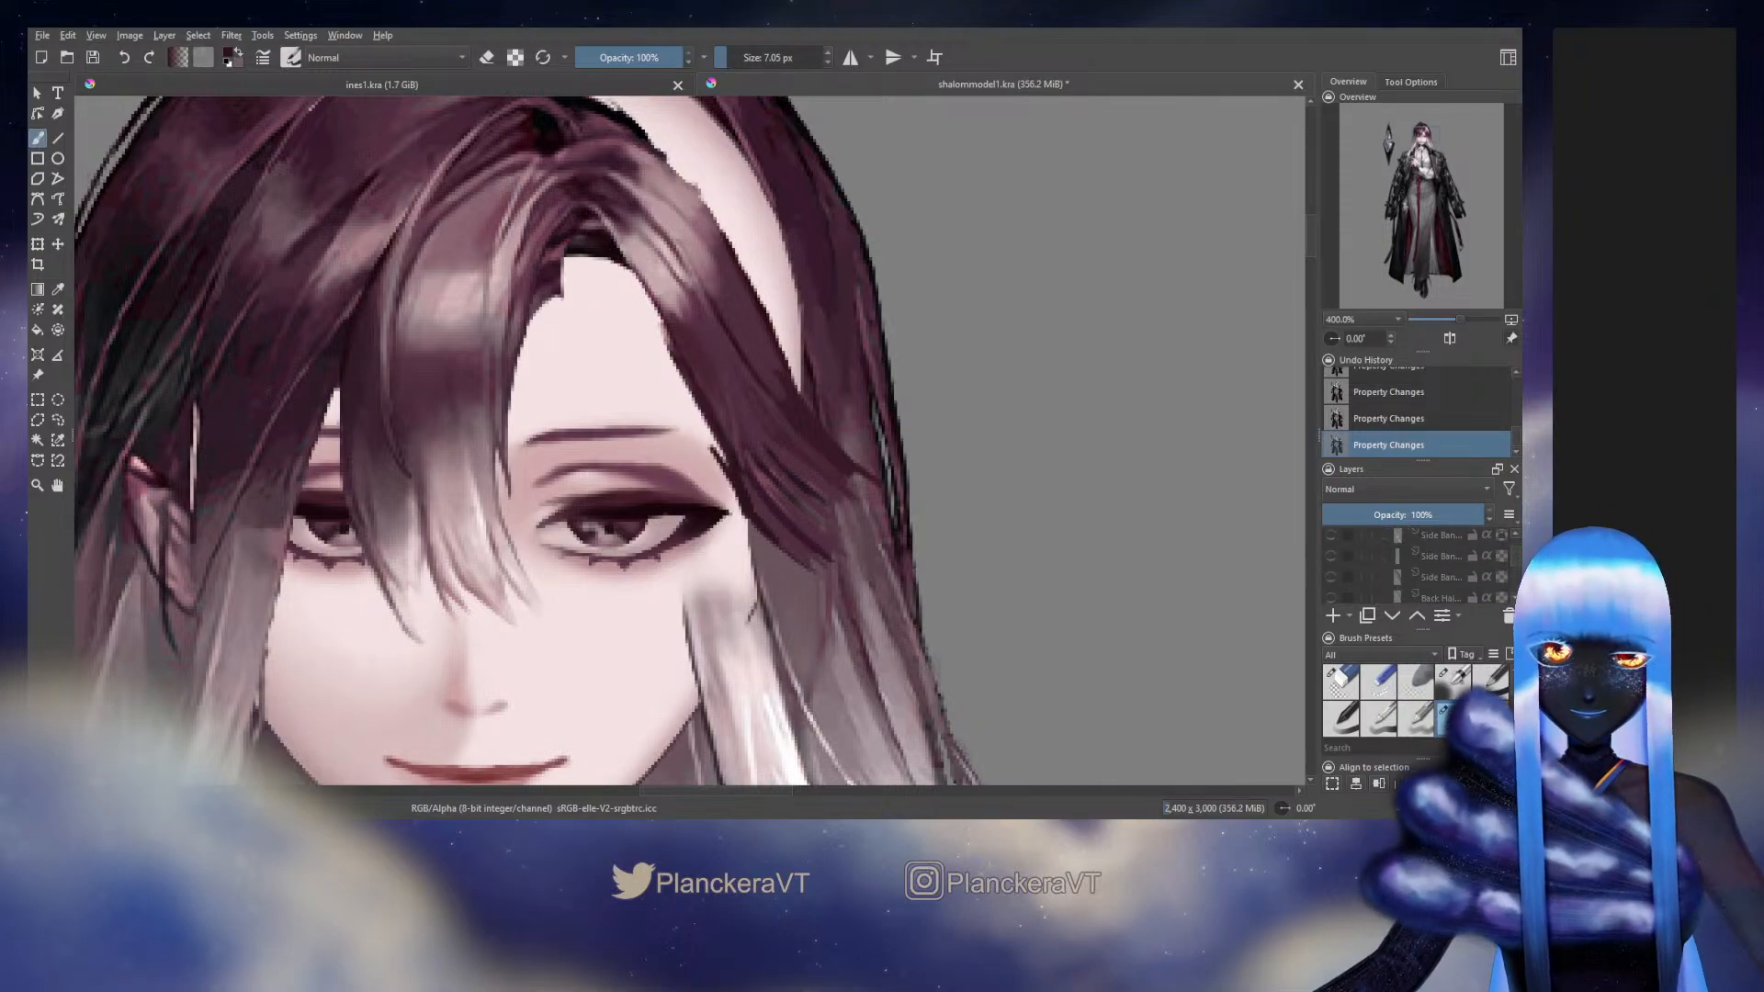
drag(745, 454, 784, 495)
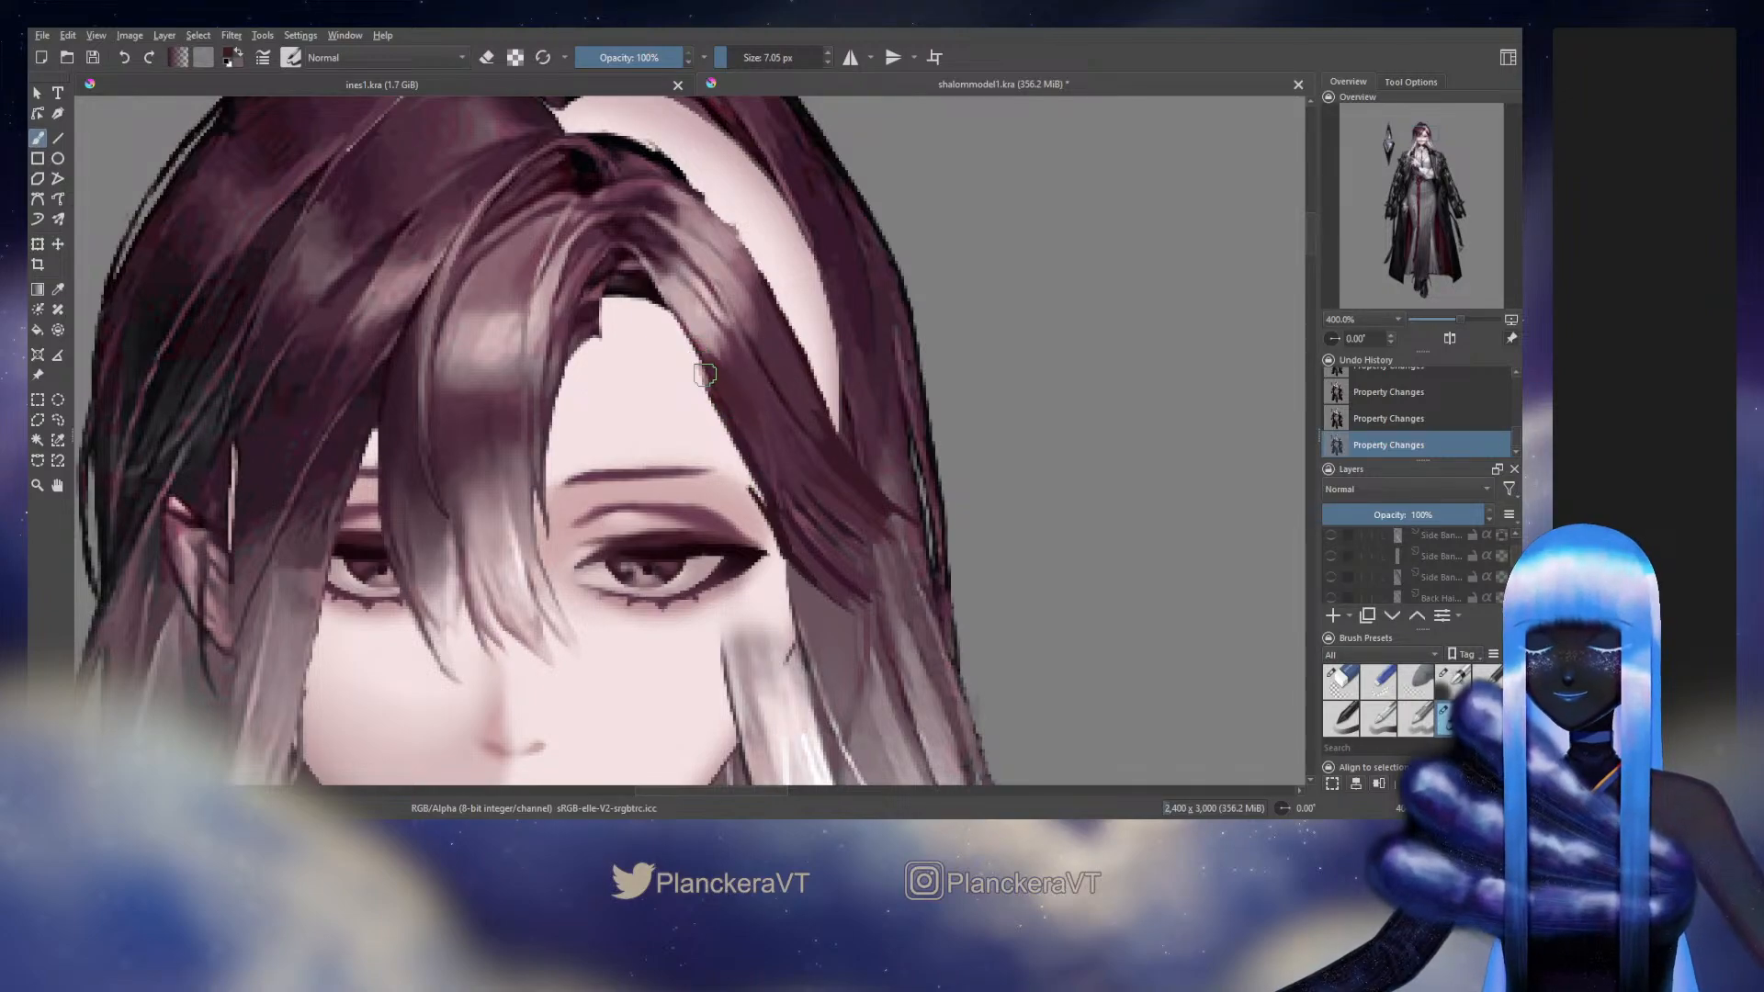
mouse_move(695, 361)
mouse_down()
mouse_move(708, 386)
mouse_move(689, 347)
mouse_up()
drag(665, 307, 691, 349)
drag(687, 342, 710, 389)
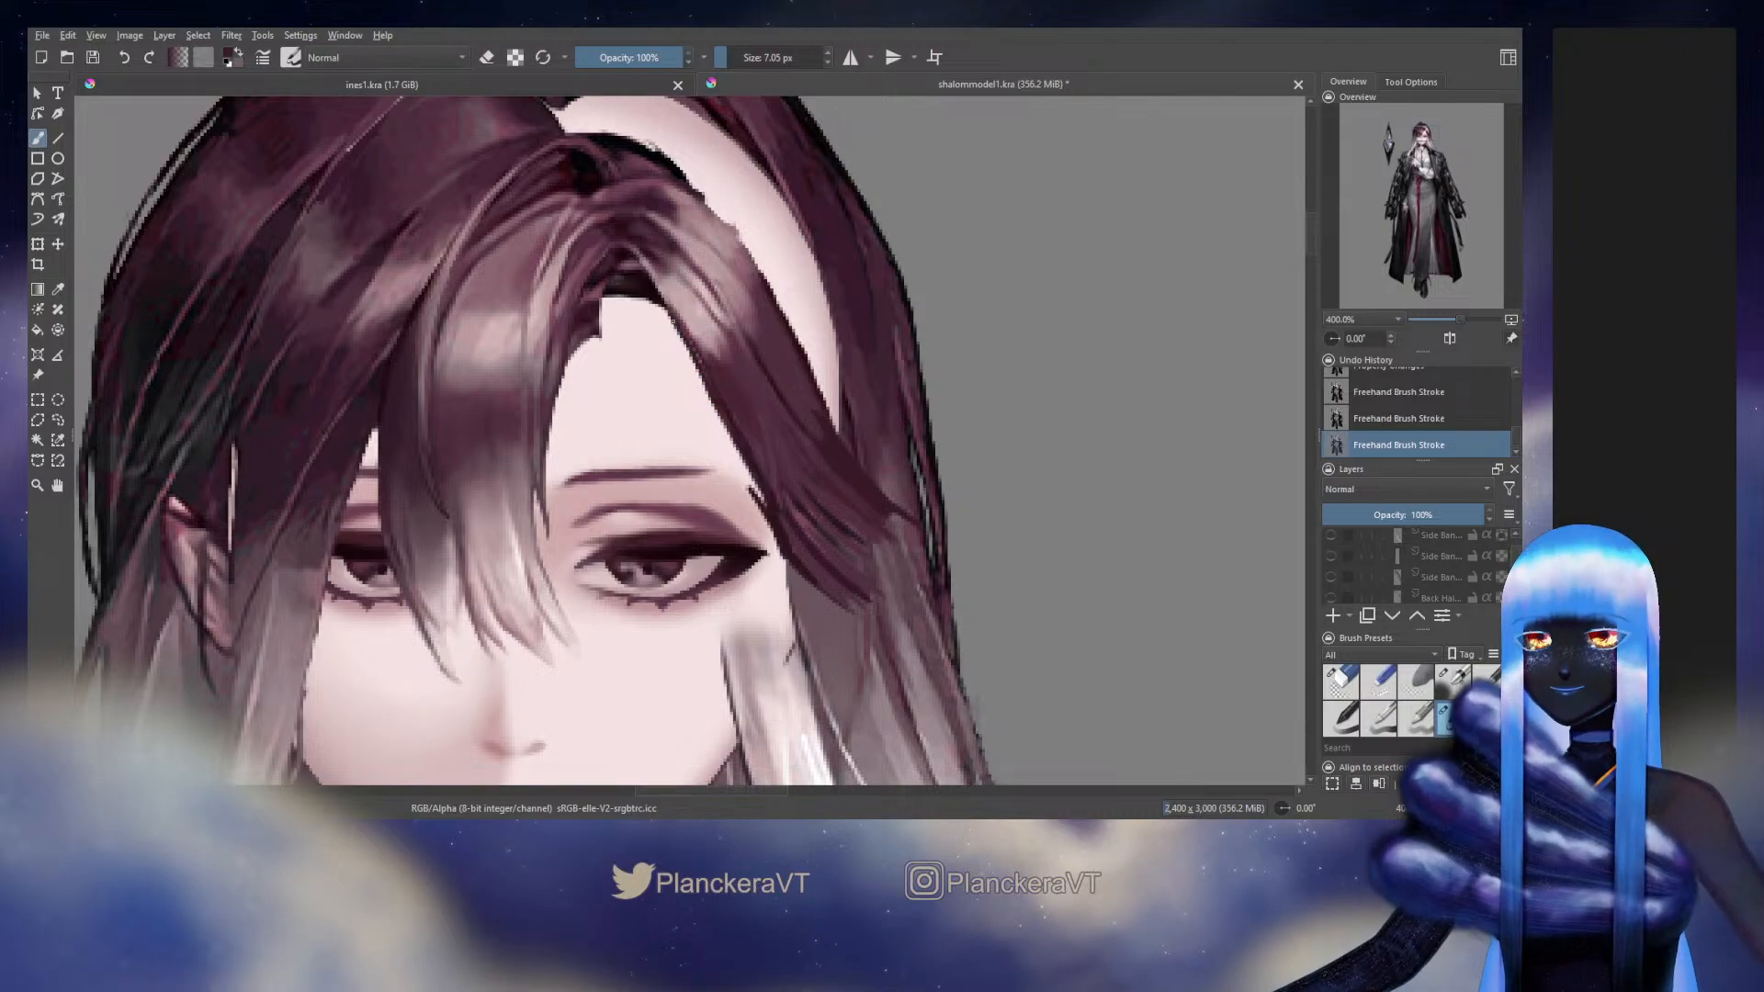
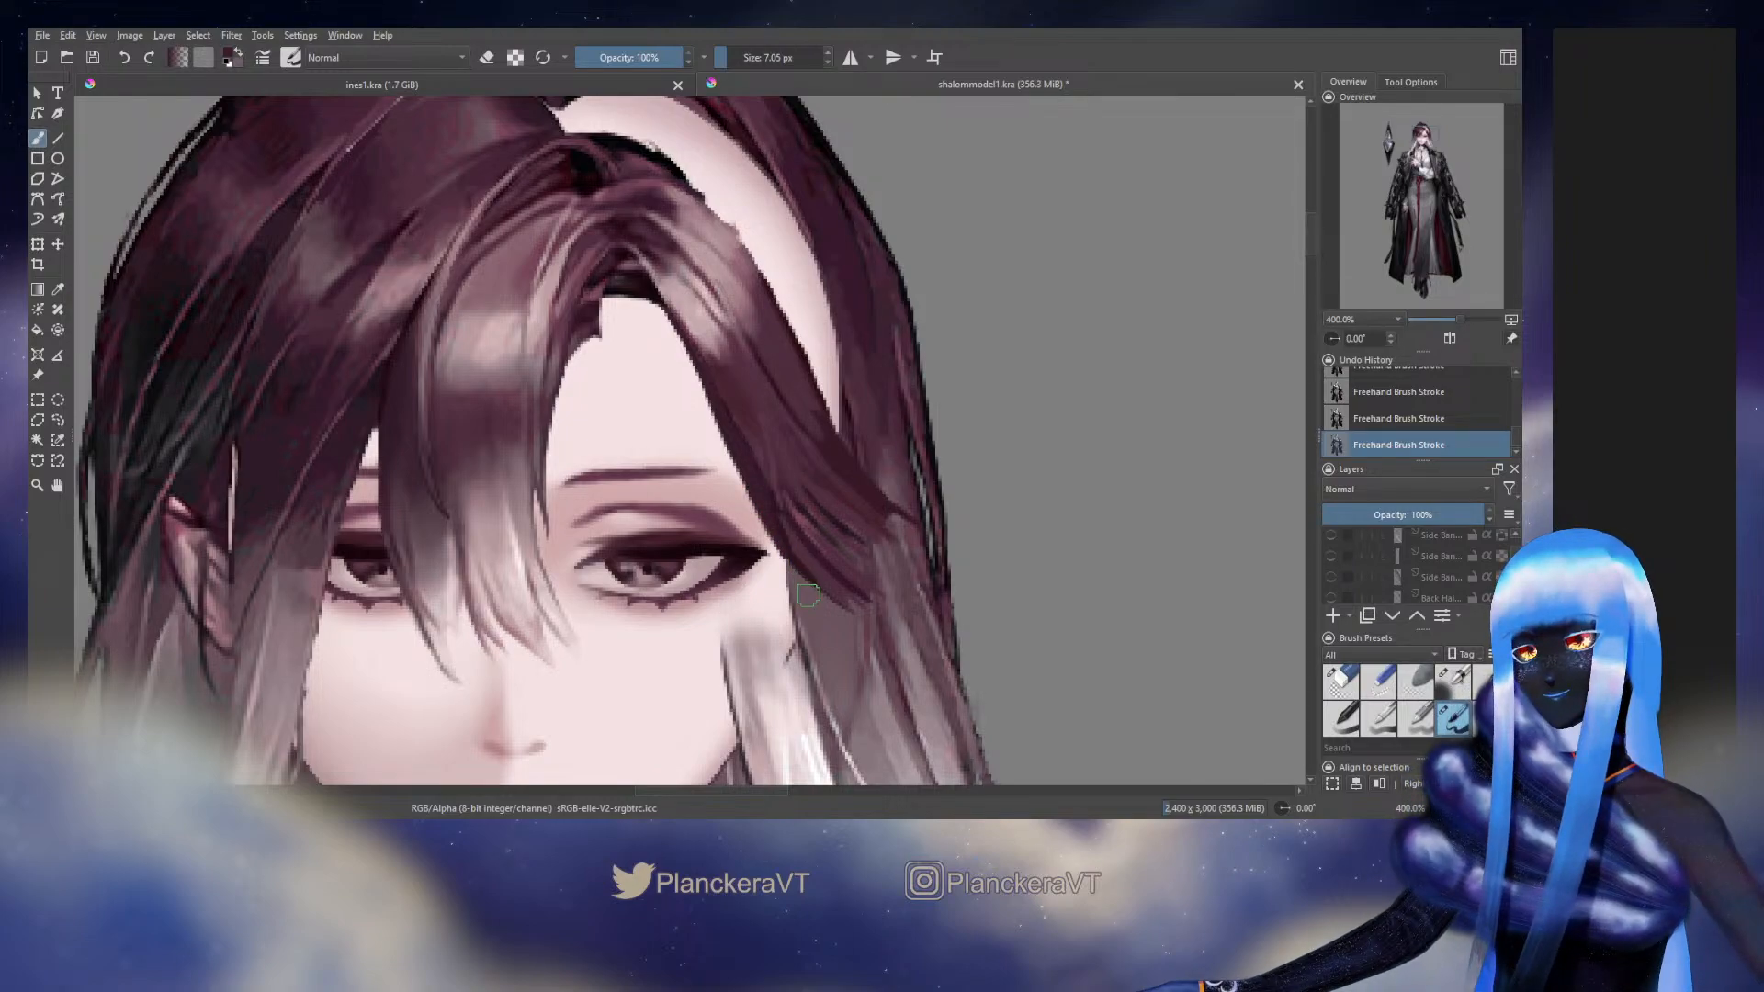
Hide the Background artwork layer and paint sampled dark tones over the side hair's strands beside the outer eye corner
drag(1515, 563, 1516, 584)
click(1329, 554)
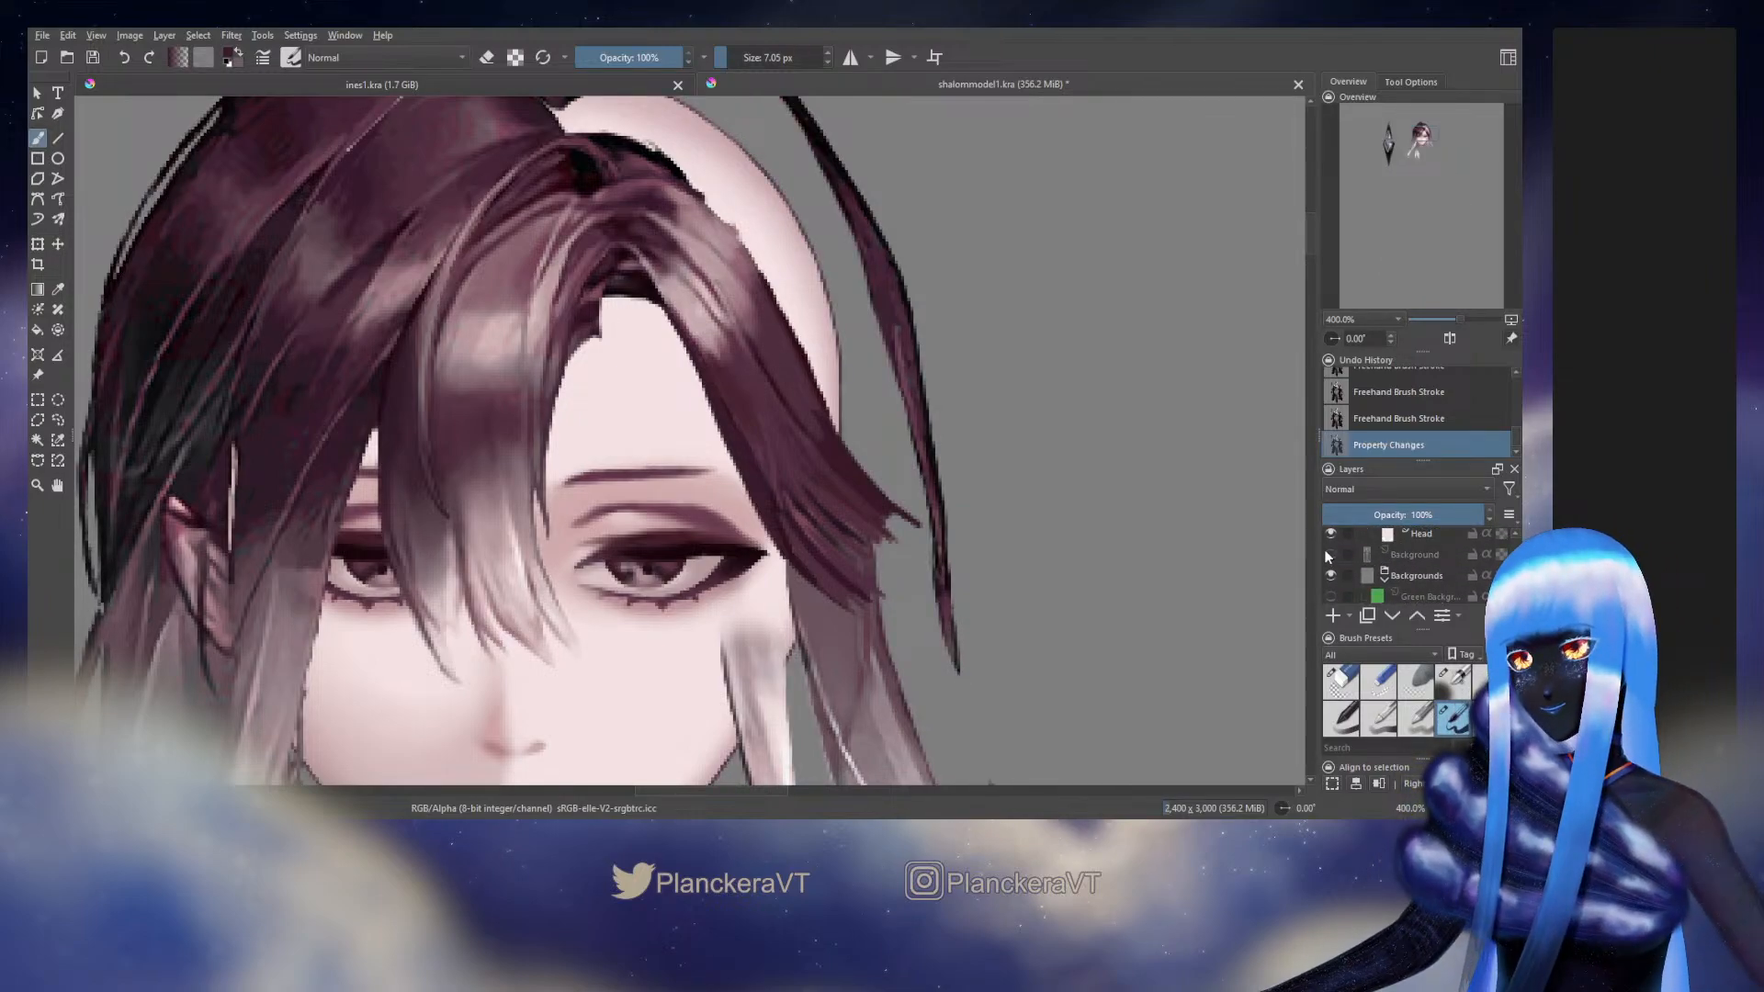
drag(905, 473, 751, 502)
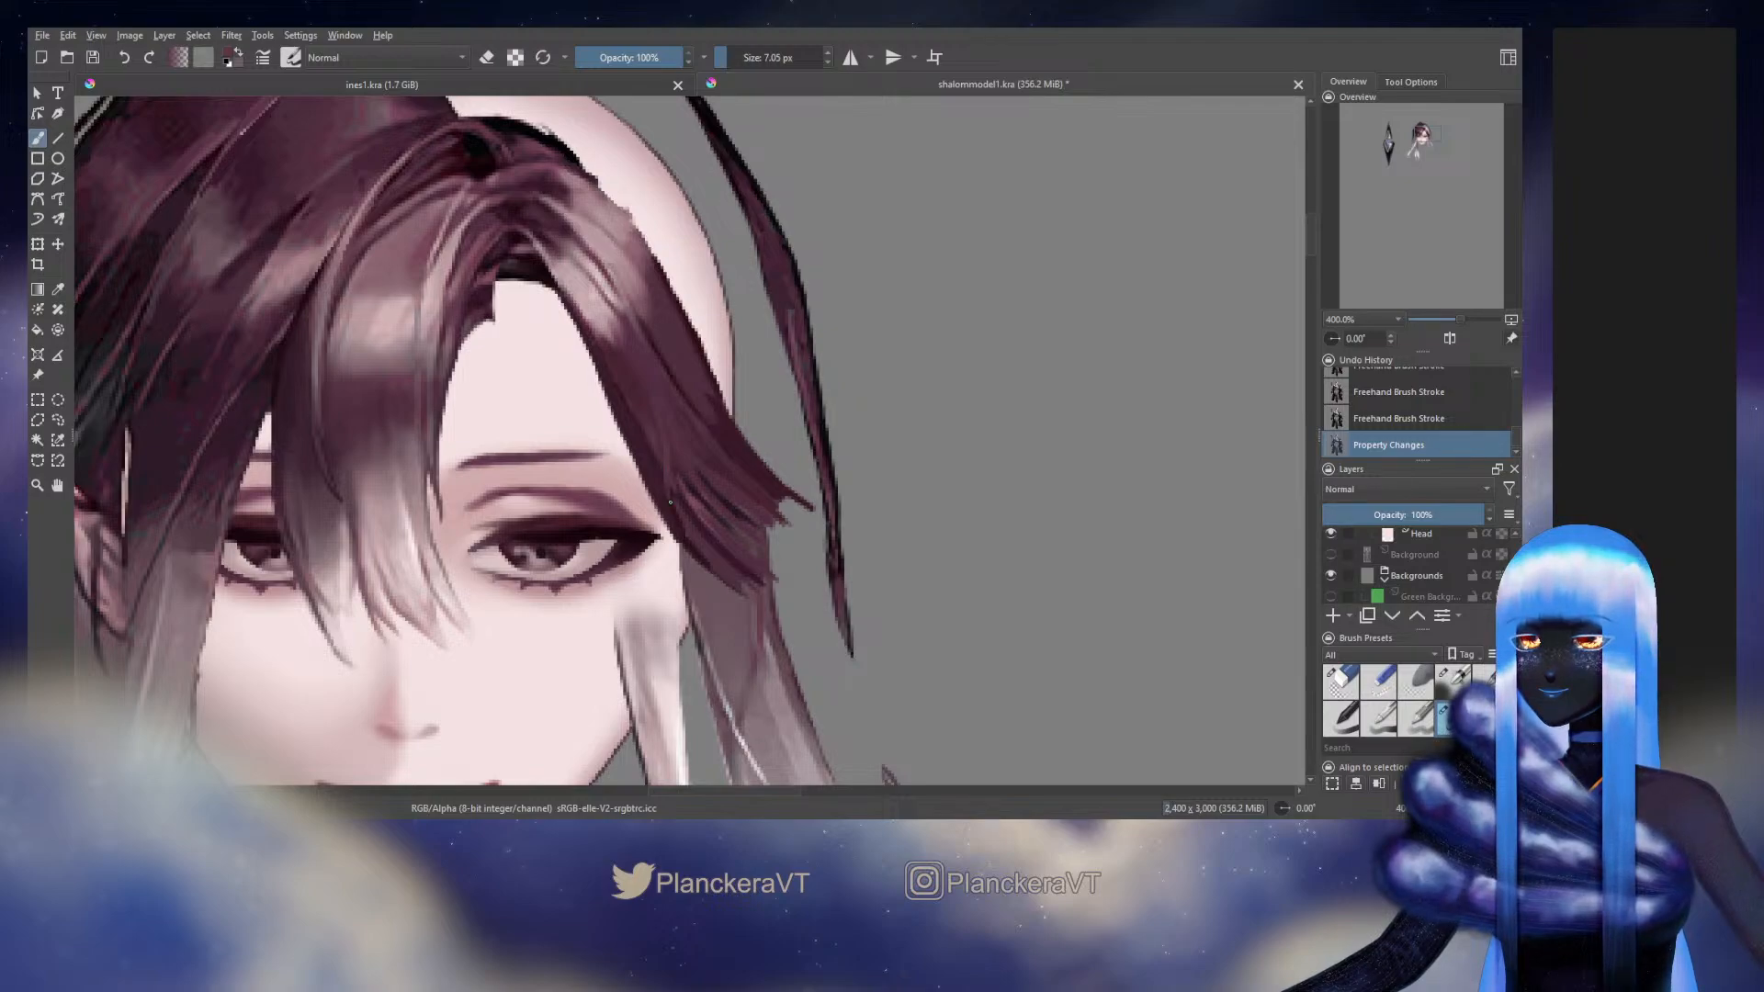
drag(670, 501, 682, 538)
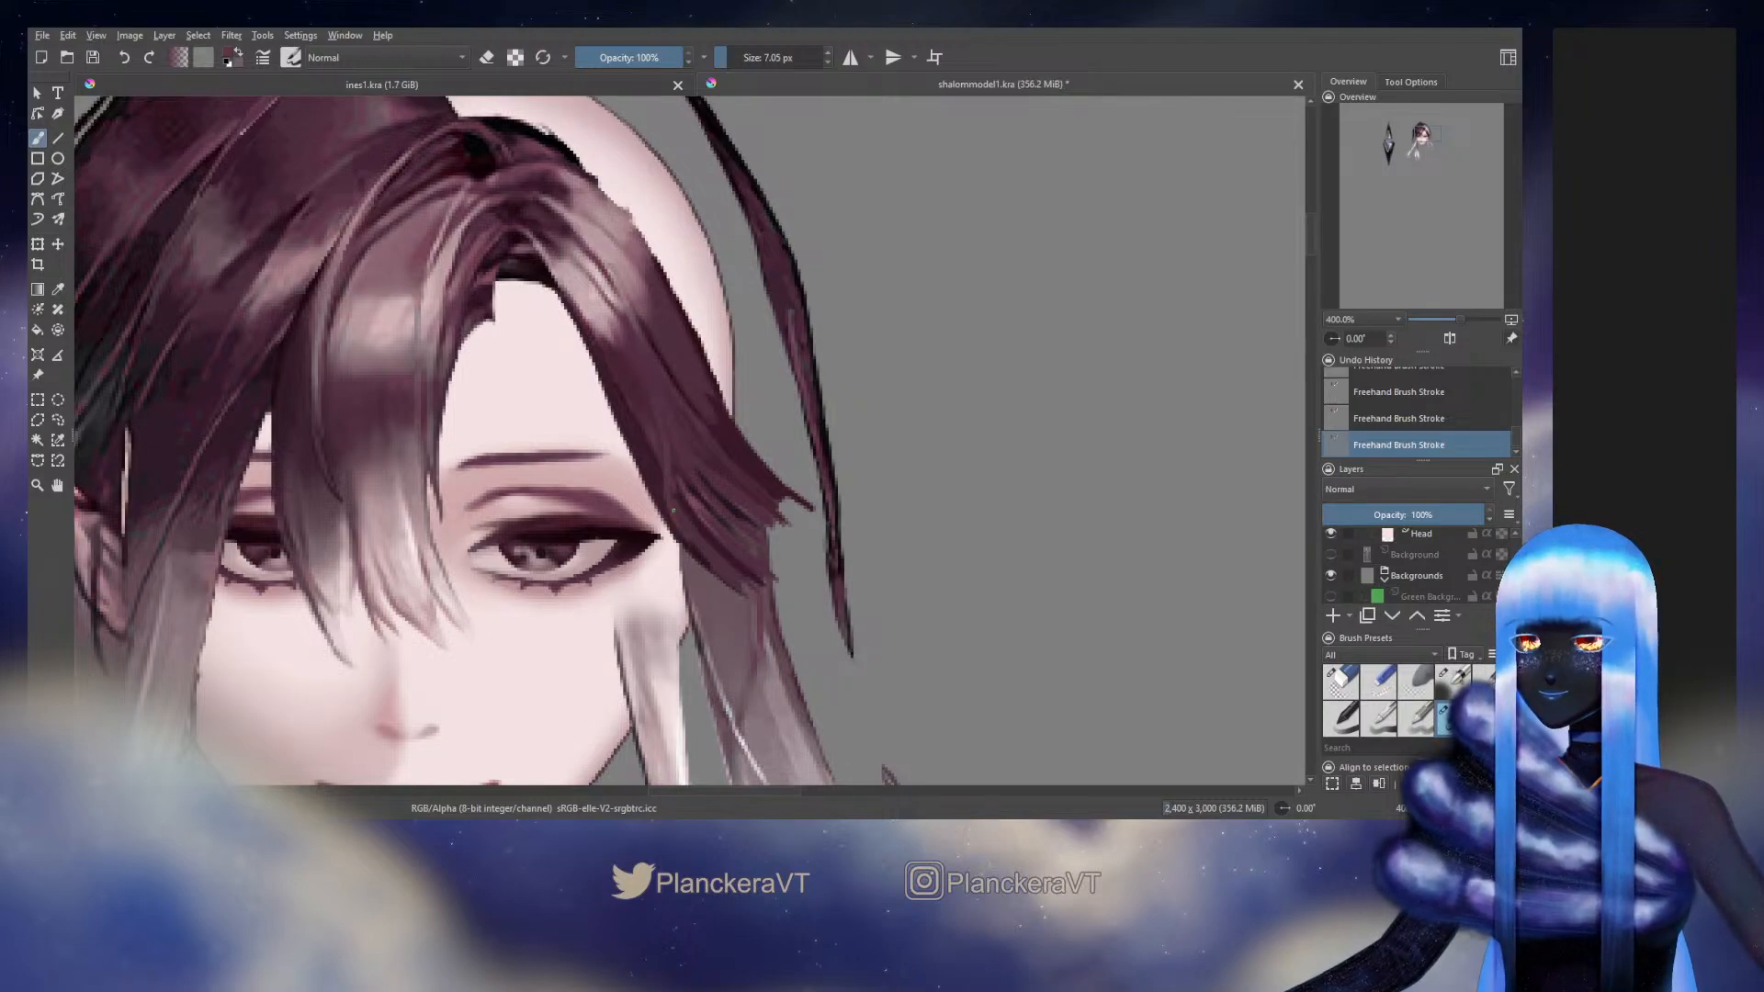
ctrl+click(658, 462)
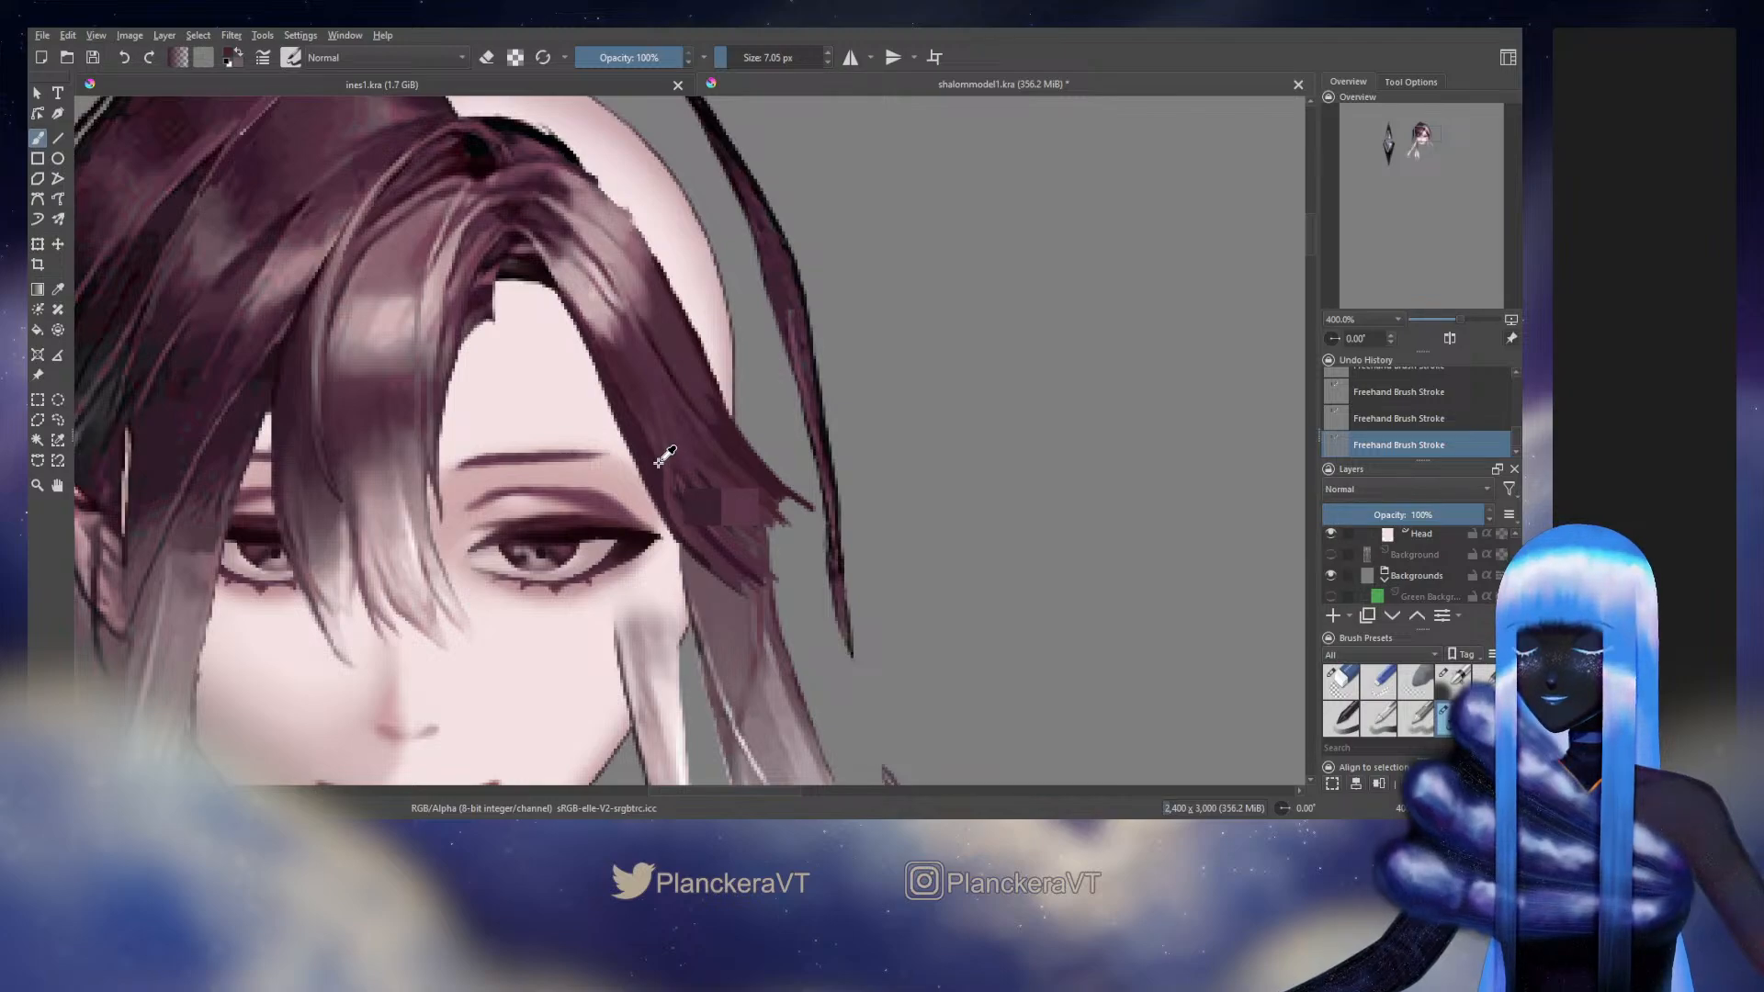
ctrl+click(658, 463)
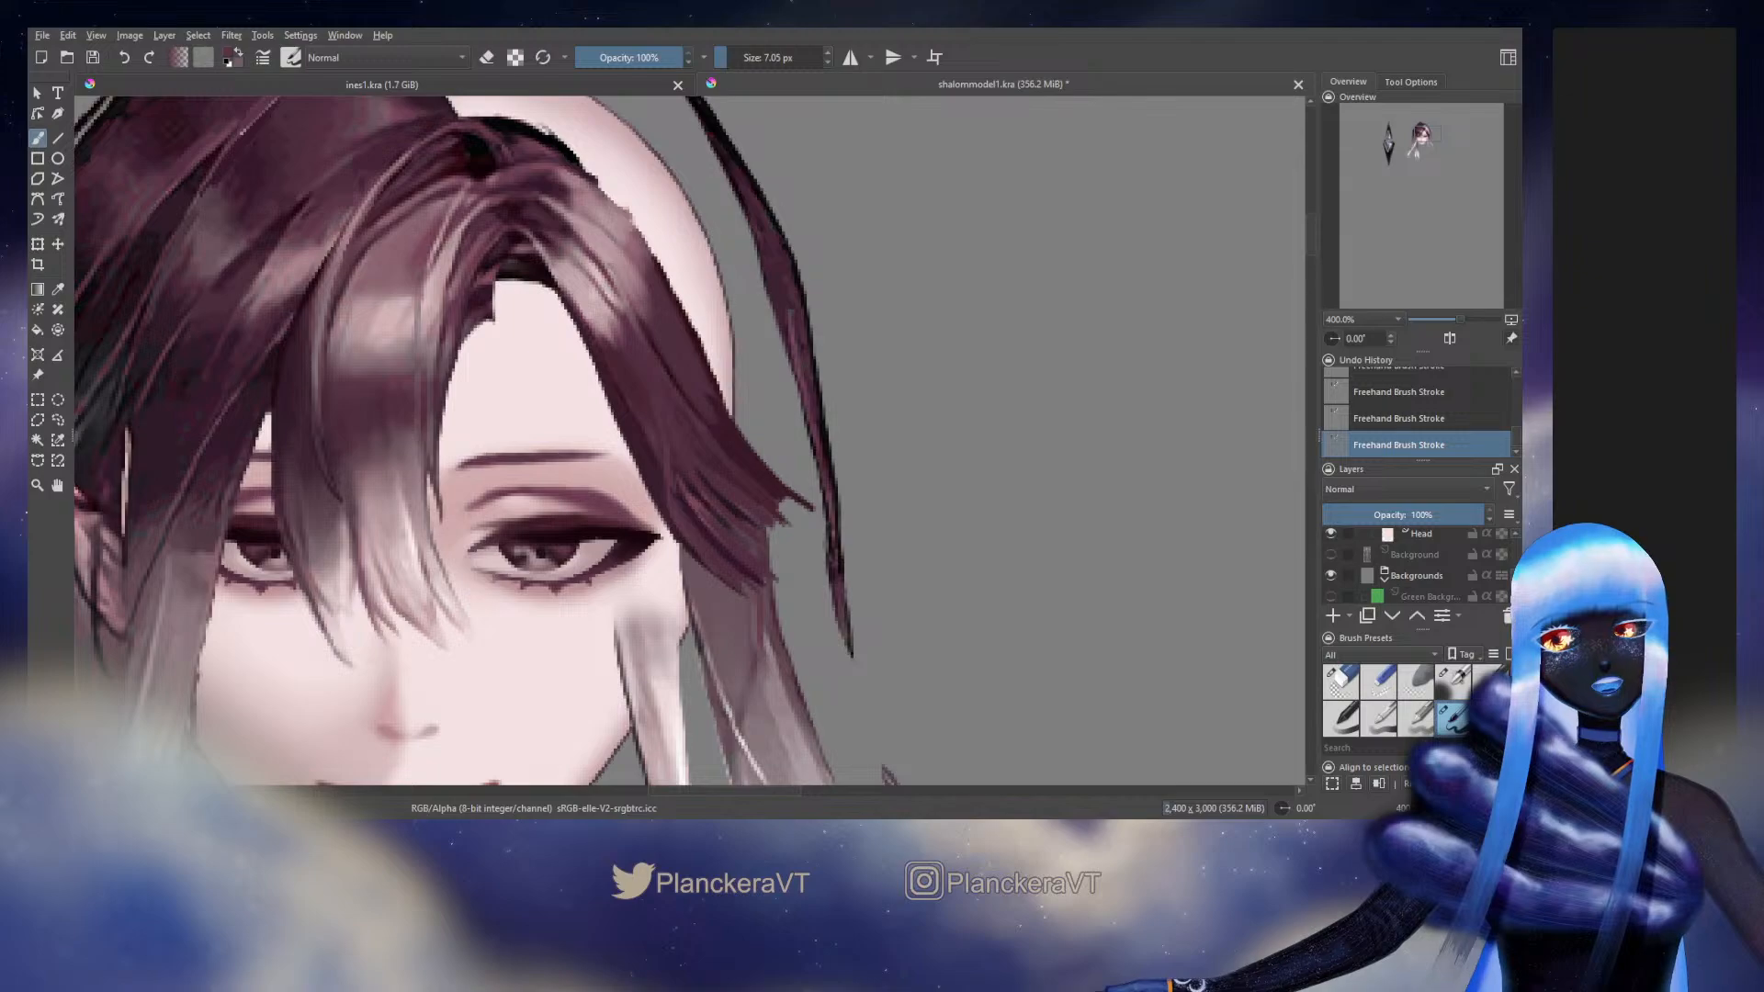
Outline a rounded extension at the side hair's outer end with a curved dark stroke beyond the ragged strands
scroll(1414, 565, up, 3)
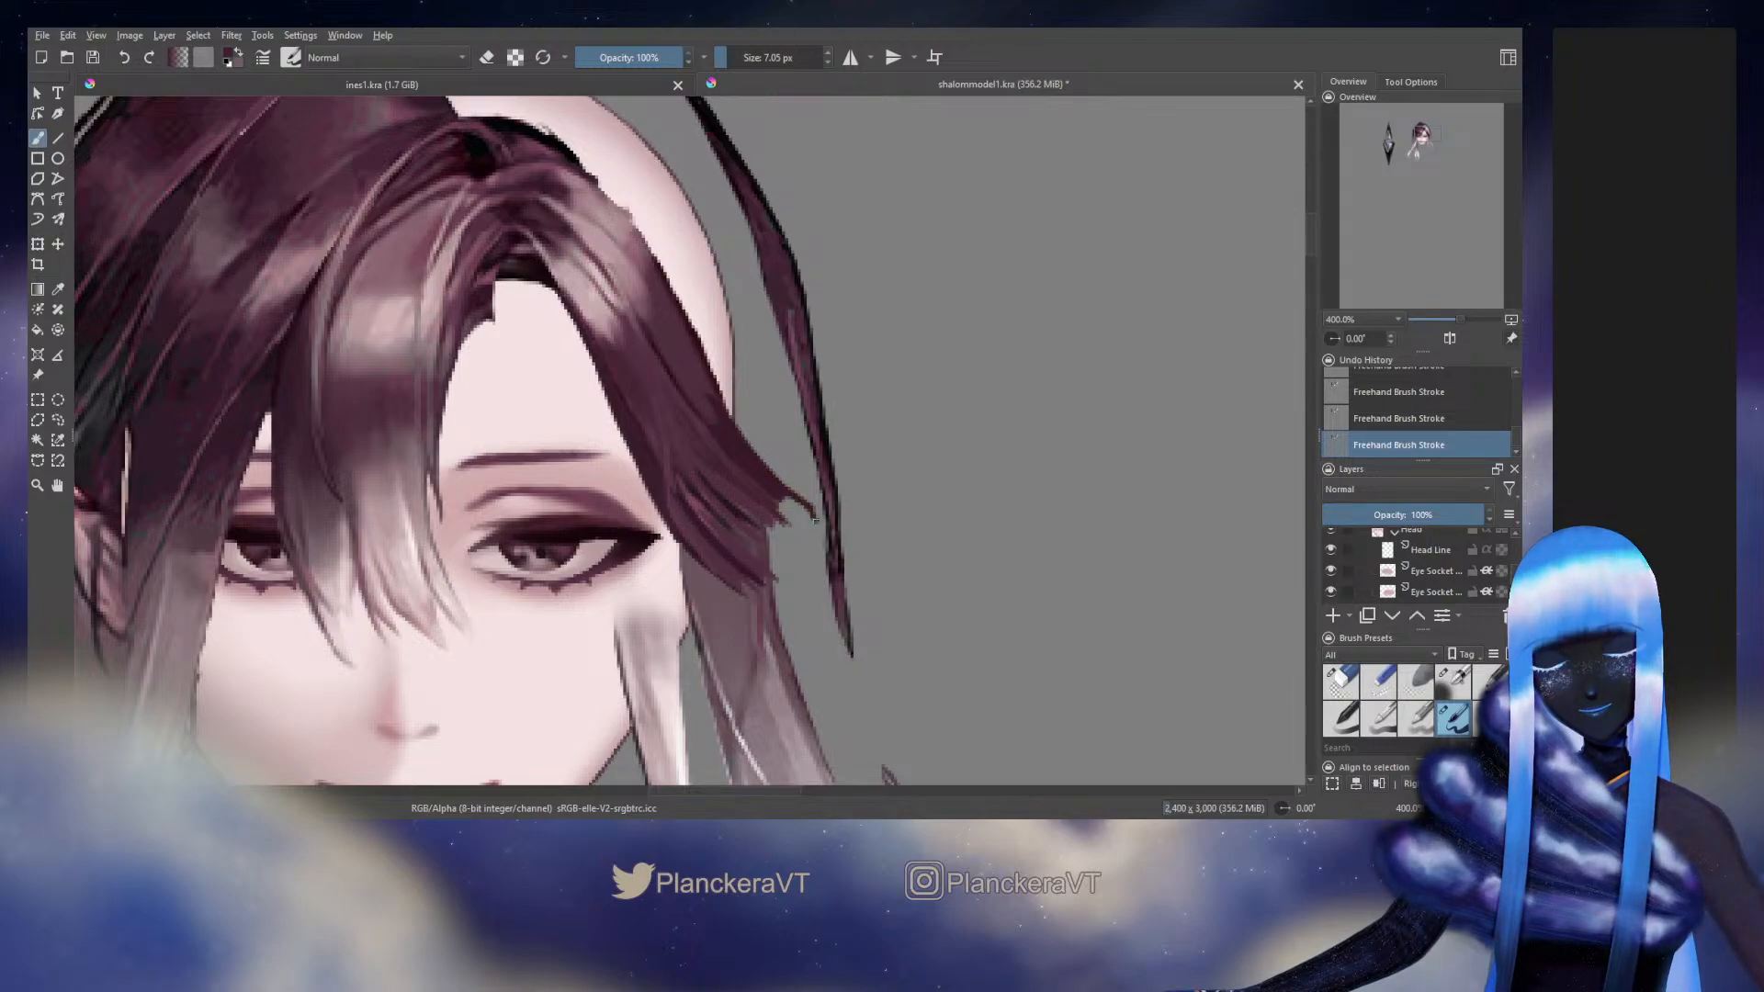
drag(815, 521, 830, 577)
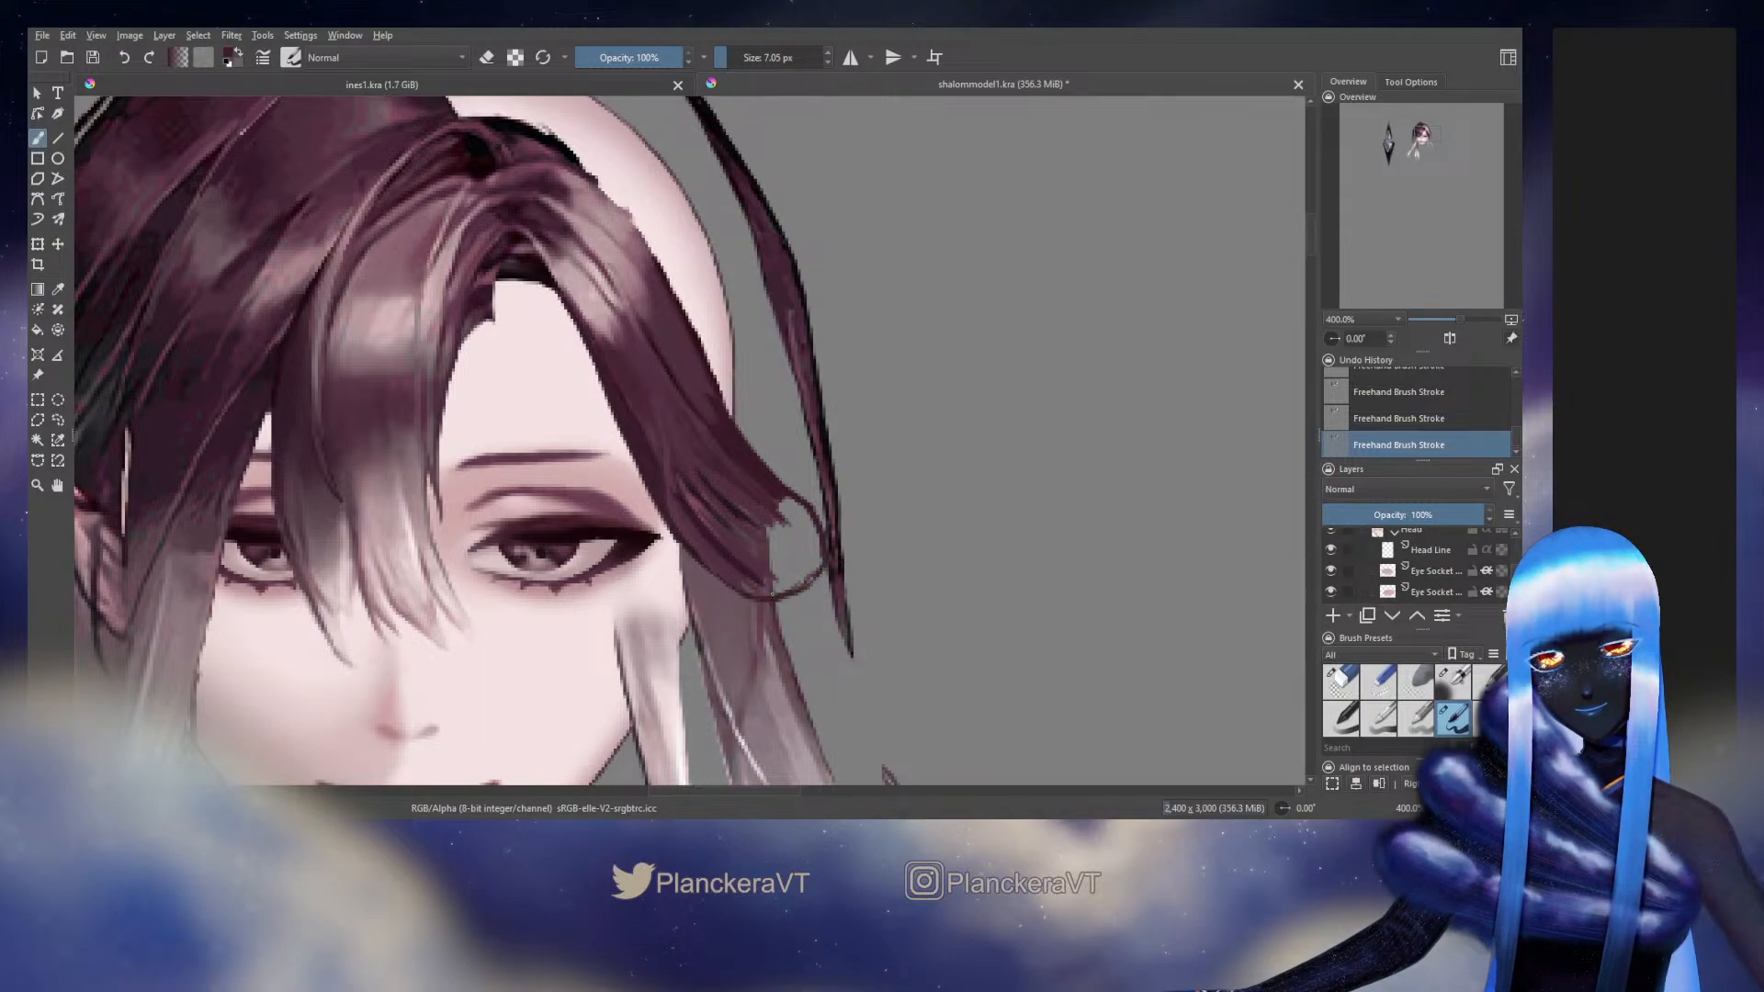
drag(770, 567, 770, 638)
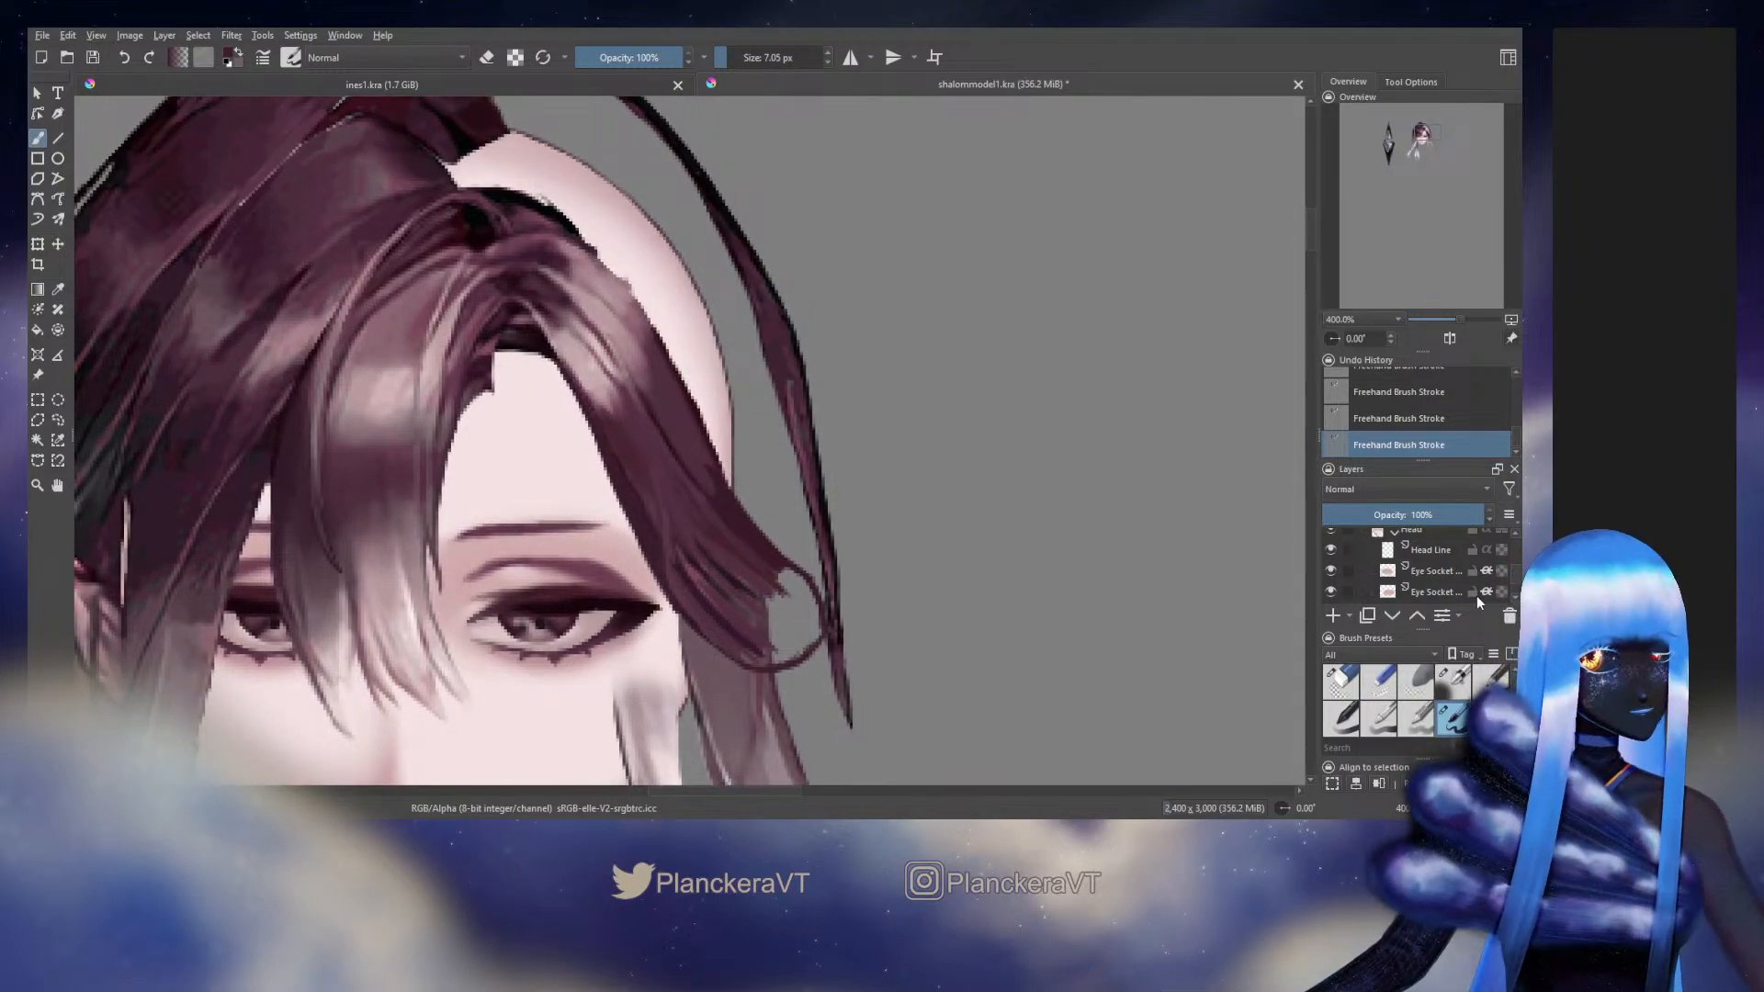
scroll(1506, 565, down, 5)
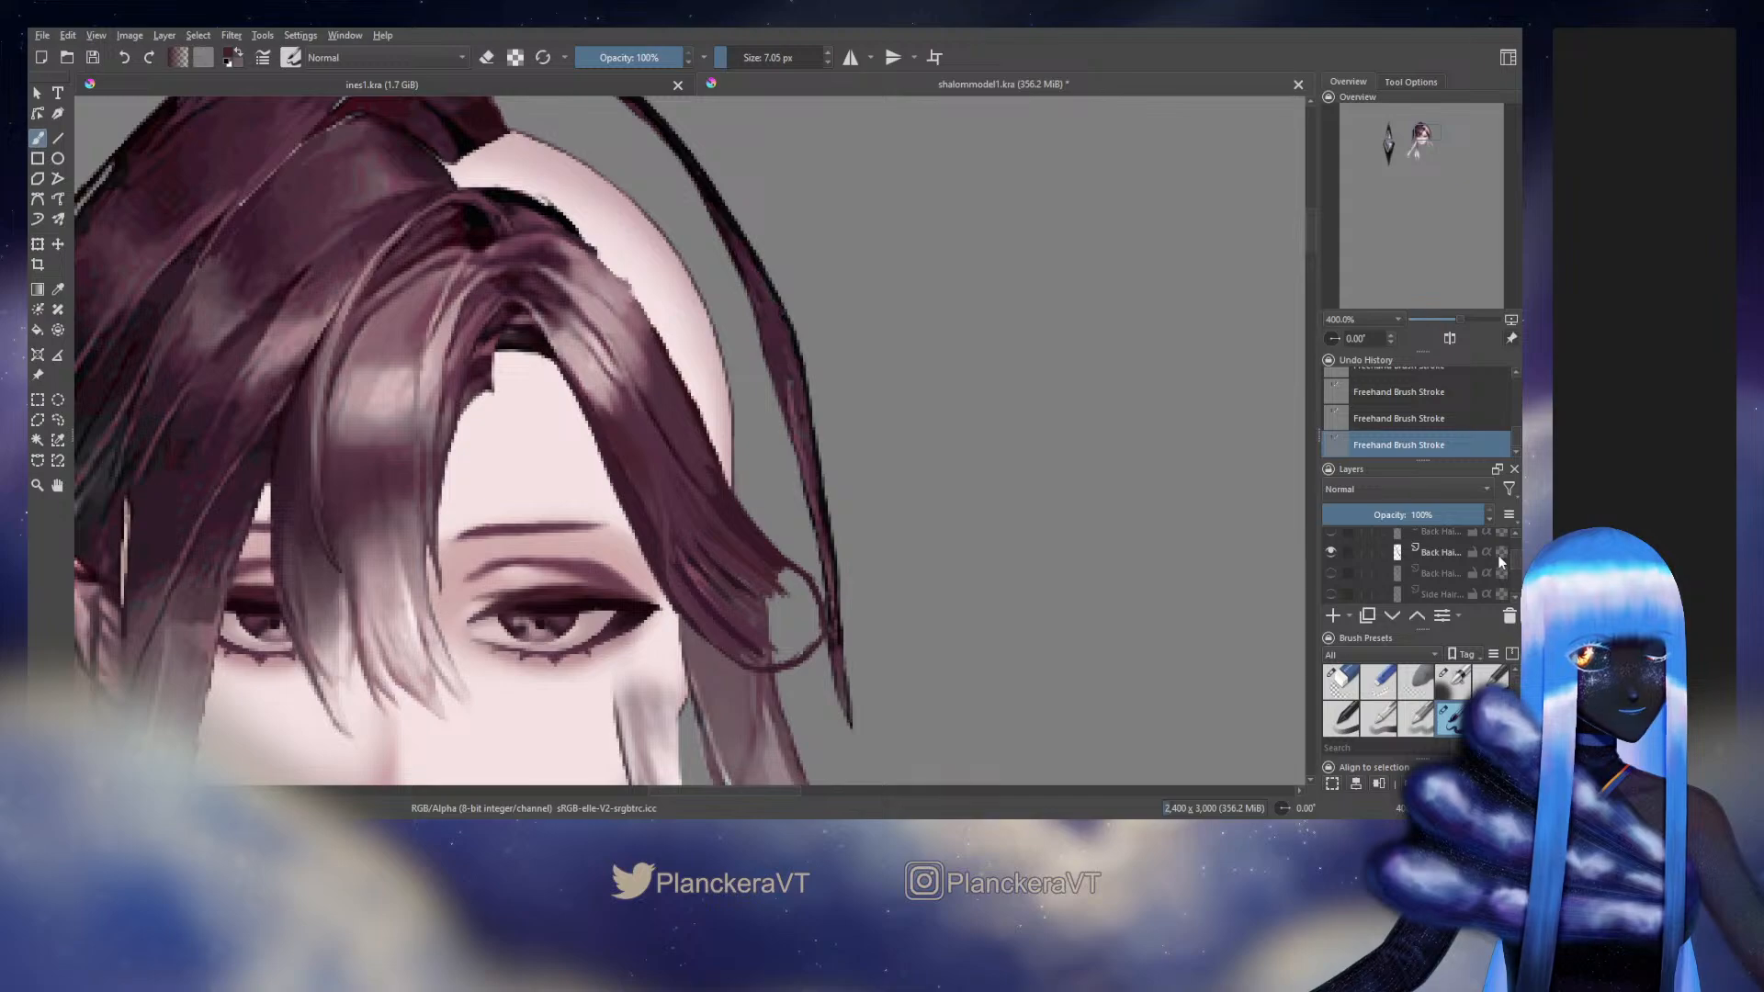
click(1331, 595)
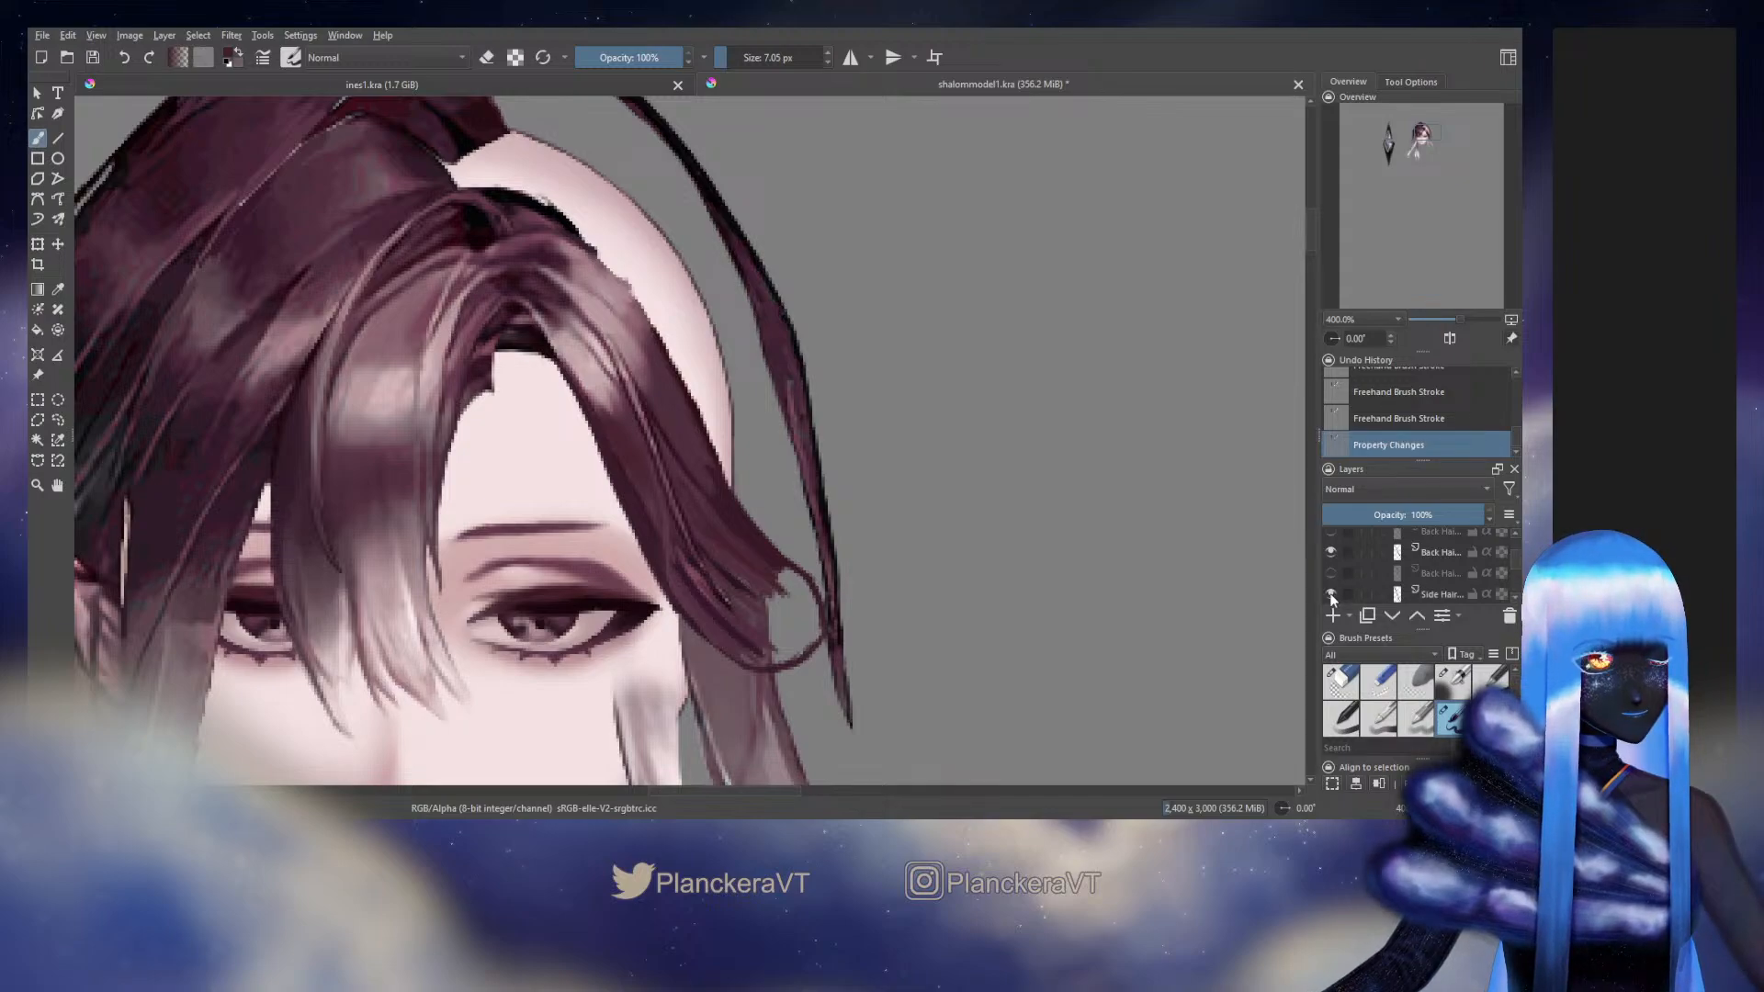
key(ctrl+z)
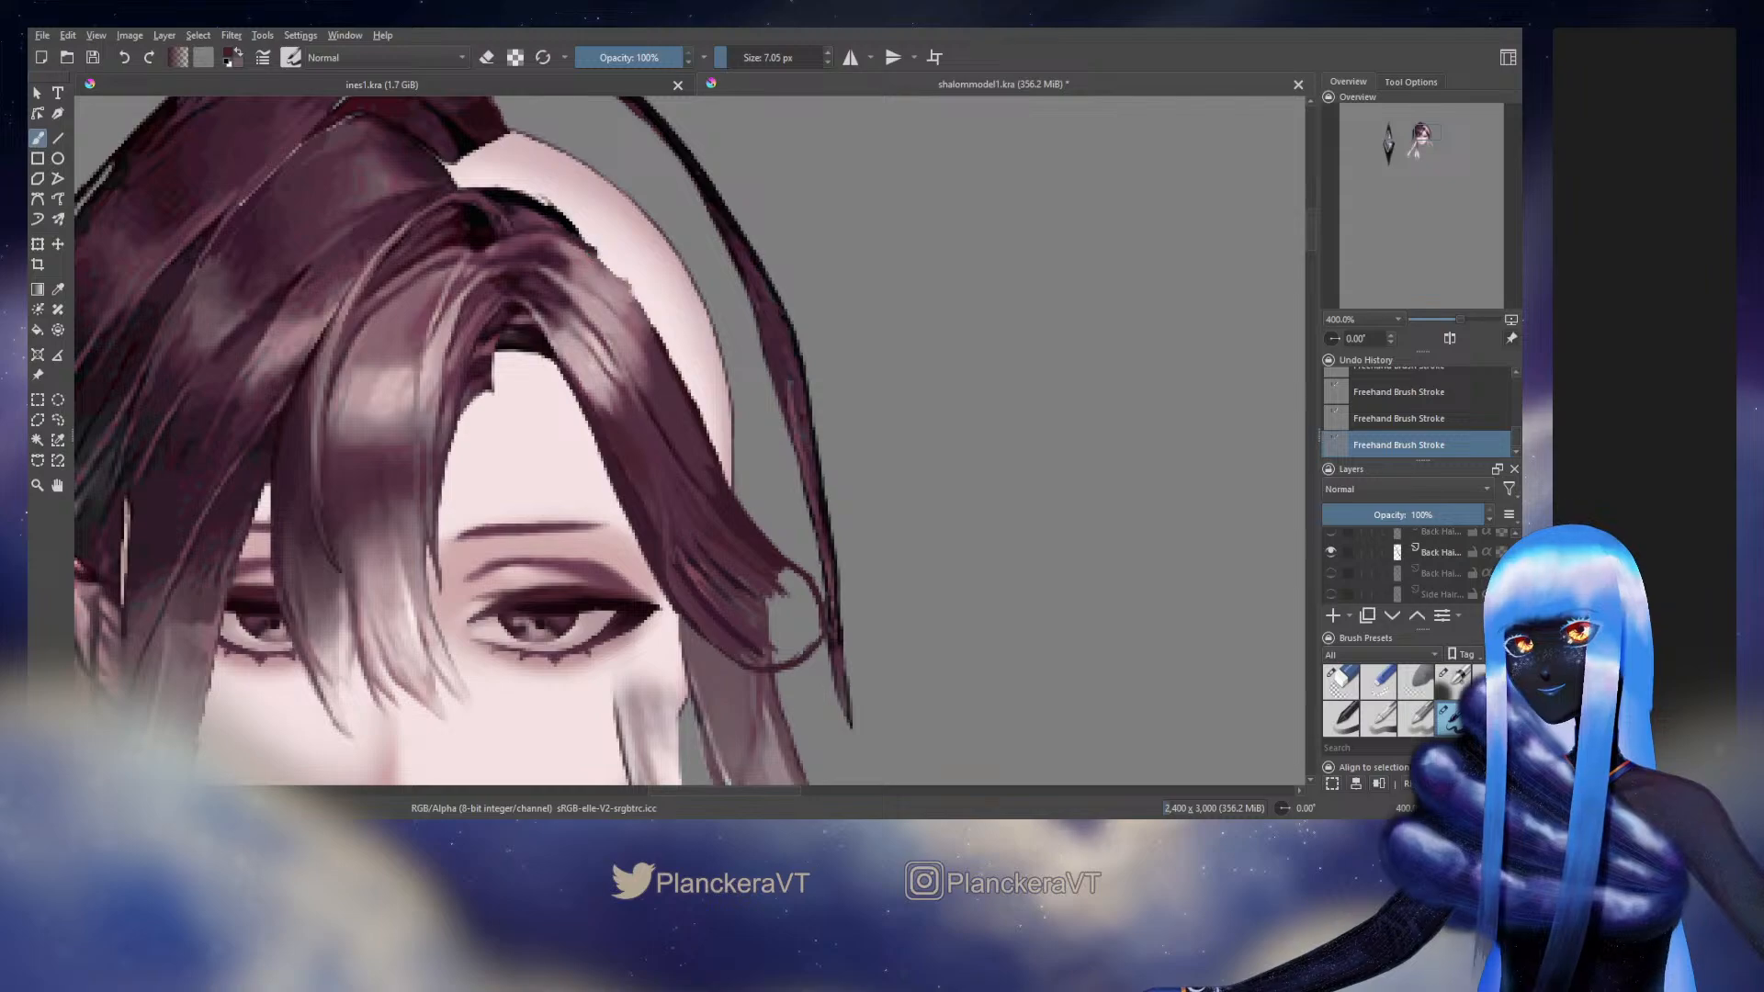
Try to touch up the side hair's upper outer edge against the forehead with short strokes in sampled tones
ctrl+click(602, 269)
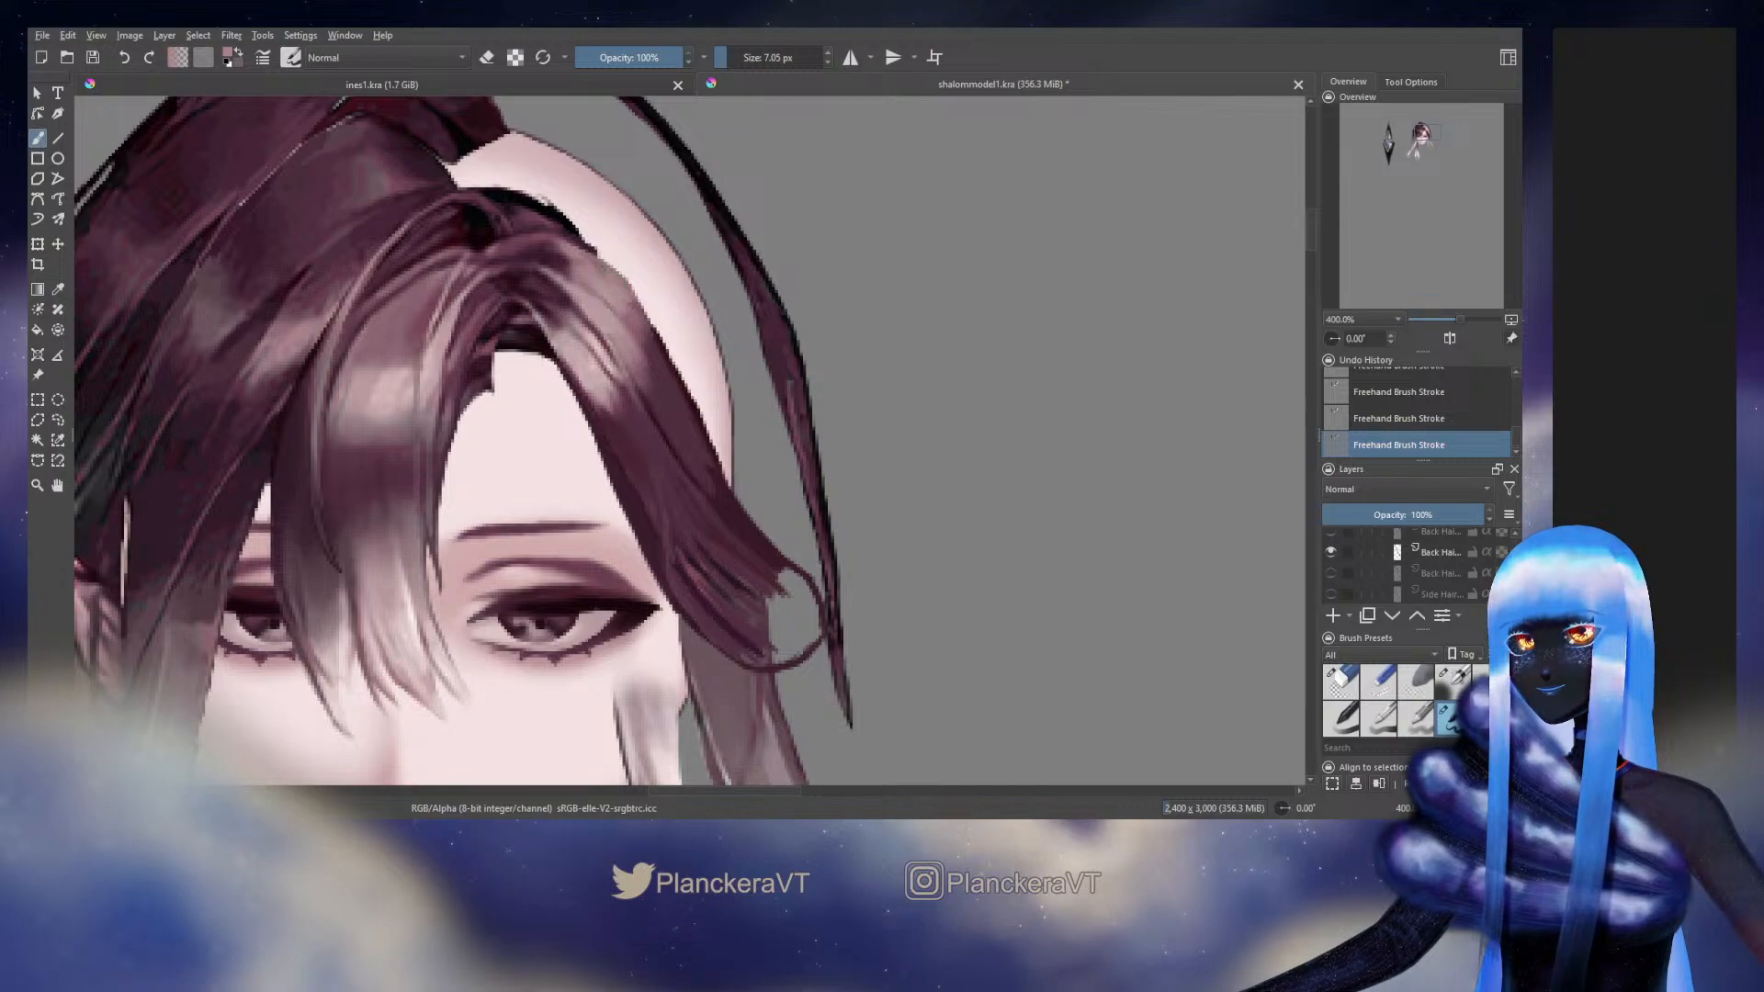
ctrl+click(571, 241)
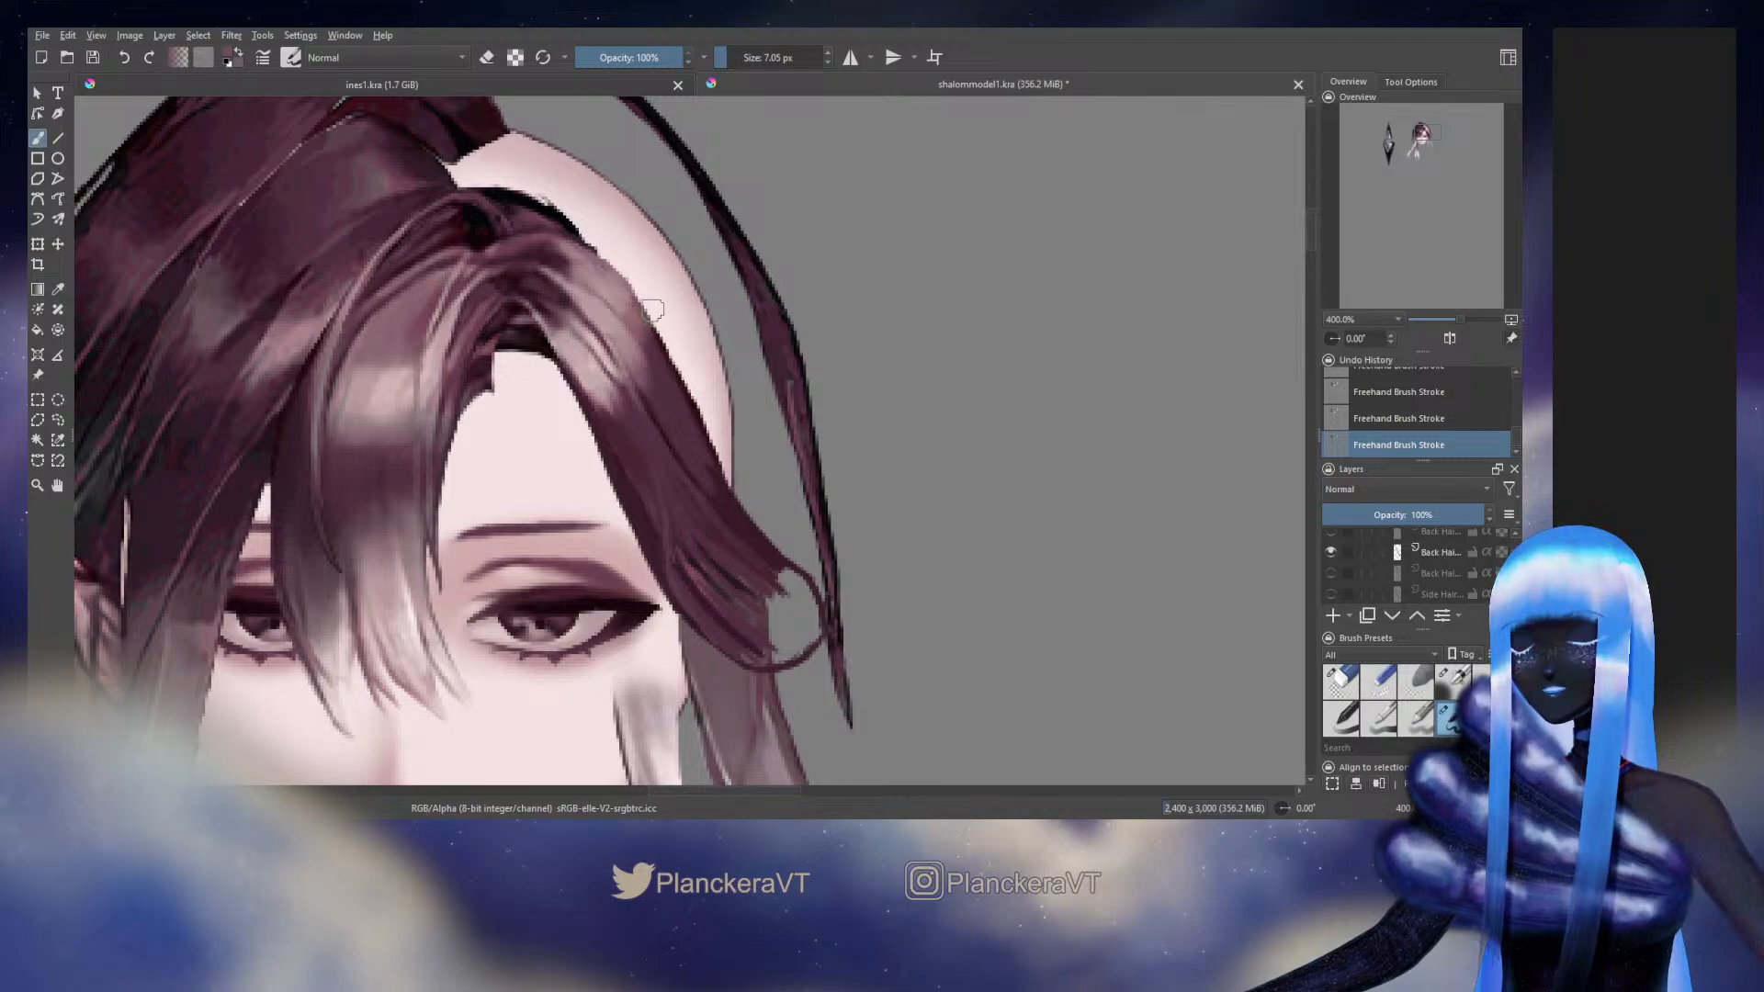
drag(653, 311, 649, 303)
ctrl+click(656, 334)
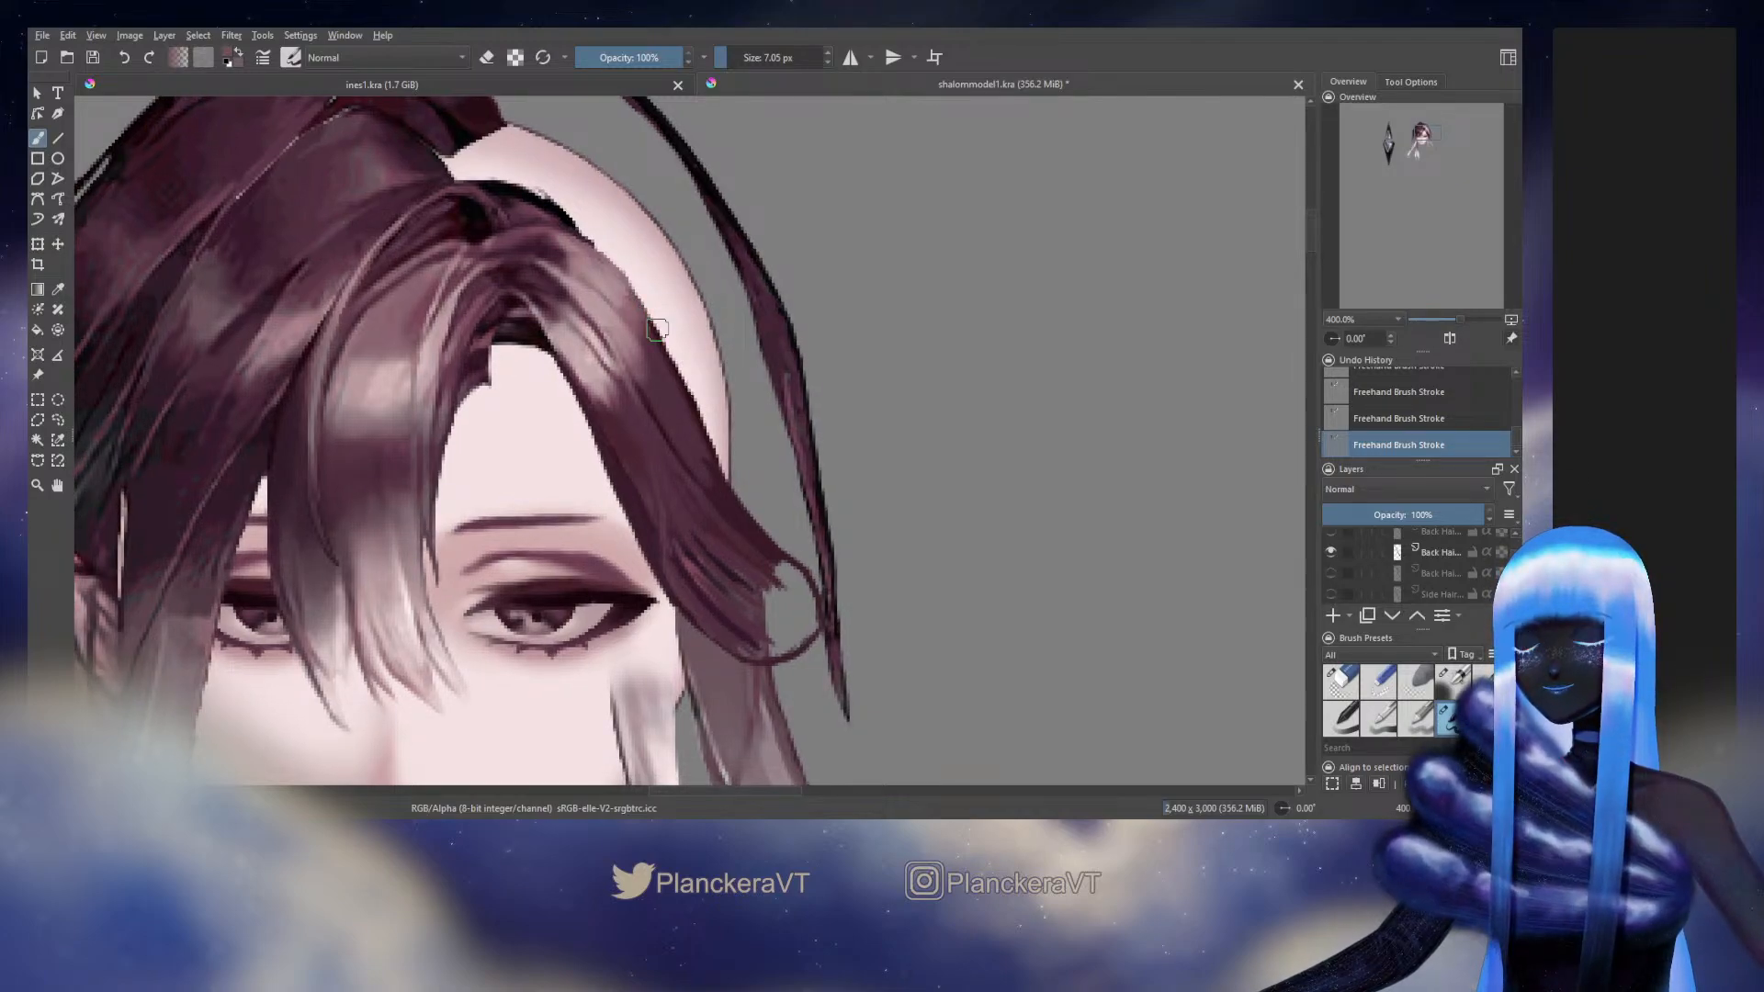
mouse_move(660, 317)
mouse_down()
mouse_move(702, 404)
mouse_move(690, 377)
mouse_up()
key(ctrl+z)
key(ctrl+z)
key(ctrl+z)
Sample a dark hair tone and paint long strokes down the side hair's outer edge to its rounded end
ctrl+click(690, 379)
ctrl+click(691, 378)
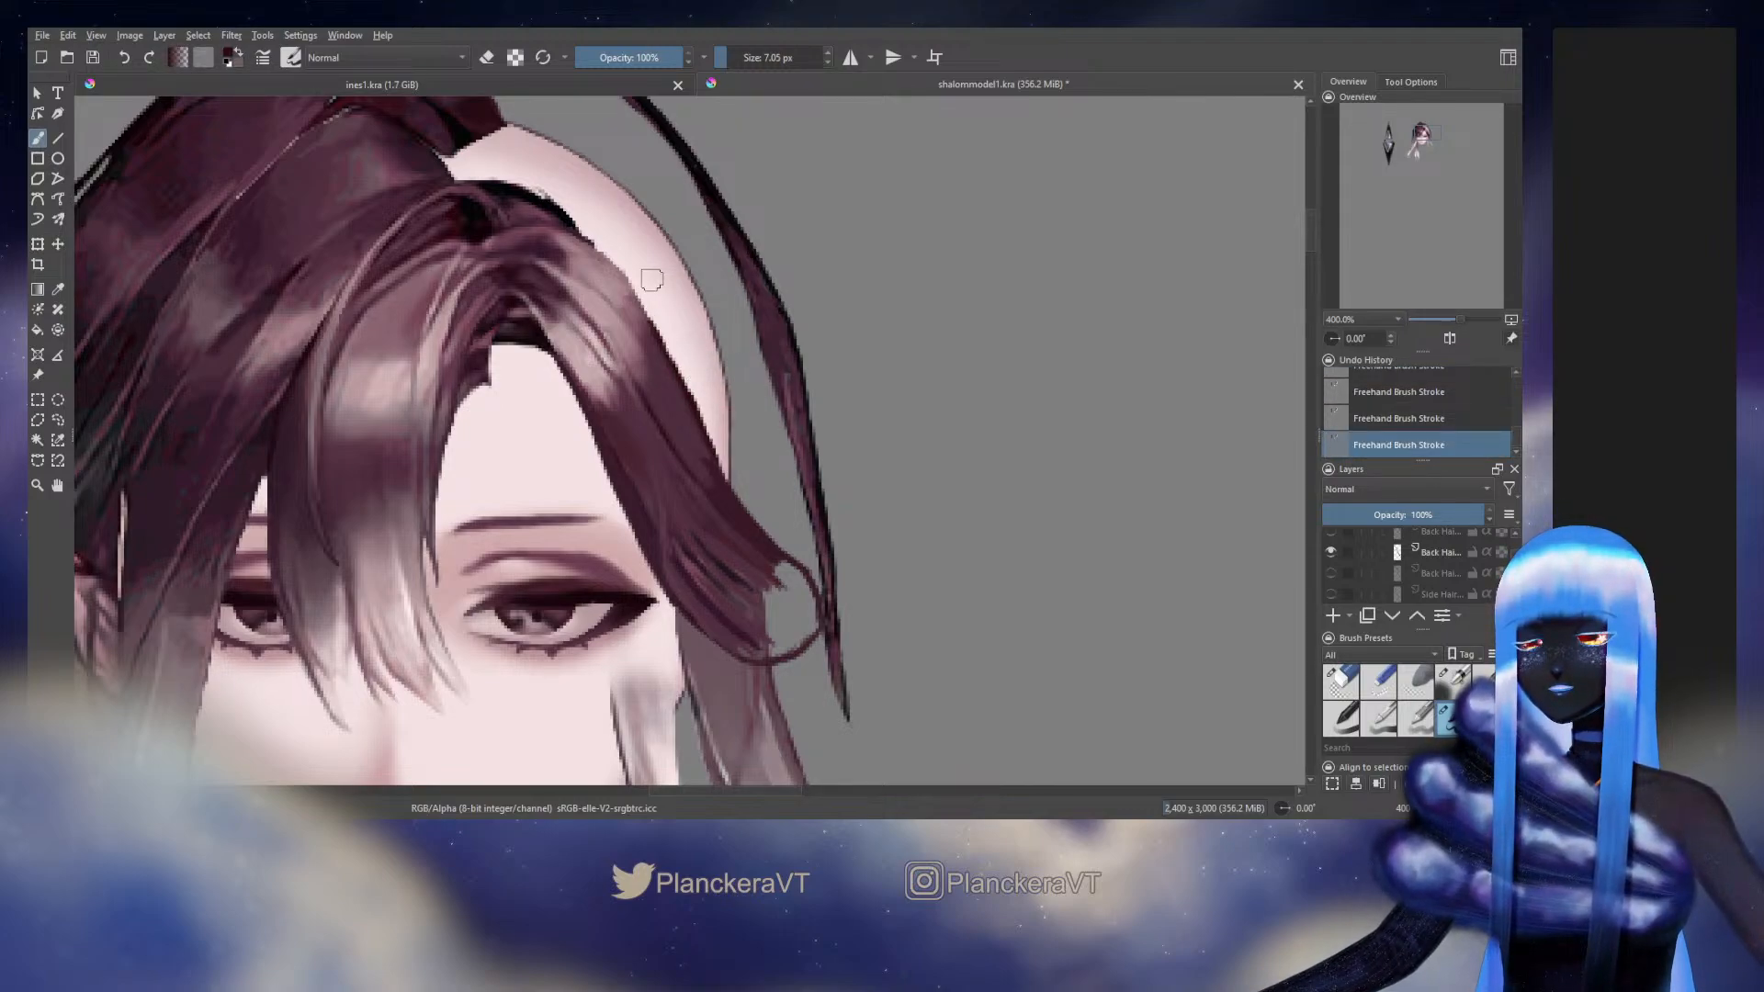
drag(652, 314, 775, 534)
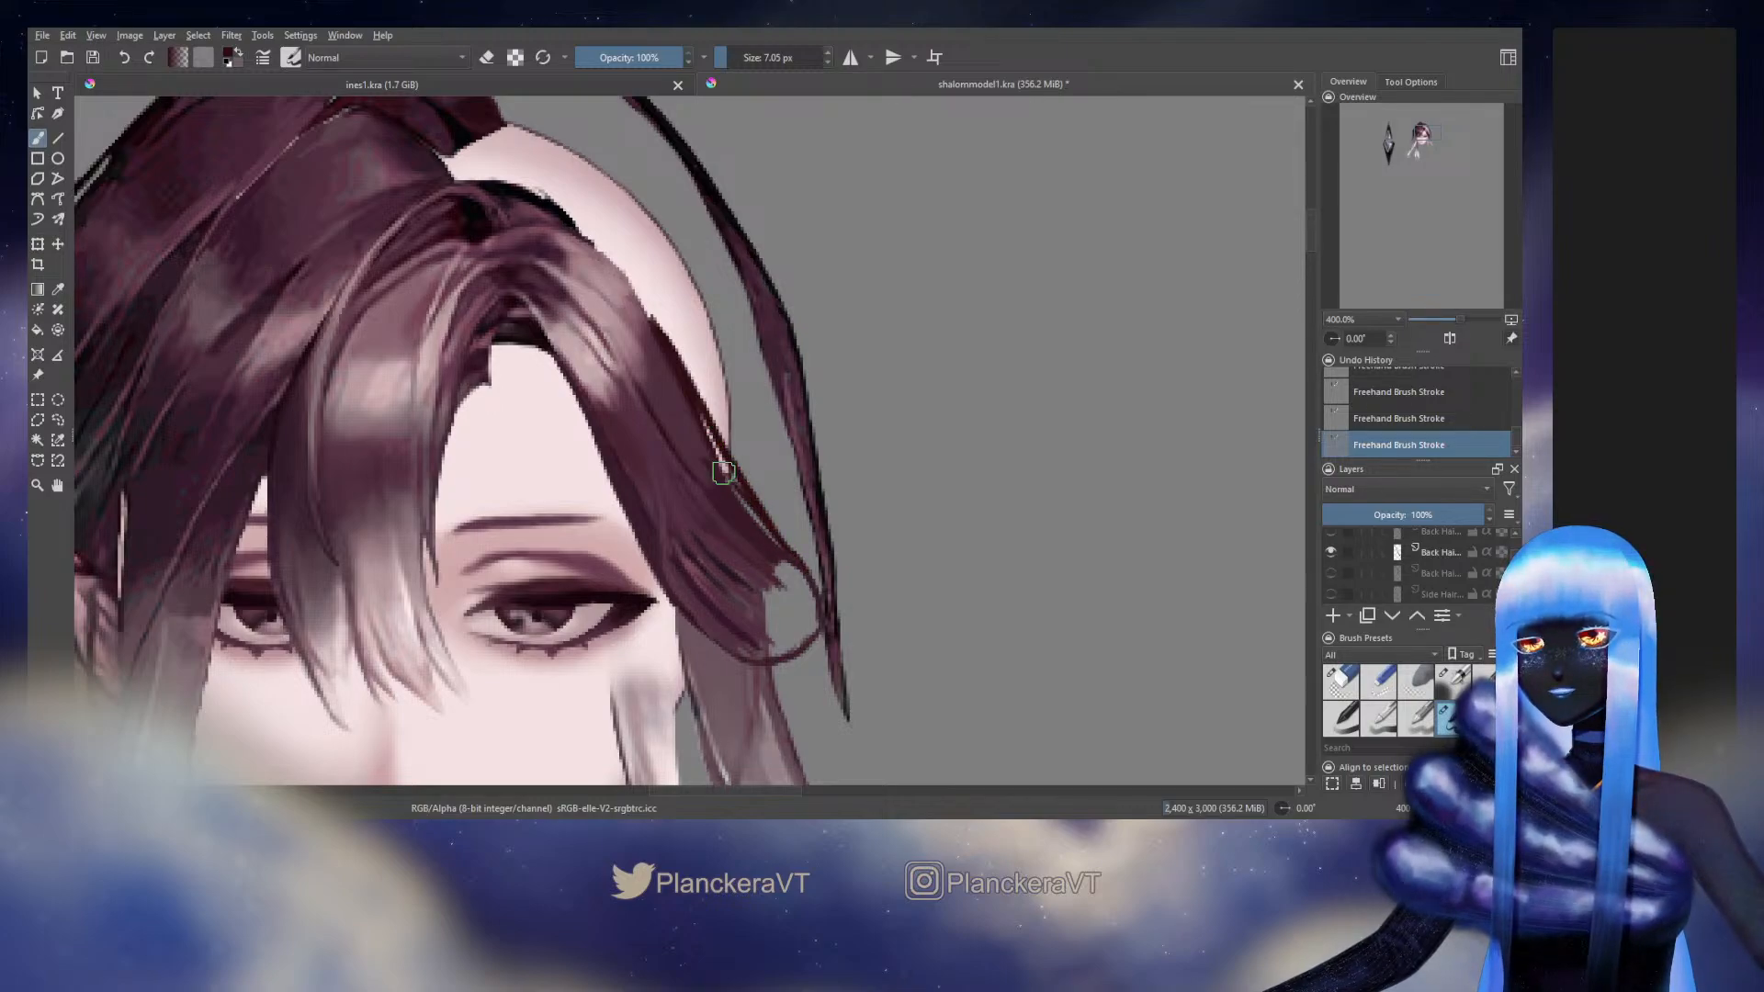
drag(719, 461, 777, 547)
drag(703, 415, 788, 549)
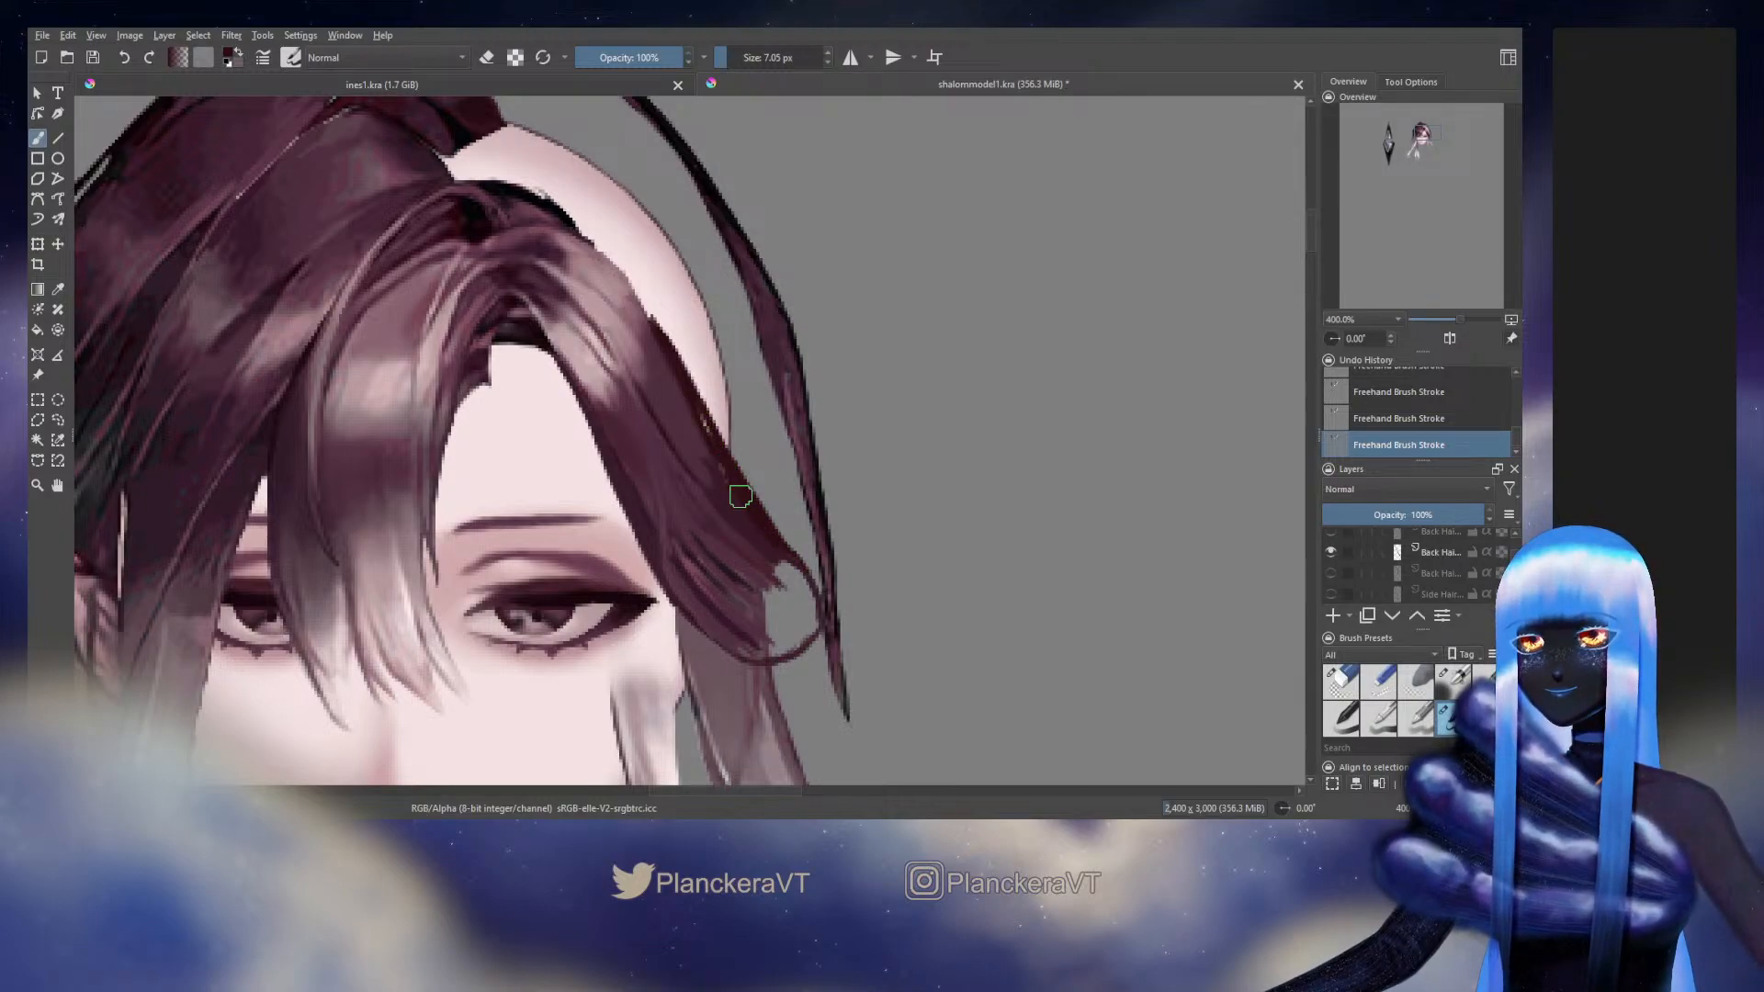
Enlarge the brush to about 12 px and fill the outlined rounded end of the side hair with dark maroon
key(bracketright)
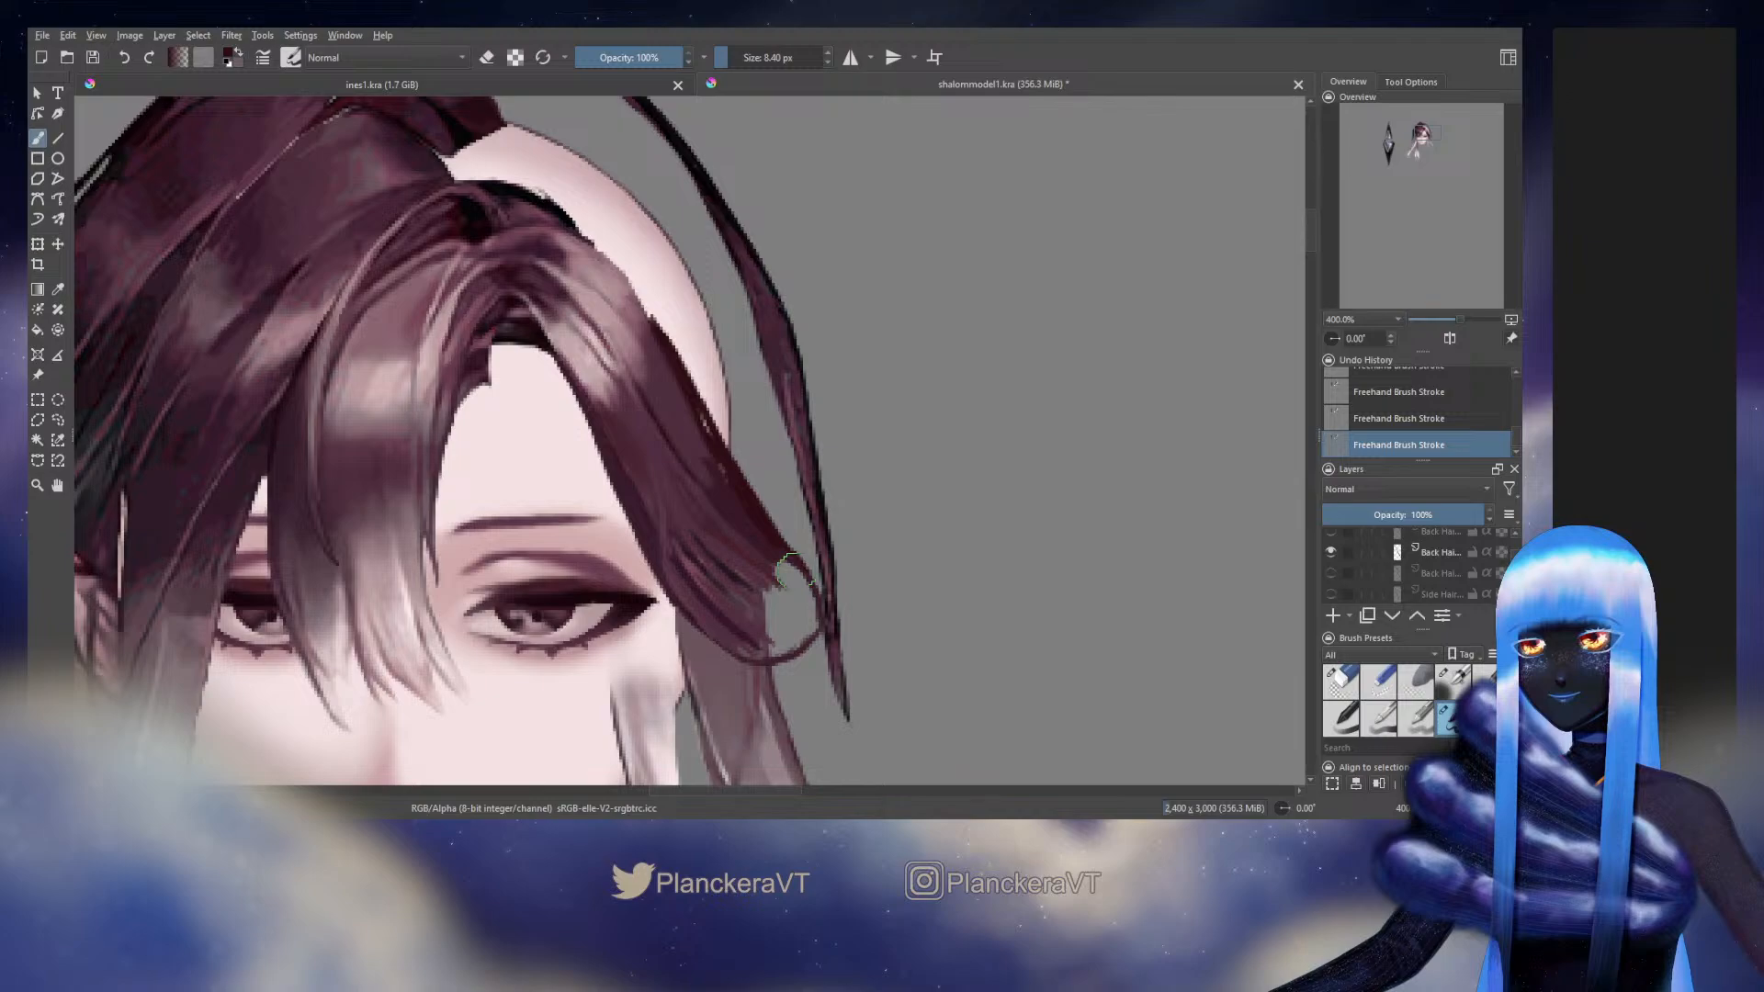
key(bracketright)
key(bracketright)
mouse_move(788, 562)
mouse_down()
mouse_move(749, 644)
mouse_move(802, 628)
mouse_move(763, 654)
mouse_move(787, 648)
mouse_up()
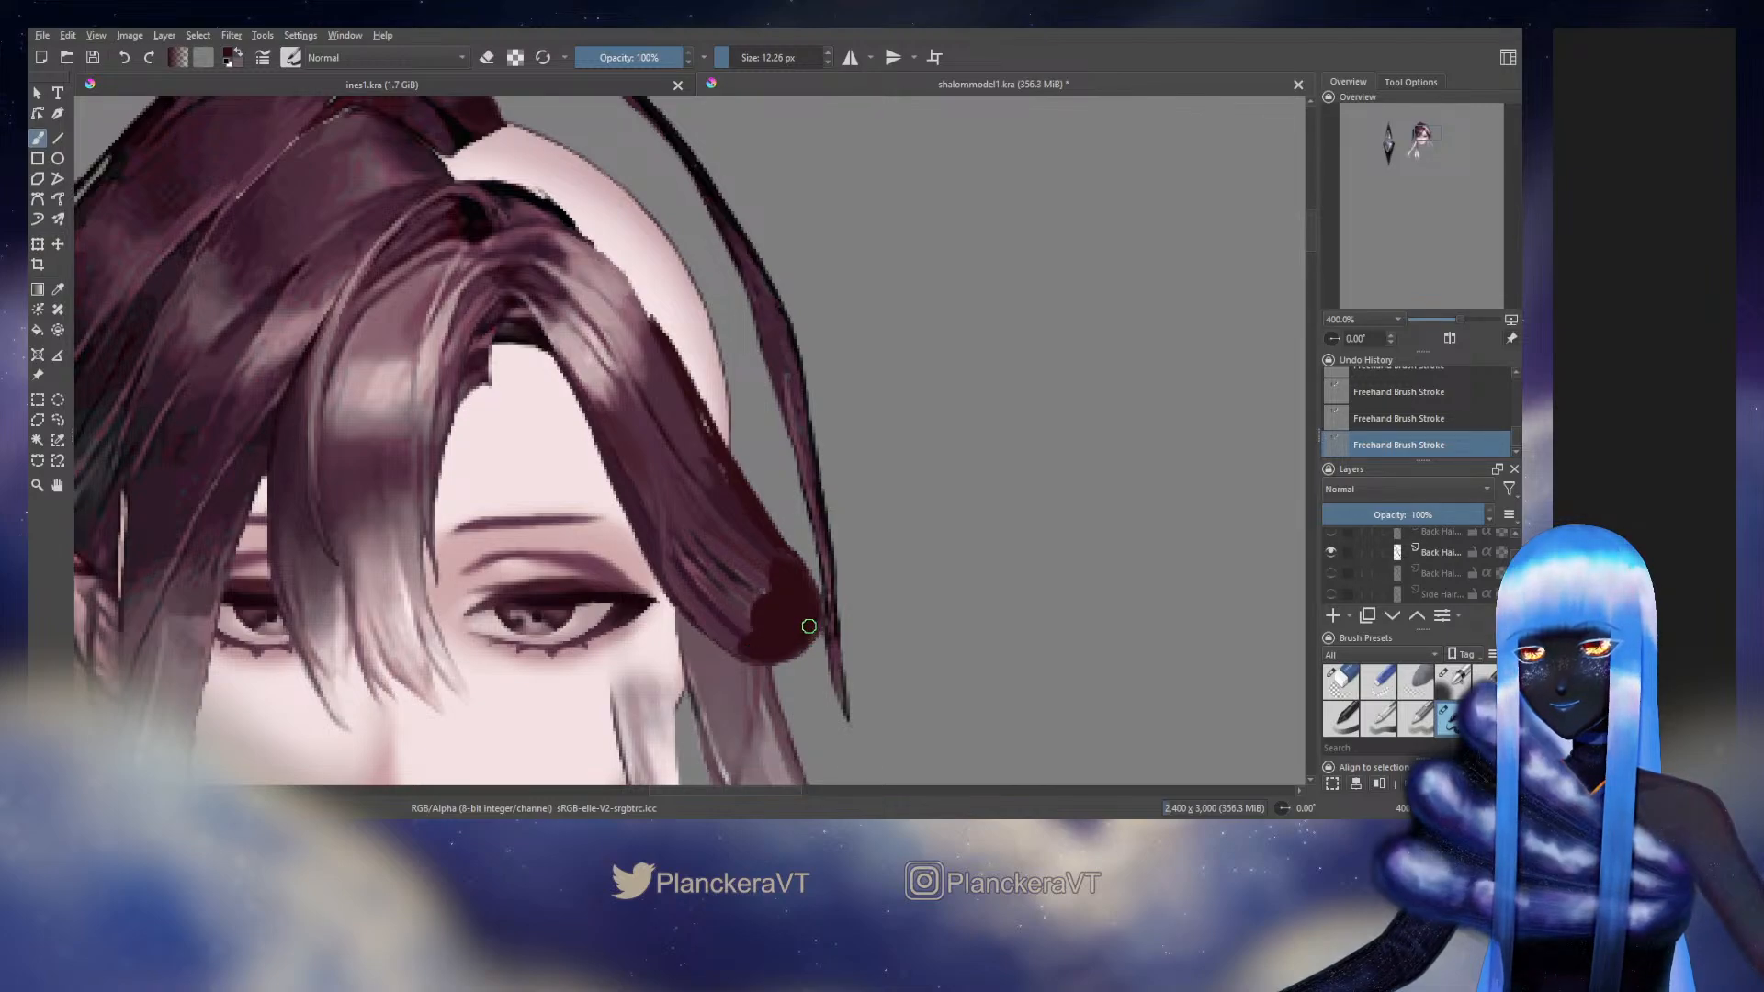
Hide the side hair layer behind the rounded end and cover the exposed light gaps with sampled hair tones using an 11.48 px brush
scroll(1516, 559, down, 2)
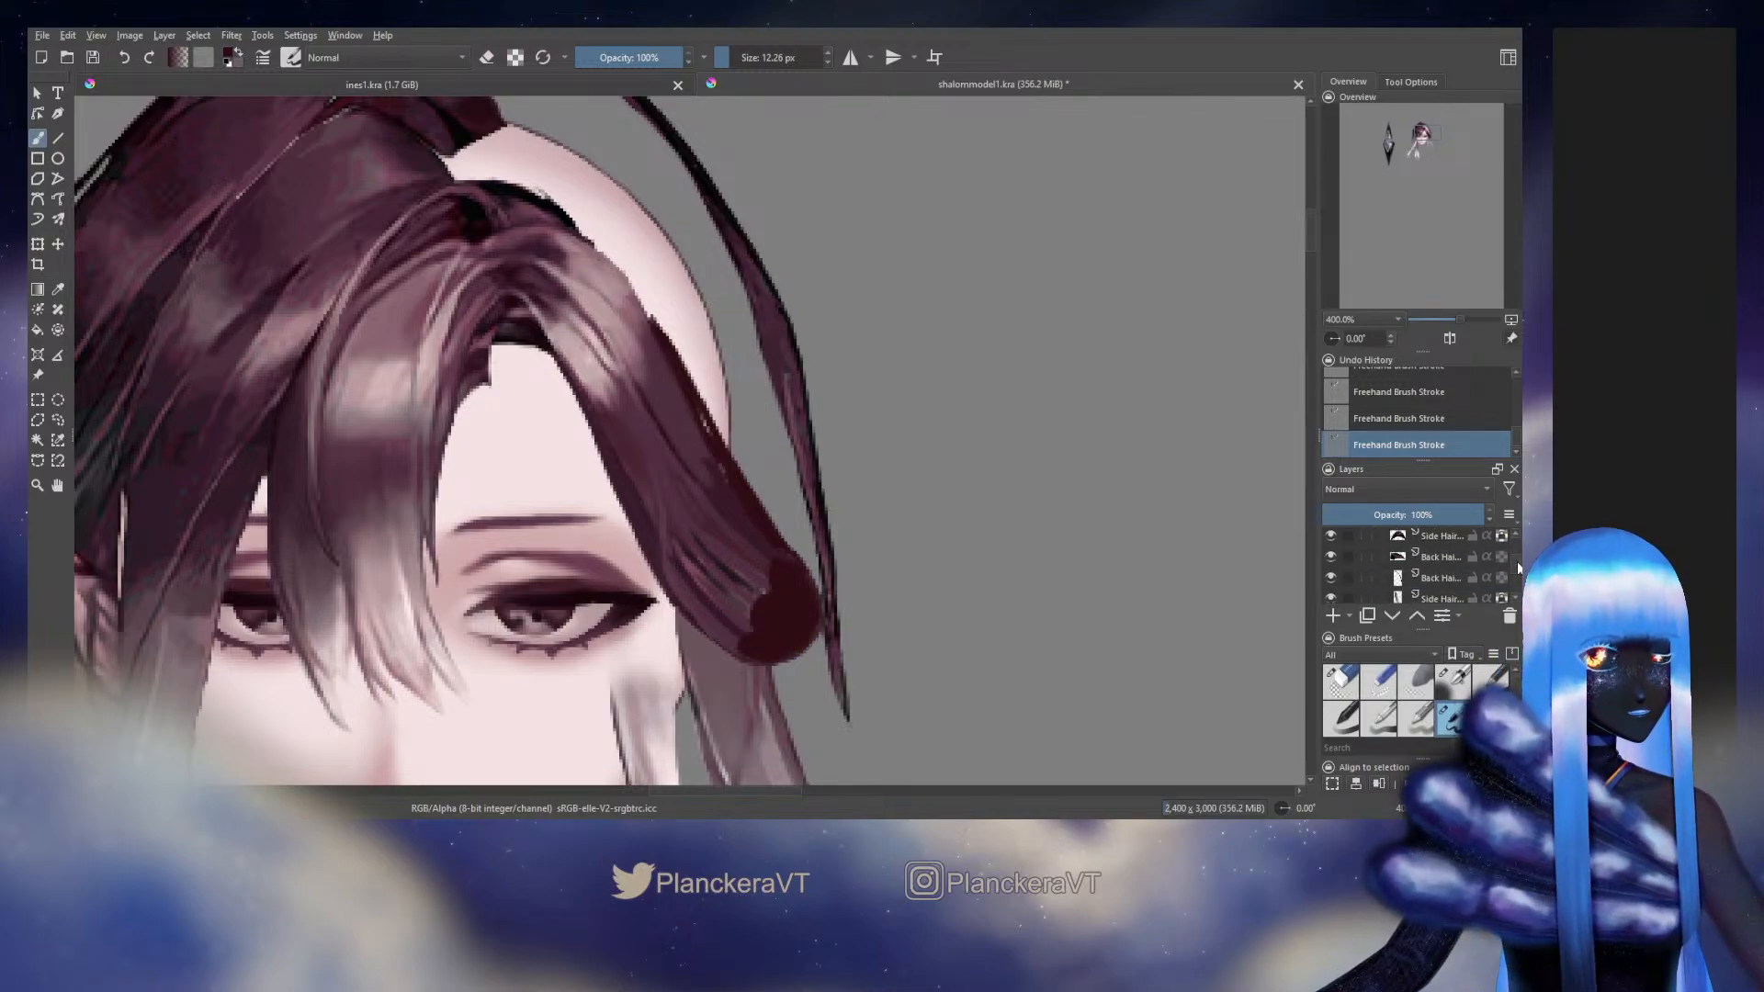
click(1331, 548)
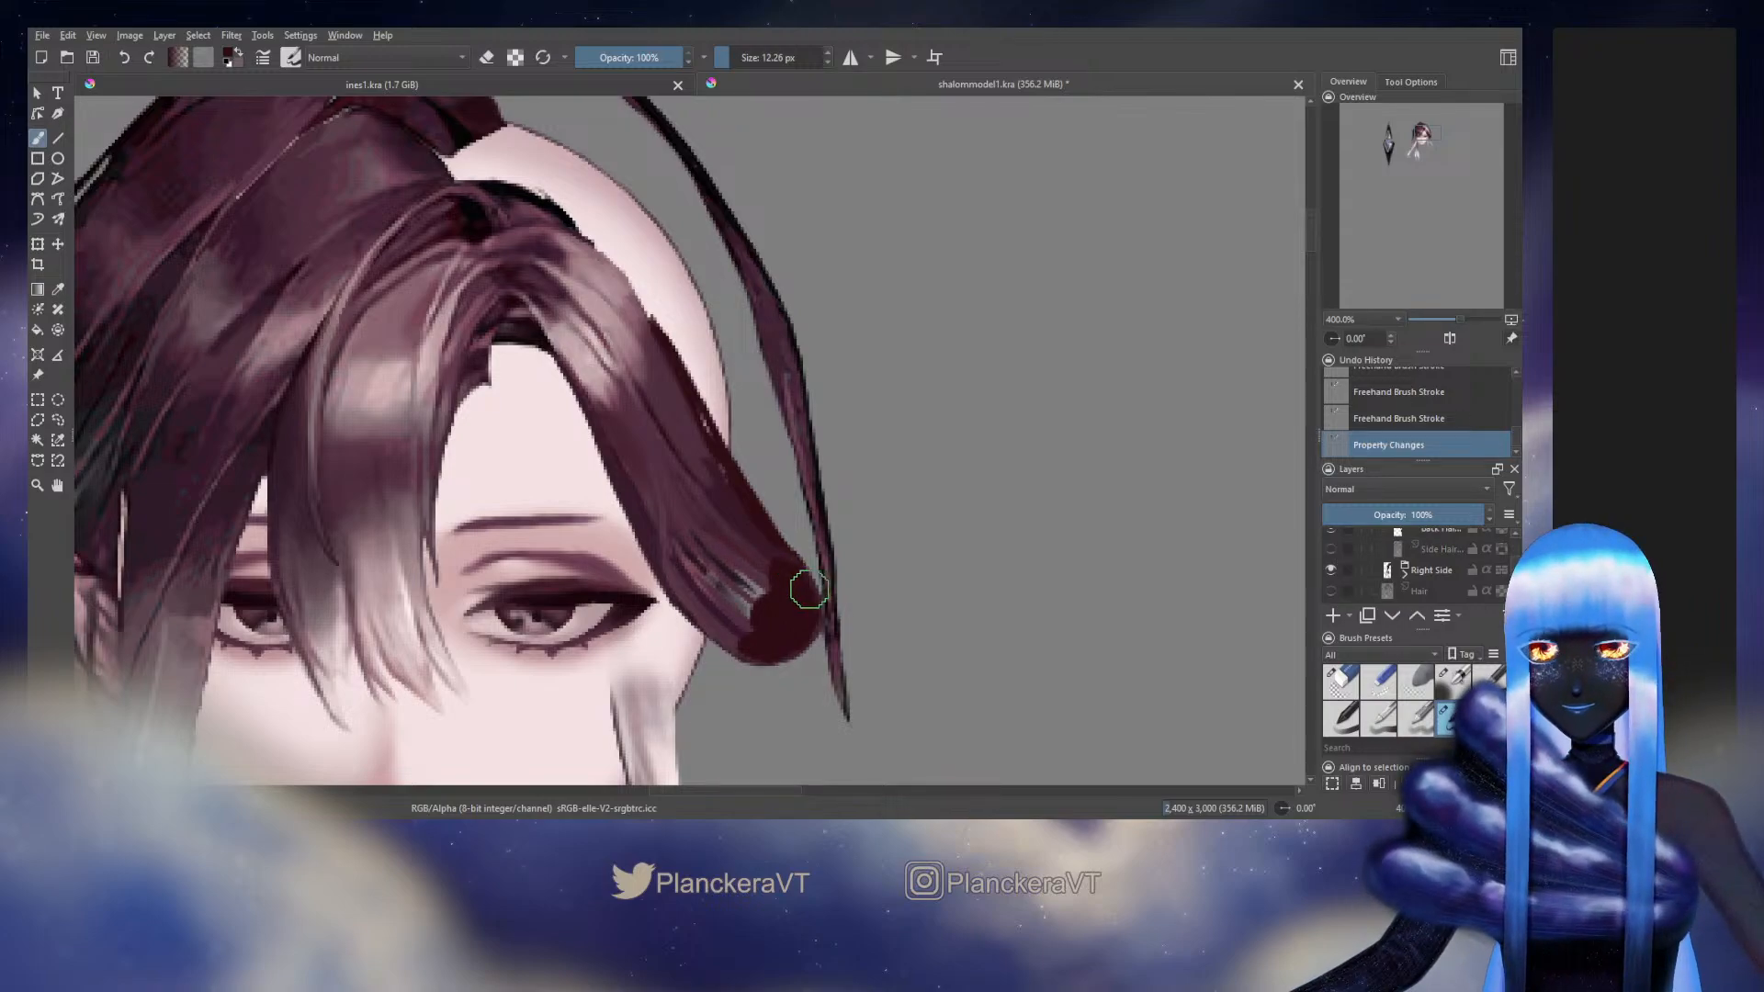
mouse_move(809, 588)
mouse_down()
mouse_move(769, 606)
mouse_move(742, 569)
mouse_move(763, 598)
mouse_up()
ctrl+click(732, 563)
key(ctrl+z)
ctrl+click(747, 572)
ctrl+click(725, 568)
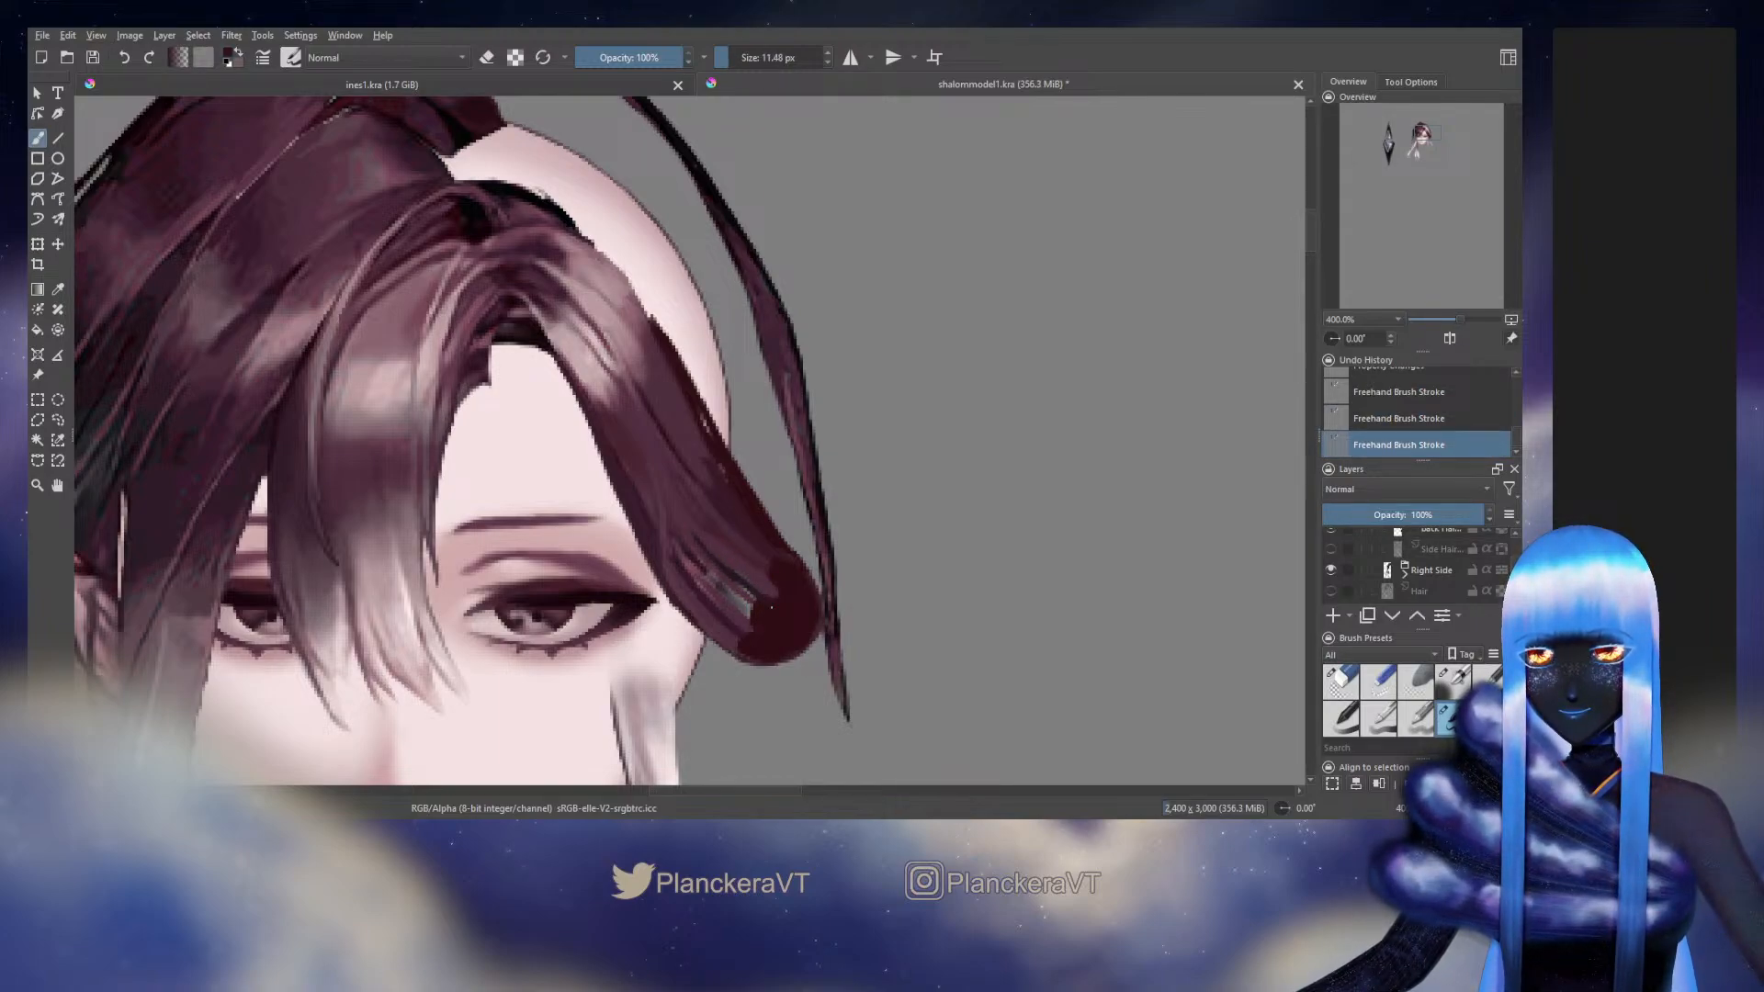
ctrl+click(738, 562)
drag(737, 578, 762, 600)
ctrl+click(728, 571)
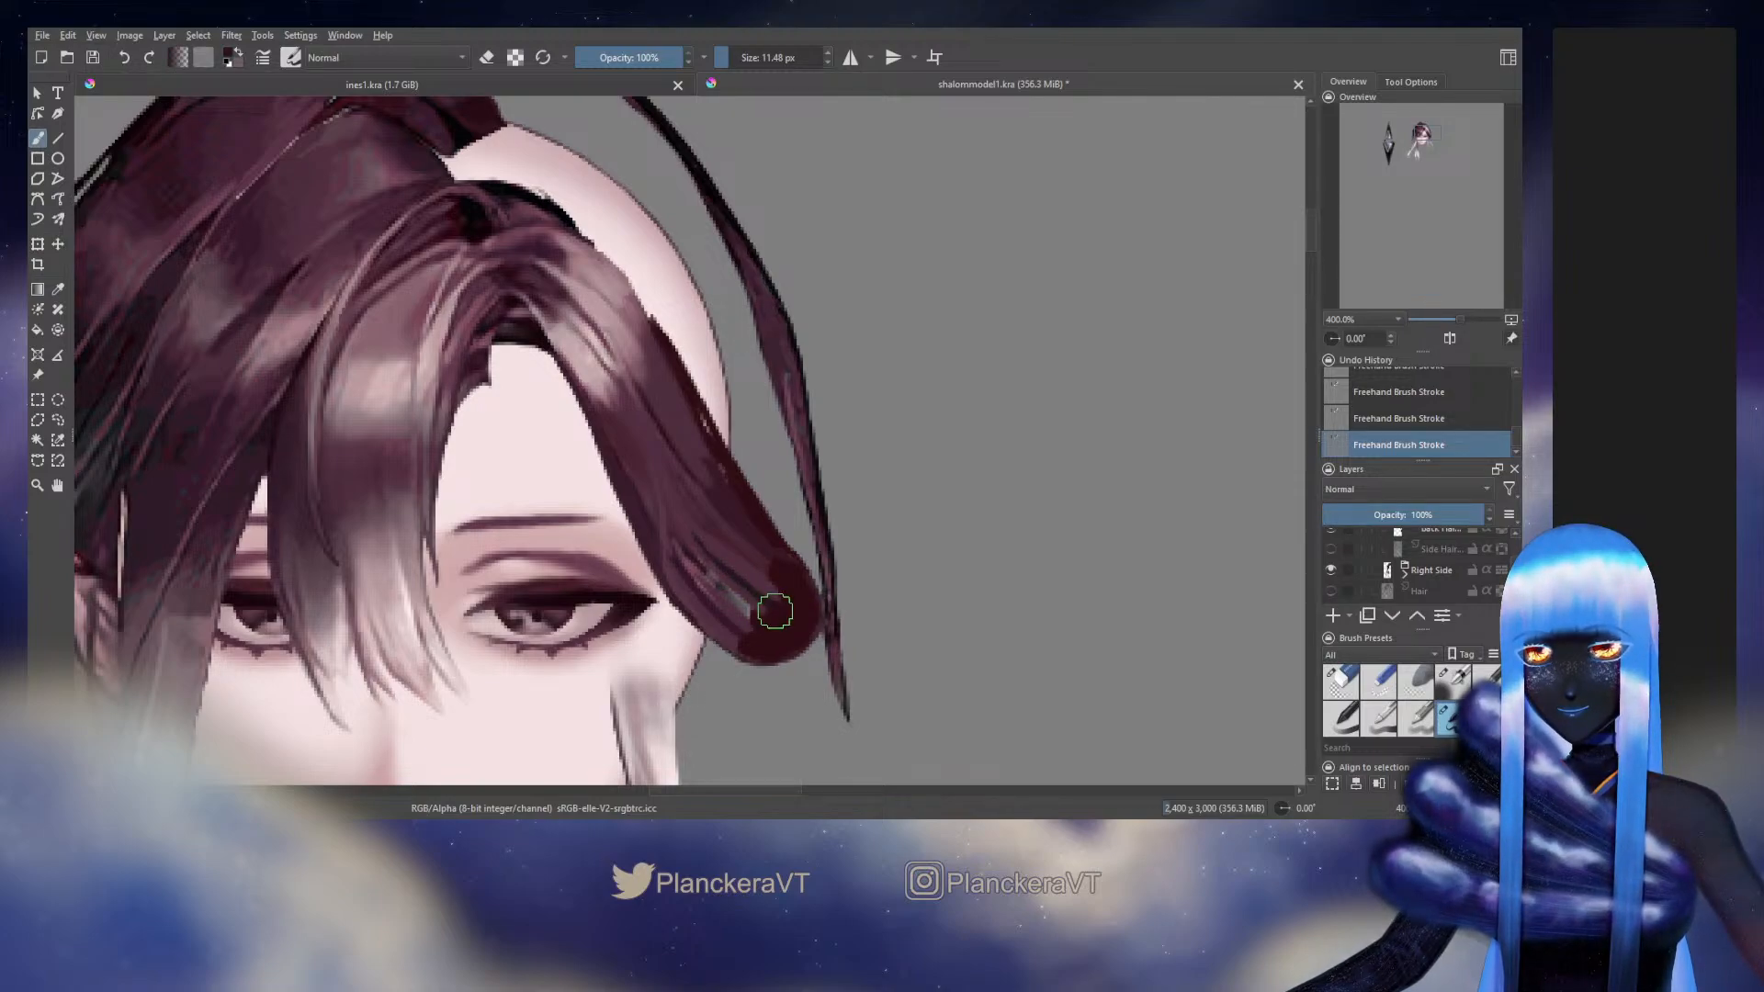
Blend the side hair's strands into the rounded end with sampled tones along its lower edge and outer edge
ctrl+click(698, 562)
drag(716, 584, 750, 613)
ctrl+click(692, 556)
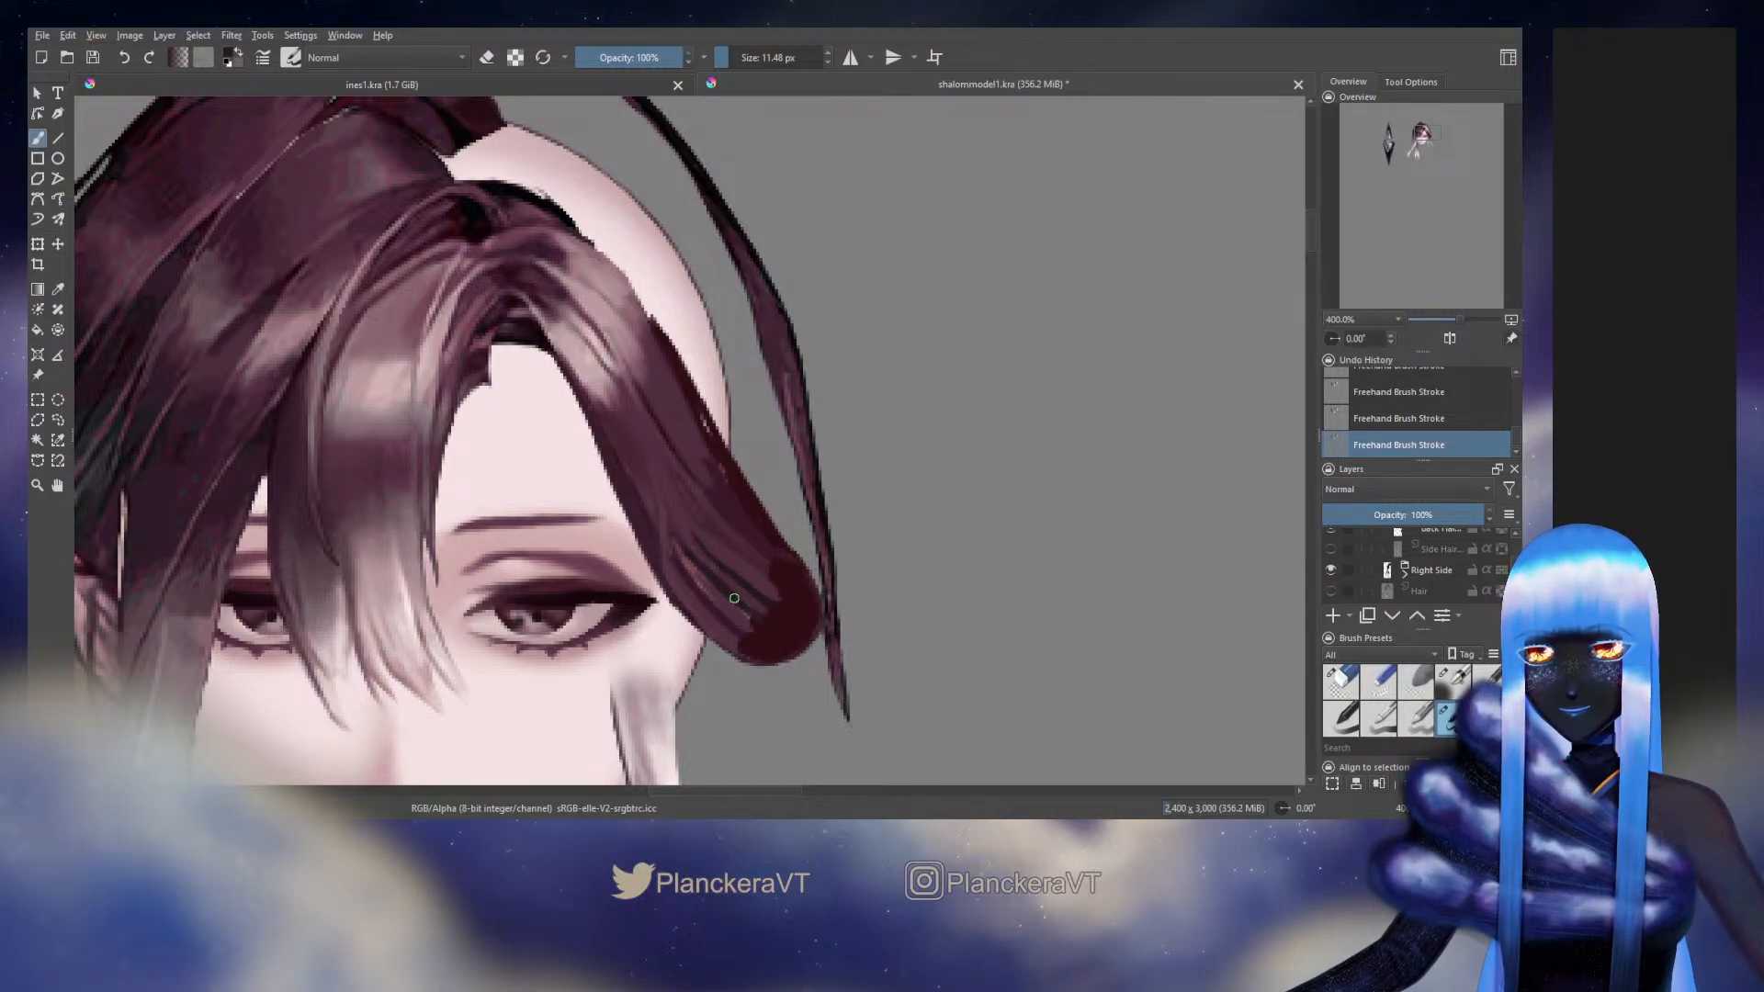
ctrl+click(701, 602)
drag(712, 604, 770, 638)
ctrl+click(743, 544)
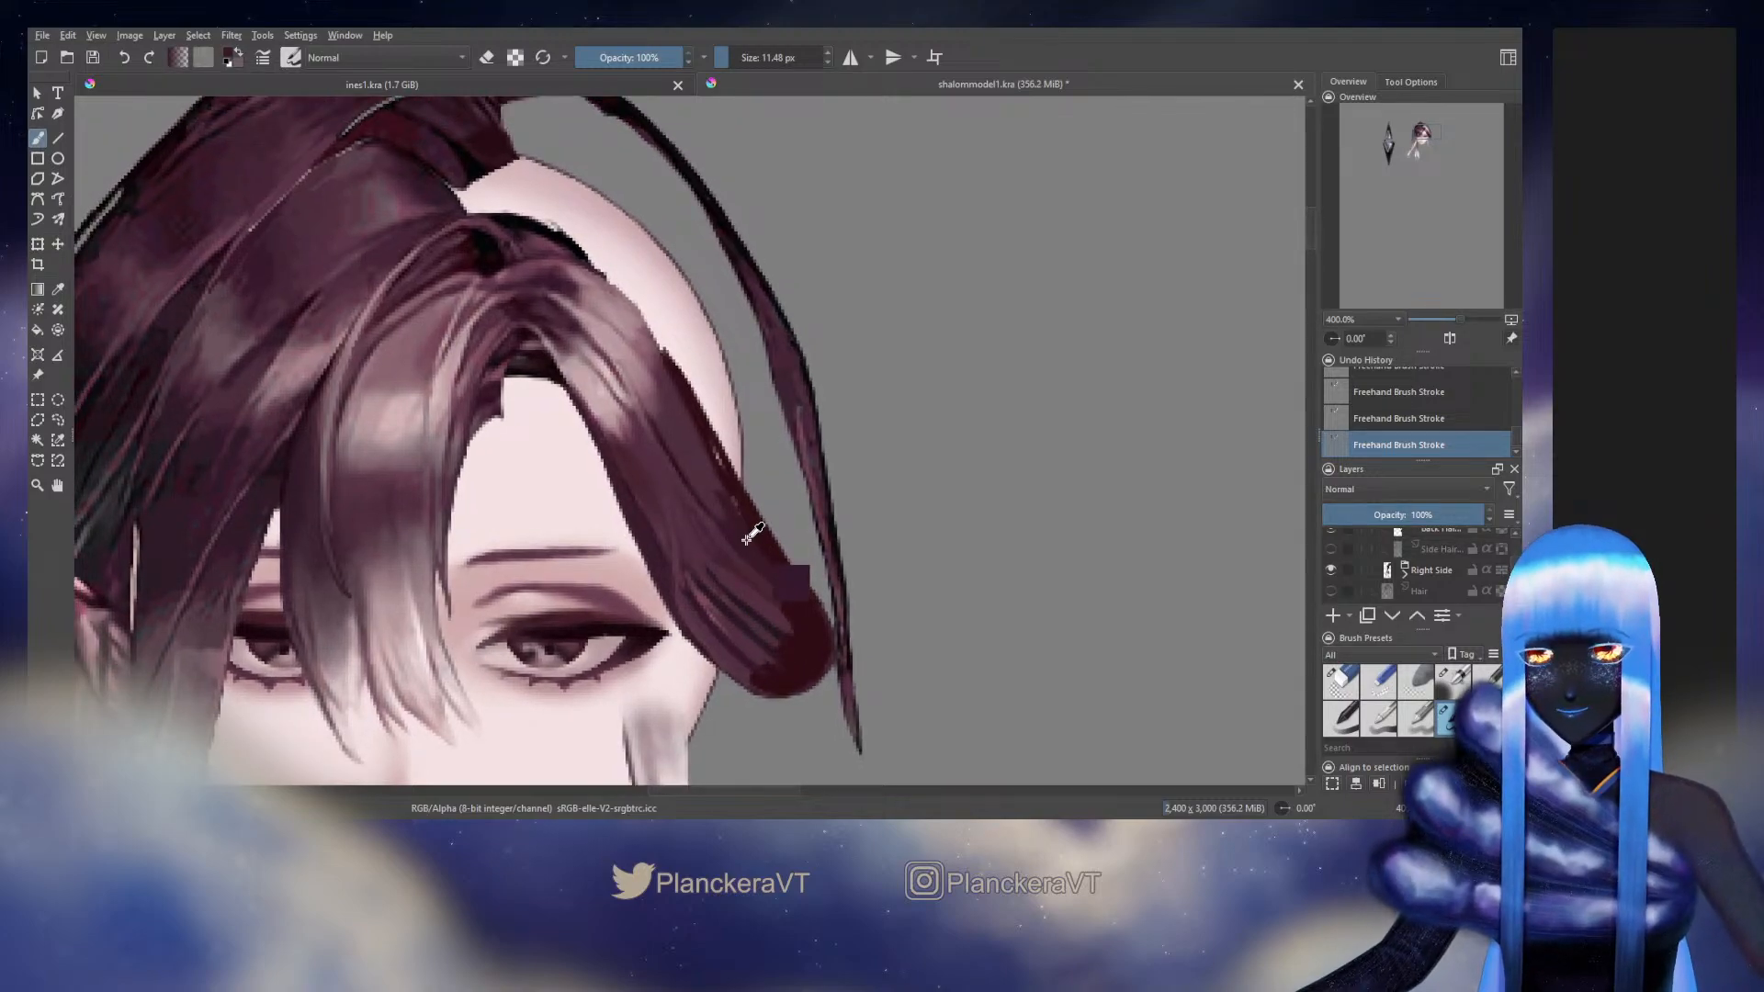
drag(744, 530, 744, 526)
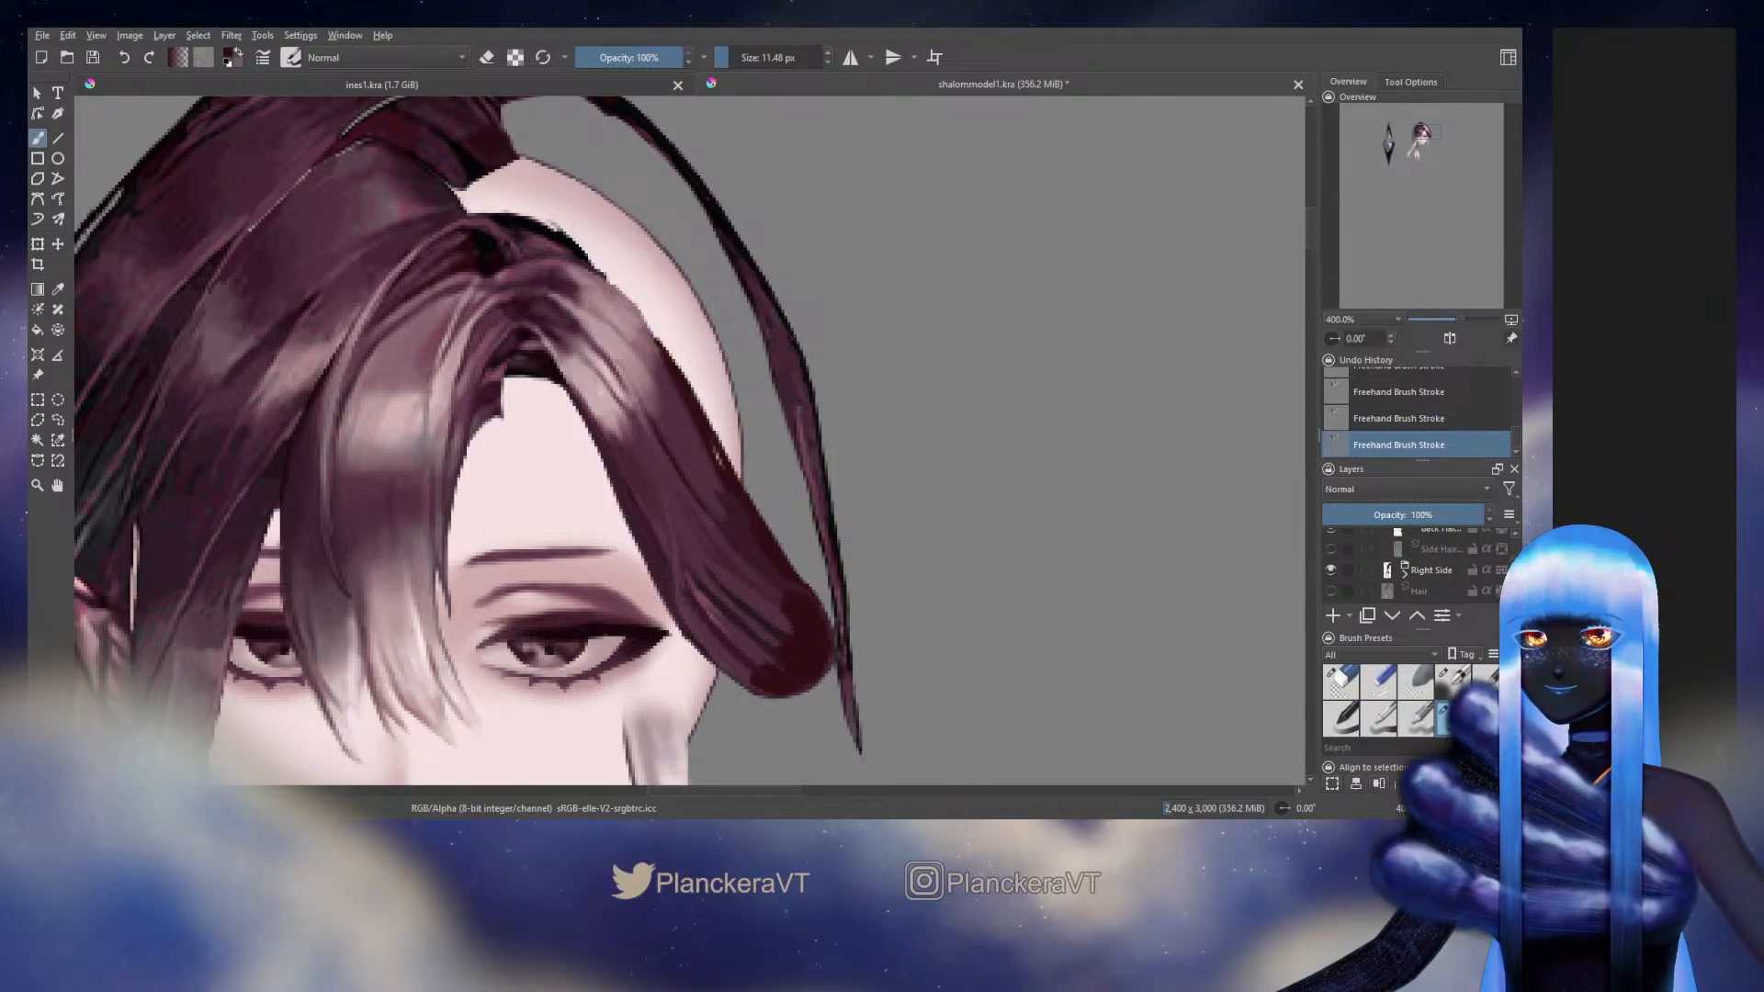
Toggle the visibility of the repainted side hair layer to check its shape against the forehead and neighbouring hair
drag(773, 505, 894, 603)
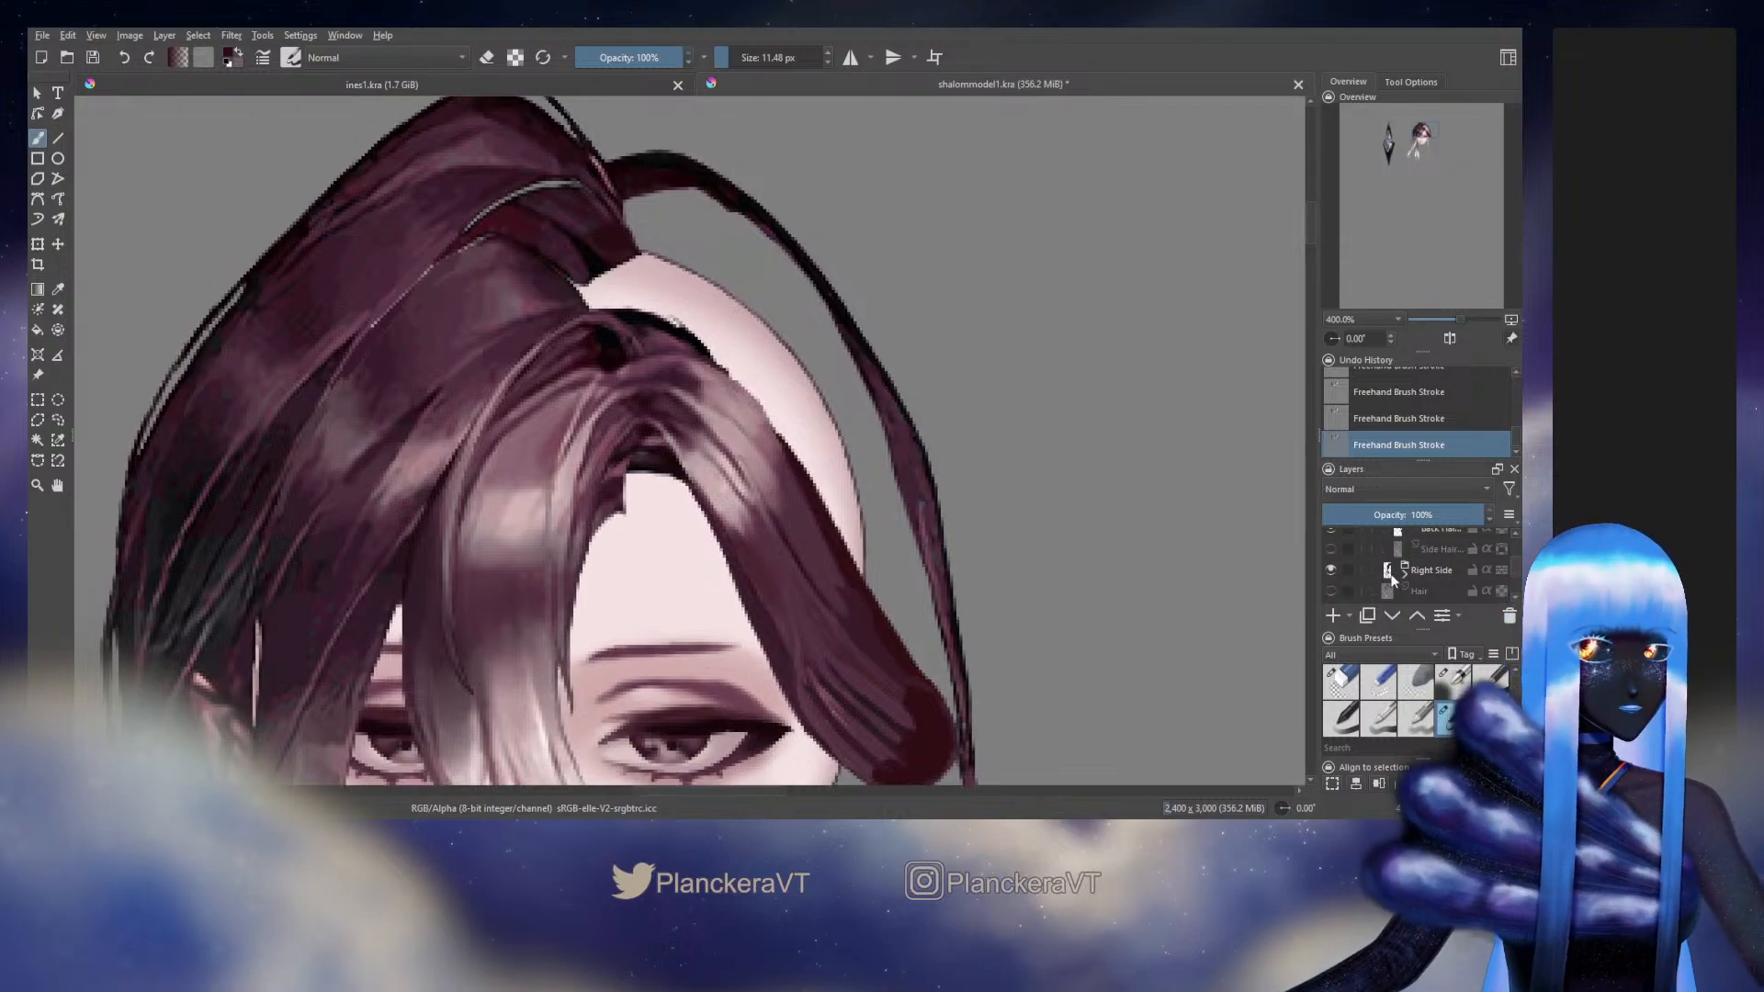
scroll(1514, 565, up, 1)
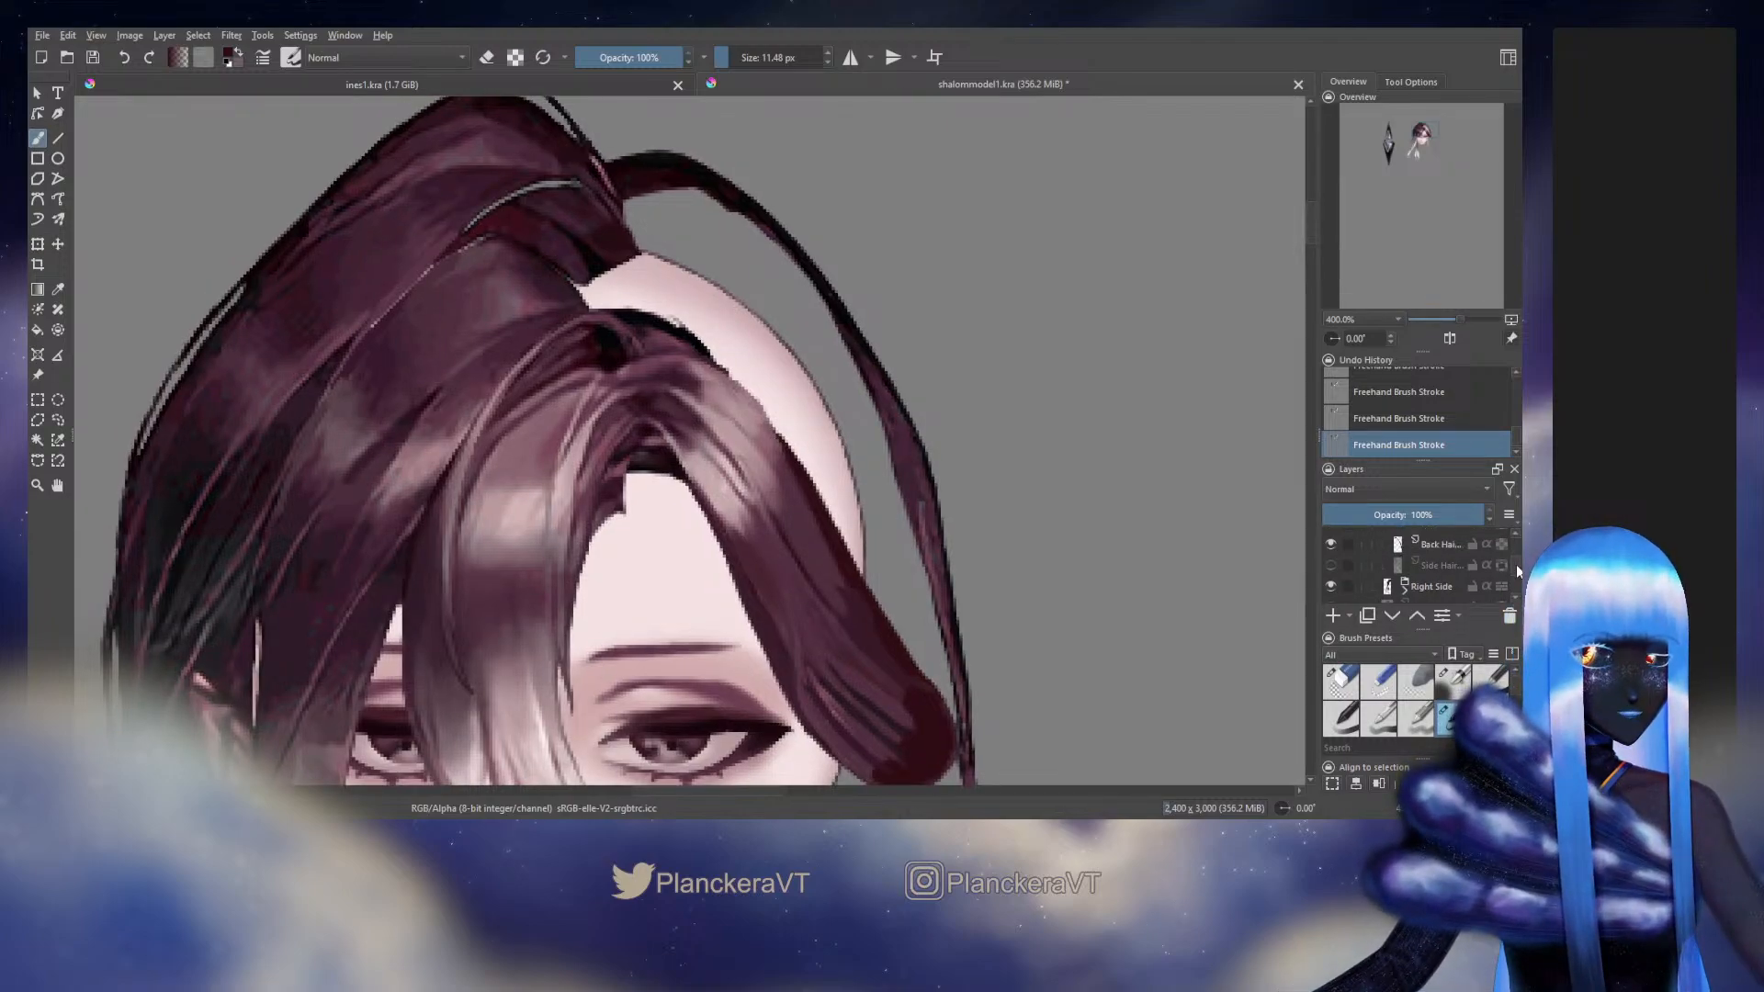
drag(1516, 565, 1516, 561)
click(1331, 599)
click(1331, 599)
click(1331, 598)
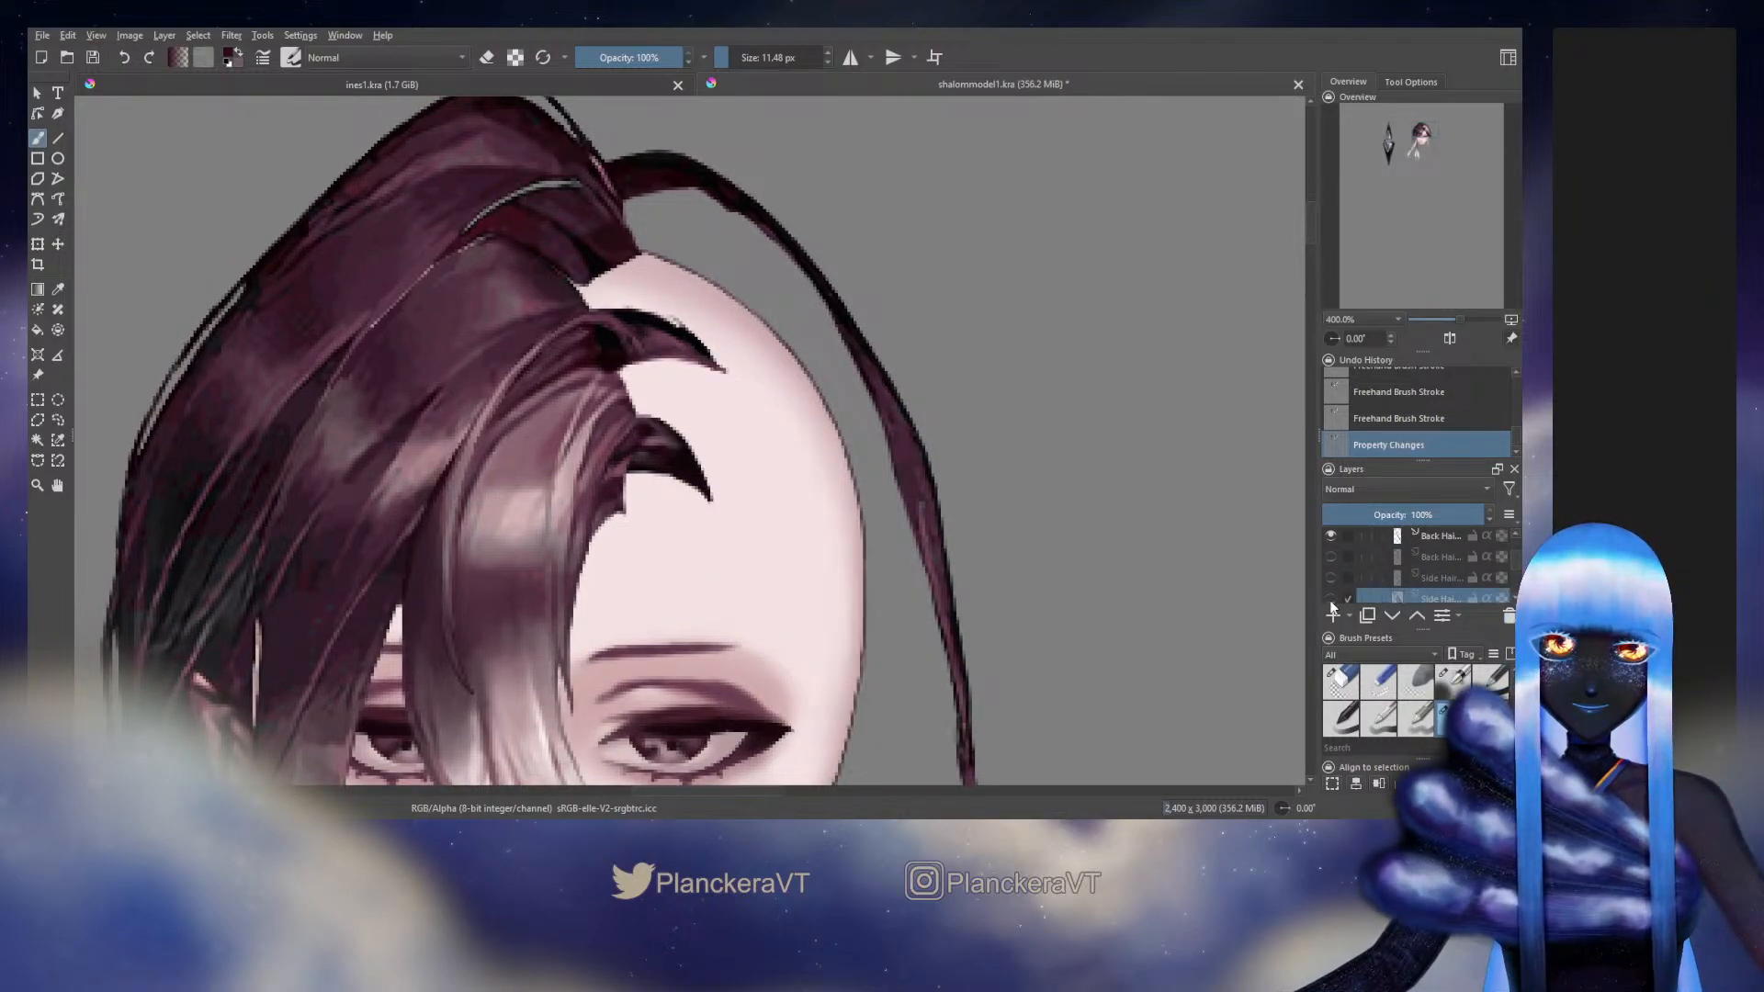
click(1331, 599)
key(e)
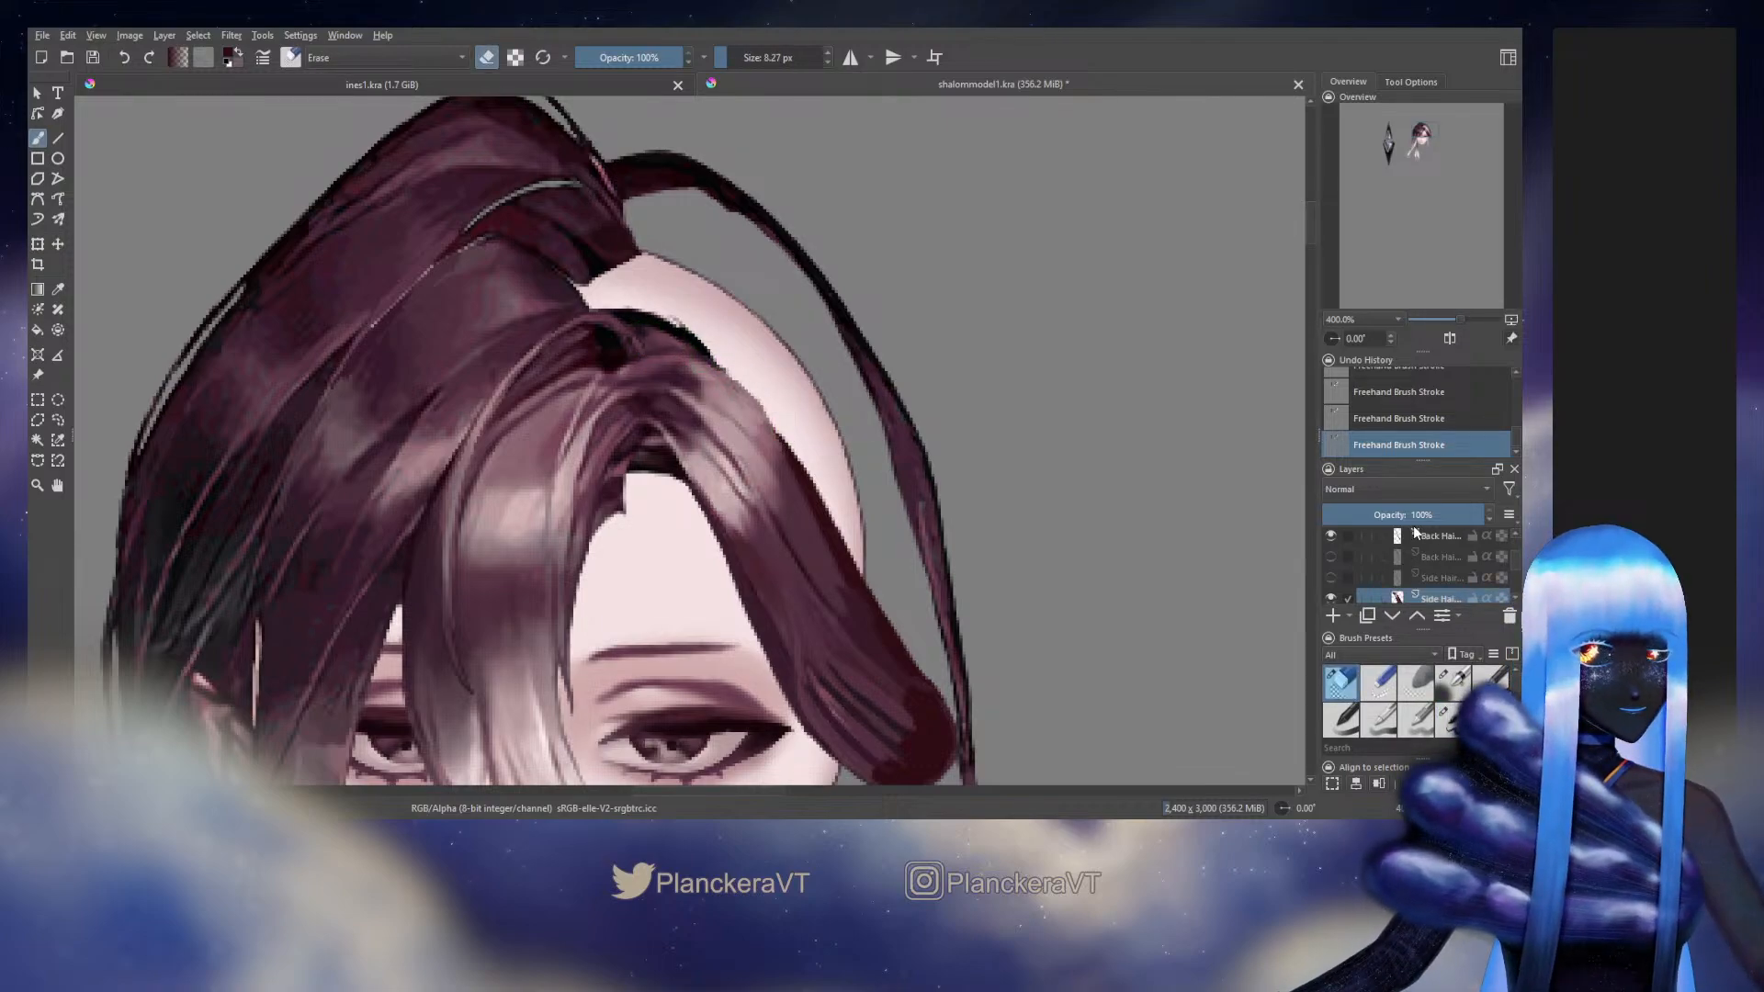
Toggle the lower side hair layer's visibility to check it, and hide the back hair layer beneath it
scroll(1406, 560, down, 2)
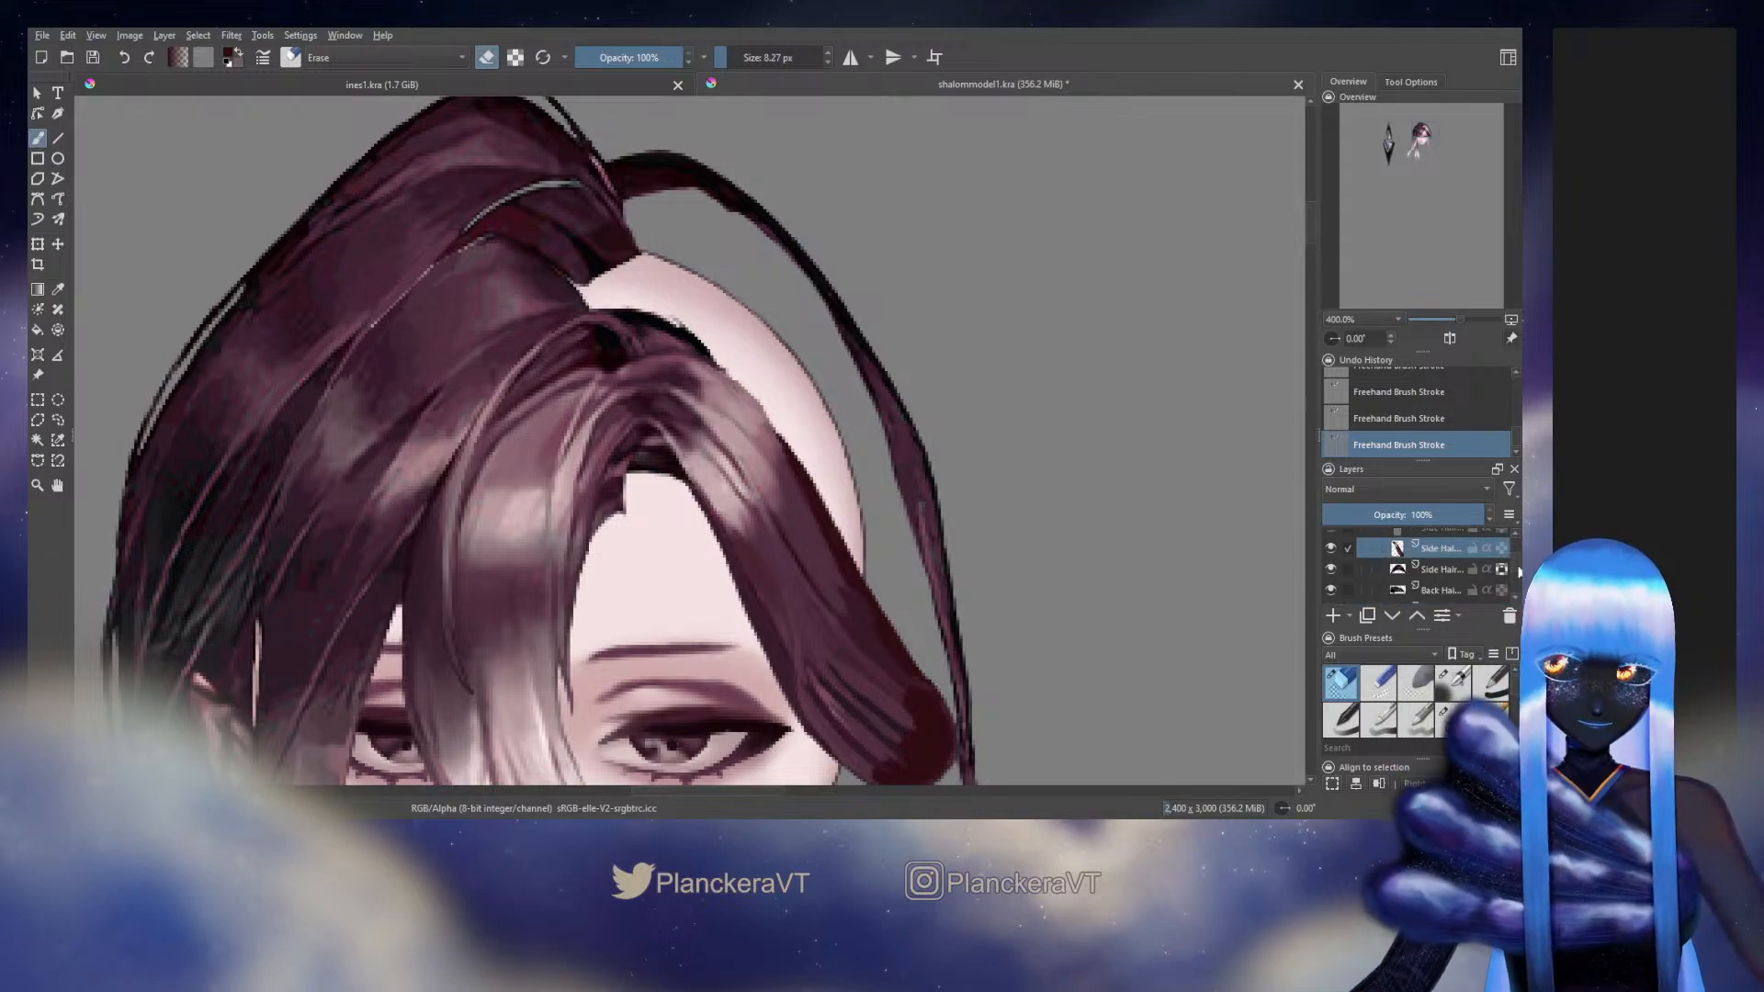
click(1330, 569)
click(1330, 569)
click(1330, 590)
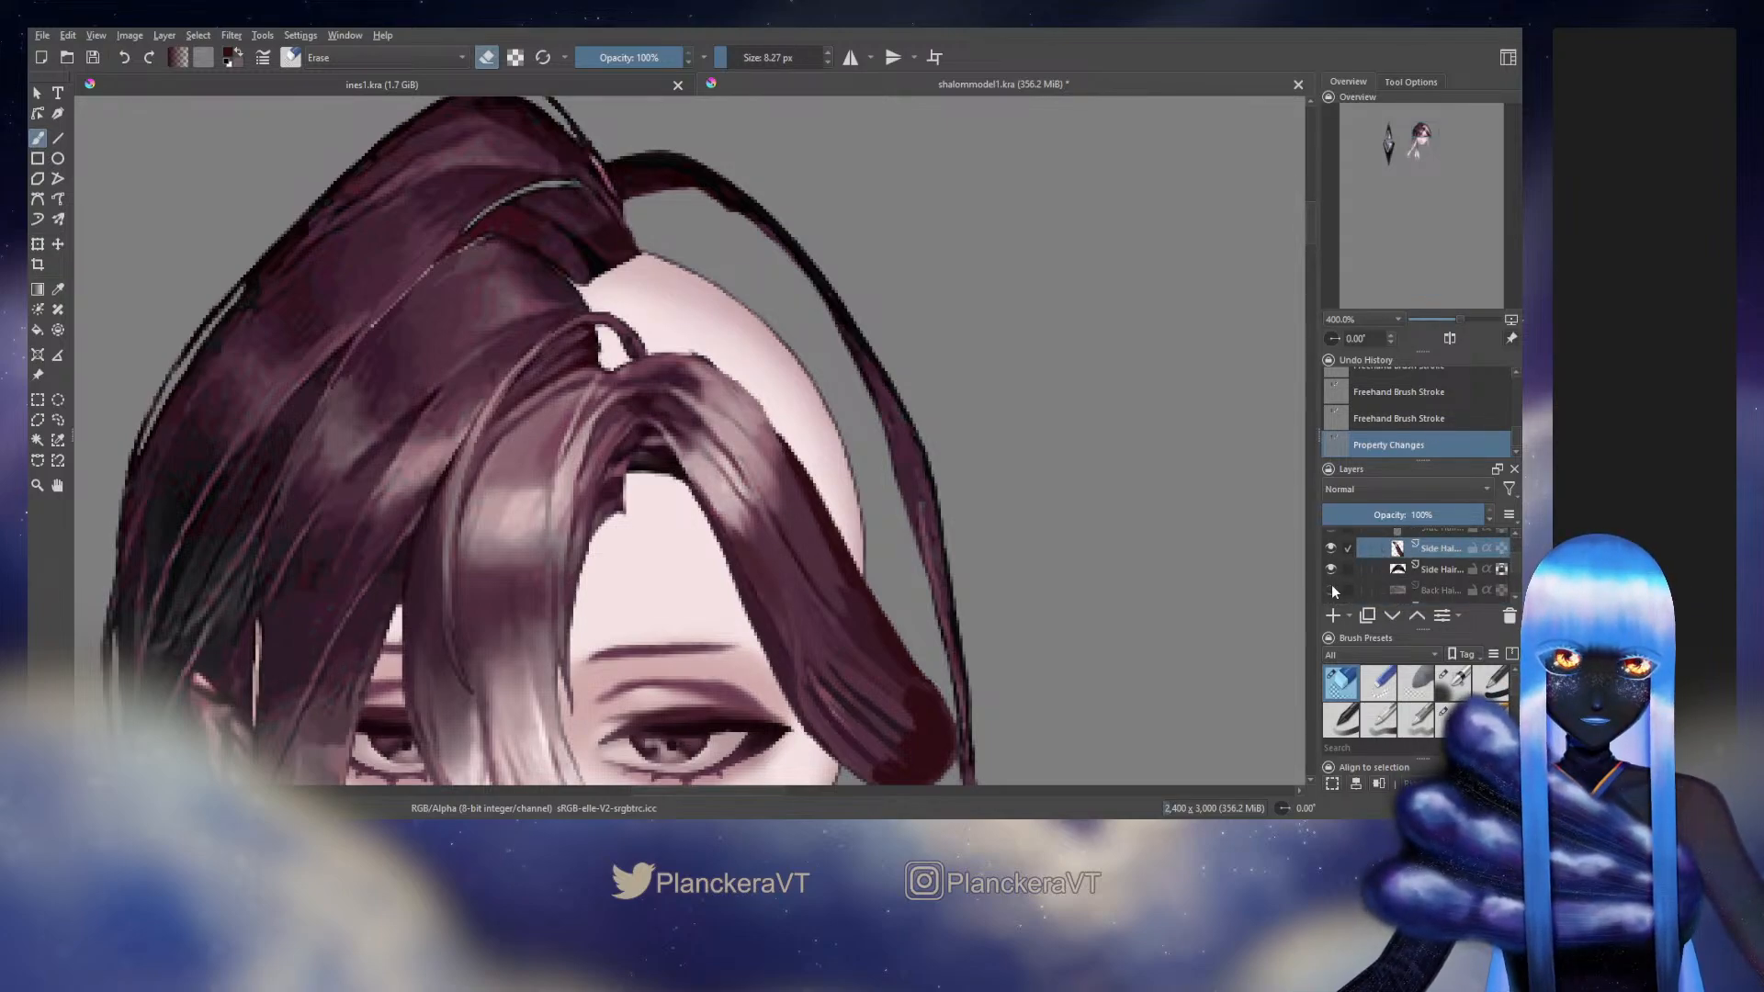
Sample the nearby hair tones and paint over the side hair's upper curve beside the bald scalp with an 11.48 px brush
key(slash)
ctrl+click(705, 358)
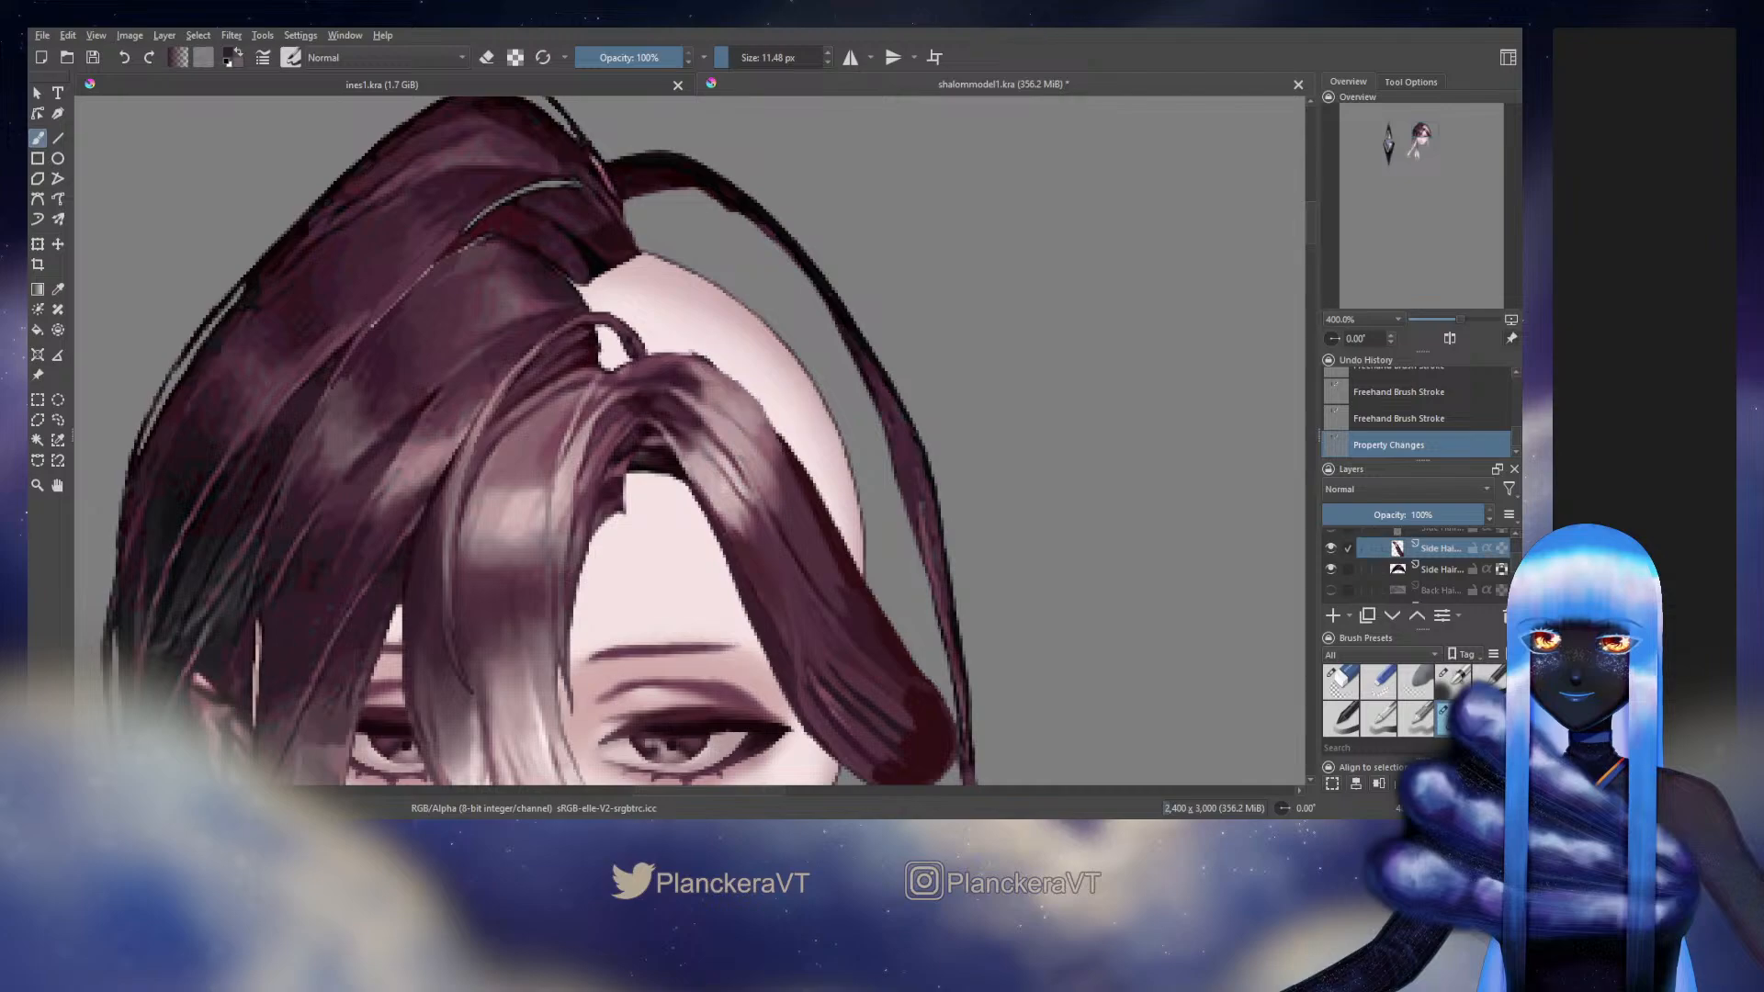
ctrl+click(701, 357)
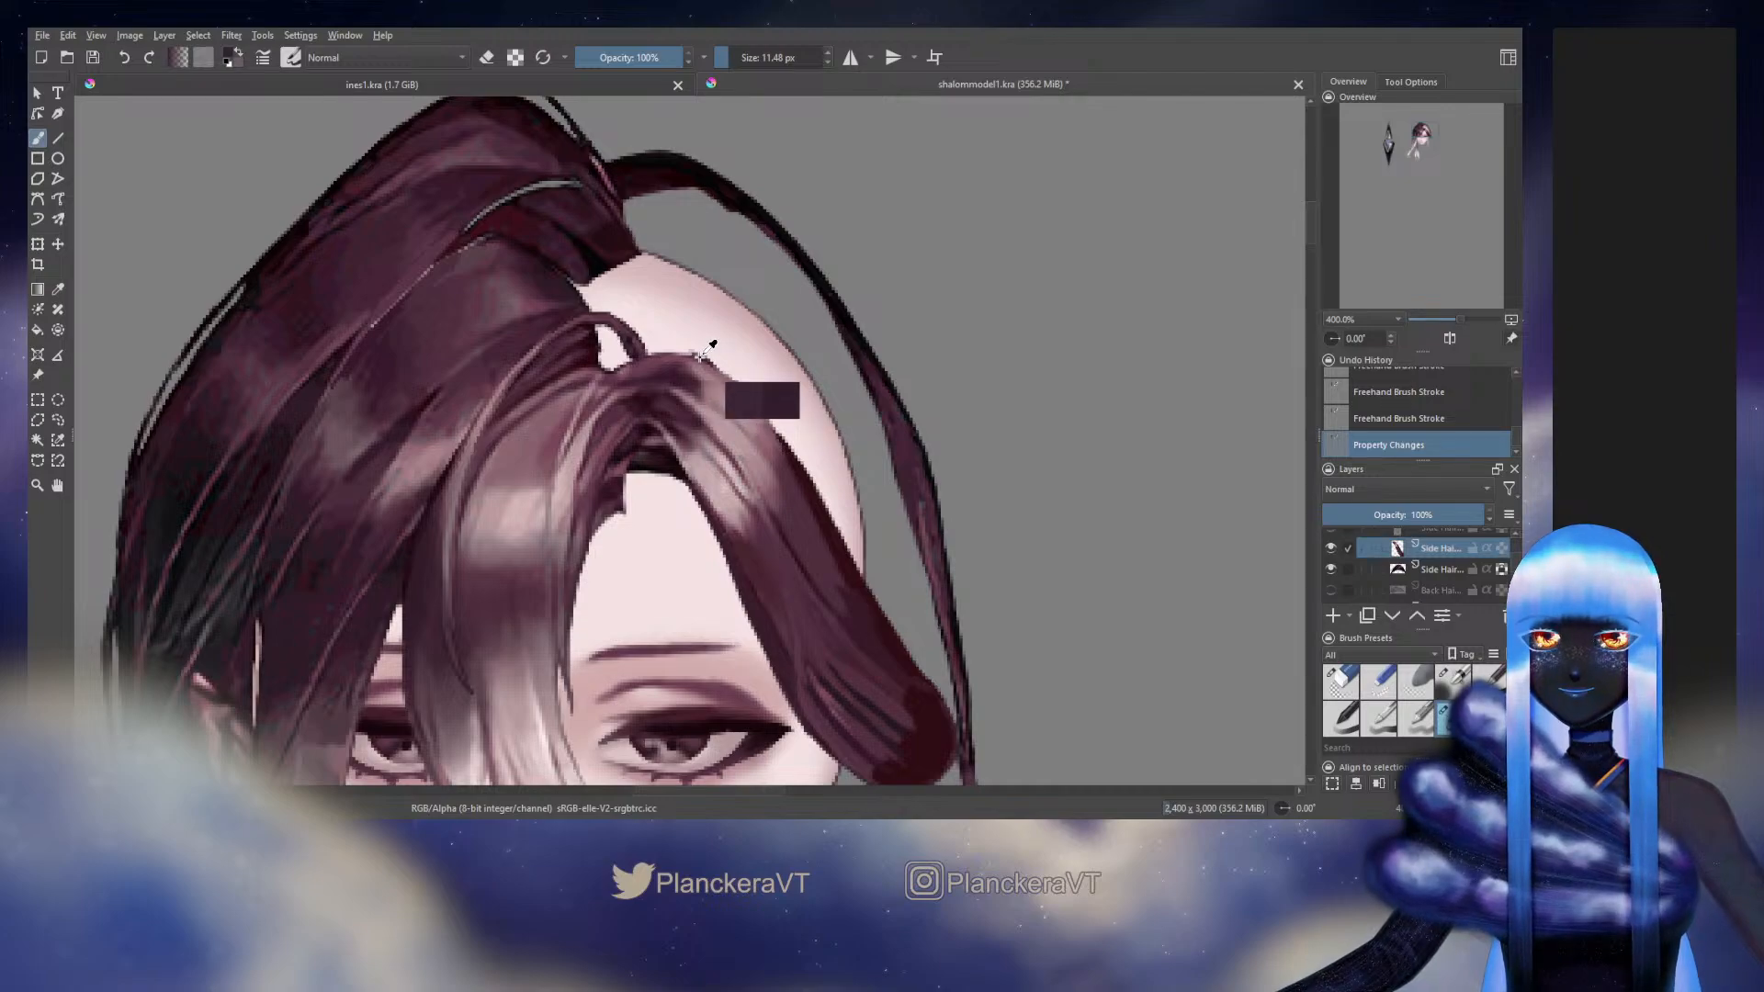
drag(695, 354, 733, 378)
drag(719, 368, 739, 384)
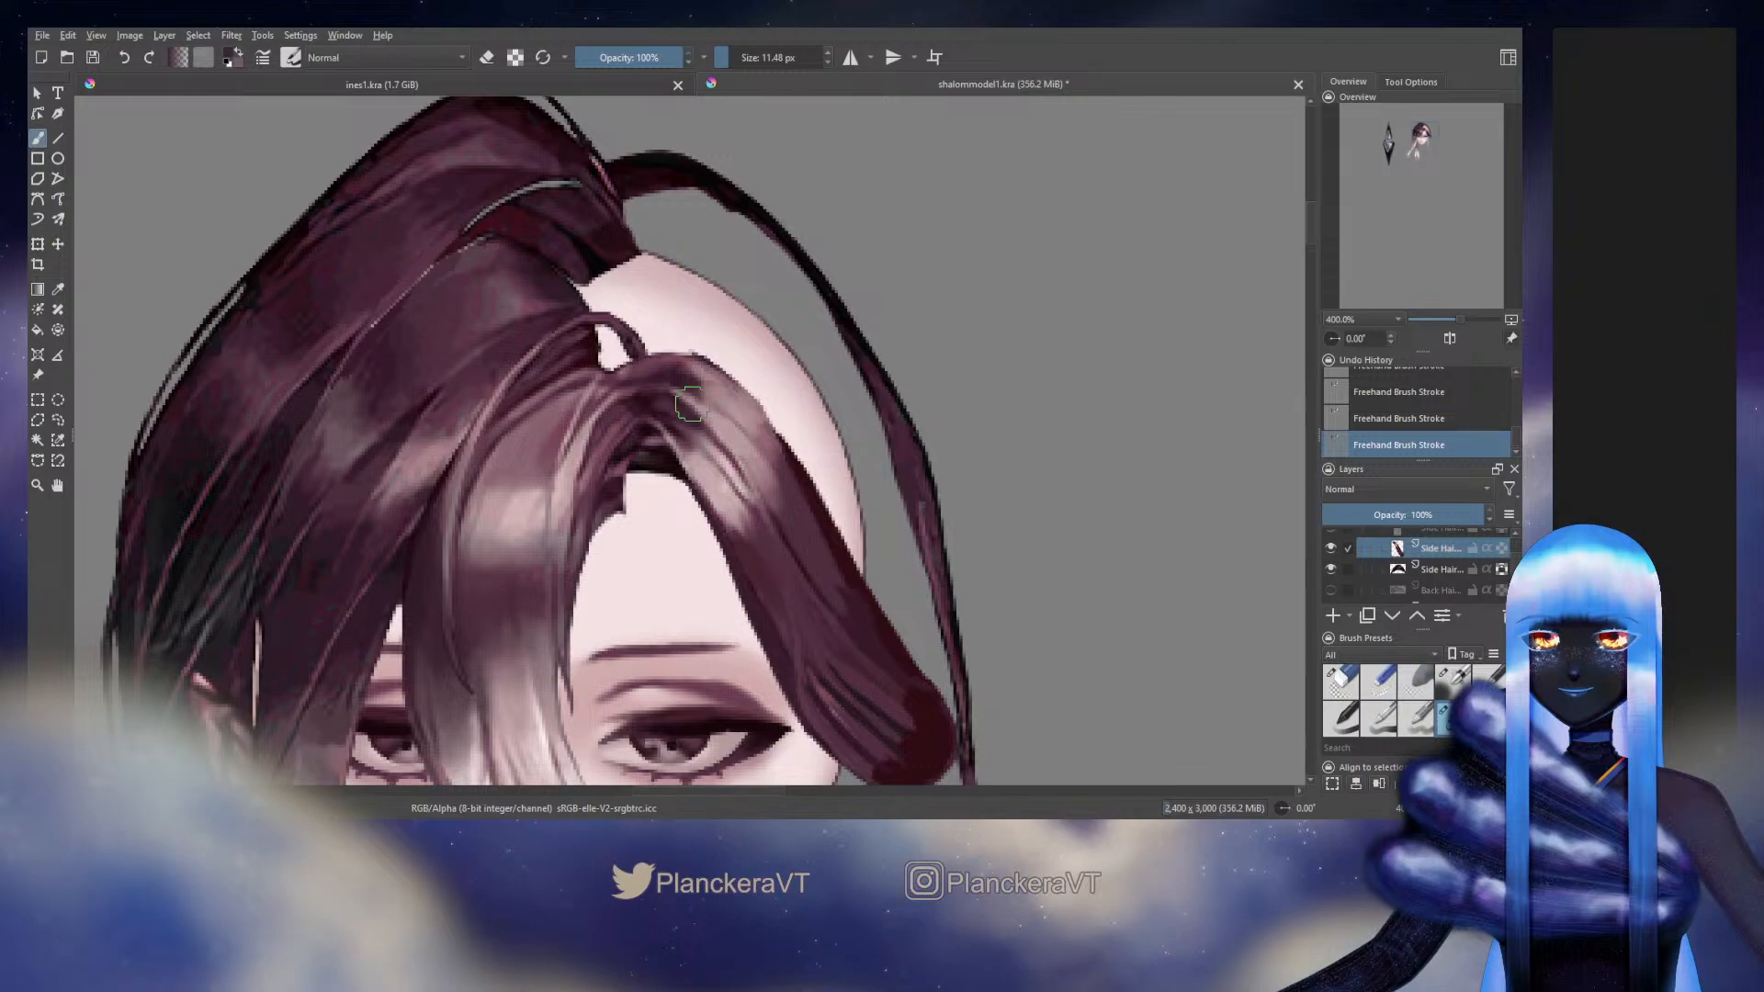
Undo the last stroke, trim the side hair's upper edge with a 7.98 px eraser and touch it up with the 11.48 px brush
key(e)
key(ctrl+z)
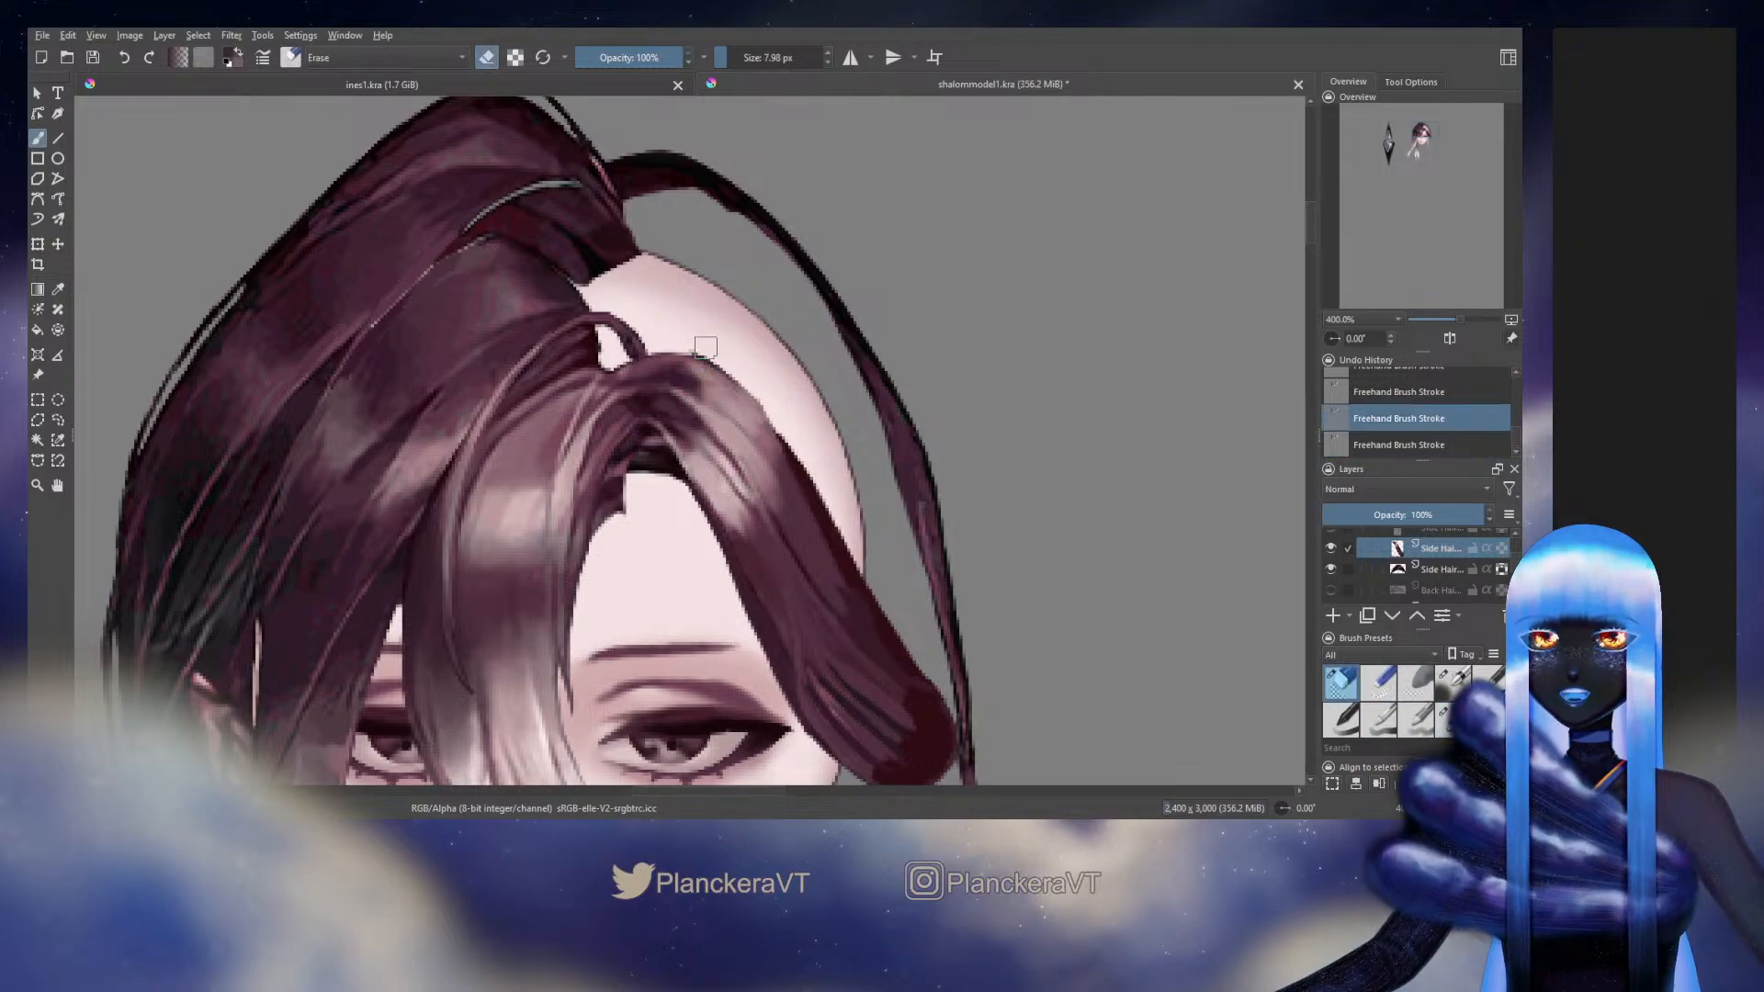
drag(707, 349, 698, 347)
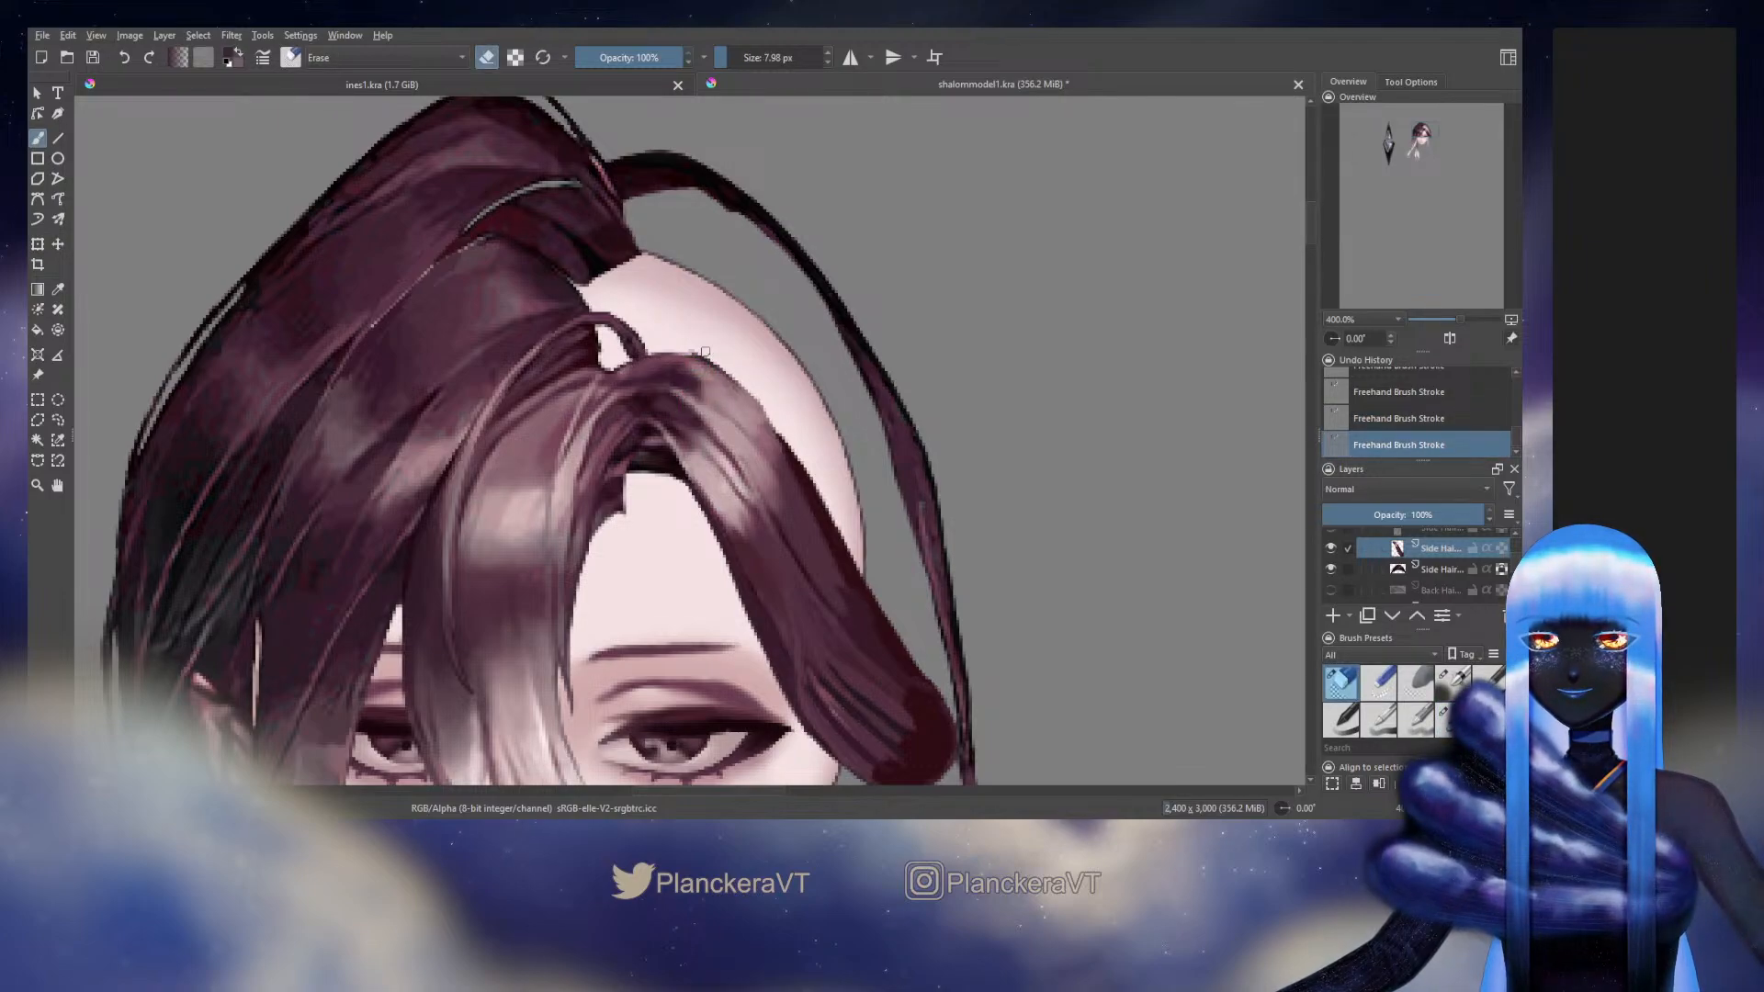
key(e)
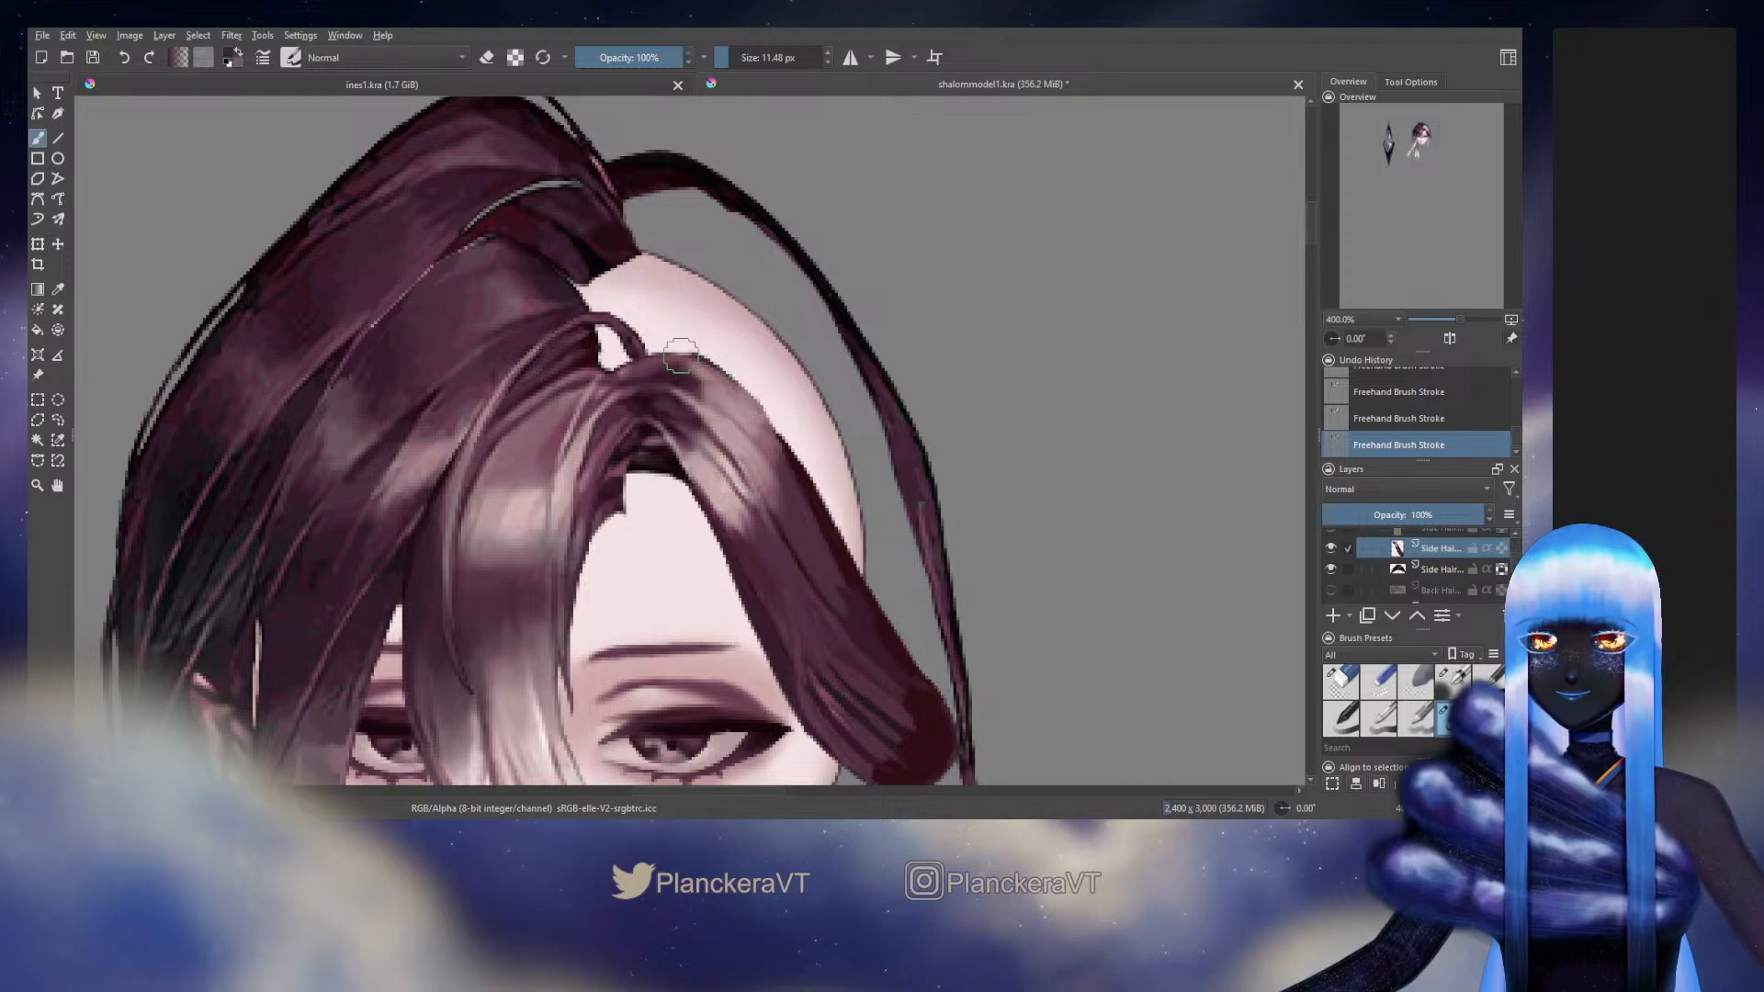
drag(679, 355, 705, 353)
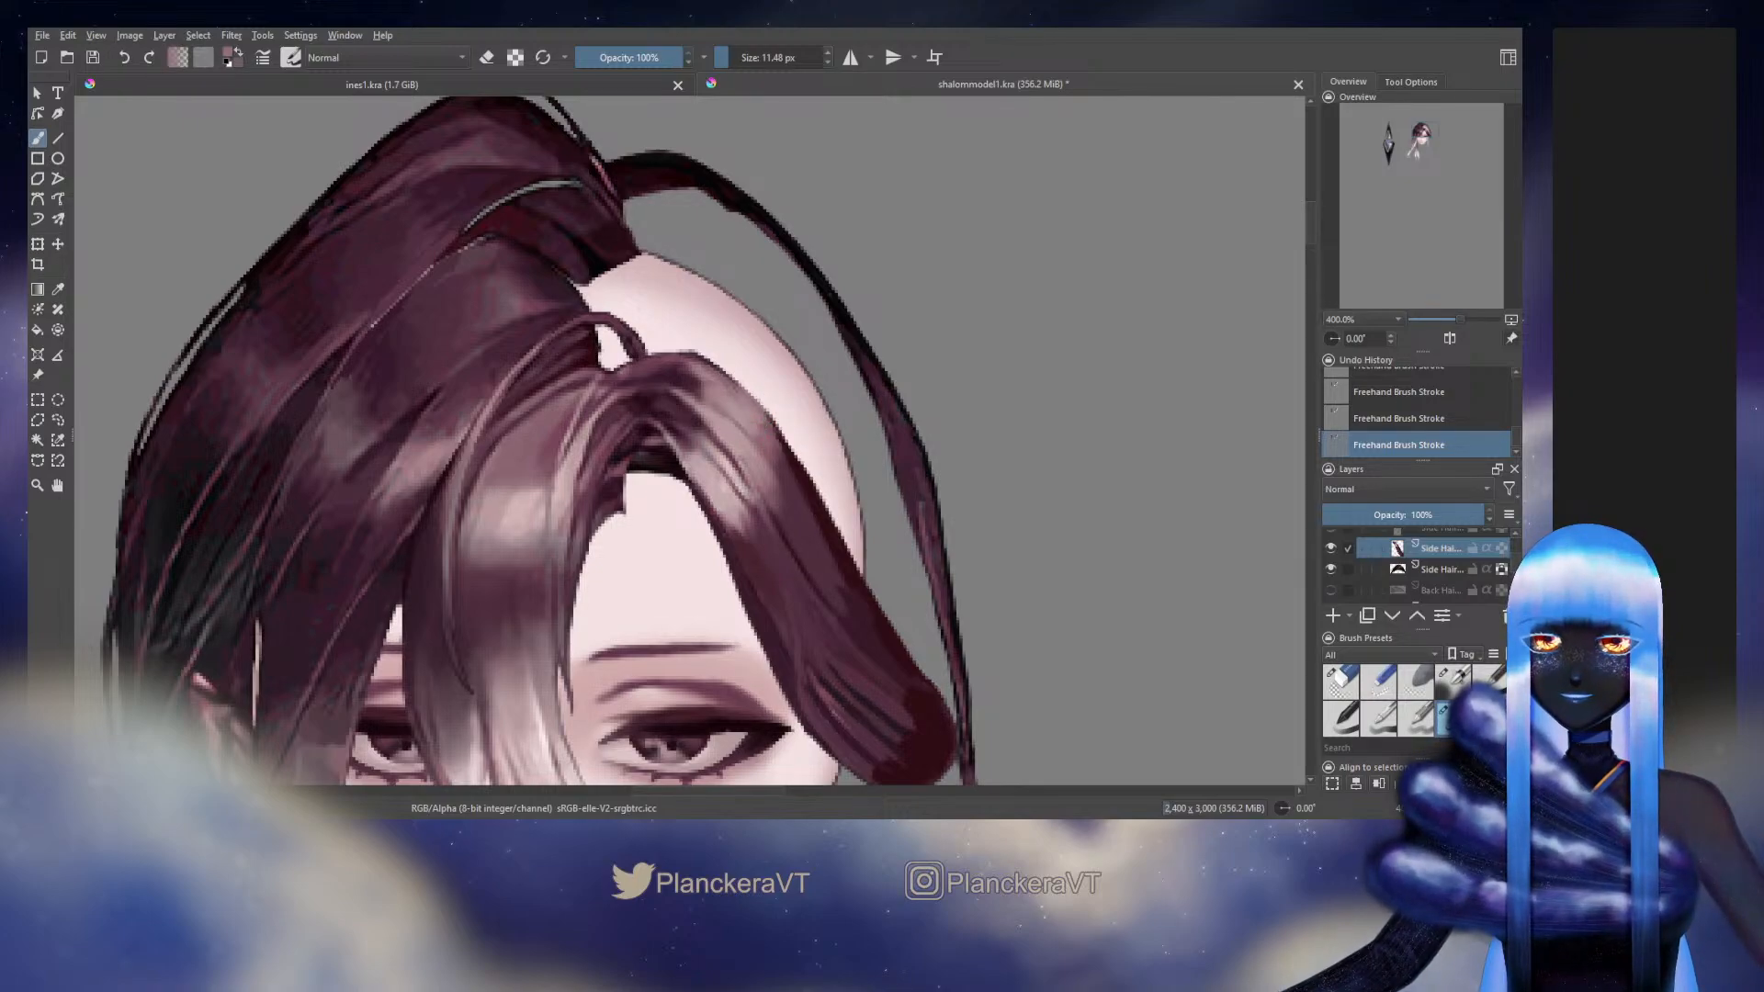
Lock the side hair layer's transparency and blend the strands into the rounded end with a finer textured brush at 8.77 to 5.36 px
drag(825, 512, 732, 398)
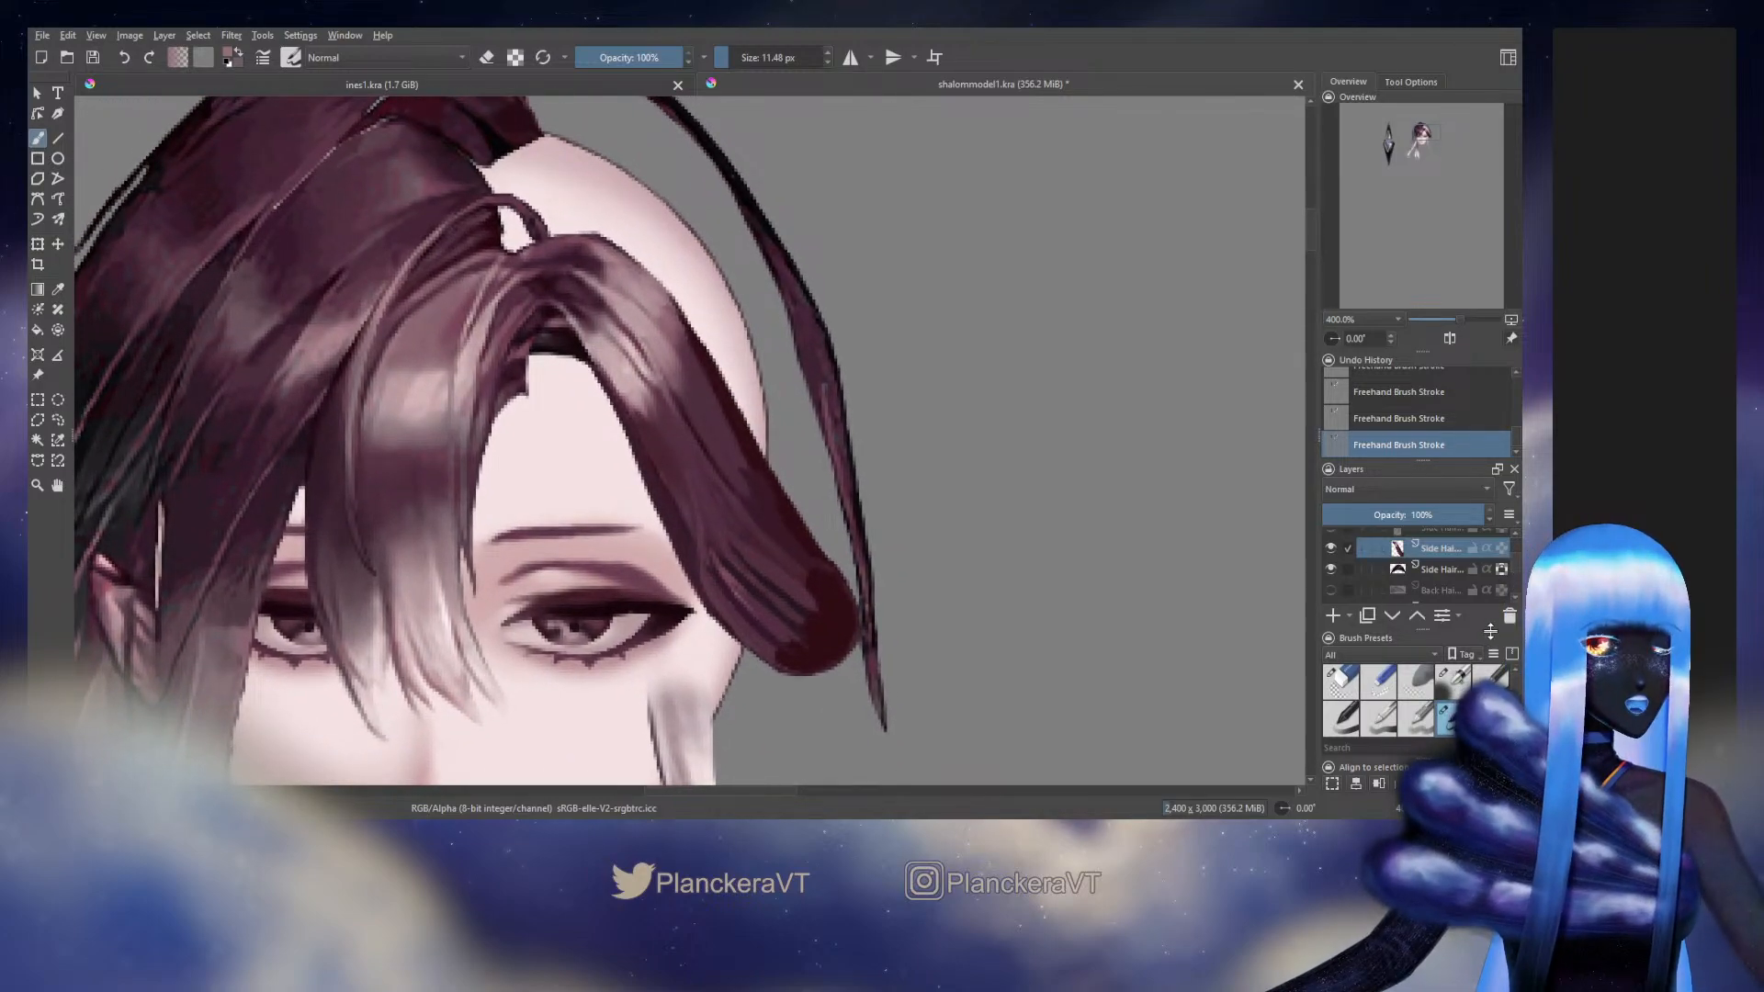
click(1454, 679)
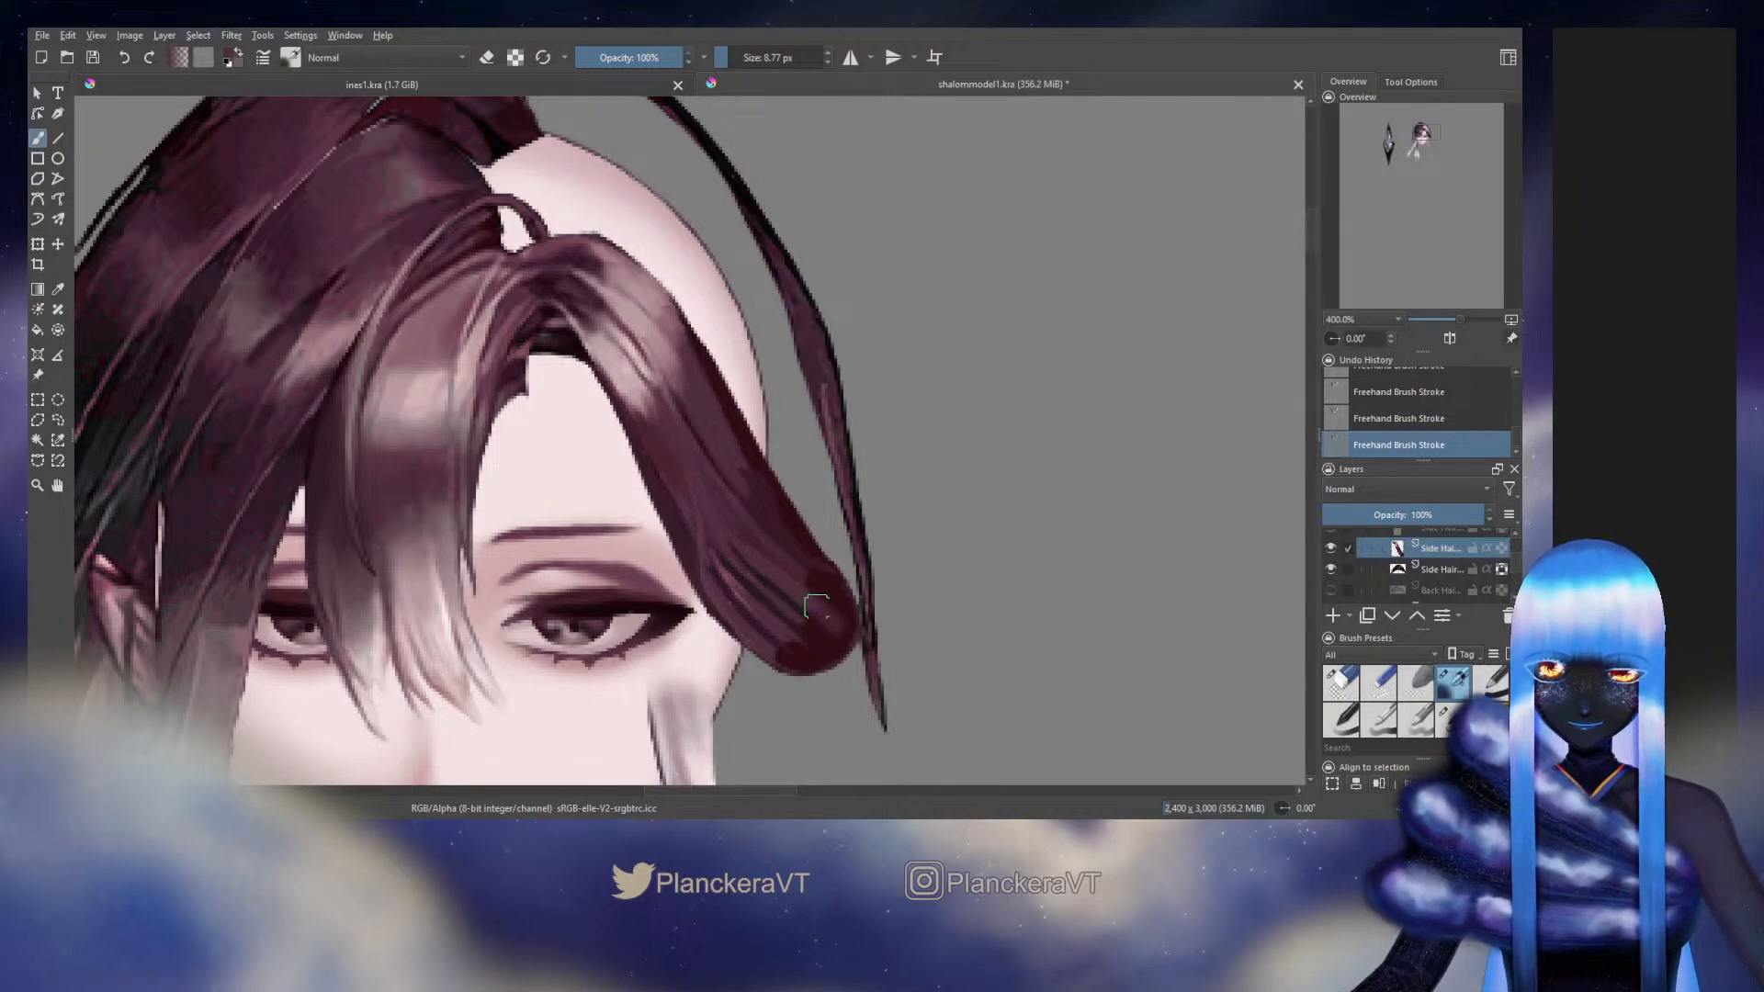
click(1499, 590)
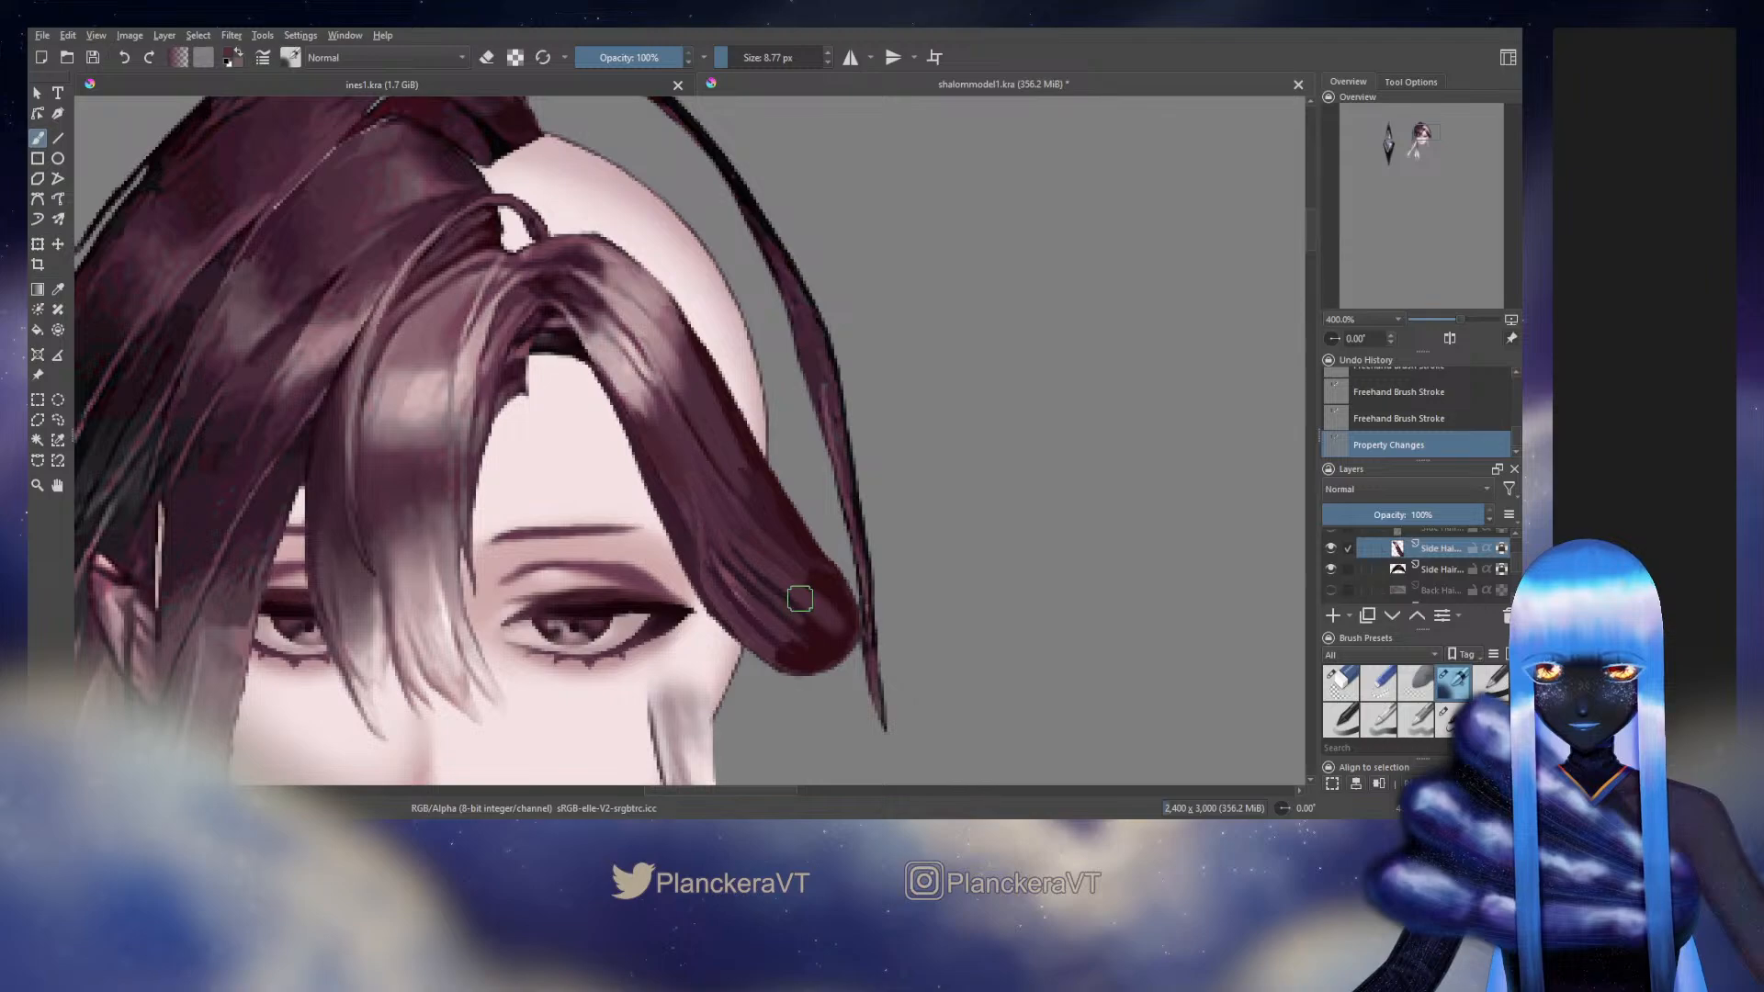
drag(801, 599, 845, 631)
ctrl+click(761, 548)
shift+drag(761, 549, 753, 545)
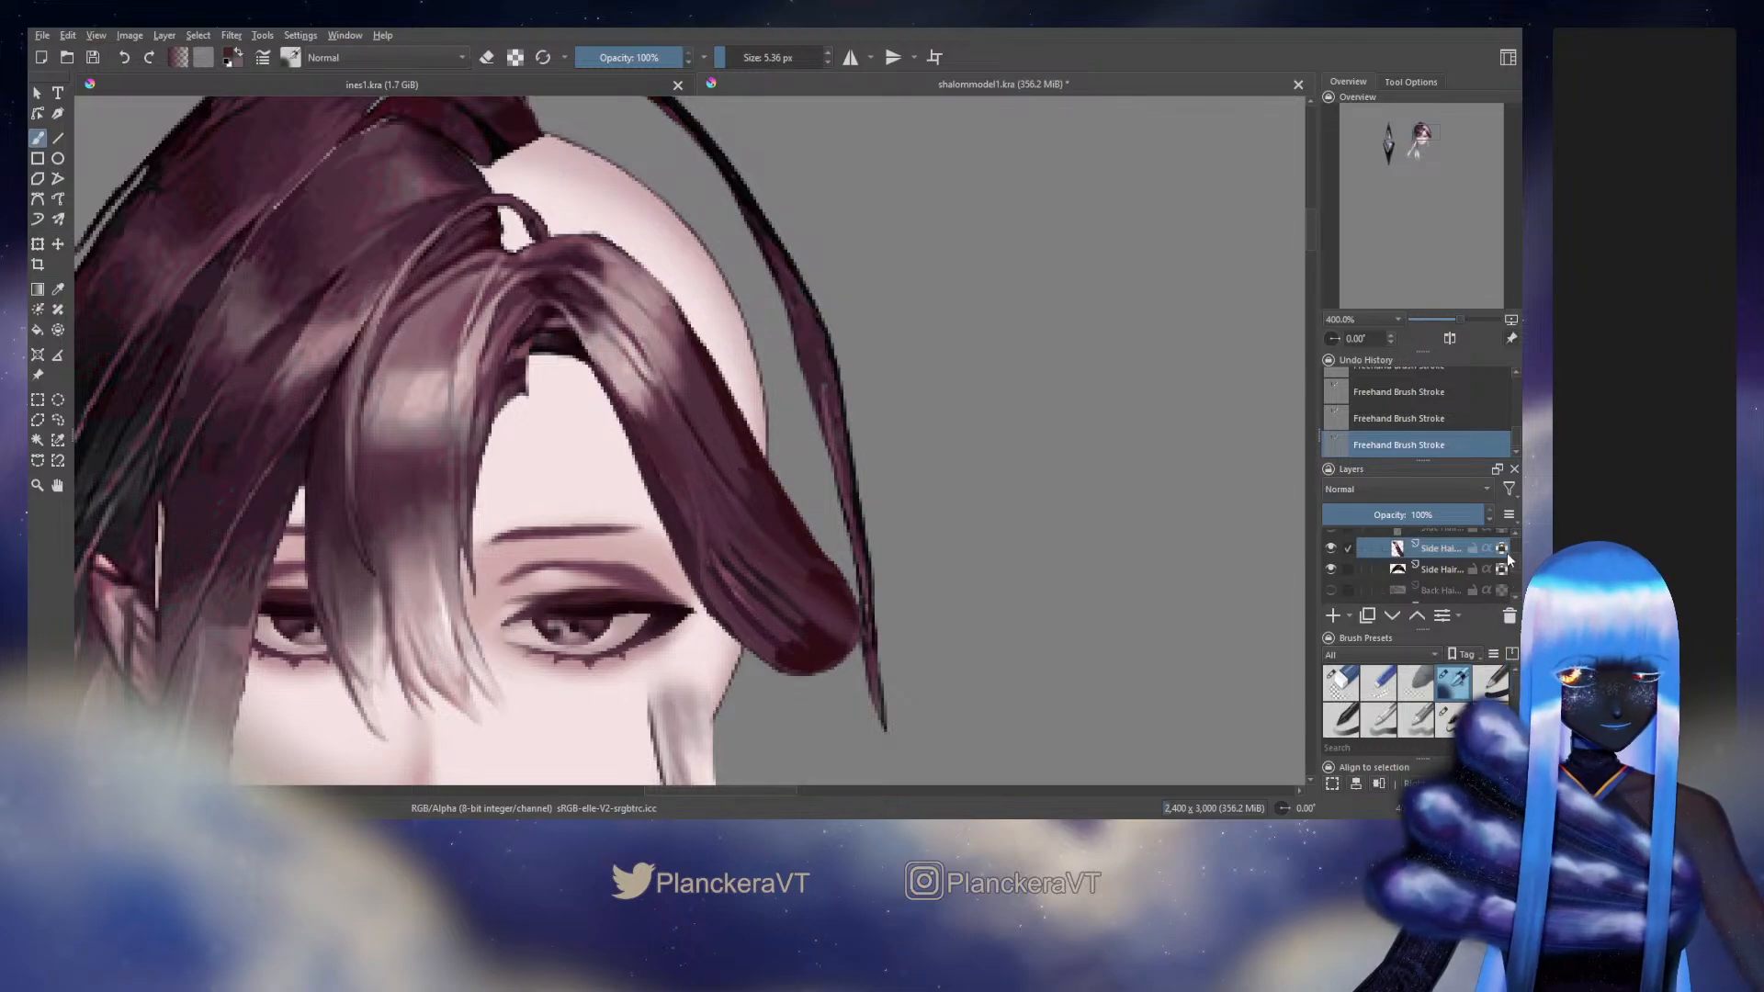
Refine the strands running into the rounded end with sampled tones, using the textured brush at about 4 to 6.5 px
click(1450, 719)
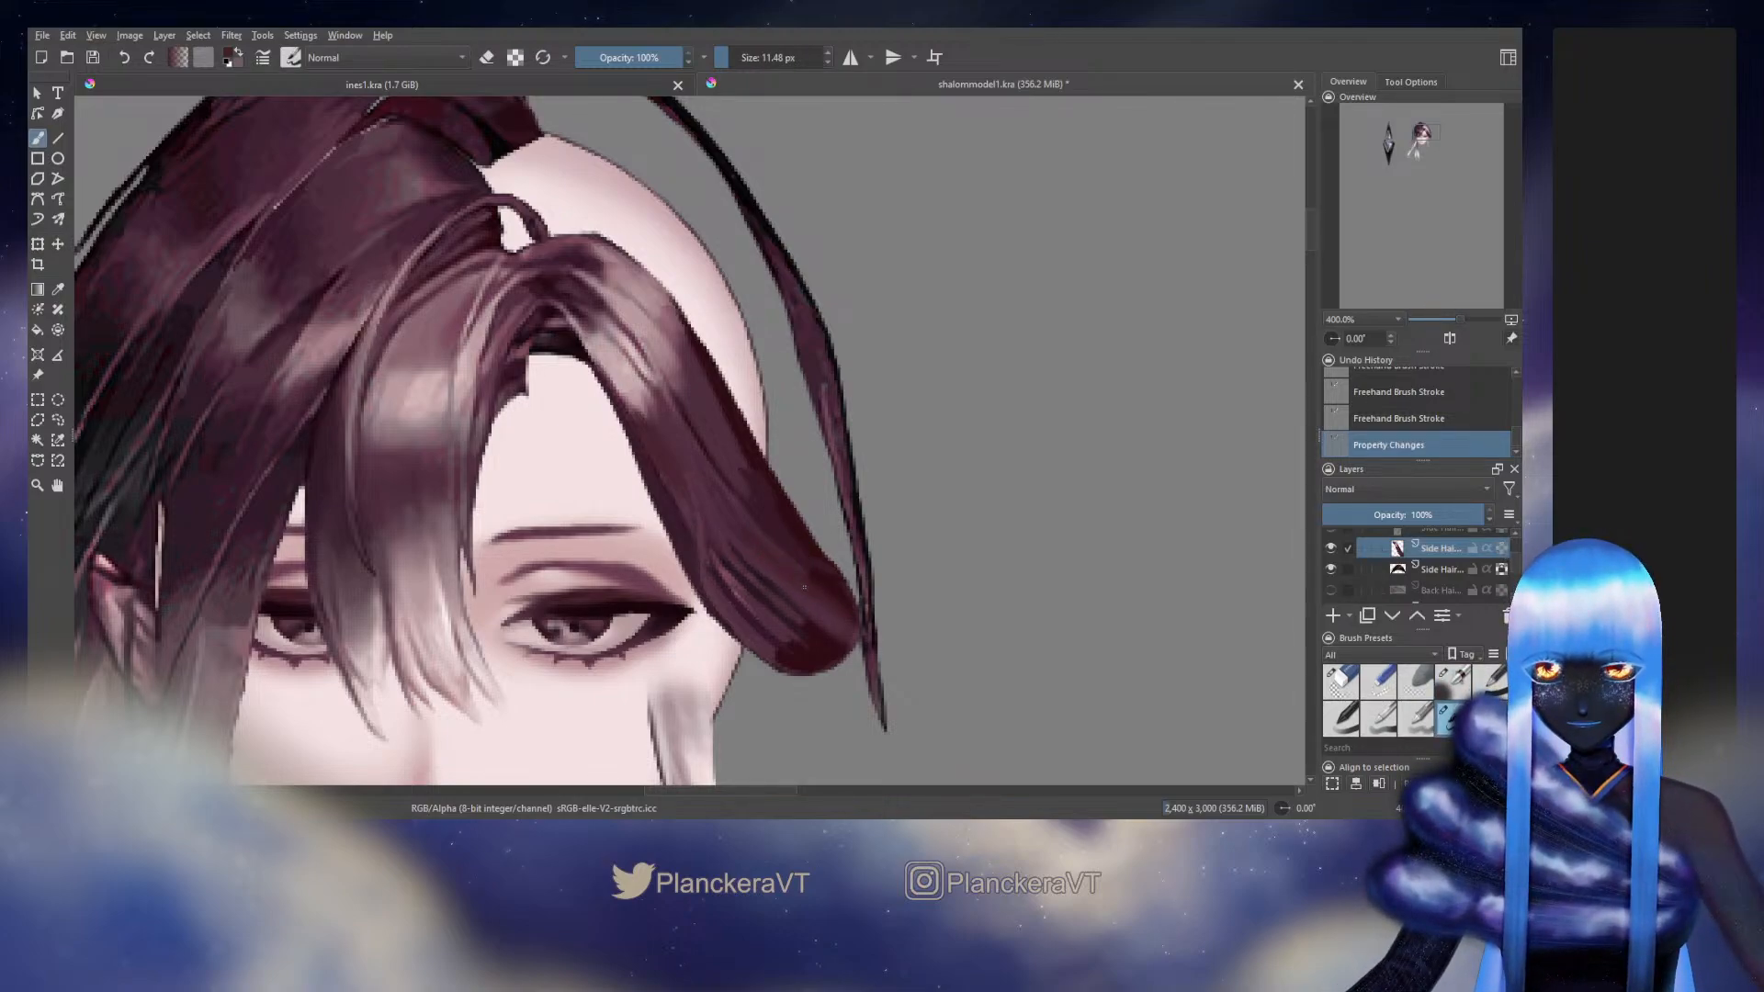
key(slash)
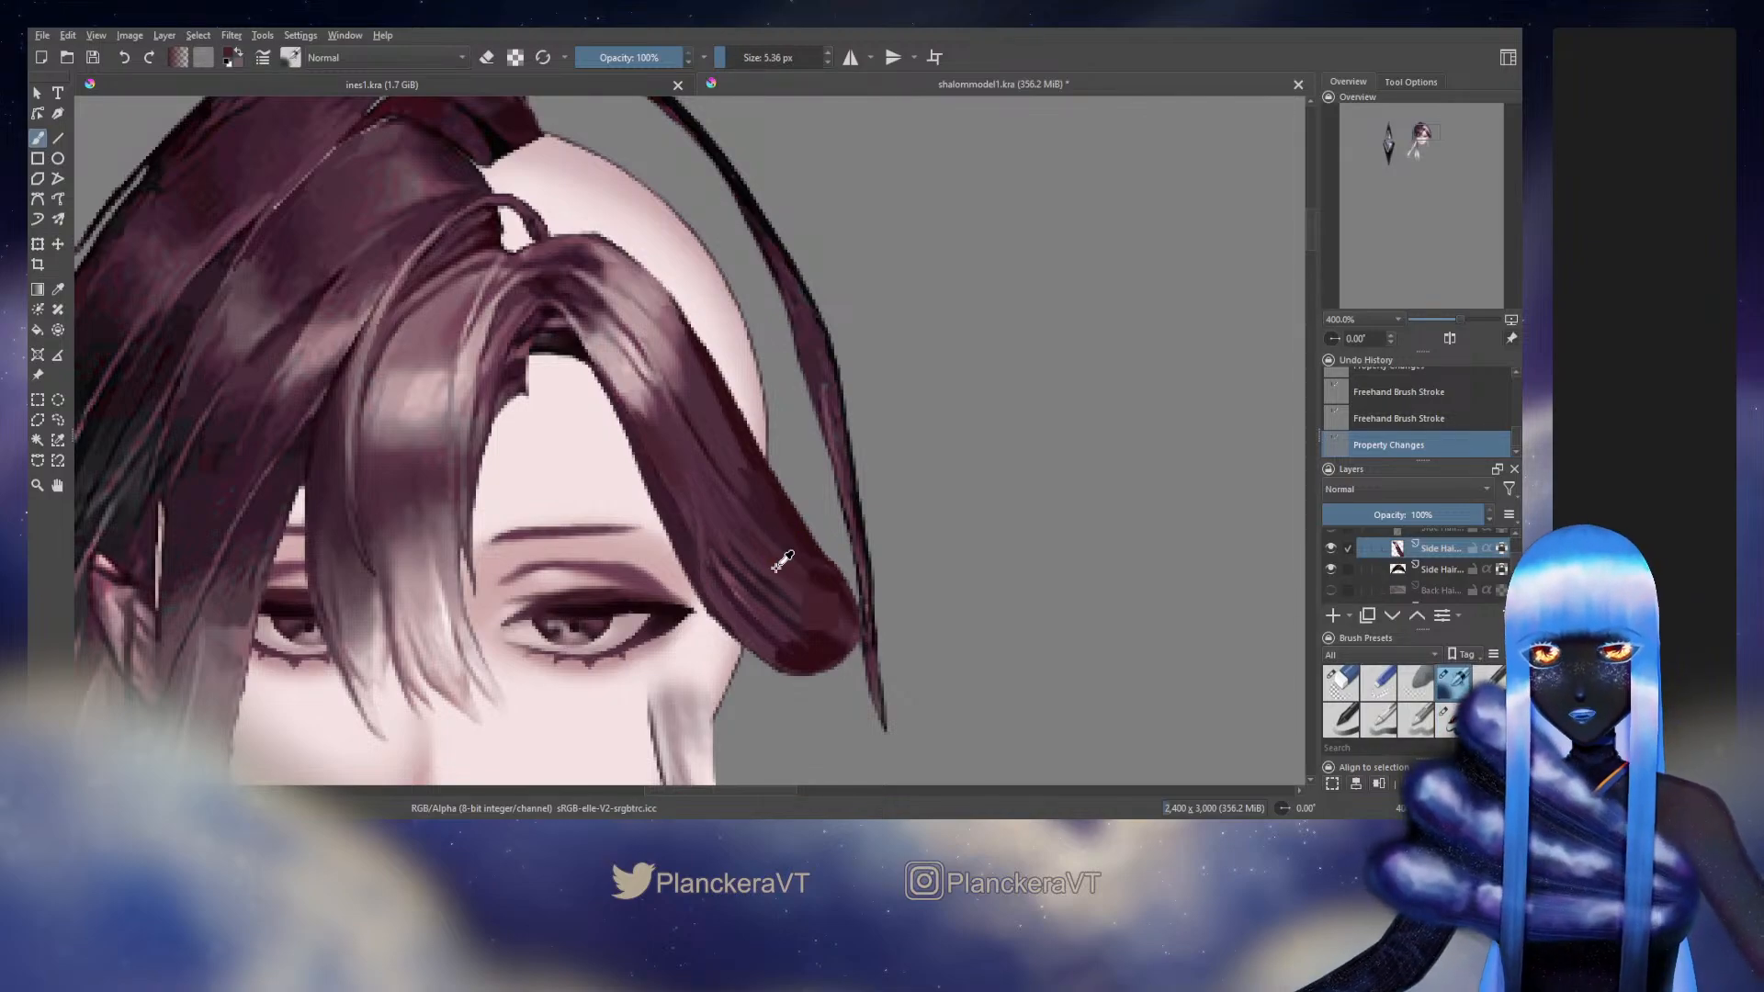
ctrl+click(771, 580)
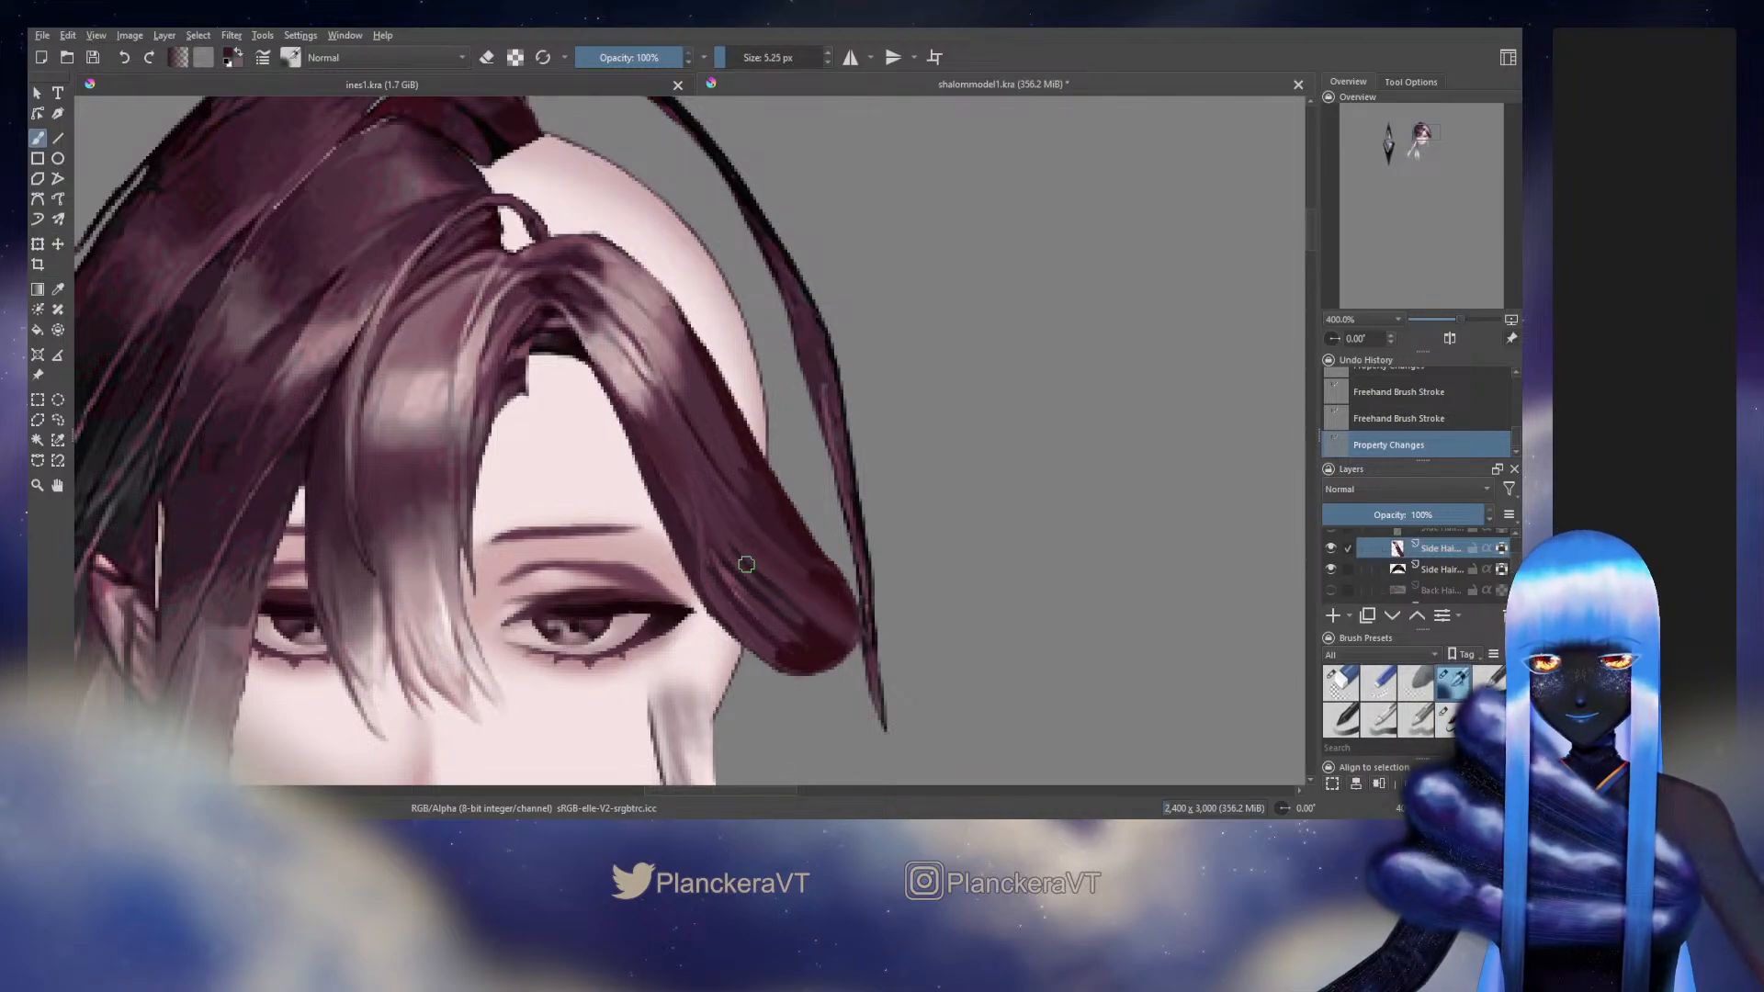
drag(746, 564, 745, 561)
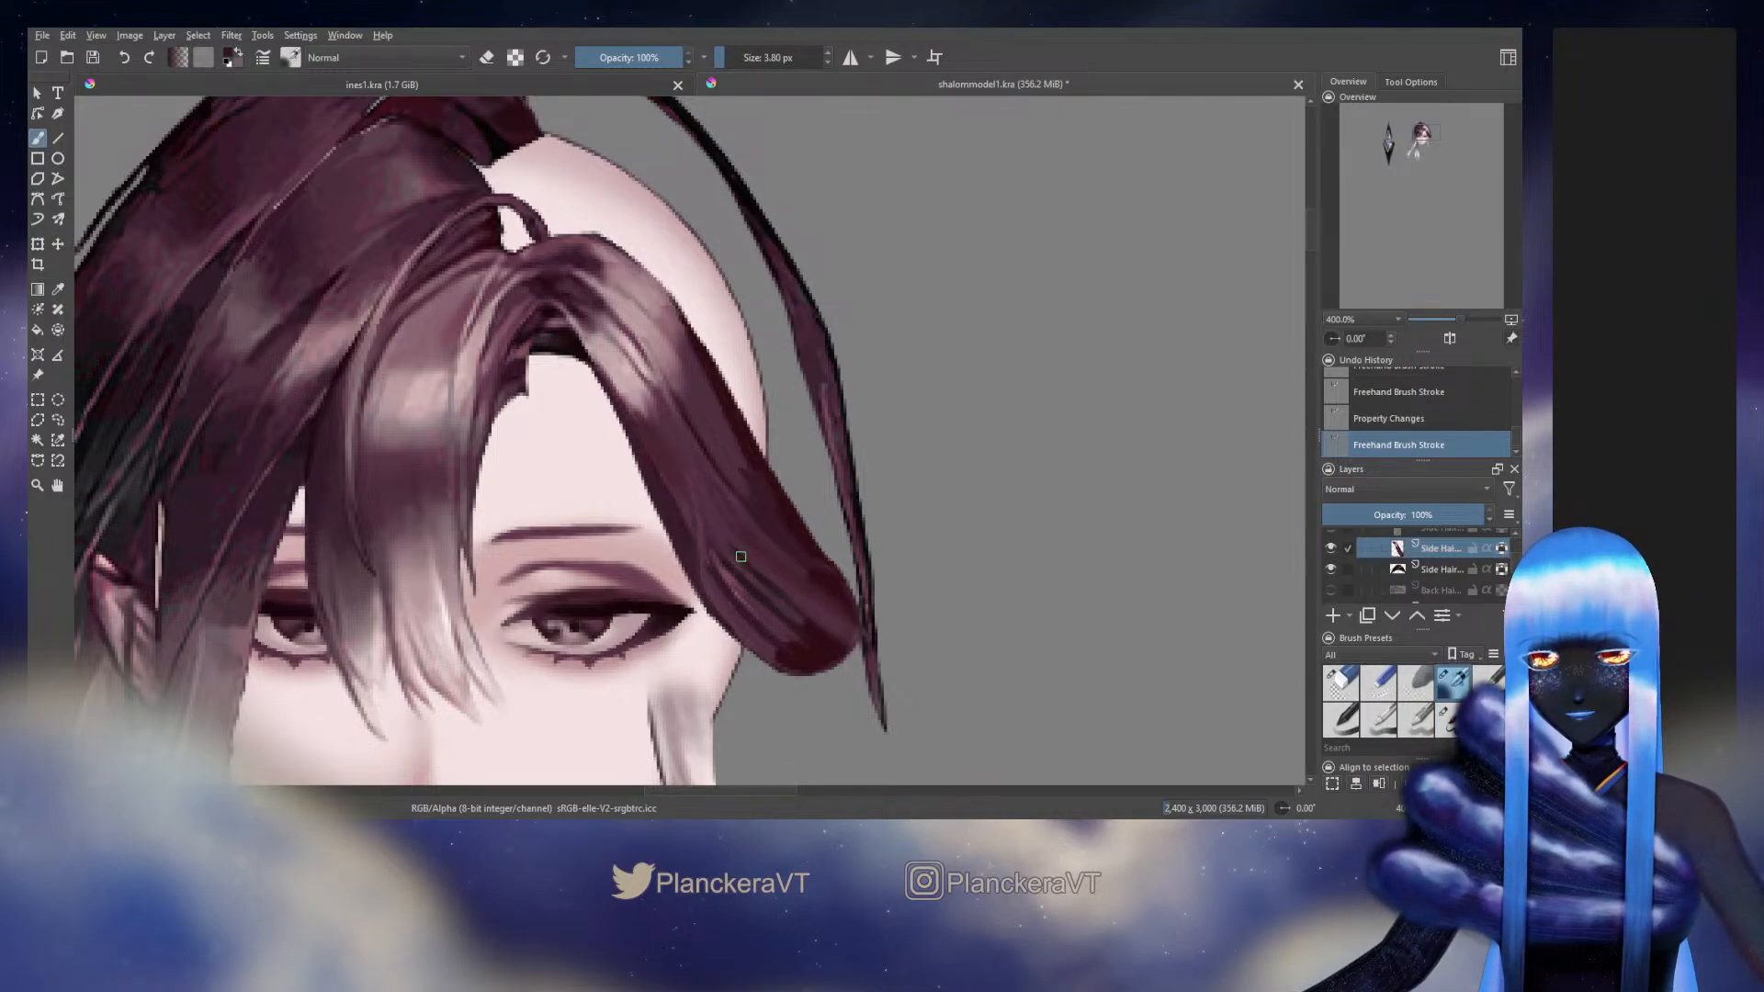
drag(820, 631, 825, 633)
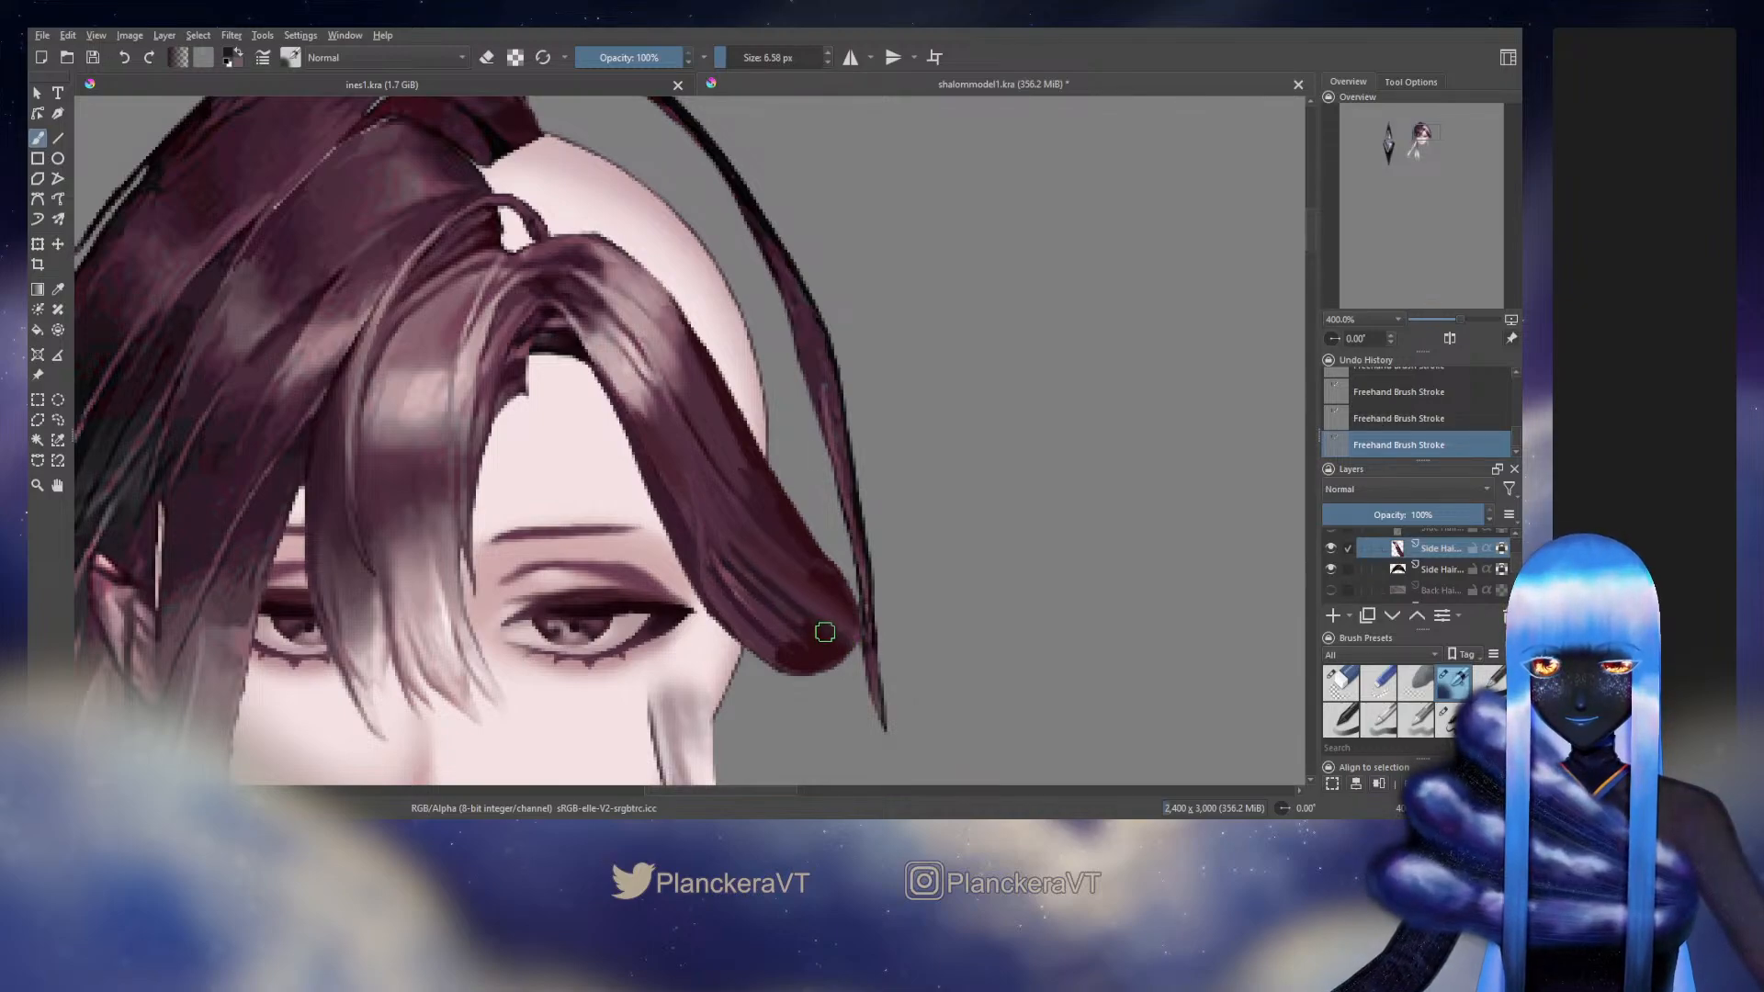
ctrl+click(784, 610)
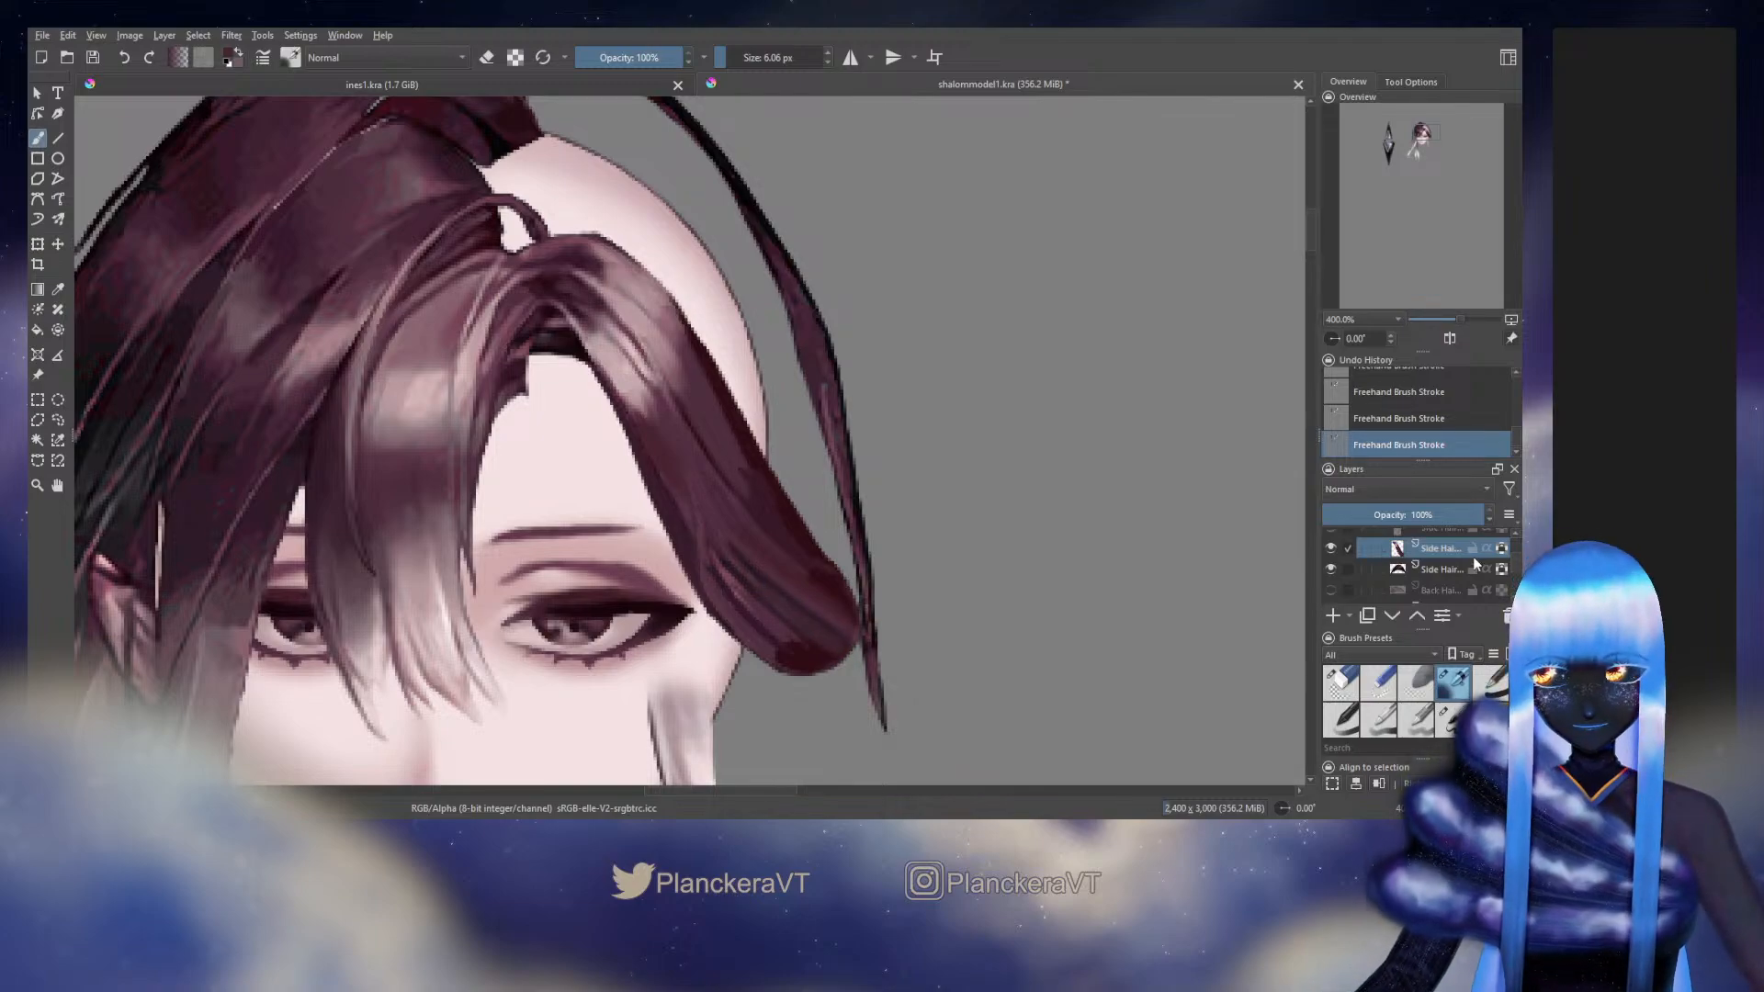
Unlock the layer's transparency and paint over the middle of the rounded end with the 11.48 px brush
click(1503, 548)
click(1449, 717)
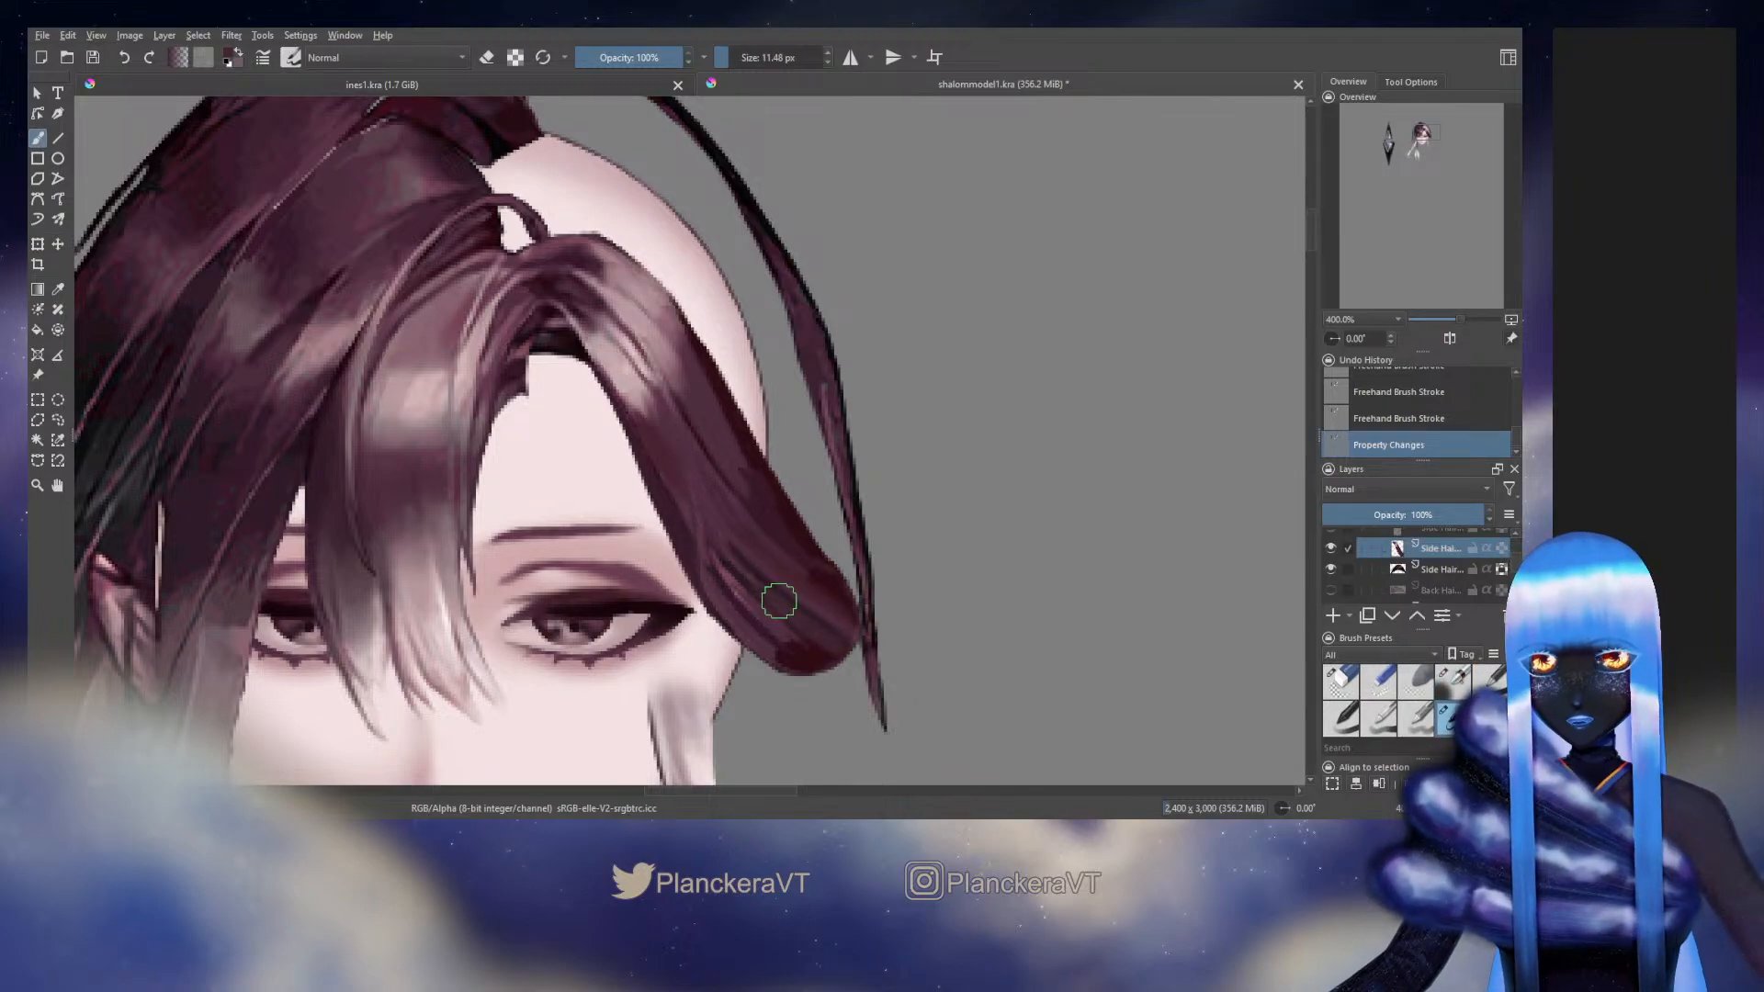
drag(772, 603, 805, 624)
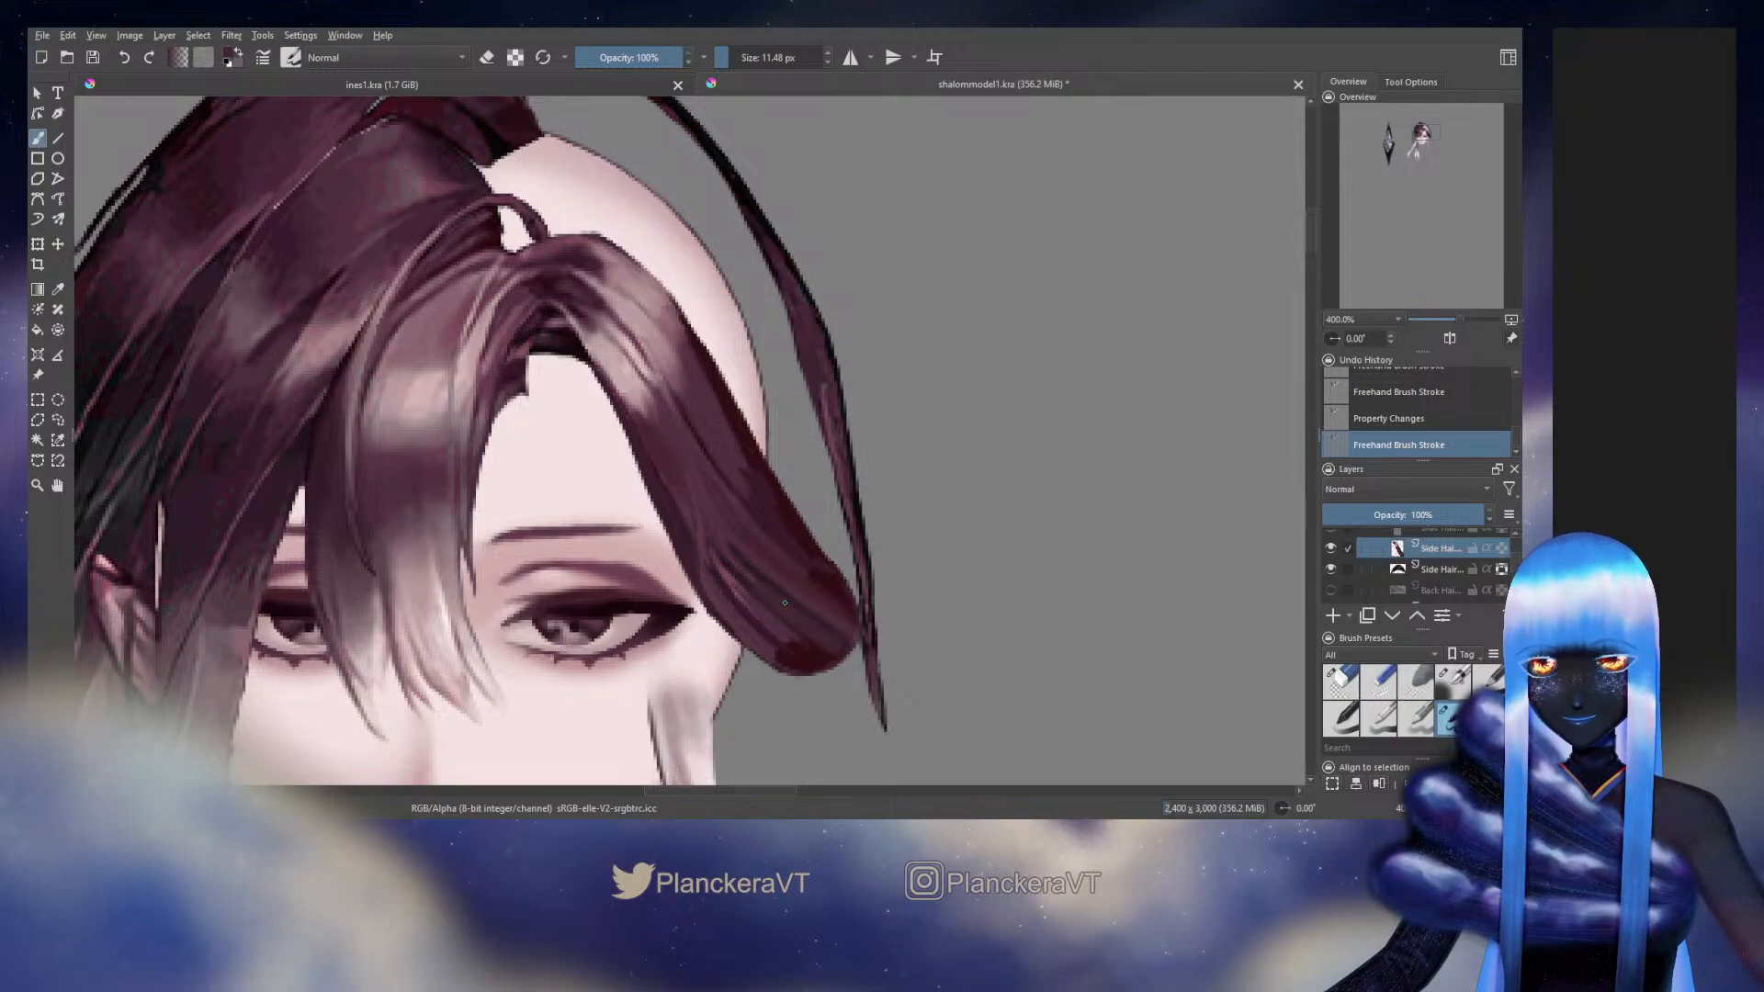
Lock the layer's transparency again and paint sampled strand tones along the rounded end's lower part with the textured brush at about 5 px
click(1453, 681)
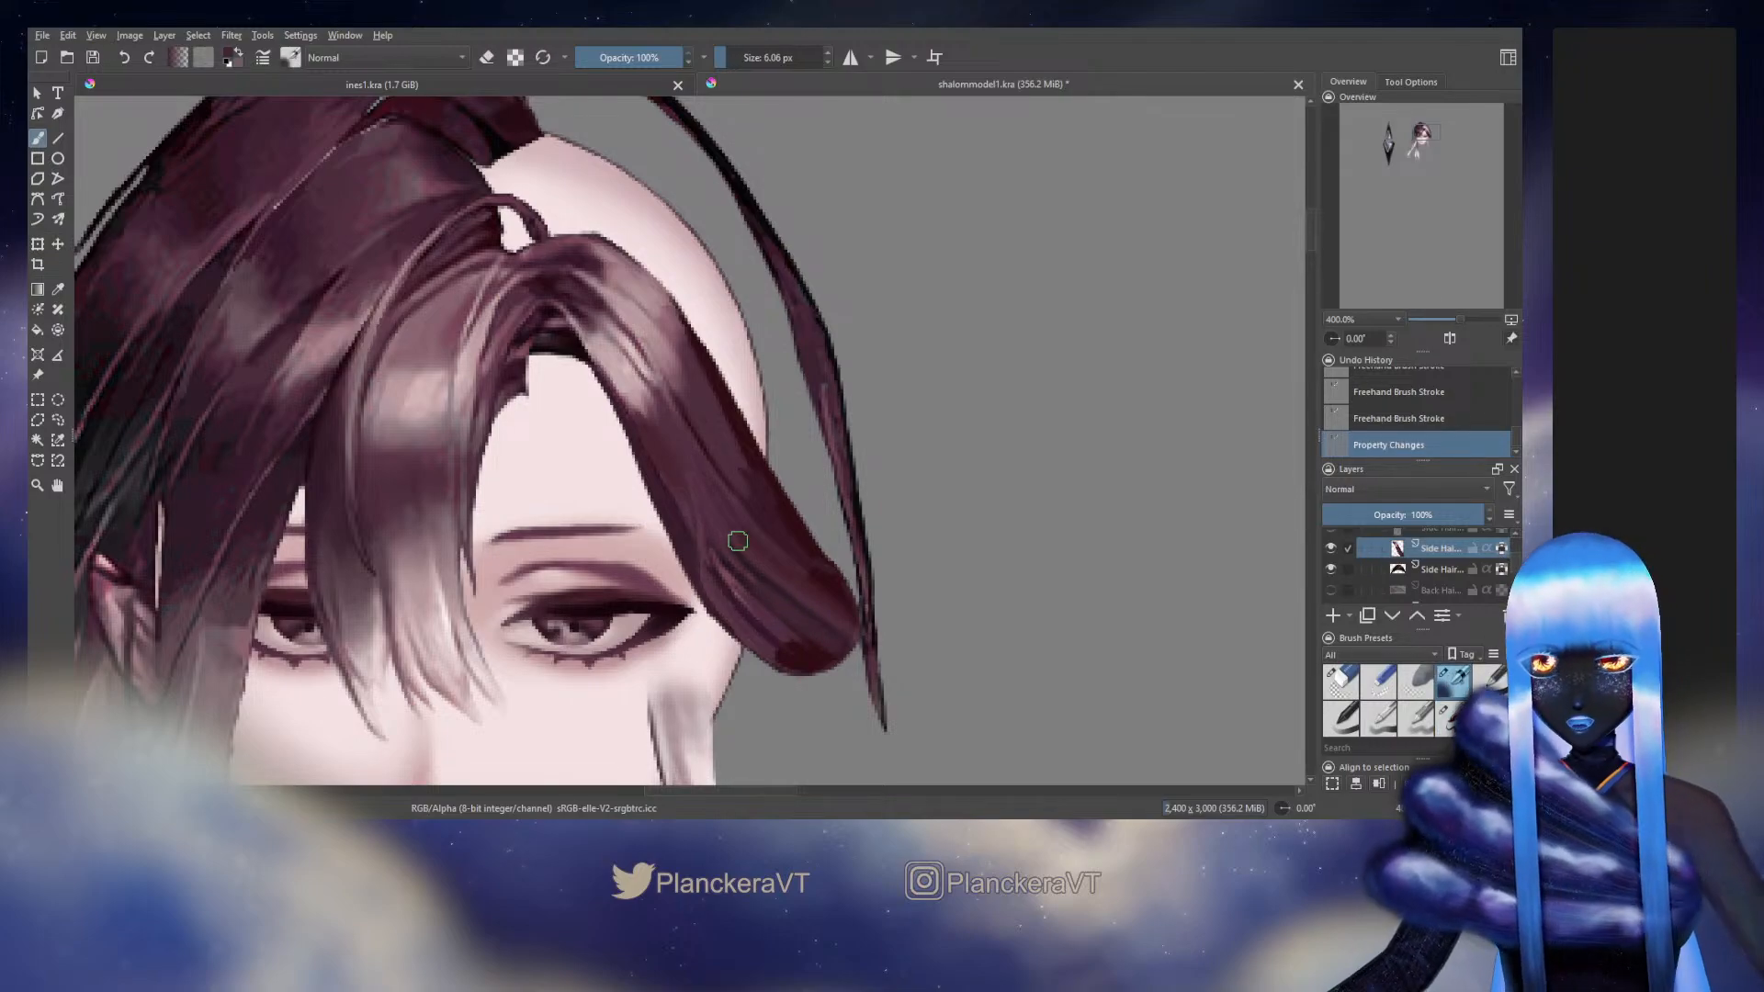
ctrl+click(724, 574)
key([)
mouse_move(725, 575)
mouse_down()
mouse_move(704, 539)
mouse_move(764, 617)
mouse_up()
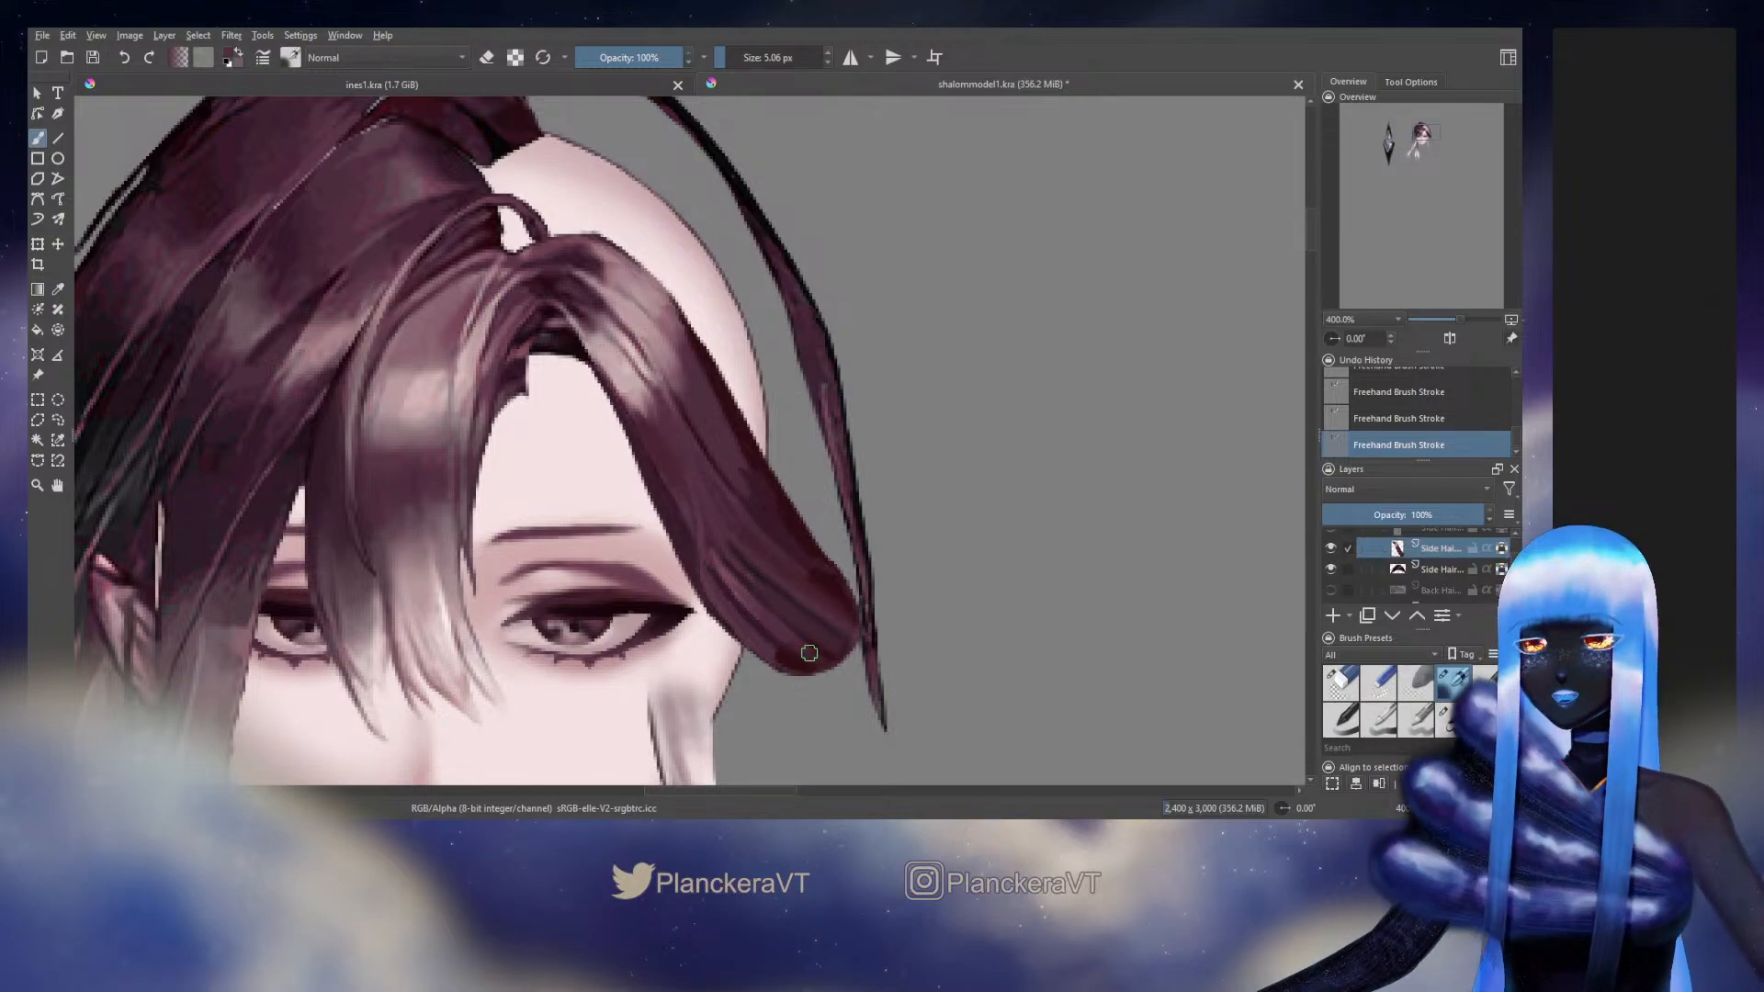
ctrl+click(751, 626)
drag(763, 623, 762, 630)
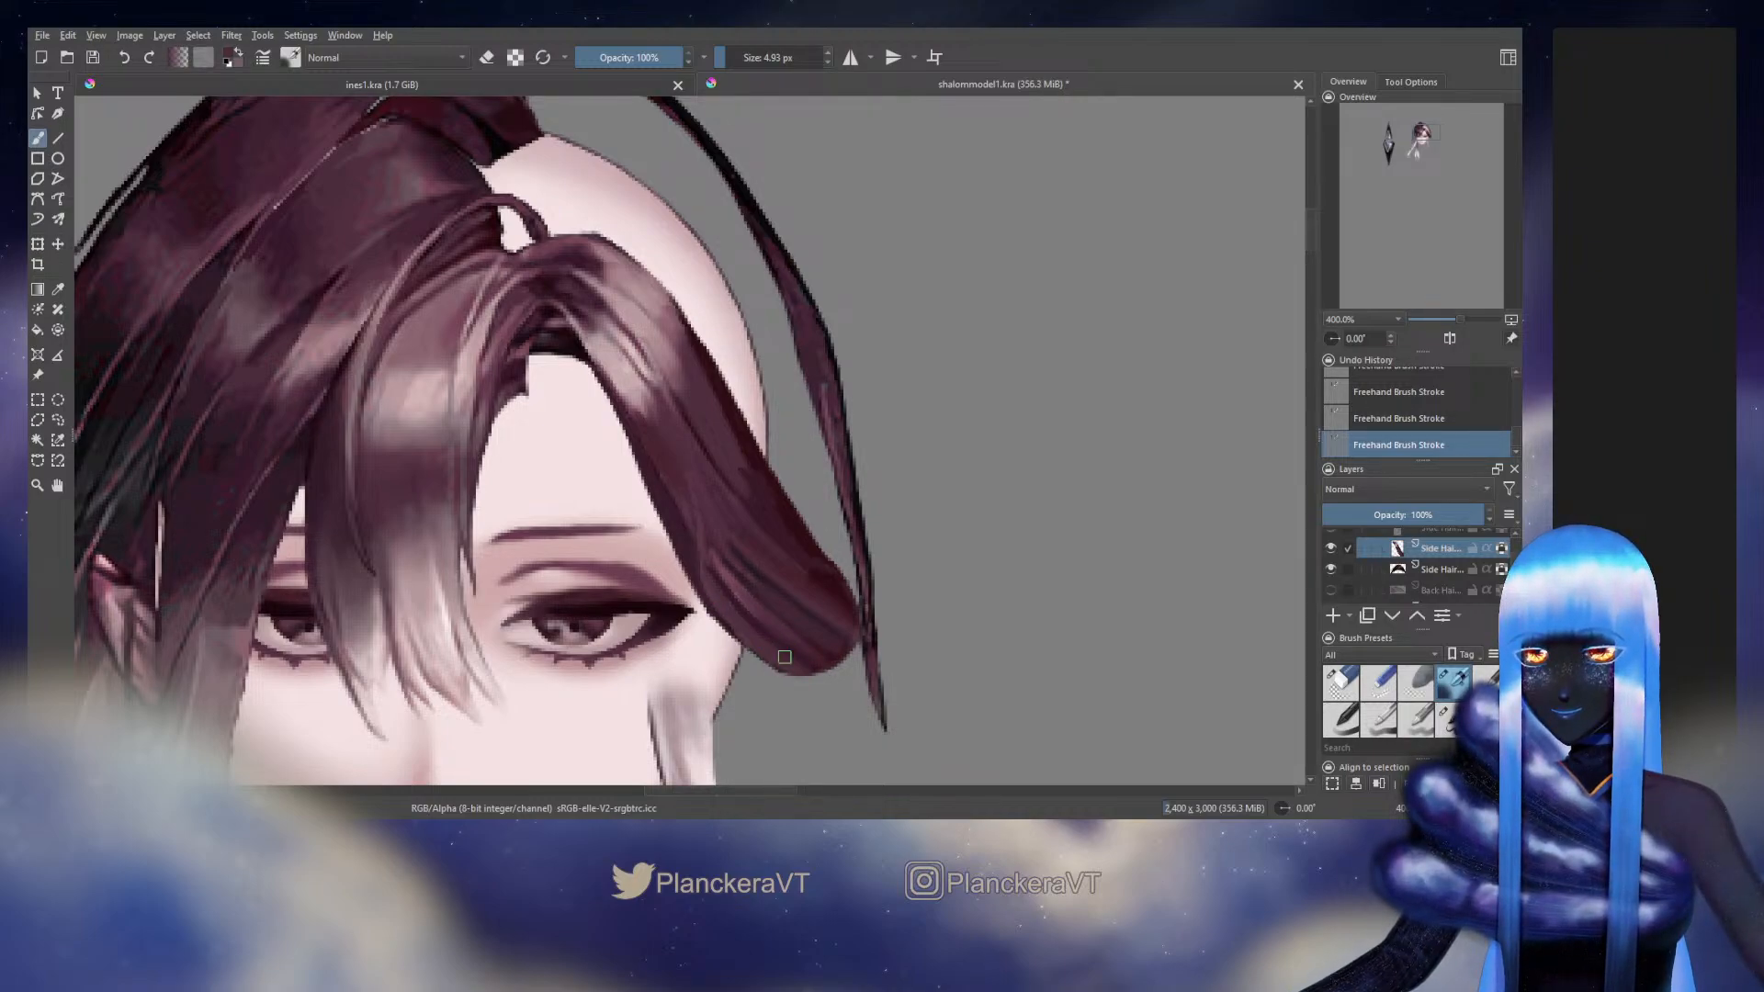
Unlock the layer's transparency and paint a sampled hair tone along the rounded end's lower edge with the 11.48 px brush
click(1500, 549)
click(1449, 719)
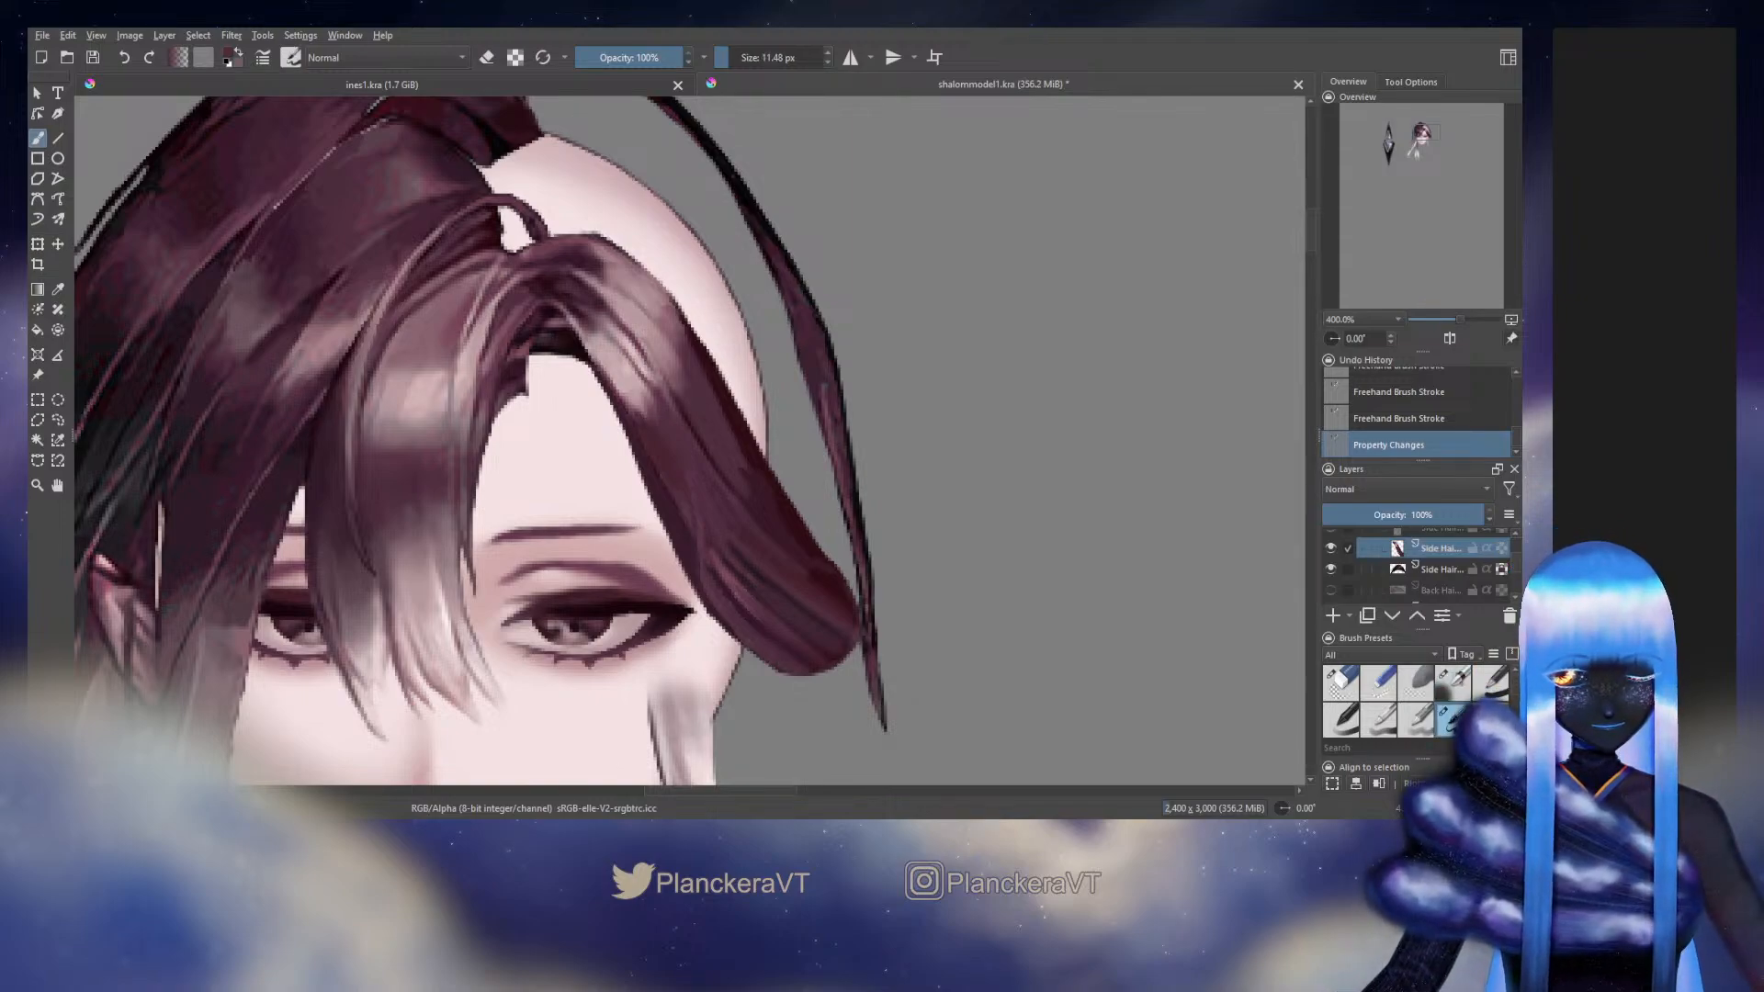
ctrl+click(742, 624)
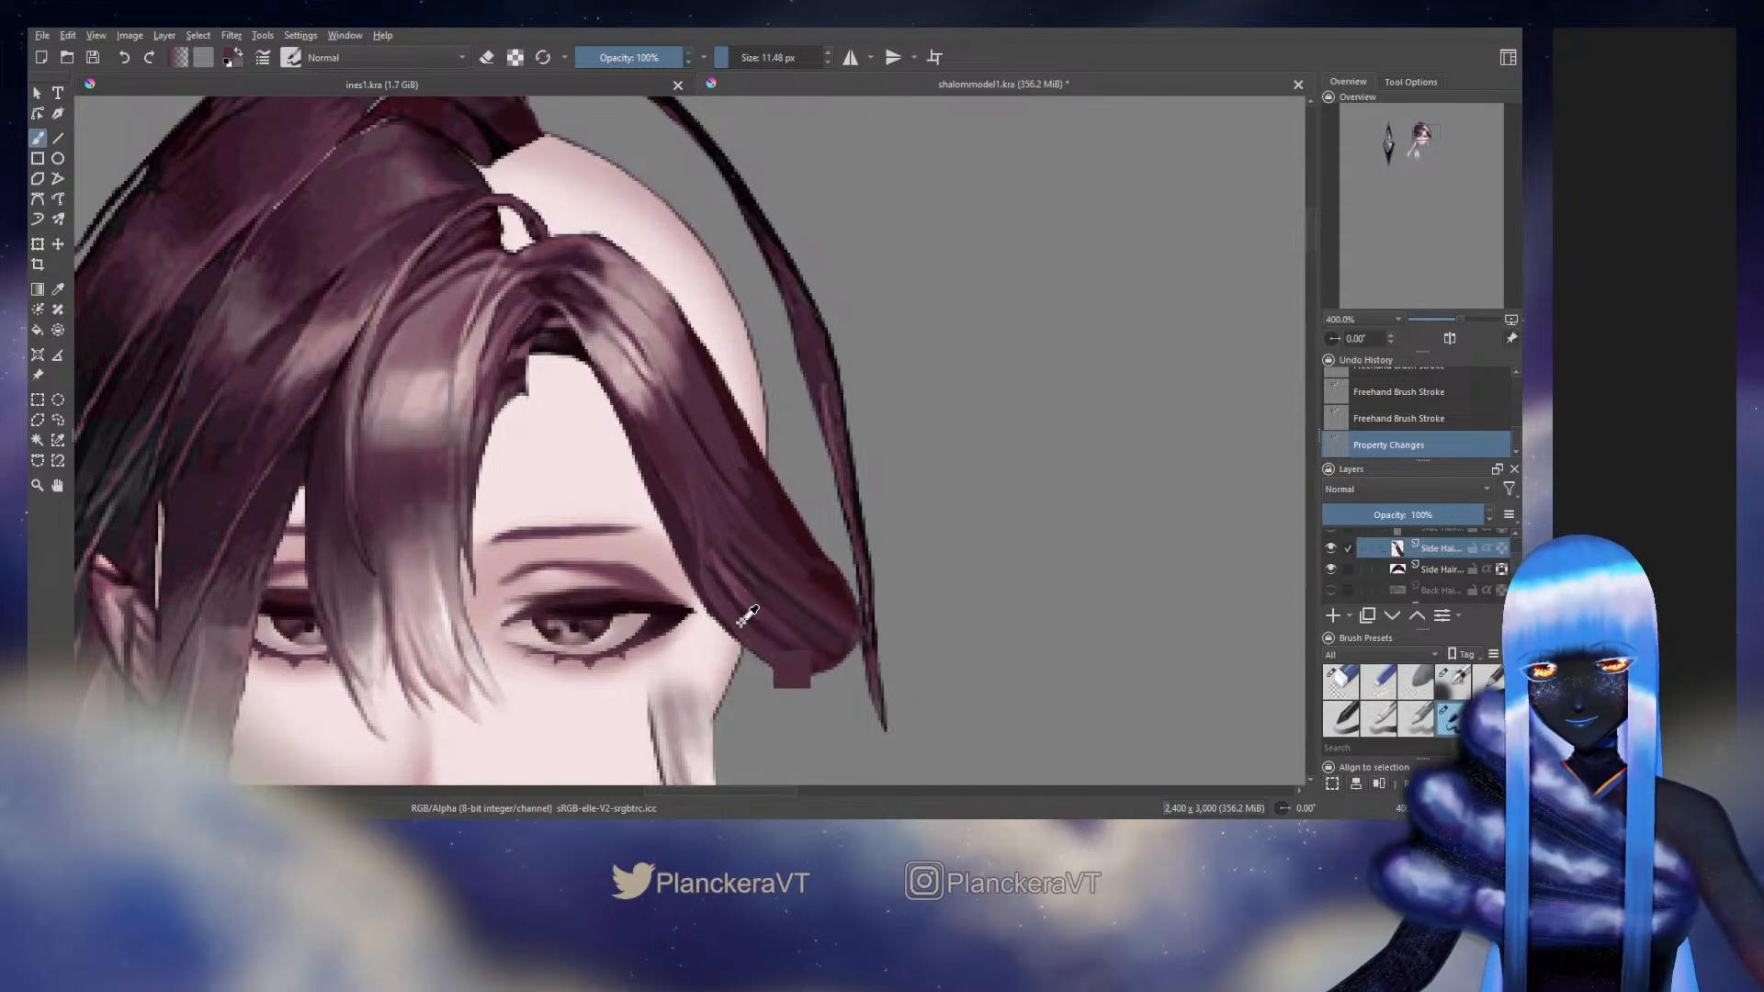
drag(755, 643, 802, 661)
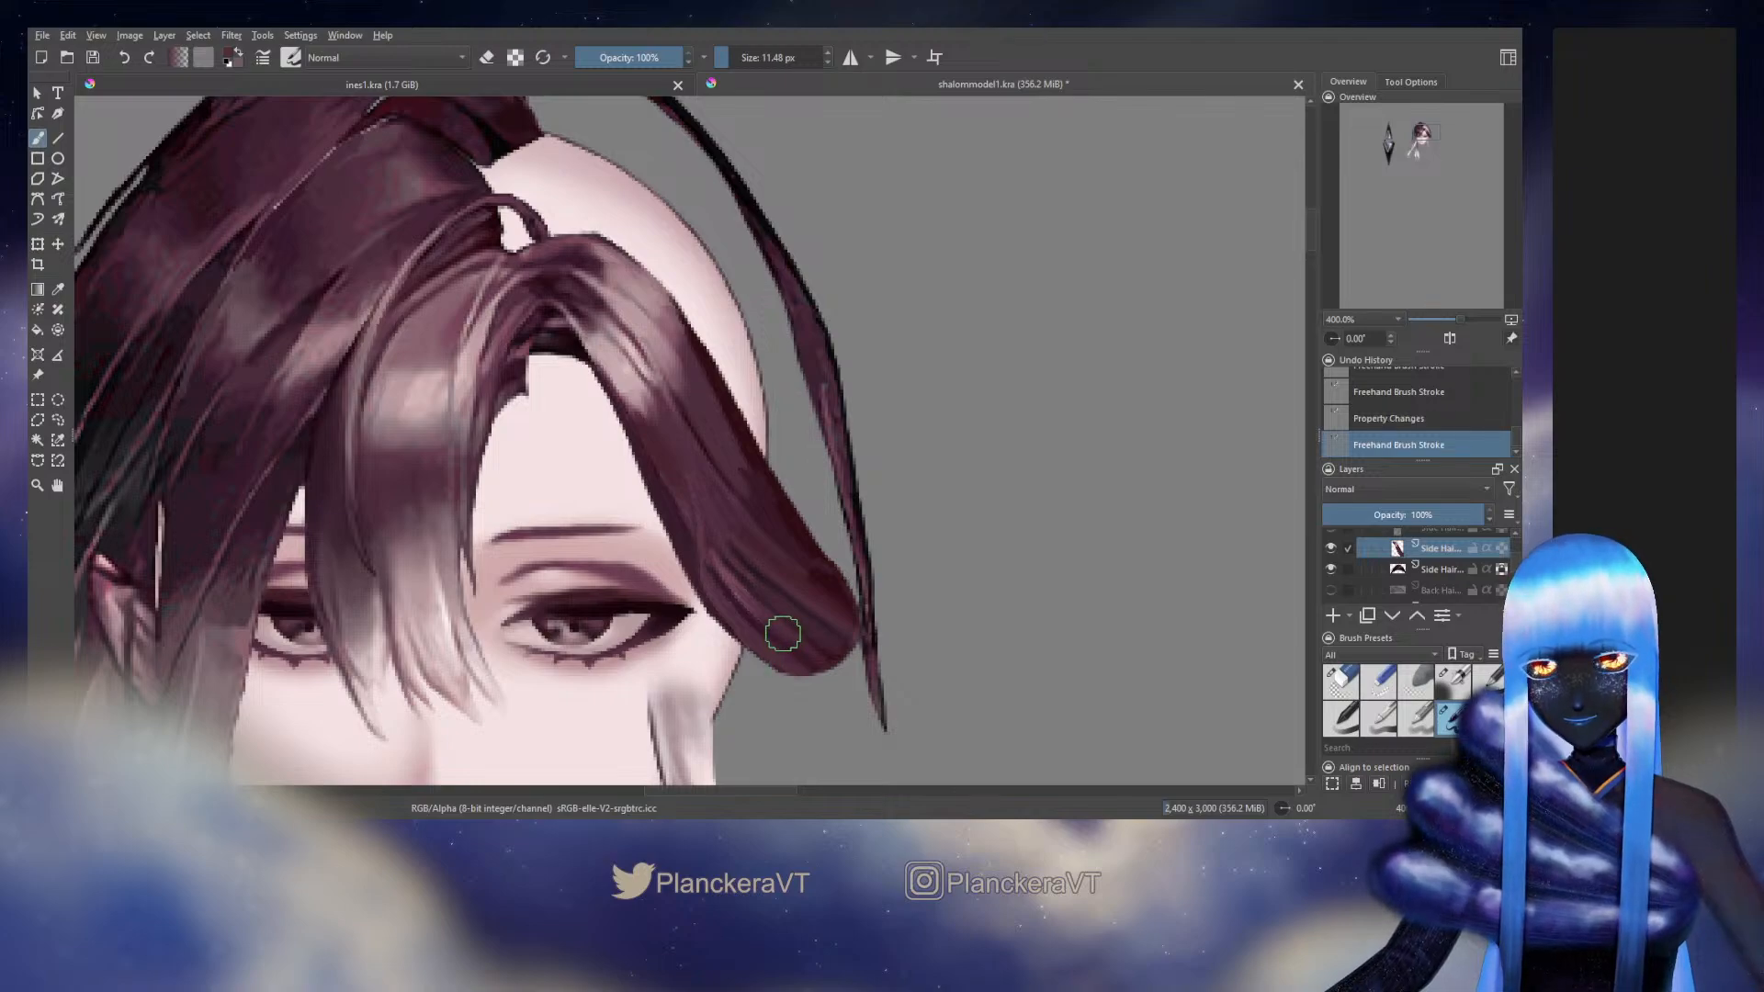
Lock the layer's transparency and shade the side hair's inner edge beside the forehead with sampled dark maroon, using the textured brush
click(1452, 681)
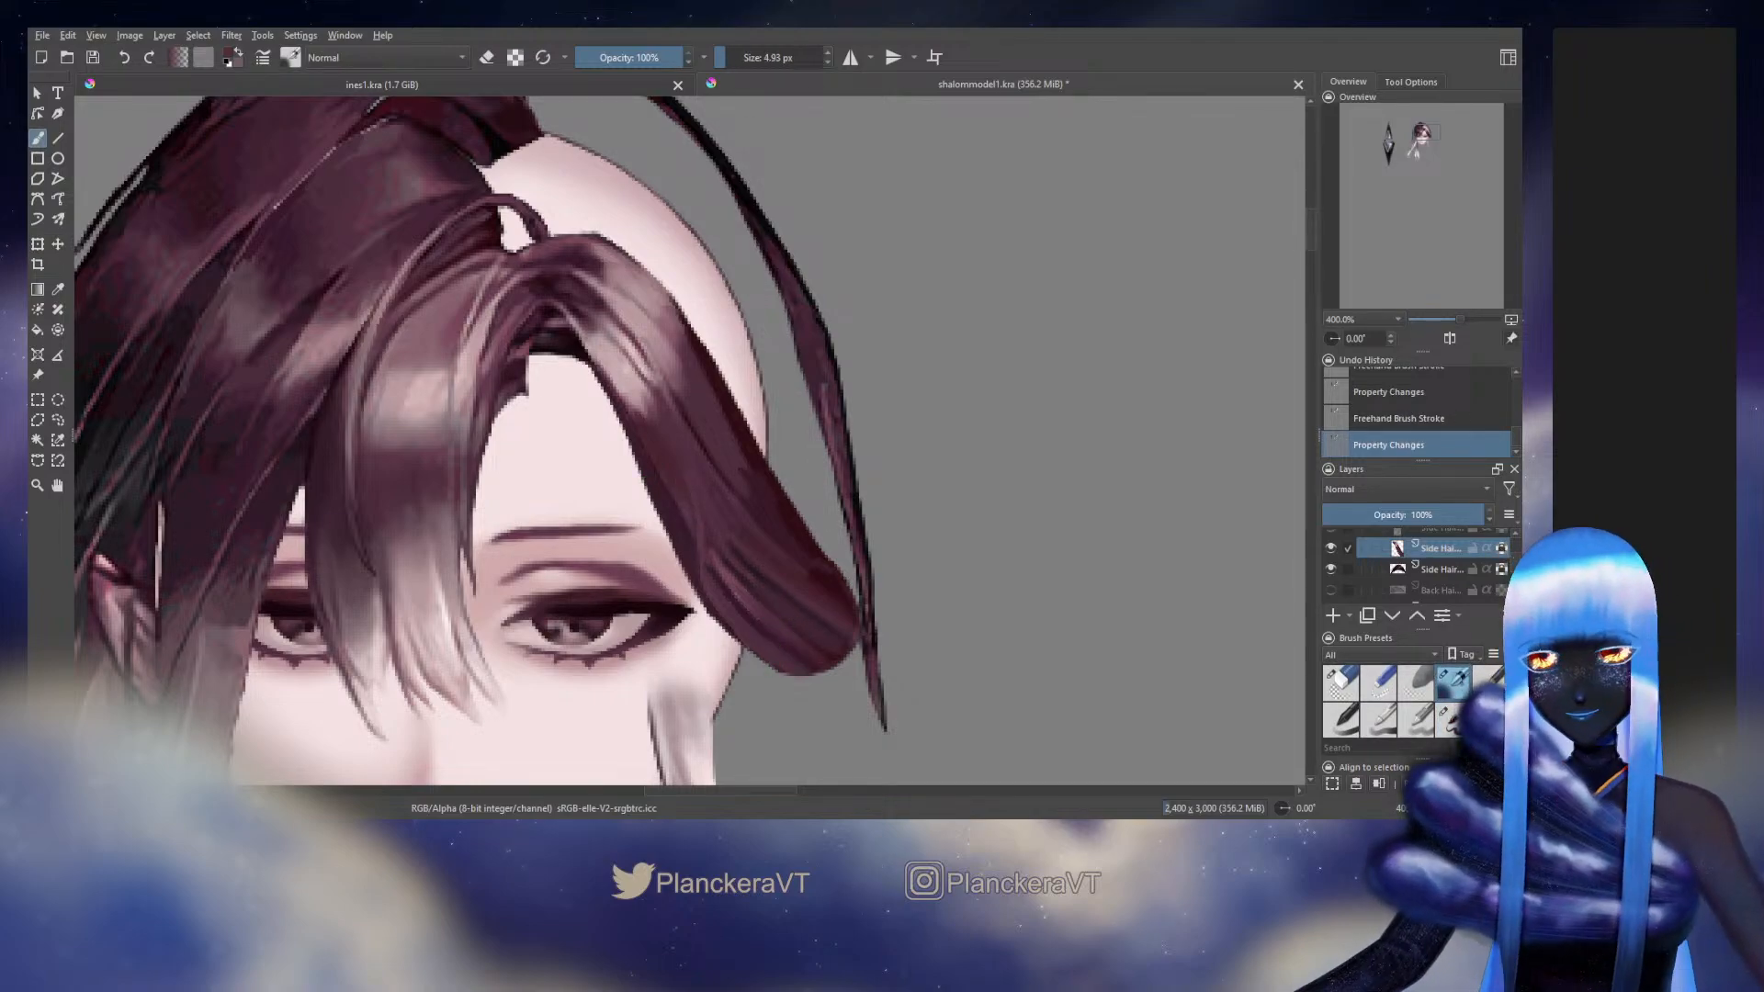
ctrl+click(656, 471)
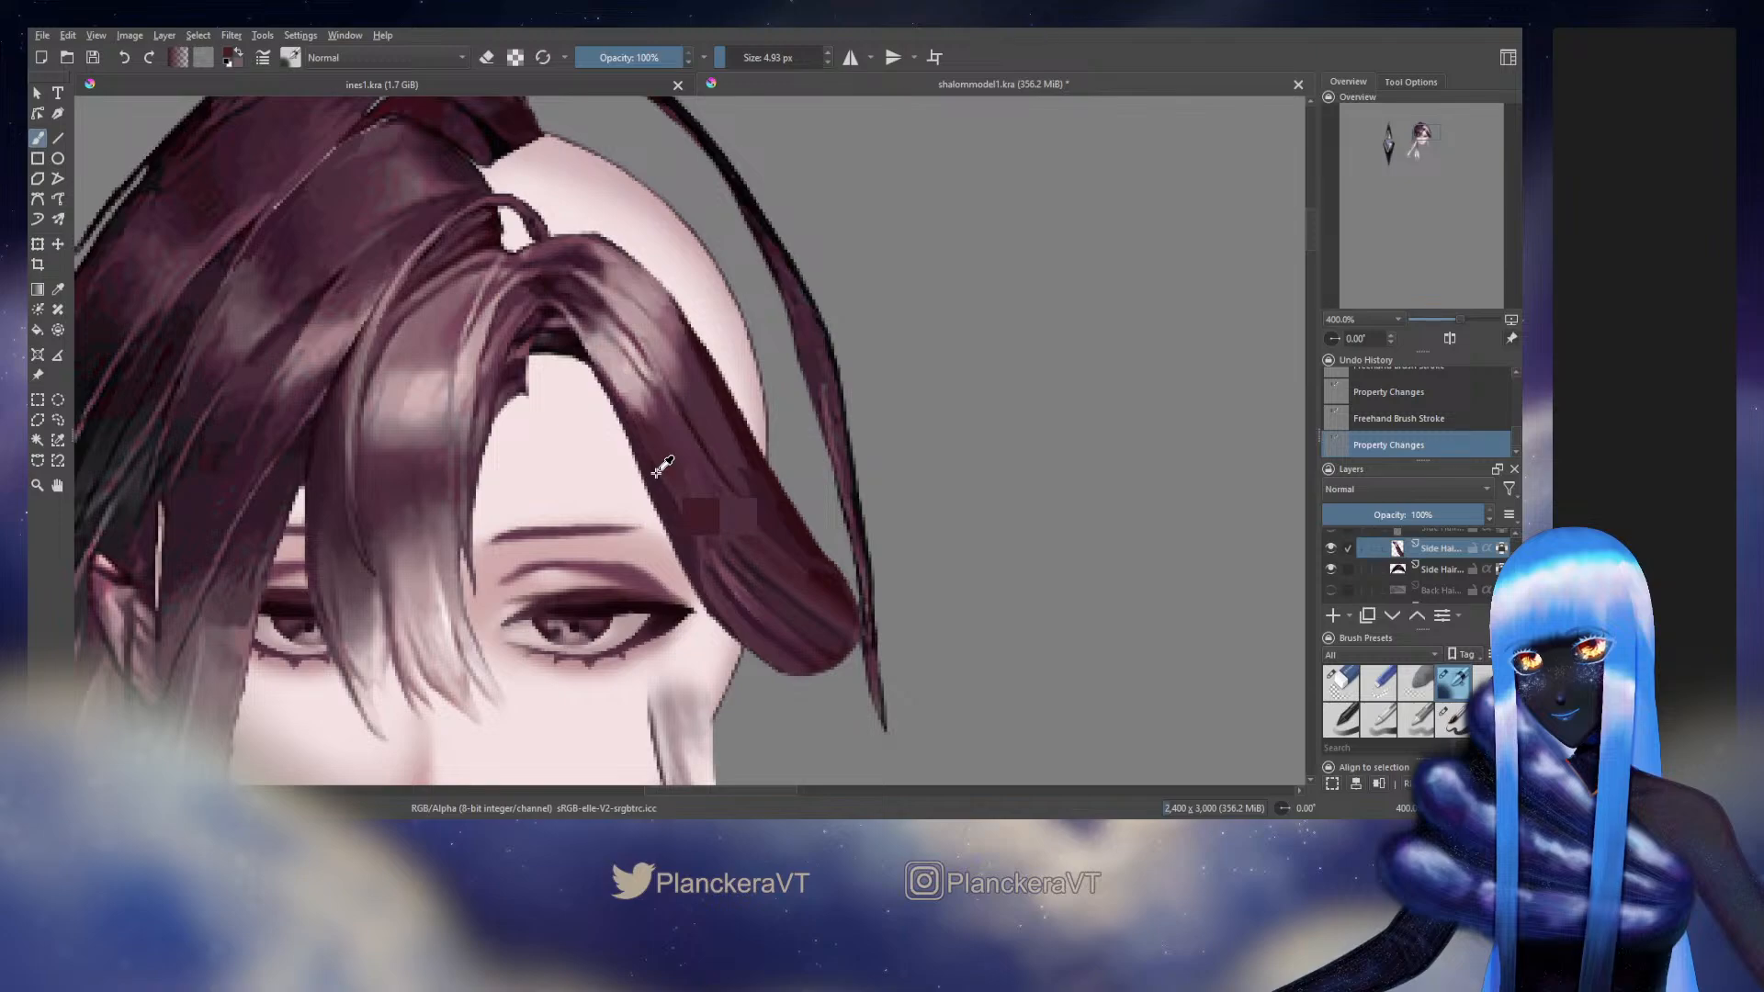
drag(660, 476, 665, 511)
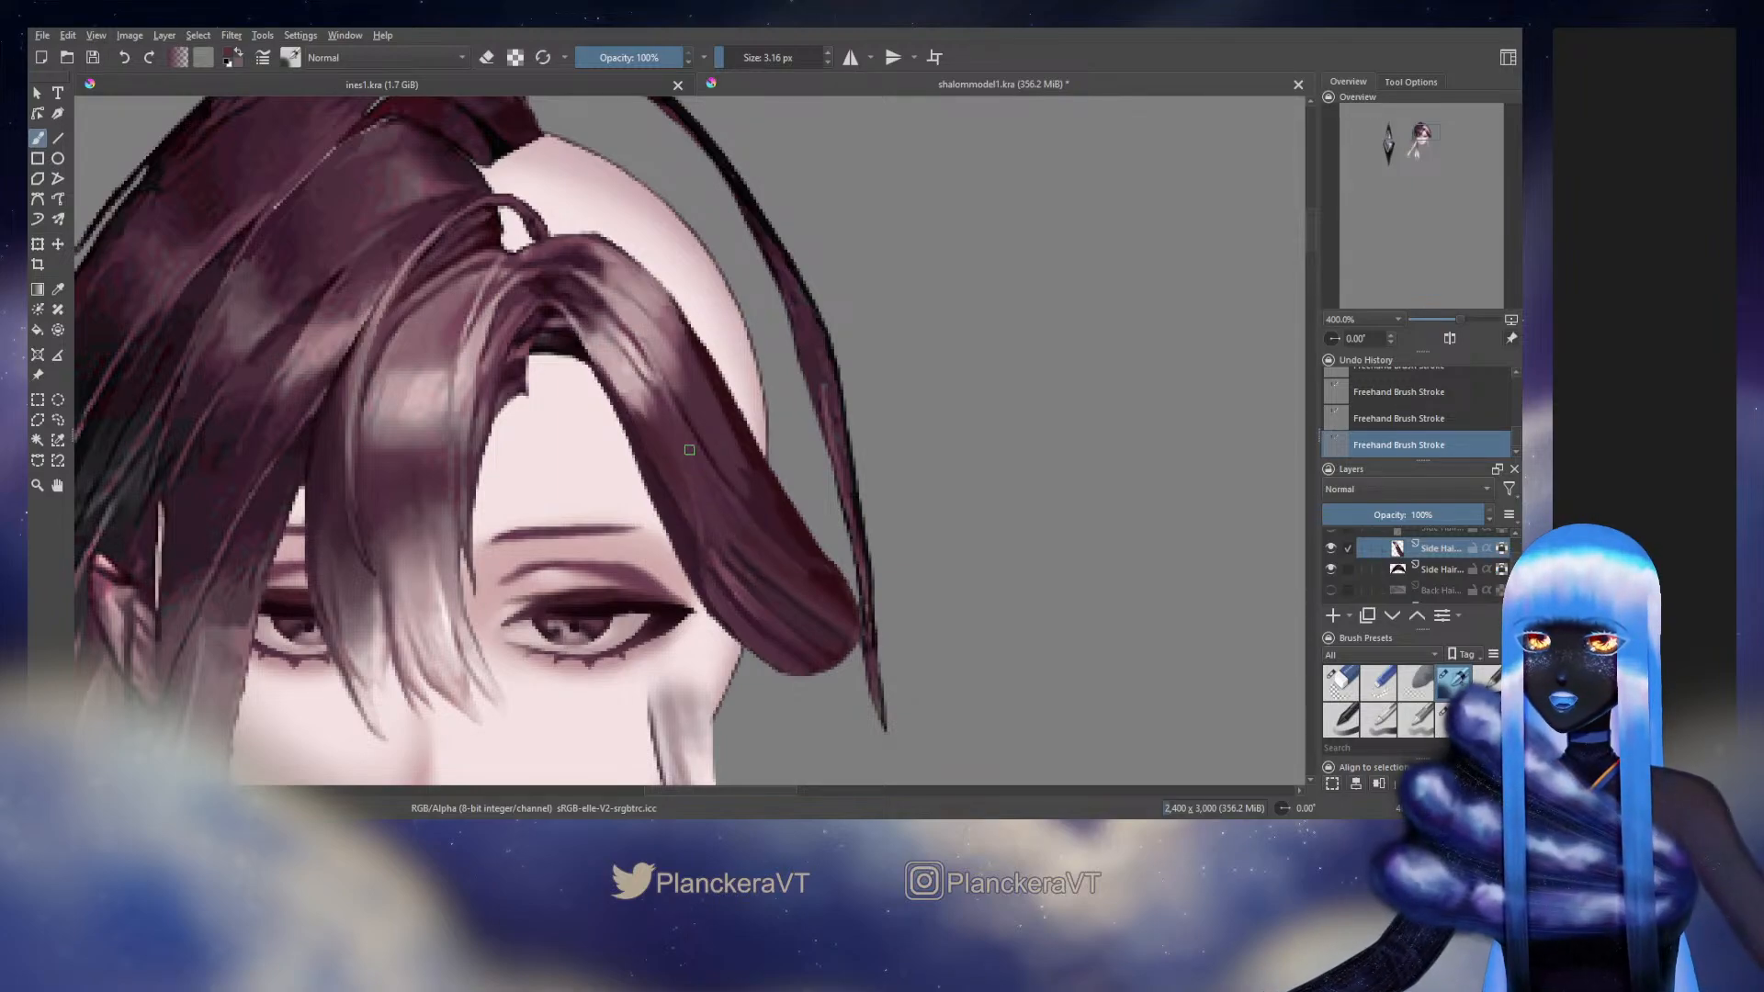
Paint fine strands down the side hair's middle with sampled tones at about 3 px and soften its outer edge at 7.45 px
ctrl+click(734, 500)
drag(689, 446, 756, 527)
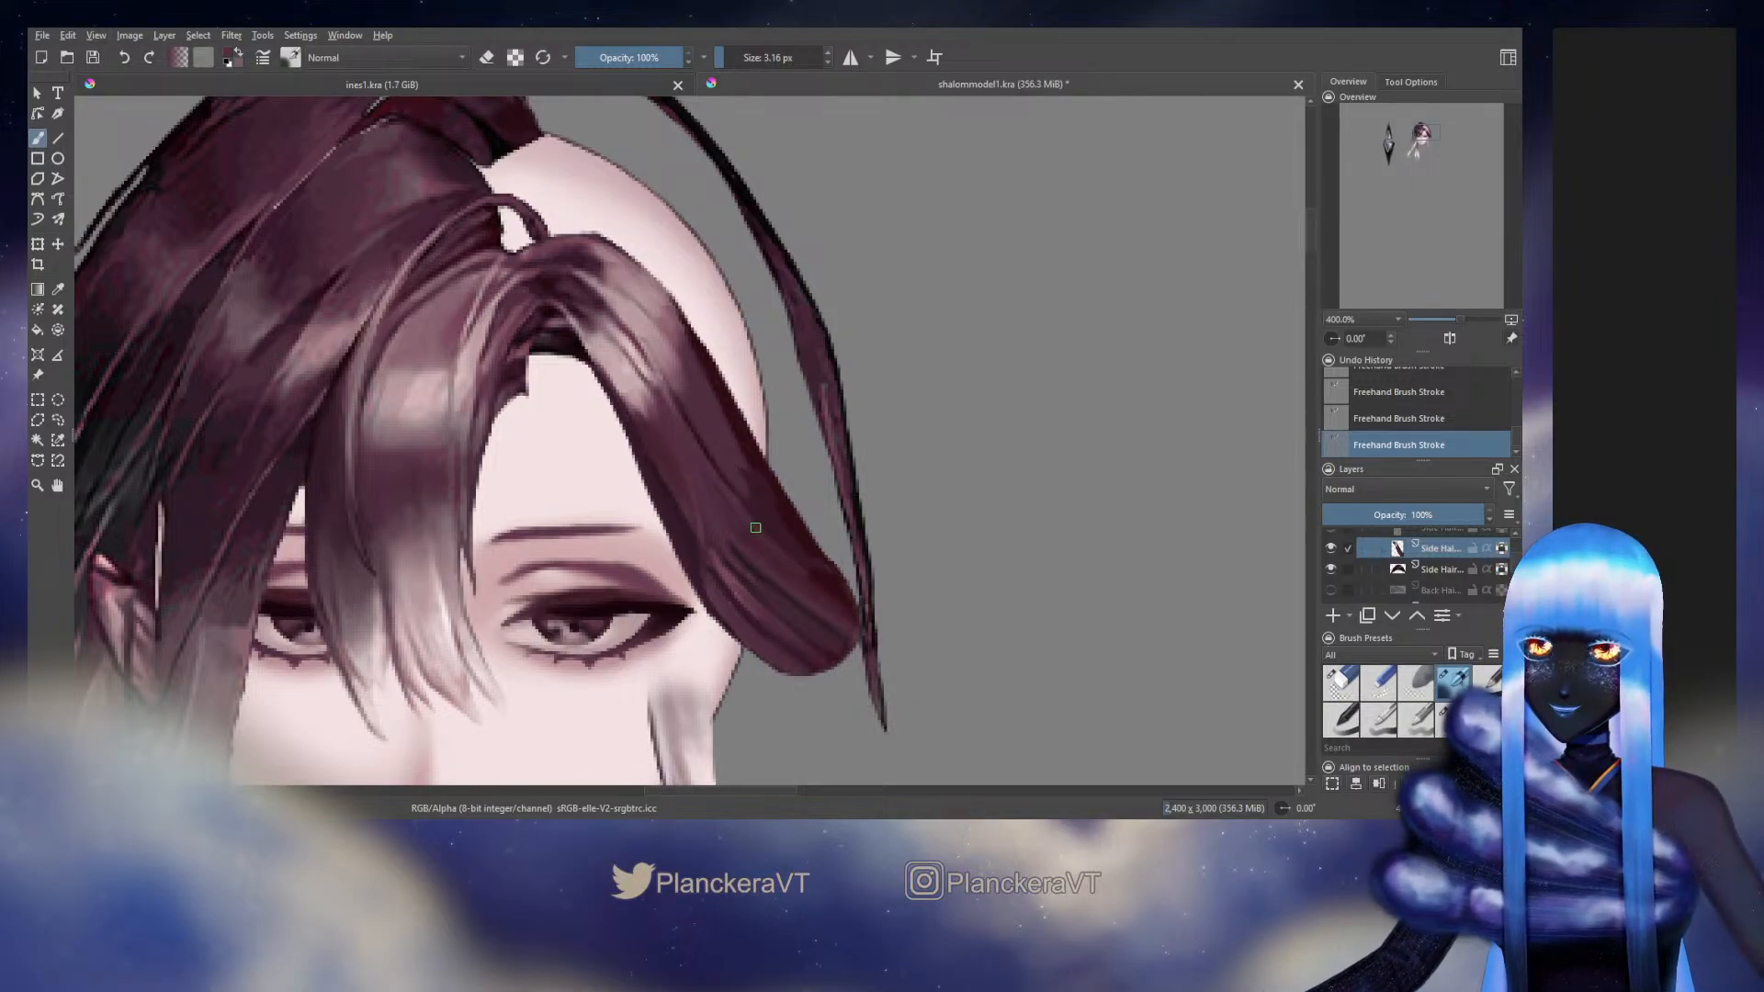
ctrl+click(703, 437)
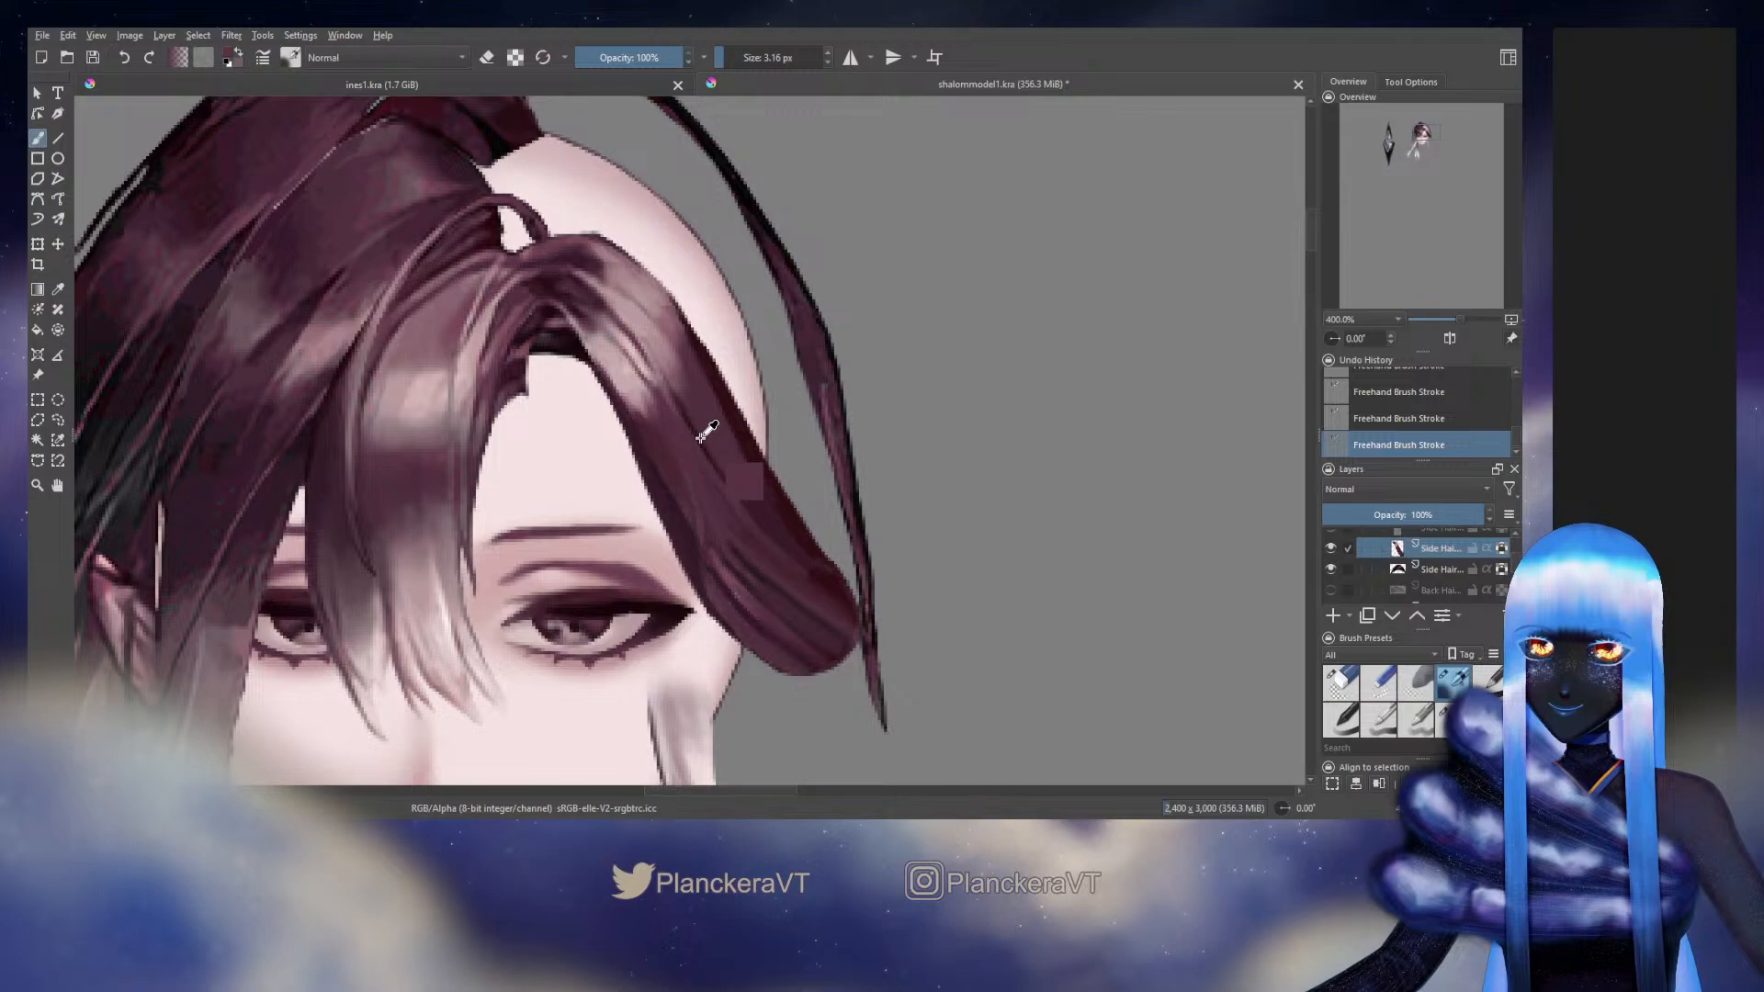
drag(729, 483, 755, 516)
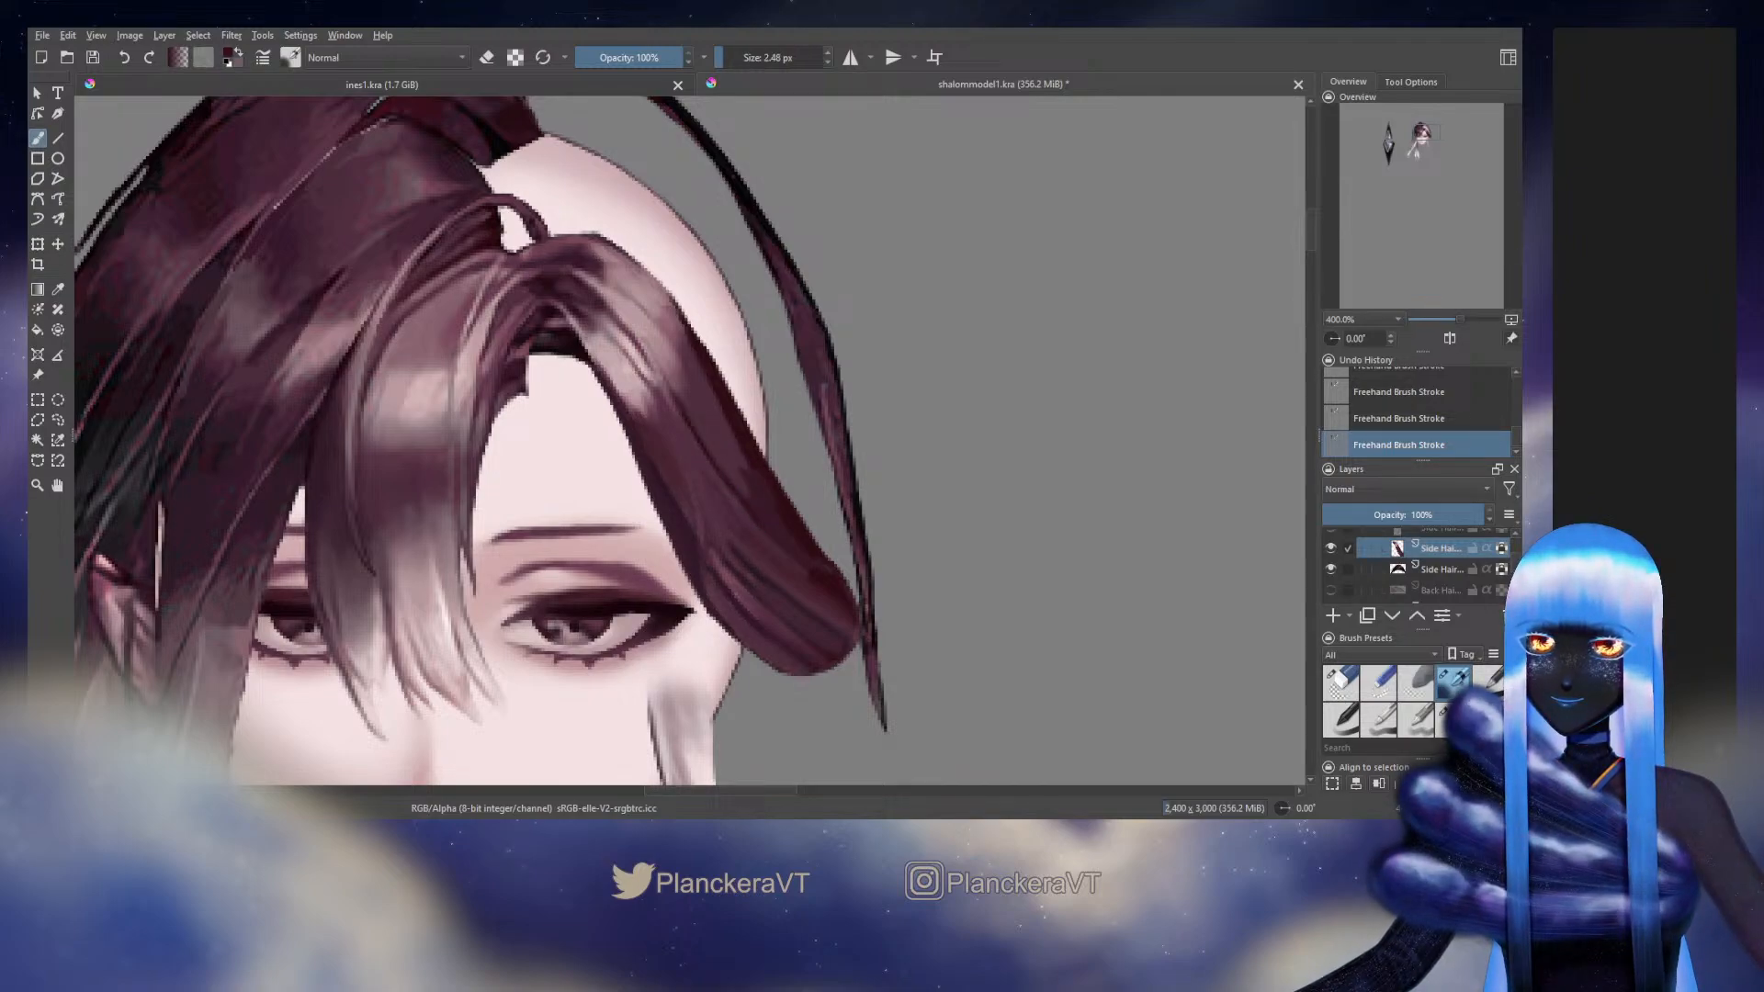
shift+drag(783, 519, 798, 519)
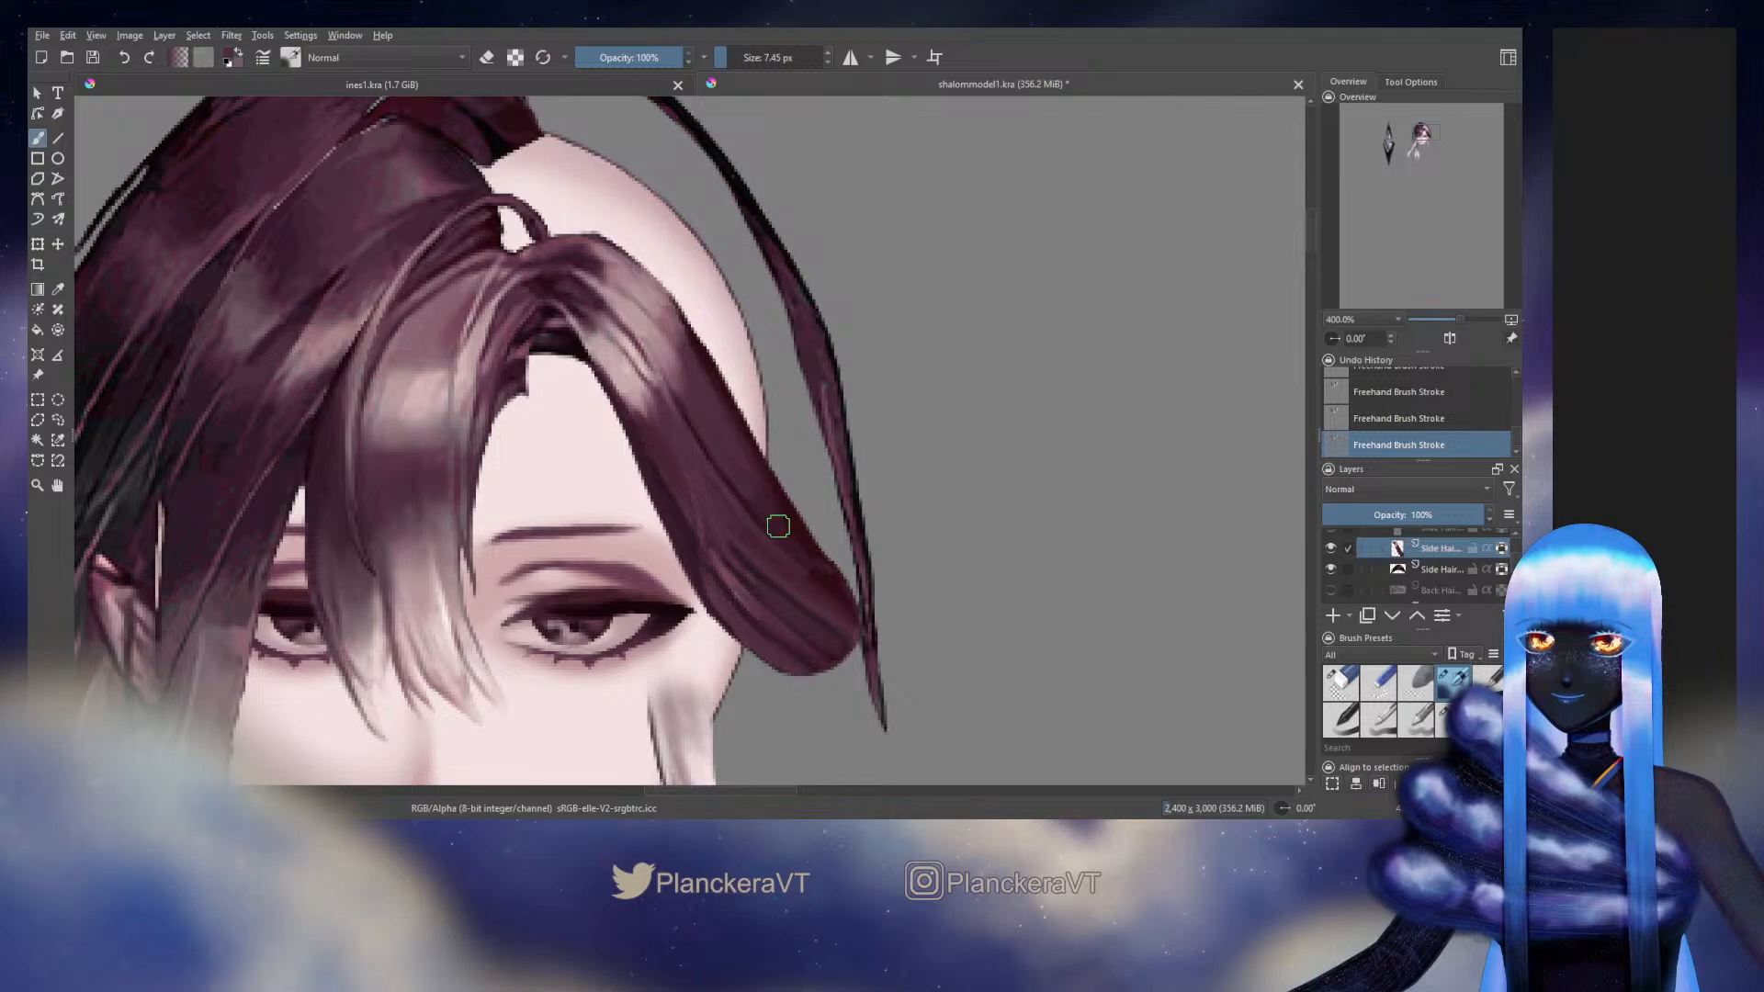
ctrl+click(801, 525)
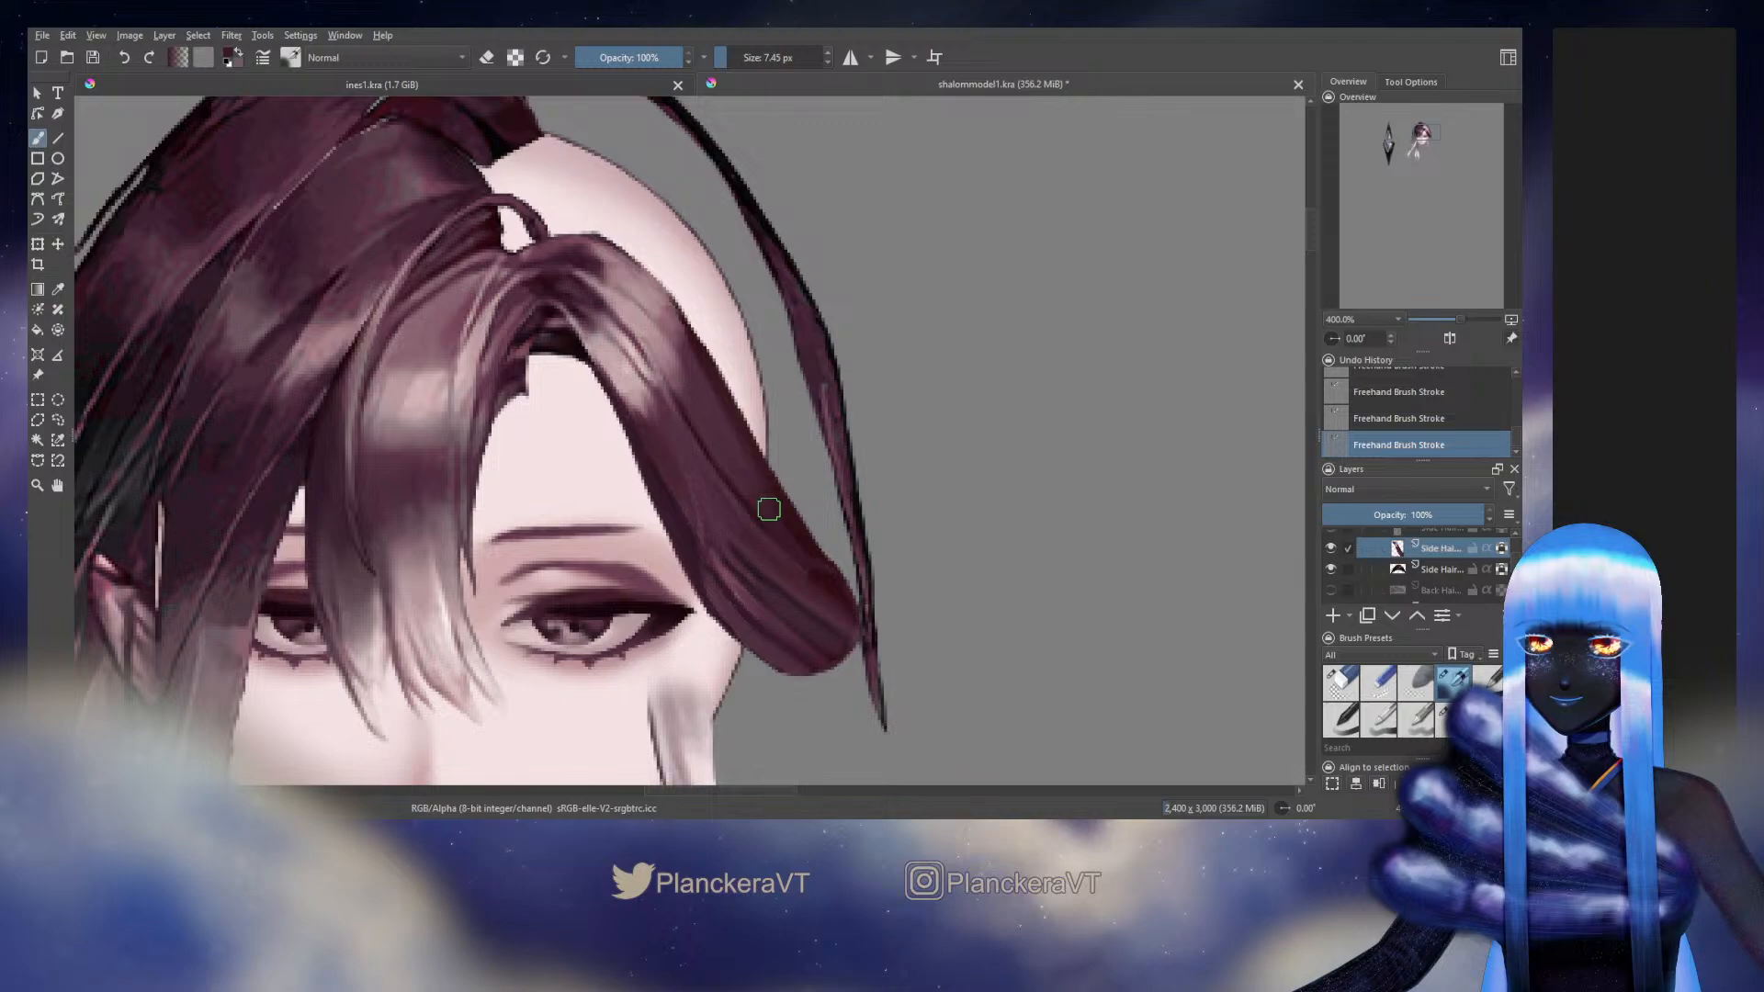
Set the brush size to 3.70 px and show the original full-character artwork behind the separated layers
shift+drag(769, 509, 757, 510)
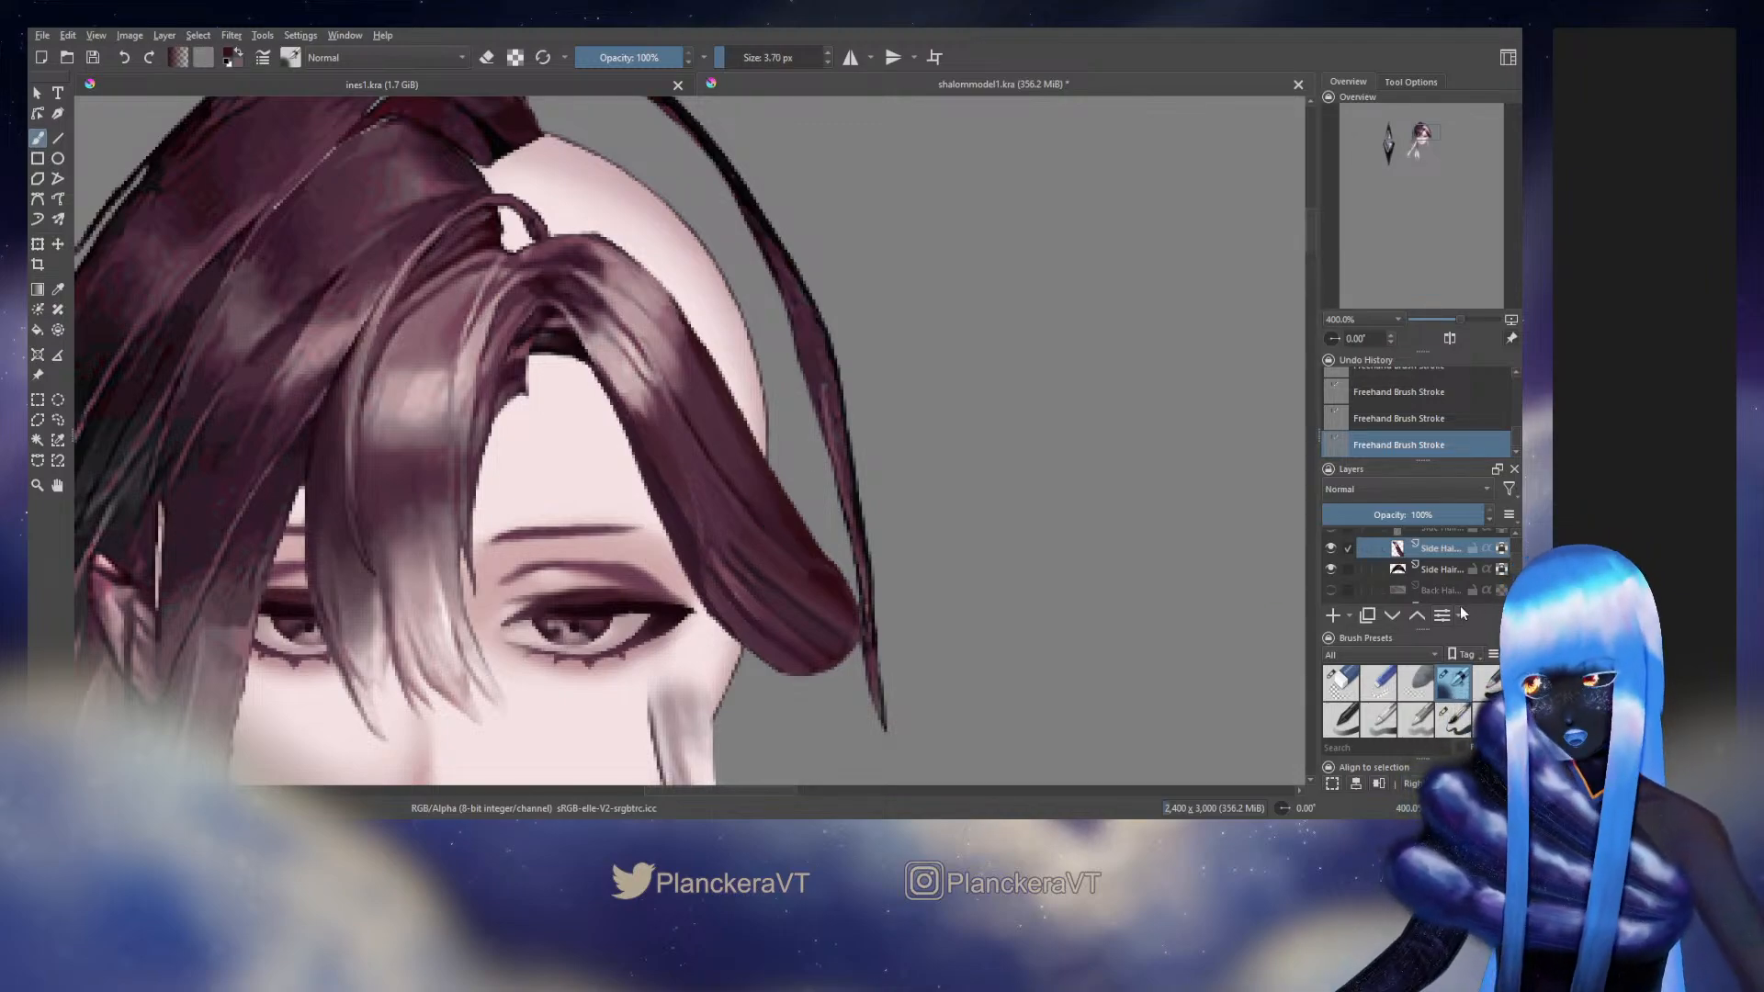
drag(1513, 564, 1512, 571)
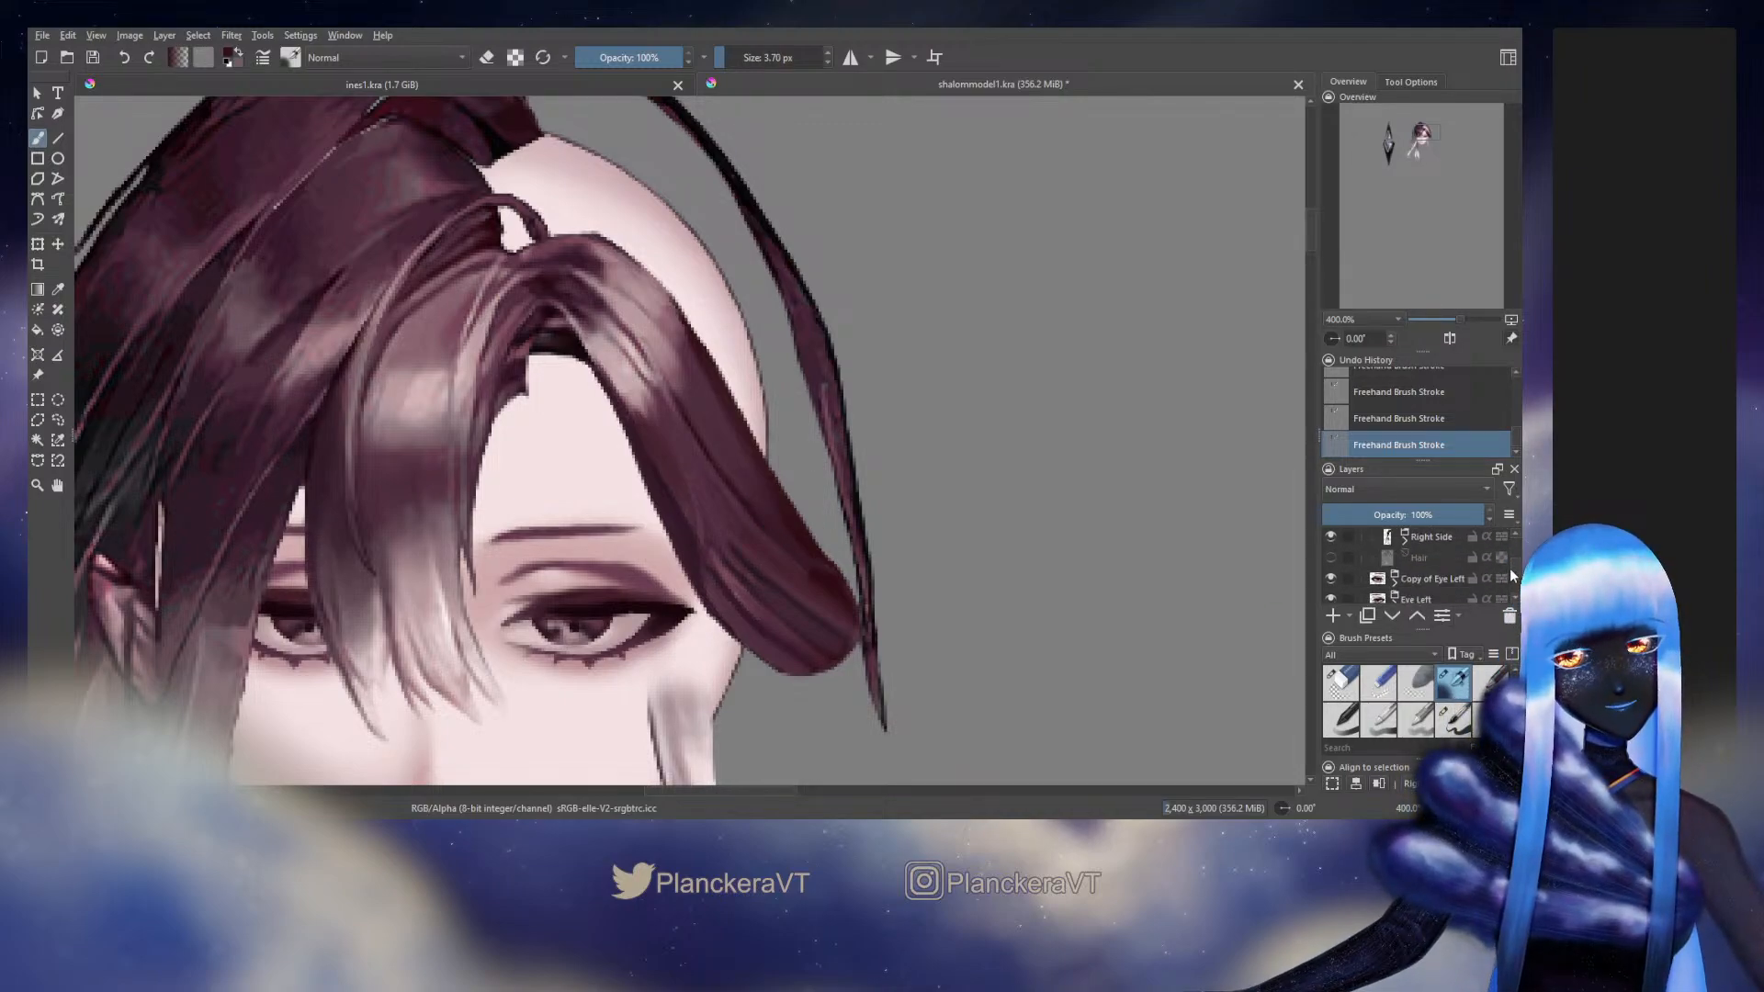
click(1331, 558)
scroll(1333, 565, down, 5)
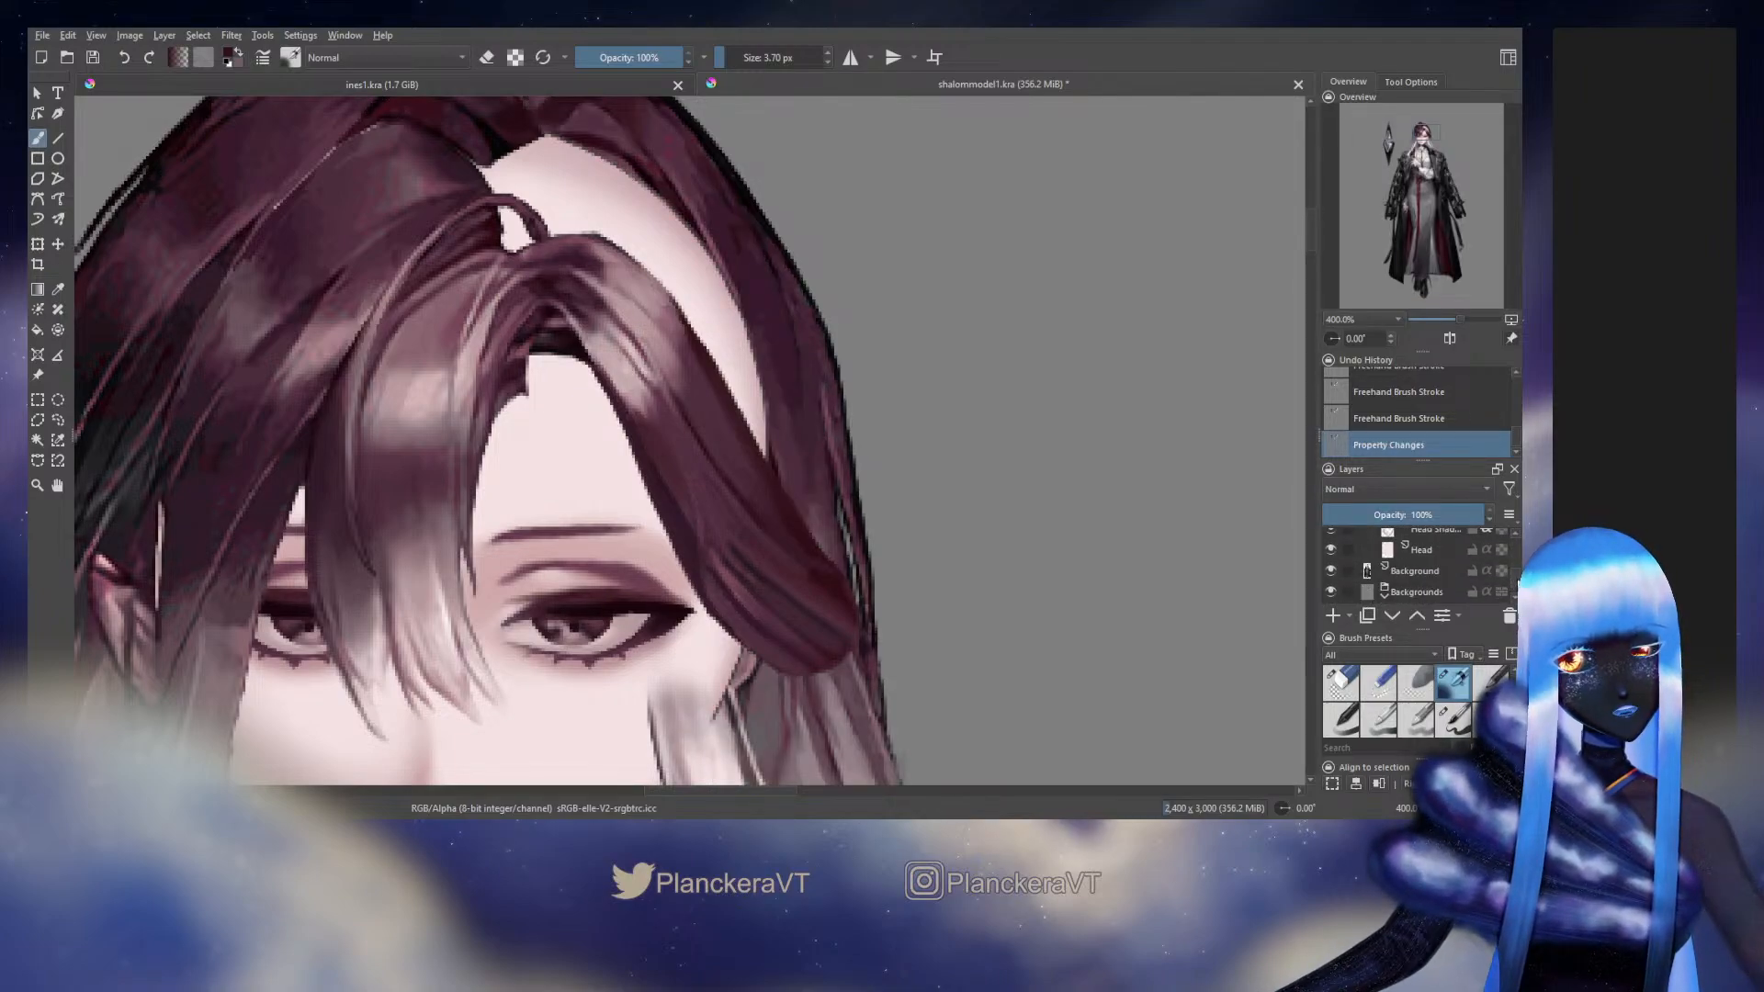
Toggle the Head group's visibility to compare the repainted side hair with the original artwork
scroll(1378, 565, up, 5)
scroll(1415, 565, up, 1)
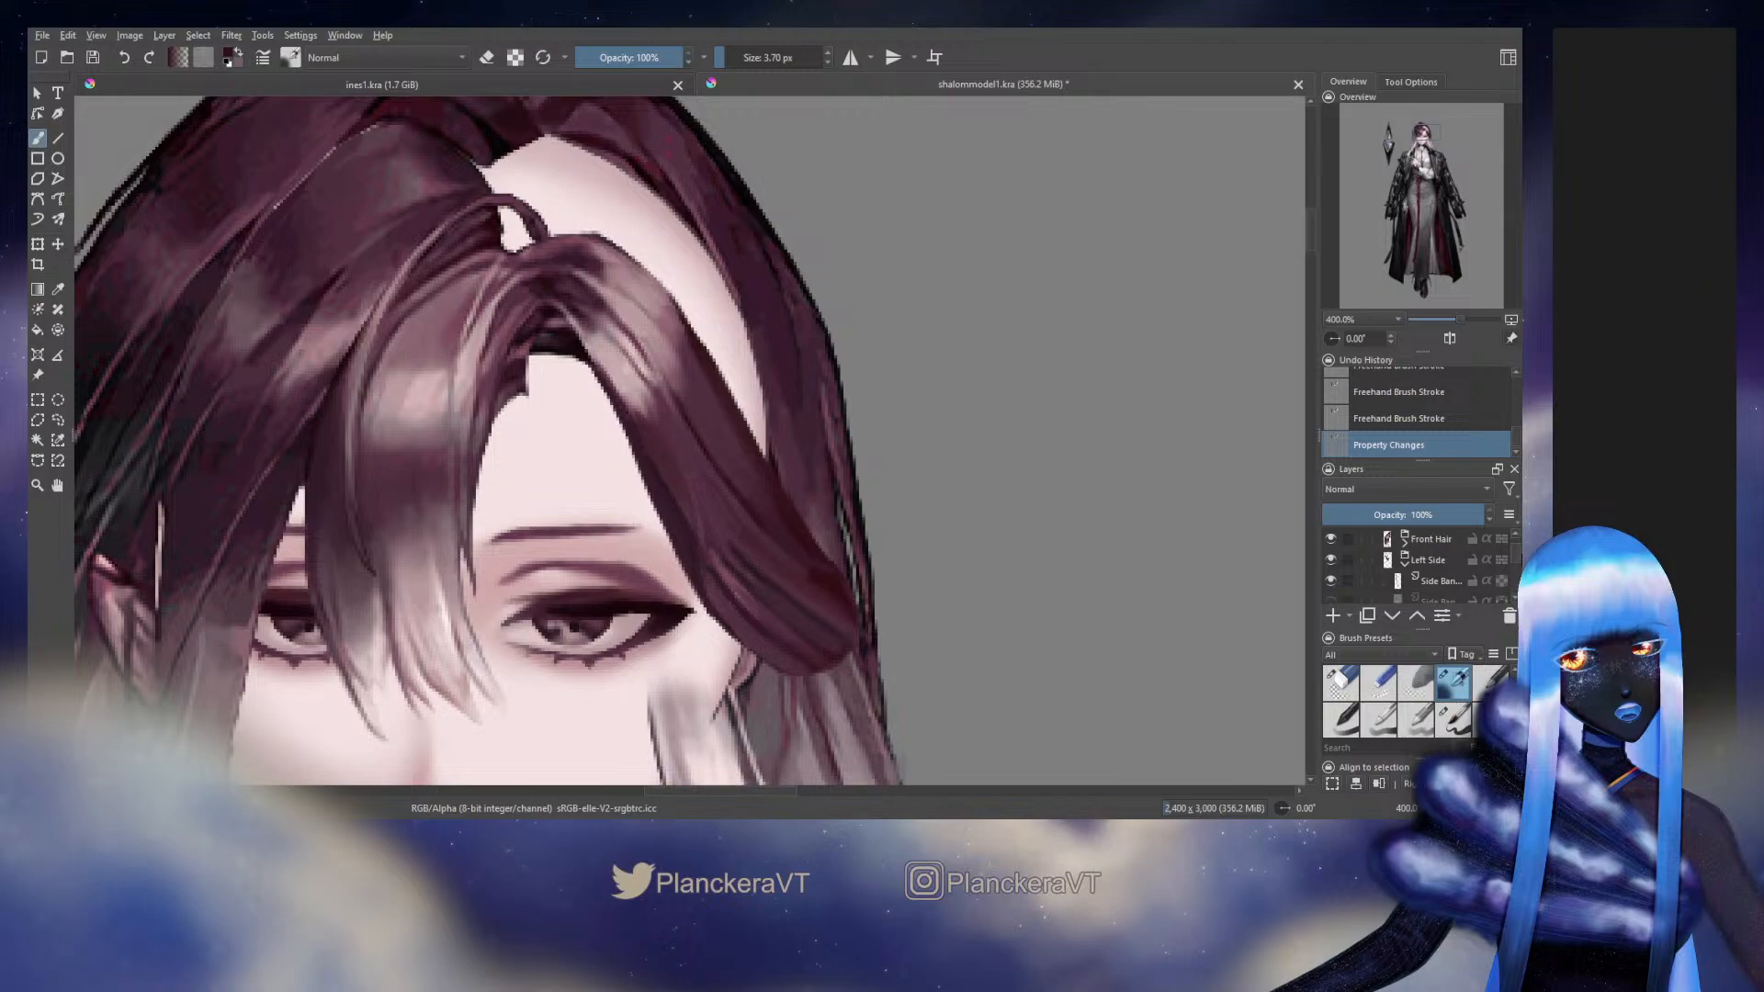
scroll(1378, 565, up, 2)
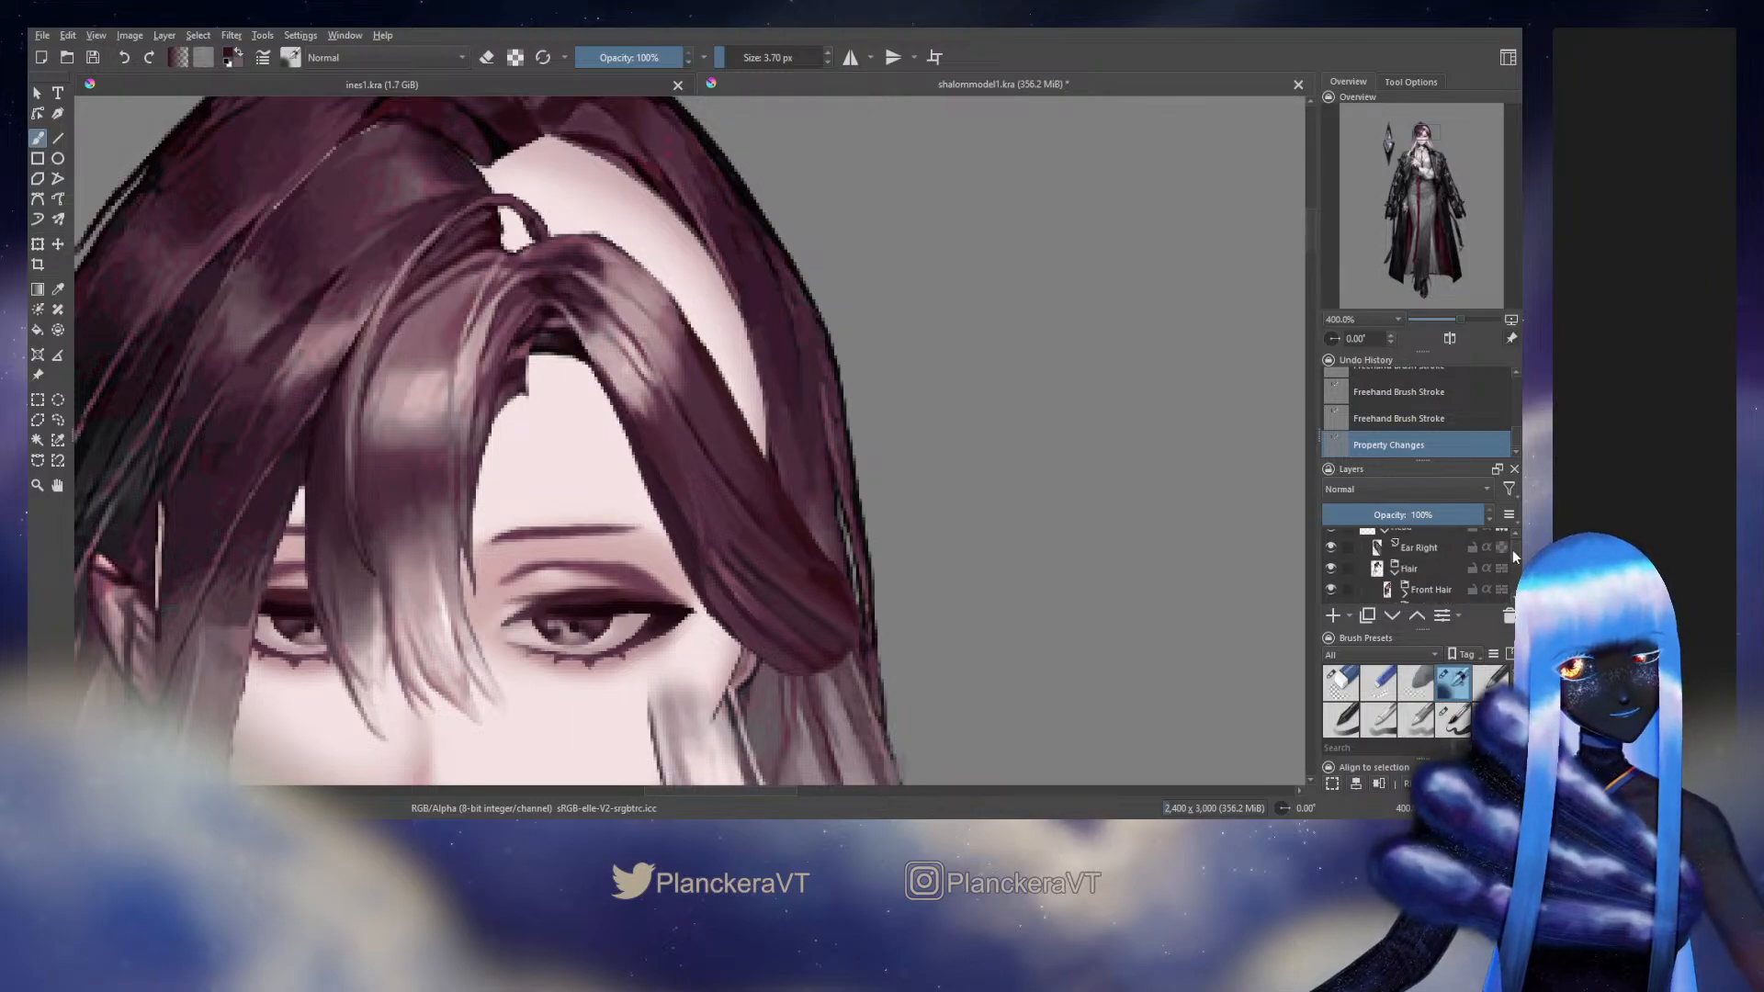
scroll(1377, 564, up, 2)
click(1331, 560)
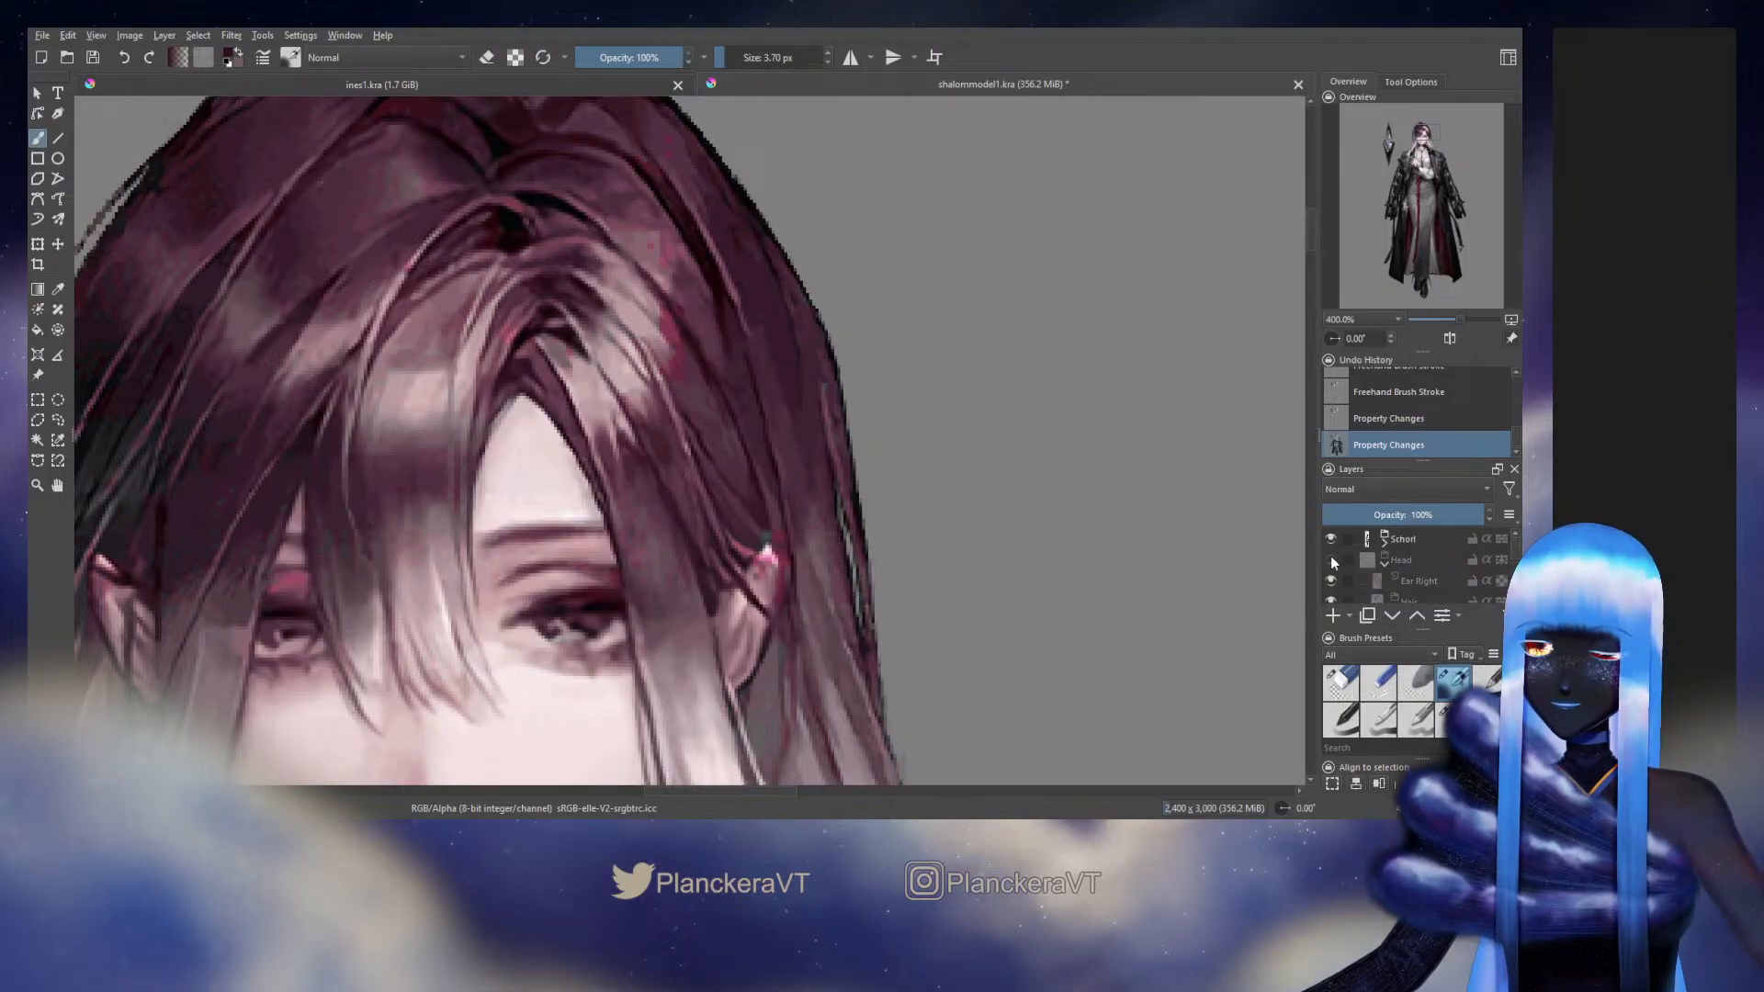
click(1332, 561)
click(1332, 560)
click(1332, 561)
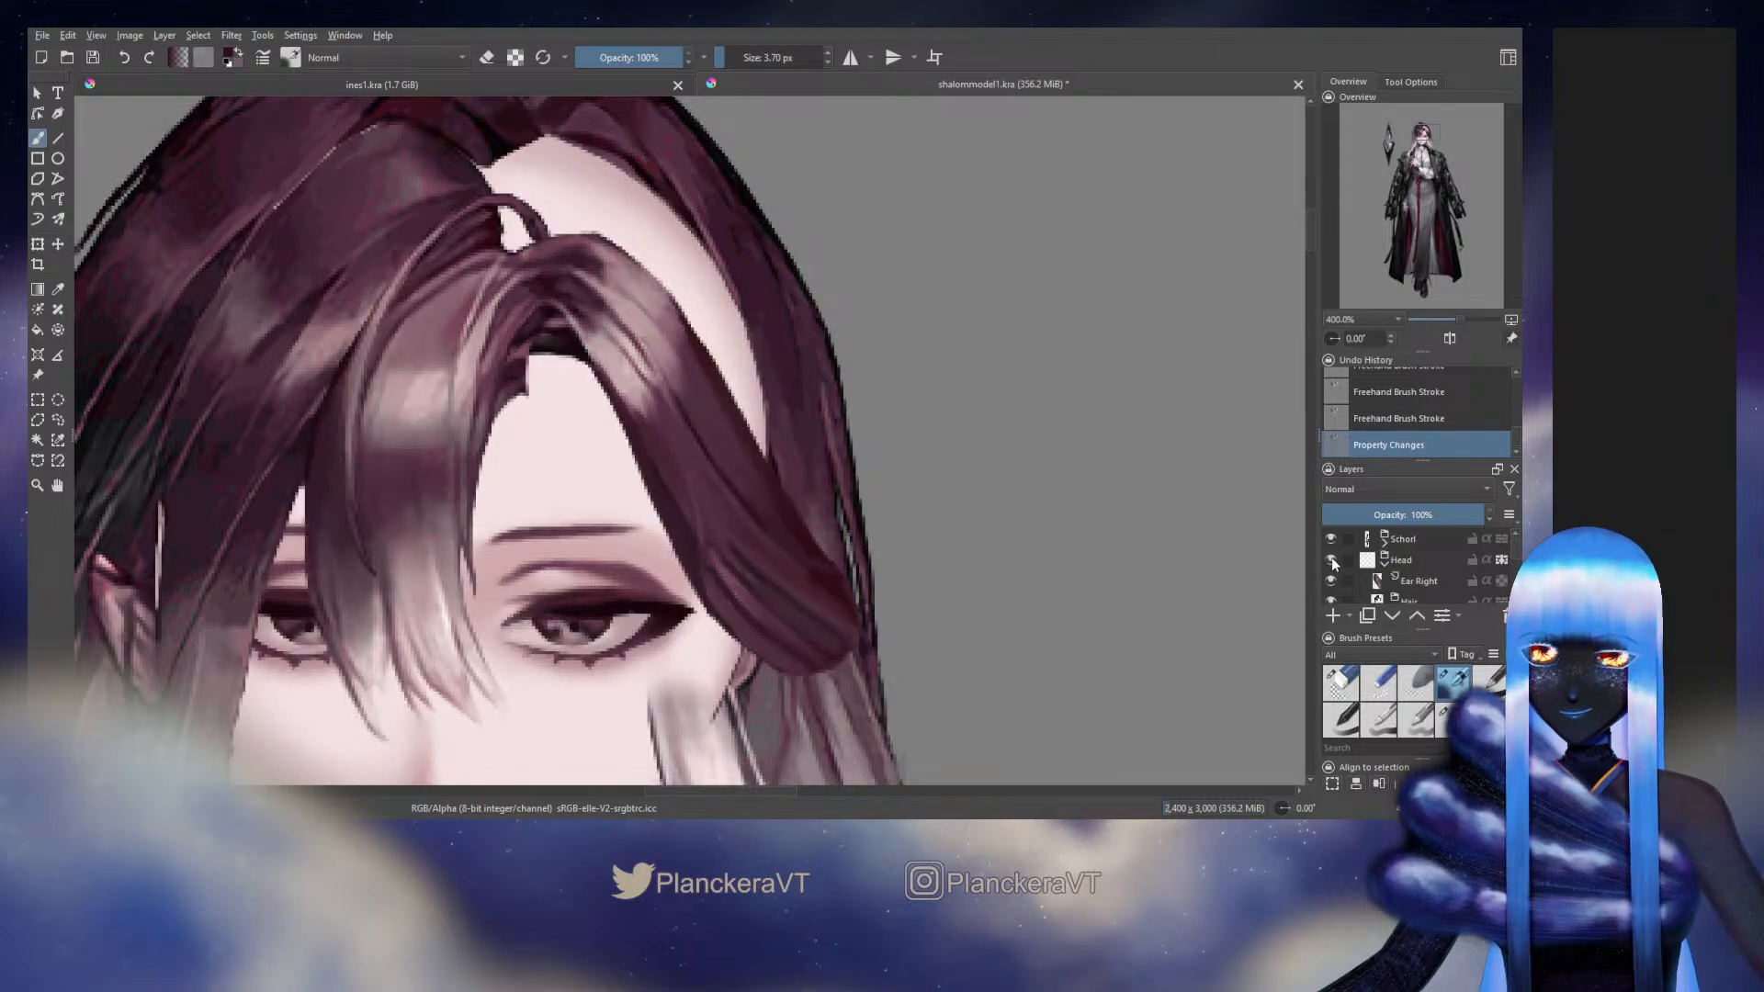
click(1332, 560)
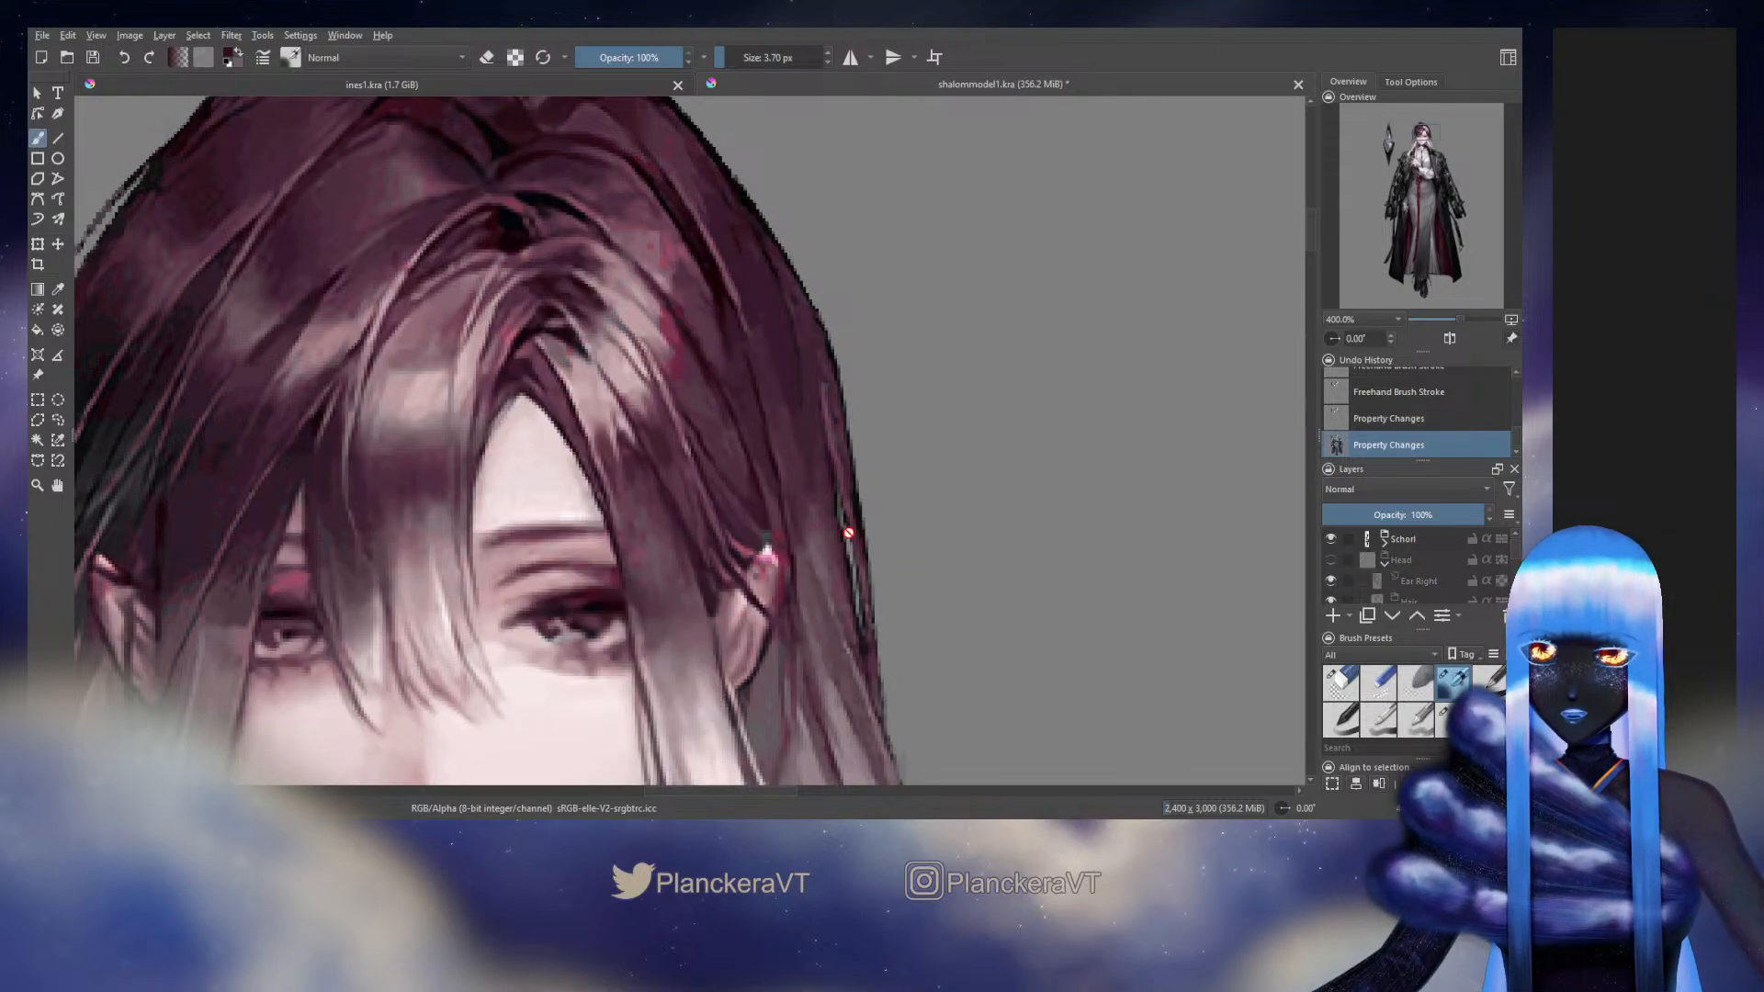
click(1331, 559)
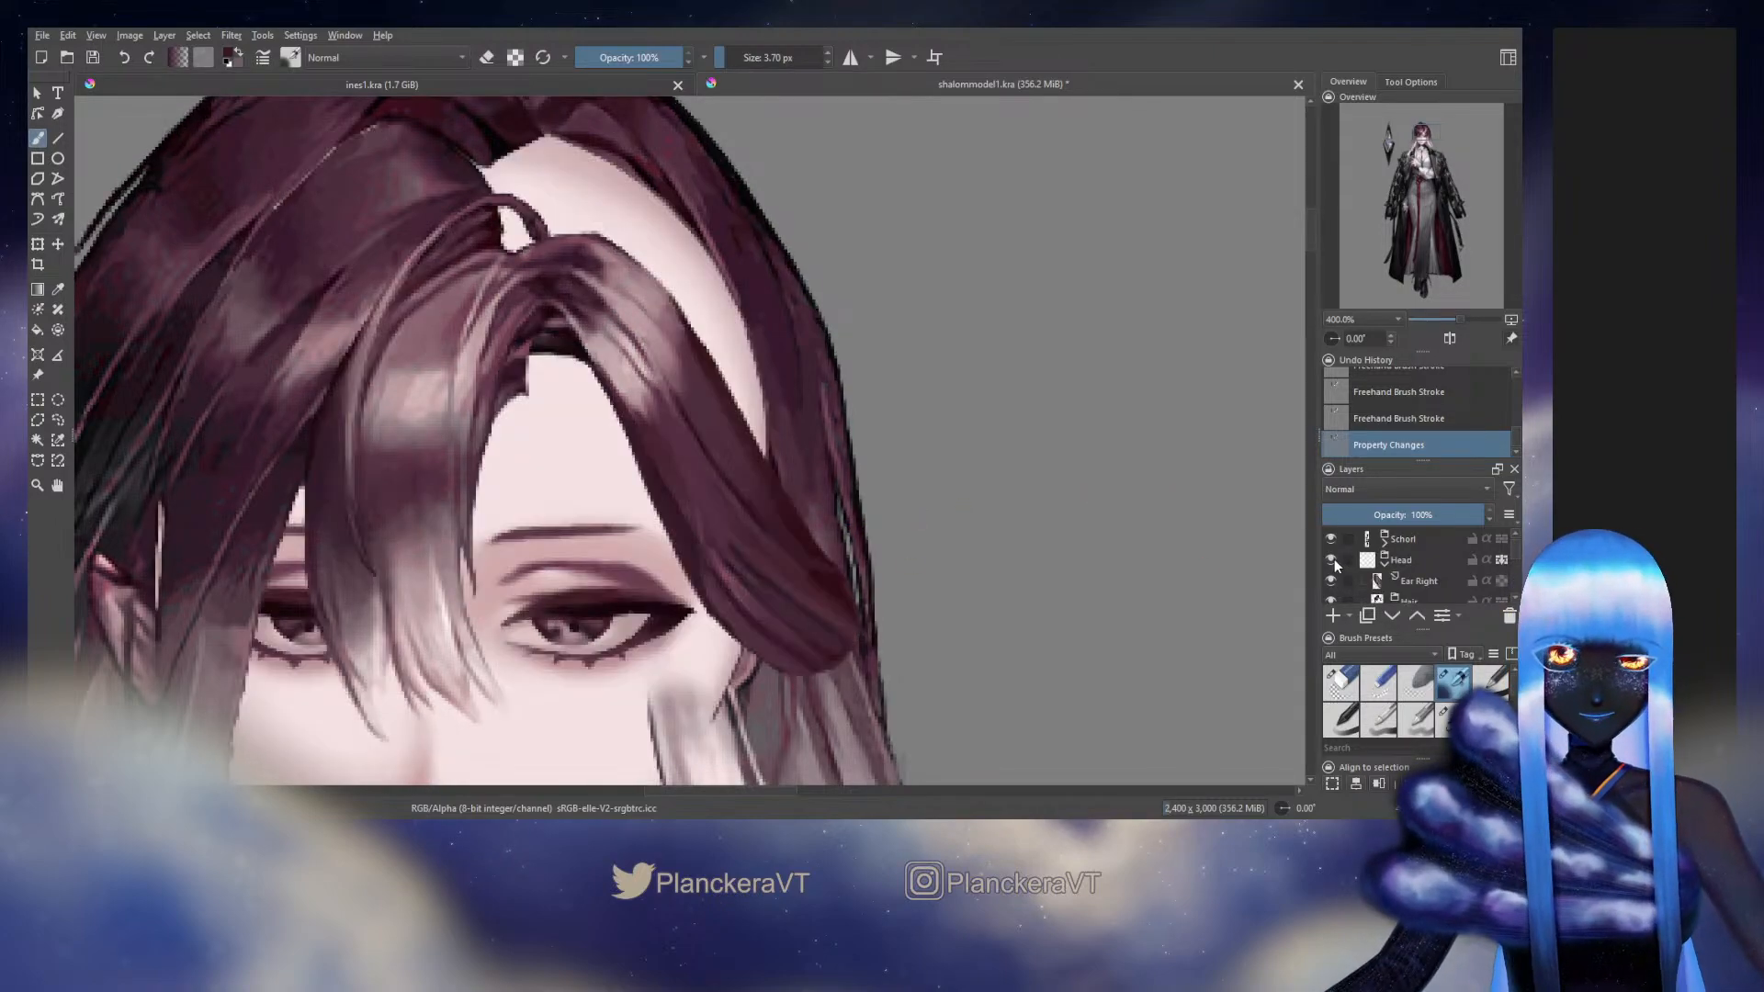
Touch up the side hair's lower outer part at about 4 px, sampling and checking tones against the original artwork with the Head group hidden
mouse_move(771, 484)
mouse_down()
mouse_move(787, 536)
mouse_move(740, 498)
mouse_move(806, 550)
mouse_up()
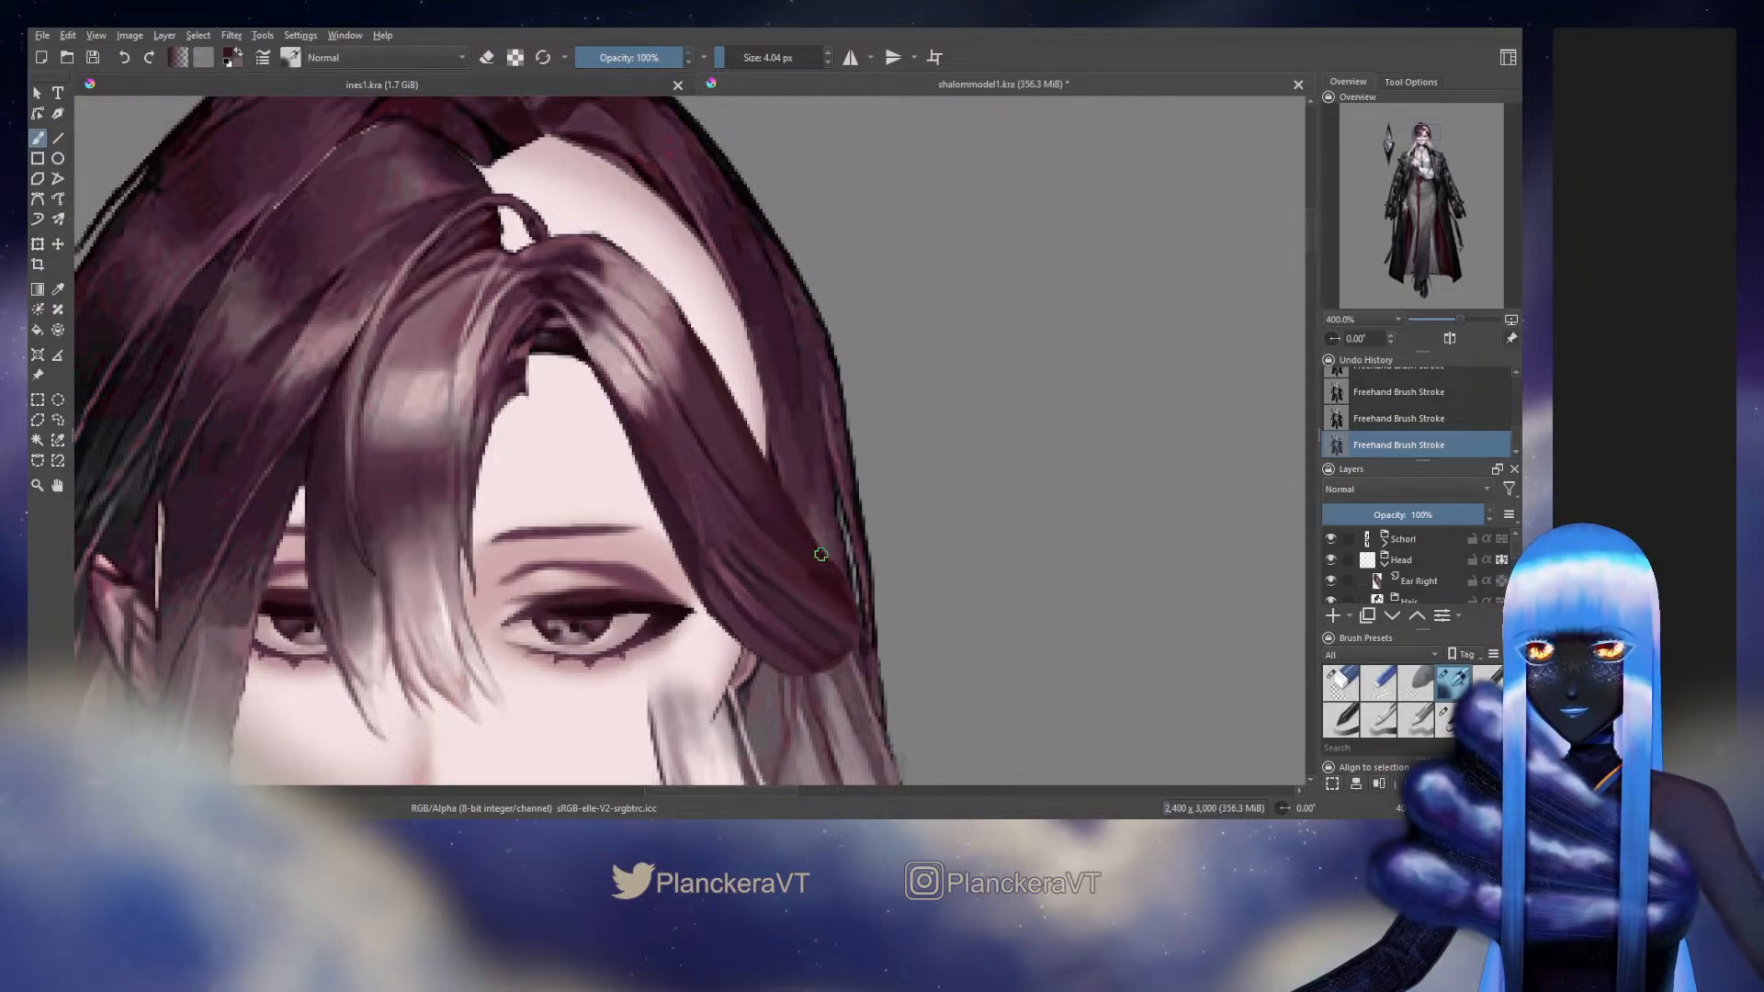
click(1331, 559)
click(1330, 560)
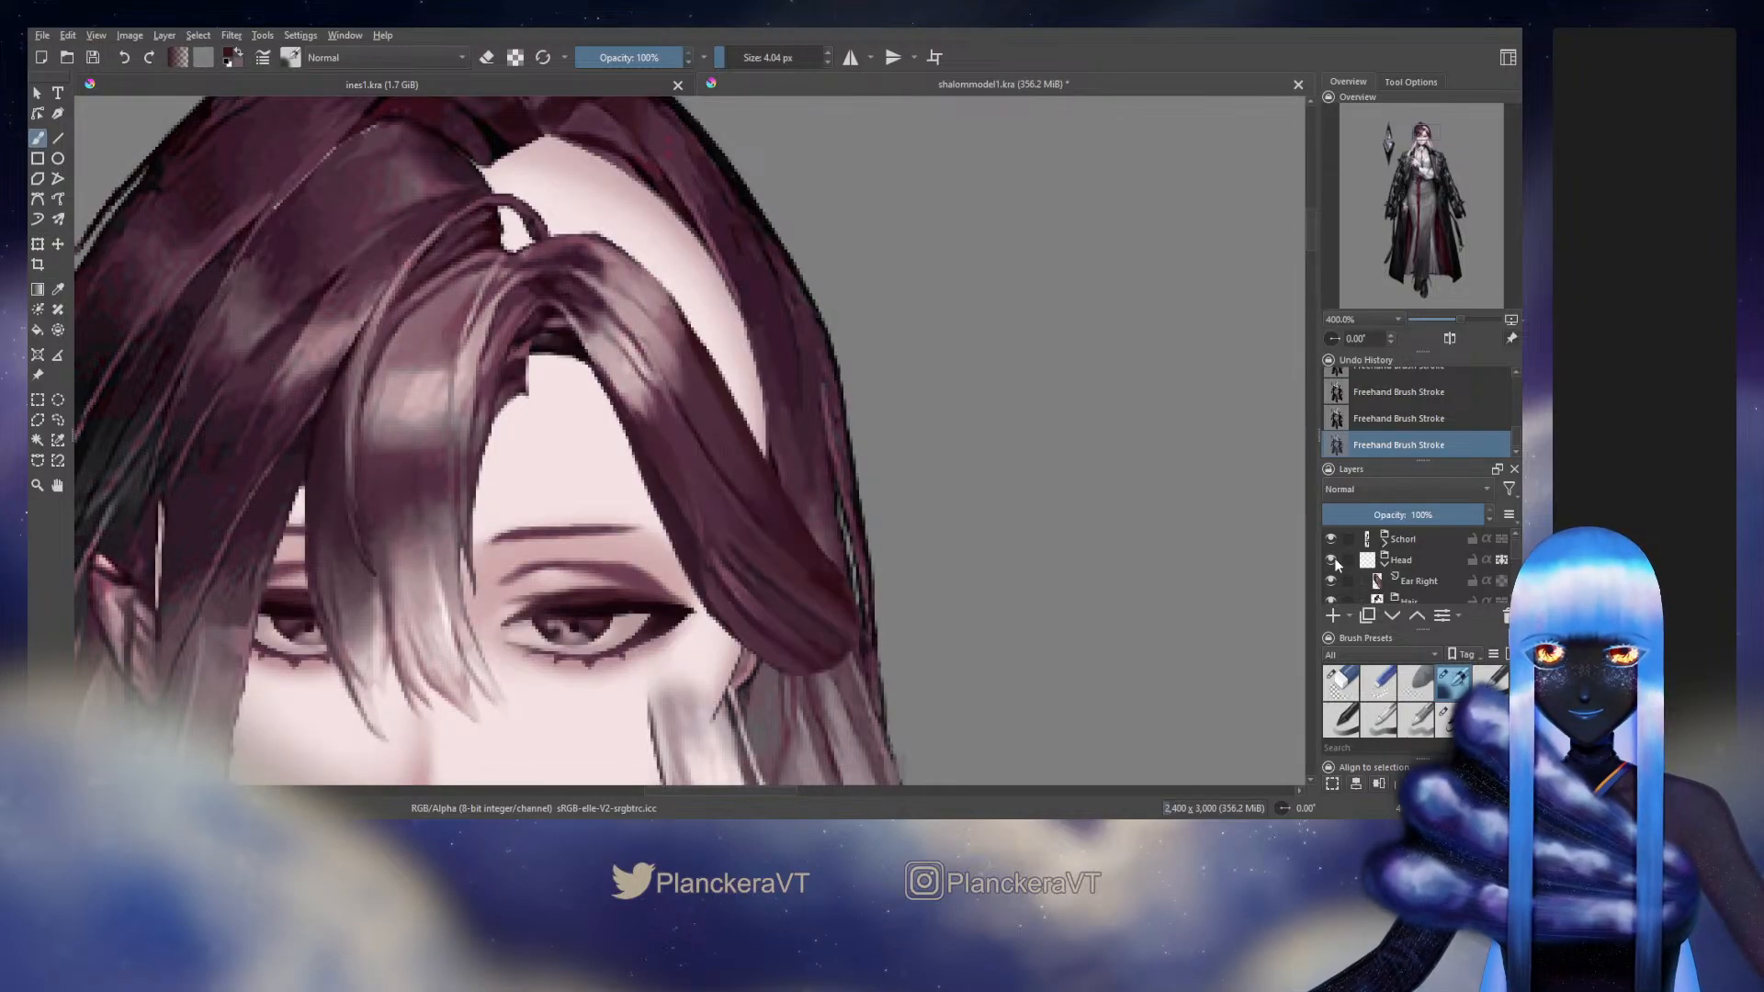
click(1331, 559)
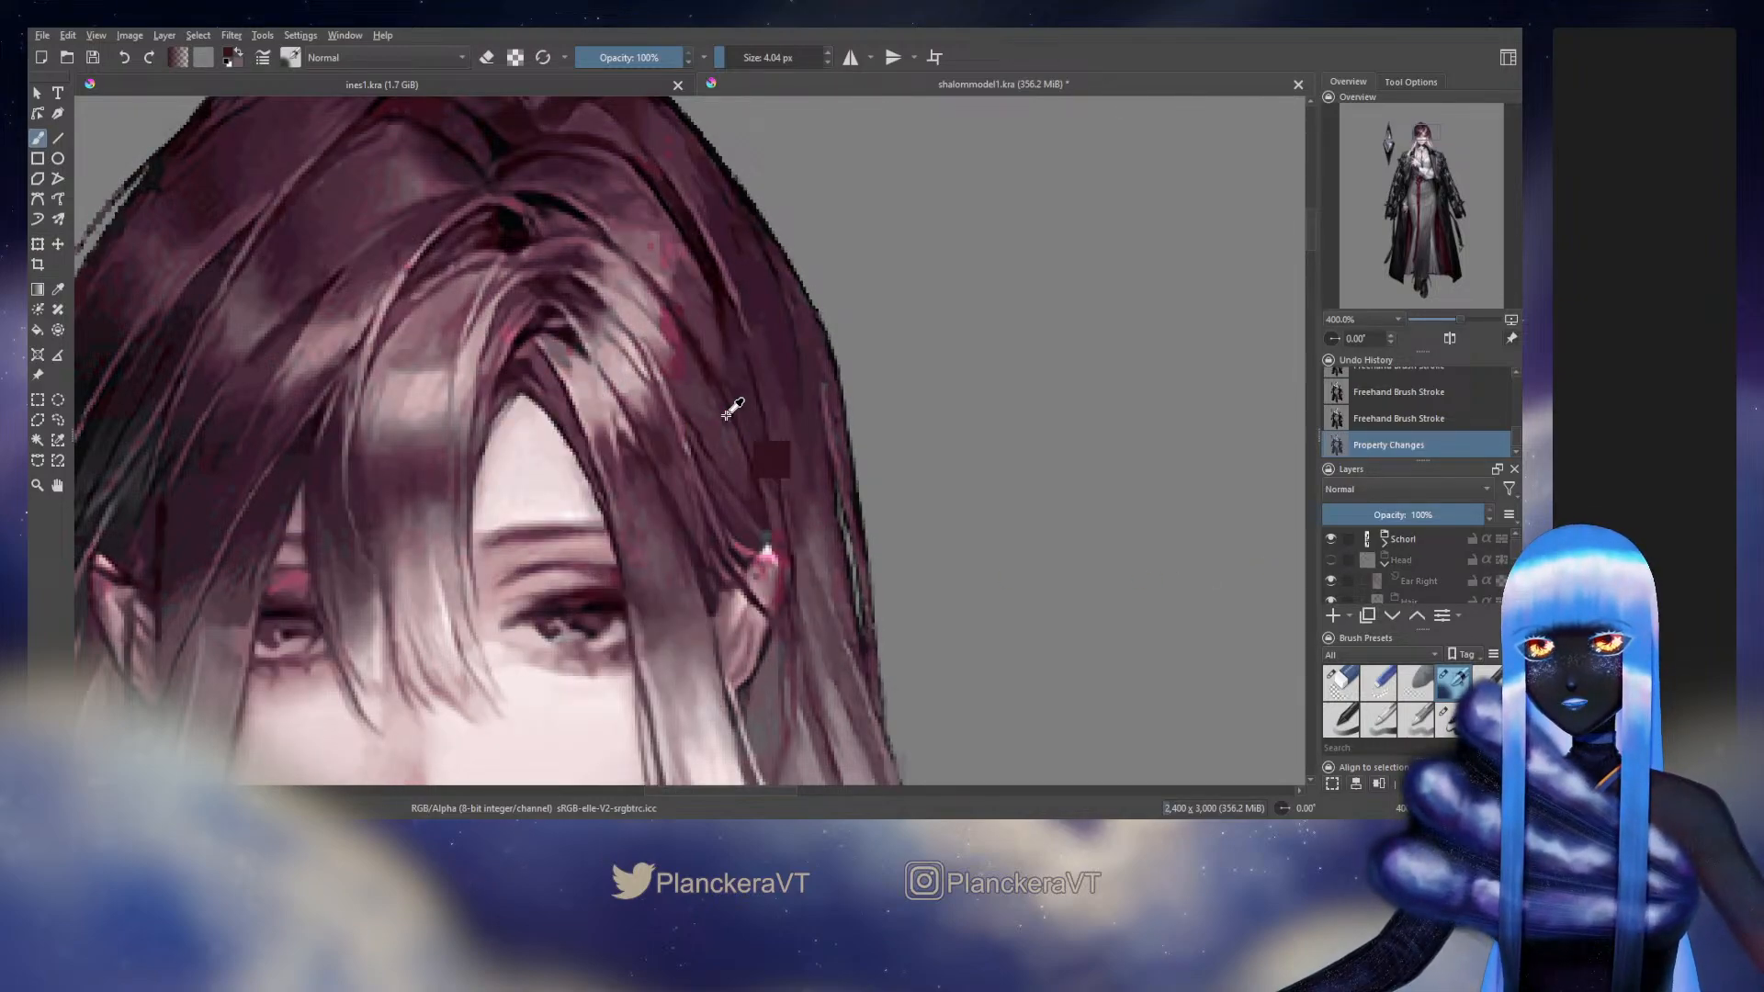
key(ctrl+z)
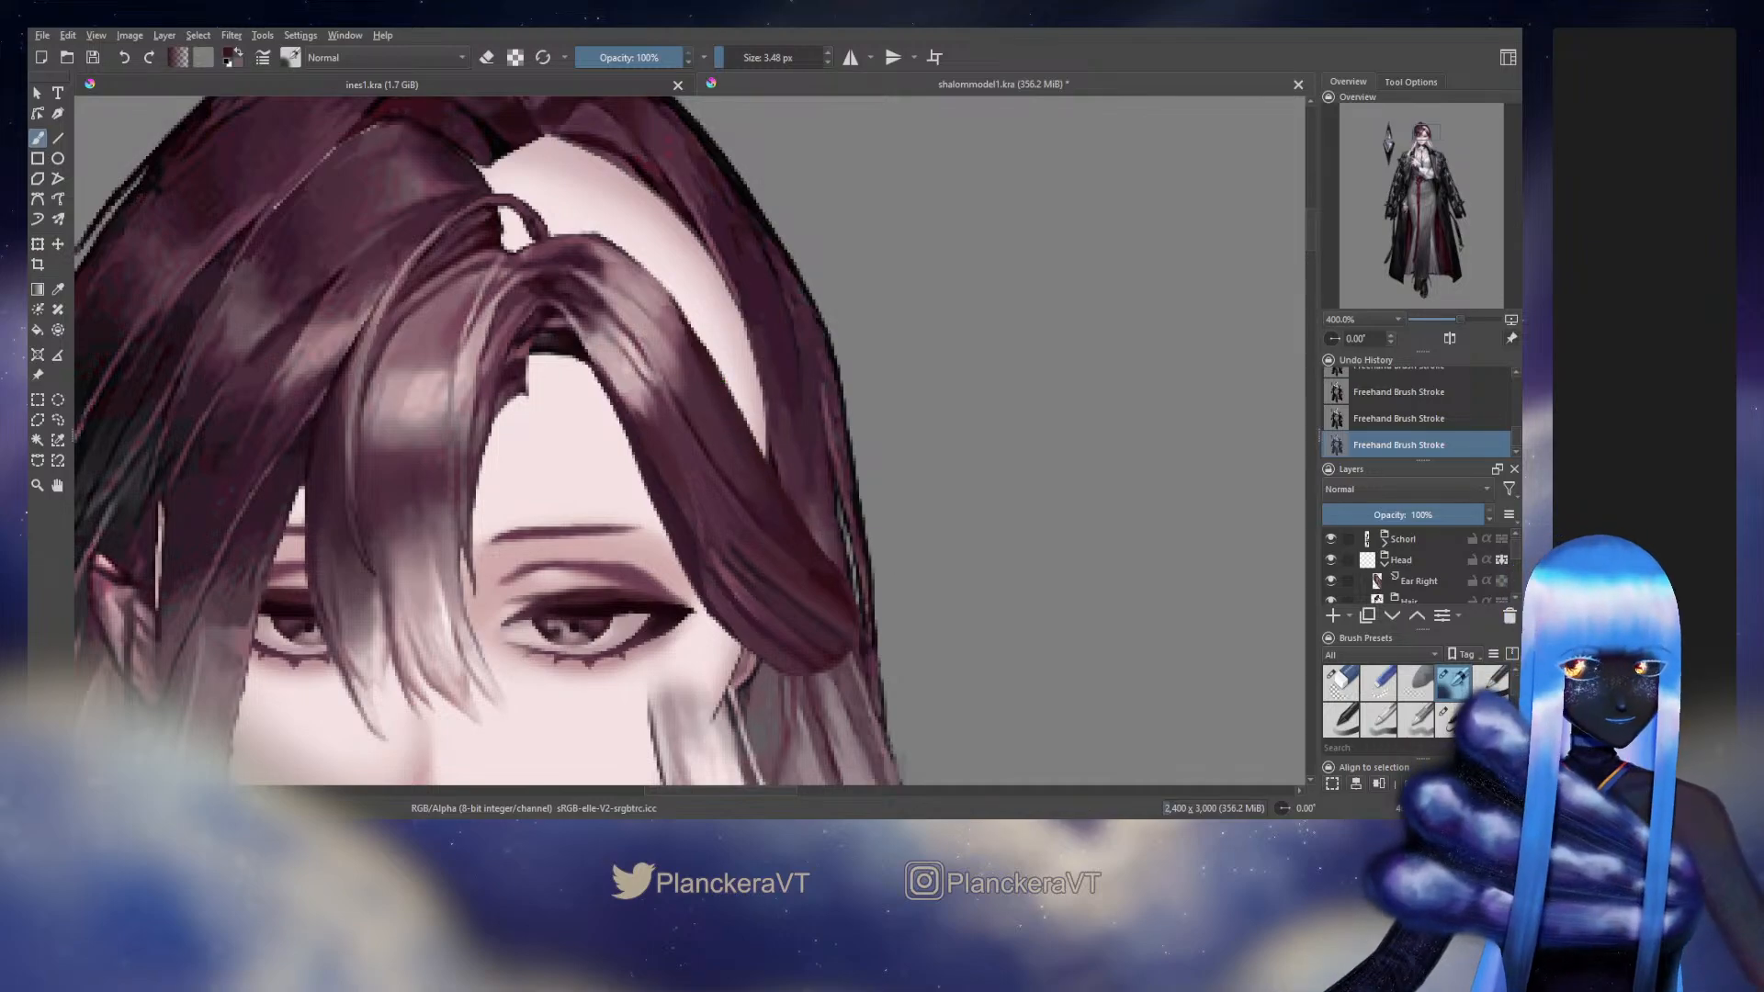
Unlock the side hair layer's transparency, paint along the strand's outer edge with the 11.48 px brush, and lock the transparency again
click(1448, 720)
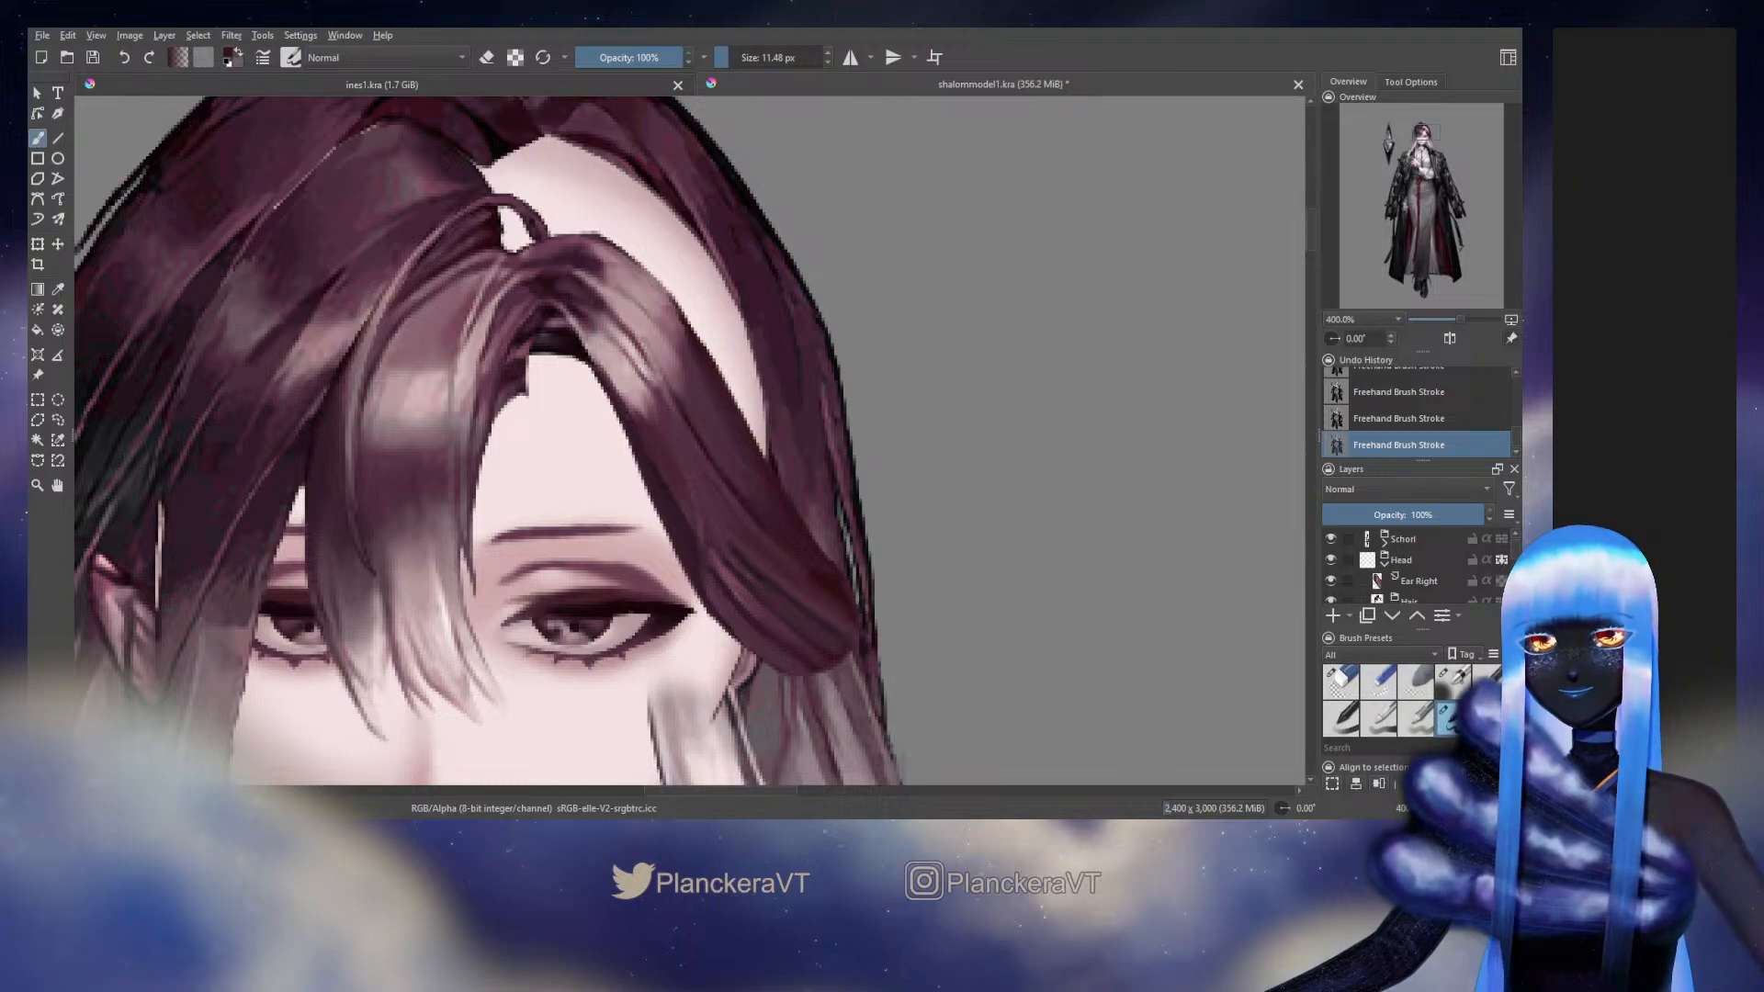
scroll(1480, 563, down, 5)
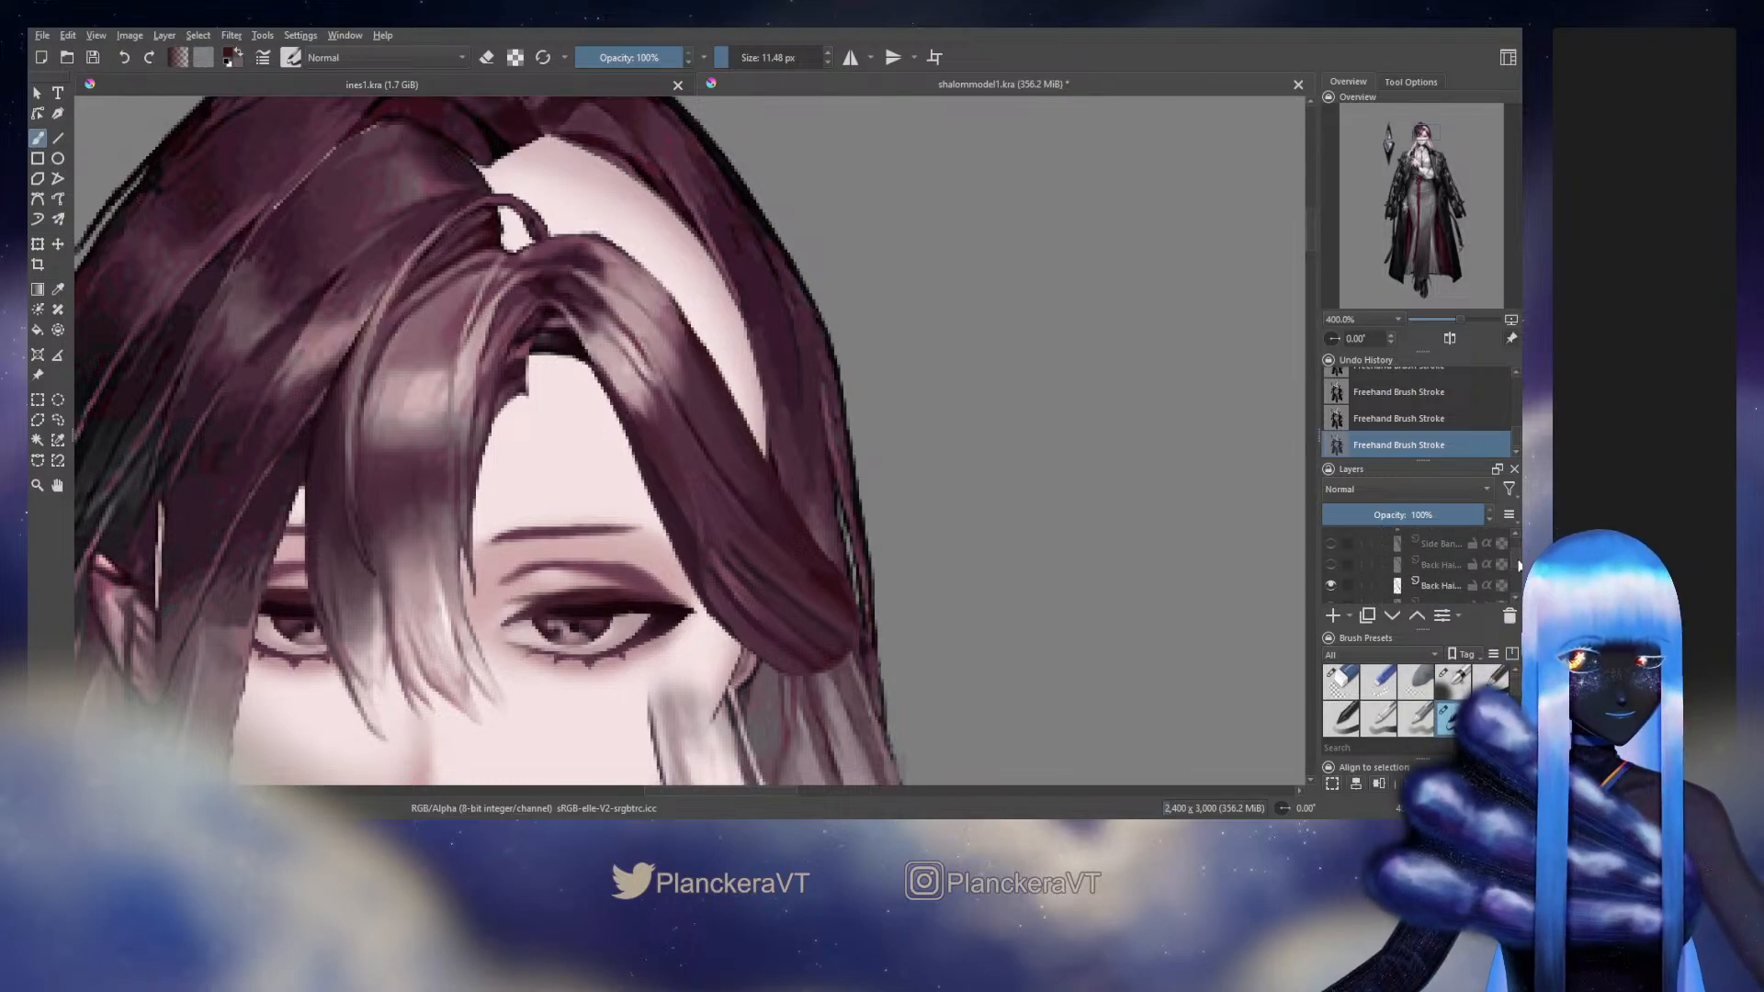
drag(1519, 564, 1518, 563)
click(1501, 582)
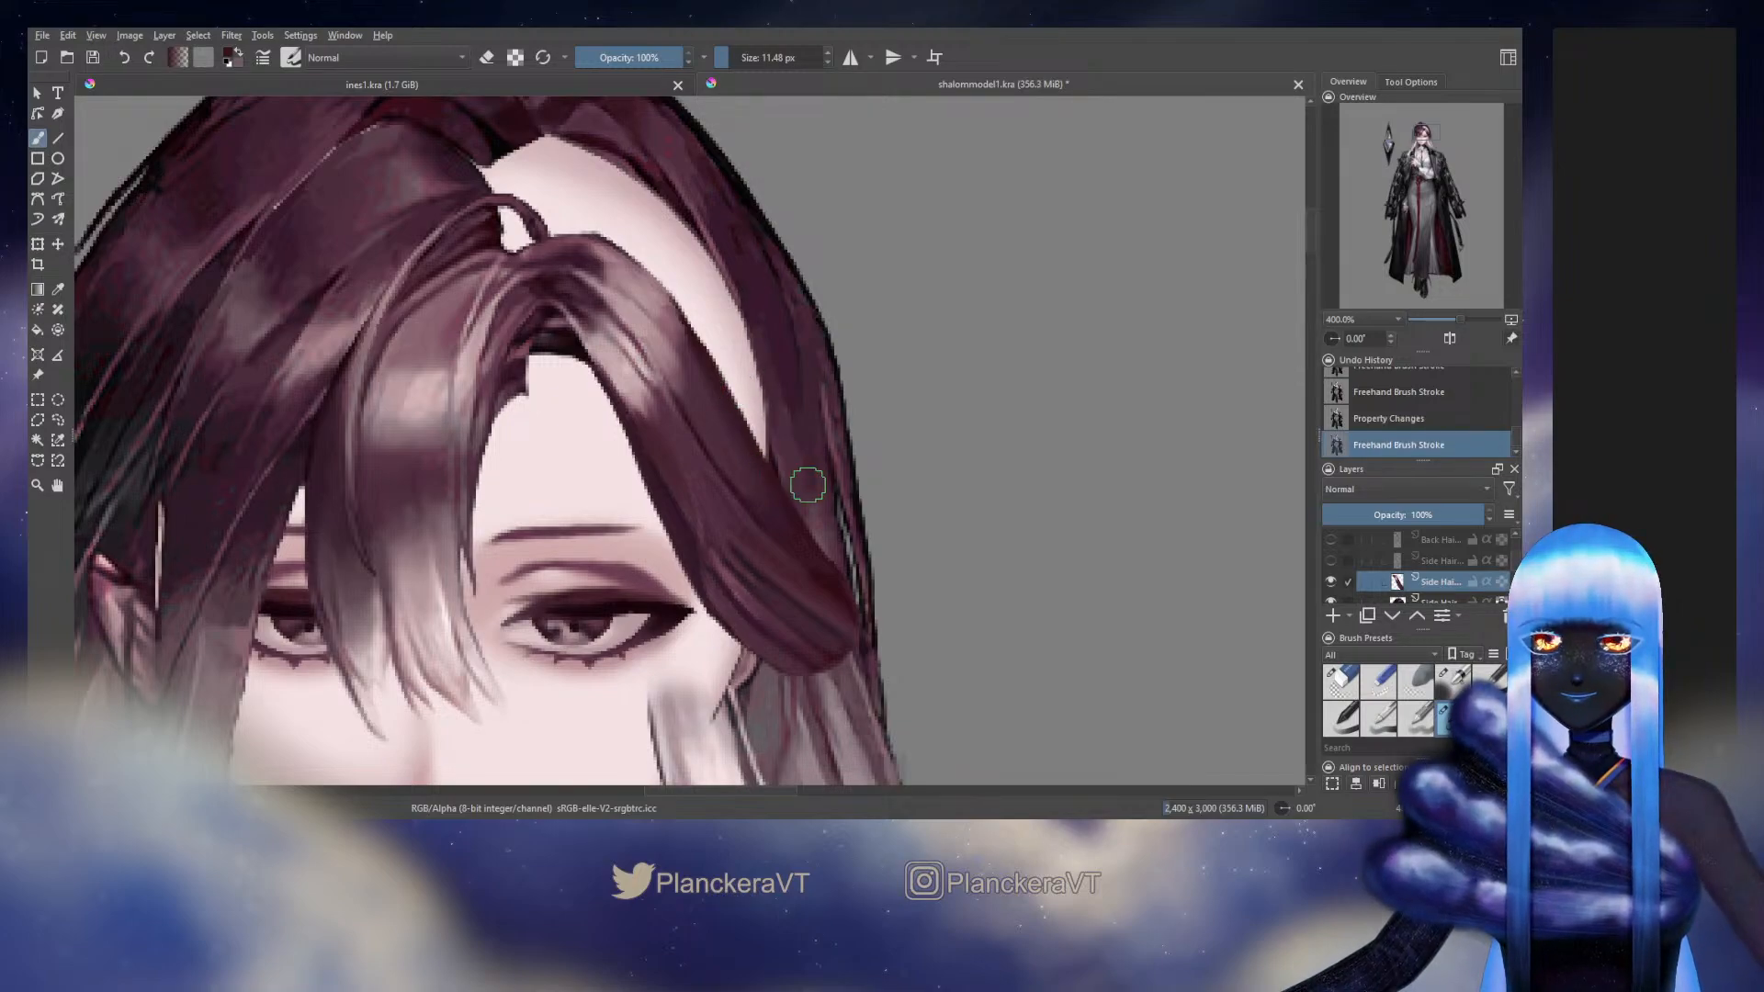
mouse_move(805, 483)
mouse_down()
mouse_move(746, 439)
mouse_move(705, 360)
mouse_up()
click(1501, 581)
Turn off pass-through on the Head group and toggle its visibility to check the side hair against the original artwork
drag(1518, 565, 1518, 556)
click(1501, 560)
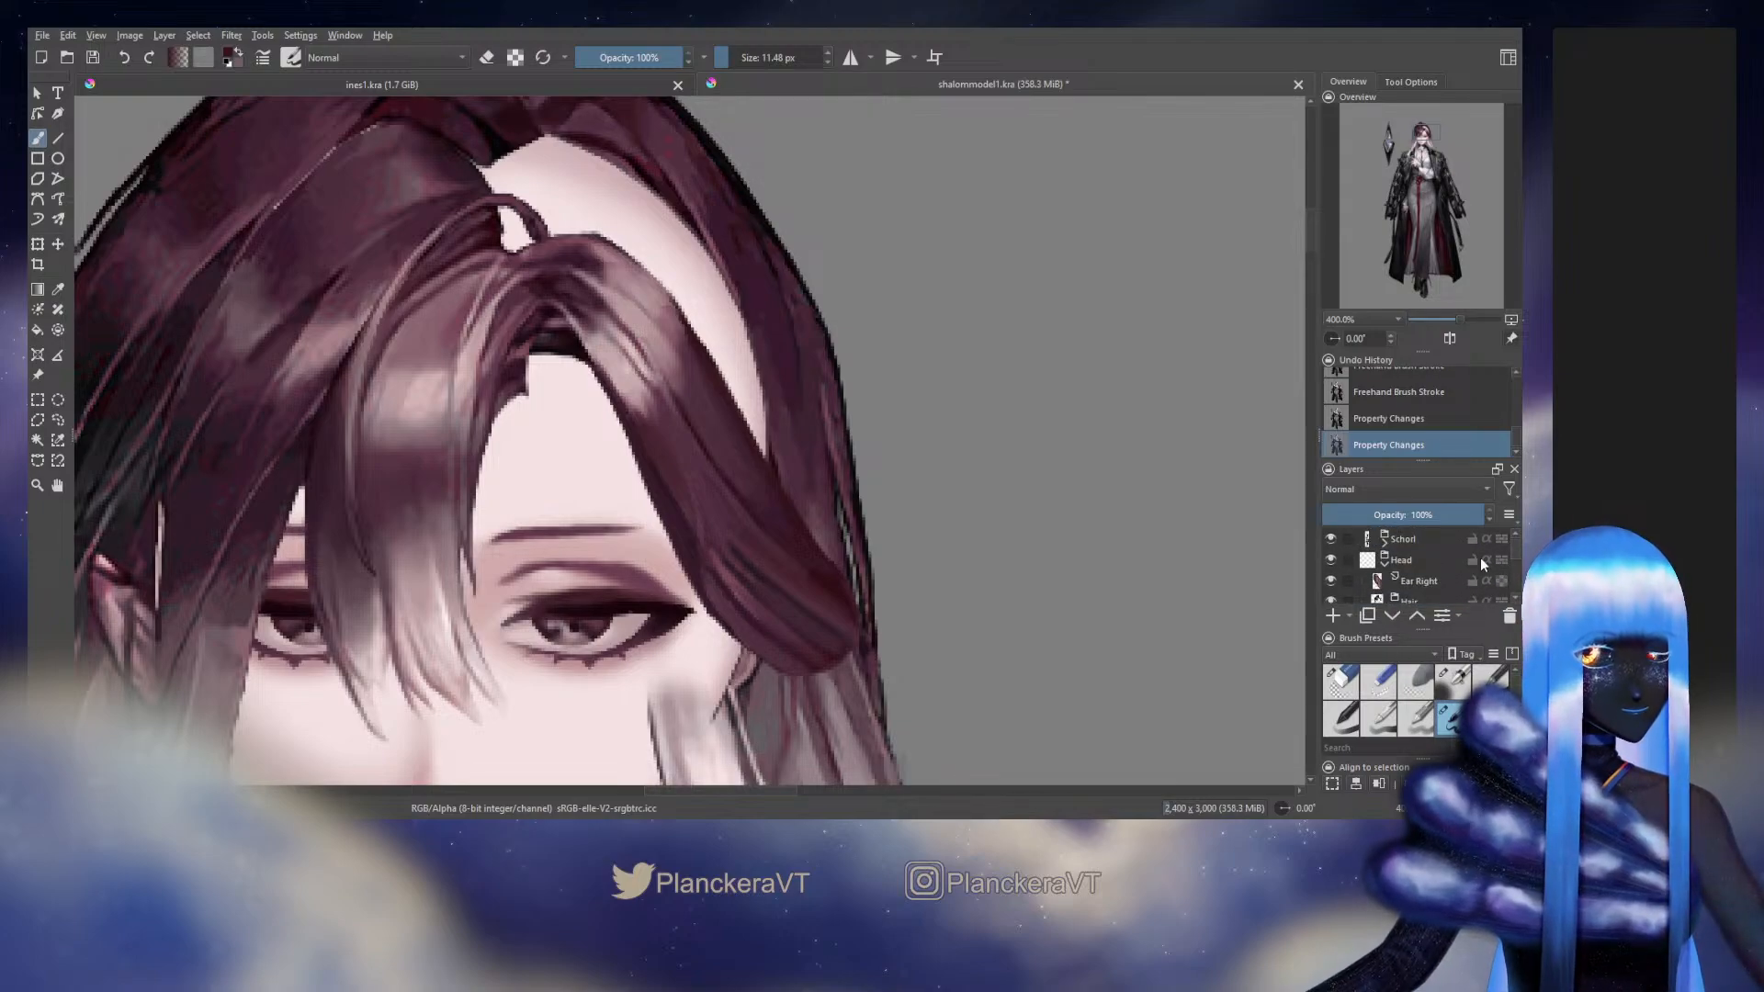
click(1330, 560)
click(1330, 559)
click(1331, 558)
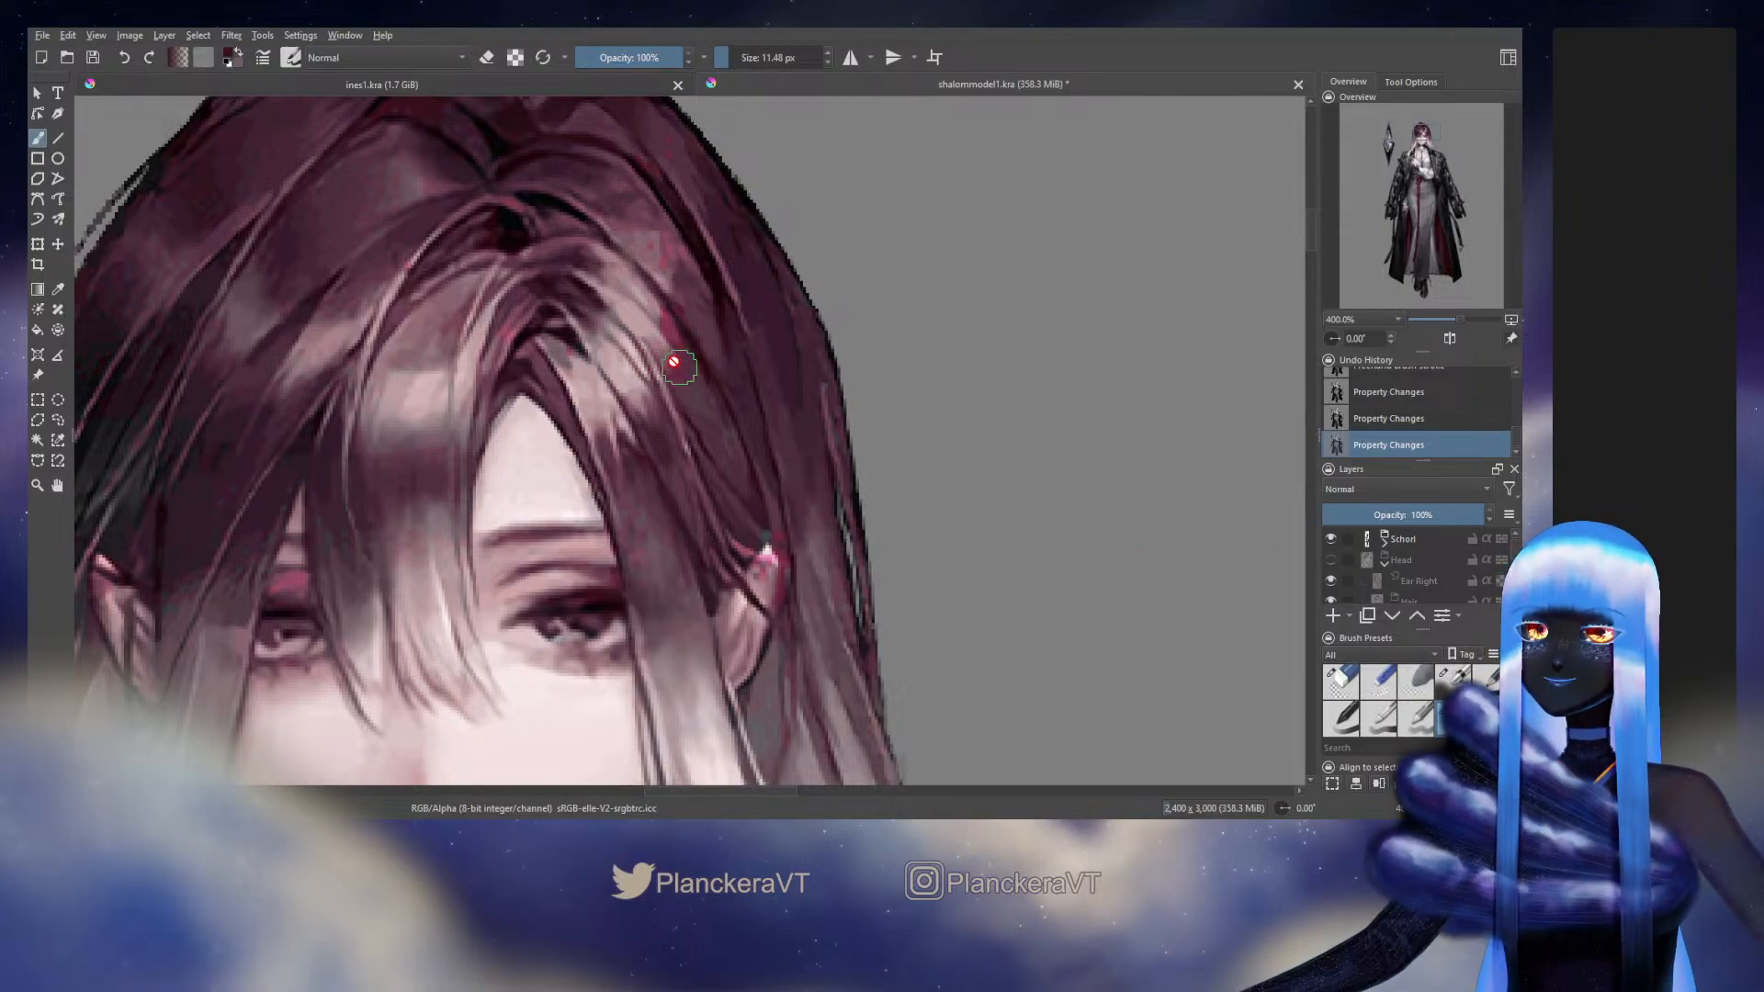
click(1330, 559)
click(1330, 560)
click(1330, 559)
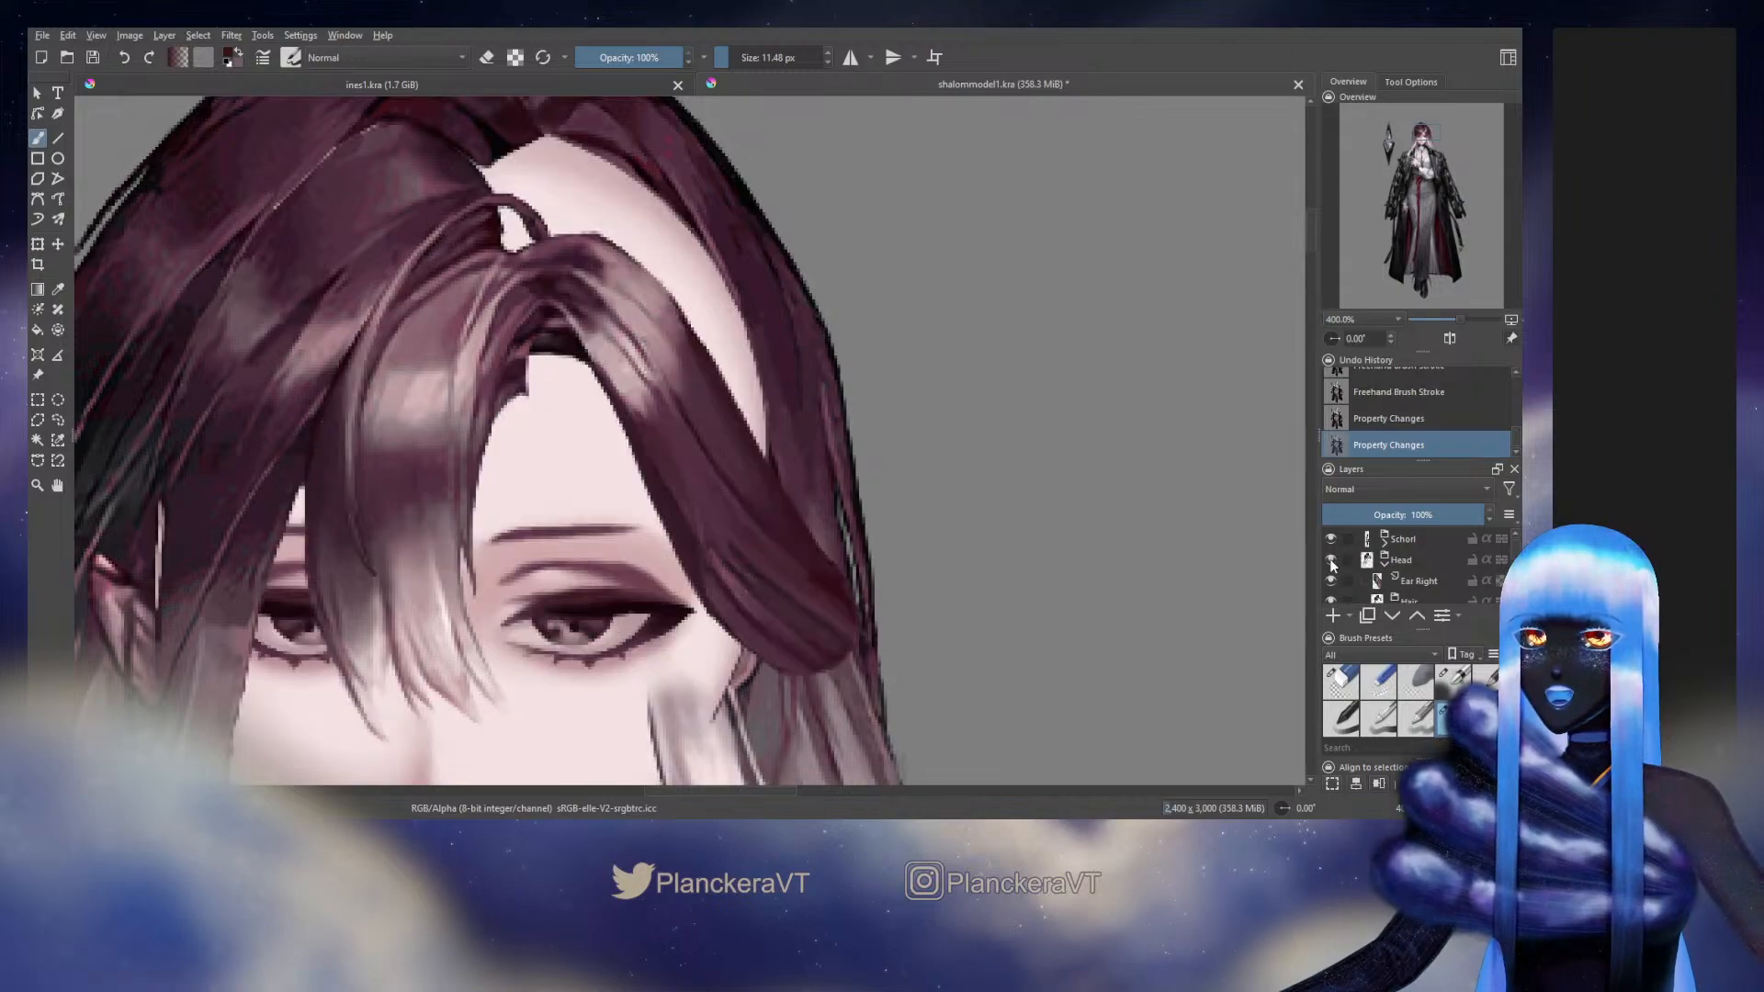
click(1330, 559)
click(1330, 559)
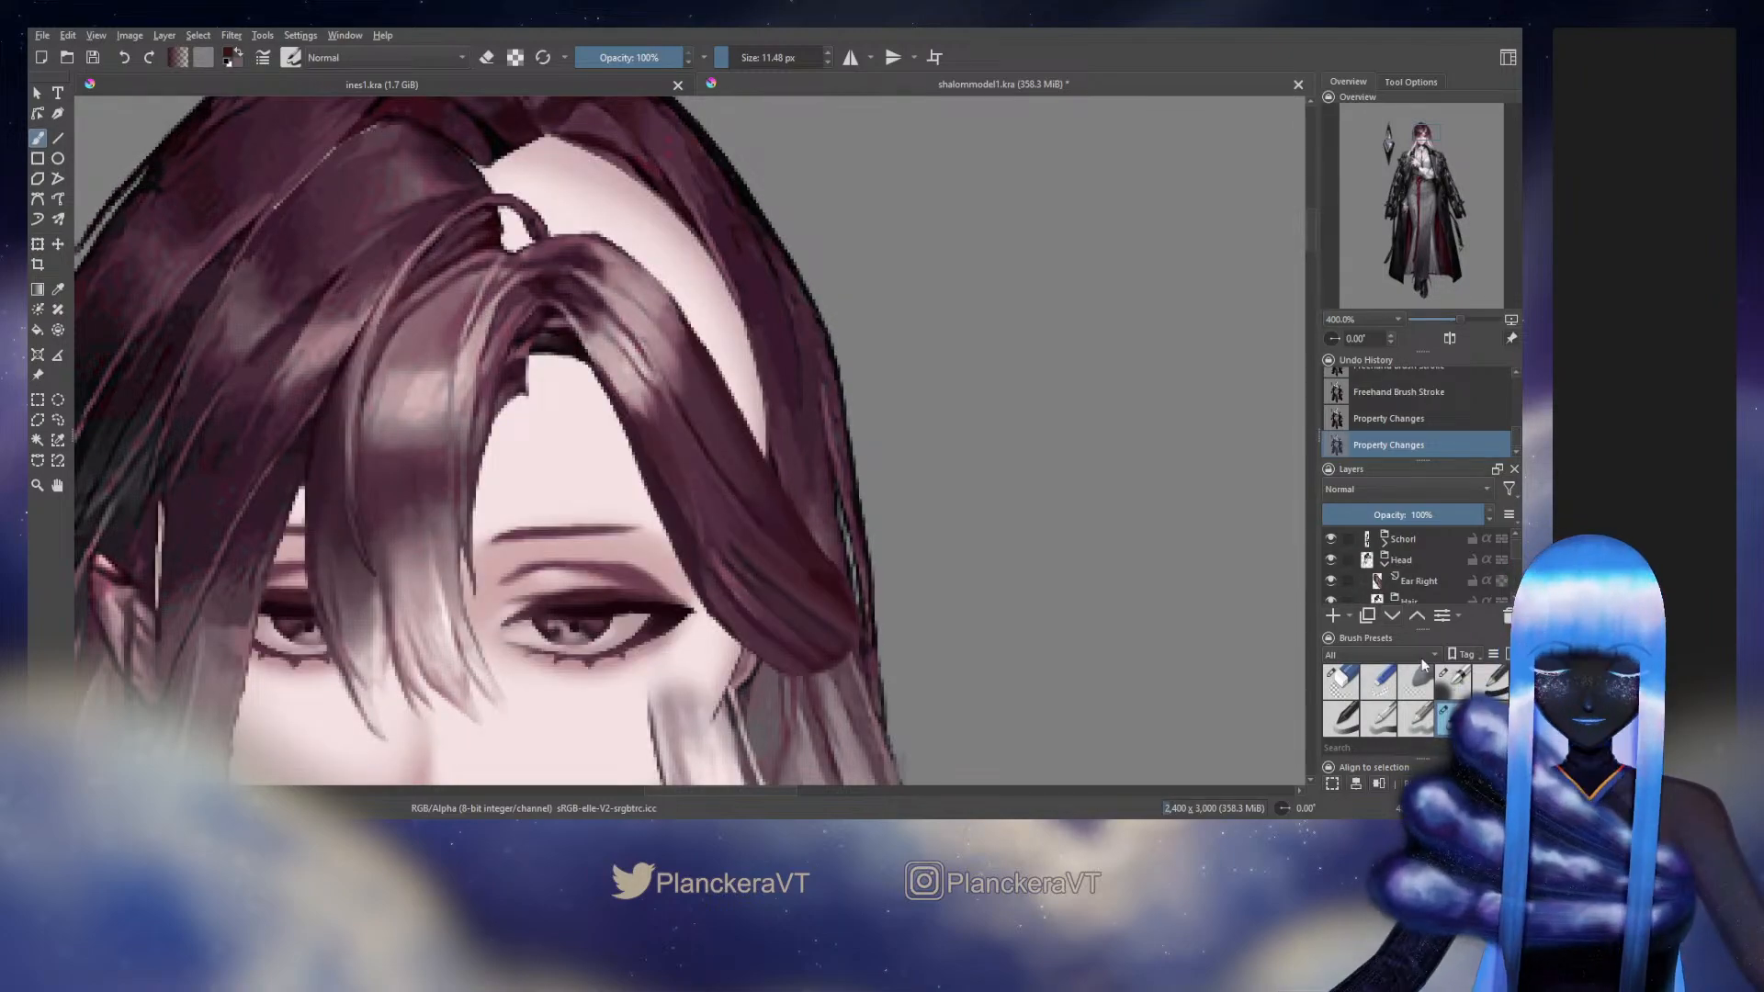
Paint fine sampled strands through the side hair's highlight and middle with the textured brush at 3.48 px and 2.79 px
click(1454, 680)
drag(1515, 545, 1515, 558)
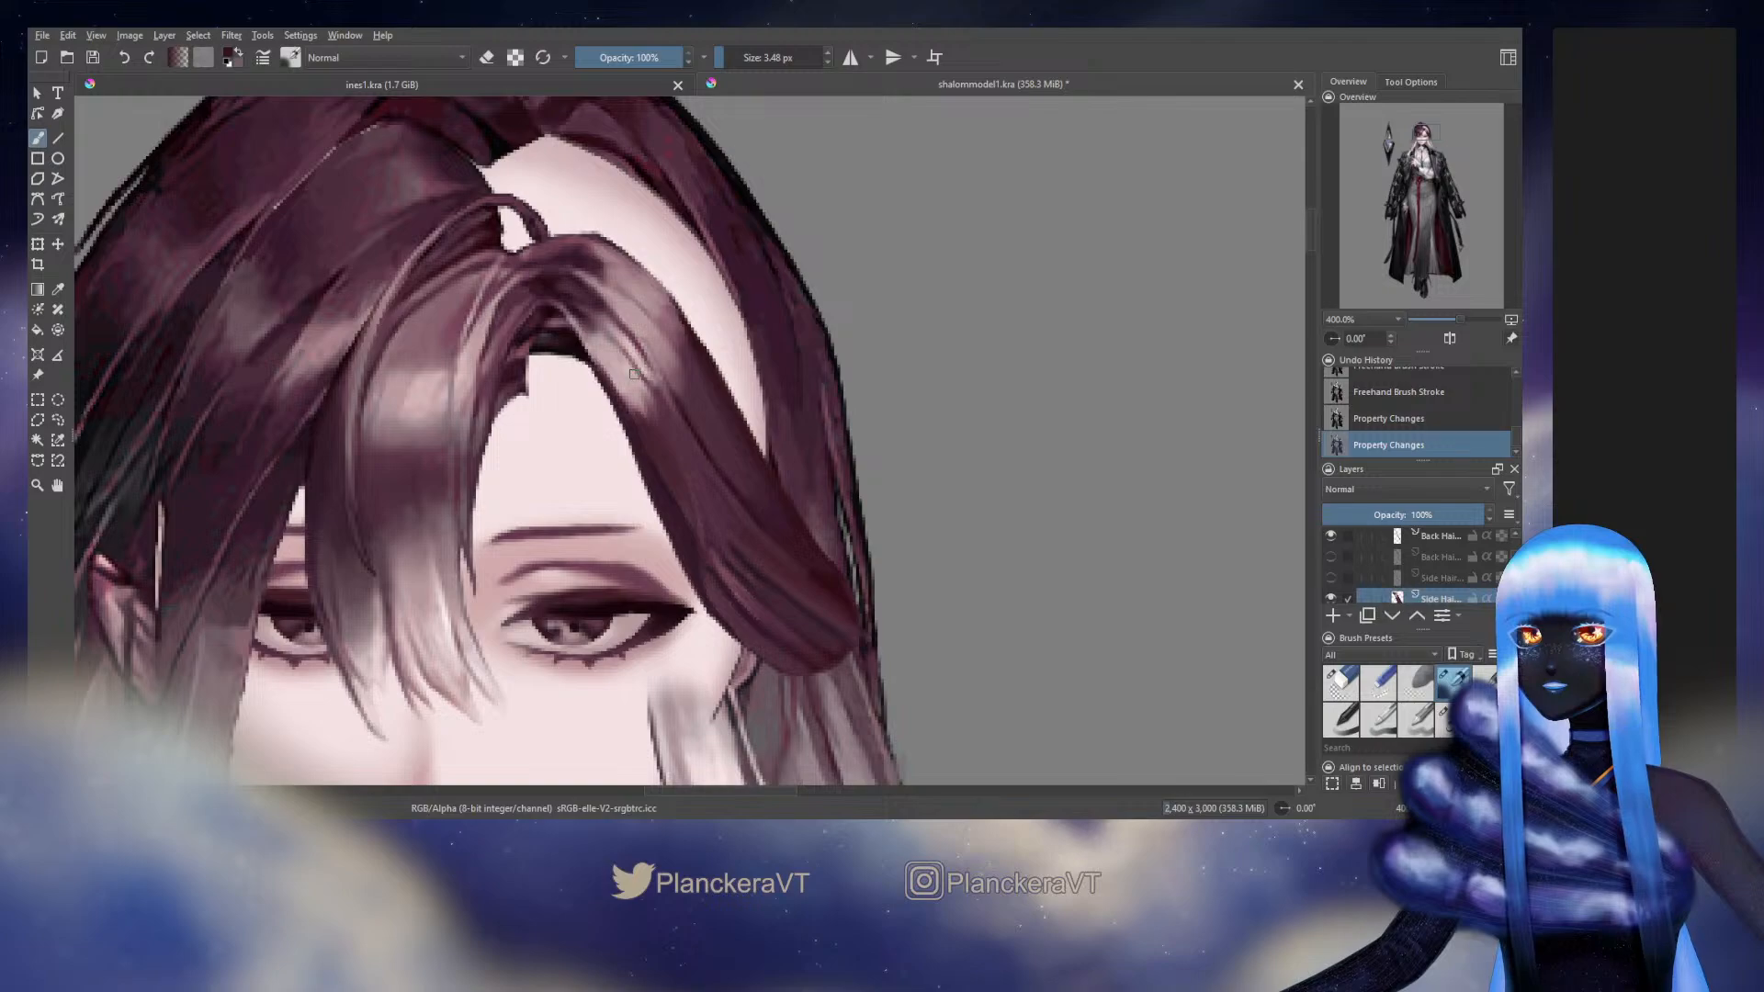
drag(634, 374, 681, 431)
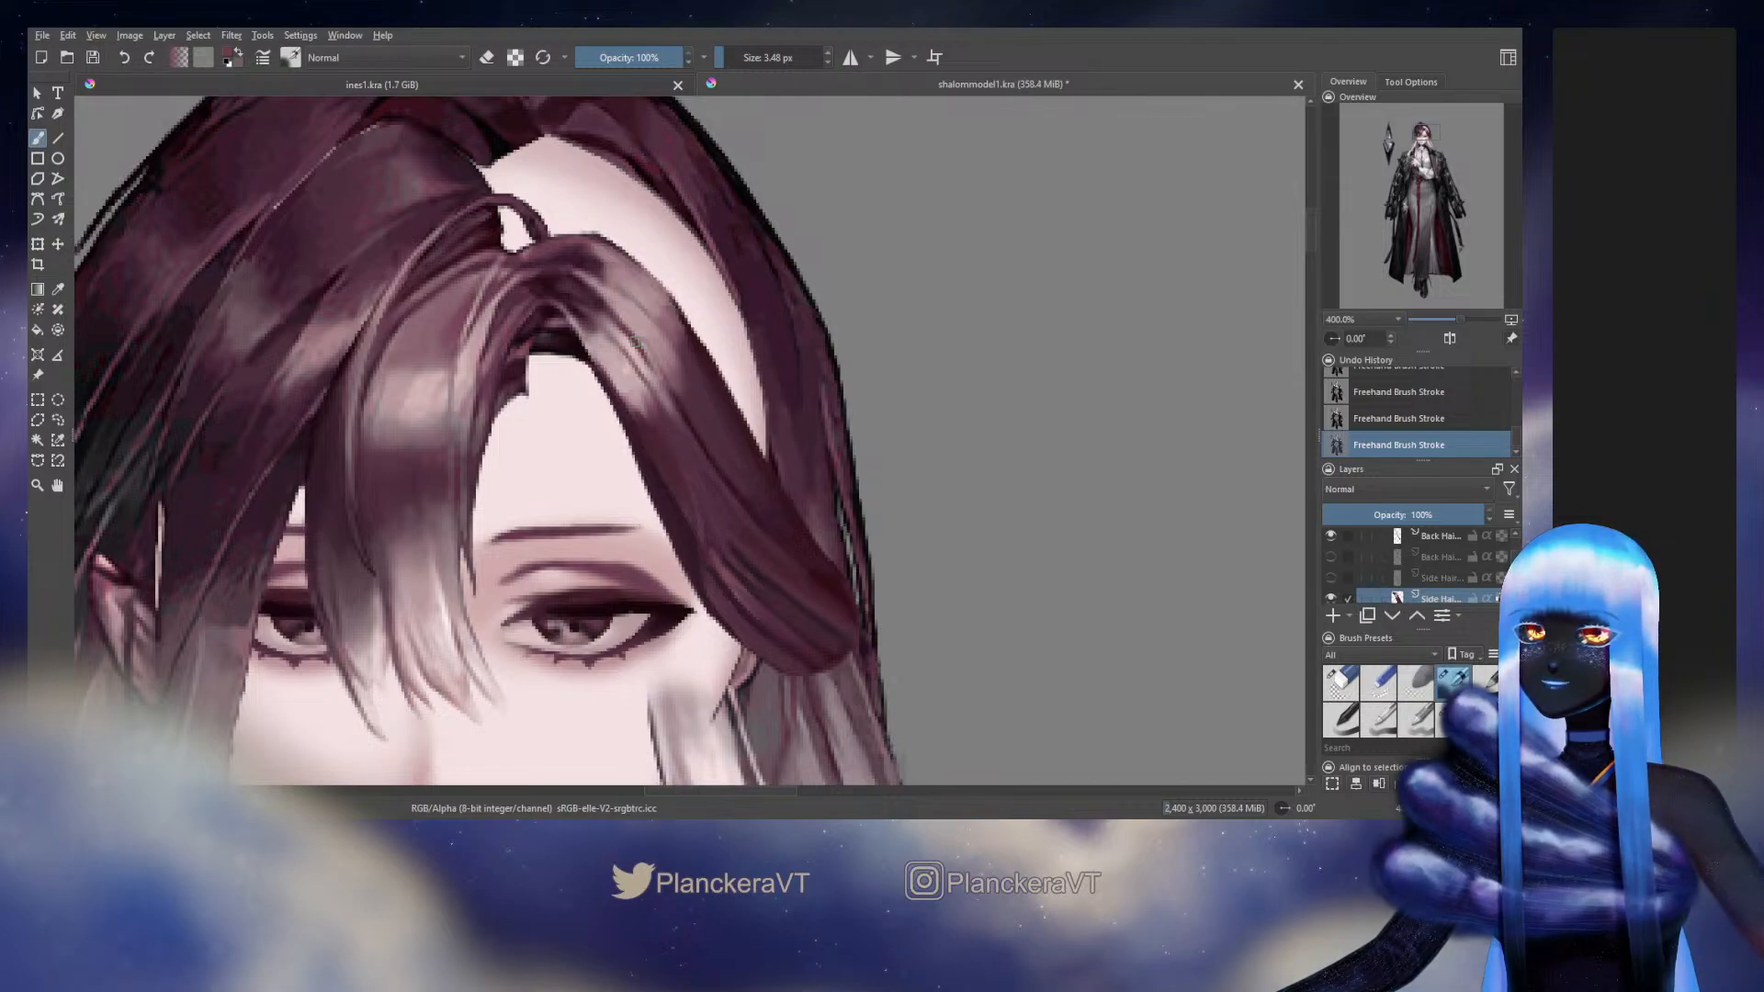
key(bracketleft)
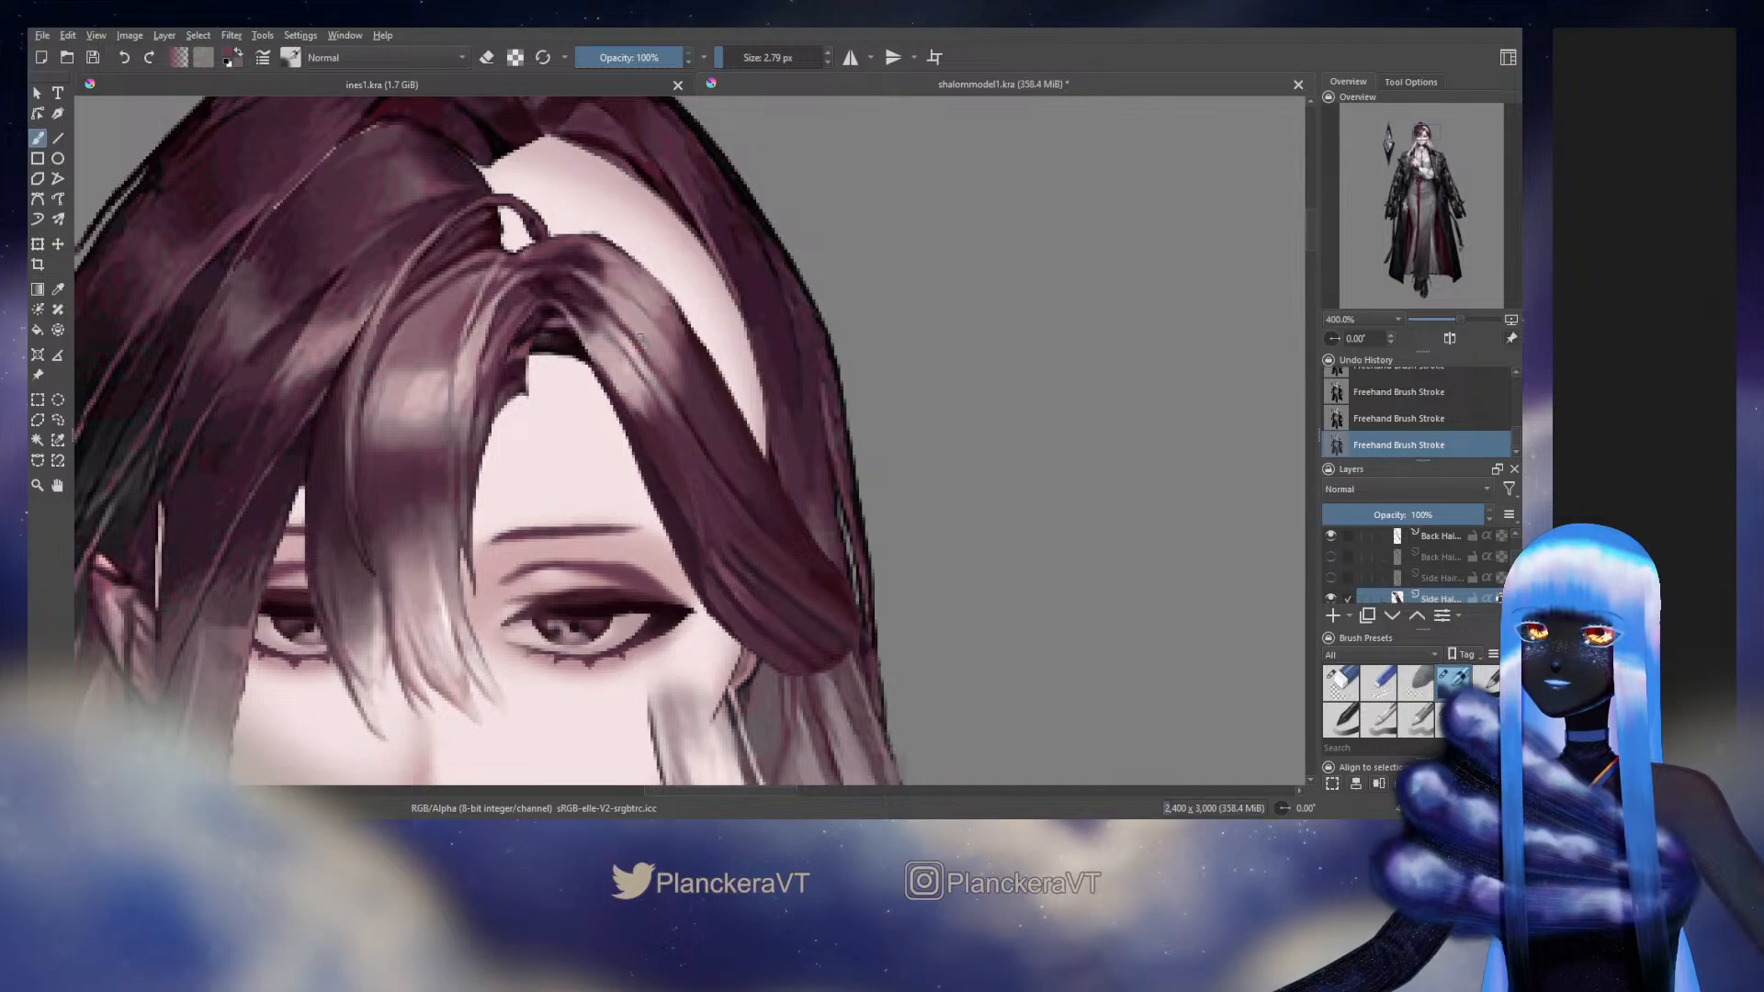
ctrl+click(691, 409)
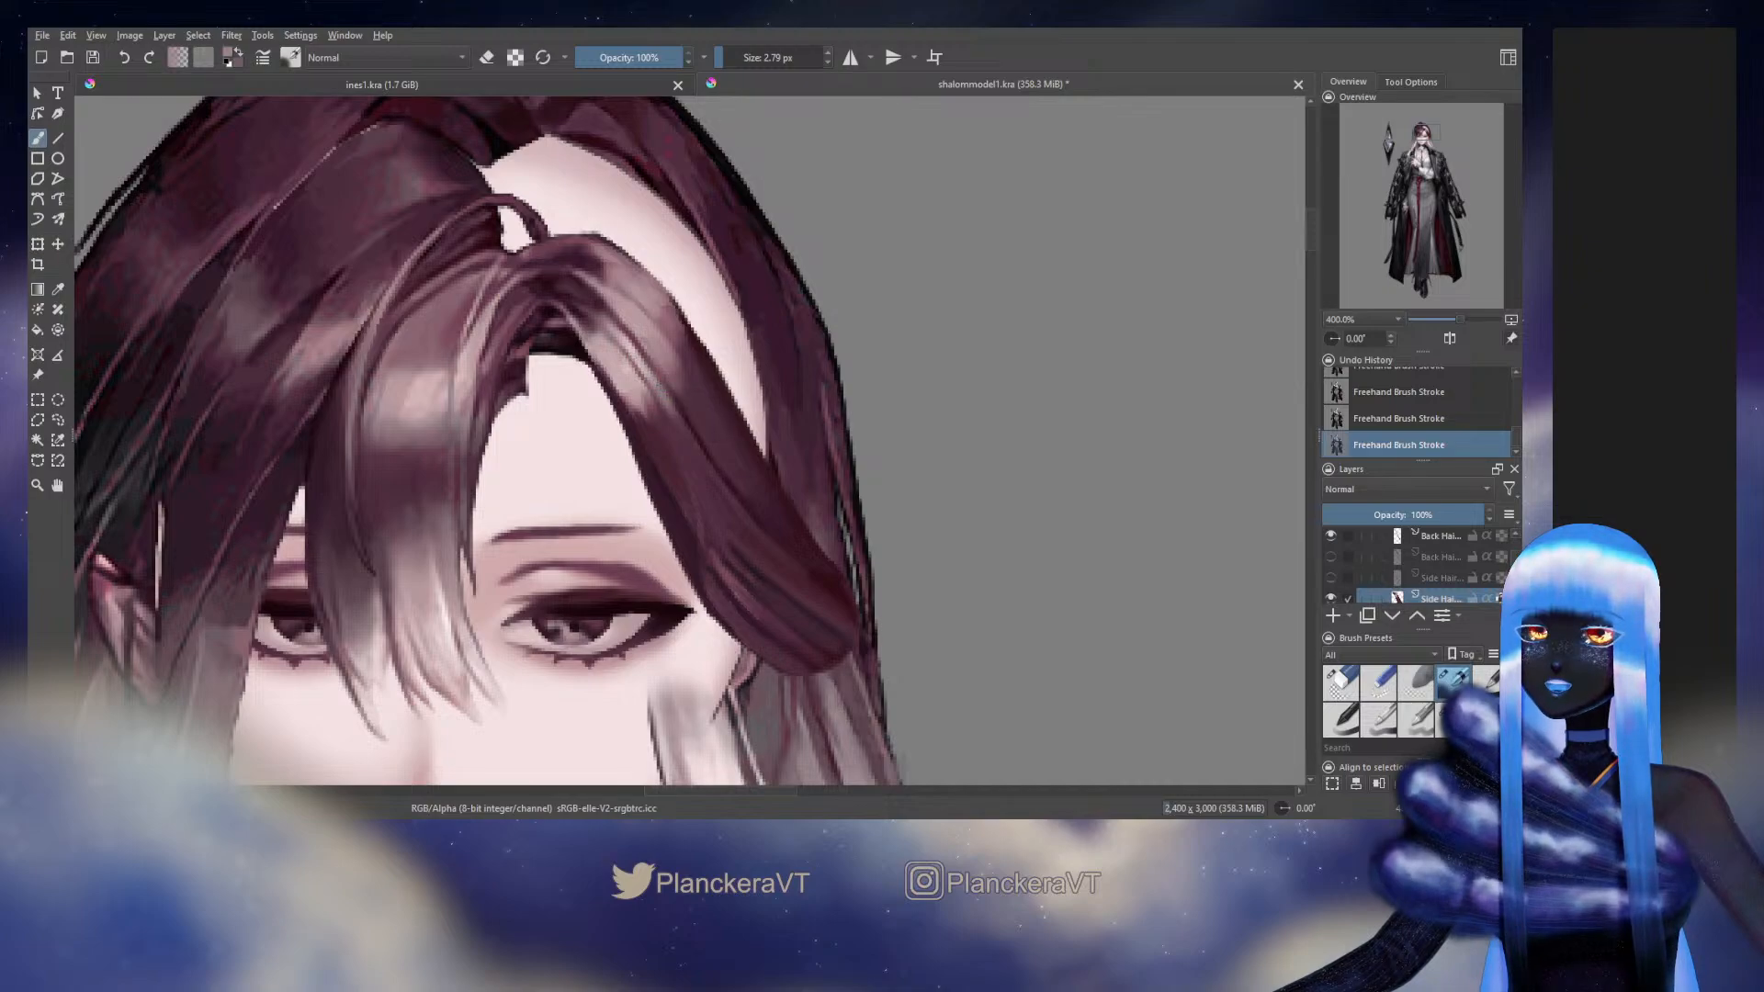
ctrl+click(646, 376)
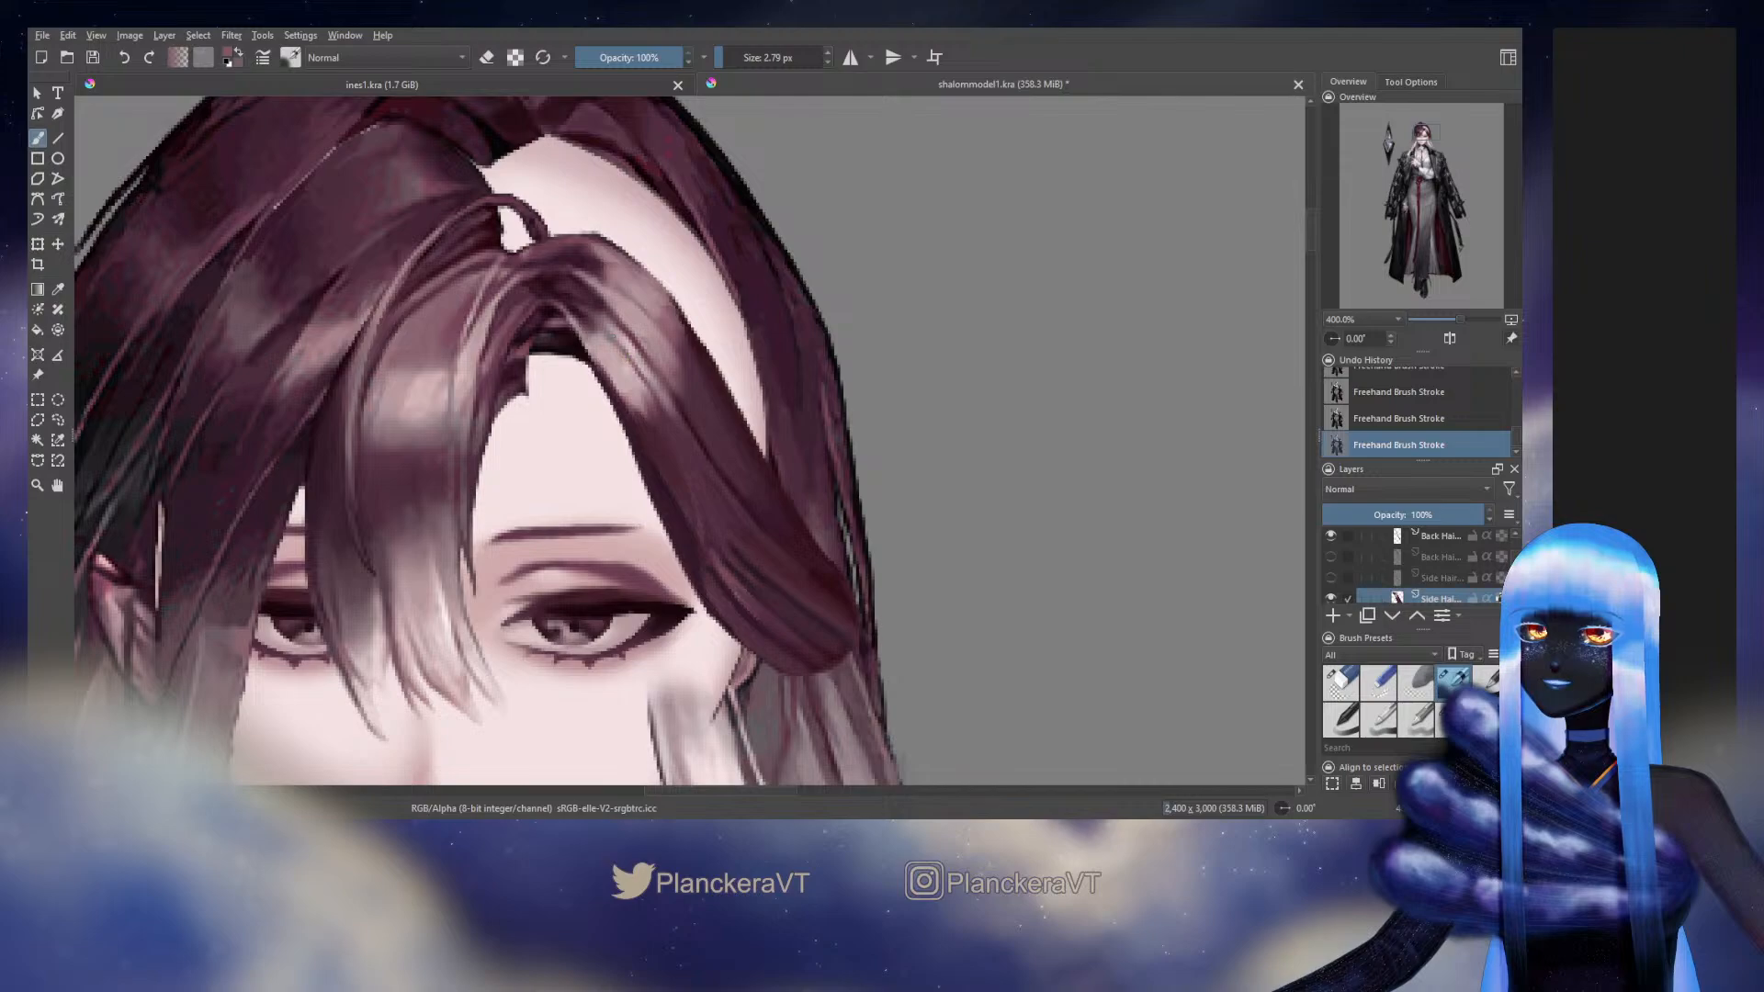
ctrl+click(599, 317)
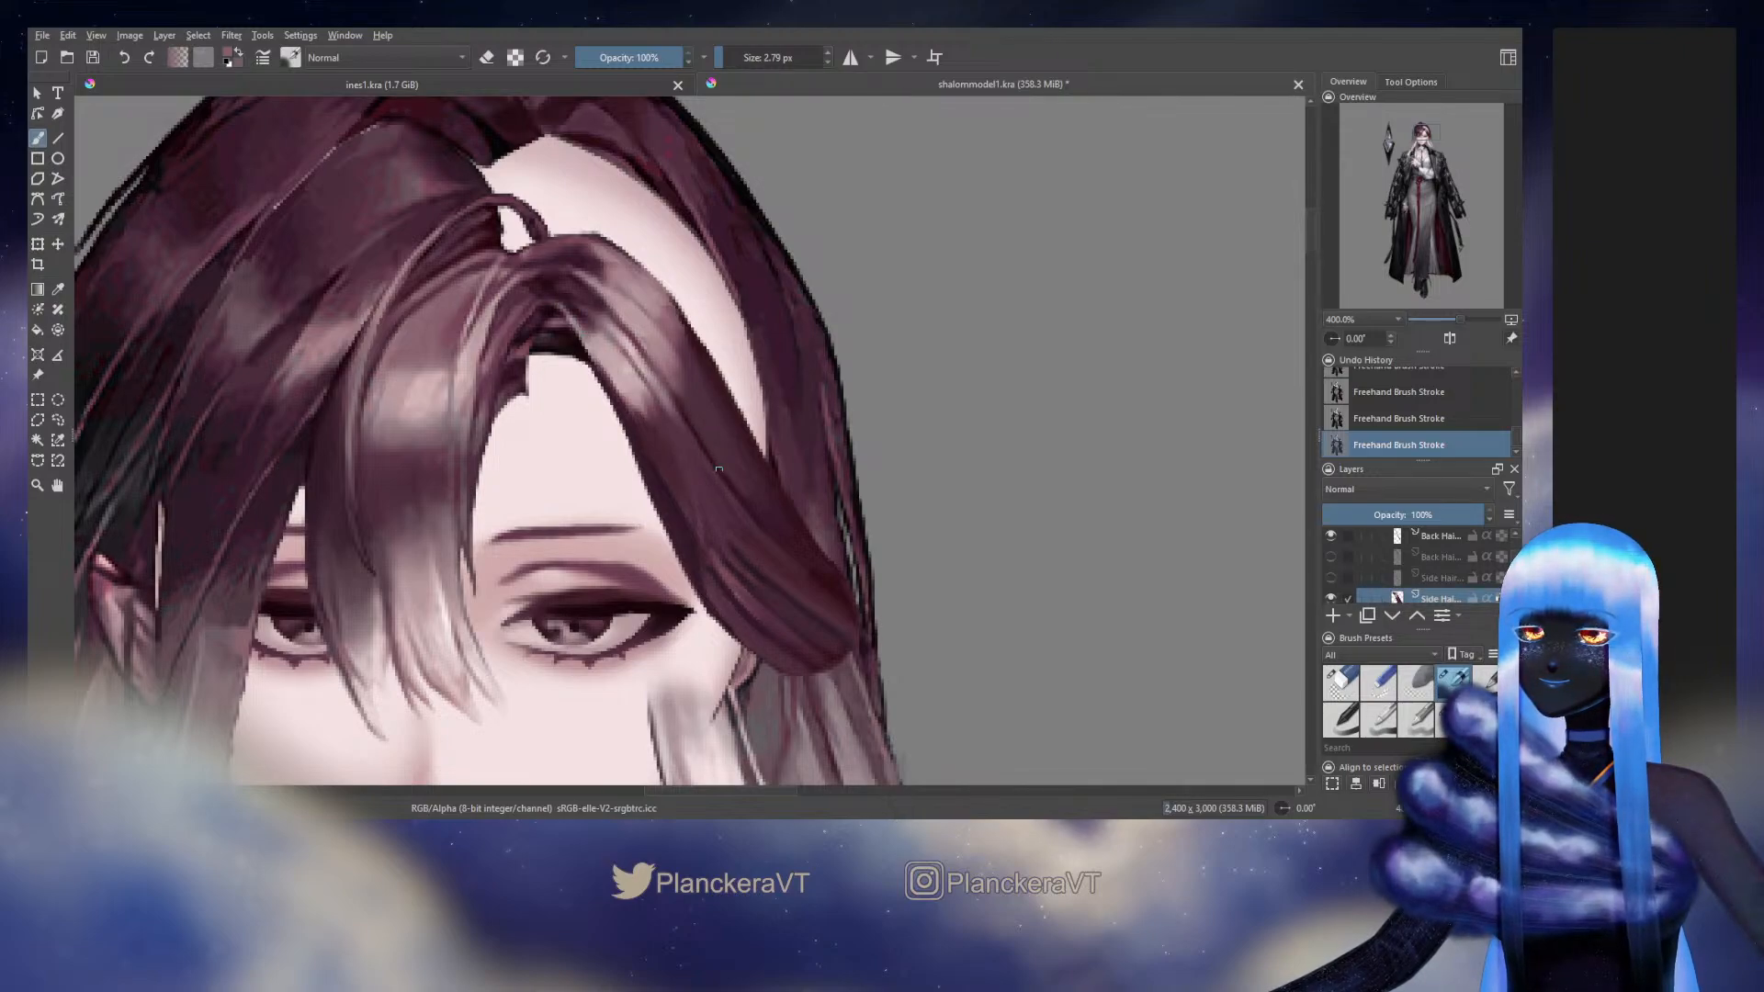
drag(759, 552, 758, 546)
Compare the side hair's new highlight strands with the original artwork by hiding and showing the Head group
drag(1514, 565, 1519, 558)
scroll(1518, 558, up, 1)
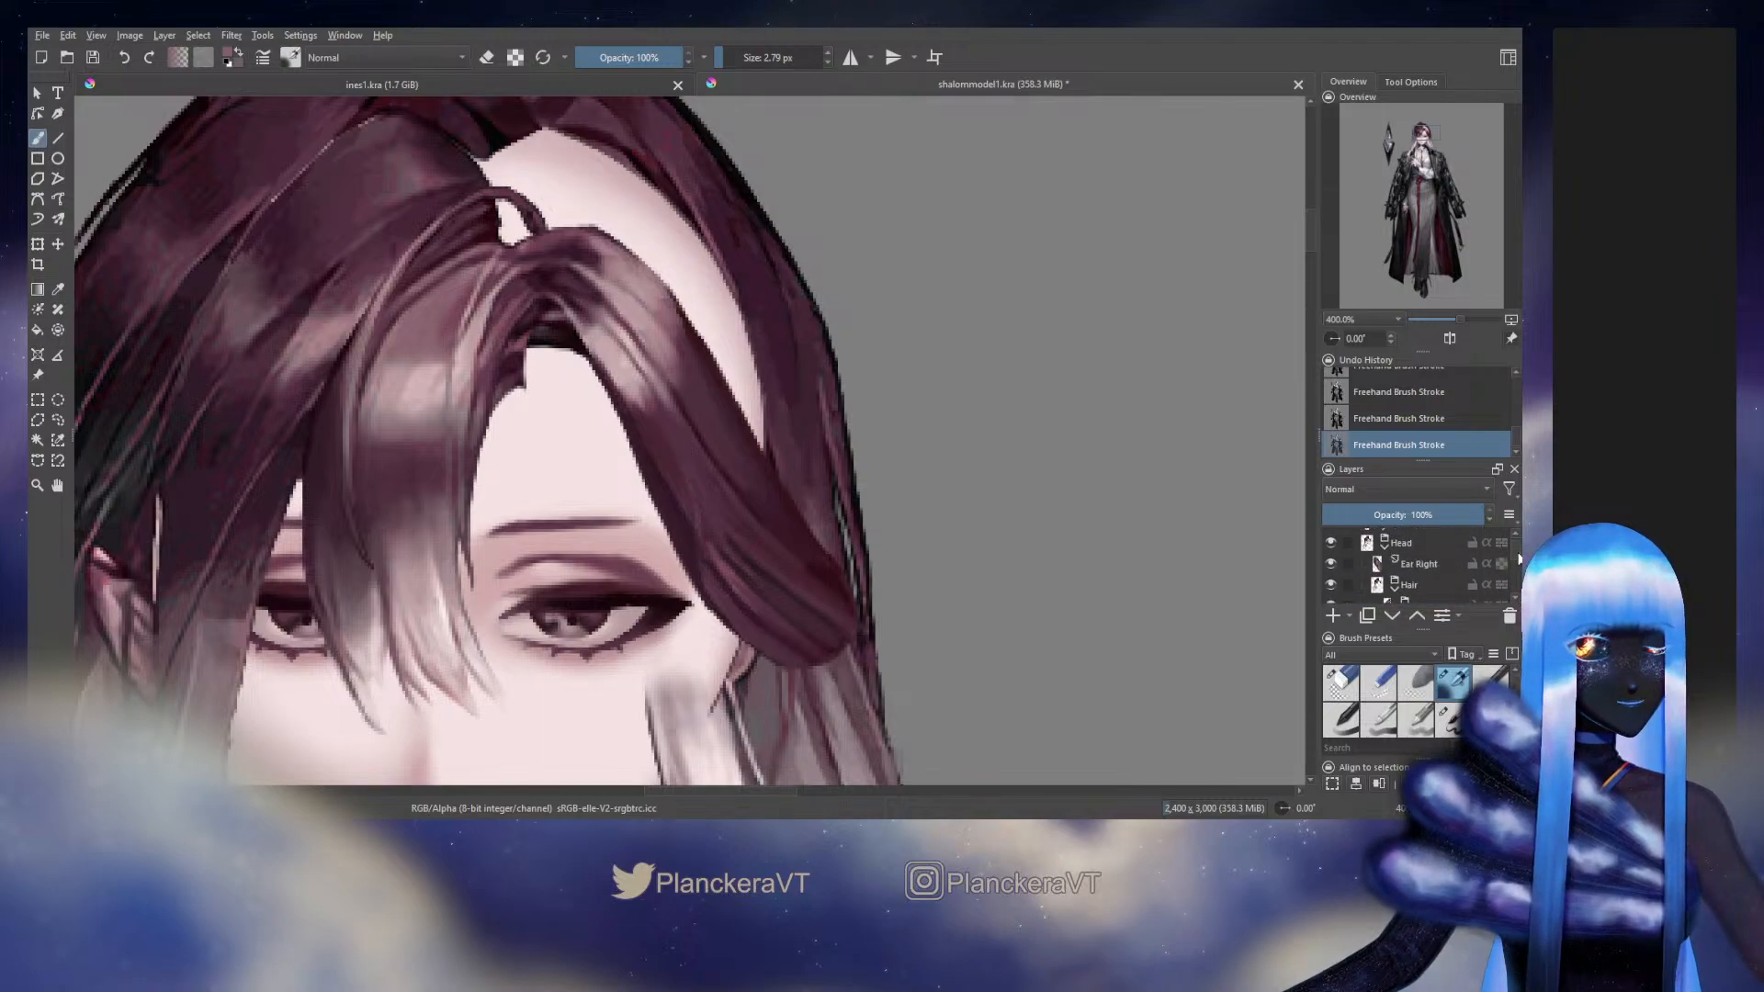
click(1329, 541)
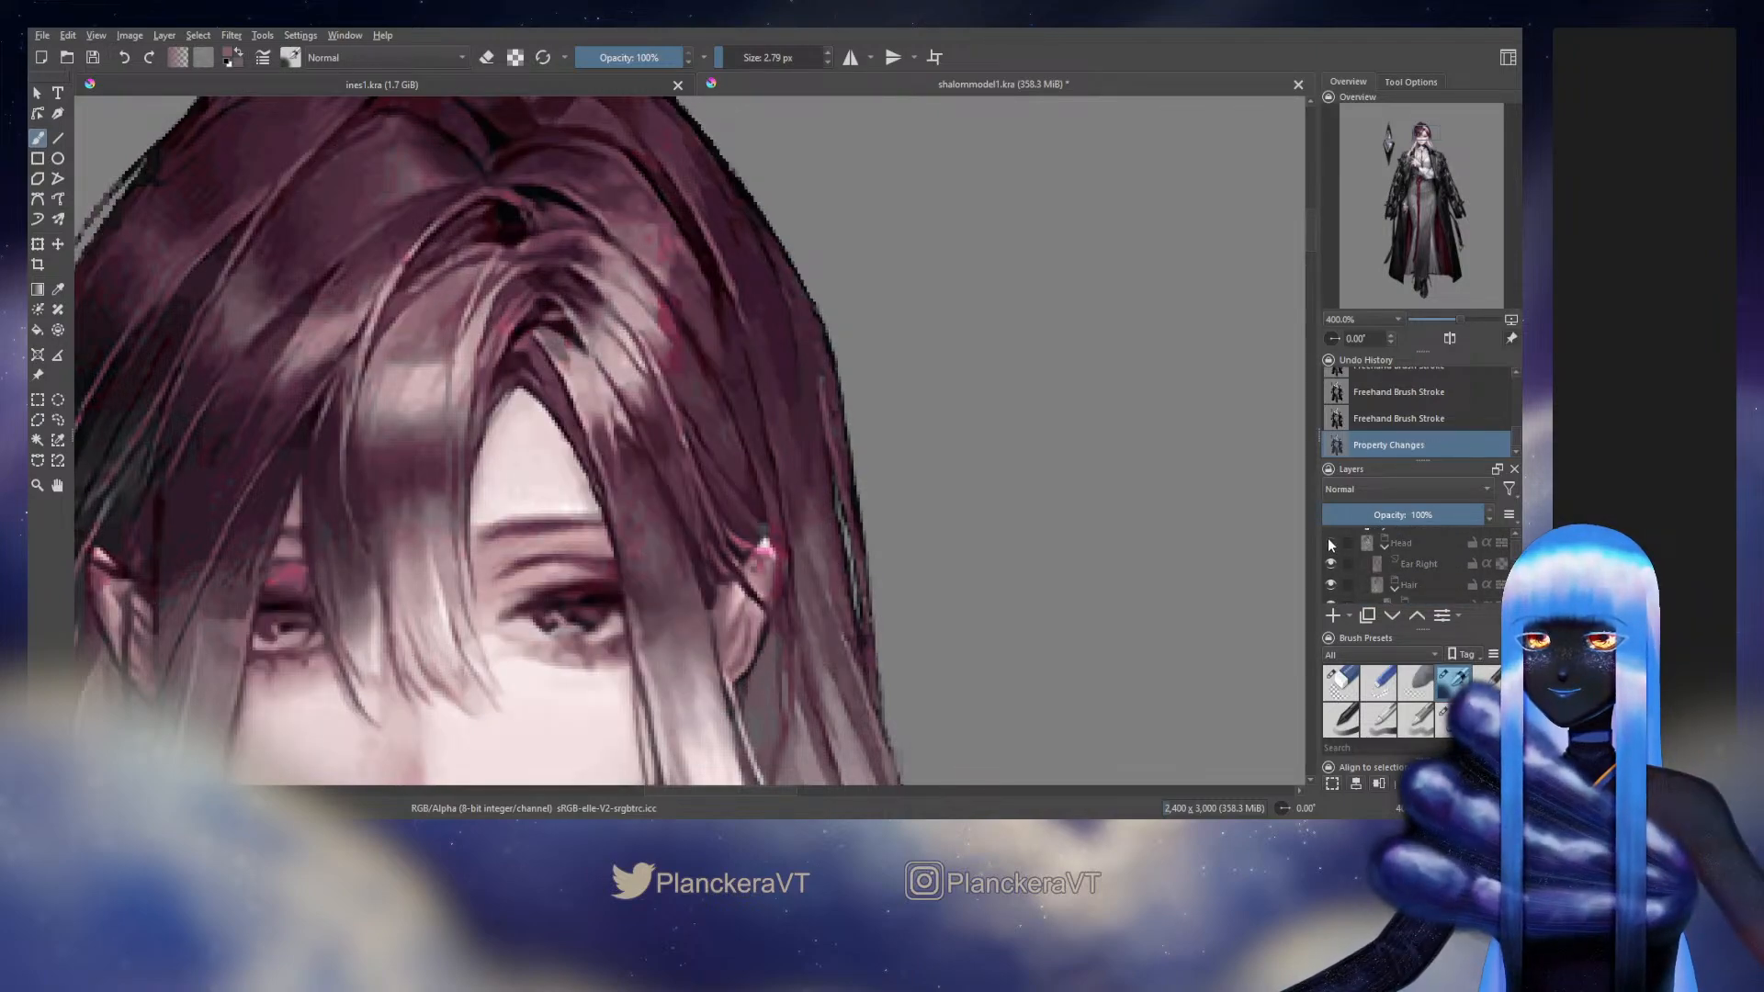
click(1328, 541)
click(1328, 541)
click(1328, 541)
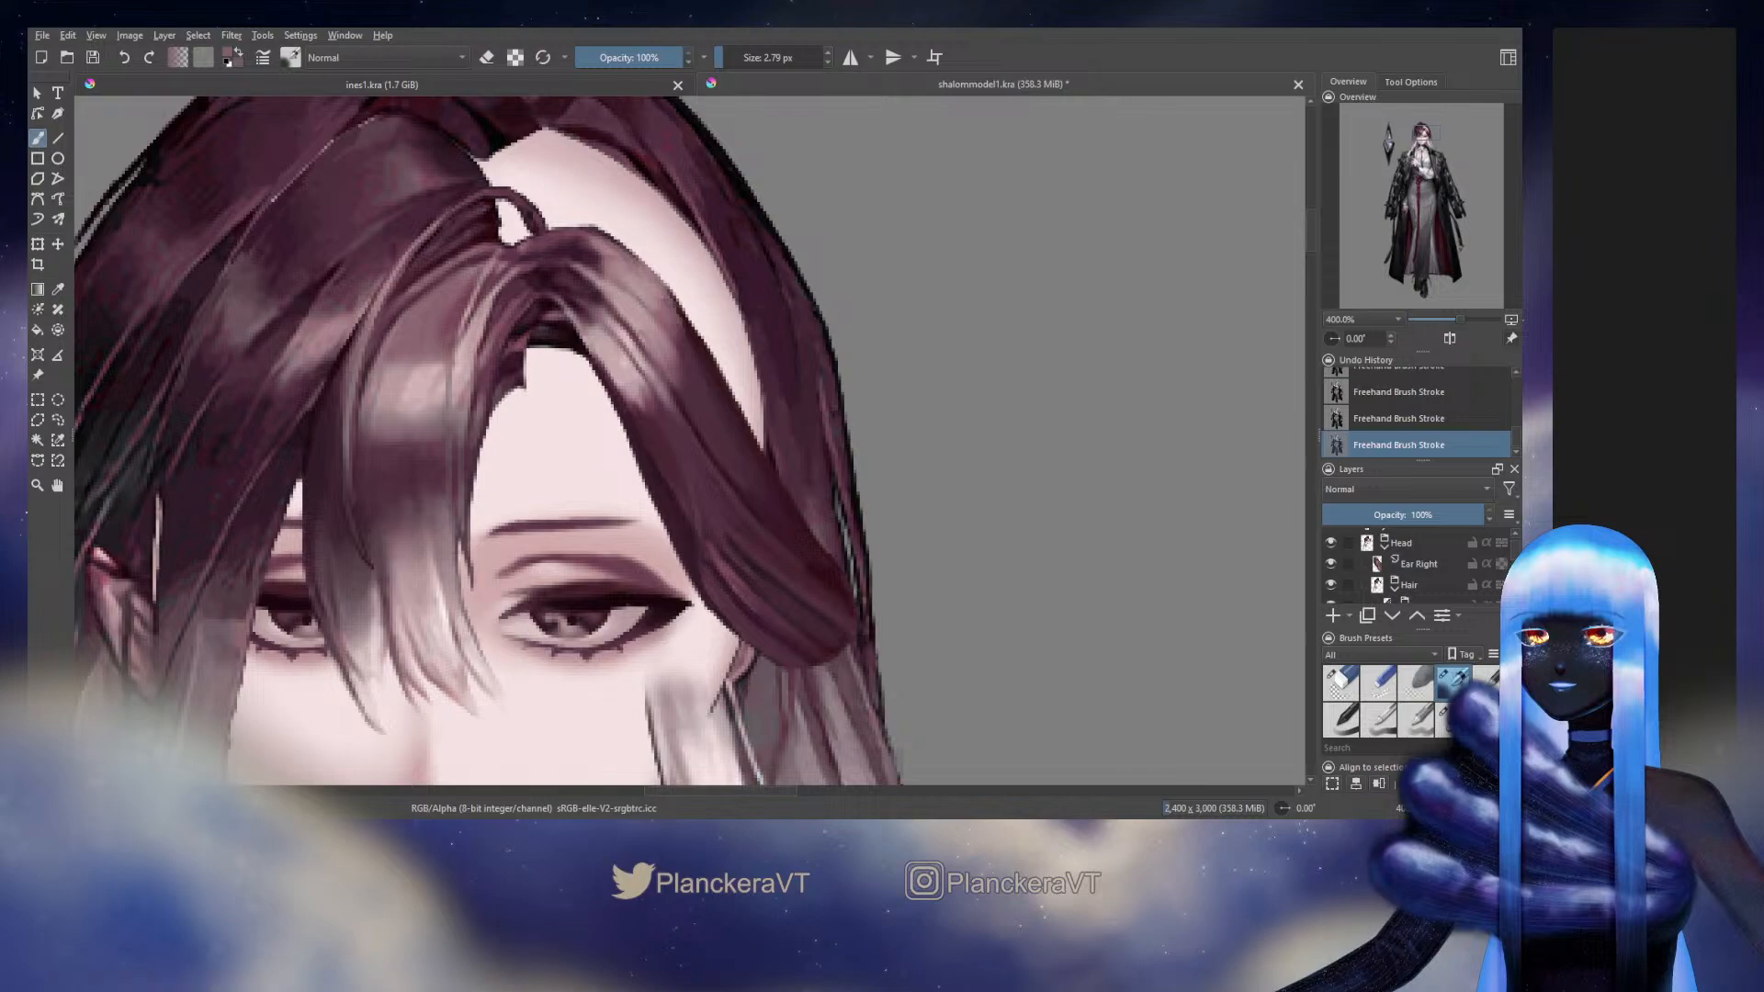
Shade the side hair's inner edge and middle with sampled dark tones, reducing the brush from 5.73 to 4.66 px, and hide the Head group
ctrl+click(687, 502)
shift+drag(694, 512, 704, 512)
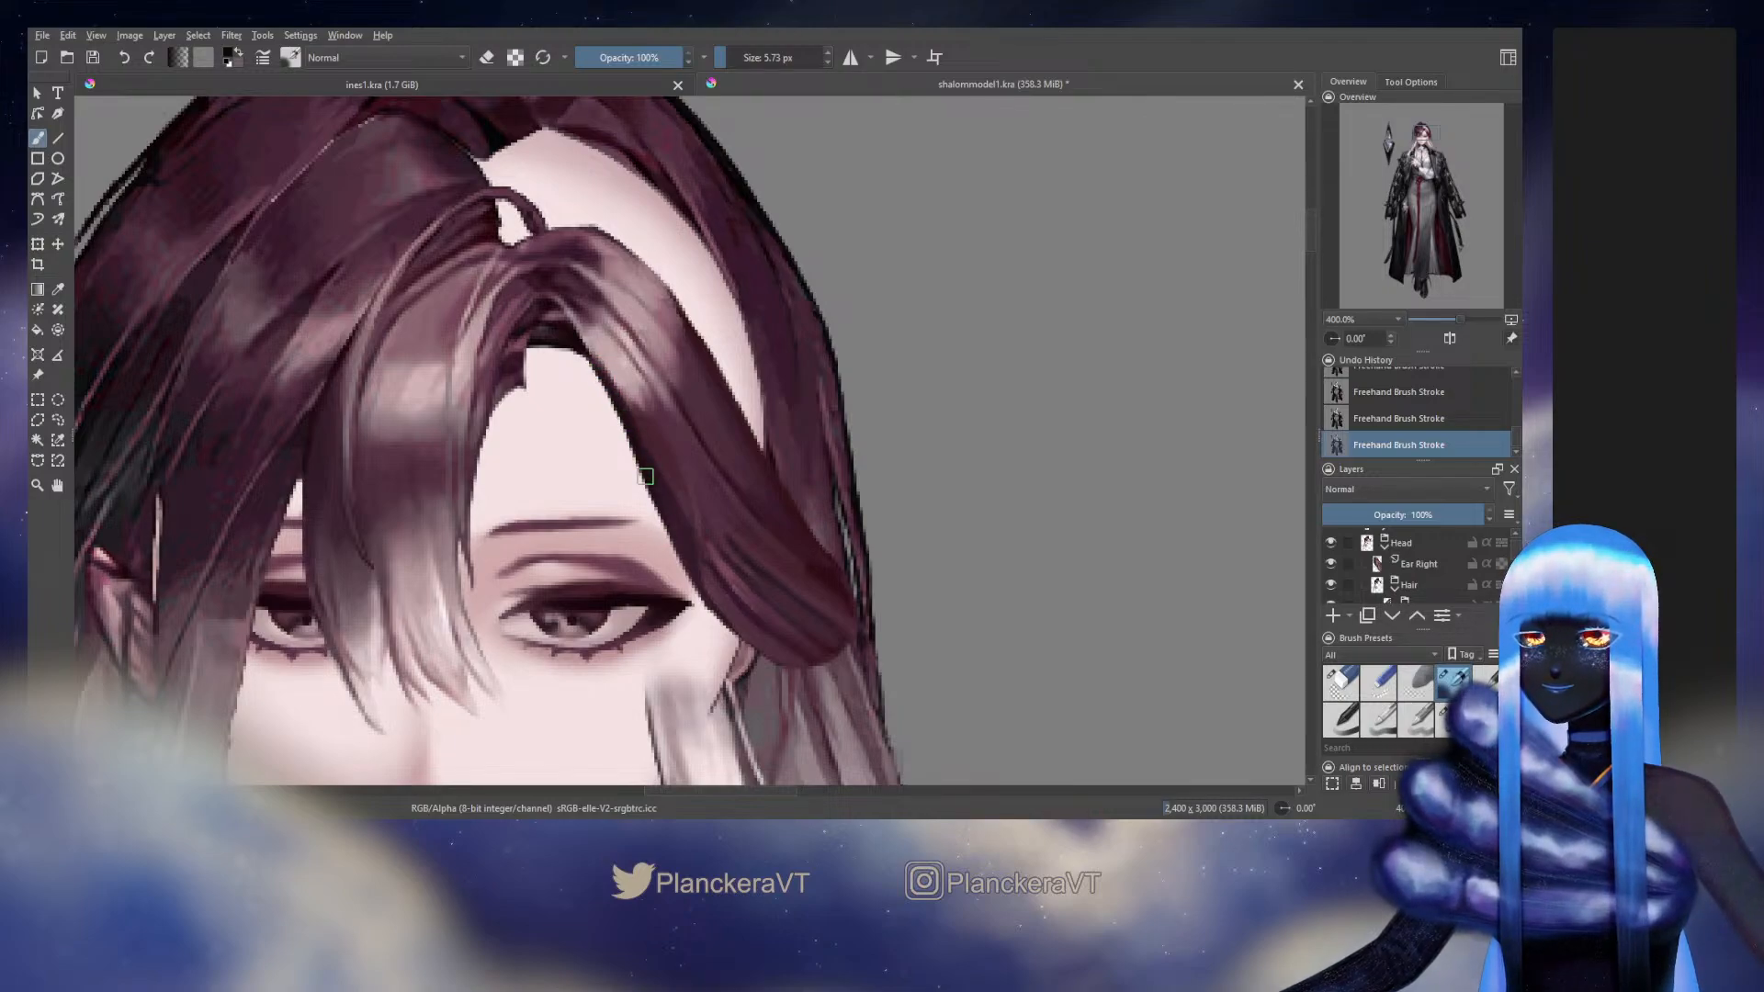
key(bracketleft)
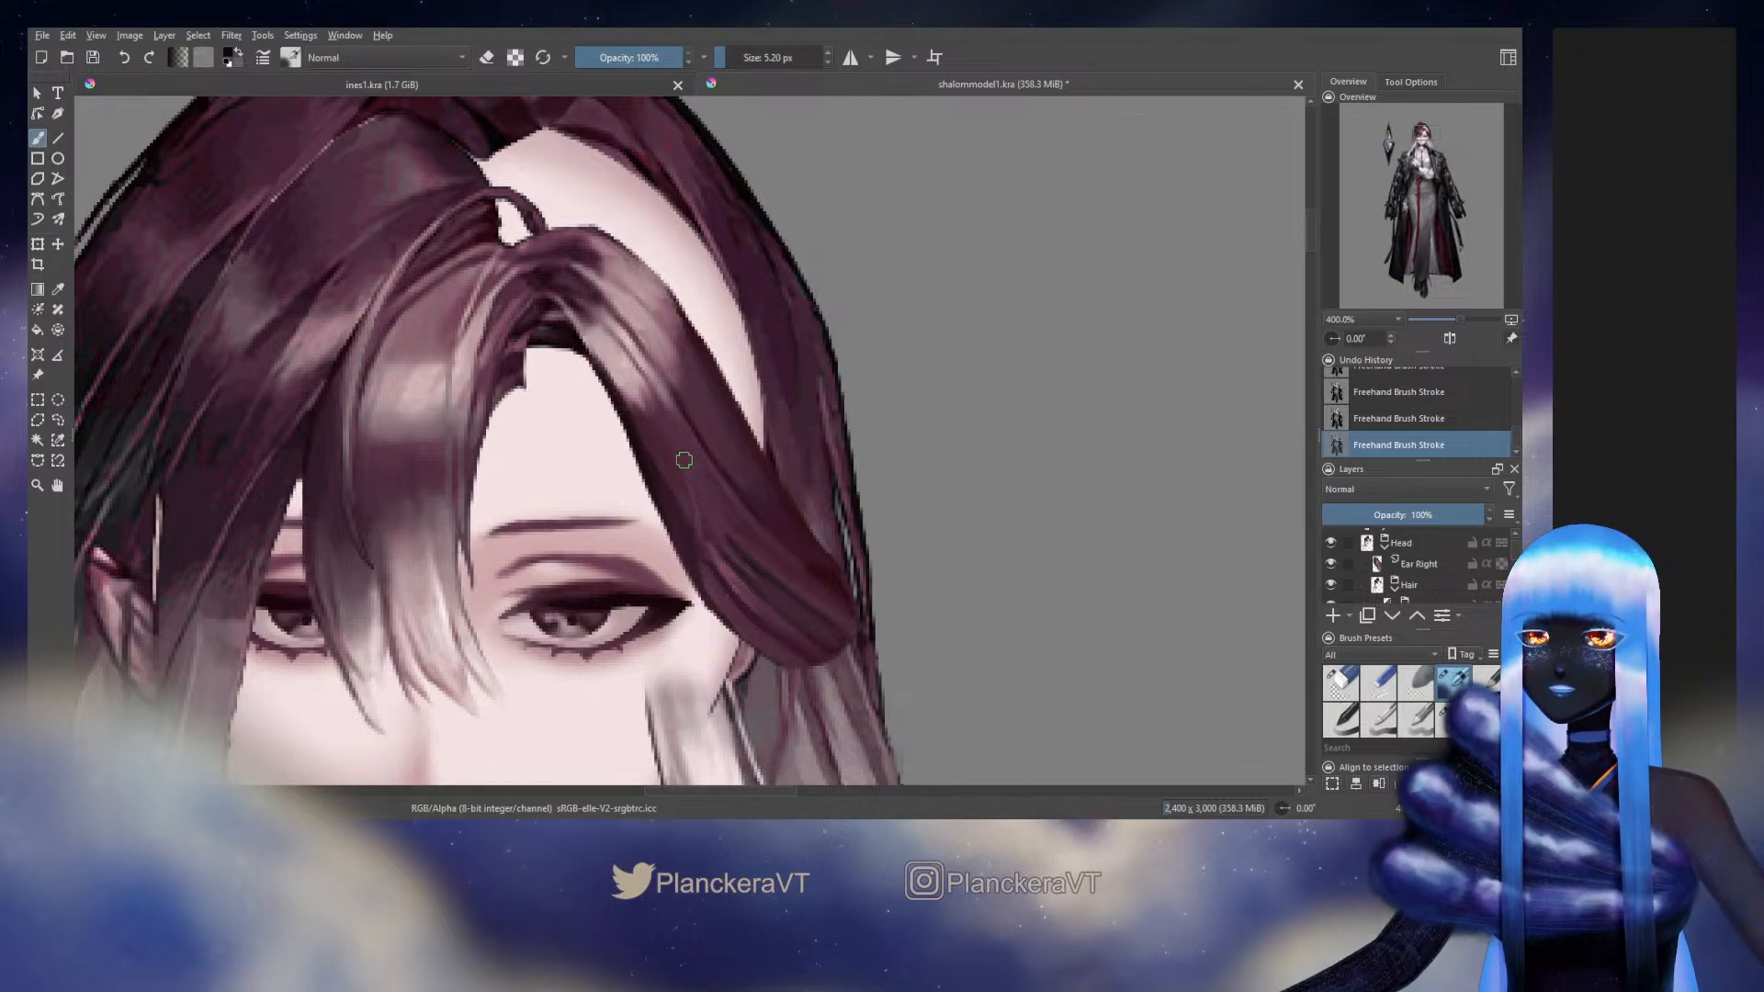
ctrl+click(827, 550)
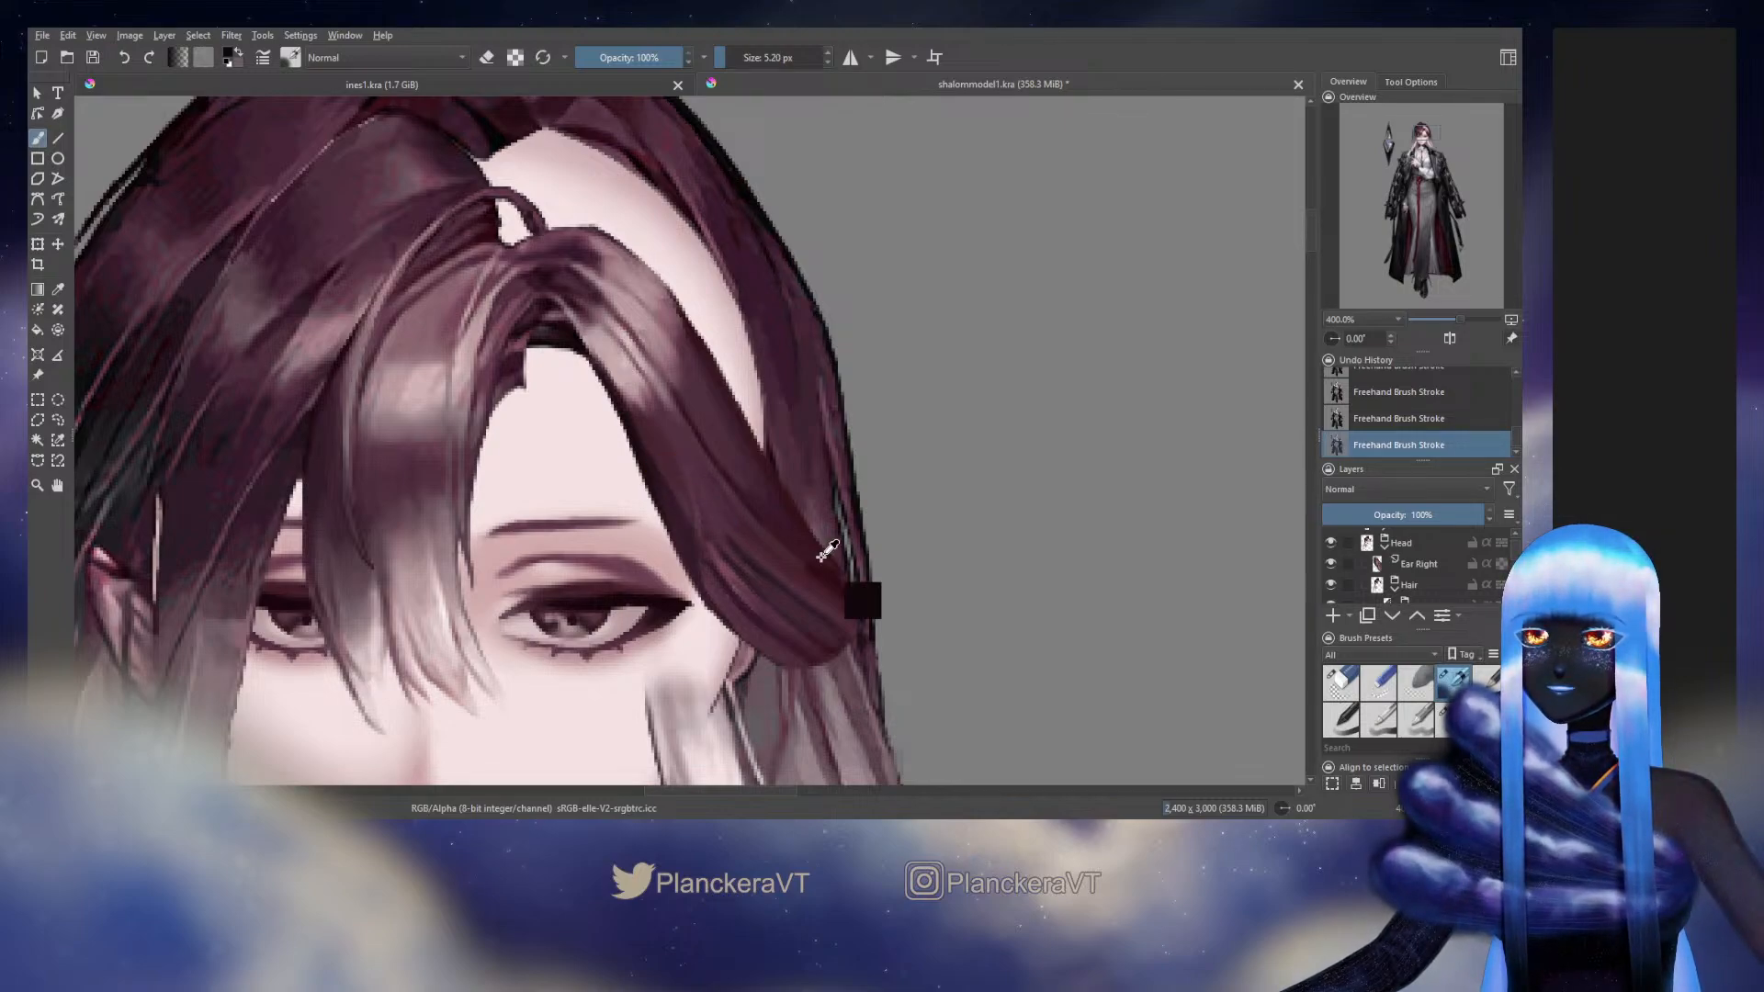
ctrl+click(821, 557)
key(bracketleft)
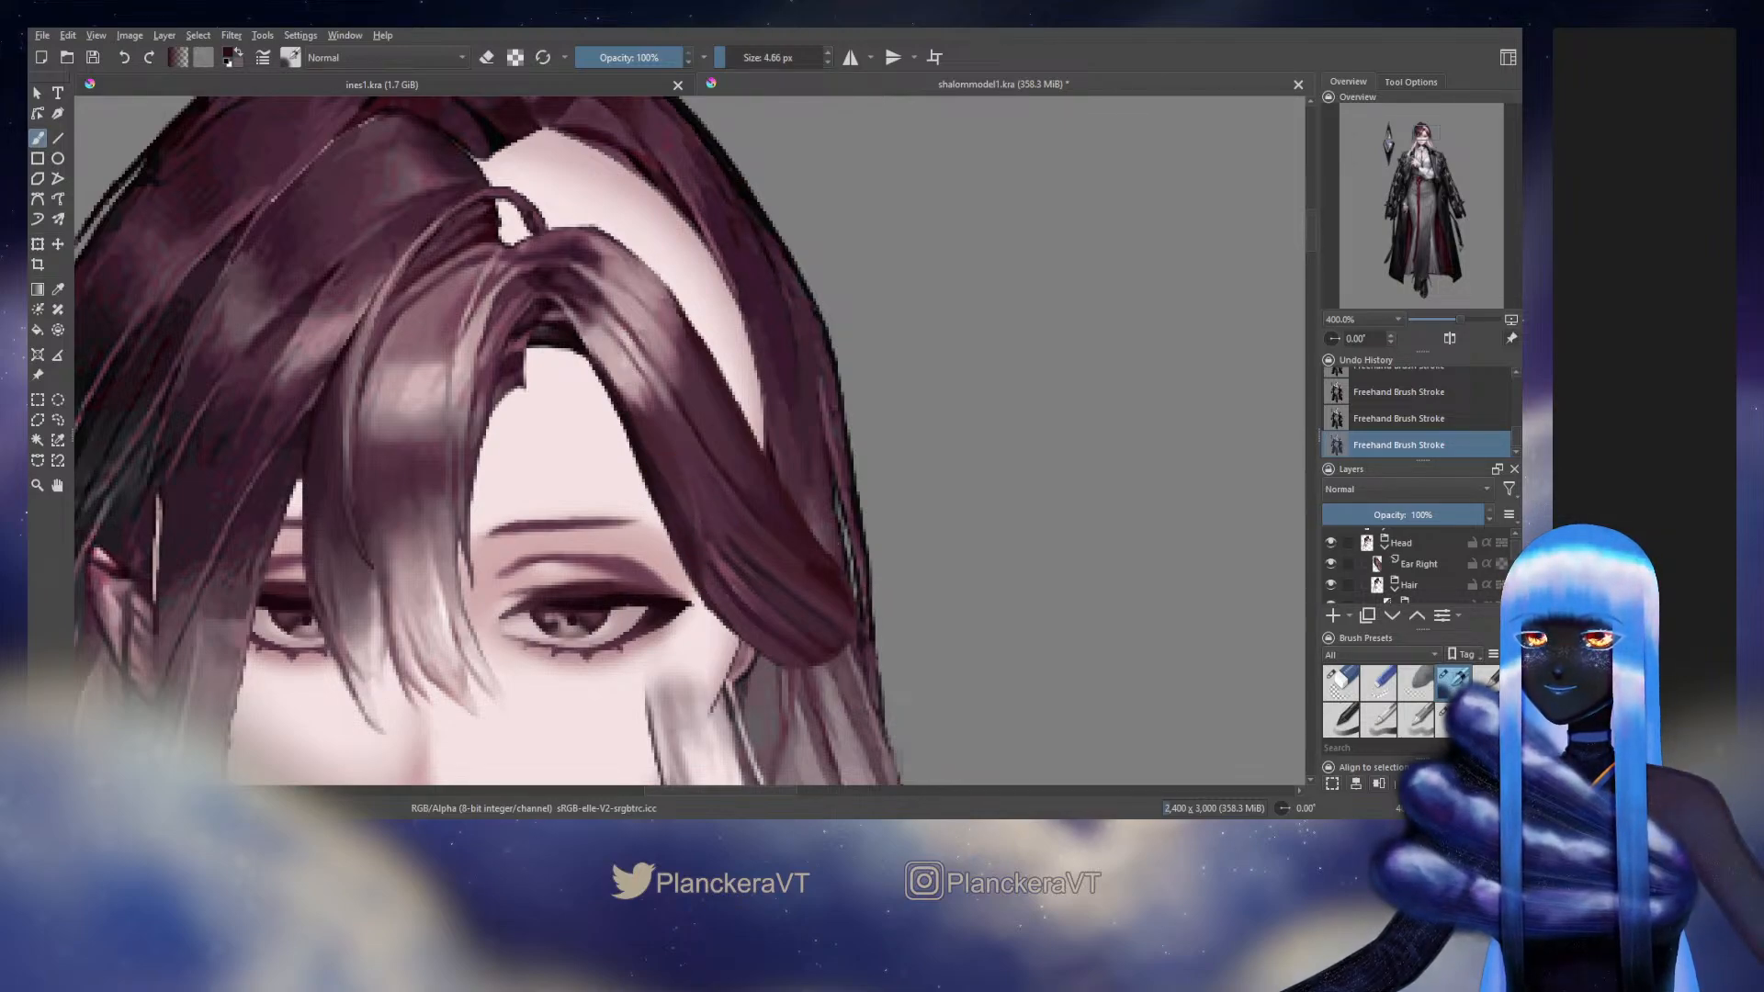
ctrl+click(665, 502)
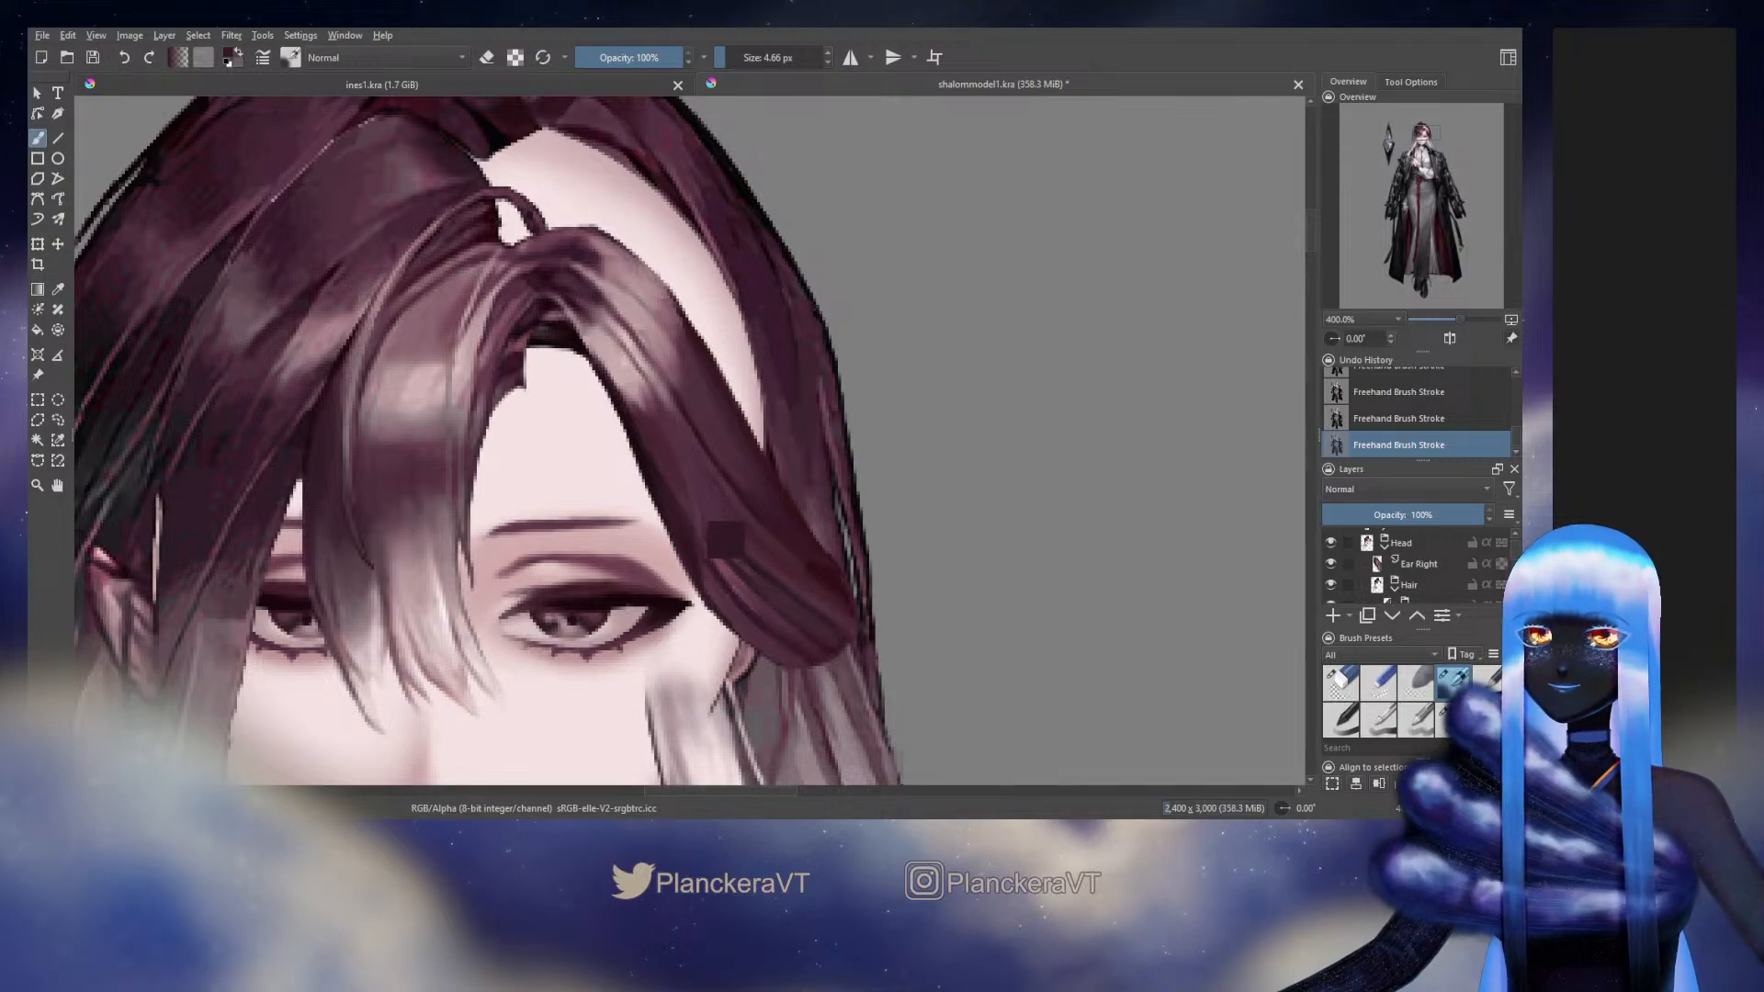
click(1331, 544)
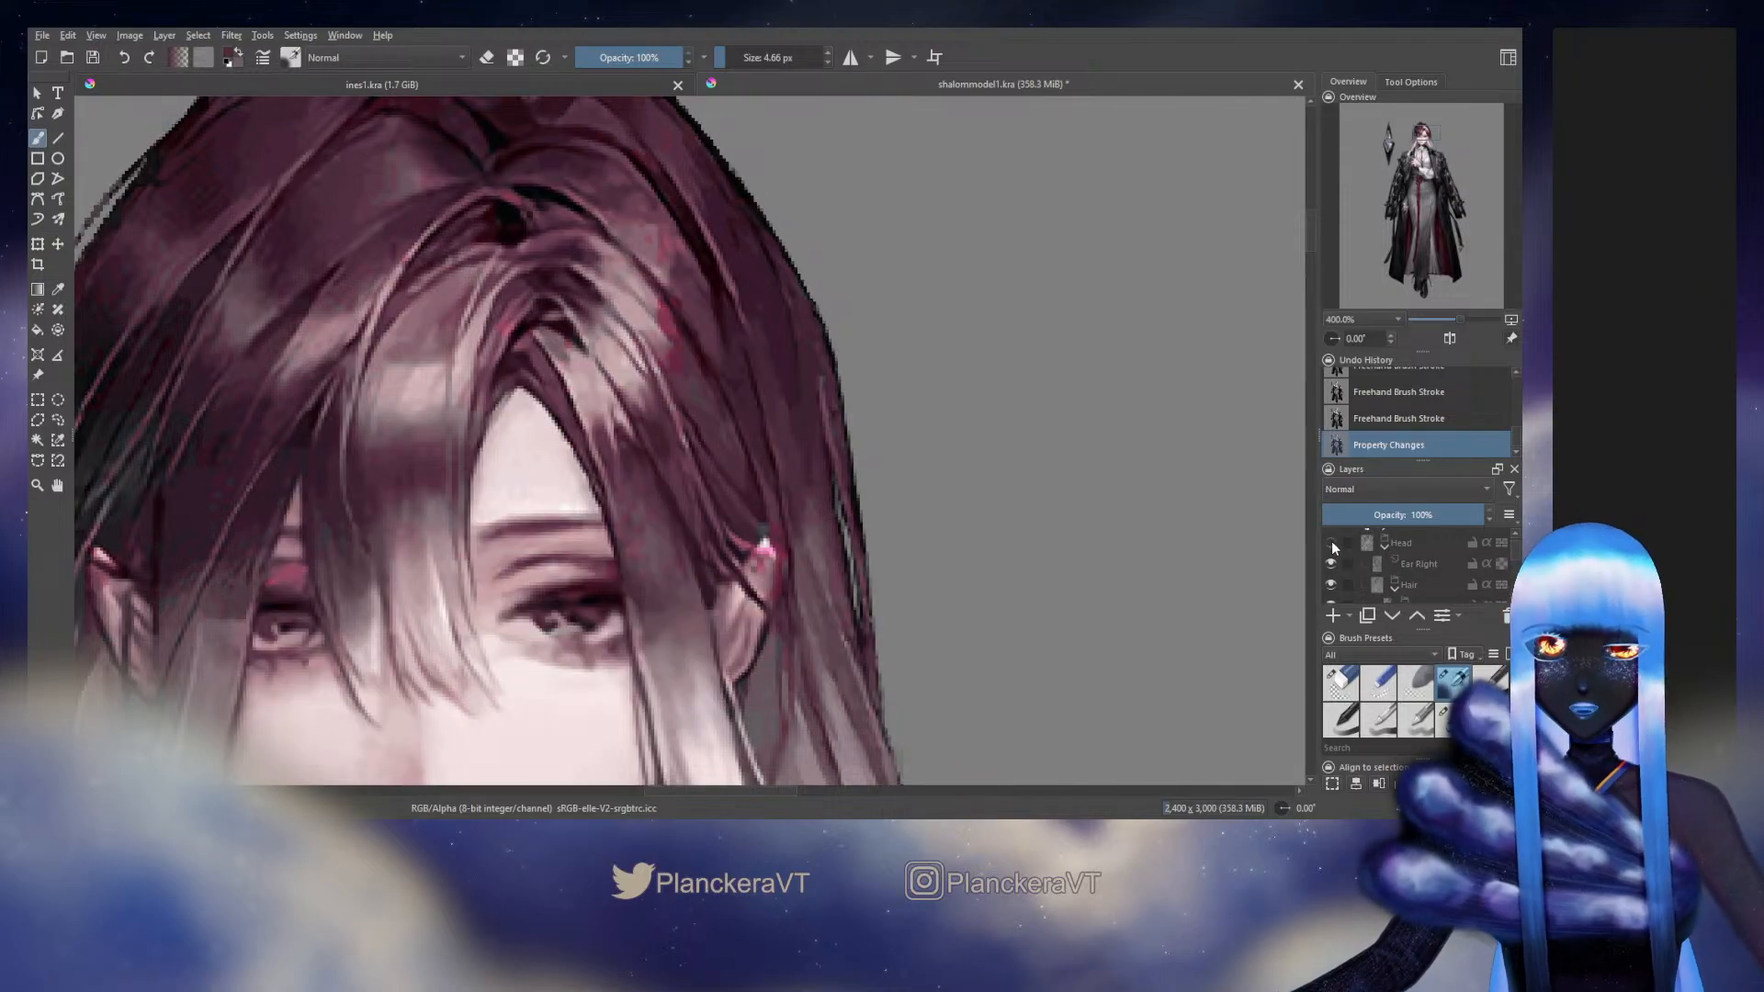
Compare the side hair's dark inner shading with the original artwork by hiding and restoring the Head group
click(1332, 543)
click(1332, 543)
click(1332, 544)
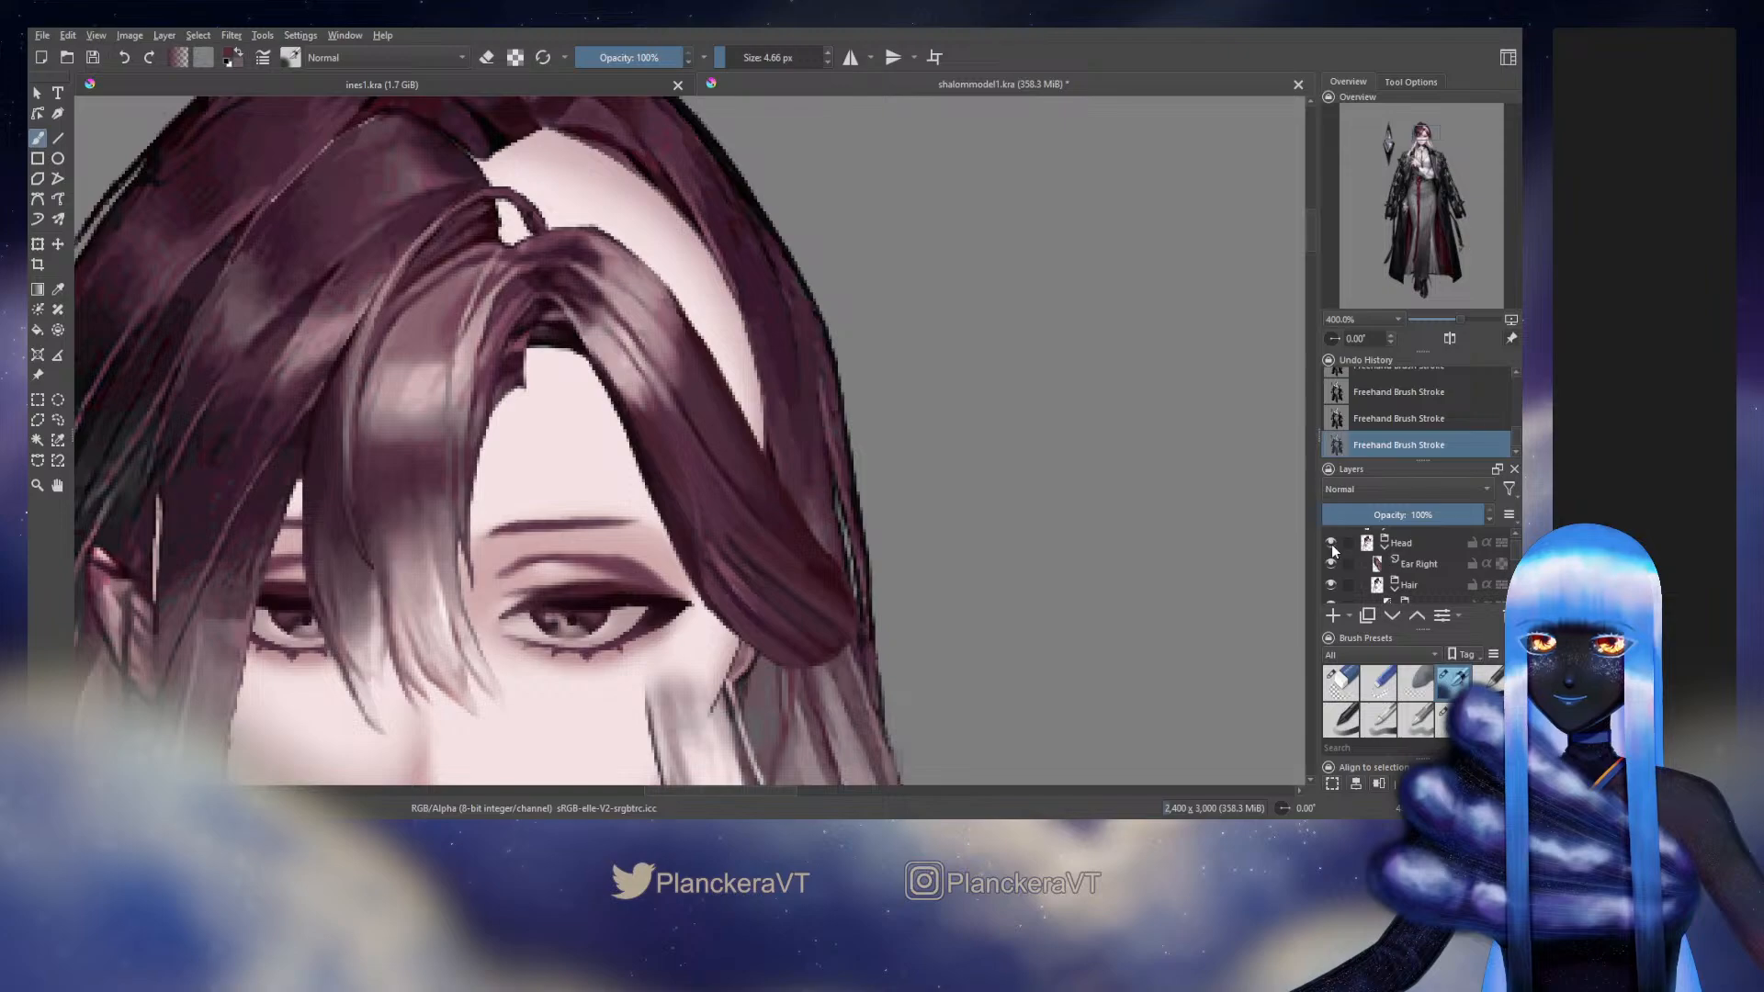
click(1332, 543)
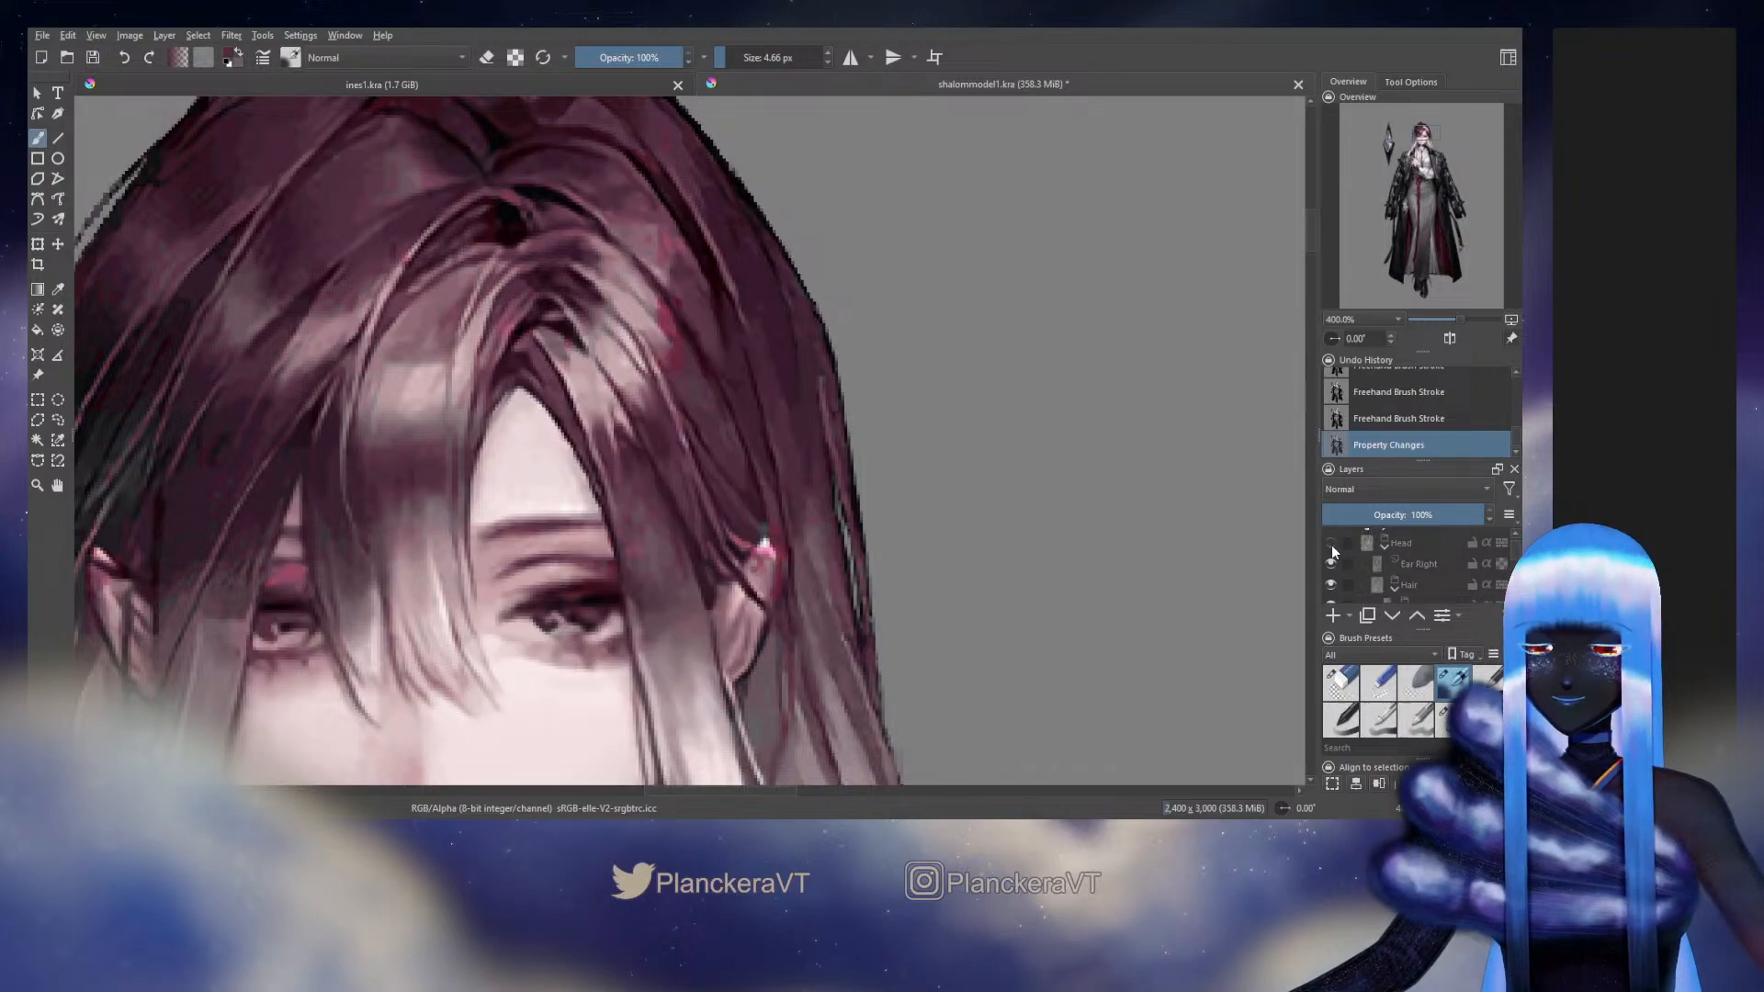
key(ctrl+z)
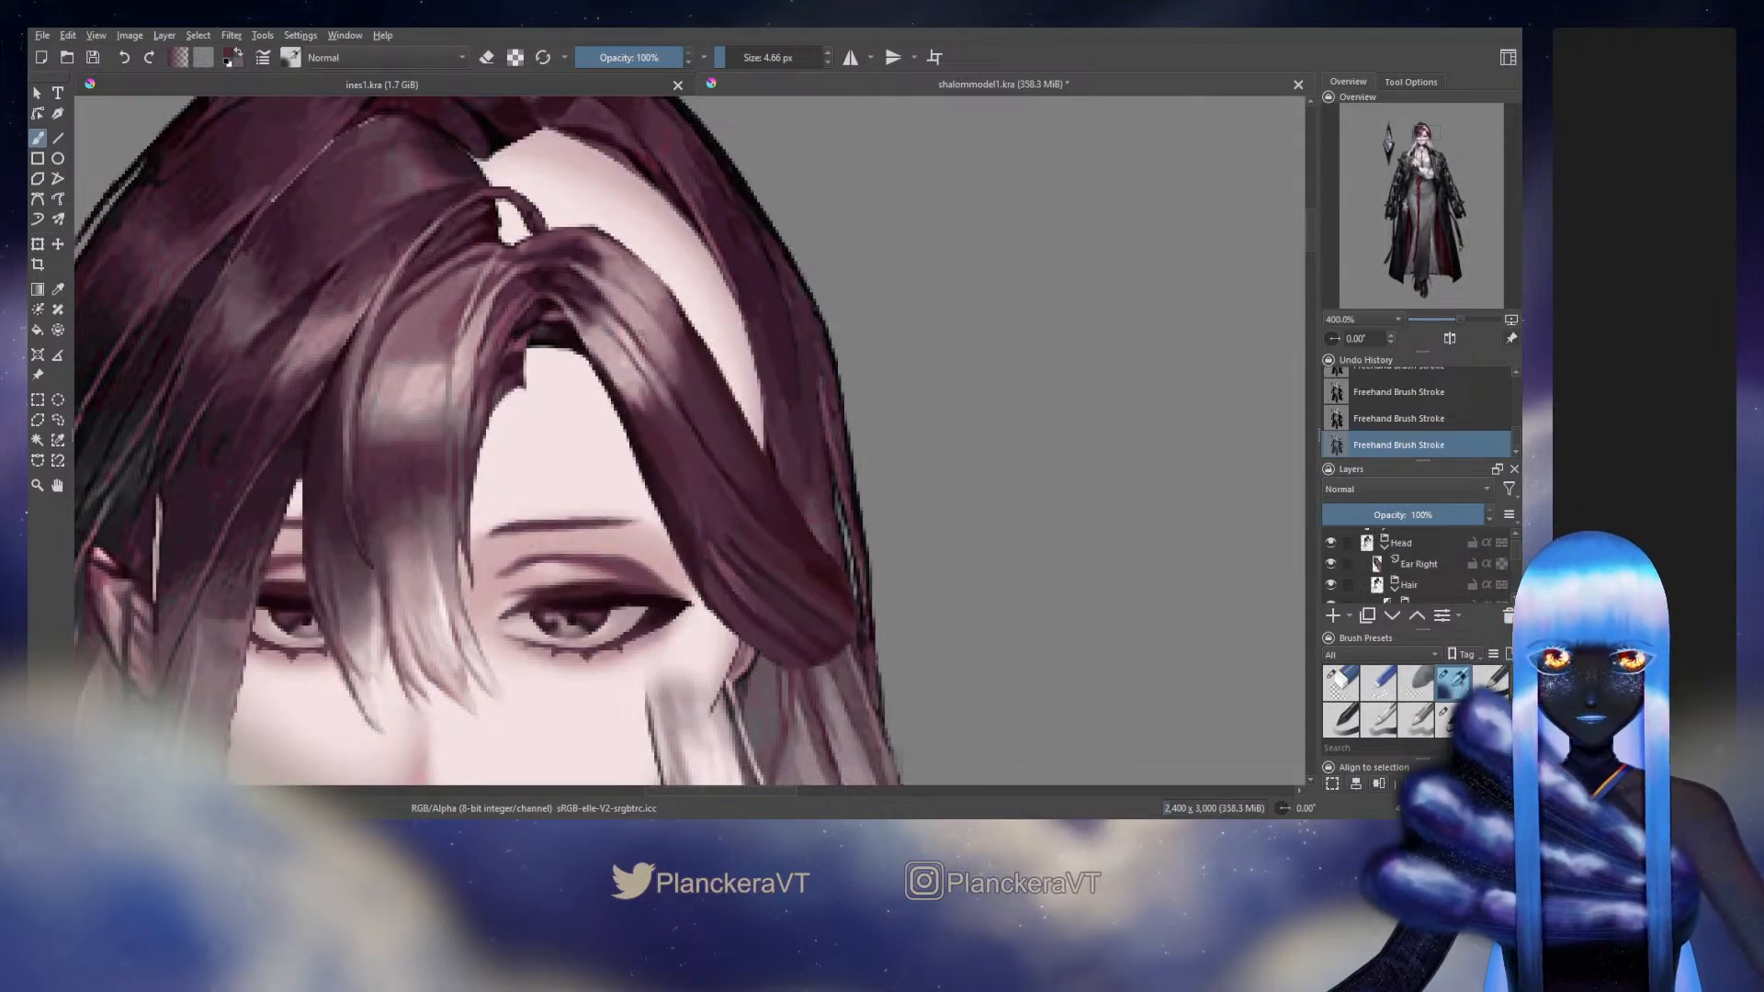
Shade the side hair's lower inner area at 3.81 px with tones sampled from the original, checking against it with the Head group hidden
key(bracketleft)
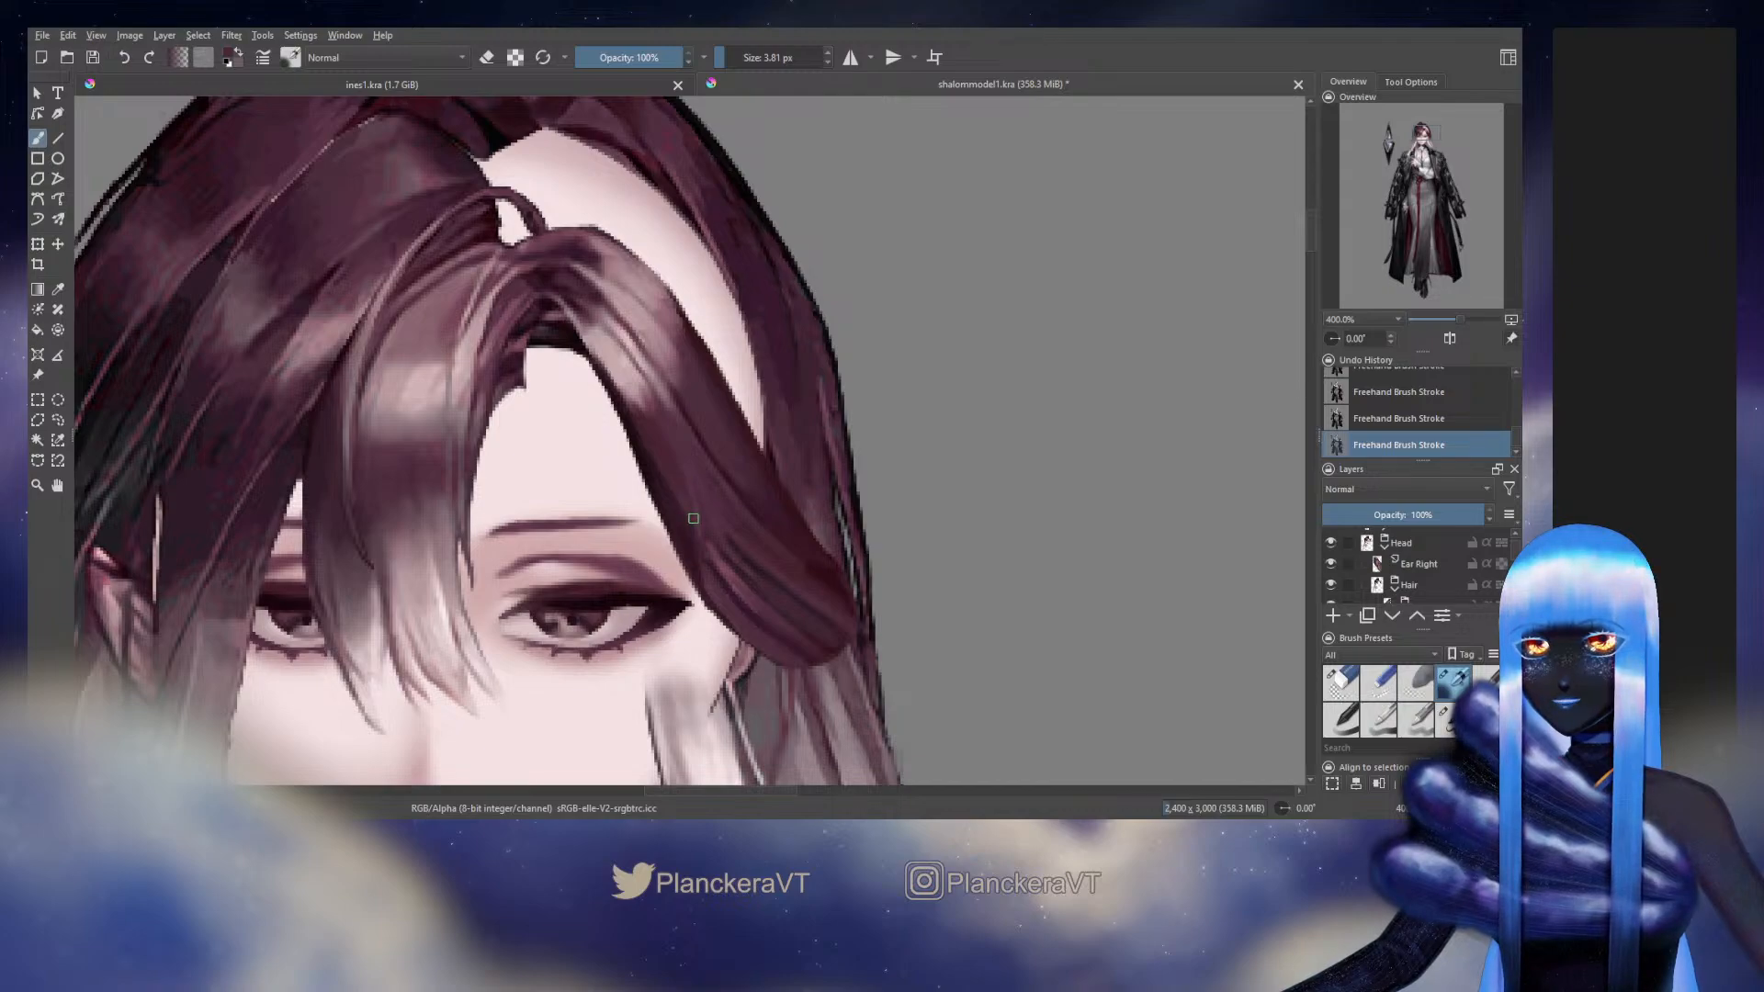
click(1332, 542)
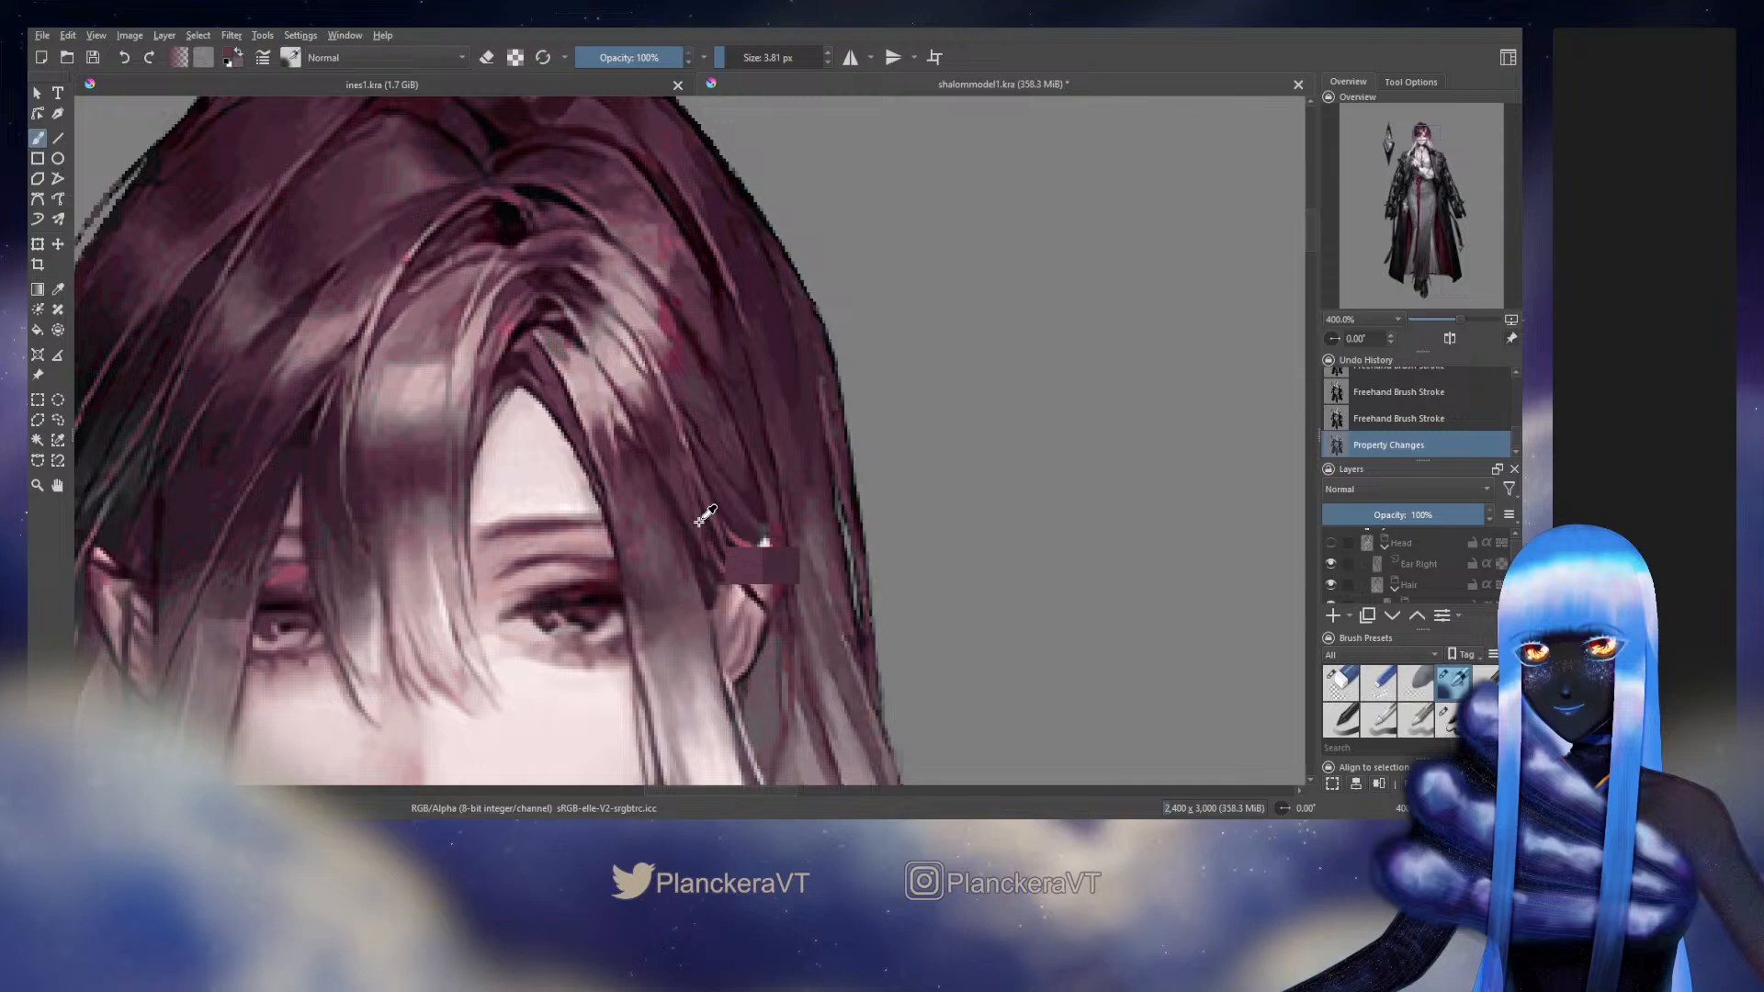
click(1331, 544)
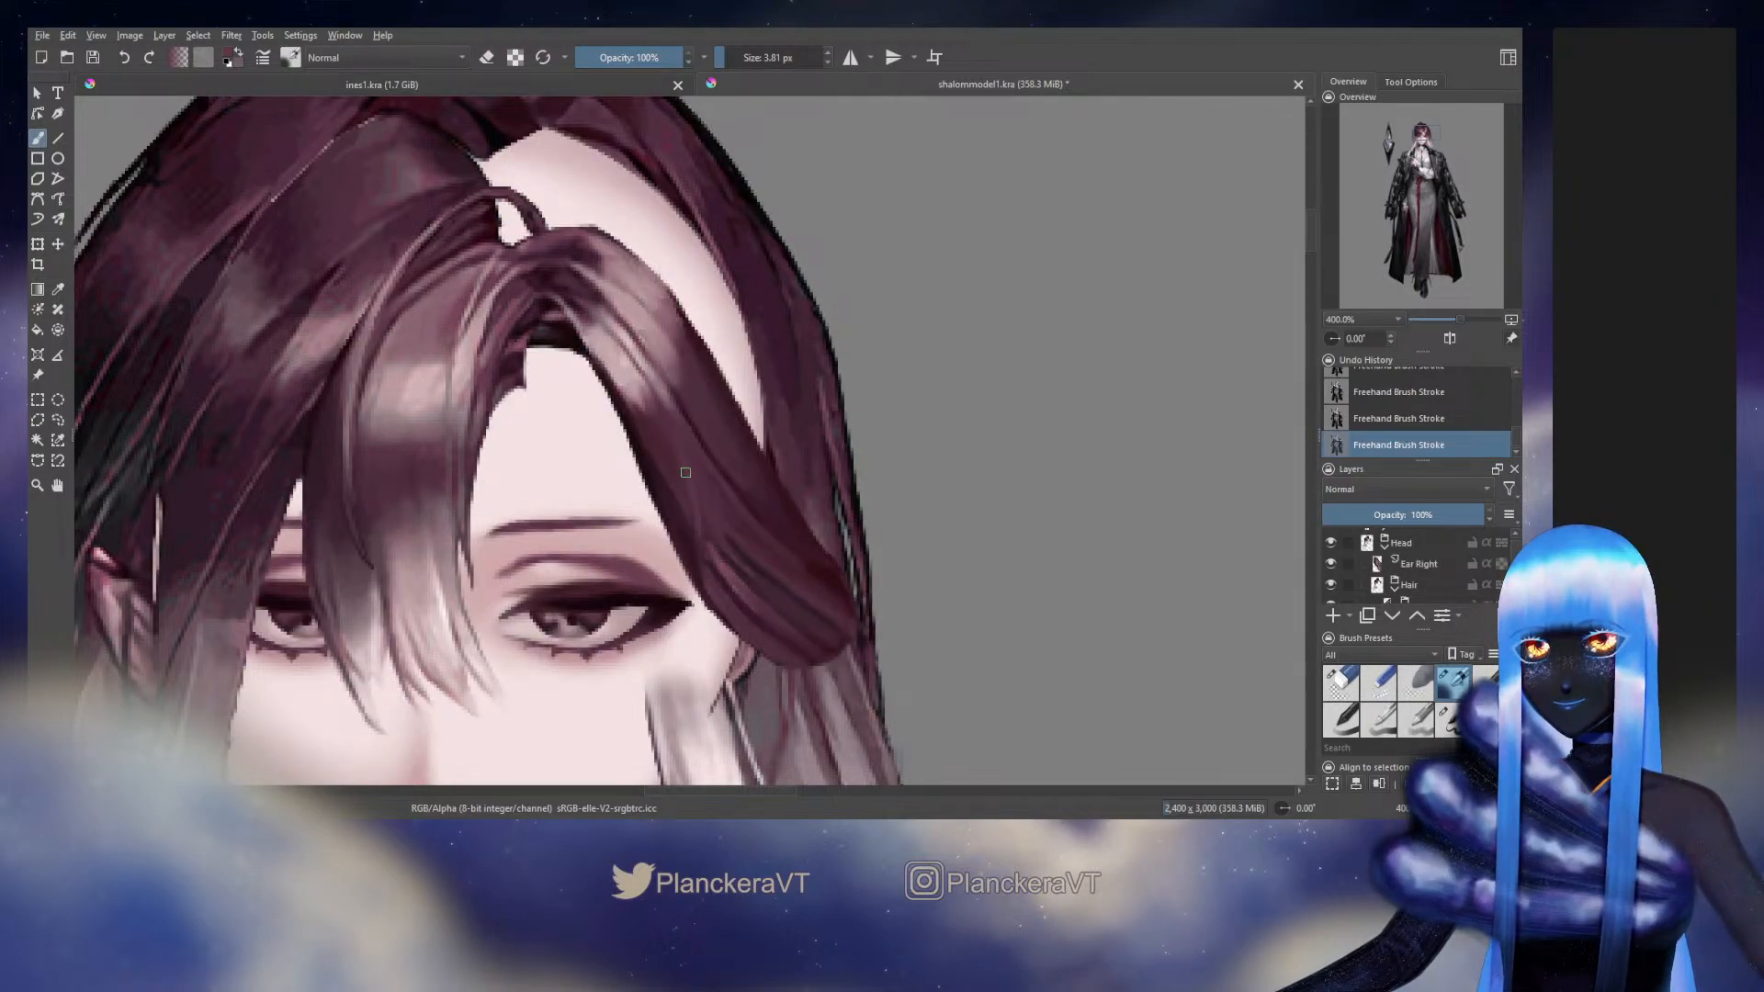
click(1331, 543)
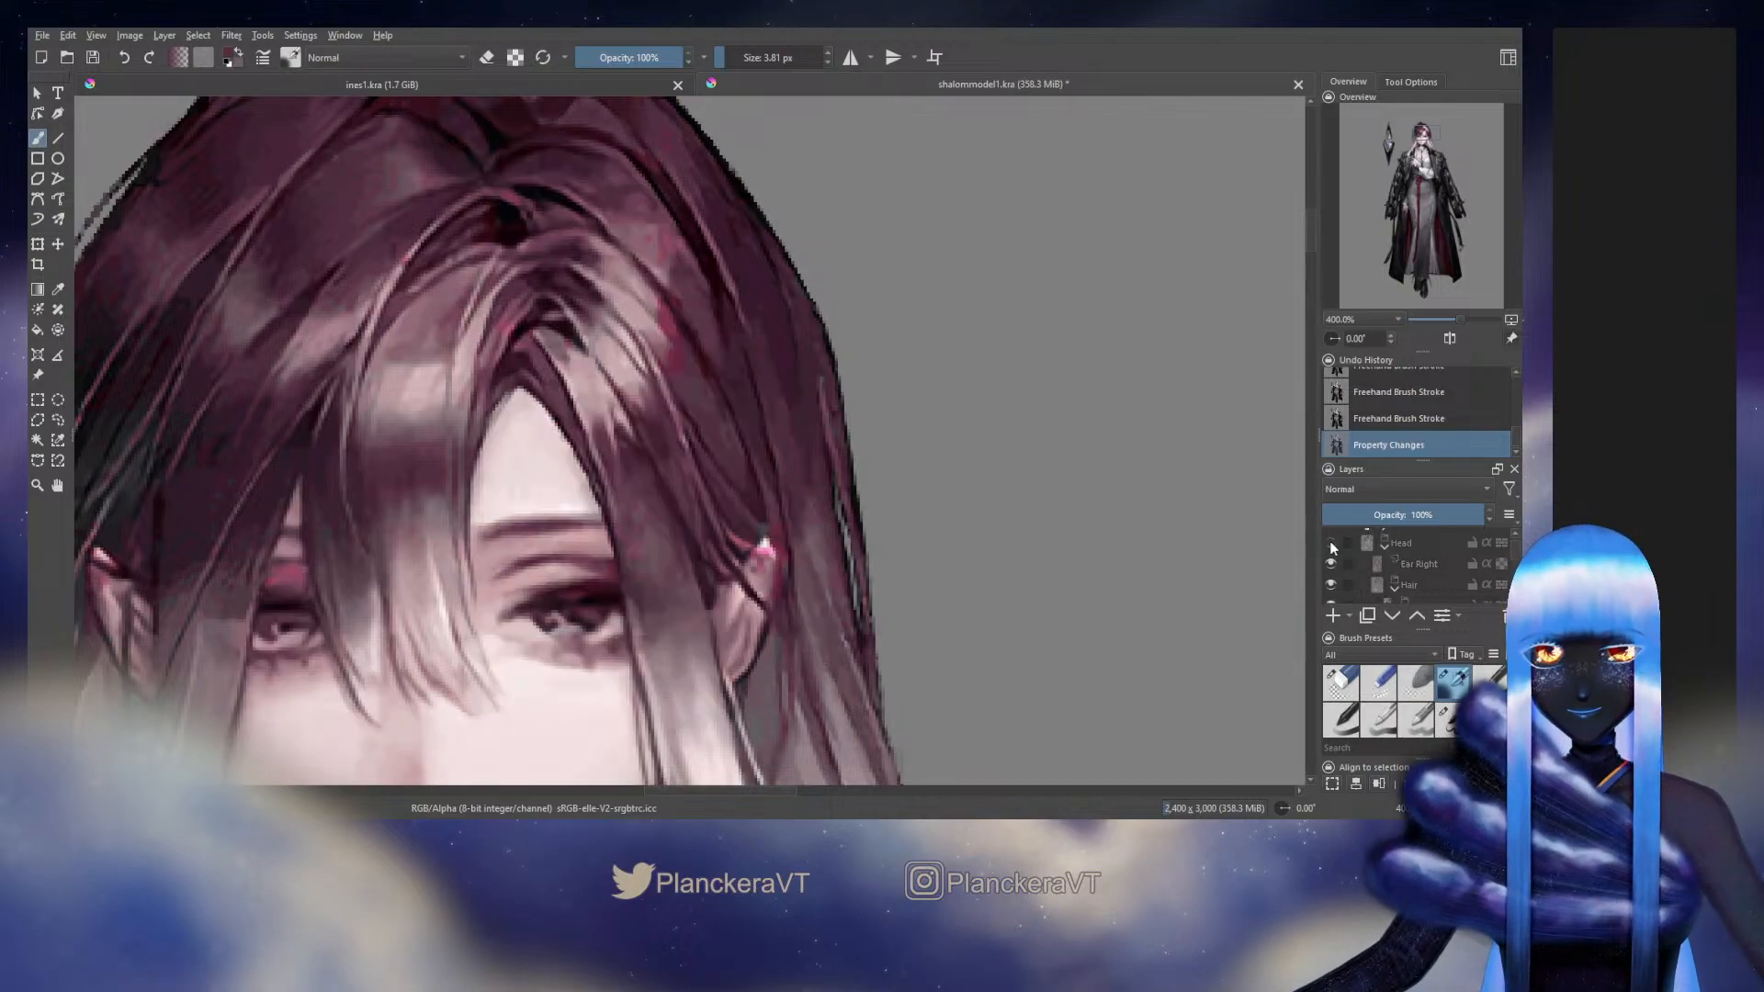
click(1331, 544)
click(1330, 544)
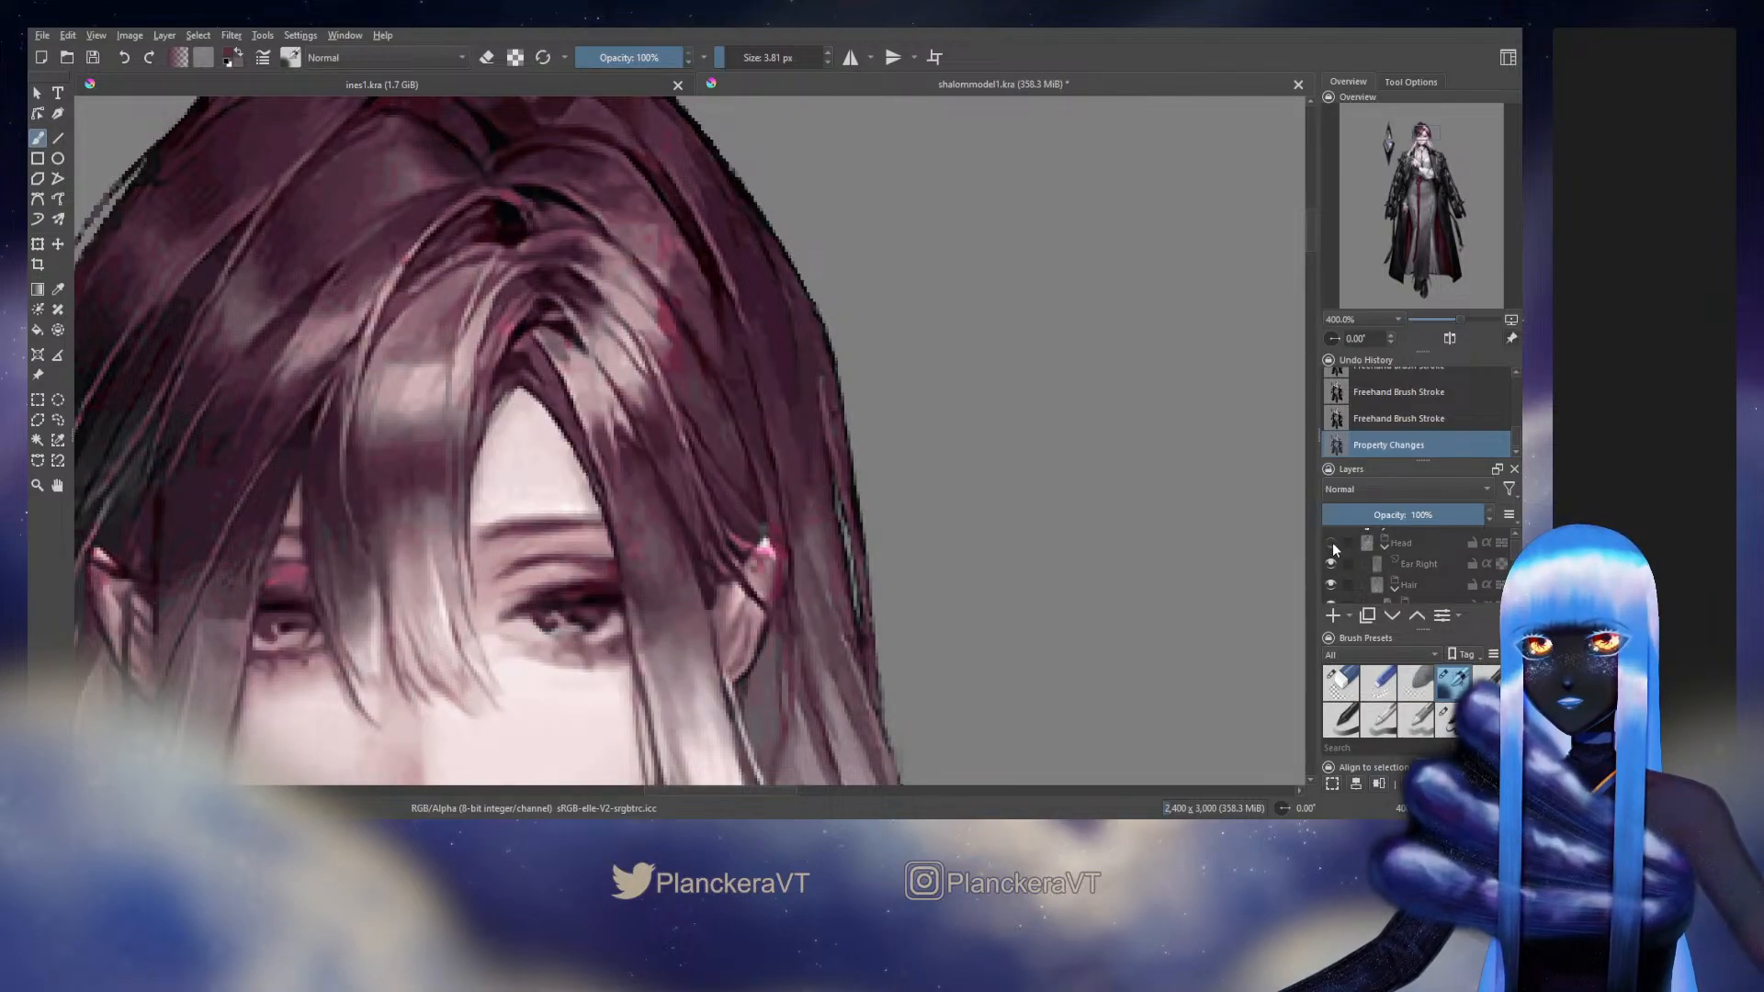
click(1331, 544)
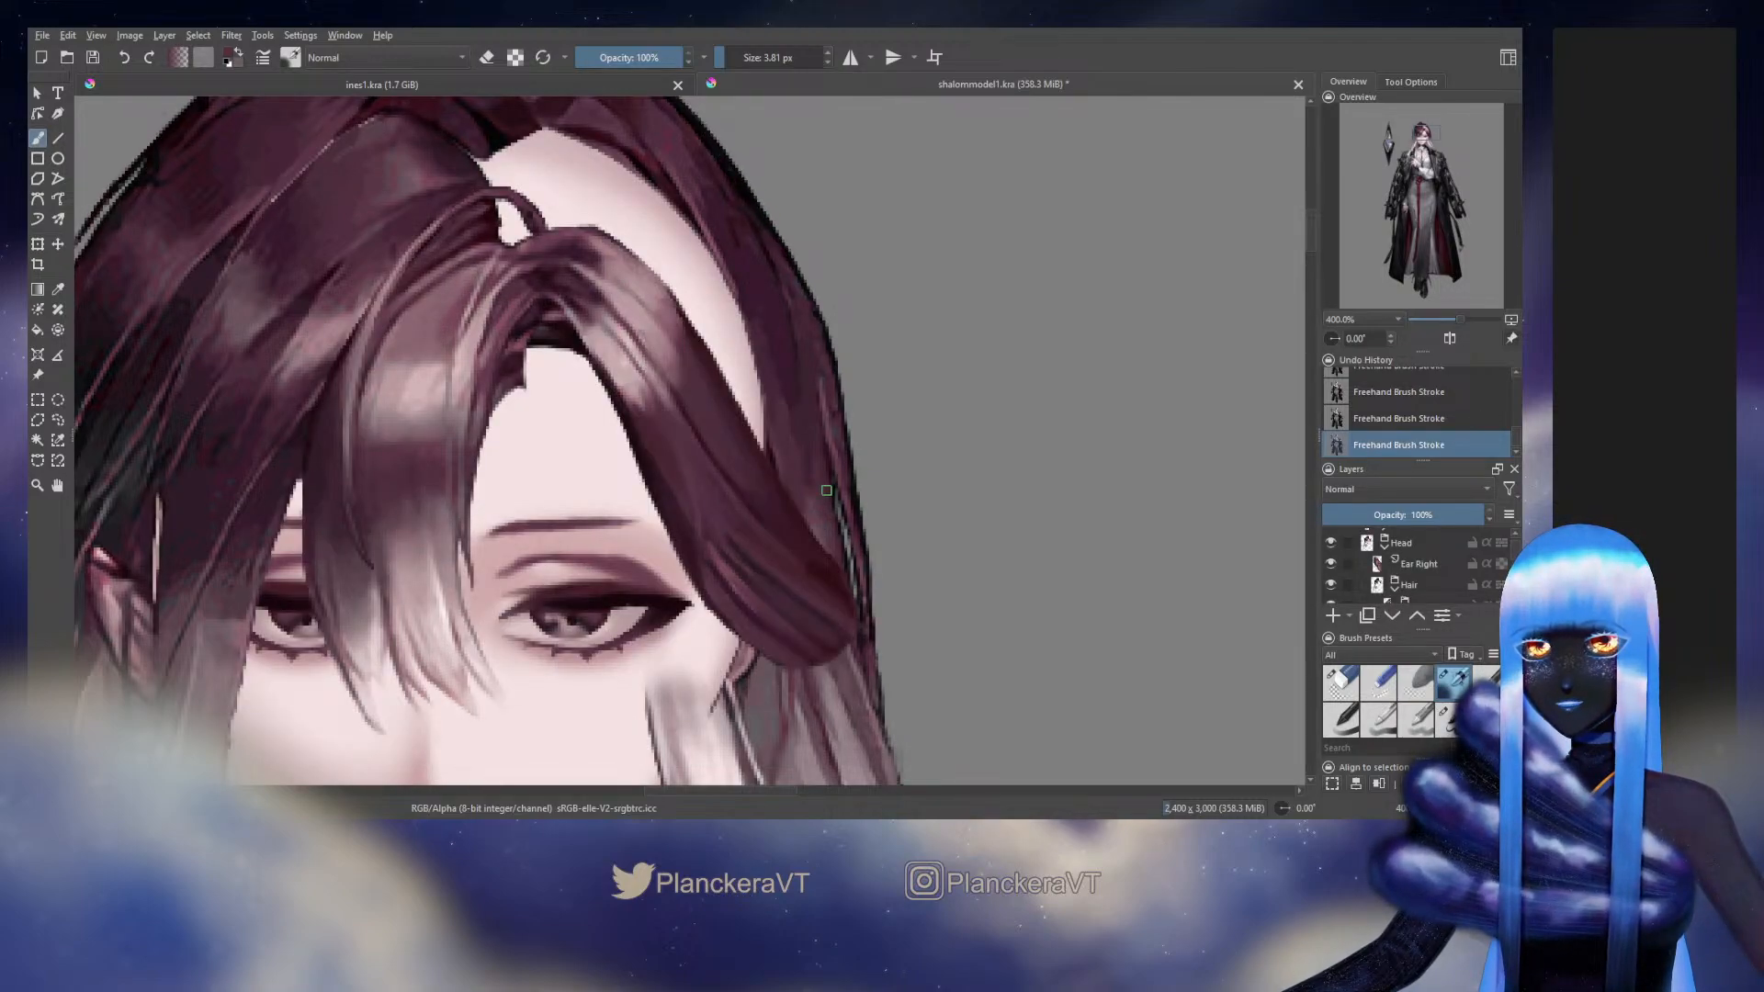
click(1330, 543)
click(1331, 544)
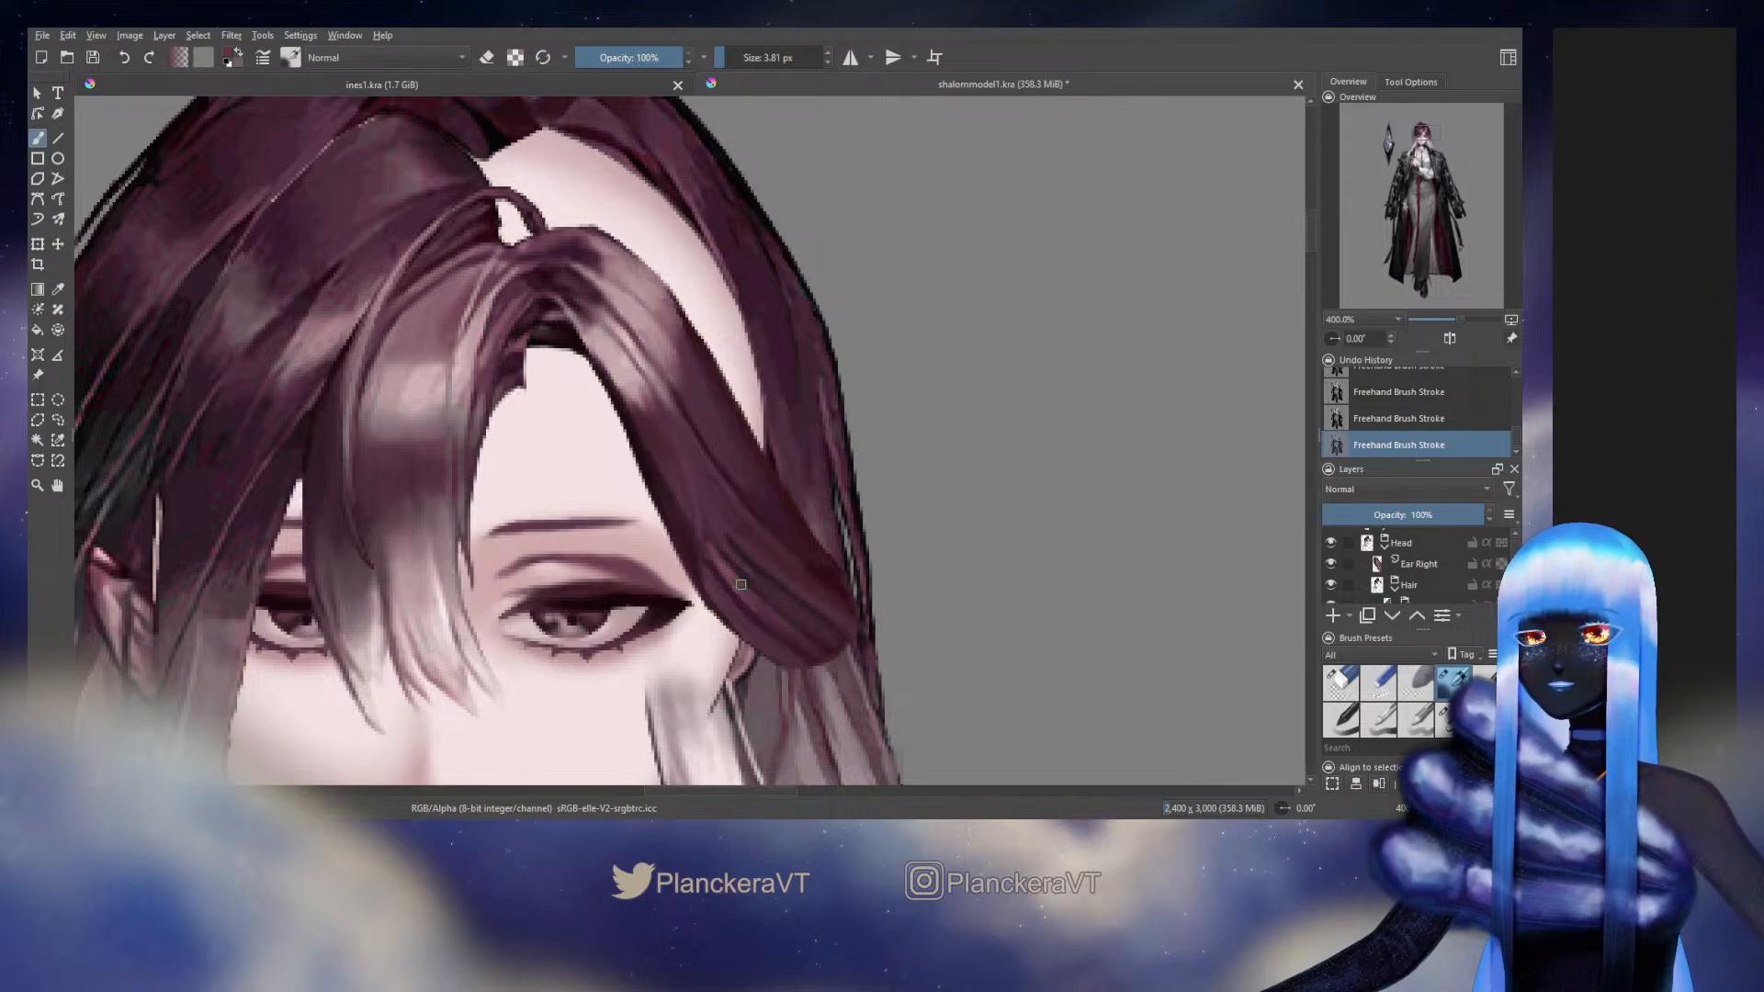
Examine how the side hair's strands and shading match the original artwork by repeatedly hiding and showing the Head group
click(1331, 543)
click(1331, 542)
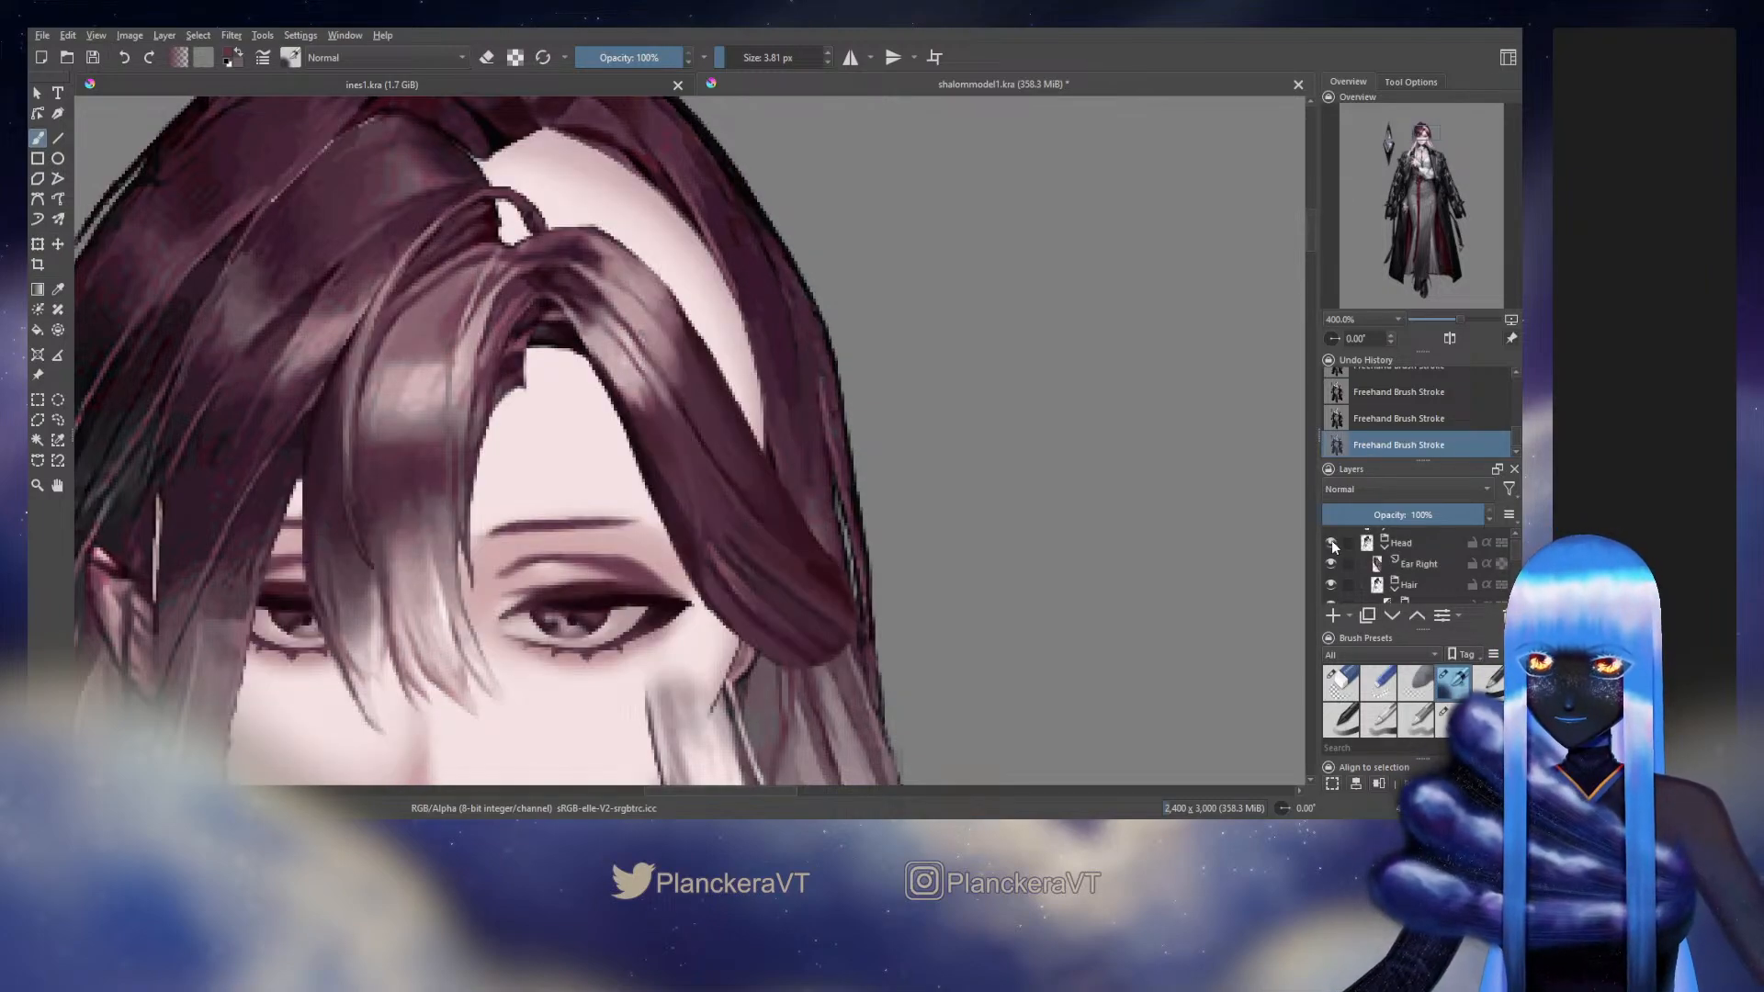
click(1331, 542)
click(1331, 542)
click(1331, 543)
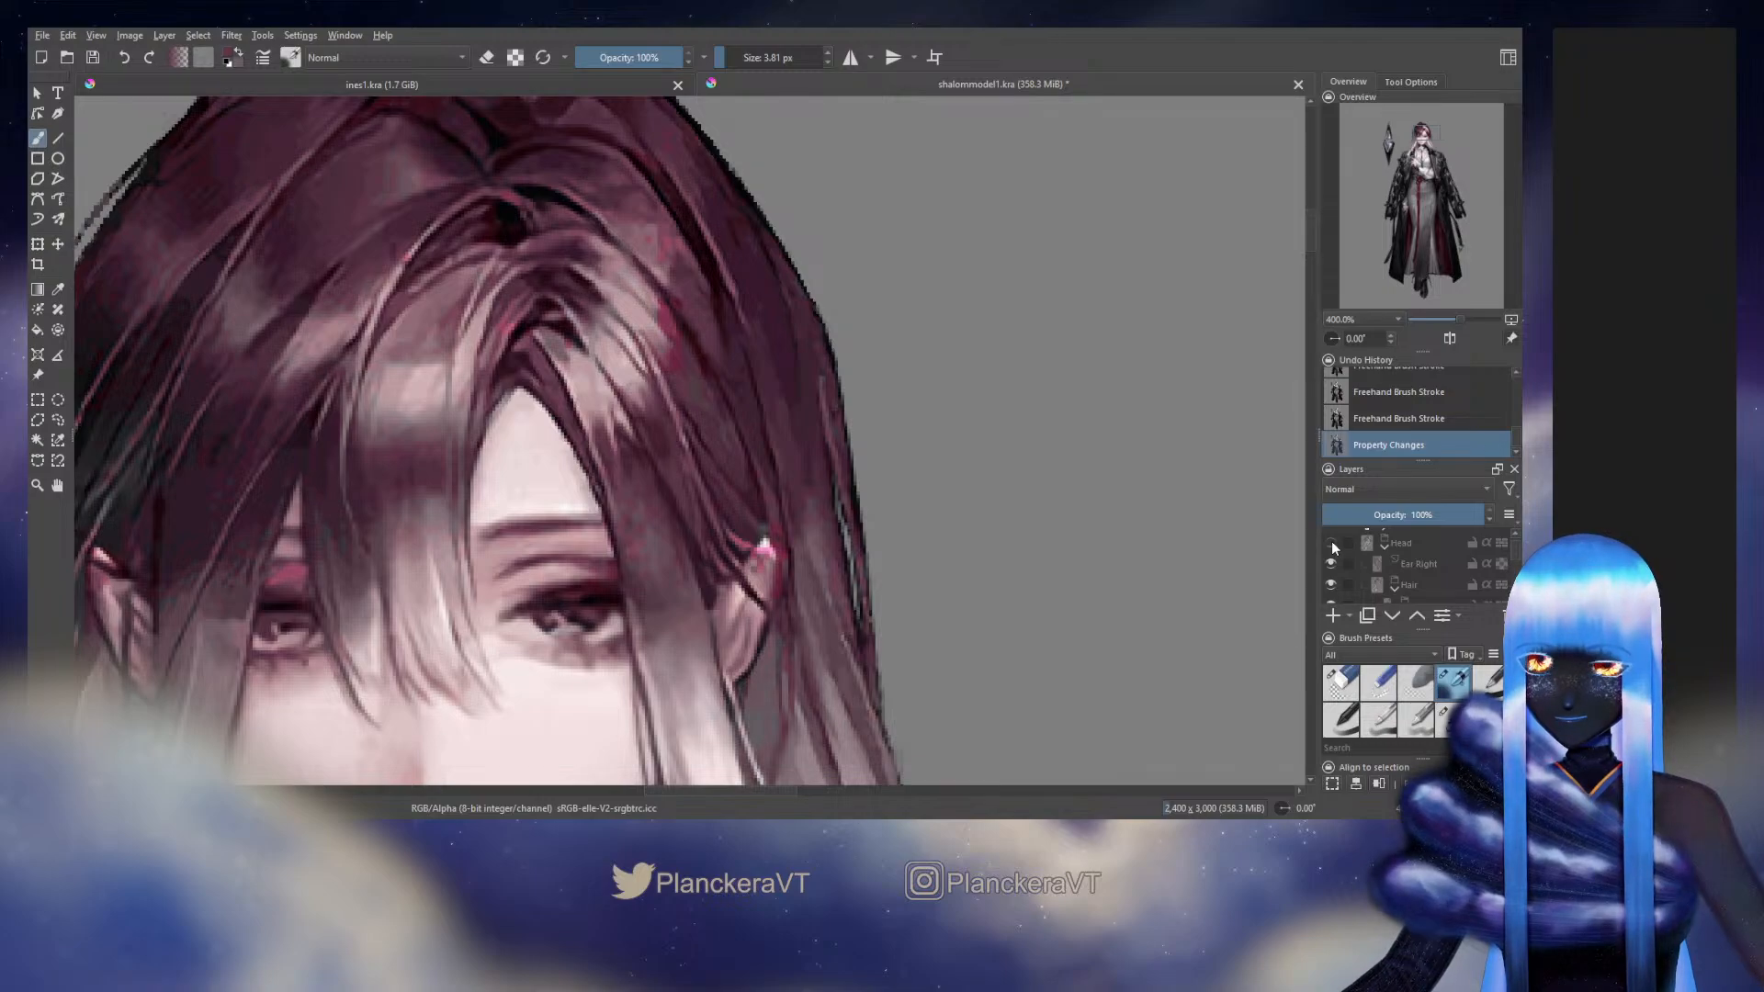
click(1331, 543)
click(1331, 543)
click(1331, 543)
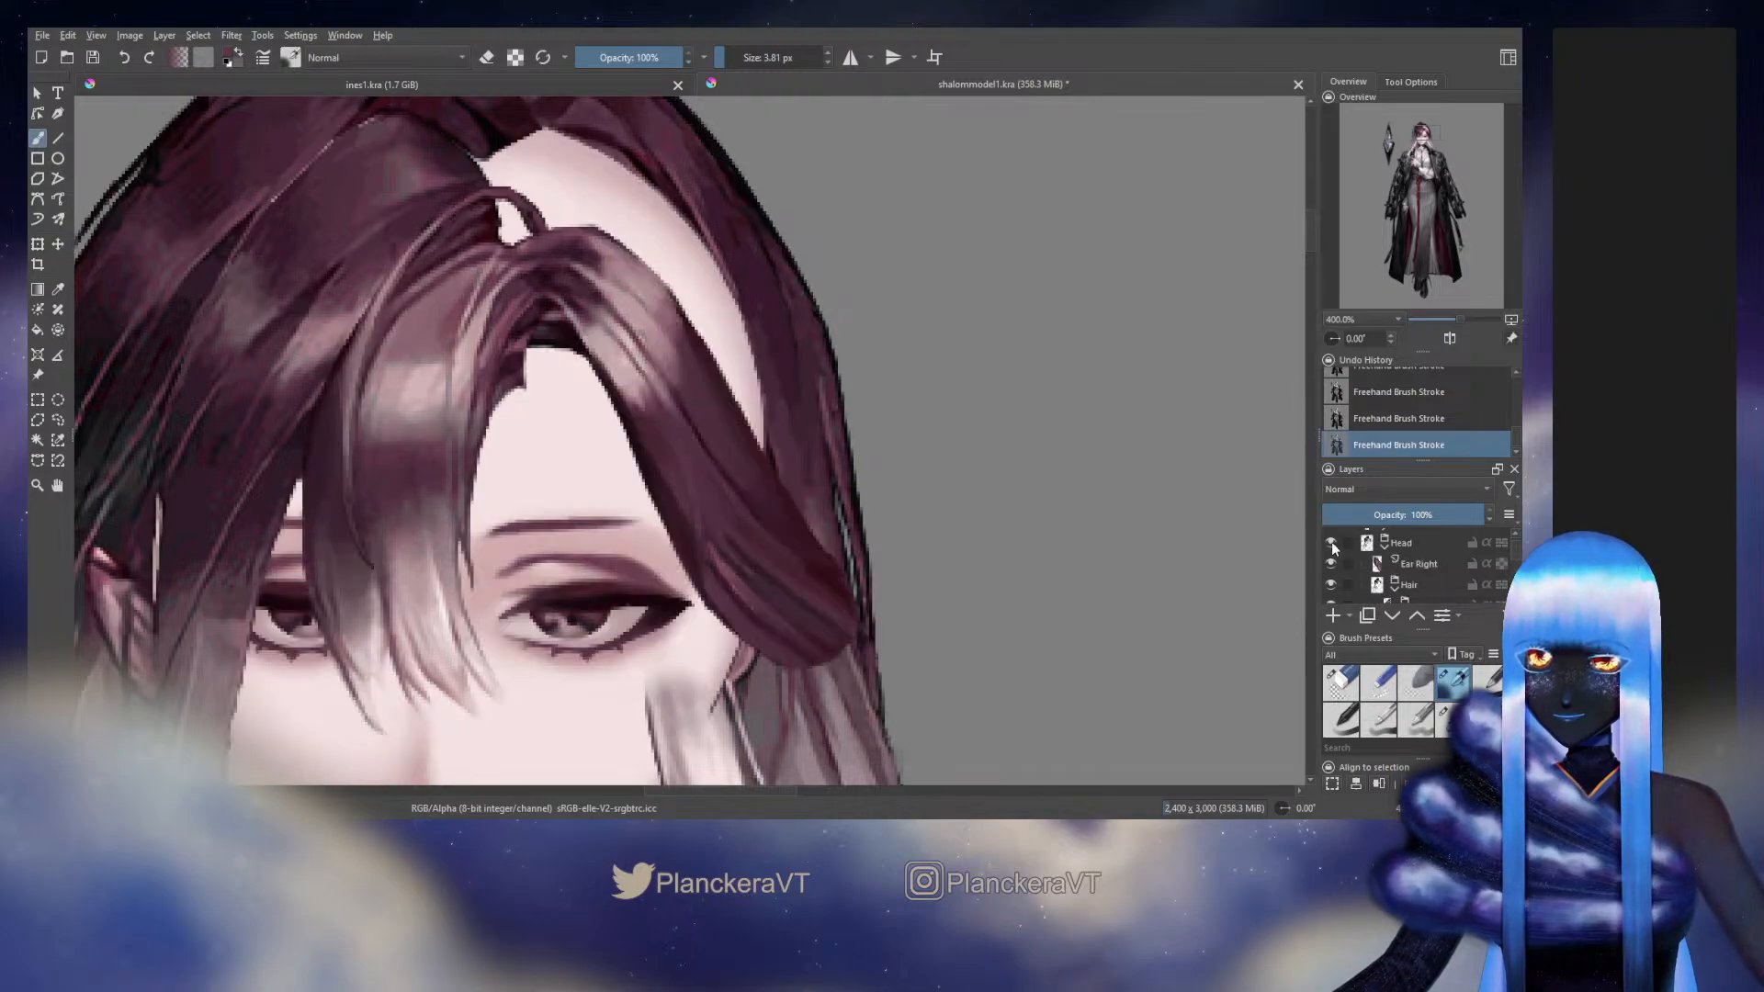
click(1331, 543)
click(1331, 542)
click(1330, 543)
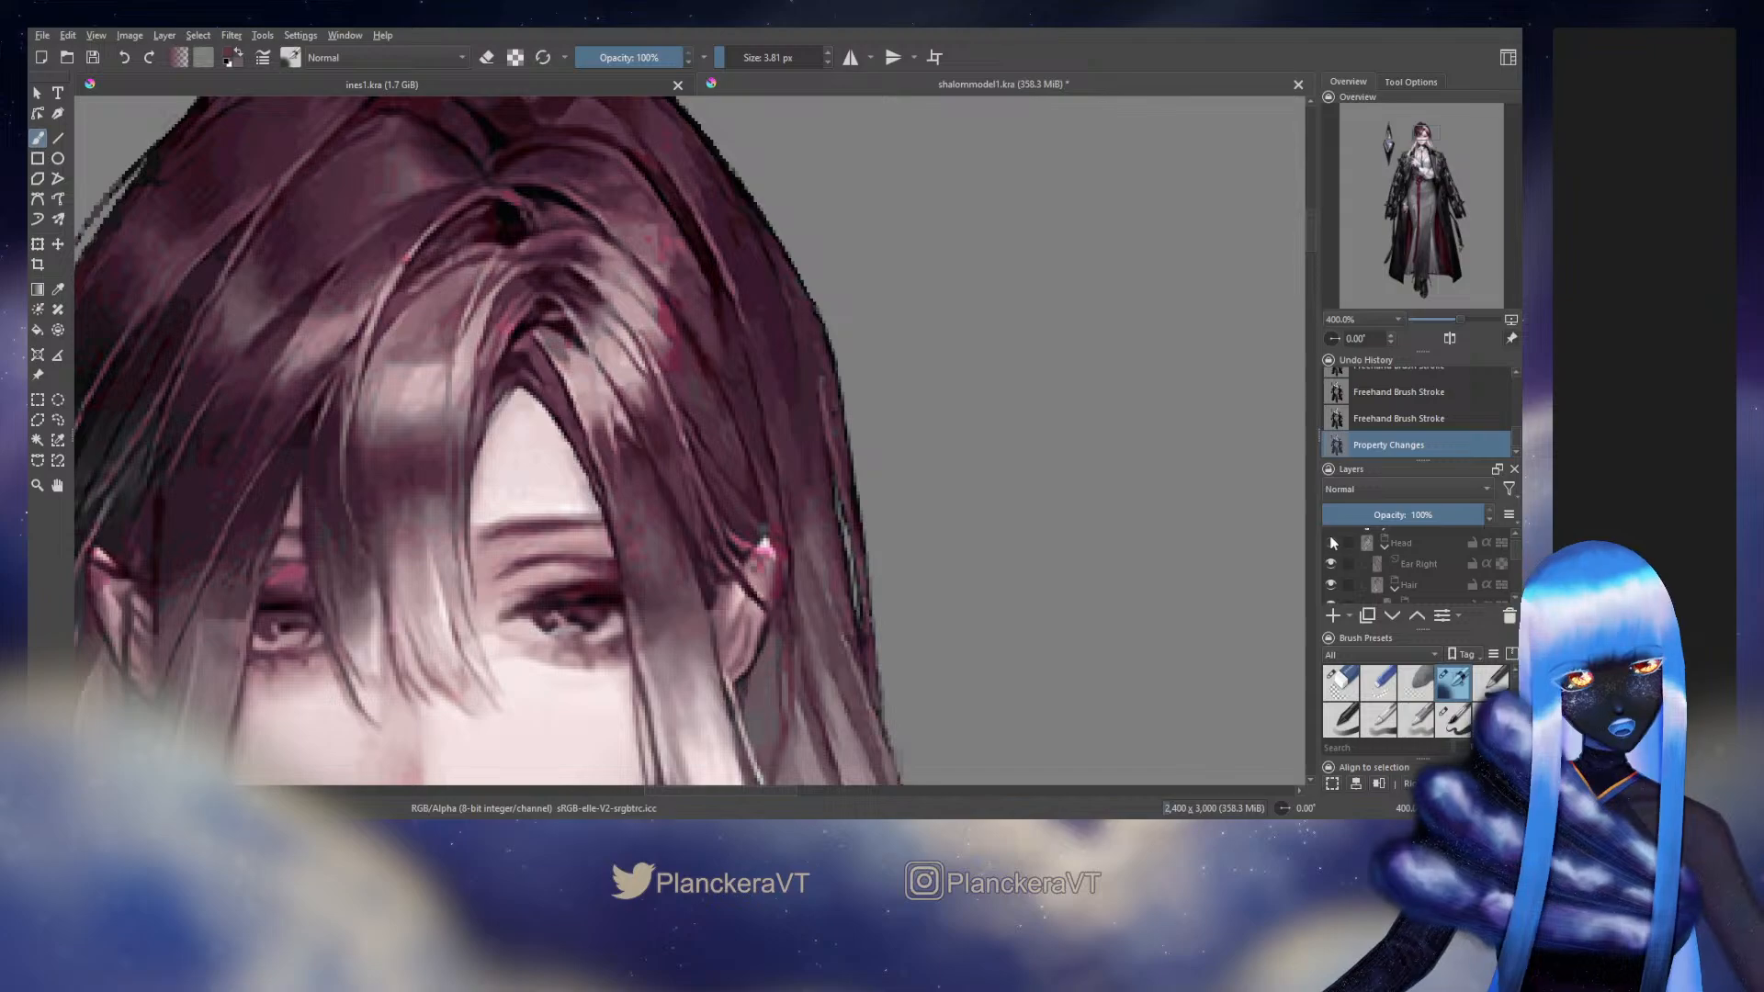
click(1331, 542)
click(1331, 543)
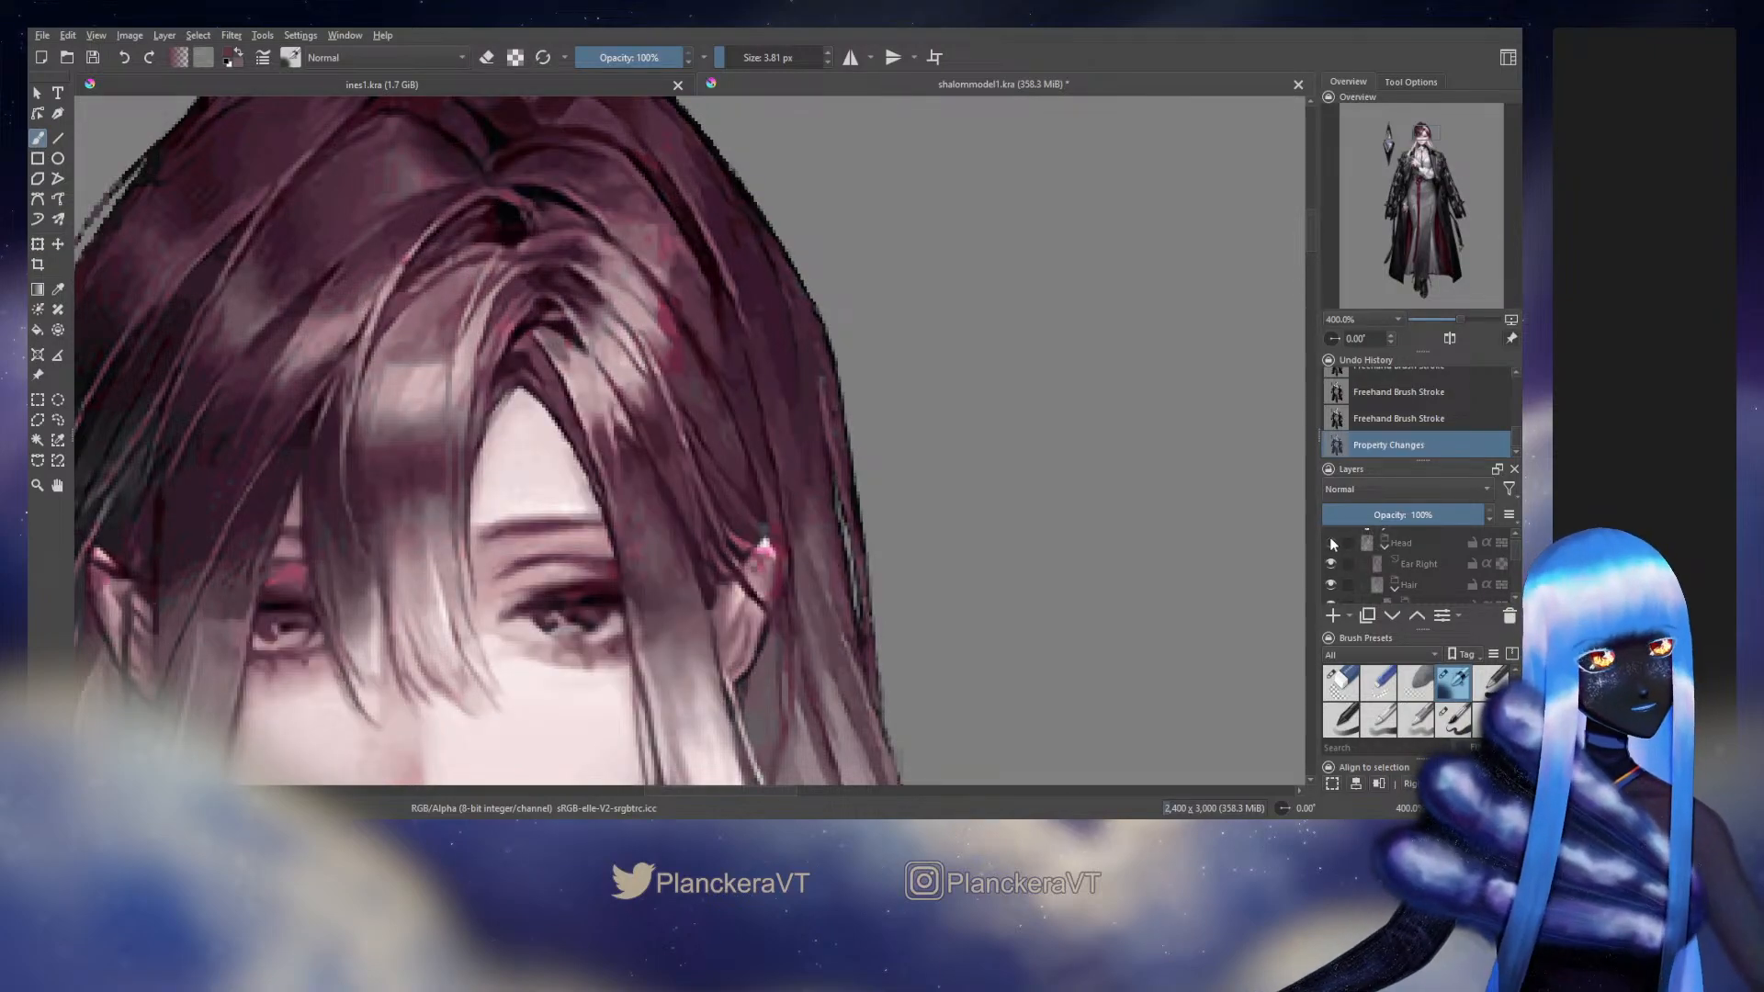
click(1330, 543)
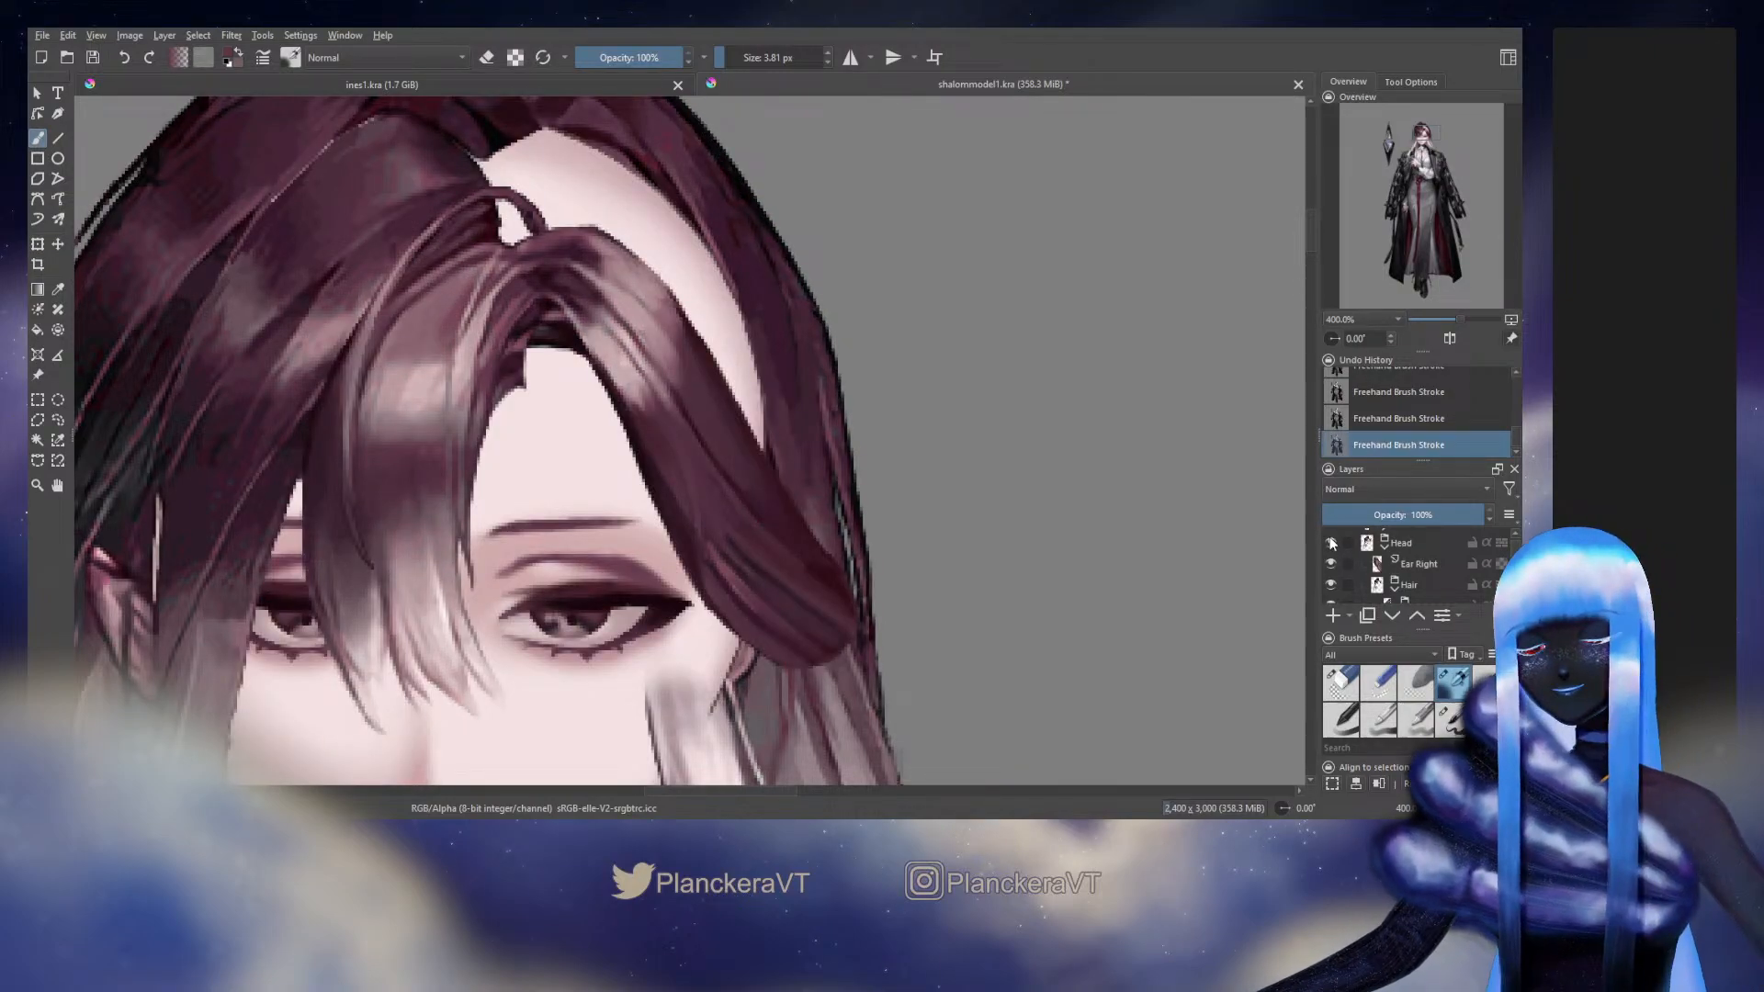
Show the Head group and paint fine sampled strands near the side hair's lower inner edge at 2.35 px
click(1331, 543)
click(1331, 543)
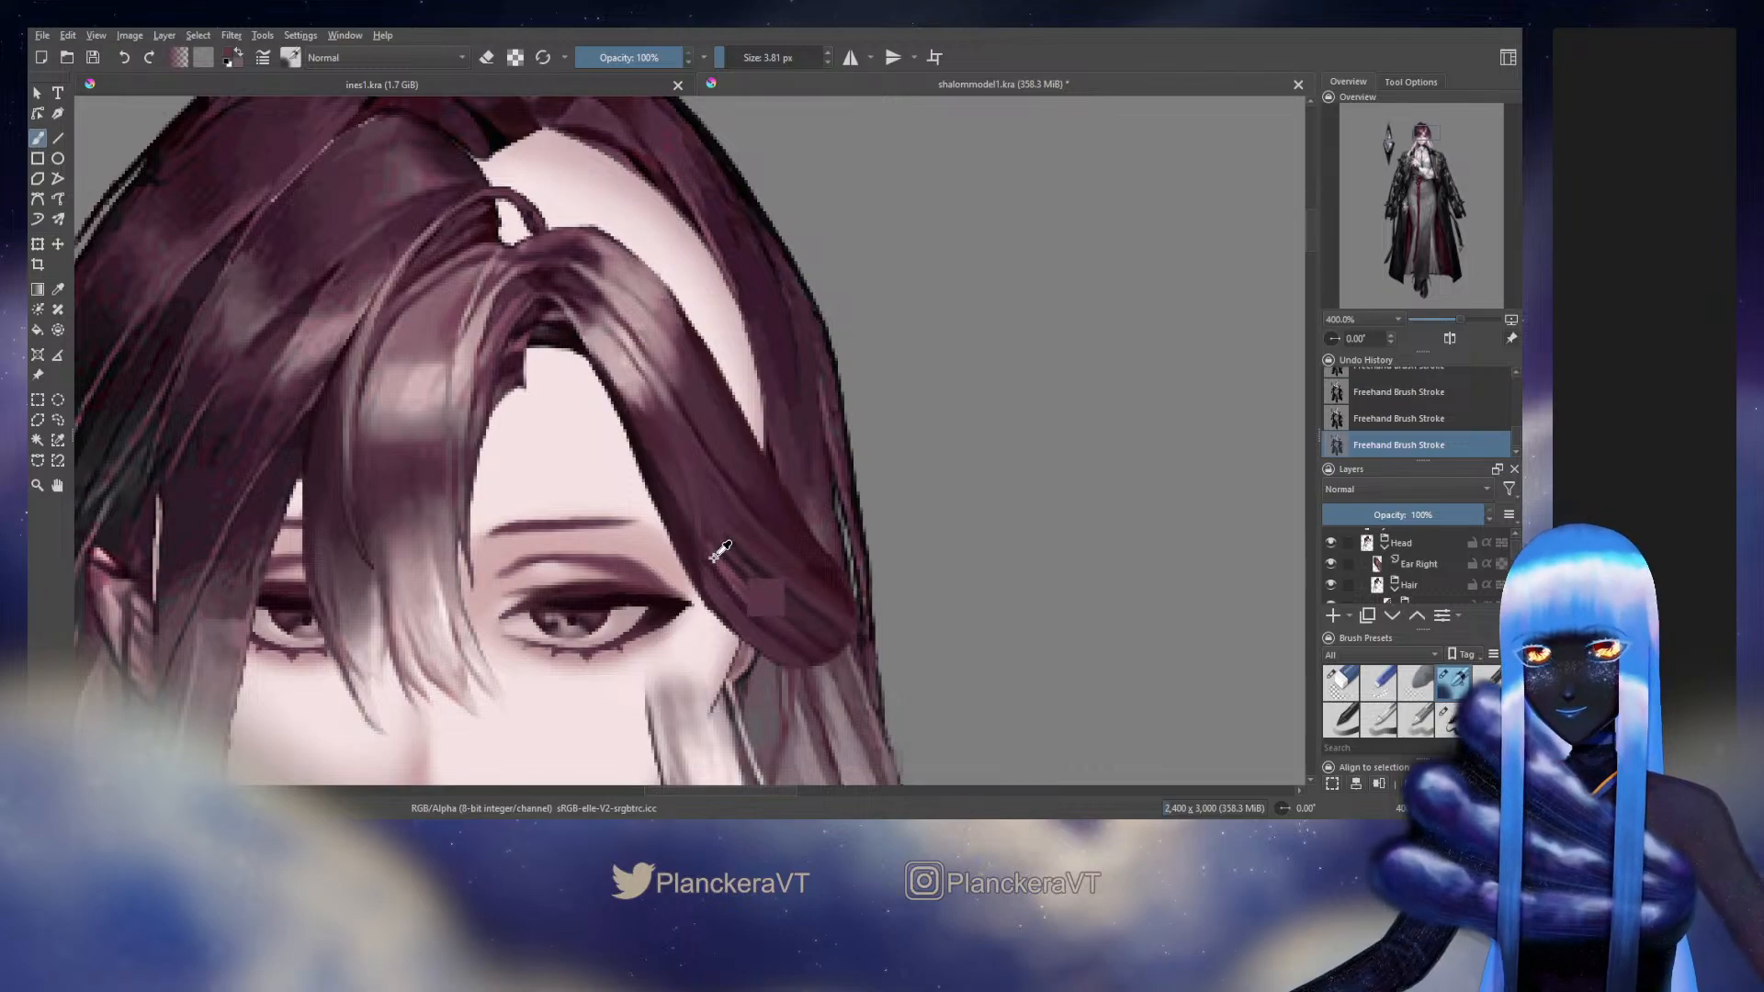
drag(717, 570, 714, 571)
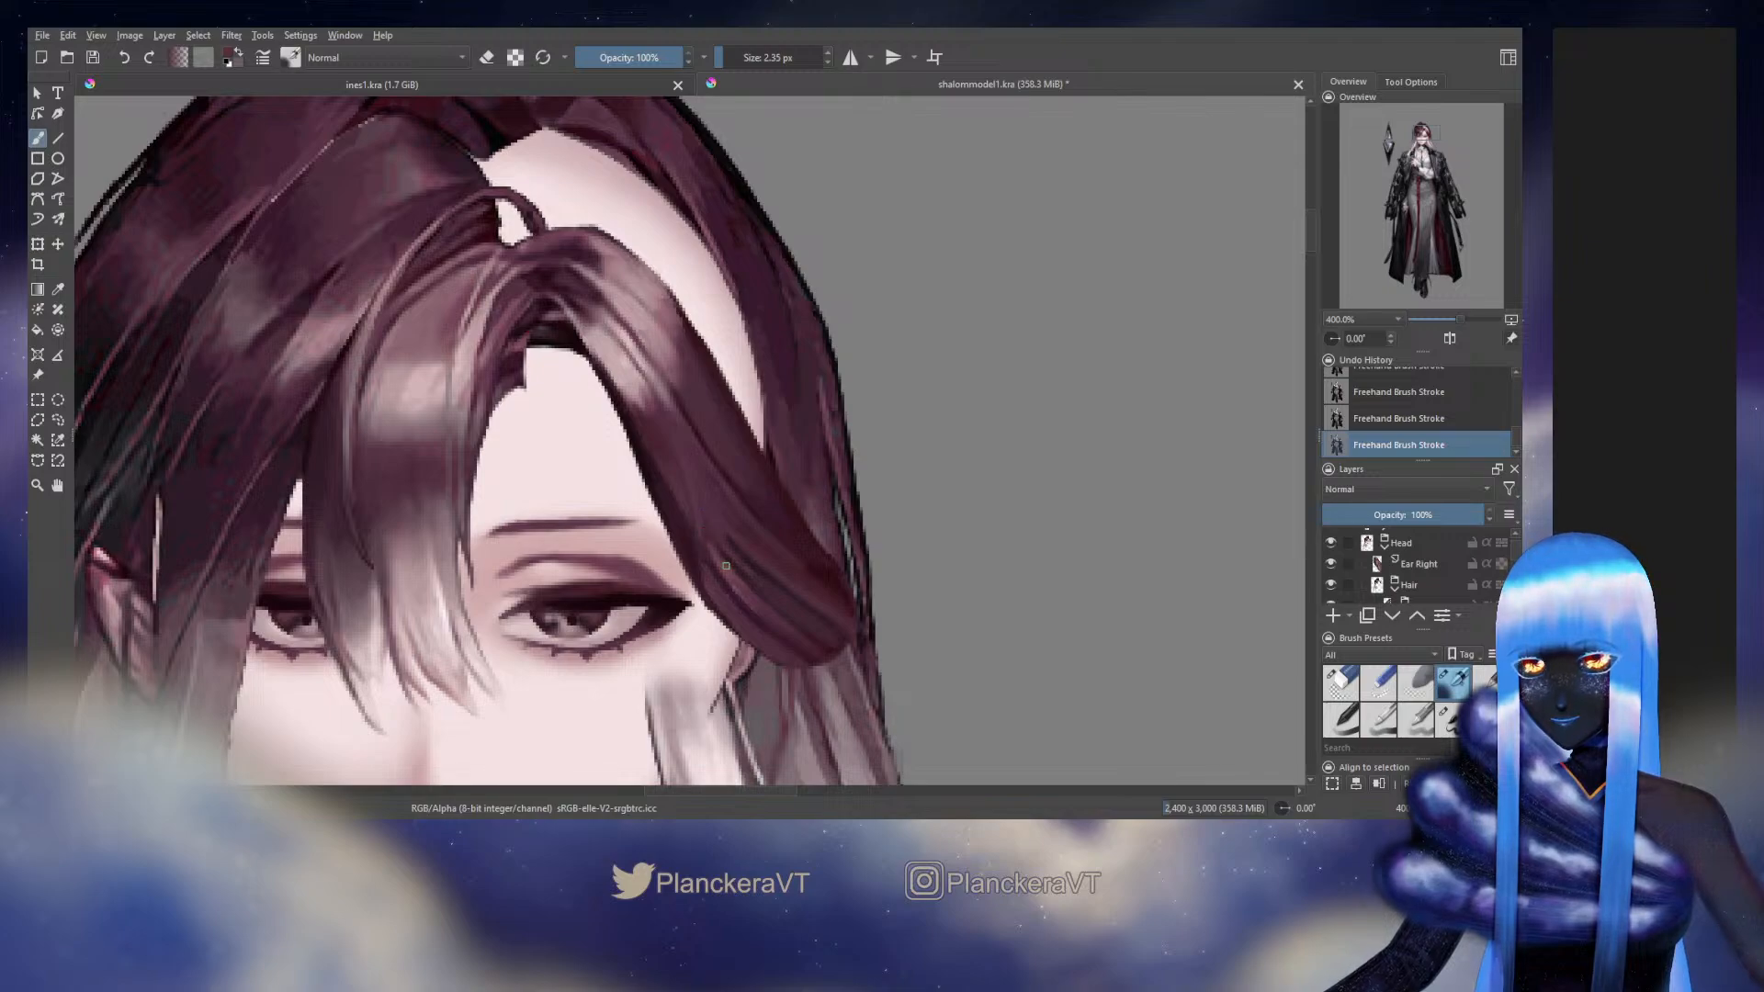
ctrl+click(732, 561)
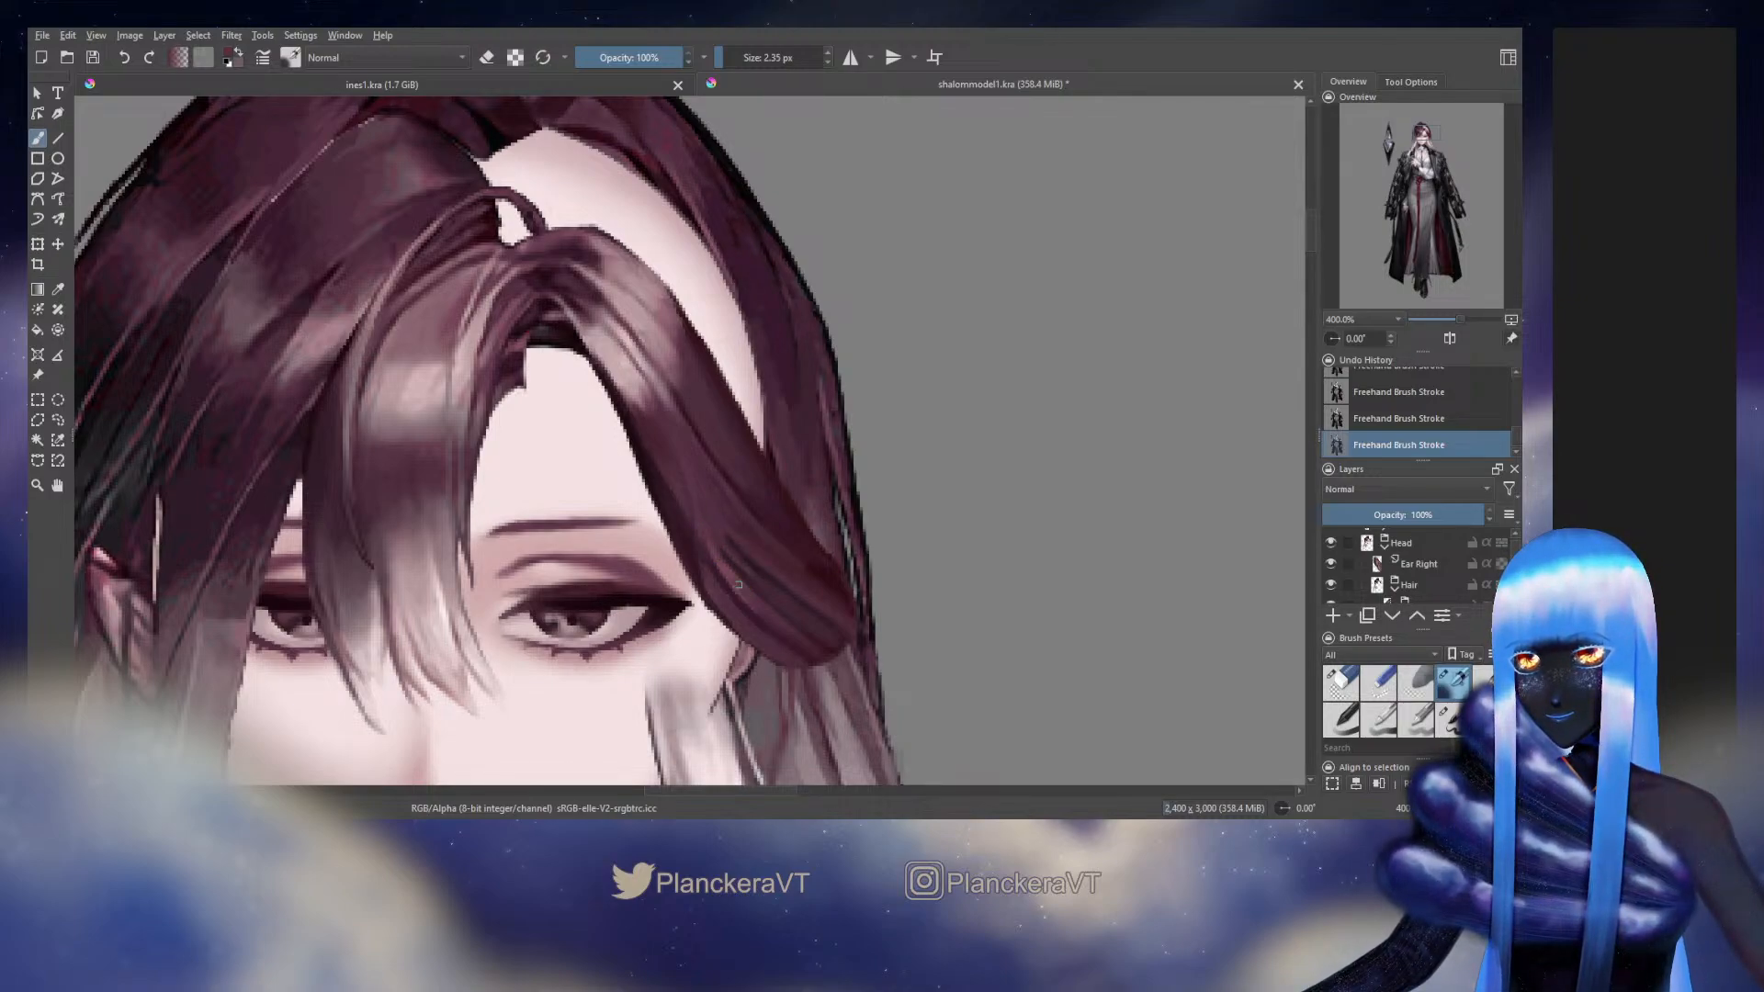
Unlock the side hair layer's alpha, rework its lower inner edge with an 11.48 px brush, then relock alpha and return to the textured brush
drag(1515, 554, 1520, 567)
click(1501, 582)
click(1452, 720)
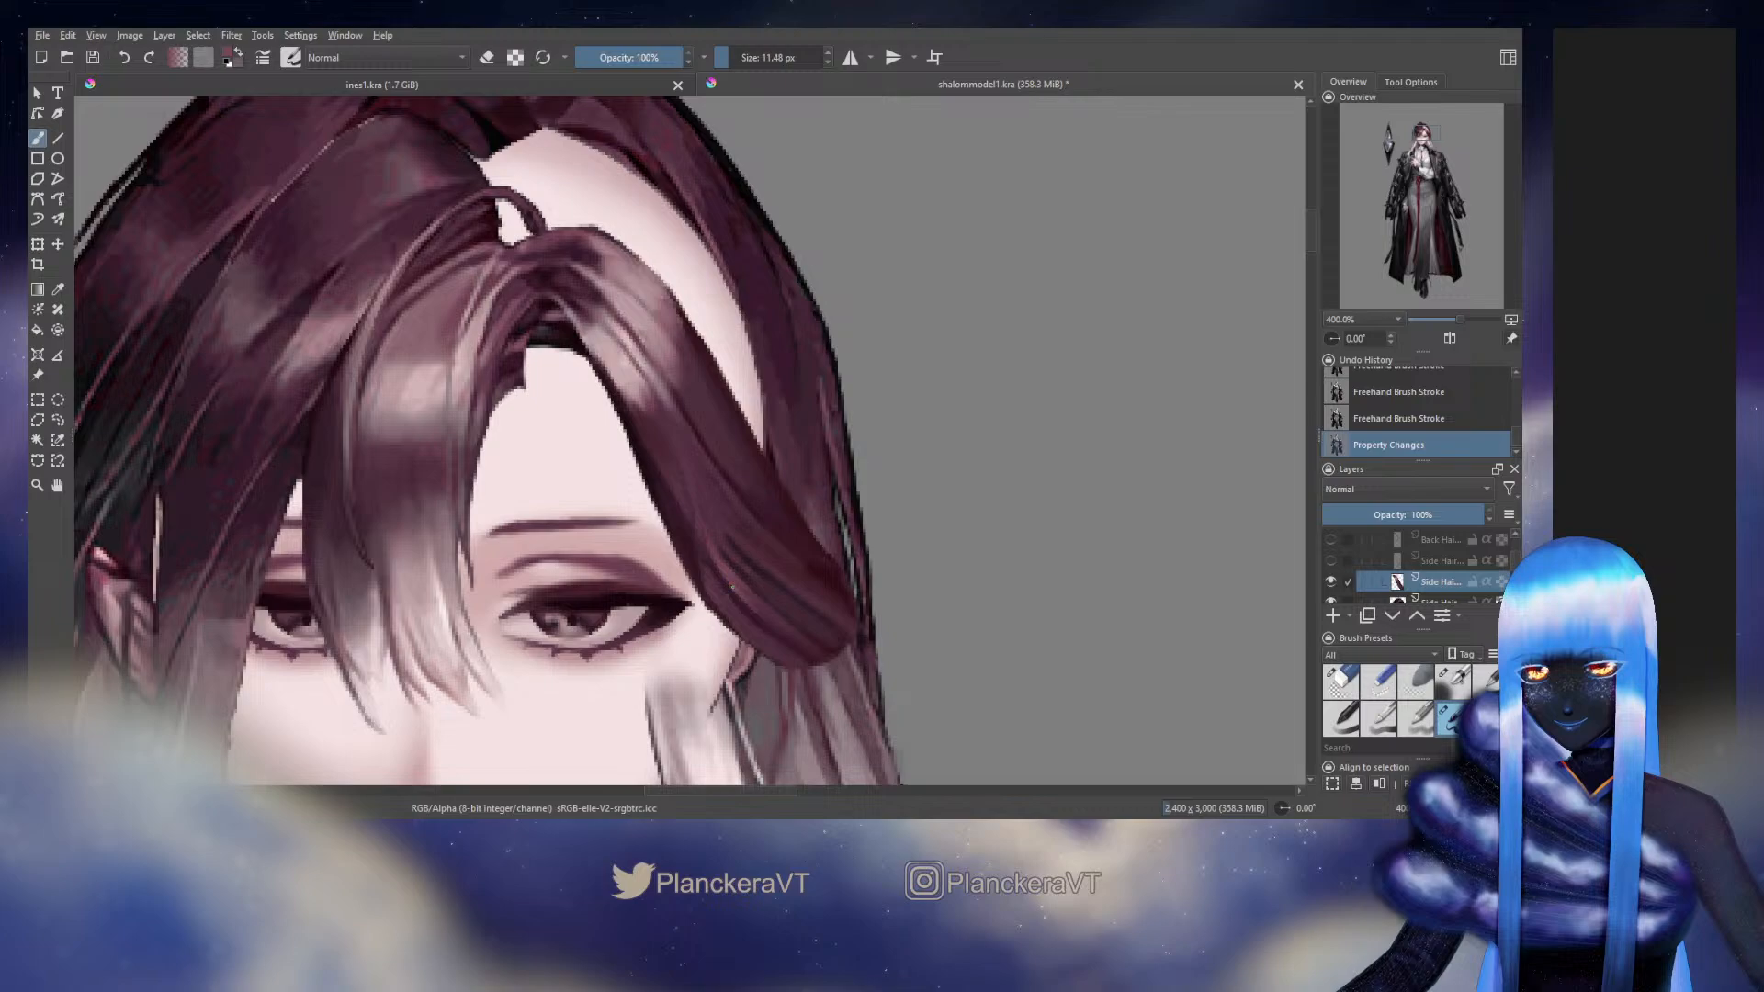
drag(732, 586, 759, 611)
ctrl+click(722, 569)
mouse_move(726, 571)
mouse_down()
mouse_move(755, 609)
mouse_move(732, 601)
mouse_up()
ctrl+click(736, 602)
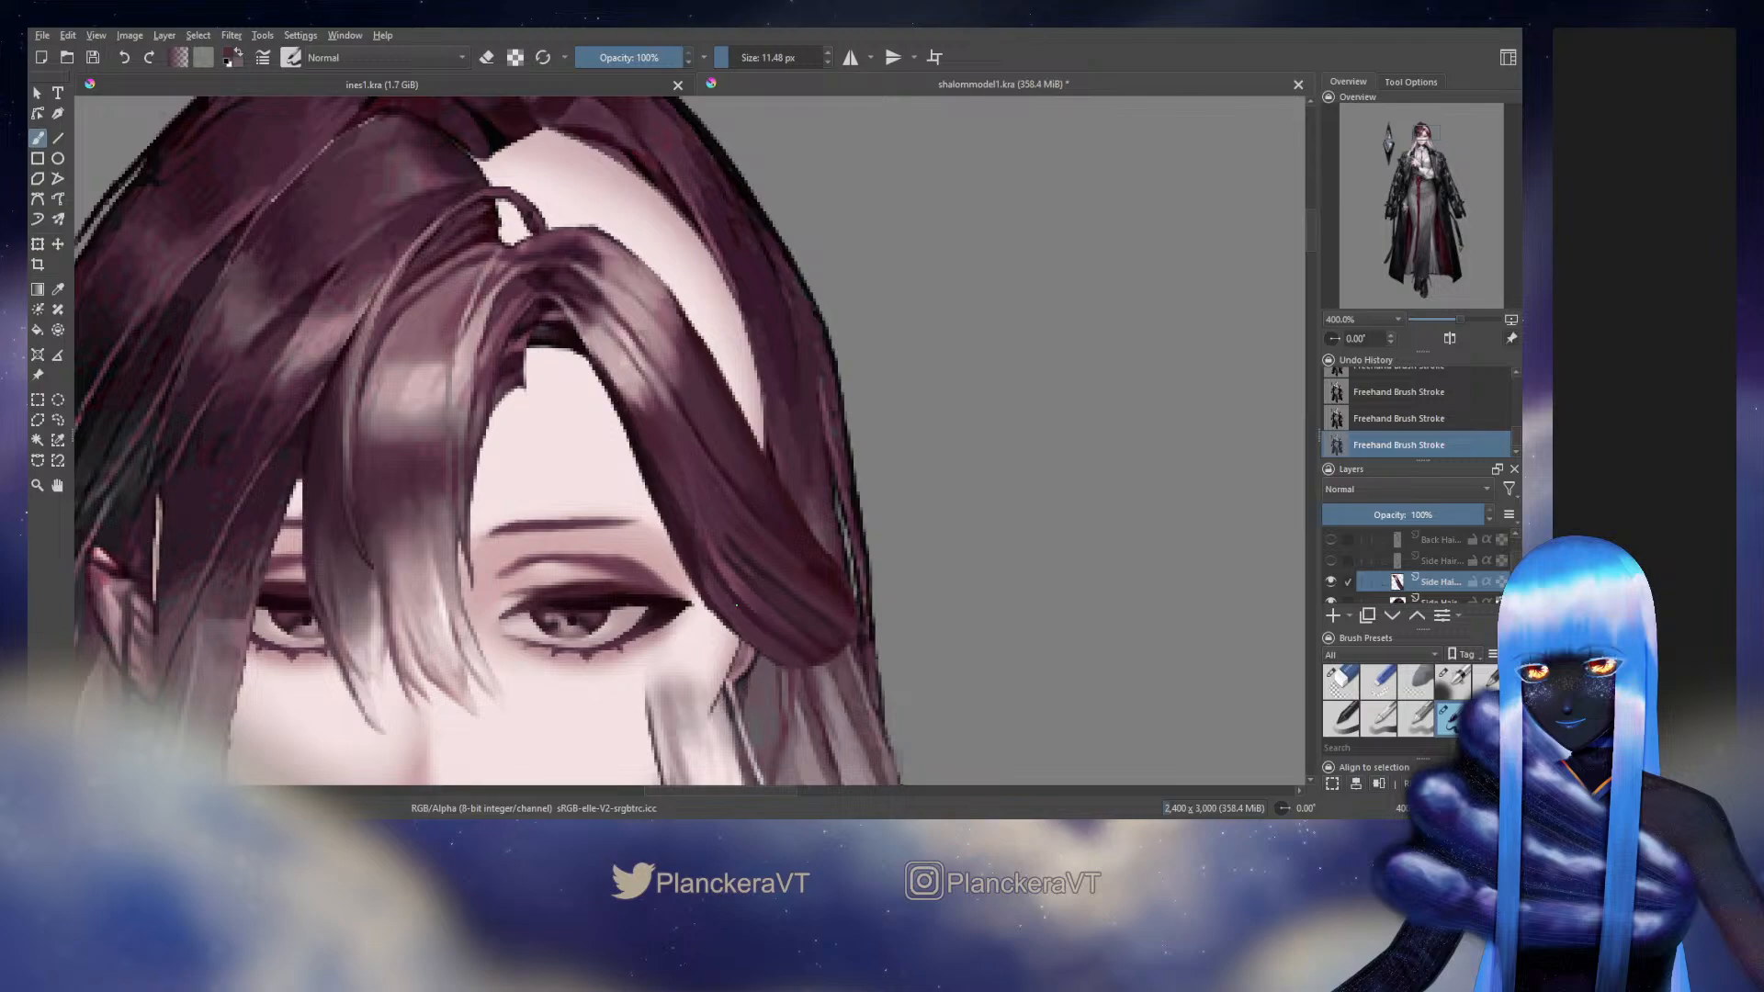
click(1501, 581)
click(1453, 682)
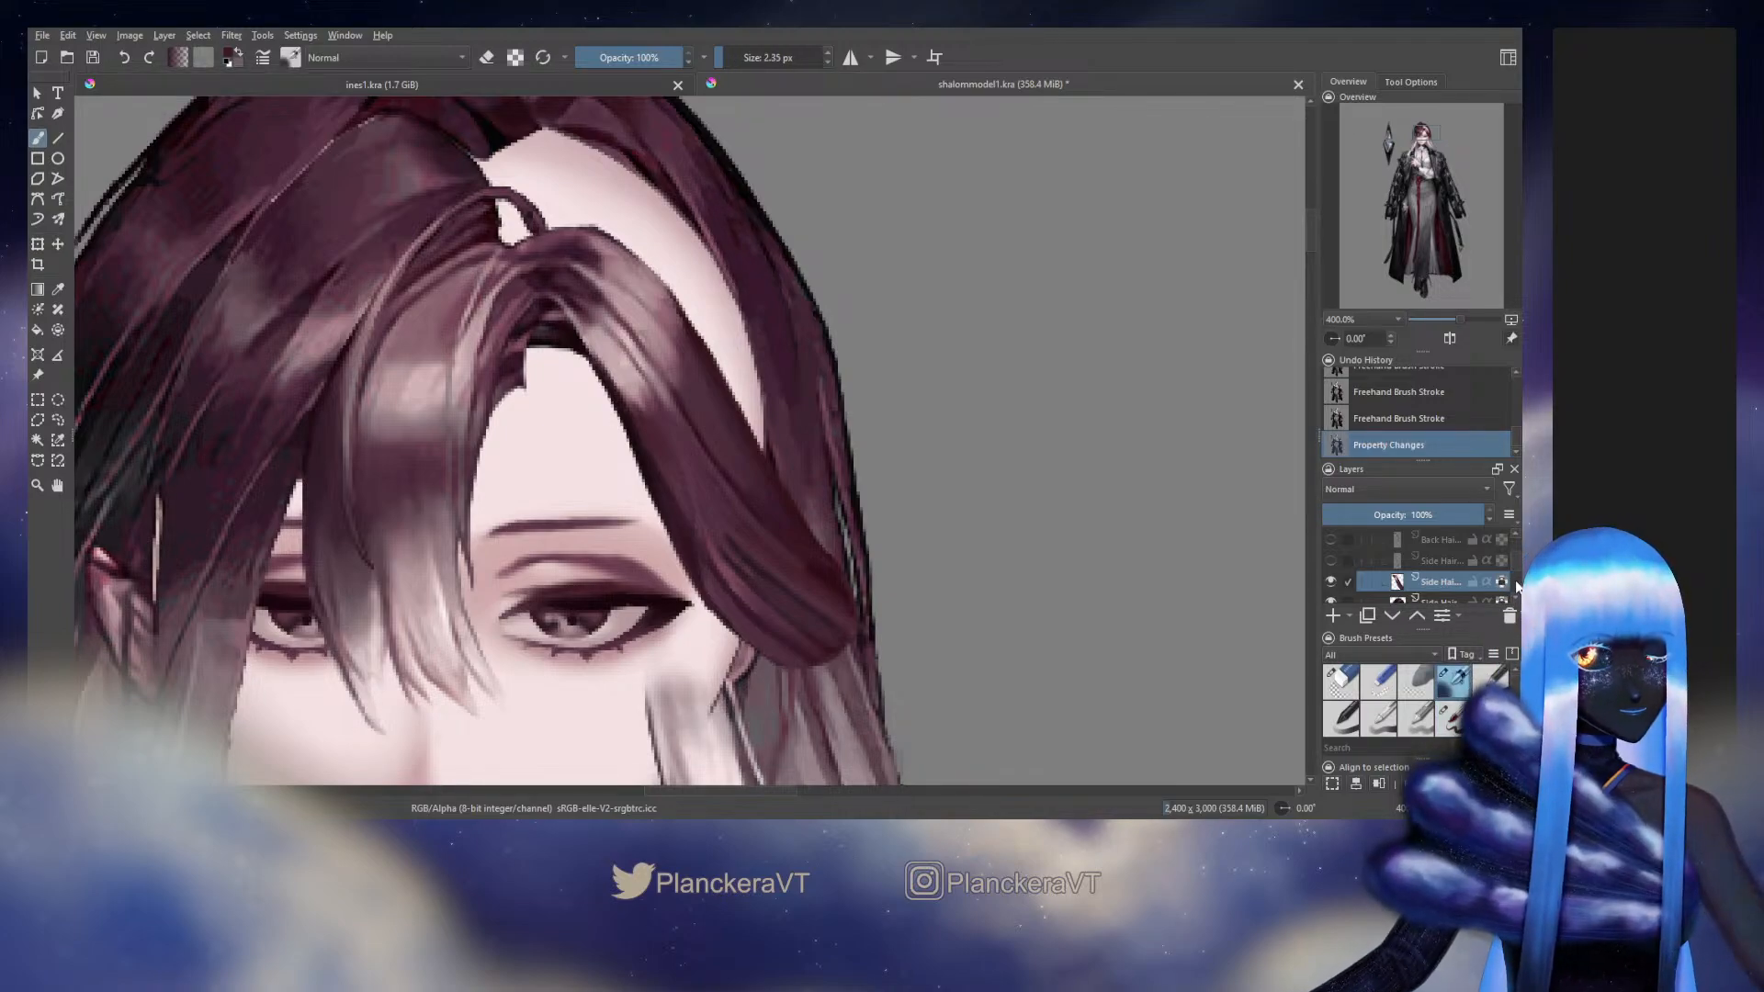
Check the reworked lower inner edge of the side hair against the original artwork by toggling the Head group
drag(1515, 579, 1512, 553)
click(1330, 559)
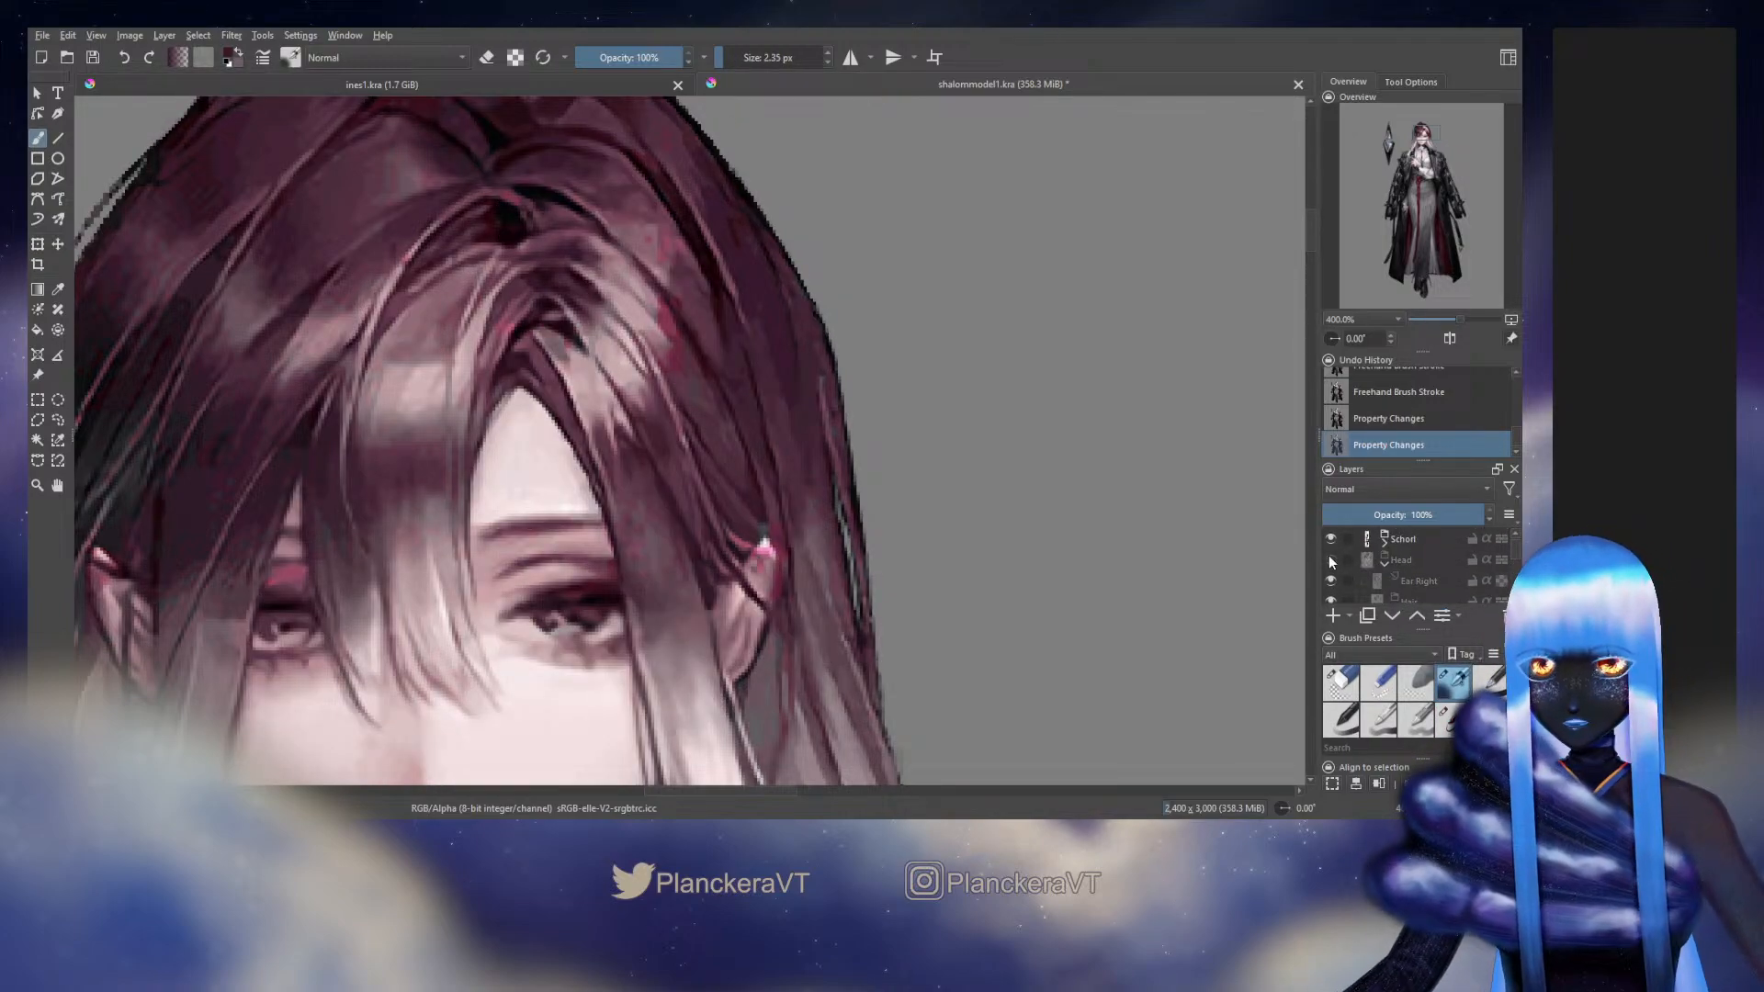
click(1330, 560)
click(1330, 560)
click(1330, 560)
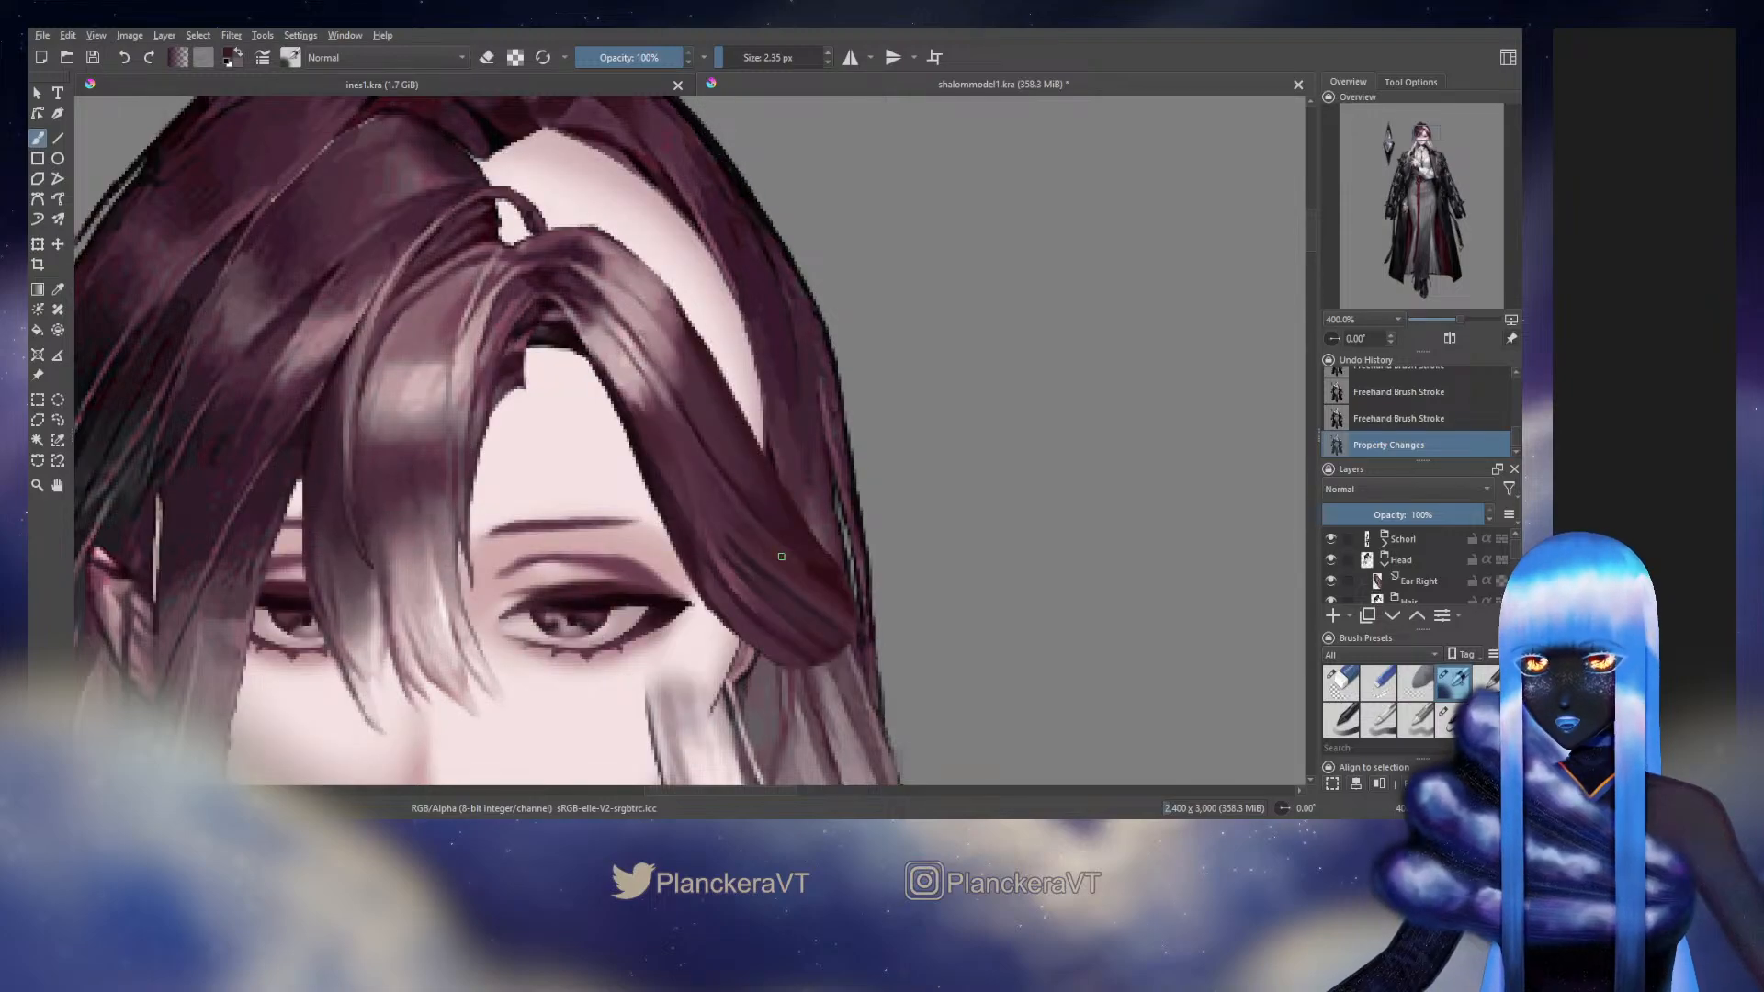
Paint a thin strand along the side hair's lower inner edge at 2.12 px and check it against the original
key(bracketleft)
ctrl+click(722, 566)
drag(722, 565, 742, 594)
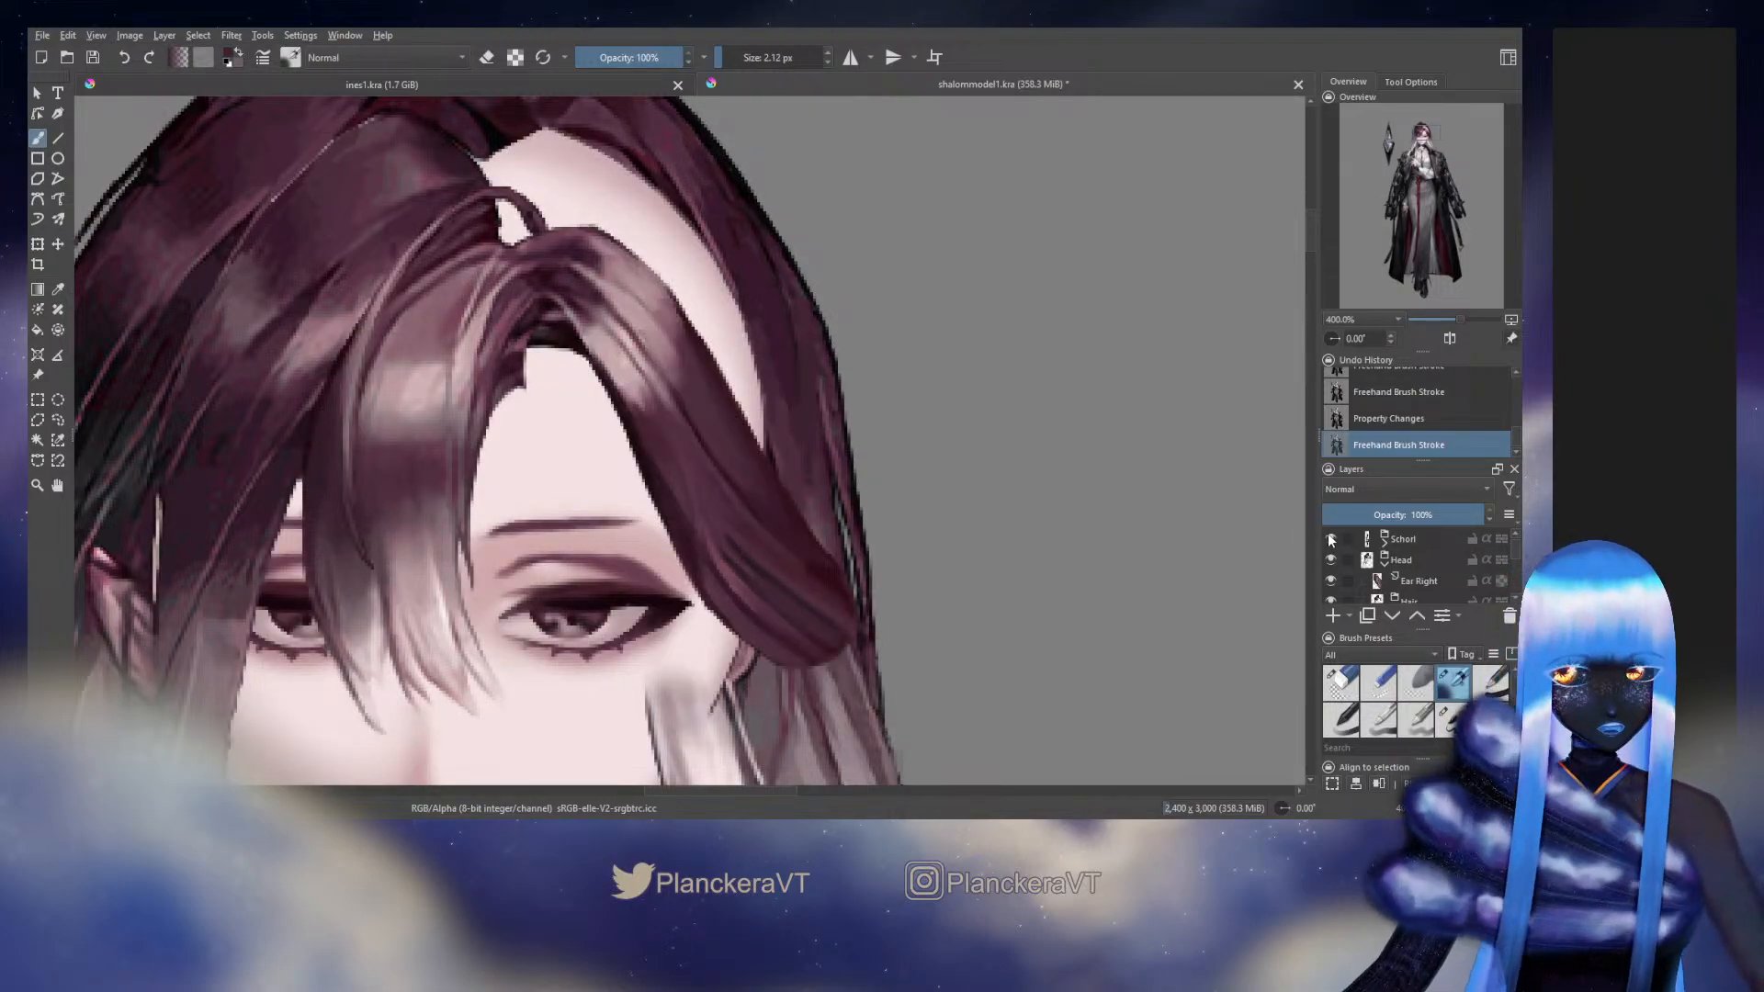
click(1331, 559)
click(1331, 560)
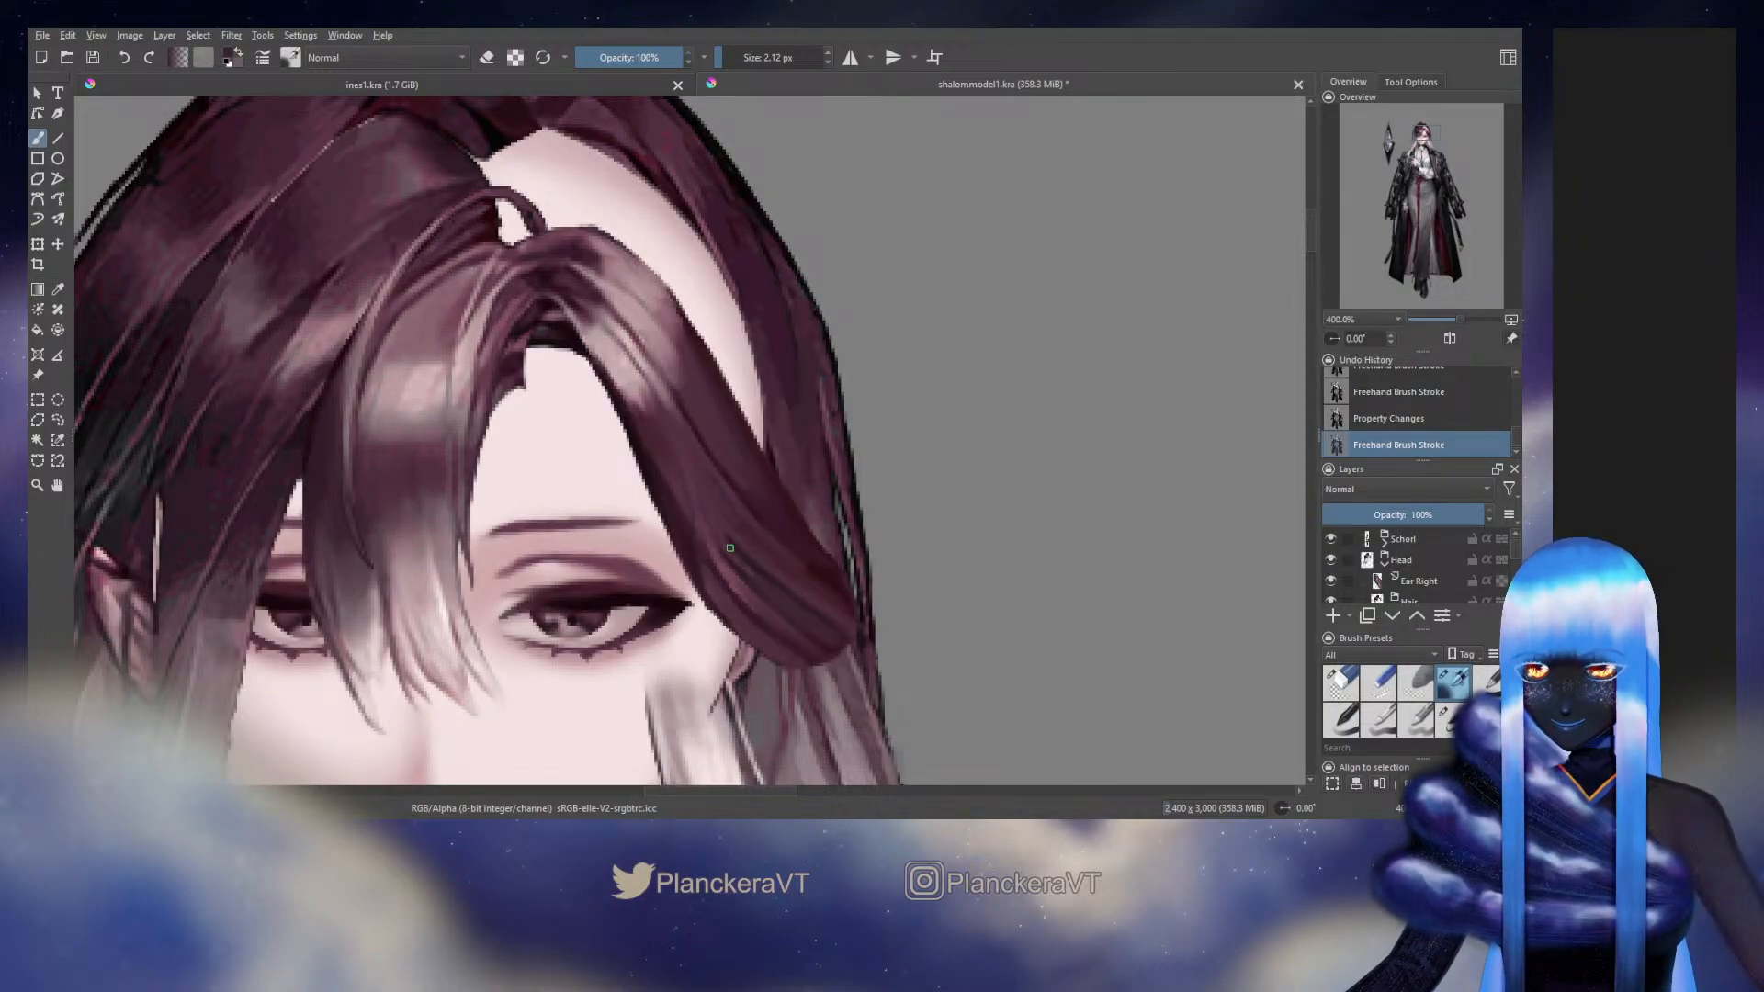
Add more fine strands in sampled tones across the side hair's lower middle at 2.12 px and 2.07 px
drag(729, 548, 709, 523)
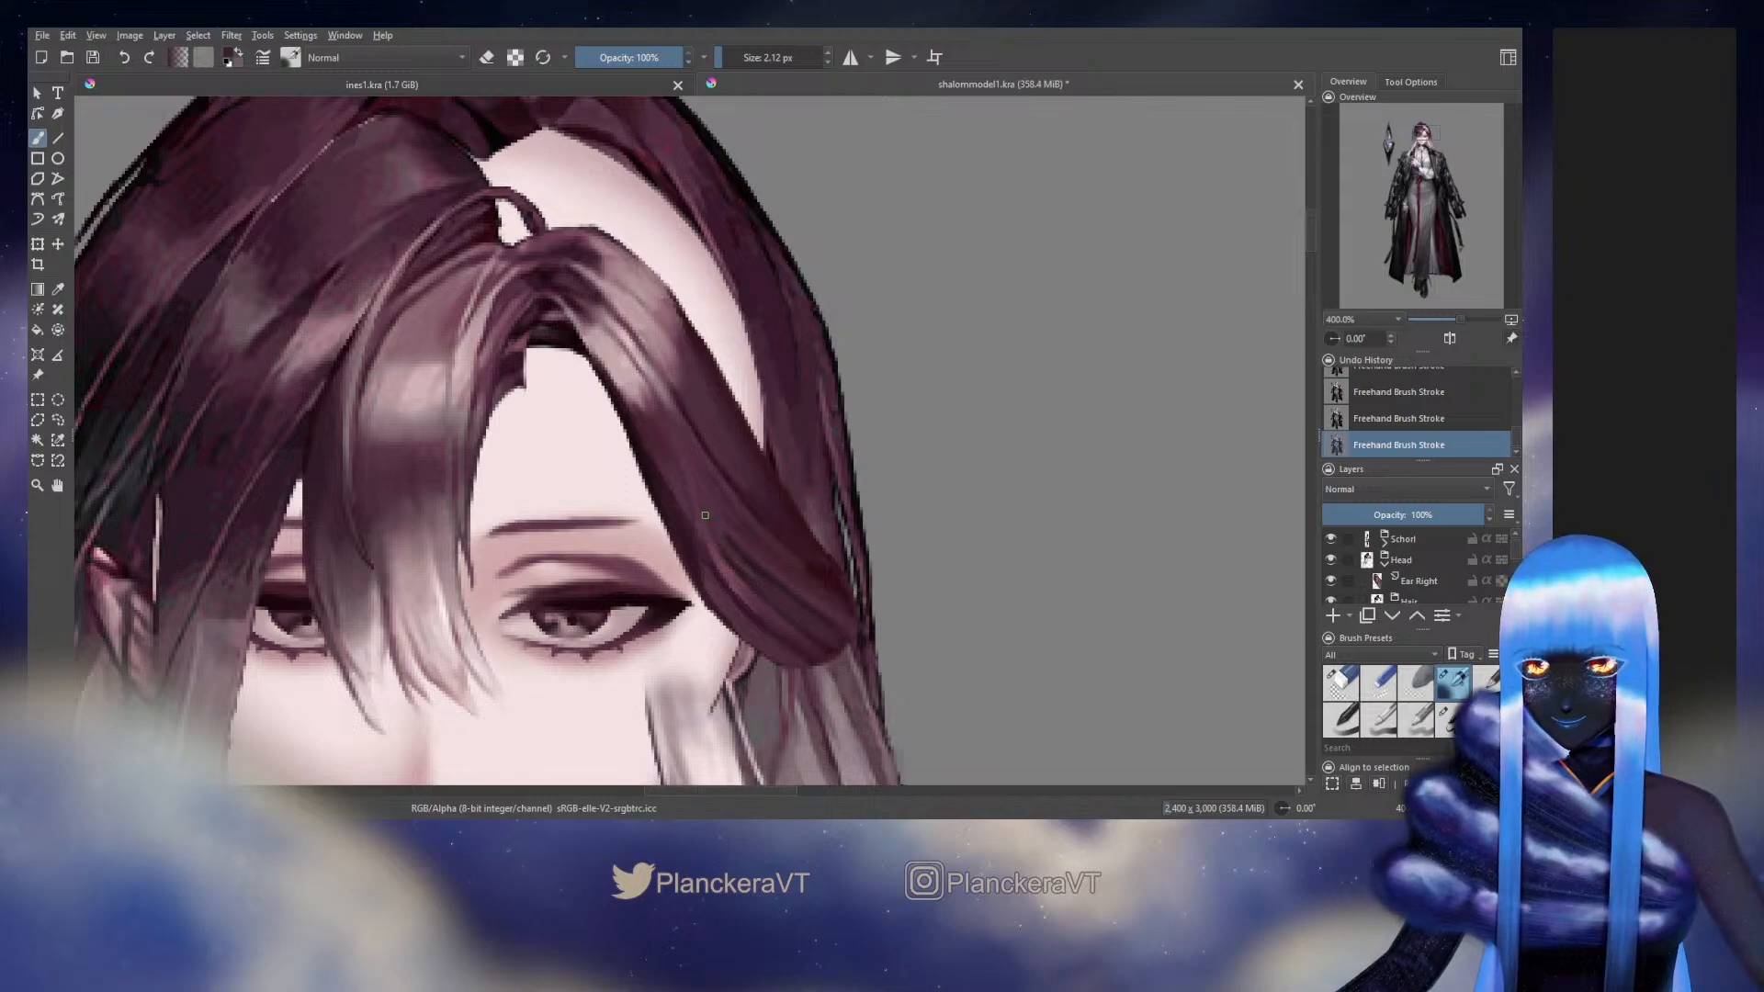
ctrl+click(747, 576)
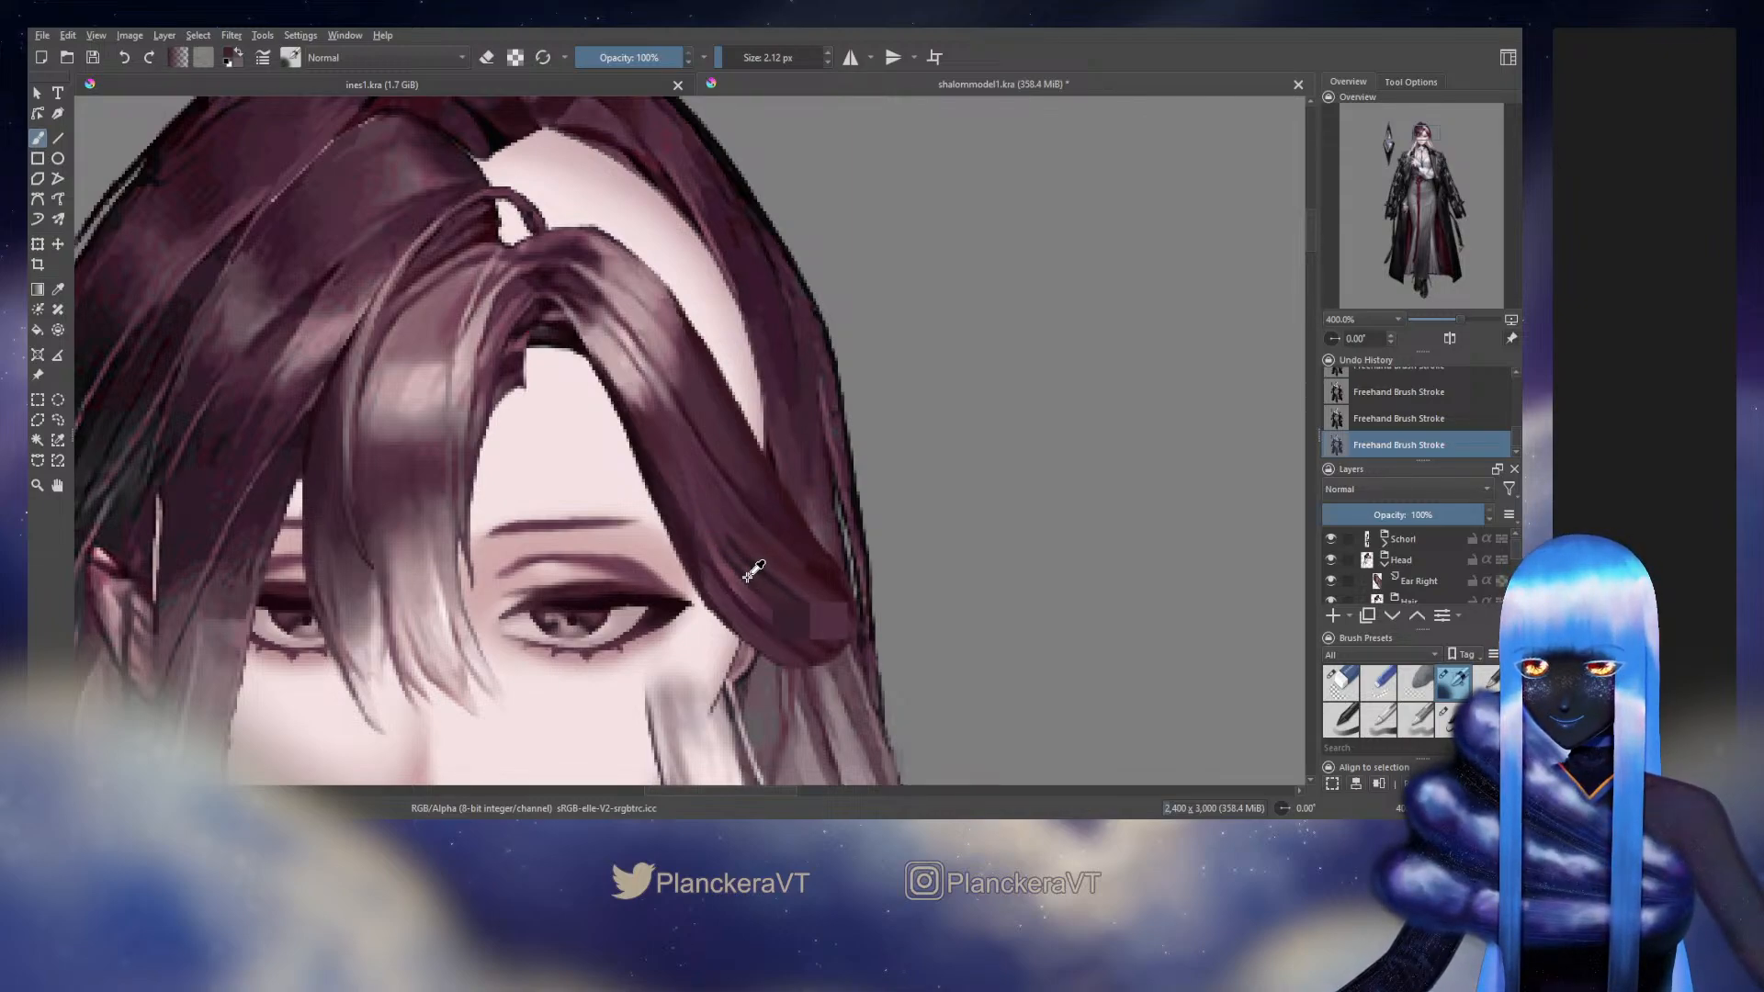
drag(717, 549, 716, 549)
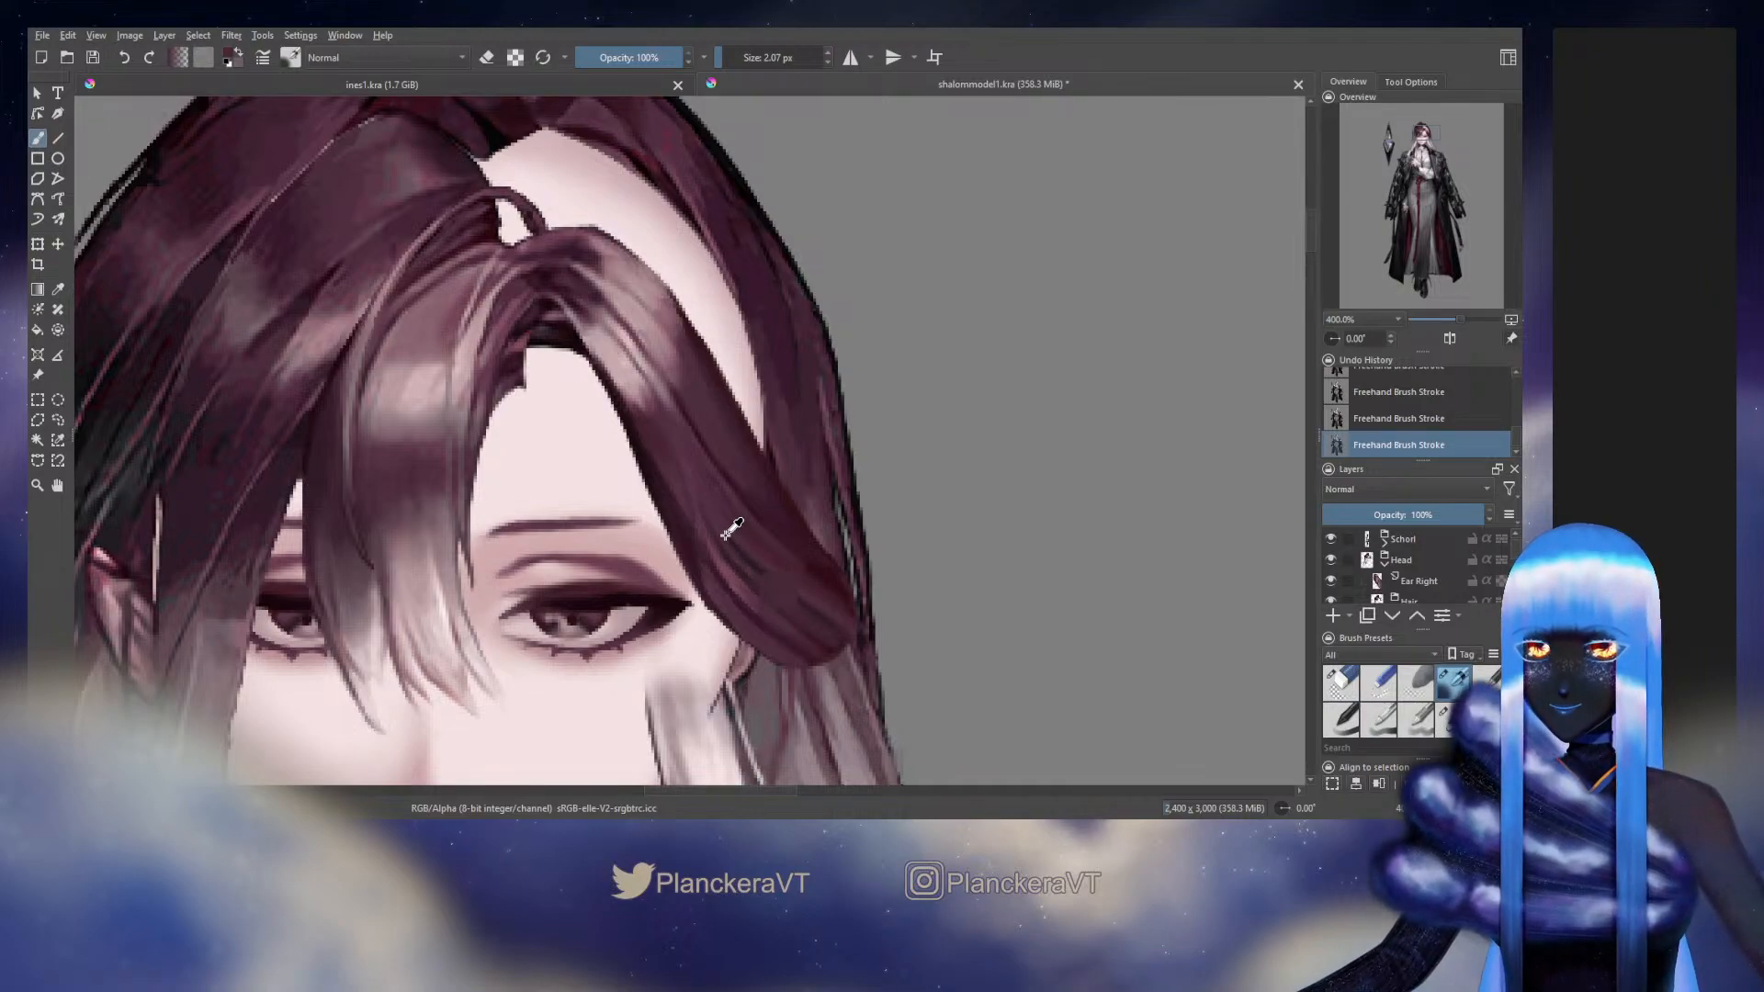
ctrl+click(720, 529)
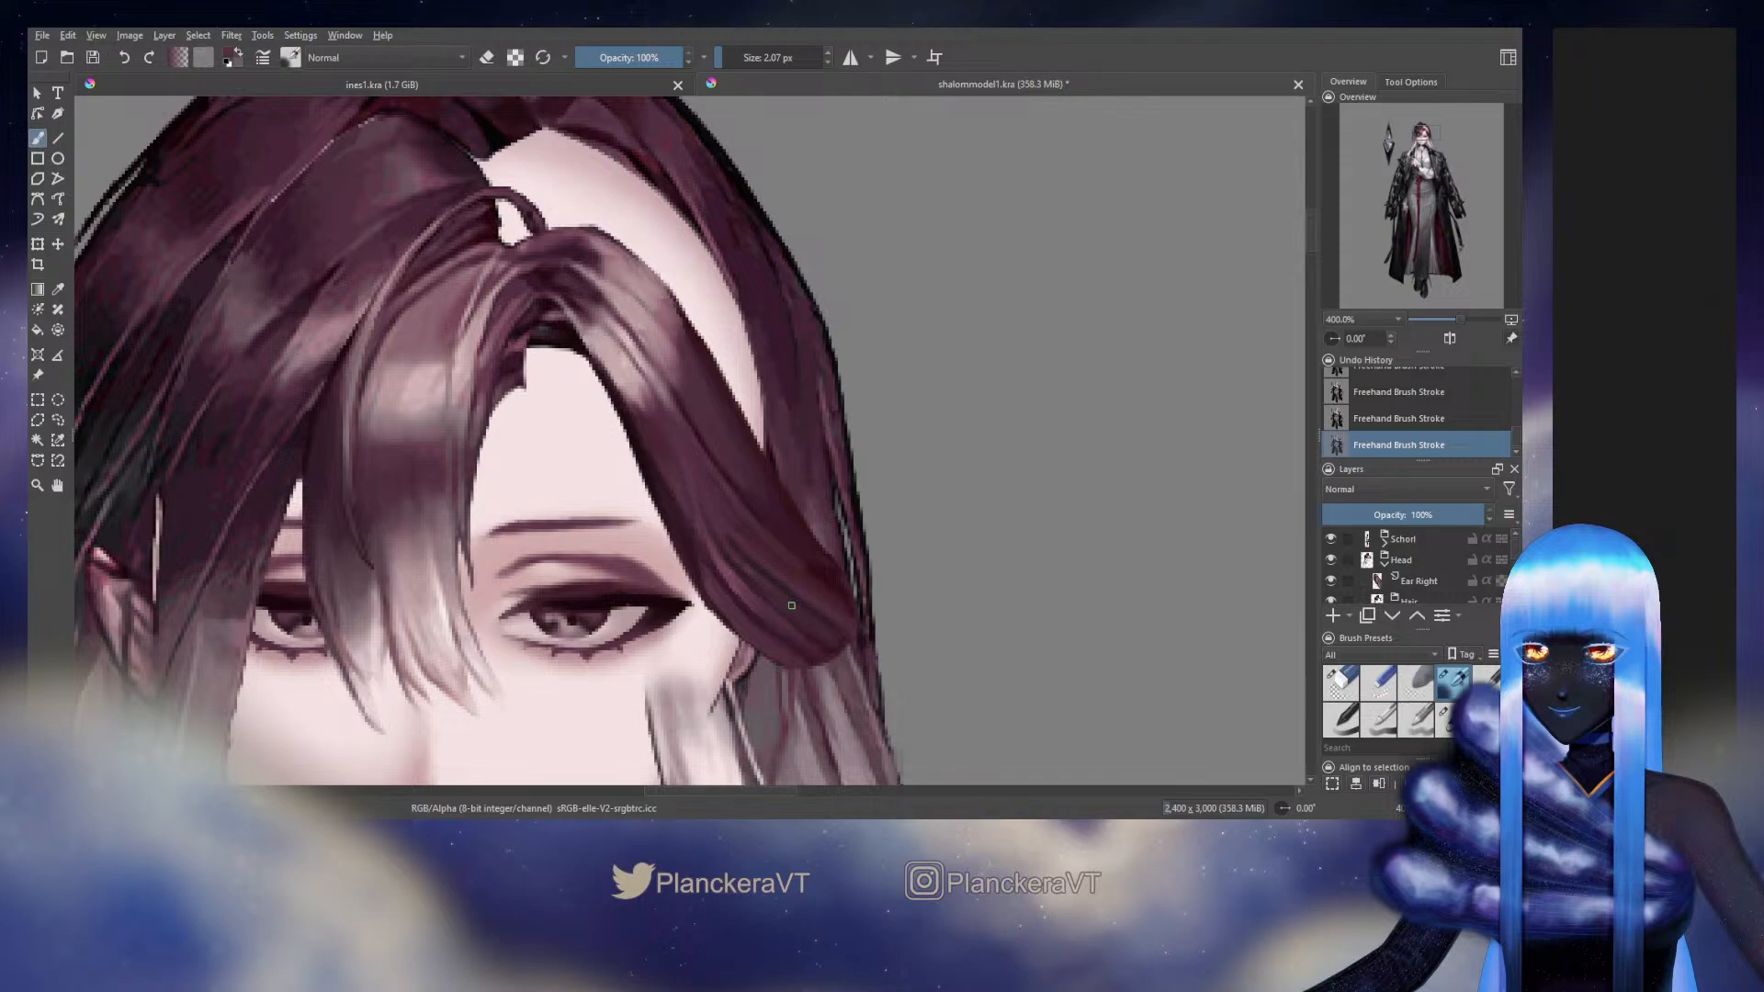
Sample the original's hair tone near the ear and refine the side hair's lower strands, varying the brush through 1.53, 2.70 and 3.59 px
click(1330, 556)
click(1332, 556)
click(1330, 560)
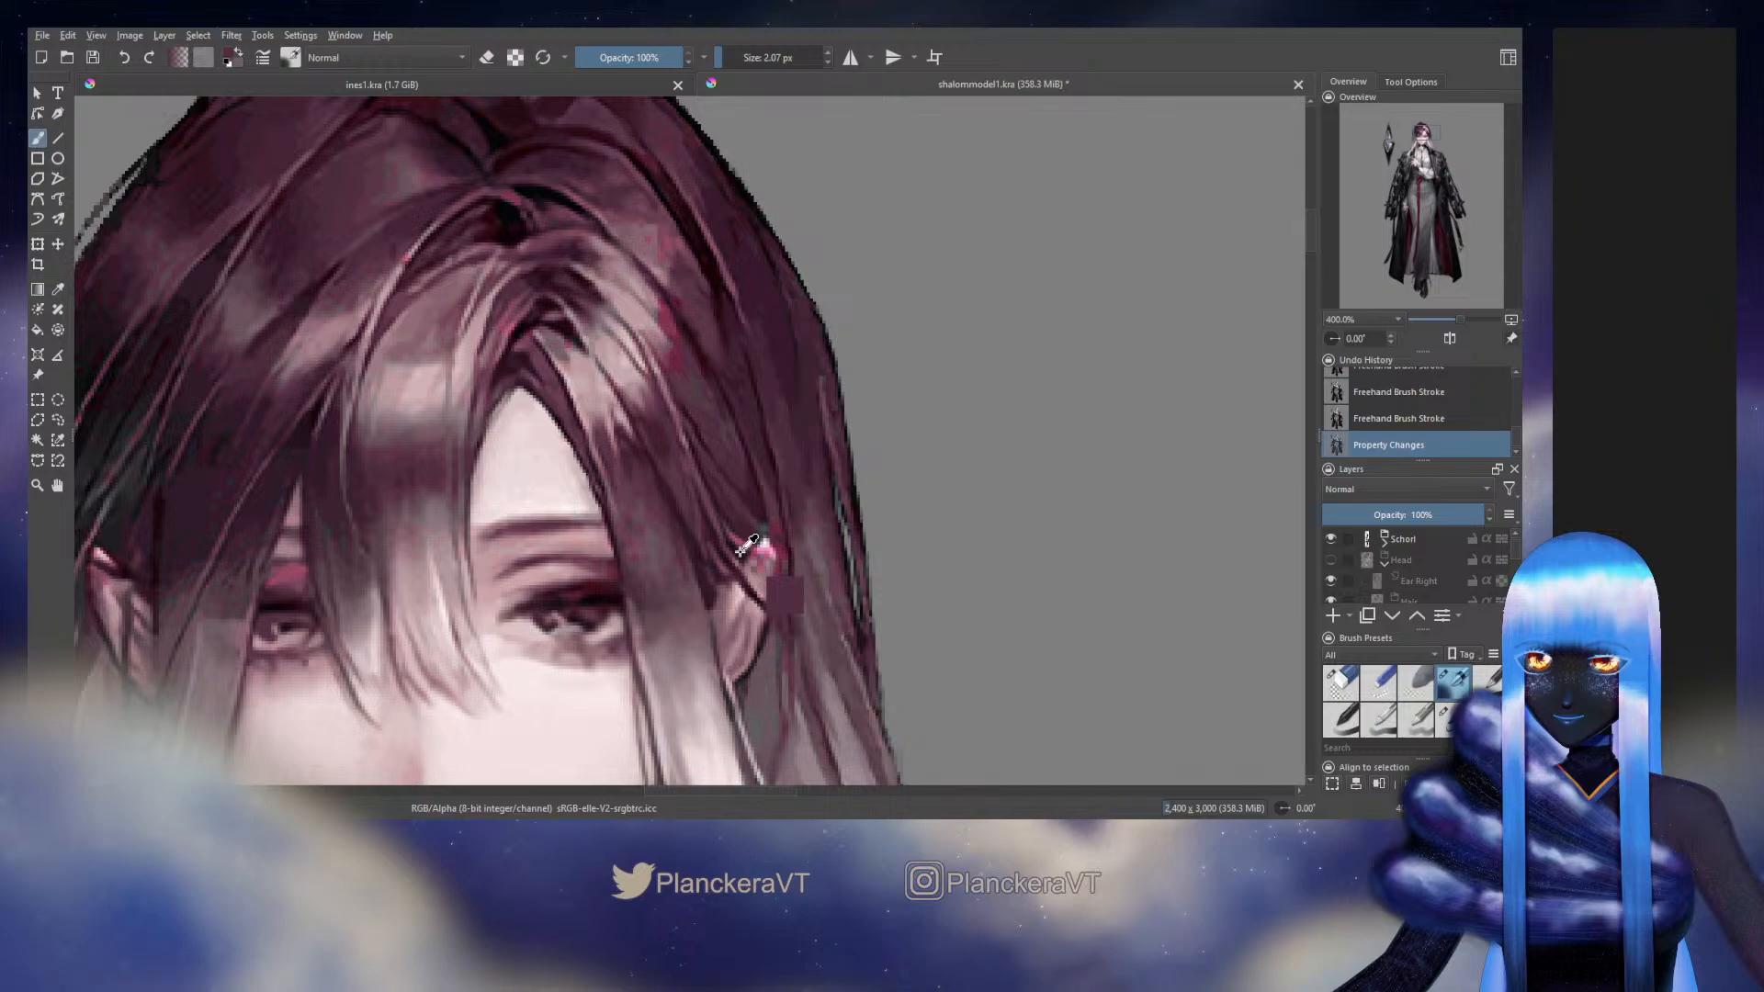
click(1330, 559)
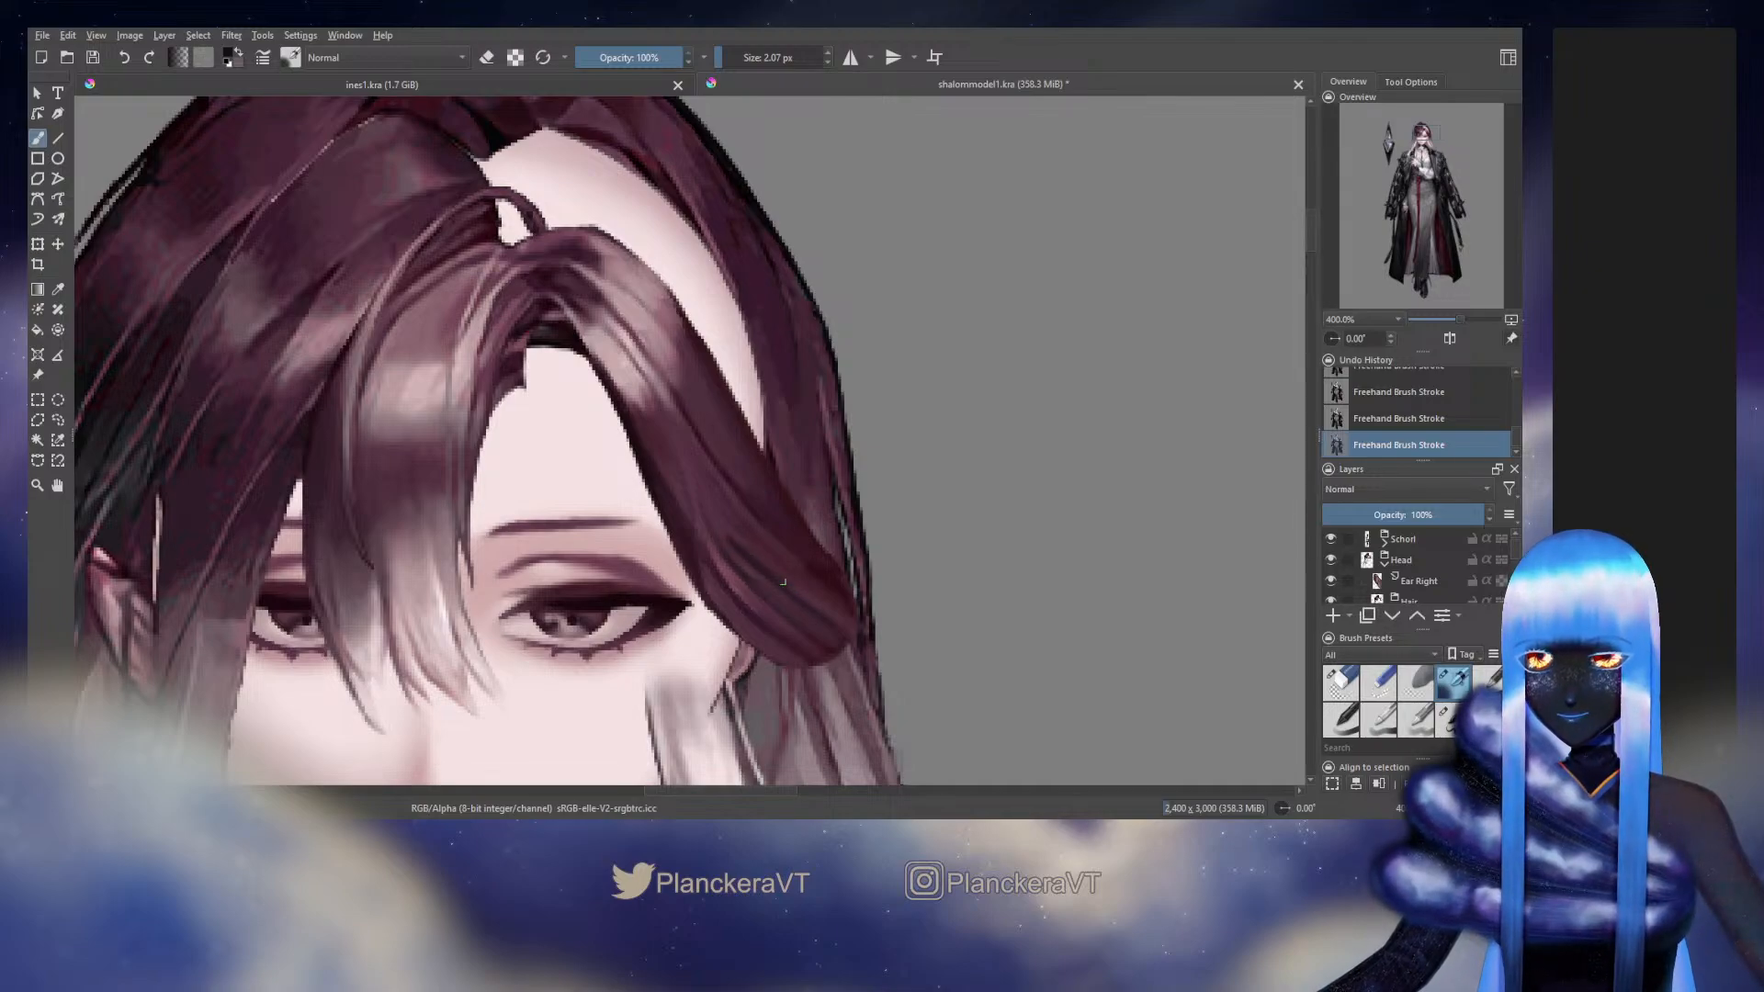
key(bracketleft)
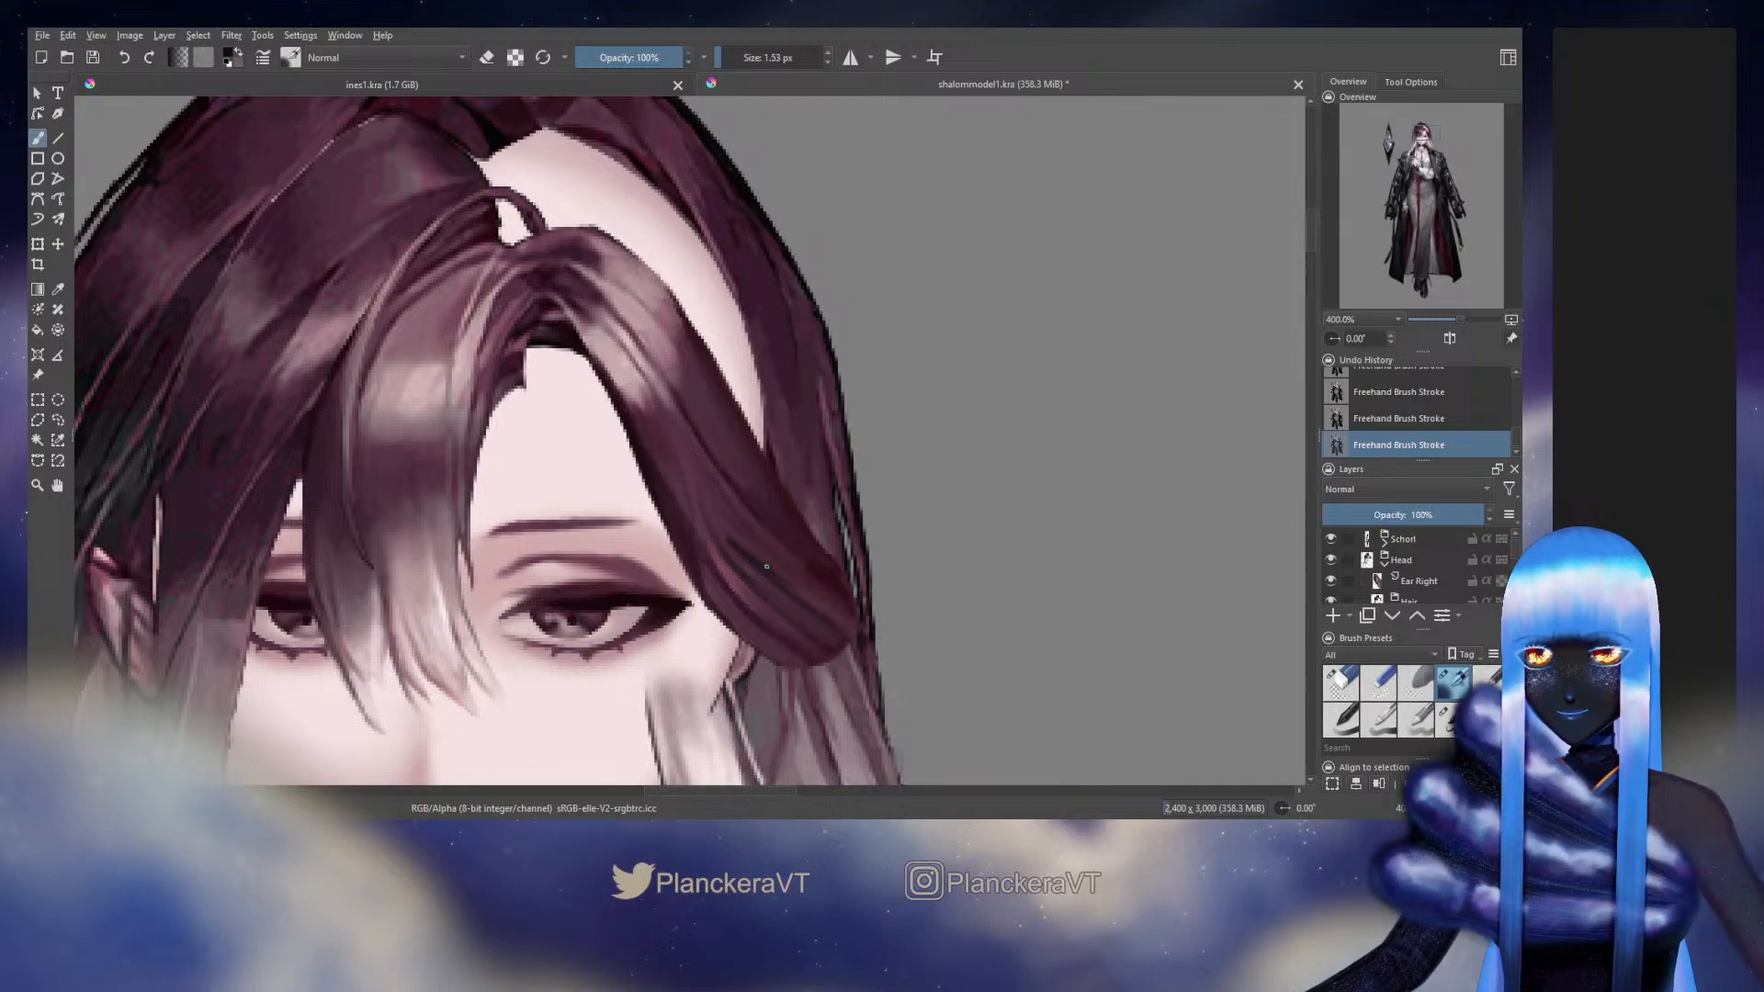
key(bracketright)
key(bracketright)
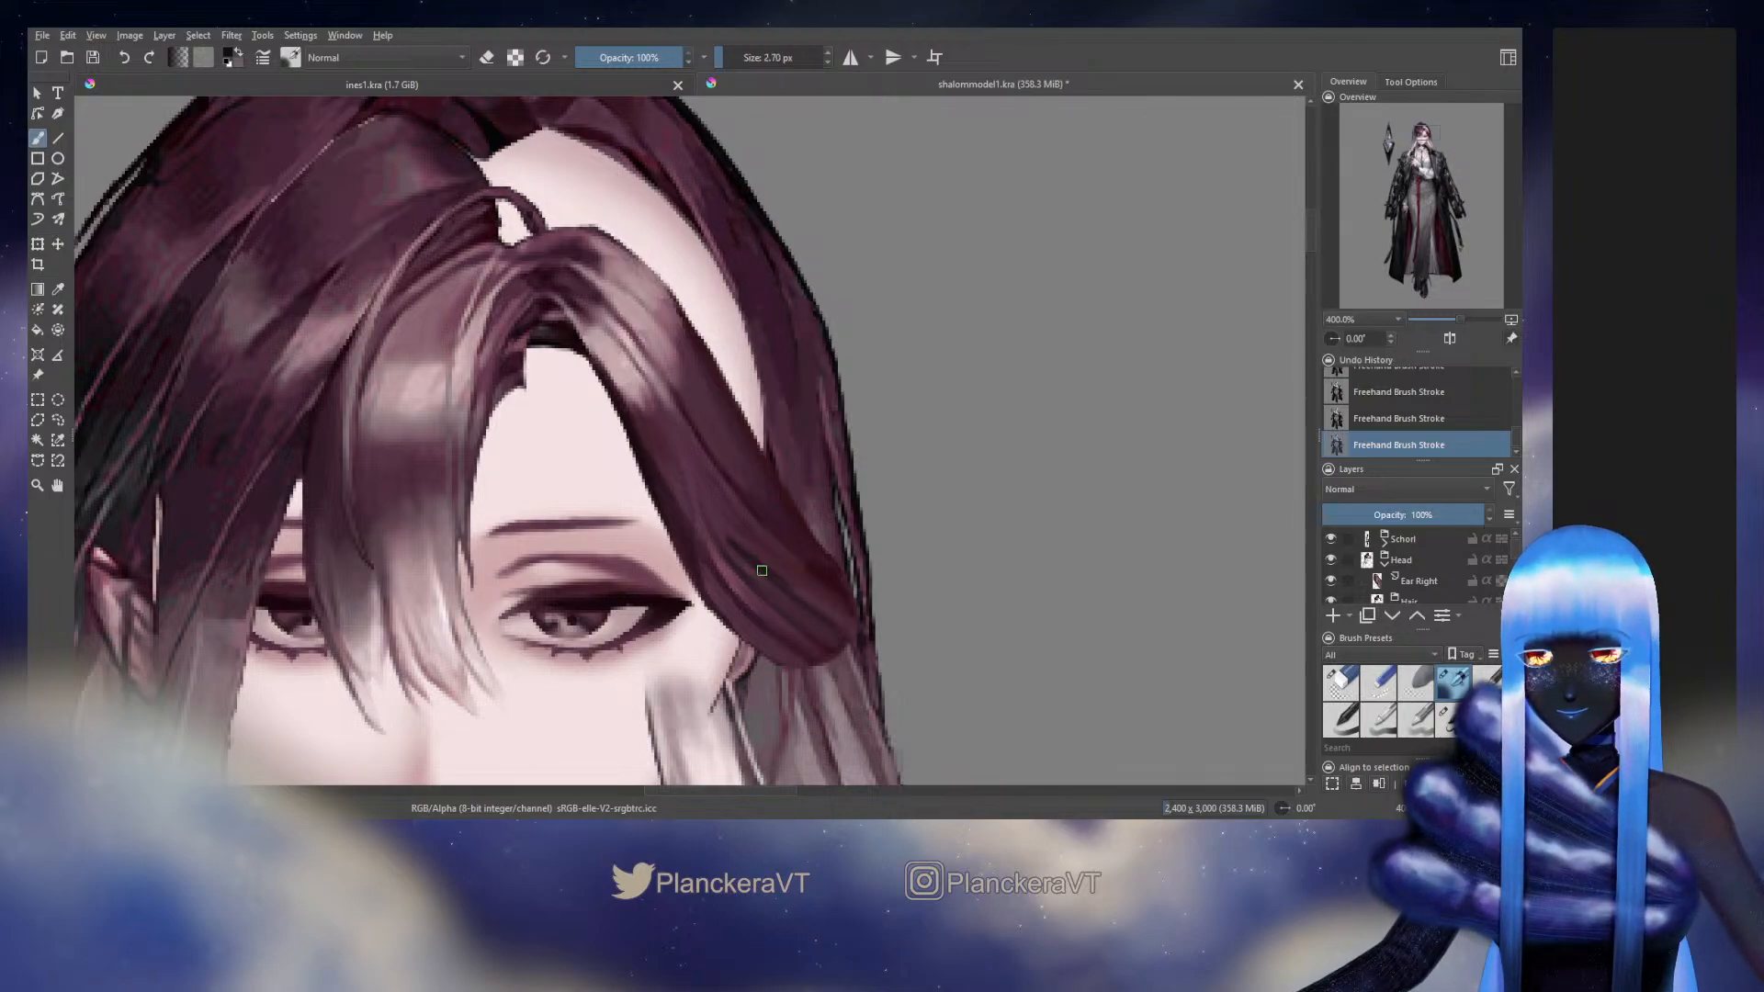
key(bracketright)
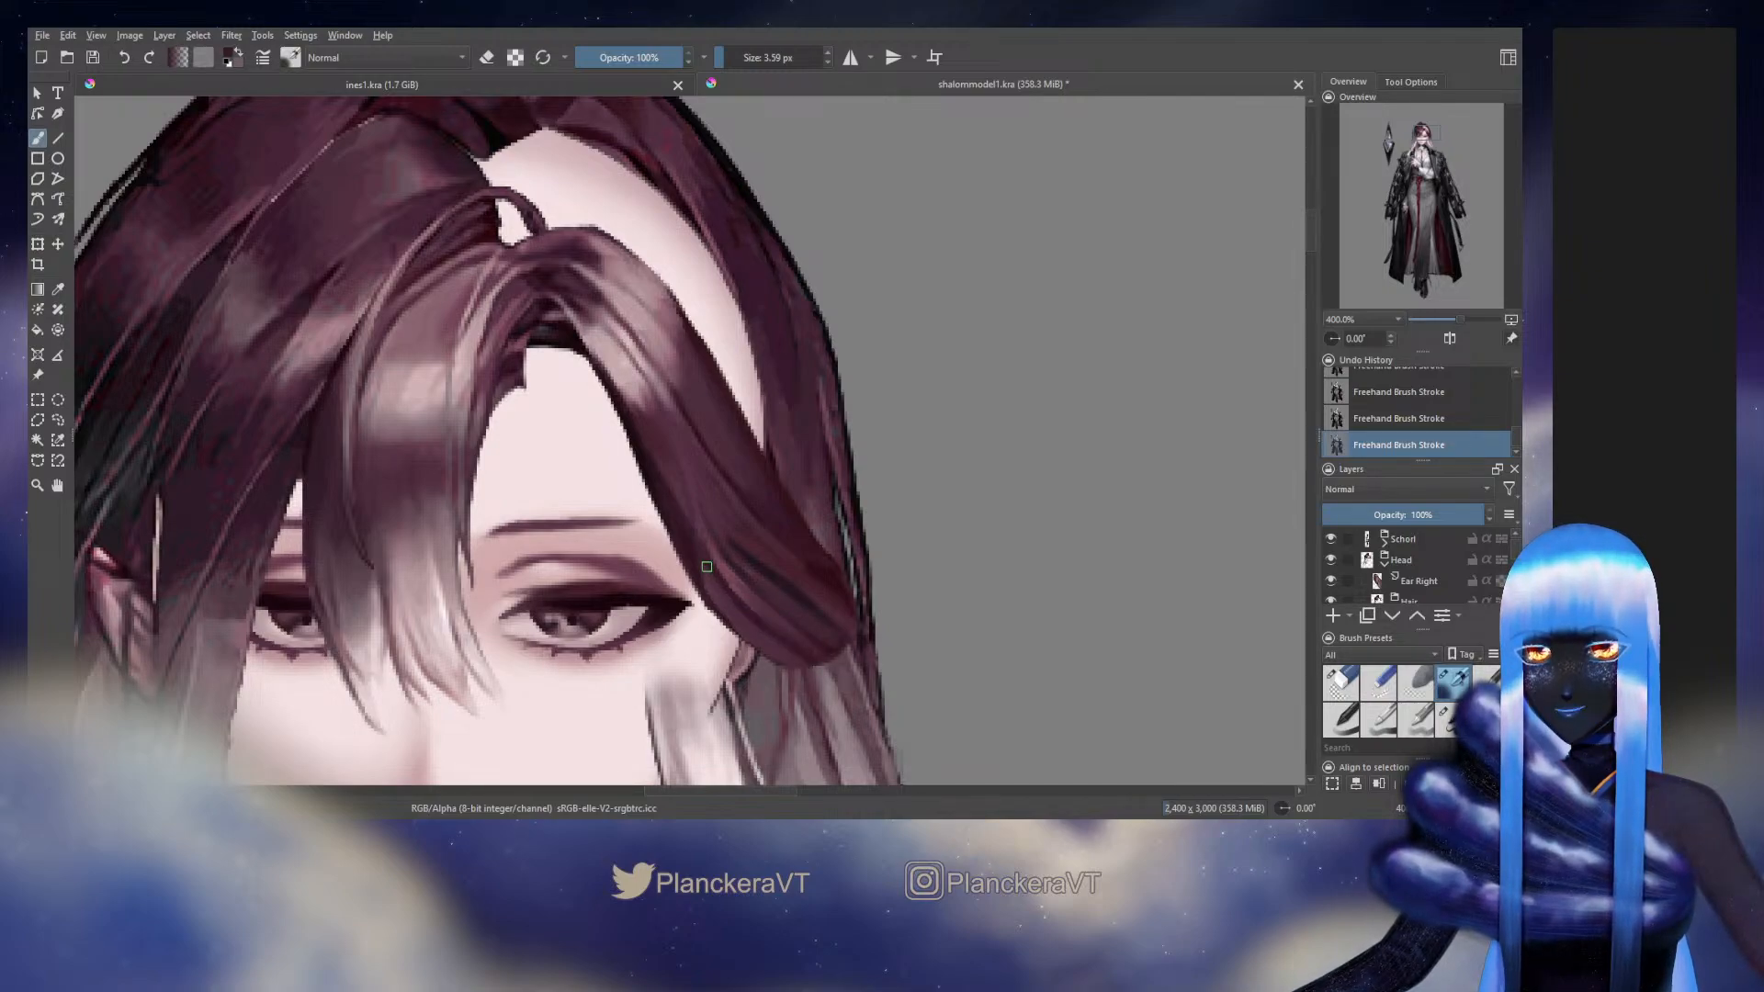
Compare the side hair with the original artwork by toggling the Head group and touch up its lower end near the ear at 3.59 px
click(1331, 558)
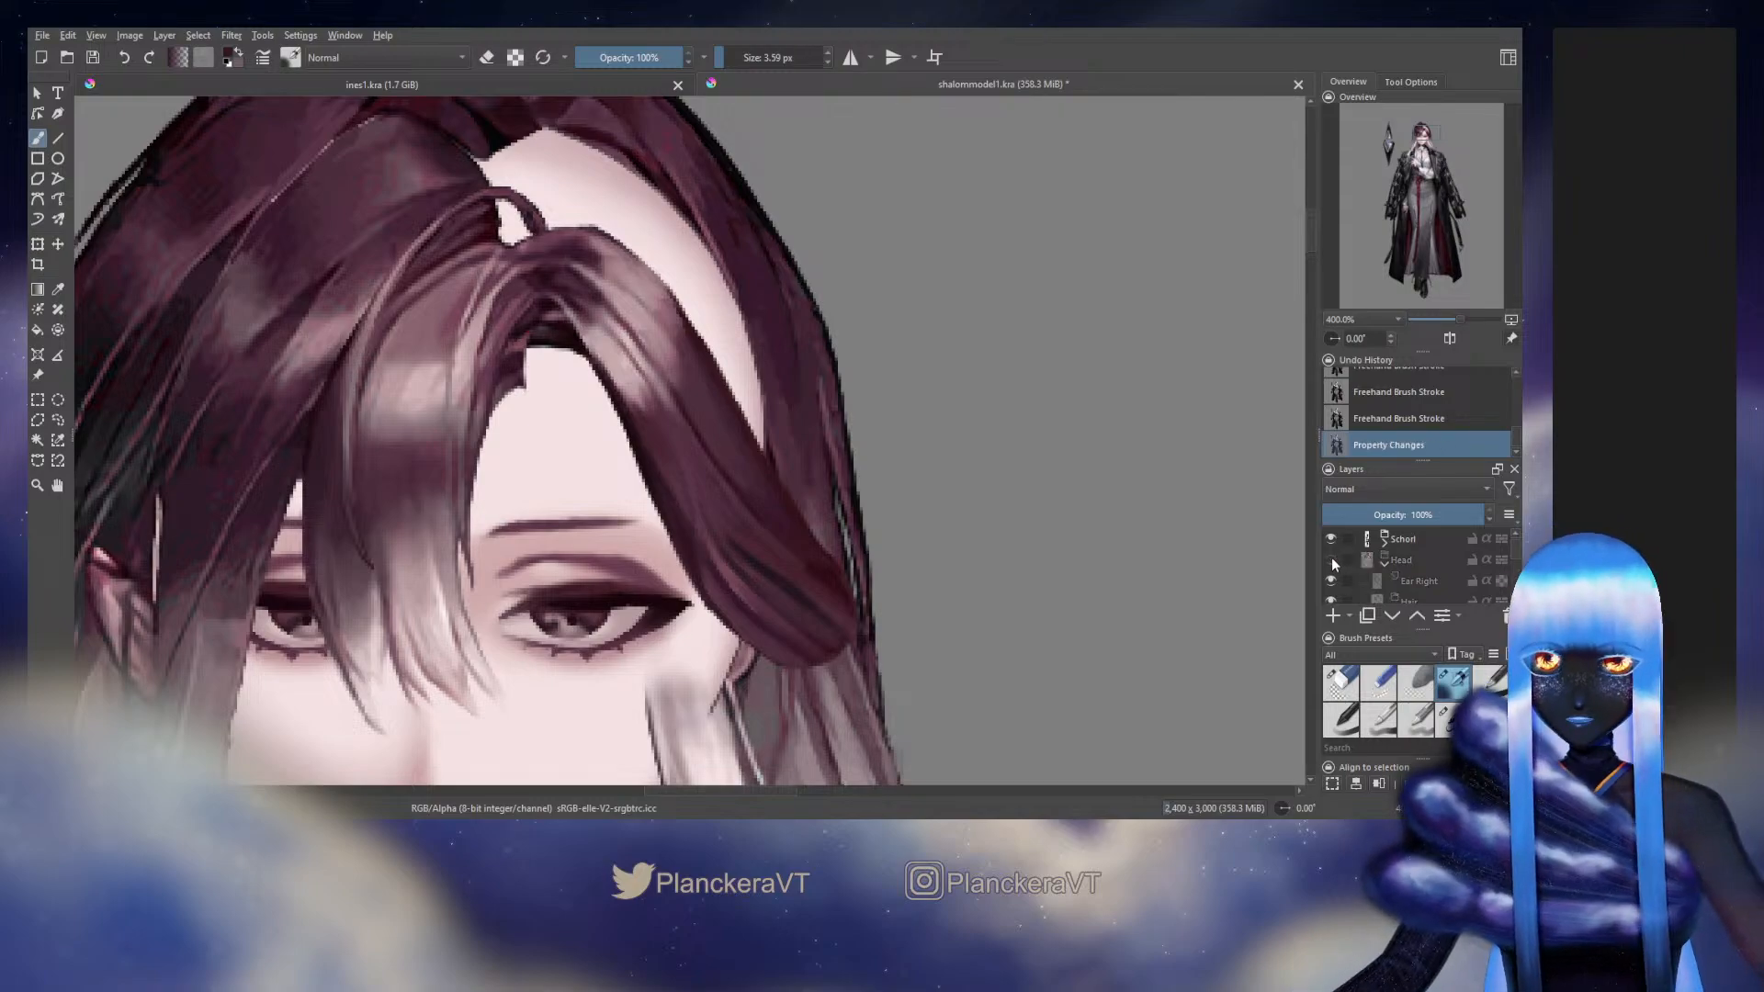
click(1331, 559)
click(1331, 559)
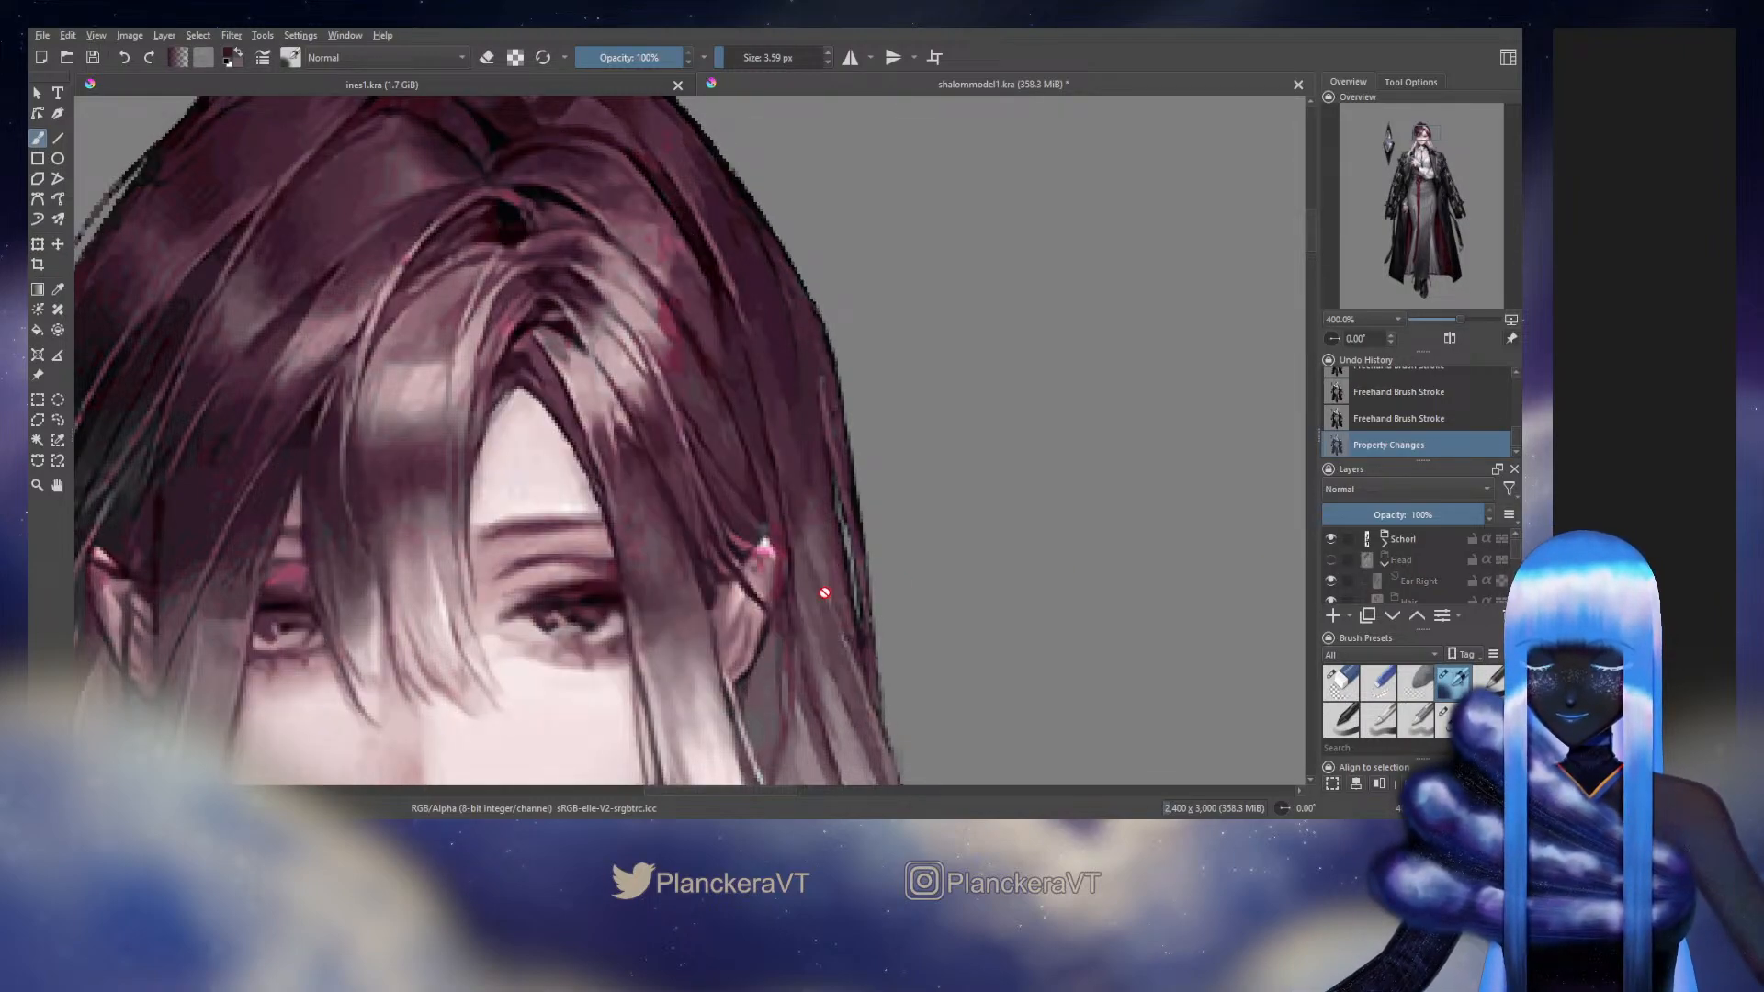
key(ctrl+z)
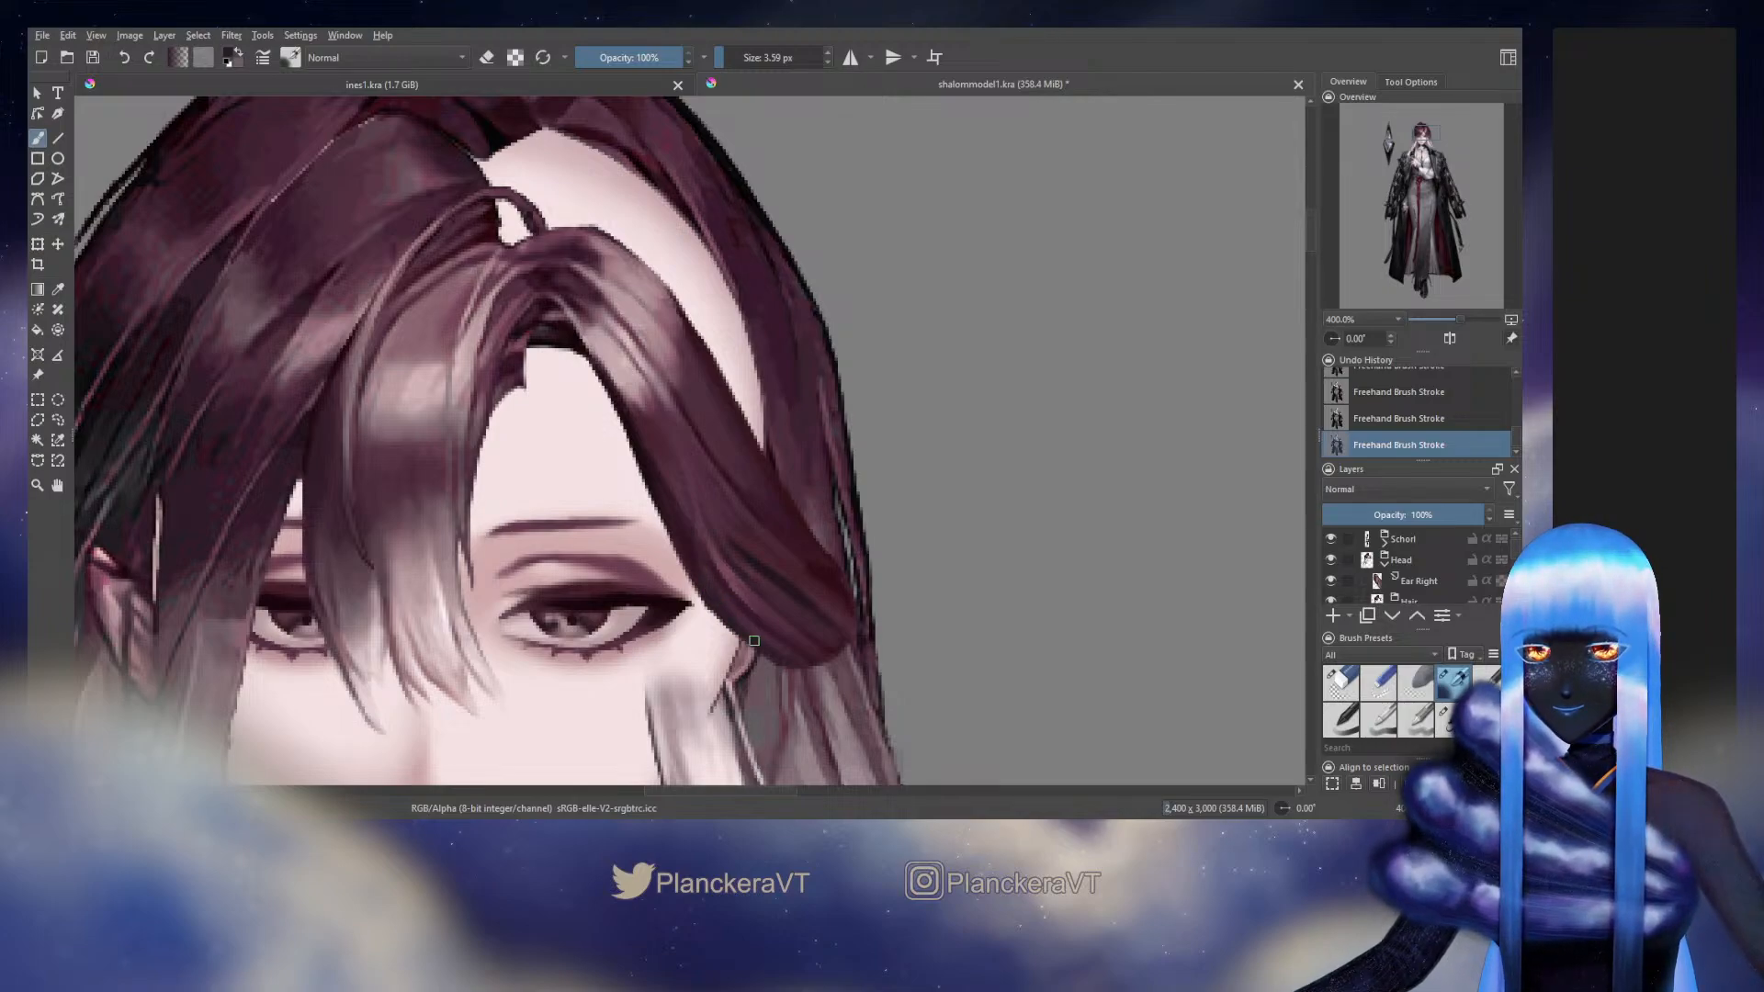
ctrl+click(758, 617)
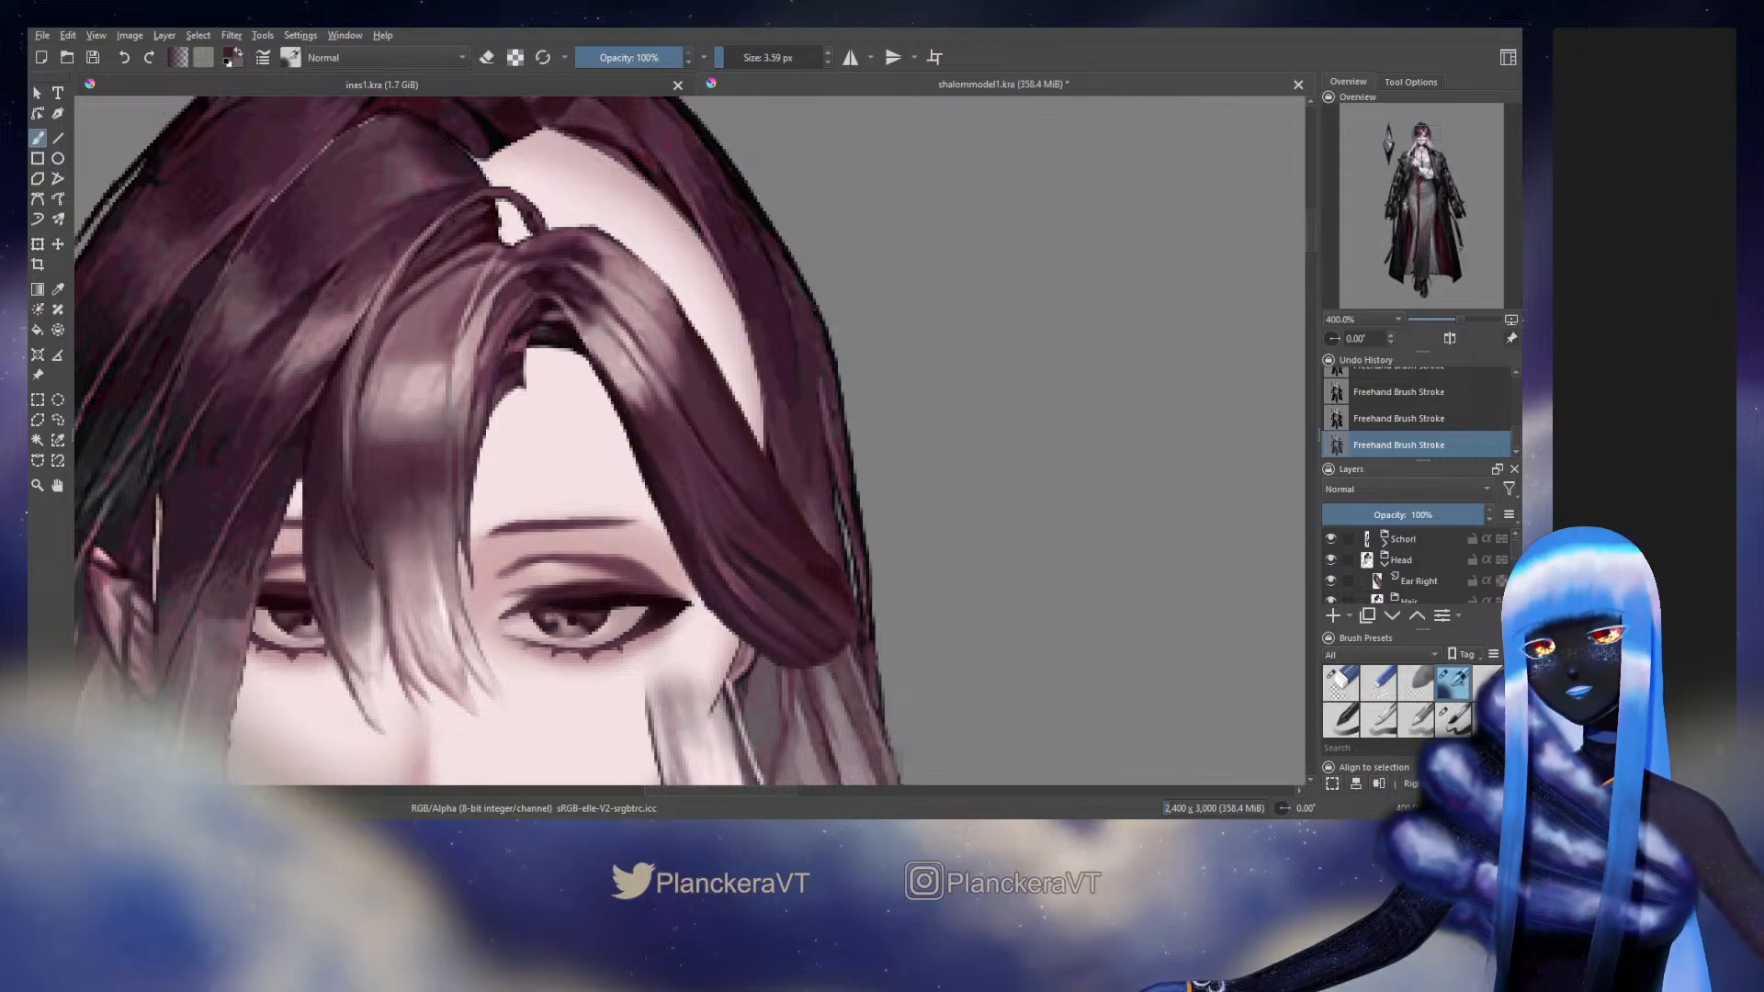
Sample the original's dark hair tone above the ear and refine the side hair's middle strands, reducing the brush to 2.99 px
click(1330, 559)
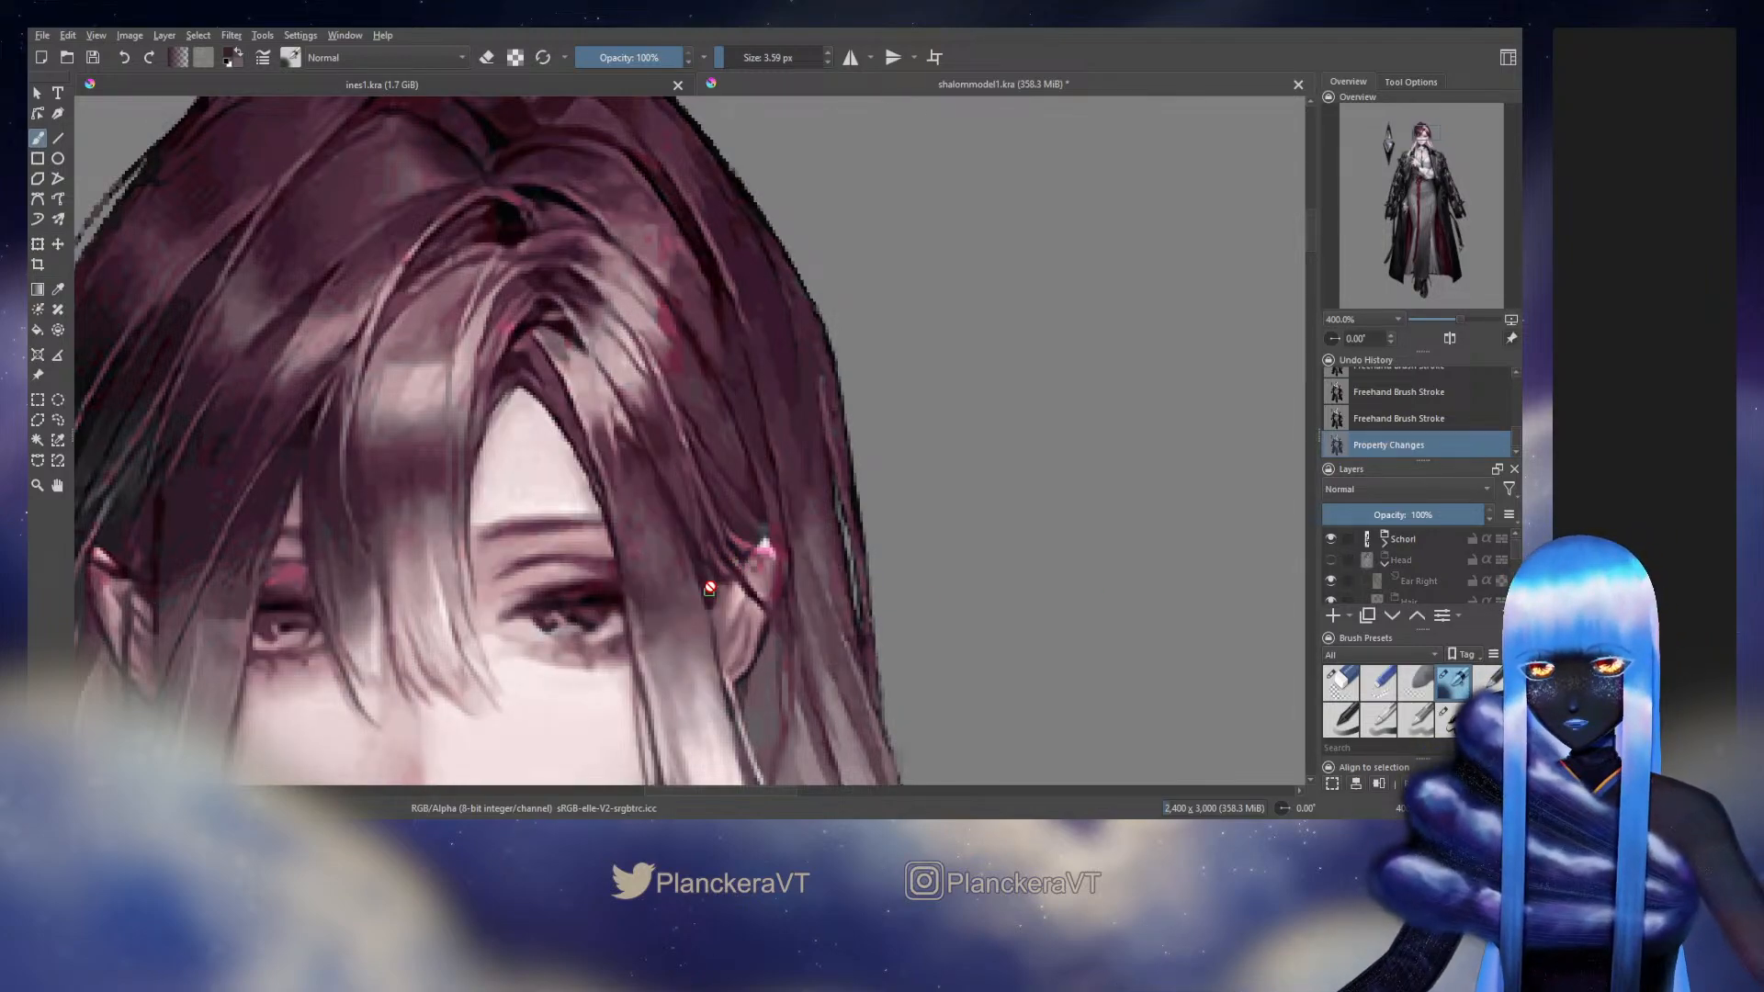
key(ctrl+z)
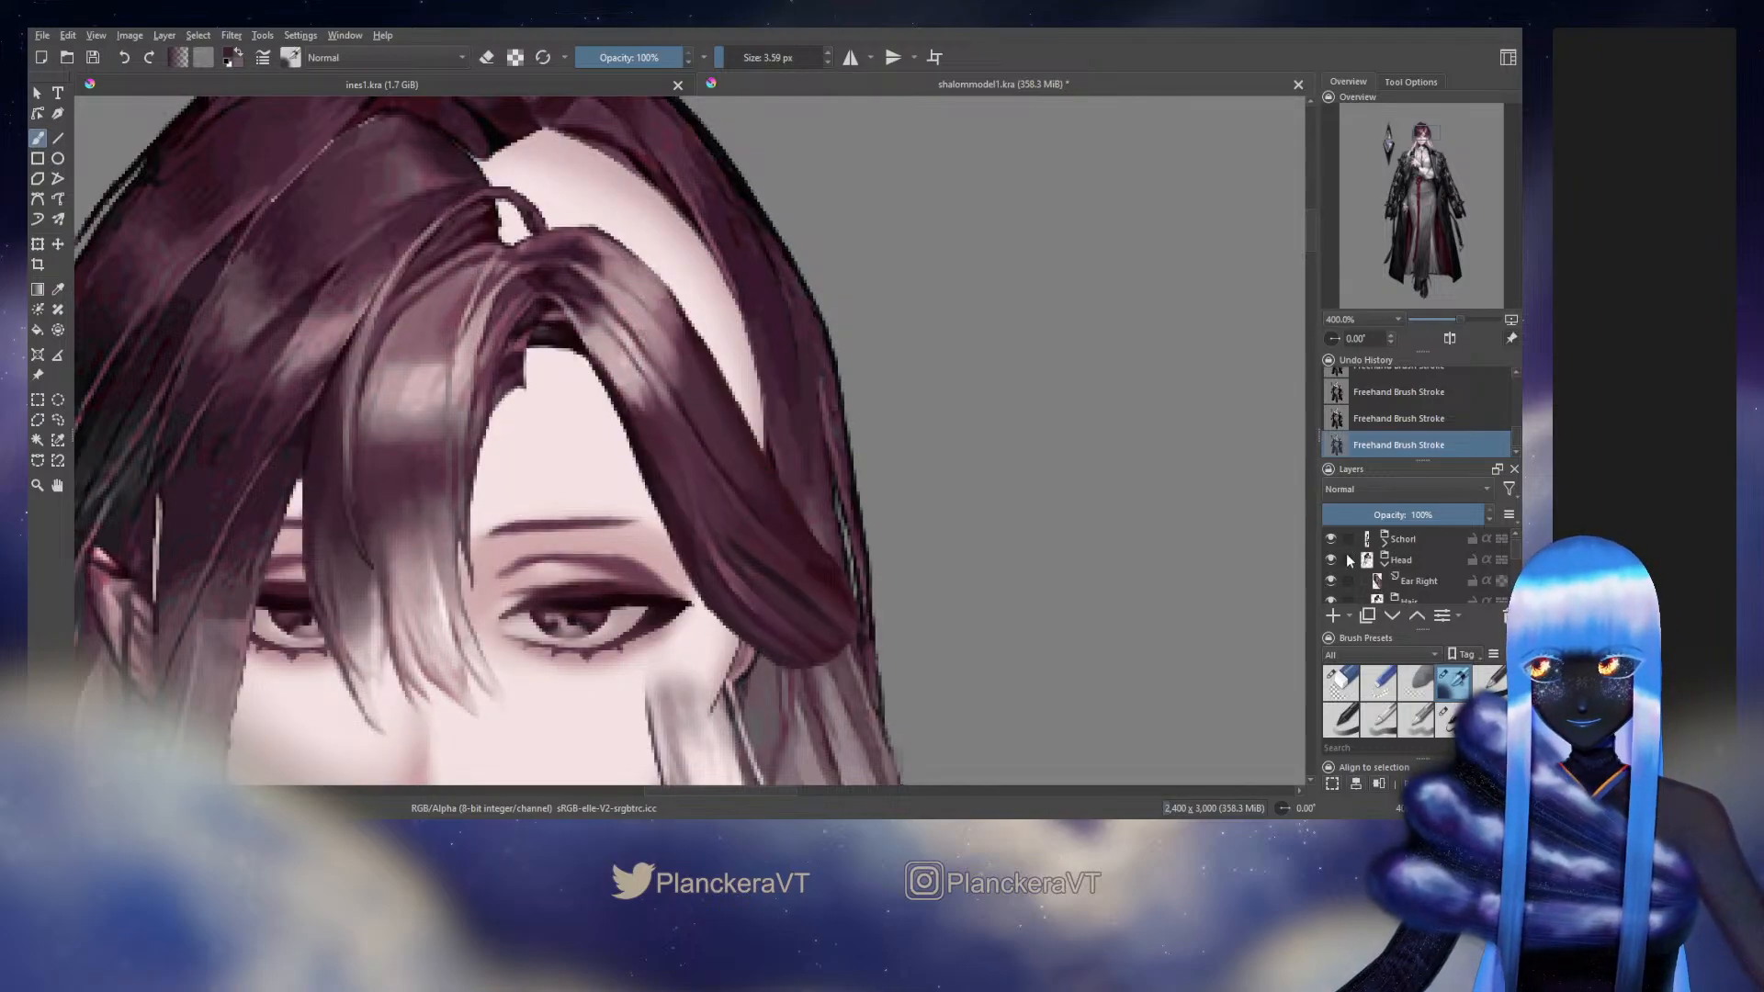
click(1330, 559)
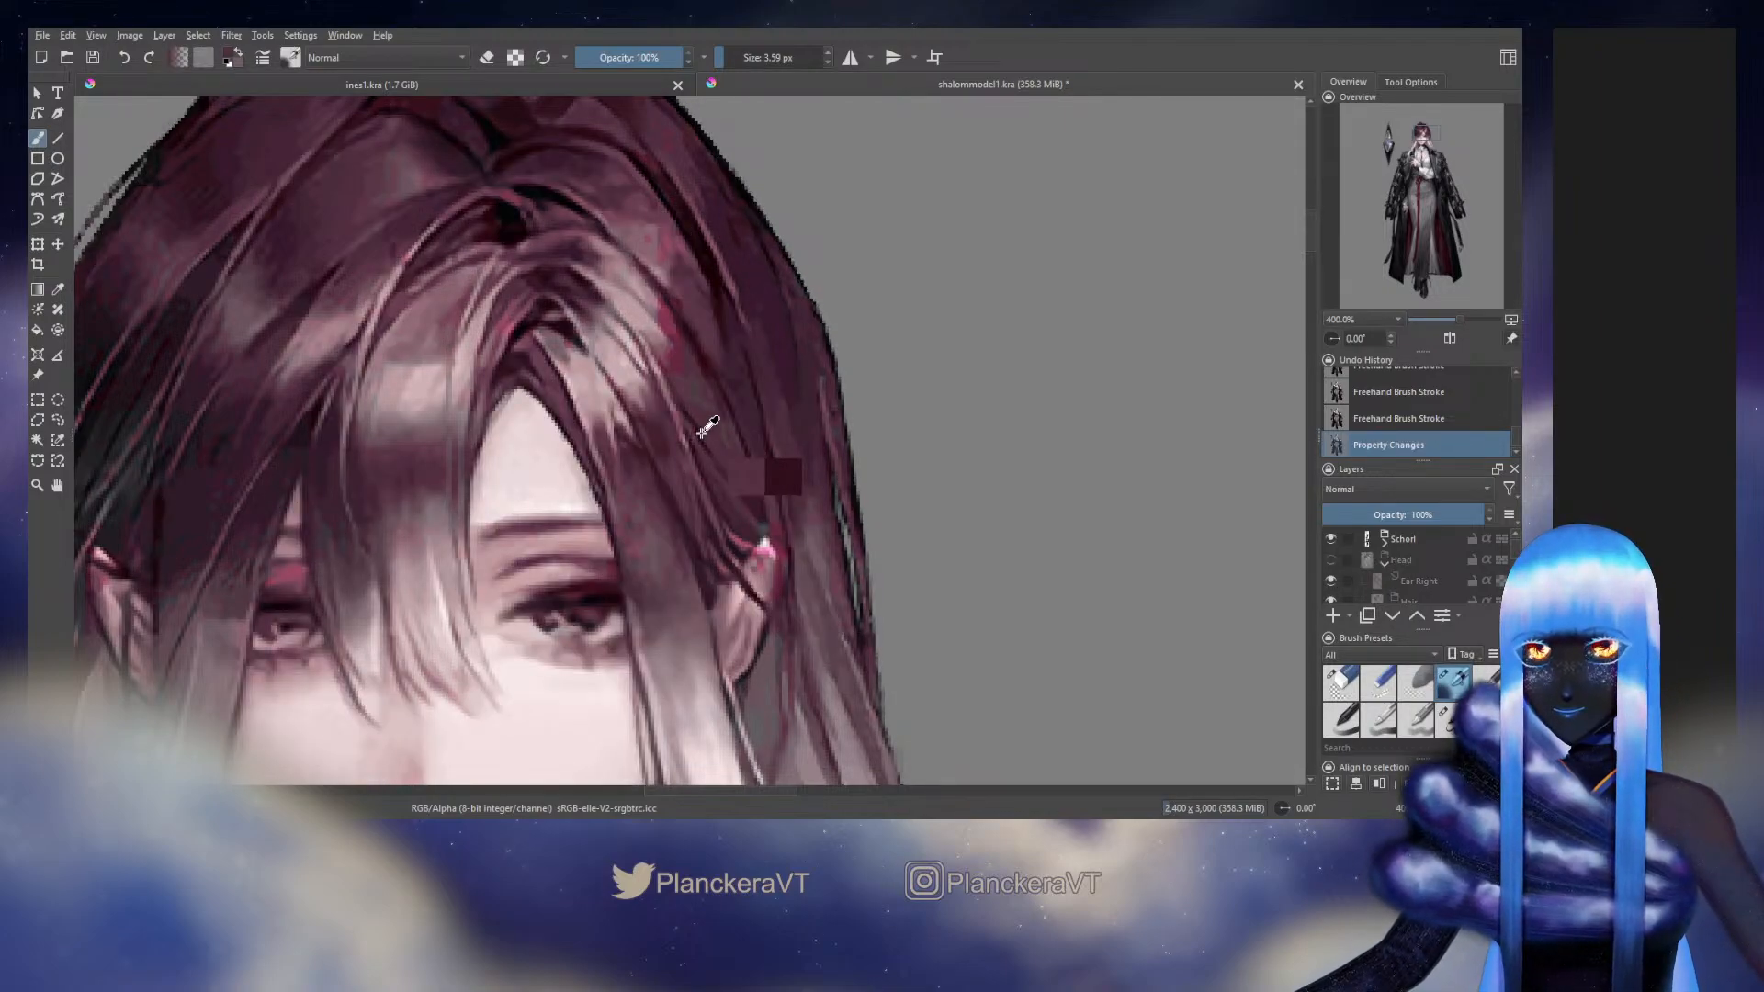
click(1330, 560)
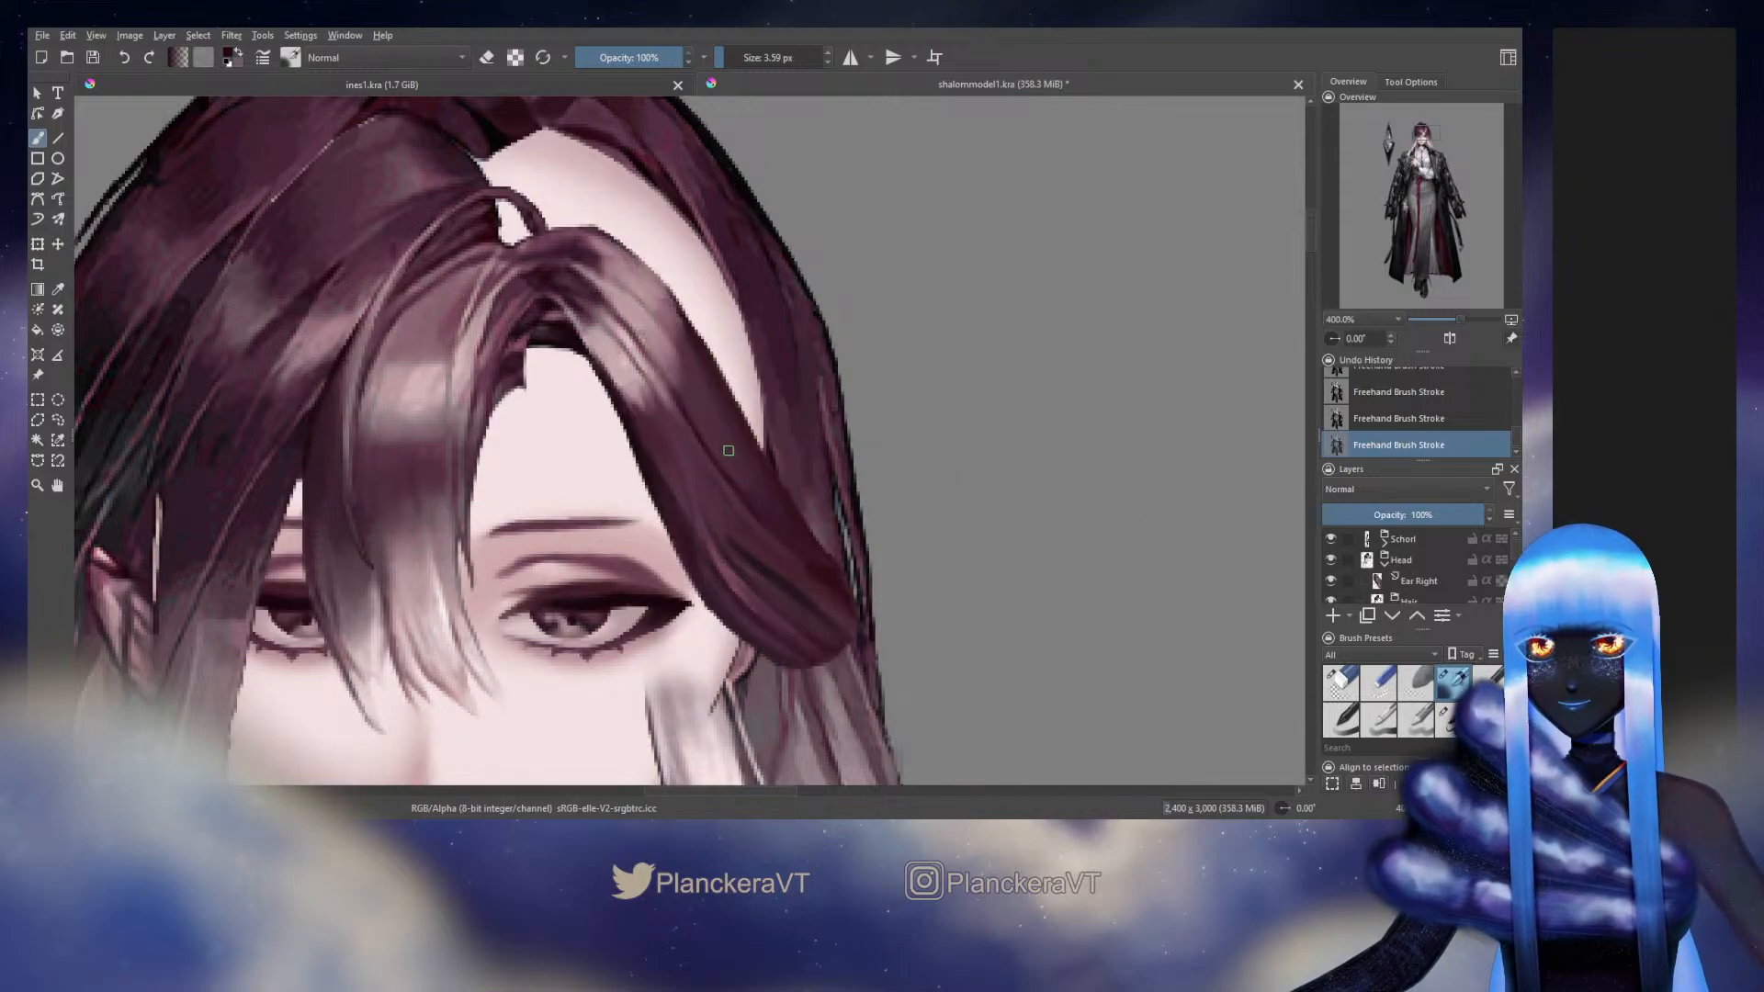
key([)
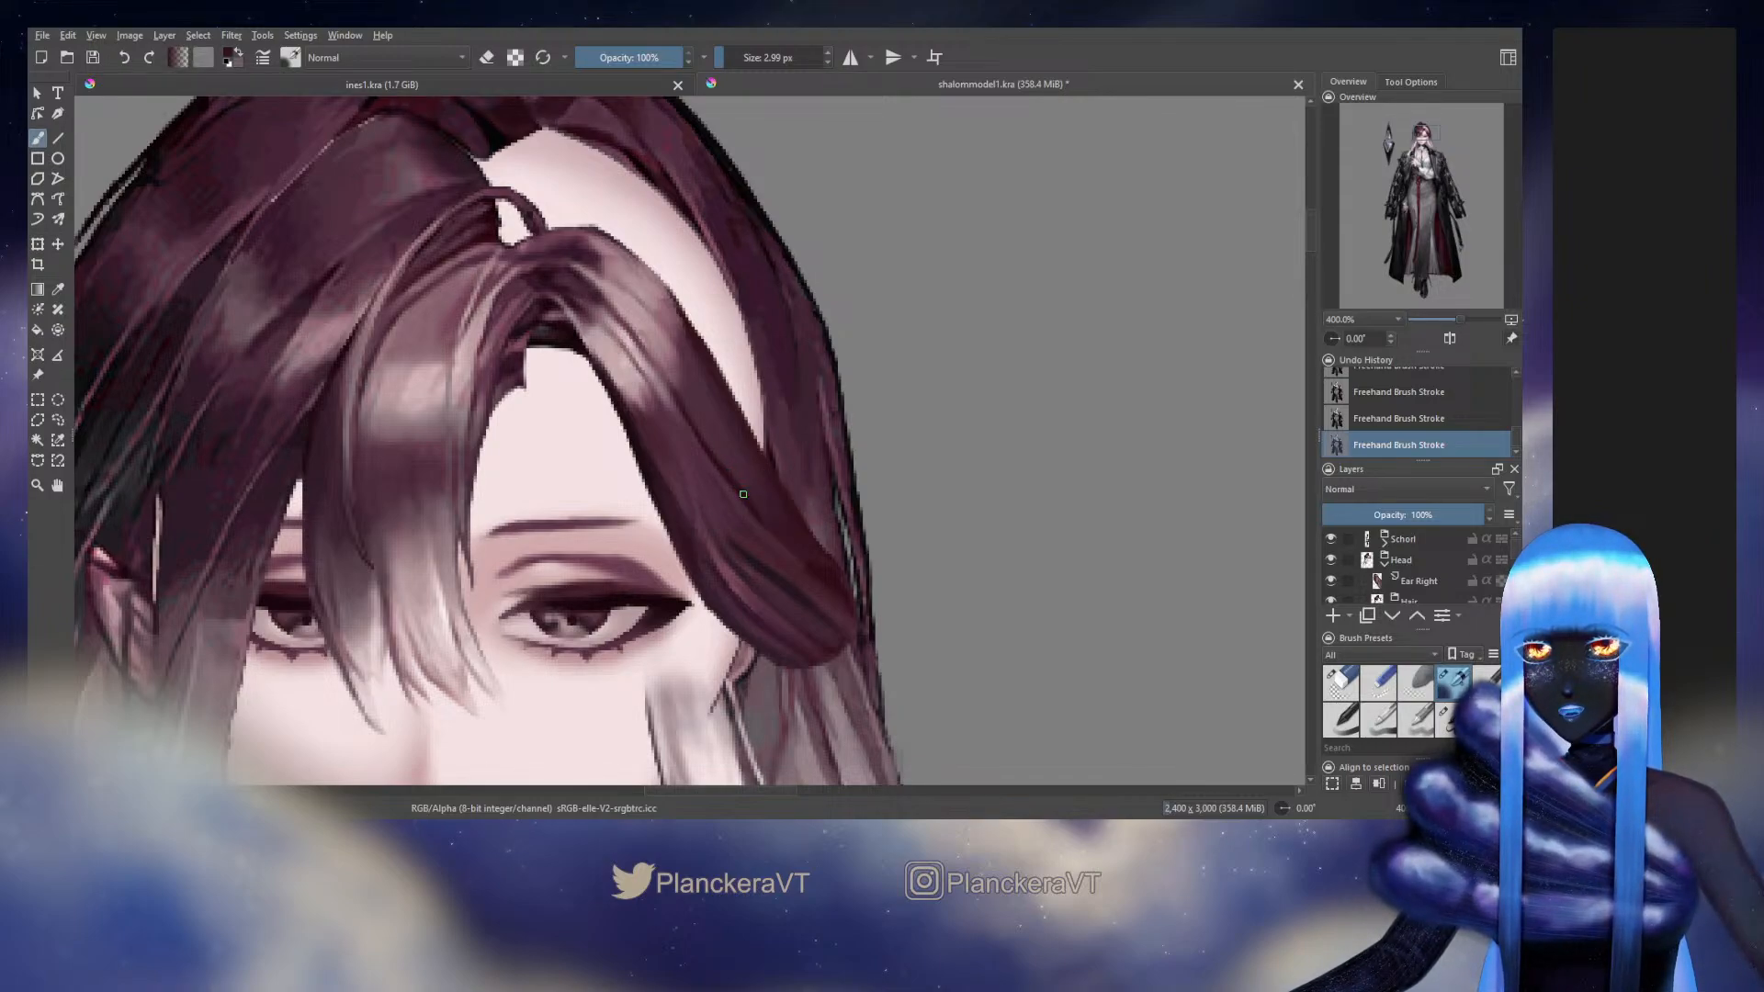
Recheck the original and sample its strand tones above the ear to rework the side hair's lower middle at 2.99 px
click(1331, 560)
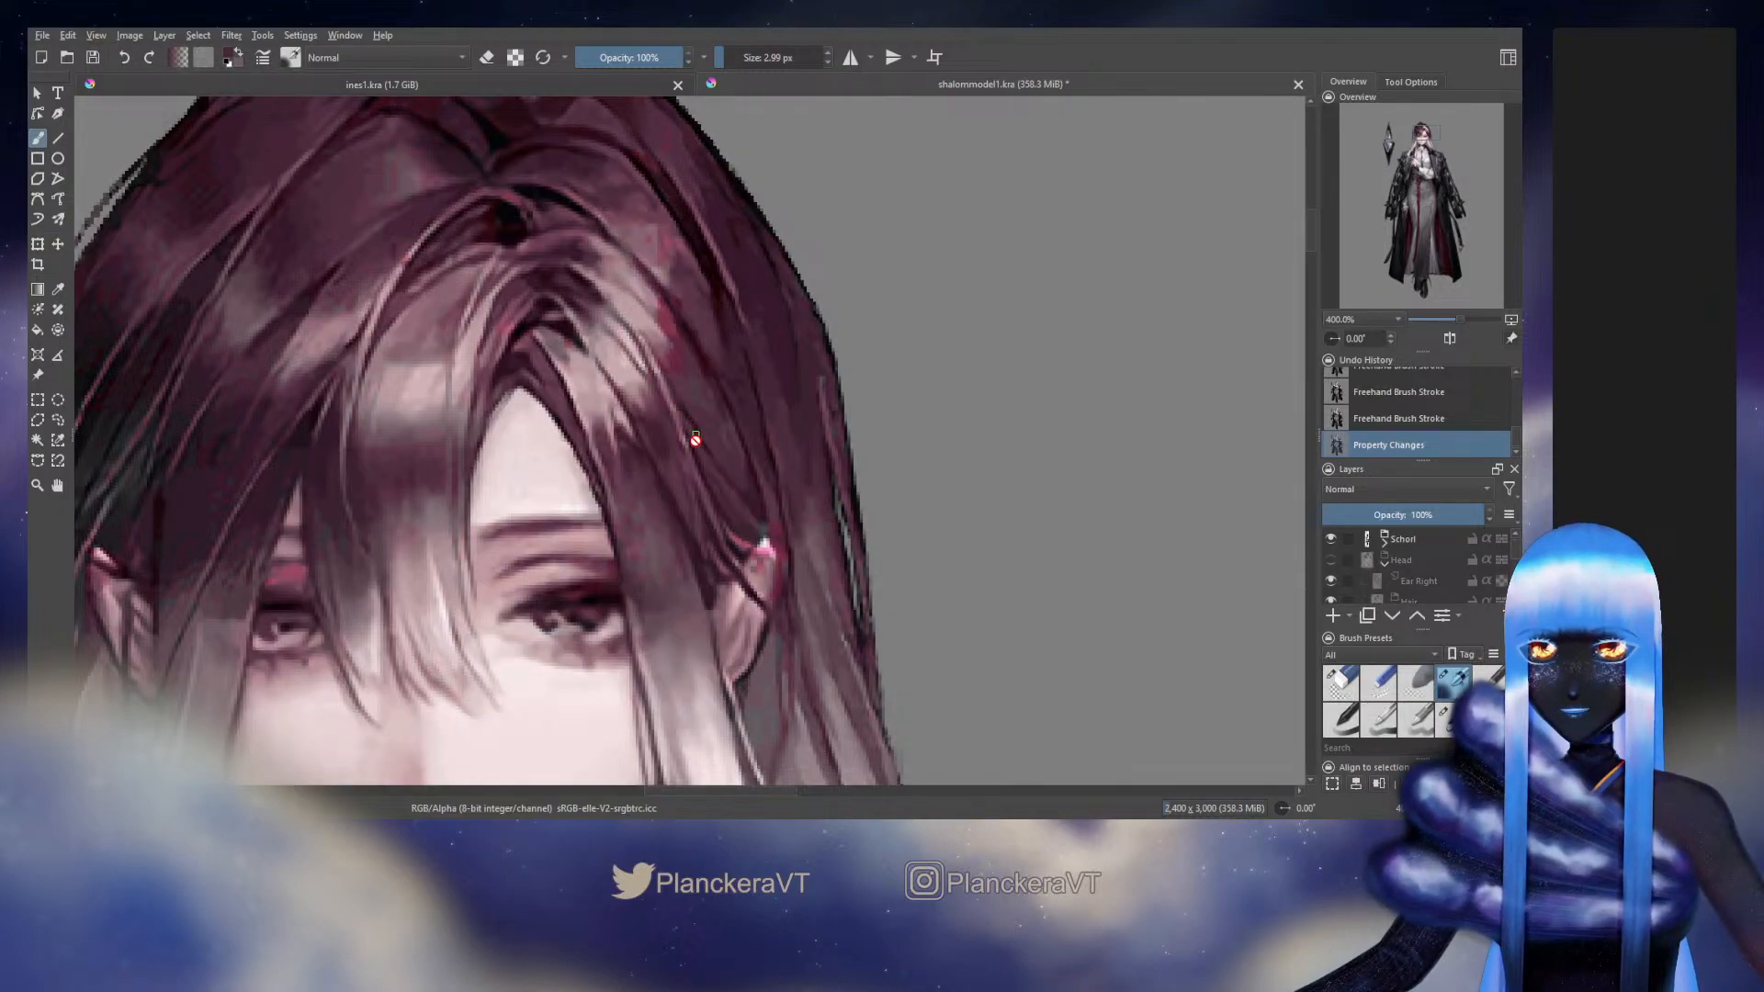
key(ctrl+z)
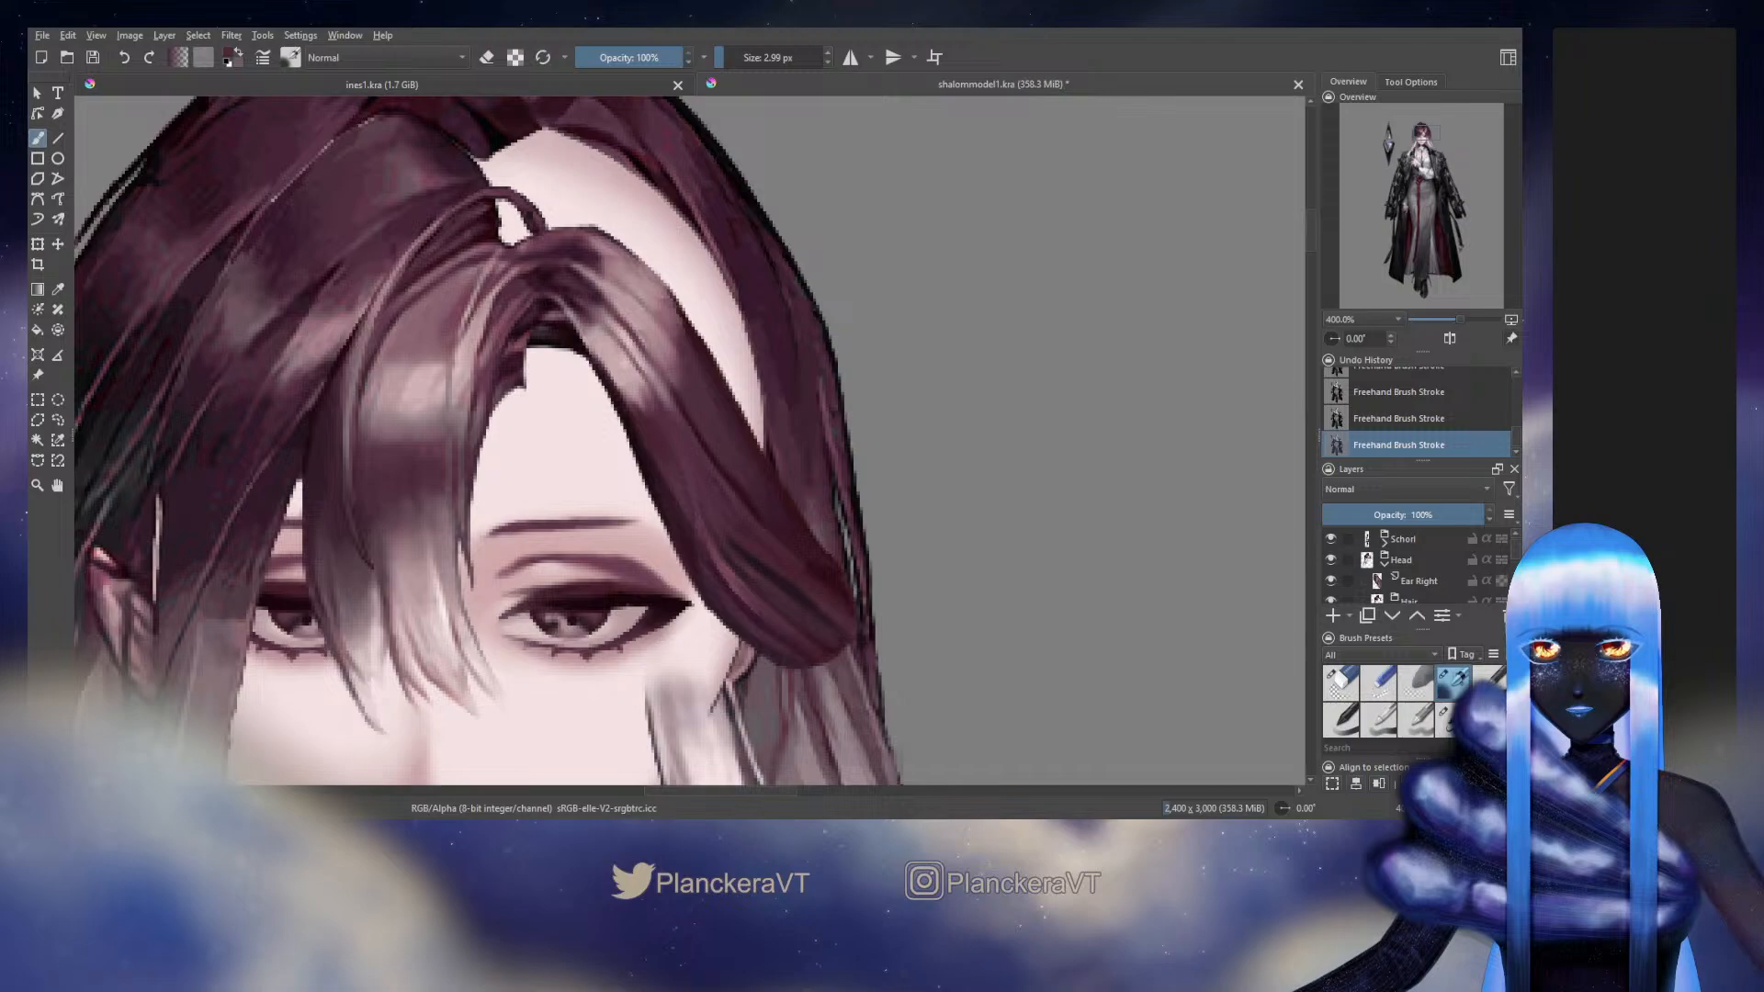
click(1330, 560)
click(1330, 560)
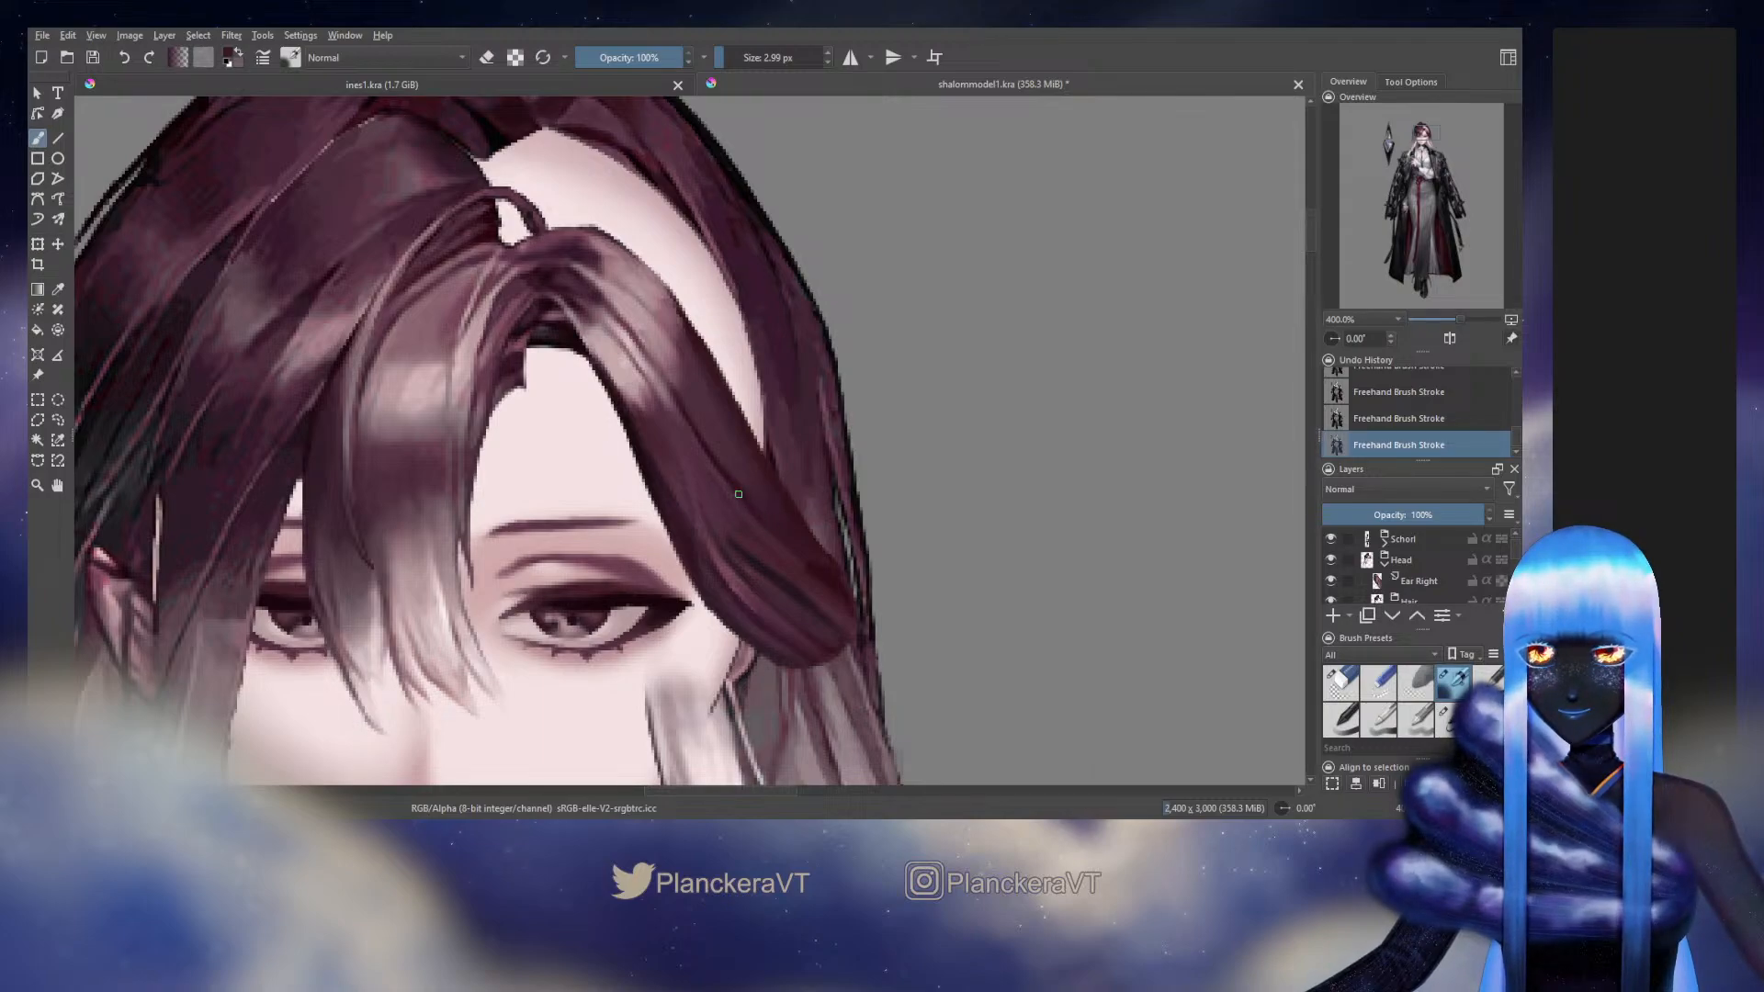
click(1330, 561)
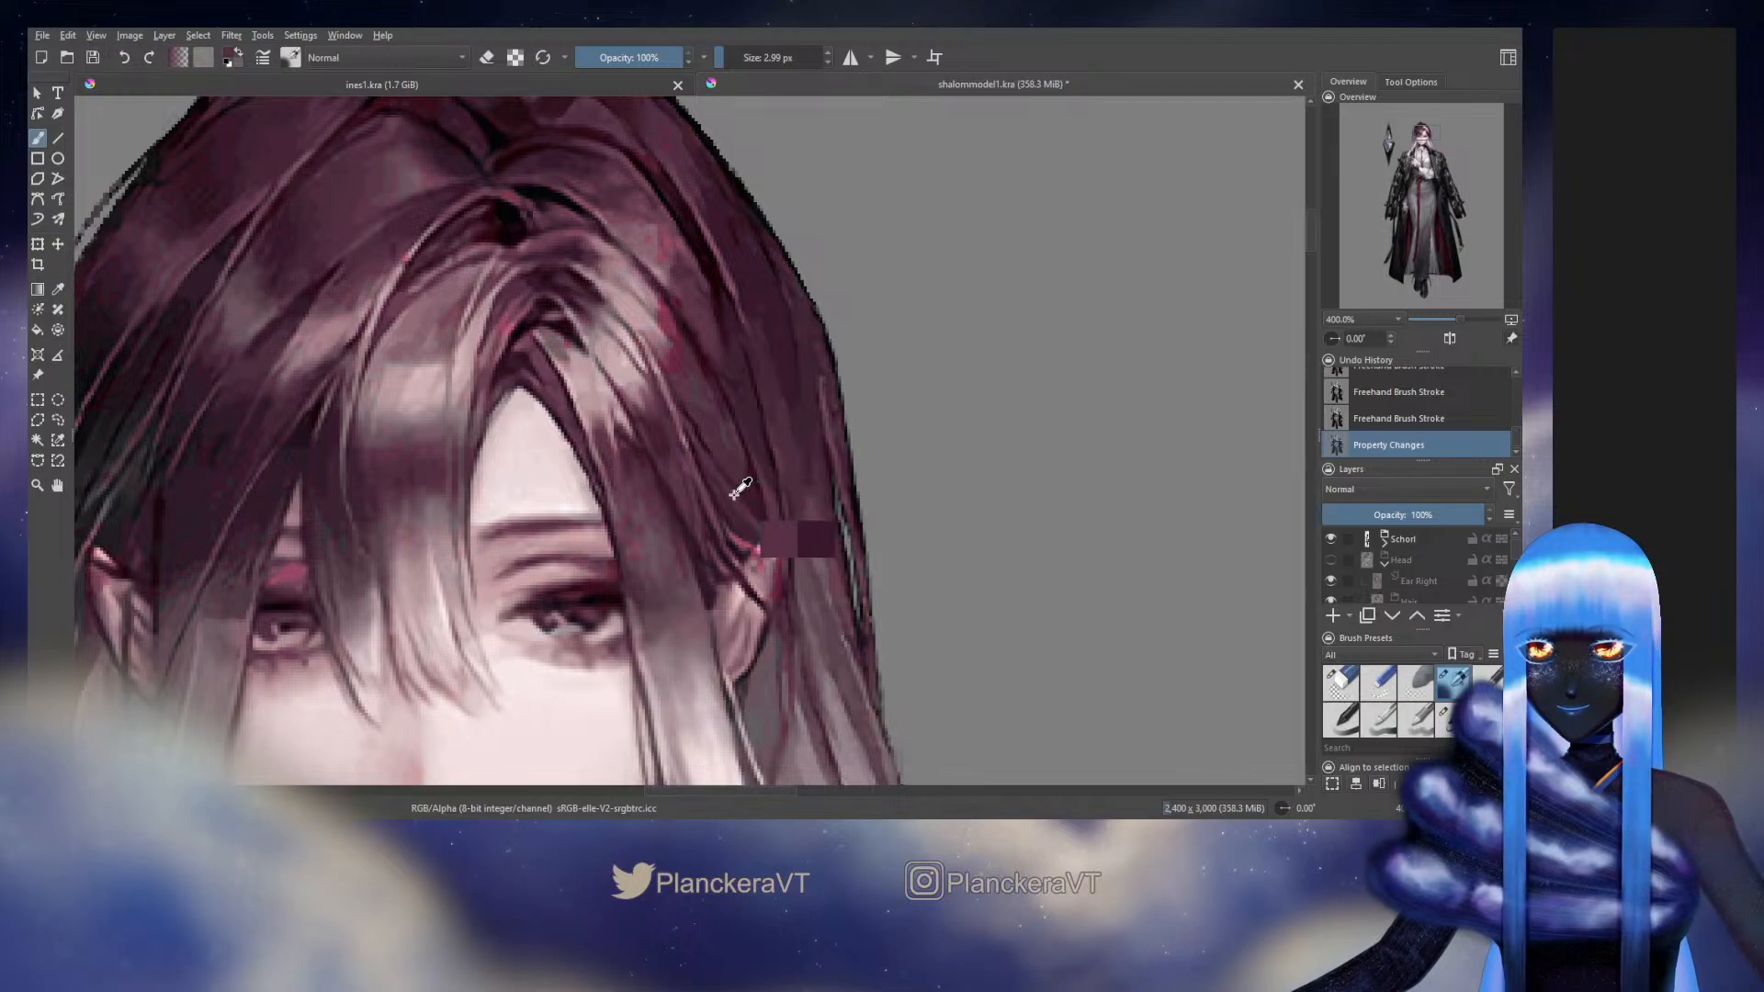
key(ctrl+z)
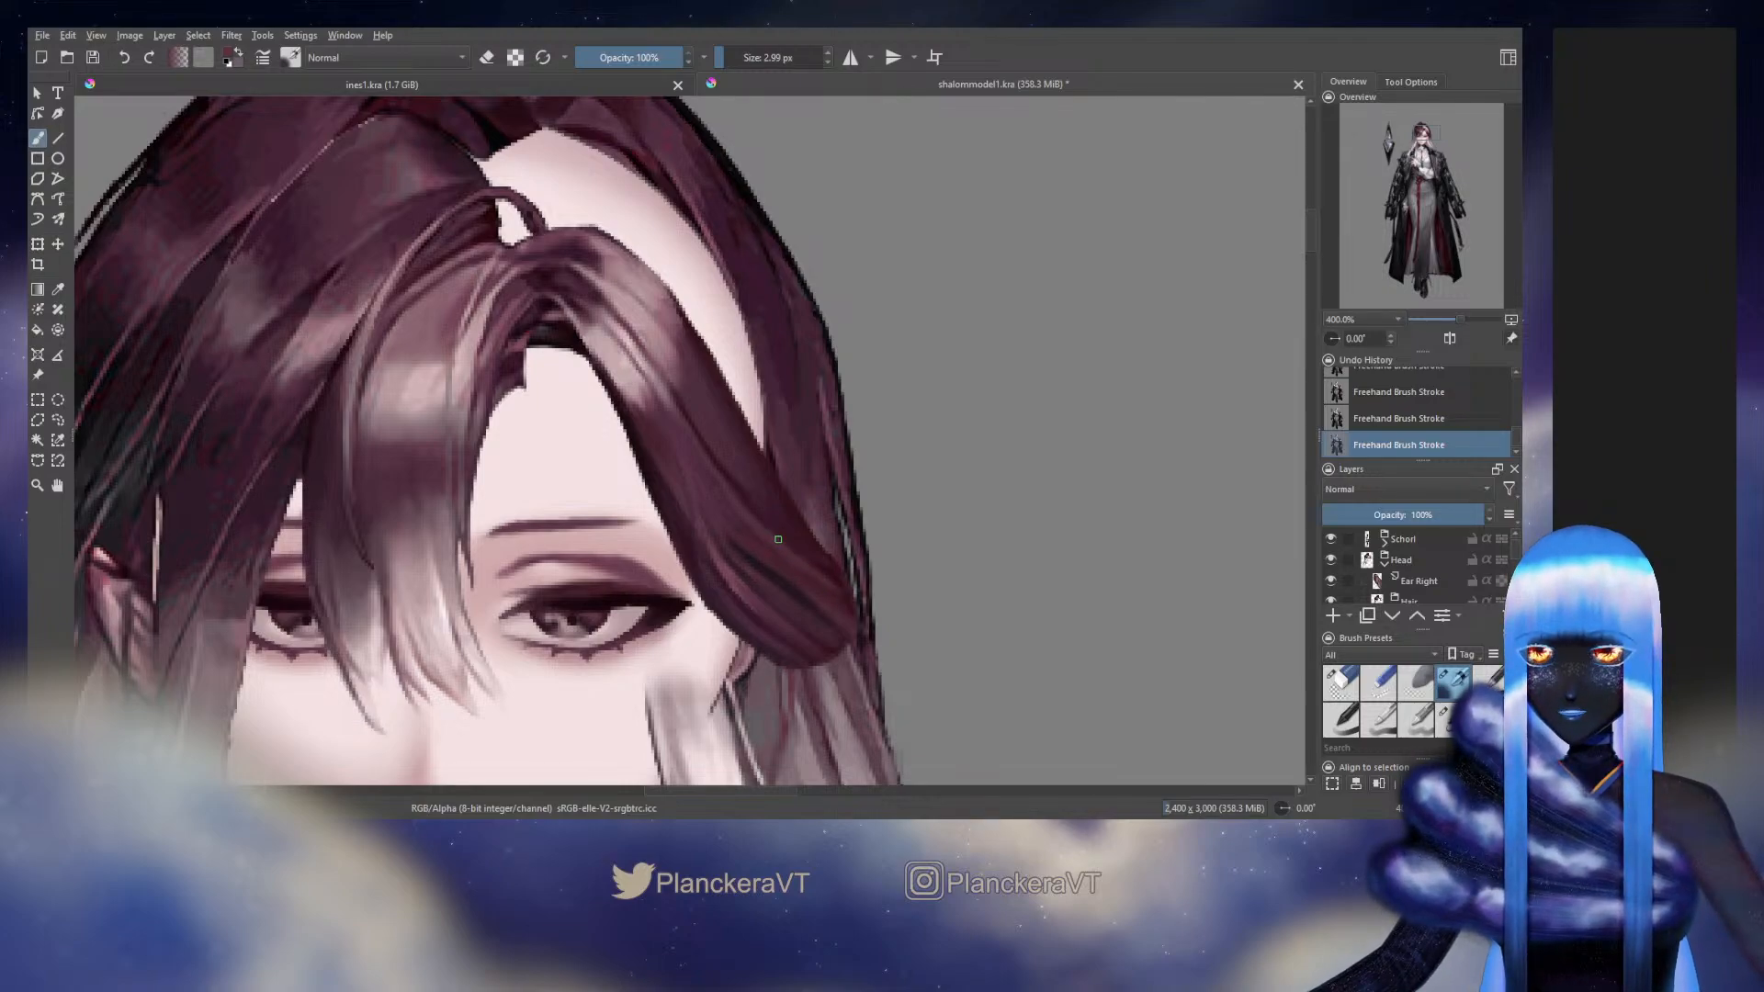
Paint short strands along the side hair's lower outer edge at 2.99 px and 3.36 px
ctrl+click(837, 573)
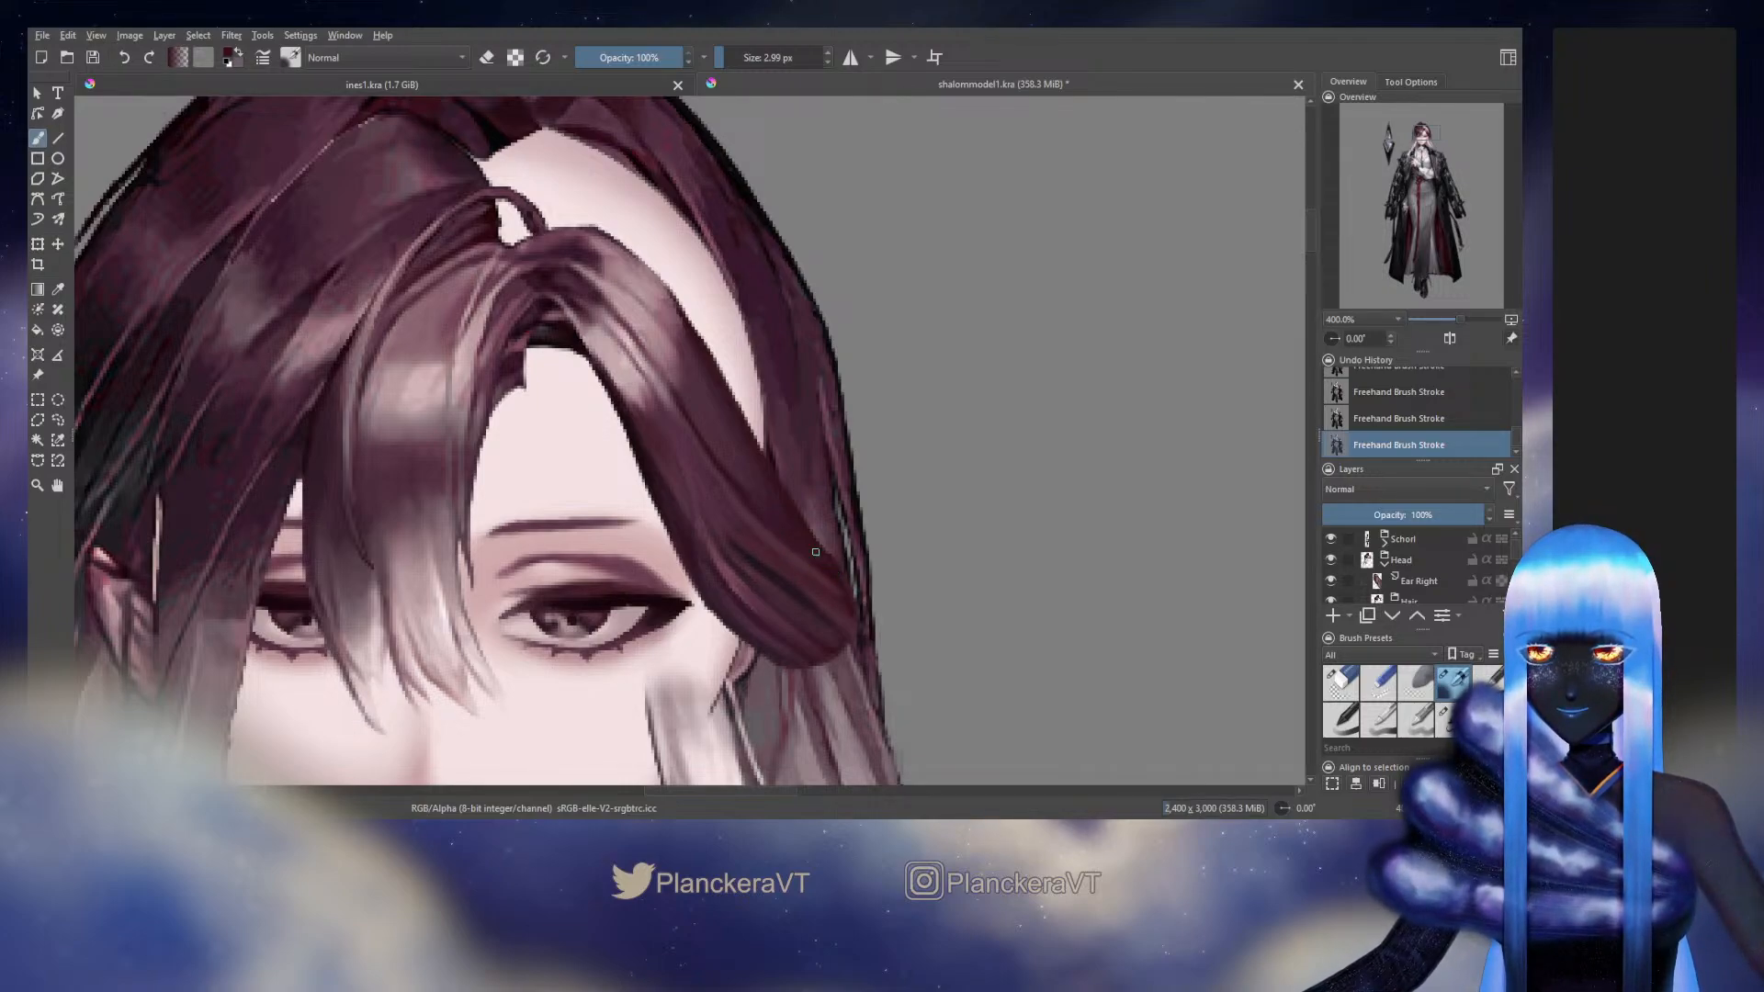
drag(806, 525, 836, 575)
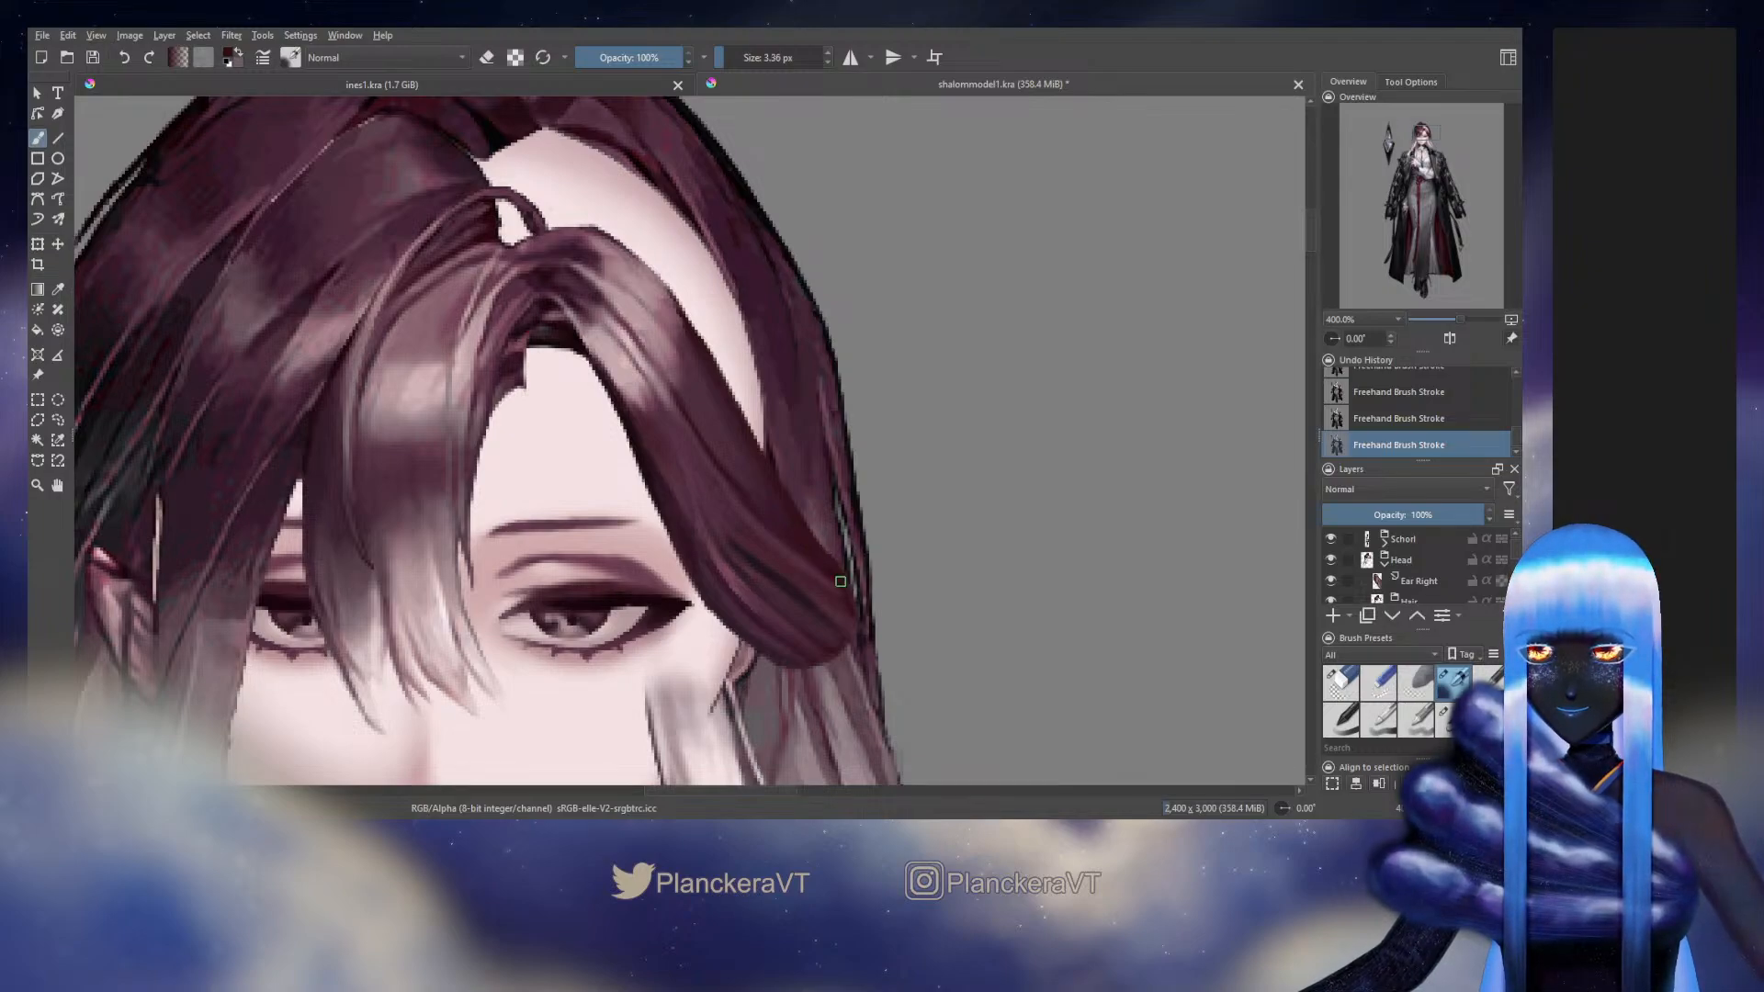
key(bracketright)
drag(799, 522, 824, 555)
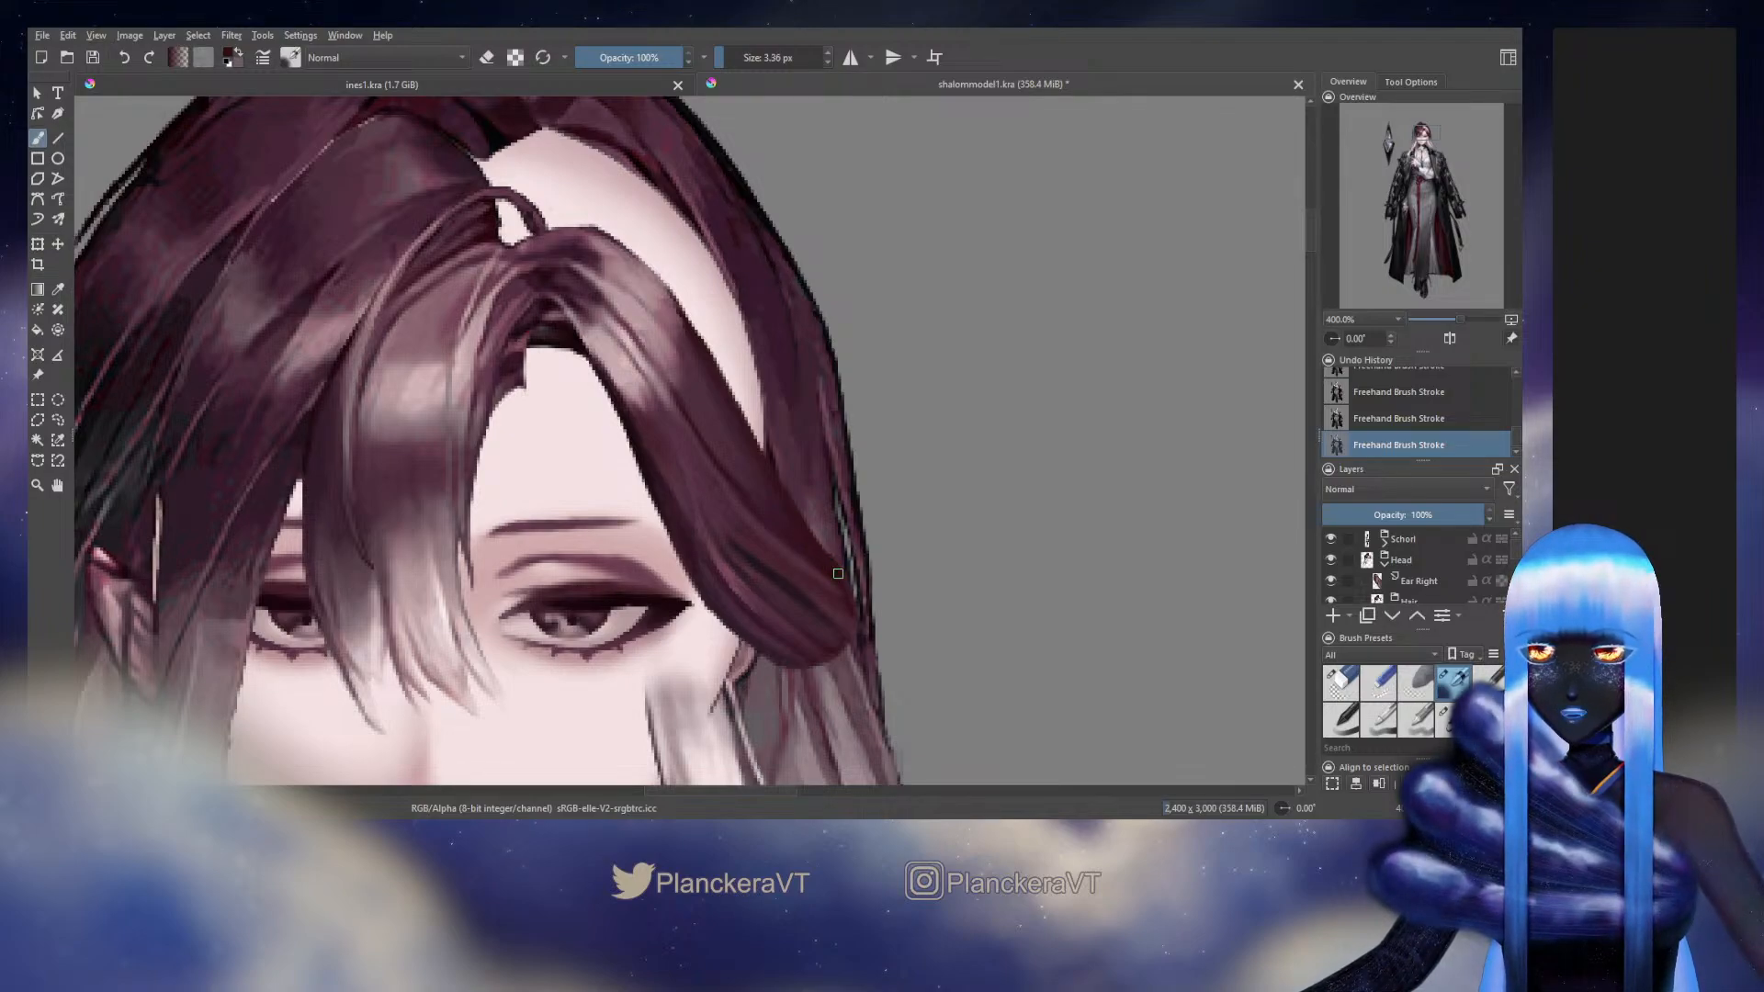
Temporarily switch the Side Hair layer's alpha lock and blend its lower outer strands with another brush preset at 11.48 px
drag(1515, 548, 1519, 562)
click(1502, 565)
click(1453, 718)
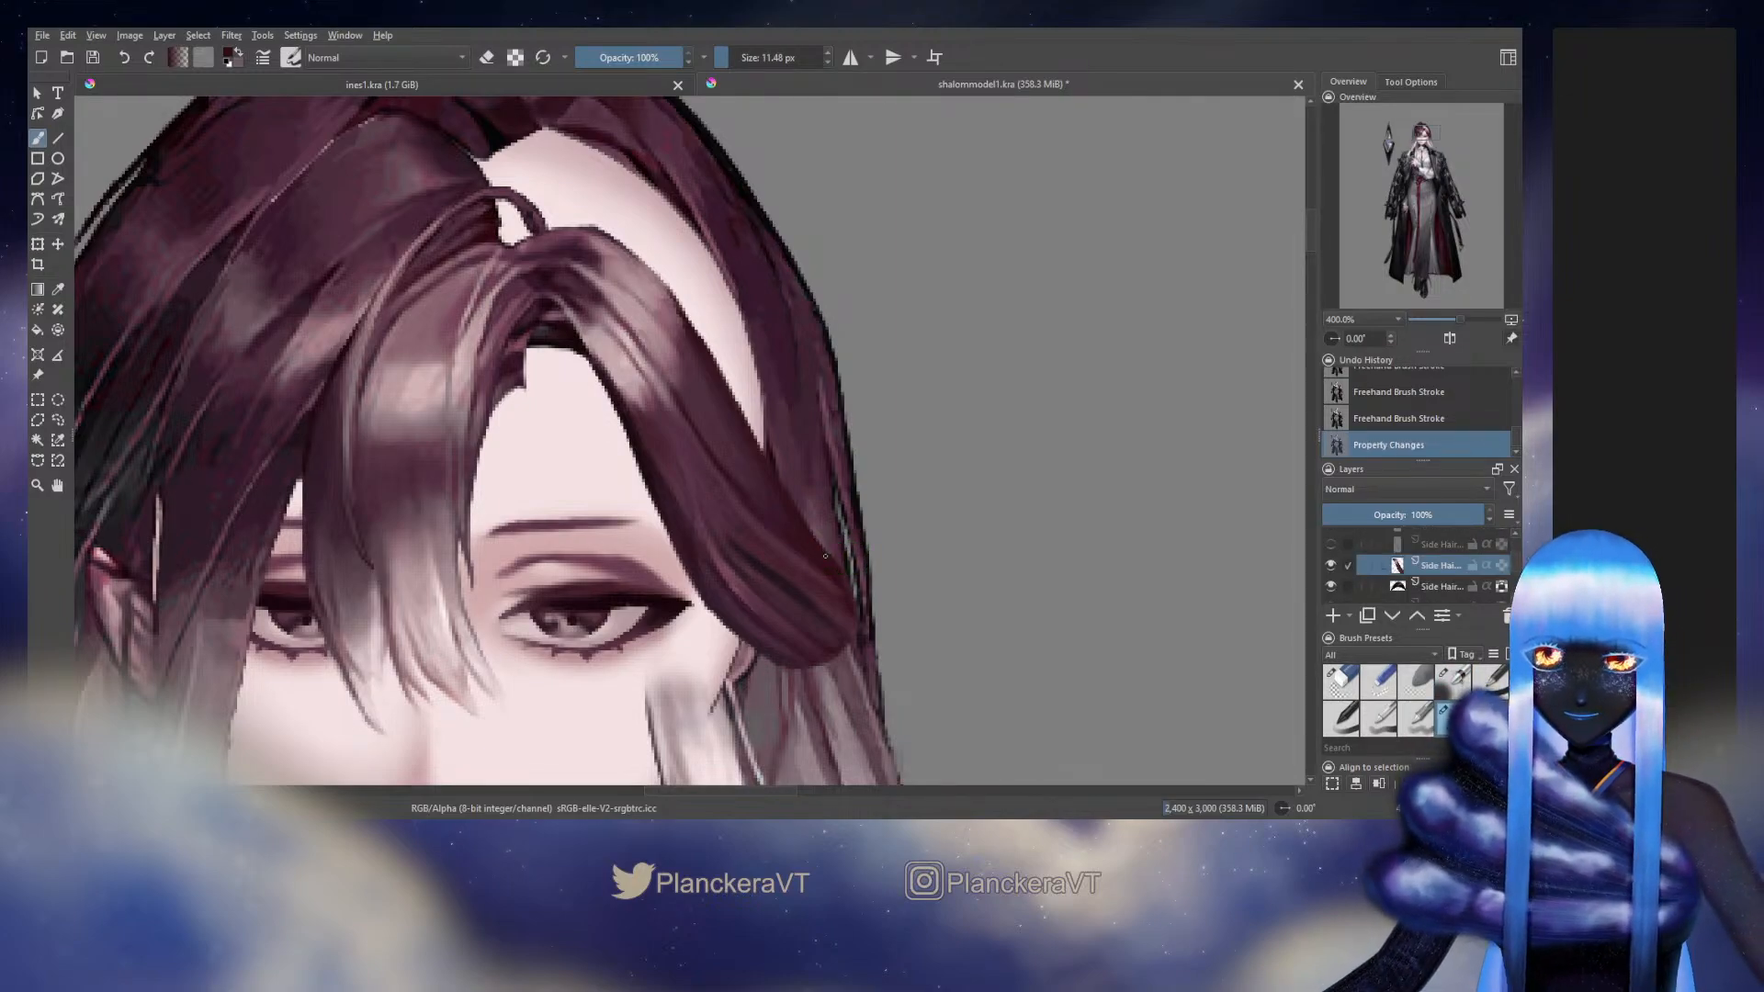
mouse_move(781, 493)
mouse_down()
mouse_move(850, 591)
mouse_move(827, 568)
mouse_up()
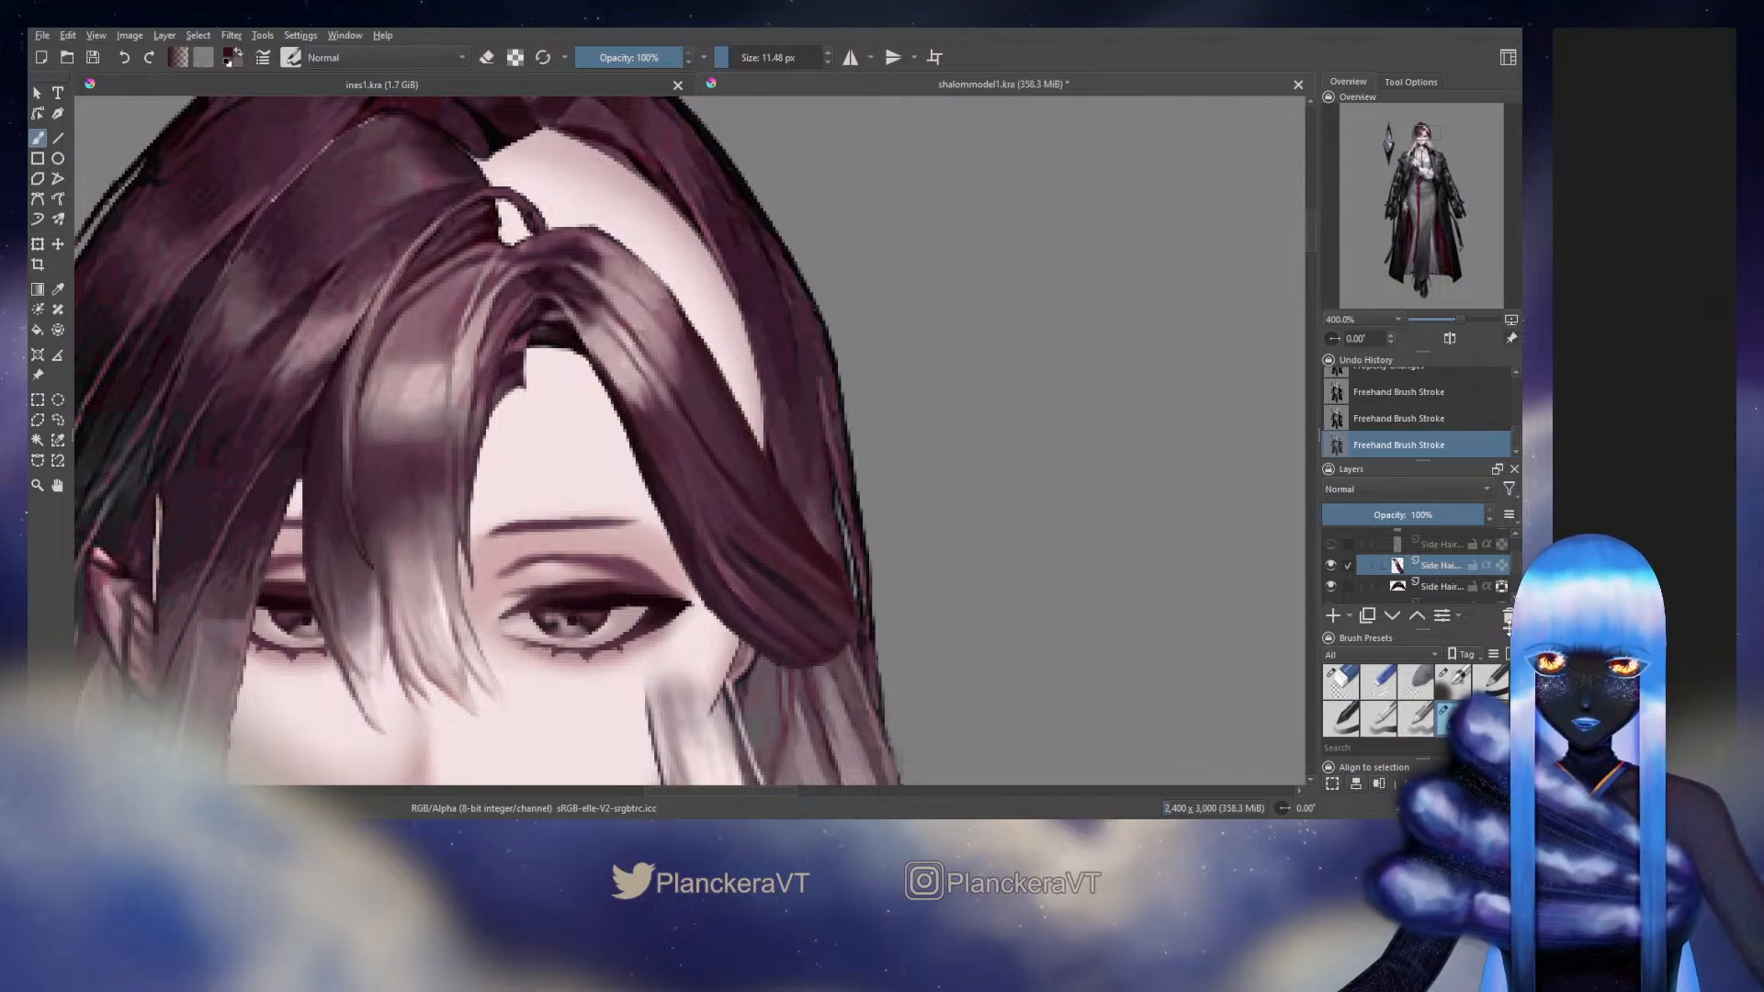
drag(1517, 562, 1519, 551)
click(1505, 573)
Check the blended area against the original, return to the fine strand brush, and paint the side hair's lower outer strands at 4.64 px
click(1330, 559)
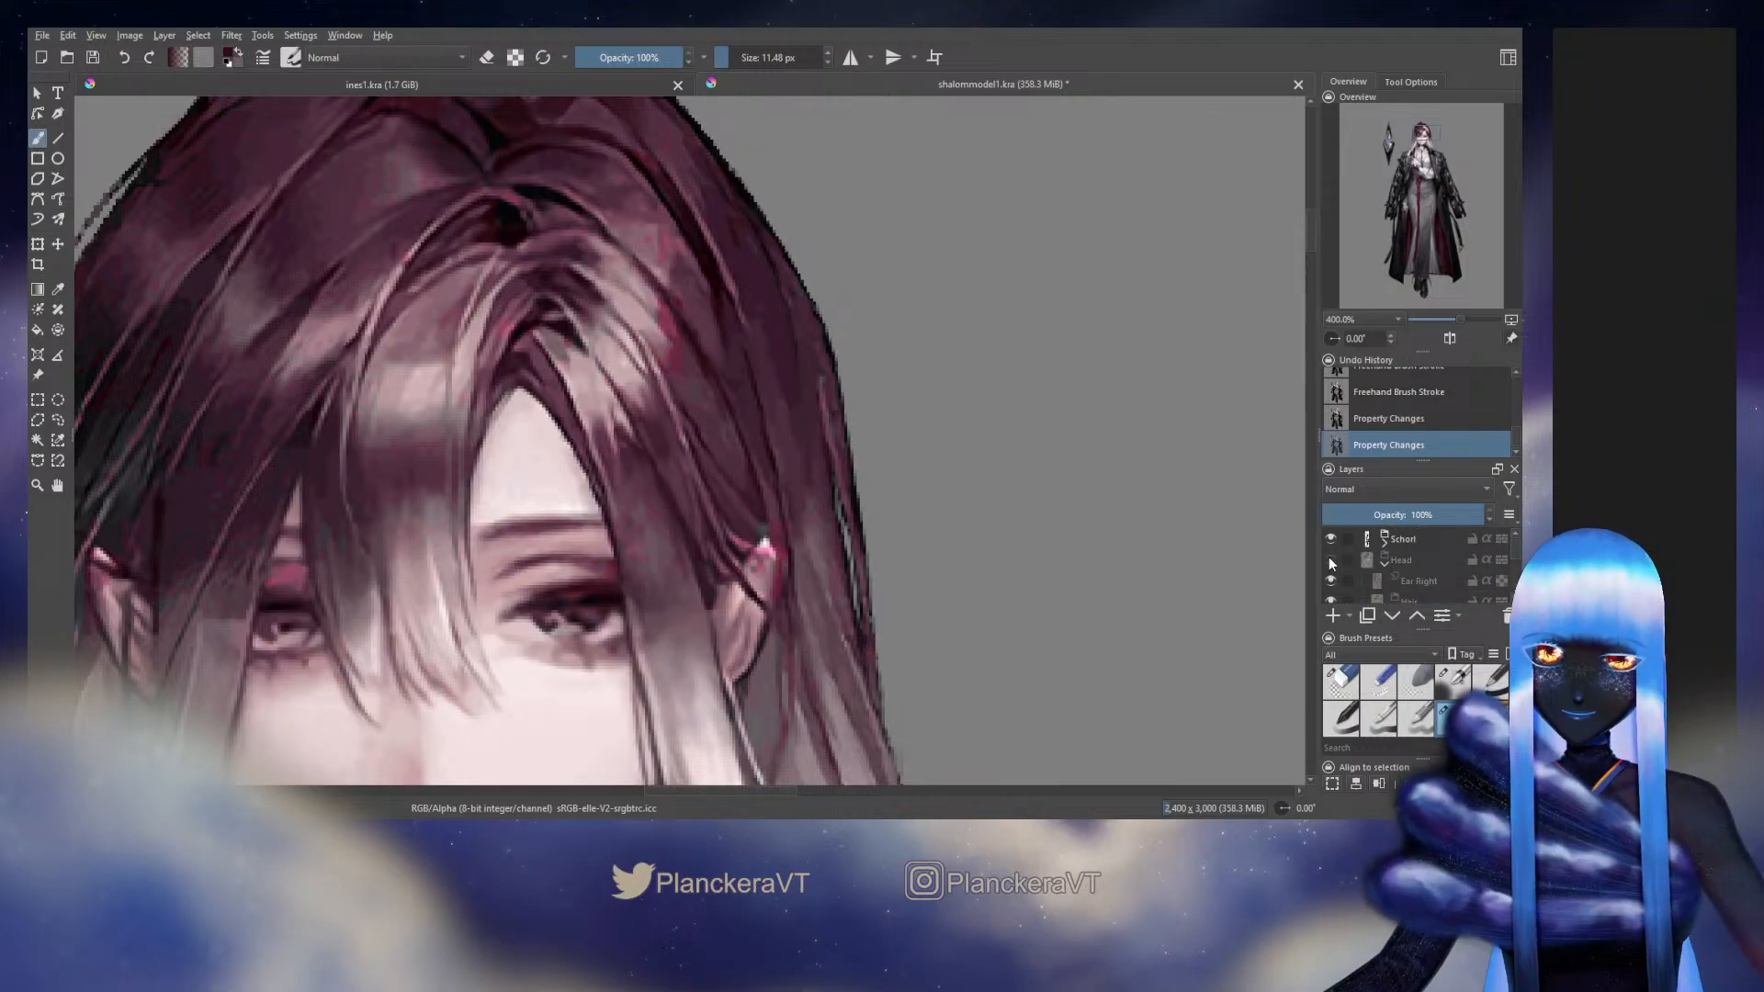
click(1330, 559)
click(1453, 681)
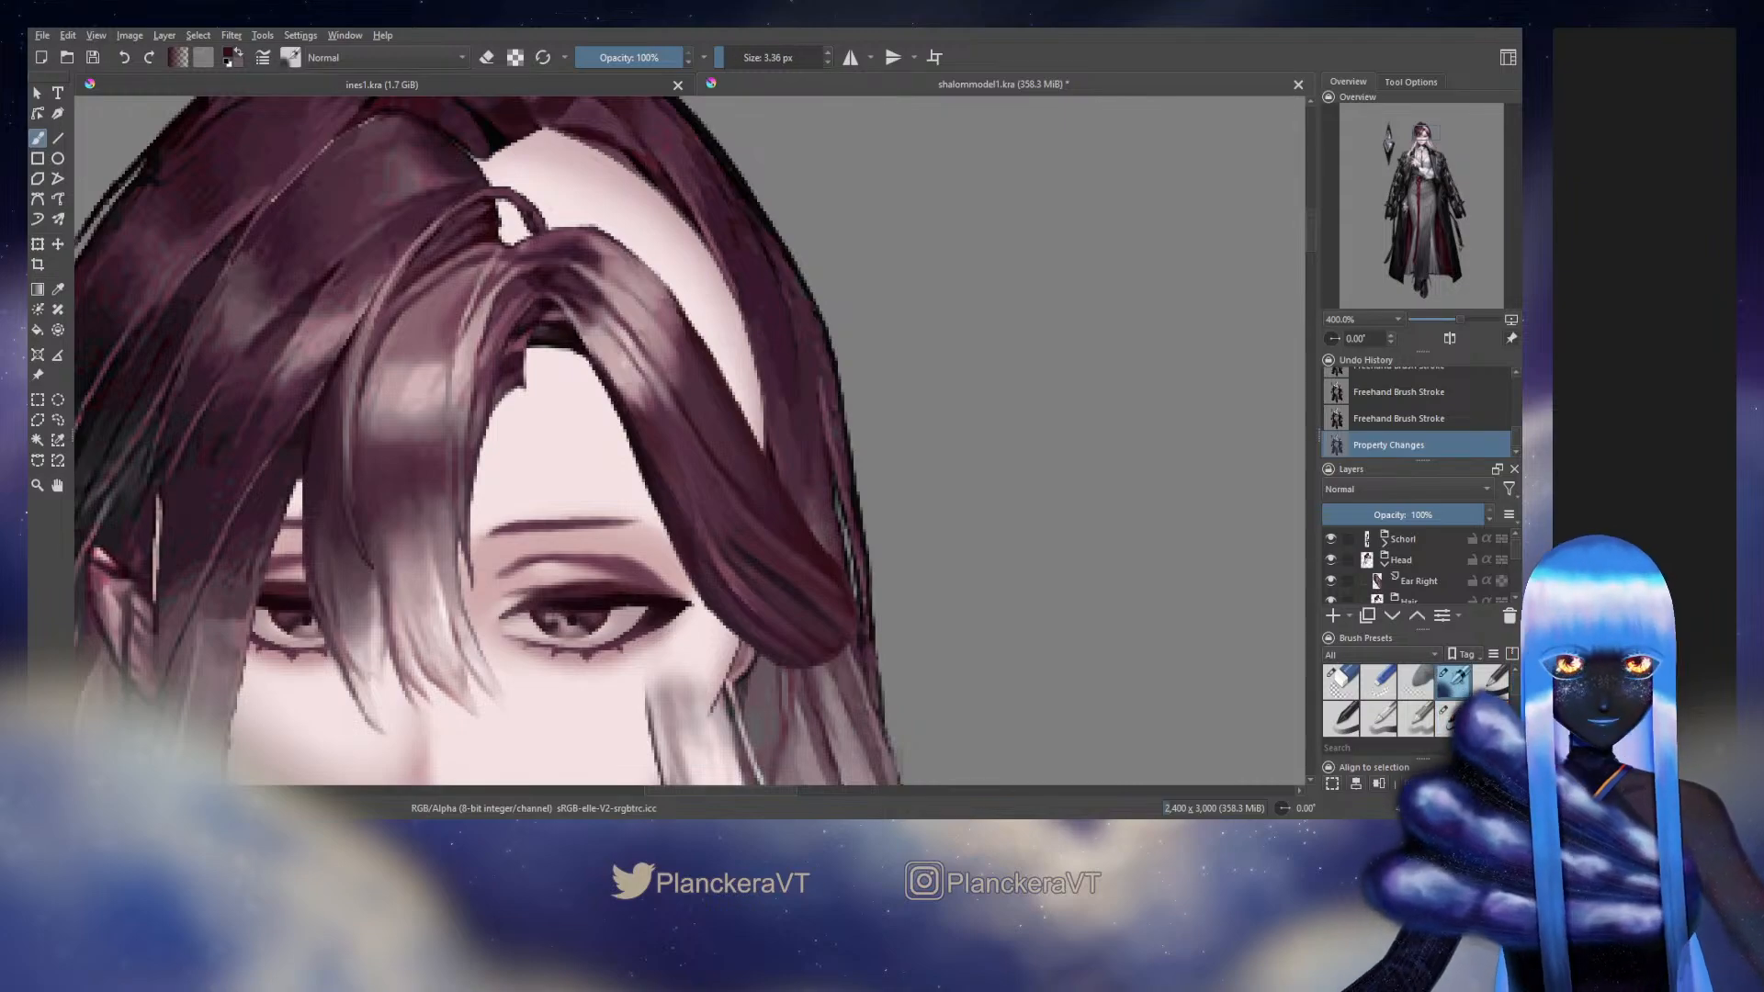
drag(779, 515, 818, 557)
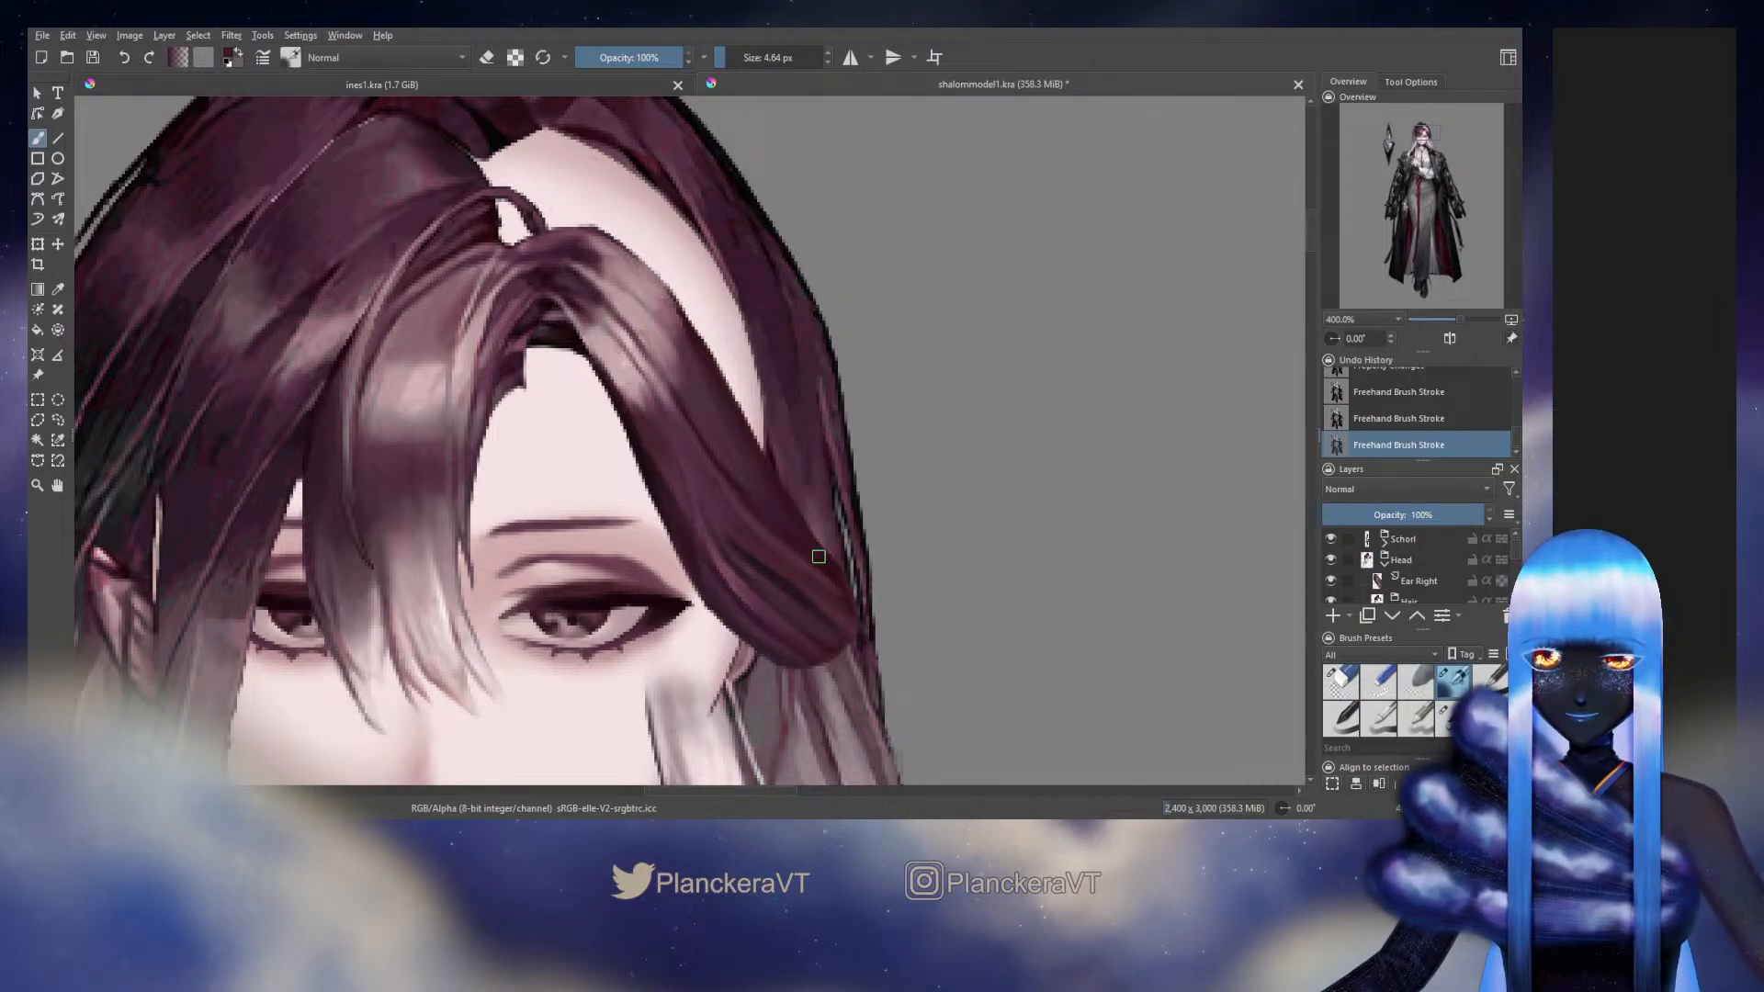
drag(773, 511, 836, 561)
ctrl+click(838, 572)
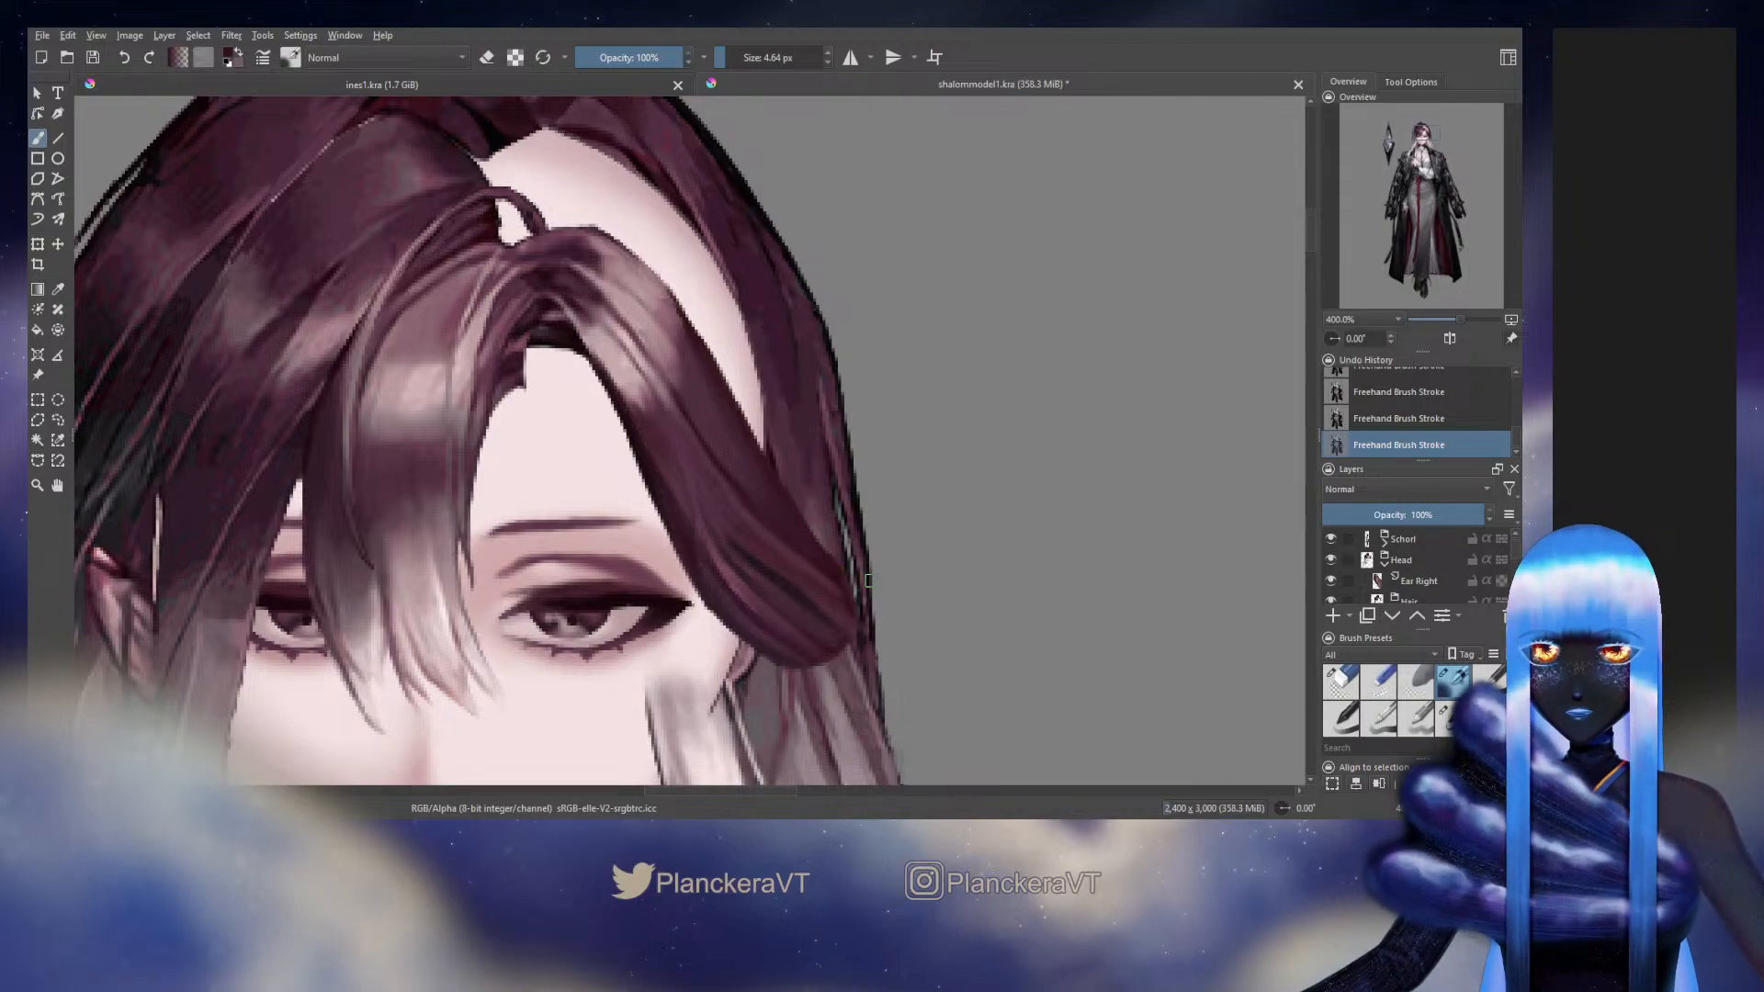
Compare the repainted lower side hair with the original artwork by repeatedly toggling the Head group
click(1331, 561)
click(1331, 562)
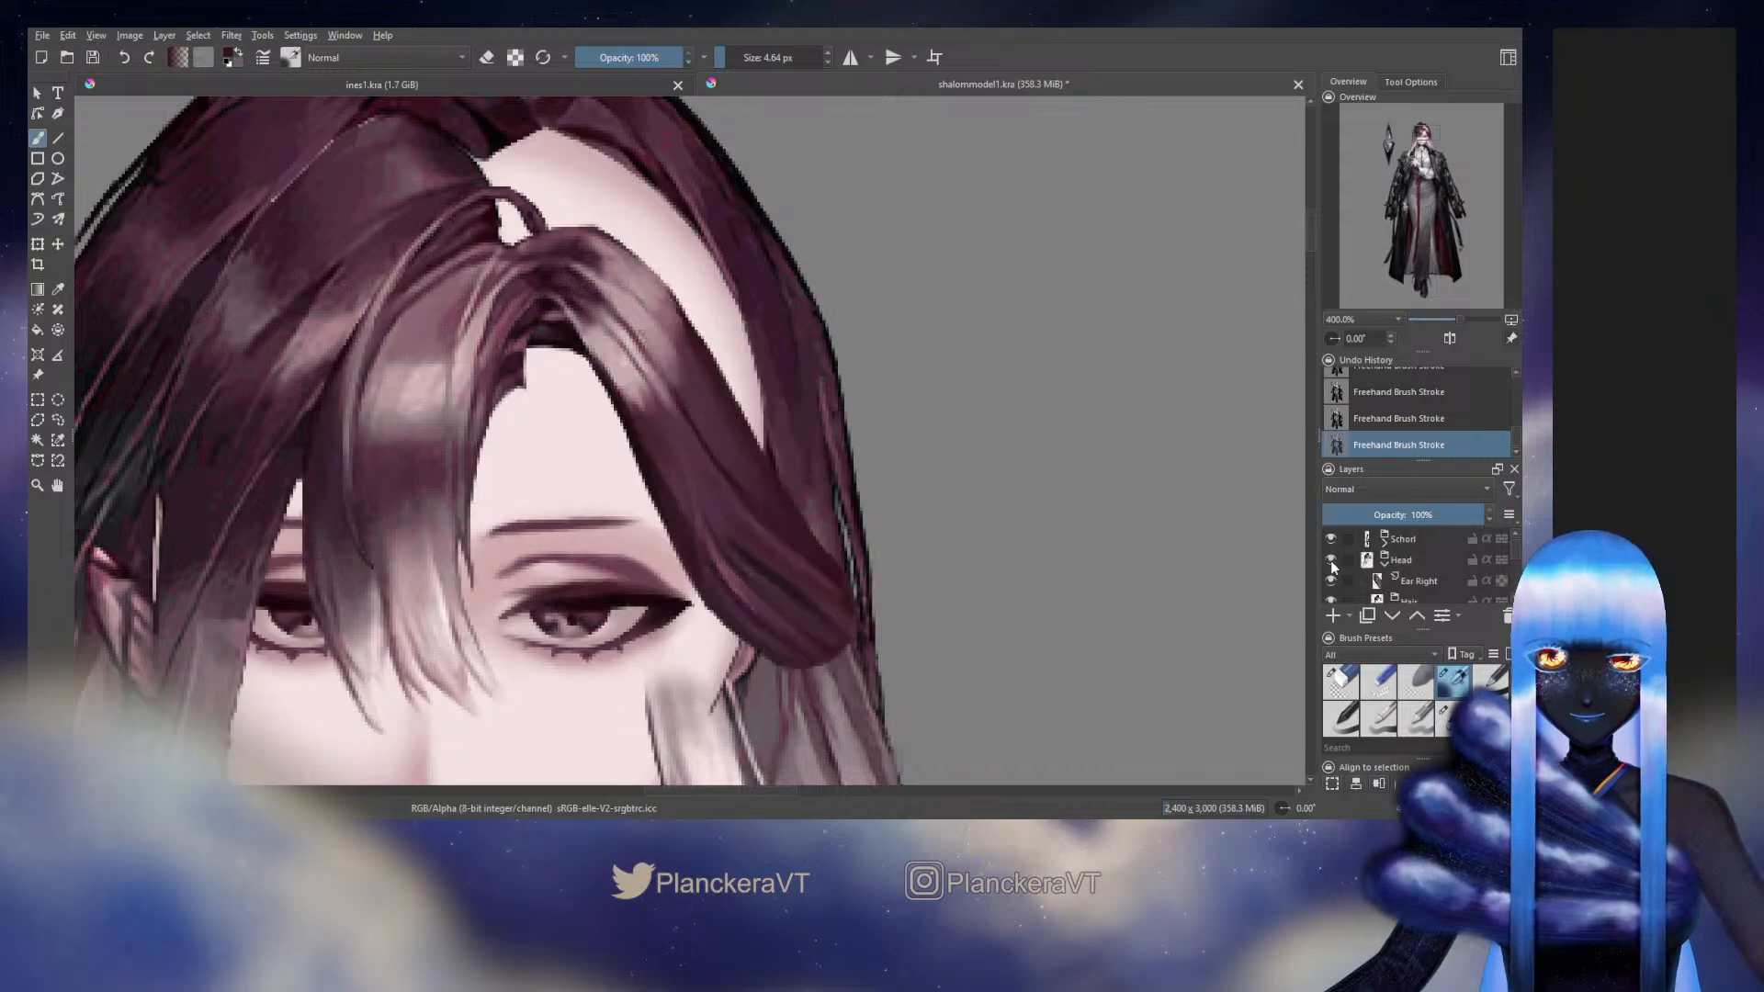
click(1331, 561)
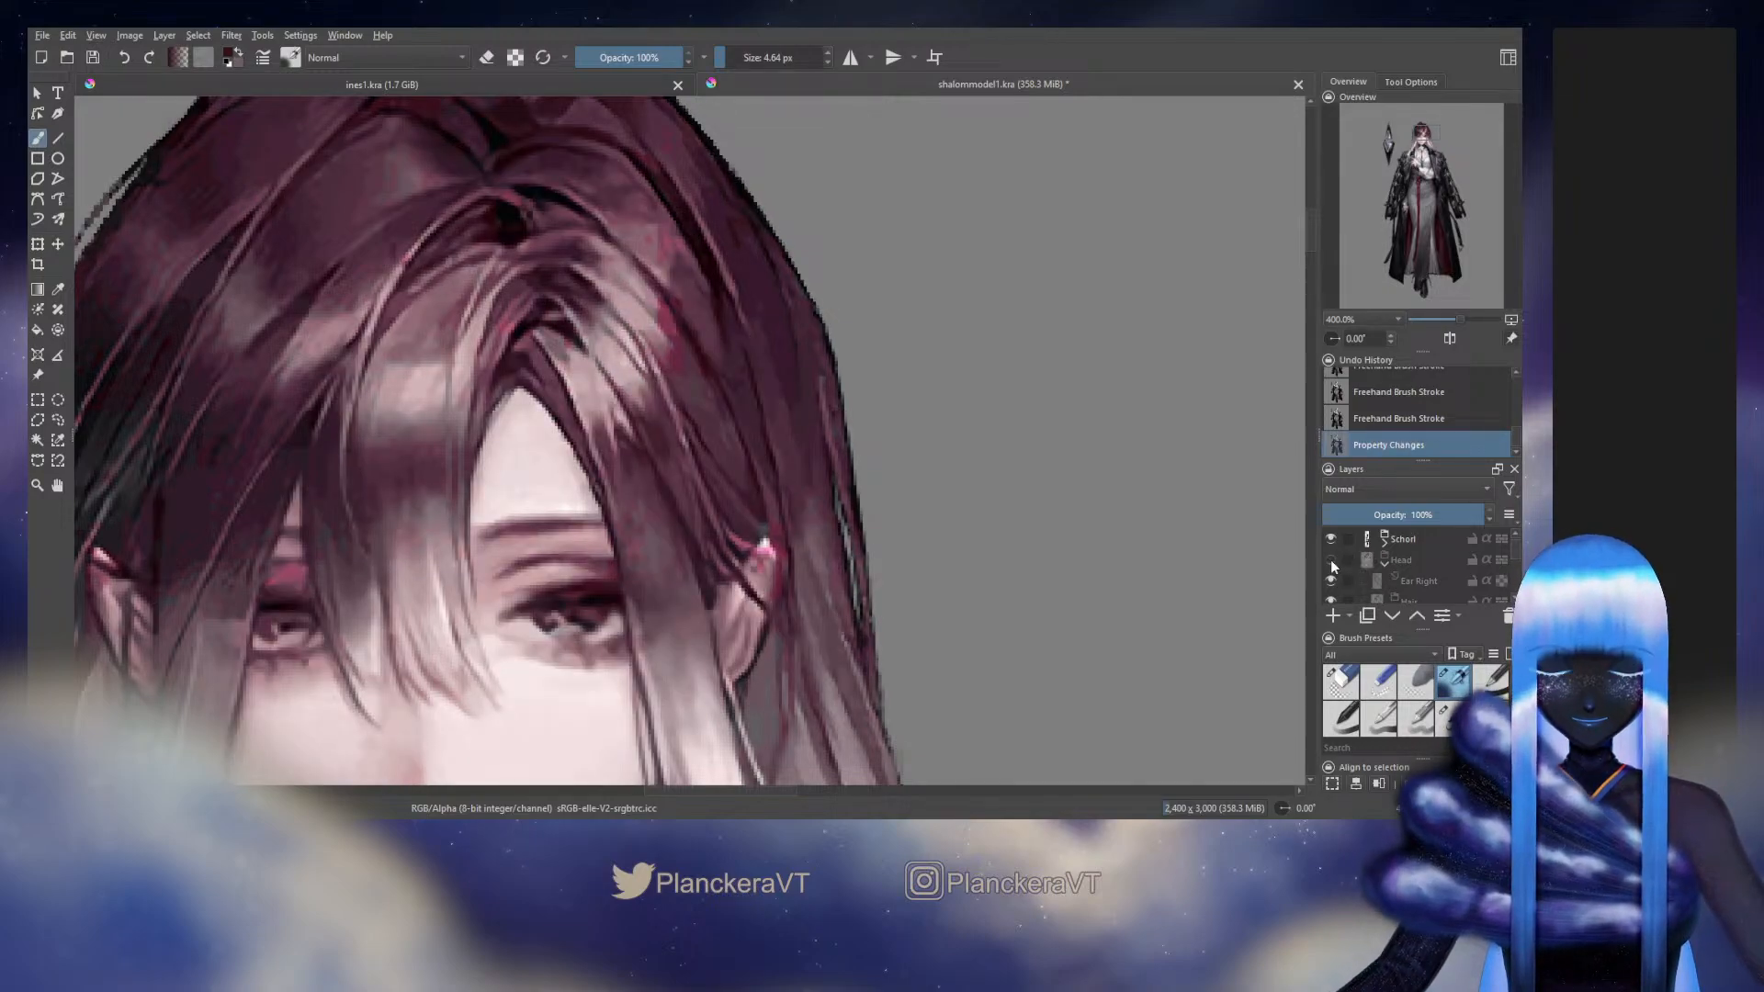
click(1331, 561)
click(1331, 561)
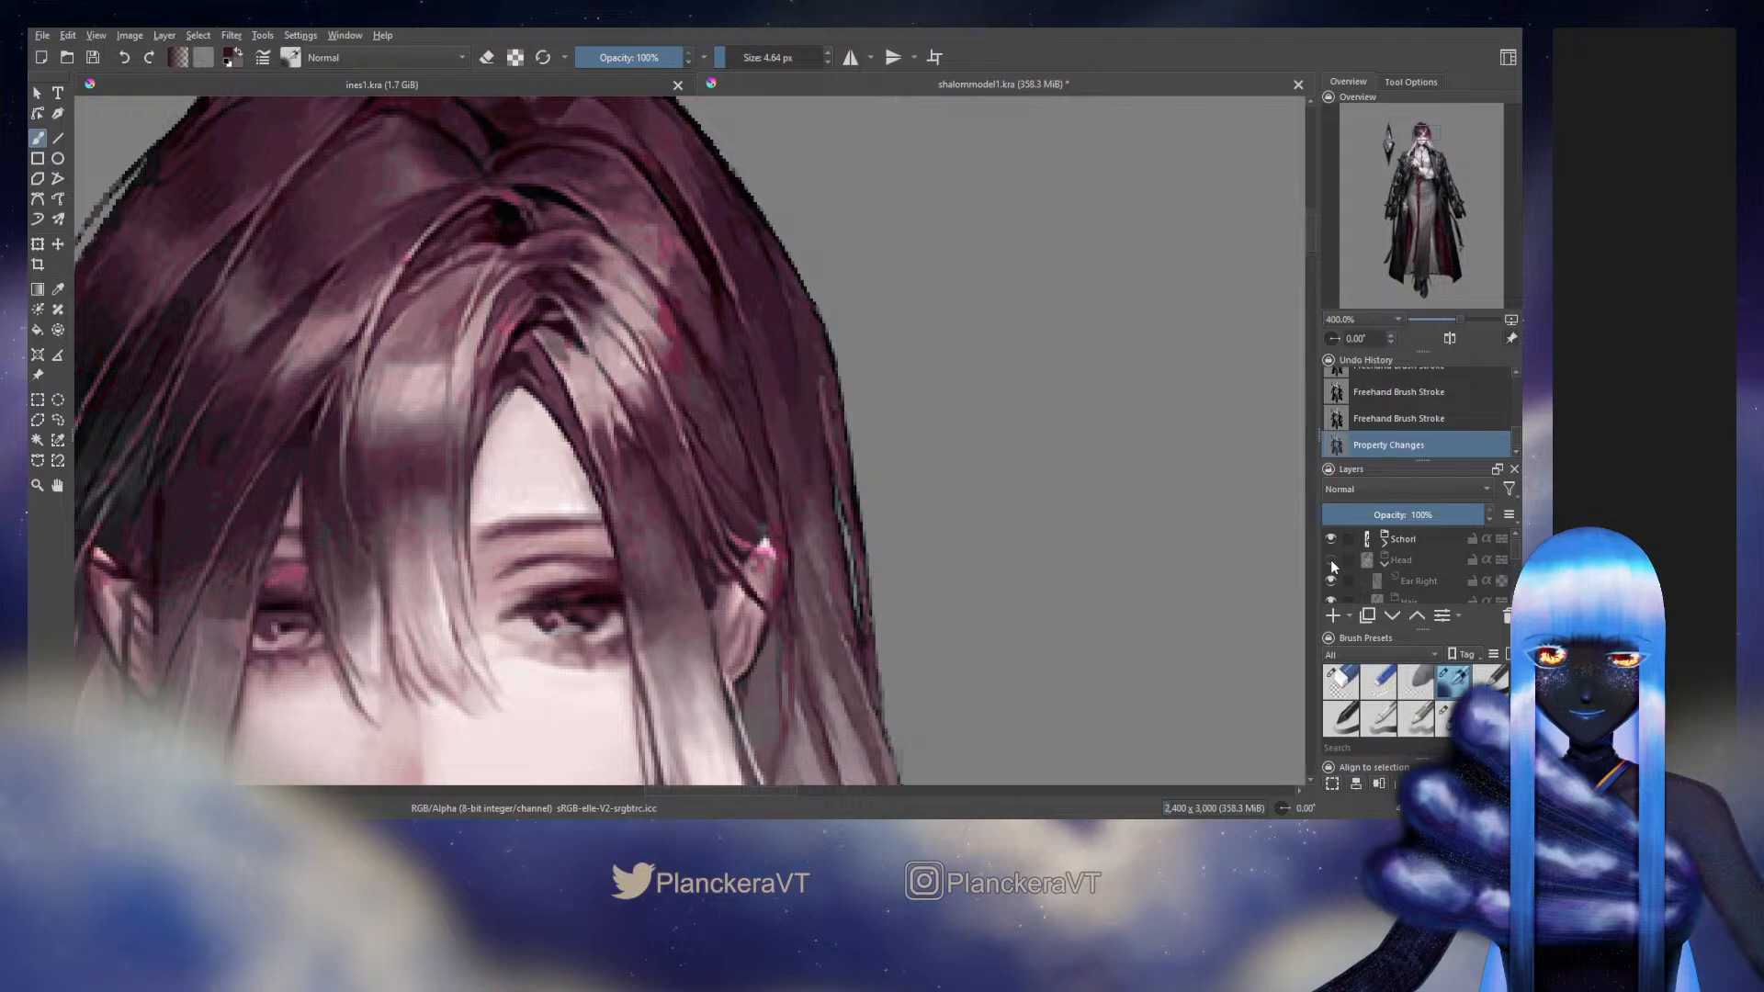
click(1331, 562)
click(1331, 561)
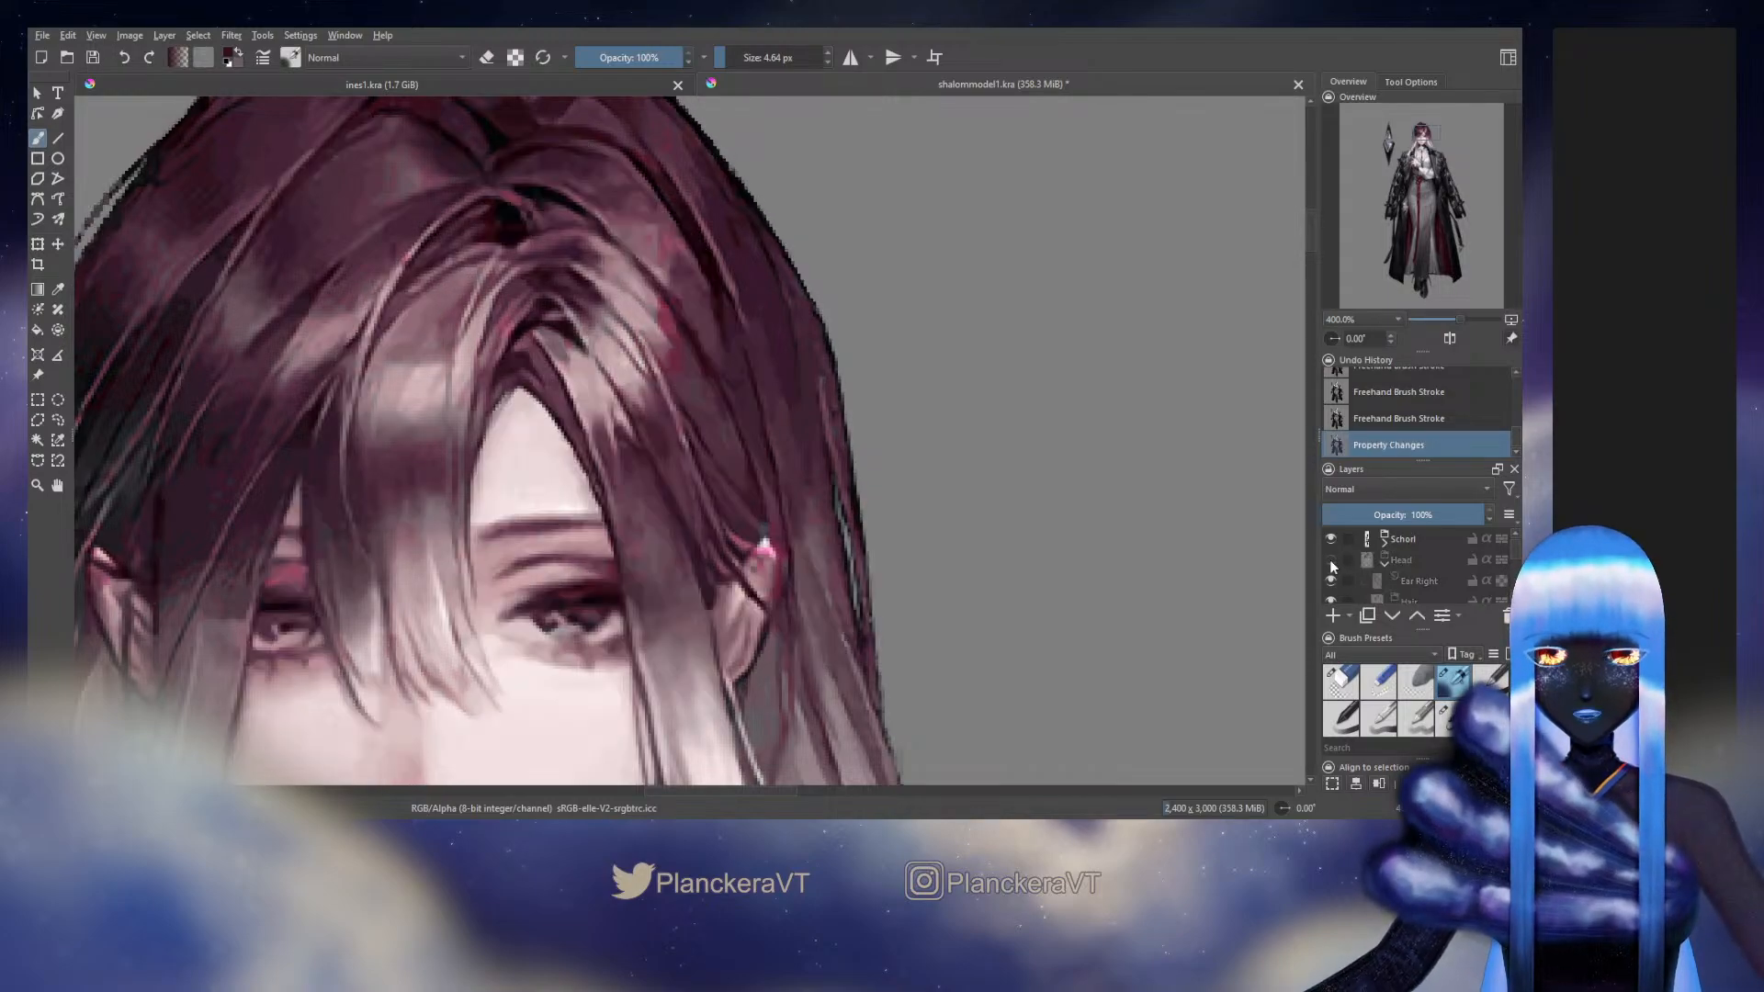
Sample the original's dark tone beside the ear and refine the side hair's lower end at 4.64 px and 4.57 px, checking it against the original
ctrl+click(724, 560)
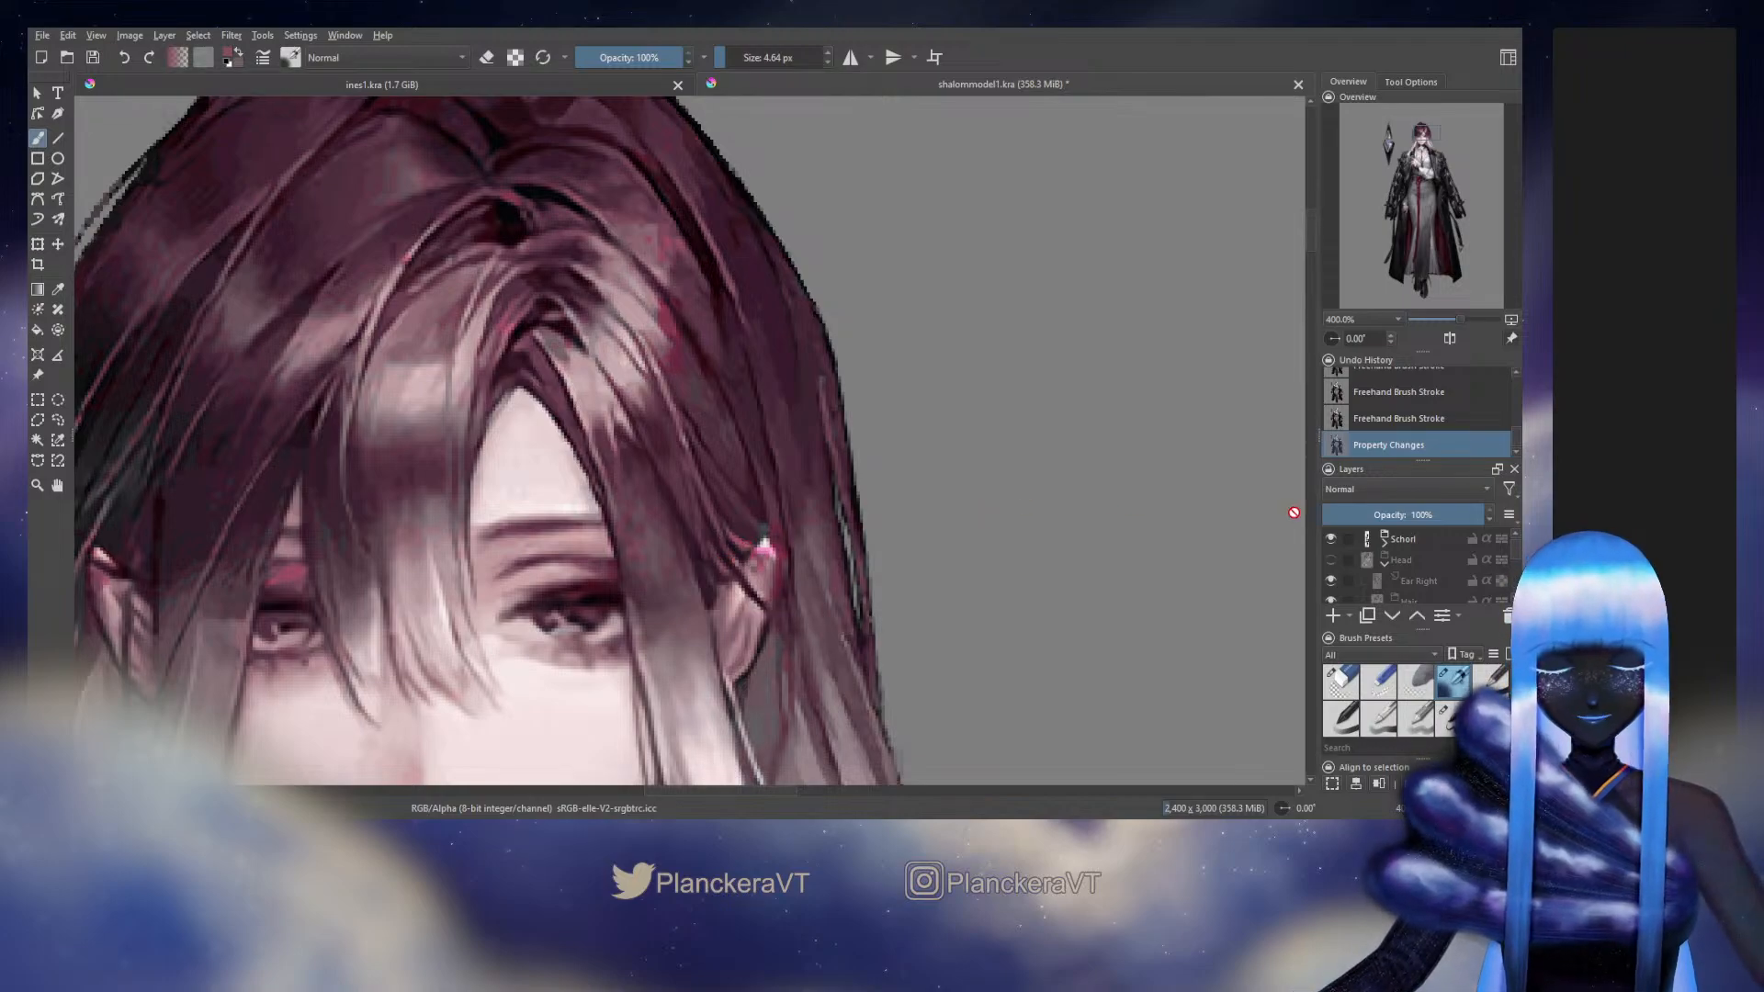
click(1331, 560)
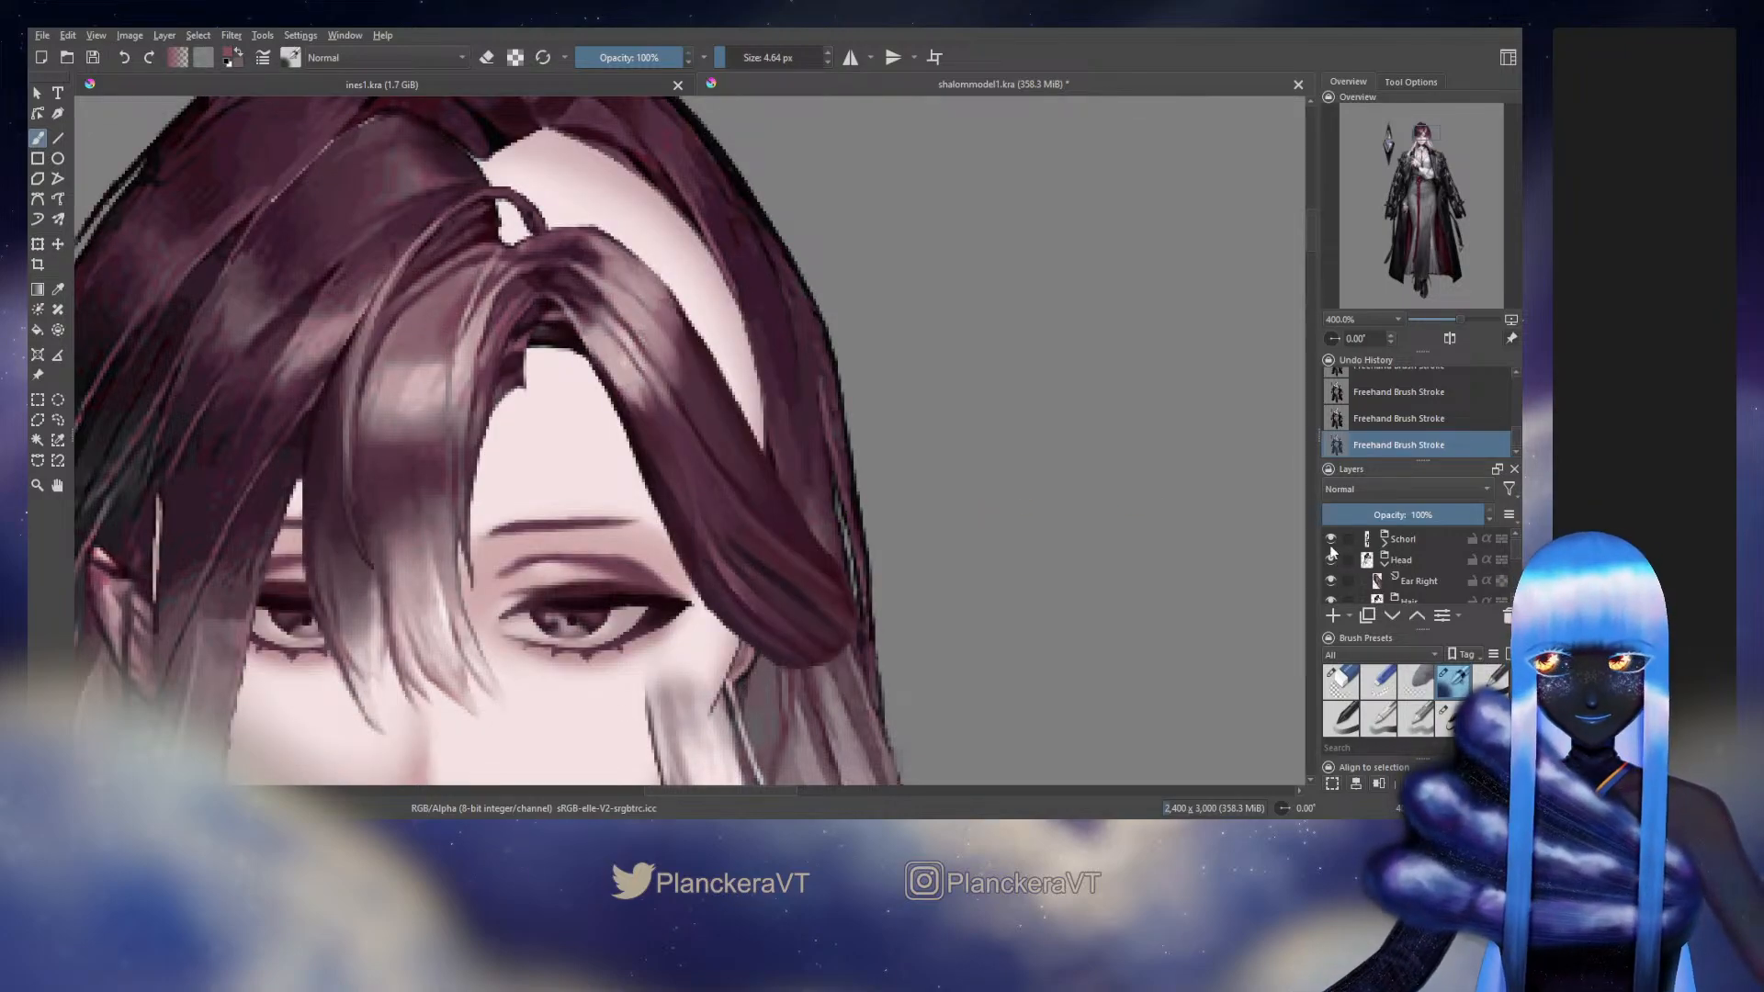
click(1331, 560)
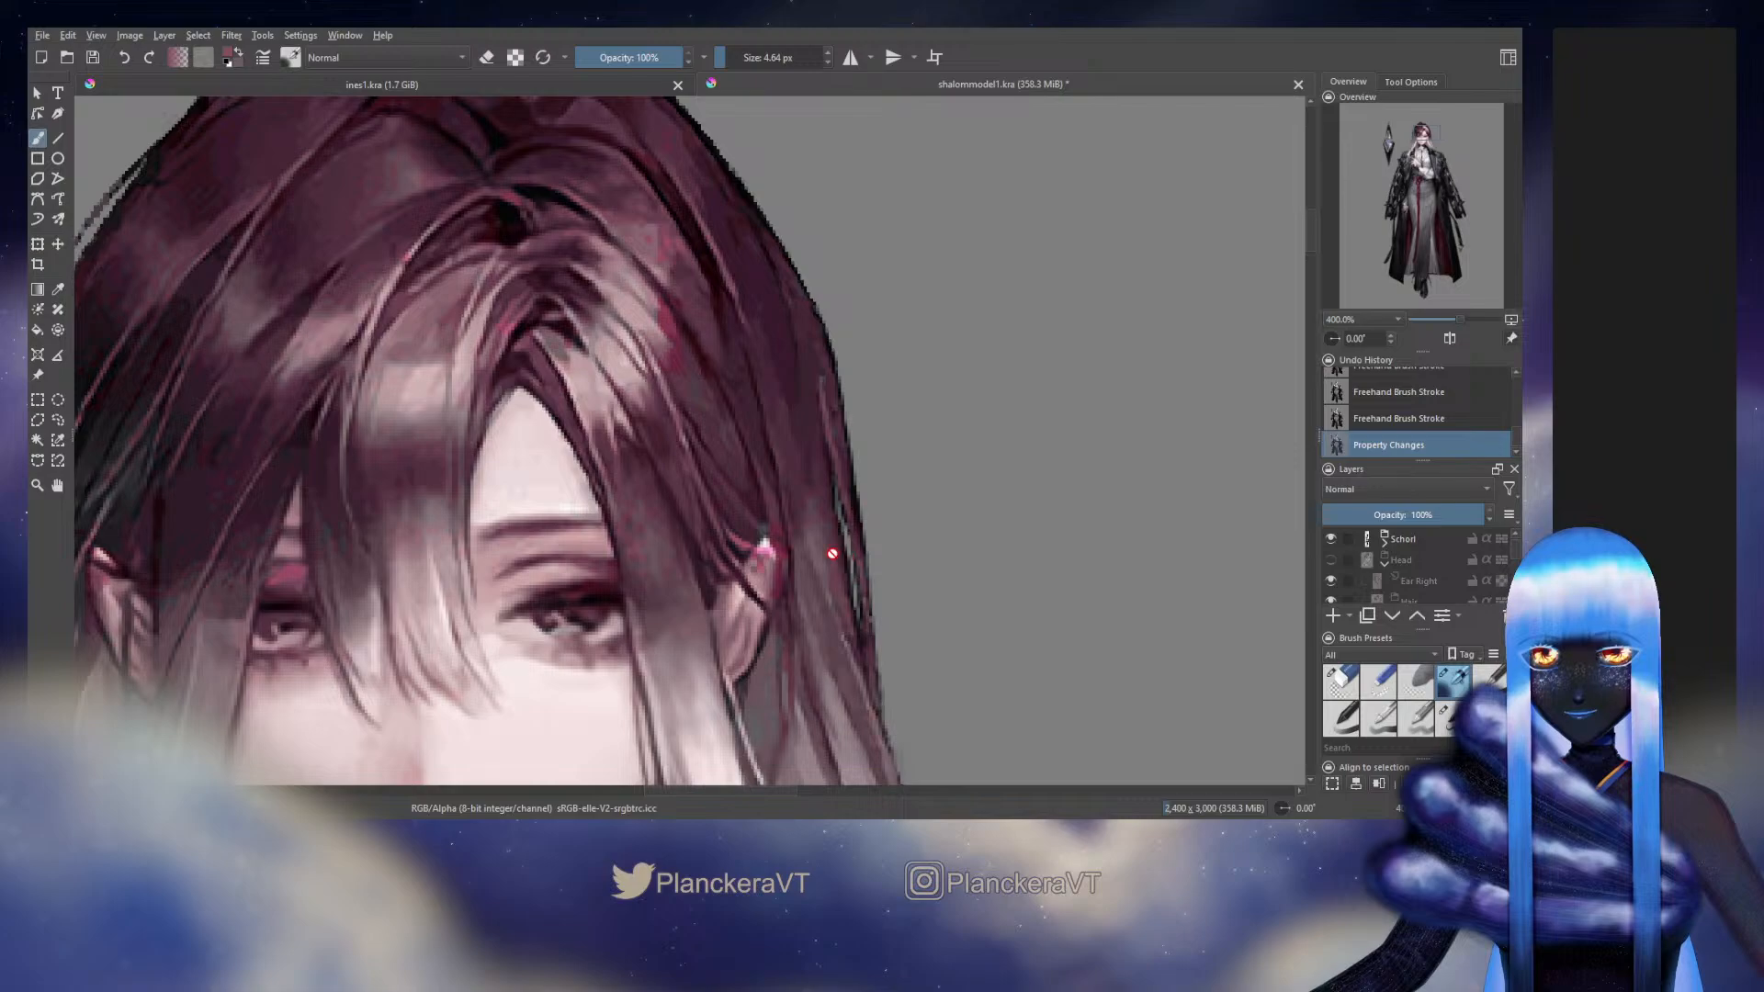
click(1331, 560)
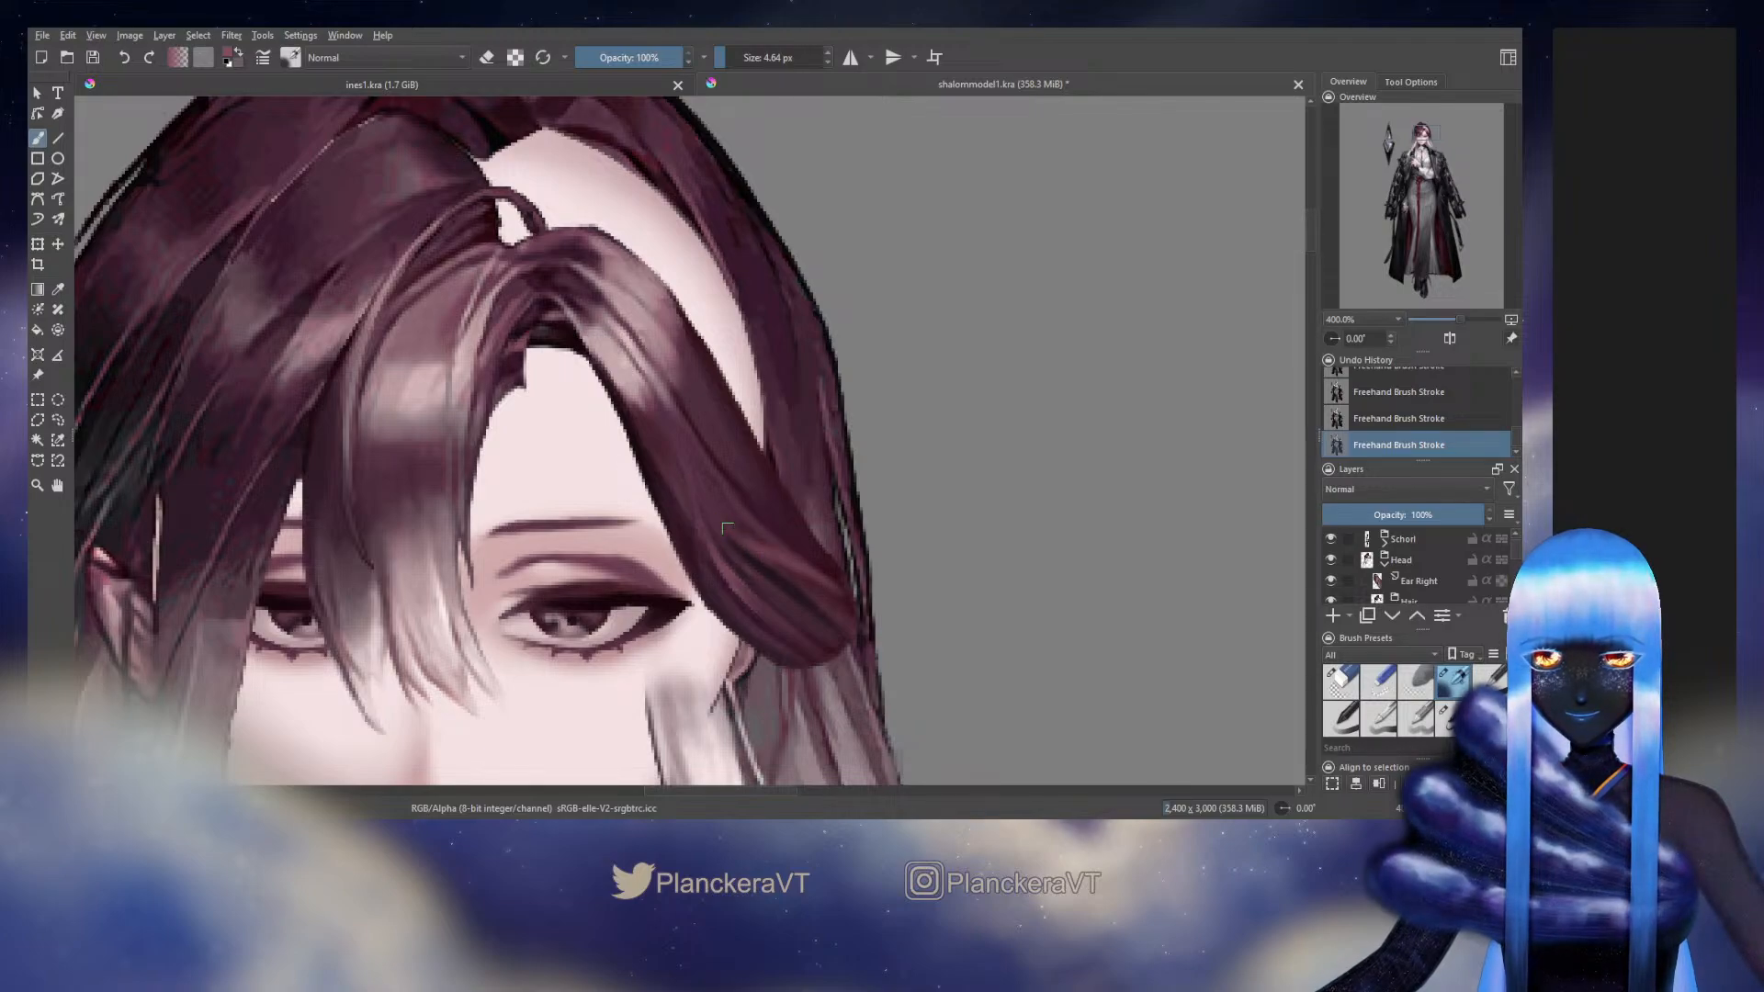
click(1330, 561)
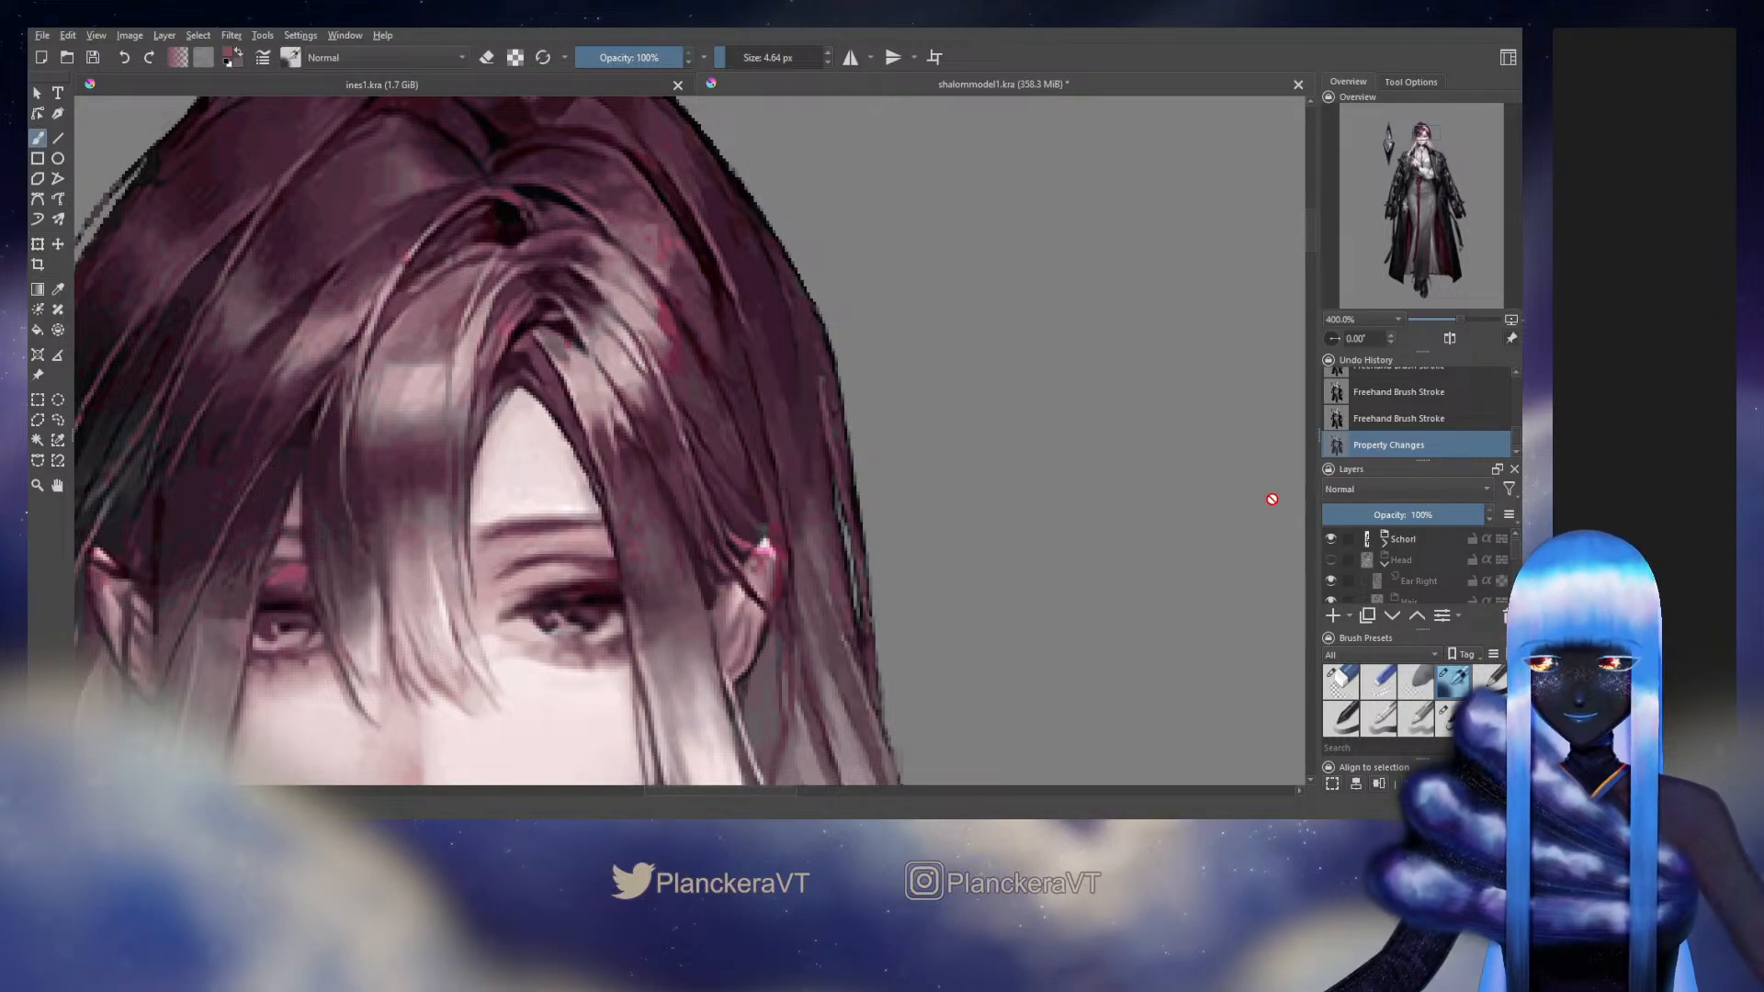
key(ctrl+z)
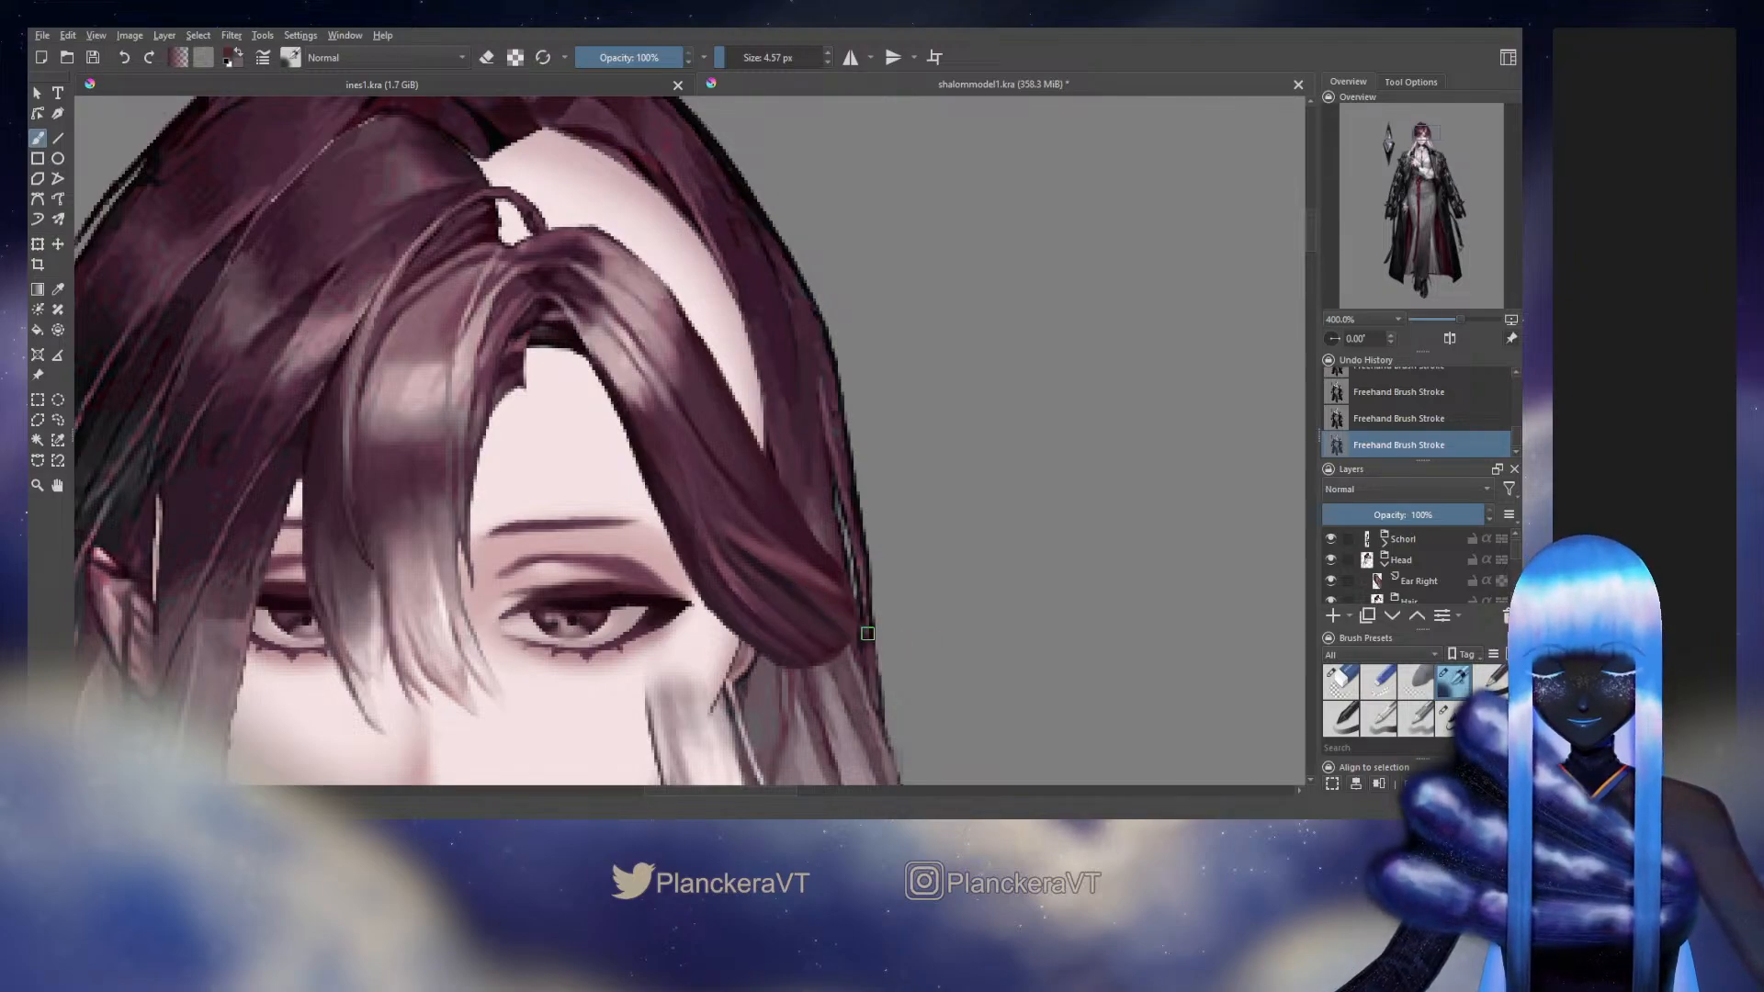
mouse_move(1078, 628)
mouse_down()
mouse_move(1066, 512)
mouse_move(1090, 598)
mouse_up()
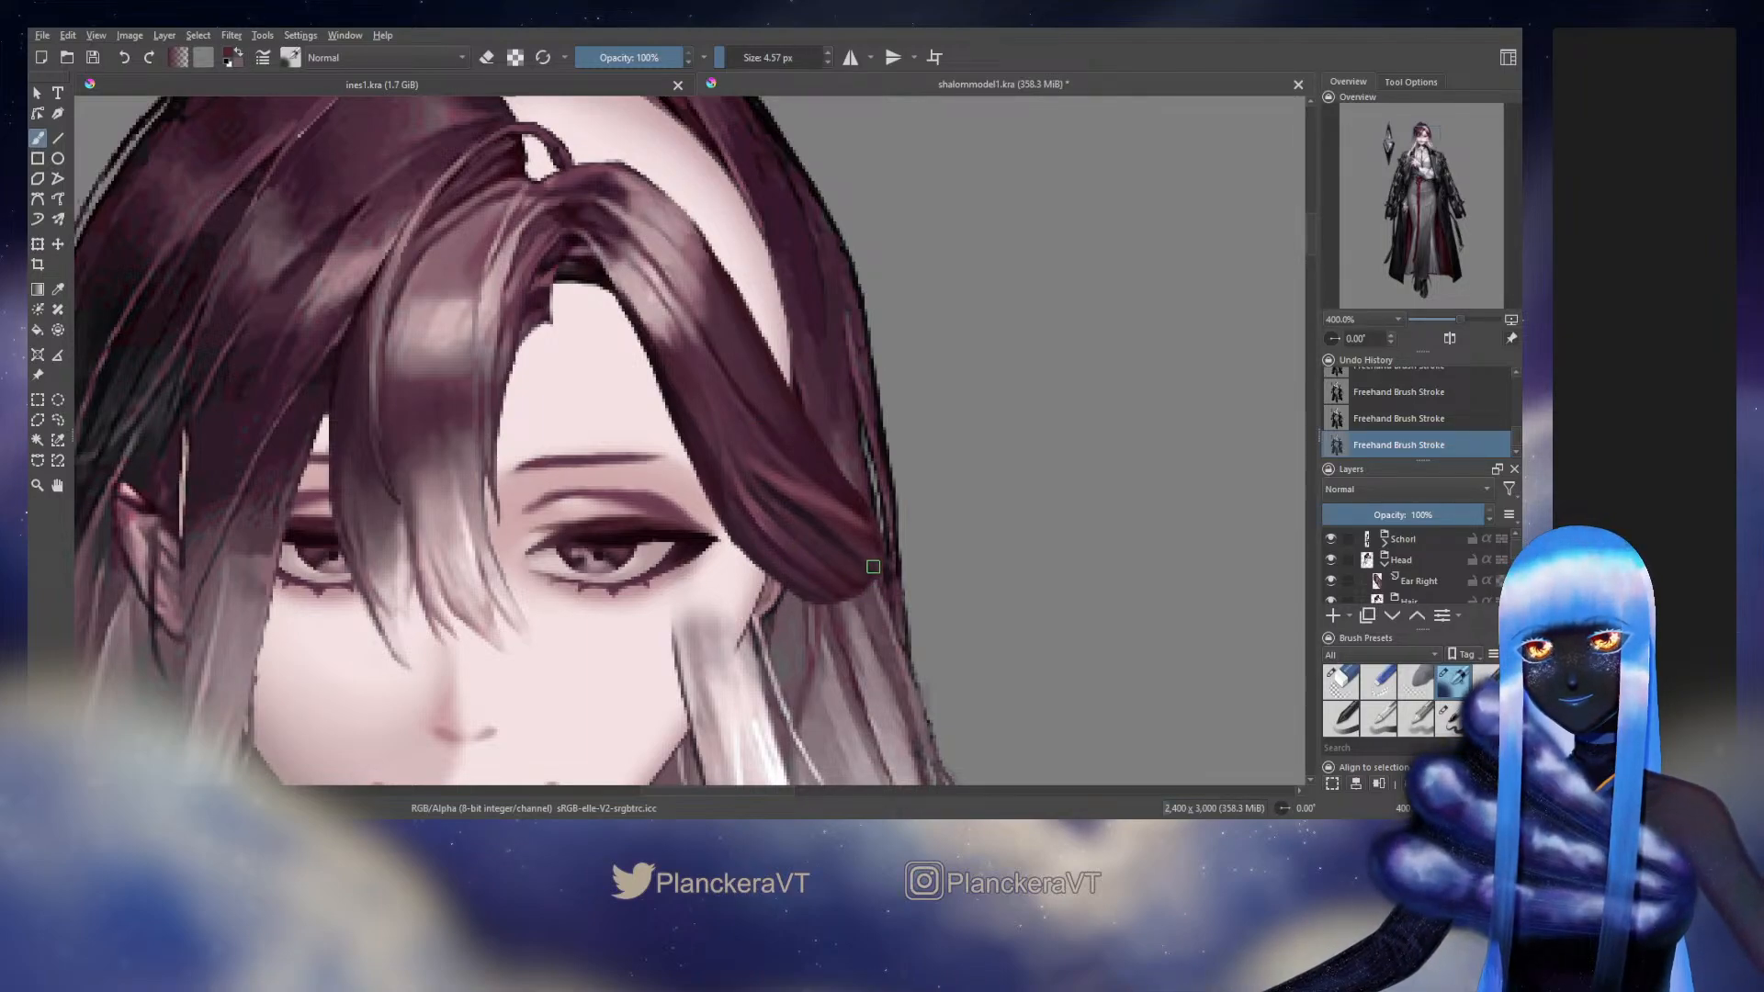
click(1330, 559)
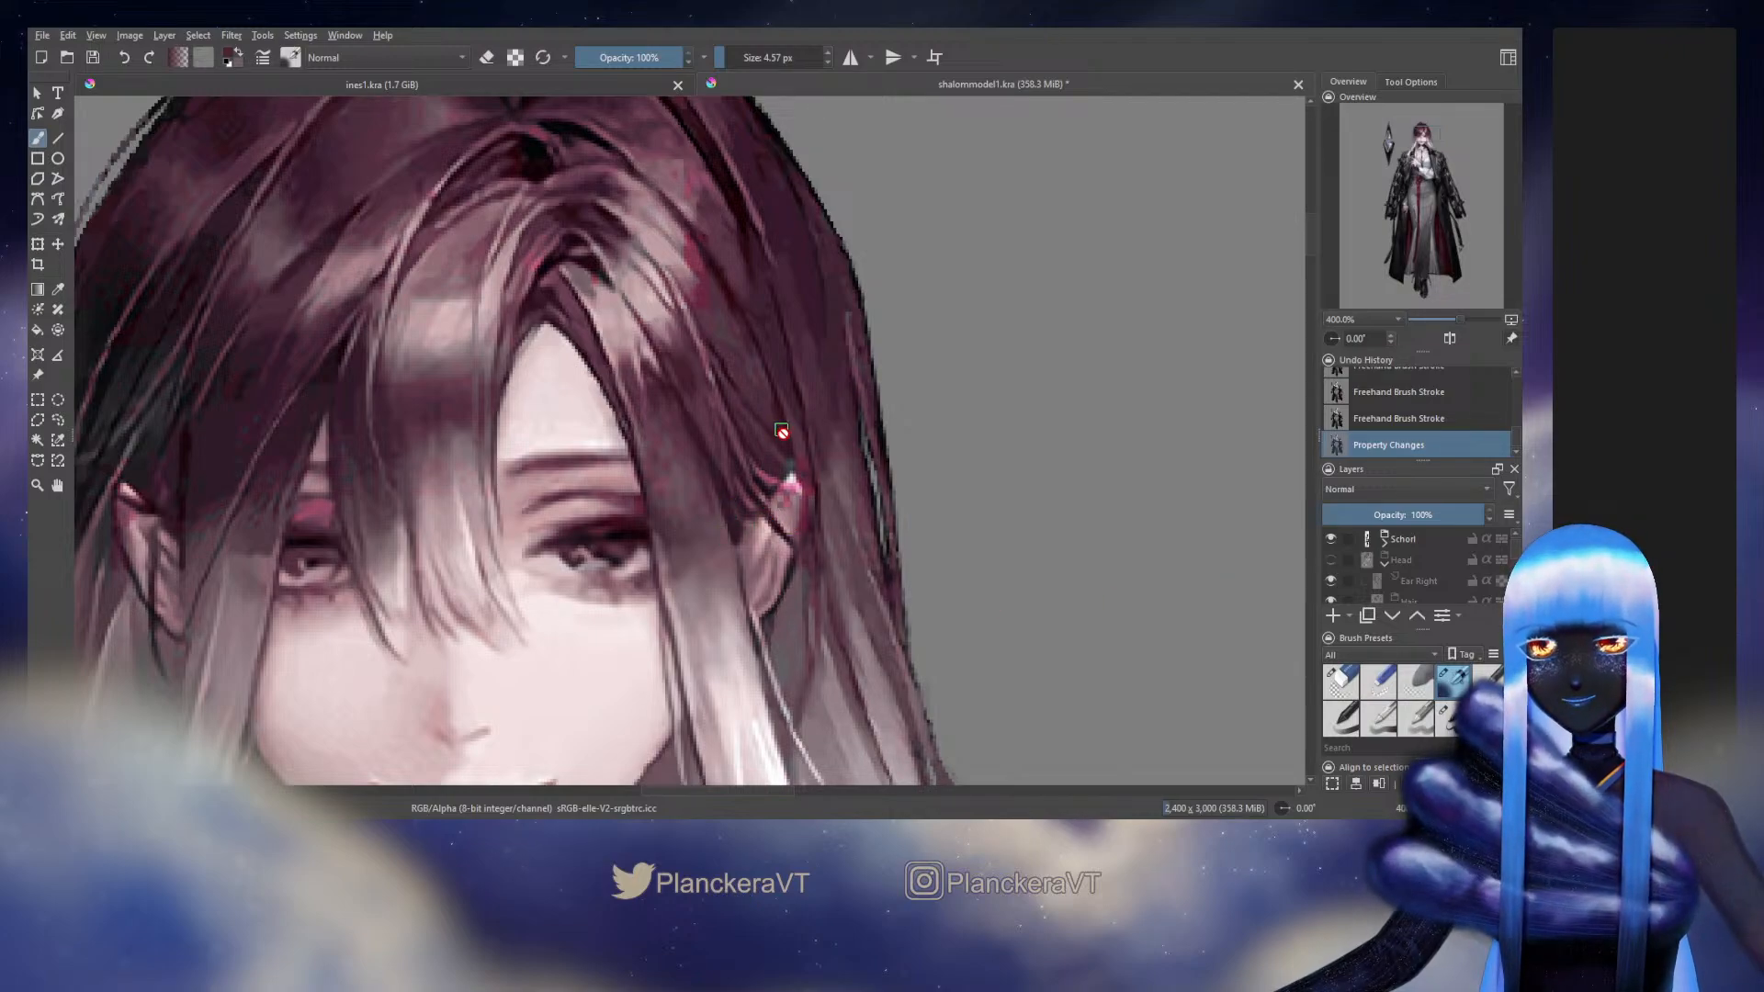
Show the Head group again and paint over the side hair's lower outer end at a brush size of 14.33 px
click(1331, 560)
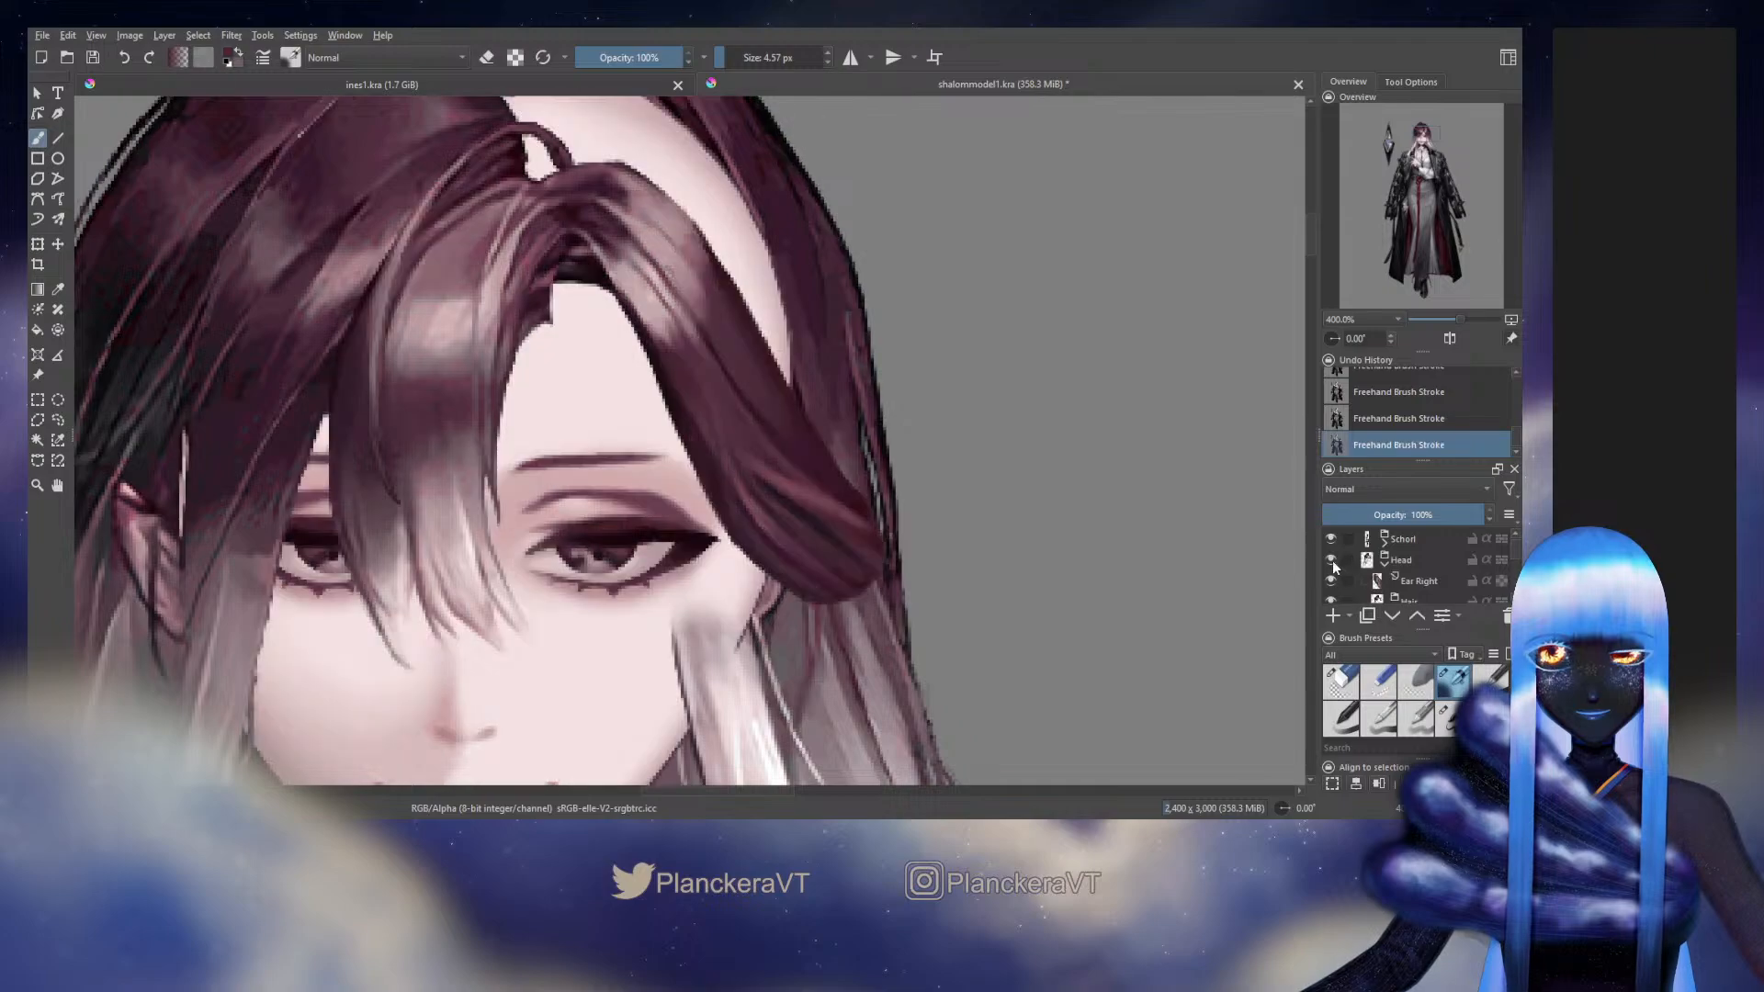
ctrl+click(814, 445)
mouse_move(809, 585)
mouse_down()
mouse_move(880, 580)
mouse_move(879, 554)
mouse_up()
ctrl+click(856, 496)
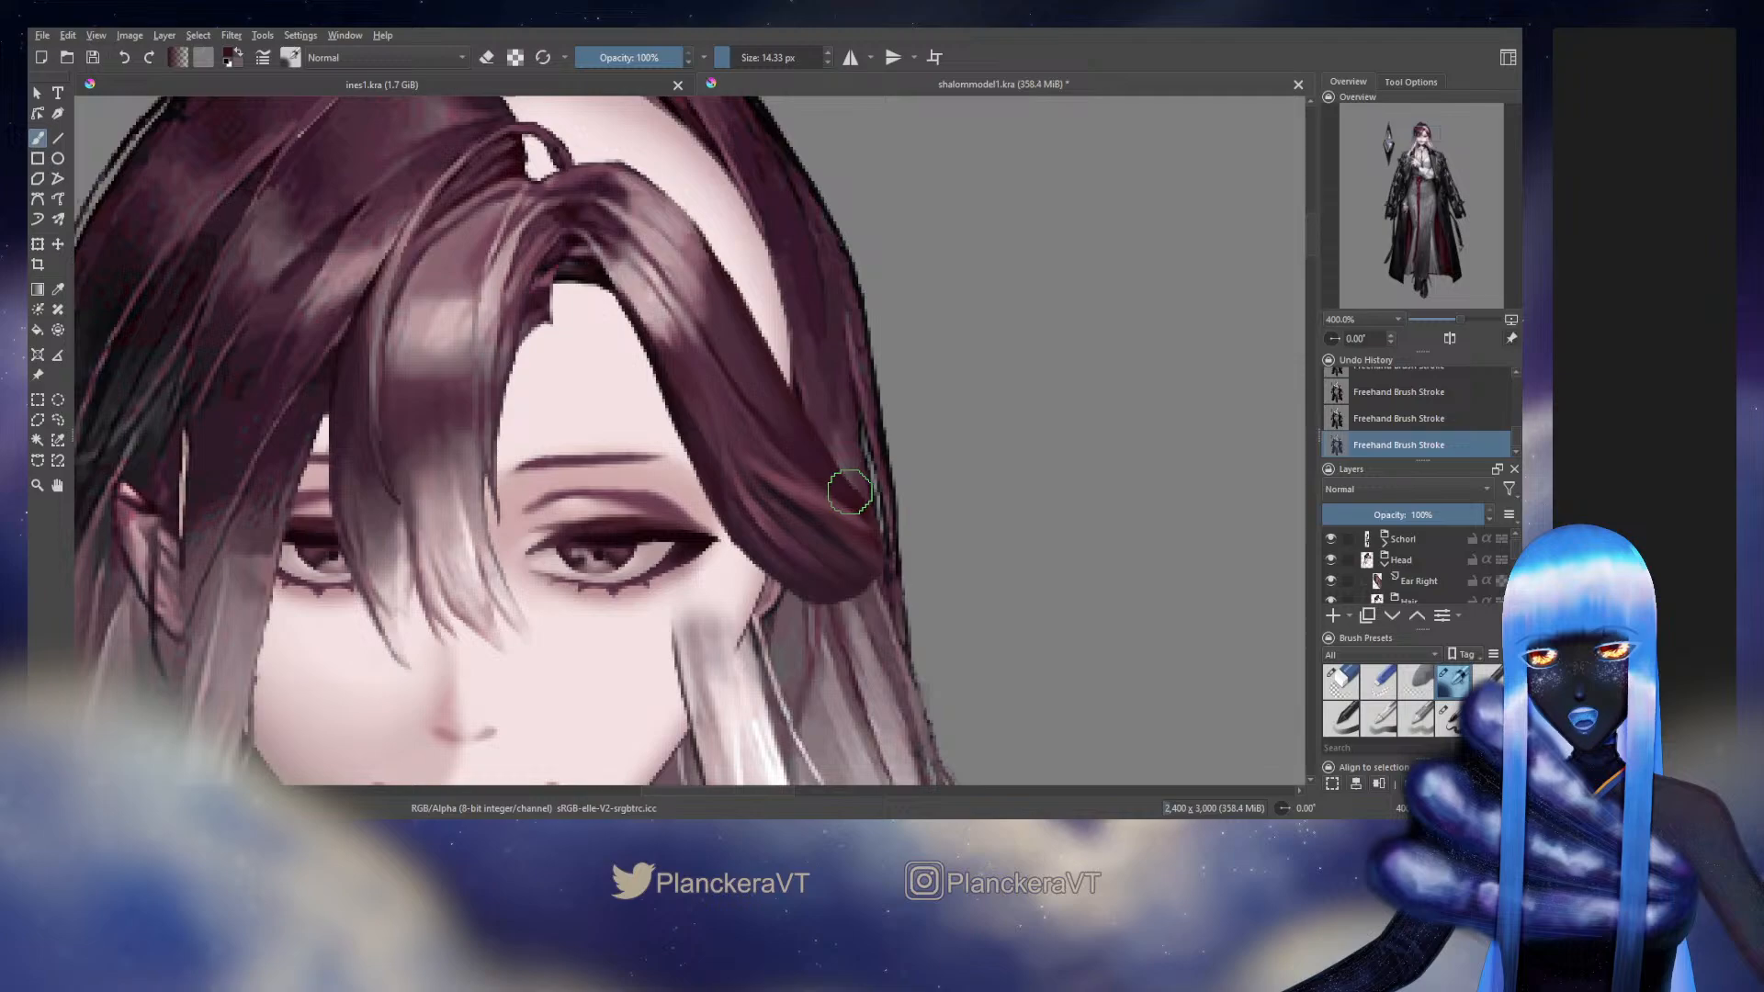
drag(850, 494, 882, 569)
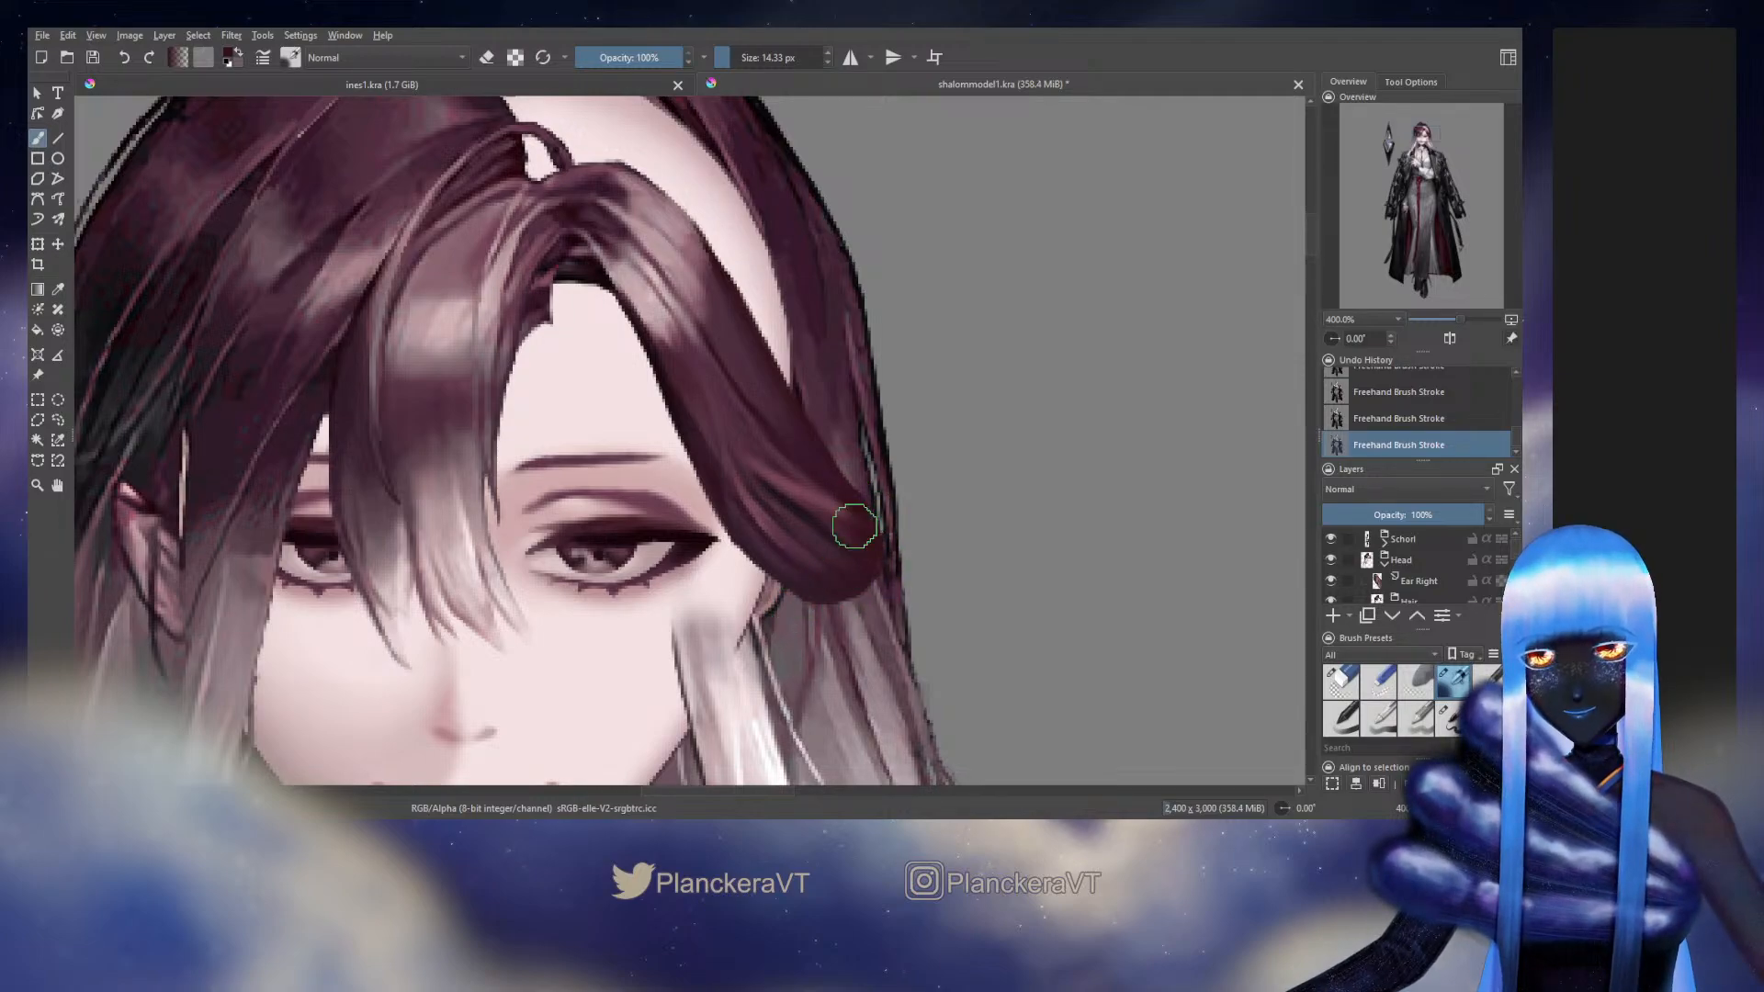
drag(855, 527, 832, 539)
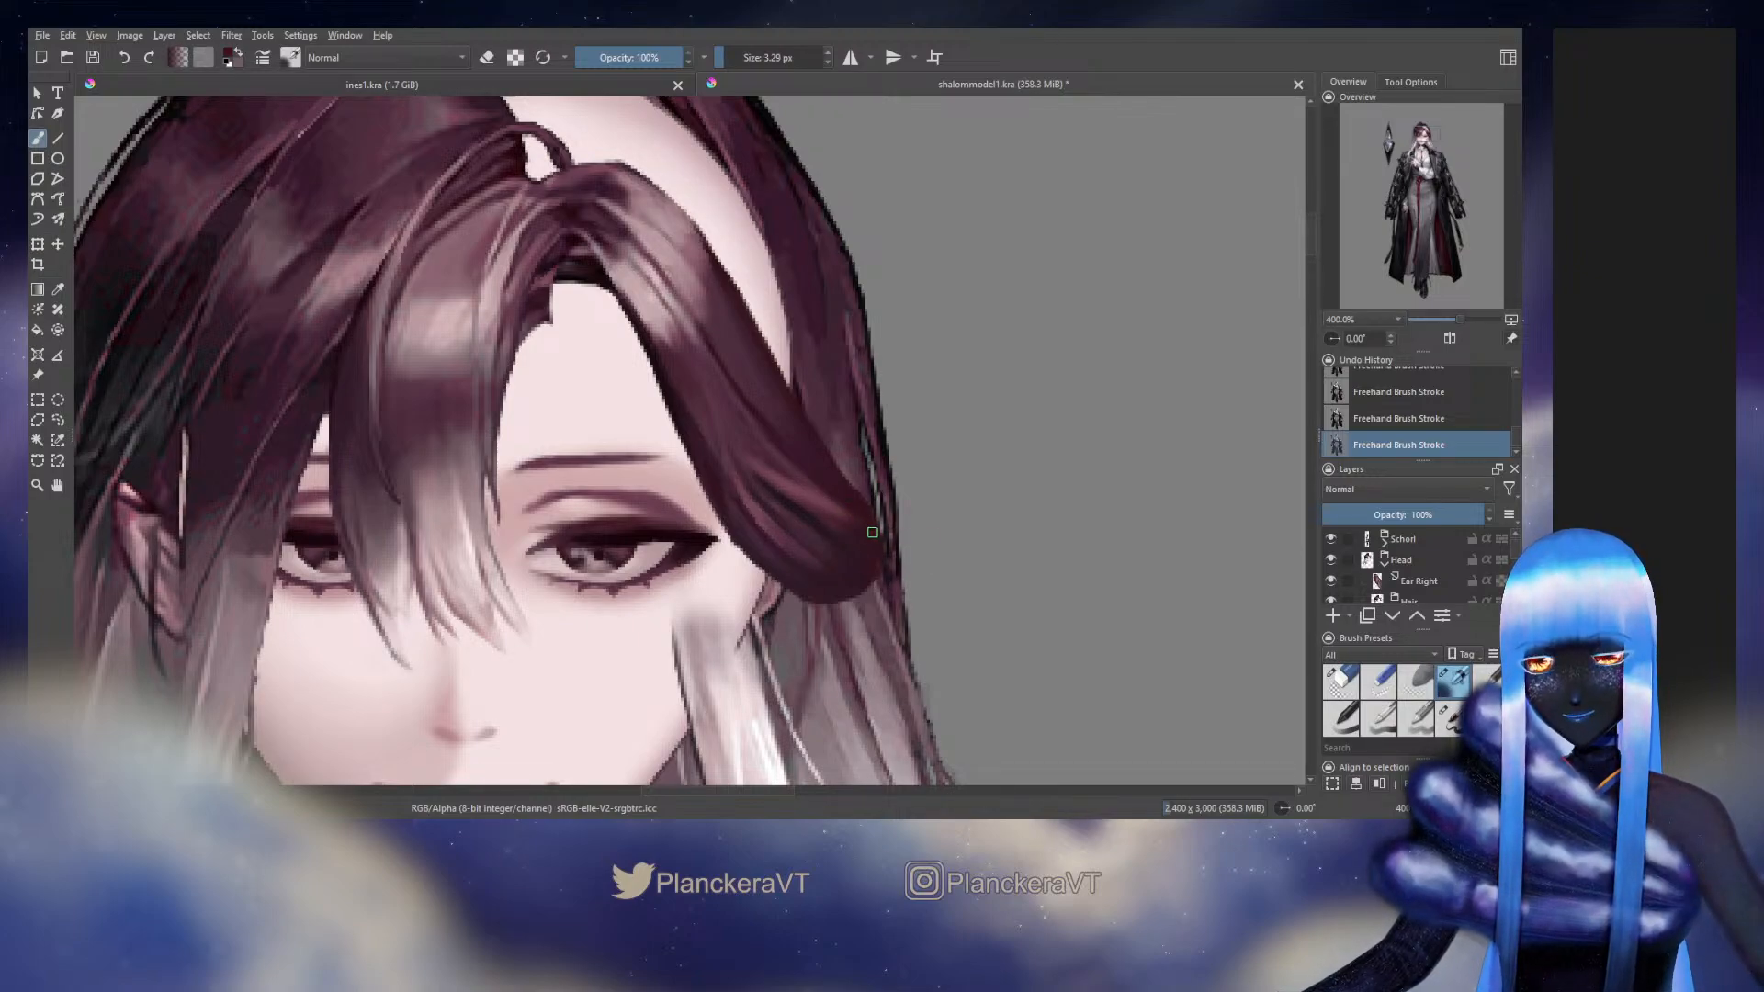
Sample the side hair's dark tone and refine the strands along its lower end with fine strokes at 3.29, 4.88 and 4.20 px
ctrl+click(843, 507)
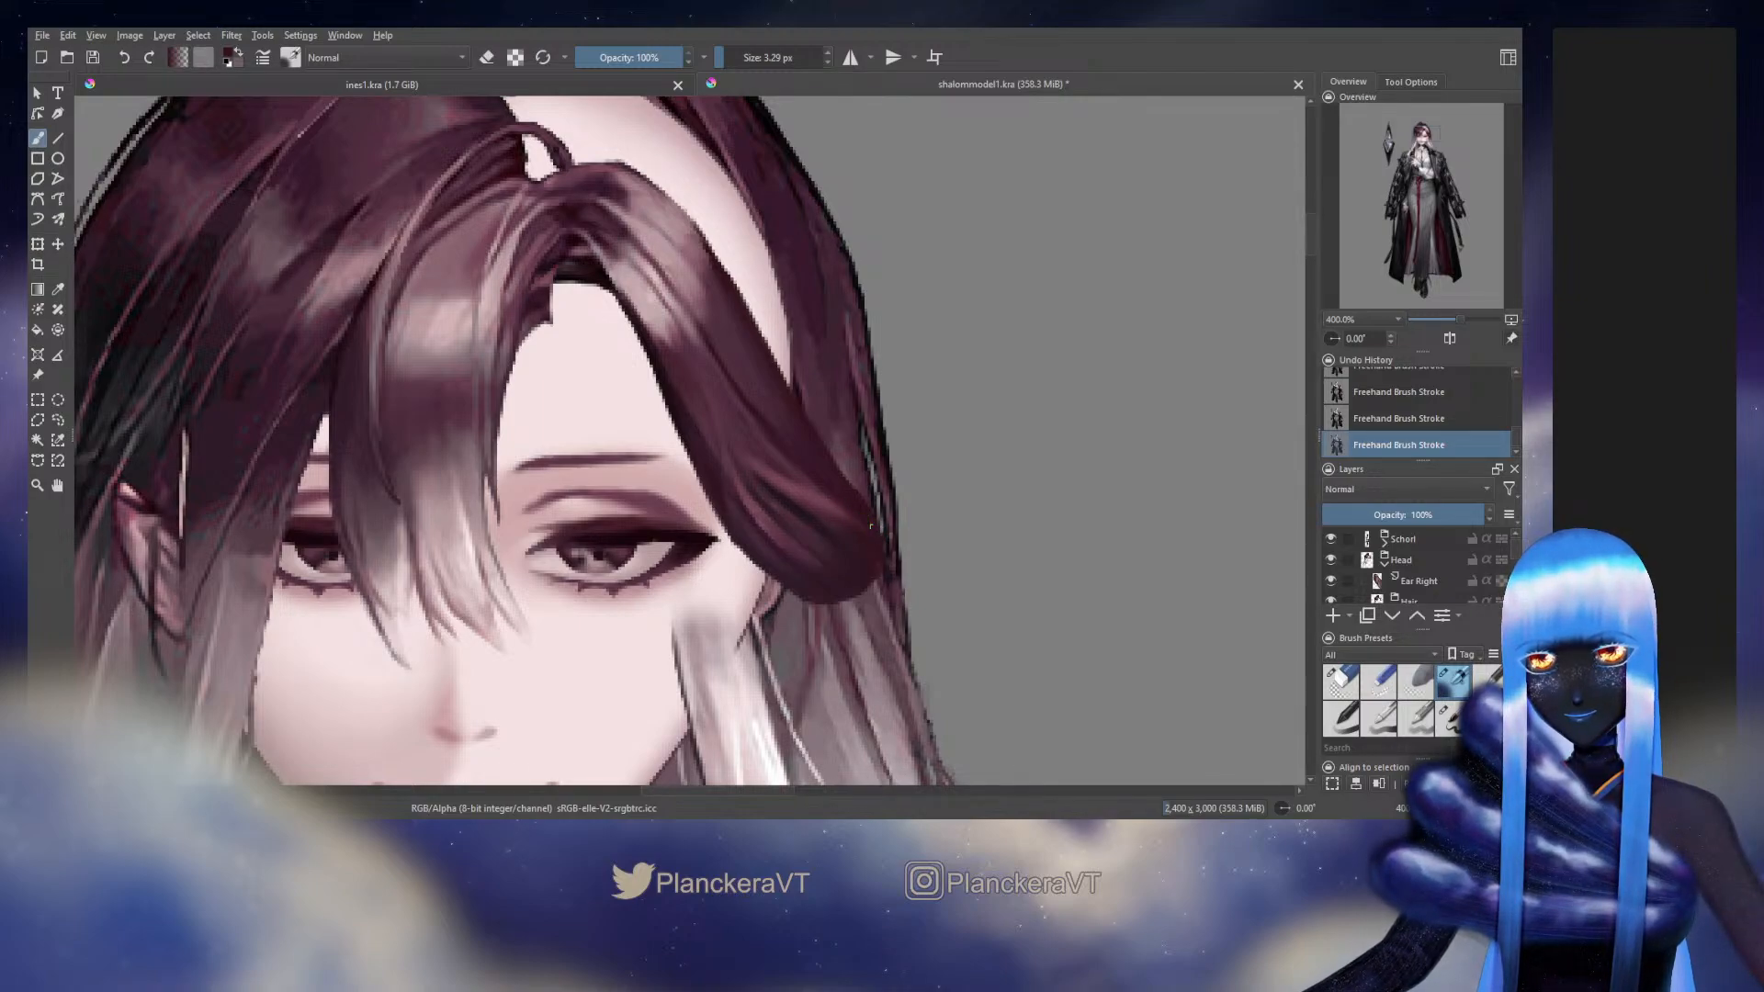
ctrl+click(880, 555)
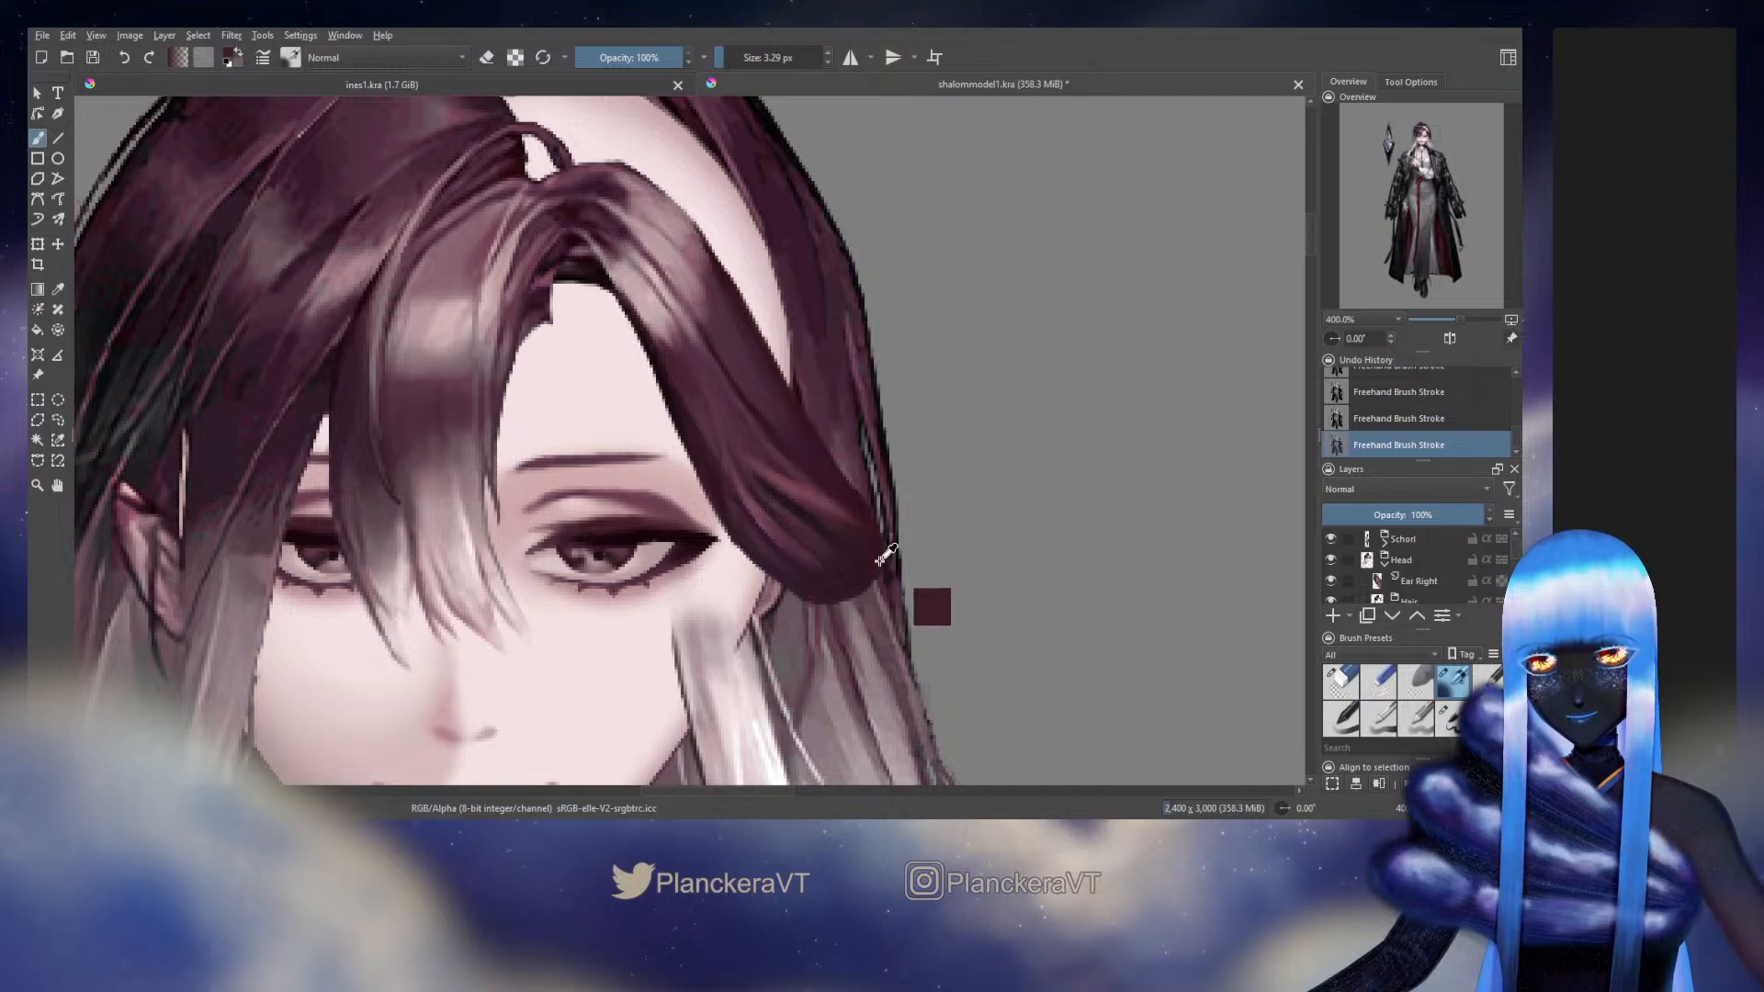
ctrl+click(820, 536)
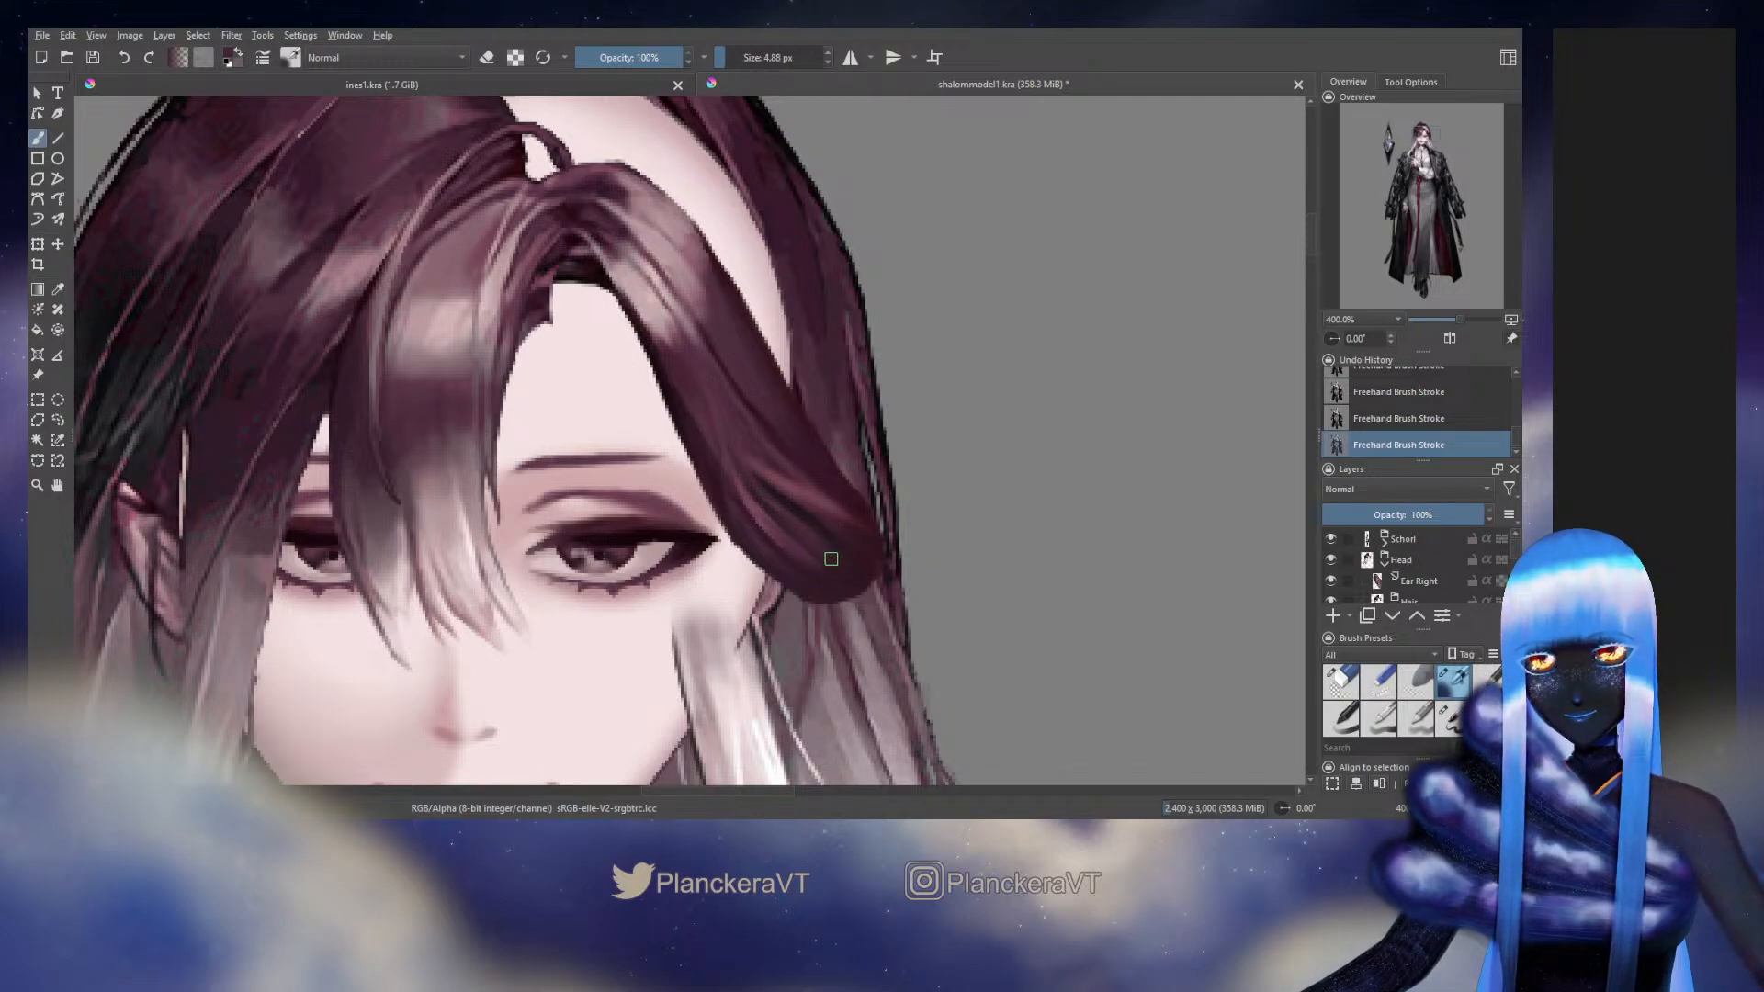
ctrl+click(794, 551)
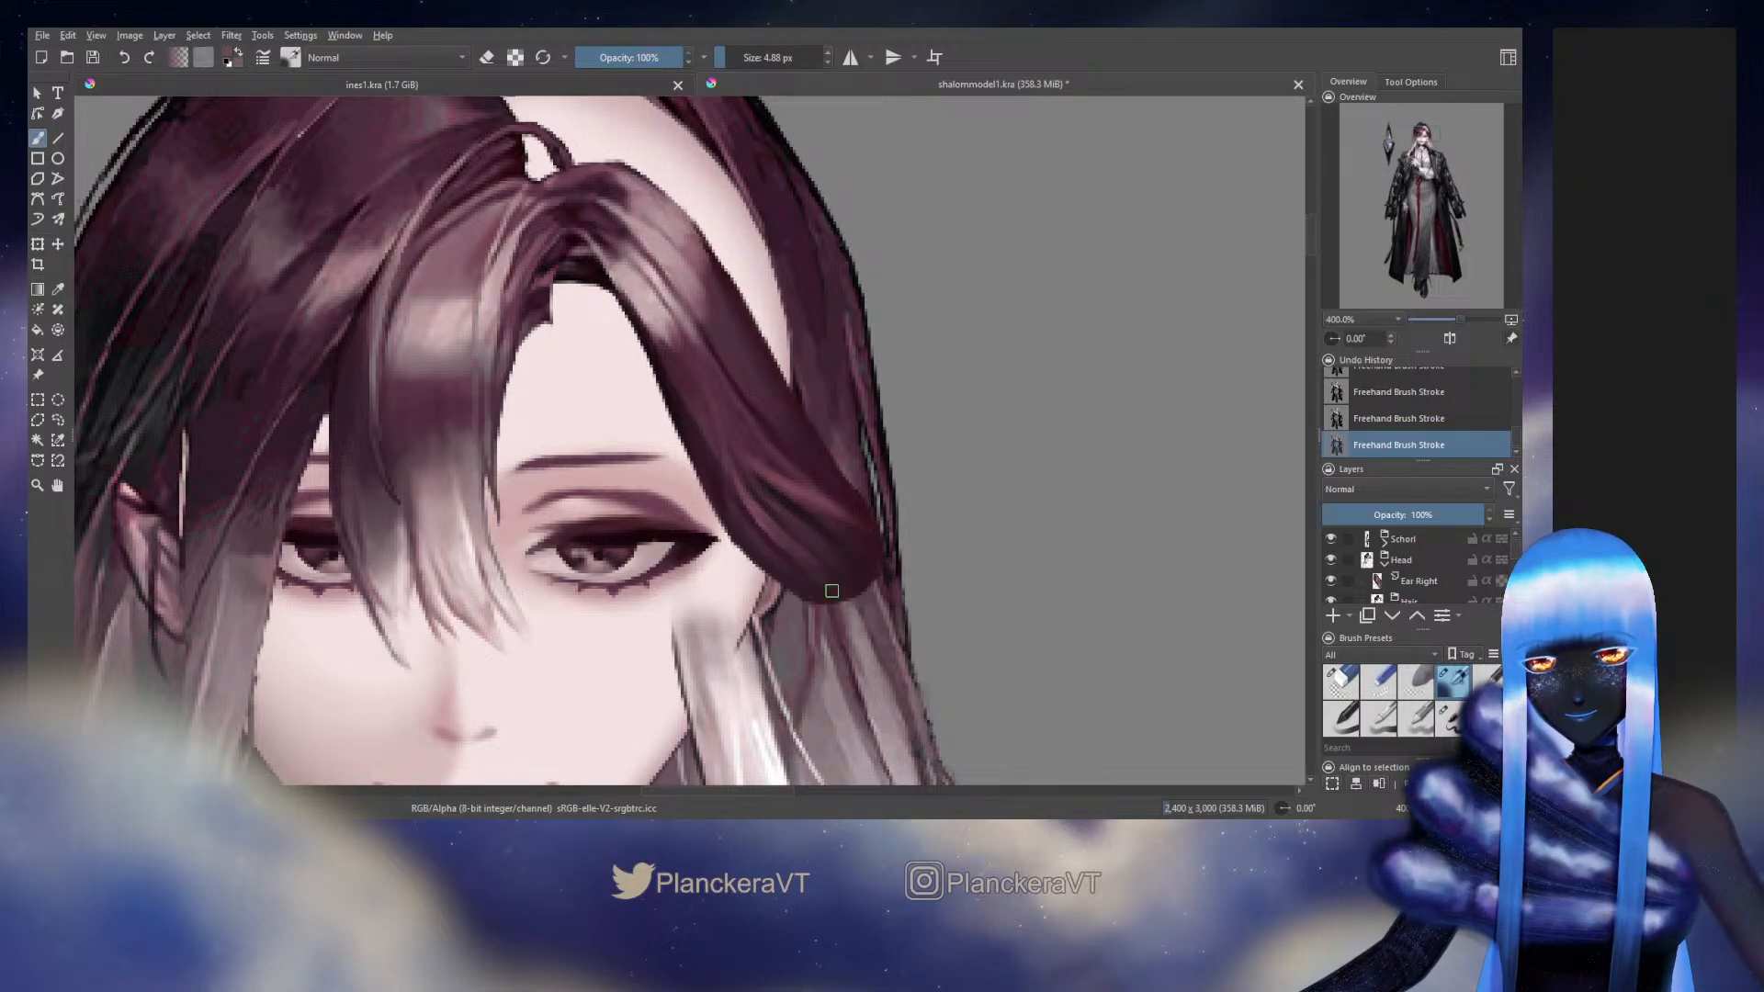
ctrl+click(771, 545)
shift+drag(777, 547, 775, 548)
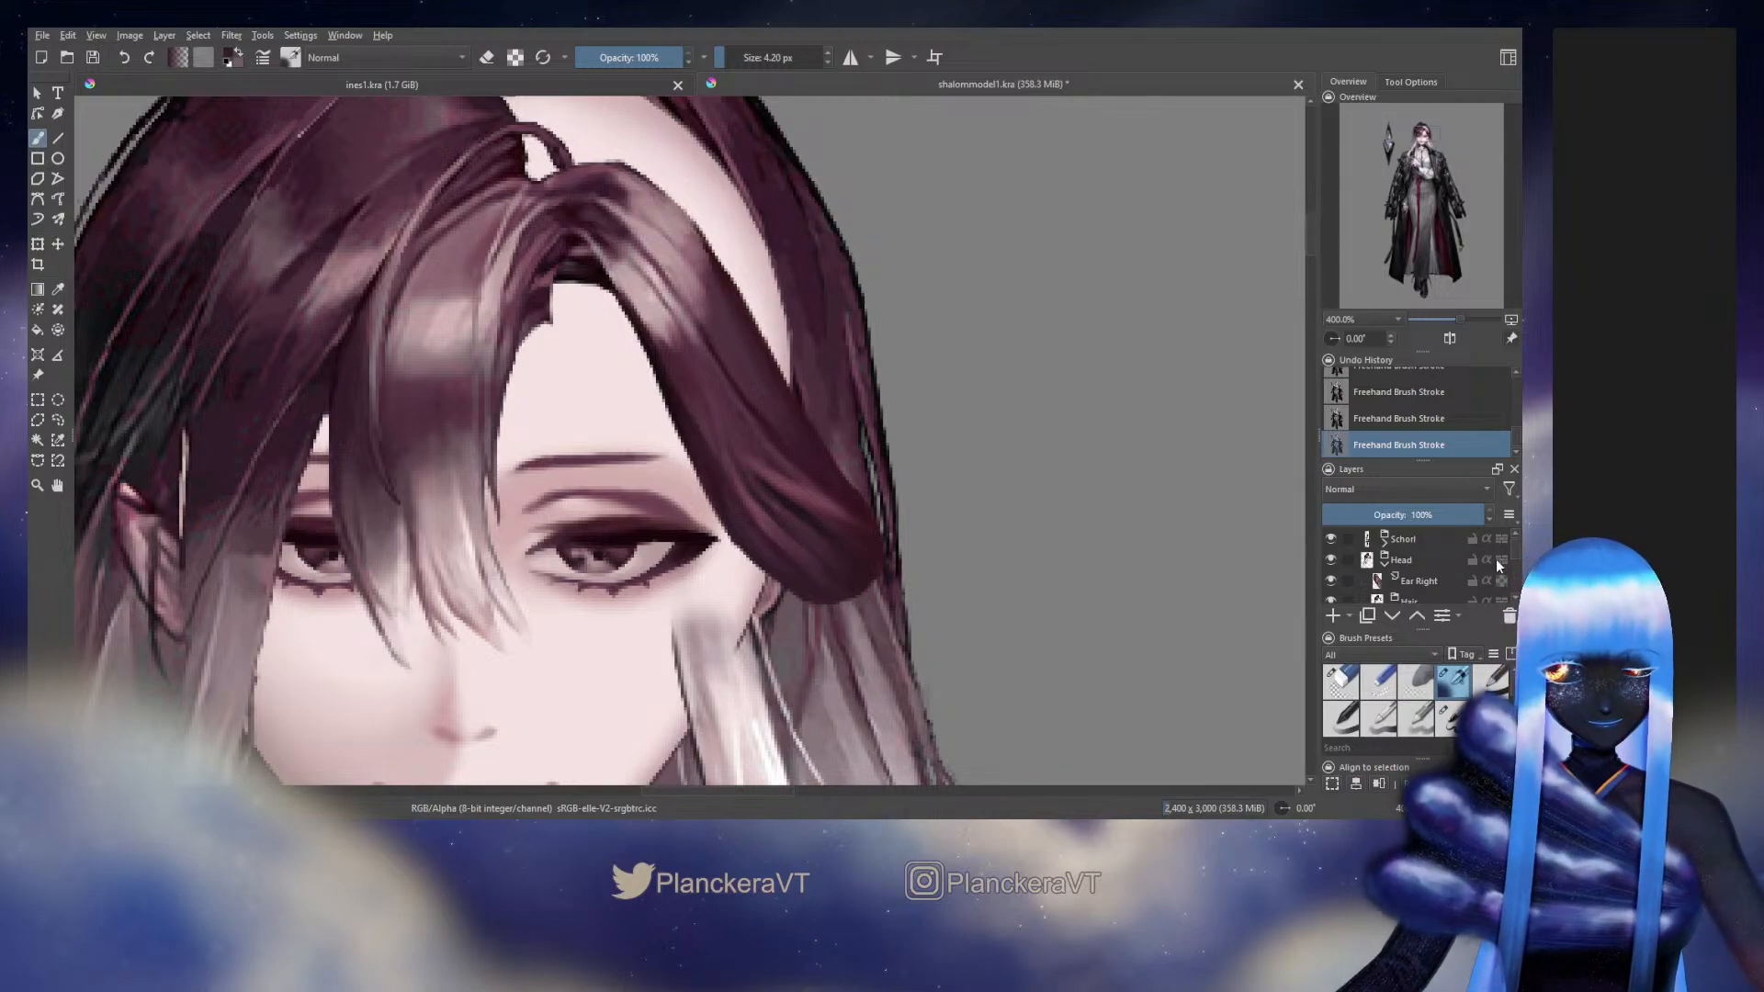
Unlock the Side Hair layer's alpha, blend its lower edge beside the ear with another brush preset at 11.48 px, and toggle the alpha lock again
scroll(1518, 557, down, 1)
scroll(1519, 558, down, 3)
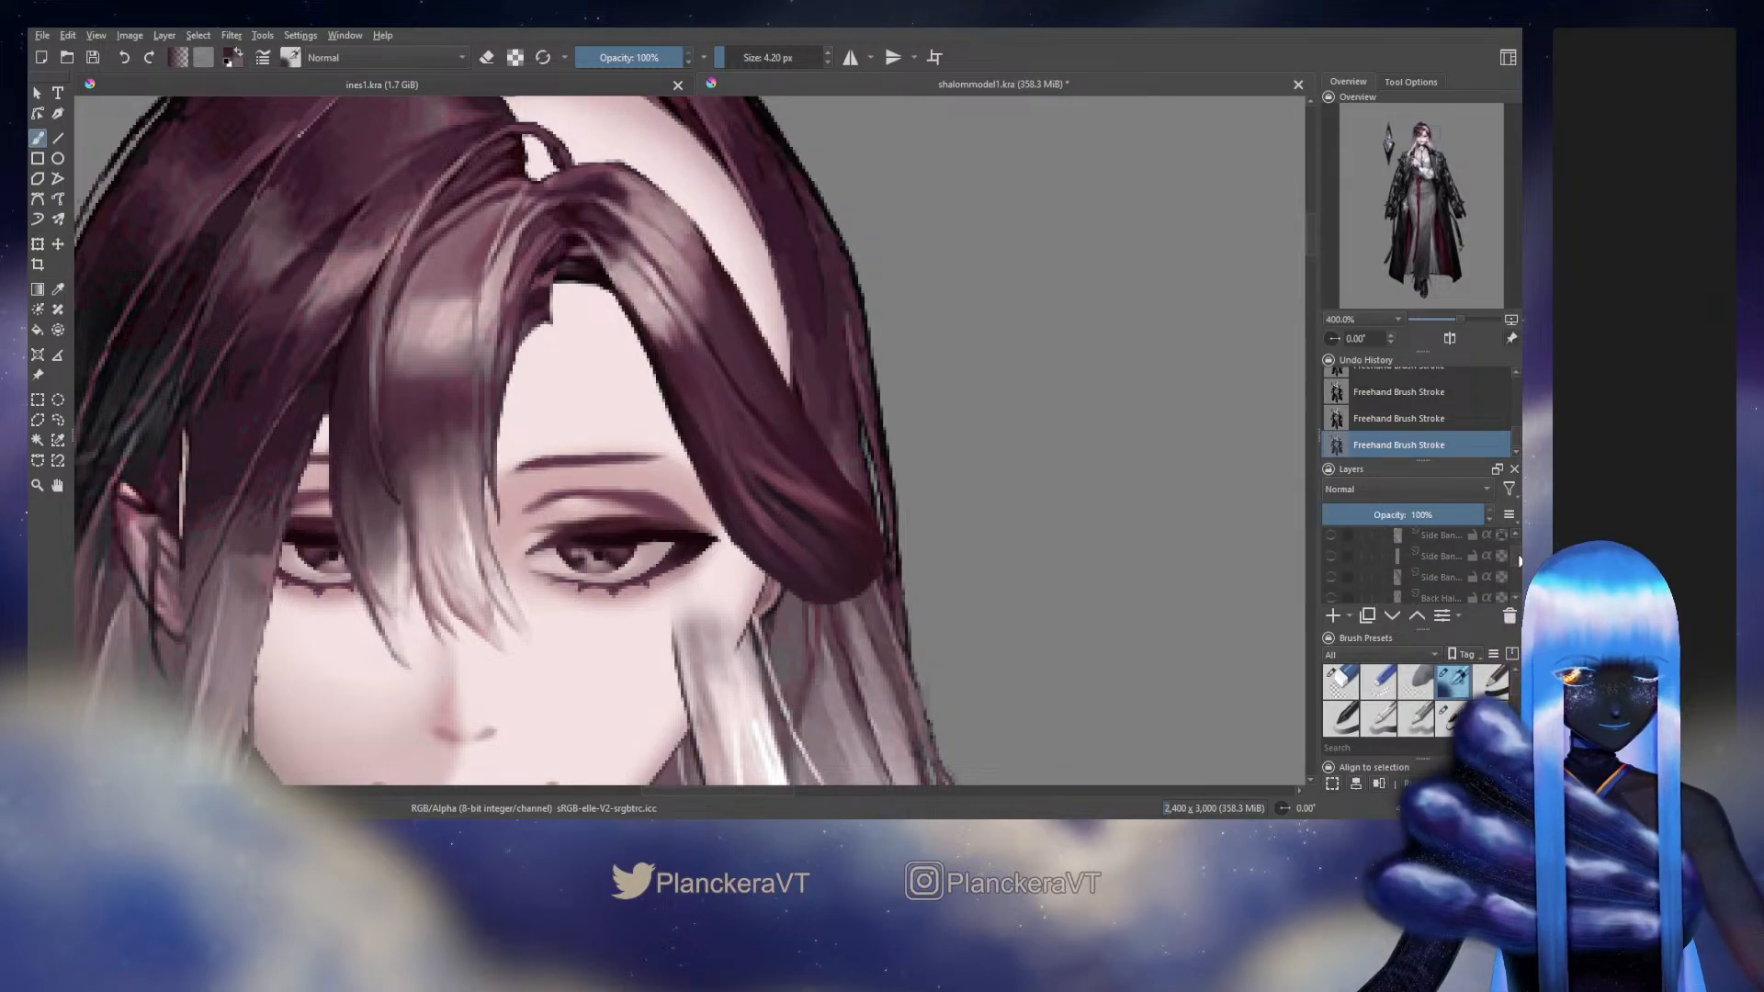
drag(1518, 561, 1518, 564)
click(1500, 581)
click(1450, 718)
ctrl+click(816, 595)
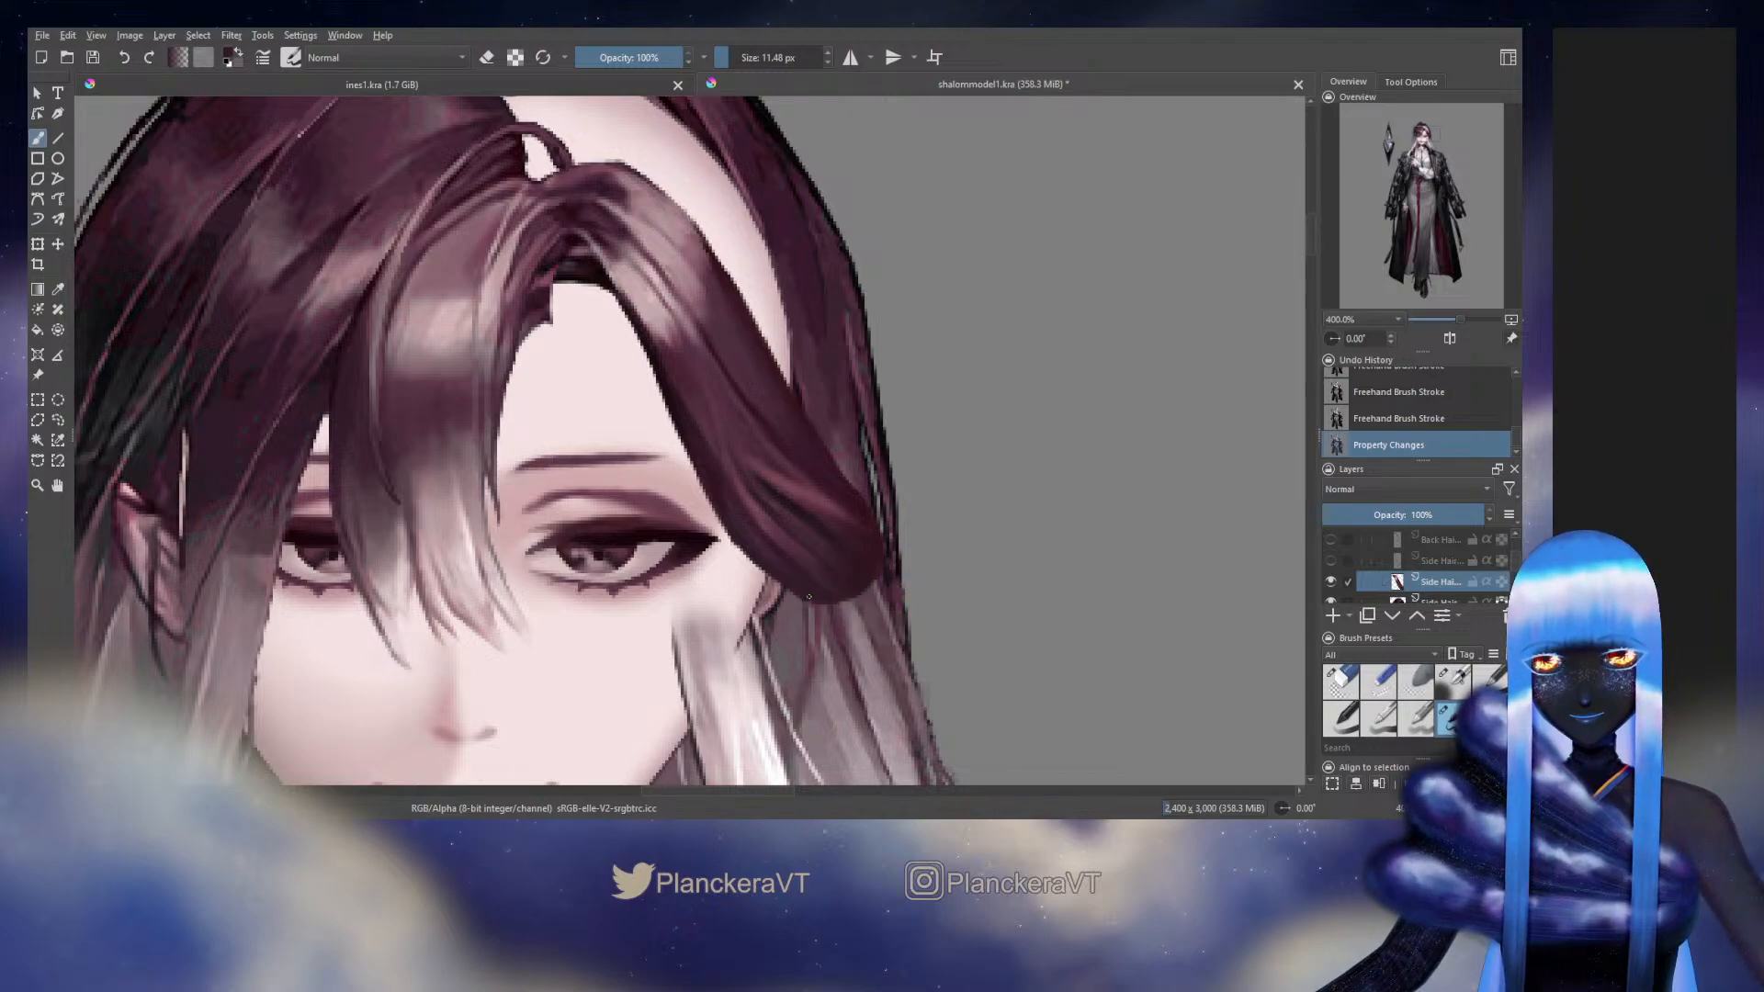
drag(808, 596, 818, 600)
drag(810, 597, 823, 602)
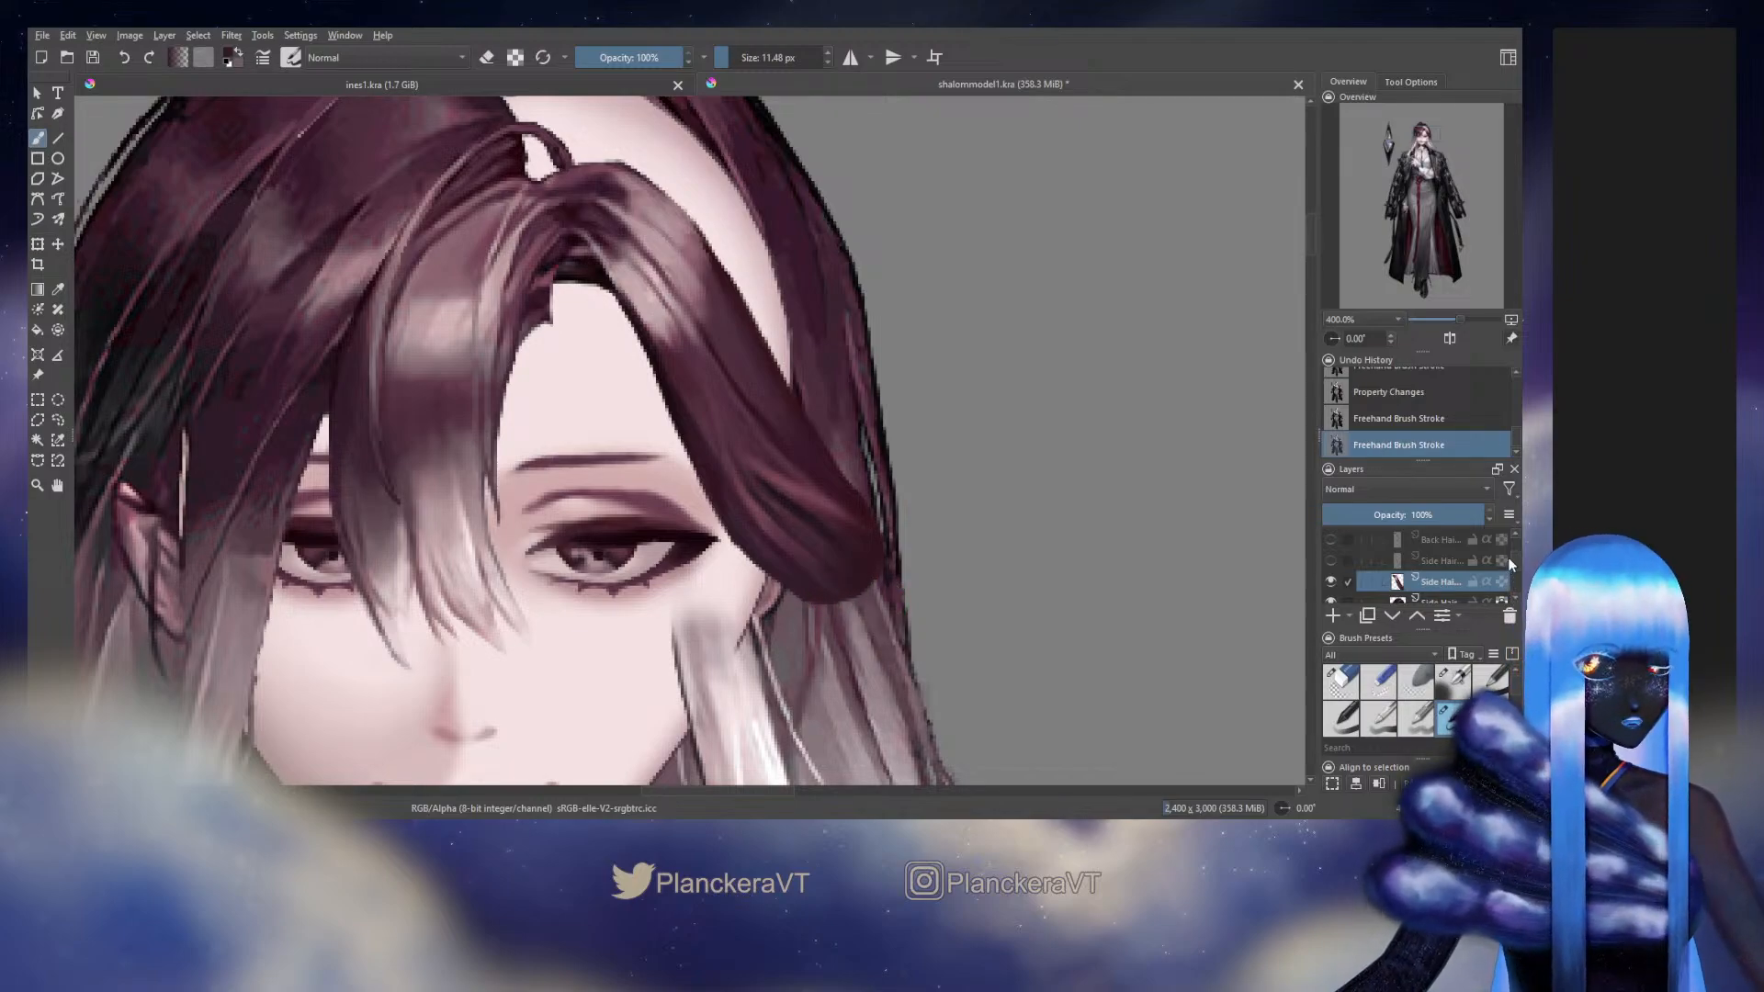
click(1501, 582)
drag(1516, 563, 1516, 550)
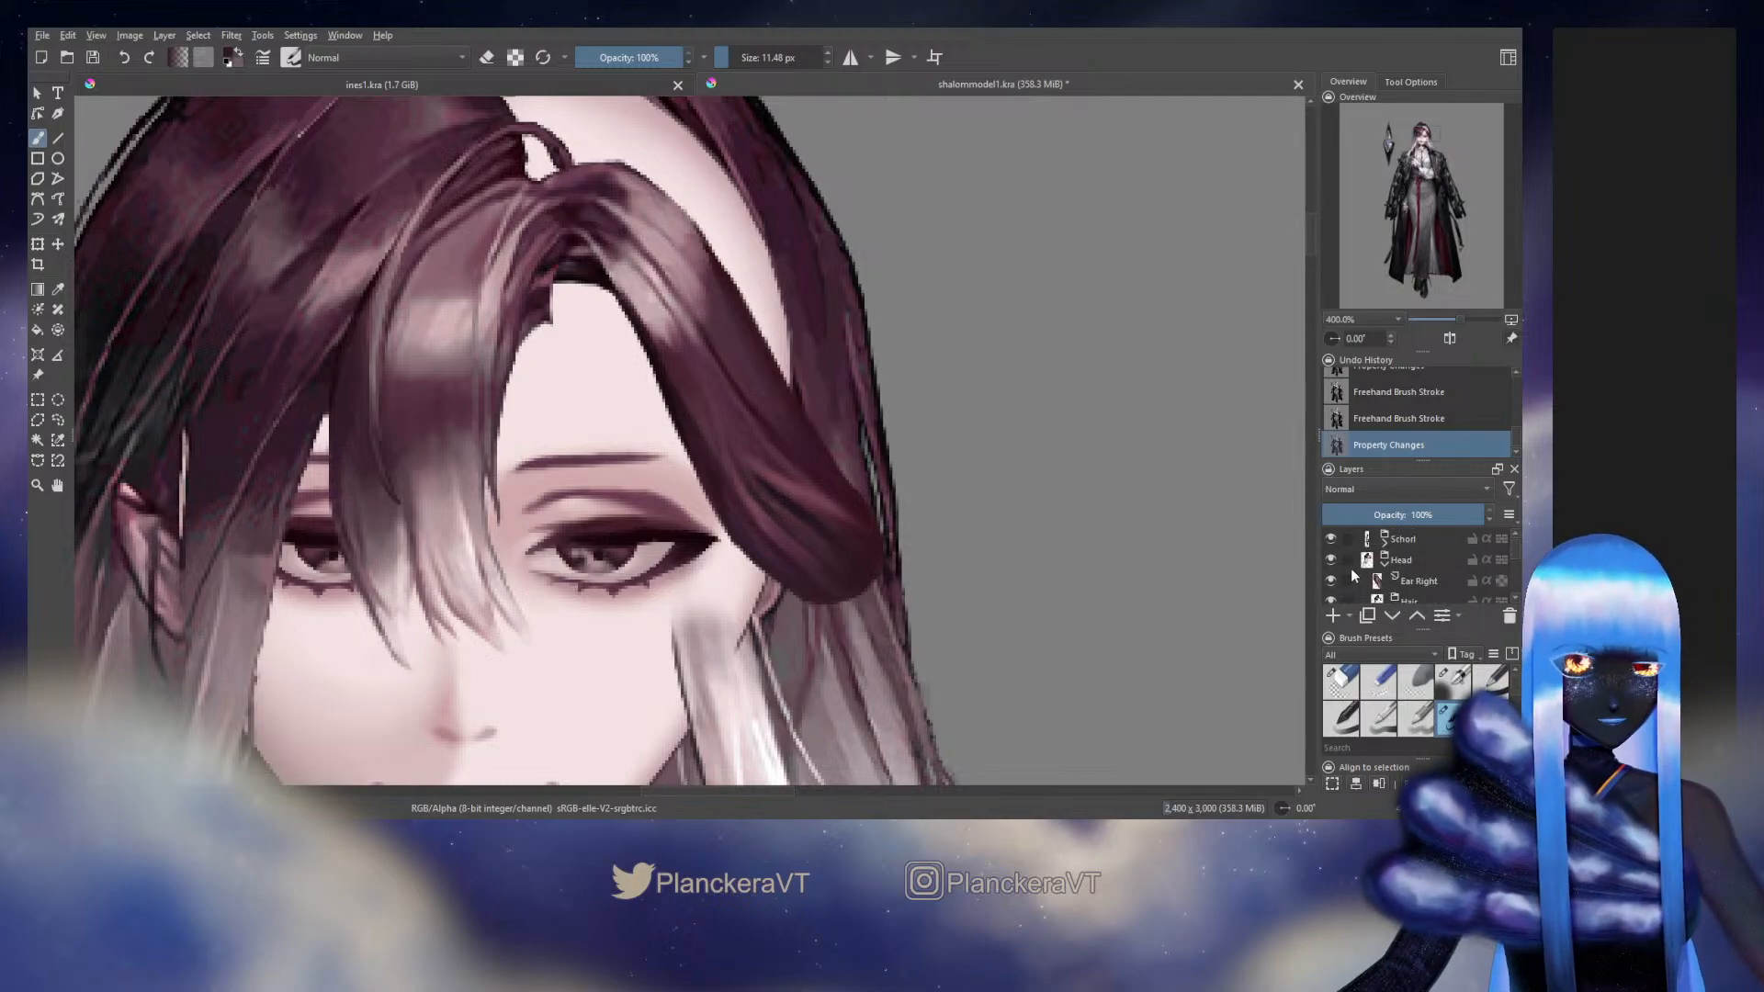
Blend the Side Hair layer's lower outer corner with strokes at 11.48 px
scroll(1351, 568, down, 4)
drag(872, 542, 880, 562)
drag(874, 551, 875, 562)
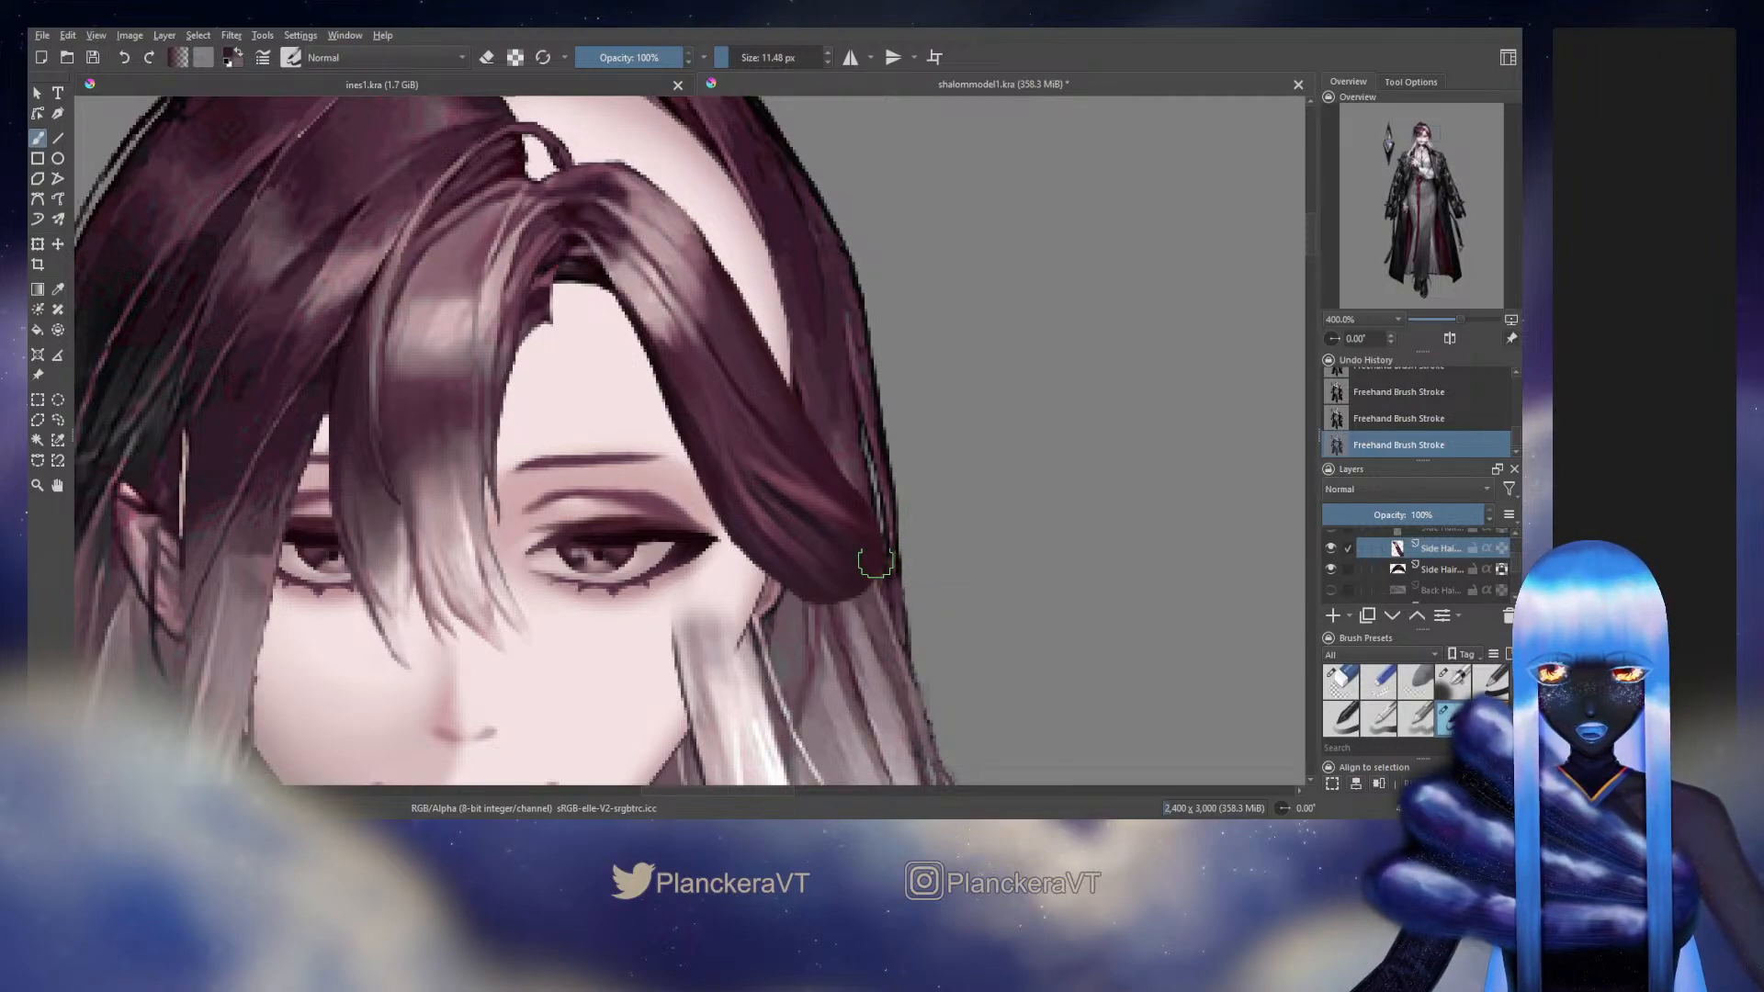
drag(875, 562, 853, 583)
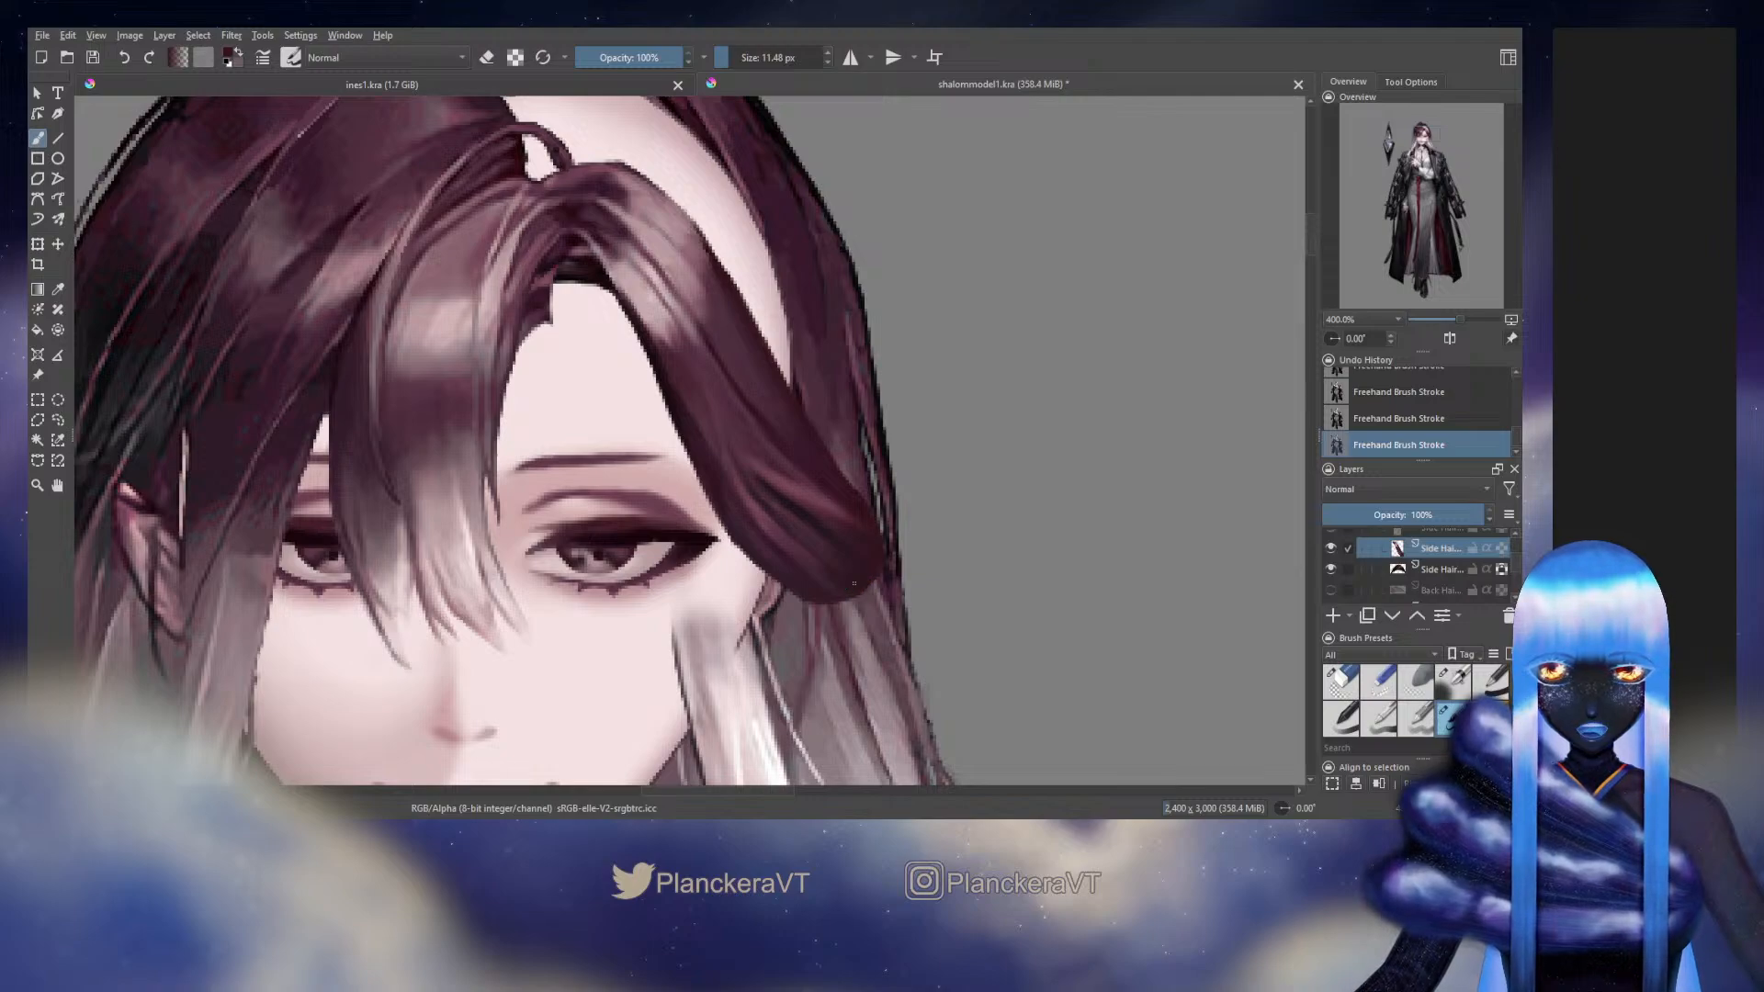
Lock the Side Hair layer's alpha and refine its lower end with the fine strand brush at 4.20 px
click(1502, 549)
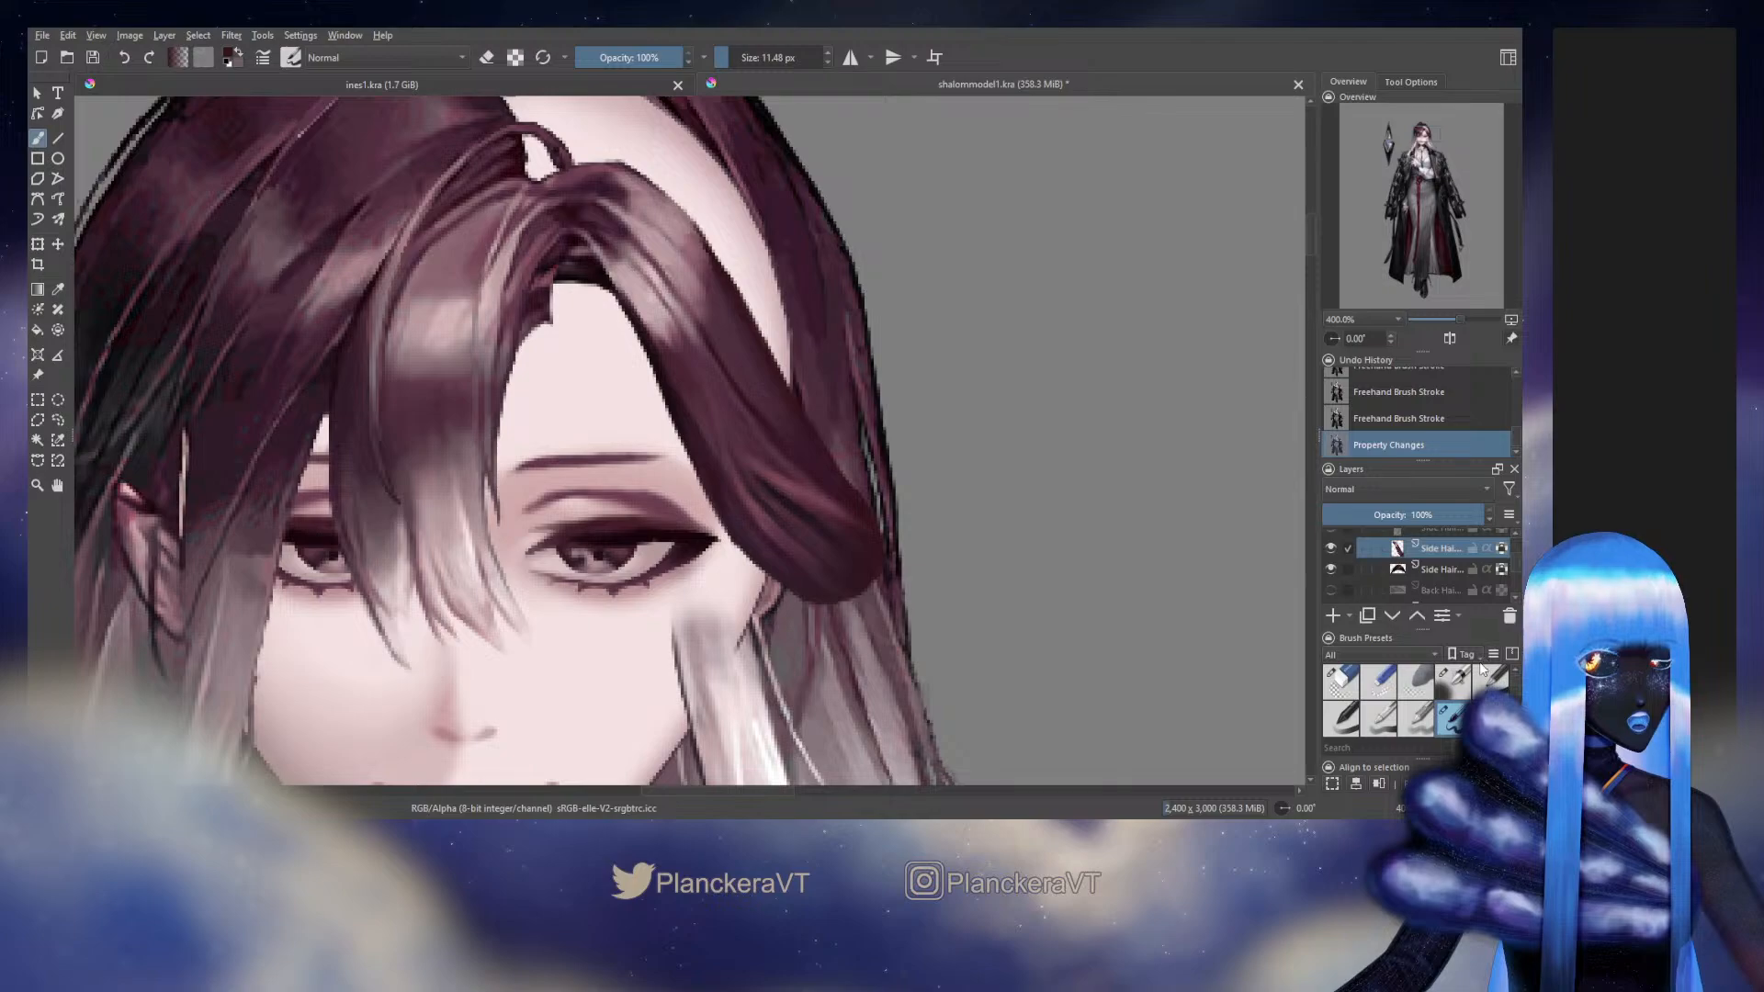
click(1452, 679)
mouse_move(859, 560)
mouse_down()
mouse_move(786, 537)
mouse_move(830, 548)
mouse_up()
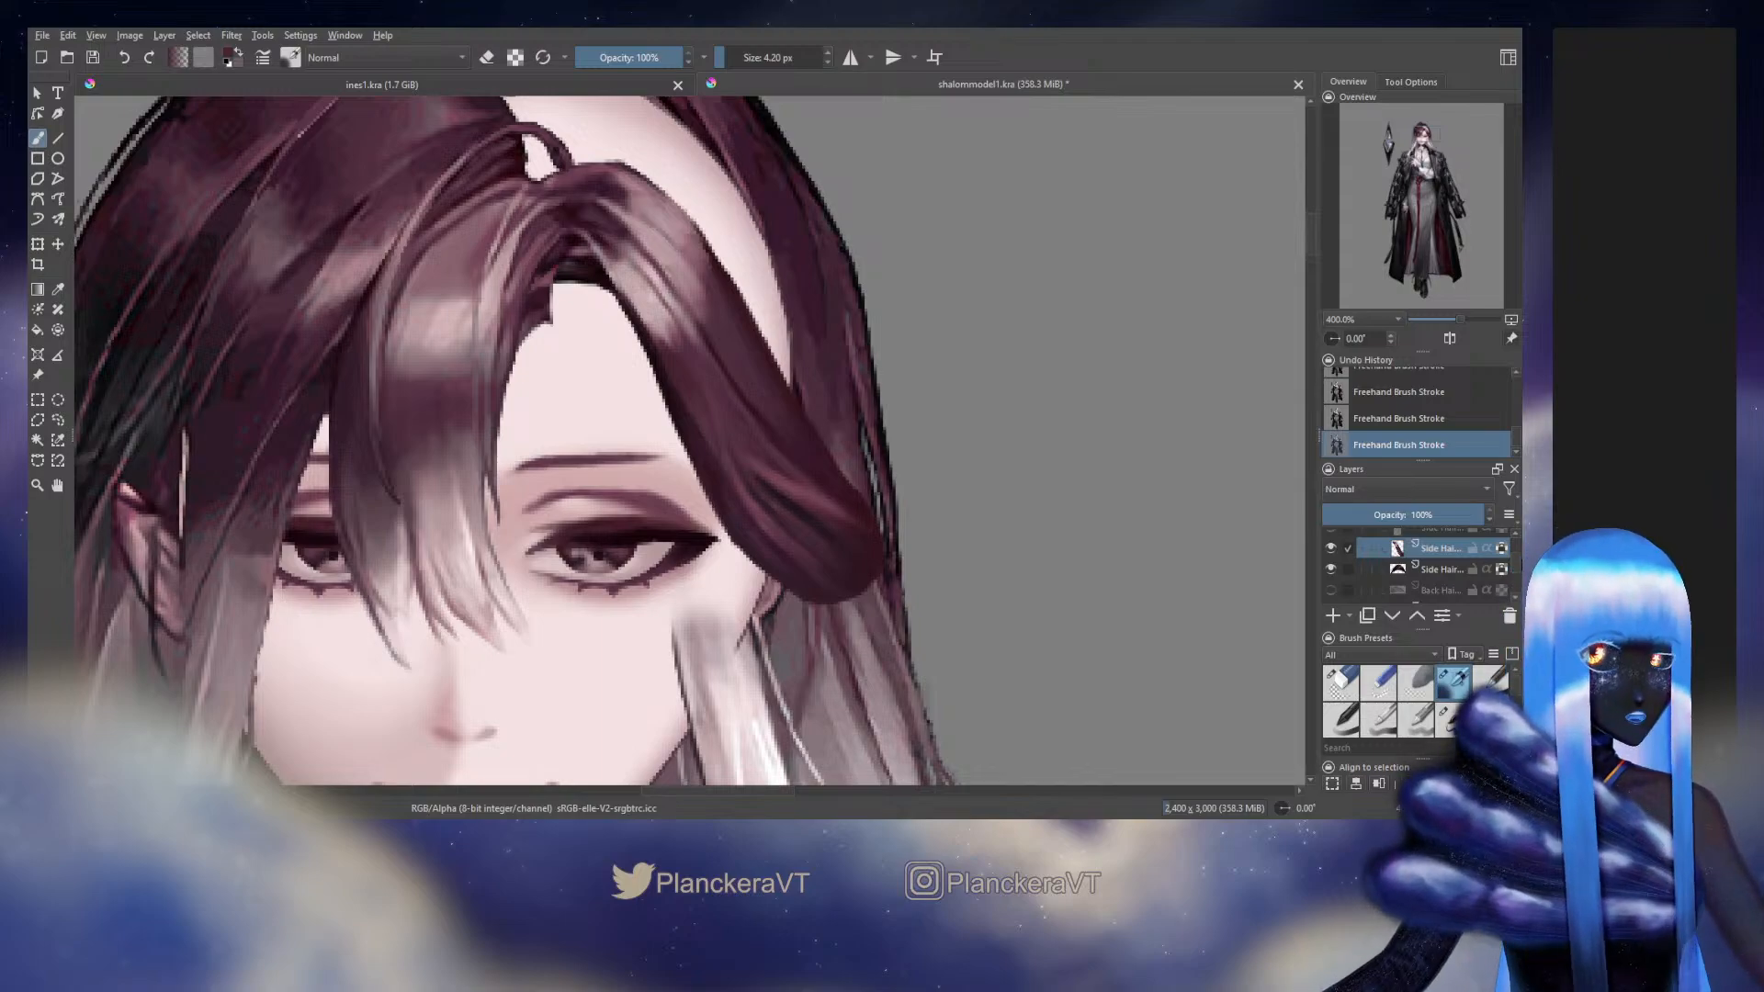
Show the two hidden Side Bang layers beneath the visible one
scroll(1511, 568, up, 3)
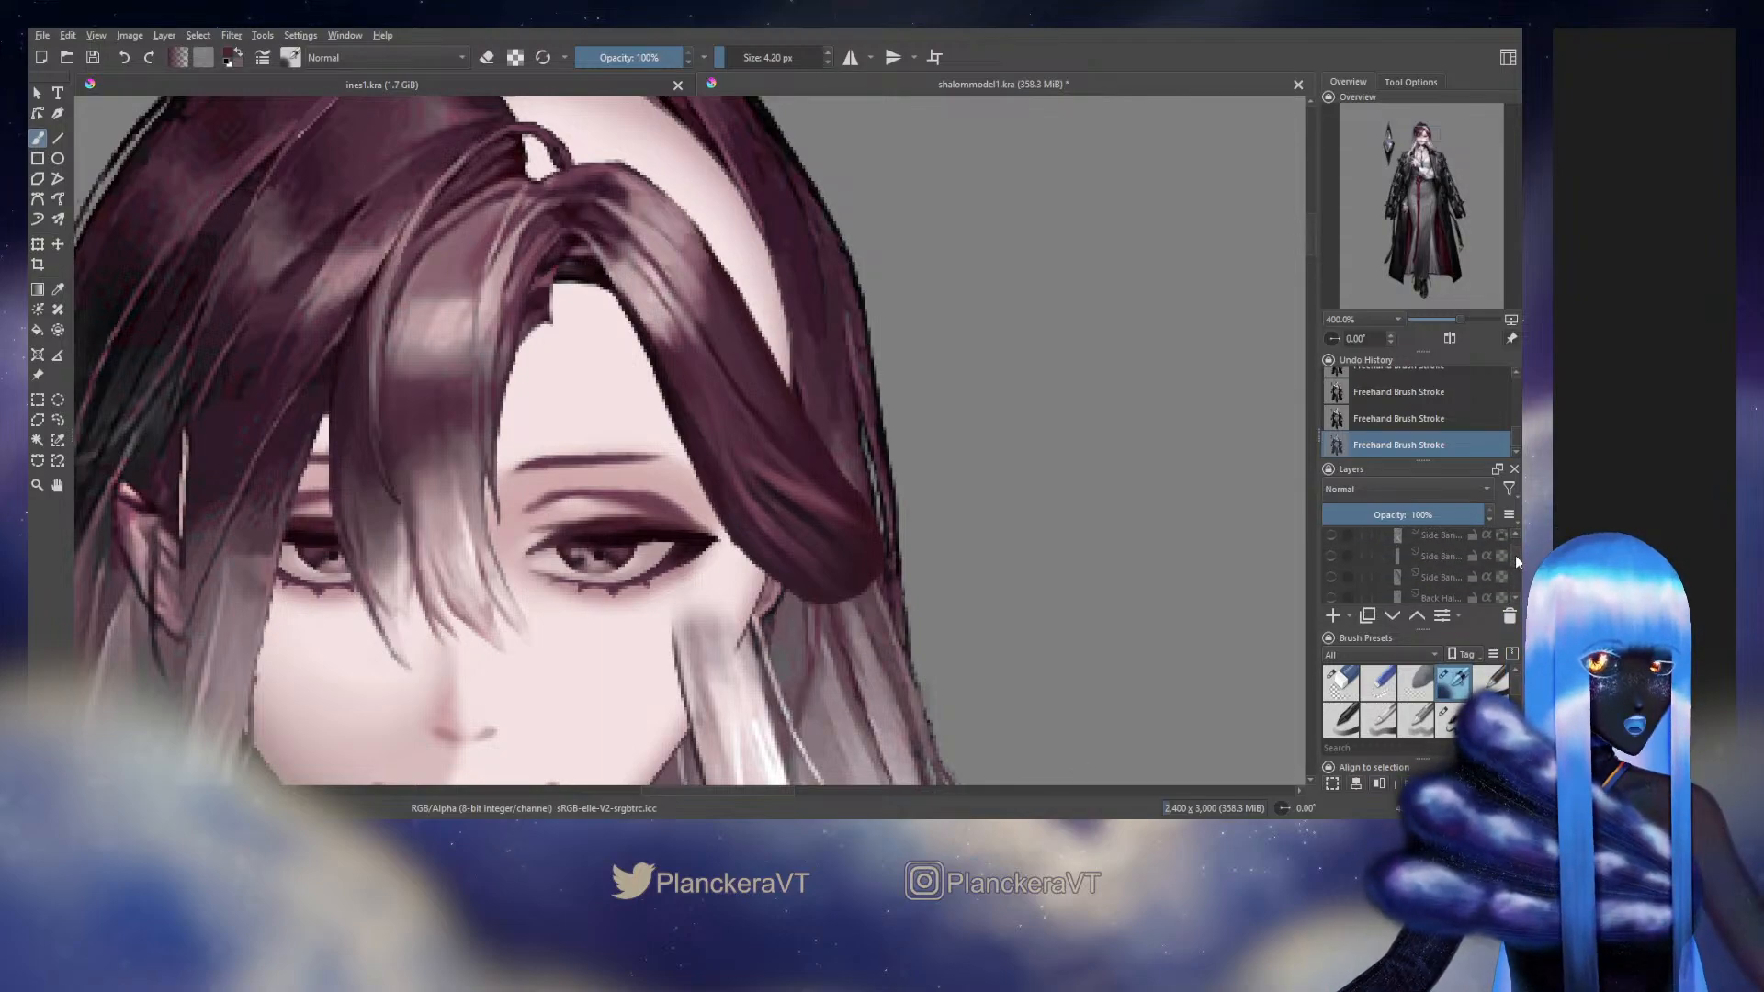
scroll(1400, 566, down, 1)
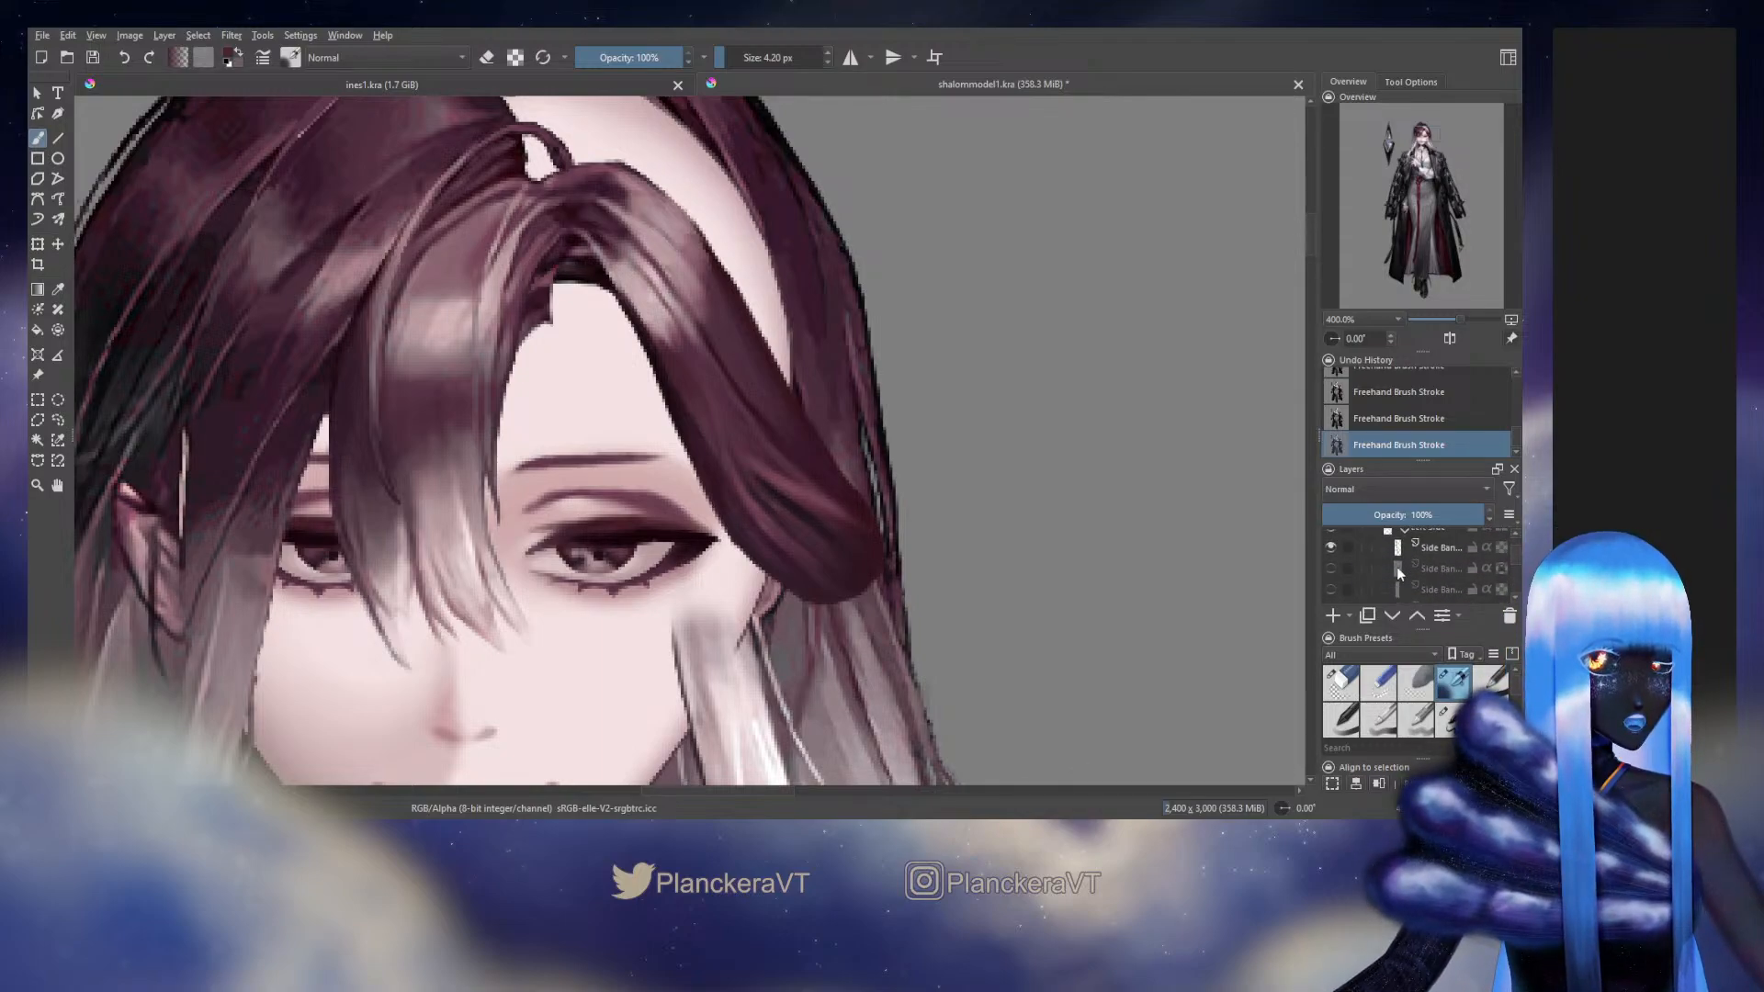
click(1331, 569)
click(1331, 589)
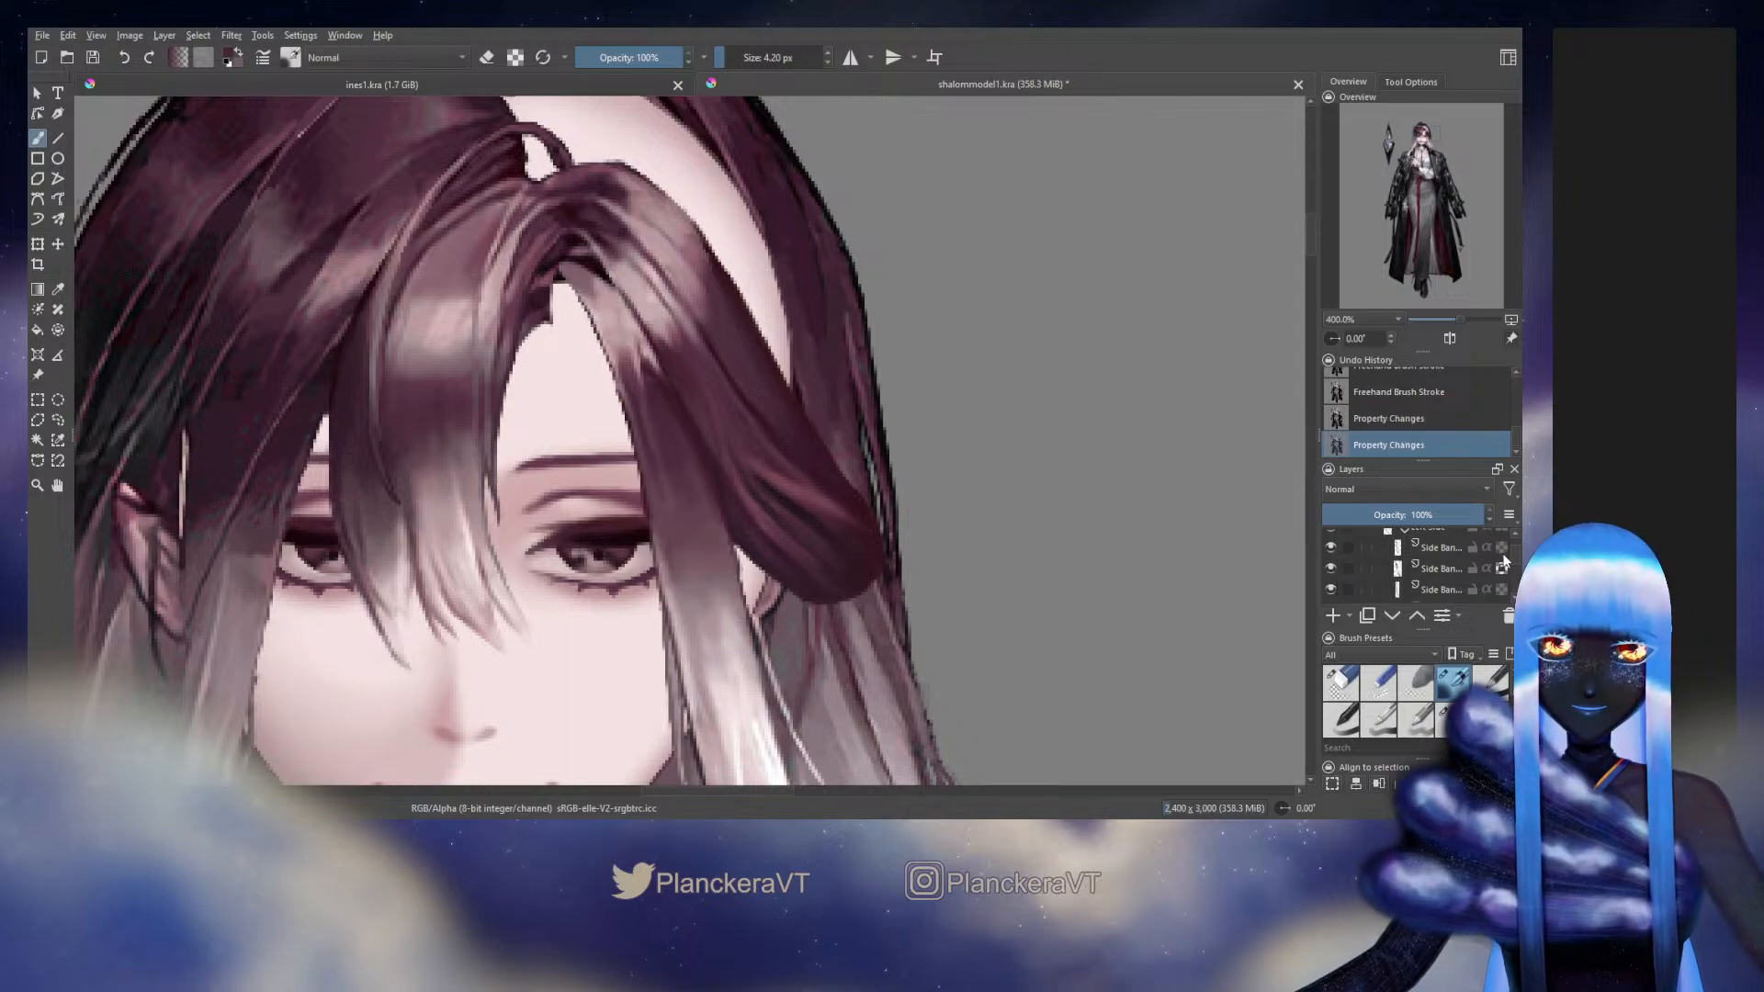
Show and select the hidden Side Hair layer above the repainted one, and choose the 11.48 px blending brush preset
scroll(1515, 556, down, 2)
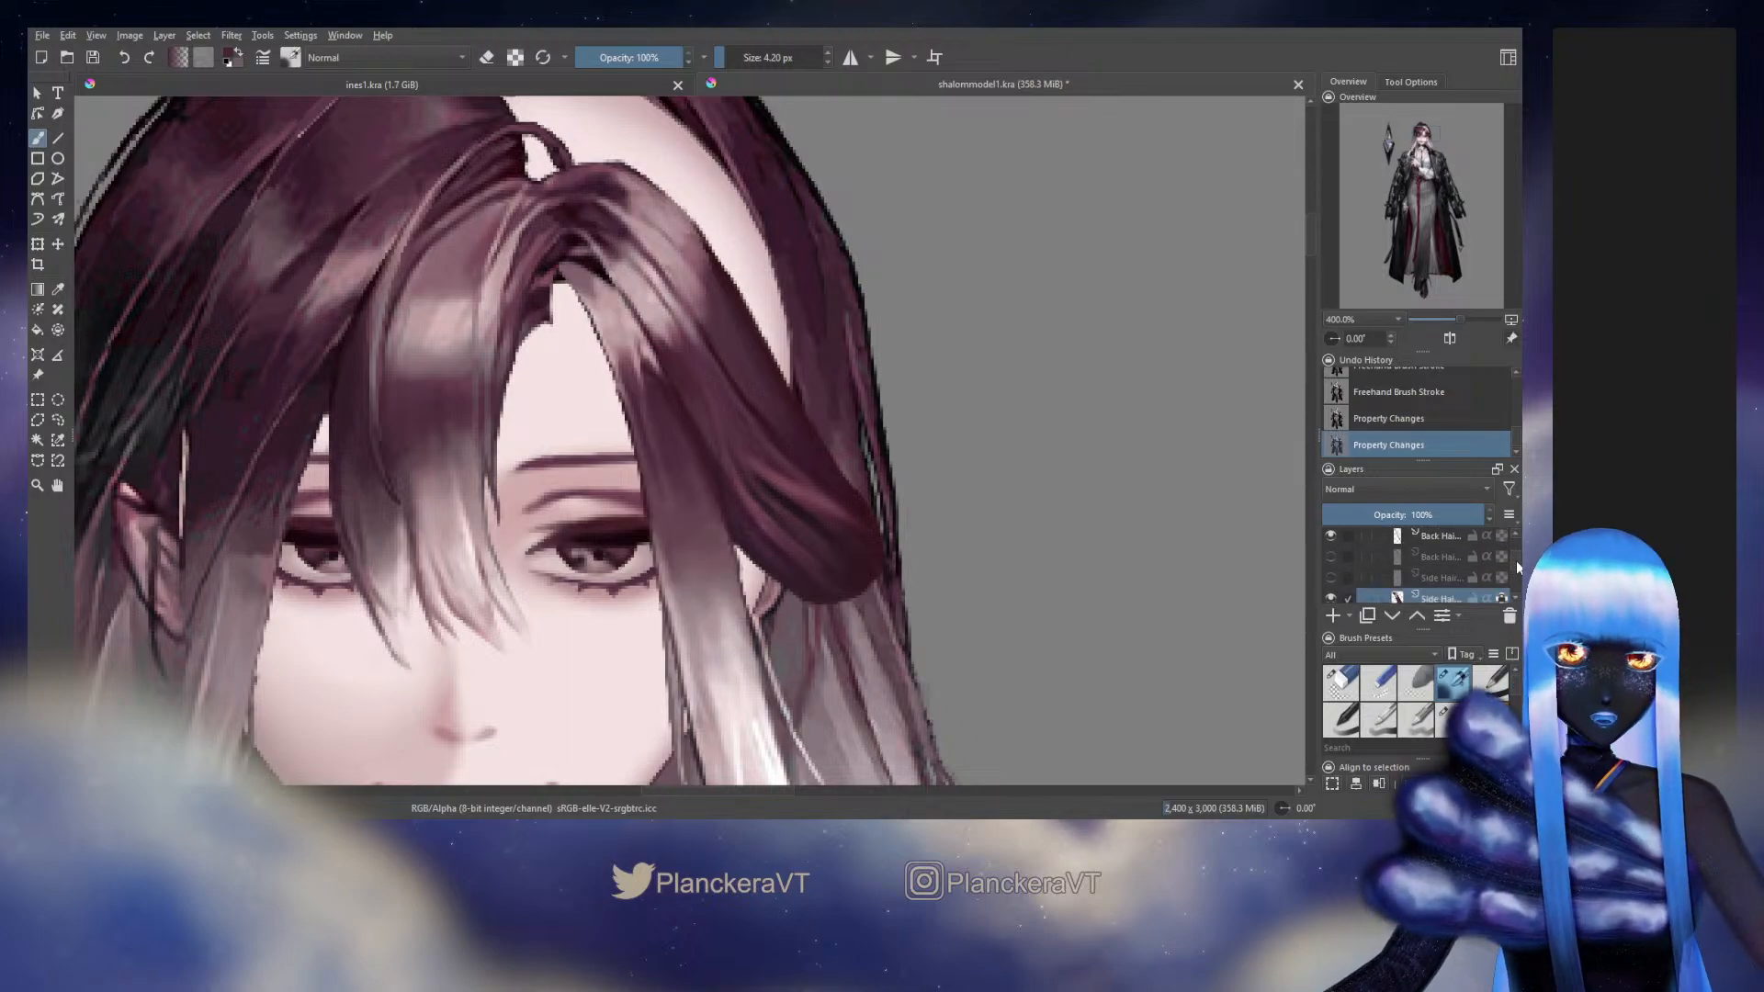
scroll(1518, 568, down, 1)
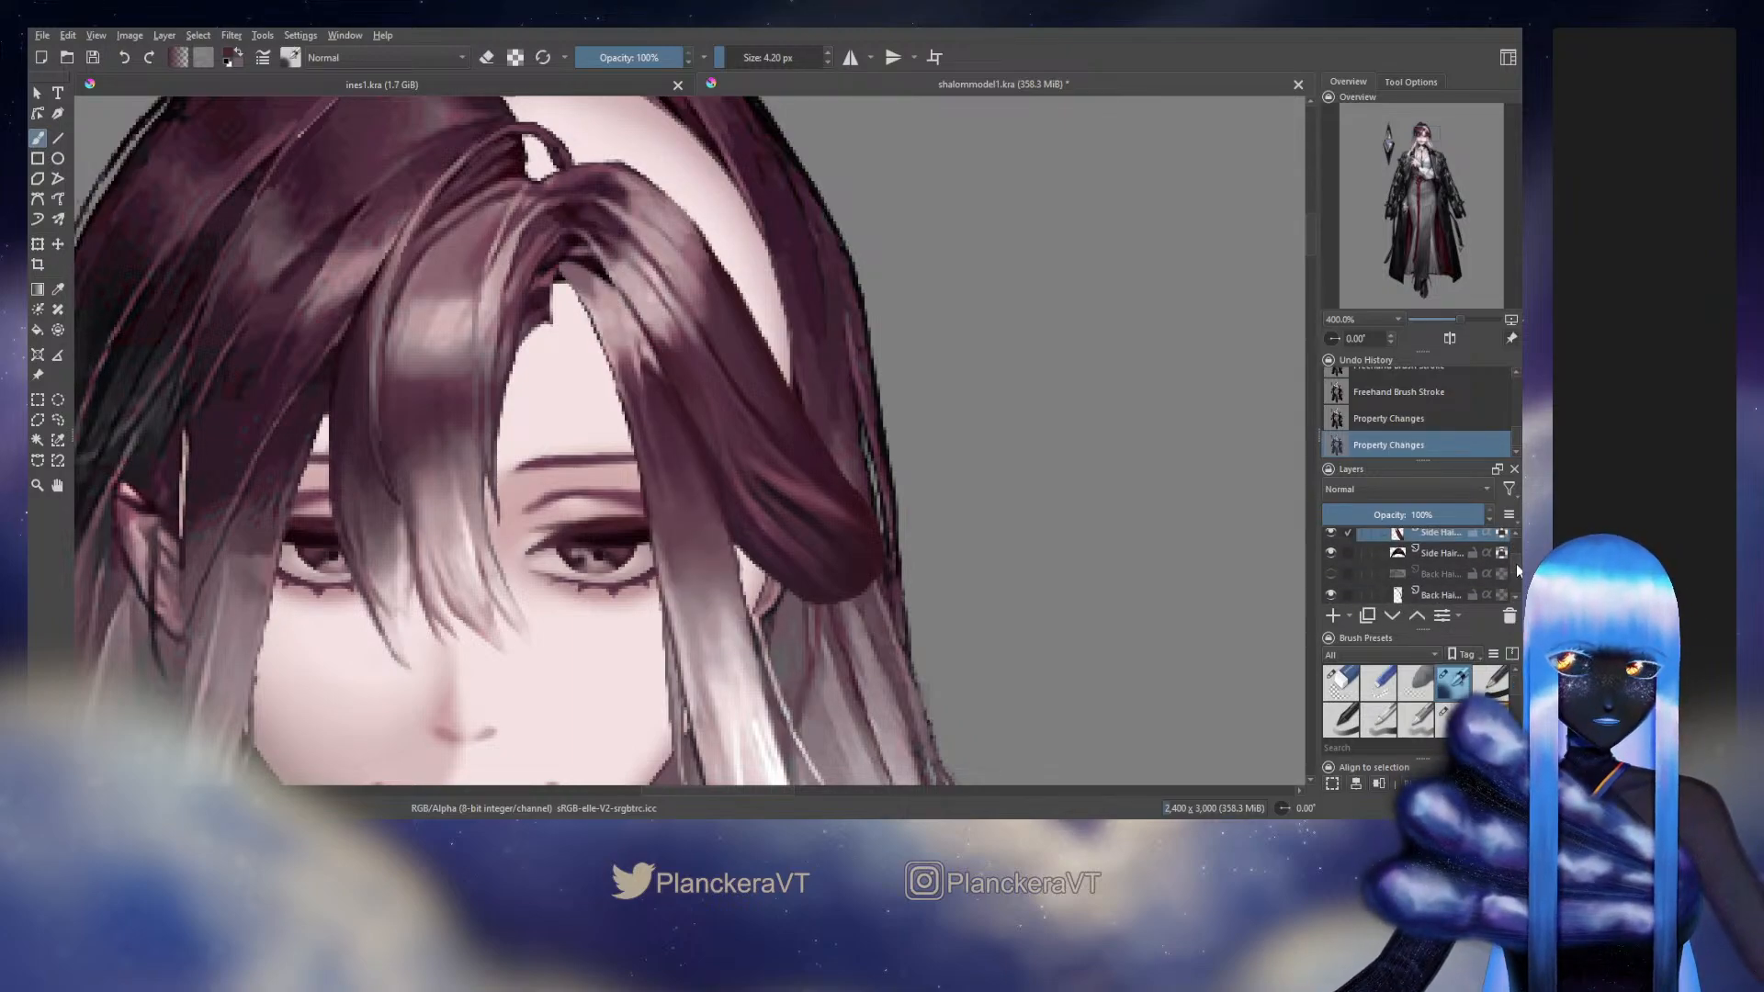
scroll(1515, 564, up, 2)
click(1331, 562)
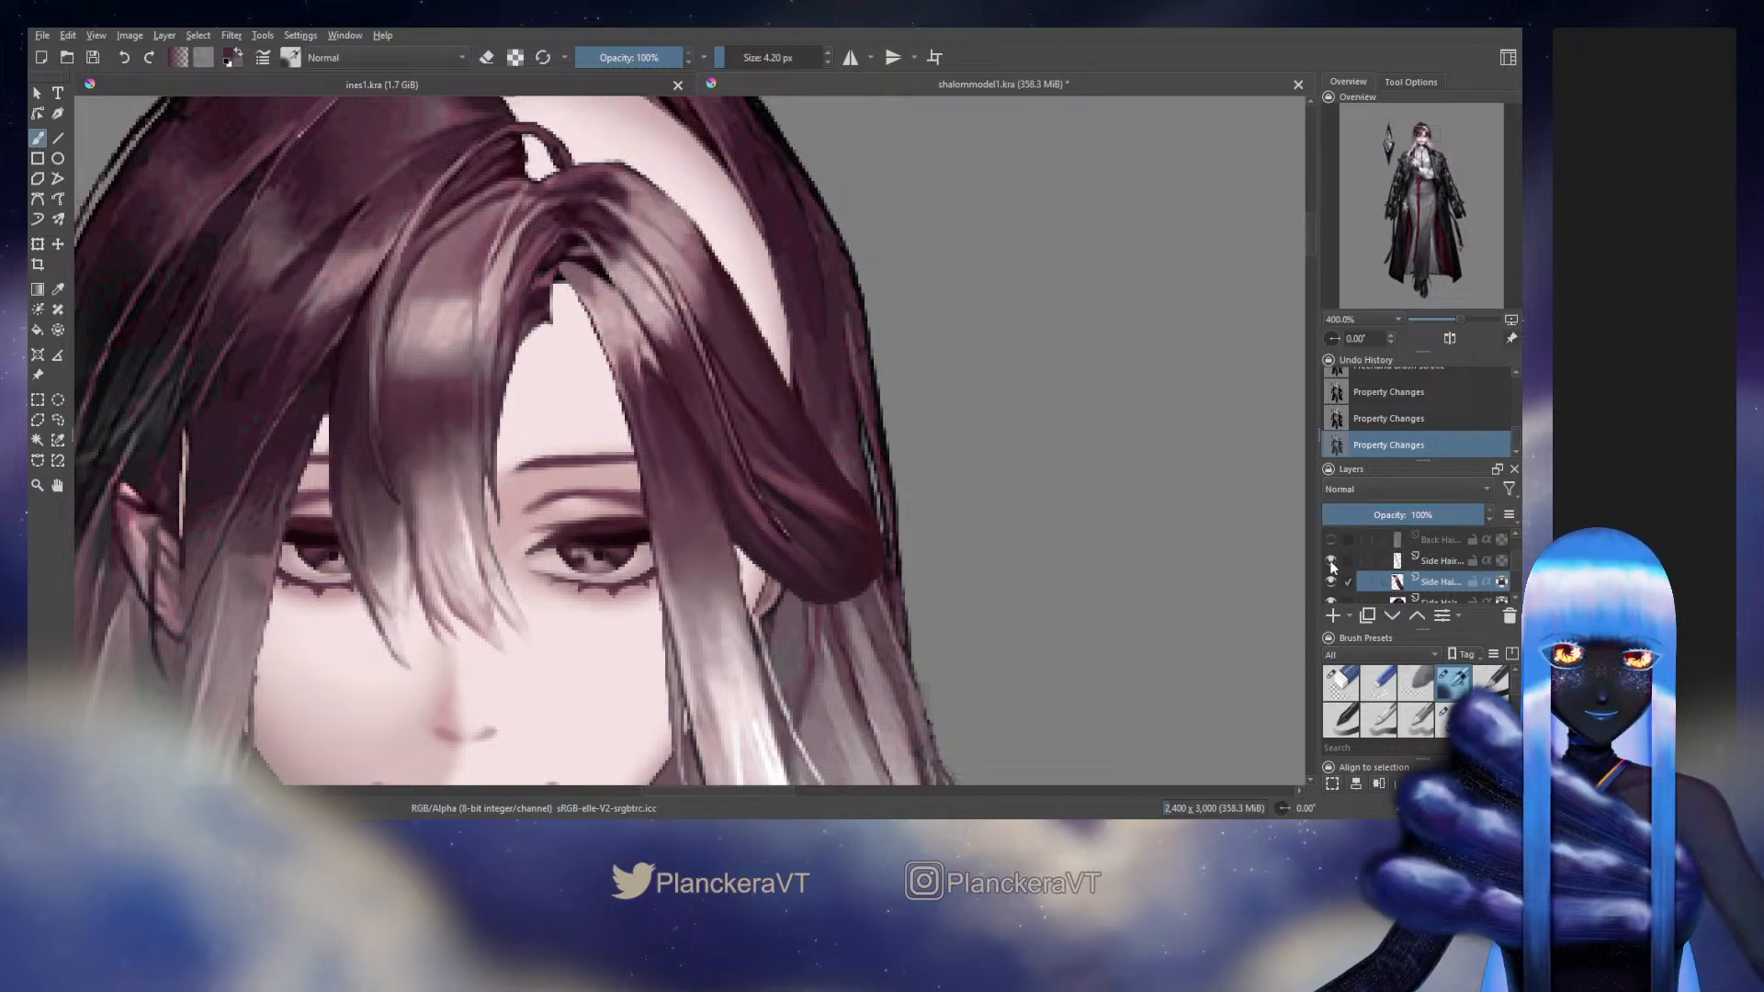
click(1447, 562)
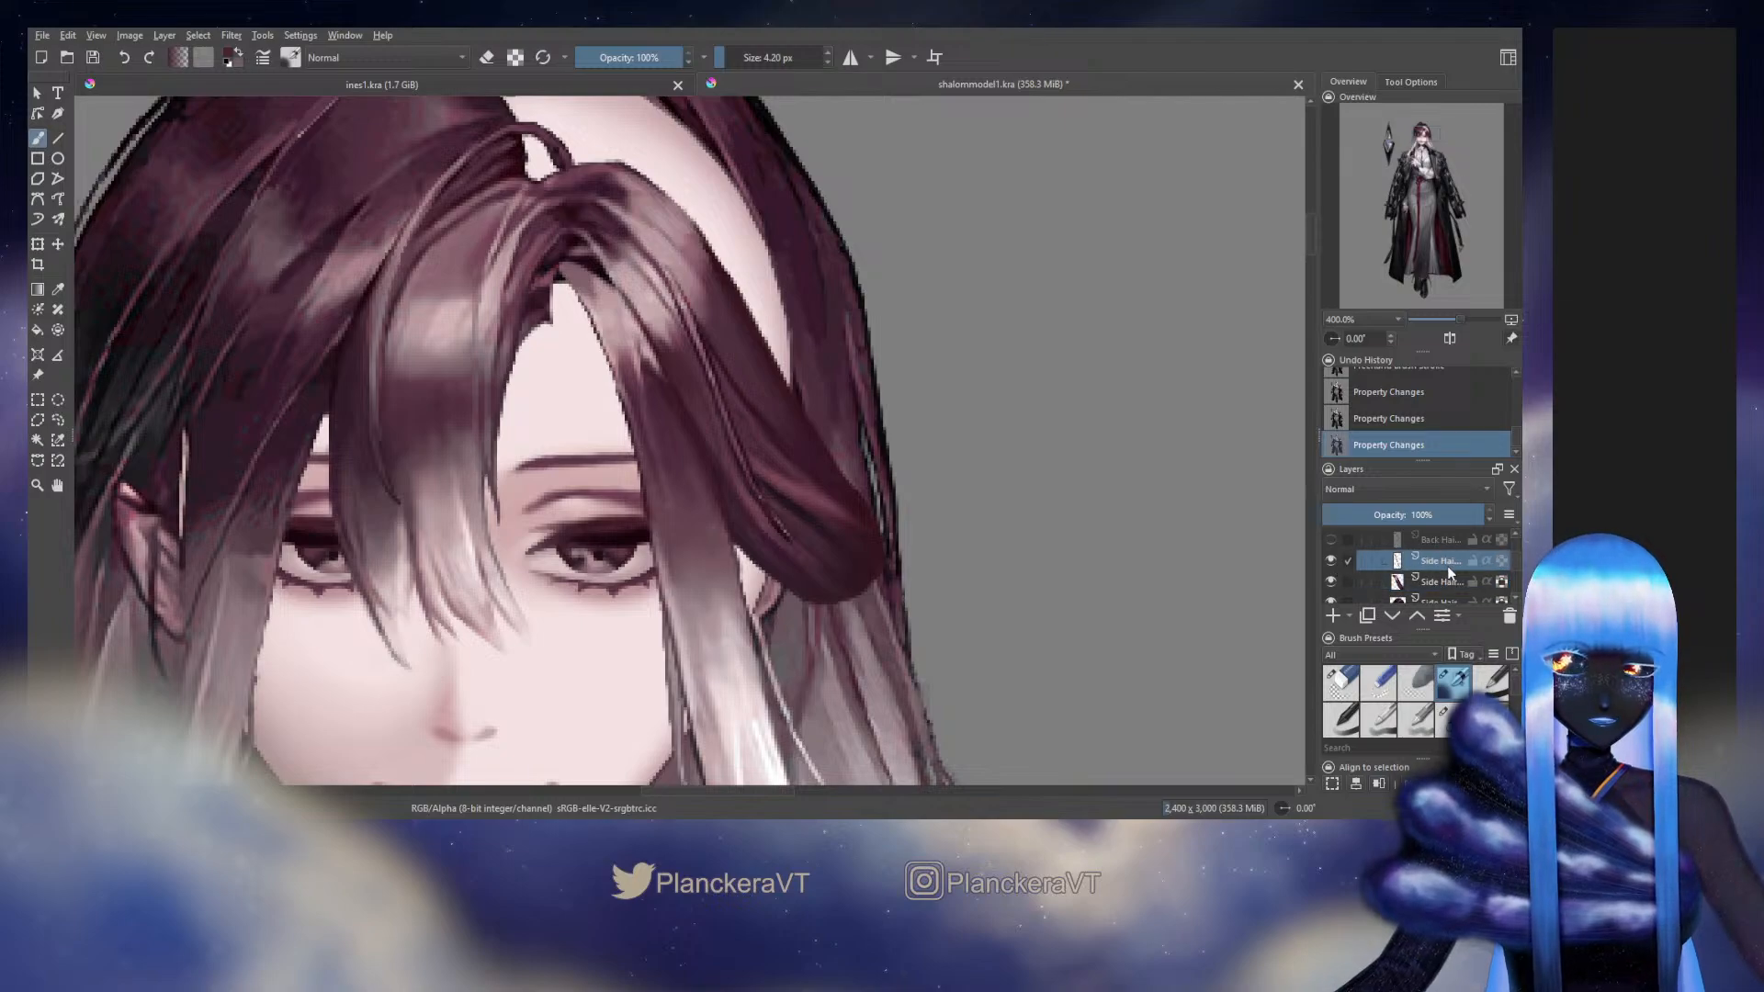
click(1445, 717)
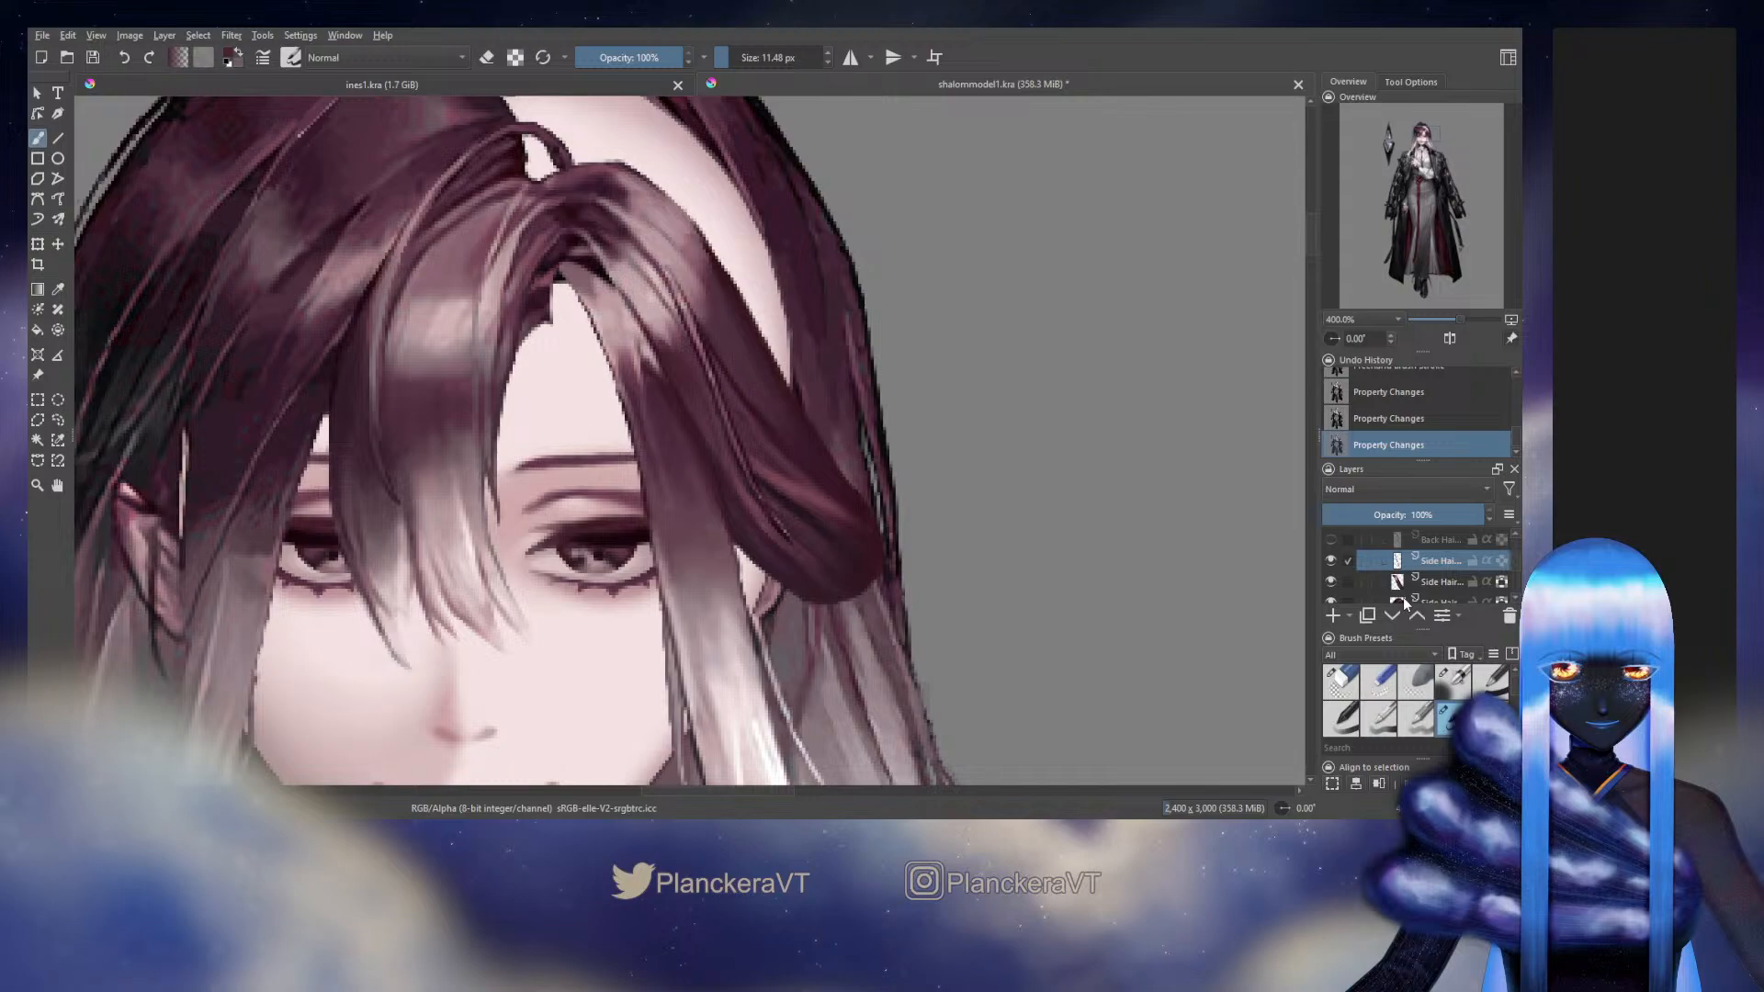
Hide the repainted Side Hair layer and the original Background layer to isolate the thin side hair strand
click(1330, 581)
drag(1514, 559, 1519, 576)
click(1330, 556)
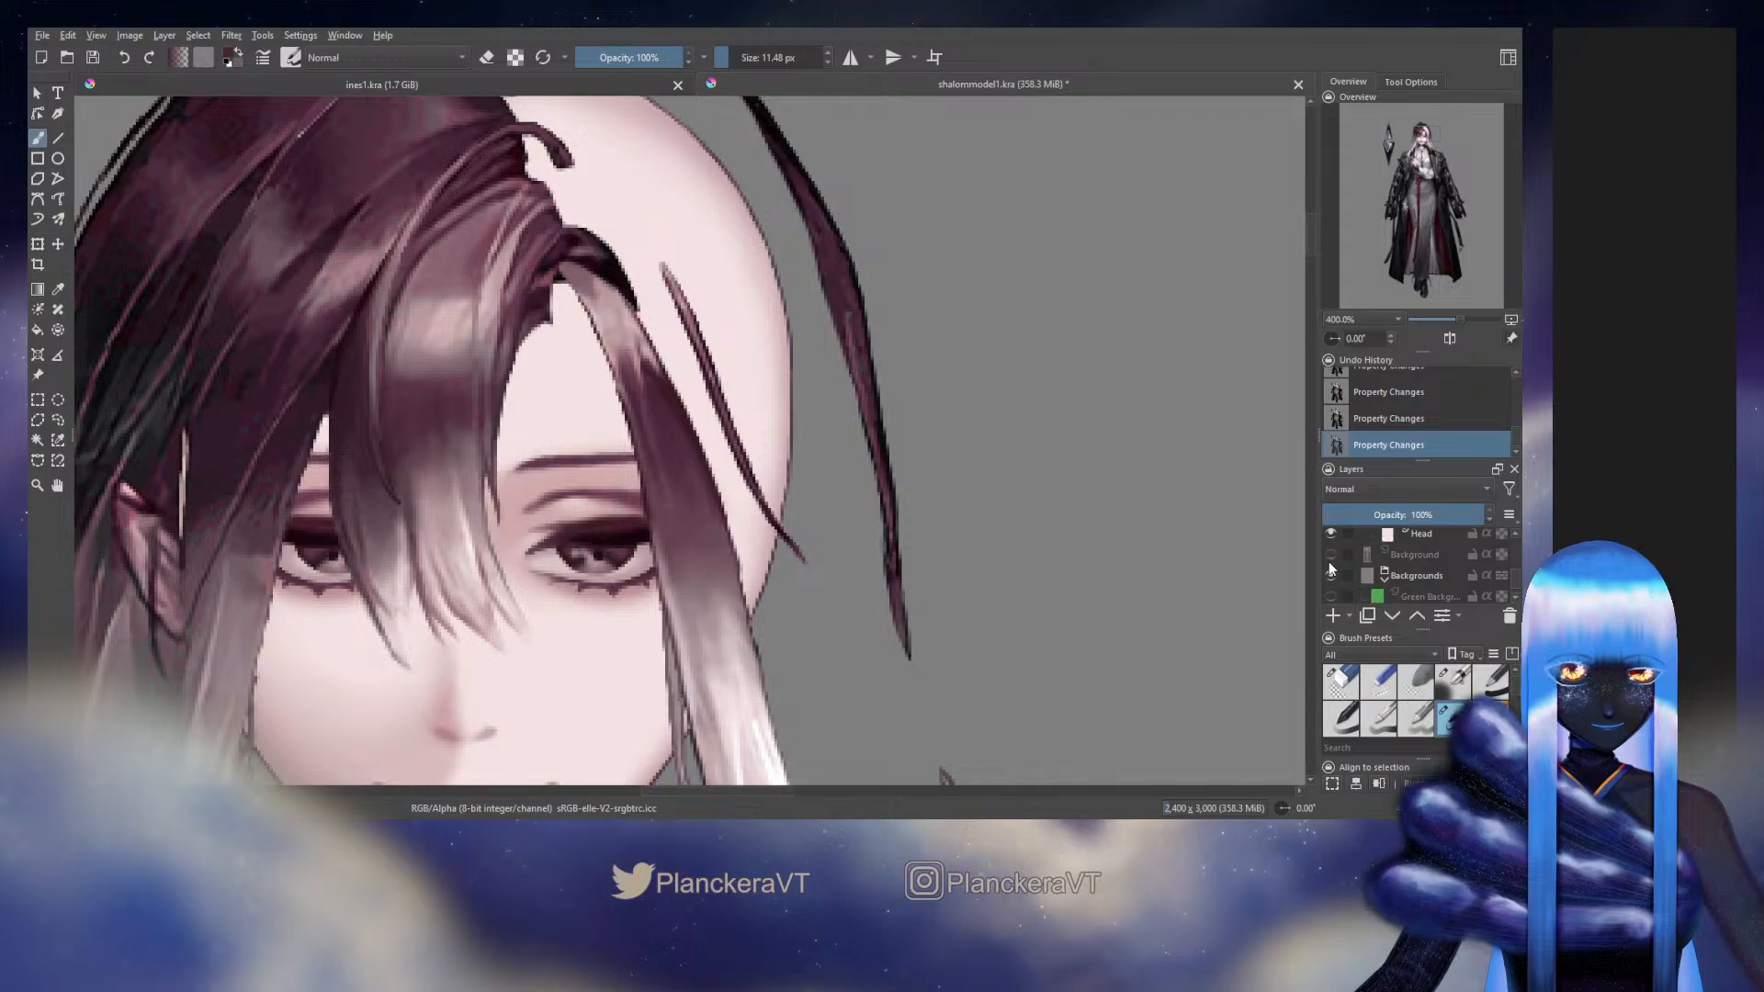
drag(1516, 579, 1519, 562)
ctrl+click(1402, 580)
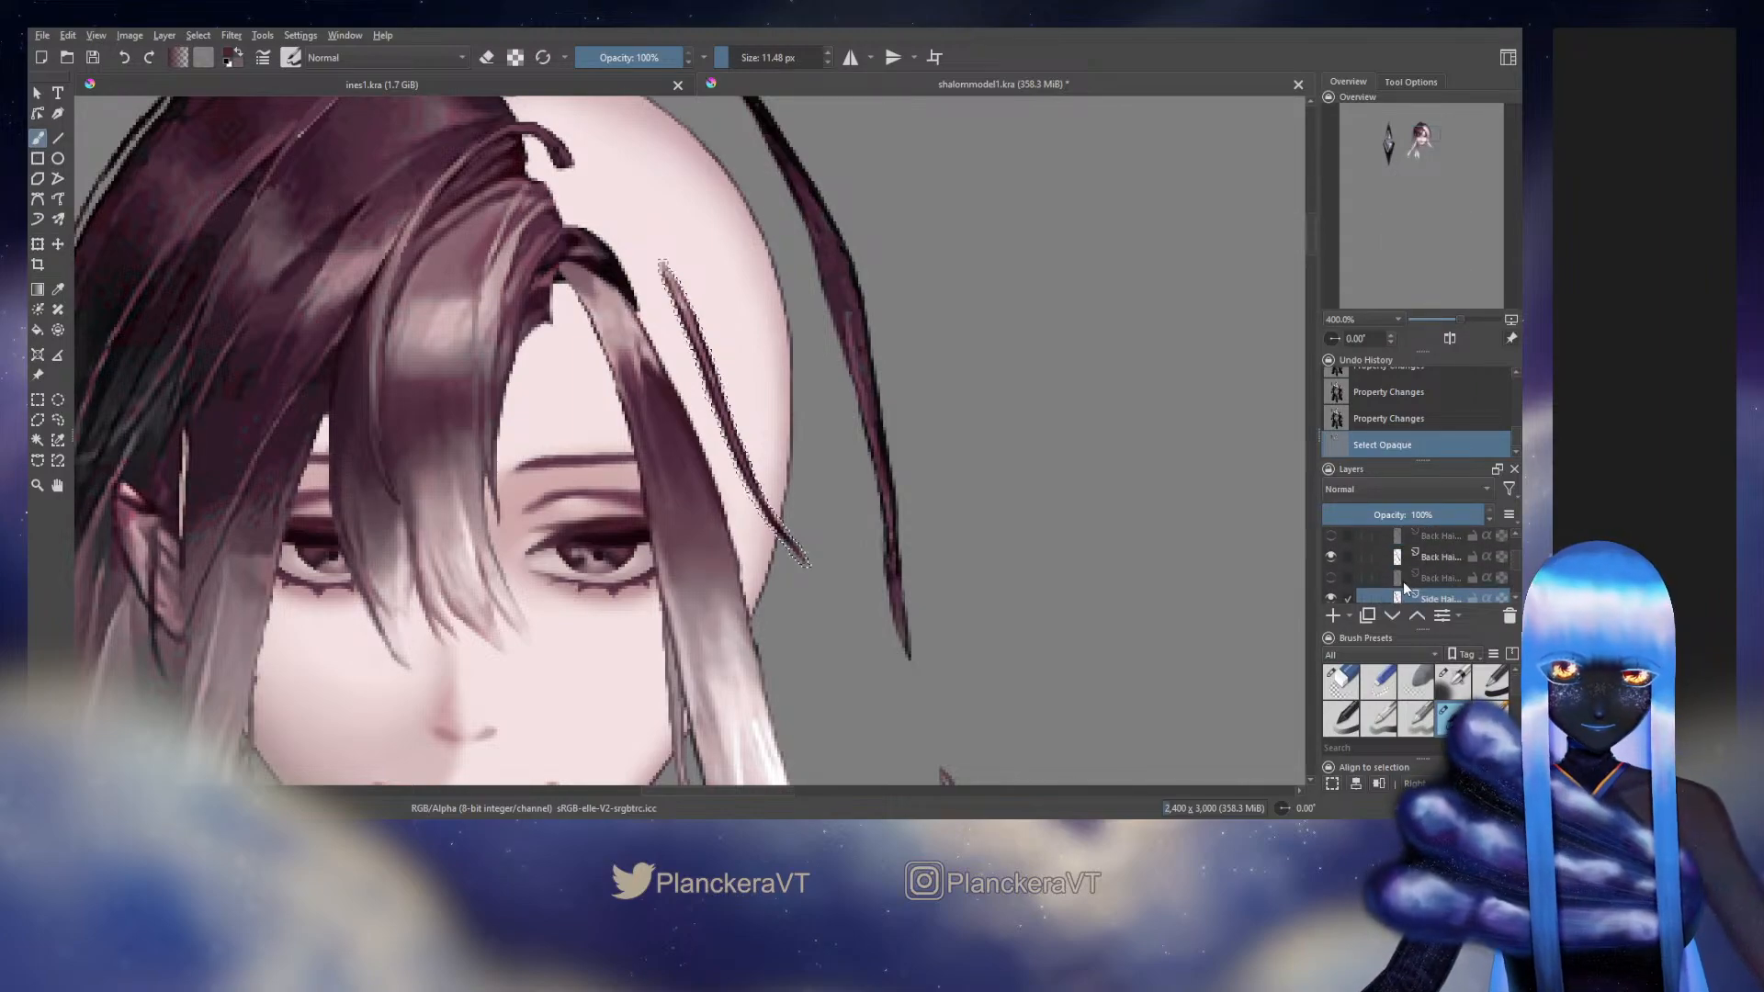
key(ctrl+z)
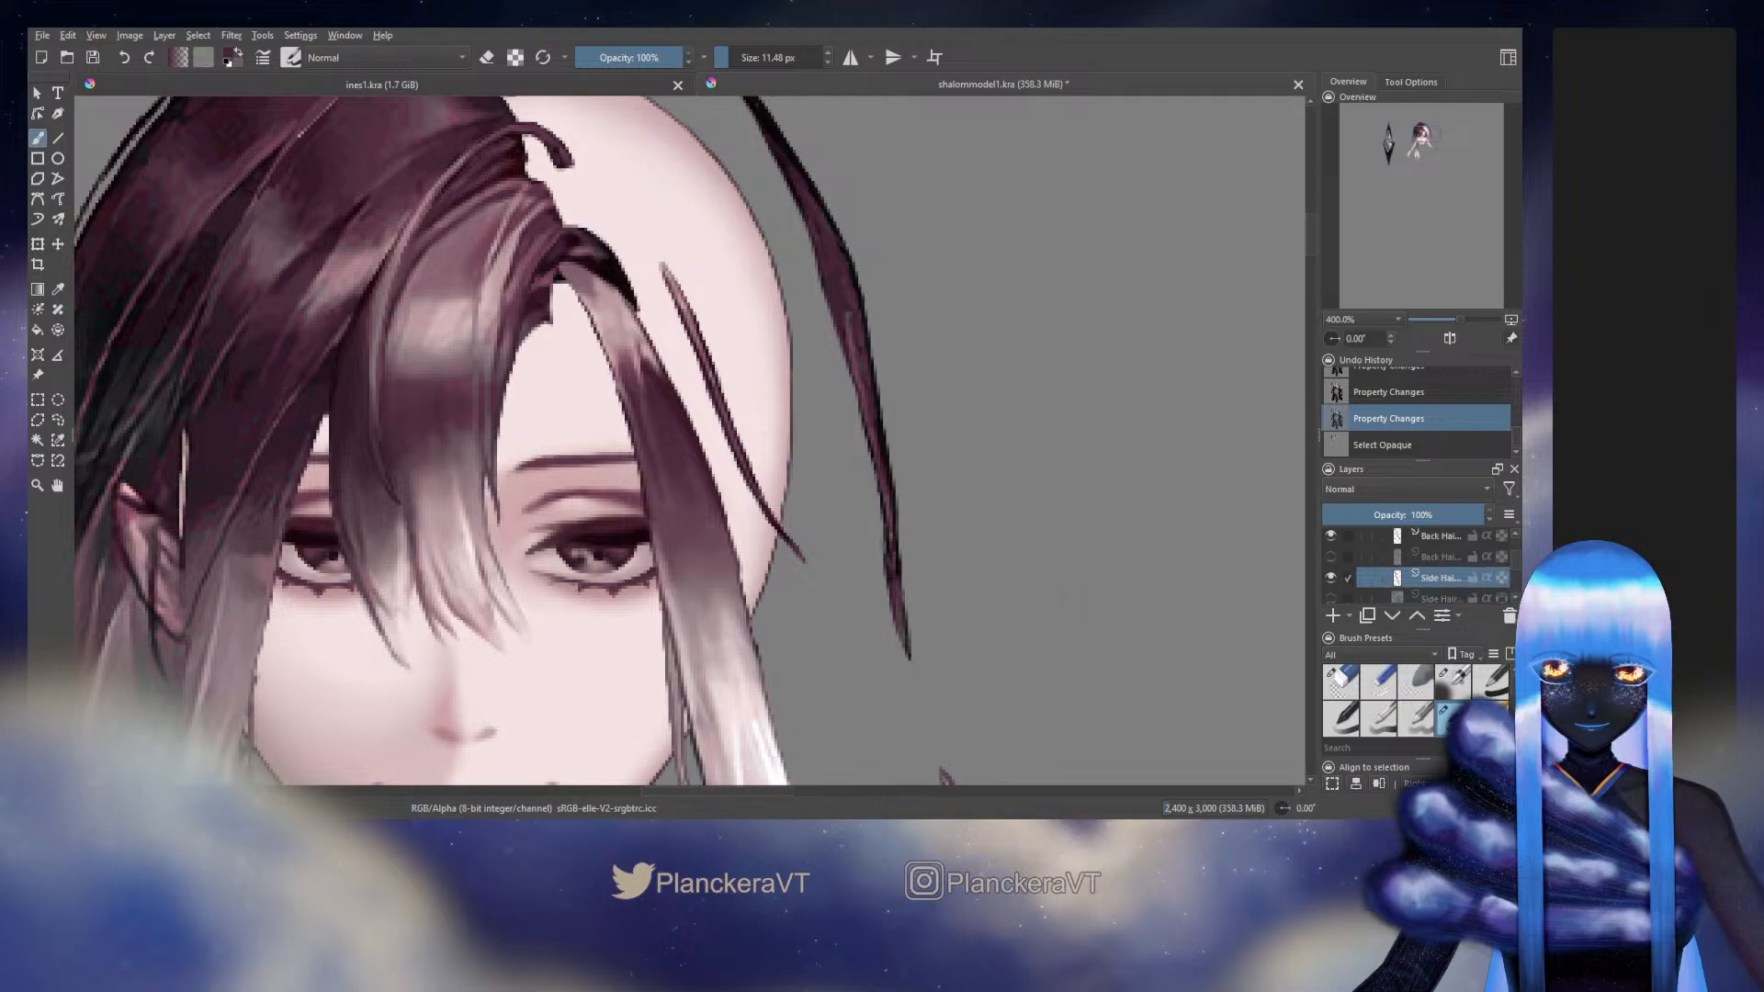
Erase along the thin side hair strand's lower edge at 7.98 px and return to the 11.48 px blending preset
key(e)
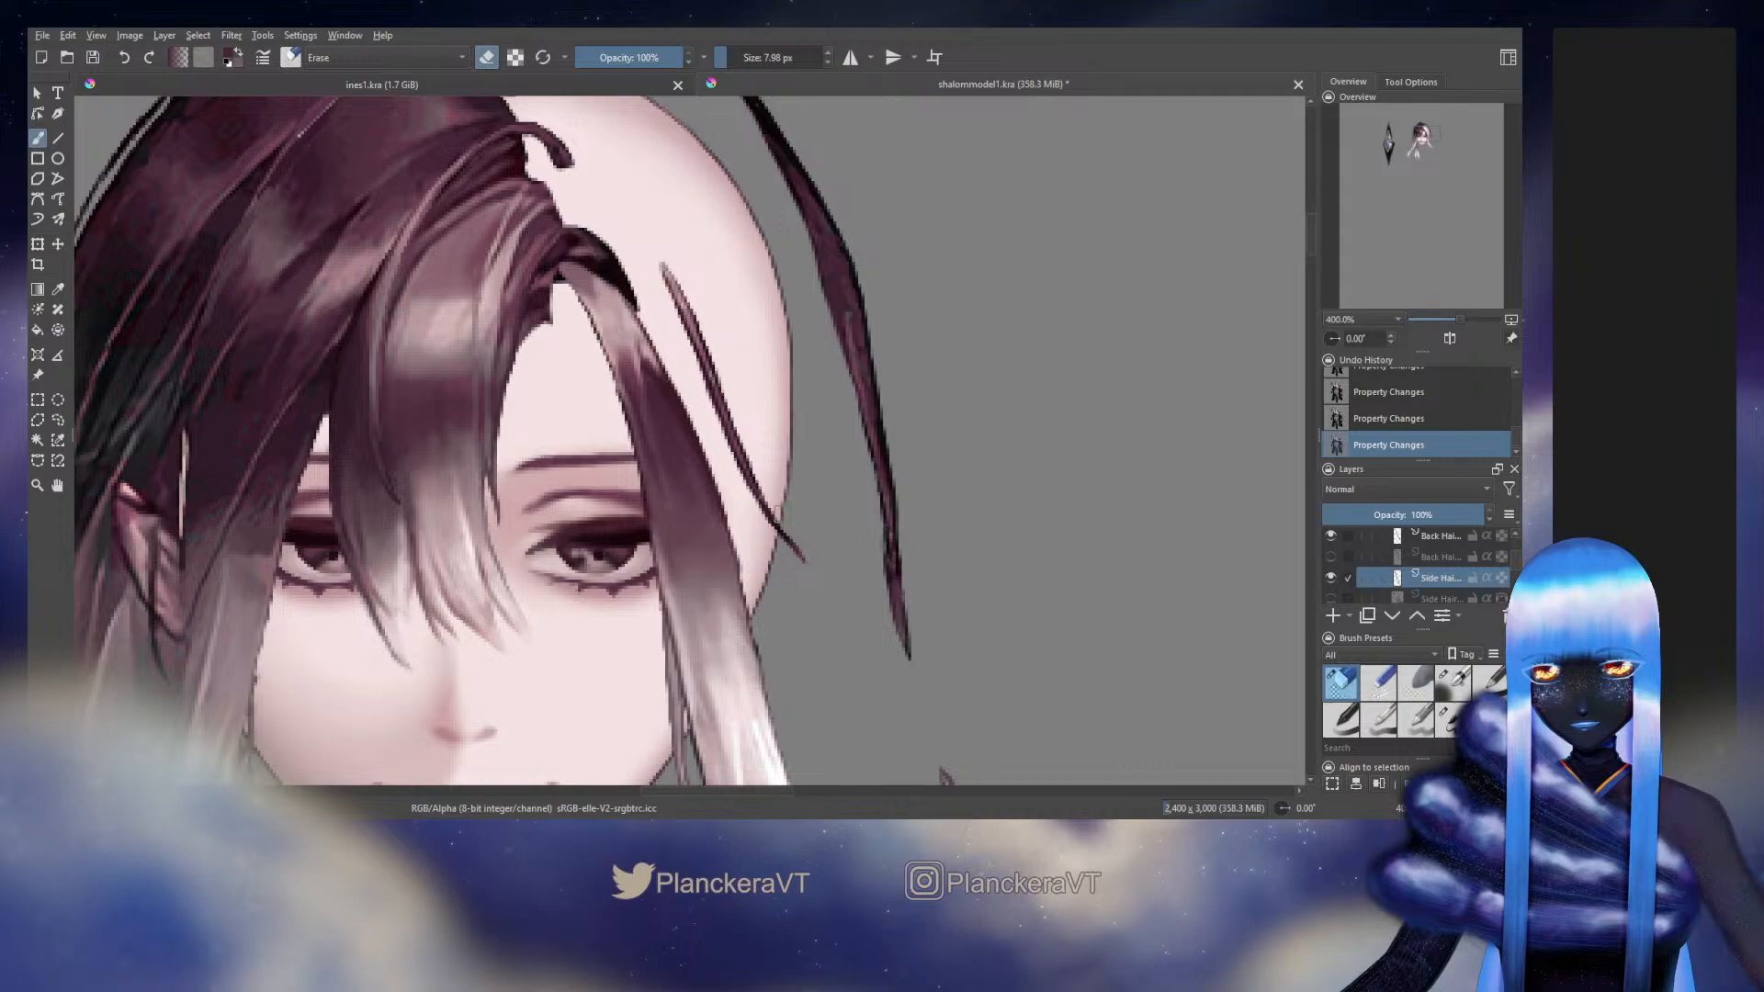
drag(778, 513, 774, 525)
click(1453, 719)
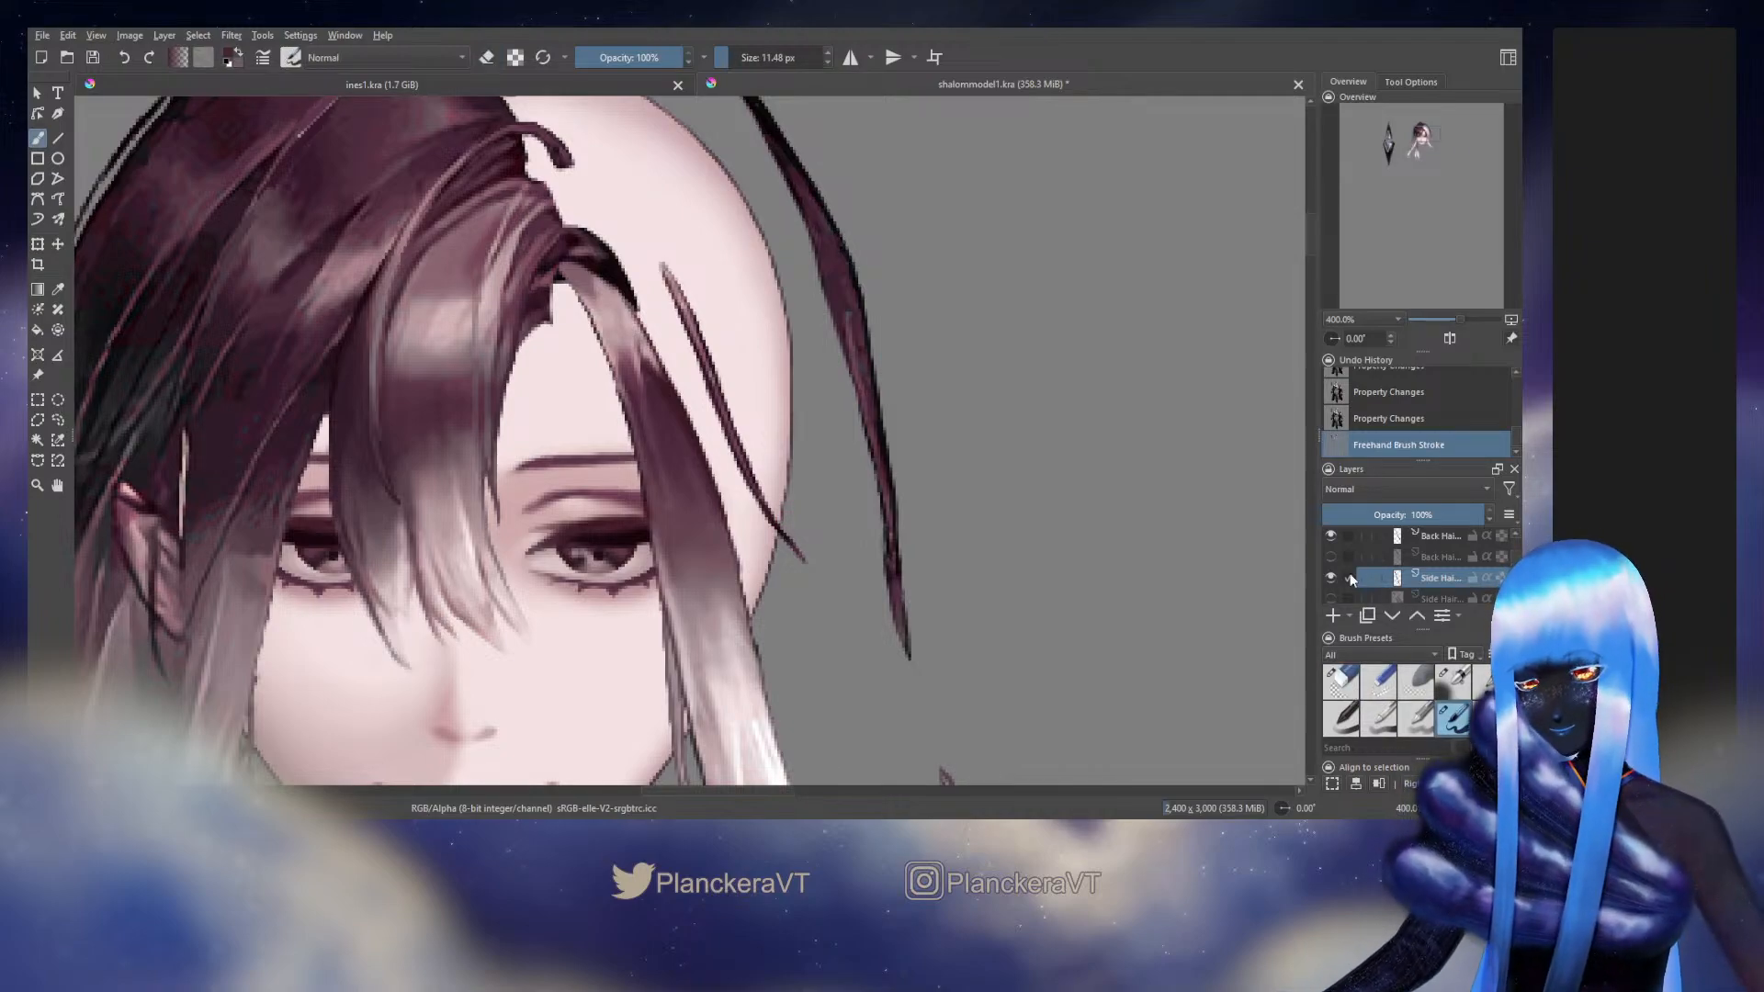
Show the Background and the repainted Side Hair layer again, and briefly toggle the hidden Back Hair layer above the selected strand
scroll(1516, 560, down, 5)
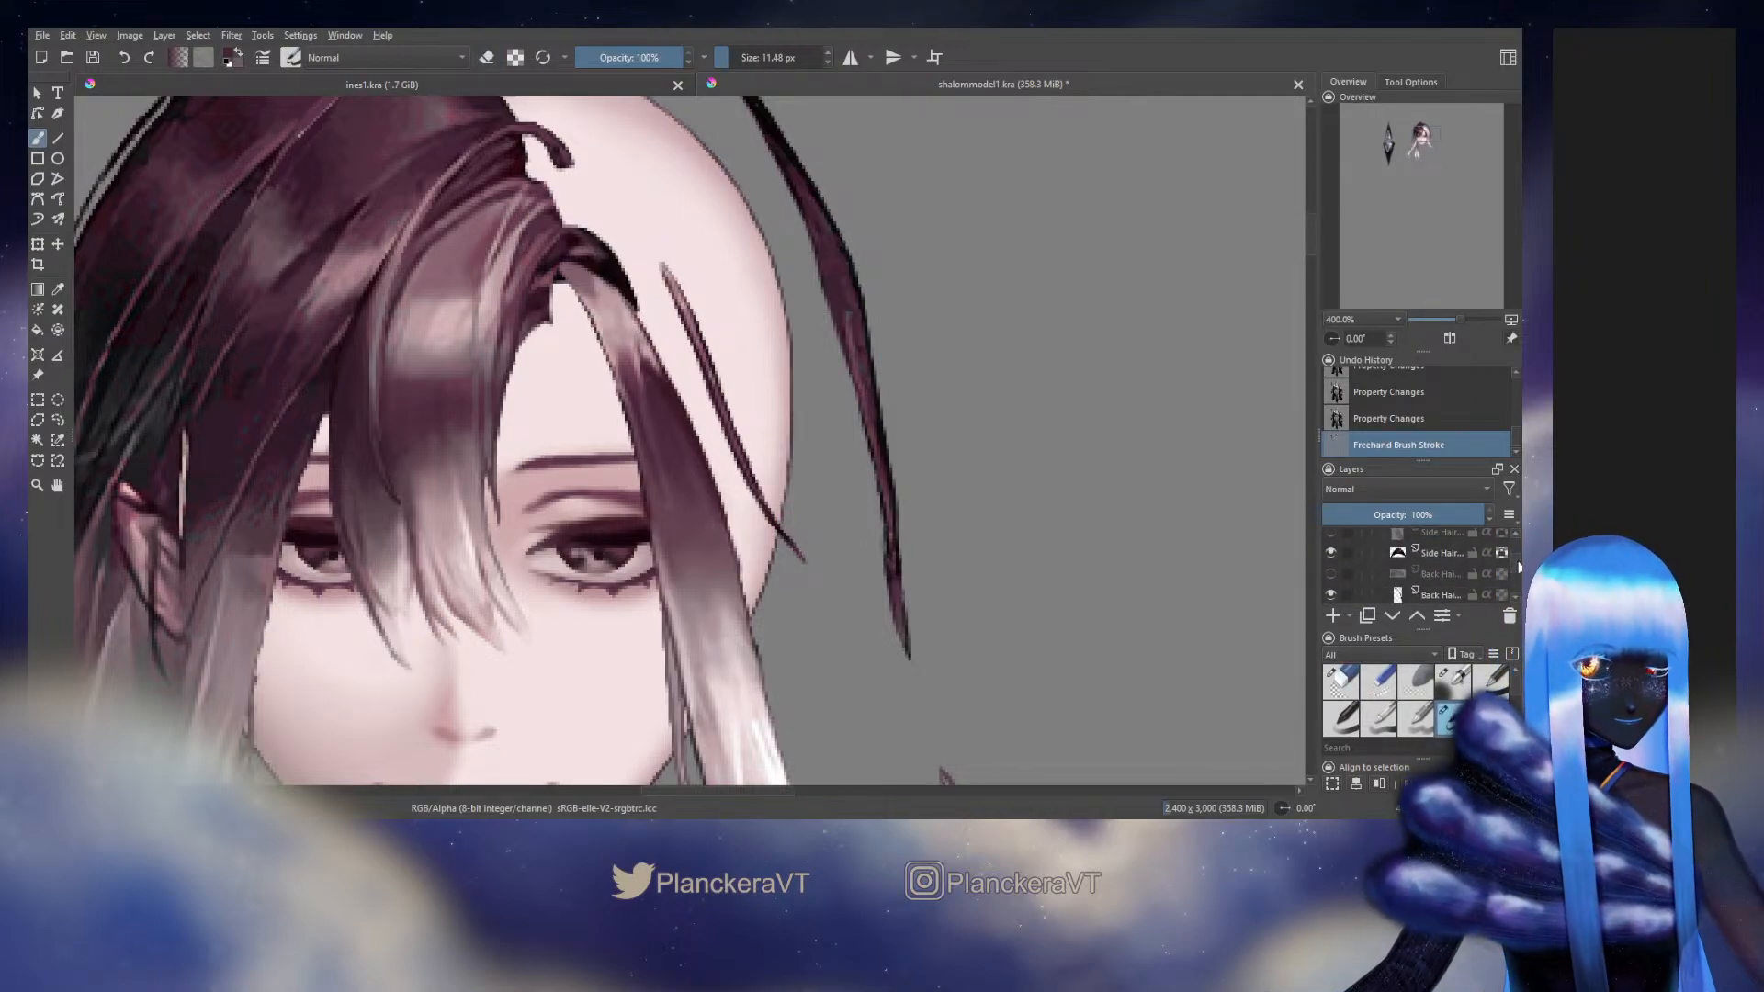
scroll(1520, 574, down, 6)
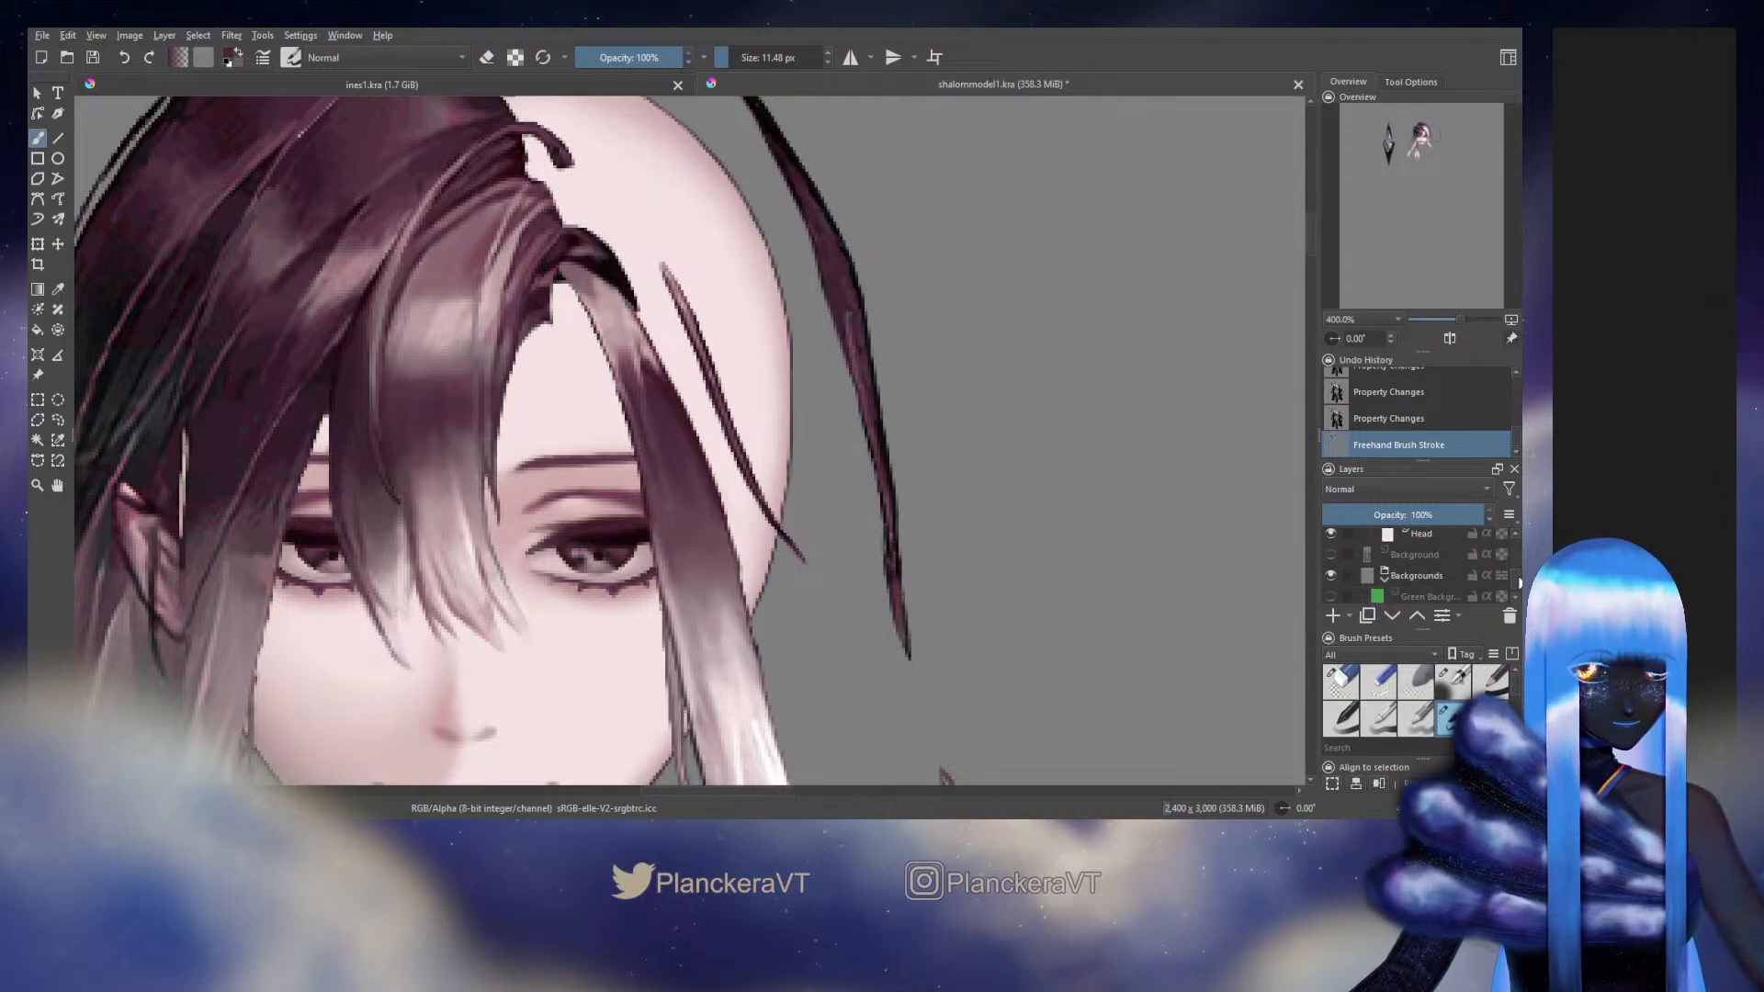
click(1331, 555)
drag(1514, 579, 1514, 557)
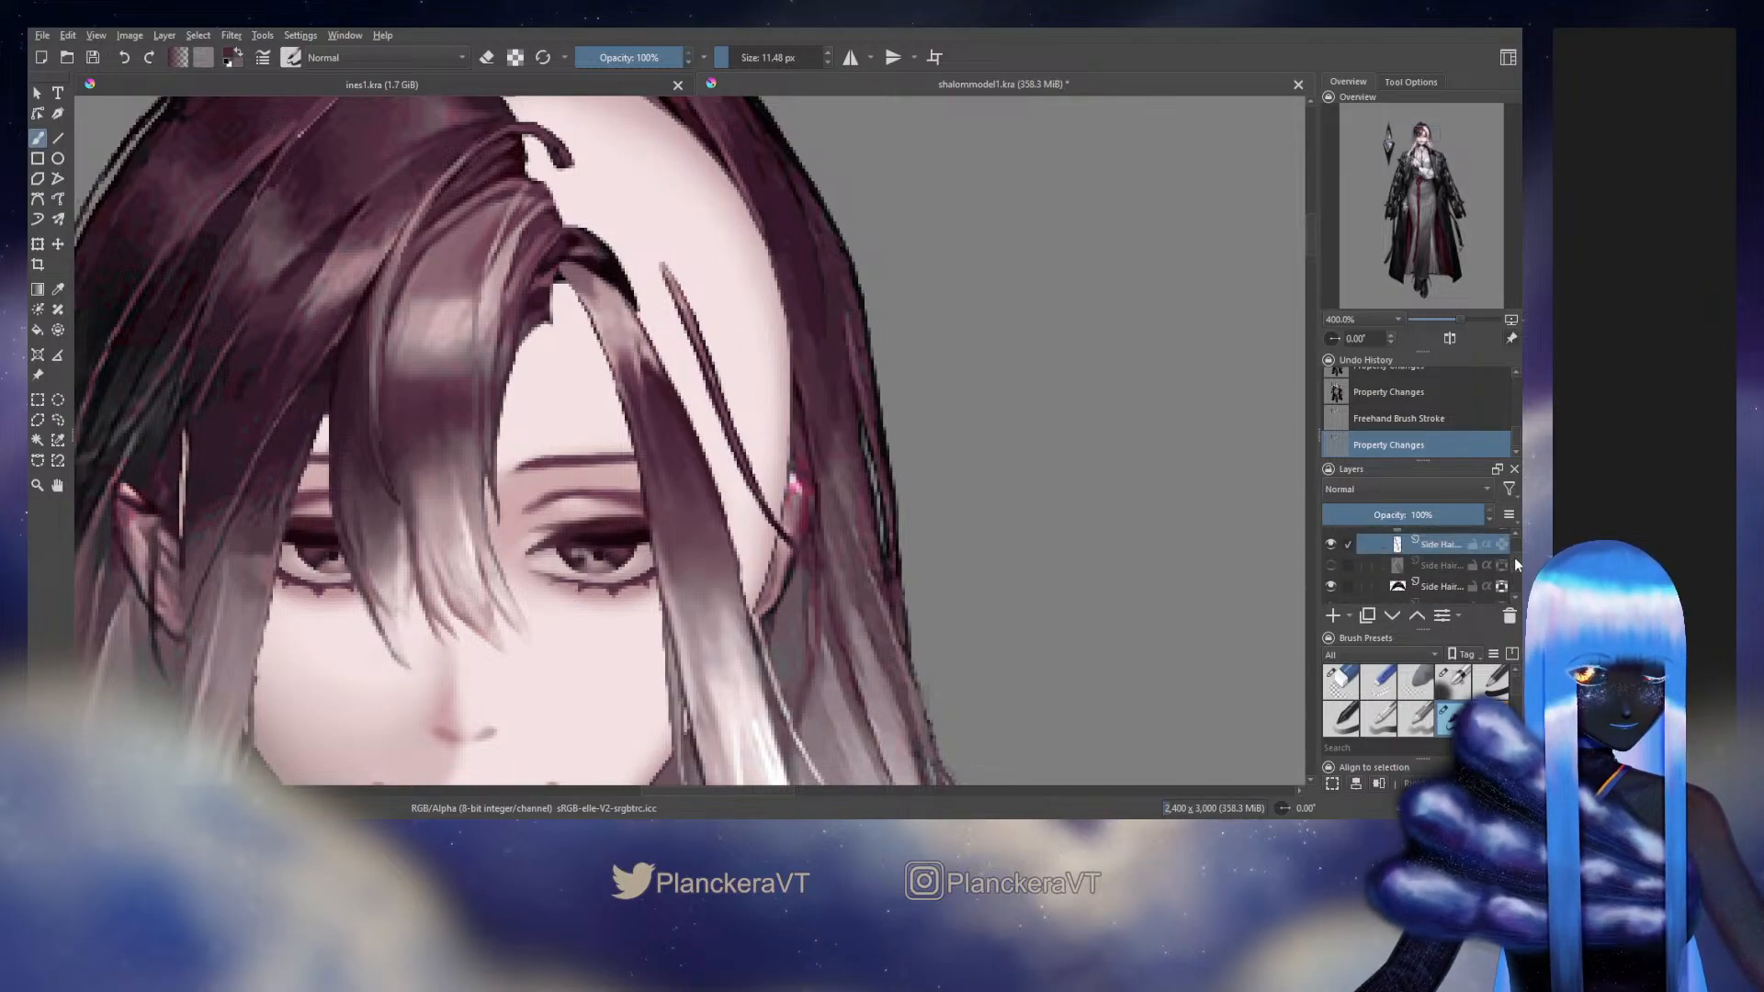
click(1331, 565)
drag(1513, 557, 1514, 554)
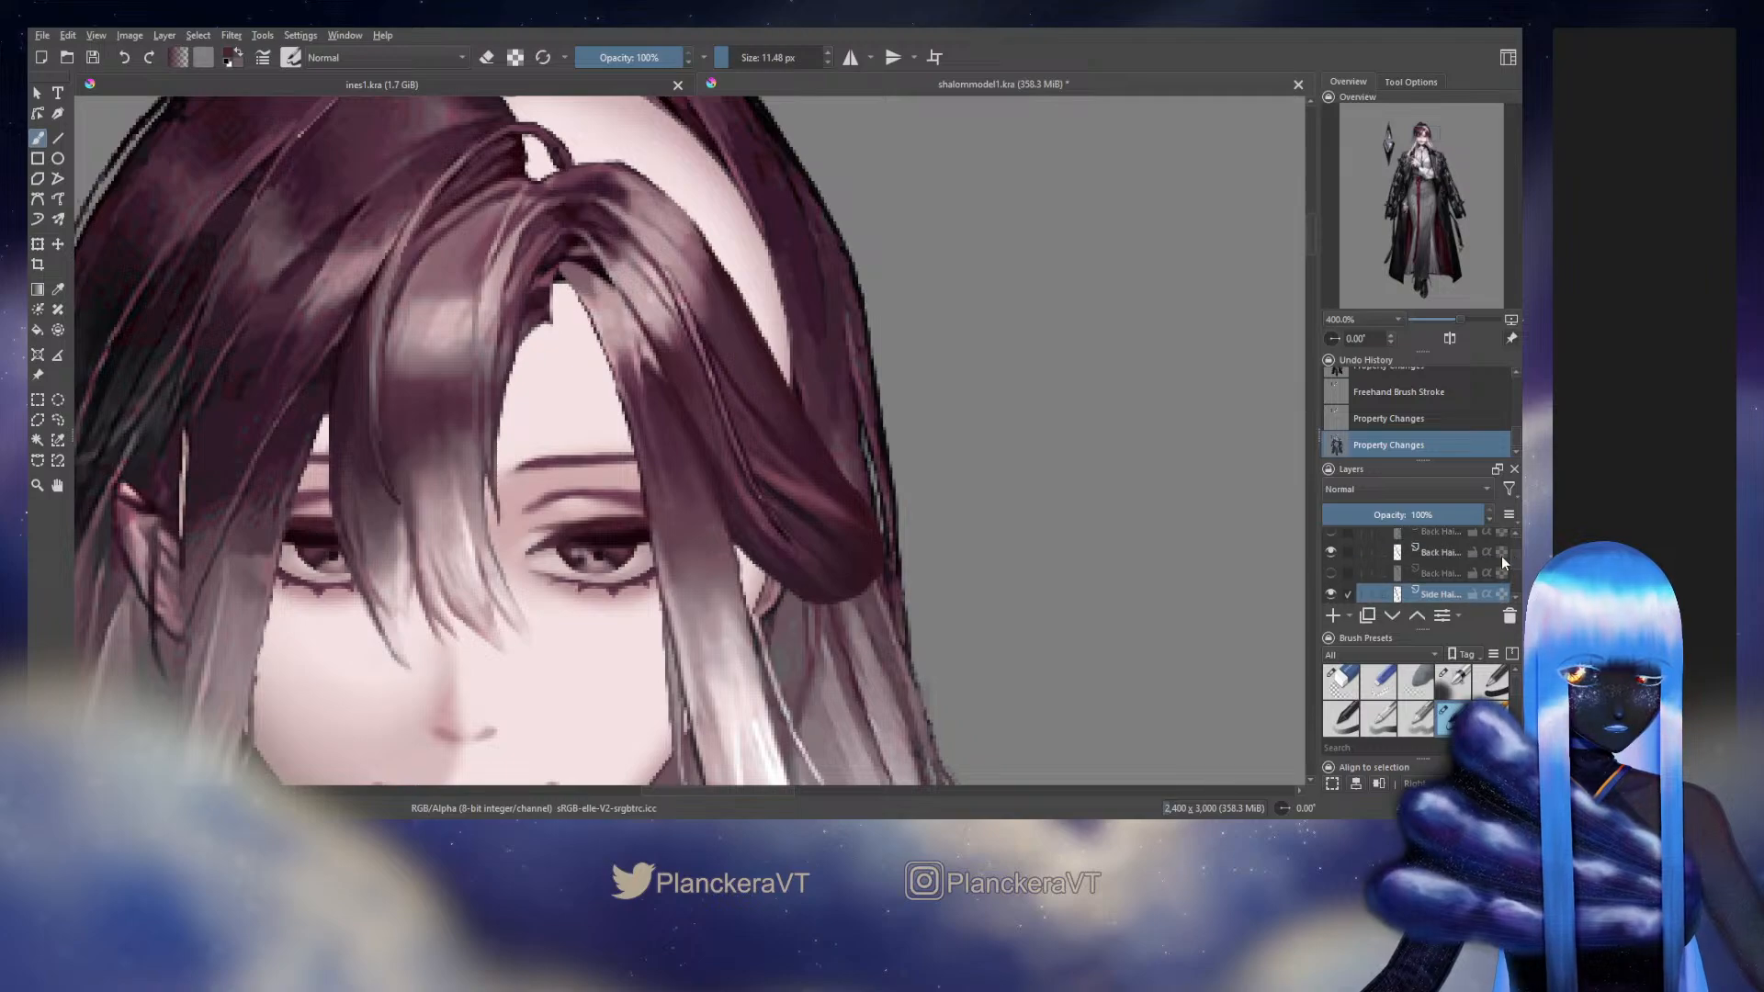
click(1336, 571)
click(1336, 570)
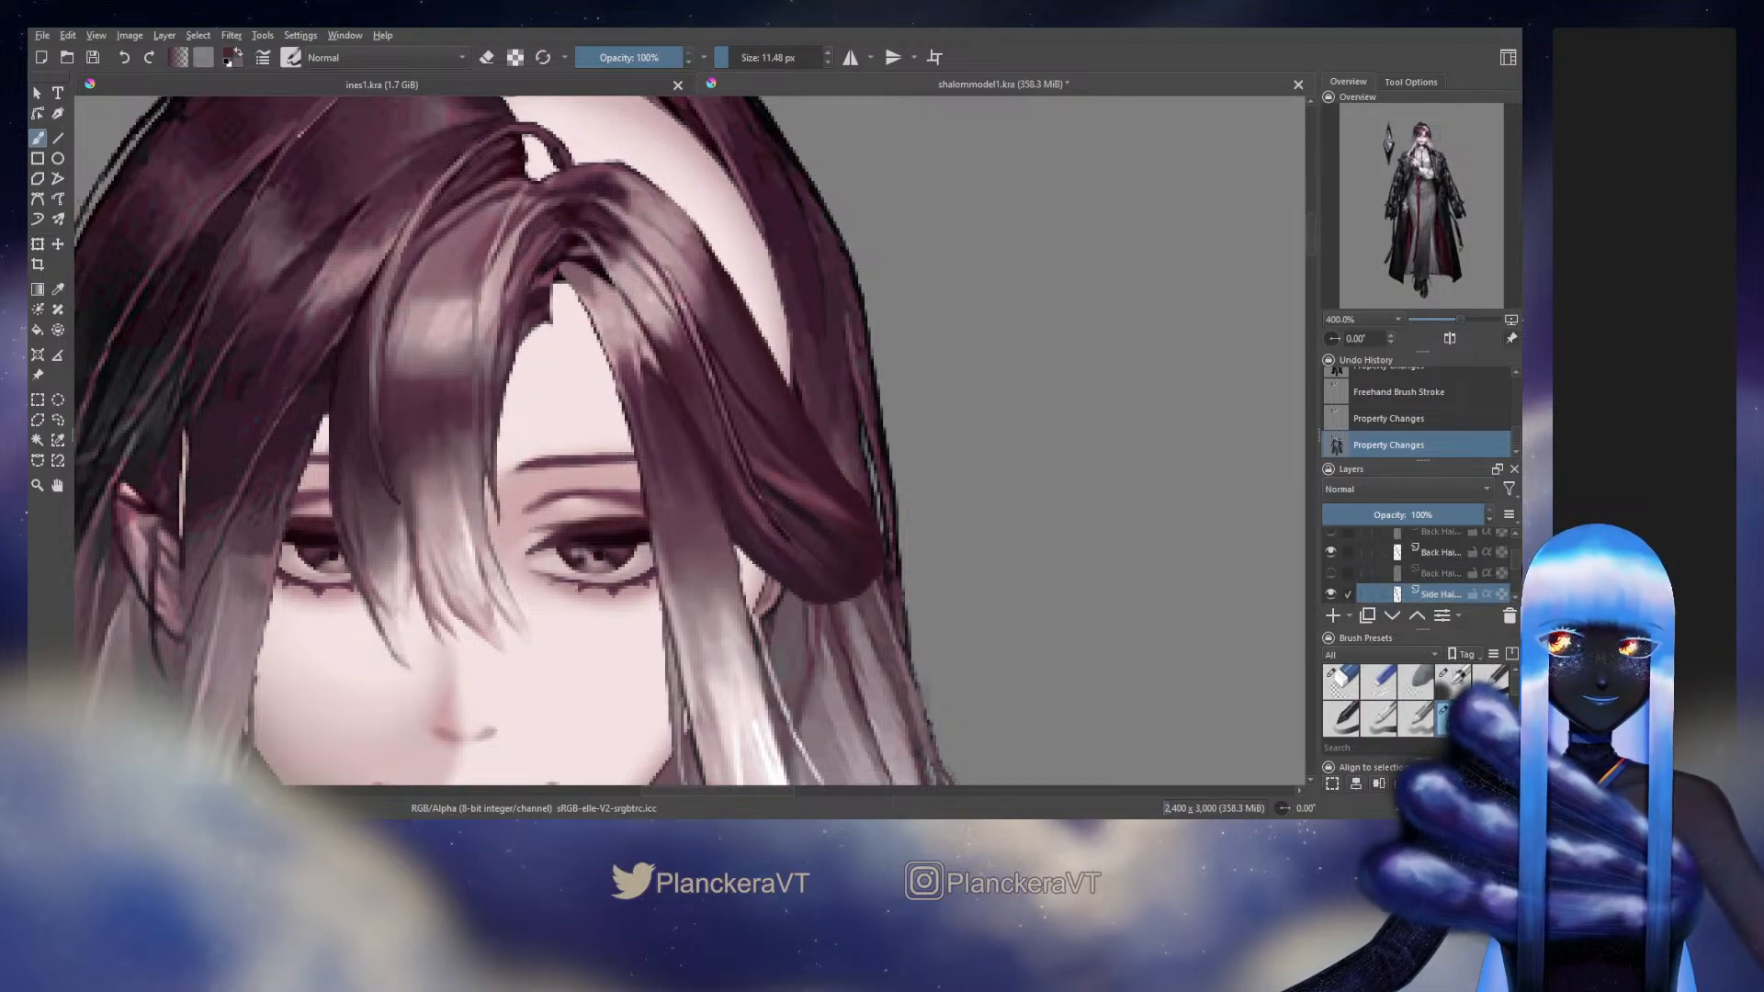
Toggle the hidden Back Hair layer beneath the hidden Side Bang layer on and off to compare its coverage
scroll(1519, 564, up, 2)
click(1330, 565)
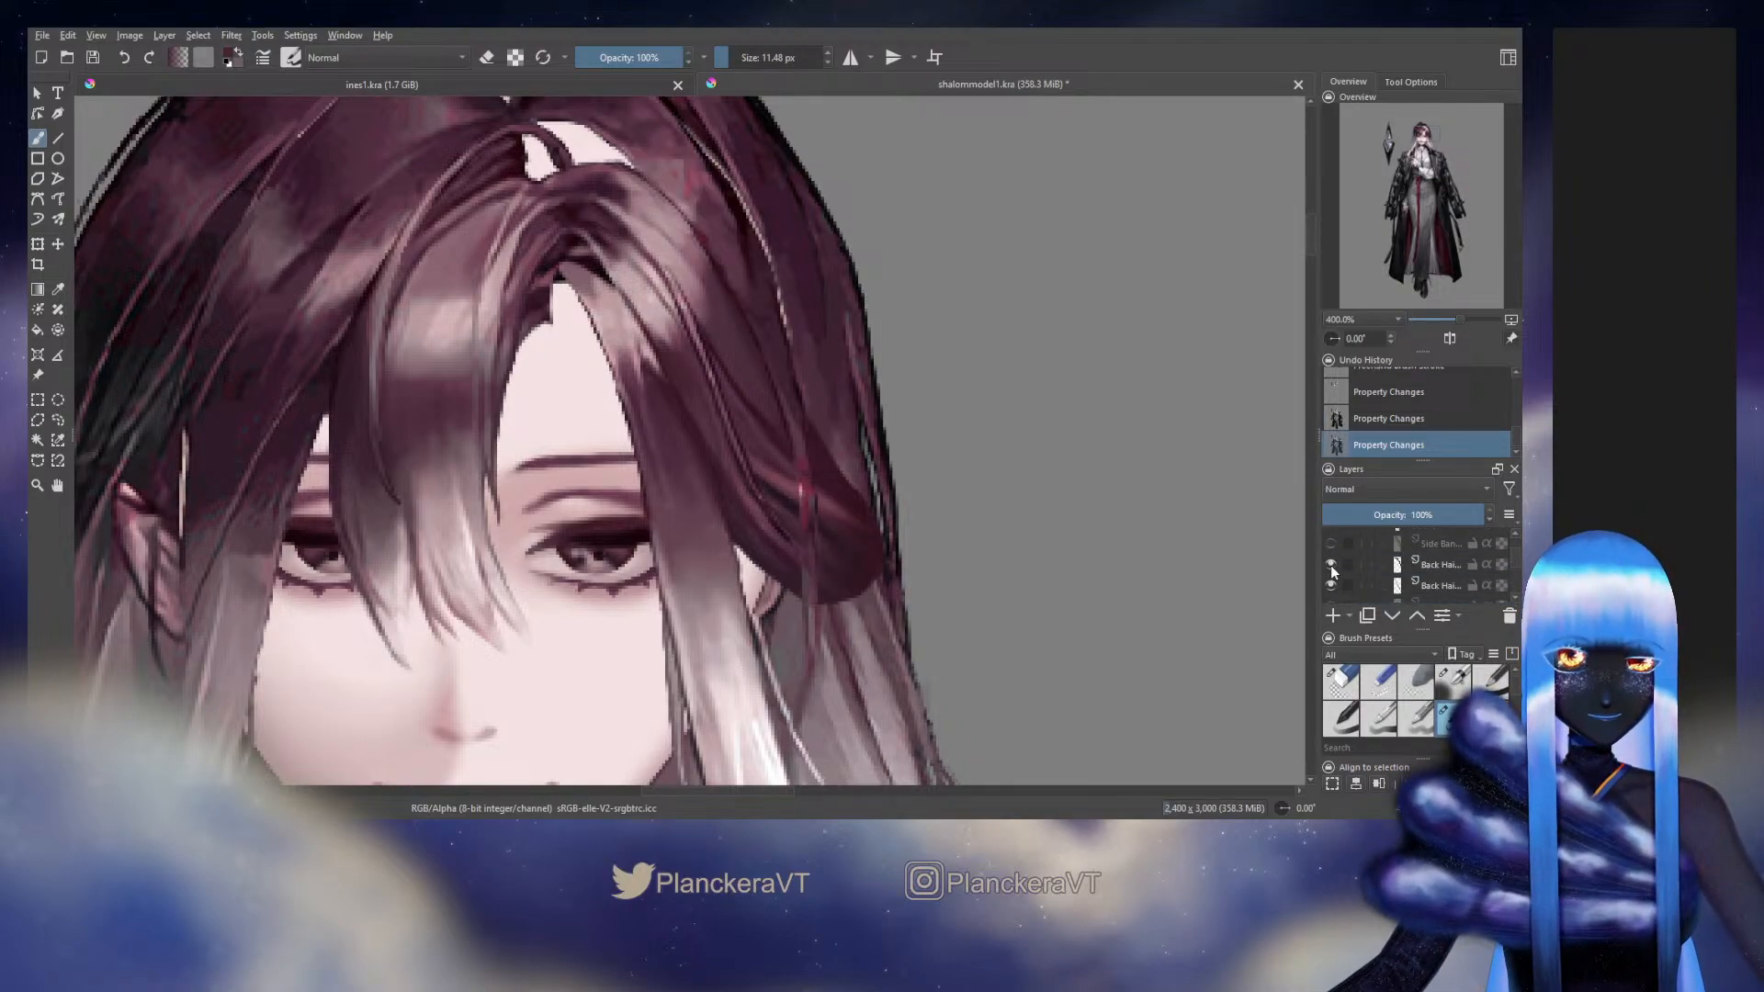
click(1330, 564)
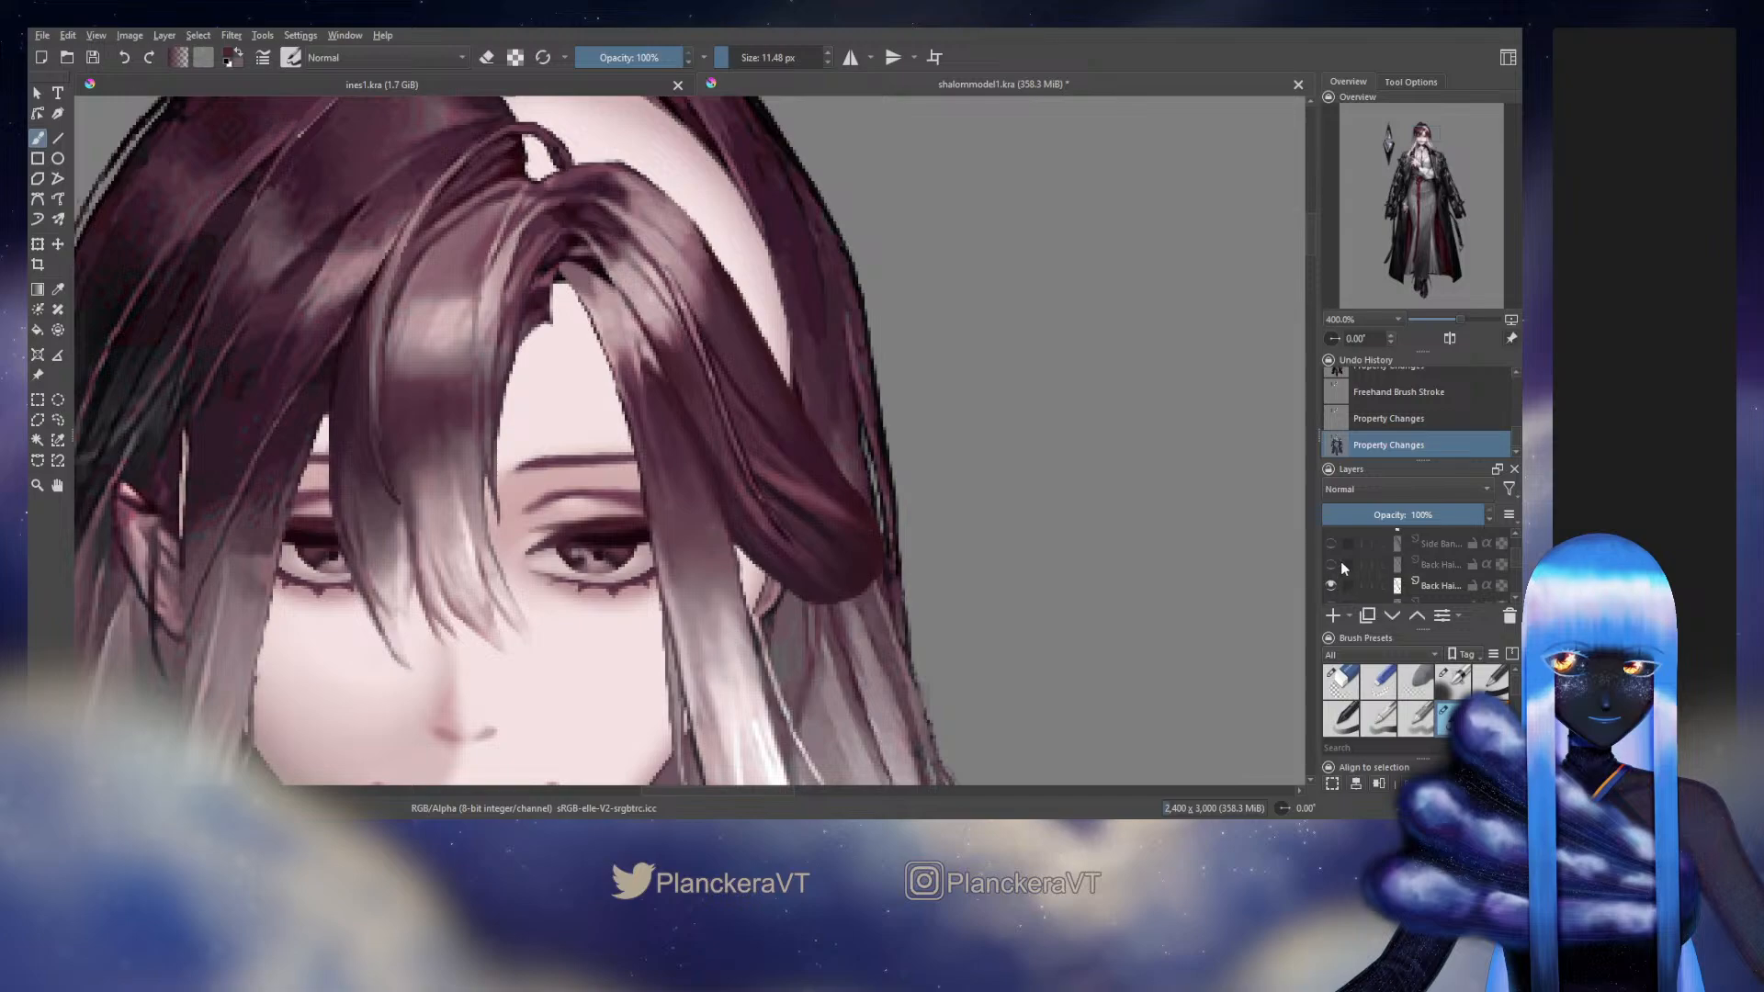
scroll(1514, 544, up, 4)
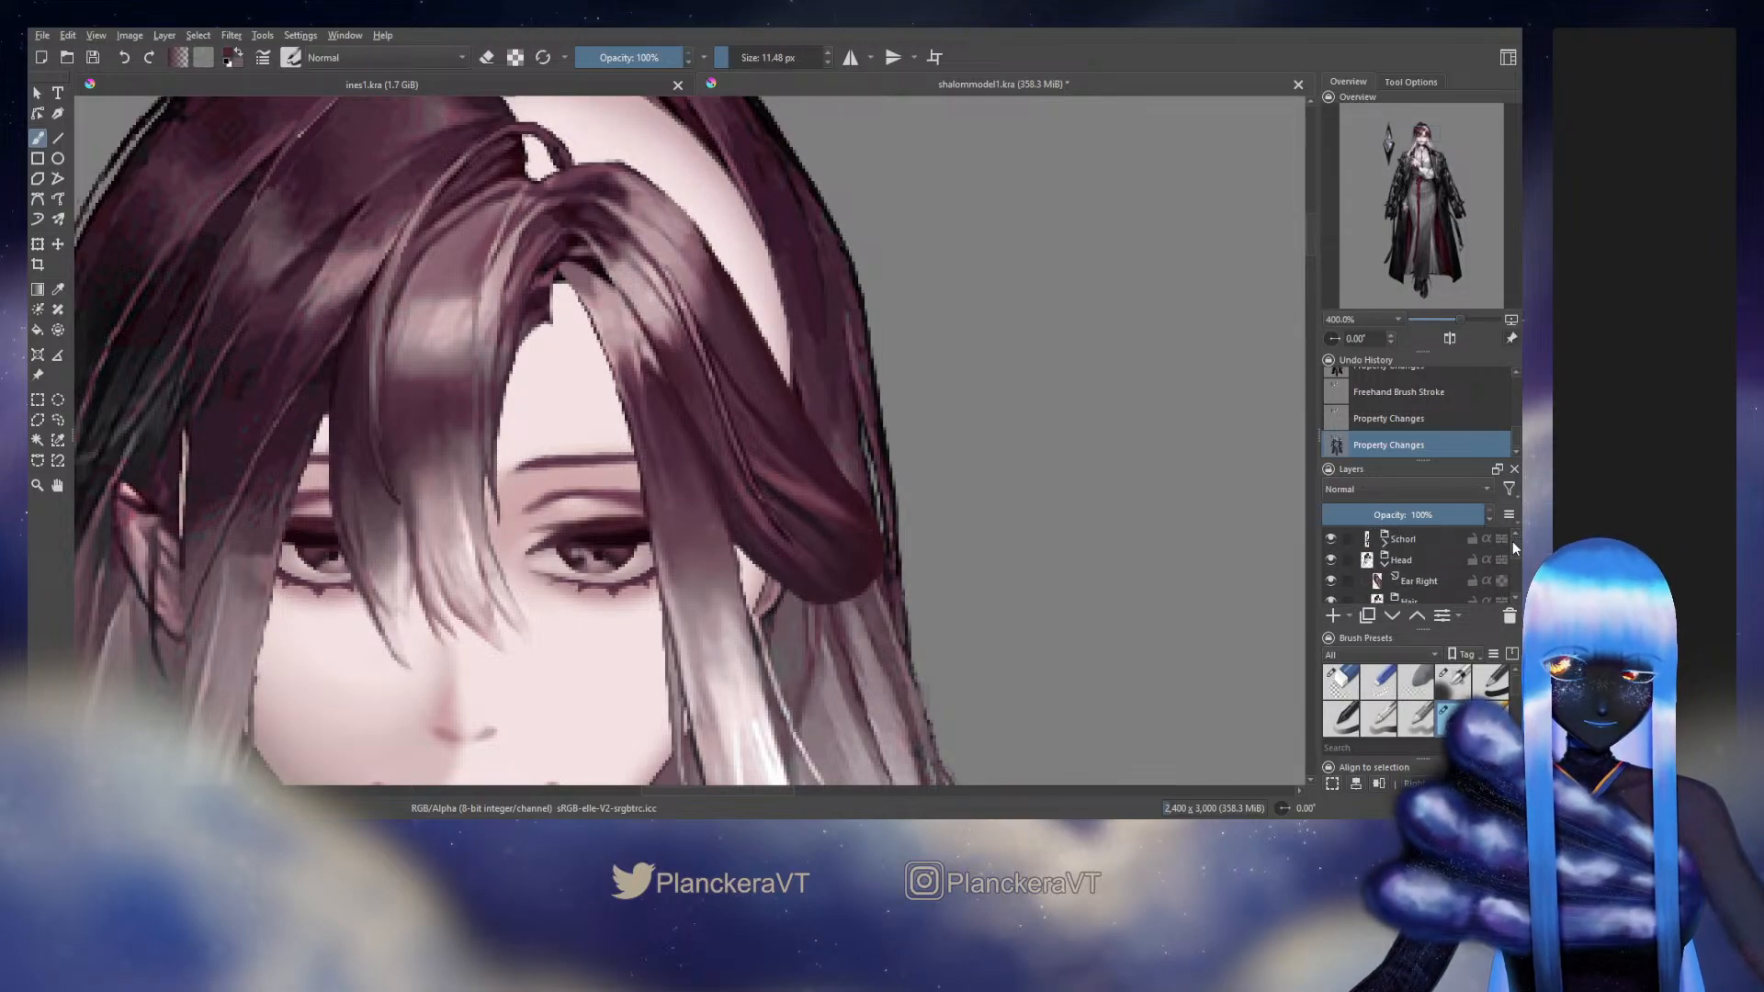
scroll(1515, 547, down, 4)
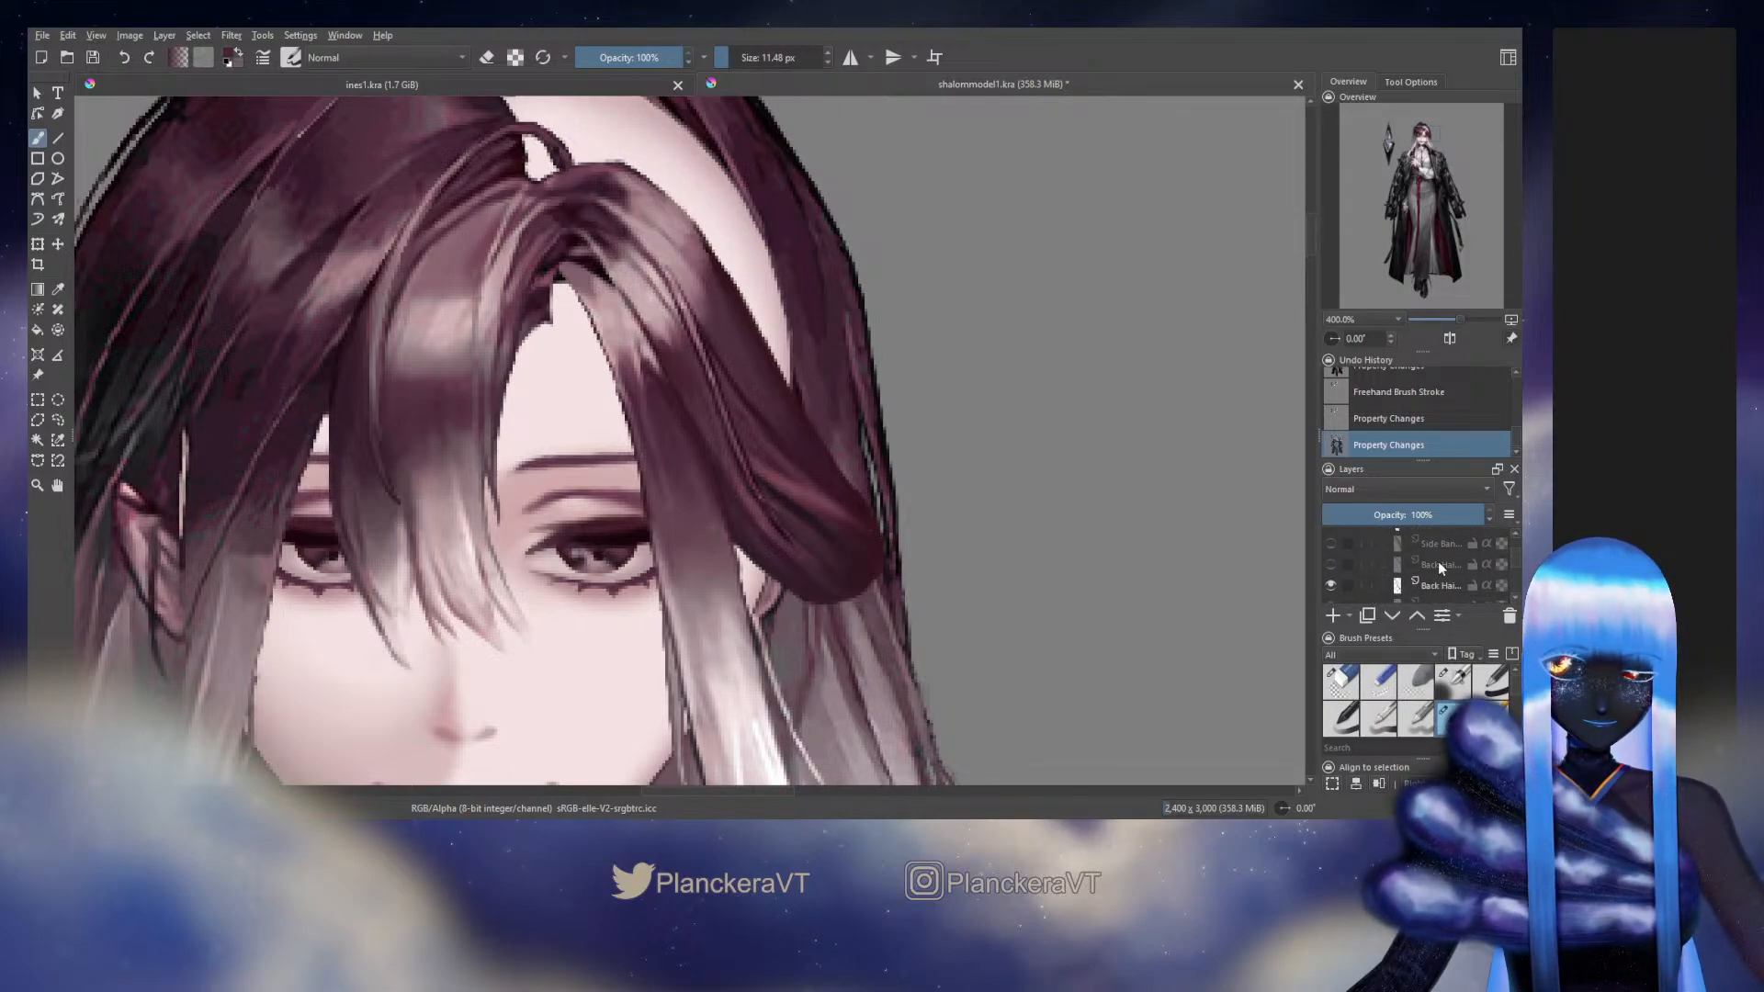
click(1331, 565)
click(1334, 566)
Show the hidden Side Bang layer above the Back Hair layers, select it and lock its transparency
click(1331, 544)
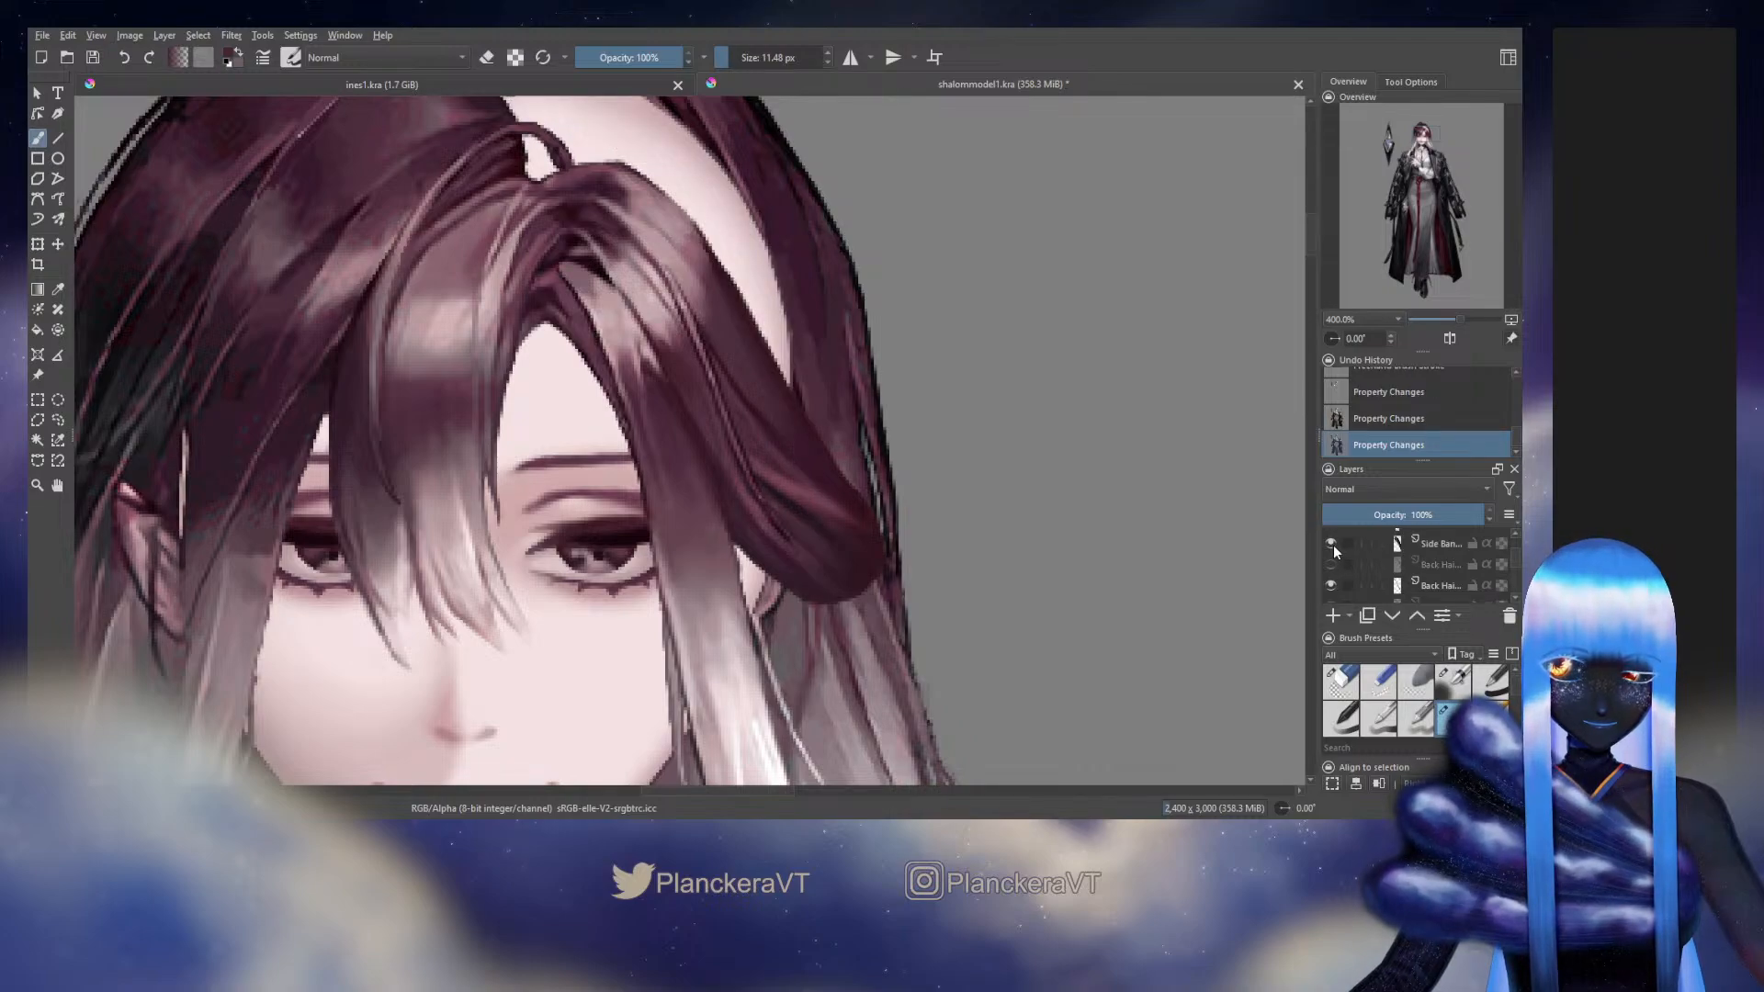
click(1331, 545)
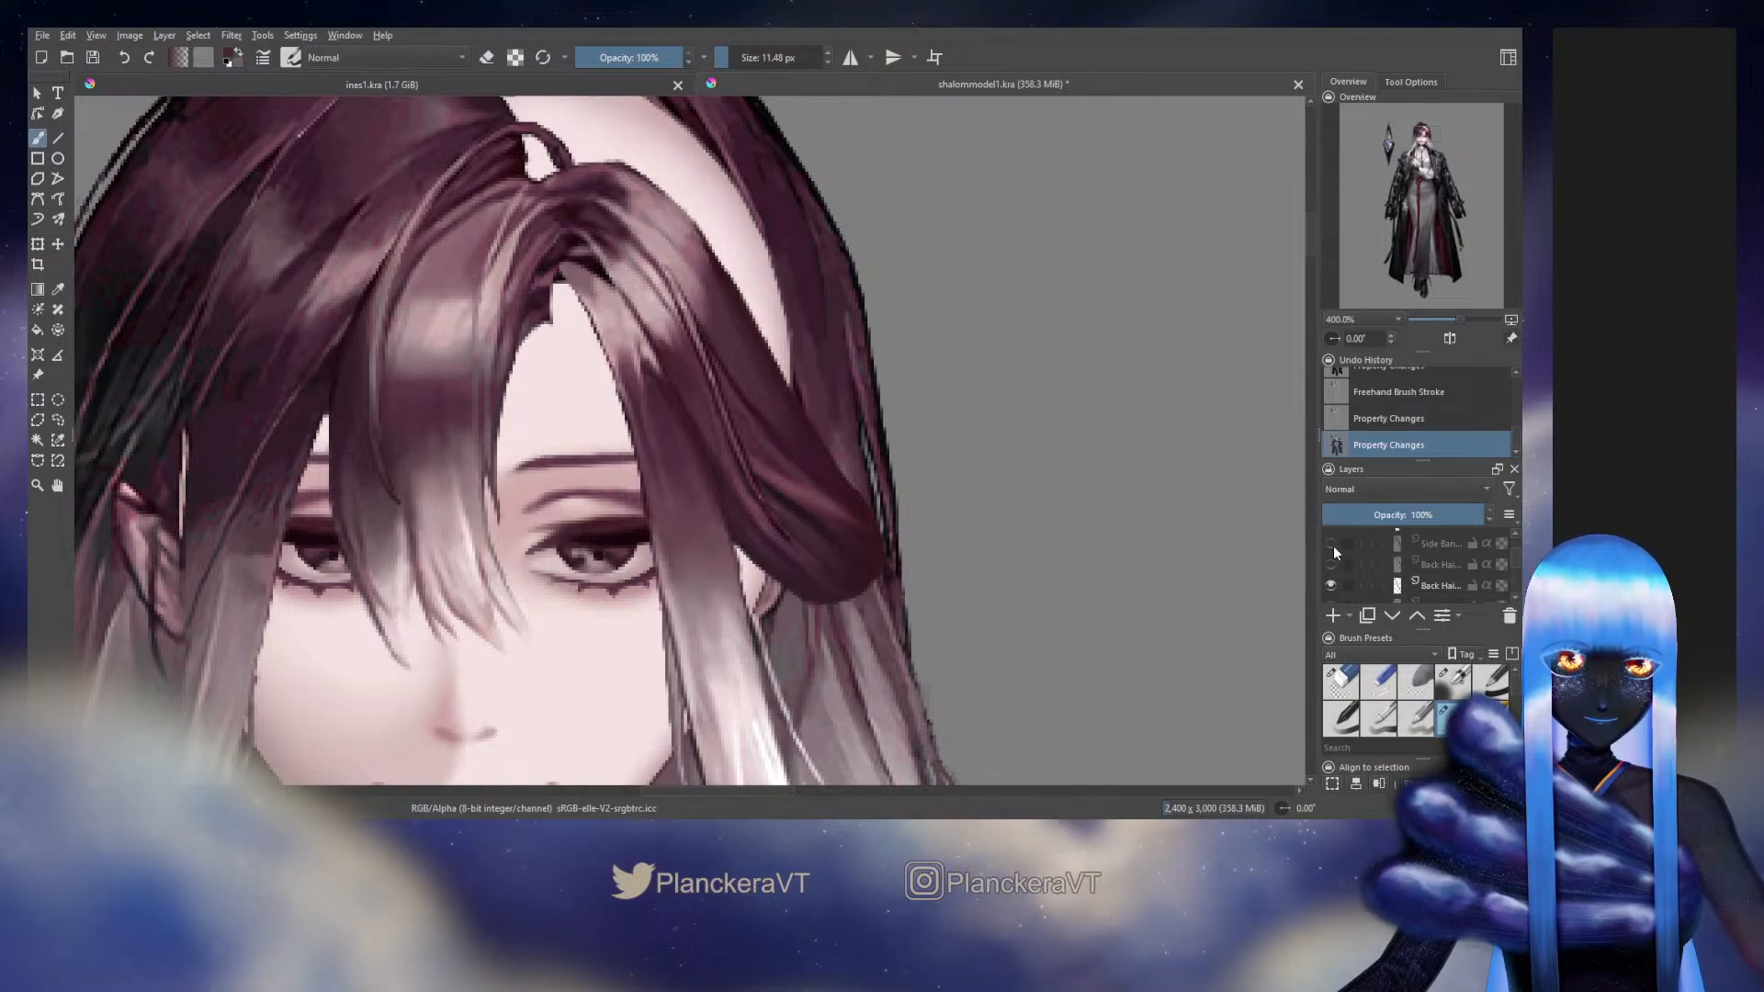
click(1331, 545)
drag(1074, 615, 1143, 619)
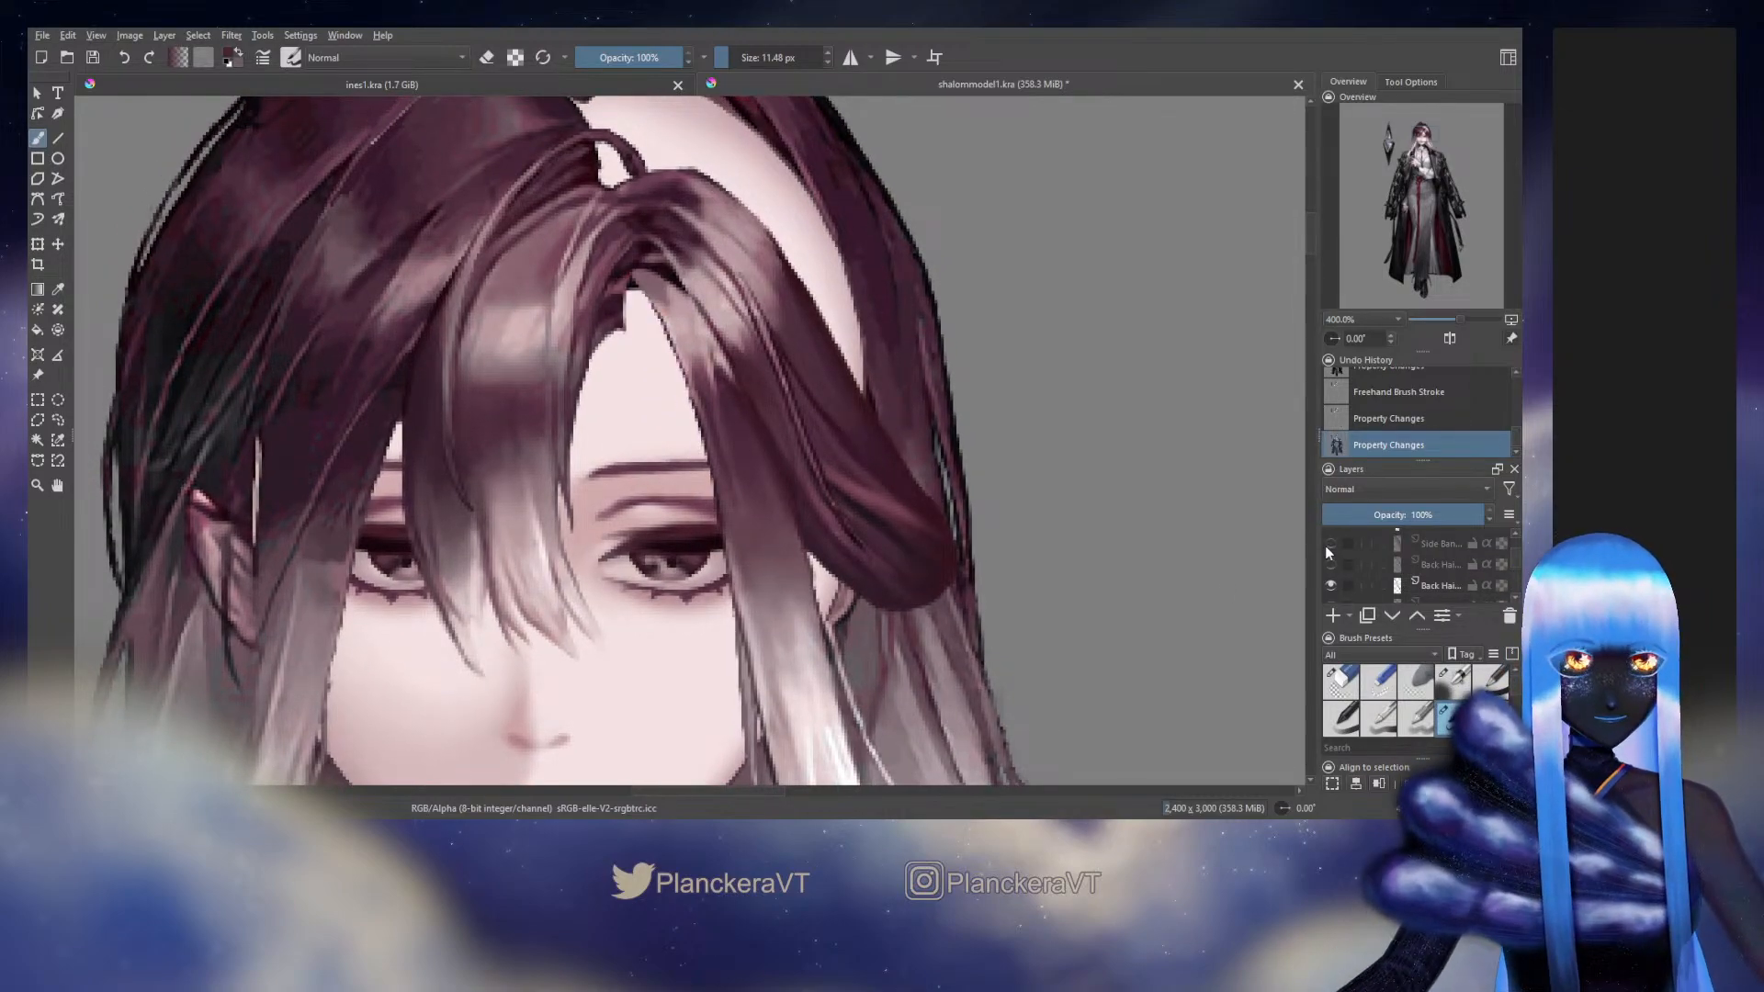
click(1440, 546)
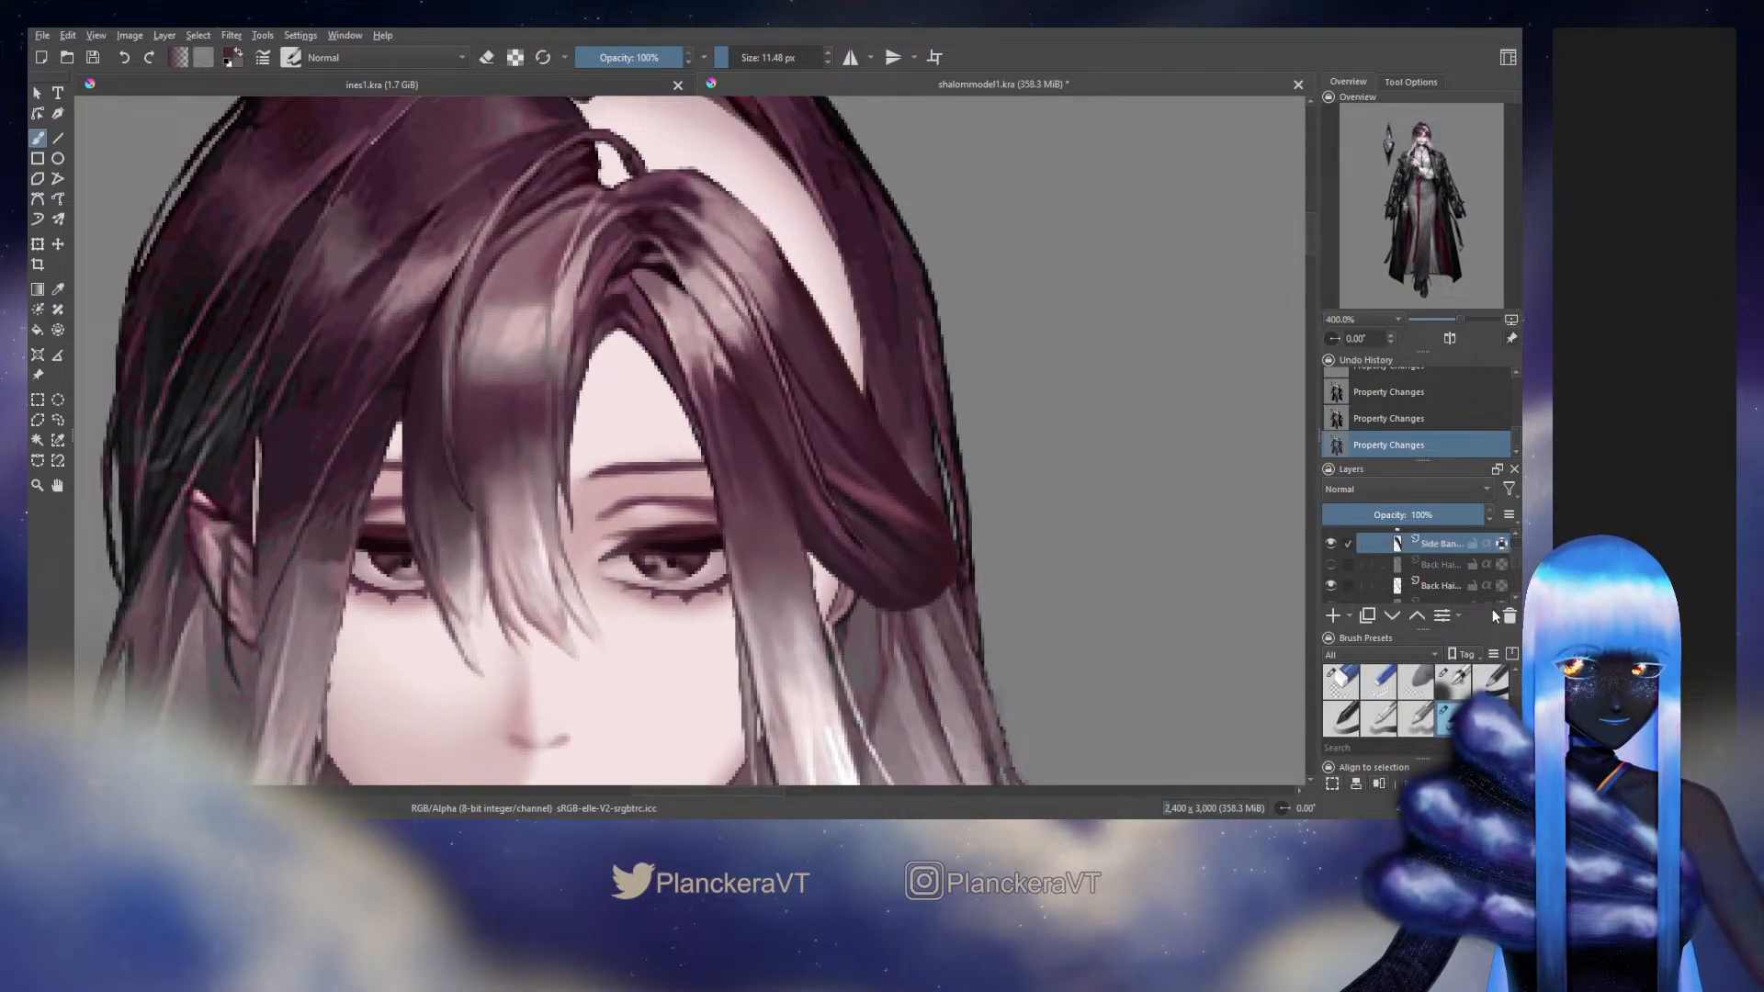
Touch up the Side Bang's dark area just beneath the hair parting with short strokes of the 4.20 px brush preset
click(1453, 682)
click(626, 304)
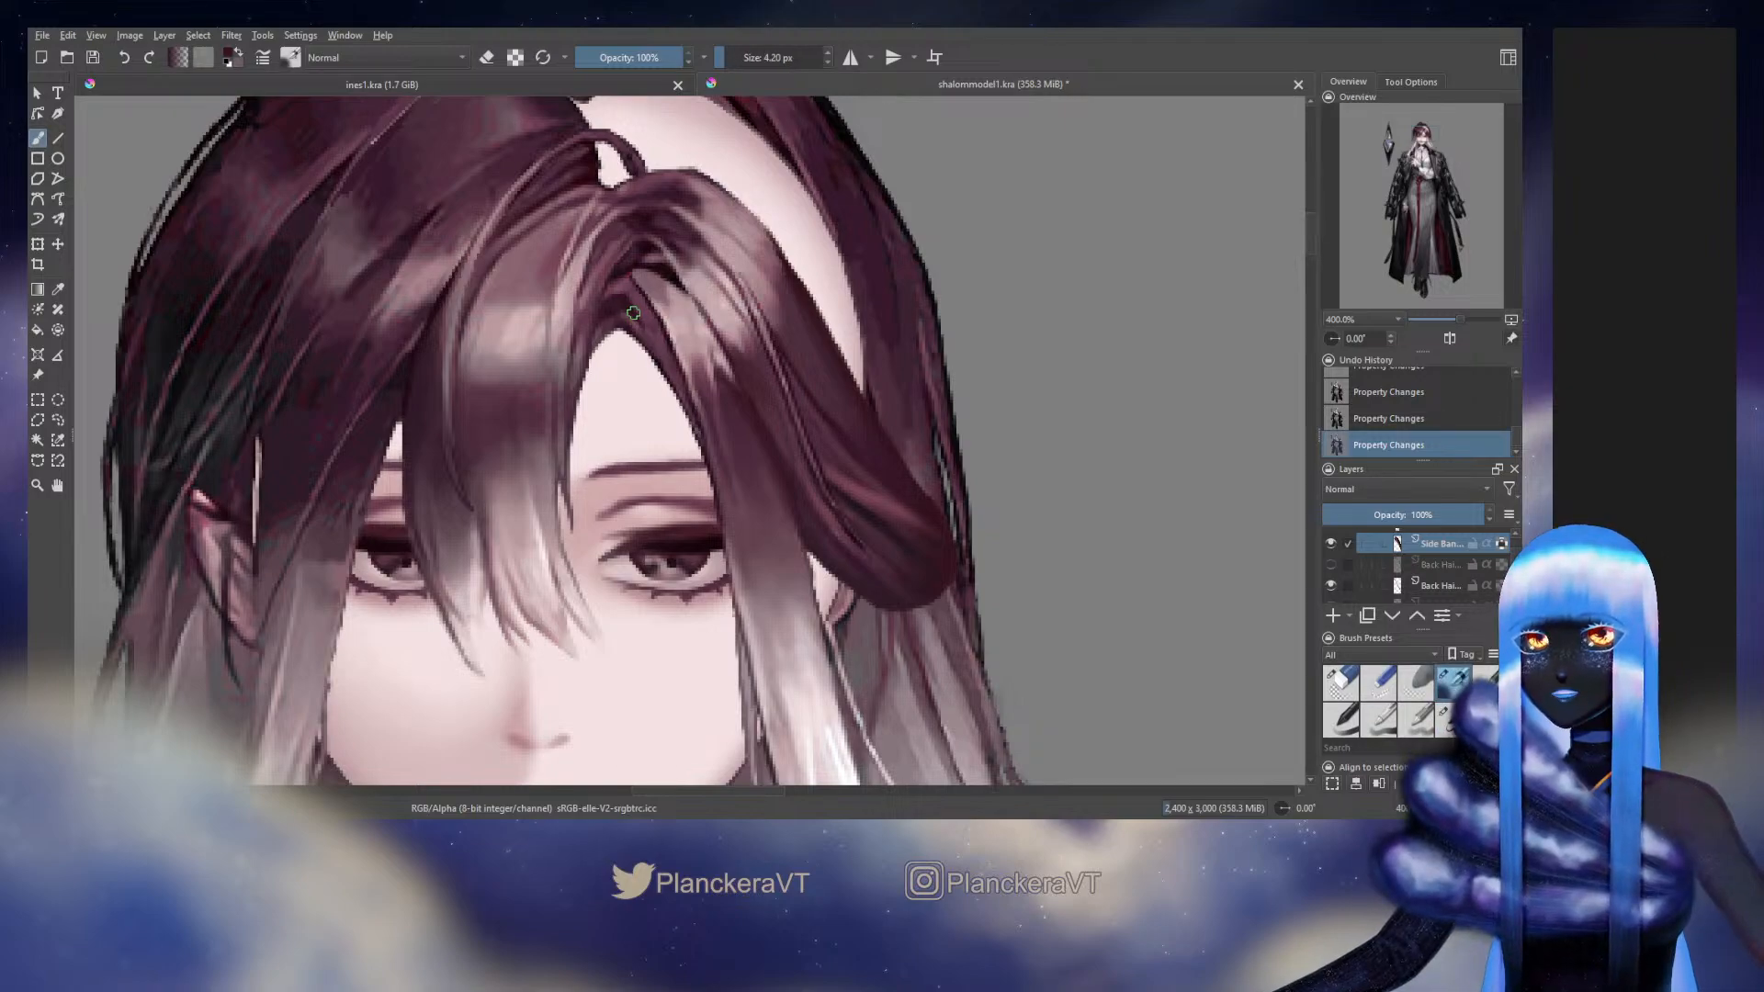
ctrl+click(641, 306)
drag(627, 304, 647, 312)
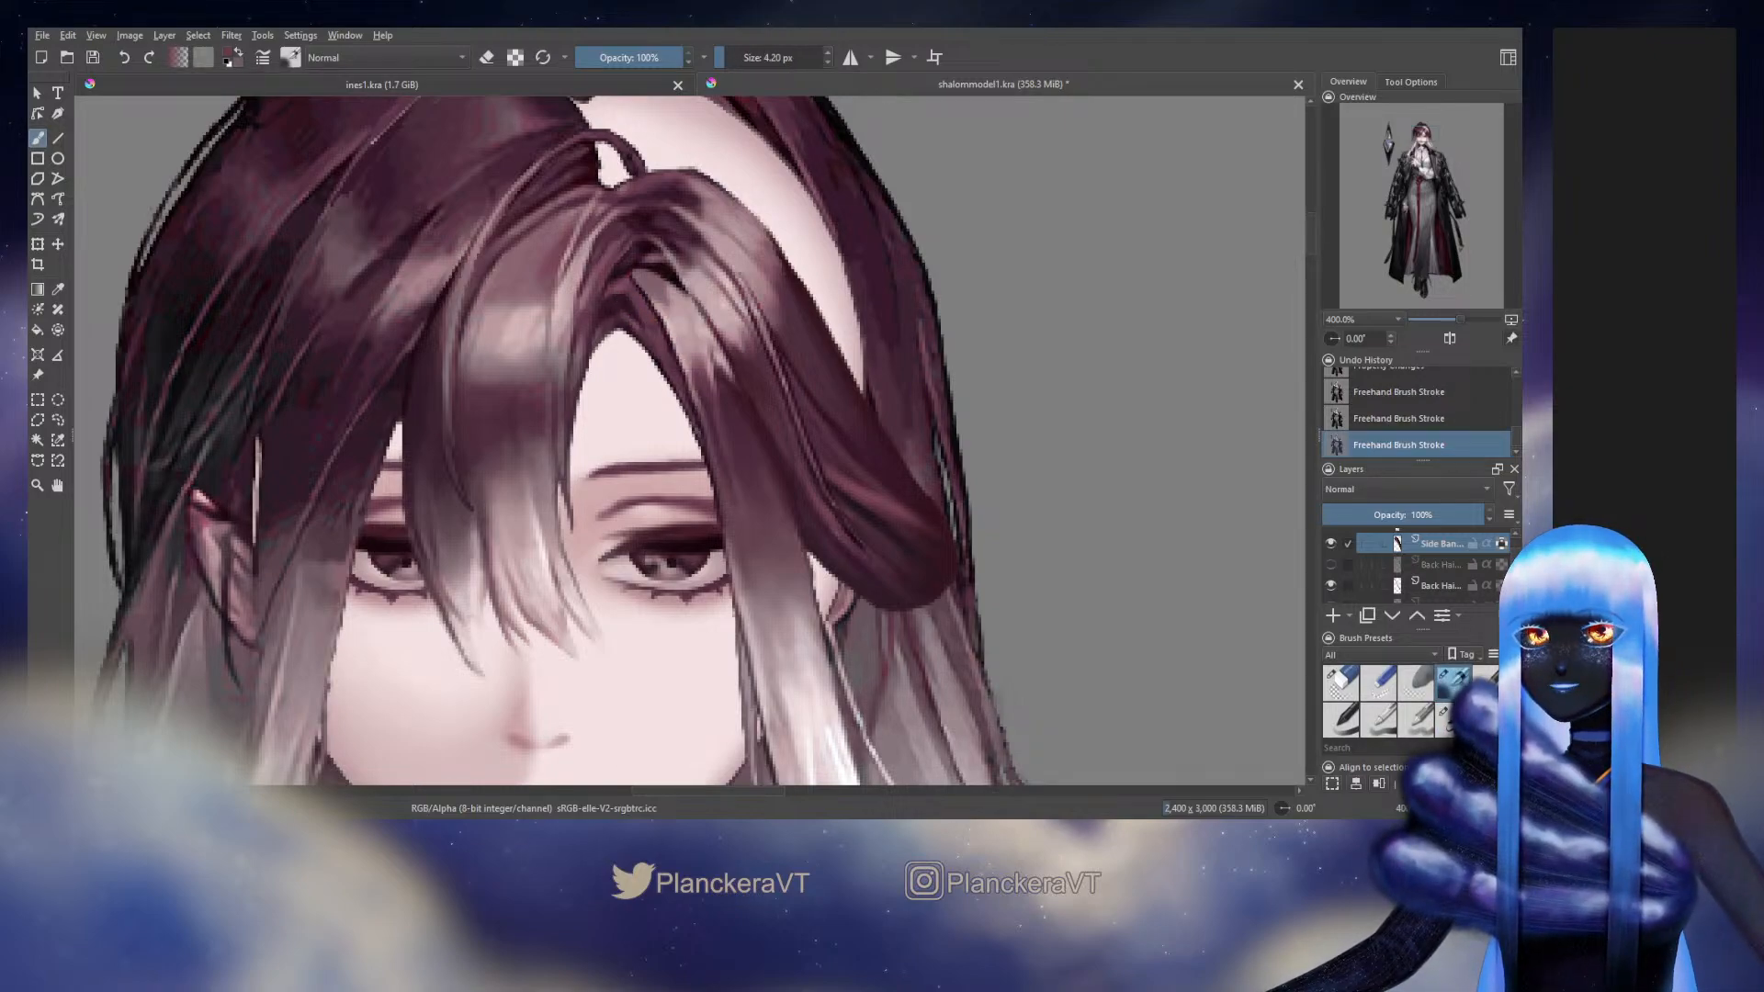
mouse_move(1041, 535)
mouse_down()
mouse_move(1026, 517)
mouse_move(1039, 480)
mouse_move(954, 552)
mouse_up()
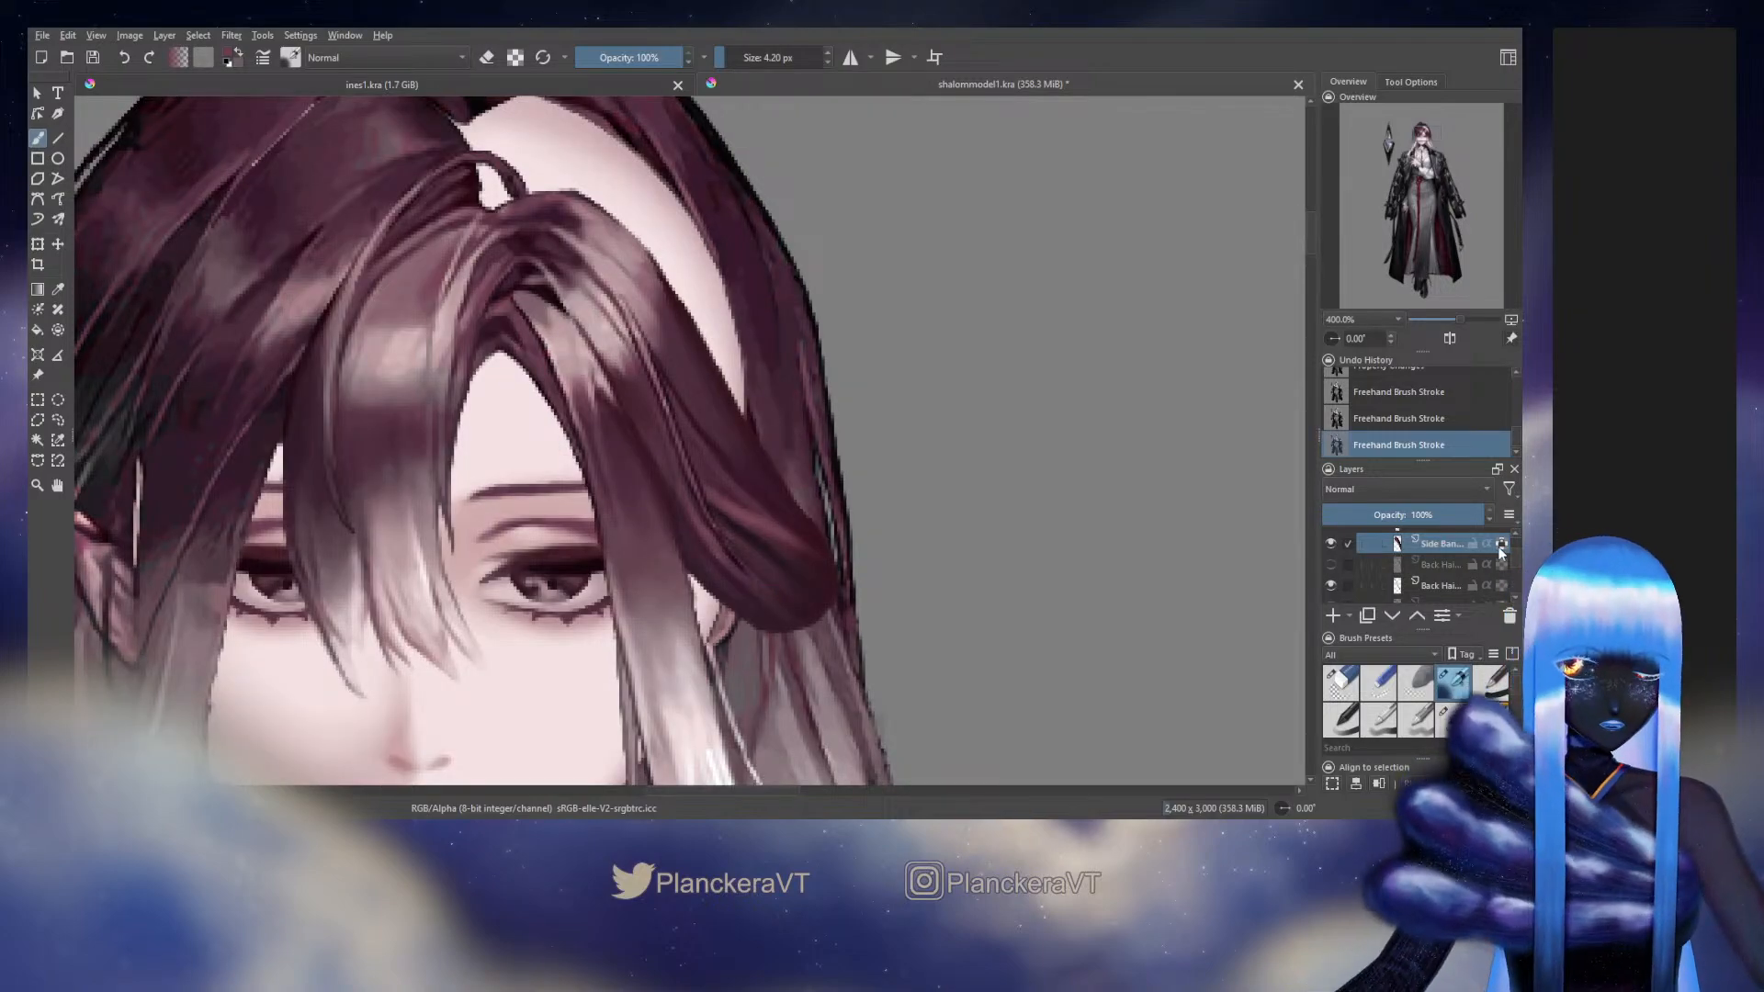
Lock the swept strand's Side Hair layer transparency and paint along the strand's lower inner edge with the 11.48 px blending preset
scroll(1512, 564, up, 3)
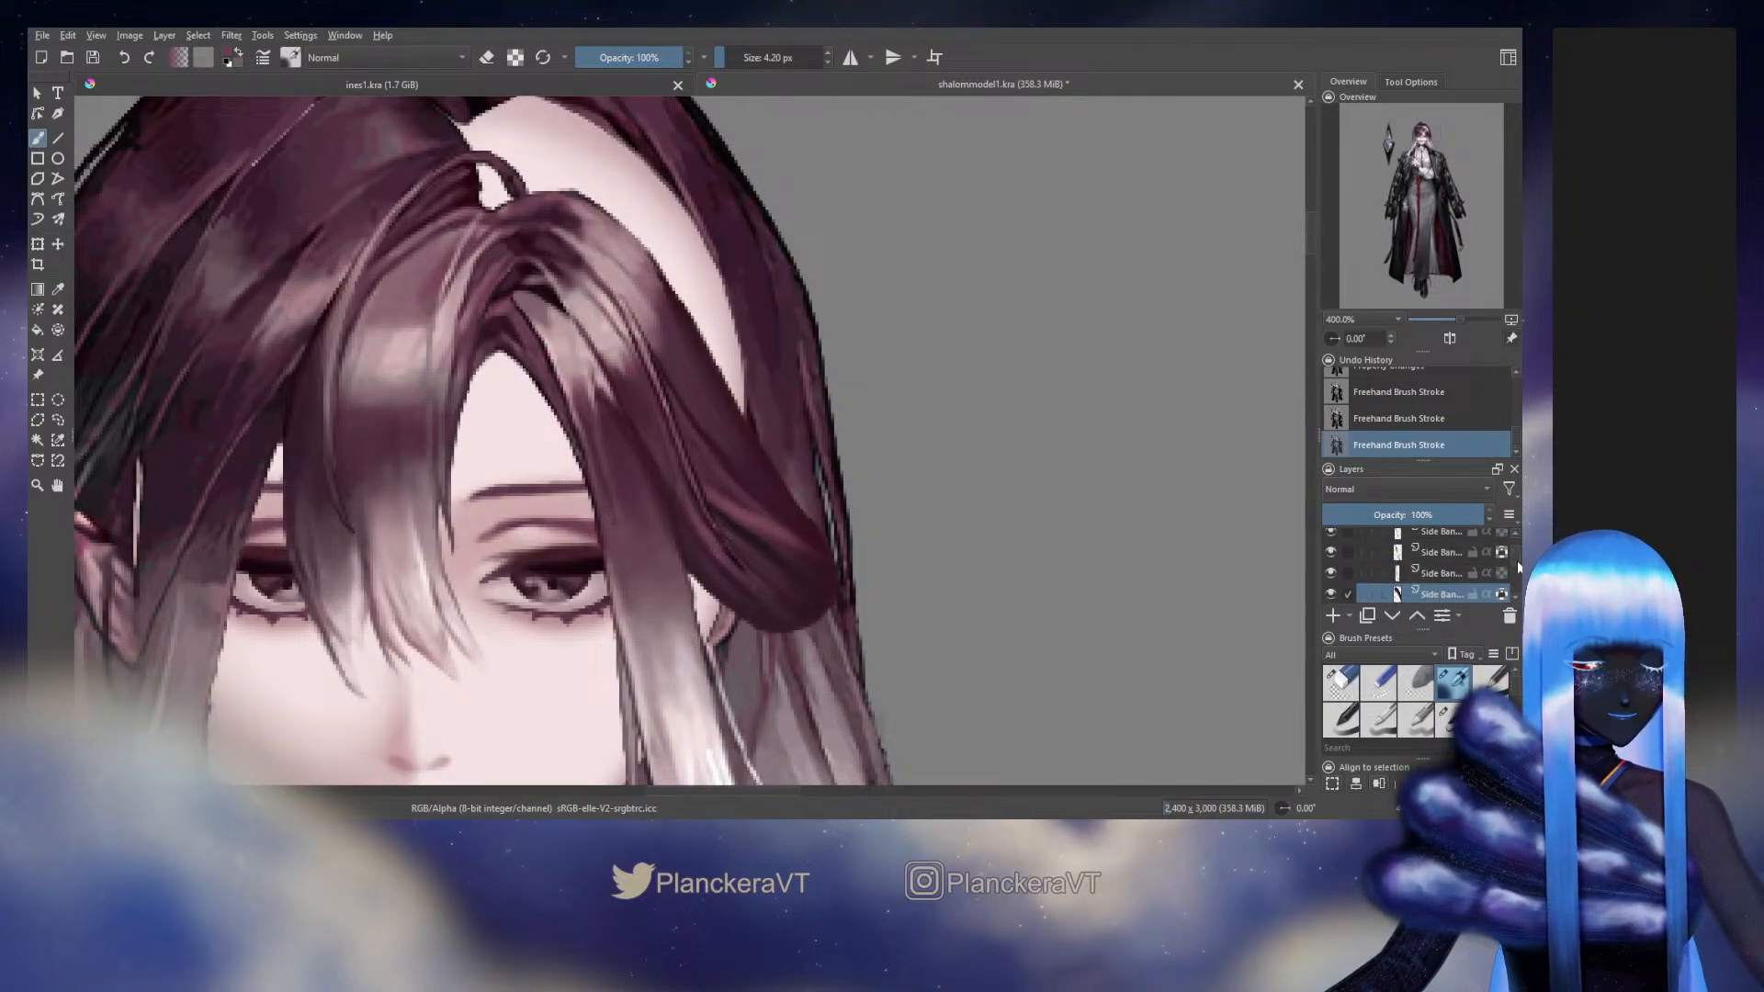
scroll(1518, 561, up, 3)
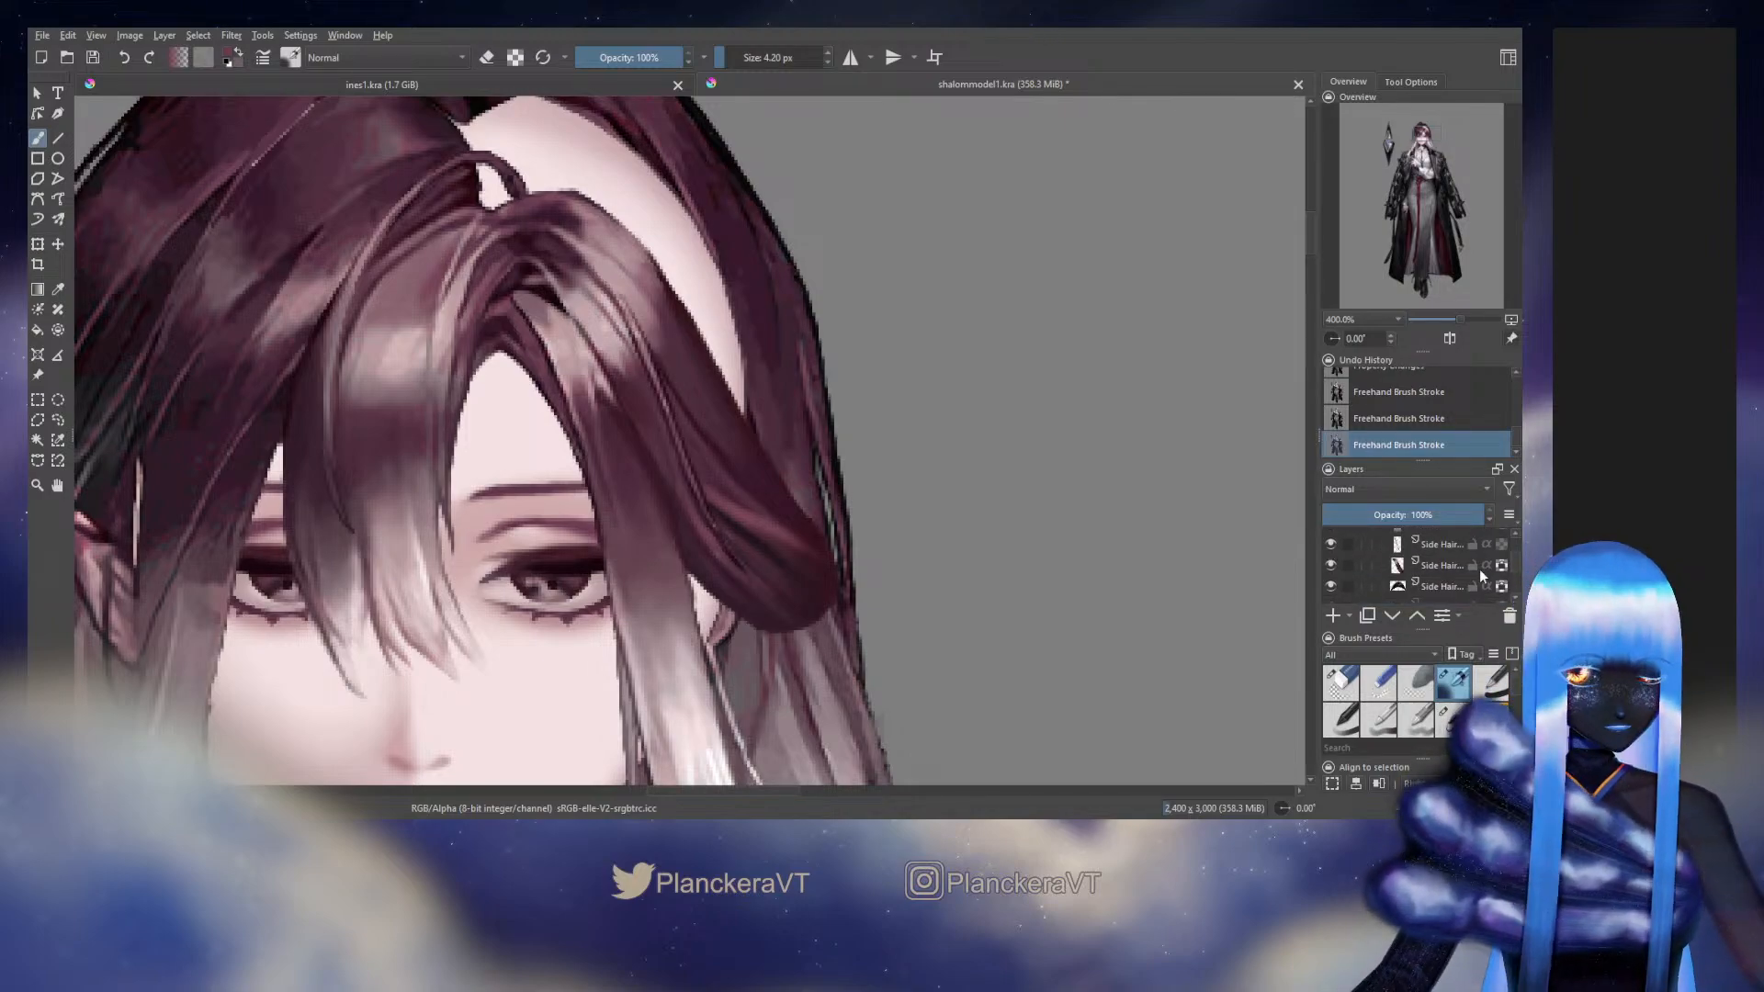
click(1464, 549)
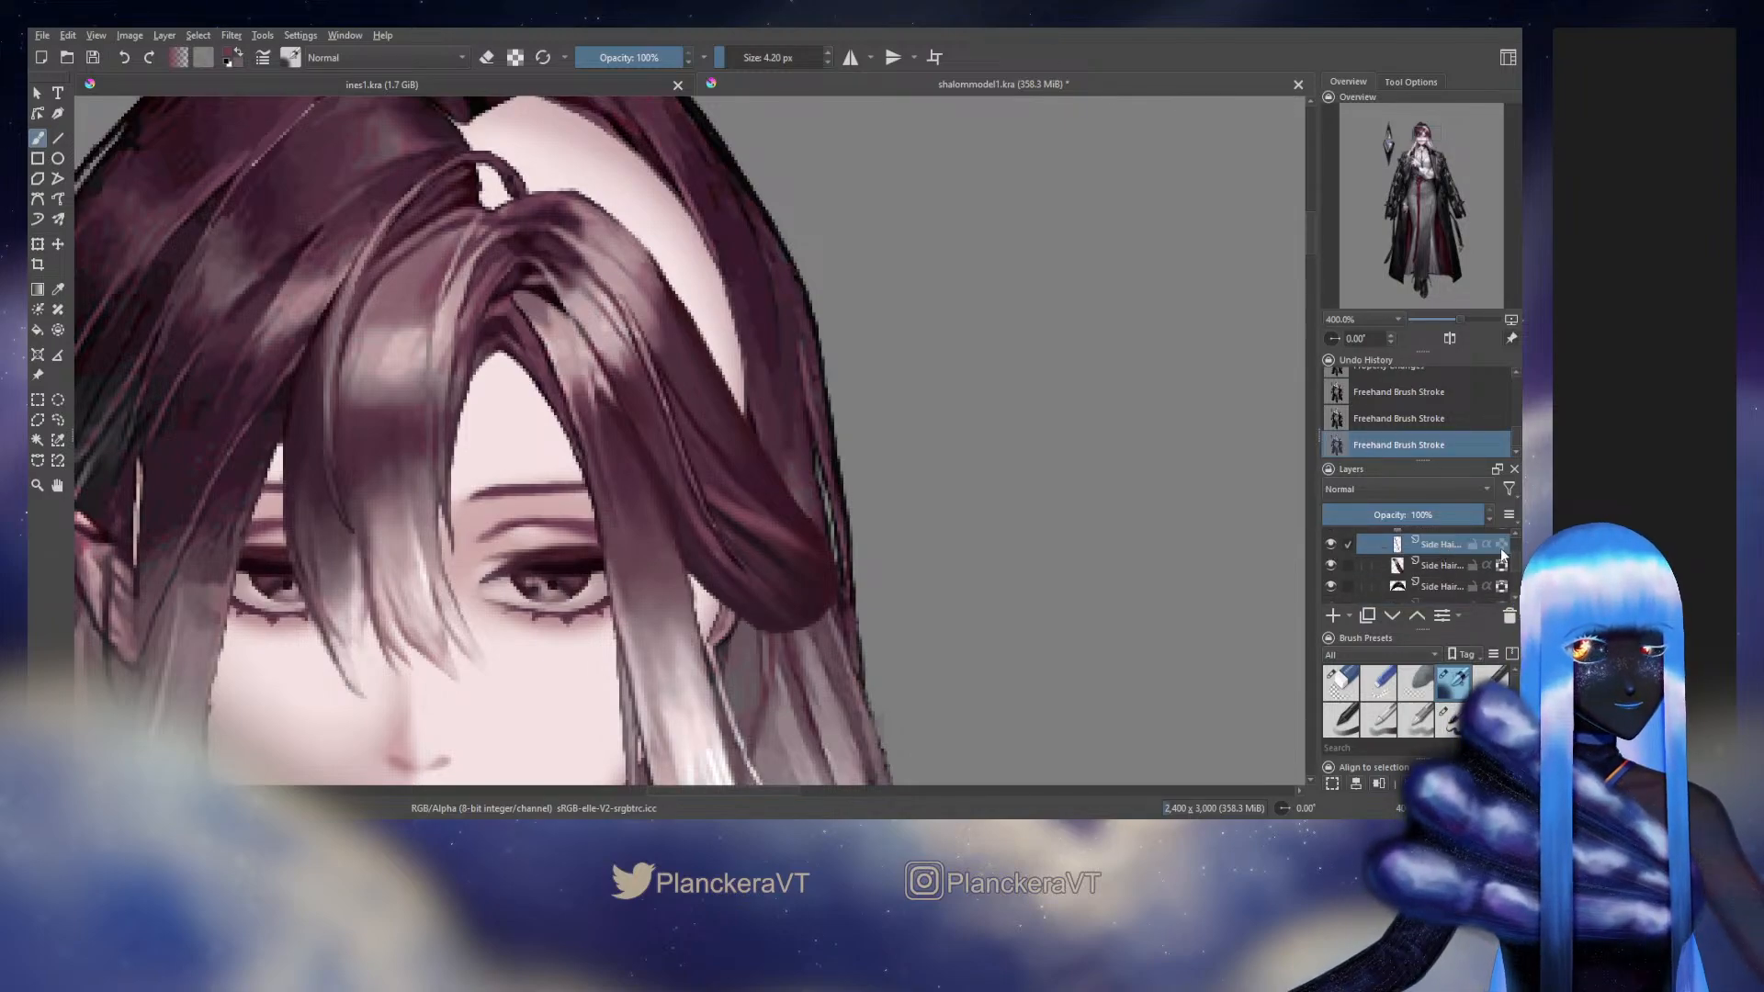
click(1501, 549)
click(1447, 719)
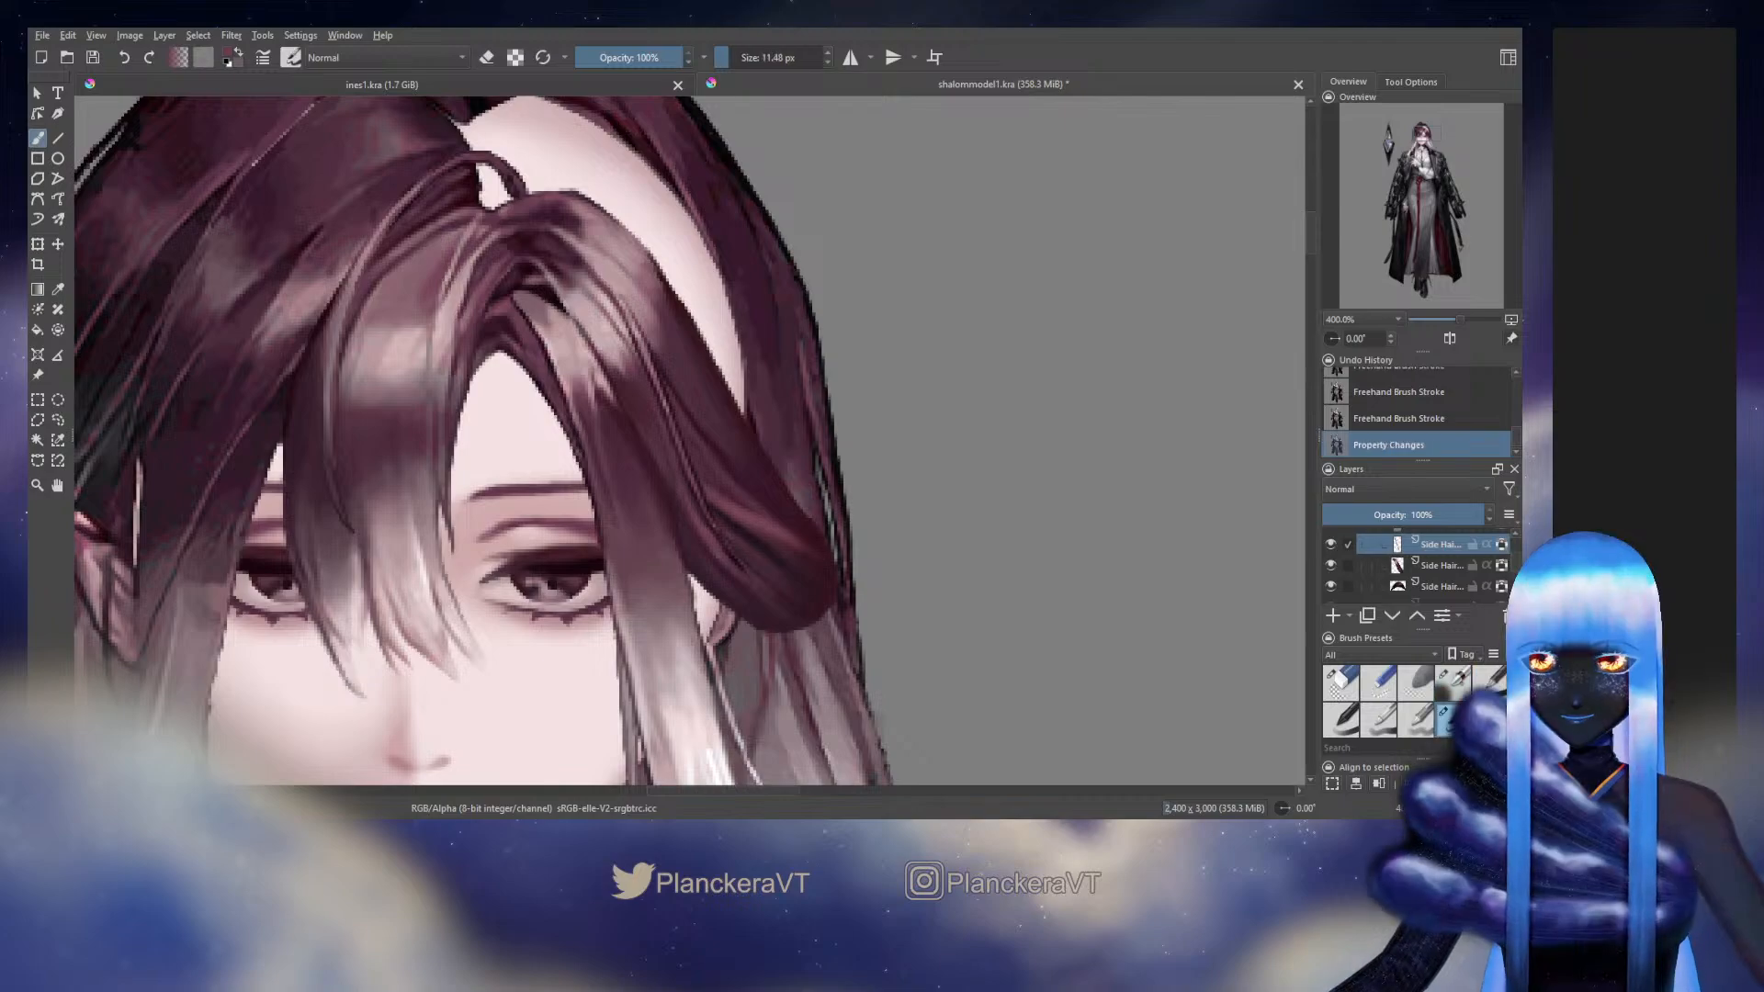
ctrl+click(736, 561)
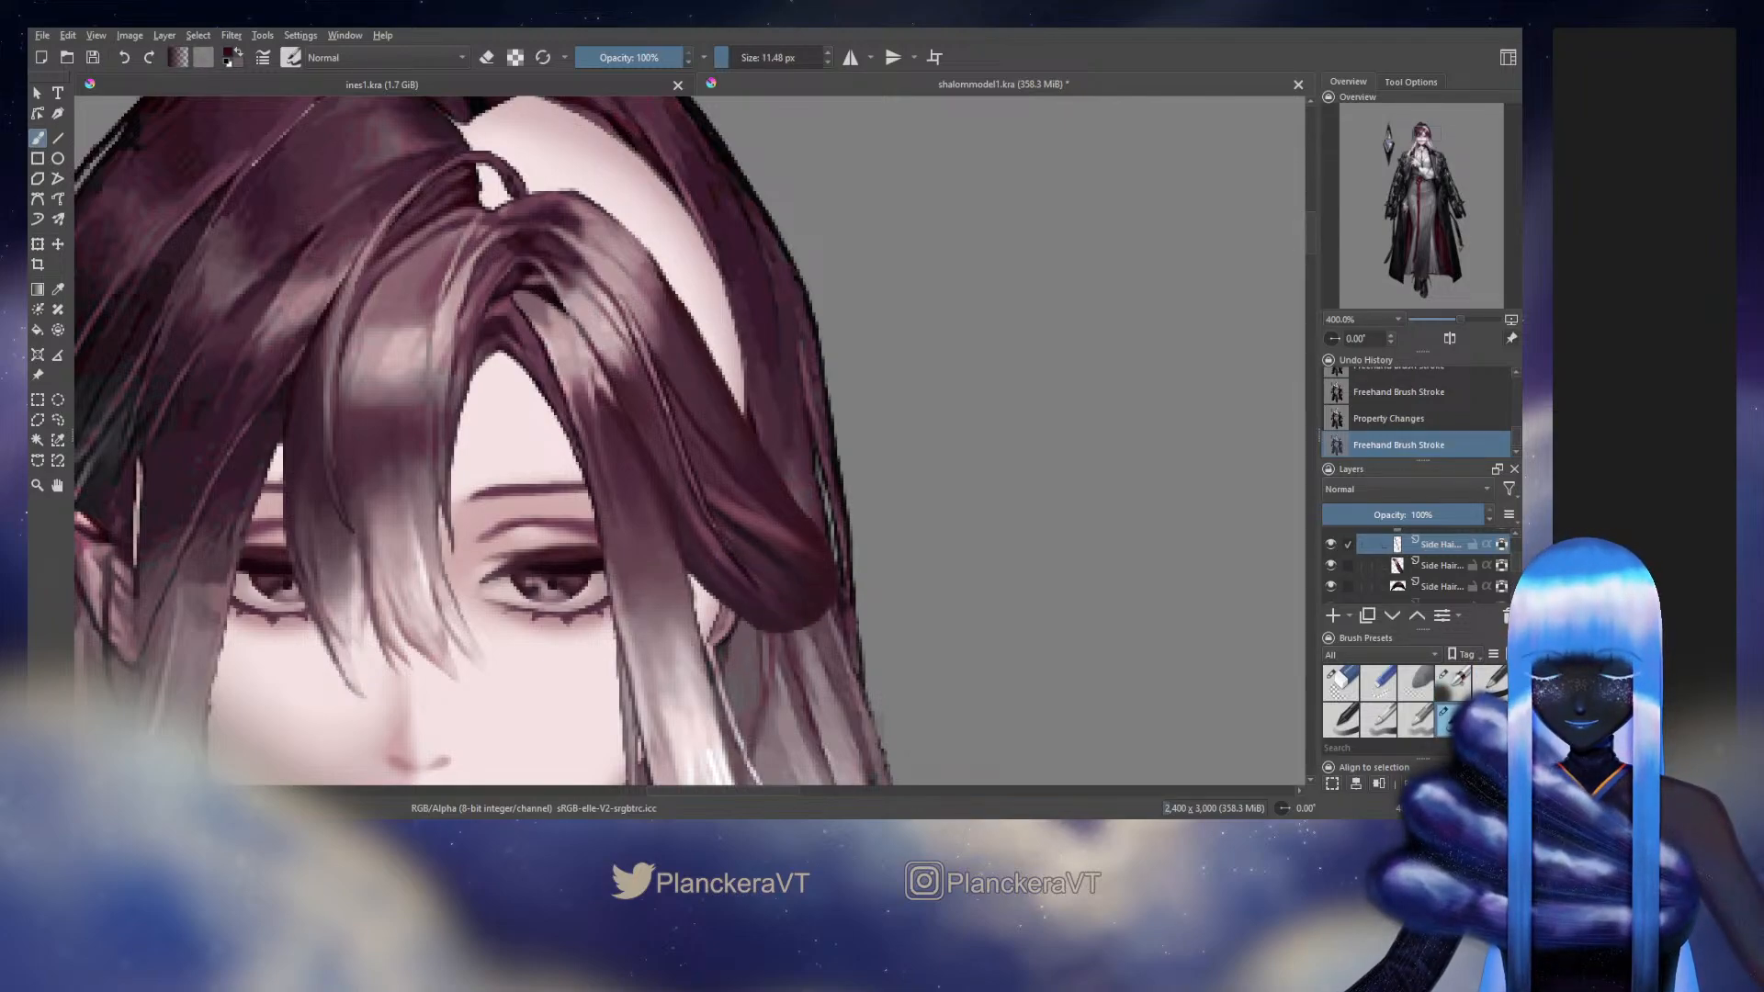
drag(734, 560, 756, 589)
drag(740, 568, 767, 606)
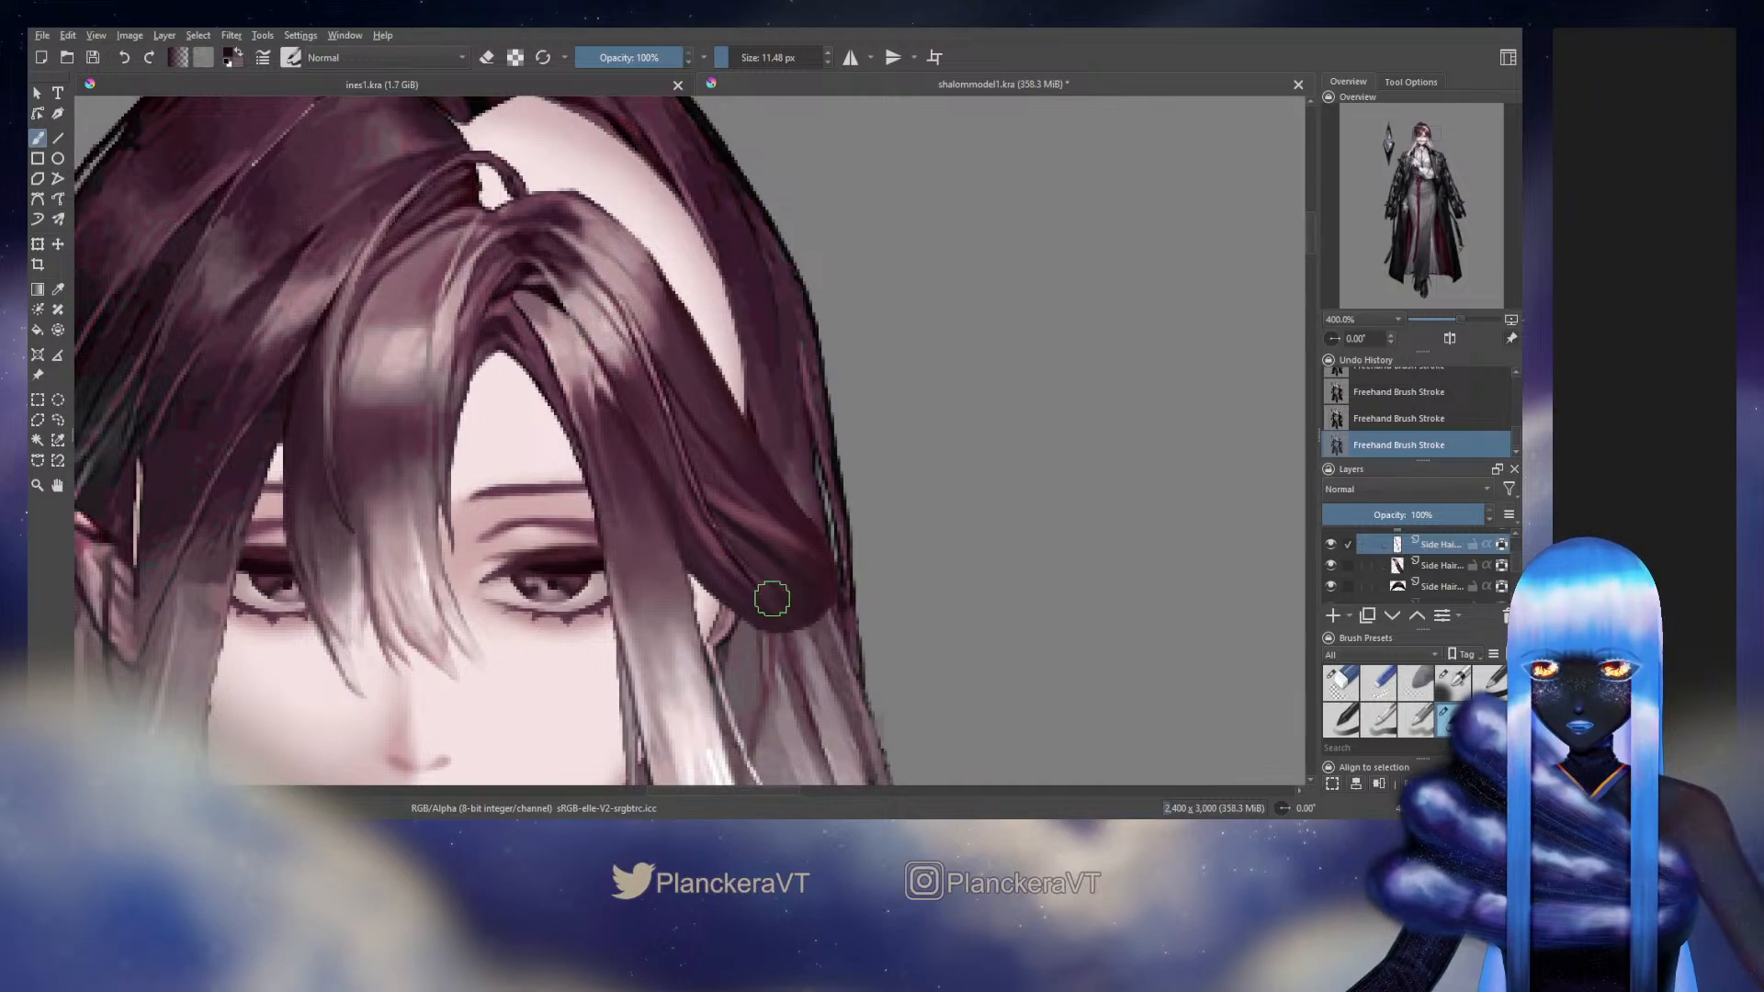
Darken the swept side strand's lower inner edge with a sampled dark maroon at 9.09 px
drag(852, 499, 921, 518)
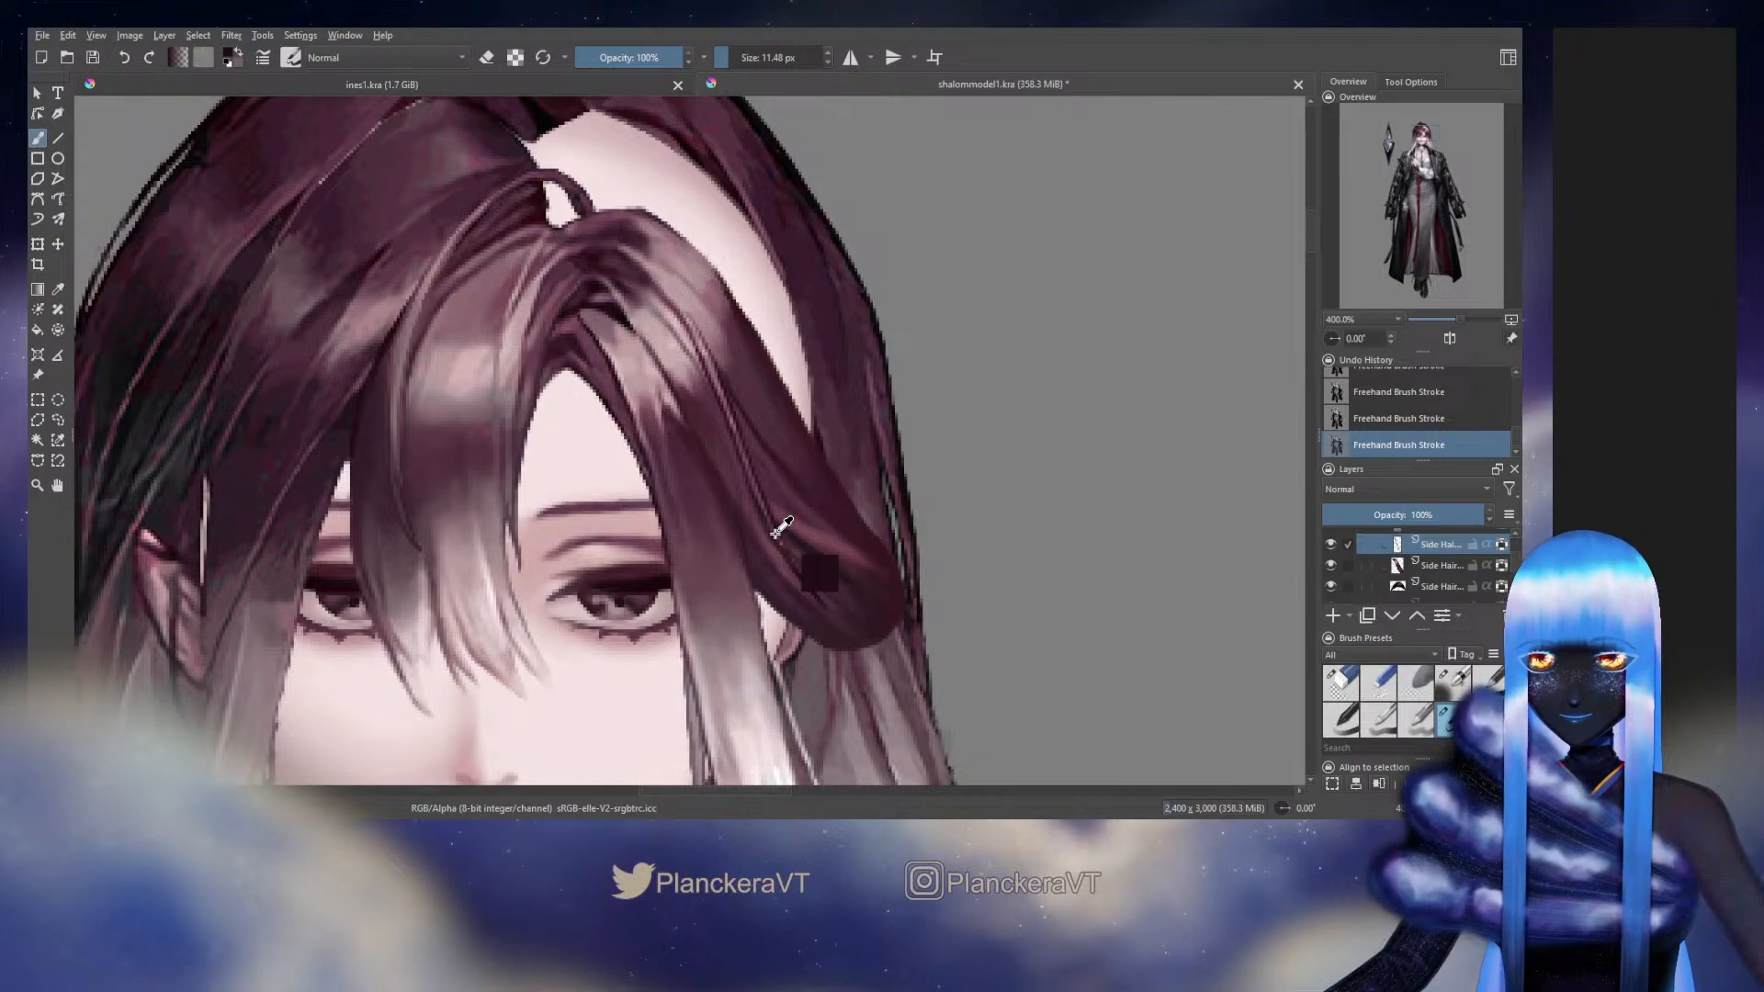
key(bracketleft)
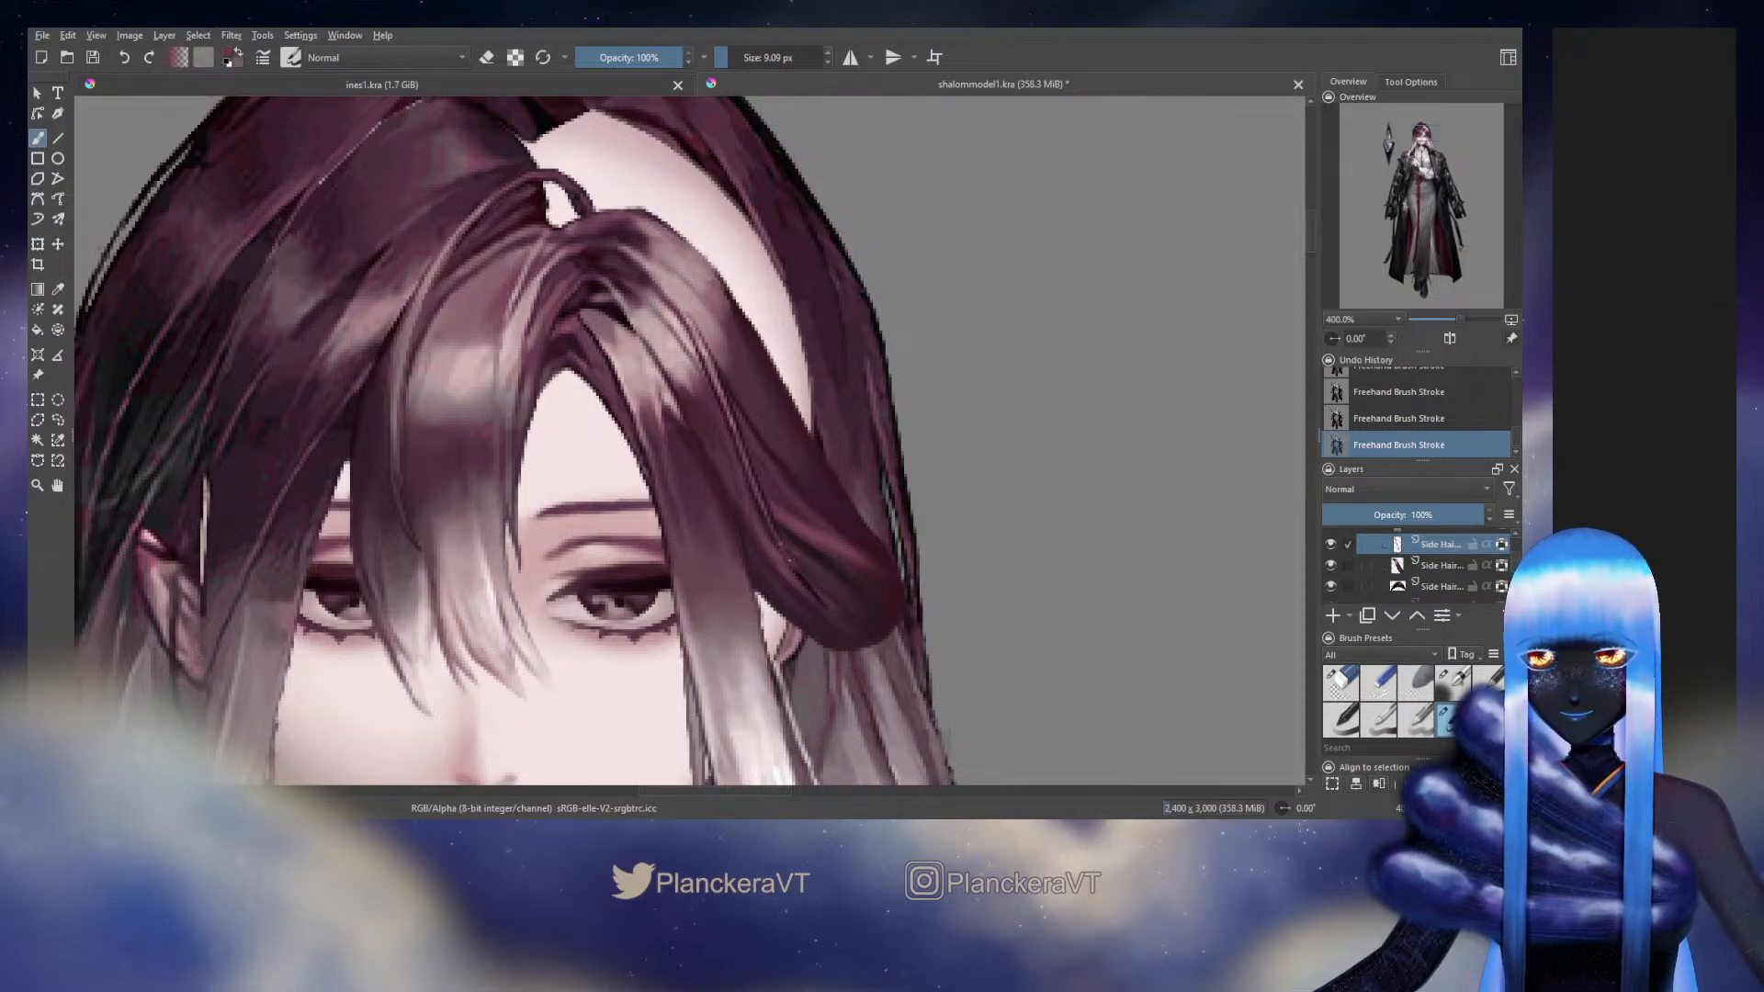
ctrl+click(814, 595)
drag(784, 543, 823, 604)
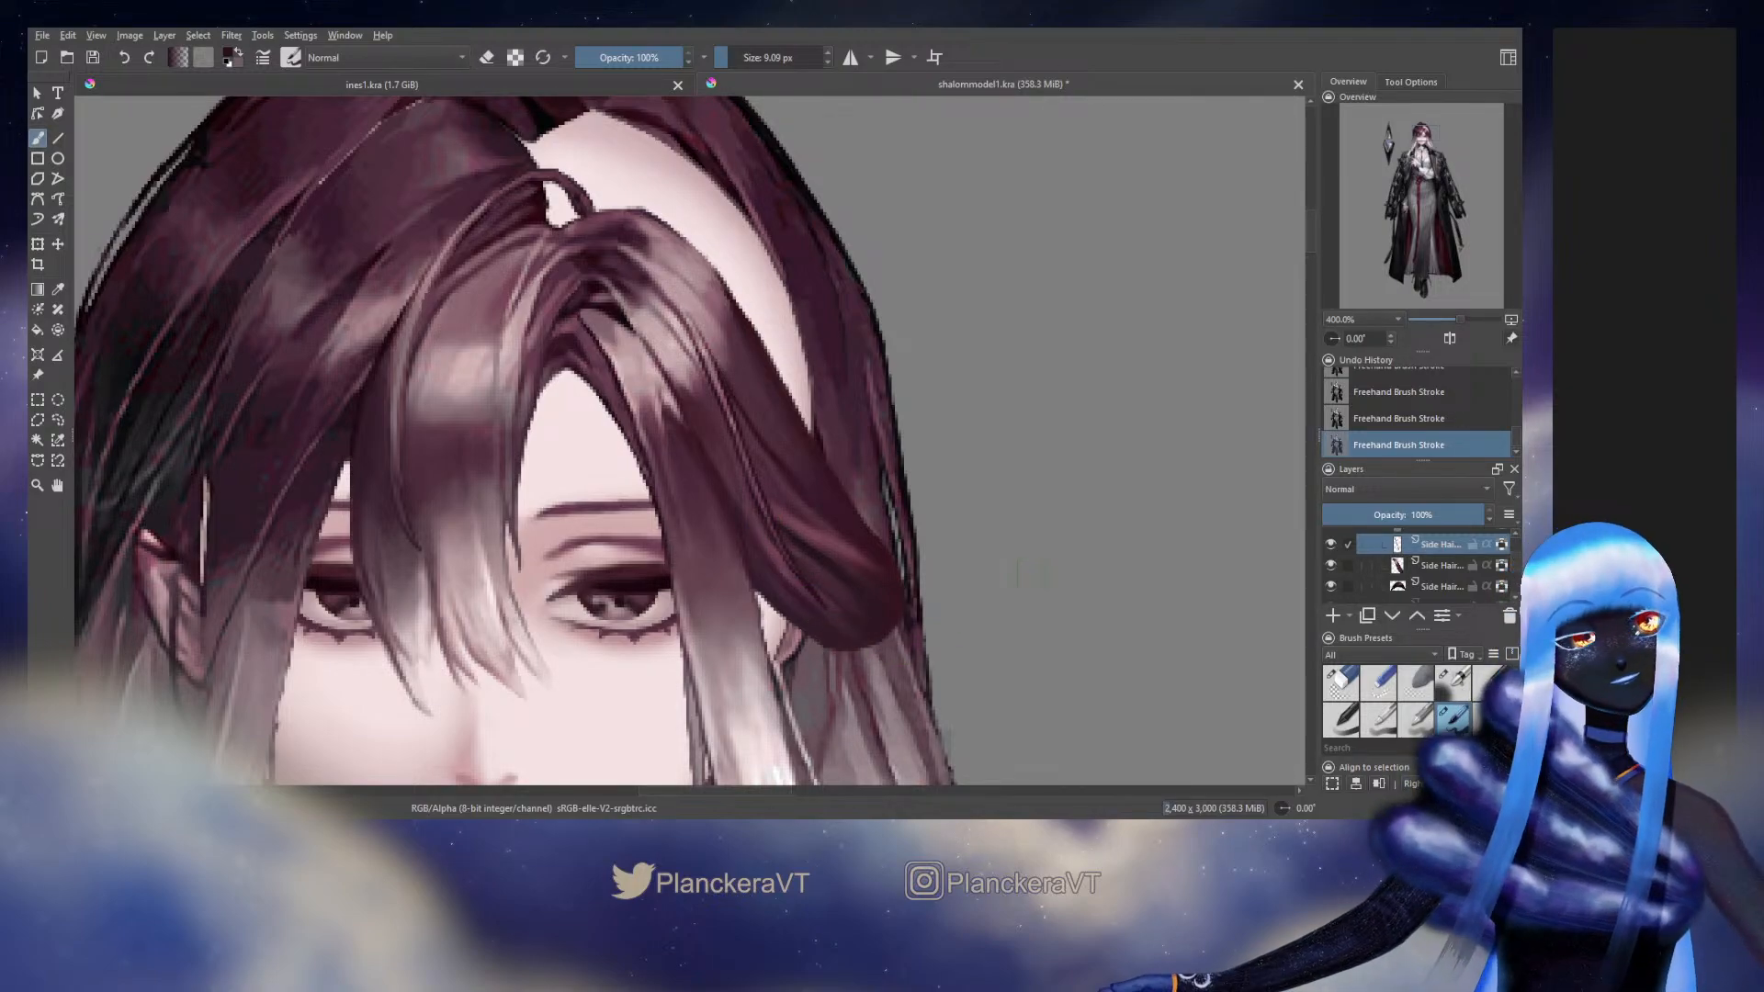
Toggle the hidden Side Hair layer above the Right Side group and the hidden Back Hair layer at the crown to compare them
drag(1028, 575, 1080, 413)
drag(1514, 560, 1514, 565)
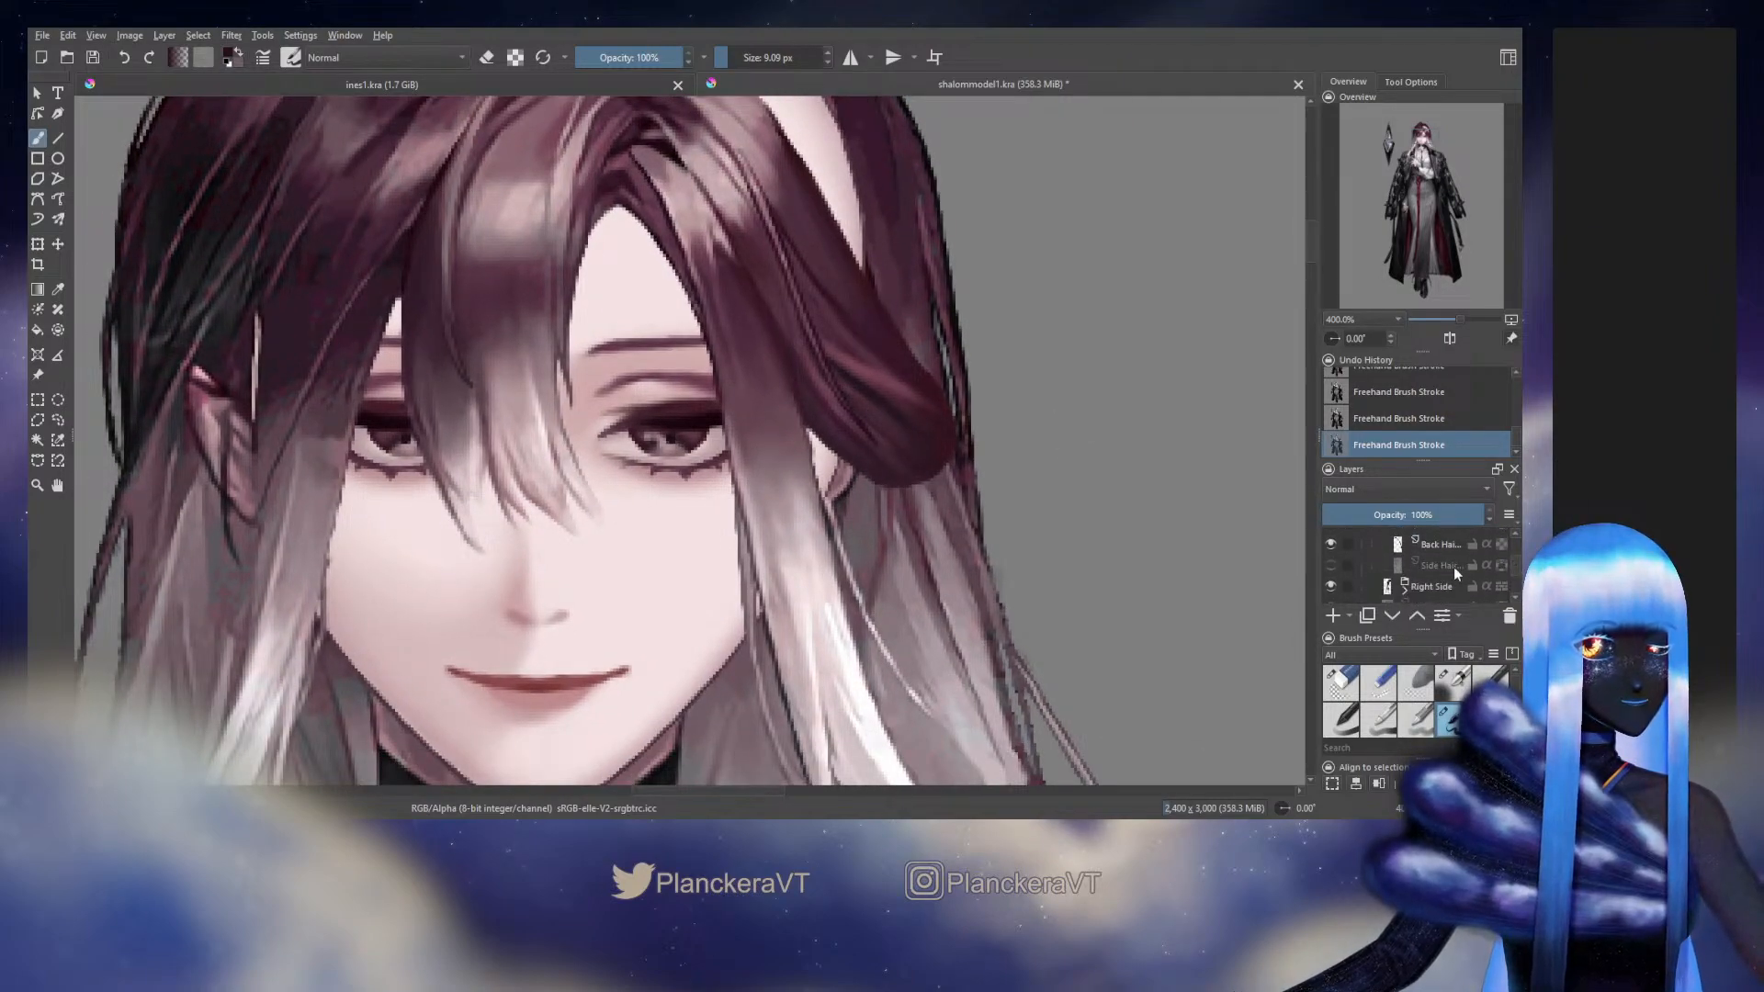
click(1329, 565)
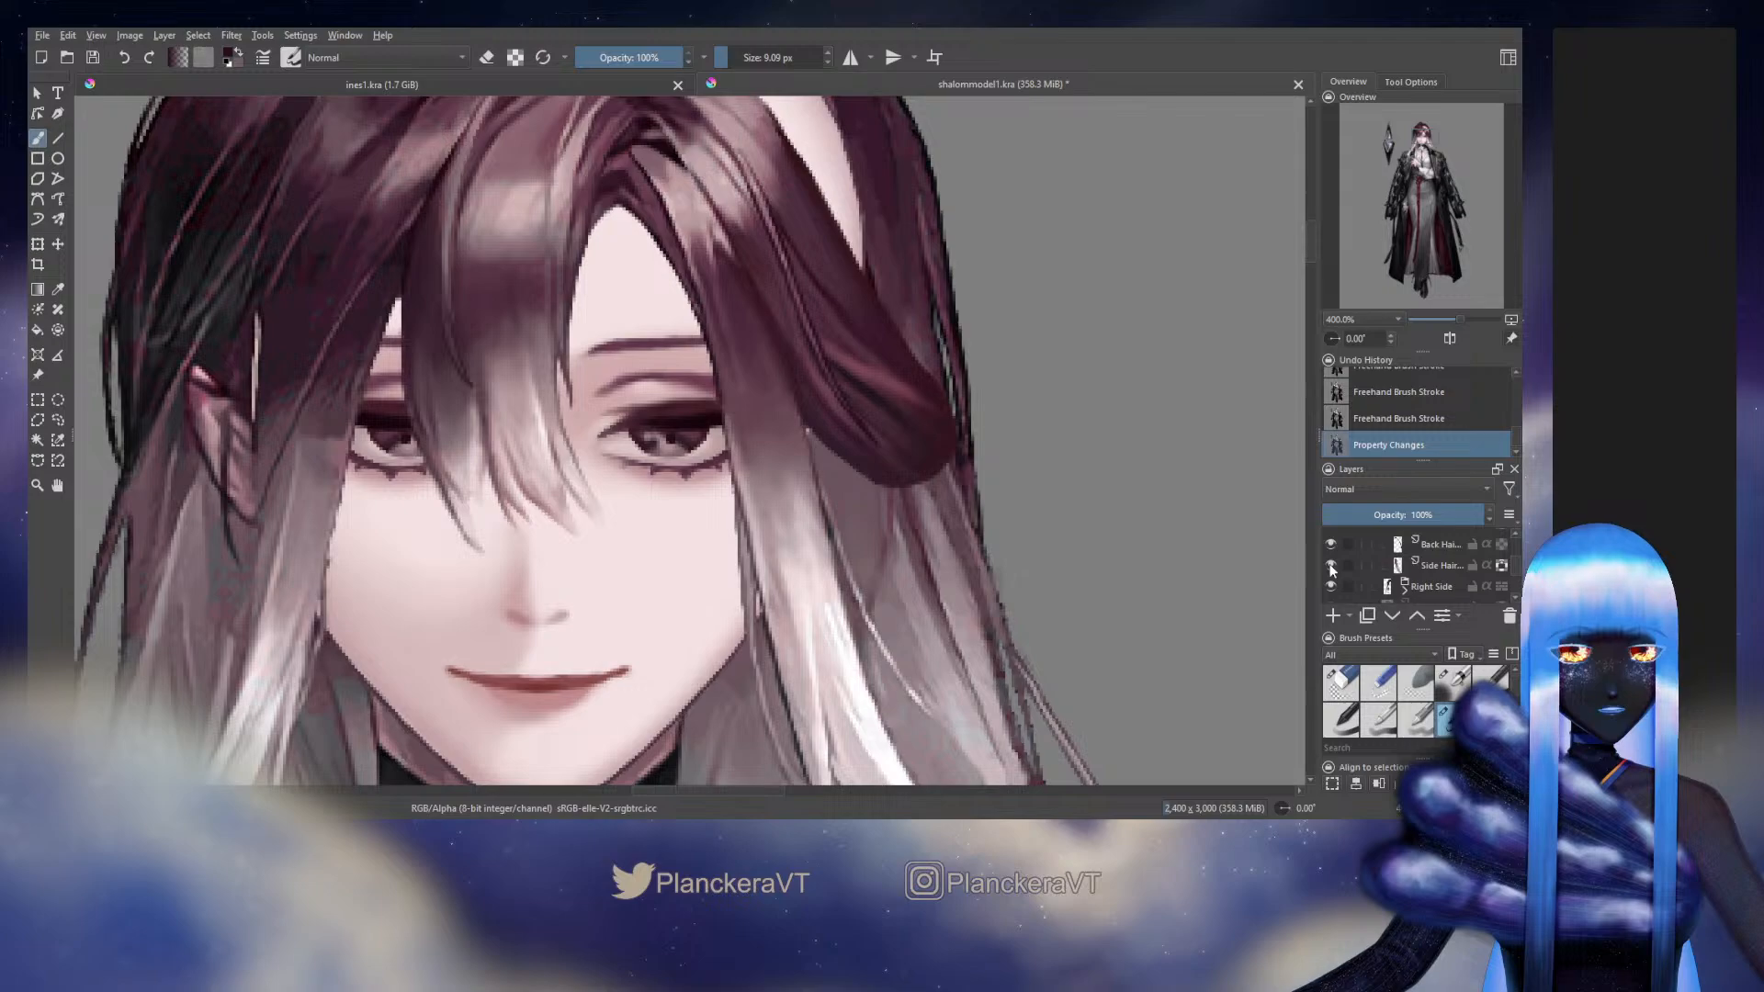
click(1330, 565)
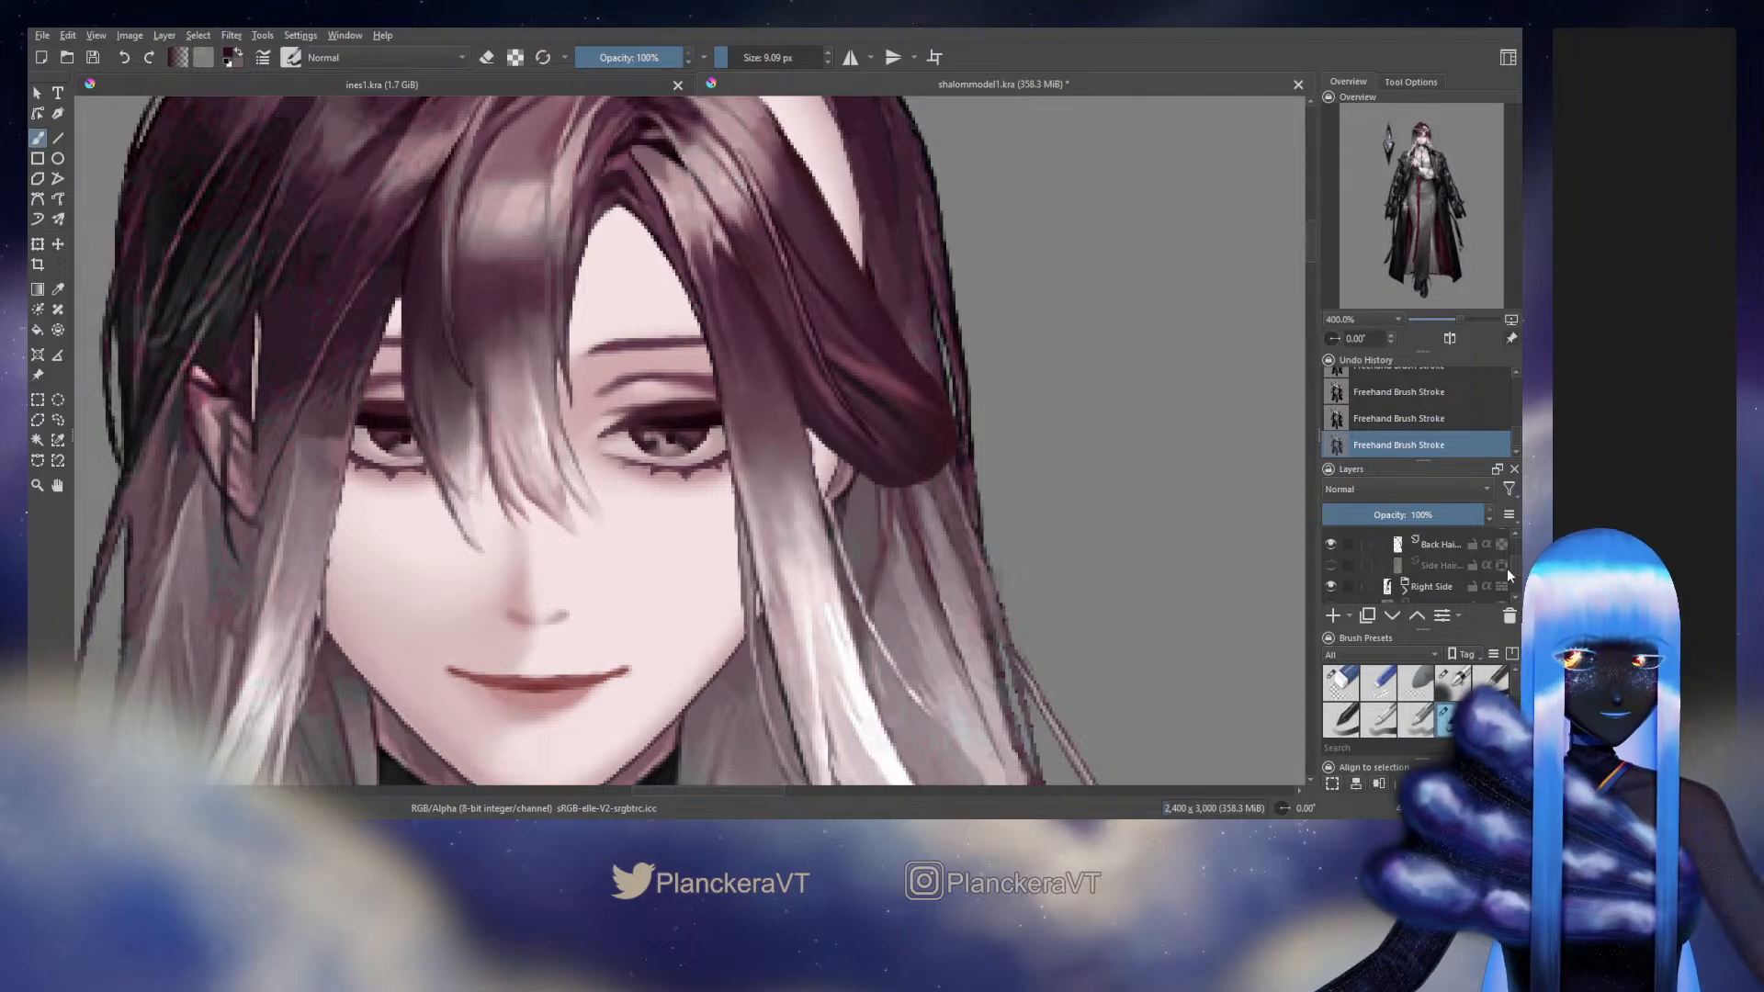
scroll(1514, 566, up, 2)
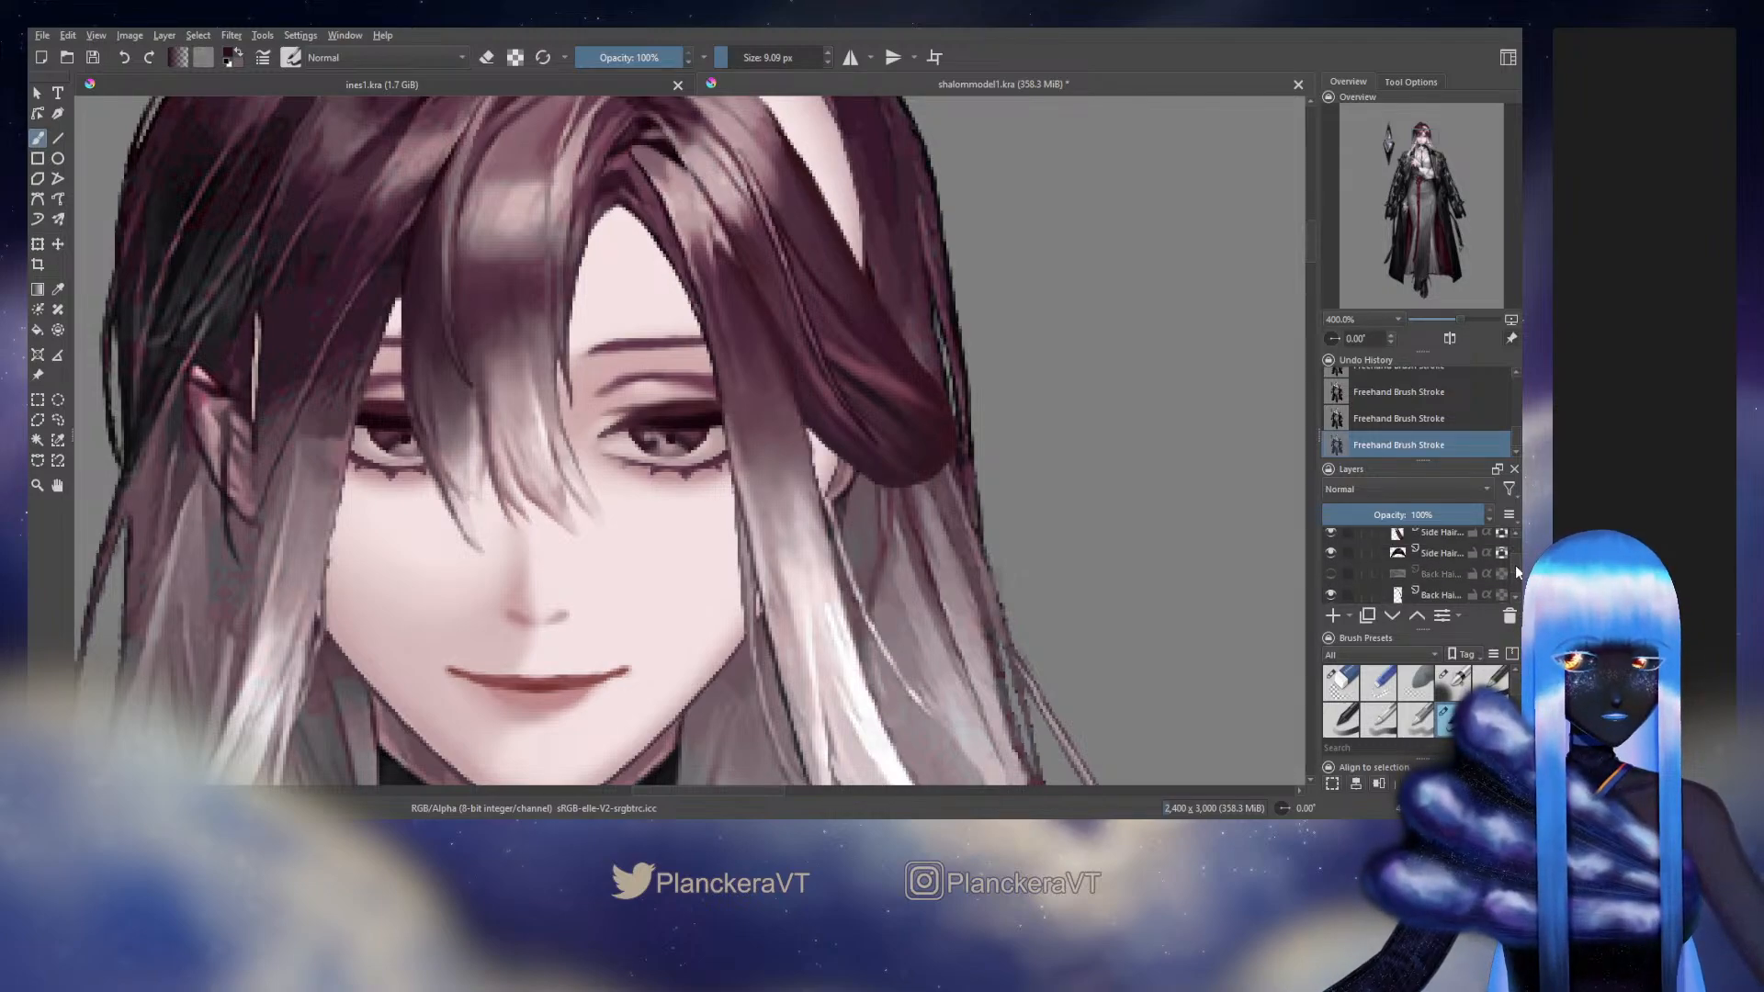
drag(1110, 511, 1114, 704)
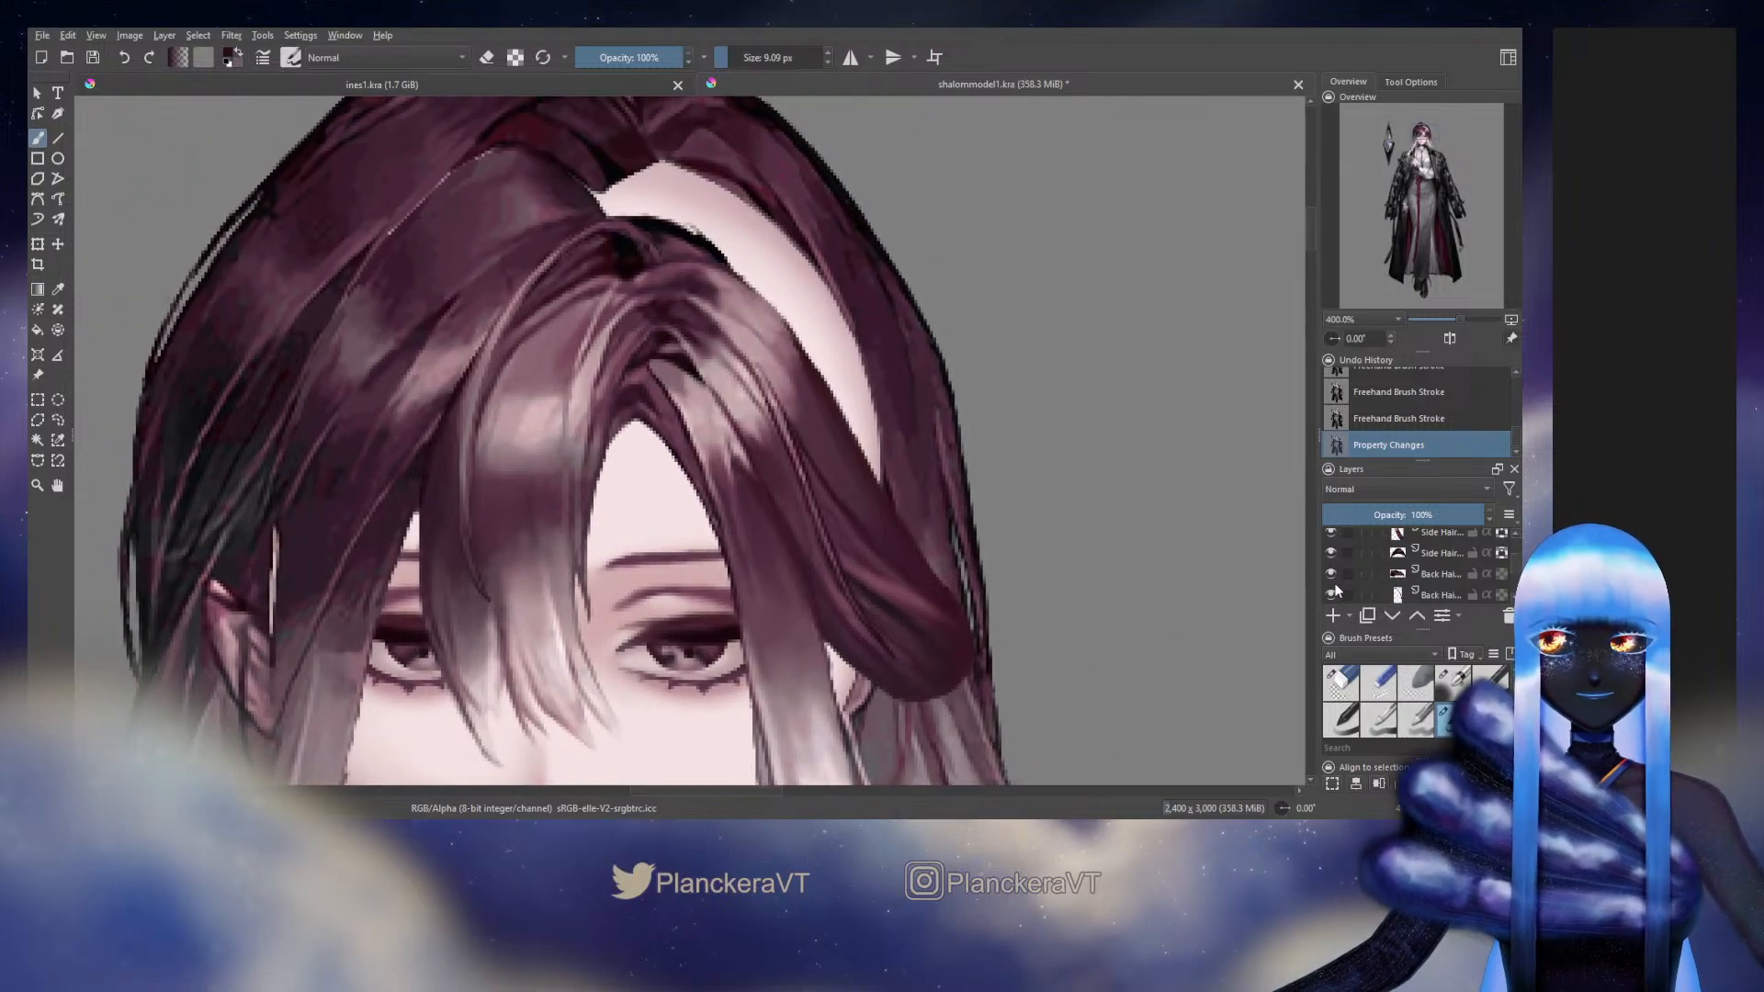
click(1337, 571)
click(1334, 573)
click(1332, 571)
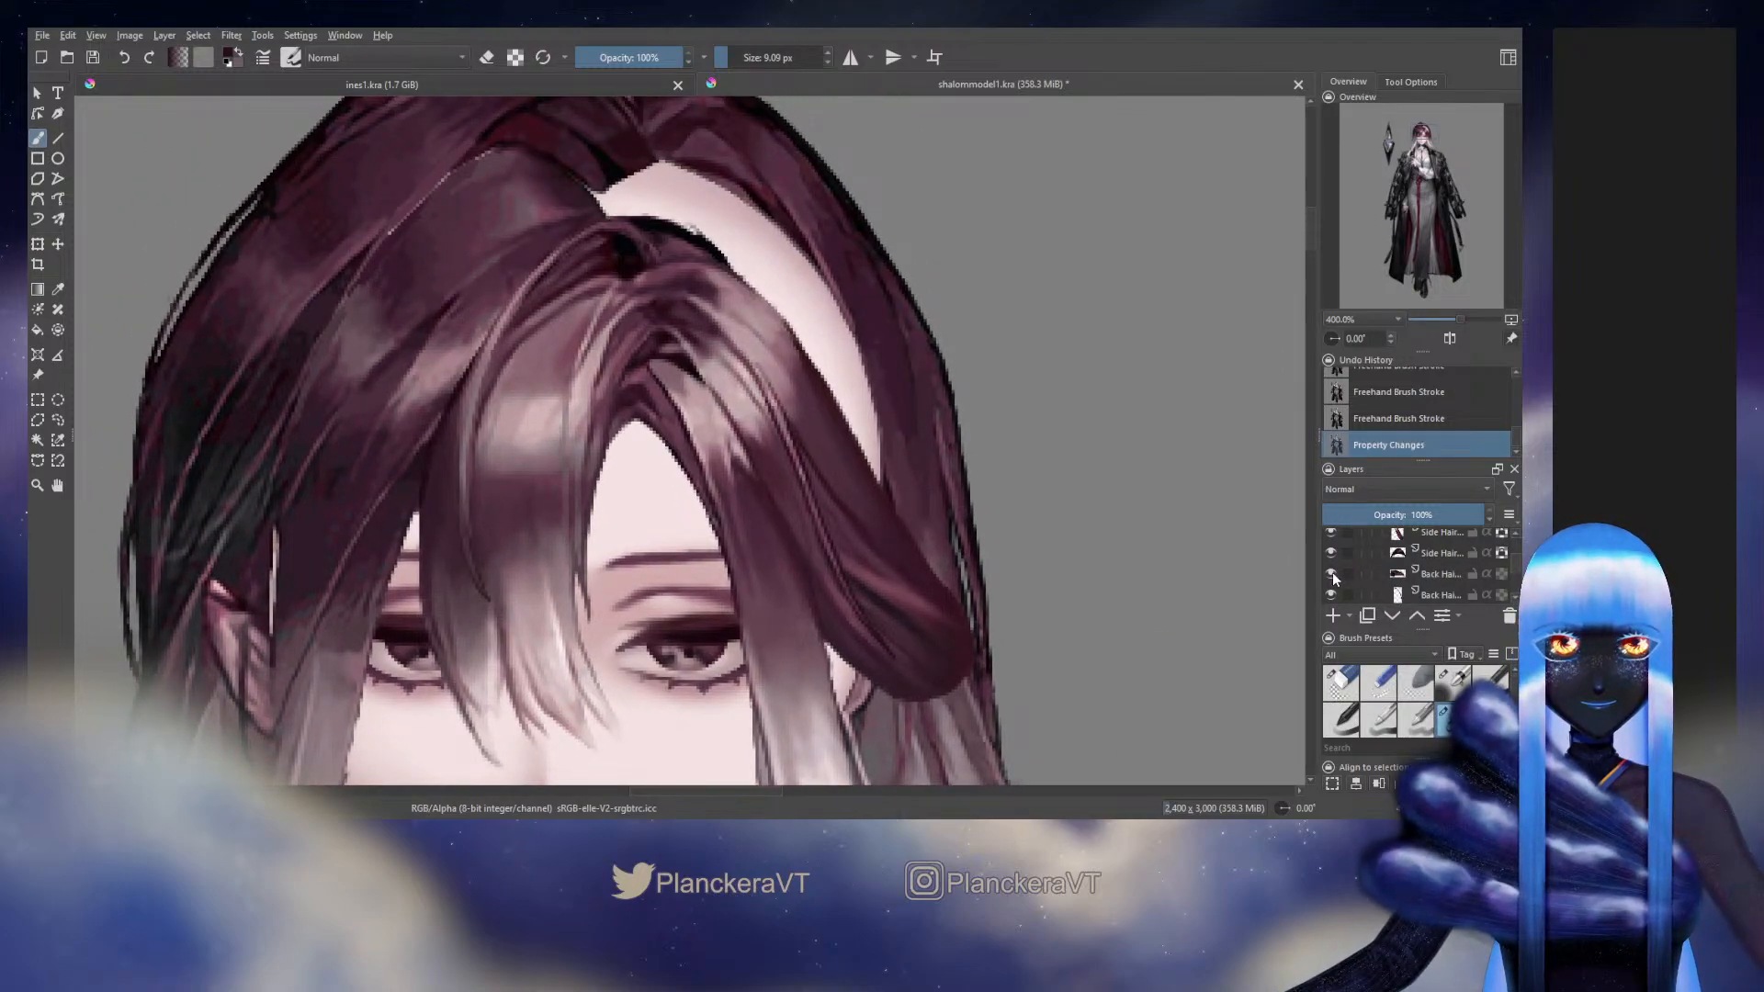
click(1330, 572)
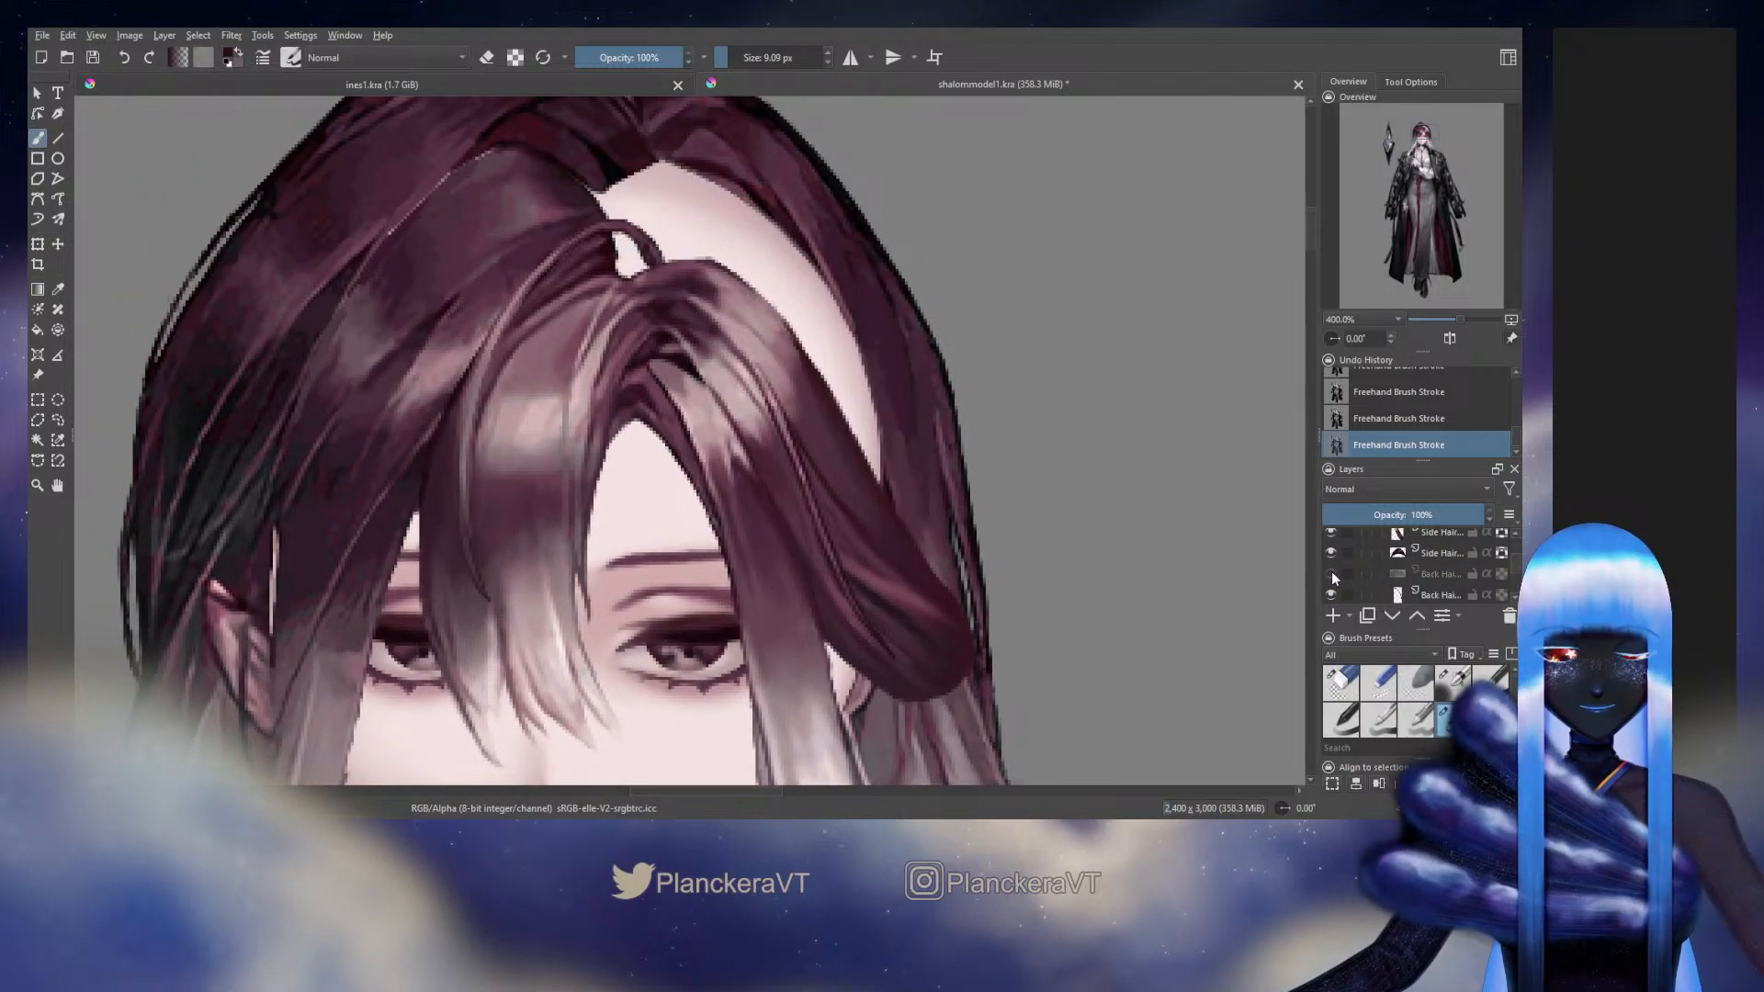
Toggle the hidden Back Hair layer directly above the selected Side Hair layer for comparison and leave it shown
scroll(1341, 580, down, 1)
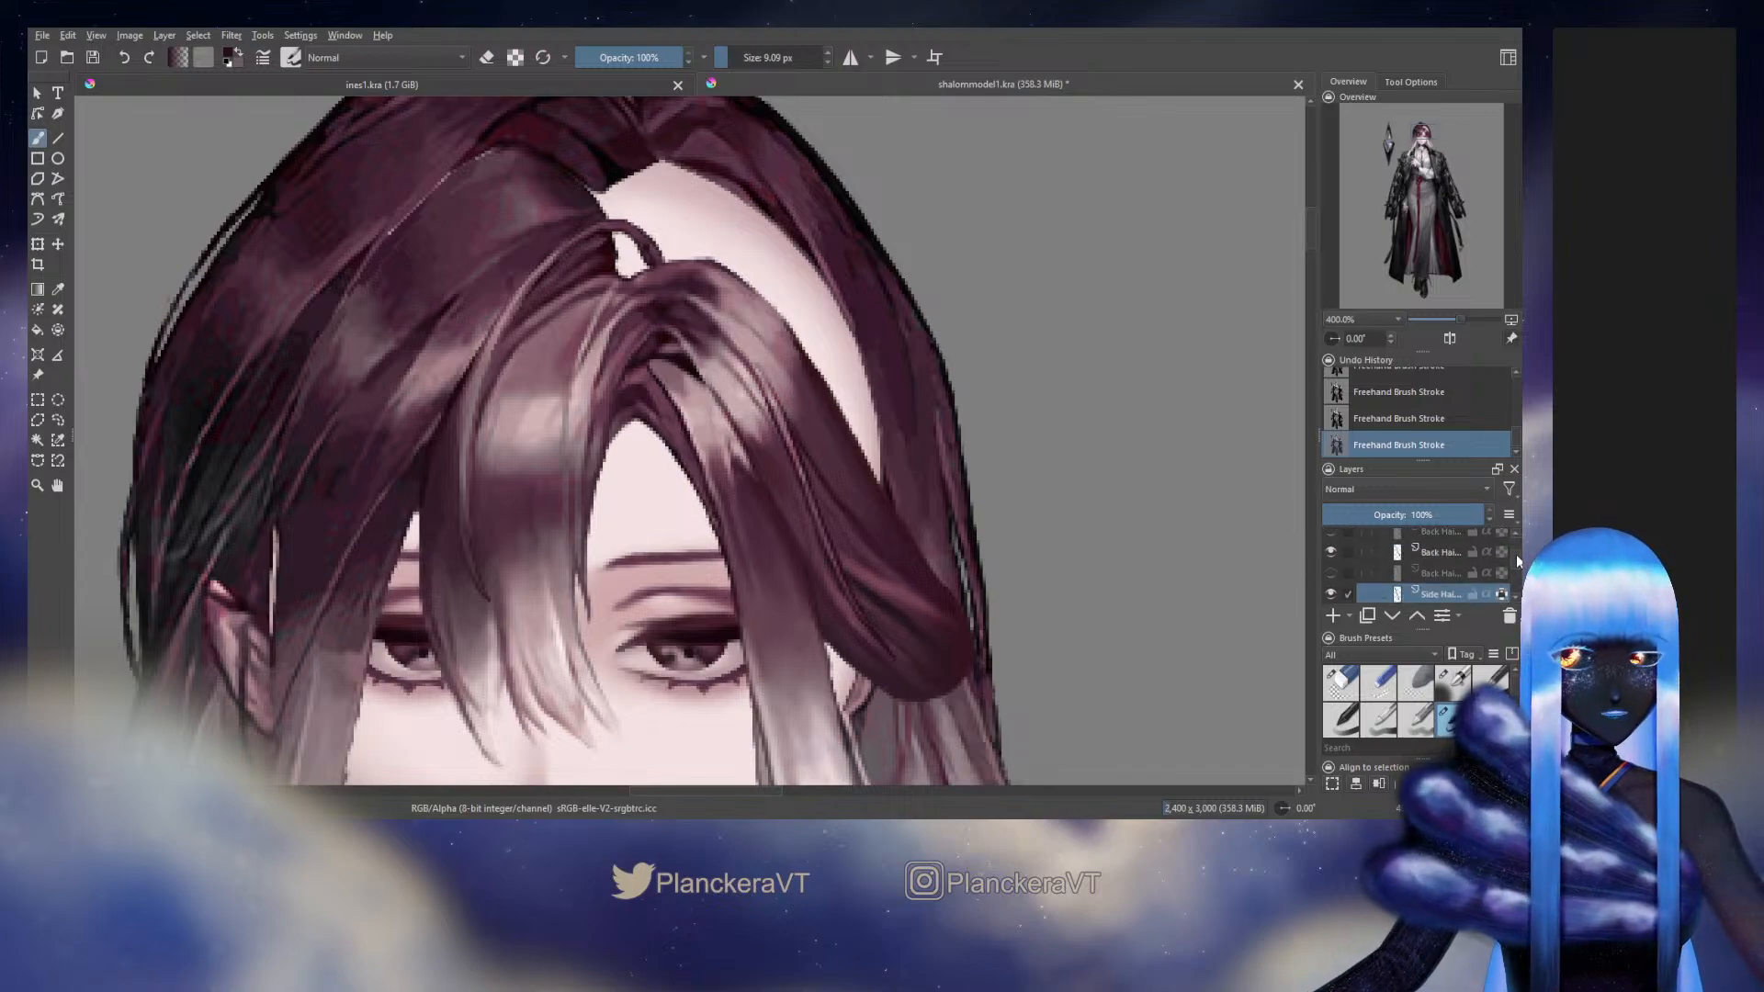
click(1334, 572)
click(1334, 572)
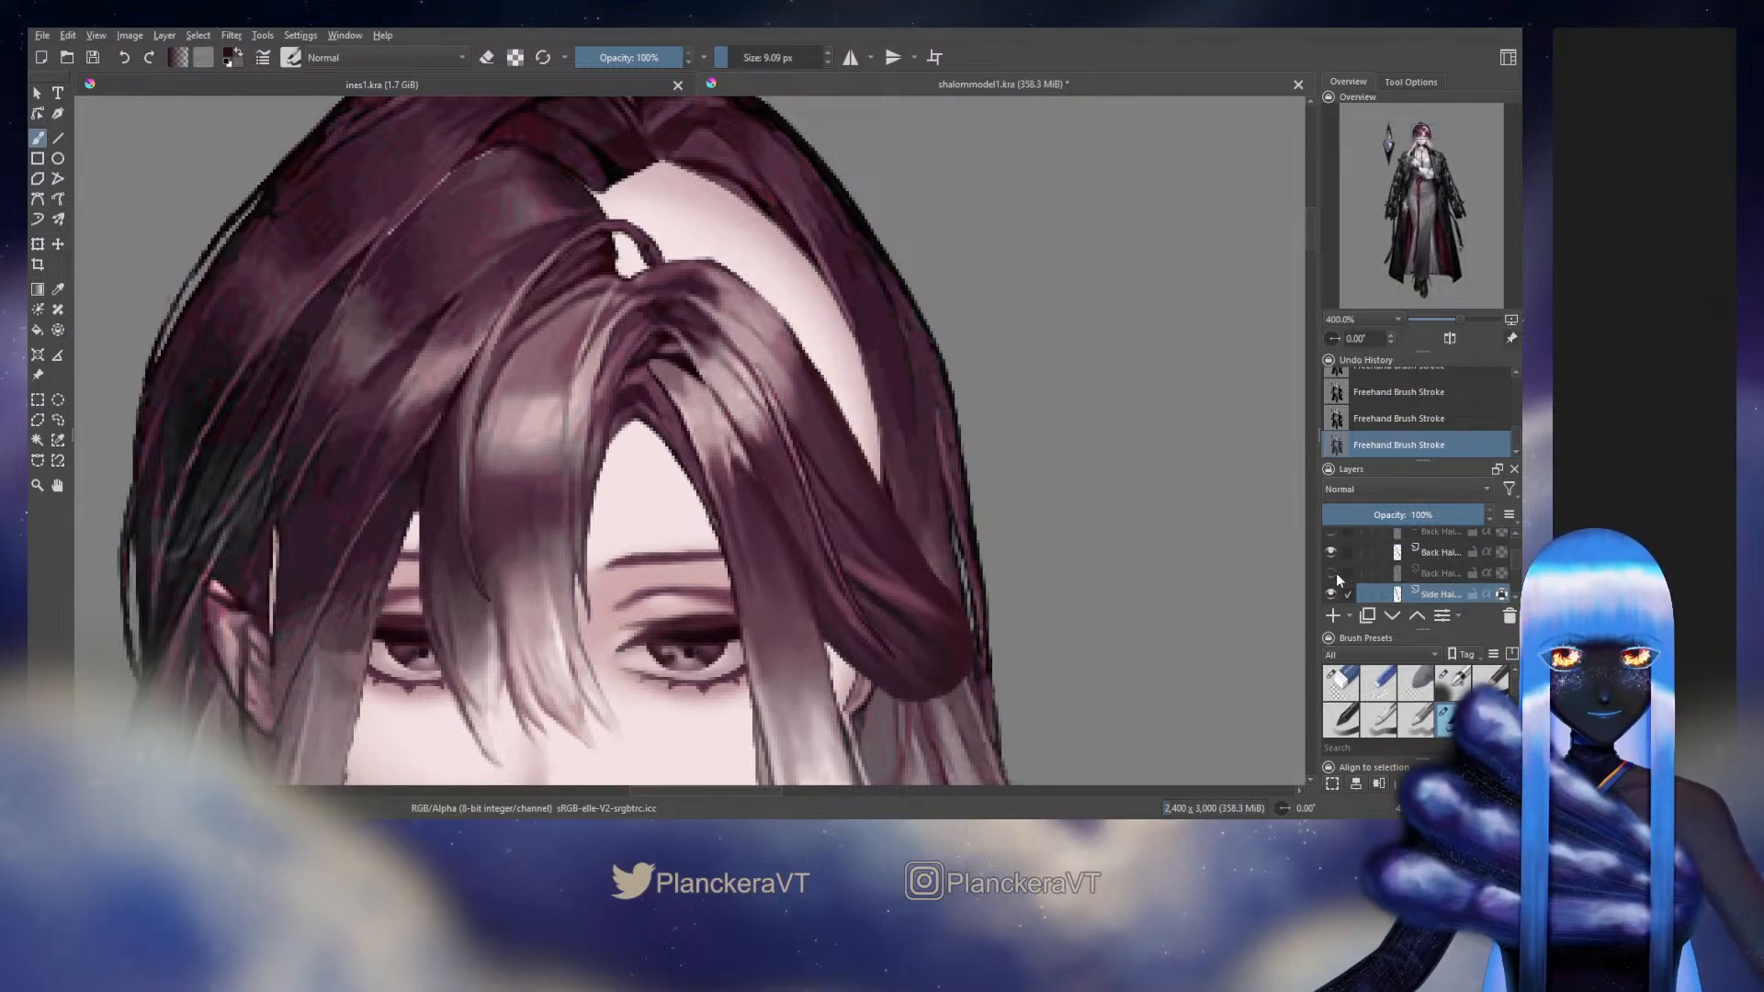
click(1334, 572)
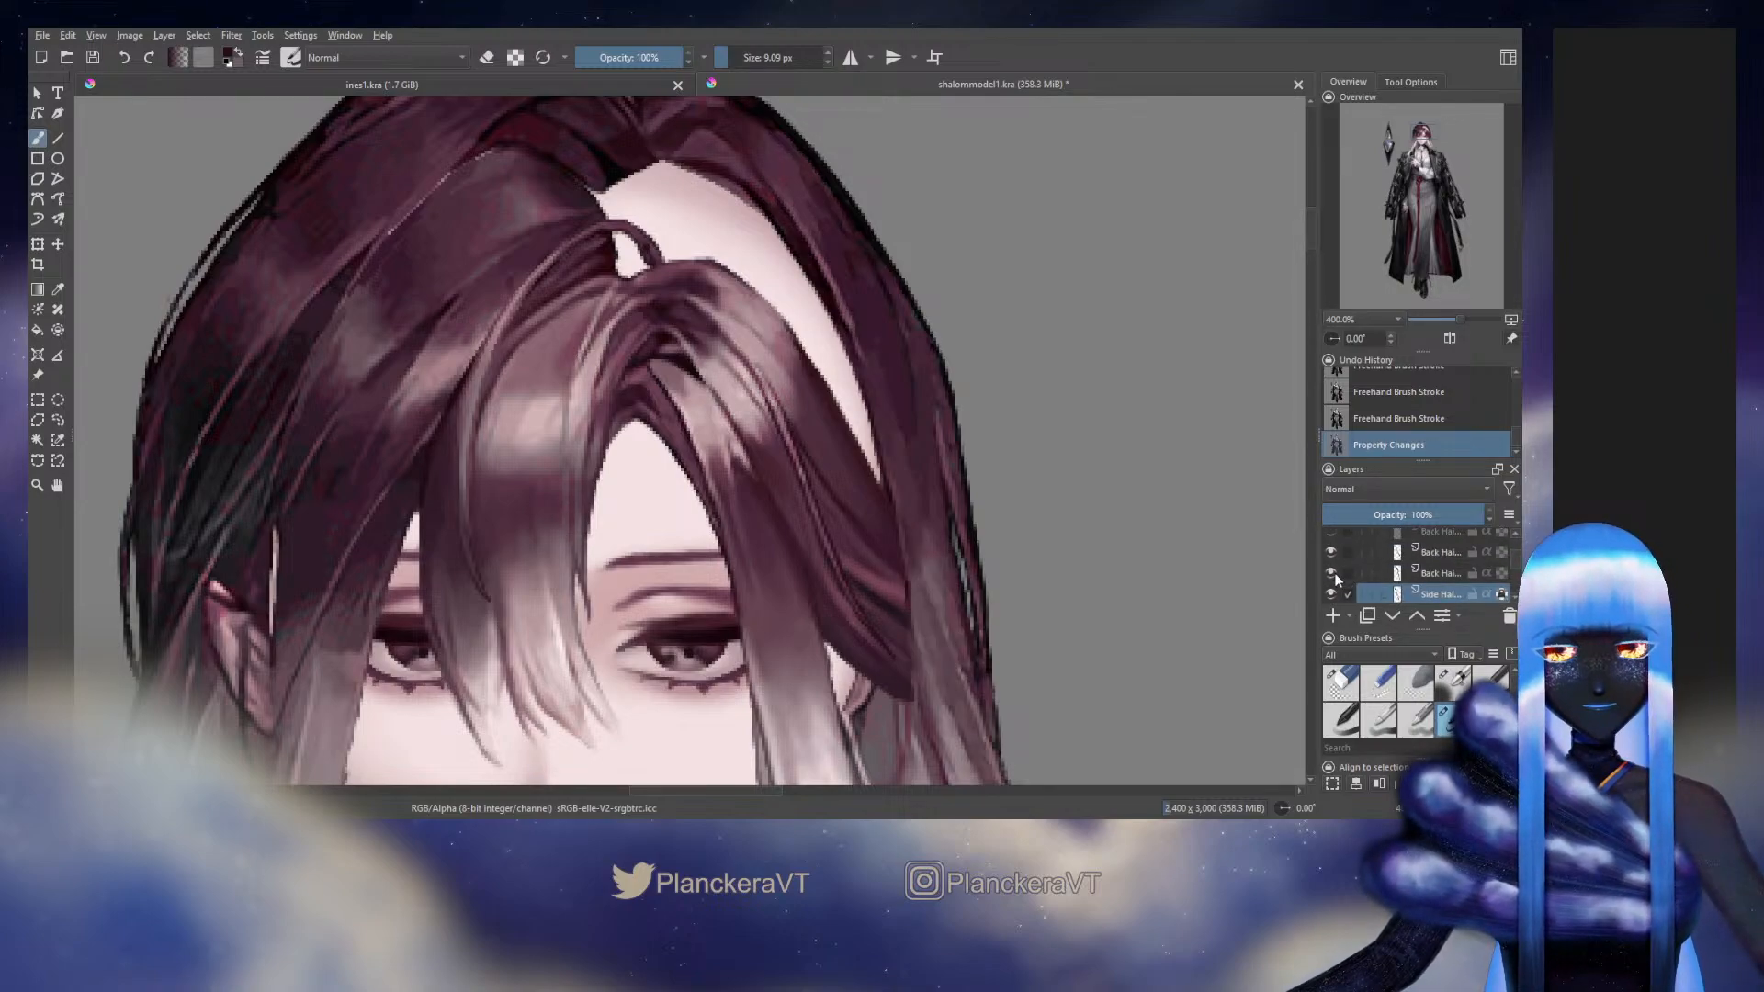
click(1334, 572)
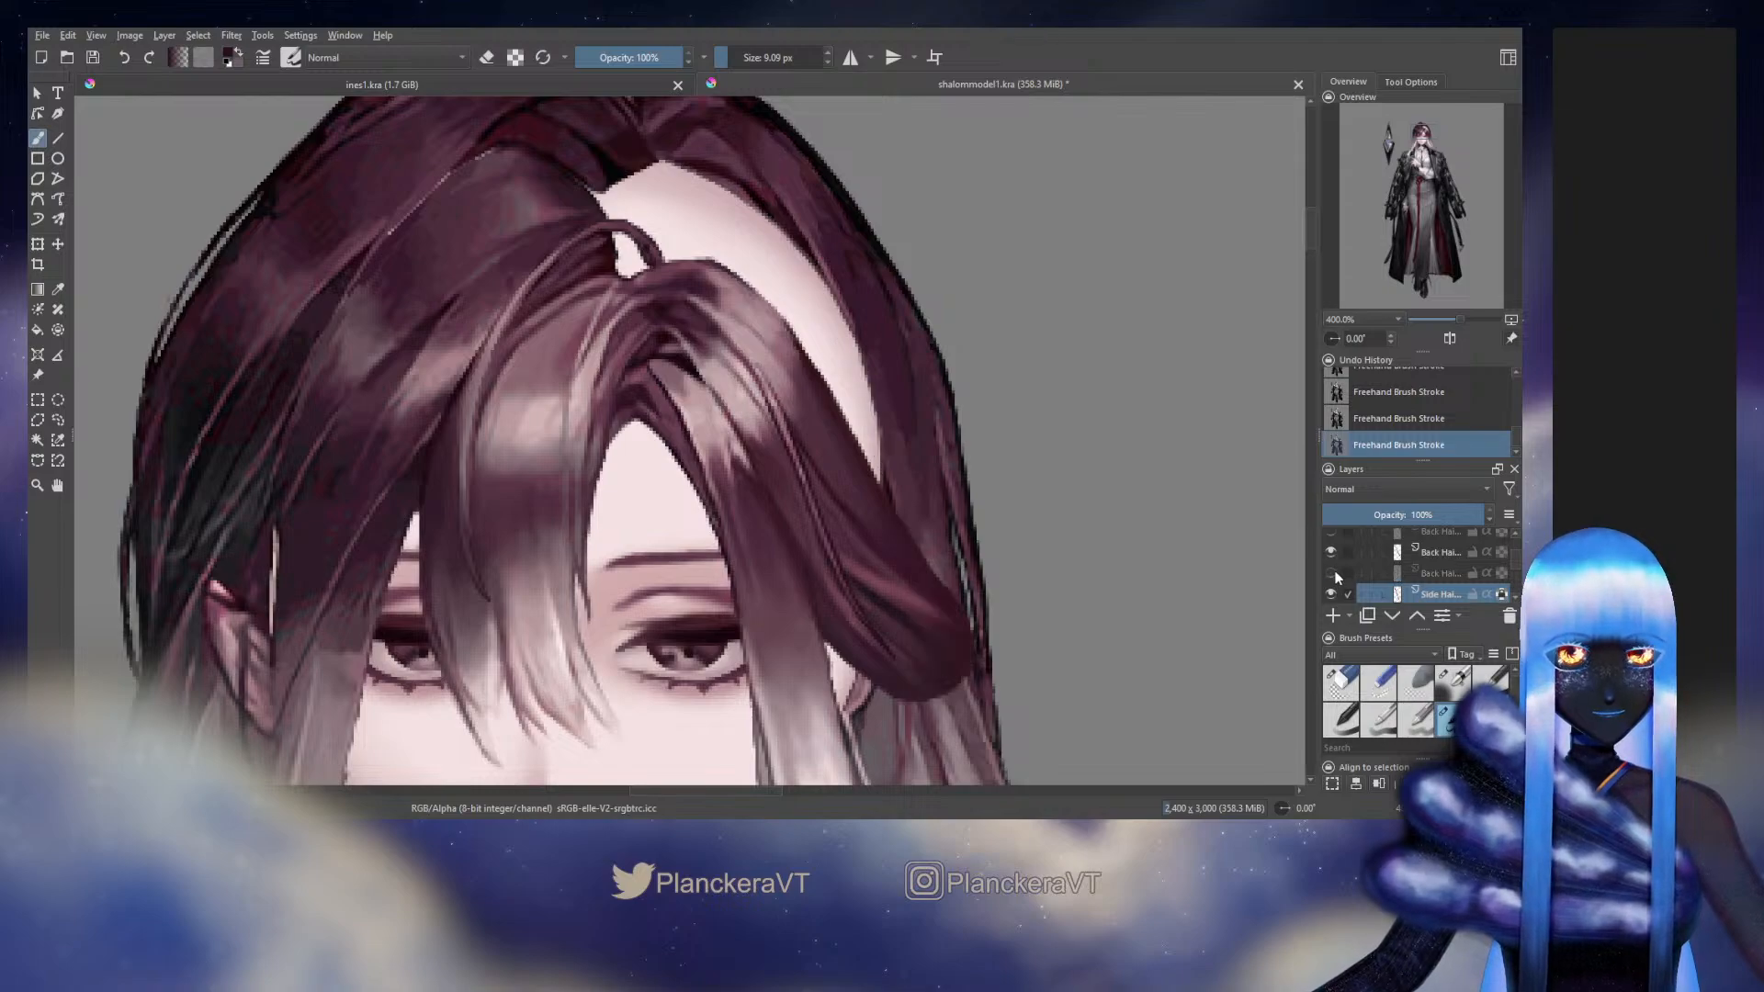
click(1333, 573)
Hide the original Background layer and toggle the selected Side Hair layer to check its coverage, leaving it shown
scroll(1514, 564, down, 5)
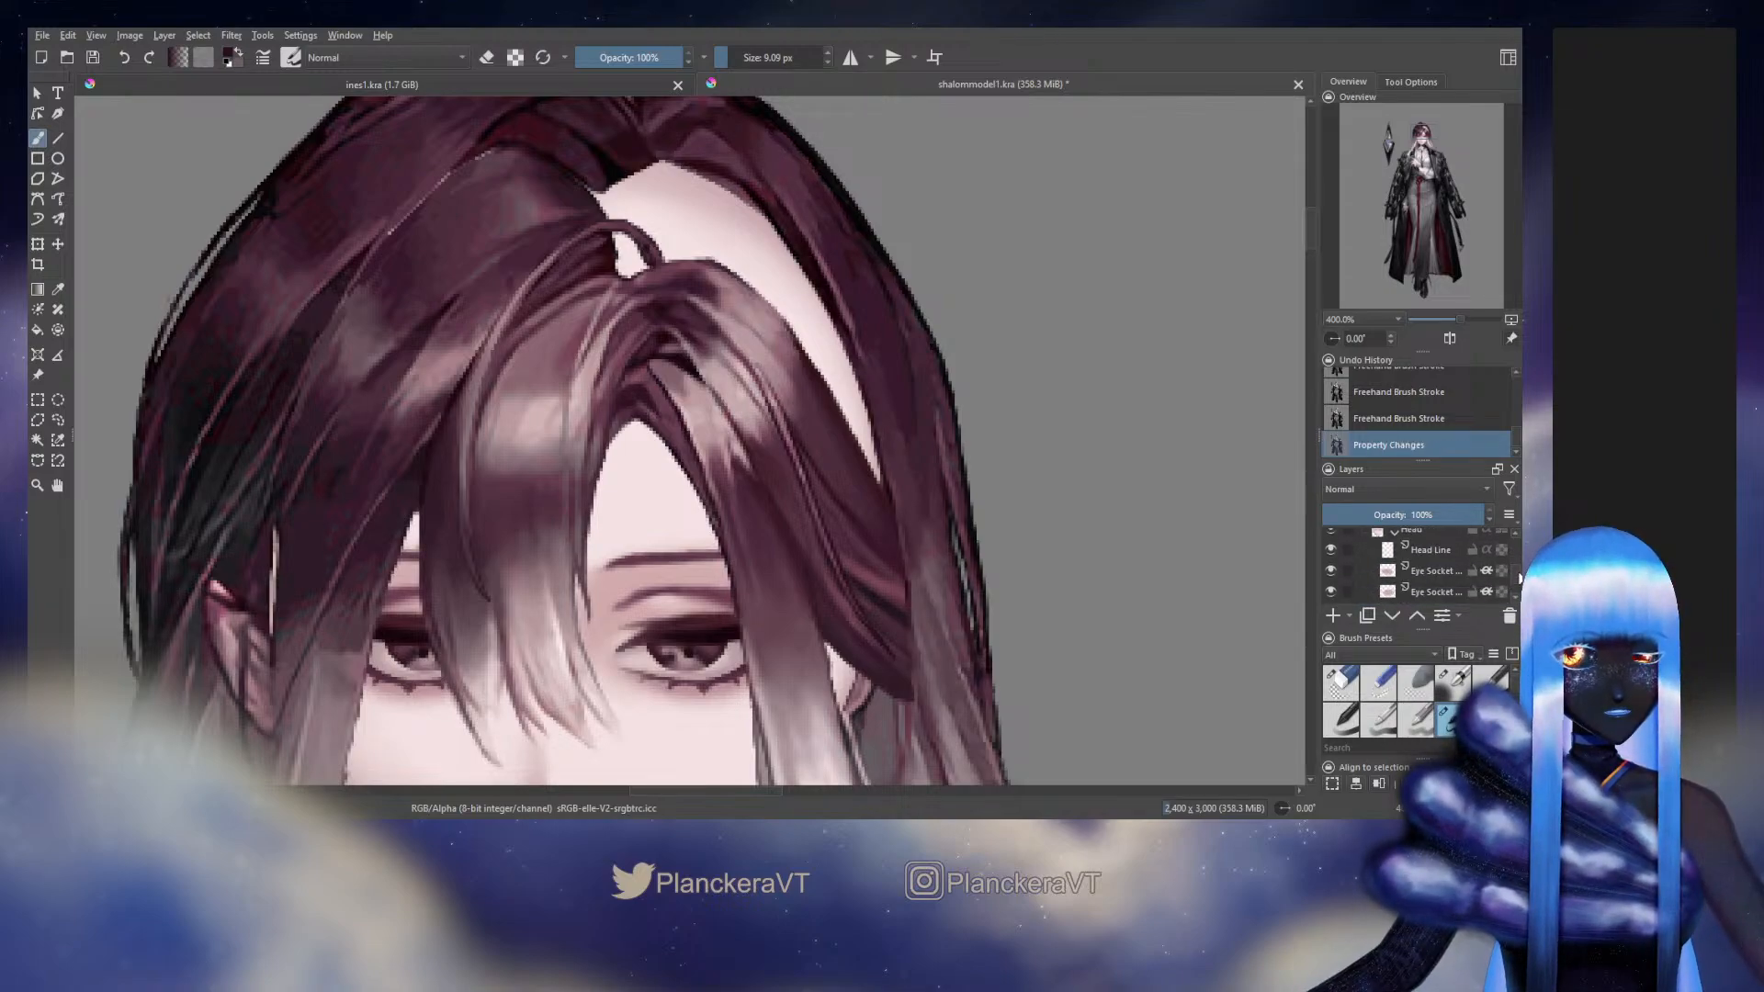
drag(1520, 580, 1520, 591)
click(1331, 572)
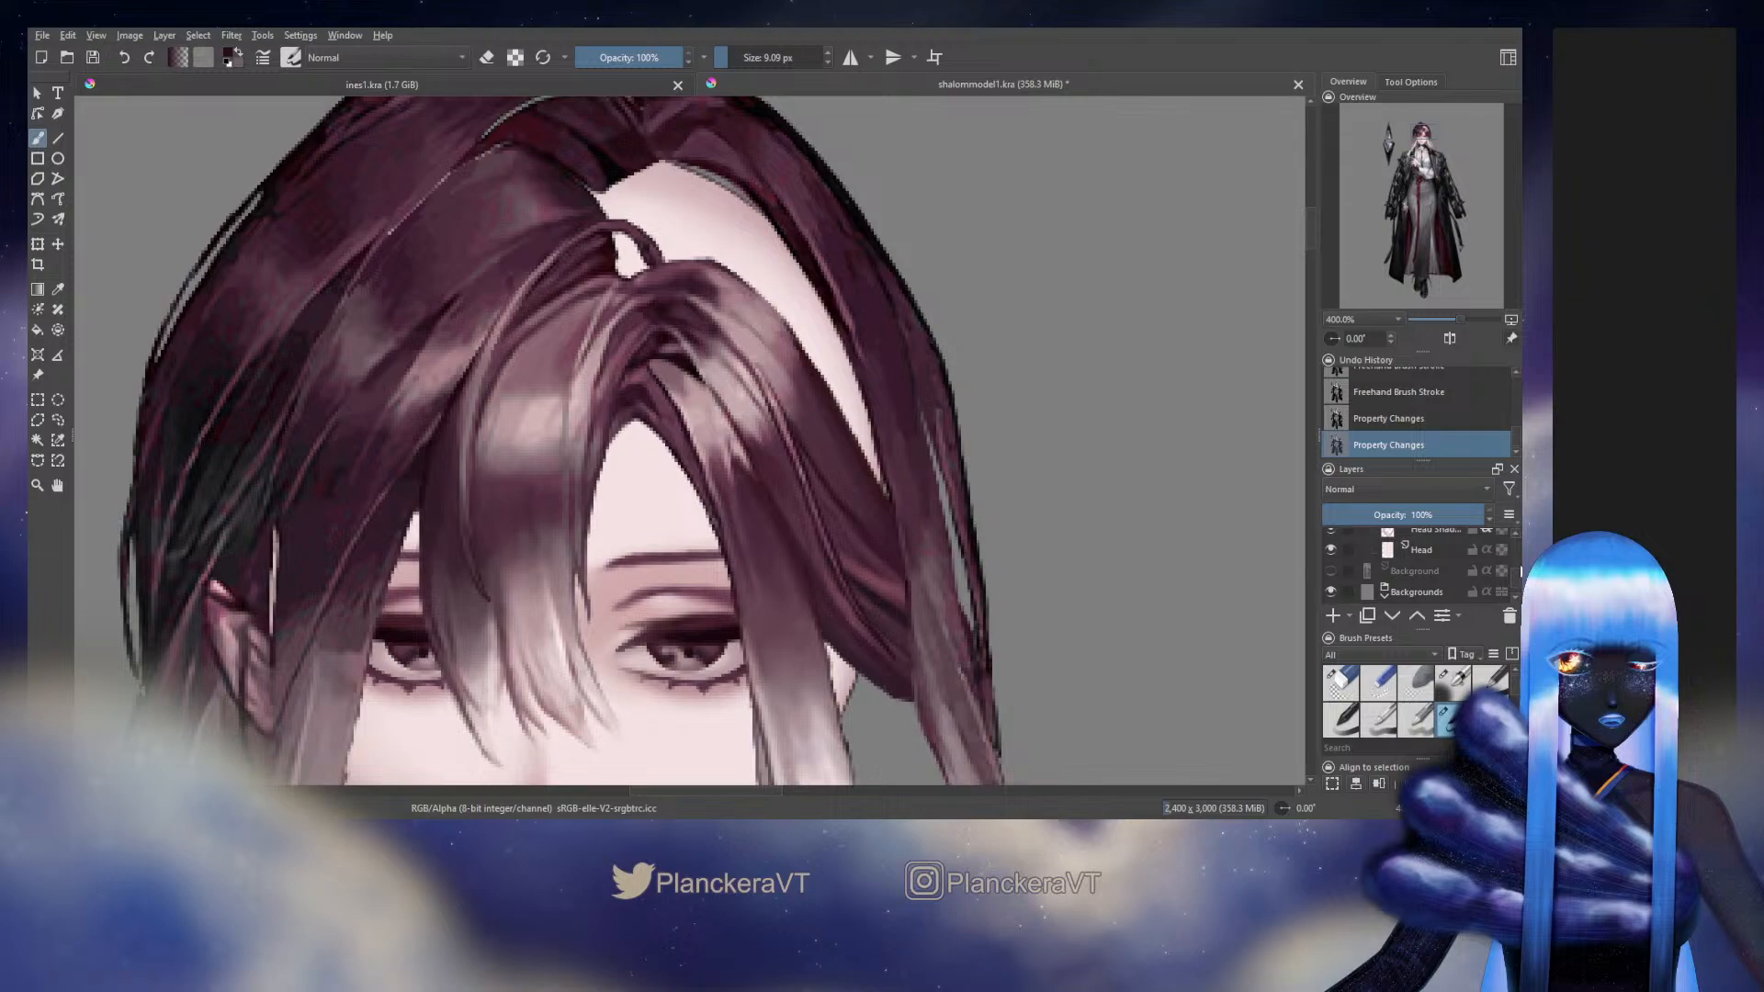
drag(1519, 573, 1519, 561)
click(1329, 577)
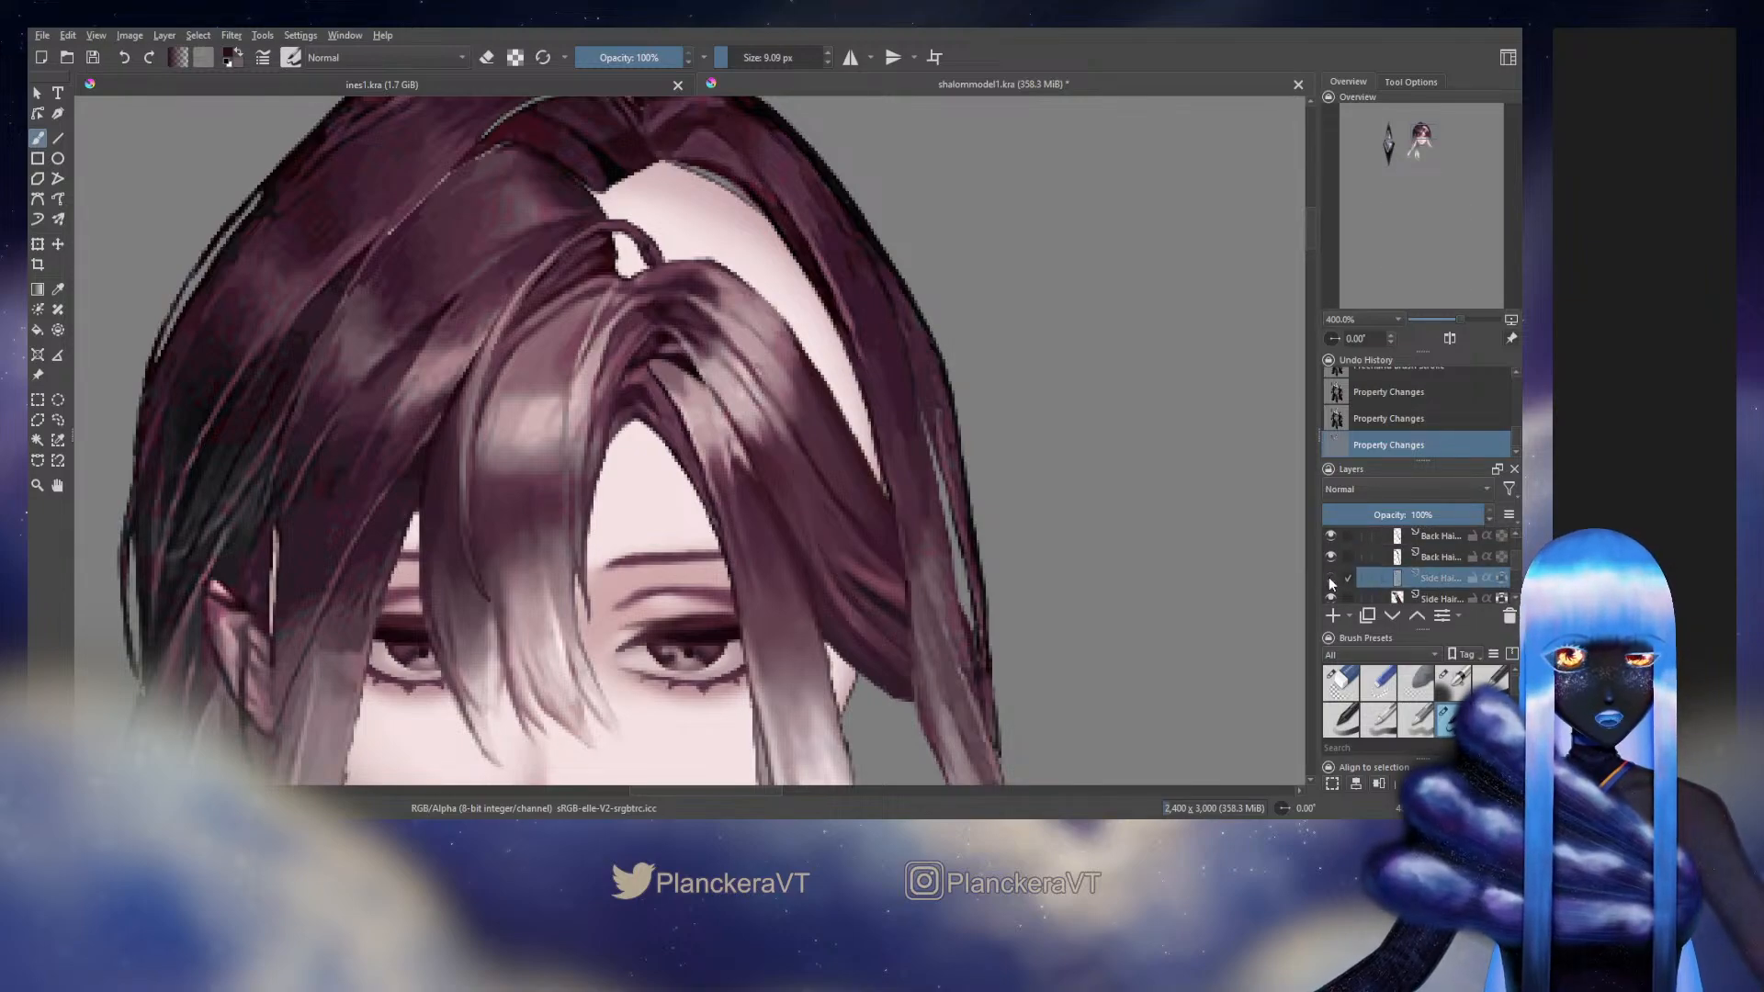
click(1330, 577)
click(1330, 576)
click(1330, 577)
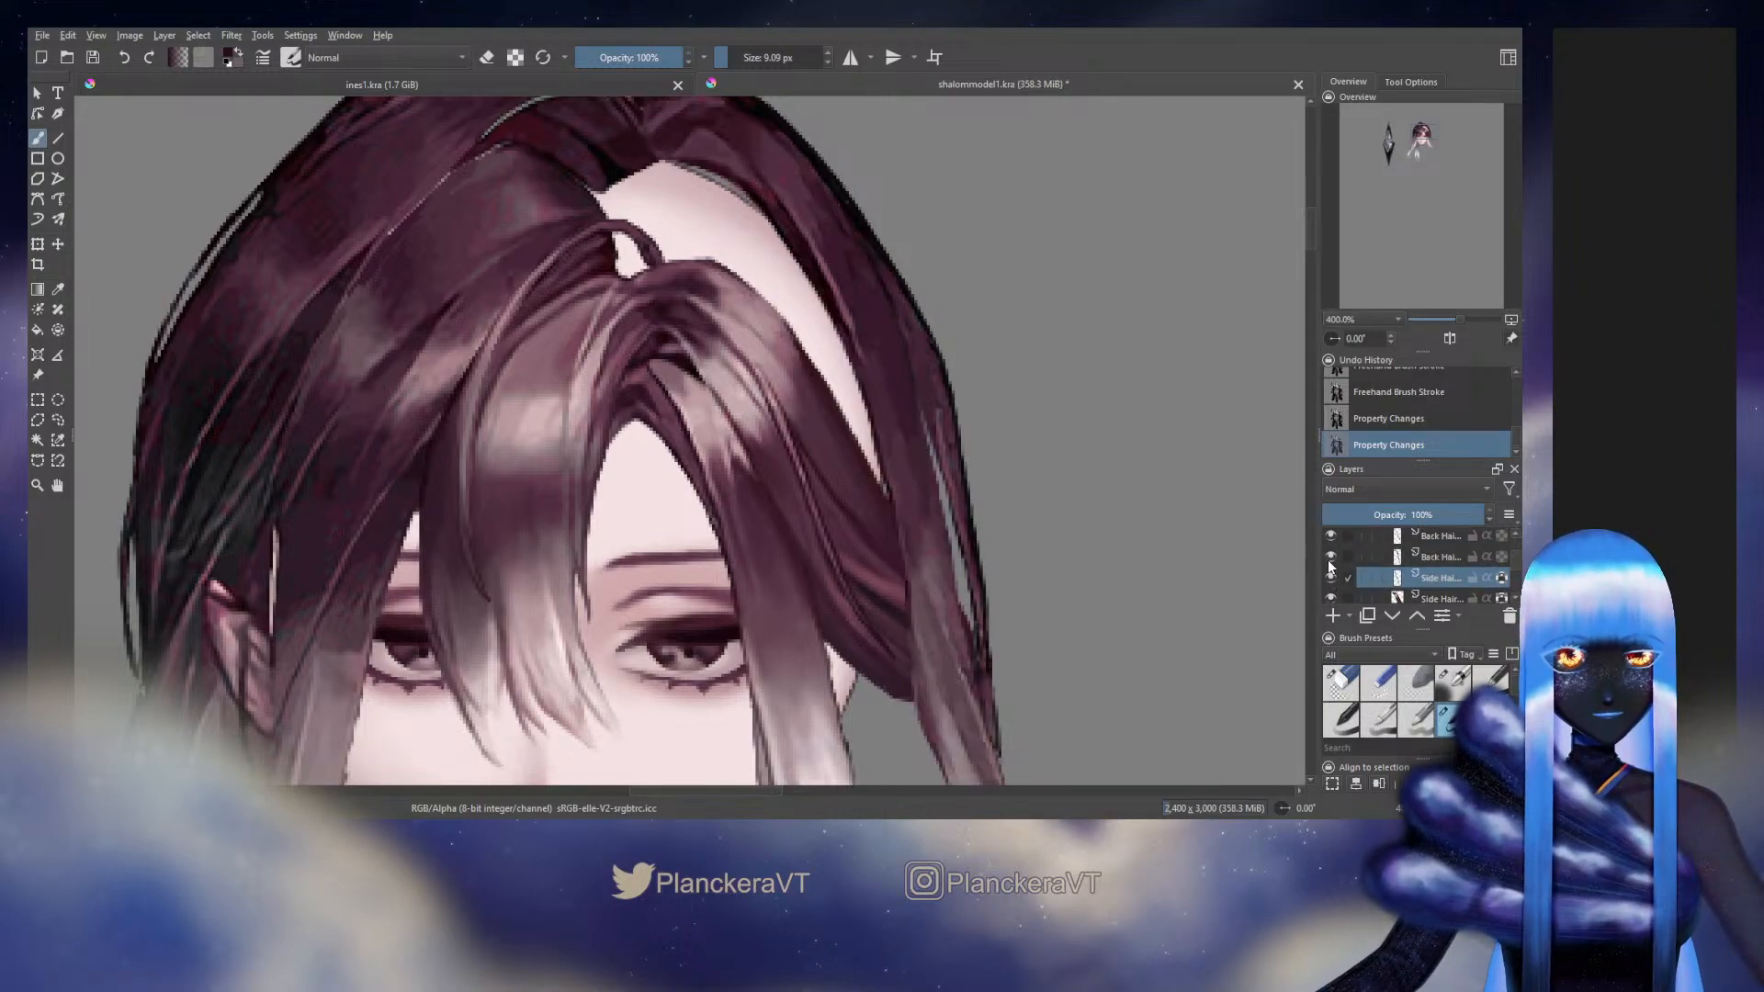
Toggle the hidden Back Hair layer over the crown gap to compare the hair with and without it
click(1329, 573)
click(1329, 573)
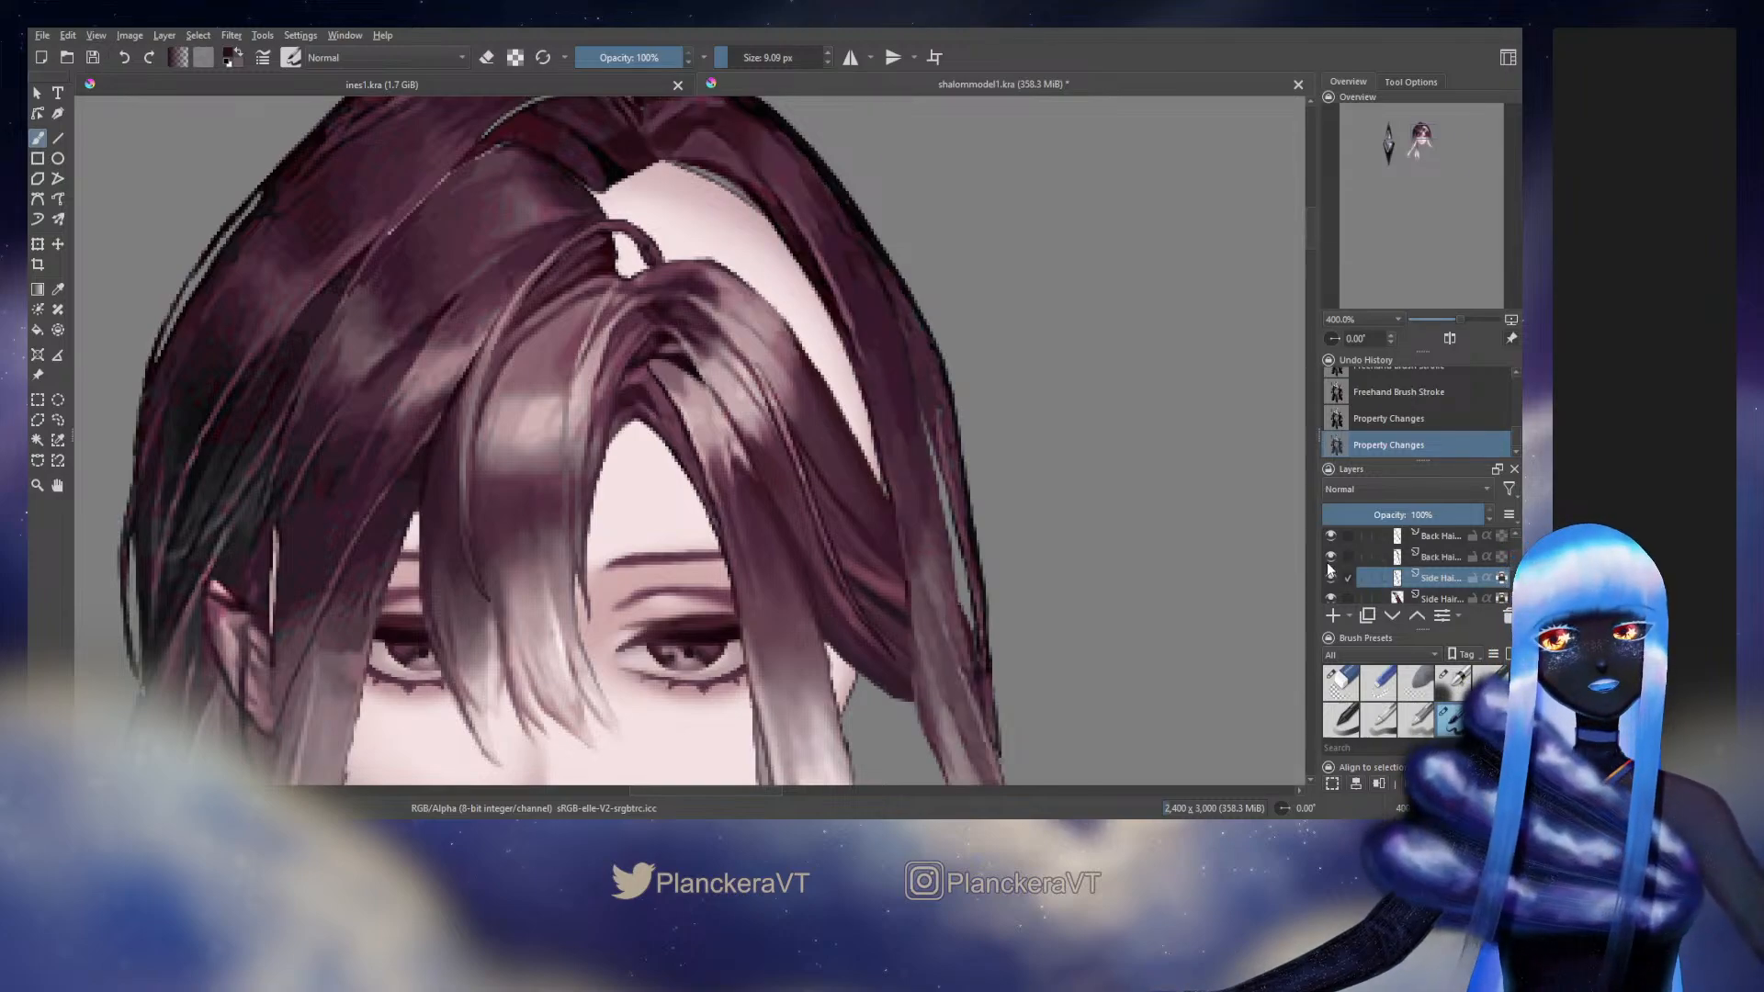
click(1508, 555)
drag(1514, 555, 1514, 551)
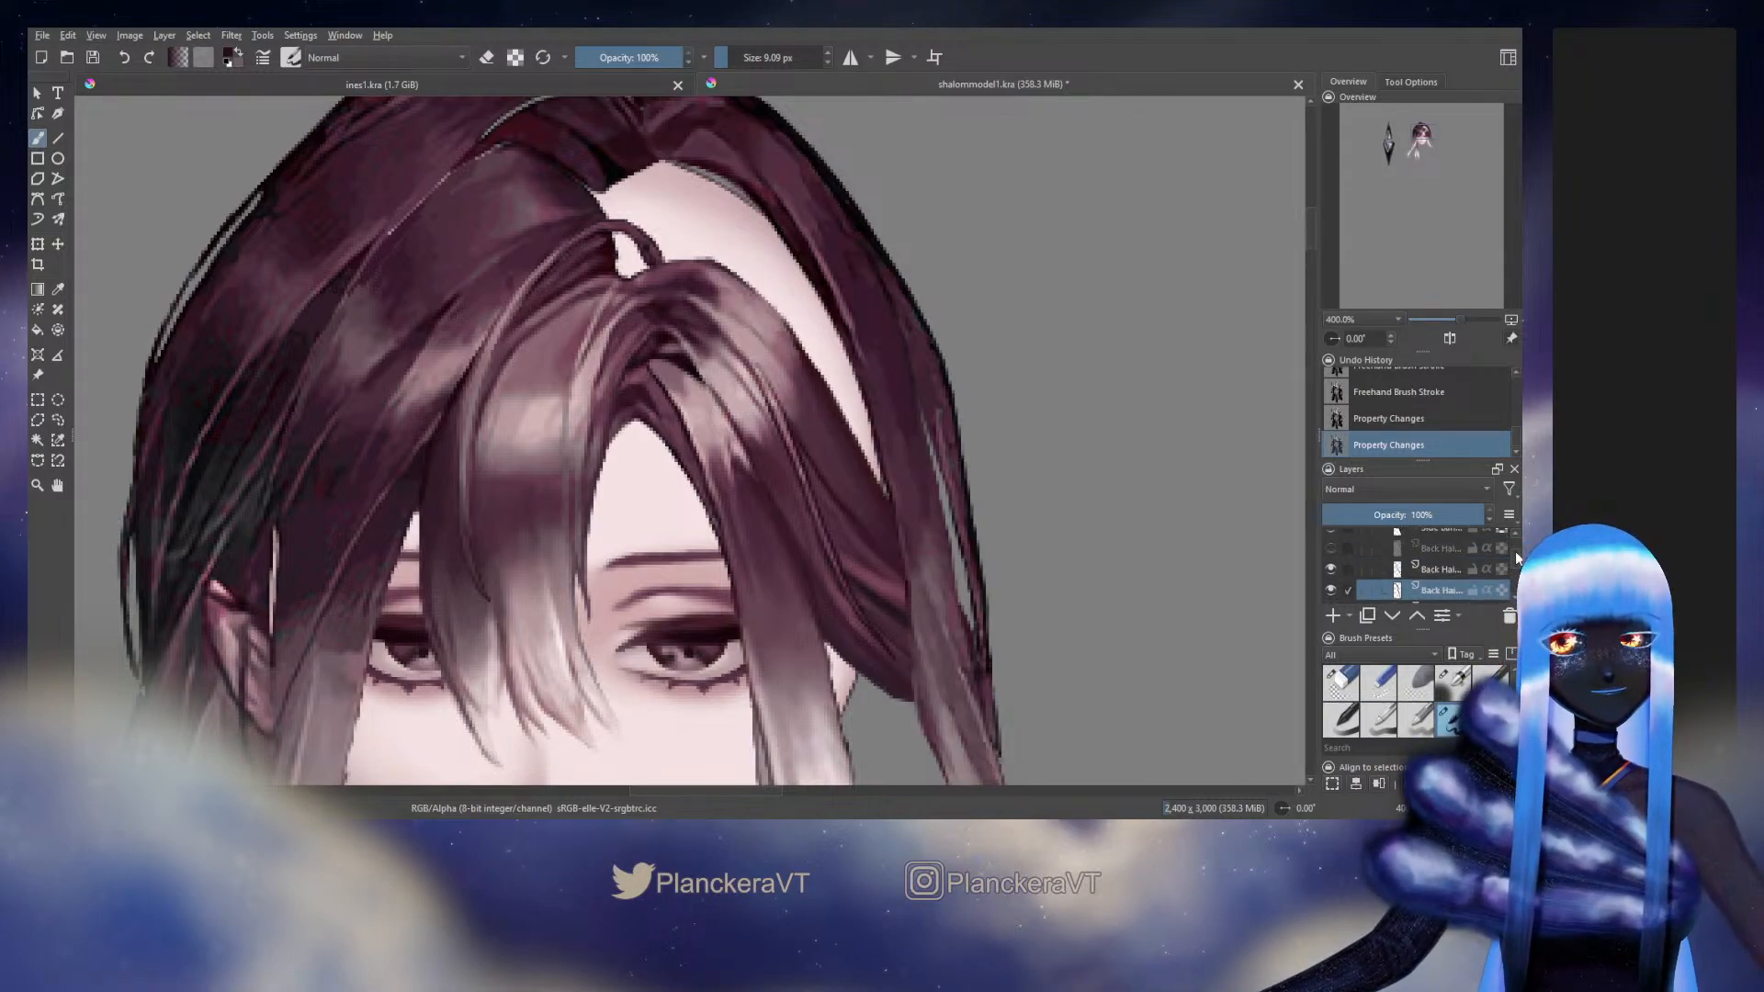
click(1330, 548)
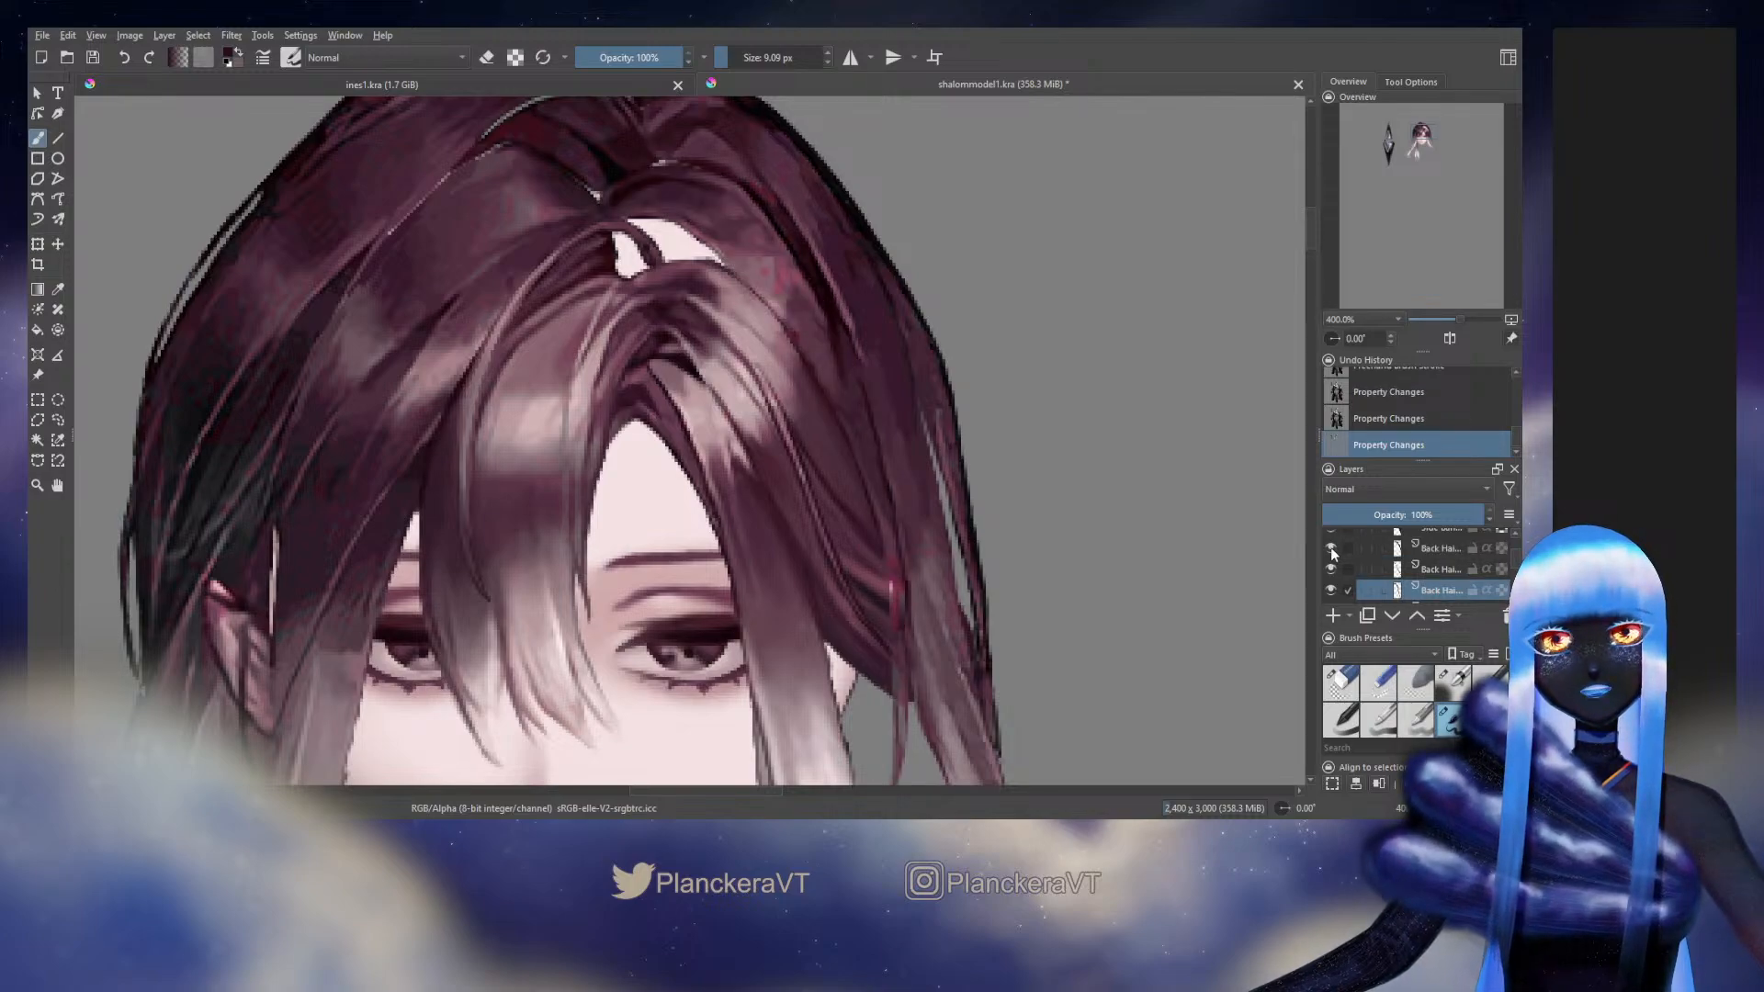
click(1333, 553)
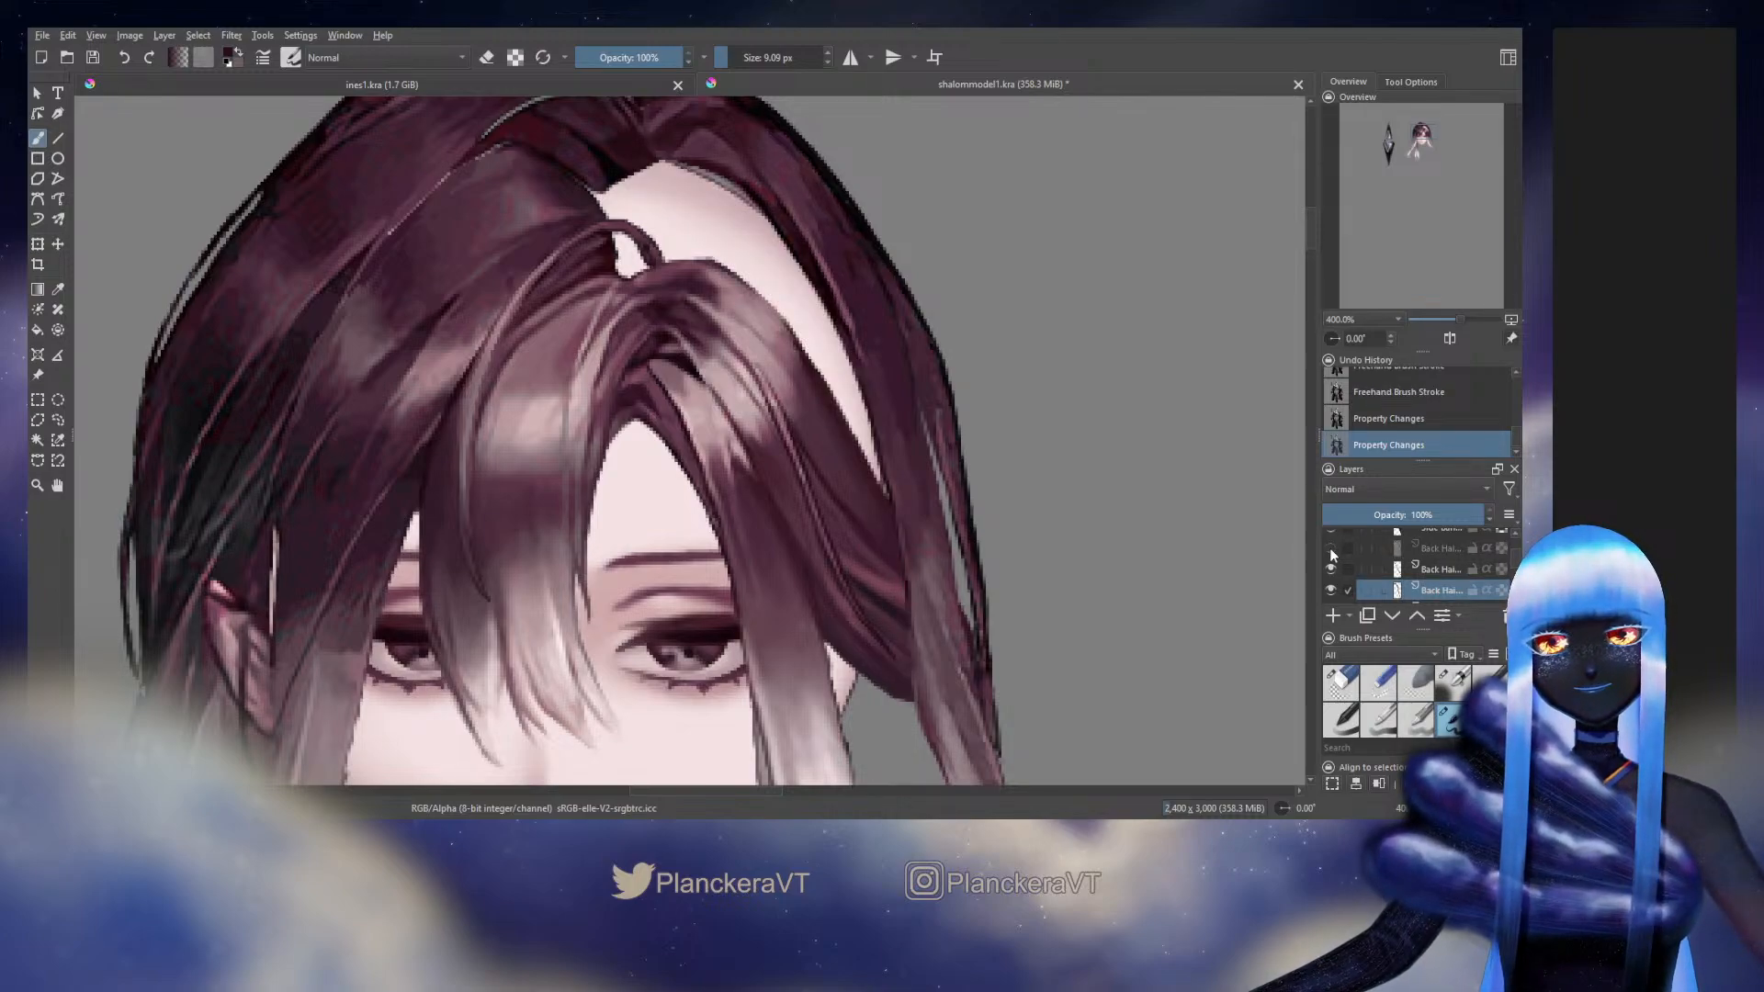
click(1330, 549)
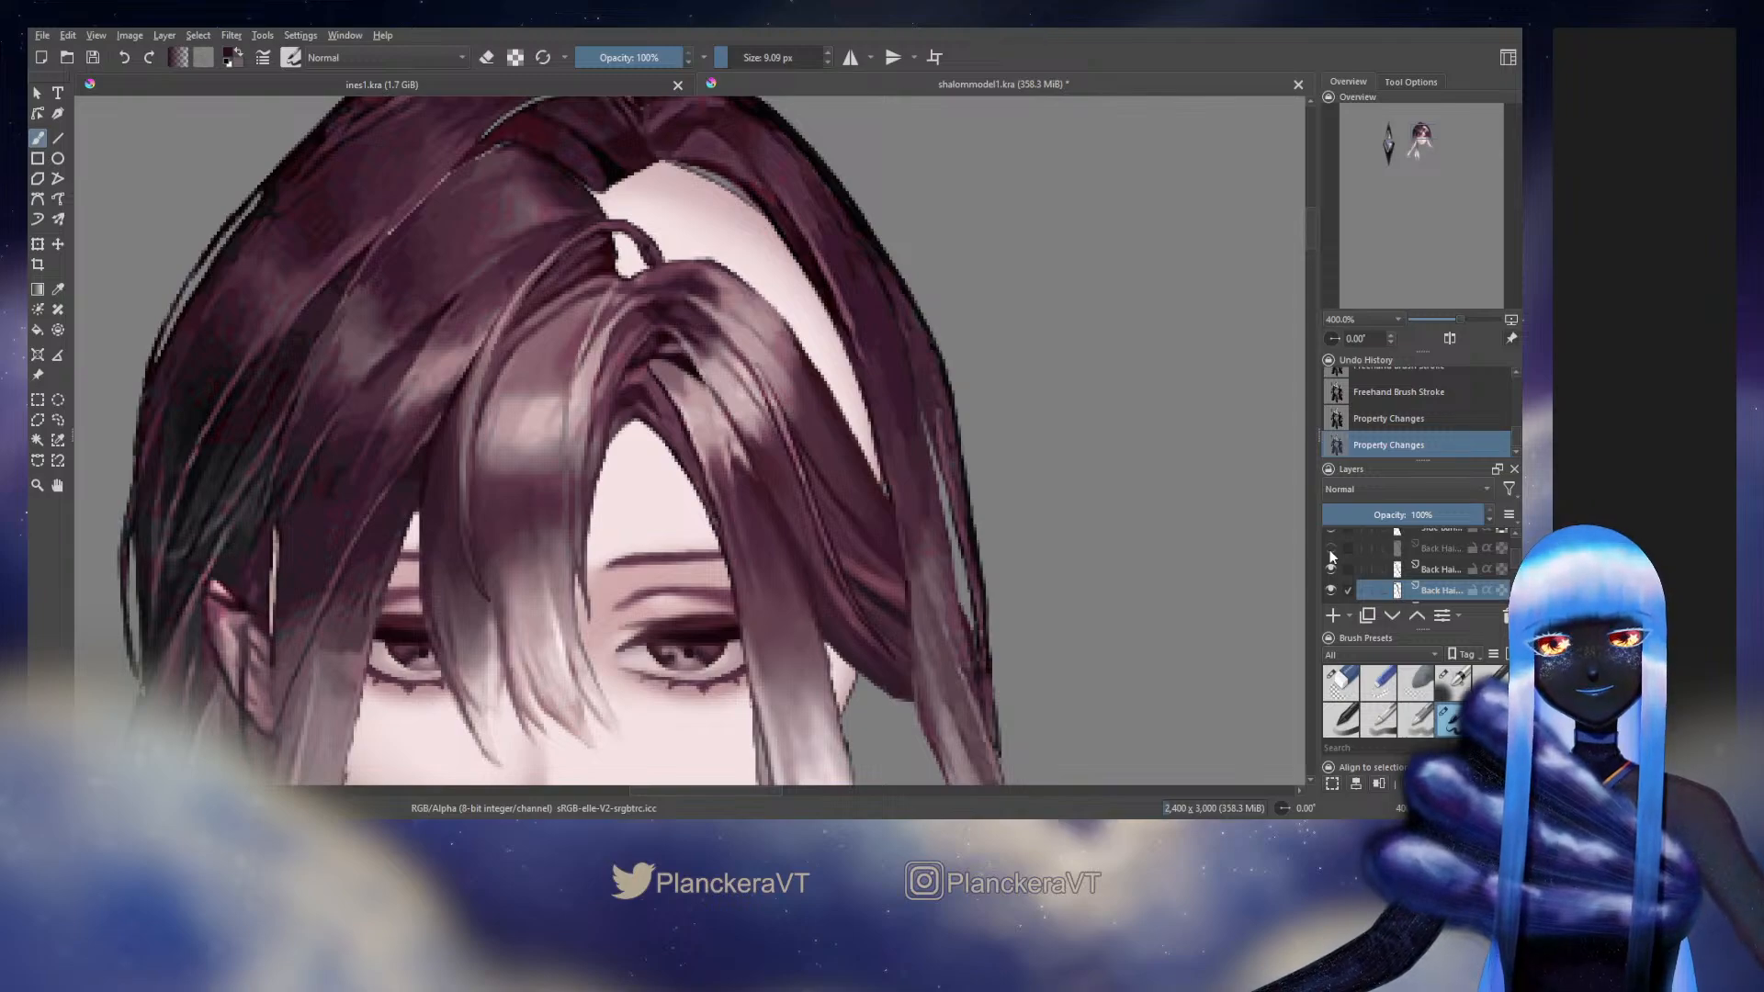
click(1330, 549)
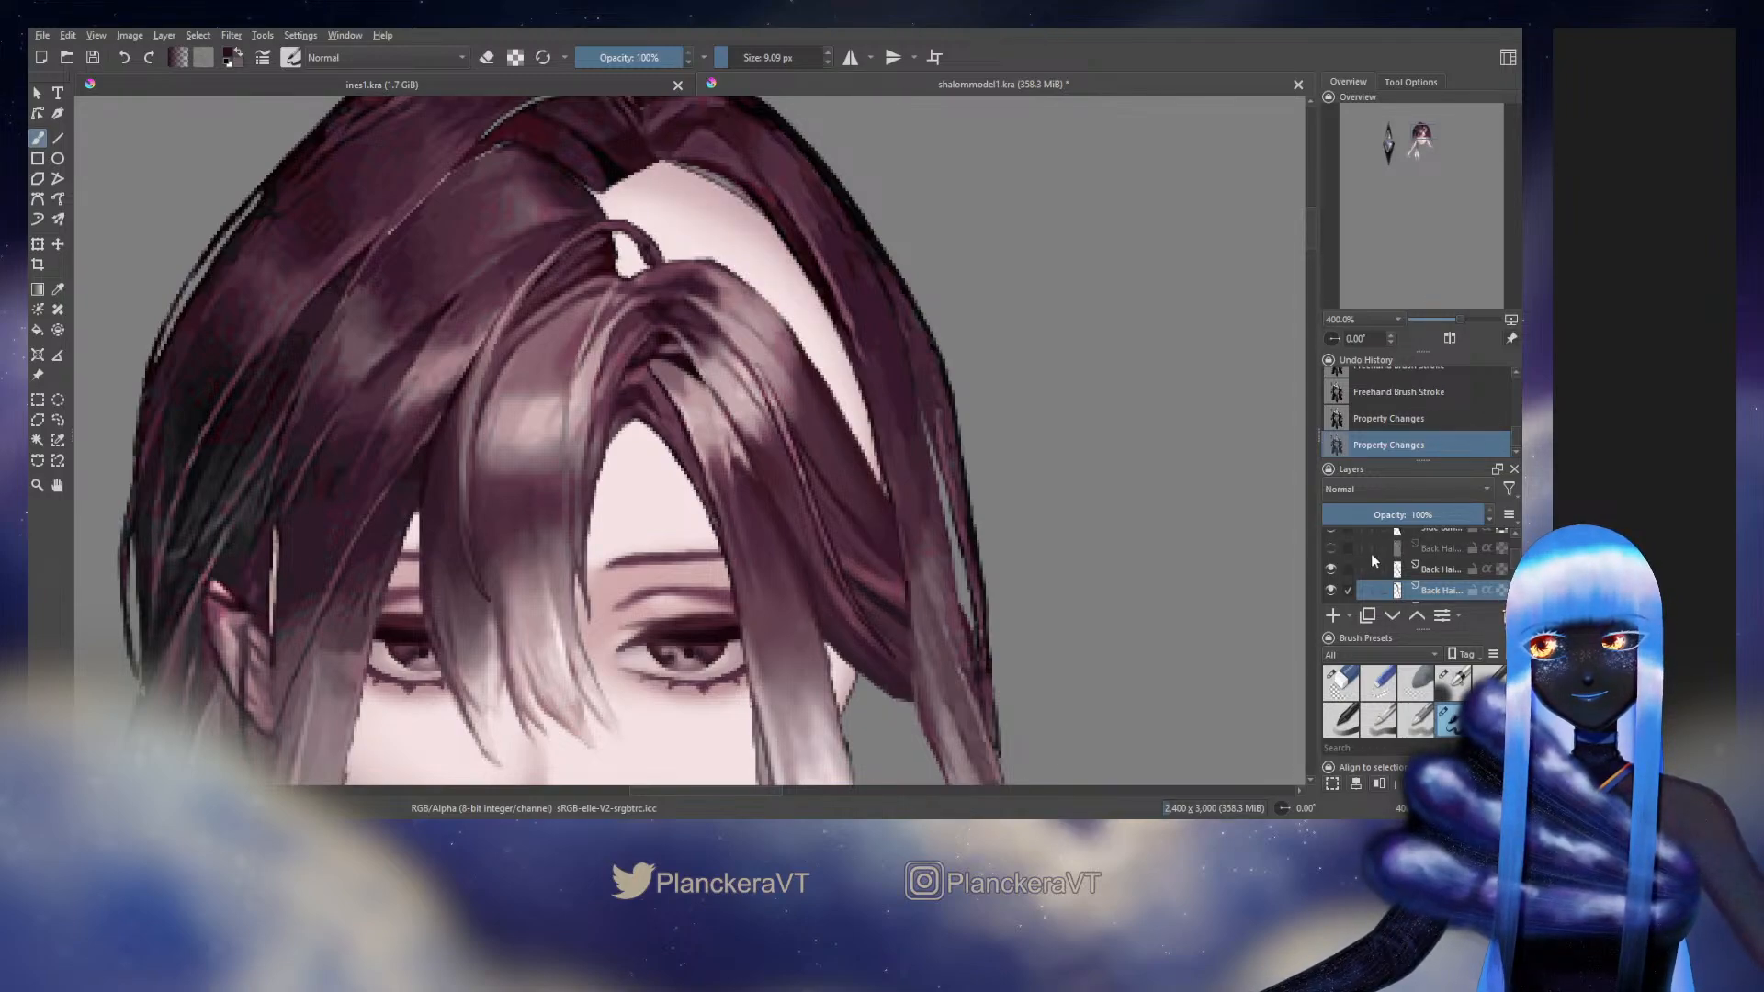
Select the hidden Back Hair layer that fills the crown gap and make it visible
click(1424, 547)
click(1335, 549)
click(1335, 569)
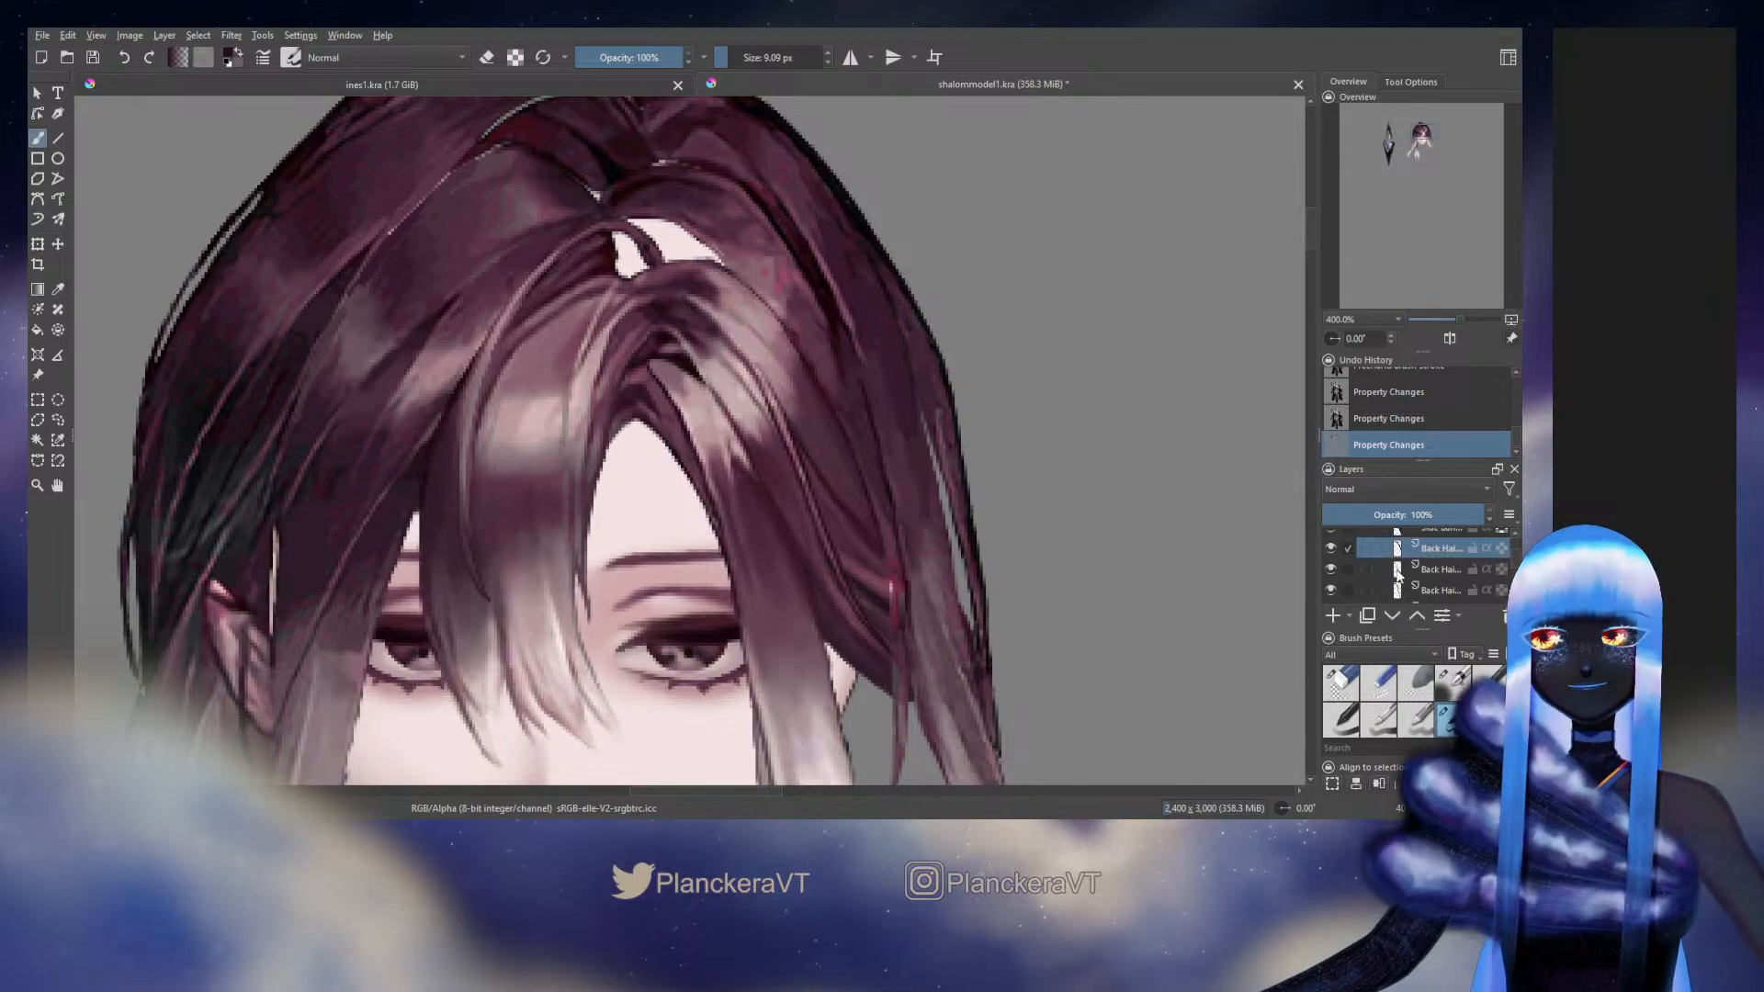
ctrl+click(1397, 572)
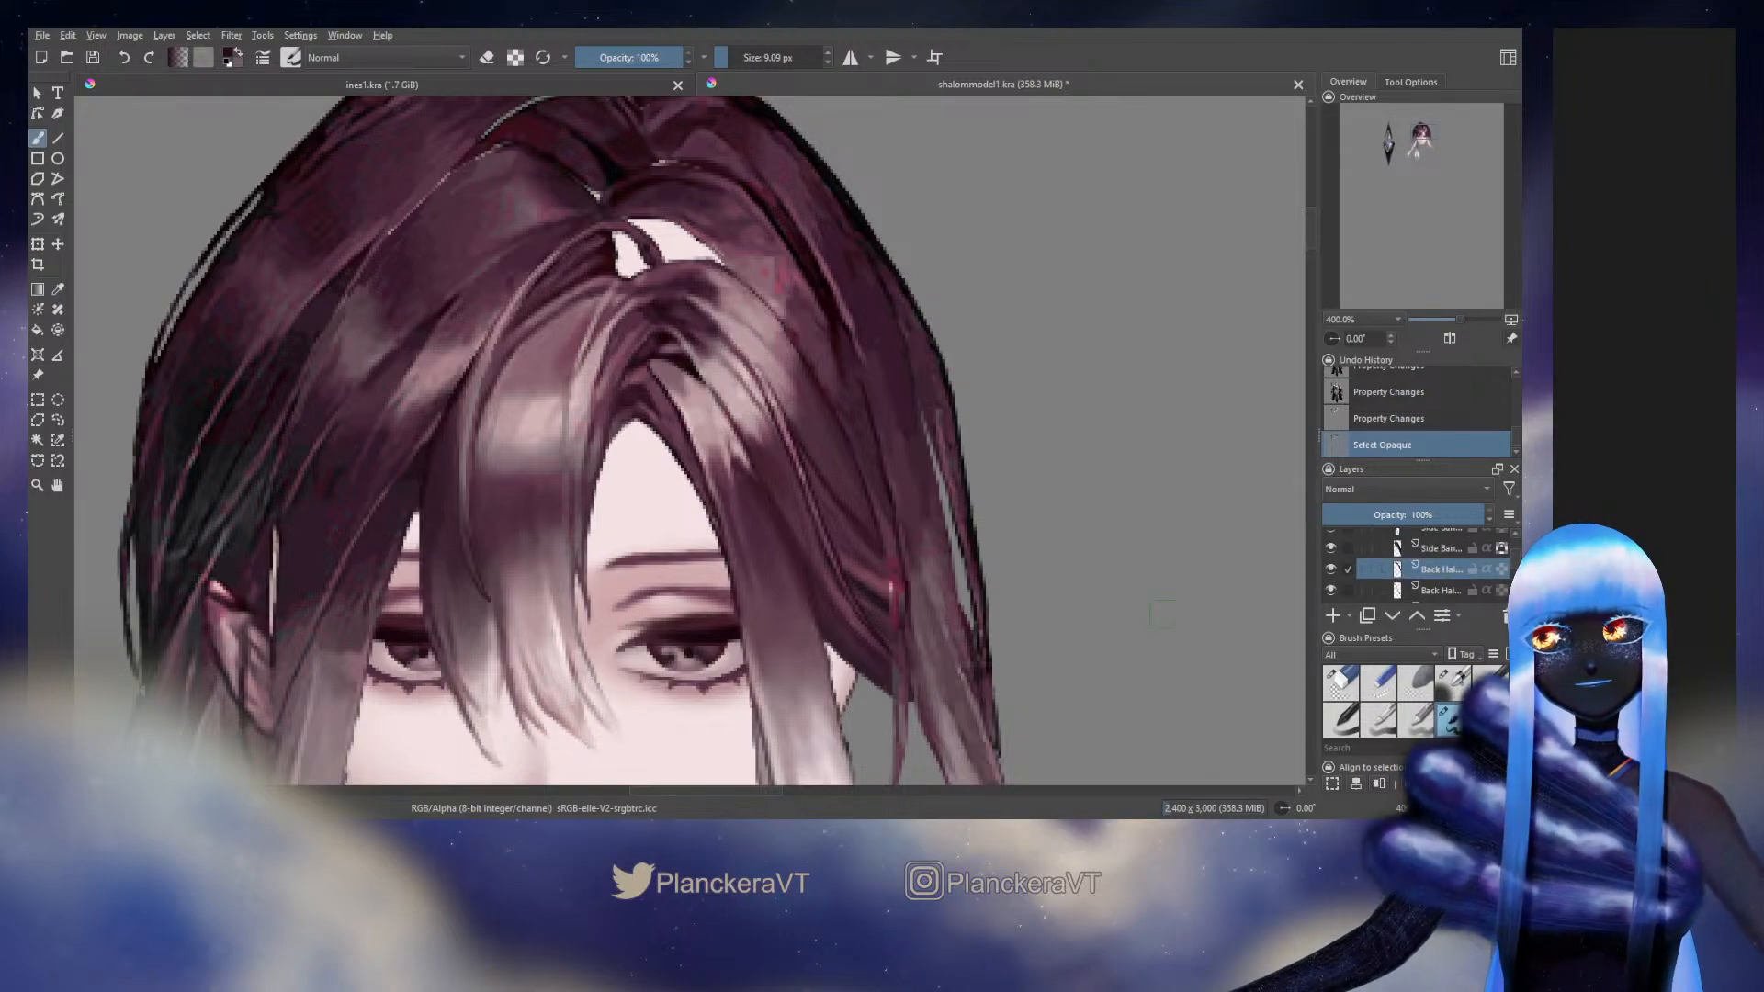
scroll(1019, 603, down, 2)
drag(1020, 488, 934, 275)
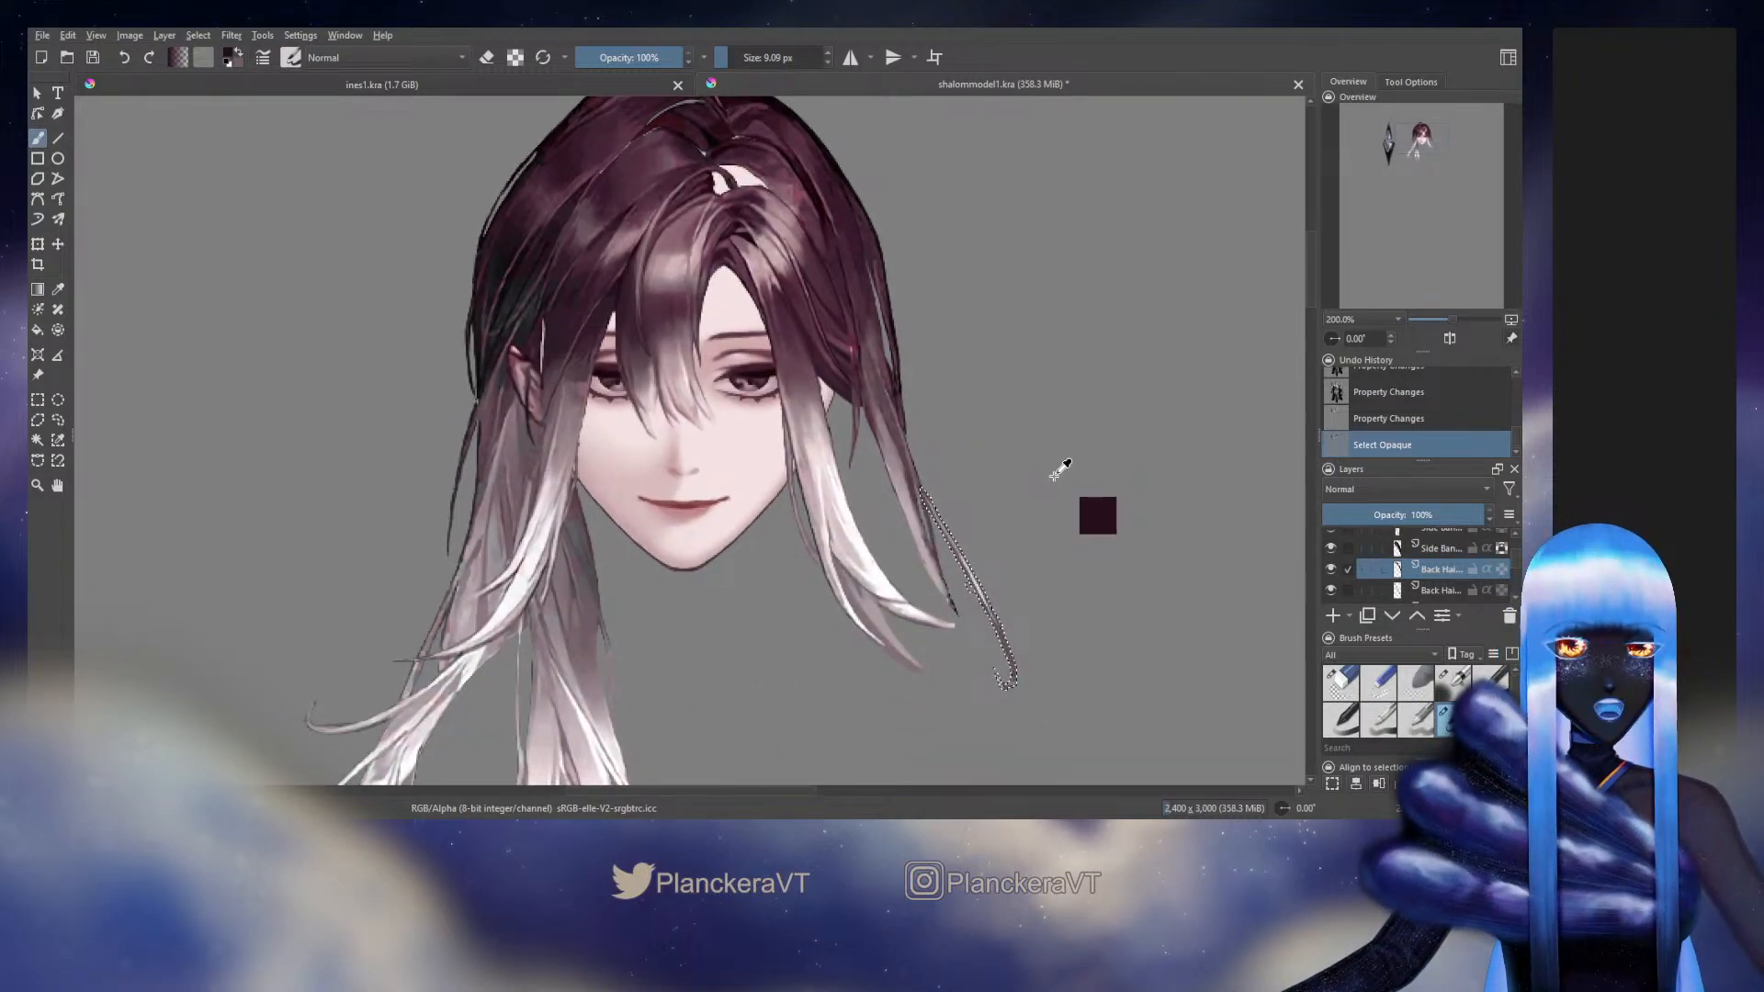
key(ctrl+z)
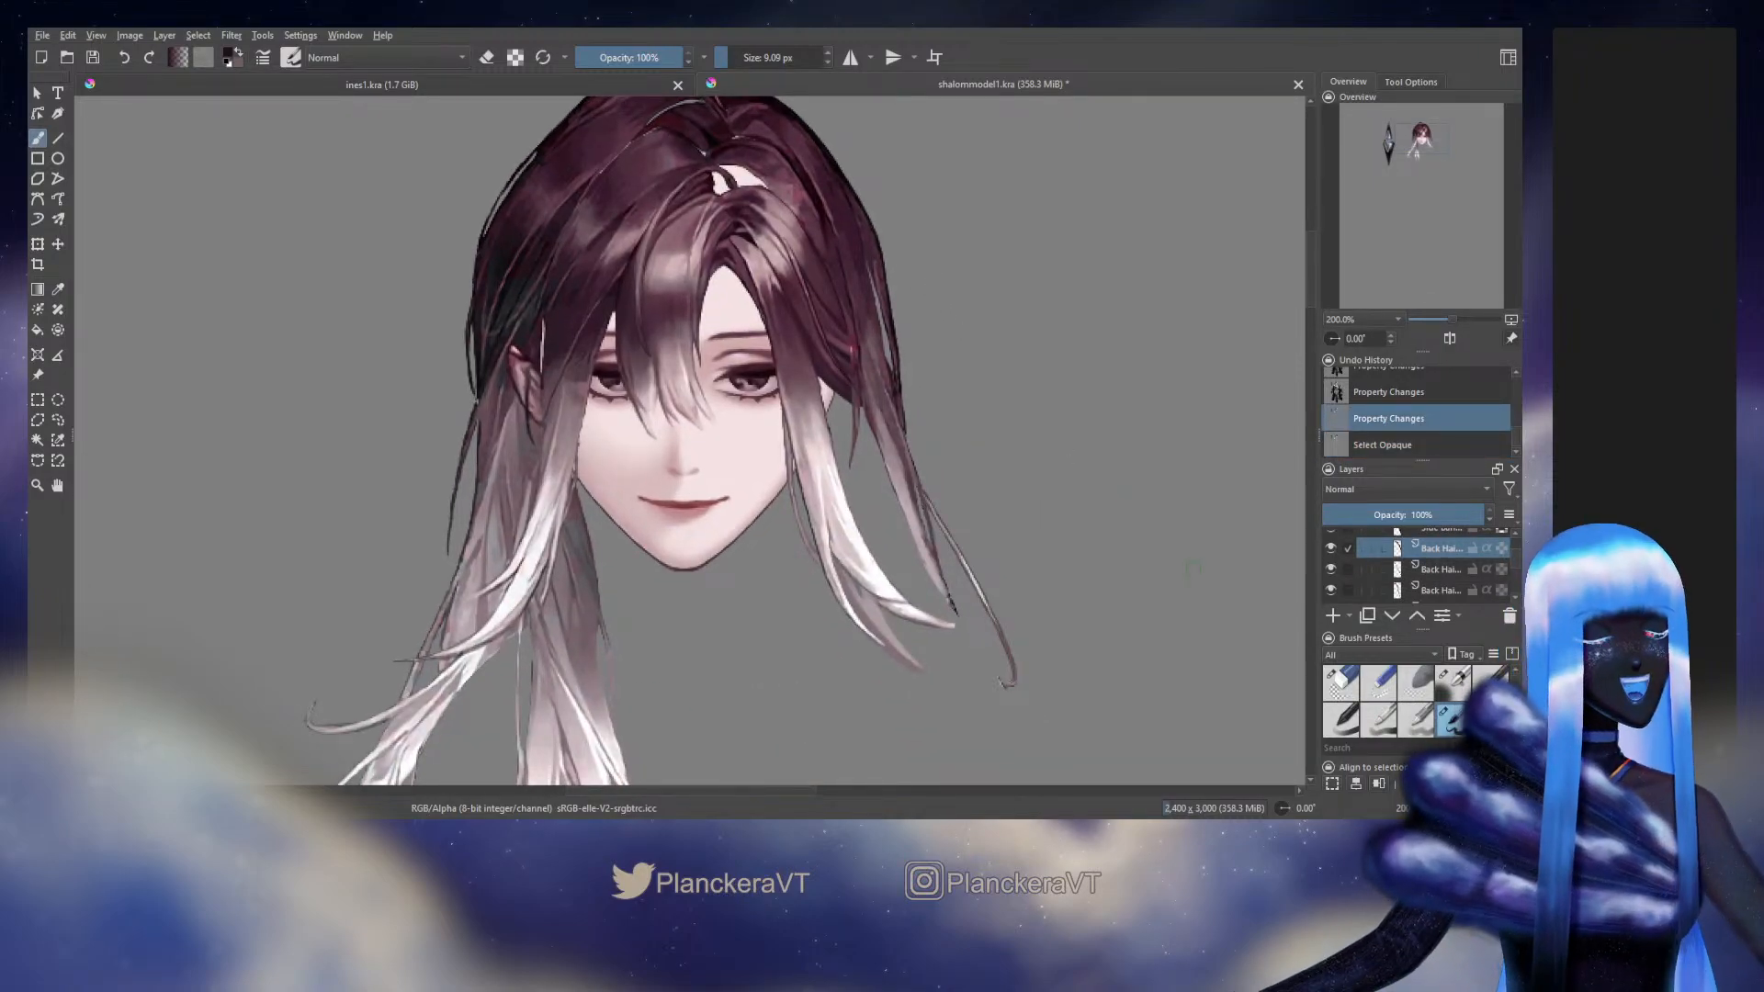
Toggle the selected Back Hair layer and the thin loose strand's layer below it to check what each contains
click(1331, 549)
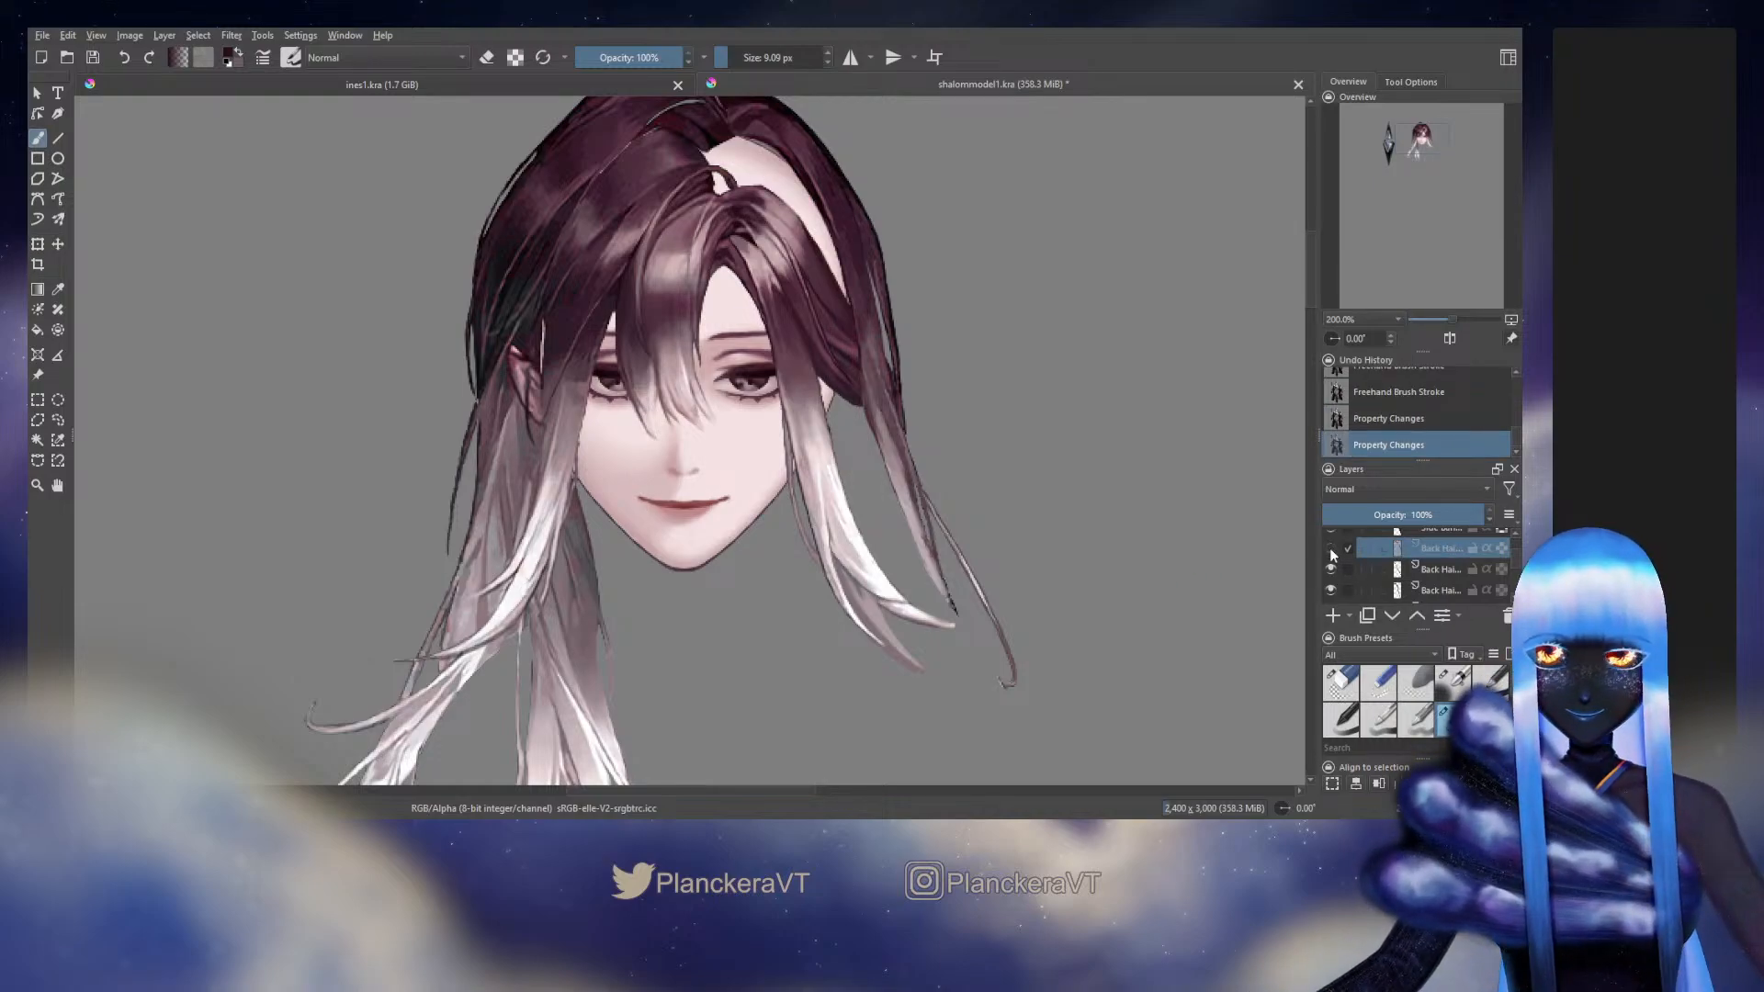
click(1331, 549)
click(1331, 569)
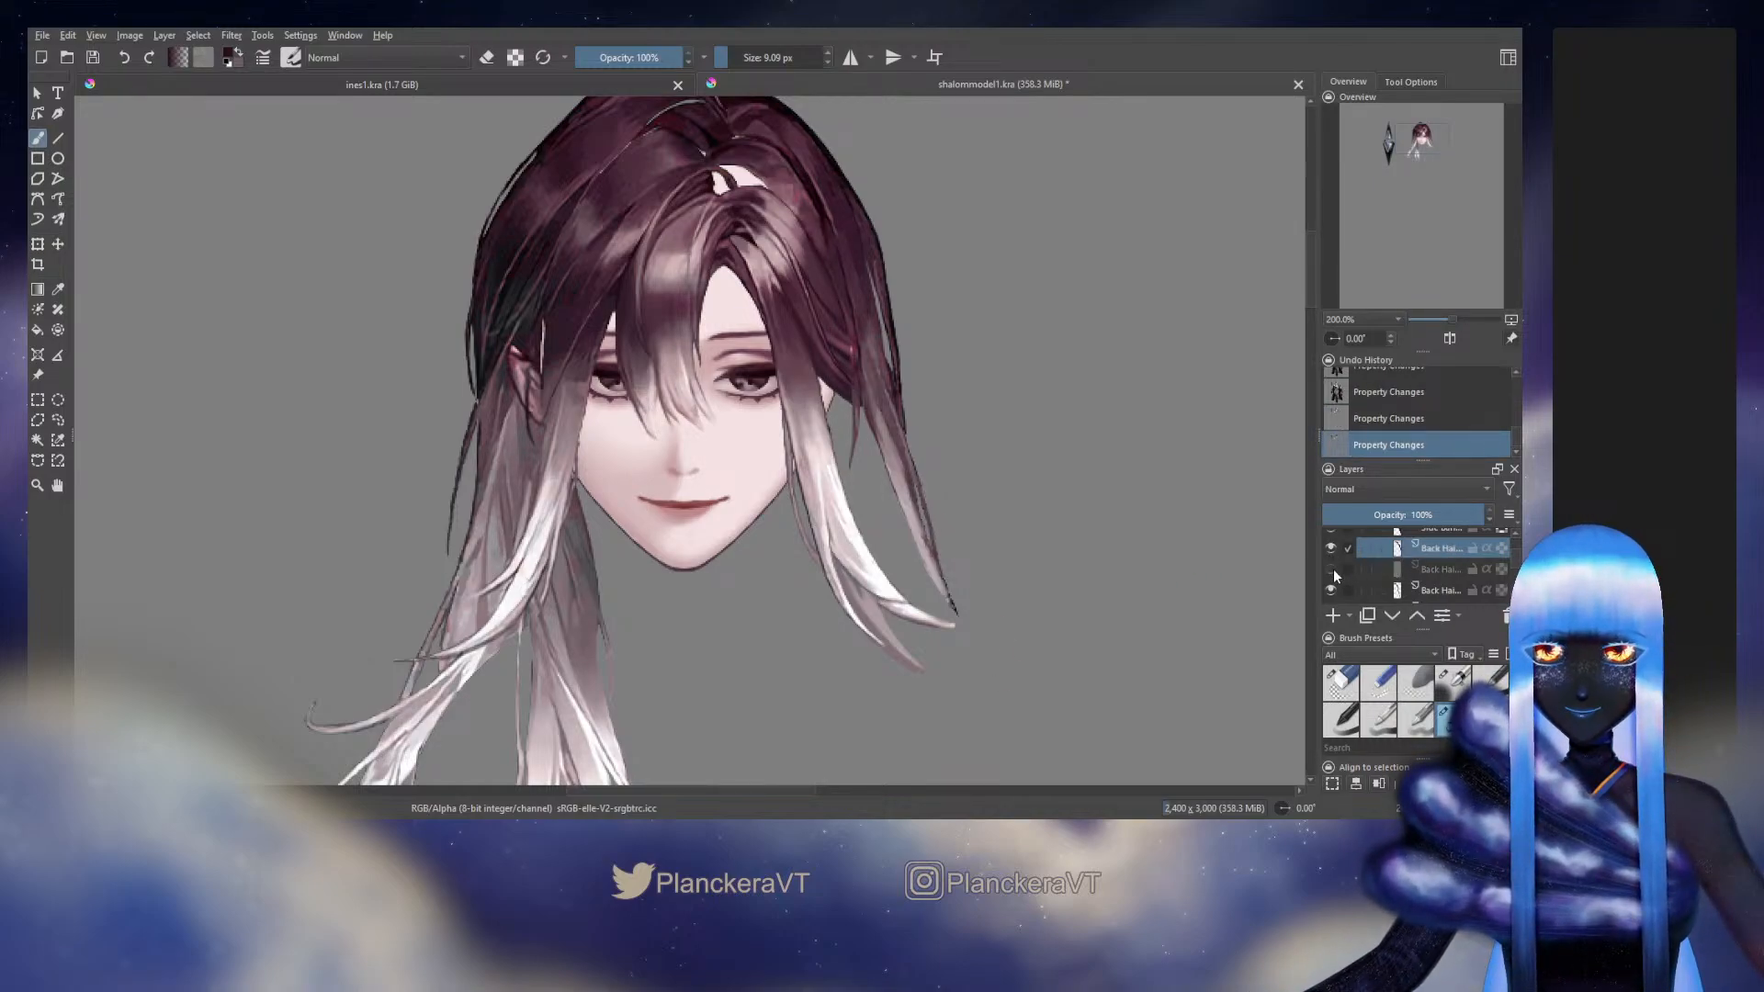
click(1331, 569)
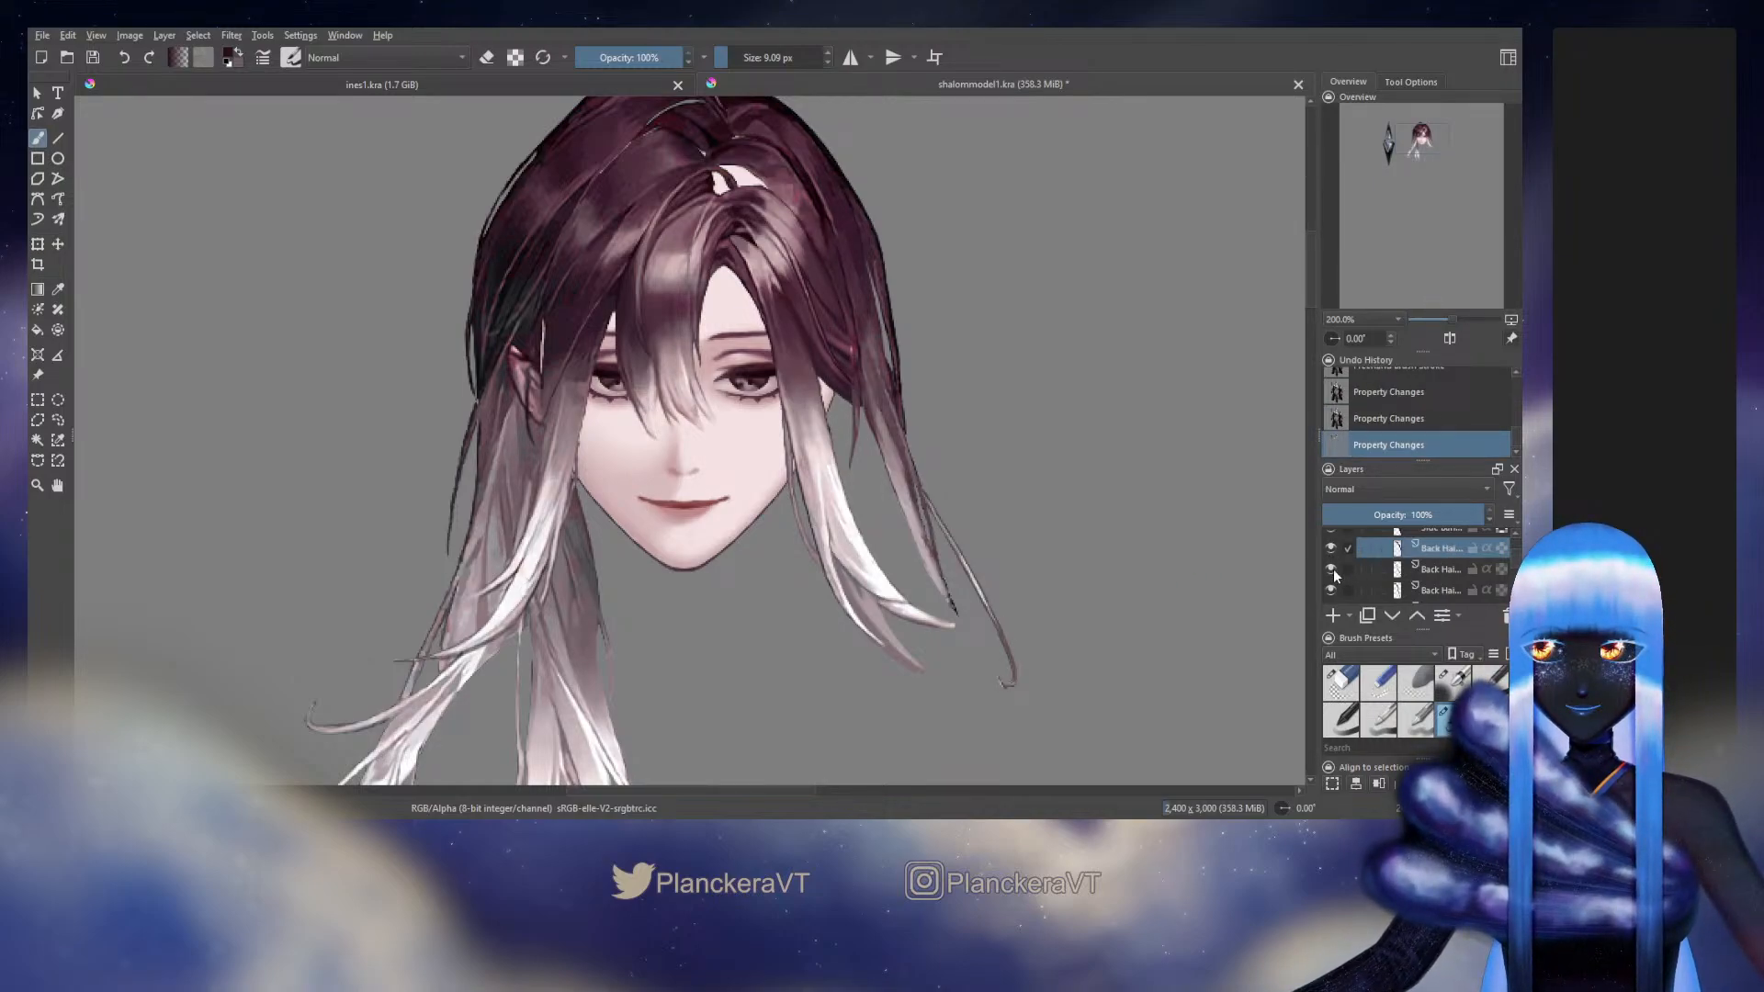
Toggle the Back Hair layer two below the selected one to compare its long outer locks, leaving it hidden
click(1331, 590)
click(1331, 590)
click(1331, 591)
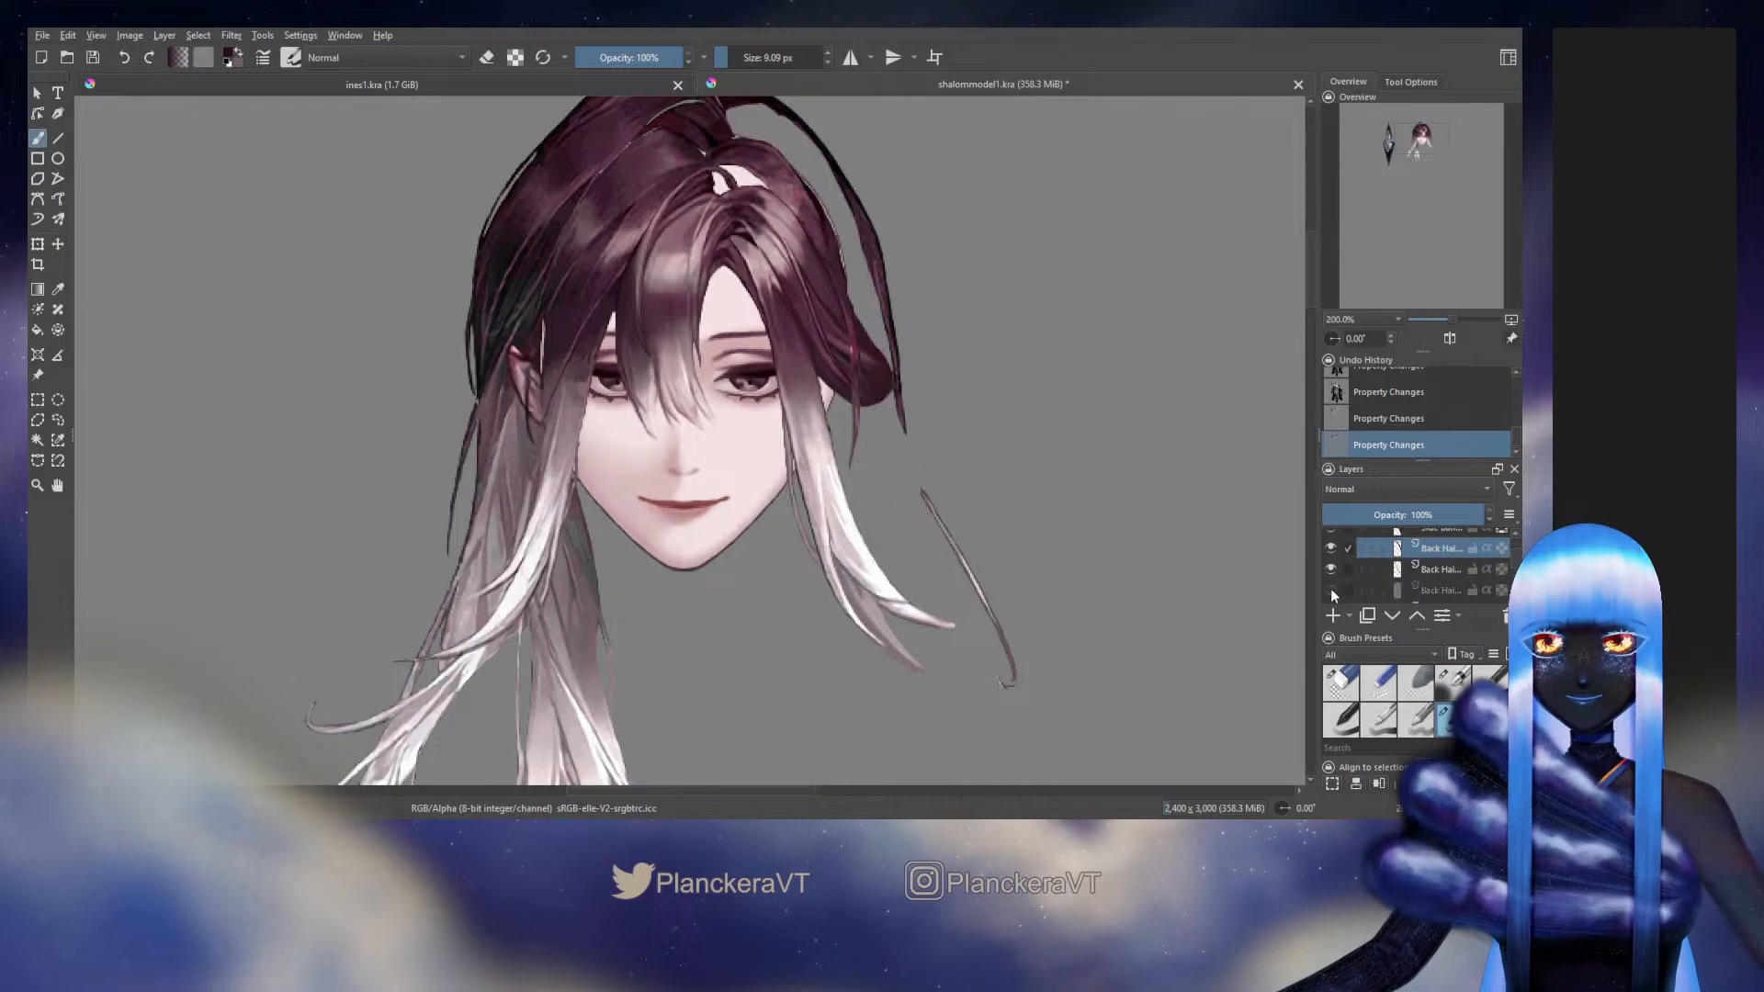
click(1331, 590)
click(1331, 590)
click(1331, 591)
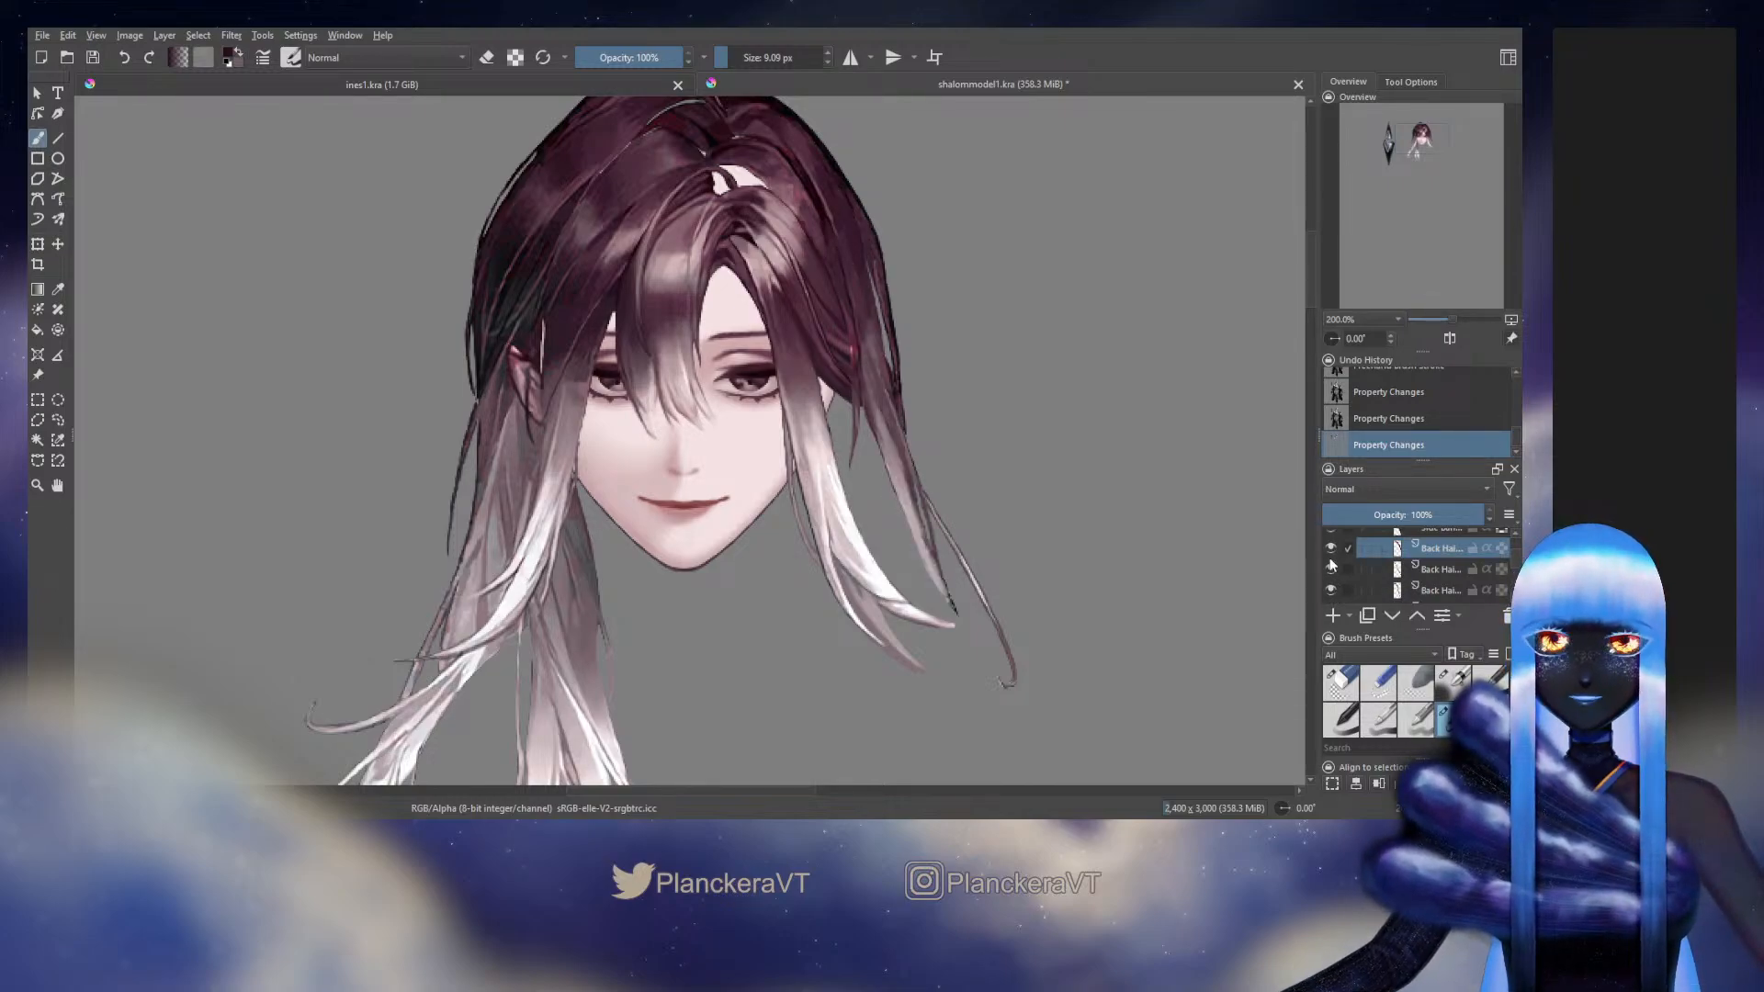
click(1331, 589)
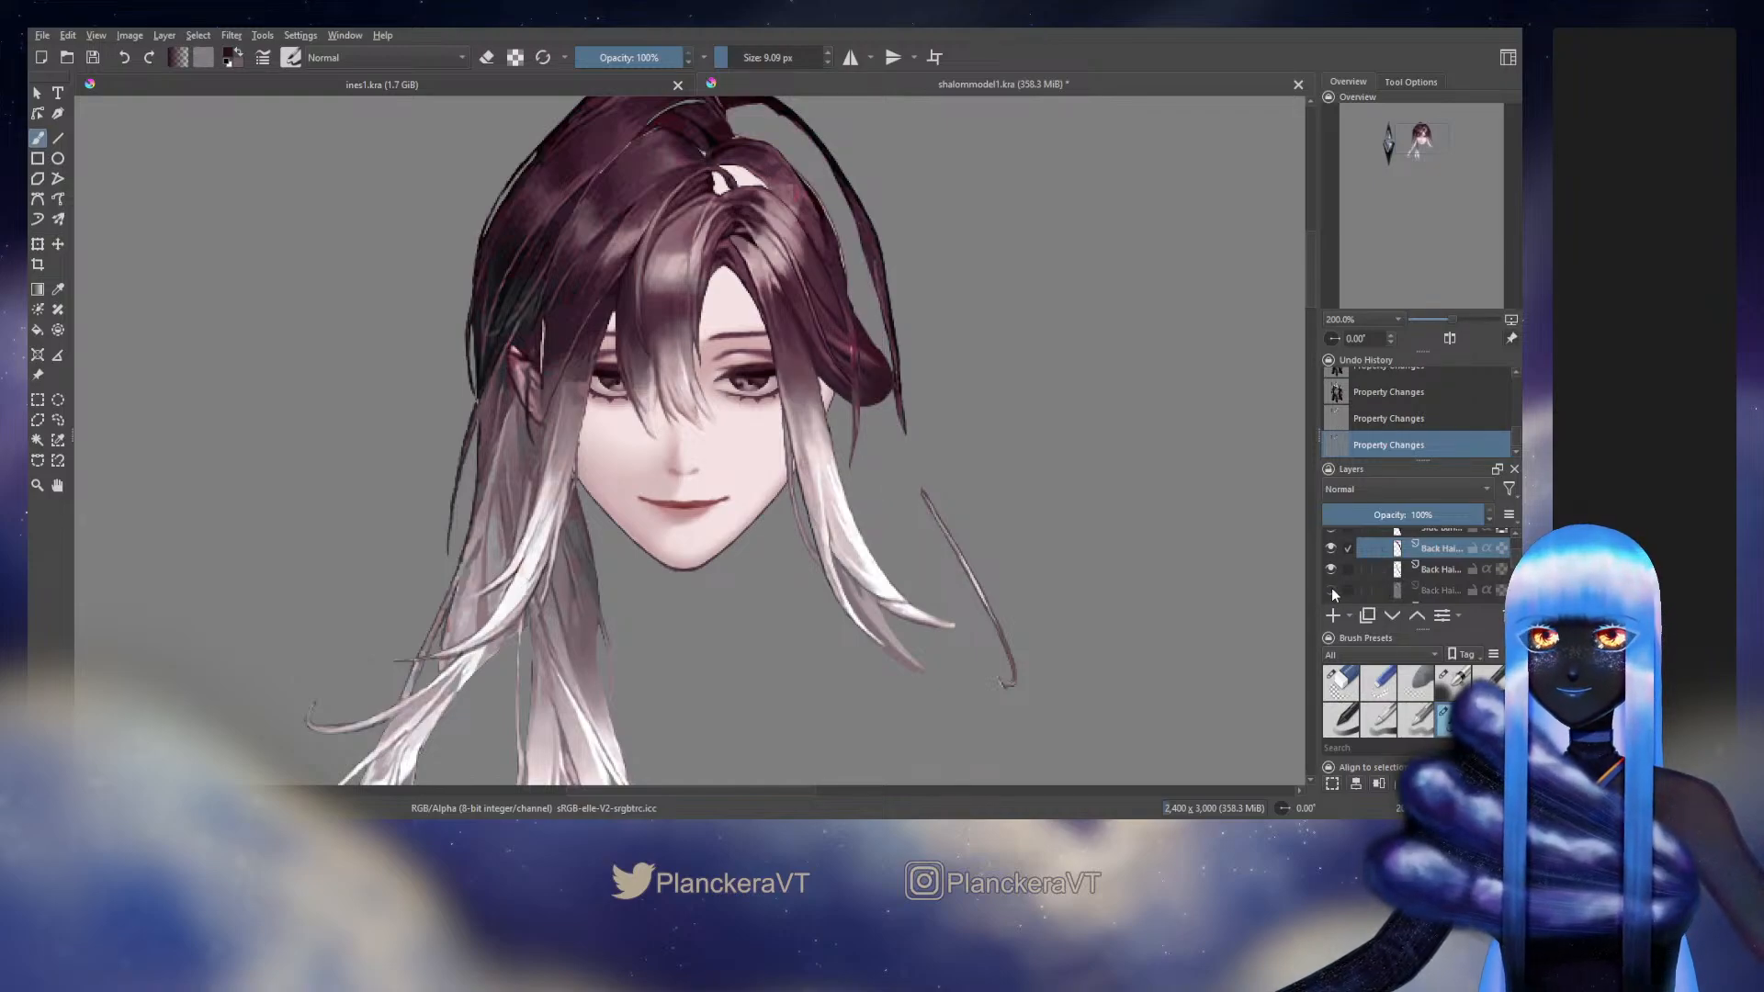
click(1332, 591)
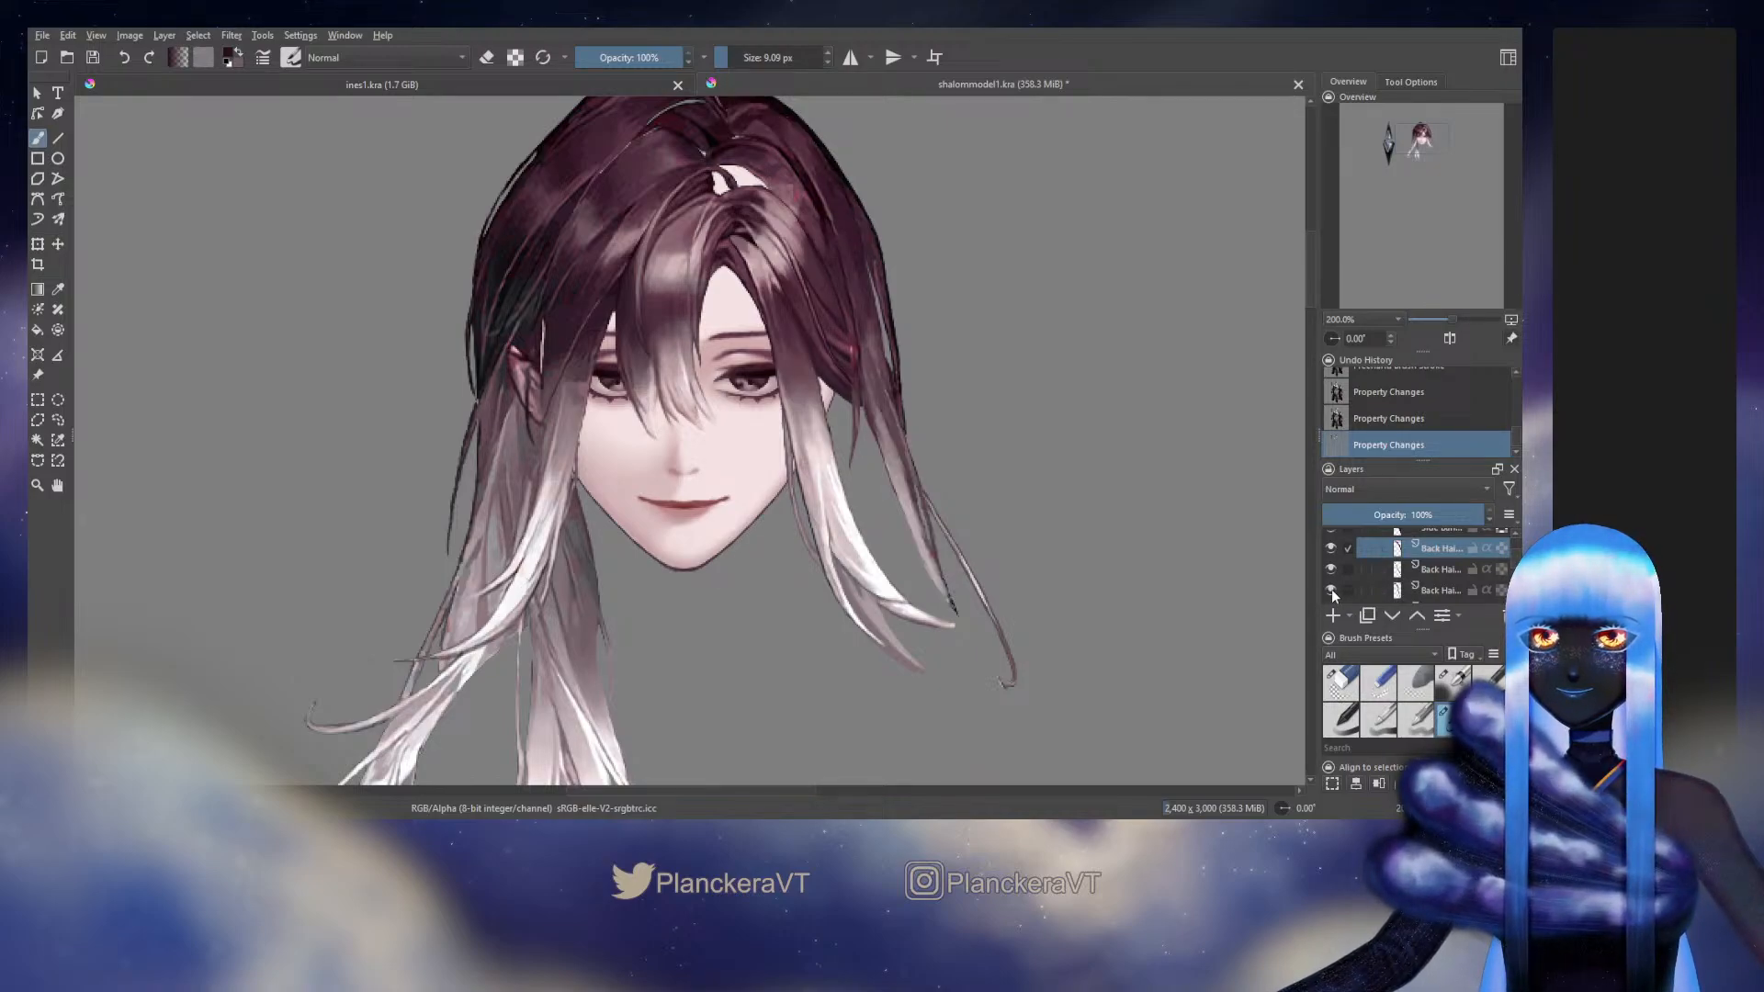
click(1331, 592)
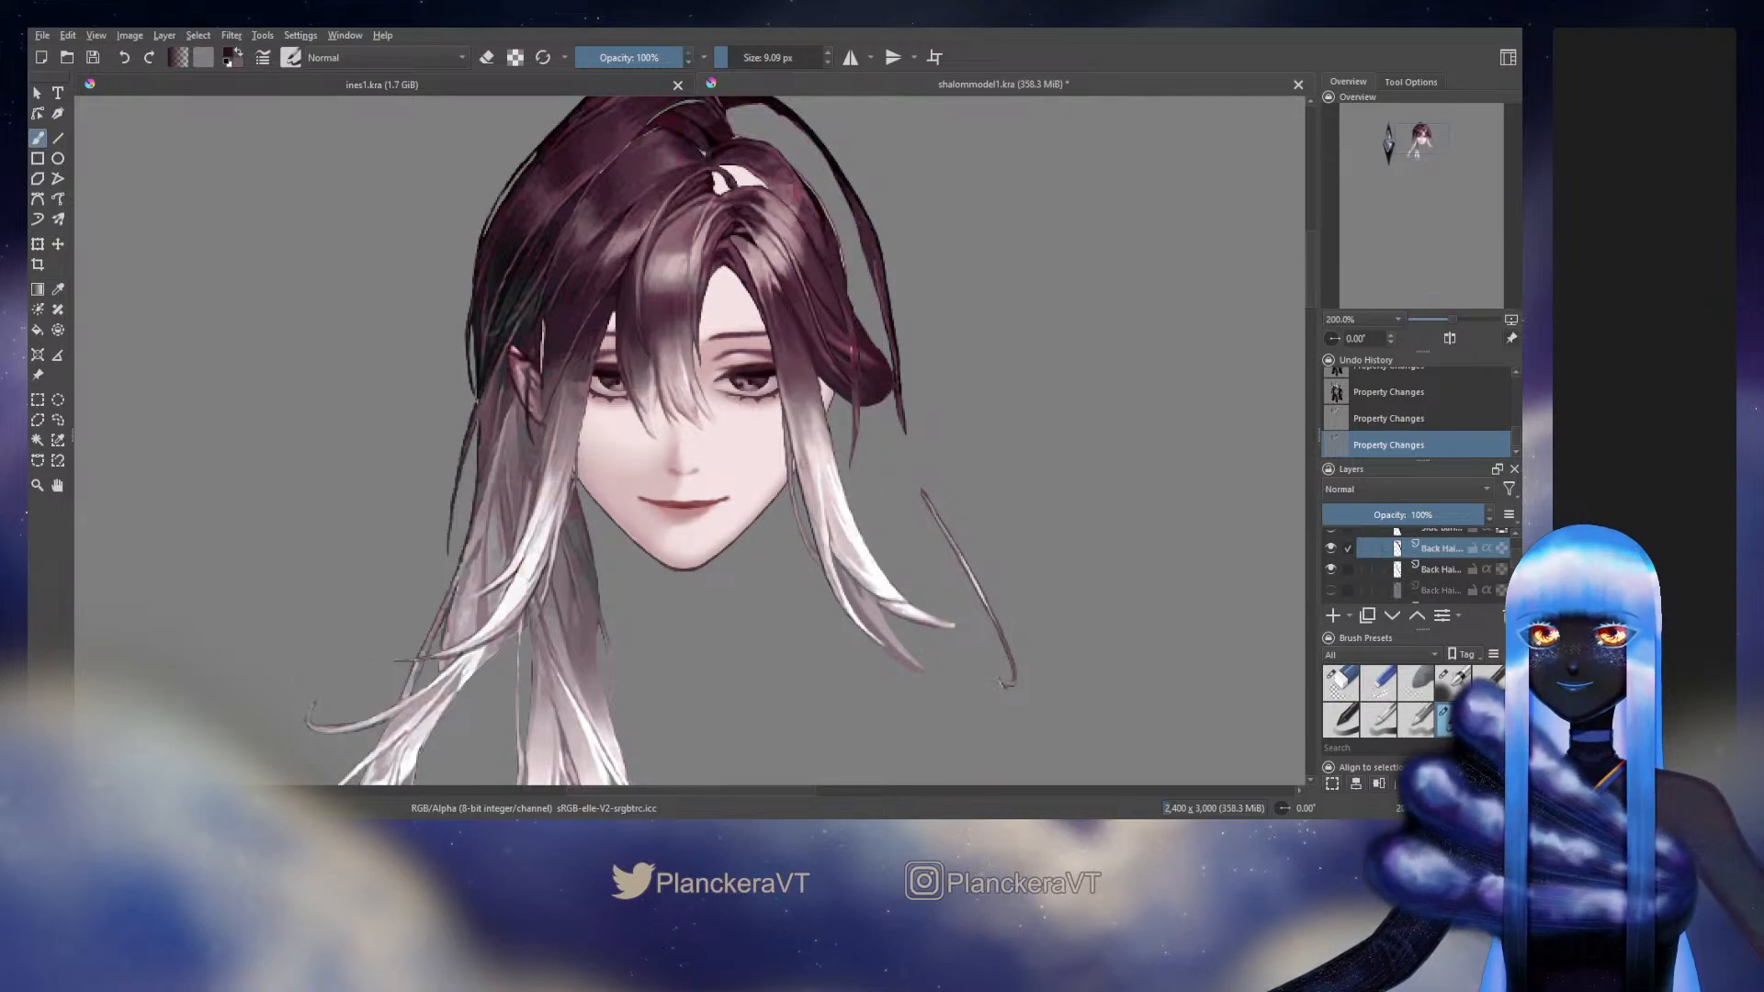
Hide the Side Hair layer that covers the selected Back Hair layer beside the forehead
scroll(854, 317, up, 3)
drag(960, 425, 1016, 606)
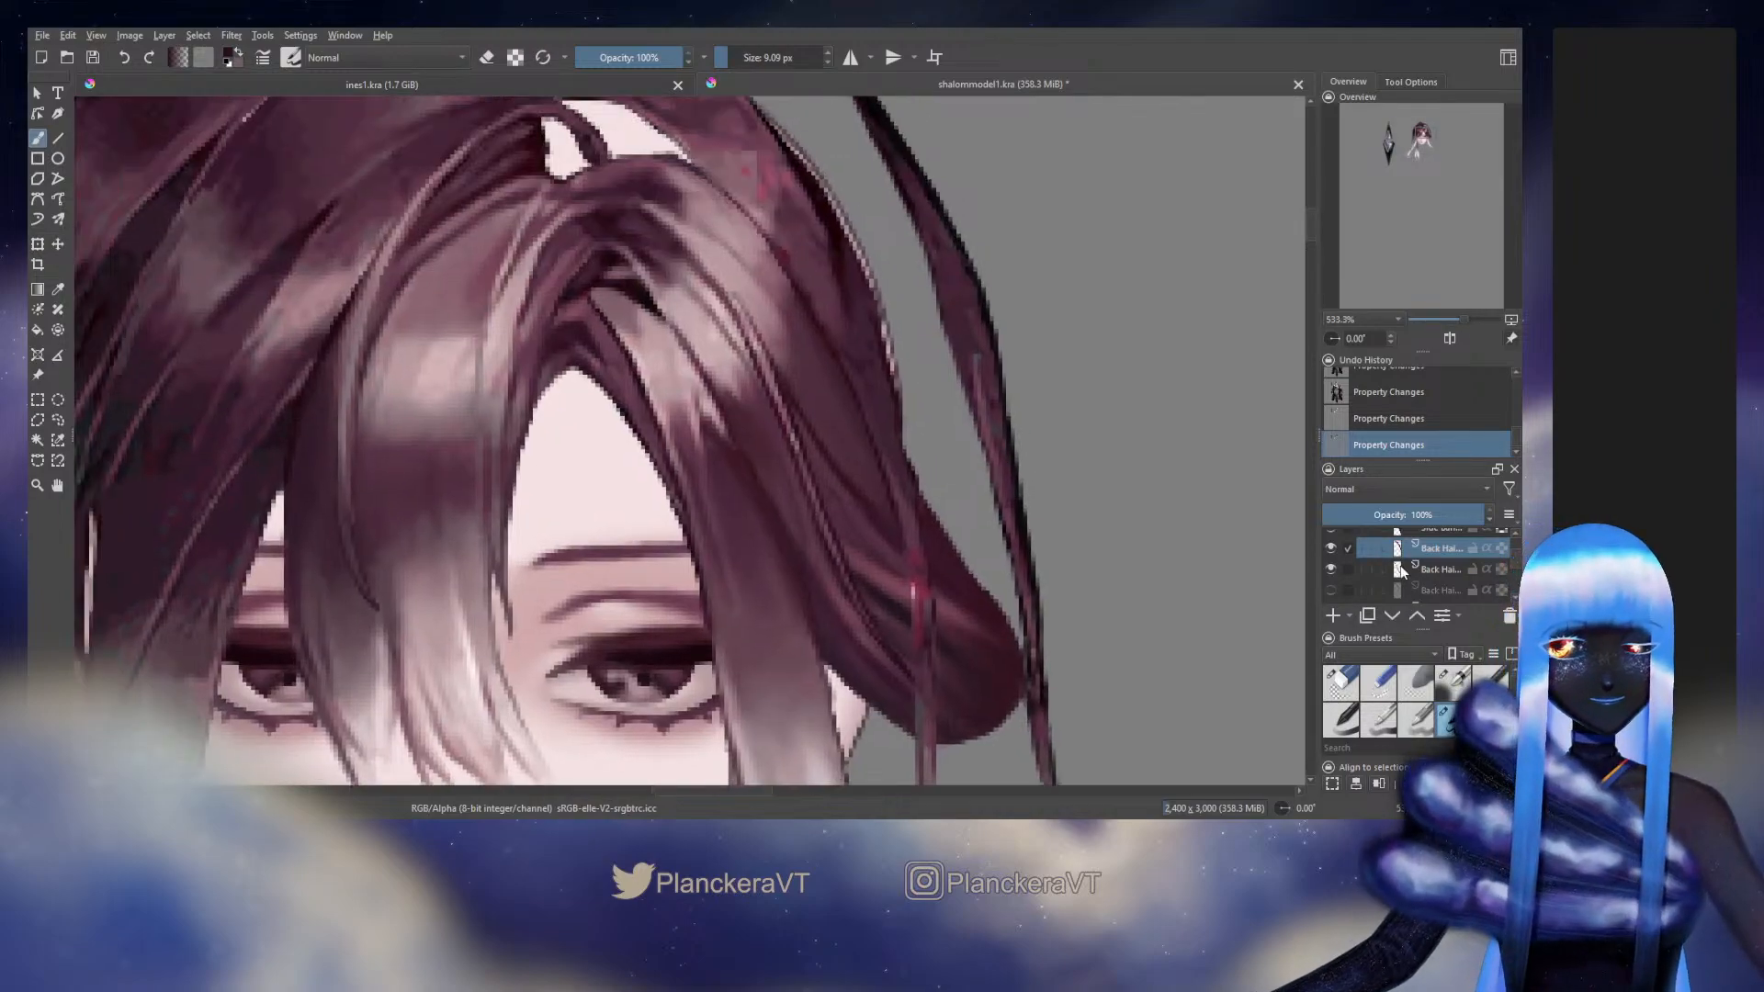
scroll(1346, 583, down, 1)
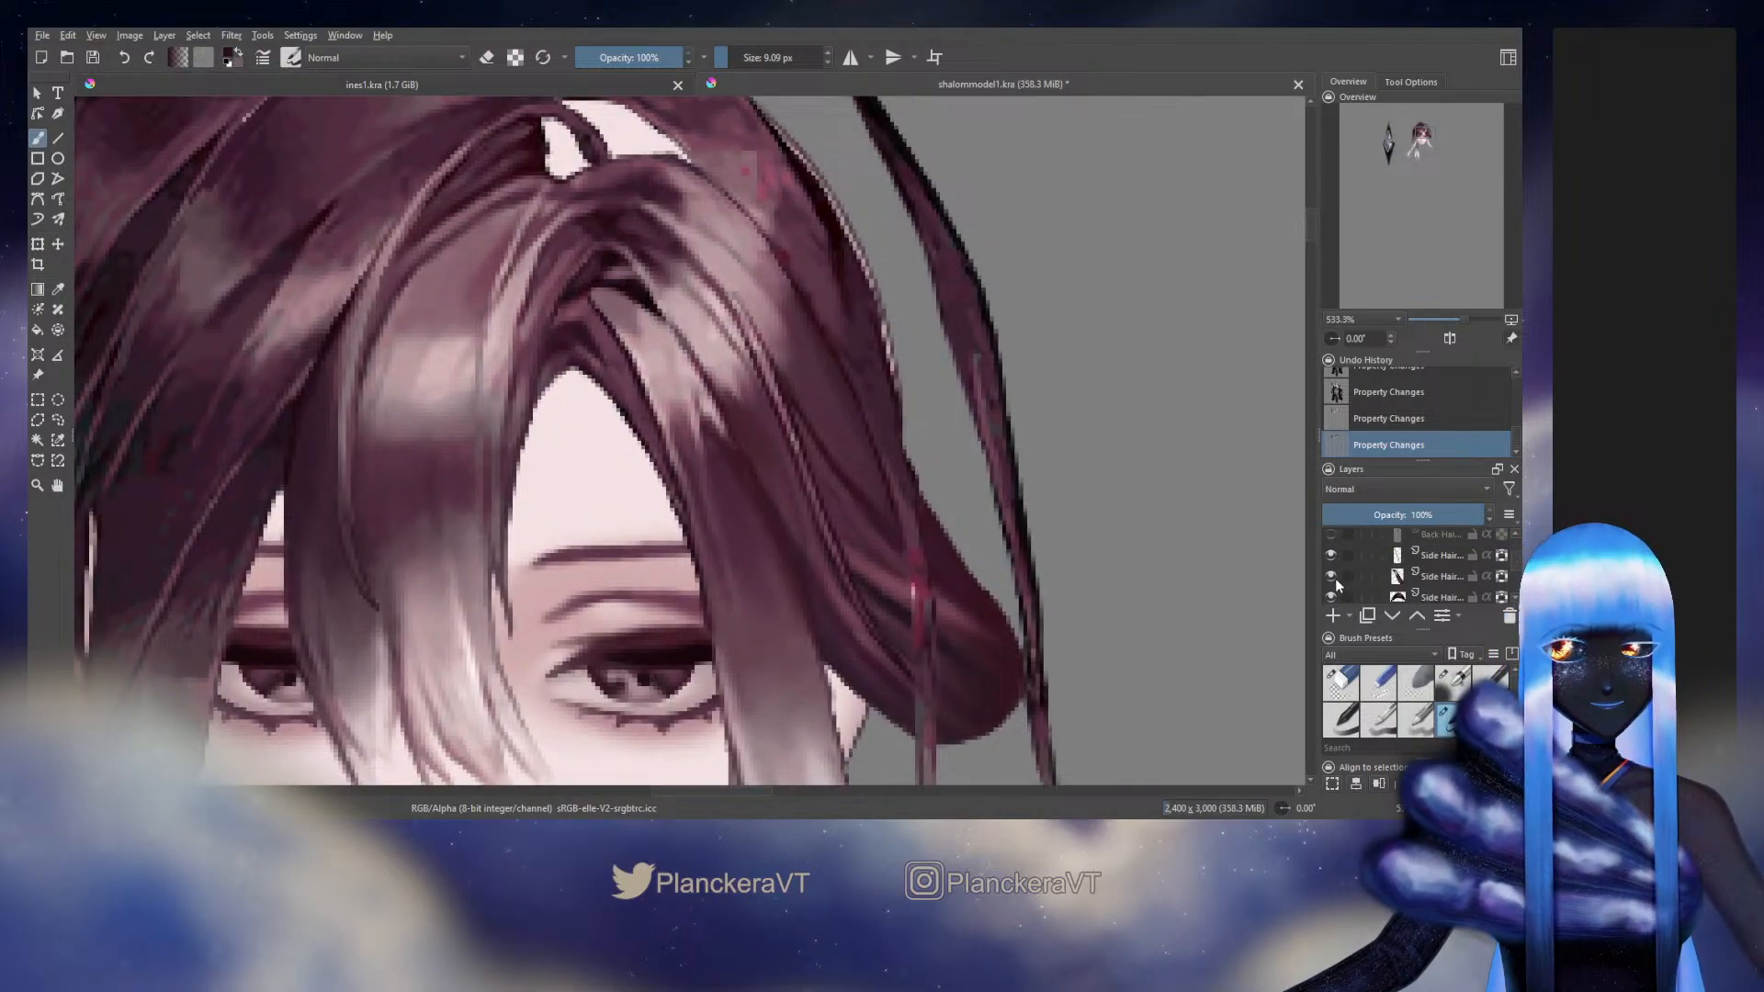
click(1335, 577)
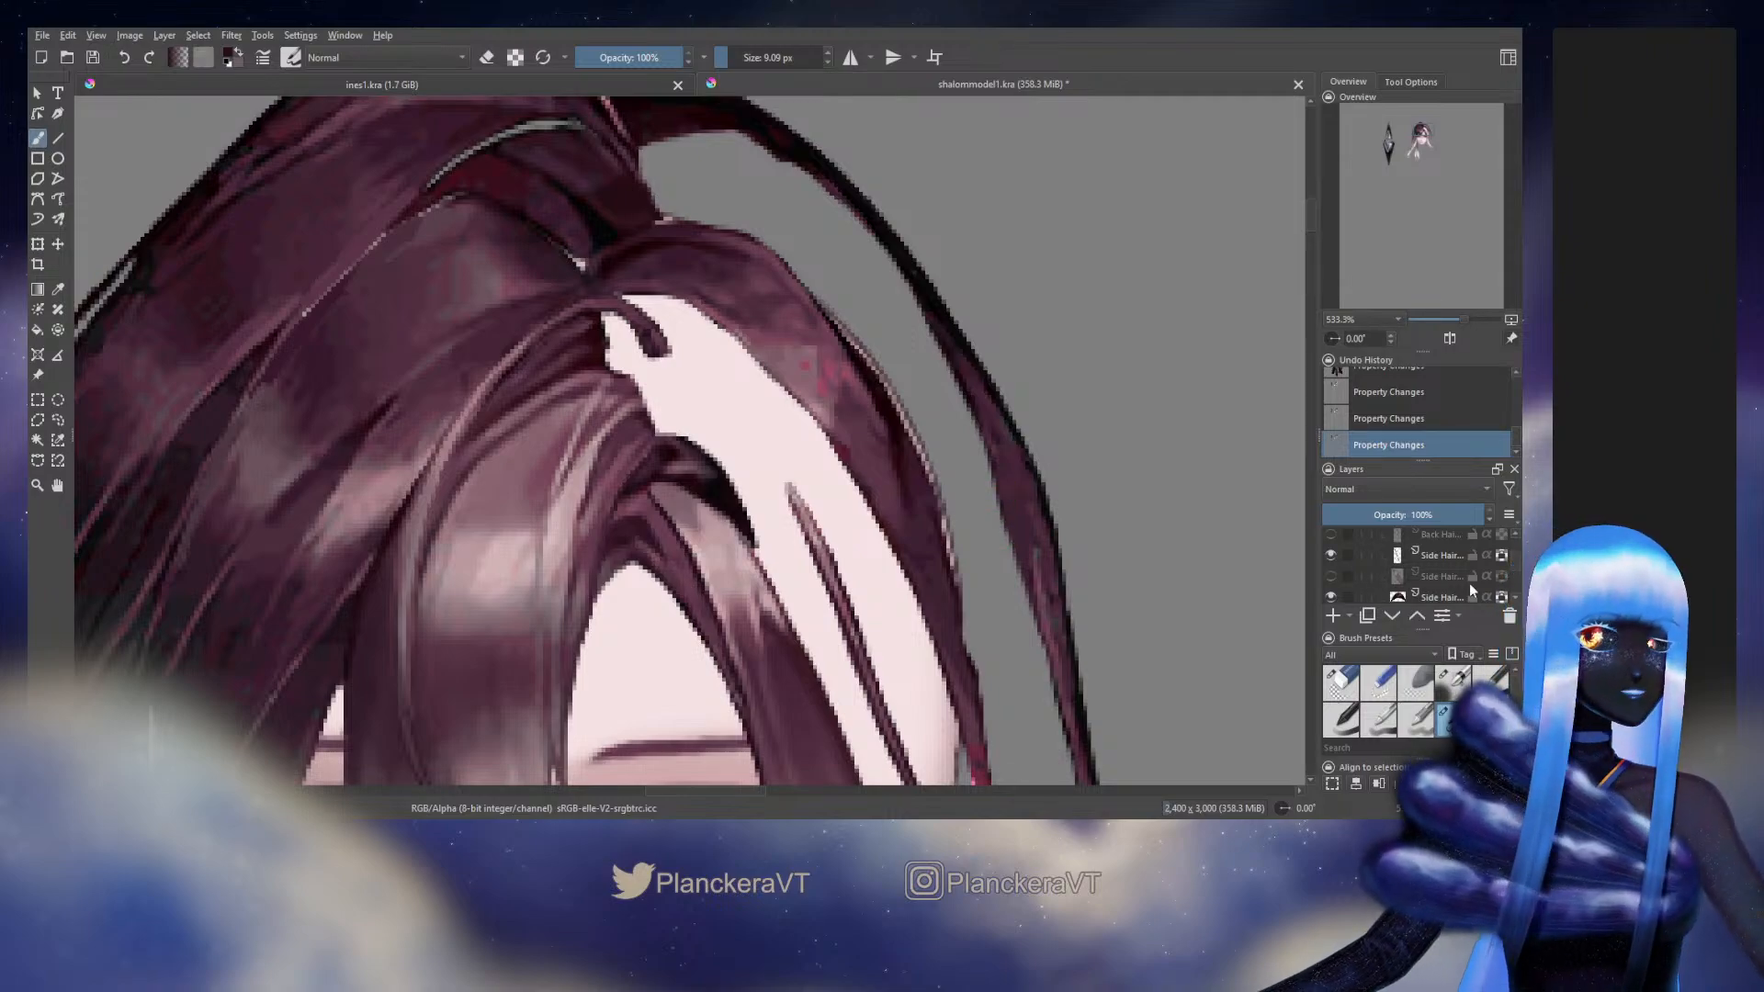
scroll(1514, 560, down, 2)
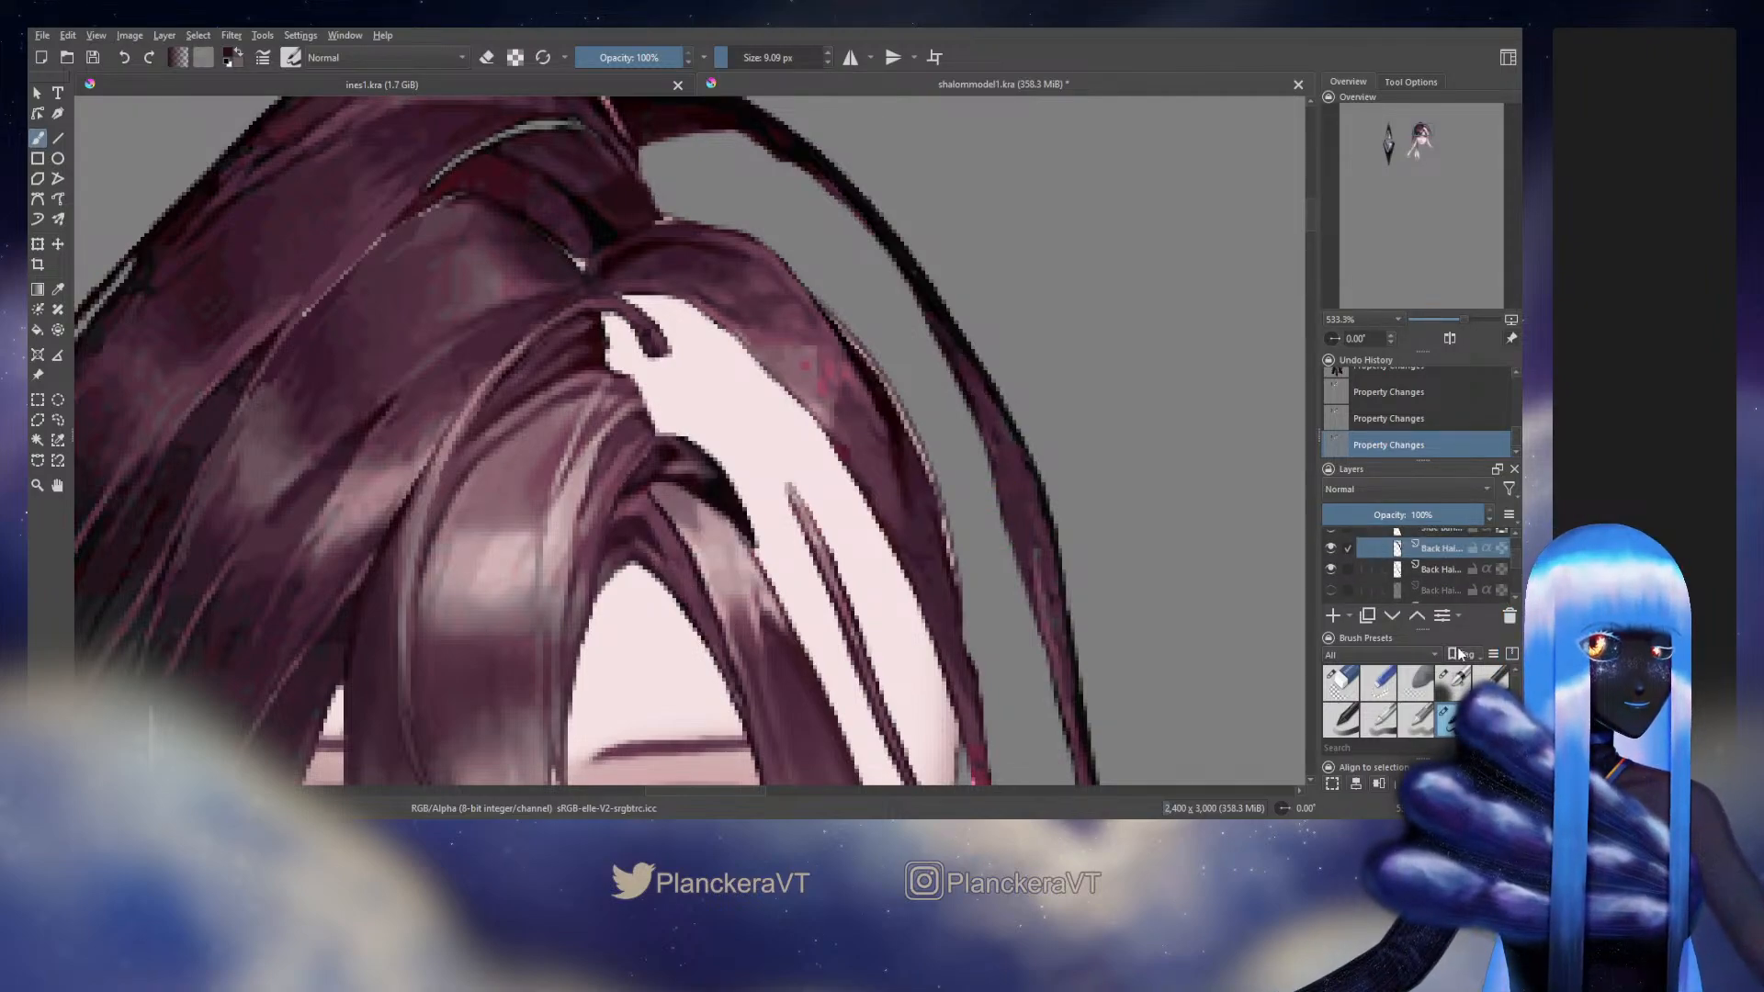
click(1333, 552)
click(1333, 552)
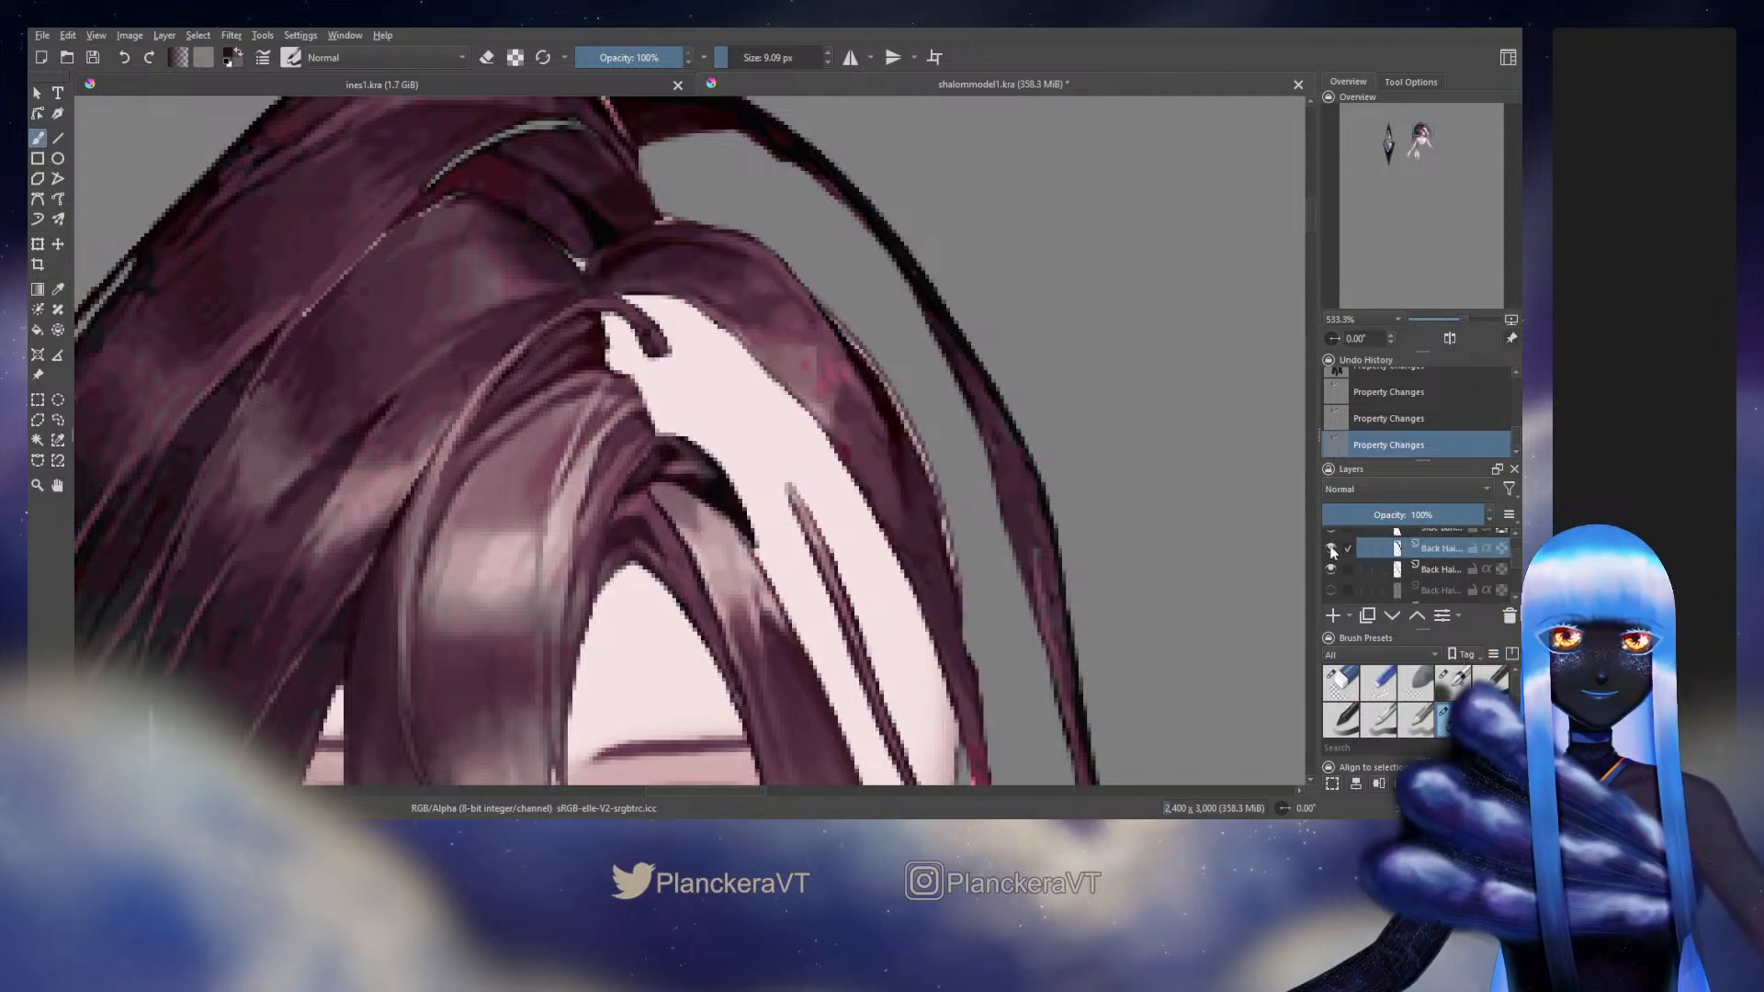
Lock the selected Back Hair layer's transparency and paint over the pink specks on its crown strand with a 4.20 px brush
click(1452, 683)
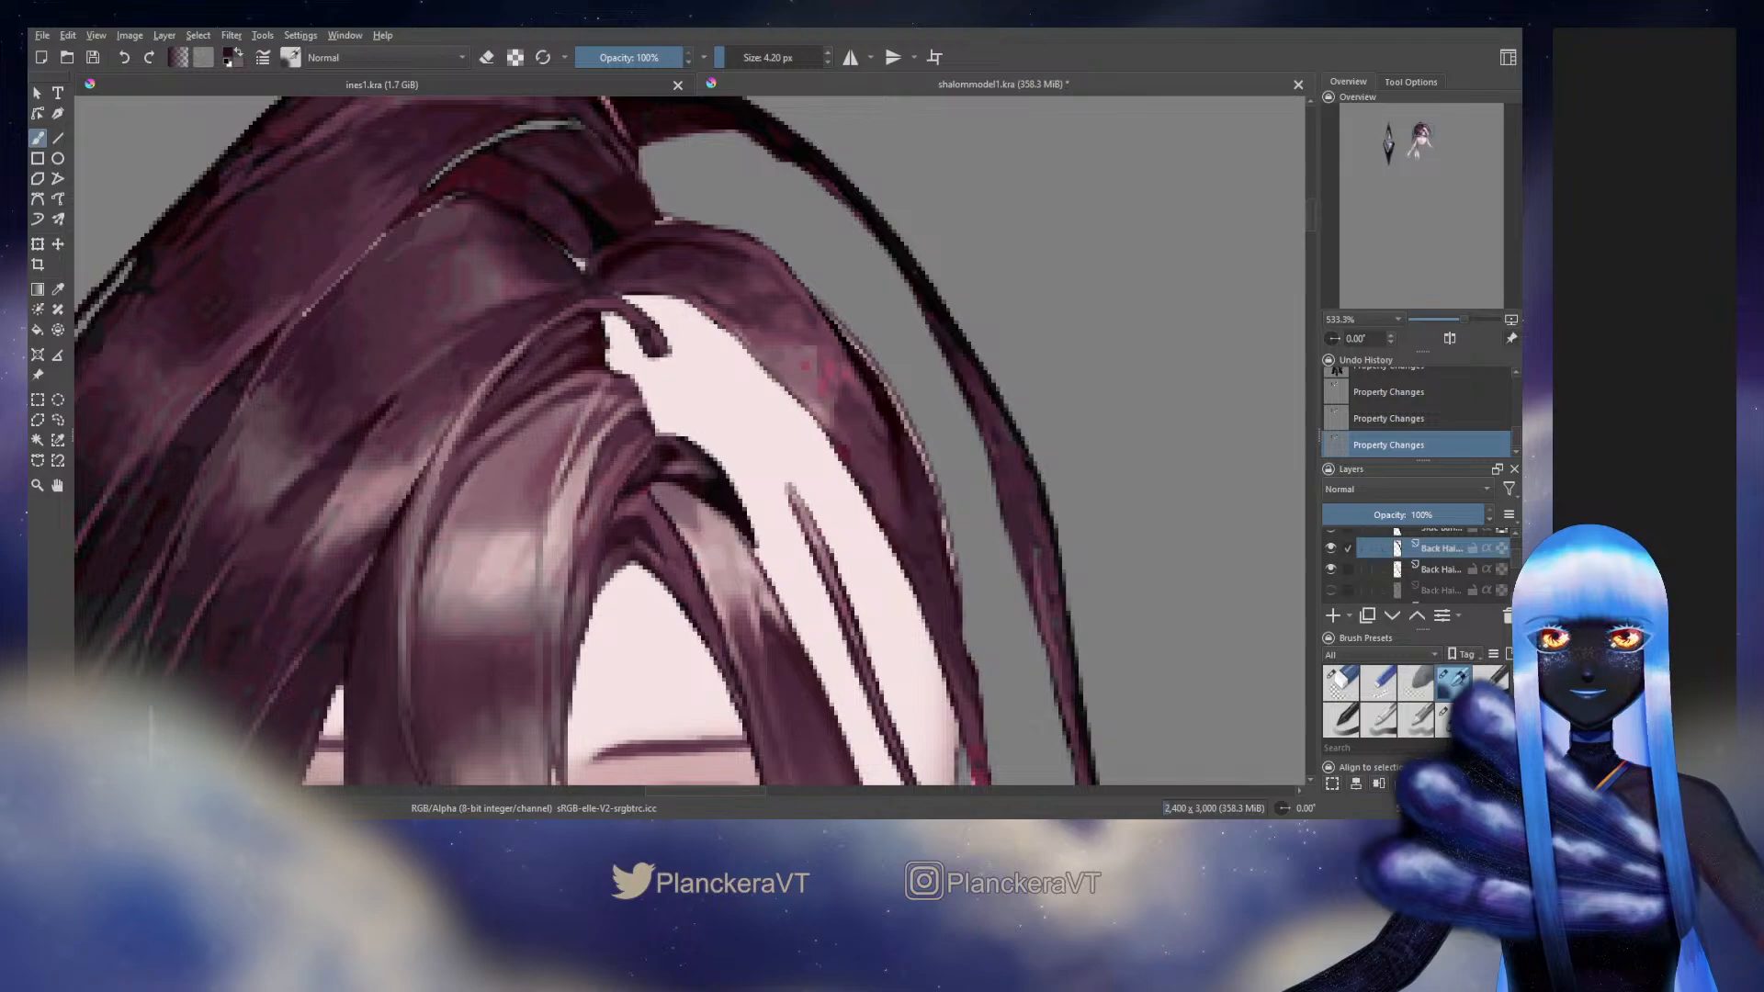
click(1501, 548)
mouse_move(837, 414)
mouse_down()
mouse_move(879, 482)
mouse_move(850, 446)
mouse_up()
ctrl+click(880, 482)
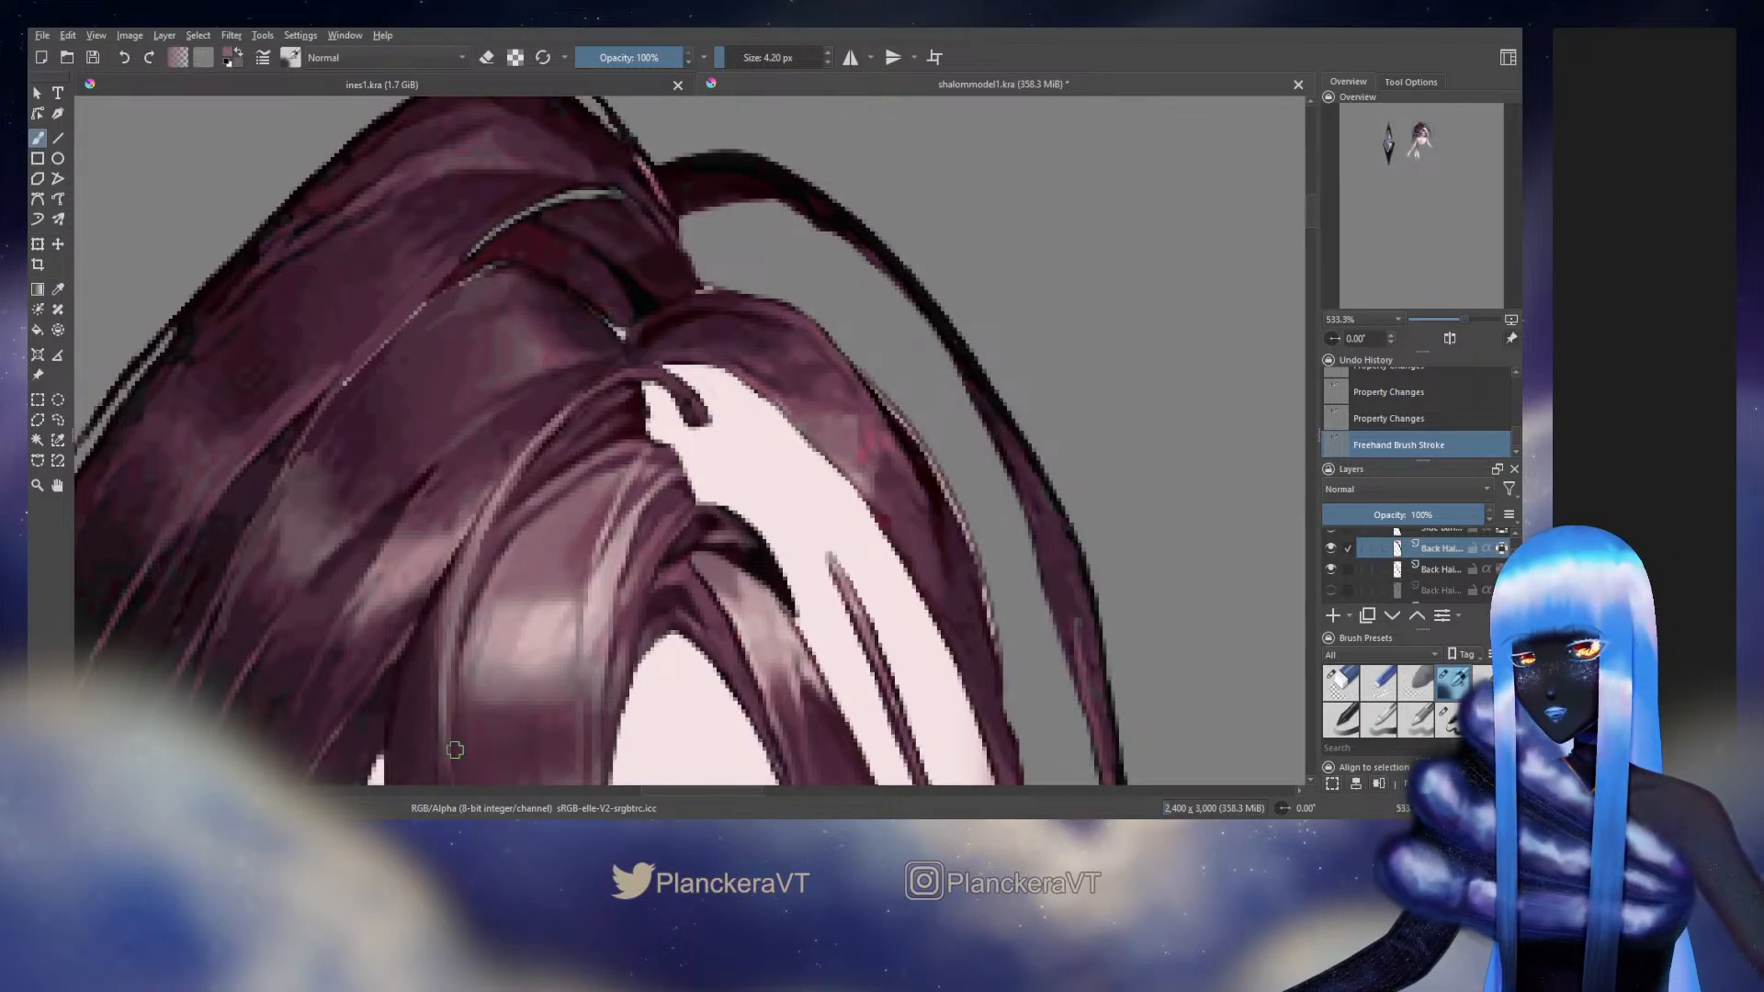
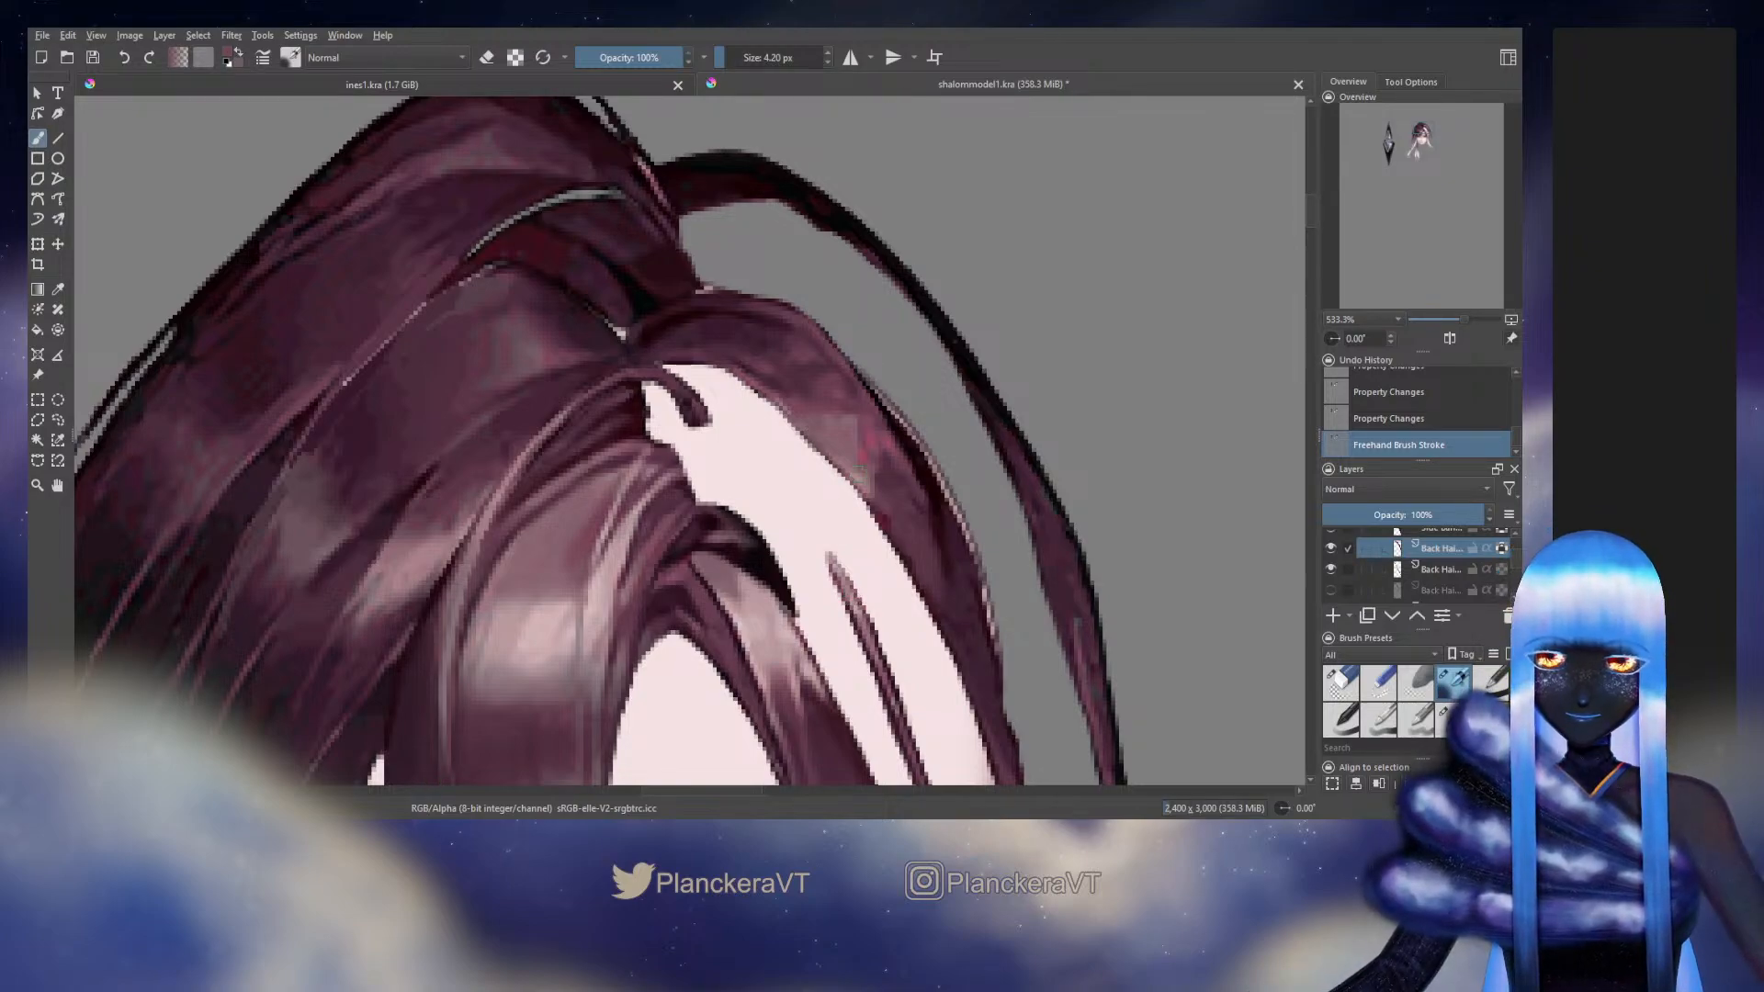
Paint over the remaining pink patches on the Back Hair layer's crown strand with a brush of about 7 px
key(bracketright)
mouse_move(850, 455)
mouse_down()
mouse_move(881, 489)
mouse_move(828, 398)
mouse_move(866, 465)
mouse_move(818, 423)
mouse_up()
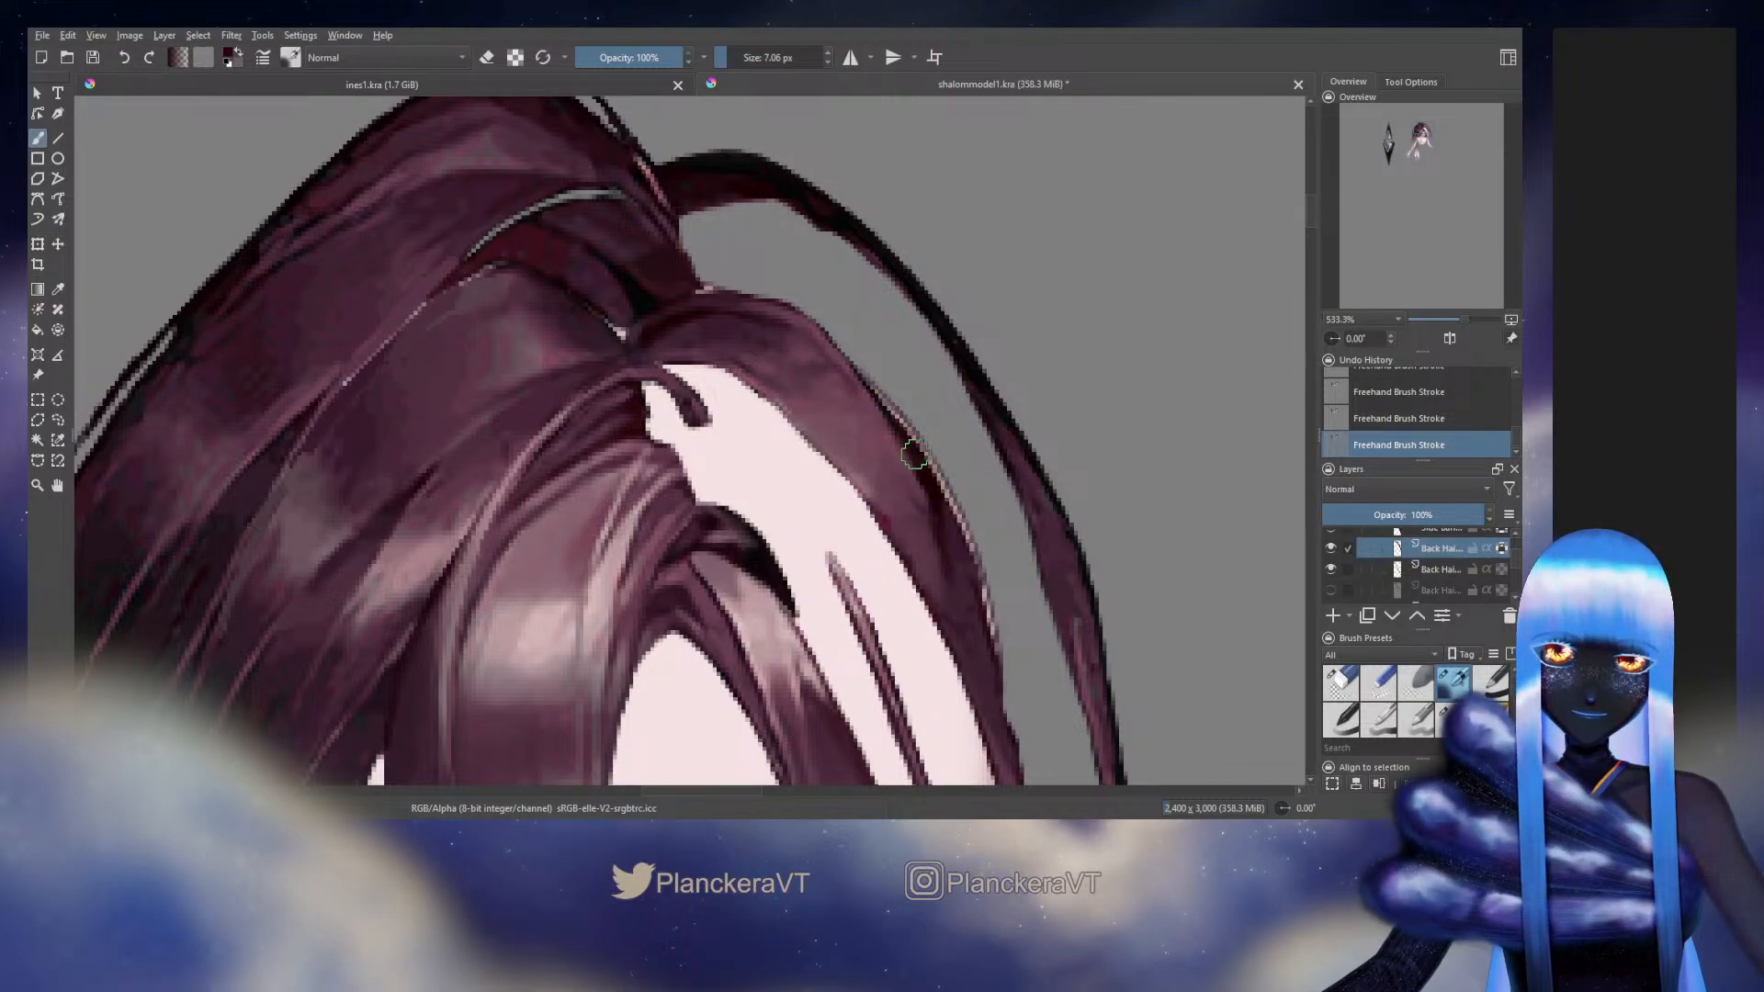
key(ctrl+z)
key(ctrl+z)
drag(961, 540, 878, 382)
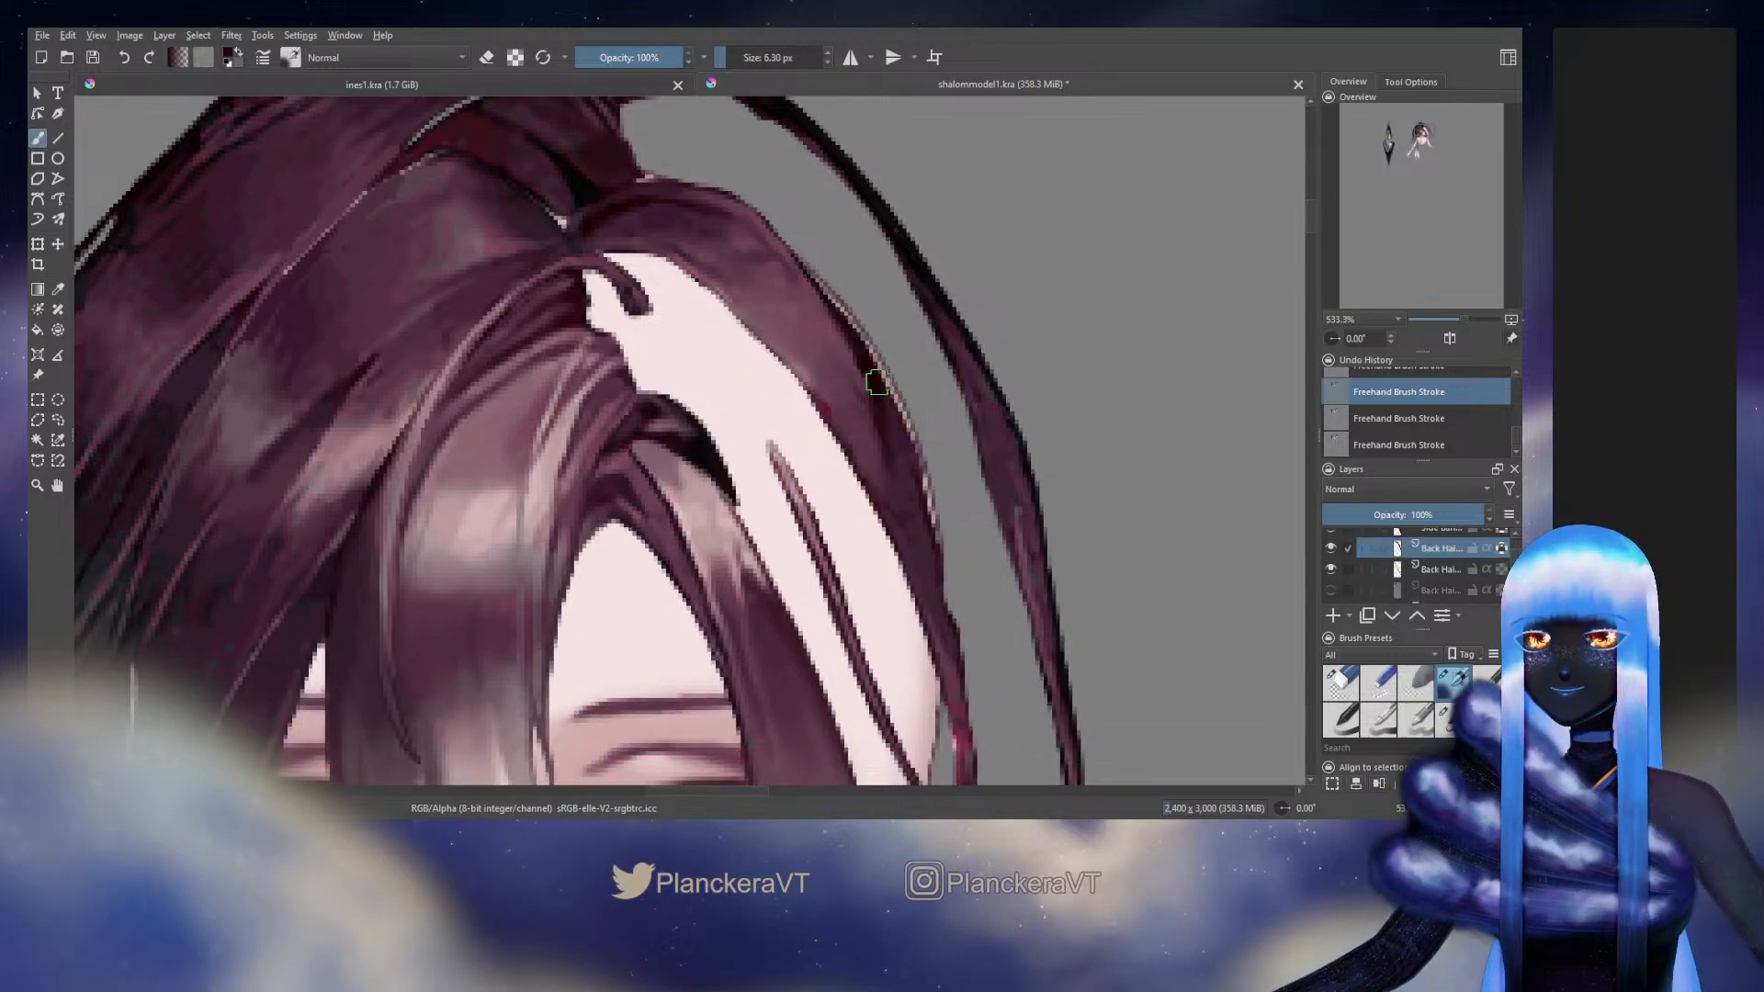
key(ctrl+shift+z)
key(ctrl+shift+z)
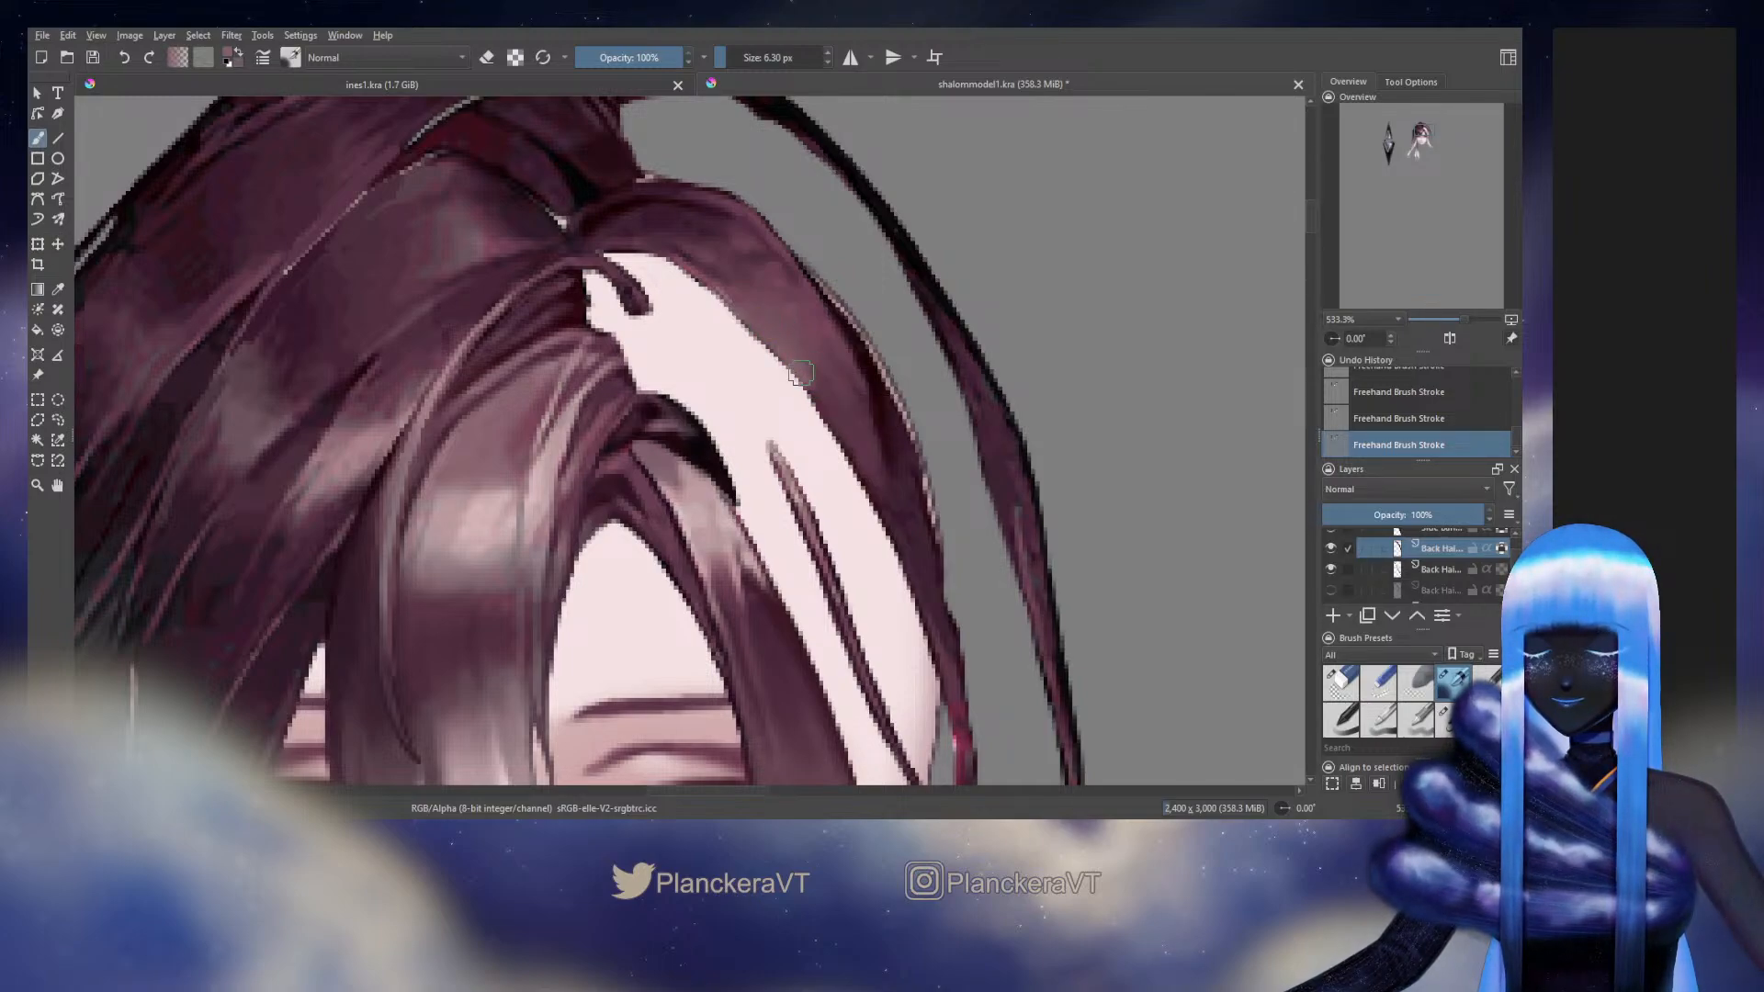
Blend the shading of the crown strand from the parting down toward the temple, using a 6.30 px and then a 5.22 px brush
drag(786, 327, 843, 448)
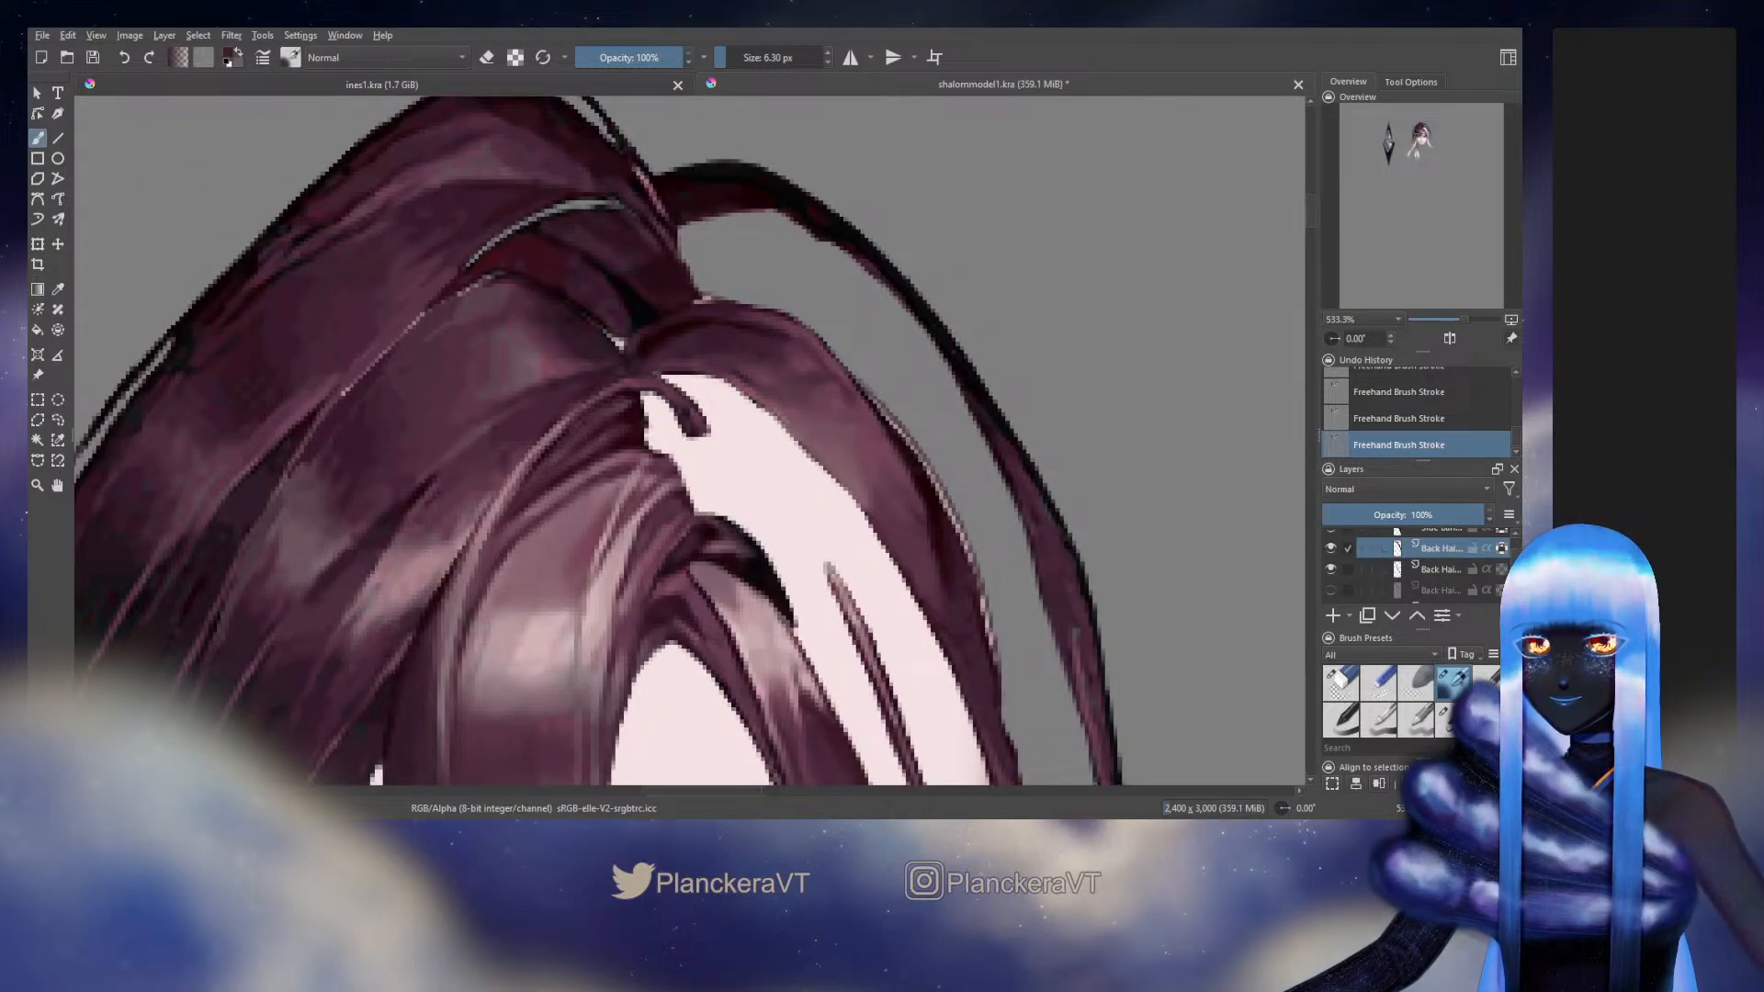
ctrl+click(701, 306)
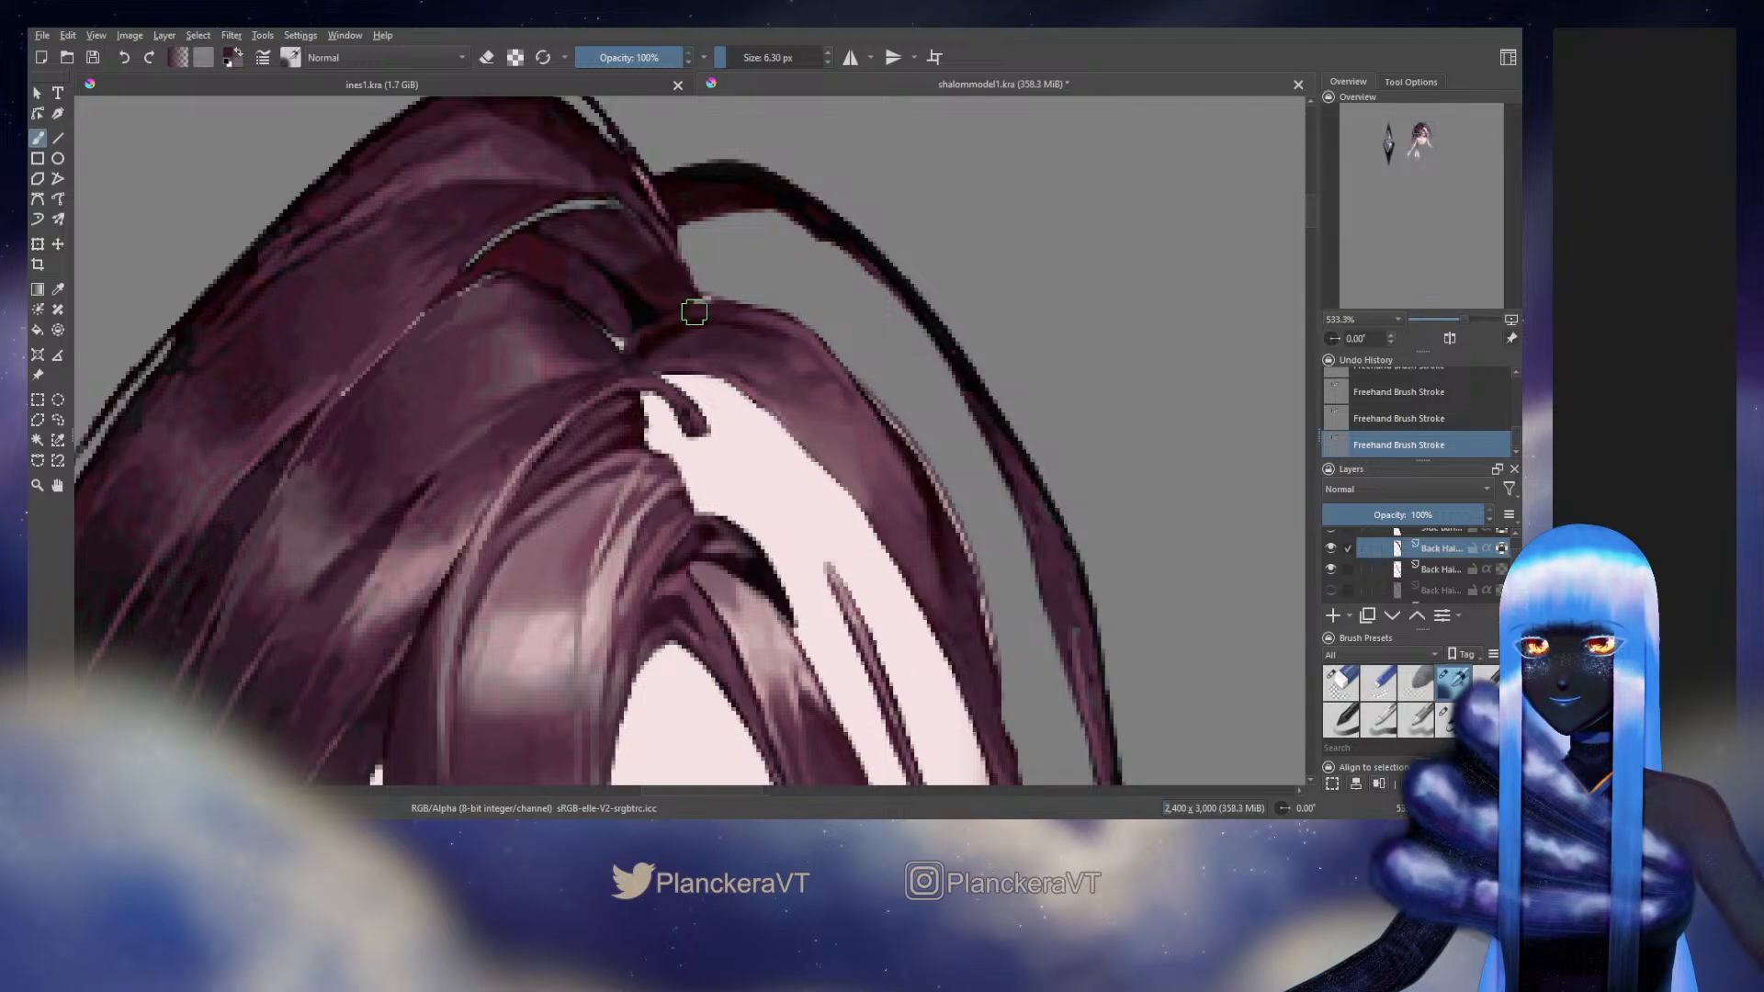
ctrl+click(636, 356)
shift+drag(636, 358, 631, 363)
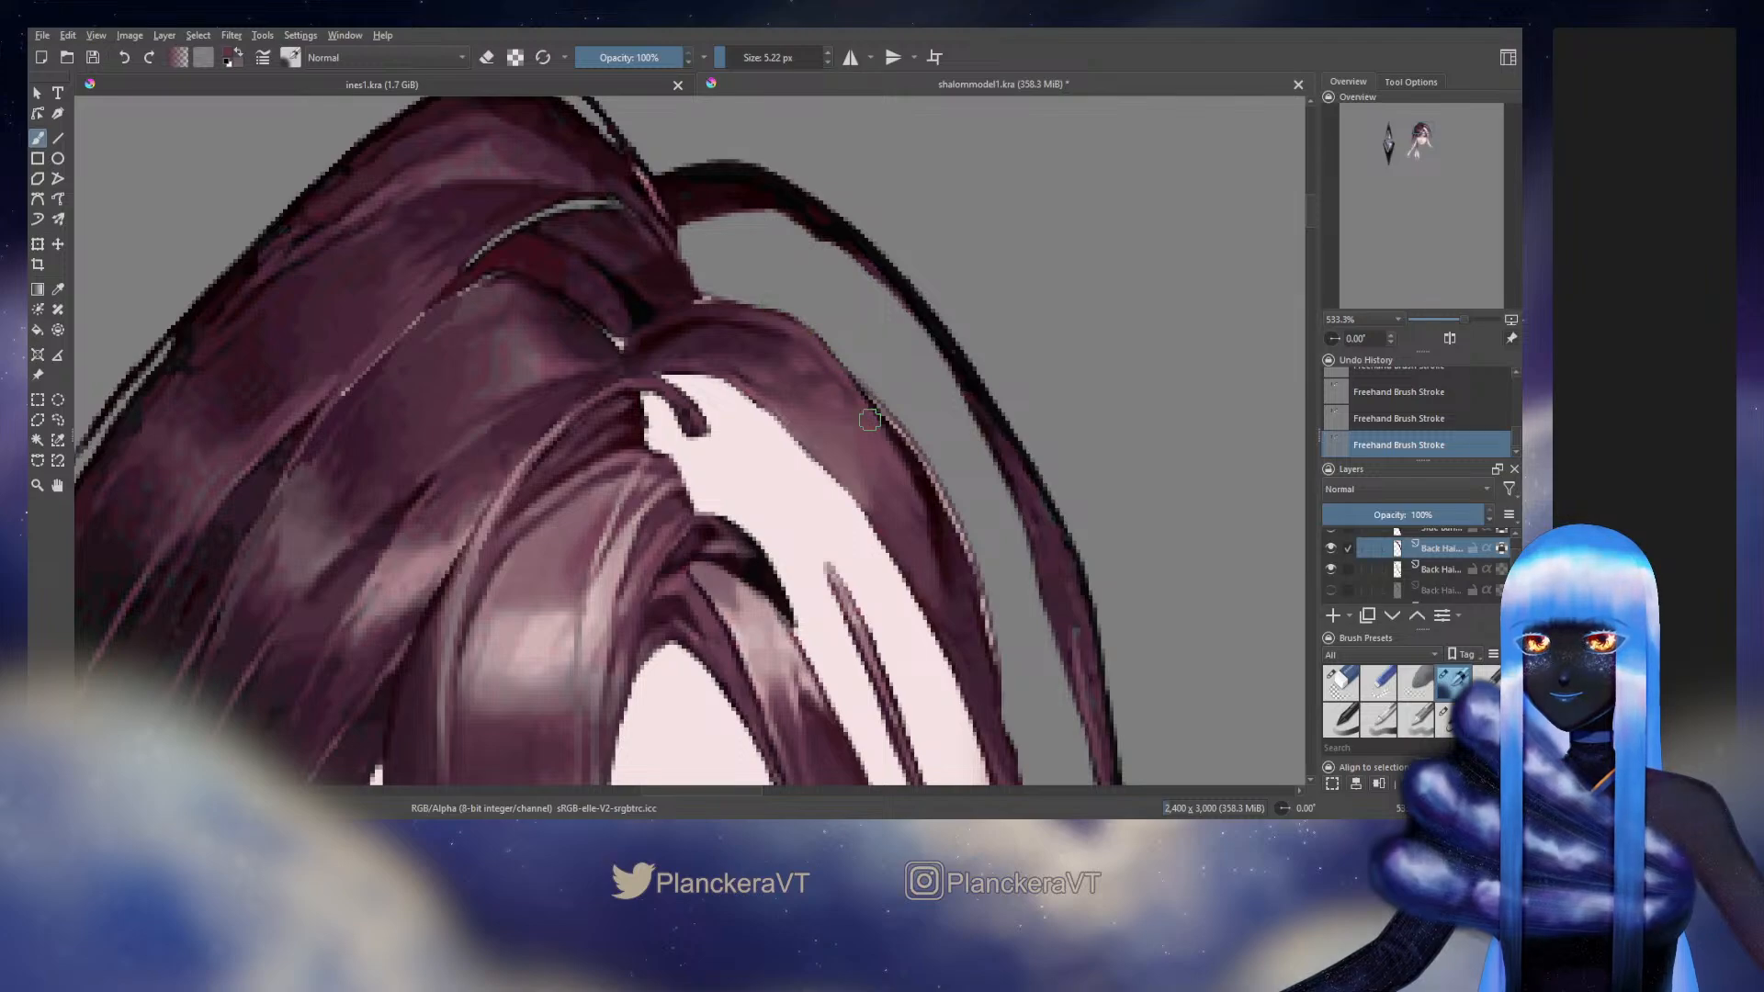
drag(979, 652, 869, 459)
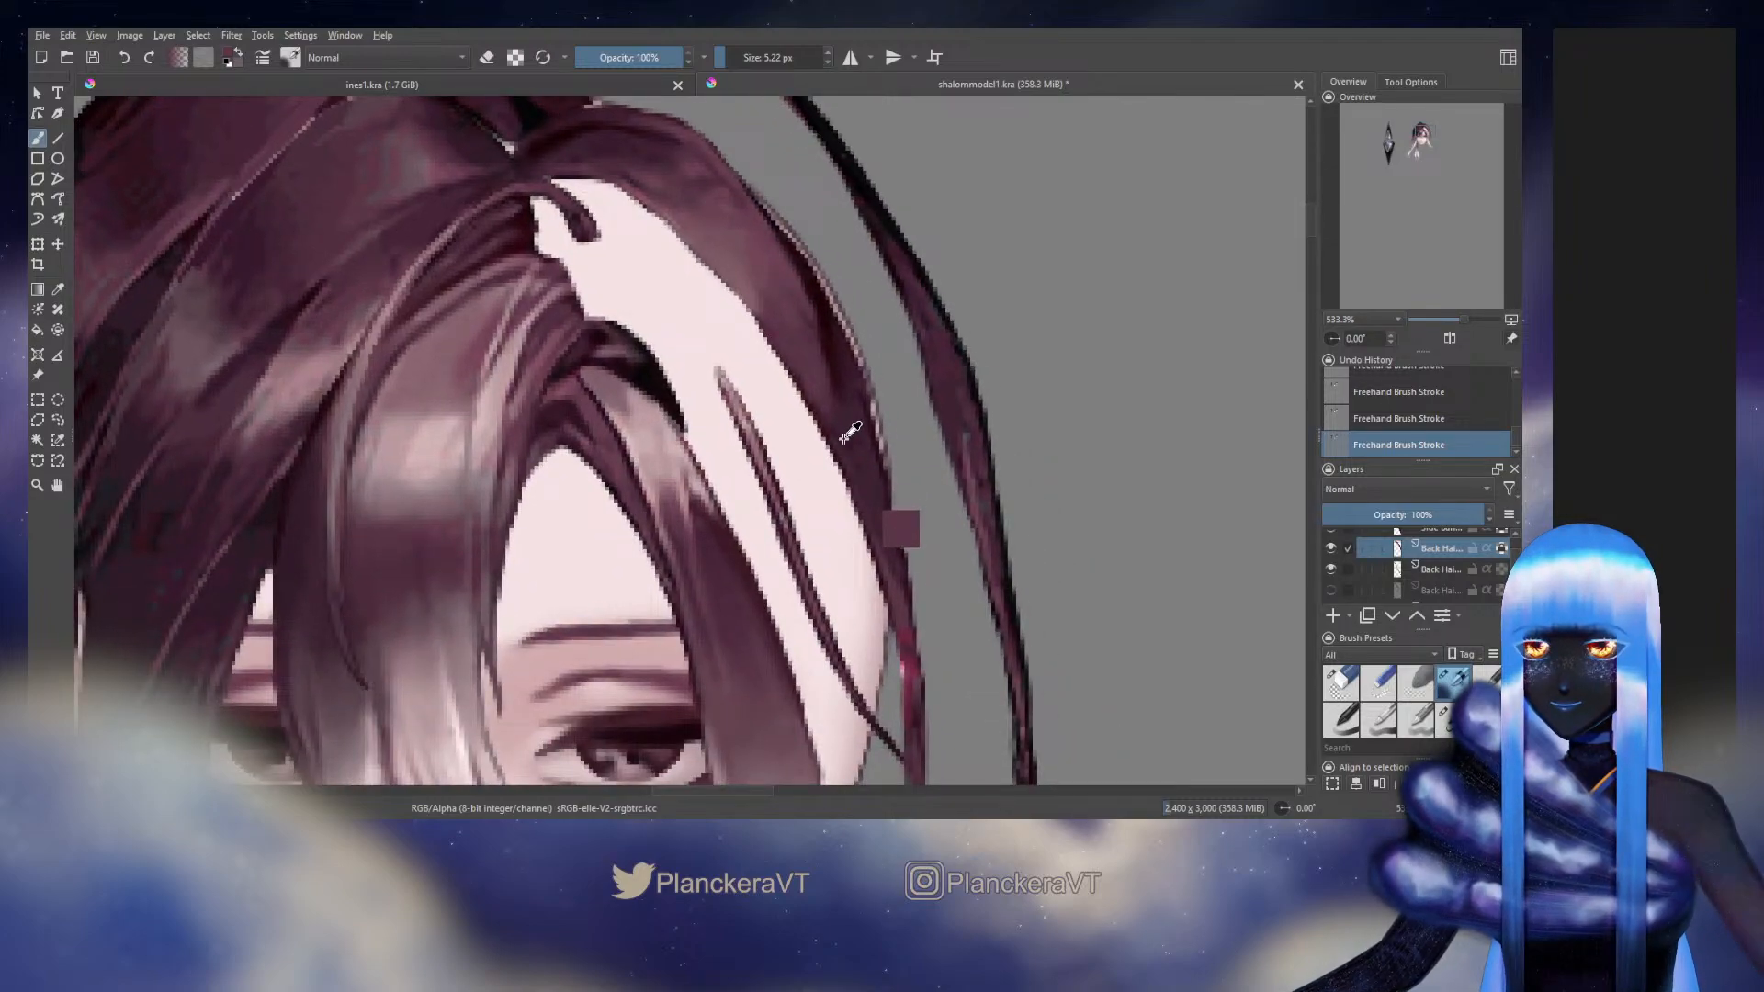
ctrl+click(878, 470)
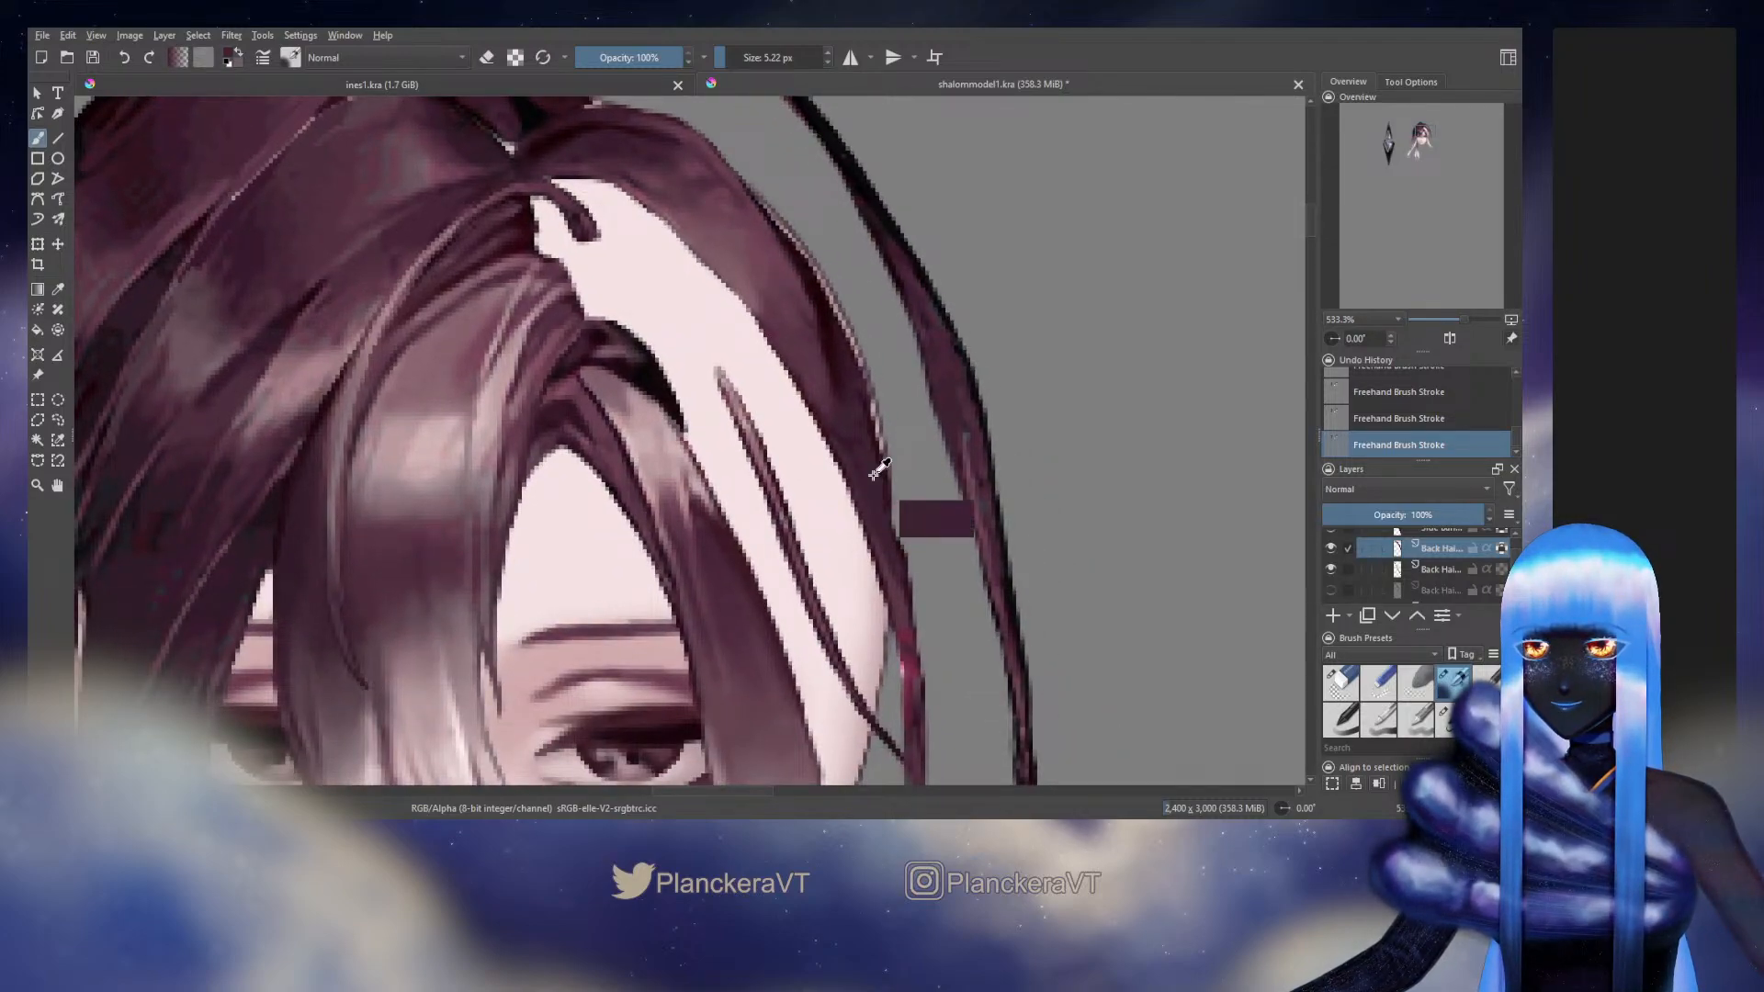
drag(873, 552, 851, 468)
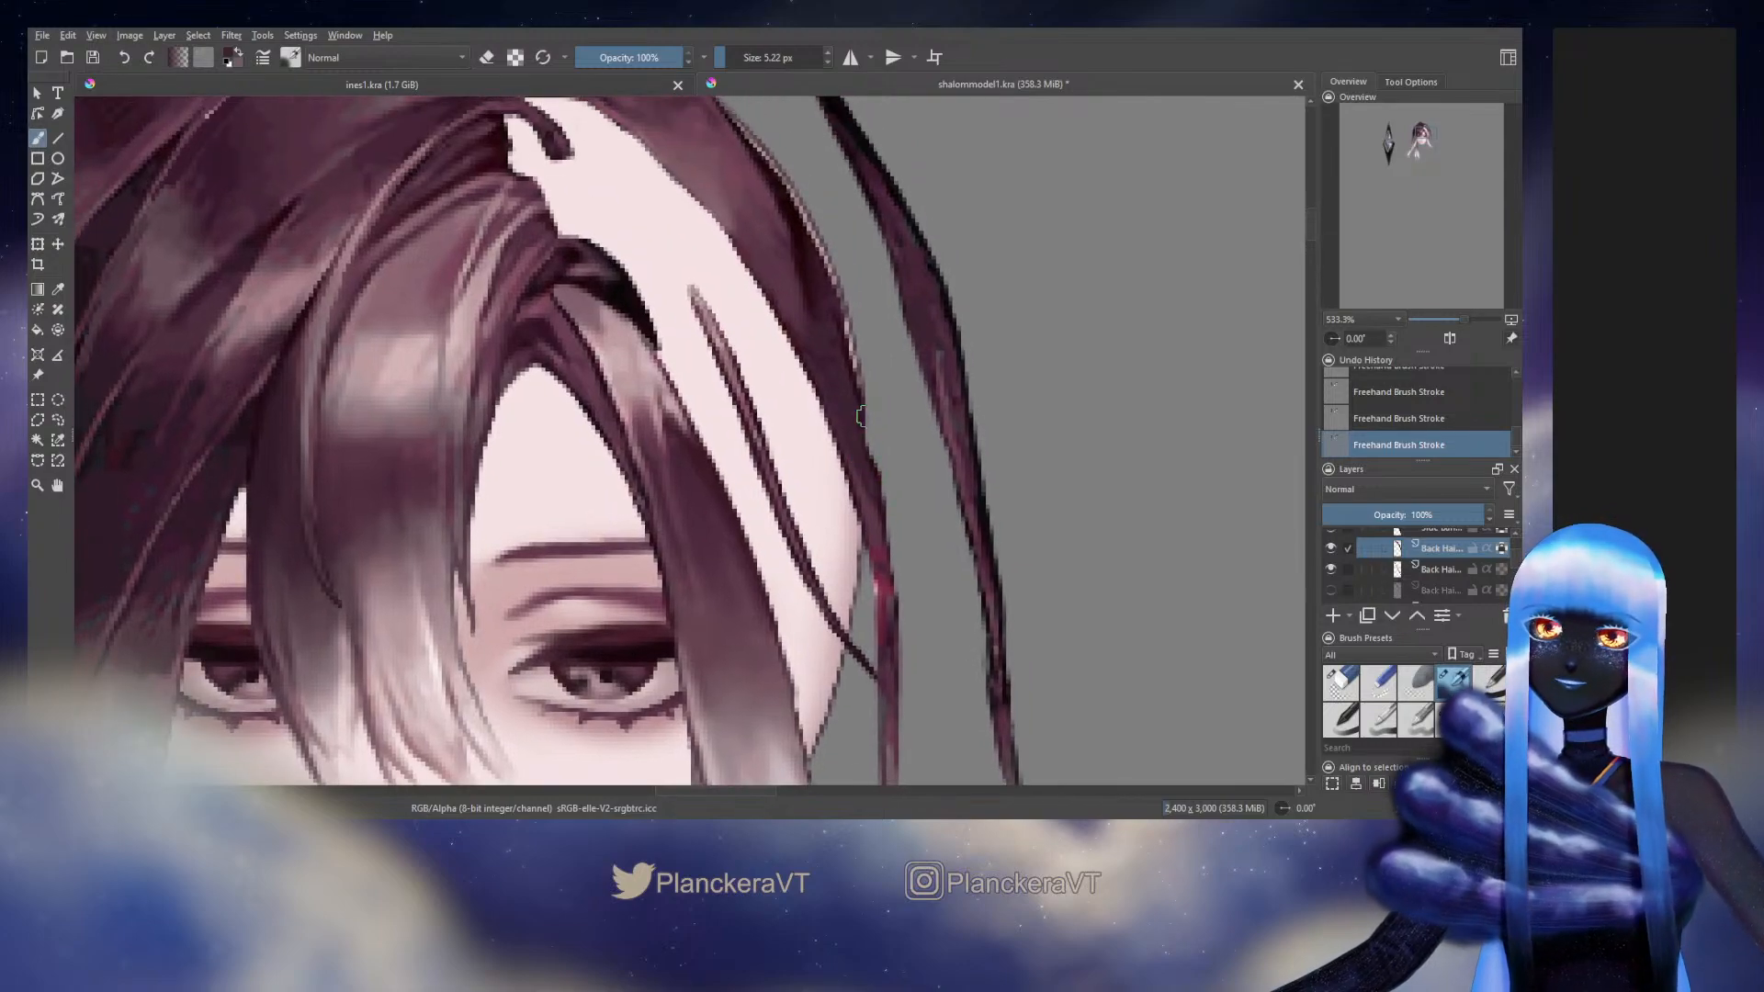
Unlock the Back Hair layer's transparency and fill out the crown strand's outer edge beside the temple with a 9.09 px brush in sampled hair colour
click(1330, 547)
click(1330, 548)
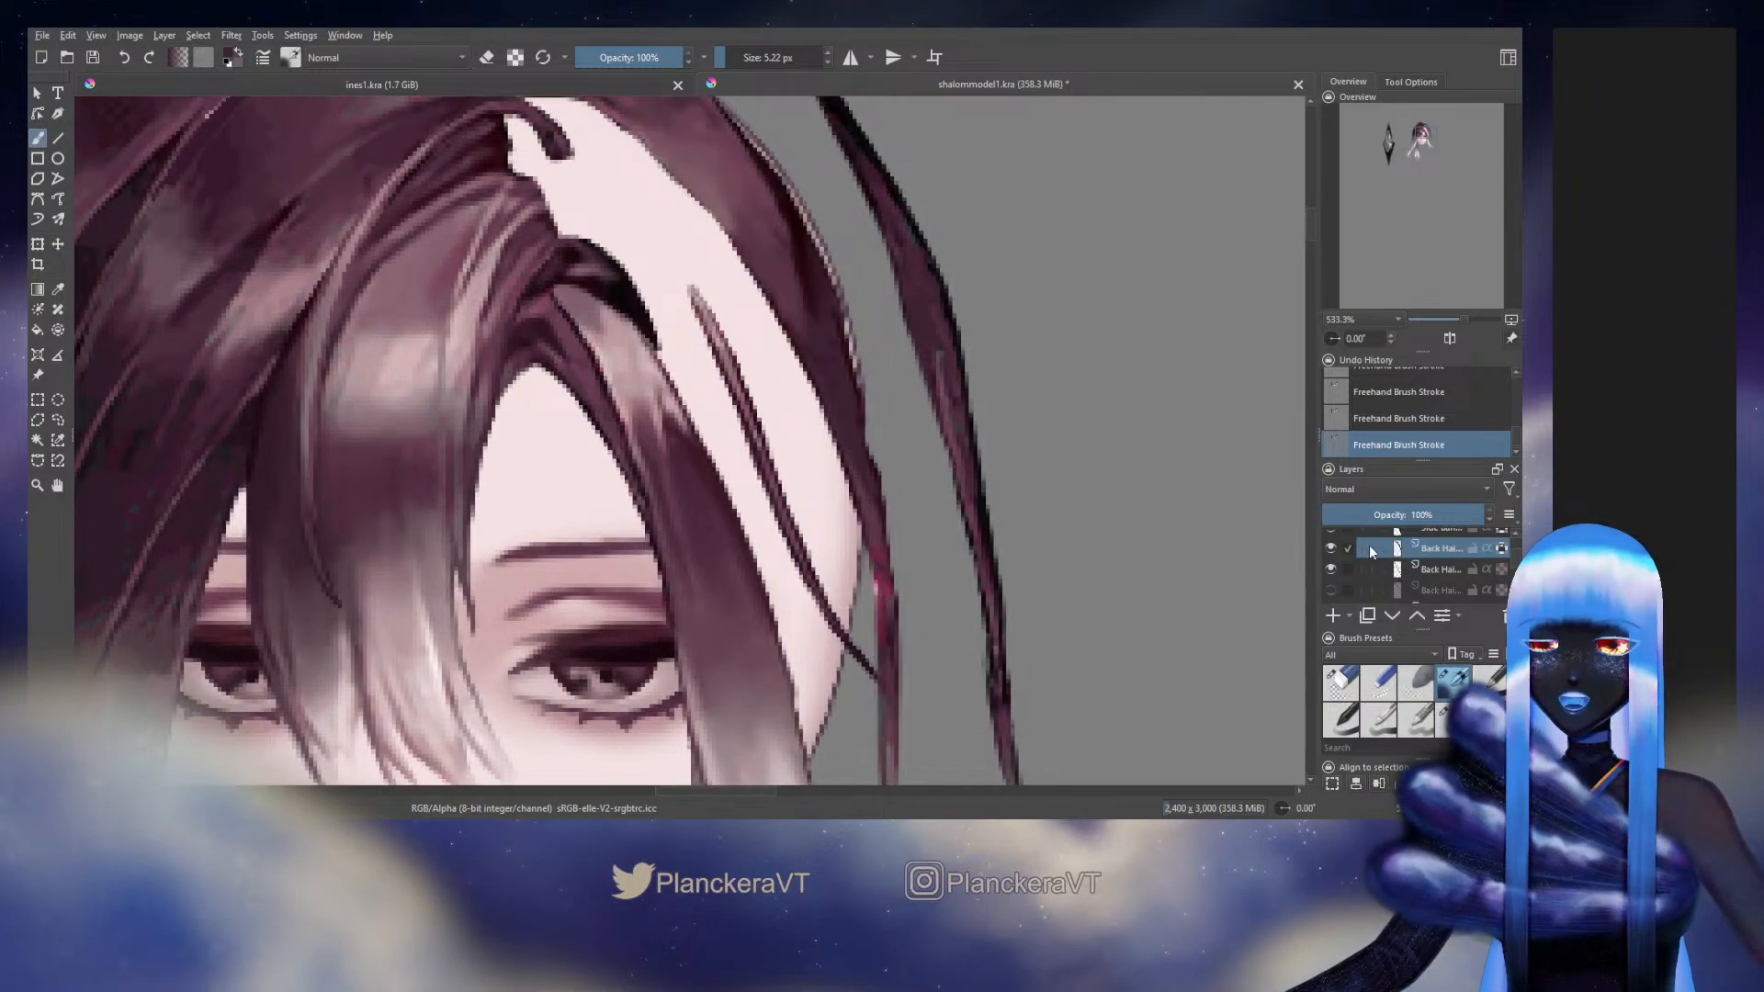
click(1504, 549)
key(slash)
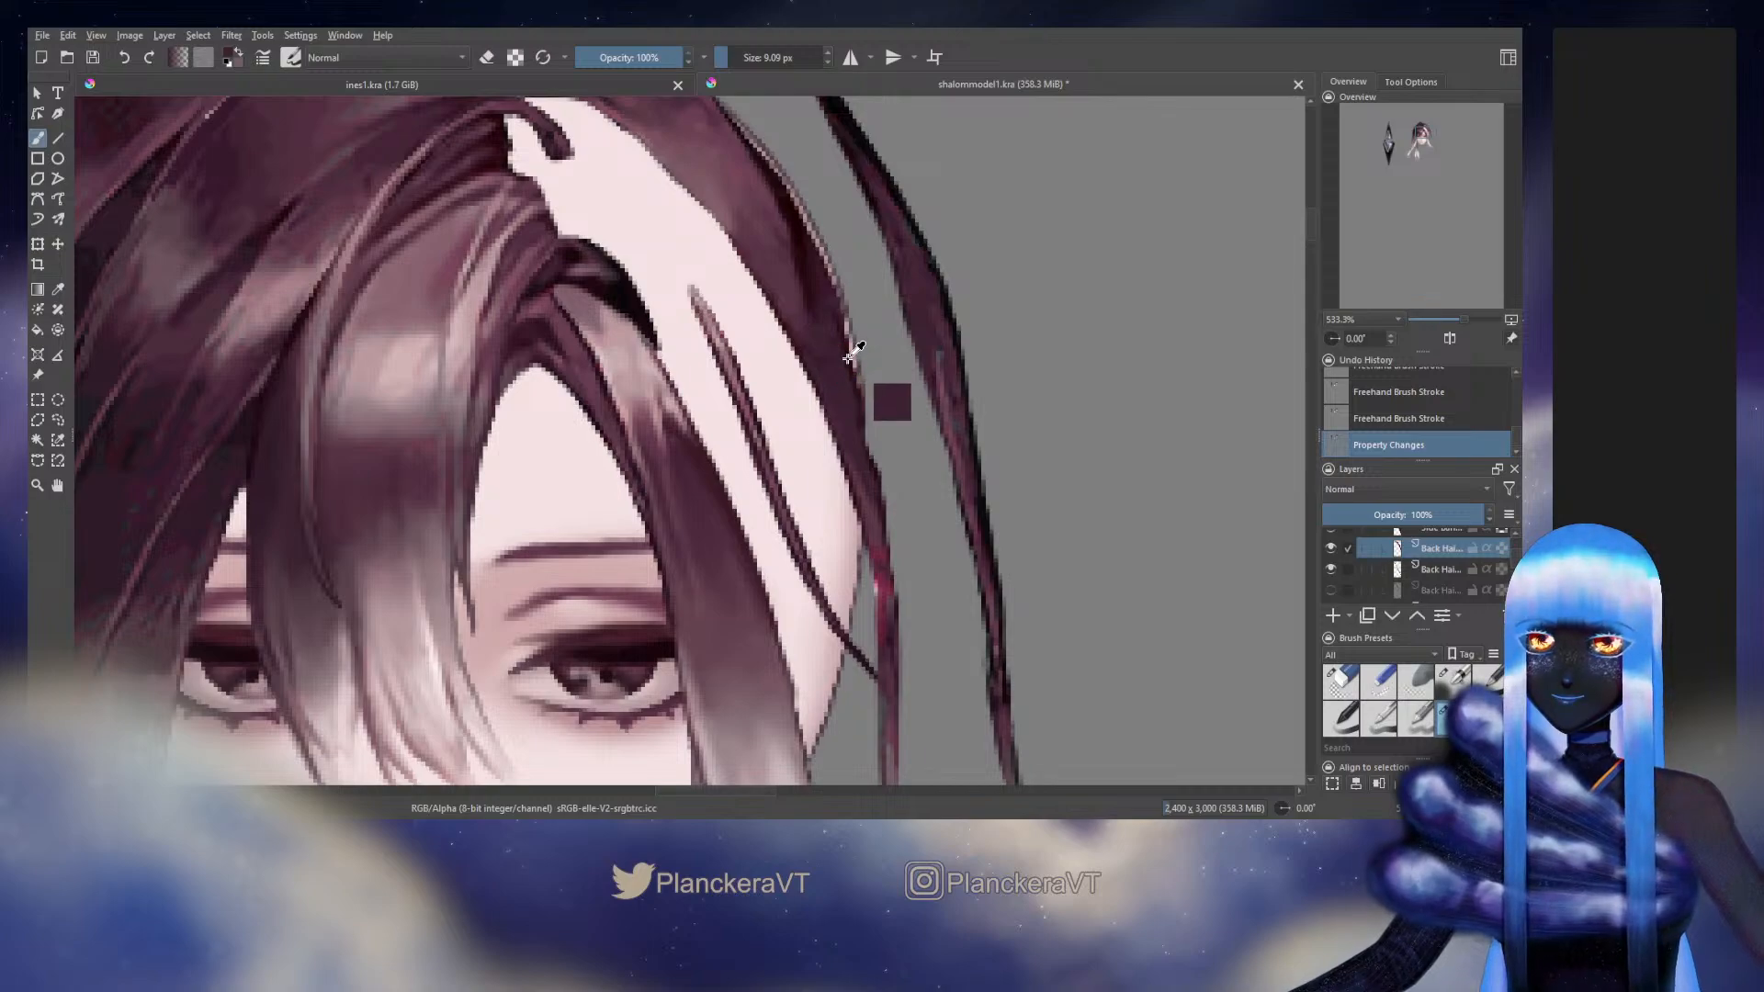
ctrl+click(847, 359)
drag(854, 372, 879, 496)
ctrl+click(860, 415)
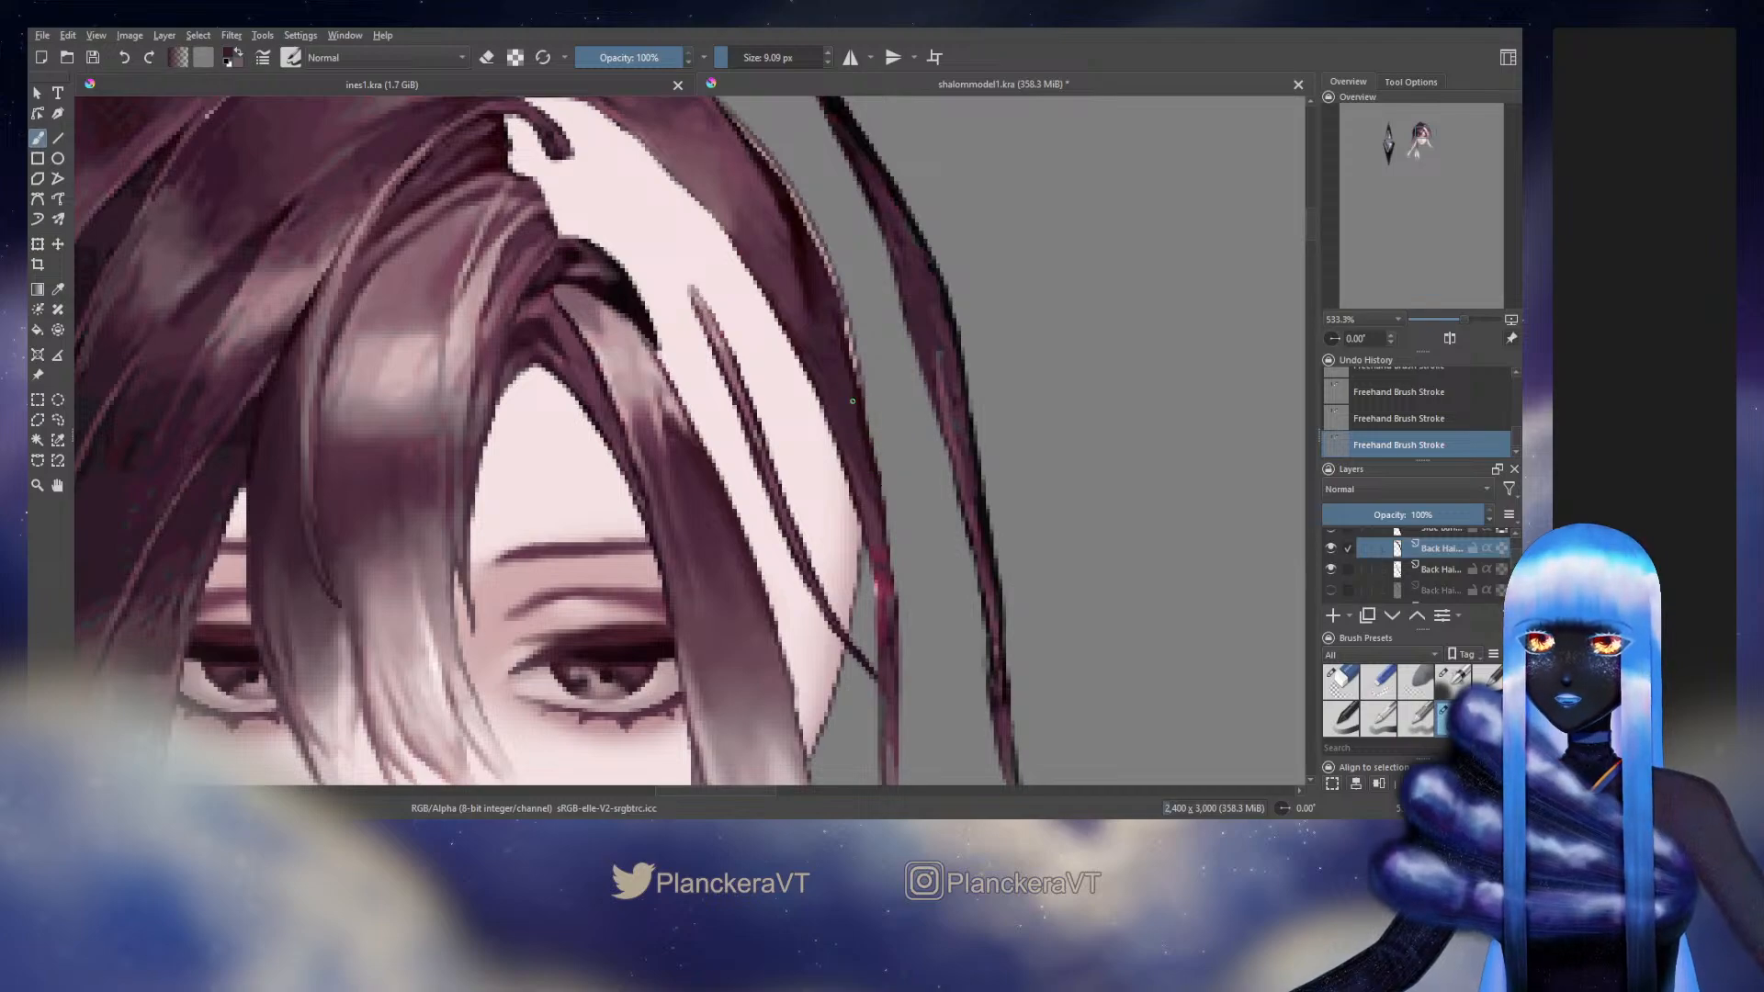
drag(863, 415, 875, 464)
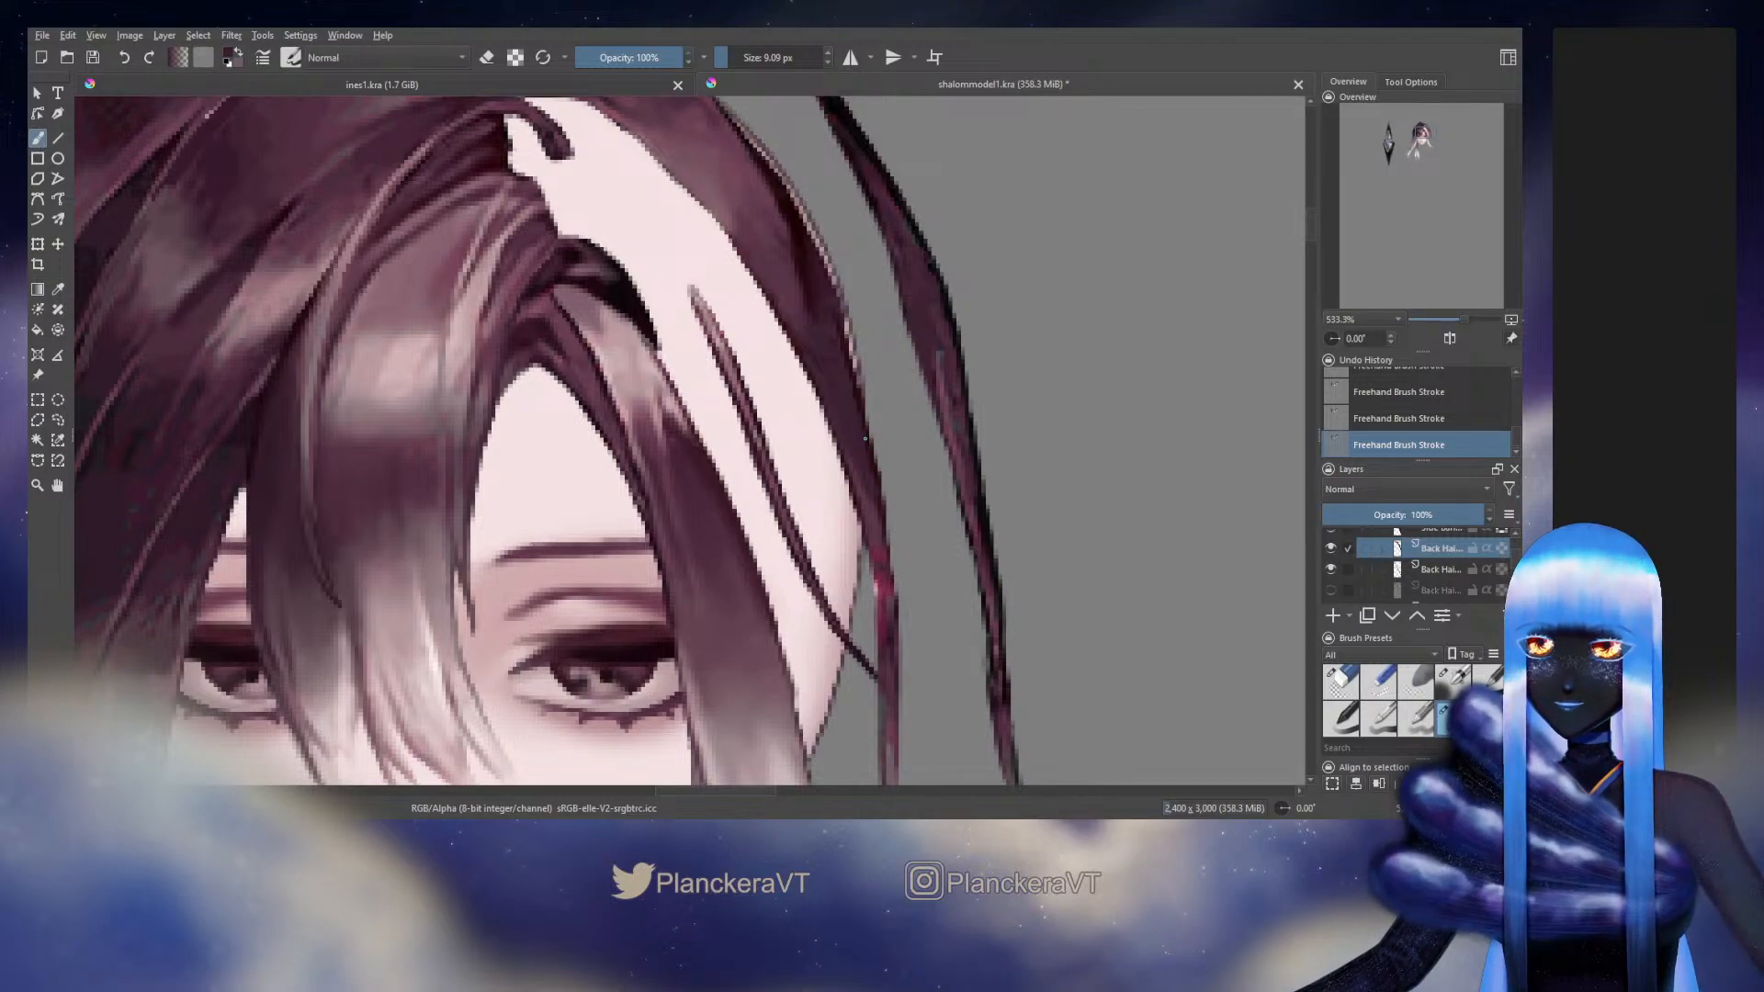
Paint along the upper outer edge of the crown strand with an 8.46 px brush, refining it at 5.15 px
scroll(854, 460, up, 5)
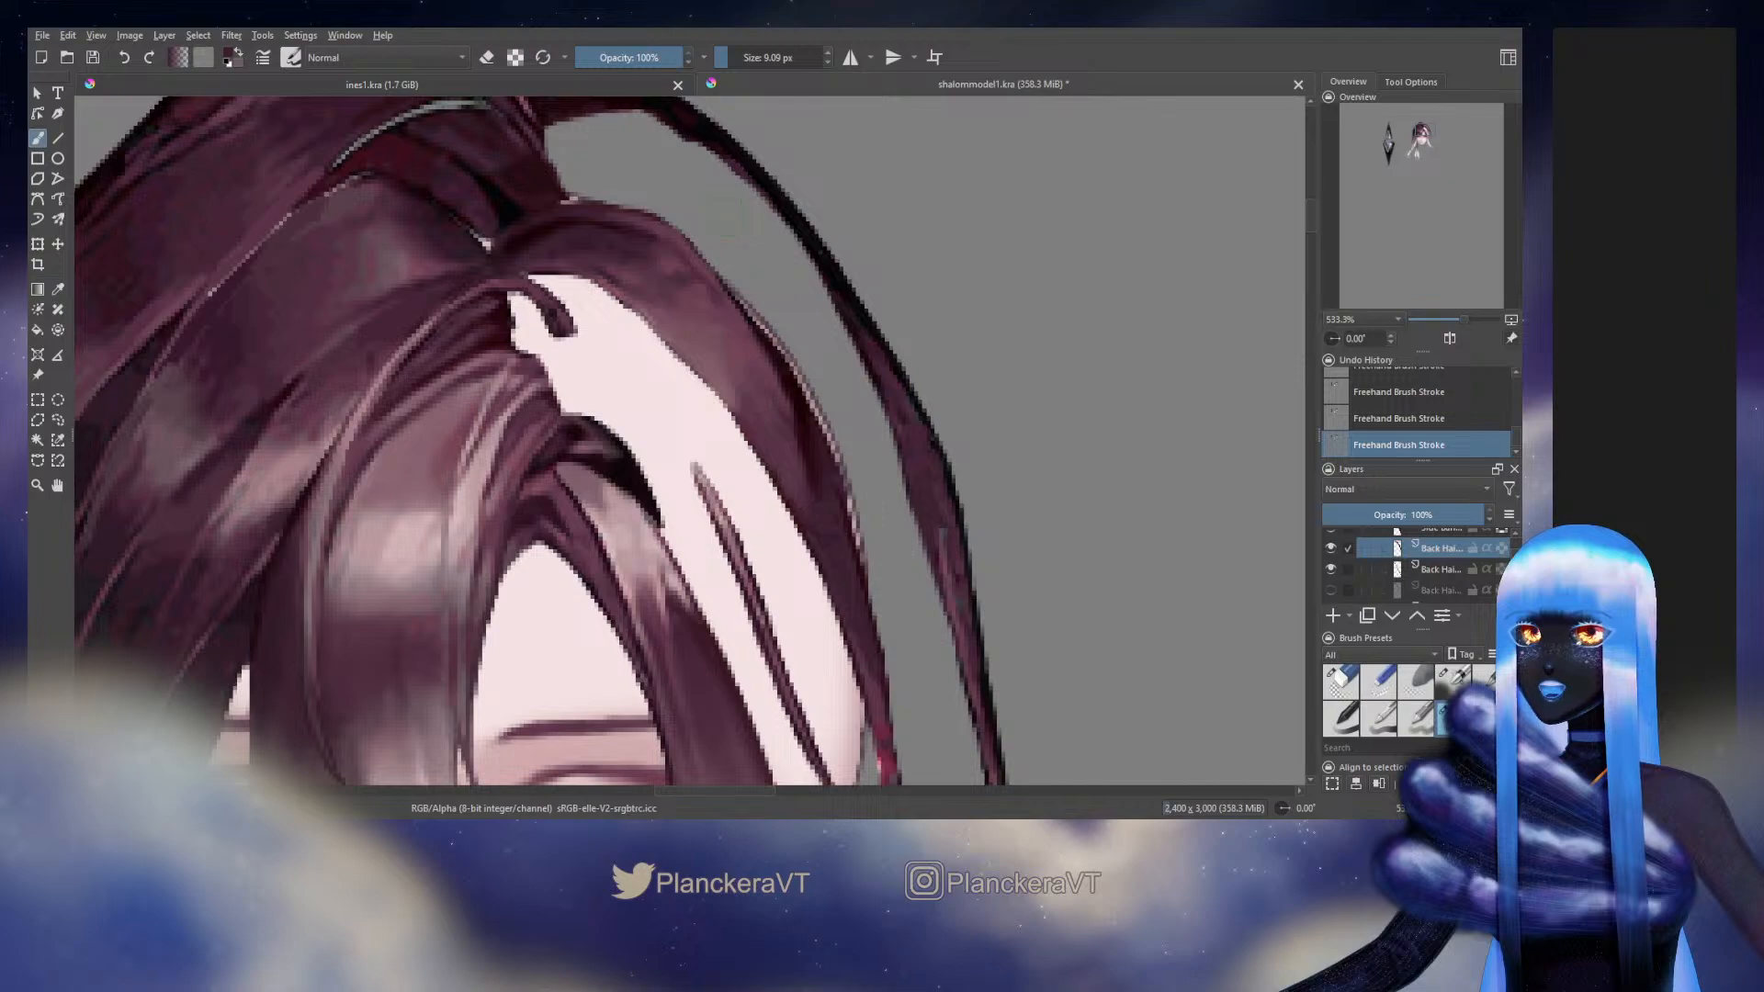
ctrl+click(747, 318)
shift+drag(692, 229, 690, 230)
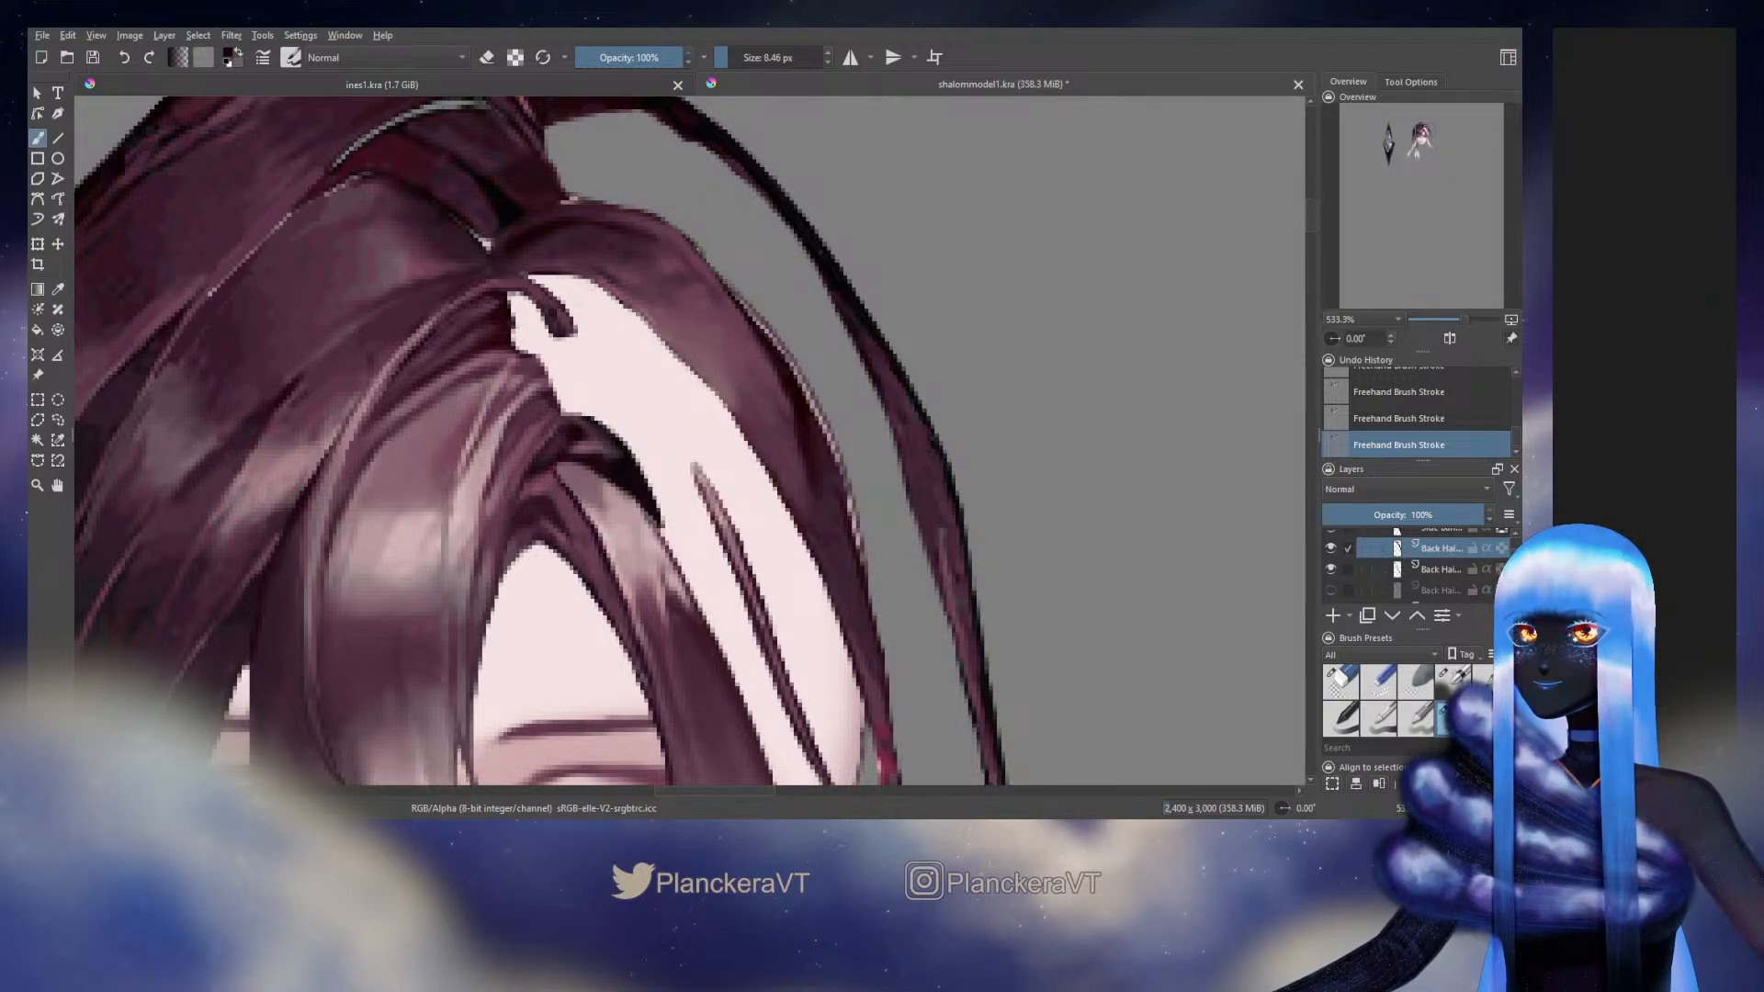
ctrl+drag(690, 230, 753, 322)
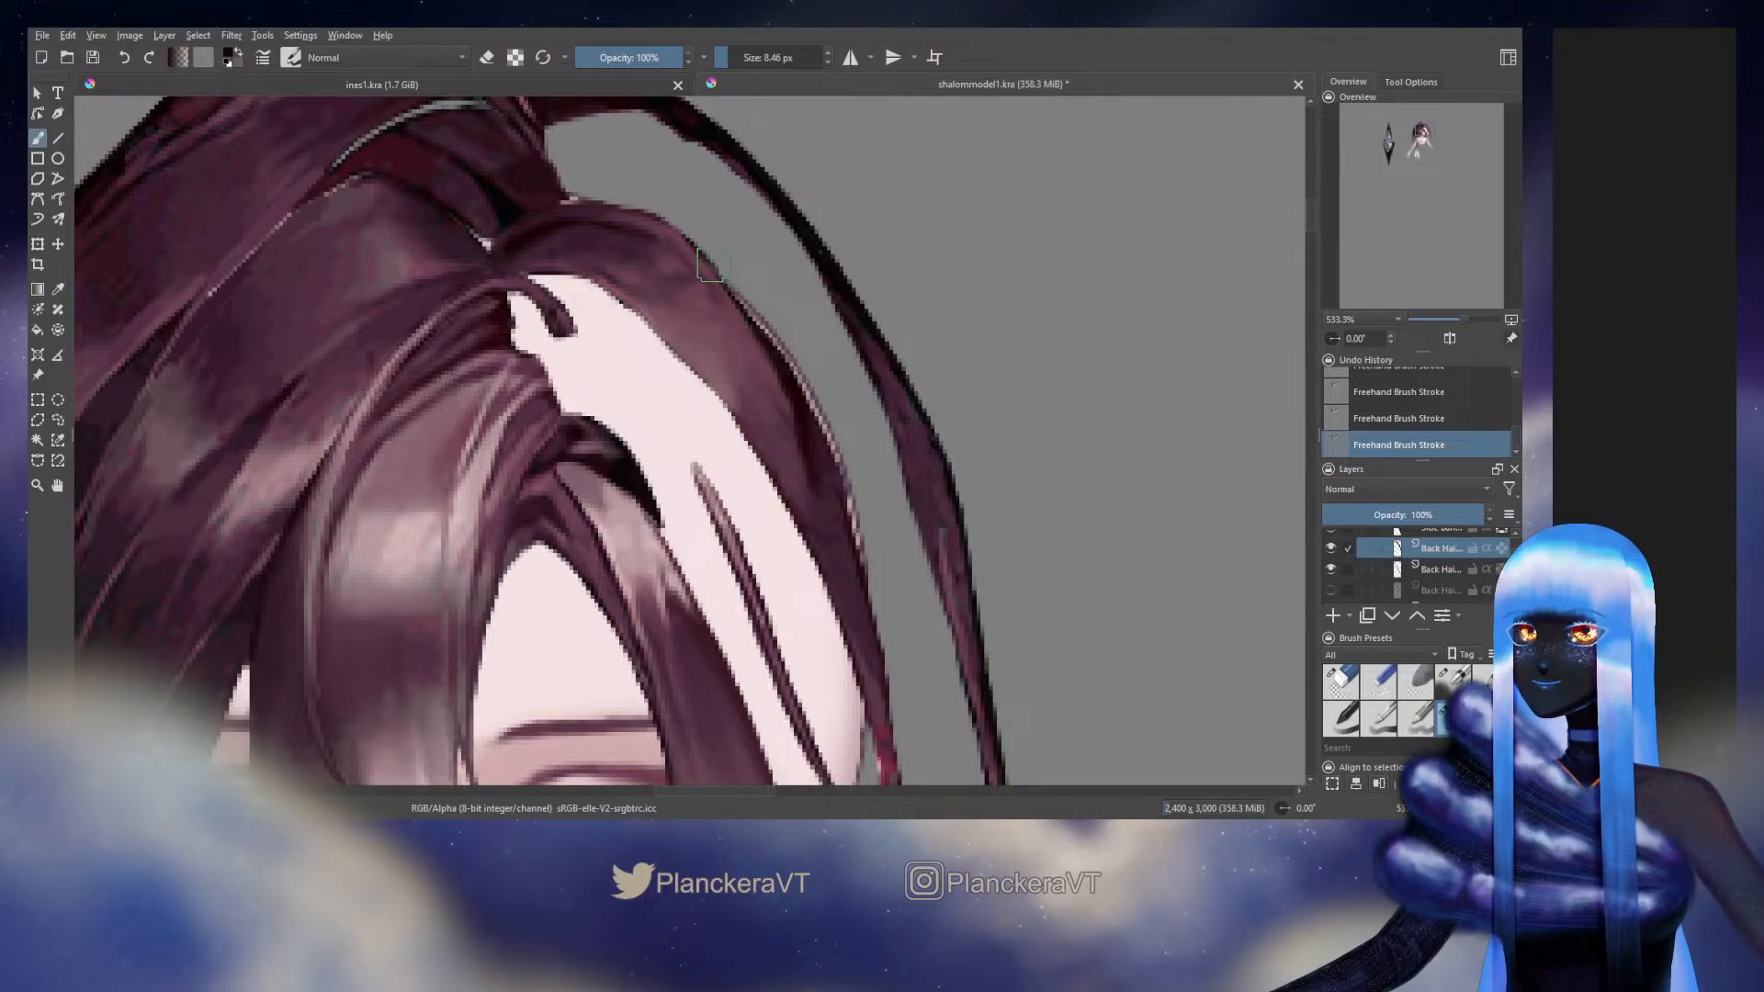
shift+drag(713, 264, 700, 263)
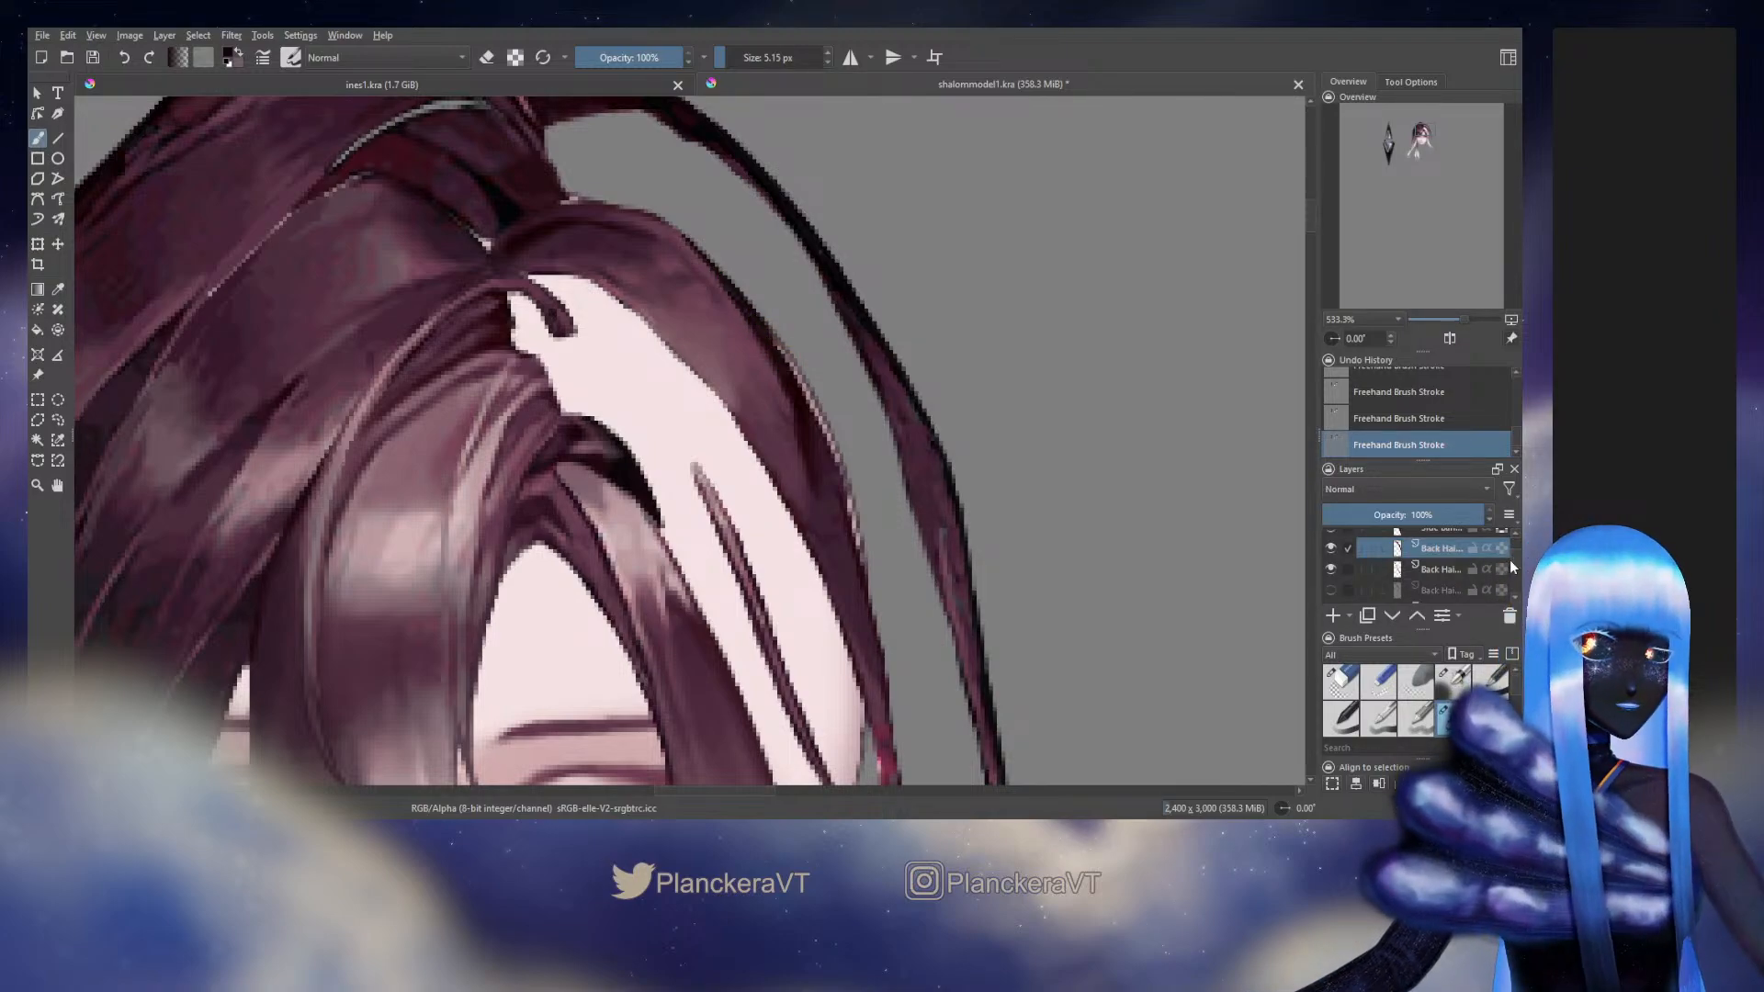
Toggle neighbouring Side Bang, Back Hair and Side Hair layers to examine which parts lie around the crown strand's pale rim
scroll(1511, 558, up, 1)
scroll(1515, 556, up, 2)
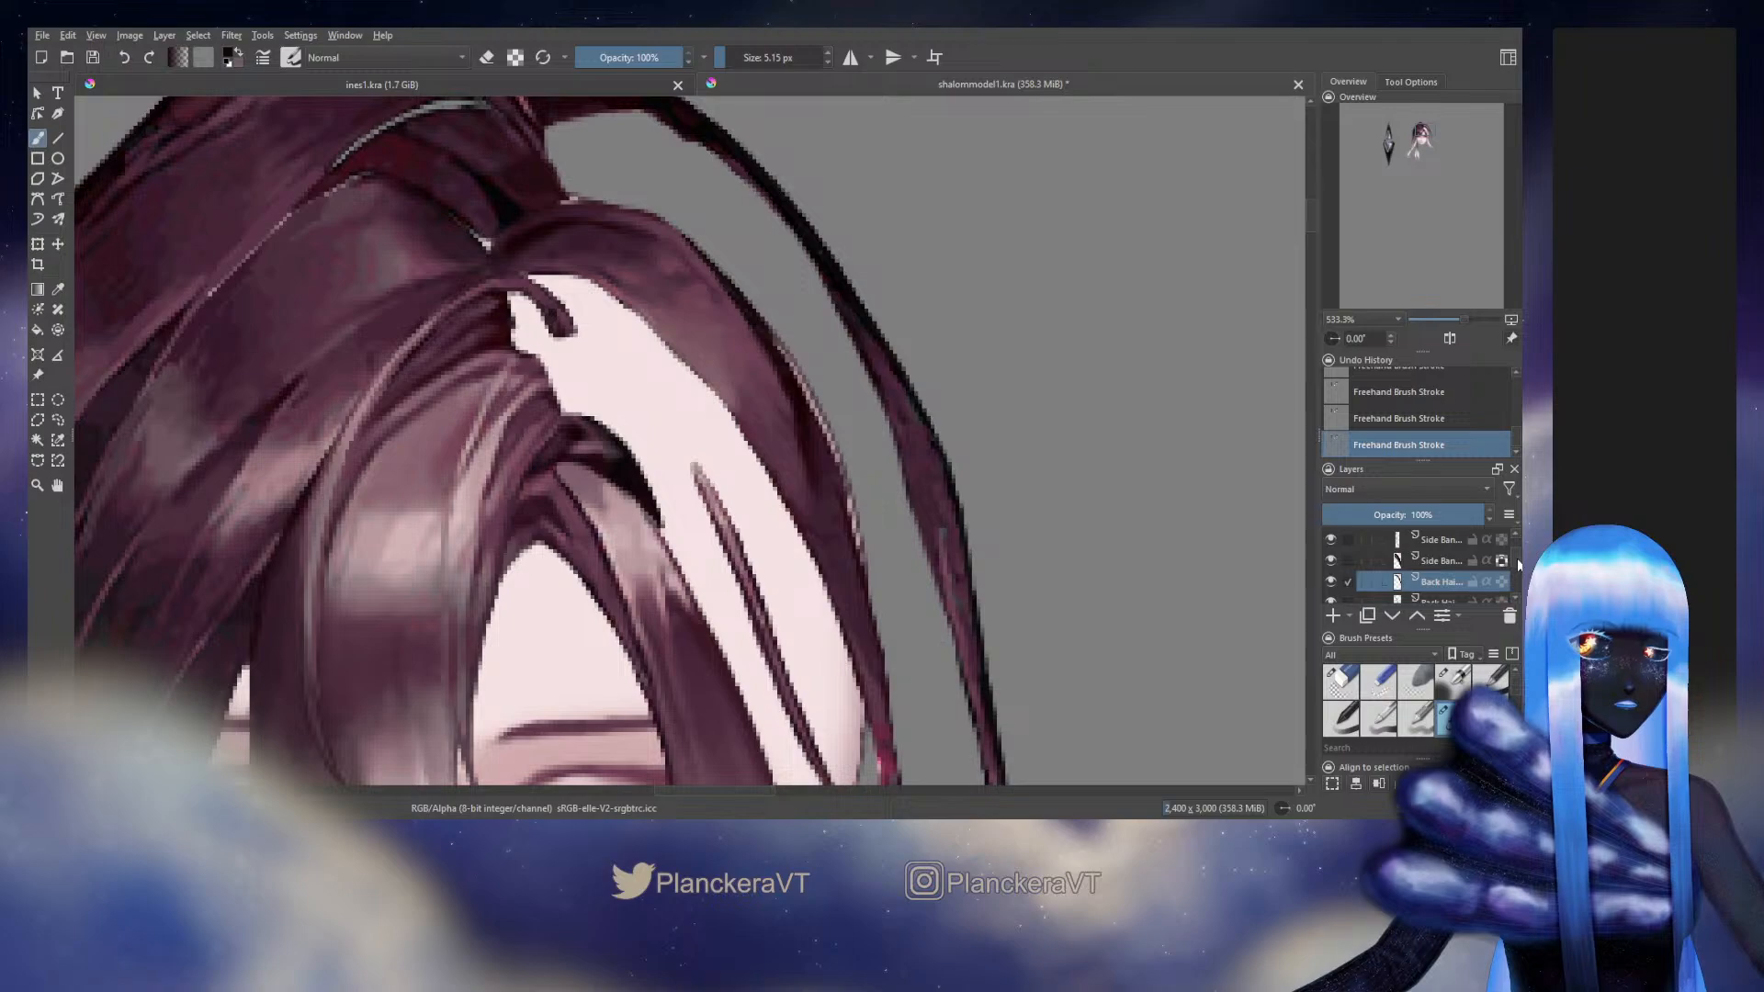
scroll(1518, 562, down, 2)
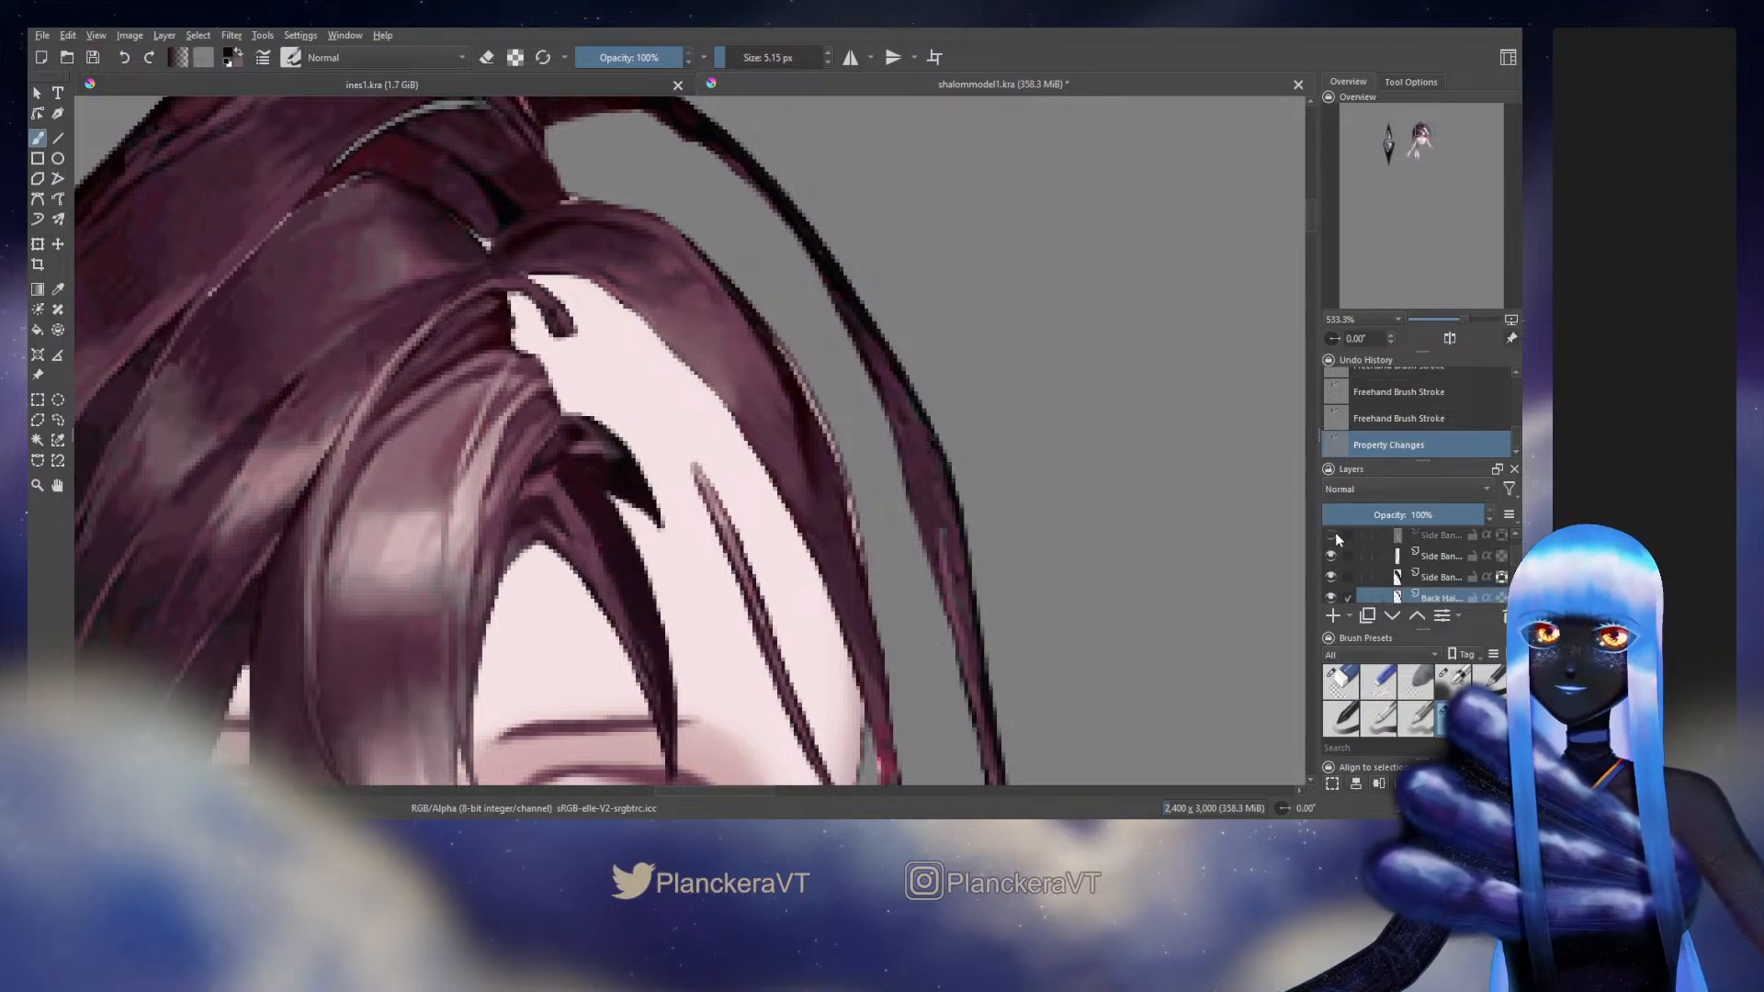
scroll(1511, 565, up, 1)
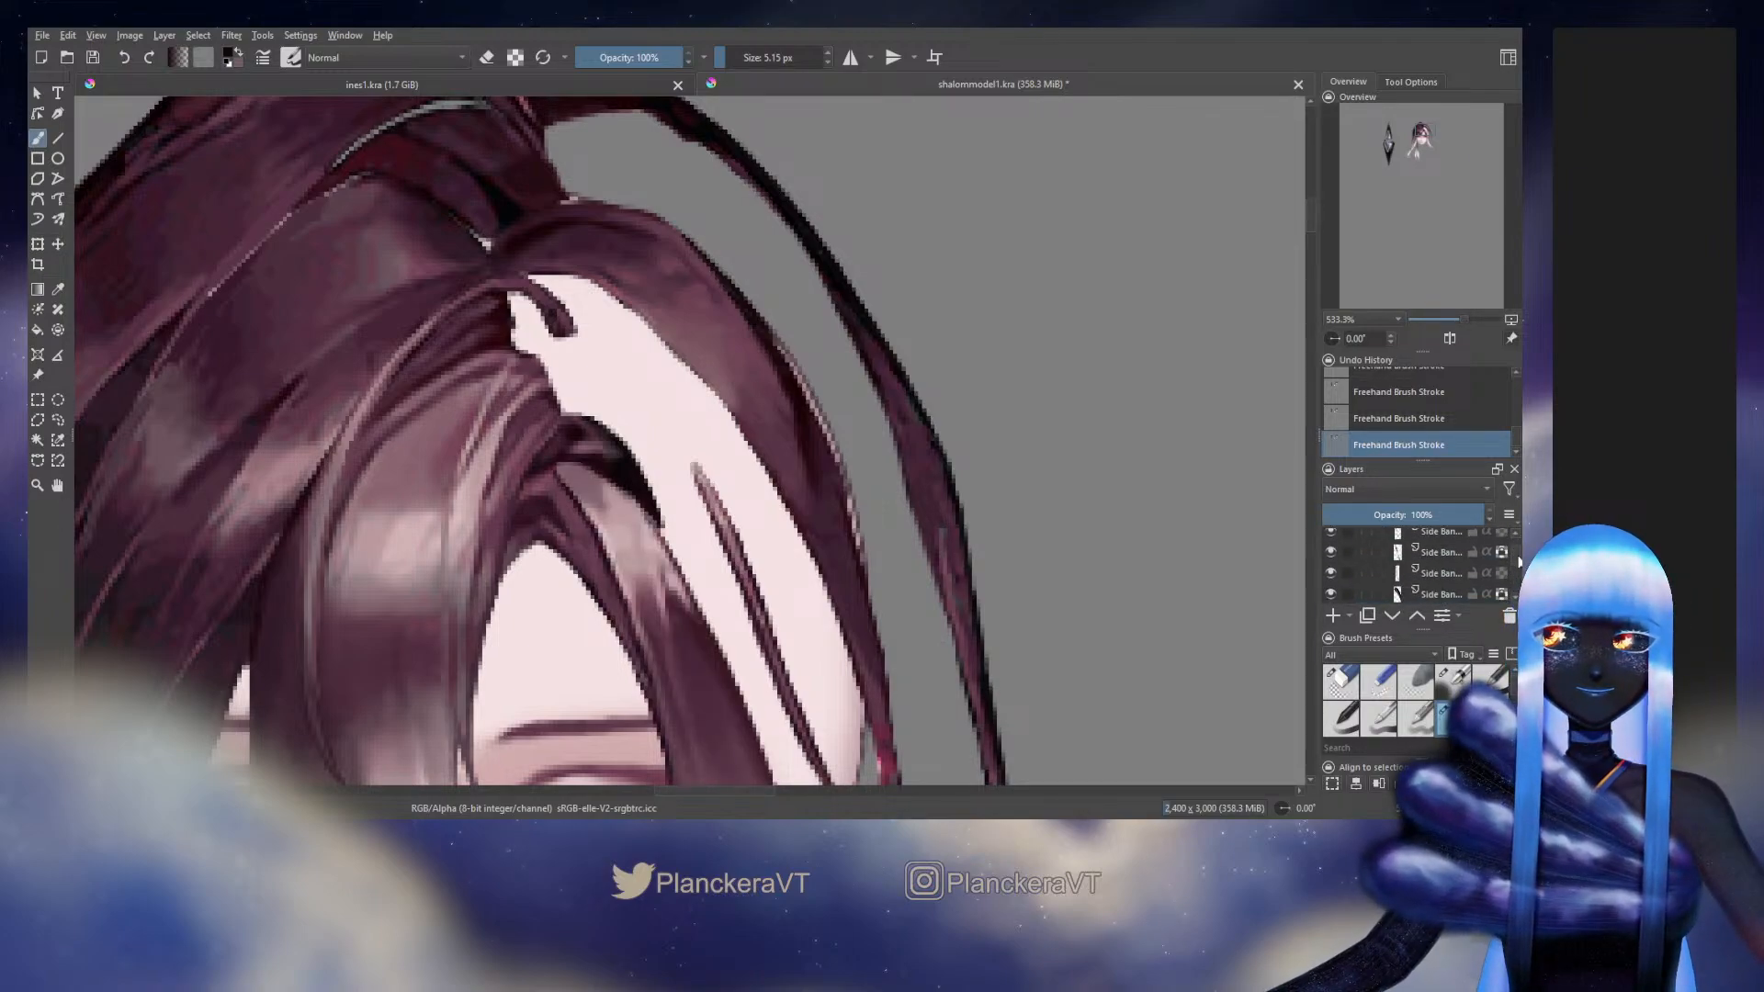
click(1334, 548)
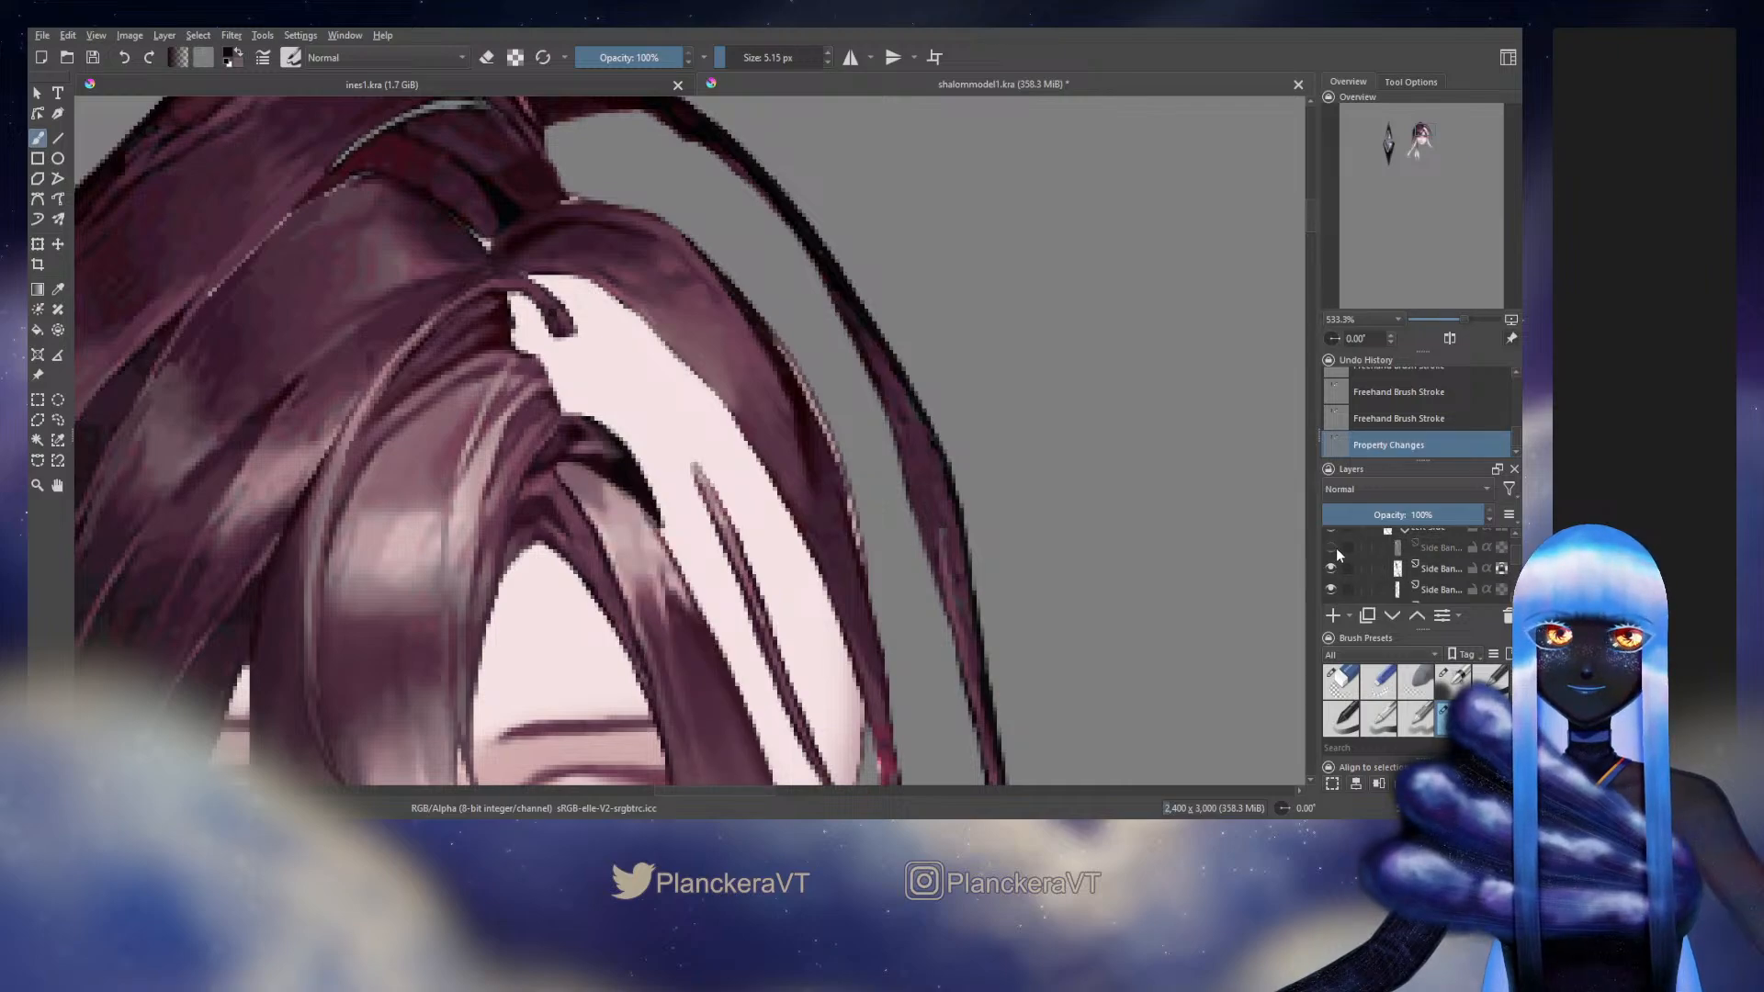
key(ctrl+z)
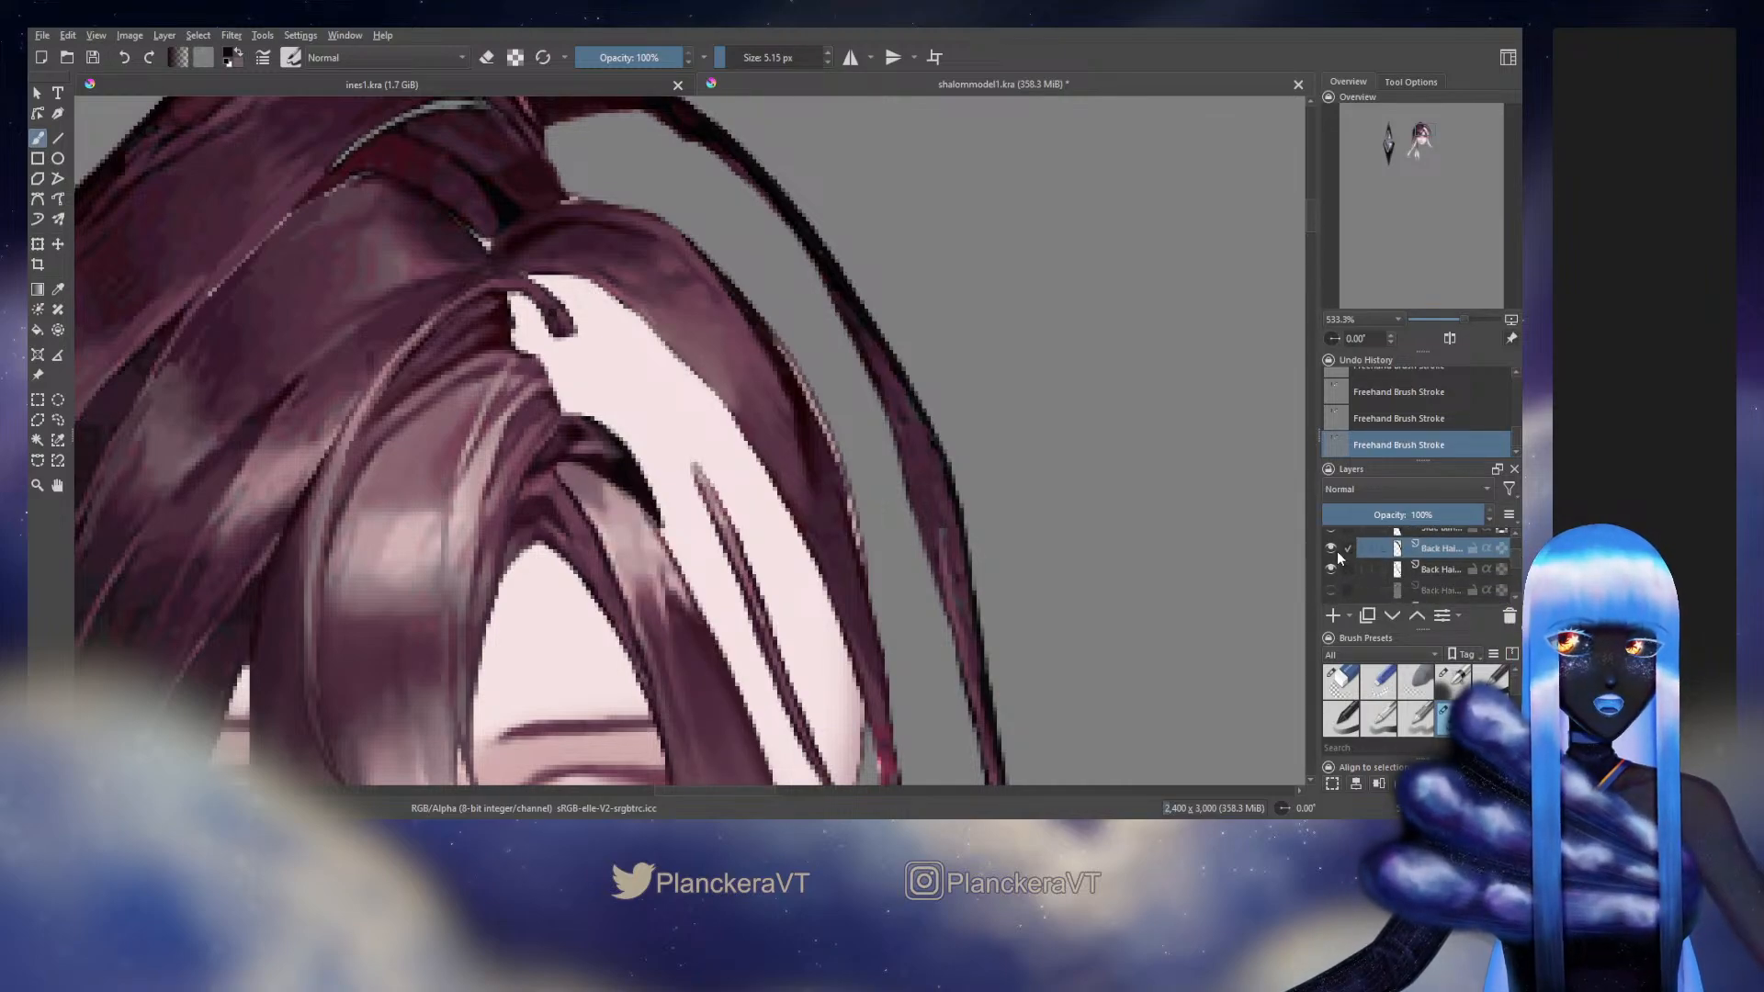
click(1334, 590)
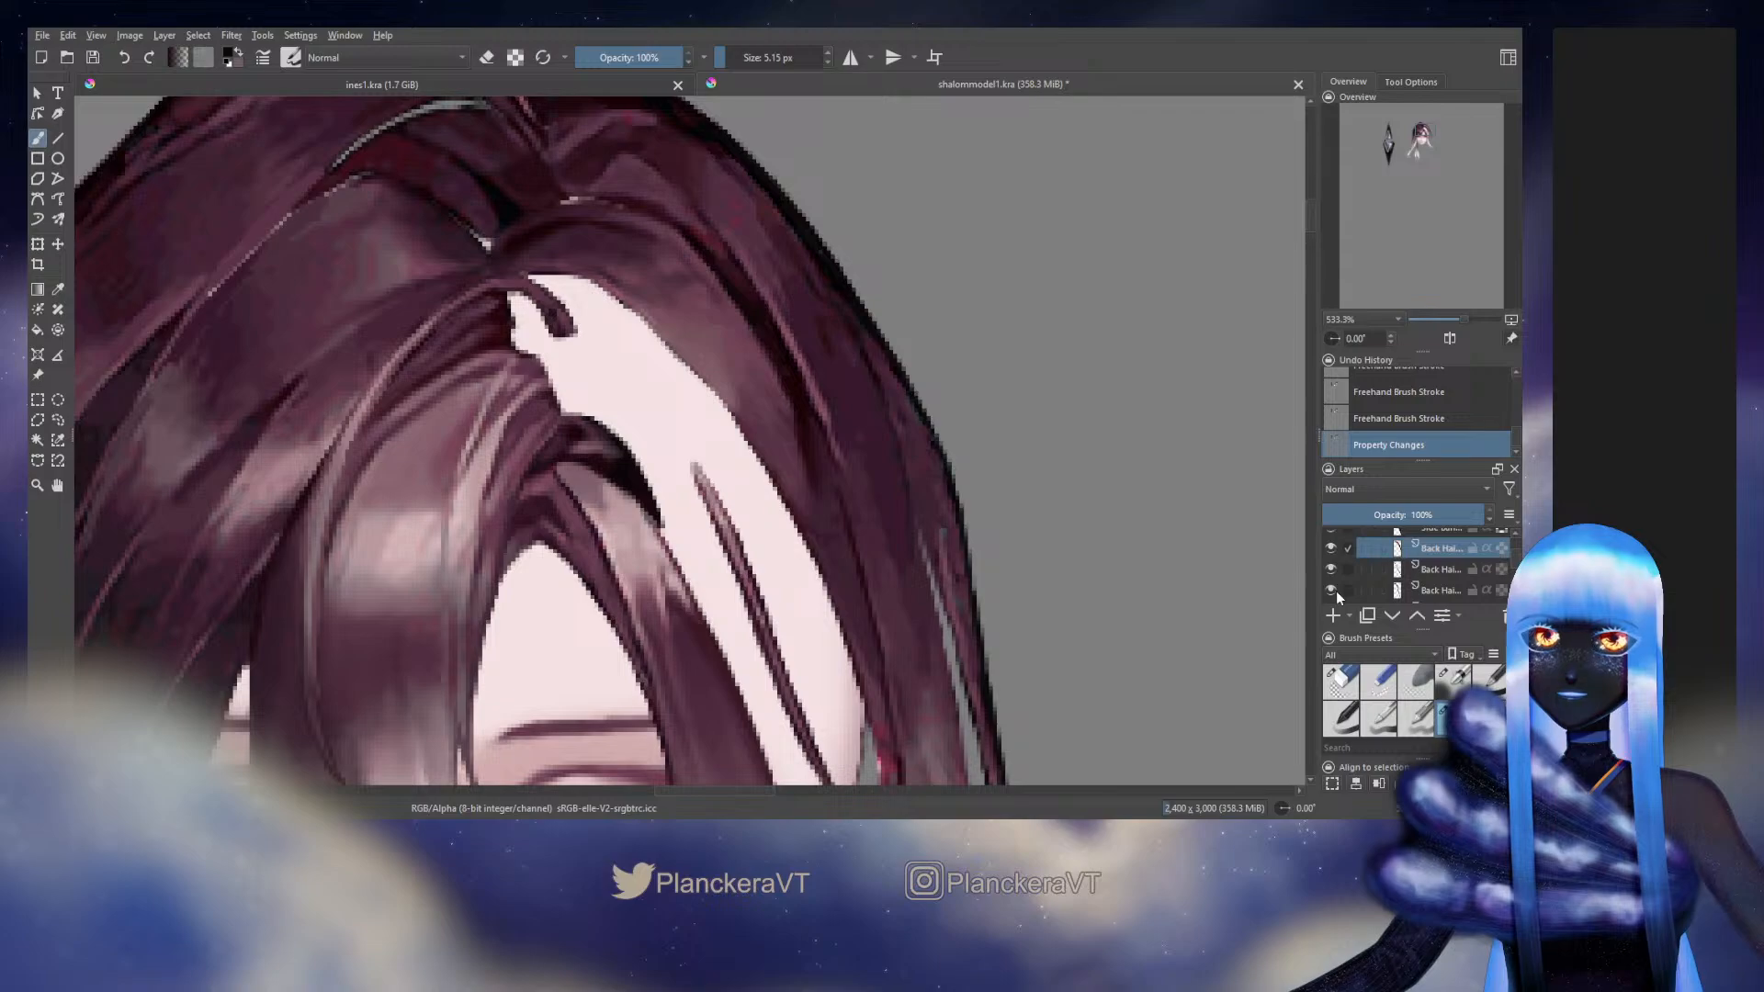
click(1333, 590)
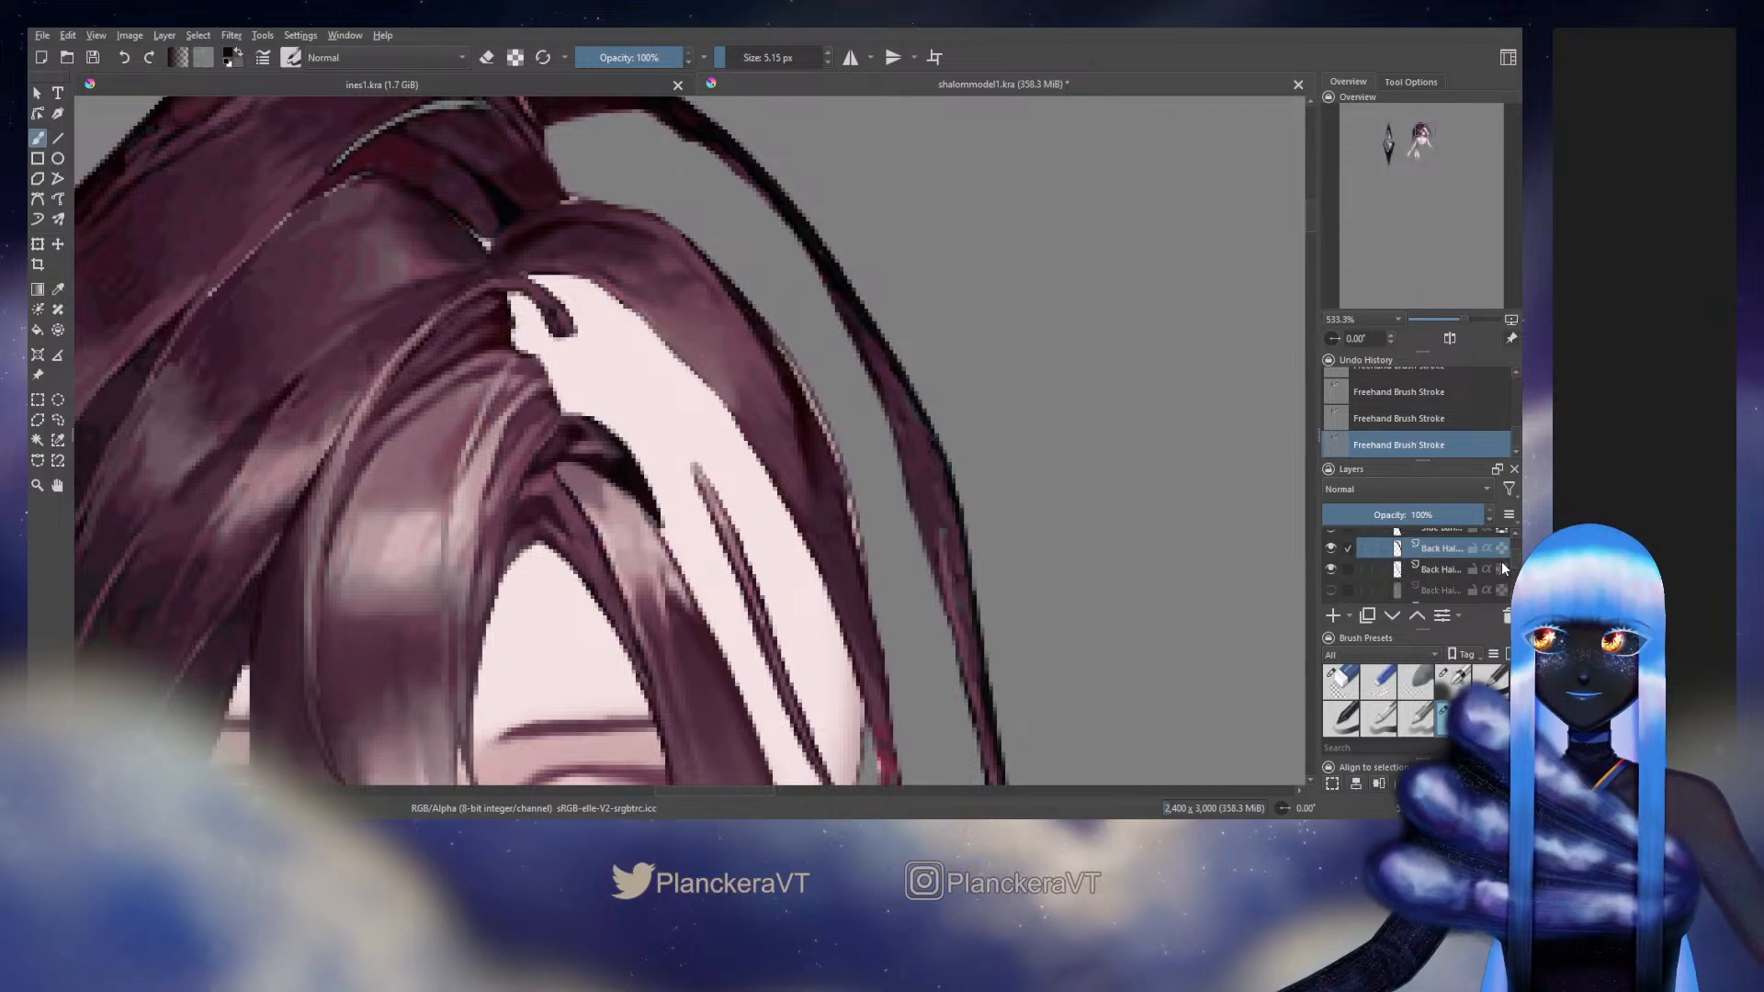
scroll(1501, 563, down, 1)
click(1334, 566)
click(1335, 566)
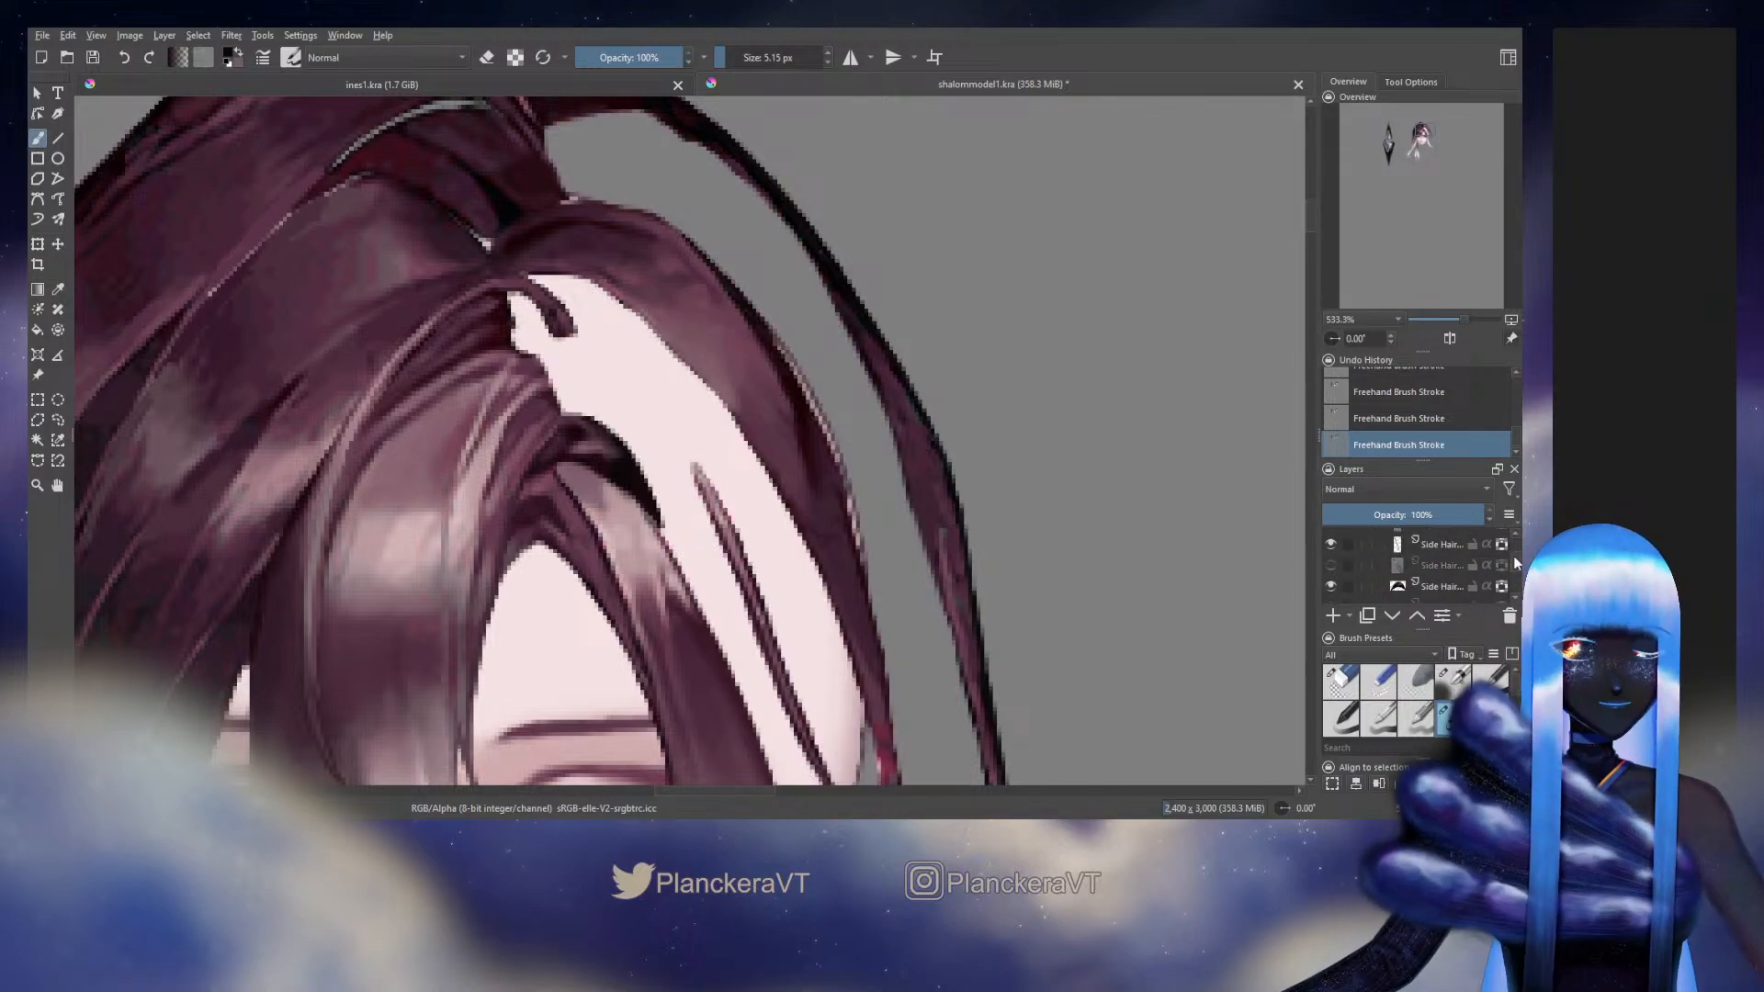
scroll(1517, 557, up, 1)
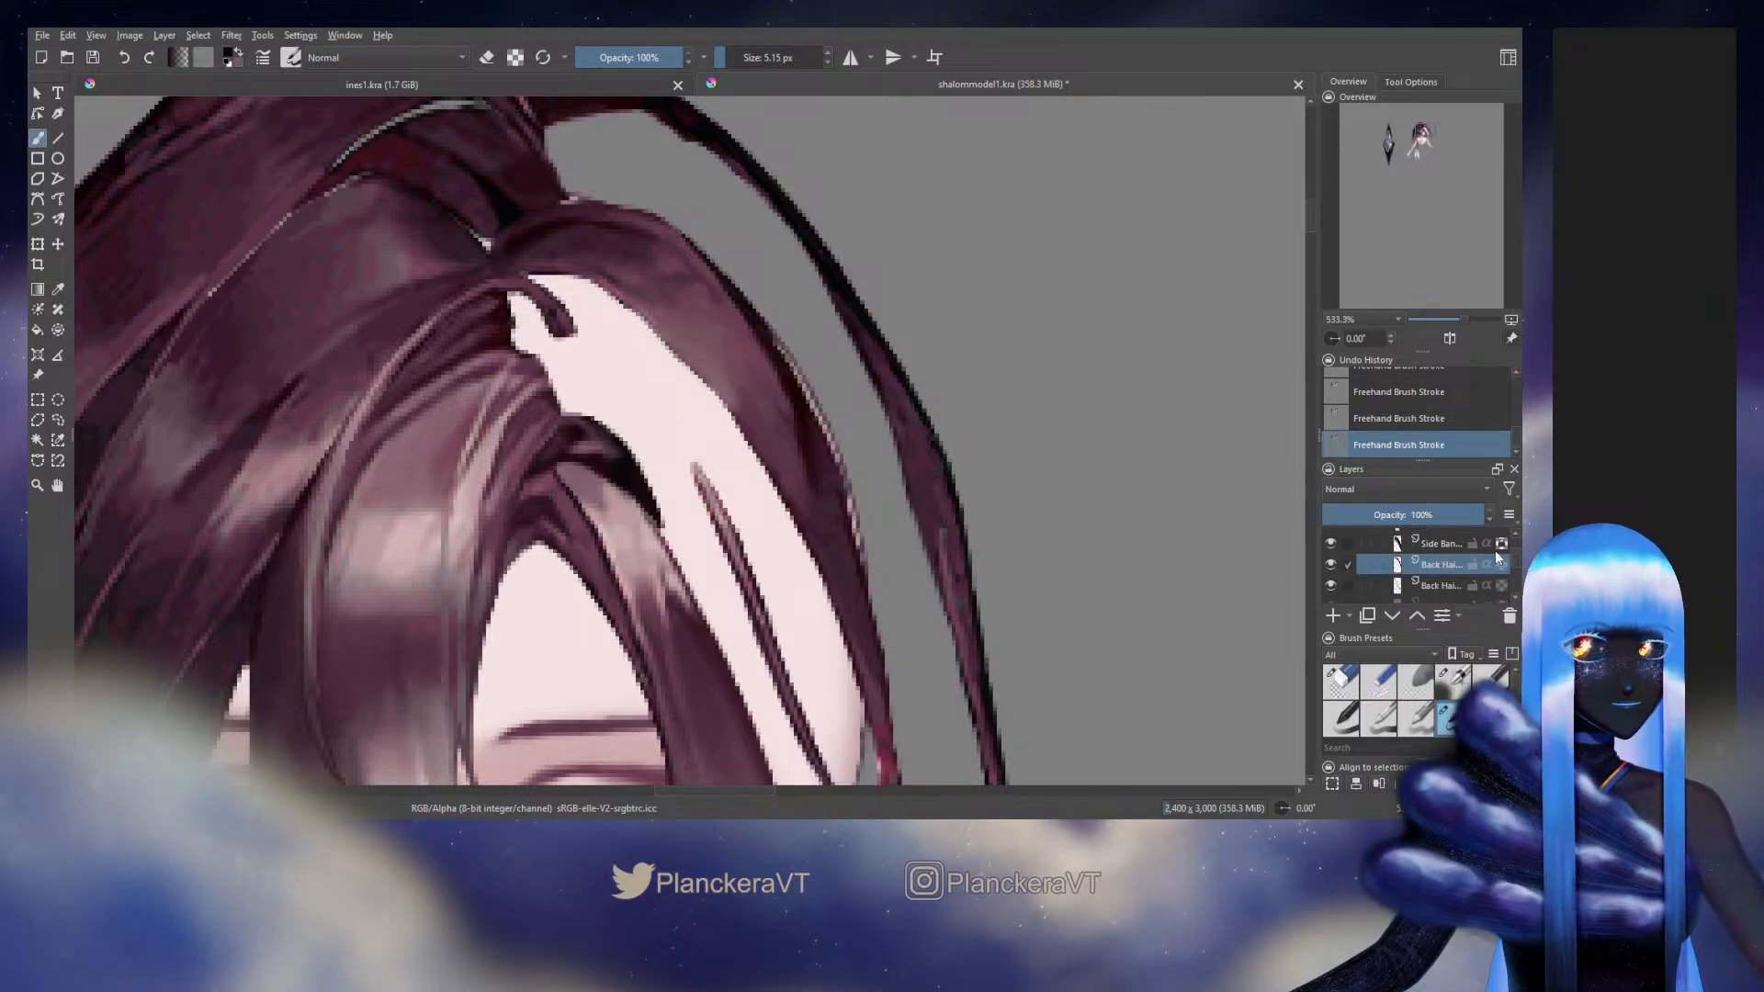
Darken the crown strand's upper outer edge with a 5.15 px brush and clean up the edge with a 6.91 px eraser
drag(642, 212, 677, 294)
ctrl+click(677, 296)
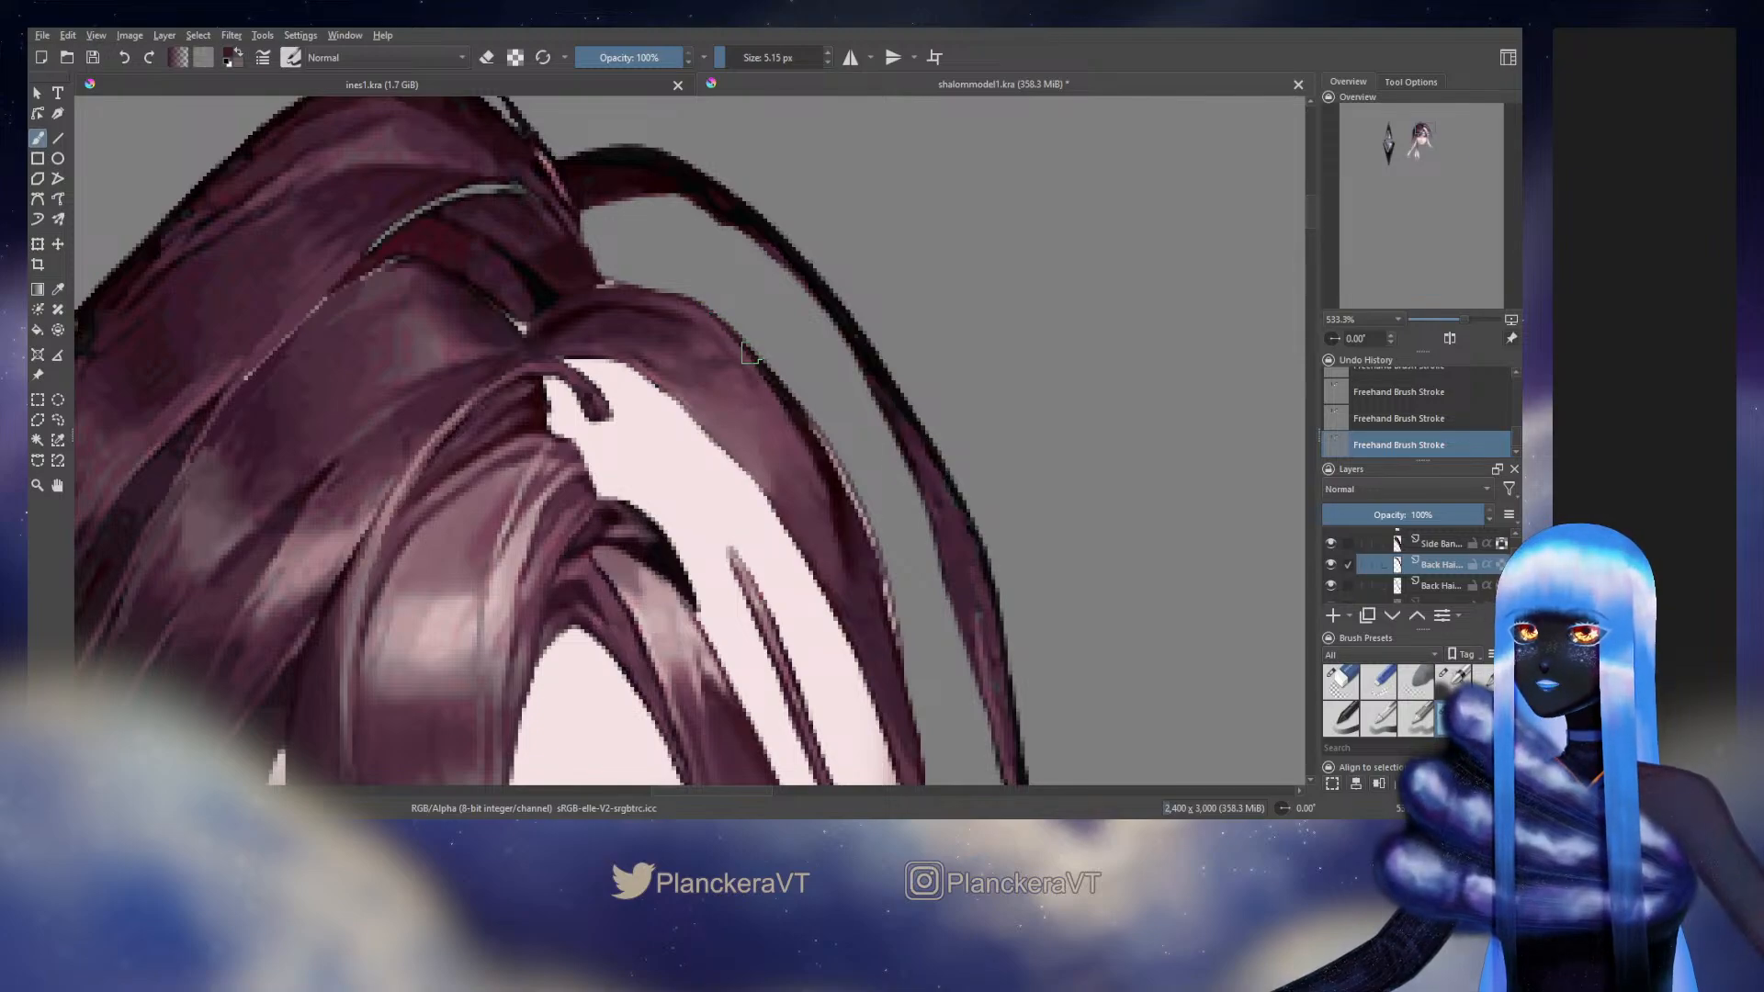
ctrl+click(776, 371)
ctrl+click(774, 373)
ctrl+click(782, 399)
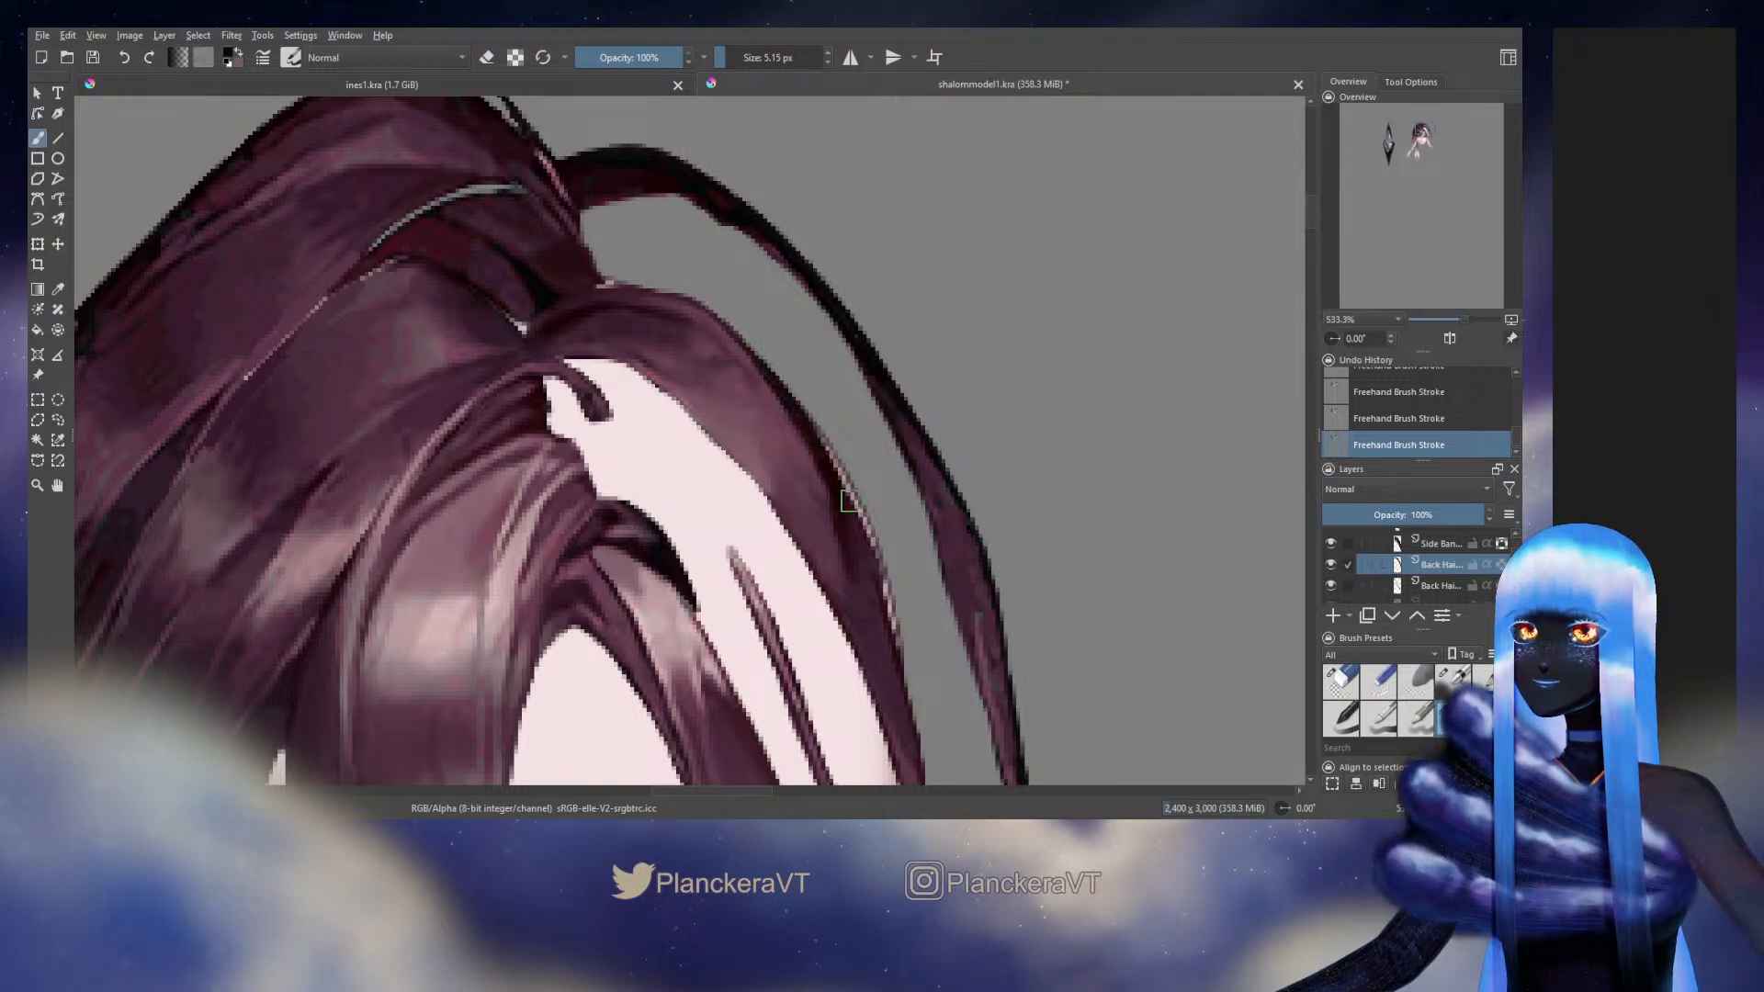
key(e)
key(bracketleft)
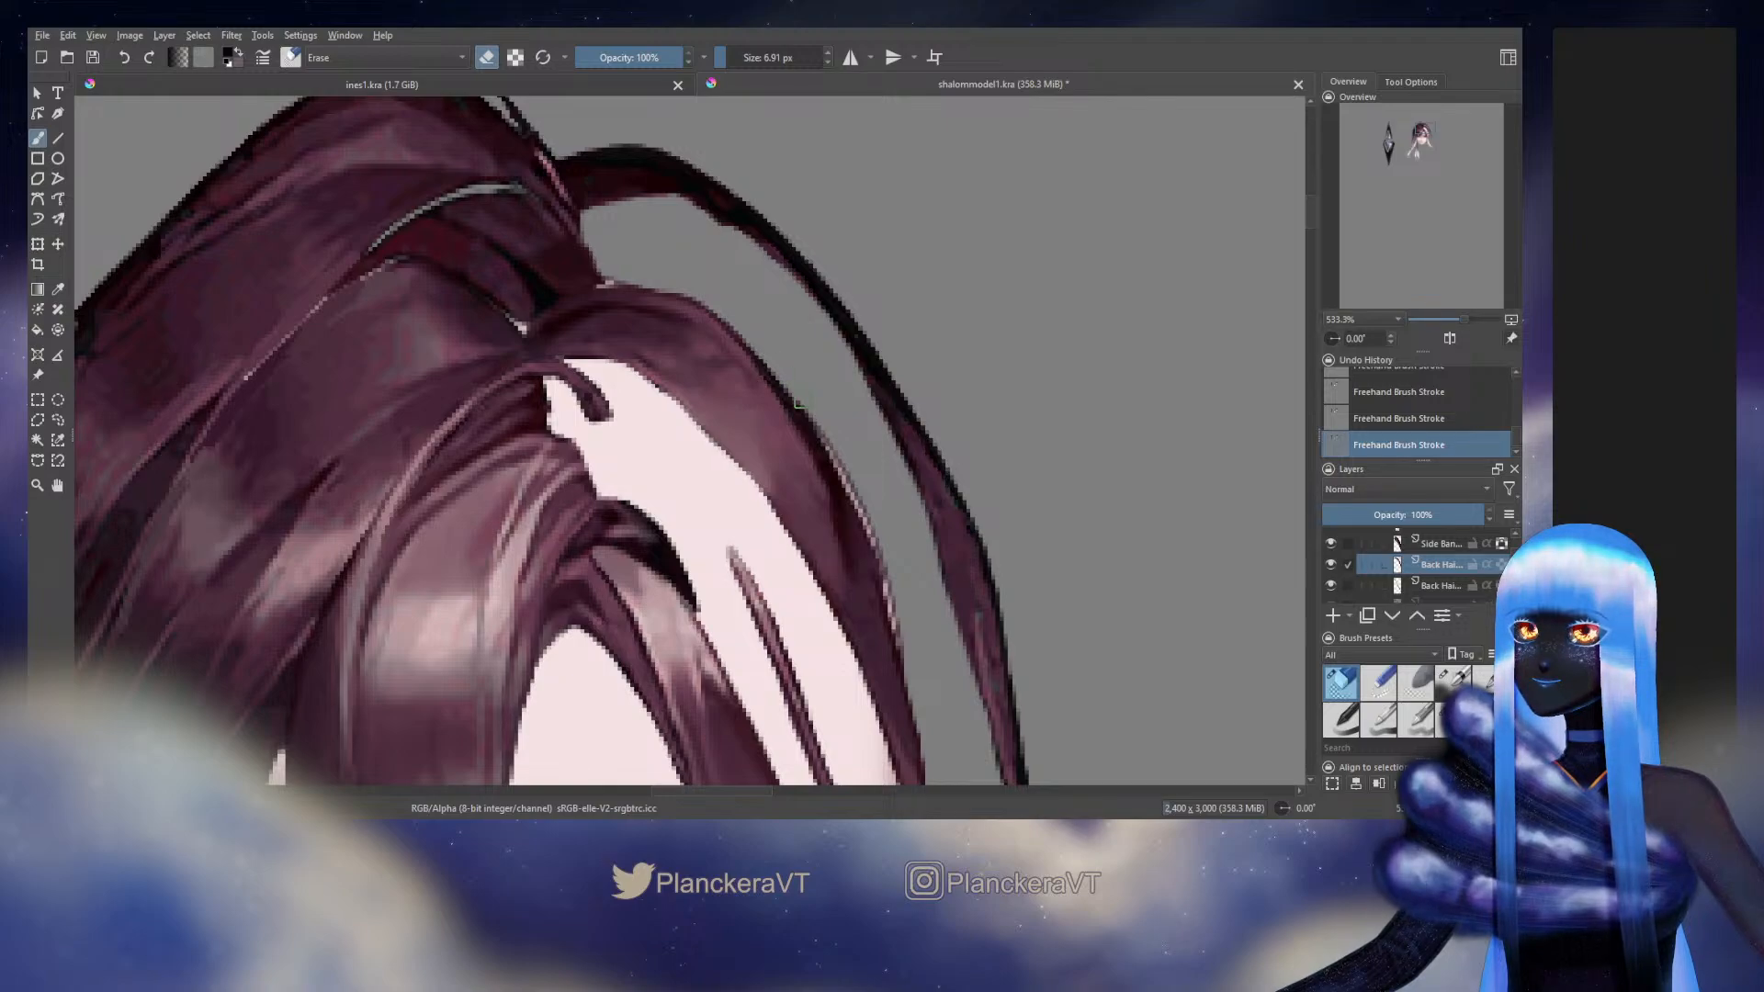
key(e)
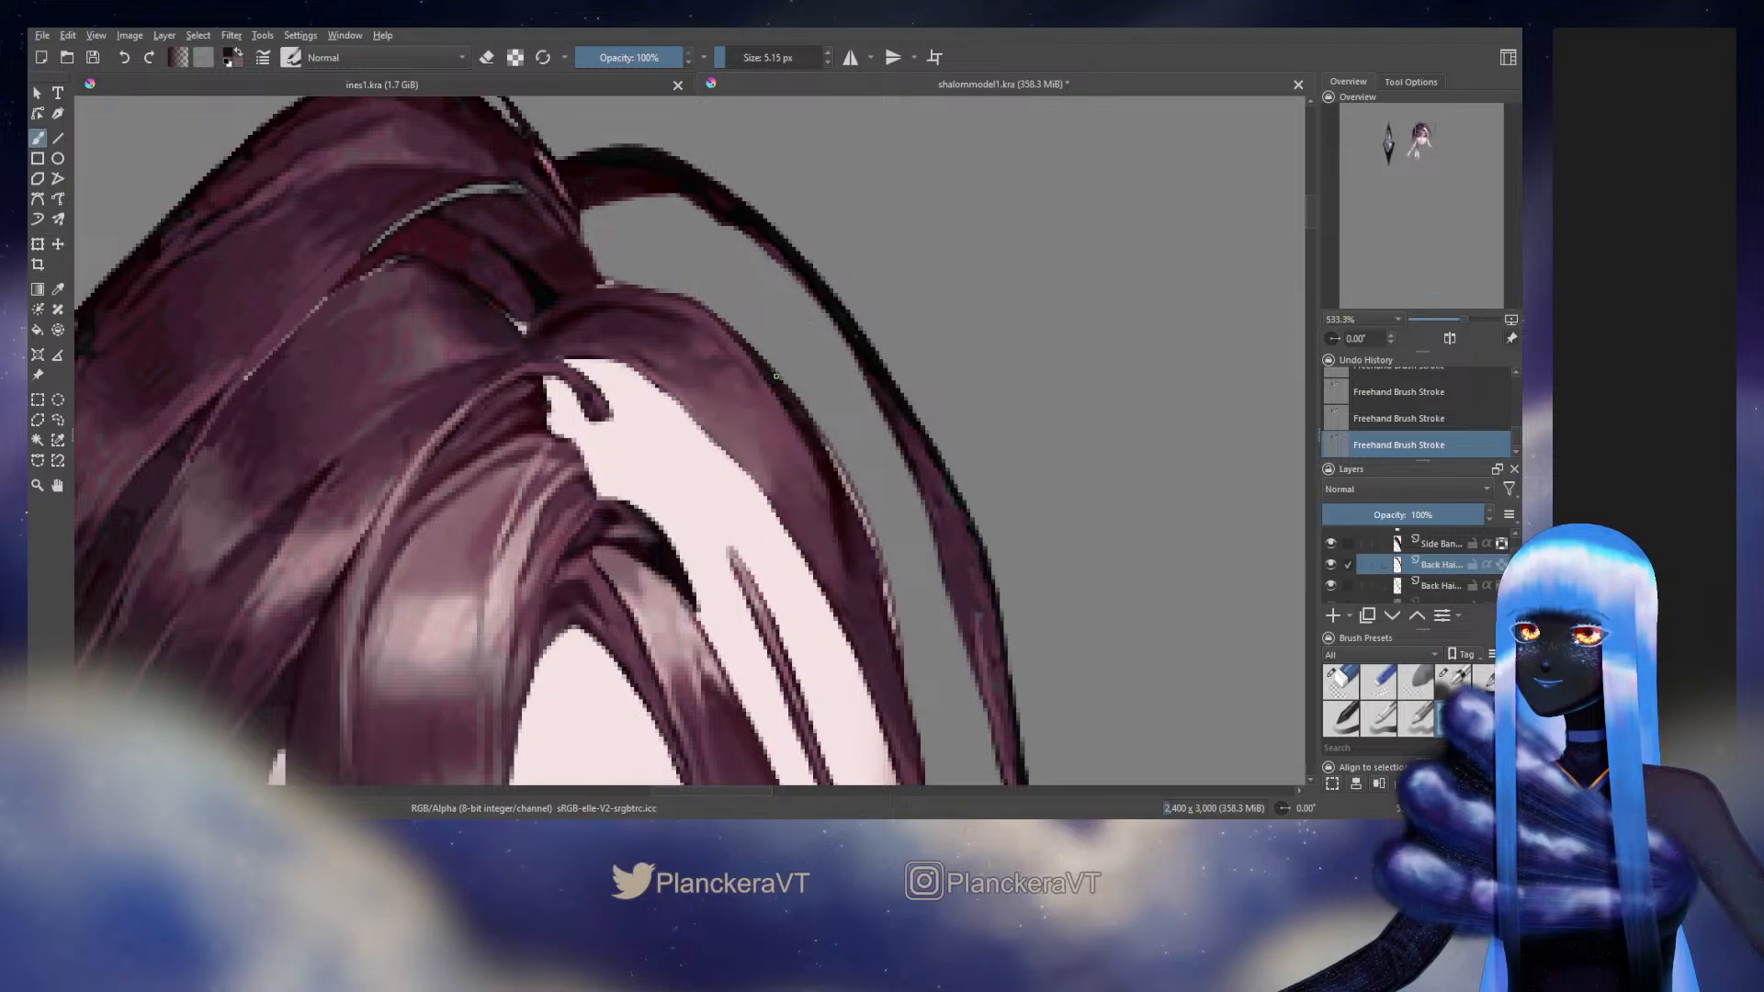
Hide the Head group that shows behind the hair strands
scroll(1514, 560, down, 5)
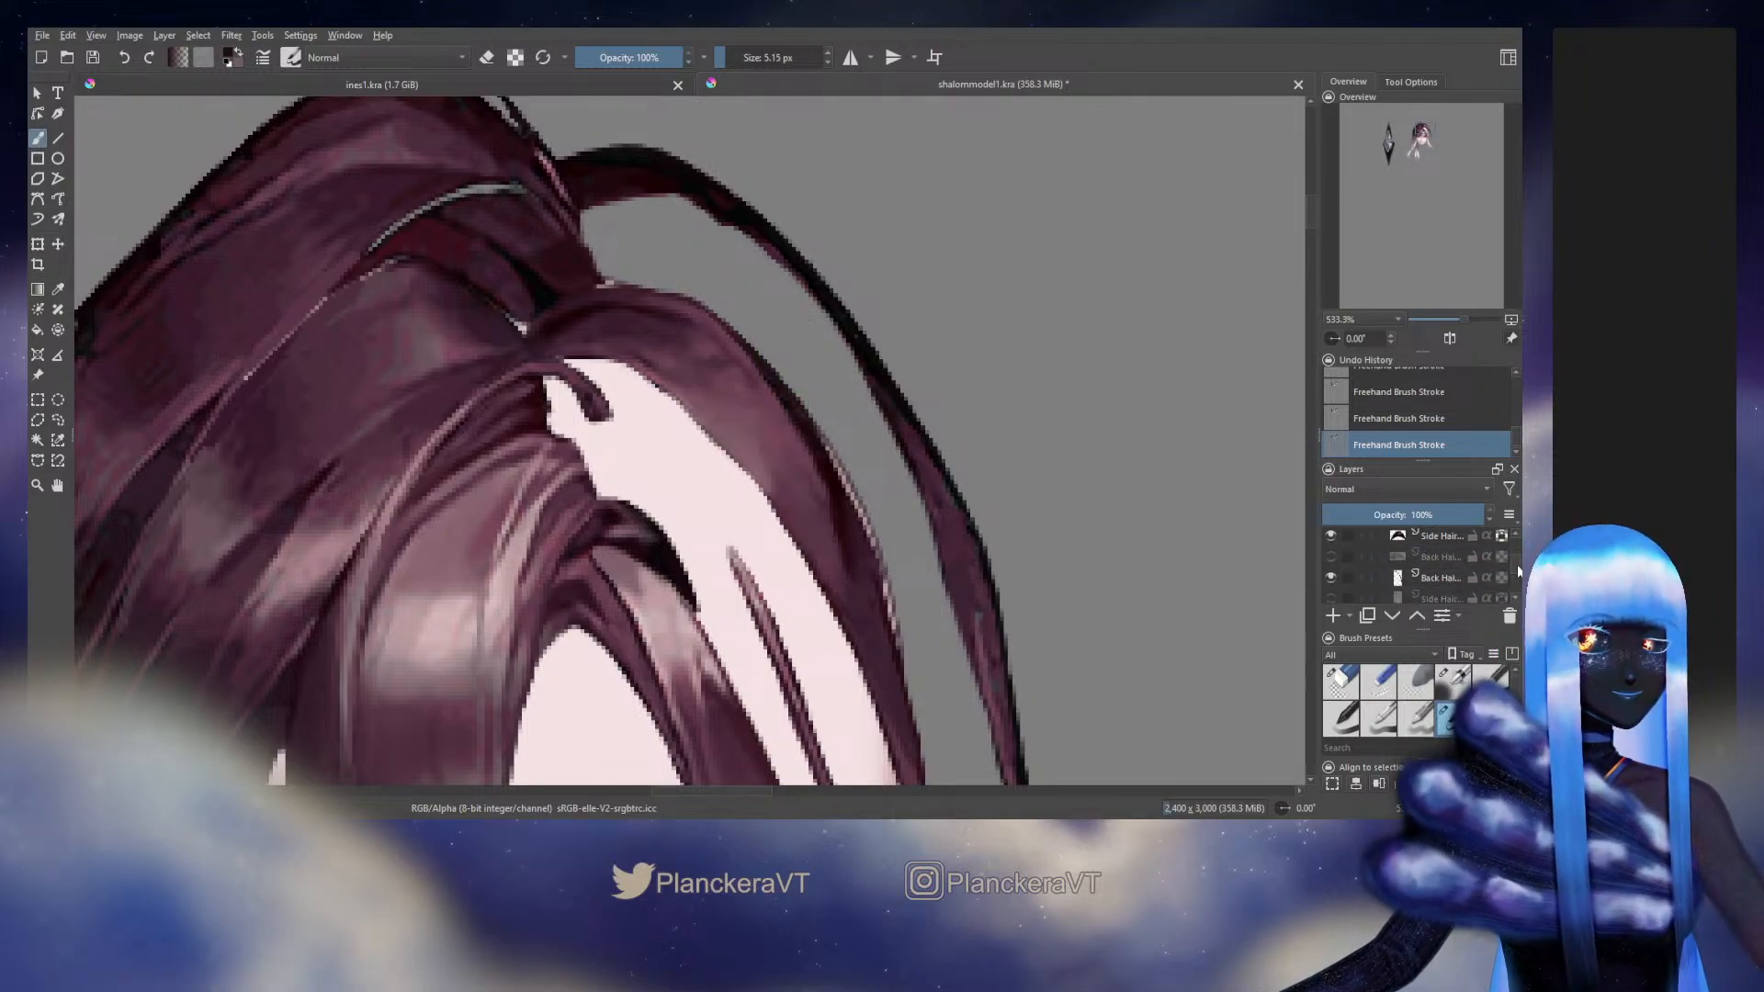
scroll(1415, 565, down, 4)
scroll(1415, 565, up, 1)
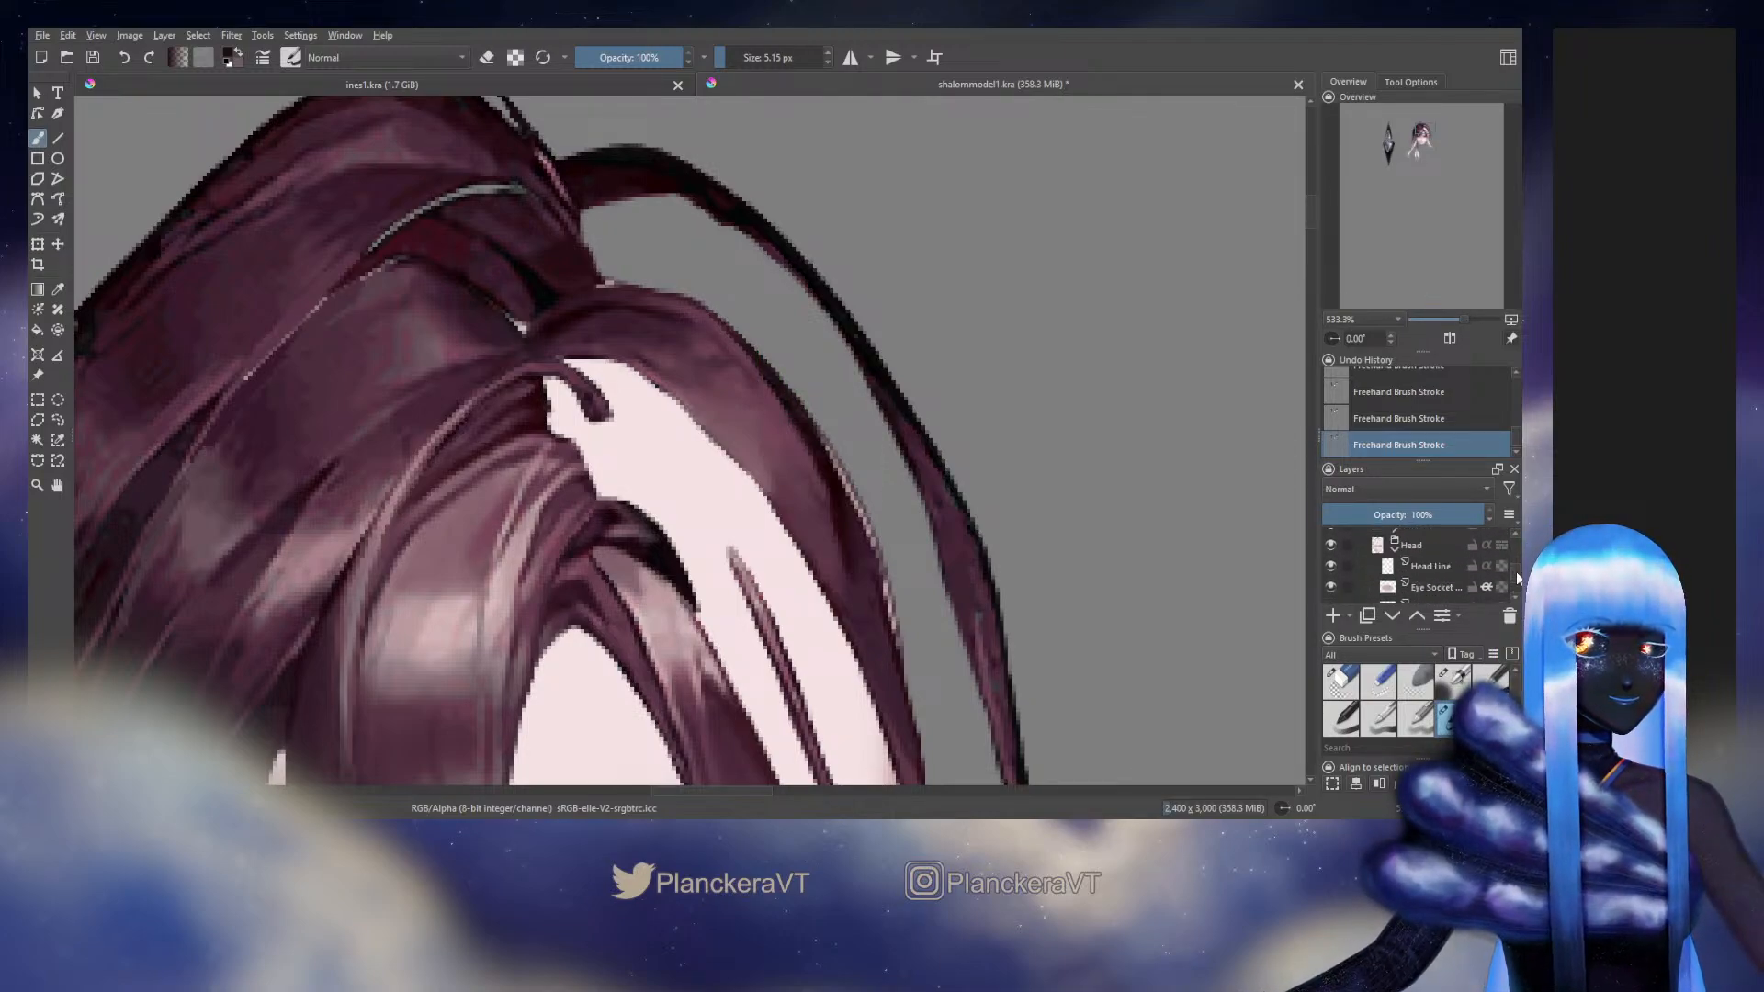
click(1330, 546)
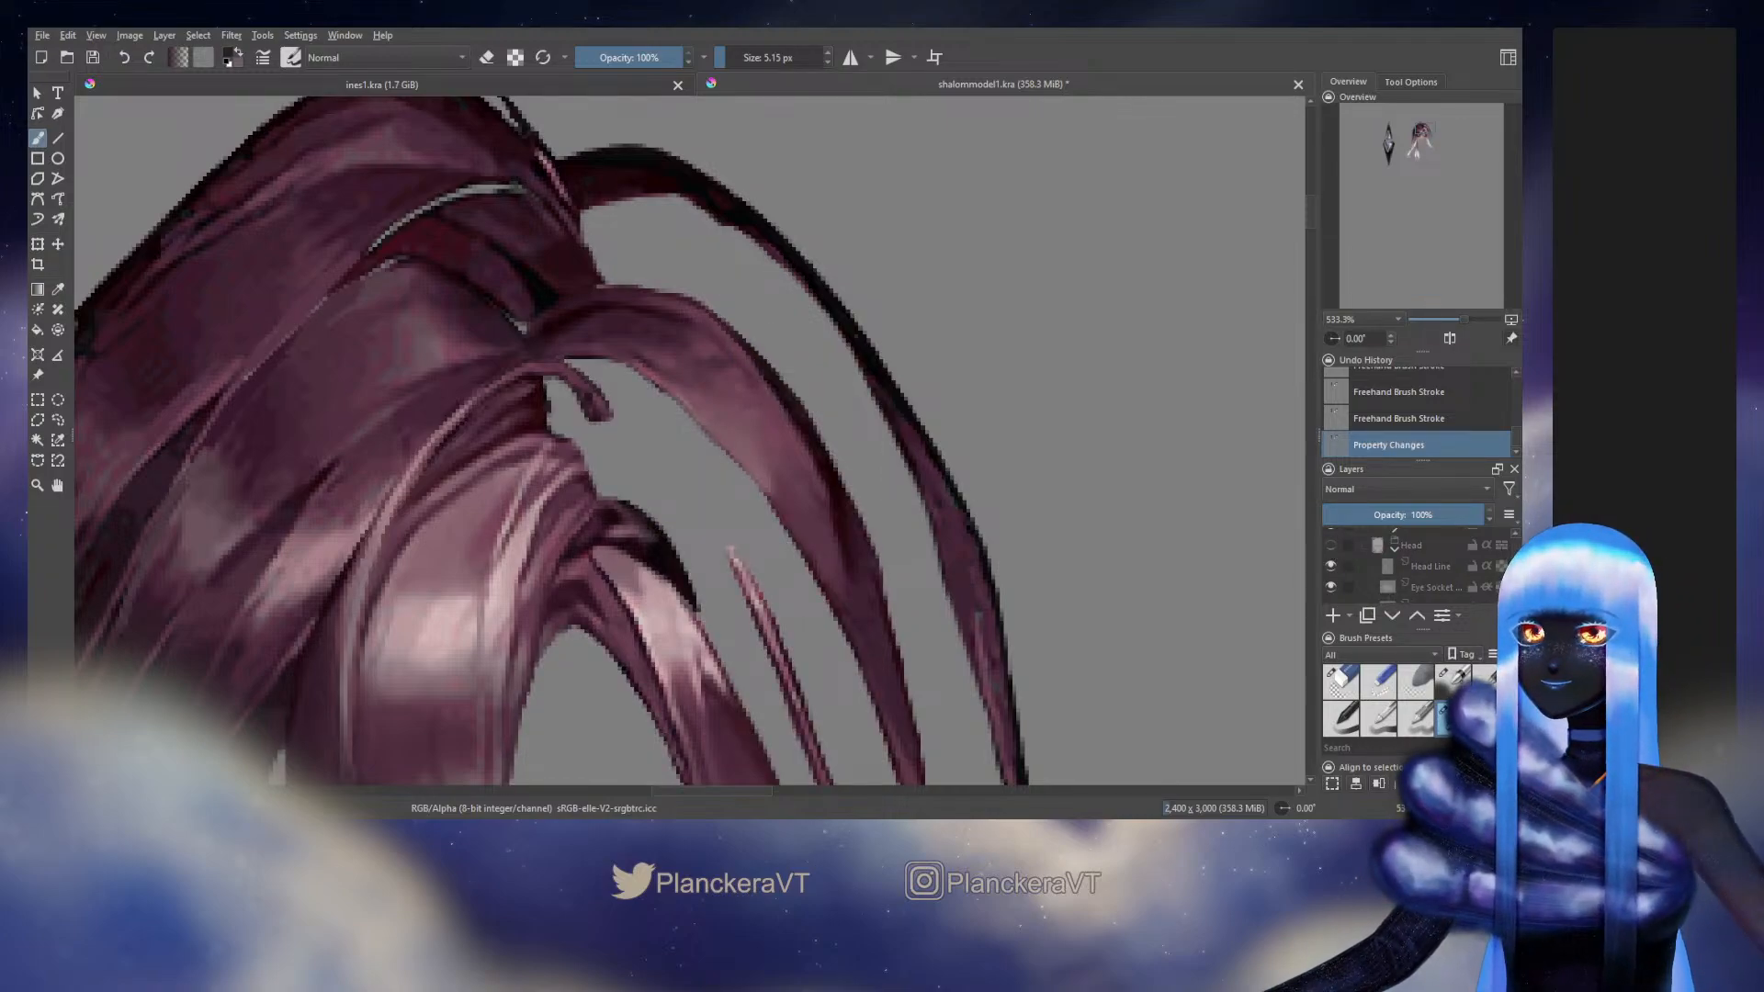
Darken the middle arched strand's outer edge with a sampled dark tone at 5.15 px and trim it with a 6.91 px eraser
ctrl+click(795, 397)
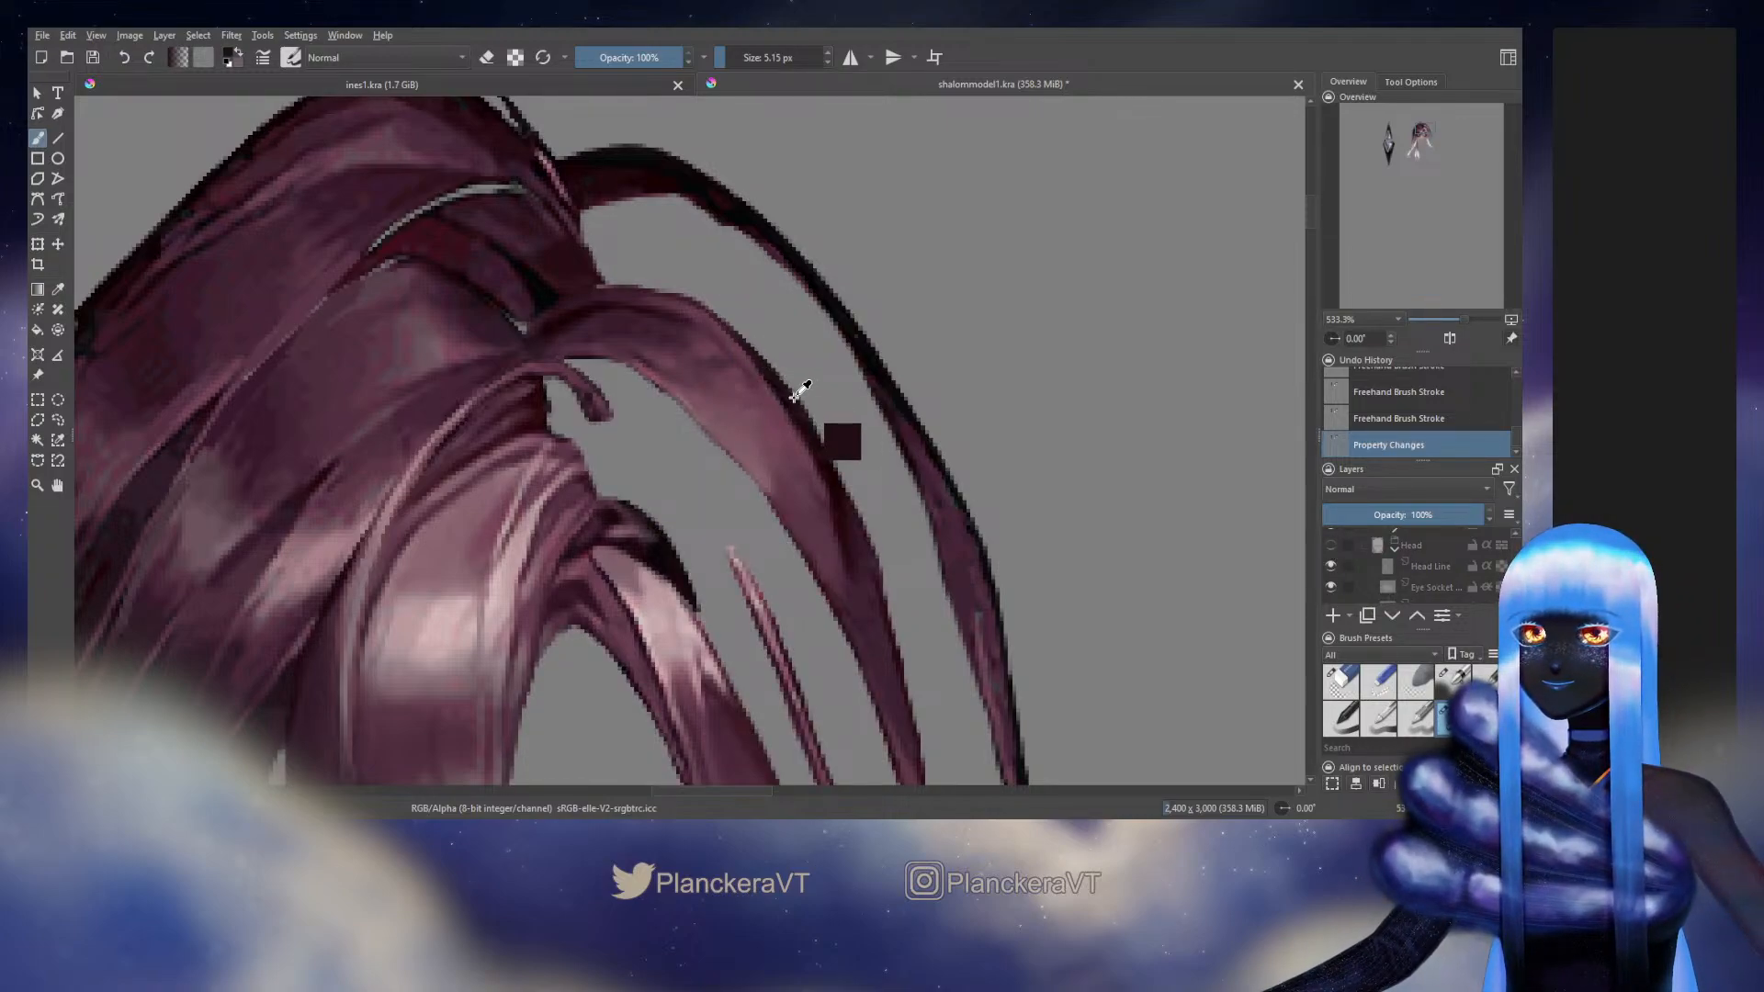
drag(800, 390, 819, 443)
key(ctrl+z)
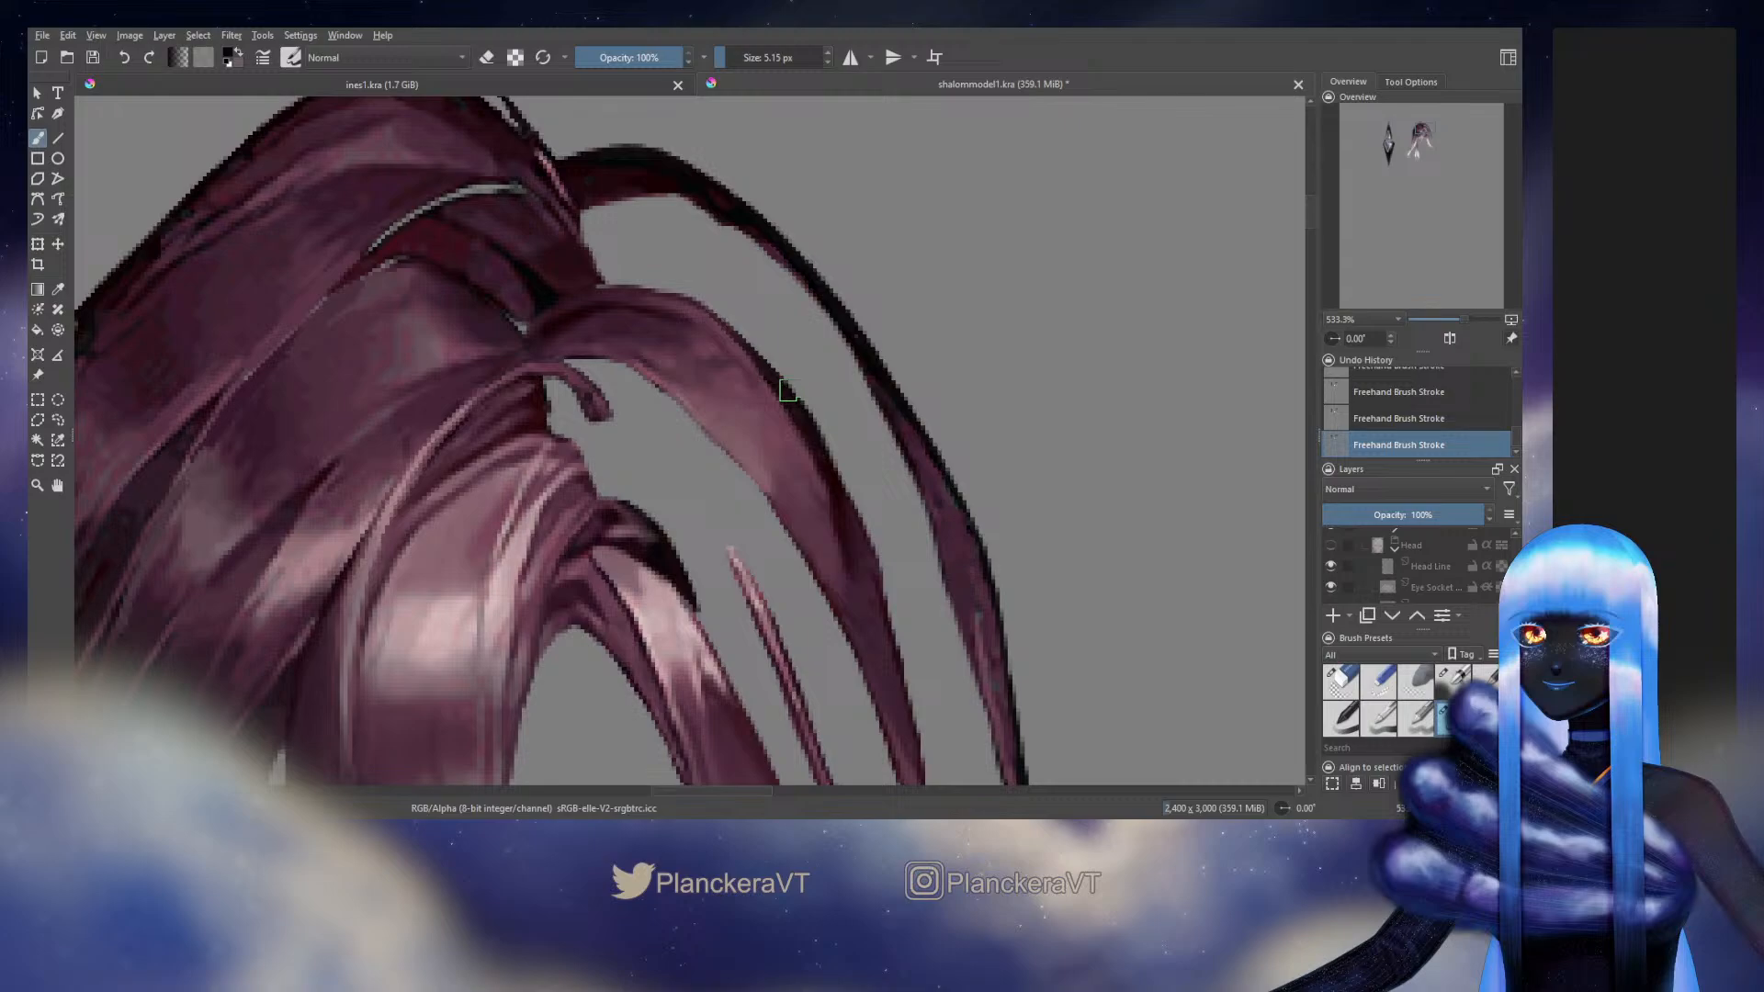
key(e)
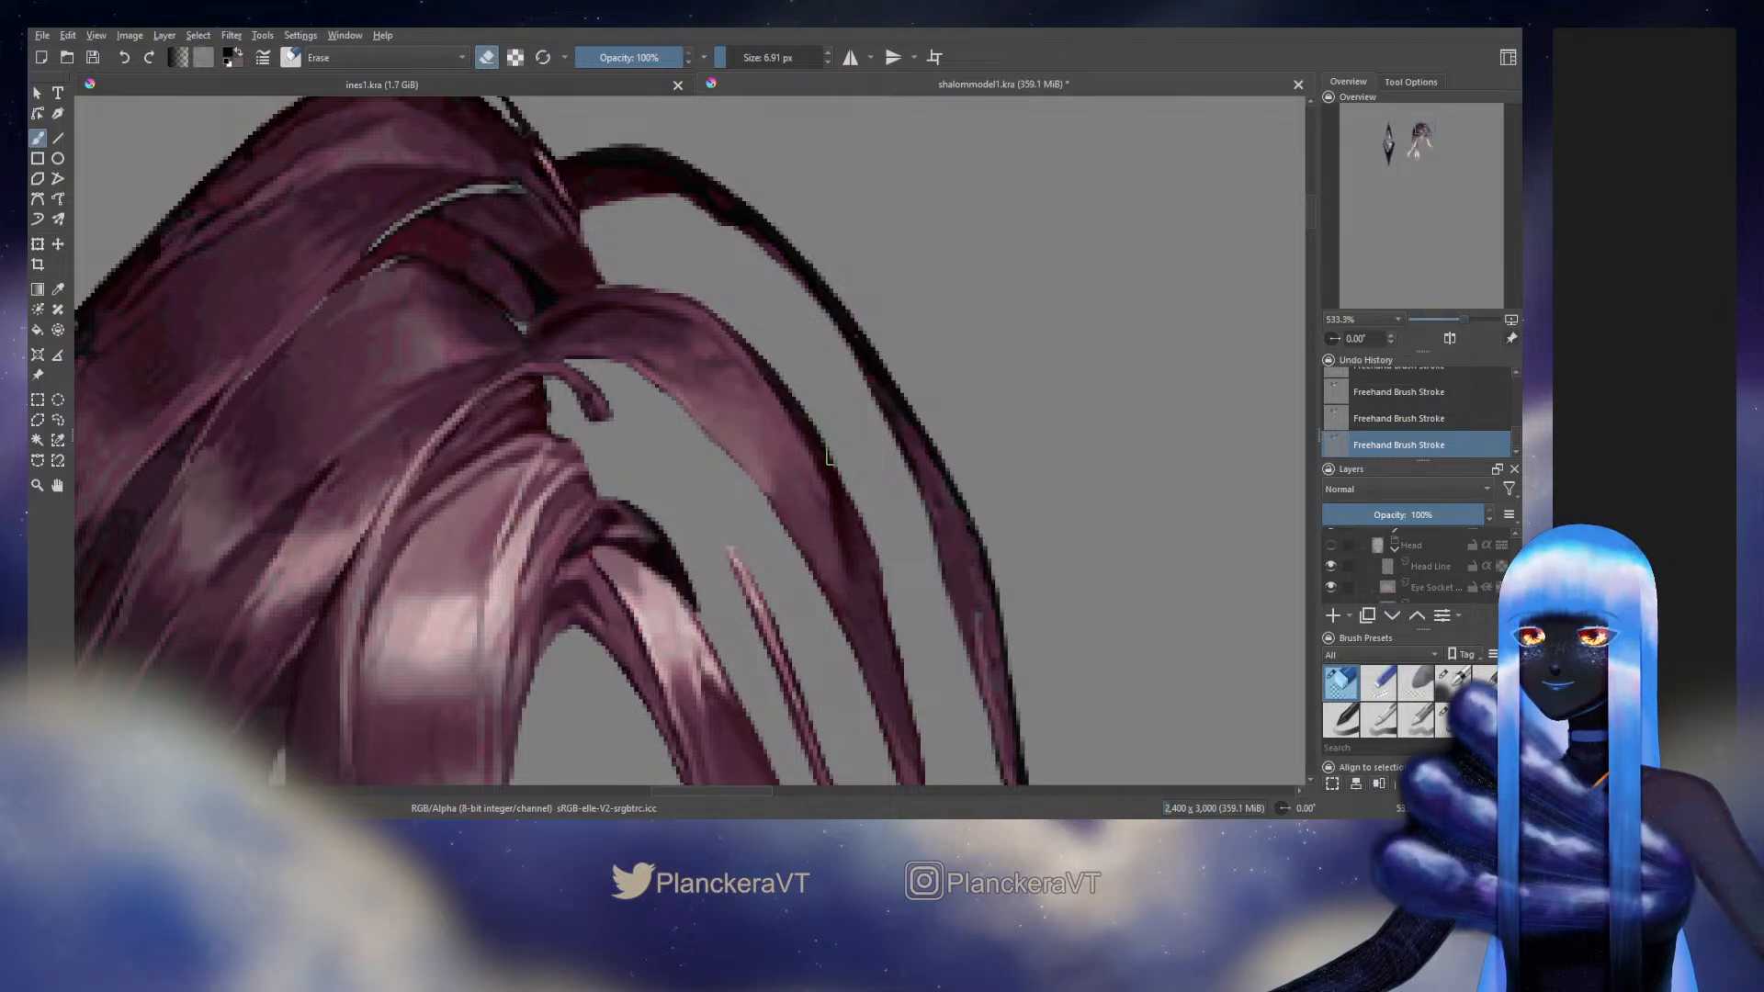
key(e)
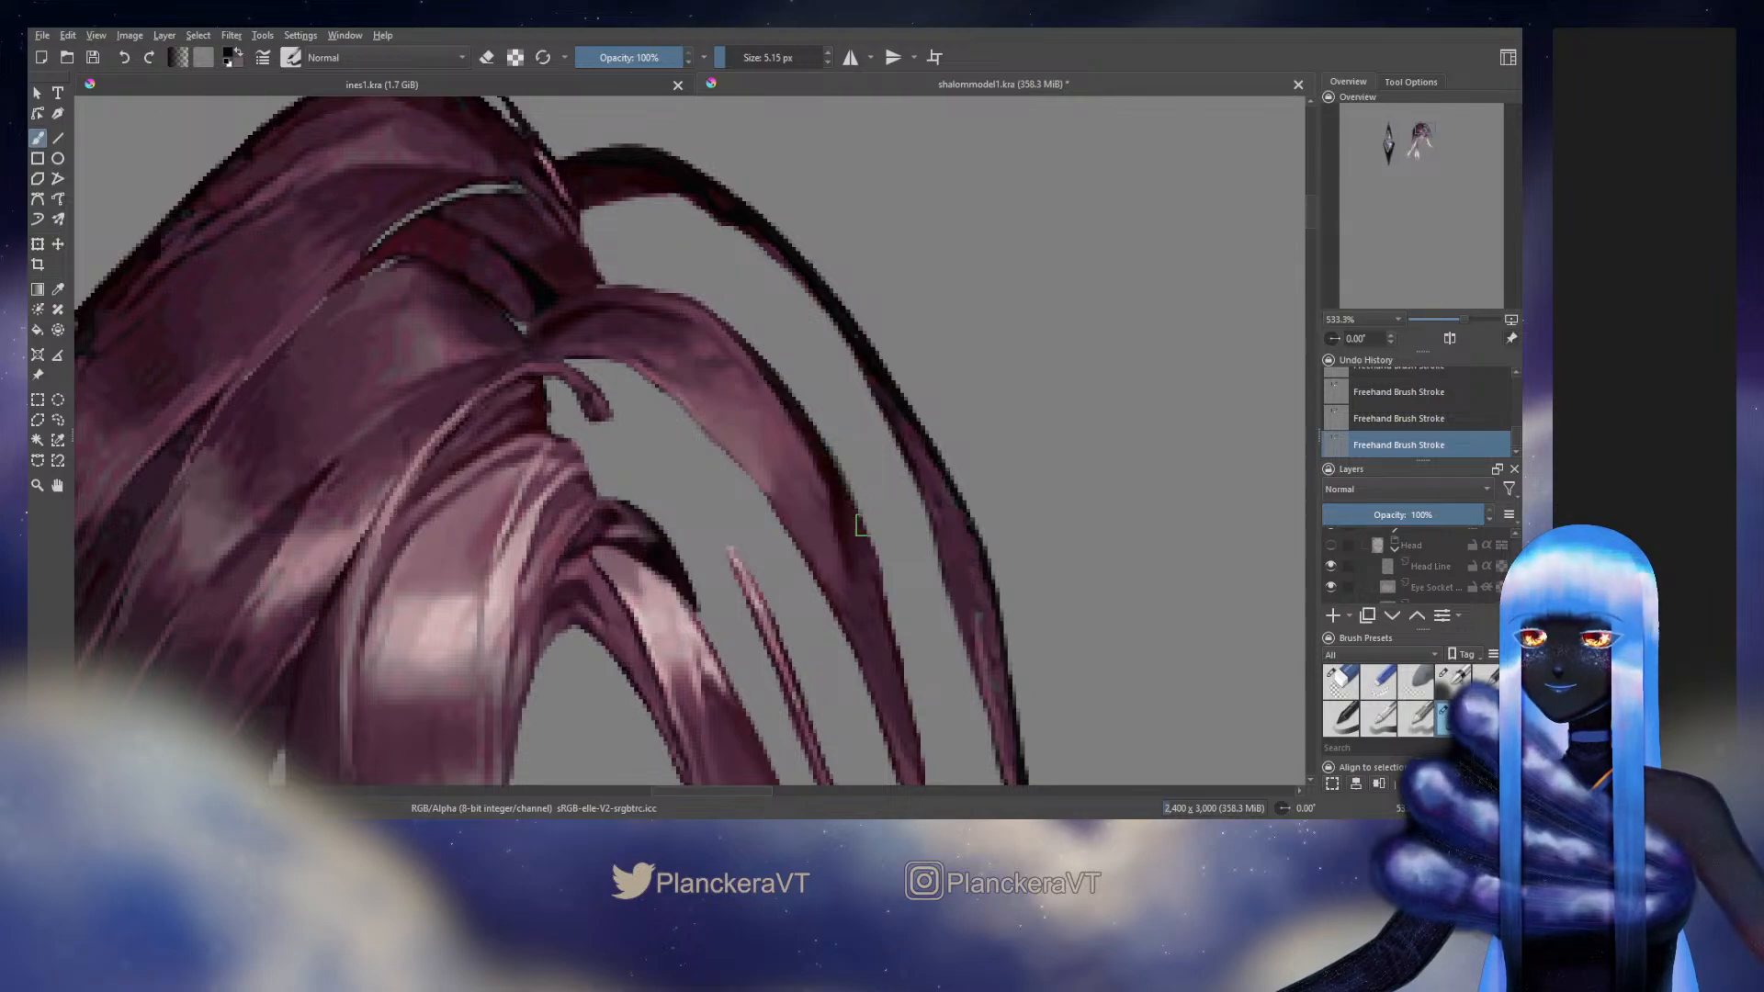
key(ctrl+z)
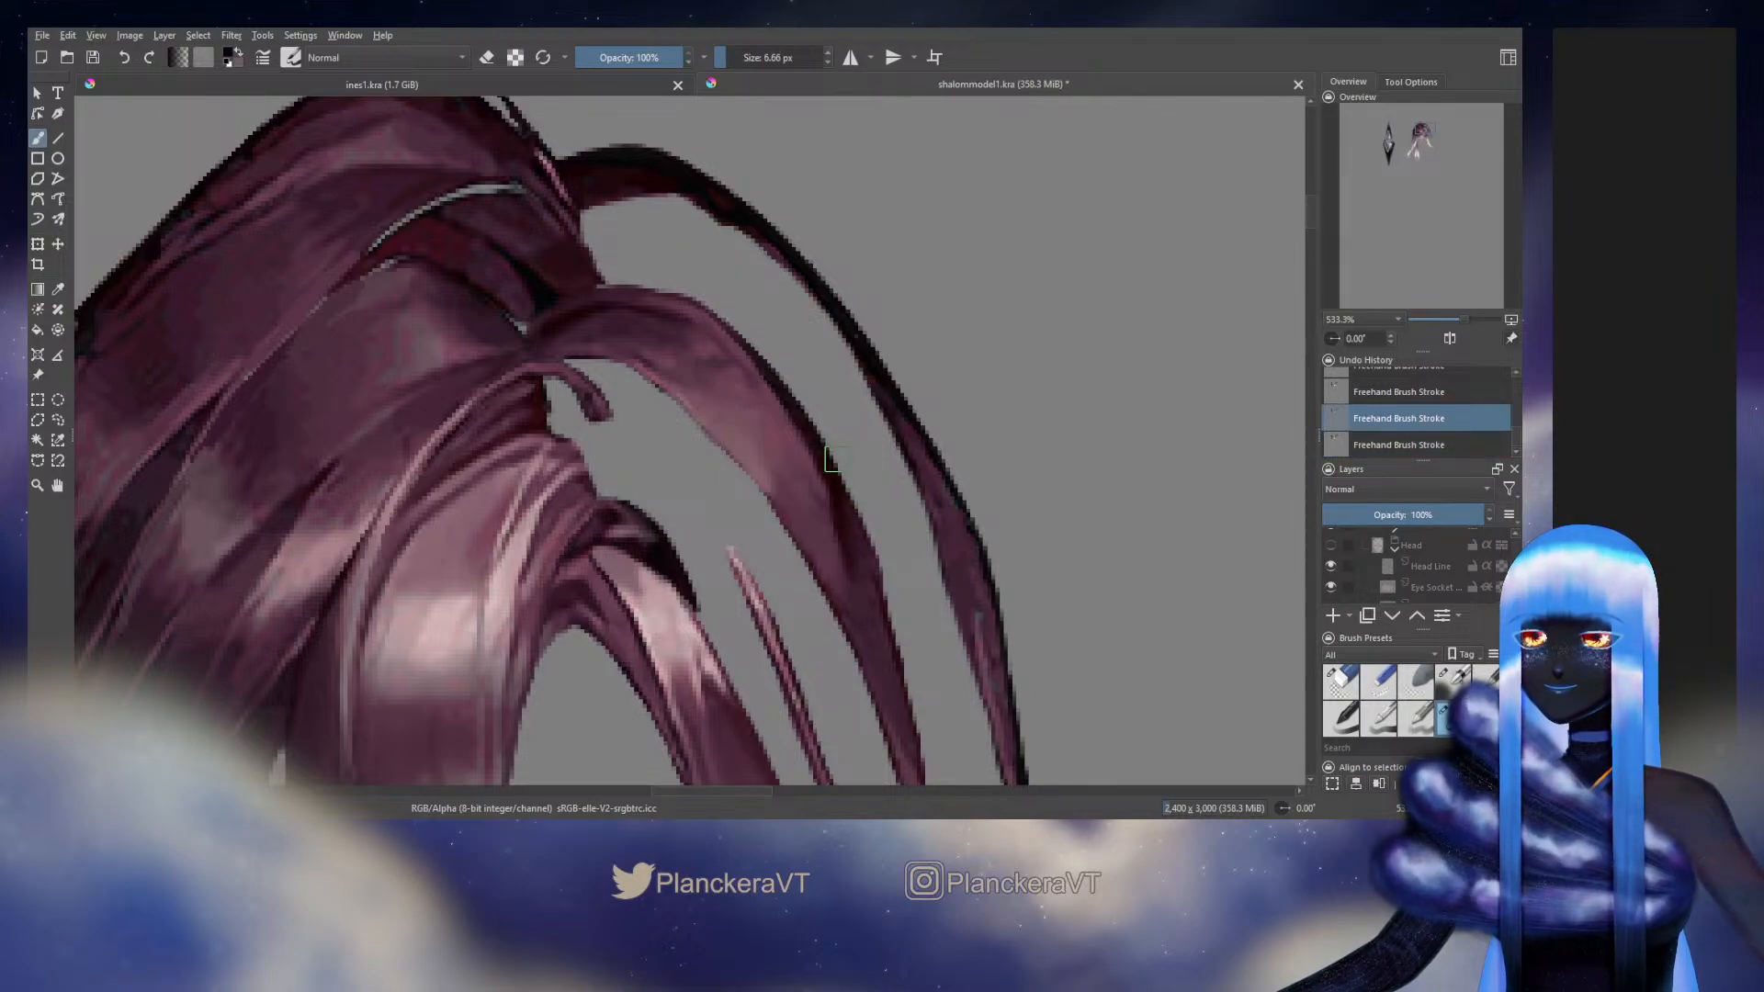
key(ctrl+shift+z)
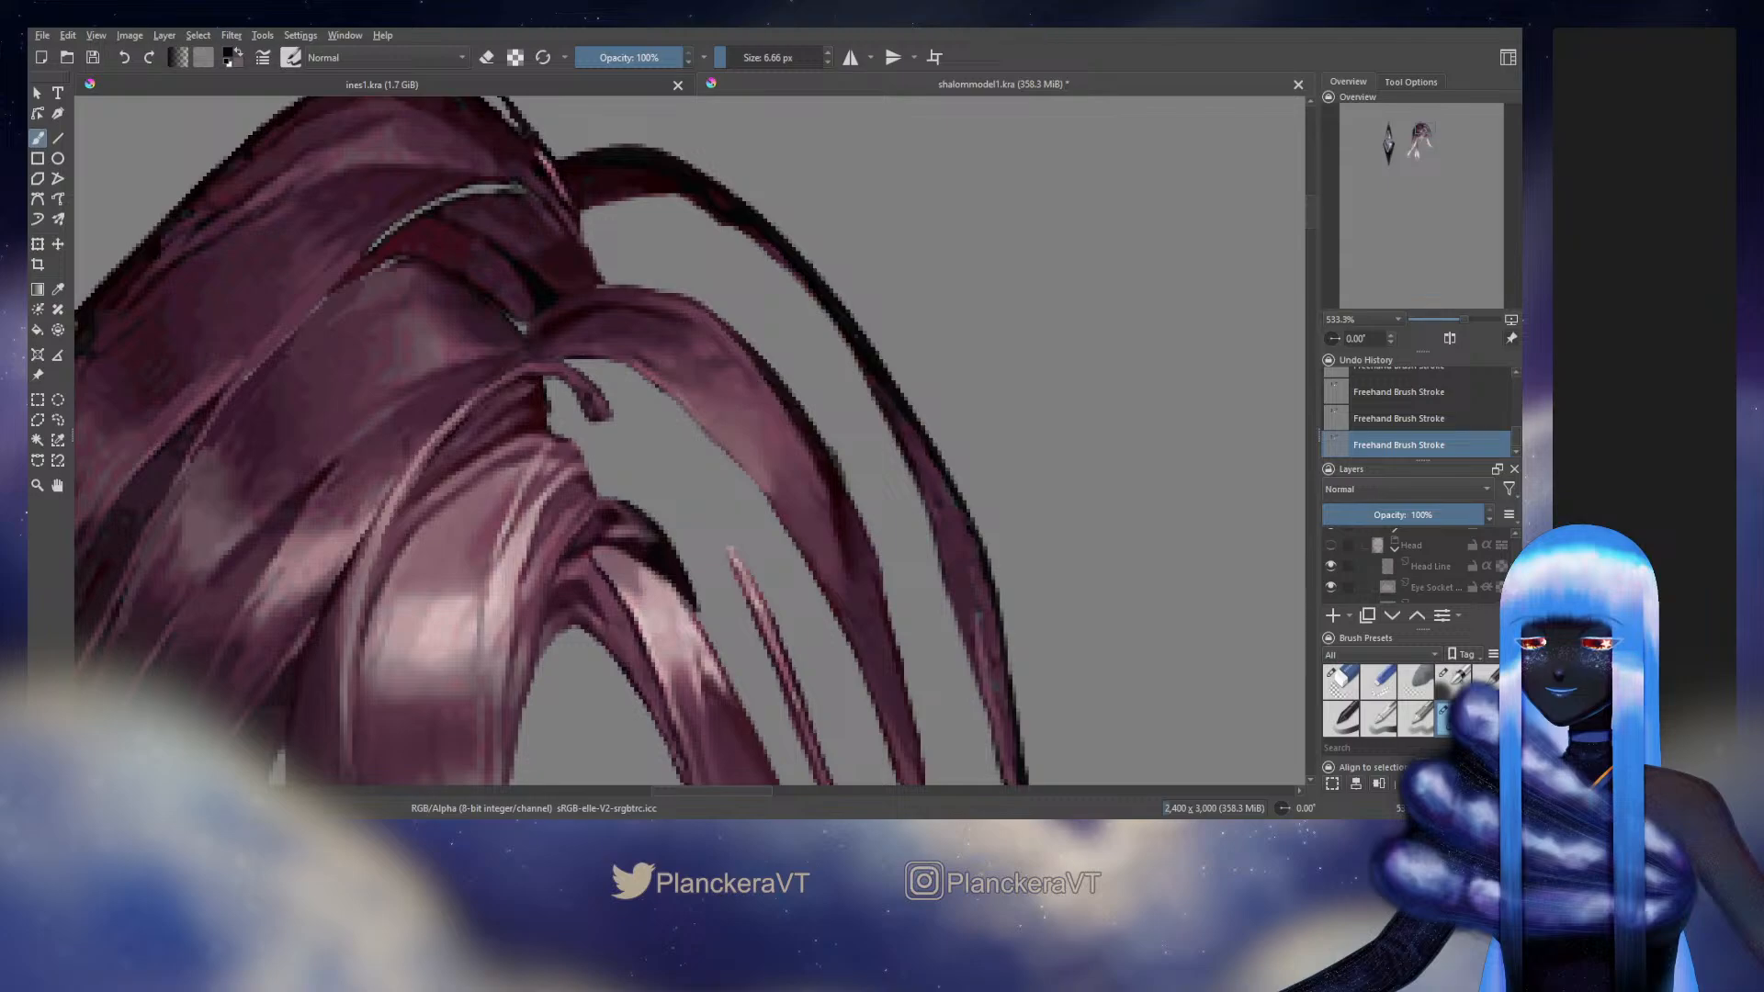
Paint the lower outer edge of the middle arched strand with a 6.66 px brush and check it against the whole head
drag(866, 551, 829, 361)
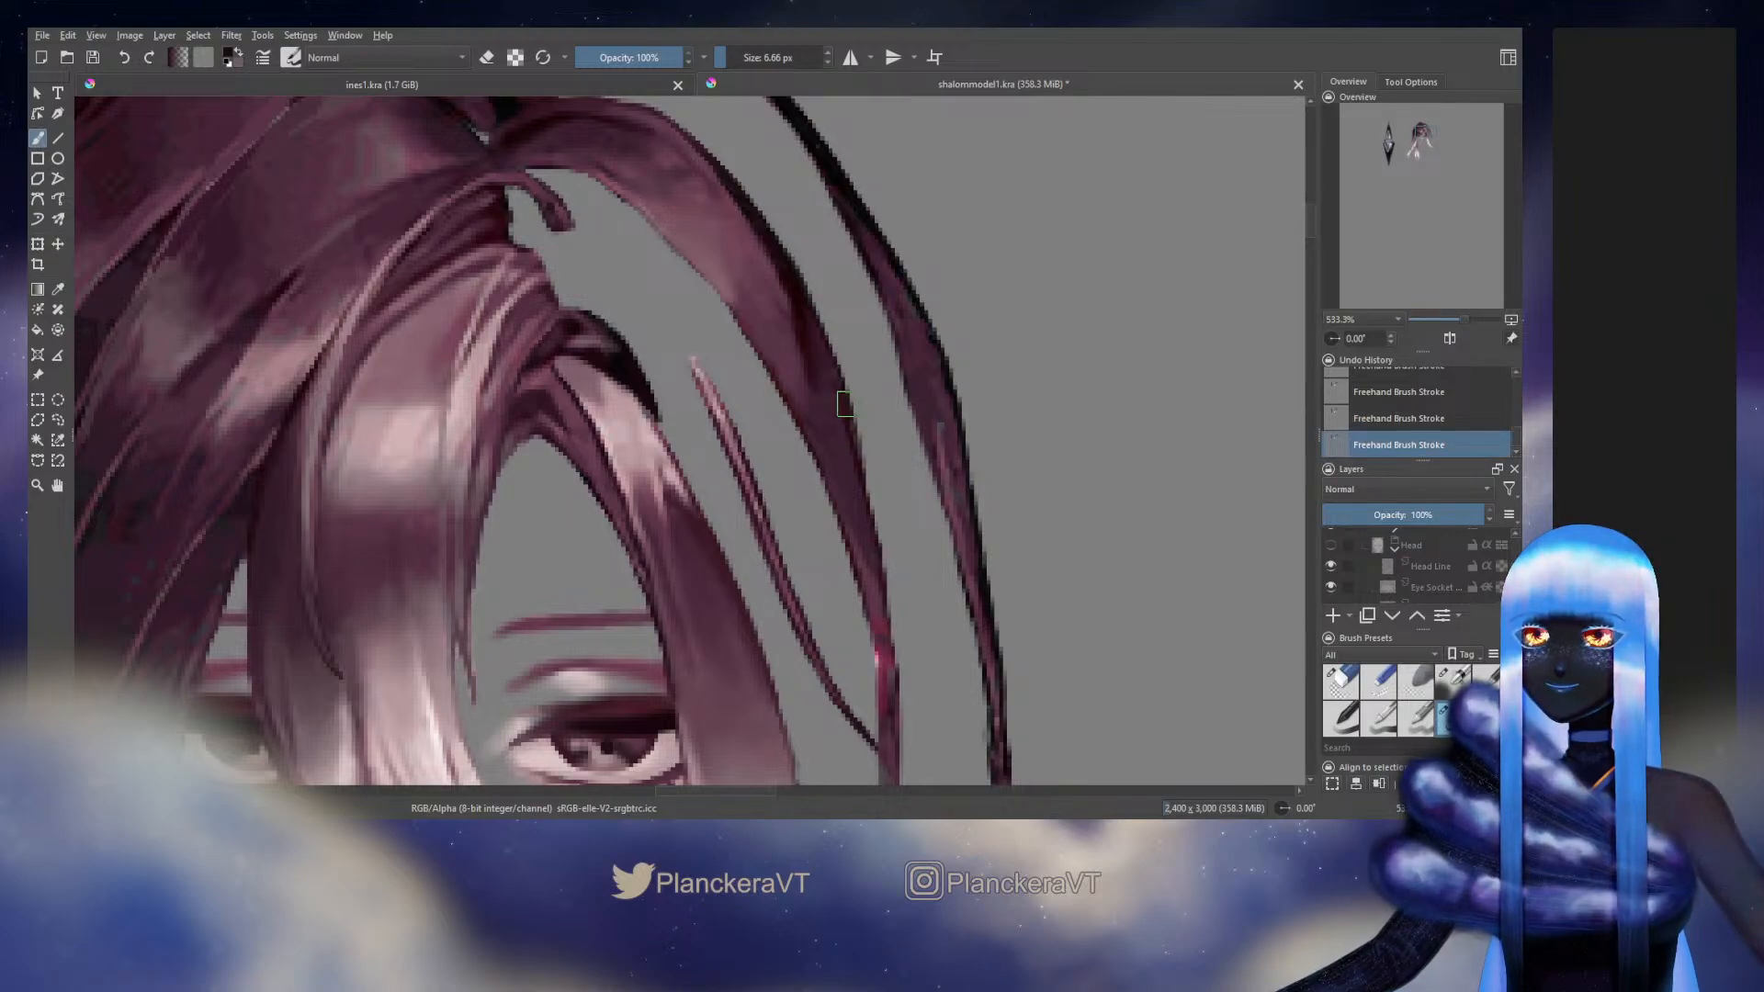
drag(849, 404, 867, 513)
key(ctrl+z)
ctrl+click(845, 454)
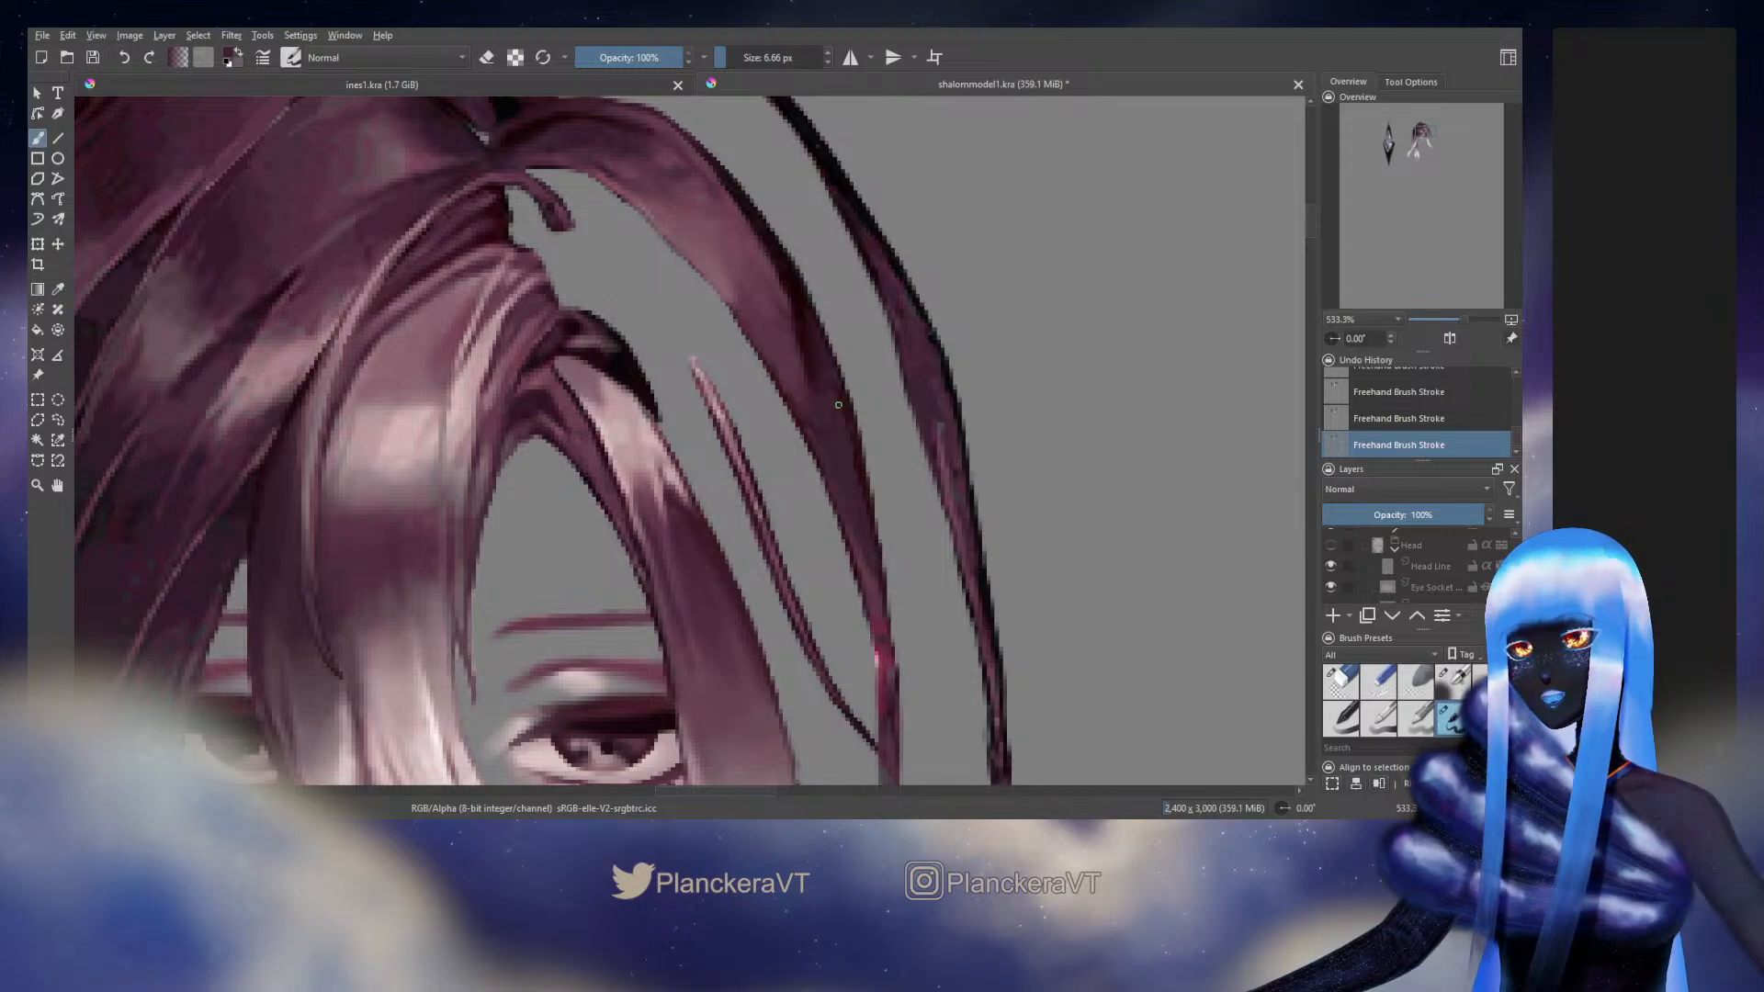
key(1)
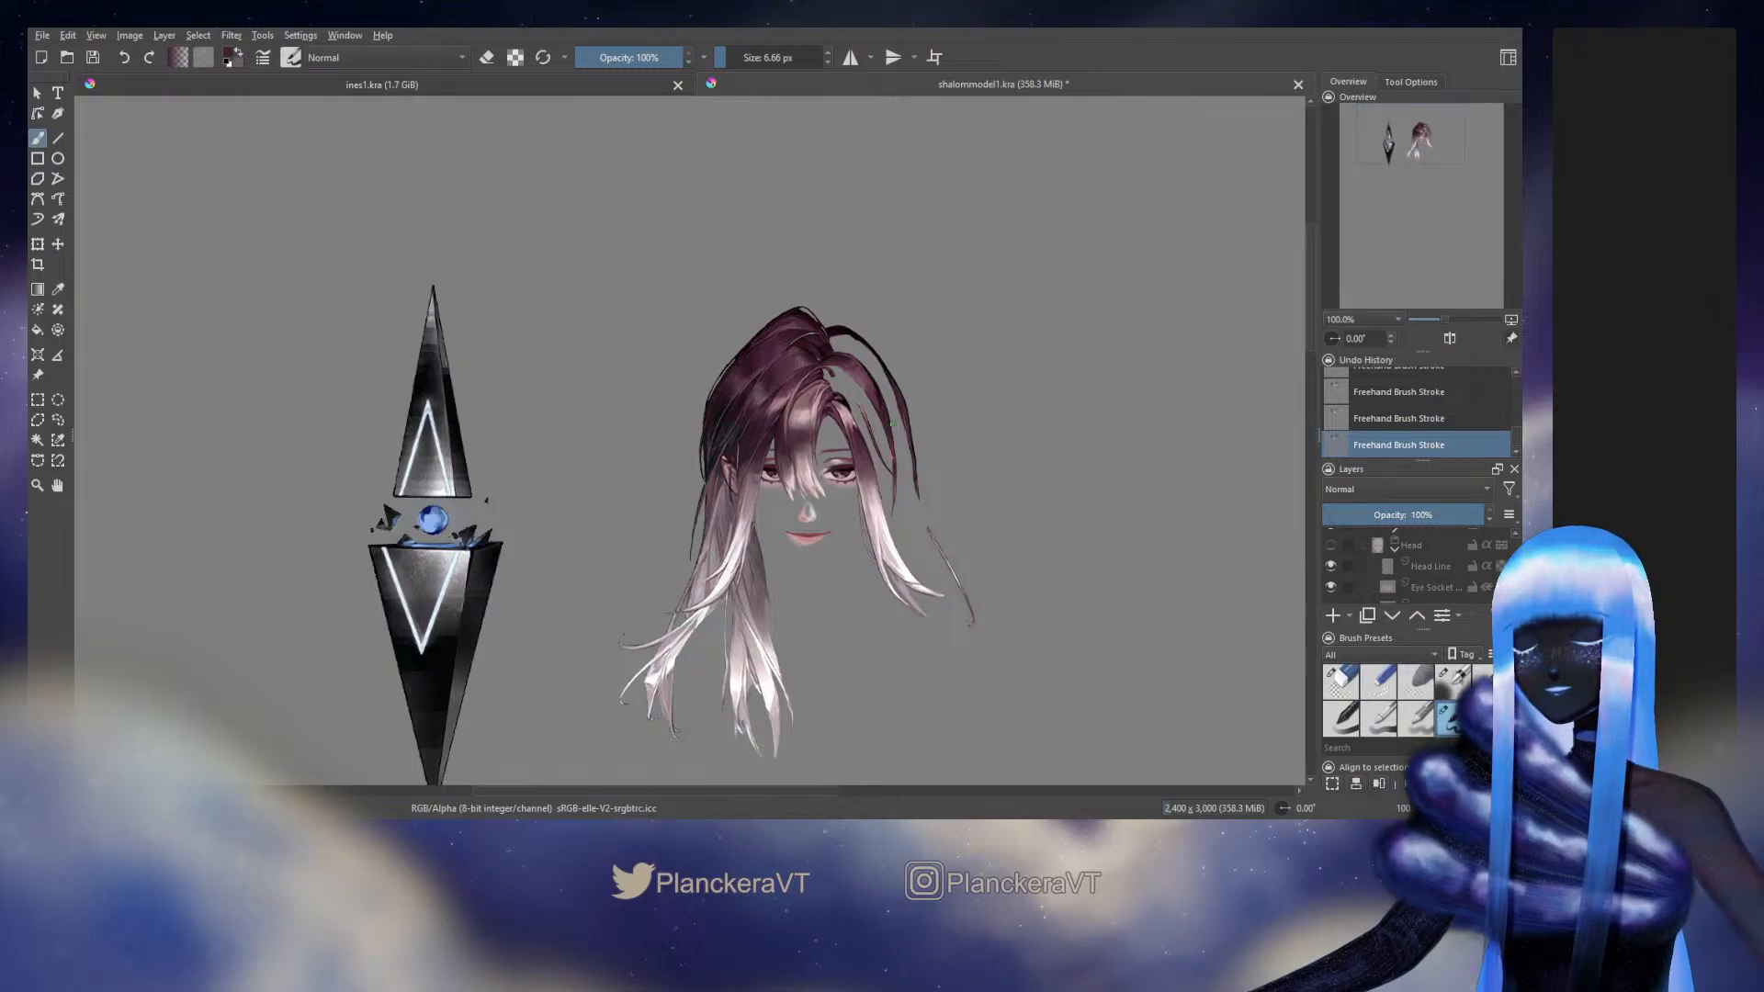
scroll(891, 423, up, 5)
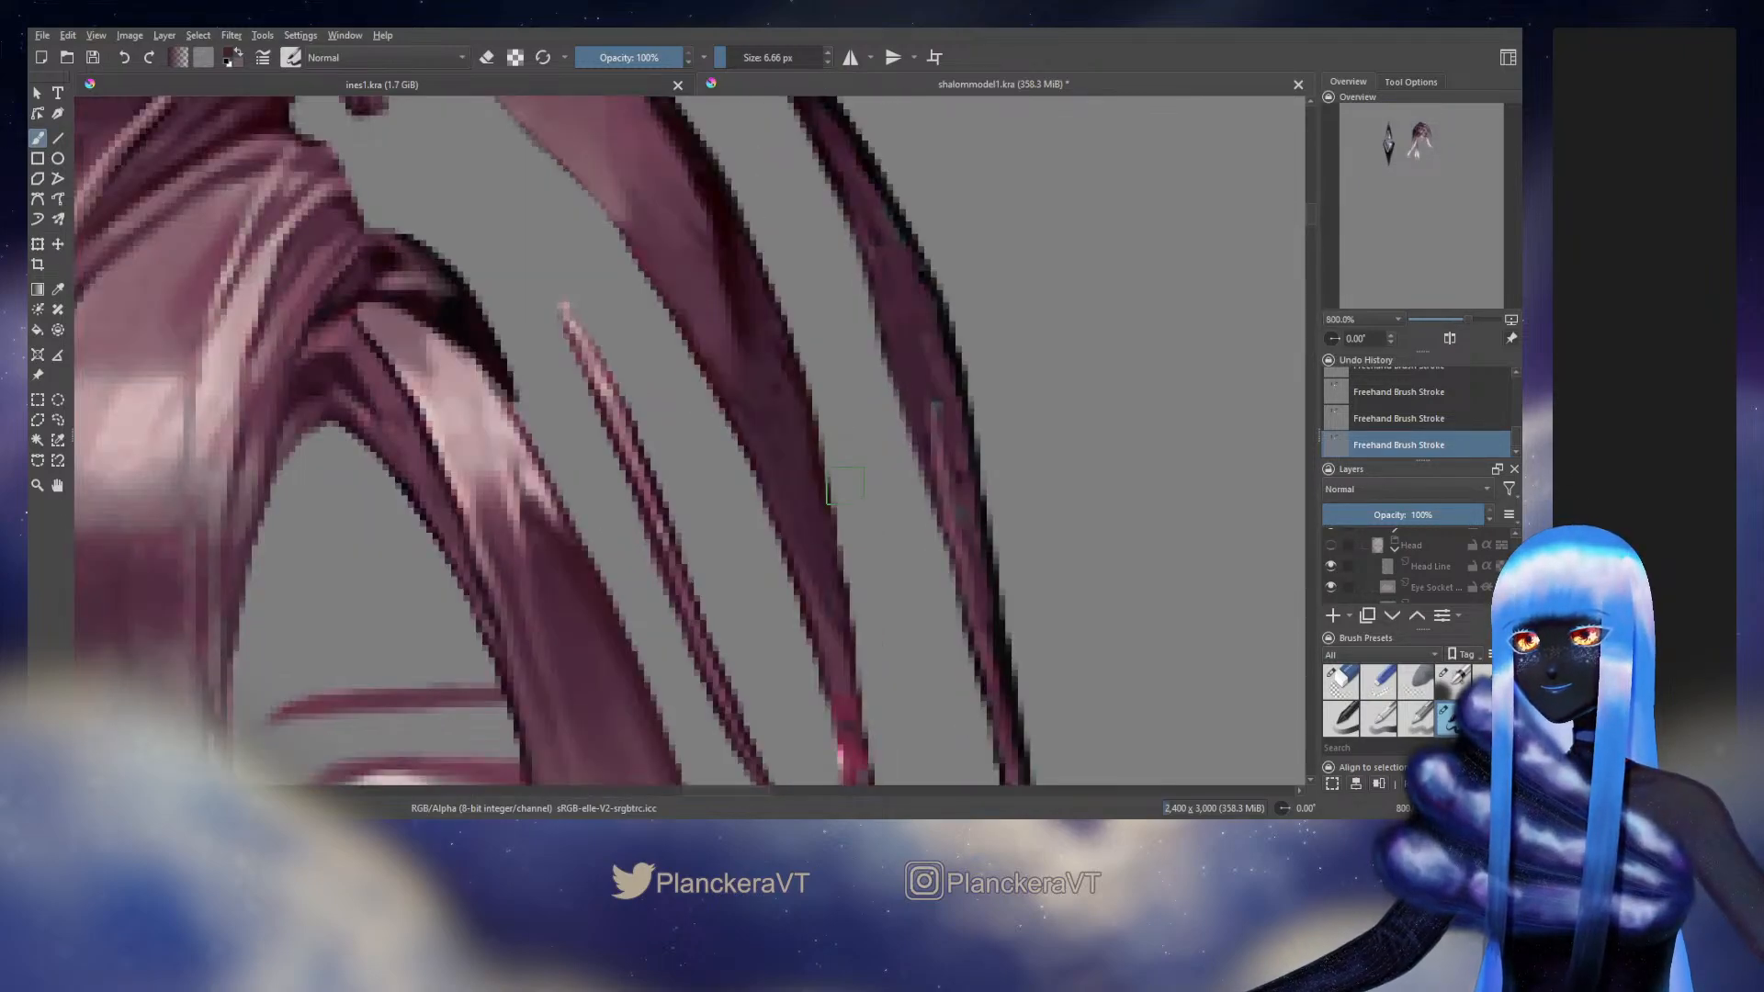
Sample a mauve tone from the middle arched strand and paint along its lower inner edge at 6.66 px
drag(712, 298, 790, 508)
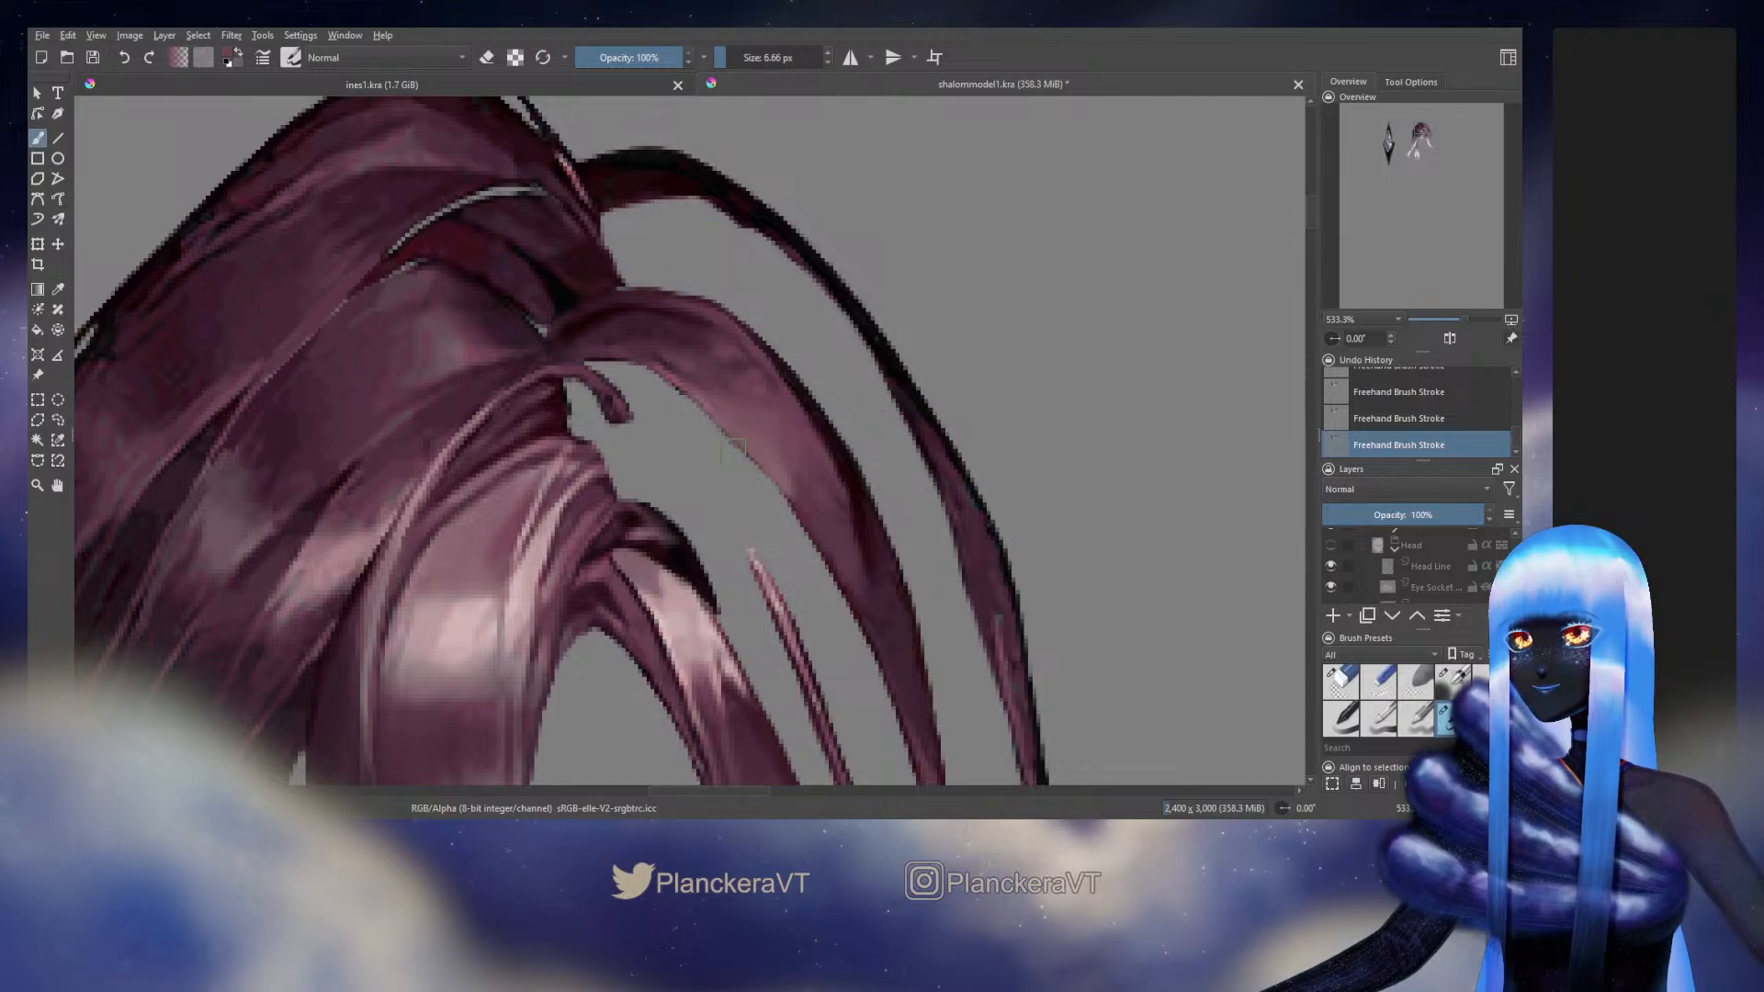
drag(806, 524, 768, 361)
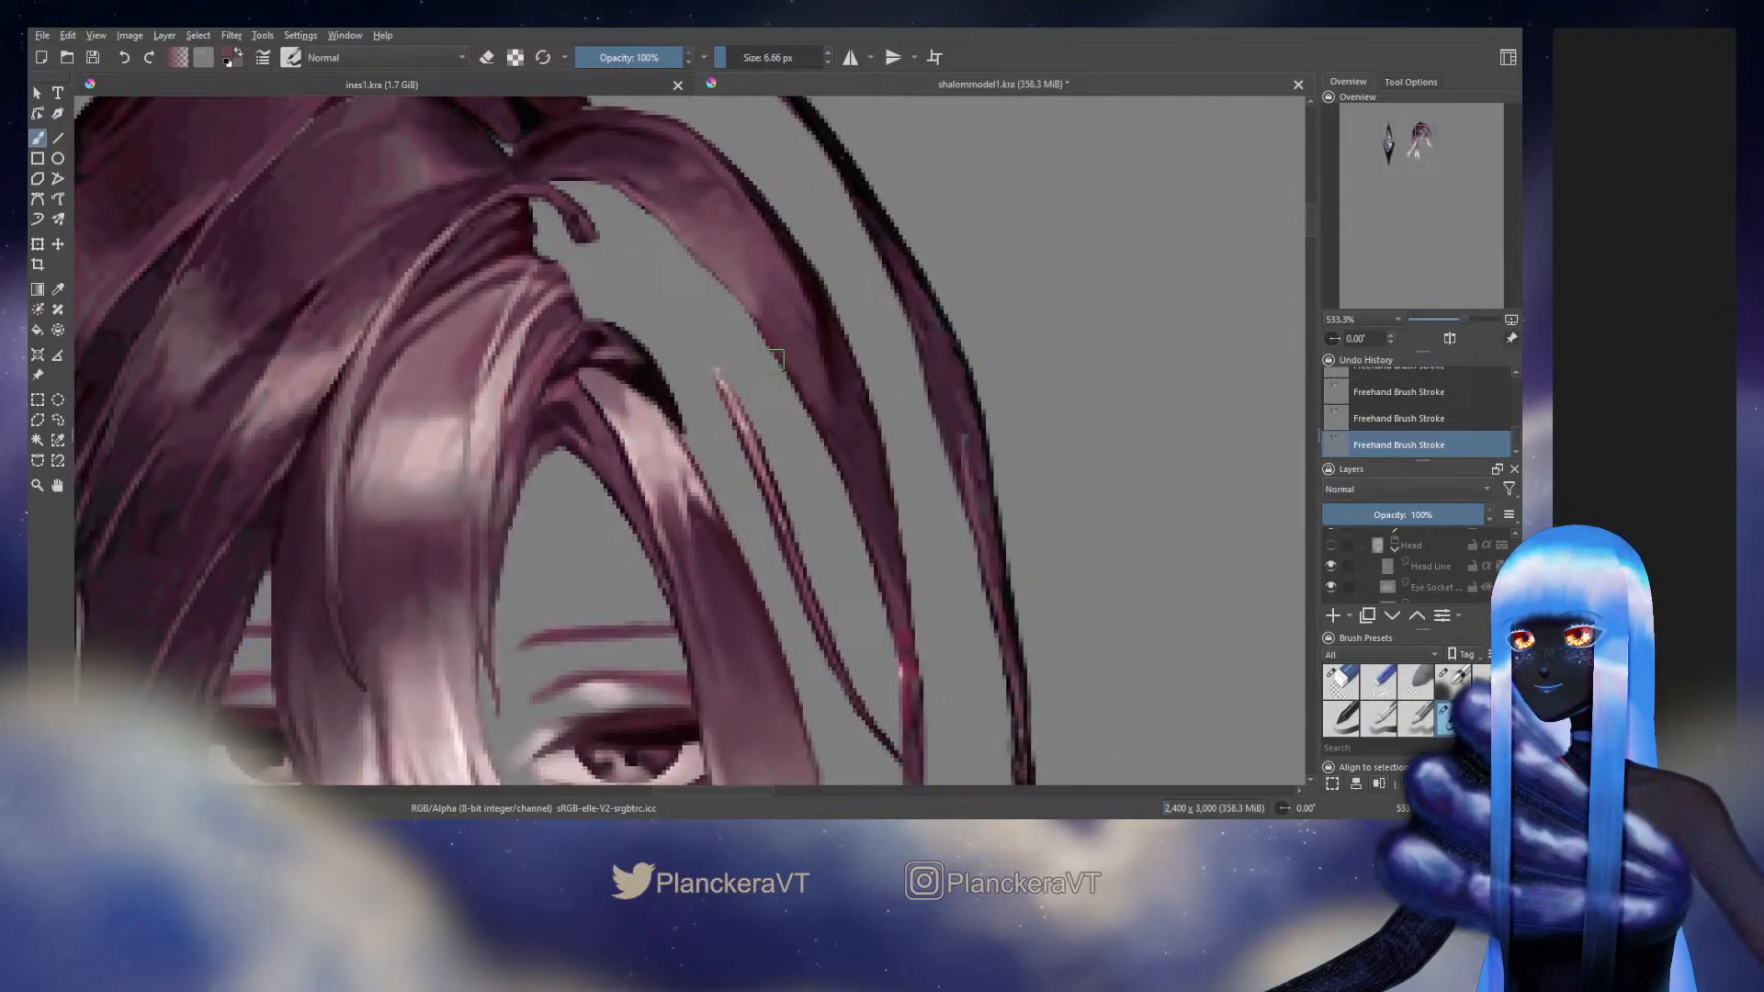
ctrl+click(873, 549)
drag(873, 549, 887, 607)
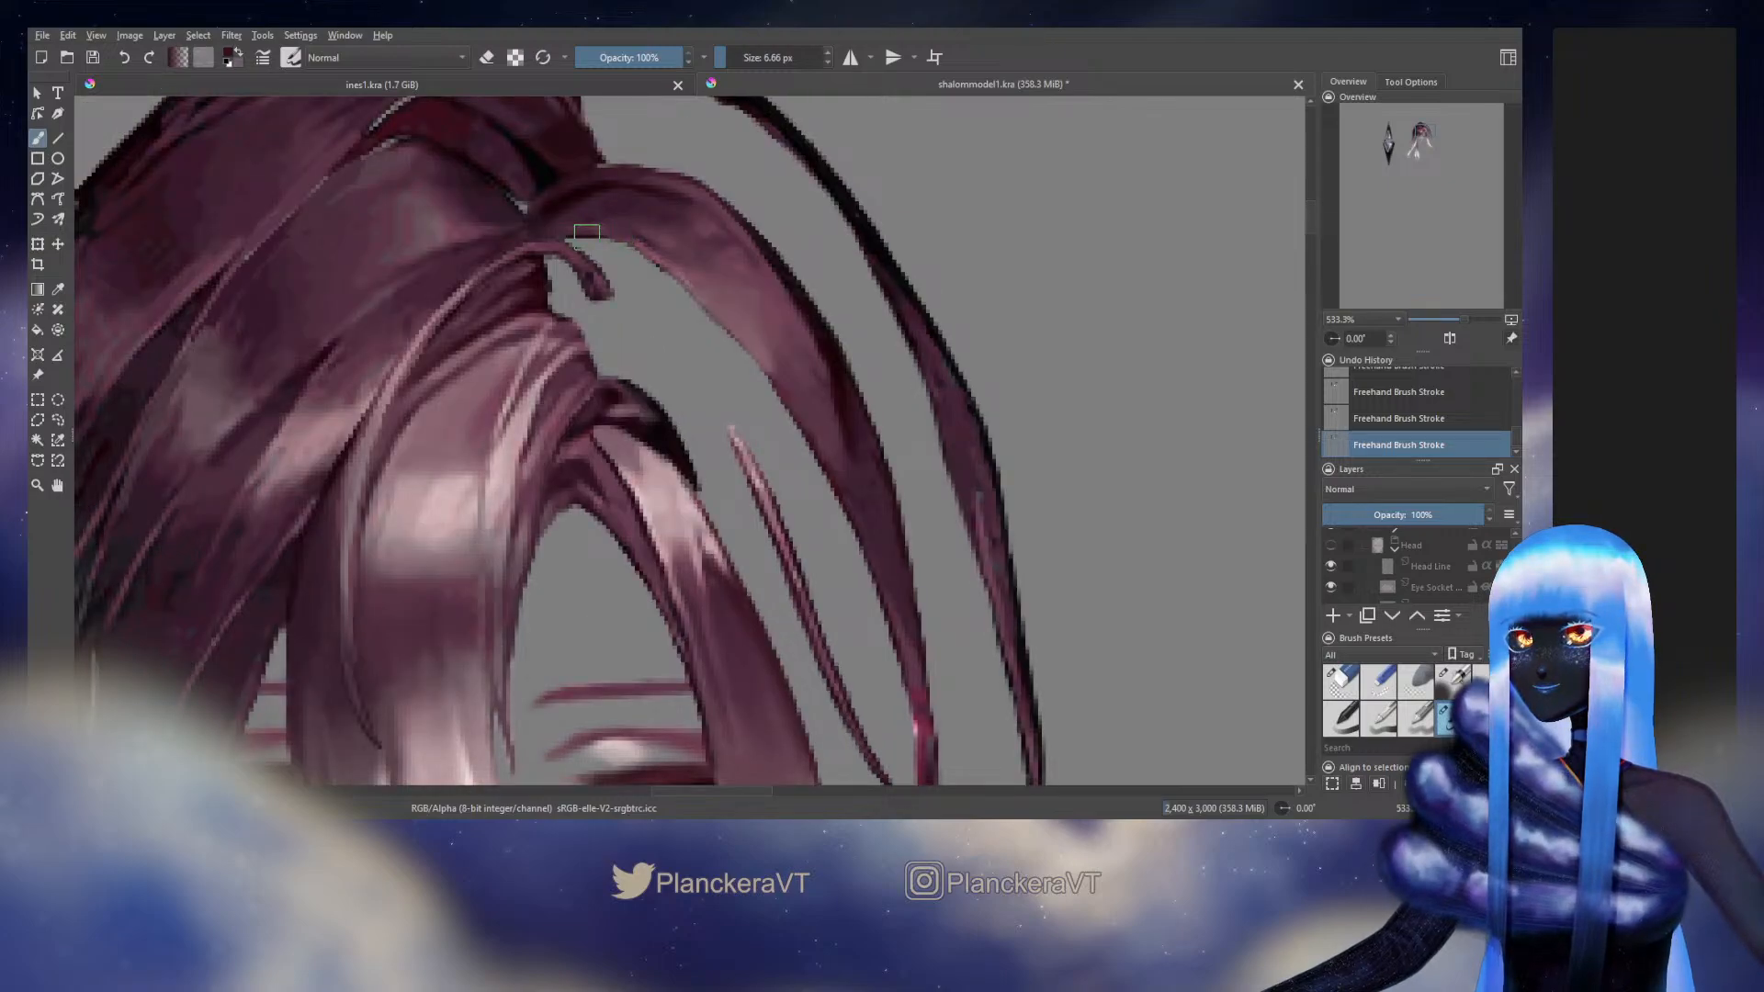
Try short 6.66 px strokes along the upper inner edge of the middle arched strand, undoing the misplaced ones
ctrl+click(585, 240)
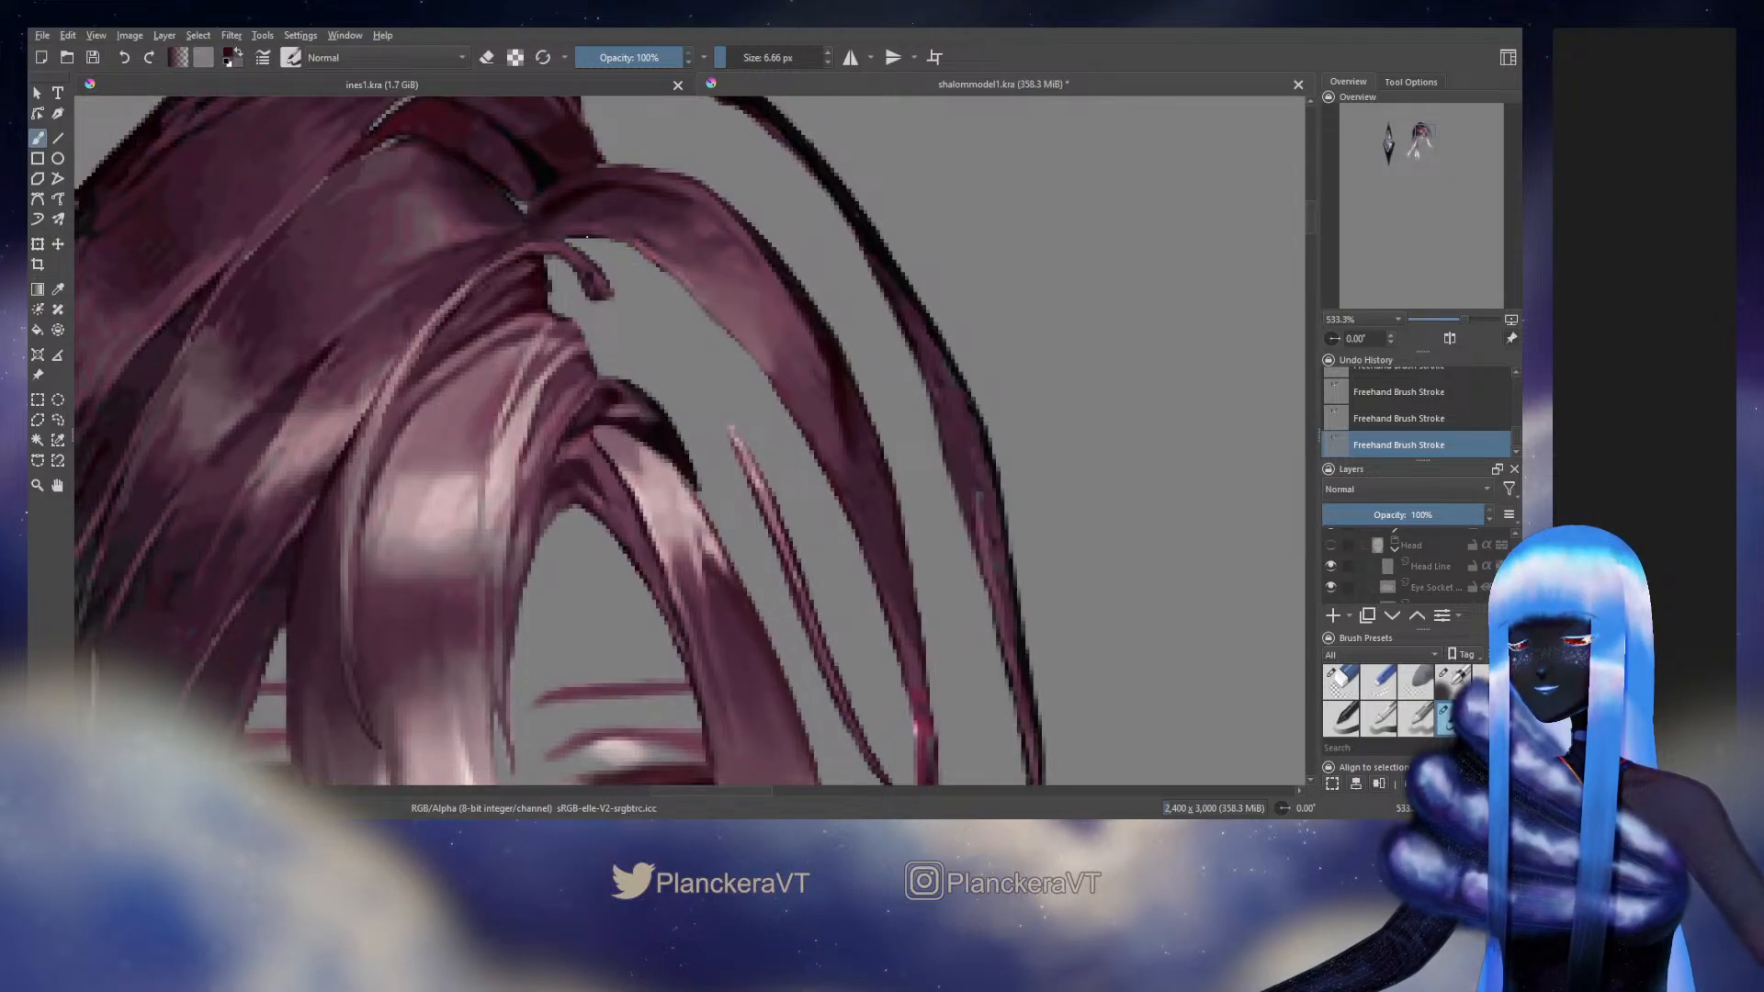
key(ctrl+z)
drag(597, 236, 619, 241)
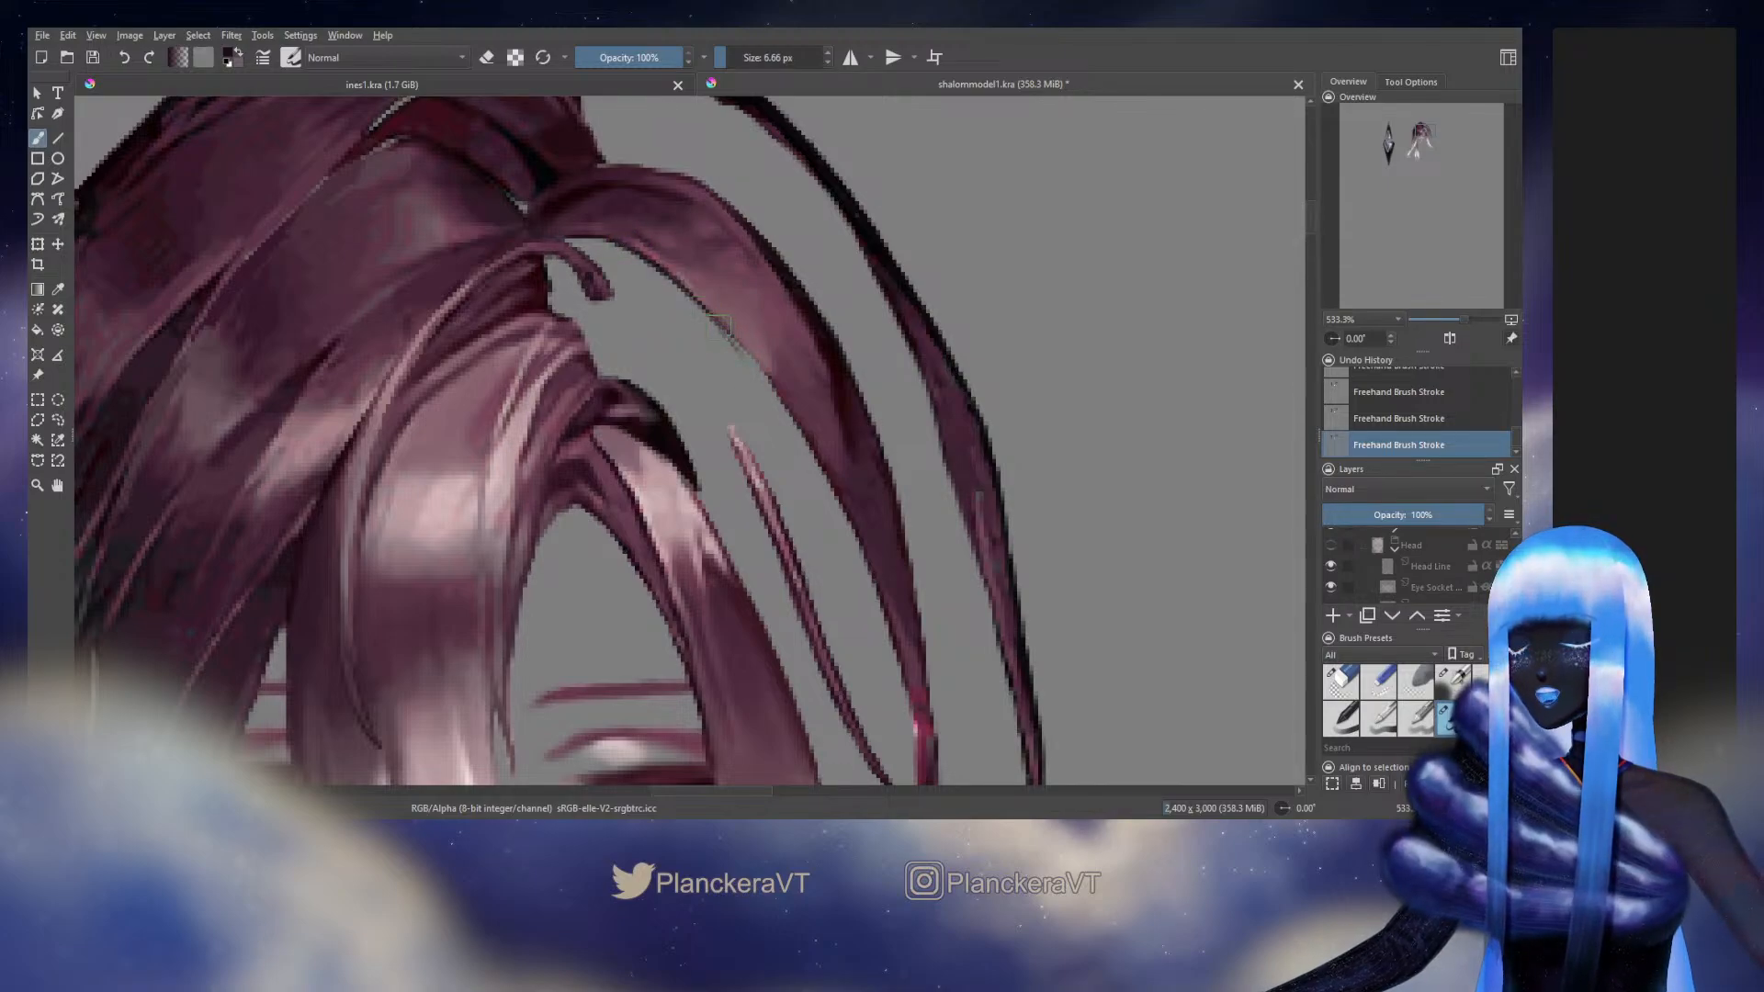
key(ctrl+z)
mouse_move(719, 324)
mouse_down()
mouse_move(750, 353)
mouse_move(737, 344)
mouse_up()
key(ctrl+z)
key(ctrl+z)
key(ctrl+z)
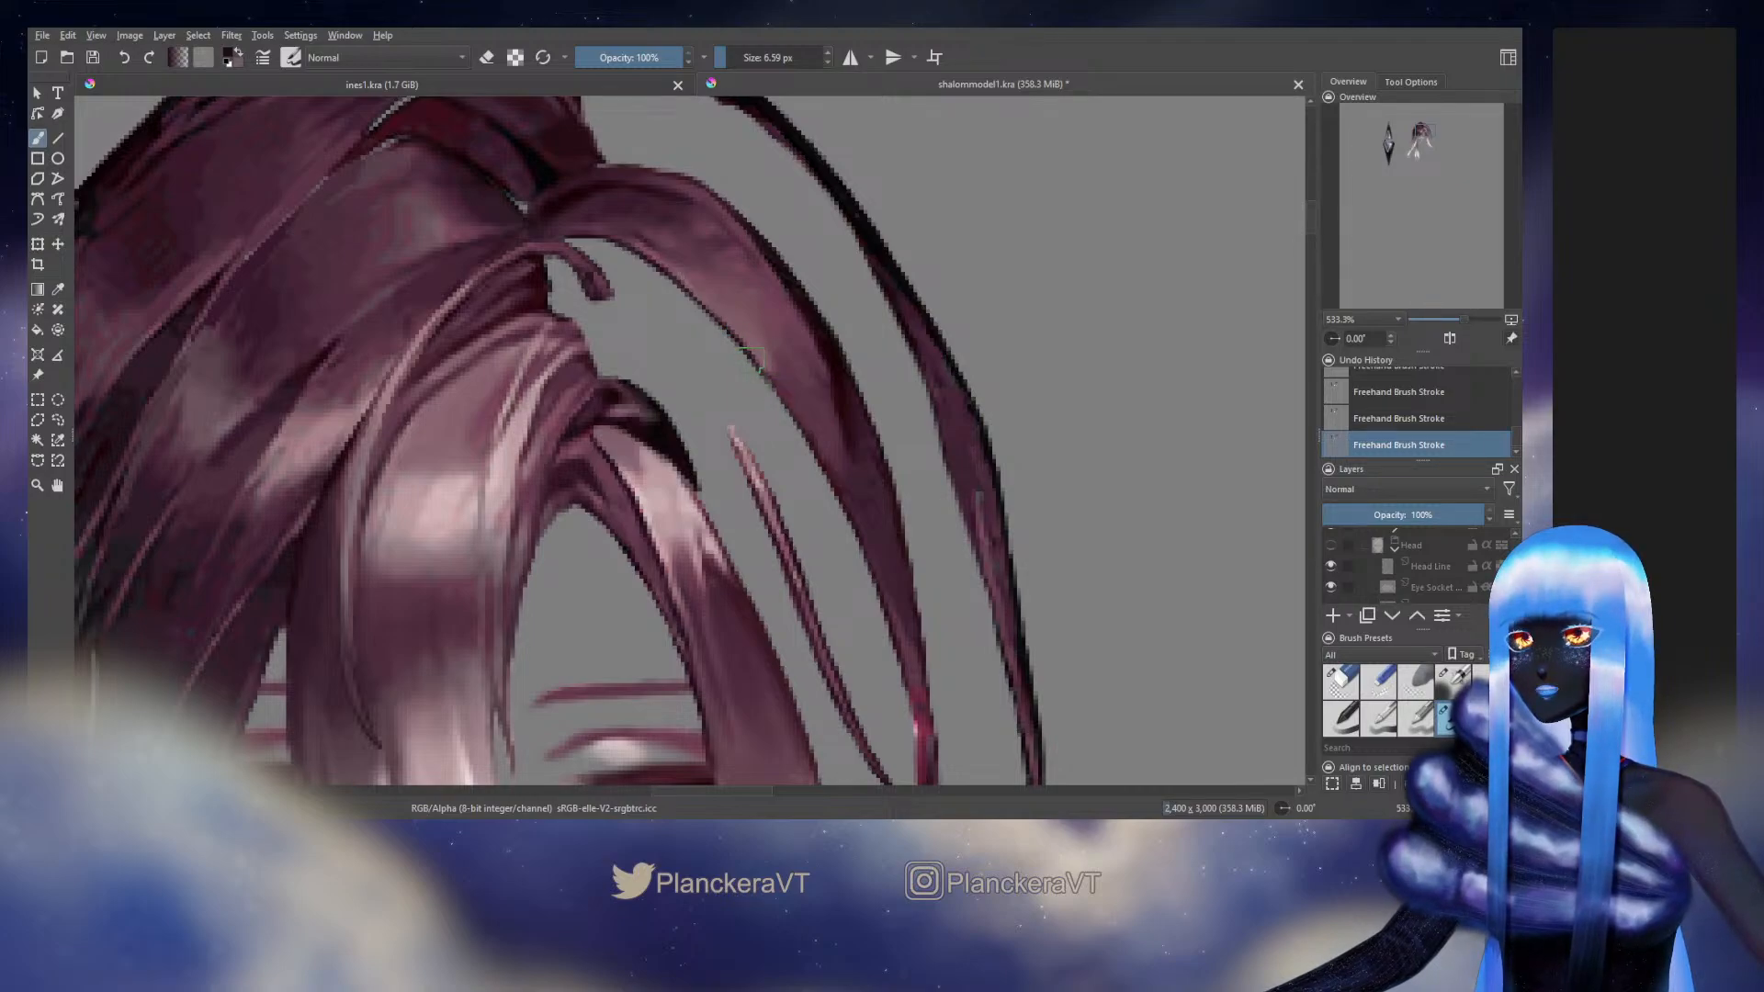
Refine the middle of the arched strand's inner edge with a 6.09 px brush and sample a dark plum from it
key(ctrl+z)
key(ctrl+z)
drag(770, 378, 795, 417)
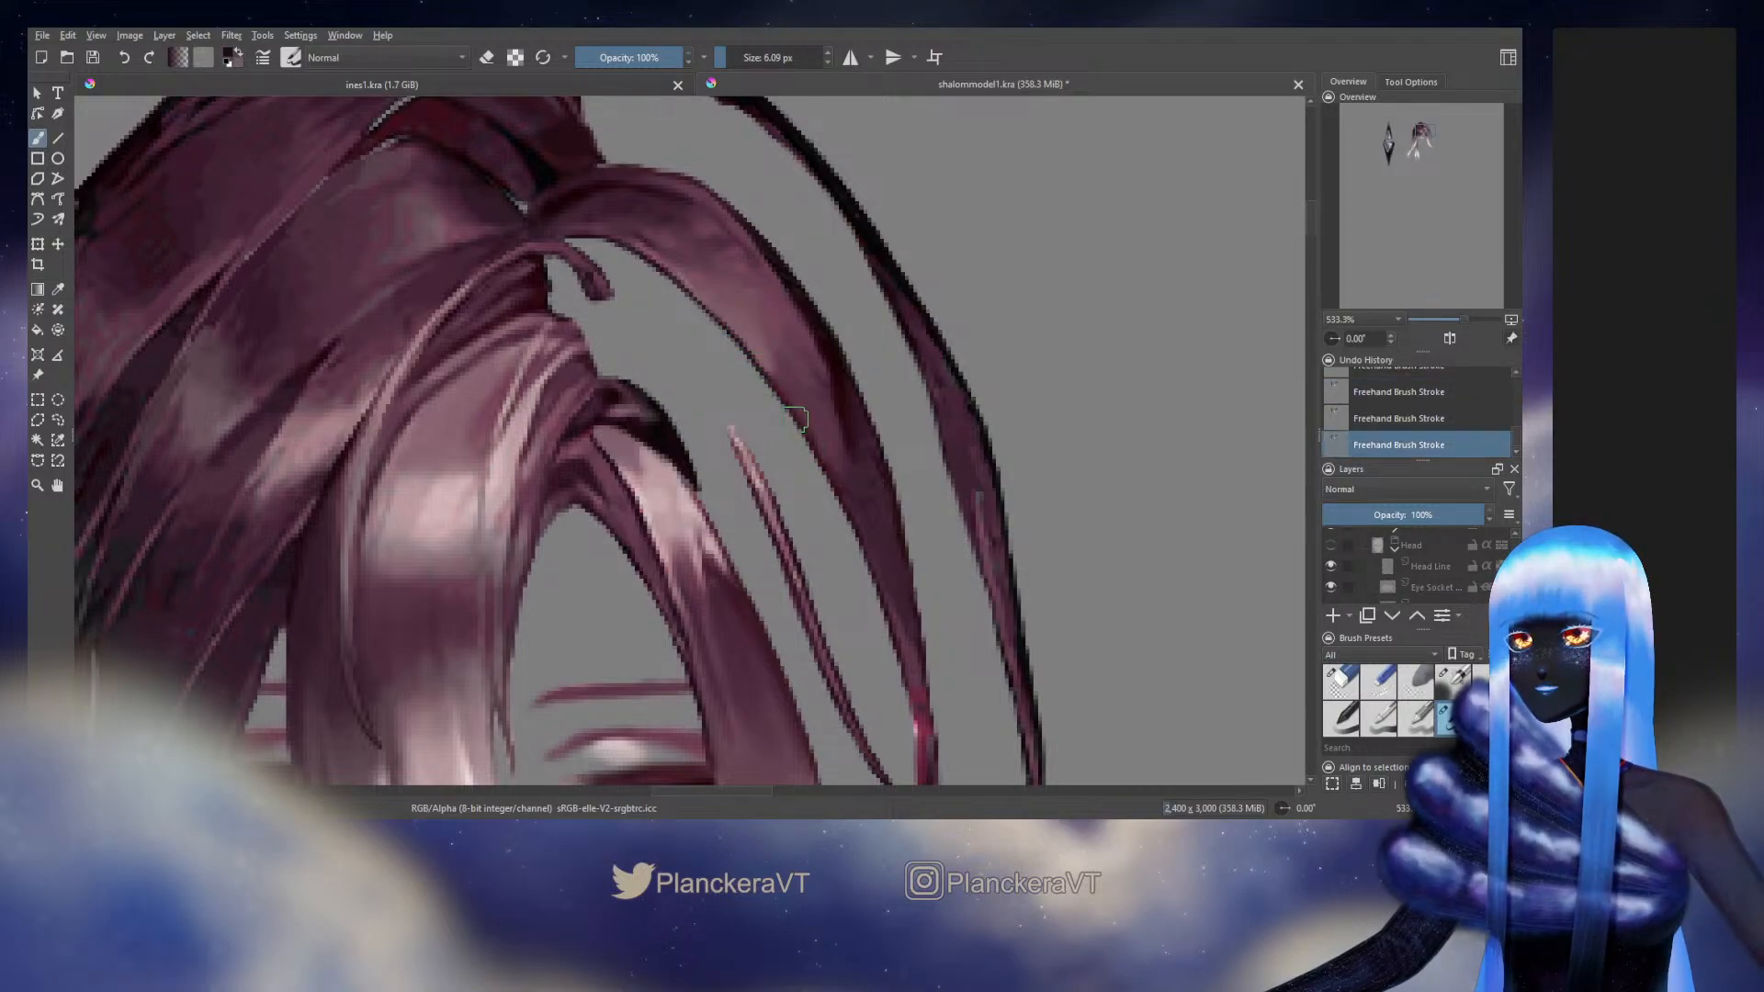
key(ctrl+z)
key(ctrl+shift+z)
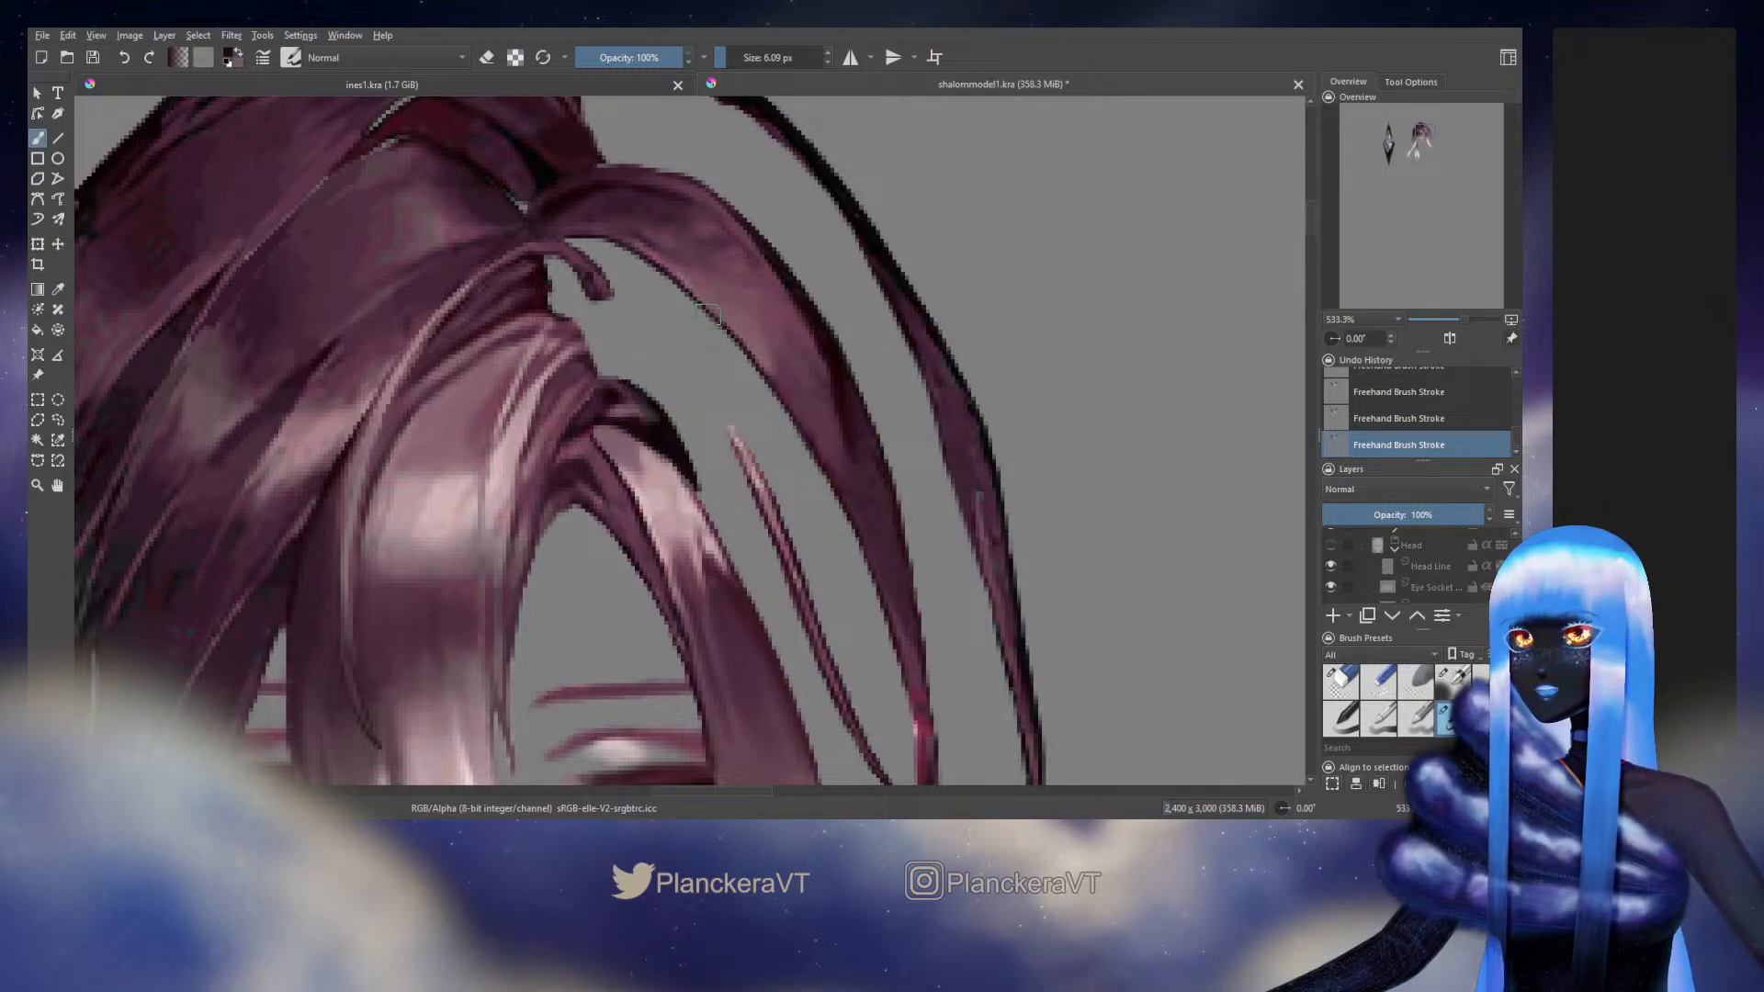
ctrl+click(820, 462)
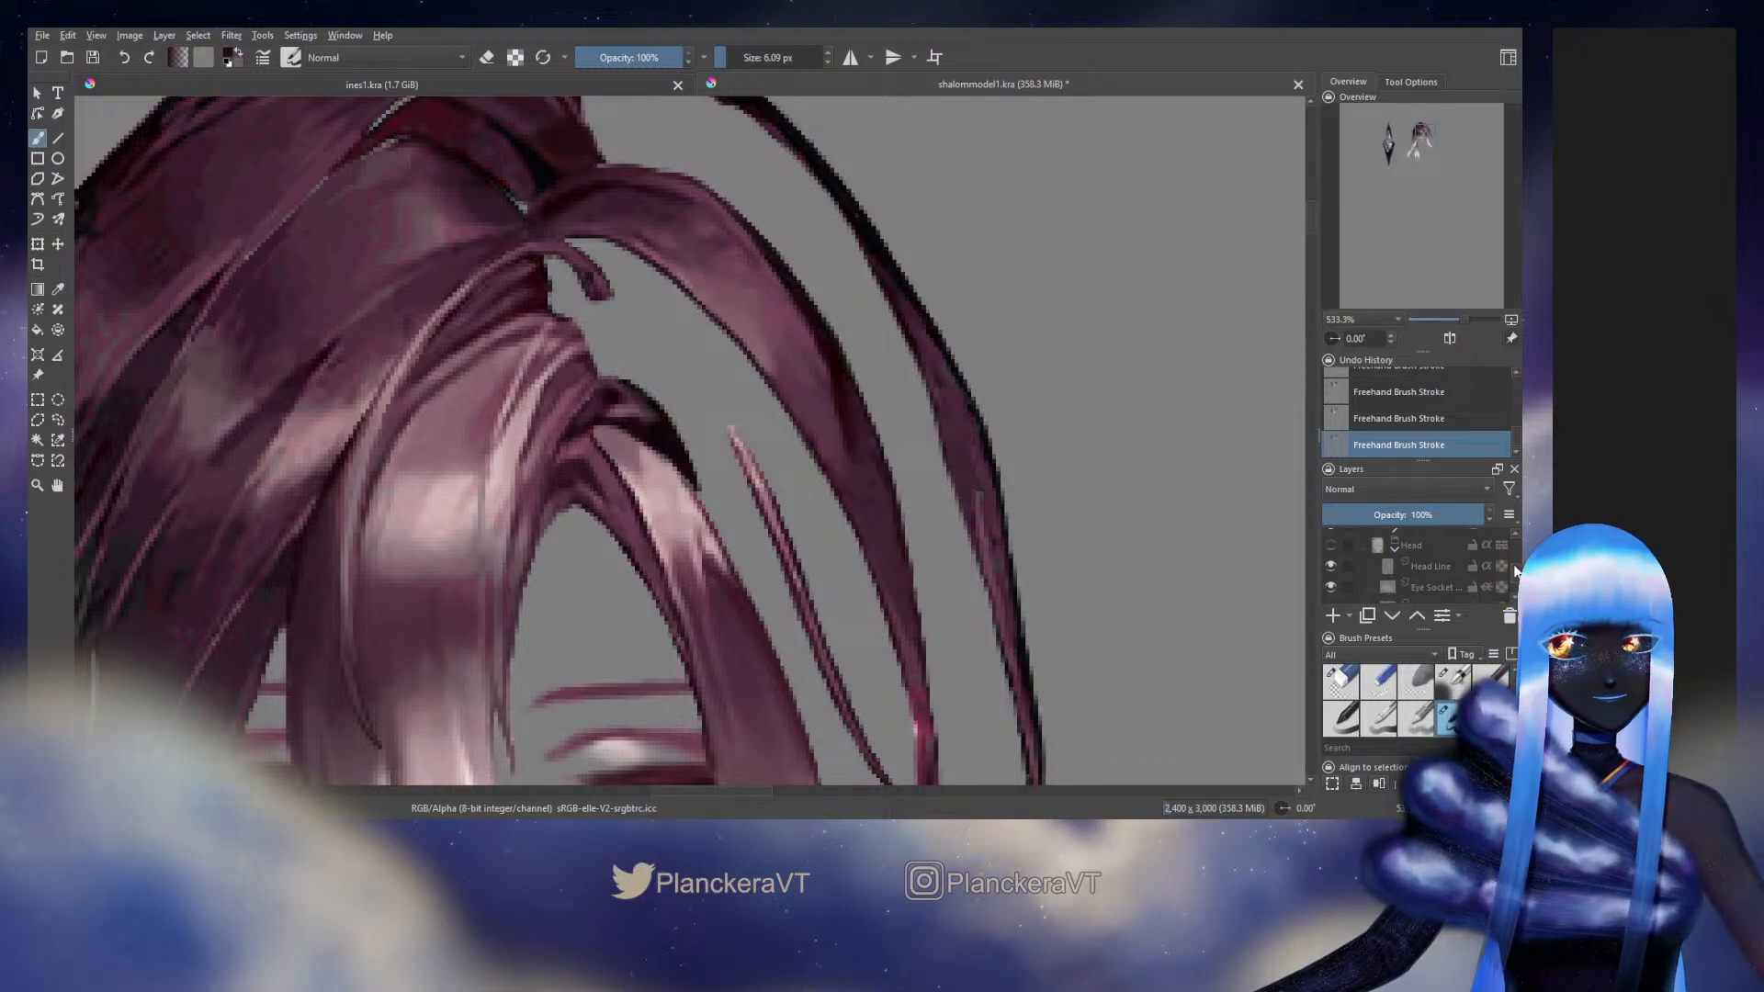
Toggle alpha lock on the strand's Back Hair layer and paint along the strand's inner edge at 6.09 px
scroll(1516, 564, down, 5)
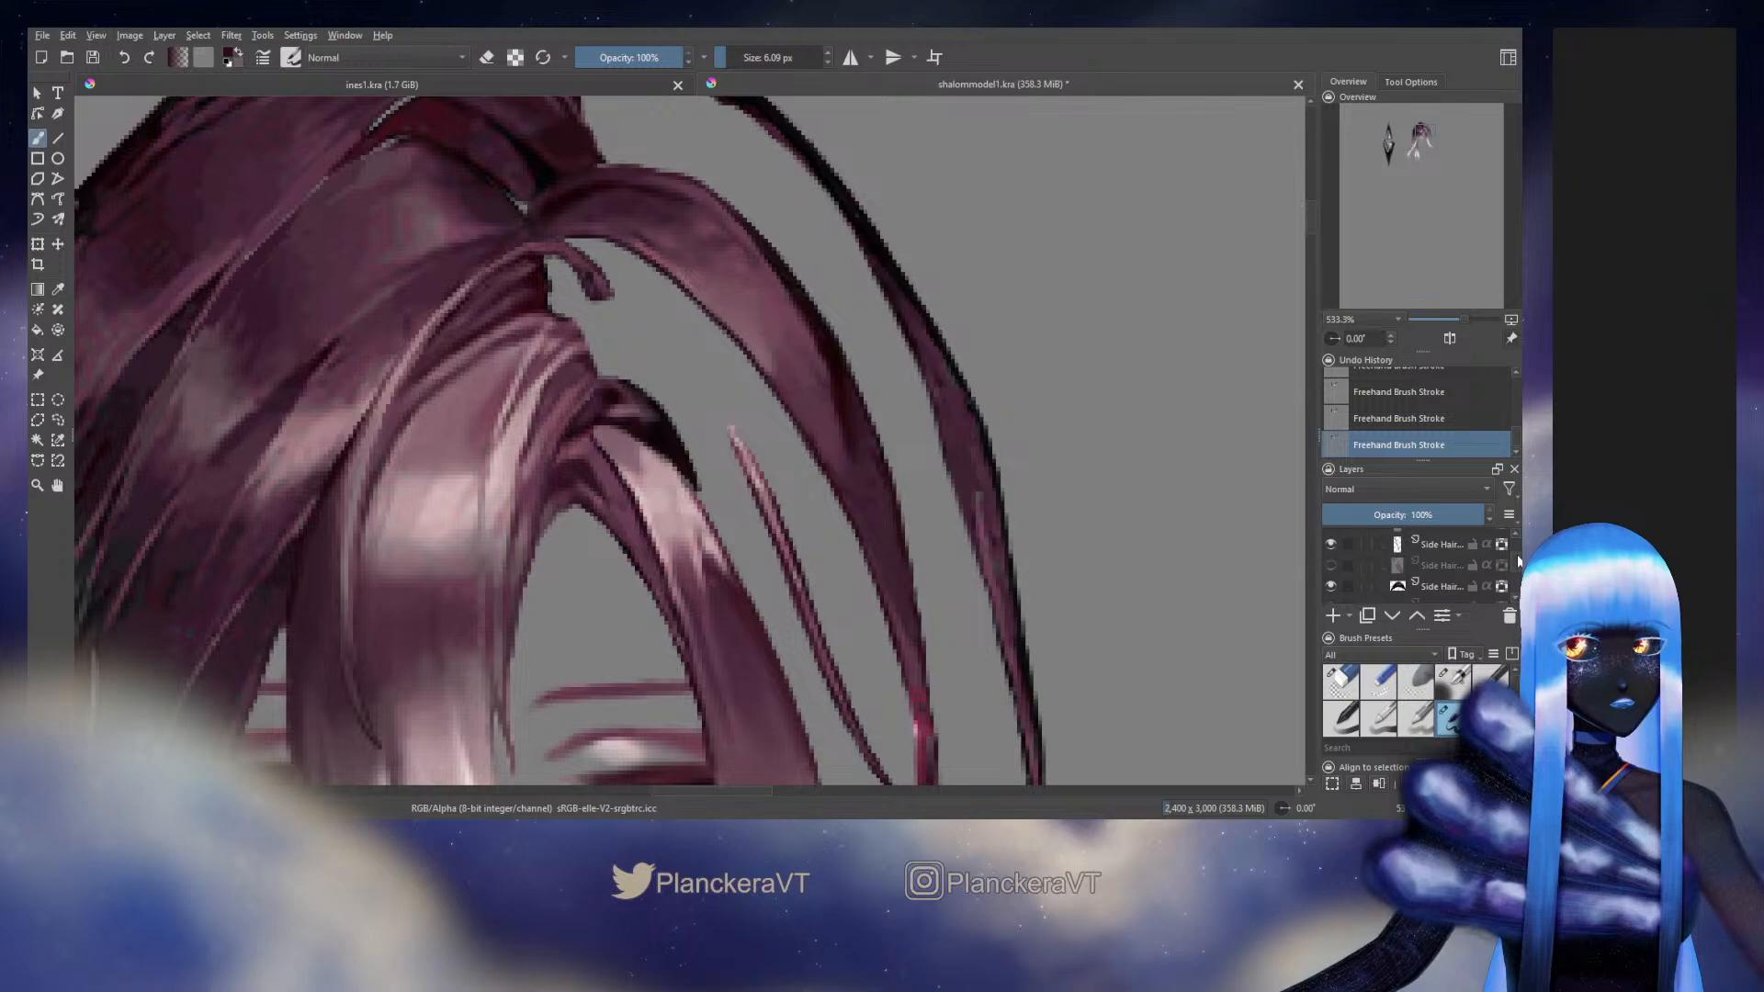
click(1501, 547)
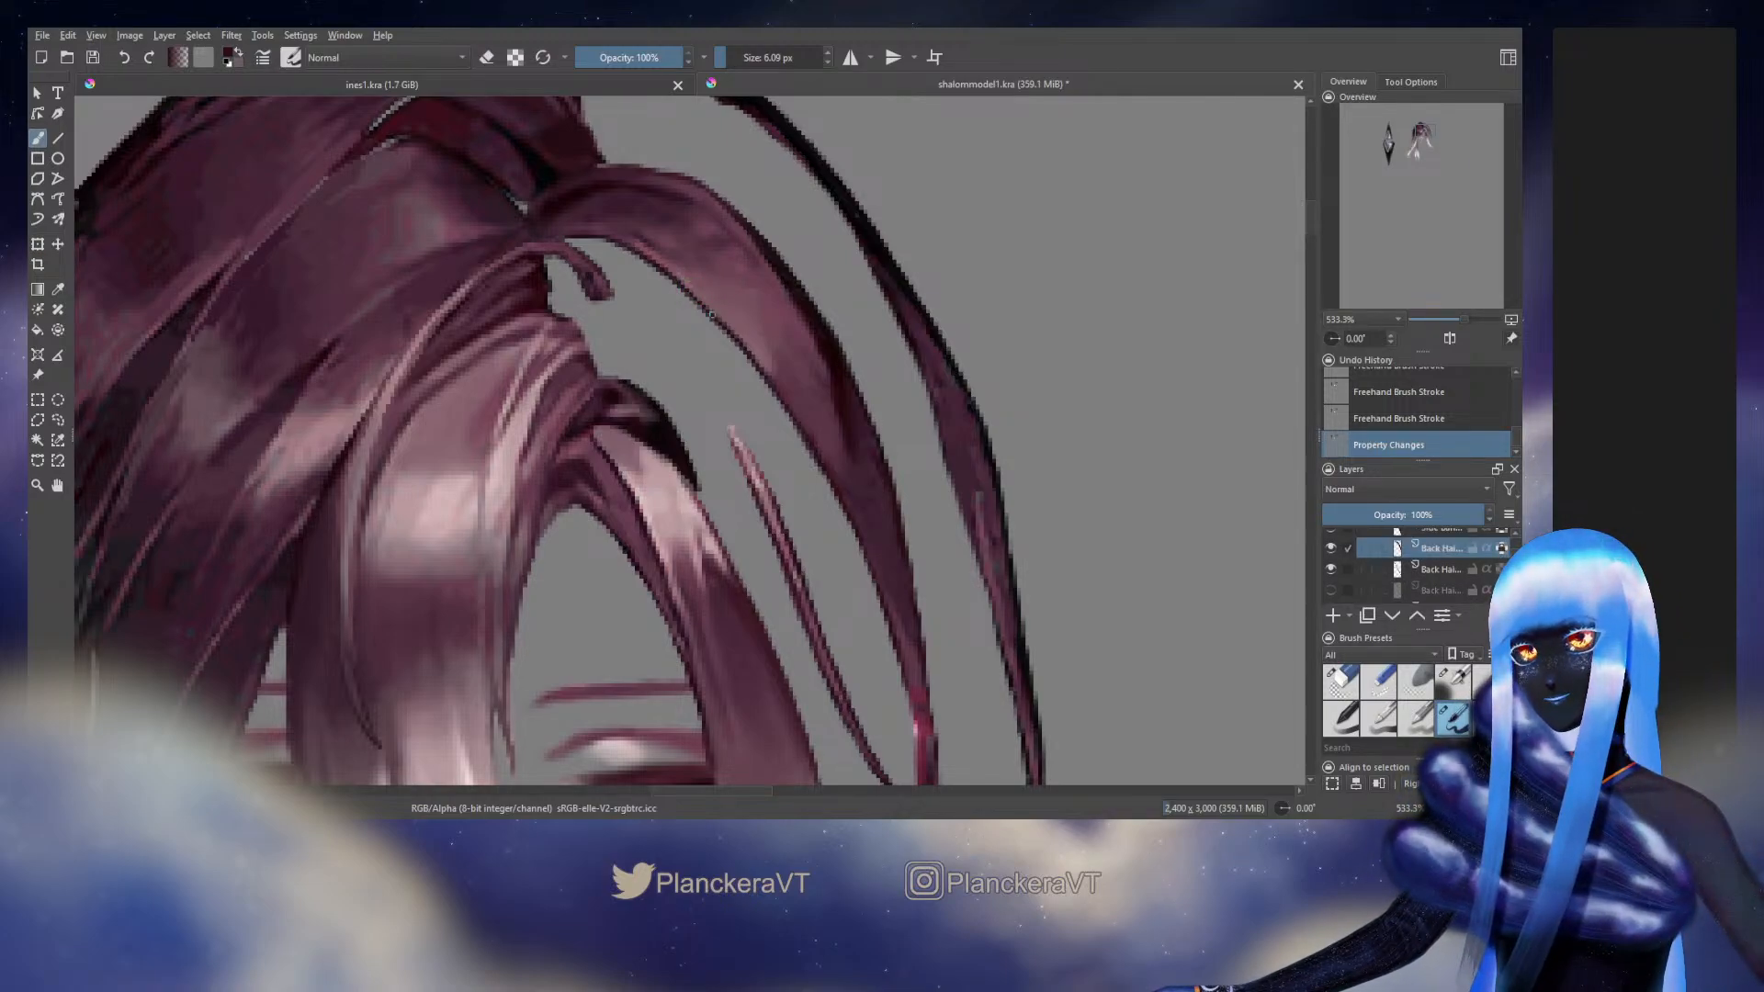
drag(710, 315, 764, 372)
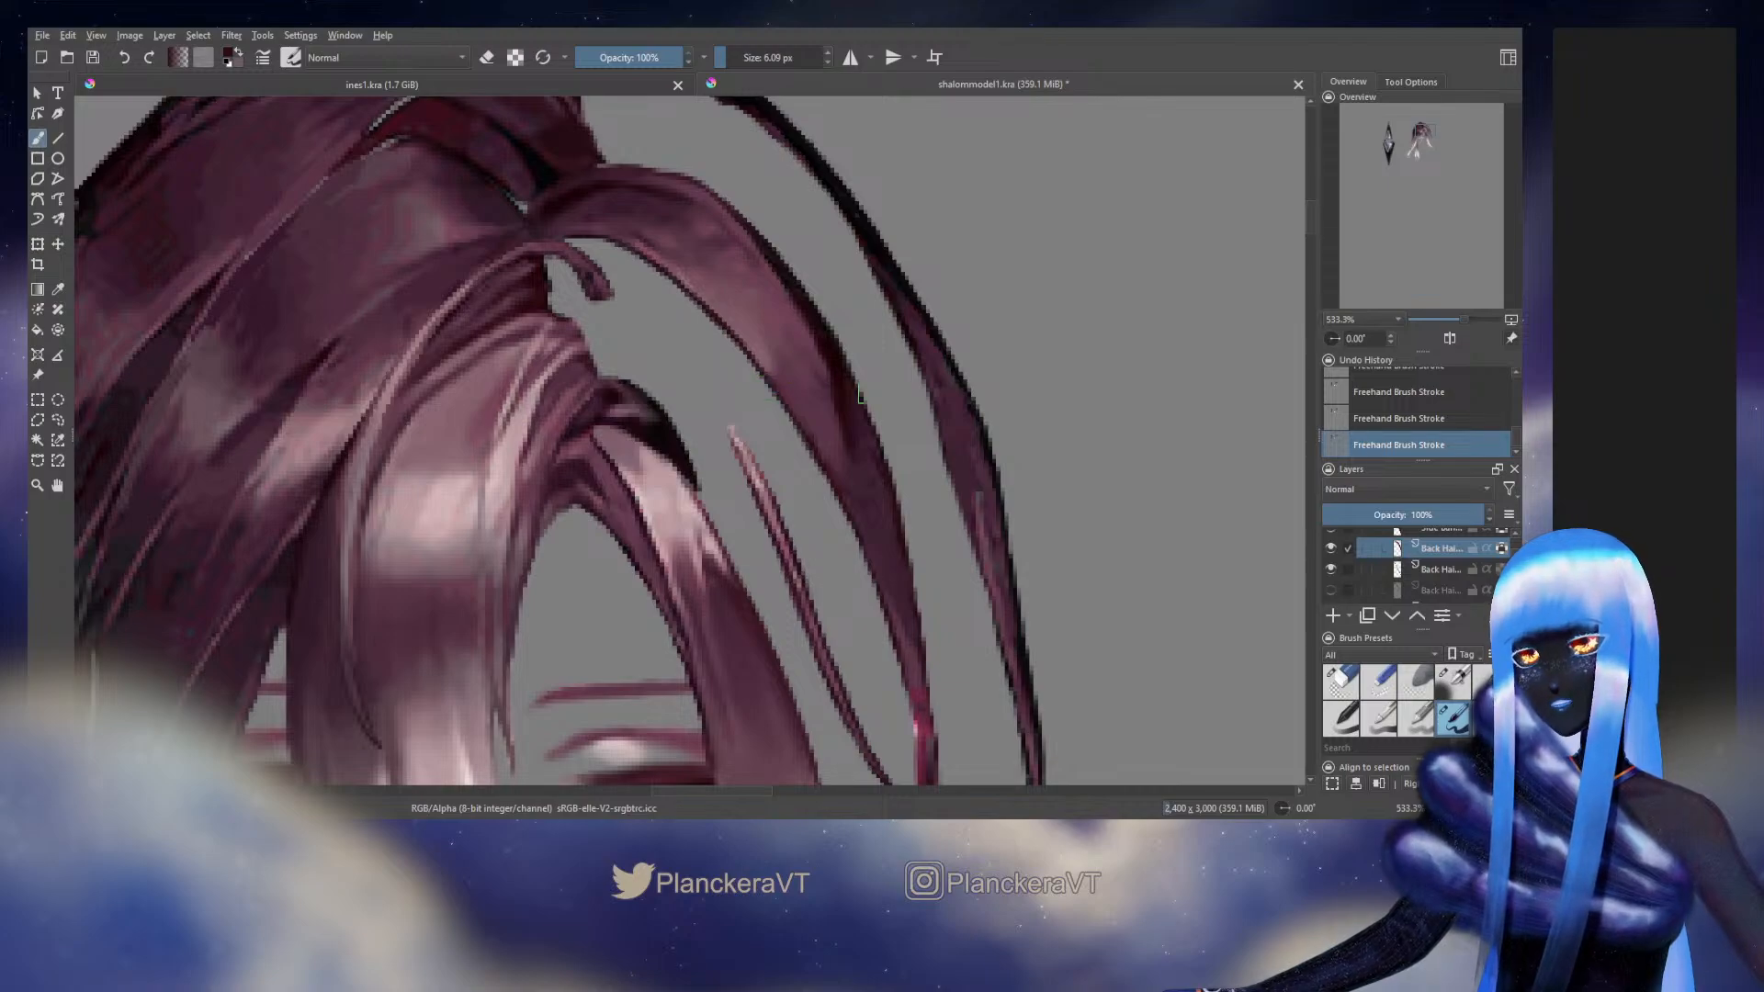
Show the Background reference layer and hide the Head group to view the original artwork on its own
scroll(1514, 553, up, 3)
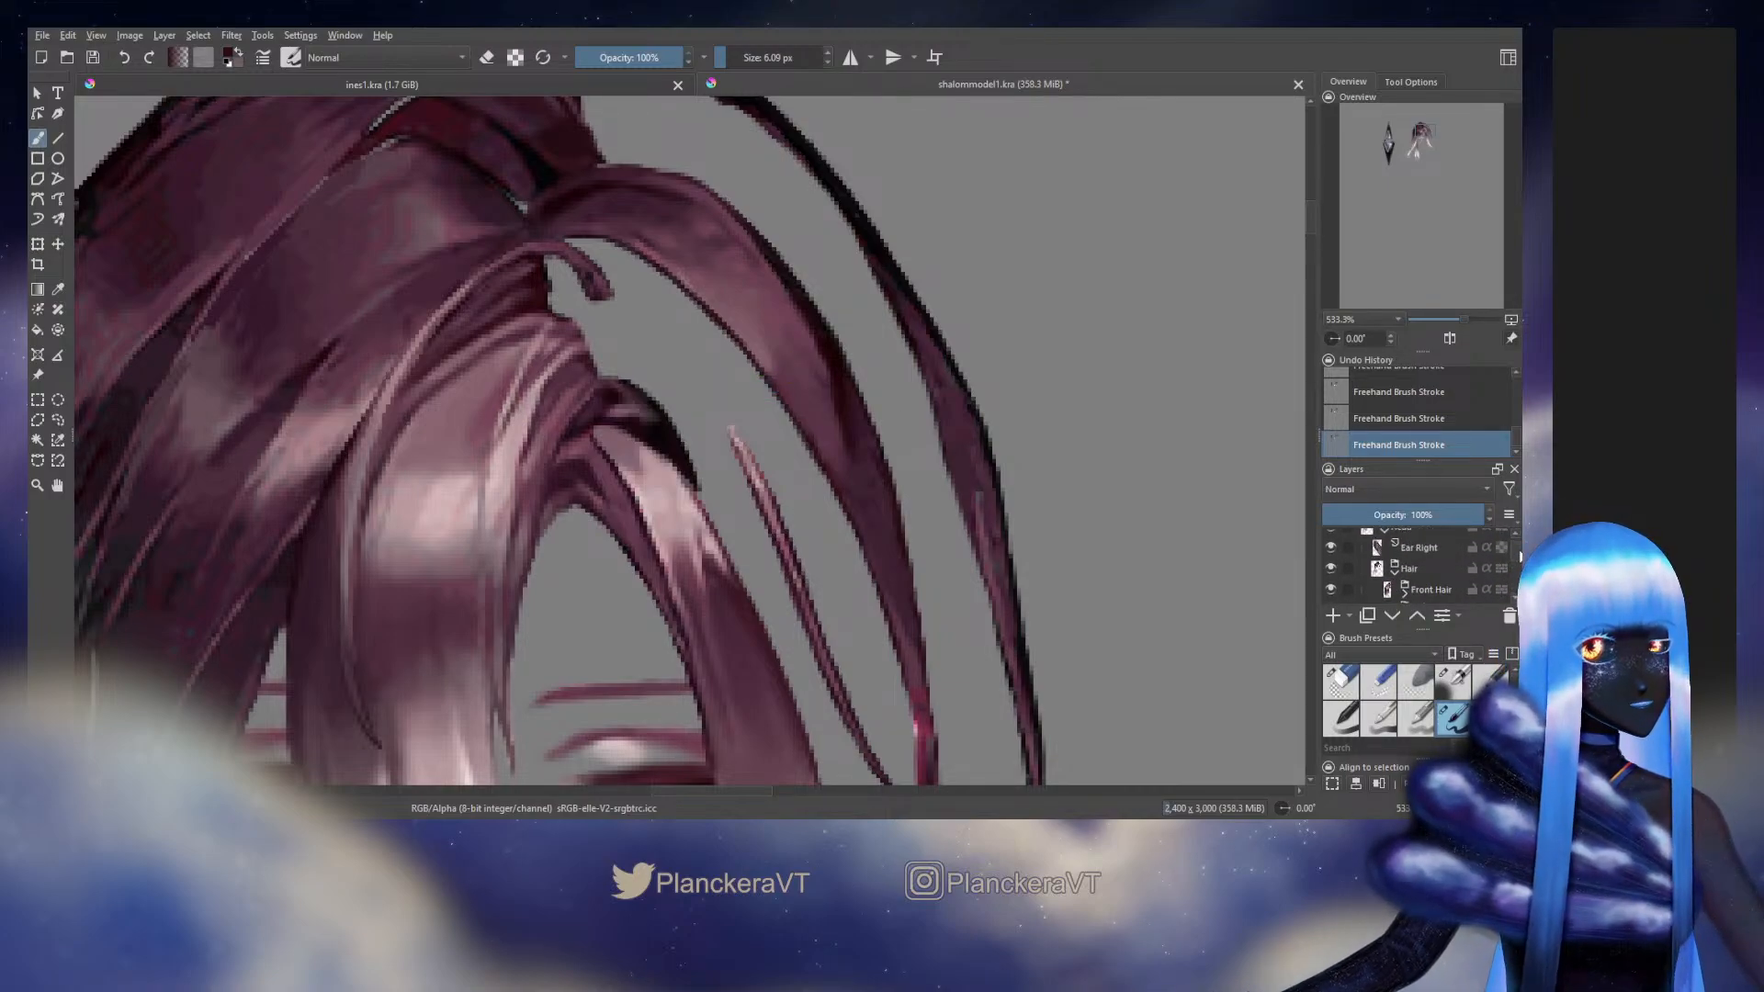
scroll(1517, 557, up, 1)
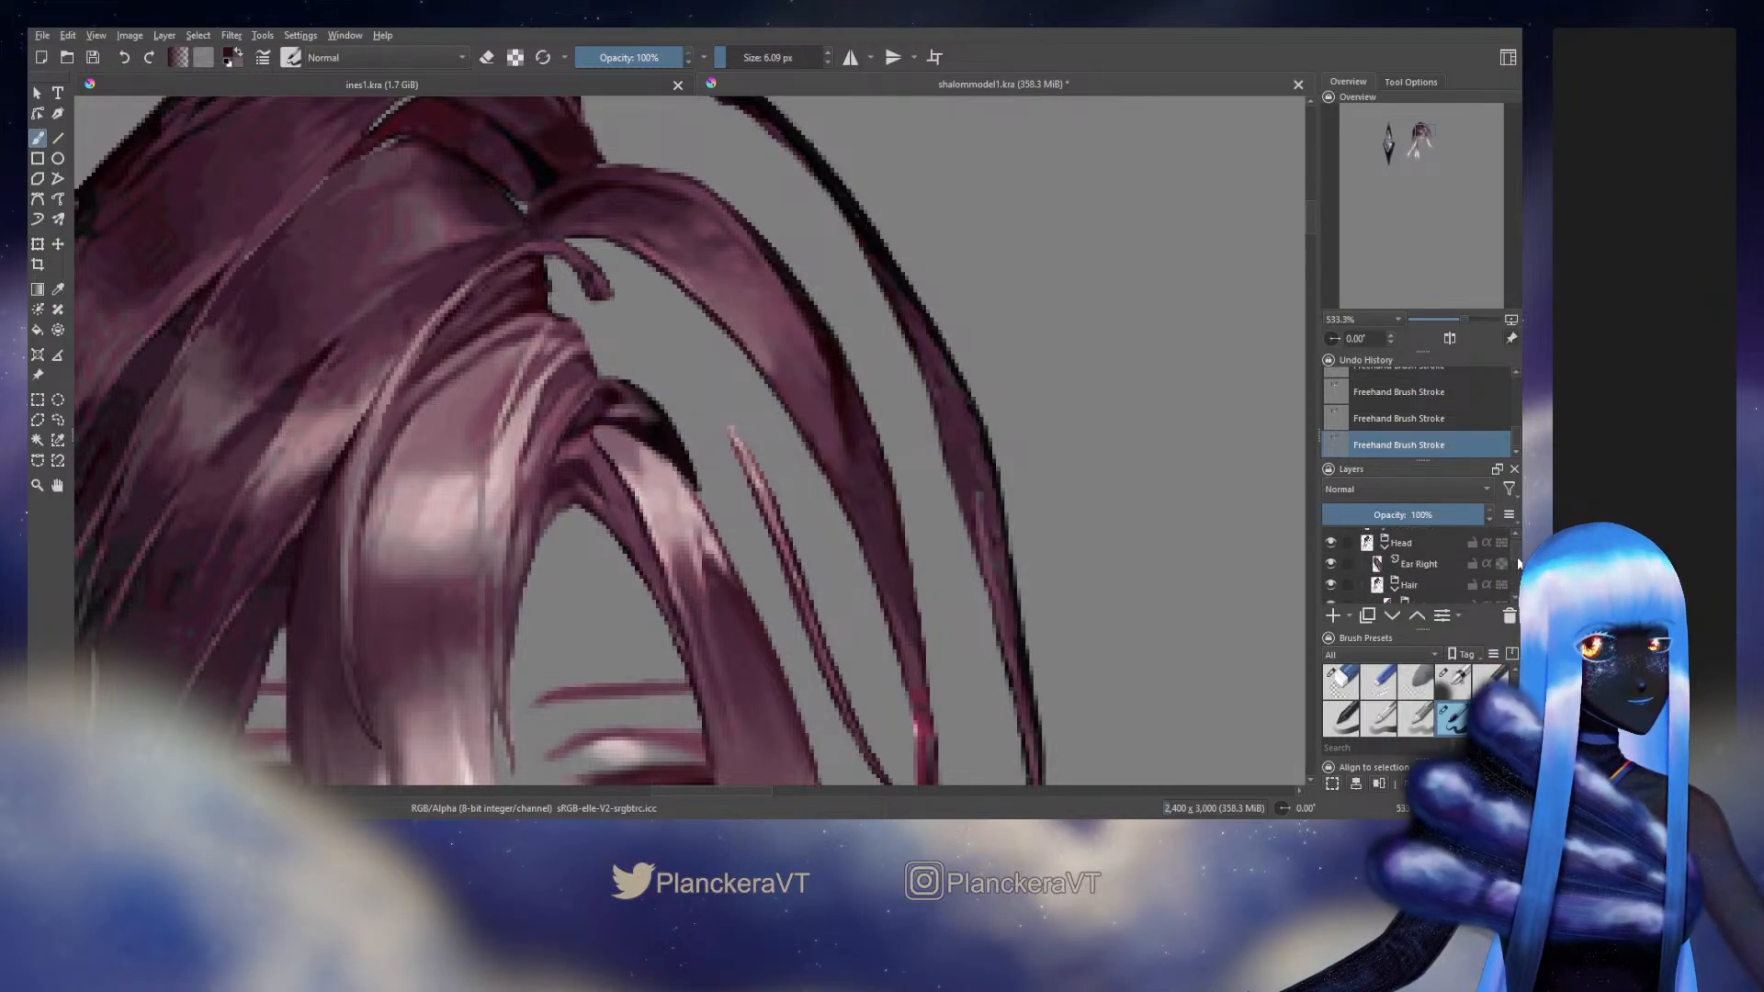
scroll(1518, 560, down, 5)
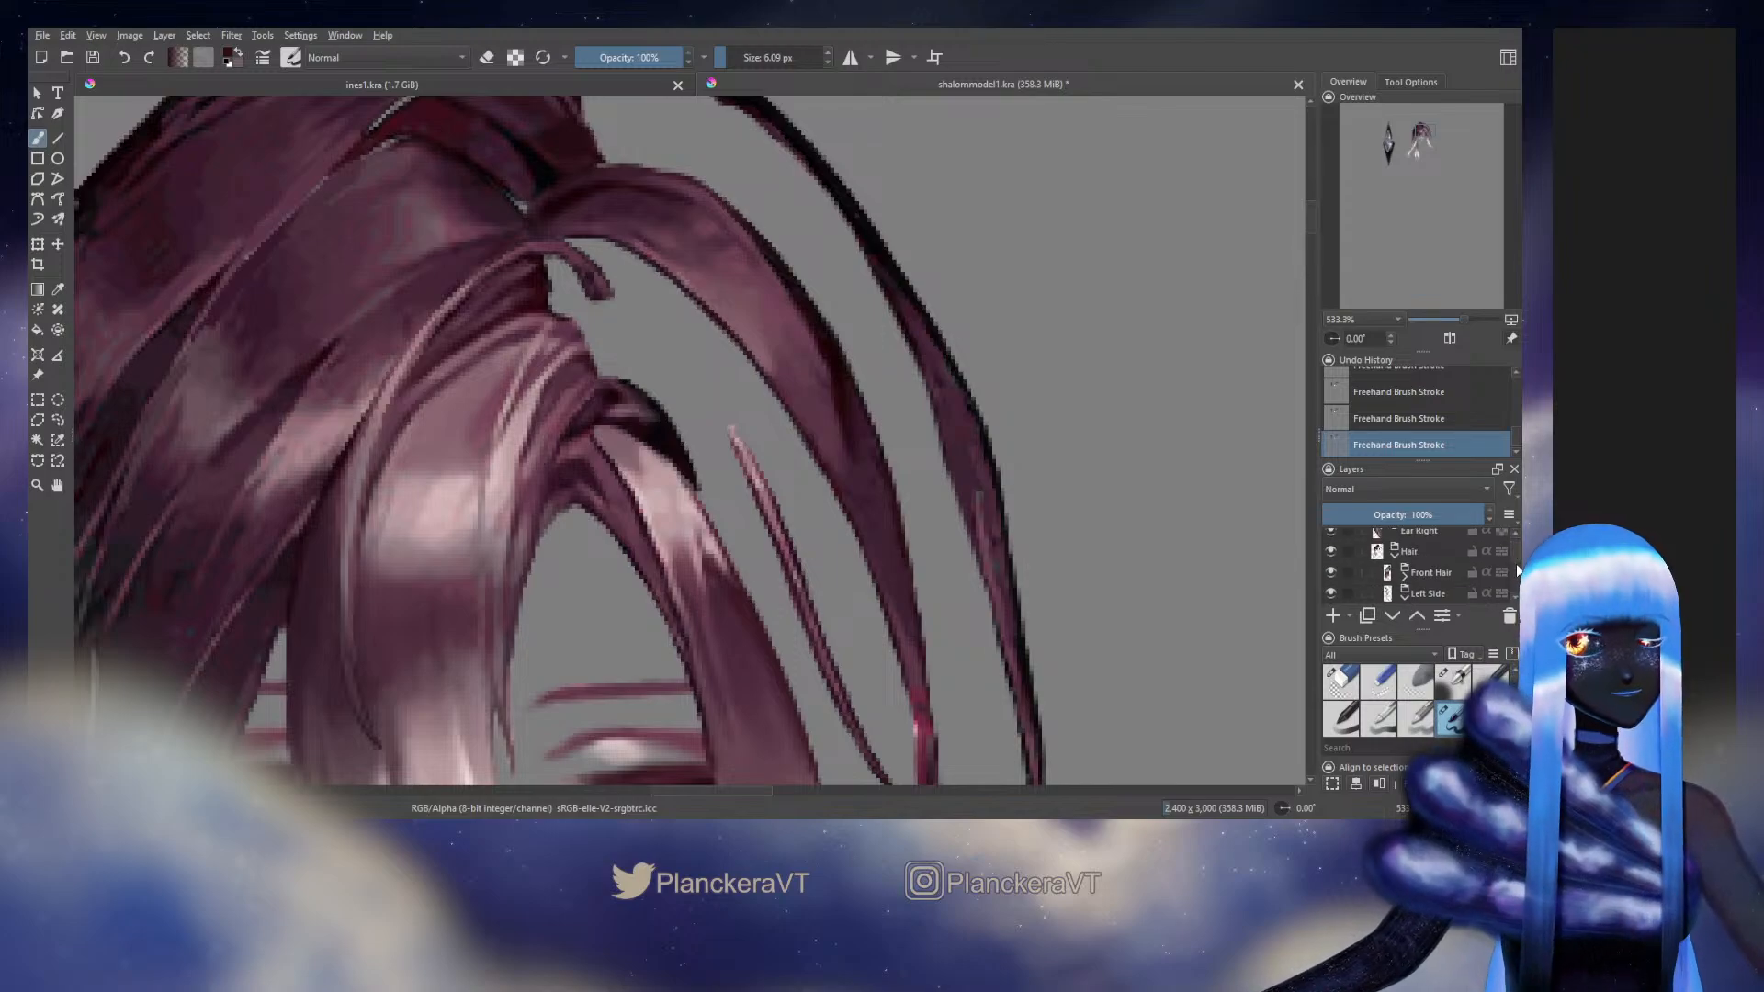
drag(1518, 584, 1518, 579)
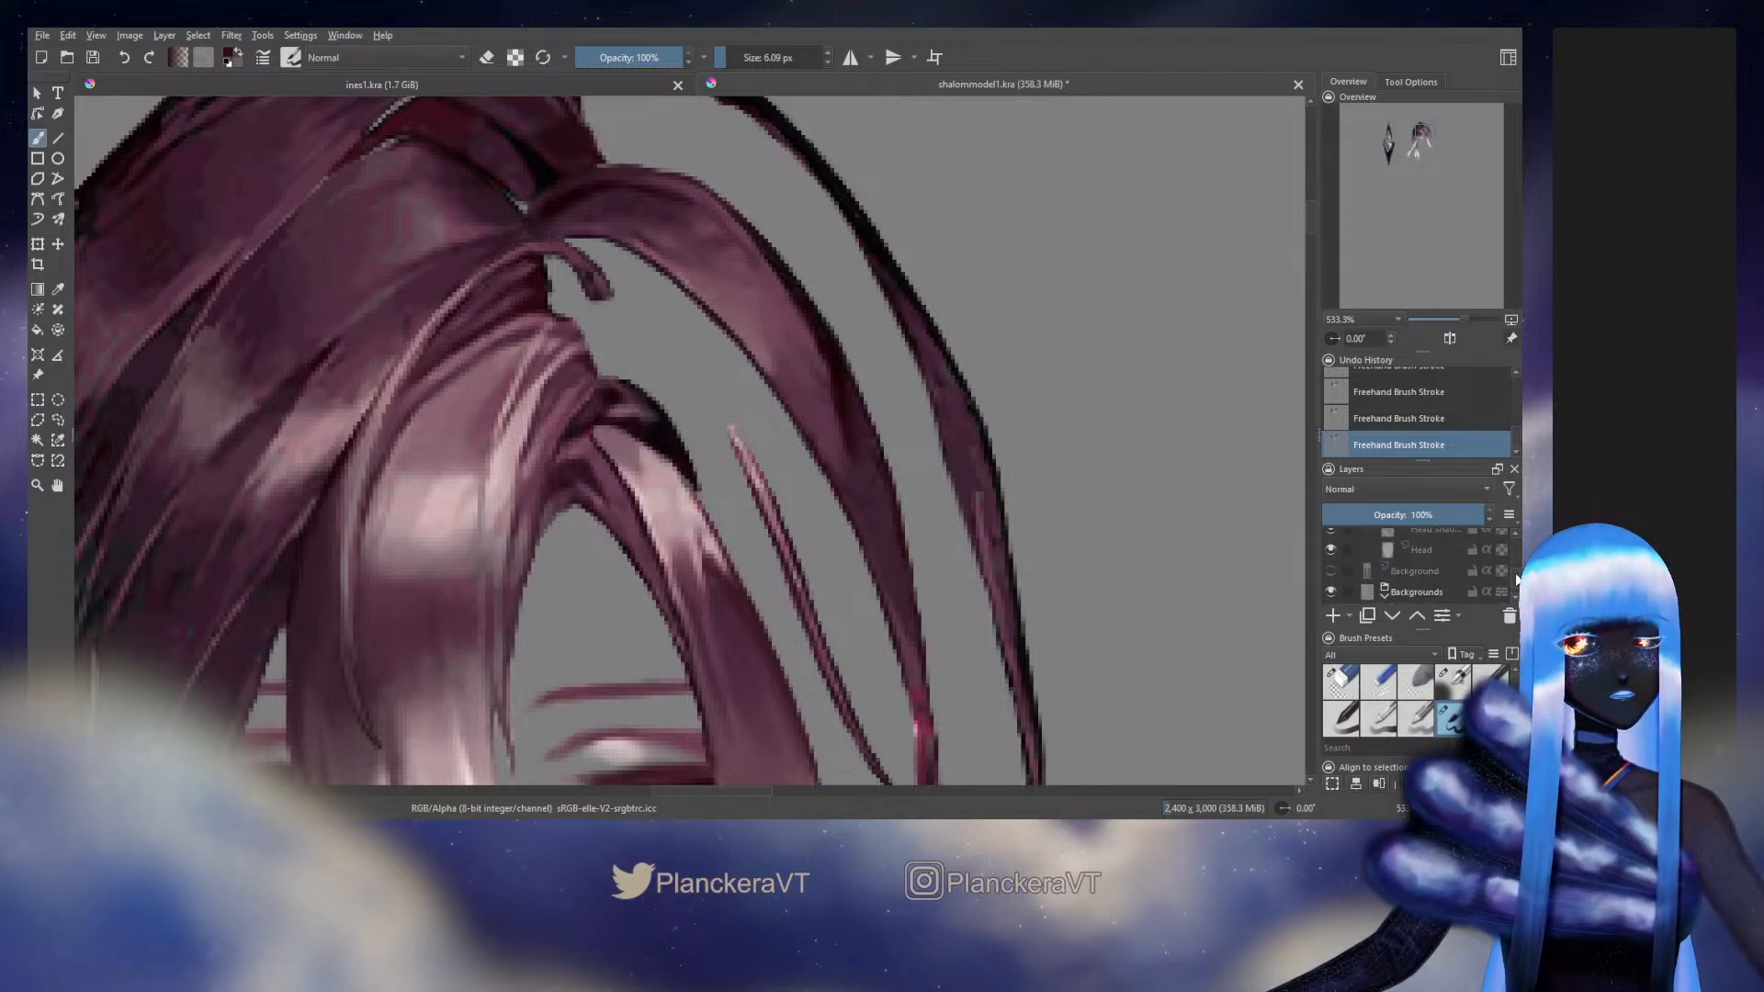
click(1330, 571)
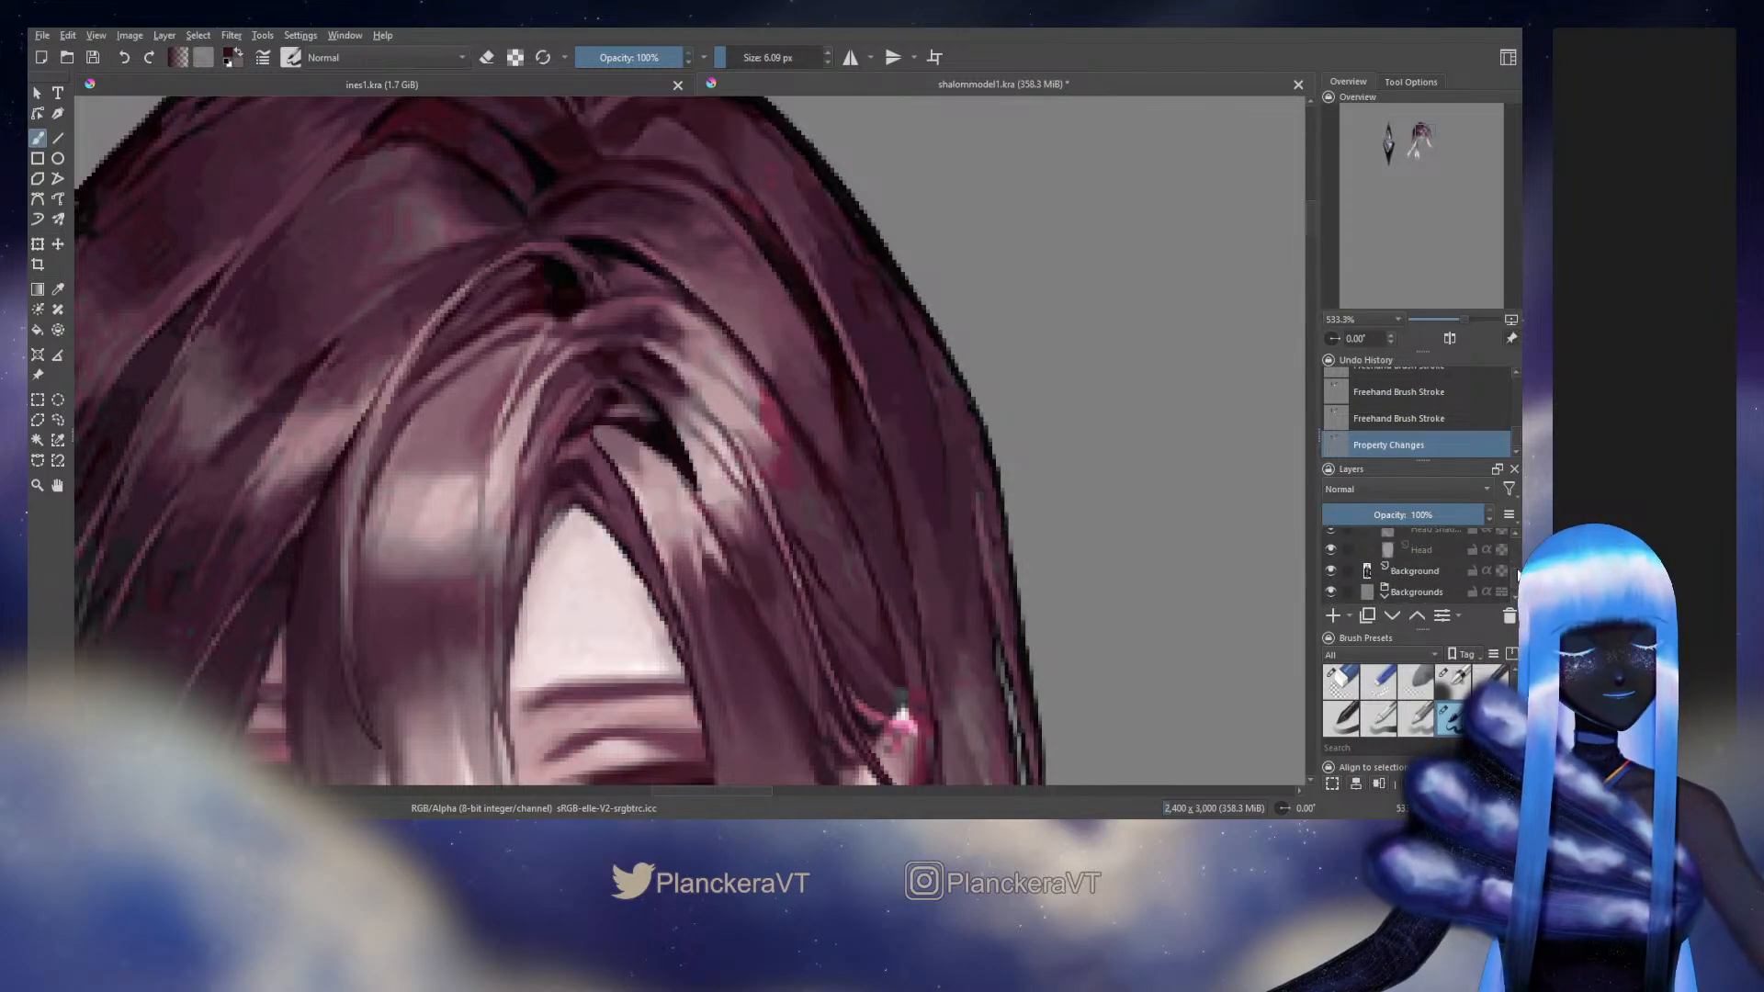
scroll(1517, 575, up, 5)
click(1331, 560)
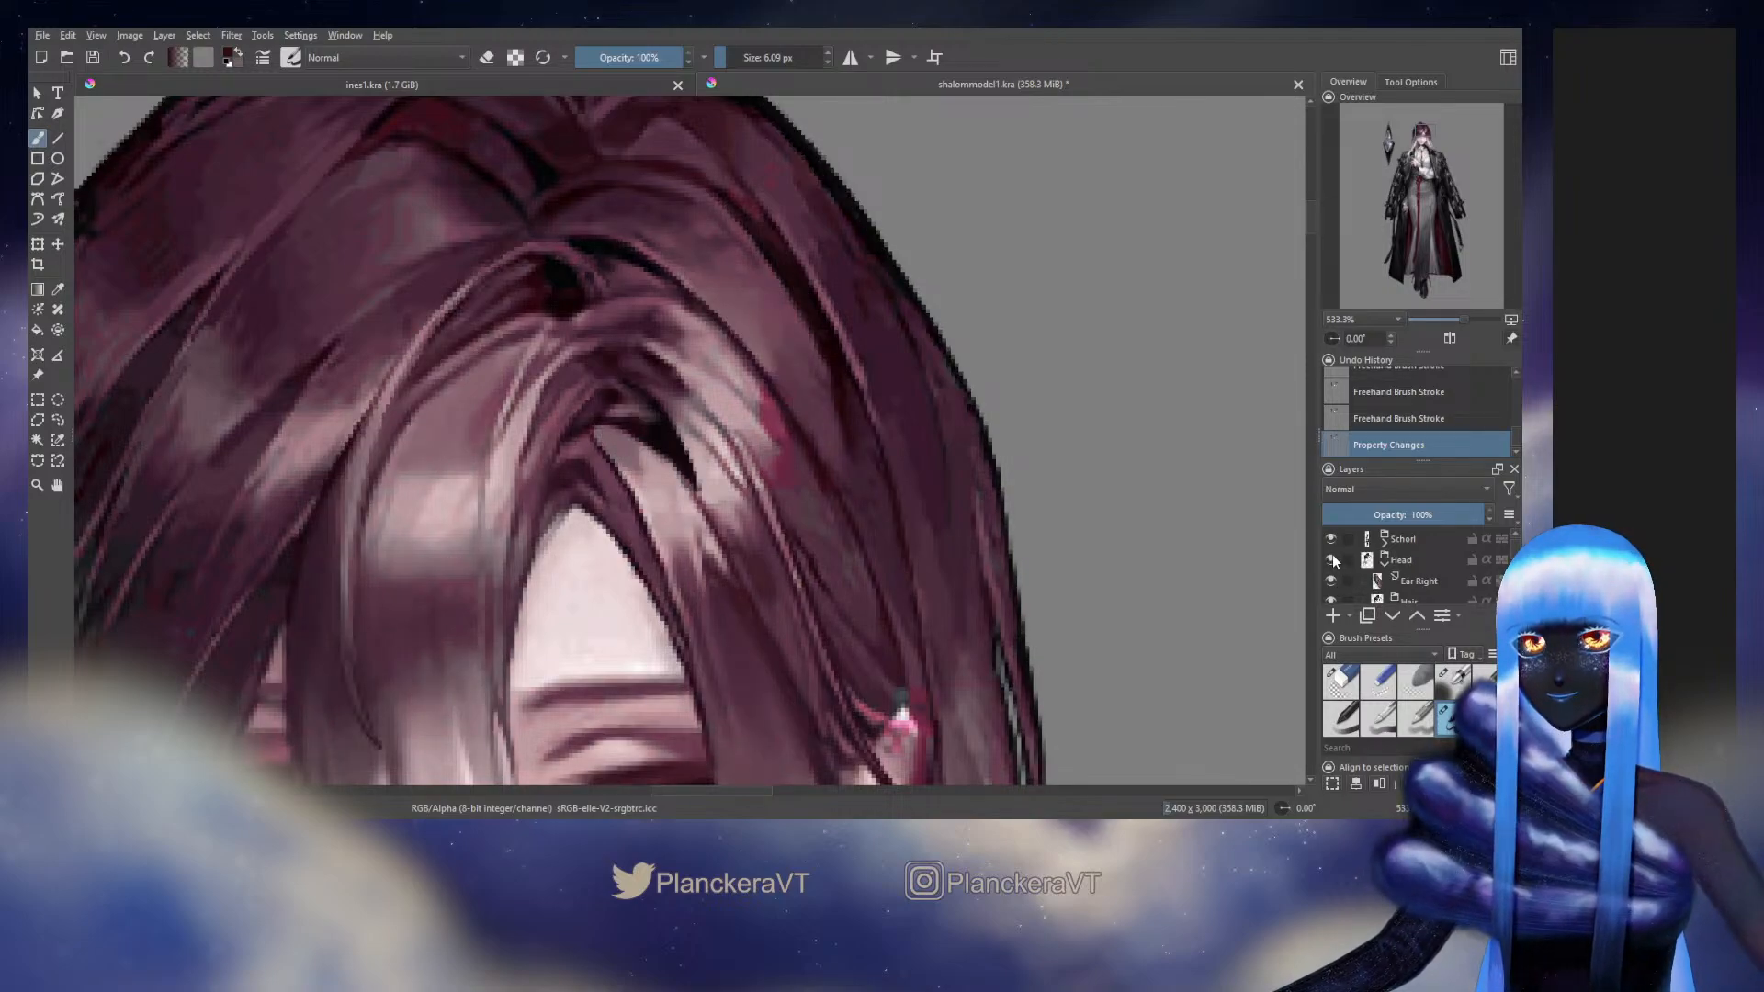
Restore the Head group, examine the hair around the forehead and beside the face, and sample a tone from the side hair
drag(722, 307, 716, 315)
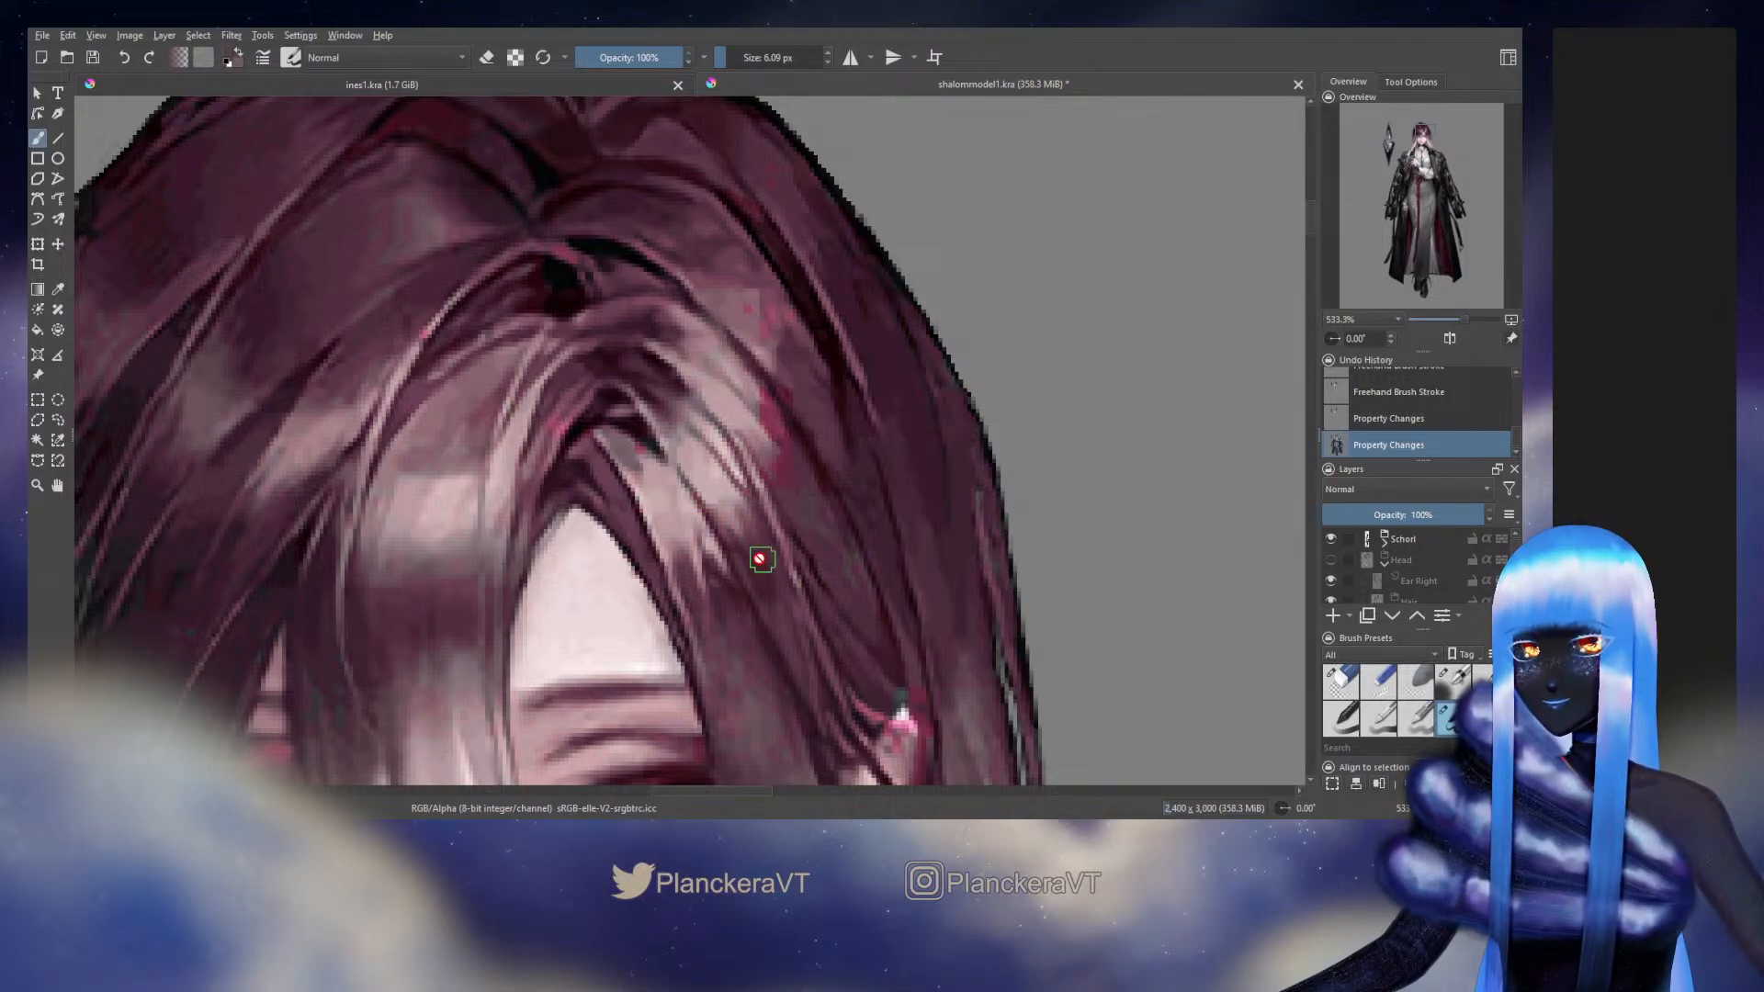
drag(760, 558, 1065, 344)
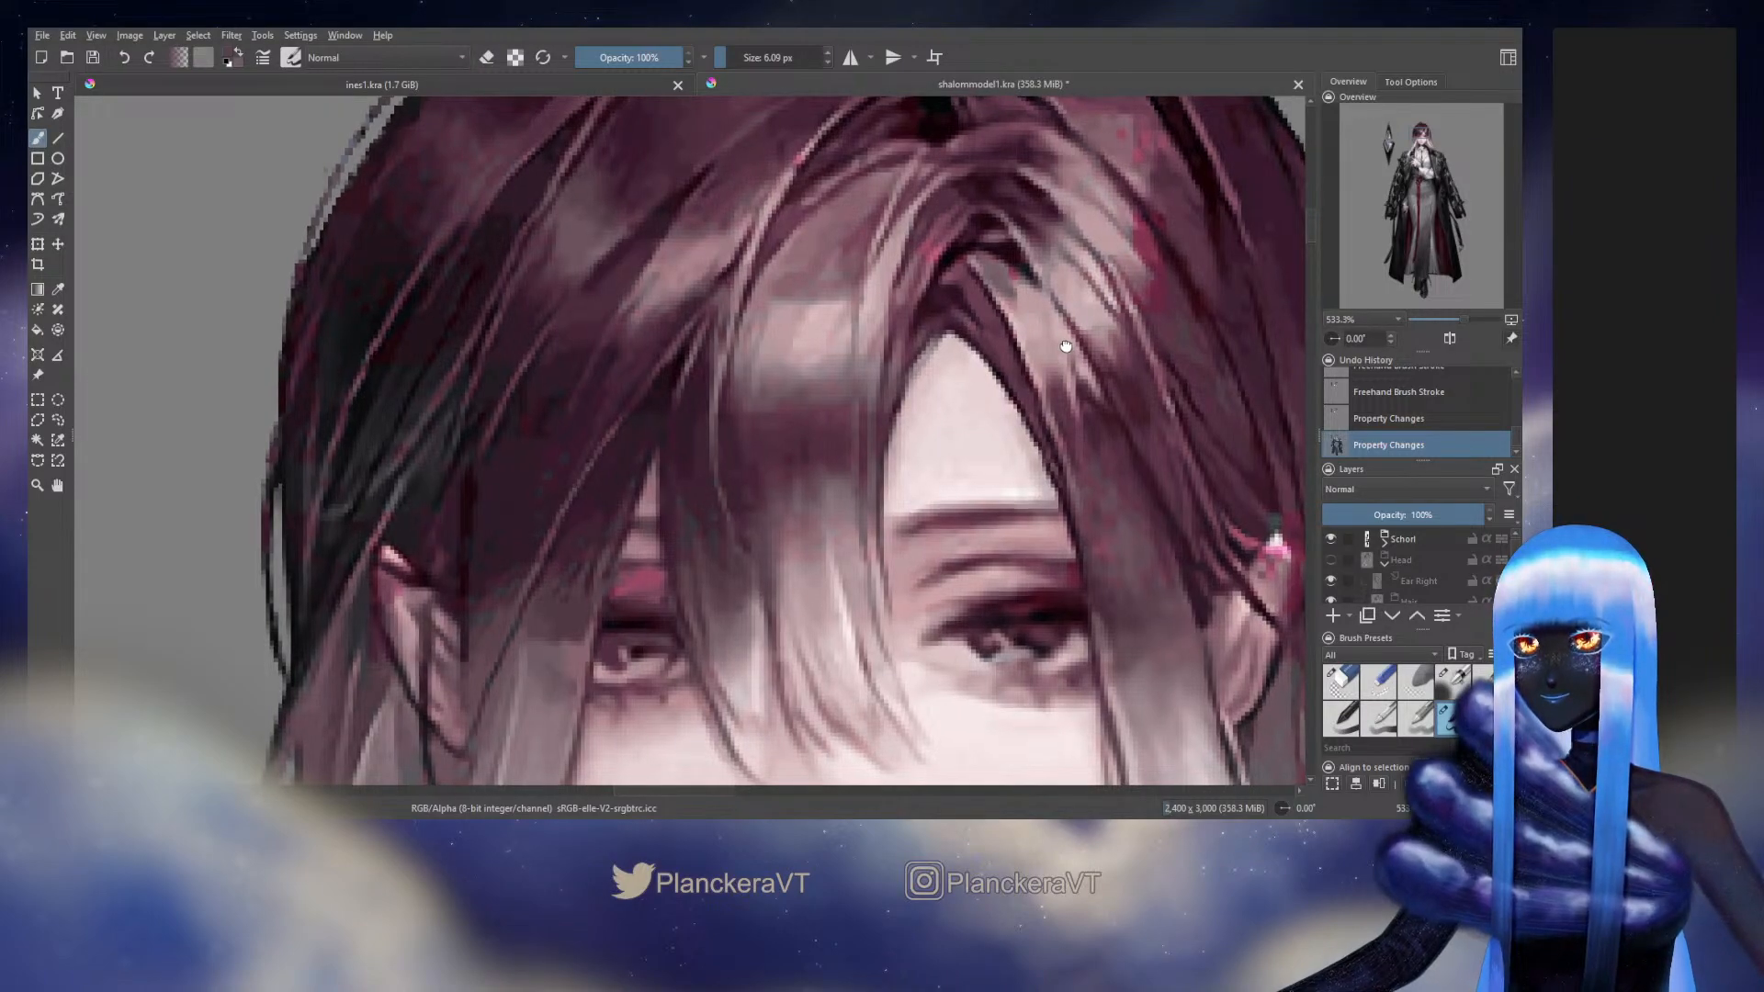
drag(1068, 346, 1001, 502)
key(ctrl+z)
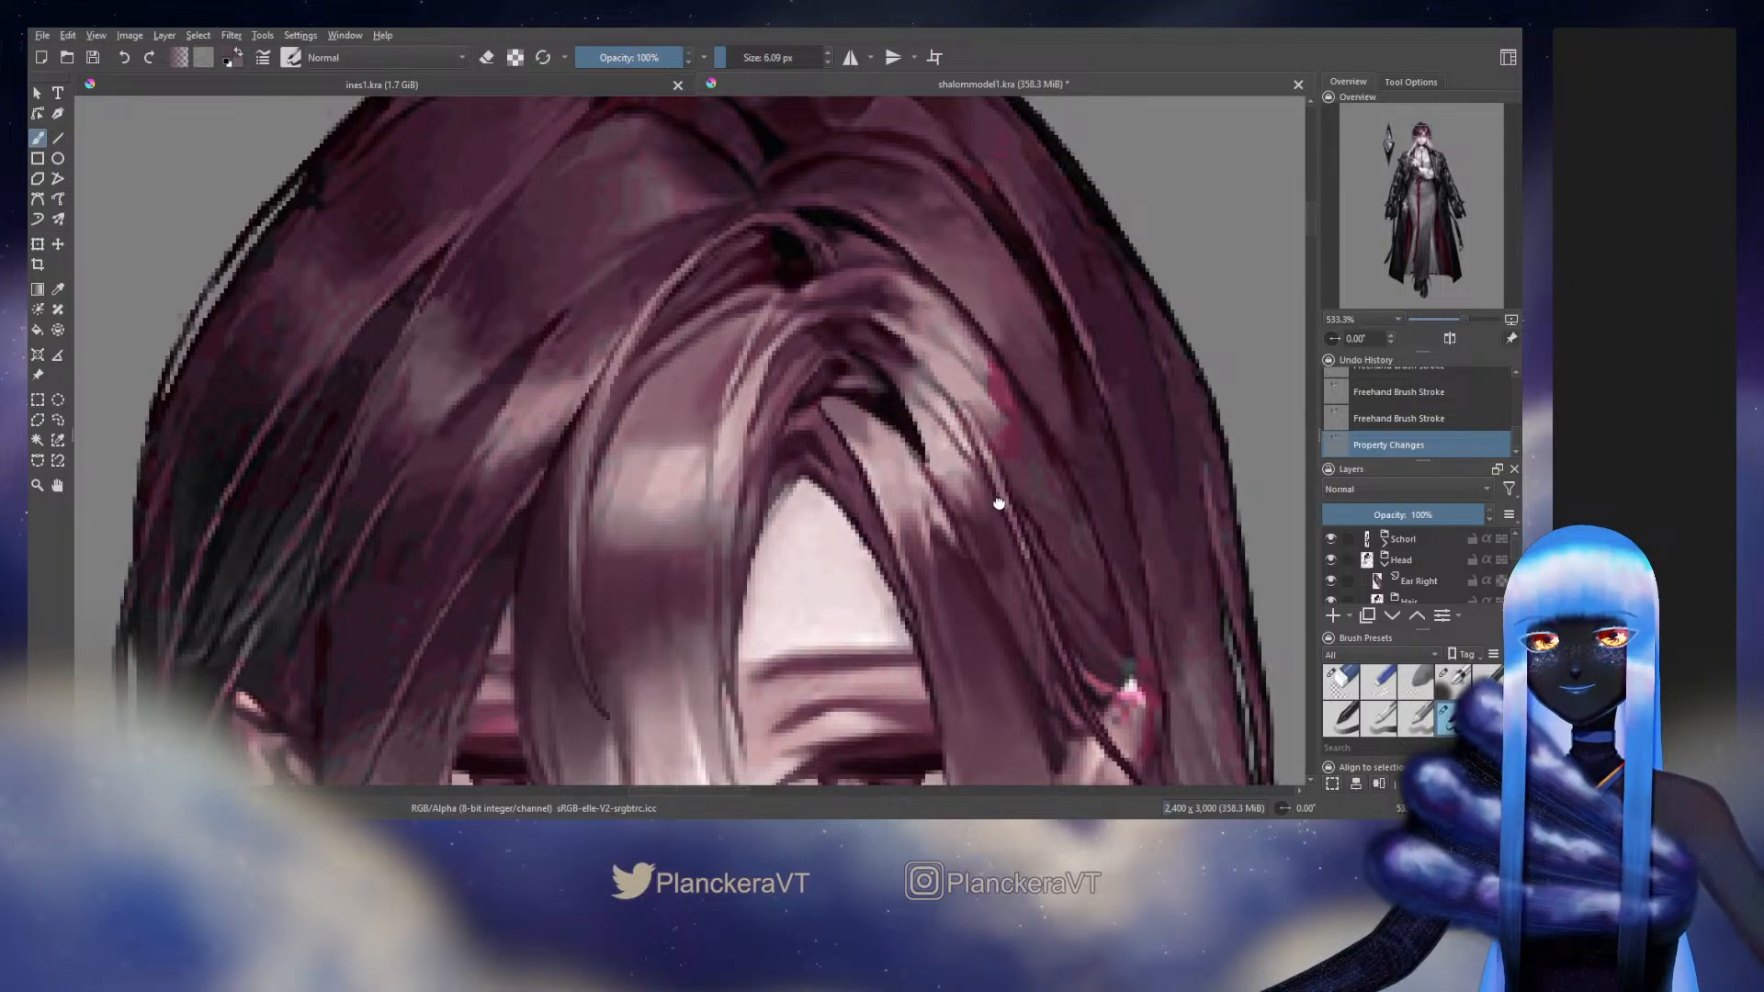
drag(999, 503, 795, 305)
ctrl+click(814, 513)
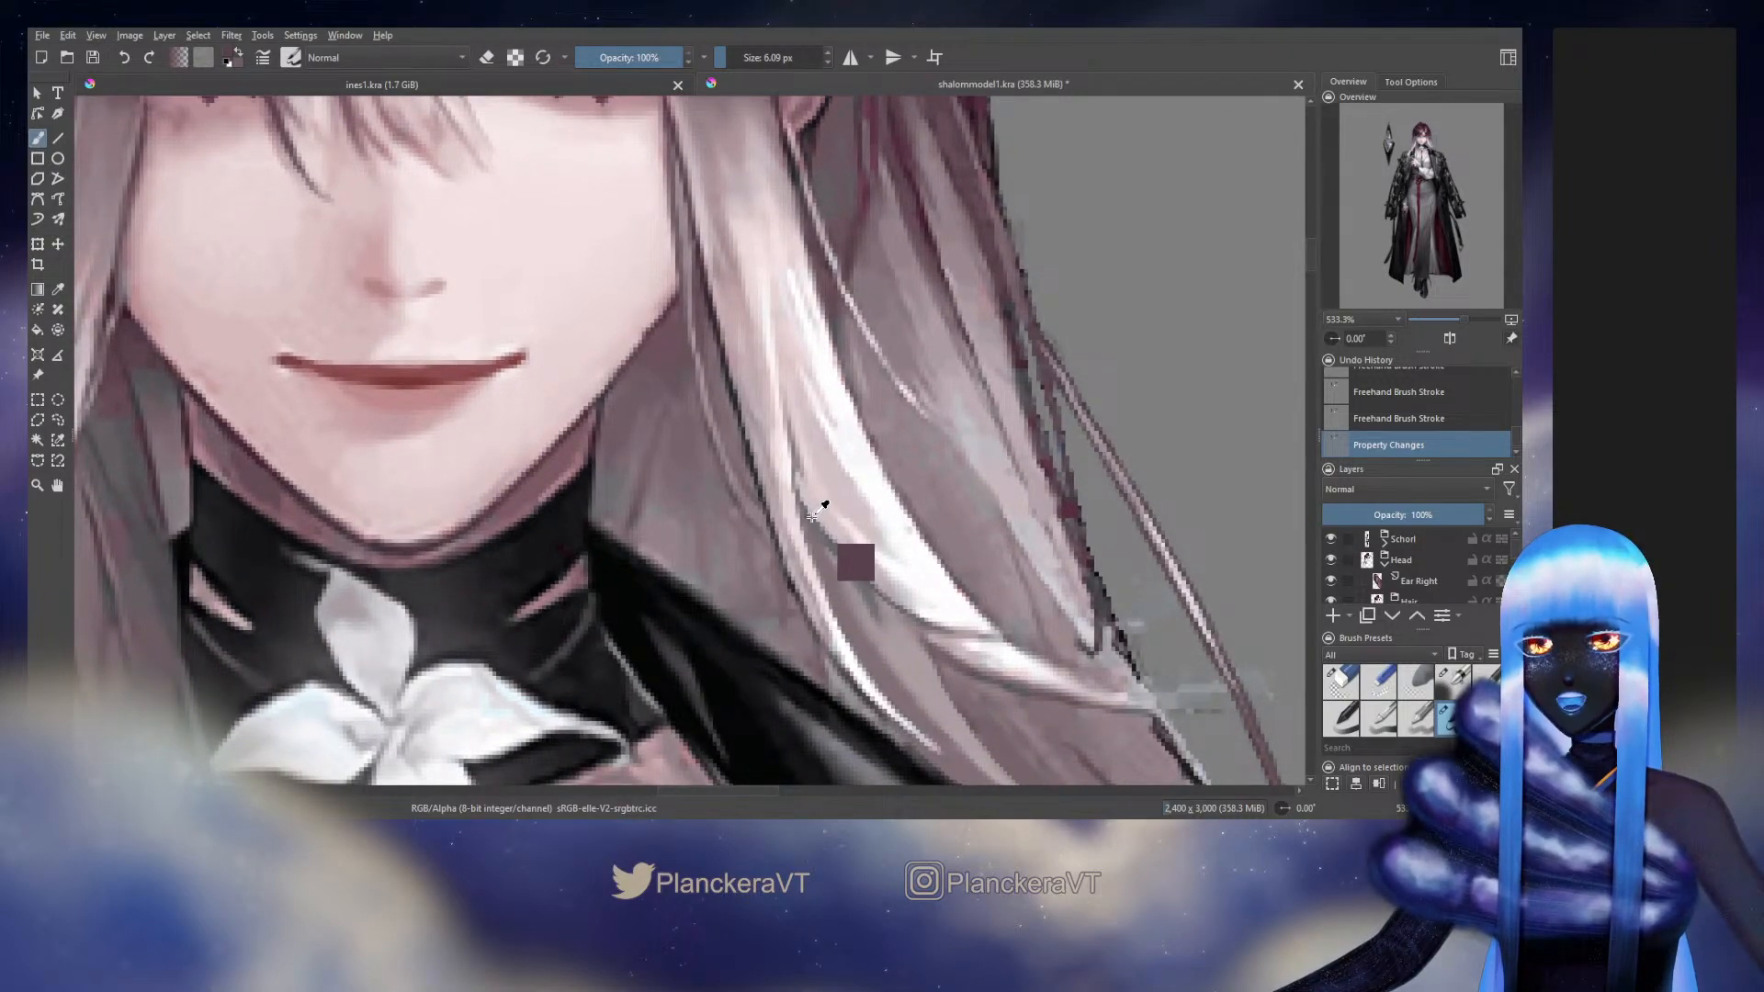
ctrl+click(812, 520)
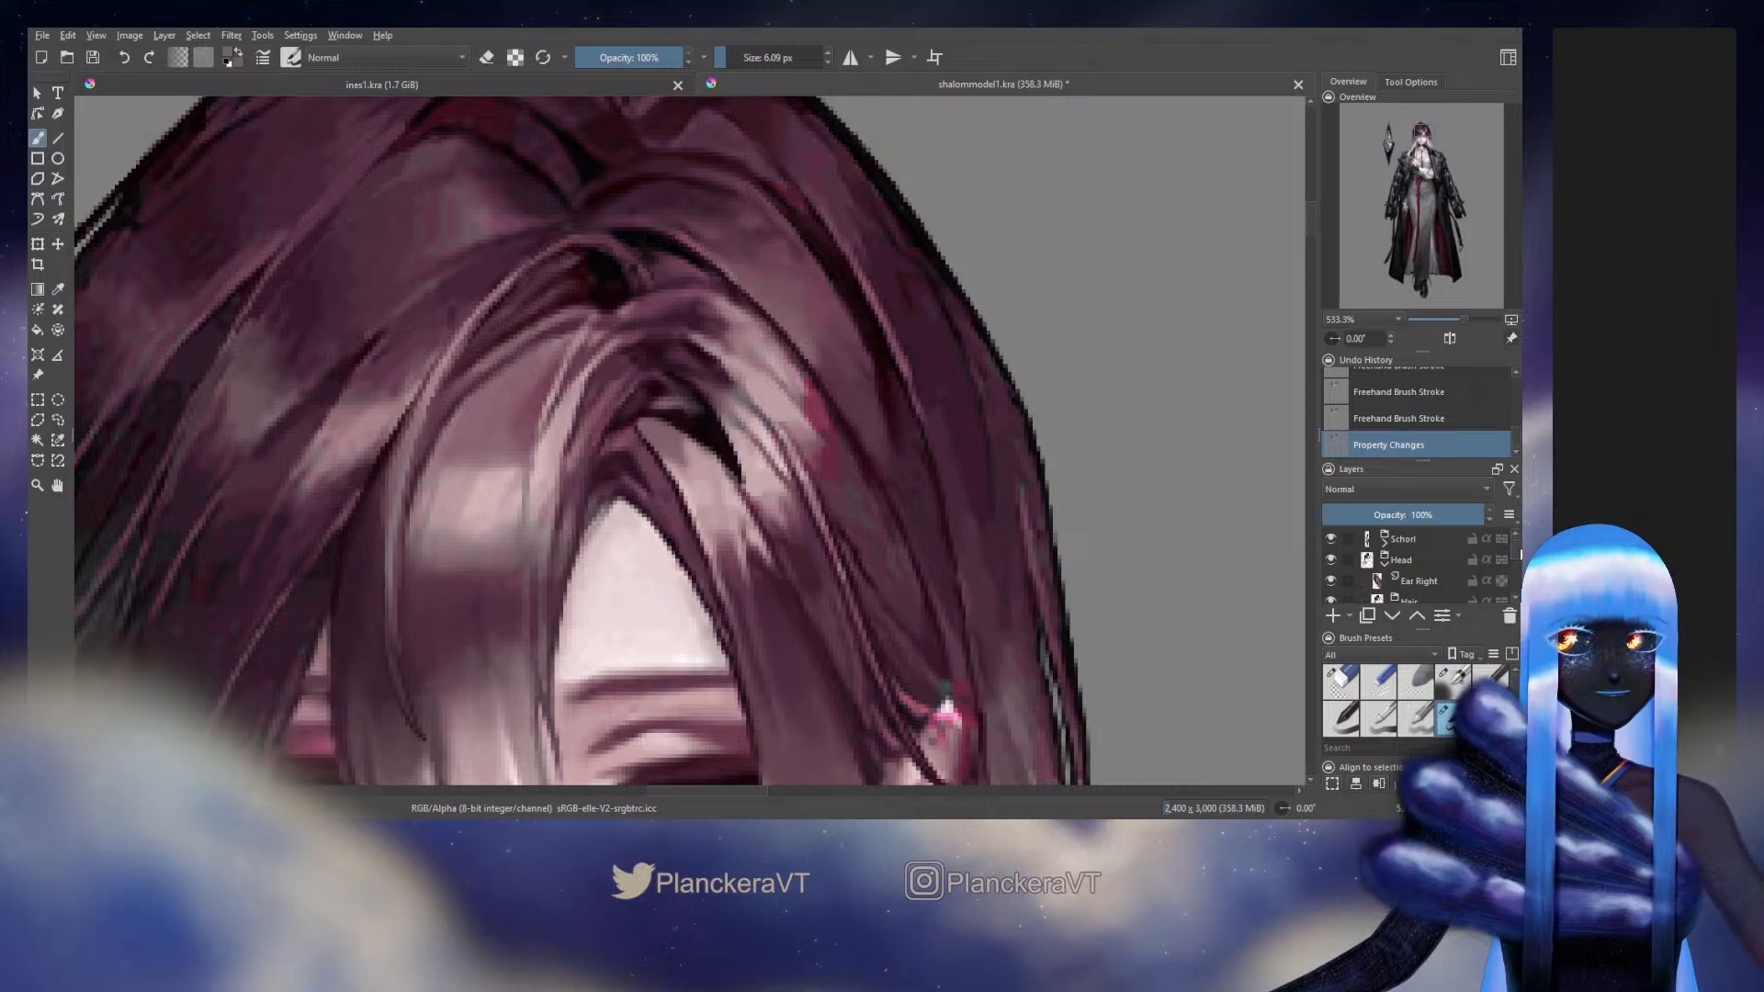
Hide the Background reference layer and darken the middle arched strand's inner edge with the 6.09 px brush
drag(1515, 547, 1515, 581)
click(1331, 601)
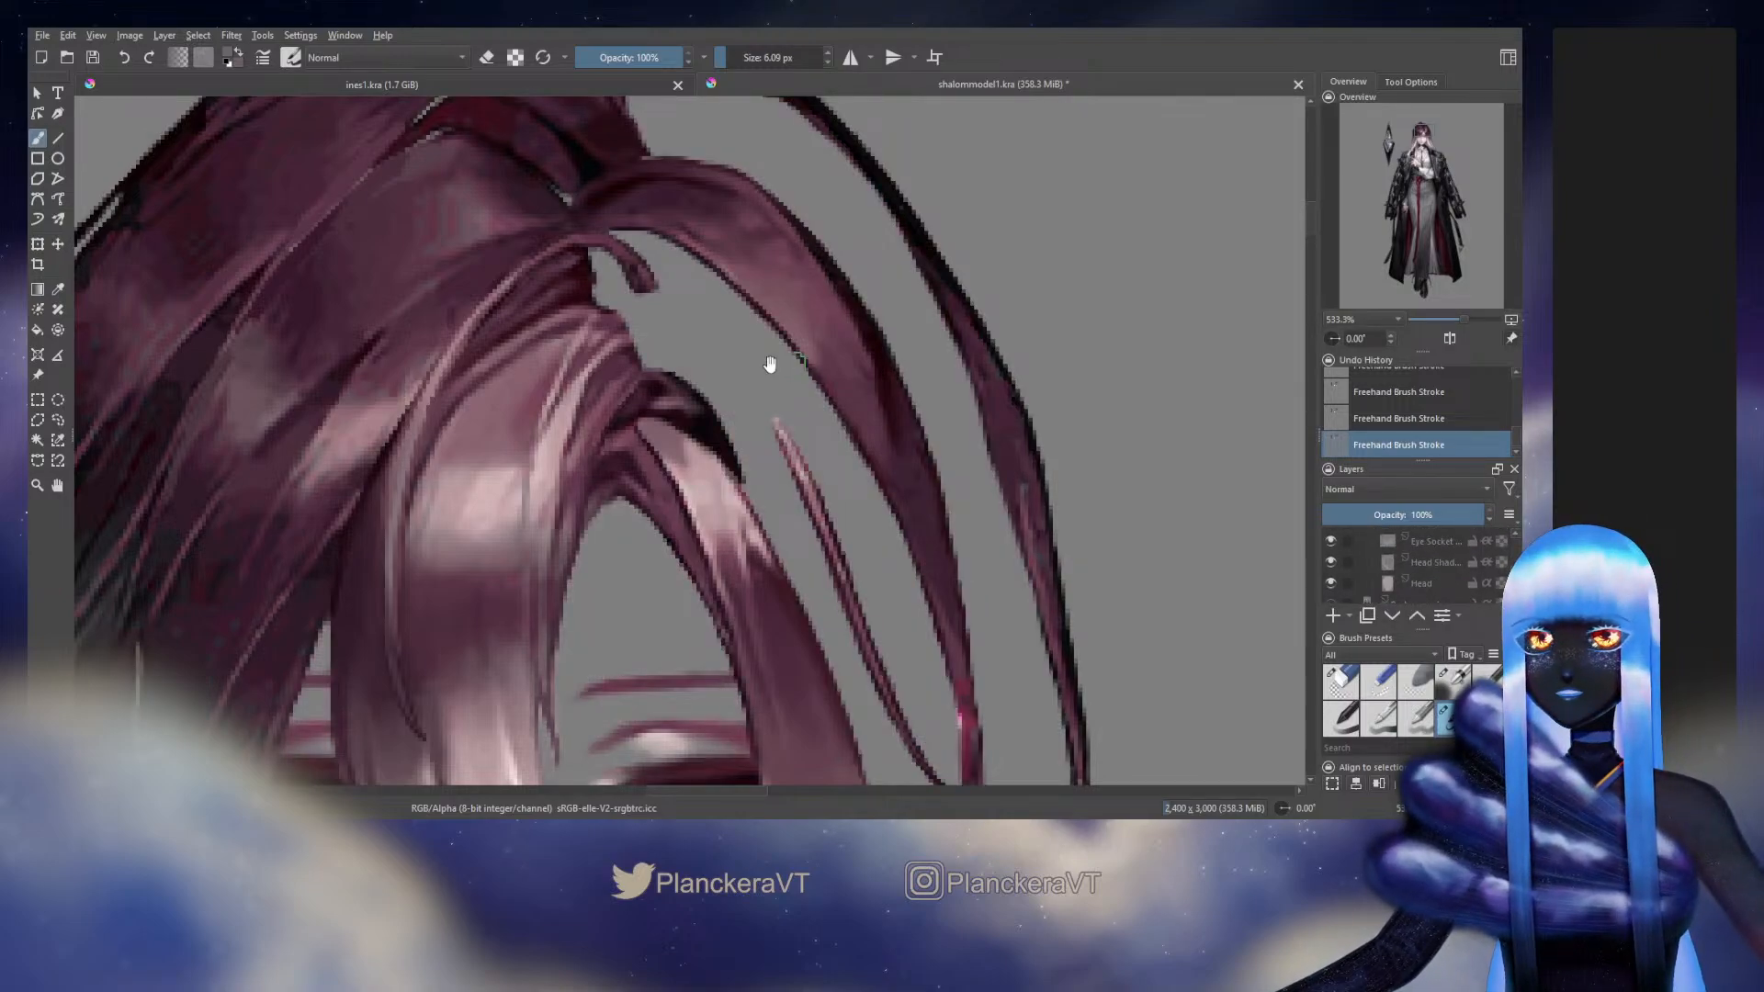
drag(769, 365, 788, 481)
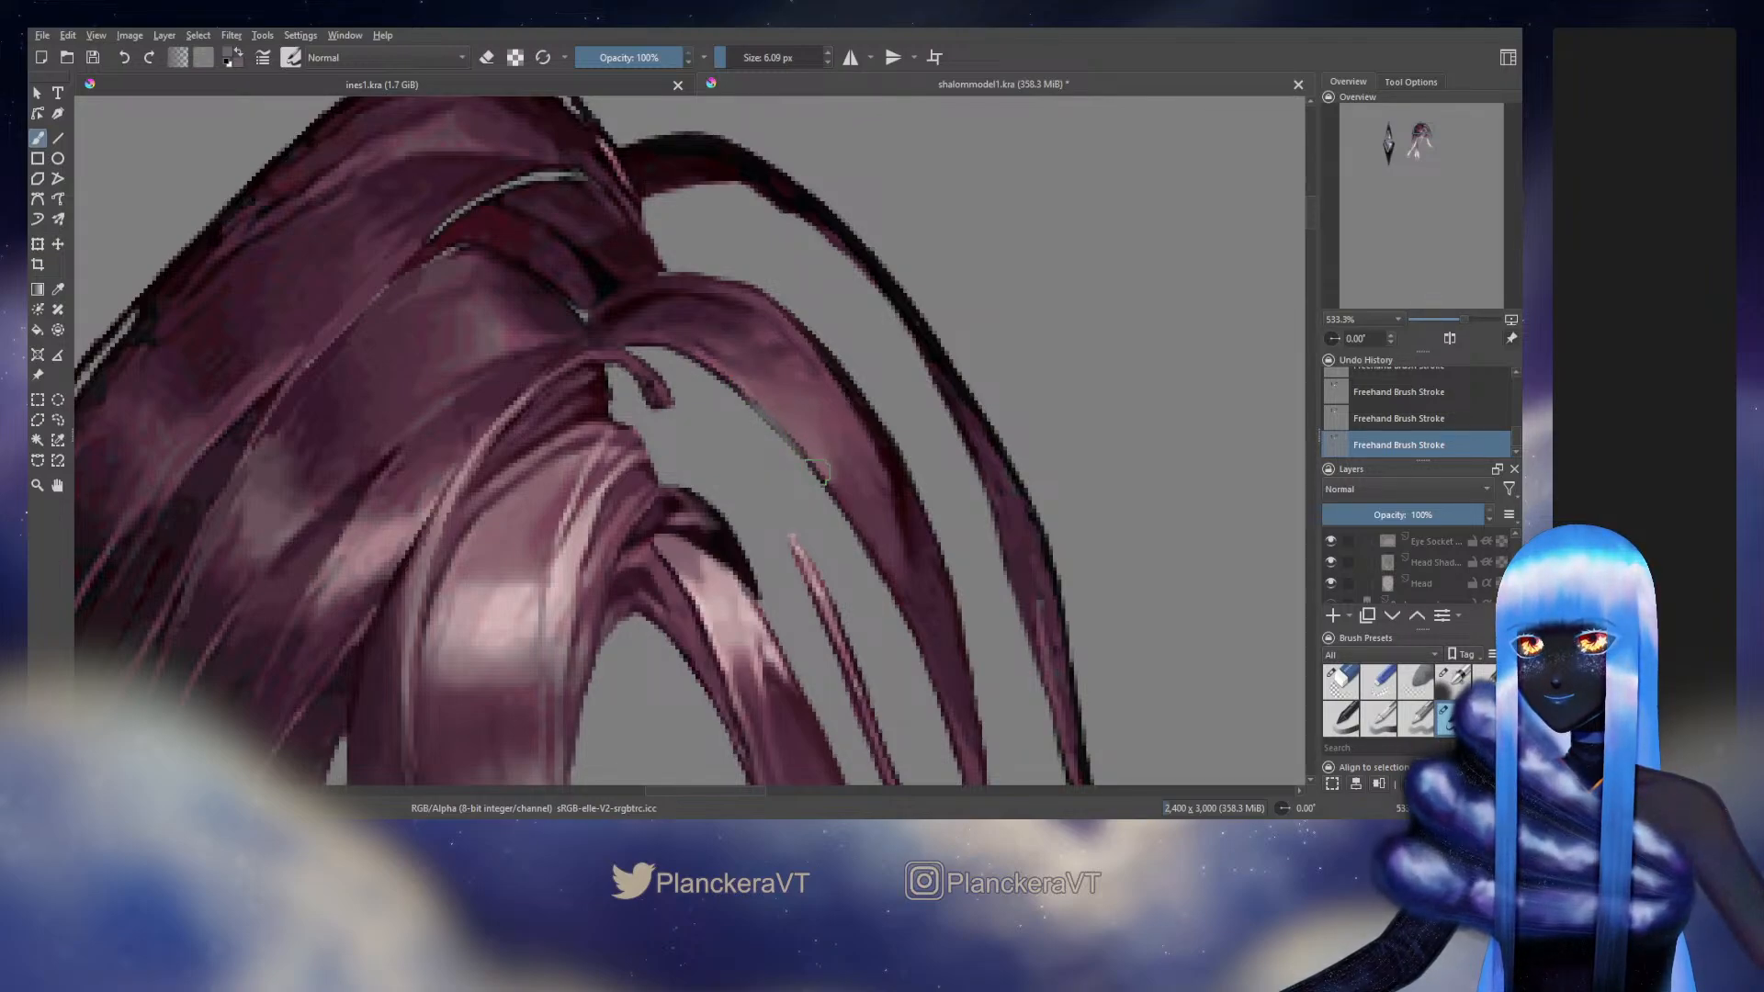
Undo the latest strokes on the middle arched strand and repaint its inner edge with the 6.09 px brush
key(ctrl+z)
key(ctrl+z)
key(ctrl+z)
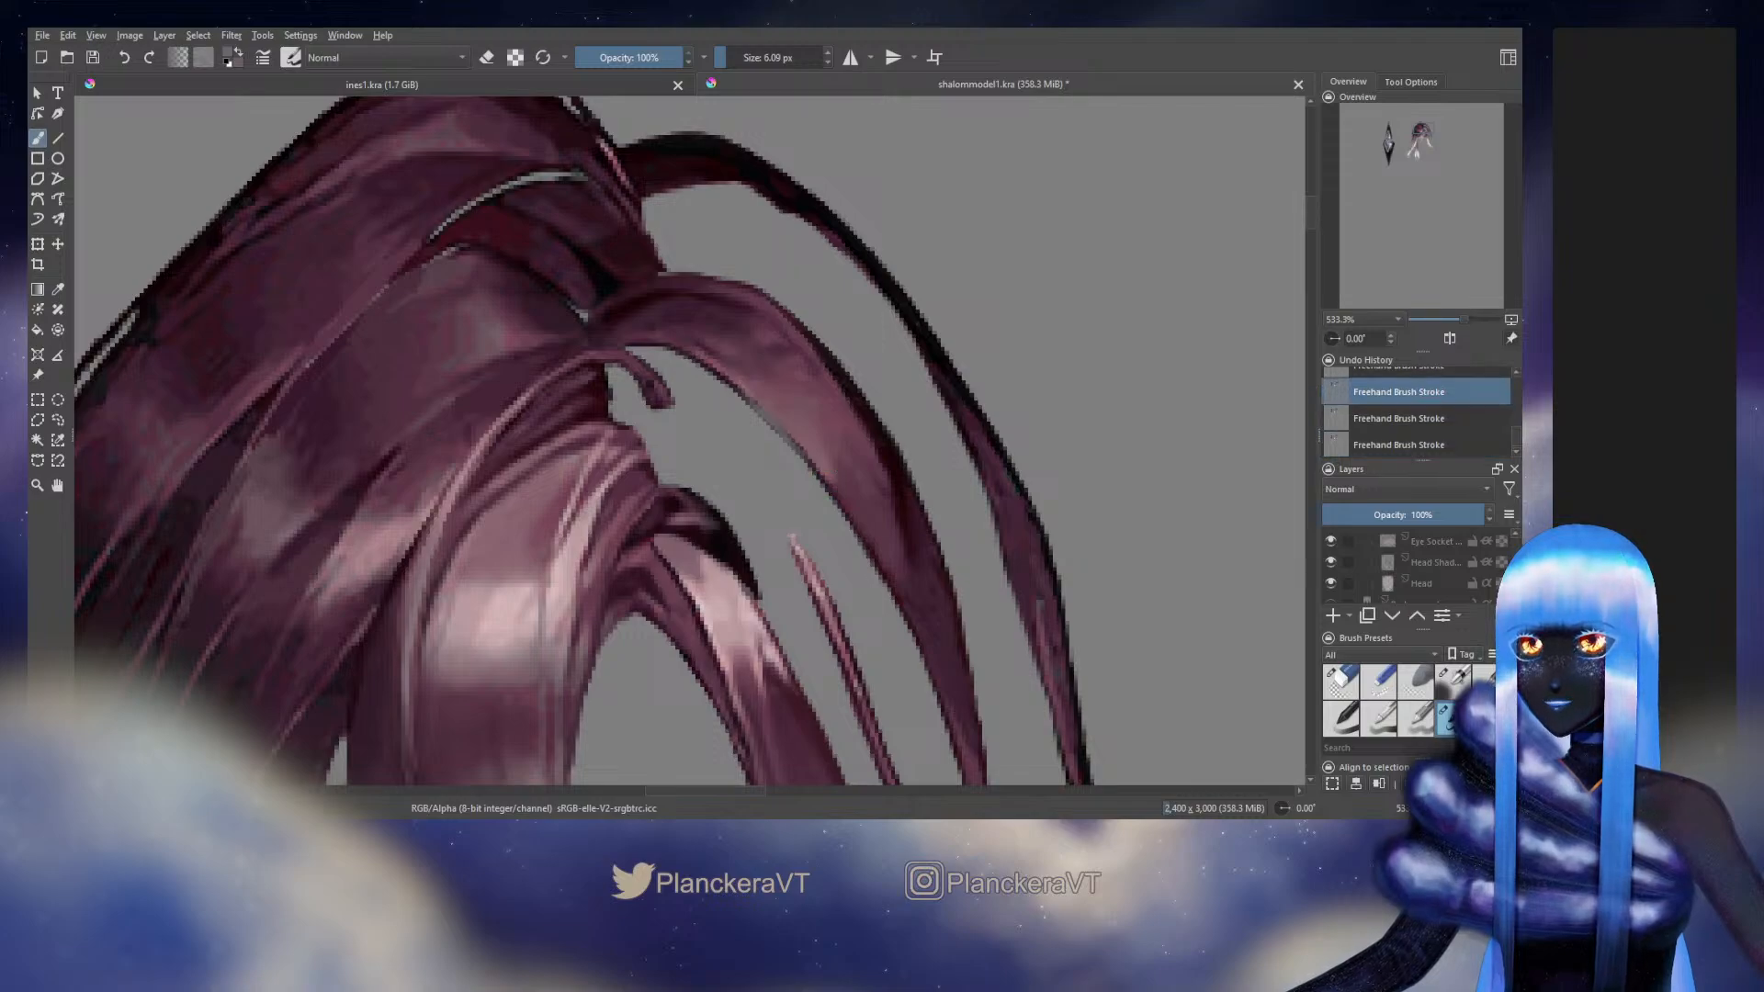
key(ctrl+z)
key(ctrl+z)
key(ctrl+z)
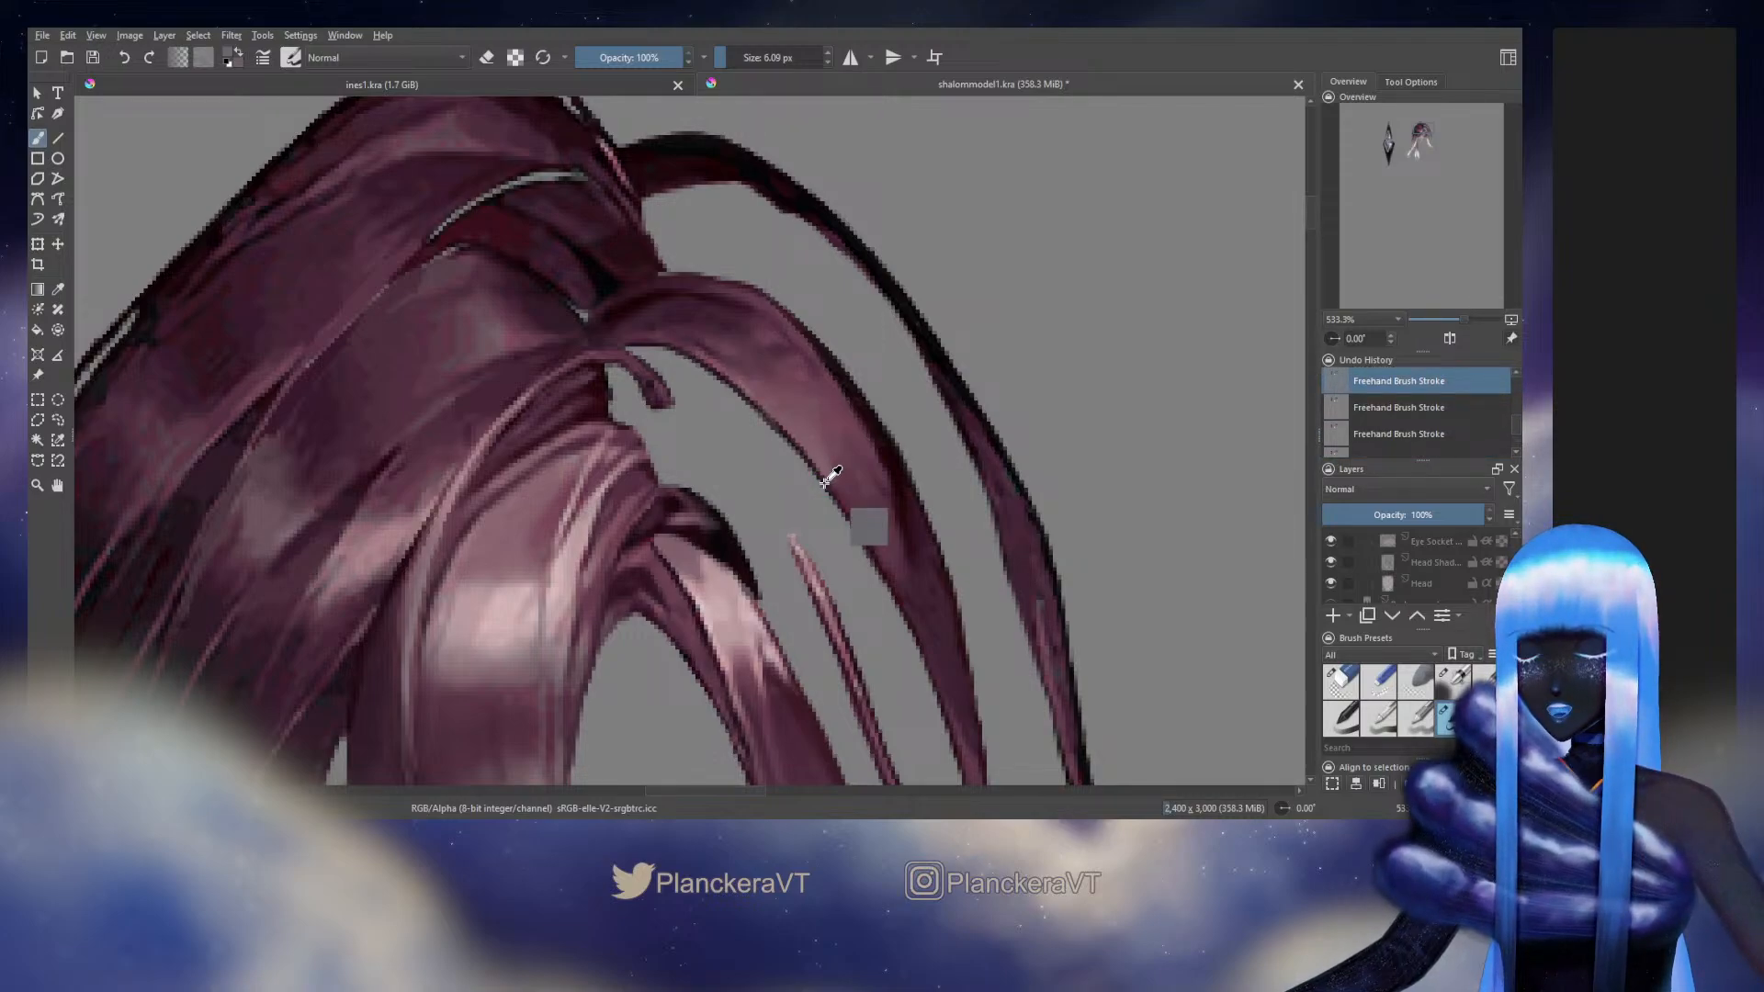
drag(825, 482, 968, 352)
ctrl+click(722, 382)
drag(724, 378, 720, 390)
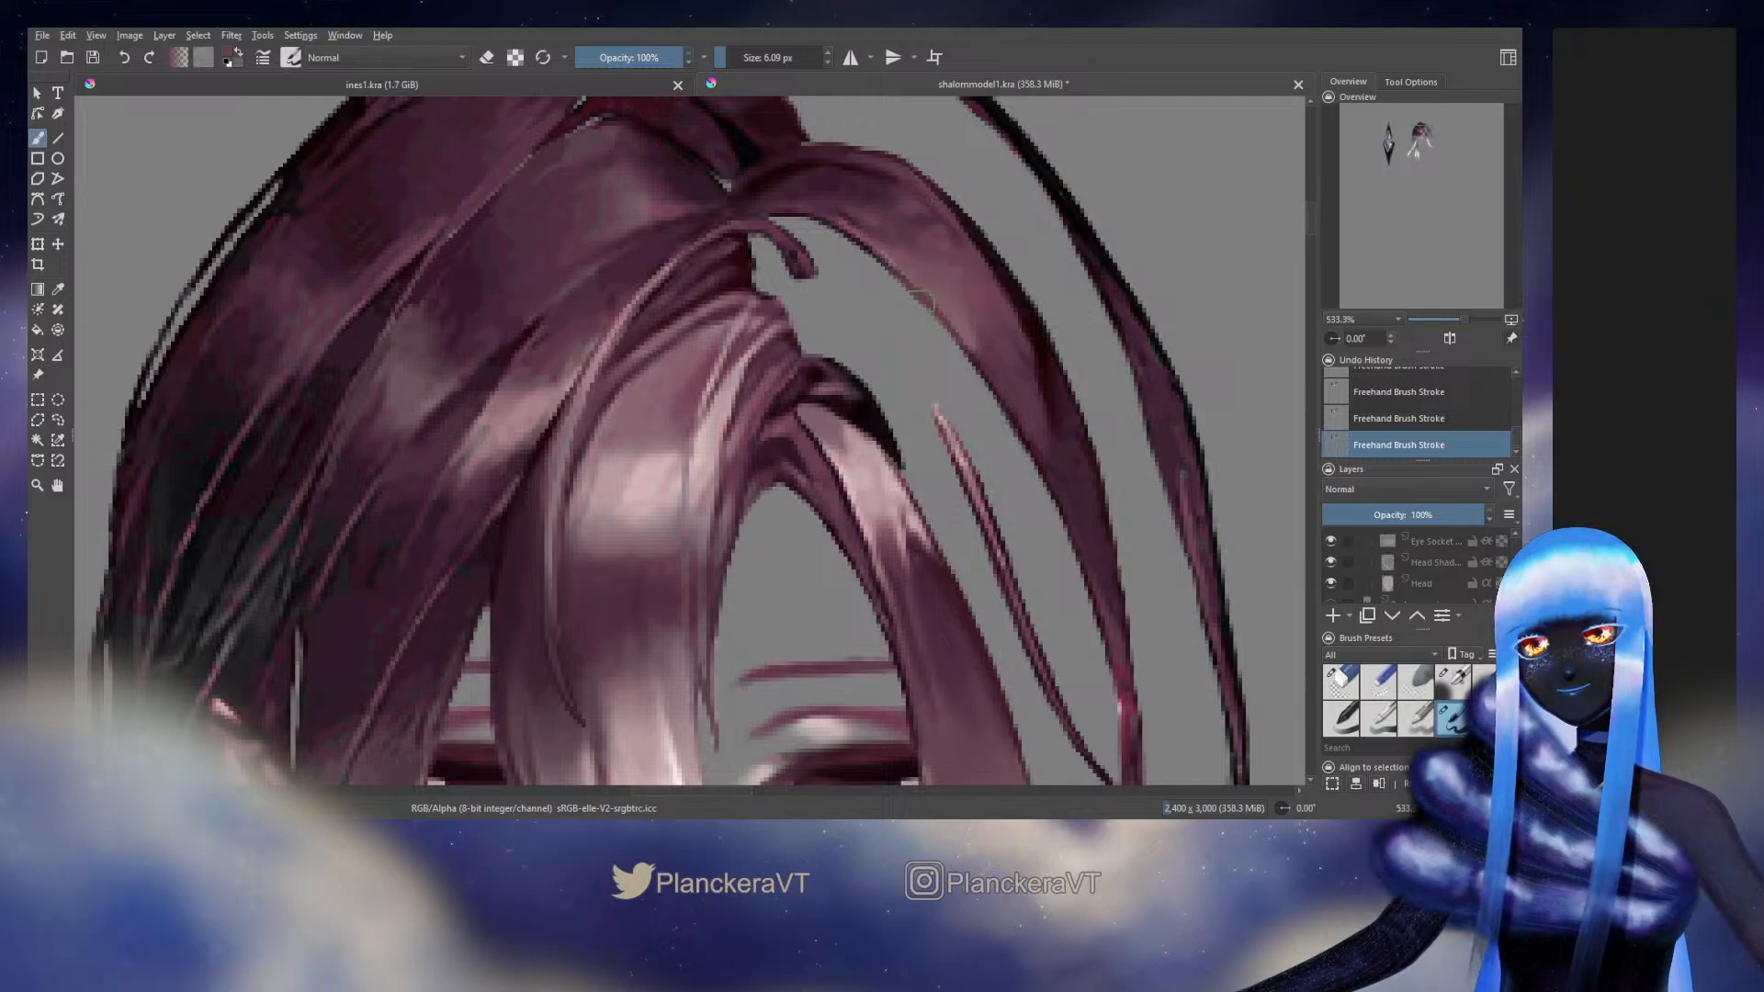
Switch to the softer painting preset and blend the middle arched strand's inner edge, reducing the brush to 4.83 px
click(1464, 678)
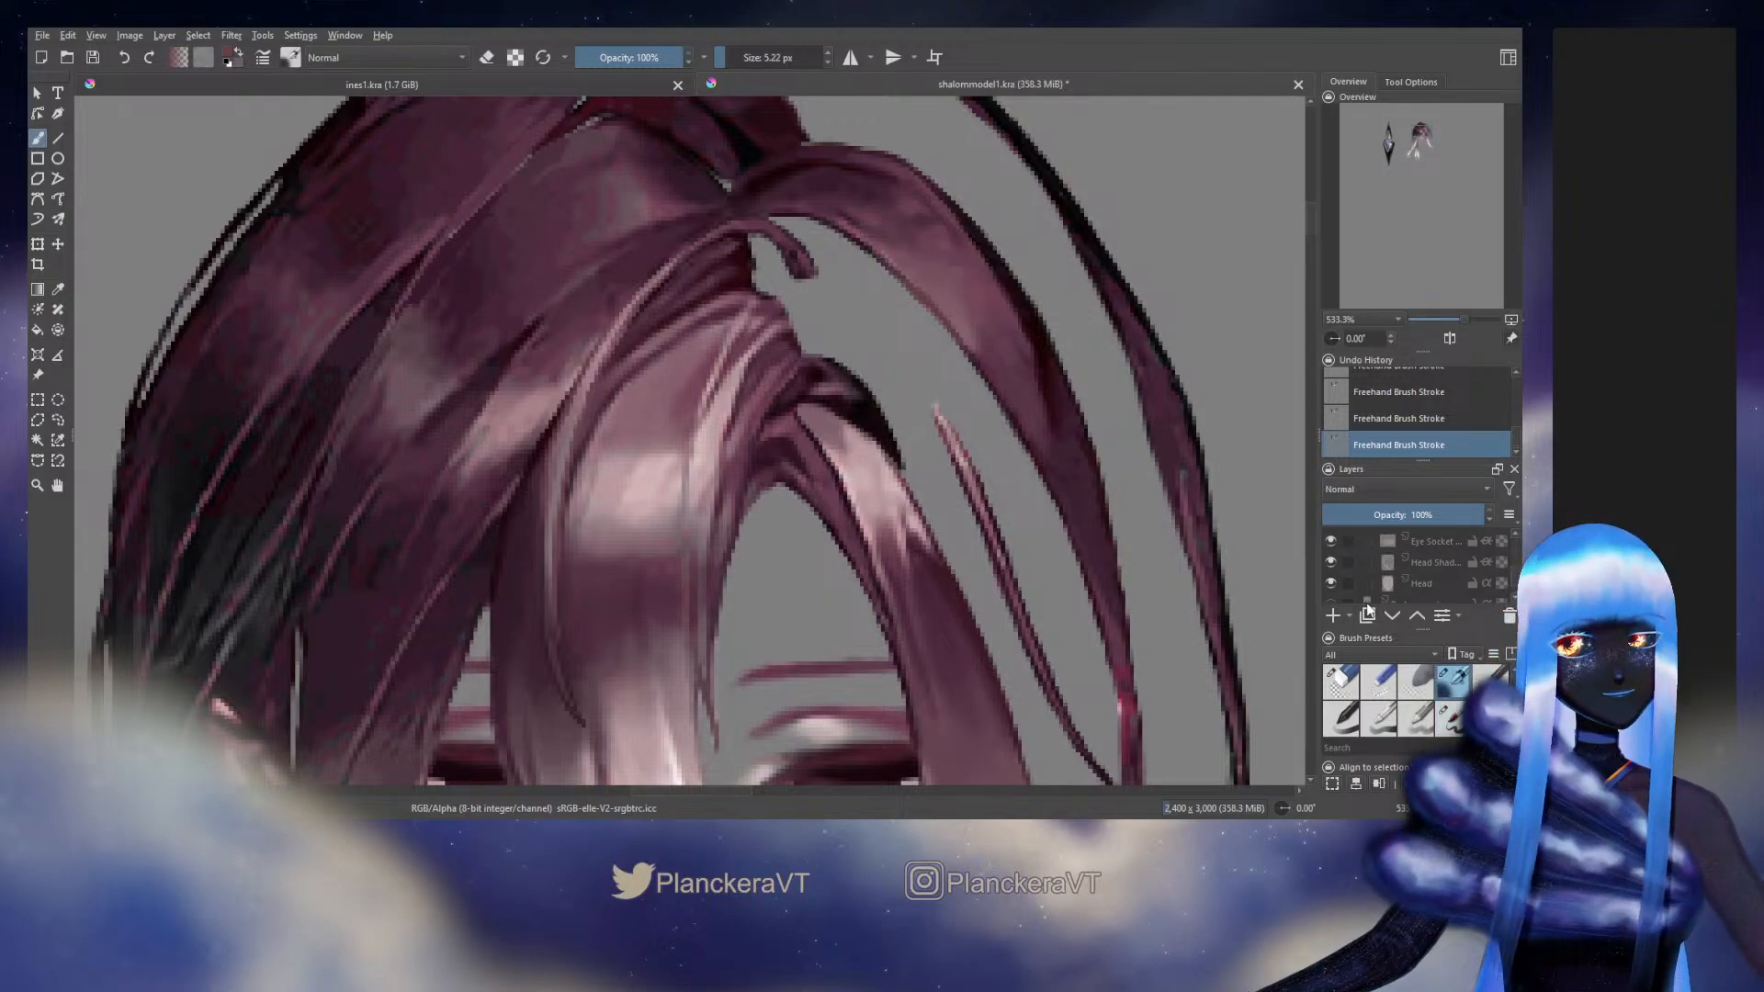
ctrl+click(975, 357)
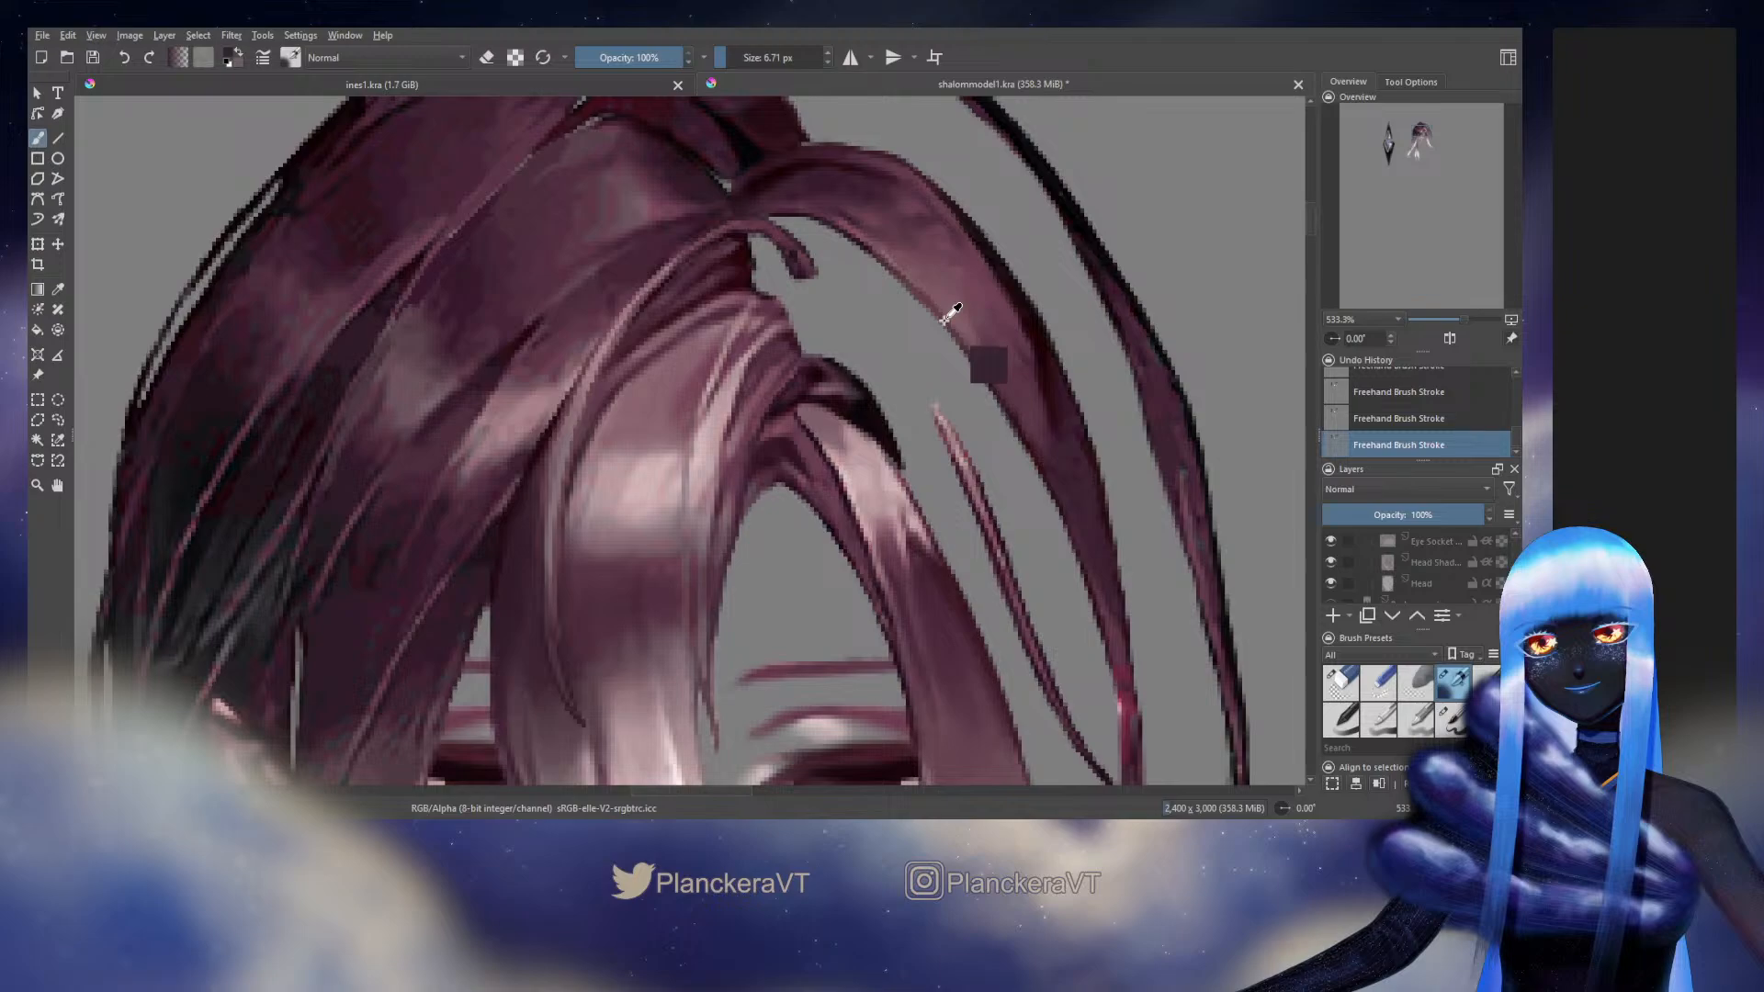
ctrl+click(864, 246)
drag(871, 253, 862, 255)
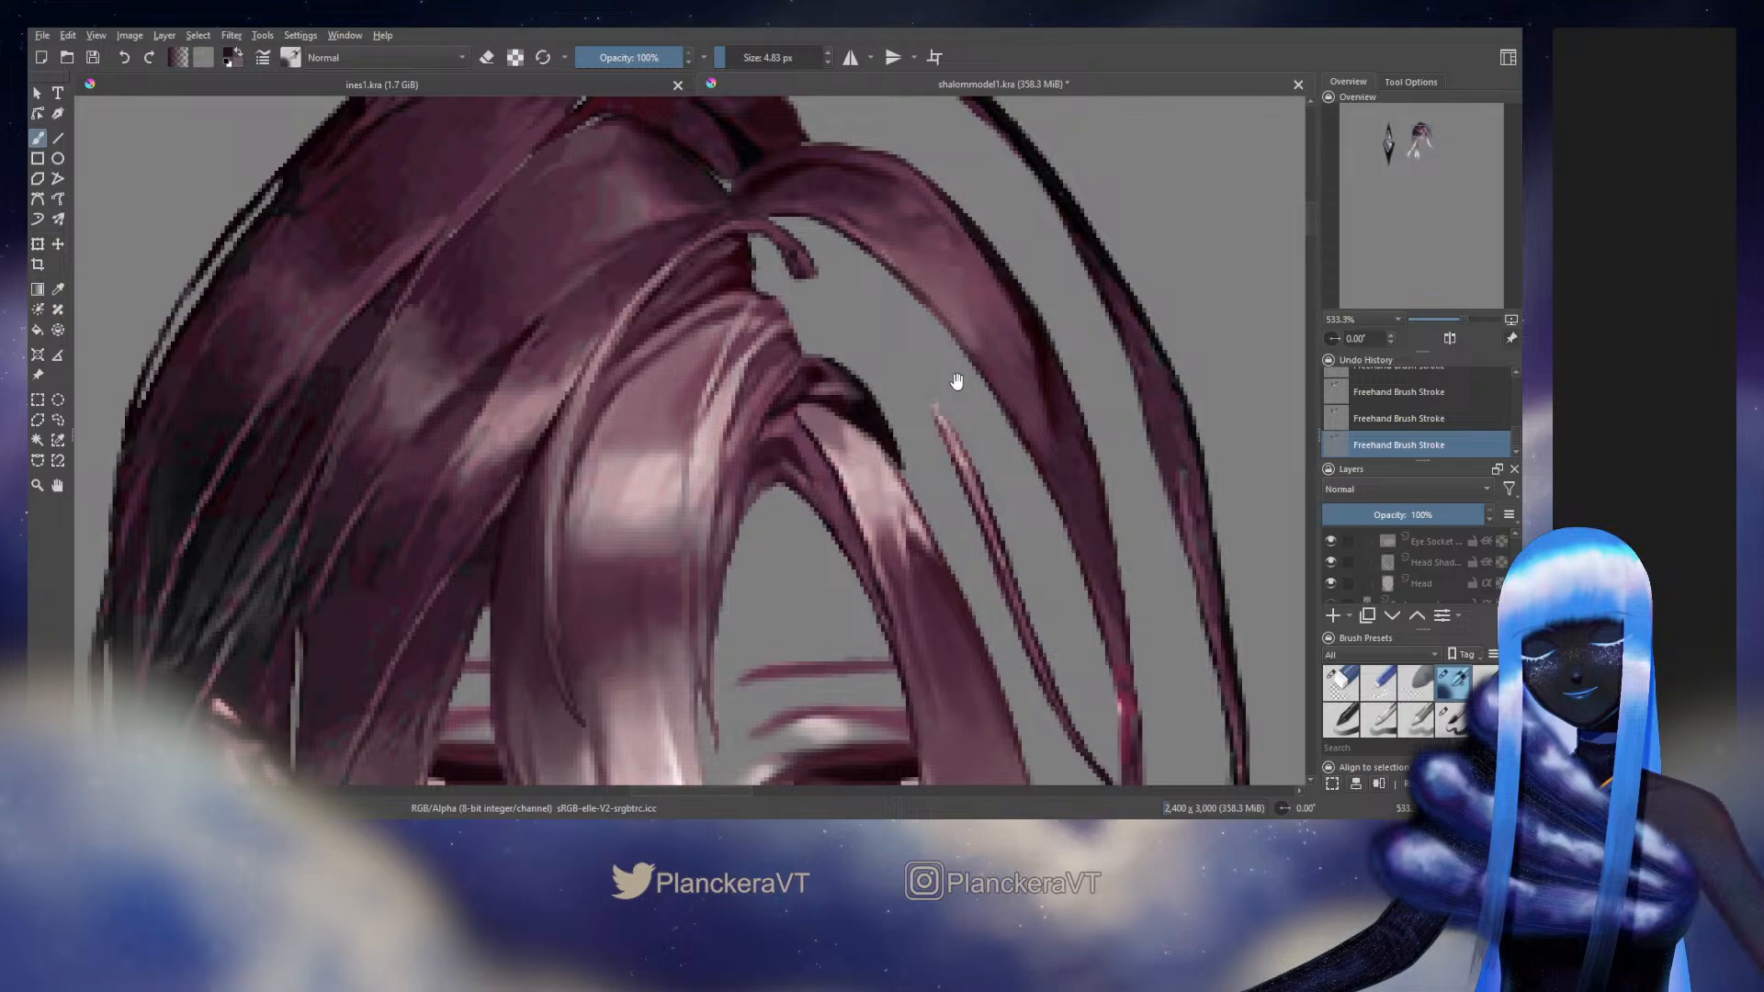
Smooth the shading on the middle arched strand's upper curve and its root, enlarging the brush to 9.19 px near the root
drag(956, 380, 885, 517)
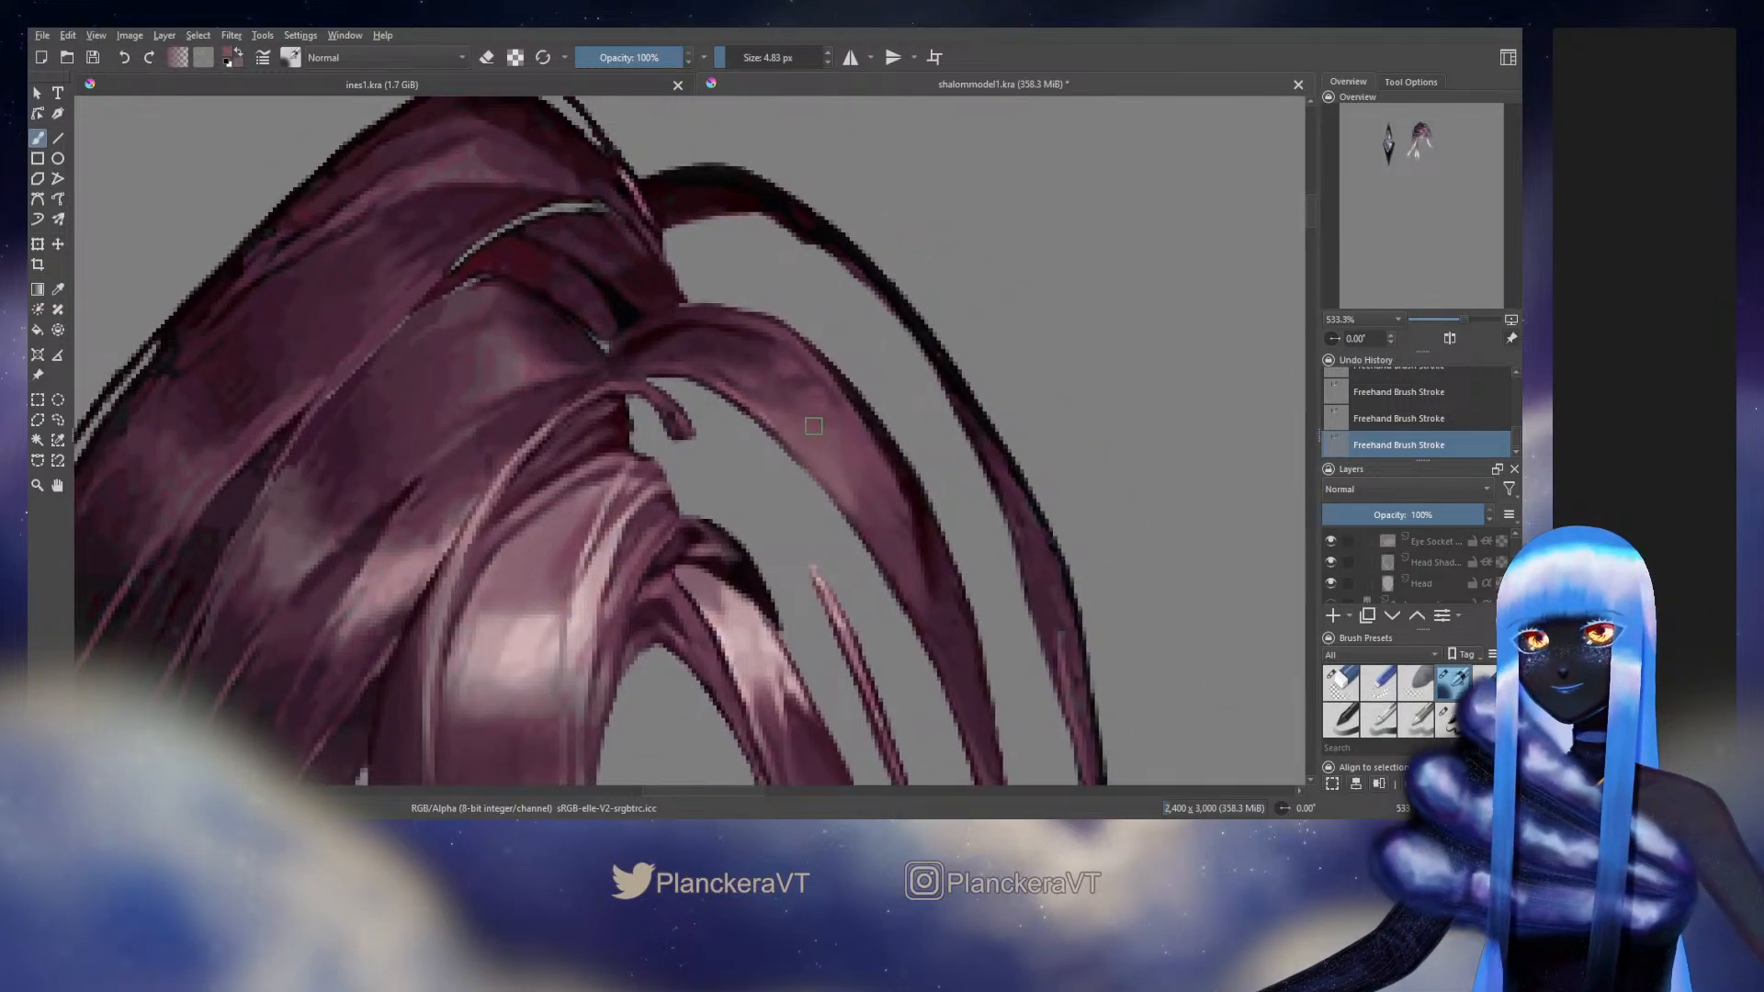
drag(824, 414, 846, 414)
ctrl+click(744, 340)
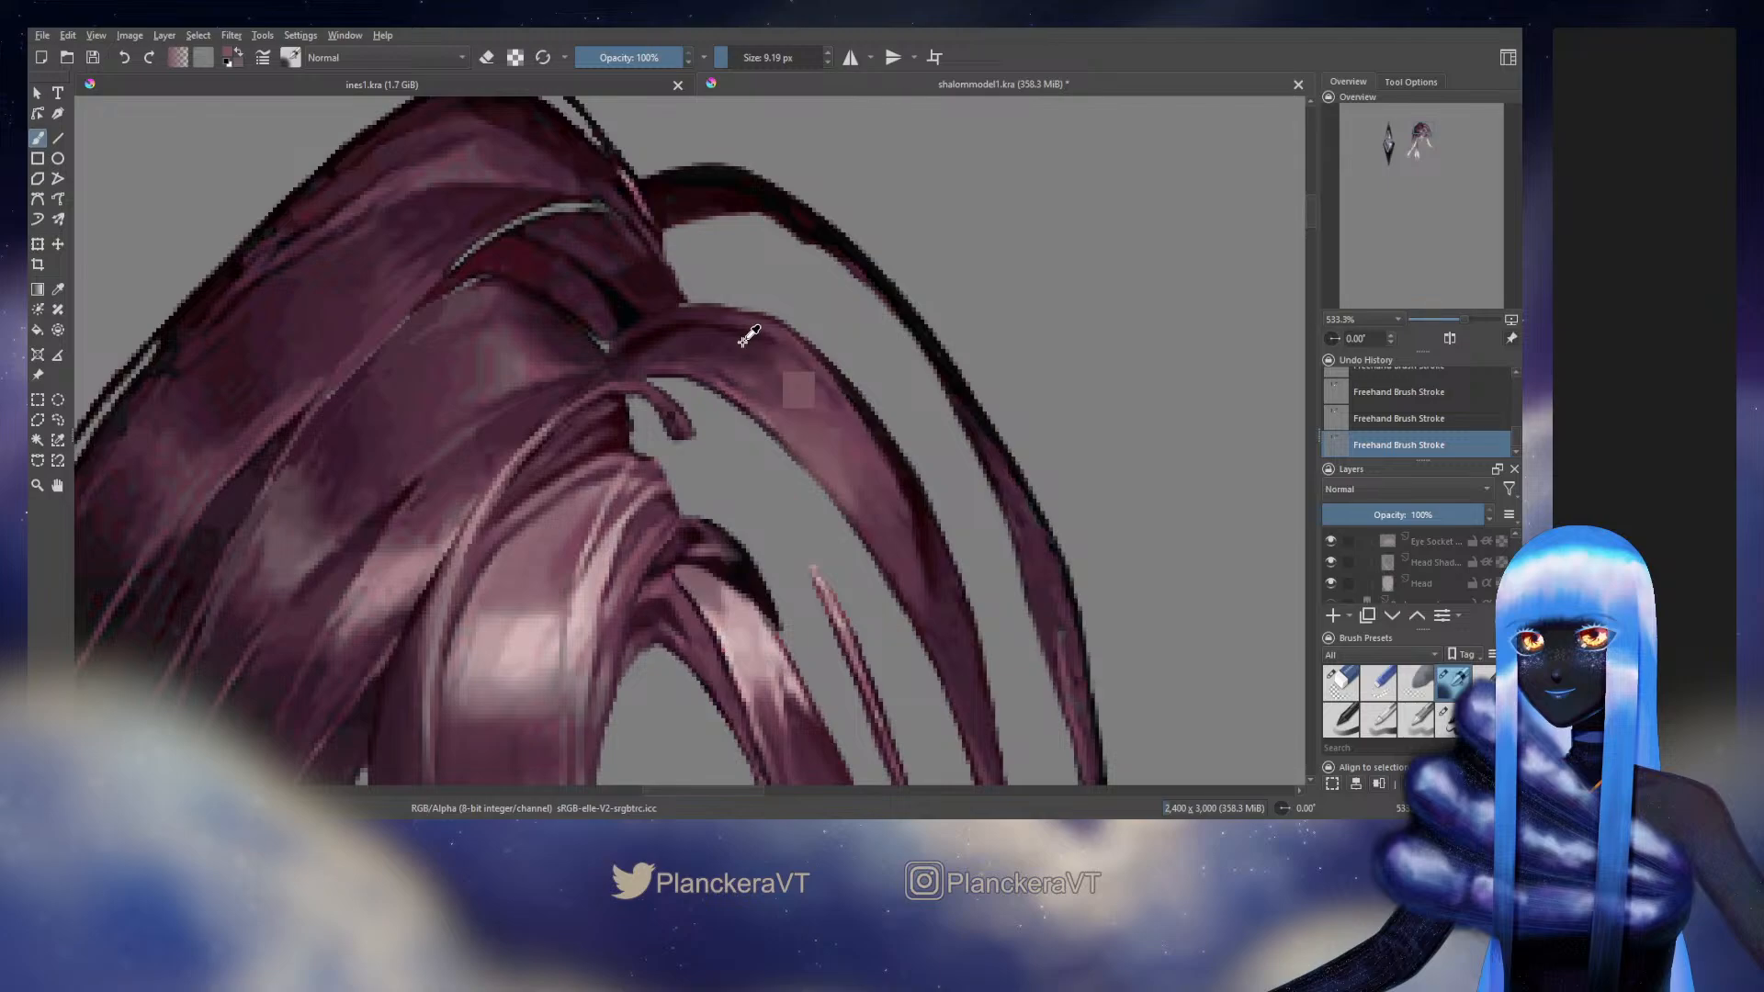
ctrl+click(648, 340)
ctrl+click(648, 339)
drag(651, 345, 642, 346)
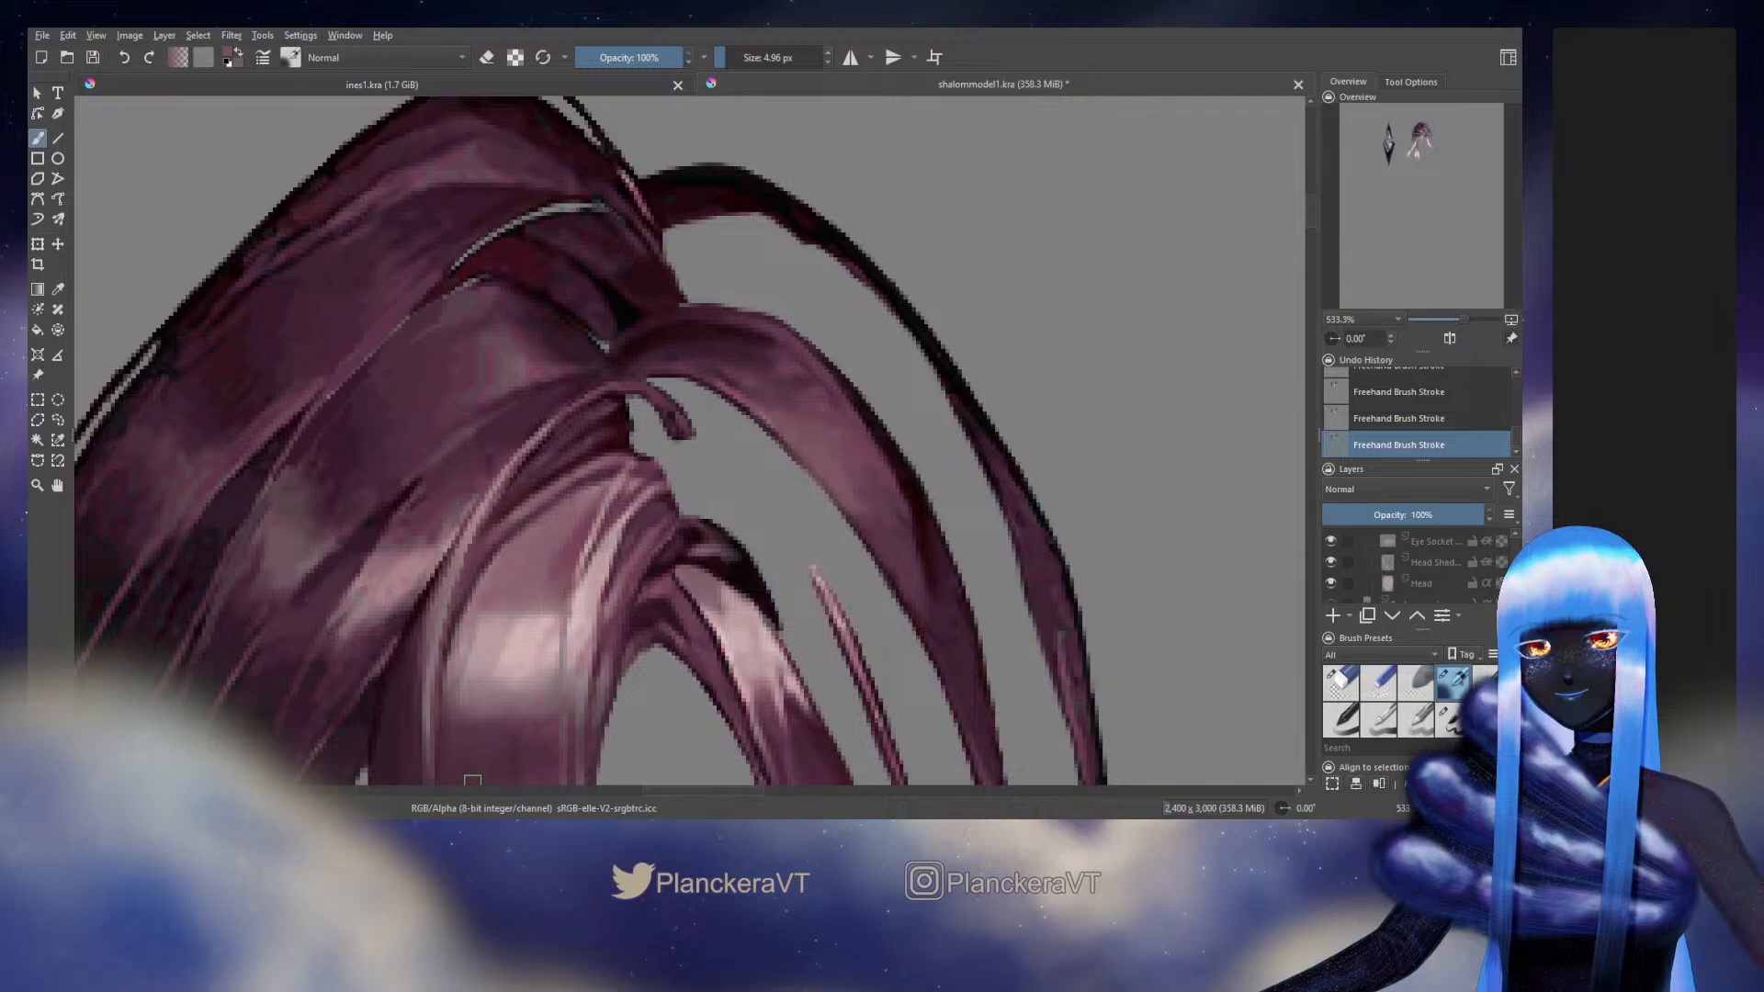
Blend the middle arched strand's highlight and paint sampled mid tones over its dark outer edge at 7.22 and 5.70 px
shift+drag(865, 472, 875, 471)
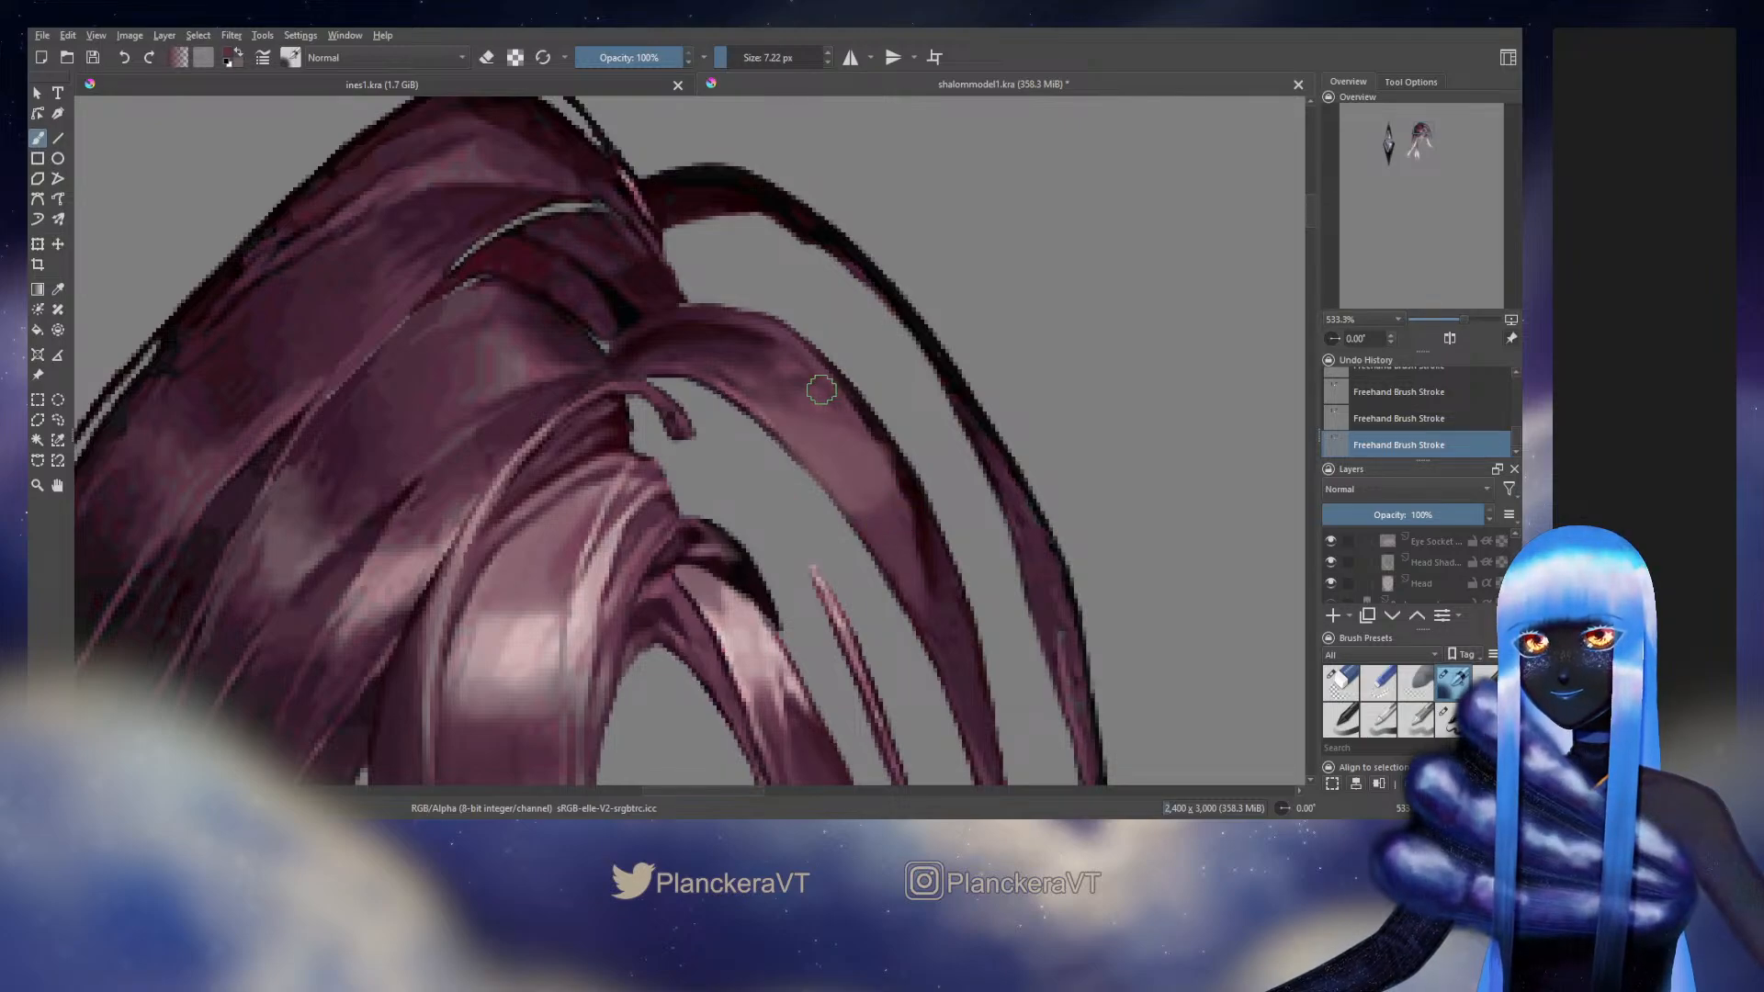
ctrl+click(786, 382)
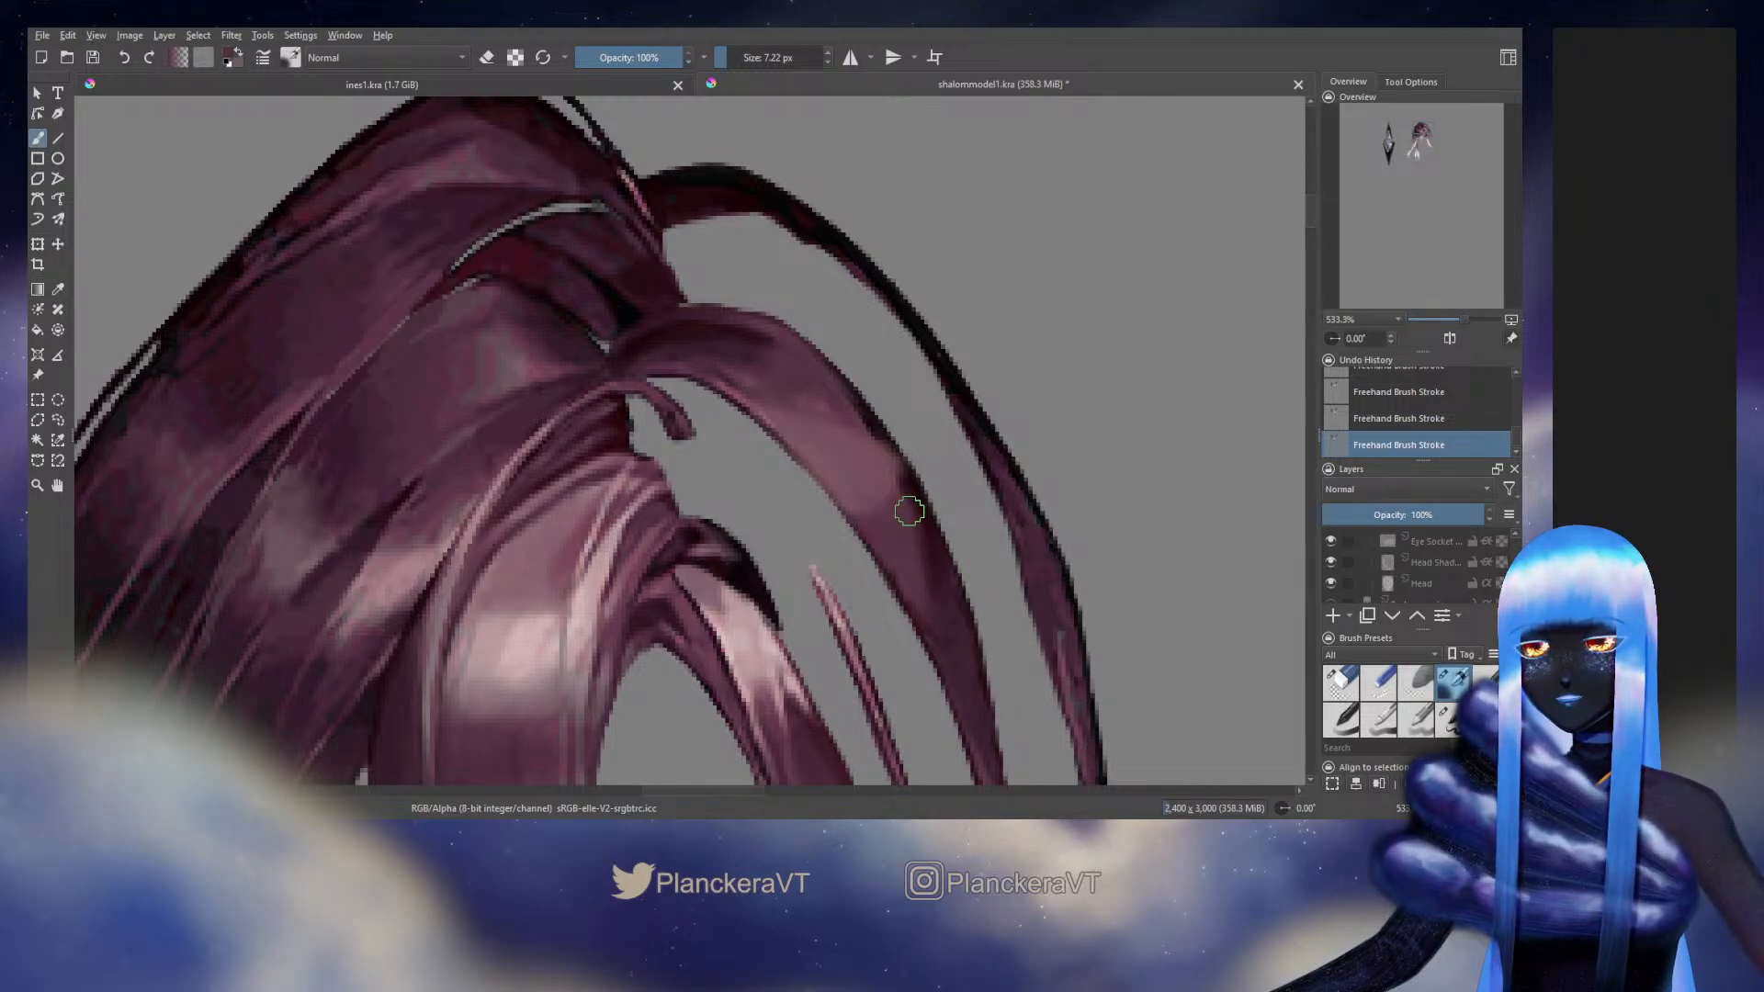
ctrl+click(846, 387)
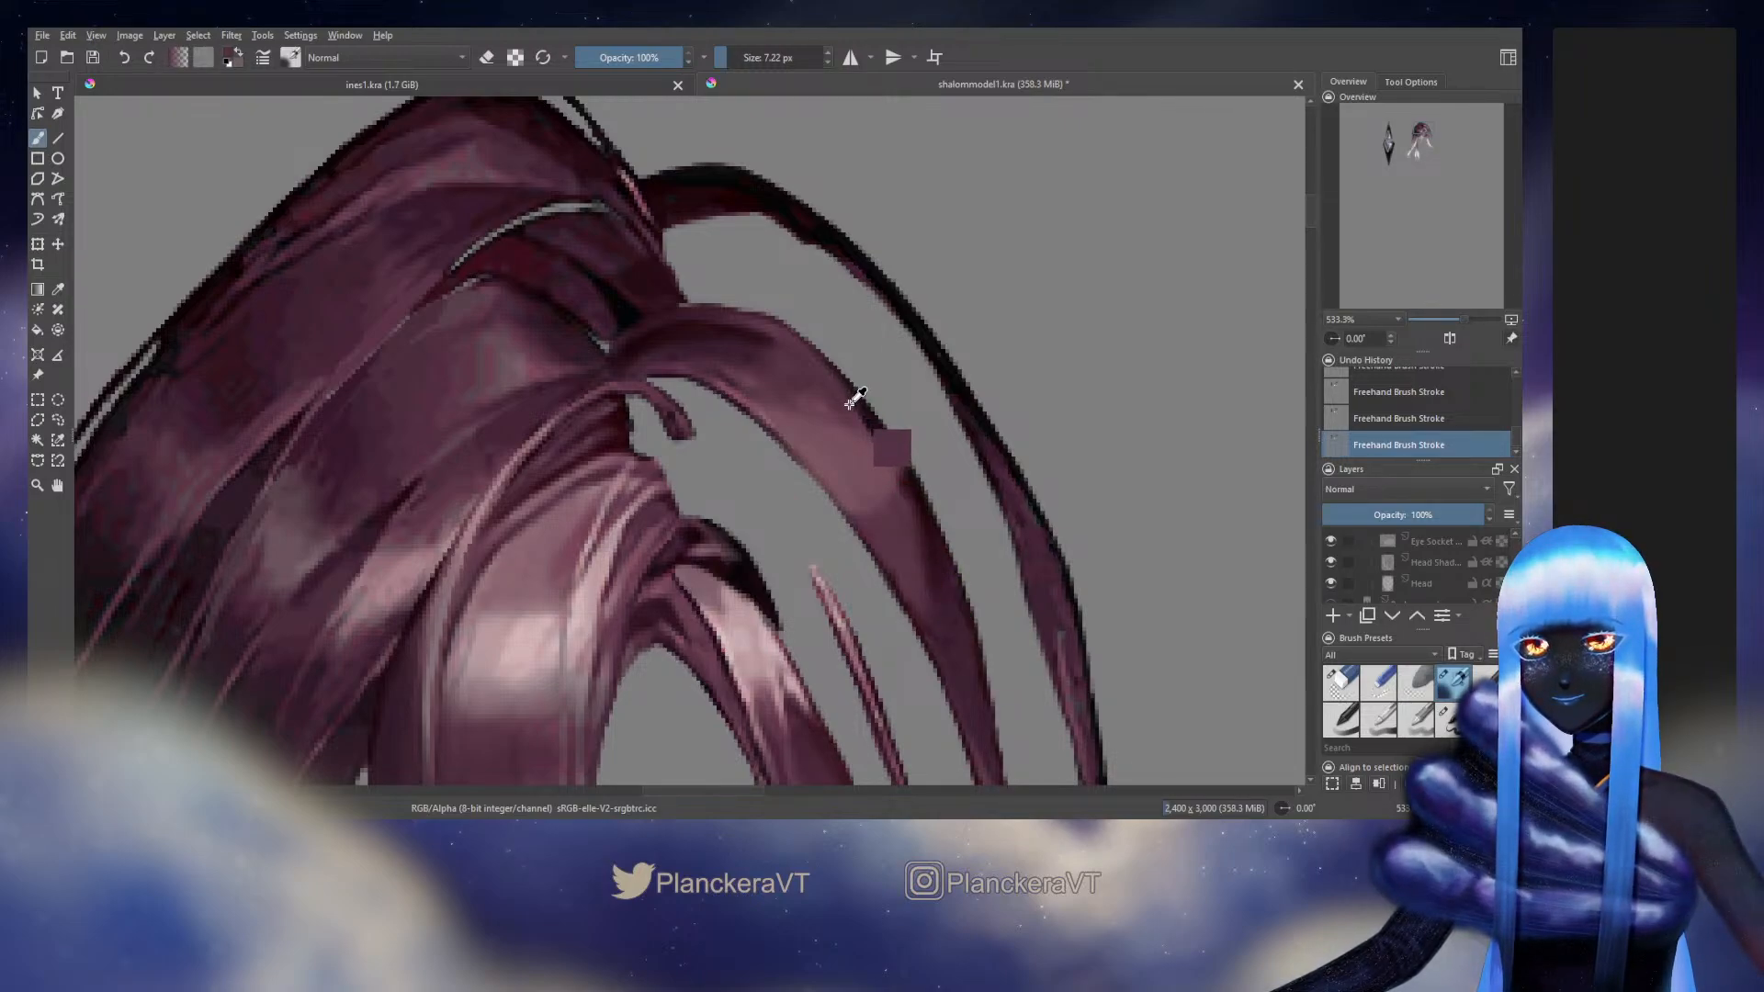
mouse_move(868, 419)
mouse_down()
mouse_move(836, 390)
mouse_move(867, 428)
mouse_up()
ctrl+click(891, 446)
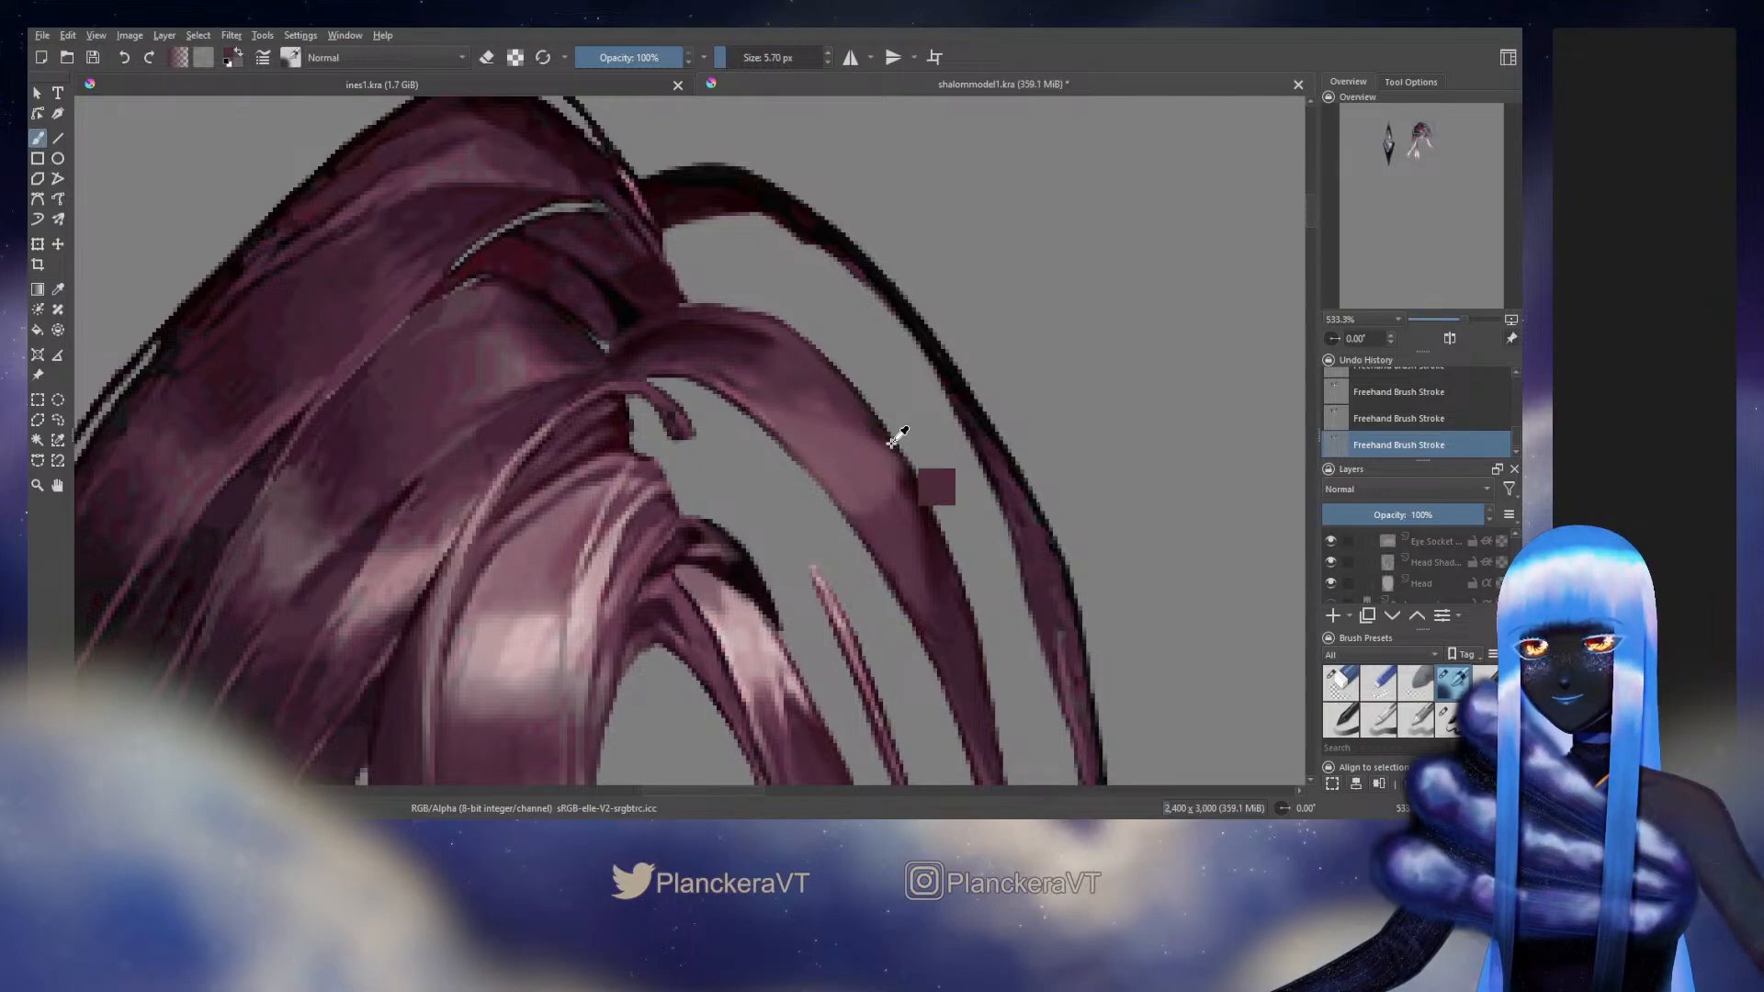
drag(878, 433, 858, 420)
ctrl+click(881, 461)
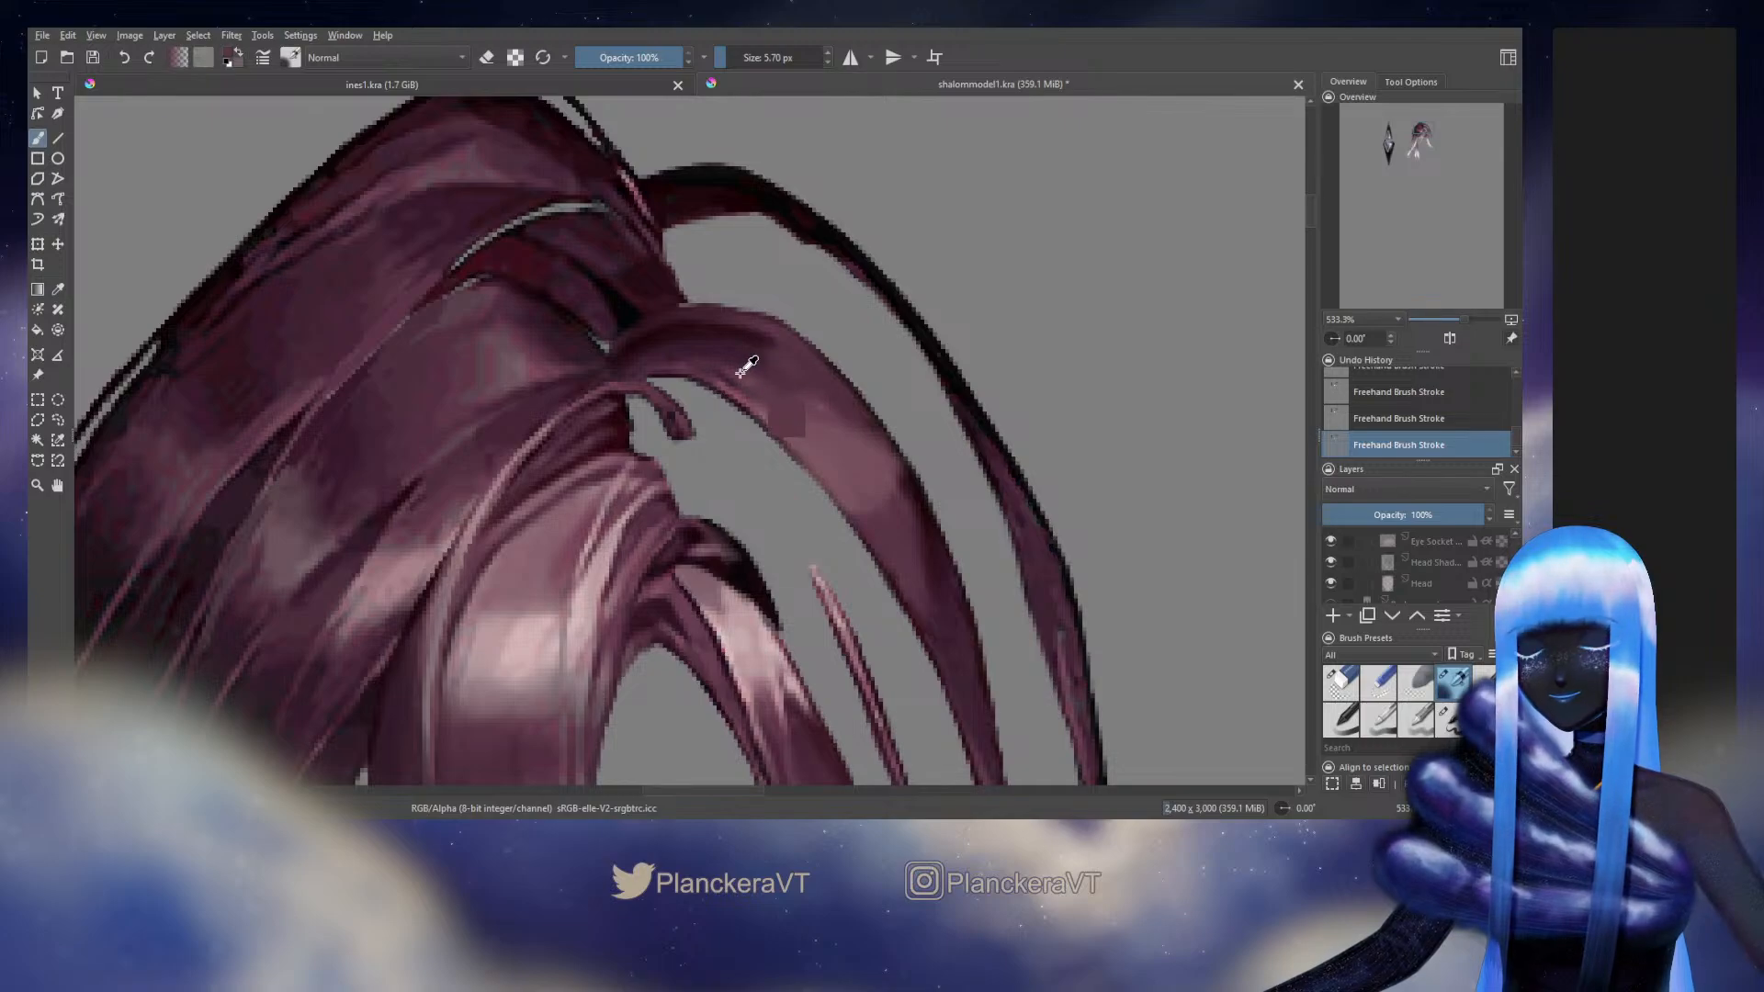
Paint over the bright pink spot and smooth the middle strand's lower length and tip with a 5.07 px brush
drag(823, 426, 621, 164)
drag(721, 201, 719, 50)
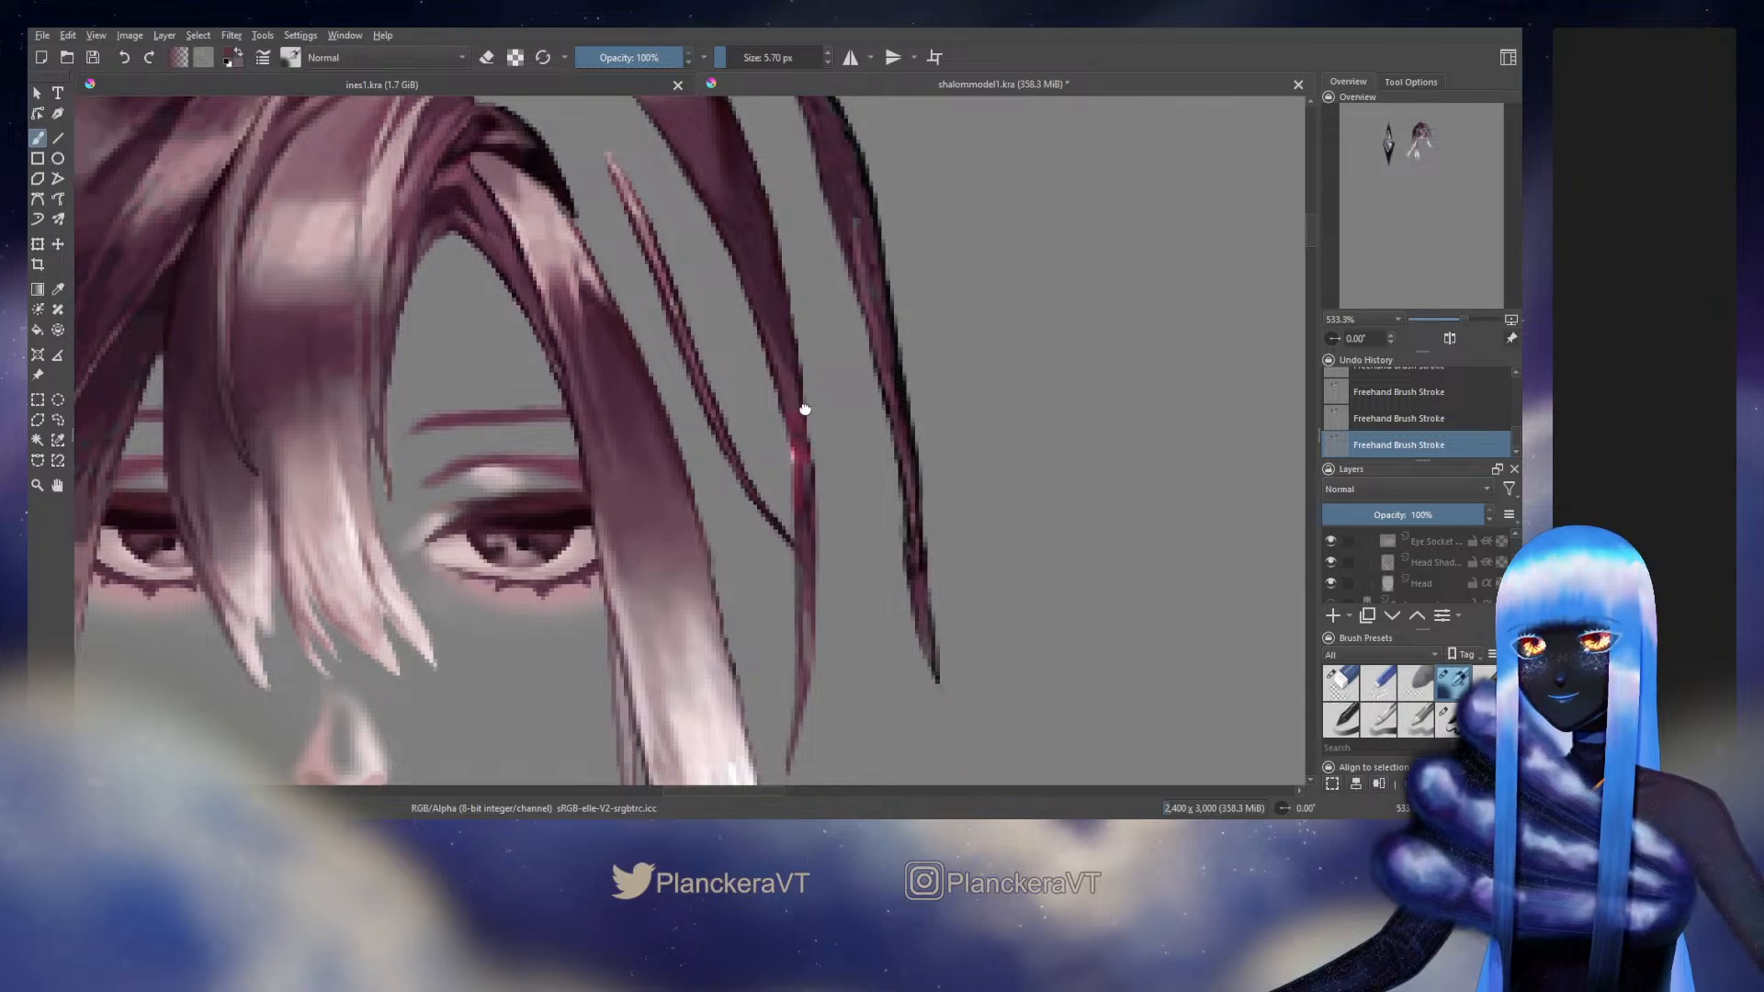
mouse_move(799, 405)
mouse_down()
mouse_move(909, 366)
mouse_move(910, 381)
mouse_up()
key(bracketleft)
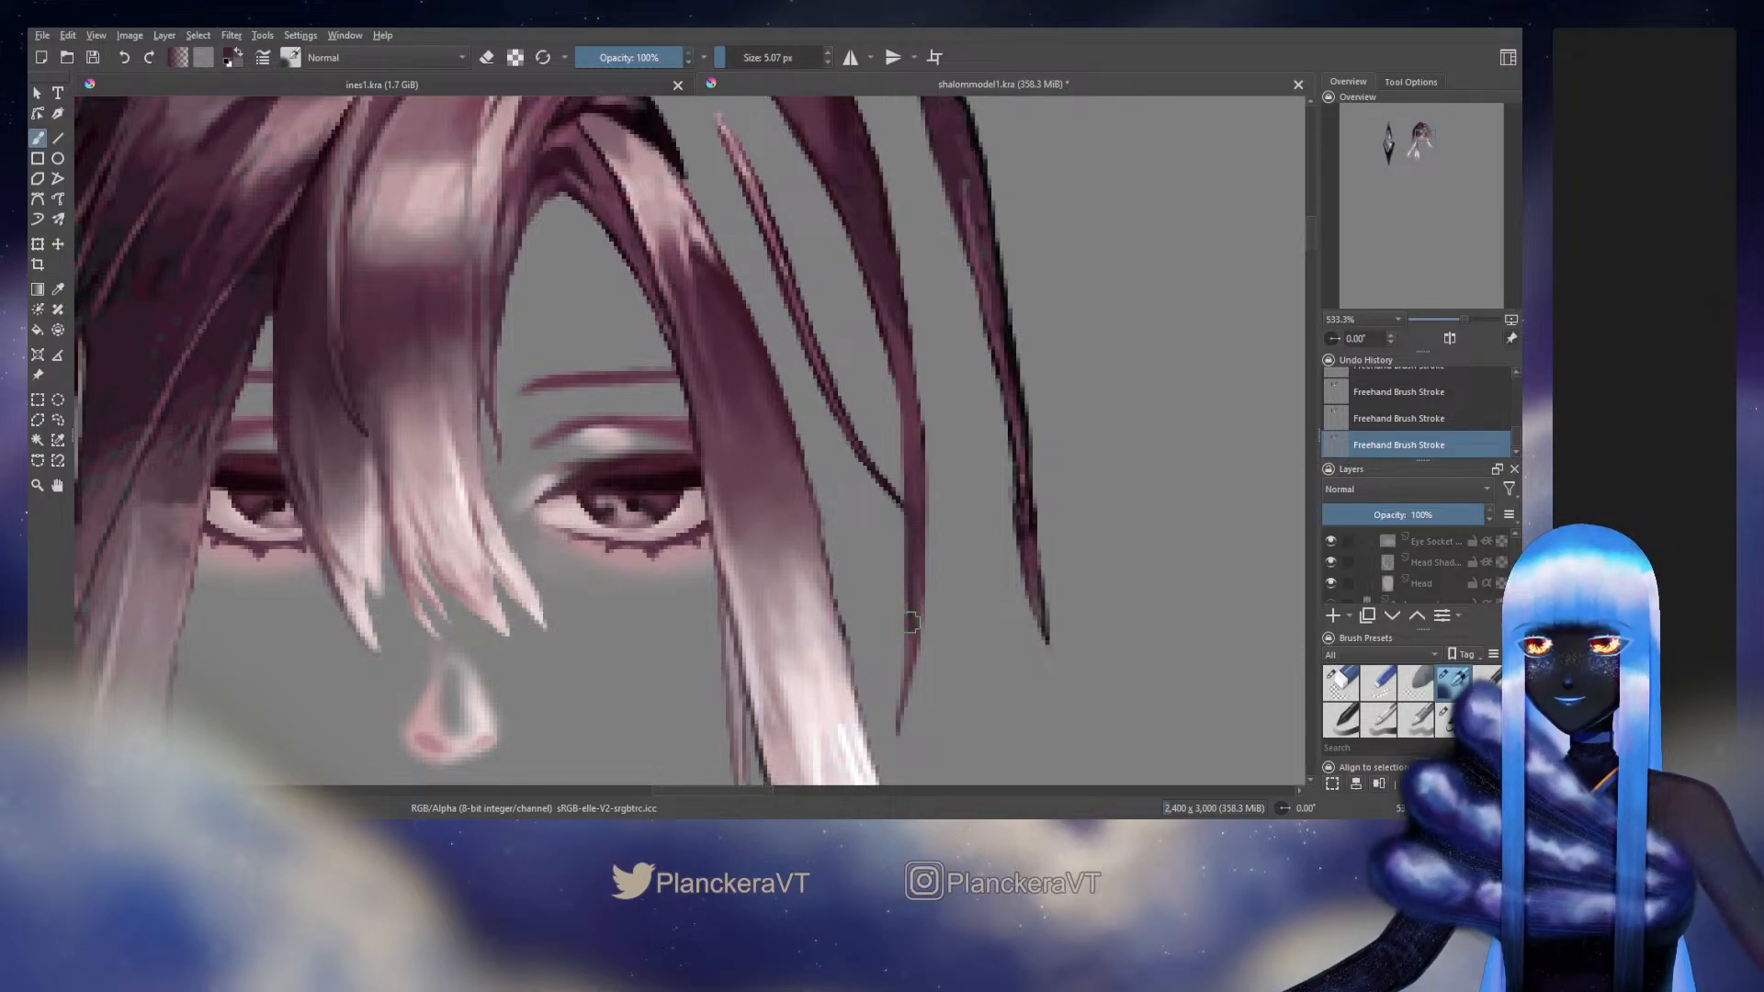
drag(912, 623, 900, 703)
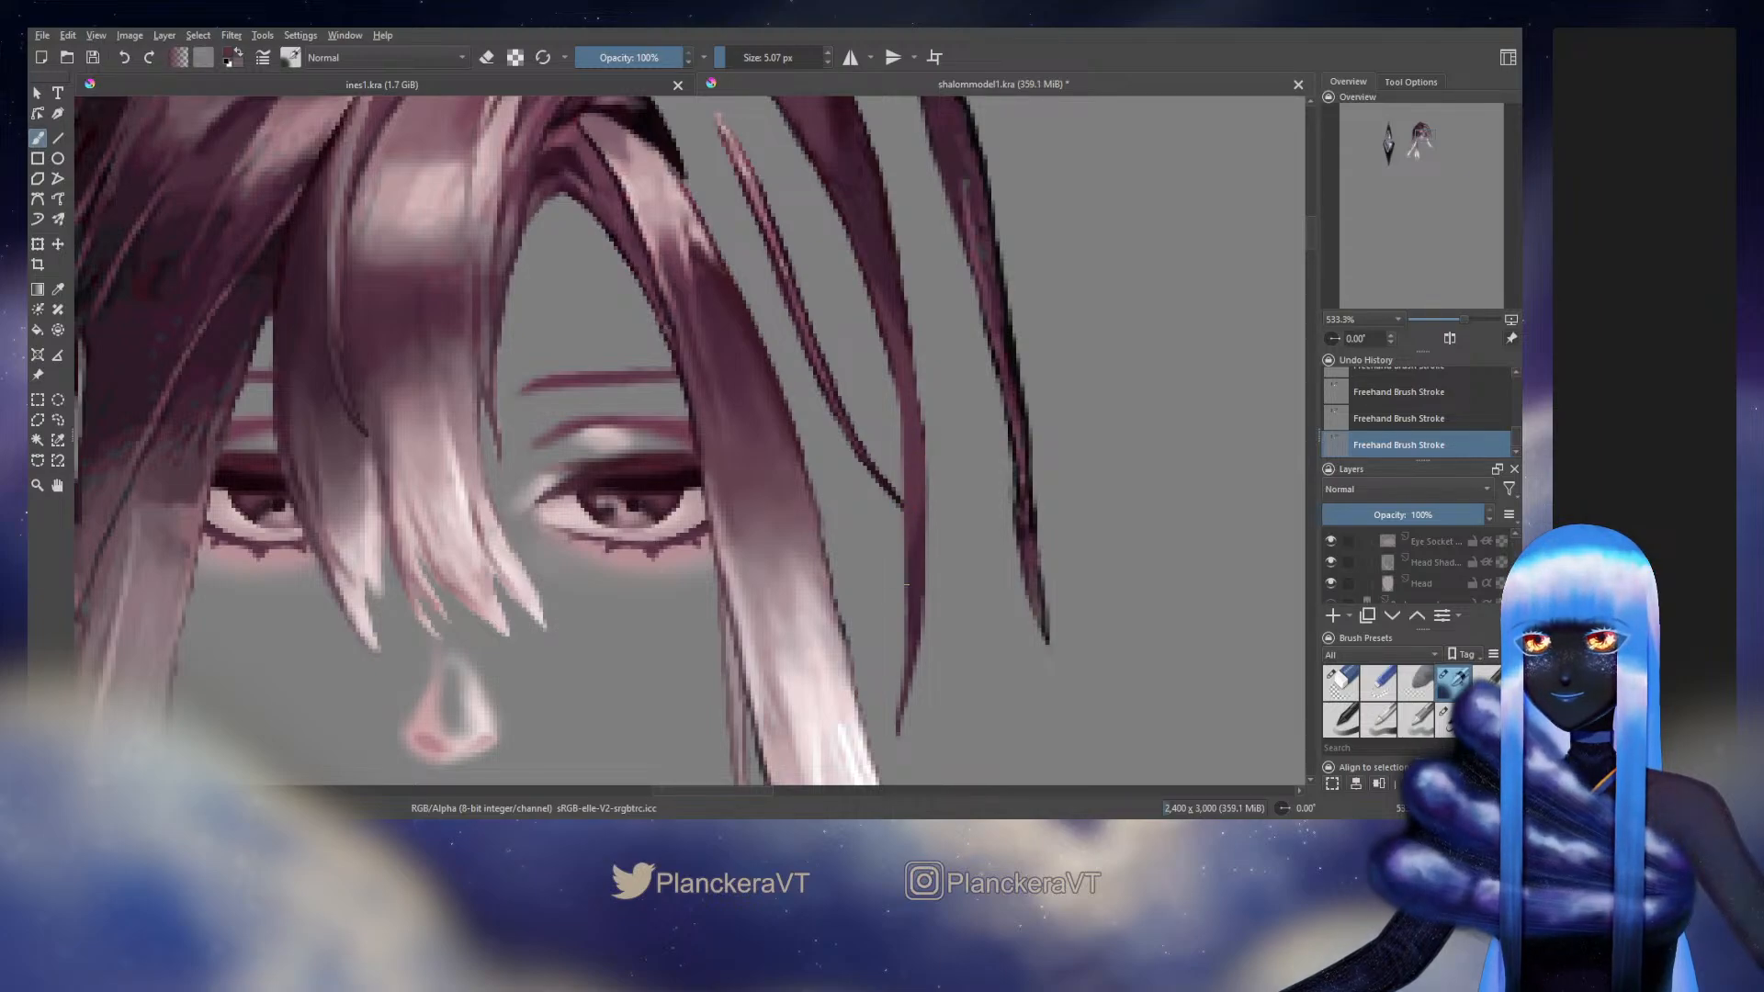
ctrl+click(916, 574)
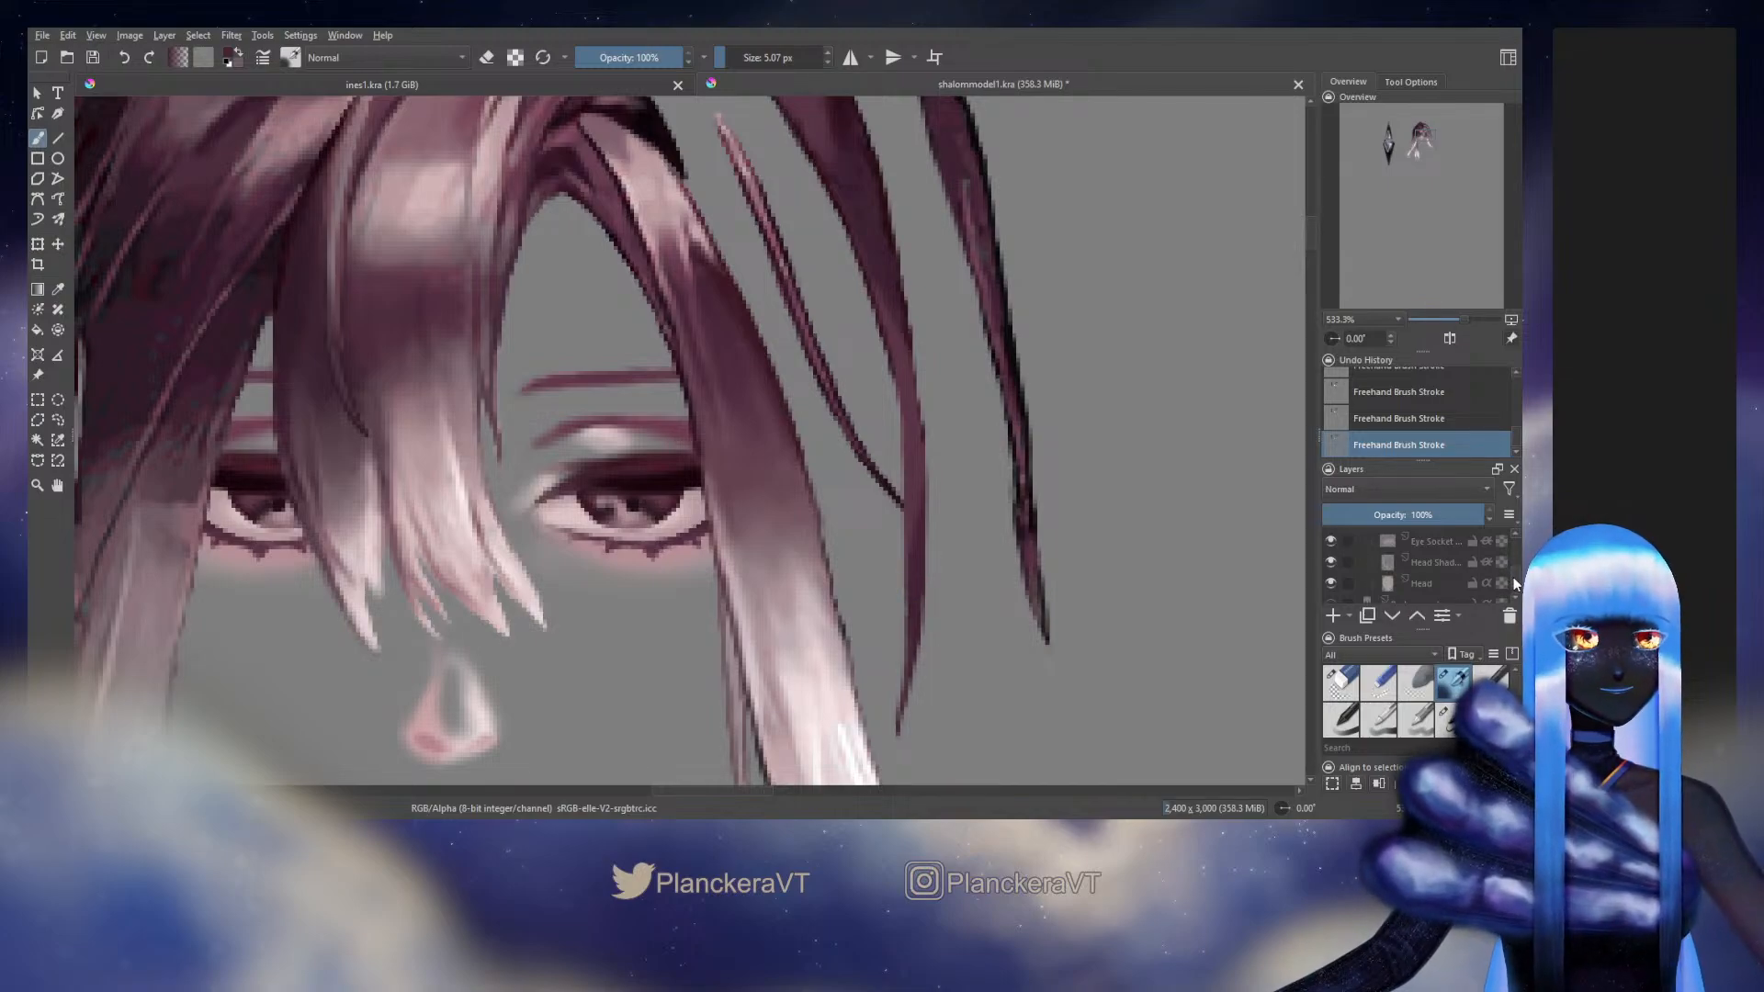
Switch back to the 6.09 px edge brush and refine the middle strand's lower edge beside the eye
scroll(1512, 577, down, 1)
click(1447, 718)
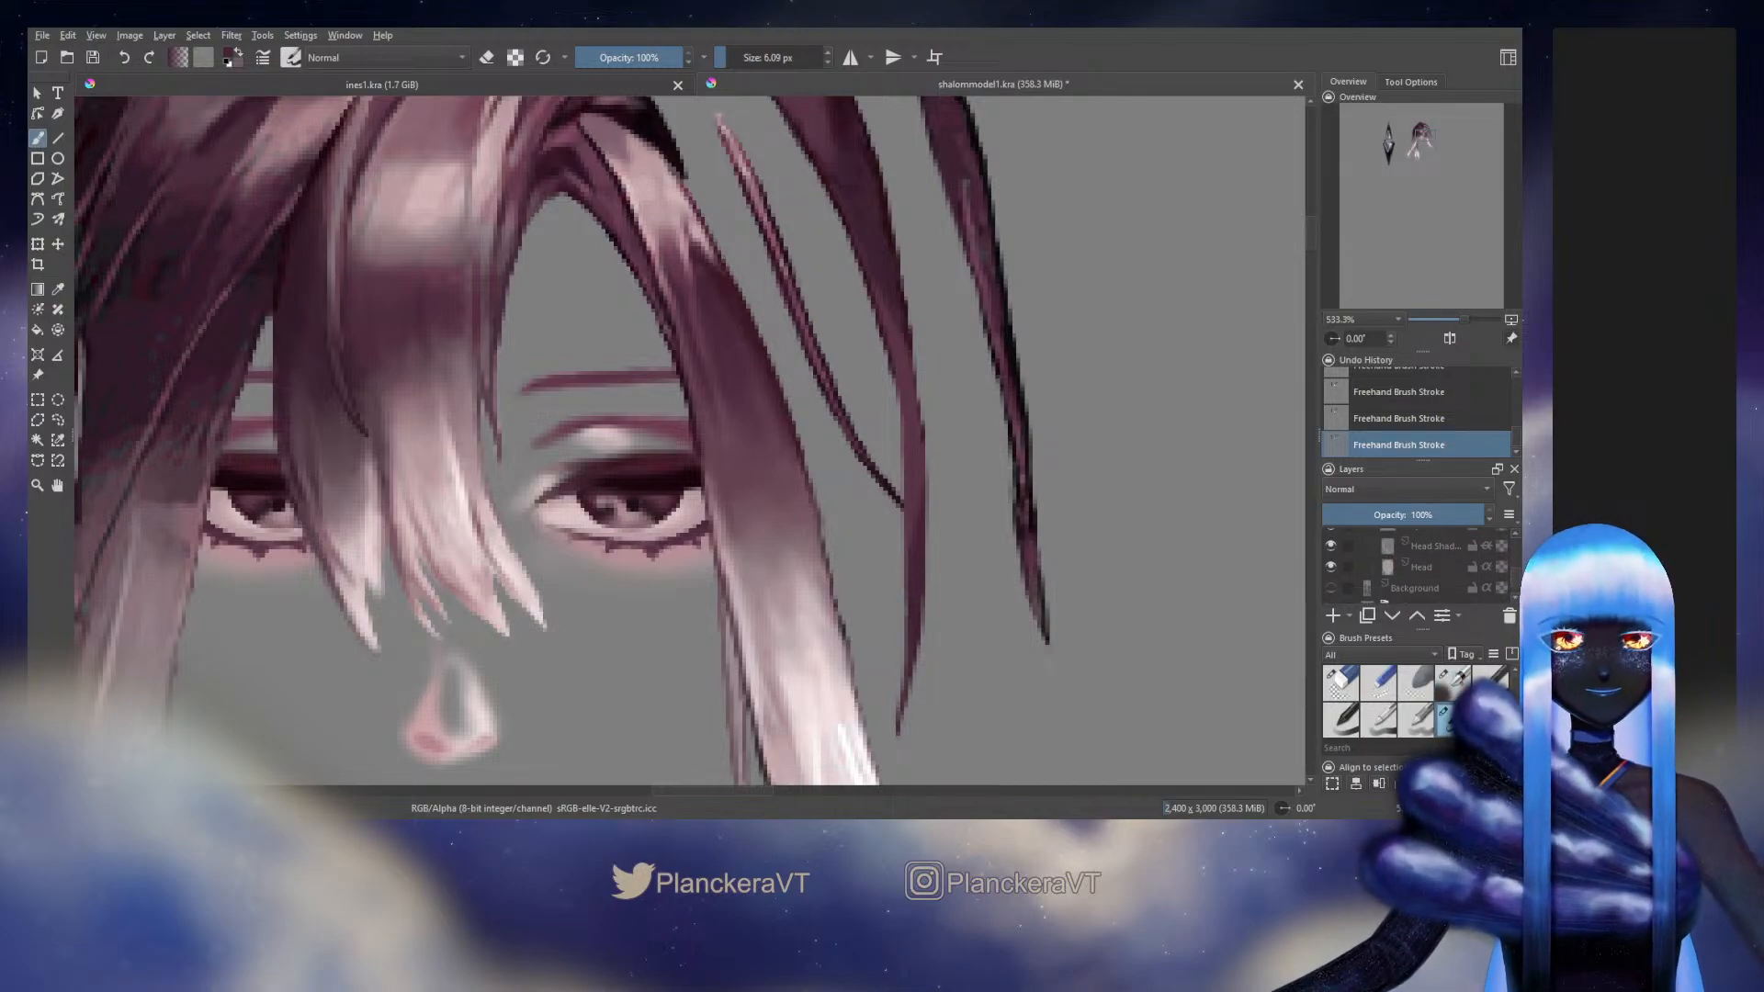
drag(846, 460, 846, 514)
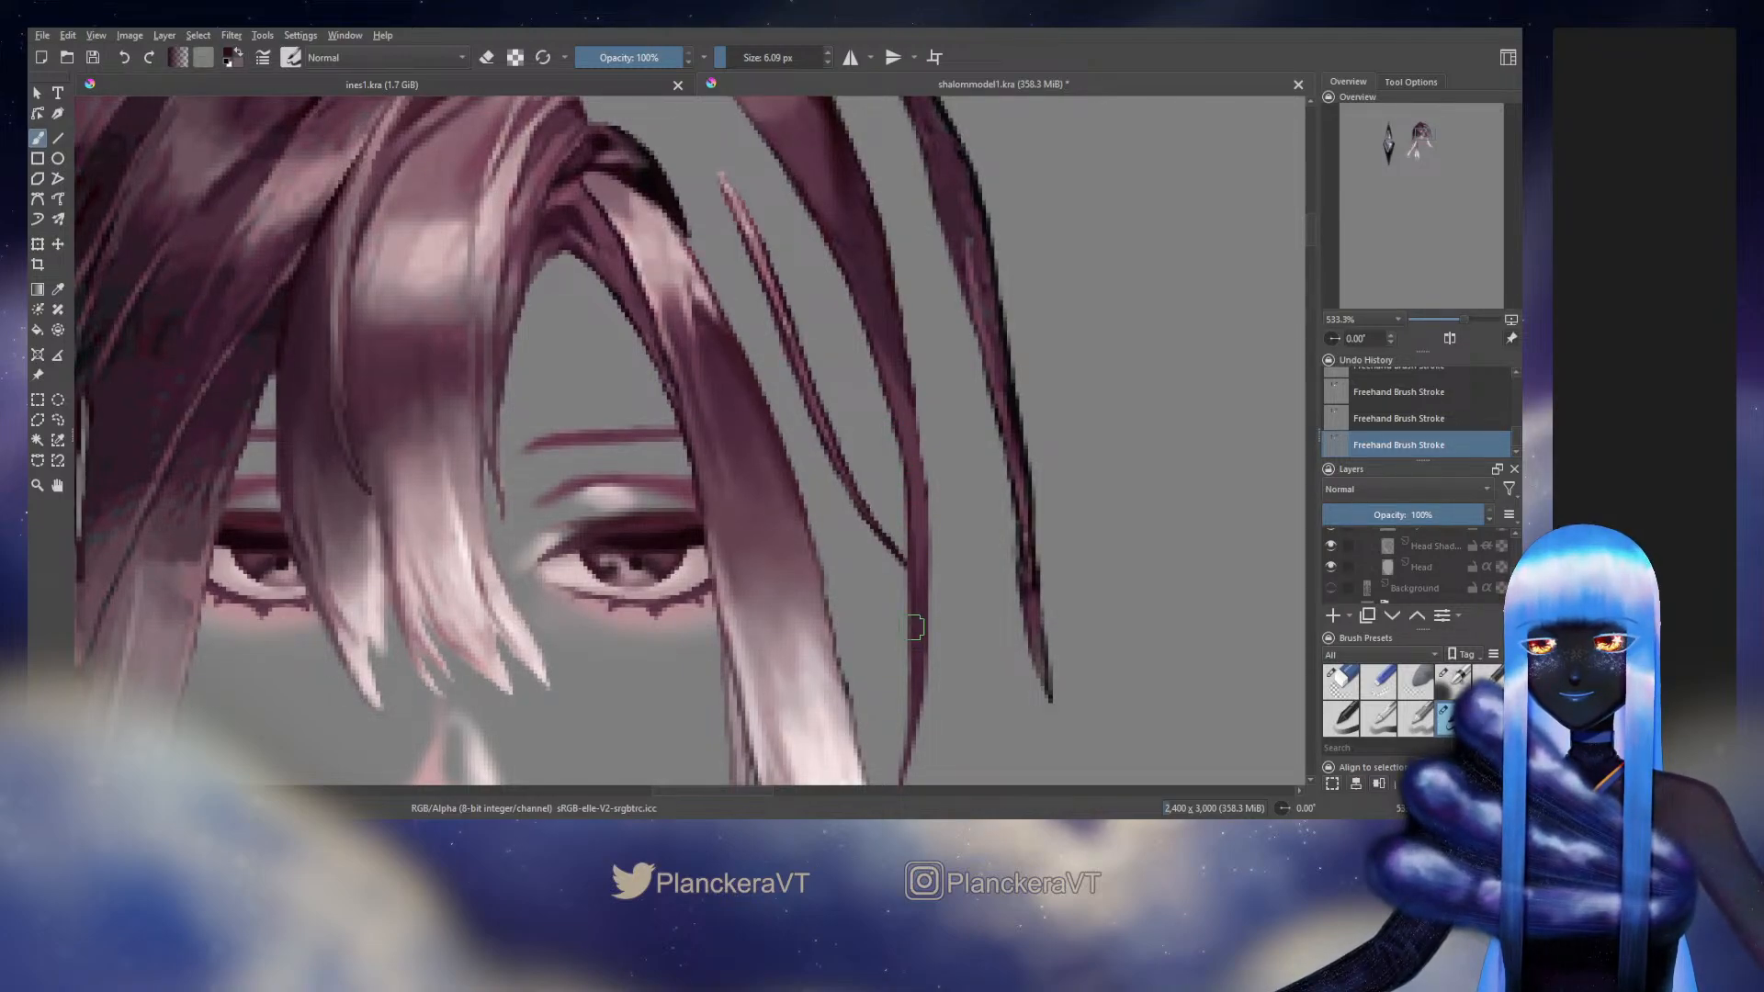
drag(910, 552, 927, 377)
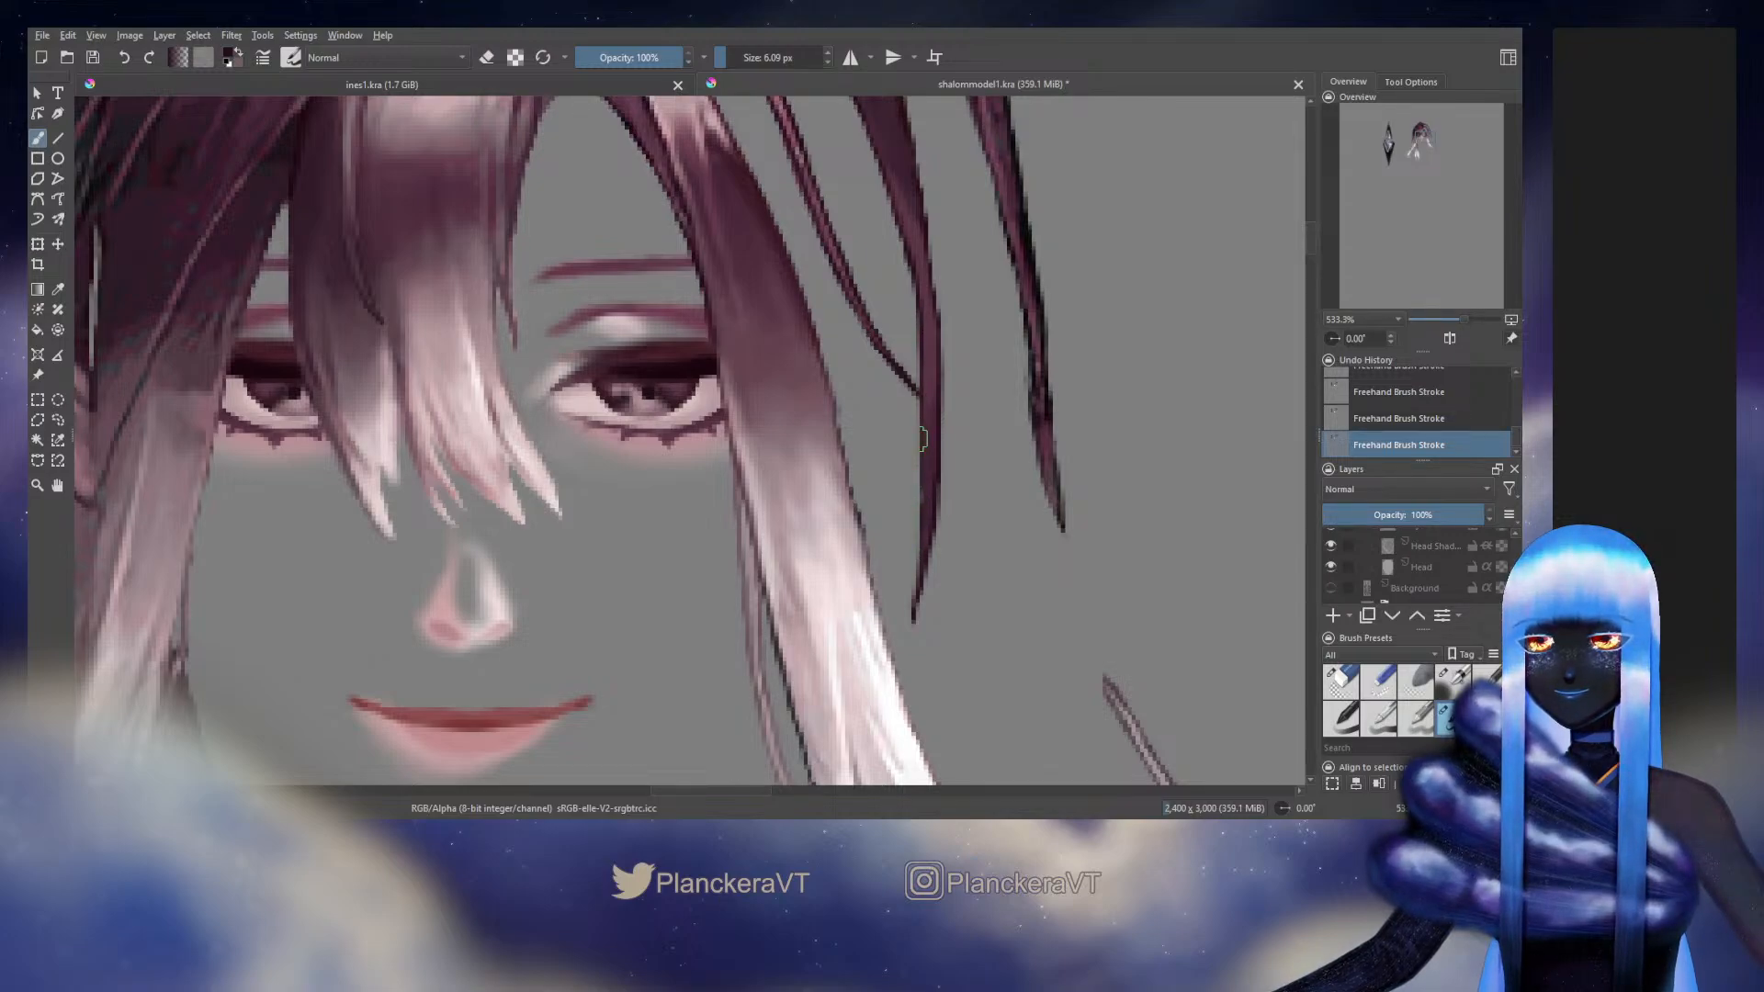
Check a Side Hair layer's visibility and retry the middle strand's lower inner edge, reducing the brush to 5.11 px
scroll(1433, 569, up, 3)
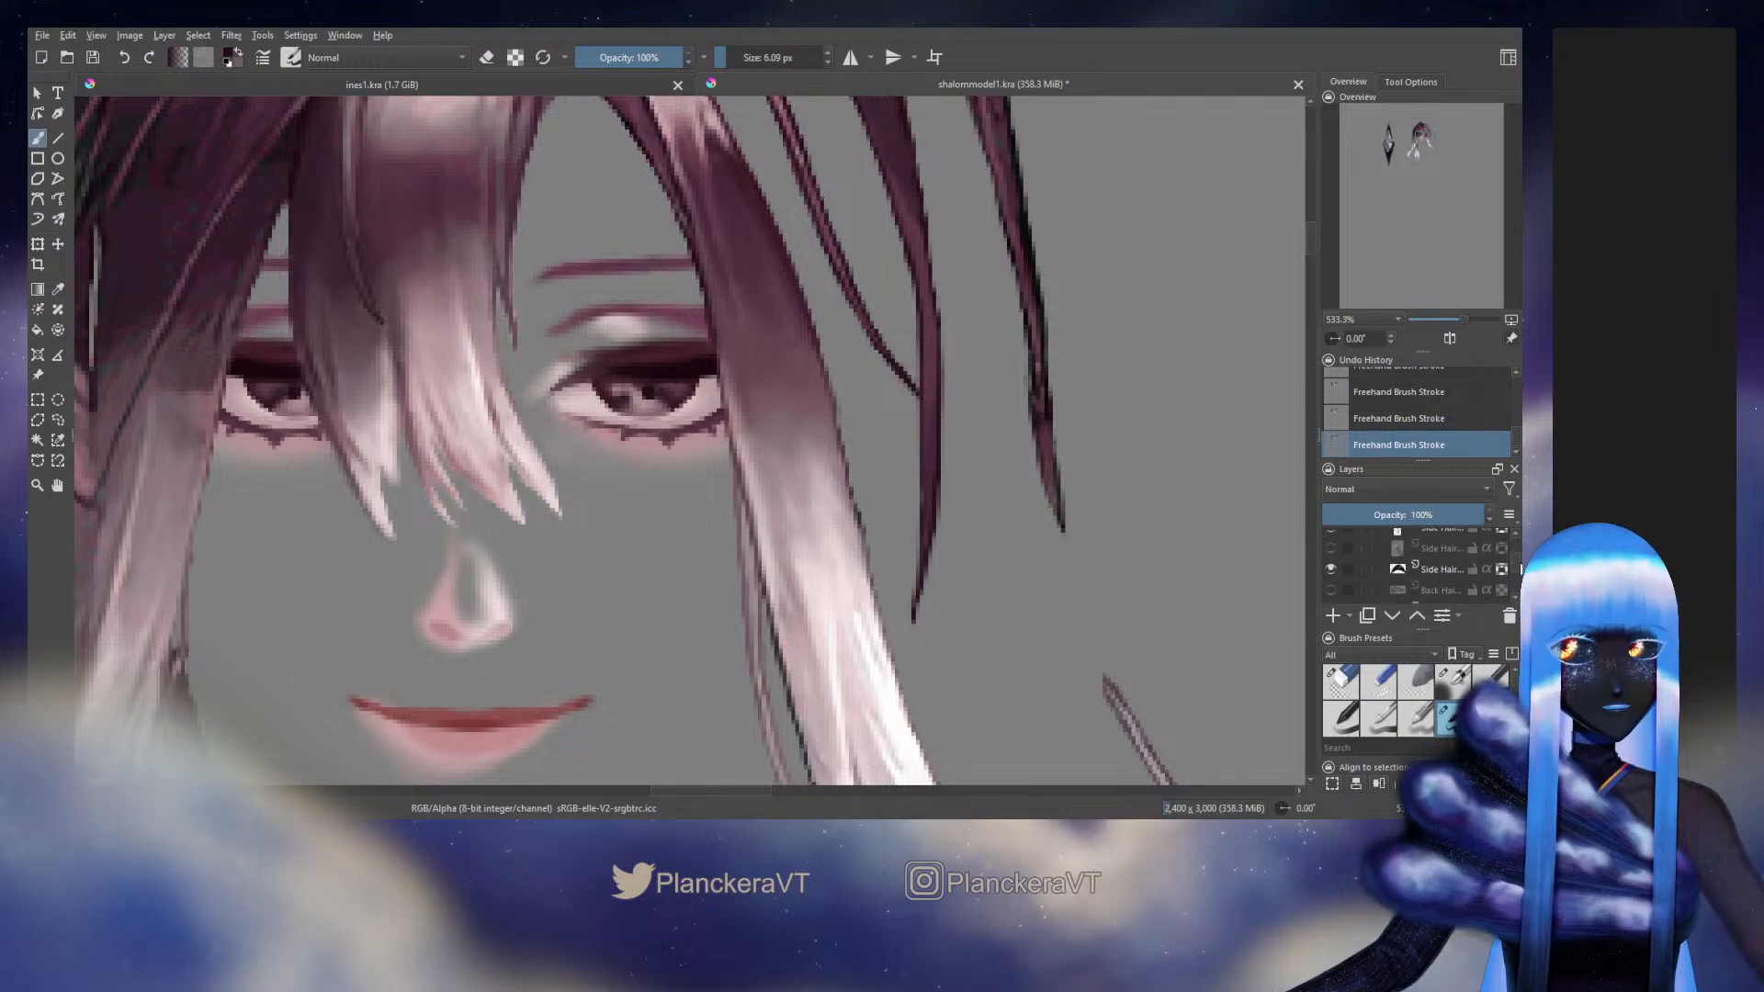
click(1330, 569)
drag(925, 397, 924, 546)
key(ctrl+z)
key(ctrl+z)
key(bracketleft)
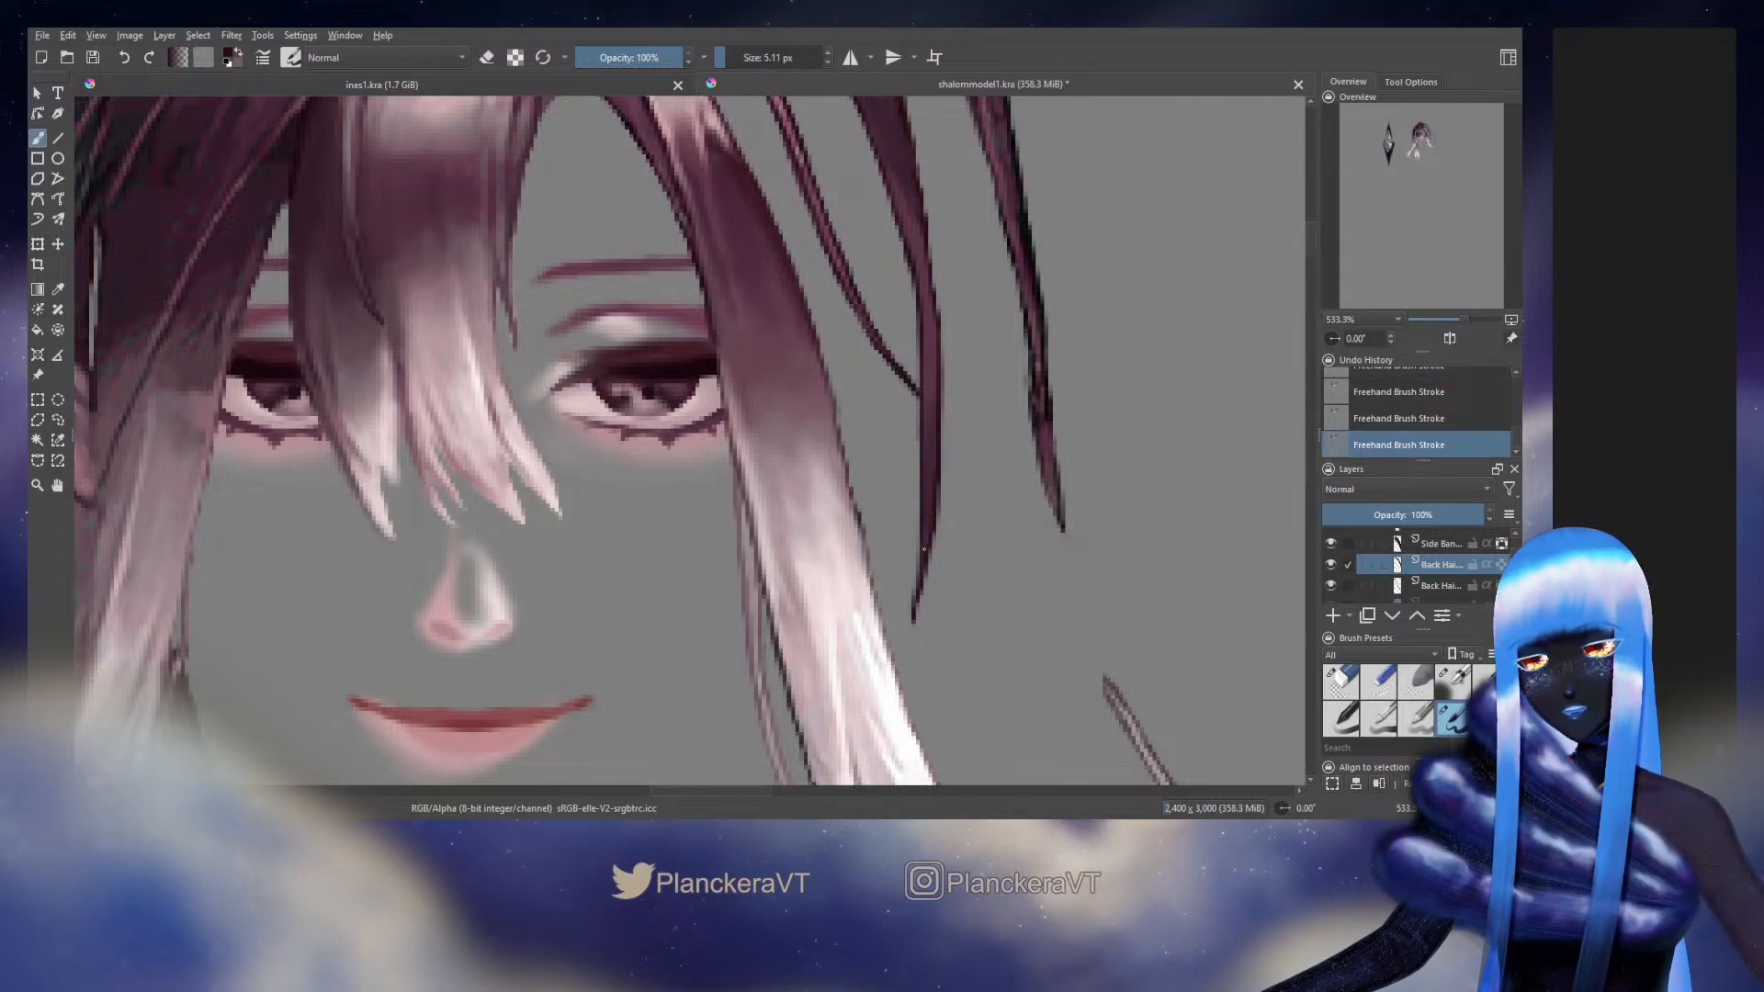
Enable alpha lock on the strand's Back Hair layer and shade its lower length with the softer preset at 5.07 px
scroll(924, 548, up, 3)
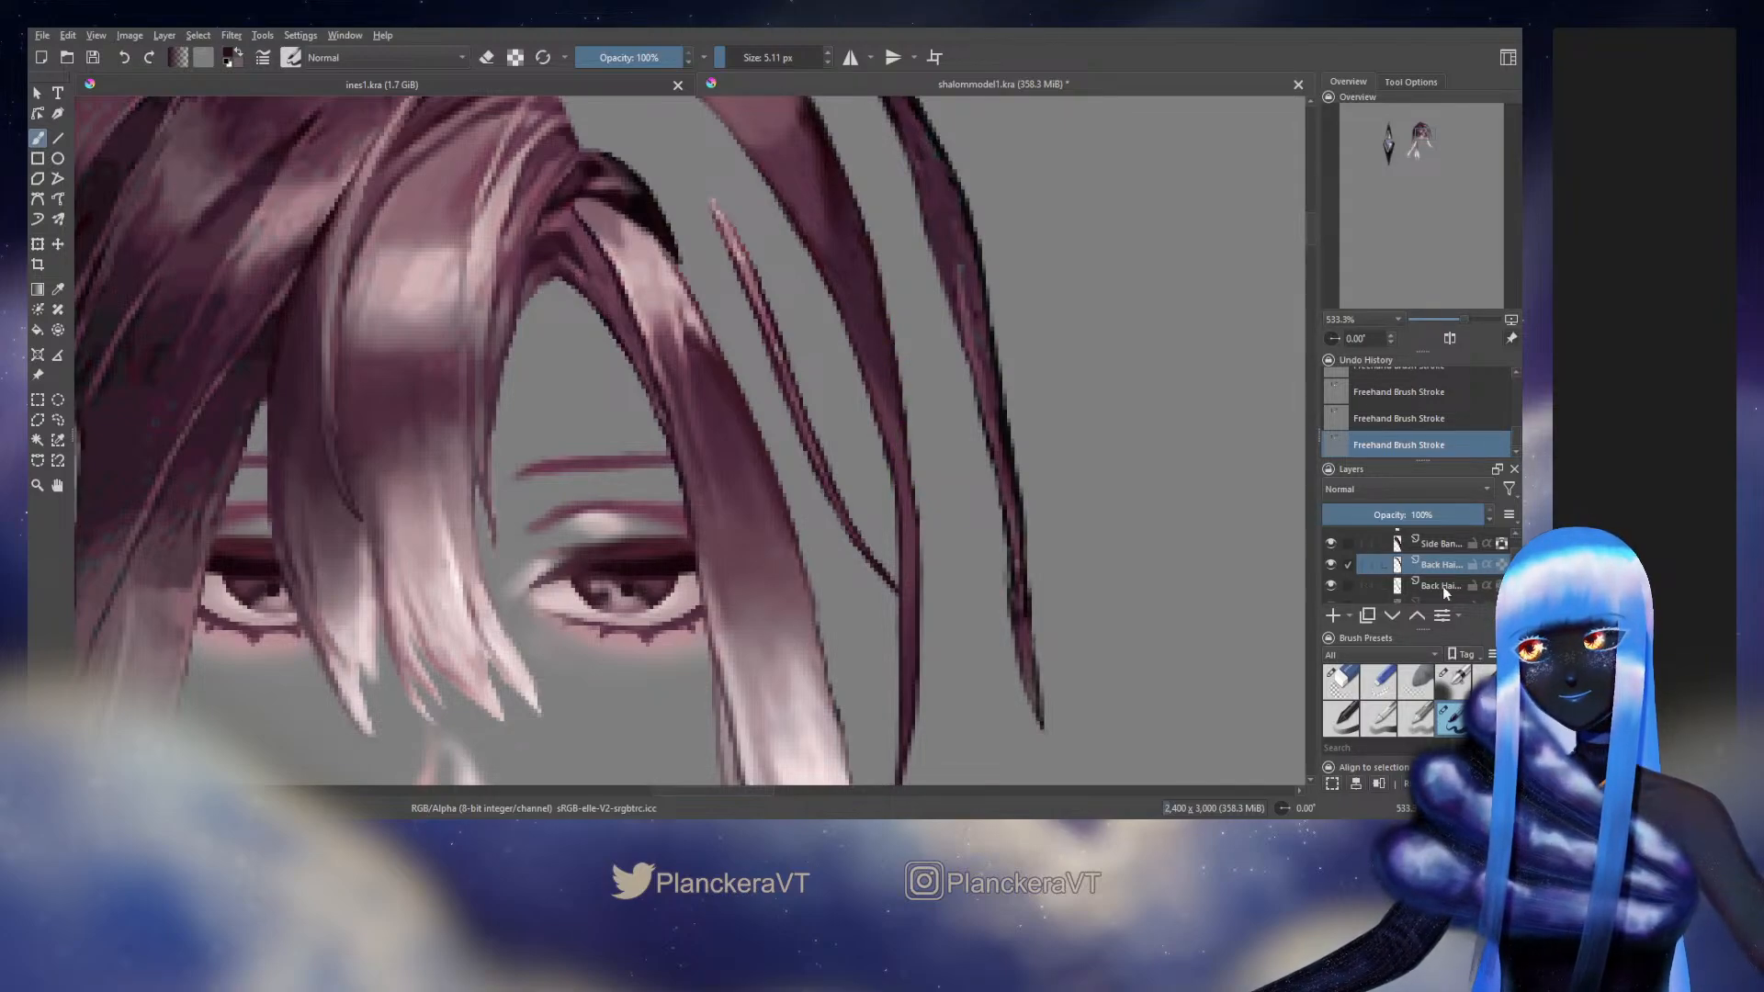
click(1501, 565)
click(1453, 682)
ctrl+click(891, 448)
drag(889, 433, 905, 501)
drag(905, 500, 909, 536)
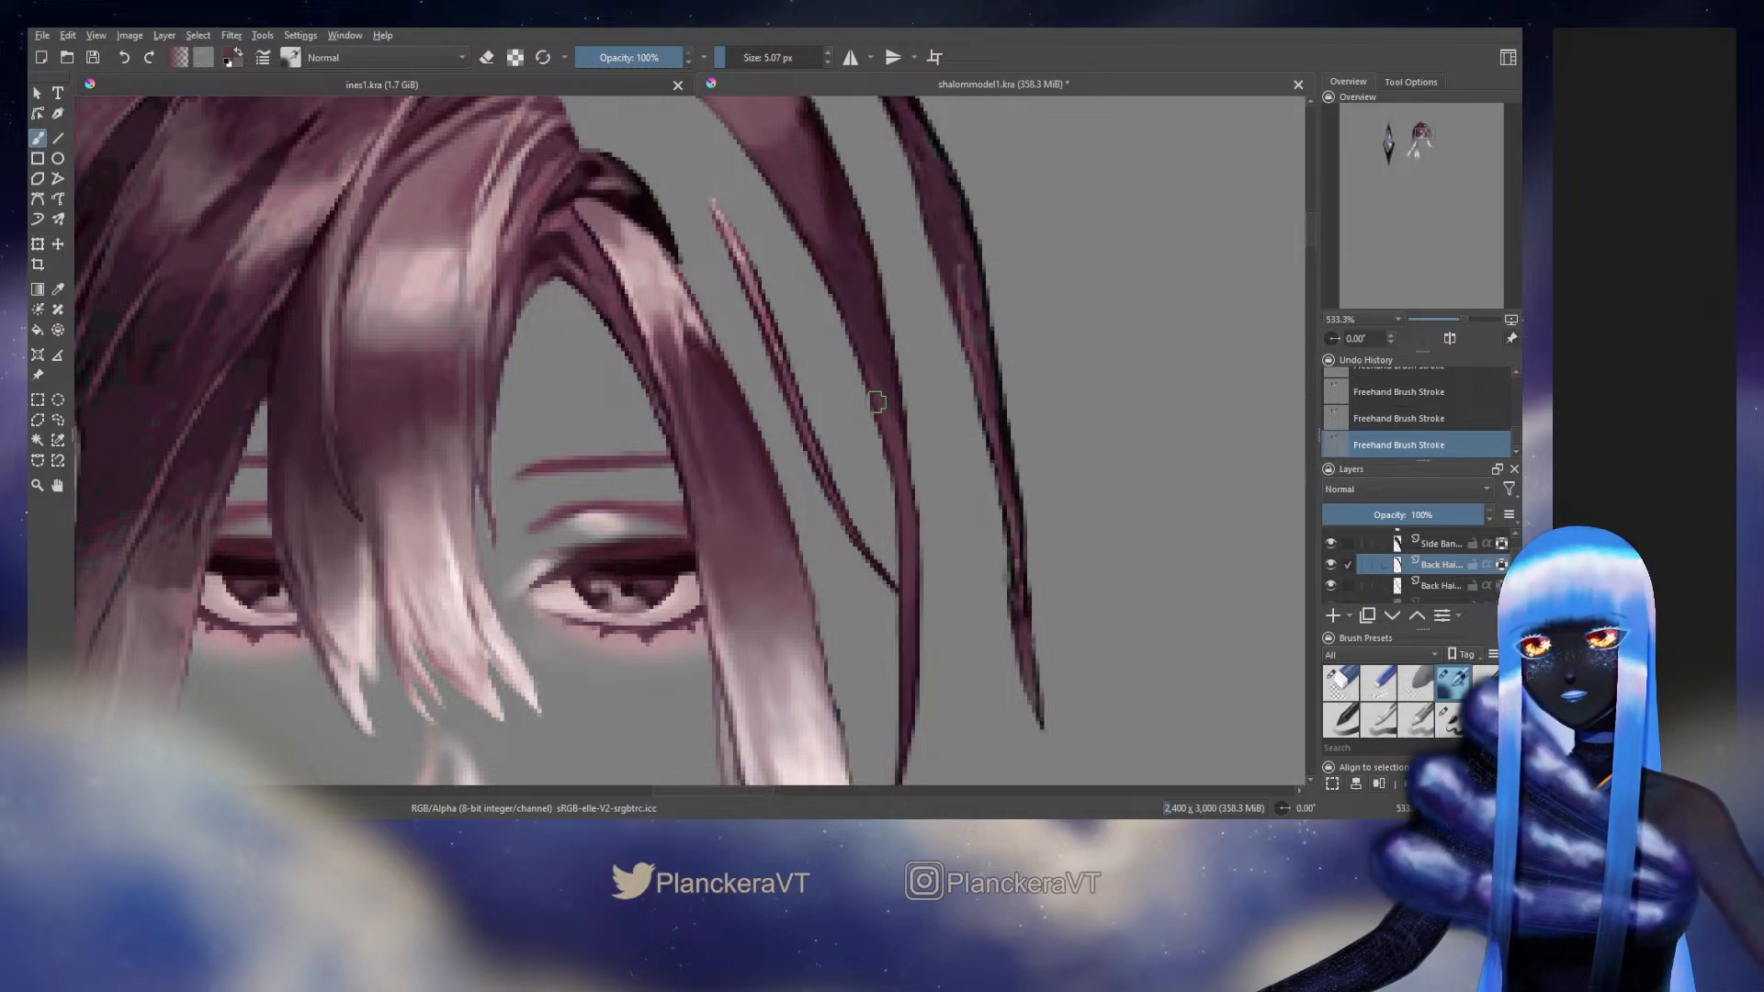
drag(877, 402, 905, 621)
ctrl+click(835, 425)
mouse_move(815, 410)
mouse_down()
mouse_move(877, 483)
mouse_move(880, 517)
mouse_up()
ctrl+click(871, 489)
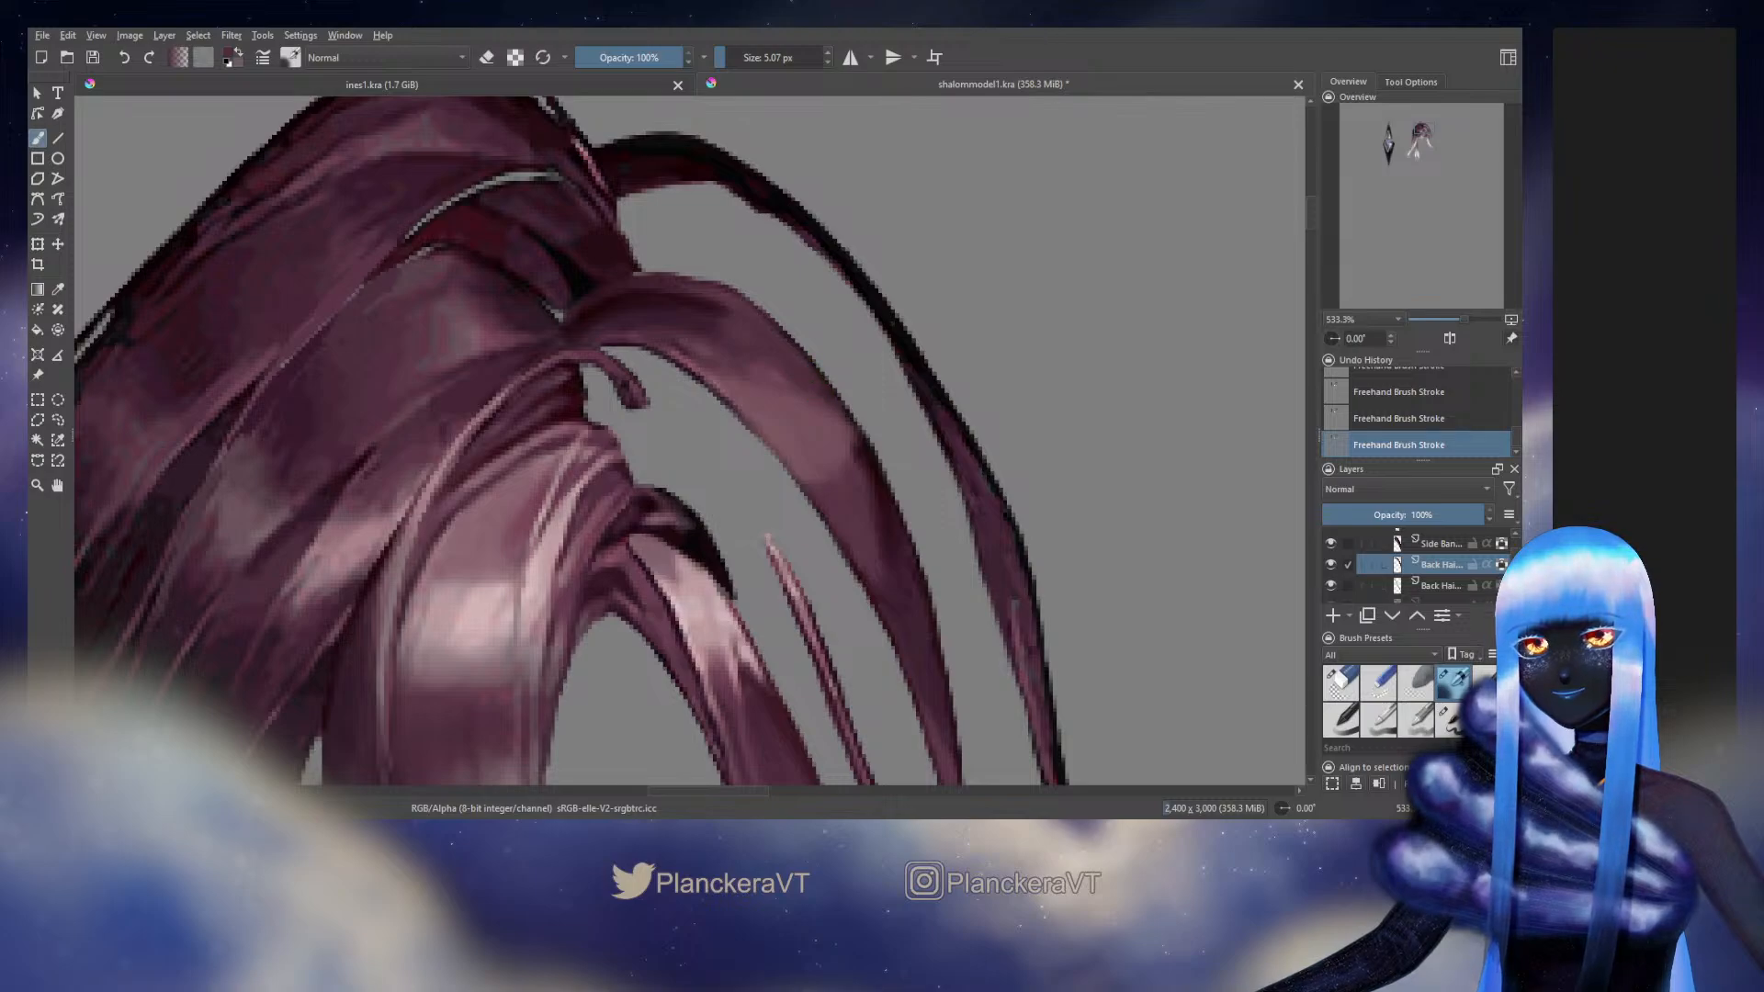
Turn off the Back Hair layer's alpha lock and touch up the arched strand's upper edges with the 5.11 px brush
click(1449, 718)
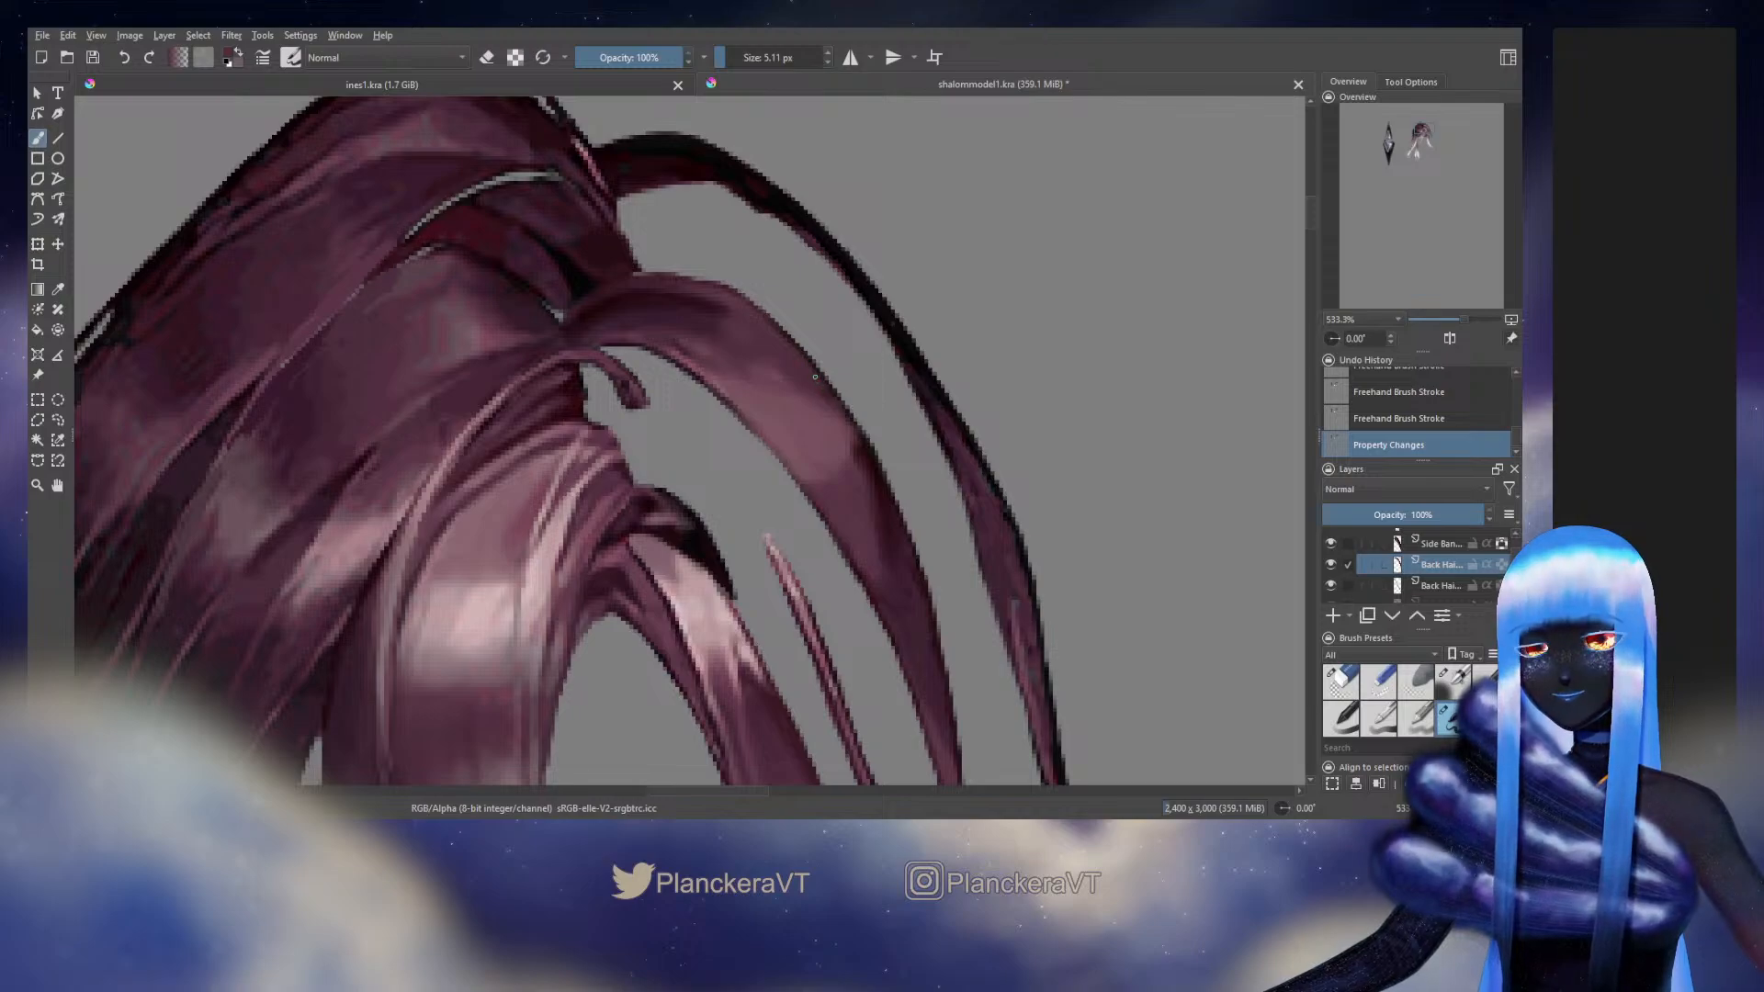
mouse_move(811, 373)
mouse_down()
mouse_move(784, 343)
mouse_move(725, 386)
mouse_up()
key(ctrl+z)
ctrl+click(738, 398)
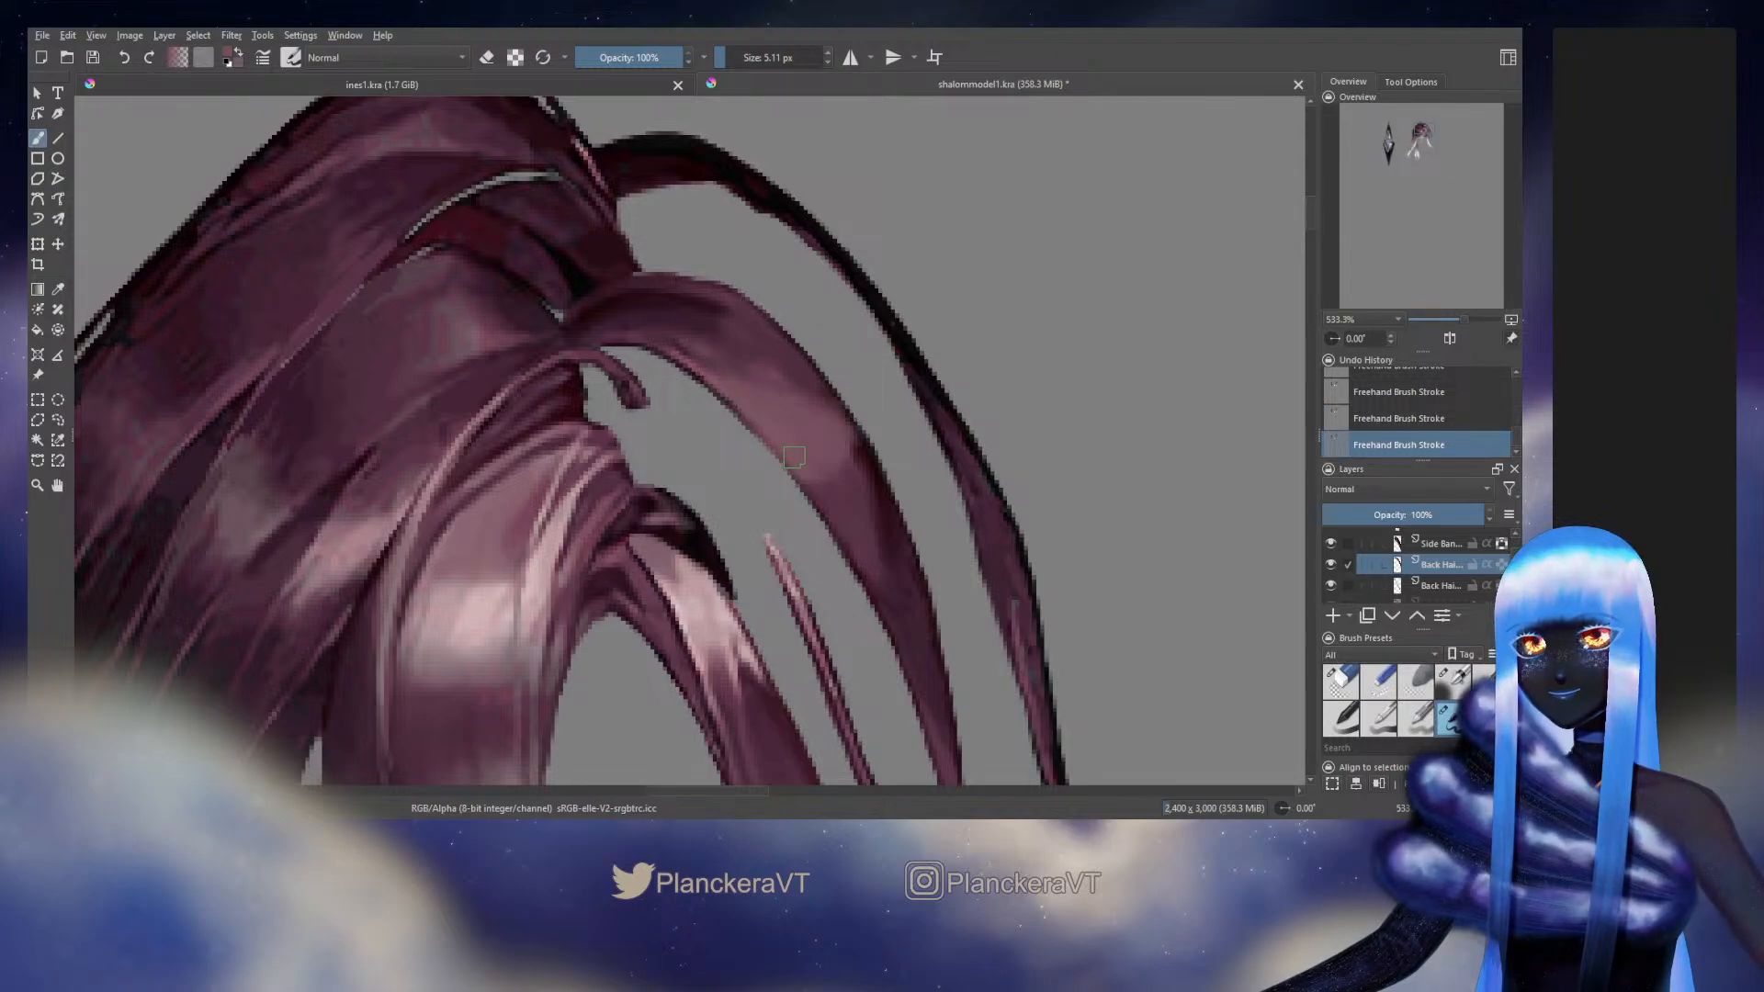
Sample the middle strand's dark tone and redo its outer edge beside the eye, reducing the brush to 4.49 px
scroll(809, 461, down, 4)
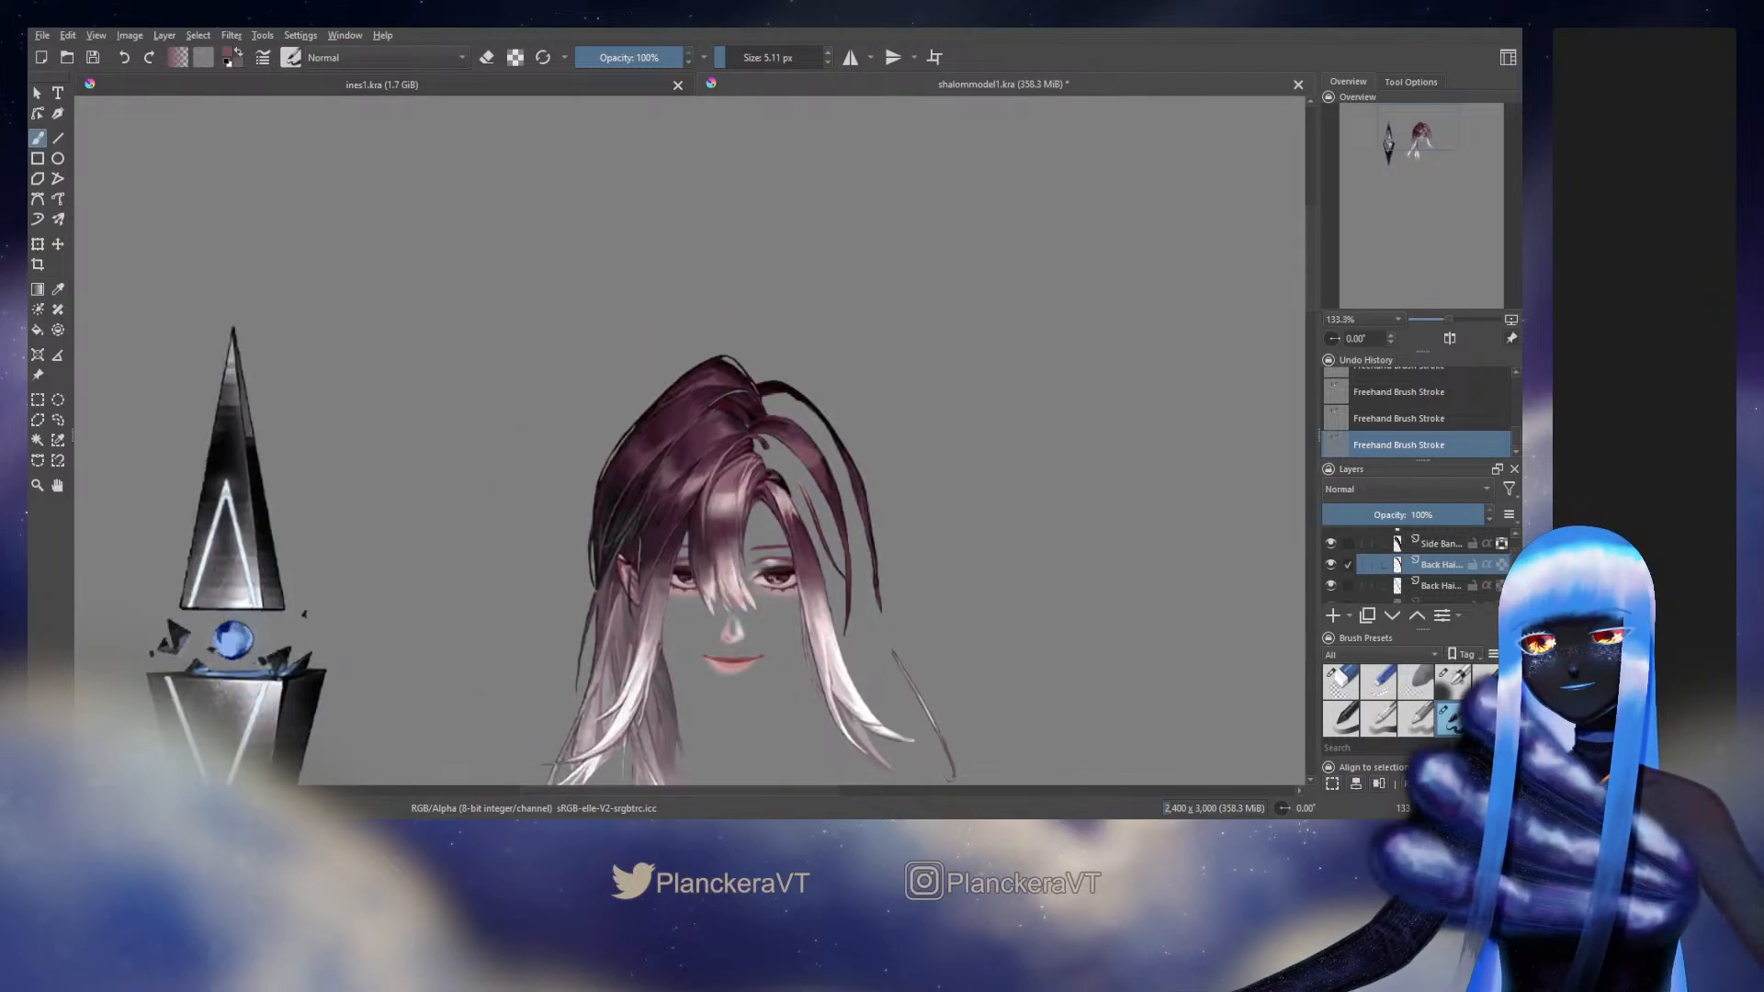
scroll(873, 738, up, 2)
scroll(885, 520, down, 2)
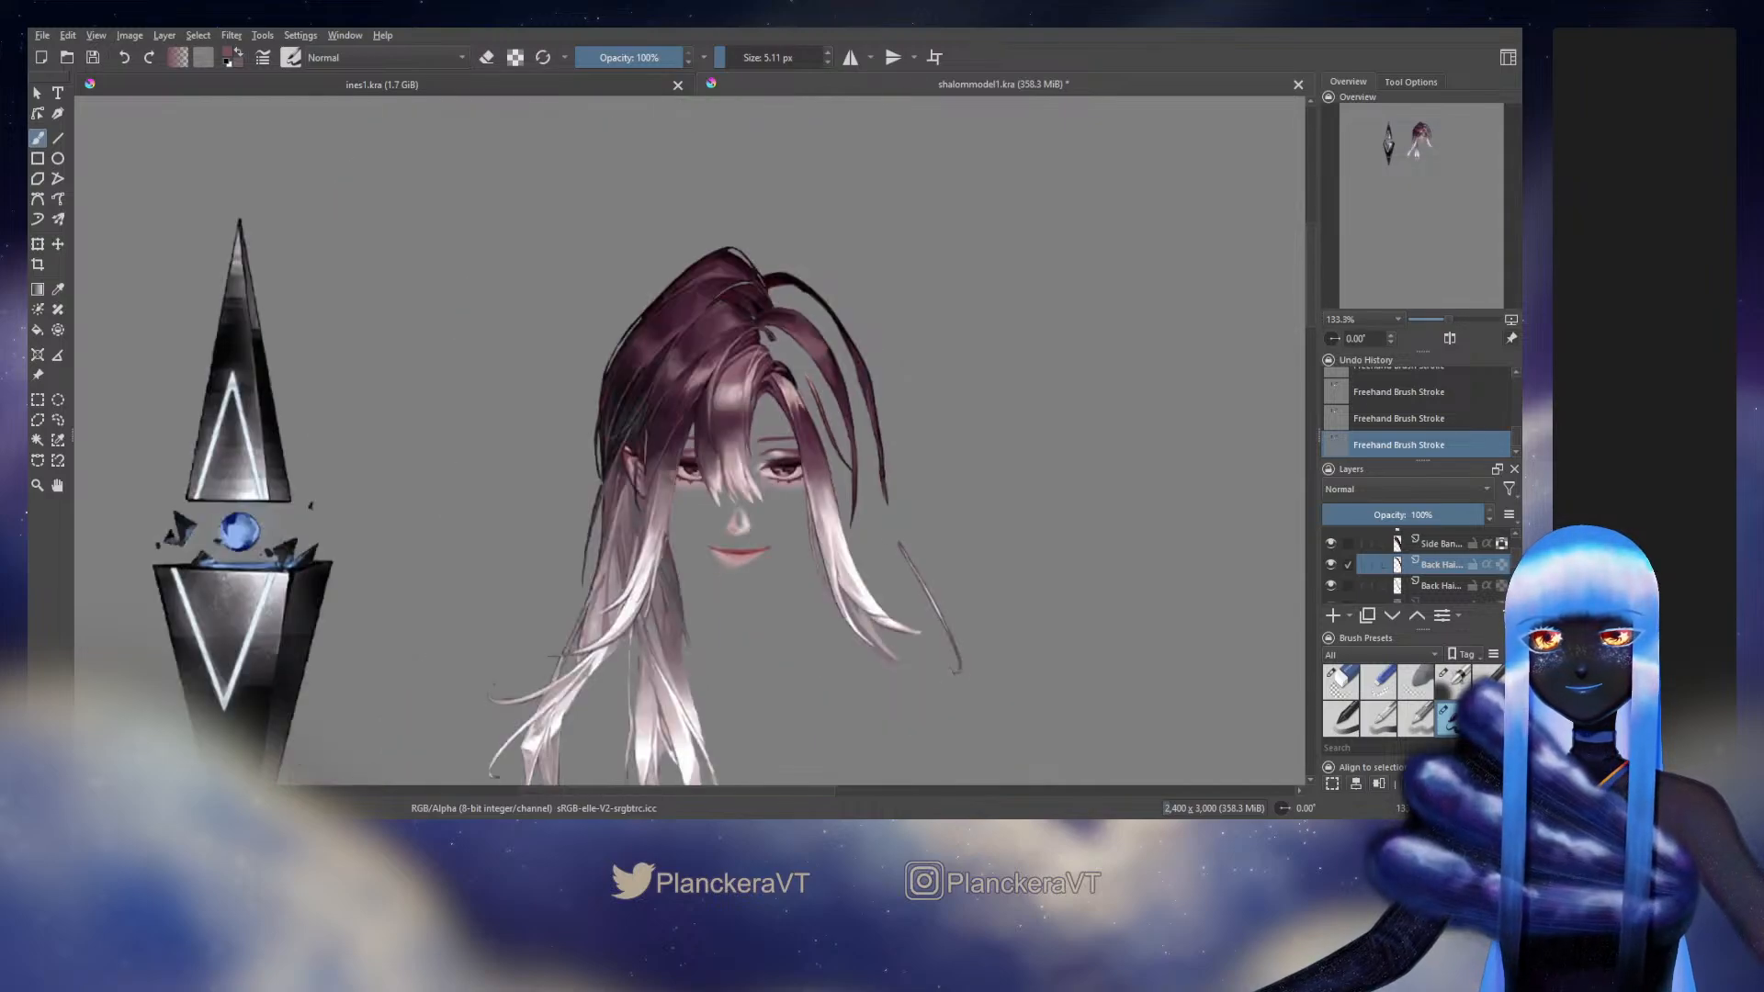
scroll(859, 468, up, 5)
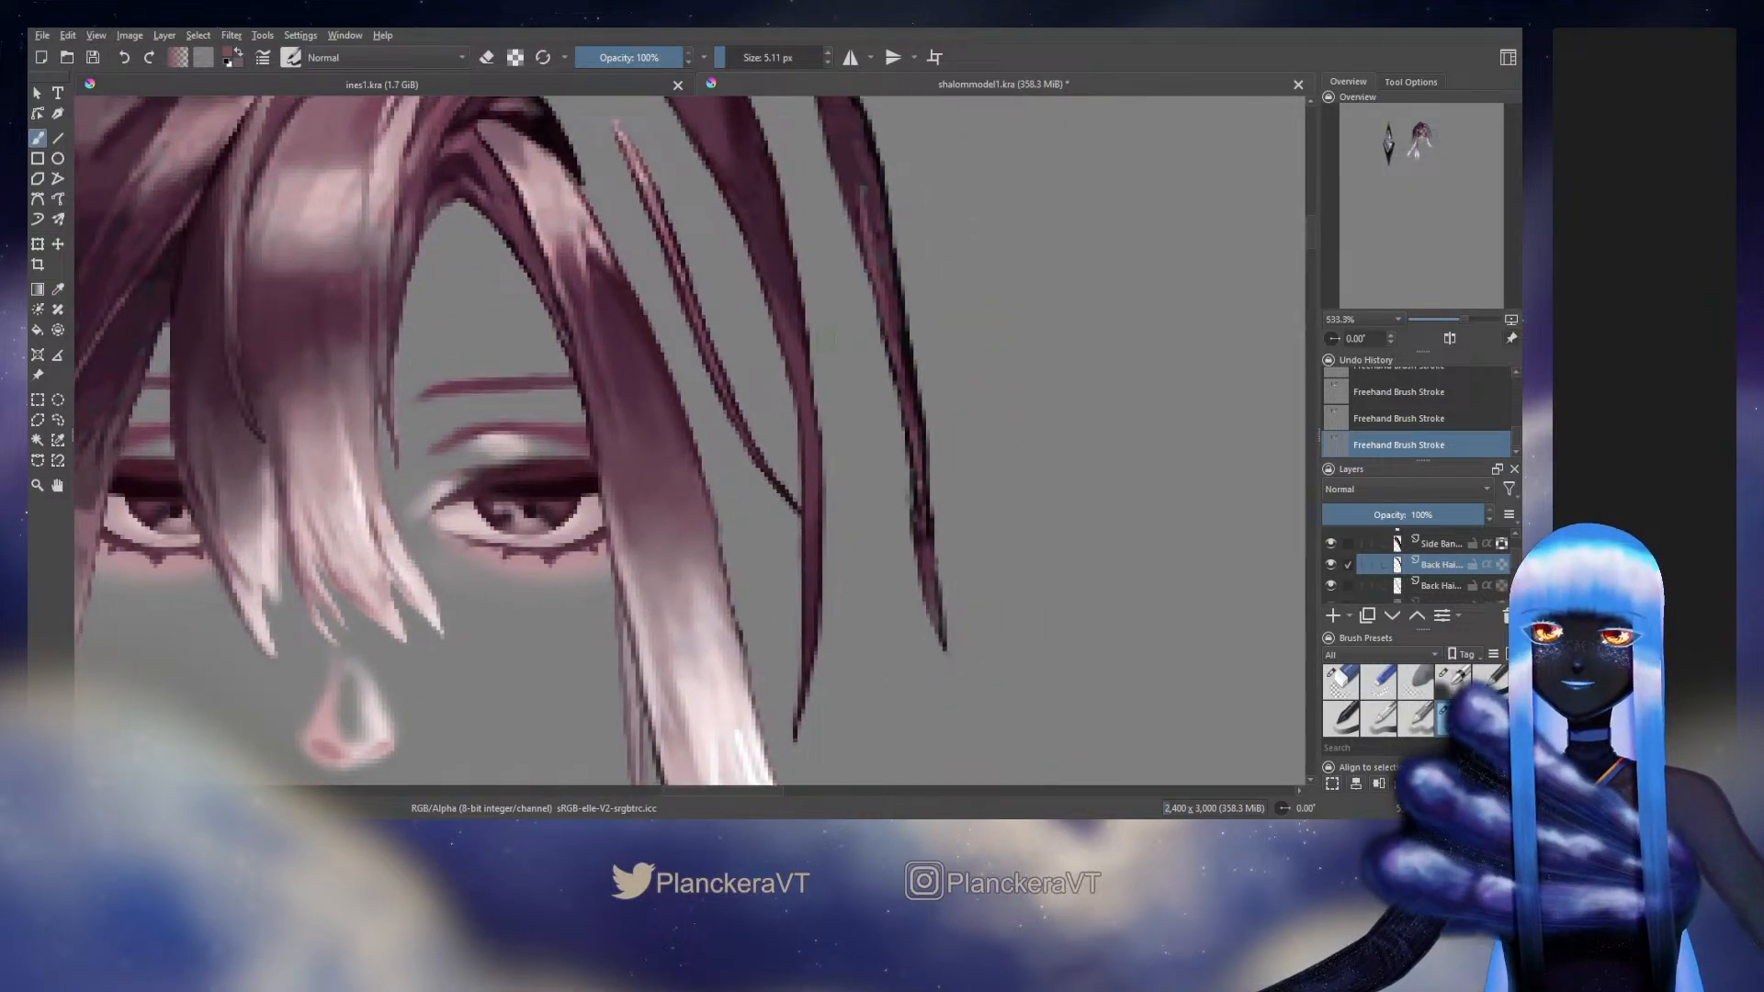
ctrl+click(808, 338)
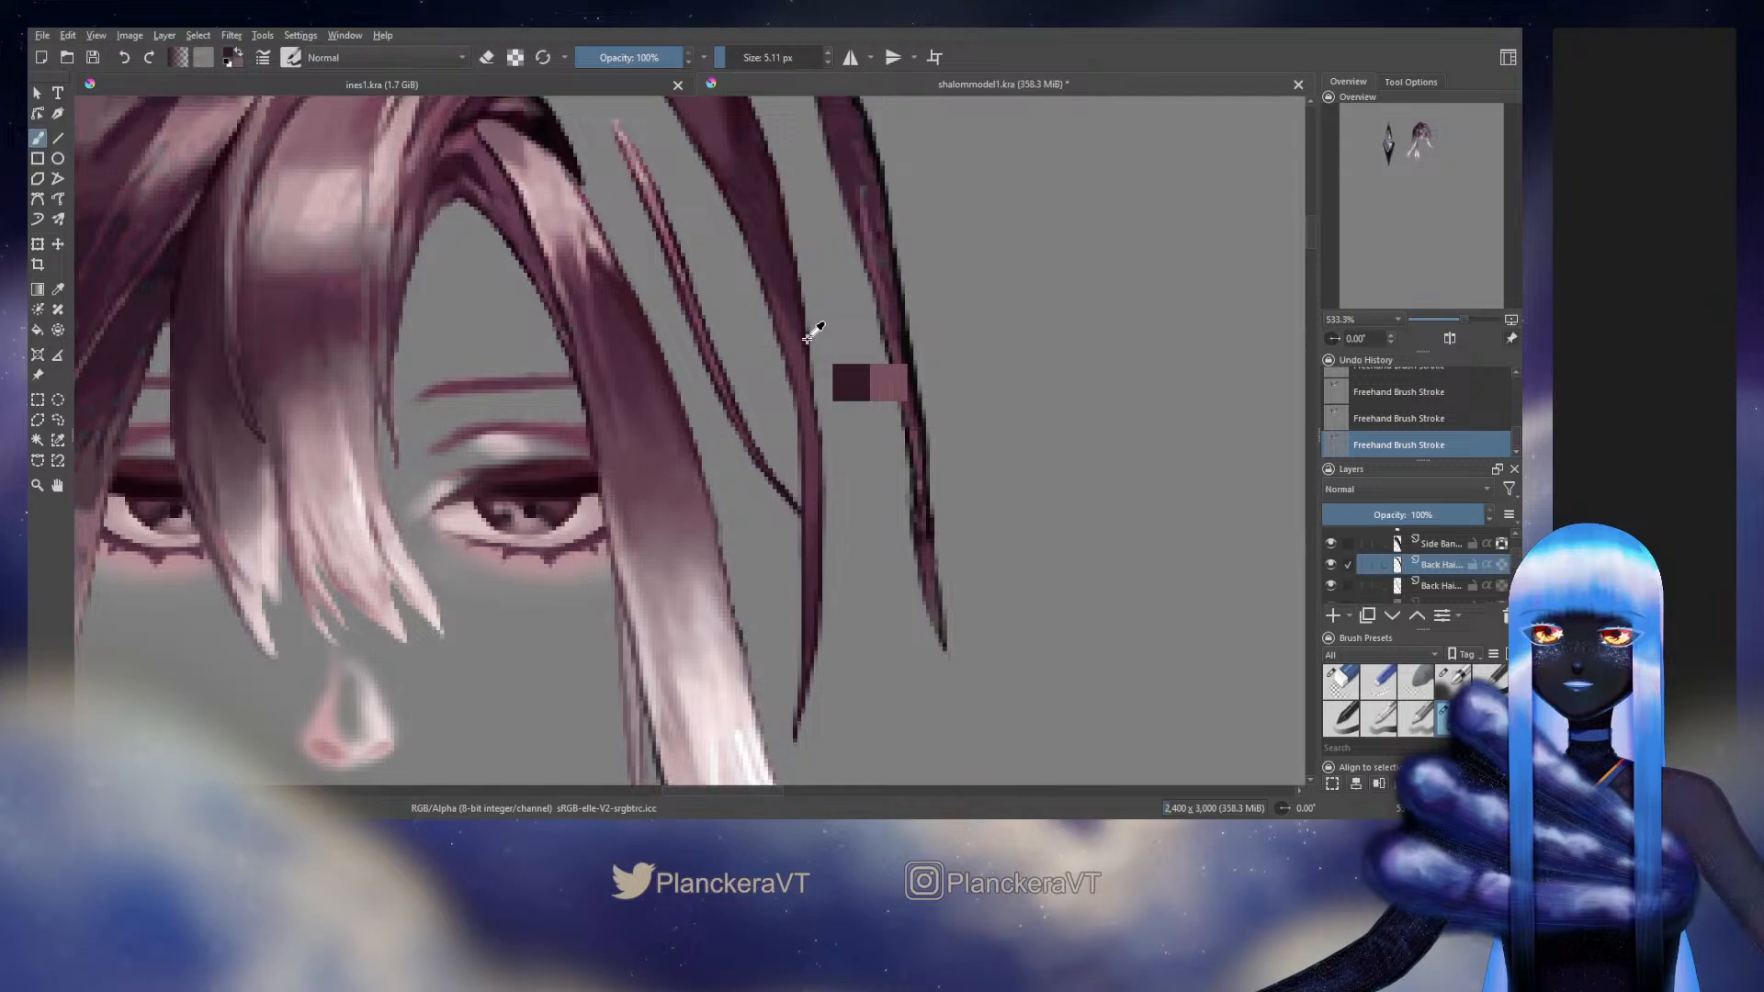
key(ctrl+z)
drag(805, 336, 811, 393)
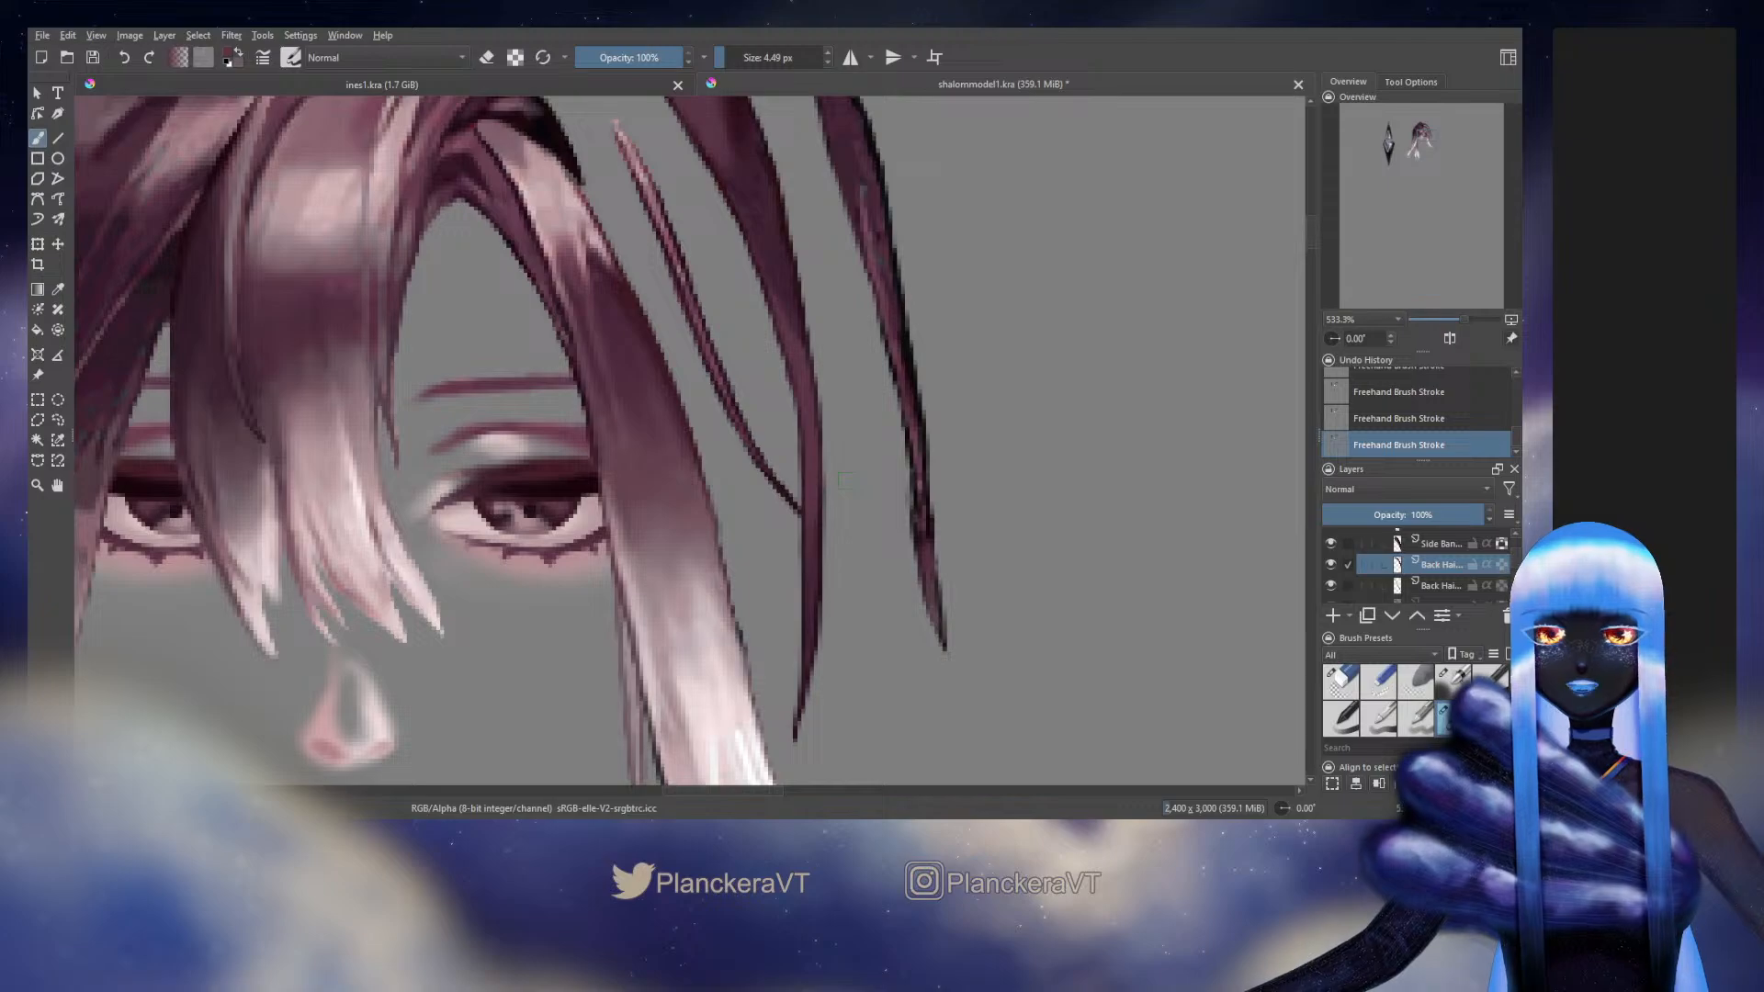
scroll(844, 480, down, 5)
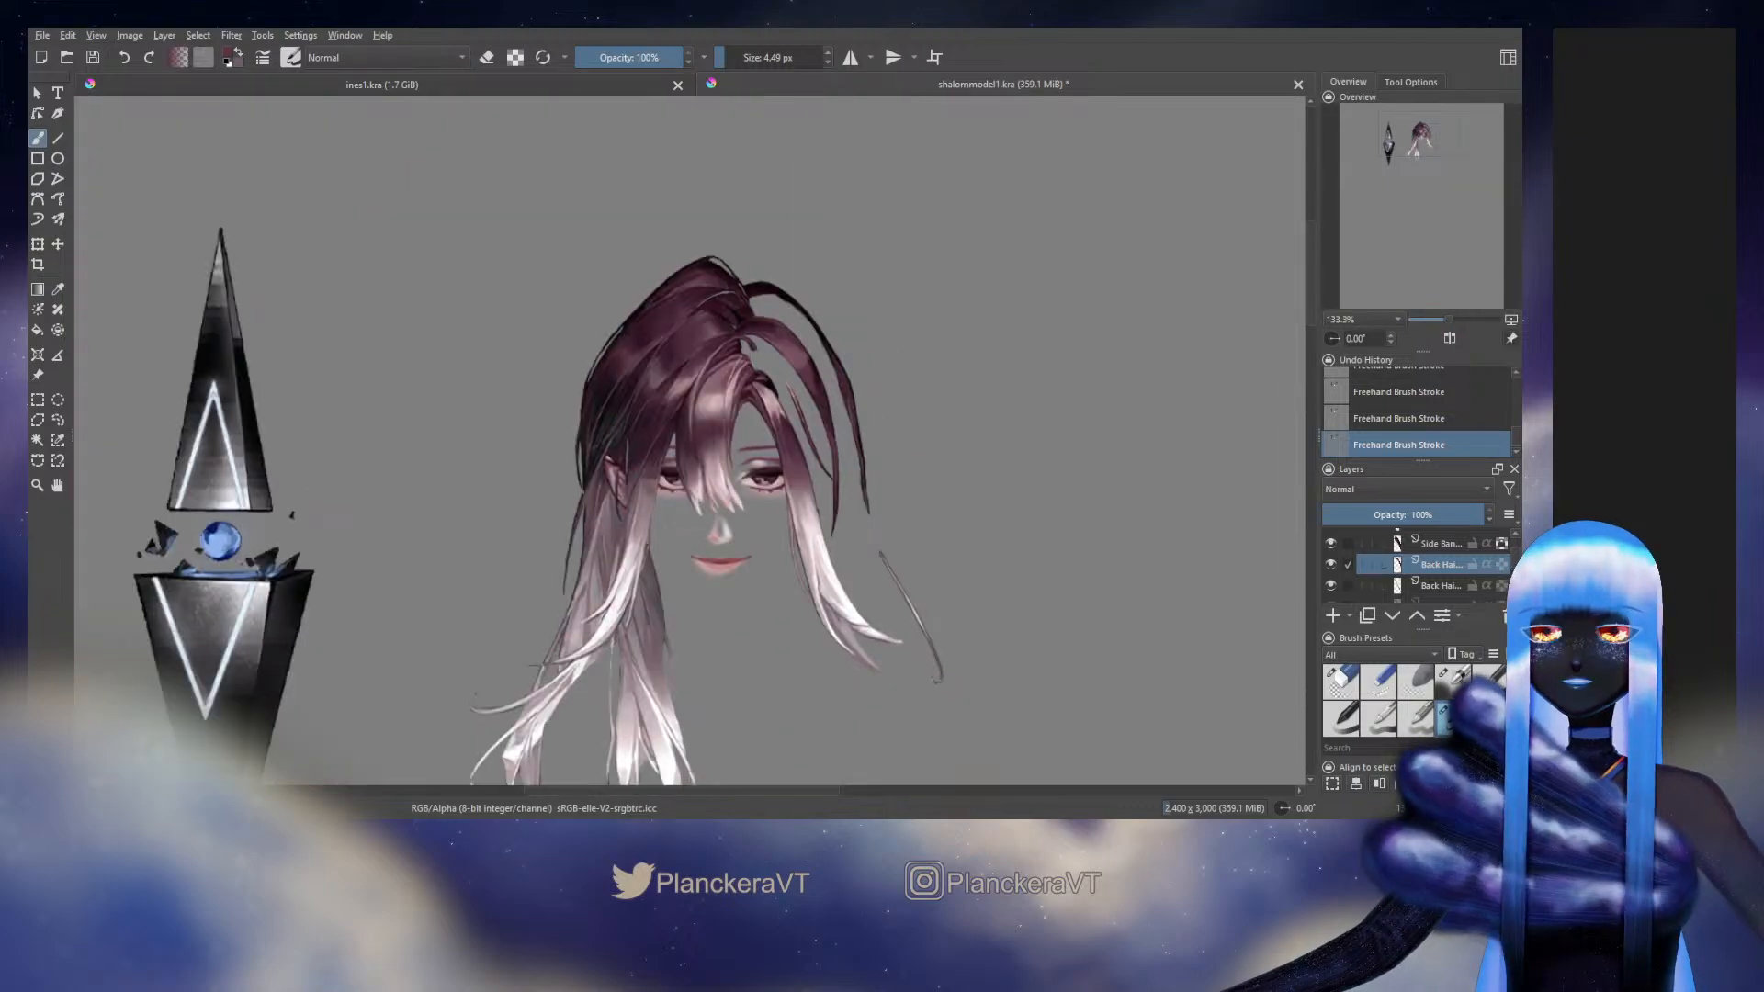
scroll(856, 487, down, 1)
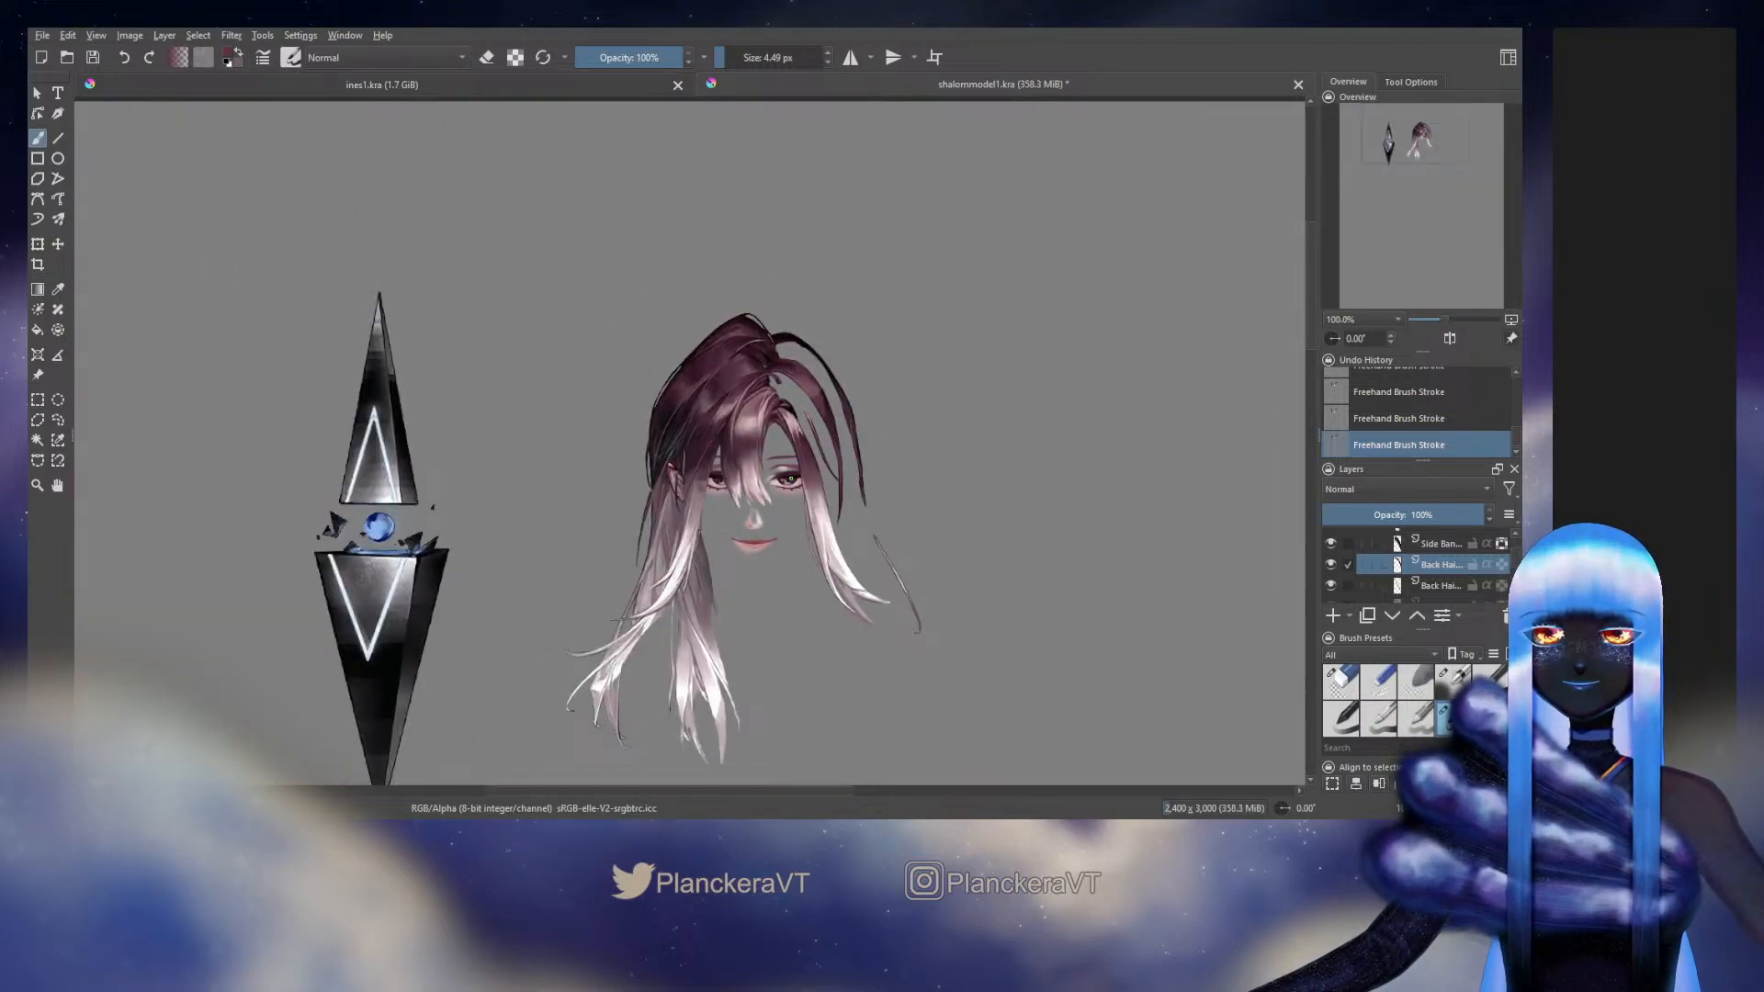
Compare the middle strand's outer edge beside the eye with and without the last brush stroke
scroll(834, 449, up, 2)
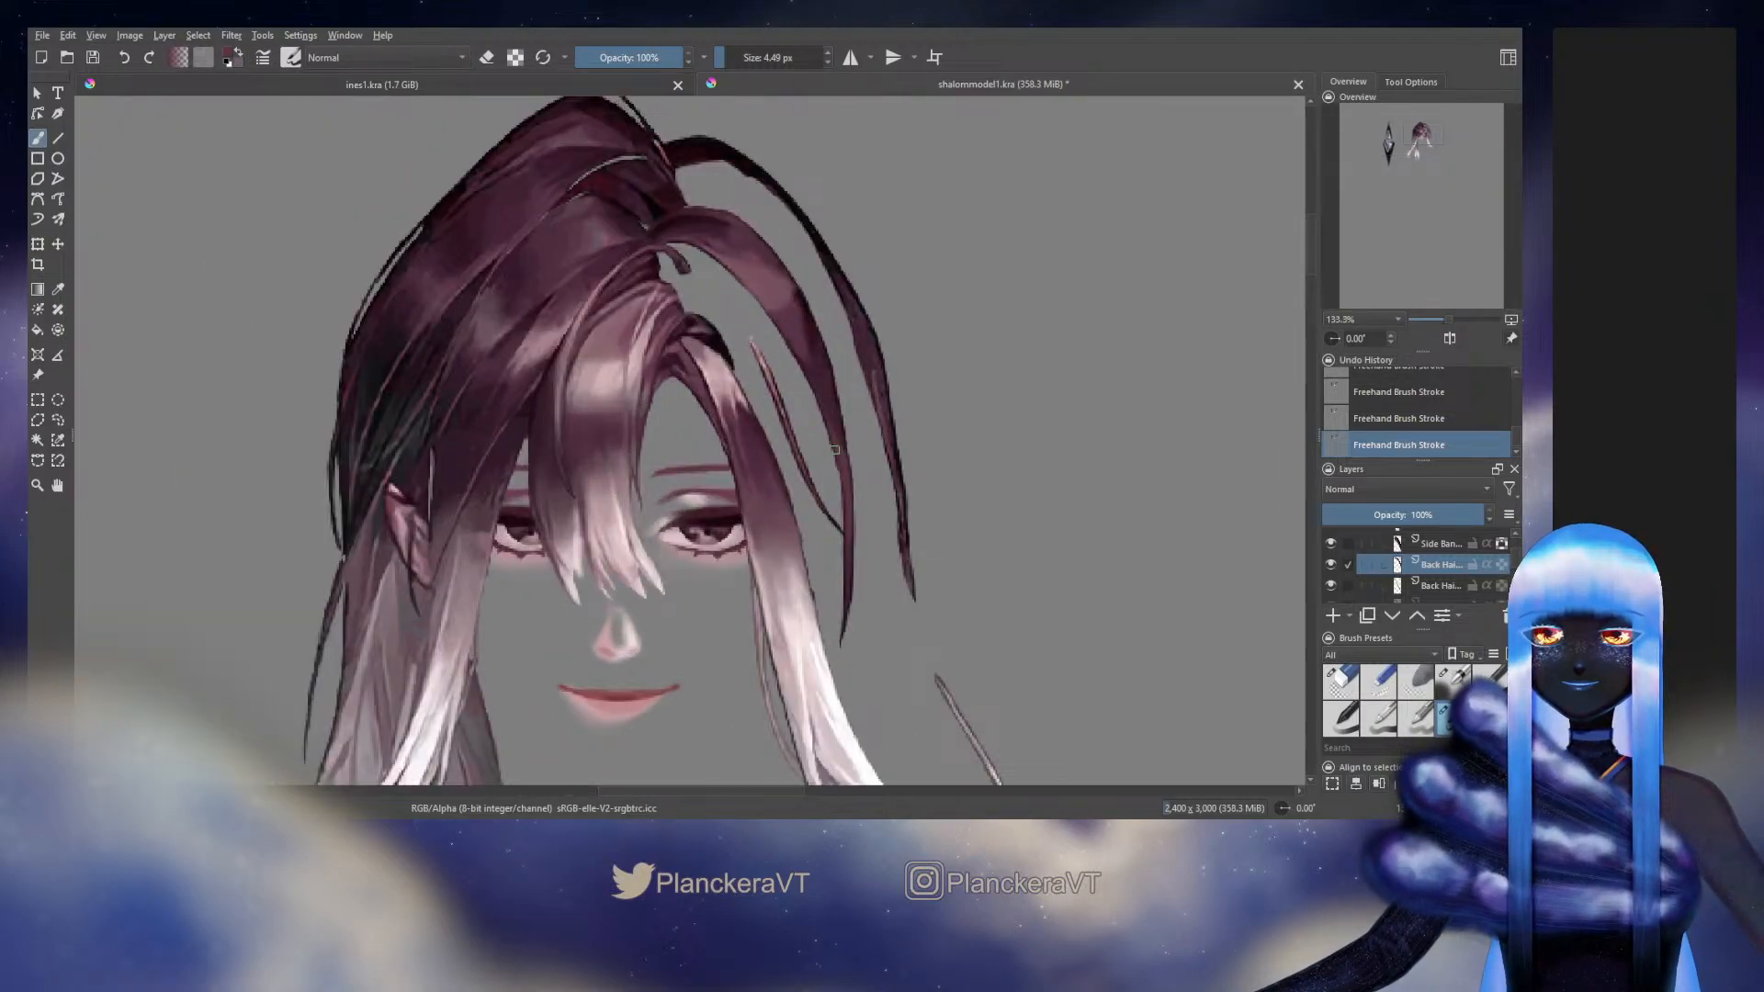
scroll(815, 299, up, 3)
scroll(771, 305, up, 2)
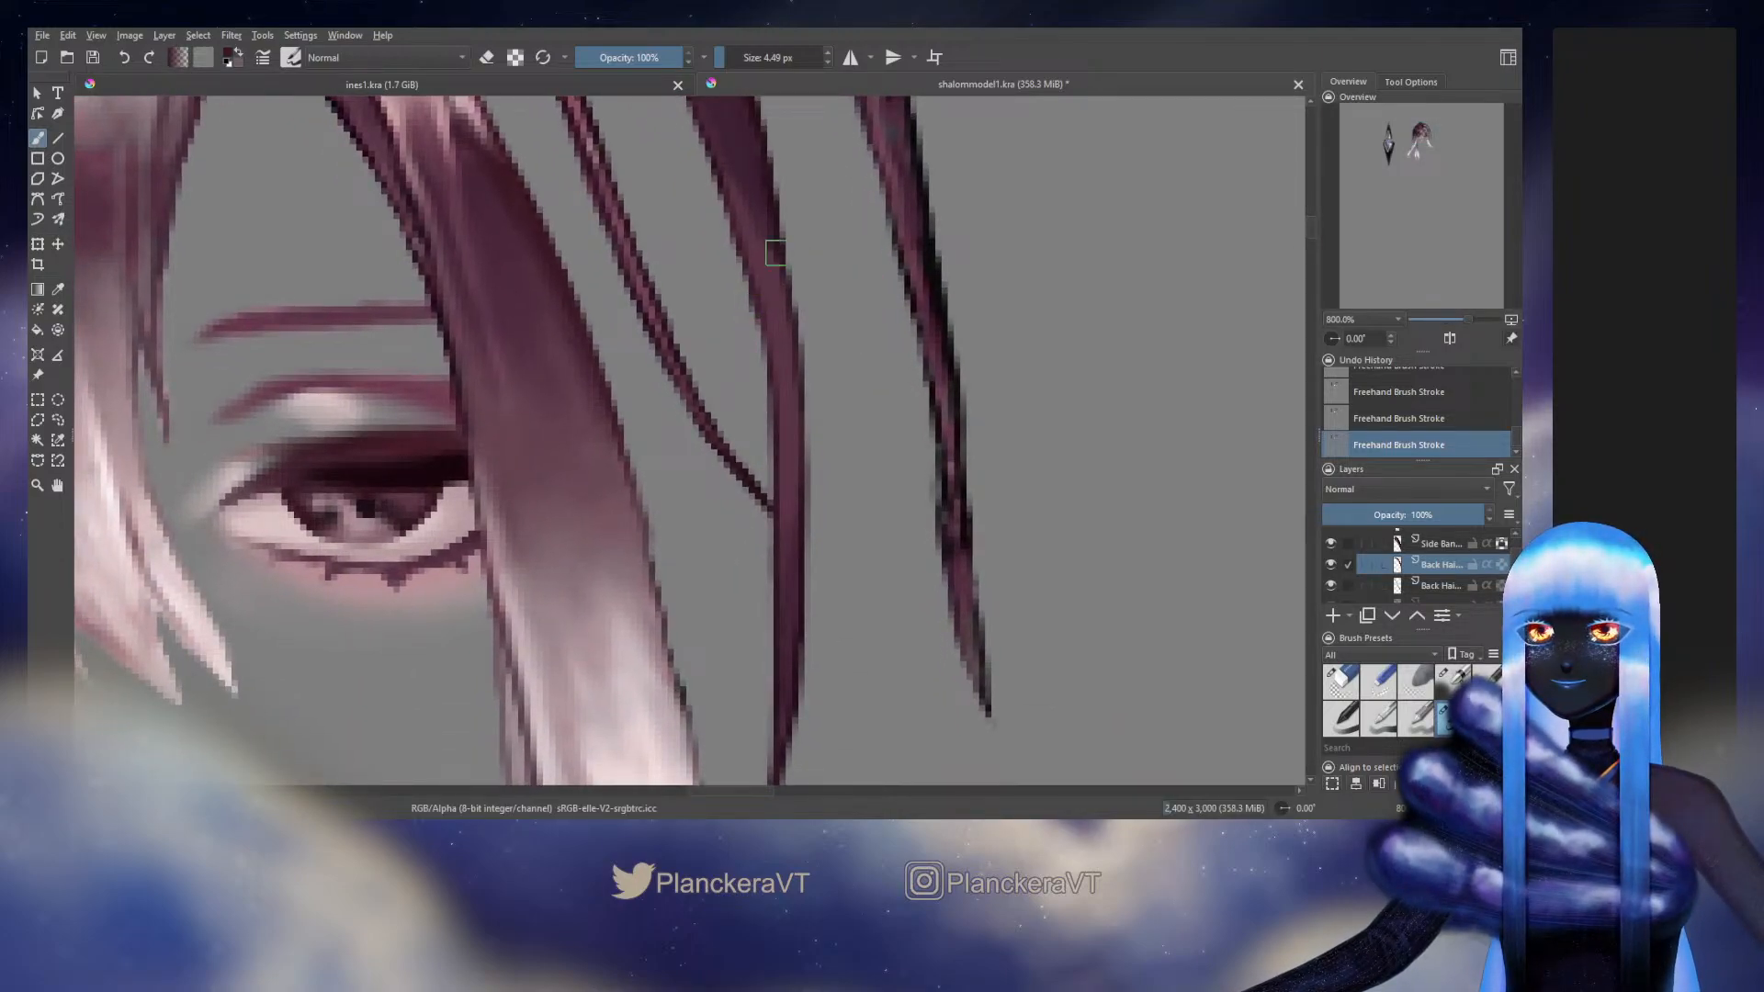
key(ctrl+z)
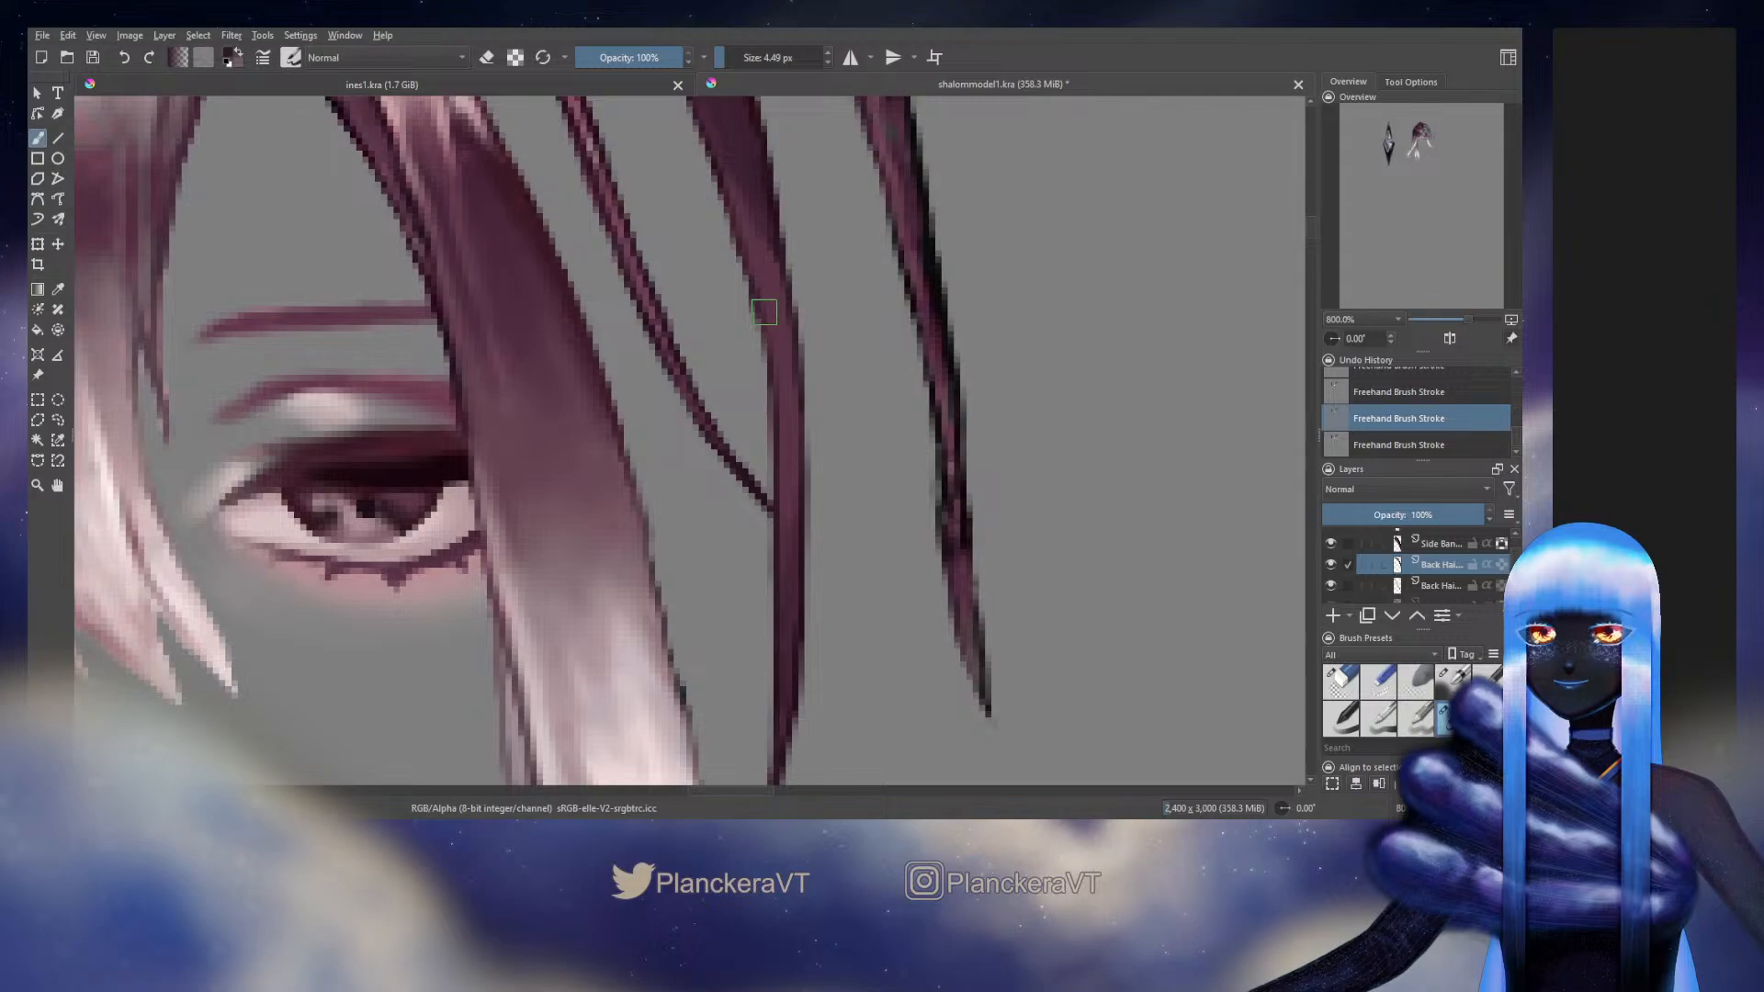
scroll(764, 318, down, 1)
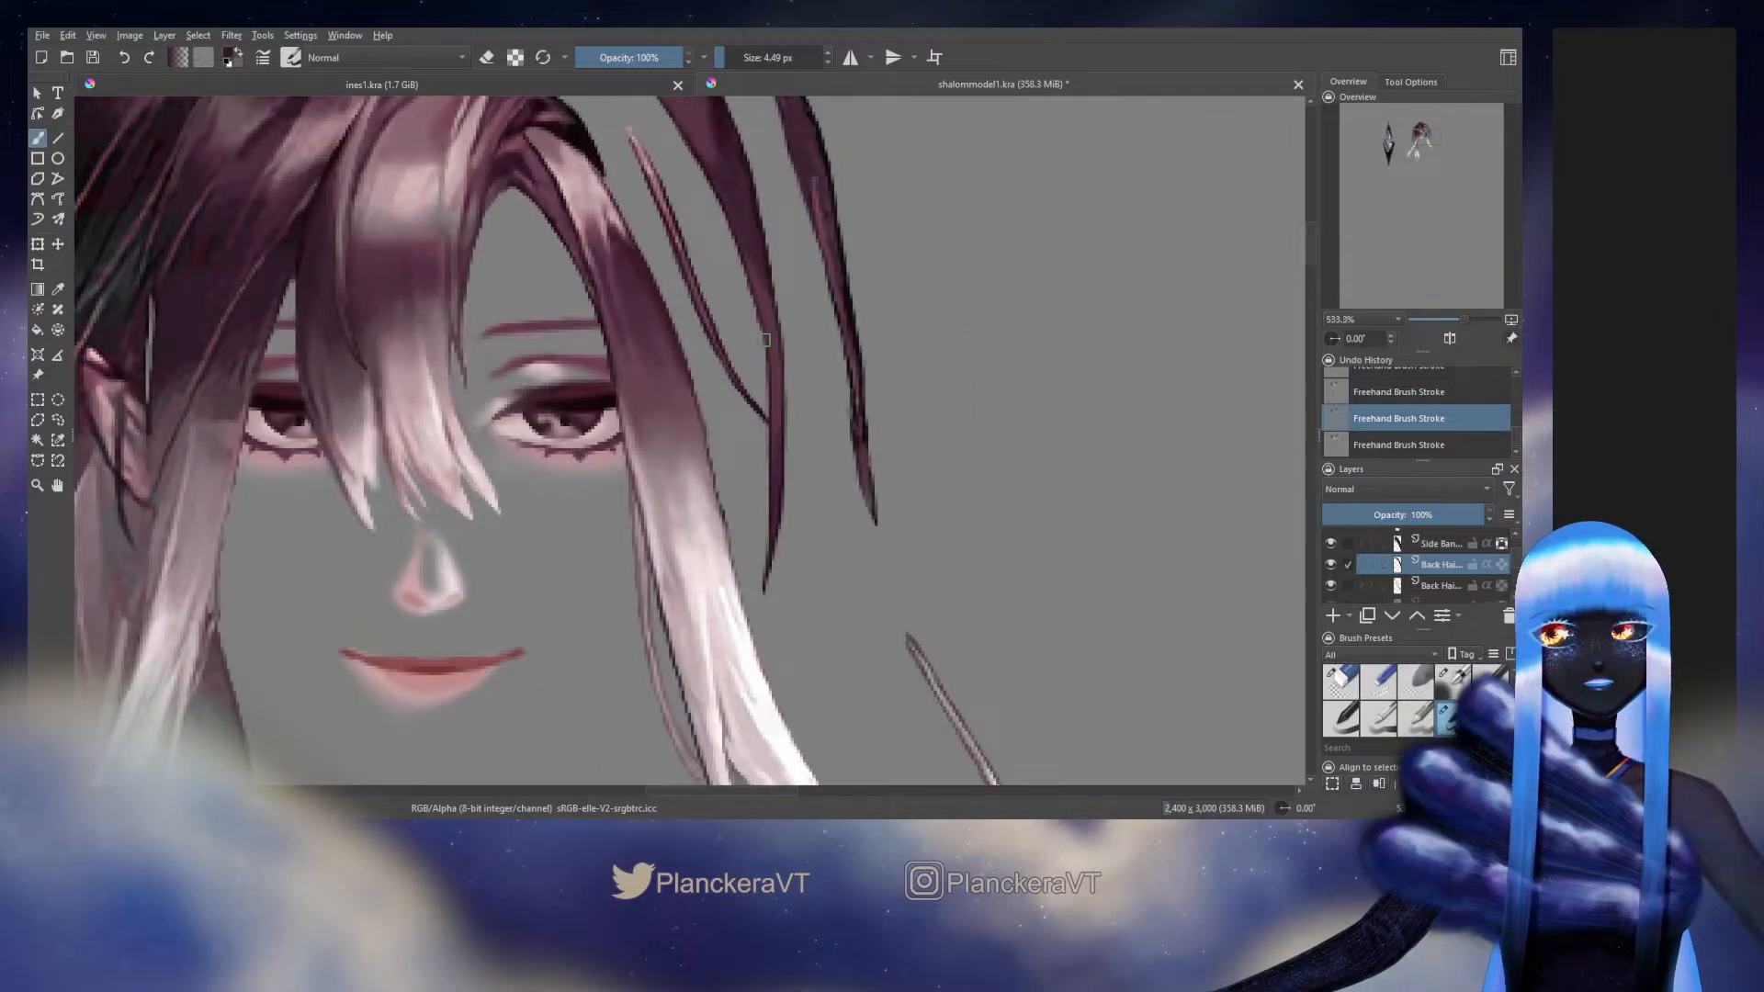
drag(1126, 327, 988, 315)
drag(809, 379, 937, 477)
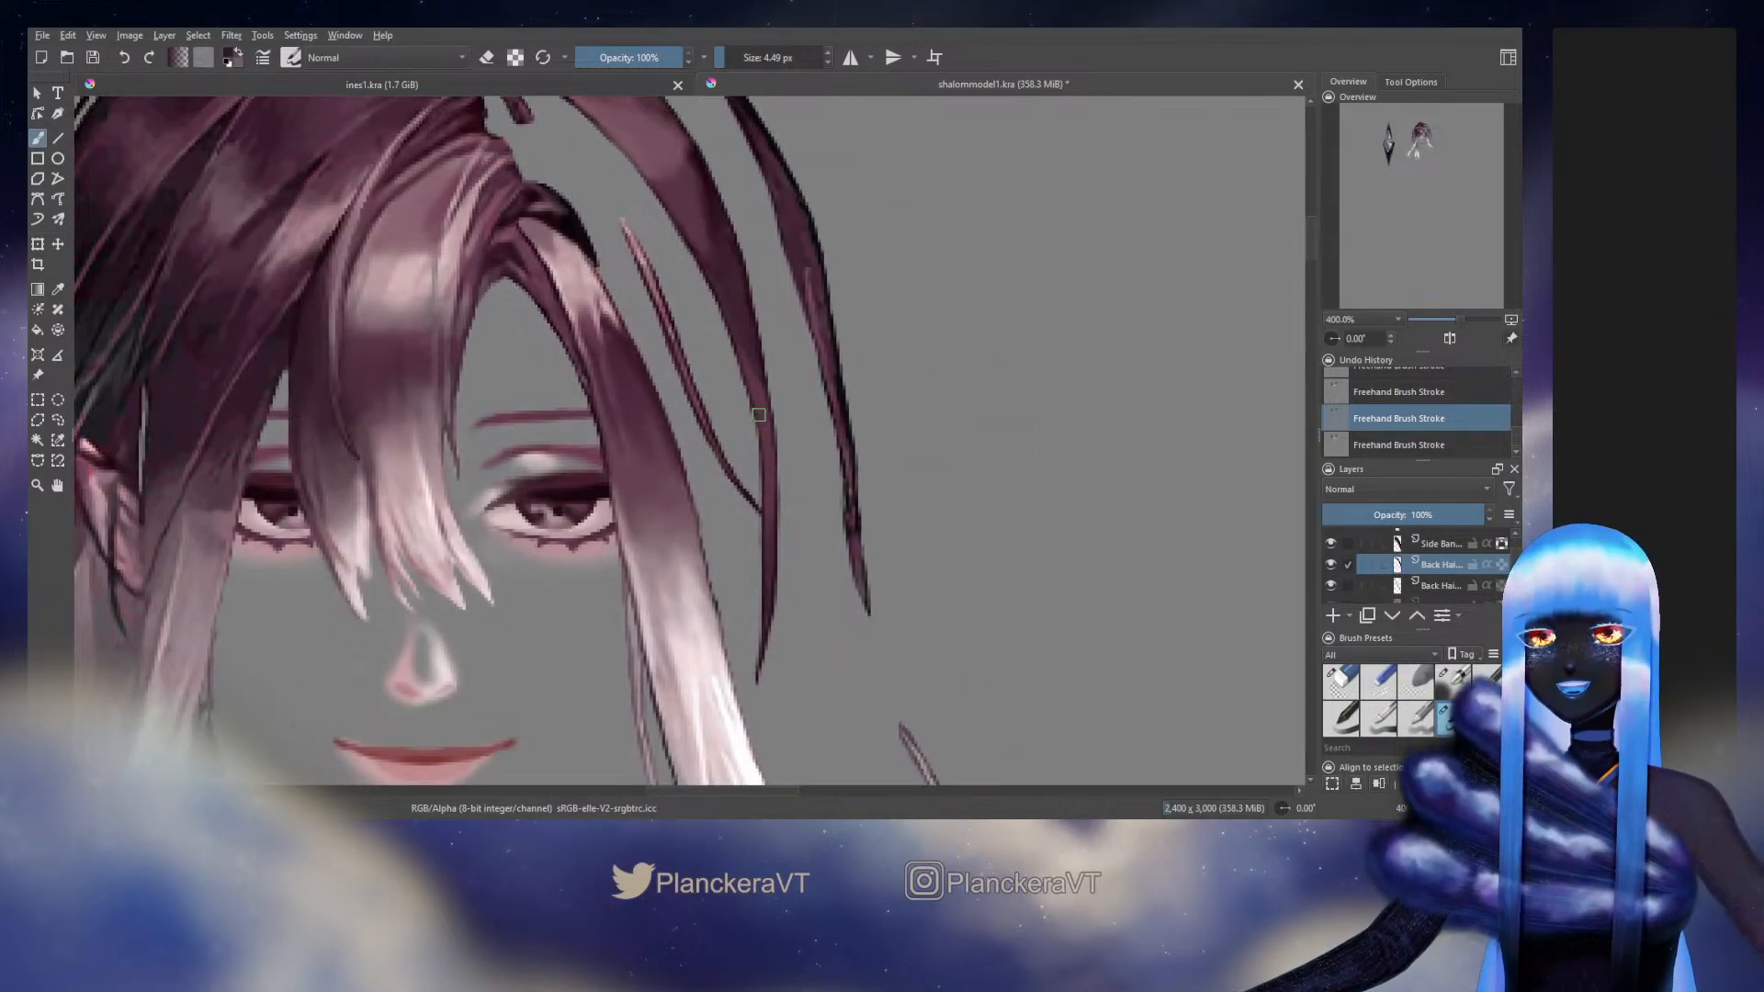
key(ctrl+shift+z)
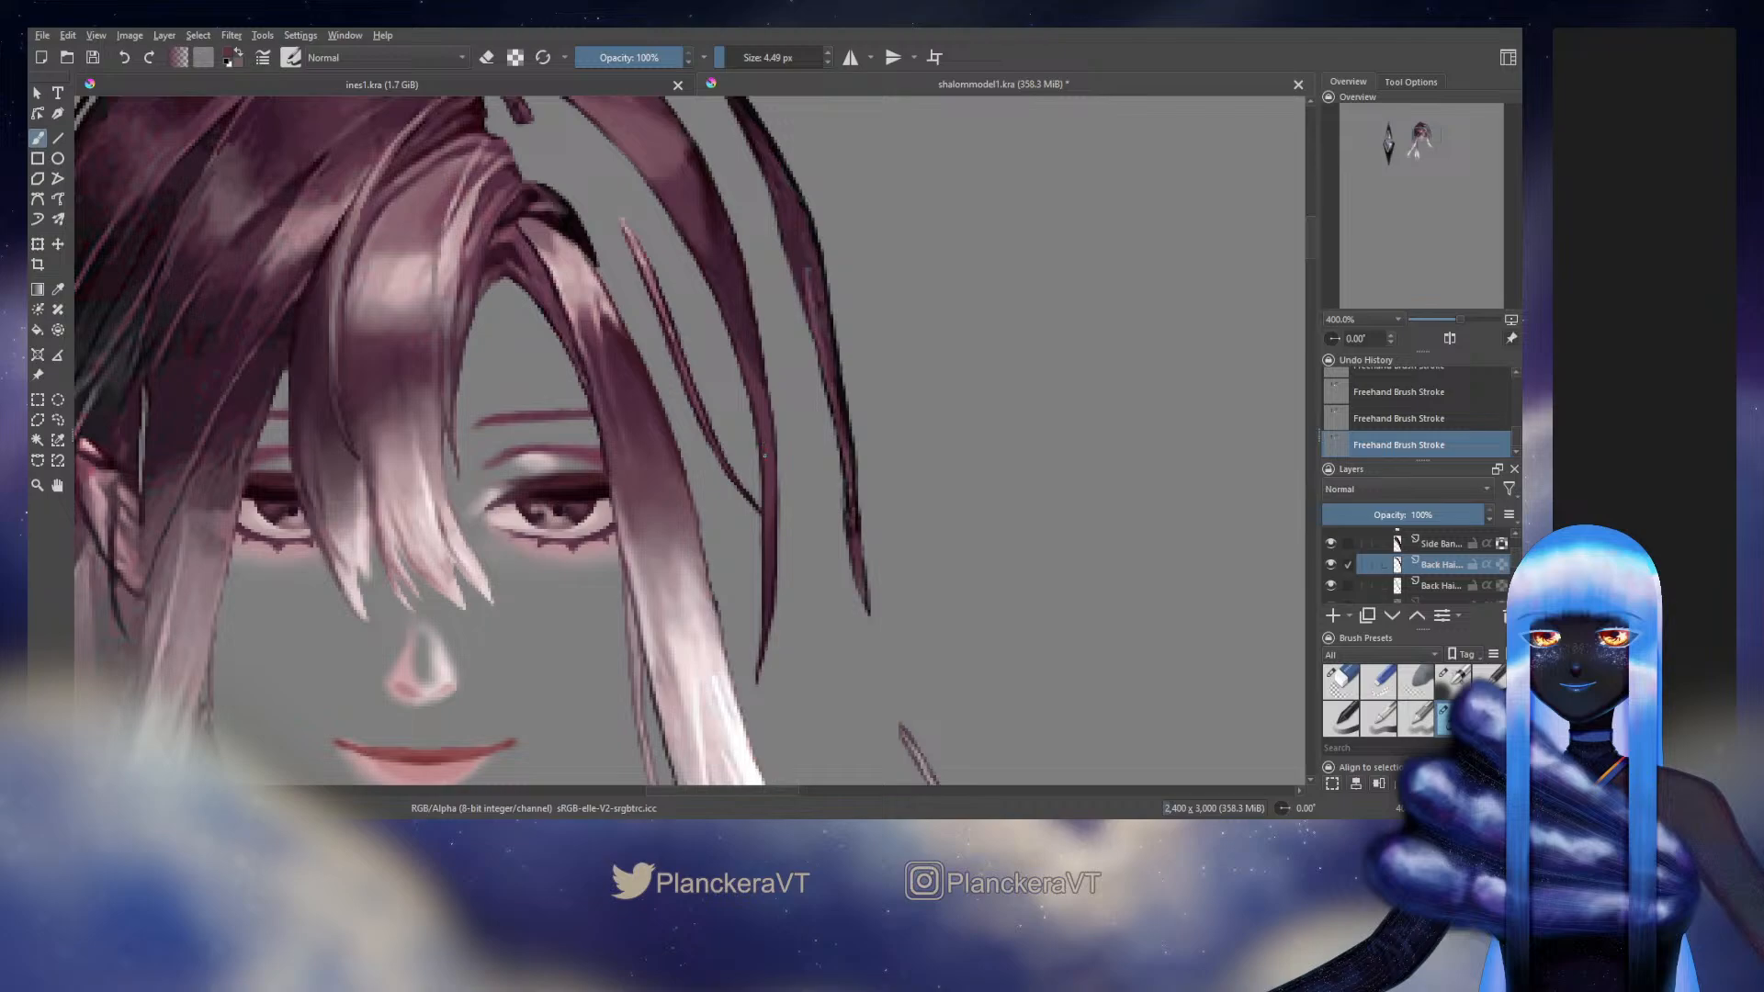
Show the long outer strand's Back Hair layer and hide the middle strand's Back Hair layer after toggling it for comparison
scroll(832, 404, down, 4)
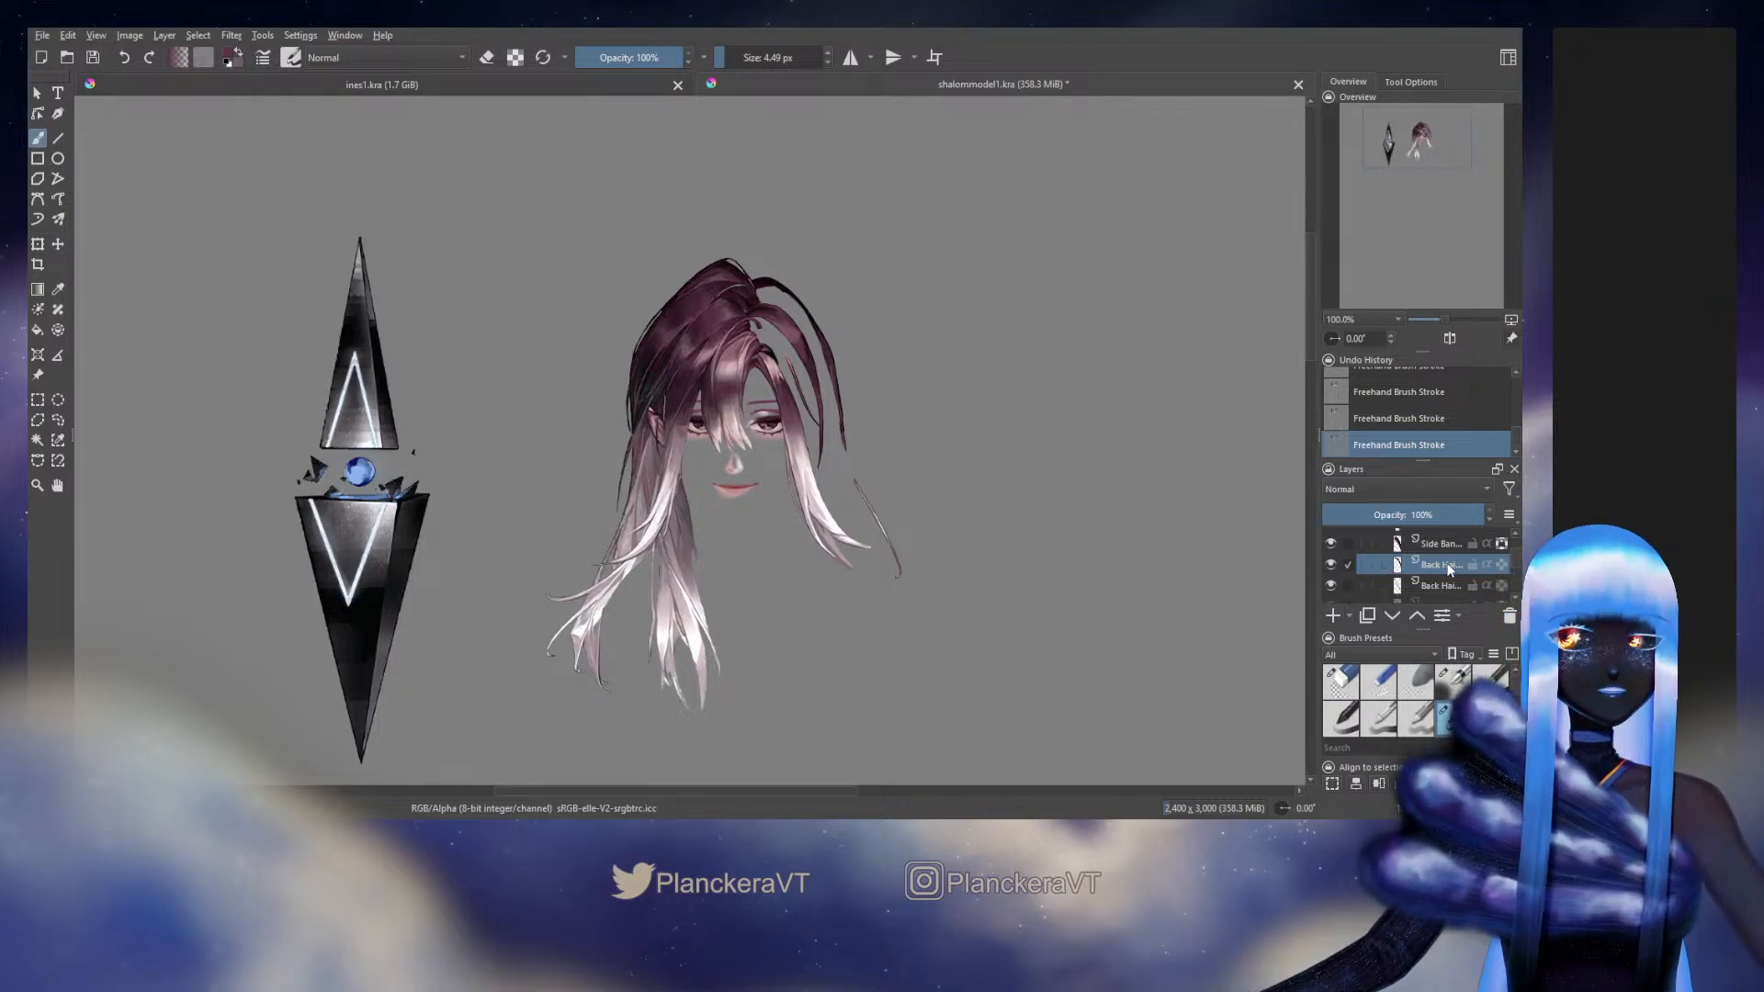
scroll(1377, 564, down, 1)
click(1331, 551)
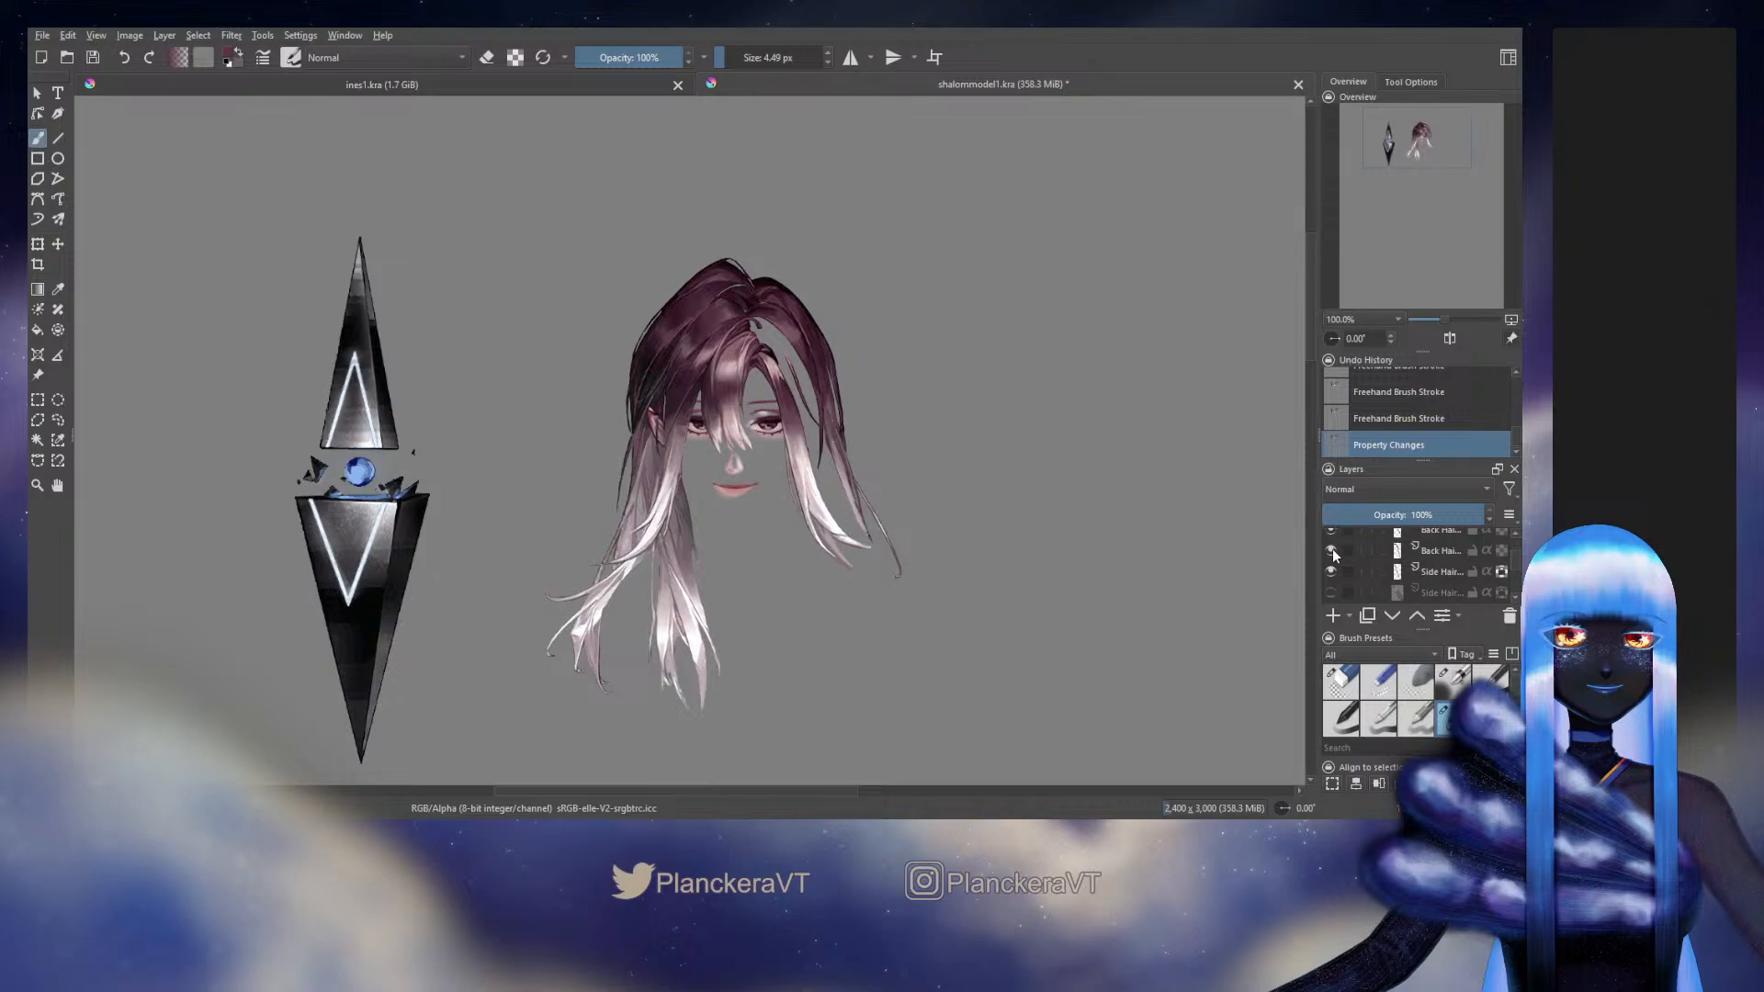
scroll(1331, 548, up, 1)
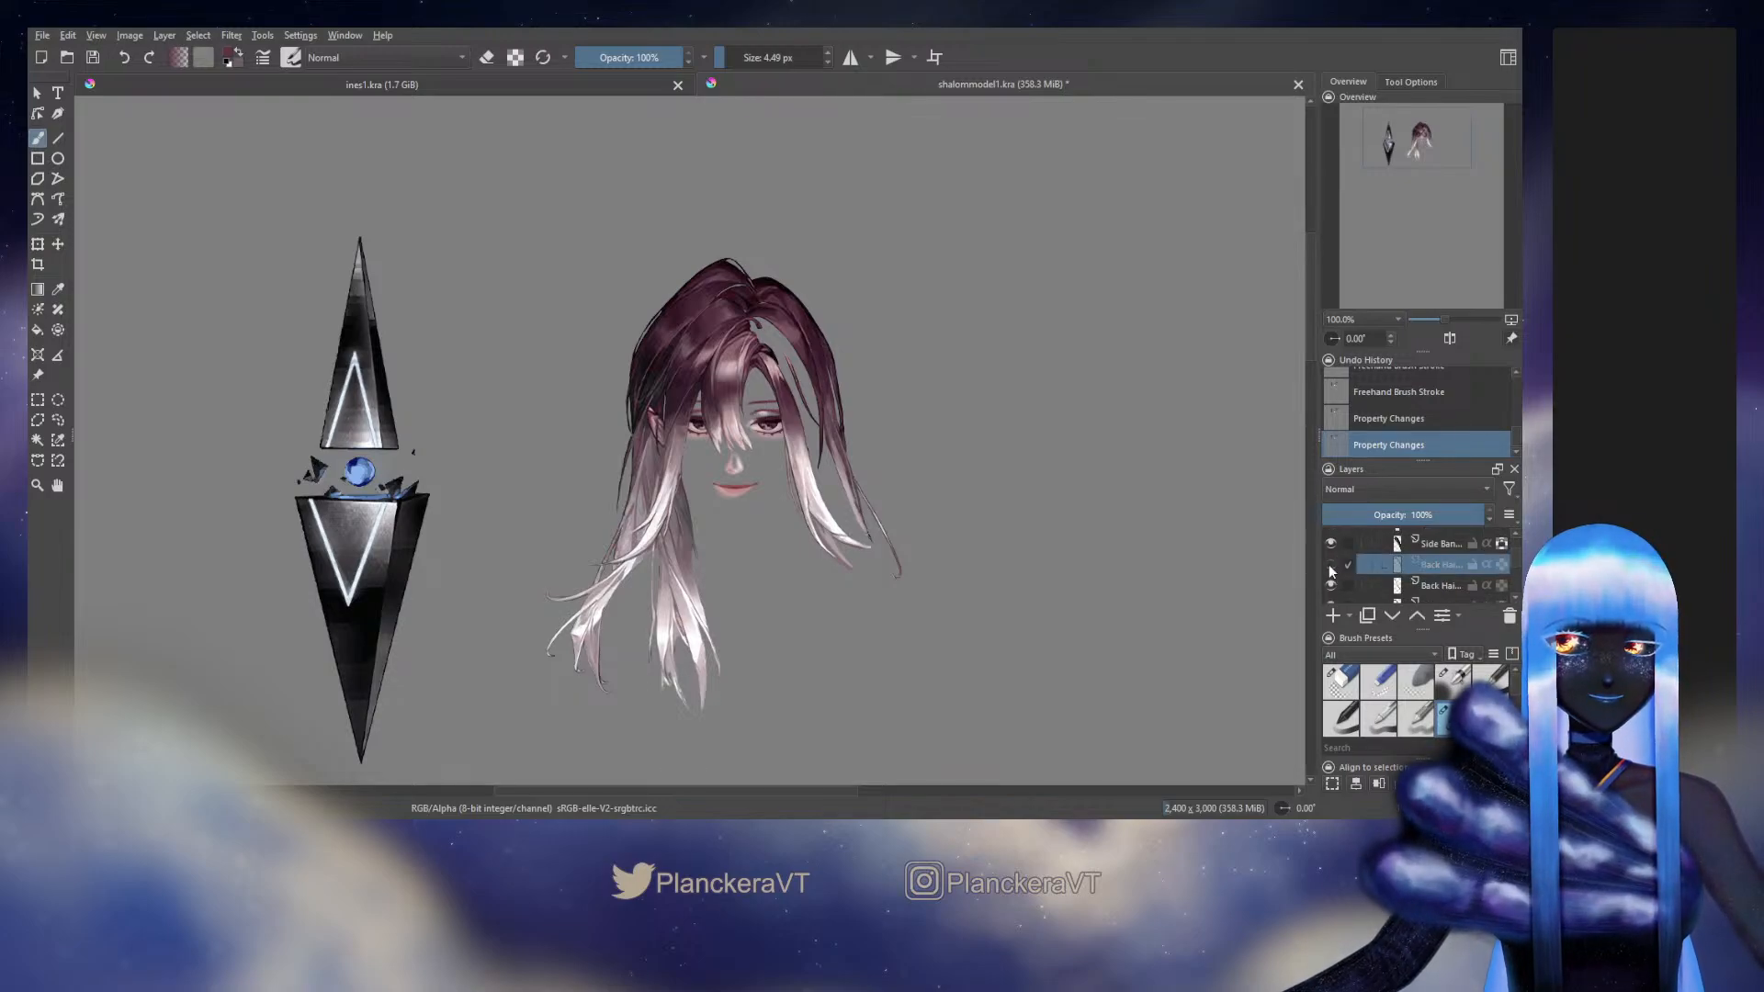
click(1329, 564)
scroll(937, 472, up, 4)
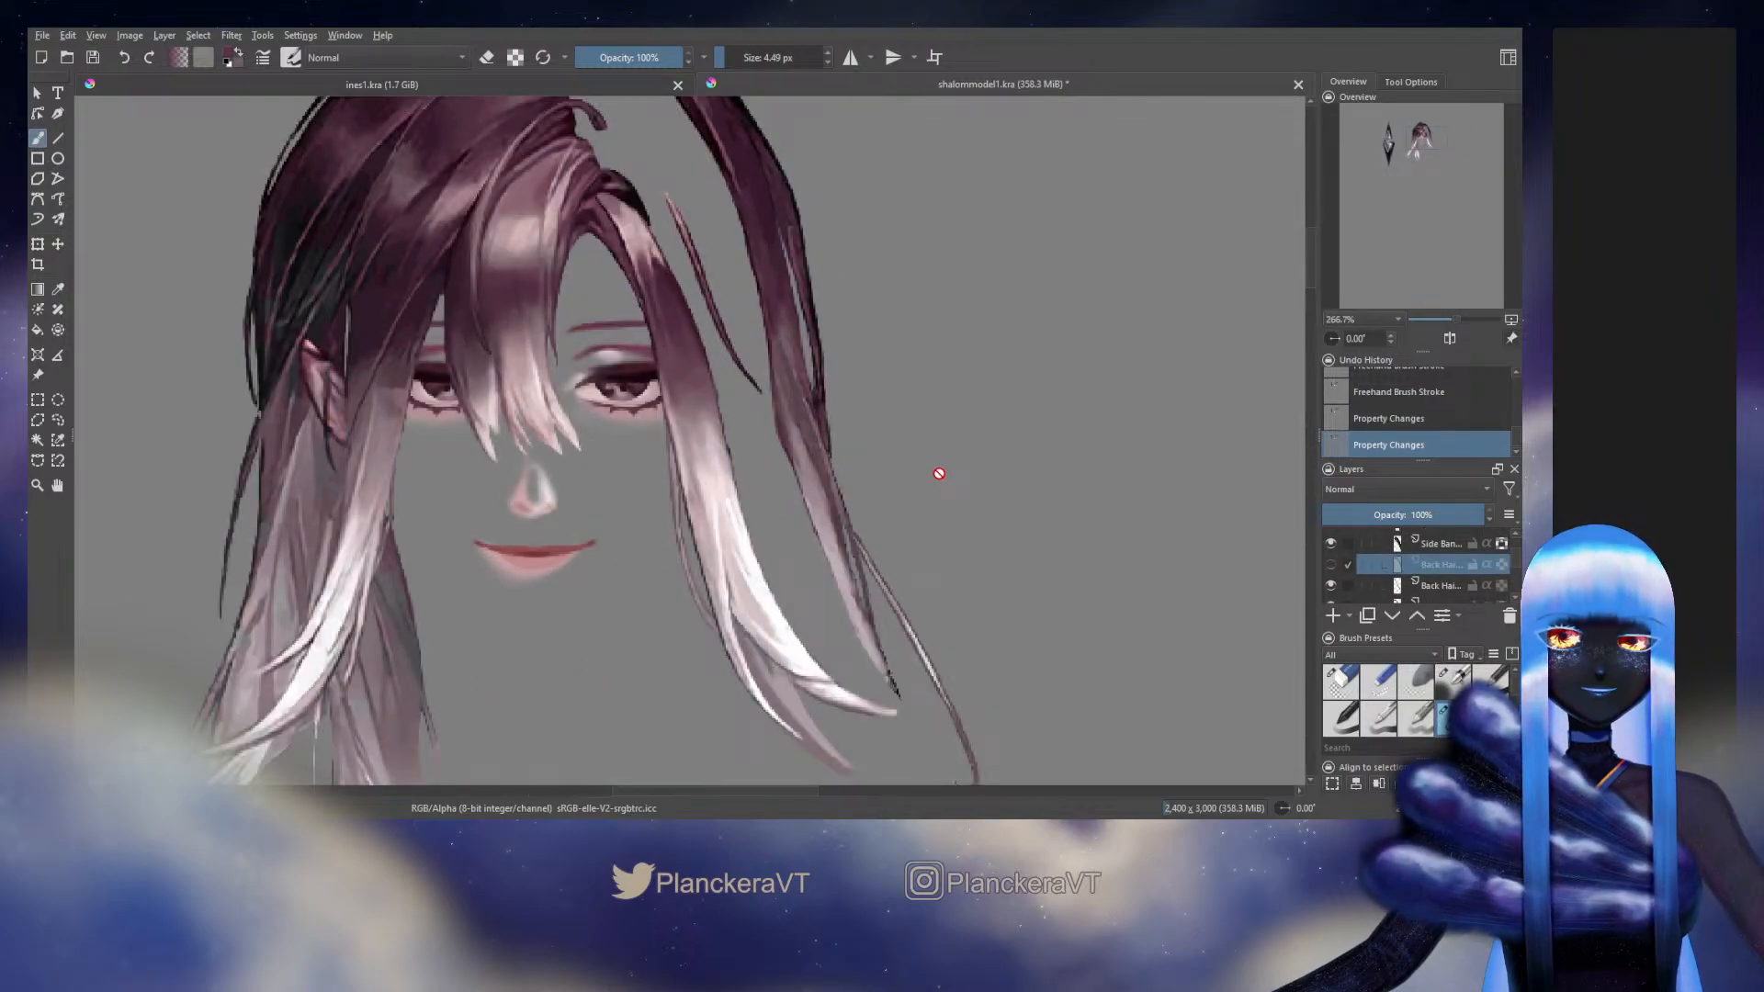
drag(902, 425, 941, 643)
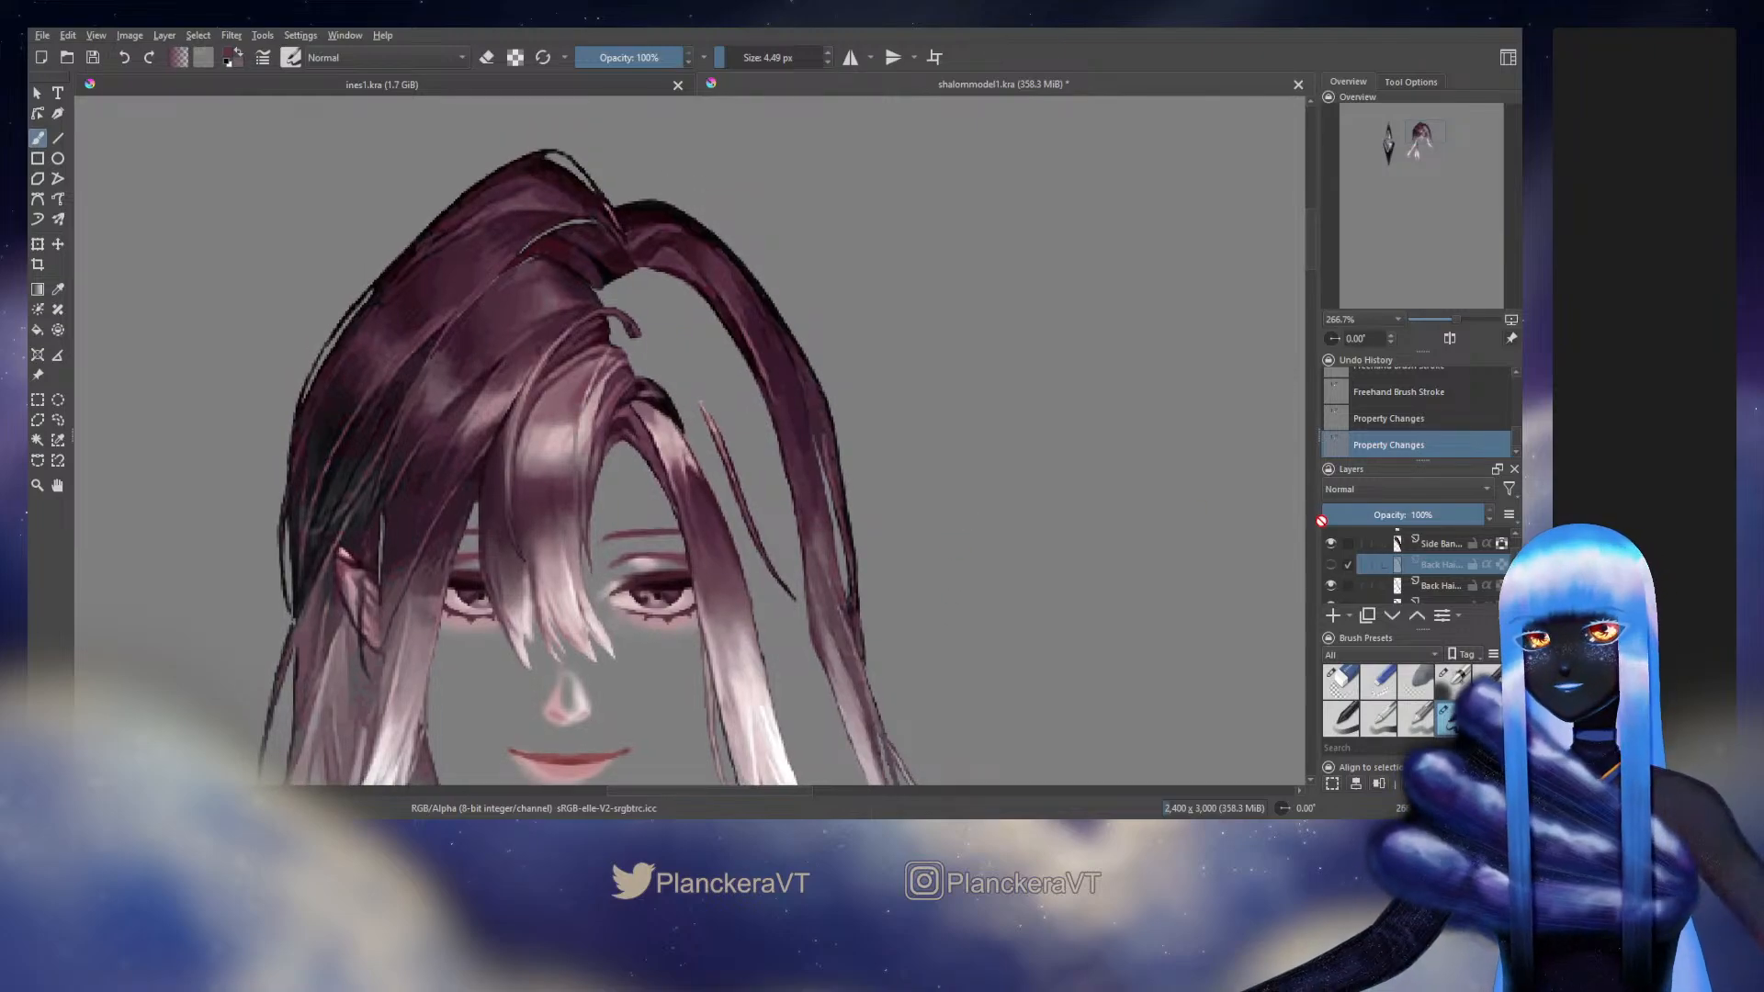
click(1330, 566)
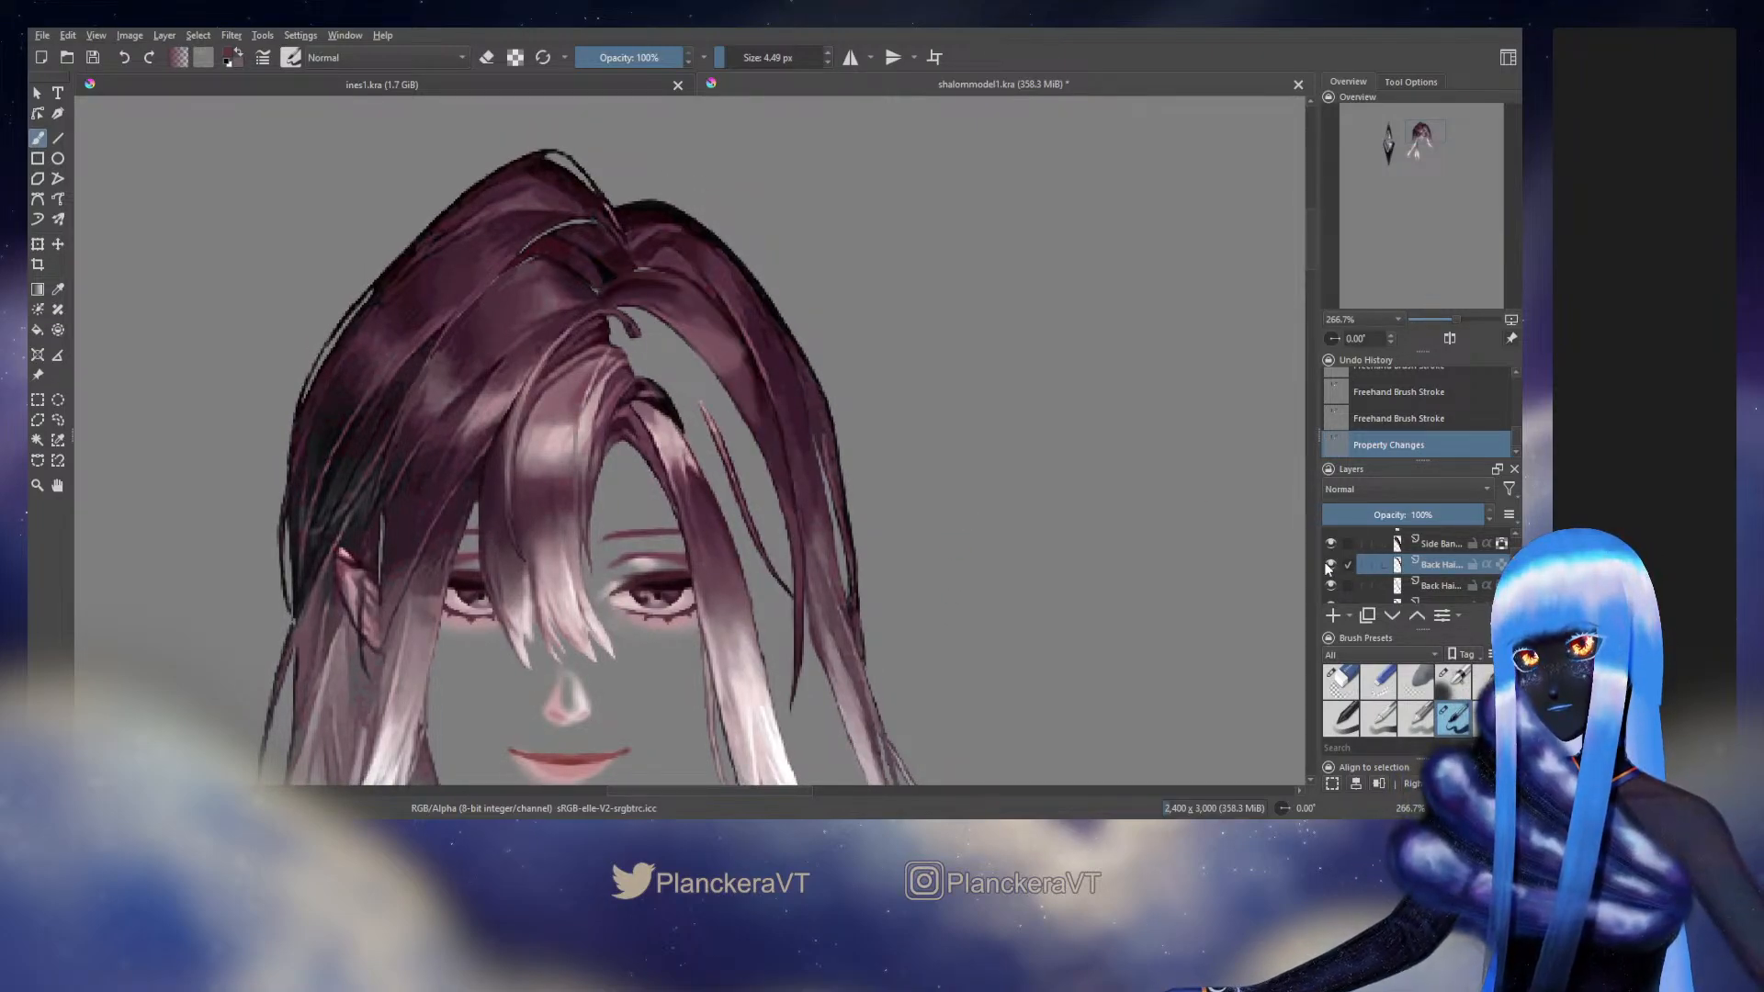
click(1328, 566)
click(1329, 566)
click(1329, 566)
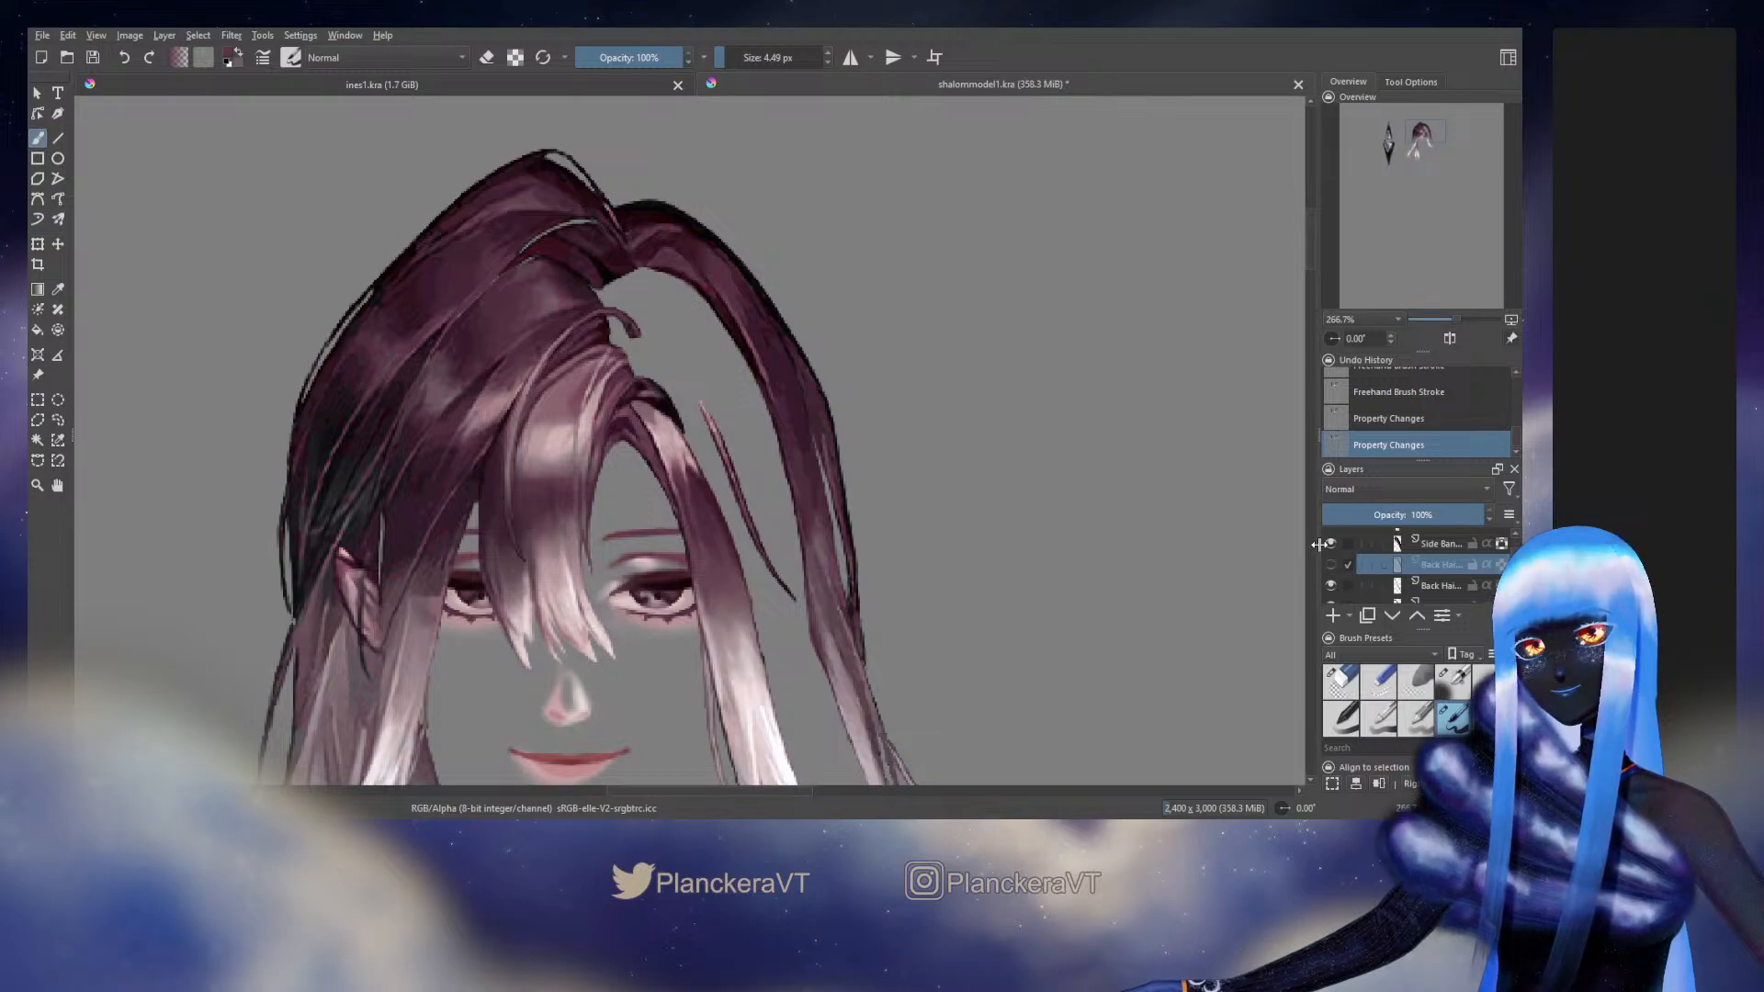
Identify the long outer strand's Back Hair layer by toggling its visibility, and make it the active layer
scroll(1503, 571, down, 2)
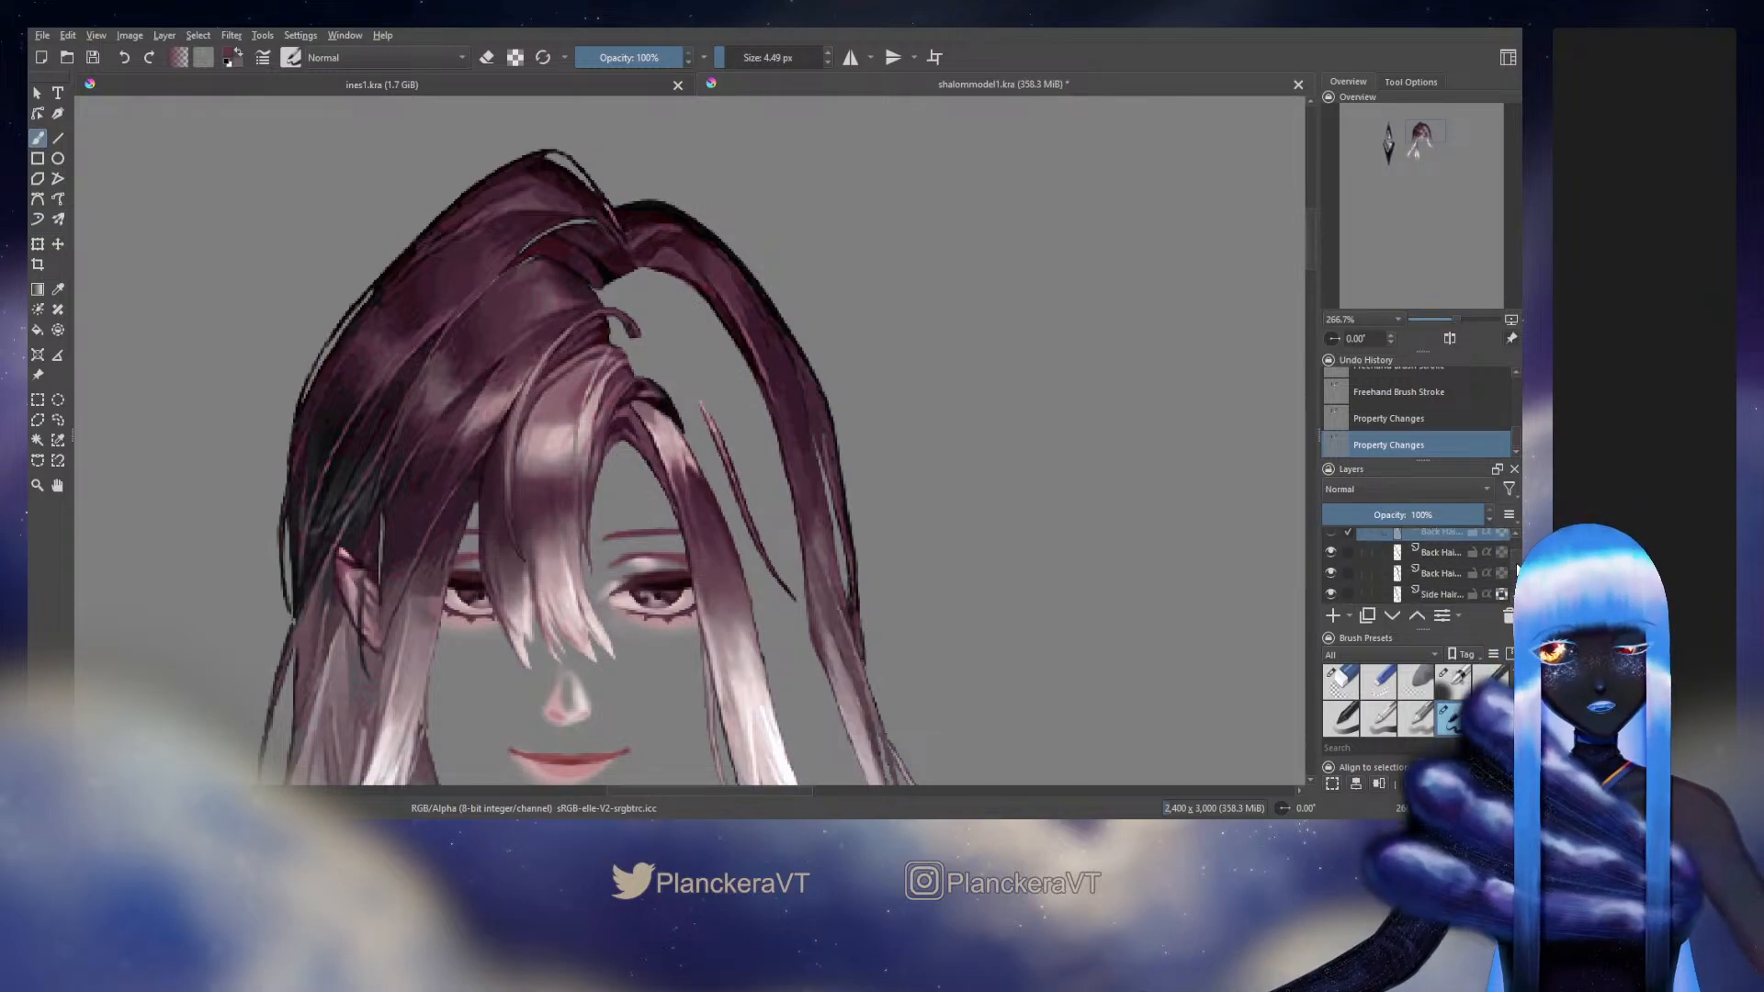
click(1331, 558)
click(1332, 557)
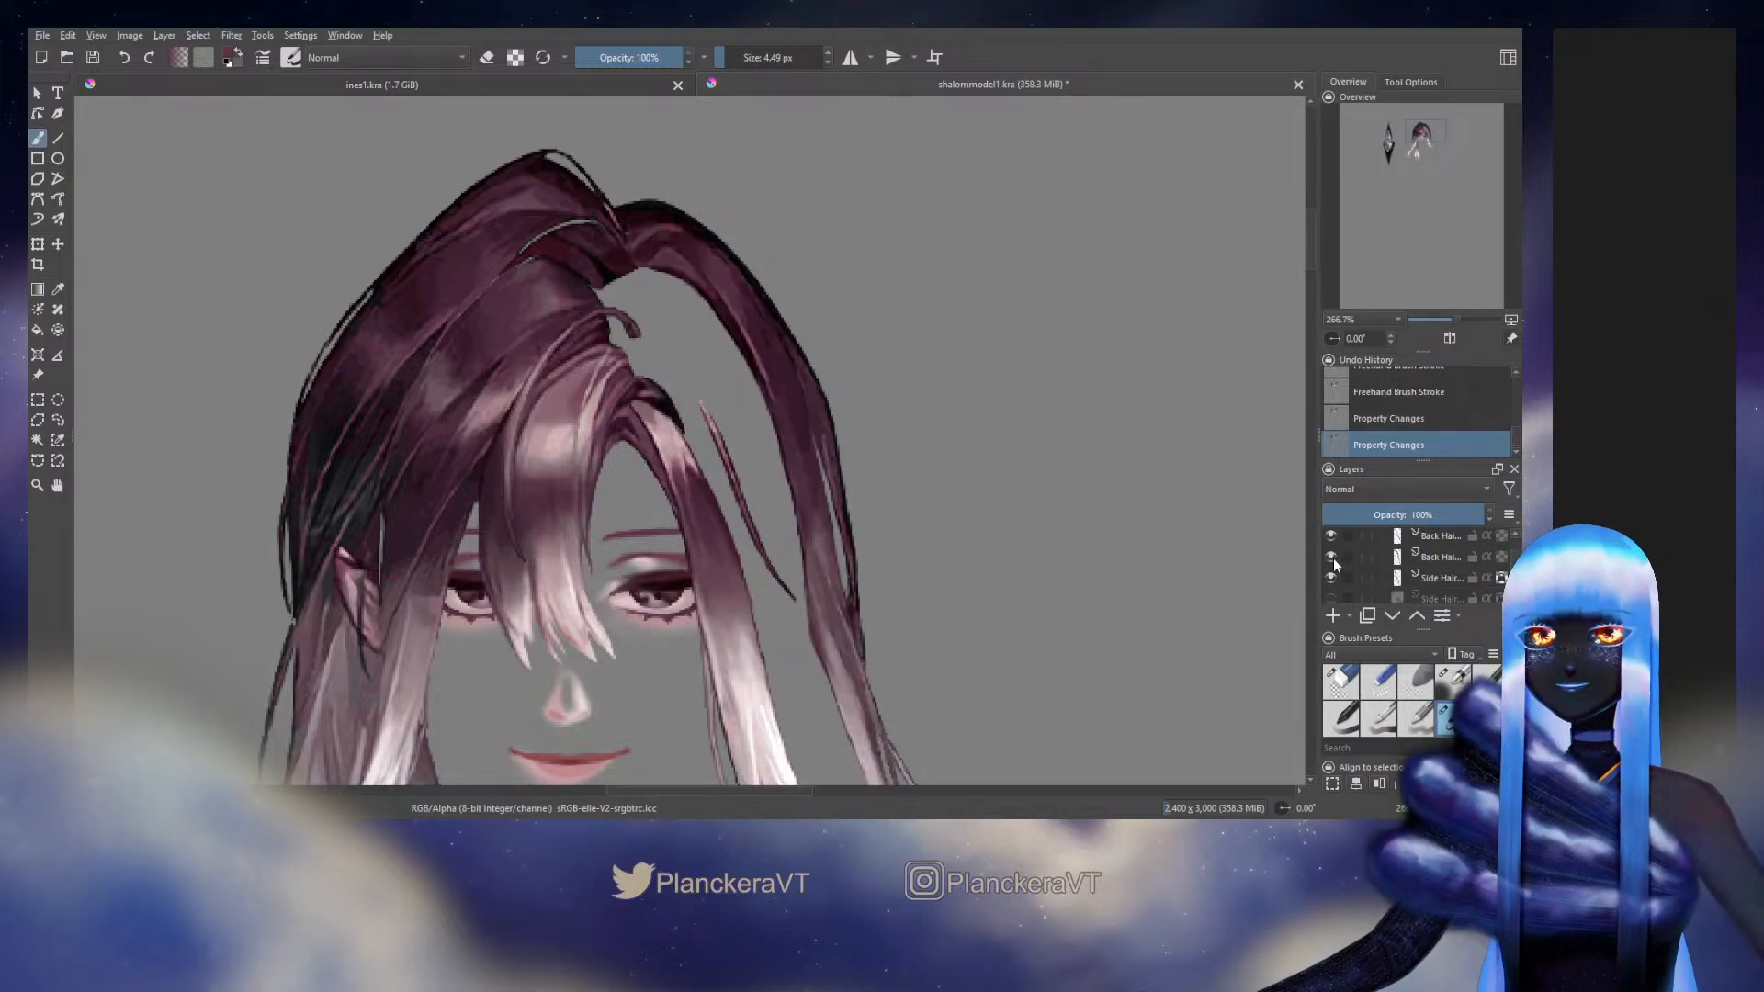
click(1448, 560)
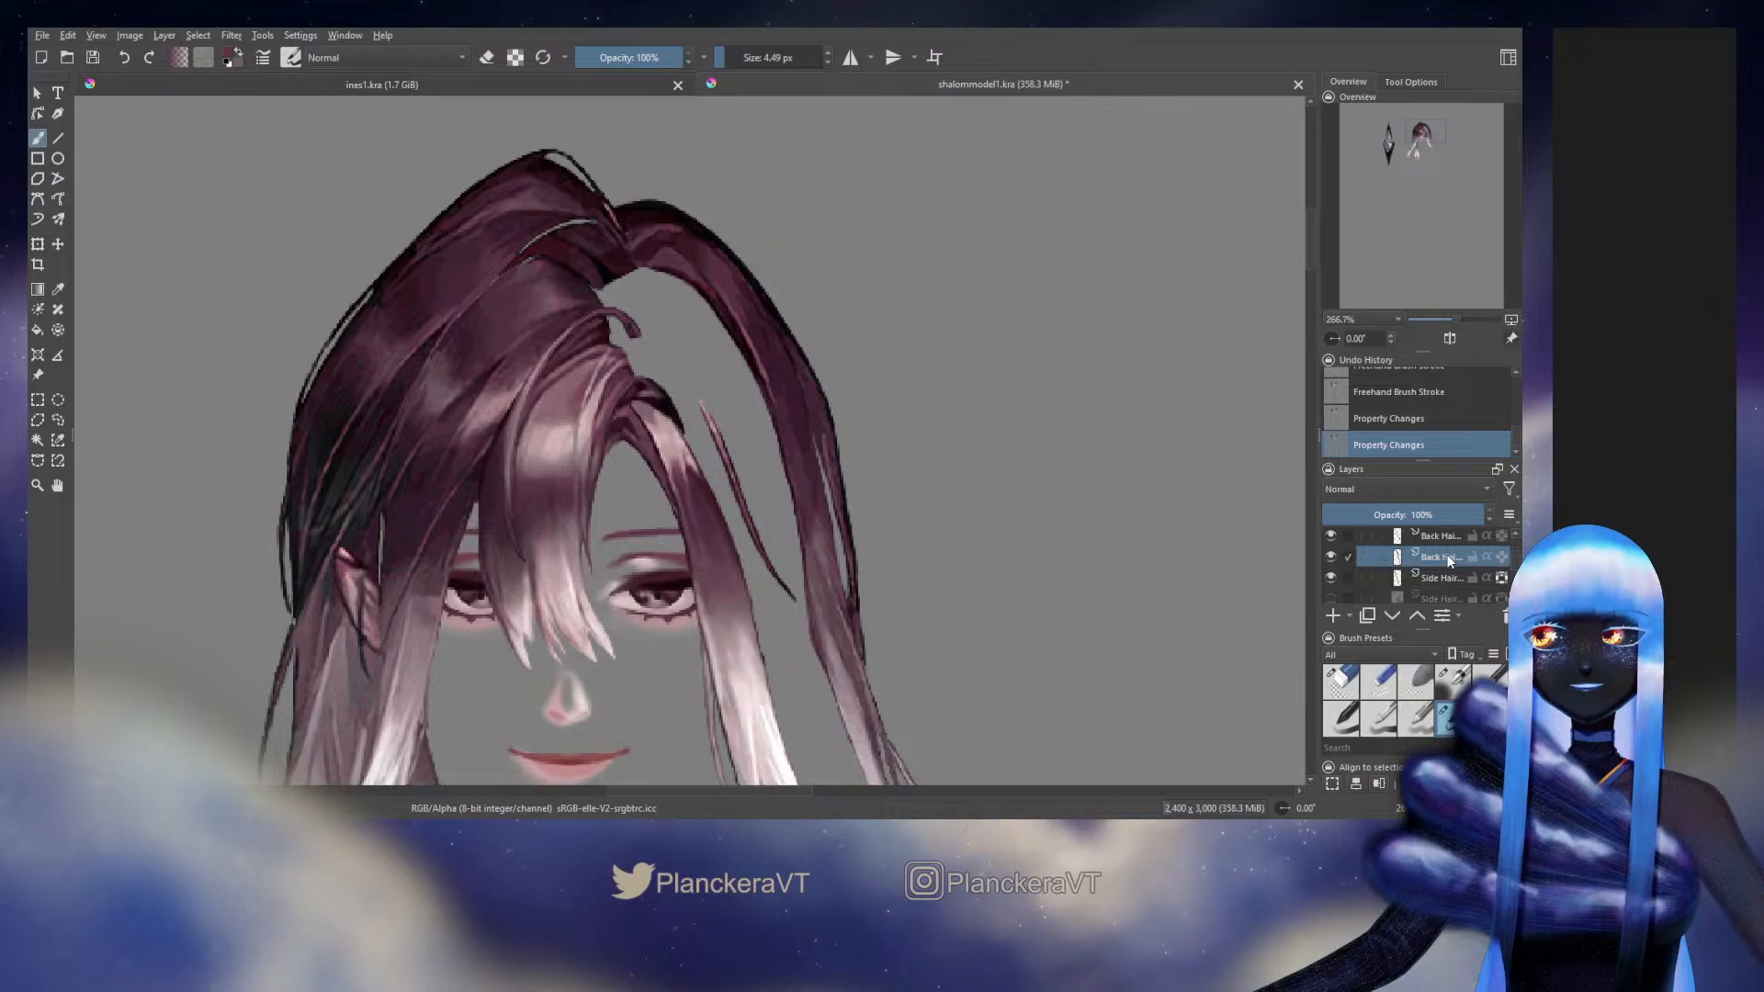
Check the lower Side Hair layer's visibility and hide the Back Hair layer lying behind the long outer strand
scroll(1511, 565, down, 3)
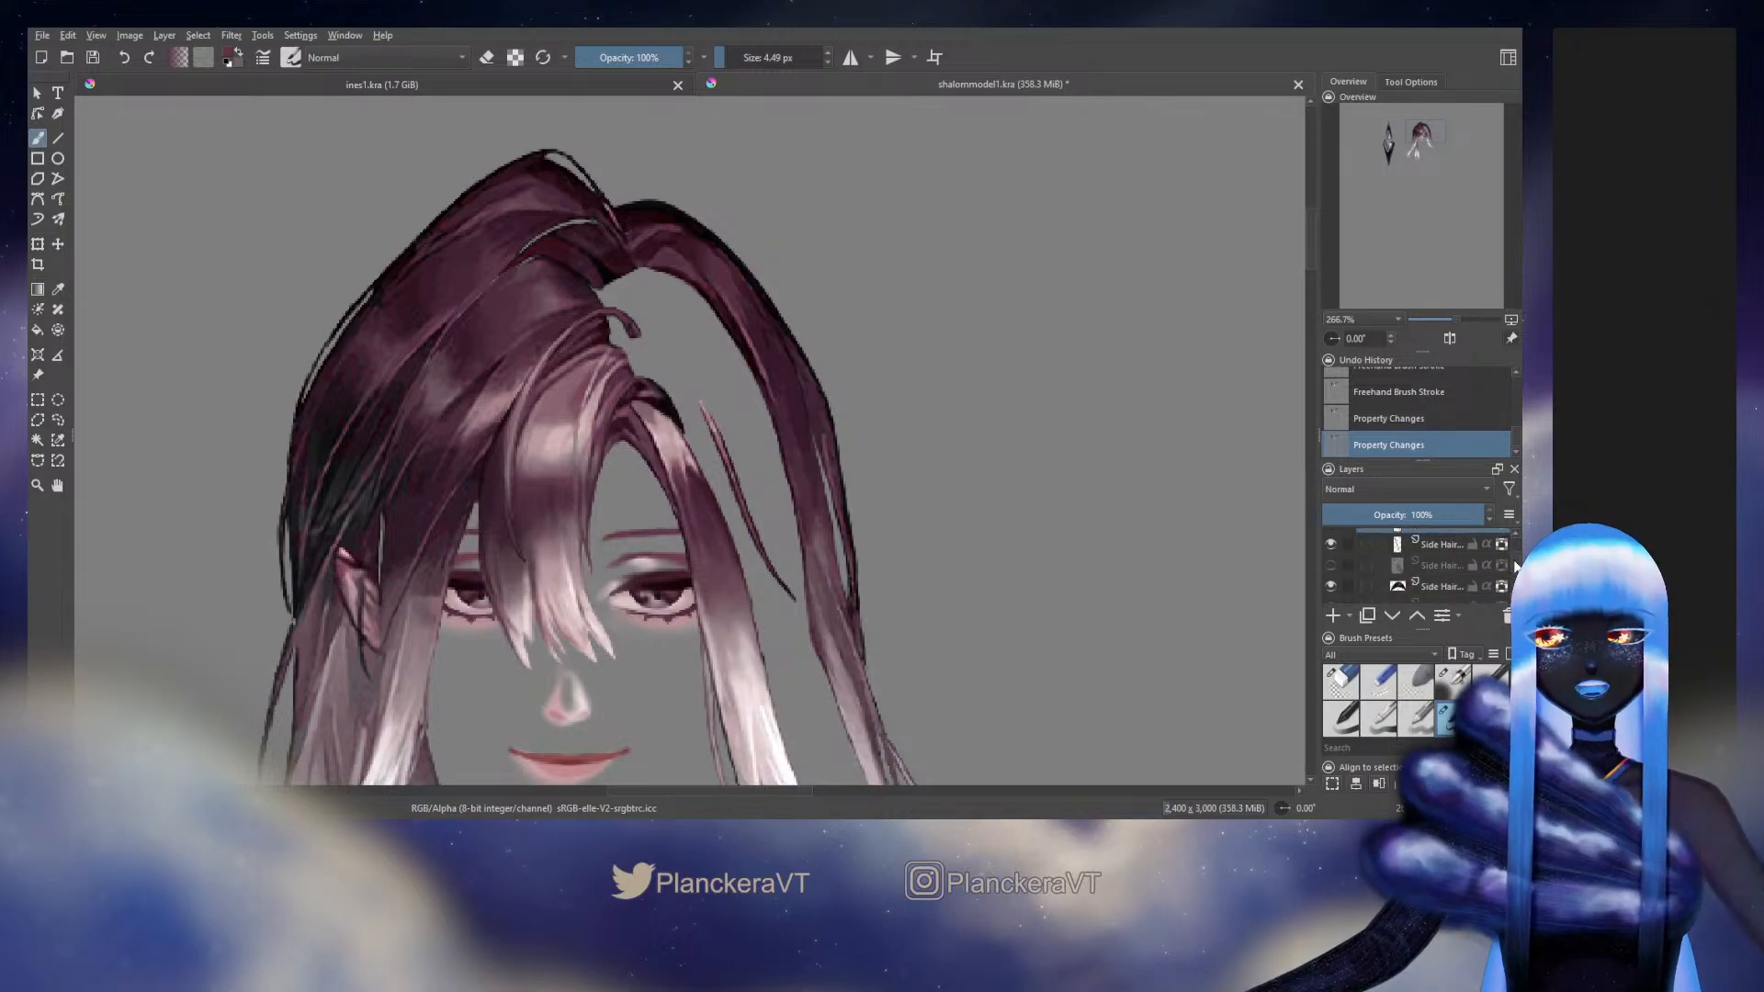
scroll(1511, 567, down, 2)
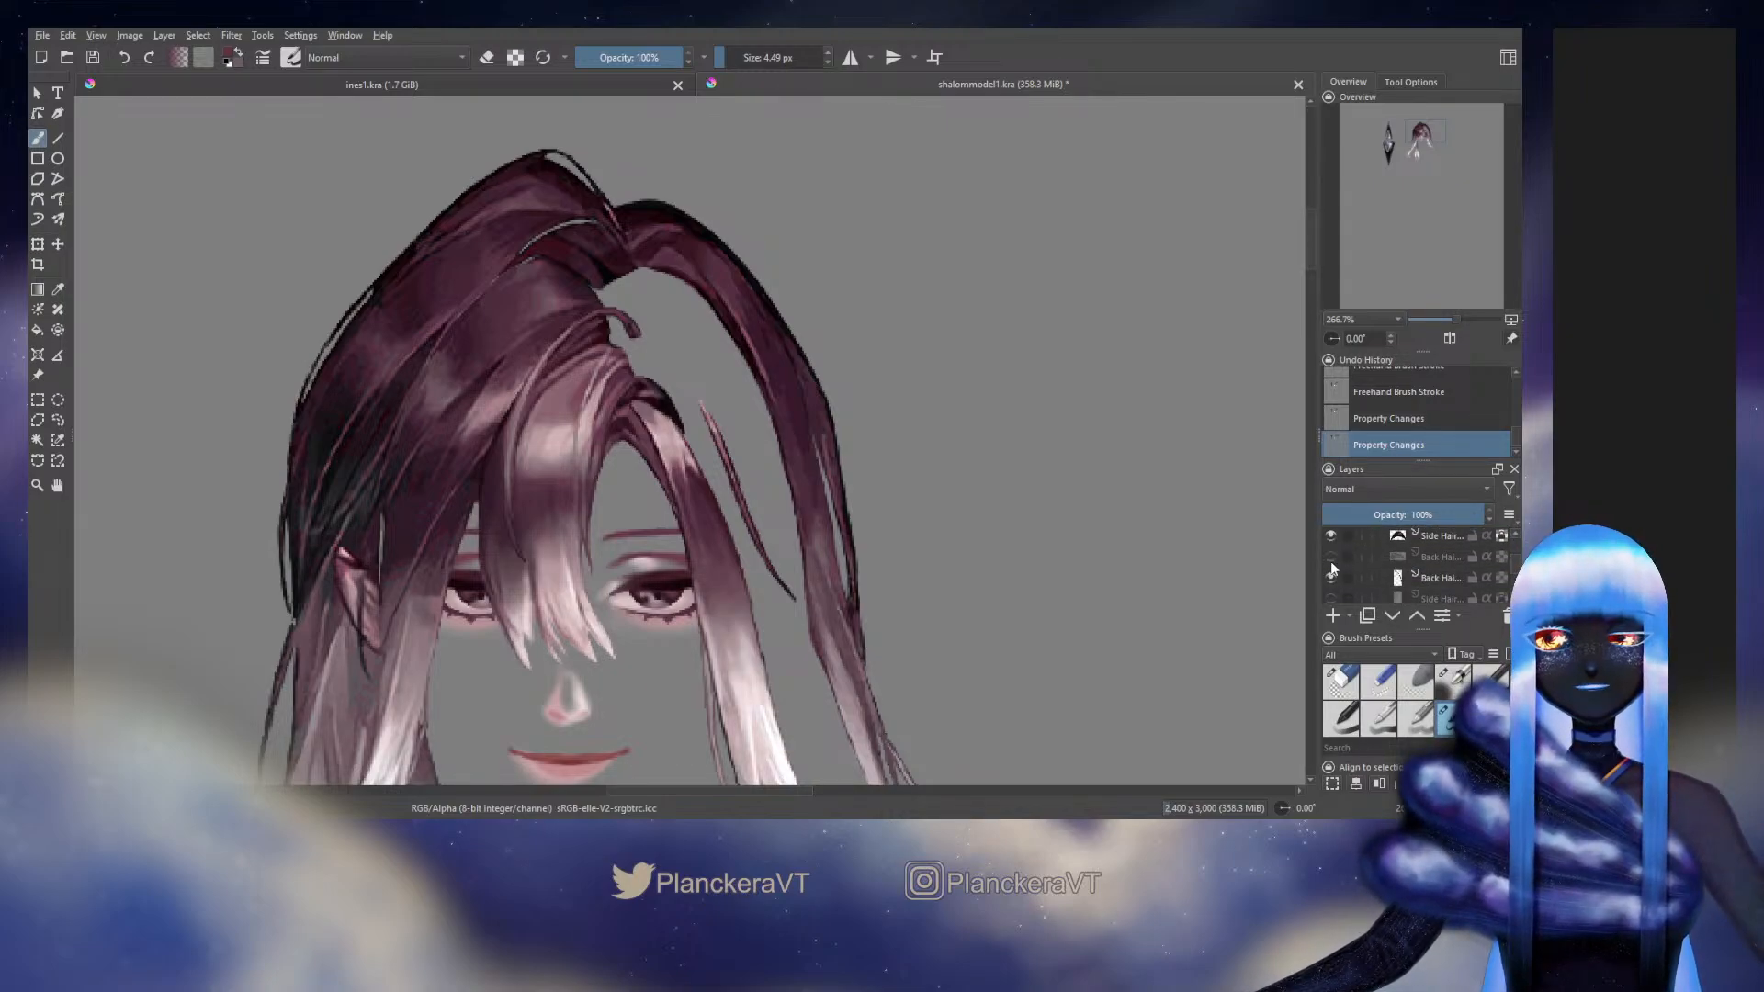
click(1332, 534)
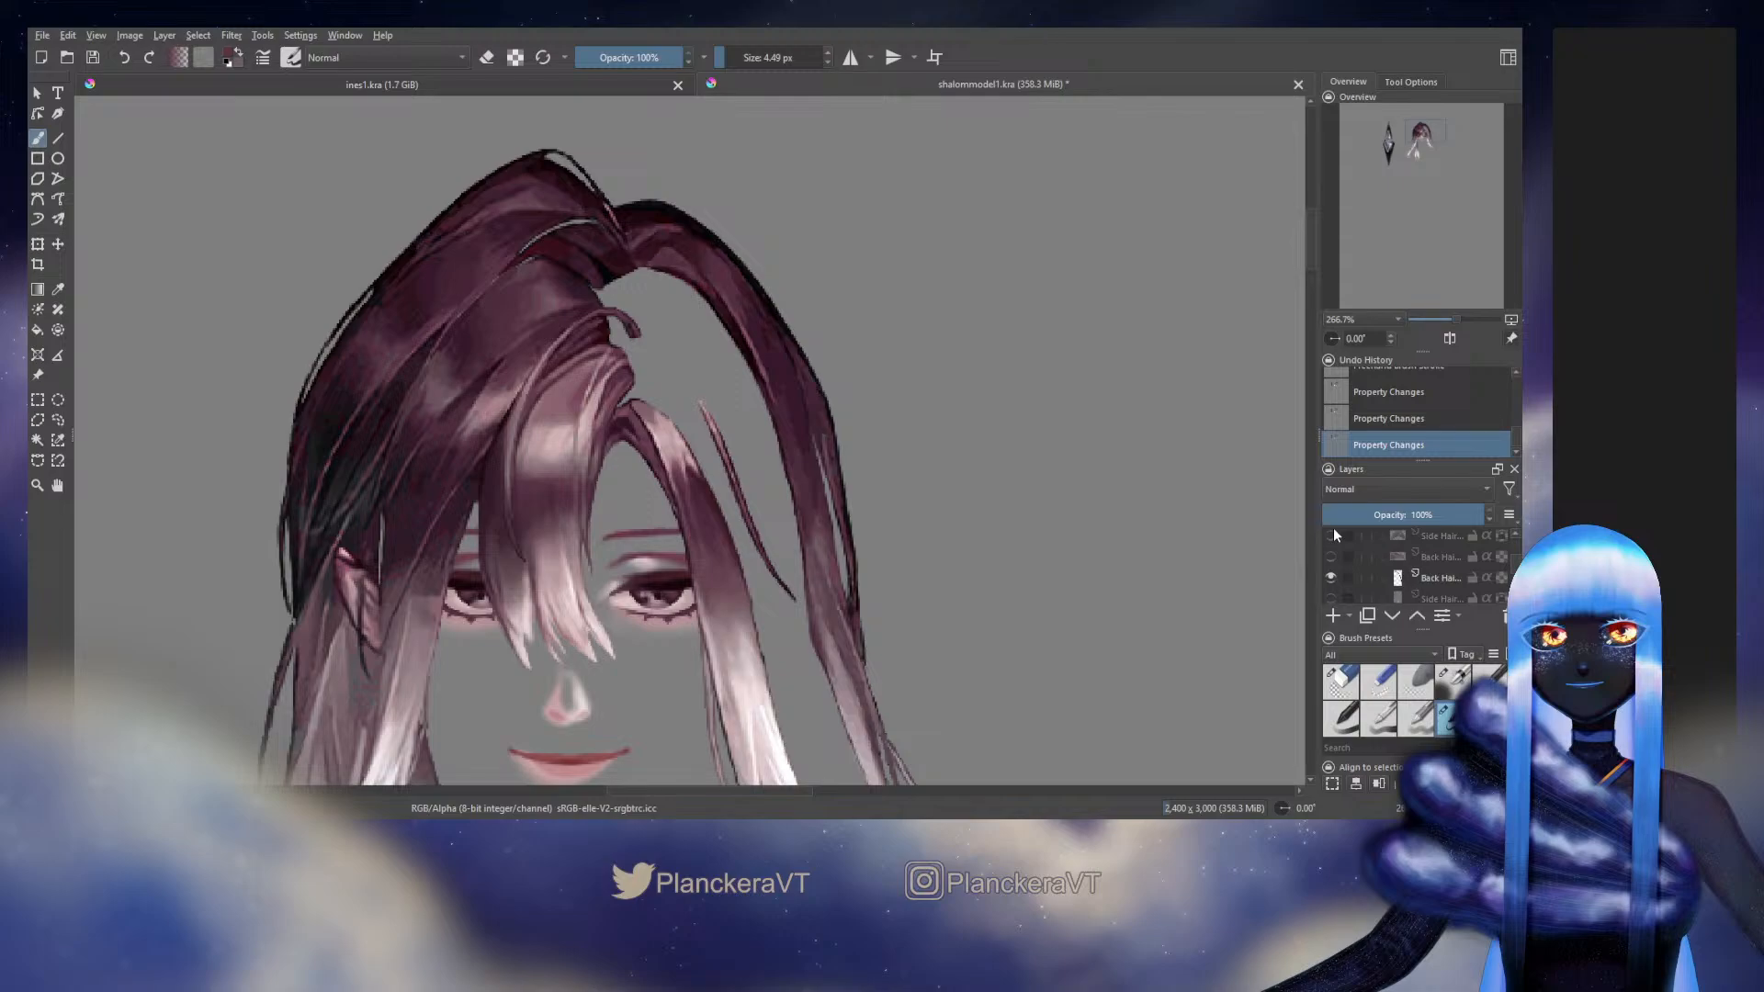
click(1332, 533)
click(1330, 577)
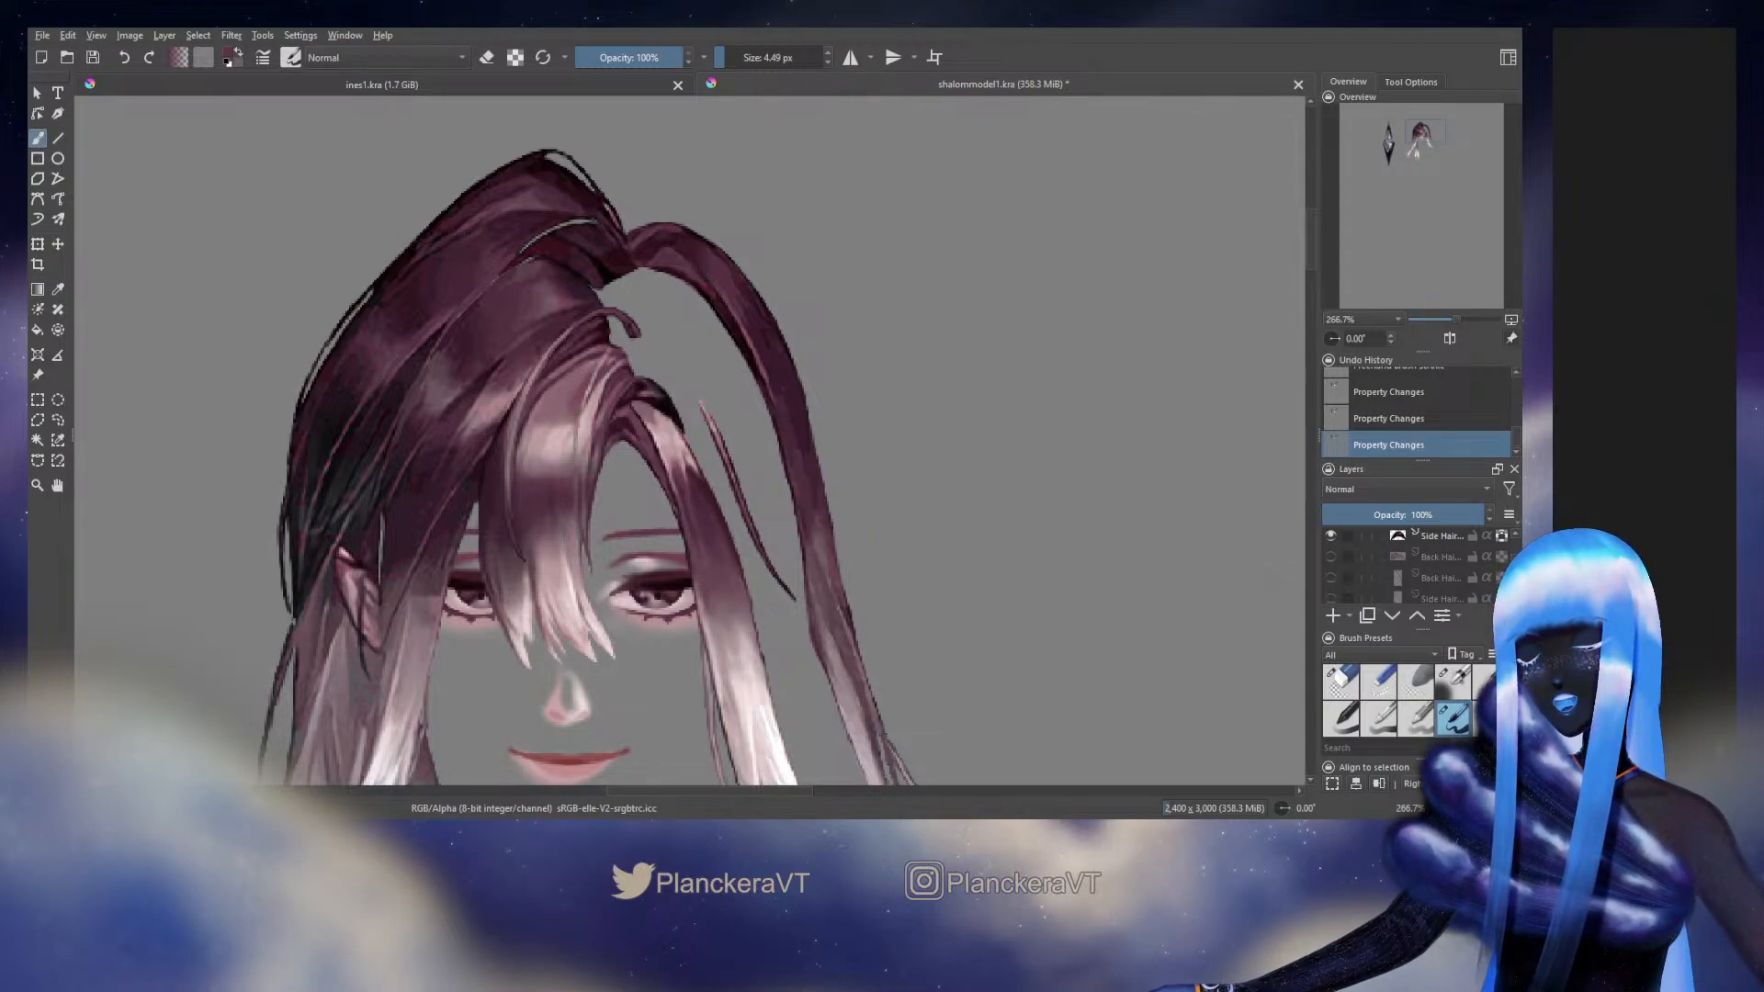
drag(1509, 564, 1512, 557)
click(1332, 556)
click(1332, 558)
Set the brush size to 5.03 px for work on the long outer strand
drag(926, 573, 977, 450)
ctrl+click(865, 514)
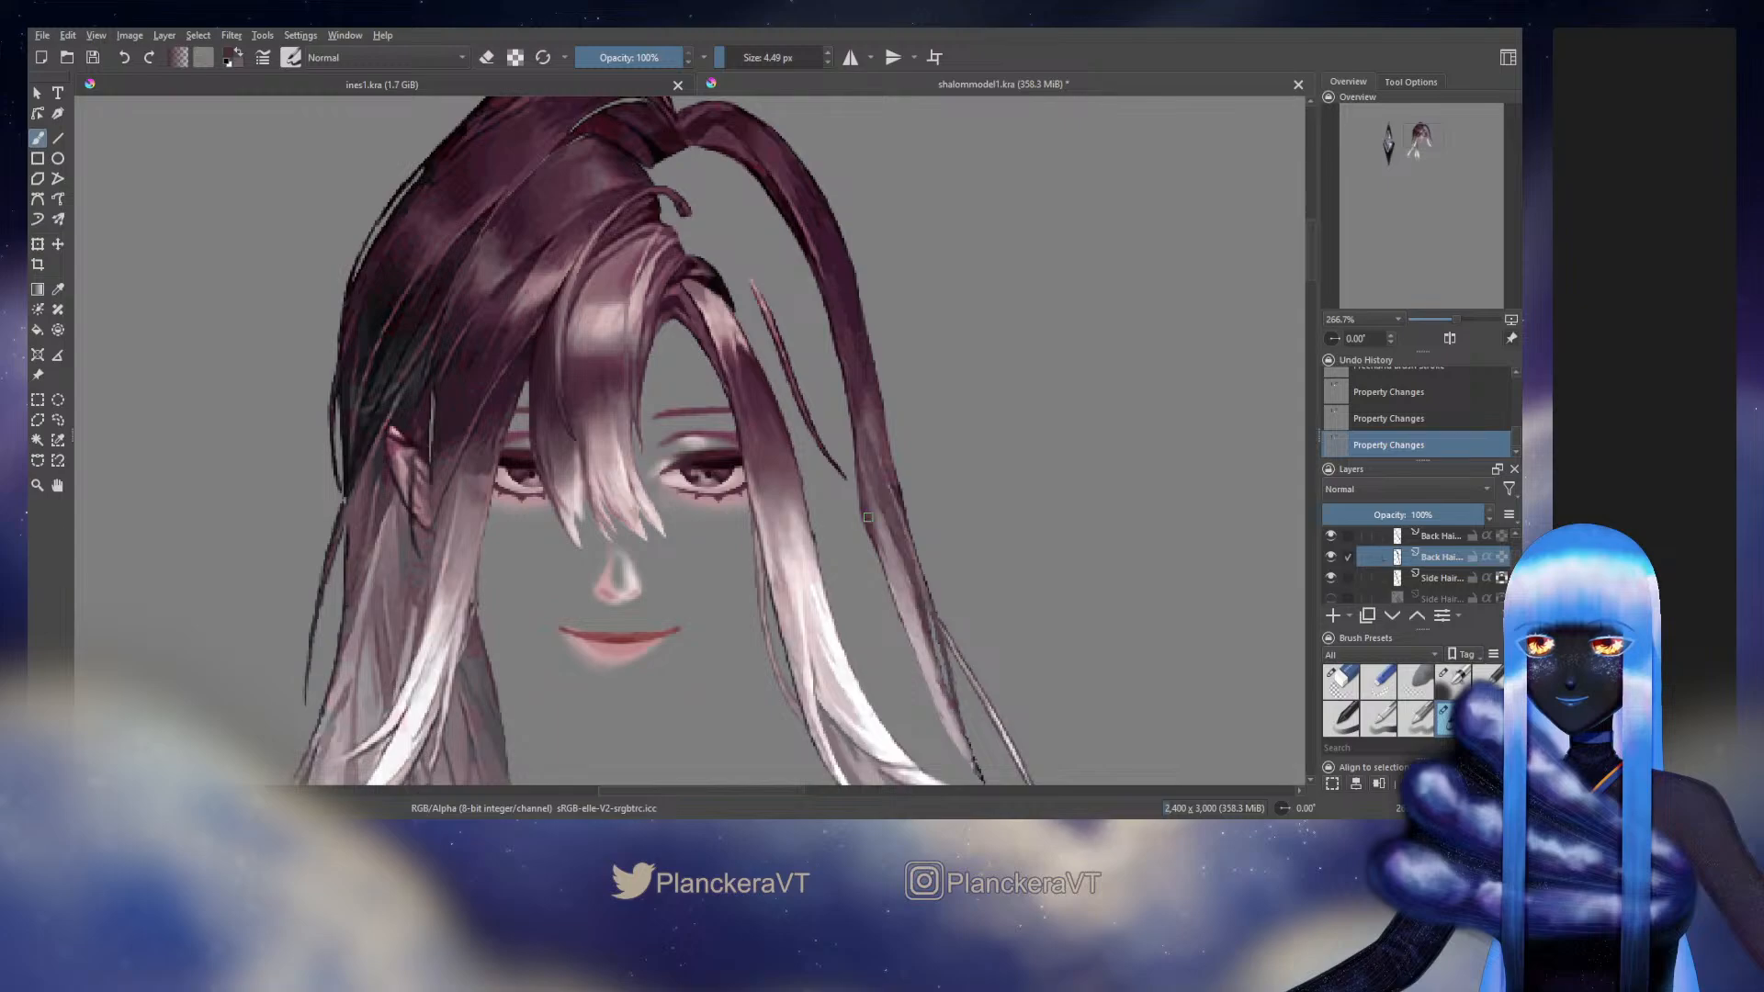
drag(867, 517, 869, 518)
Check a Side Bang layer's visibility and hide the Side Hair layer holding the thin loose strand beside the face
drag(1512, 559, 1513, 555)
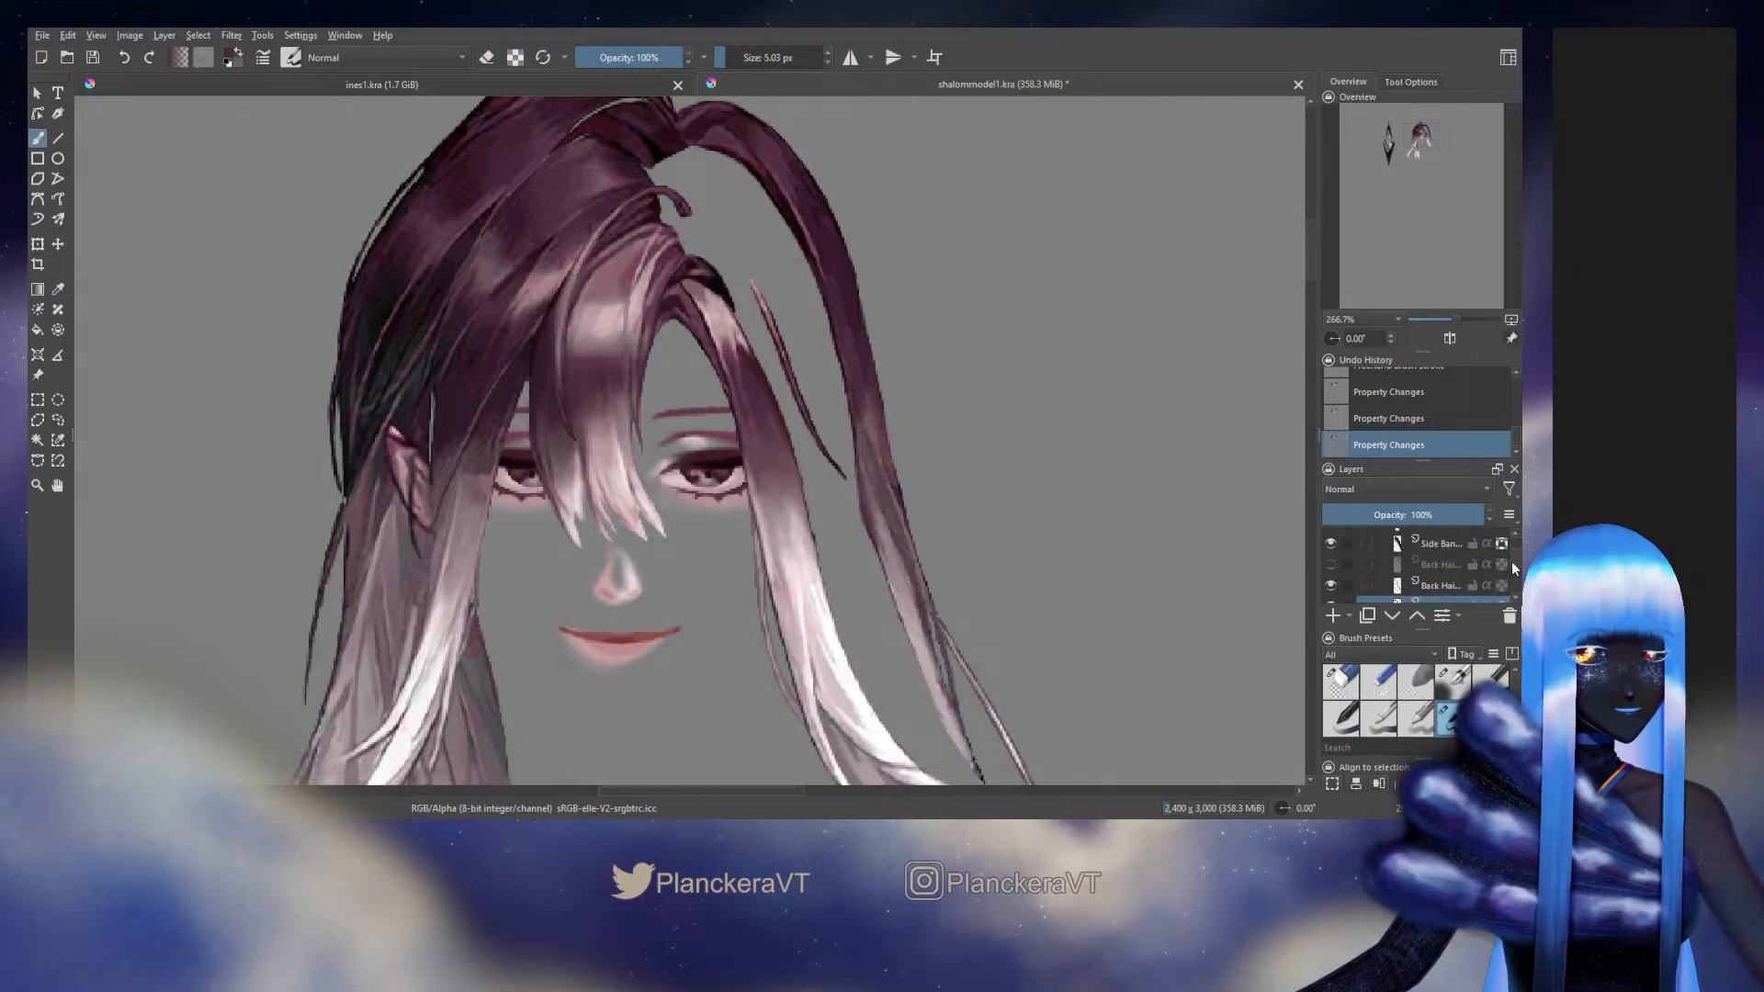
scroll(1513, 562, up, 1)
drag(1514, 562, 1513, 560)
click(1331, 593)
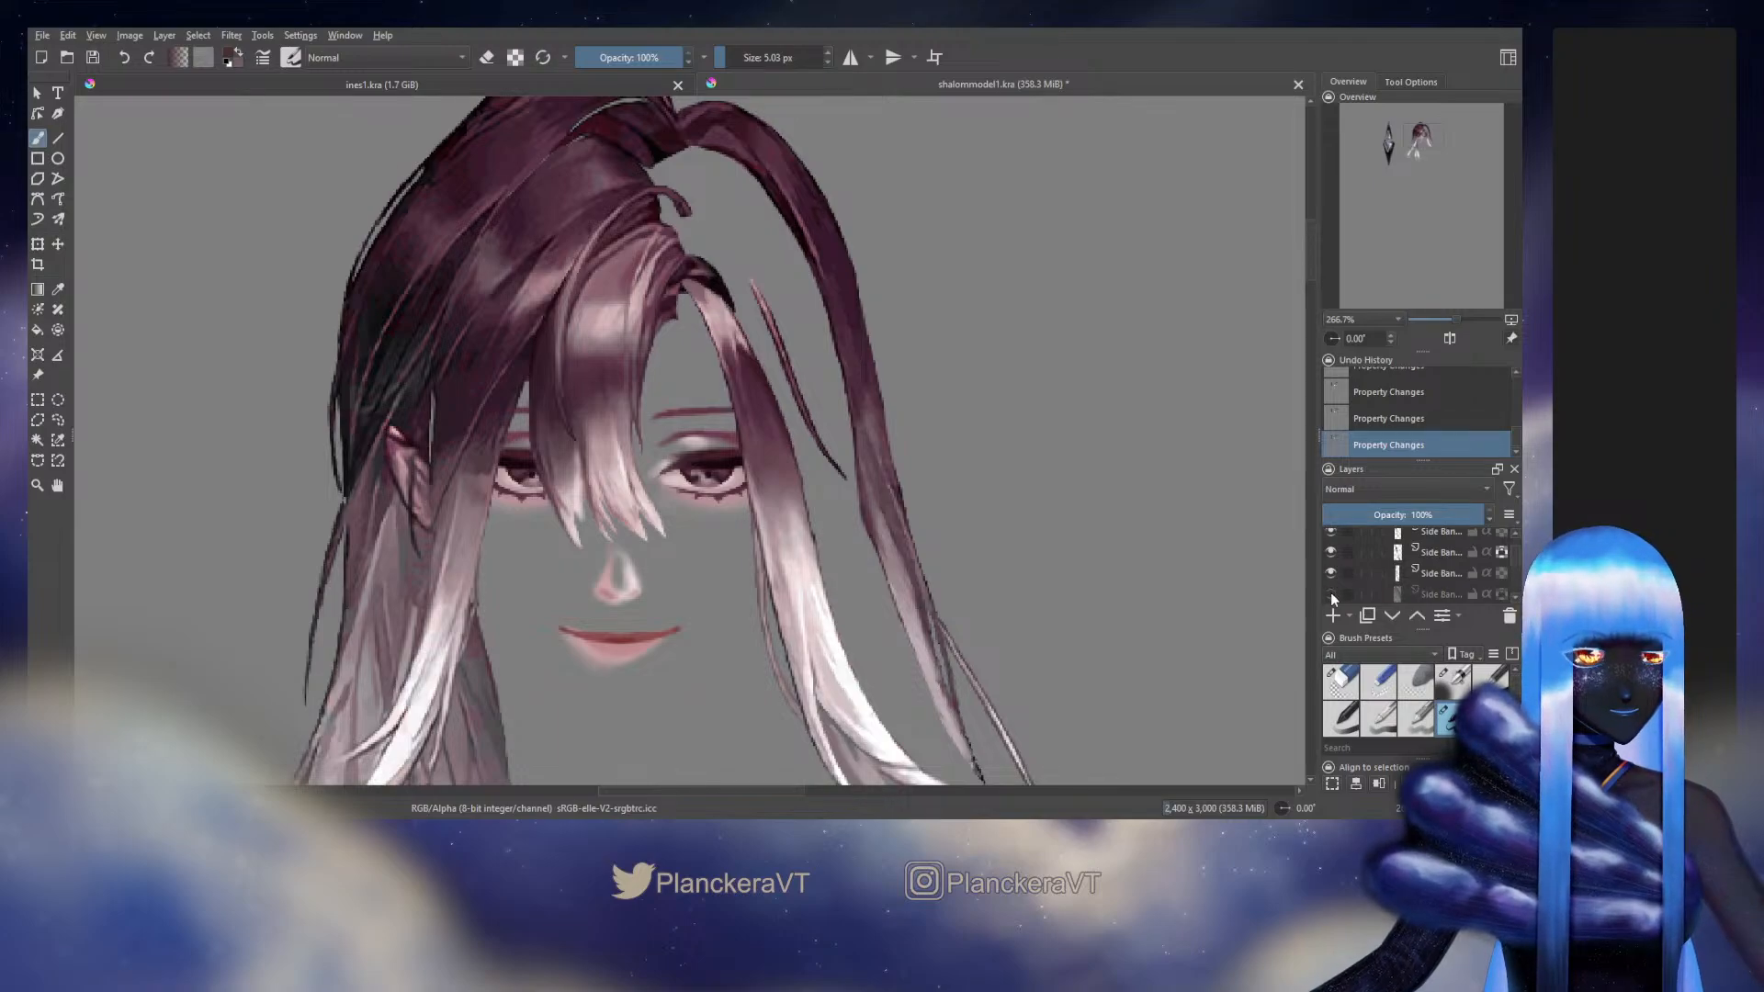
click(1330, 594)
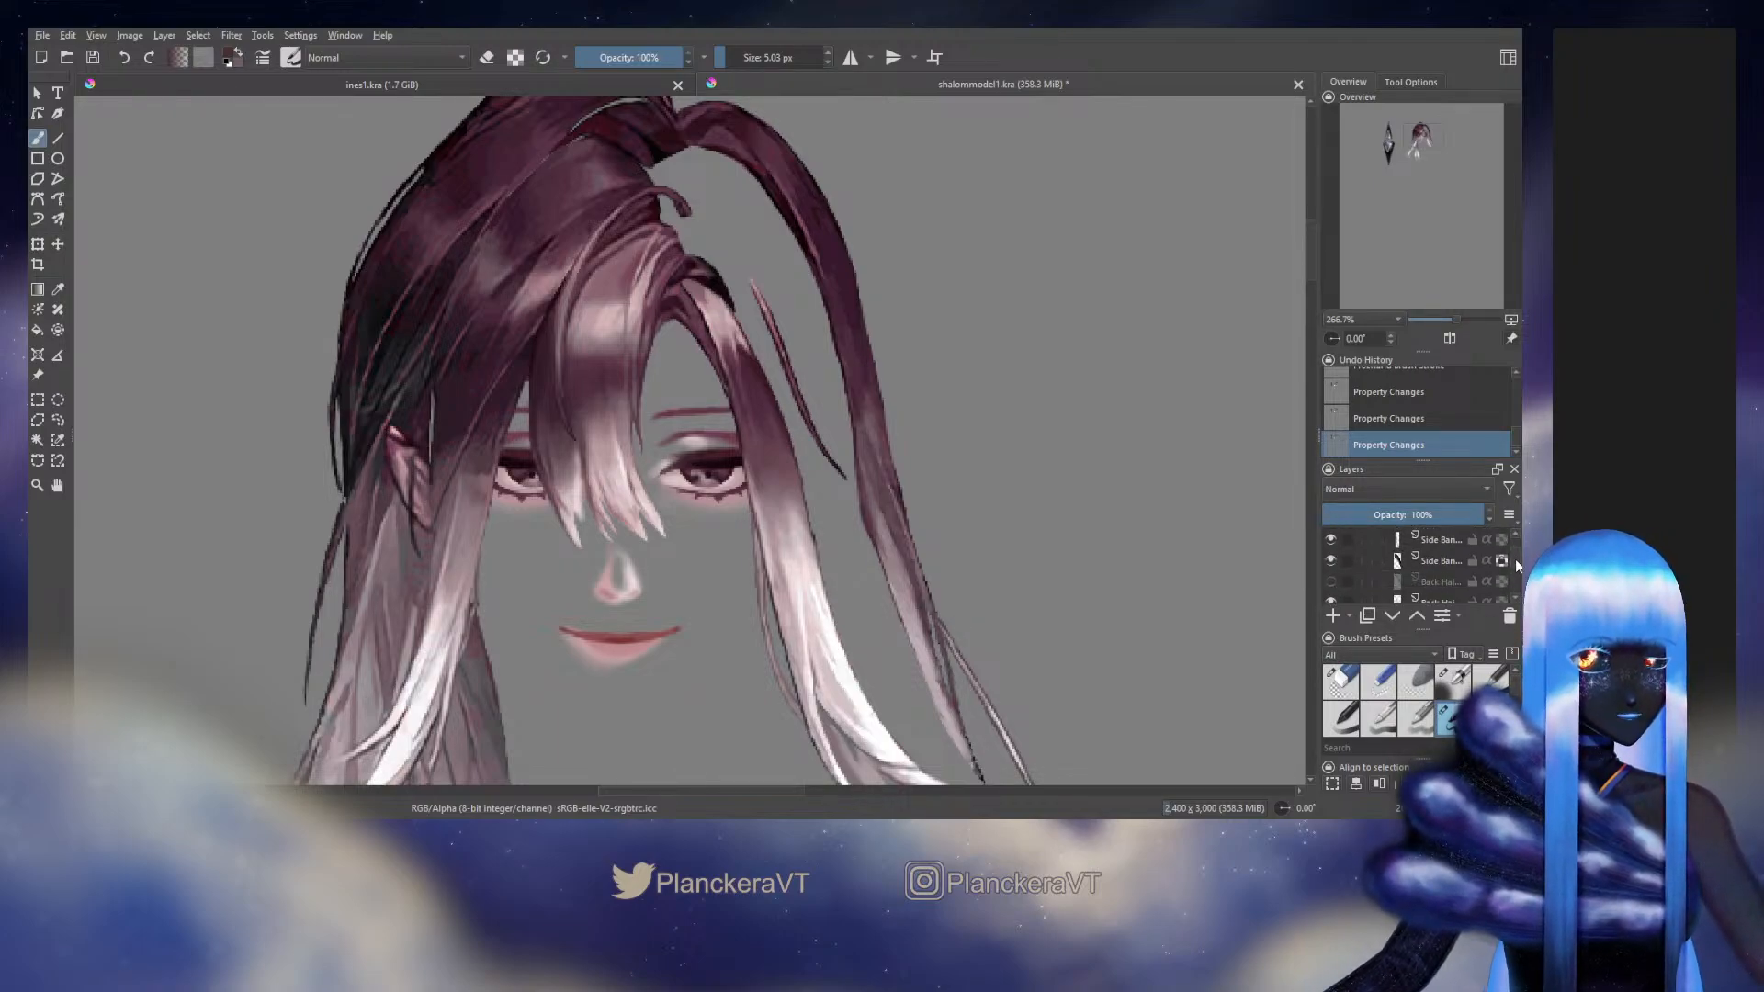
scroll(1515, 559, down, 3)
scroll(1516, 560, down, 3)
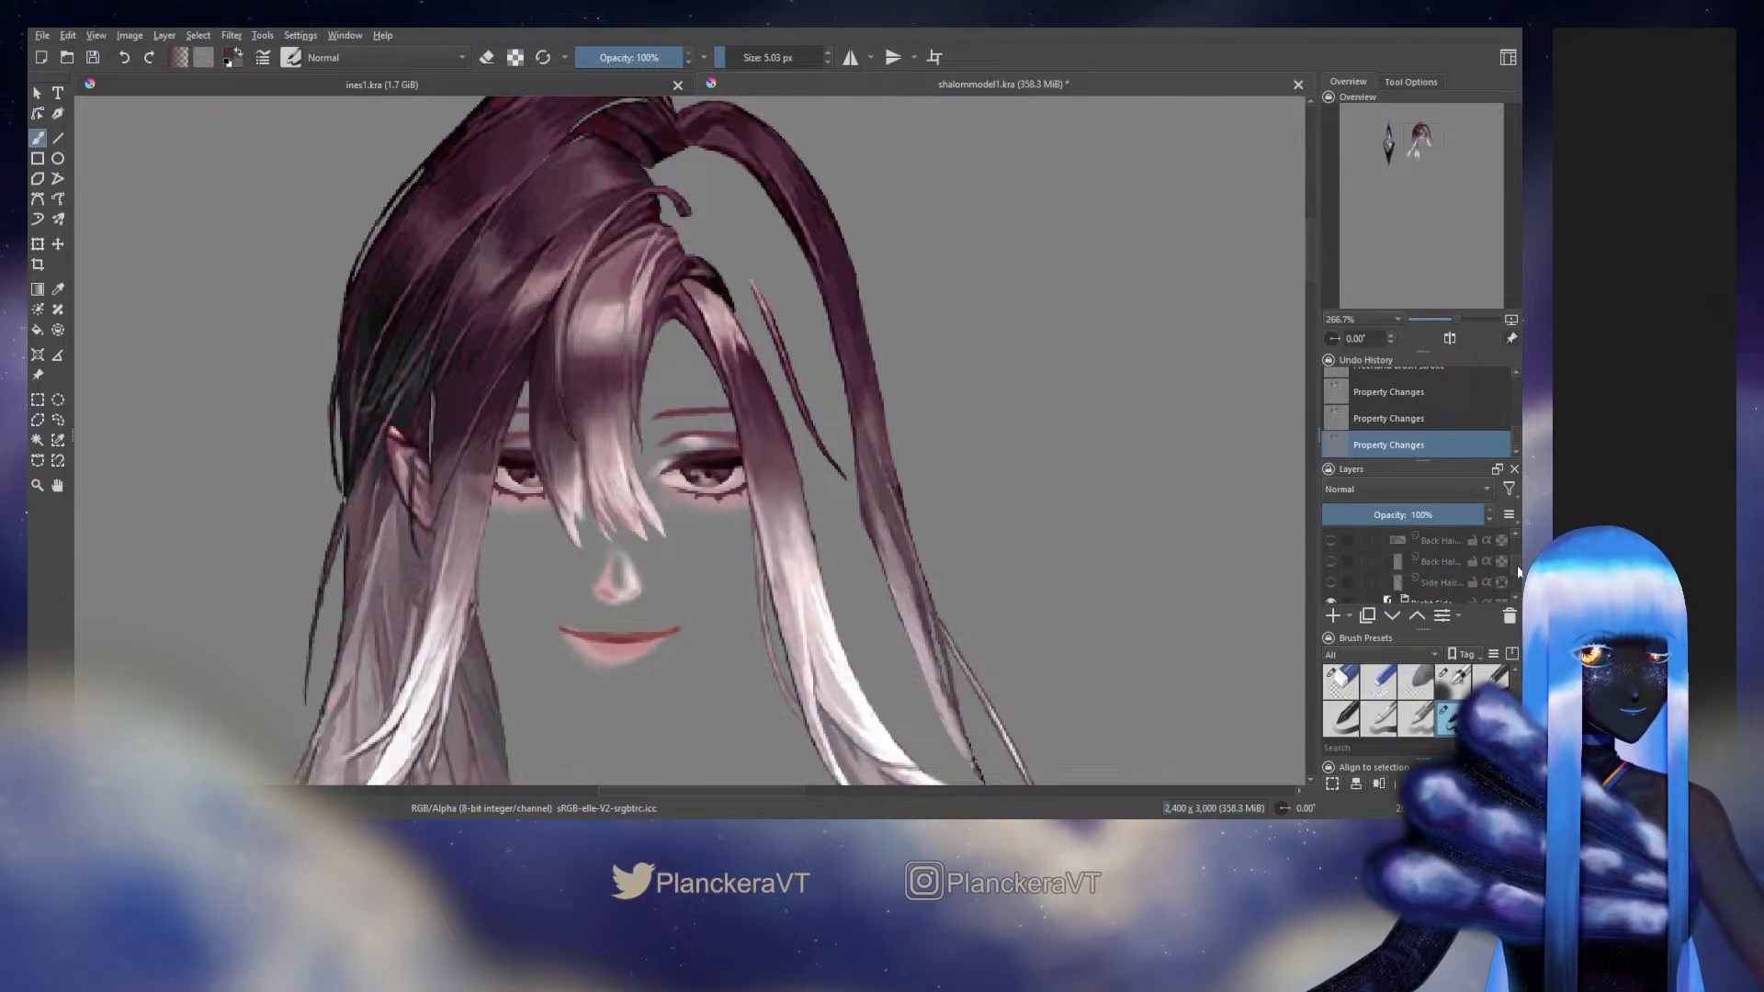
scroll(1518, 571, up, 3)
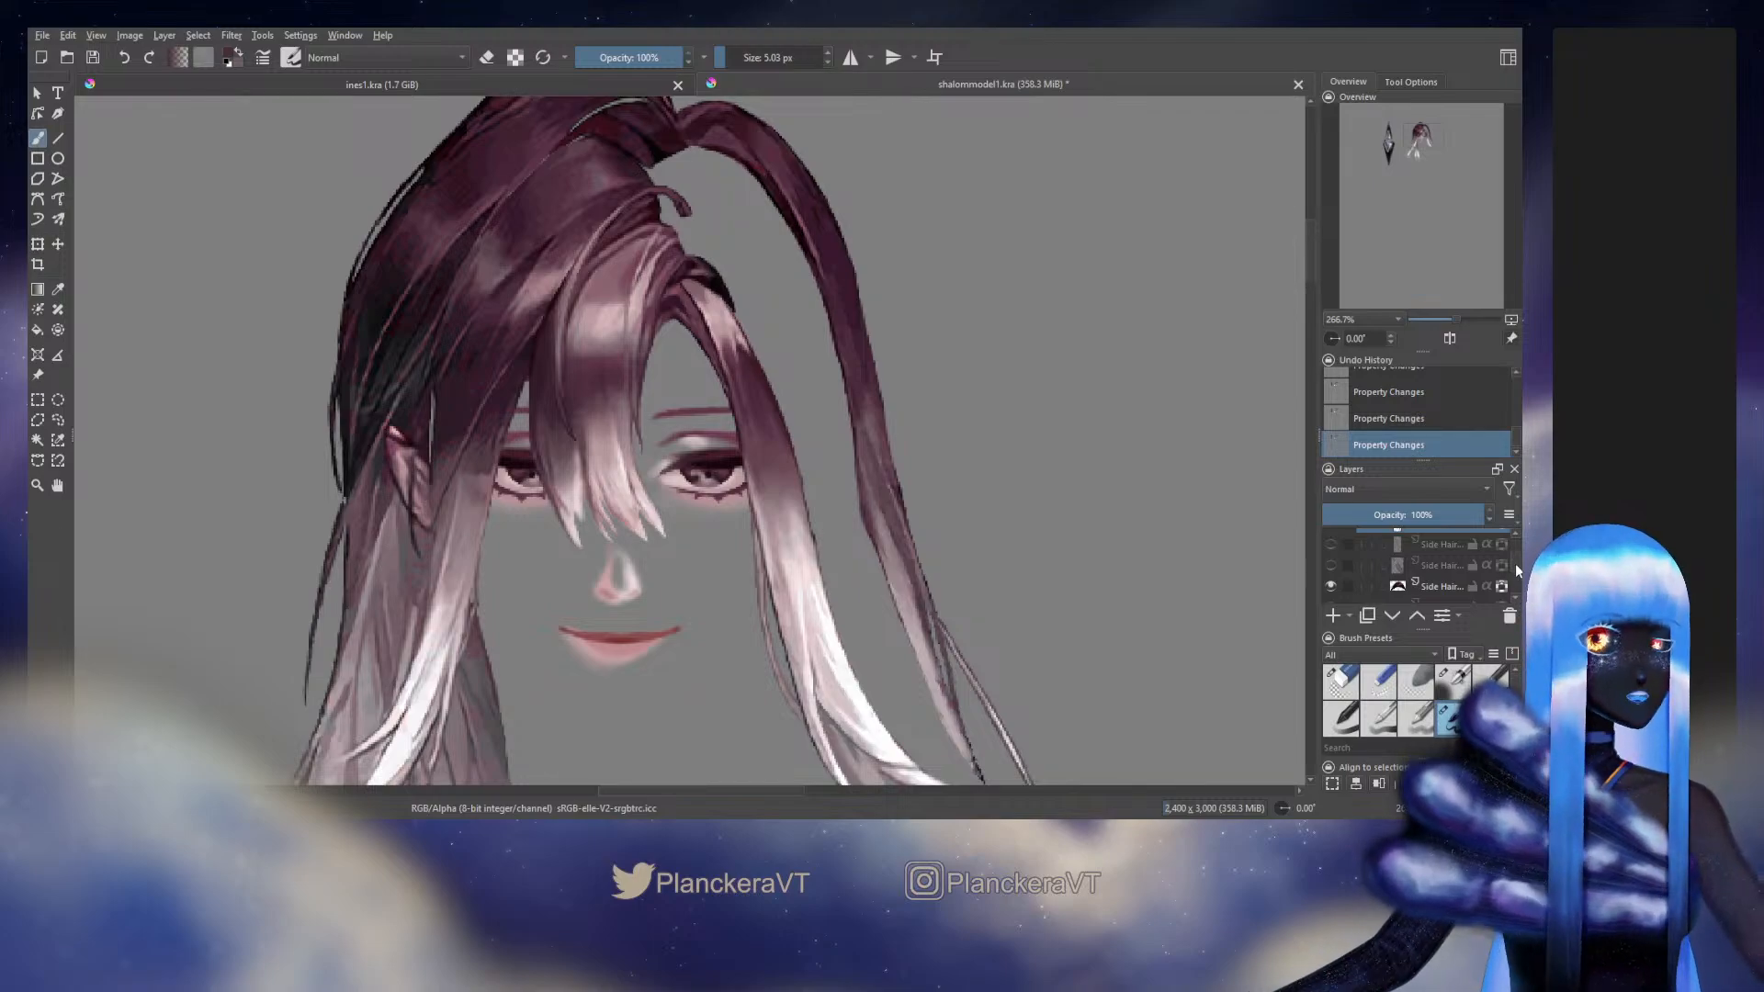
scroll(1514, 564, up, 3)
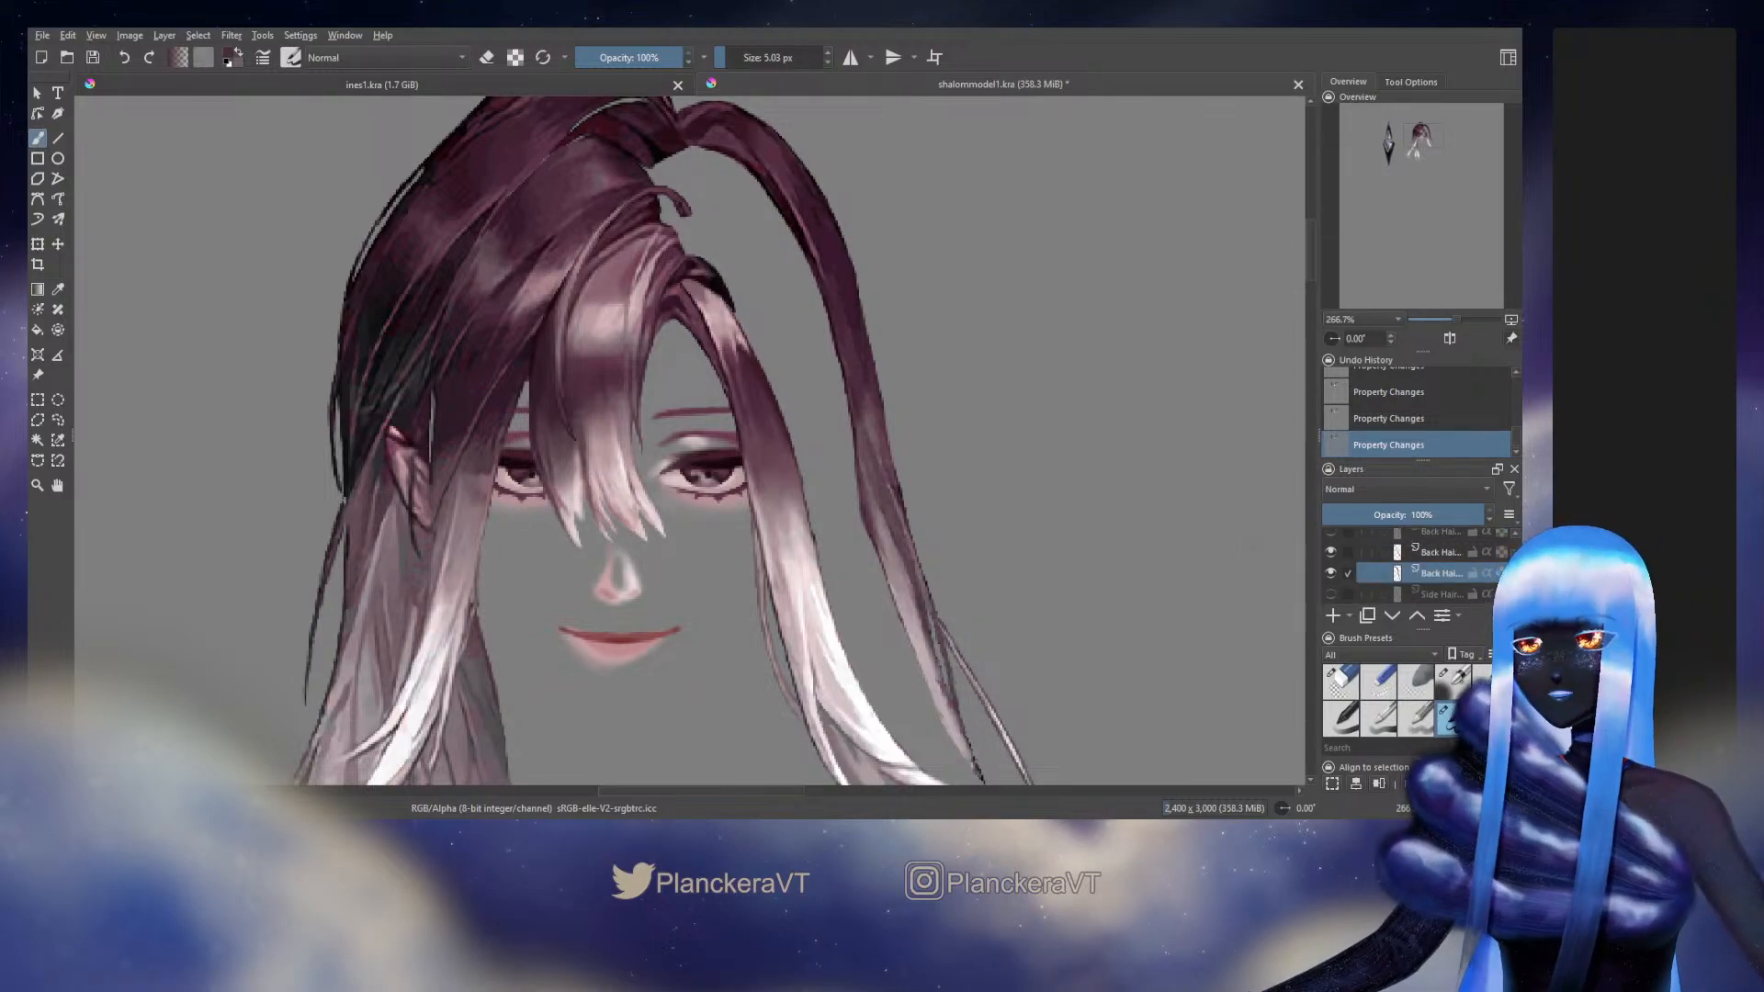
Set the brush size to 9.77 px and outline a wider inner edge for the long outer strand, from mid-length up to its root
drag(868, 578, 859, 421)
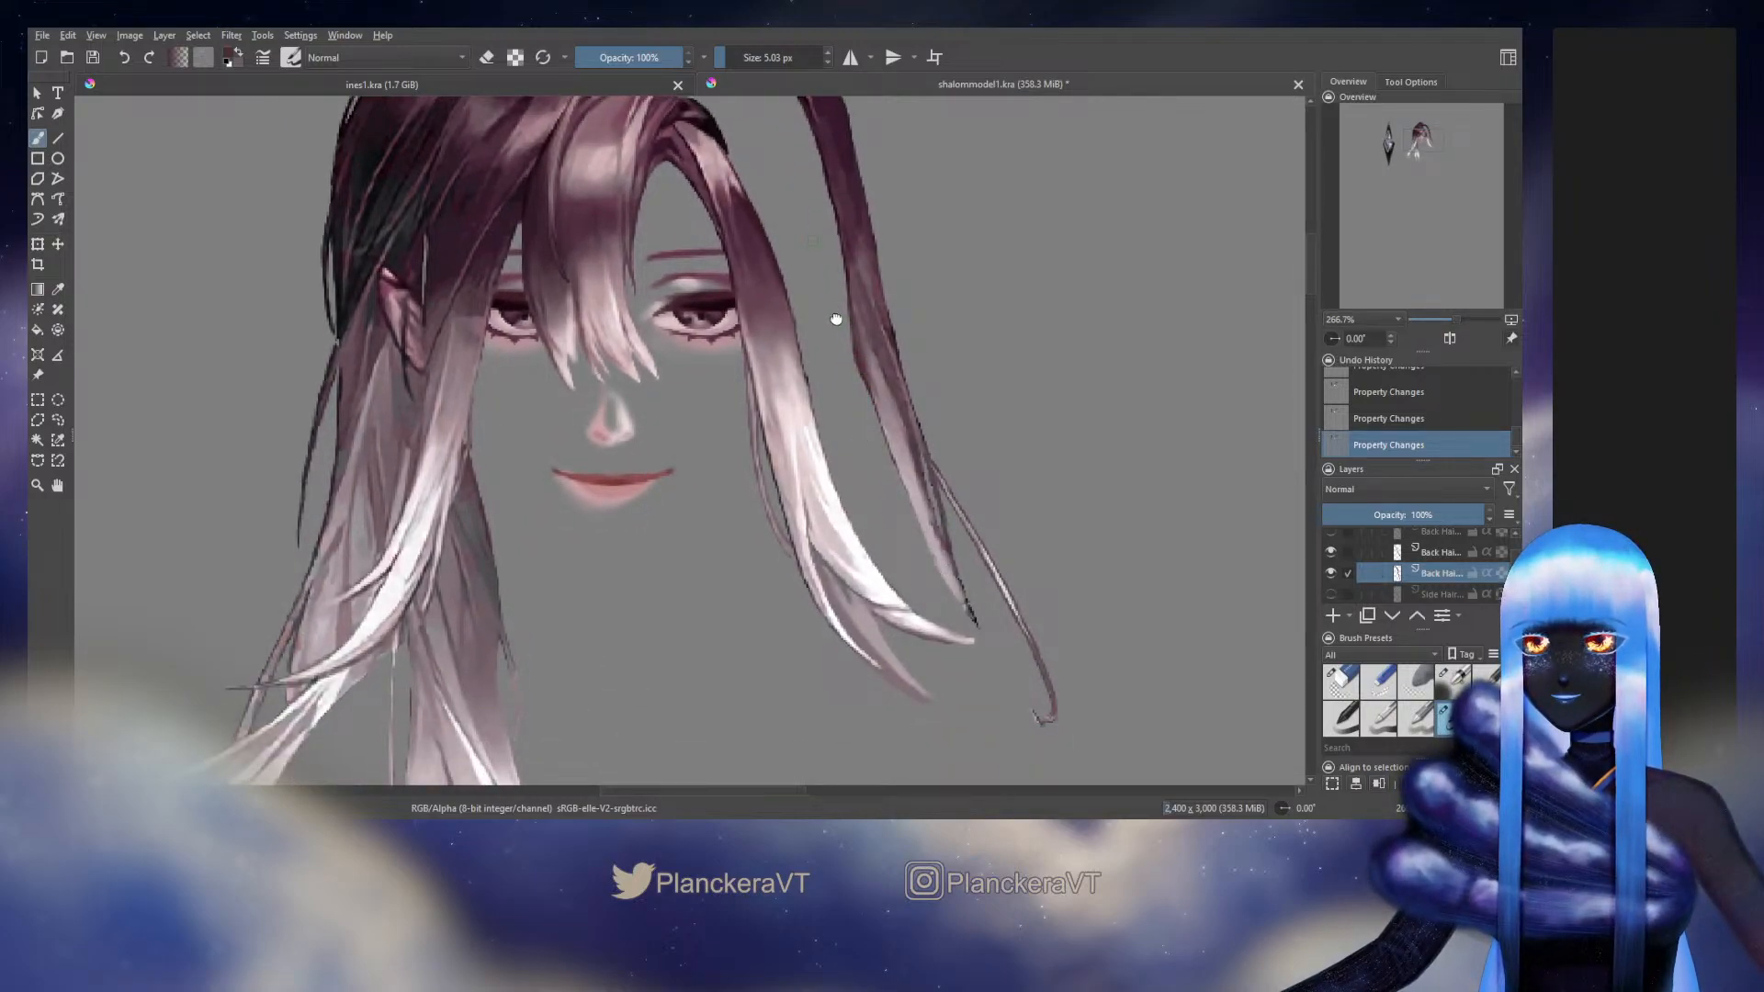
drag(836, 319, 908, 530)
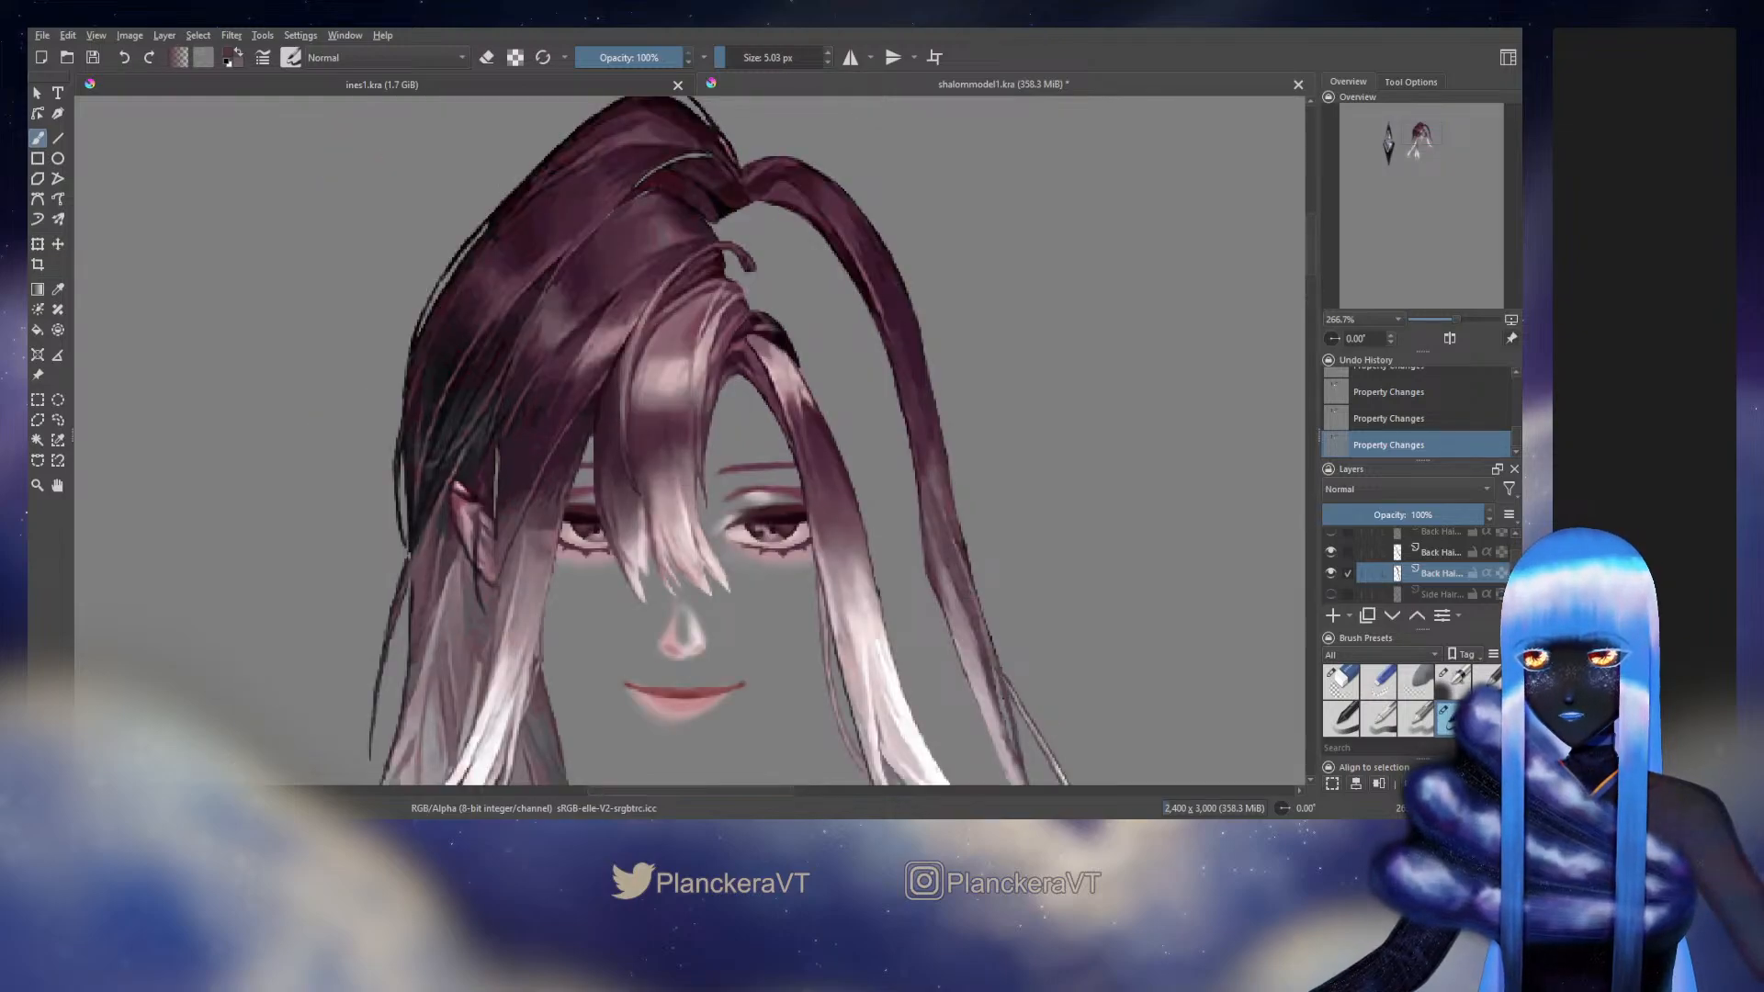
key(ctrl+z)
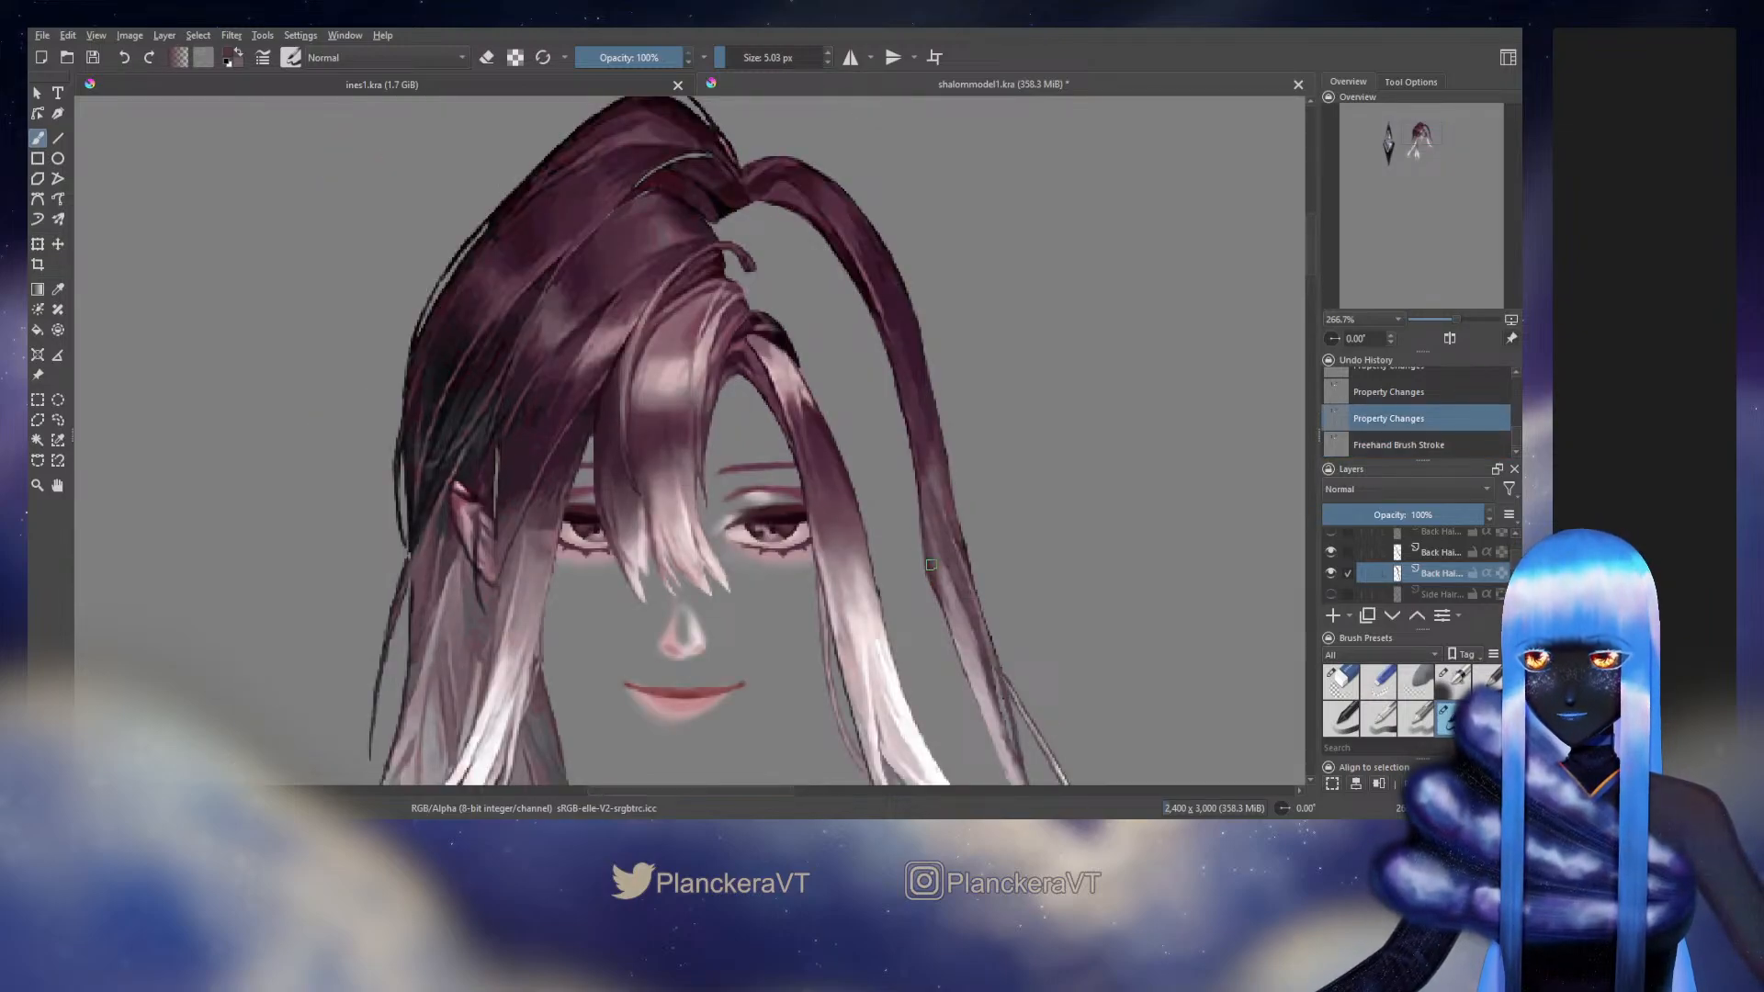
drag(912, 521, 929, 574)
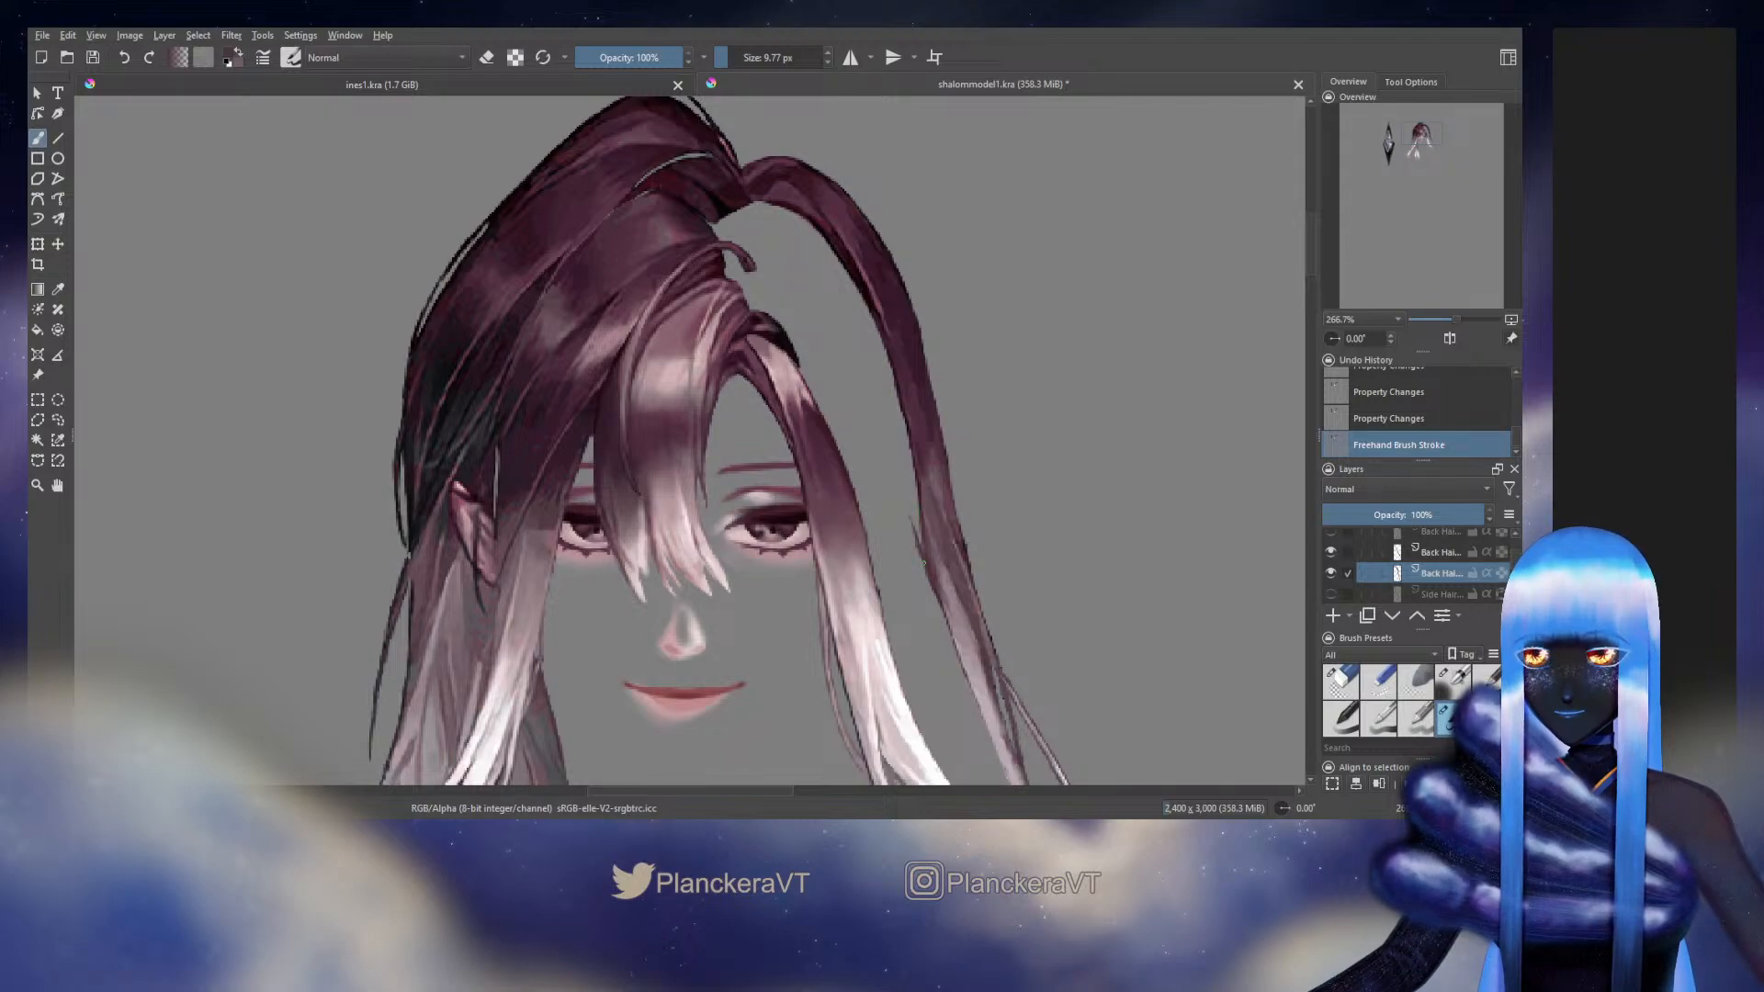
mouse_move(886, 439)
mouse_down()
mouse_move(917, 542)
mouse_move(899, 485)
mouse_up()
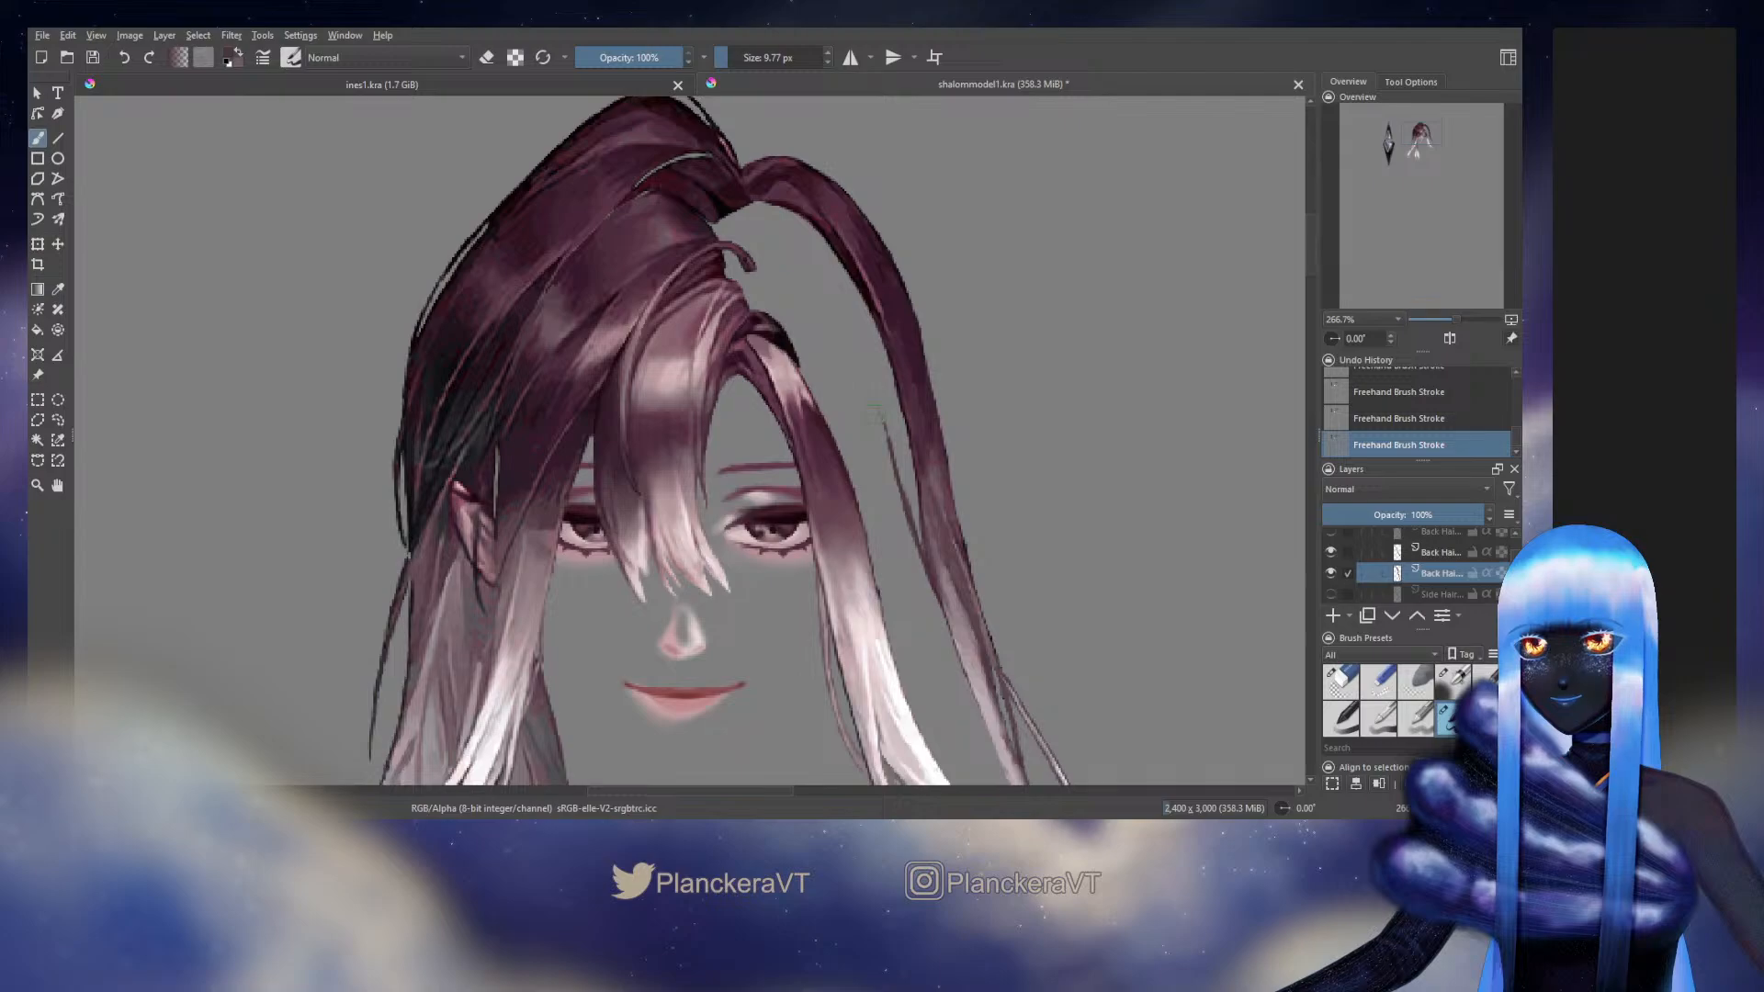
mouse_move(871, 397)
mouse_down()
mouse_move(836, 281)
mouse_move(845, 295)
mouse_move(797, 223)
mouse_up()
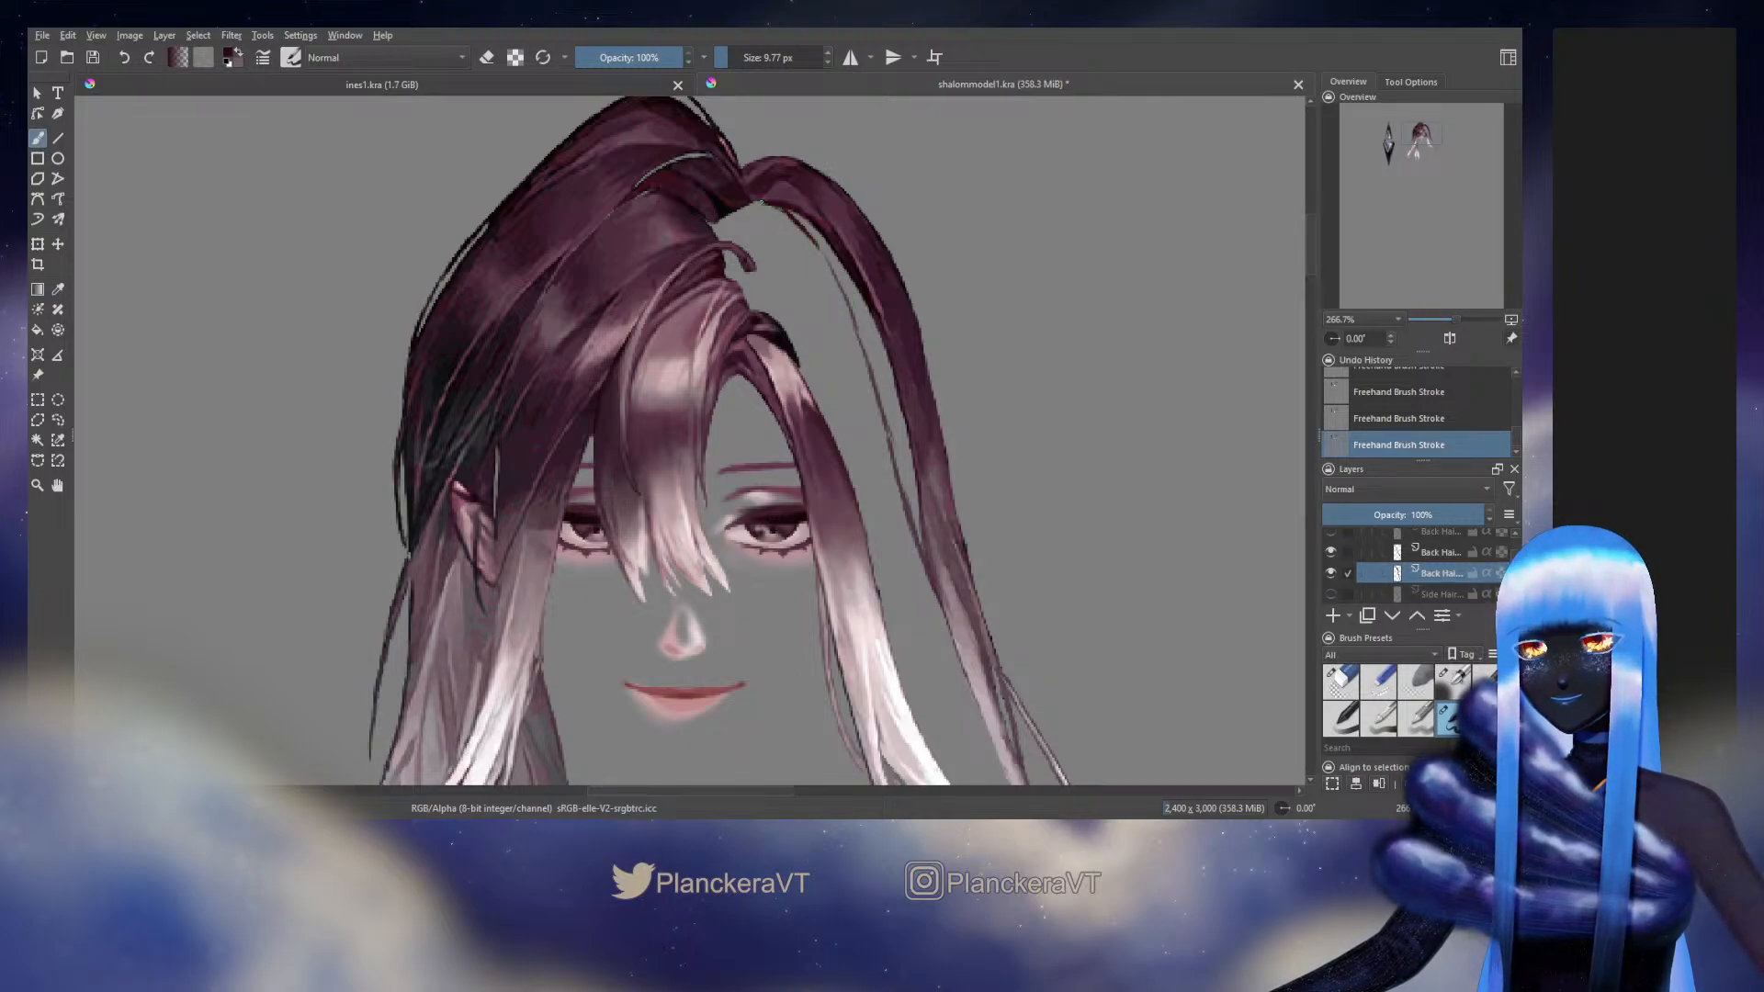
Fill the upper part of the long outer strand's widened inner edge with dark maroon, following the strand's curve downwards
drag(809, 239, 836, 277)
drag(793, 213, 830, 258)
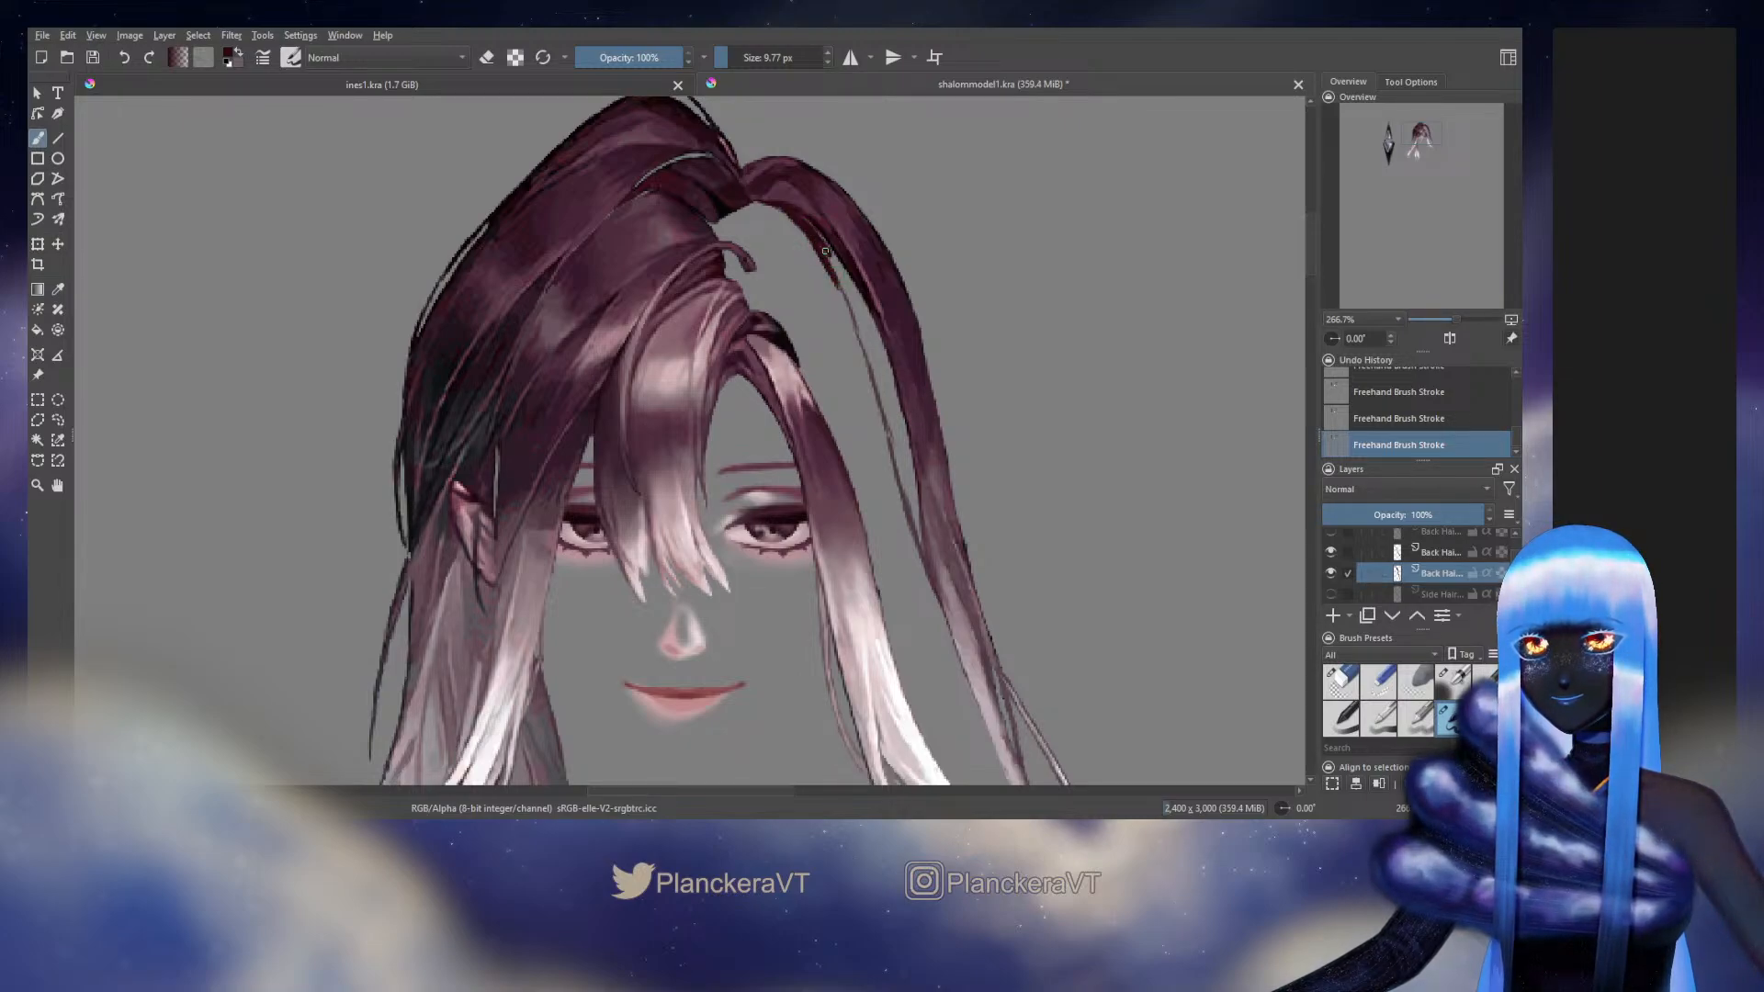
ctrl+click(822, 218)
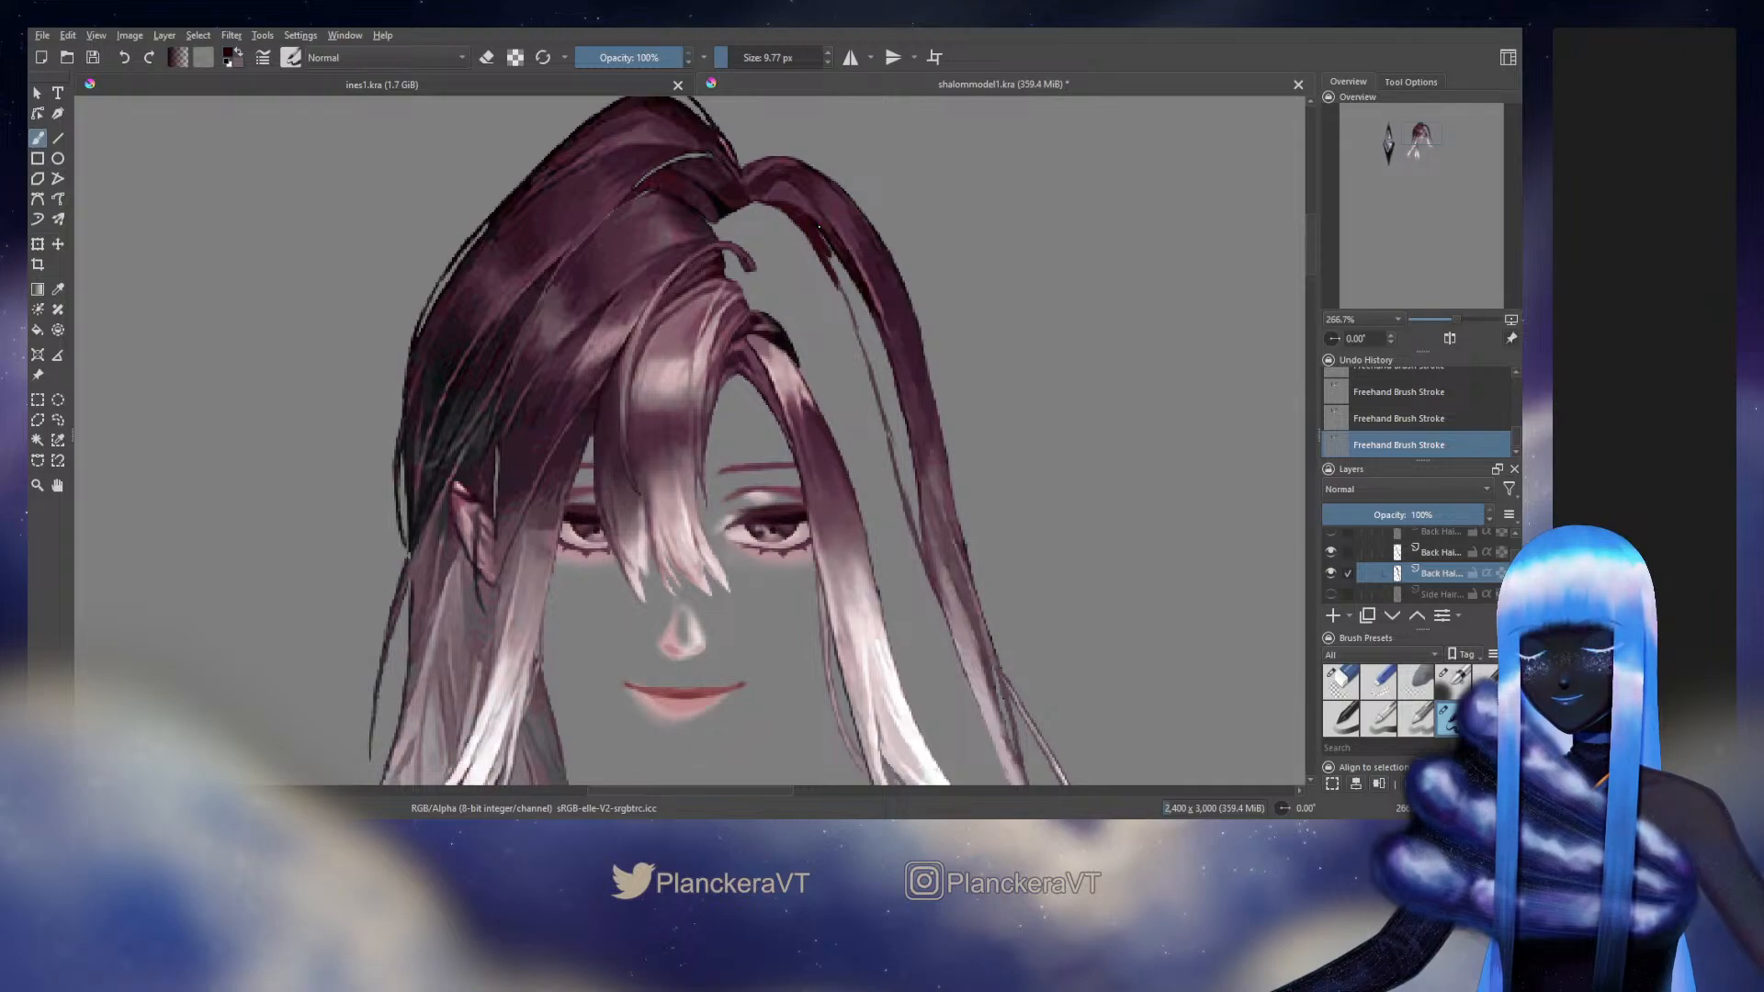
drag(831, 263, 856, 321)
ctrl+click(820, 238)
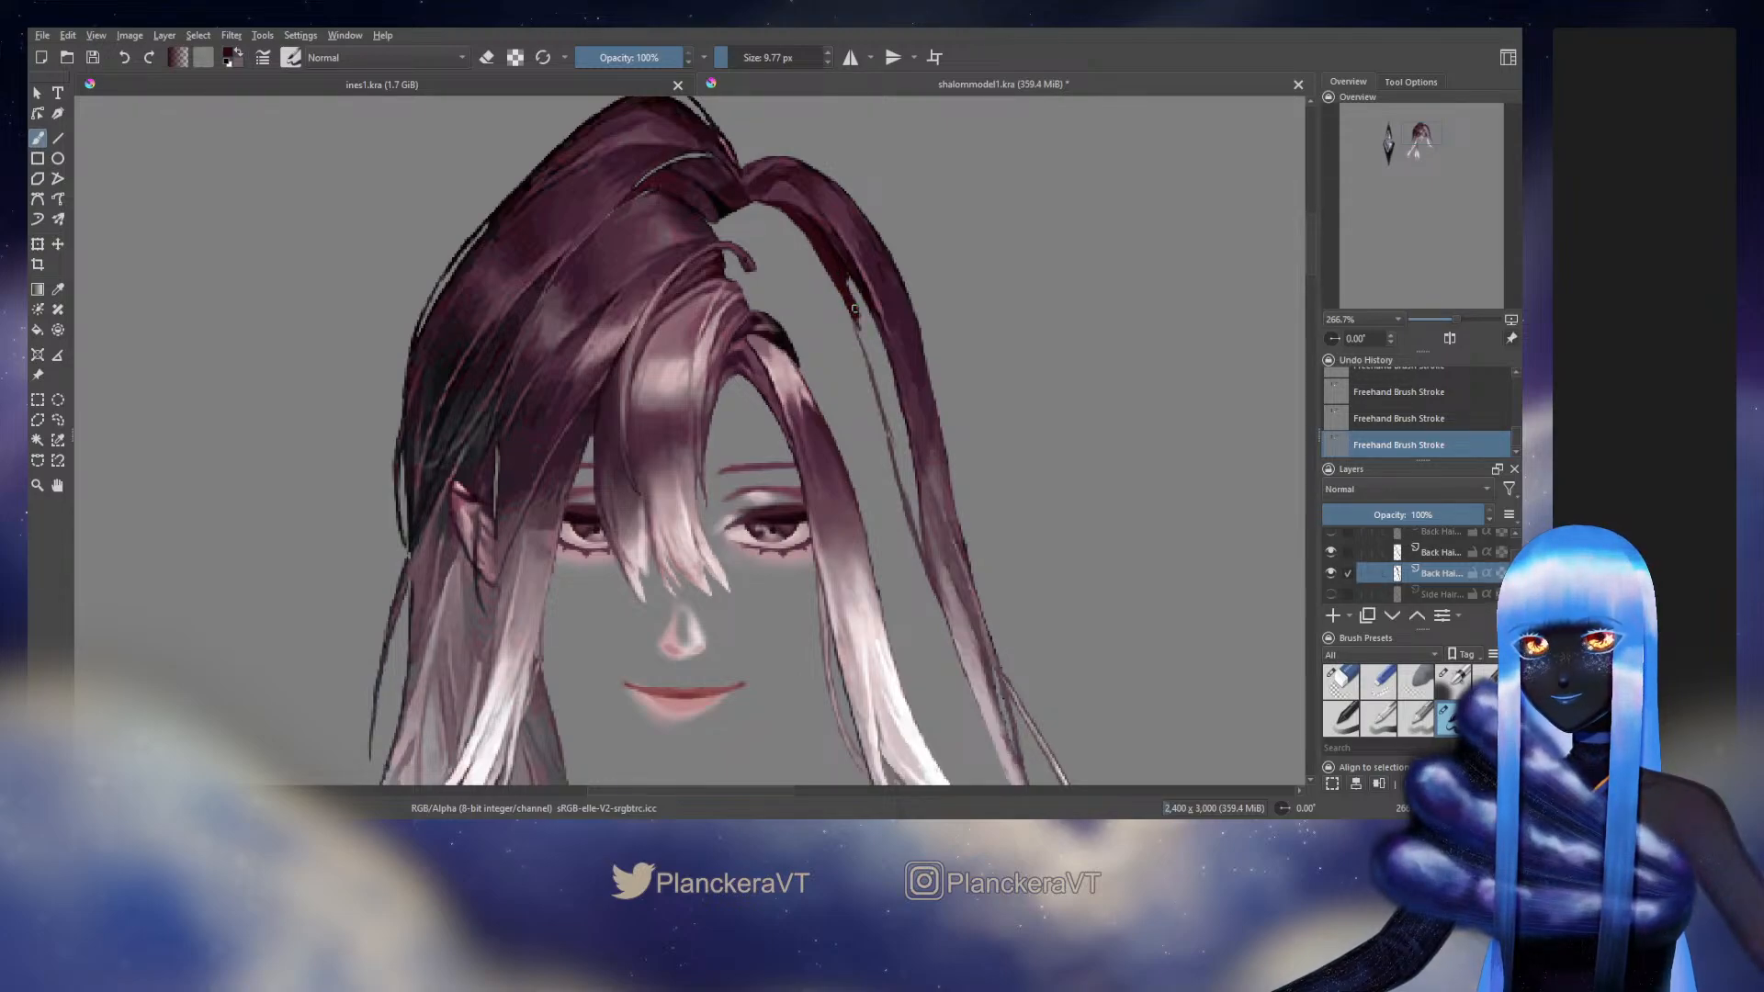
drag(872, 348, 900, 335)
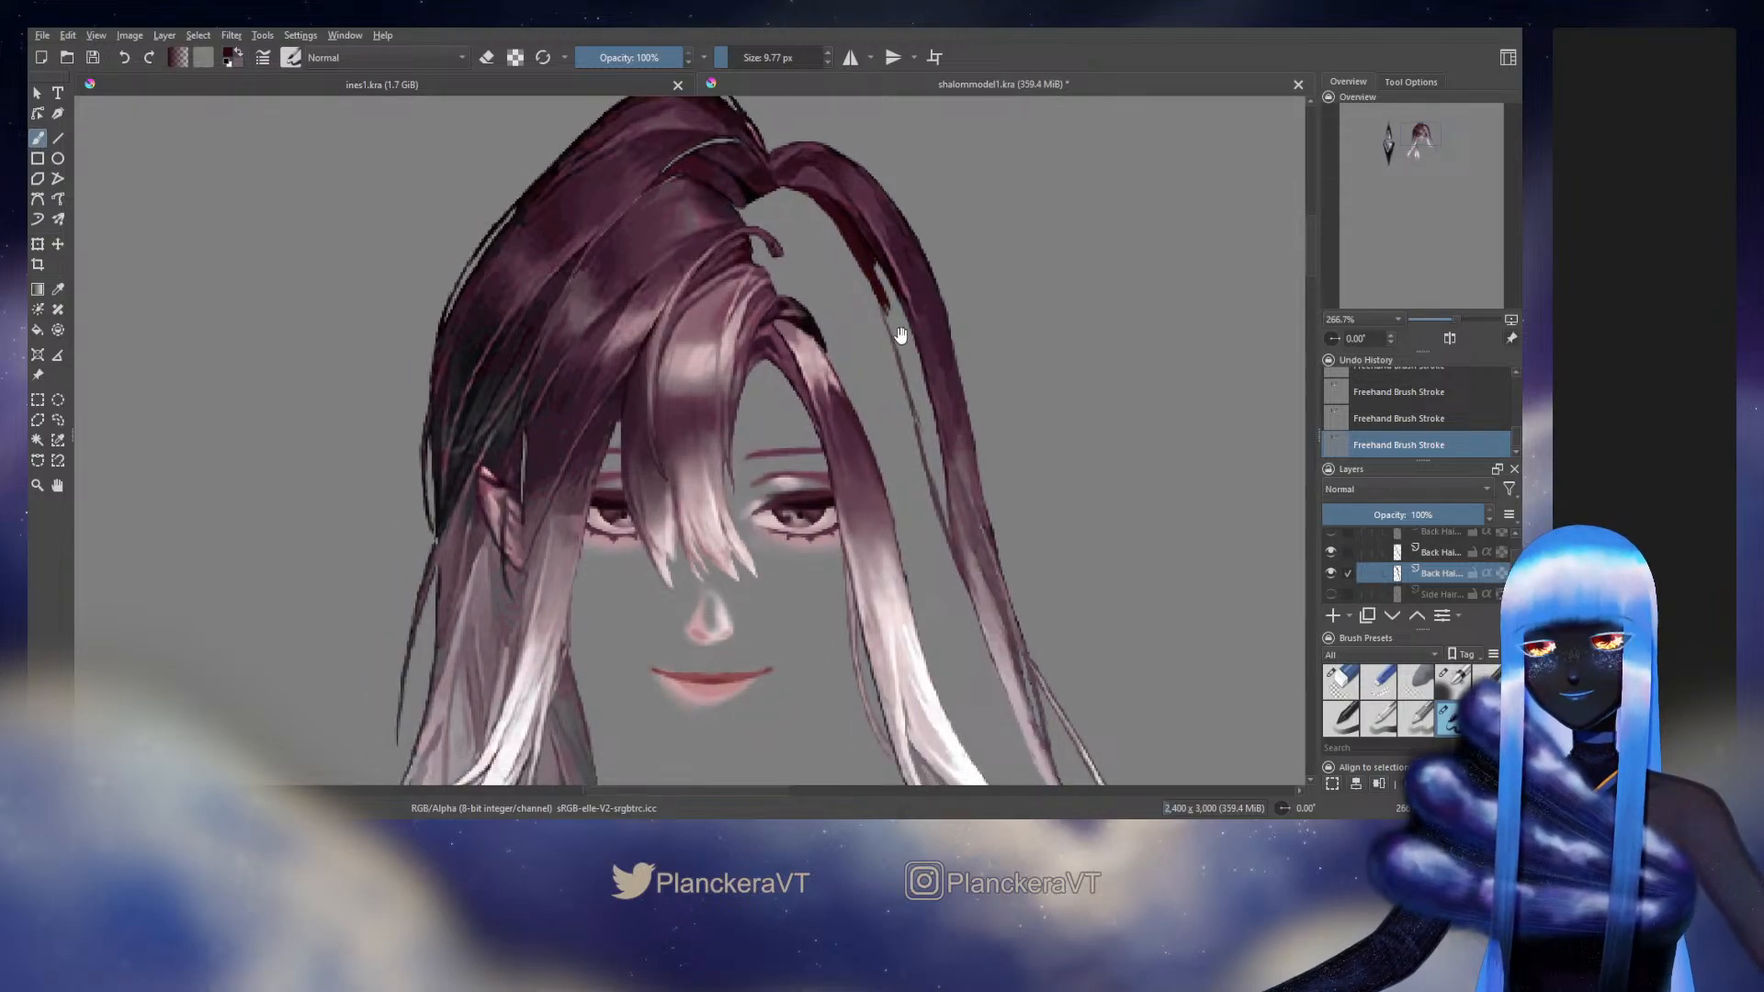
drag(879, 269, 909, 355)
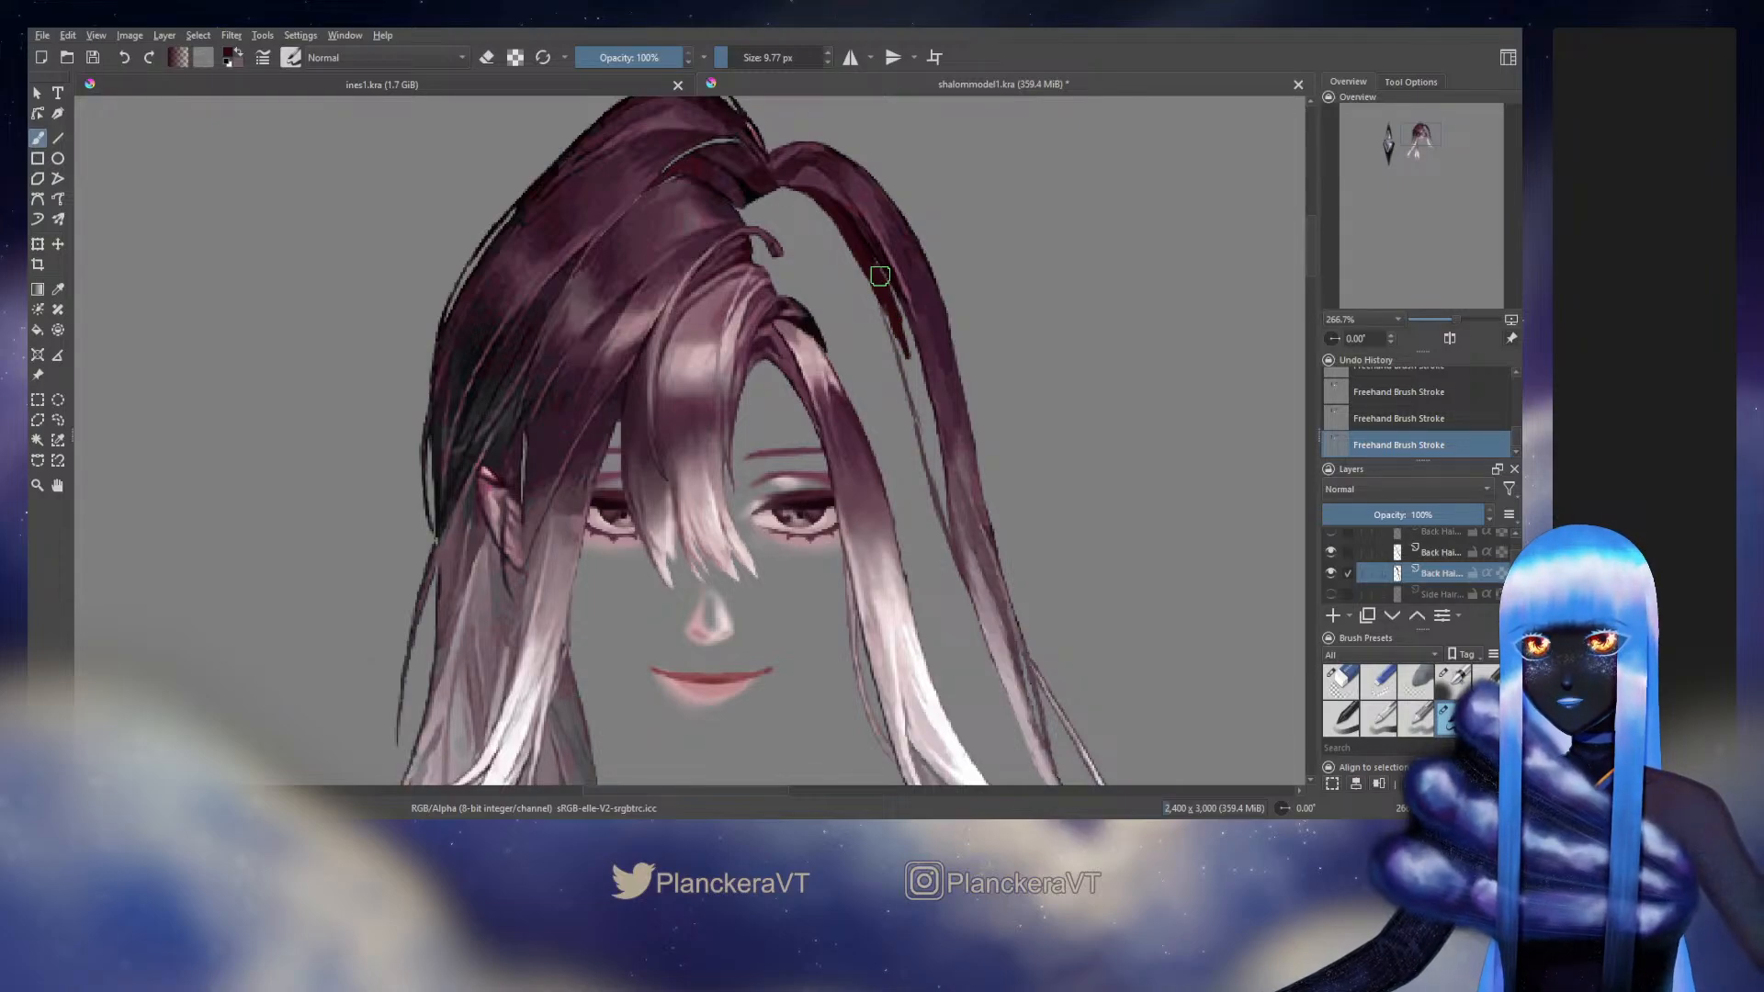
drag(878, 275, 910, 355)
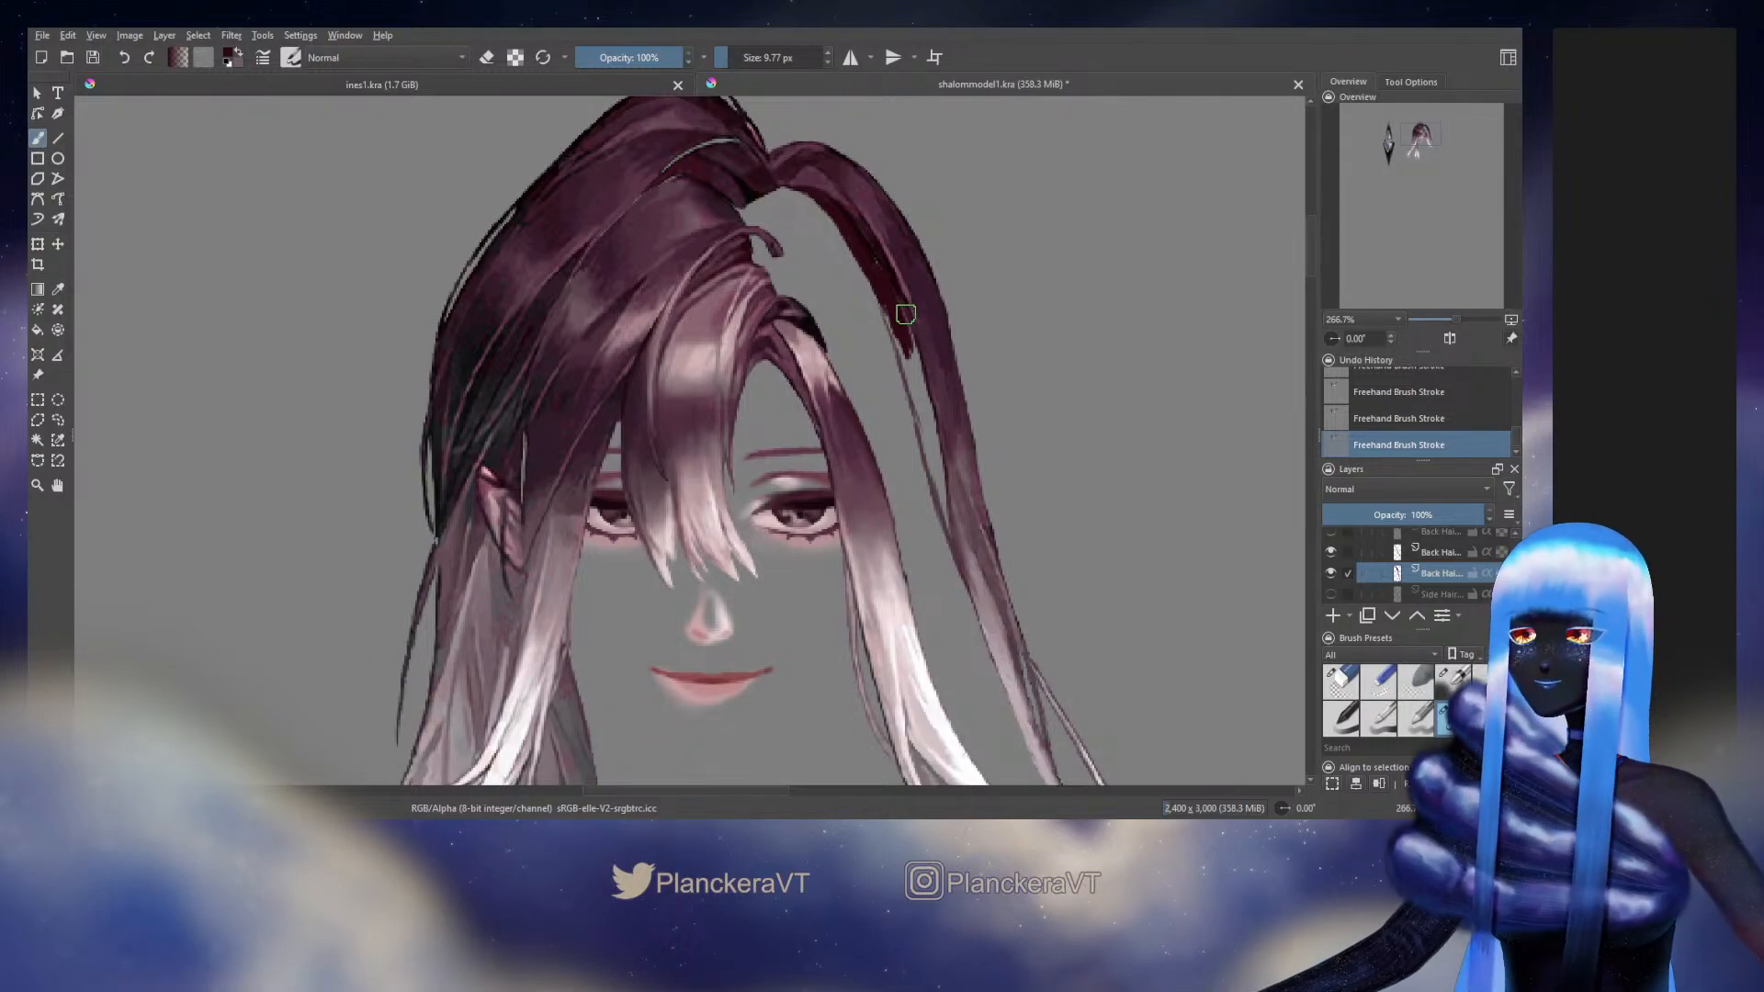
drag(908, 331, 919, 387)
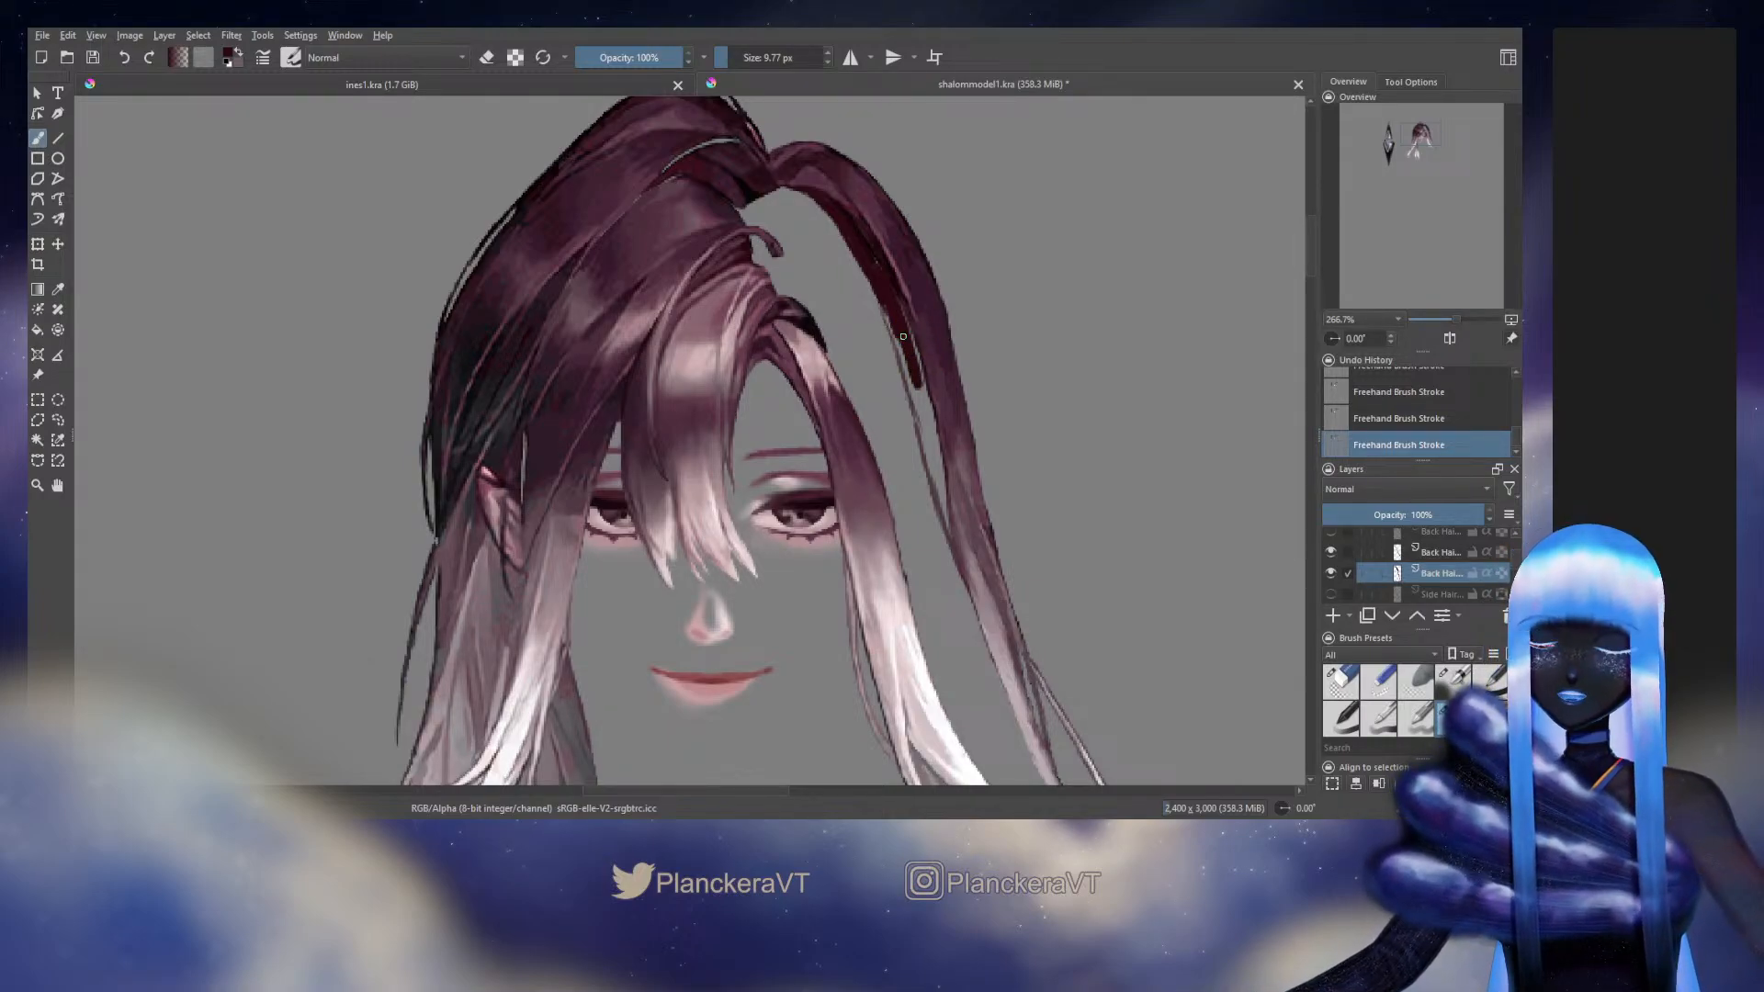
Paint the middle section of the long outer strand's widened inner edge with mauve tones sampled from the strand
ctrl+click(954, 553)
drag(937, 482, 945, 500)
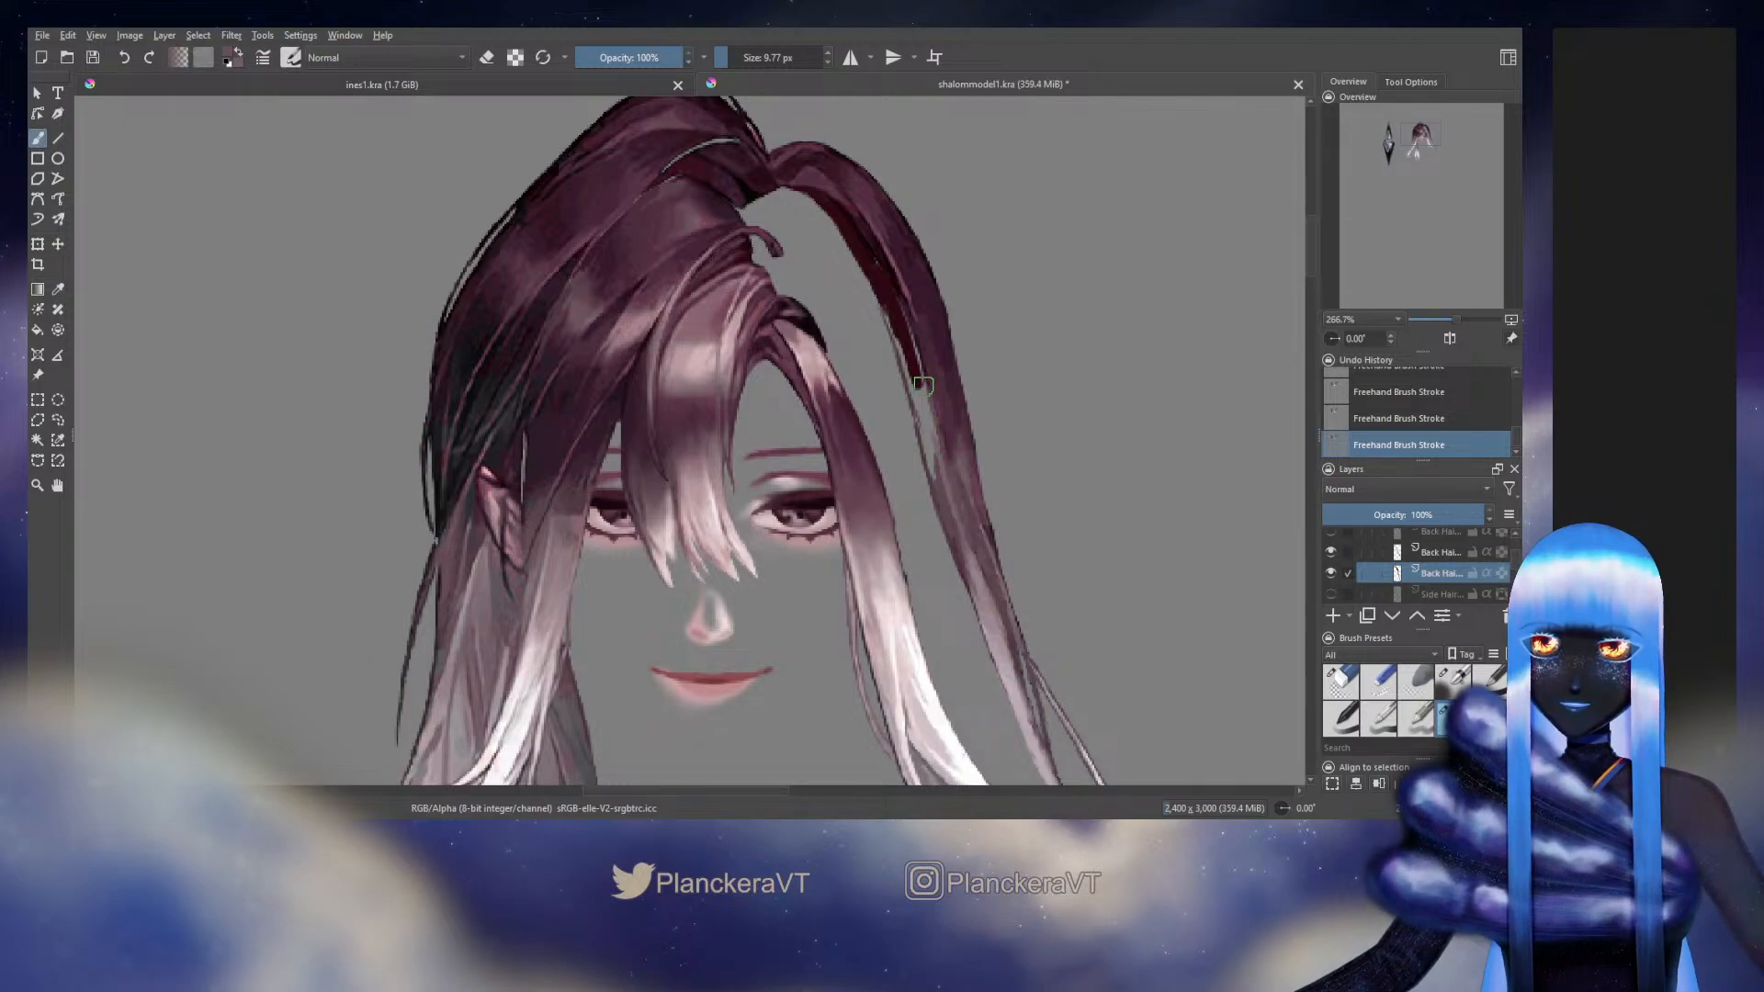
drag(923, 386, 939, 446)
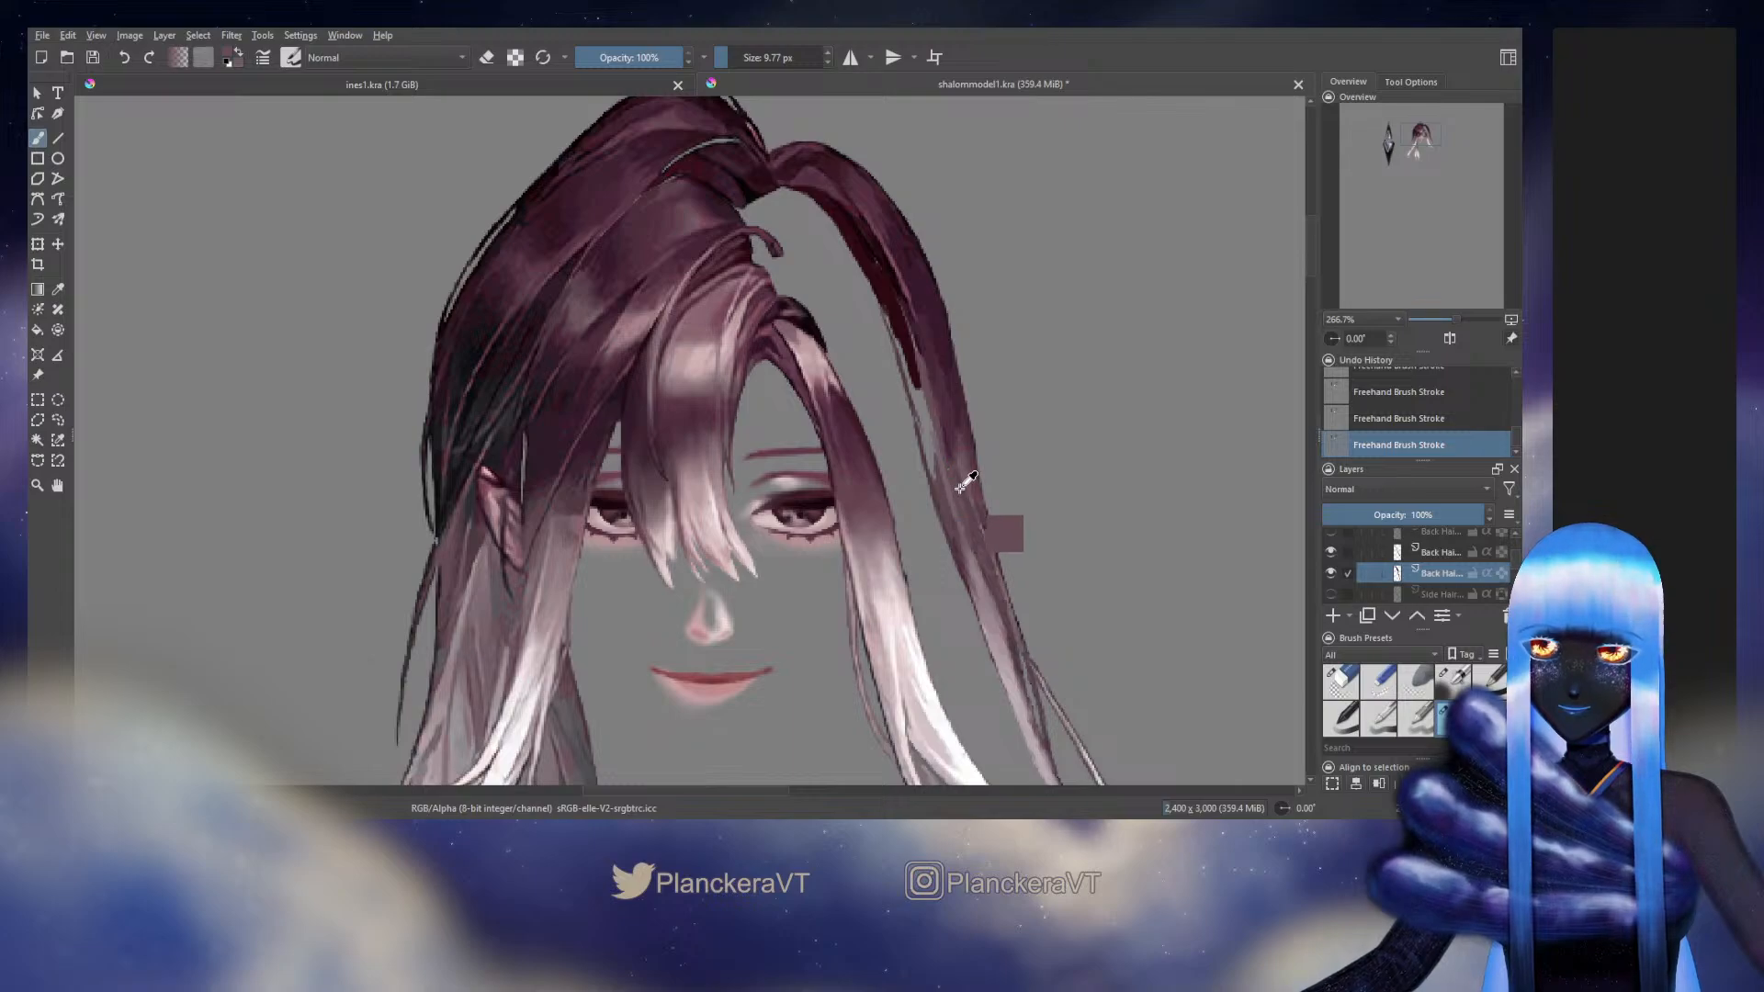
key(ctrl+z)
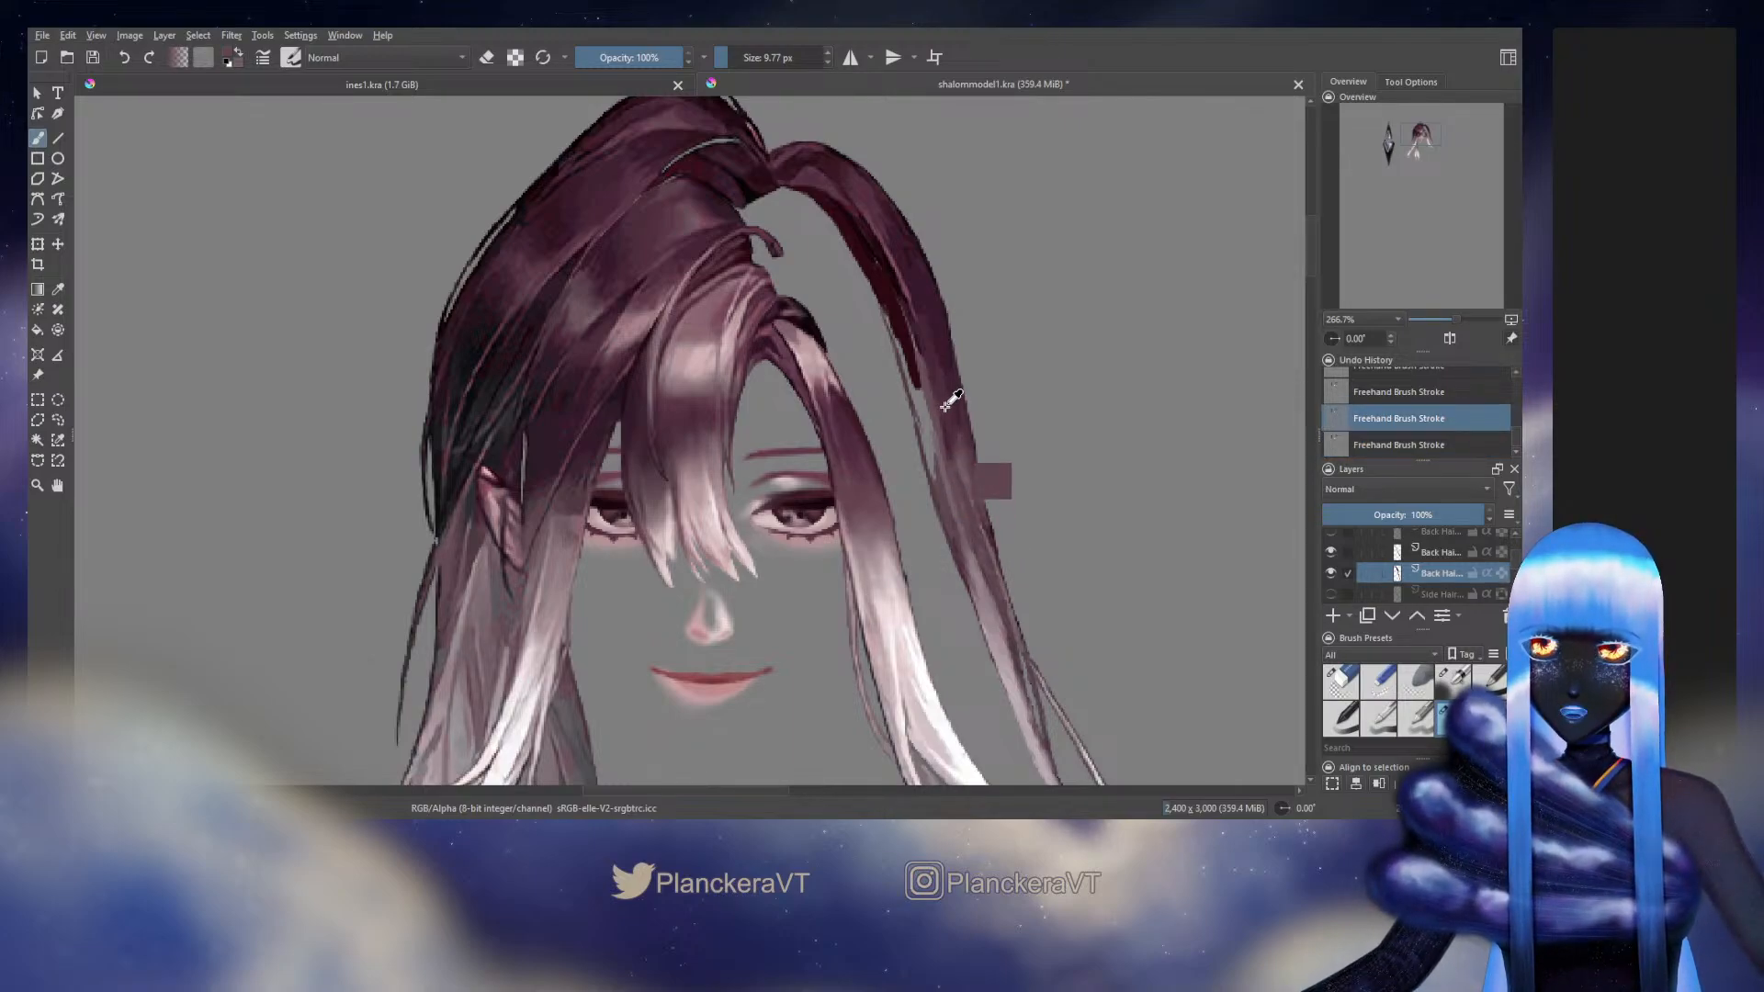
key(ctrl+shift+z)
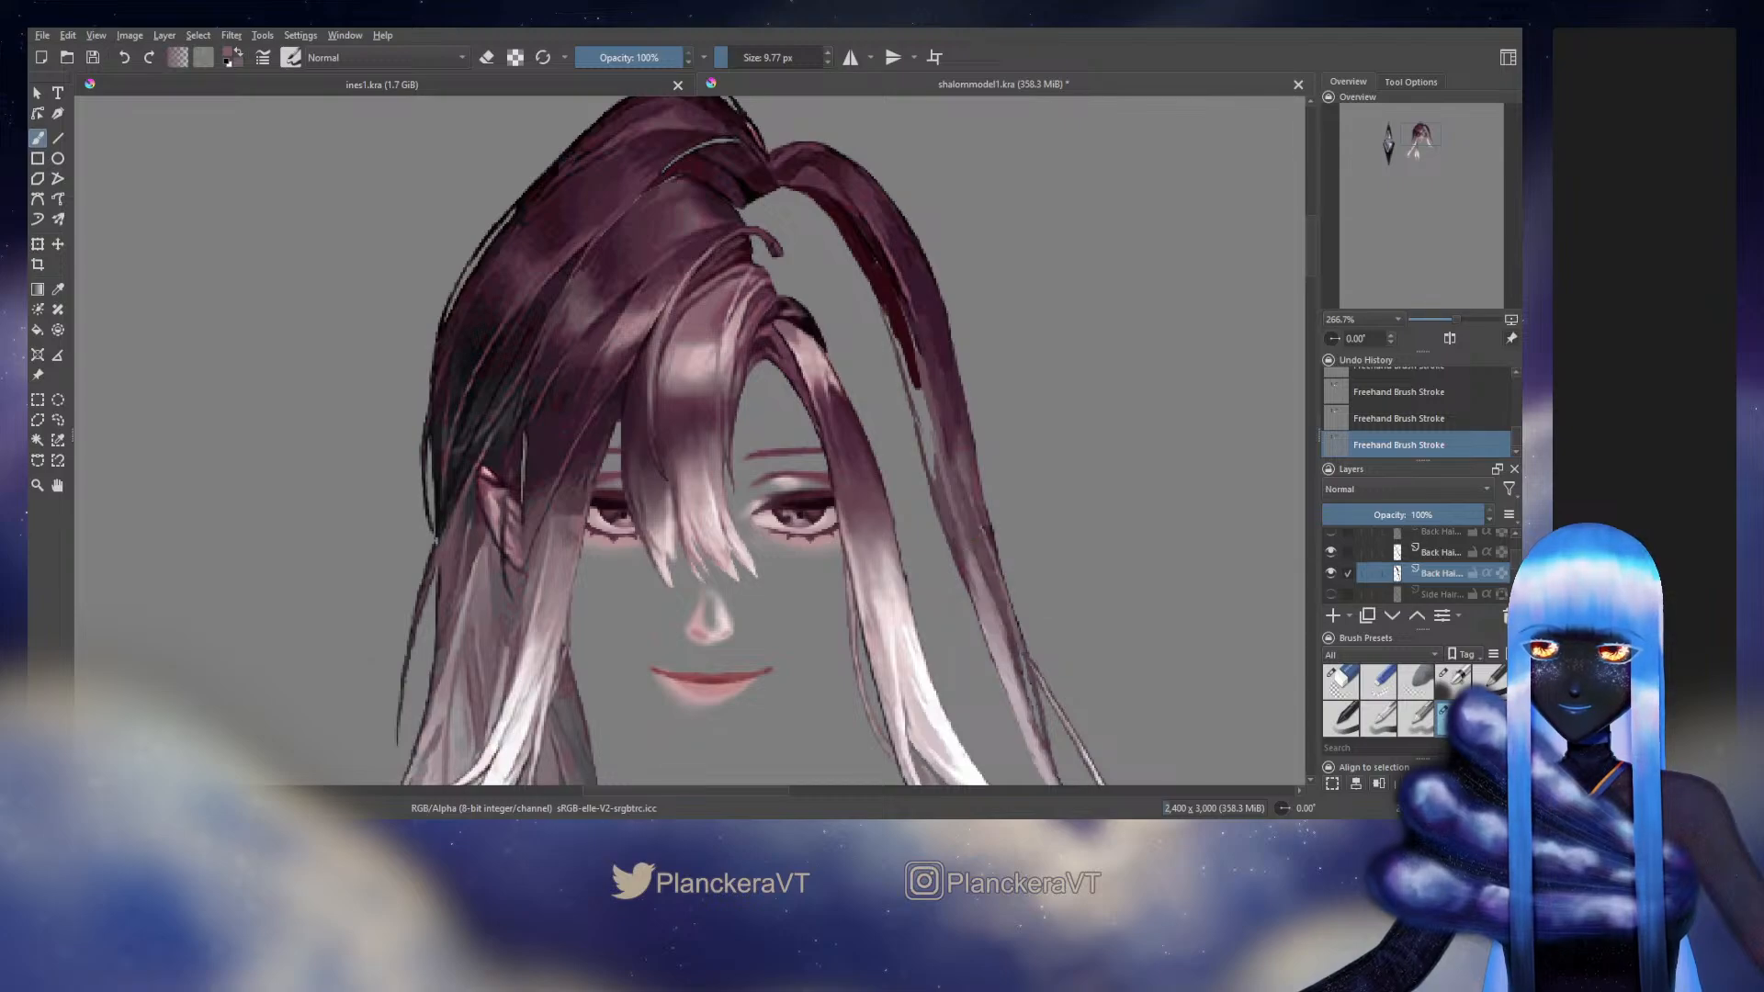
ctrl+click(951, 552)
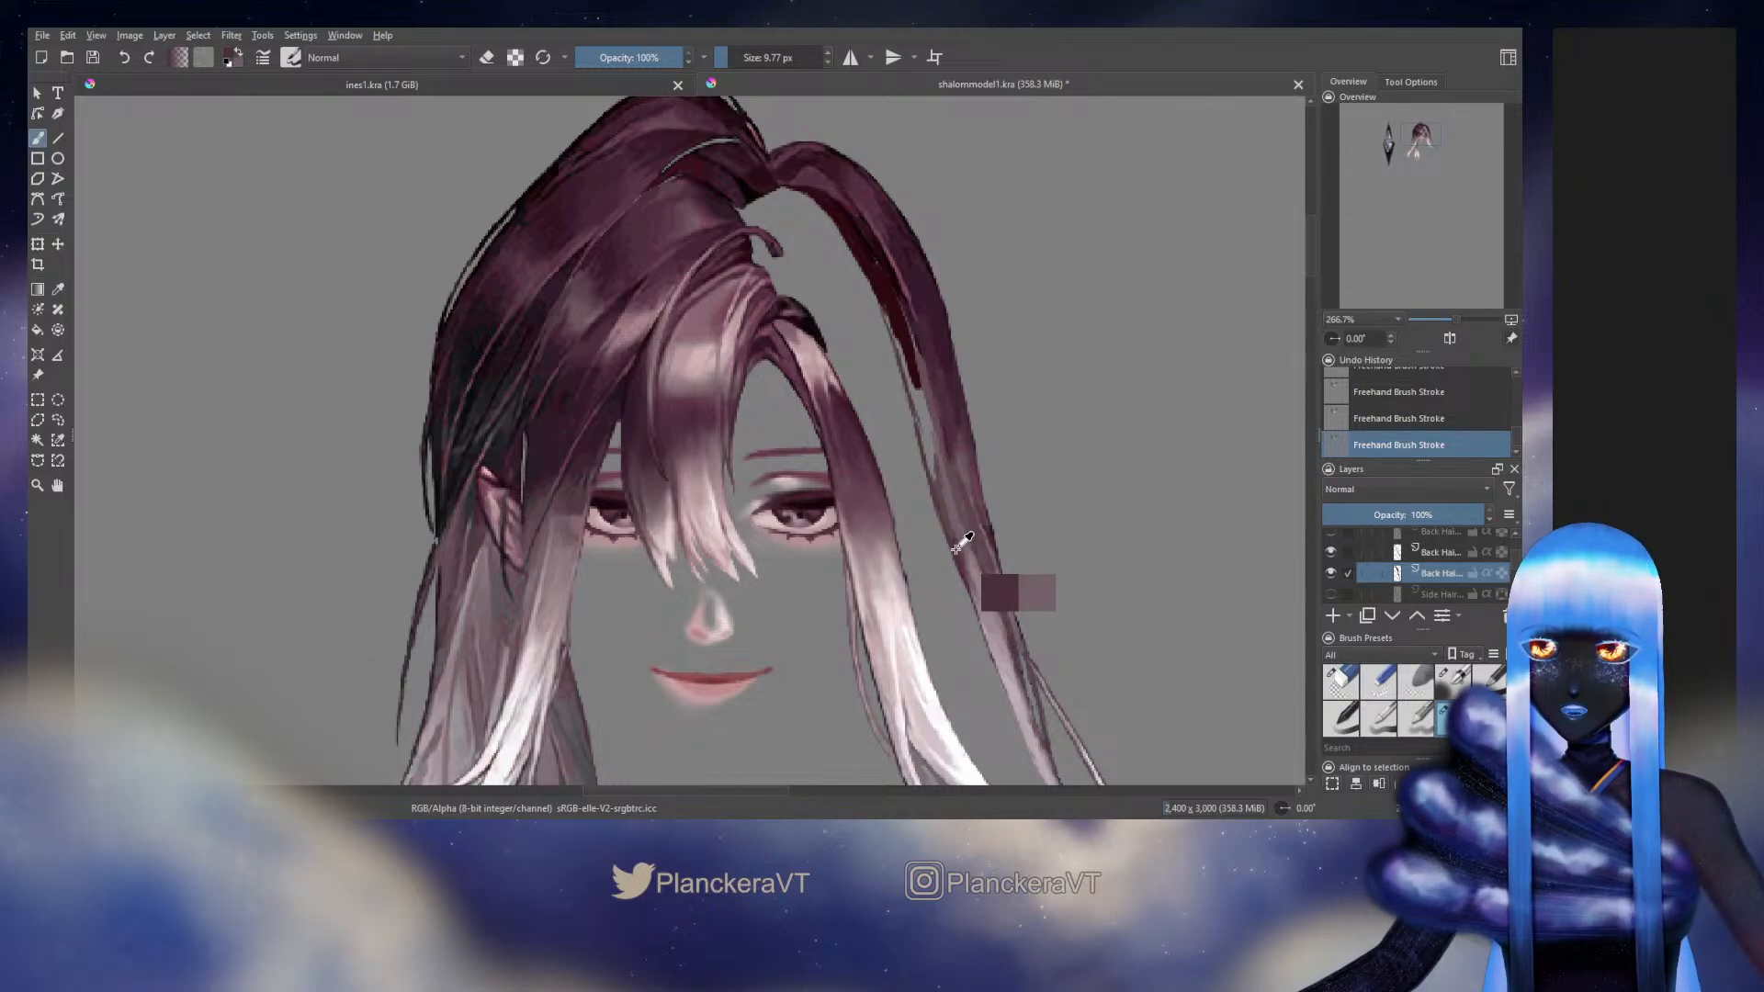
drag(954, 548, 921, 425)
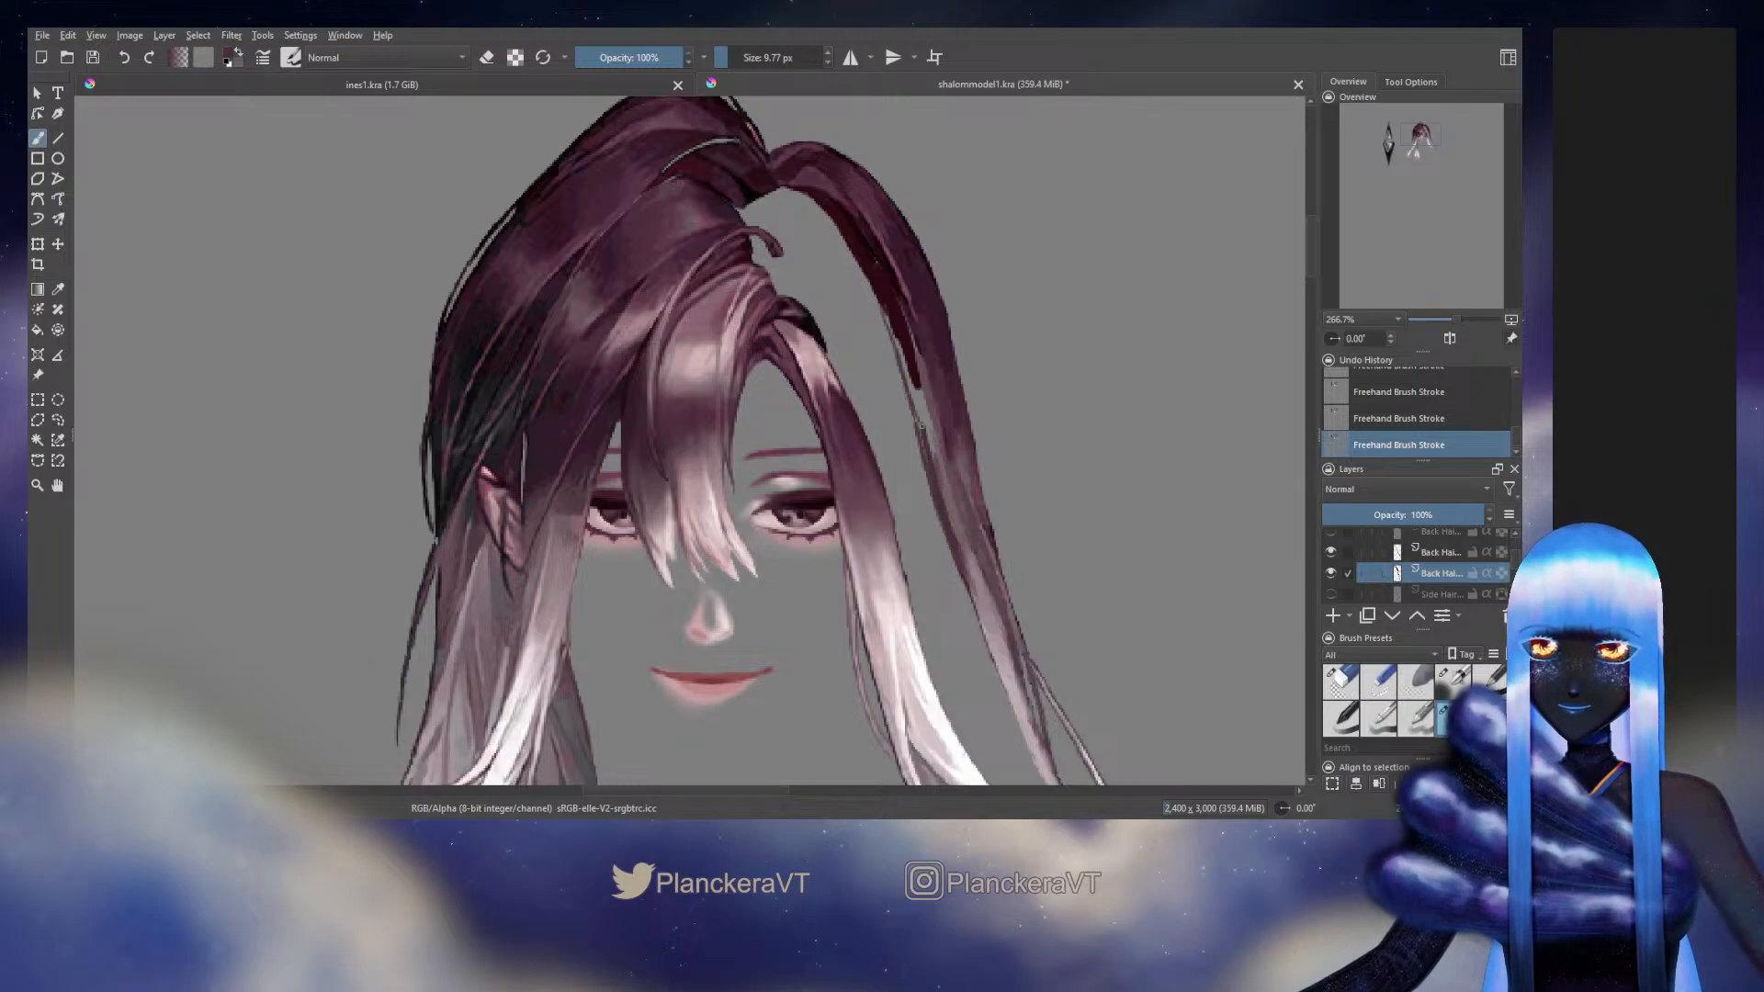
Close the remaining gap where the dark maroon inner shadow meets the long outer strand's mauve middle section, blending the two tones
ctrl+click(878, 273)
drag(885, 306, 909, 372)
key(ctrl+z)
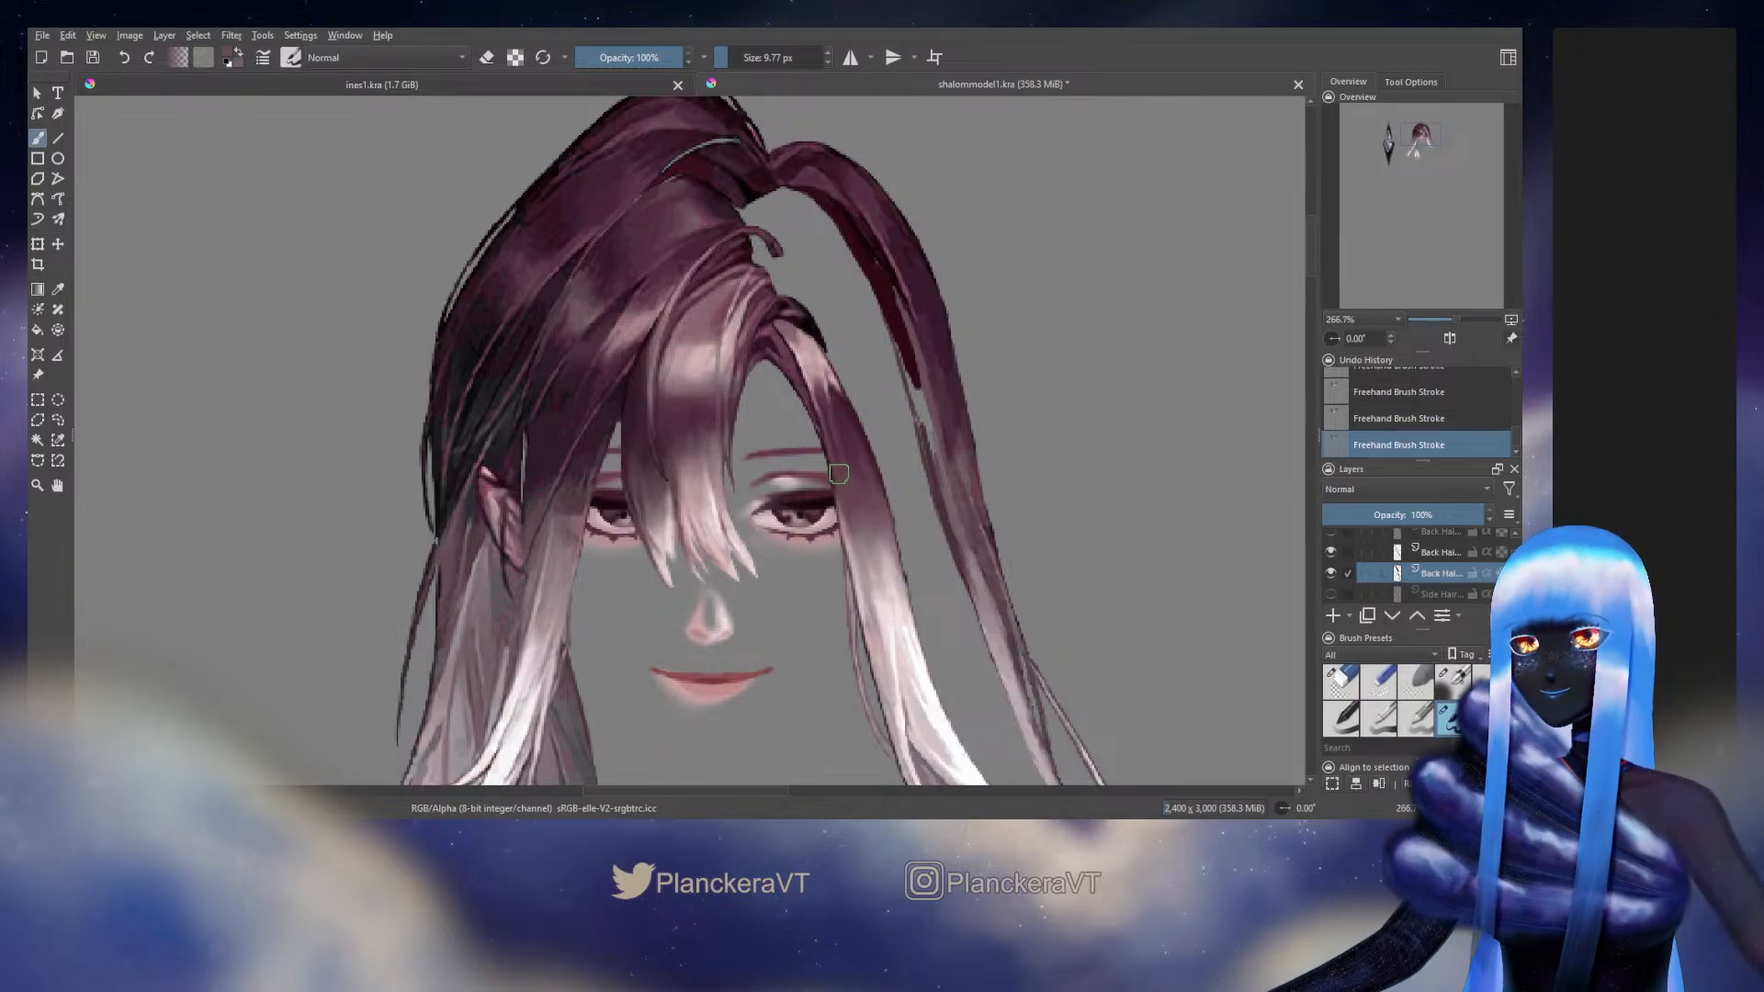
drag(850, 447, 779, 544)
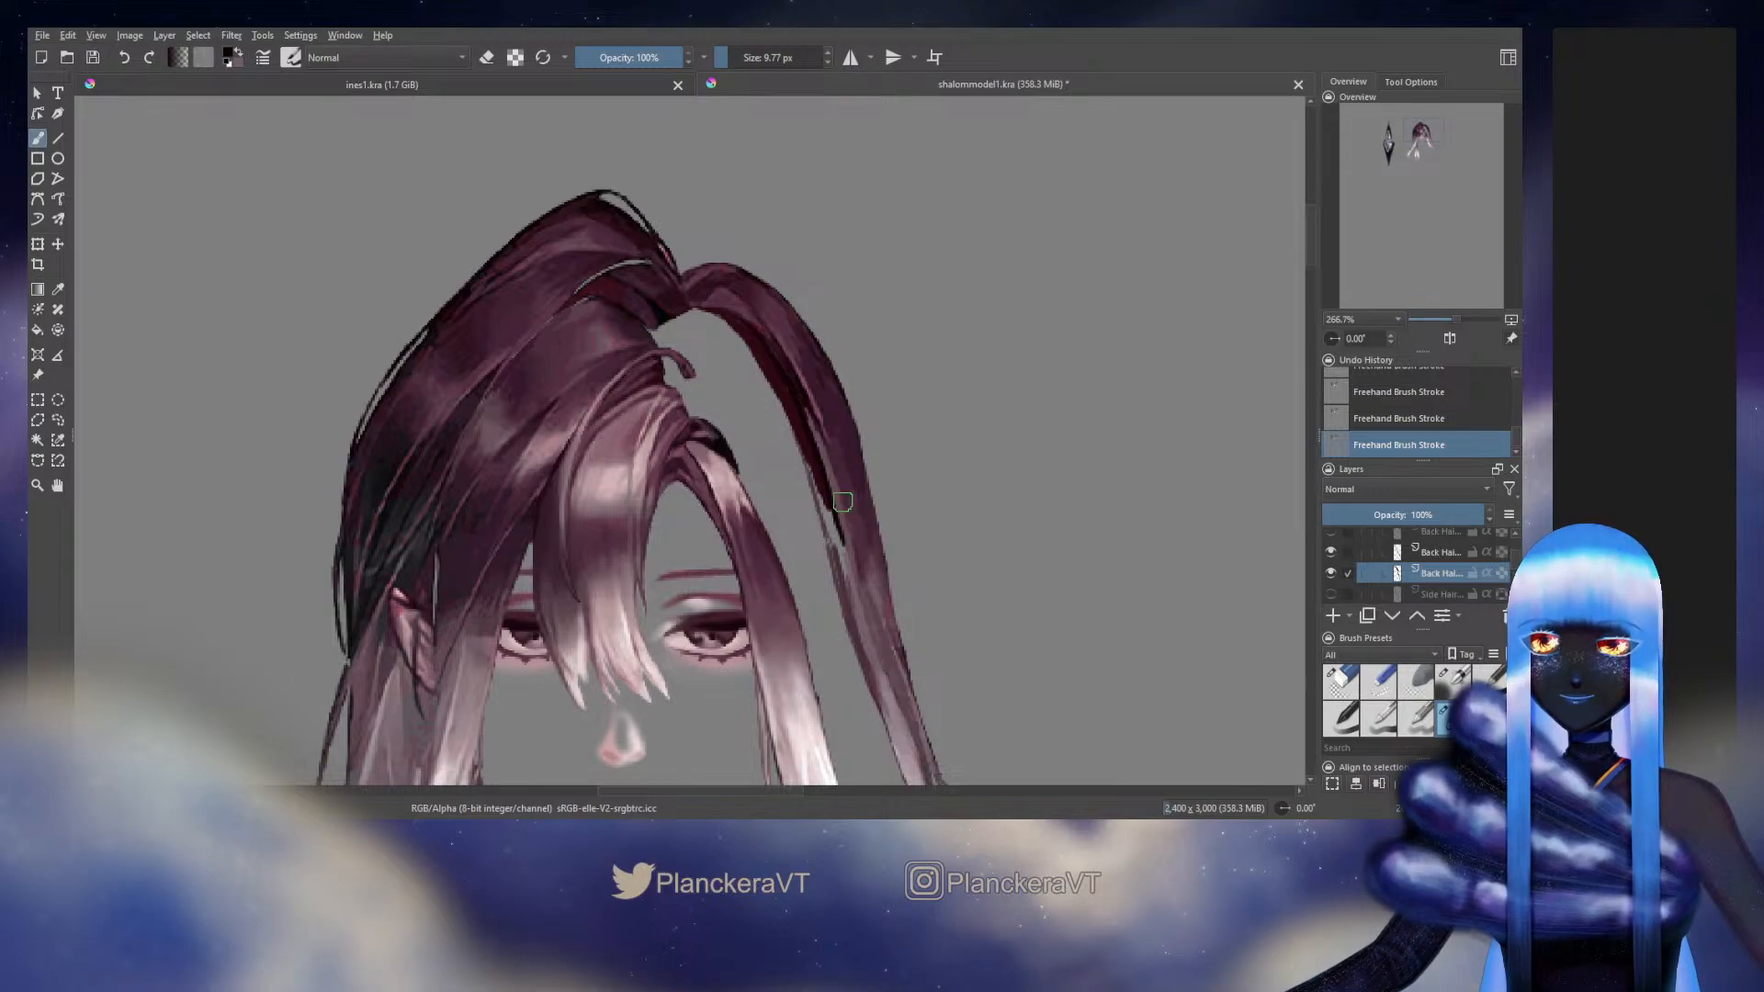
ctrl+click(849, 568)
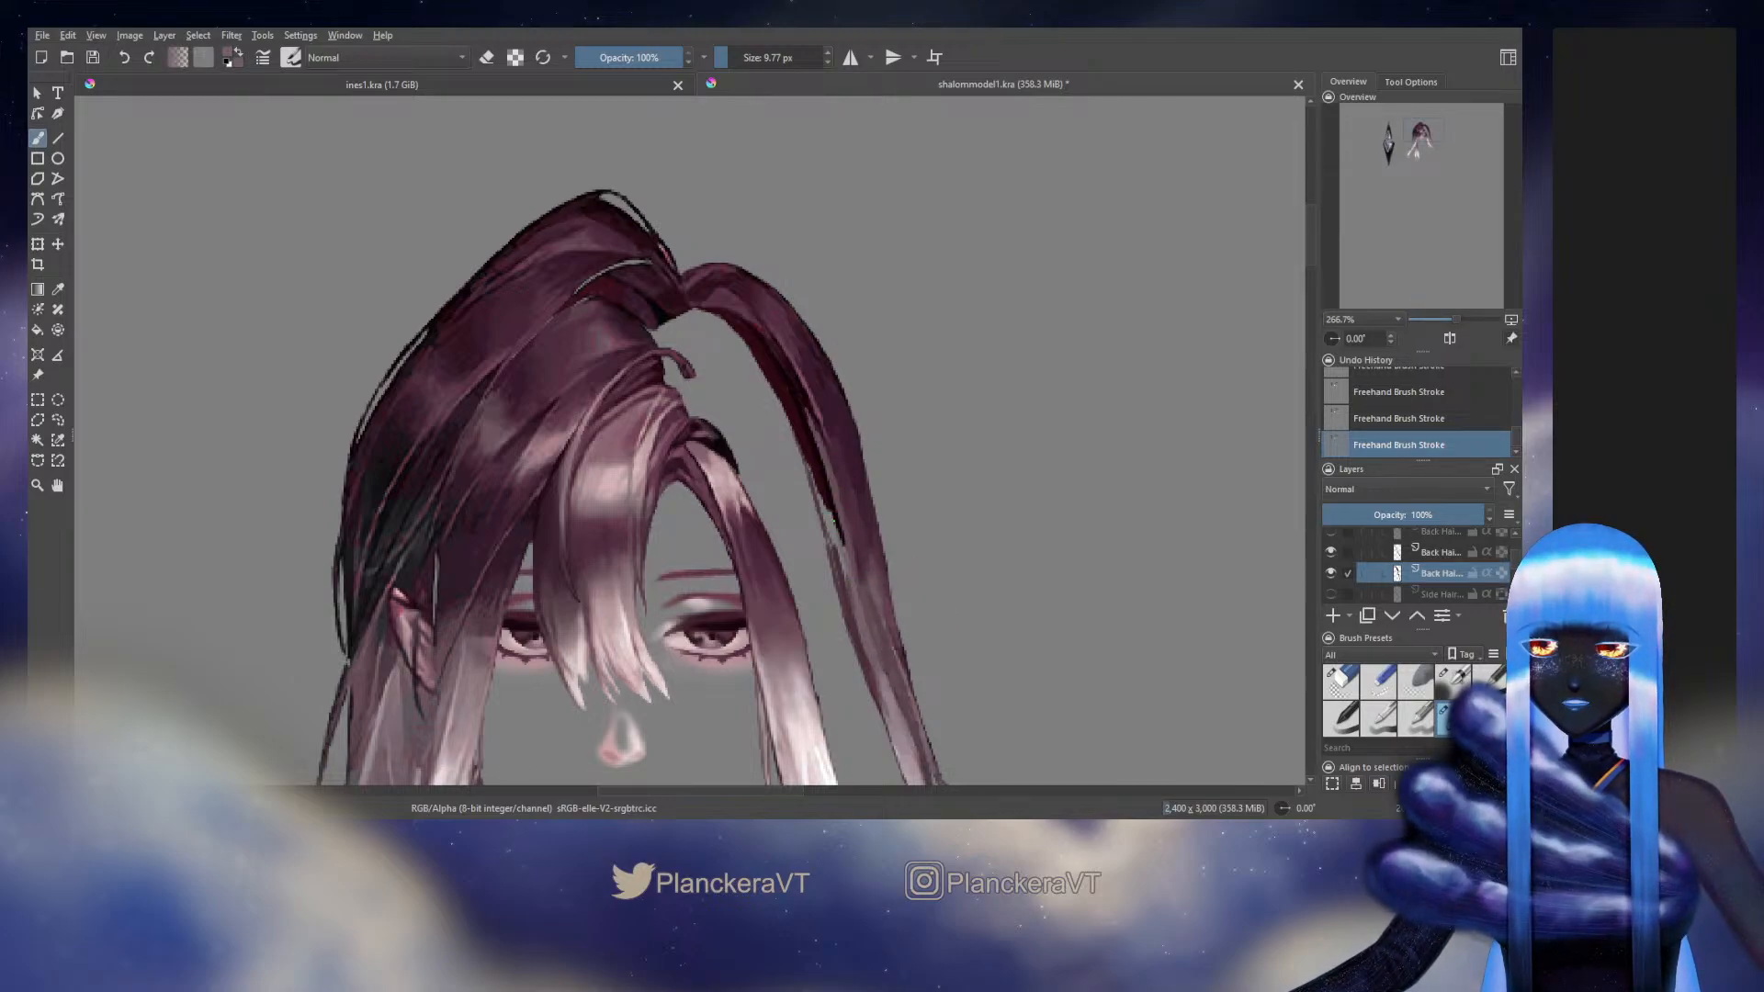
ctrl+click(838, 508)
drag(834, 521, 848, 584)
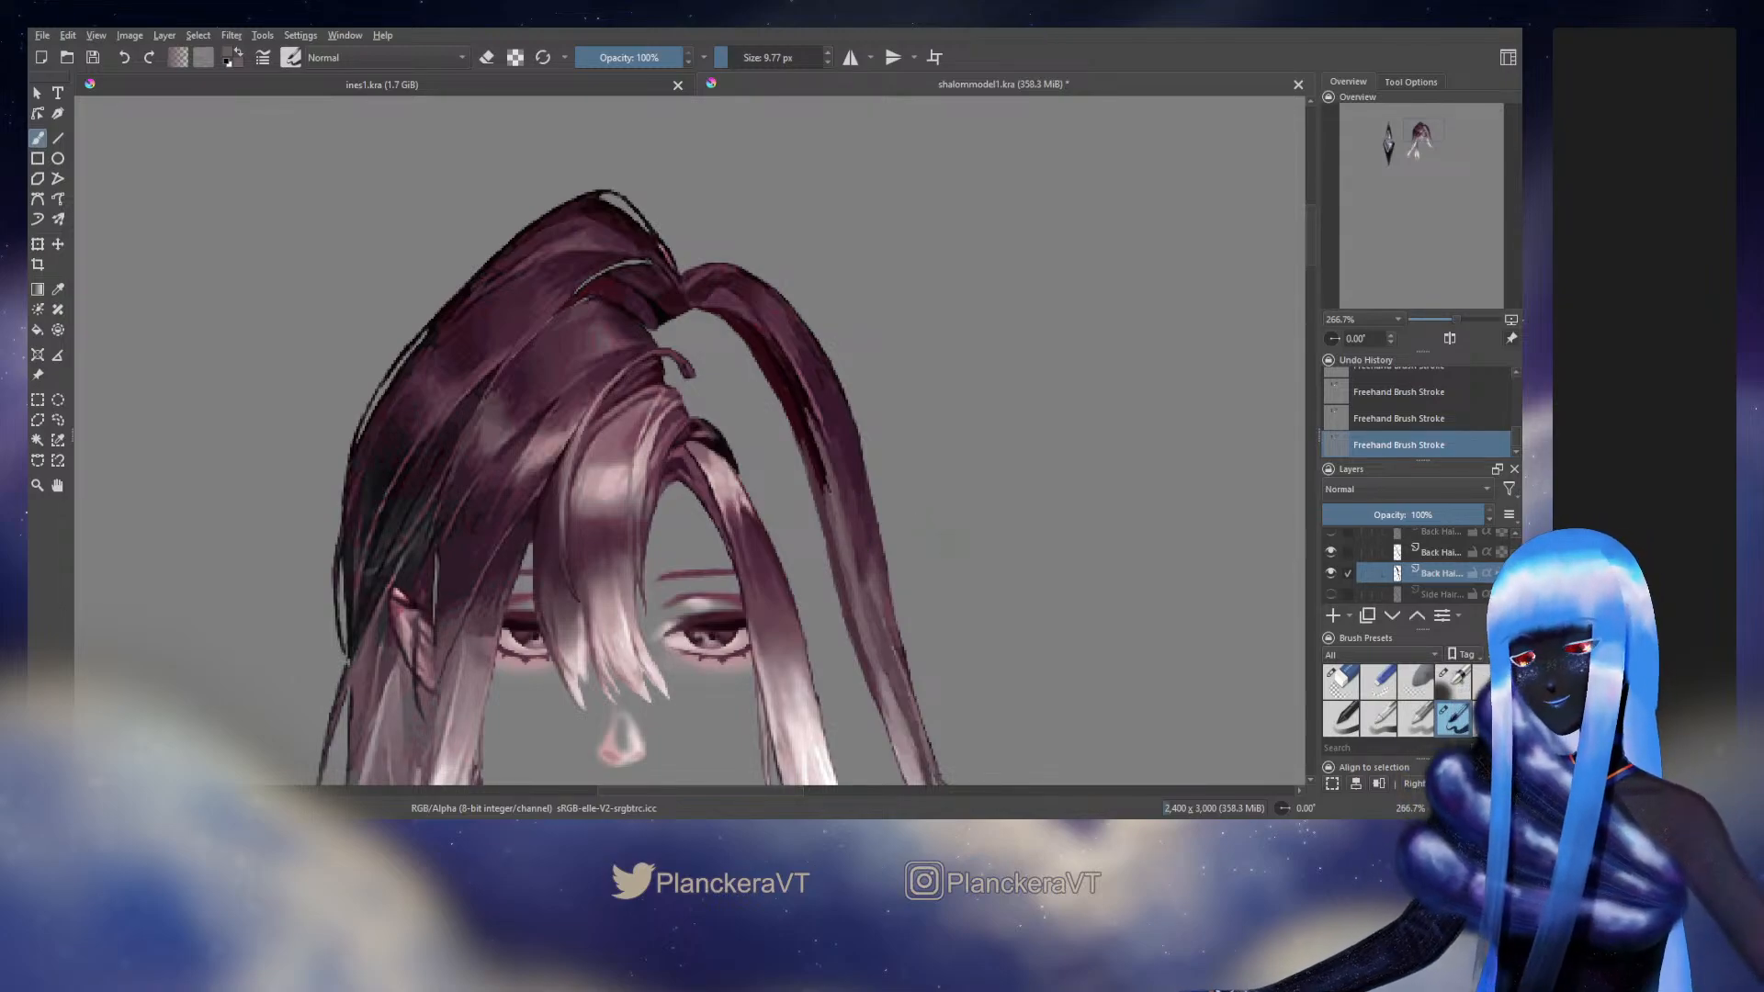
Try to shade the lower part of the long outer strand with mauve tones sampled from it
drag(946, 544, 869, 426)
click(1341, 682)
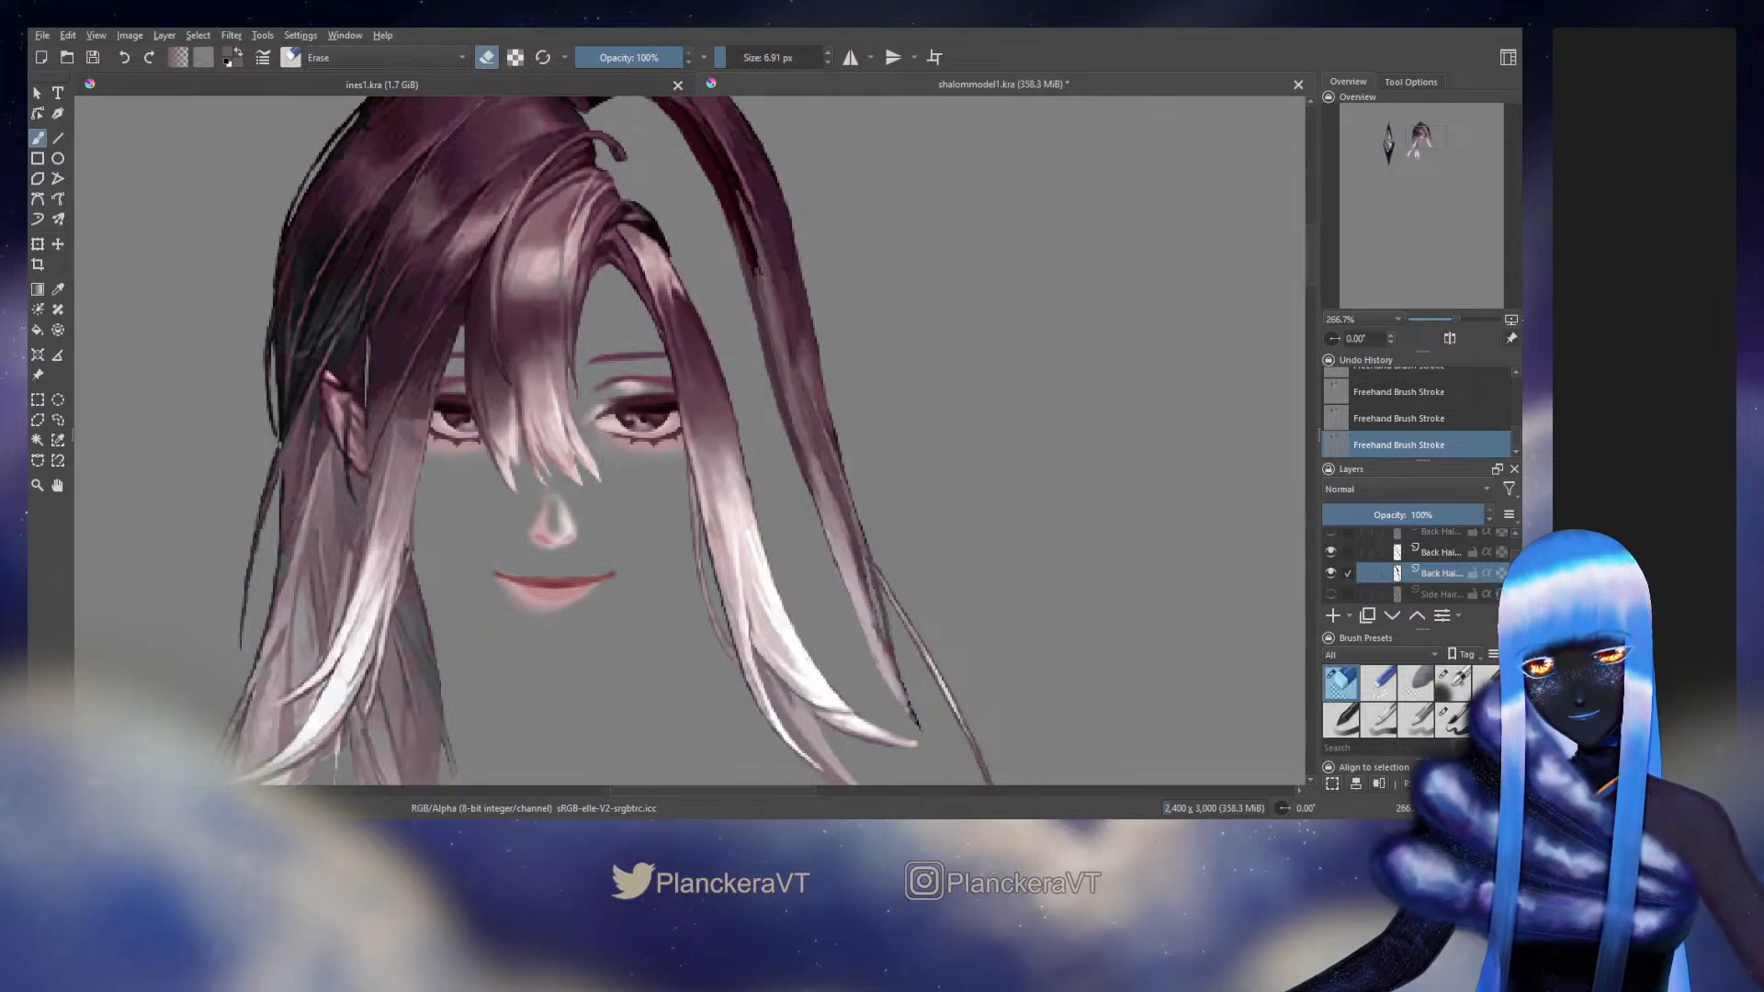
key(slash)
ctrl+click(816, 507)
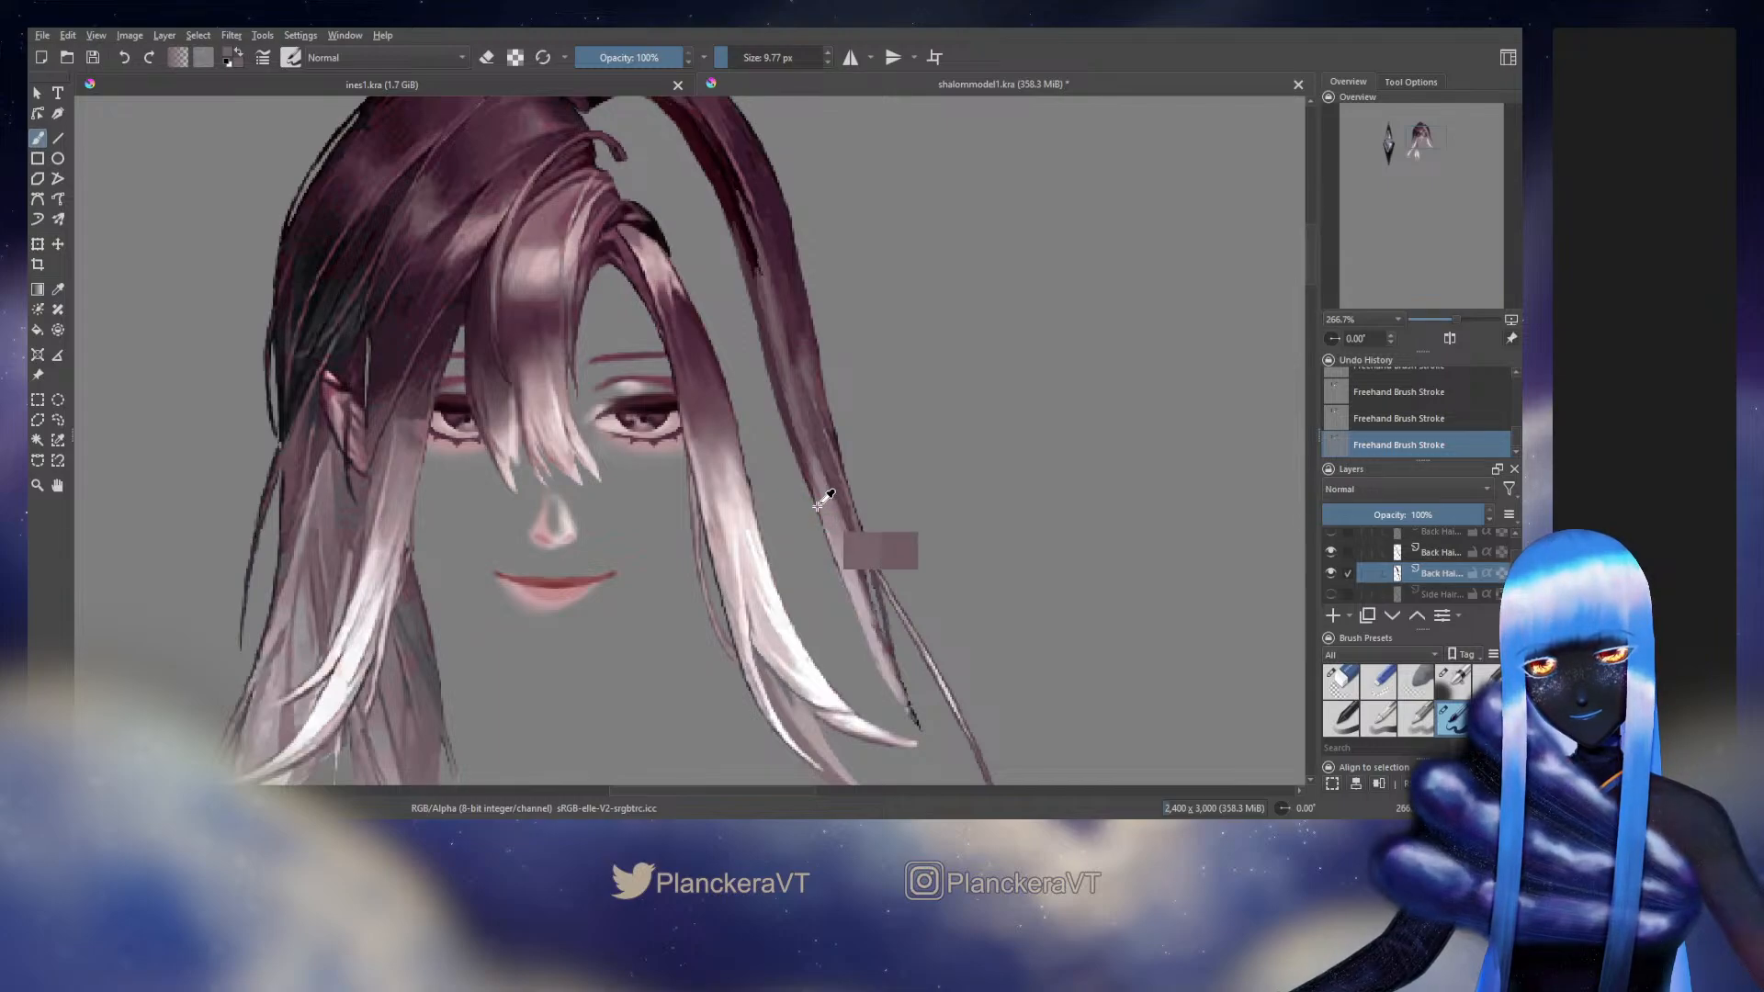
ctrl+click(833, 549)
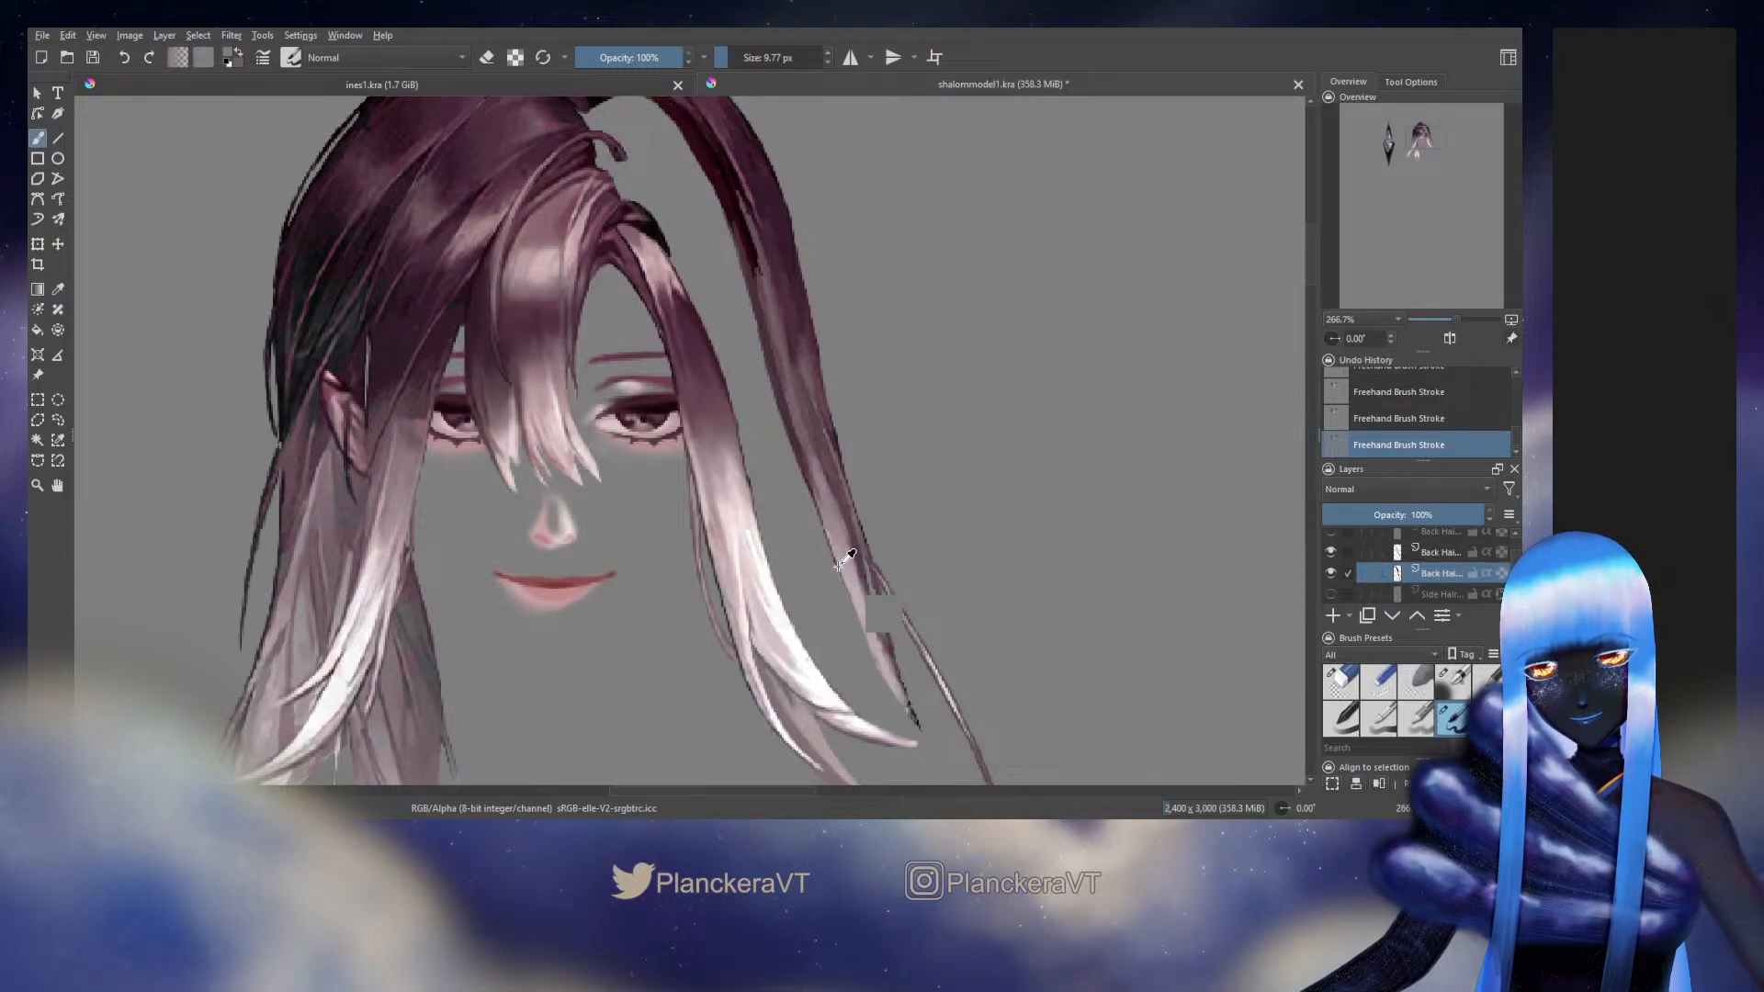
ctrl+click(838, 567)
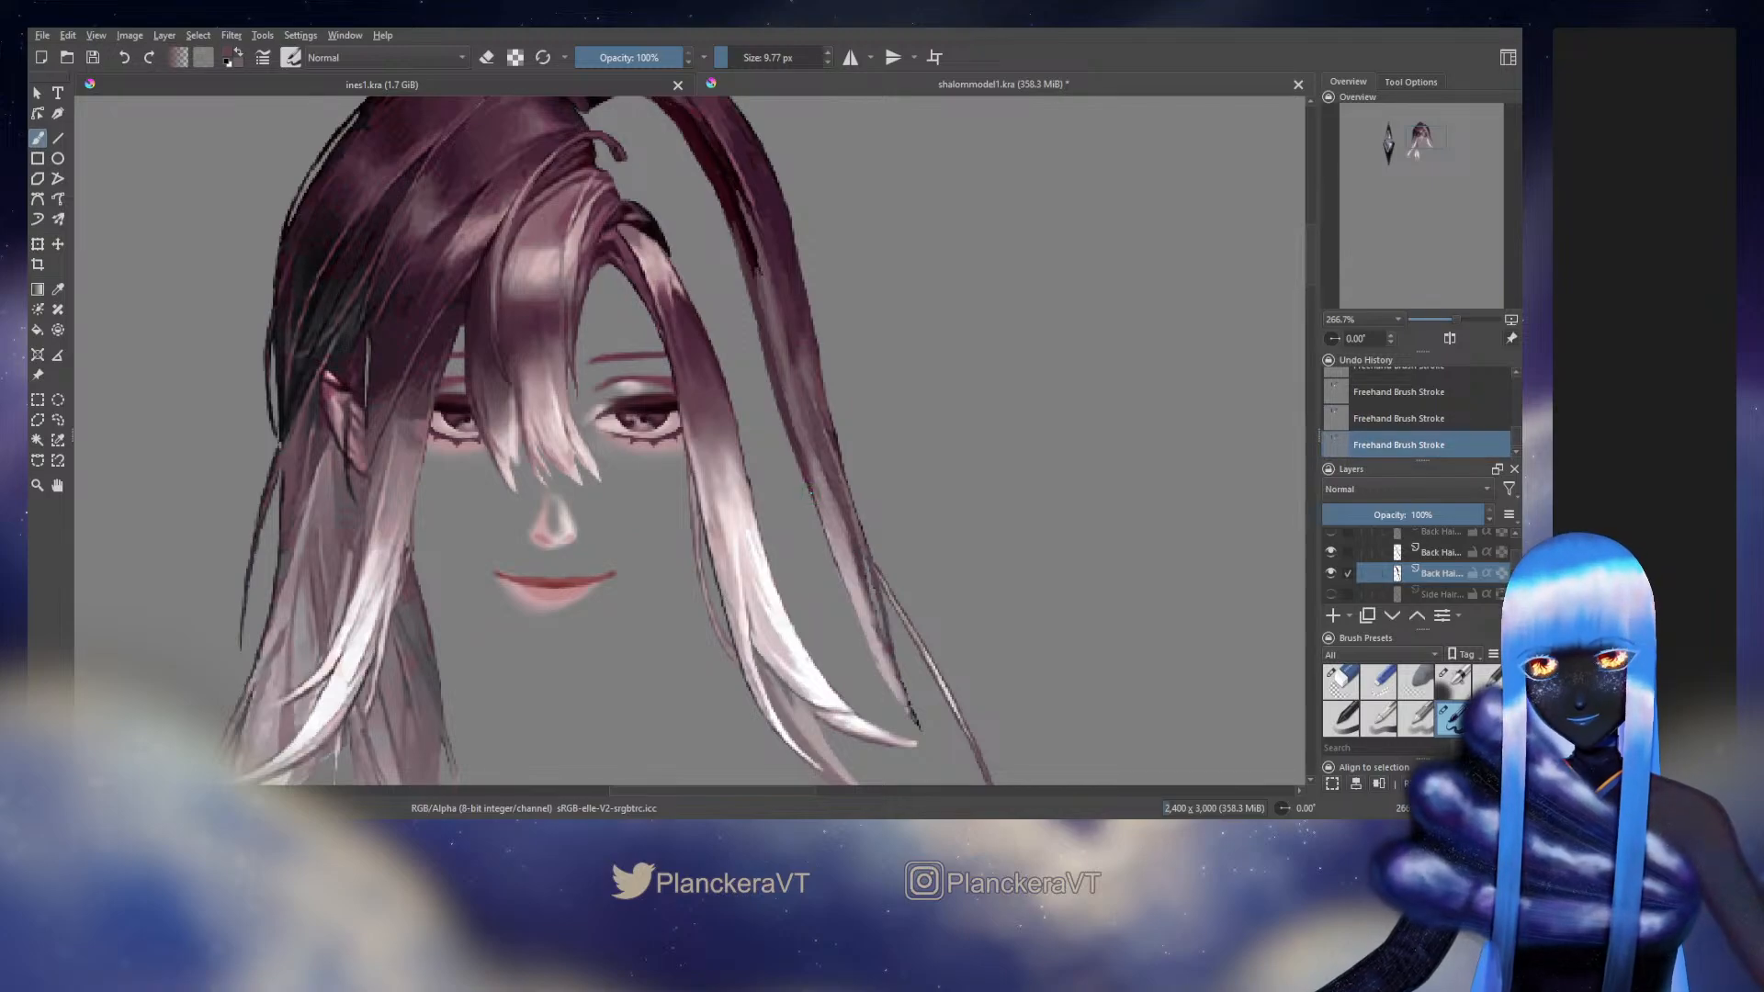
key(ctrl+z)
key(ctrl+z)
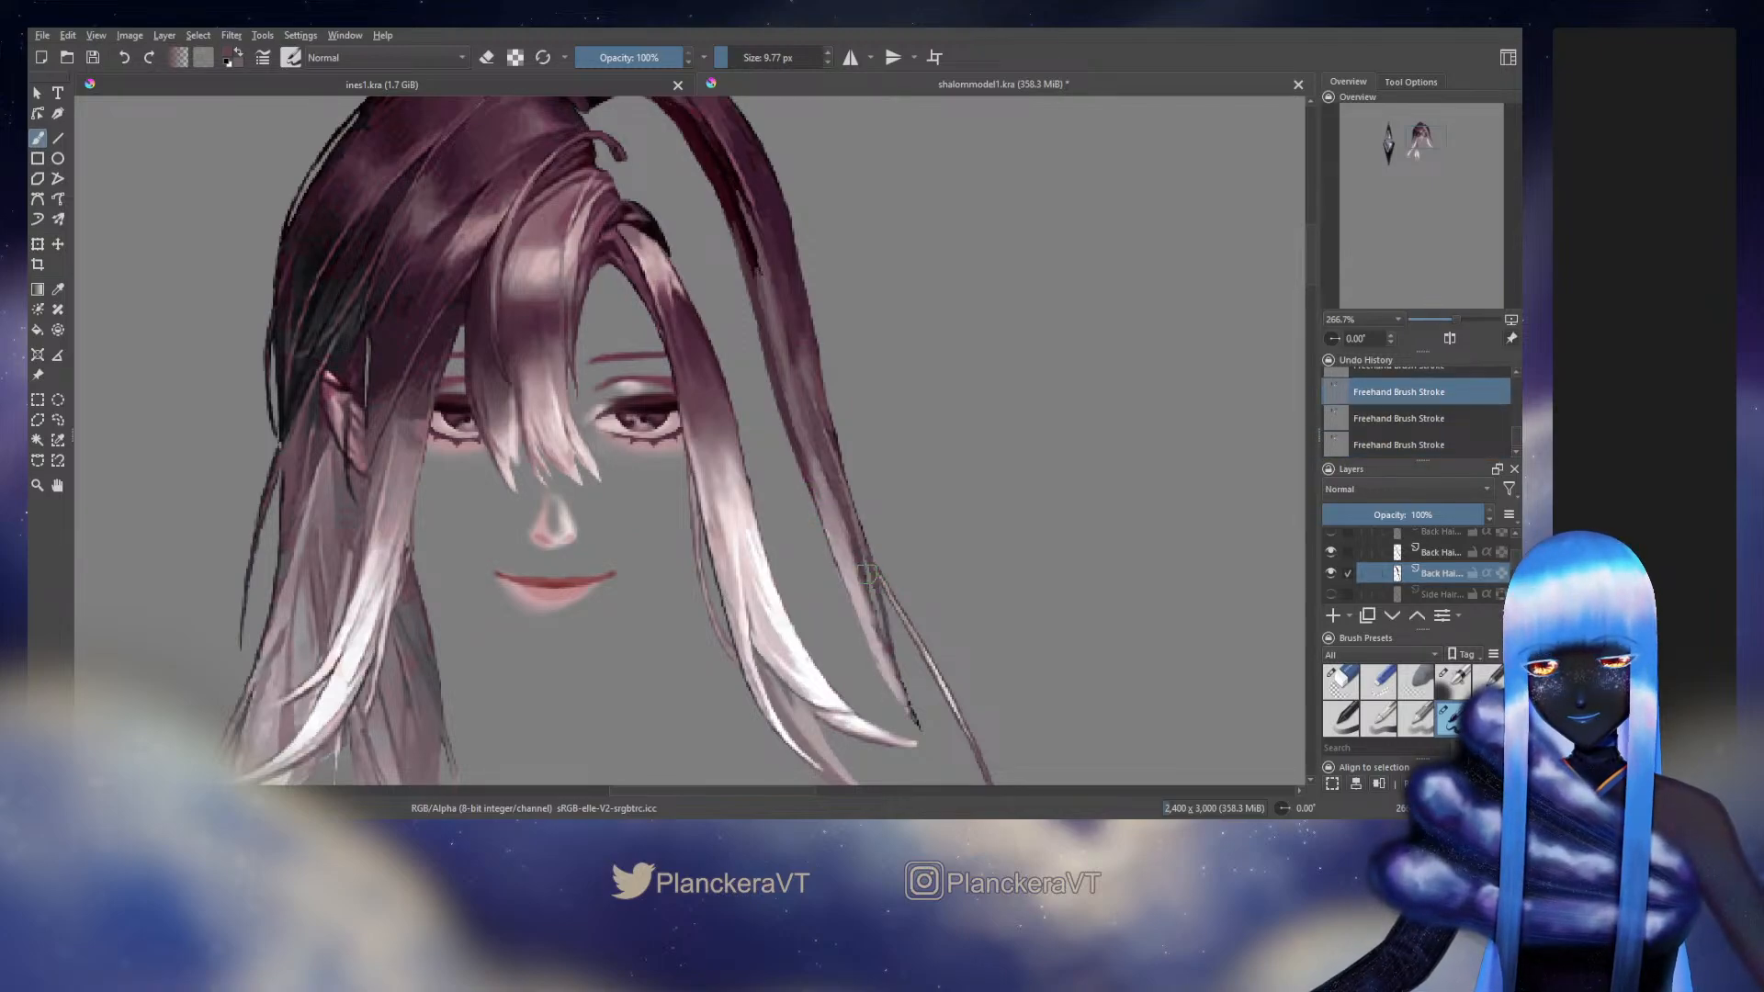
Touch up the dark maroon shading along the upper curve of the long outer strand
mouse_move(824, 500)
mouse_down()
mouse_move(846, 604)
mouse_move(830, 531)
mouse_up()
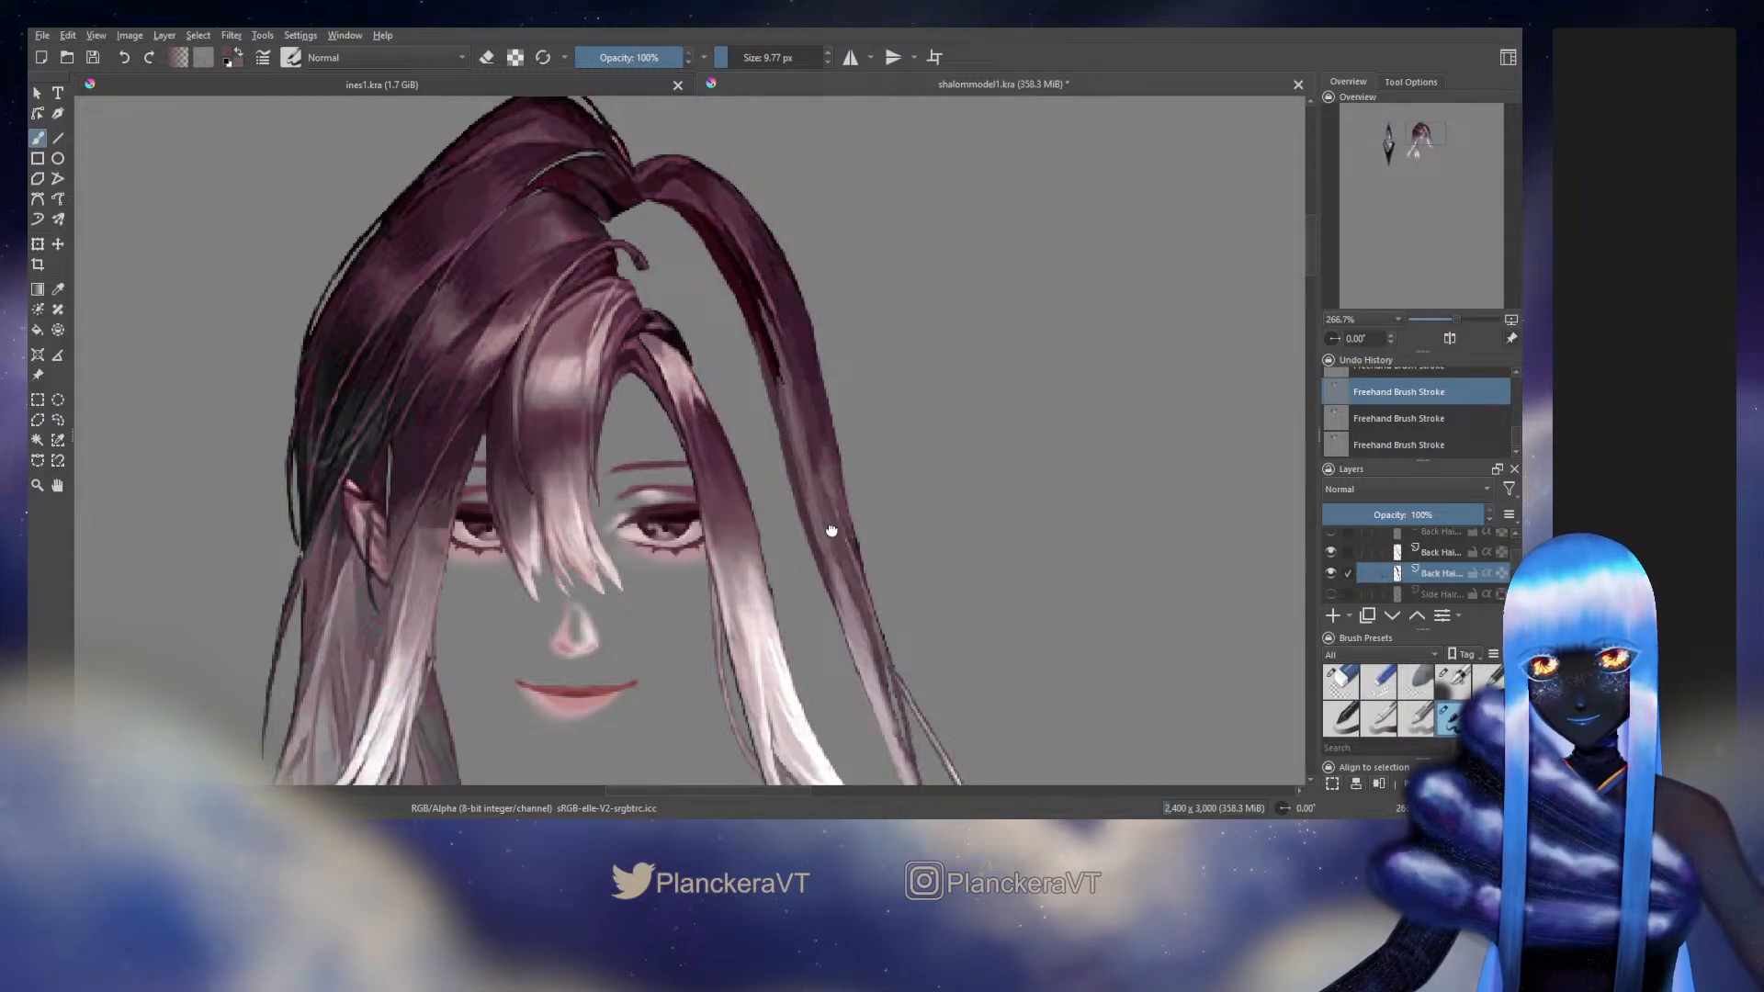
drag(831, 530, 898, 658)
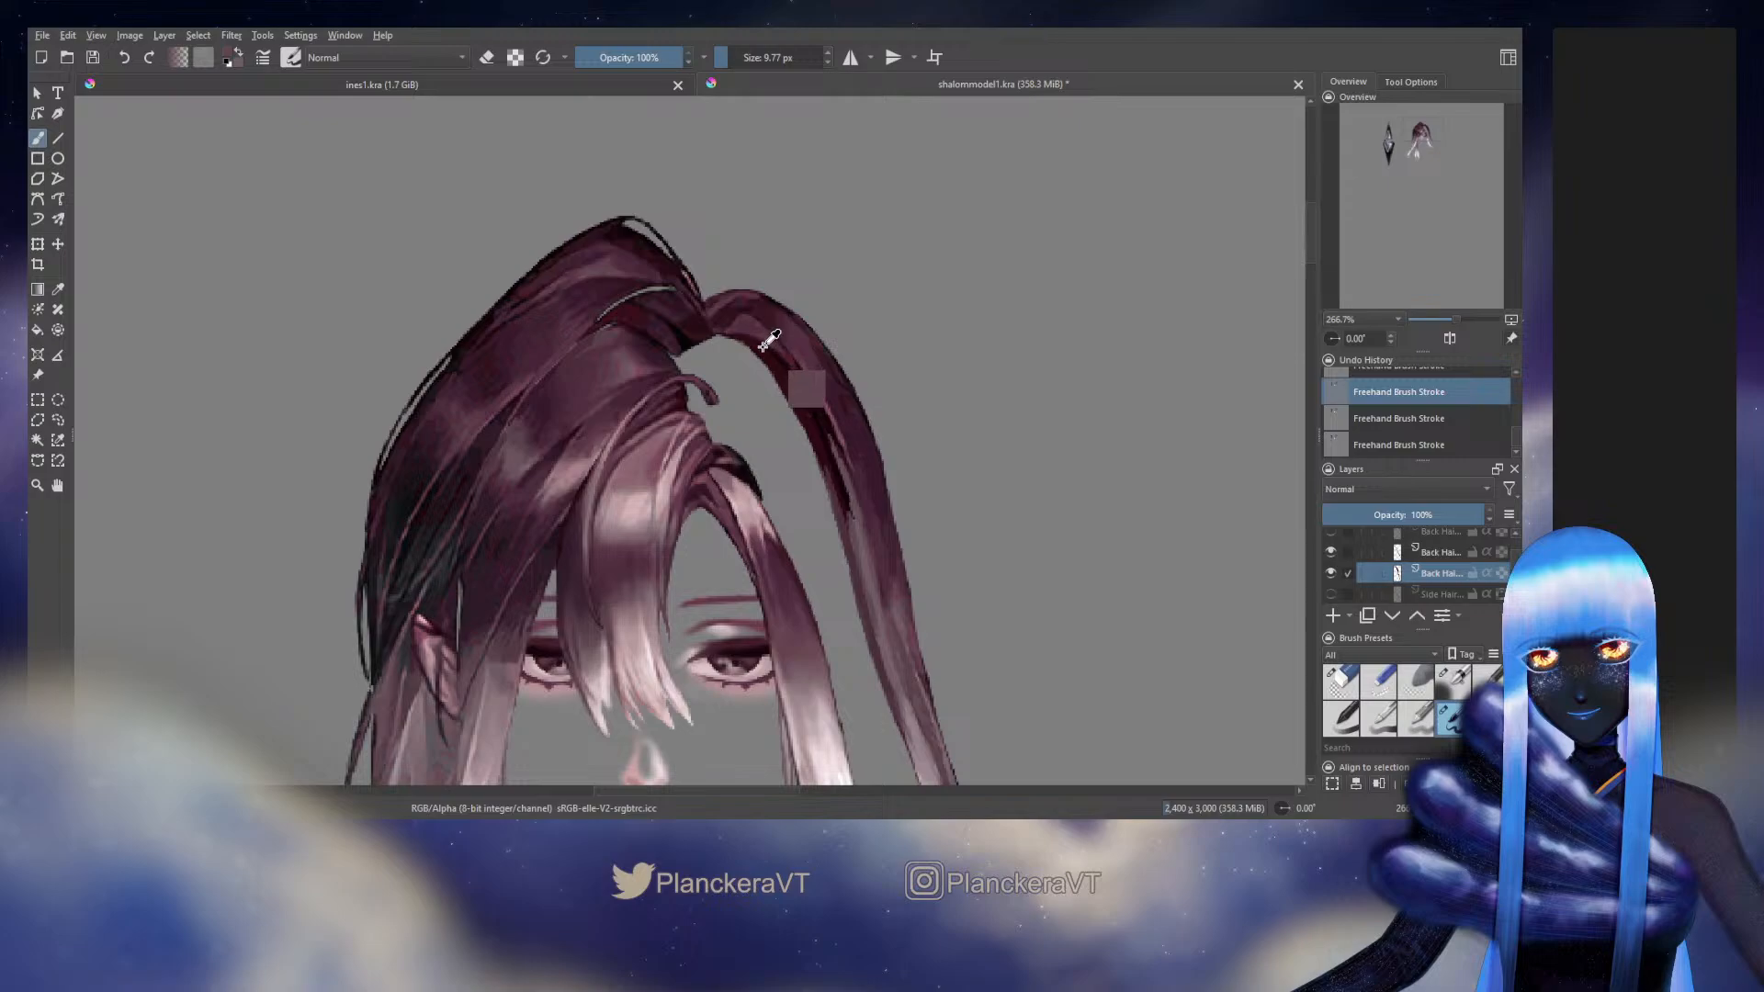
key(ctrl+shift+z)
key(ctrl+shift+z)
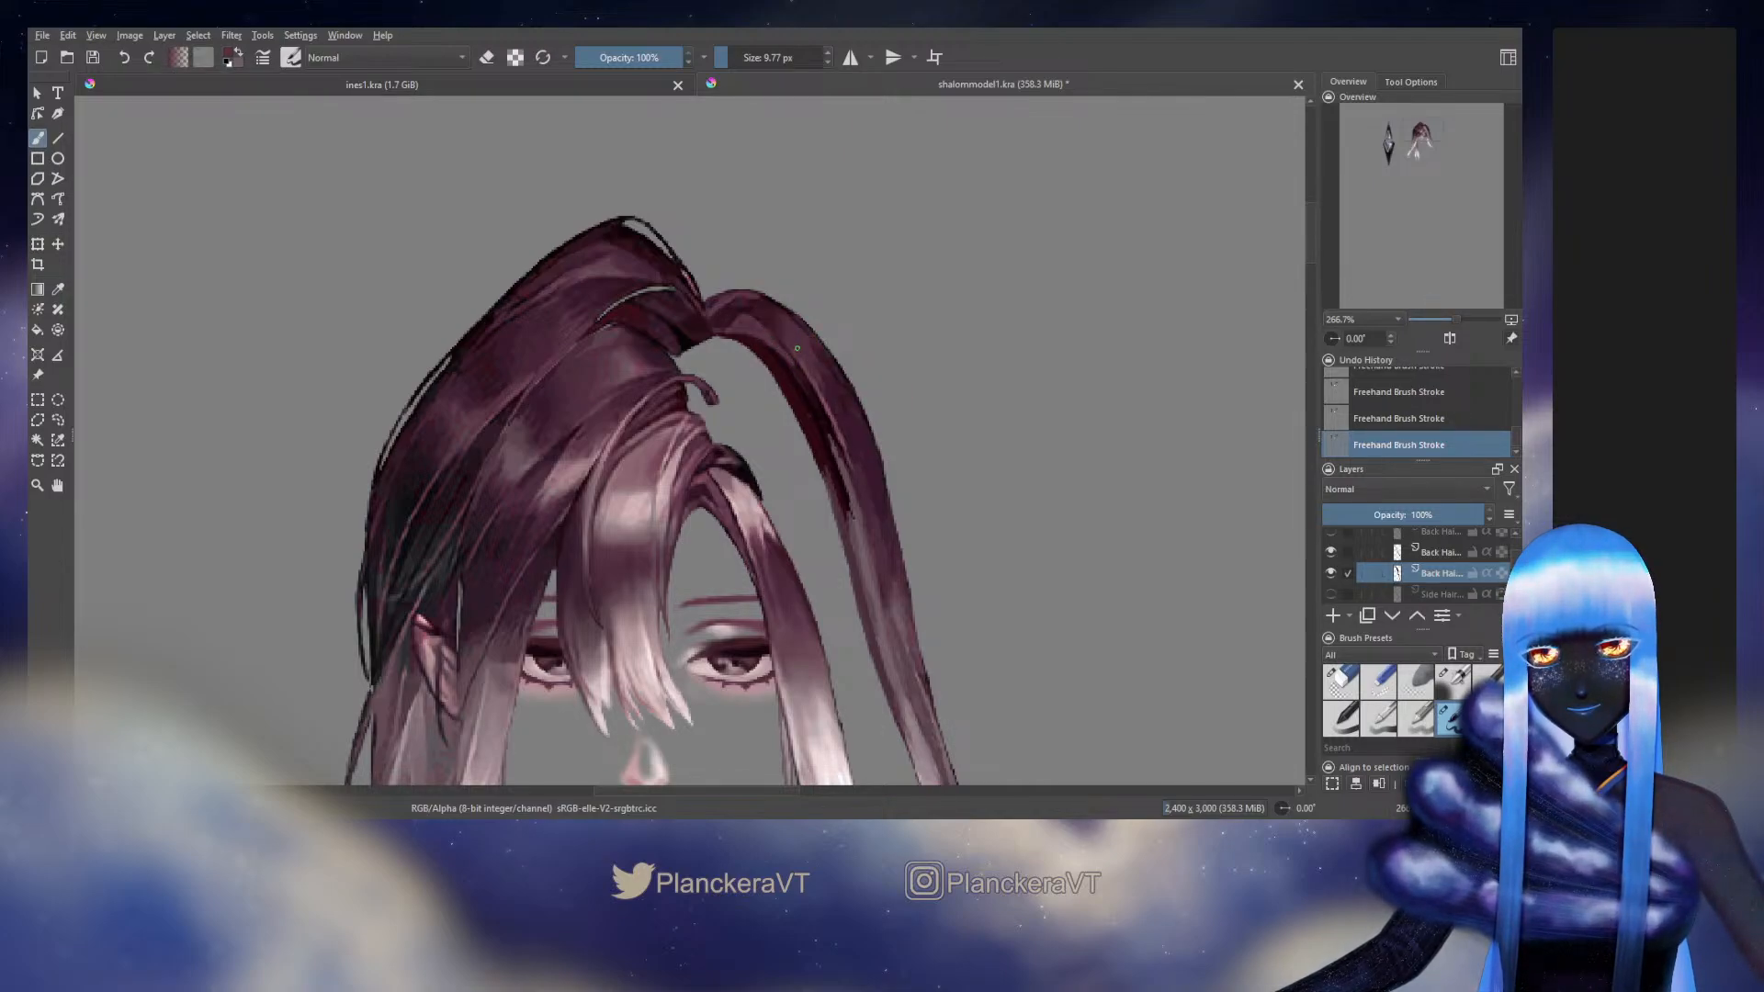
Smooth the outer edge of the long outer strand around its middle section with plum tones sampled from the hair
drag(890, 569, 767, 428)
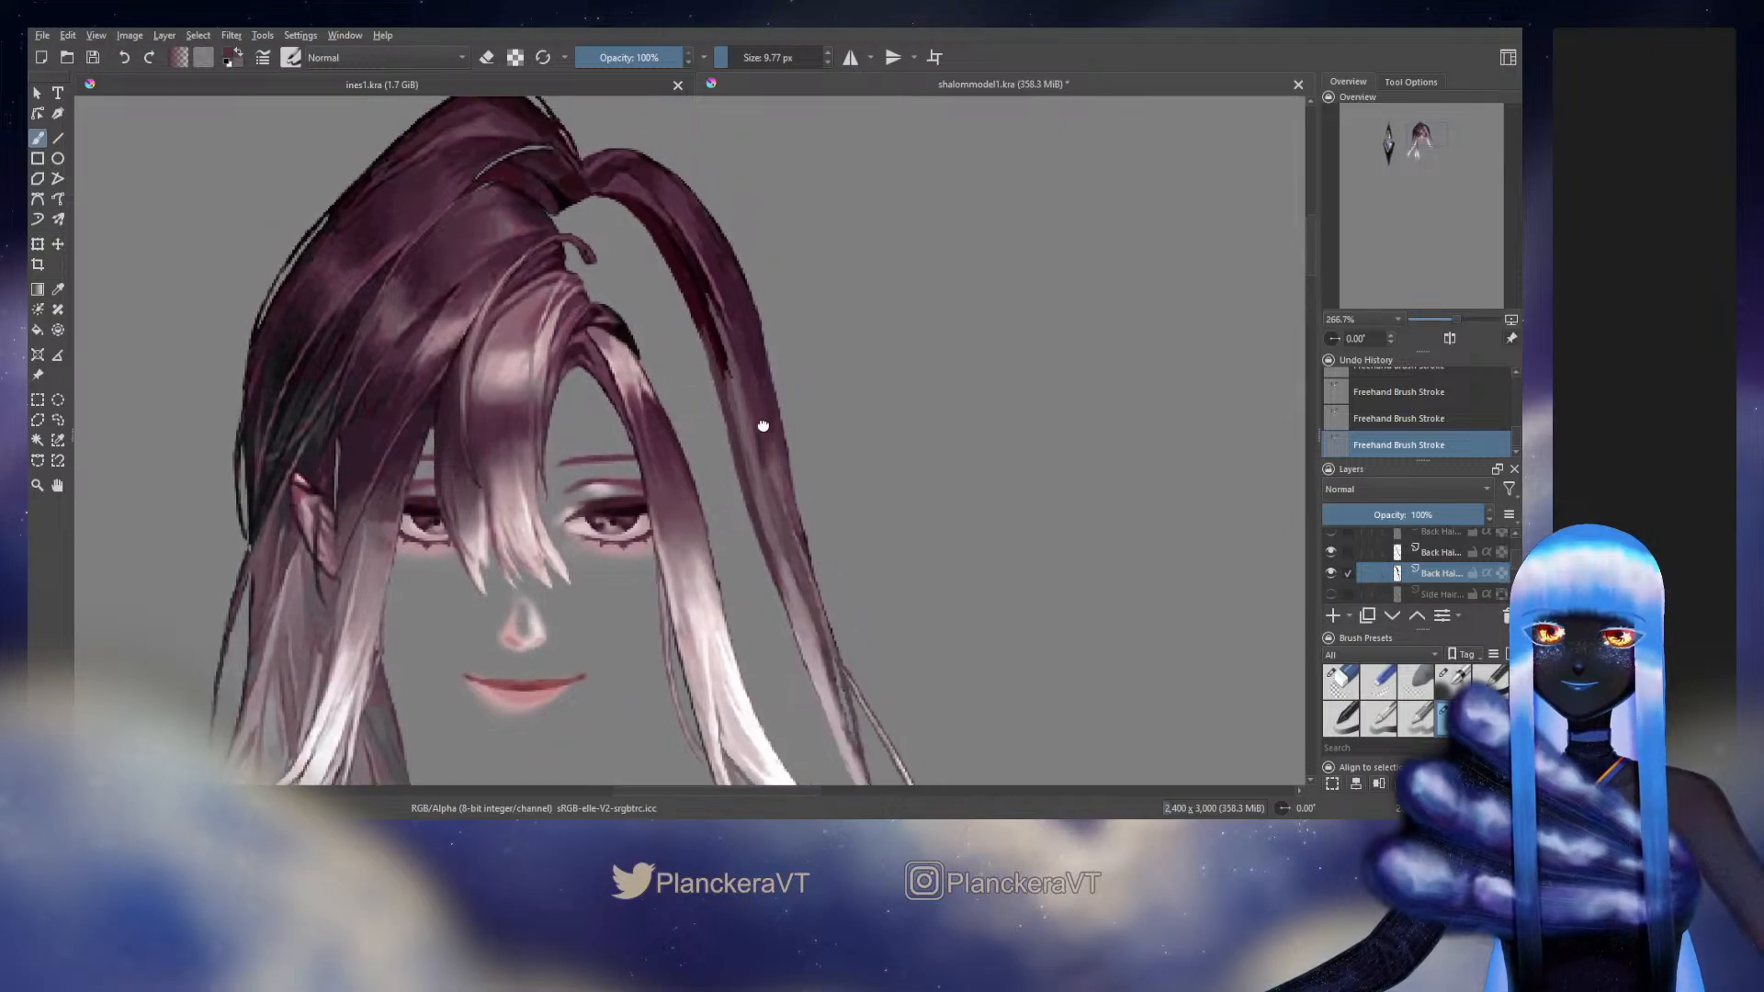
drag(760, 346, 710, 327)
ctrl+click(710, 303)
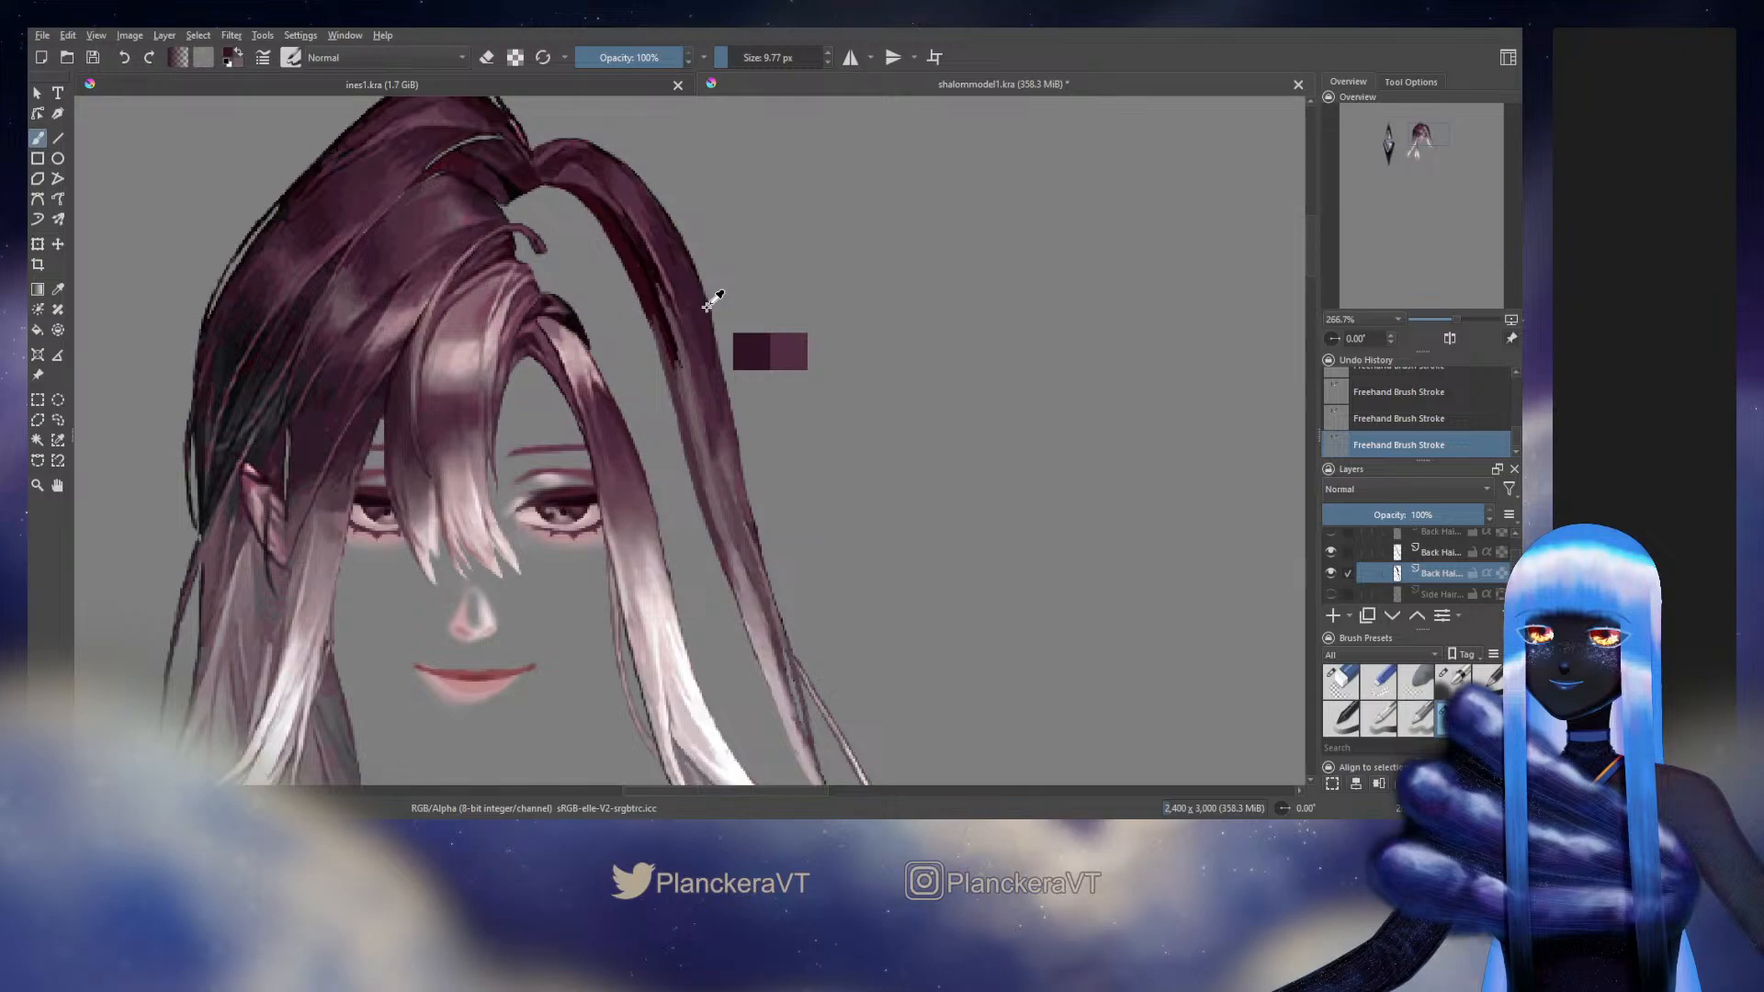
key(ctrl+z)
key(ctrl+z)
drag(709, 317, 752, 499)
key(ctrl+z)
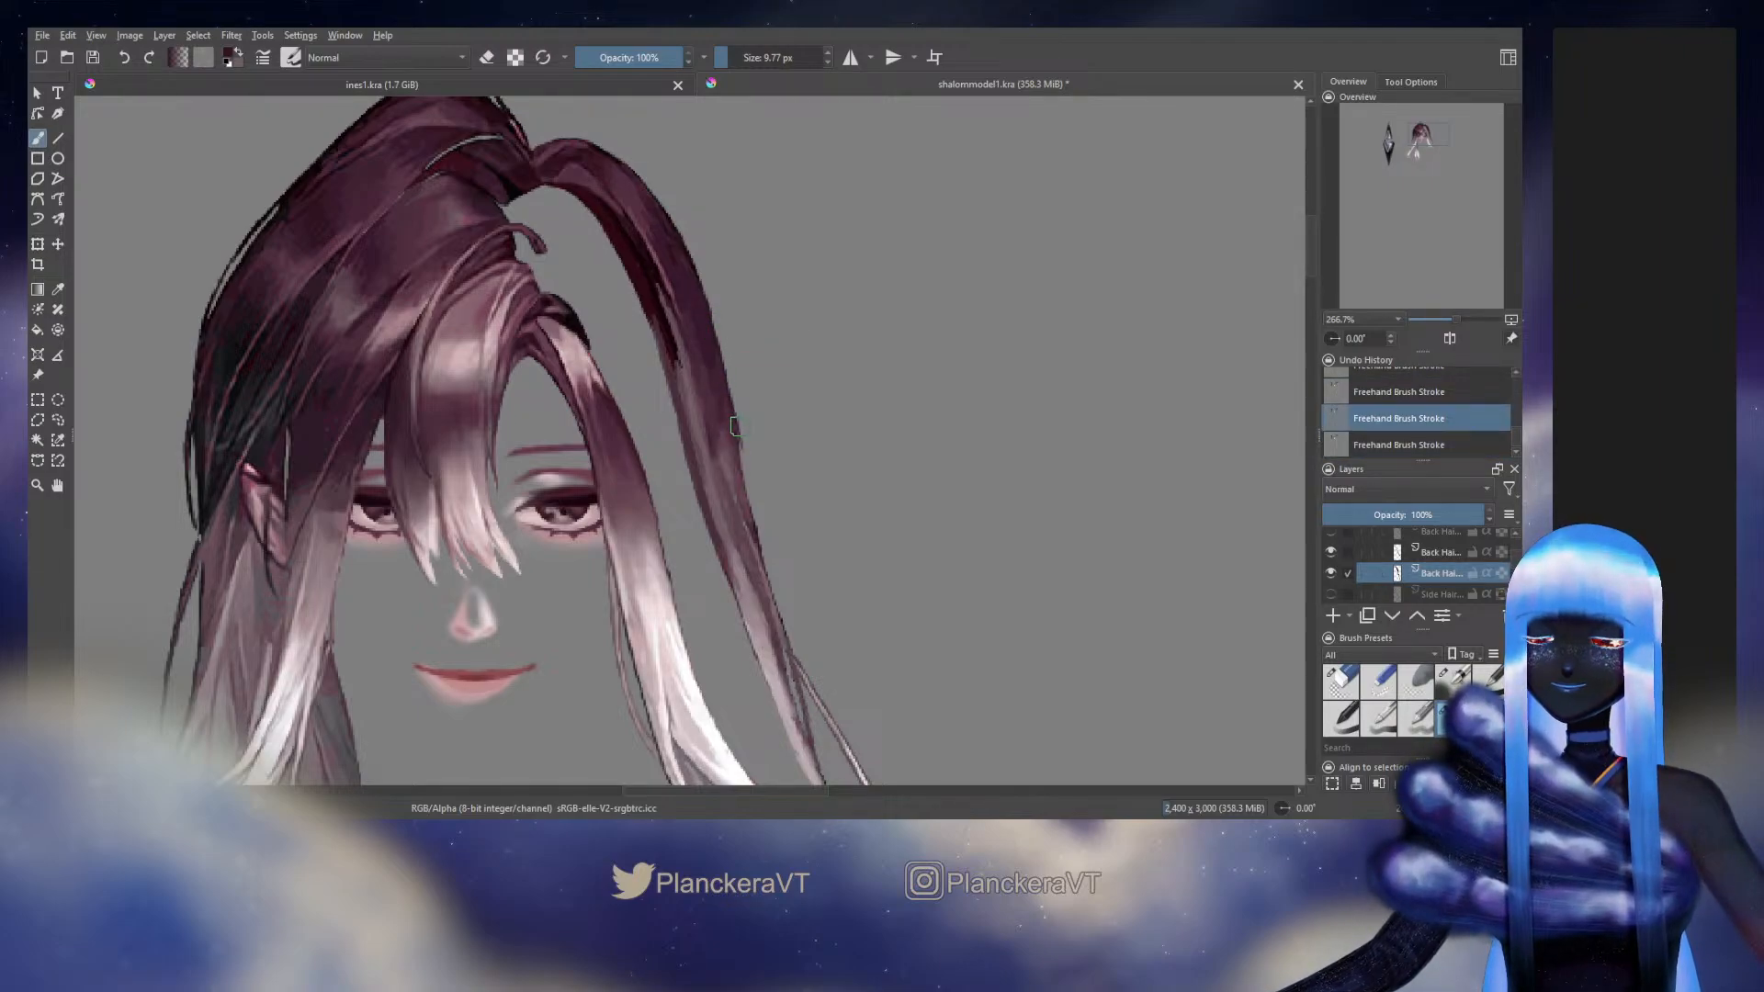
drag(733, 417, 756, 522)
ctrl+click(735, 442)
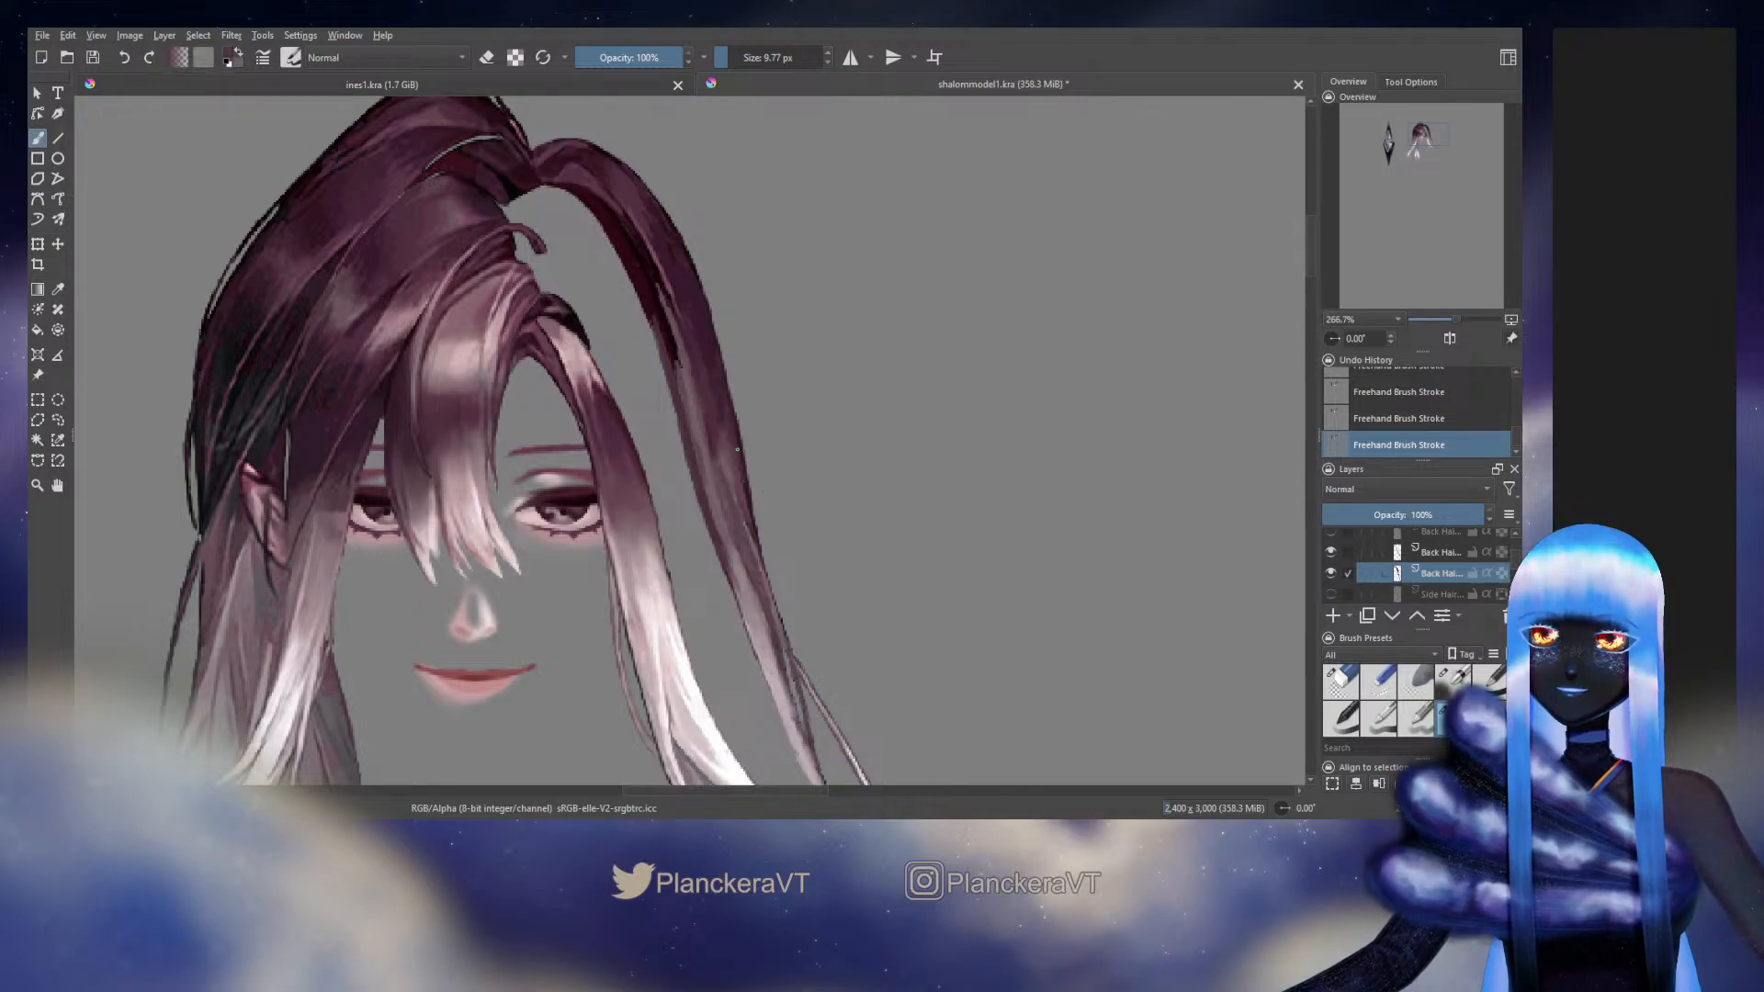
Try to redraw the outer edge of the long outer strand between its middle section and the thin wisp, undoing the strokes
mouse_move(737, 449)
mouse_down()
mouse_move(750, 513)
mouse_move(726, 462)
mouse_up()
ctrl+click(727, 458)
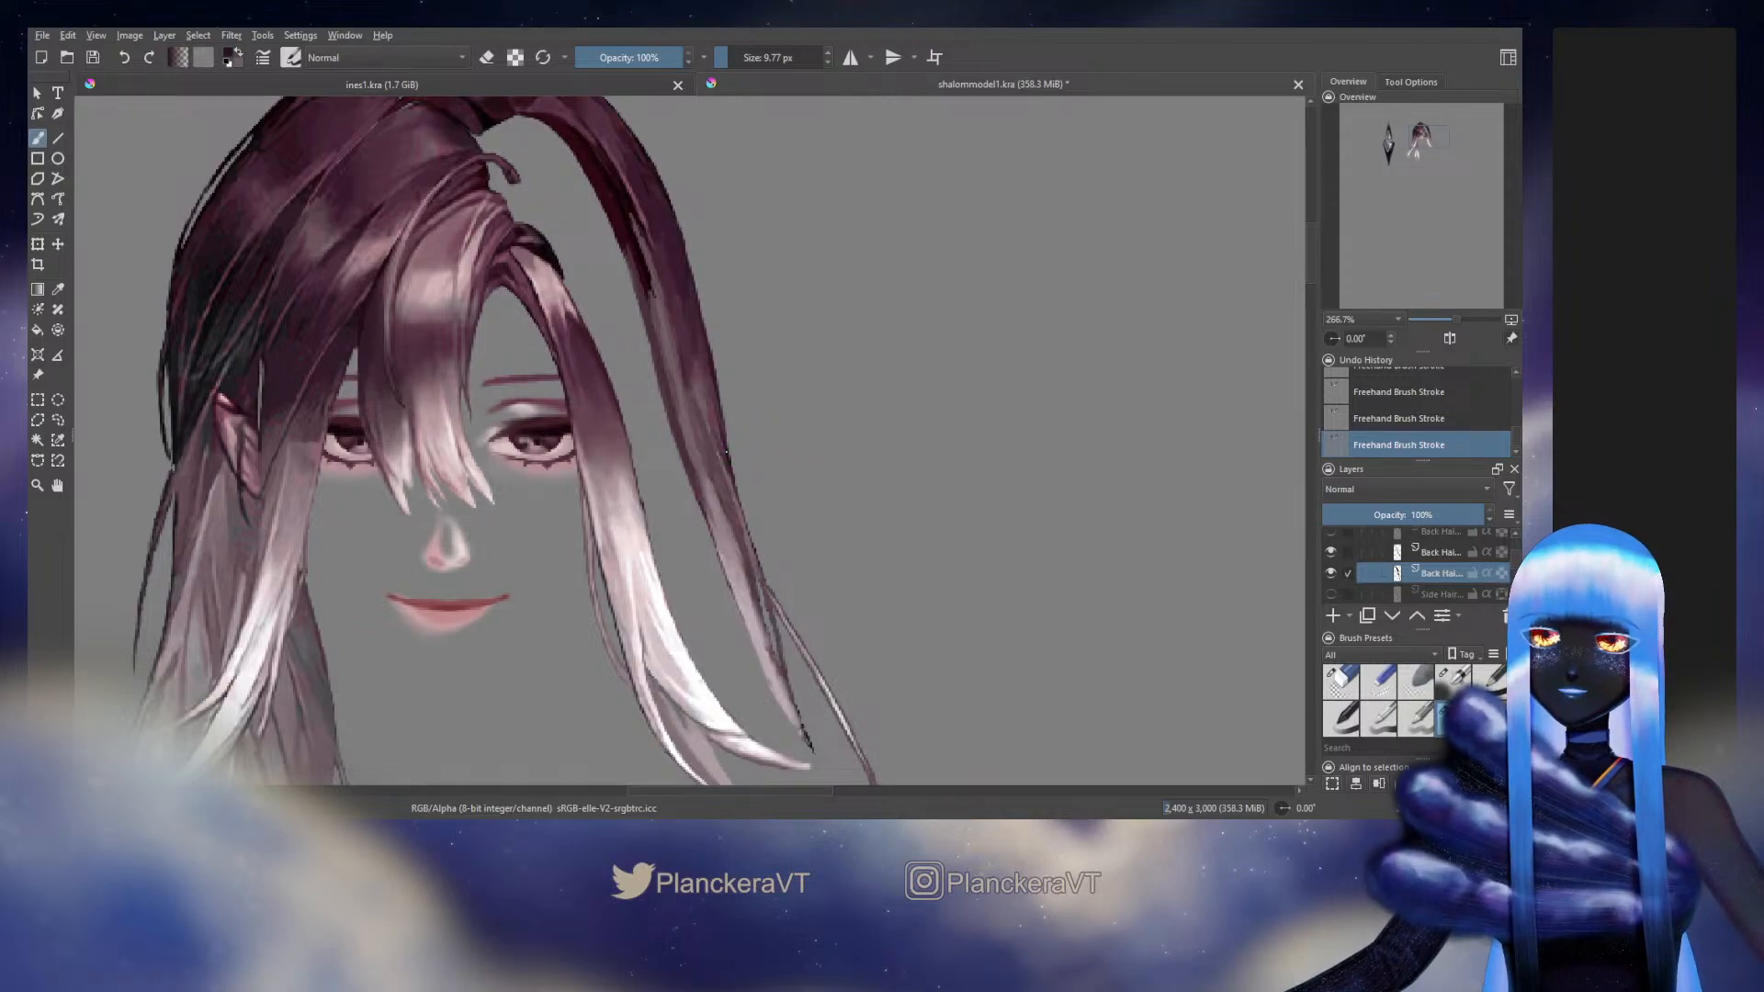
drag(726, 450, 738, 499)
key(ctrl+z)
key(ctrl+z)
key(ctrl+z)
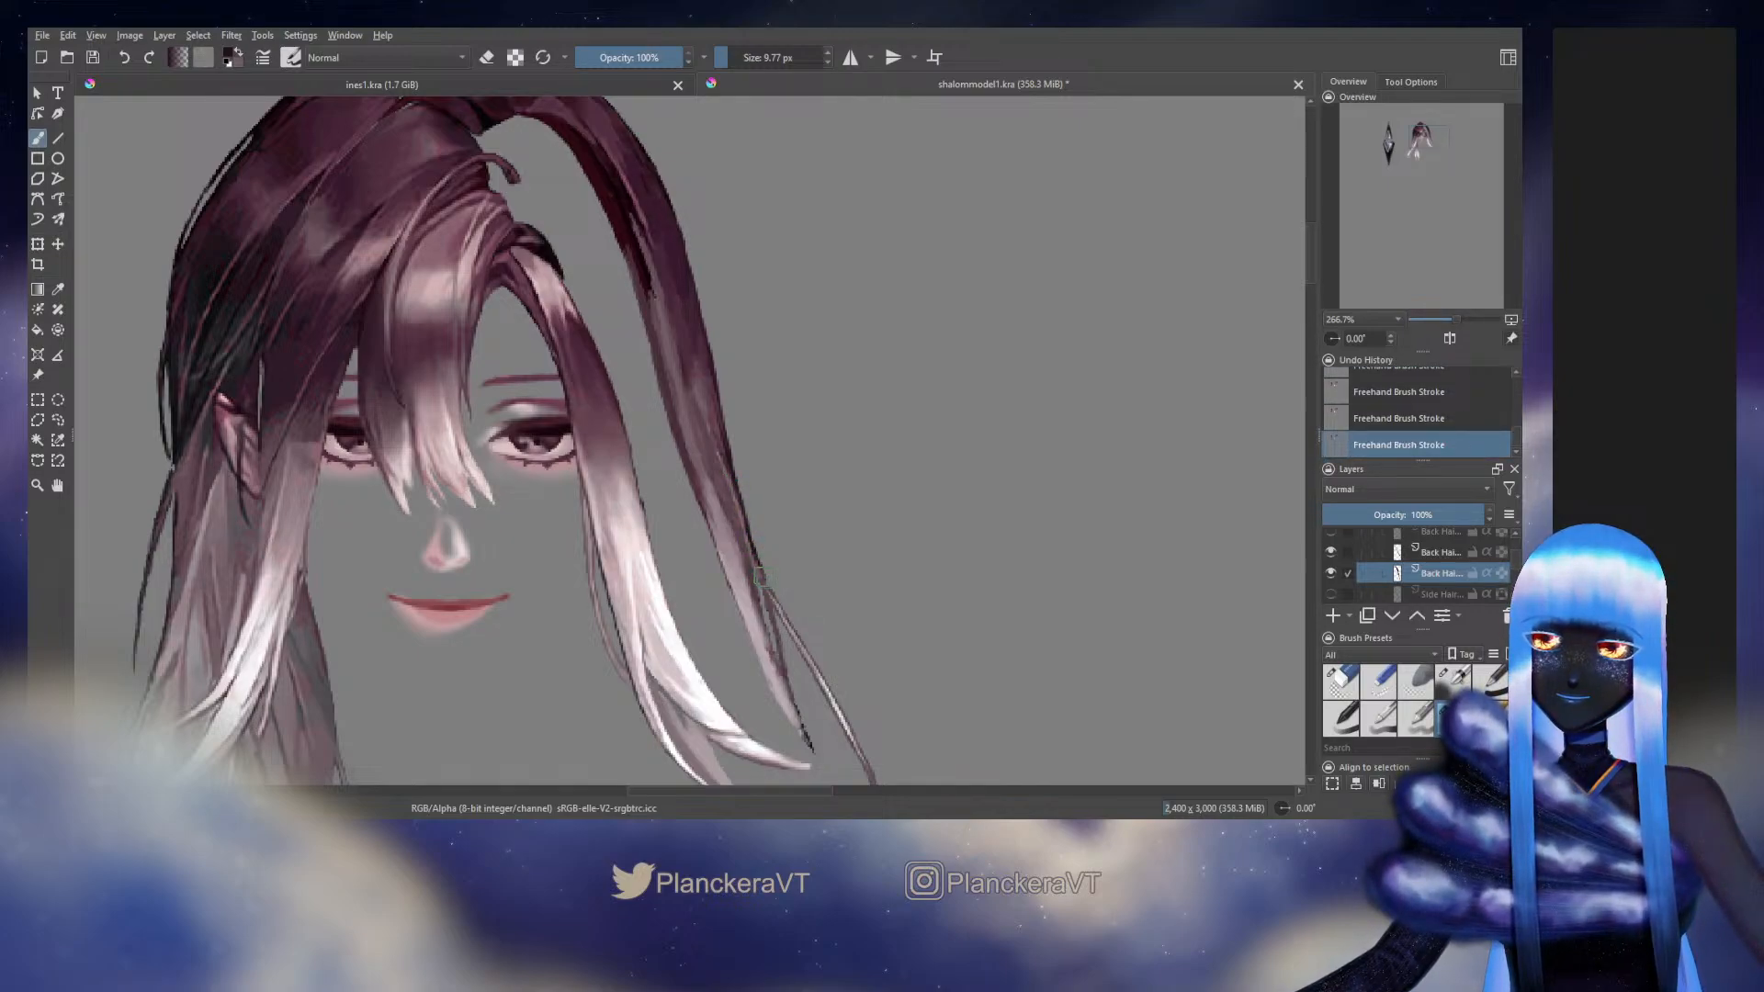
drag(761, 577, 736, 470)
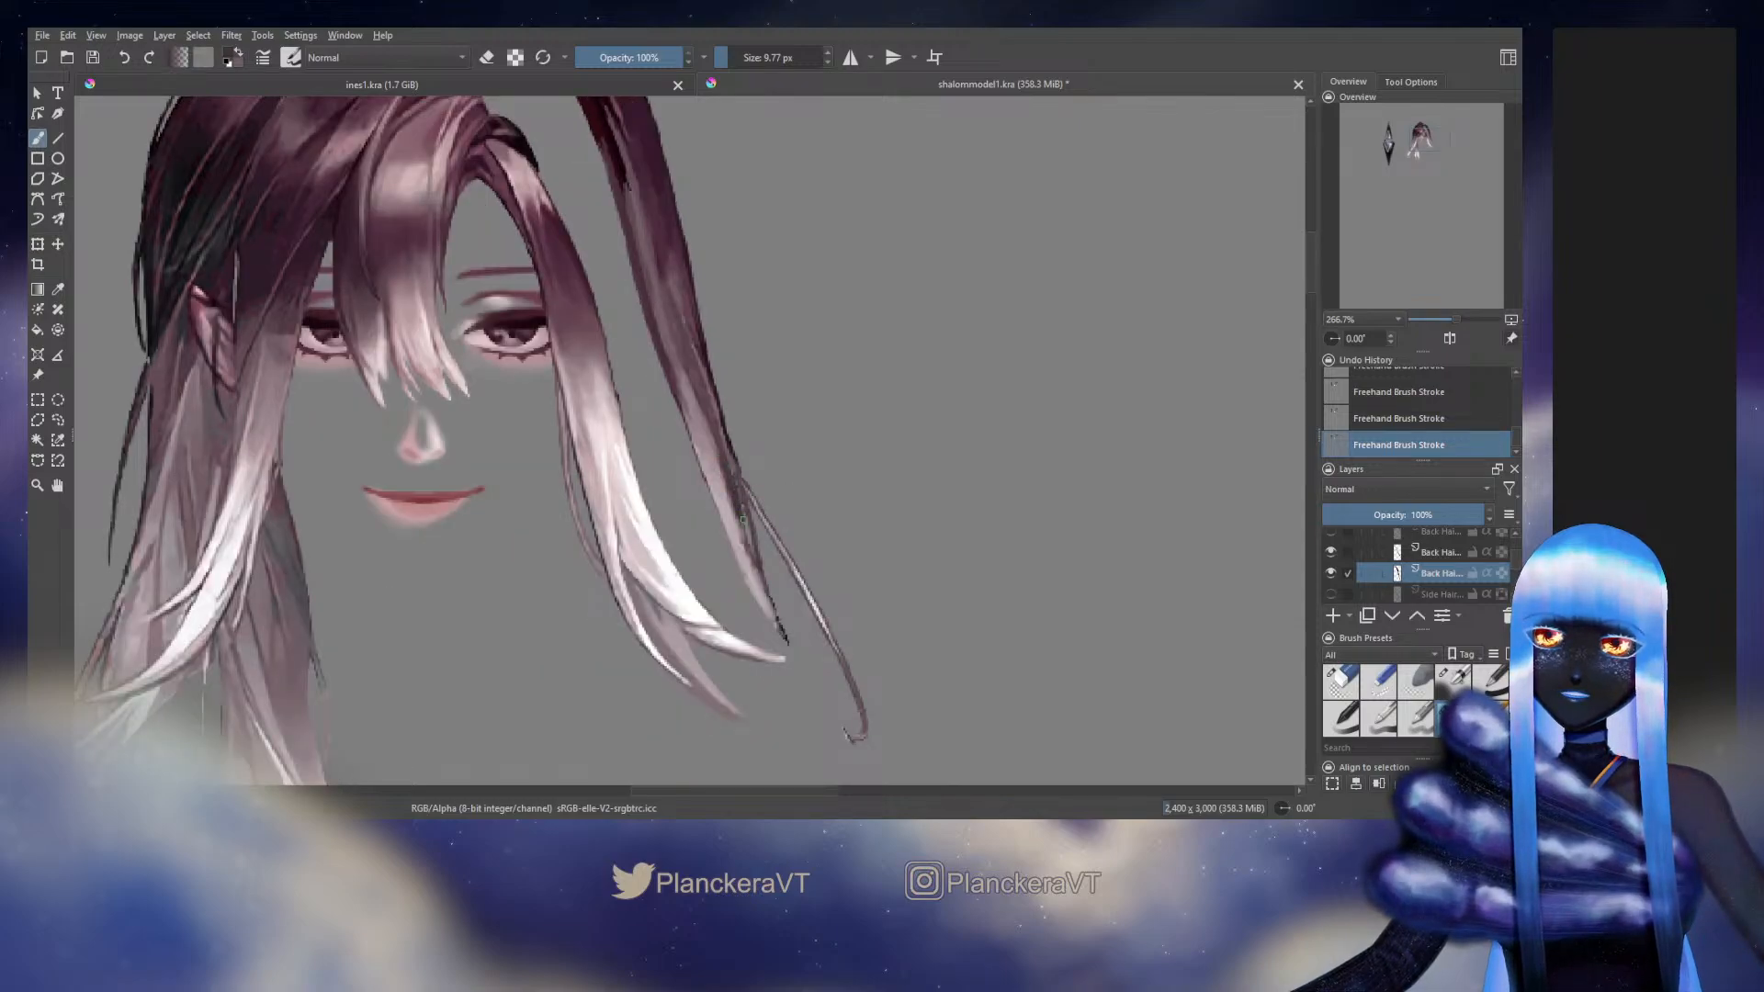
key(ctrl+z)
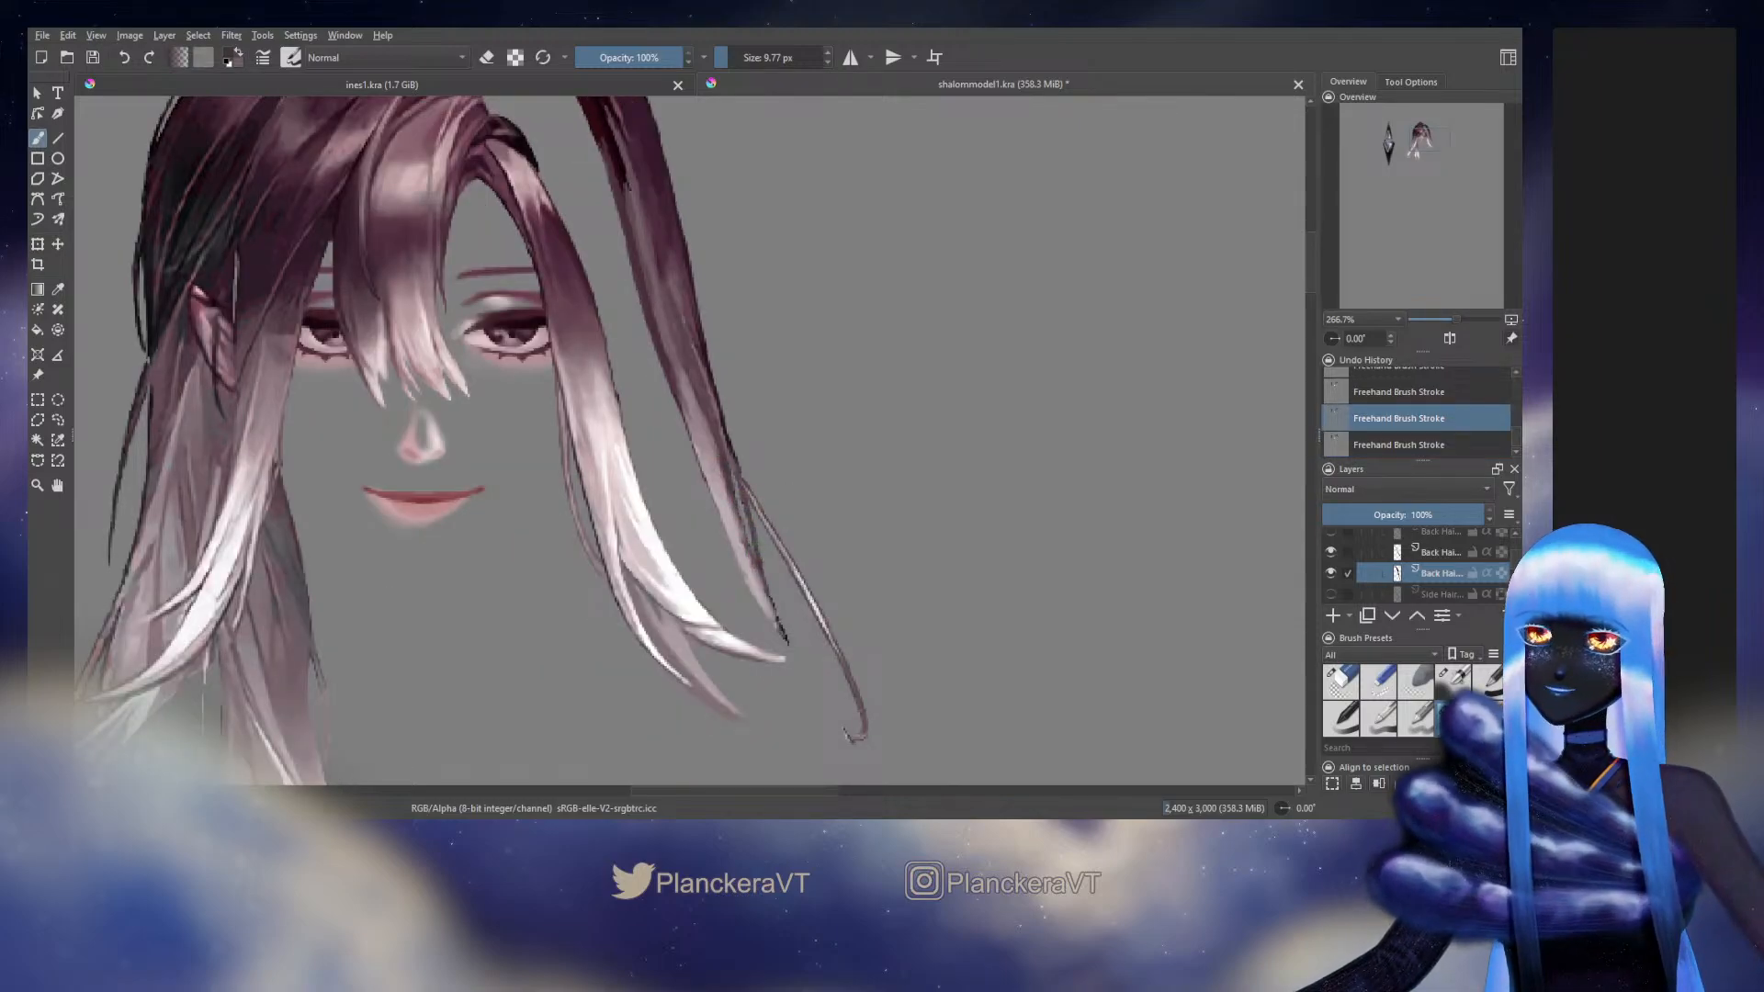
Repaint the long outer strand's edge where the thin wisp branches off, using a dark plum sampled from it
ctrl+click(735, 465)
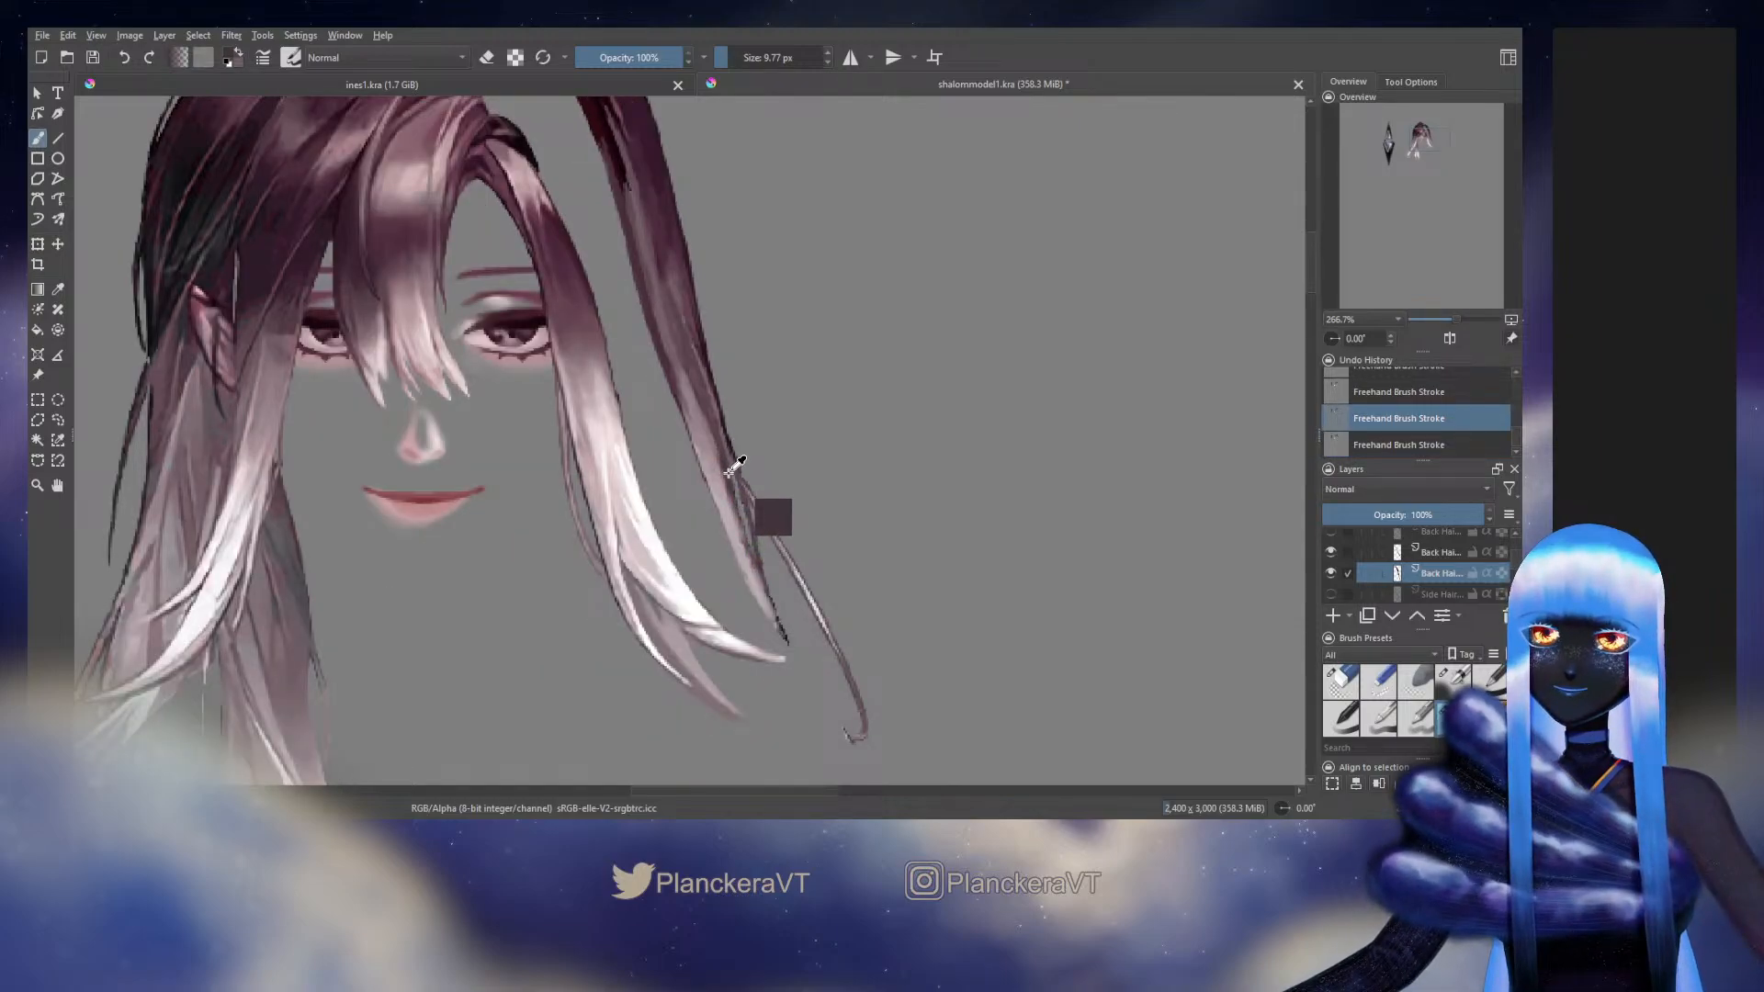
drag(739, 473, 779, 630)
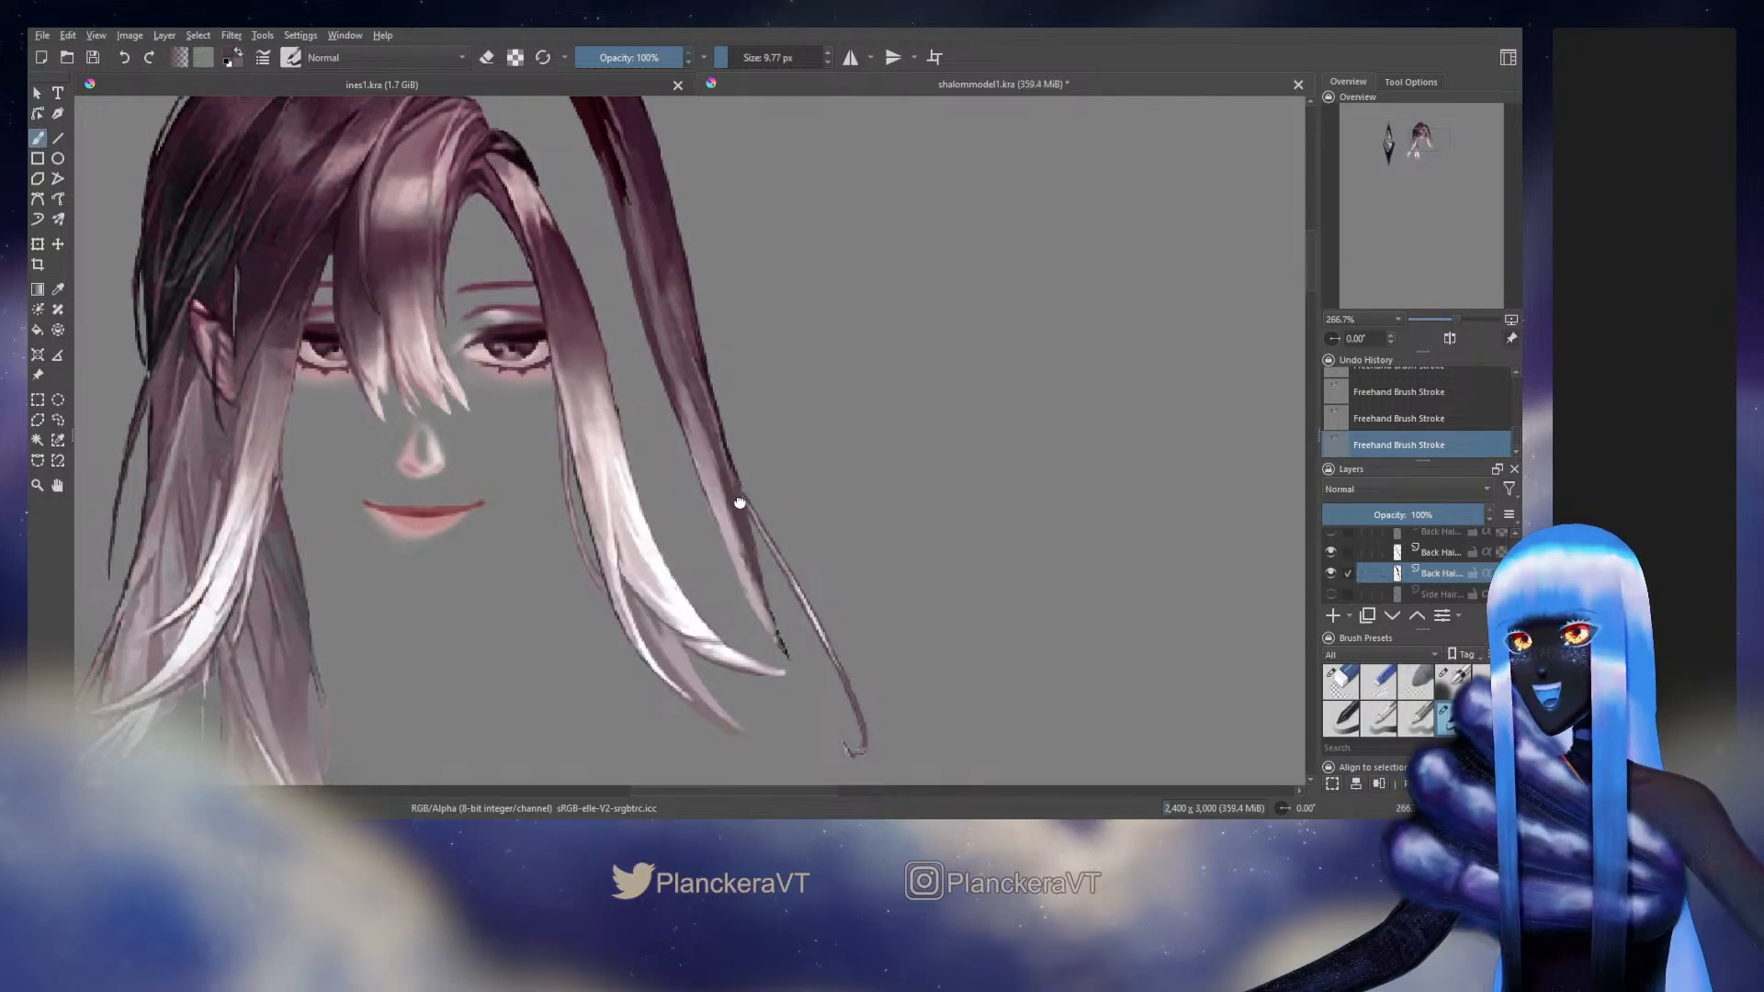
drag(706, 404, 757, 588)
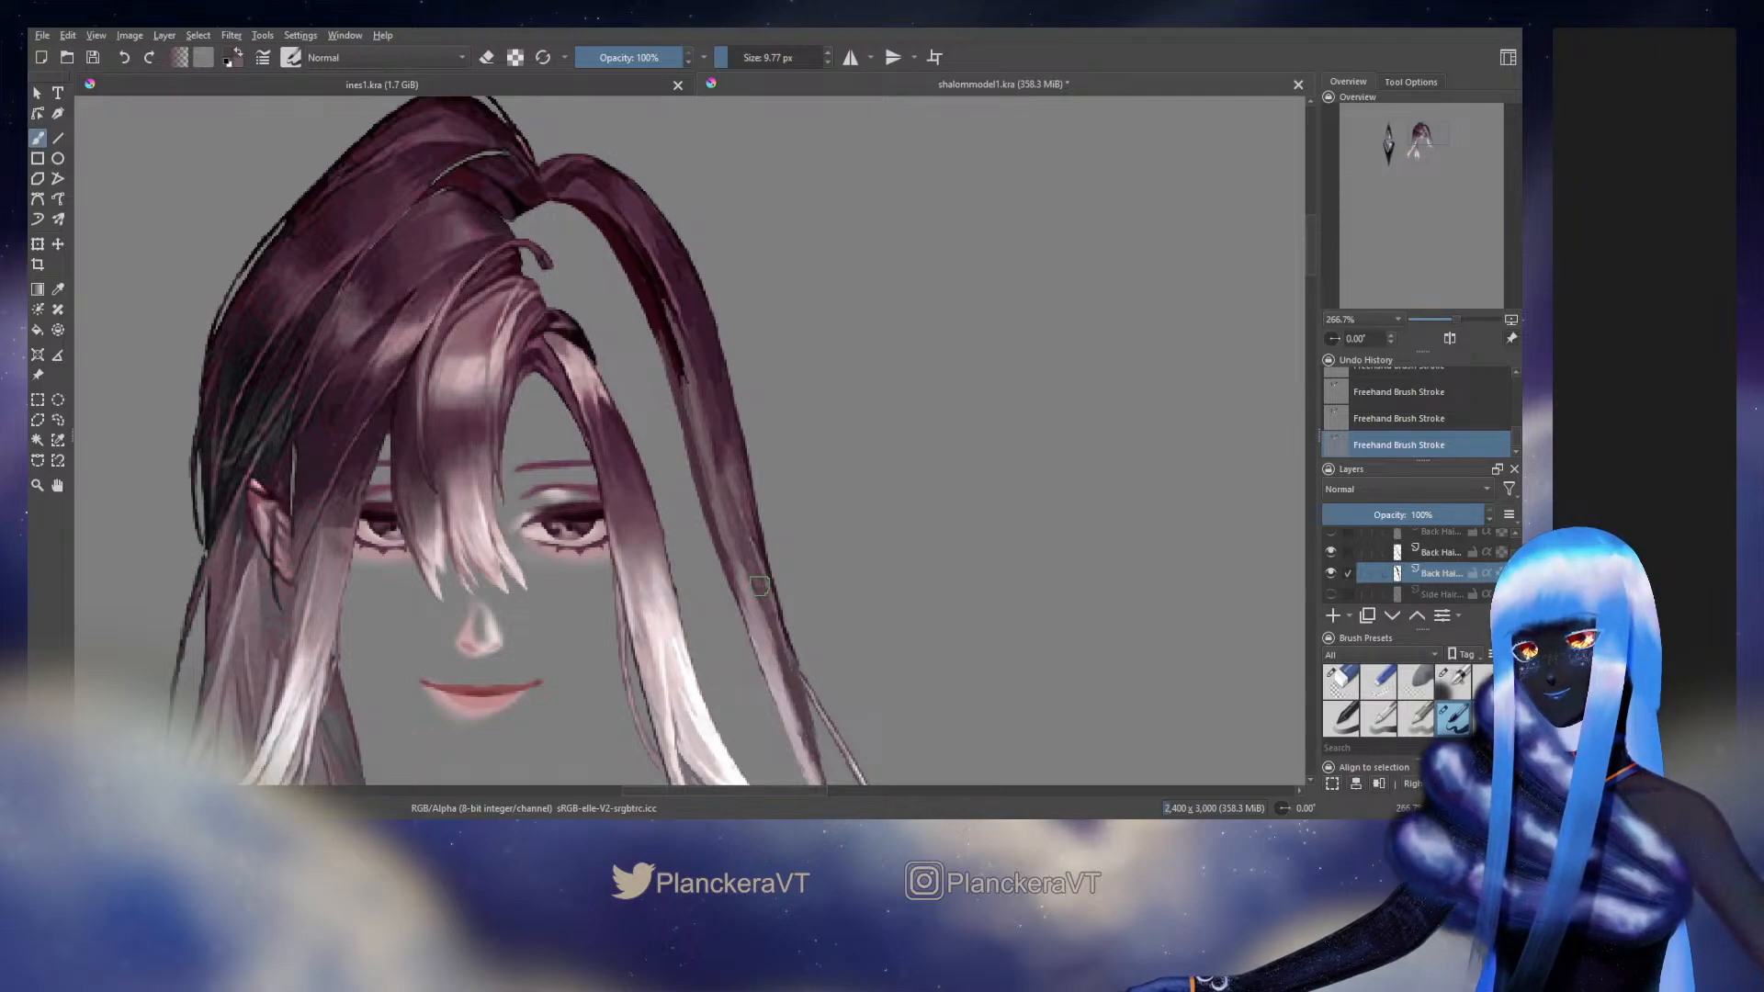
Move the thin wisp's back hair layer below the long outer strand's layer and hide the wisp
click(1330, 552)
drag(965, 705, 1007, 527)
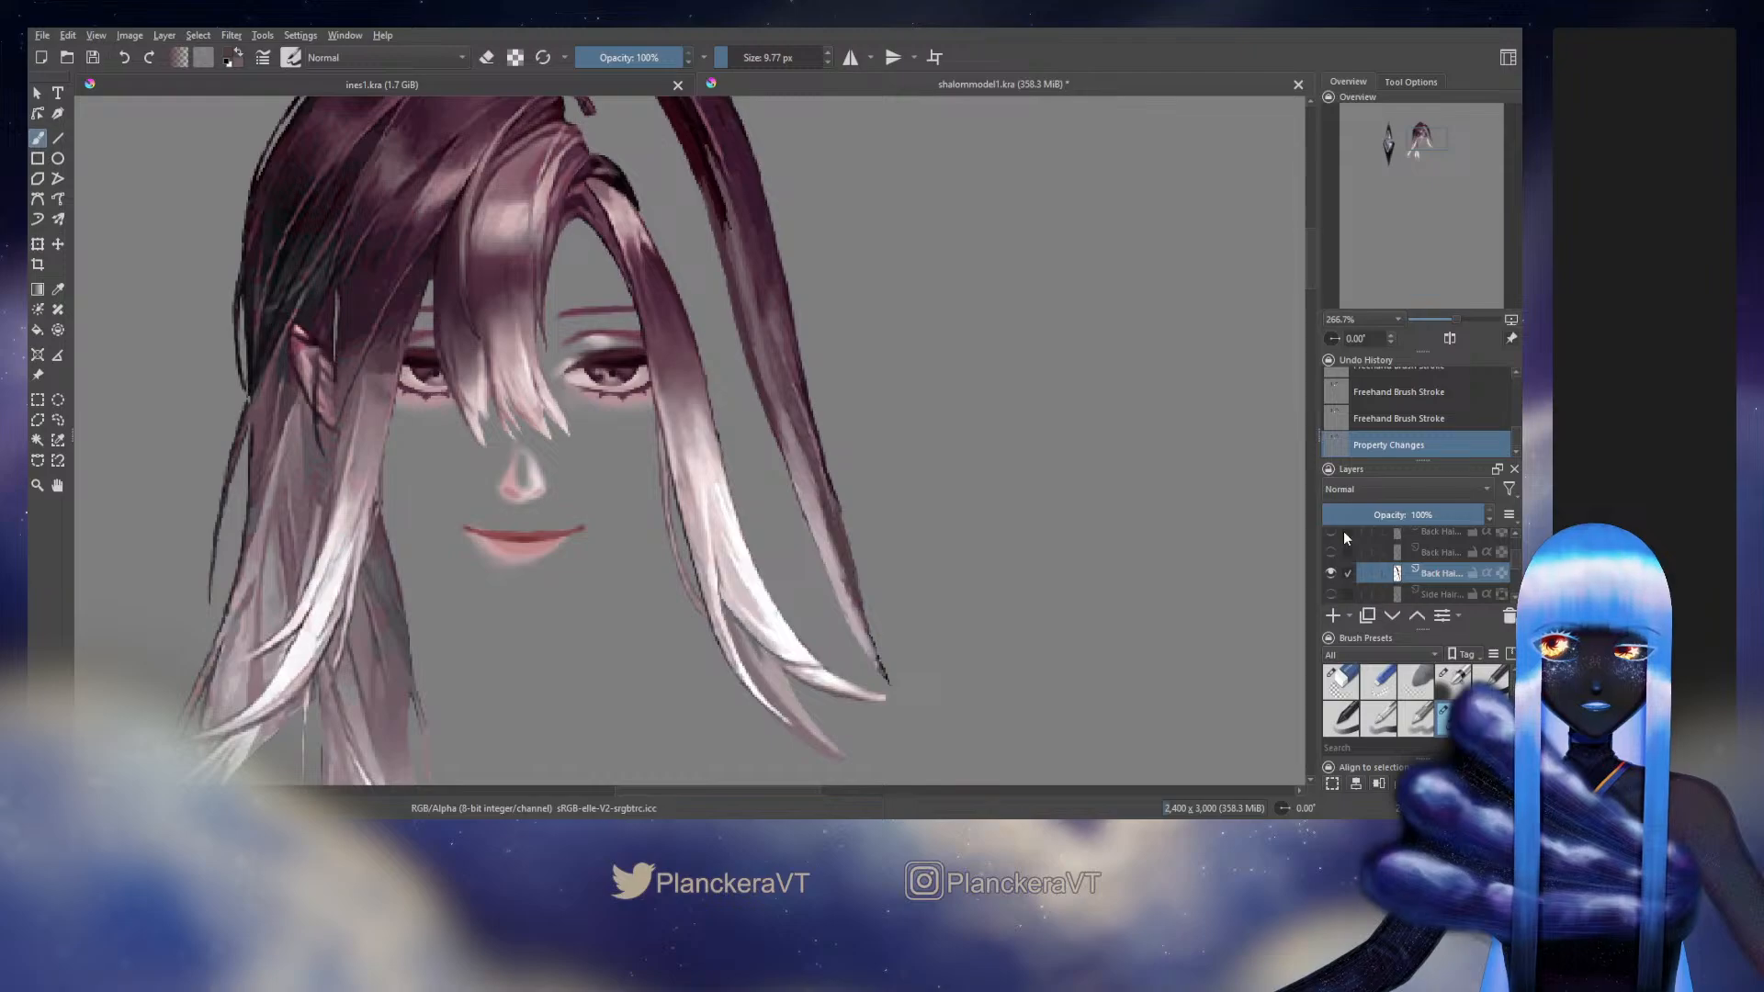
click(1330, 552)
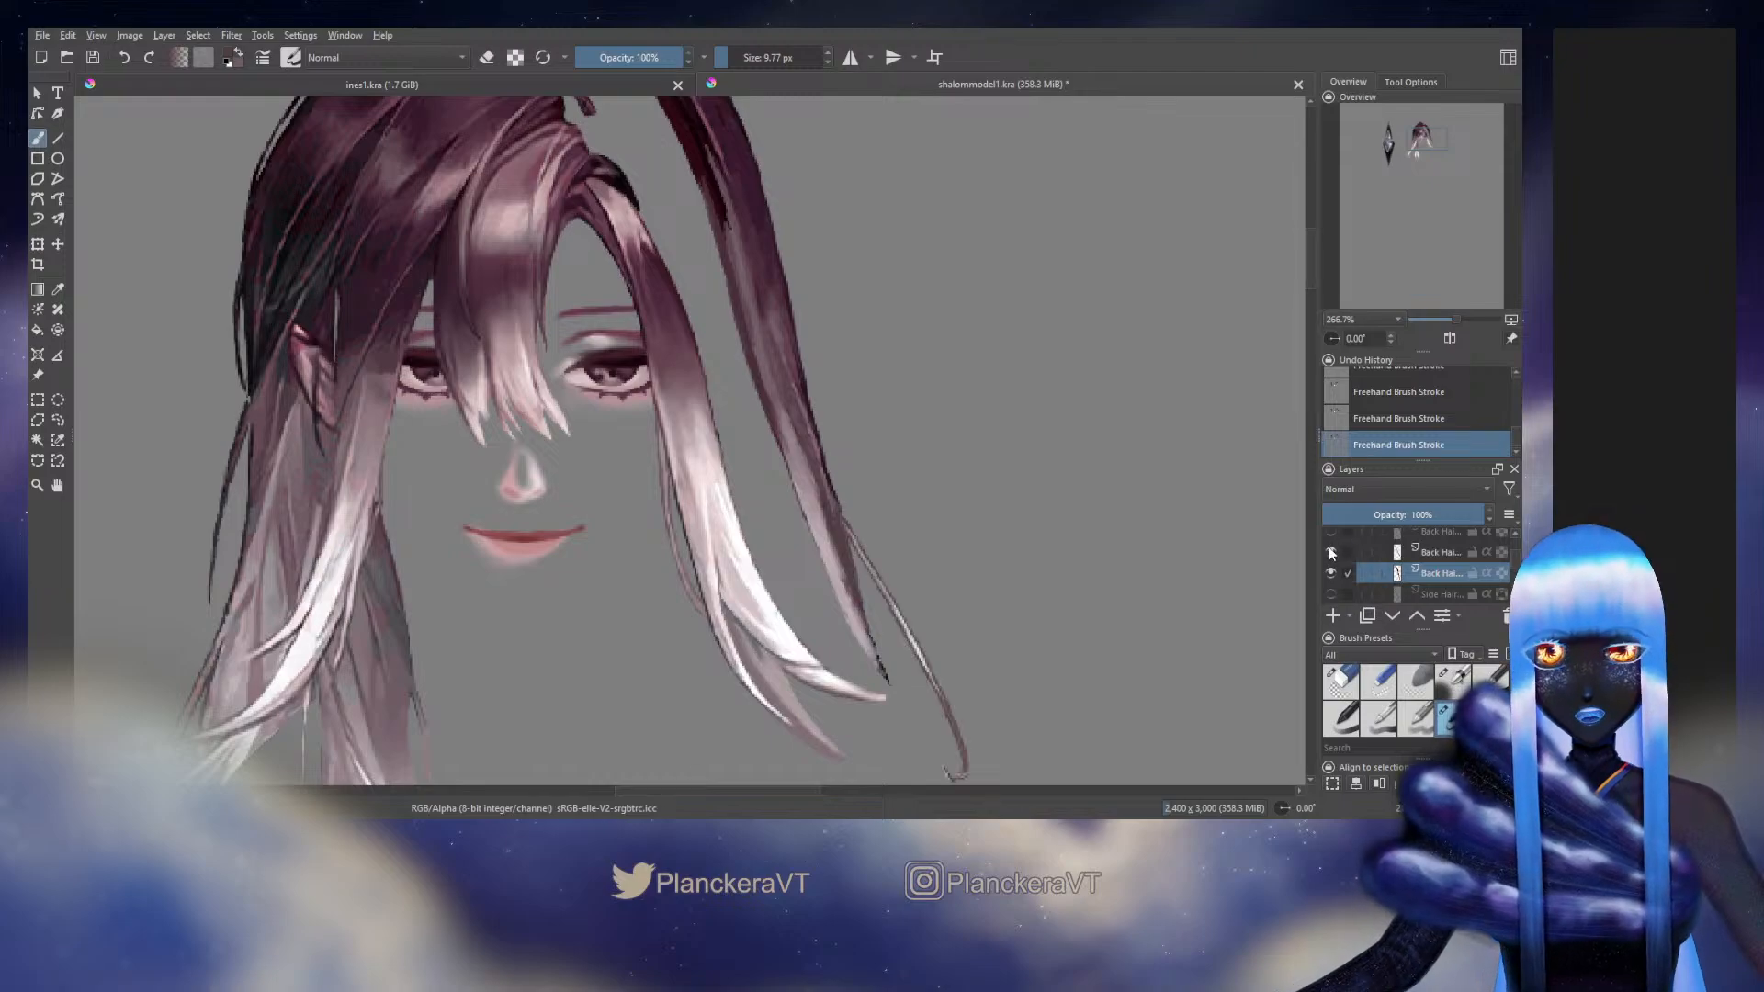
click(1447, 552)
drag(1447, 551, 1469, 575)
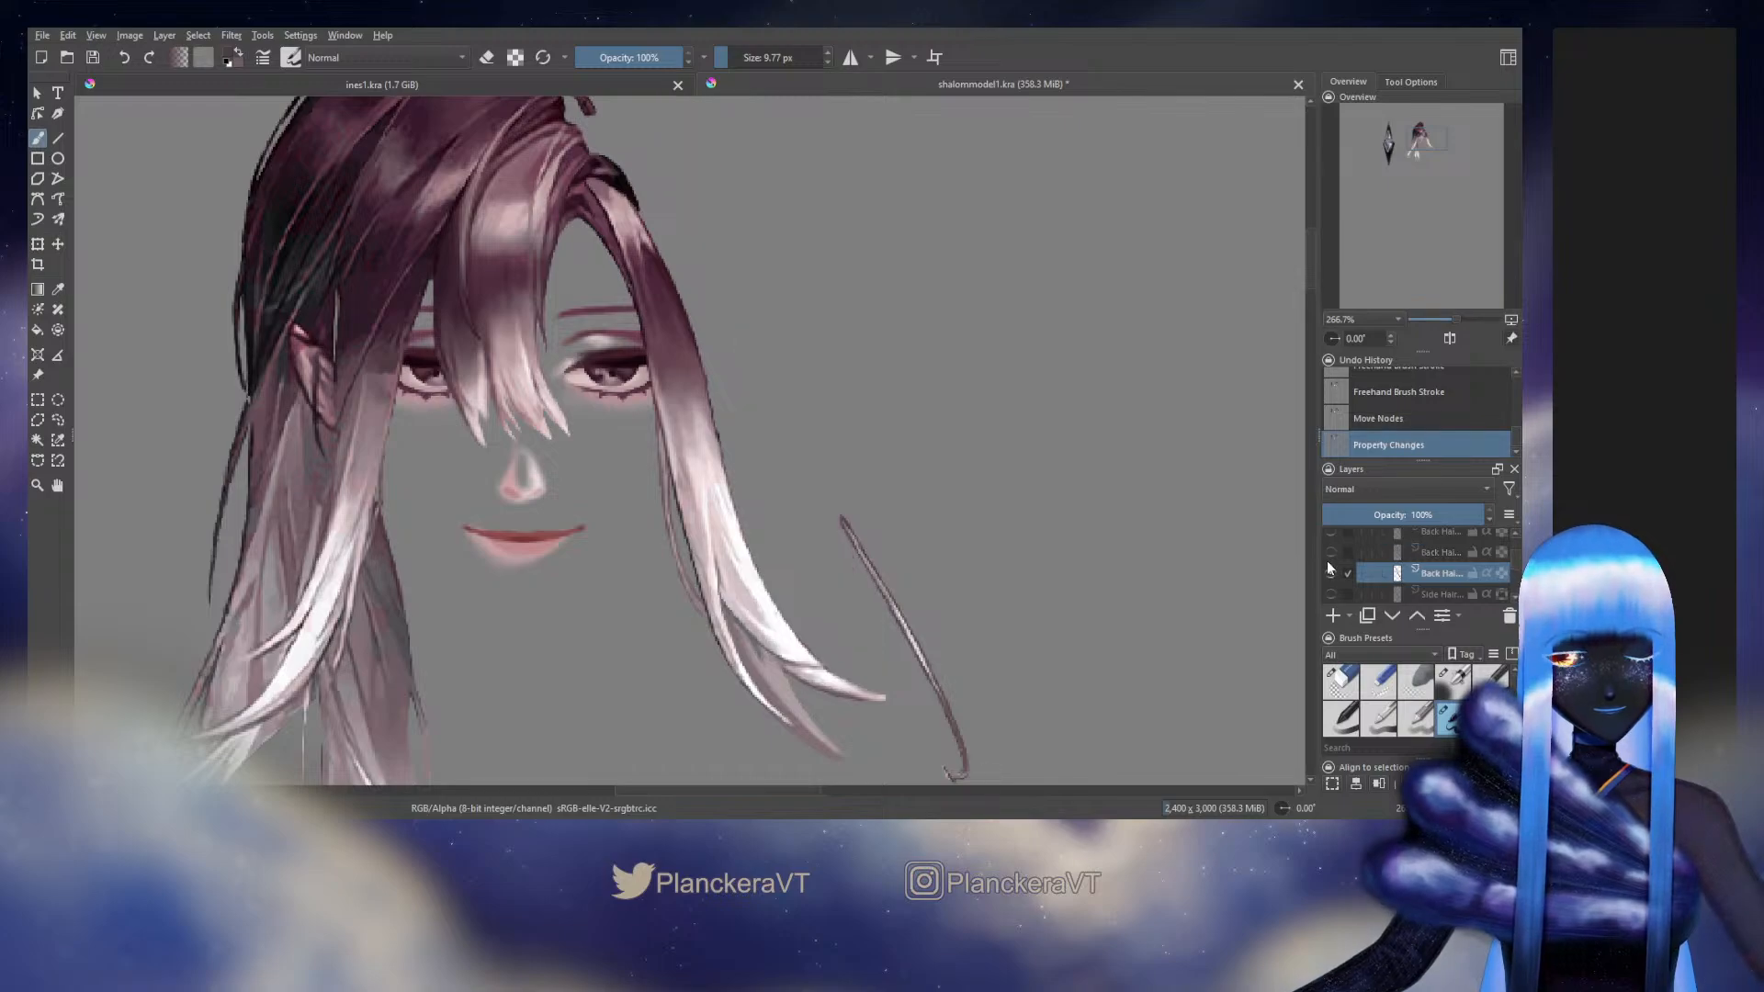
click(1334, 566)
click(1333, 554)
click(1332, 554)
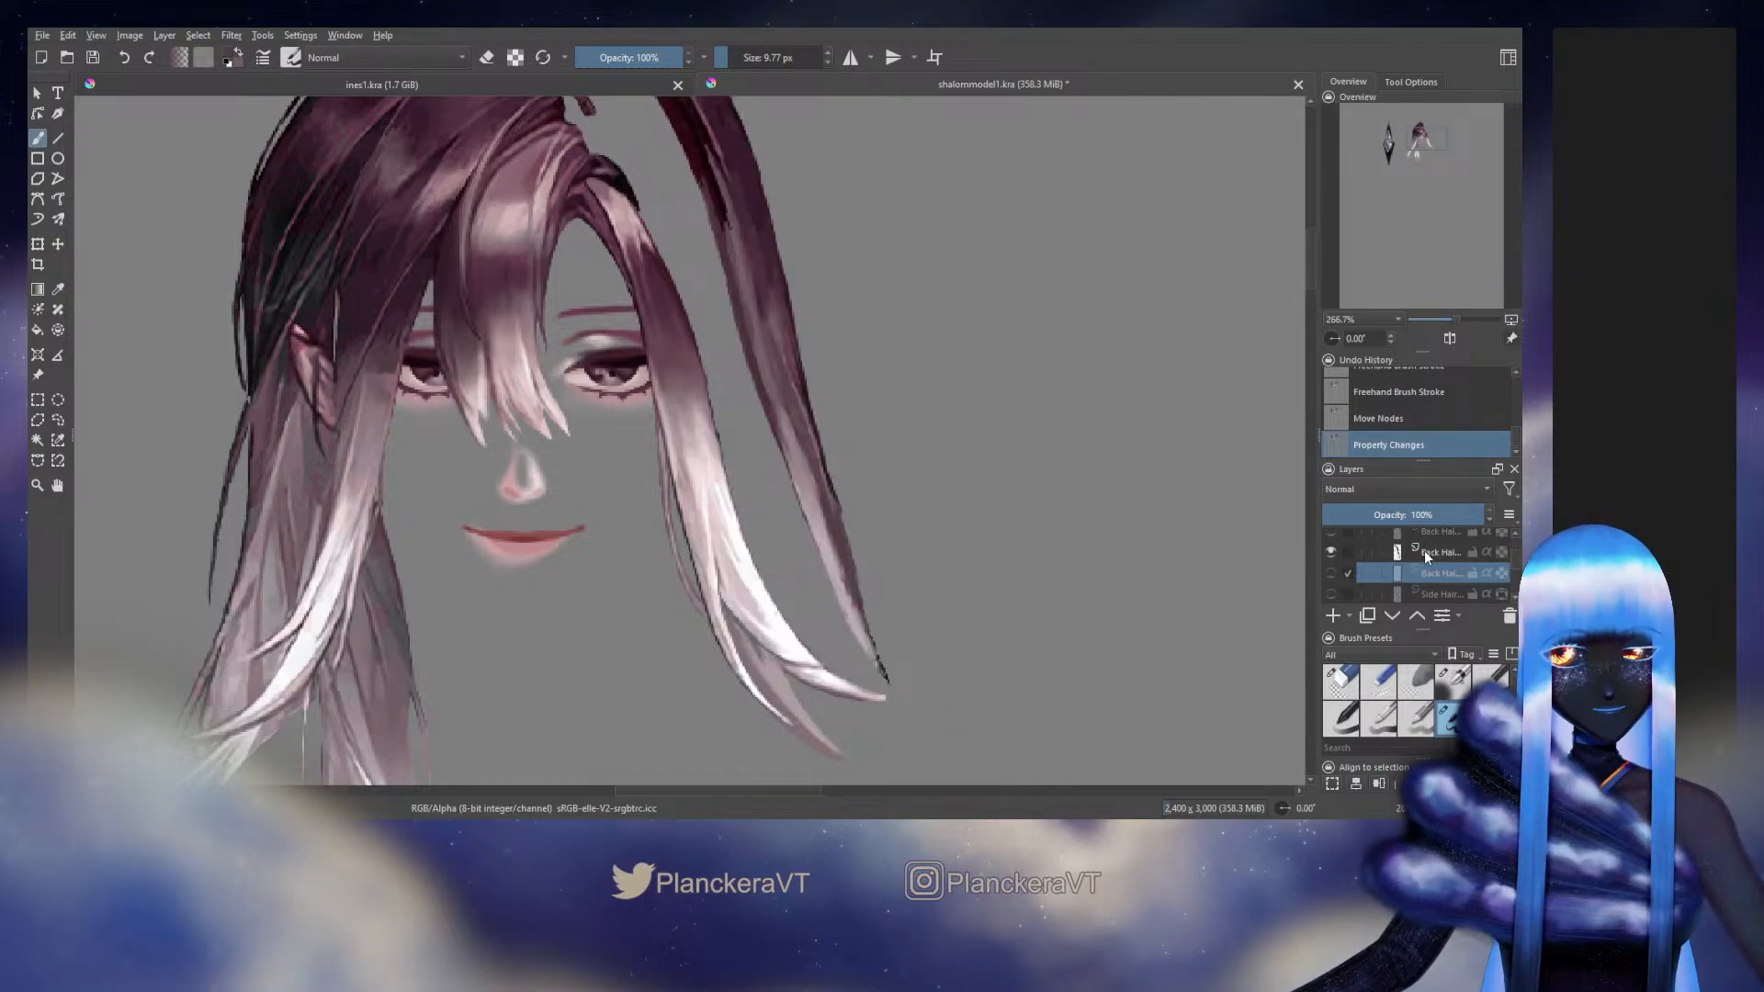
Shade the lower outer edge of the long outer strand down to its tip on its own layer, using tones sampled from the hair
click(1423, 551)
drag(930, 497, 958, 555)
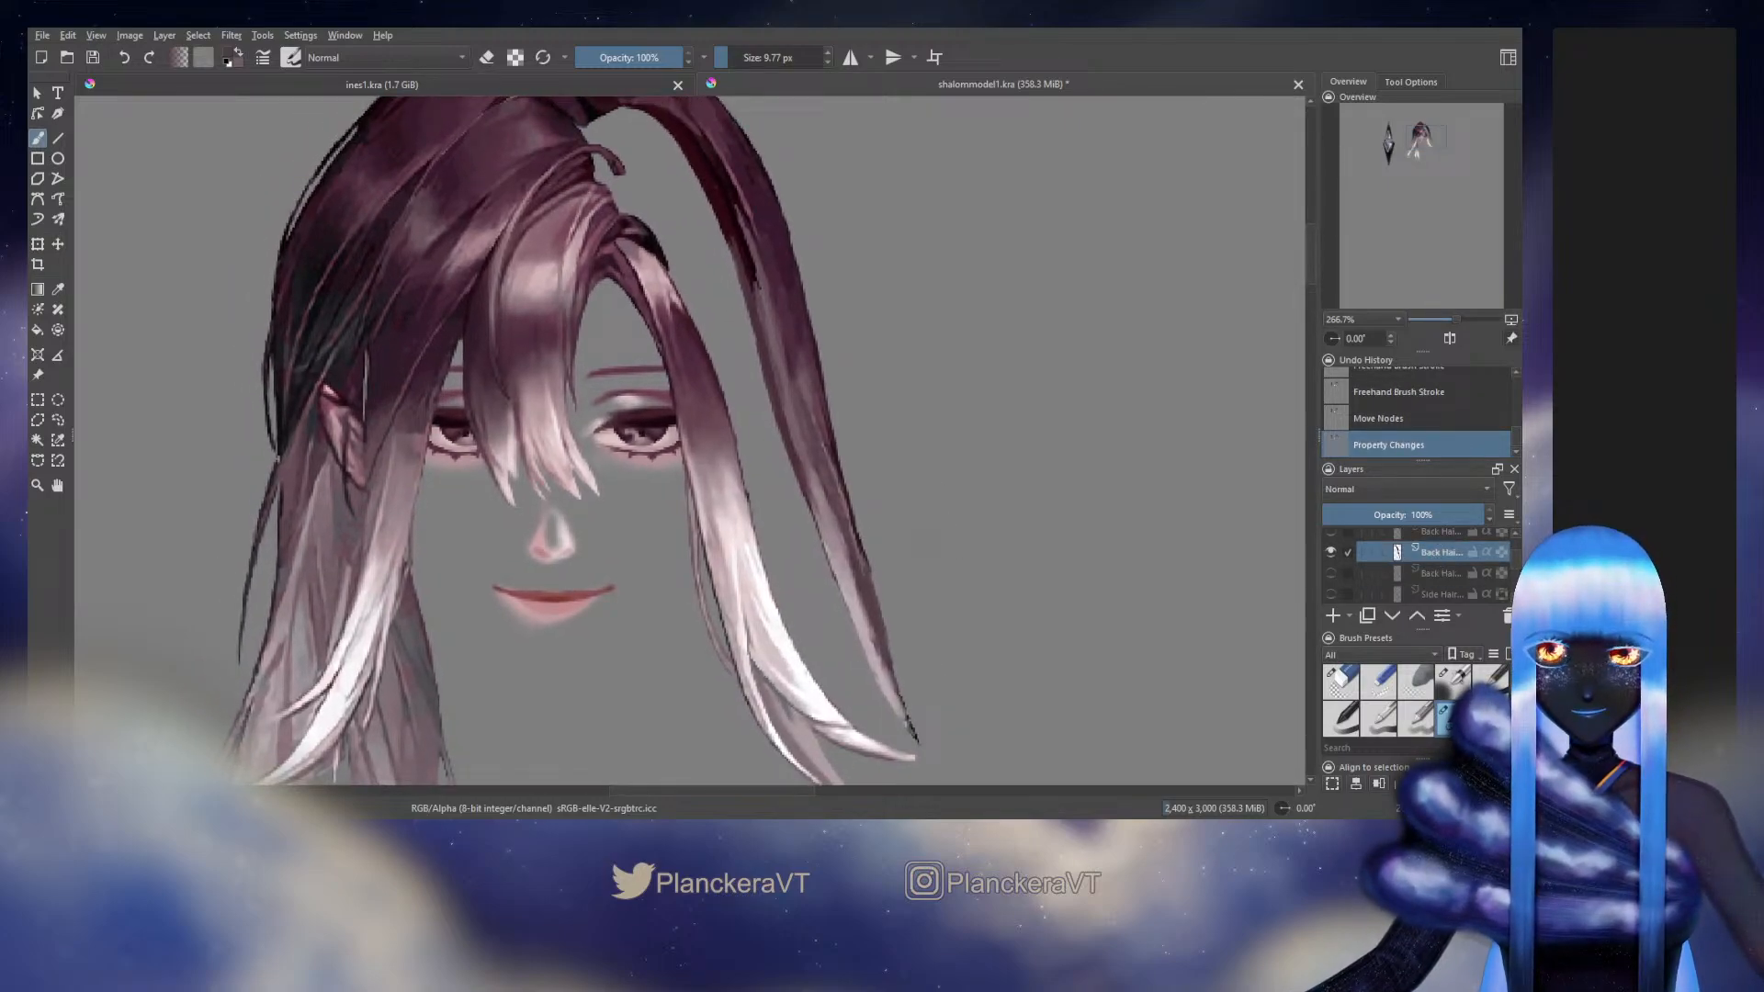
ctrl+click(847, 548)
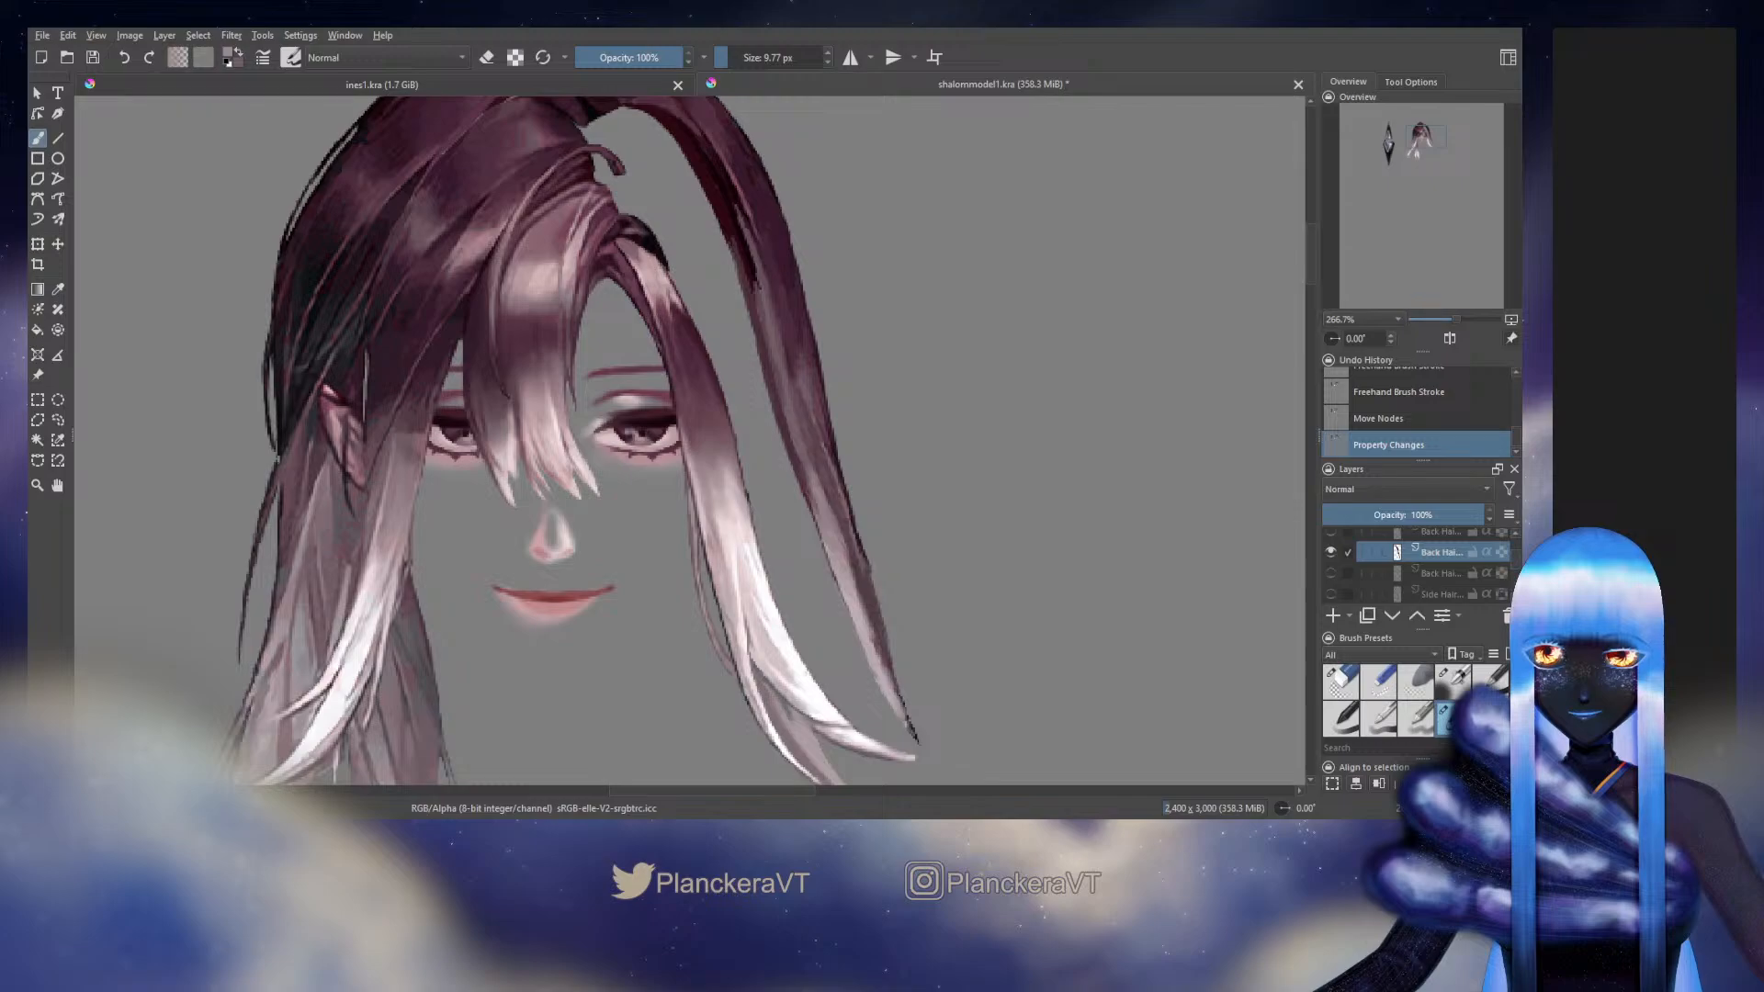
drag(842, 533, 866, 592)
drag(852, 552, 882, 643)
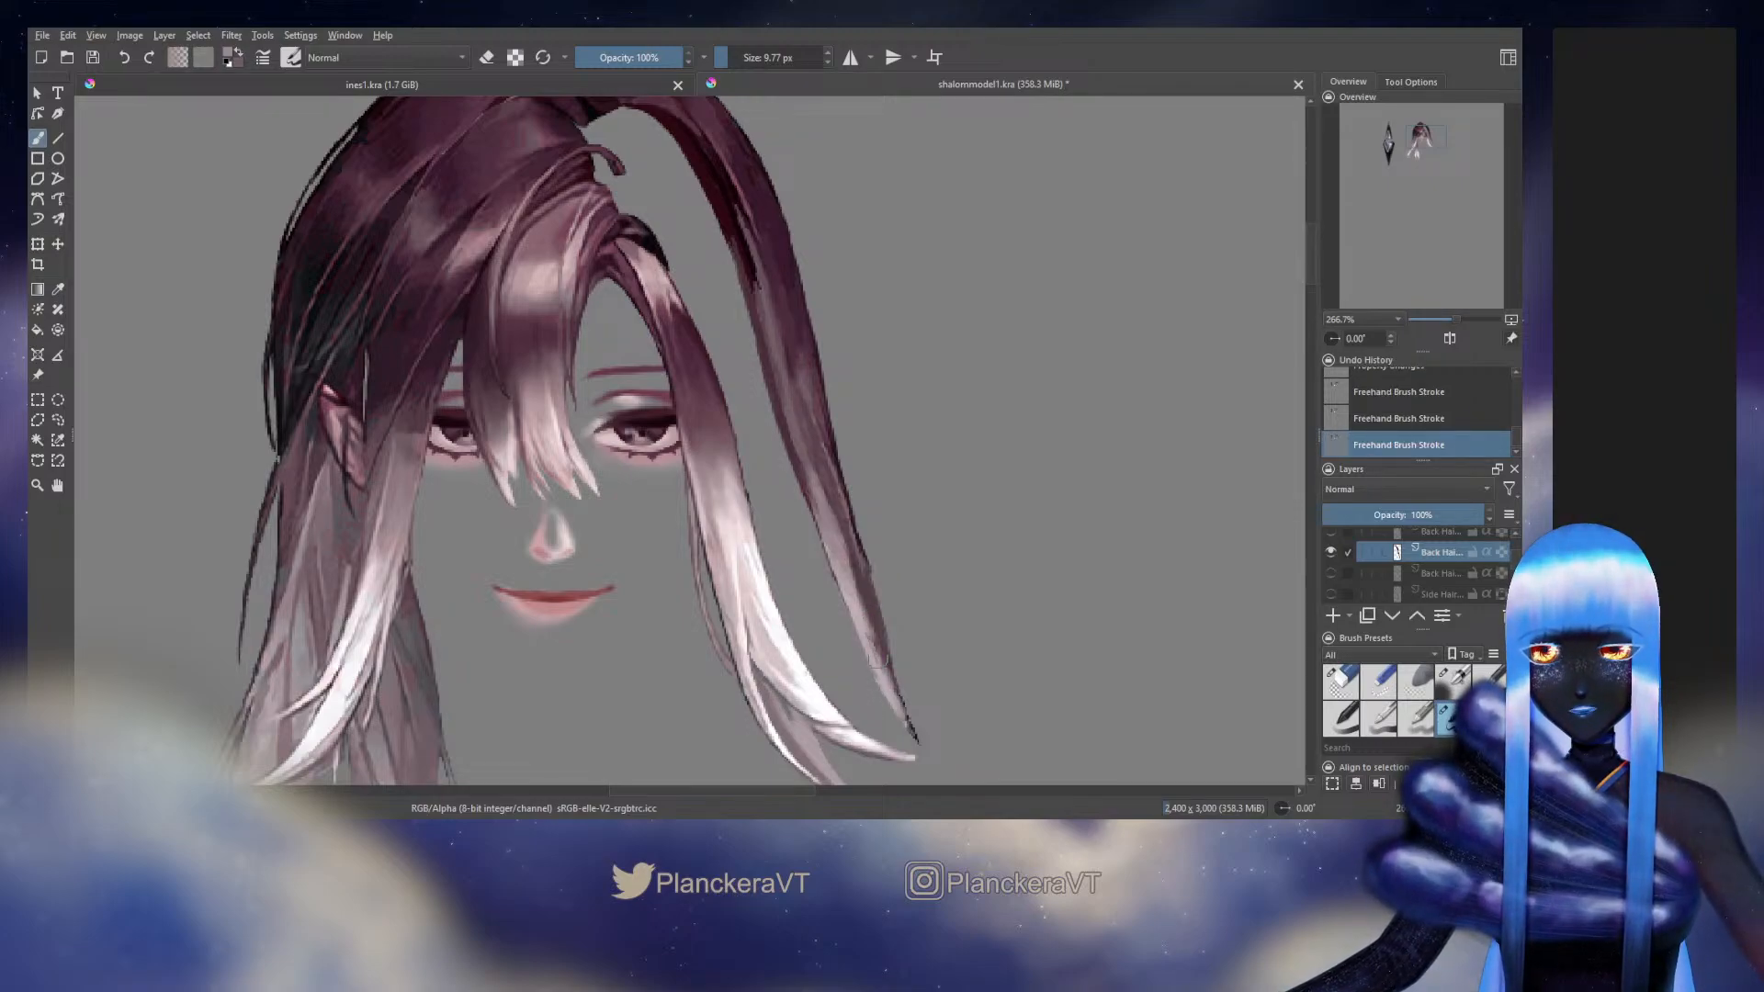
ctrl+click(877, 622)
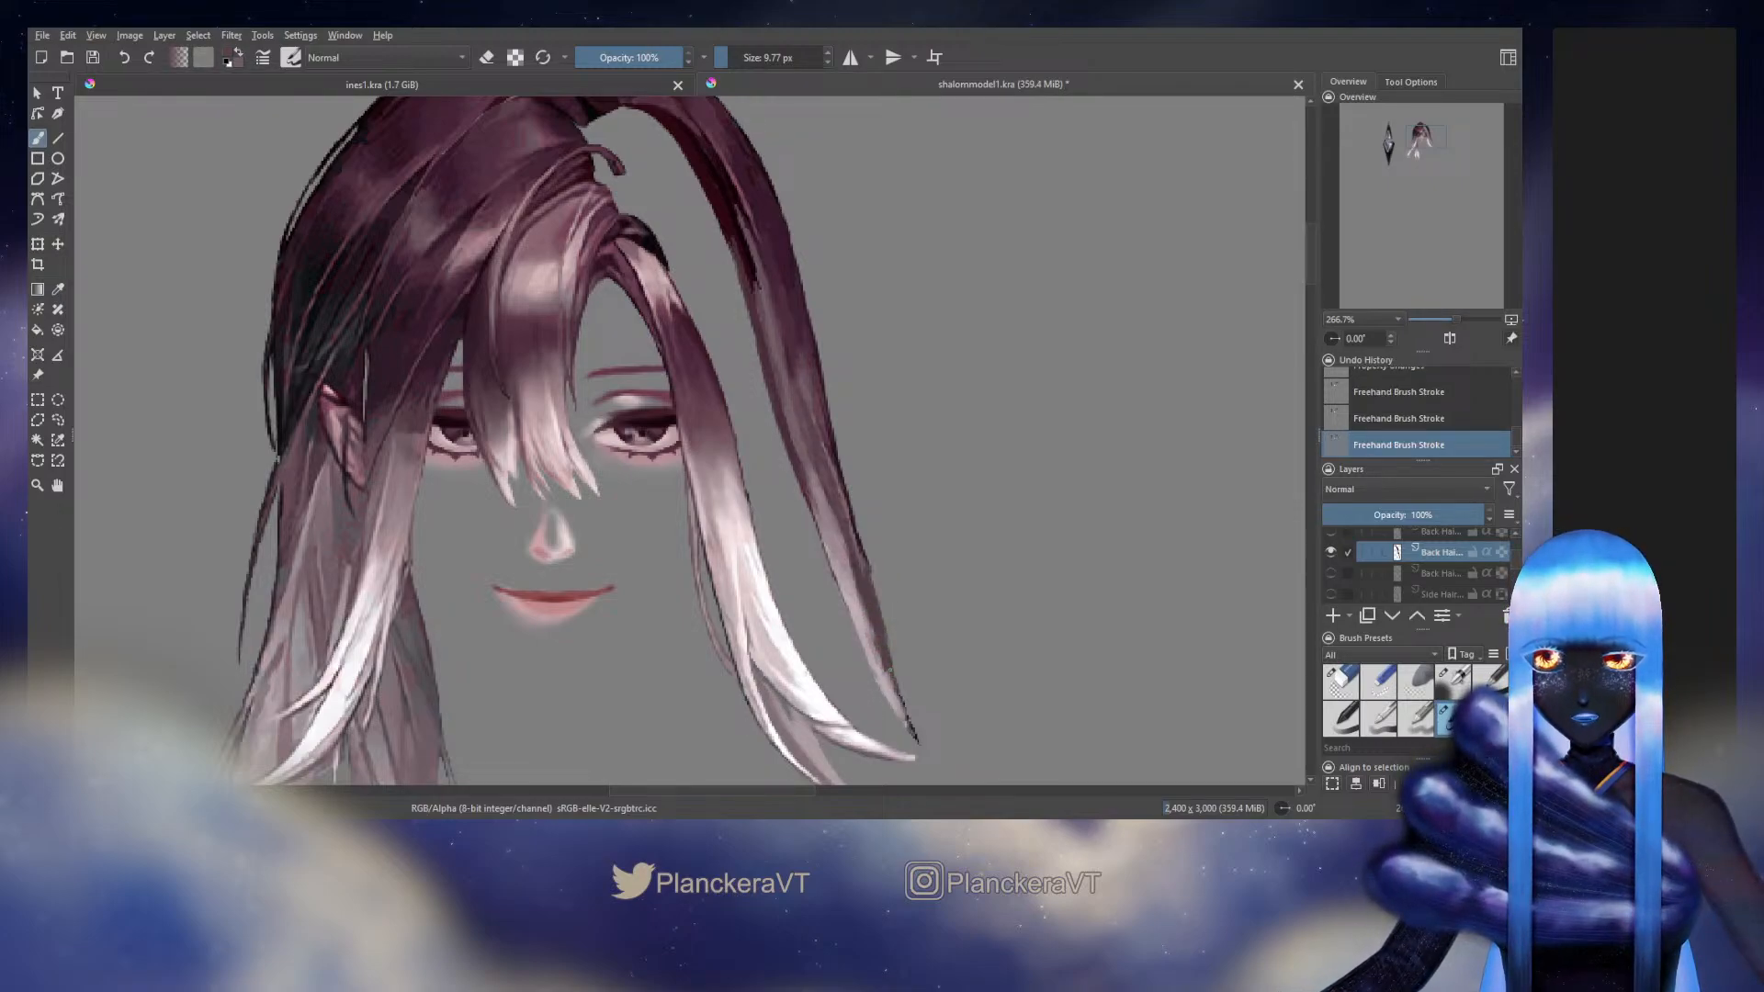
drag(870, 577, 904, 709)
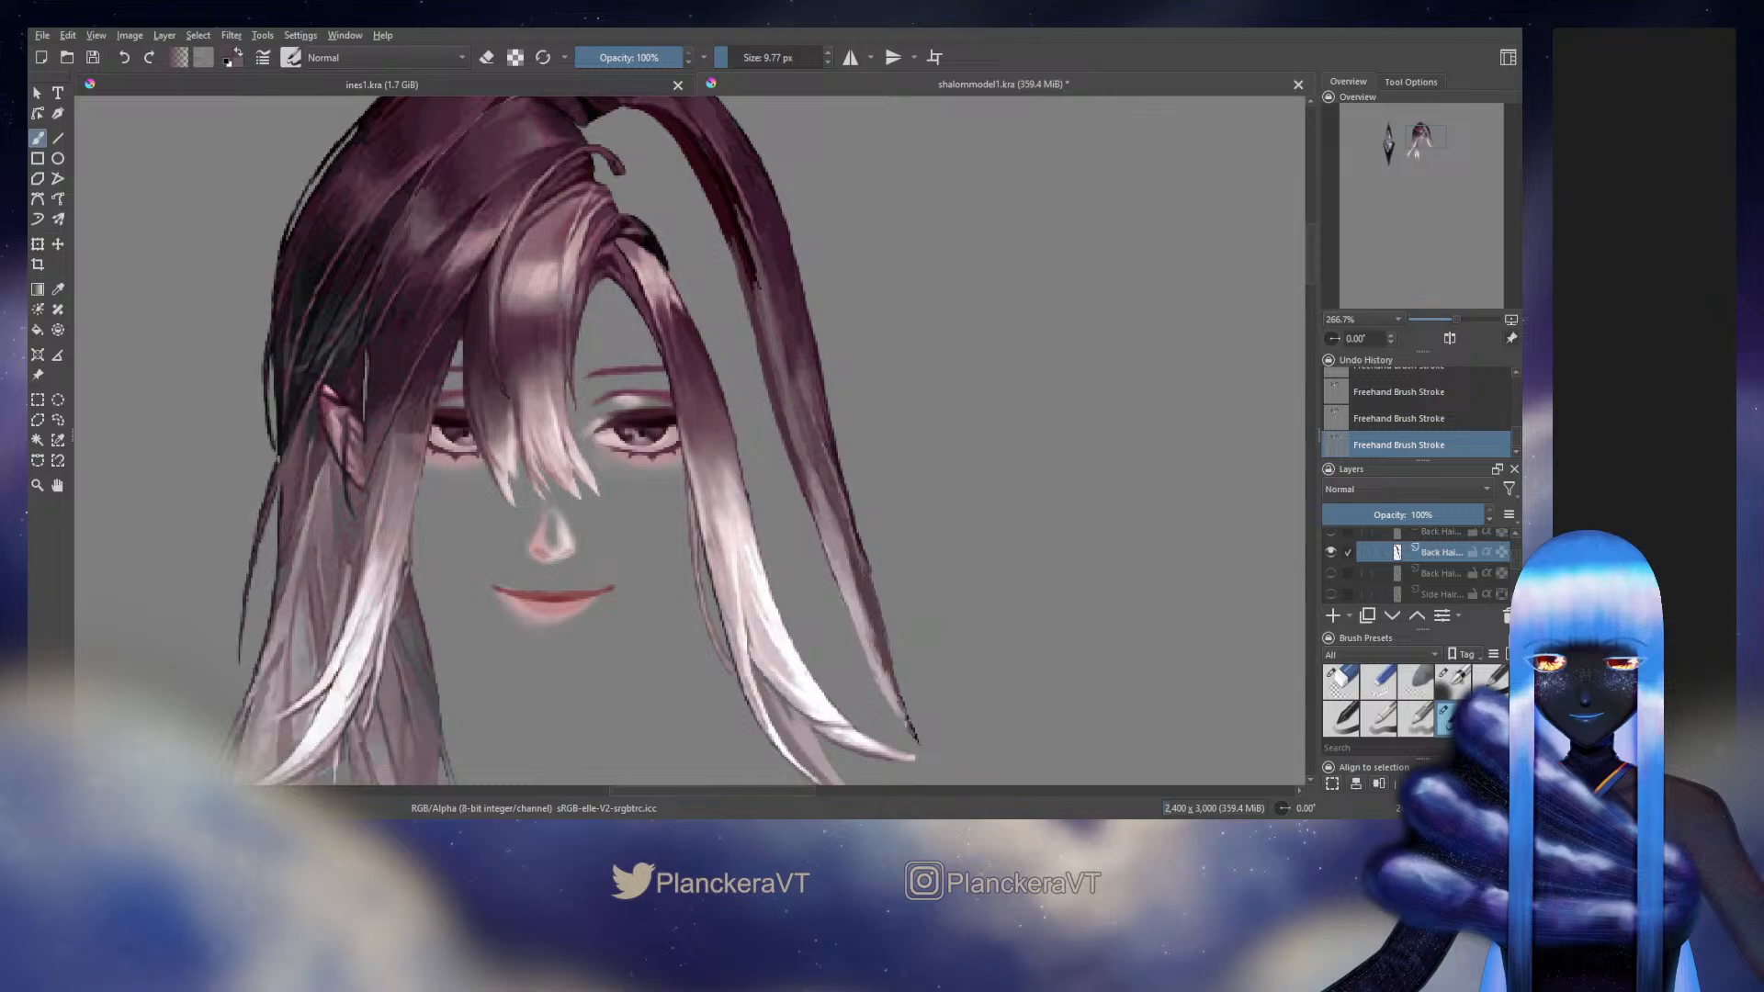
drag(940, 494, 955, 546)
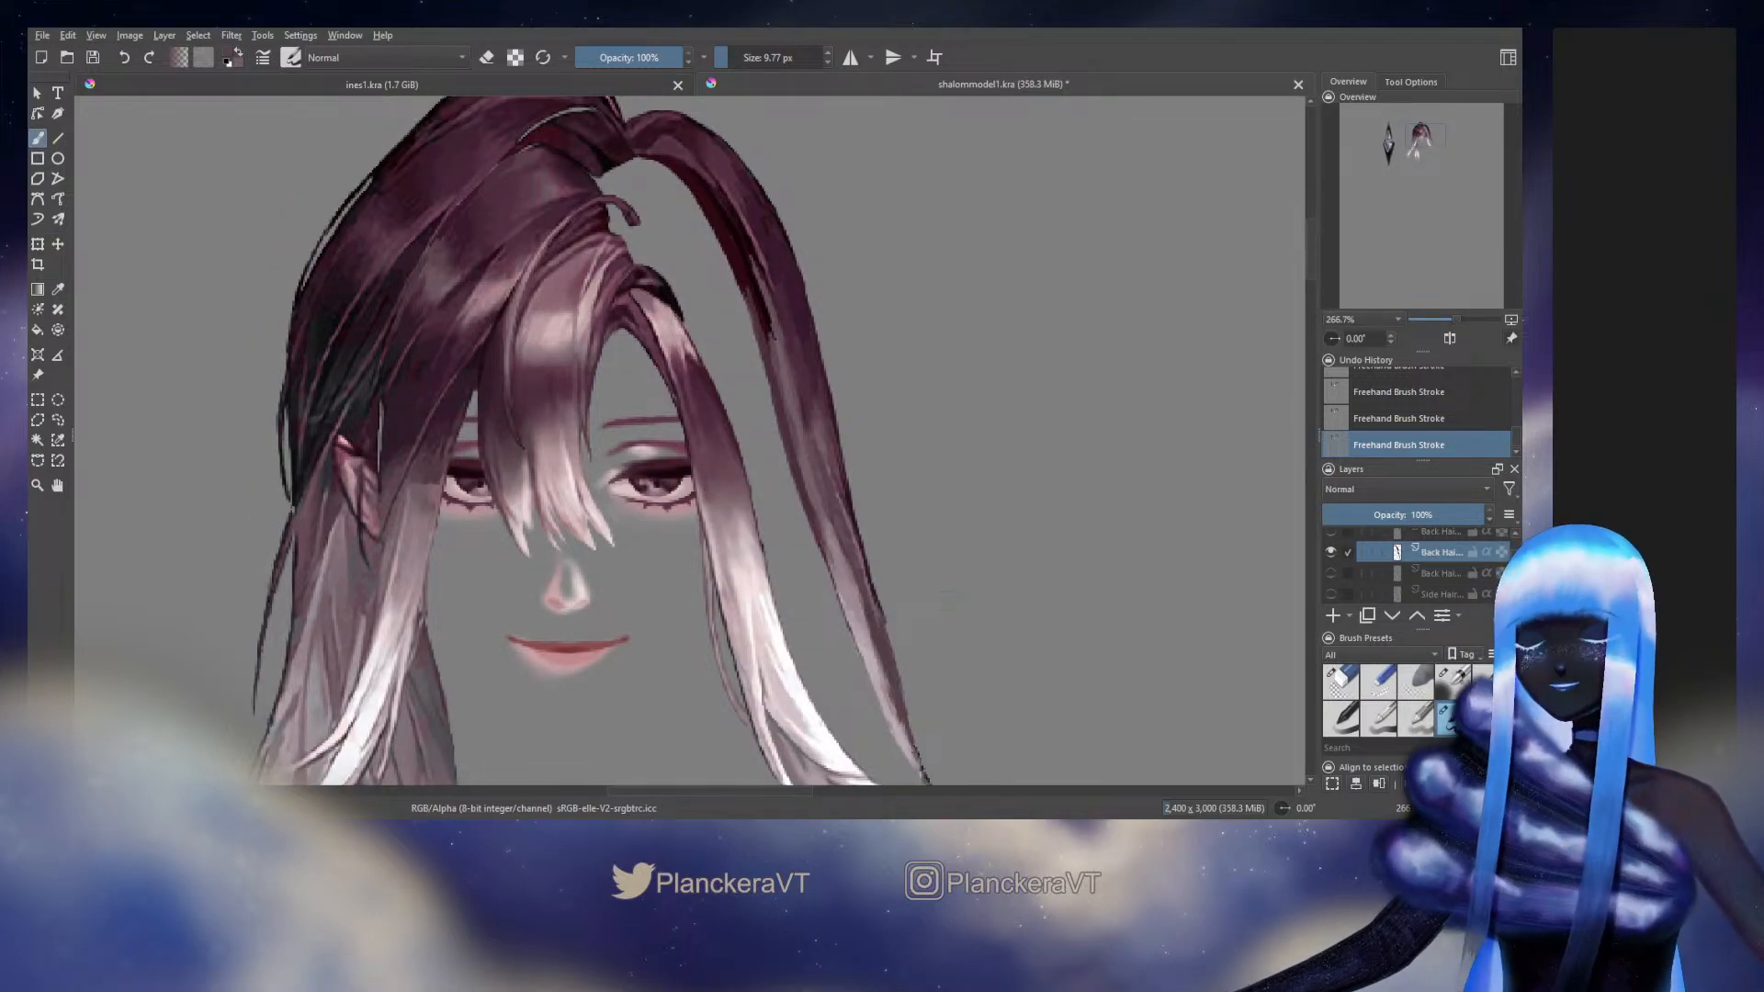
Clean up the edges of the long outer strand with the eraser and return to painting
key(e)
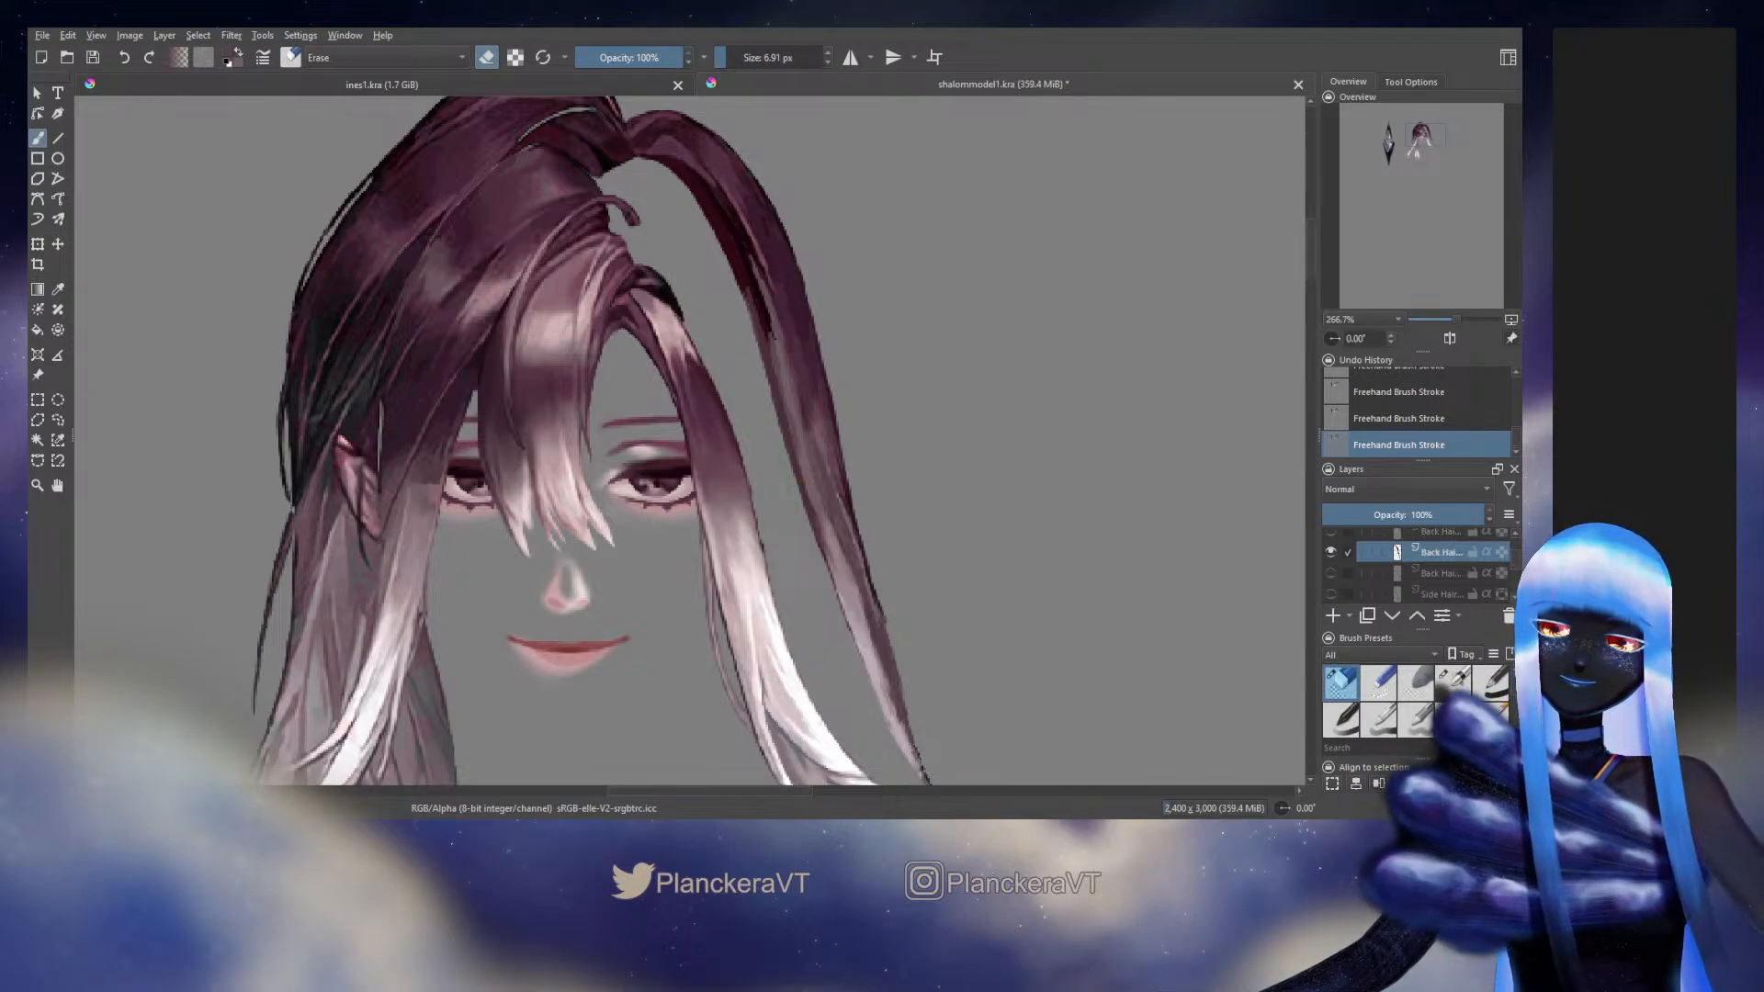
key(e)
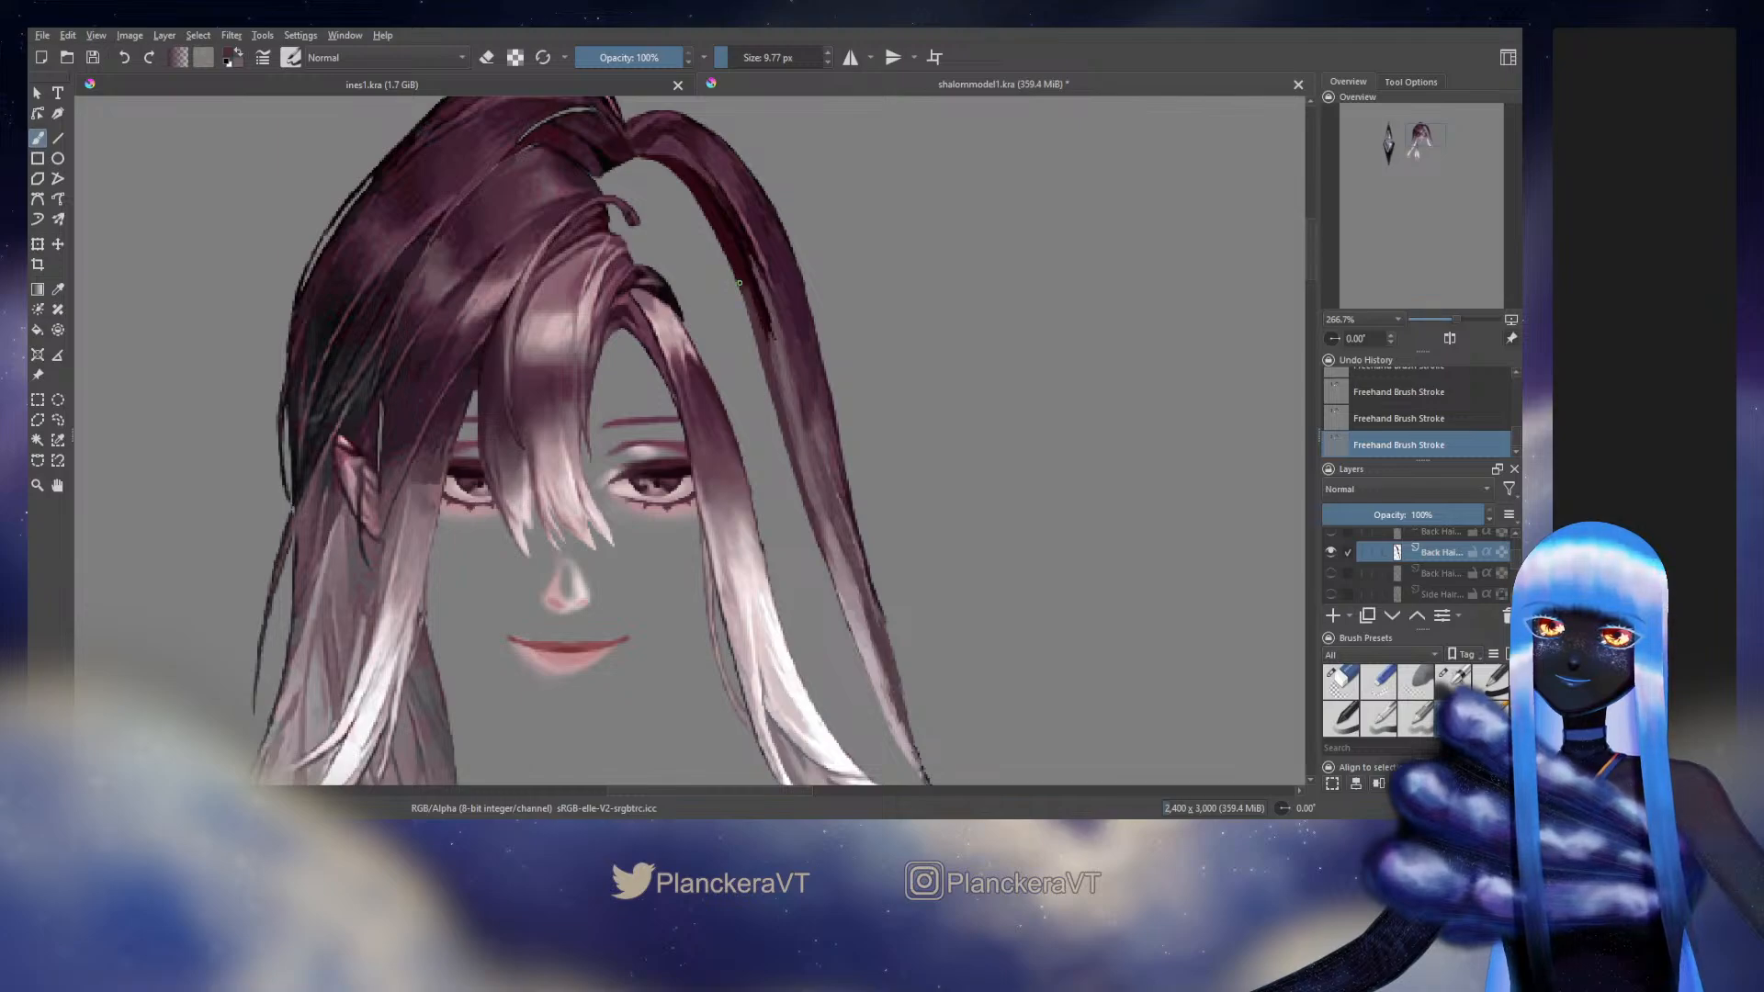
drag(941, 502, 939, 506)
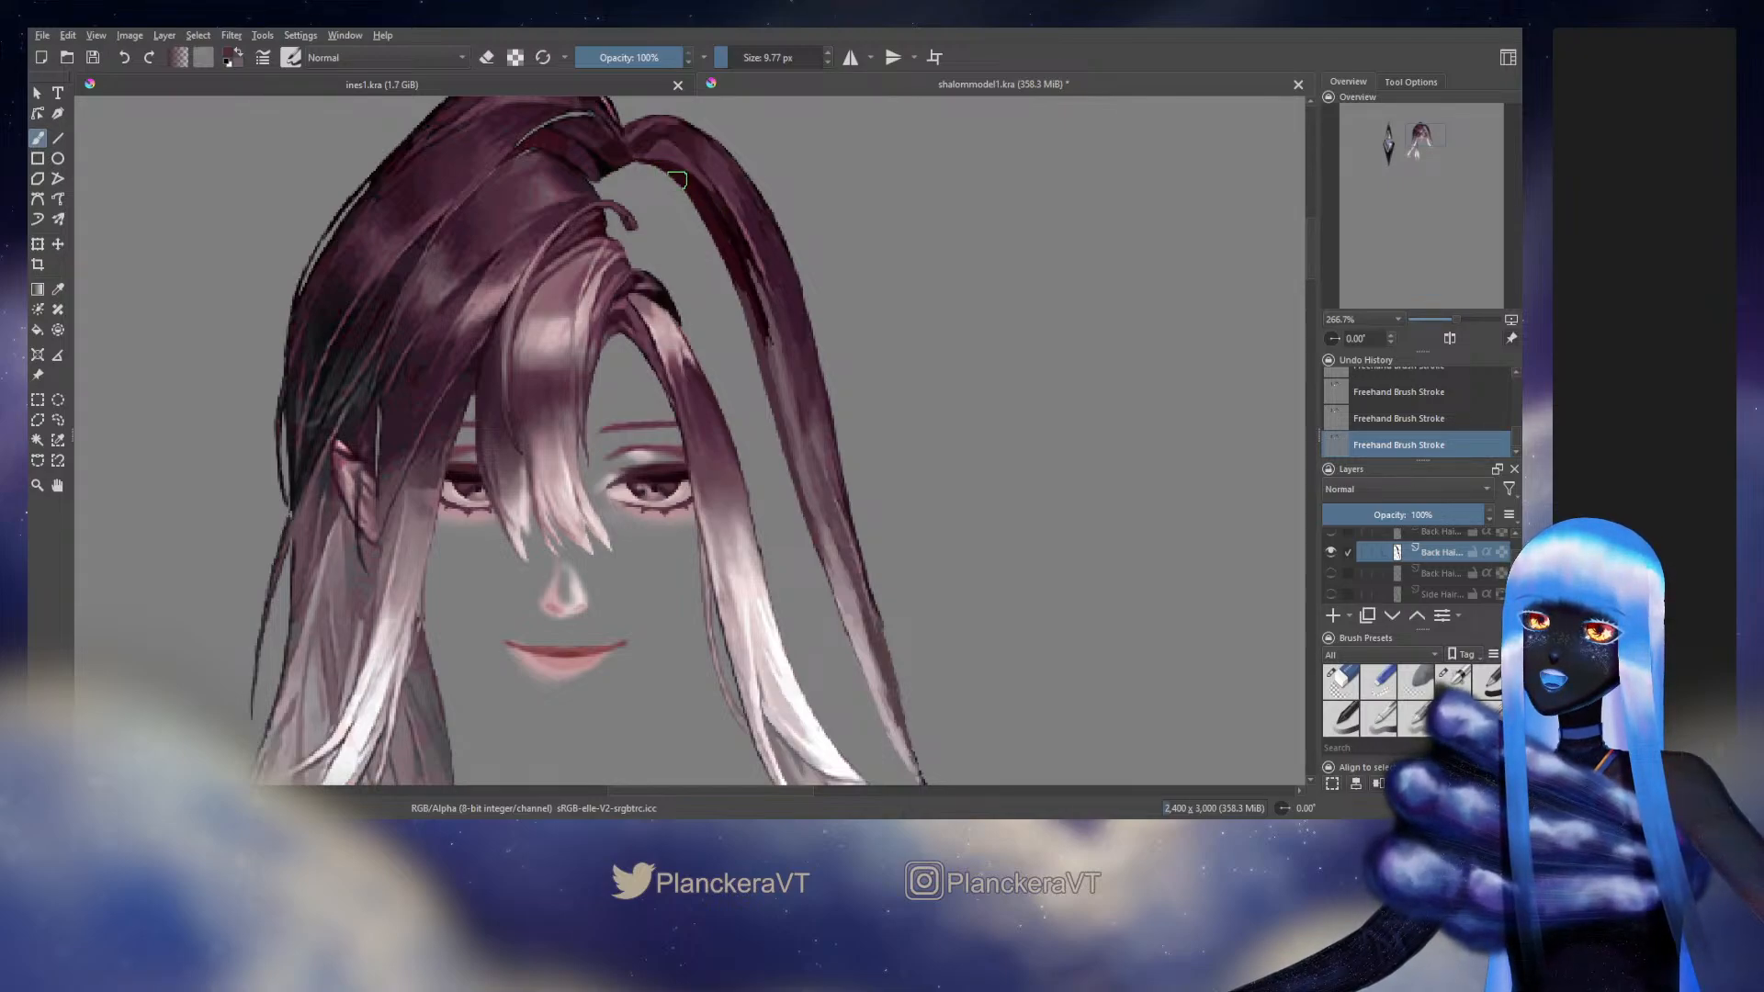
Lock the long outer strand layer's alpha and blend the end of the dark inner shadow into the middle section with sampled mauve tones
click(1500, 552)
click(1453, 682)
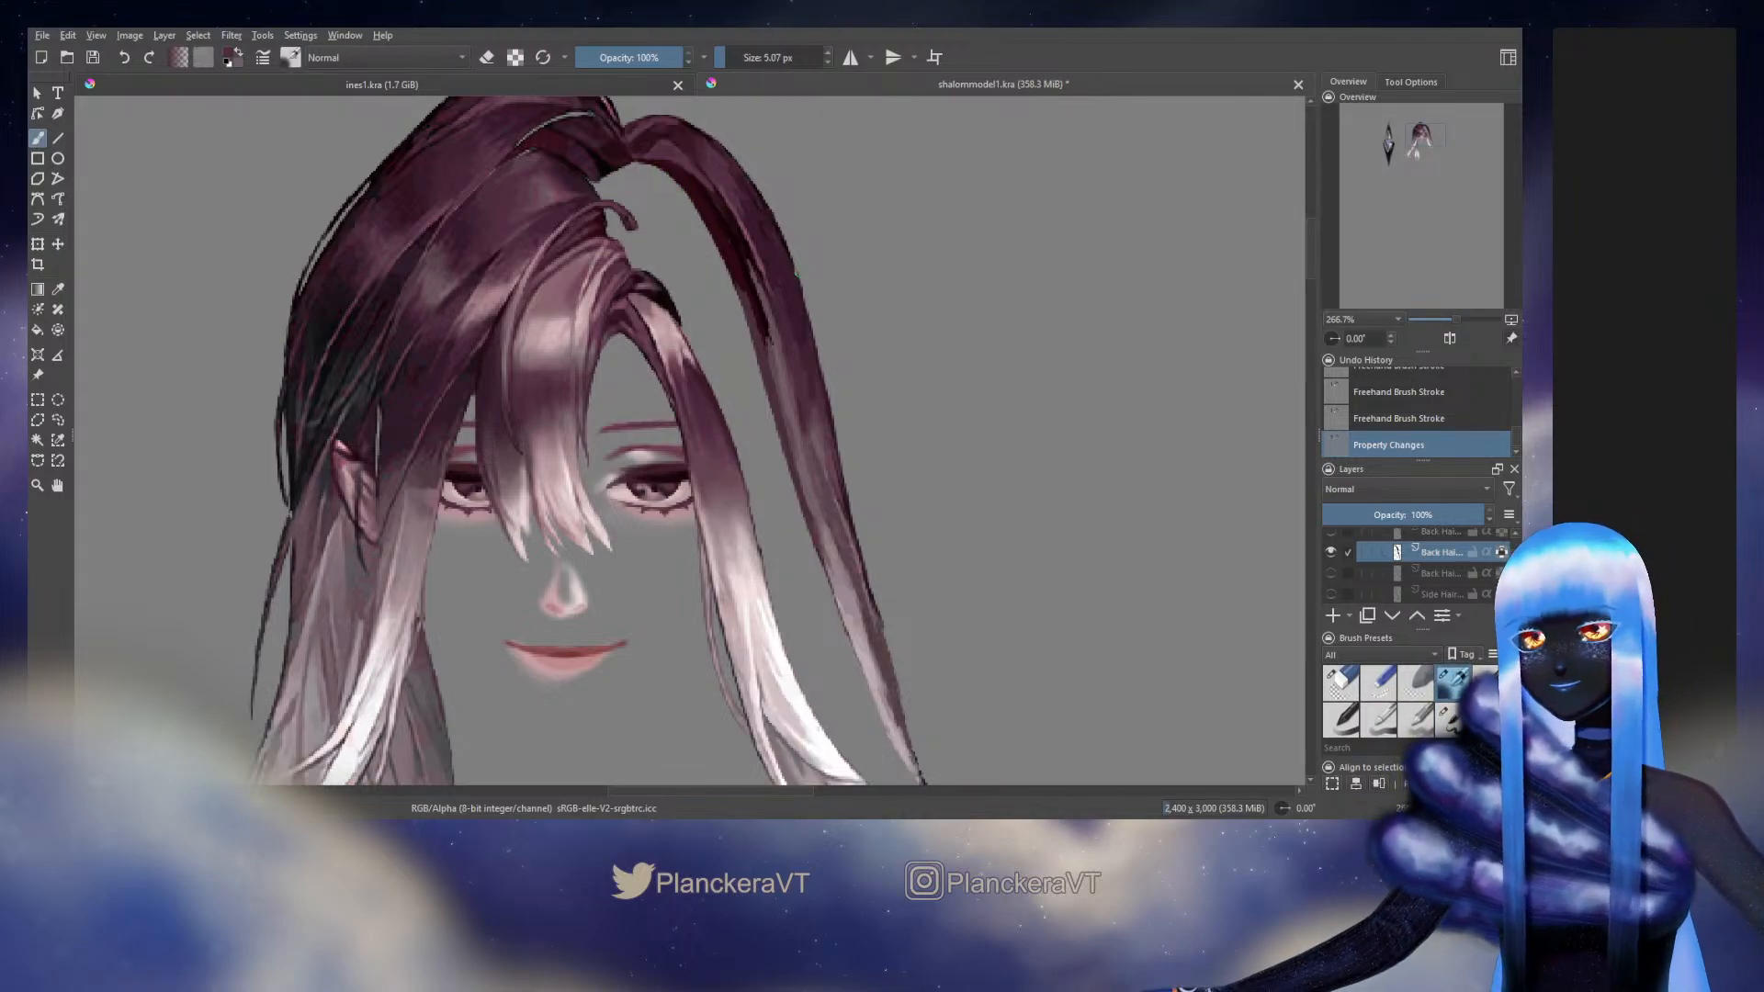
drag(744, 303, 769, 356)
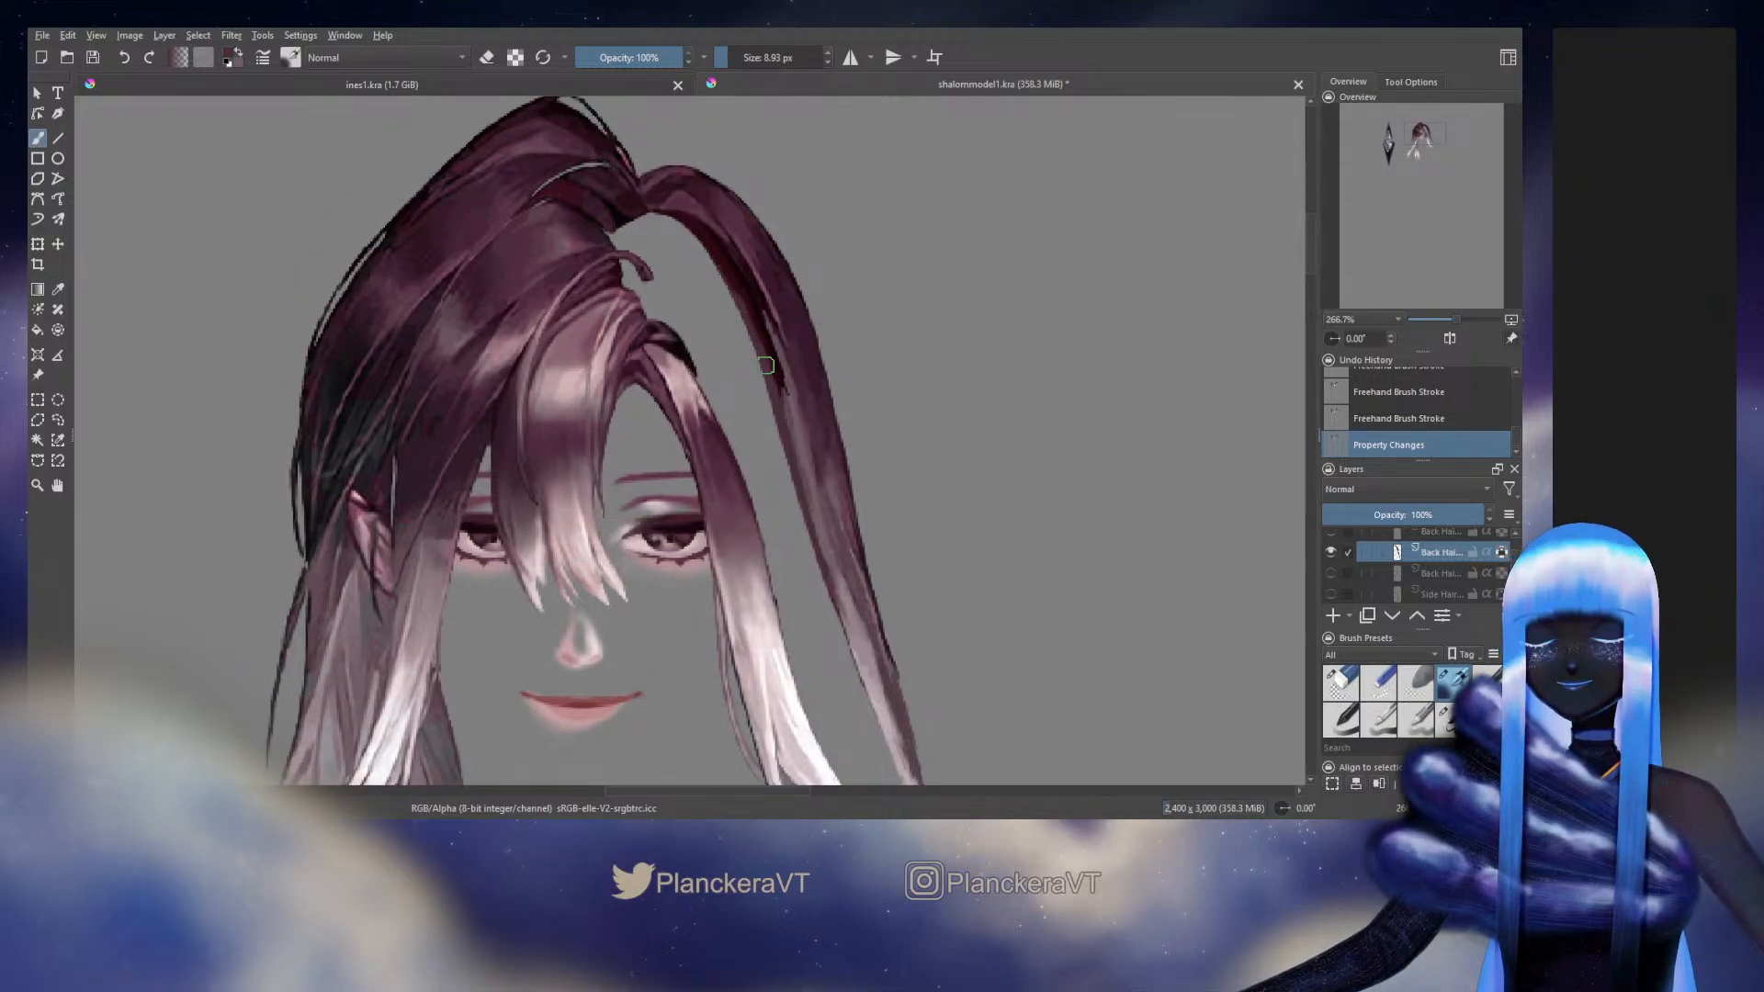
drag(766, 365, 769, 377)
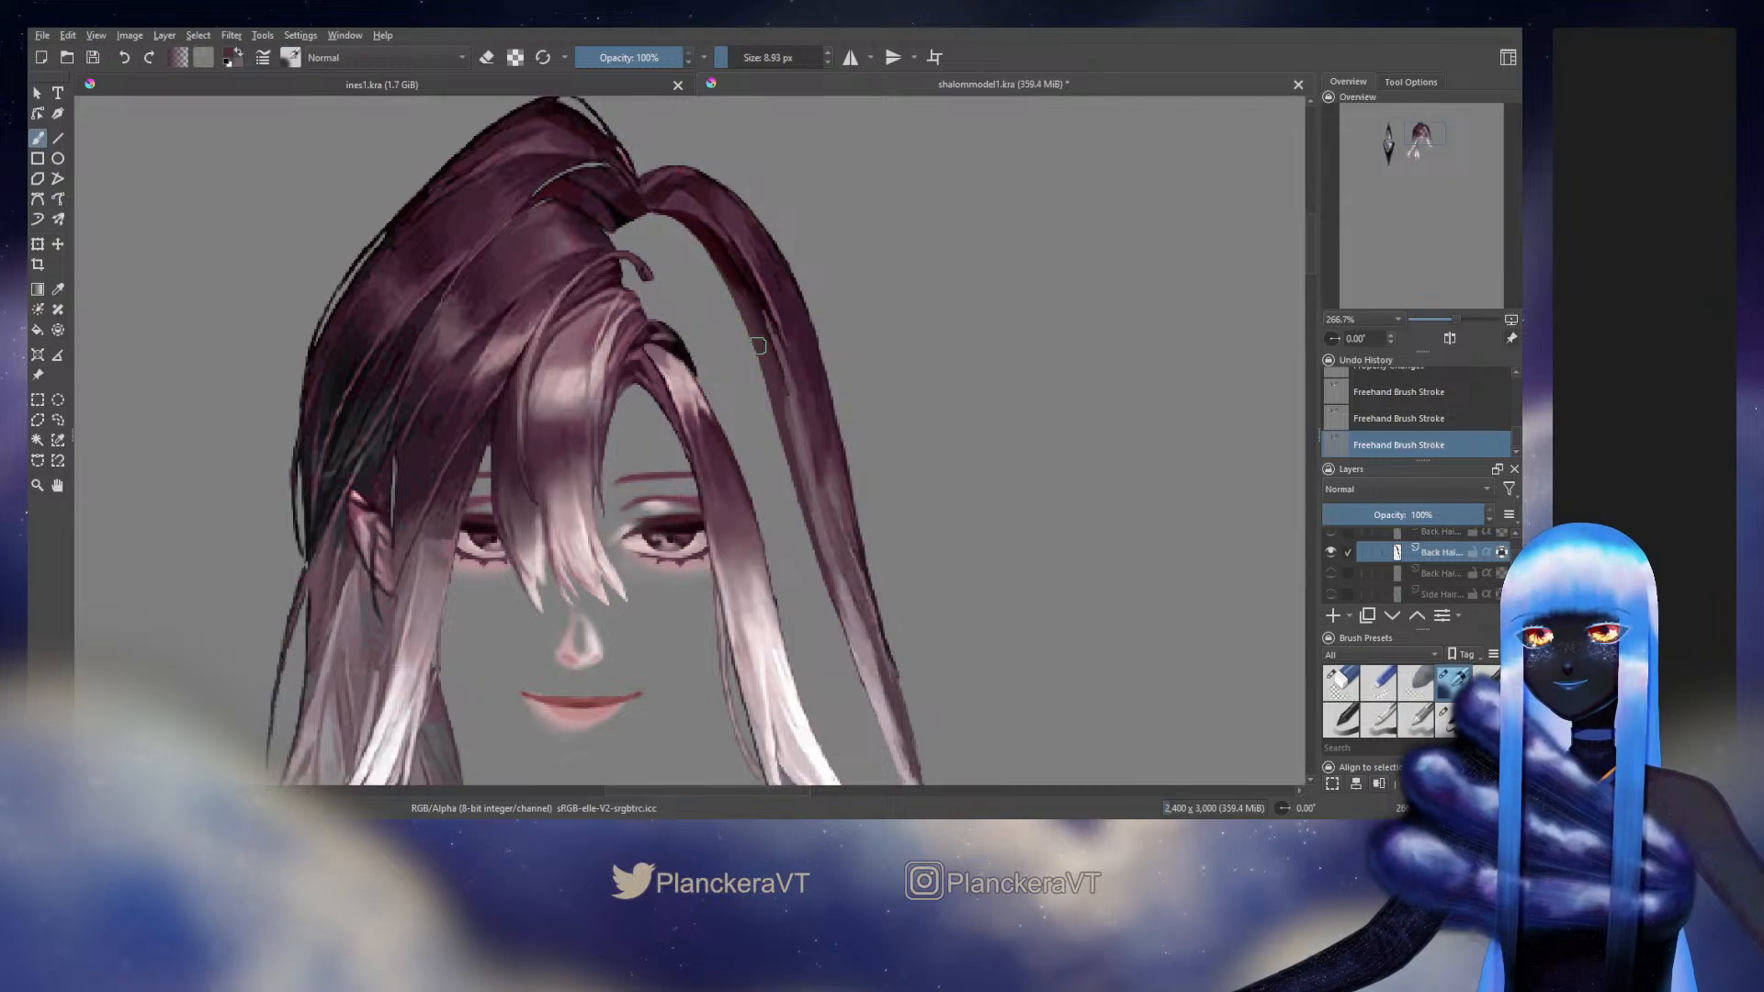
ctrl+click(797, 411)
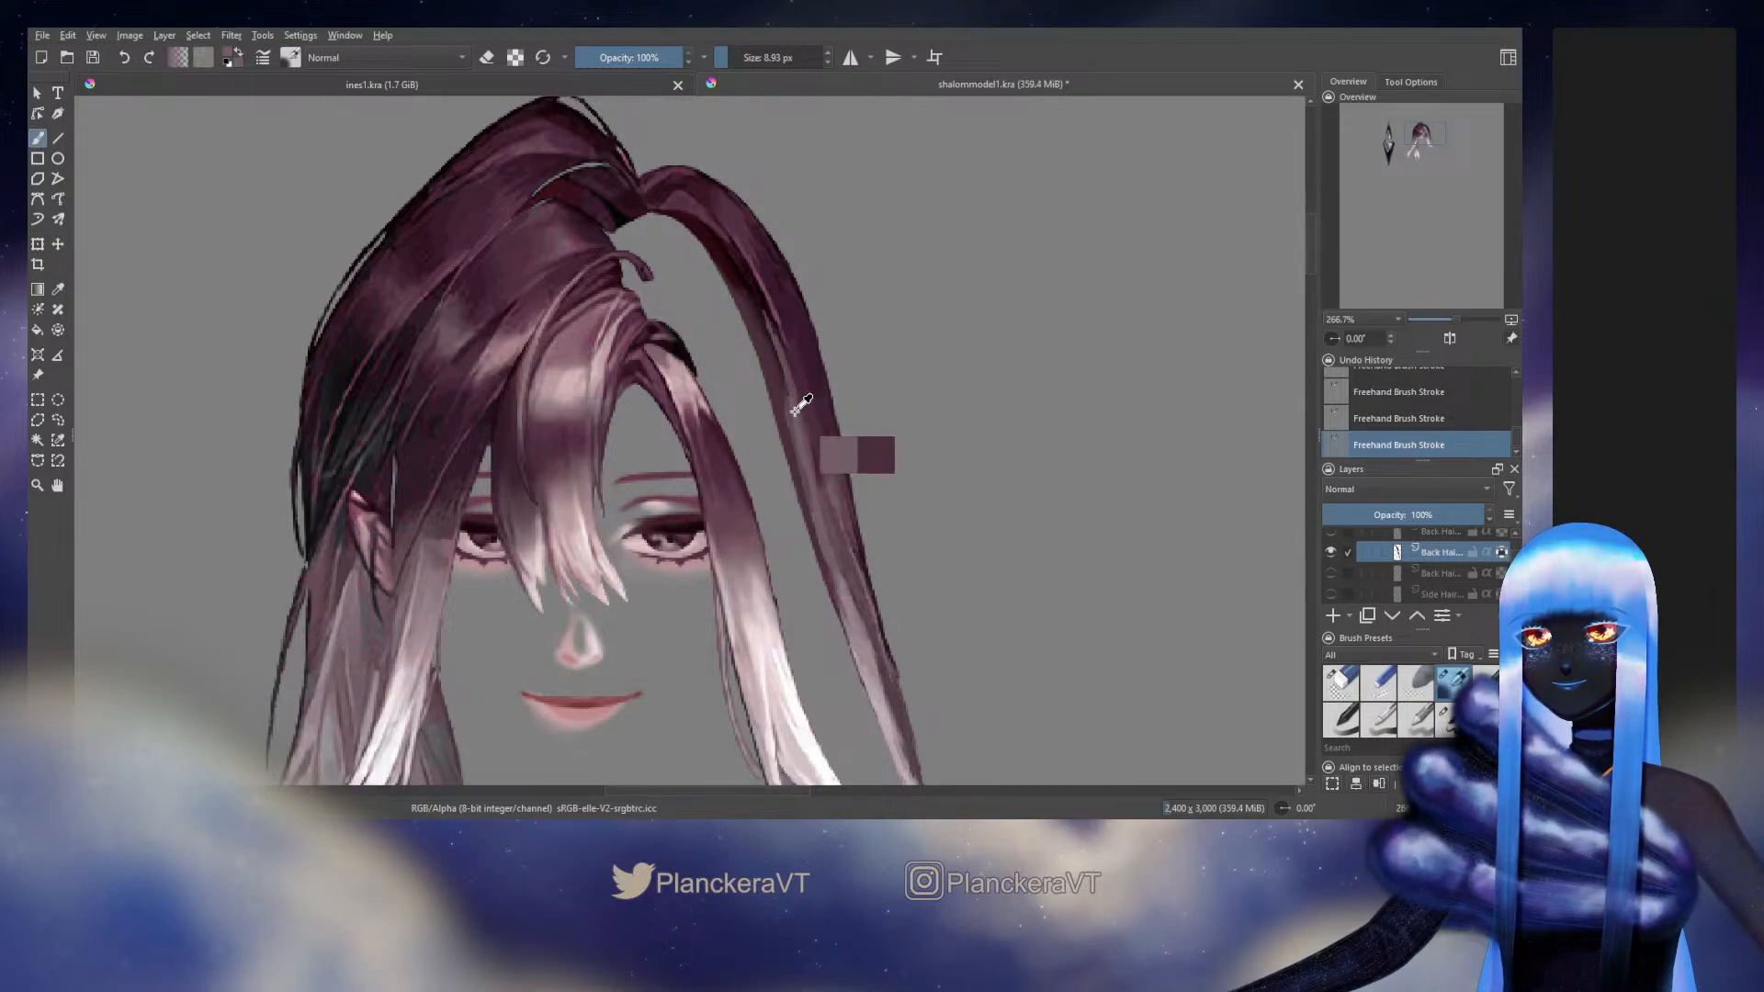
drag(797, 411, 791, 410)
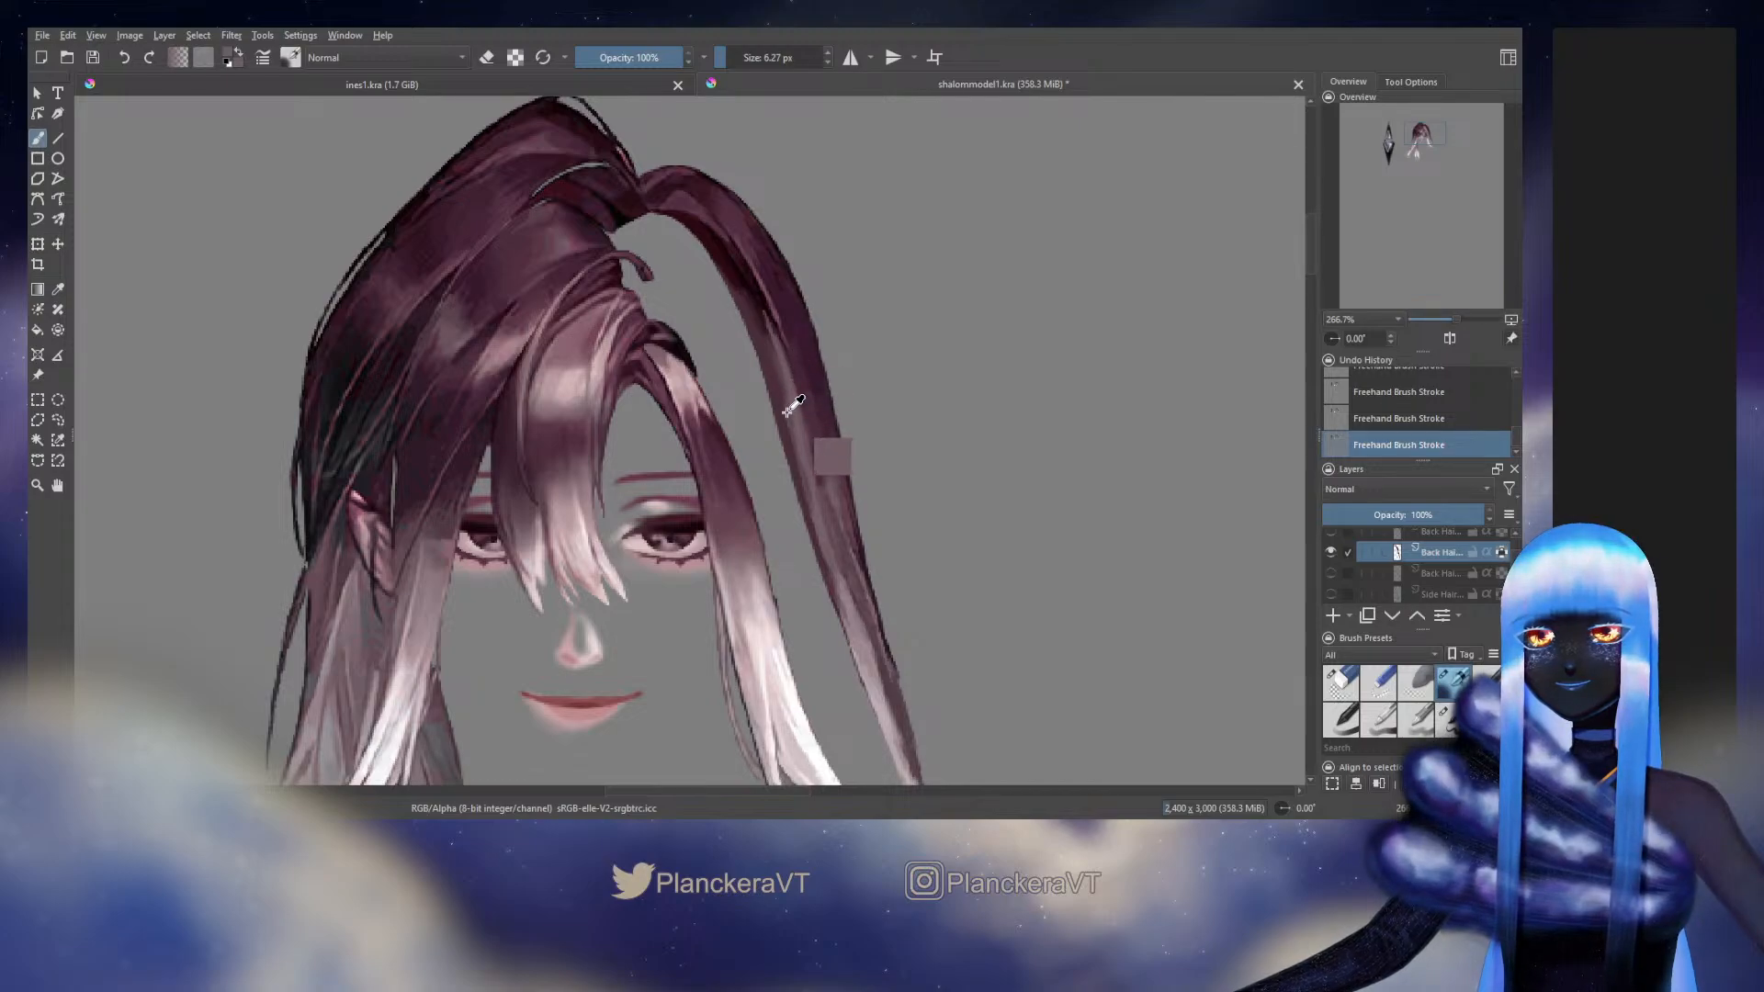
drag(787, 408, 785, 408)
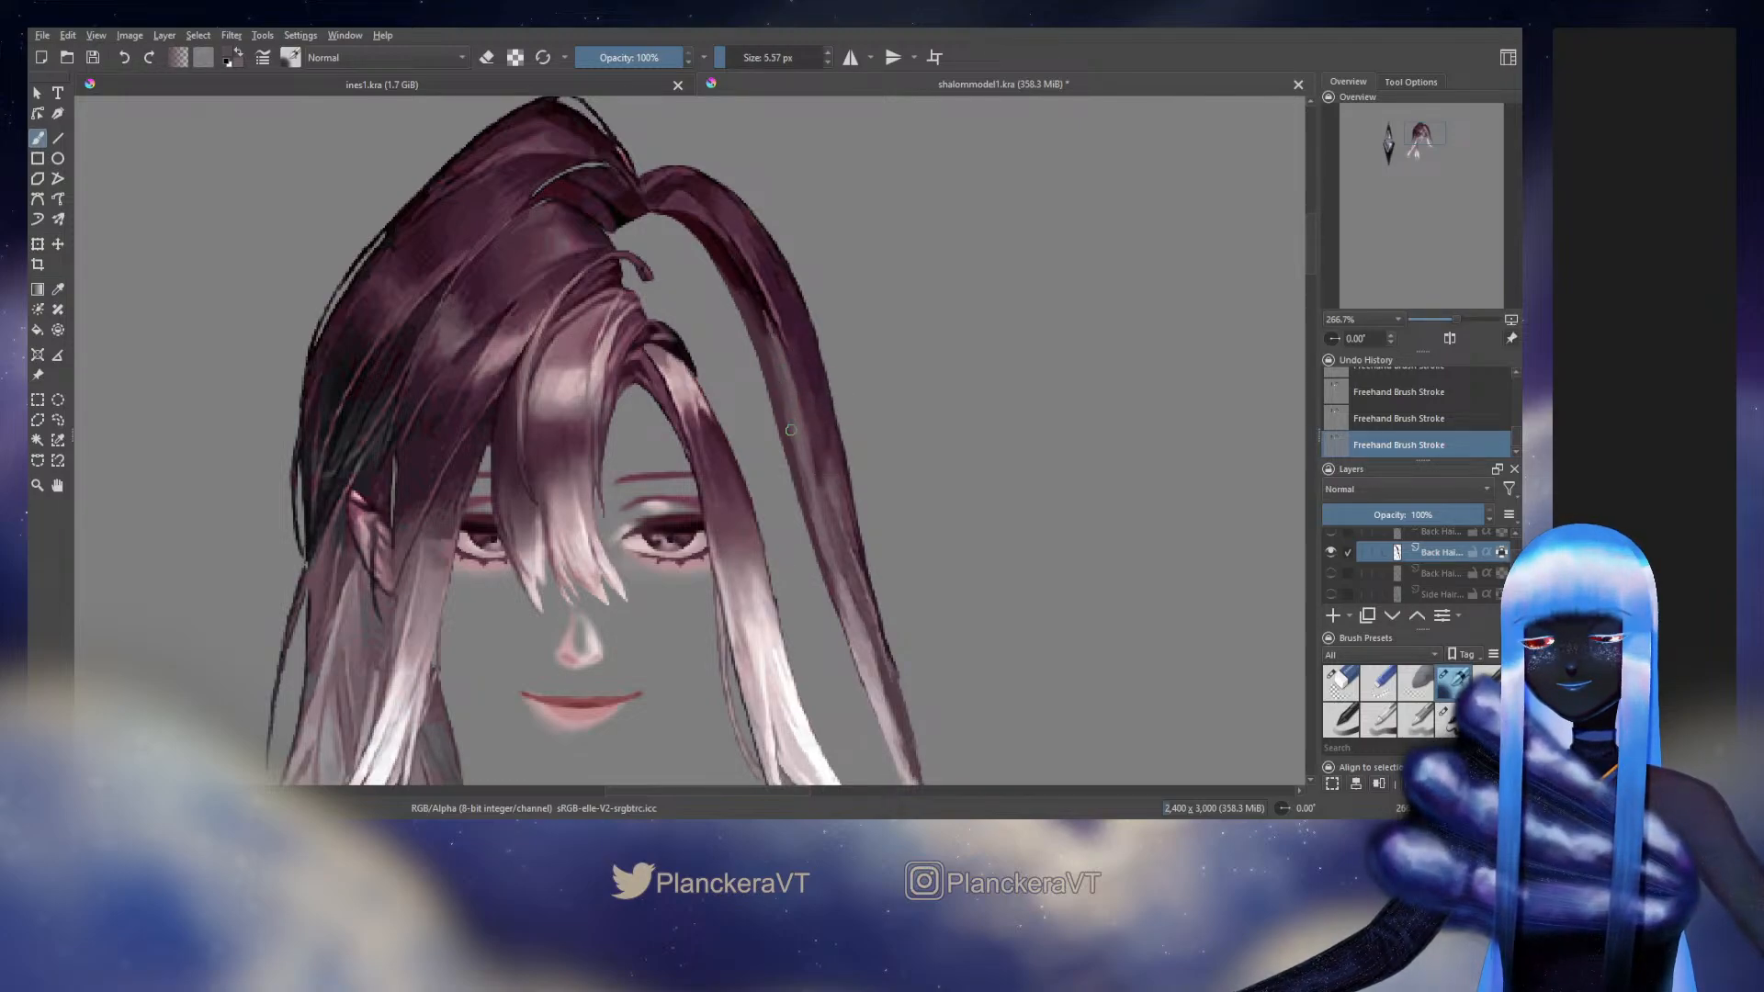
ctrl+click(828, 501)
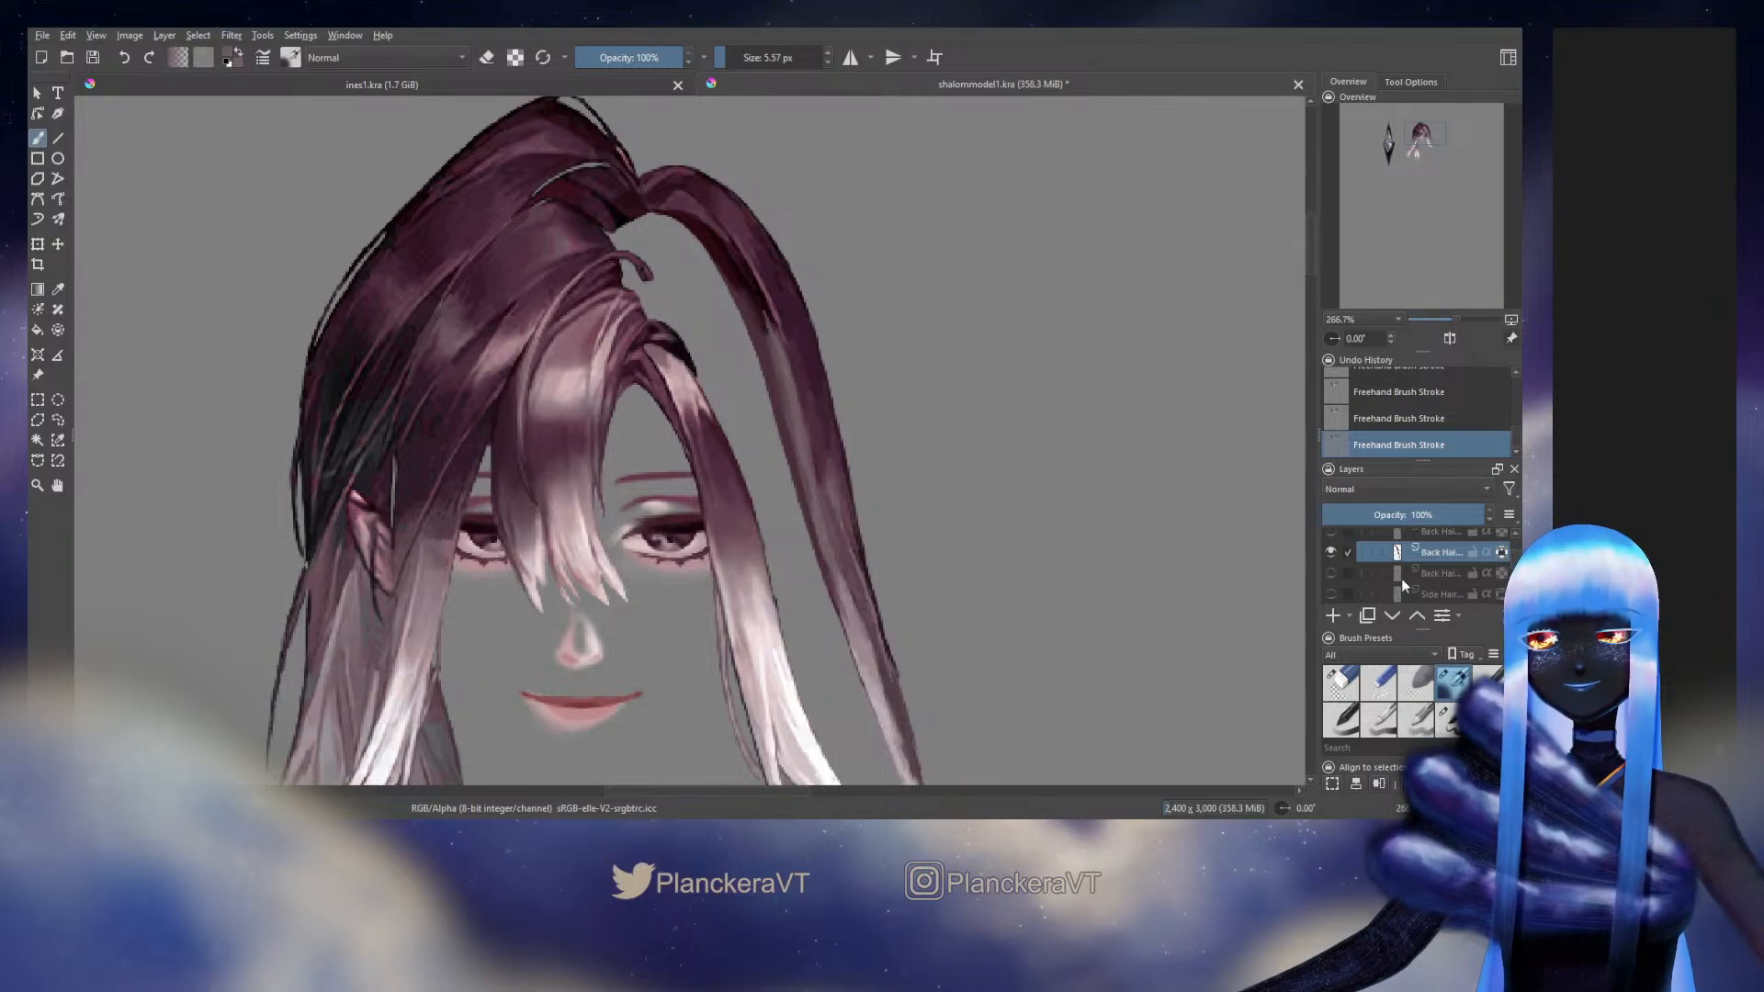
Unlock the long outer strand layer's alpha, touch up the strand with the 9.77 px brush, and lock the alpha again
click(1501, 555)
click(1449, 720)
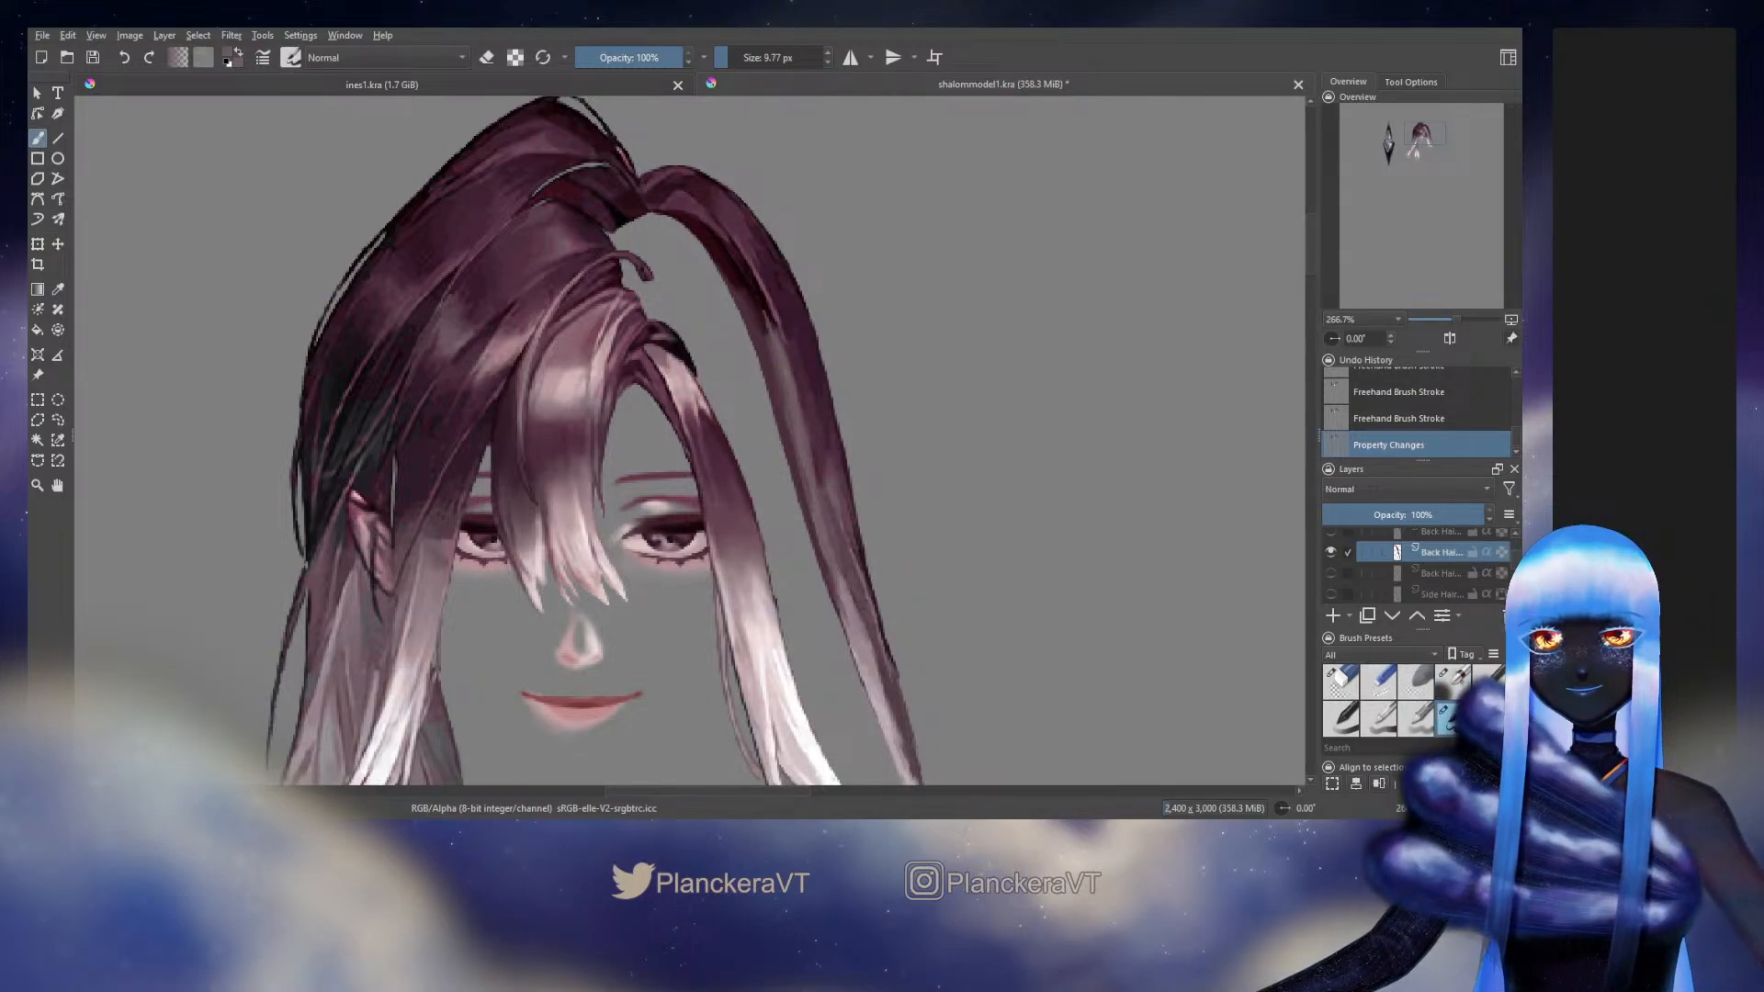
click(1501, 553)
Soften the lower end of the long outer strand's maroon inner shadow with the 5.57 px blending brush and sampled tones
drag(812, 355, 830, 422)
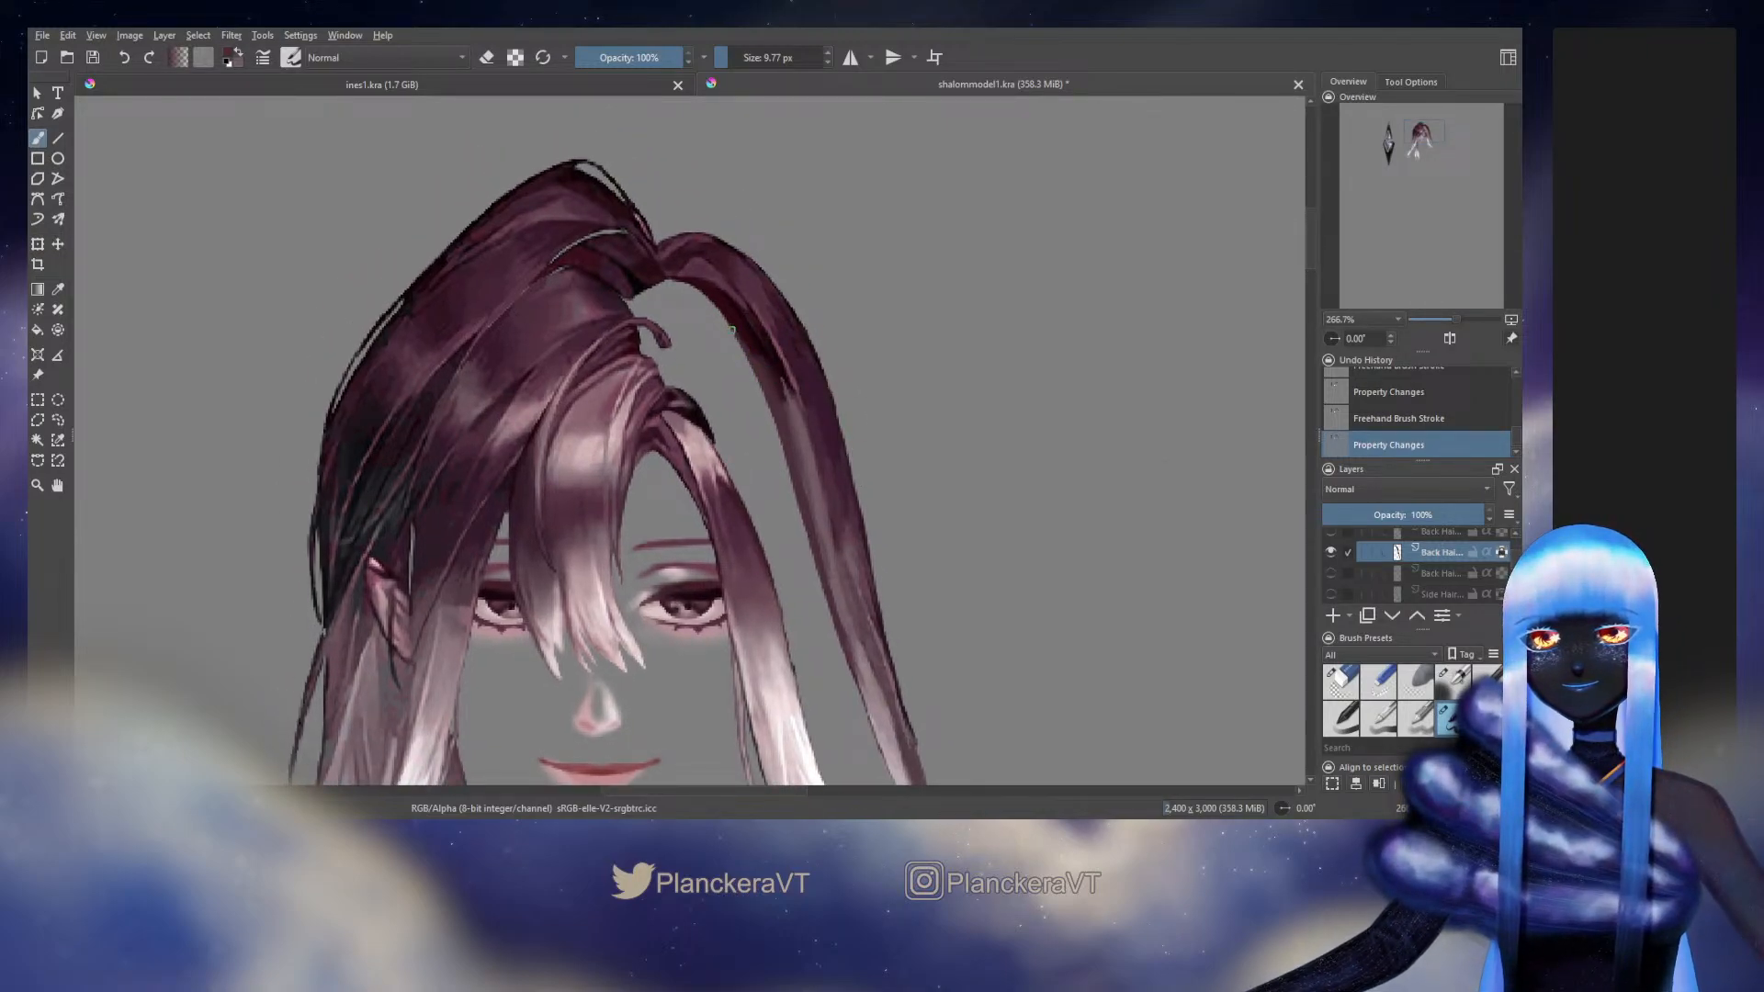
mouse_move(751, 361)
mouse_down()
mouse_move(784, 391)
mouse_move(740, 330)
mouse_move(776, 383)
mouse_move(766, 369)
mouse_up()
key(ctrl+z)
key(slash)
ctrl+click(751, 335)
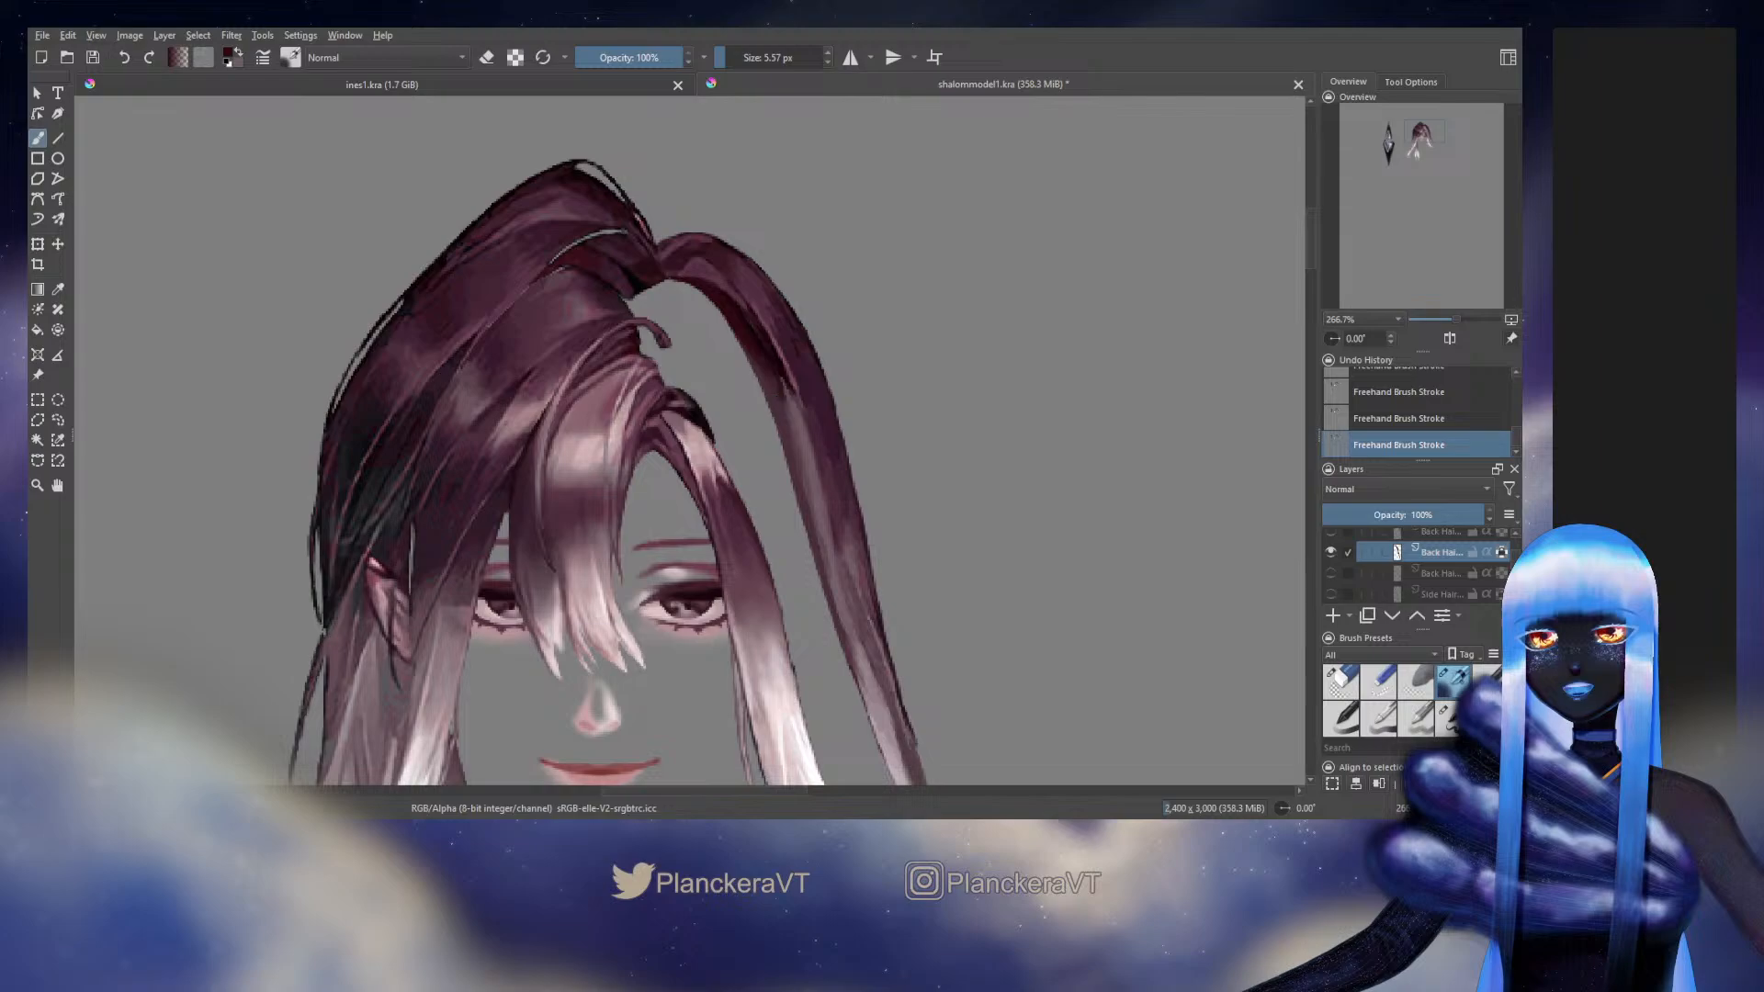
ctrl+click(776, 384)
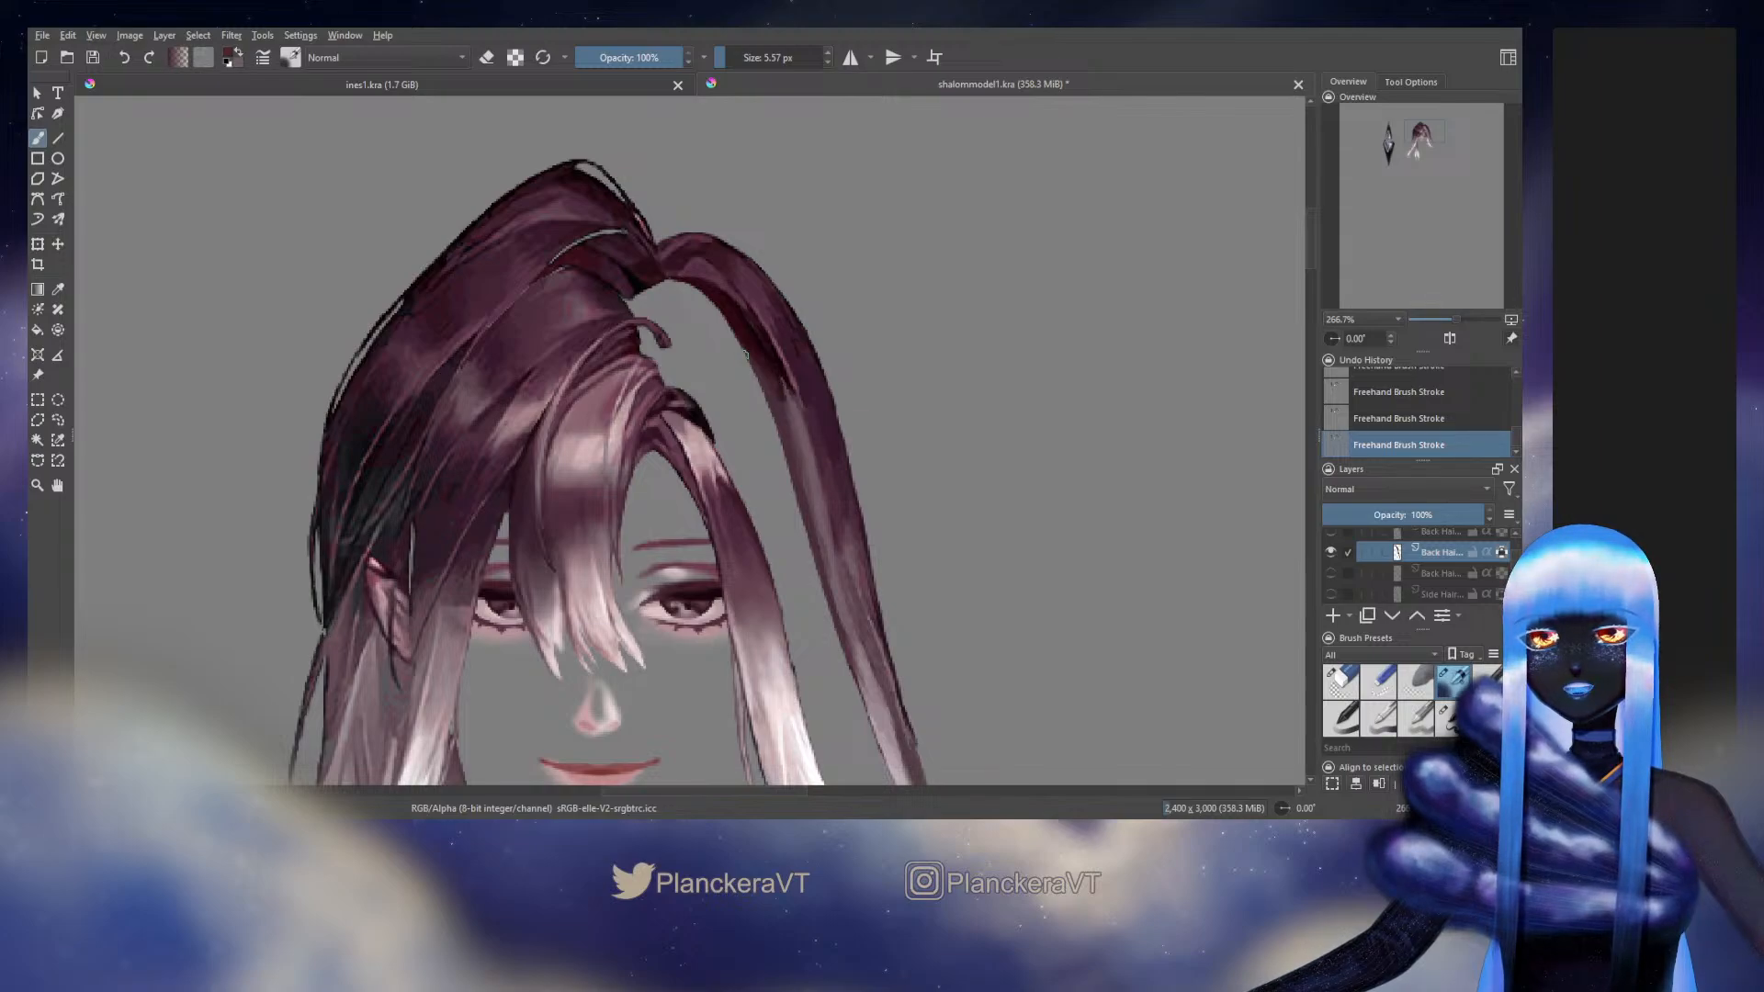
Refine the inner shadow along the long outer strand's upper curve with fine strokes of sampled dark maroon and near-black
ctrl+click(734, 324)
mouse_move(758, 361)
mouse_down()
mouse_move(779, 401)
mouse_move(763, 345)
mouse_up()
ctrl+click(759, 348)
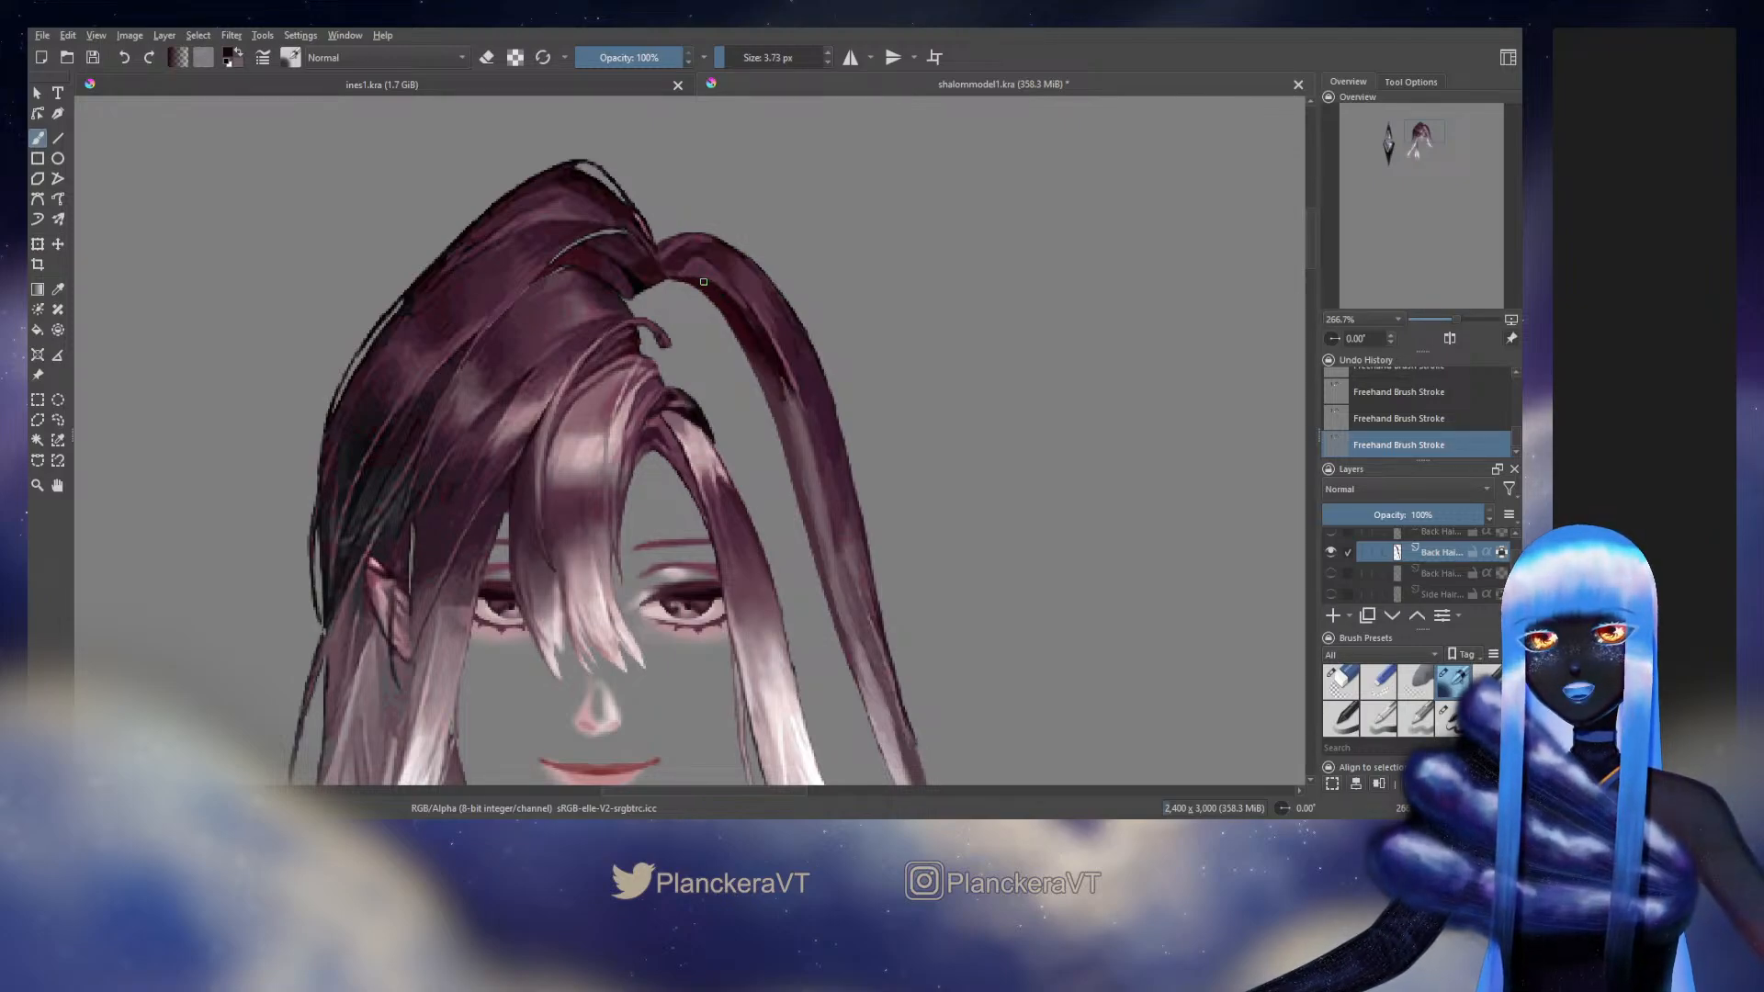
ctrl+click(749, 327)
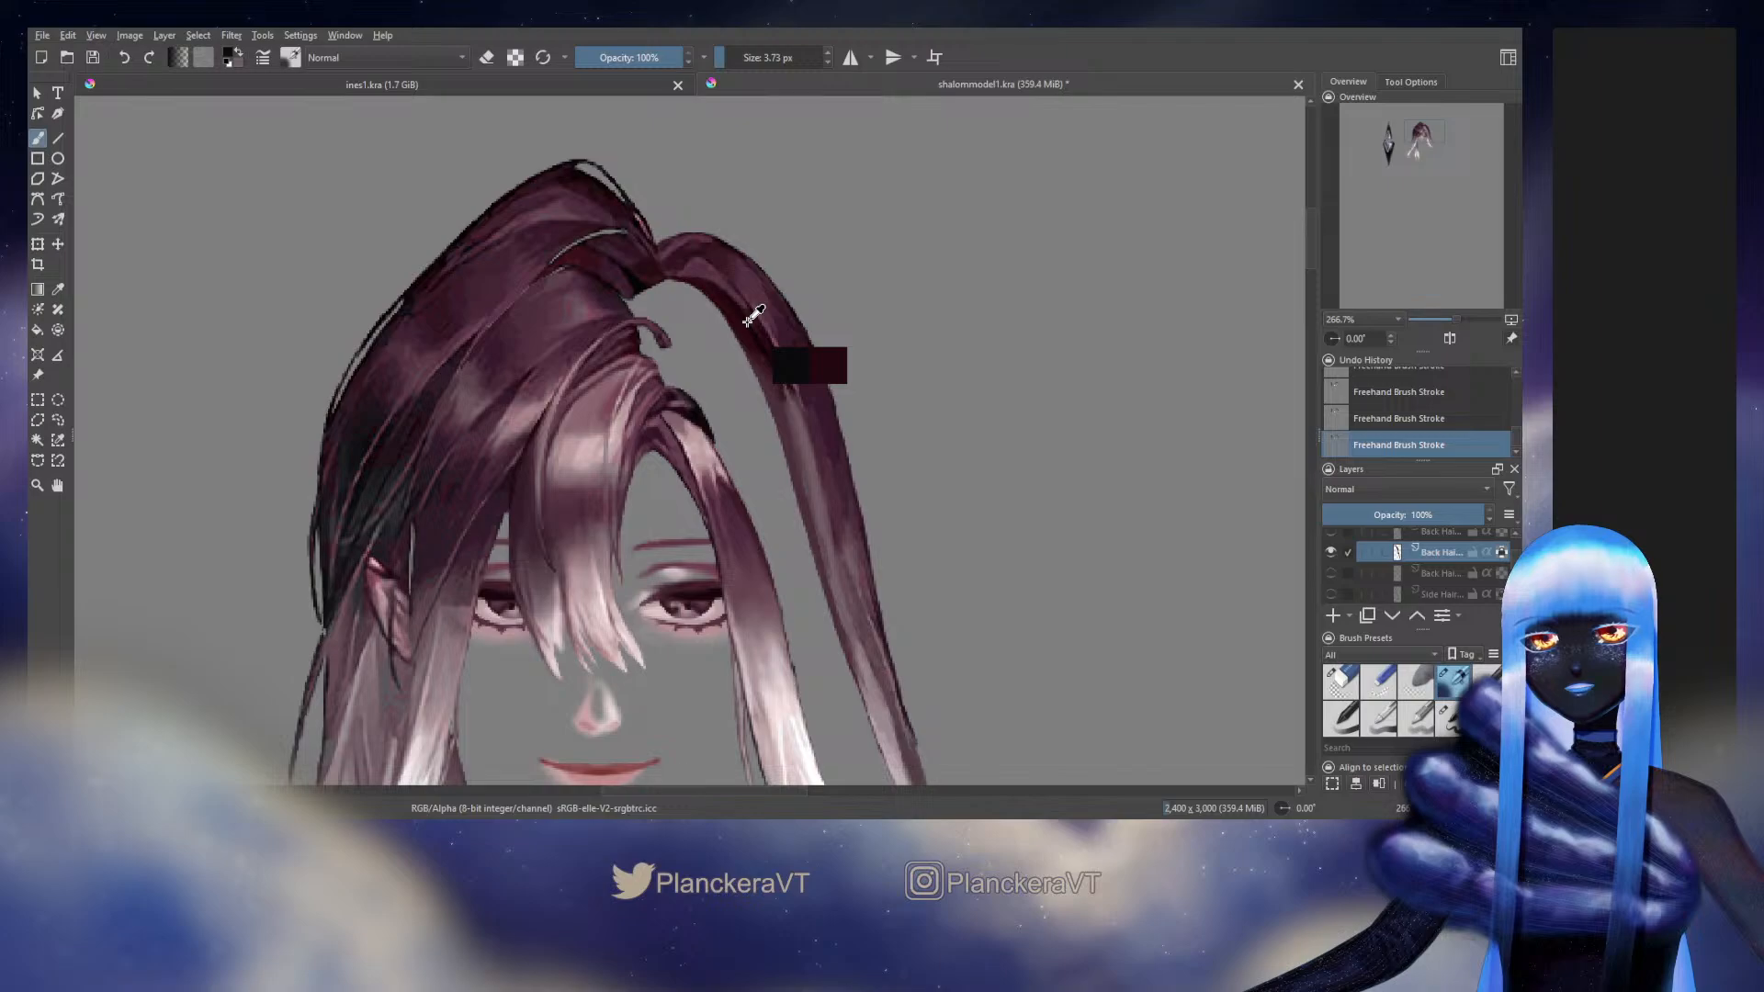
drag(754, 326, 753, 326)
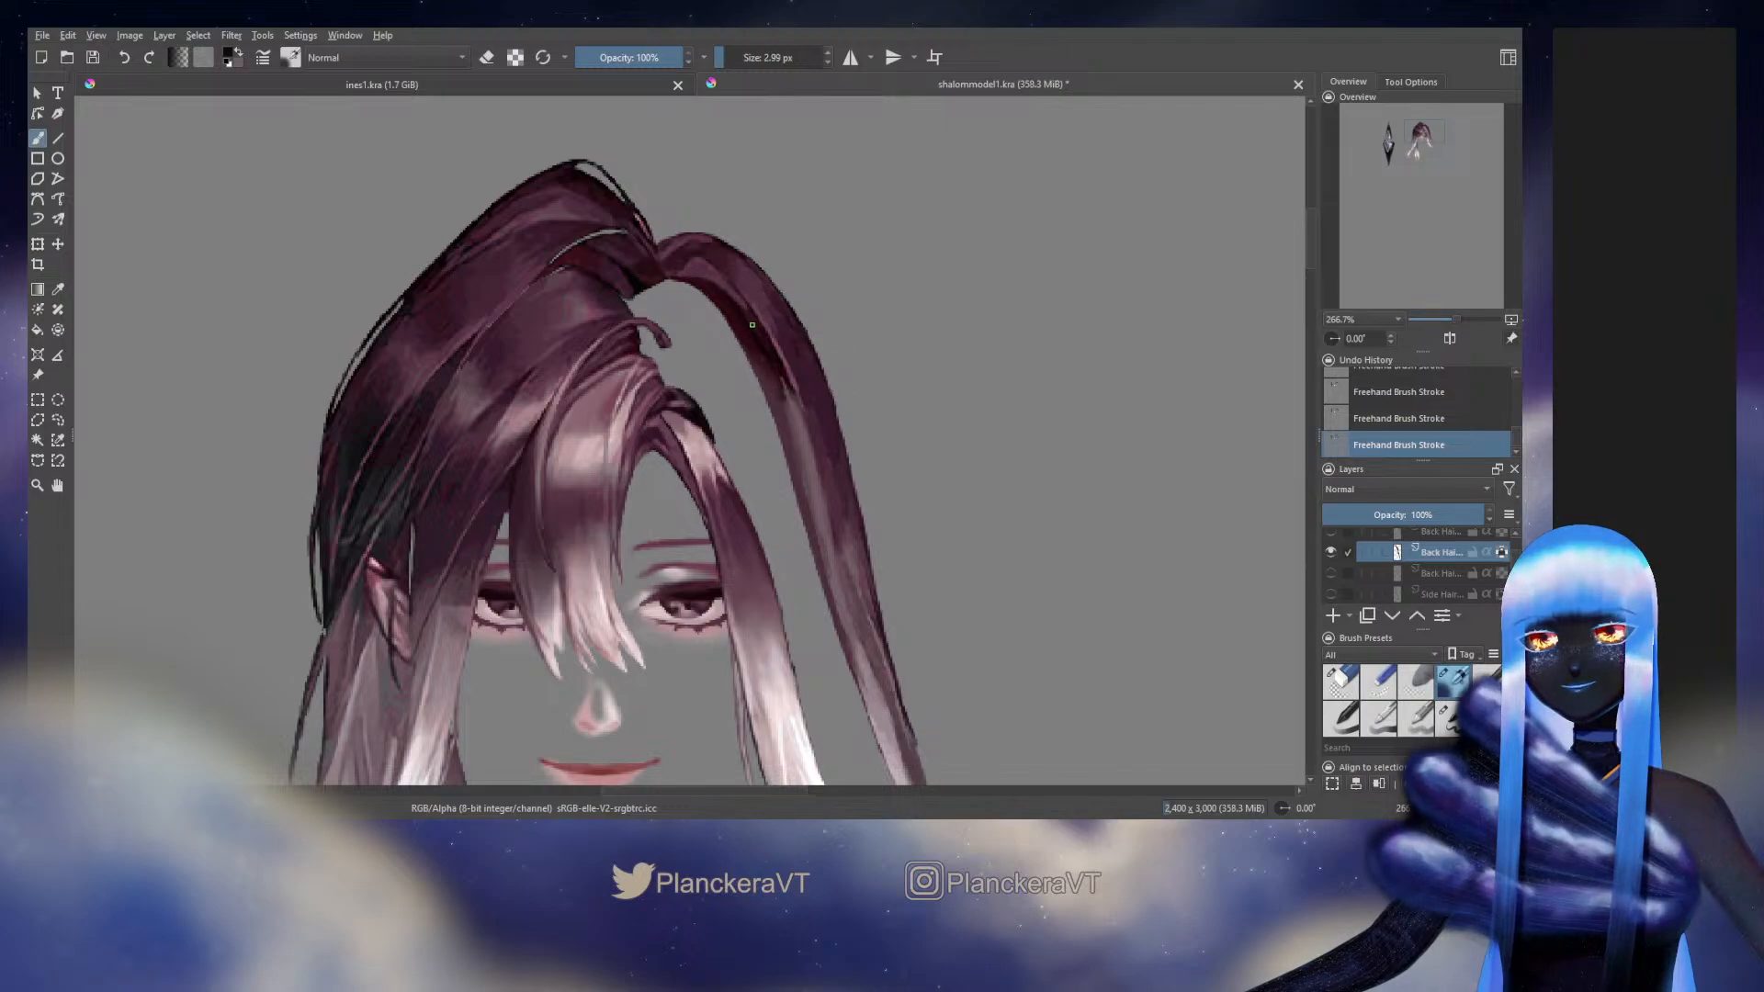
ctrl+click(760, 340)
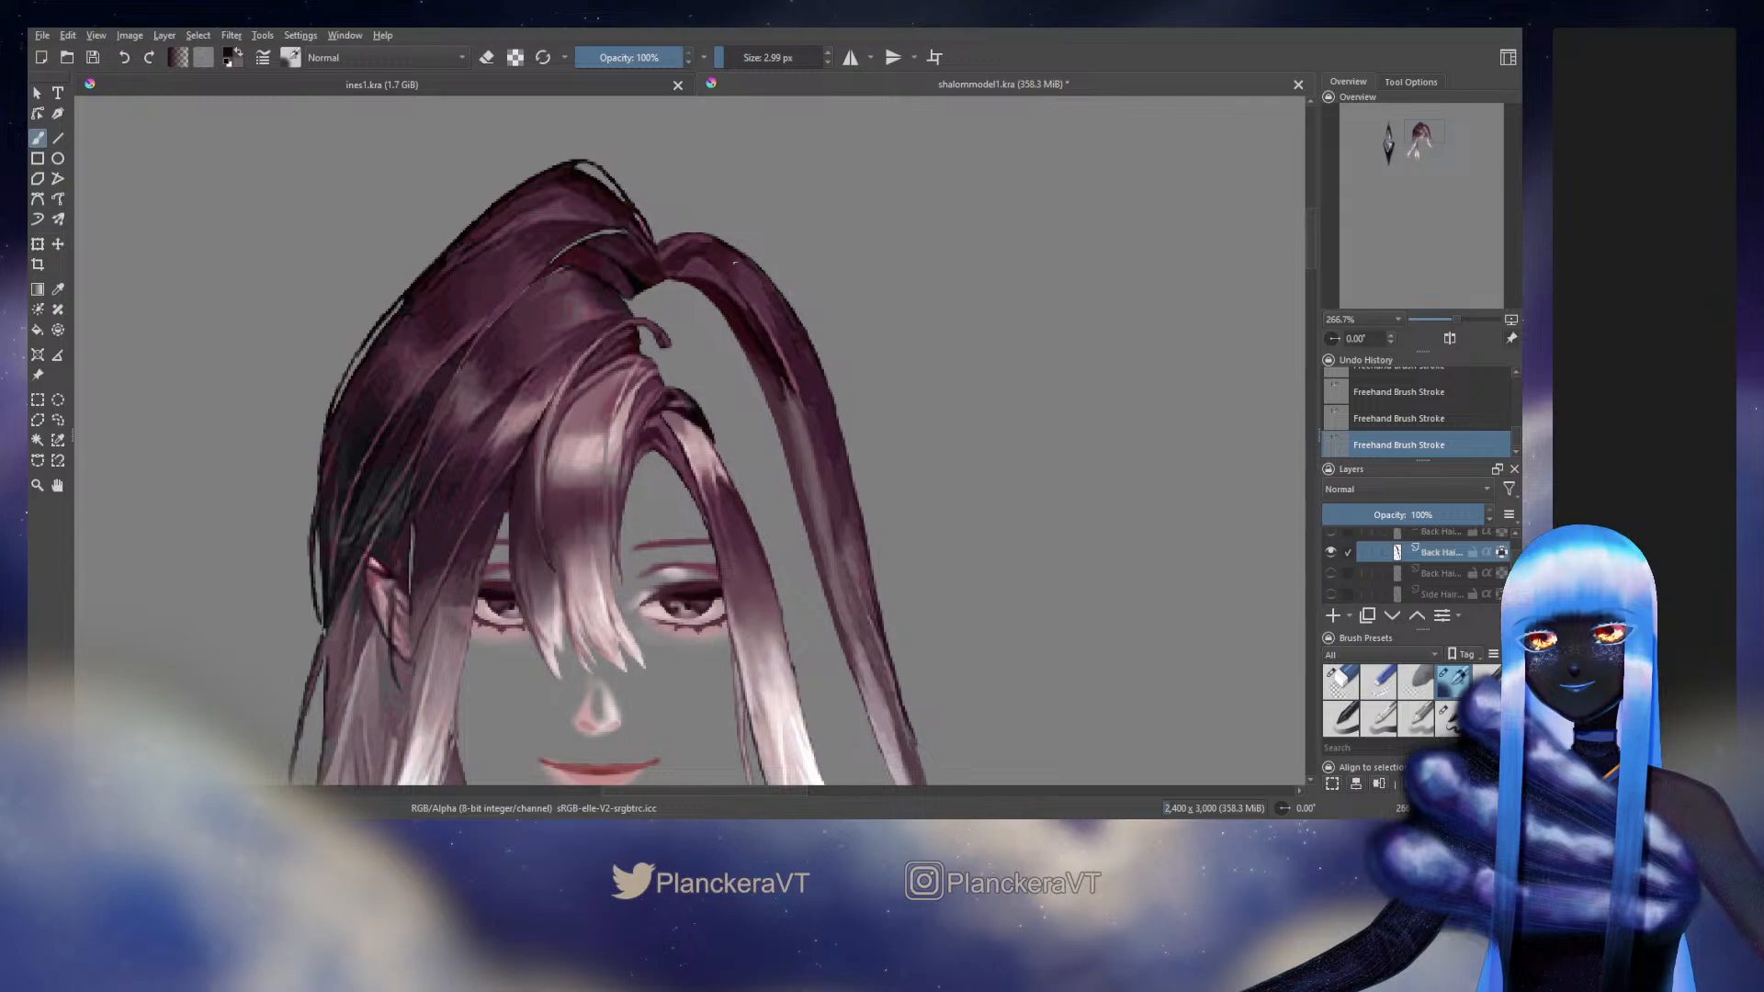
Try darkening the long outer strand's inner shadow below the bend with 2.99 px strokes of sampled maroon, and undo the last strokes
ctrl+click(759, 307)
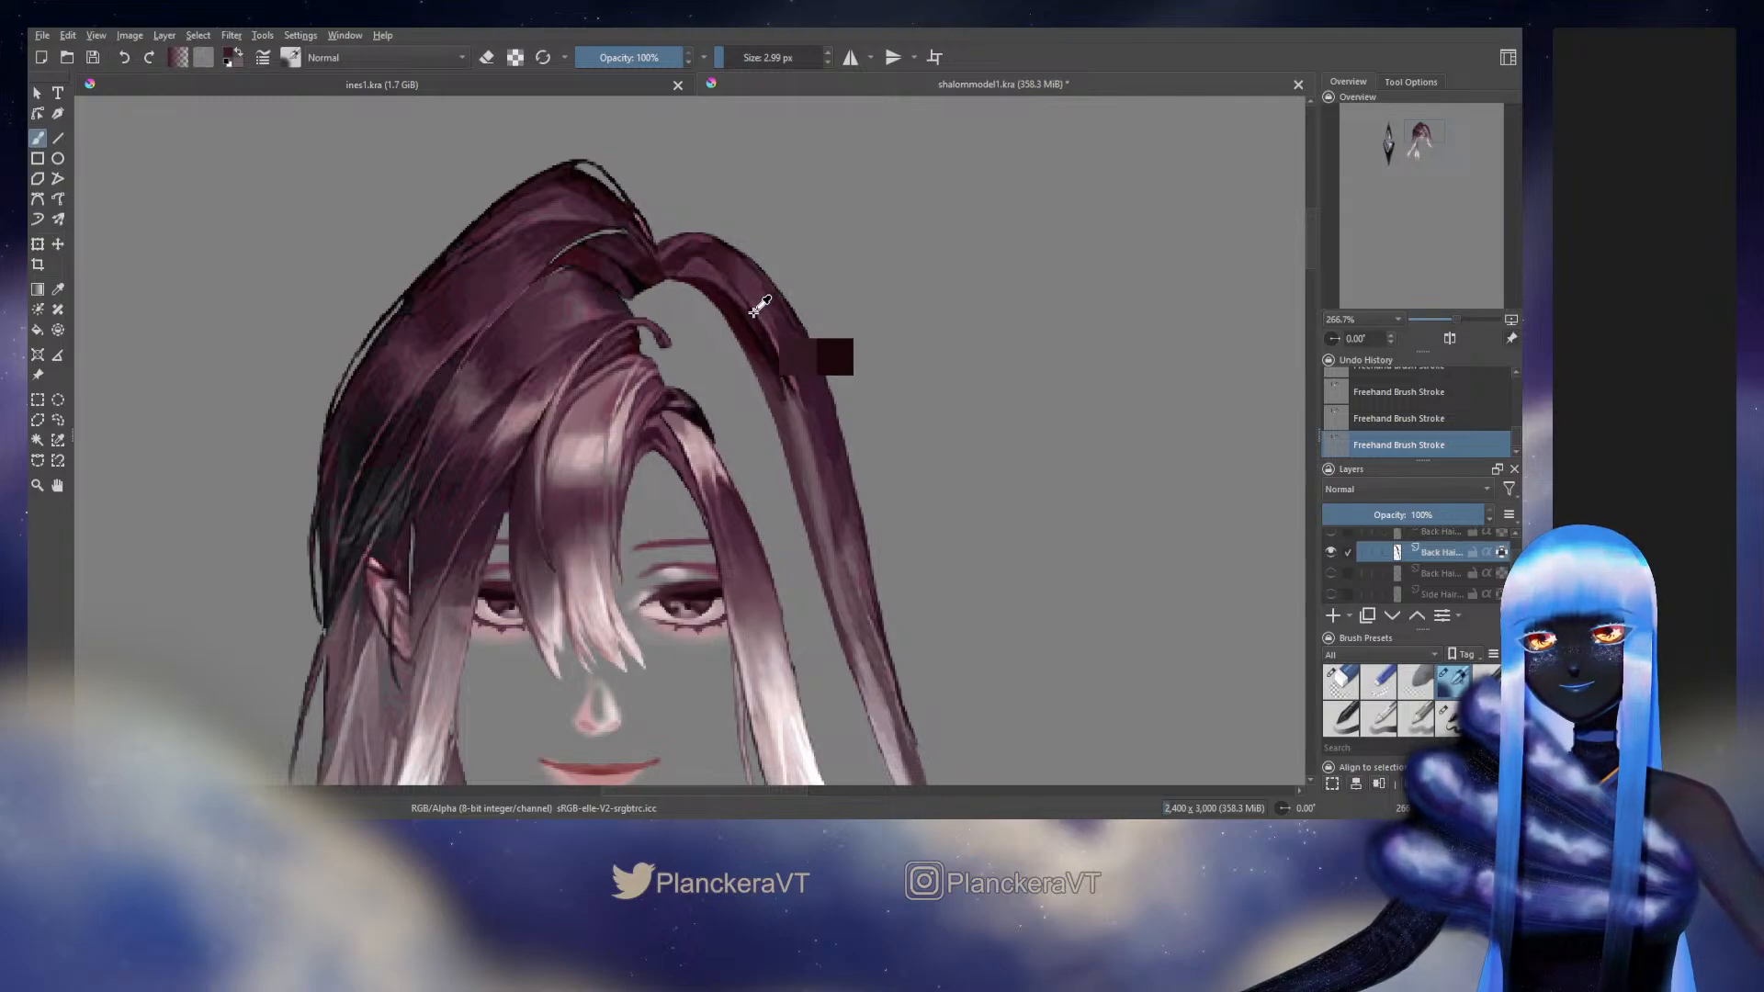
drag(759, 307, 785, 349)
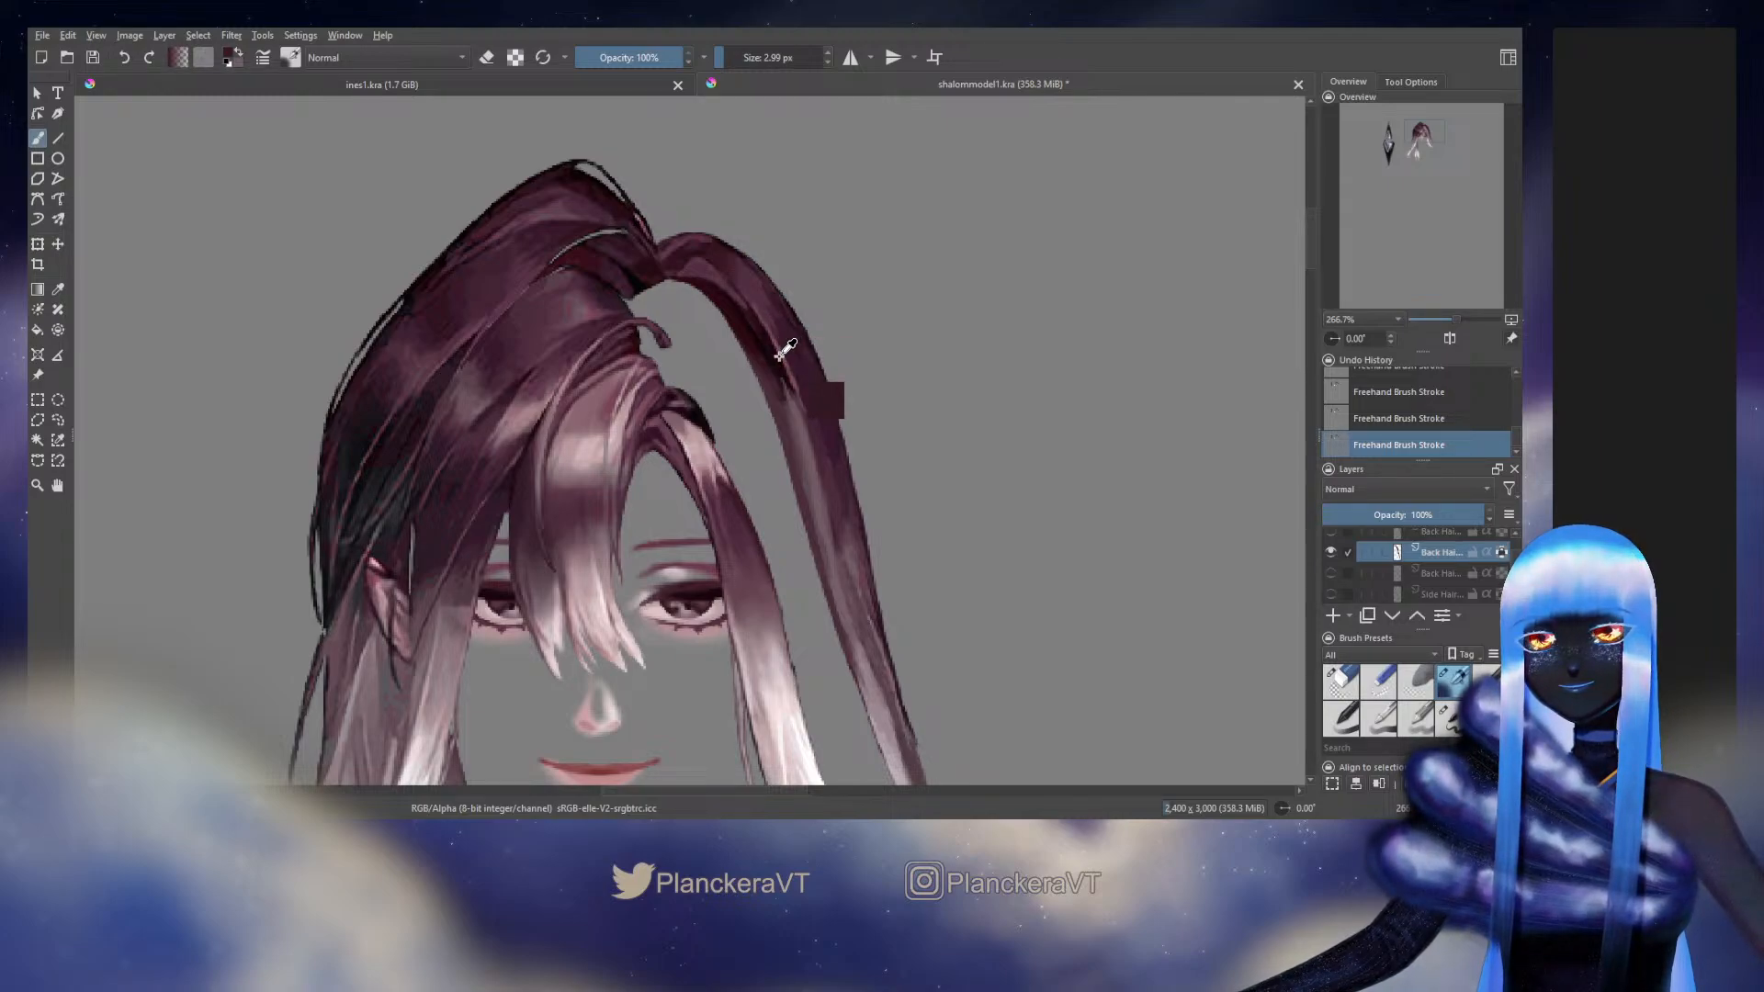
ctrl+click(753, 312)
key(ctrl+z)
key(ctrl+z)
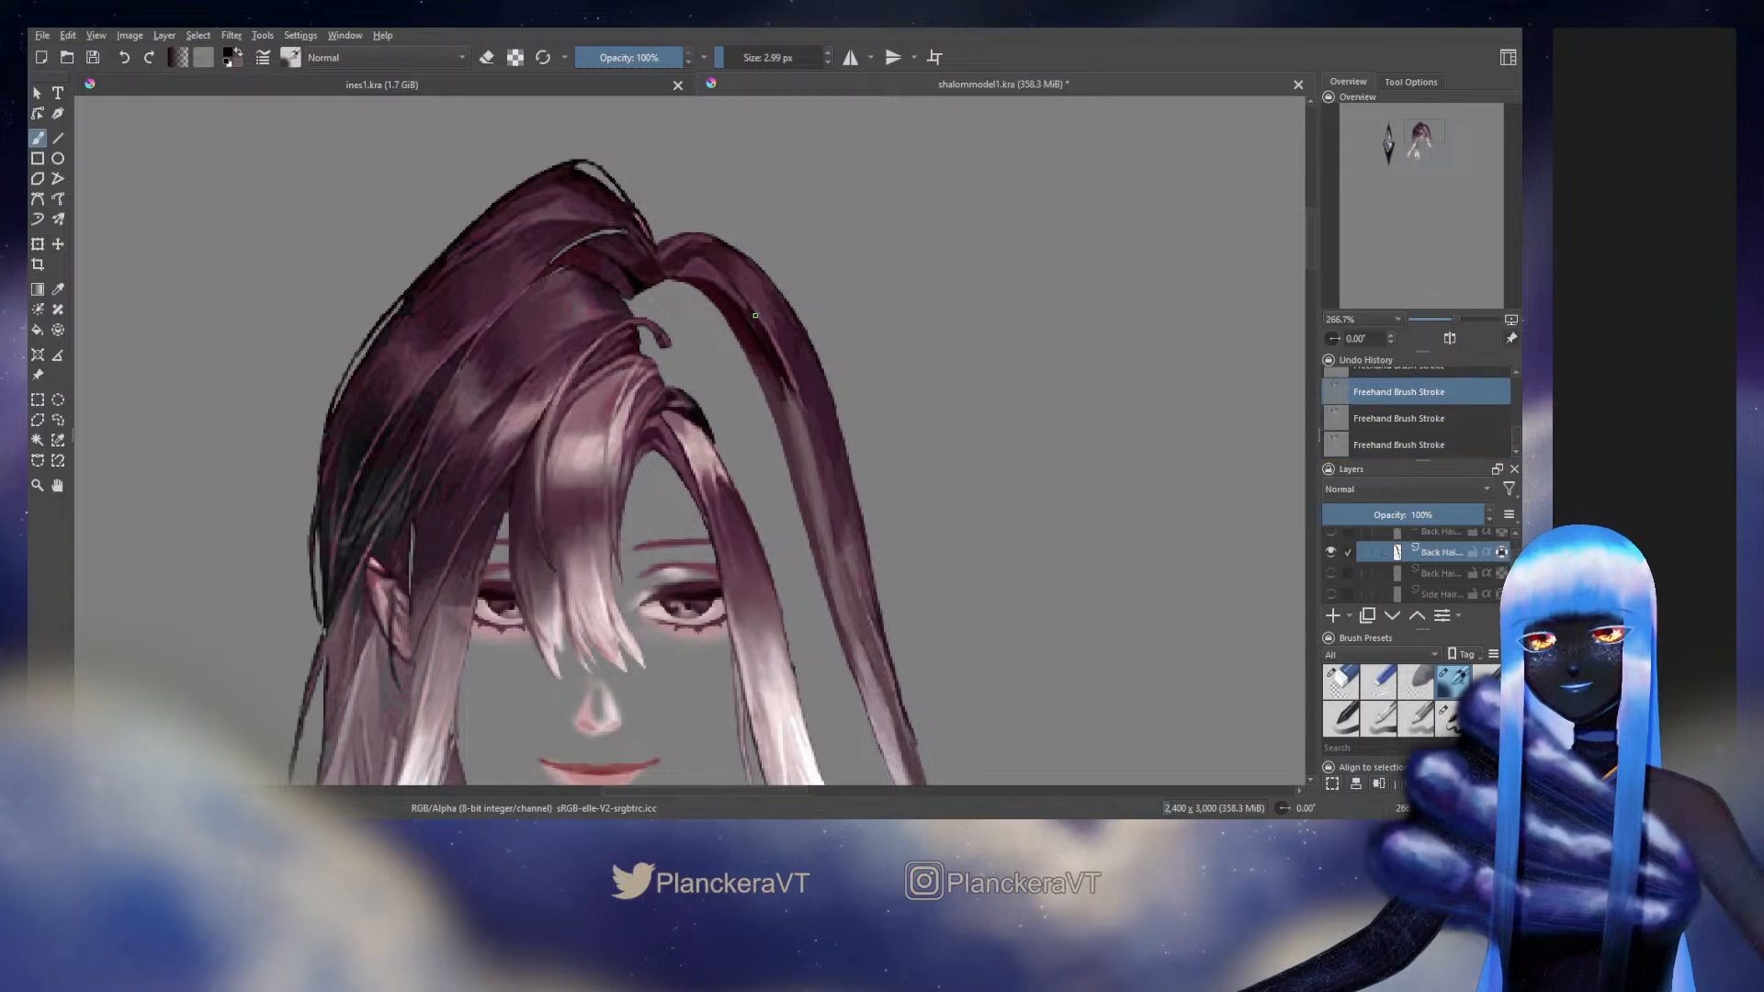
Repaint the inner shadow's edge below the strand's bend with a 2.99 px stroke, and compare versions by undoing and redoing
drag(746, 303, 772, 347)
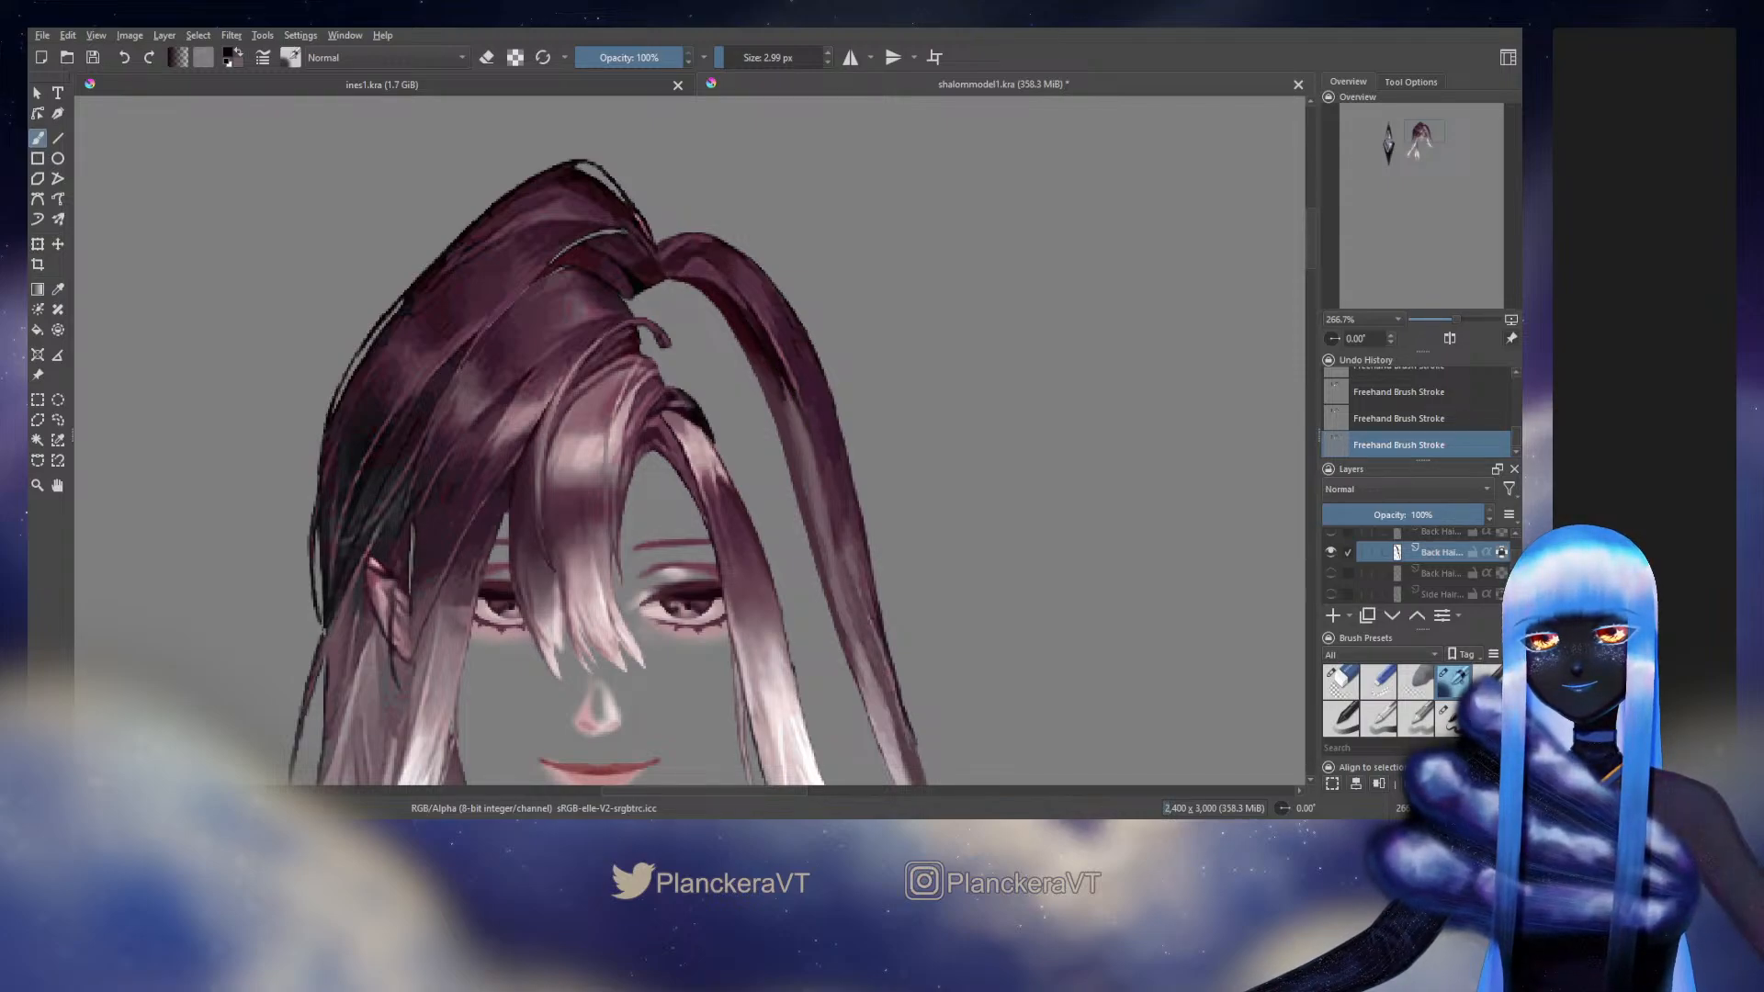
key(ctrl+z)
key(ctrl+z)
key(ctrl+shift+z)
key(ctrl+shift+z)
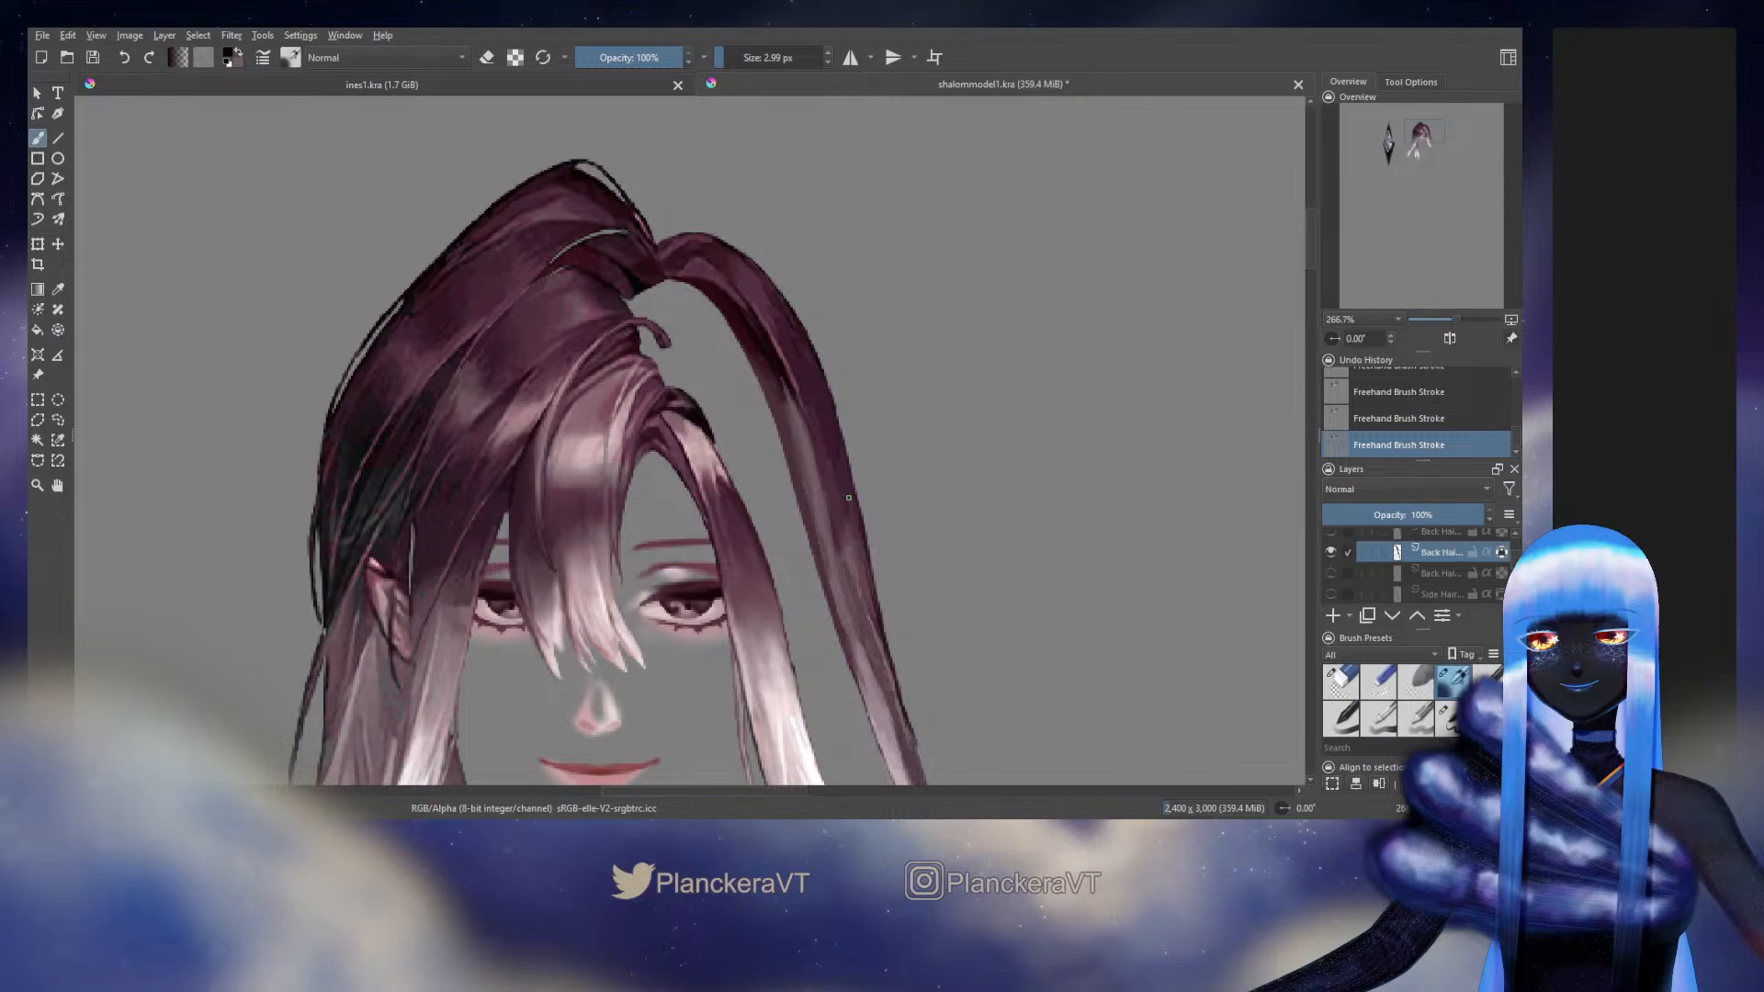
Show the full-figure Background layer and switch the long outer strand layer off and on to compare it with the original hair
drag(828, 470, 805, 447)
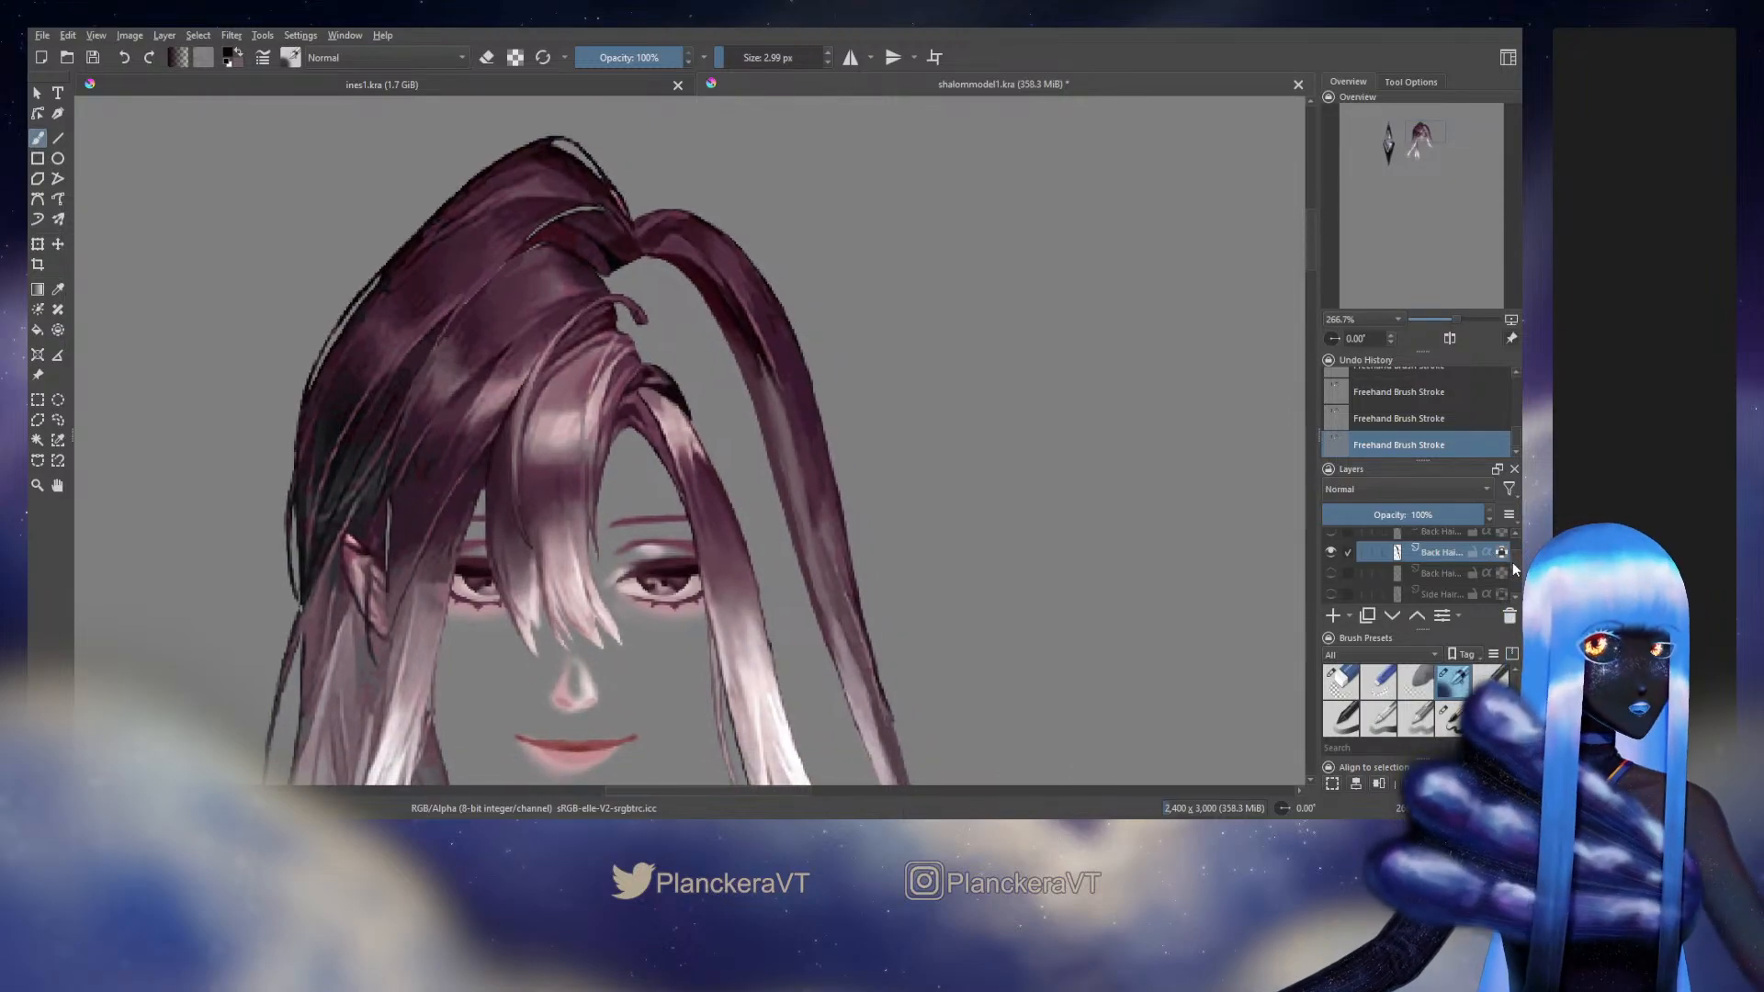
drag(1514, 564, 1515, 595)
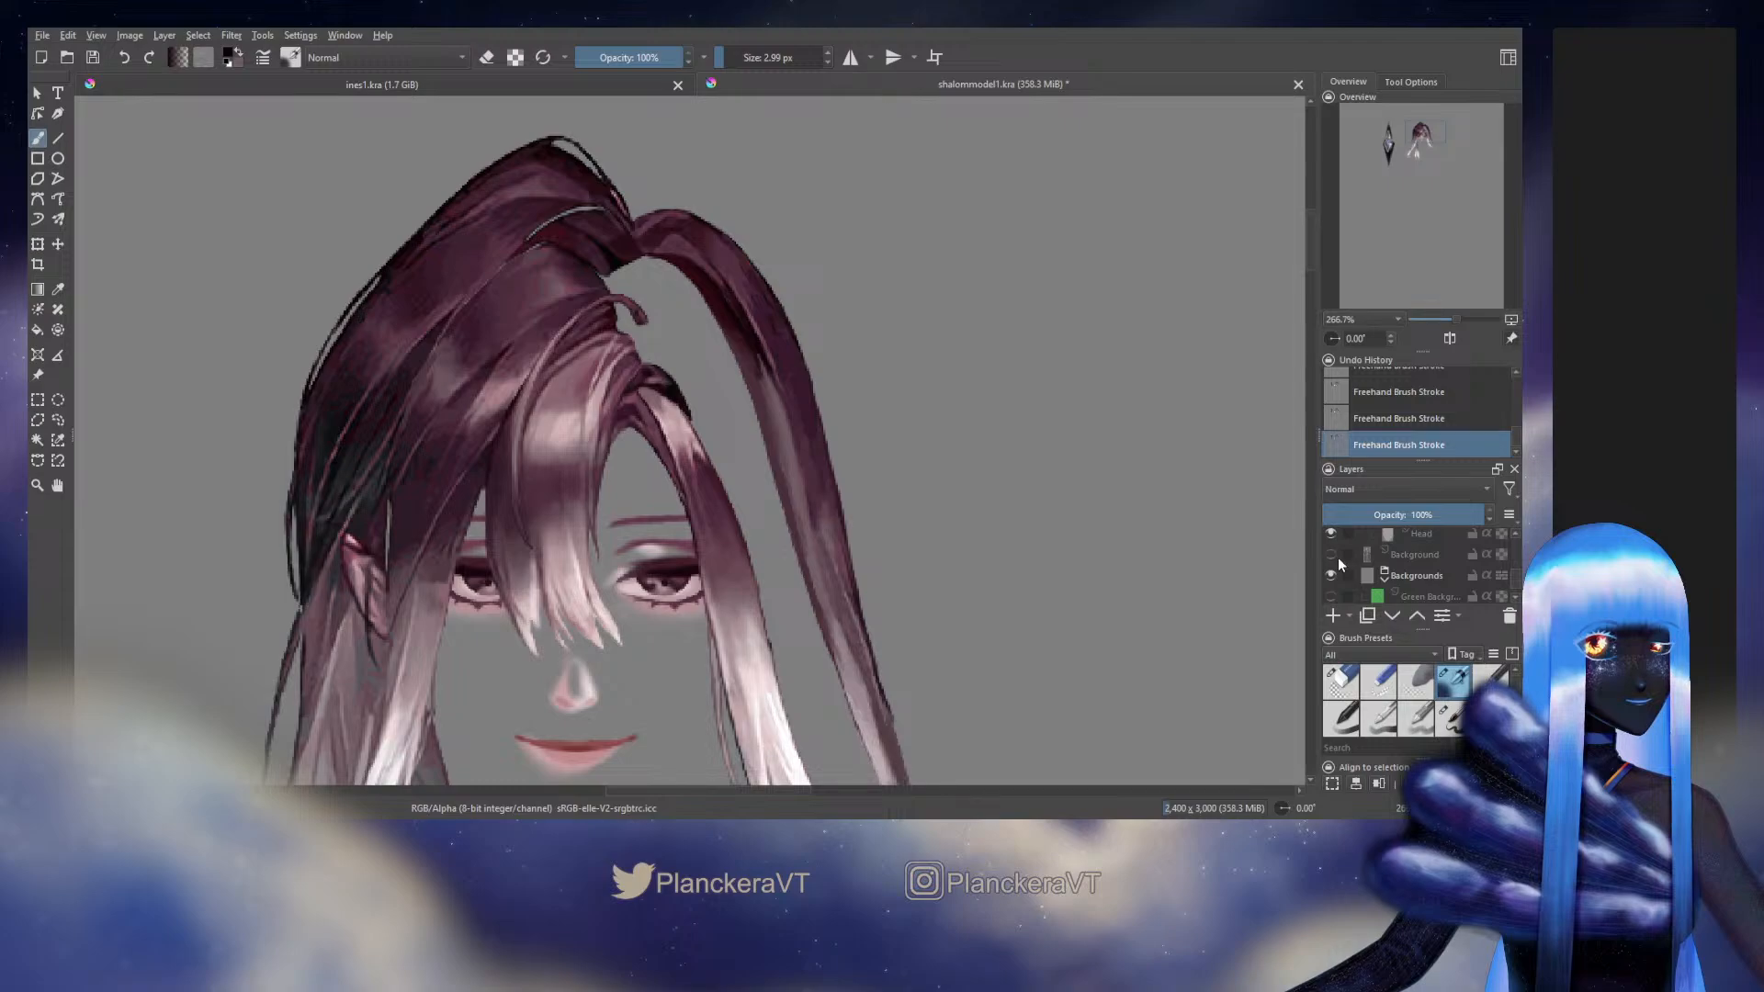
click(1335, 557)
scroll(1380, 579, down, 2)
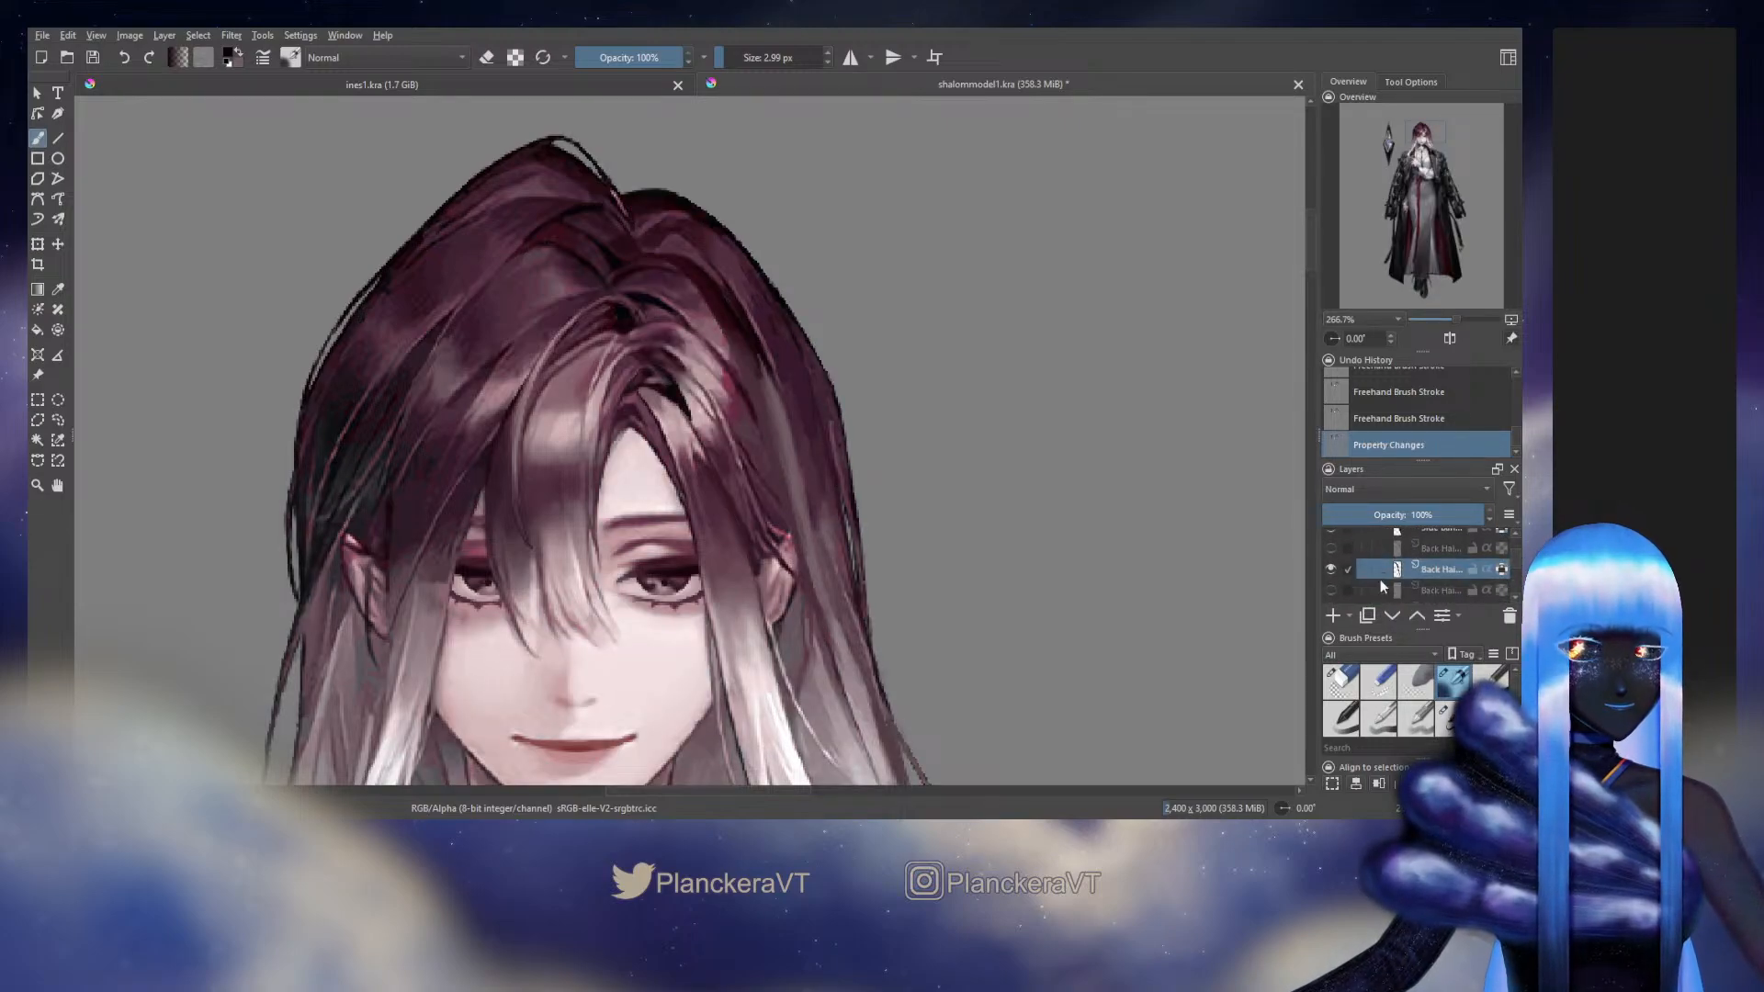
click(1331, 570)
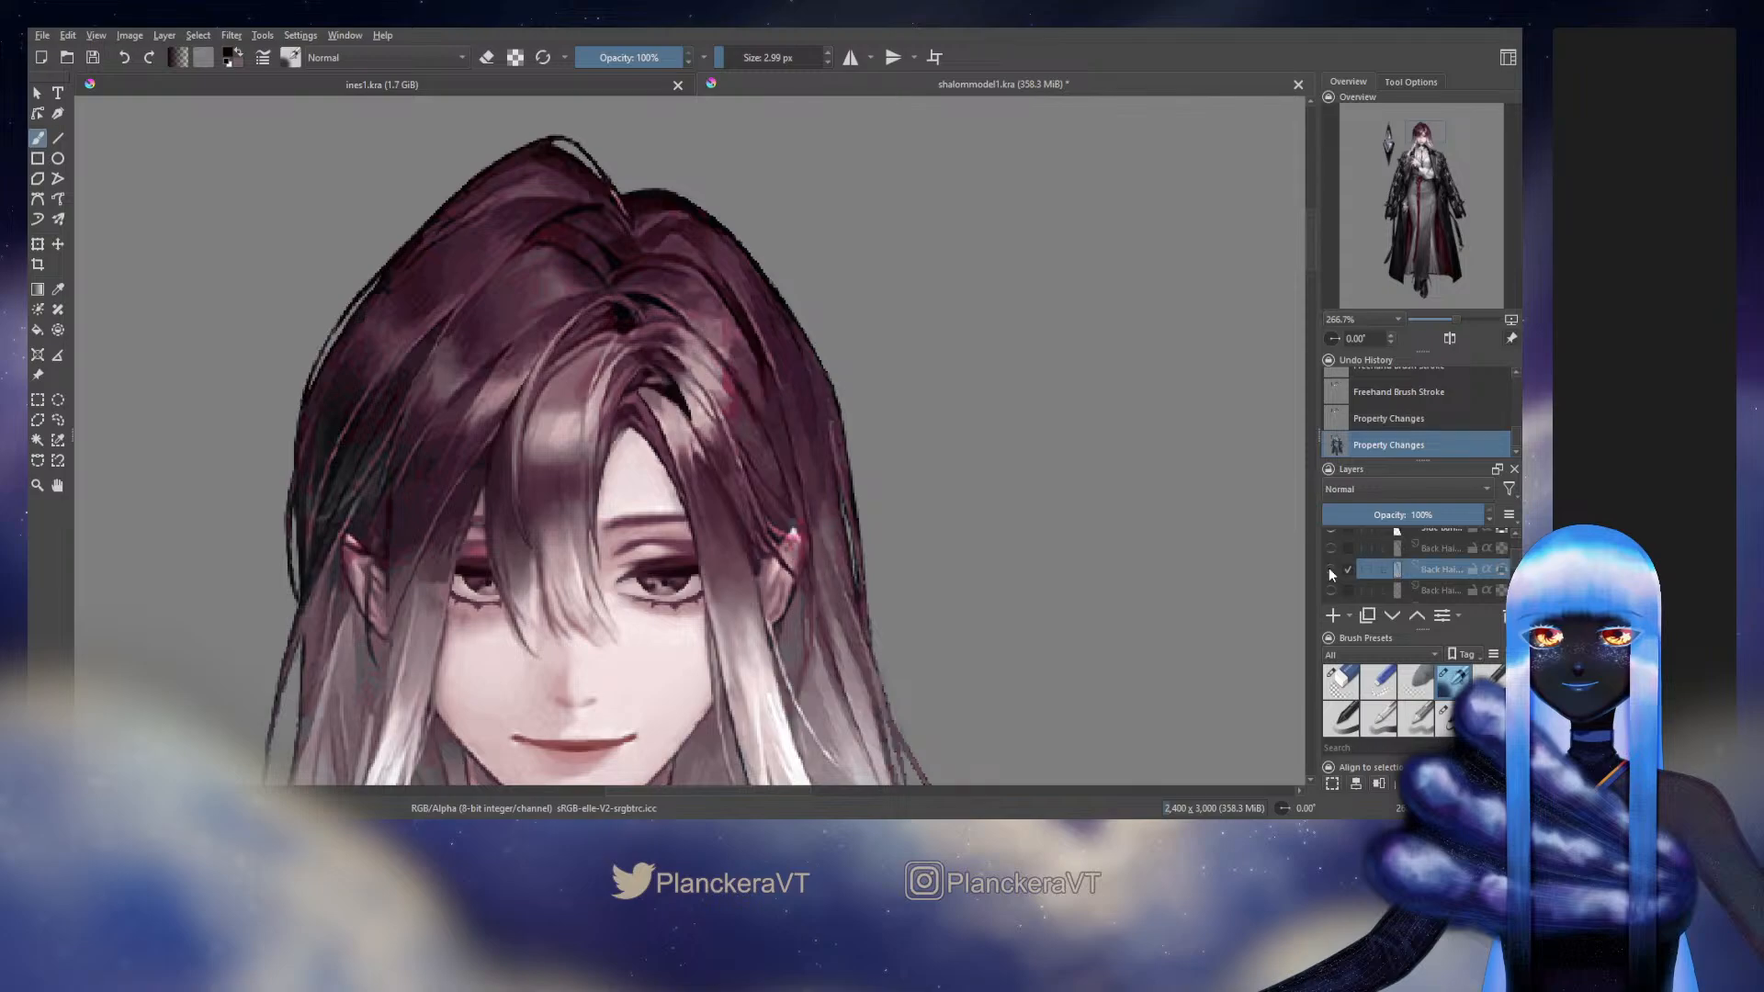
click(1330, 570)
click(1330, 570)
click(1330, 570)
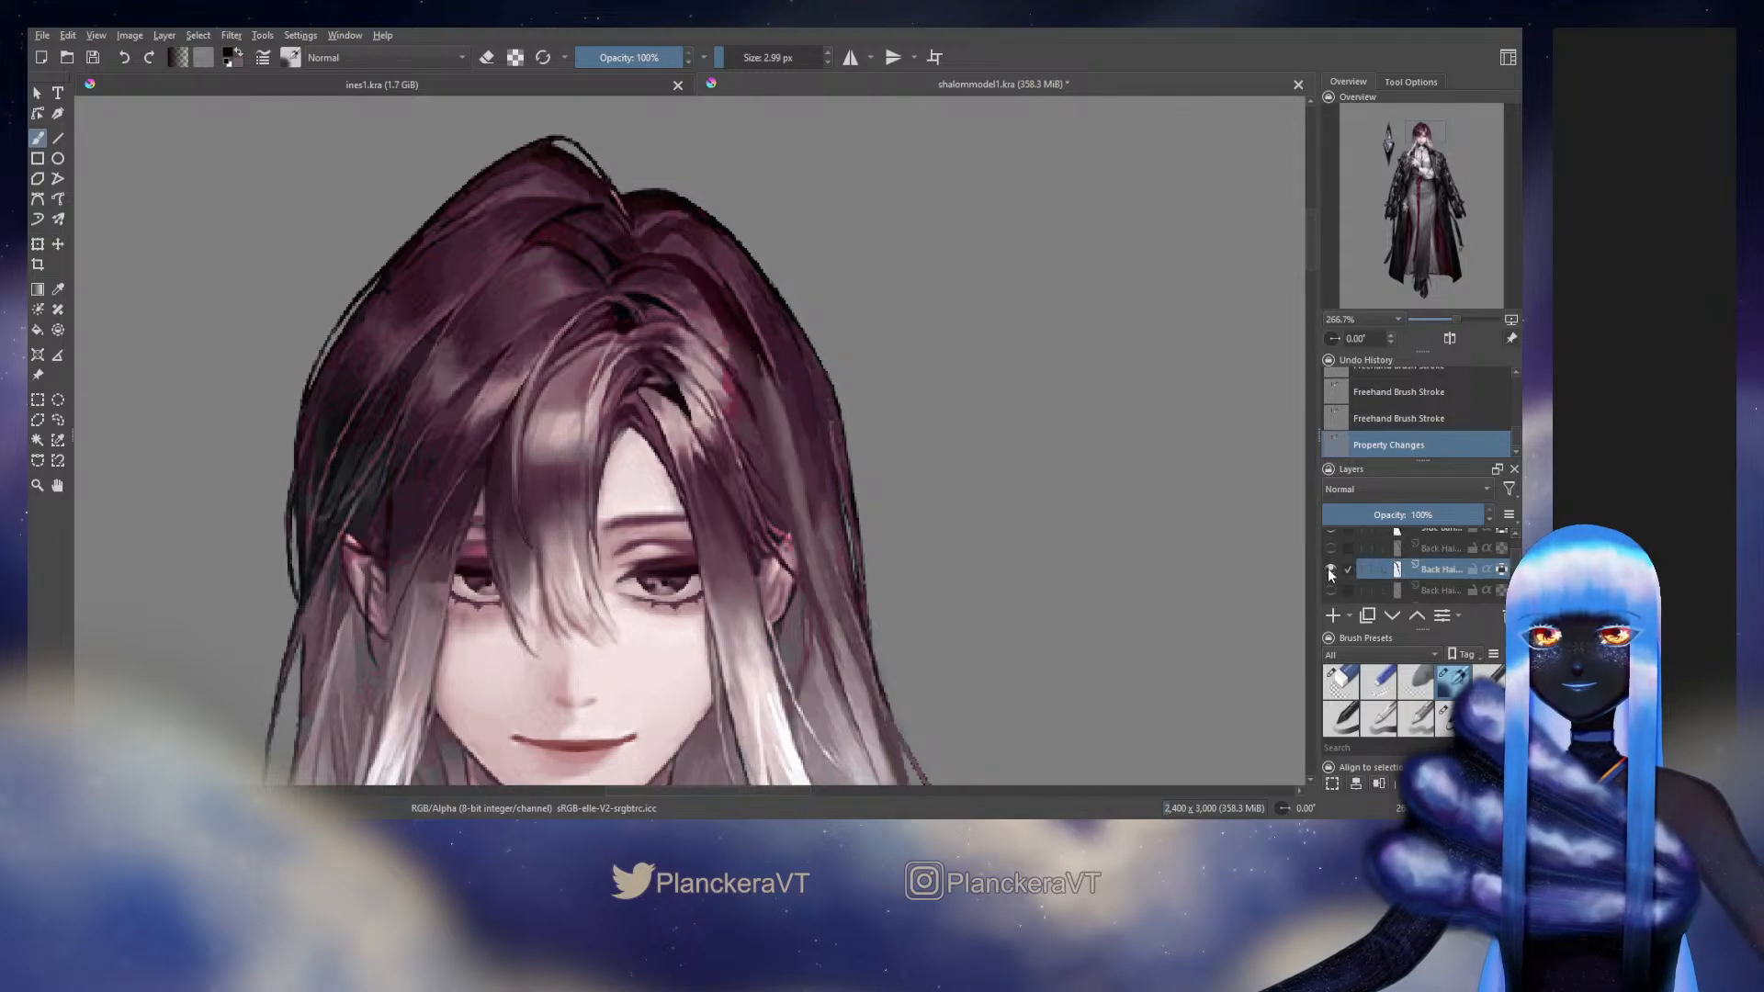
click(1330, 570)
click(1330, 571)
click(1330, 571)
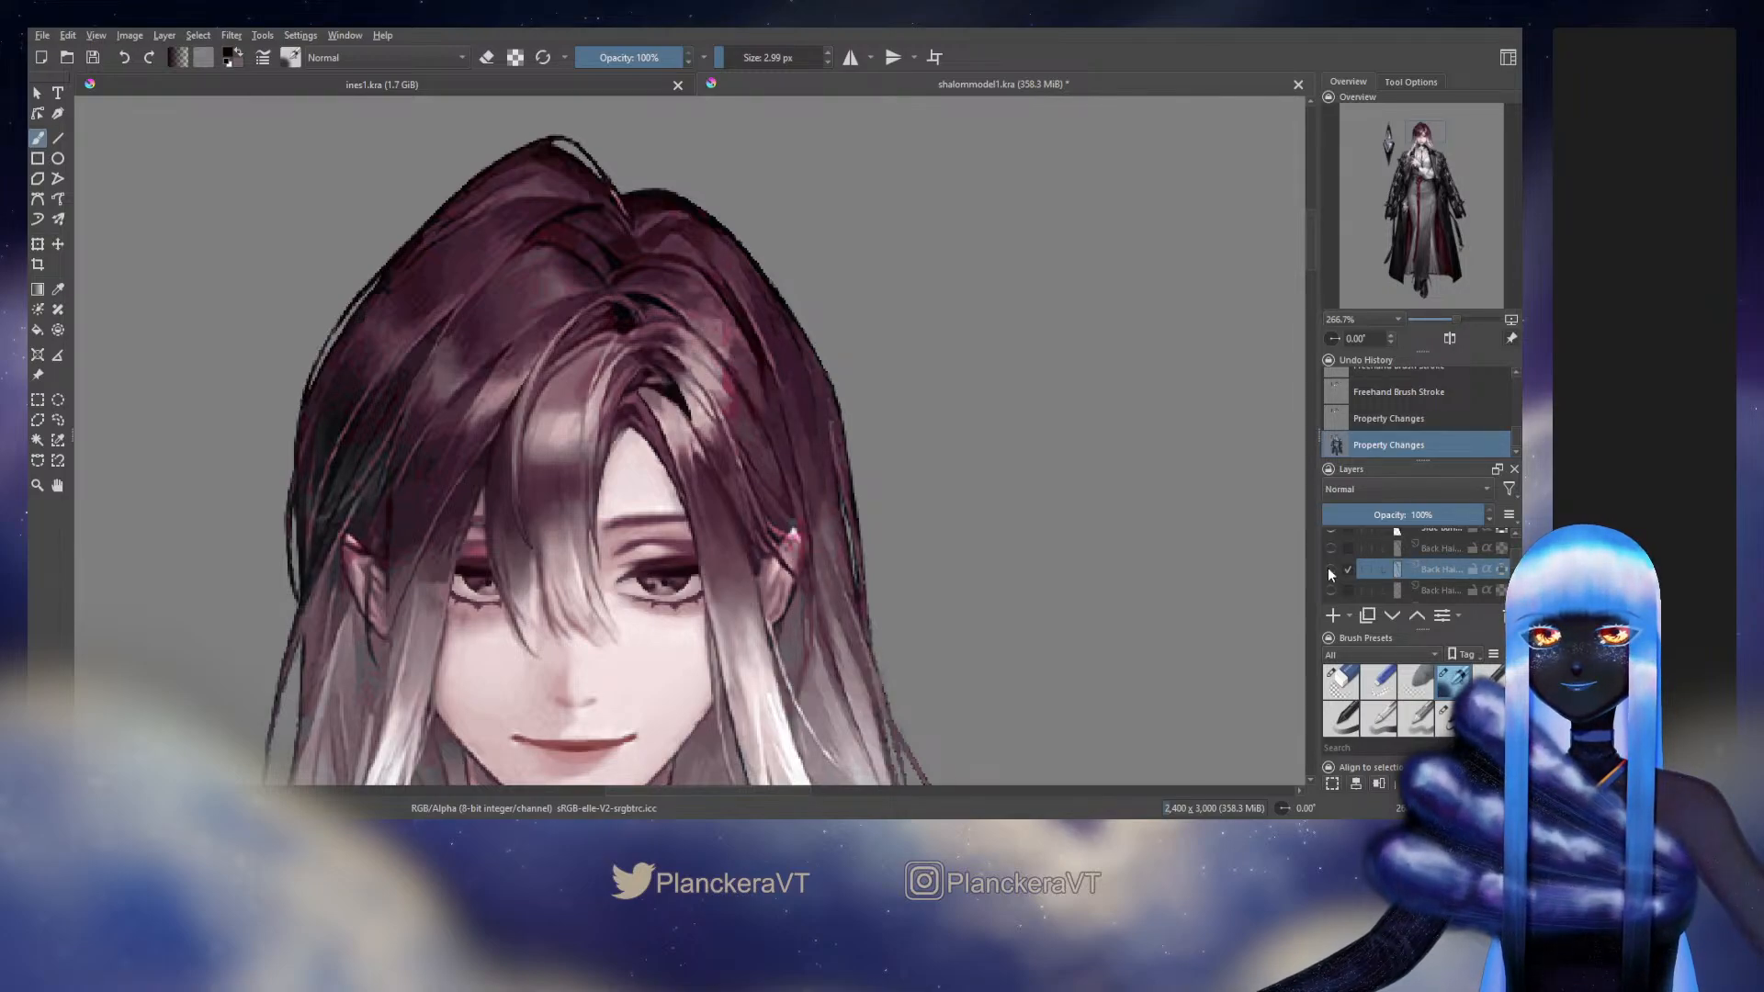
click(1330, 570)
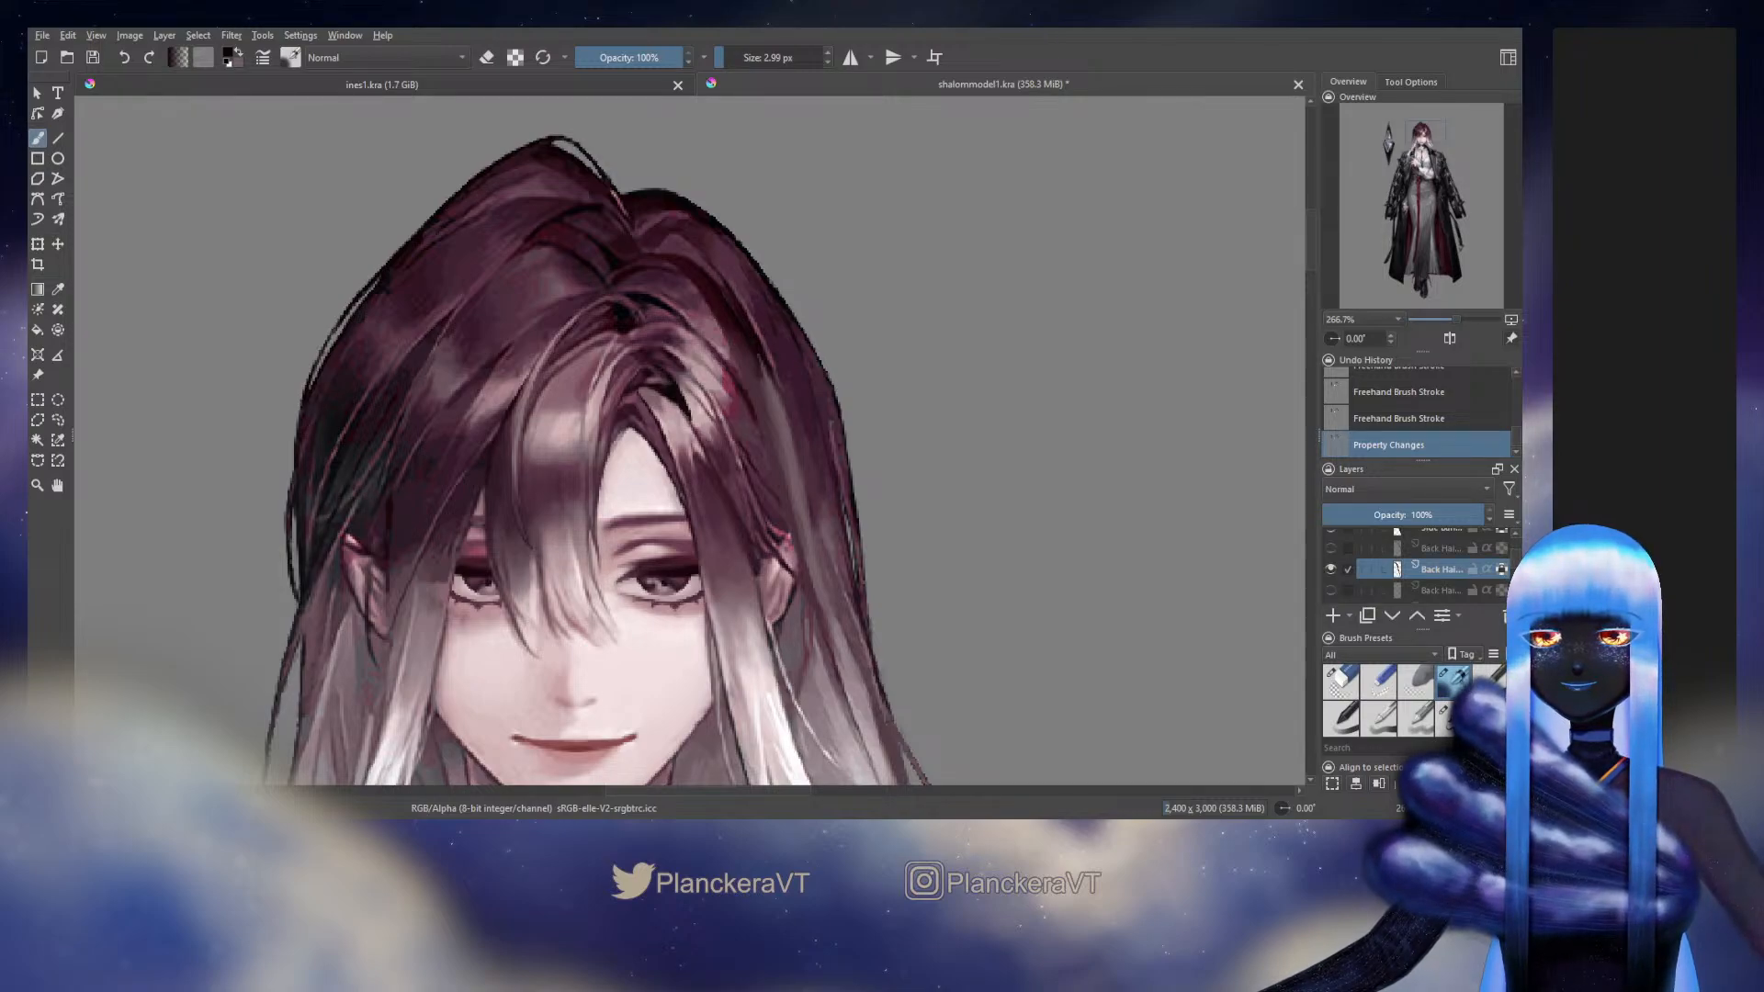
Blend the strand's upper middle beside the side hair with sampled maroon at 10.14 px and 7.20 px, and compare it with the original
ctrl+click(790, 409)
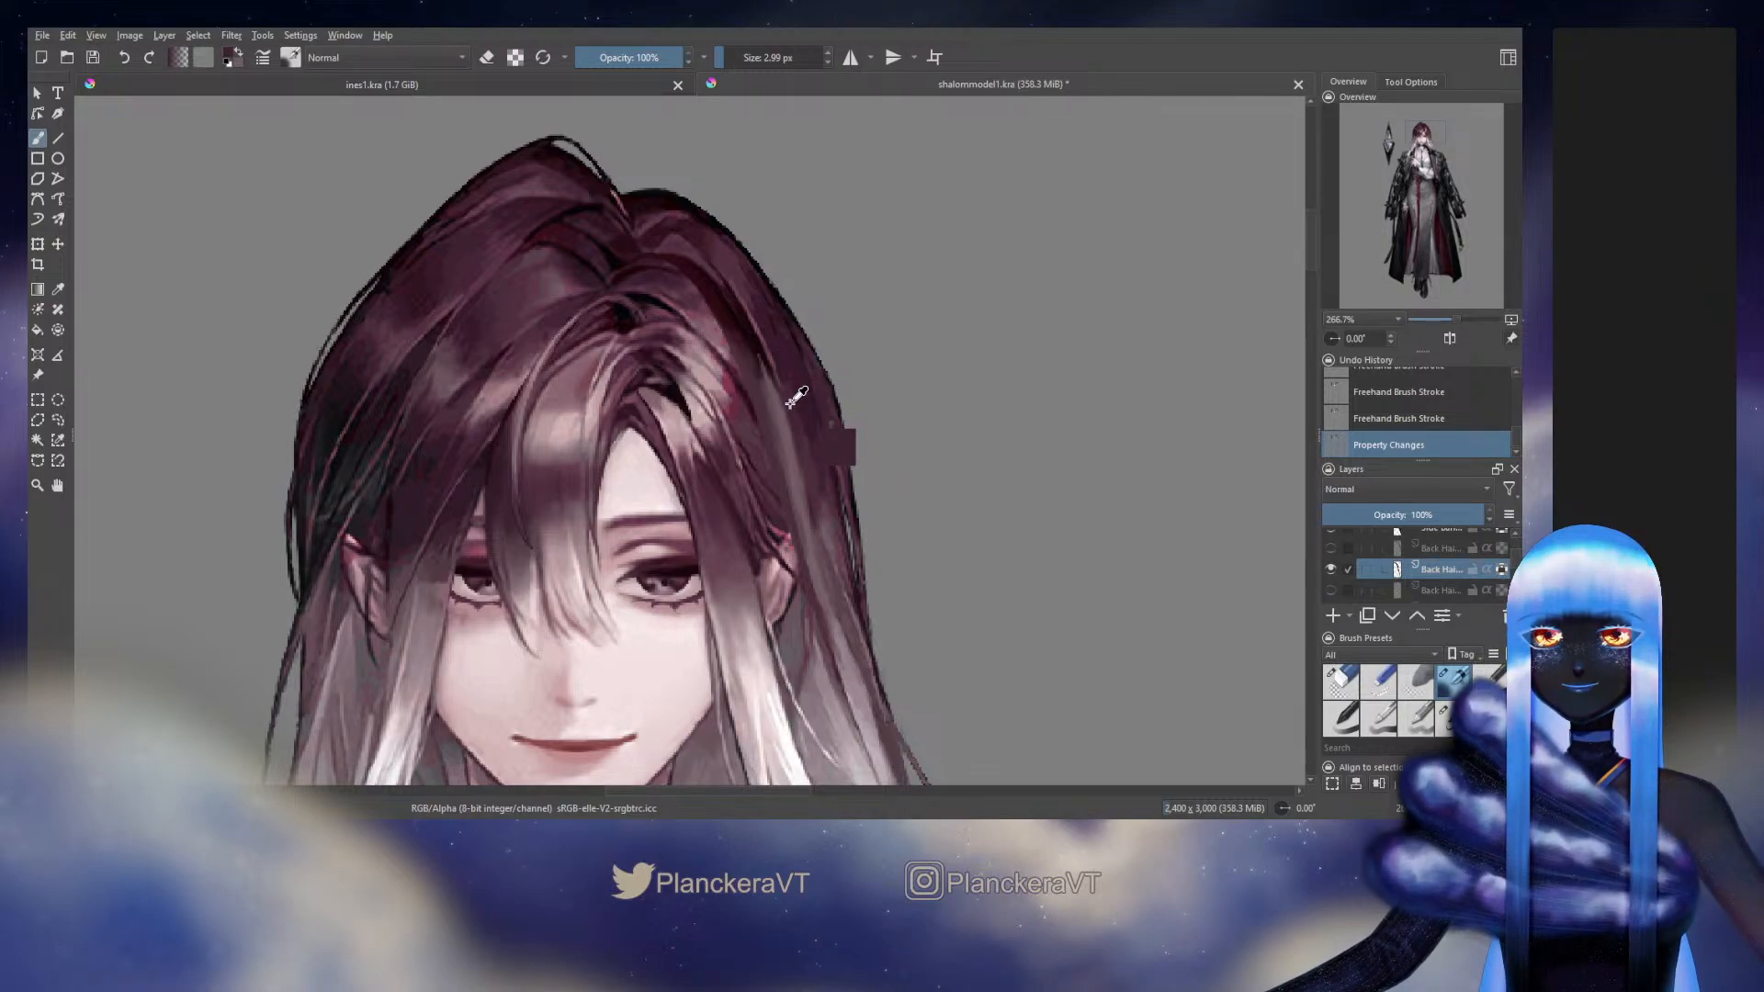
mouse_move(780, 405)
shift+mouse_down()
mouse_move(796, 405)
mouse_move(781, 435)
shift+mouse_up()
mouse_move(779, 408)
mouse_down()
mouse_move(793, 457)
mouse_move(763, 364)
mouse_move(784, 431)
mouse_up()
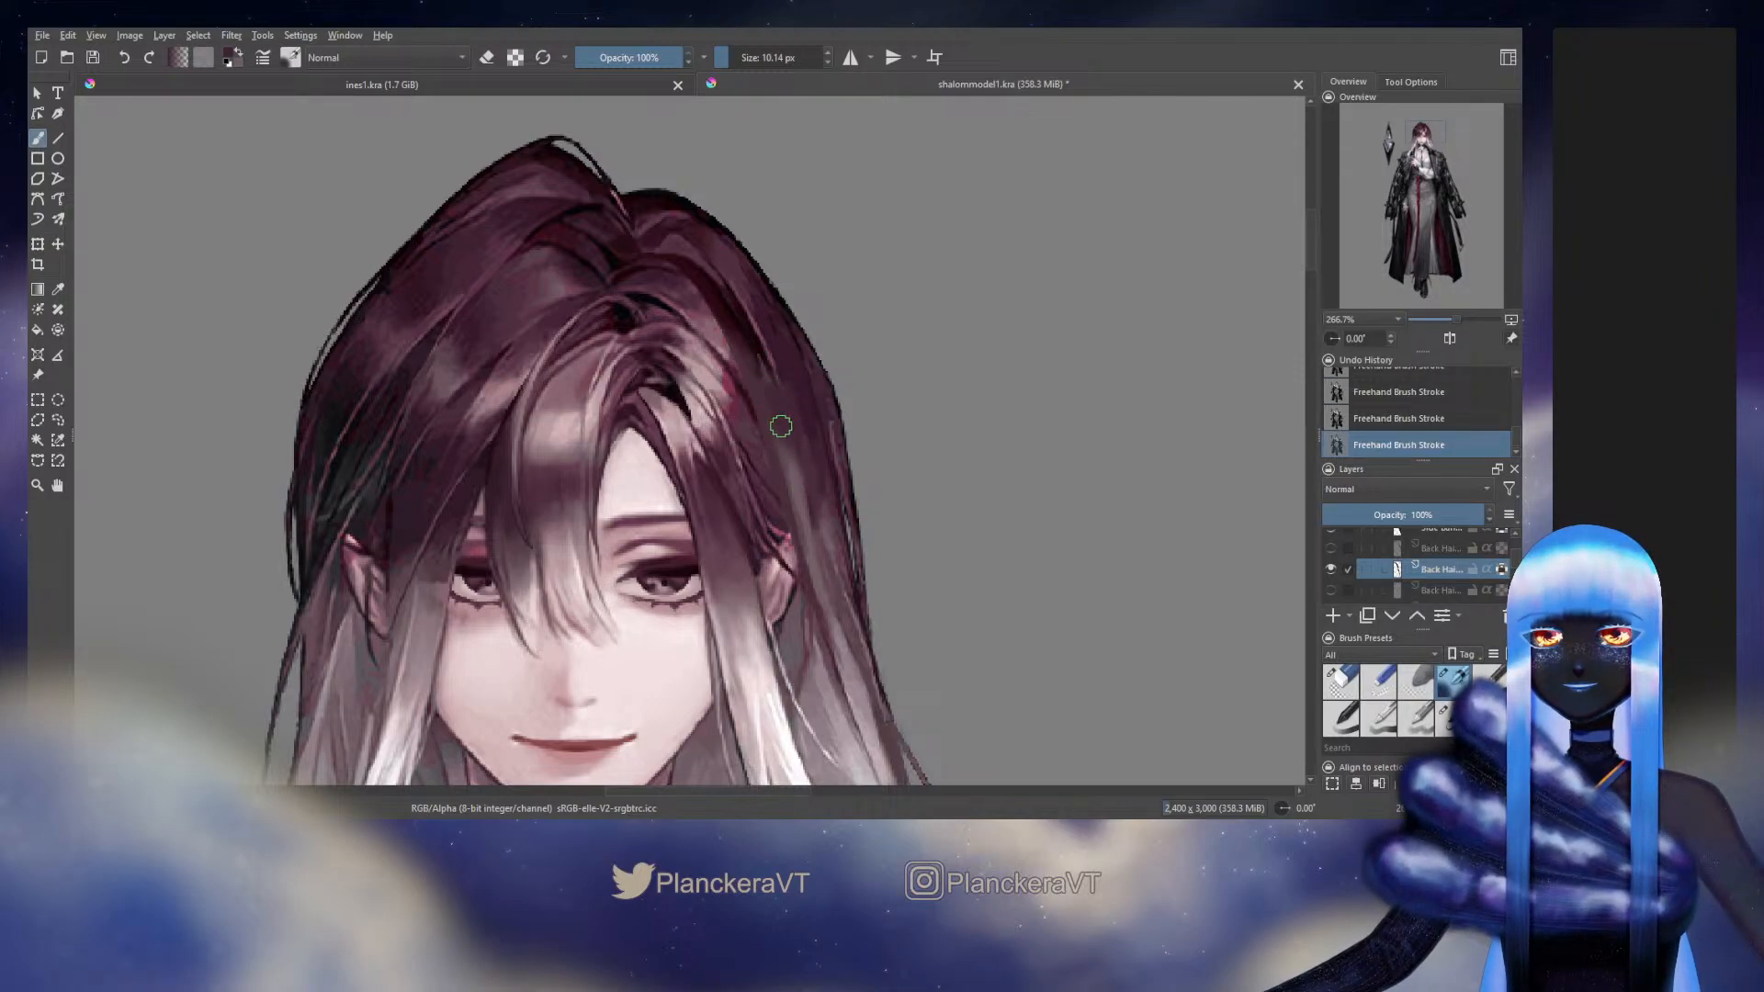
ctrl+click(798, 375)
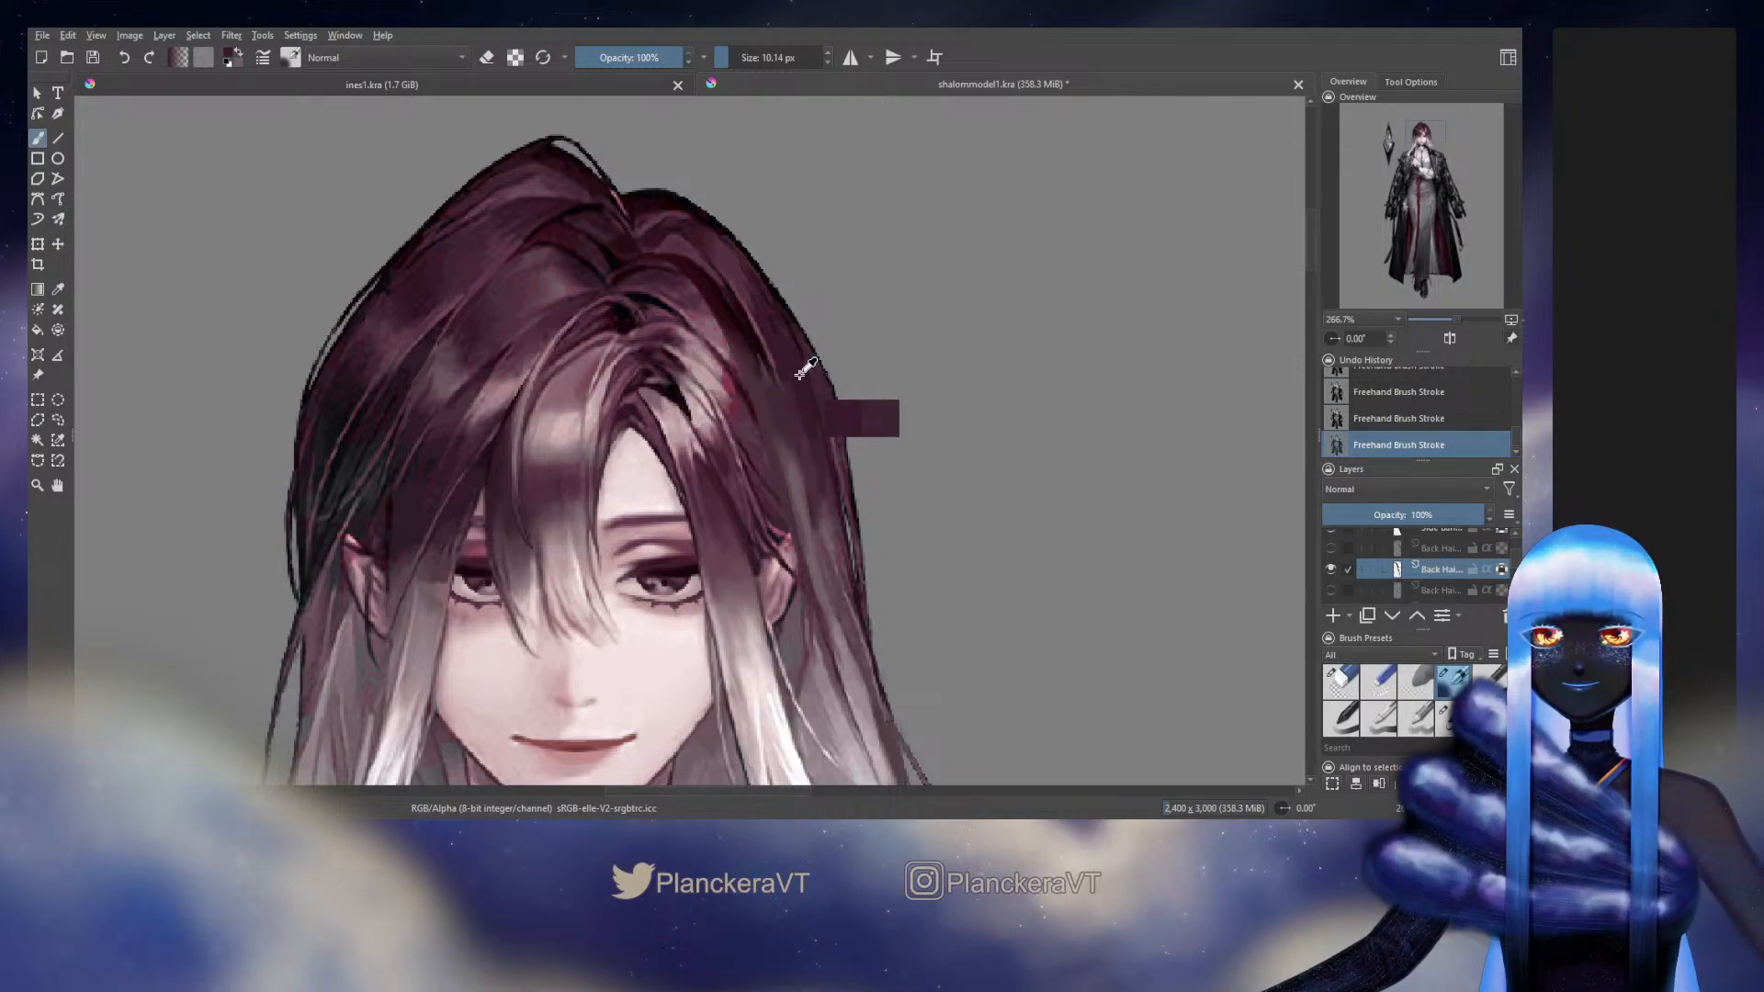
shift+drag(768, 349, 761, 349)
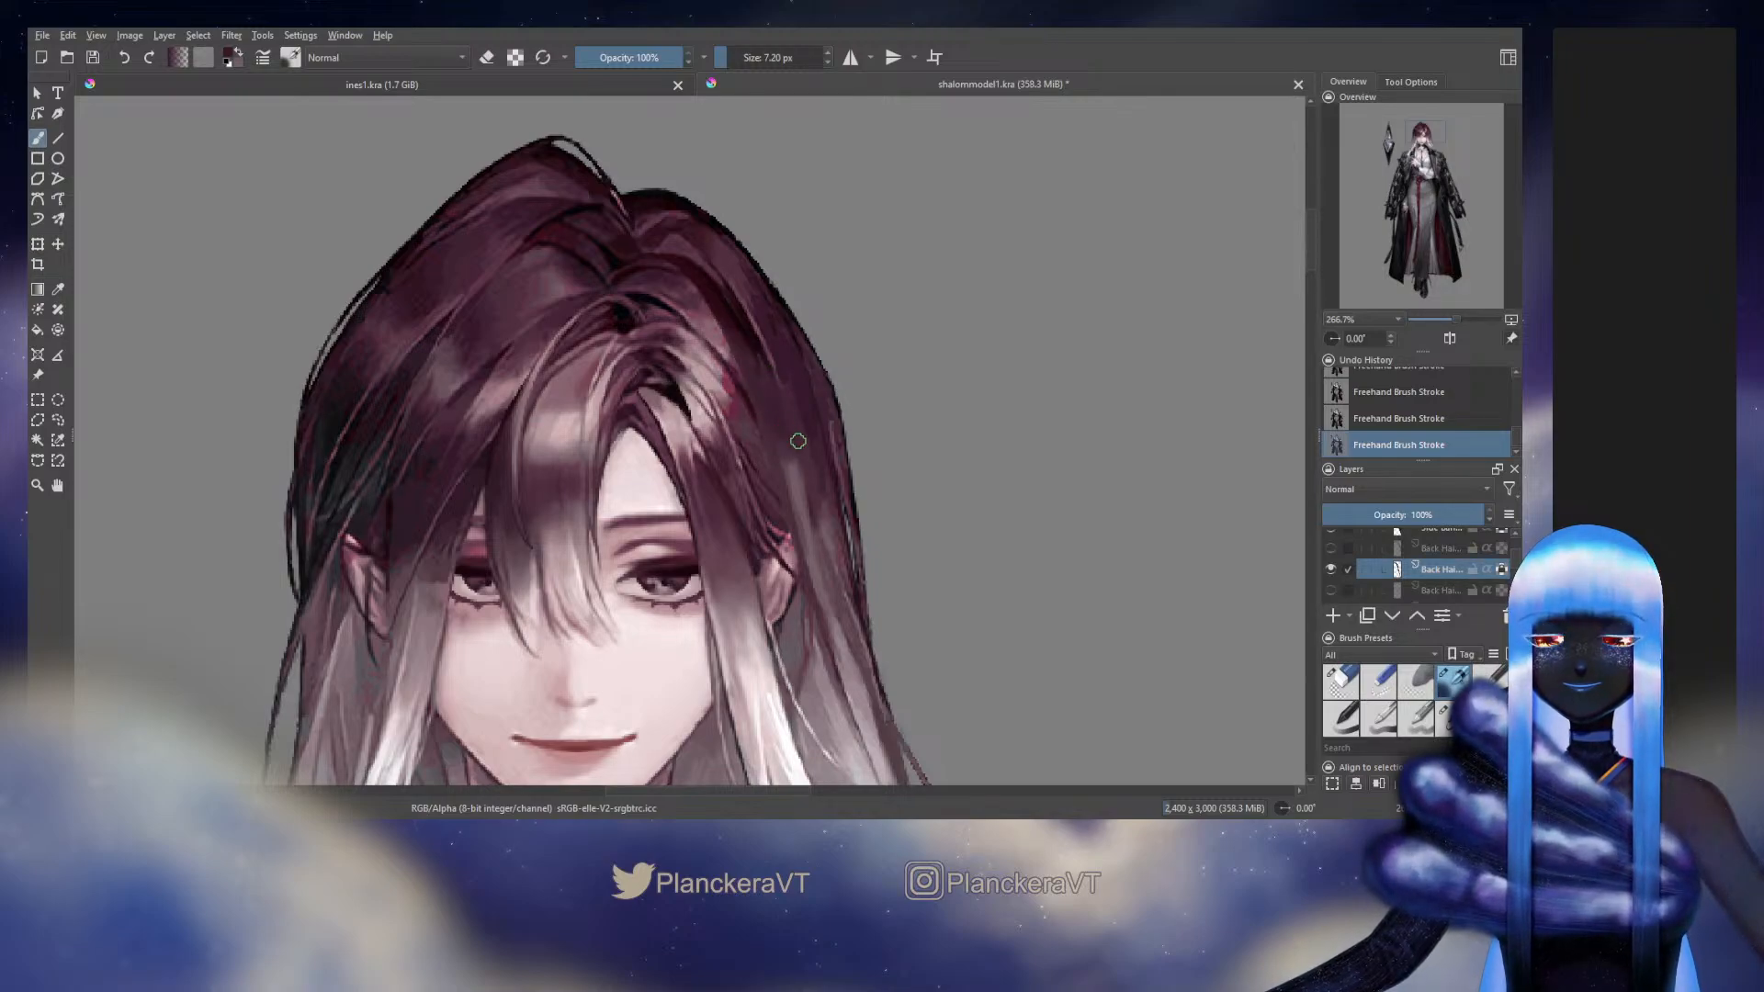
ctrl+click(814, 402)
drag(781, 362, 797, 401)
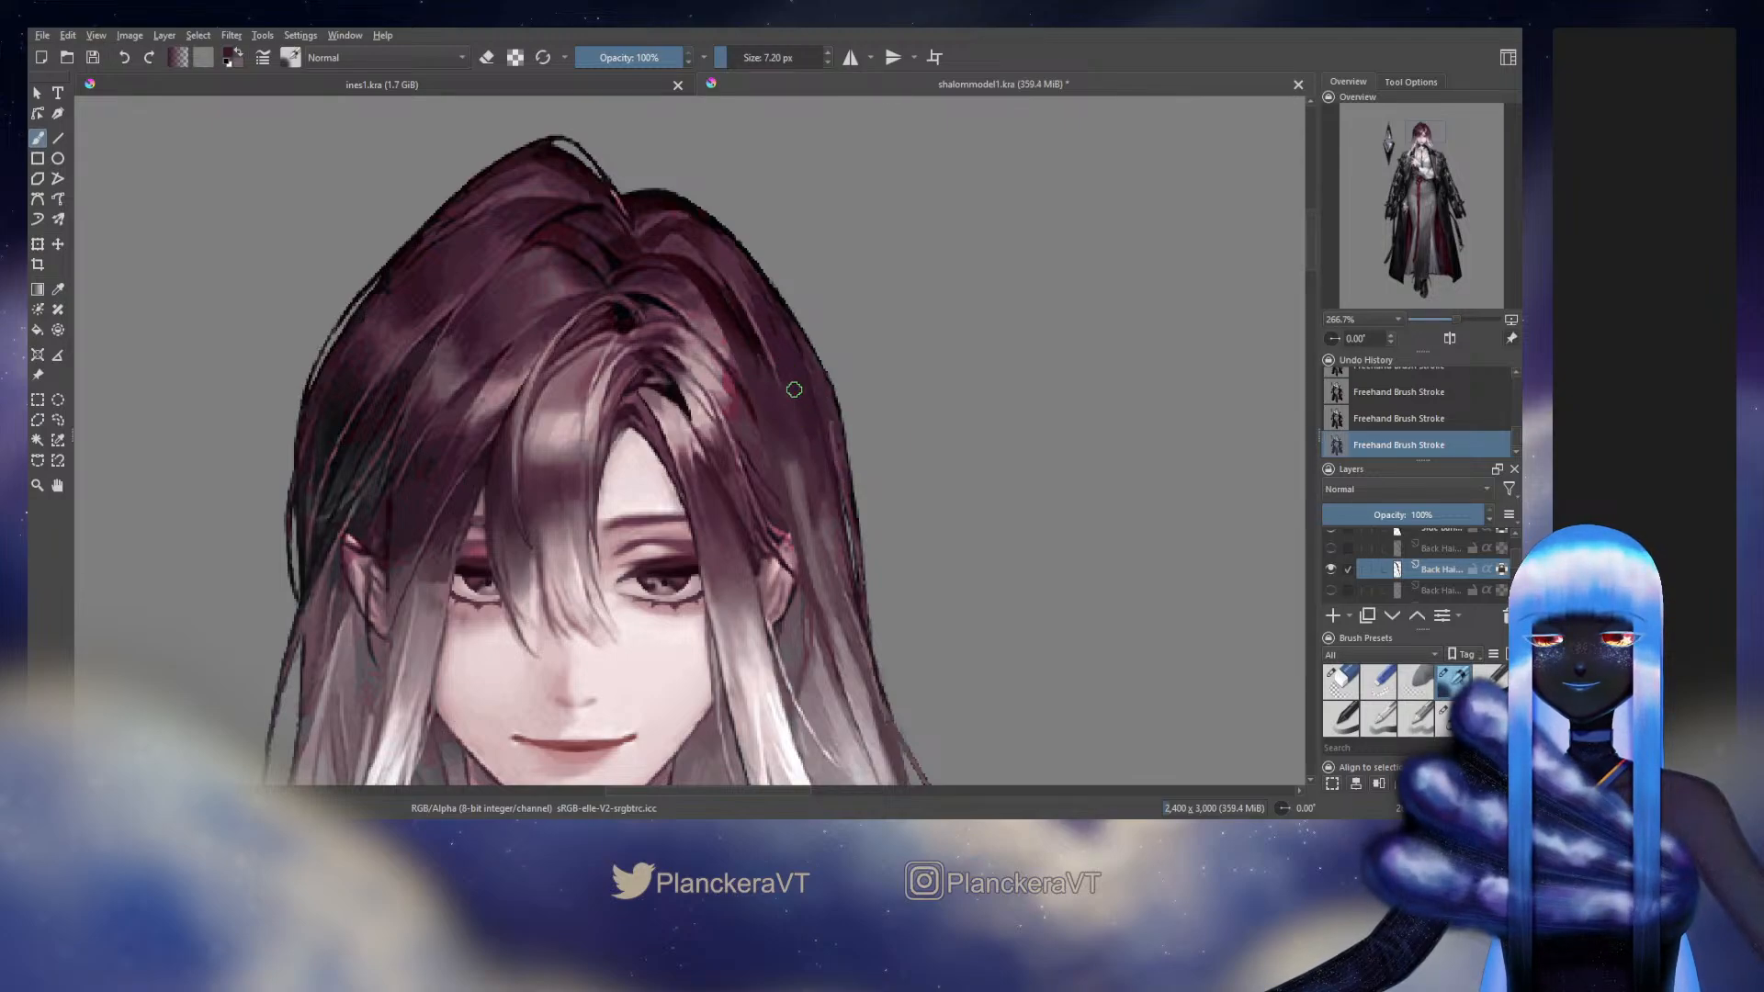
click(1331, 570)
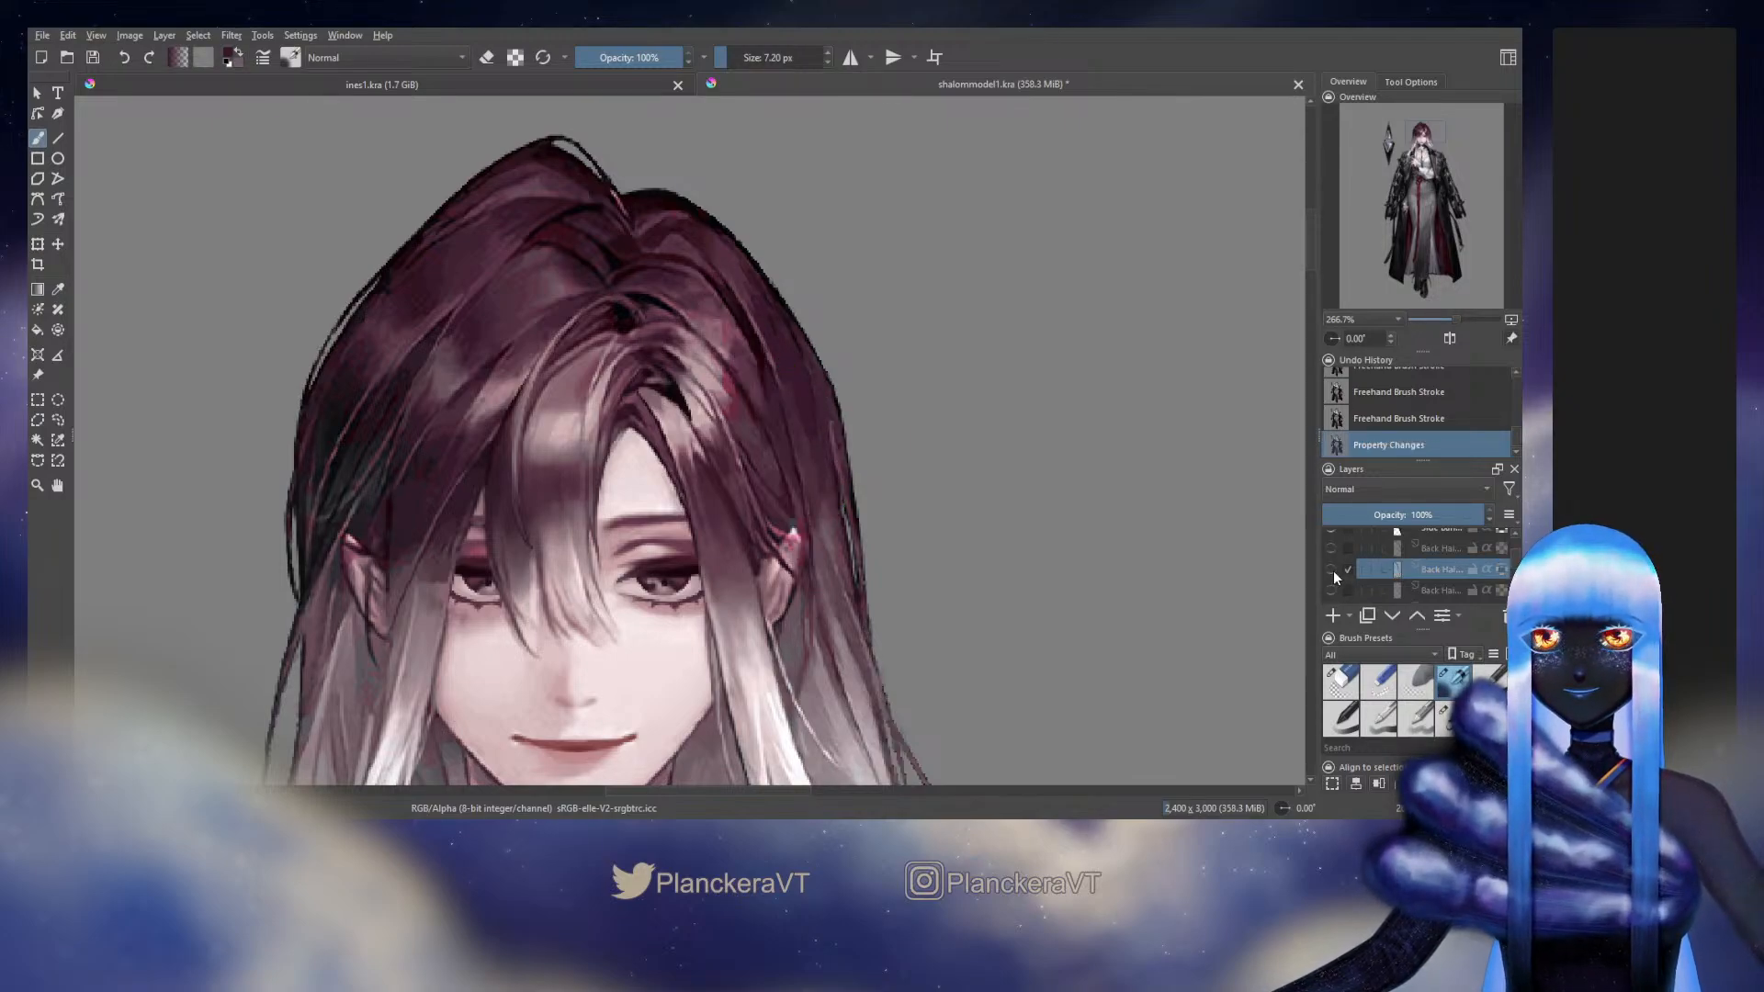
click(1333, 570)
click(1333, 572)
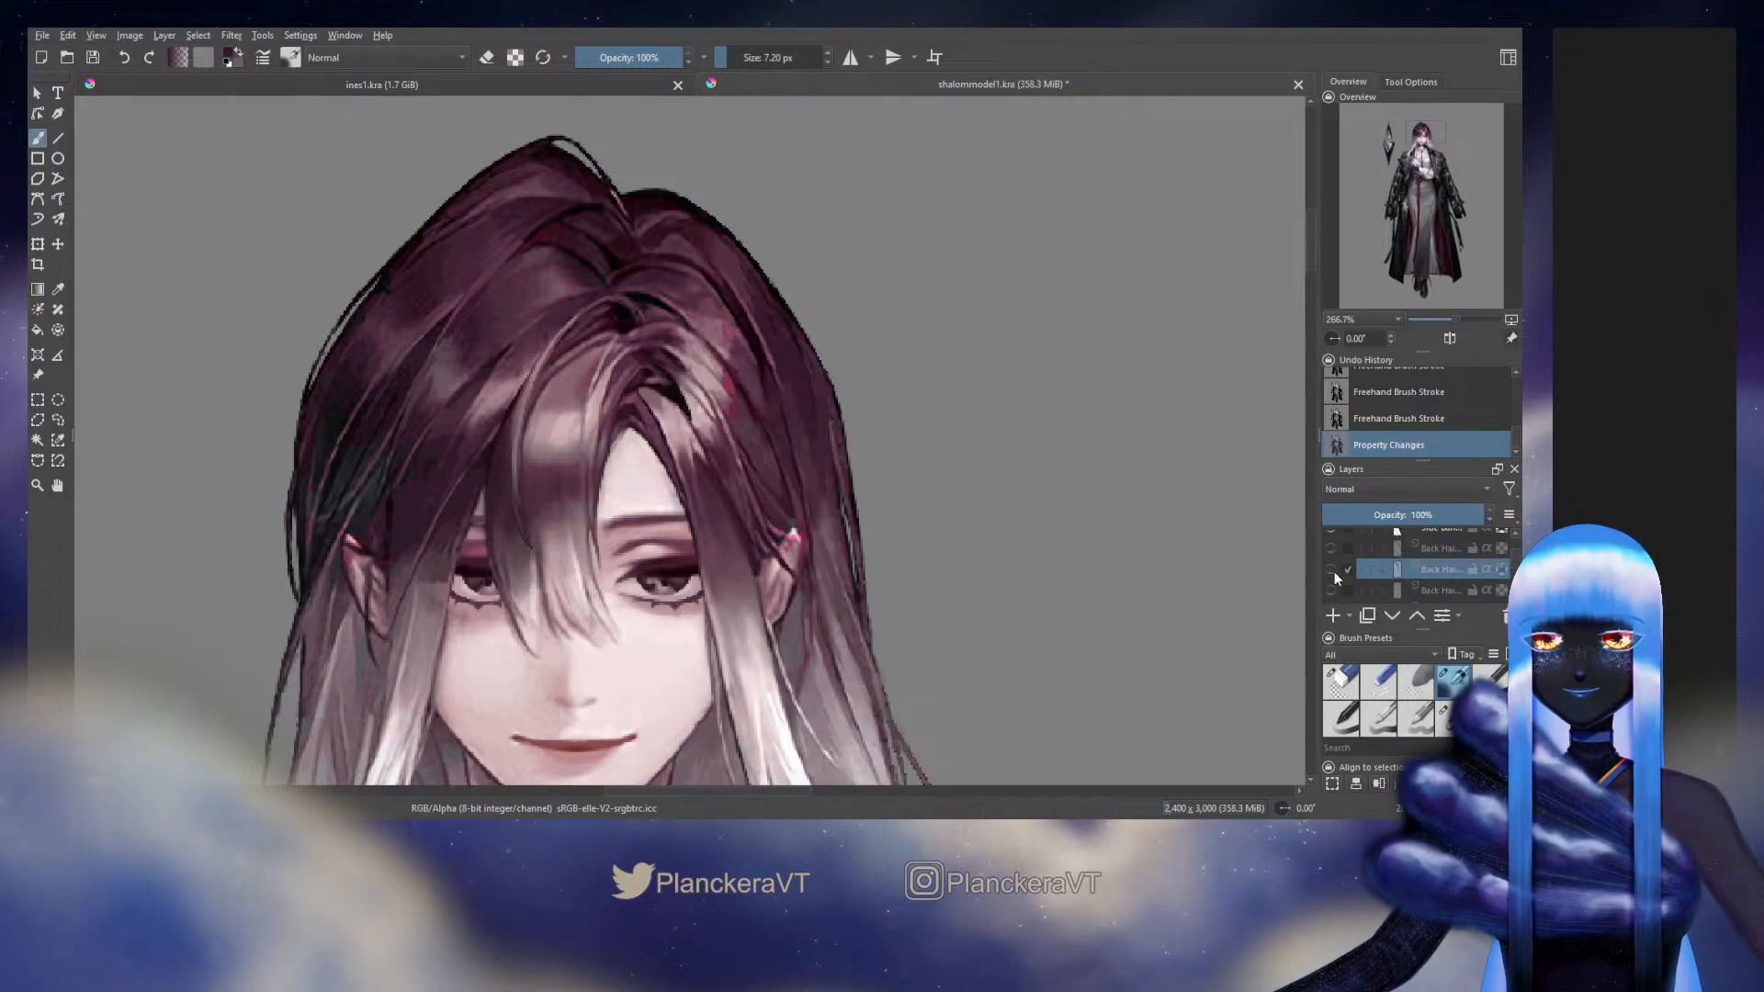
click(1332, 570)
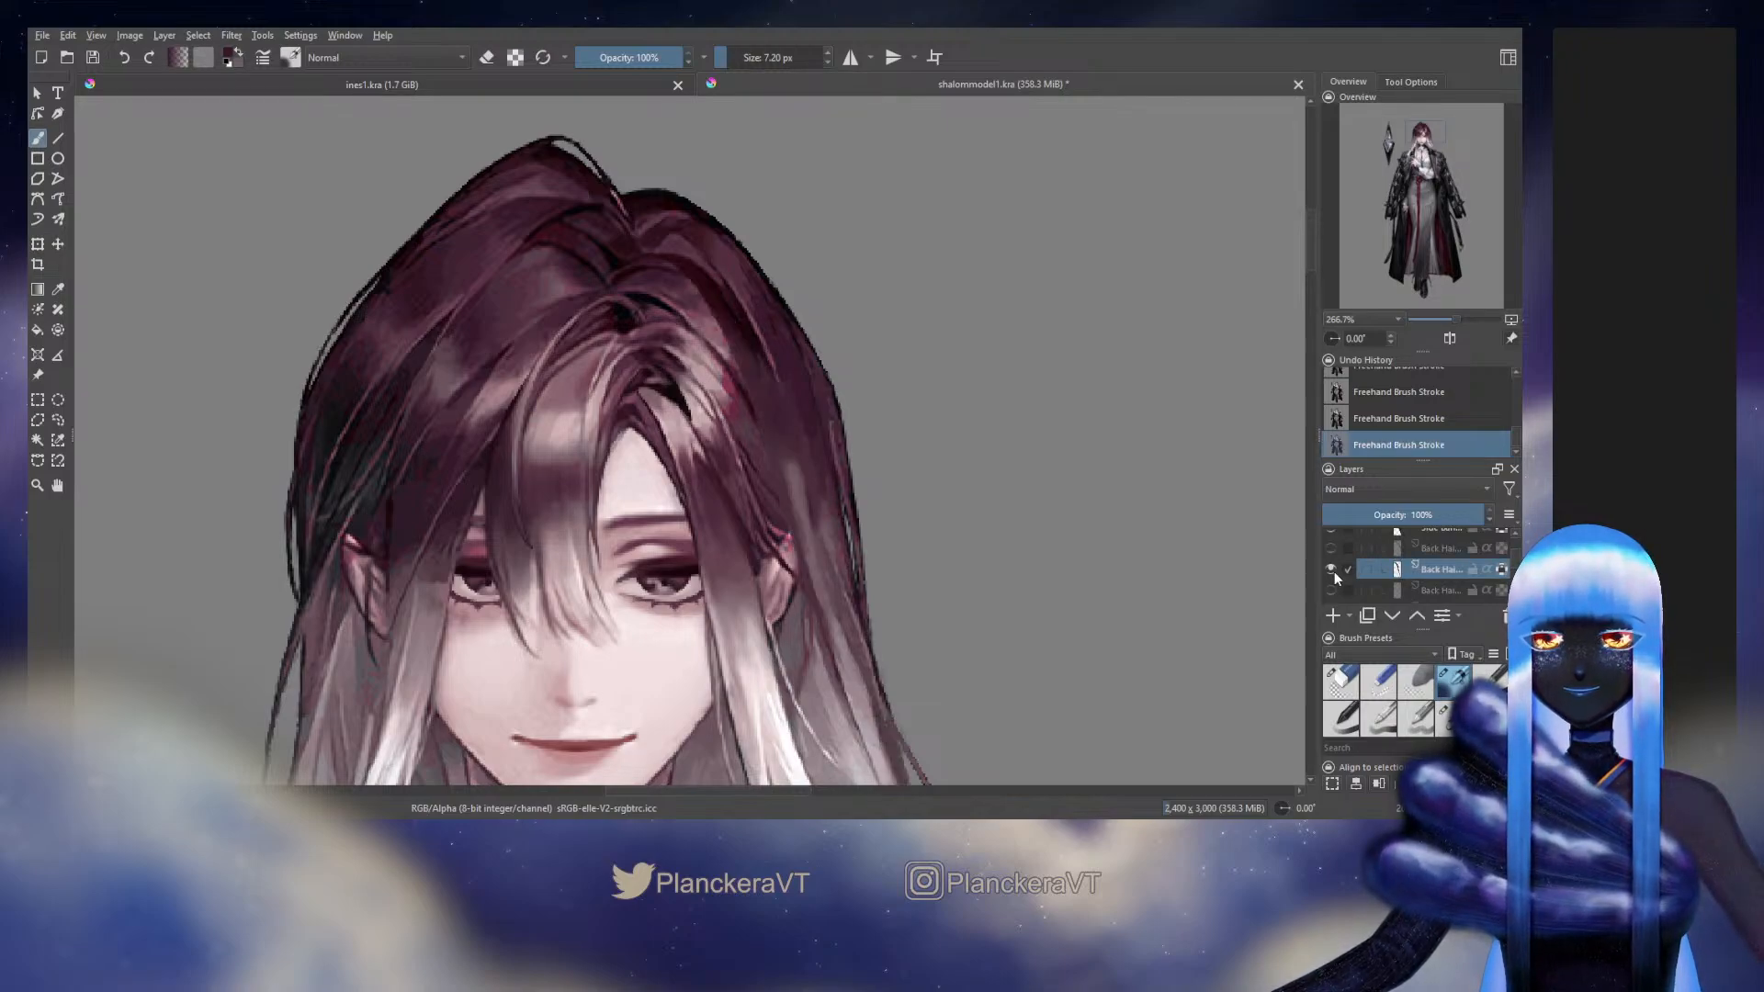
Extend the purple tone down the strand's middle section toward the pale fade with the 14.42 px blending brush and sampled tones
ctrl+click(777, 429)
mouse_move(789, 425)
mouse_down()
mouse_move(807, 424)
mouse_move(792, 492)
mouse_move(806, 549)
mouse_up()
ctrl+click(820, 555)
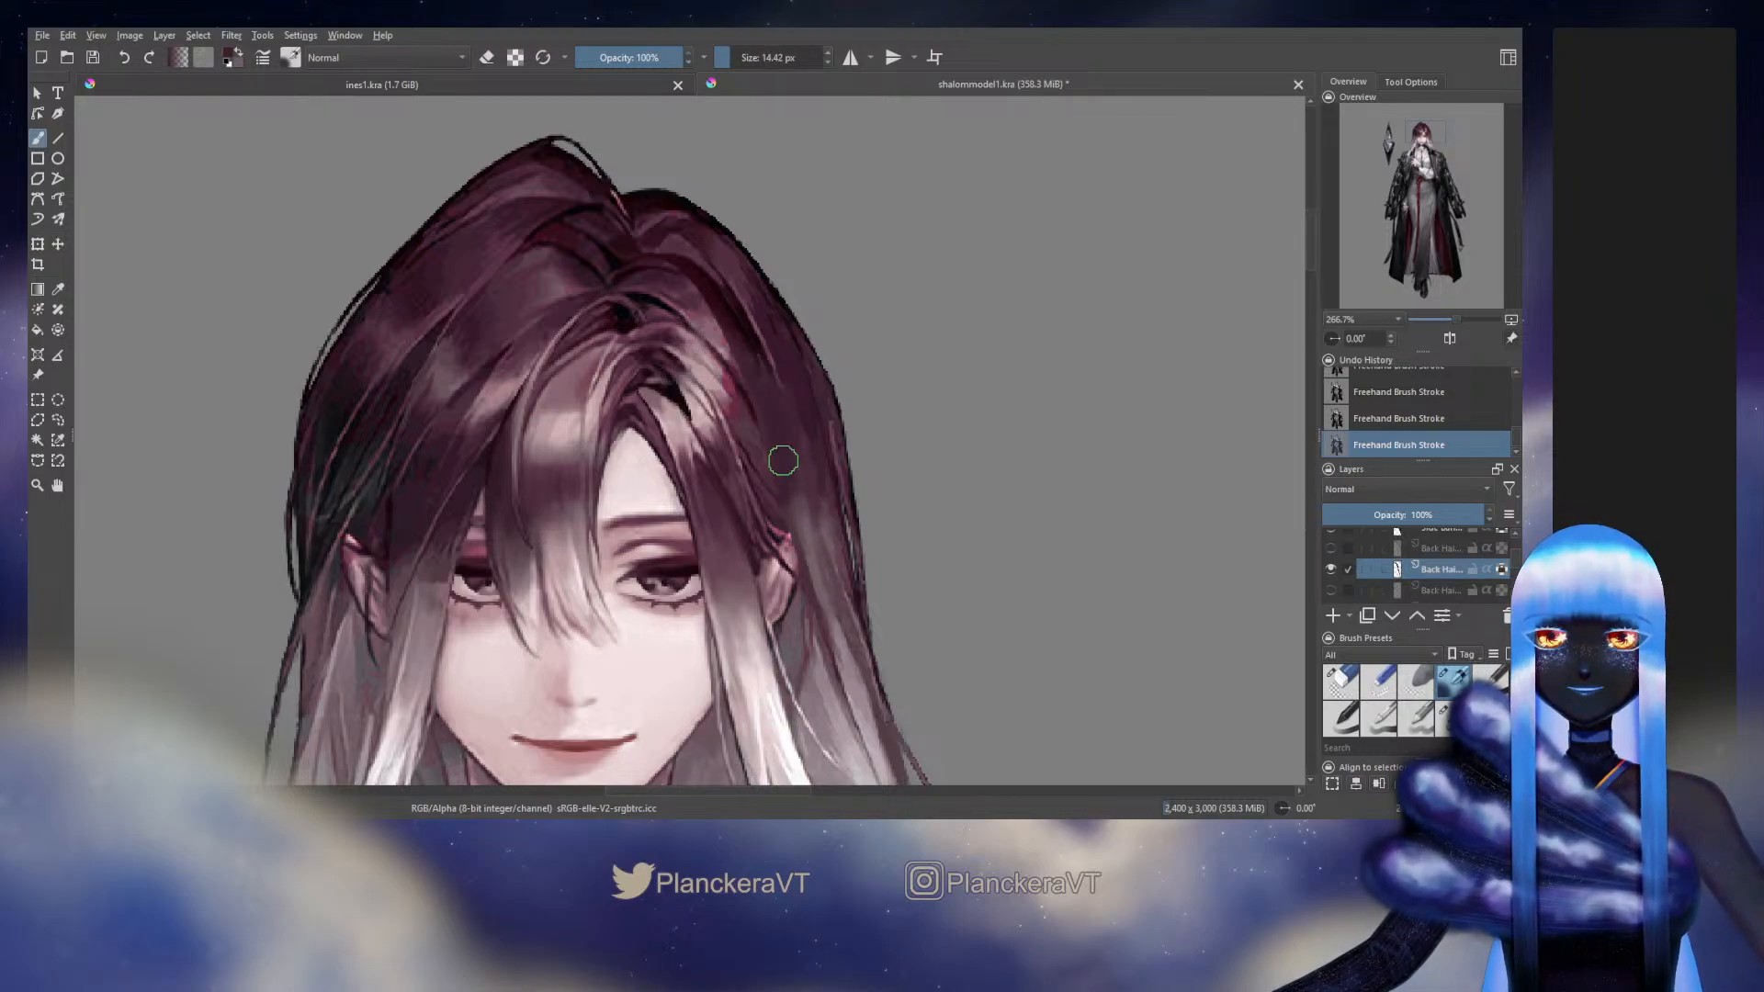
ctrl+click(817, 433)
ctrl+click(869, 611)
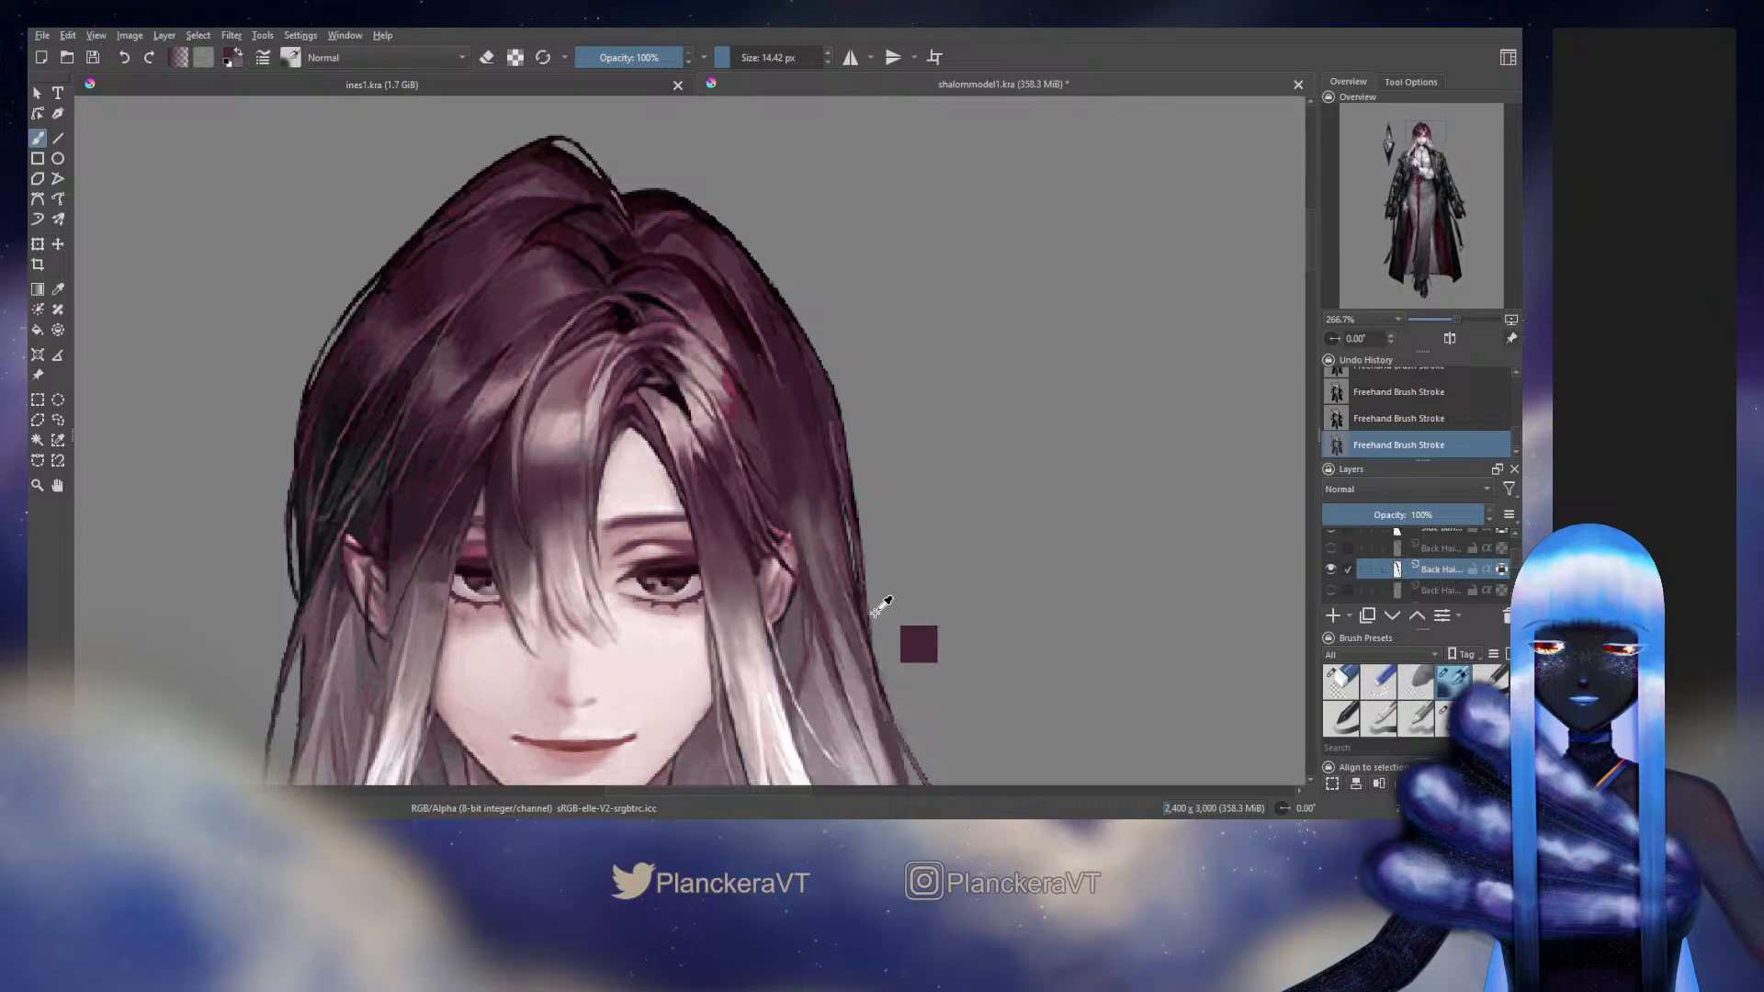
drag(864, 615, 836, 570)
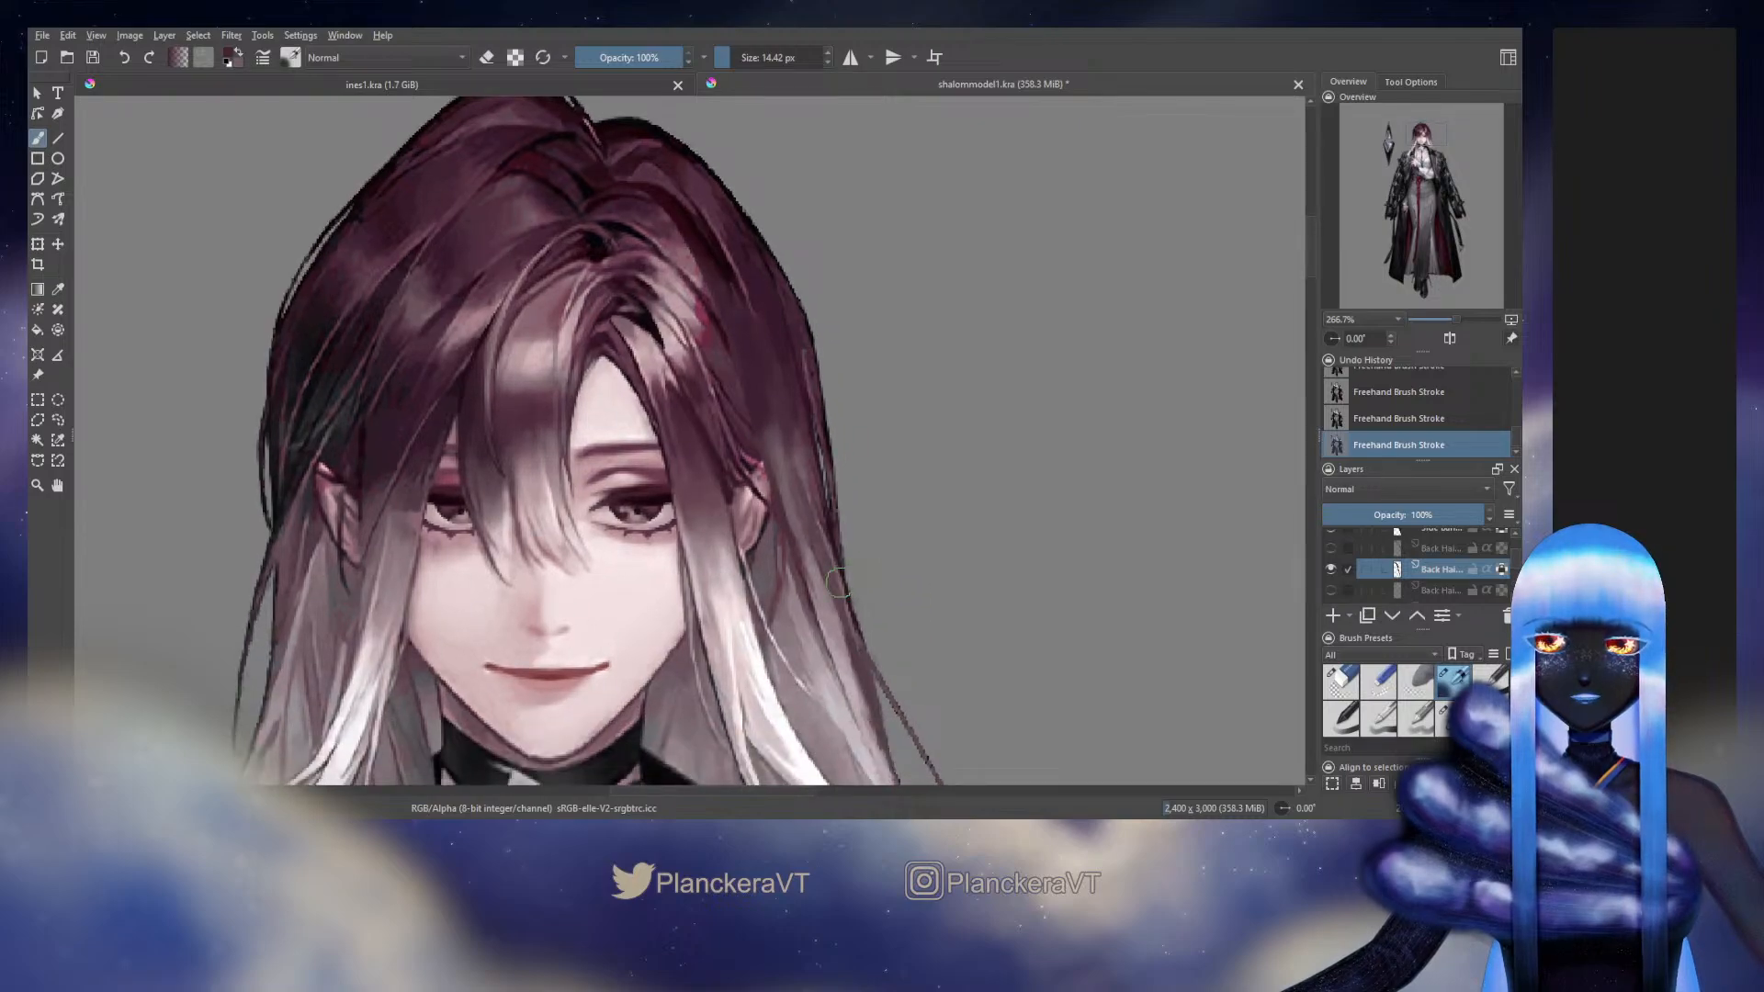
Reduce the blending brush to 8.86 px and smooth the strand's transition from purple into the lighter middle section
key(bracketleft)
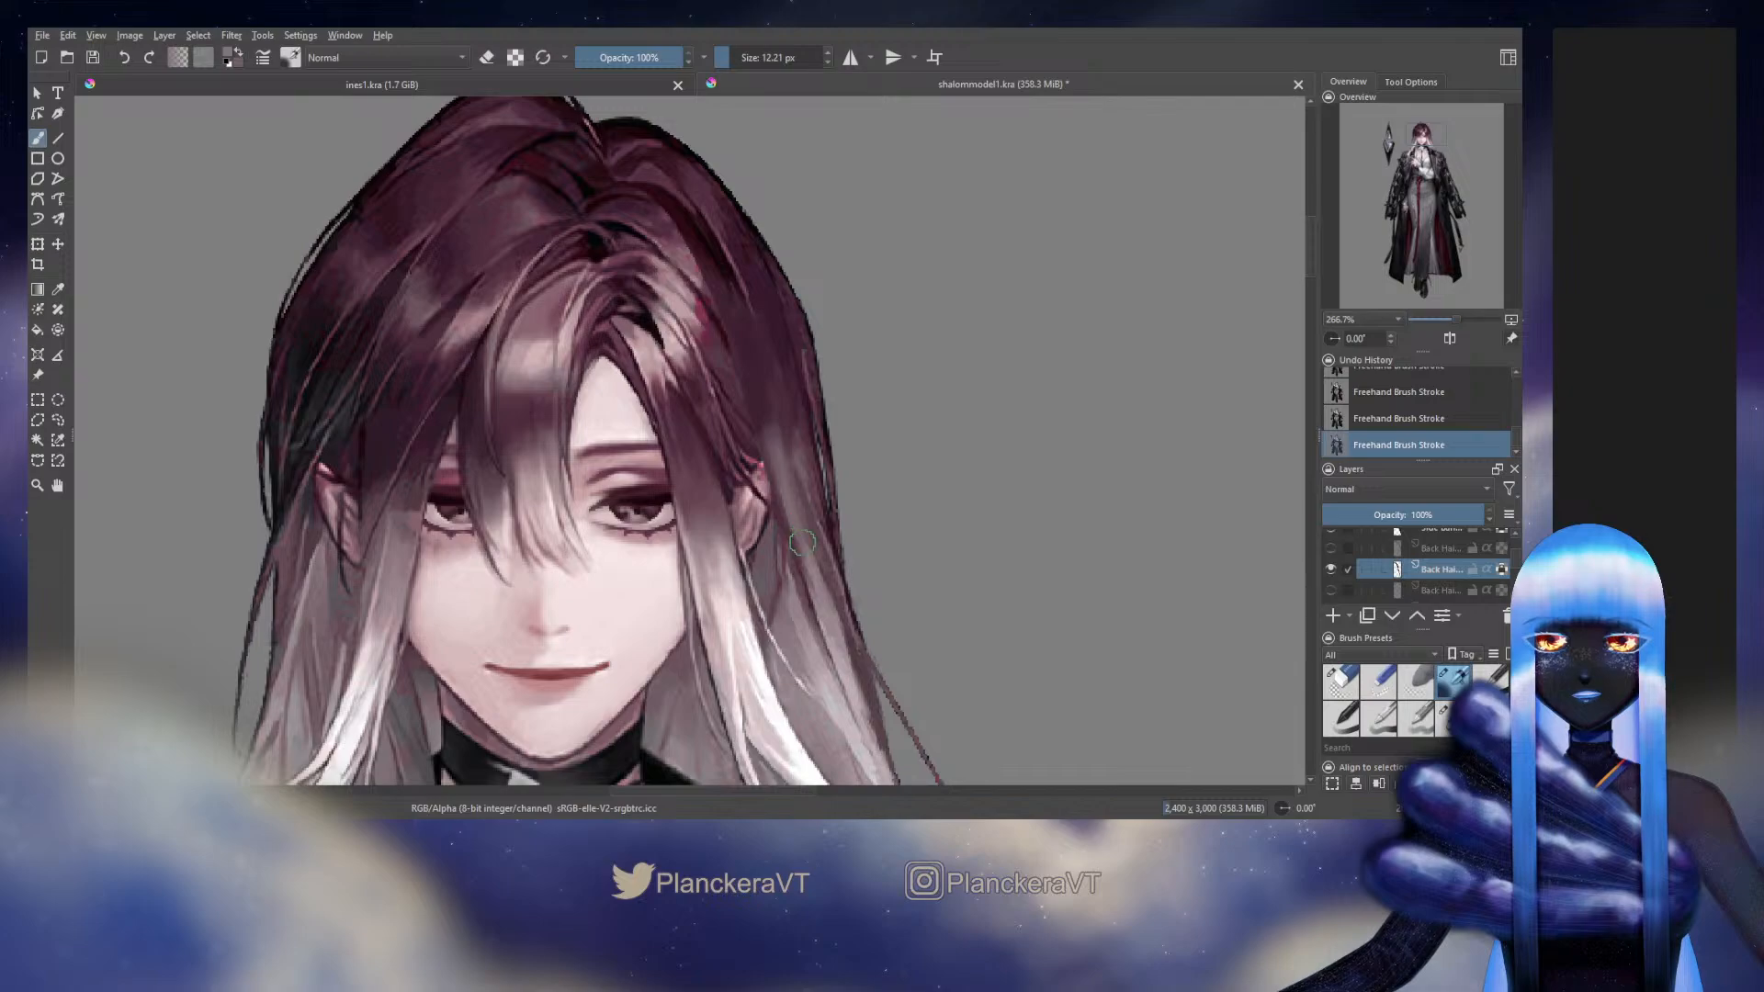
key(bracketleft)
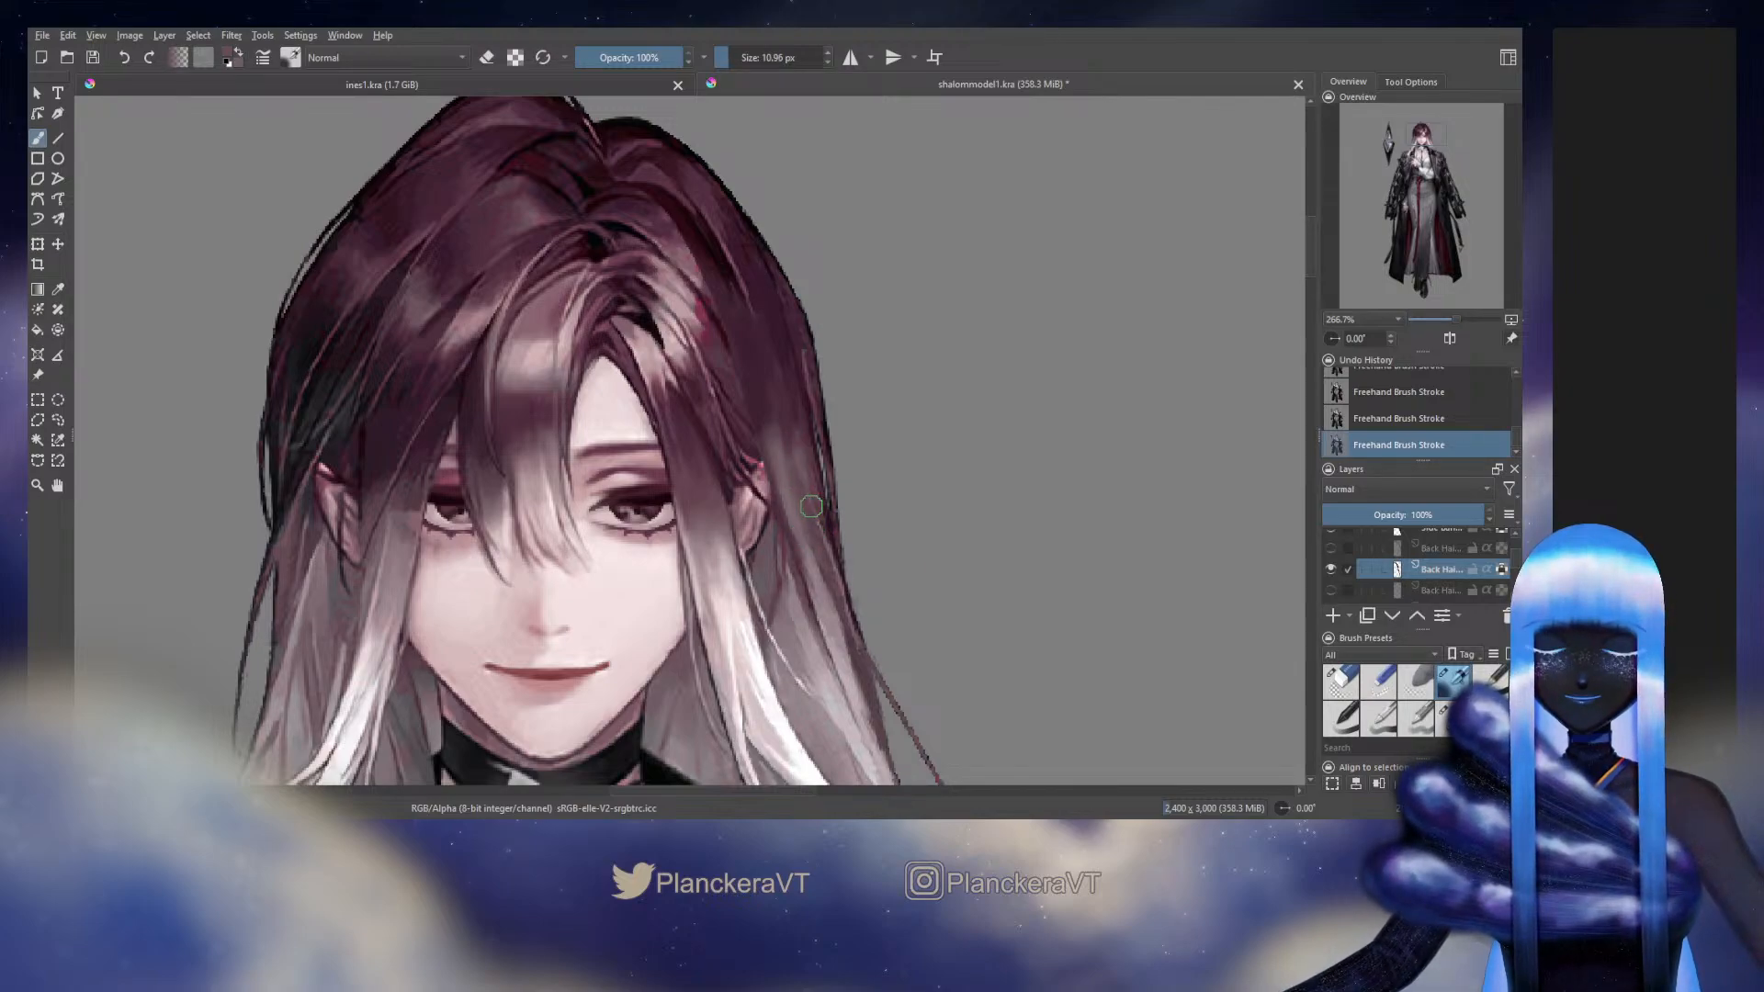
key(bracketleft)
key(bracketleft)
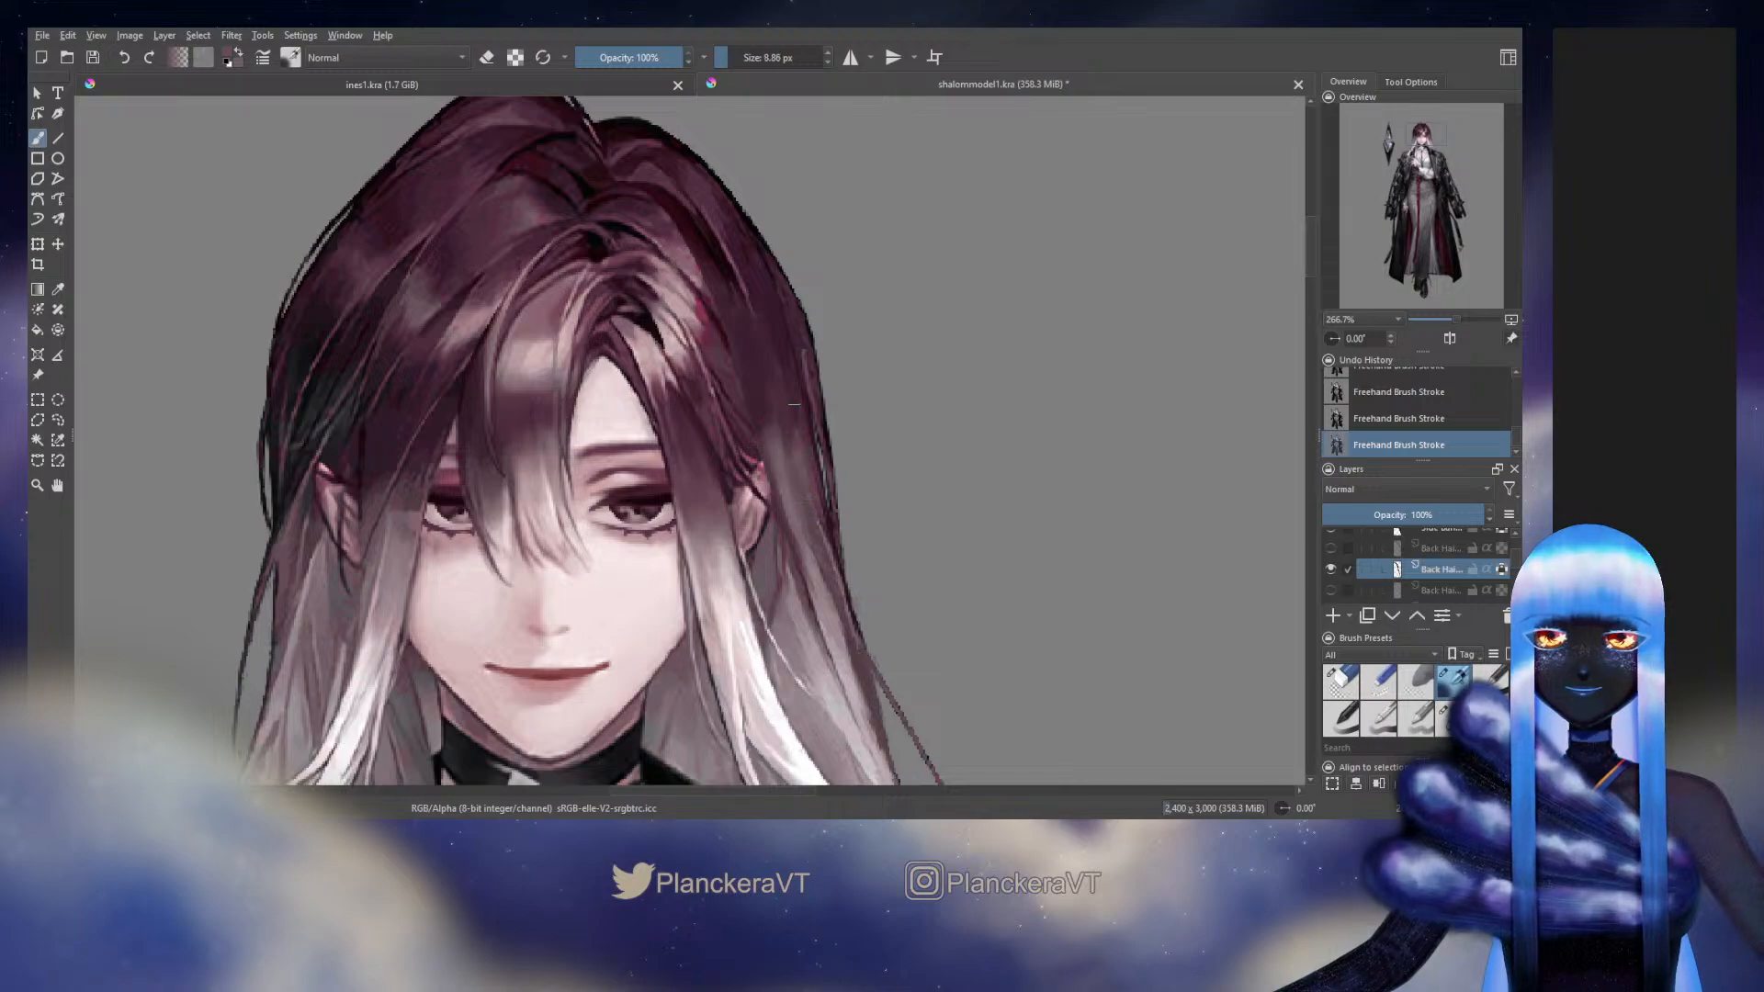
ctrl+click(790, 377)
drag(791, 375, 802, 447)
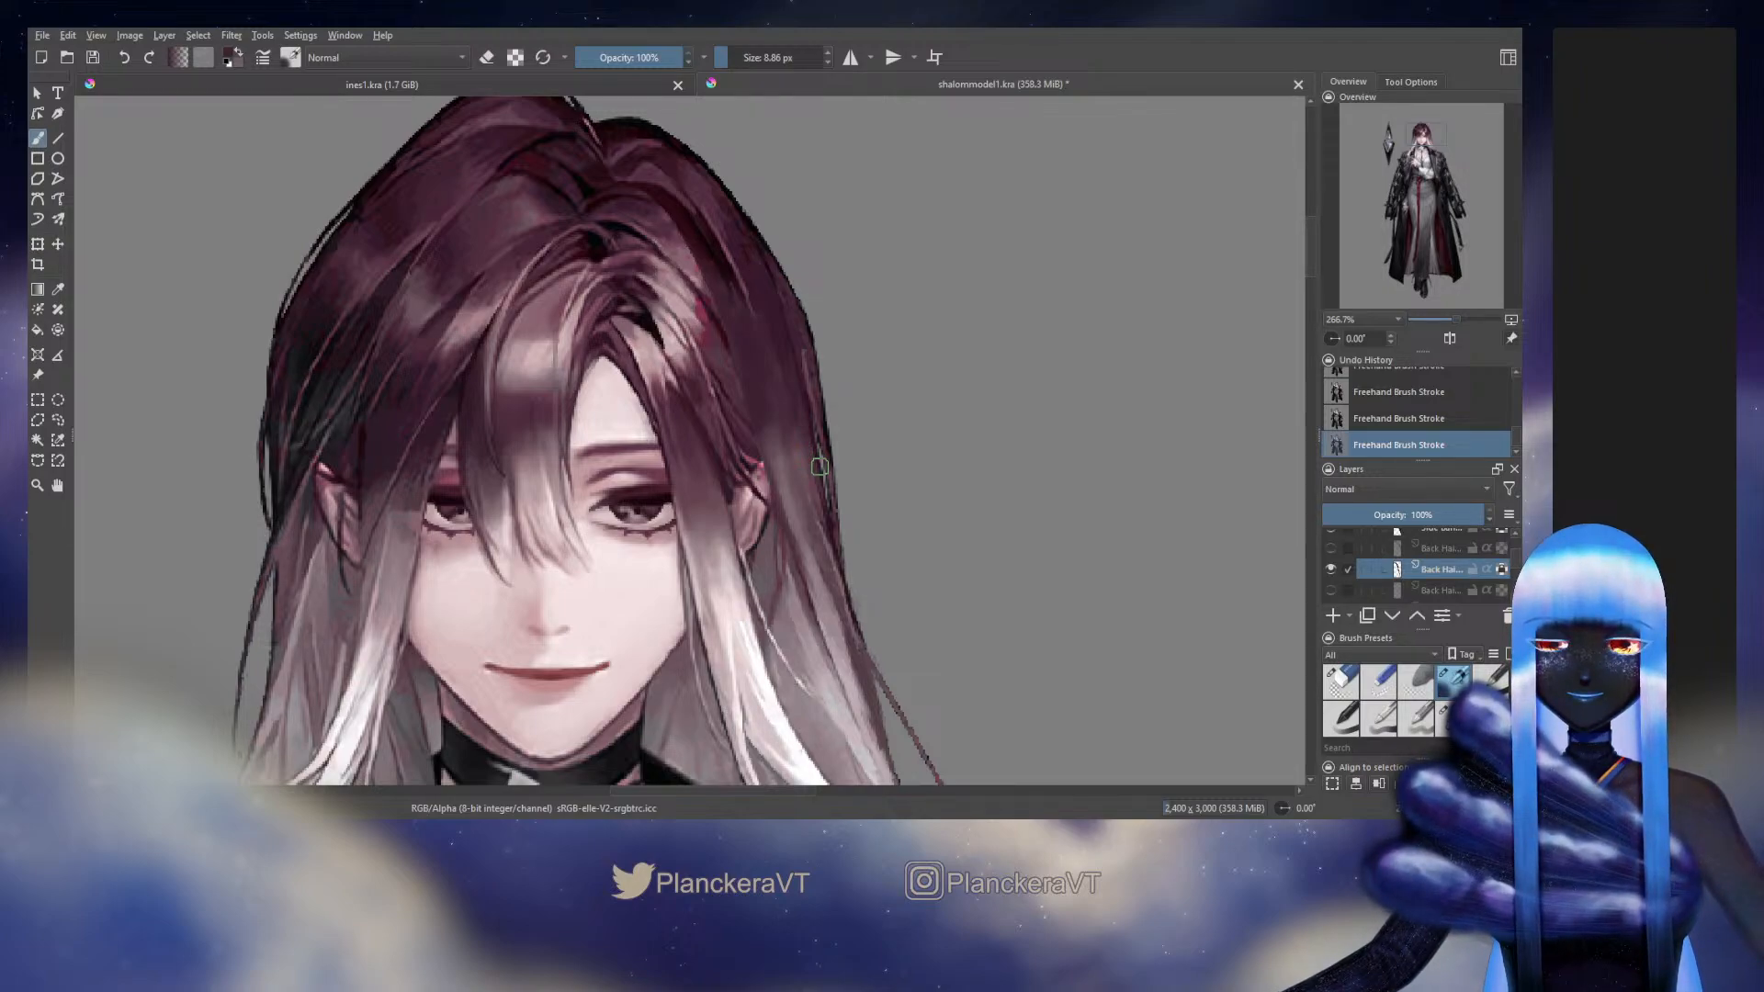
Compare the strand with the original by toggling its layer's visibility, and hide the full-figure Background layer
click(1329, 570)
click(1330, 570)
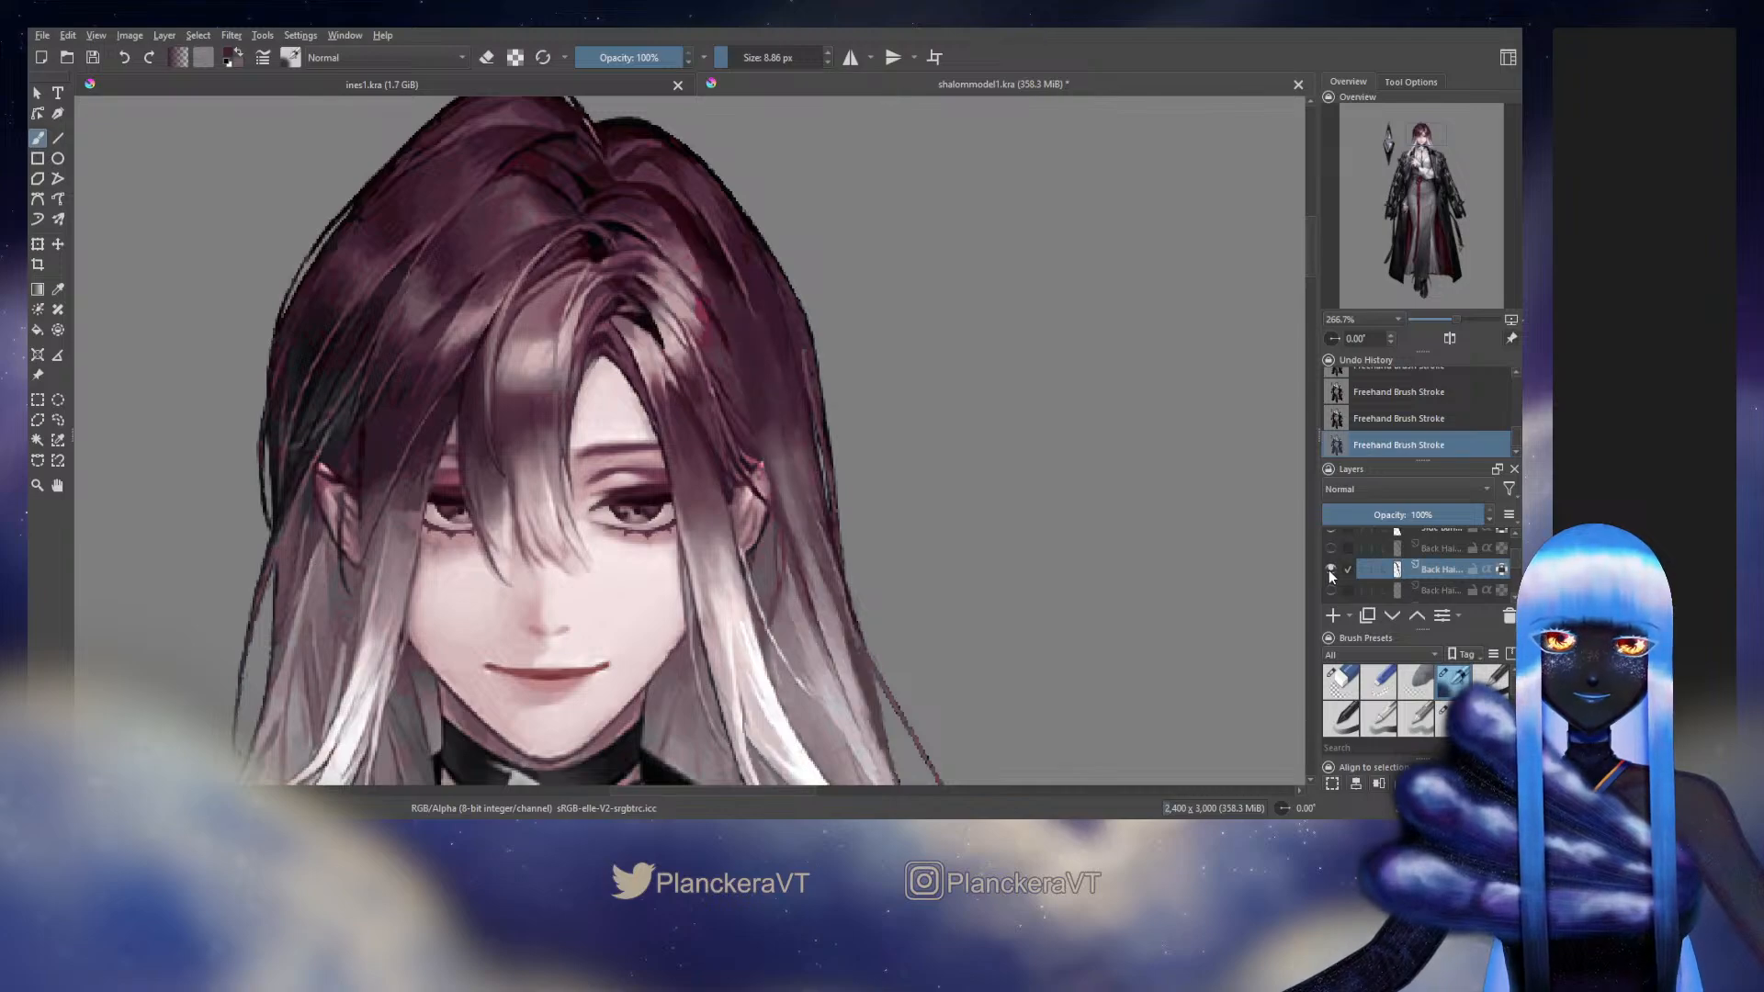
click(1329, 570)
click(1327, 571)
click(1327, 570)
click(1328, 571)
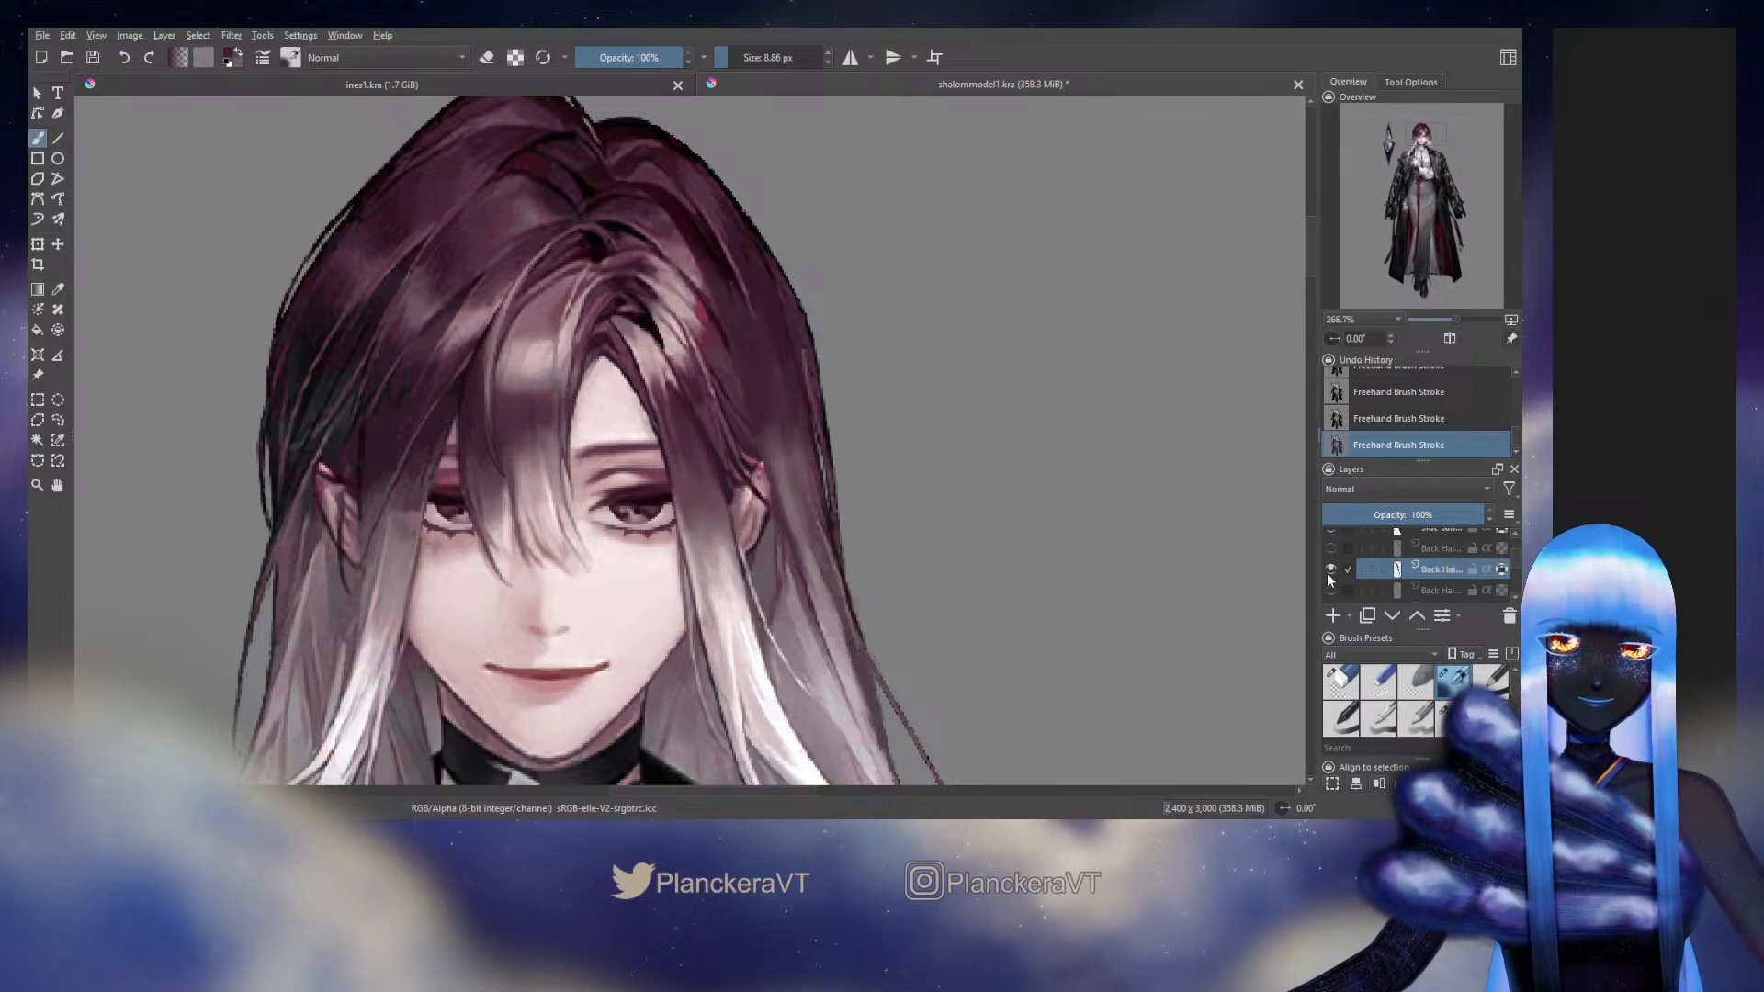
drag(1516, 564, 1518, 585)
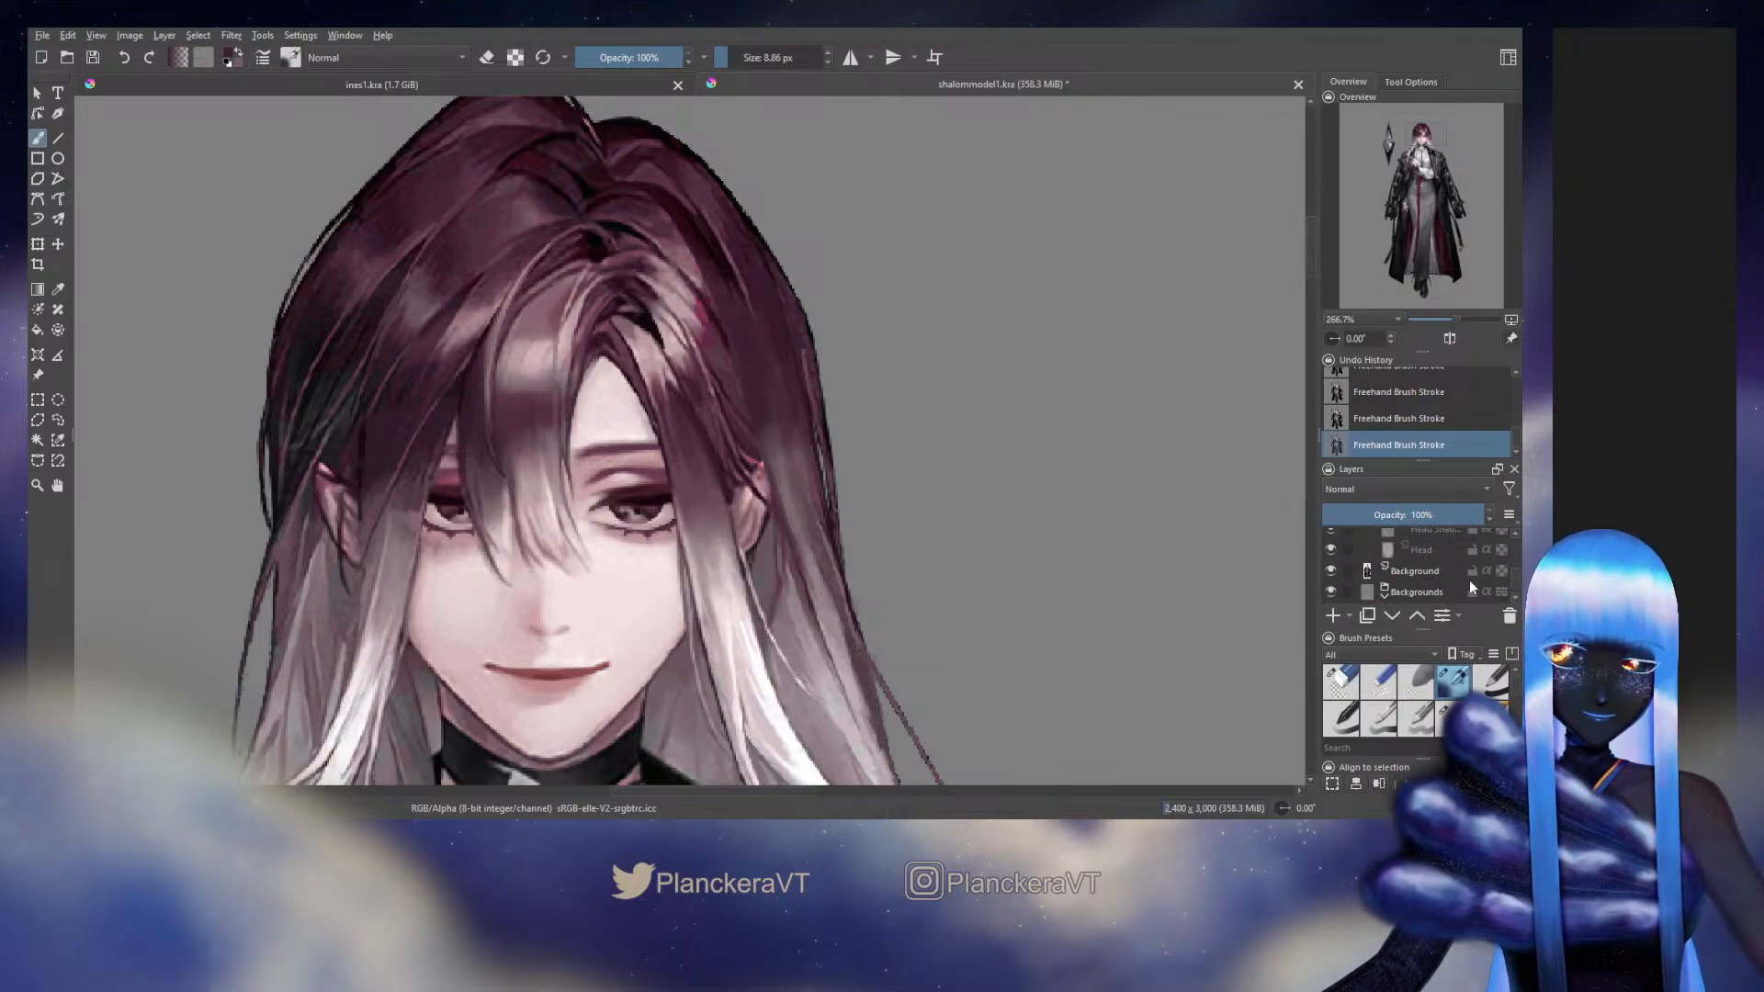
click(1336, 569)
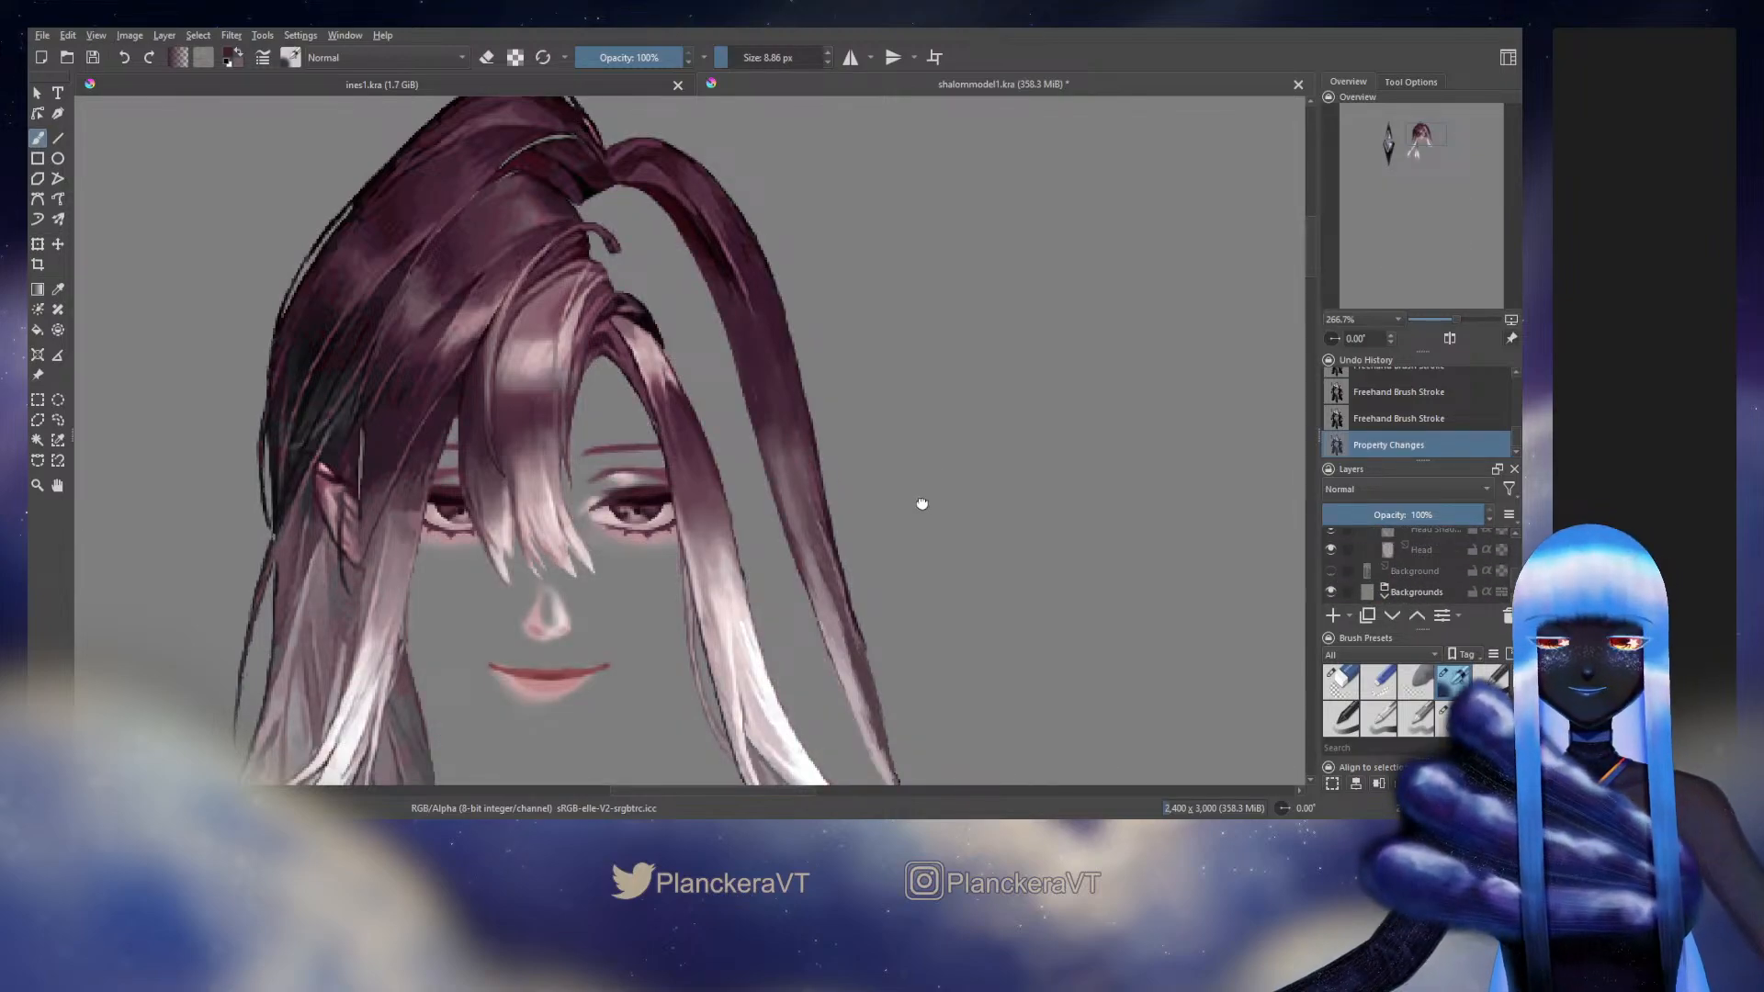
drag(917, 500, 1040, 595)
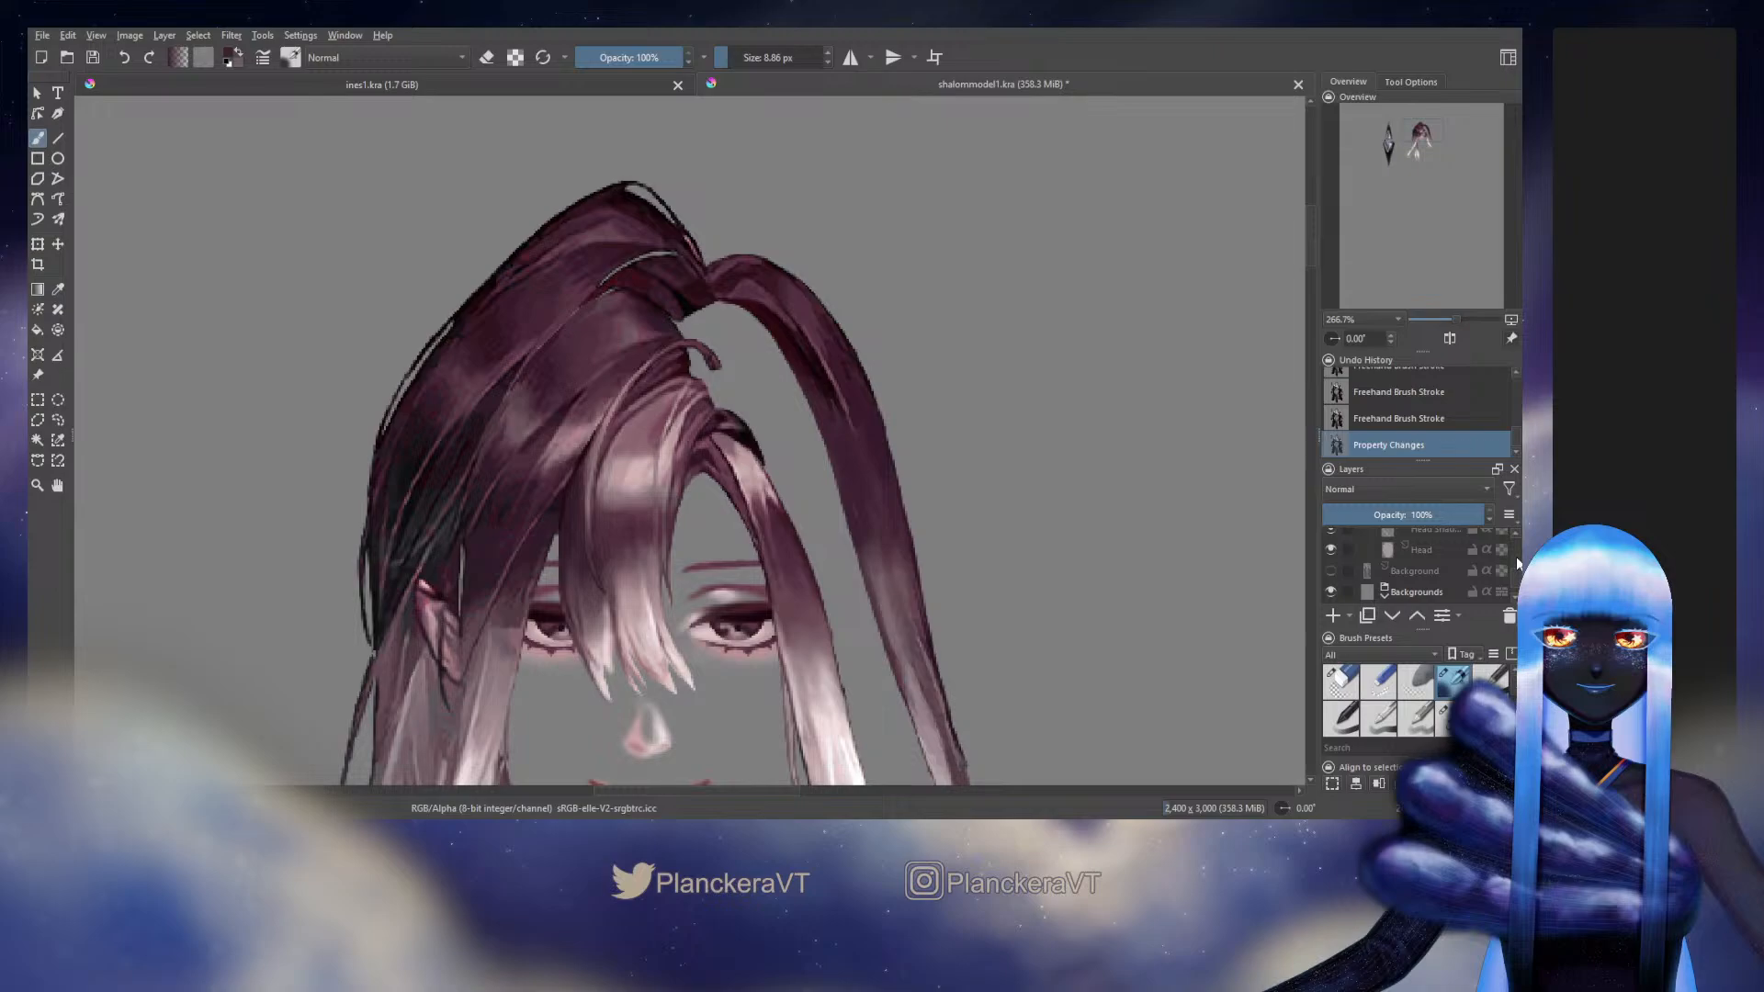
Unlock the long outer strand layer's alpha, touch up its inner edge with the 9.77 px brush, and return to the 8.86 px blending brush
drag(1516, 565, 1516, 551)
click(1502, 569)
click(1450, 717)
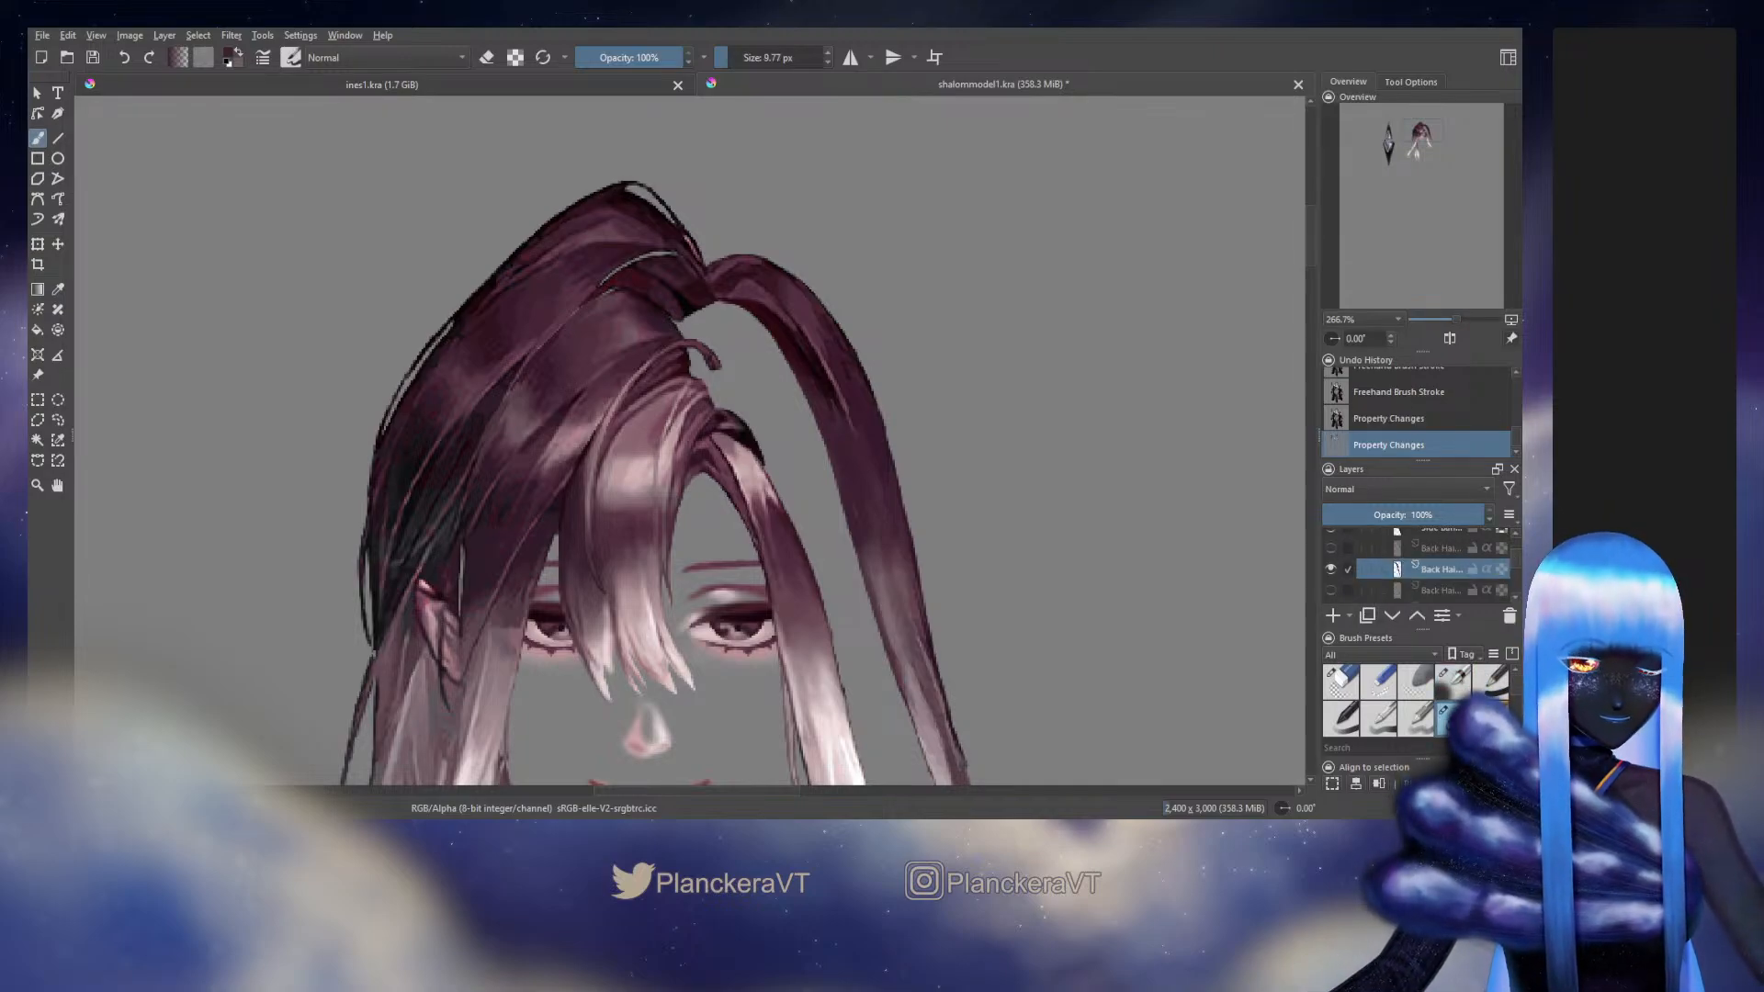
drag(858, 470, 866, 492)
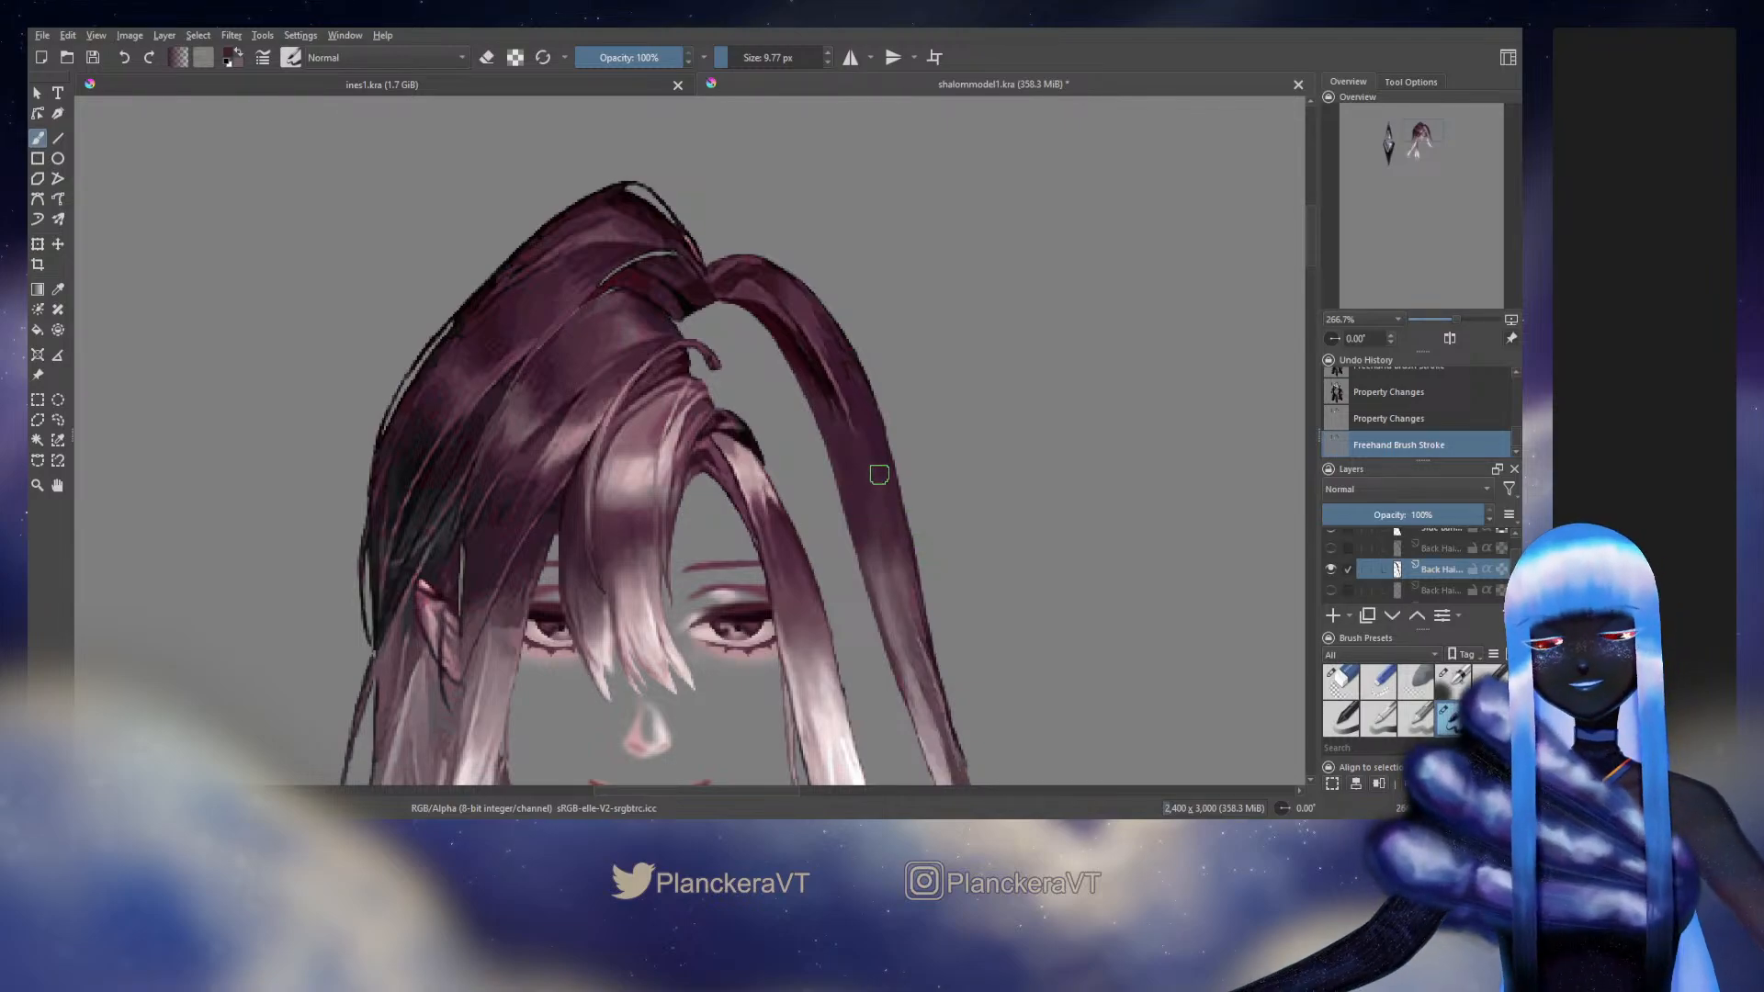
click(1453, 684)
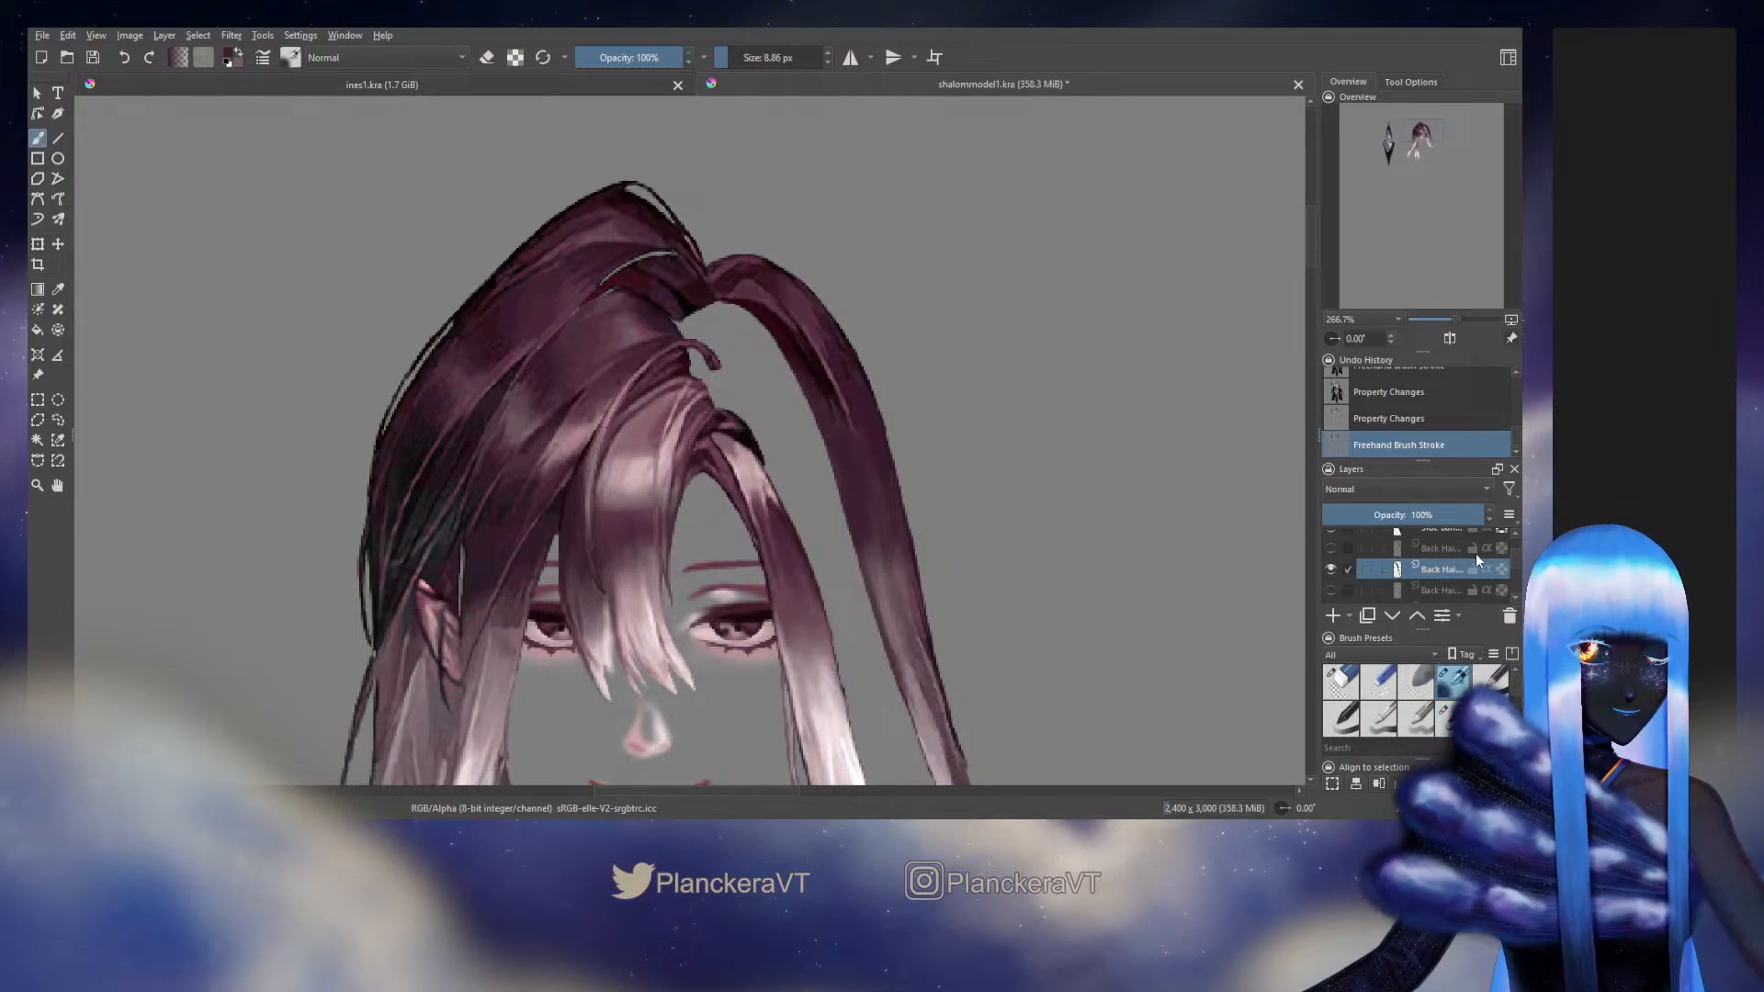
Lock the long outer strand layer's alpha and paint fine strokes of sampled purple across its upper-middle section with the 3.82 px brush
click(1501, 571)
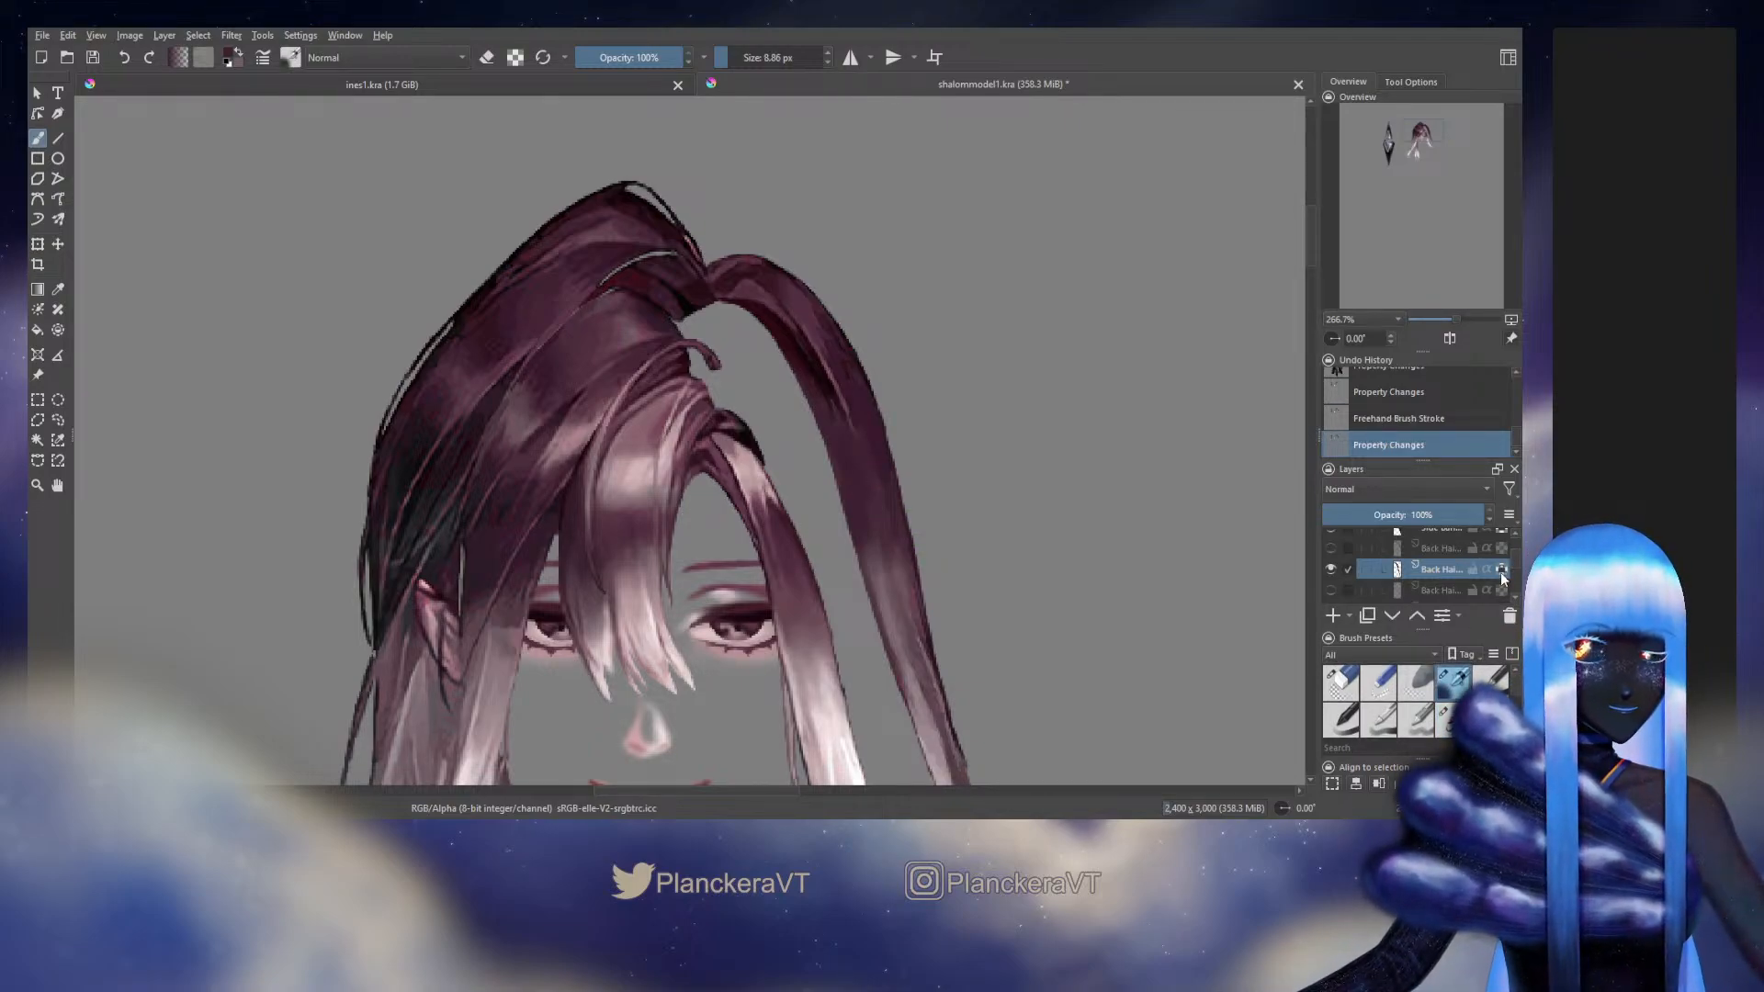
ctrl+click(844, 404)
drag(855, 416, 862, 441)
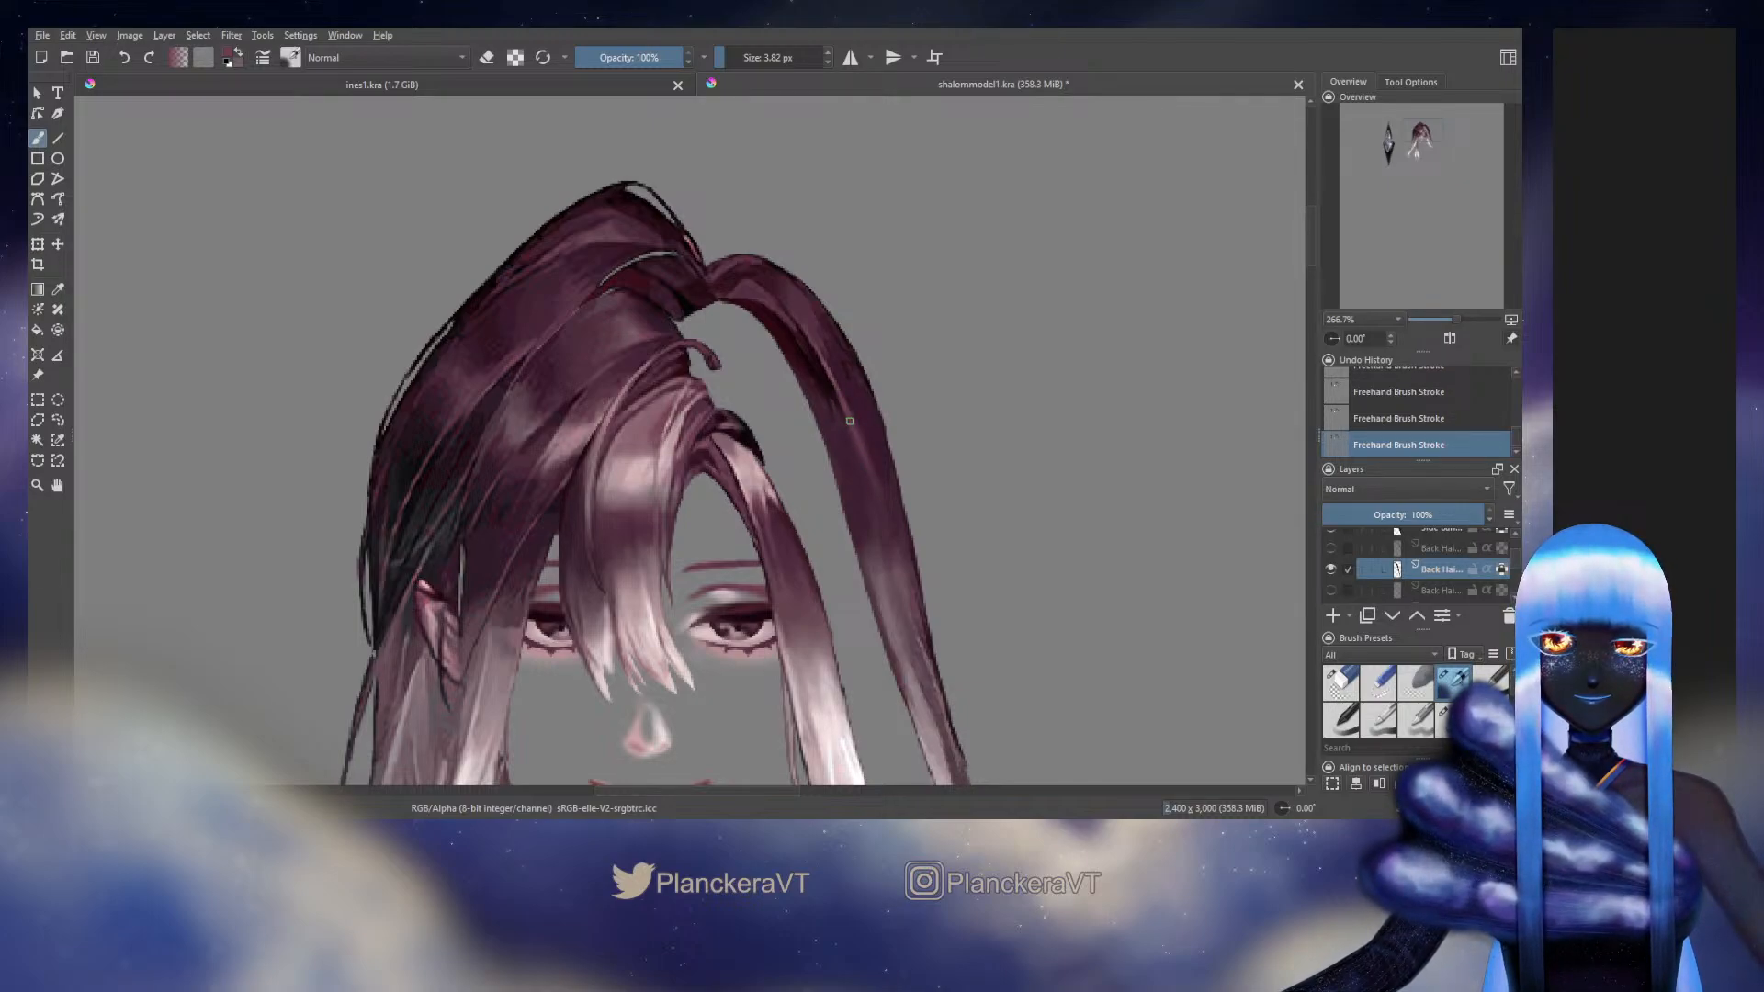
ctrl+click(849, 421)
drag(858, 426, 881, 433)
ctrl+click(877, 434)
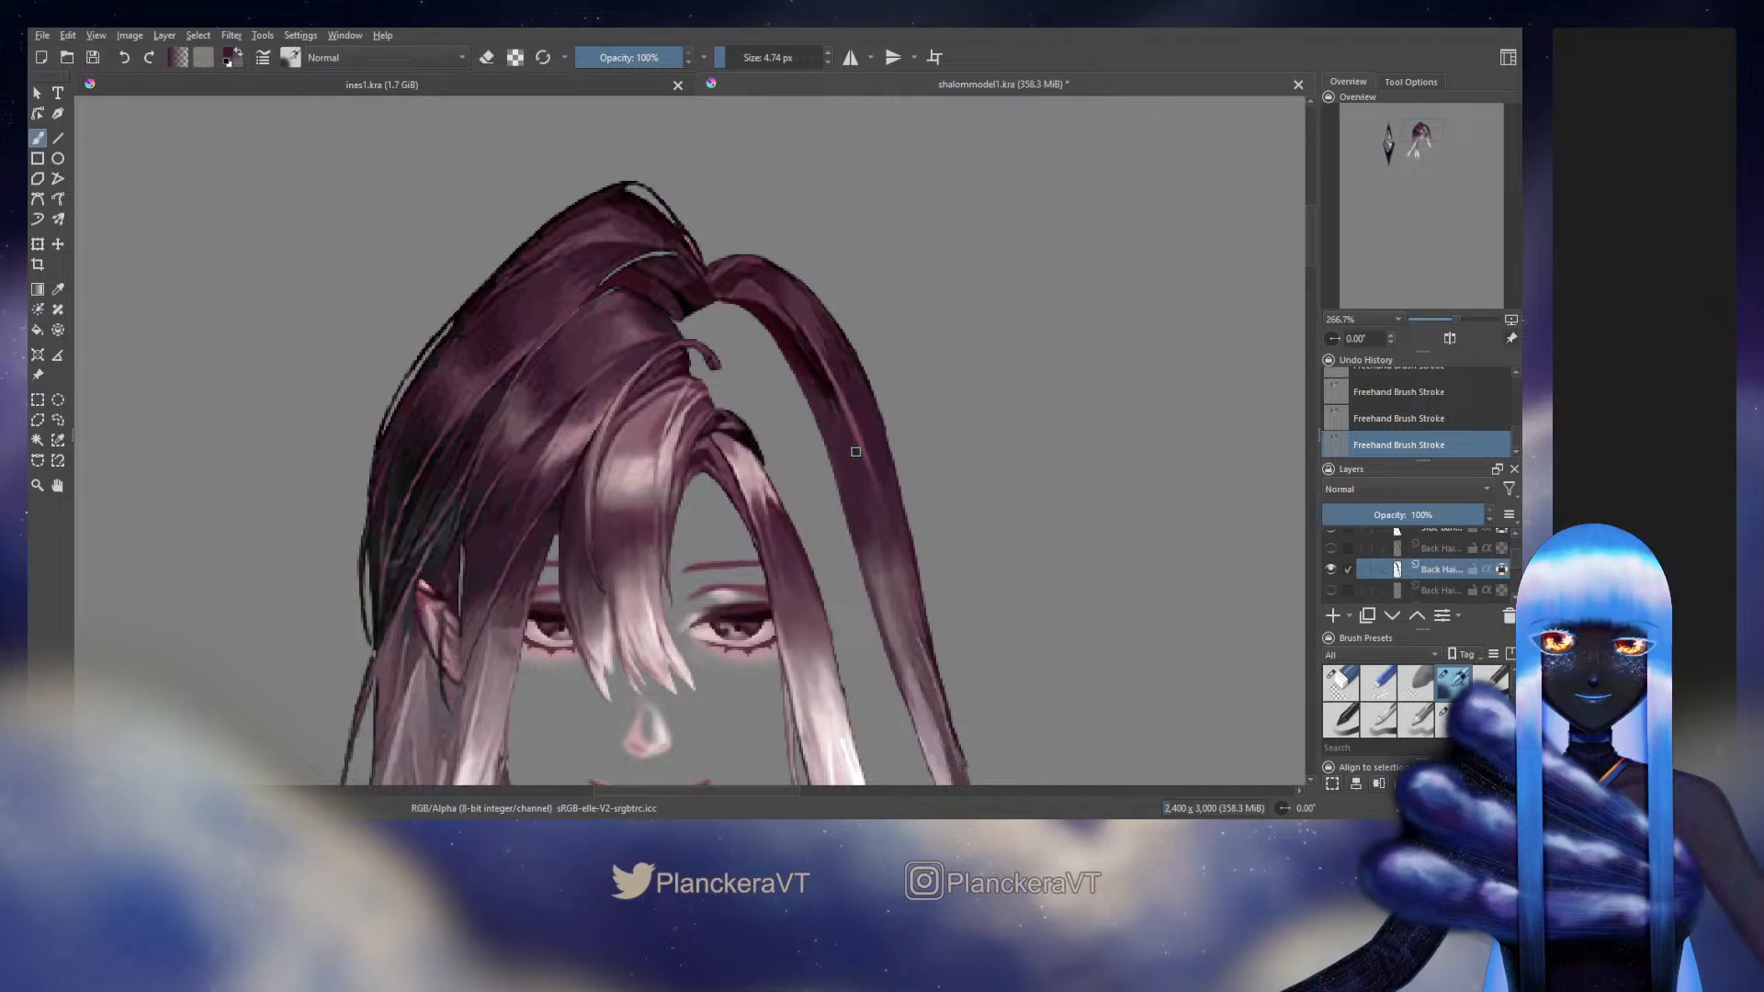
Refine the dark shading streaks along the strand's upper section and inner edge, adjusting the blending brush from 4.74 to 4.60 px
ctrl+click(827, 386)
ctrl+click(830, 386)
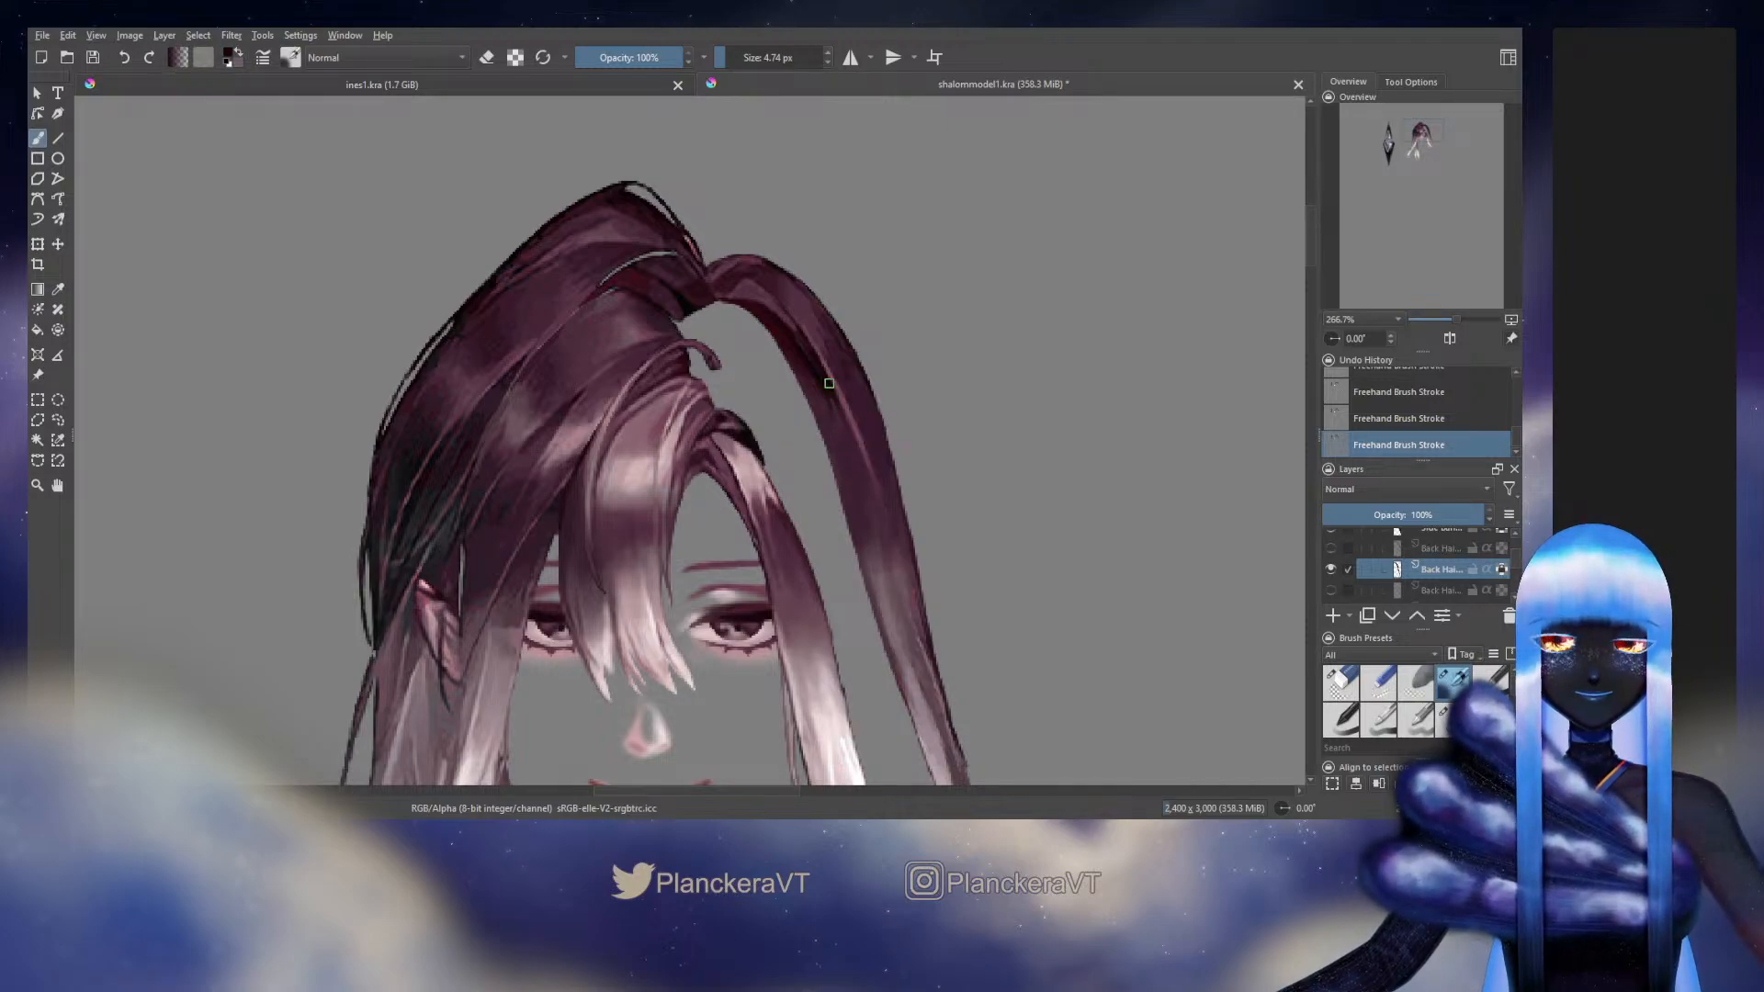
key(bracketright)
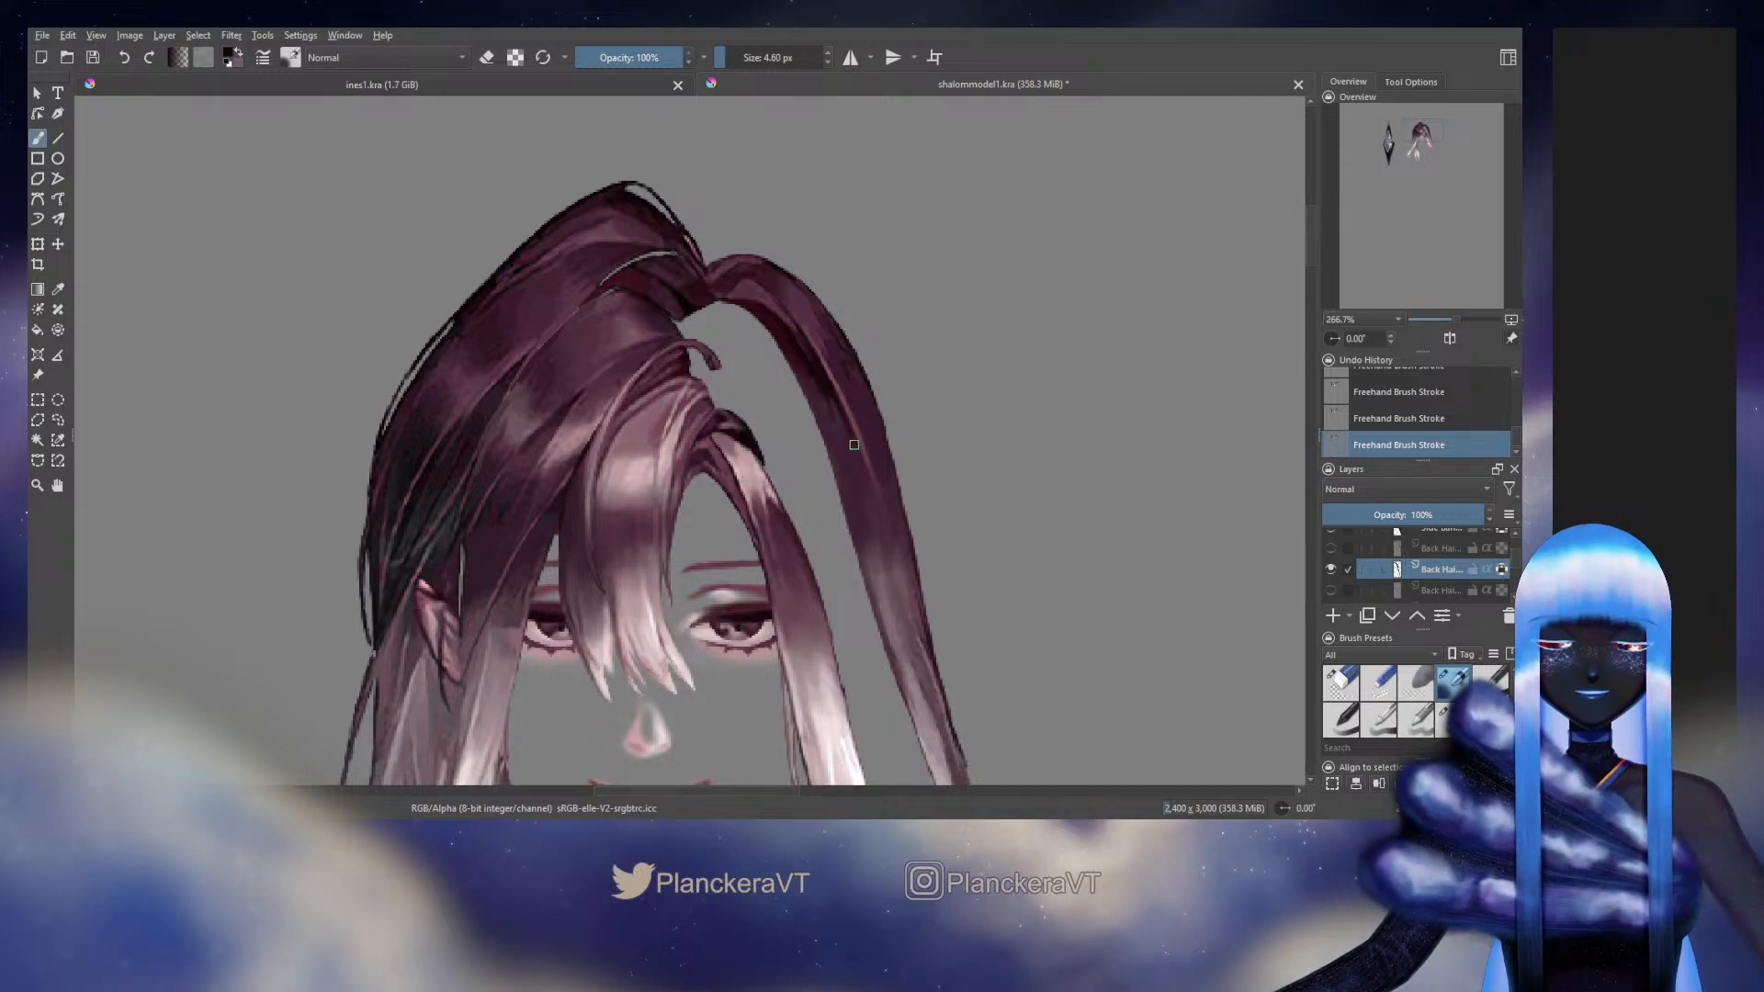
ctrl+click(853, 444)
mouse_move(833, 419)
mouse_down()
mouse_move(842, 447)
mouse_move(893, 468)
mouse_move(902, 412)
mouse_up()
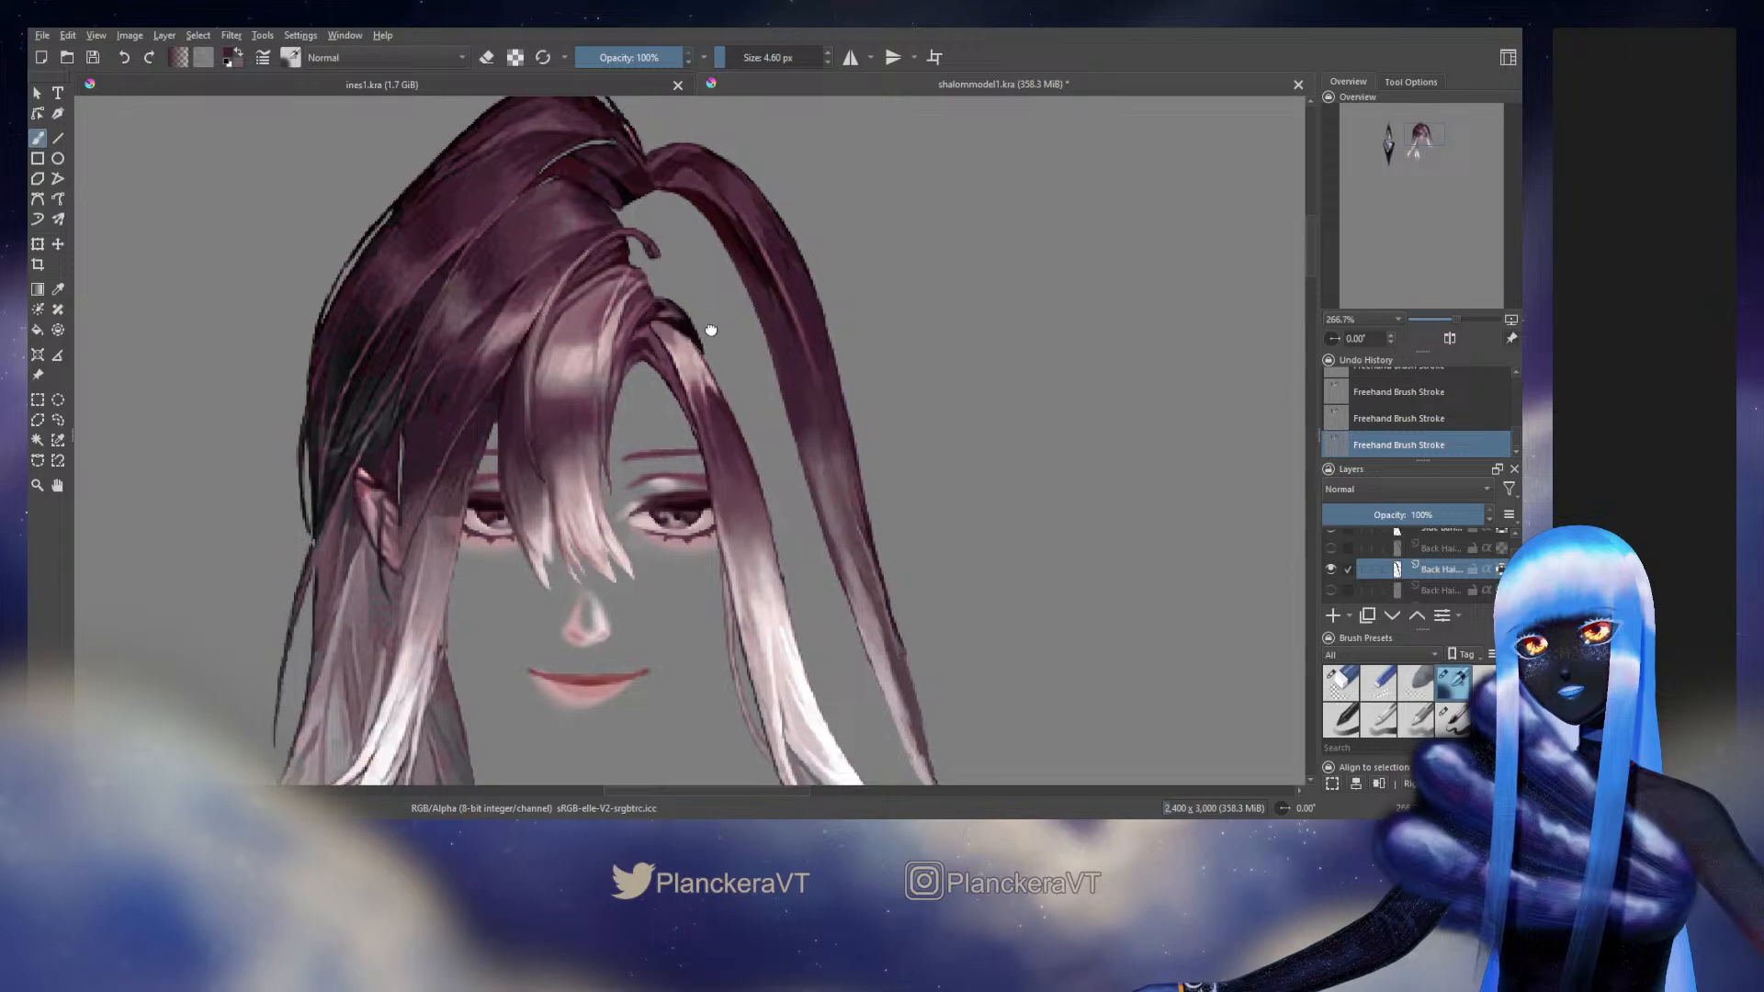
drag(711, 330, 789, 523)
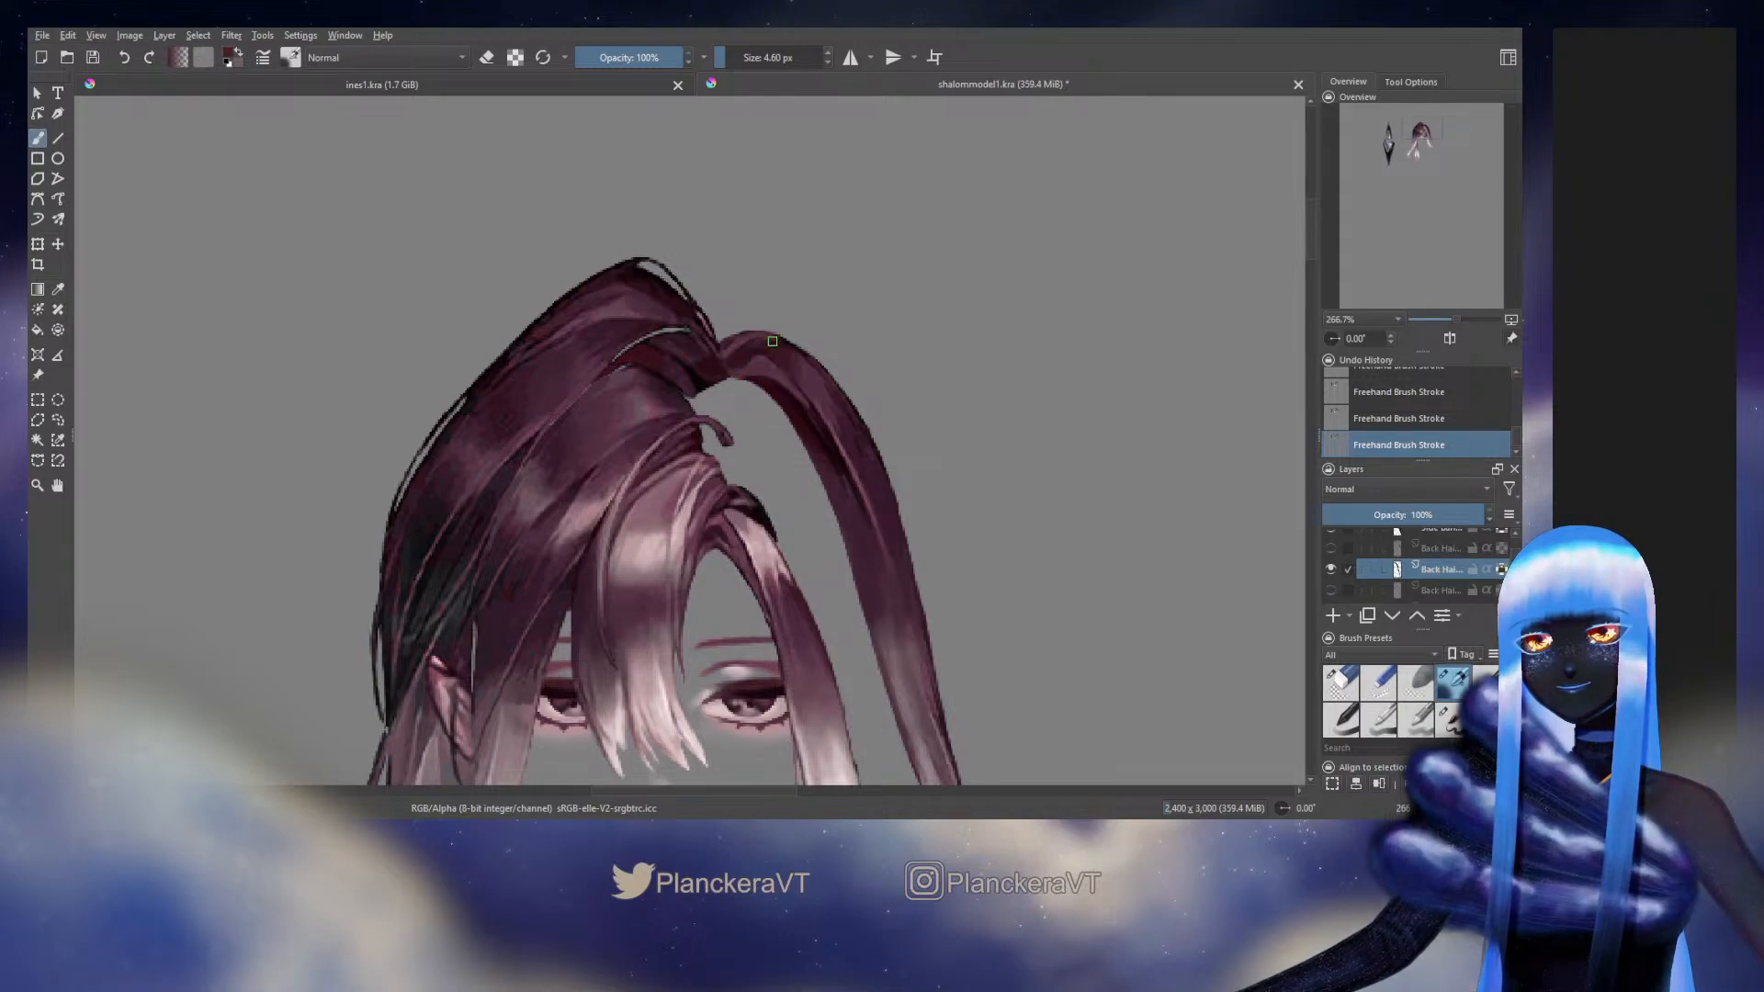
drag(835, 404, 755, 367)
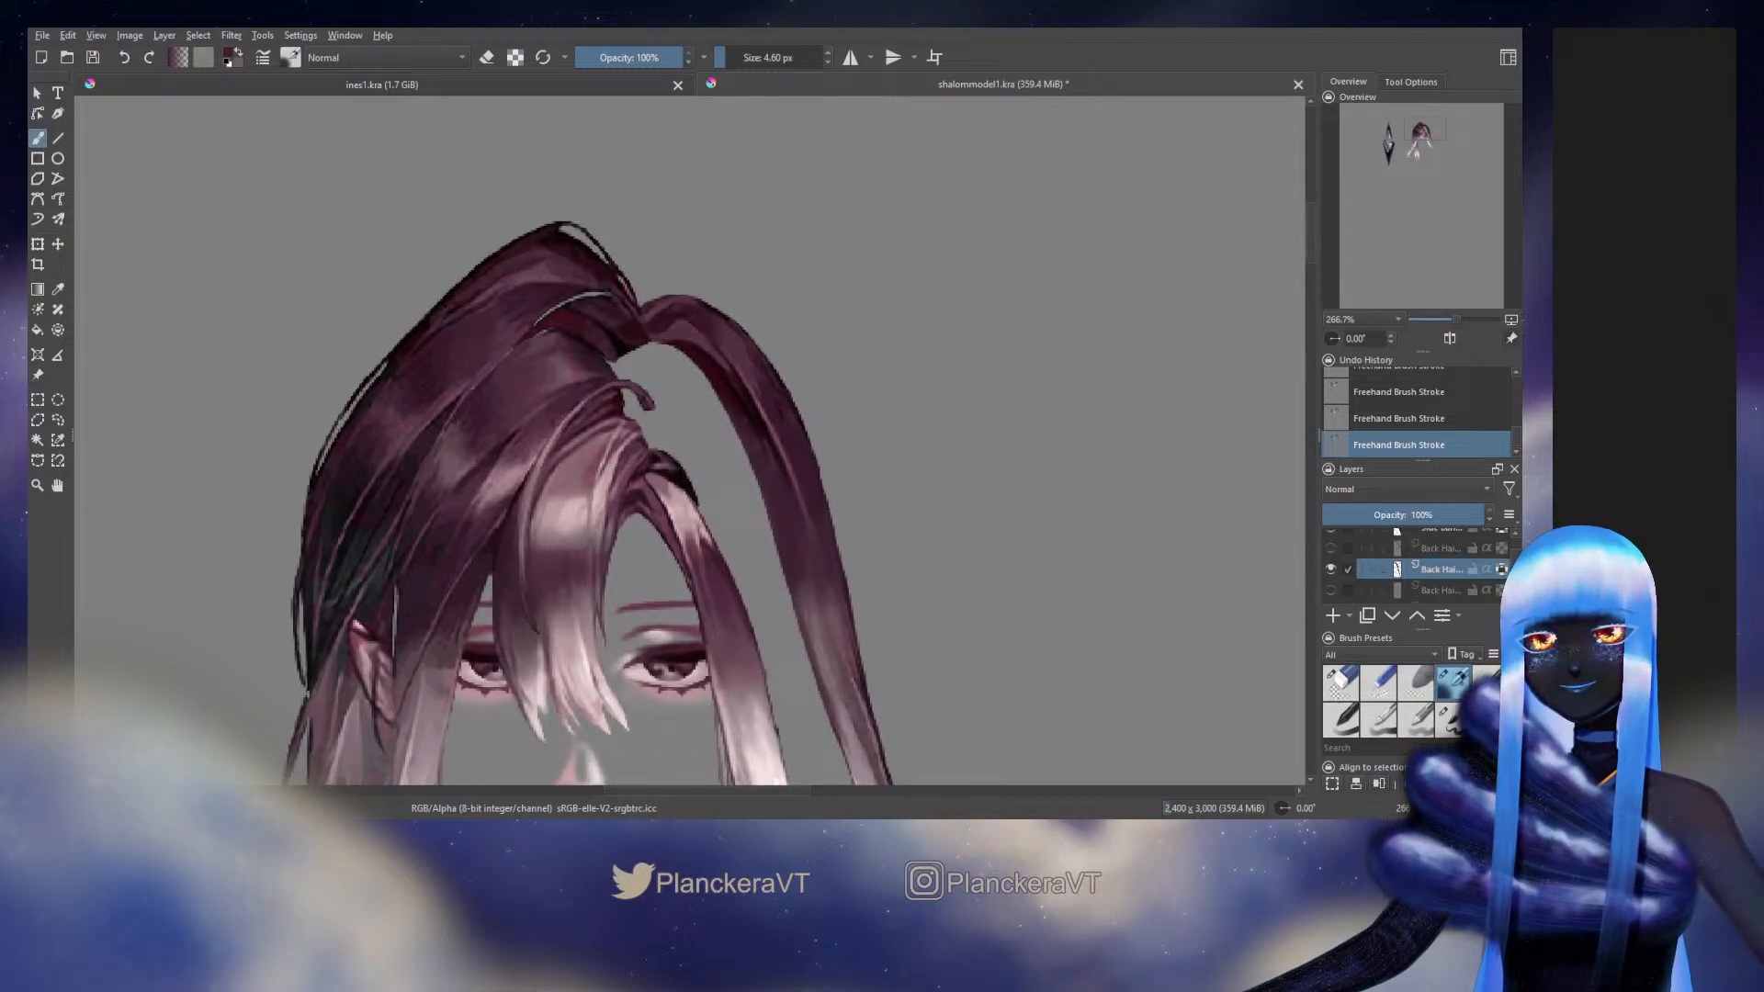
ctrl+click(777, 395)
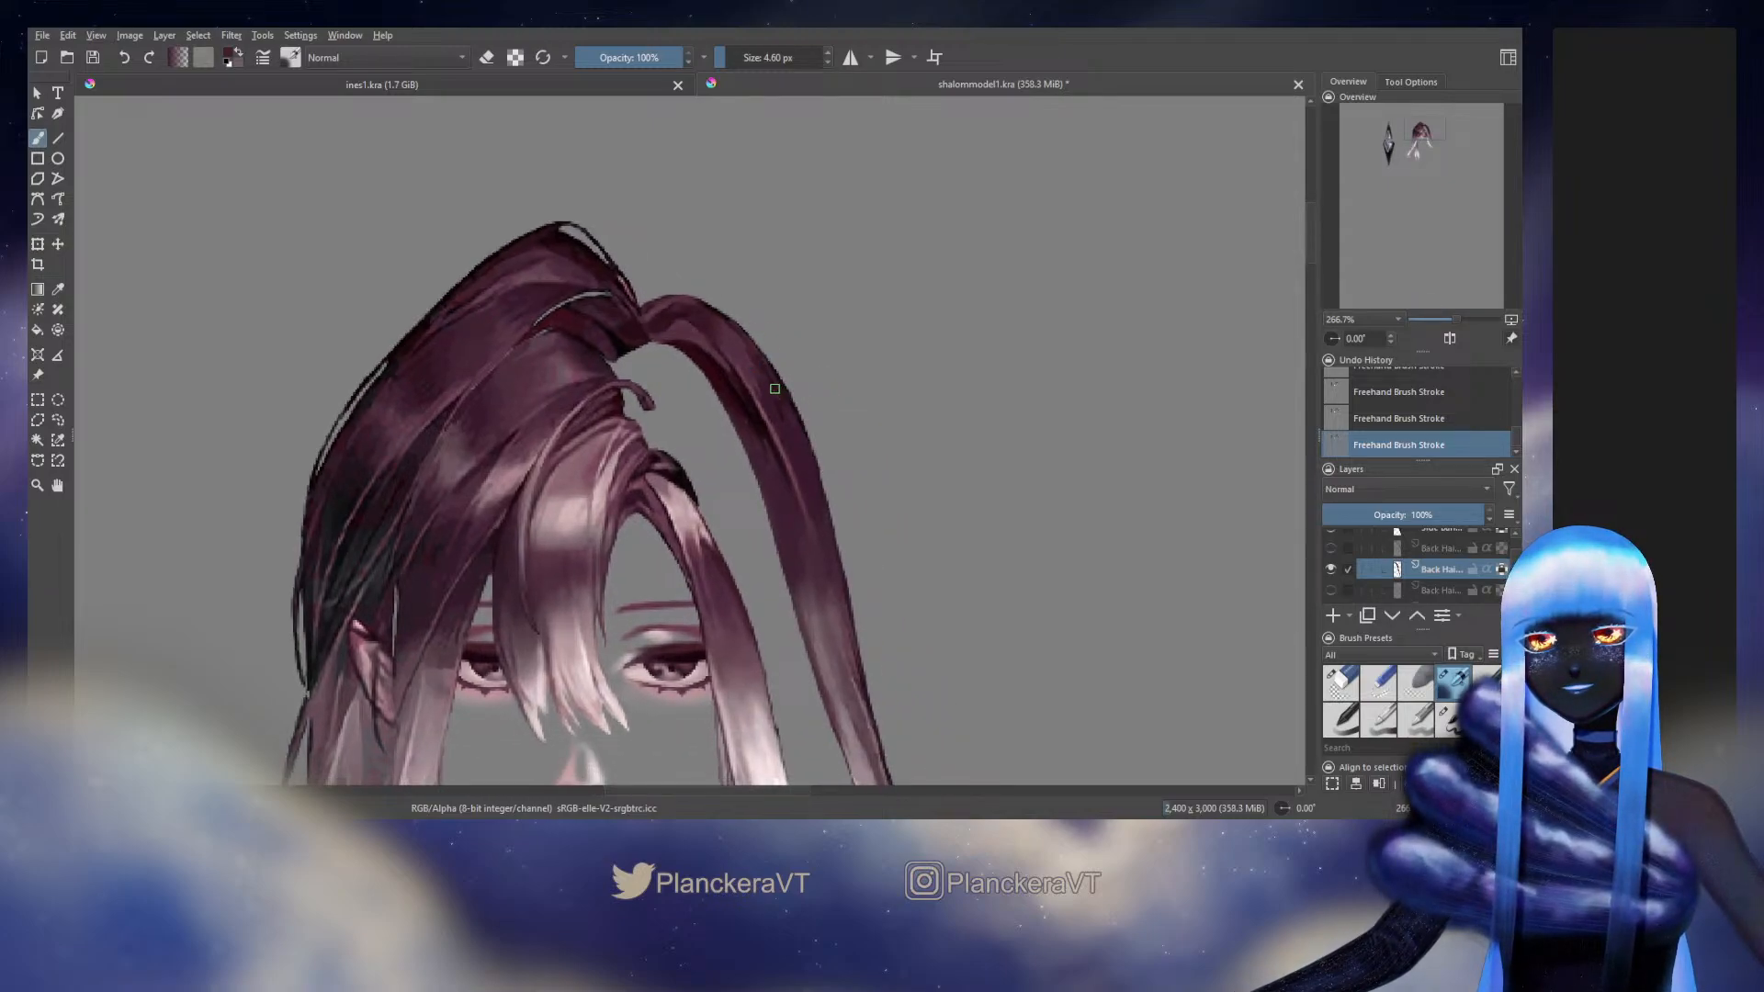
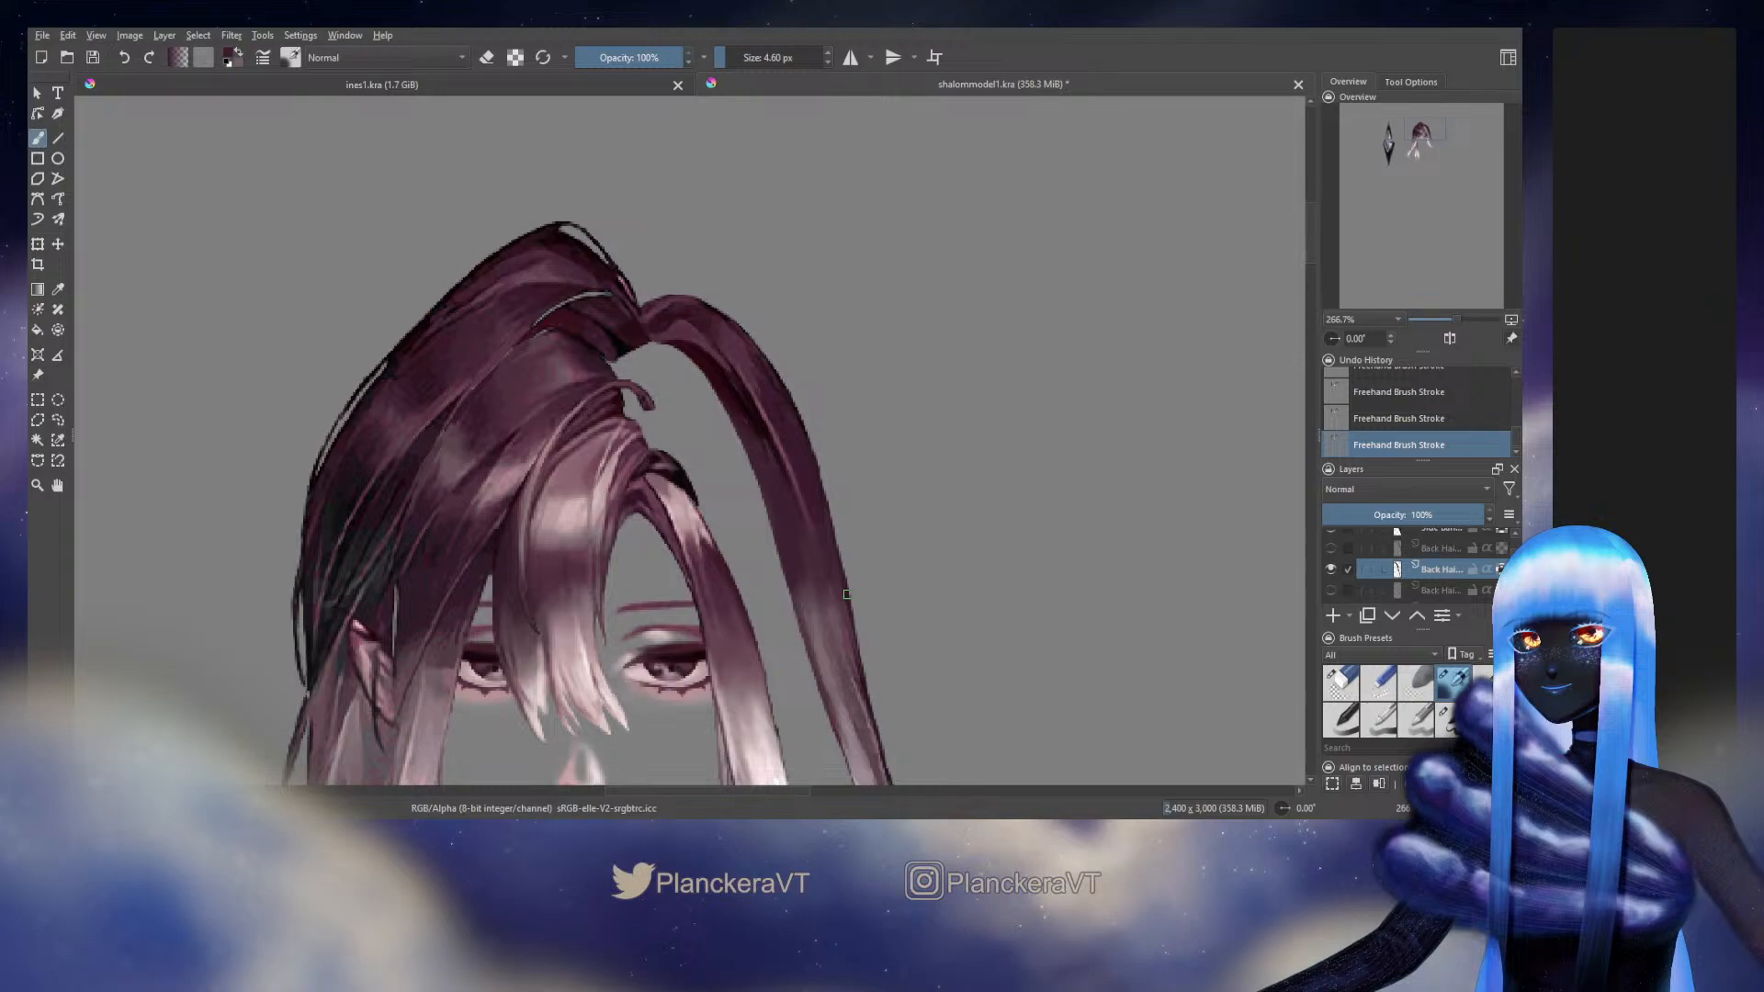
Inspect the long outer strand along its length, then compare it with the original by toggling the Background and strand layers' visibility
drag(846, 594, 934, 291)
scroll(930, 238, down, 5)
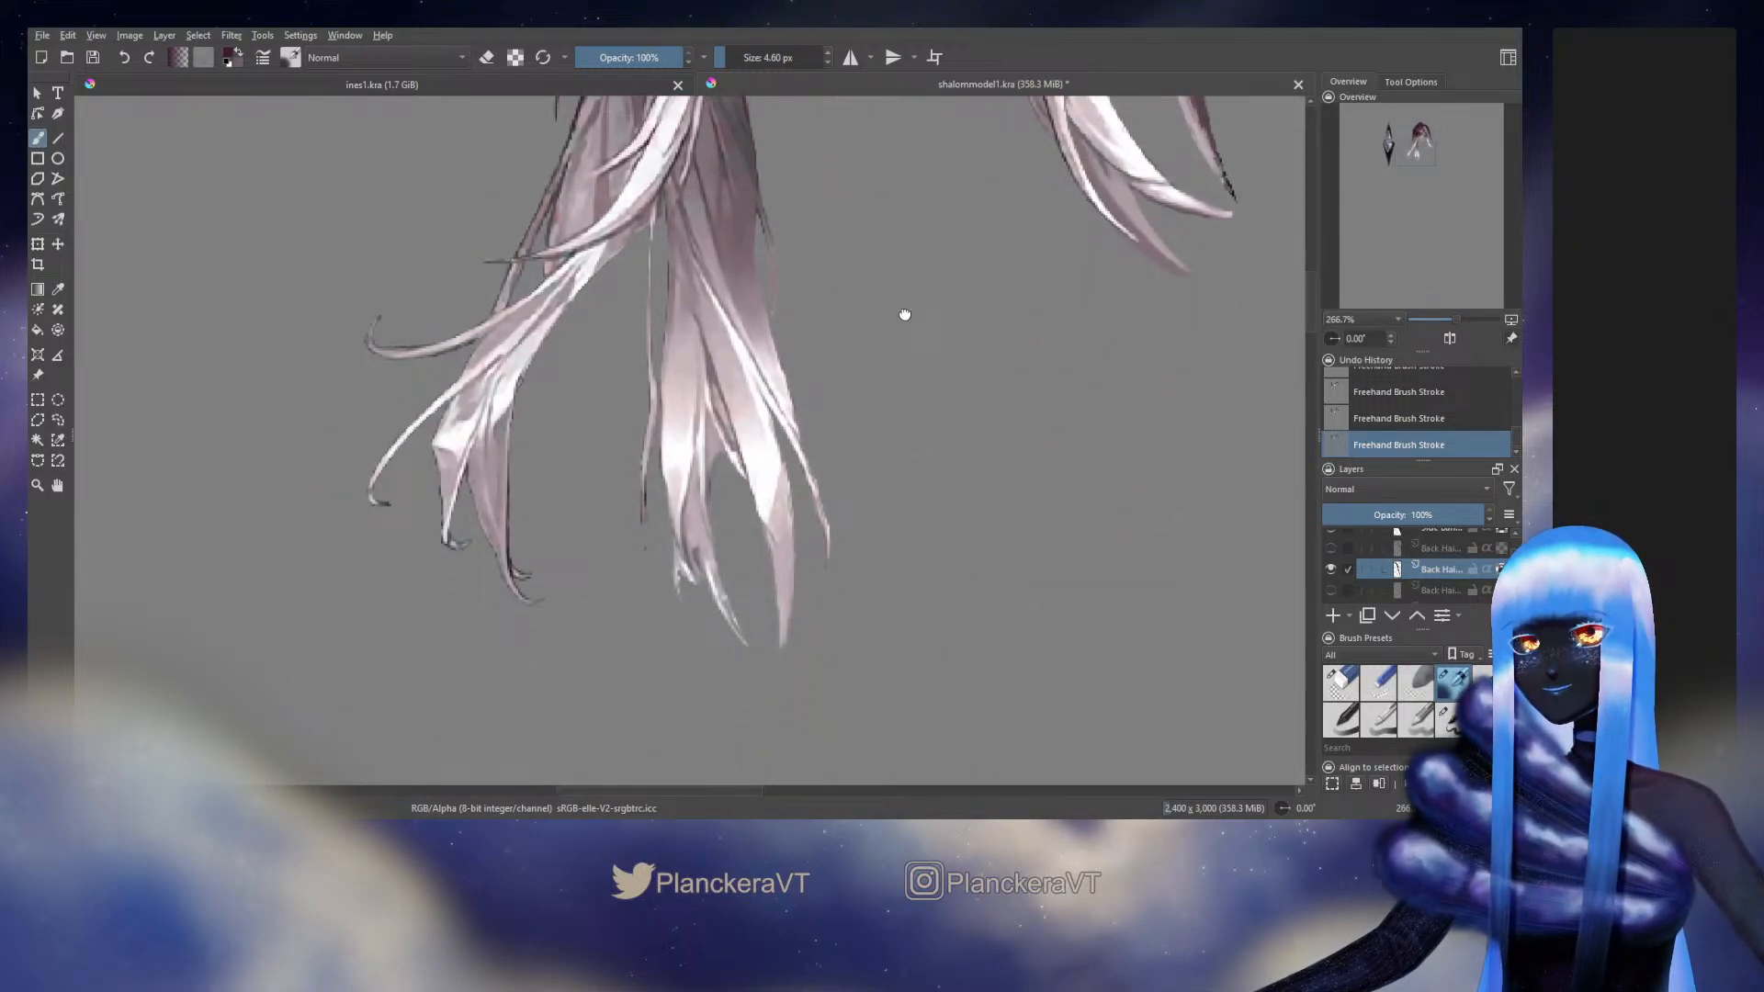
drag(905, 315, 817, 527)
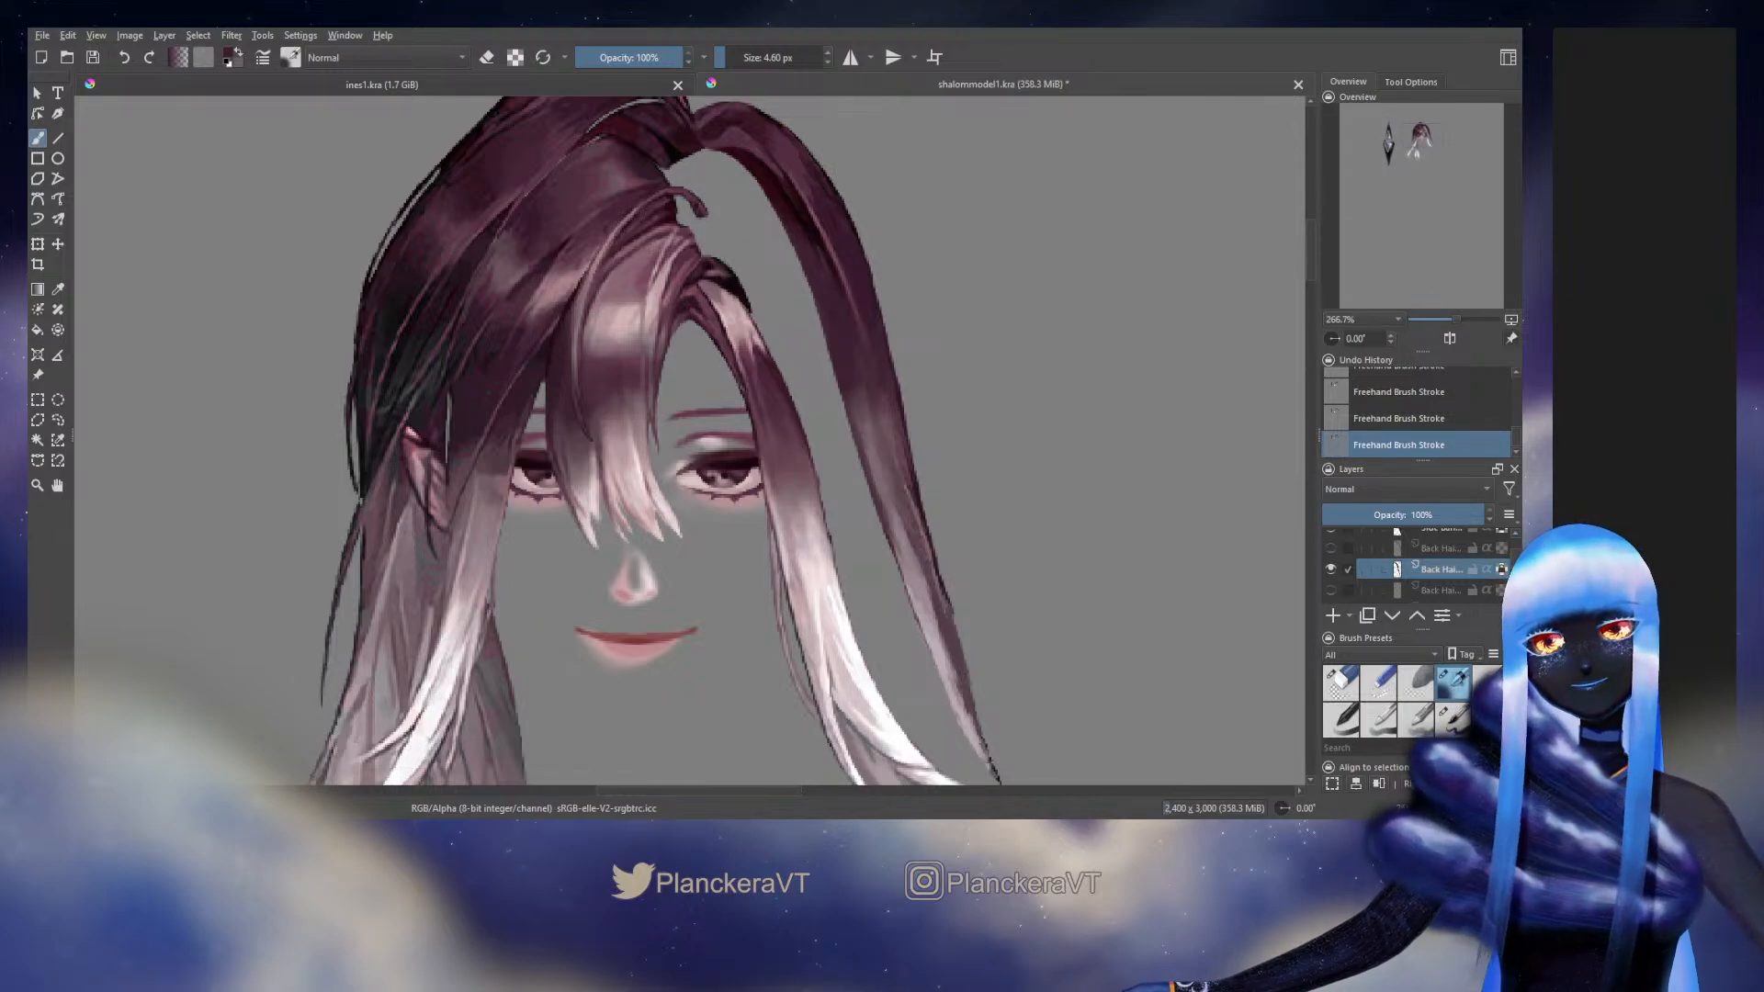
scroll(859, 566, up, 1)
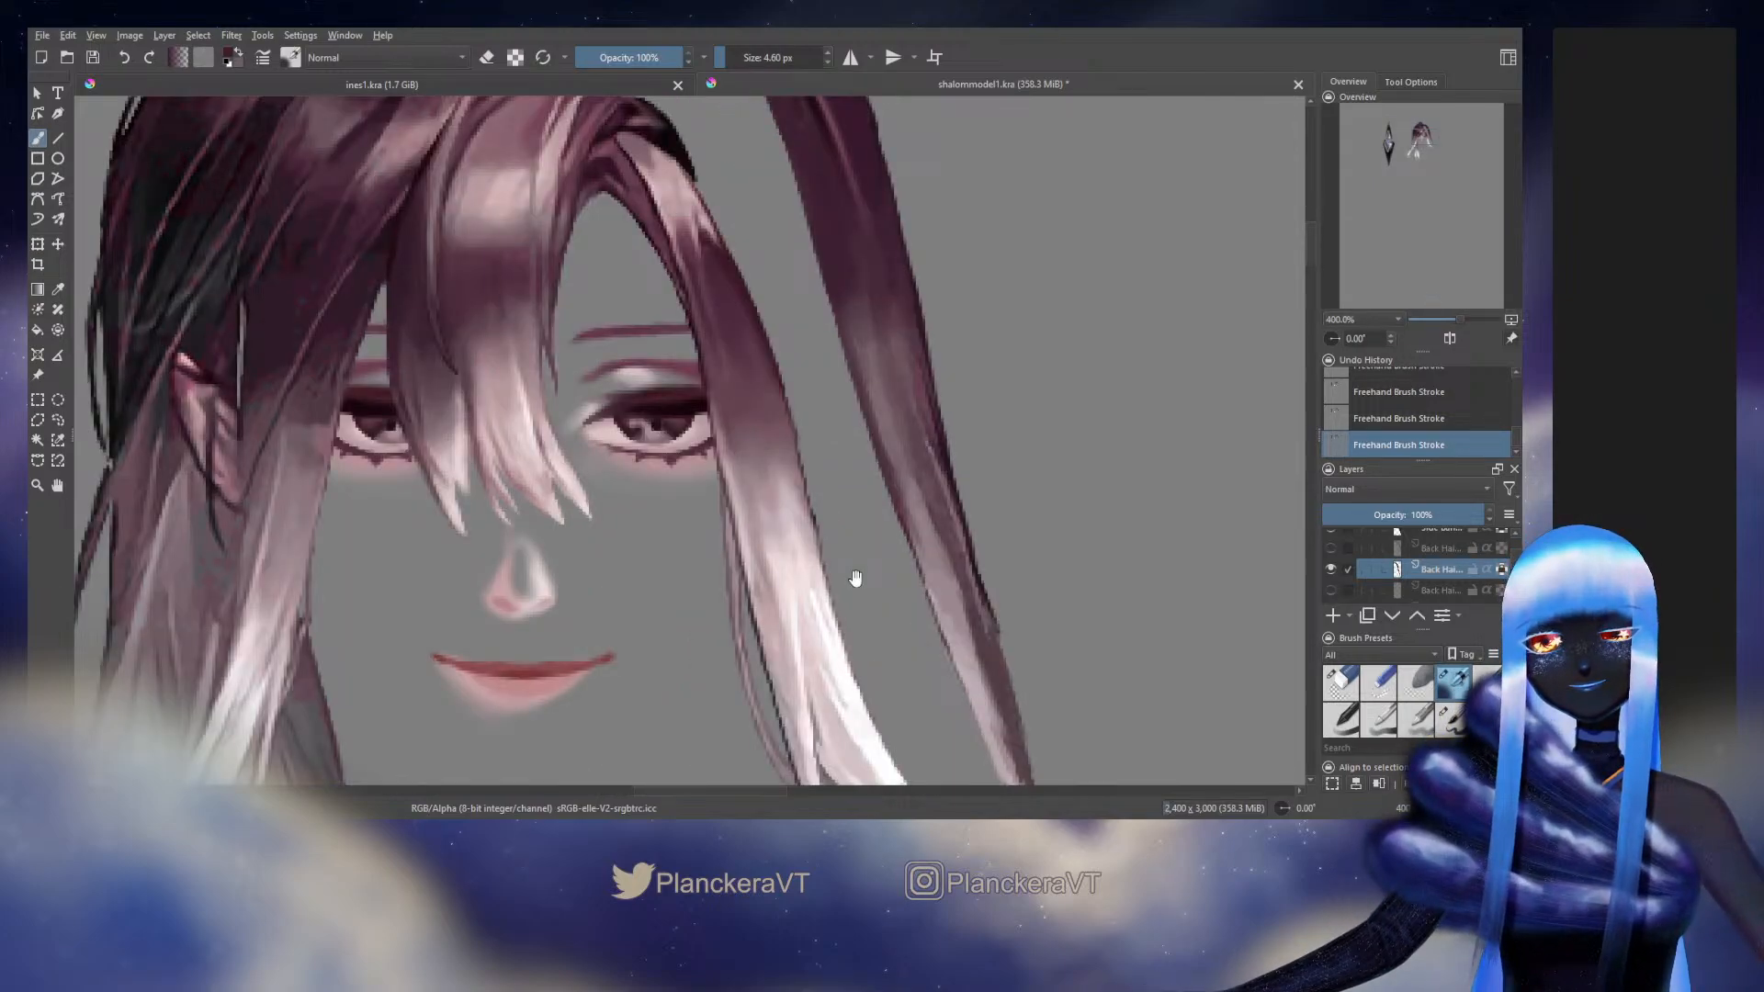
drag(855, 578, 793, 955)
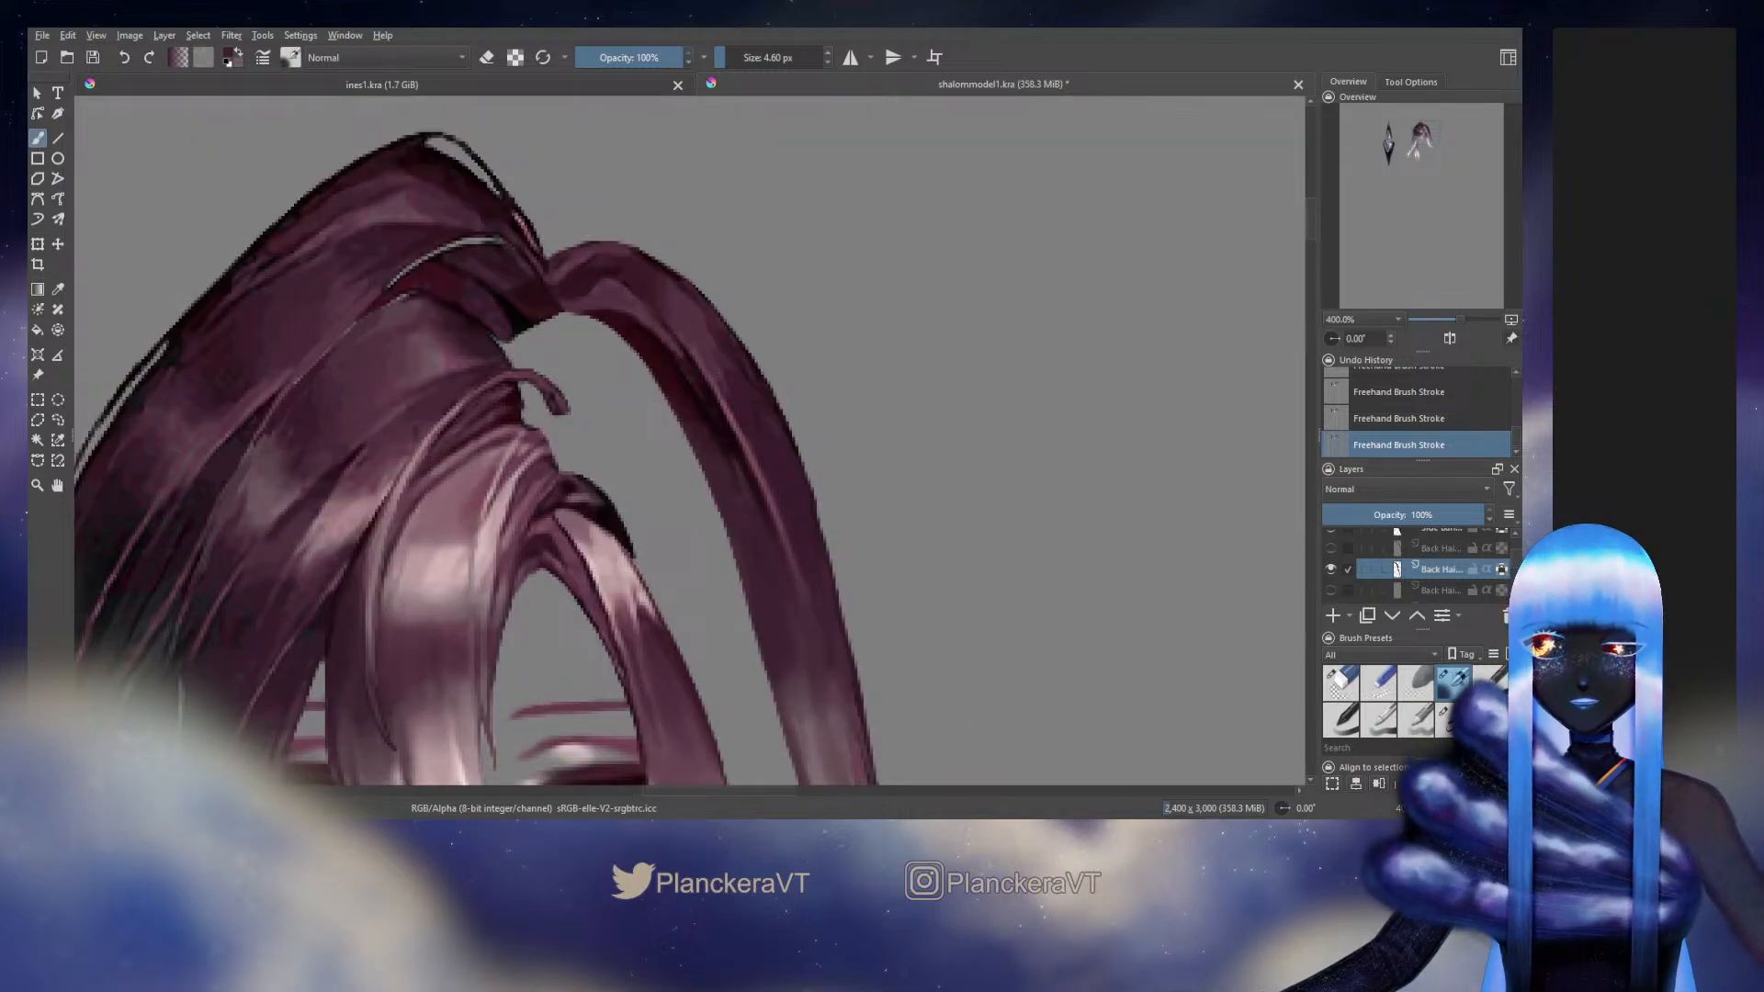
scroll(1514, 550, down, 10)
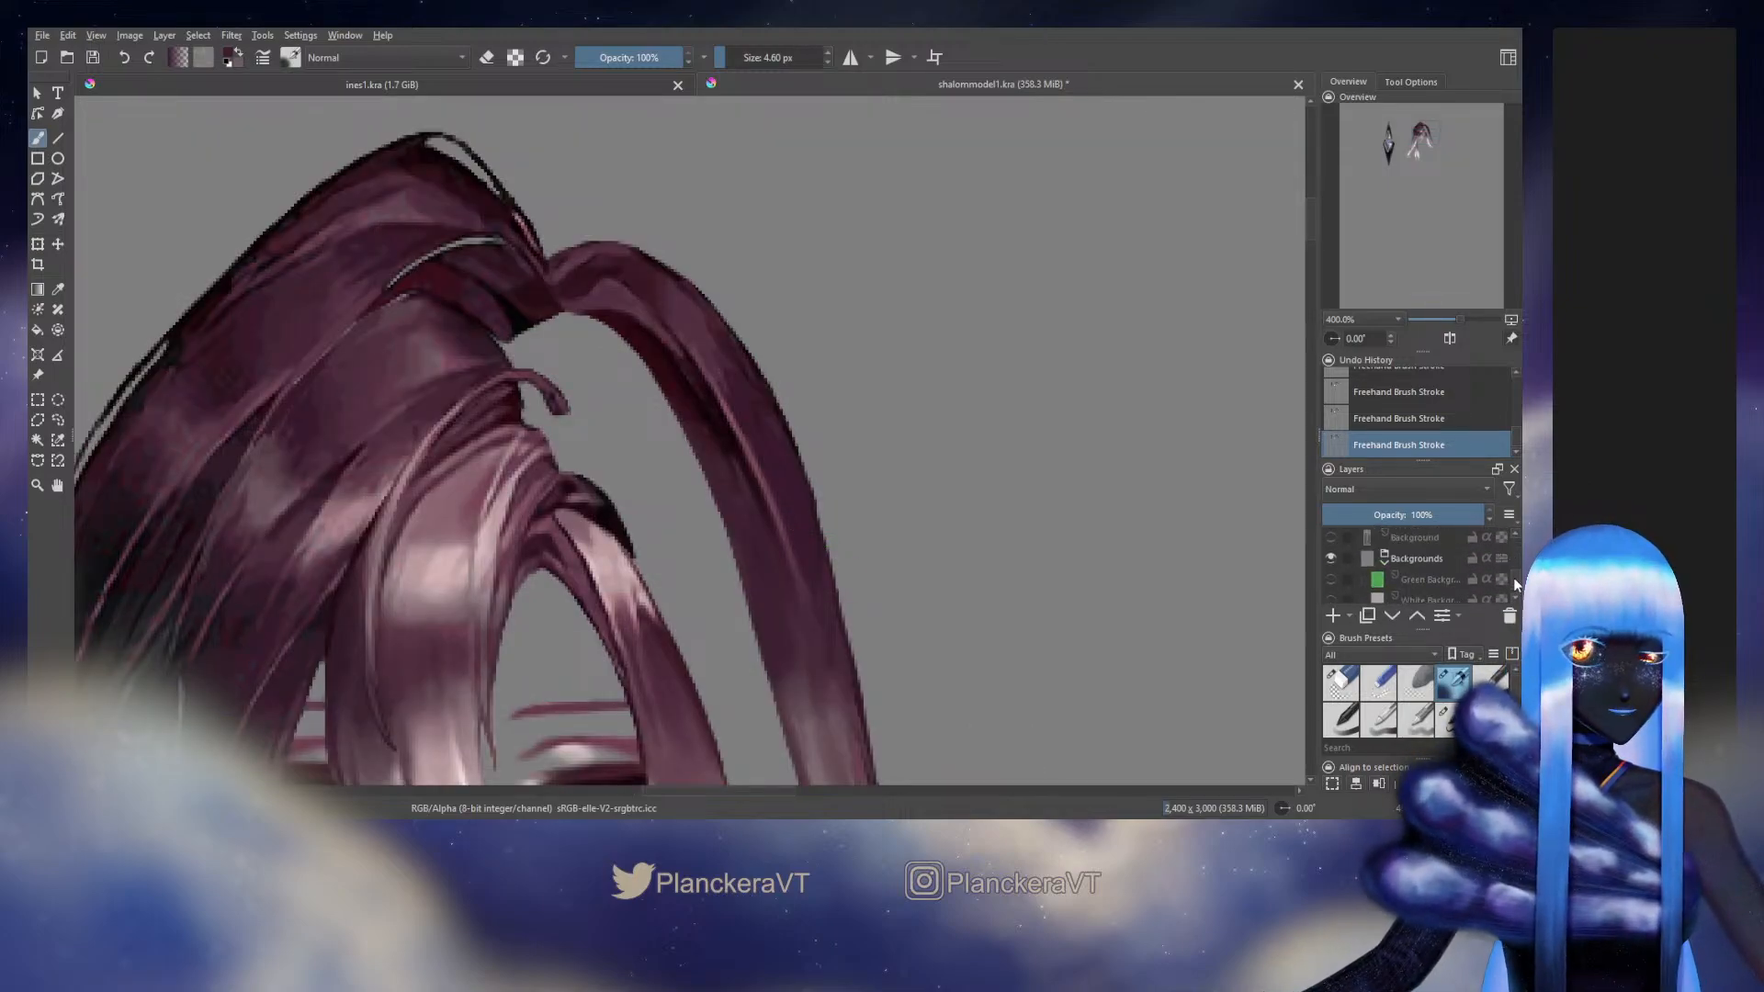
click(1330, 537)
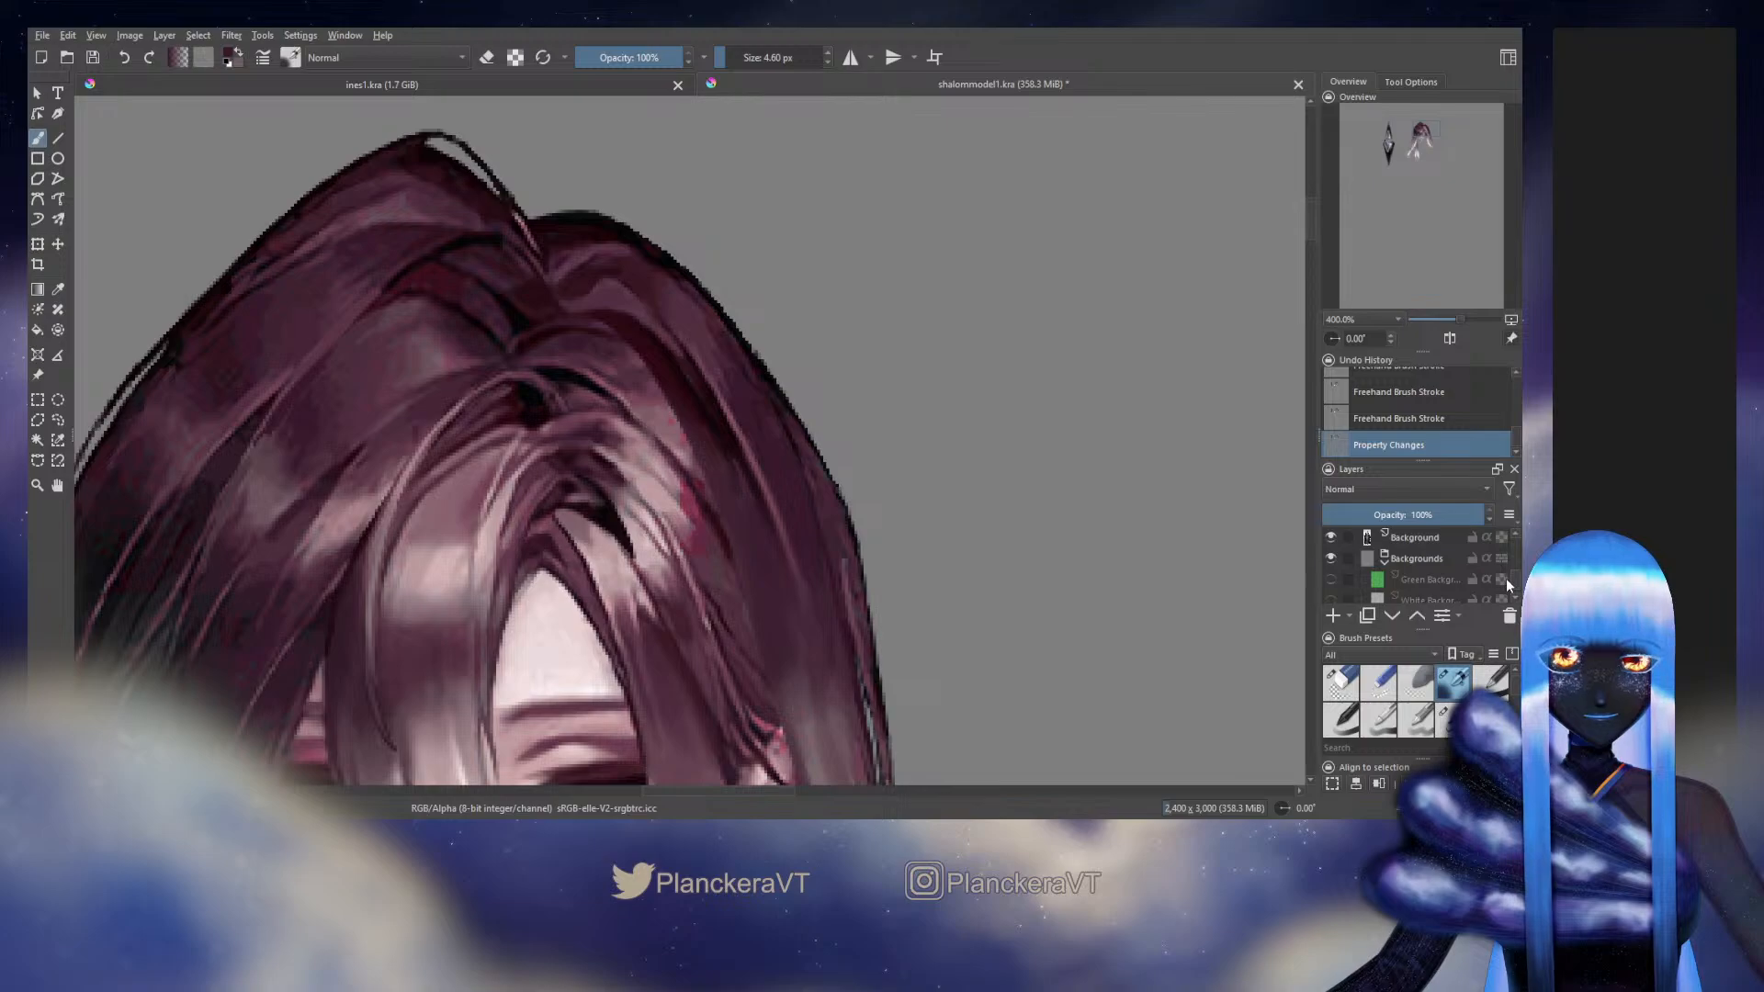
scroll(1506, 571, up, 5)
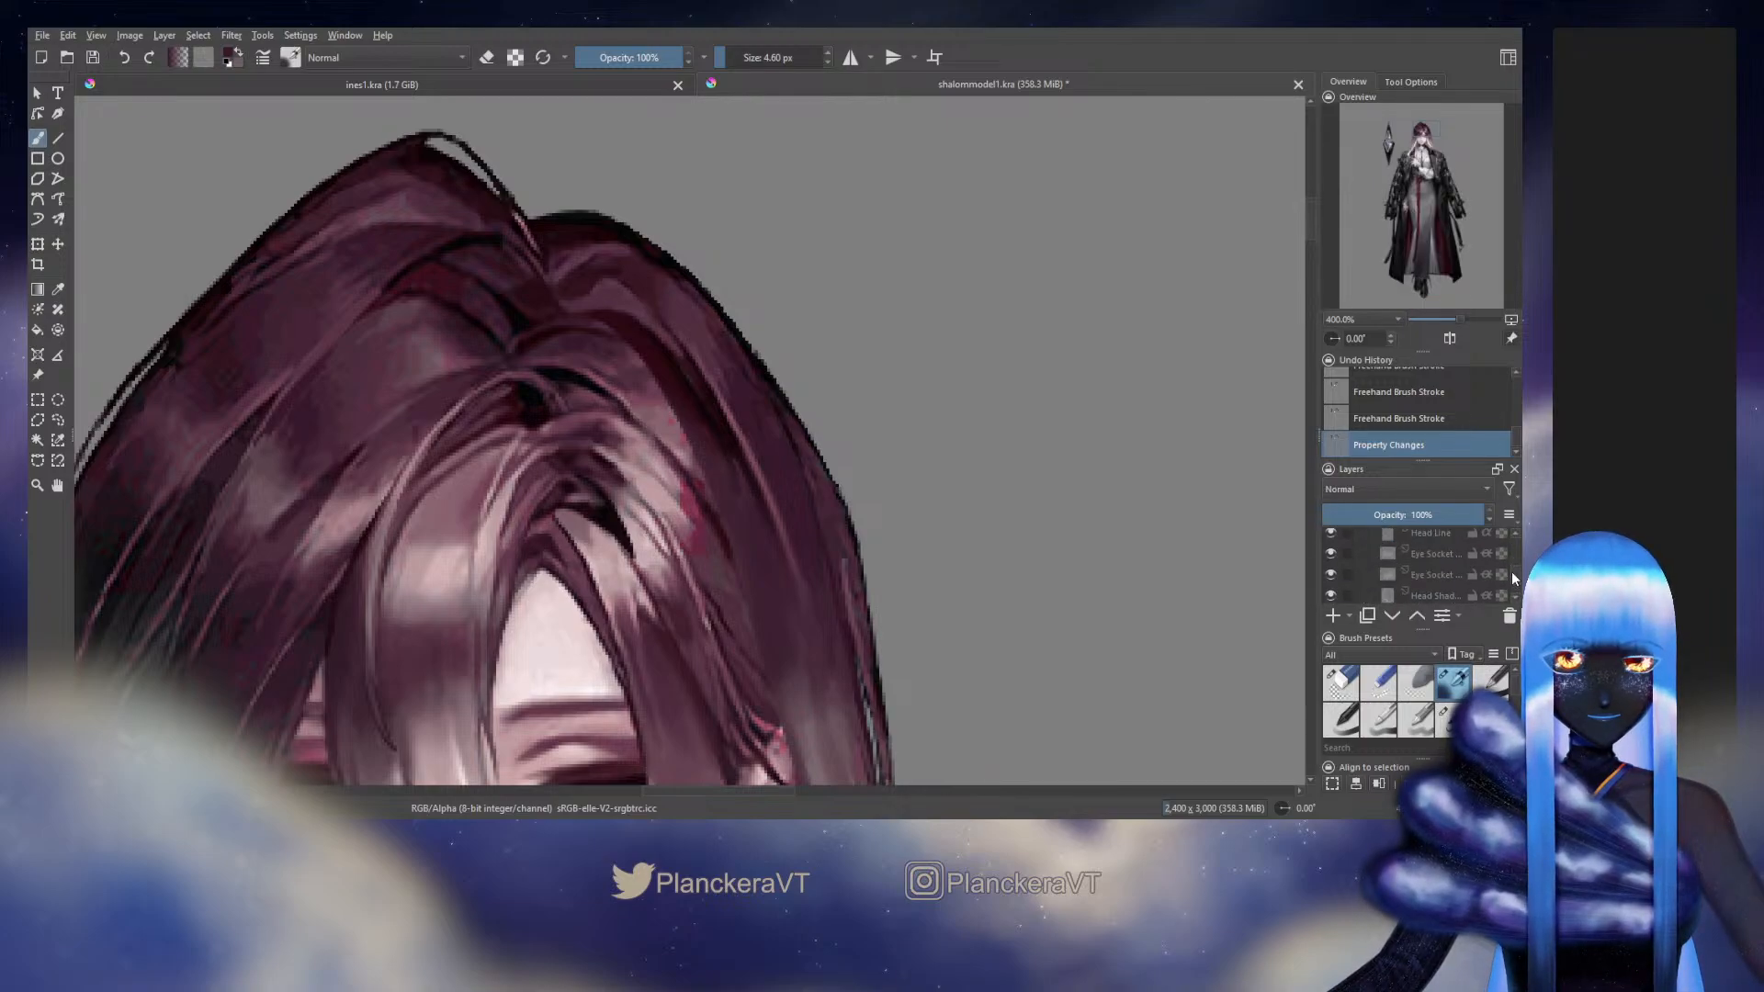
scroll(1511, 572, up, 3)
click(1331, 585)
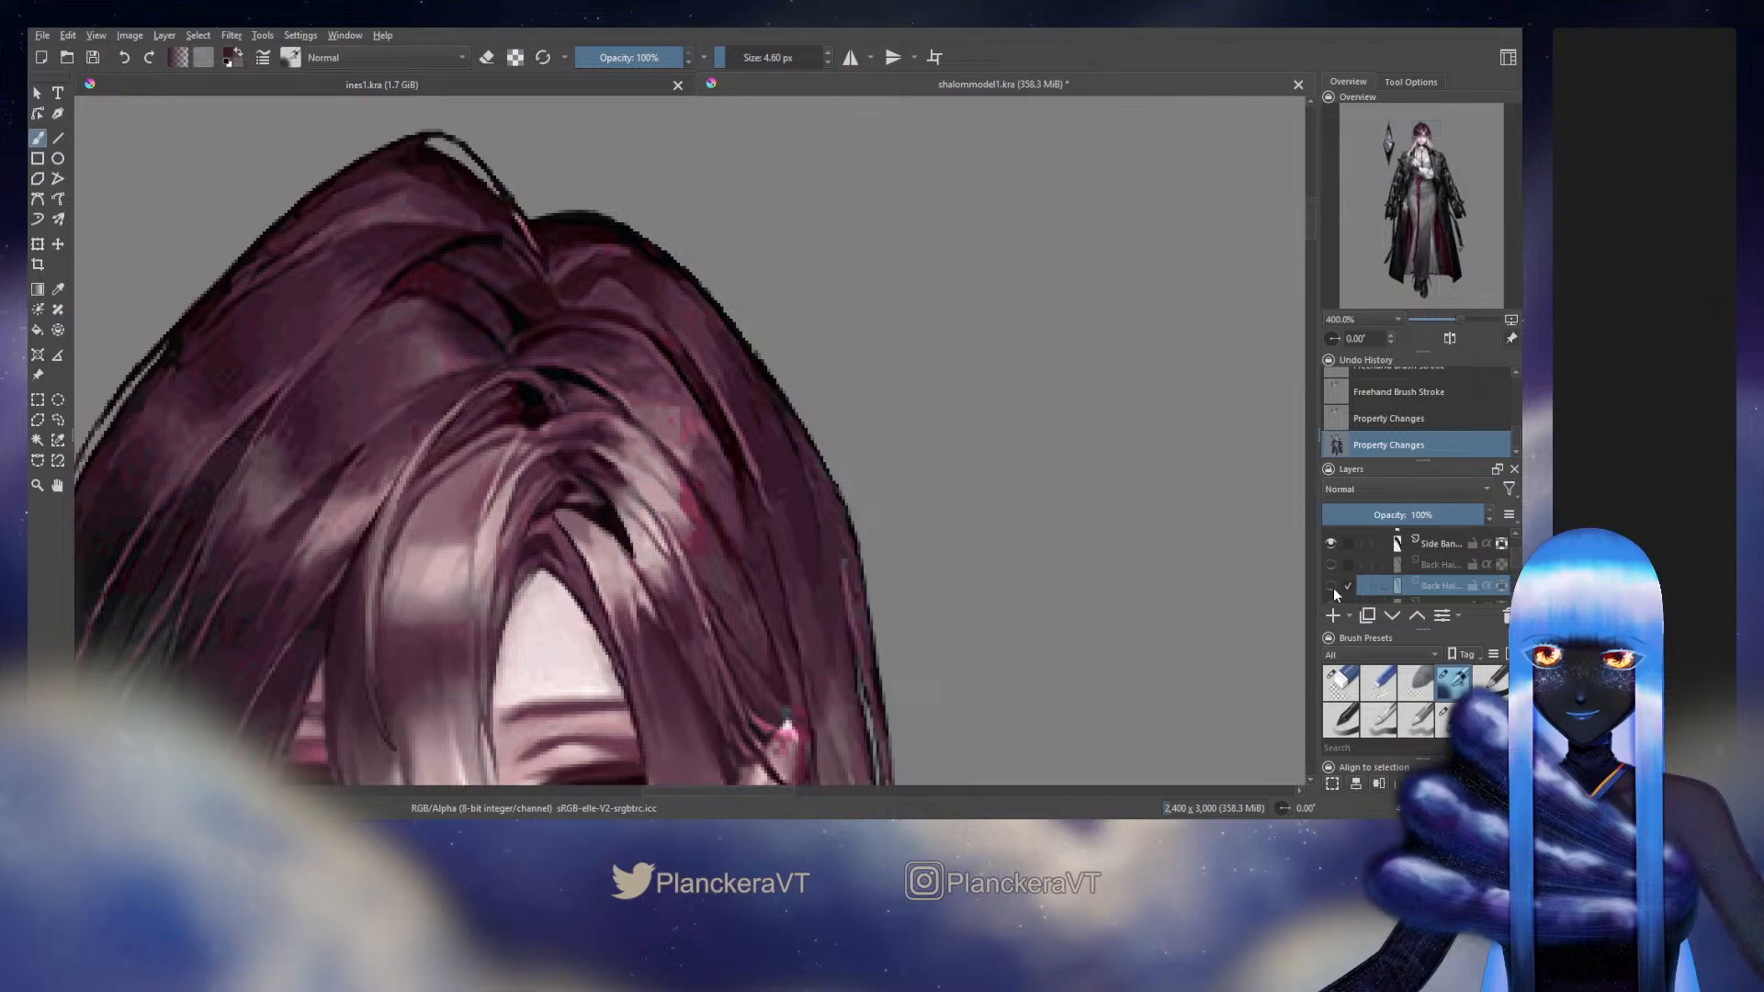
click(1331, 585)
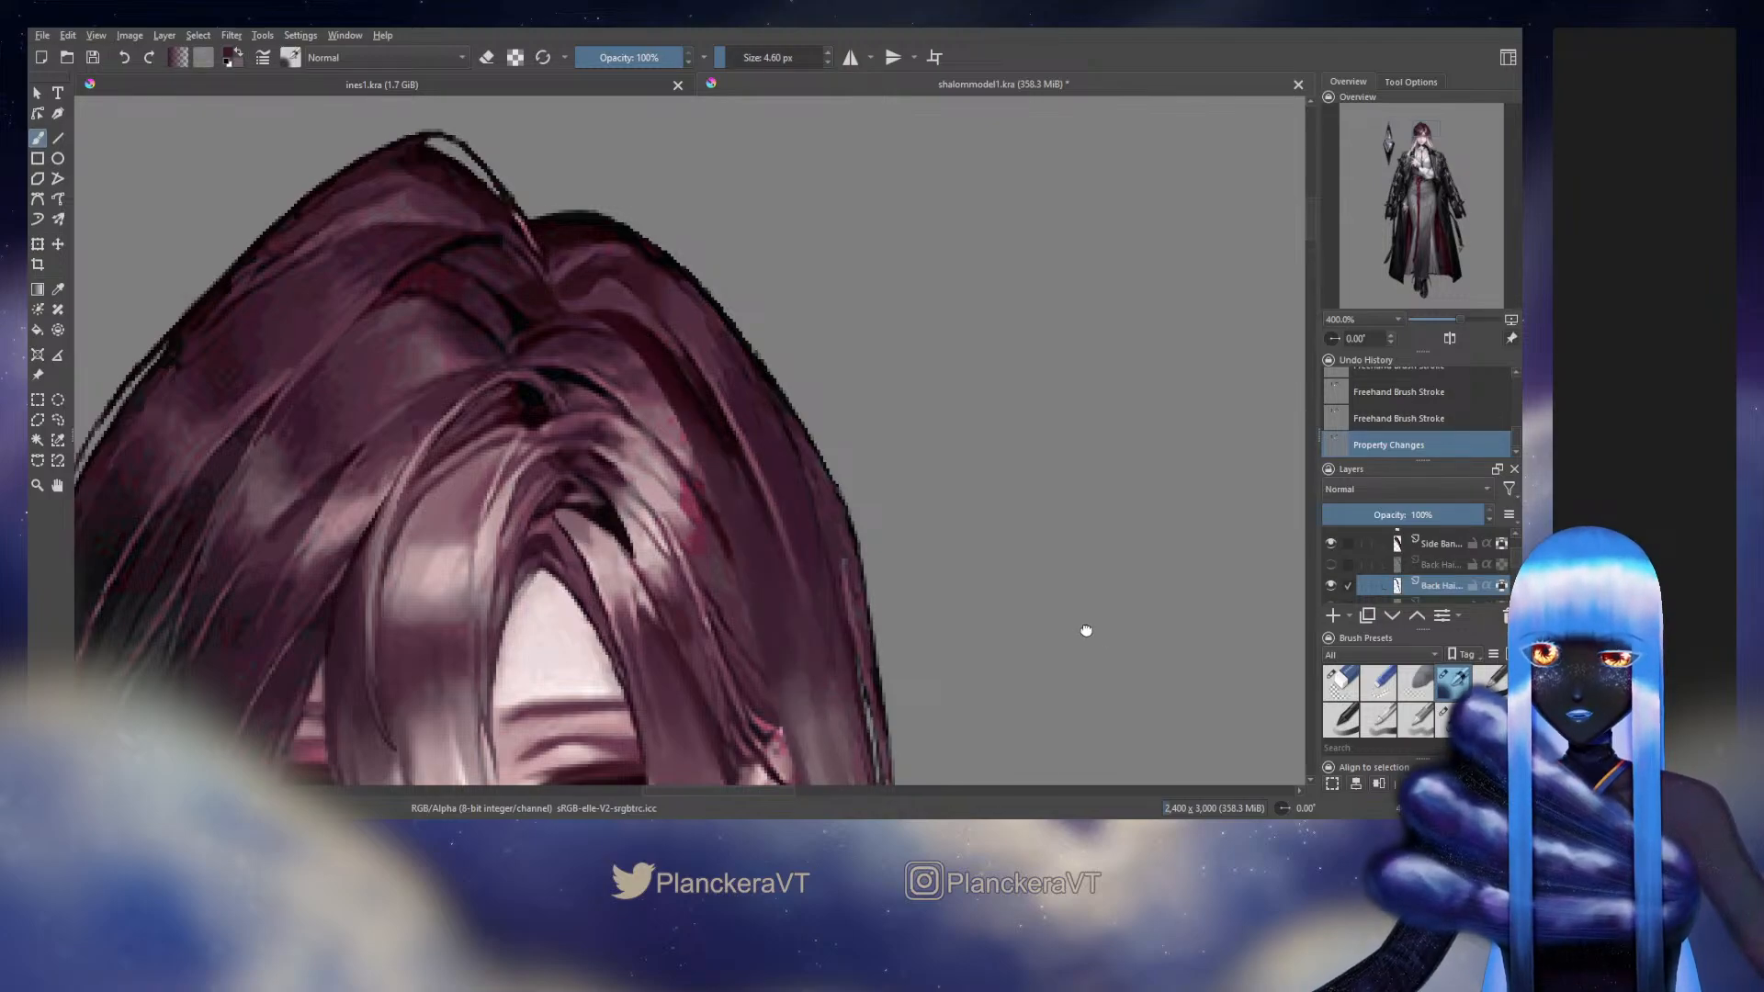
drag(1087, 630, 1102, 528)
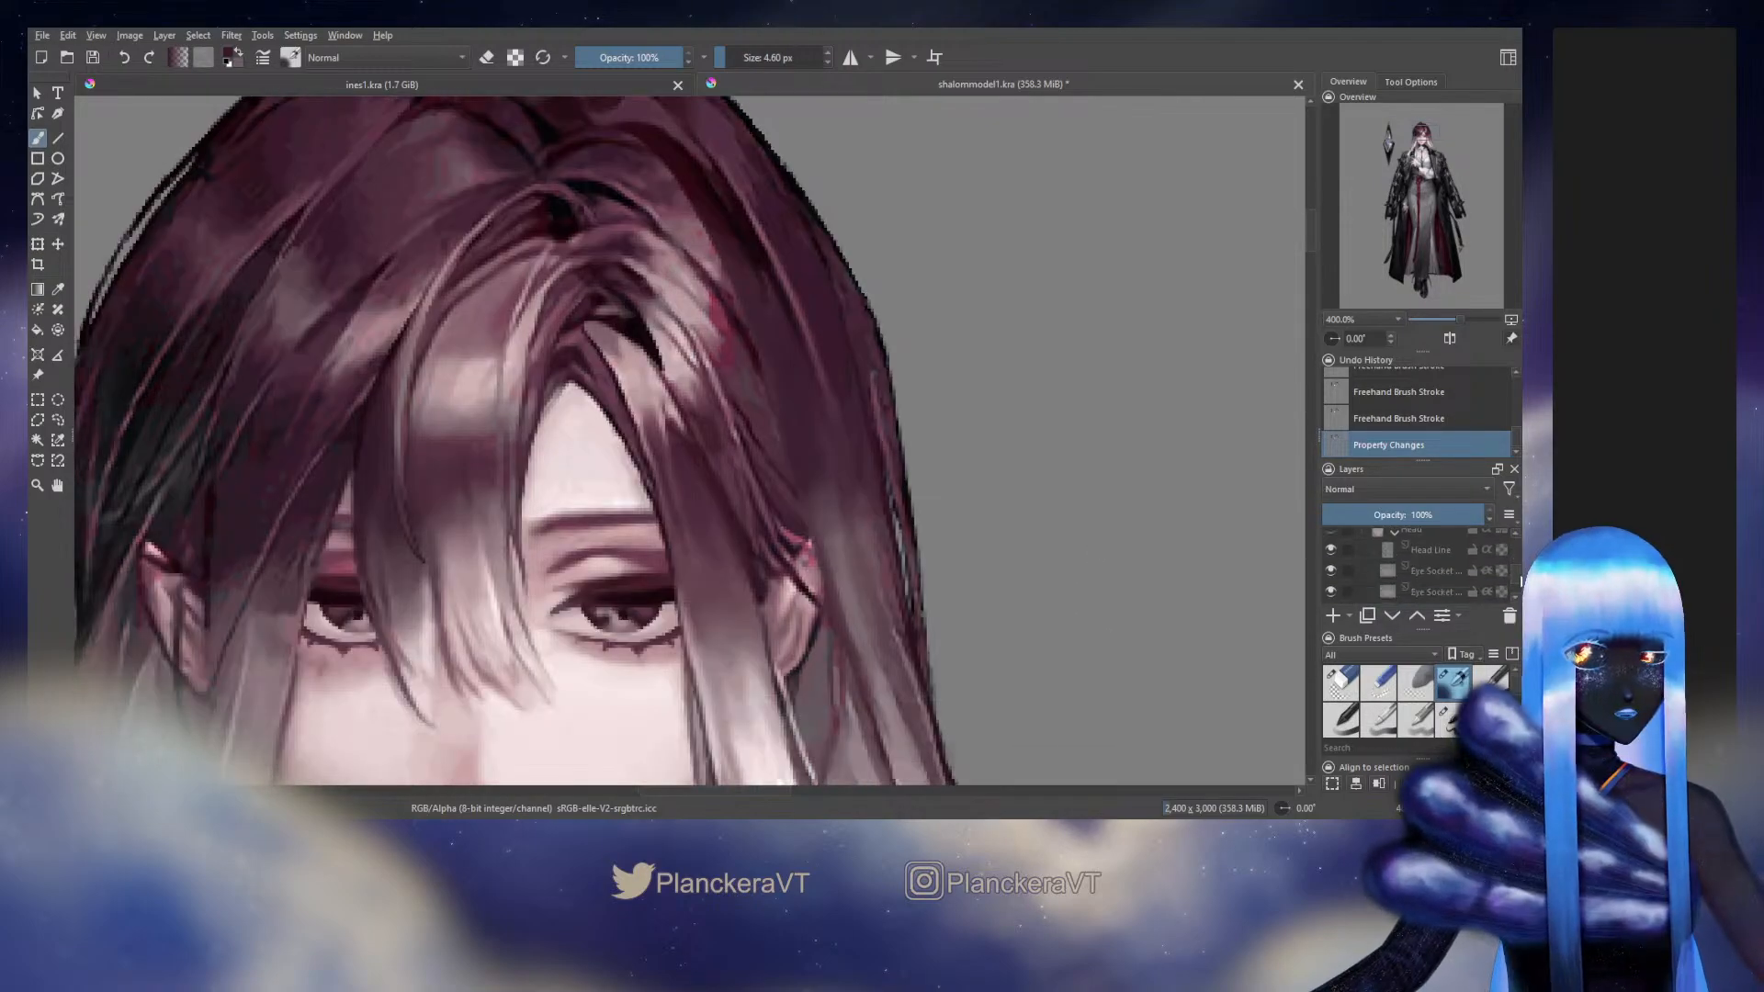
scroll(1378, 570, down, 5)
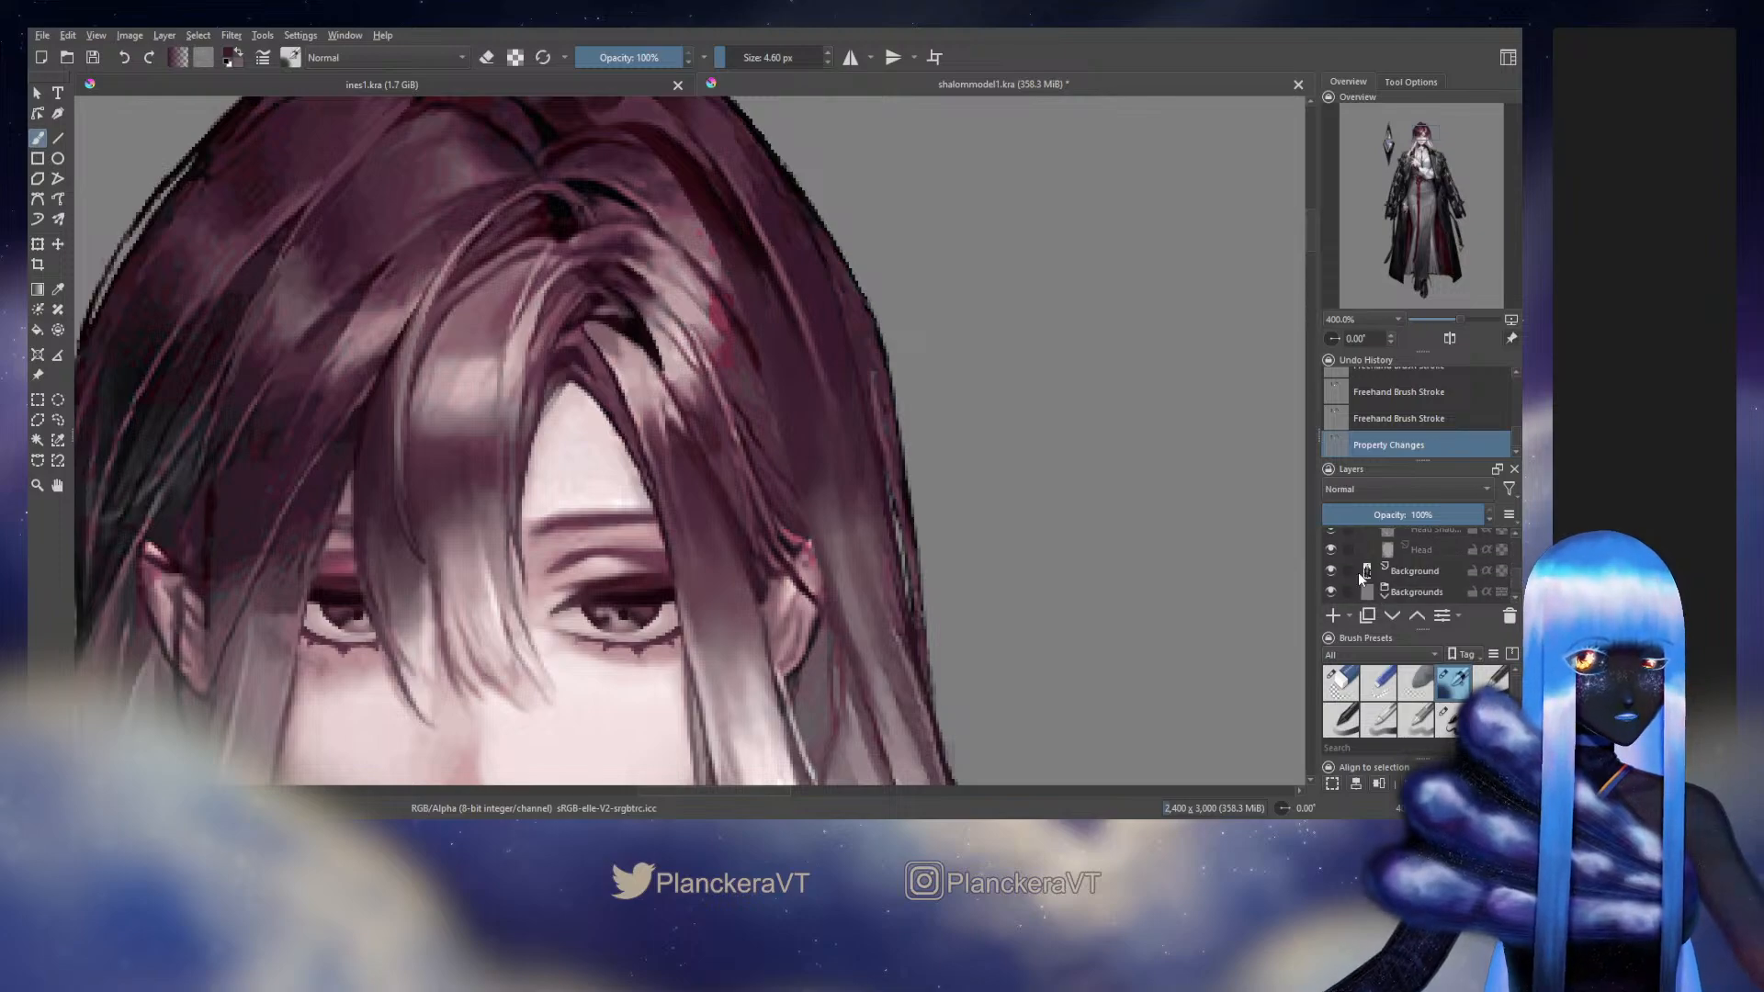
click(1331, 571)
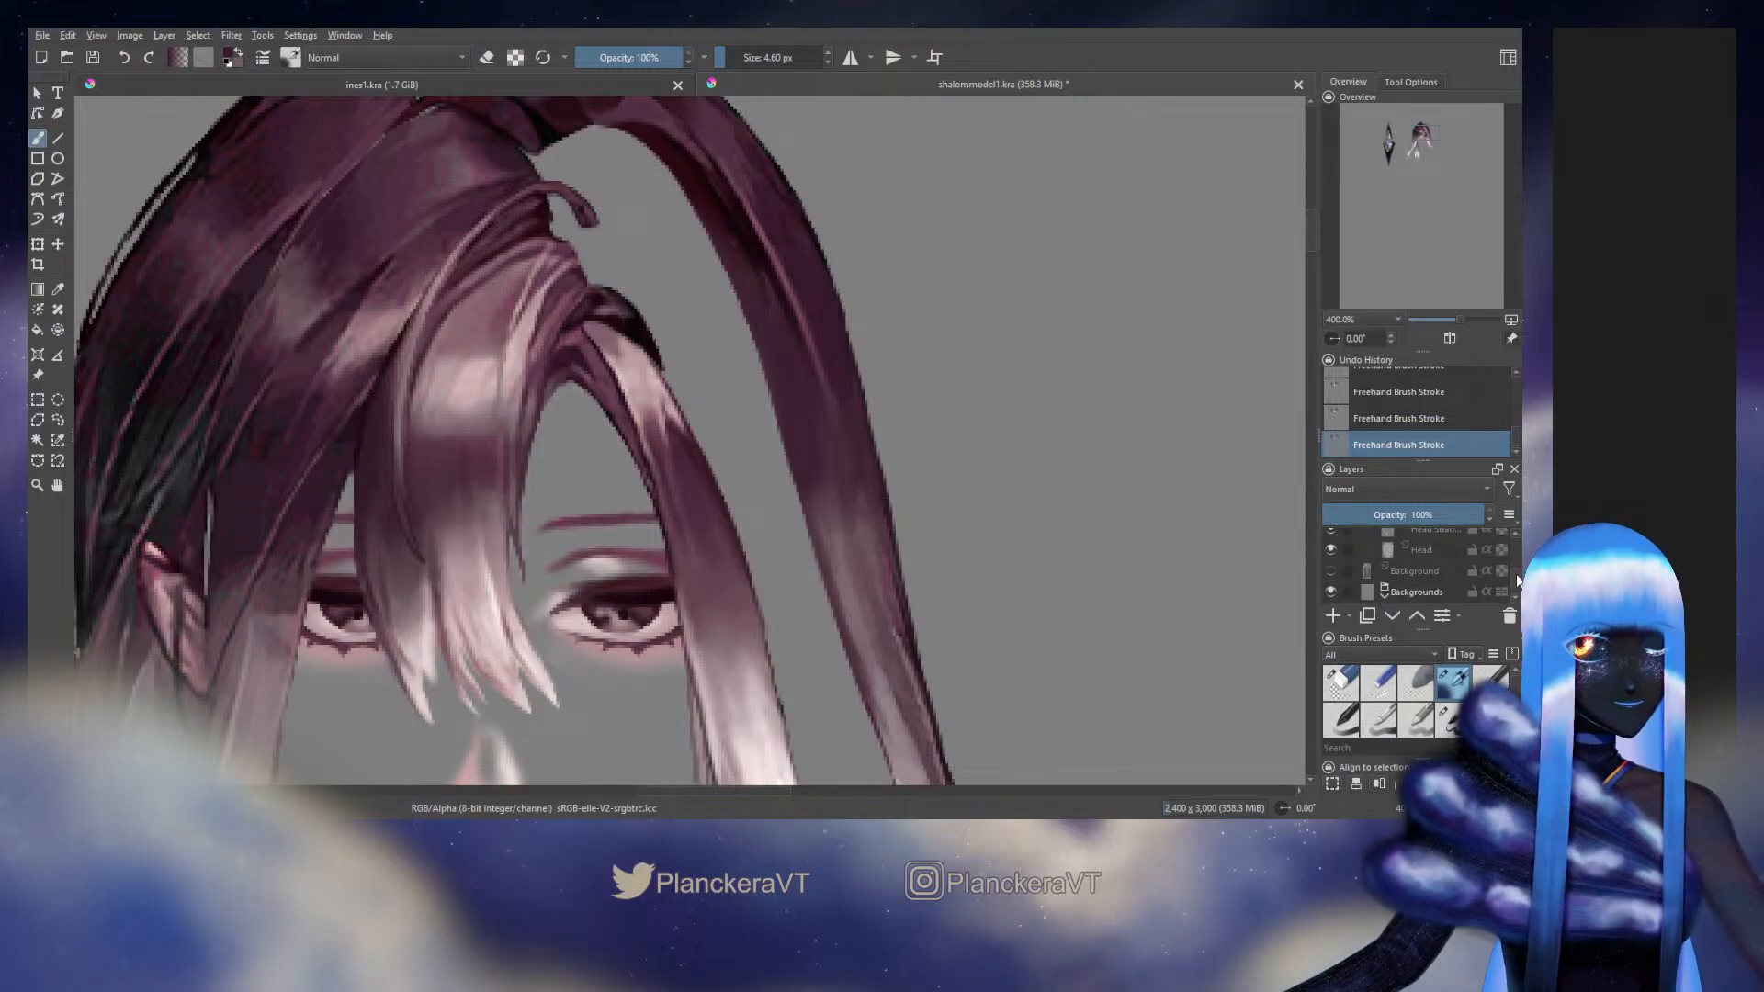
Sample dark purple from the strand's outer edge and touch up that edge with a 3.13 px blending brush
drag(1515, 578, 1519, 560)
ctrl+click(848, 357)
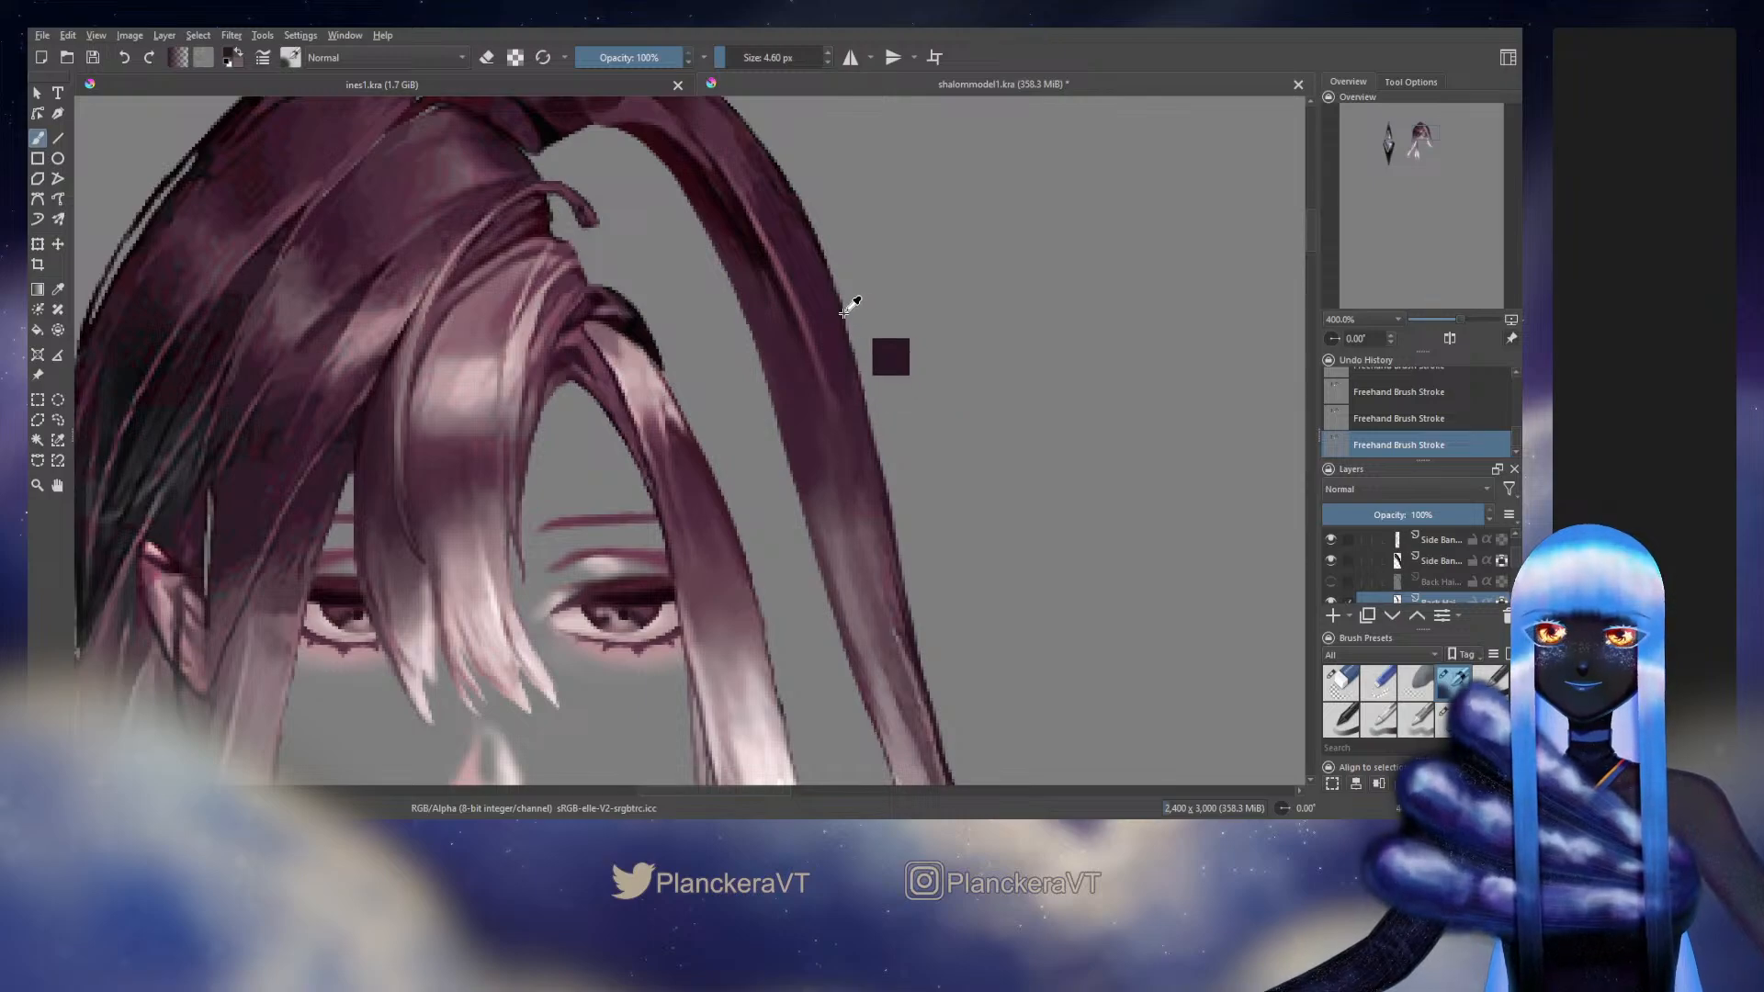
ctrl+click(841, 313)
shift+drag(849, 345, 845, 344)
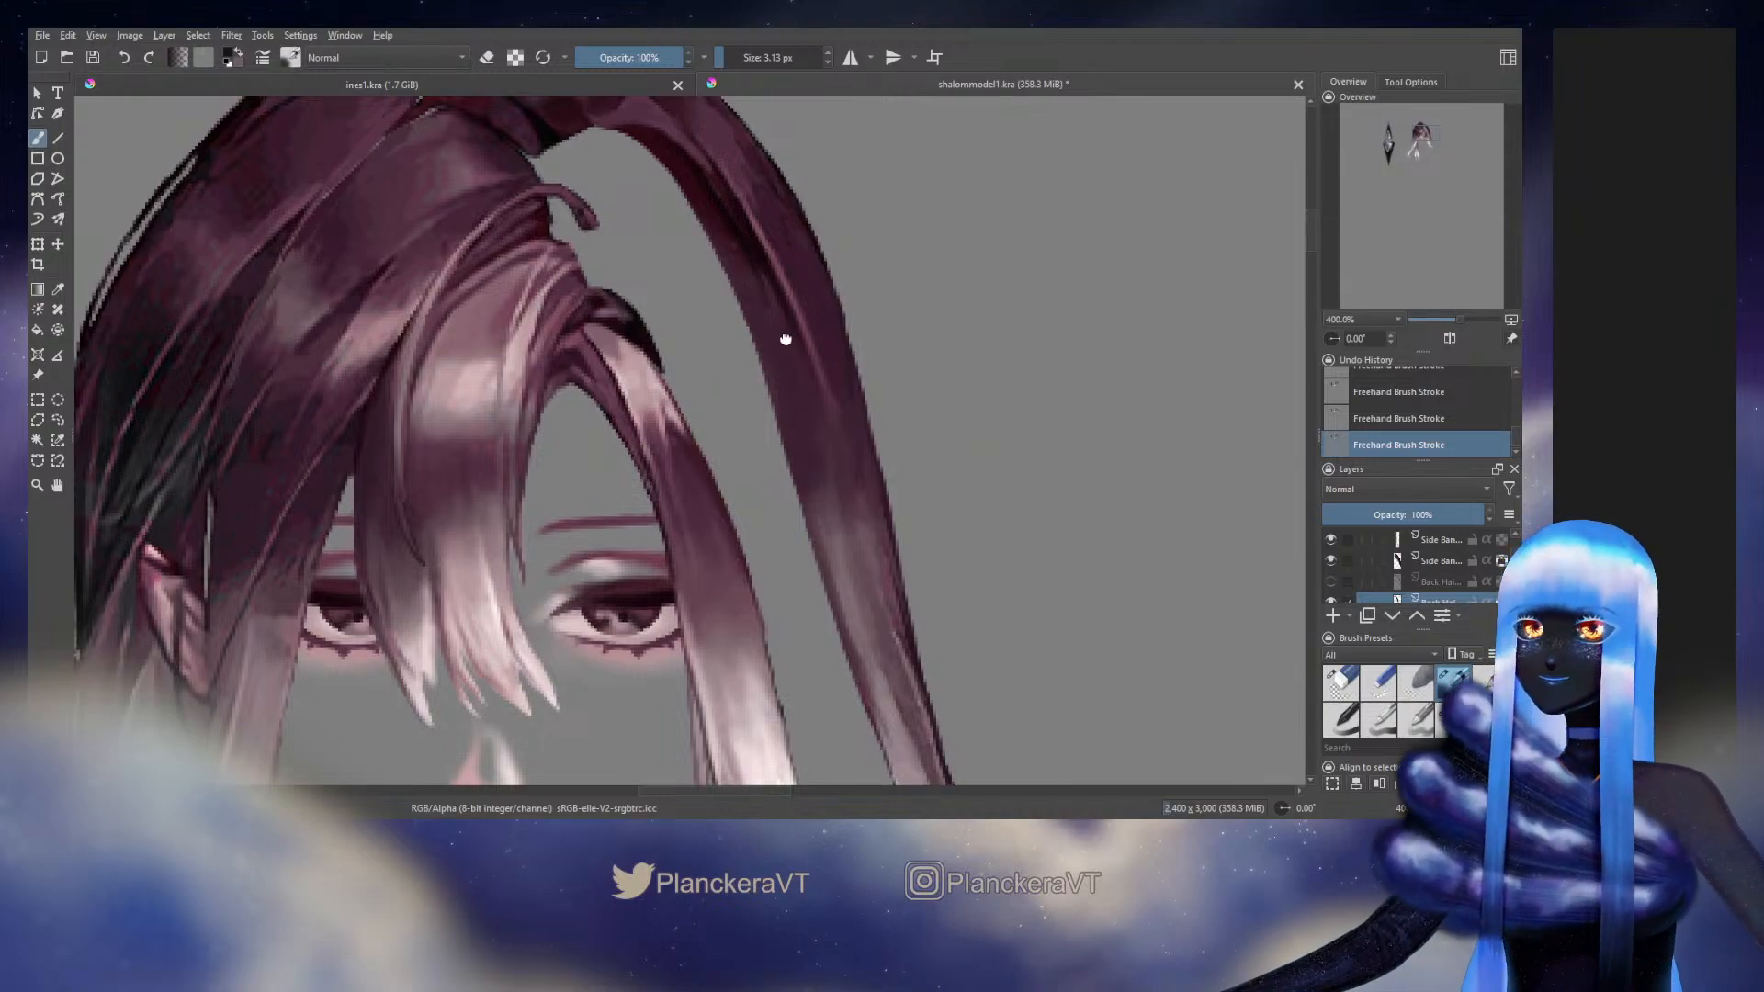
Sample nearby dark tones and shade the strand's upper inner edge with finer 2.48 px strokes, then enlarge the brush to 5.44 px
drag(783, 339, 825, 561)
ctrl+click(802, 437)
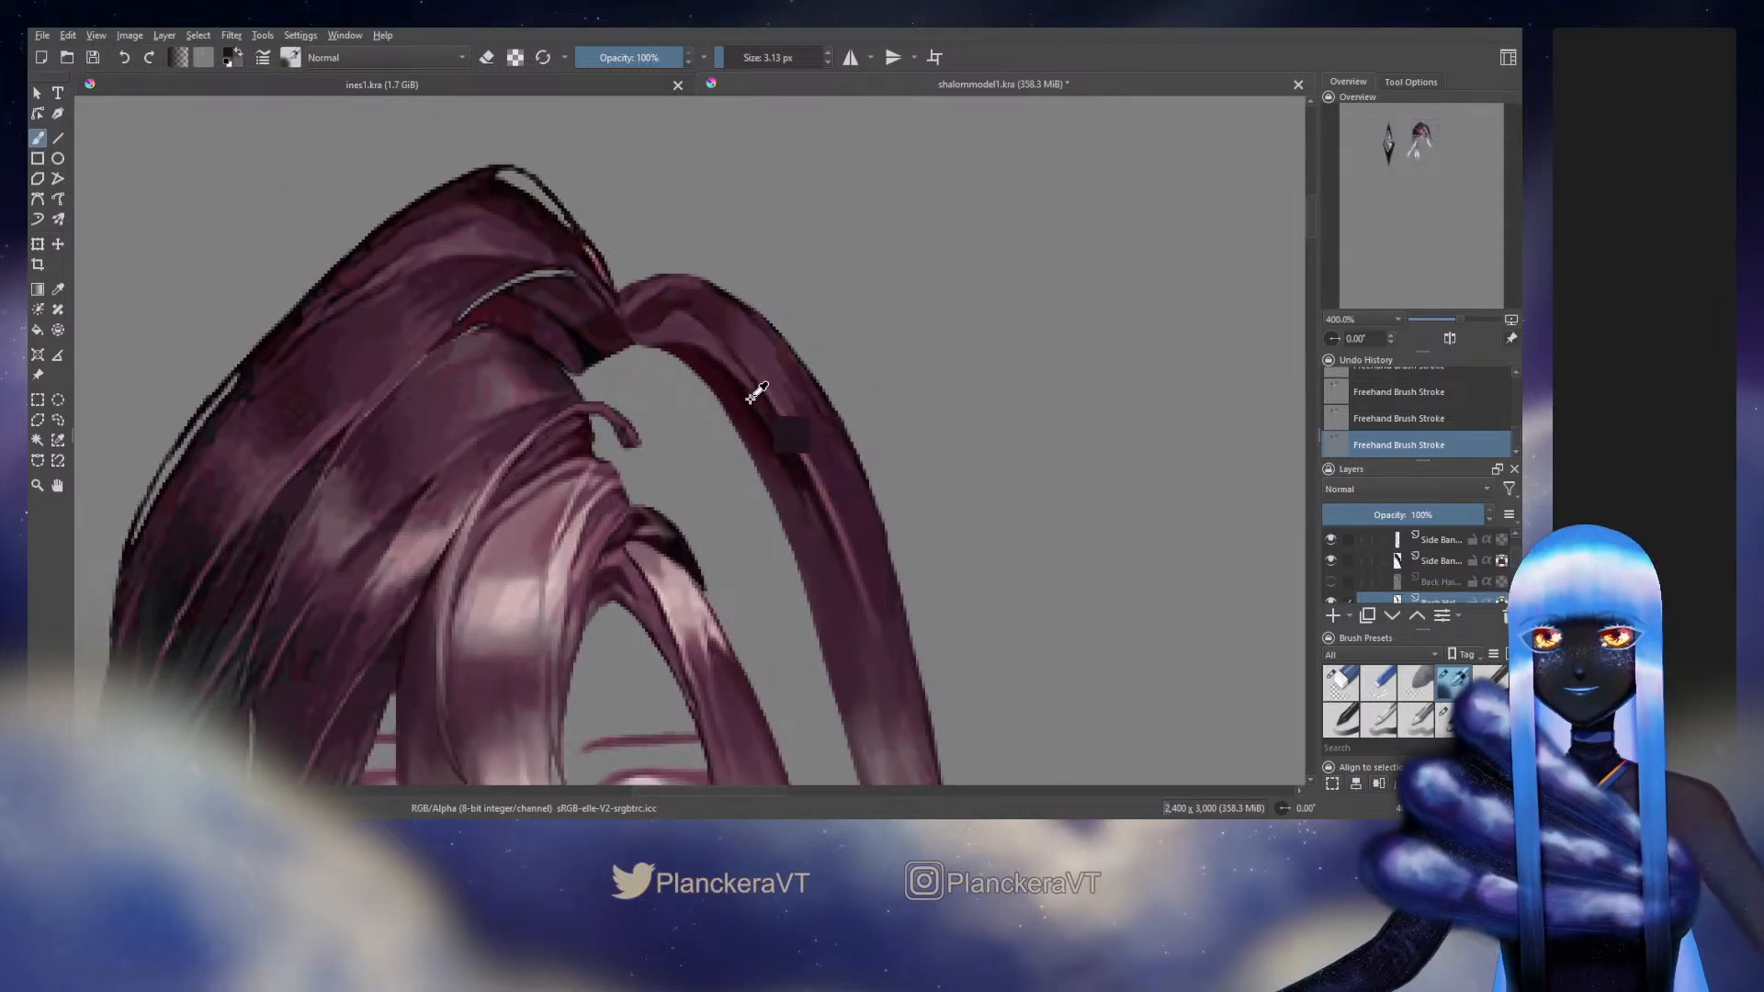
shift+drag(773, 432, 769, 433)
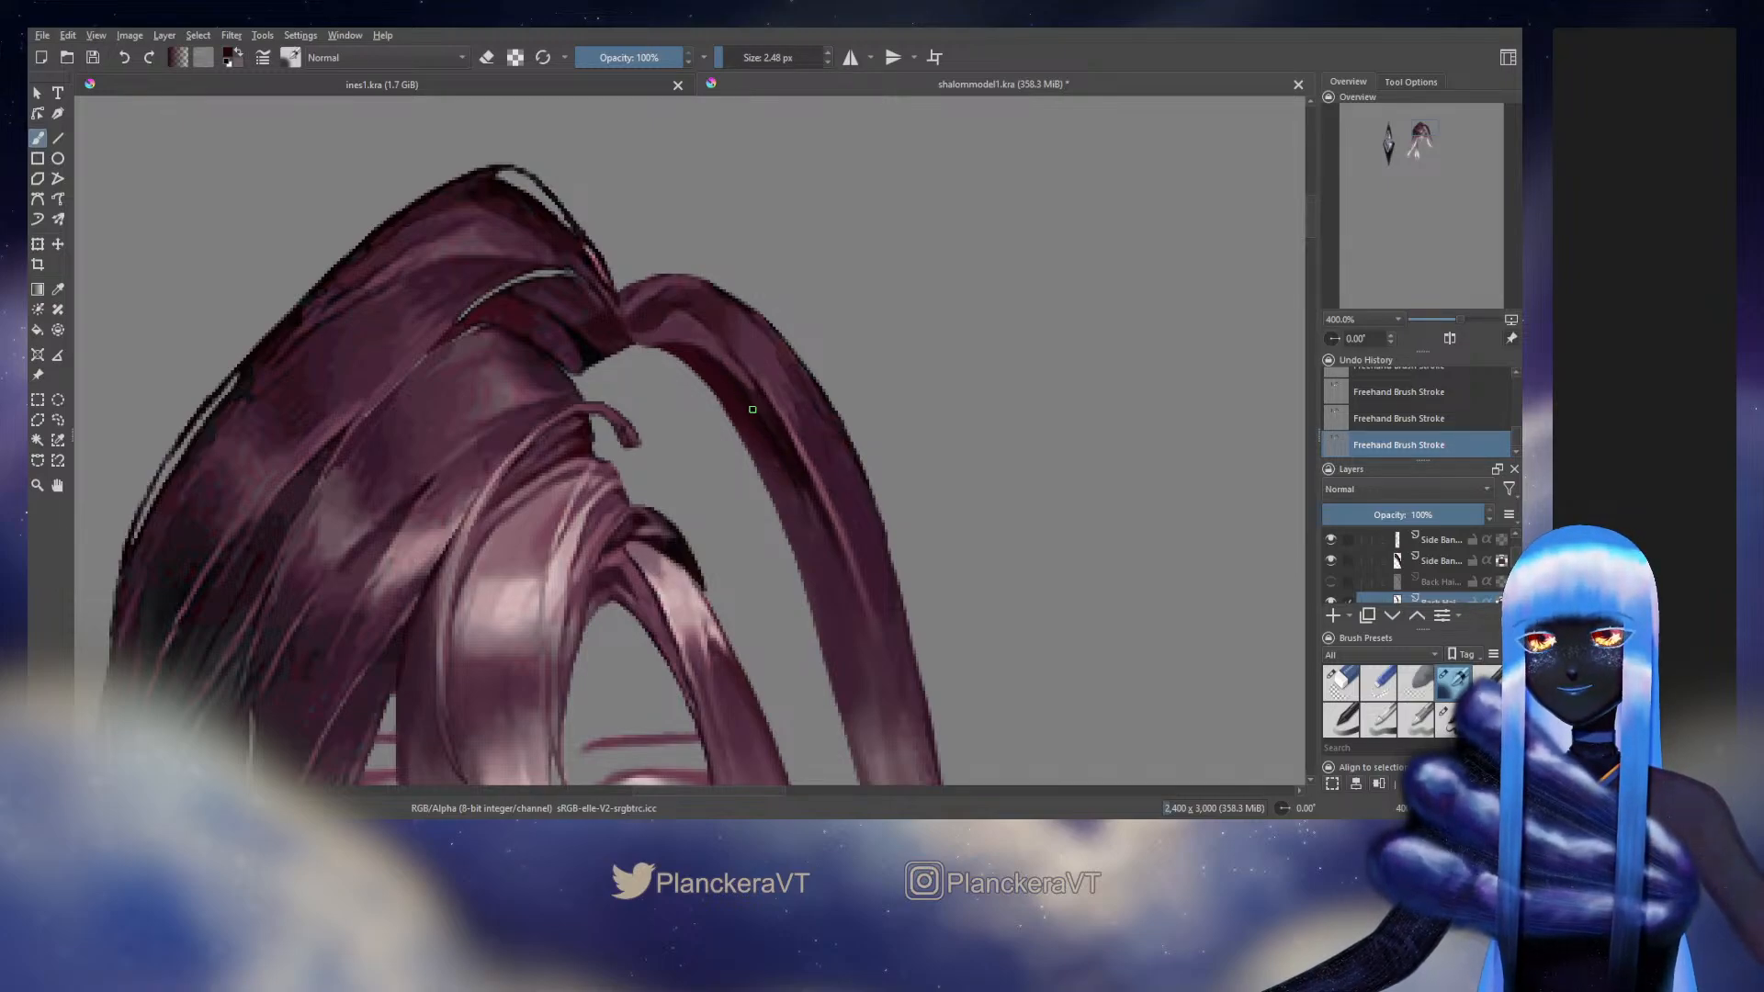
ctrl+click(781, 455)
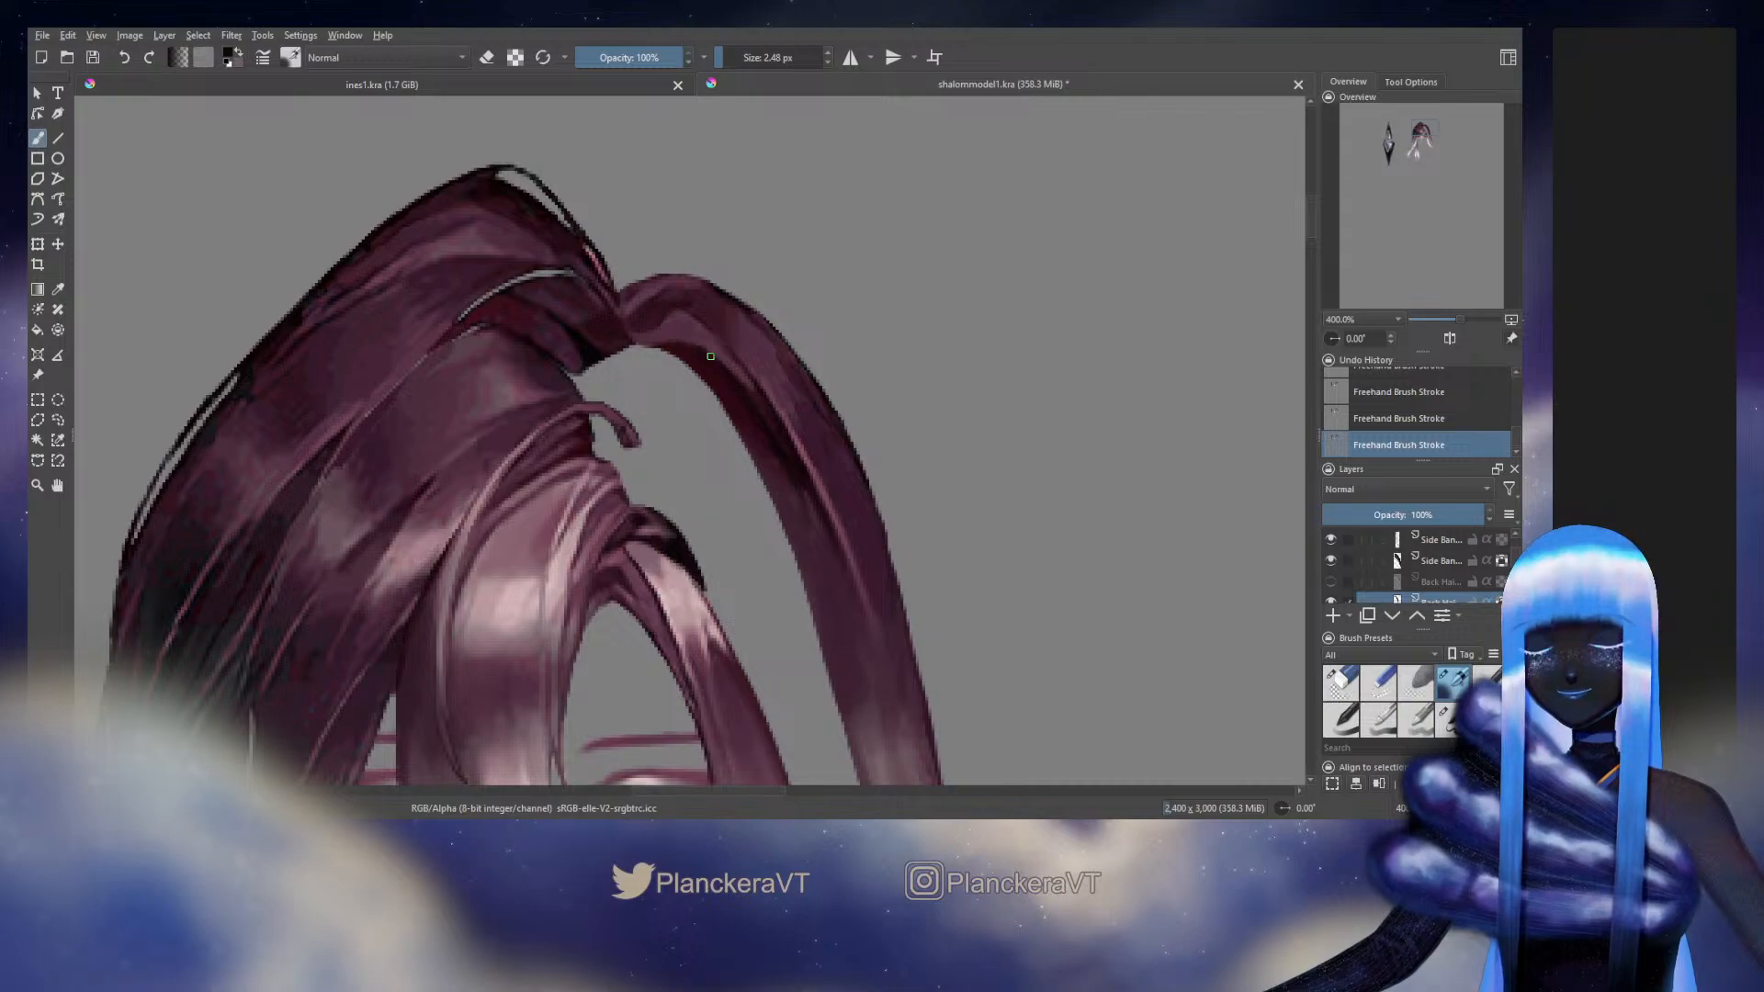
ctrl+click(724, 382)
shift+drag(711, 373, 722, 374)
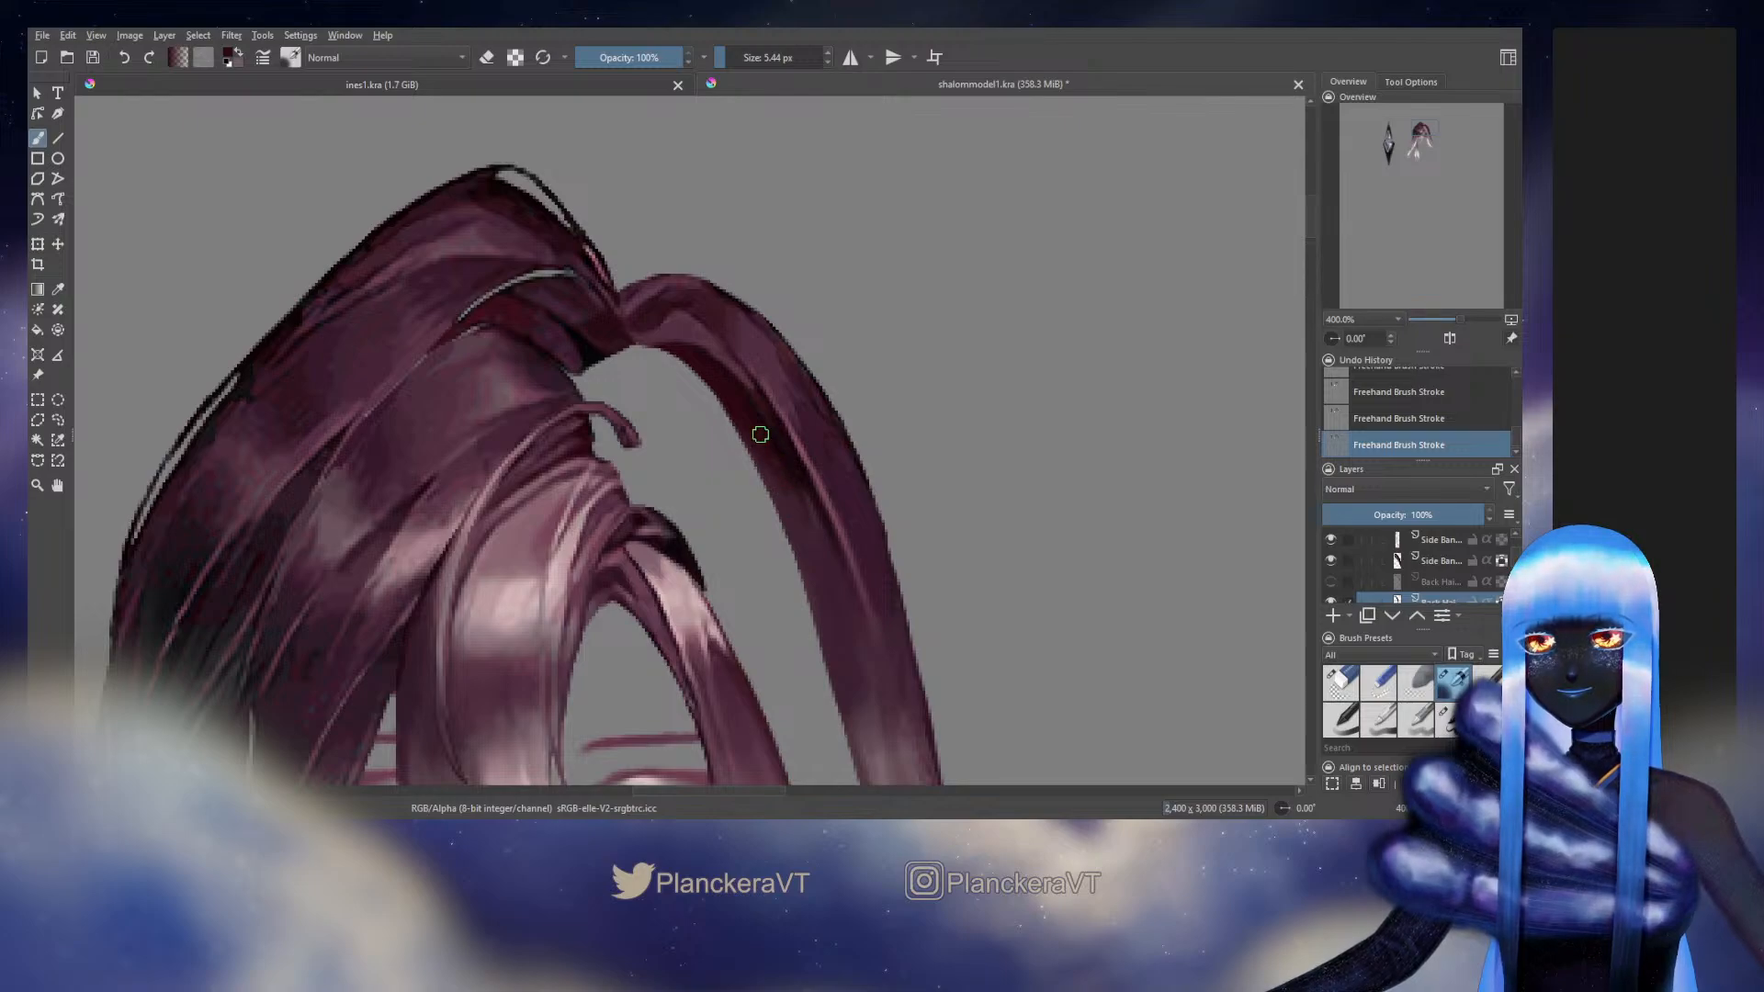
Unlock the strand layer's alpha, fill out its inner edge with the 9.77 px brush, then relock the alpha and return to the blending brush
drag(1513, 557, 1514, 562)
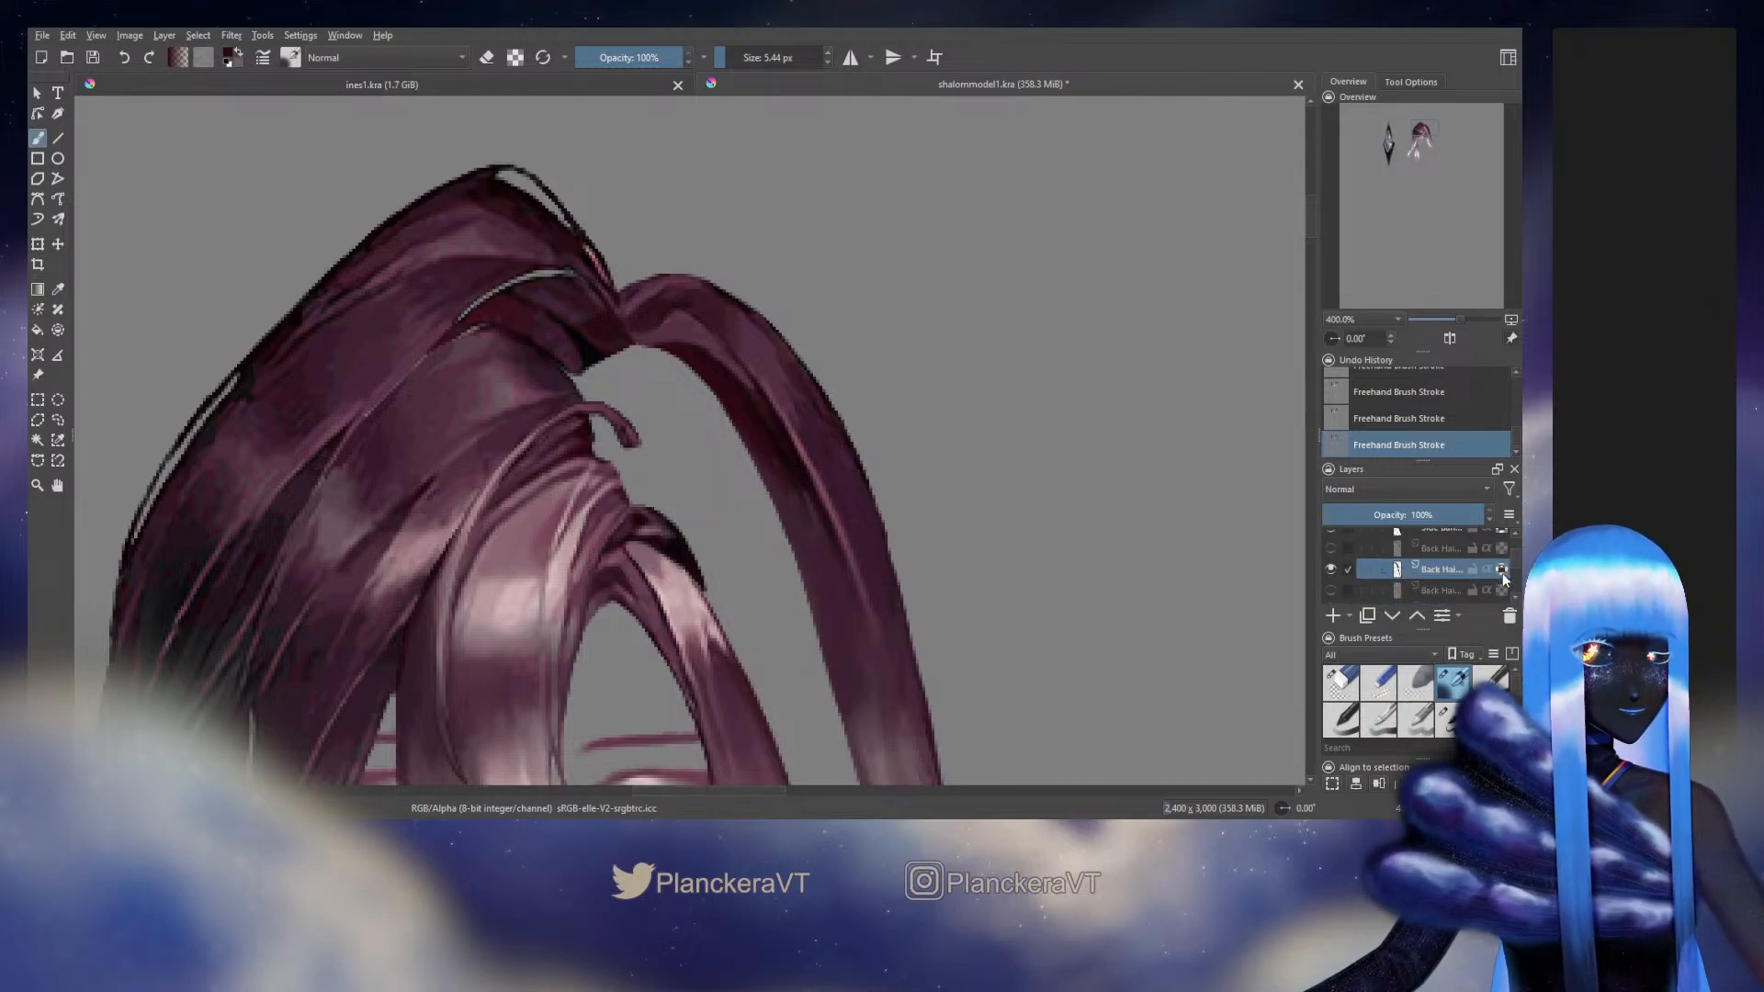
click(1501, 570)
click(1444, 717)
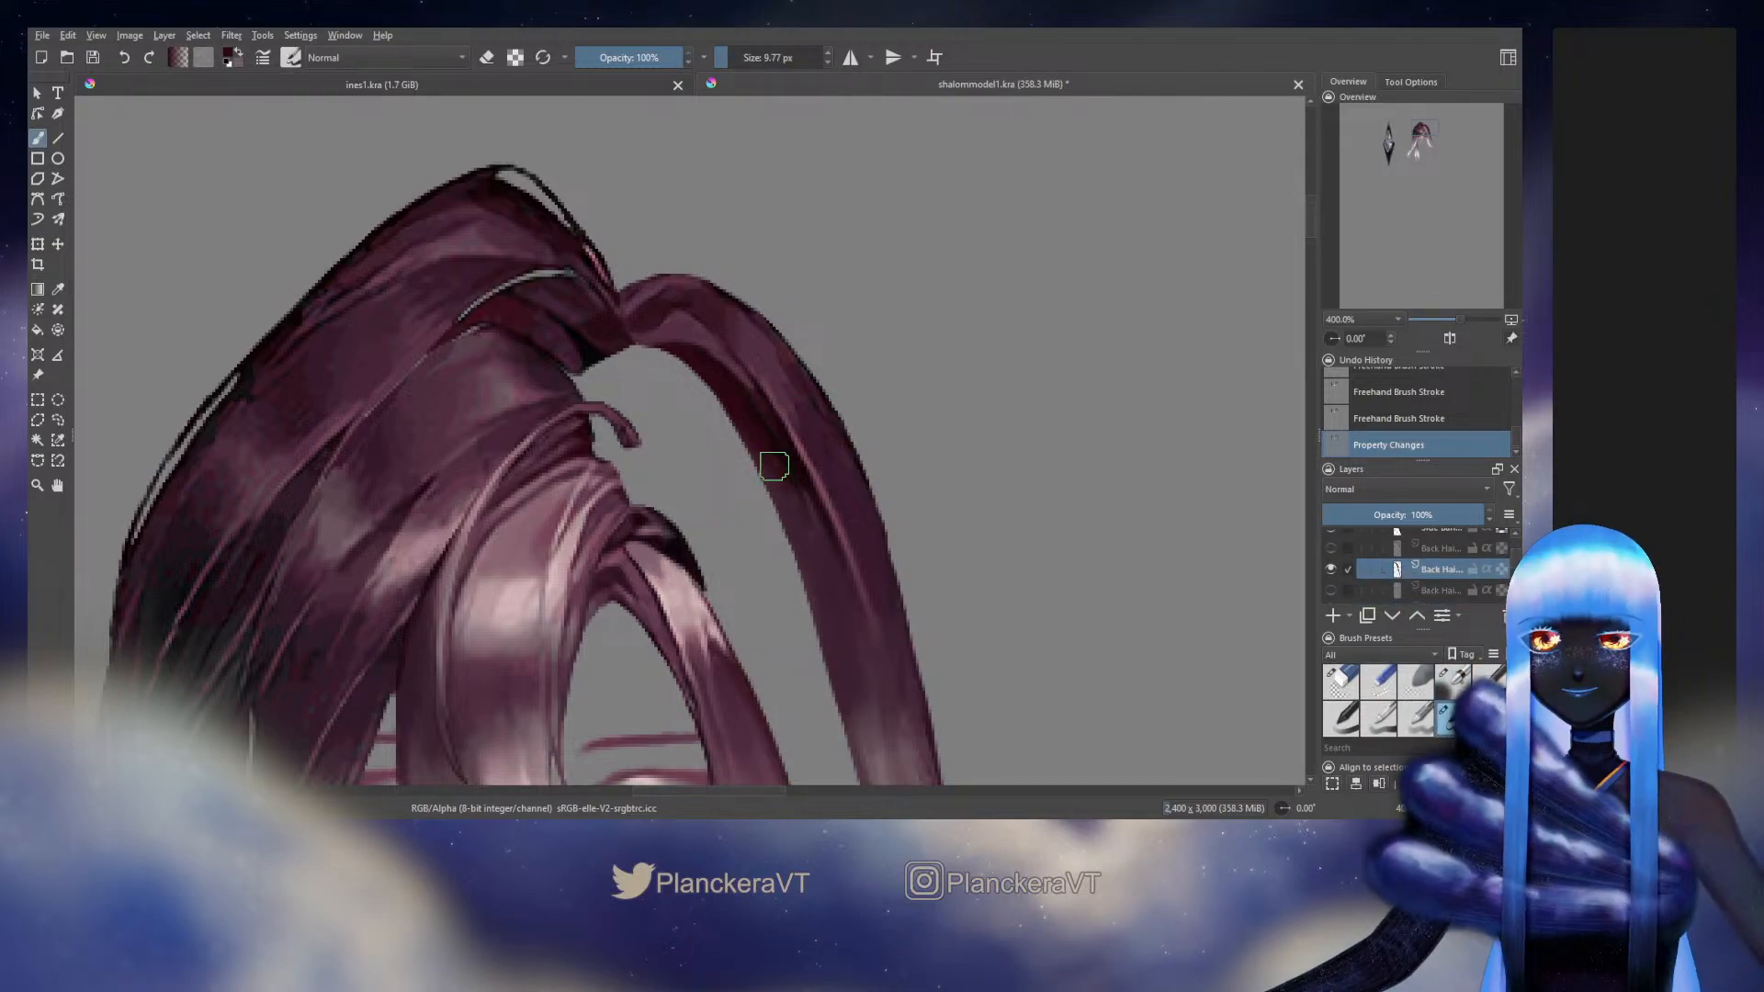
mouse_move(779, 466)
mouse_down()
mouse_move(761, 458)
mouse_move(786, 480)
mouse_move(744, 437)
mouse_up()
click(1502, 570)
click(1451, 681)
Blend sampled purples along the strand's upper bend and inner edge, using the blending brush at 8.80 px and then 5.96 px
ctrl+click(860, 571)
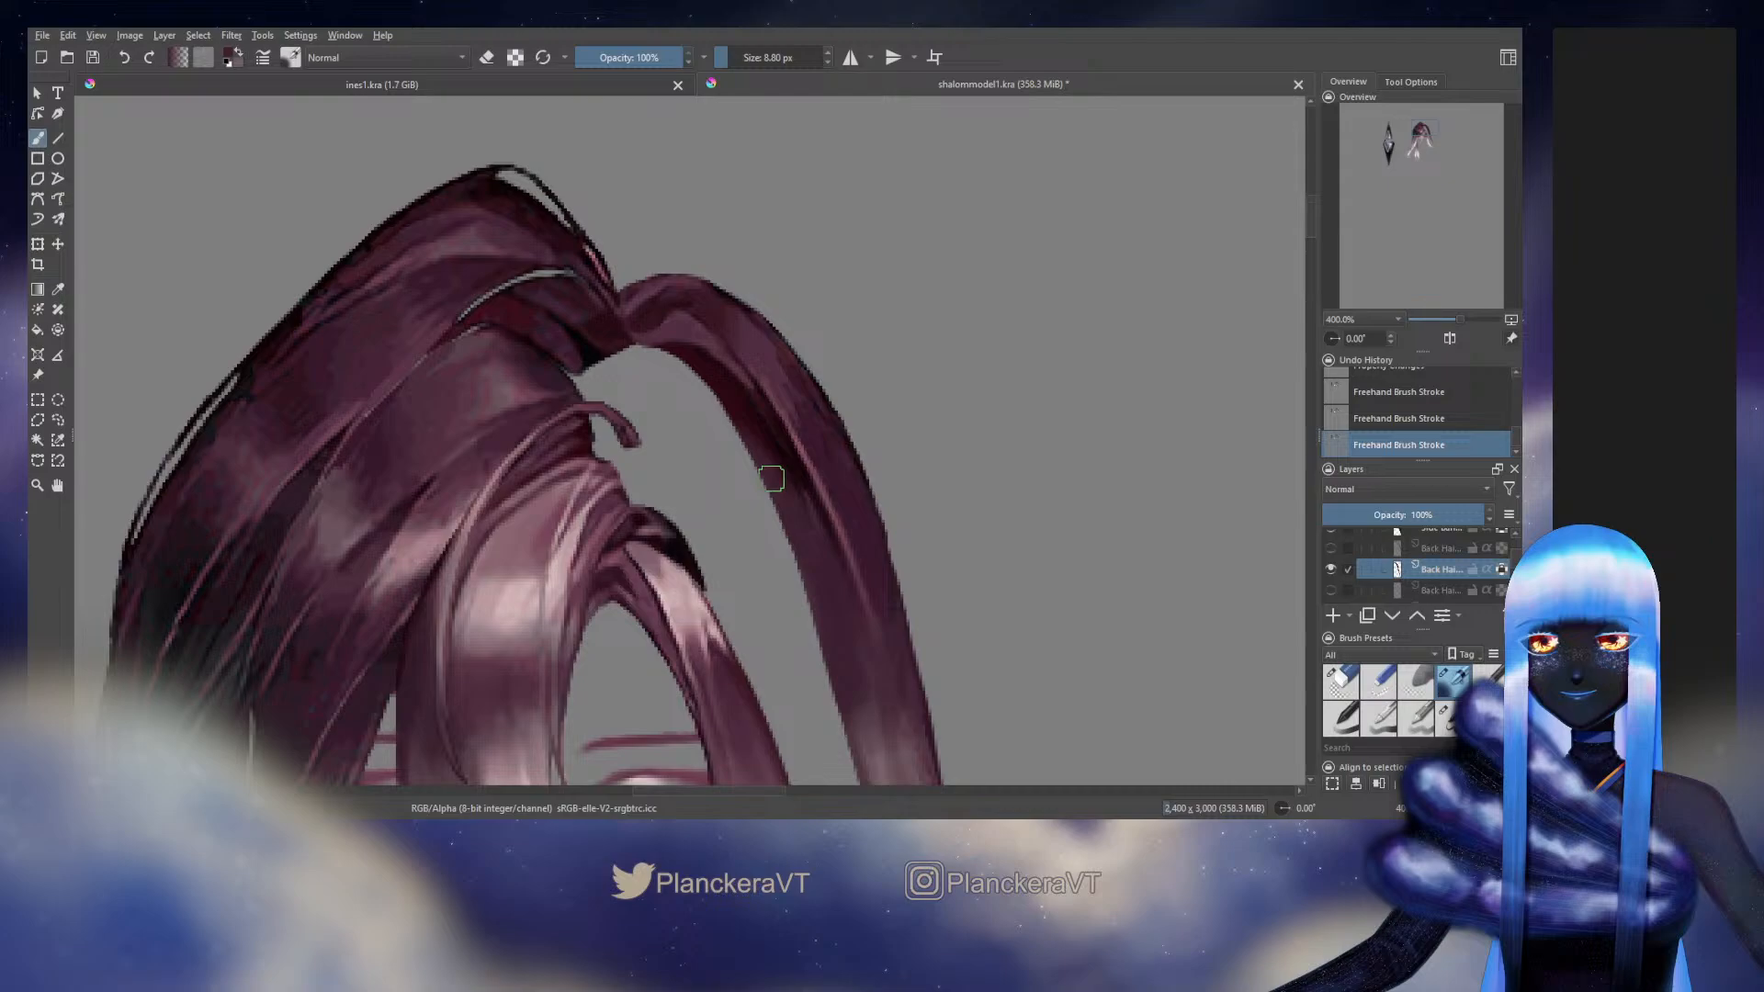
drag(808, 544, 763, 468)
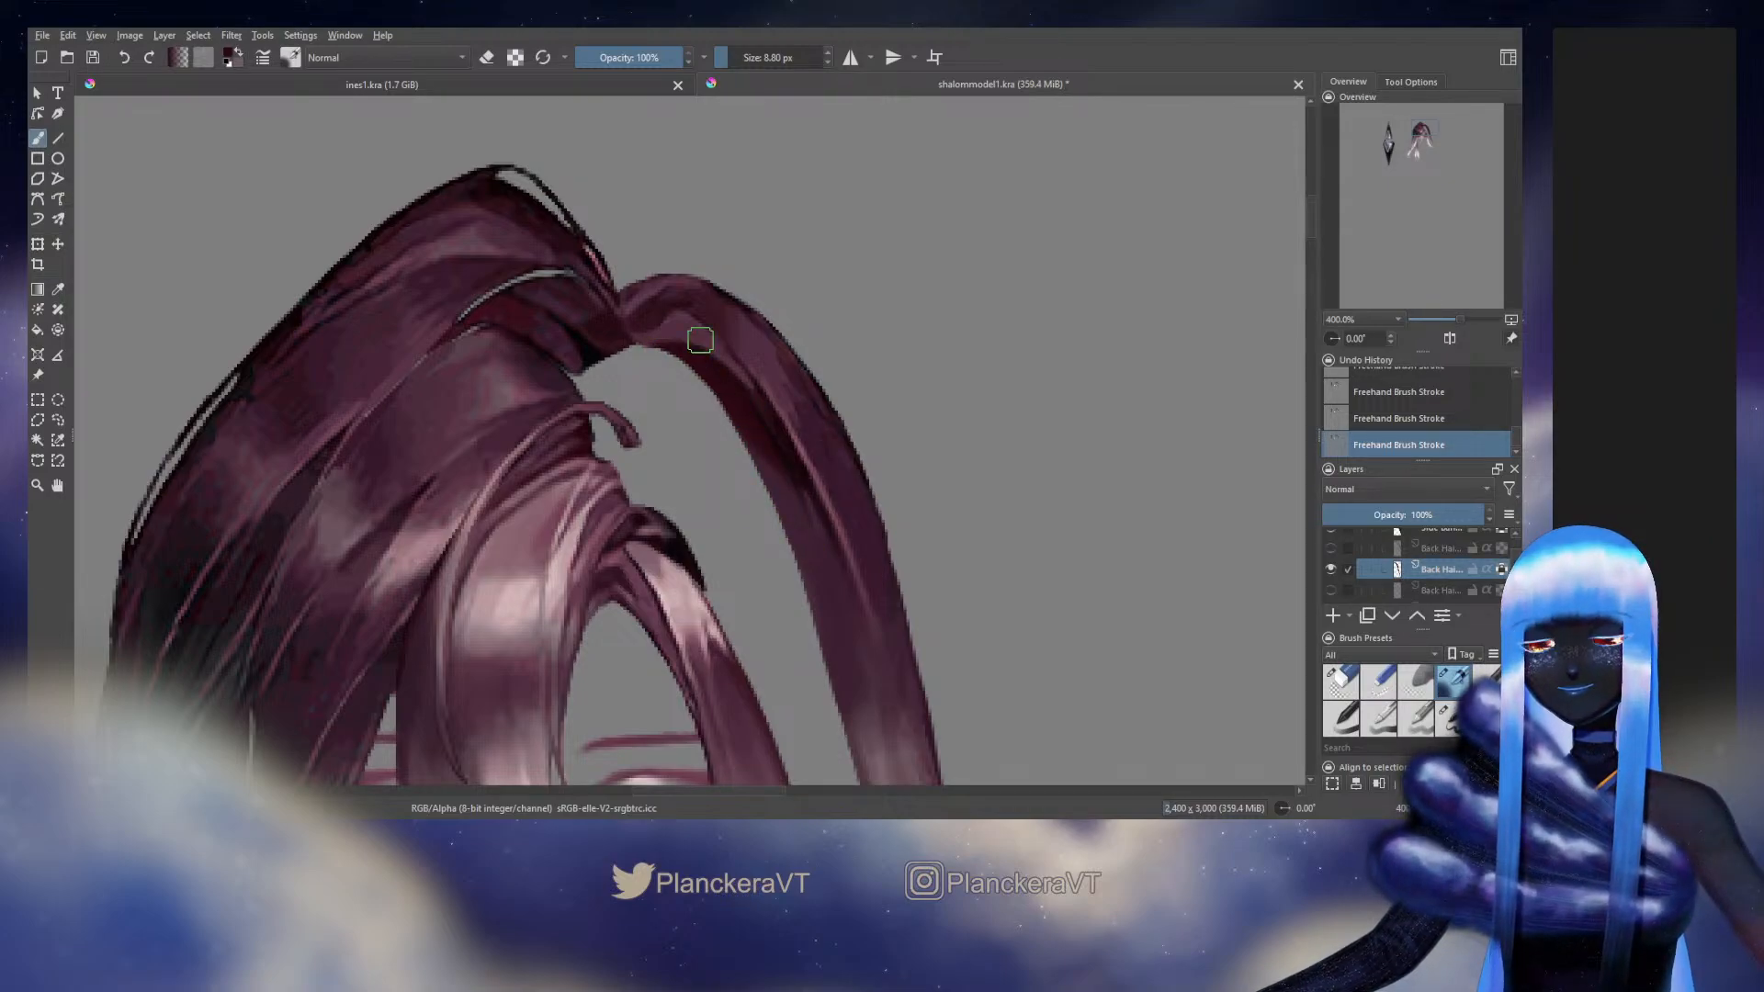
ctrl+click(749, 332)
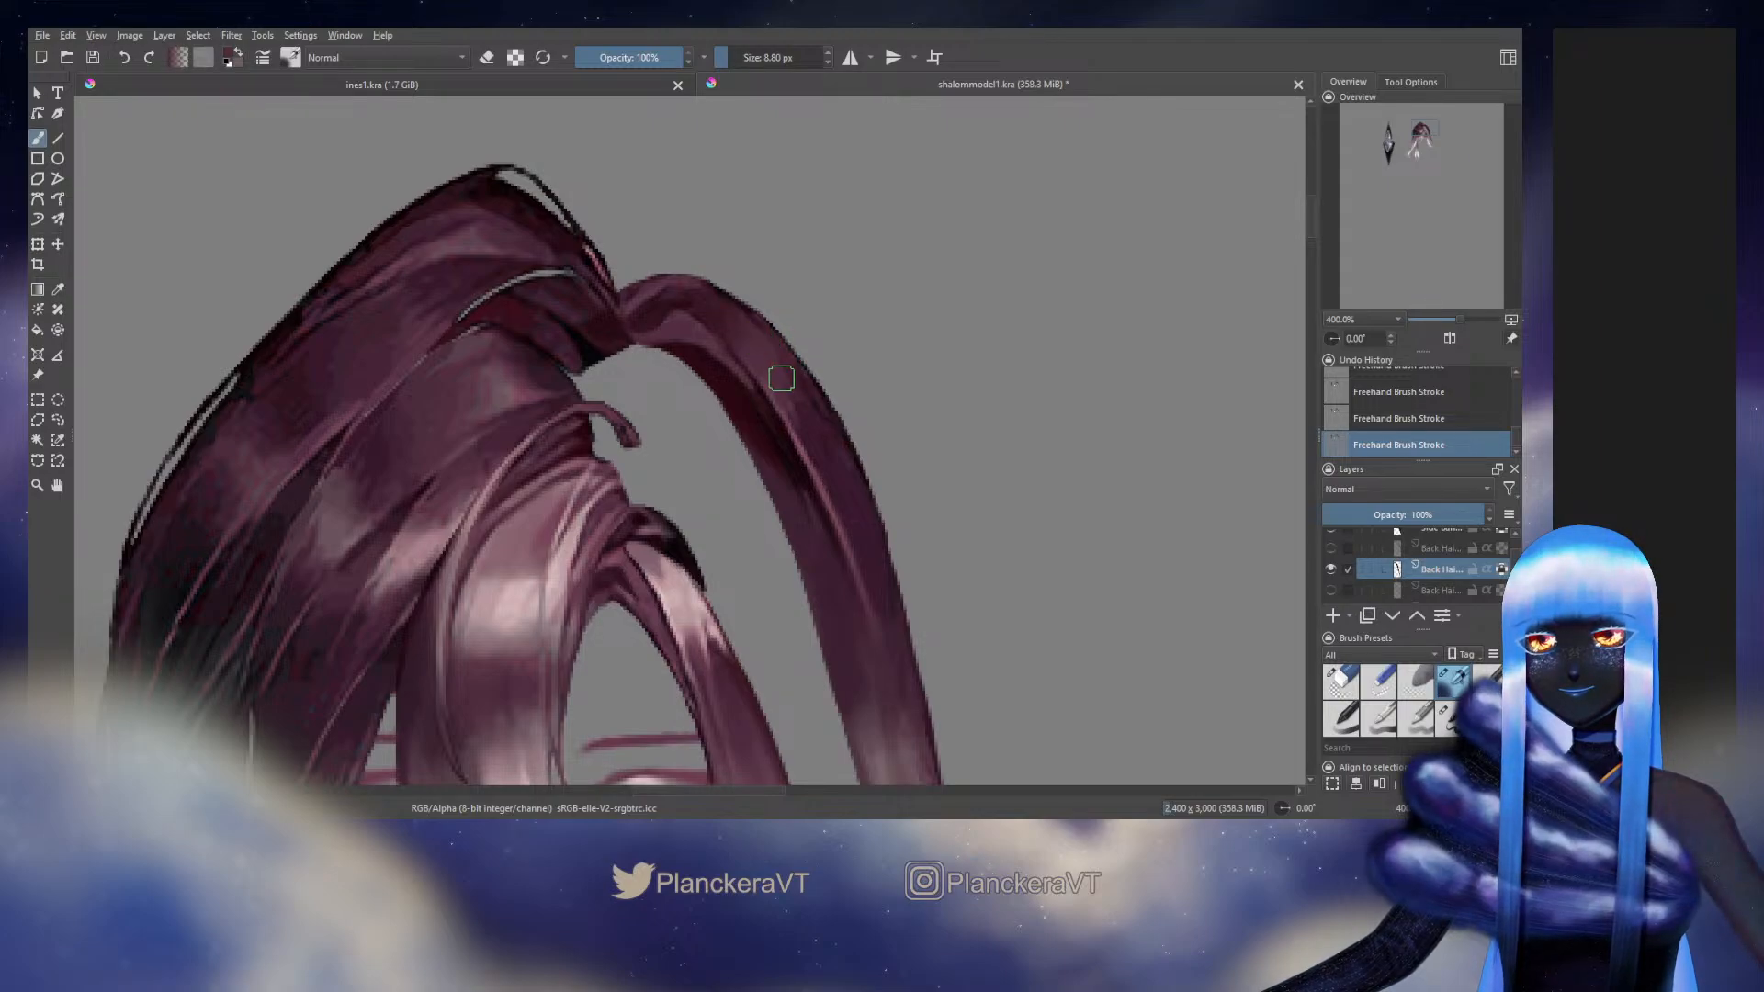
ctrl+click(826, 426)
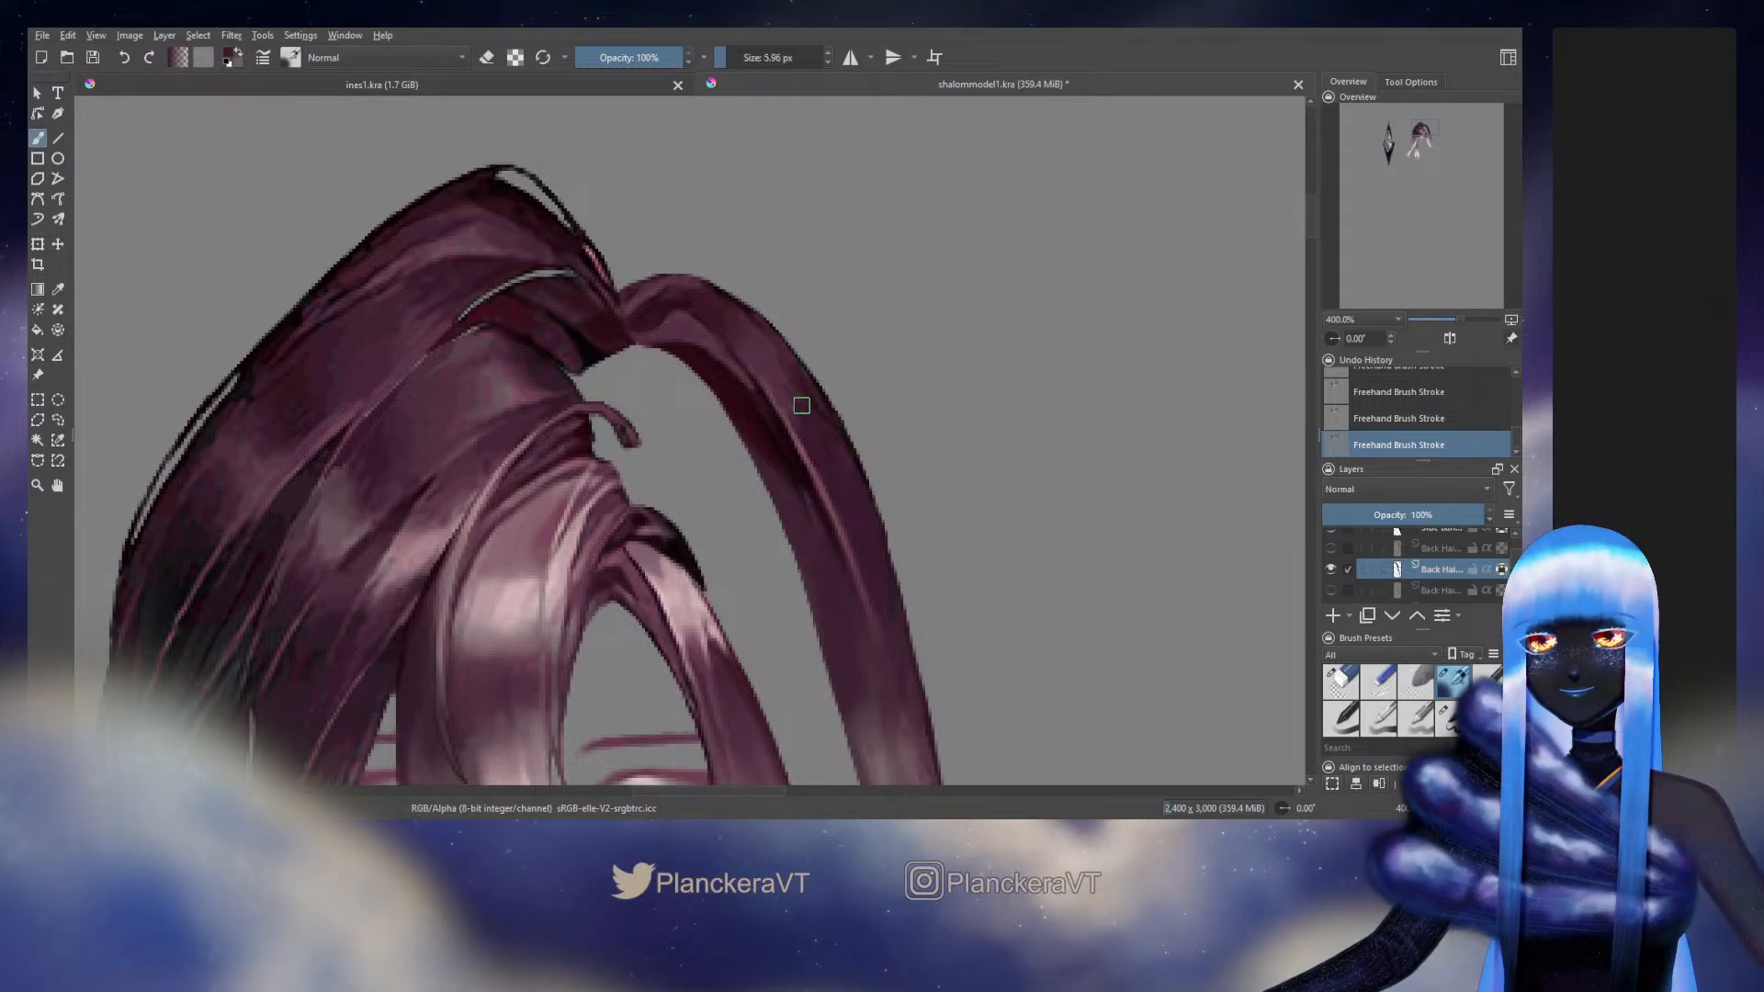
ctrl+click(839, 467)
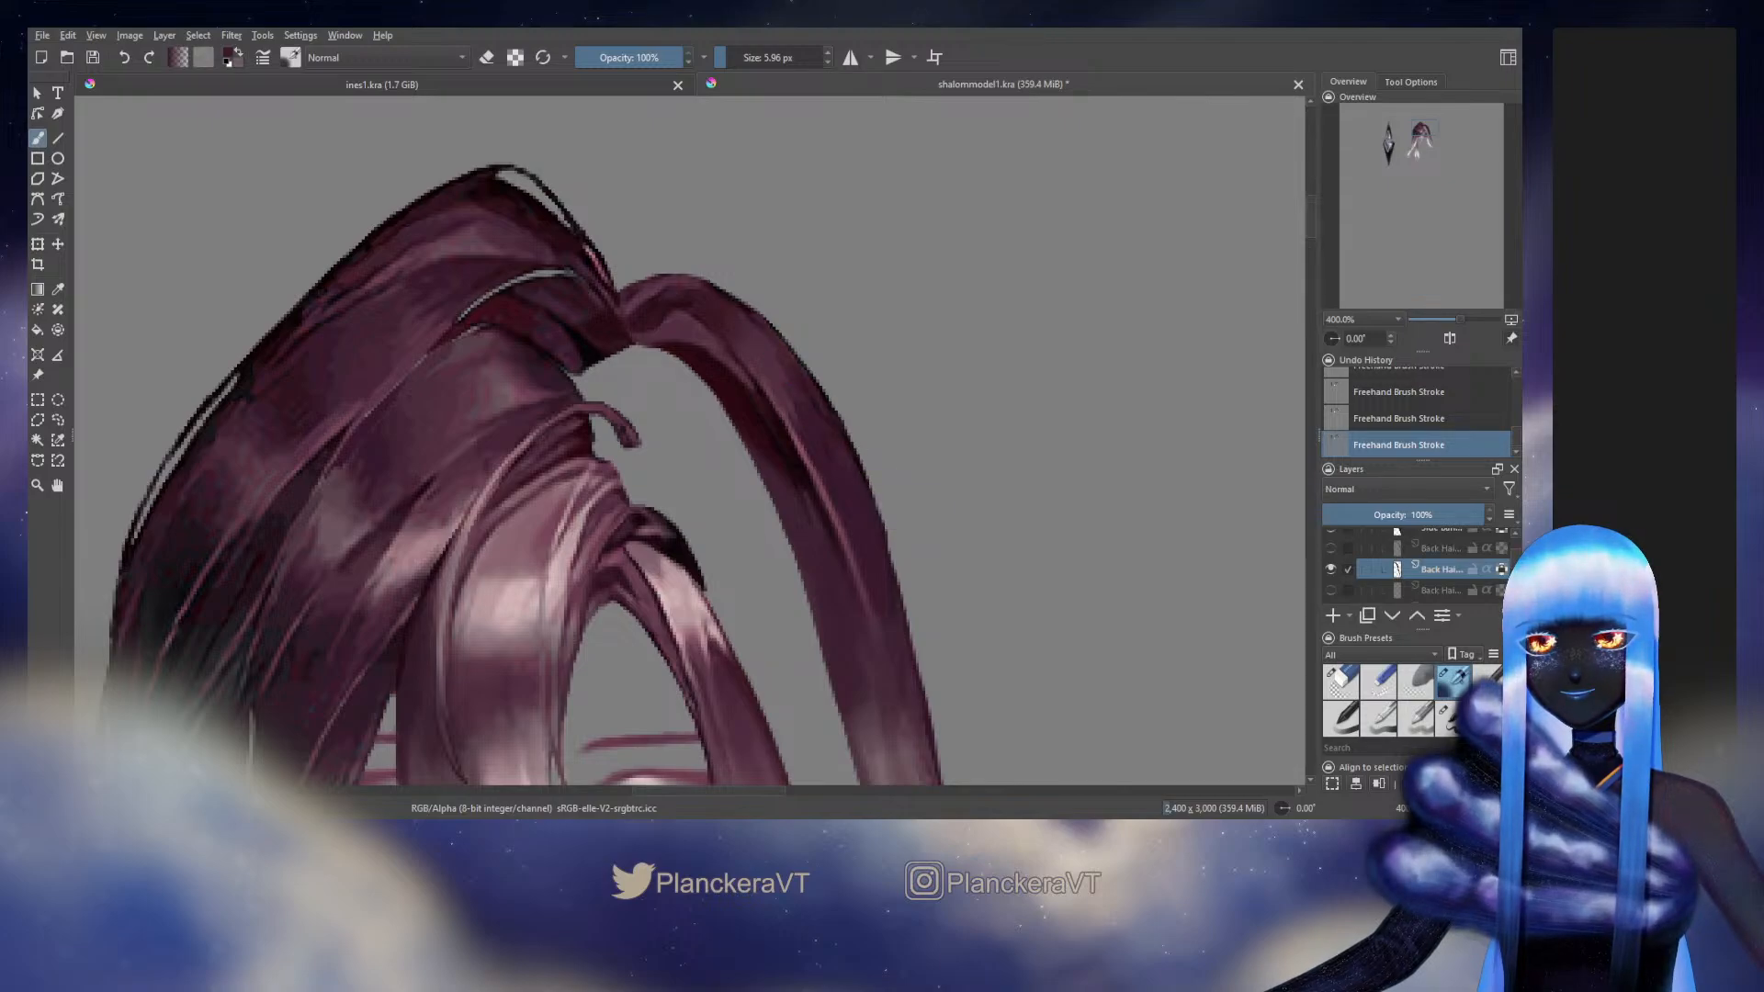
ctrl+click(840, 485)
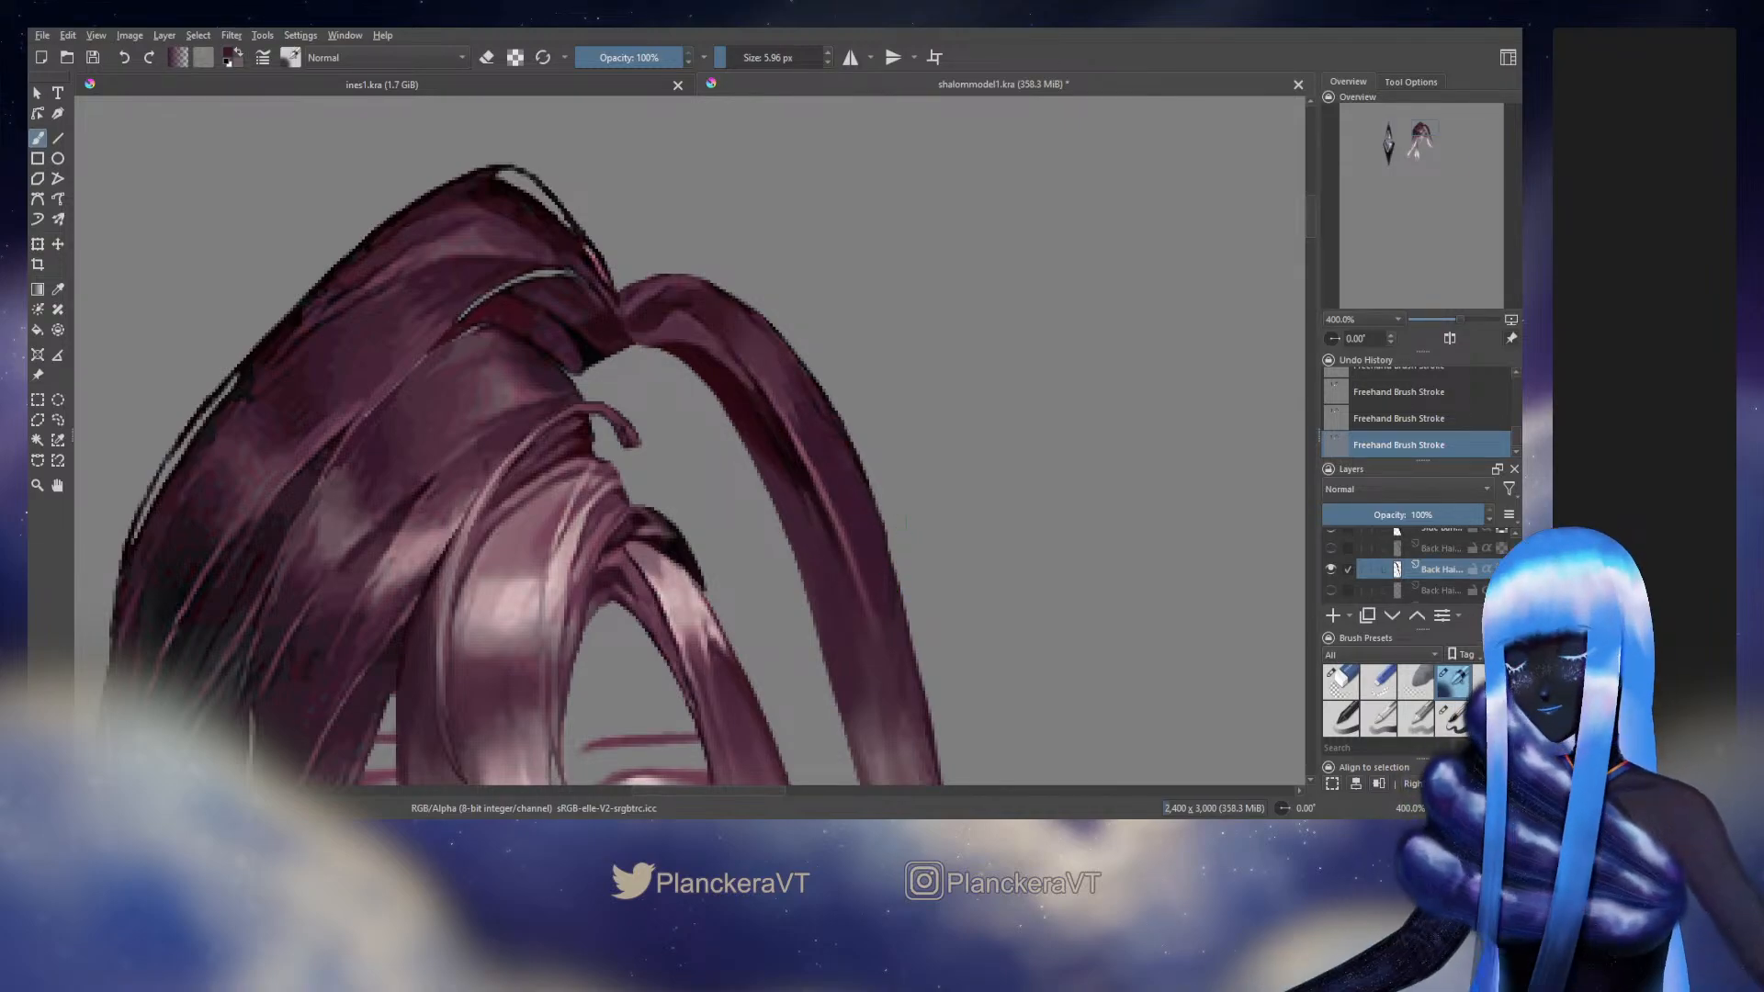
Refine the shading on the strand's middle section and near its root with sampled purple, using the 5.96 px brush
drag(909, 606, 868, 473)
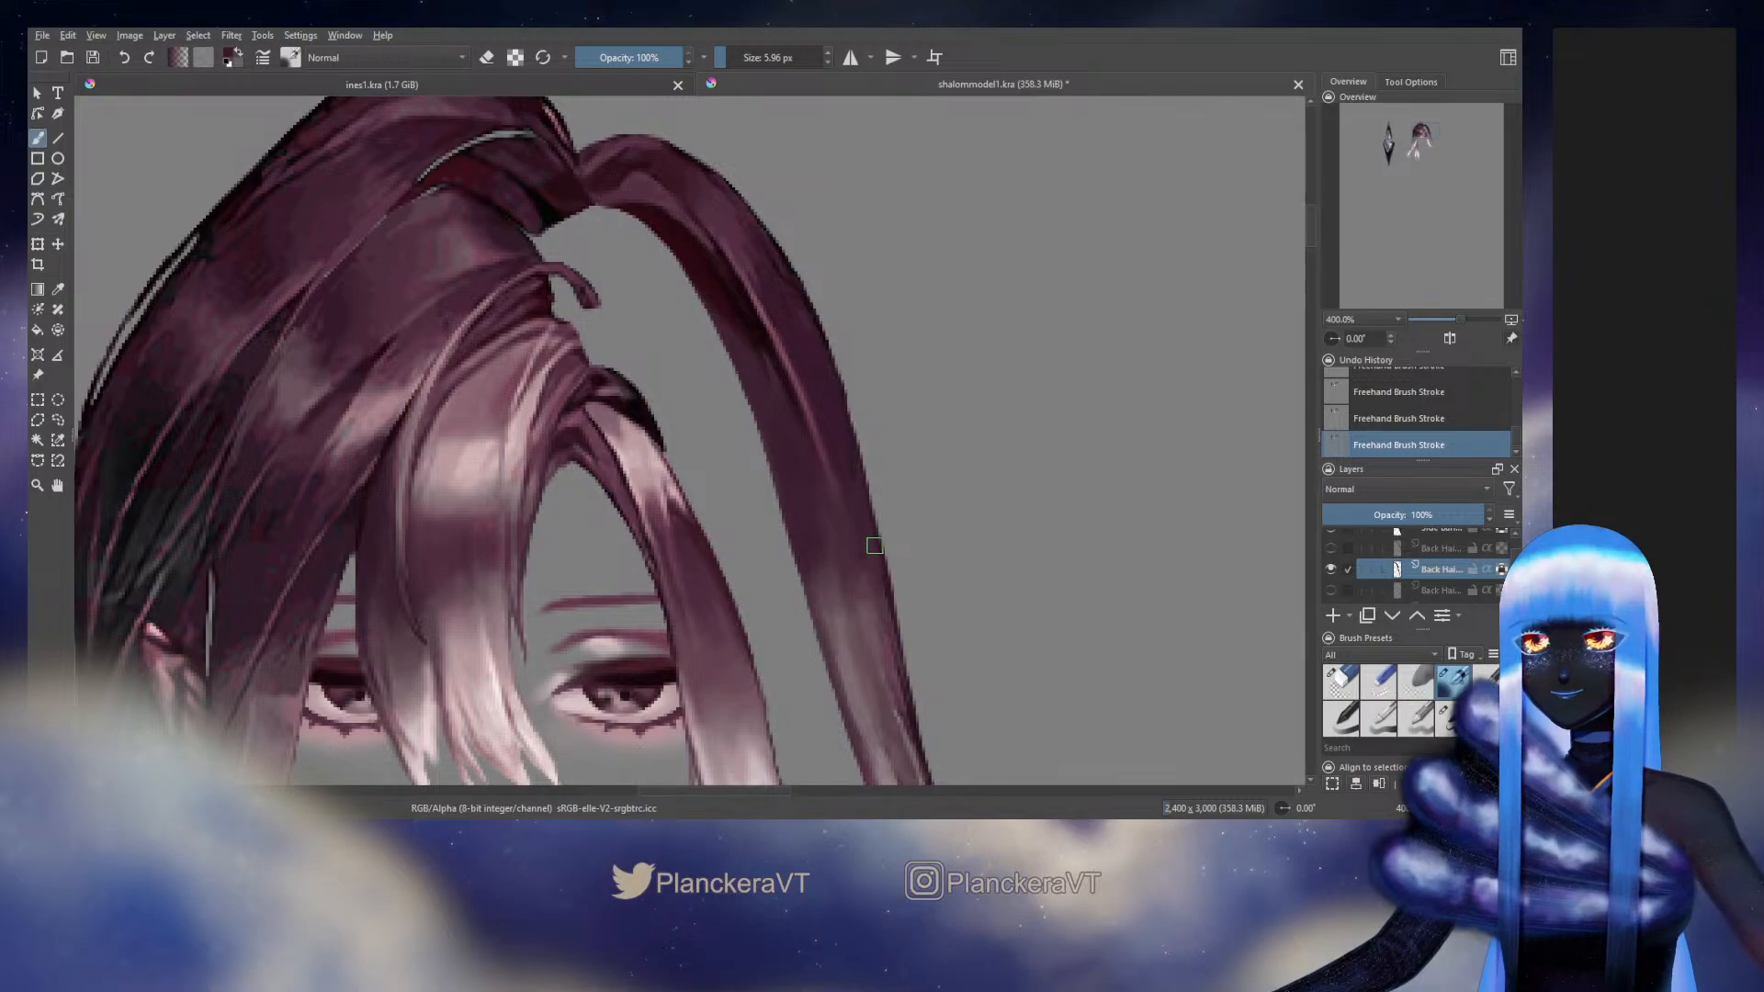
drag(843, 595, 839, 603)
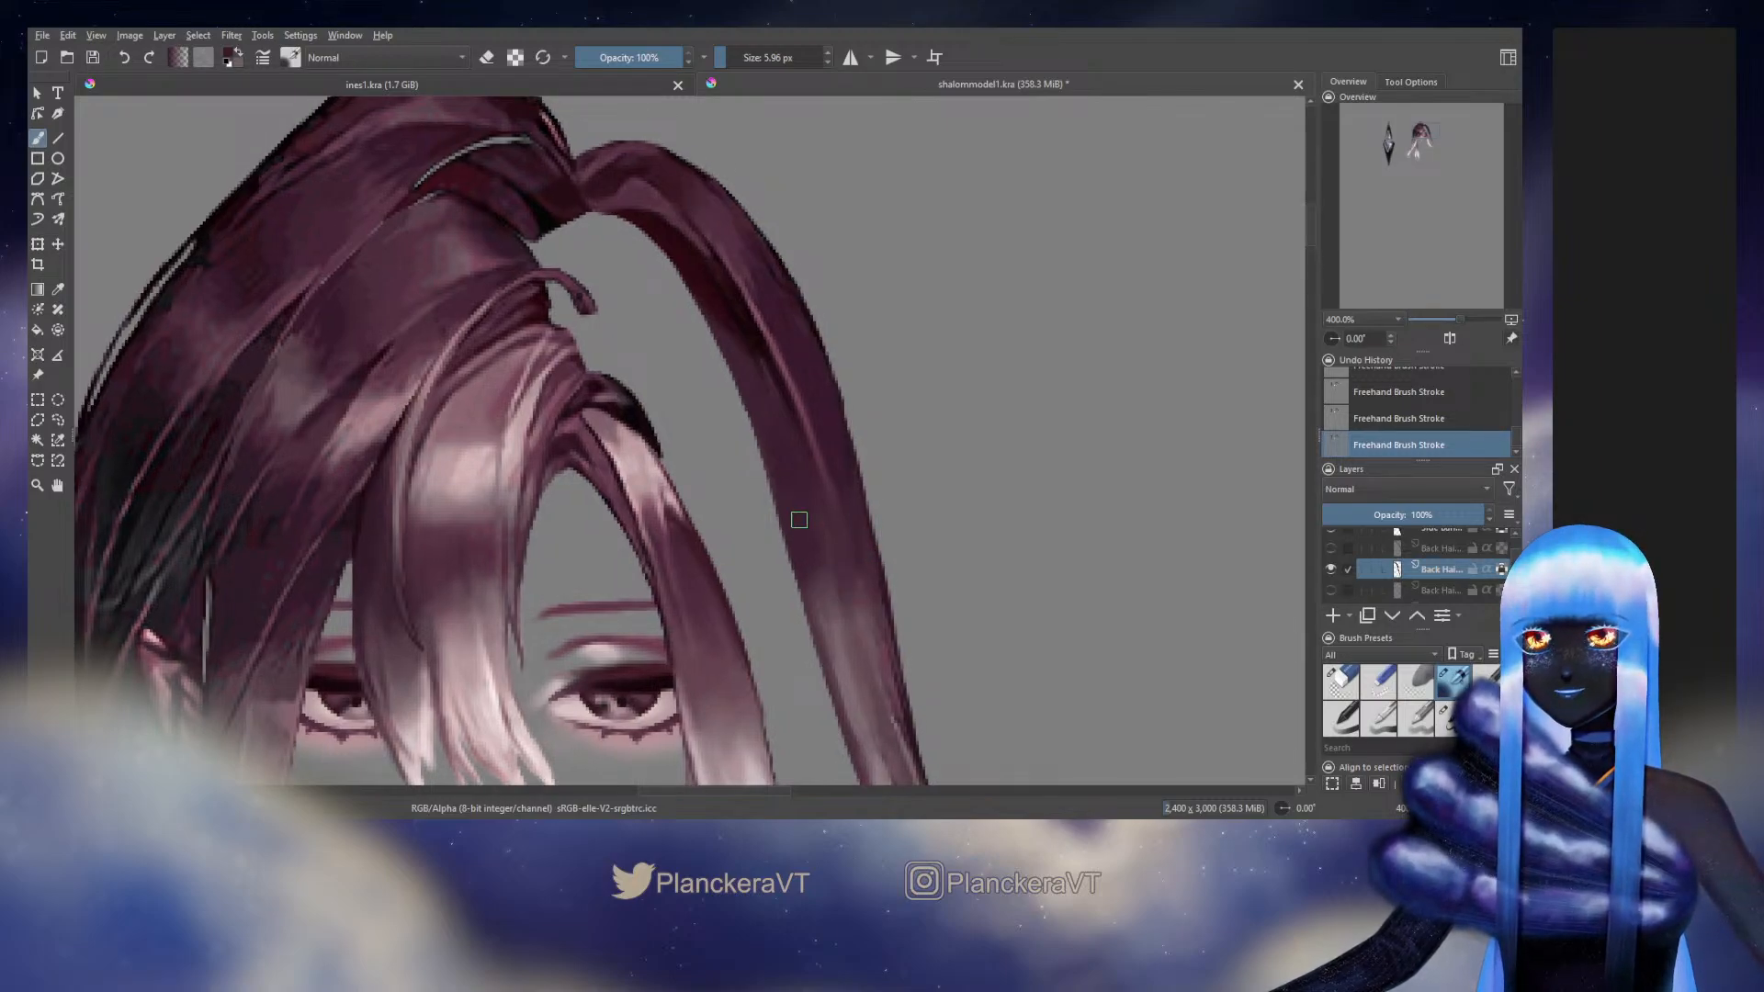
drag(795, 508, 800, 524)
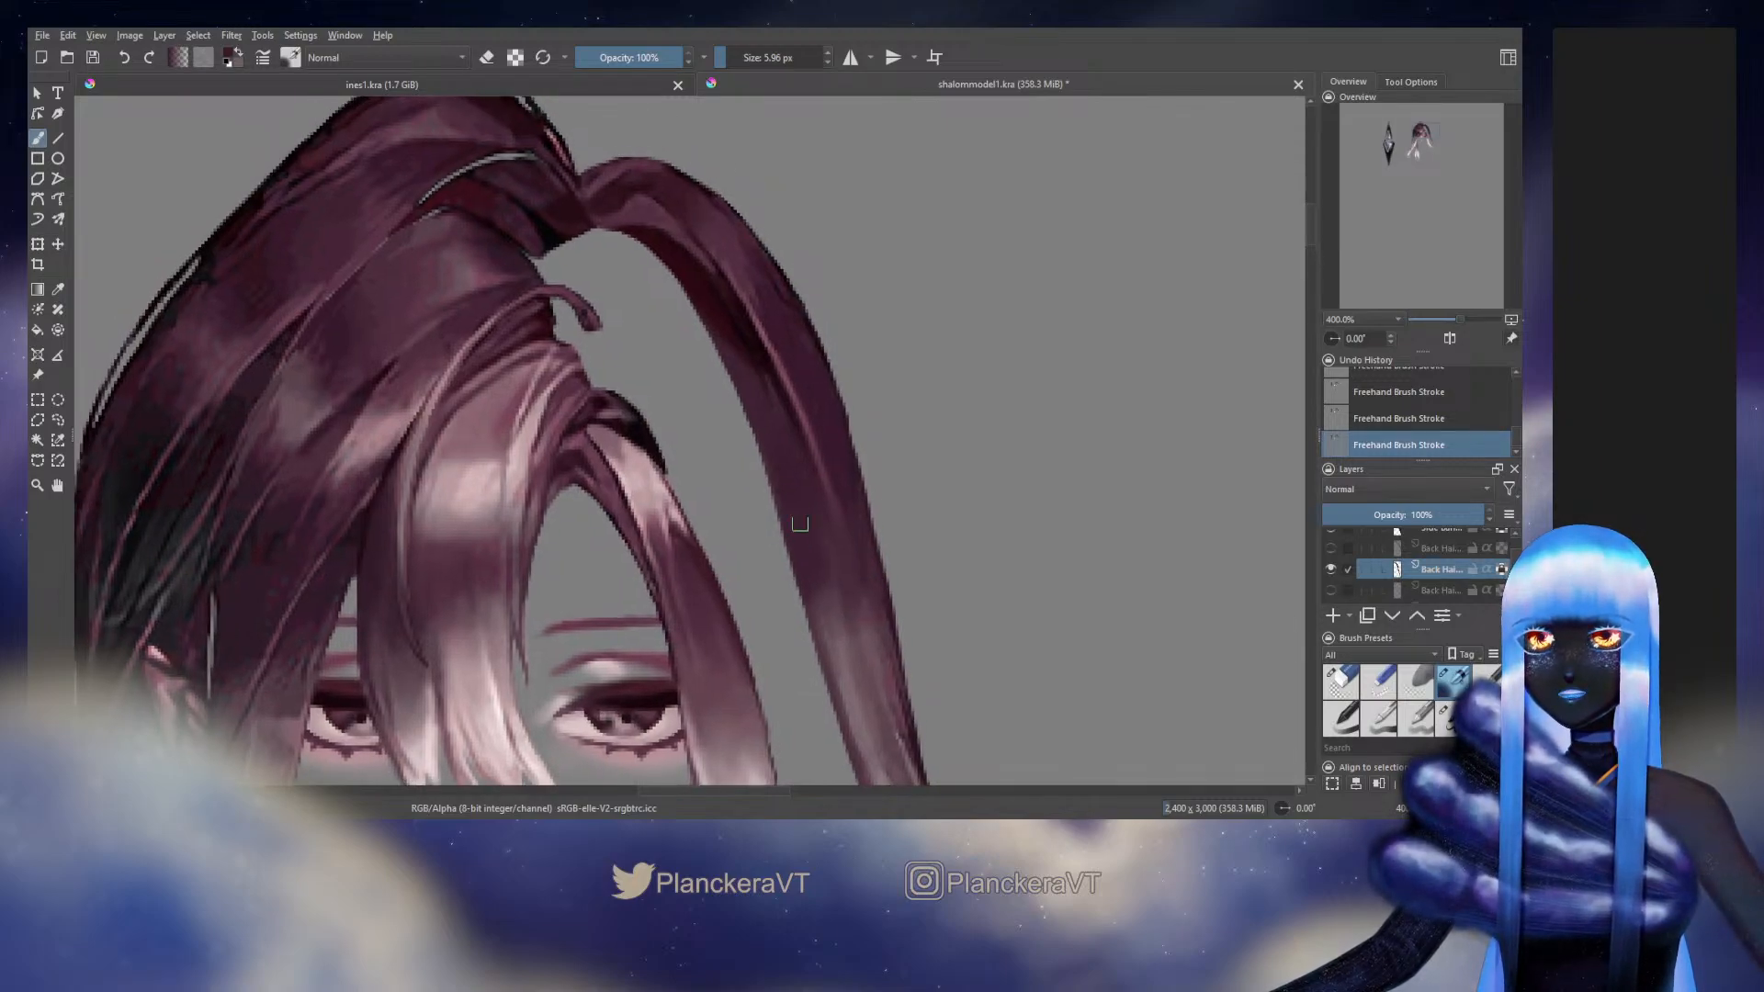
ctrl+click(648, 206)
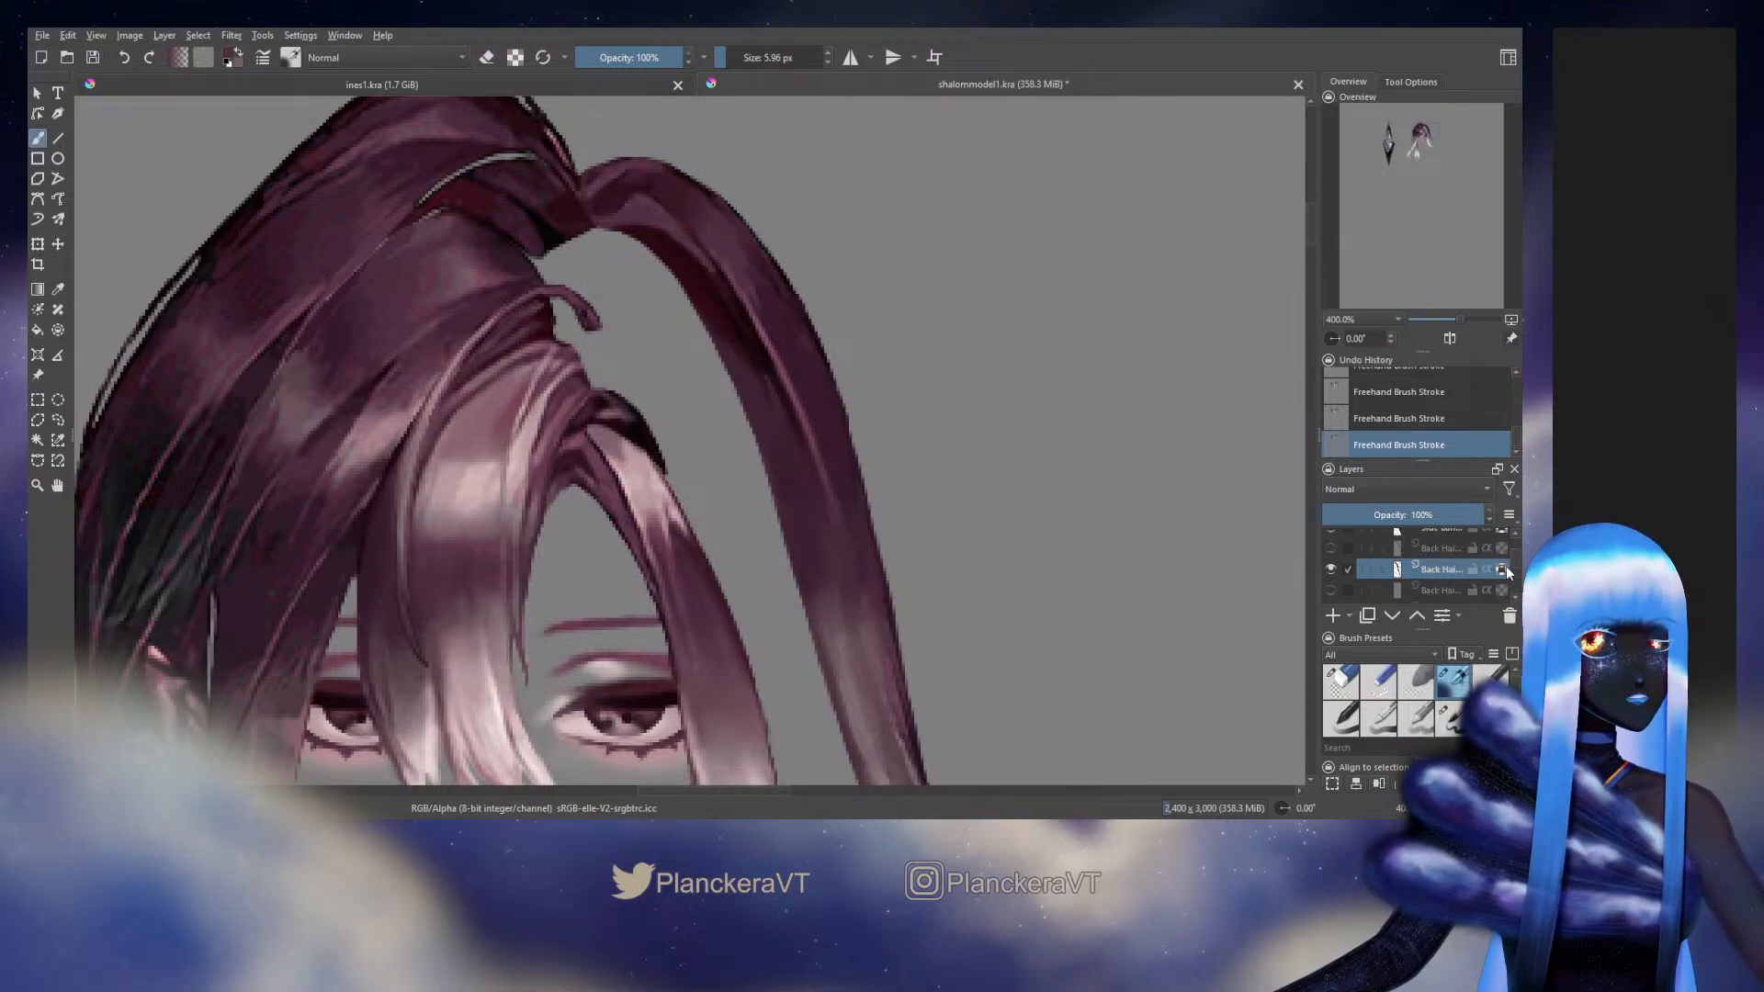
Show the original Background artwork and toggle the back hair strand layer's visibility to compare the repaint with it
scroll(1432, 565, down, 10)
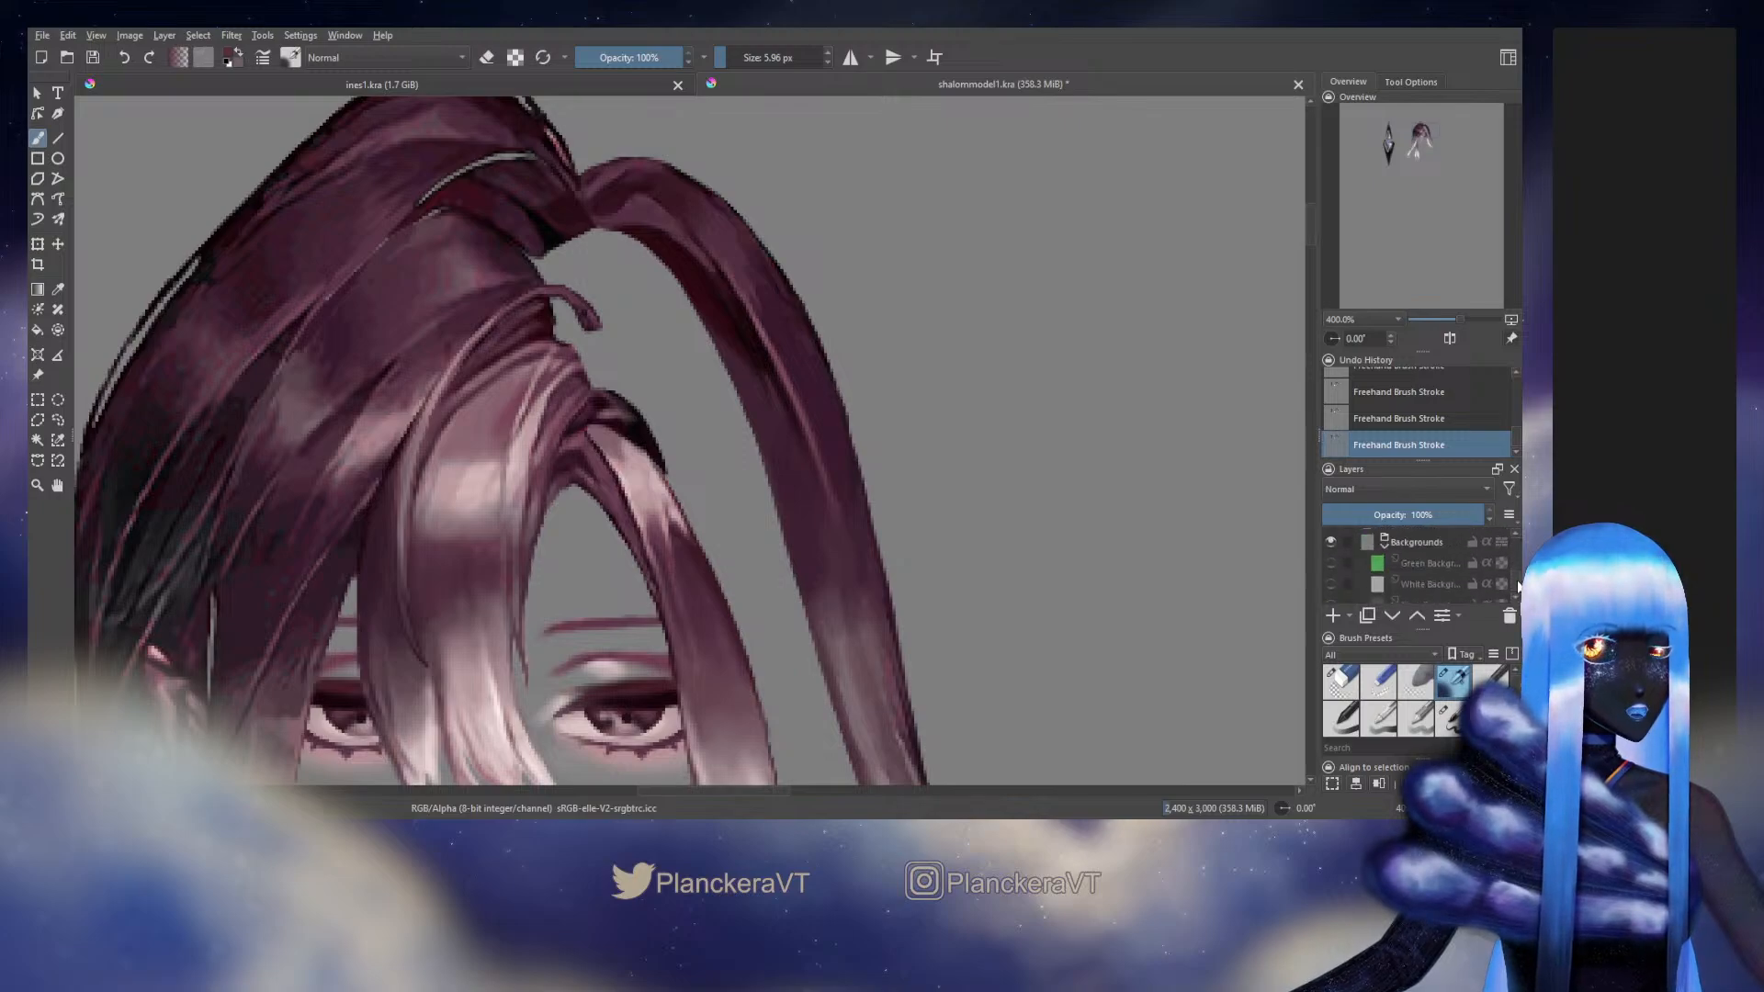
click(1330, 554)
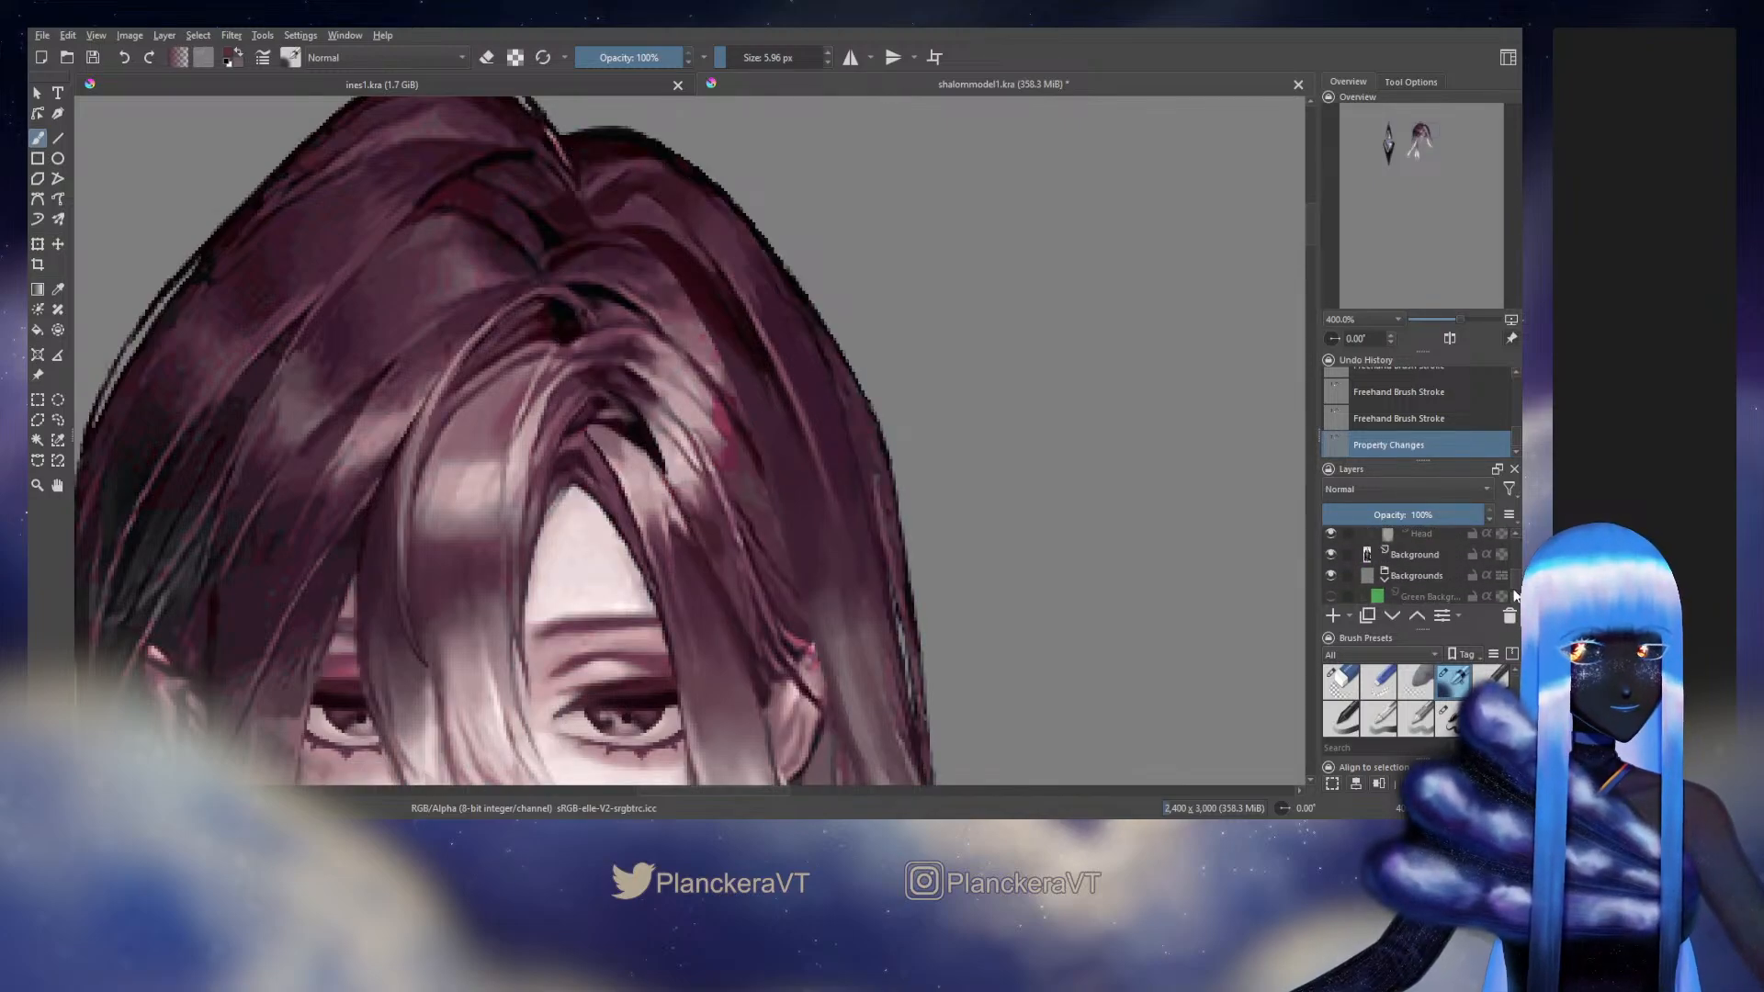
drag(1515, 579, 1518, 572)
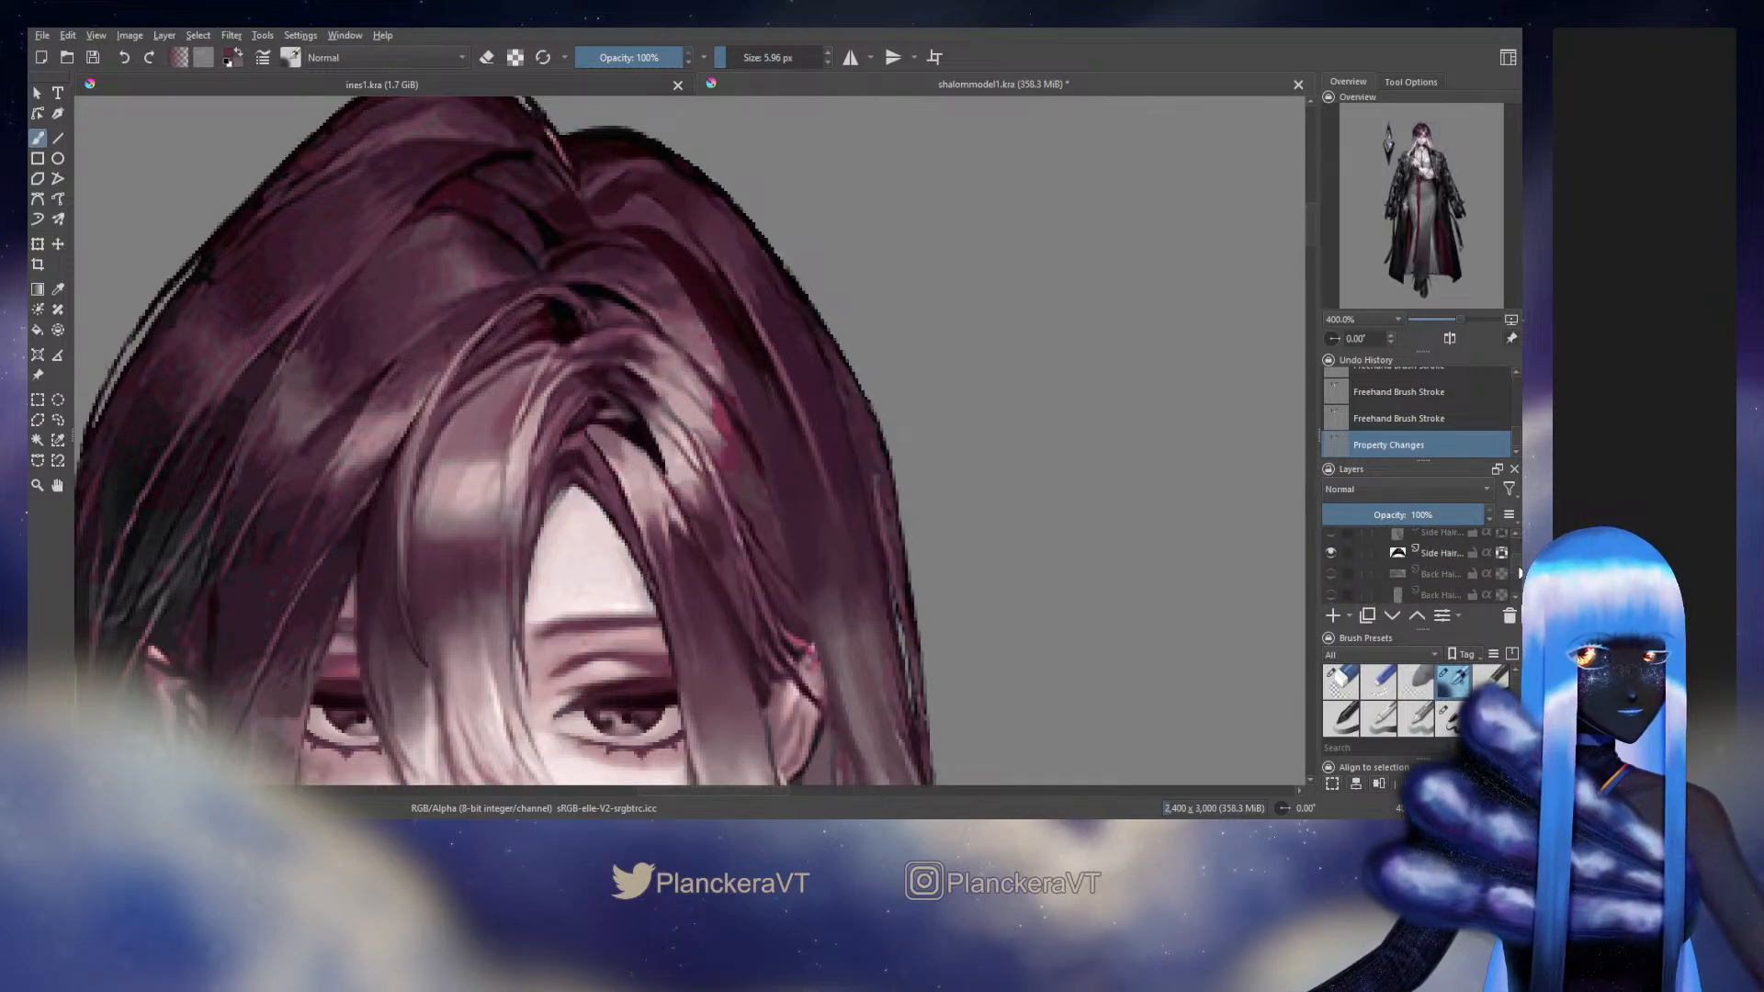
click(1330, 586)
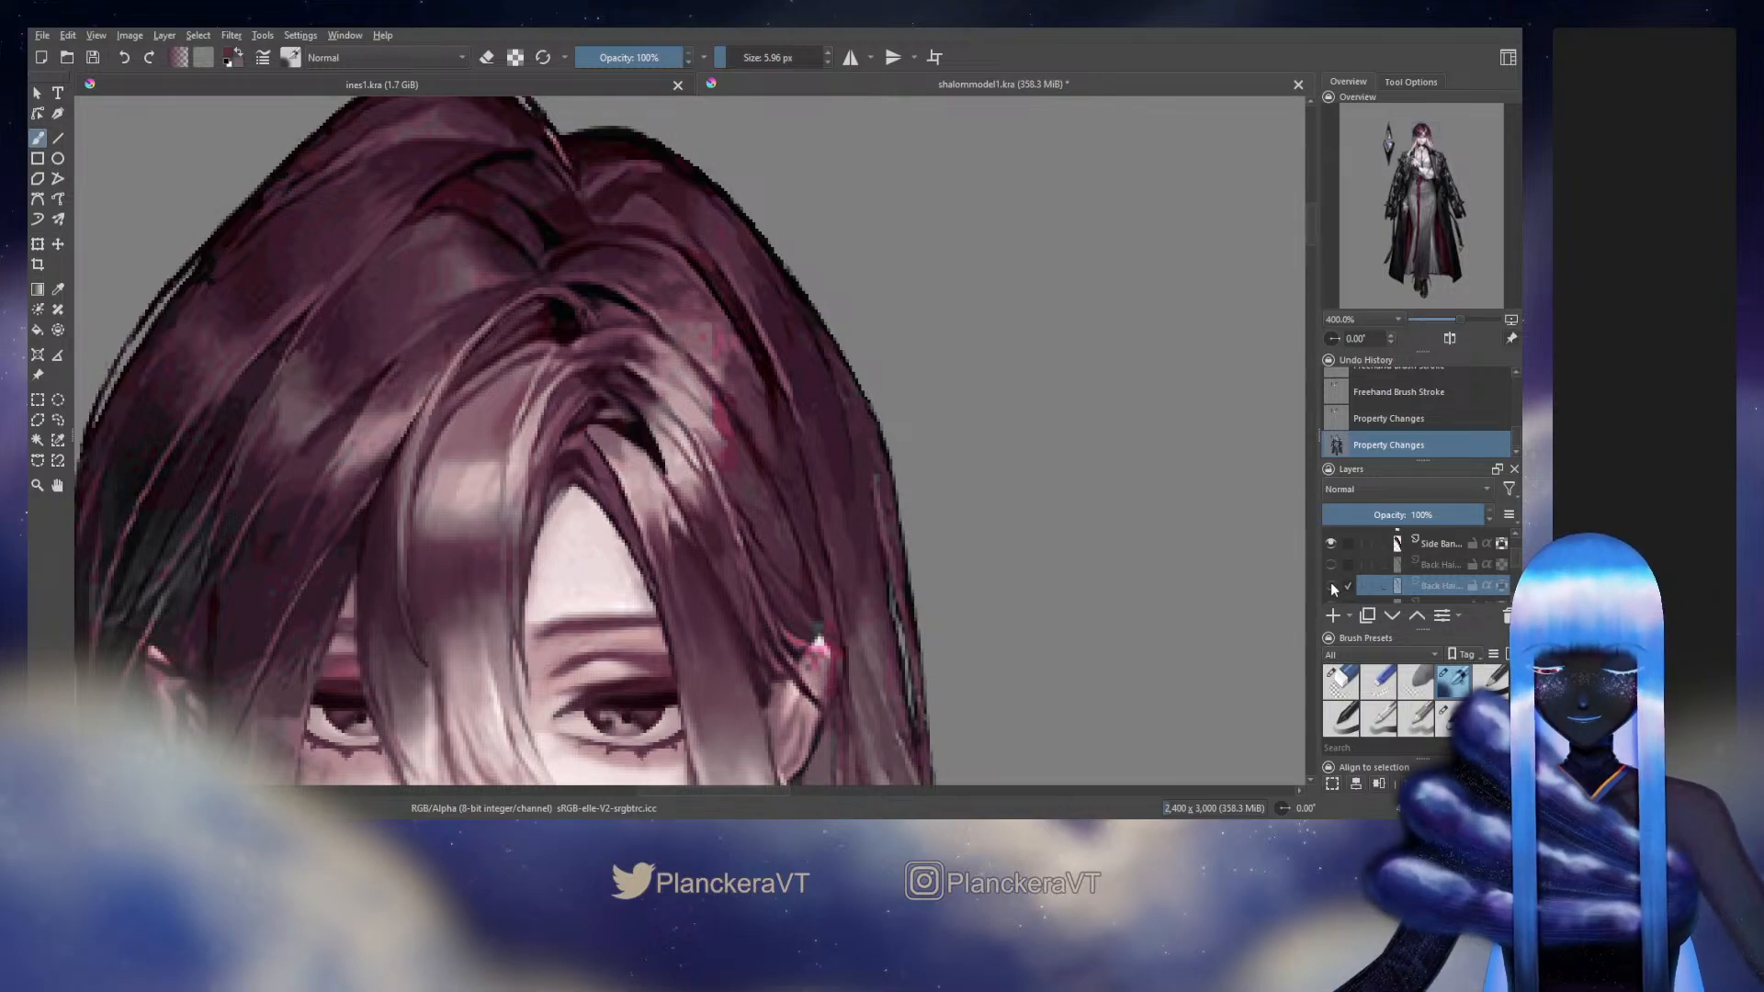
click(1330, 584)
click(1331, 585)
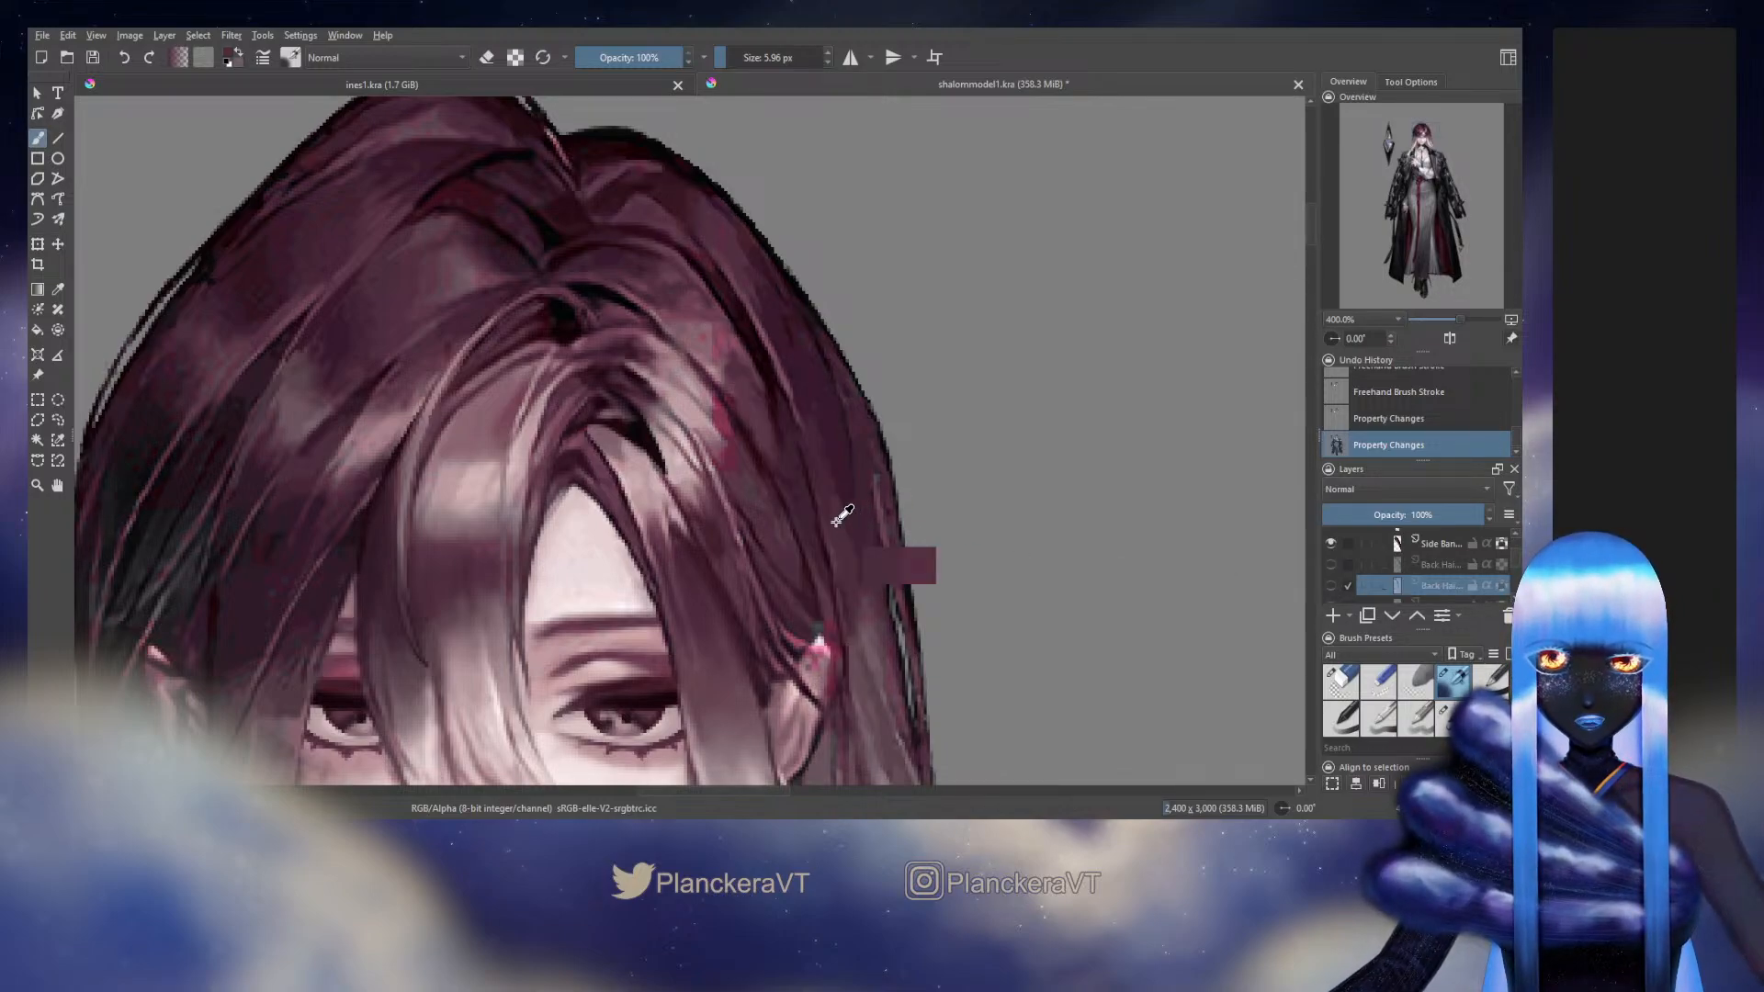
click(1331, 586)
Blend the strand's inner edge above the ear at 5.96 px, then briefly hide the strand layer to sample the original's dark purple
drag(787, 444, 809, 523)
mouse_move(790, 454)
mouse_down()
mouse_move(821, 567)
mouse_move(760, 412)
mouse_move(809, 537)
mouse_up()
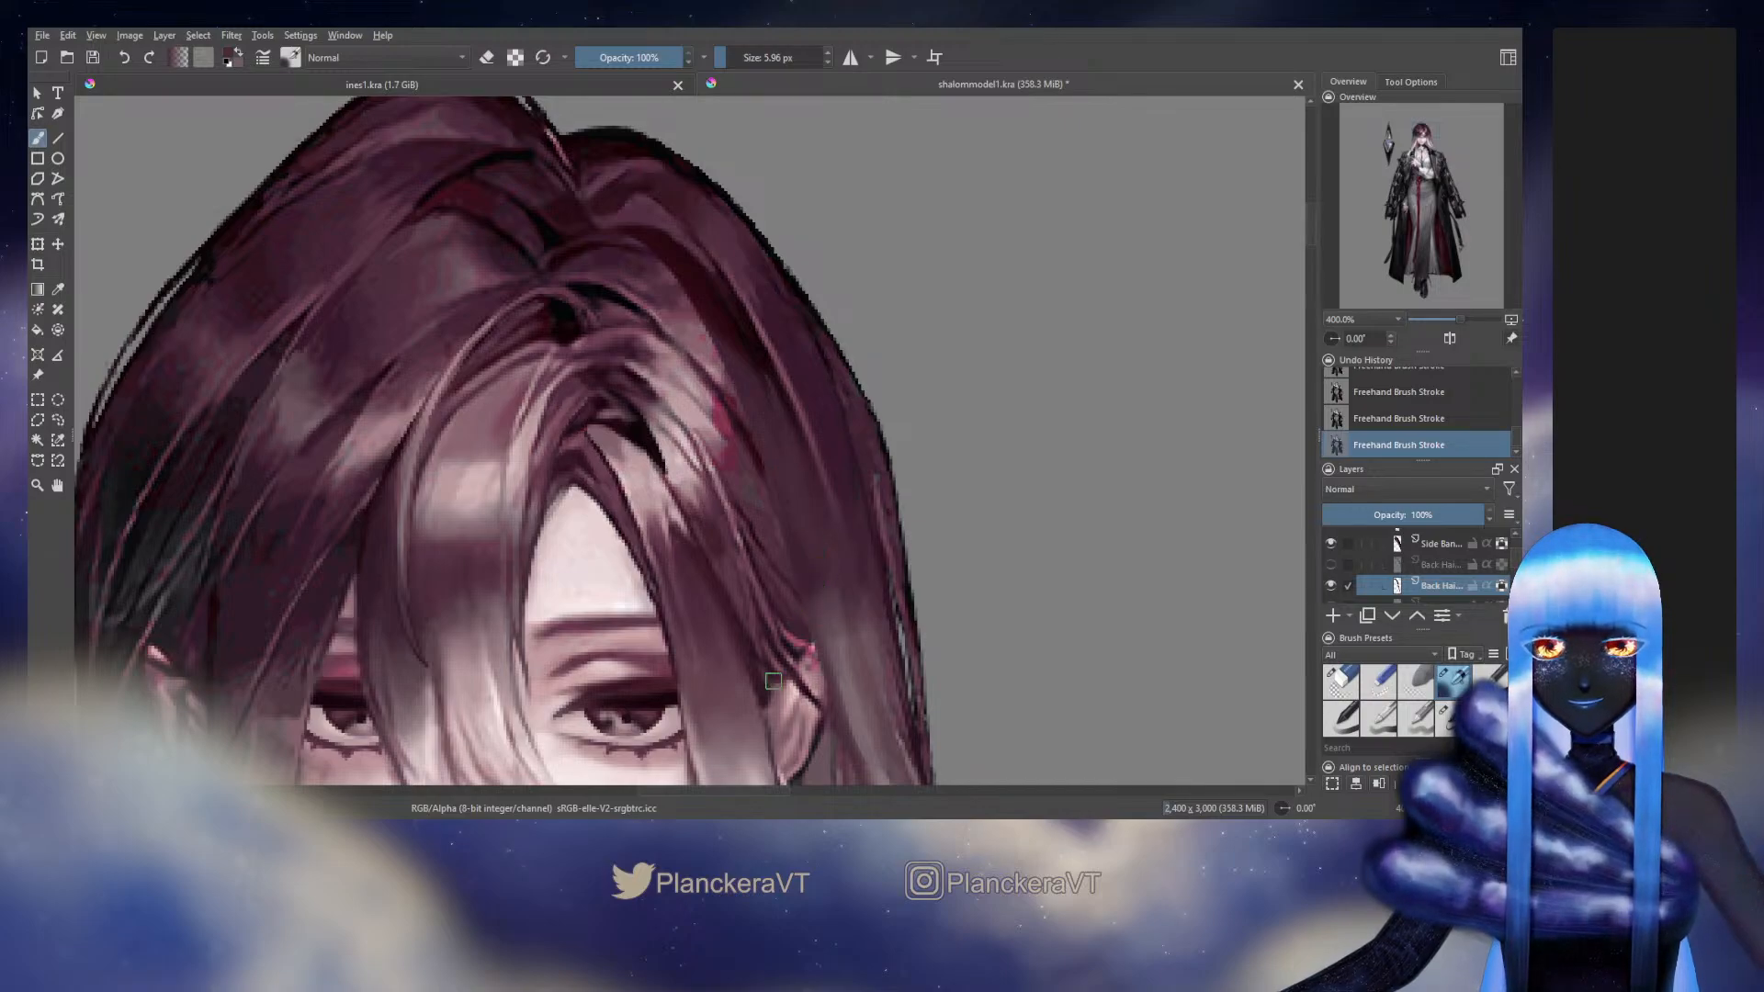
click(1331, 585)
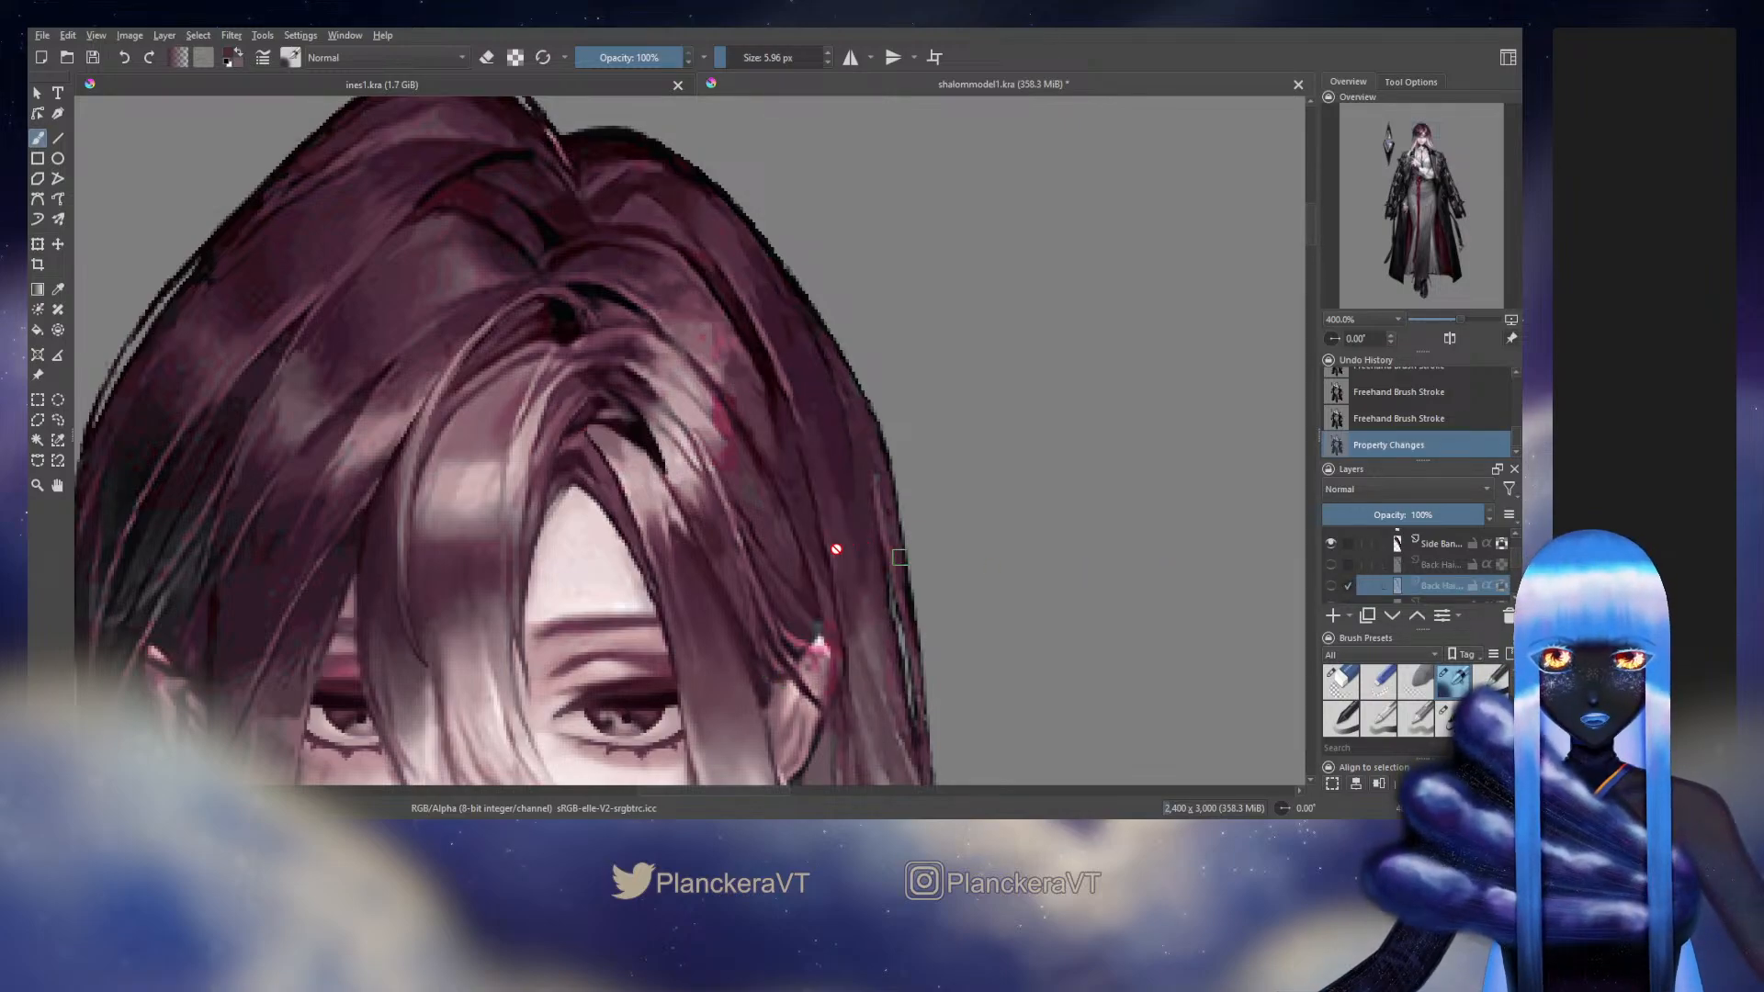
ctrl+click(889, 571)
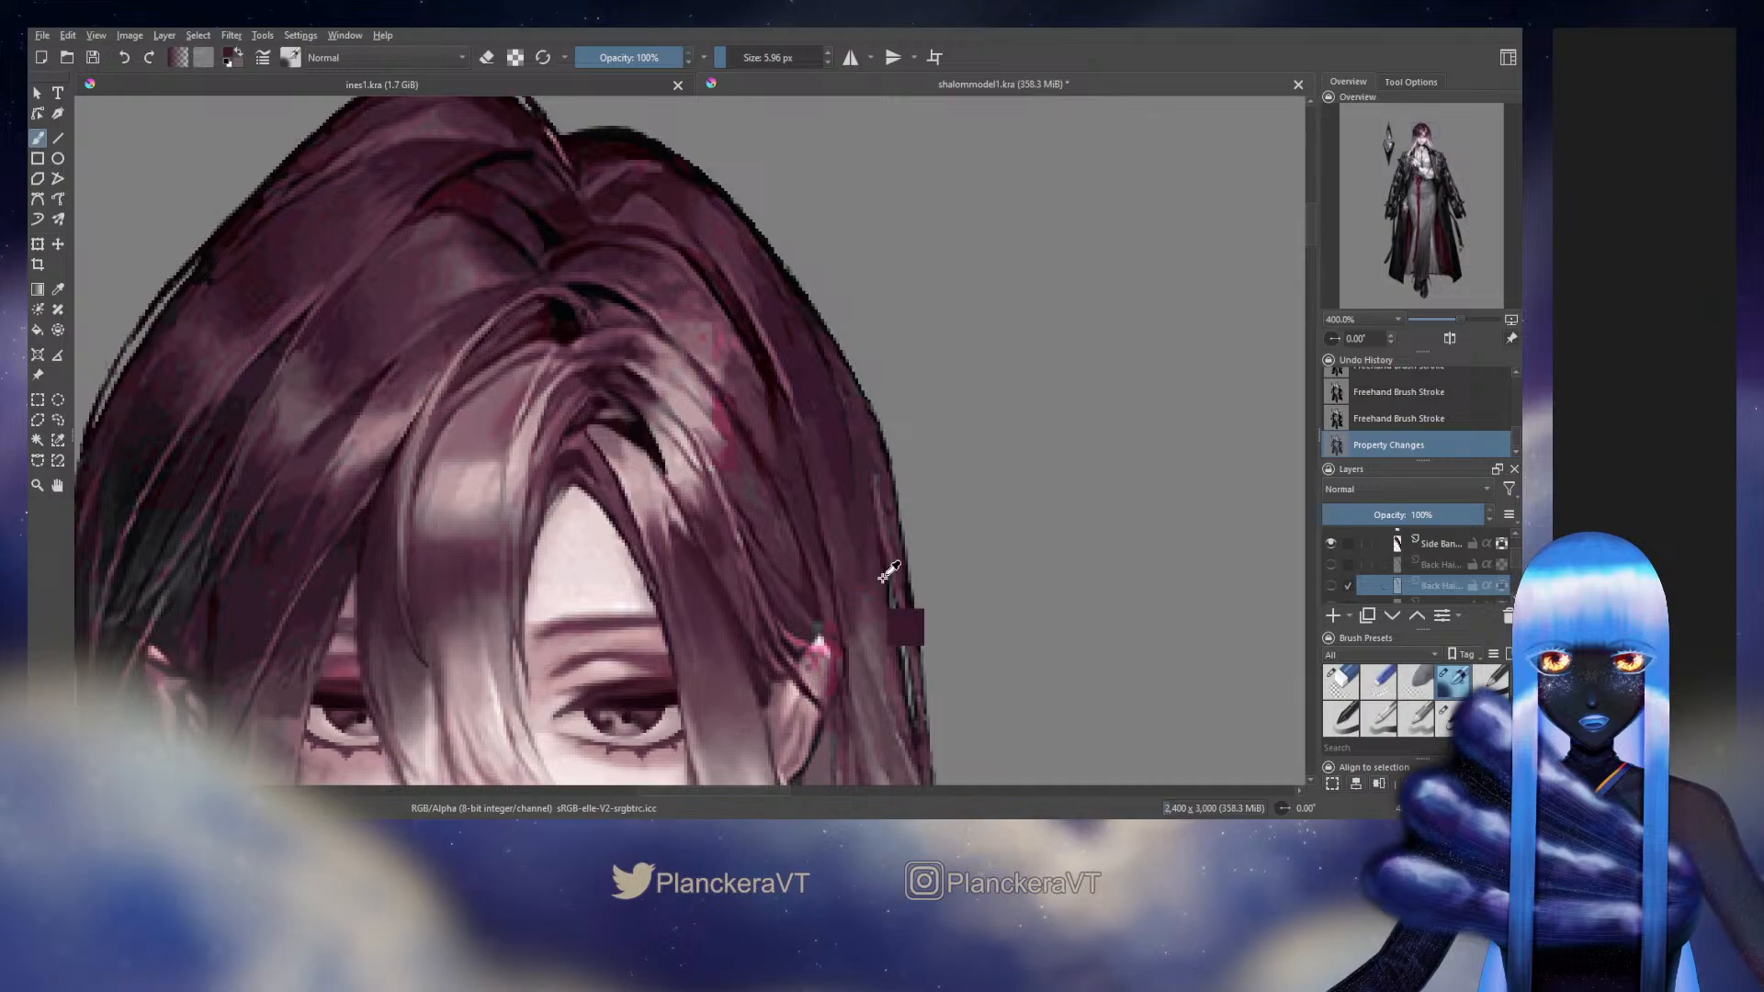
key(ctrl+z)
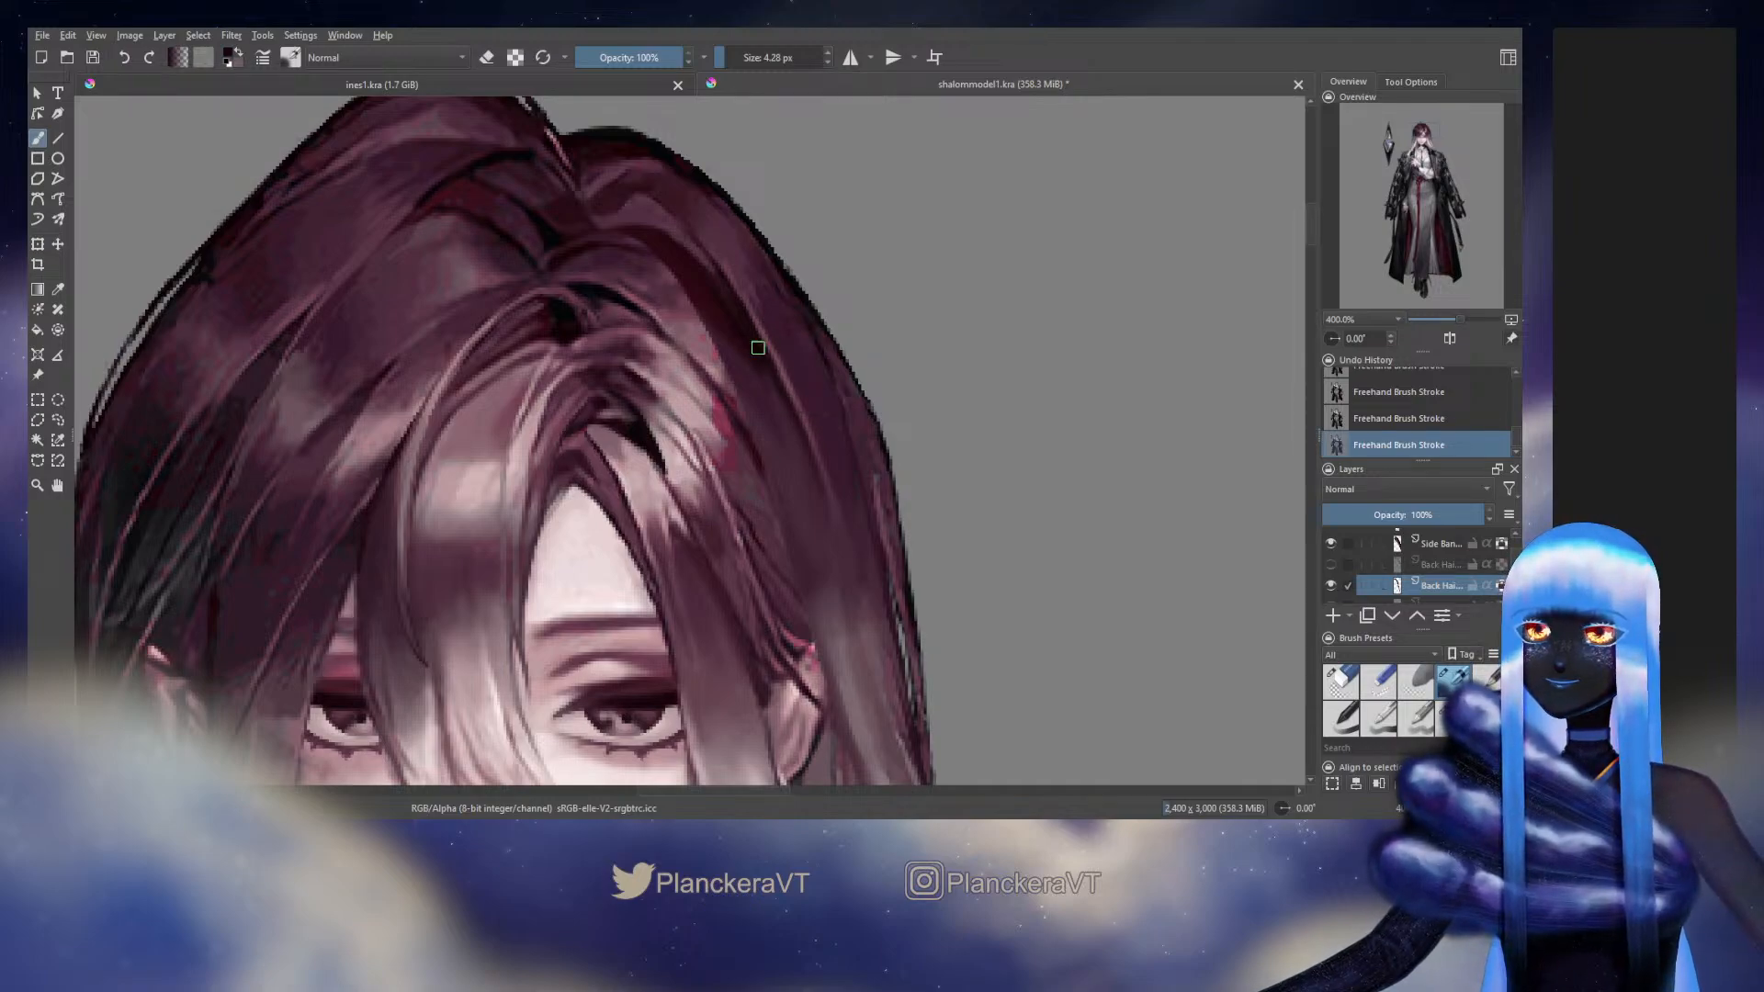
Switch to the 9.77 px brush for the strand's inner edge, and undo and redo the last two strokes to compare
click(1448, 719)
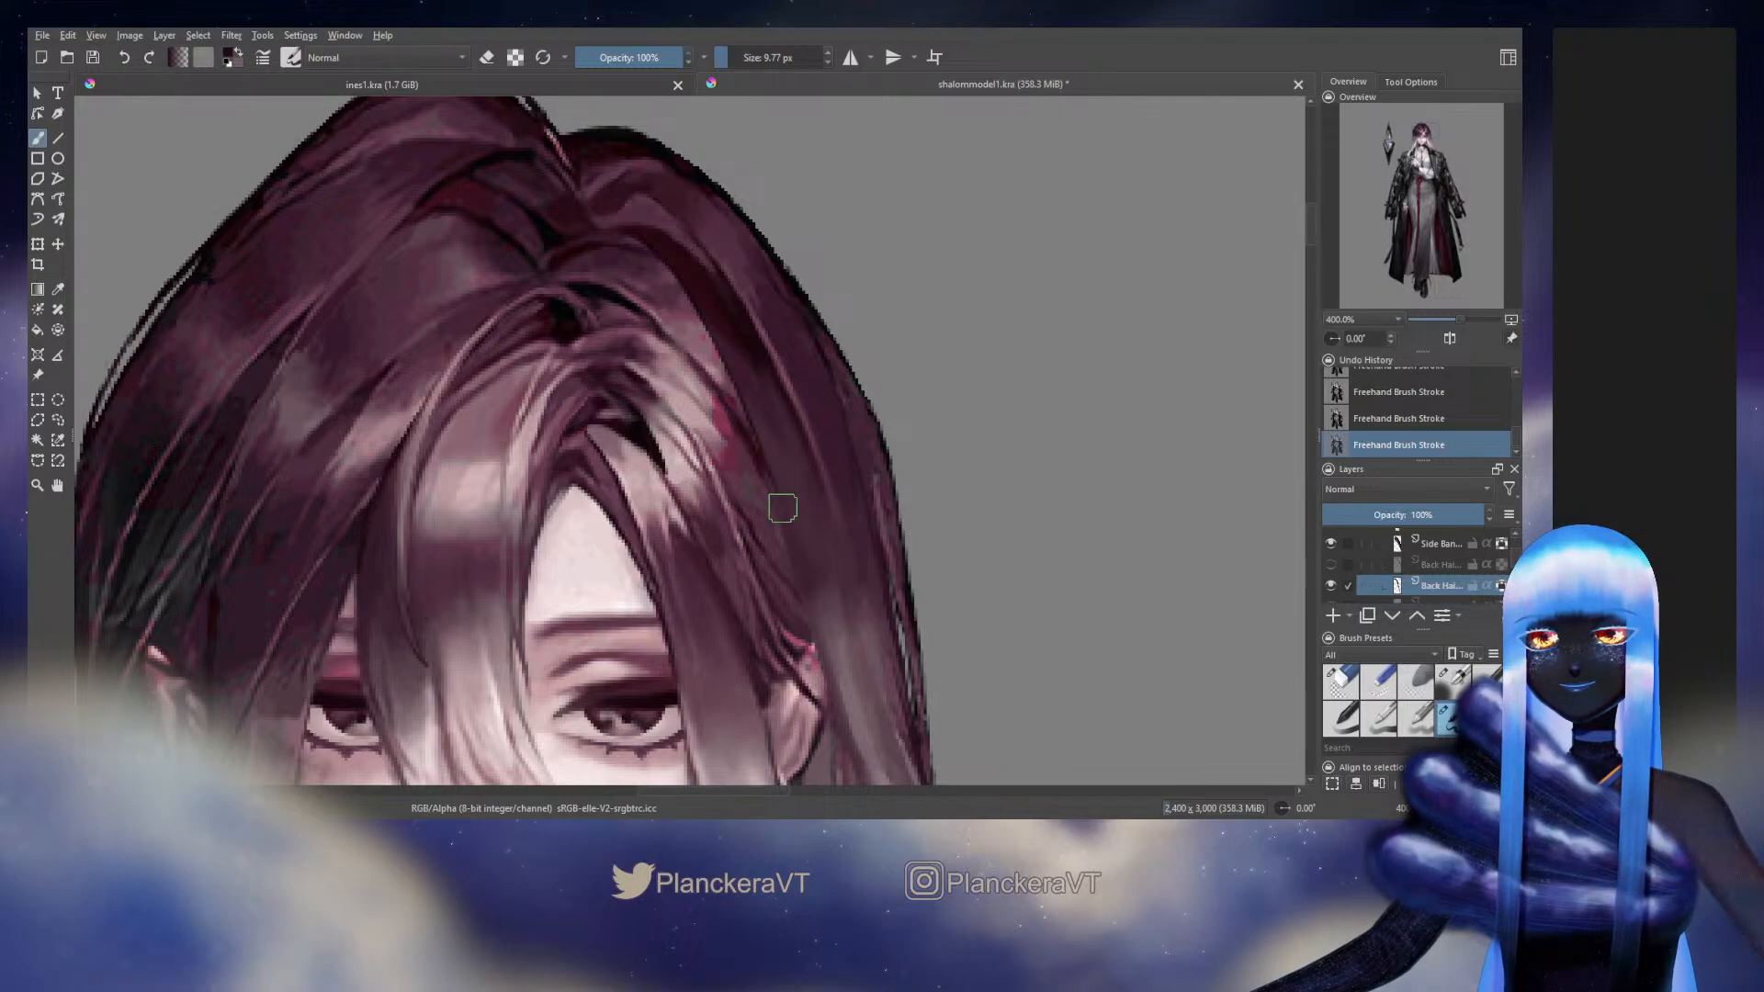
key(ctrl+z)
key(ctrl+z)
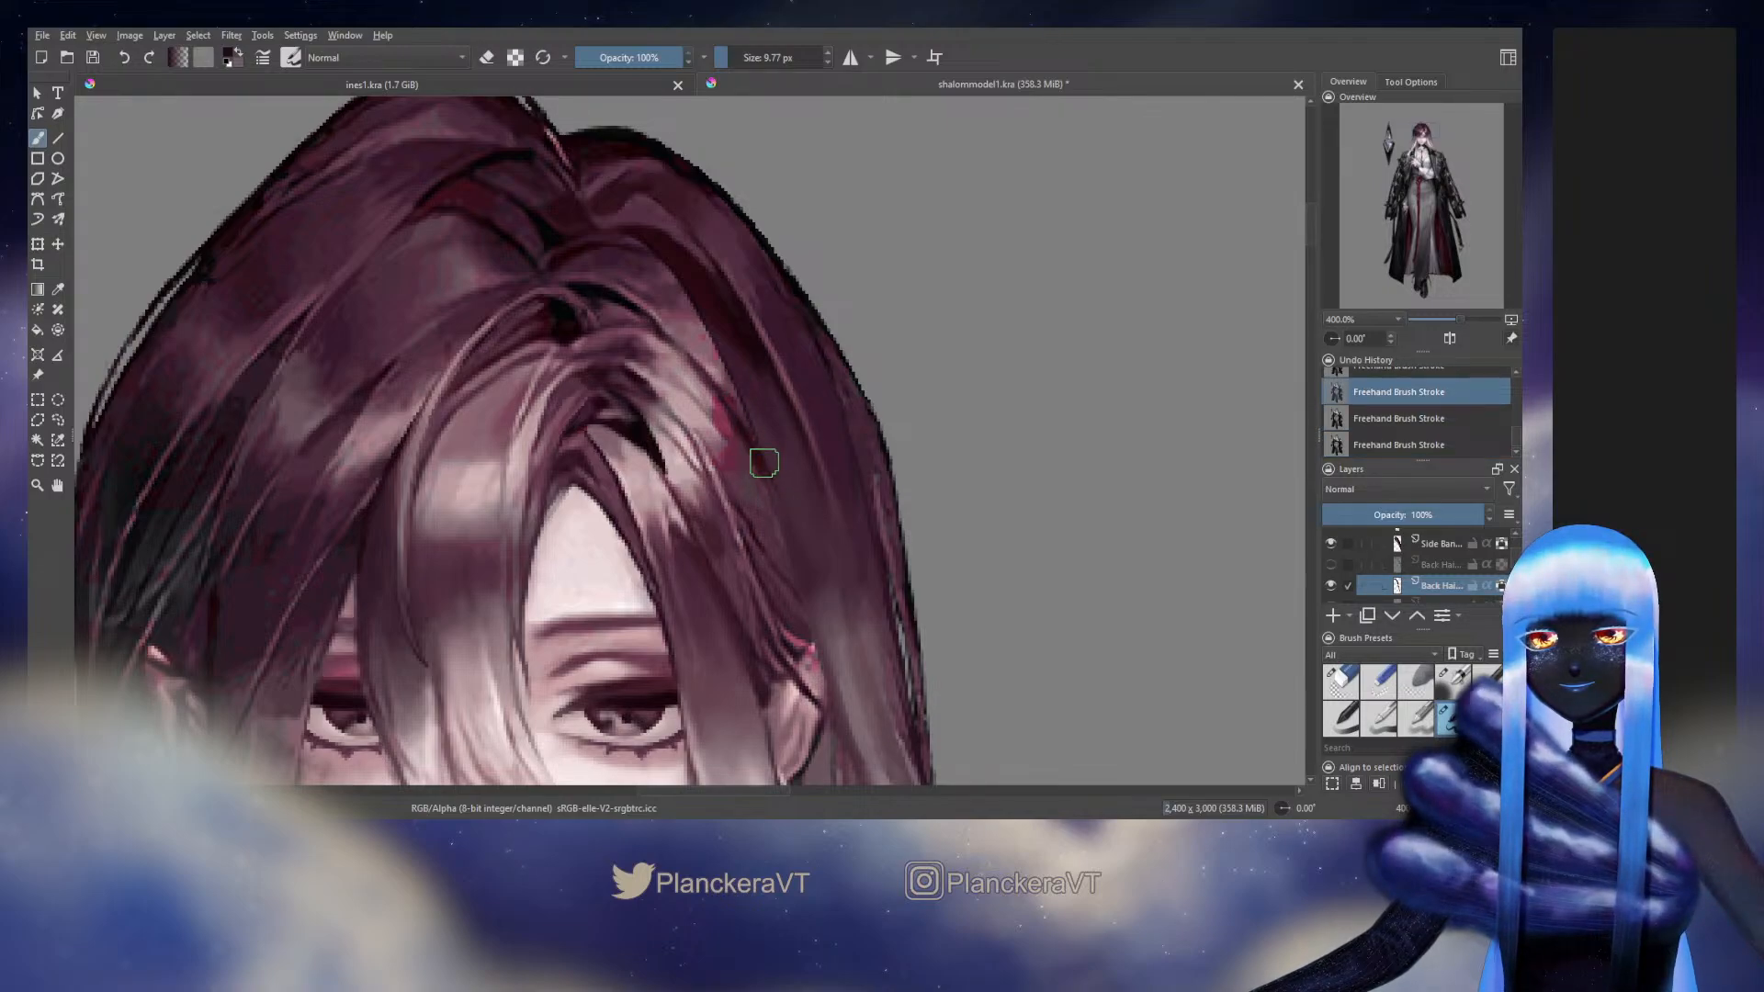
key(ctrl+shift+z)
key(ctrl+shift+z)
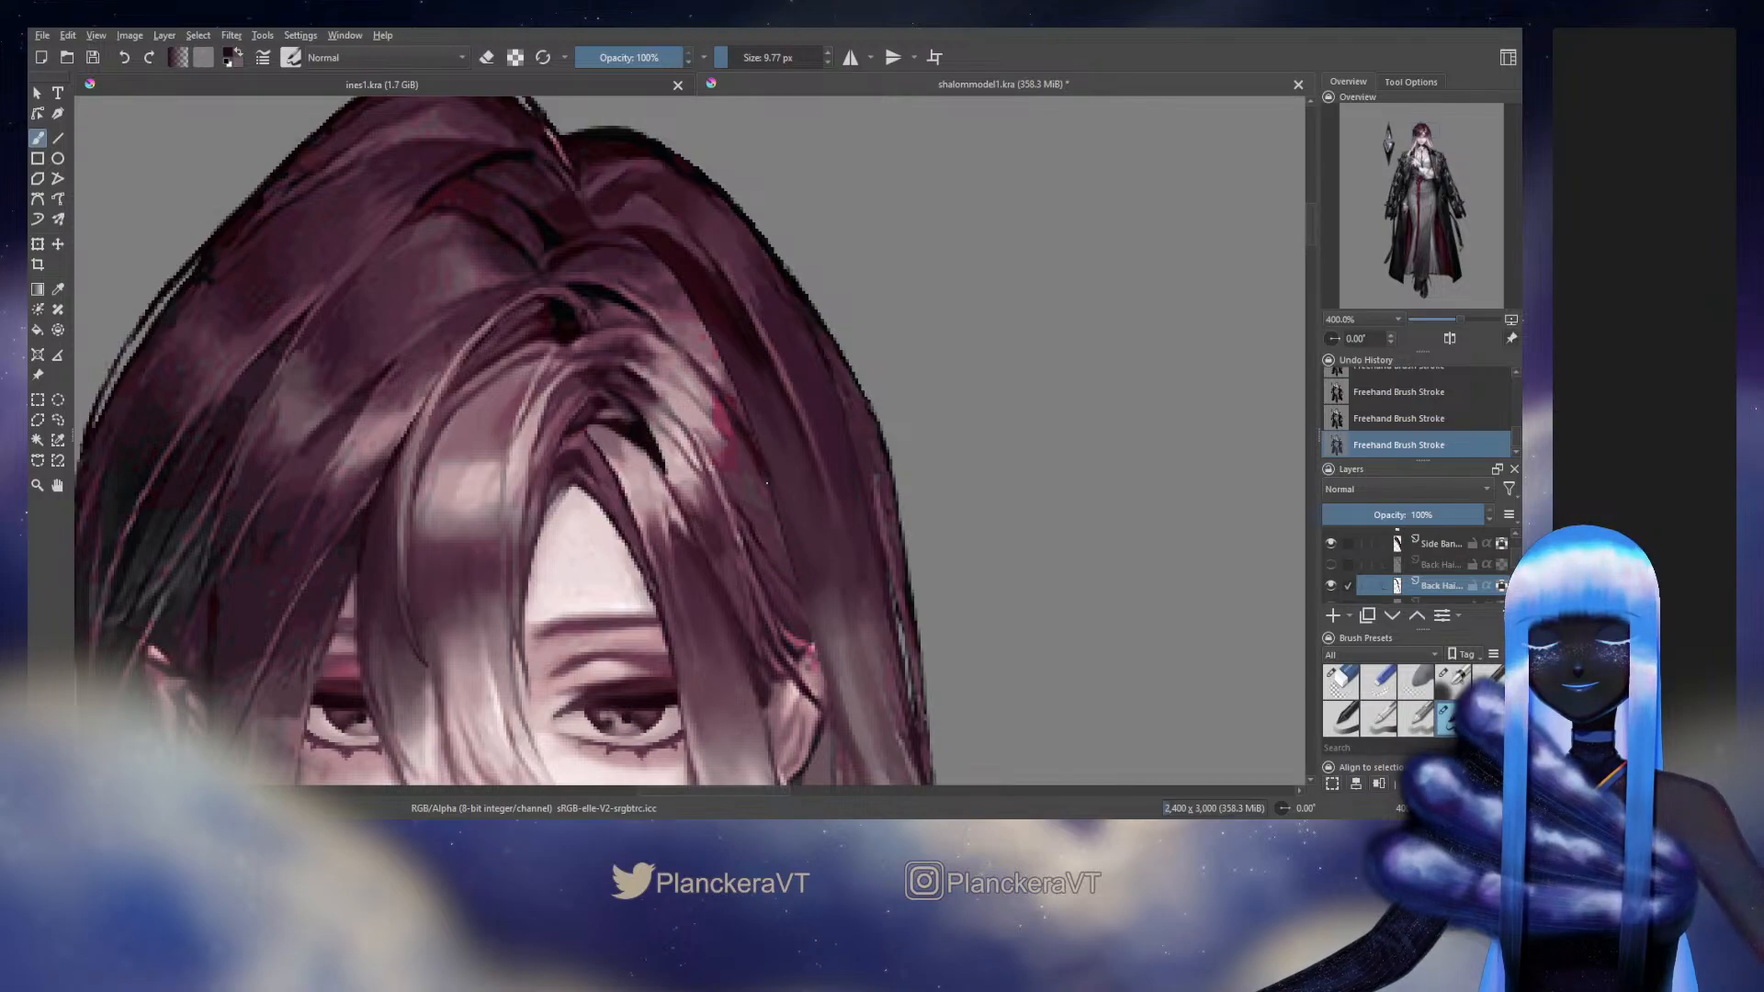
Sample mauve tones from the lower strand and undo the last two brush strokes on the strand layer
drag(828, 494, 787, 276)
drag(797, 436, 762, 271)
ctrl+click(826, 540)
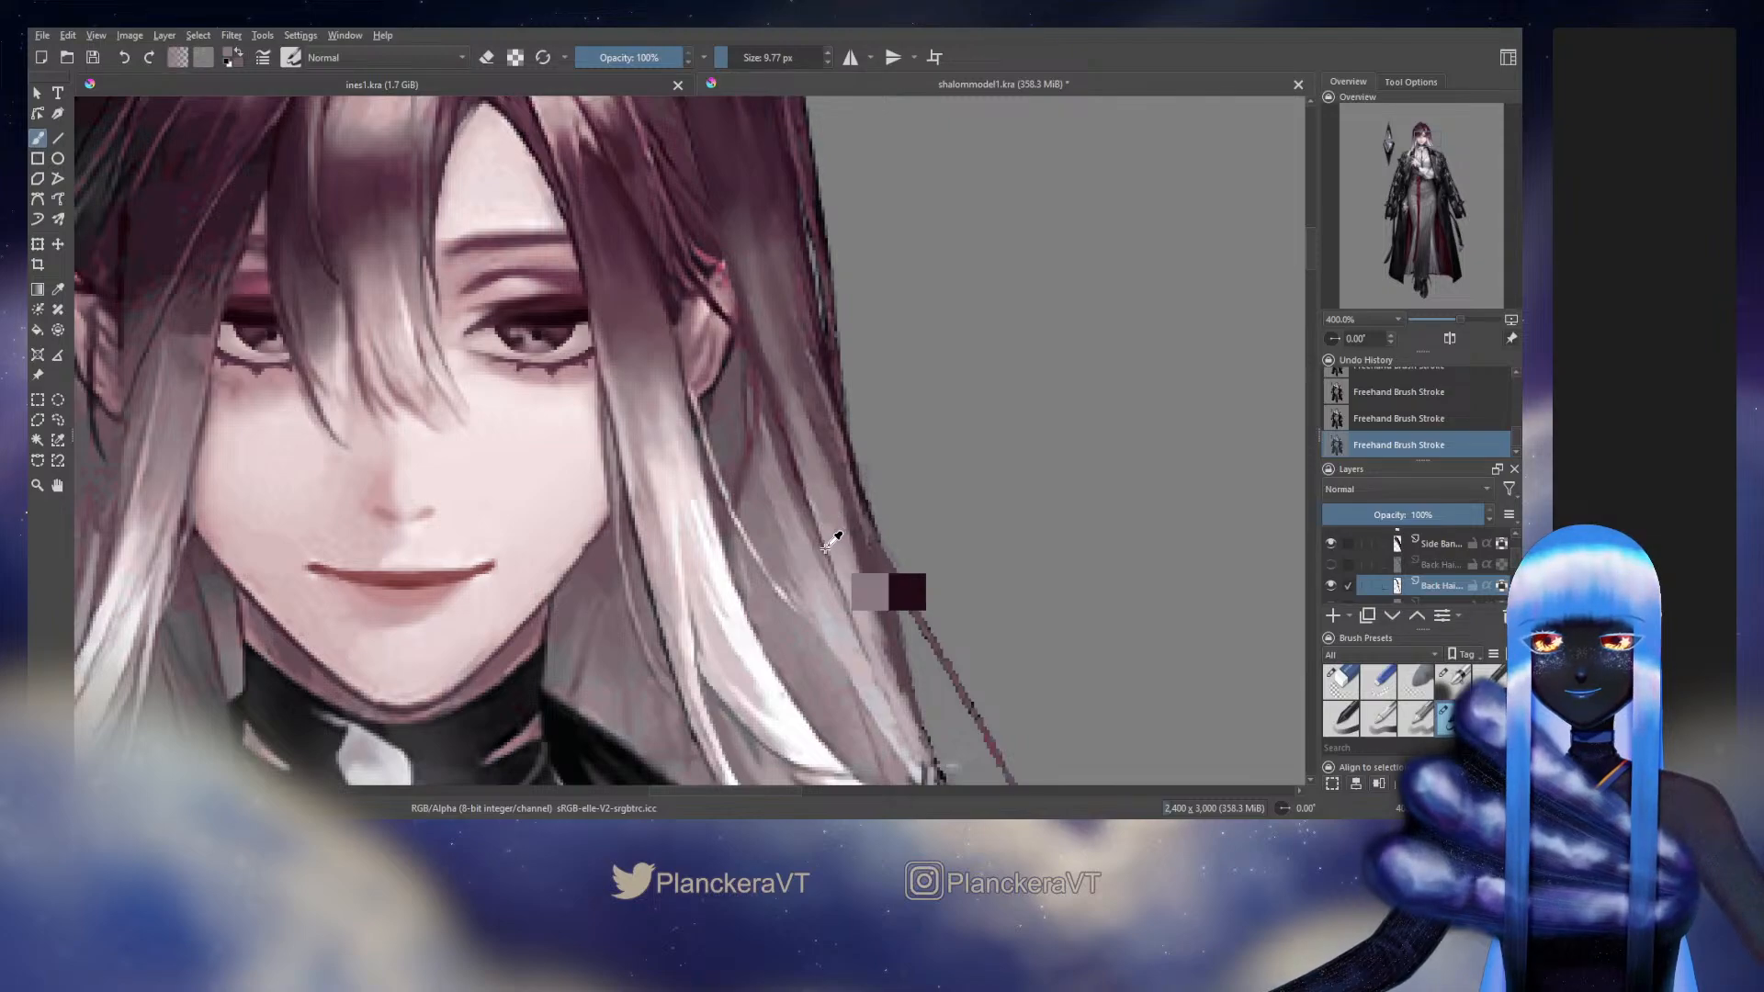
ctrl+click(824, 550)
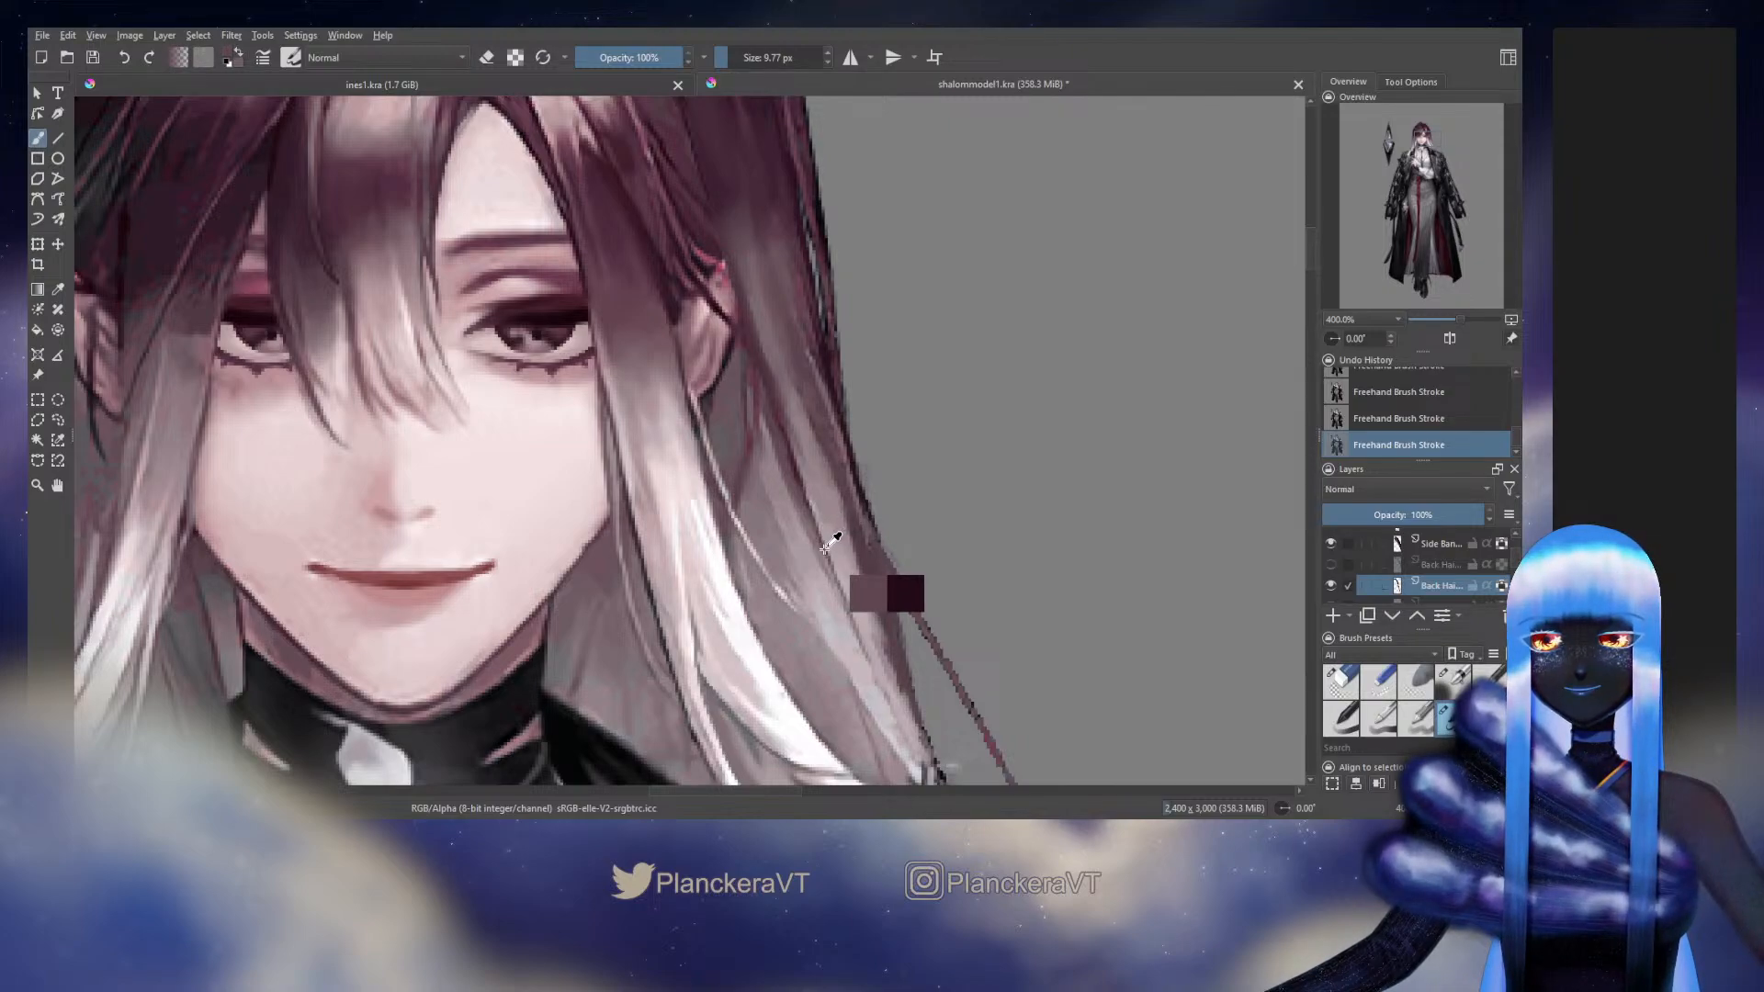
drag(716, 229, 717, 255)
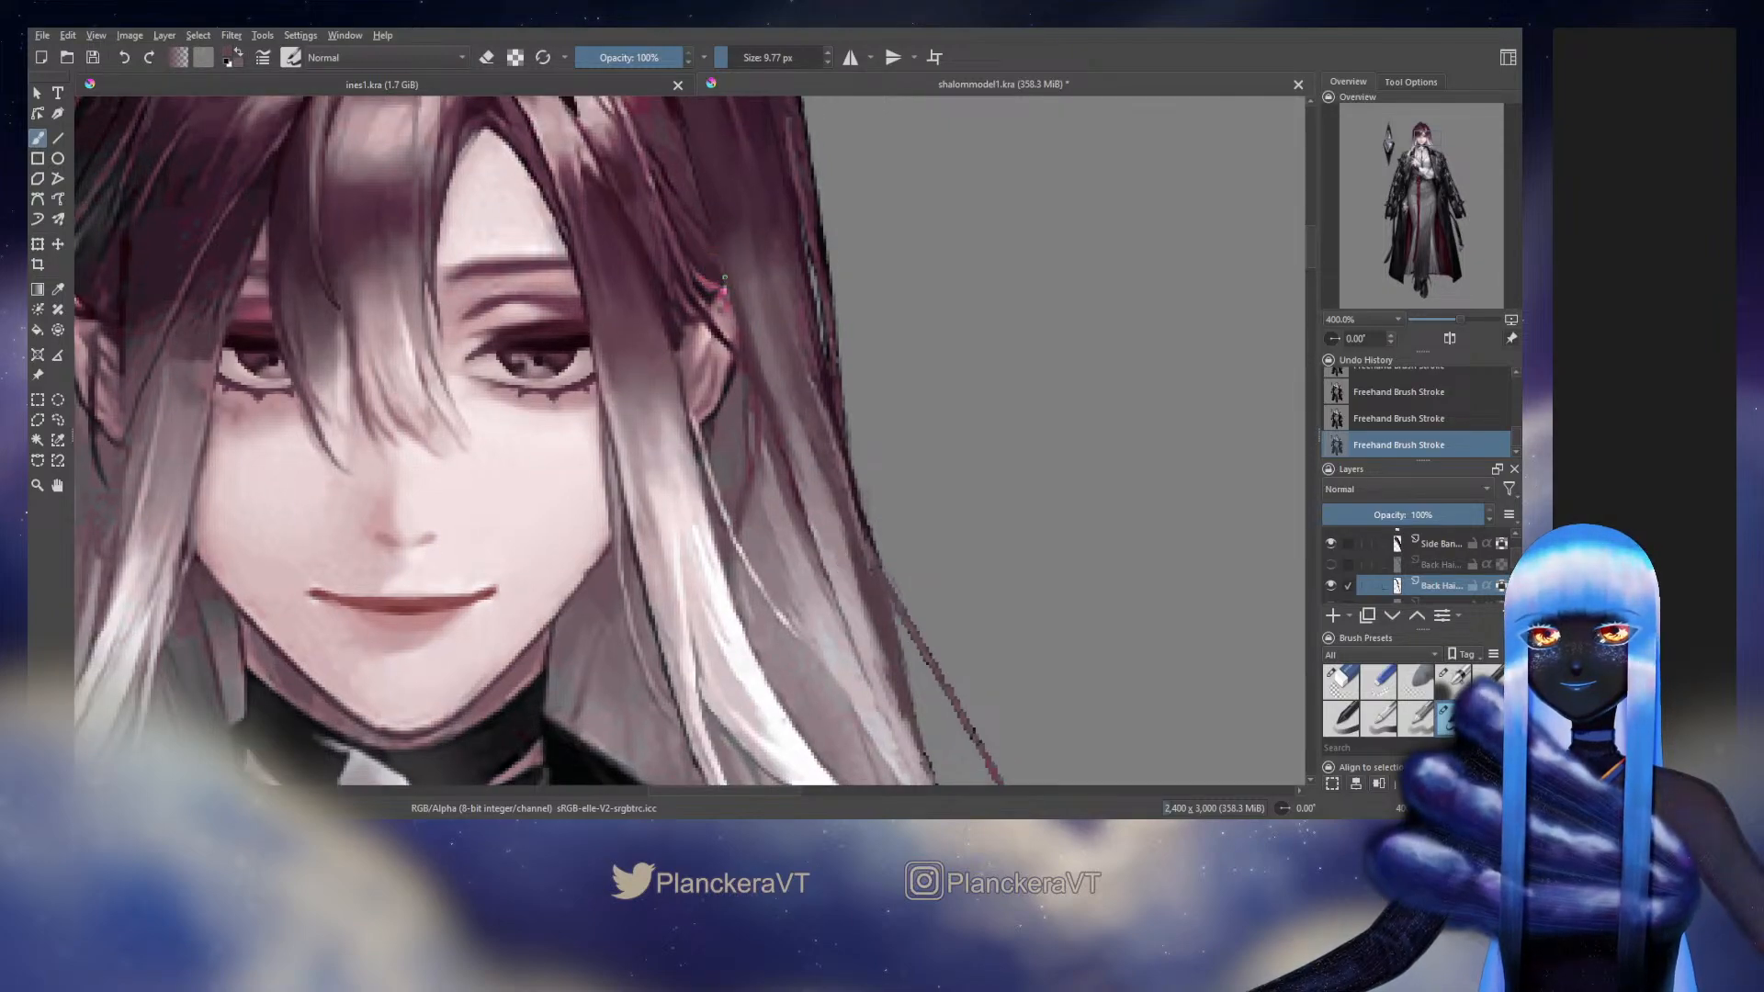
key(ctrl+z)
key(ctrl+z)
drag(858, 420, 996, 611)
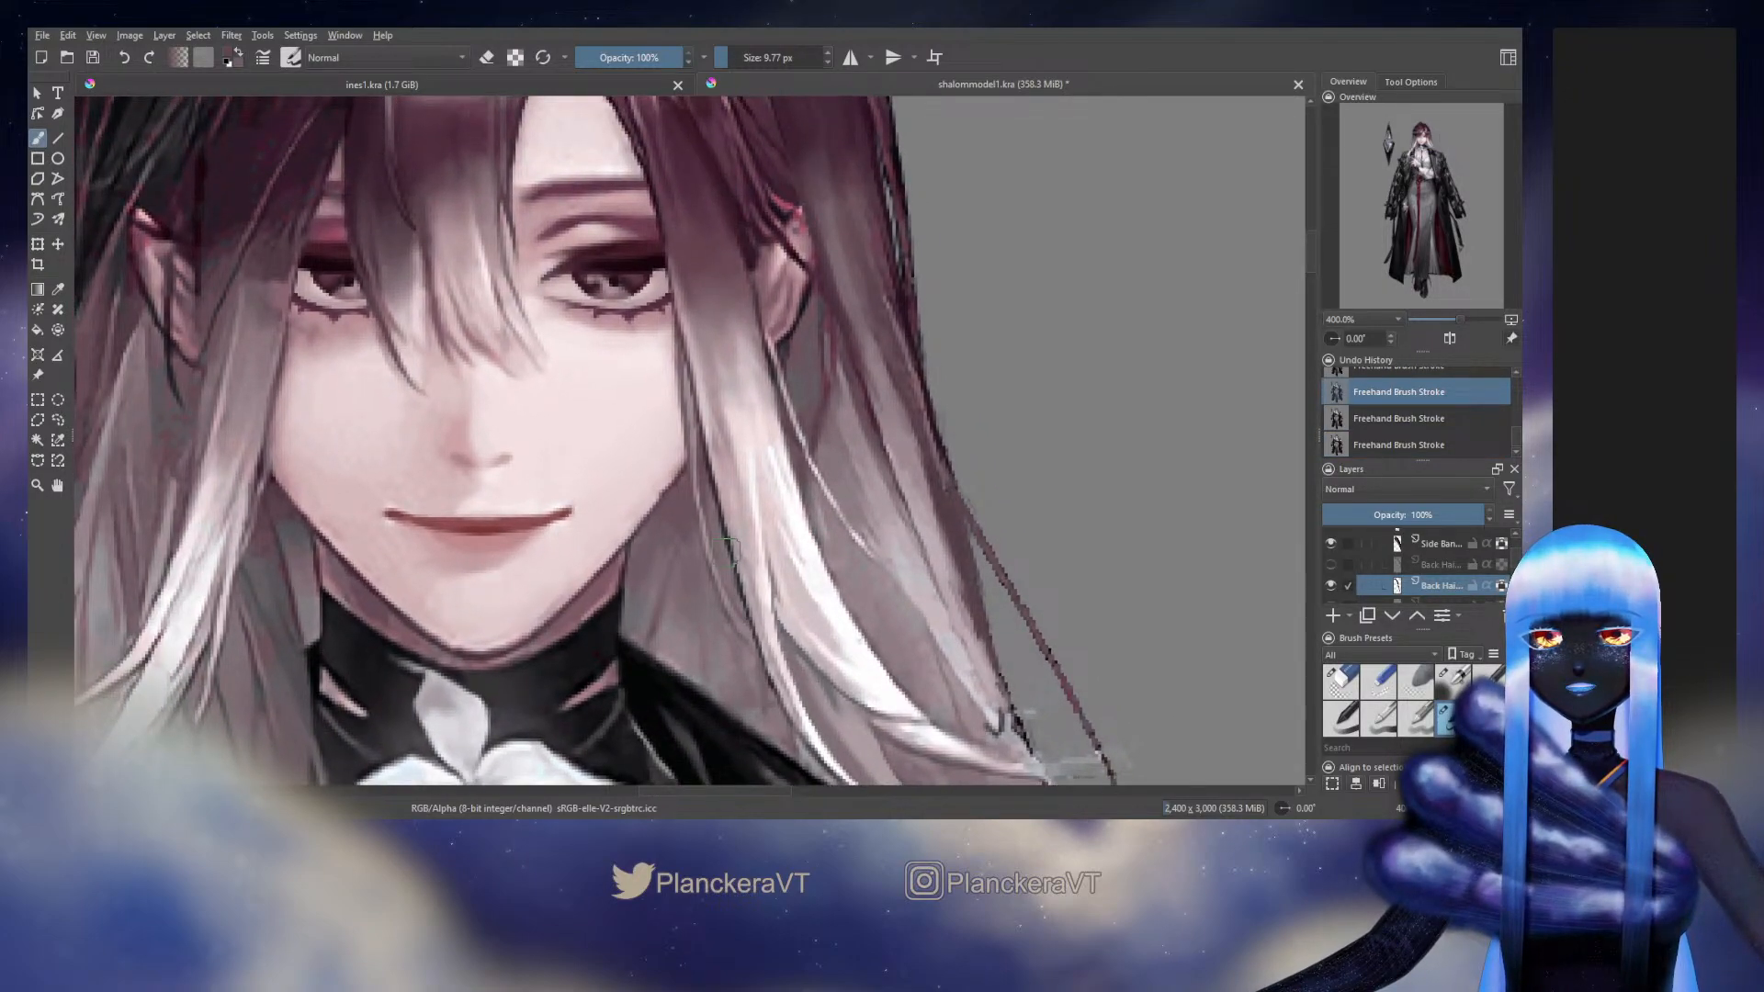
mouse_move(728, 551)
mouse_down()
mouse_move(806, 526)
mouse_move(804, 658)
mouse_up()
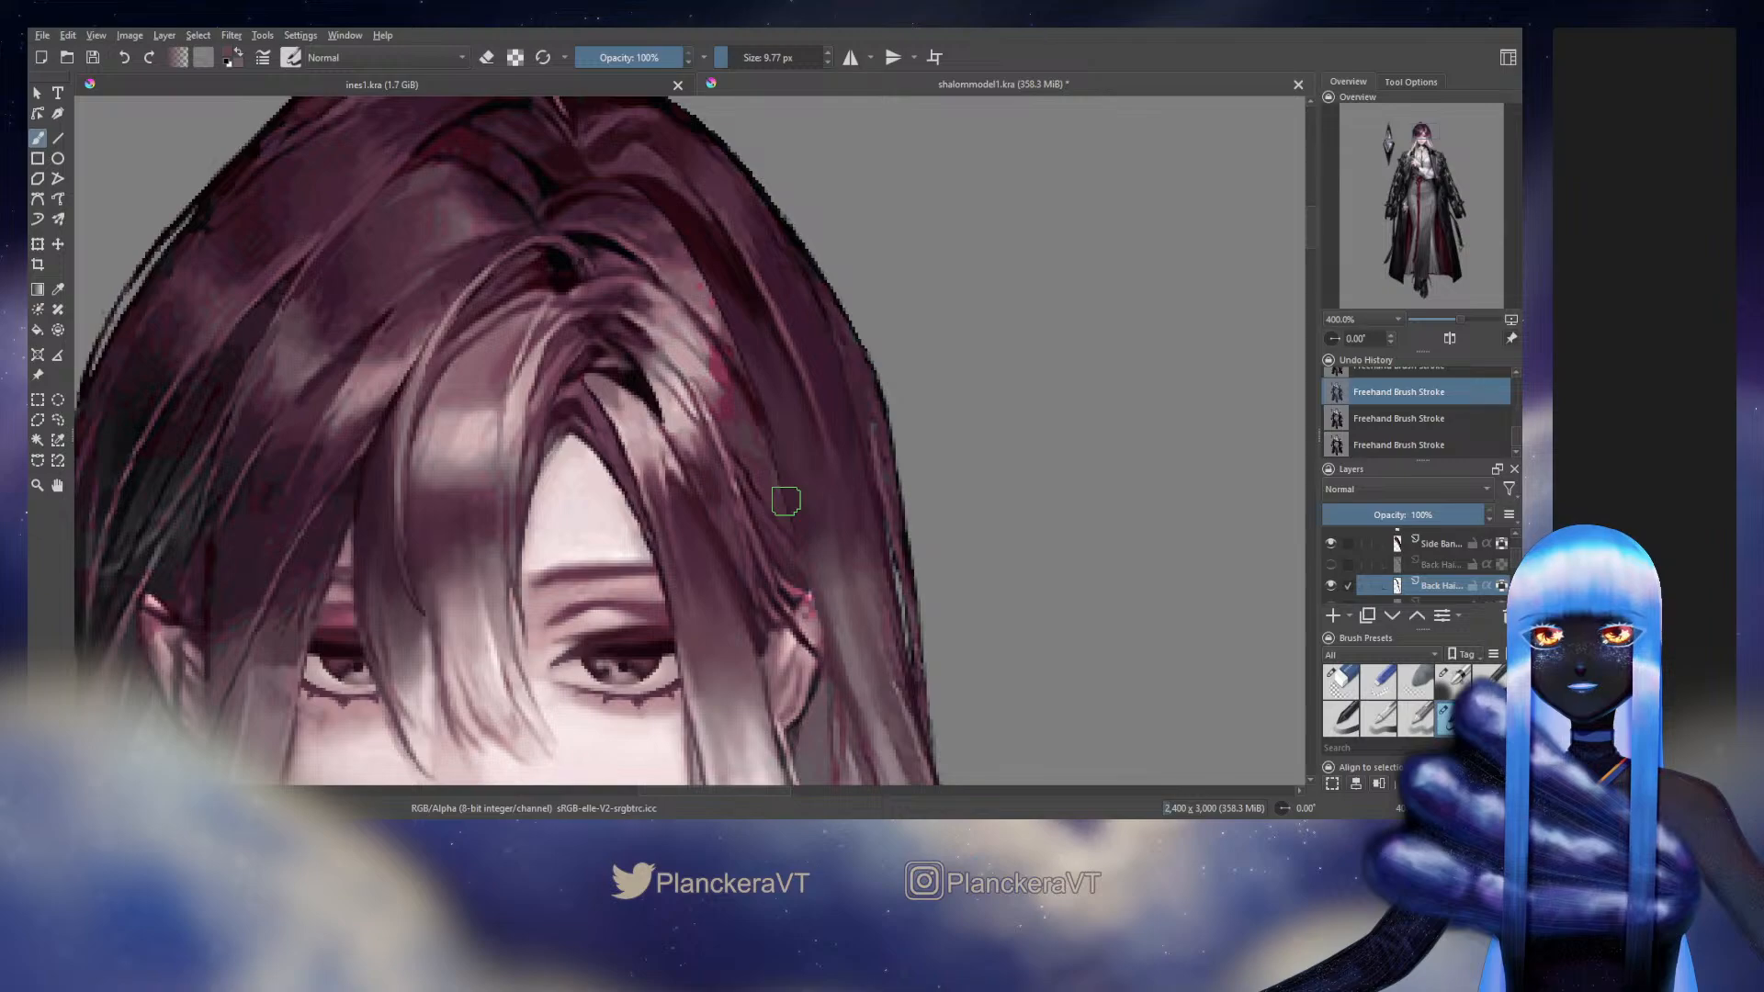
drag(815, 523, 775, 374)
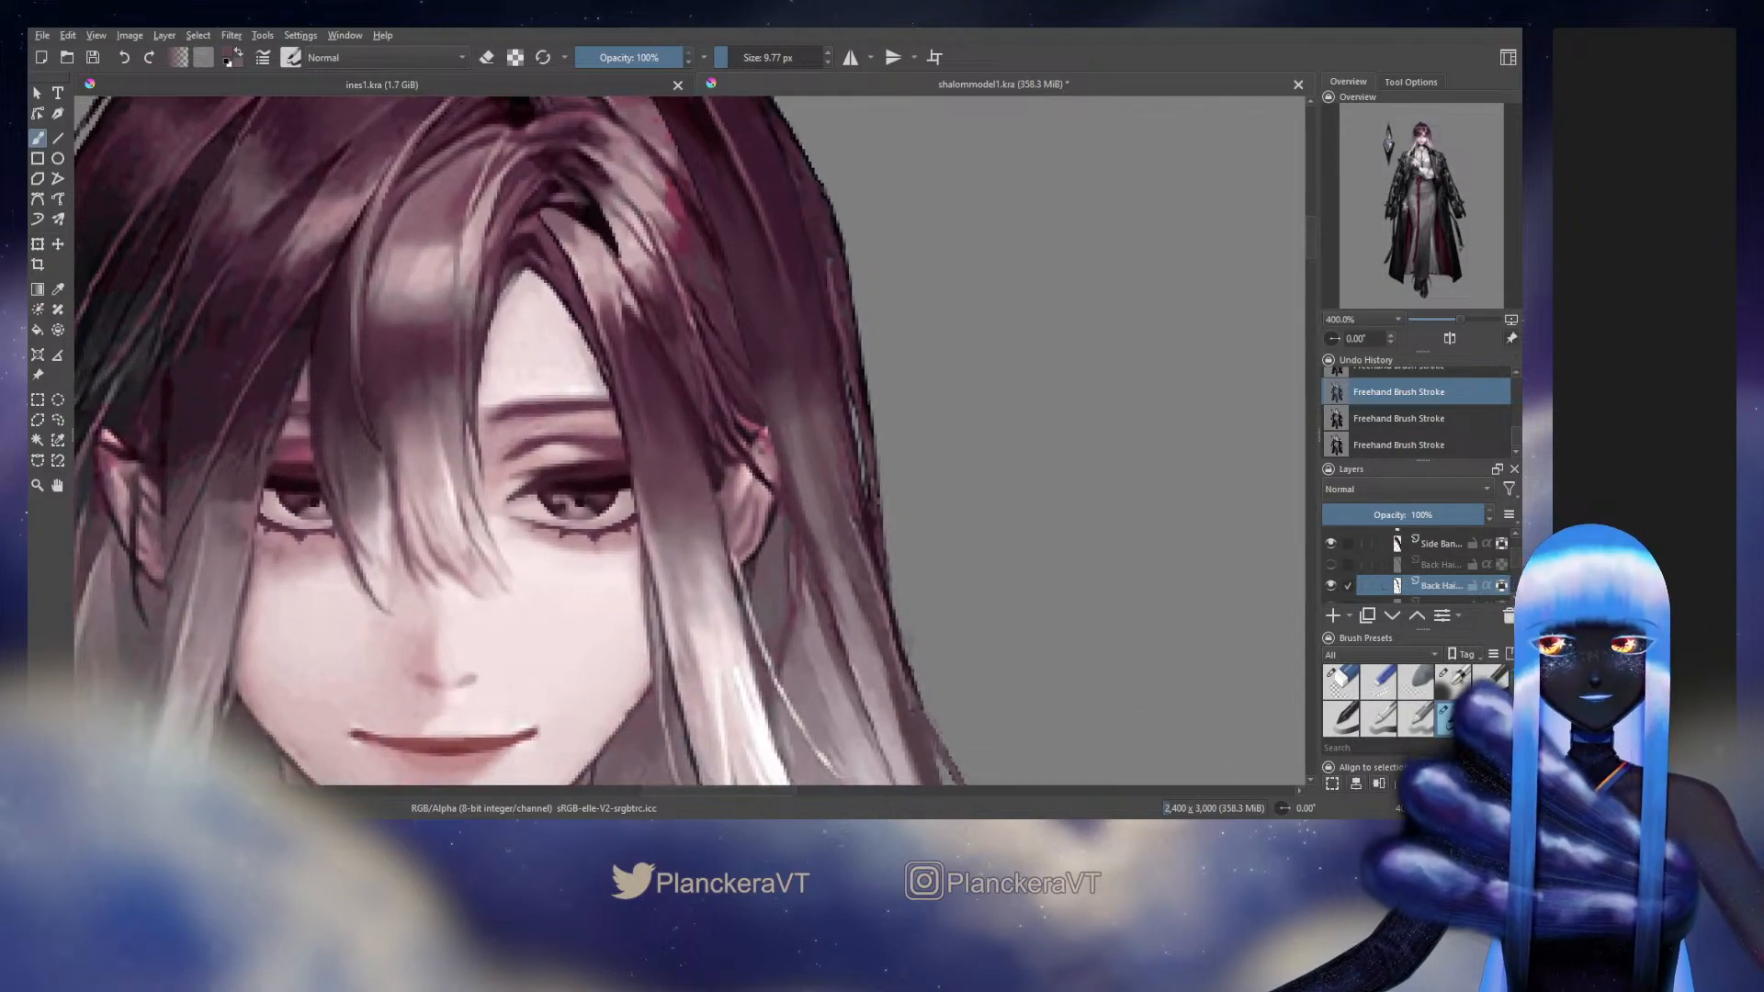
Sample mauve from the original with the strand layer temporarily hidden, then paint the strand beside and below the ear at 9.77 px
click(1331, 585)
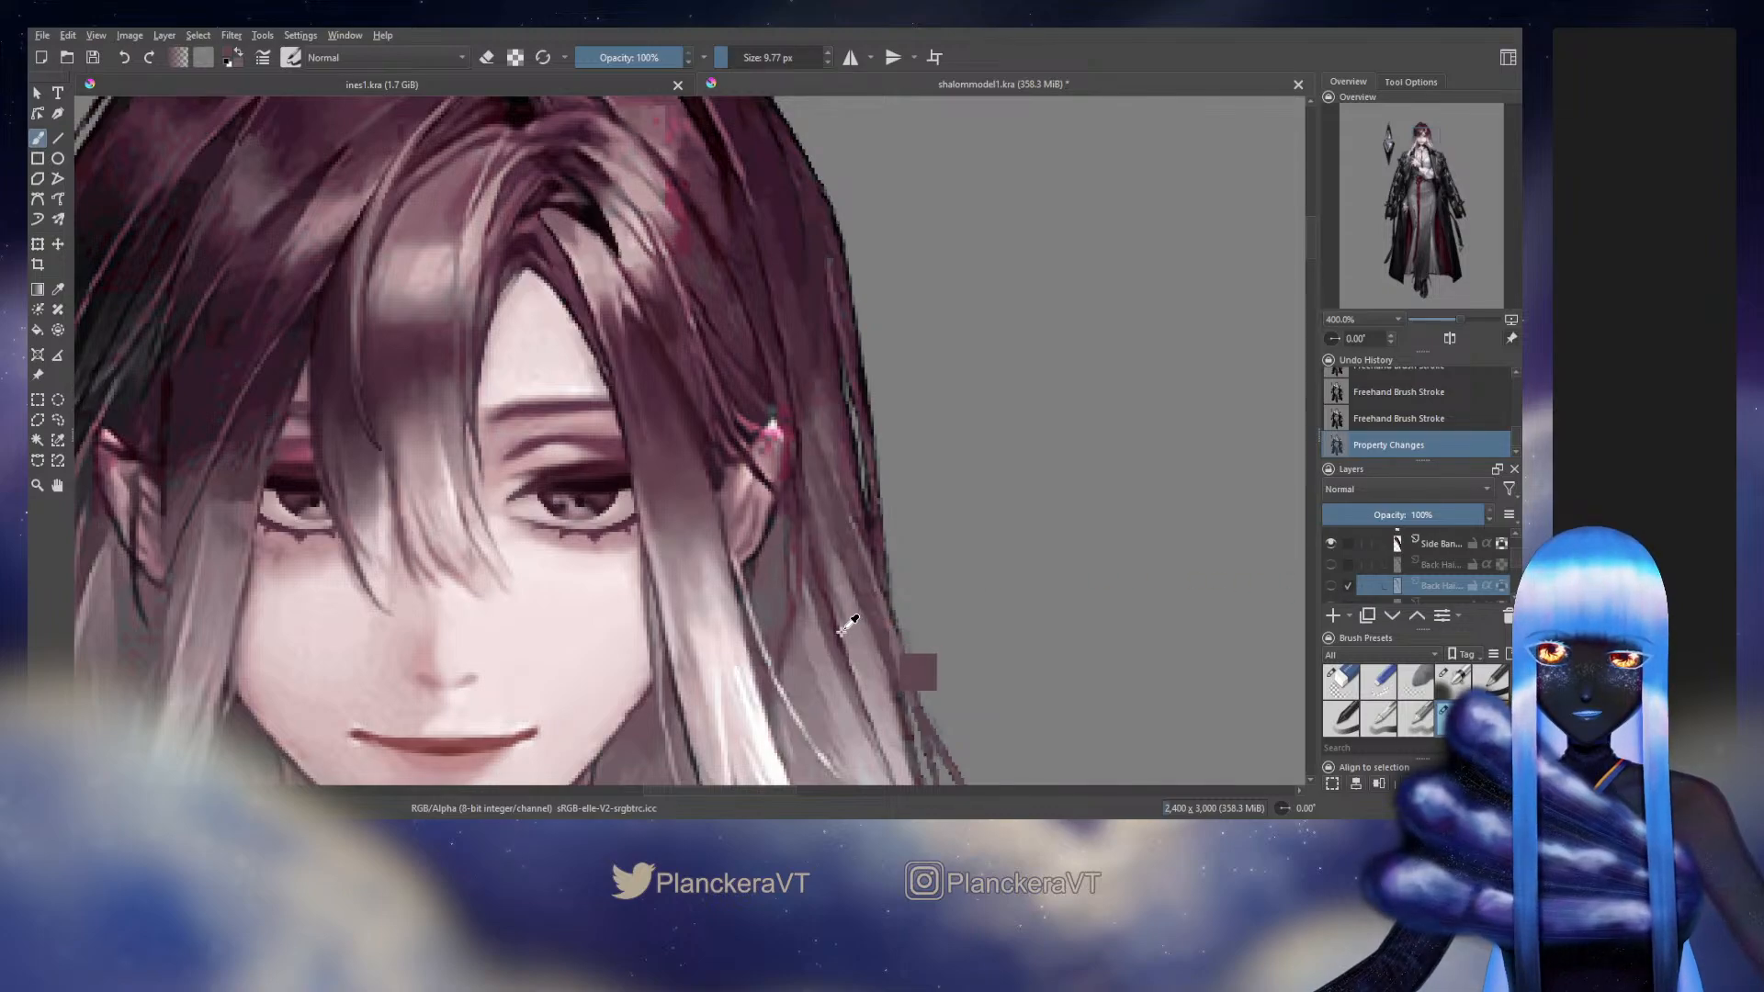
click(1331, 585)
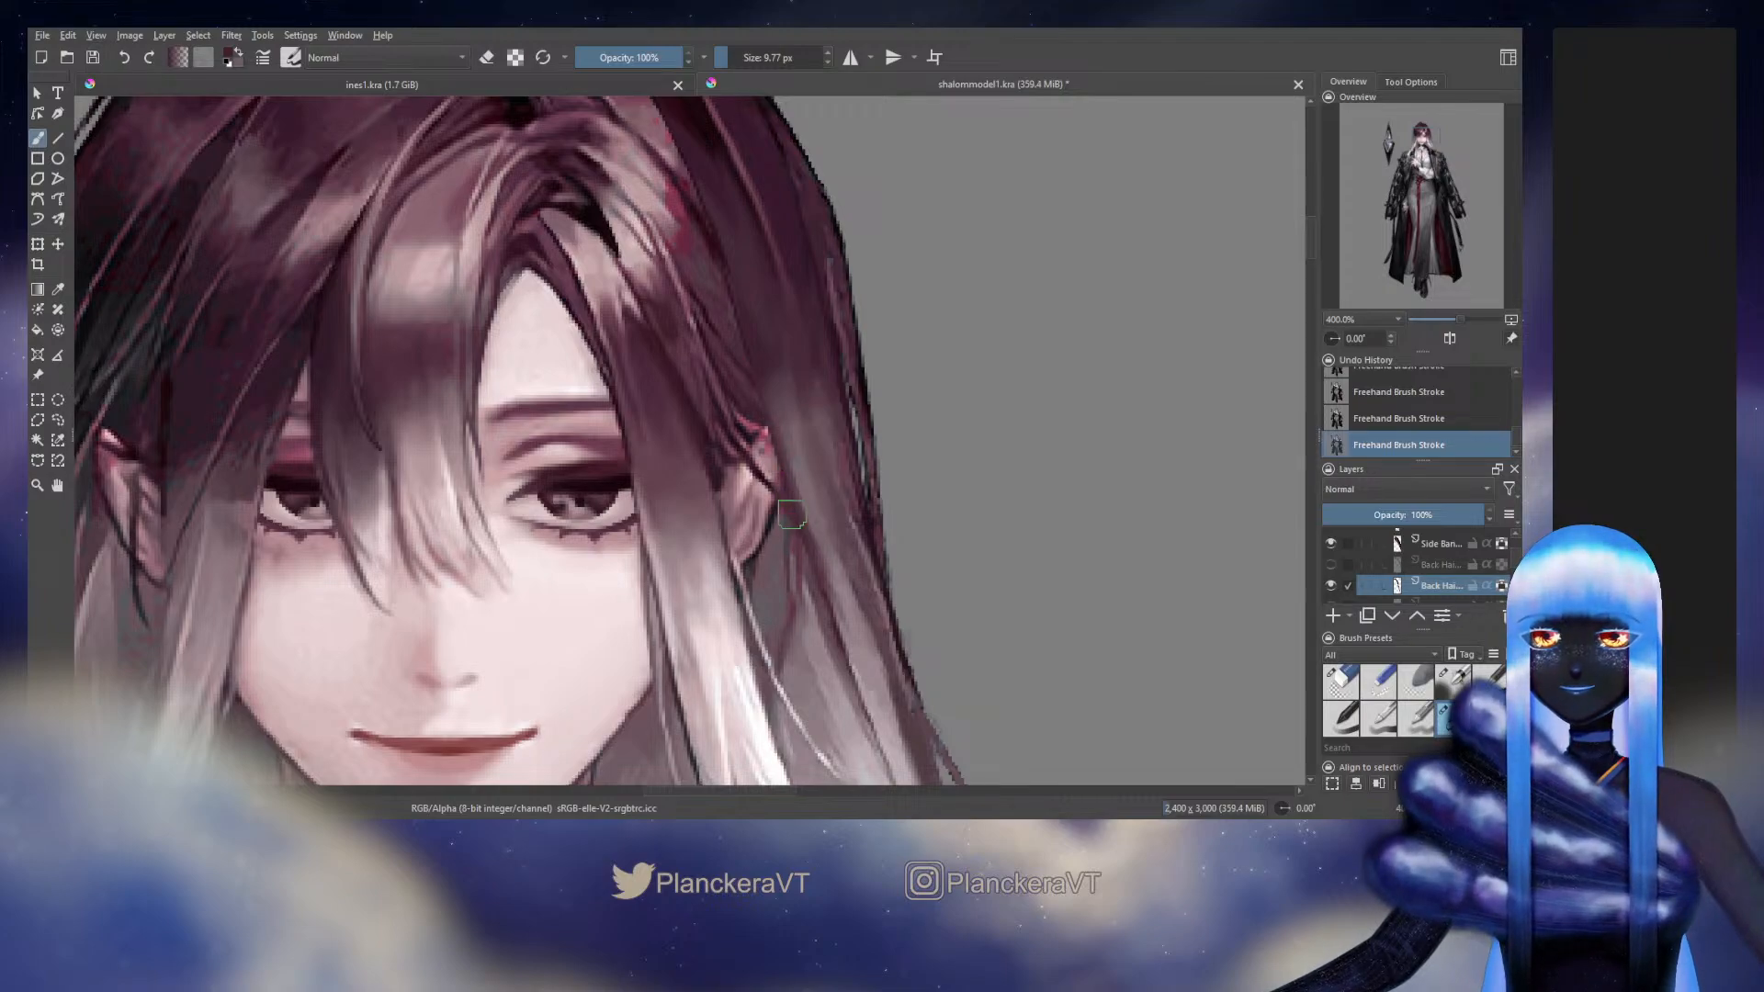
drag(792, 500, 819, 584)
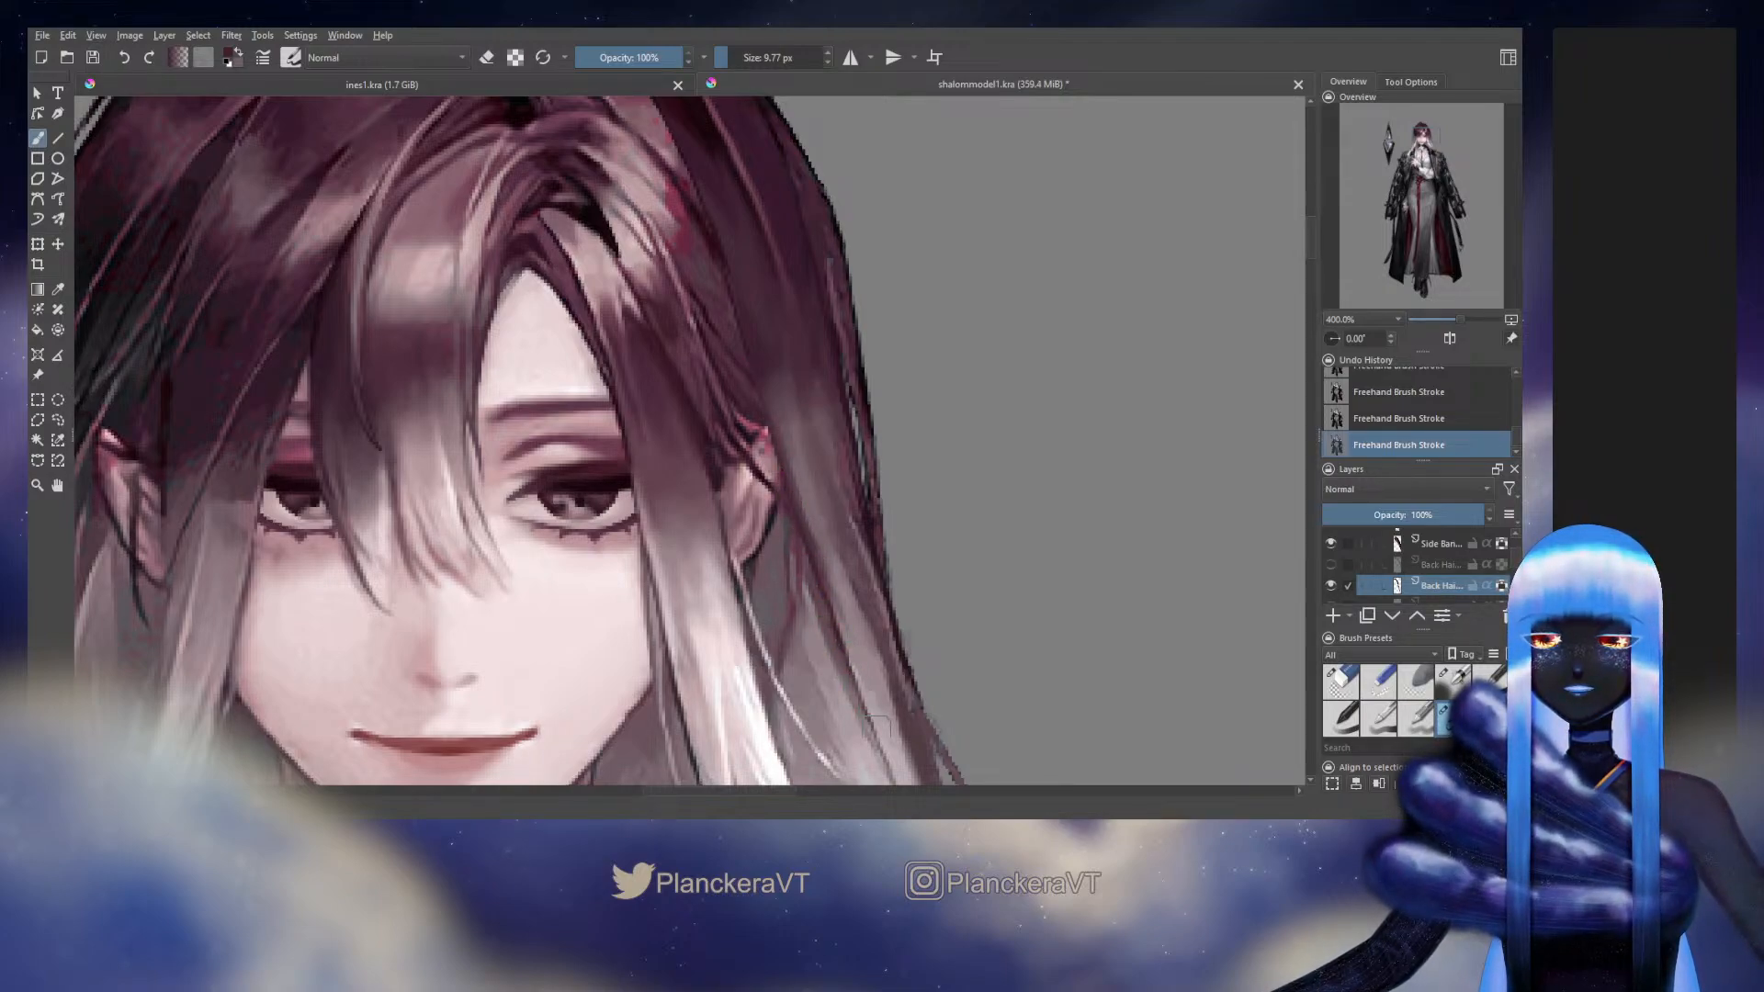
drag(873, 560, 897, 733)
Hide the Background artwork layer and return to the back hair strand layer
drag(1513, 556, 1514, 565)
scroll(1514, 565, down, 8)
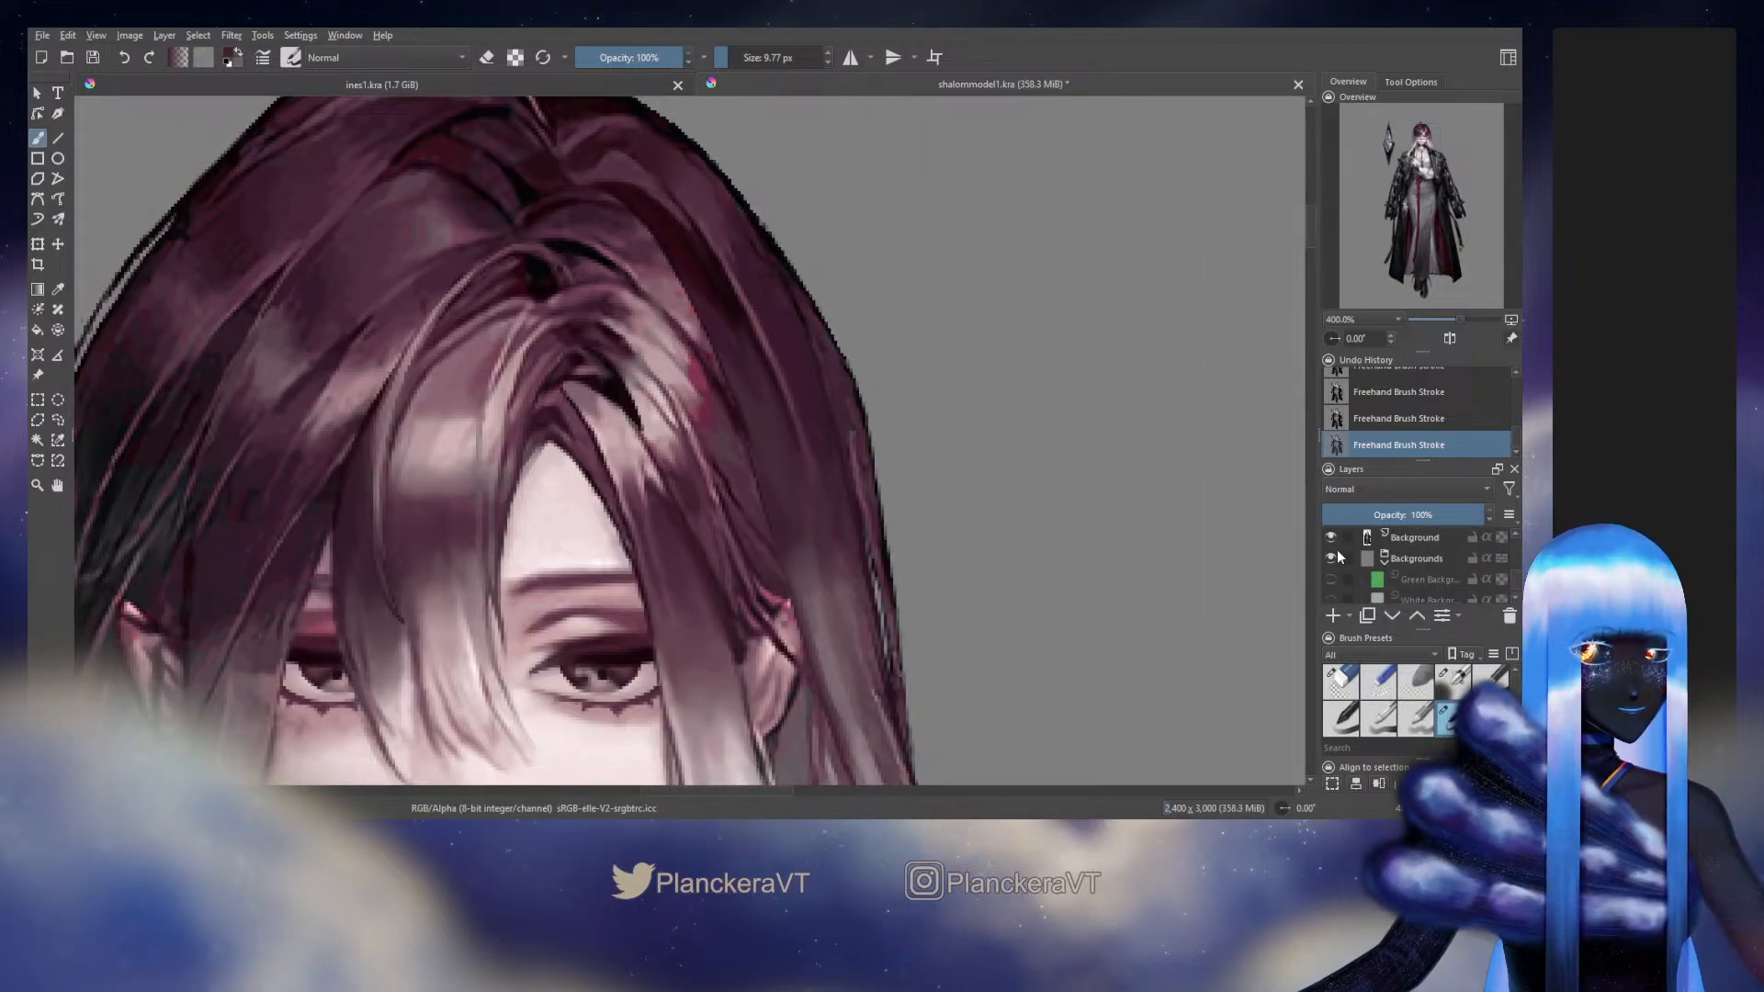
click(1336, 546)
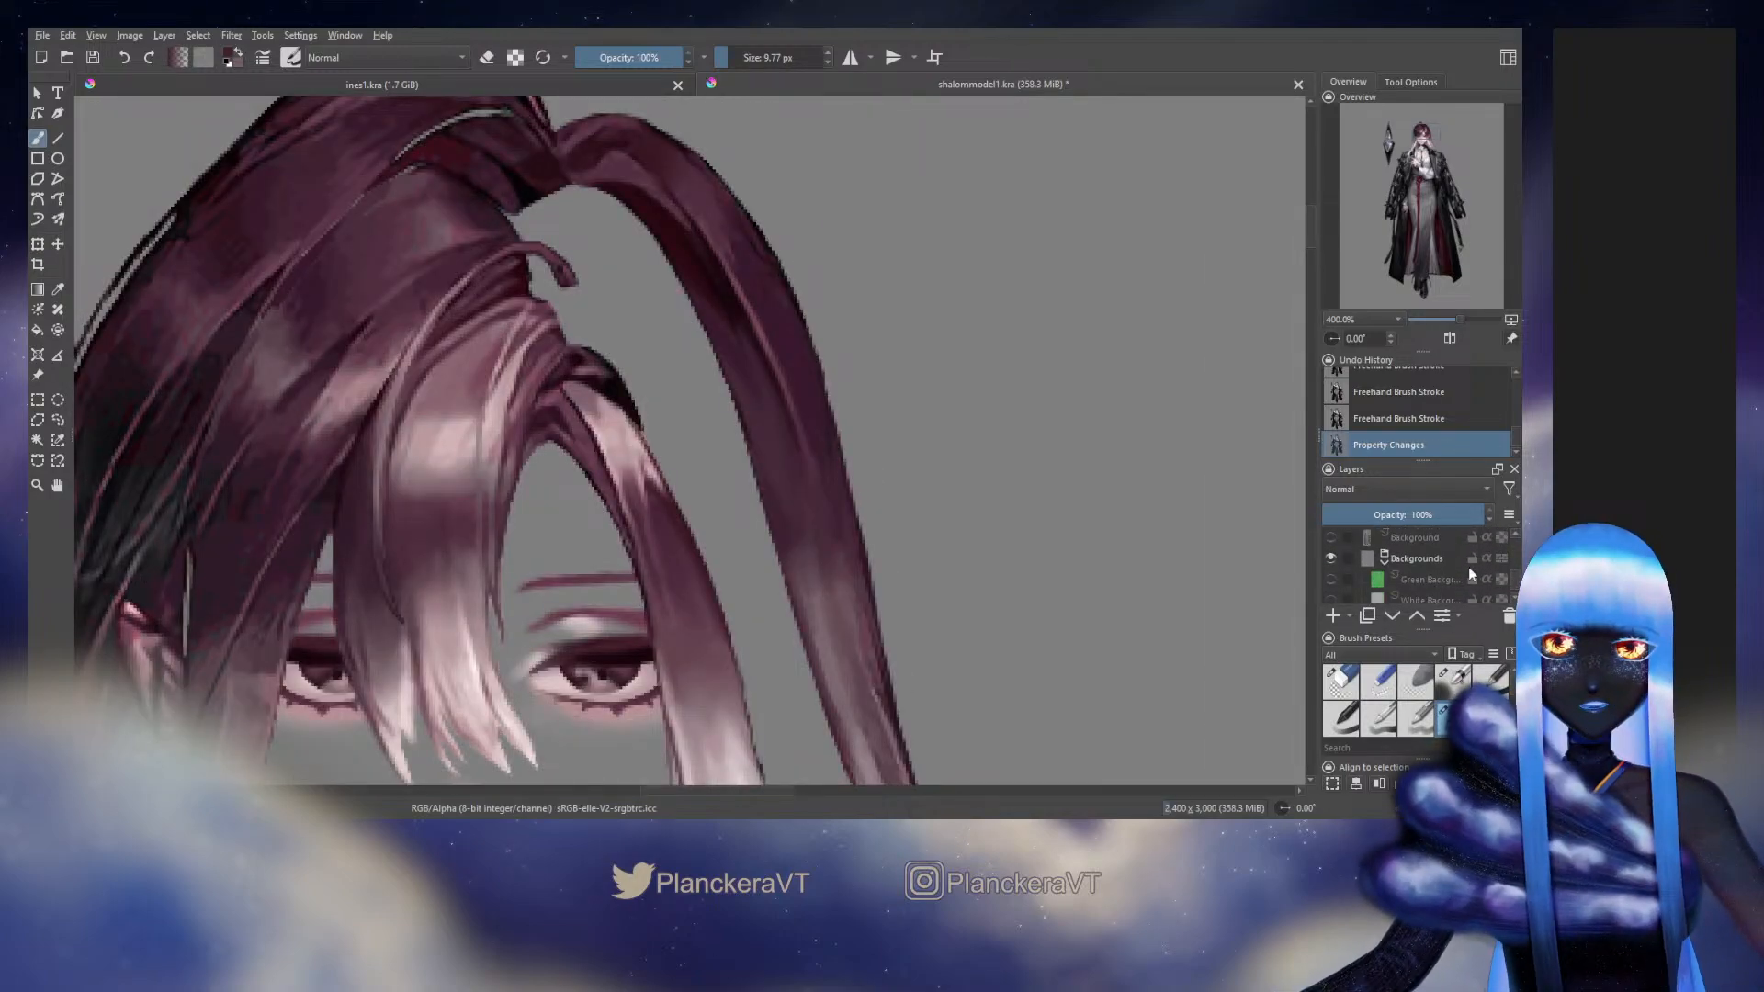
drag(1513, 579, 1515, 557)
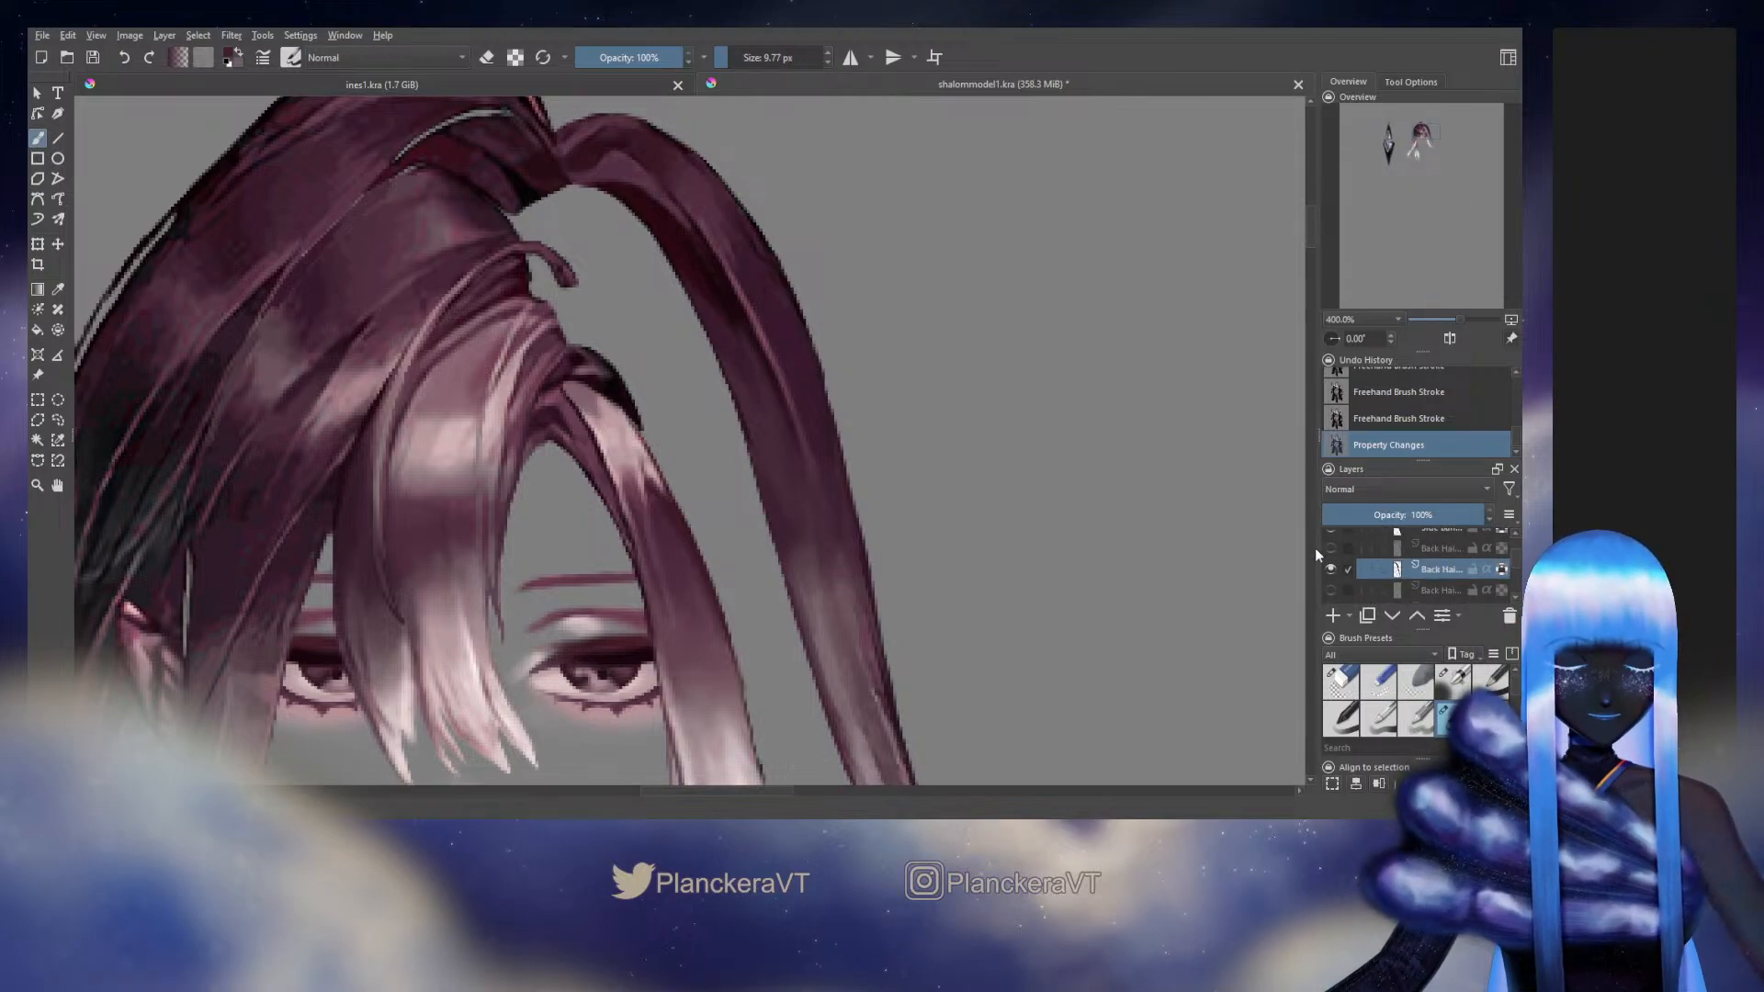
drag(1045, 540, 1040, 647)
Shade the strand's upper inner edge with sampled dark red, using the blending brush at 4.28 px
click(1453, 683)
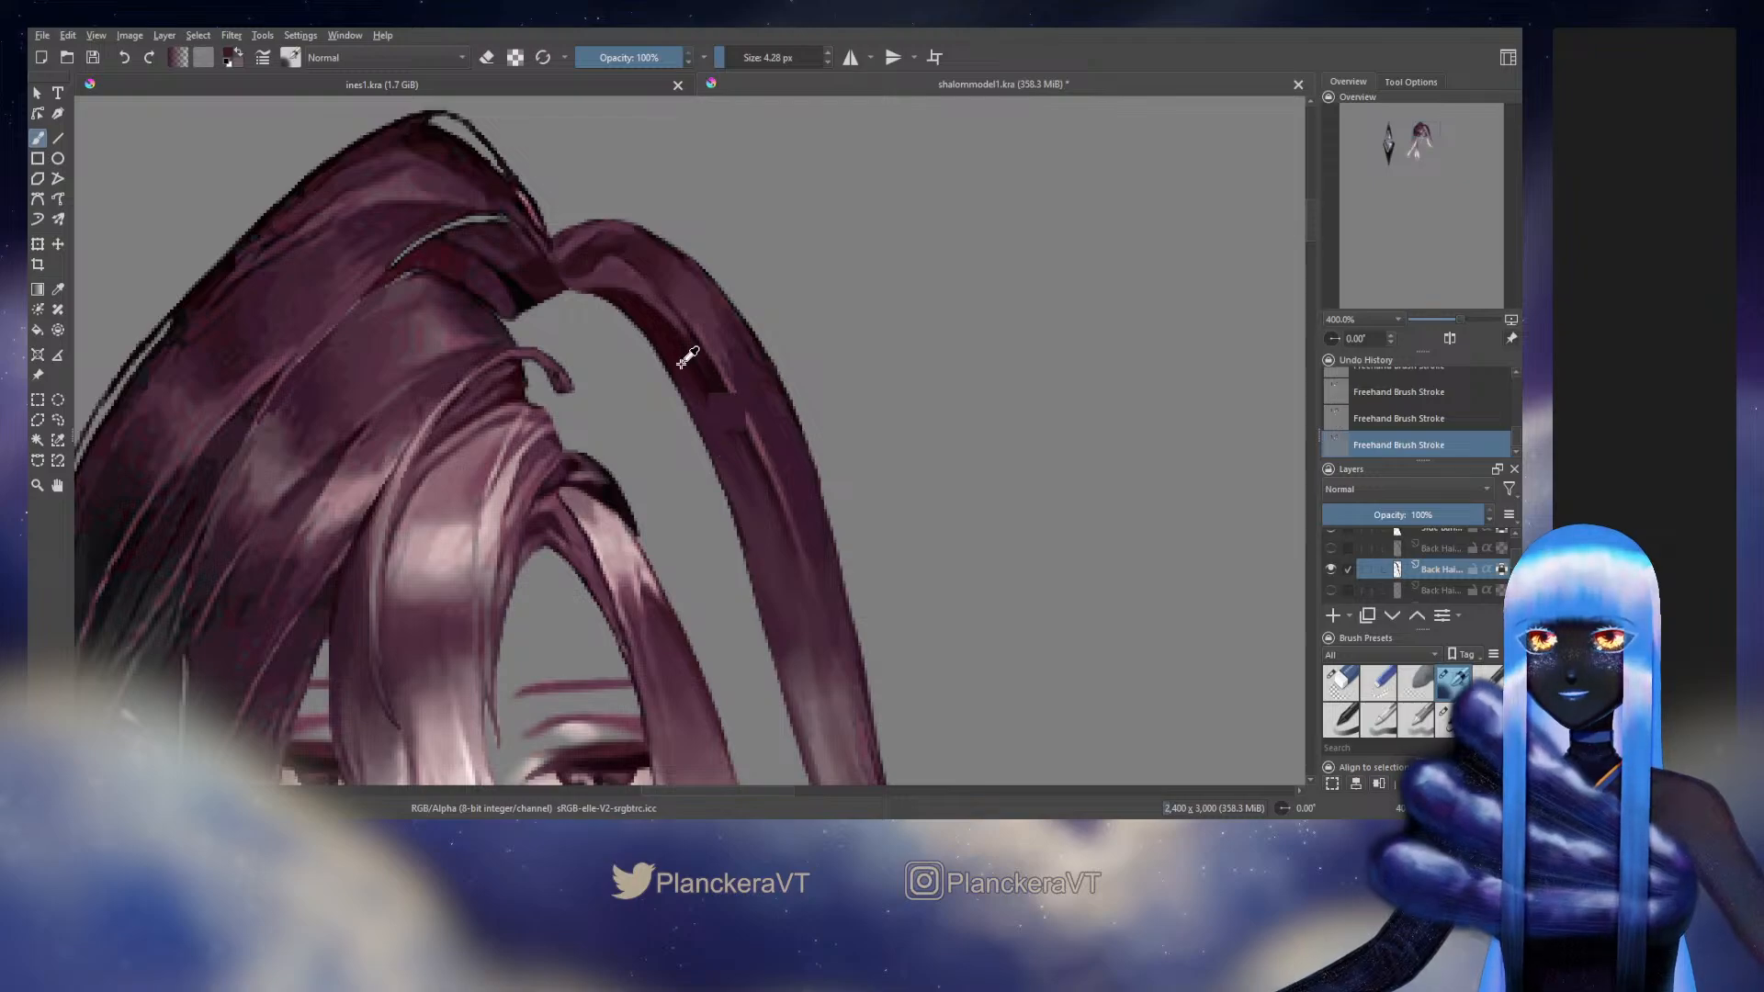
ctrl+click(680, 369)
mouse_move(709, 386)
mouse_down()
mouse_move(740, 425)
mouse_move(707, 410)
mouse_up()
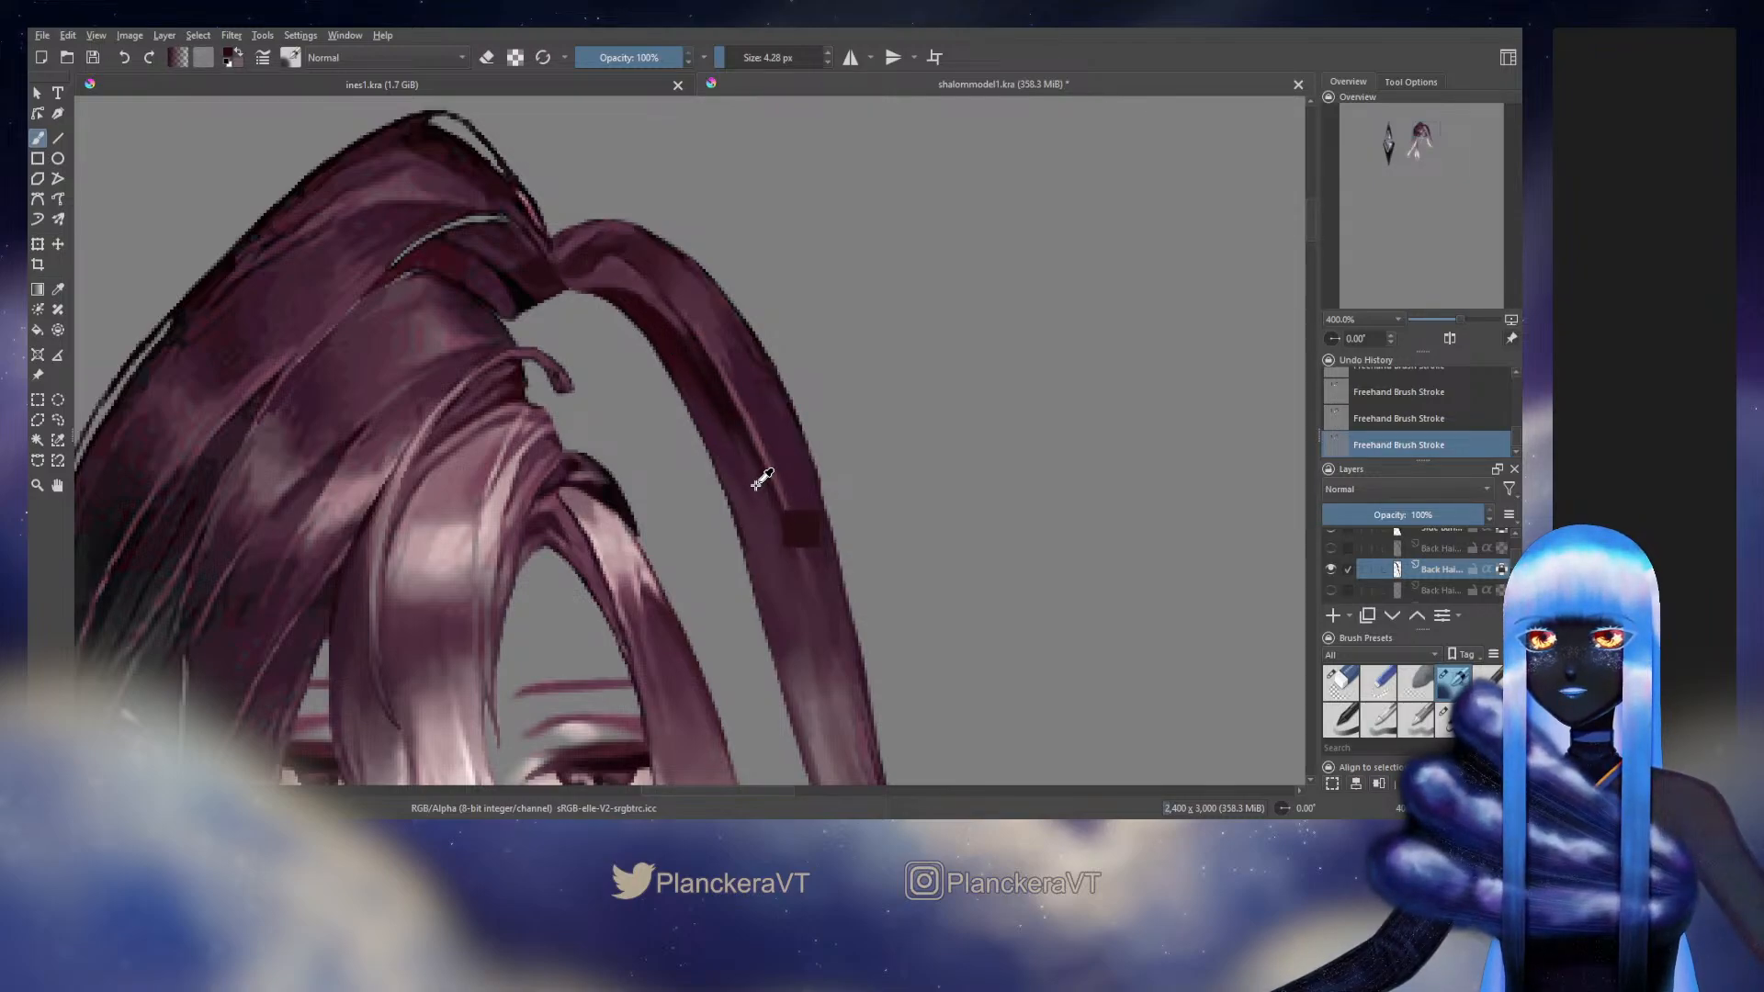
drag(771, 538, 714, 345)
Enlarge the blending brush to 6.93 px and blend sampled purples over the transition in the strand's middle section
ctrl+click(769, 426)
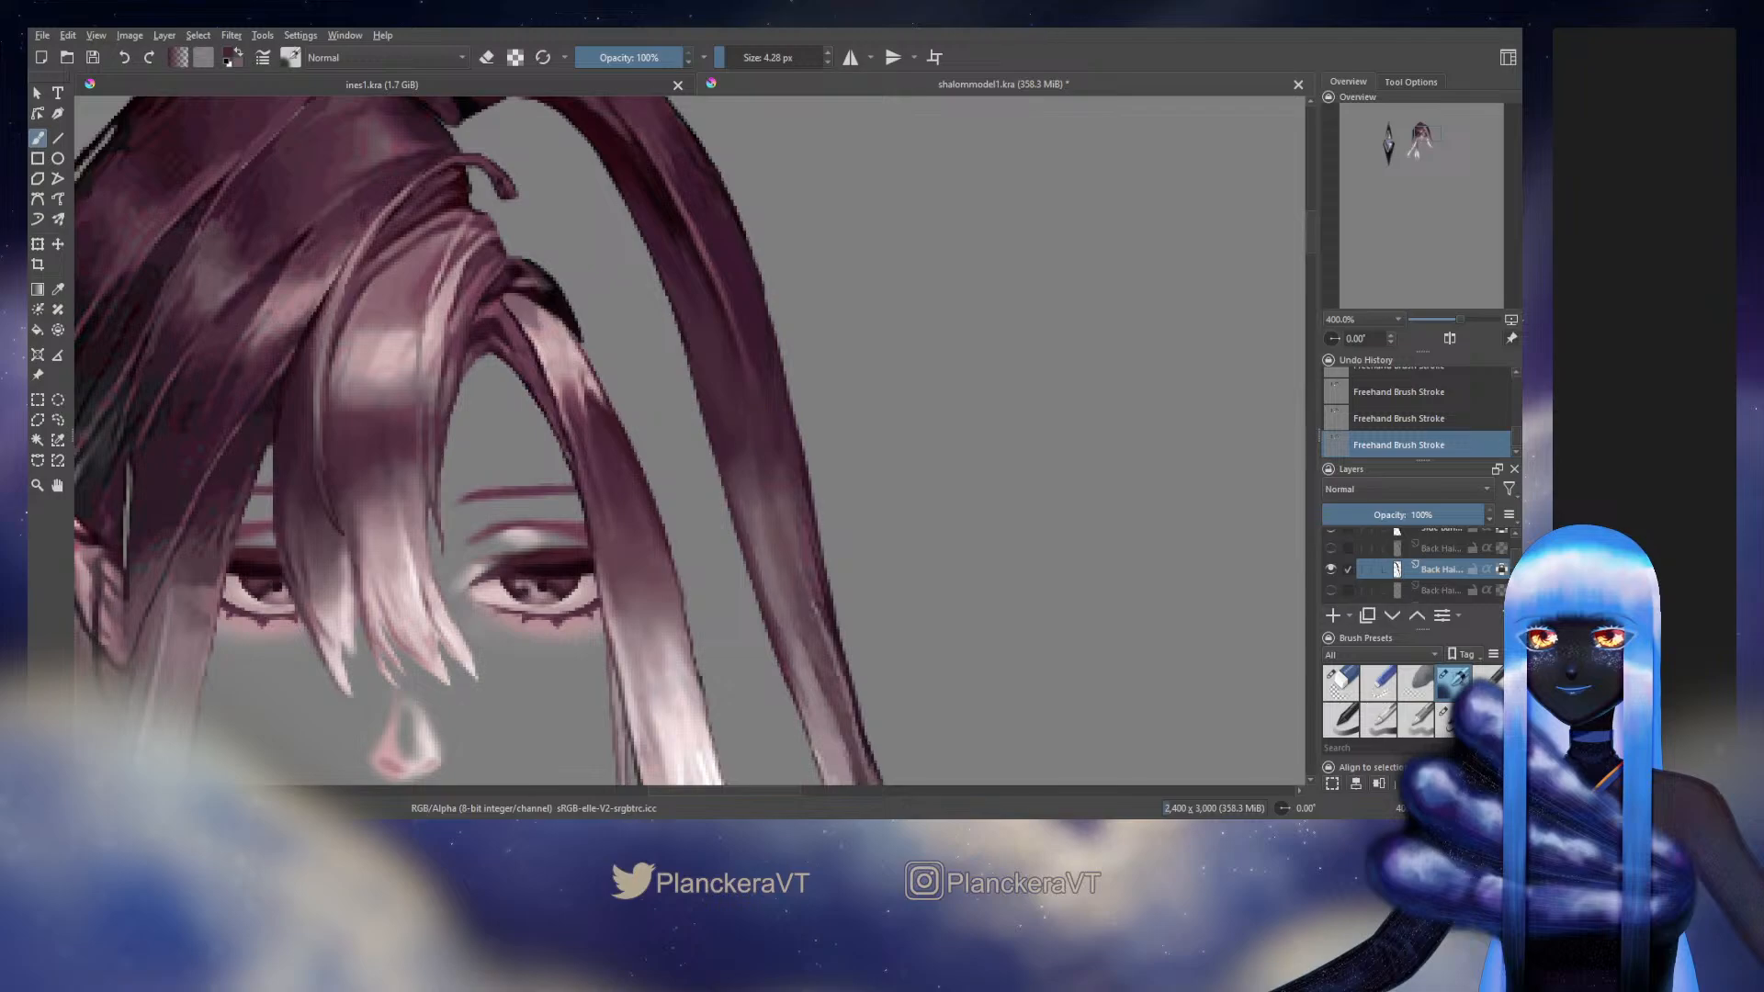
ctrl+click(766, 441)
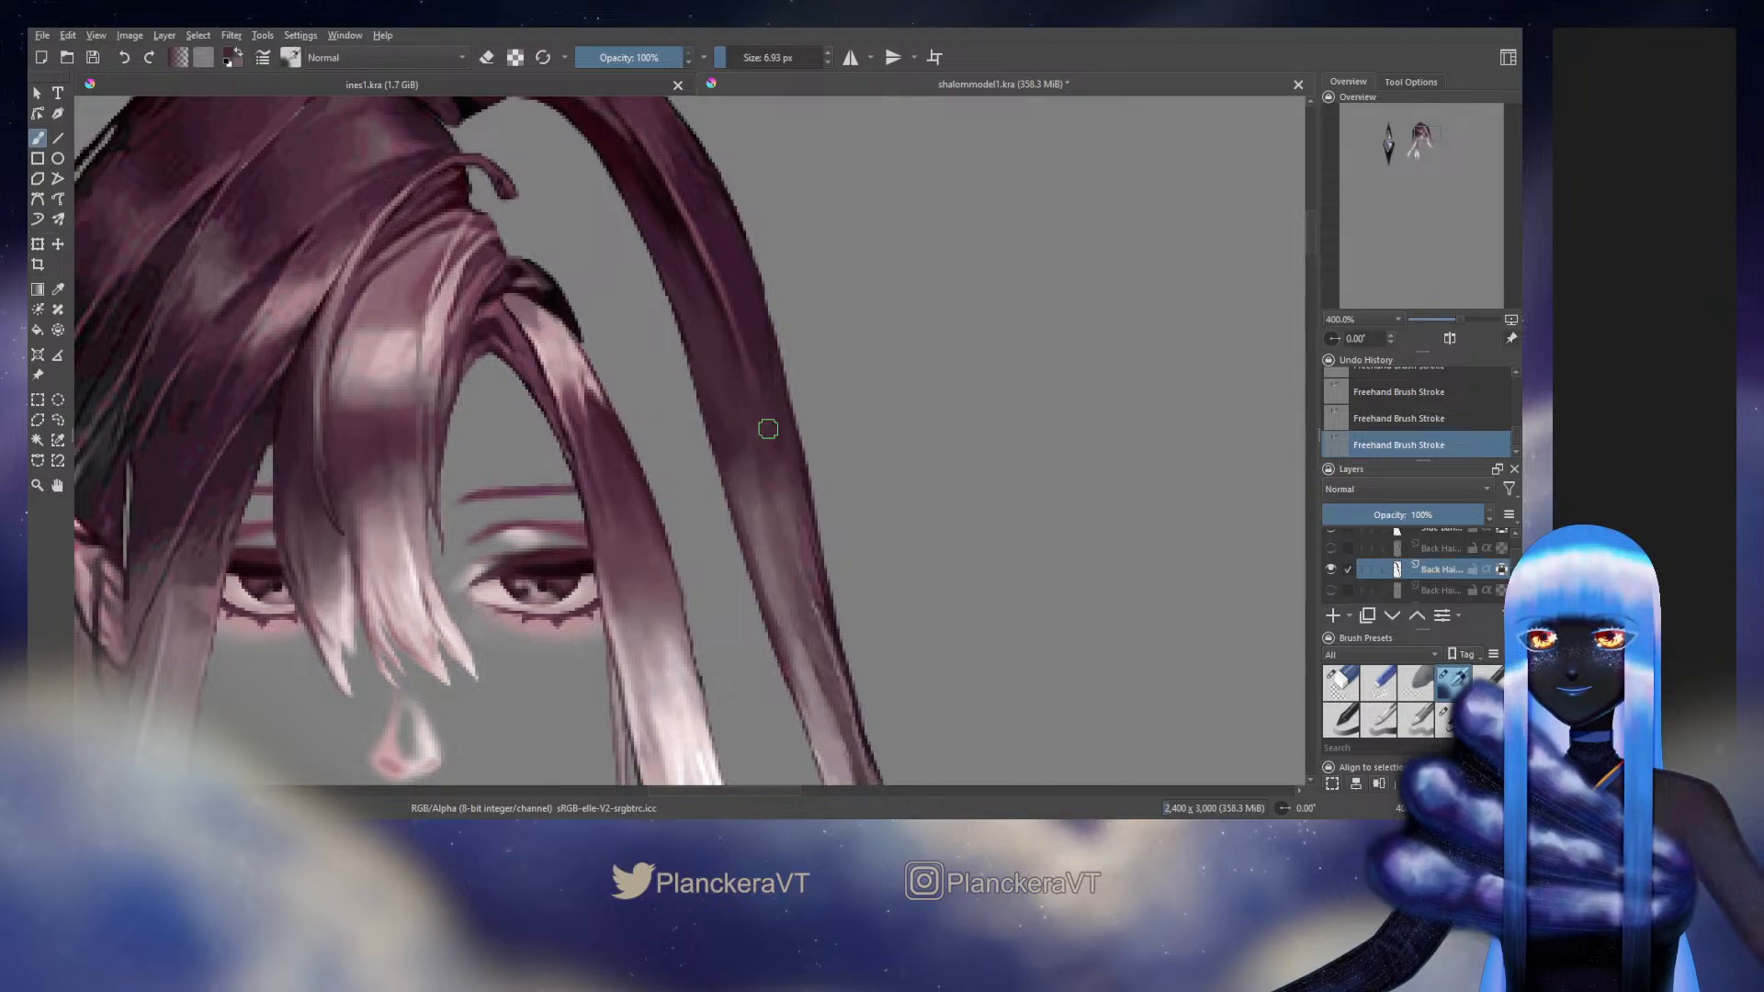
drag(797, 531, 815, 592)
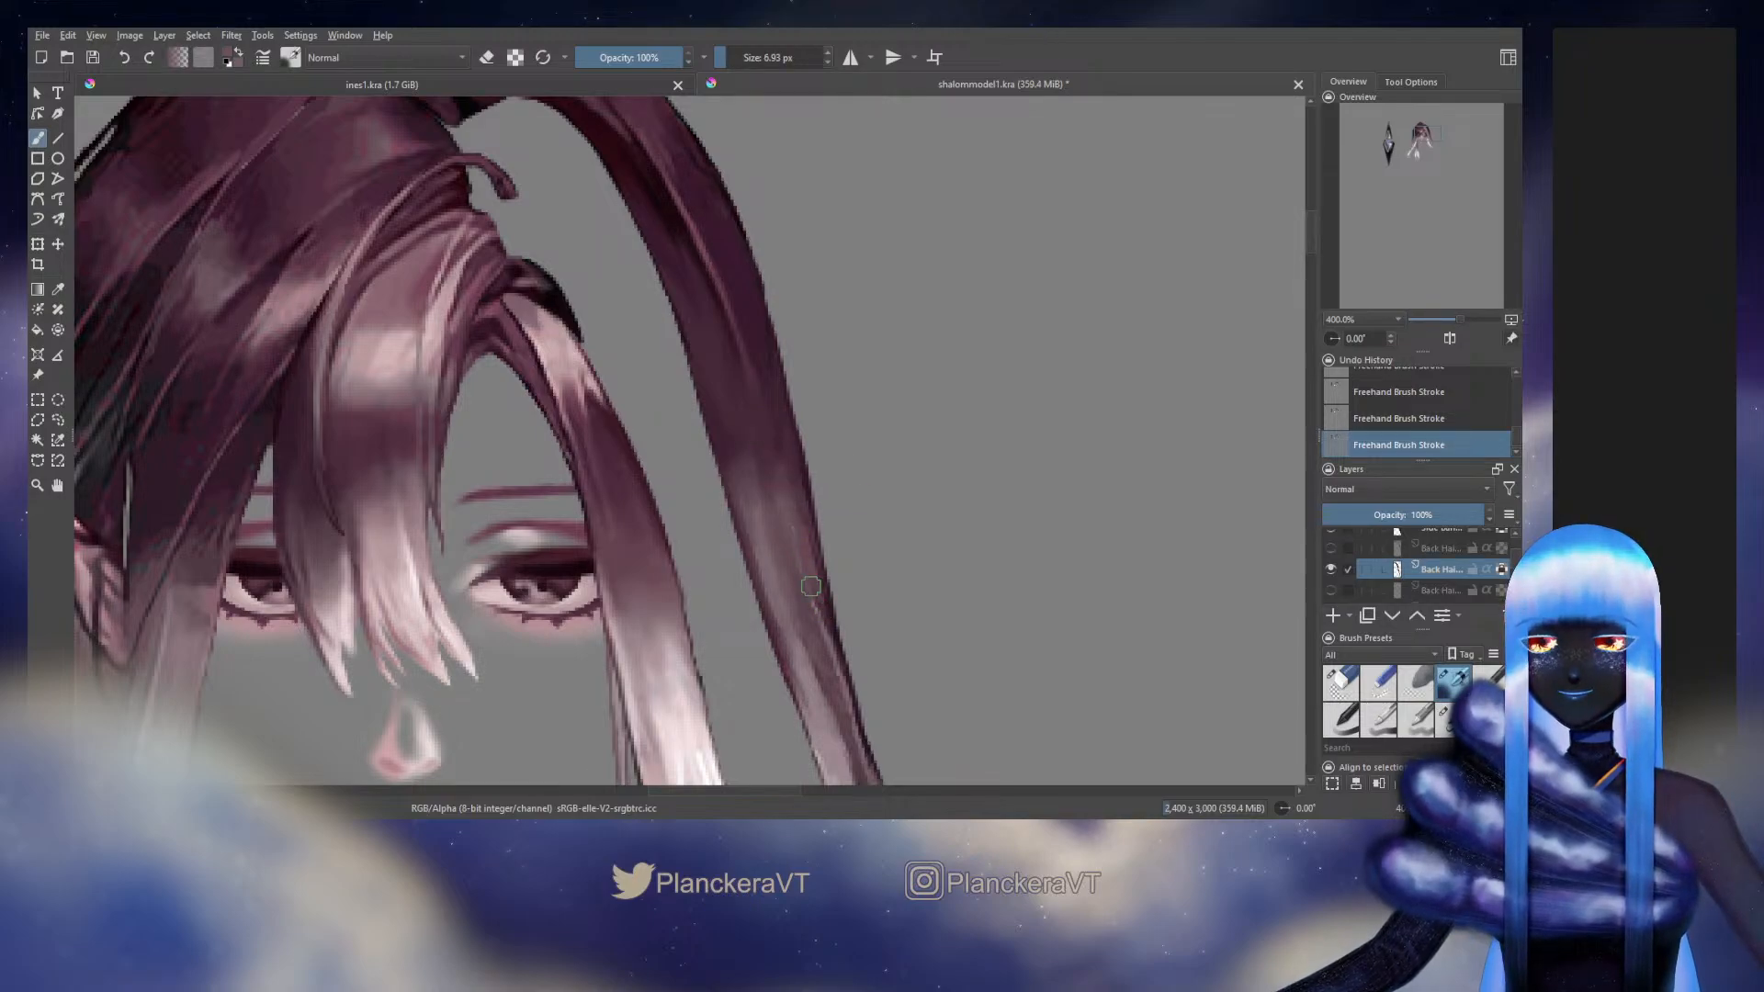
ctrl+click(799, 504)
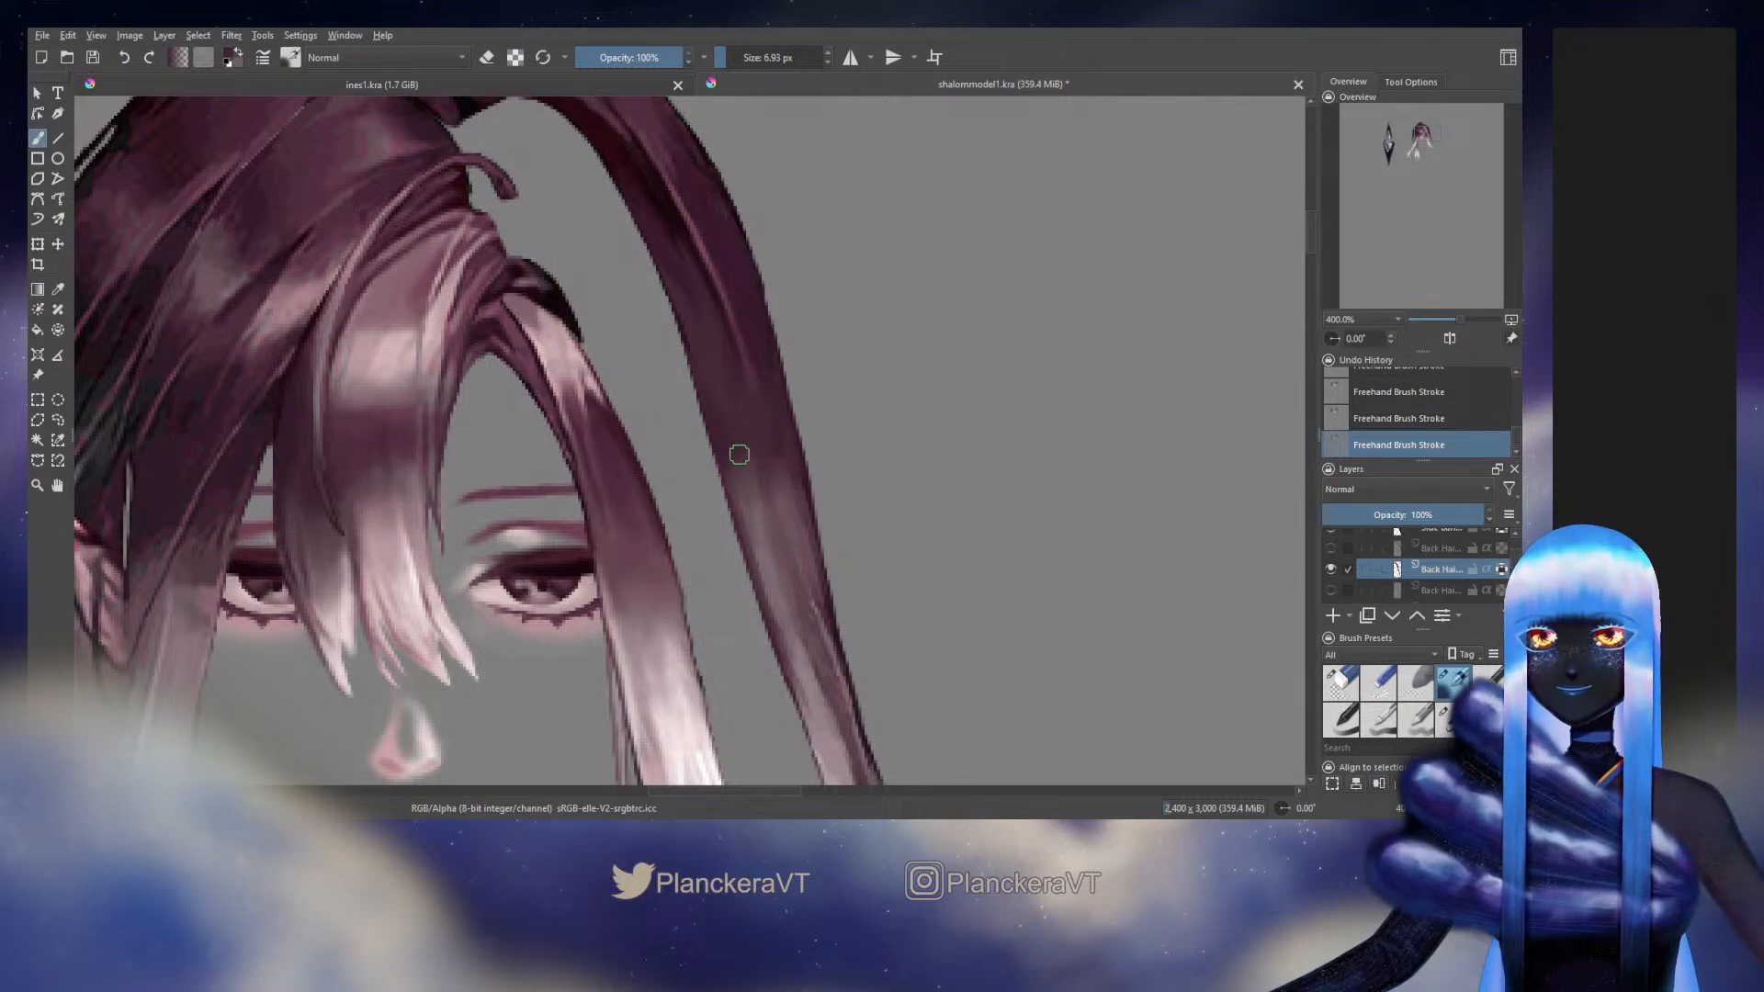
Blend sampled mauve tones down the strand's lower section towards its tip with the 6.93 px brush
drag(778, 538, 725, 333)
ctrl+click(779, 494)
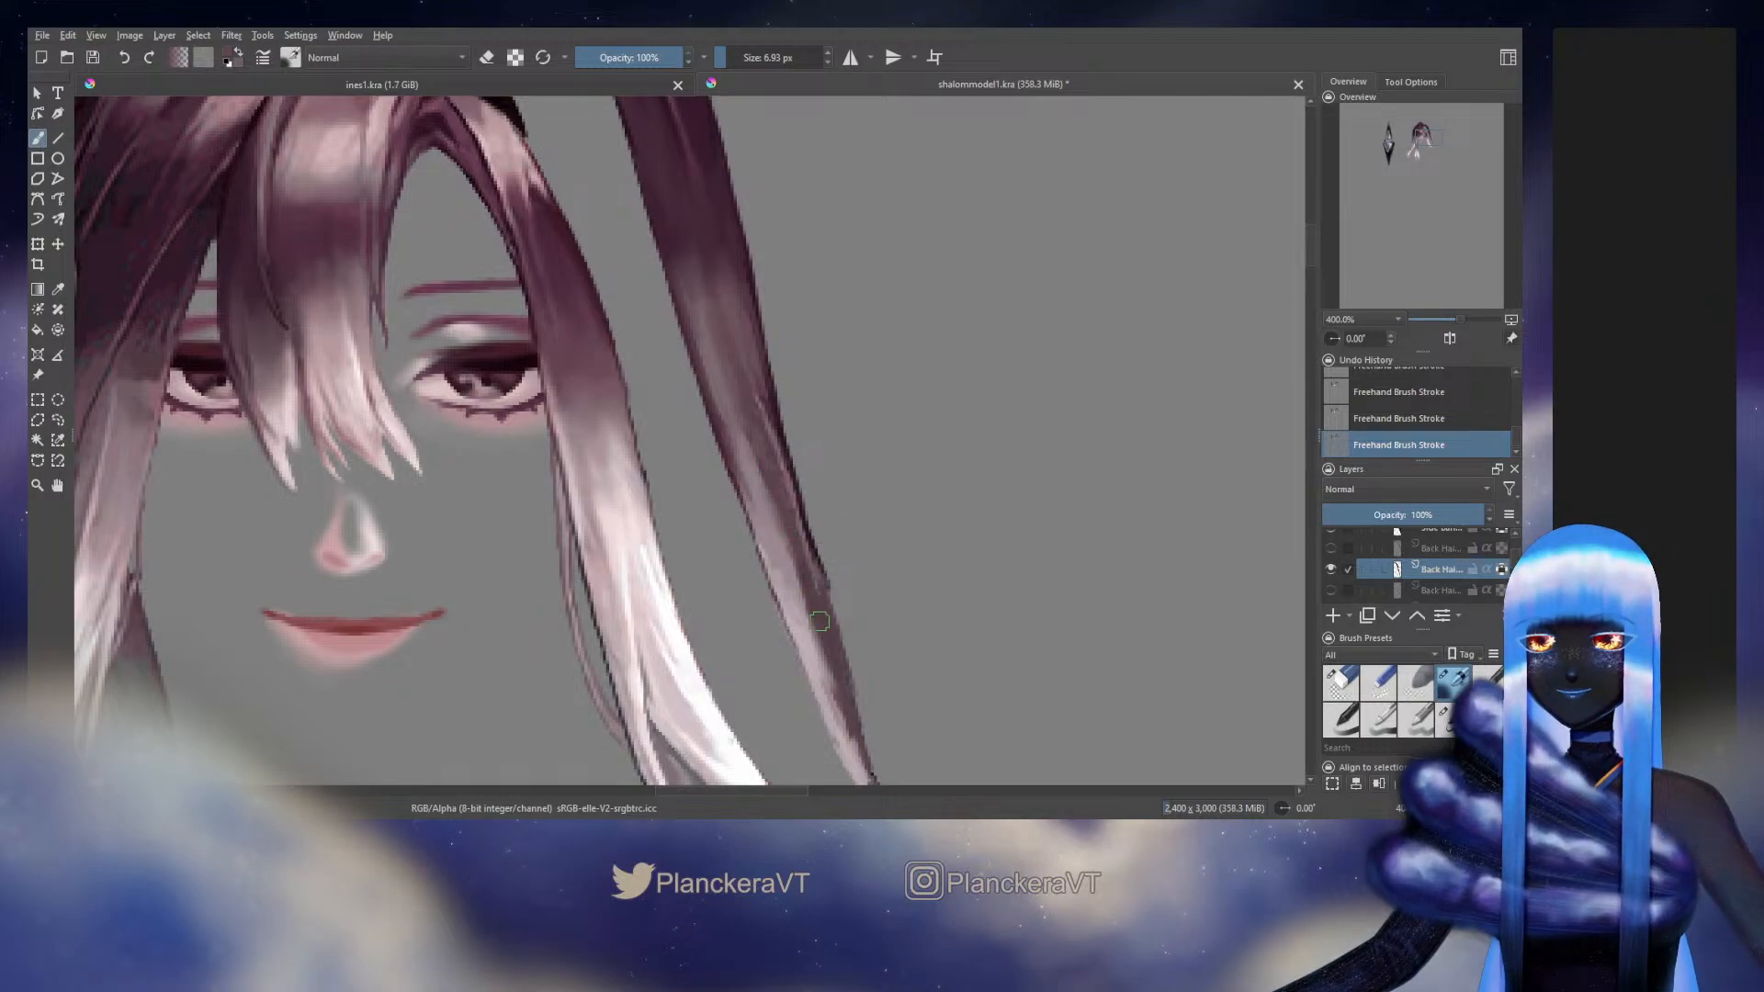
drag(778, 497, 738, 311)
ctrl+click(826, 553)
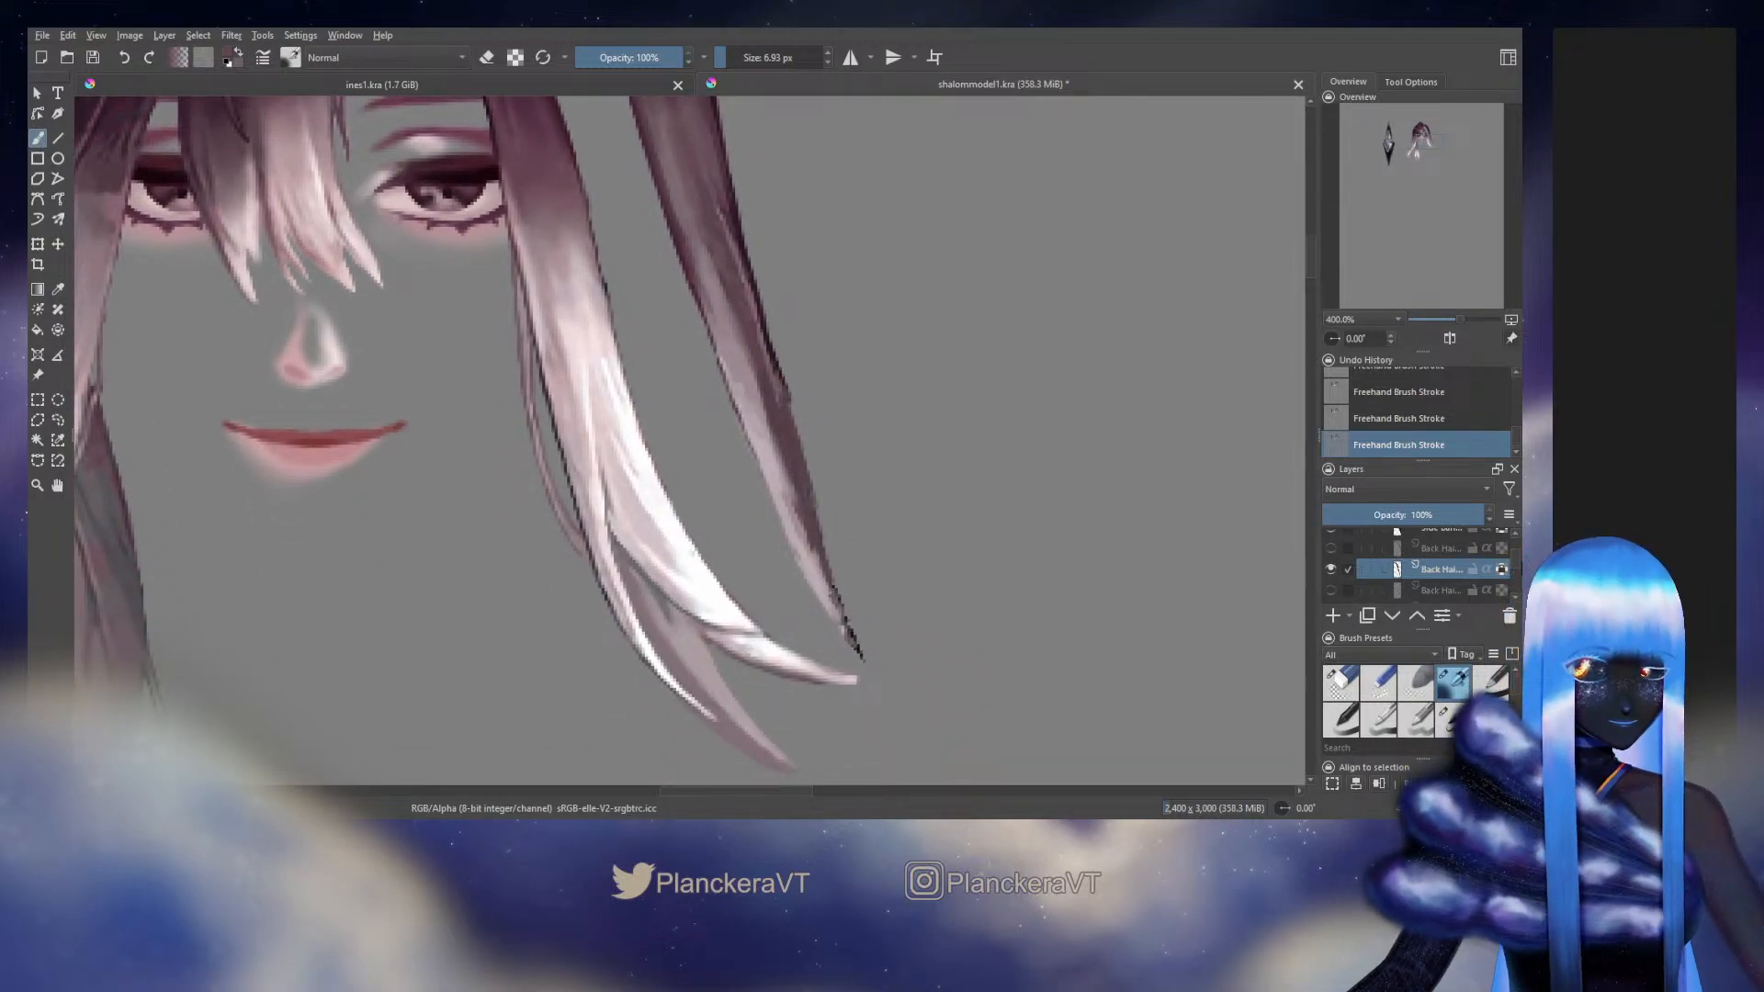
Show the Background artwork again and hide the Head group to inspect the original hair around the strand's tip
scroll(1506, 570, down, 5)
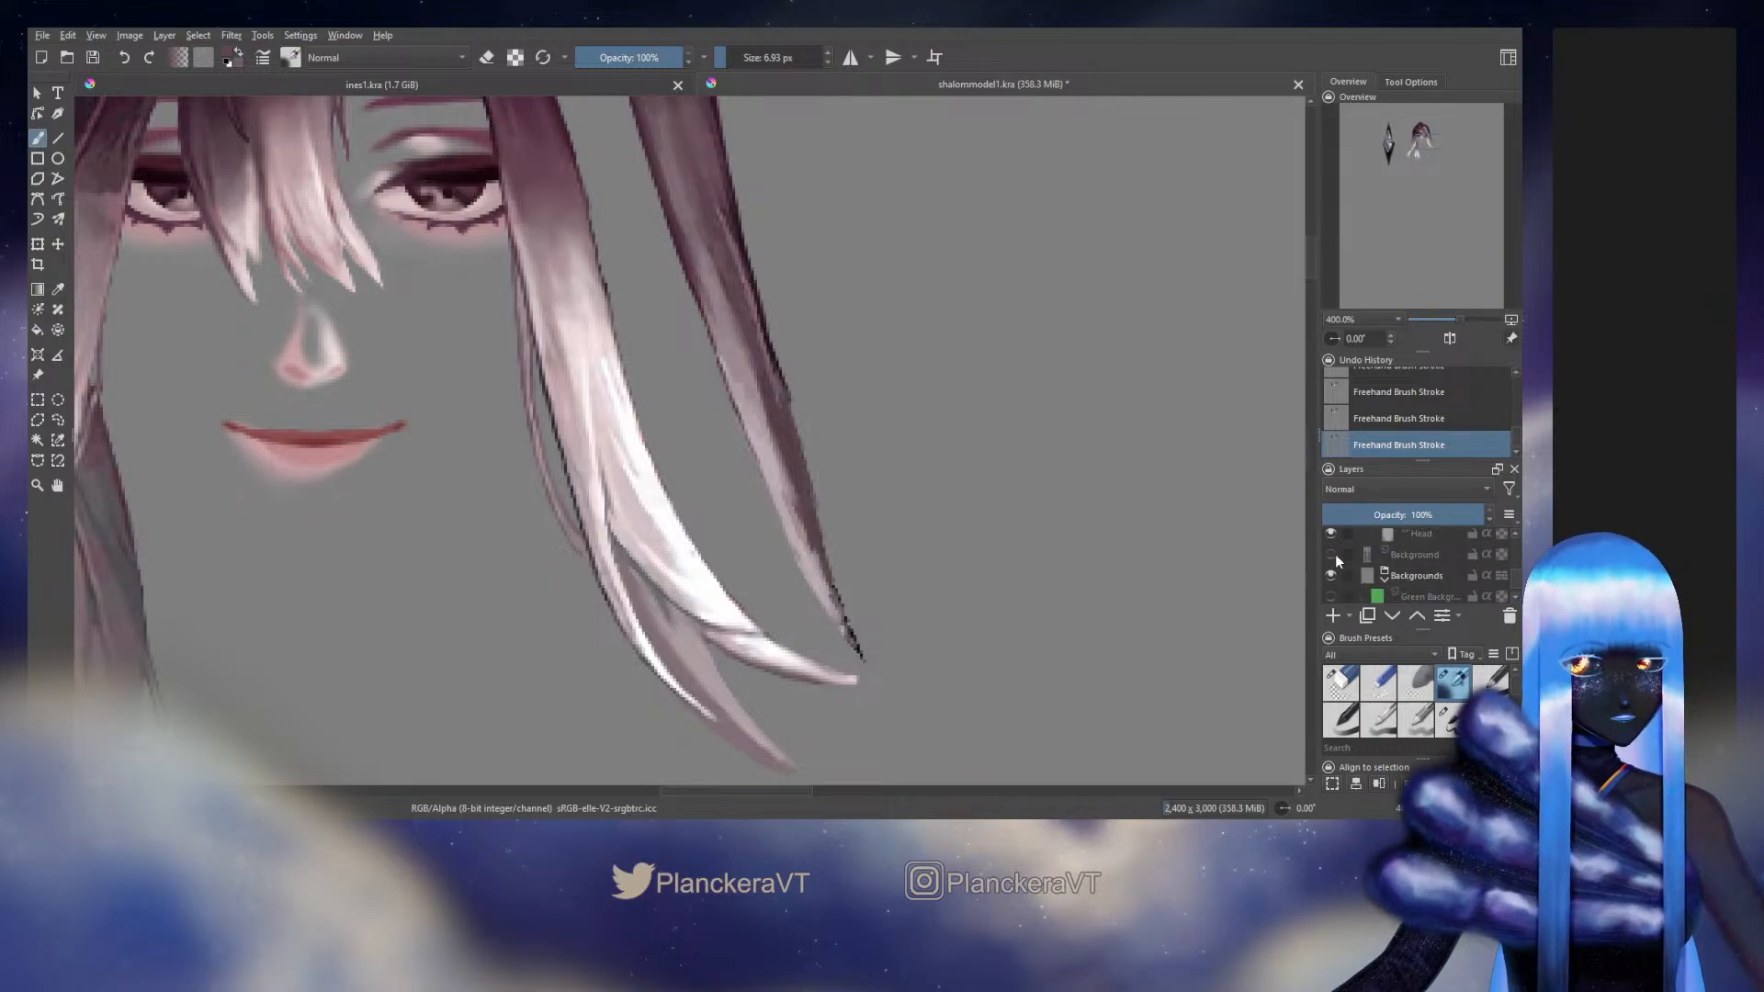
click(1330, 554)
scroll(1510, 581, up, 4)
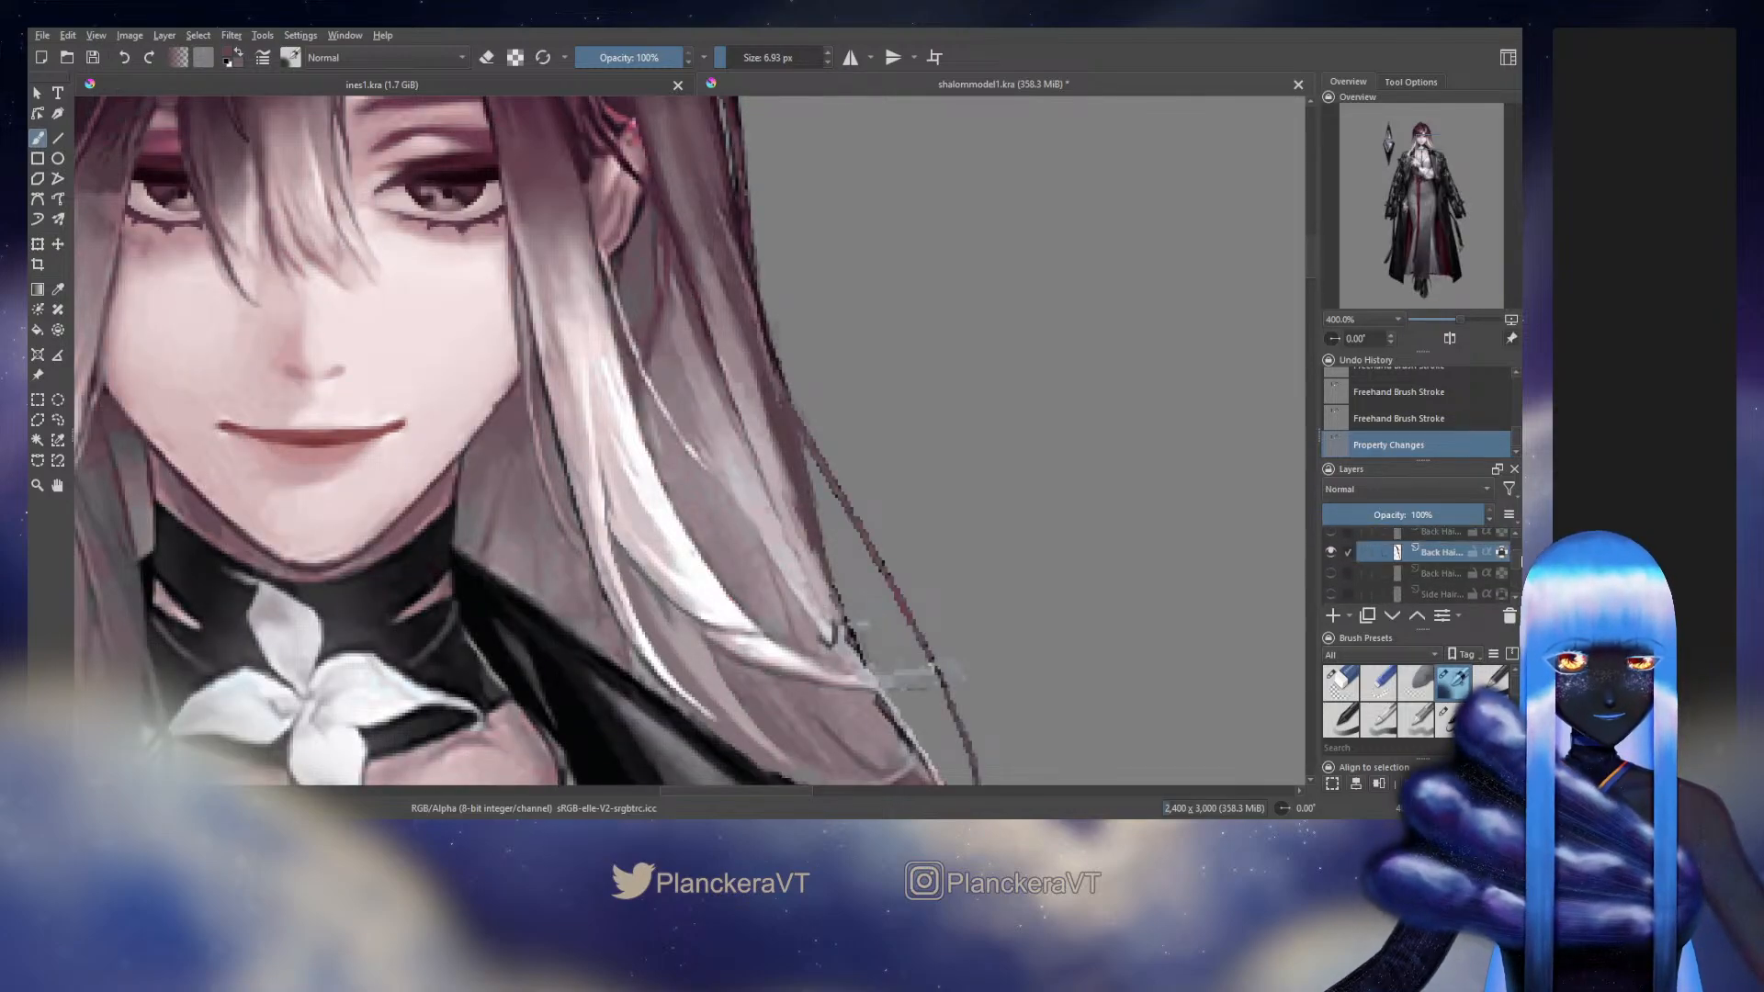
click(1330, 560)
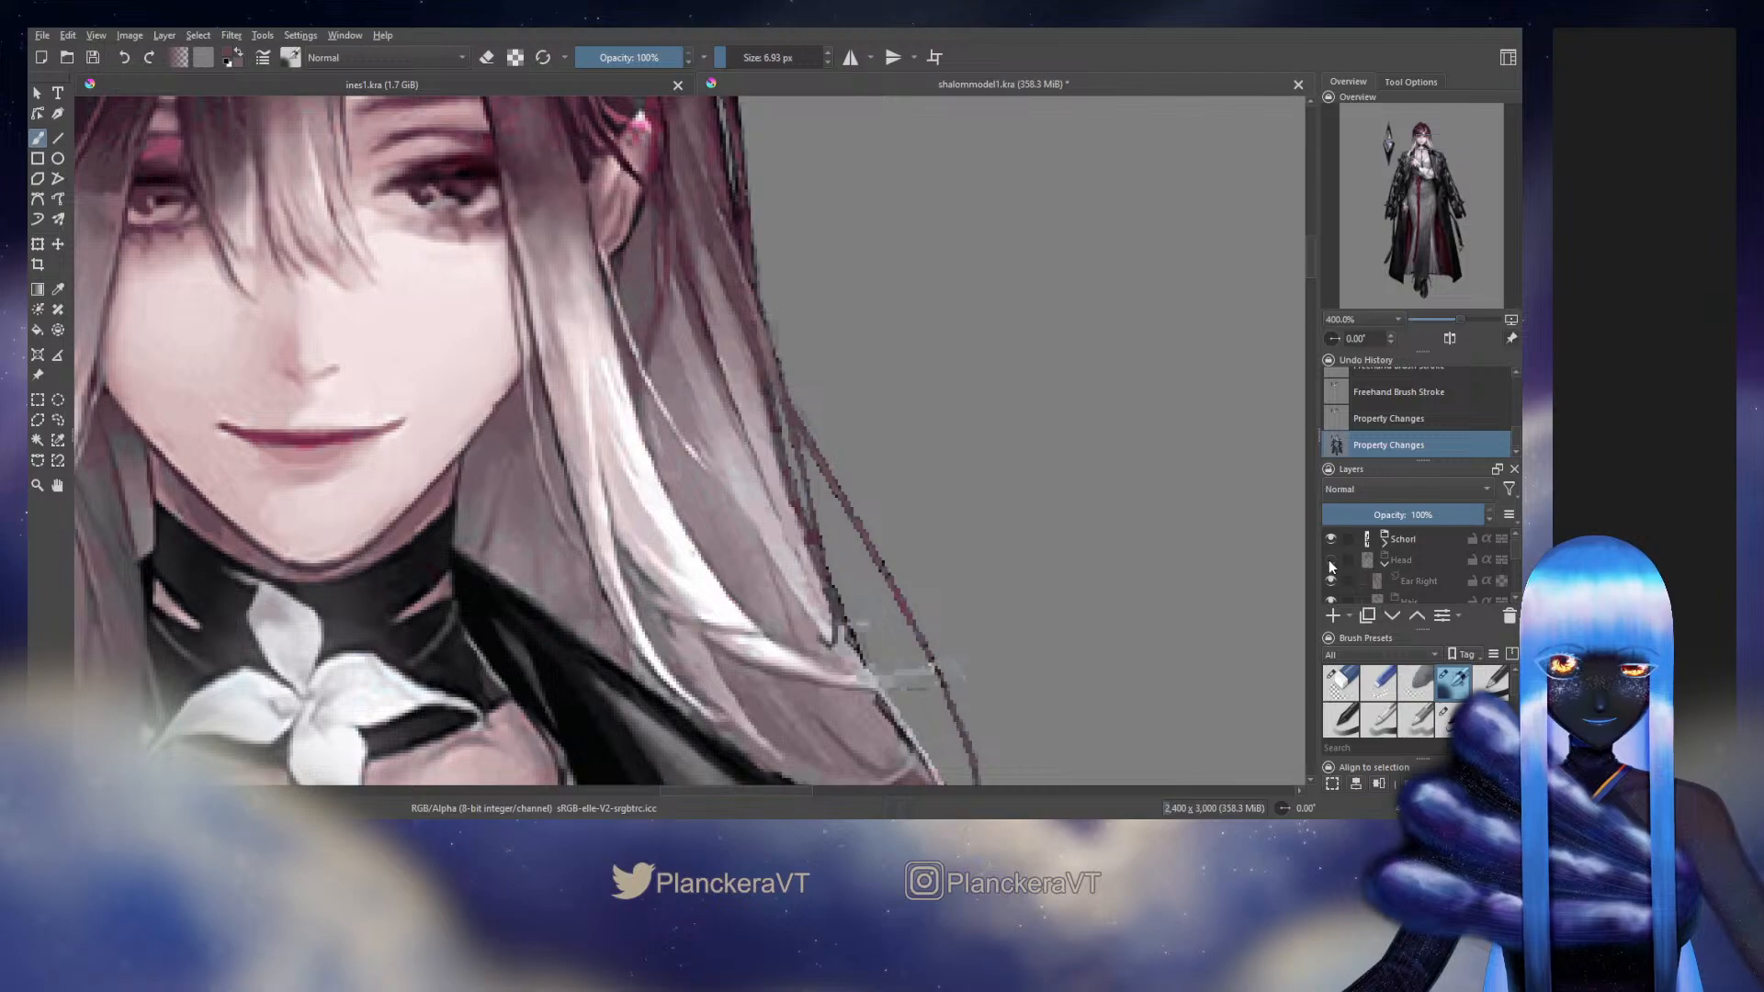
Show the Head group again and hide the Background artwork
click(1330, 562)
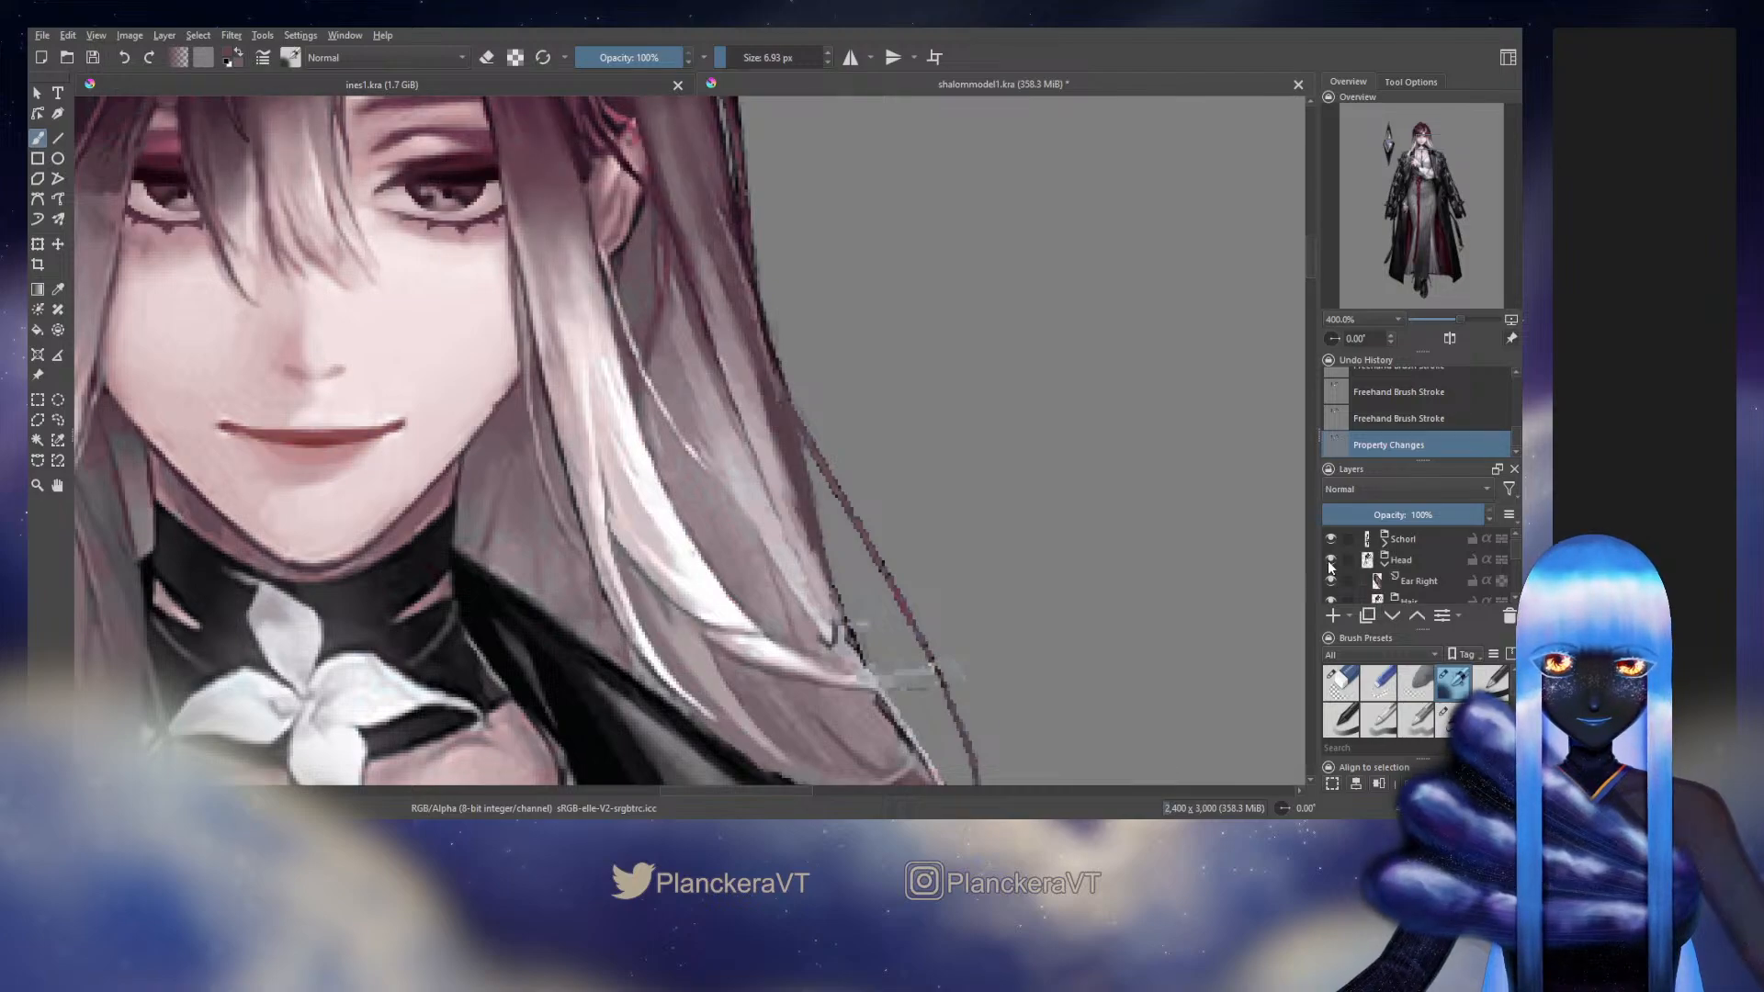
scroll(1329, 567, down, 5)
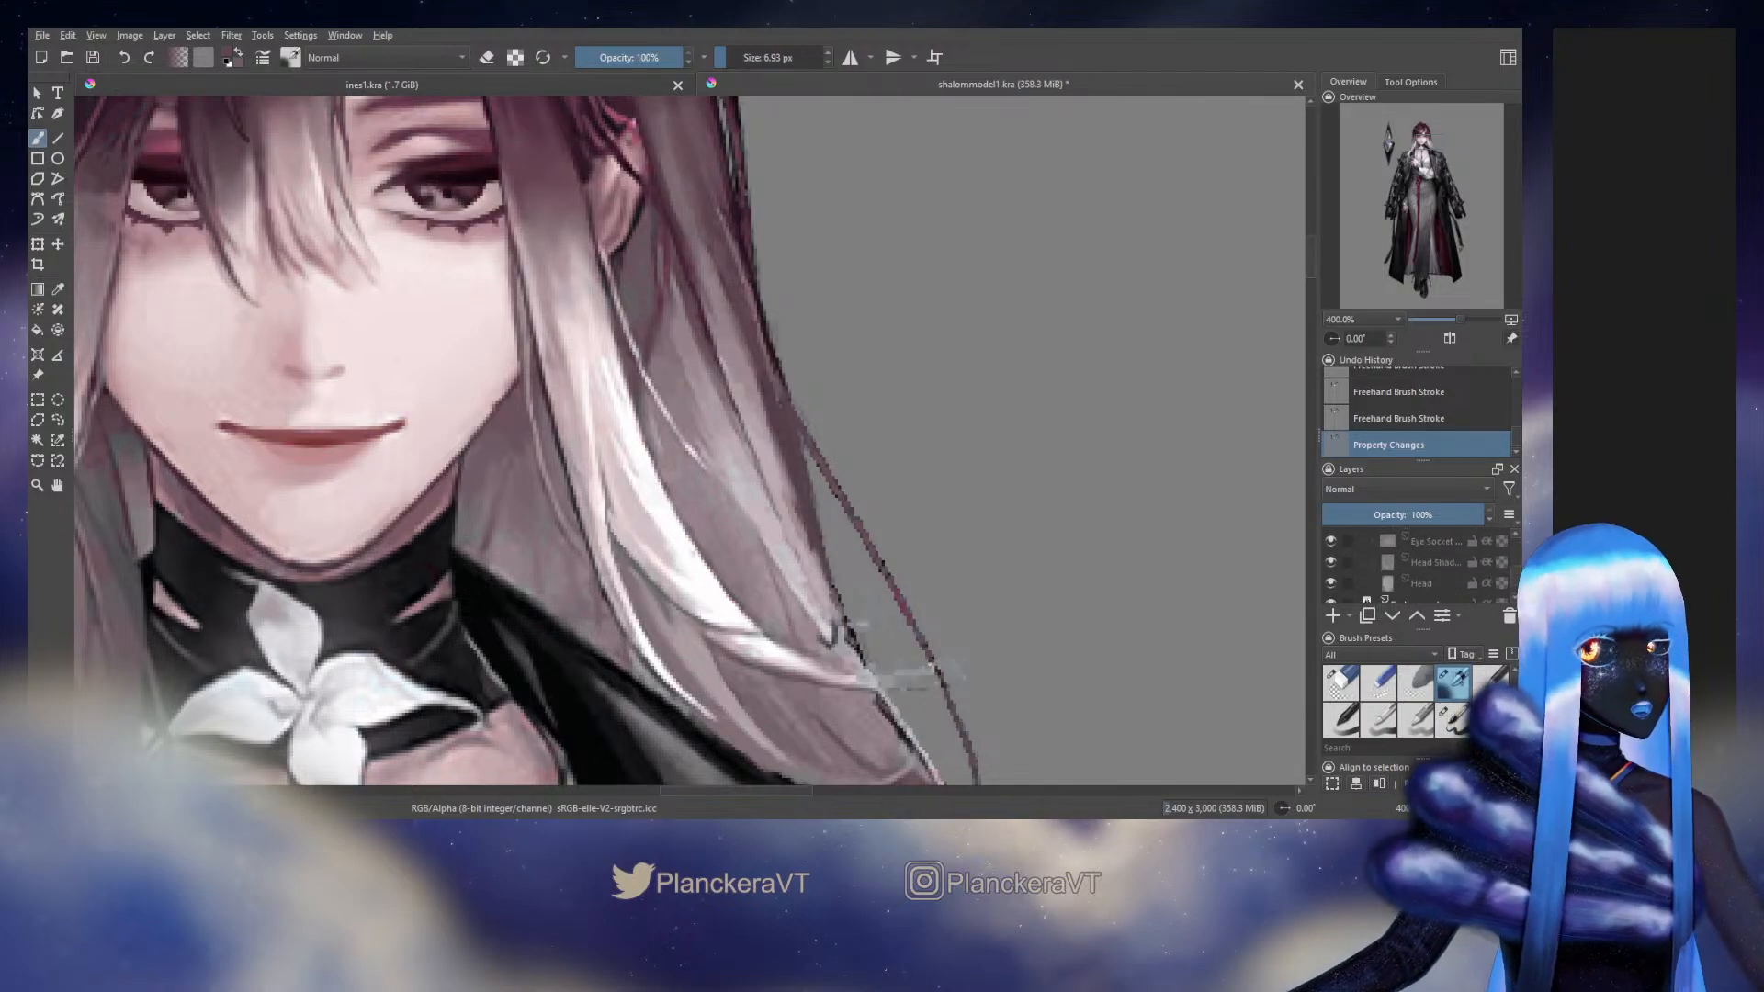
drag(1517, 589, 1517, 537)
click(1332, 557)
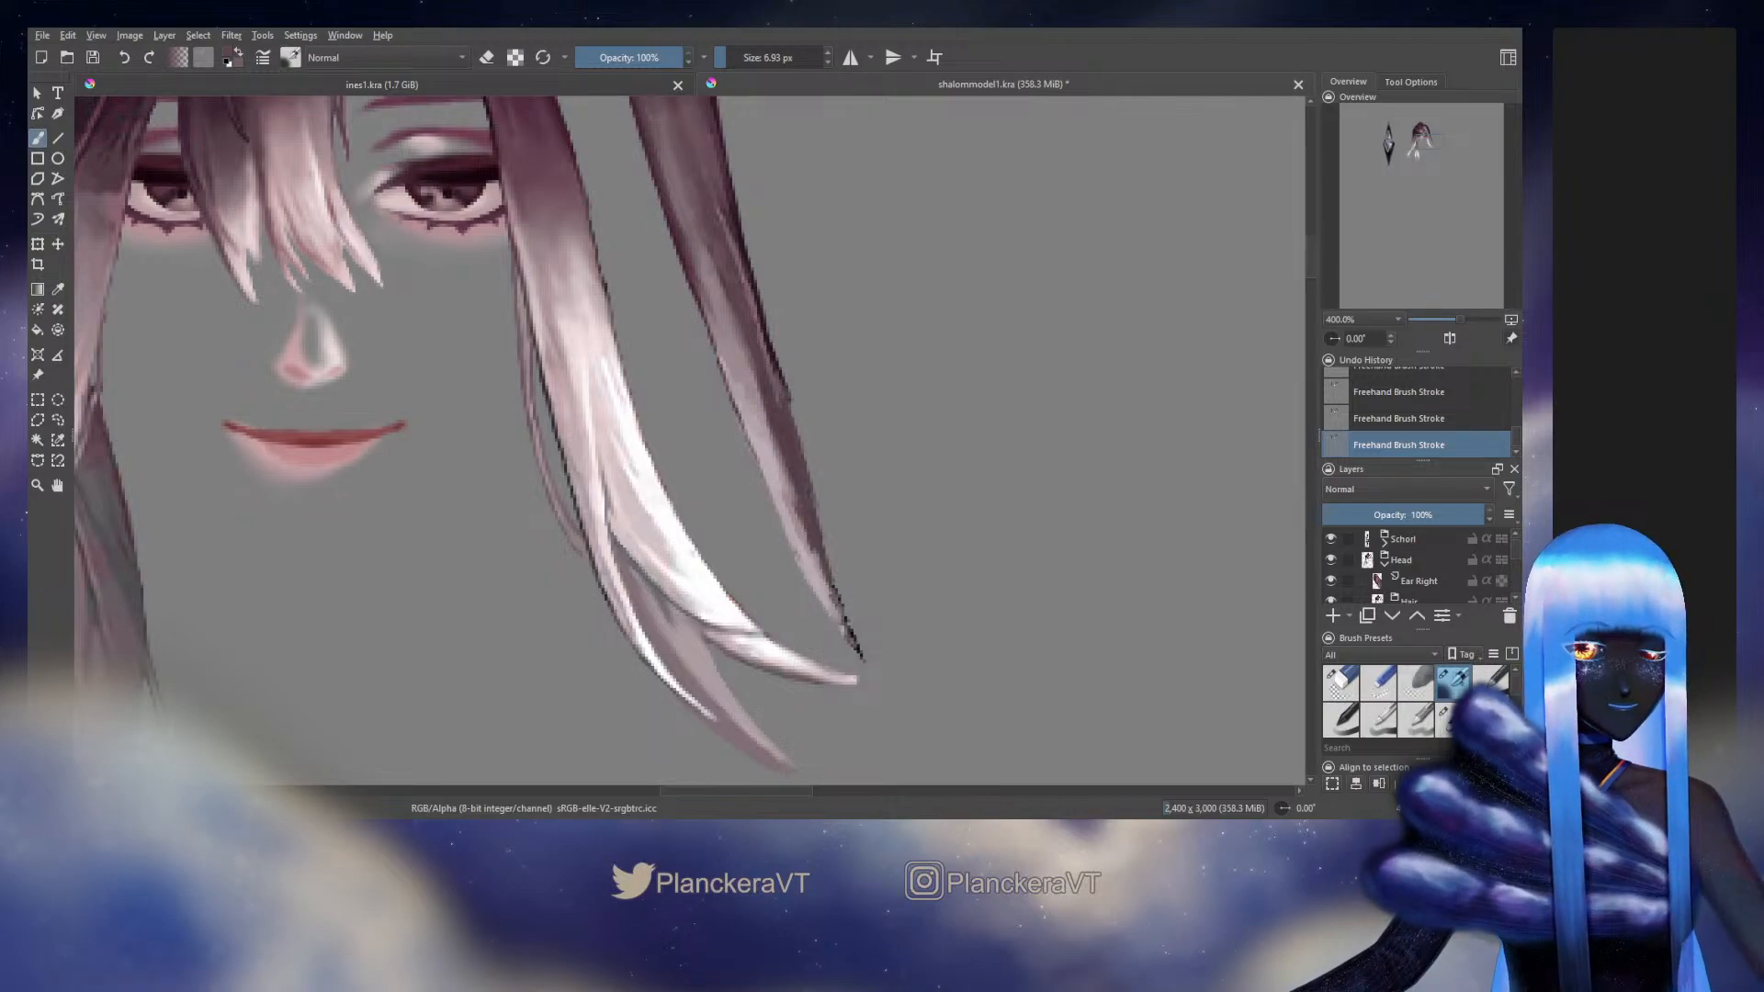
Outline the strand's lower inner edge and middle outer edge in near-black sampled from its tip, reducing the hard brush to 8.74 px
ctrl+click(848, 636)
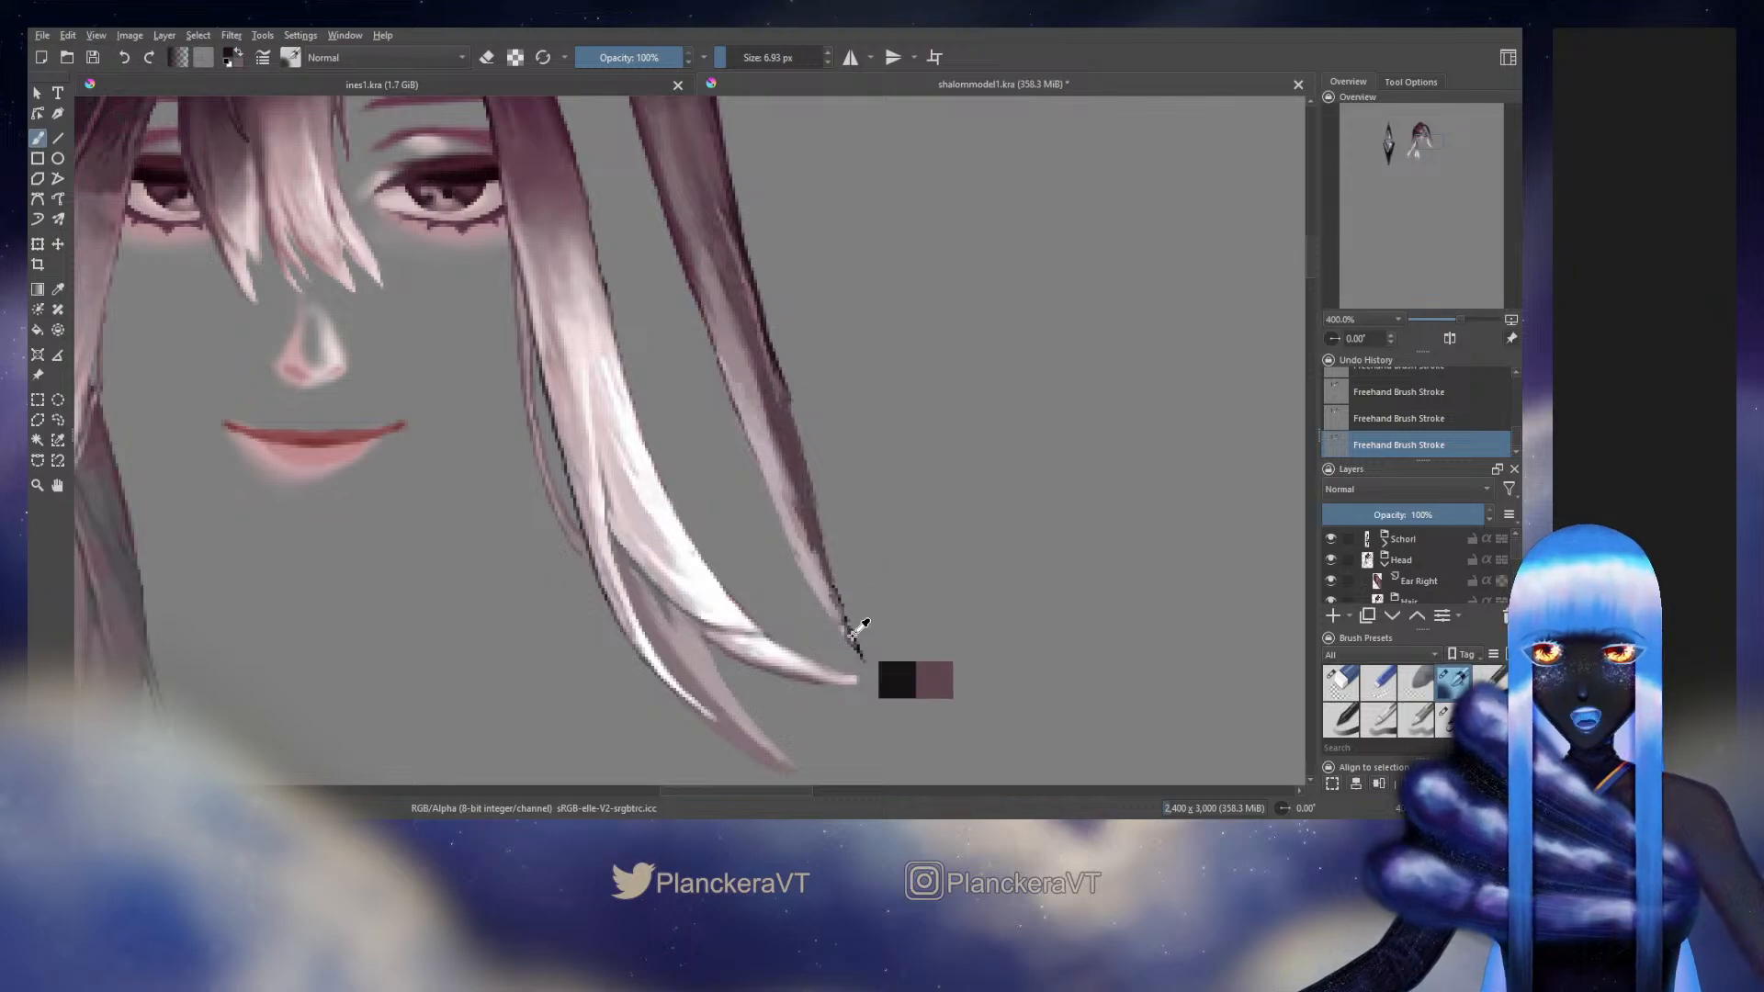
click(1447, 720)
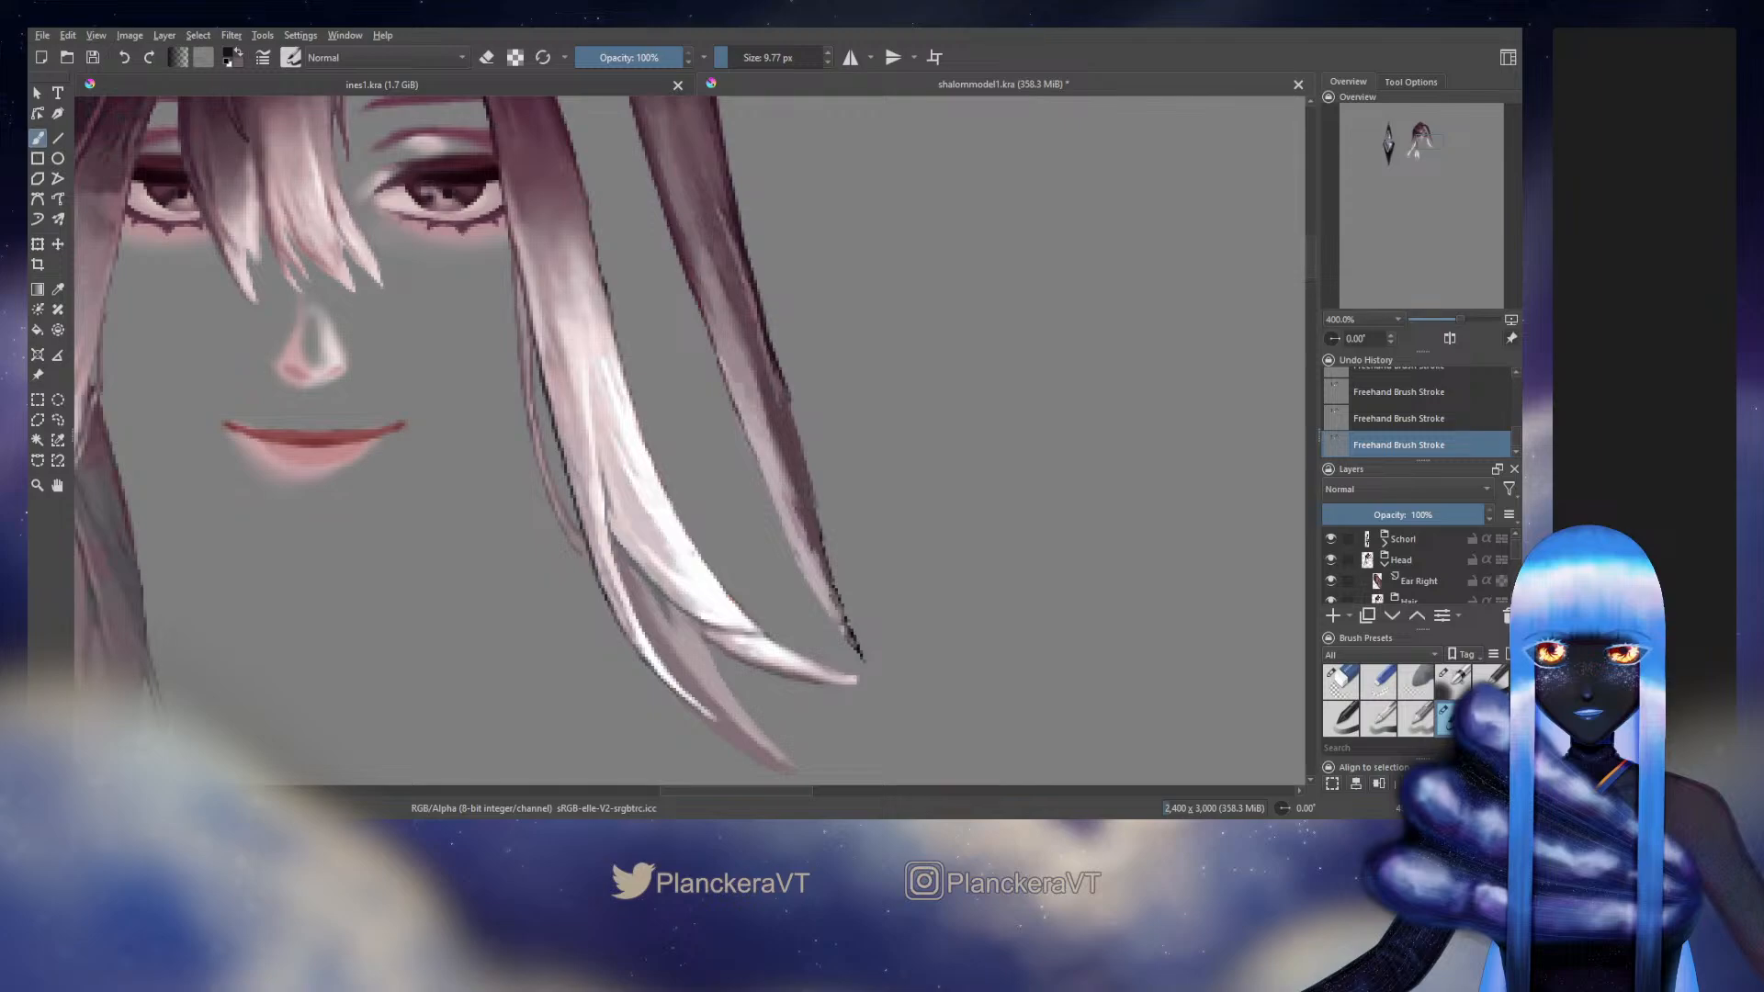
key(ctrl+z)
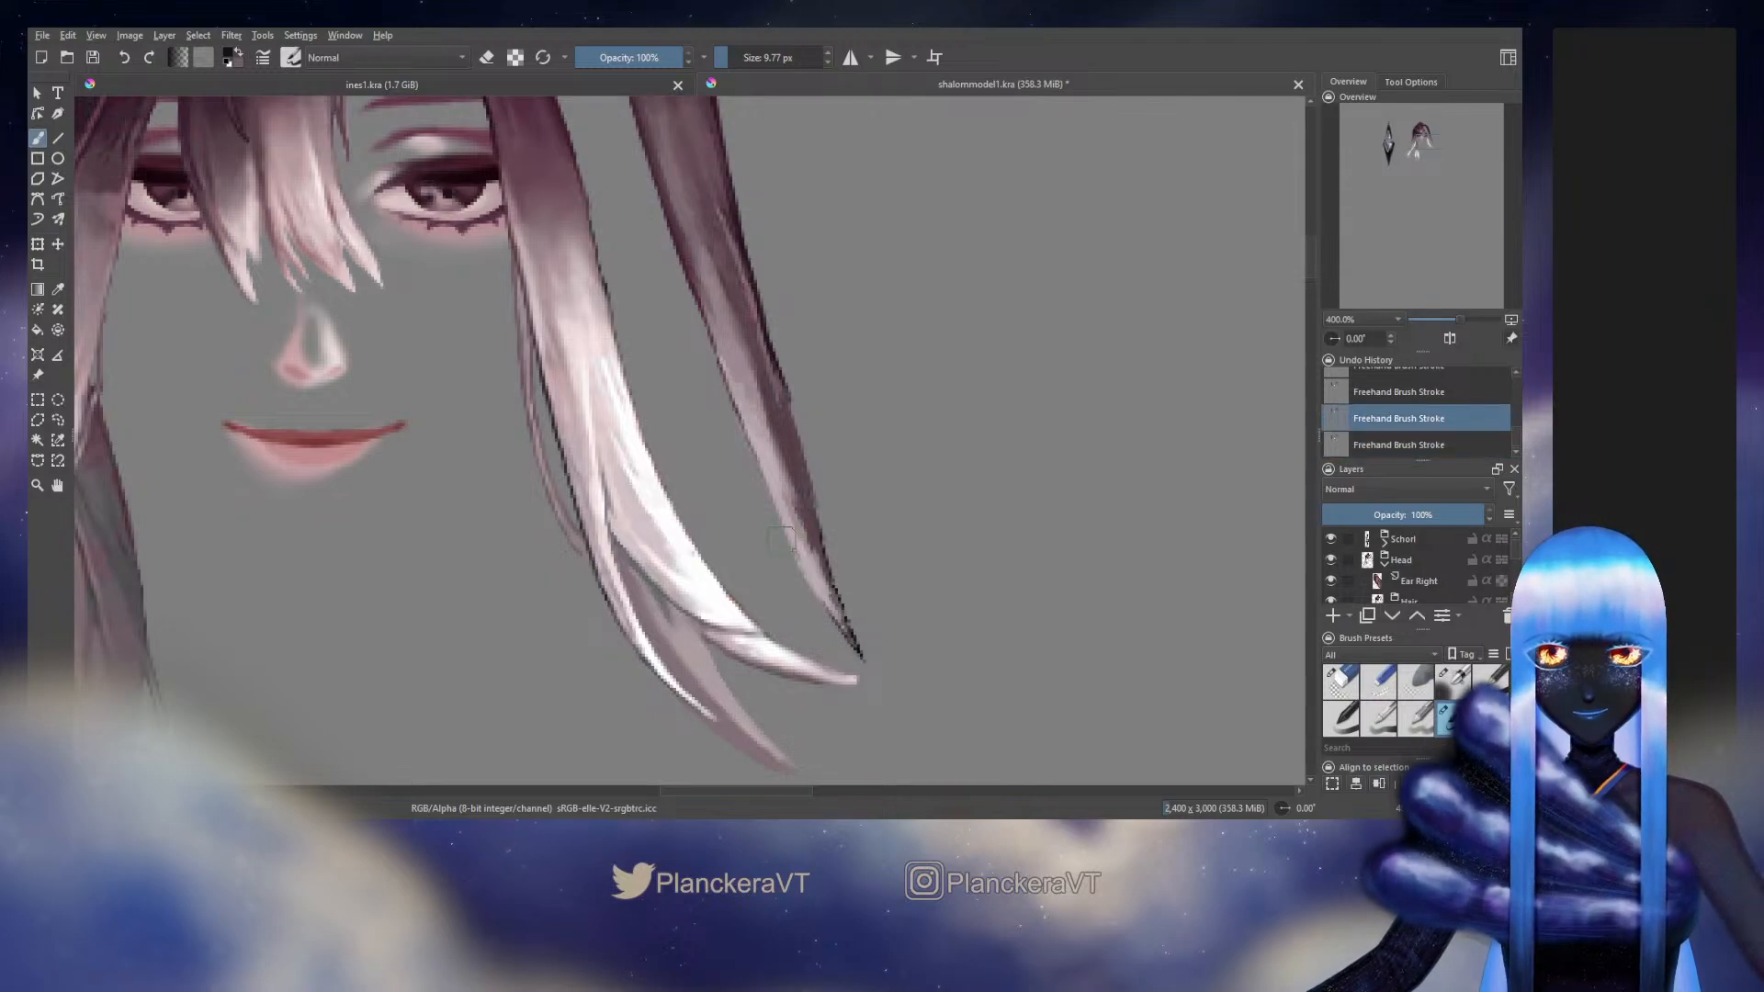
drag(779, 535, 792, 556)
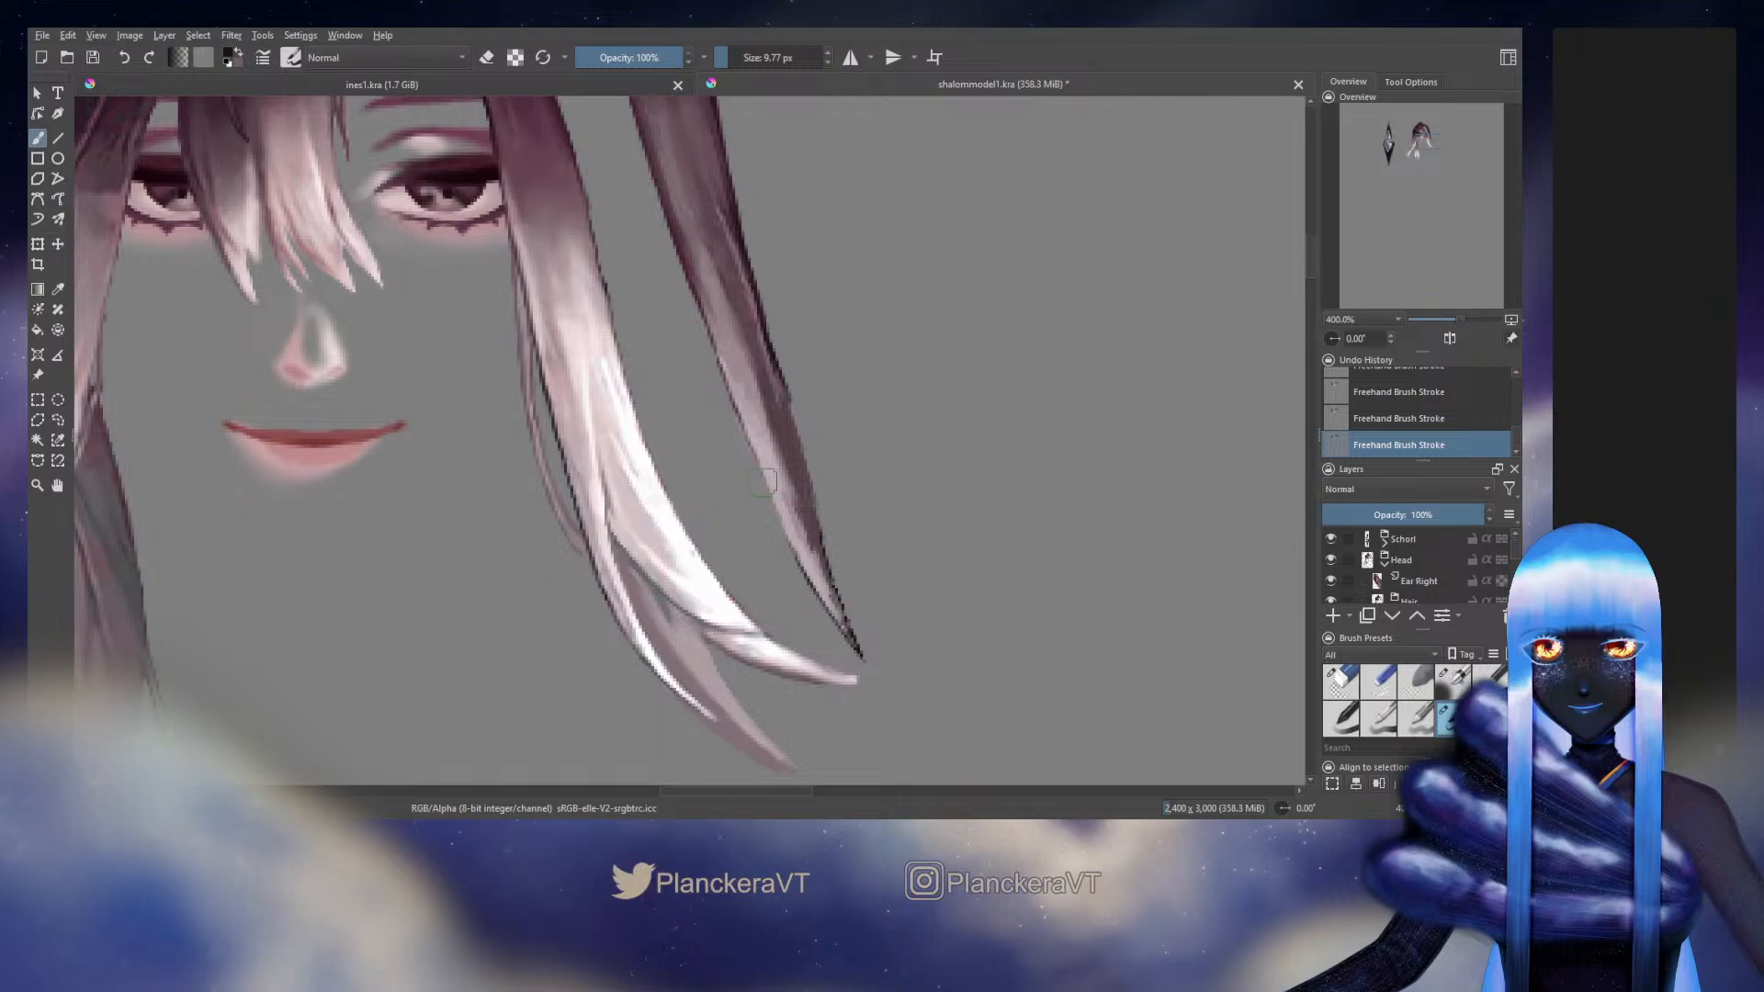
key(ctrl+z)
drag(765, 491, 812, 581)
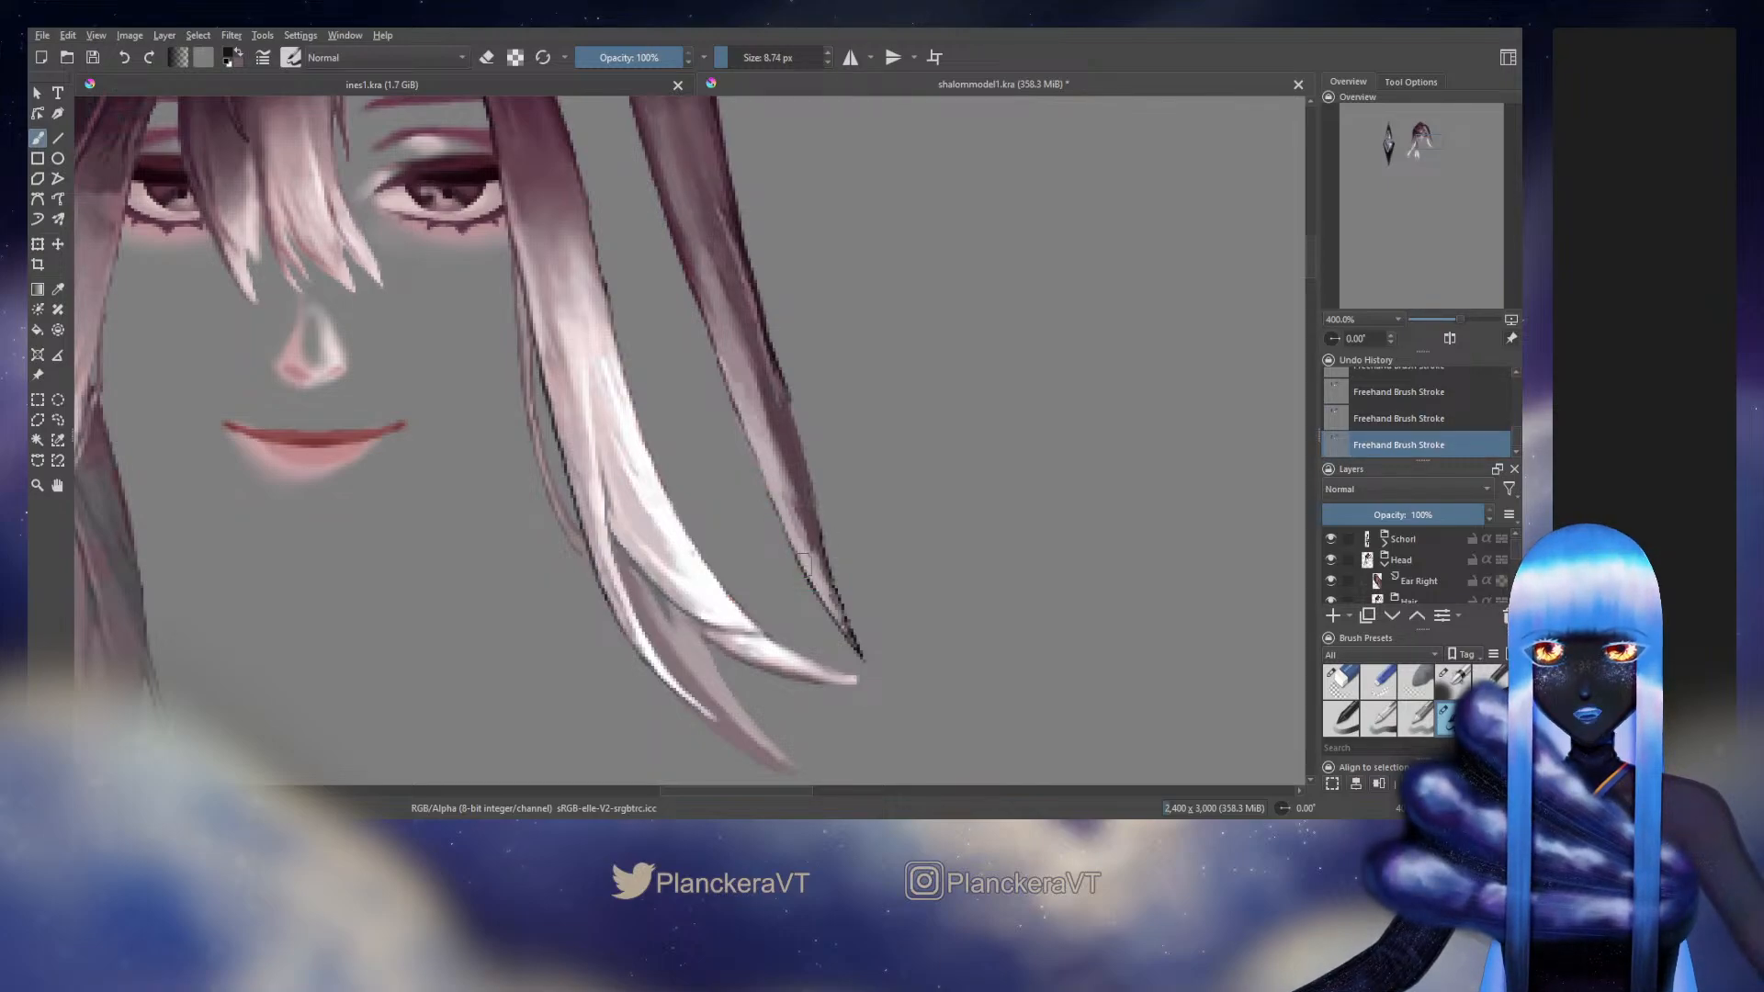
ctrl+click(744, 397)
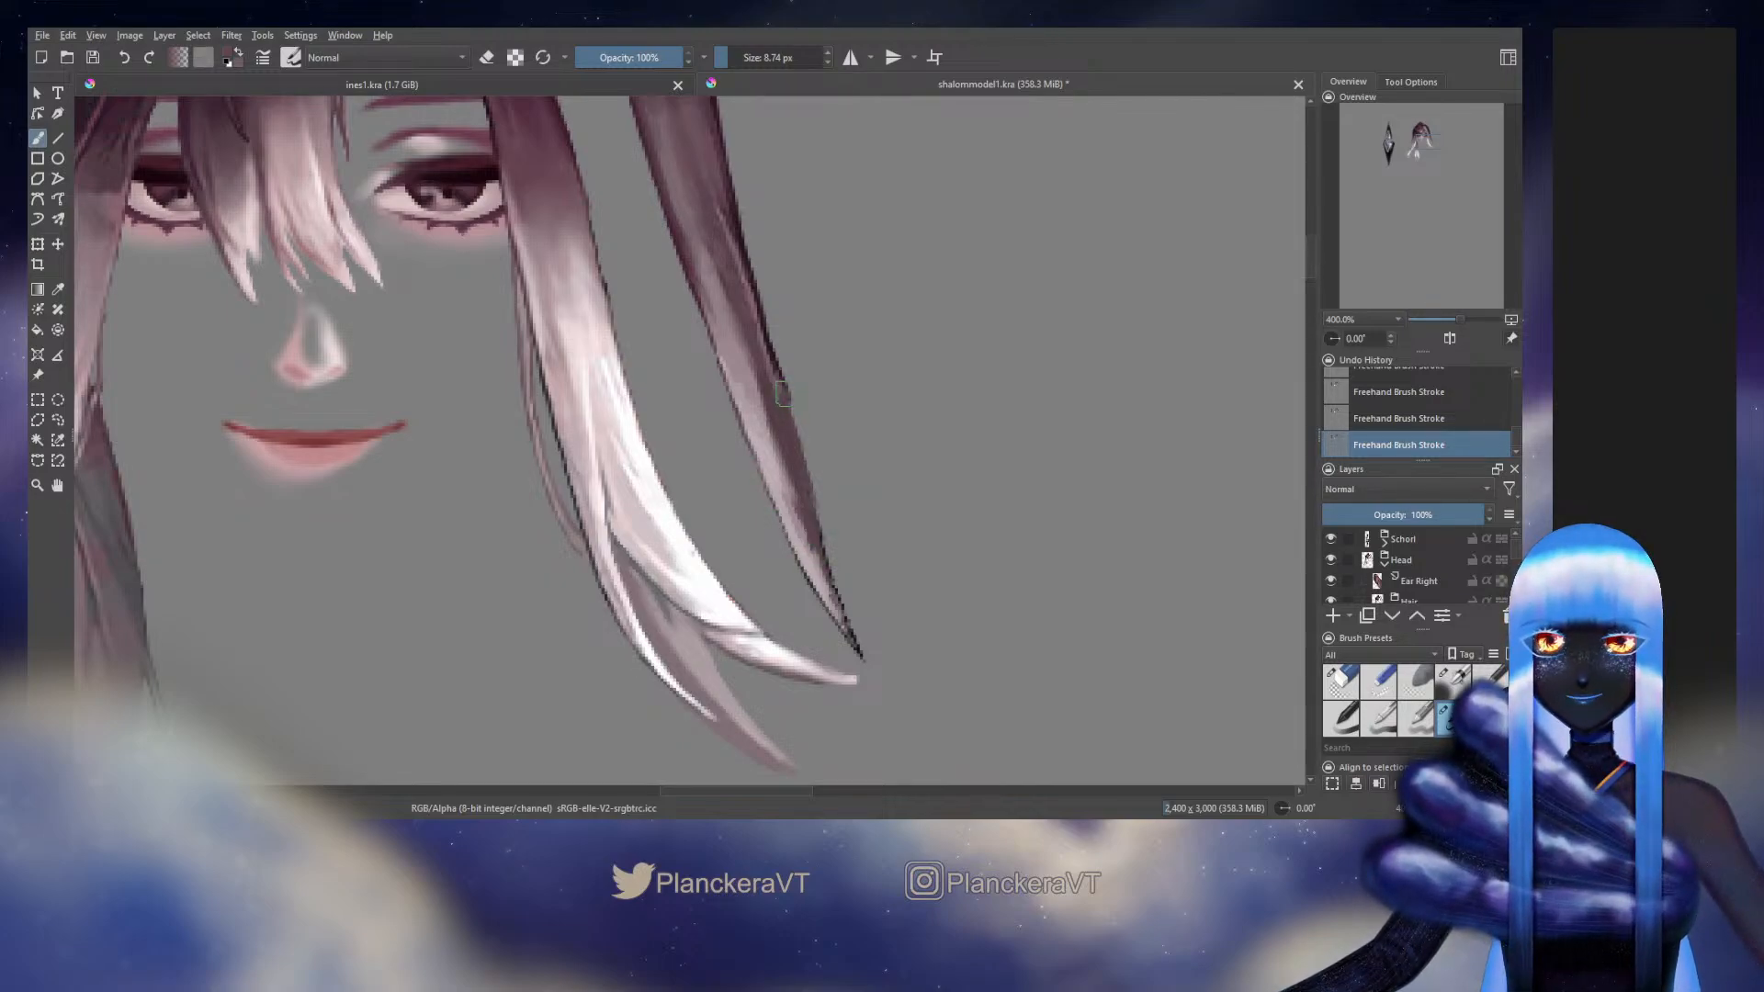
ctrl+click(774, 351)
ctrl+click(773, 353)
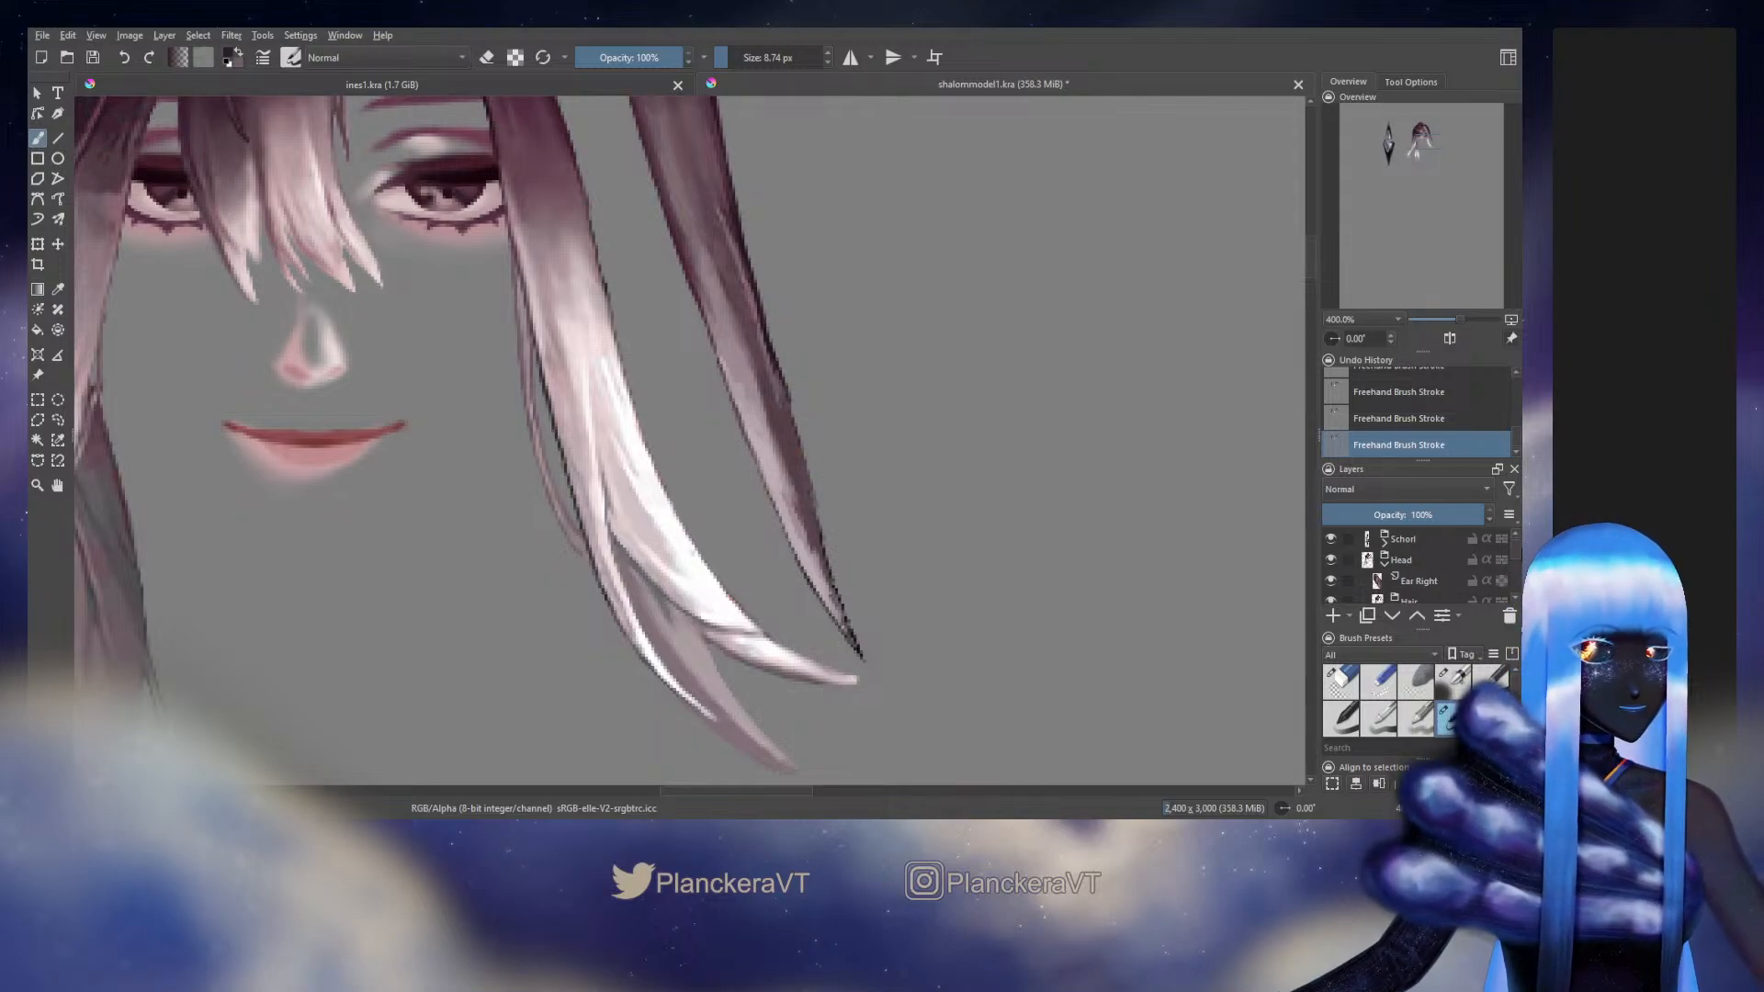
Unlock the back hair layer's transparency and clean up the strand's middle outer edge with the 6.91 px eraser
drag(1516, 550, 1511, 559)
click(1501, 585)
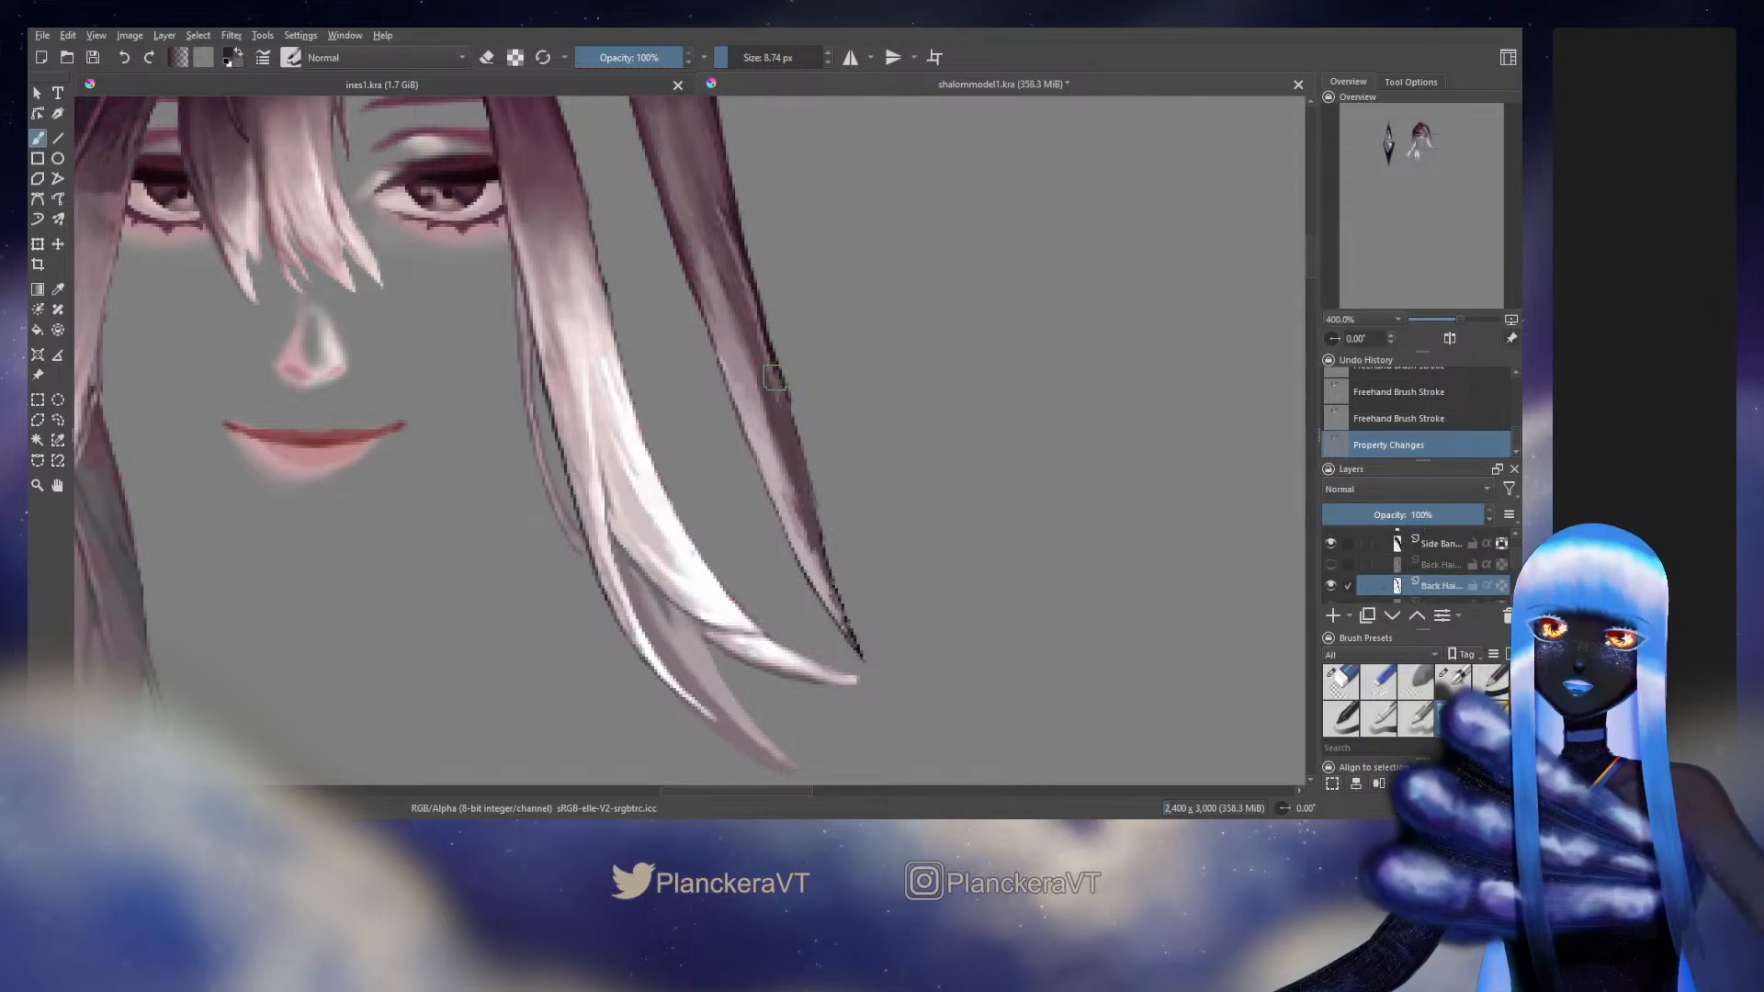
key(slash)
drag(775, 377, 792, 401)
drag(777, 342, 795, 386)
drag(781, 354, 801, 414)
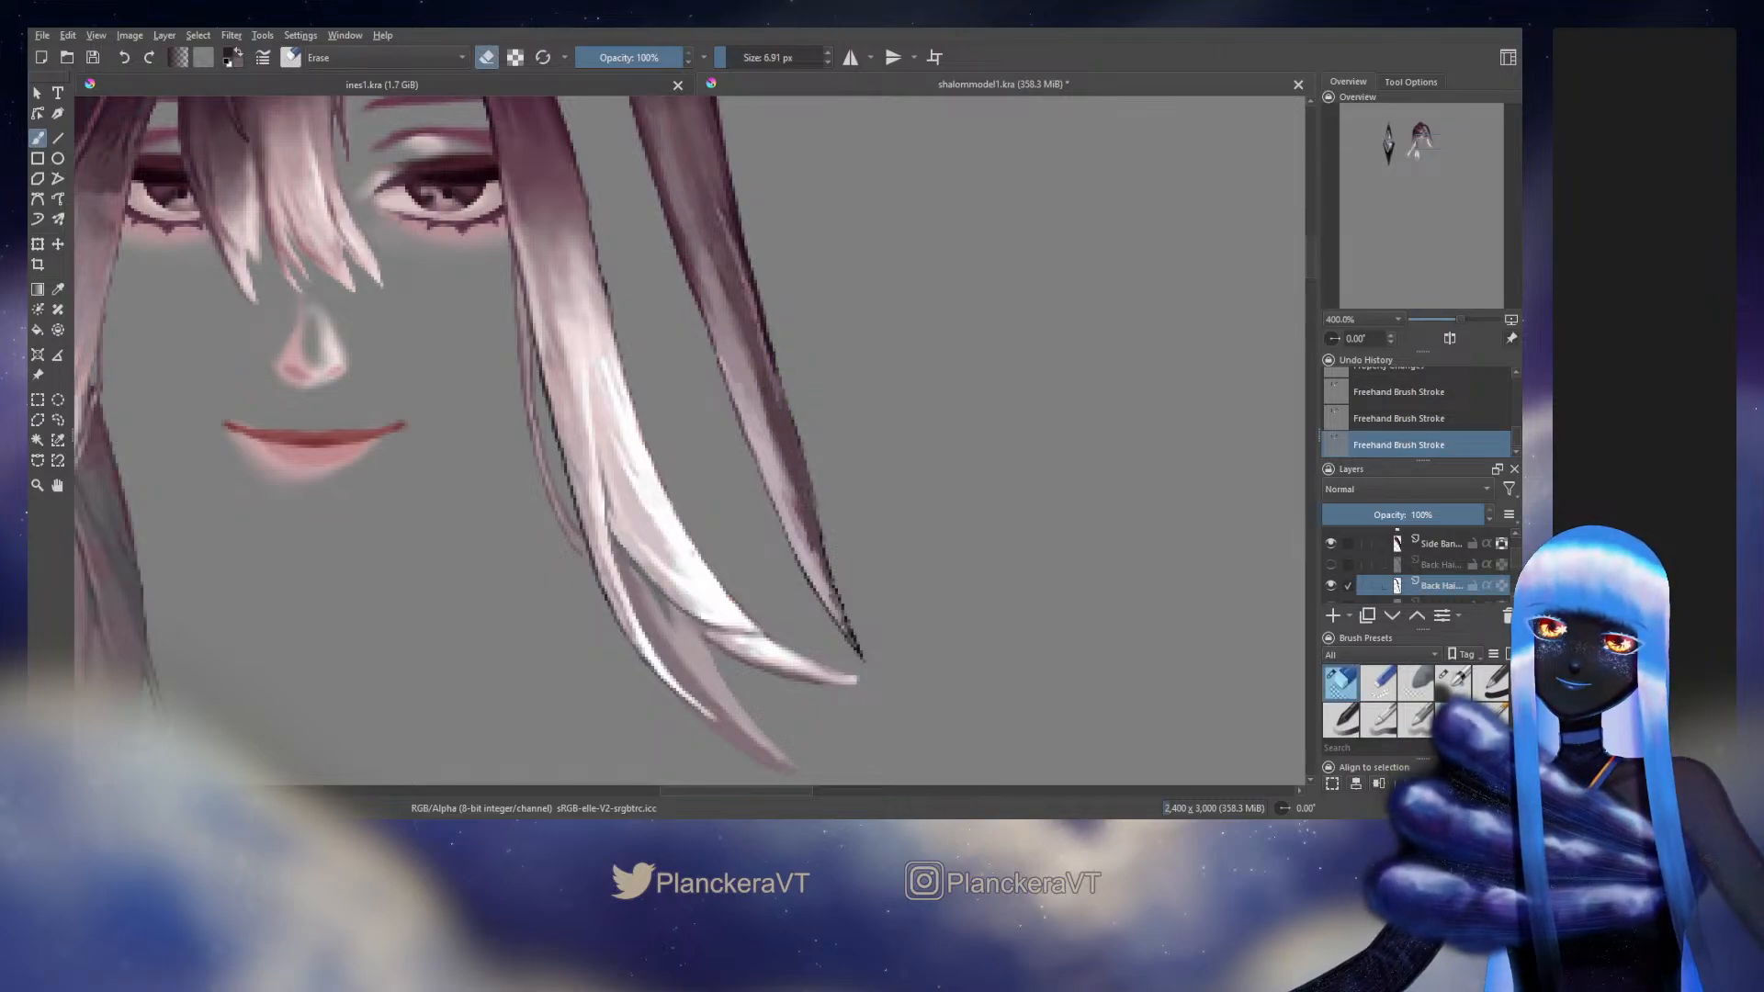
Undo the stray outline strokes and redraw the strand's lower outer edge down to its tip with the 8.74 px brush
key(slash)
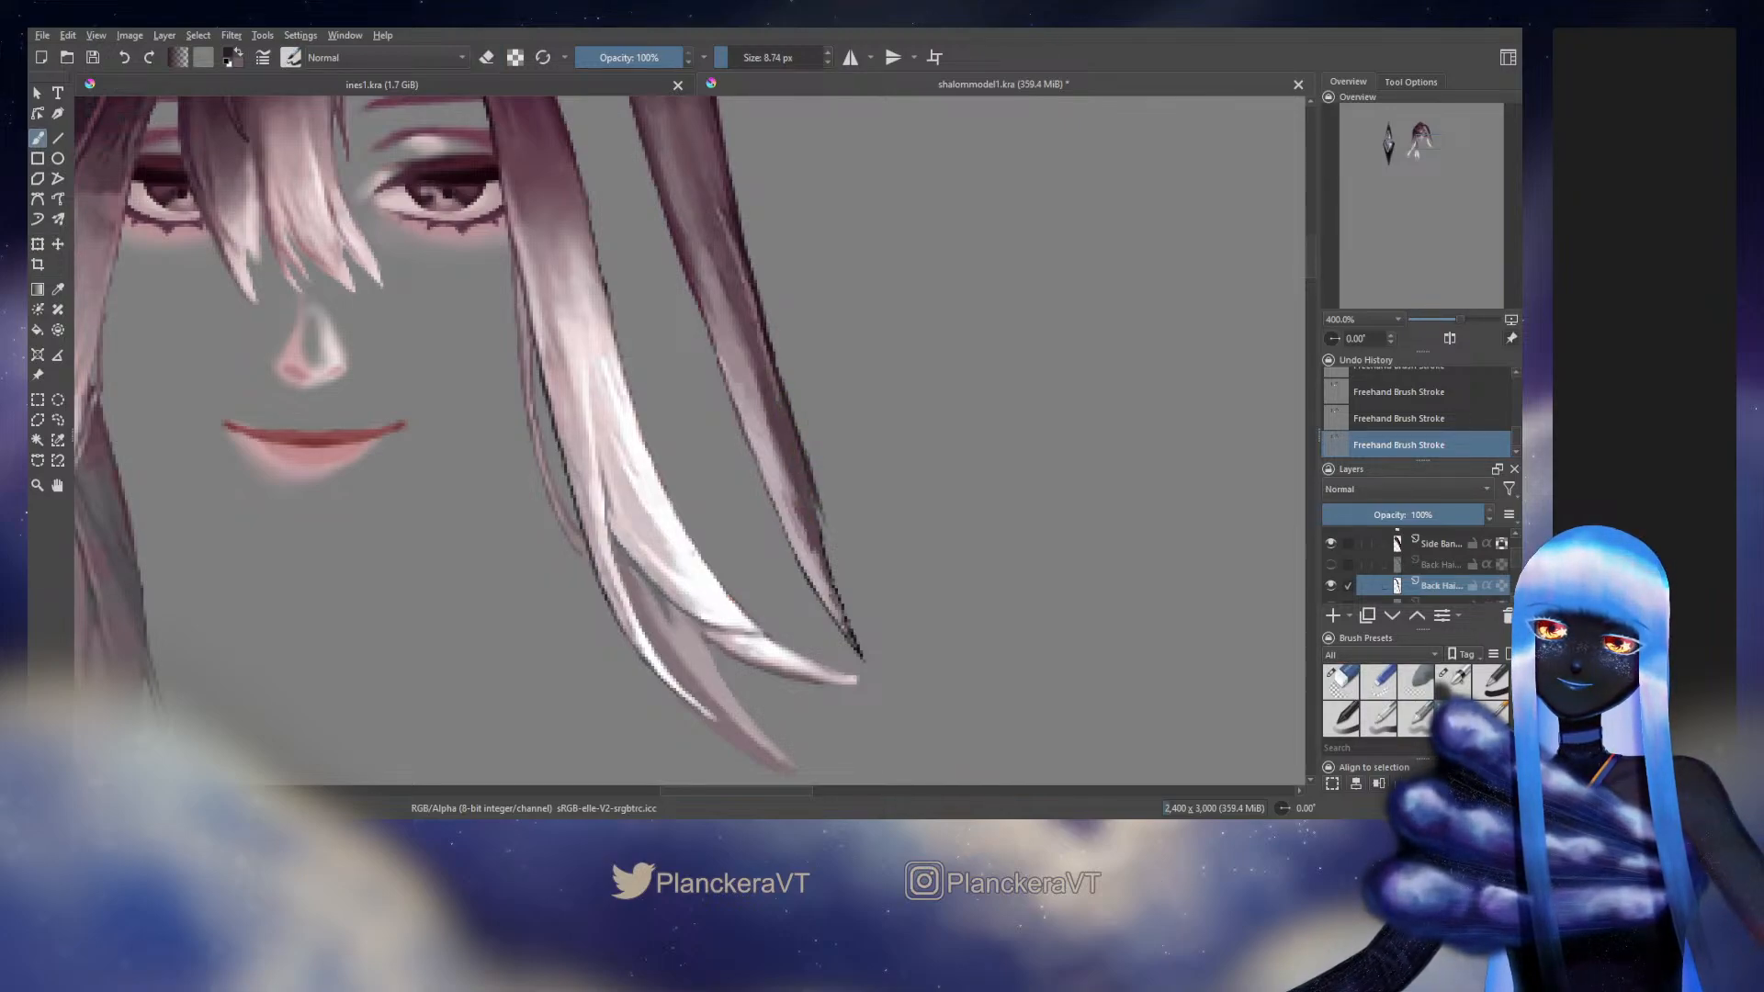
key(ctrl+z)
key(ctrl+z)
drag(803, 442, 824, 540)
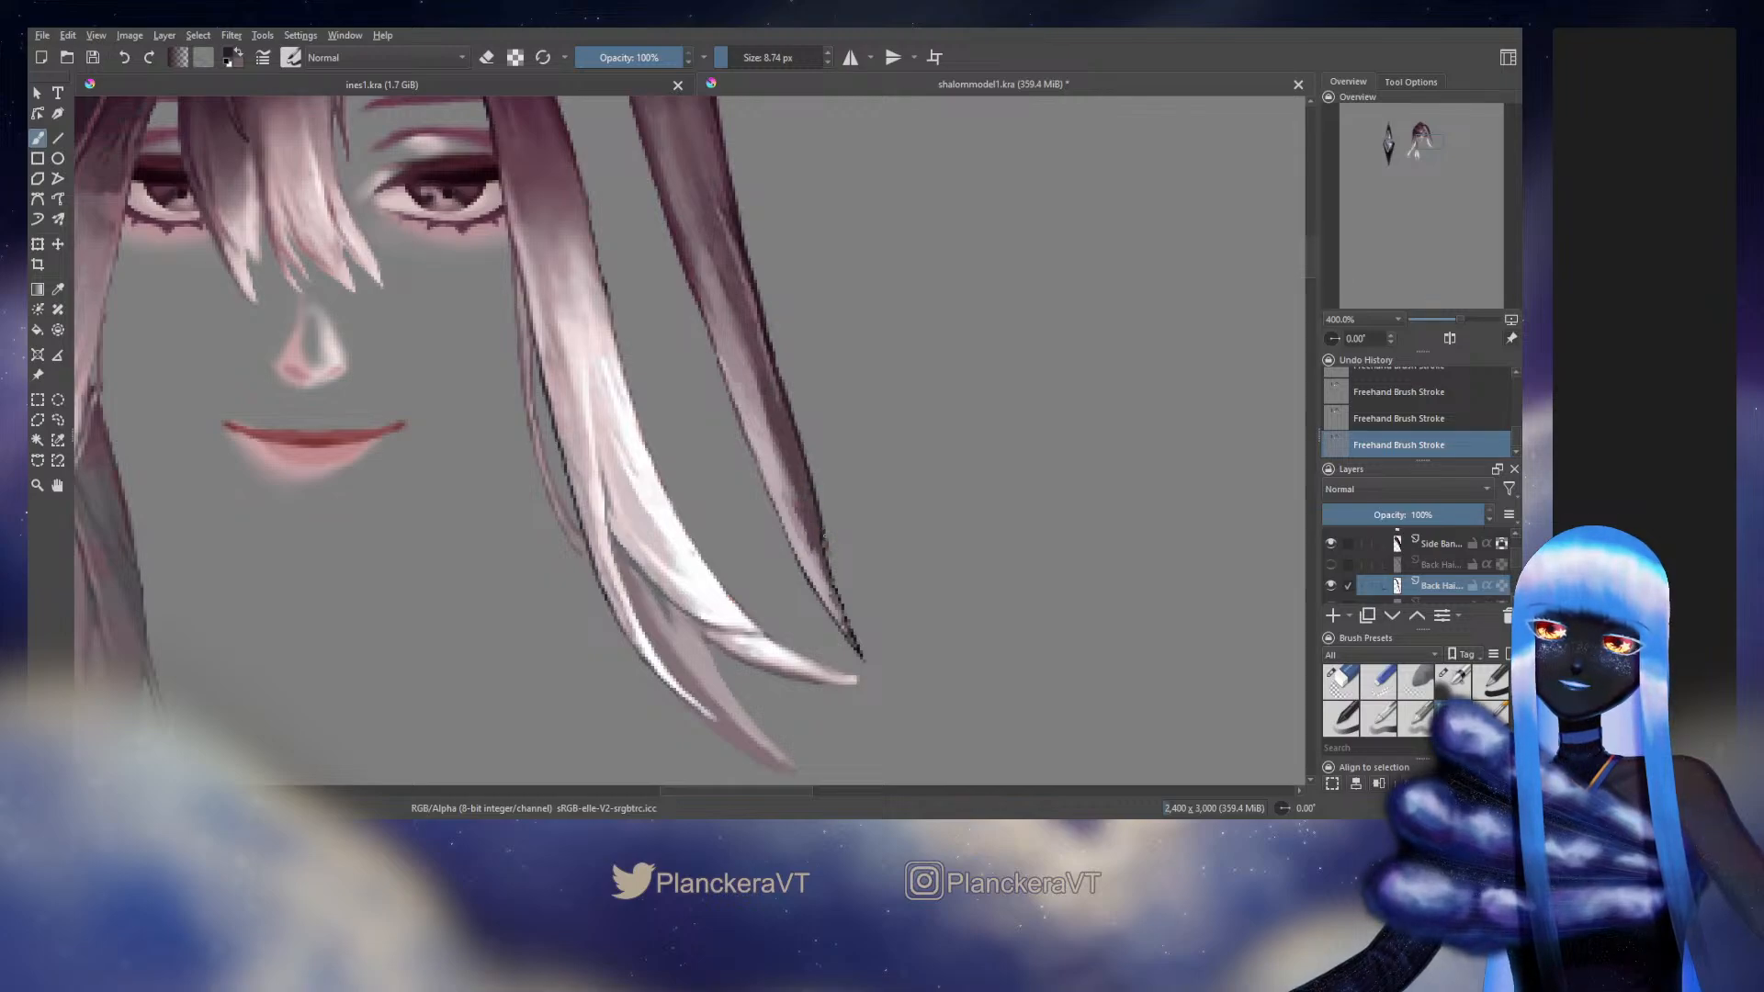
drag(824, 536, 846, 628)
ctrl+click(864, 641)
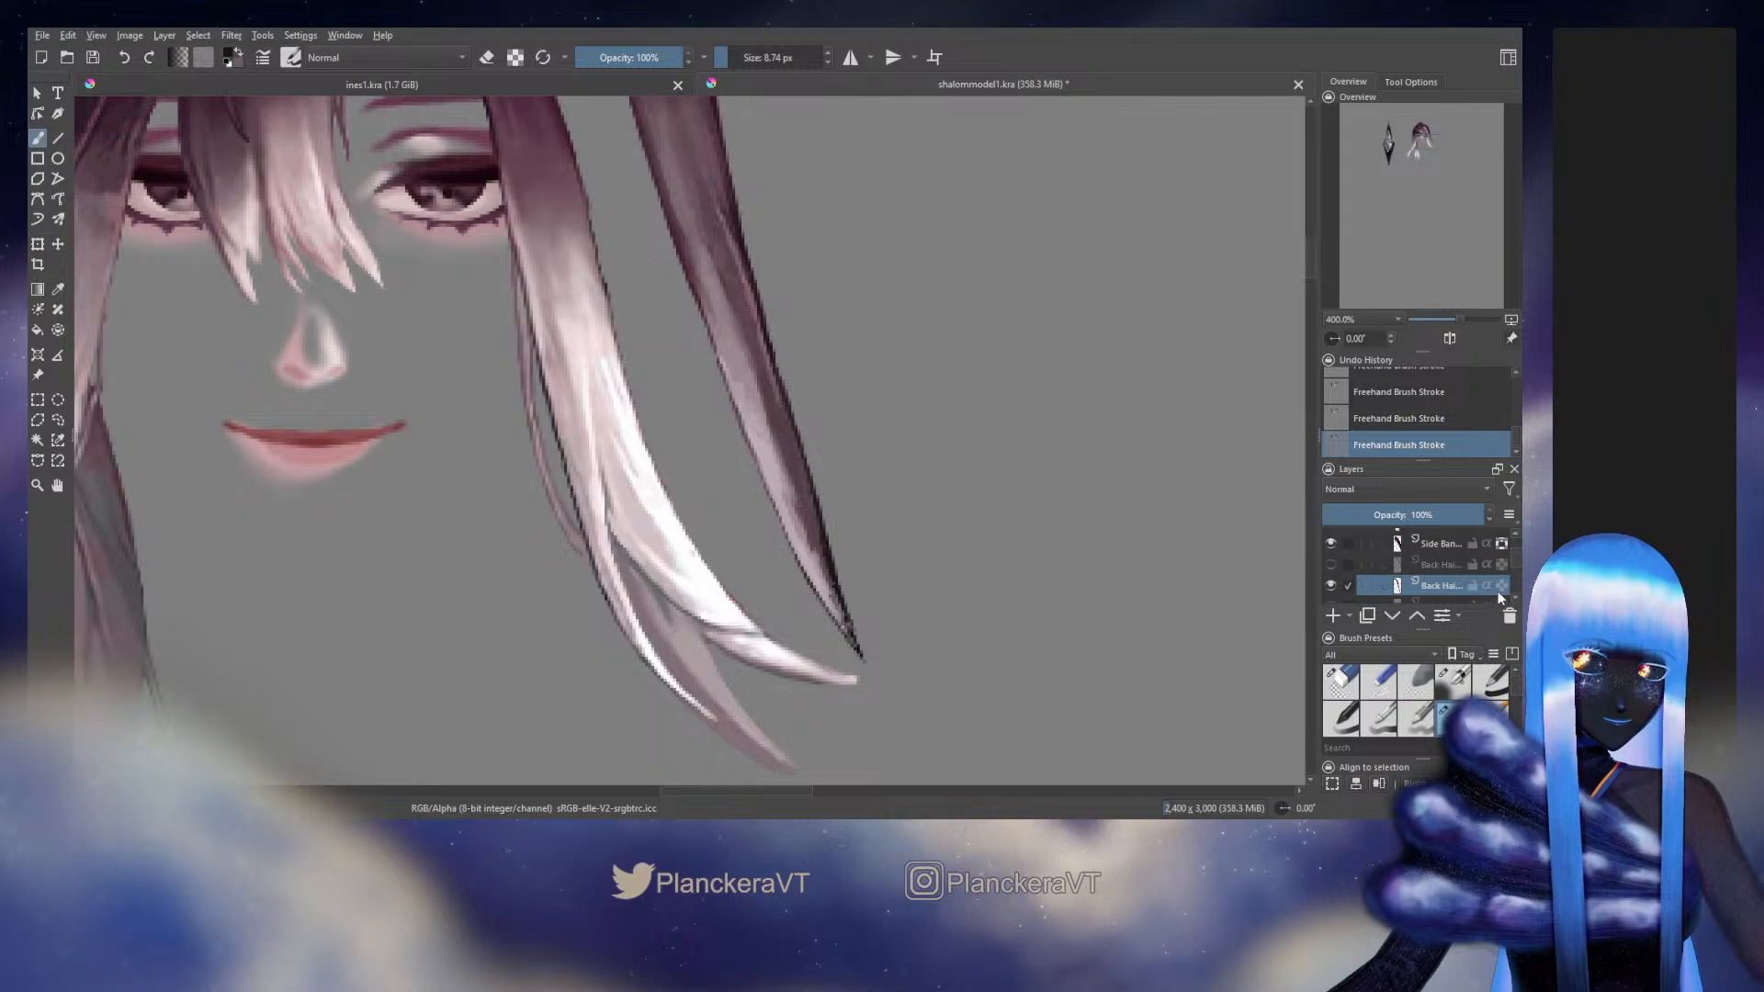
Lock the layer's transparency and blend sampled tones over the strand's lower section towards the tip, reducing the blending brush to 5.97 px
click(1453, 680)
ctrl+click(809, 506)
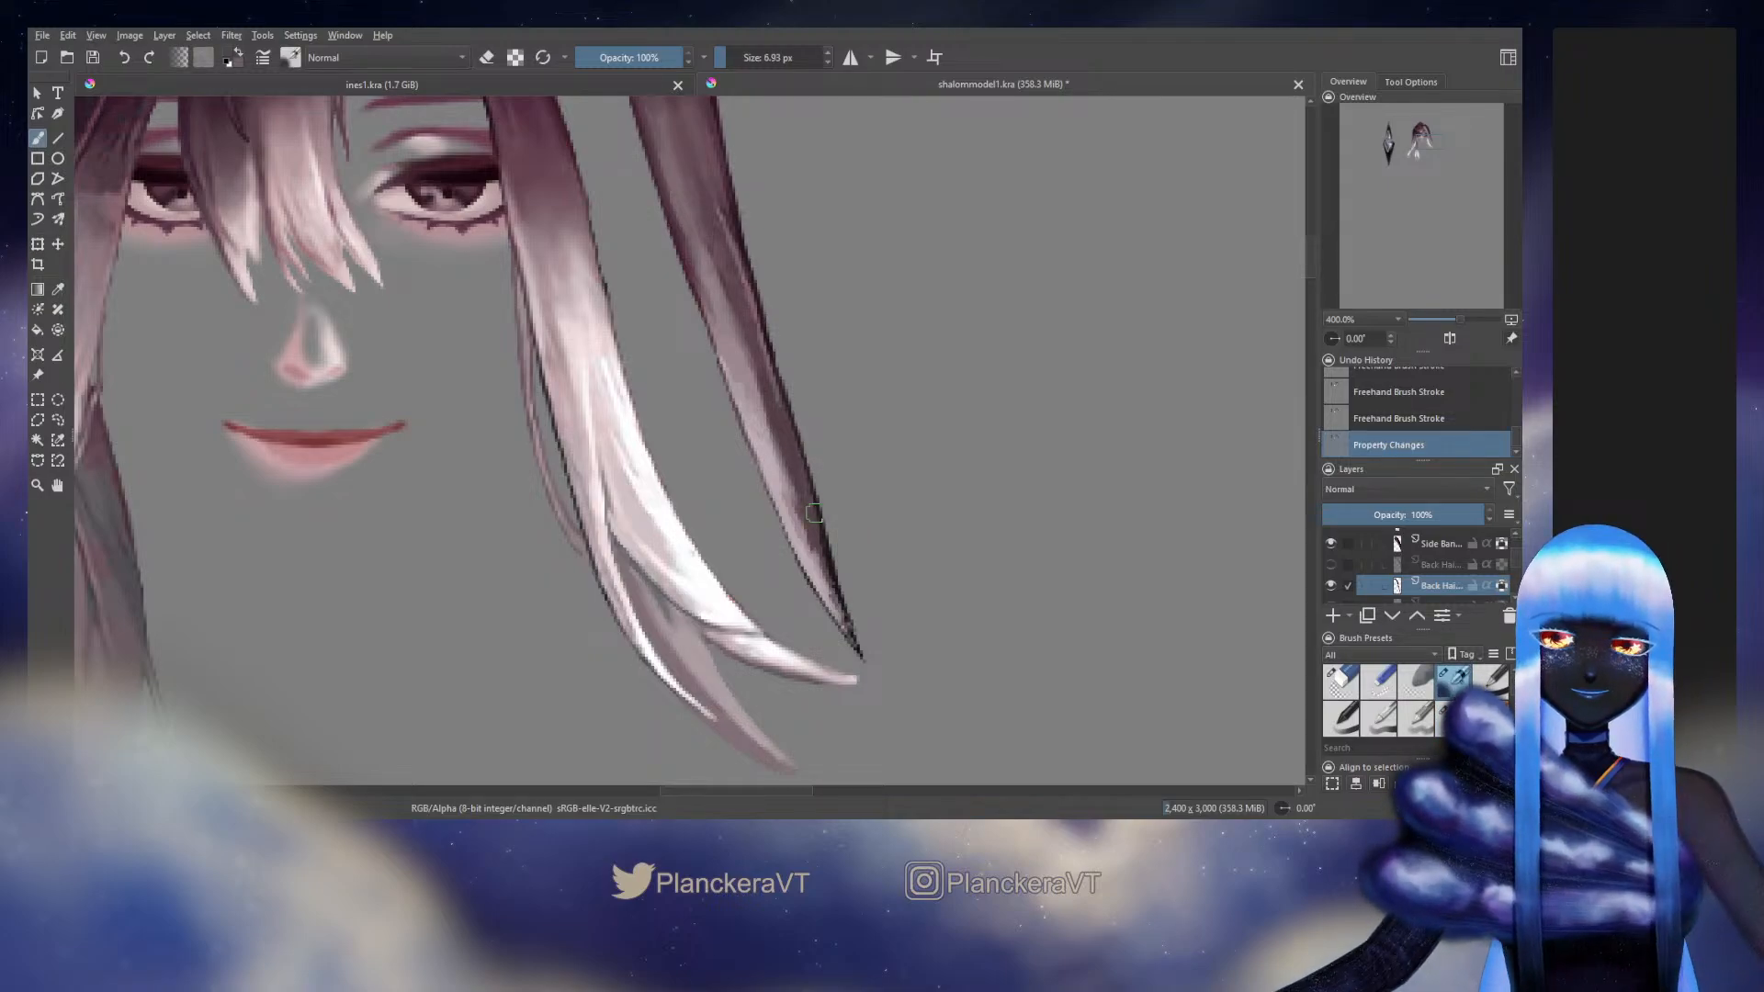
drag(814, 516, 845, 620)
key(ctrl+z)
key(ctrl+z)
ctrl+click(828, 584)
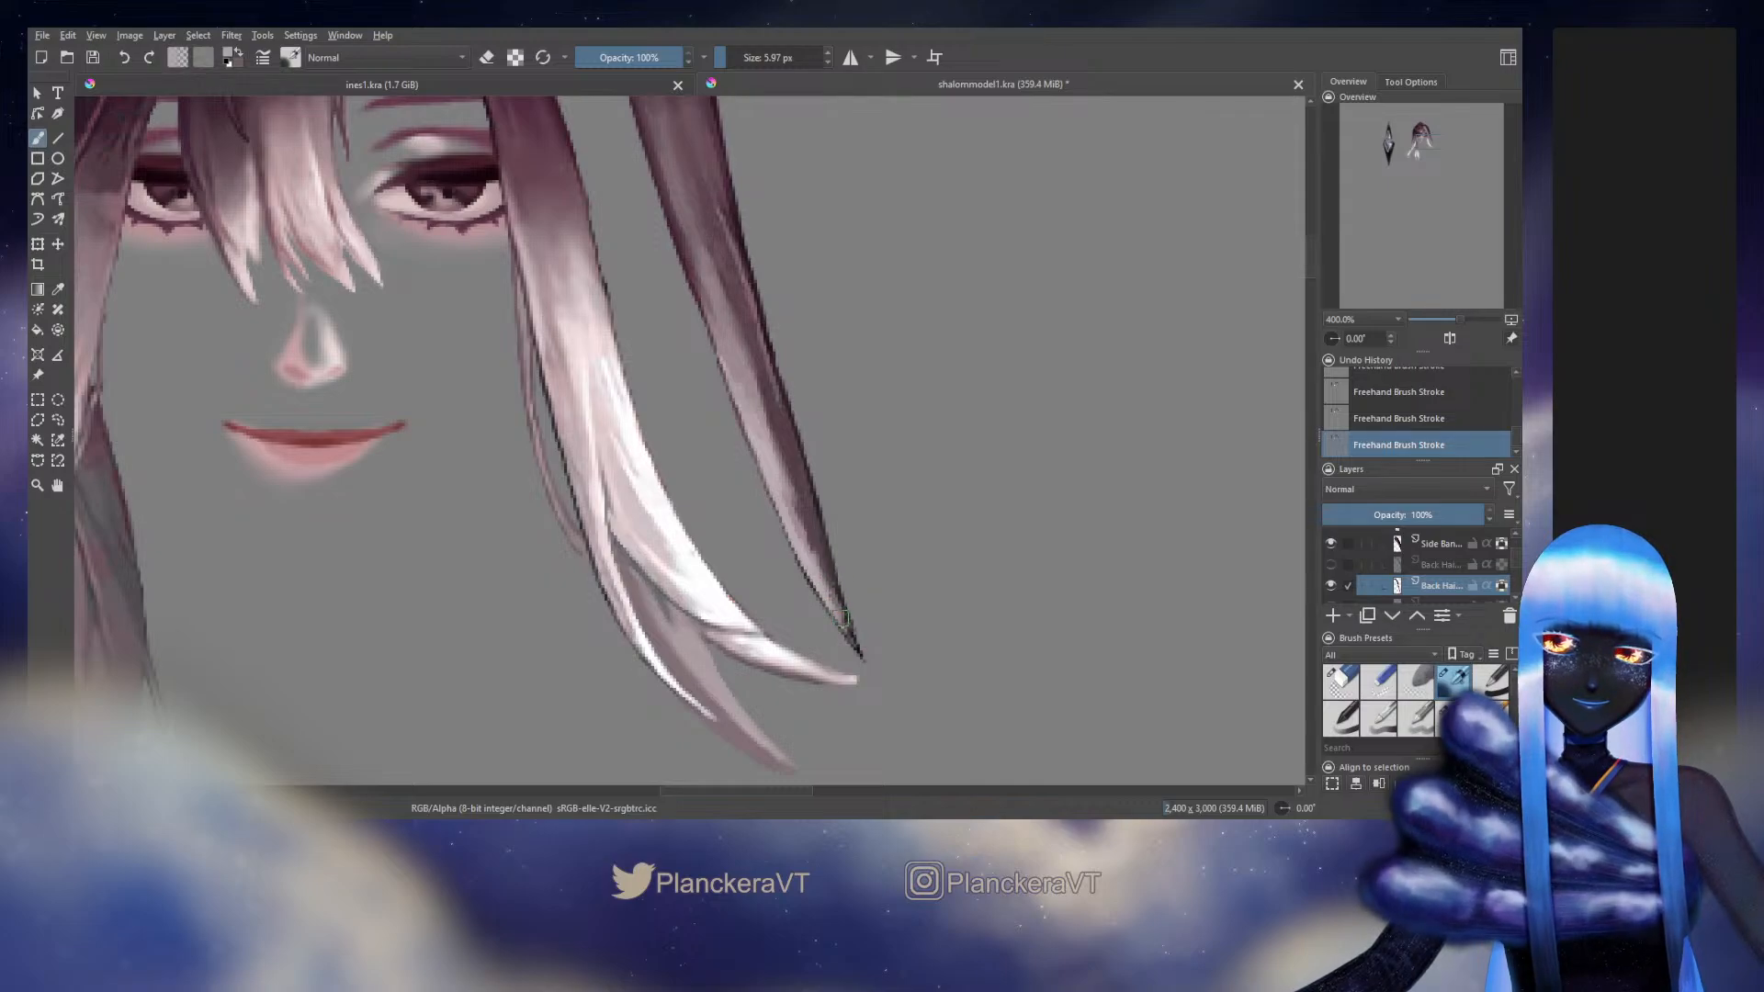
ctrl+click(816, 571)
drag(804, 562, 845, 623)
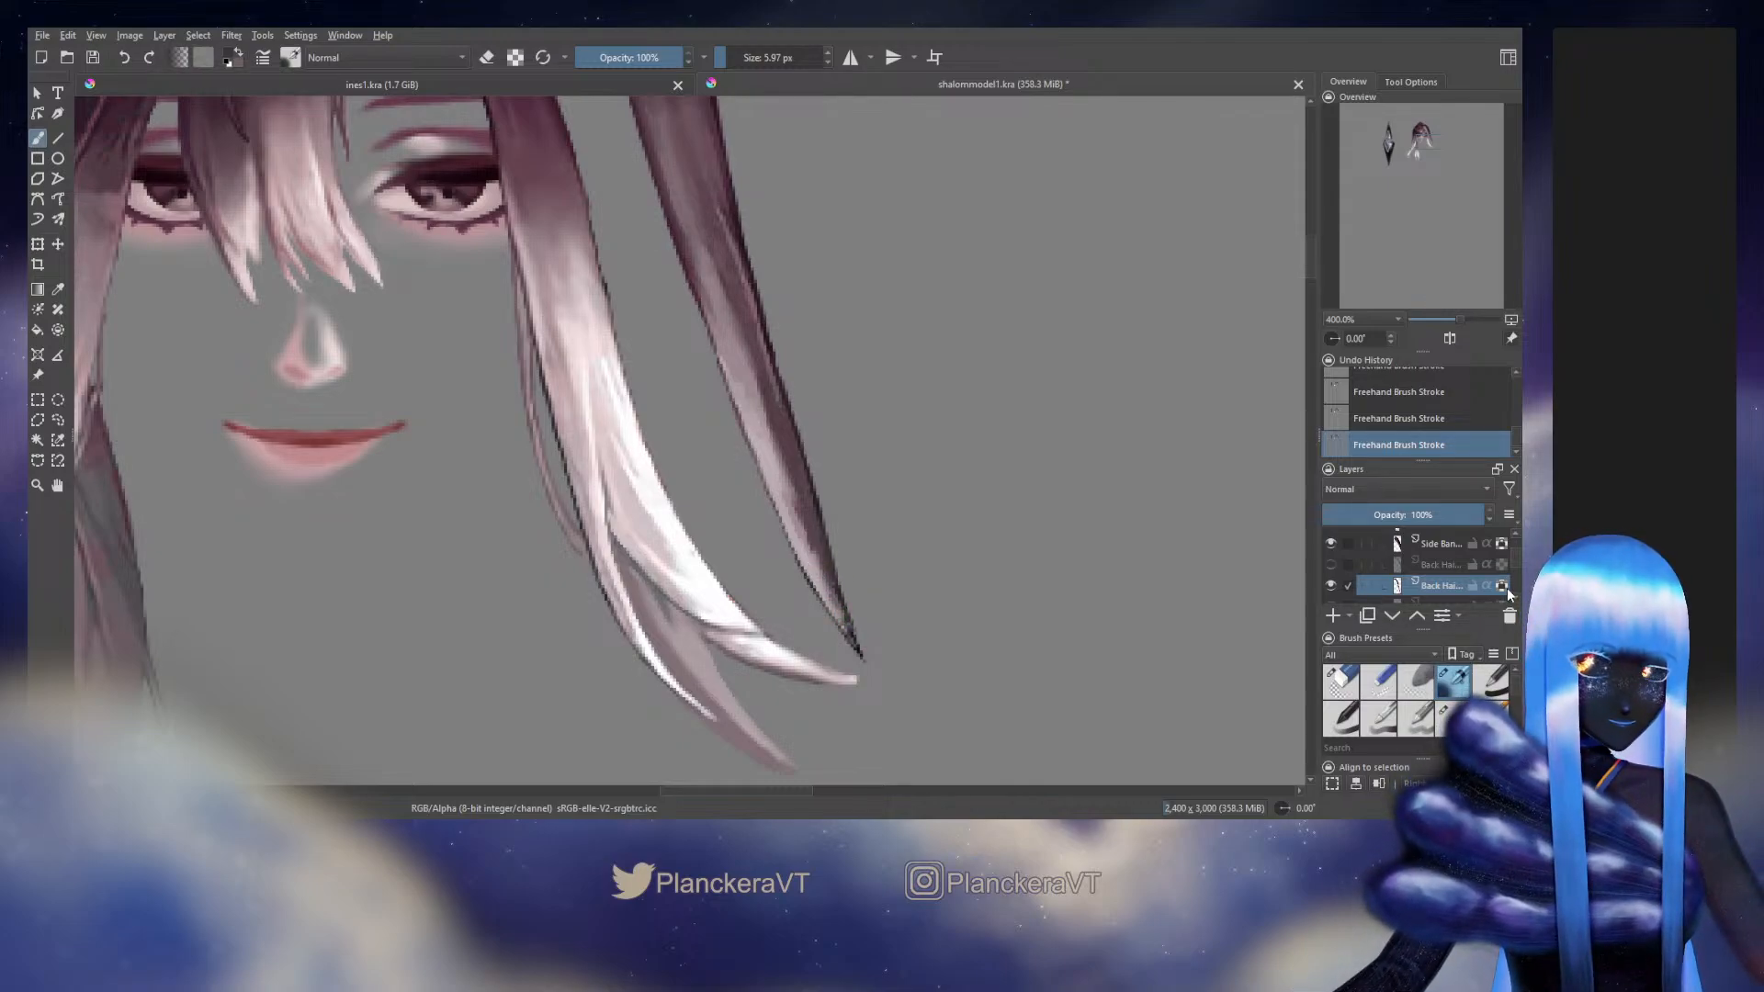
Unlock the layer's transparency, redraw the tip's outline in sampled near-black at 8.16 px and trim it with the 6.91 px eraser
click(1501, 586)
click(1444, 718)
ctrl+click(859, 643)
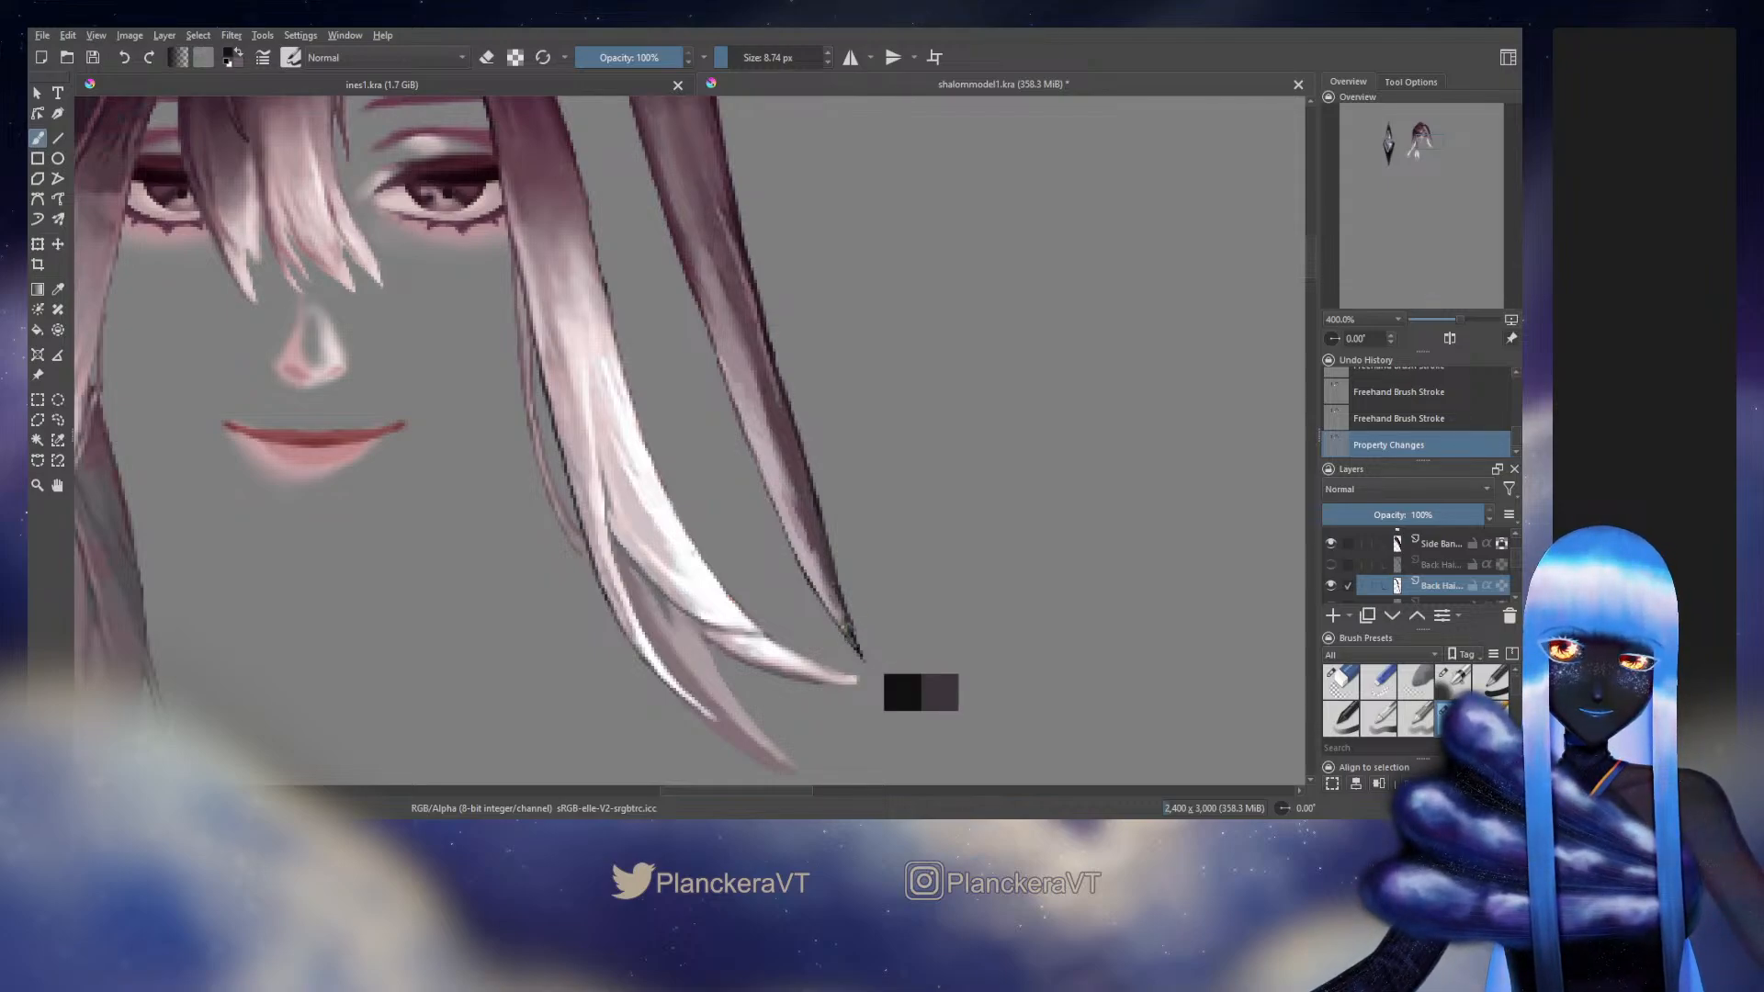
mouse_move(838, 597)
mouse_down()
mouse_move(858, 649)
mouse_move(851, 632)
mouse_up()
drag(825, 551, 855, 643)
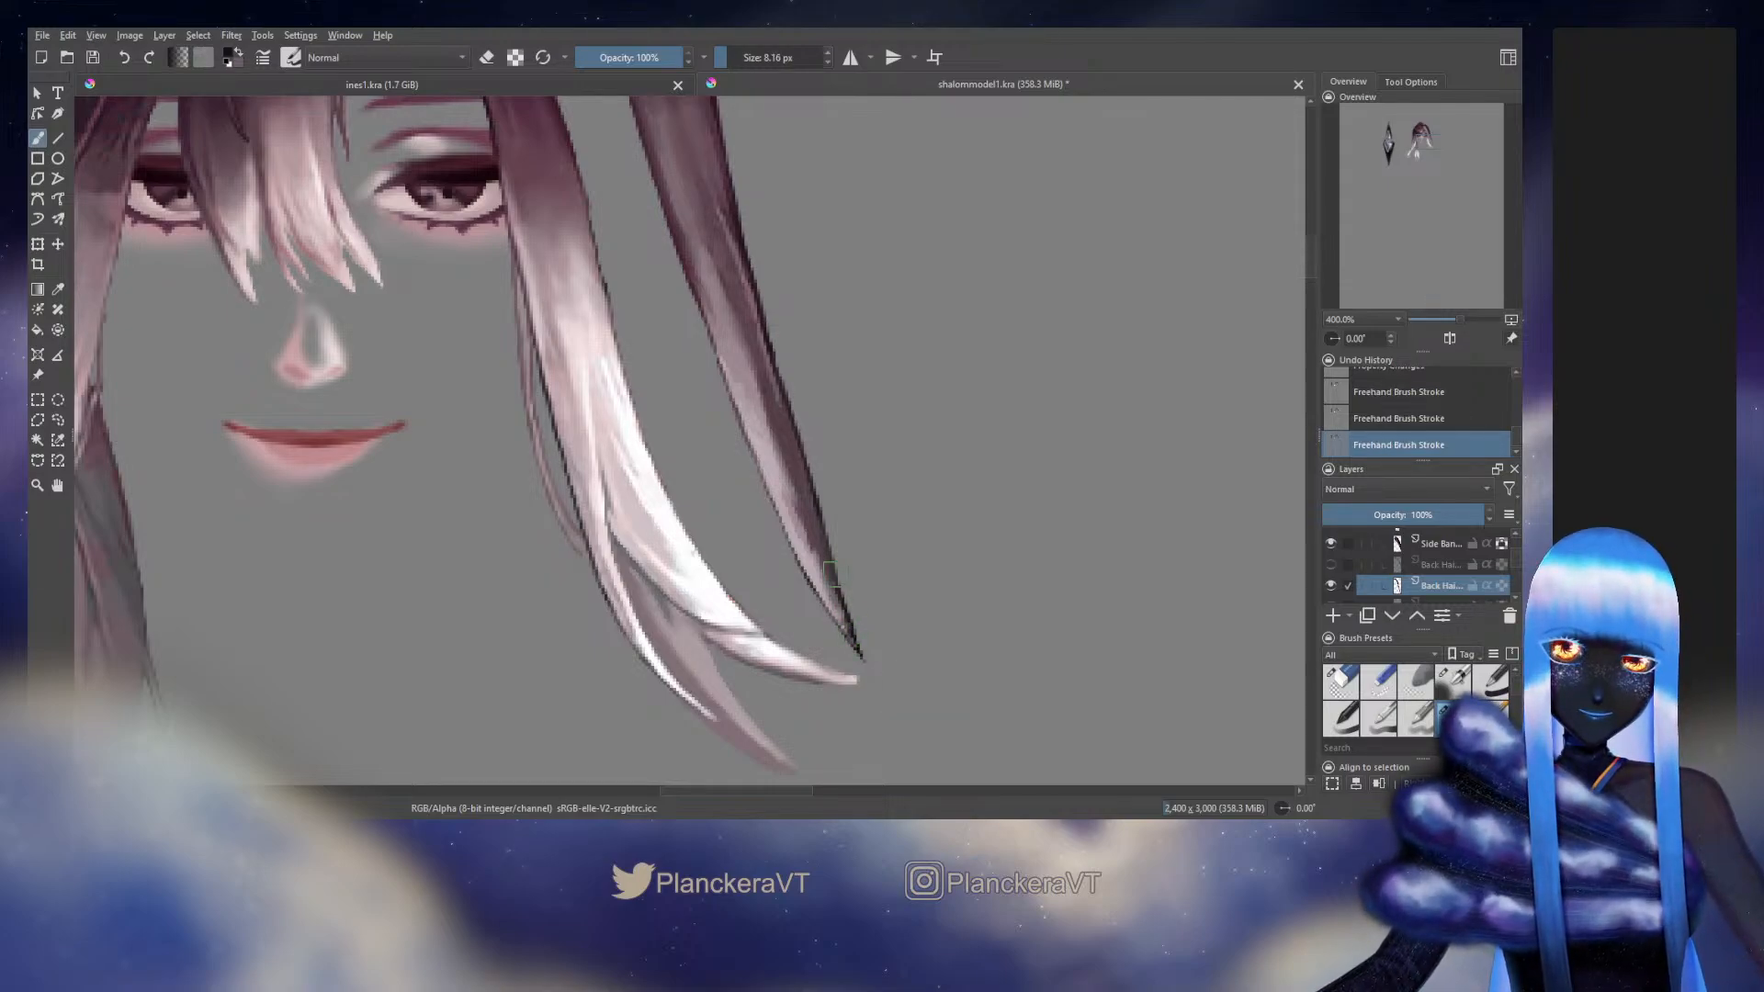
drag(830, 565, 854, 640)
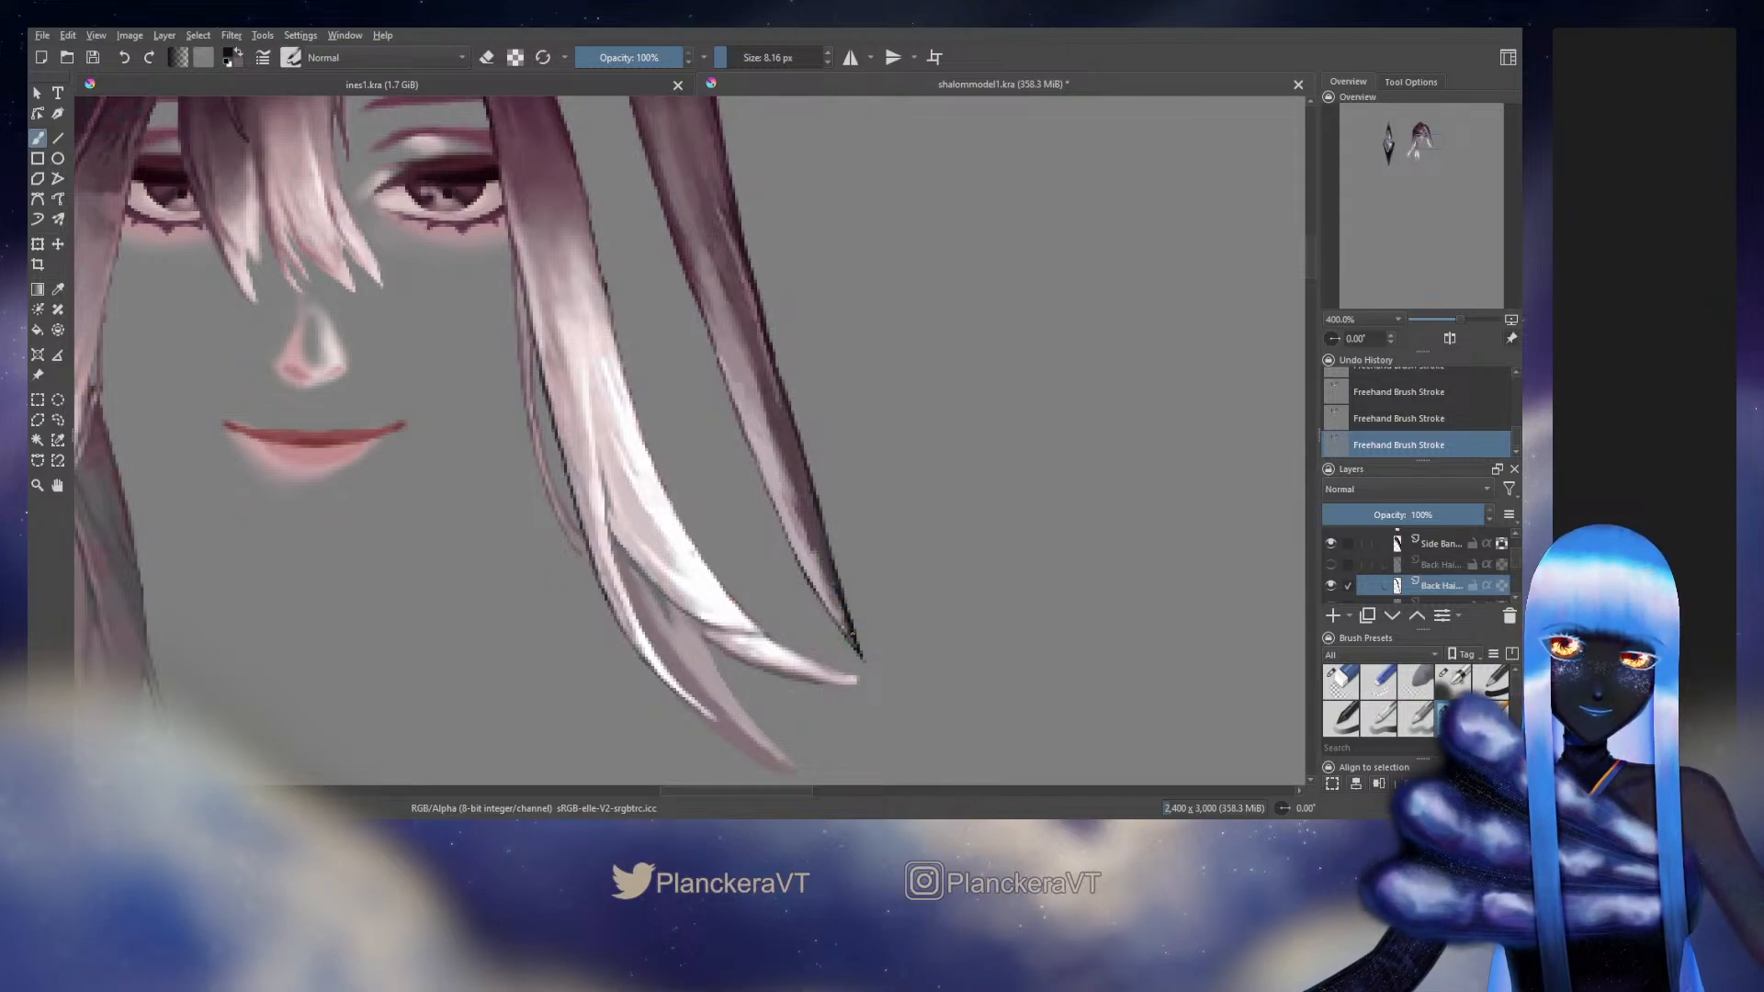
key(slash)
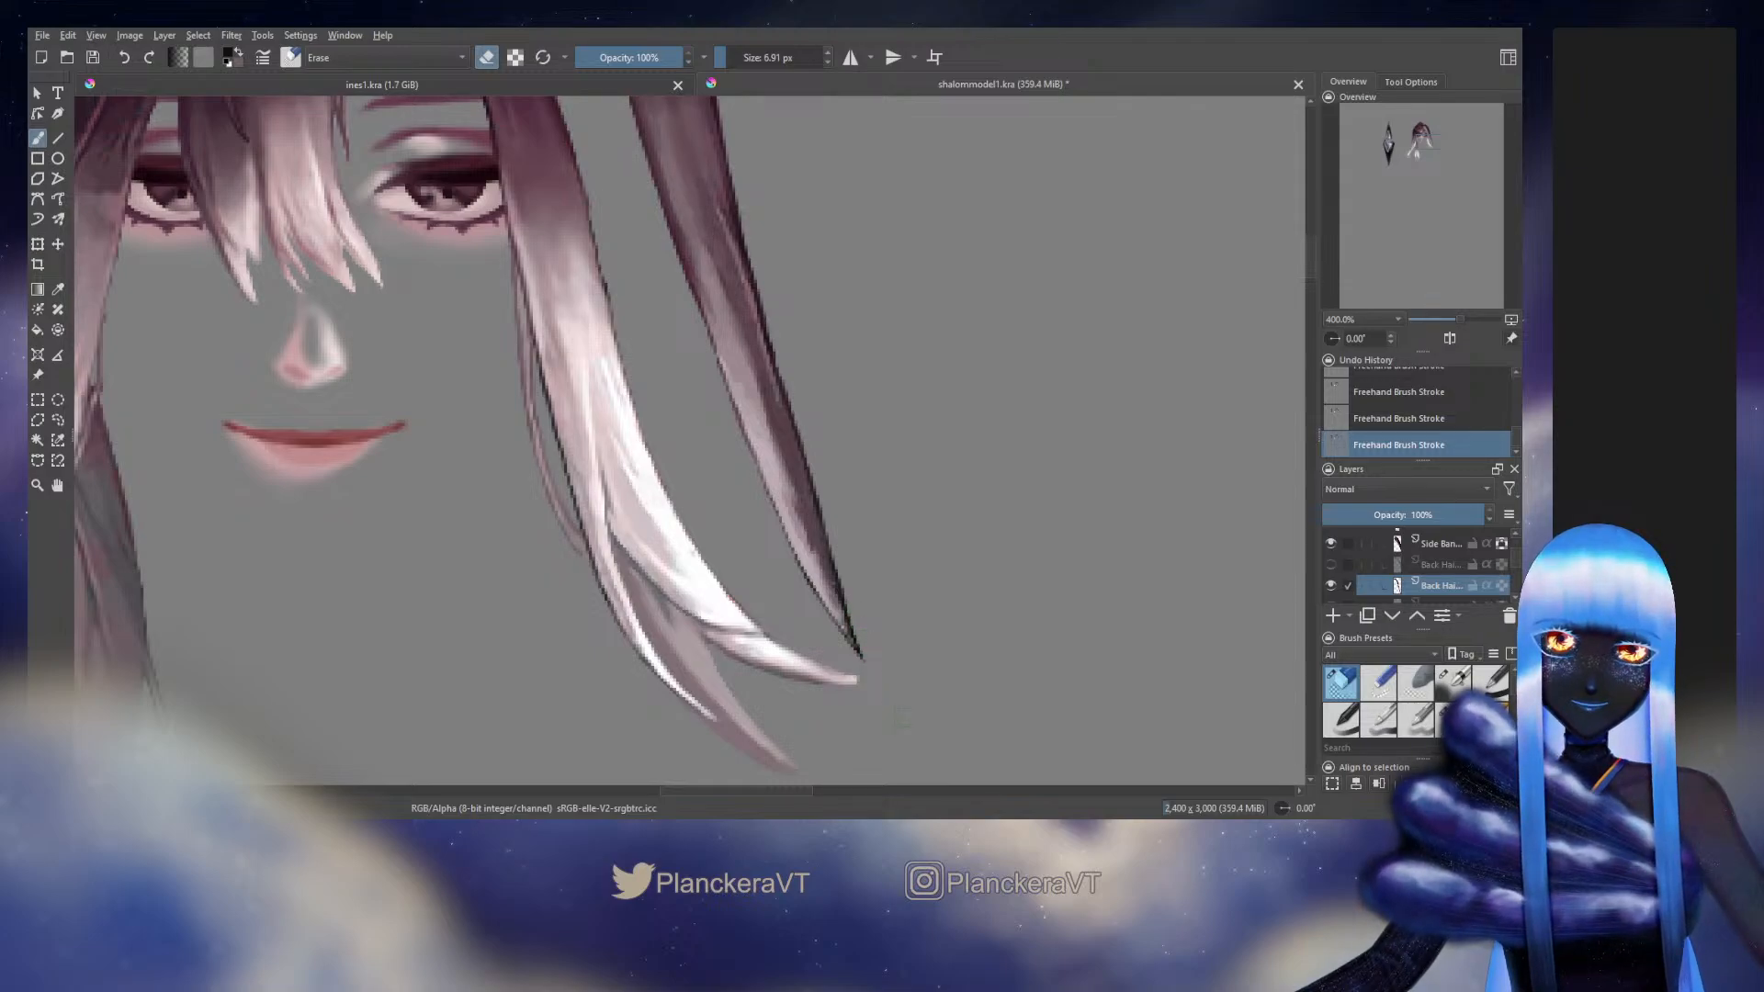
key(slash)
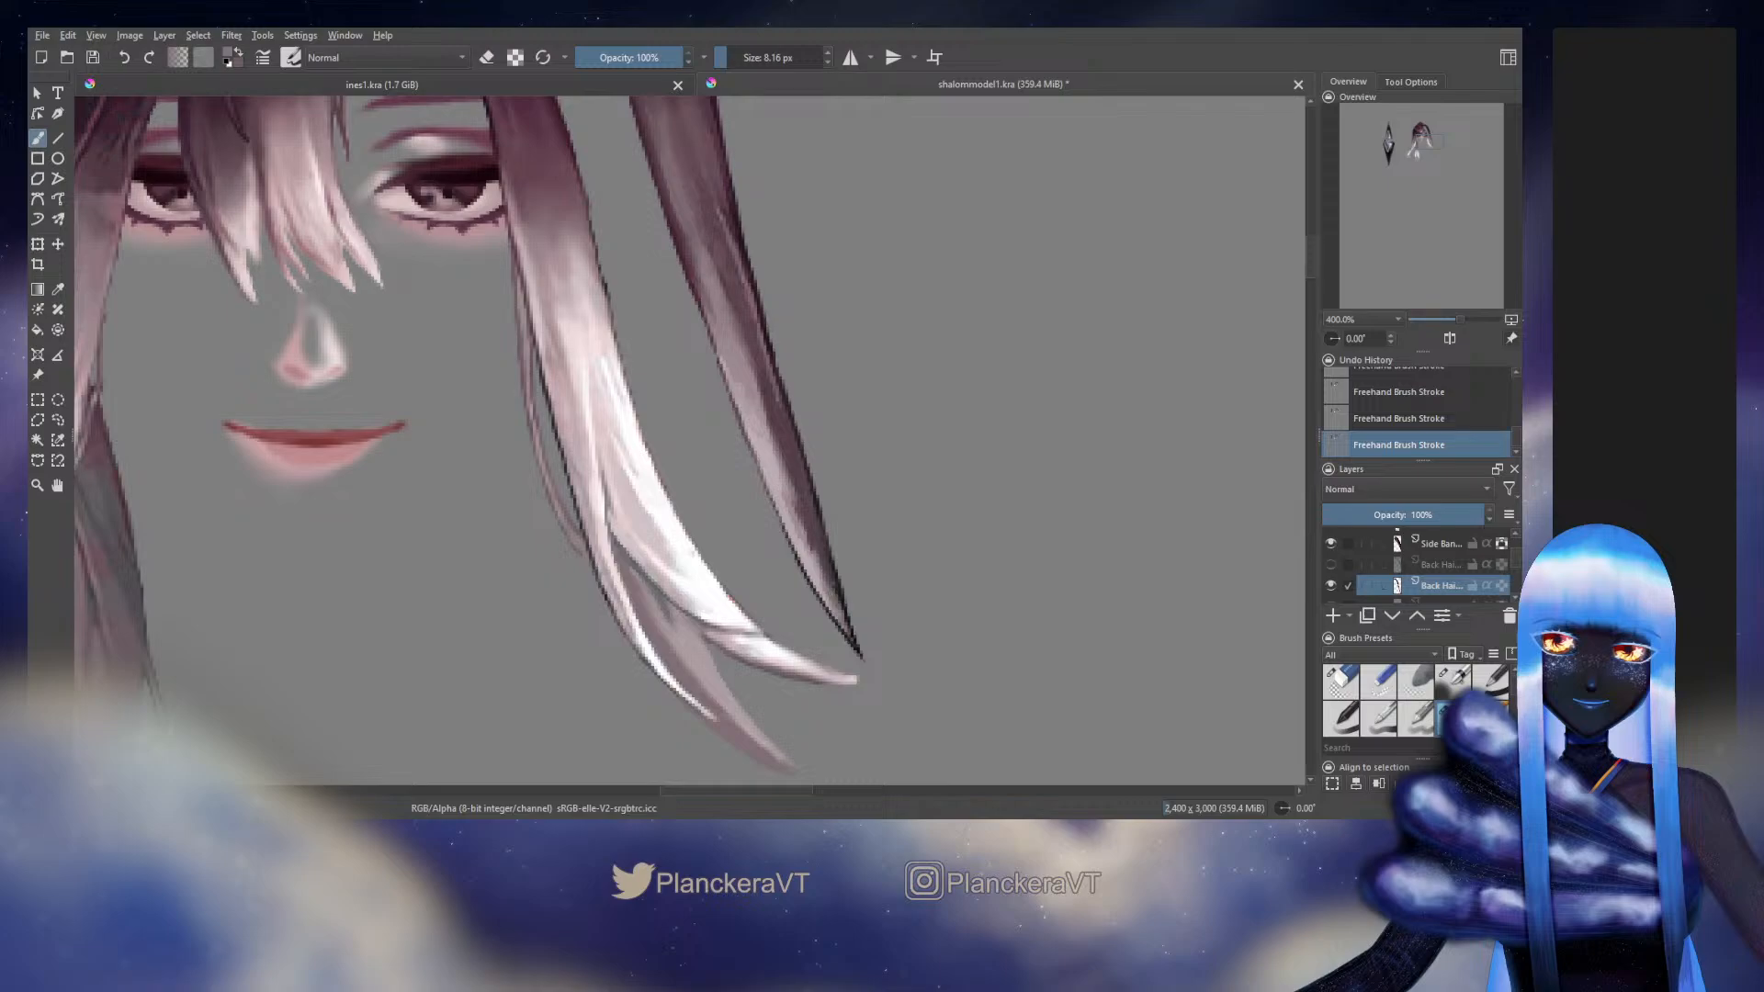
Touch up the strand's middle section with the 8.16 px brush, undoing and redoing the last three strokes to compare
drag(788, 433, 801, 502)
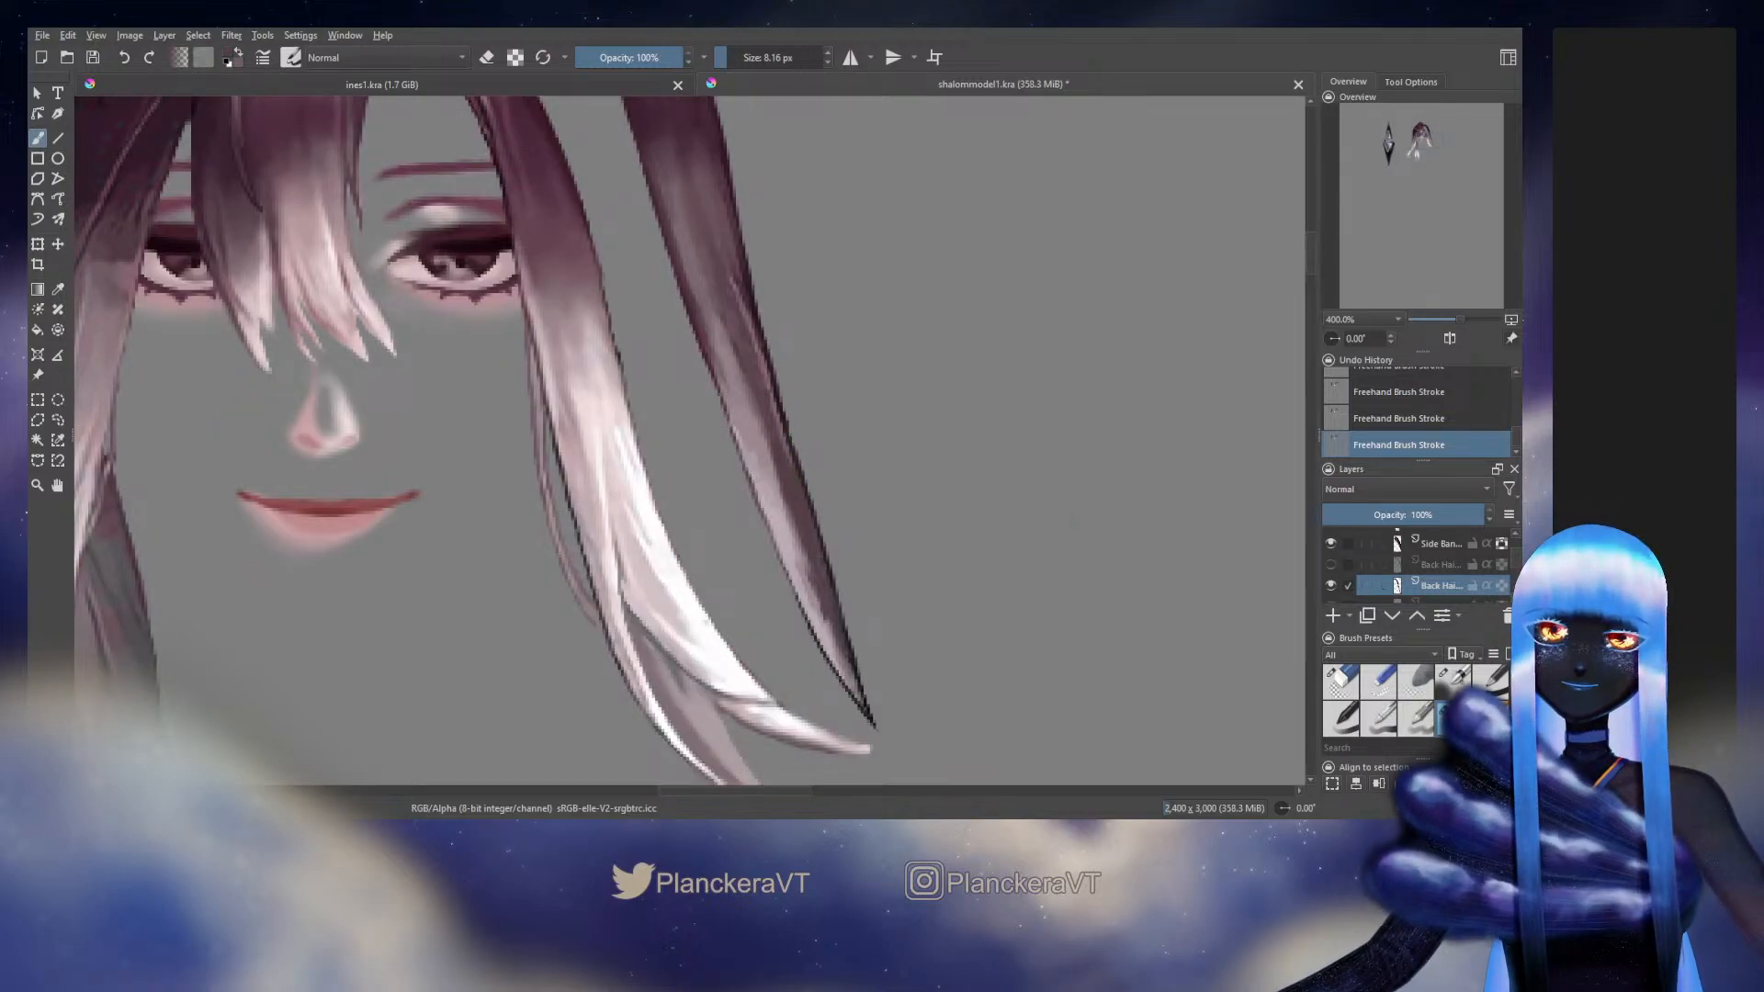
ctrl+click(744, 318)
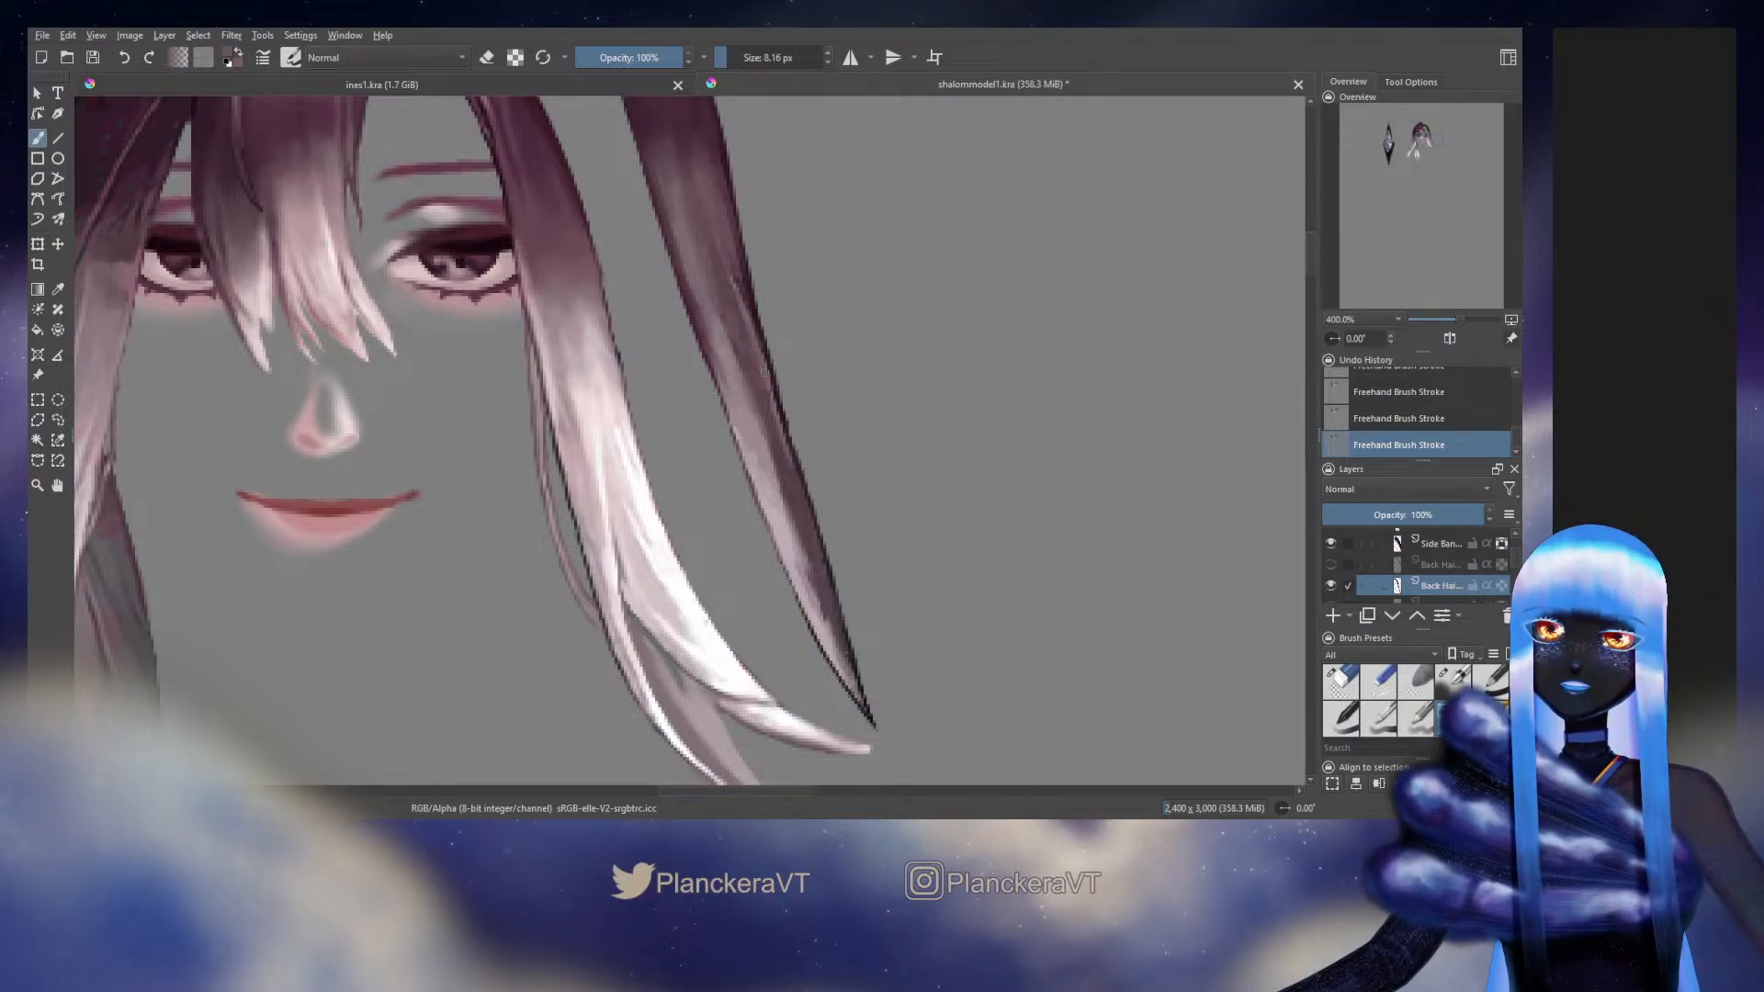
key(ctrl+z)
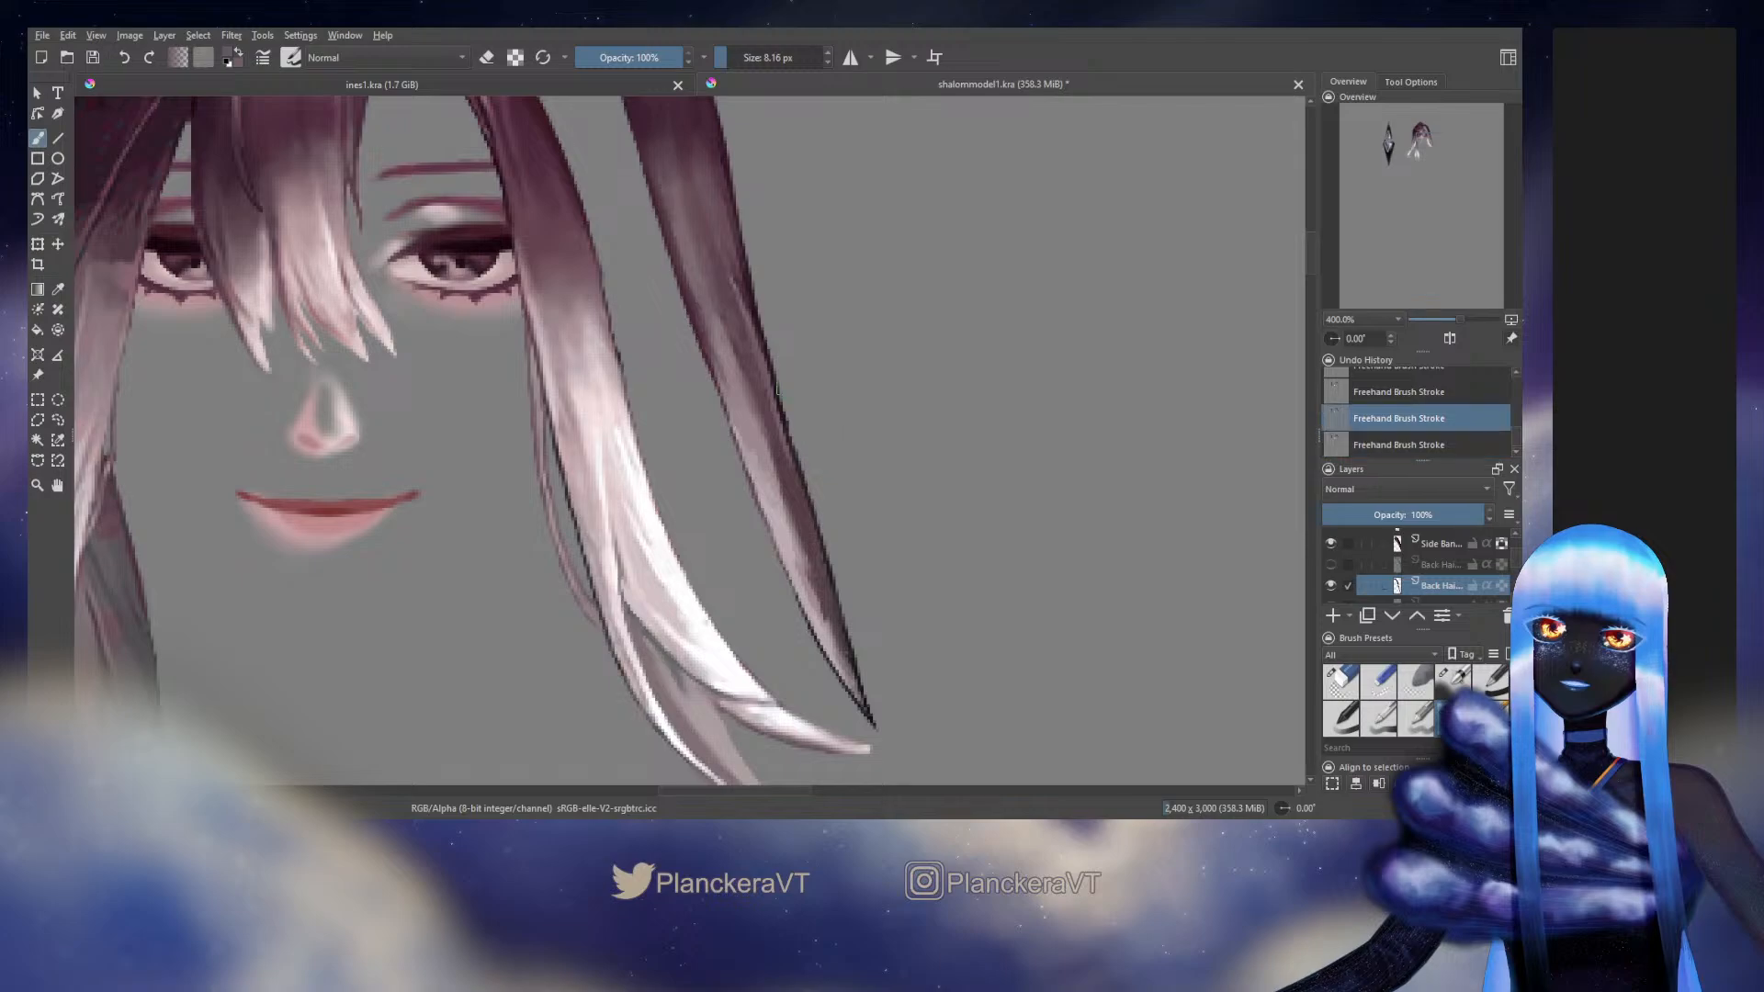
key(ctrl+z)
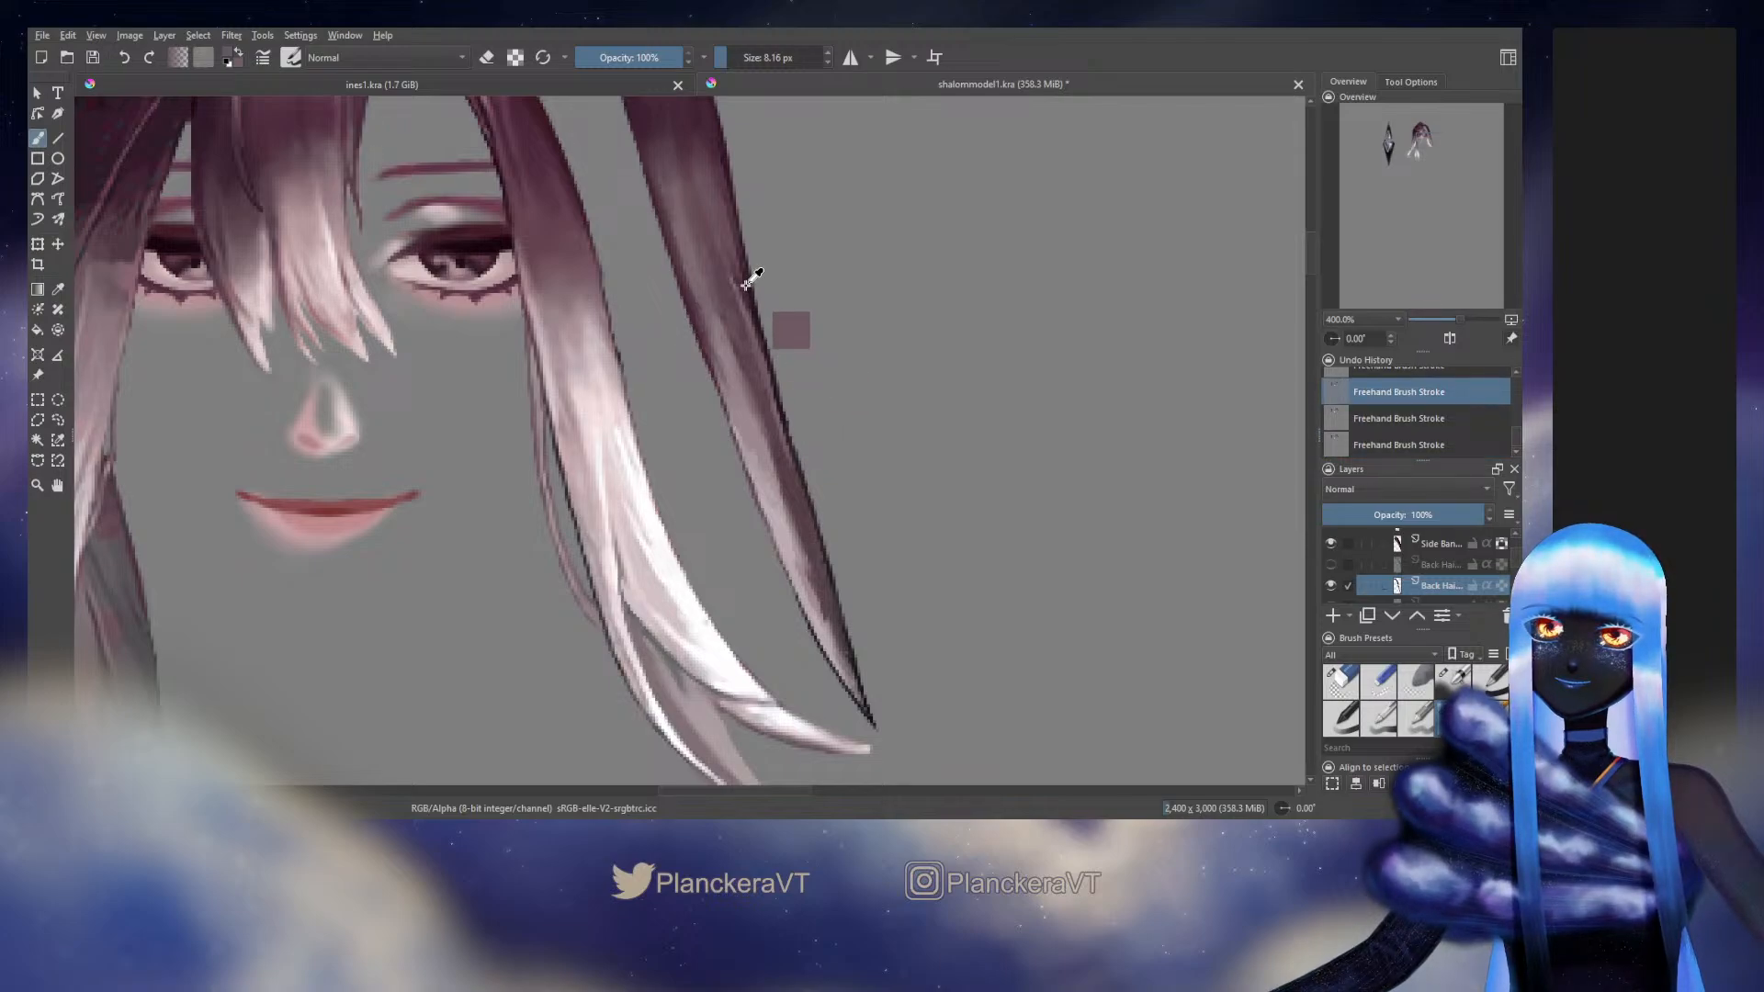
key(ctrl+z)
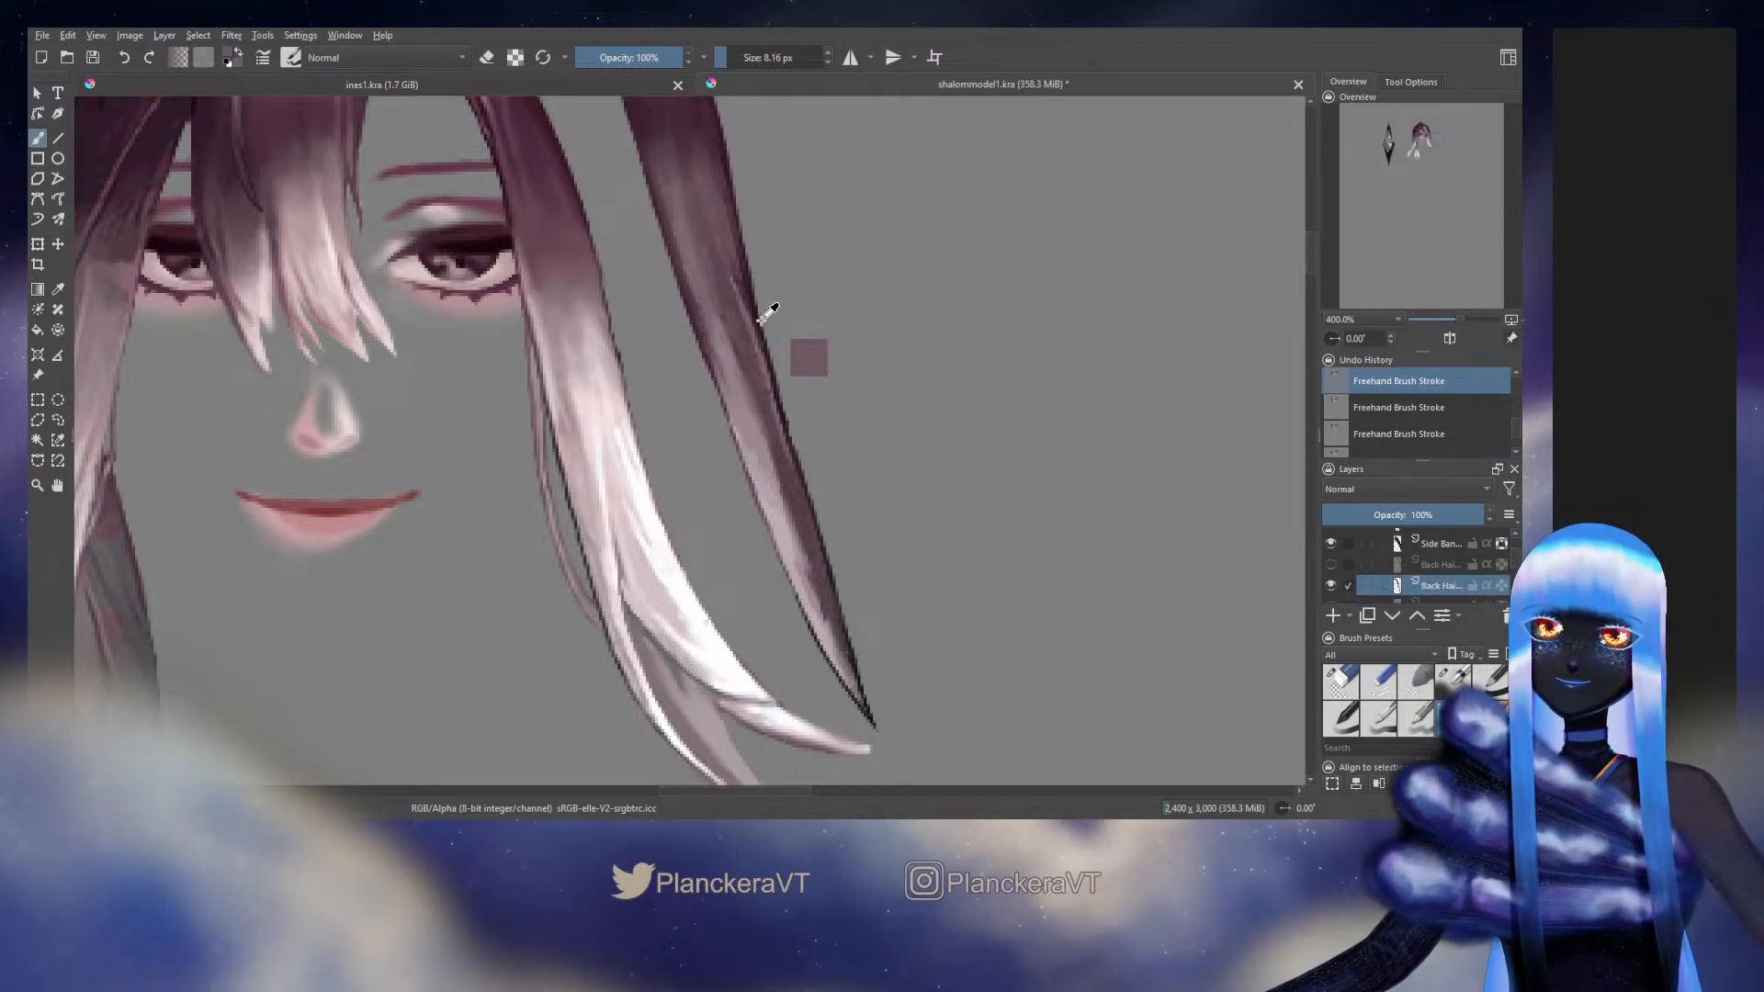
key(ctrl+shift+z)
key(ctrl+shift+z)
key(ctrl+shift+z)
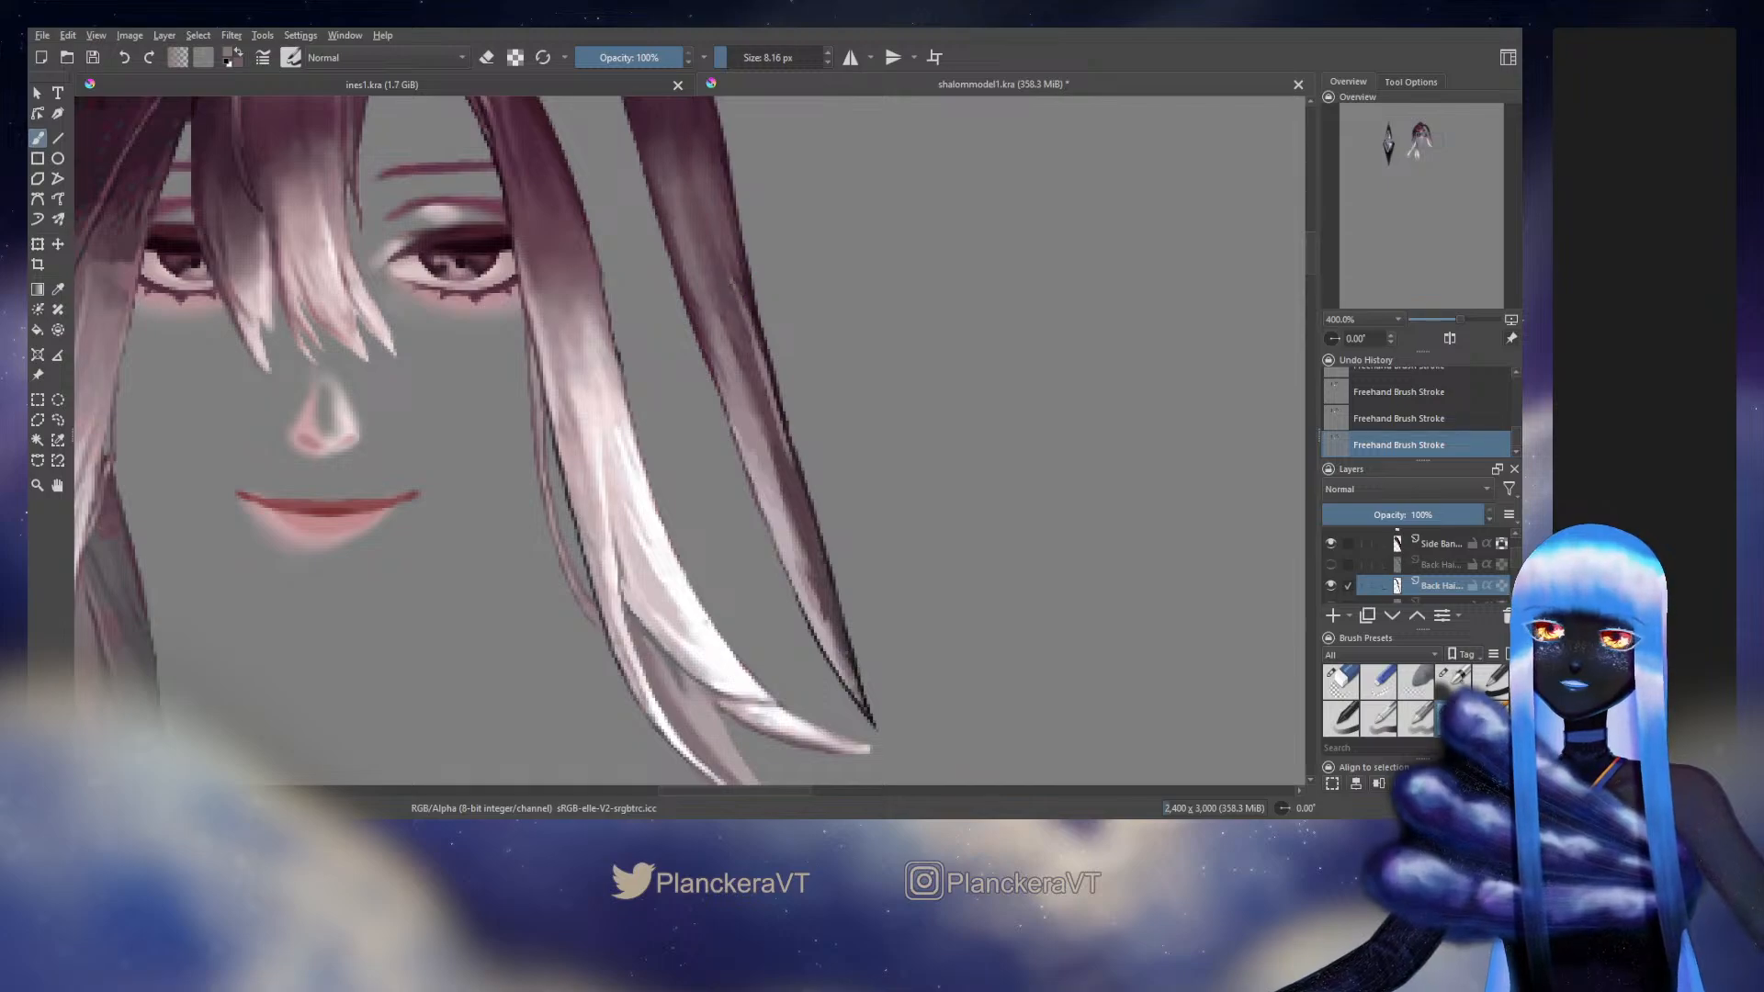
Lock the layer's transparency and blend sampled purples from the strand's middle down its lower section with the 5.97 px blending brush
click(1501, 586)
click(1454, 682)
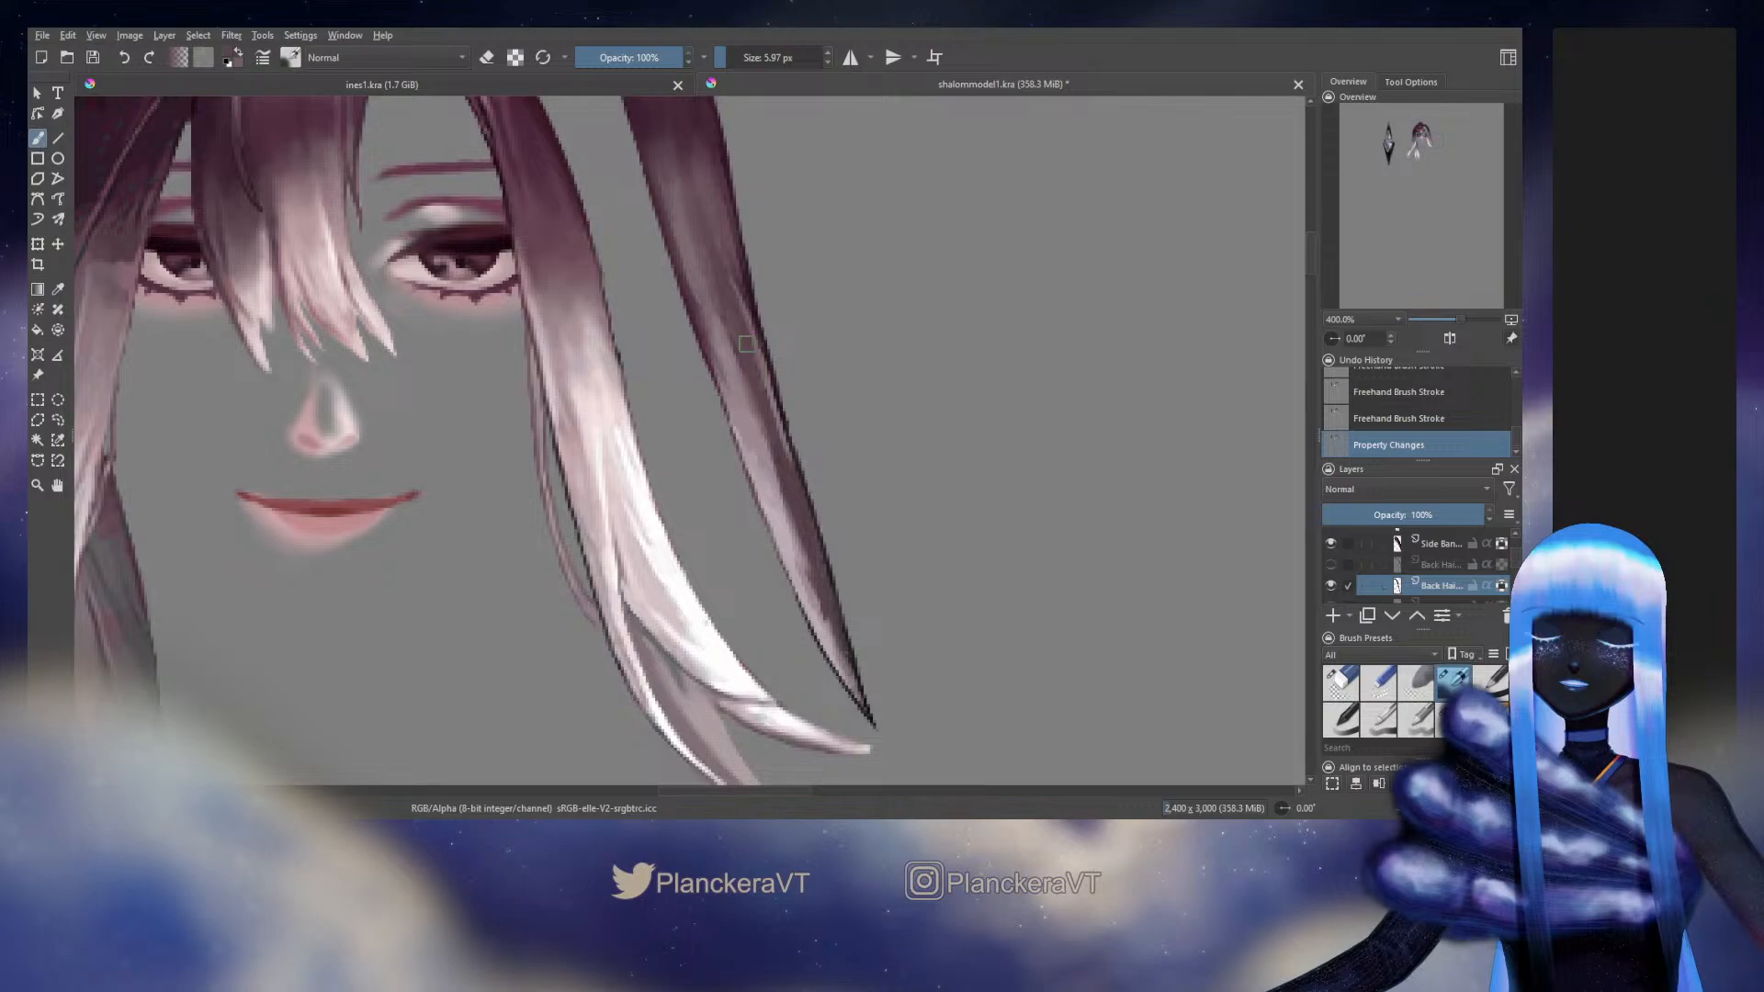
drag(746, 345, 770, 409)
drag(777, 441, 834, 616)
ctrl+click(796, 527)
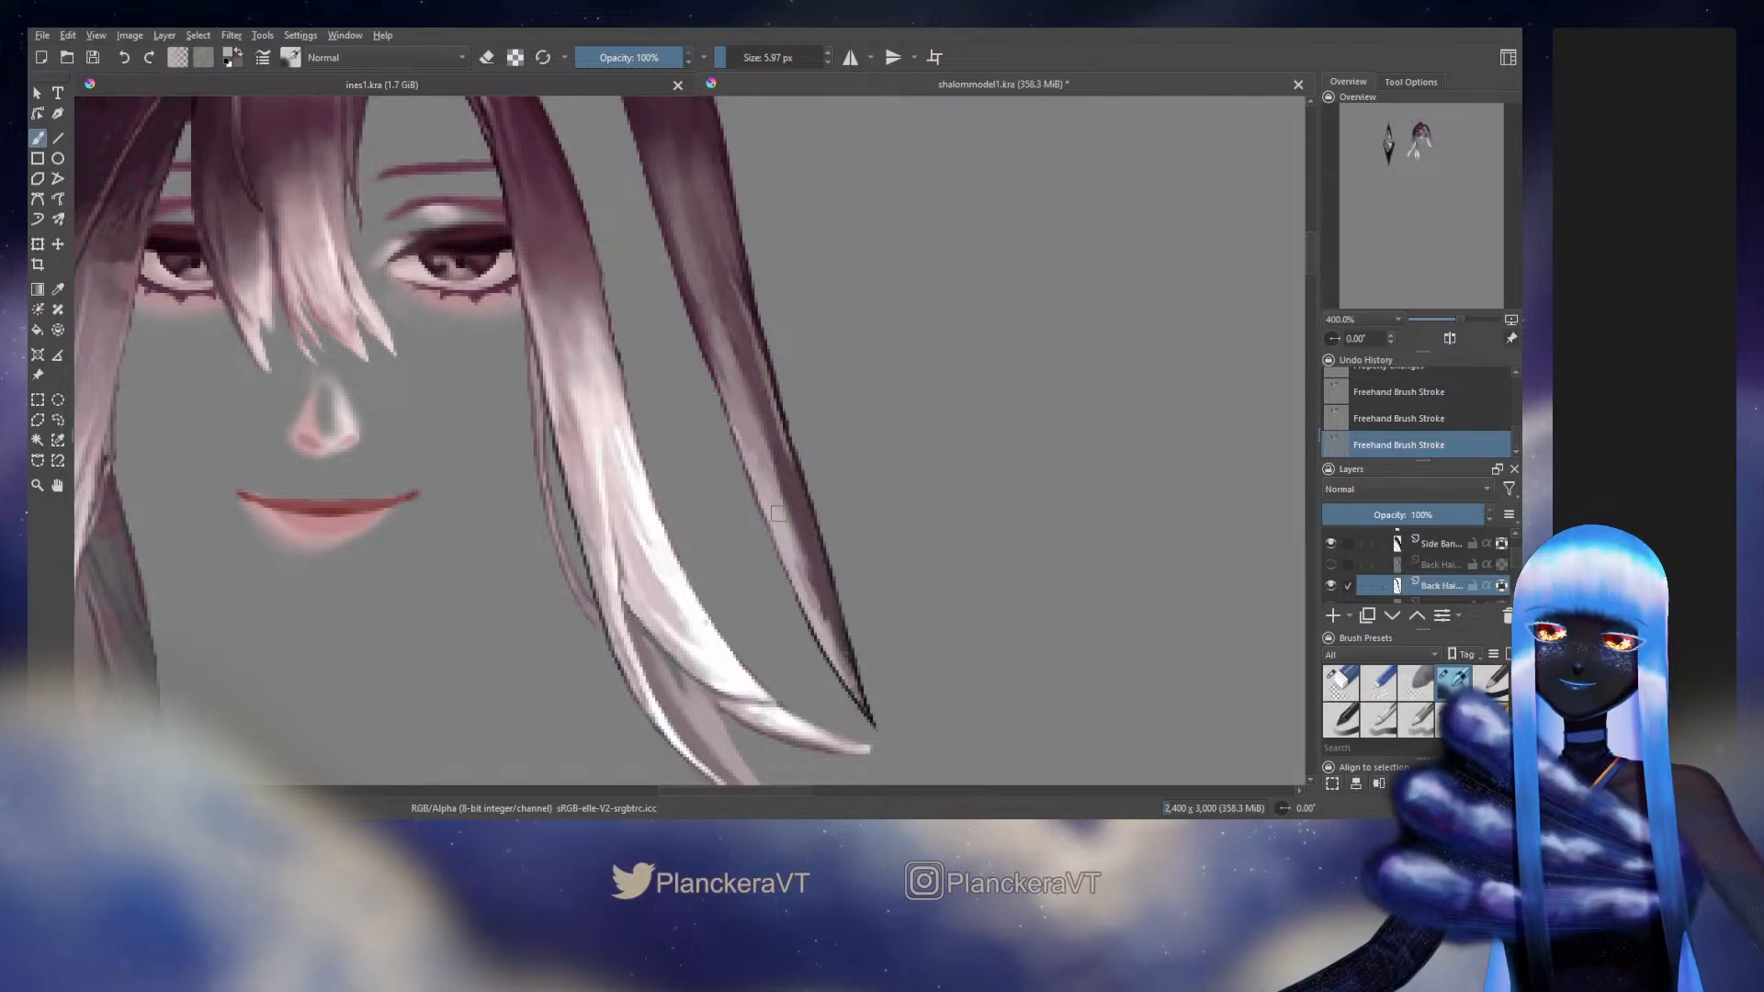
drag(795, 529, 834, 640)
ctrl+click(815, 530)
drag(792, 505, 834, 633)
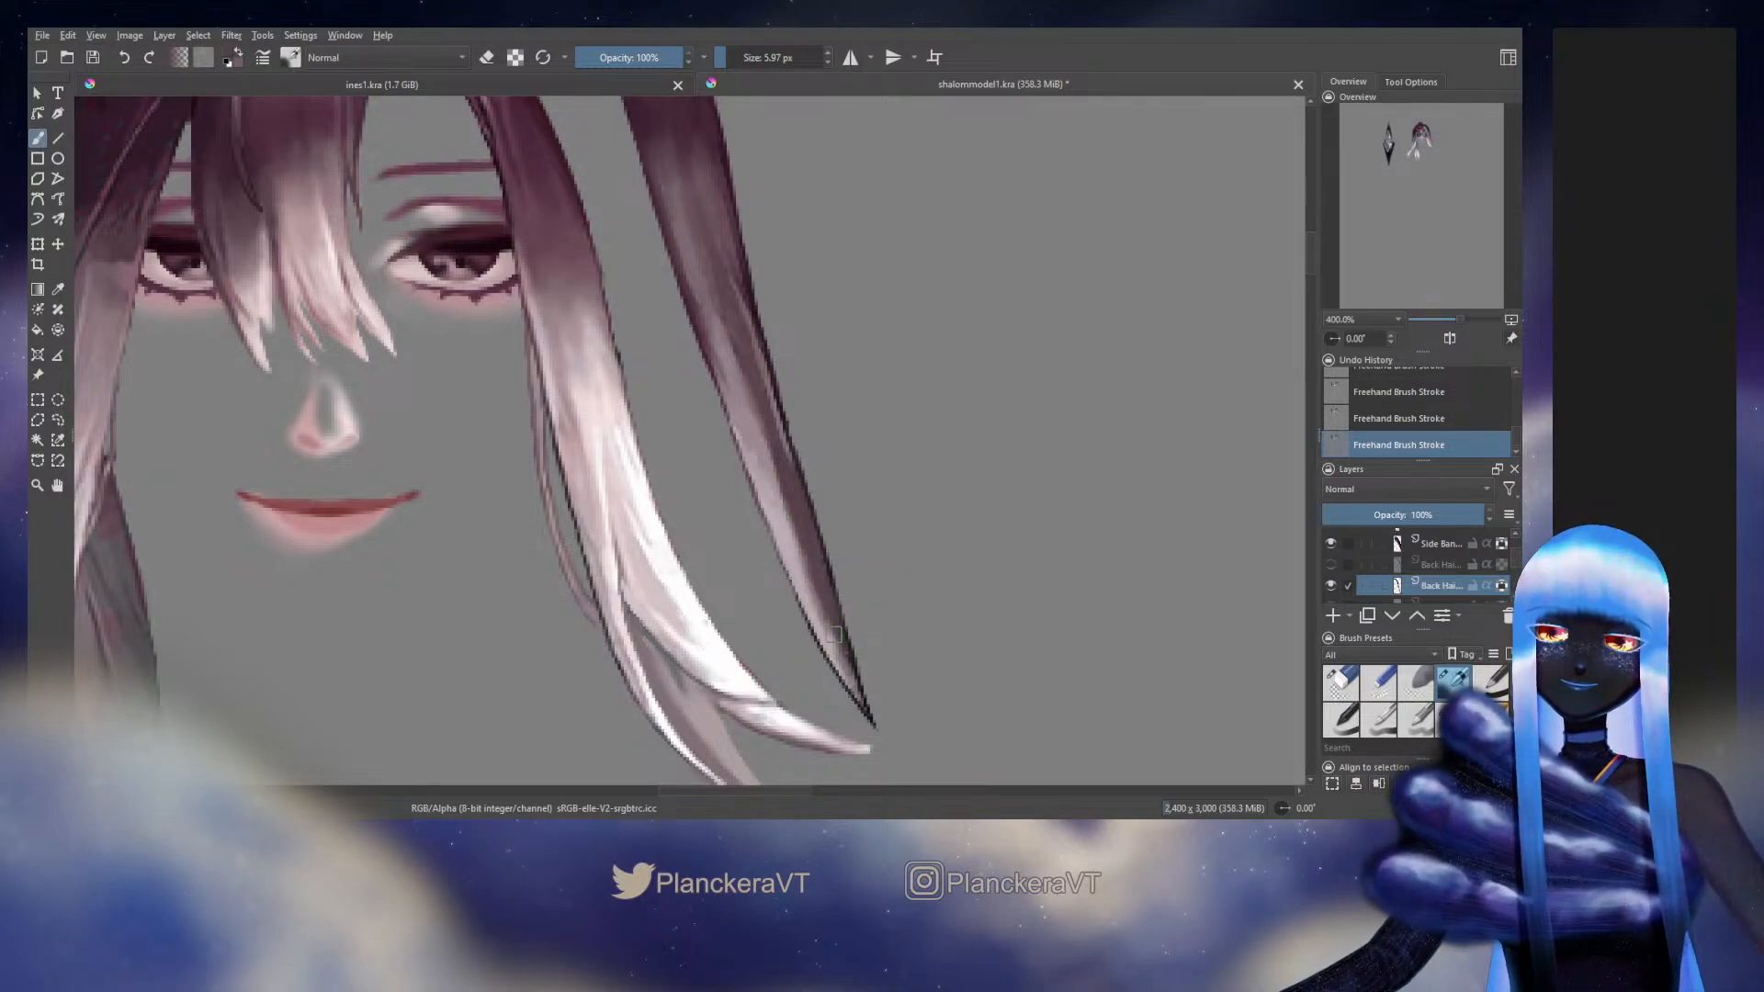
Brush sampled pale mauve along the strand's lower inner side, reducing the blending brush to 4.84 px near the tip
ctrl+click(787, 542)
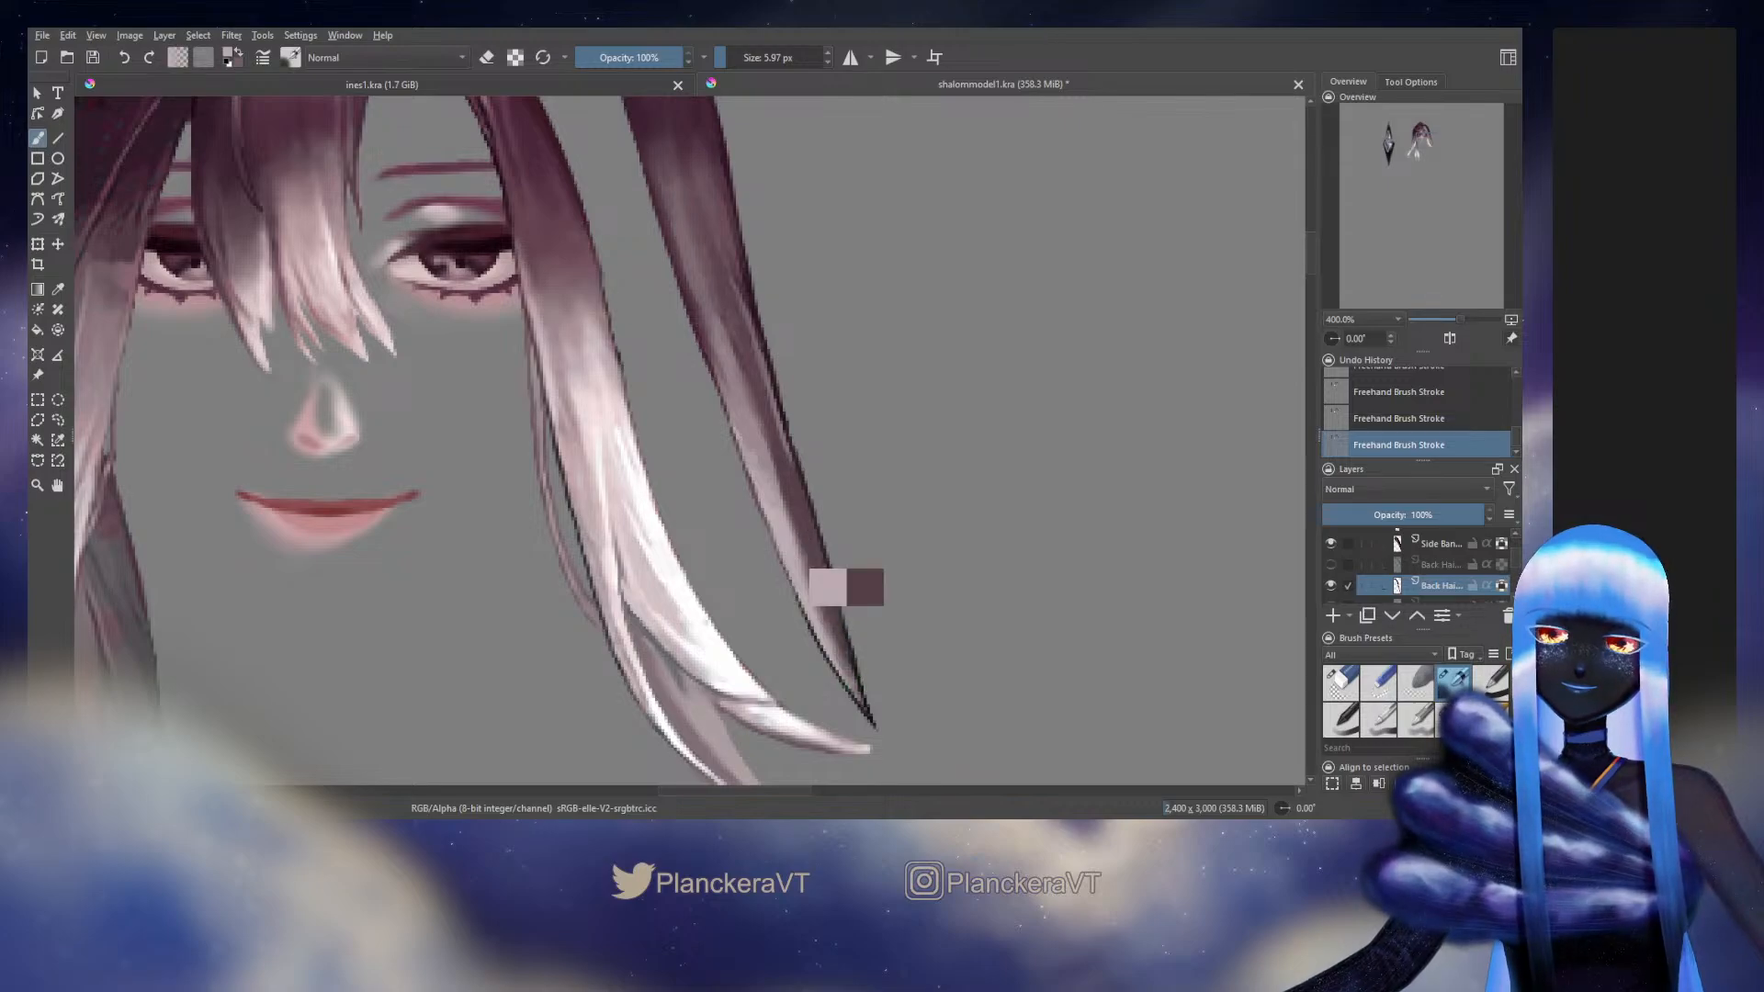
drag(787, 542, 821, 627)
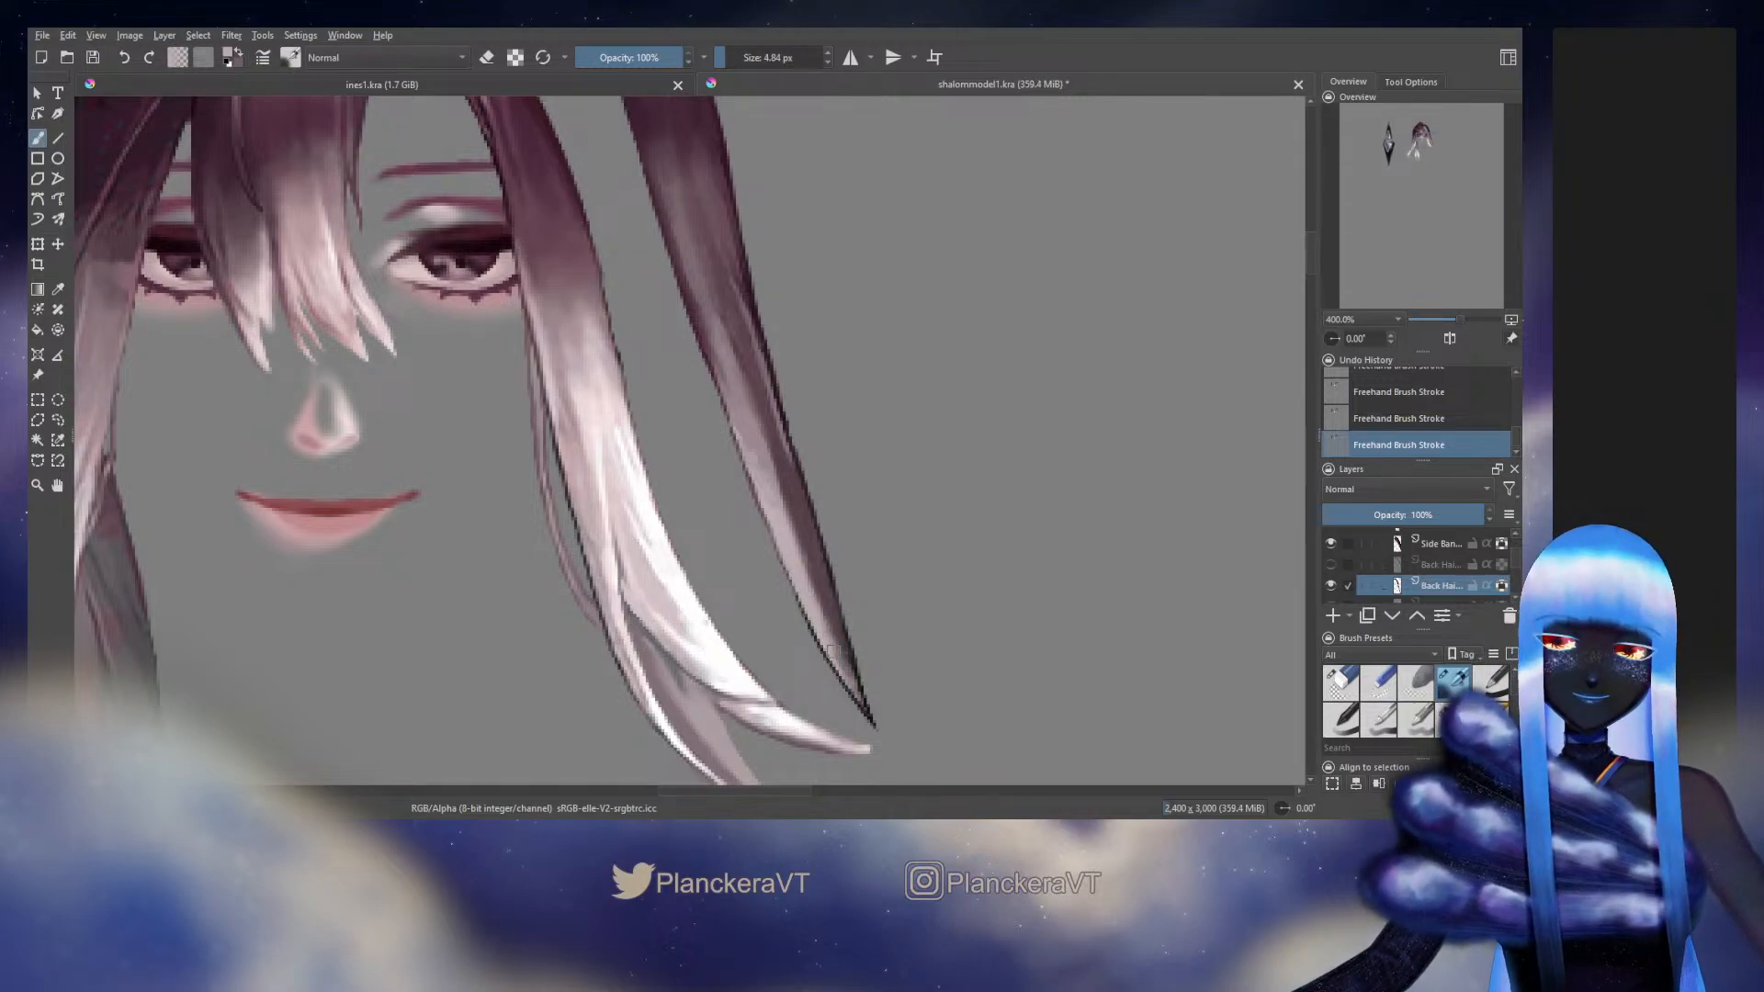
ctrl+click(834, 632)
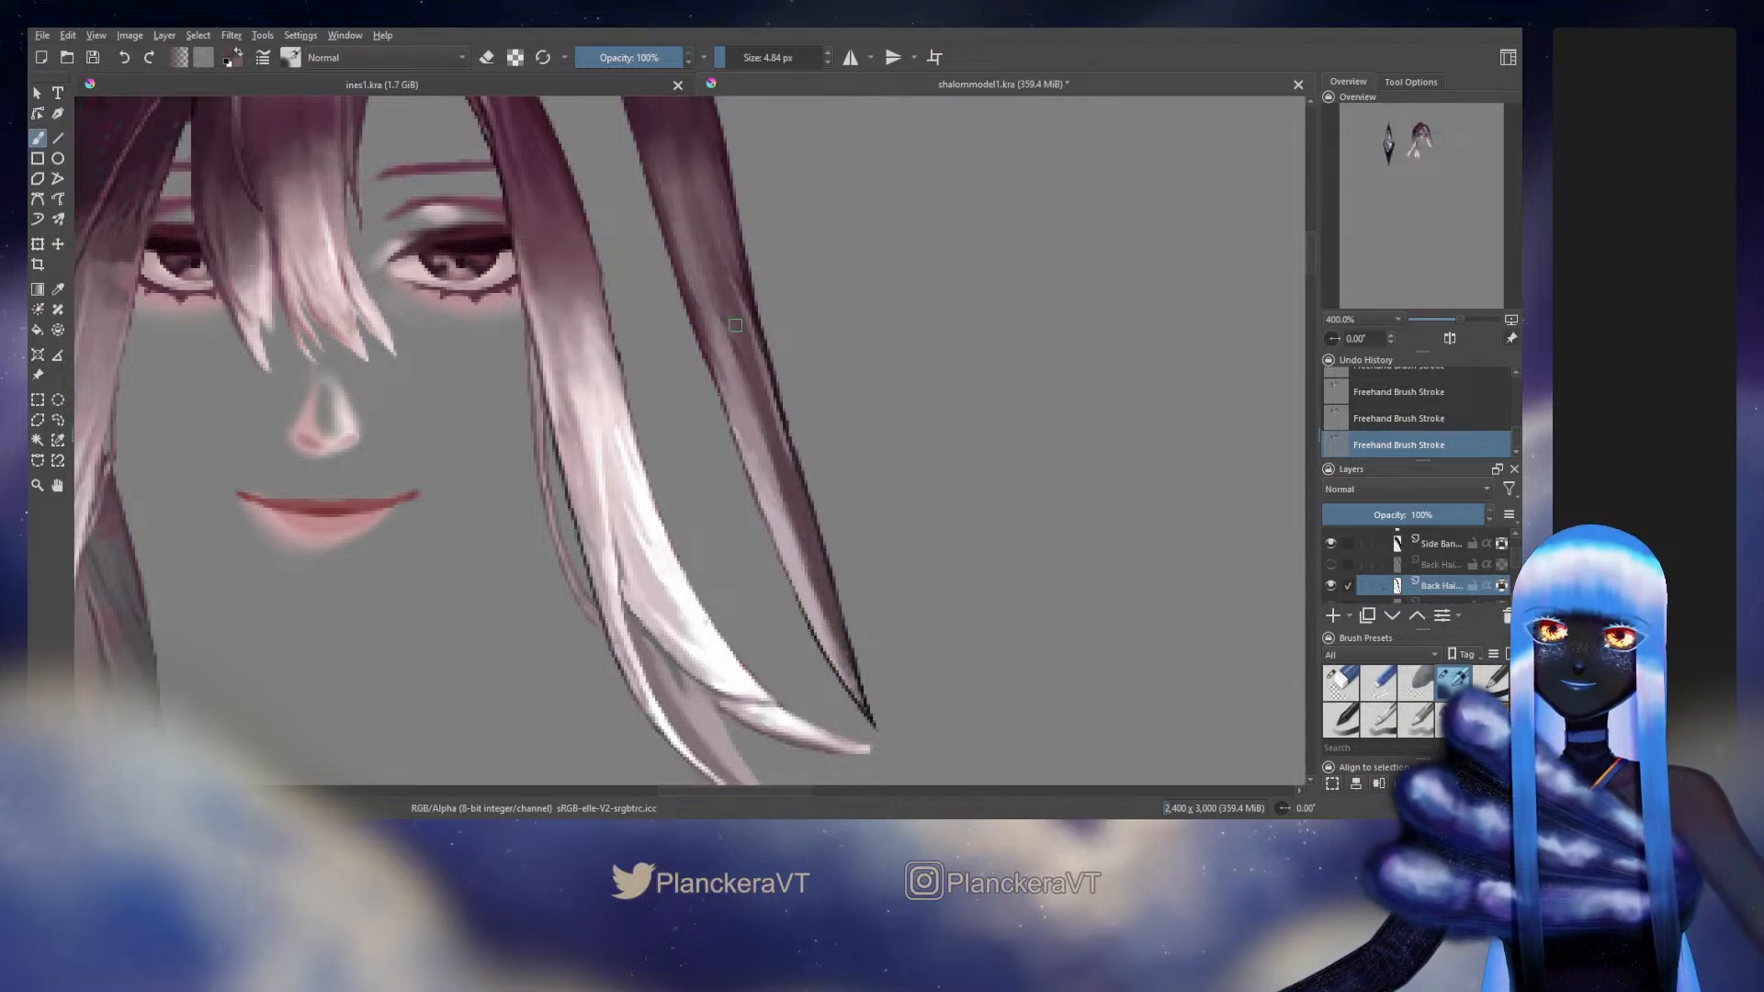
Show the hidden back hair layer that overlaps the upper part of the long outer strand
drag(735, 325, 831, 585)
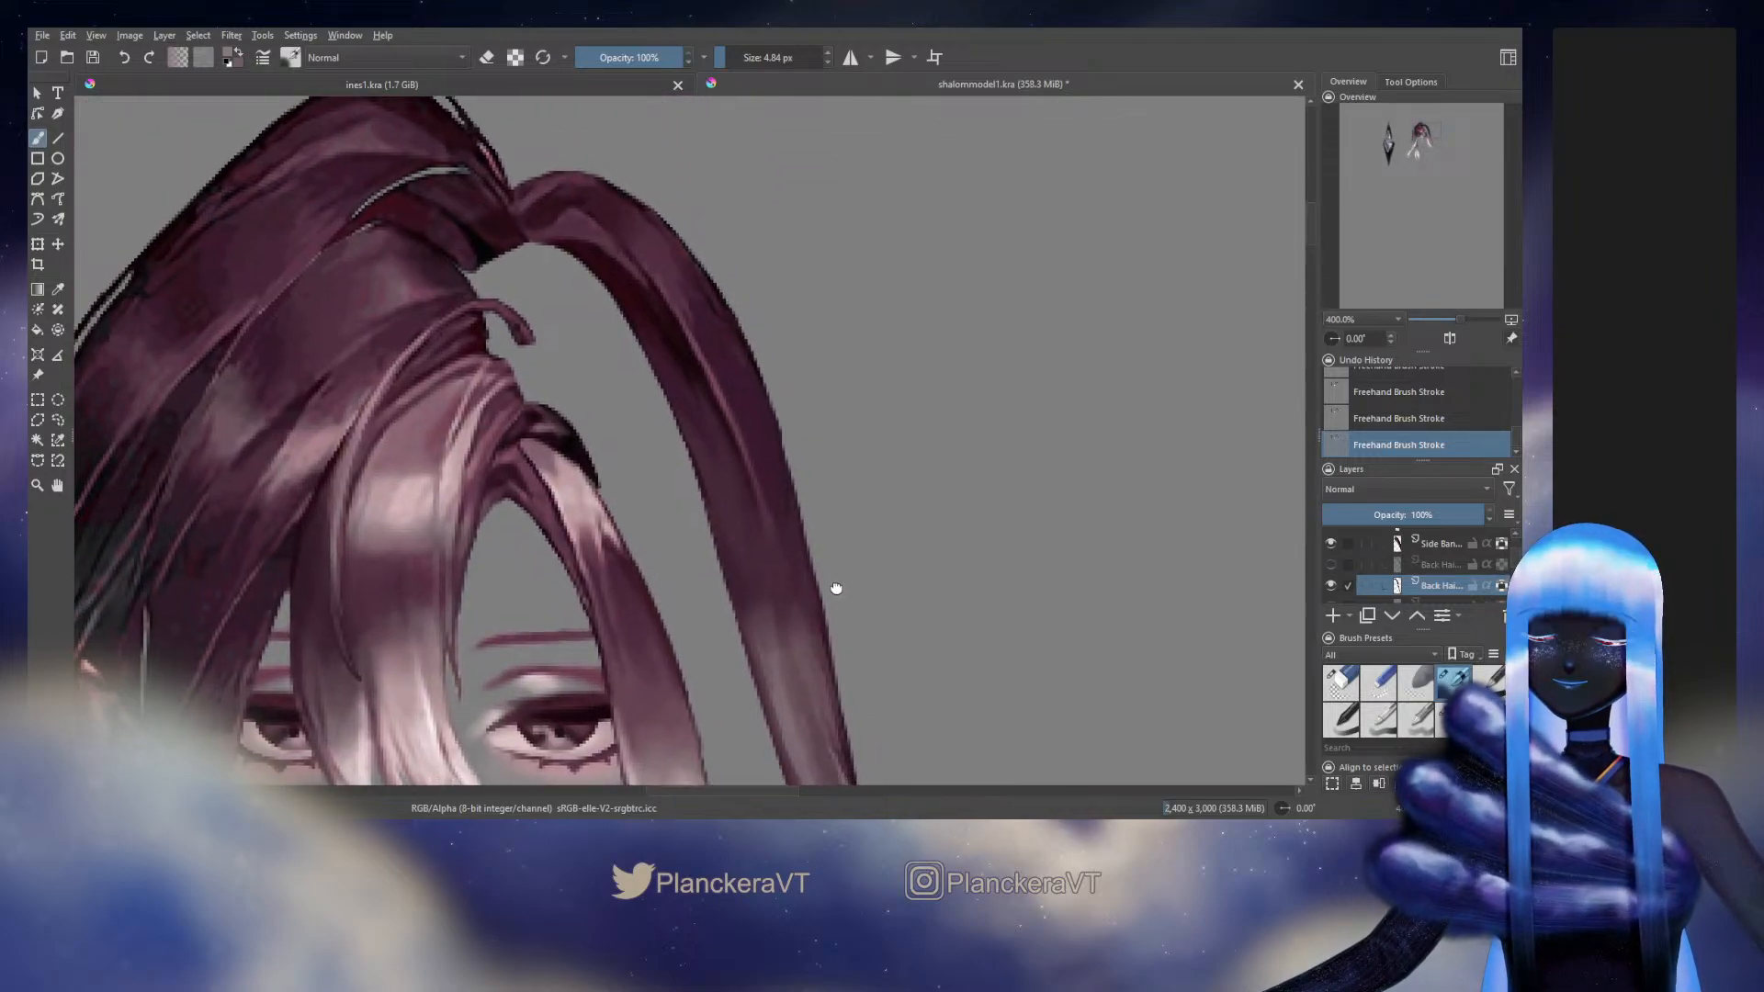
scroll(830, 590, down, 3)
scroll(834, 551, down, 1)
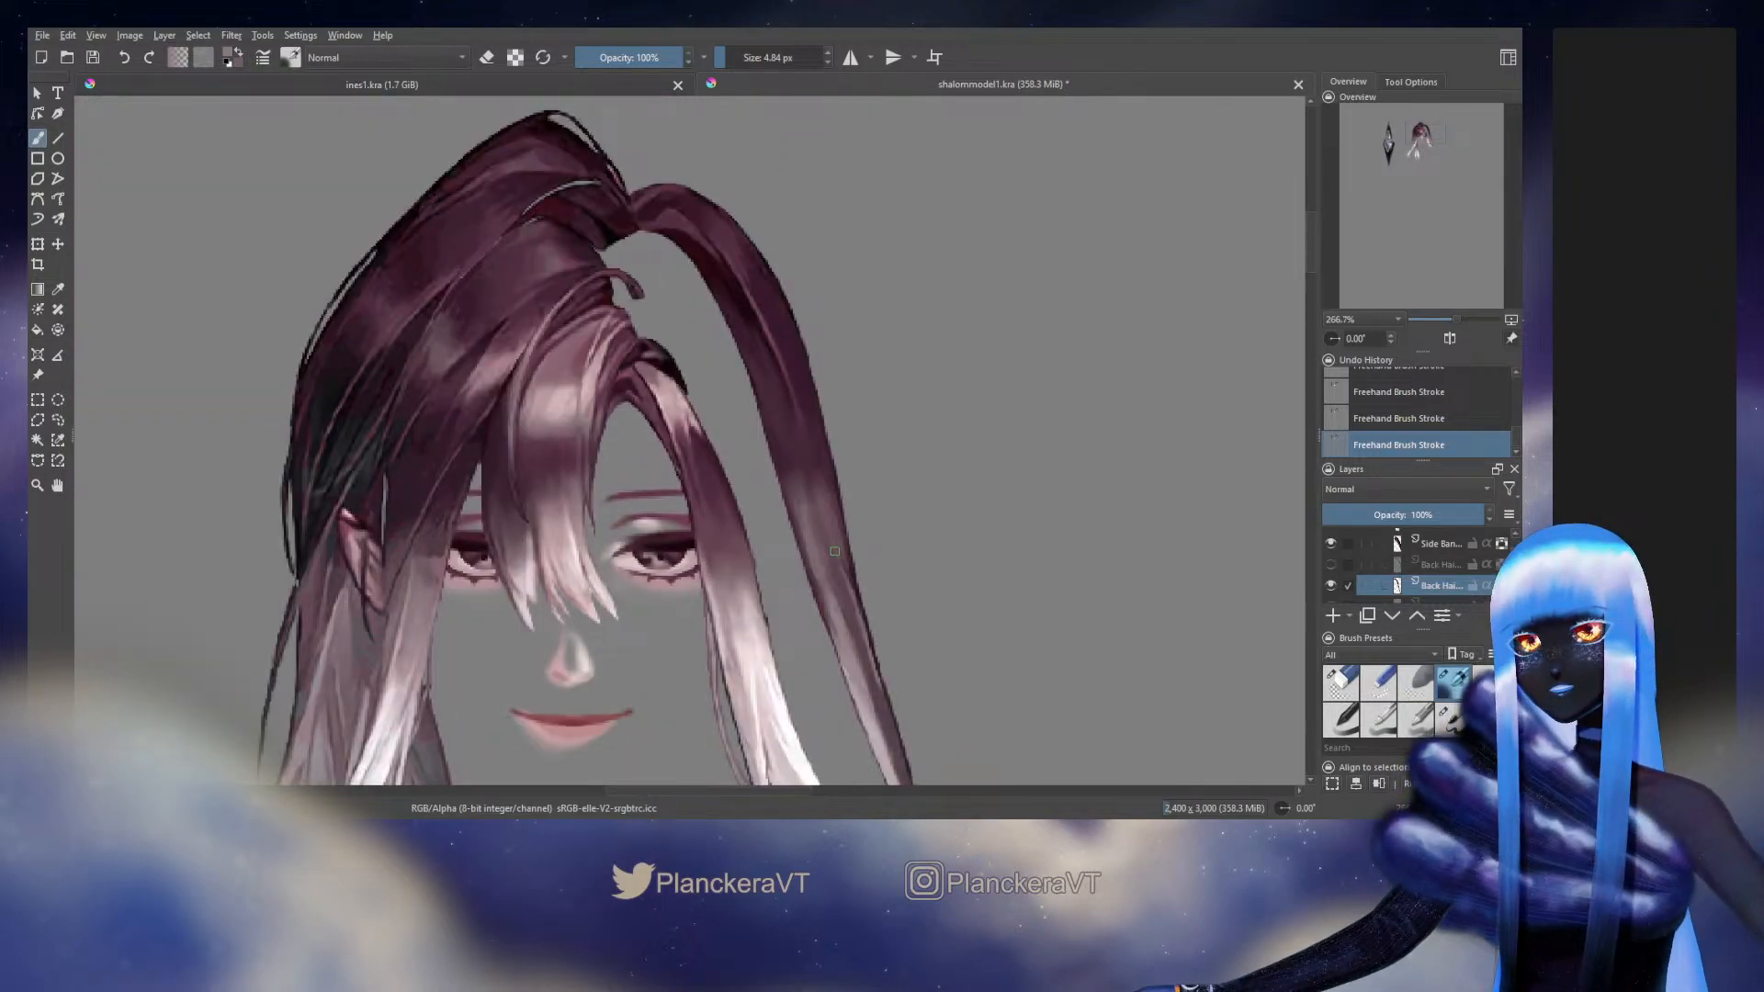
click(1330, 564)
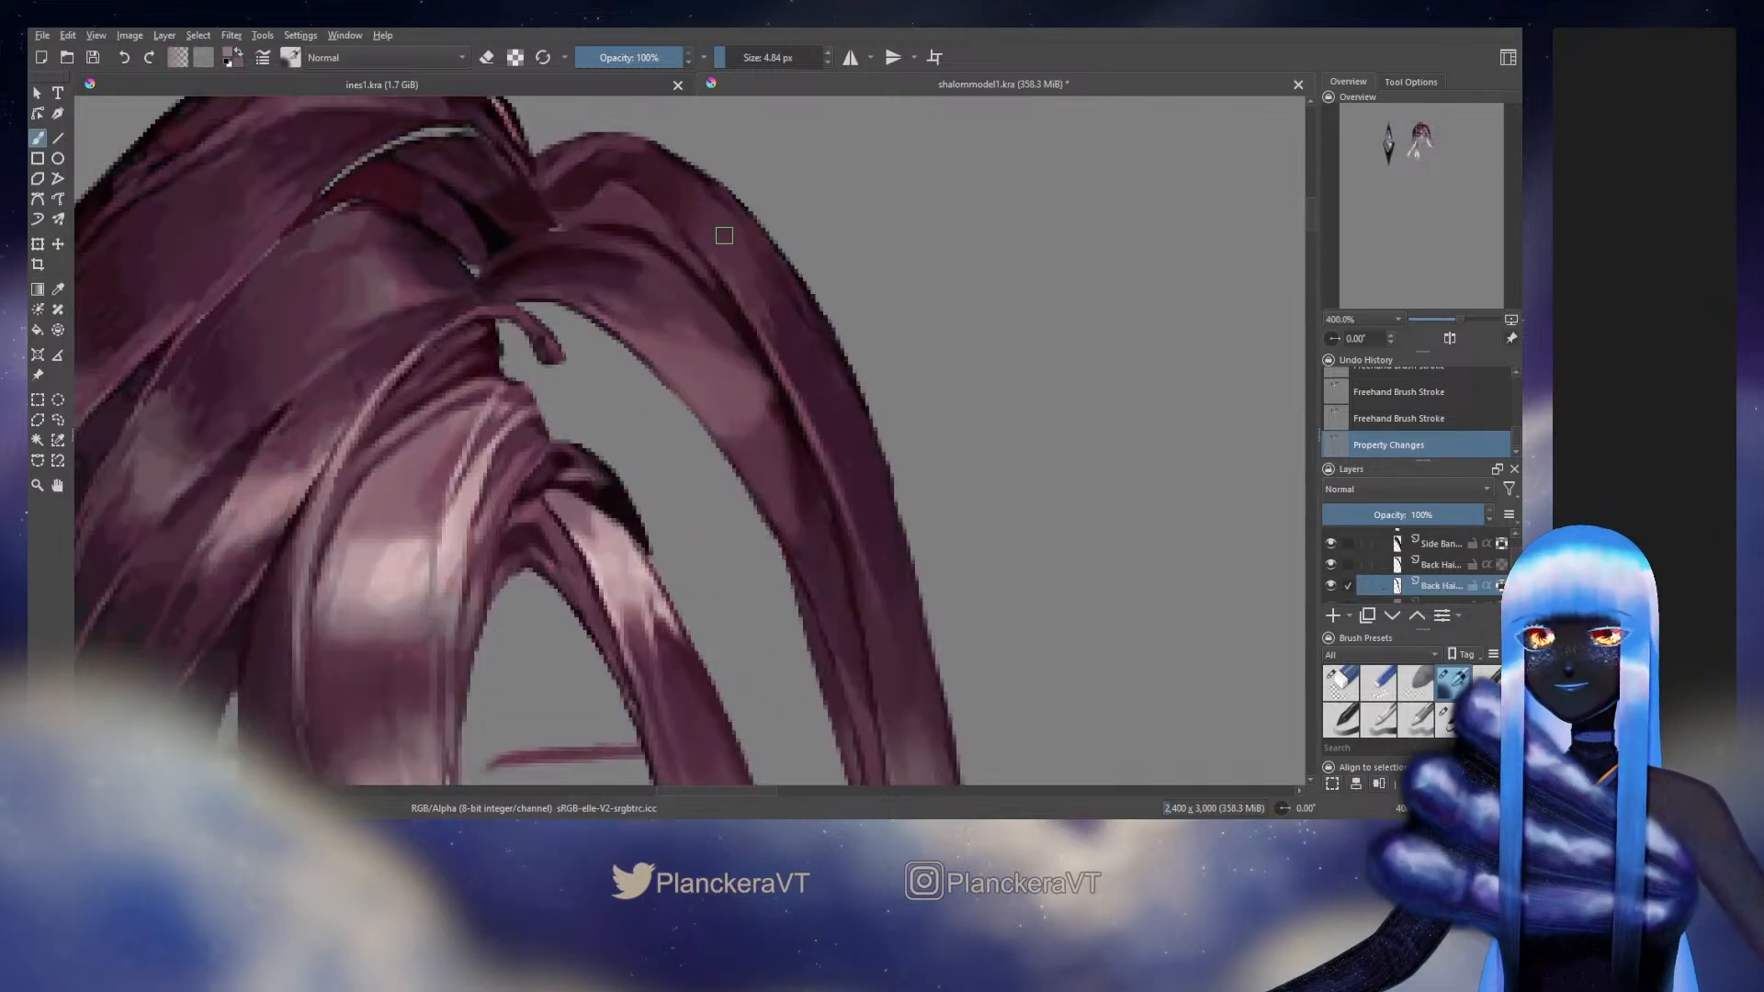
scroll(718, 234, up, 2)
drag(678, 309, 803, 425)
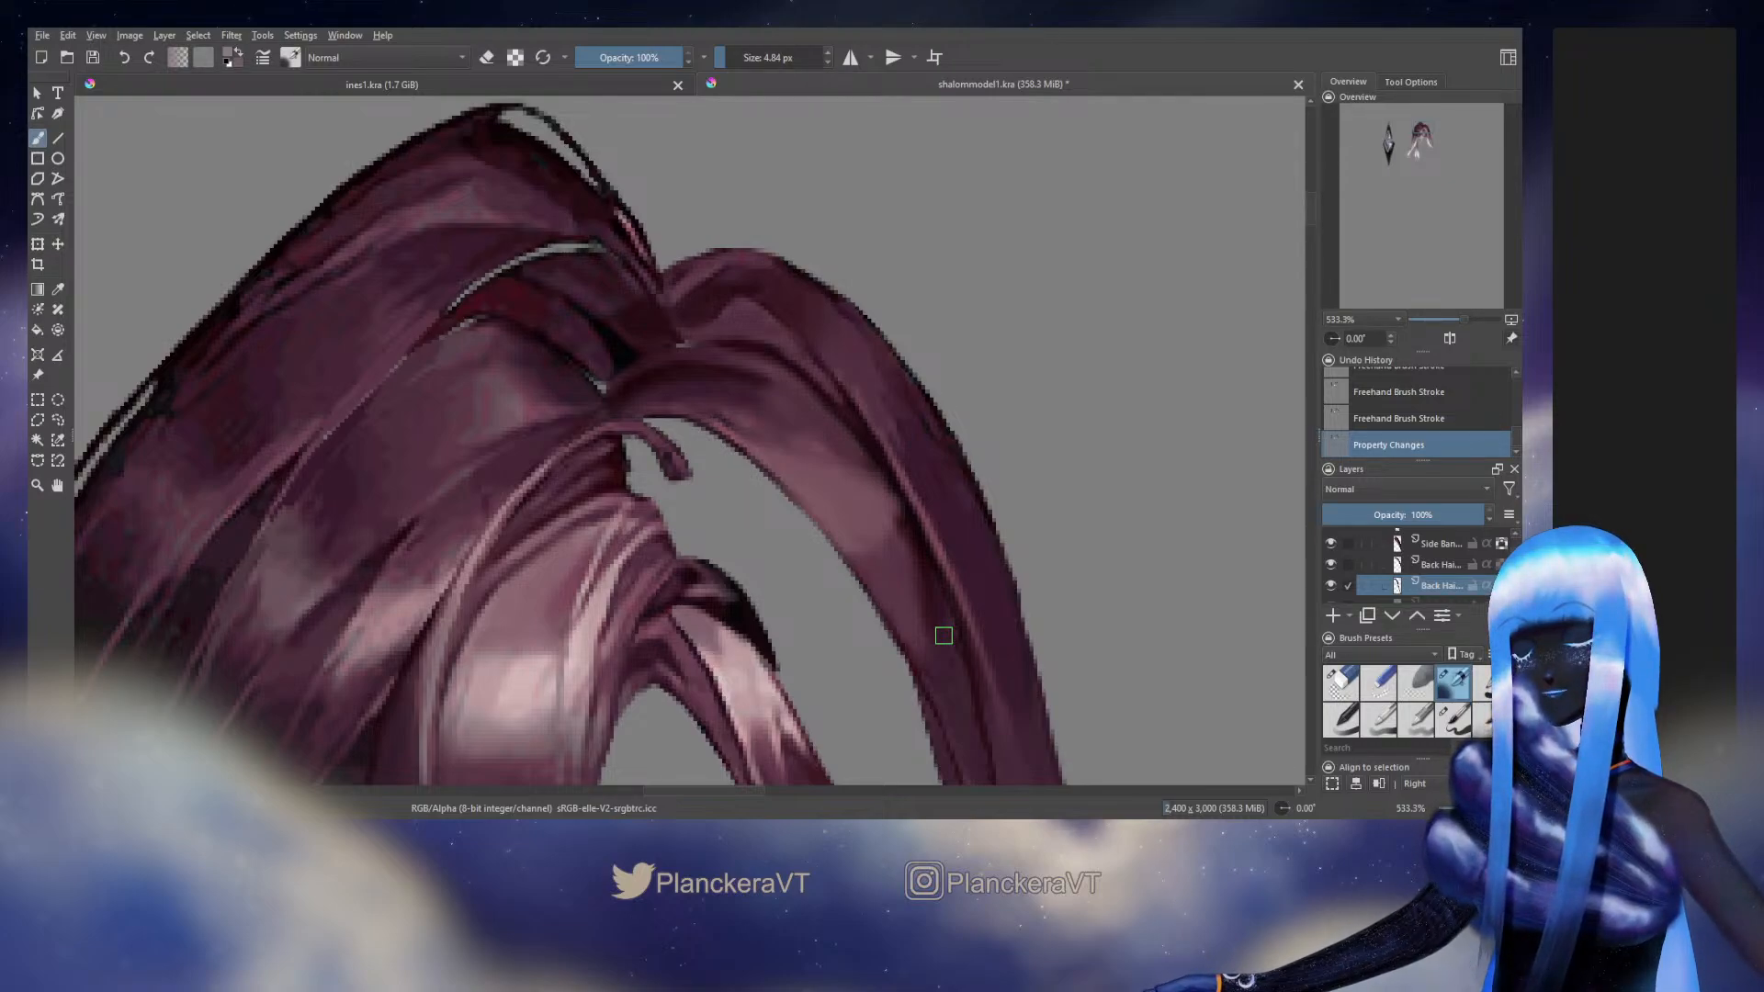
Toggle the visibility of the two overlapping back hair layers to compare them, ending with the long outer strand's layer selected
click(1437, 568)
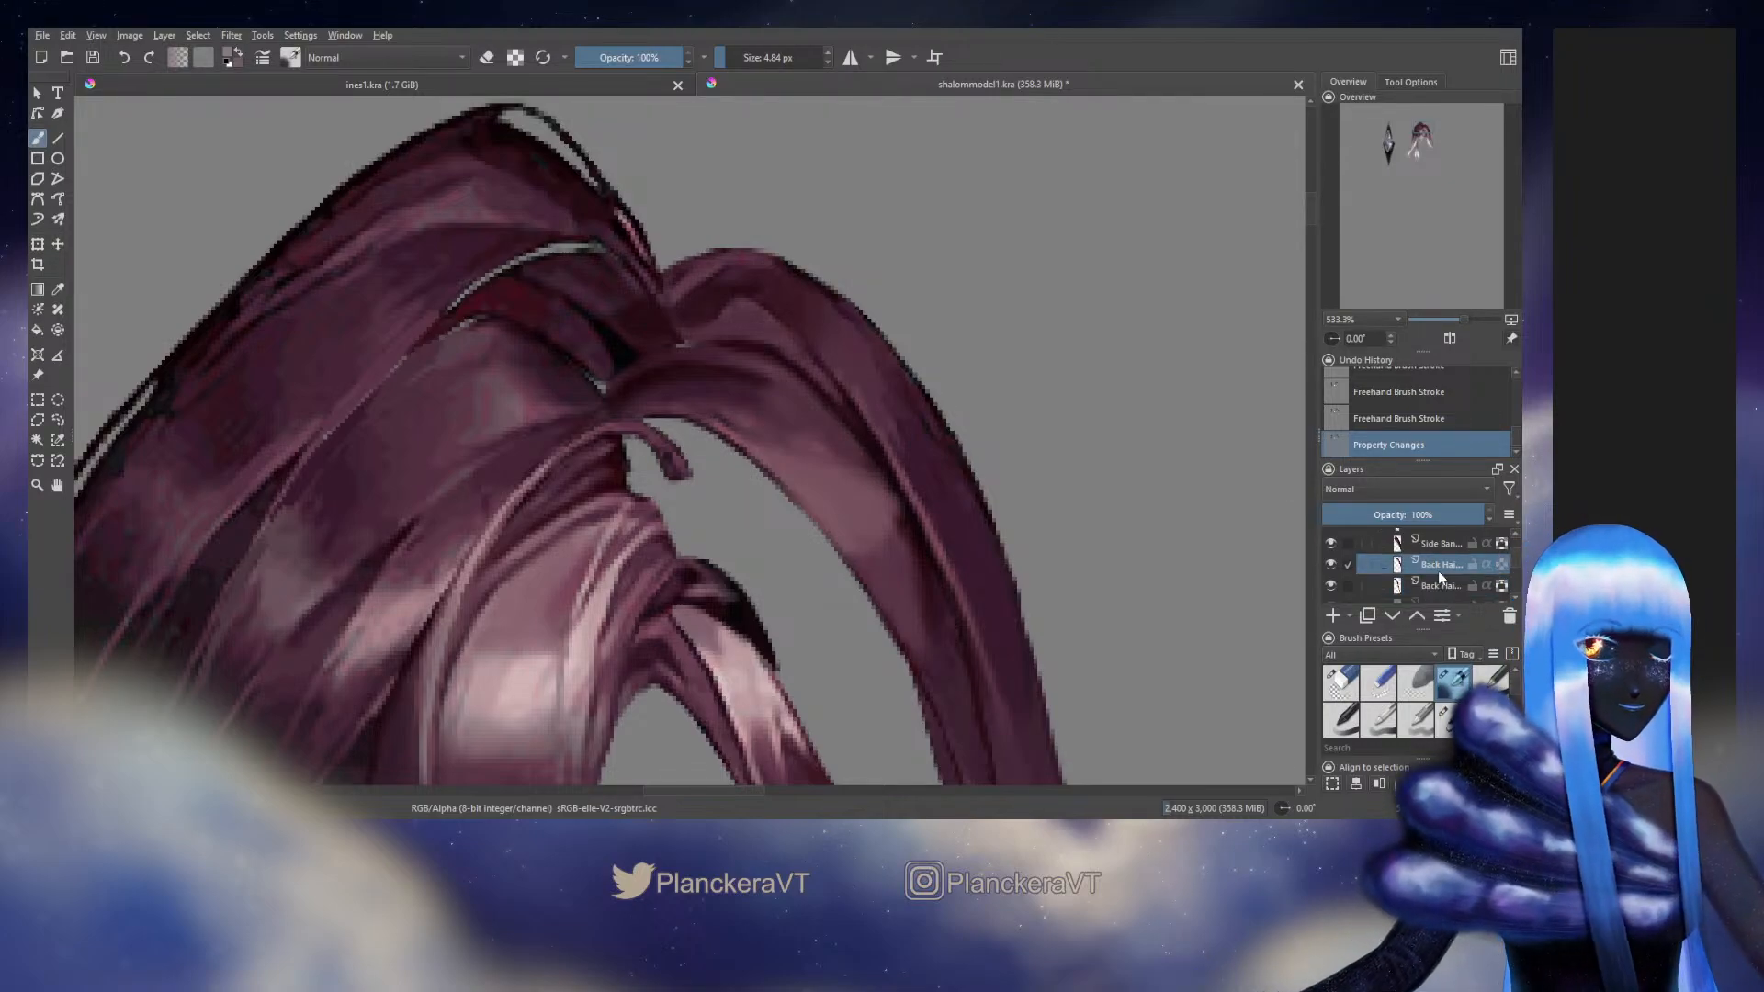
click(1331, 563)
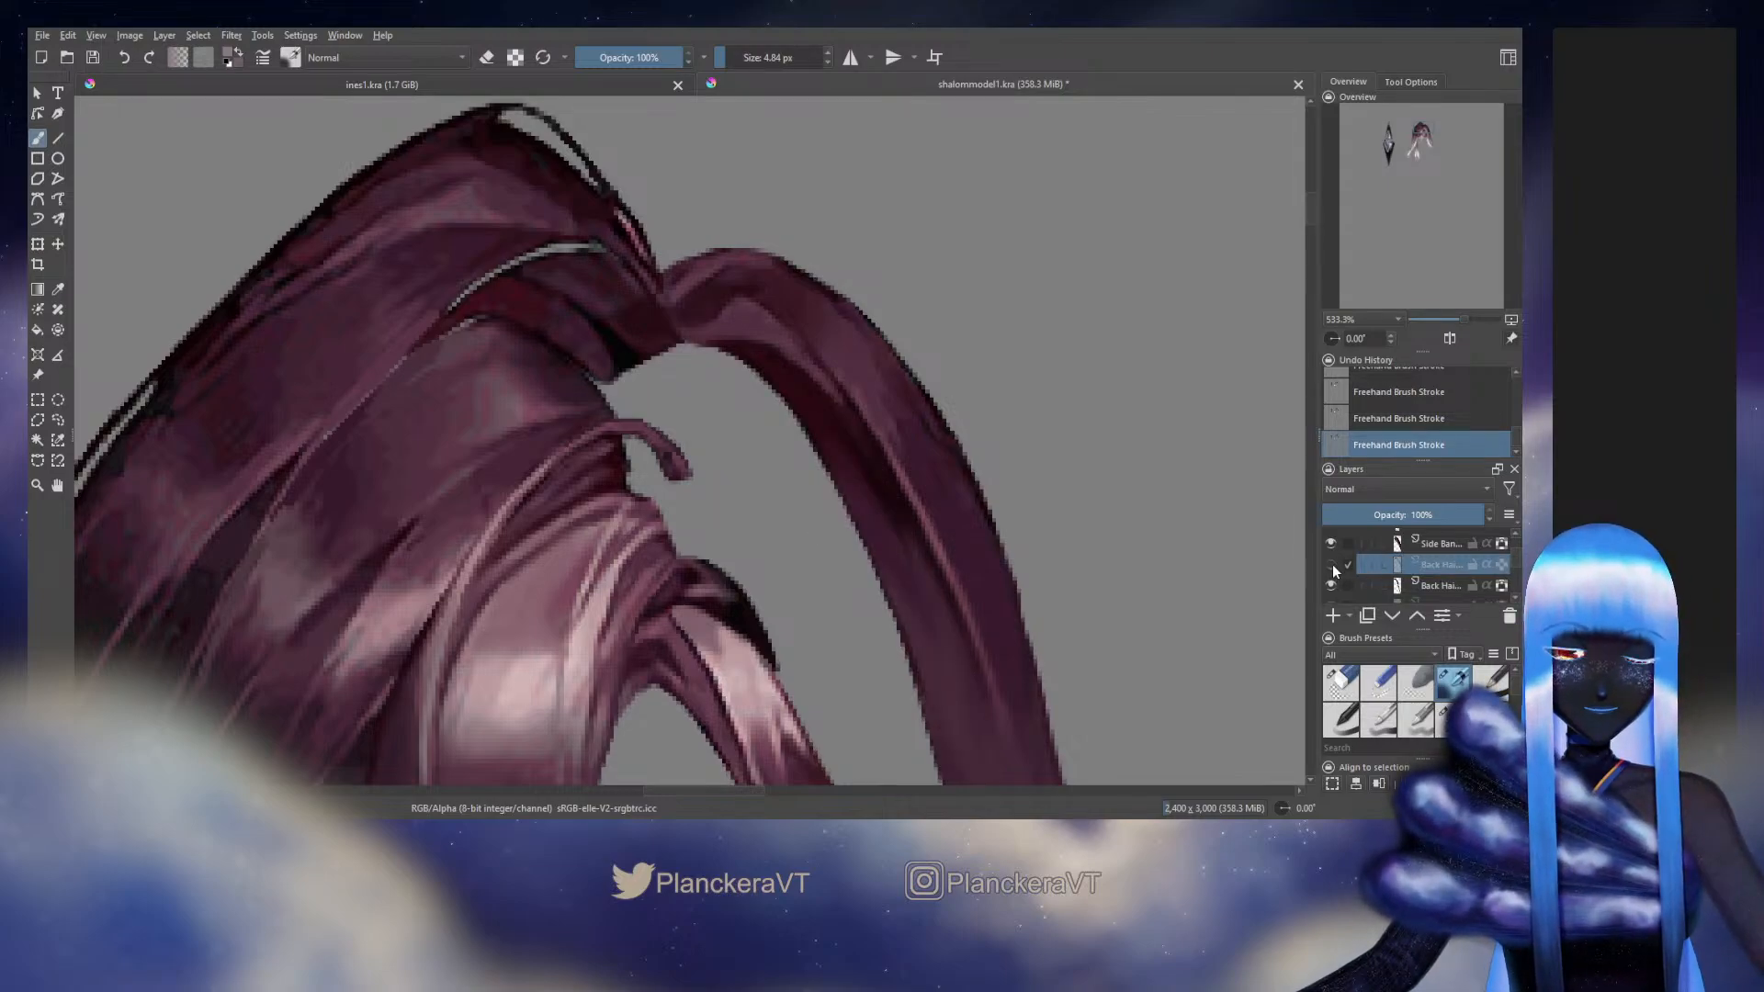
click(1331, 564)
click(1333, 584)
click(1333, 585)
click(1347, 584)
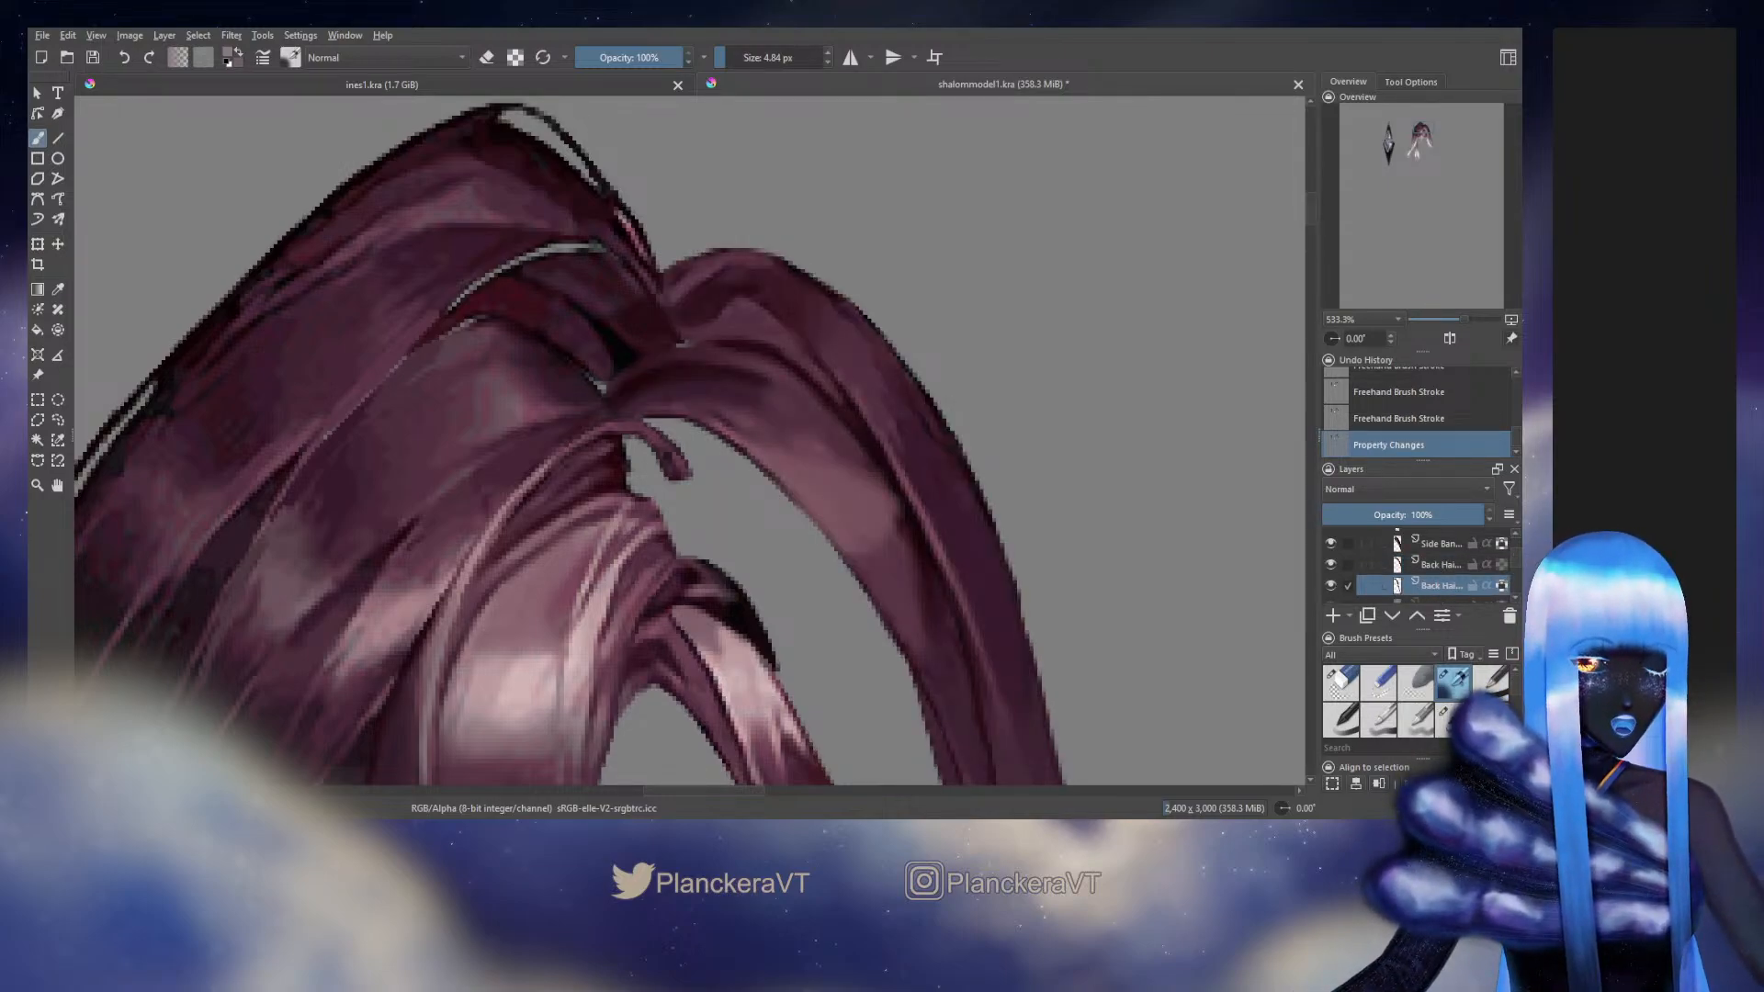
Unlock the layer's transparency, extend the long strand's root in sampled purple with the 8.16 px brush and trim it with the 6.91 px eraser
click(1452, 719)
ctrl+click(680, 346)
drag(680, 346, 691, 344)
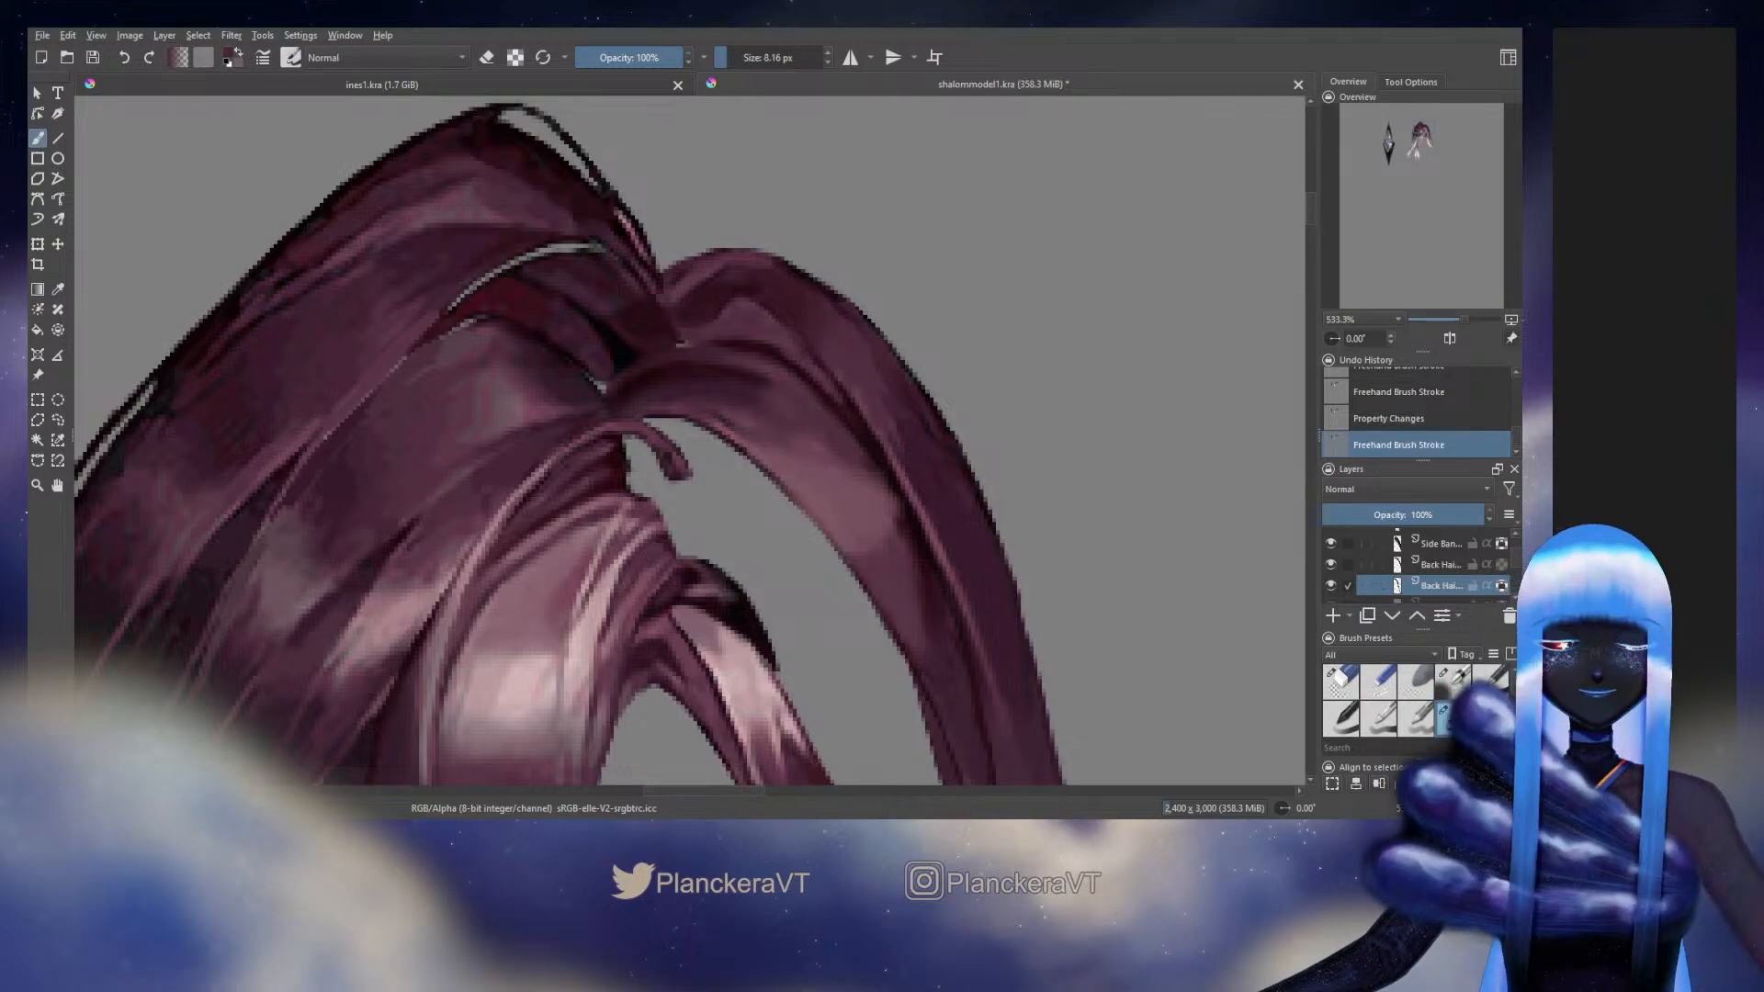
click(1501, 587)
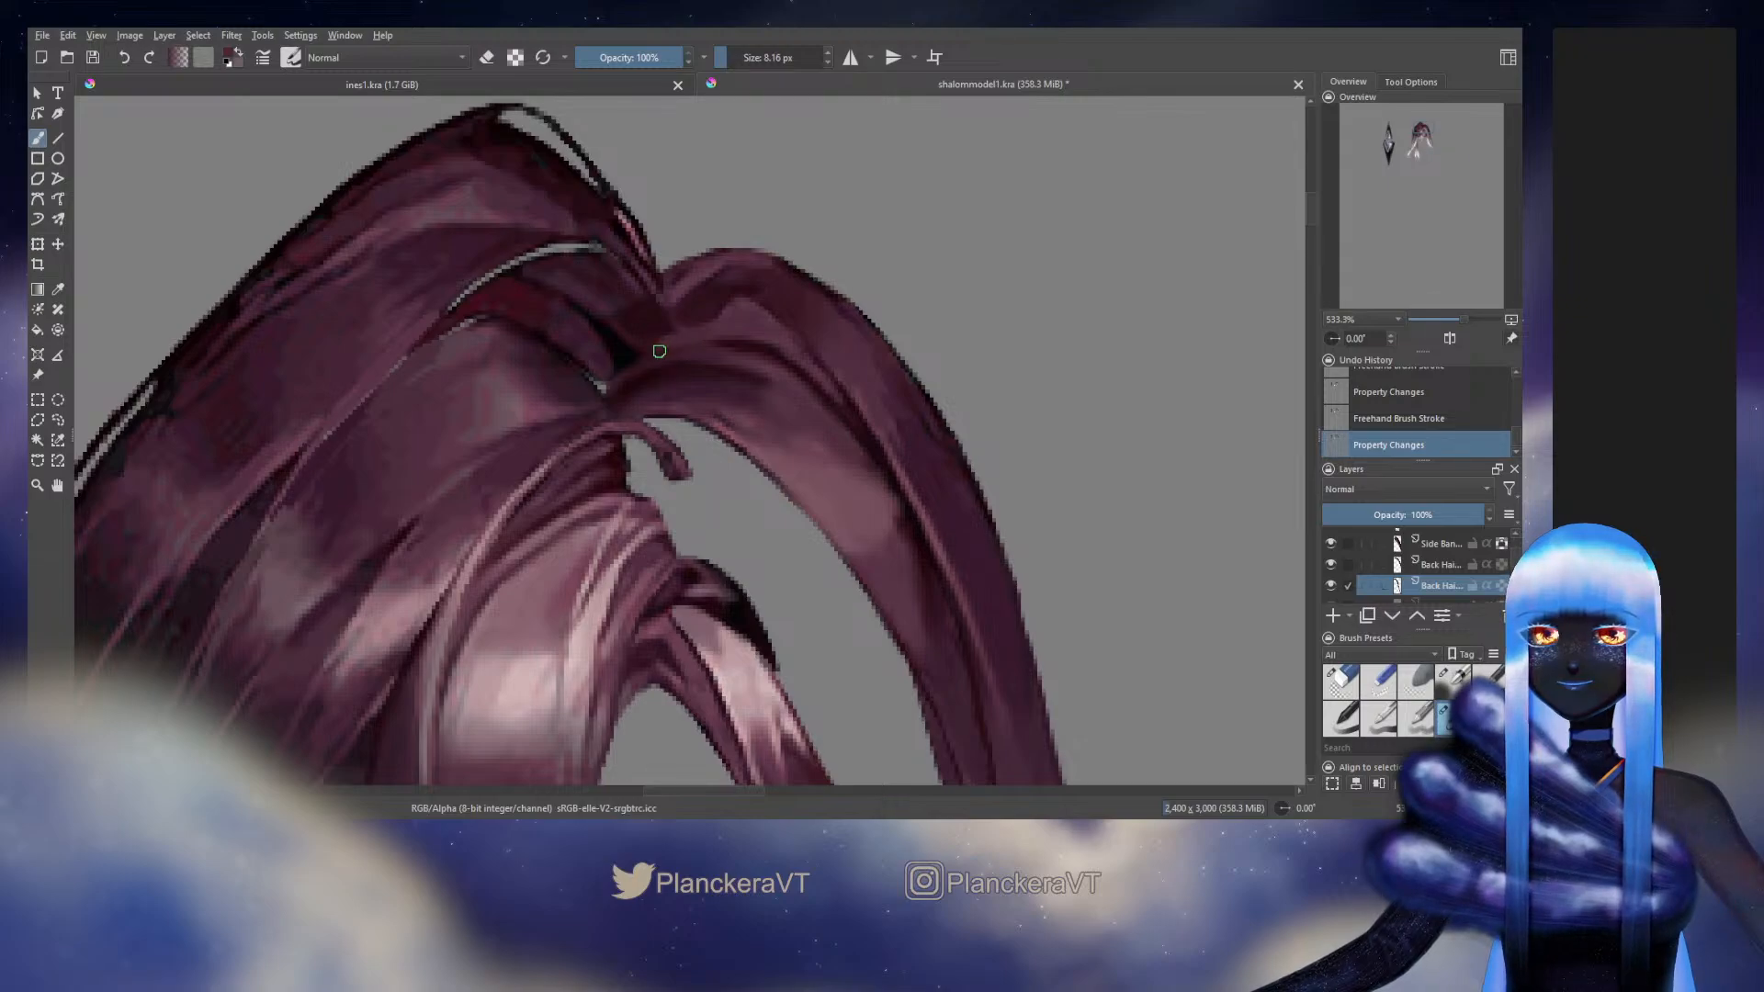
drag(658, 351, 669, 337)
key(slash)
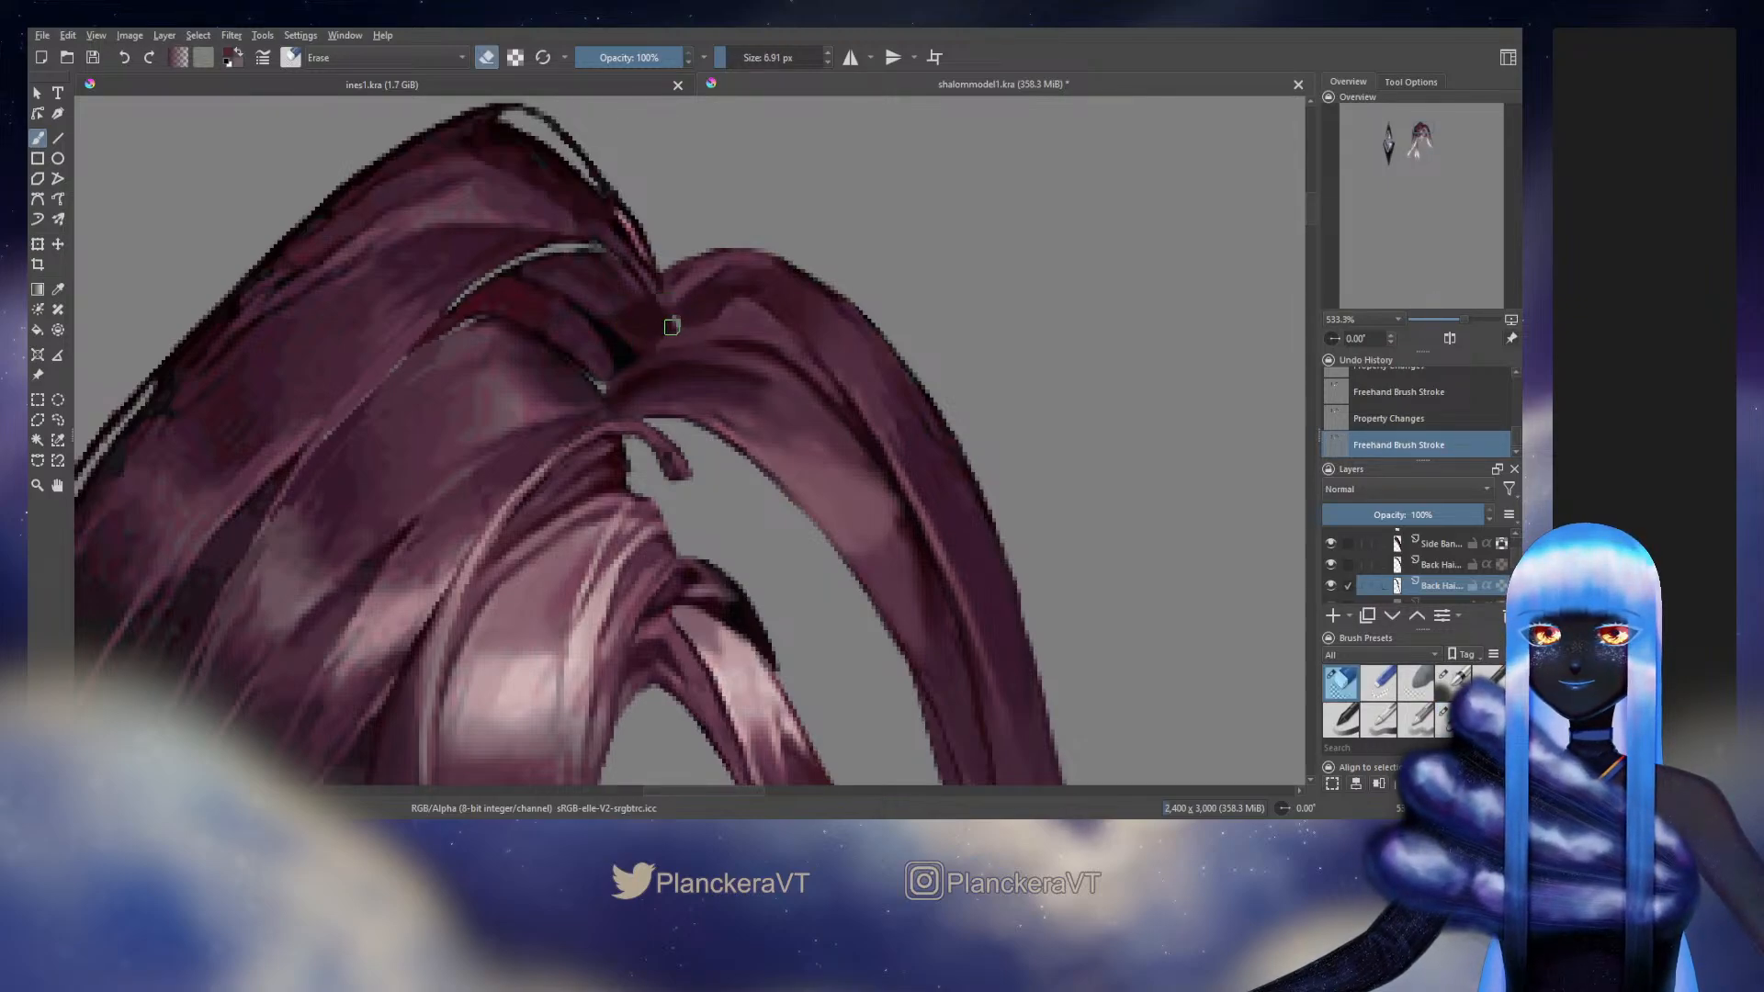
drag(653, 343, 630, 377)
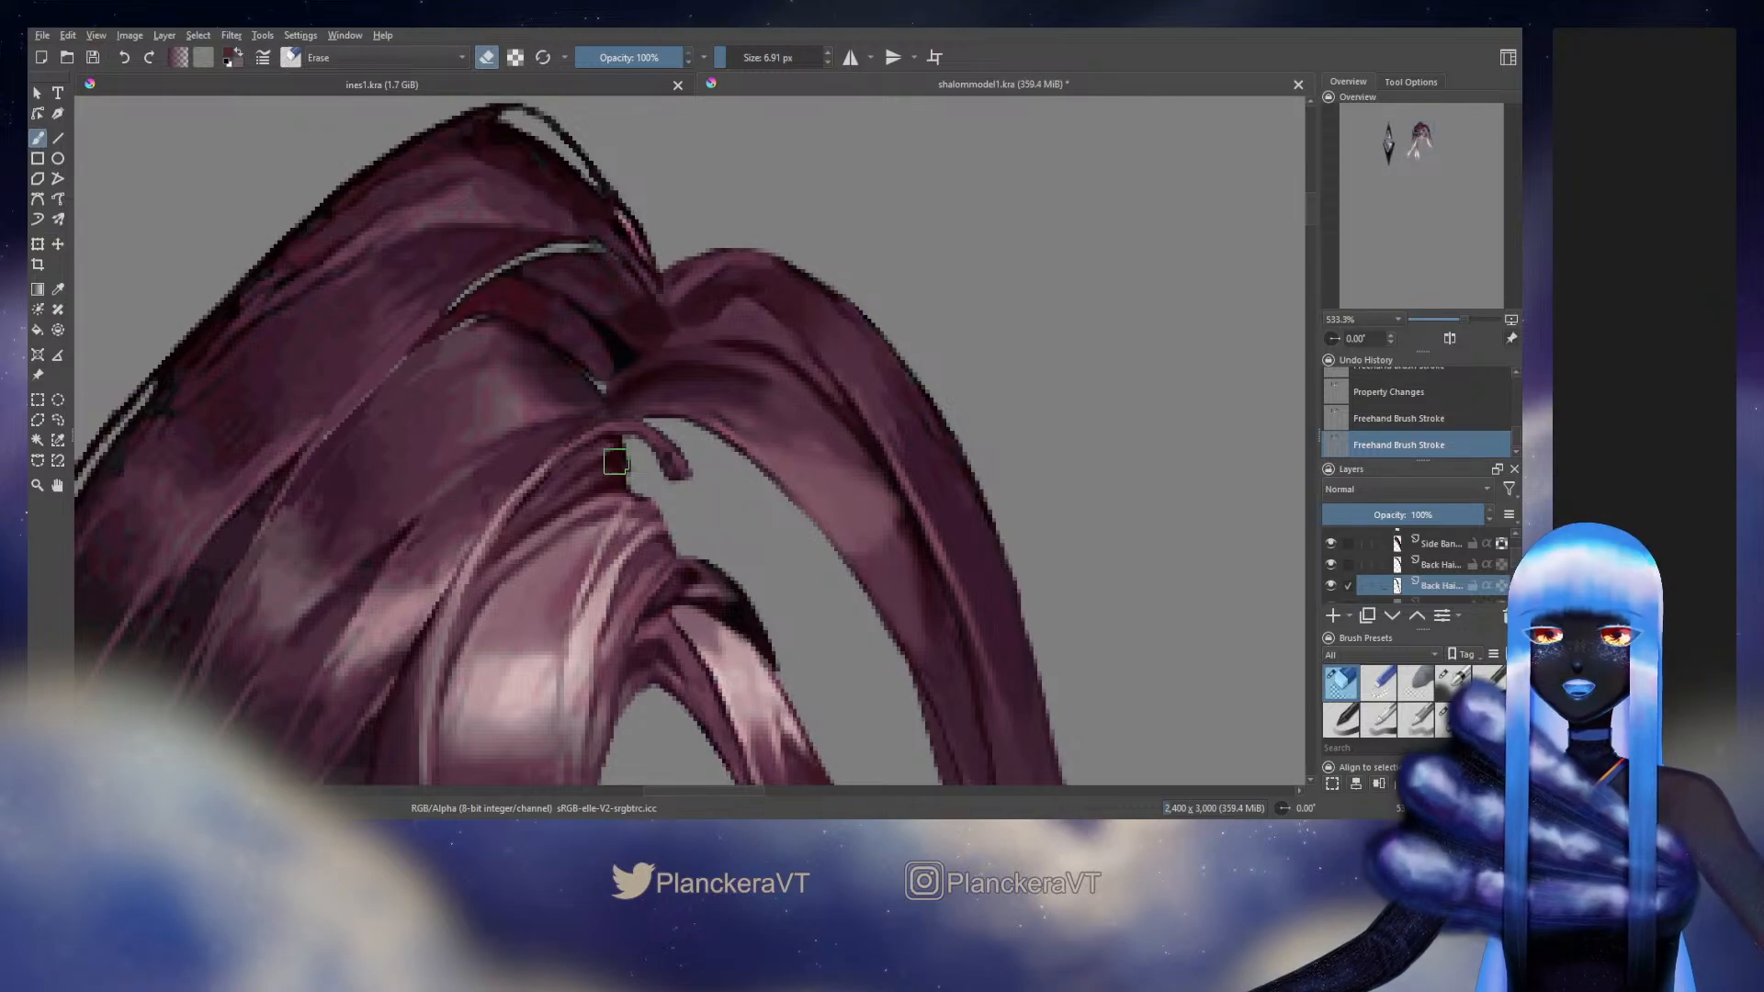
key(slash)
Hide the overlapping back hair layer, touch up the long strand's root with the 8.16 px brush and show the layer again
click(1330, 564)
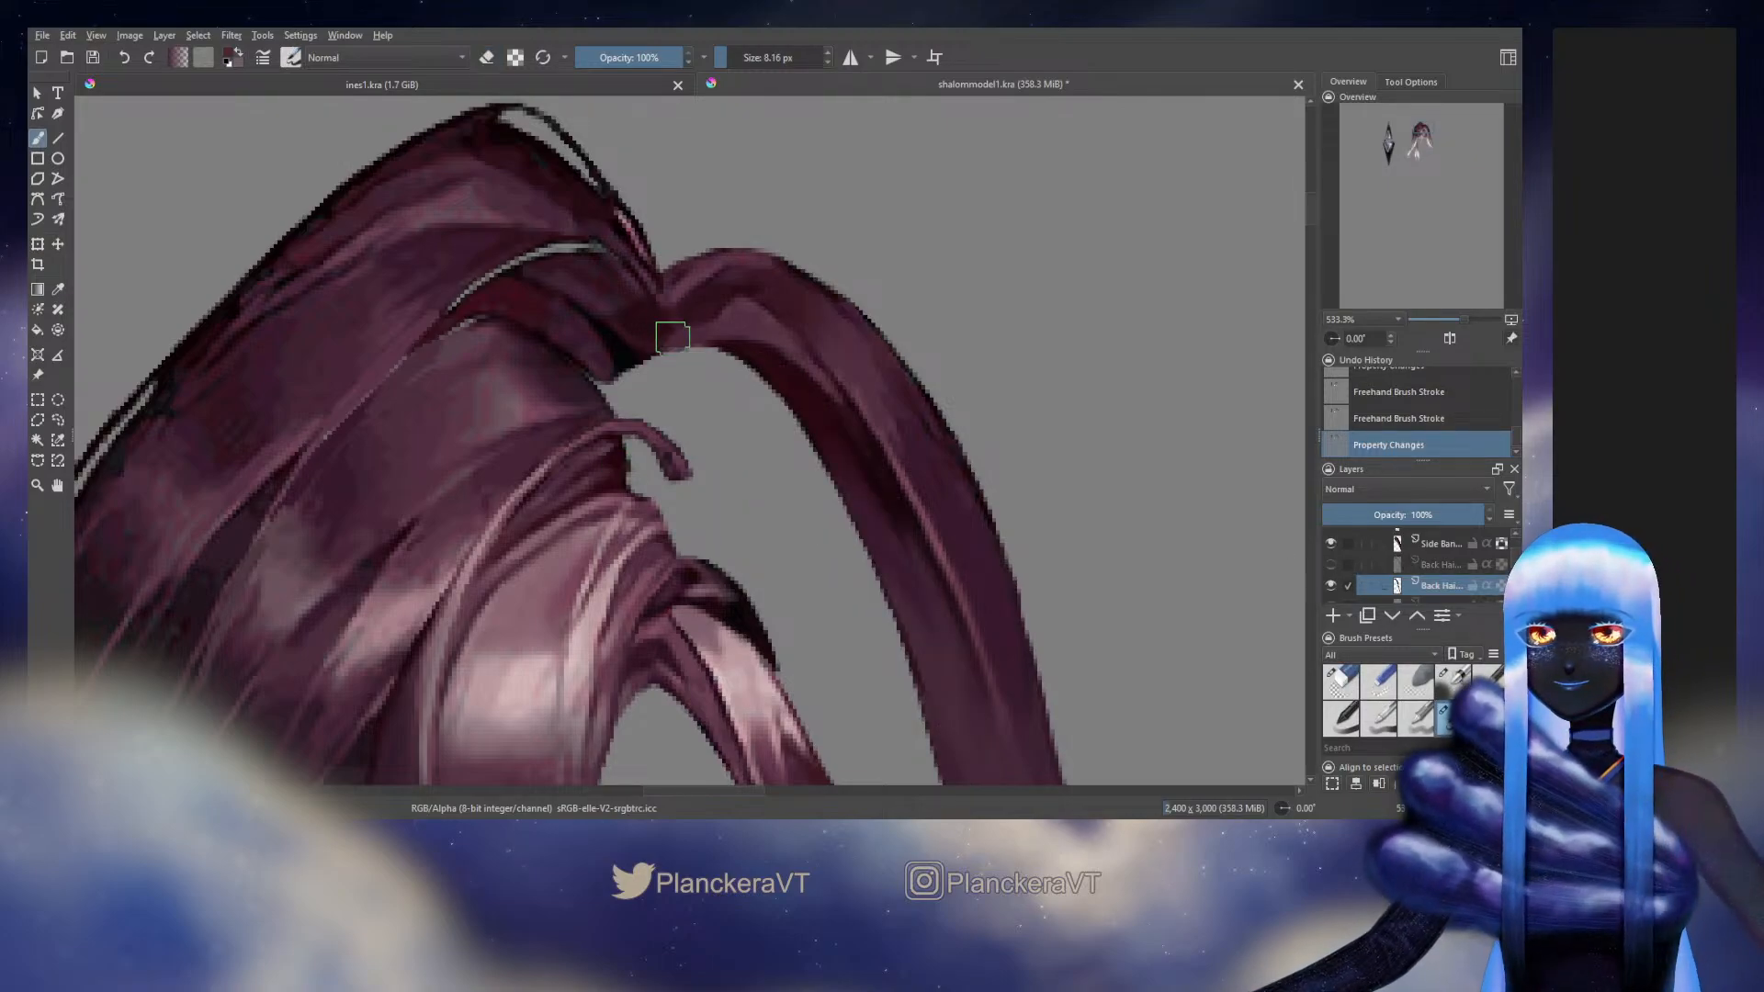
drag(666, 349, 674, 344)
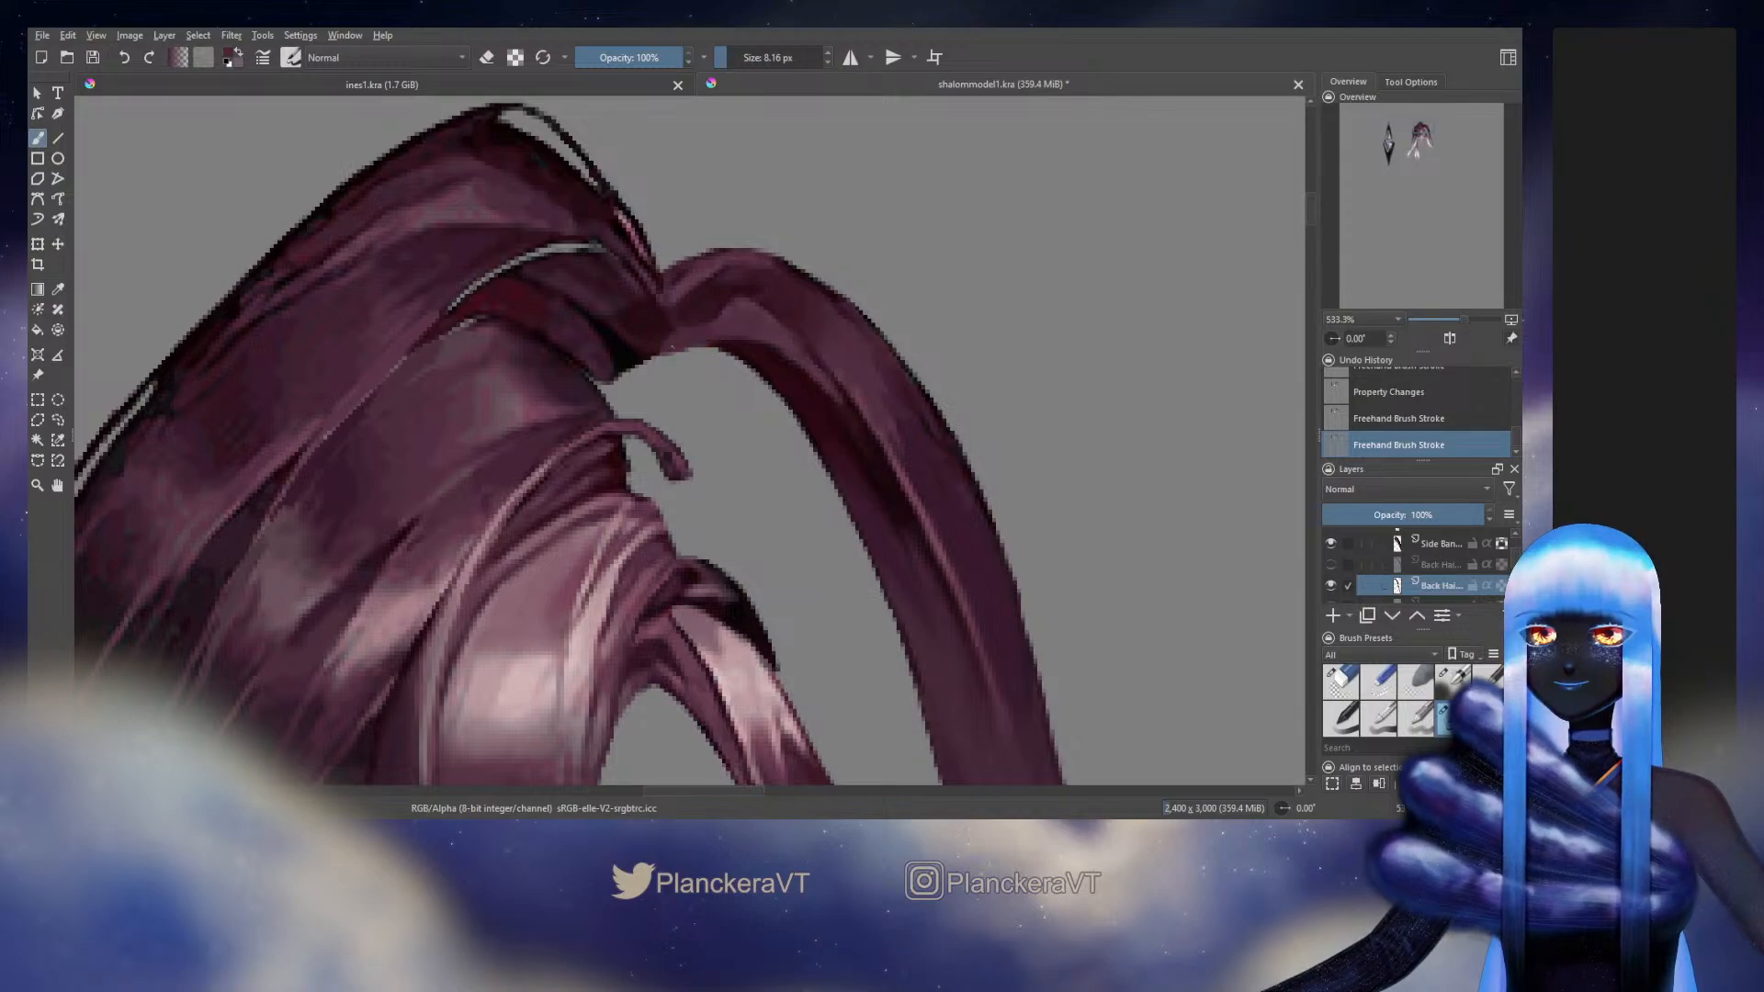
drag(672, 348, 663, 352)
drag(668, 352, 685, 348)
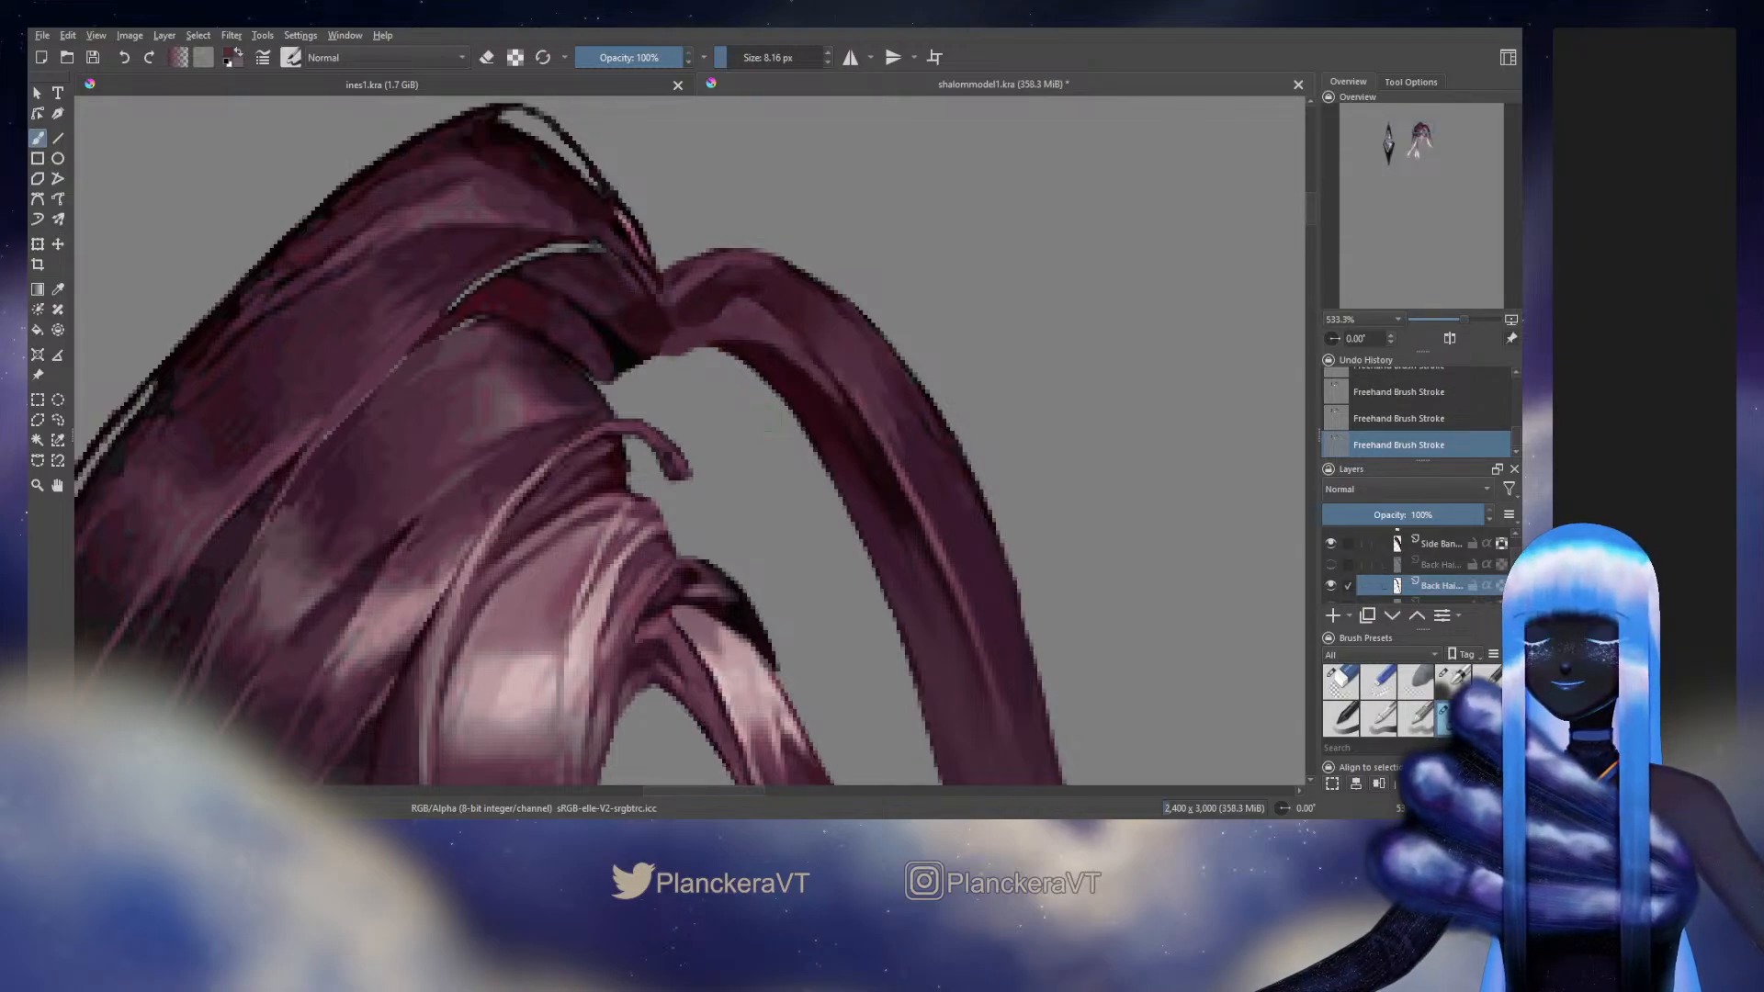
click(1330, 564)
Show the hidden back hair layer containing the thin curled strand below the long outer strand
drag(1100, 671, 933, 319)
drag(964, 468, 881, 268)
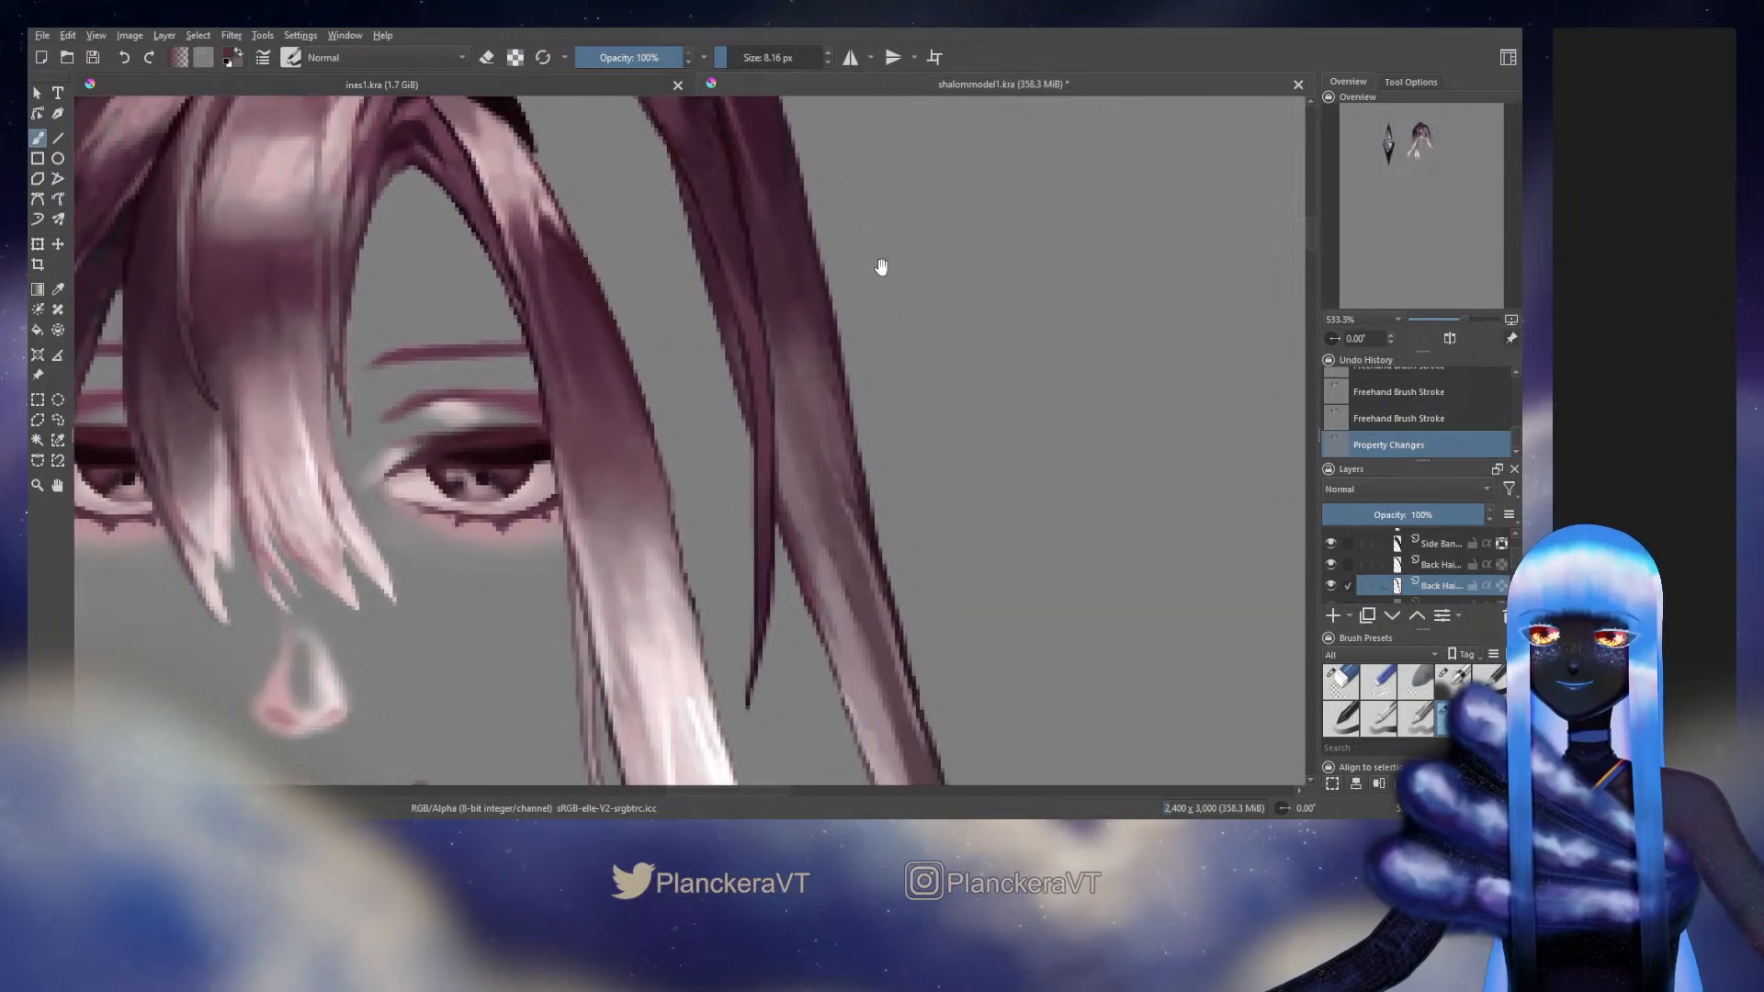
drag(927, 439, 857, 271)
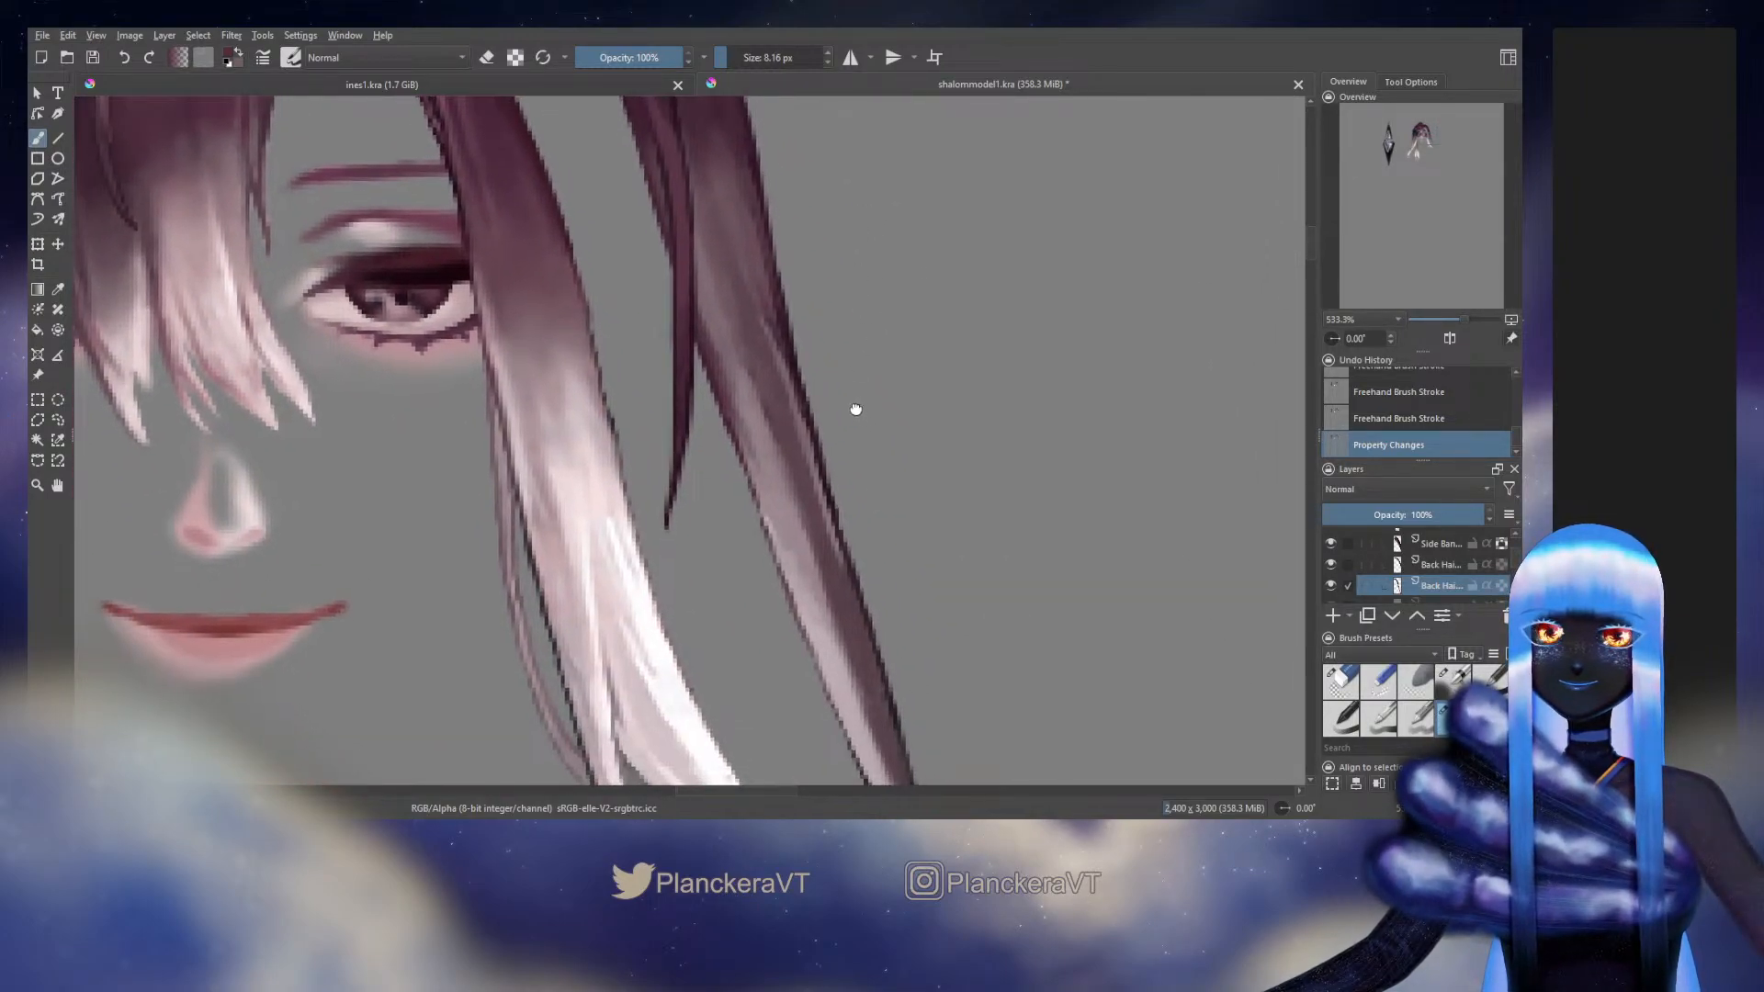
drag(851, 406, 842, 295)
drag(839, 367, 879, 634)
drag(864, 479, 905, 620)
drag(847, 479, 878, 549)
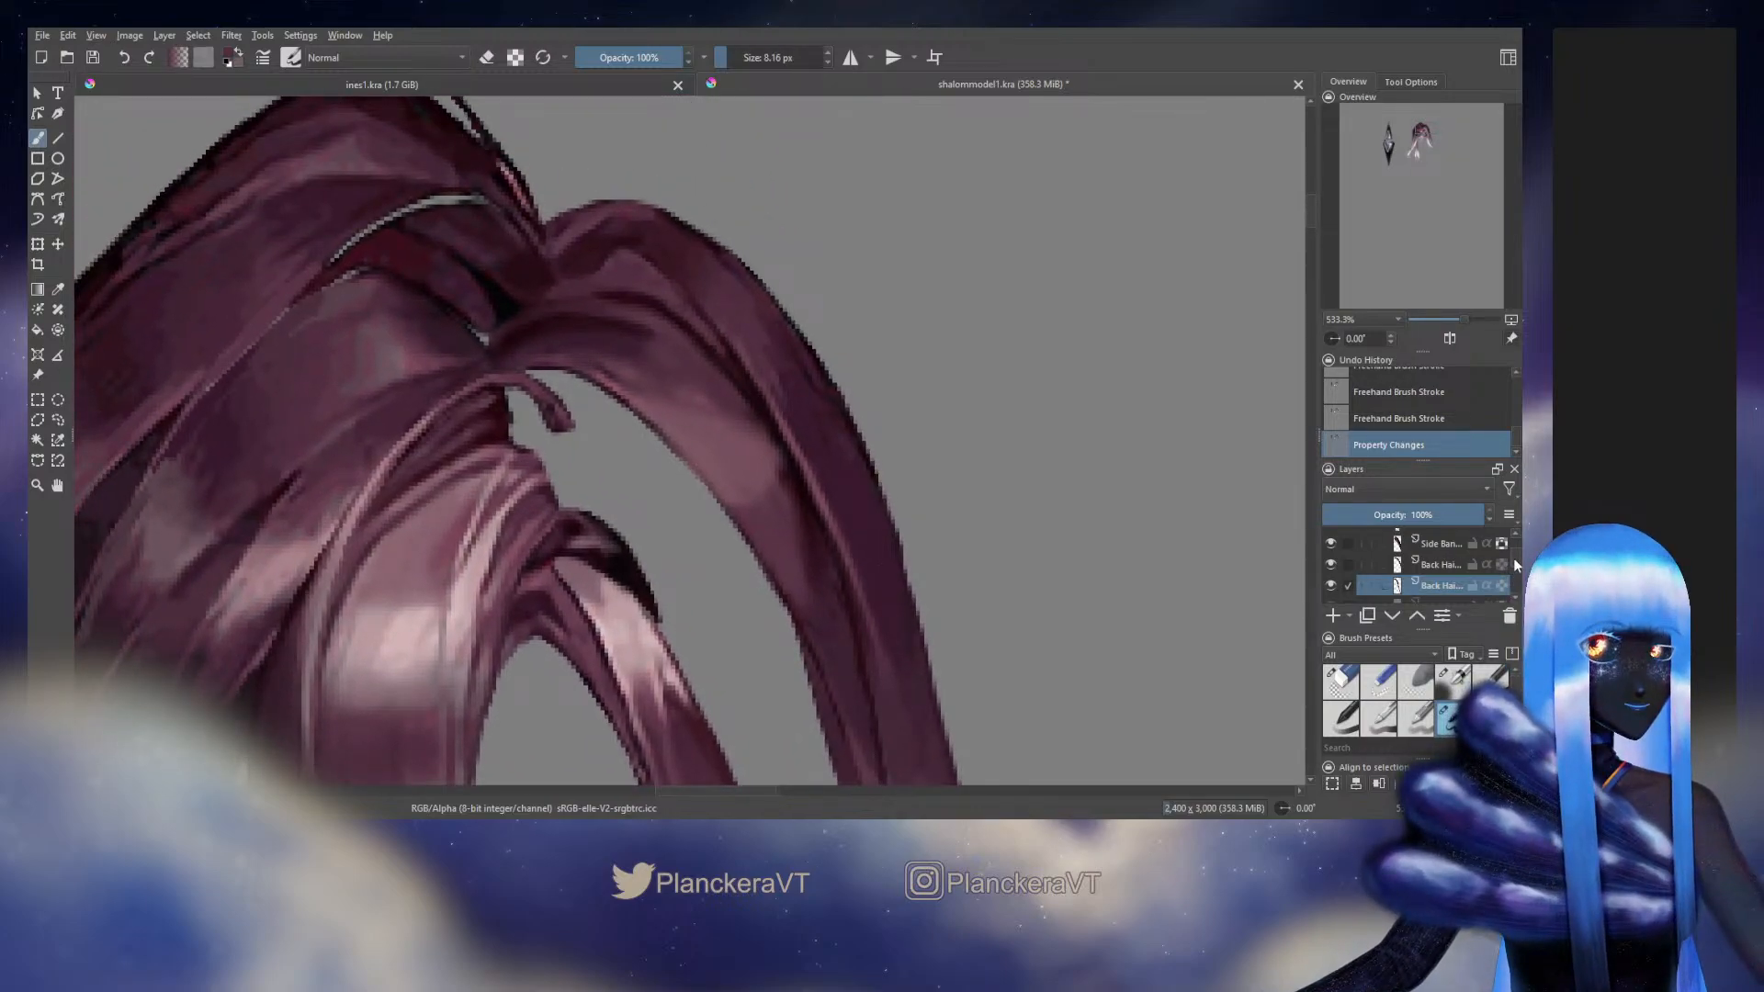
drag(1514, 559, 1514, 563)
click(1329, 557)
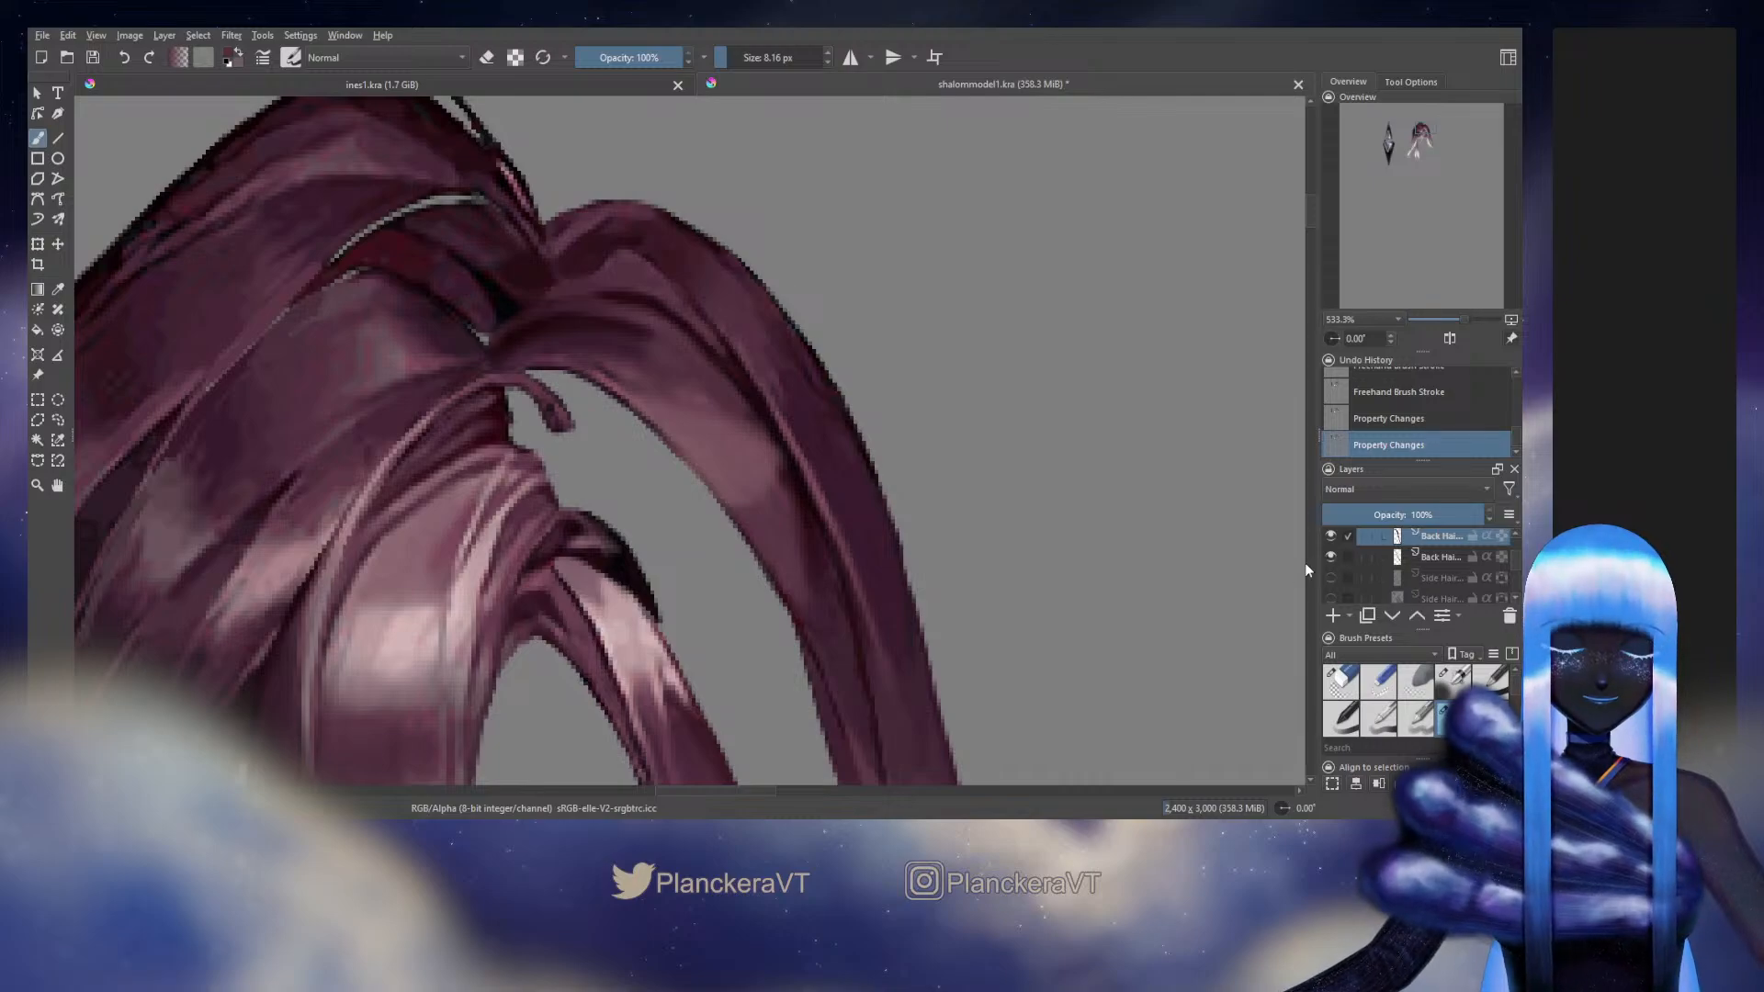
Toggle the long outer strand's layer off and on to compare its tip with the thin curled strand
drag(1019, 666, 823, 181)
drag(919, 459, 870, 201)
drag(951, 597, 820, 316)
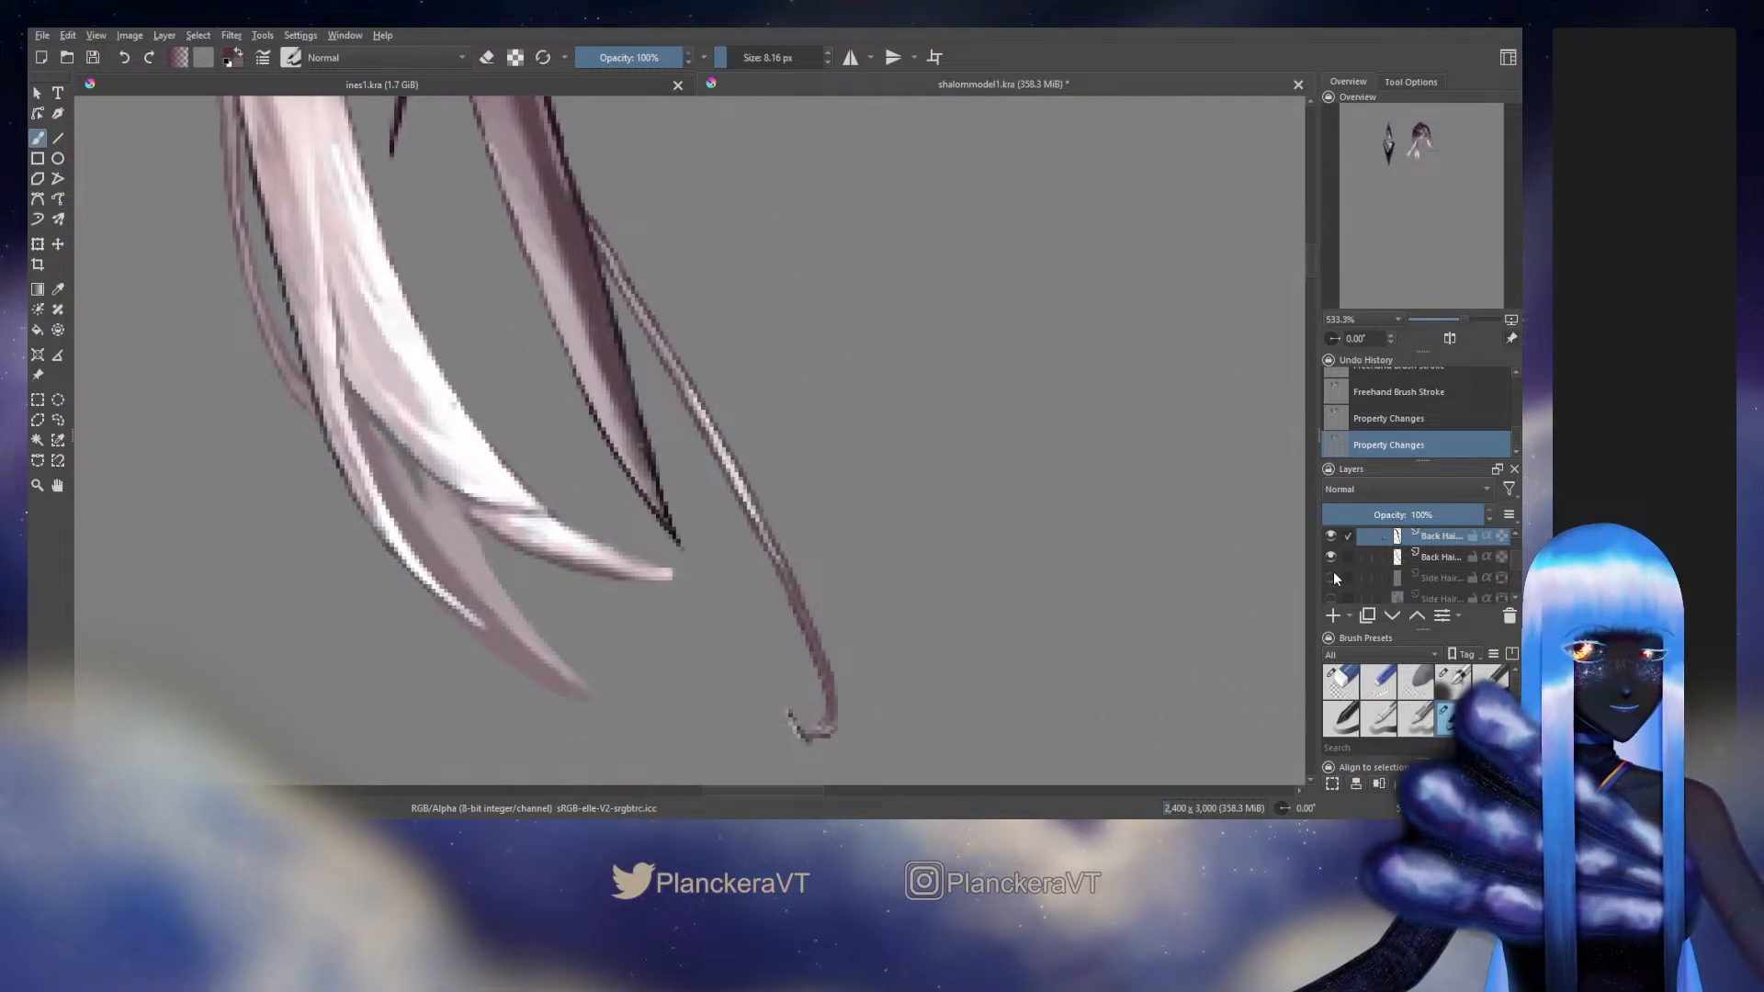
click(1331, 537)
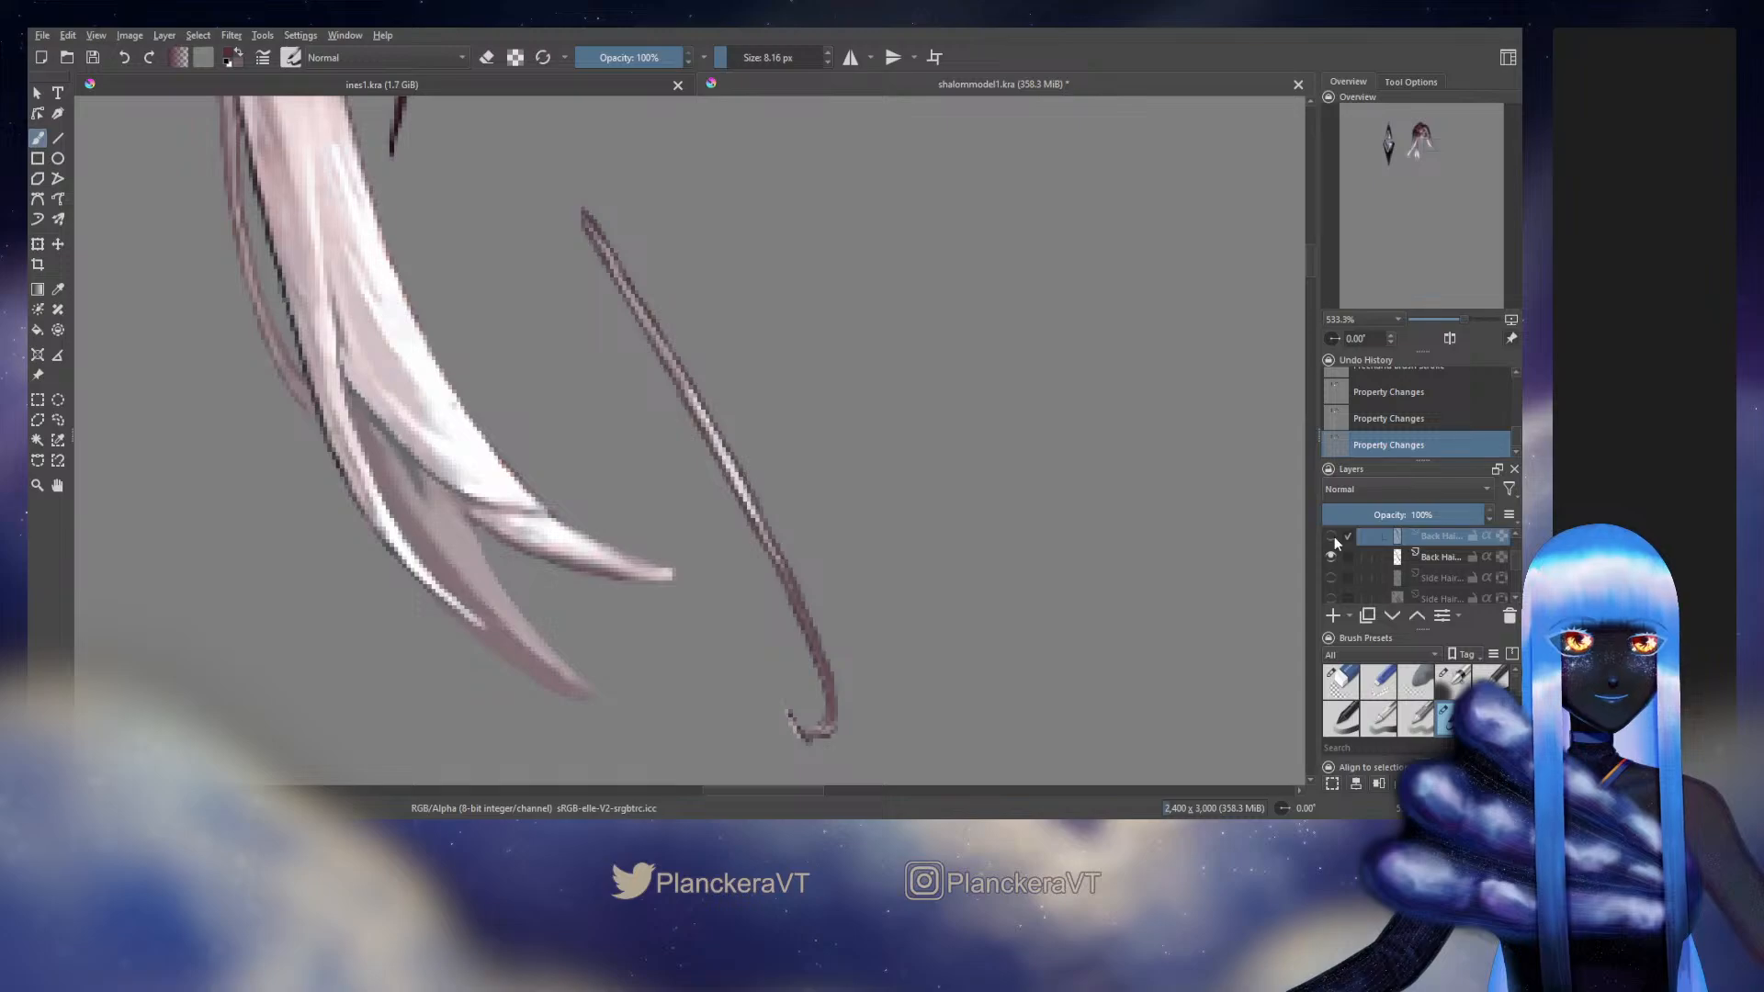
click(1332, 538)
Erase the stray pixels around the thin strand's curled tip with the 6.91 px eraser, switching to that strand's layer
drag(919, 551, 948, 427)
key(slash)
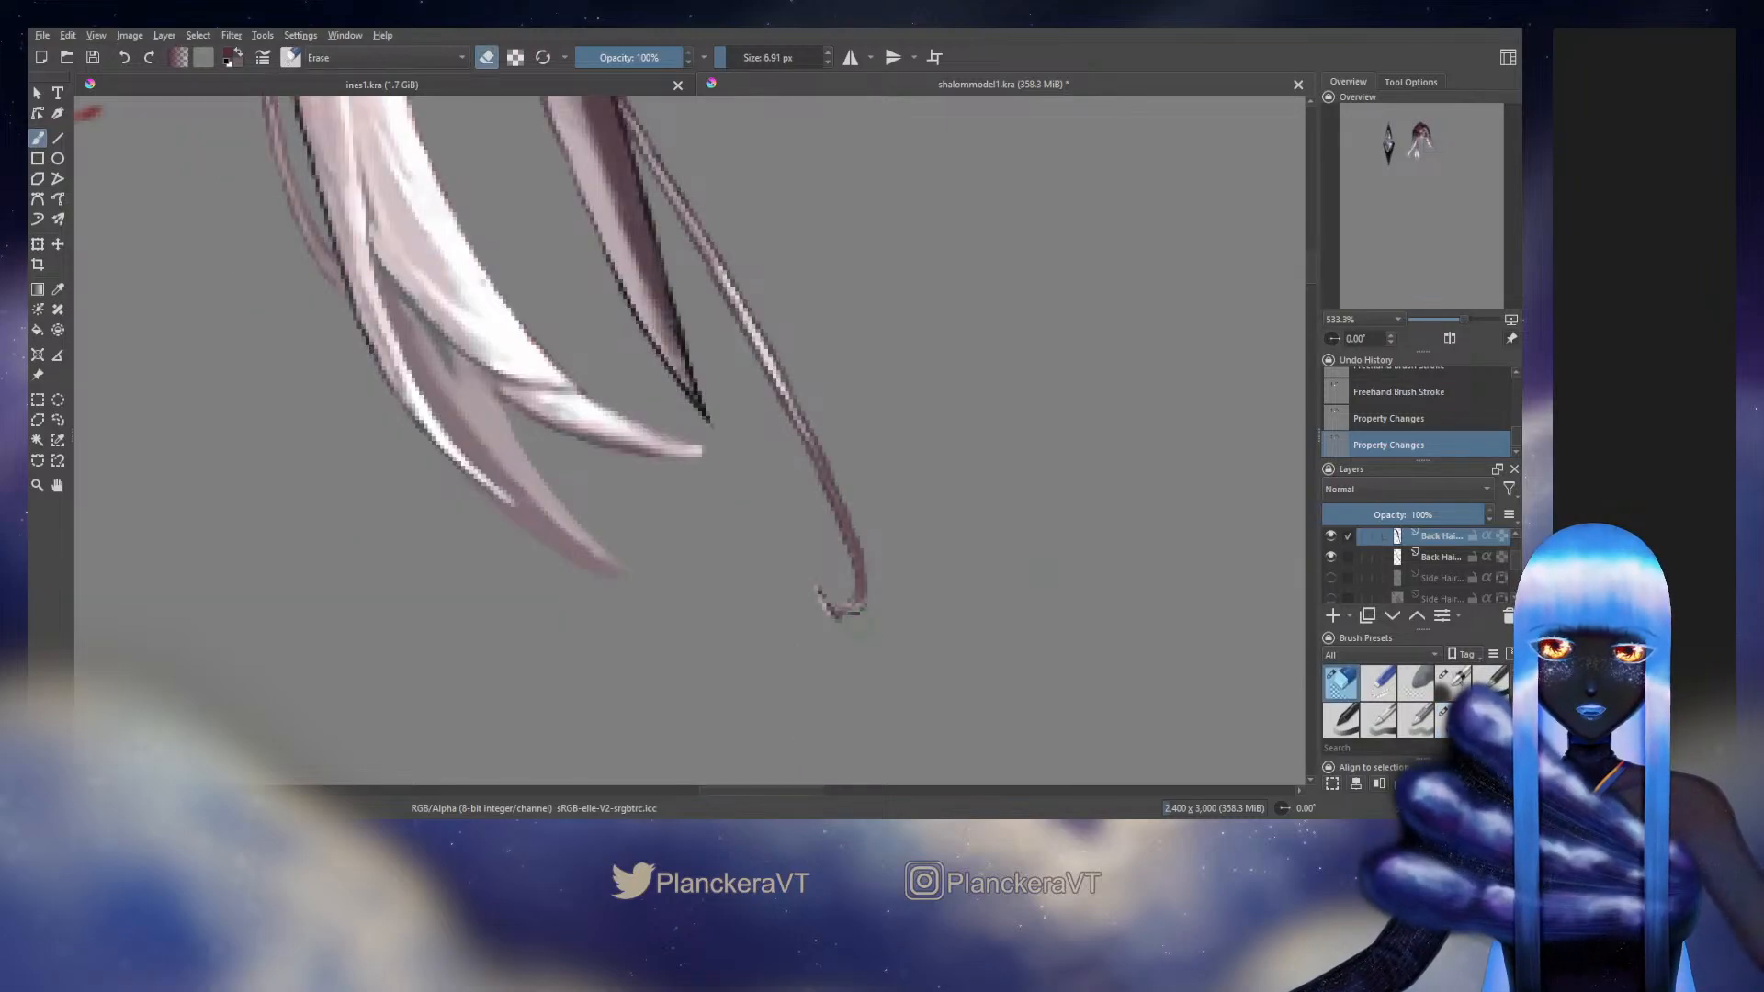
drag(817, 586, 838, 617)
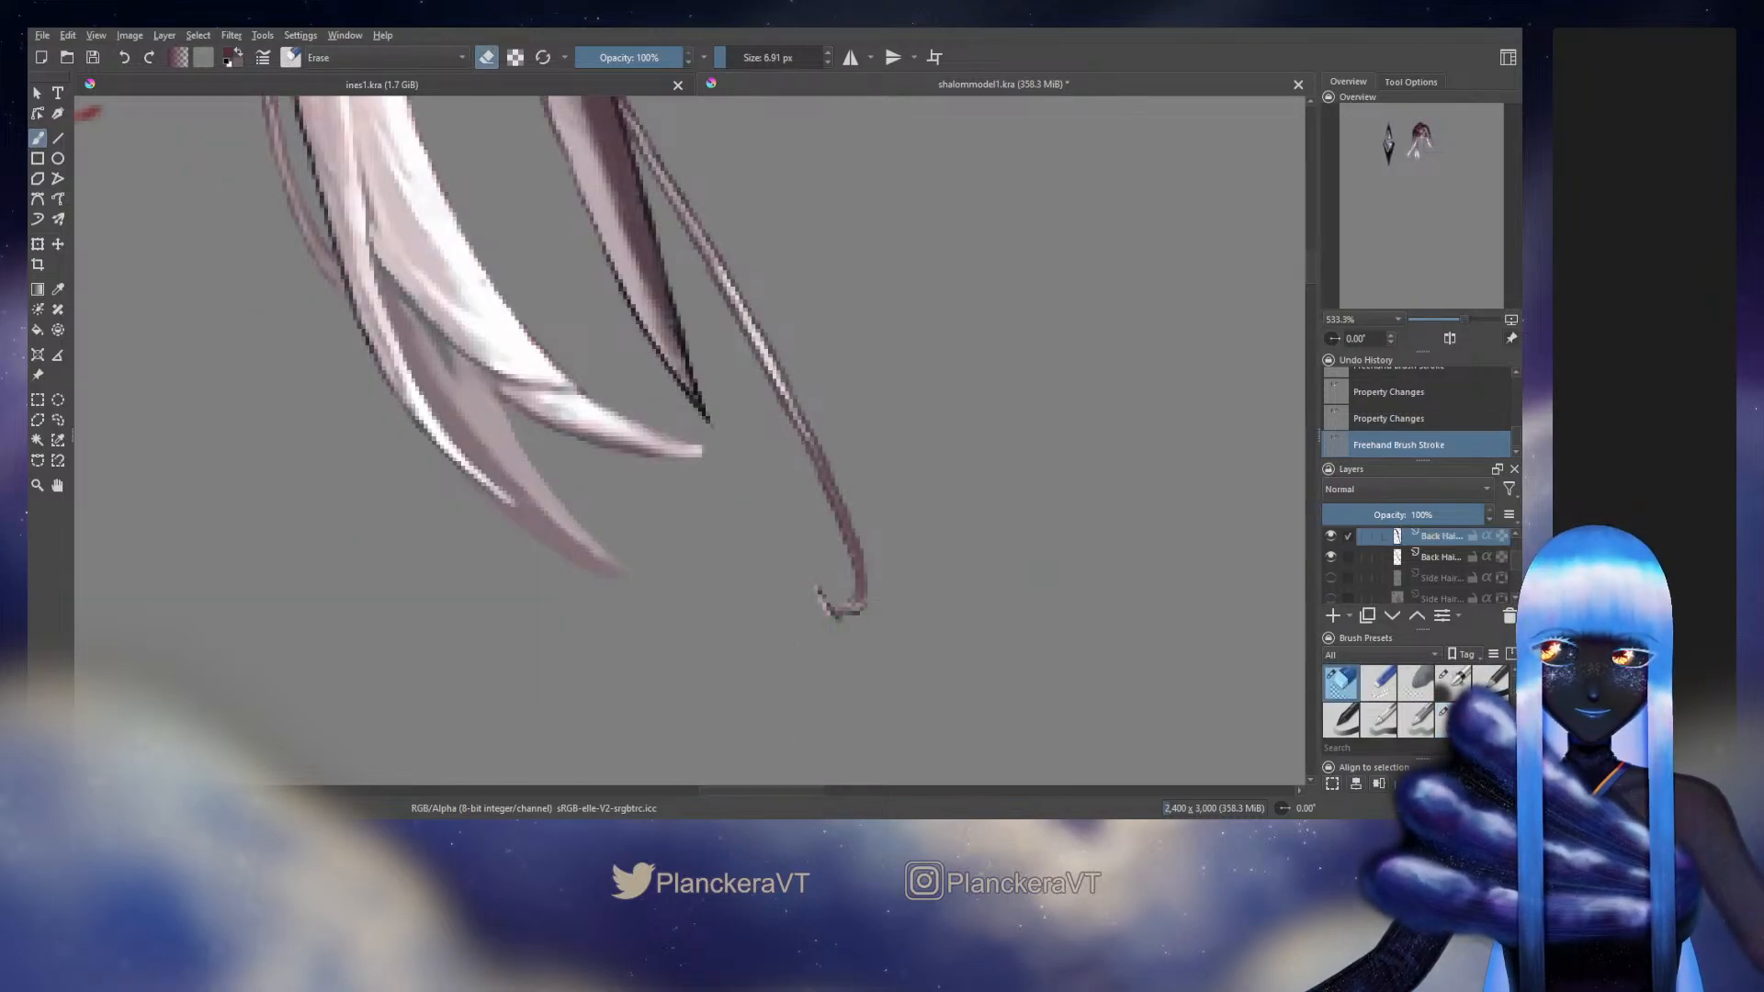
click(1440, 557)
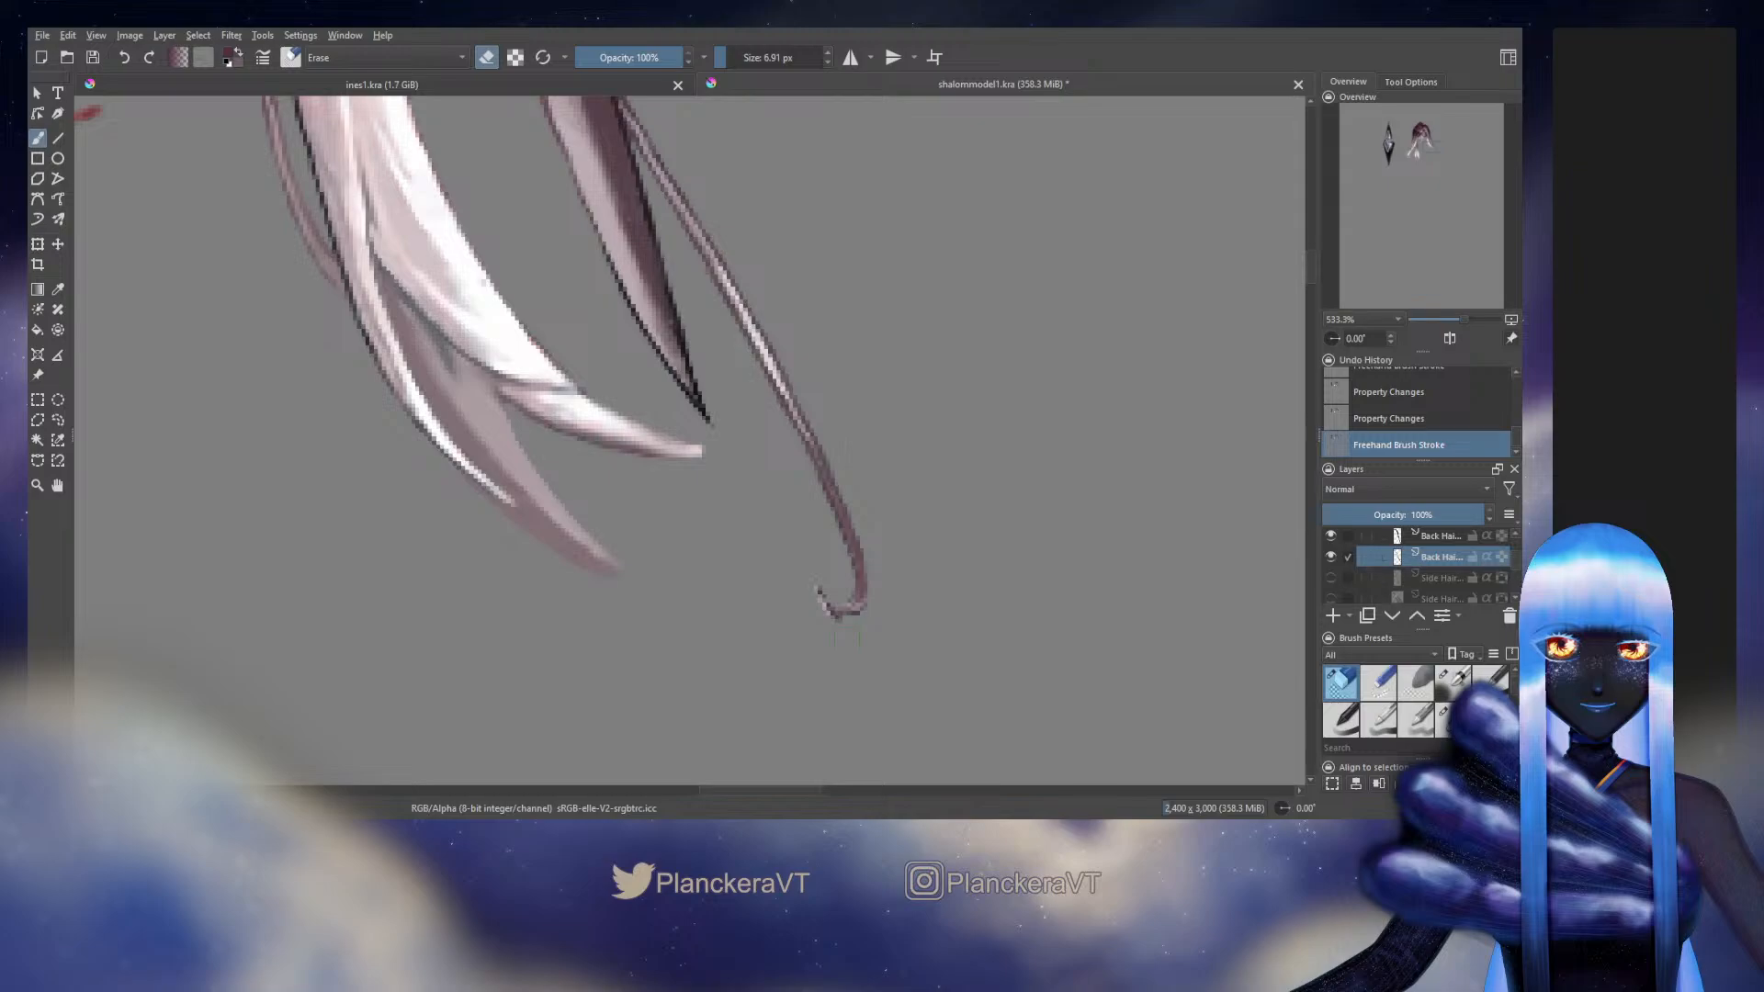
drag(846, 635, 832, 629)
Lock the thin strand layer's transparency and repaint its curled tip with the 8.16 px brush
key(slash)
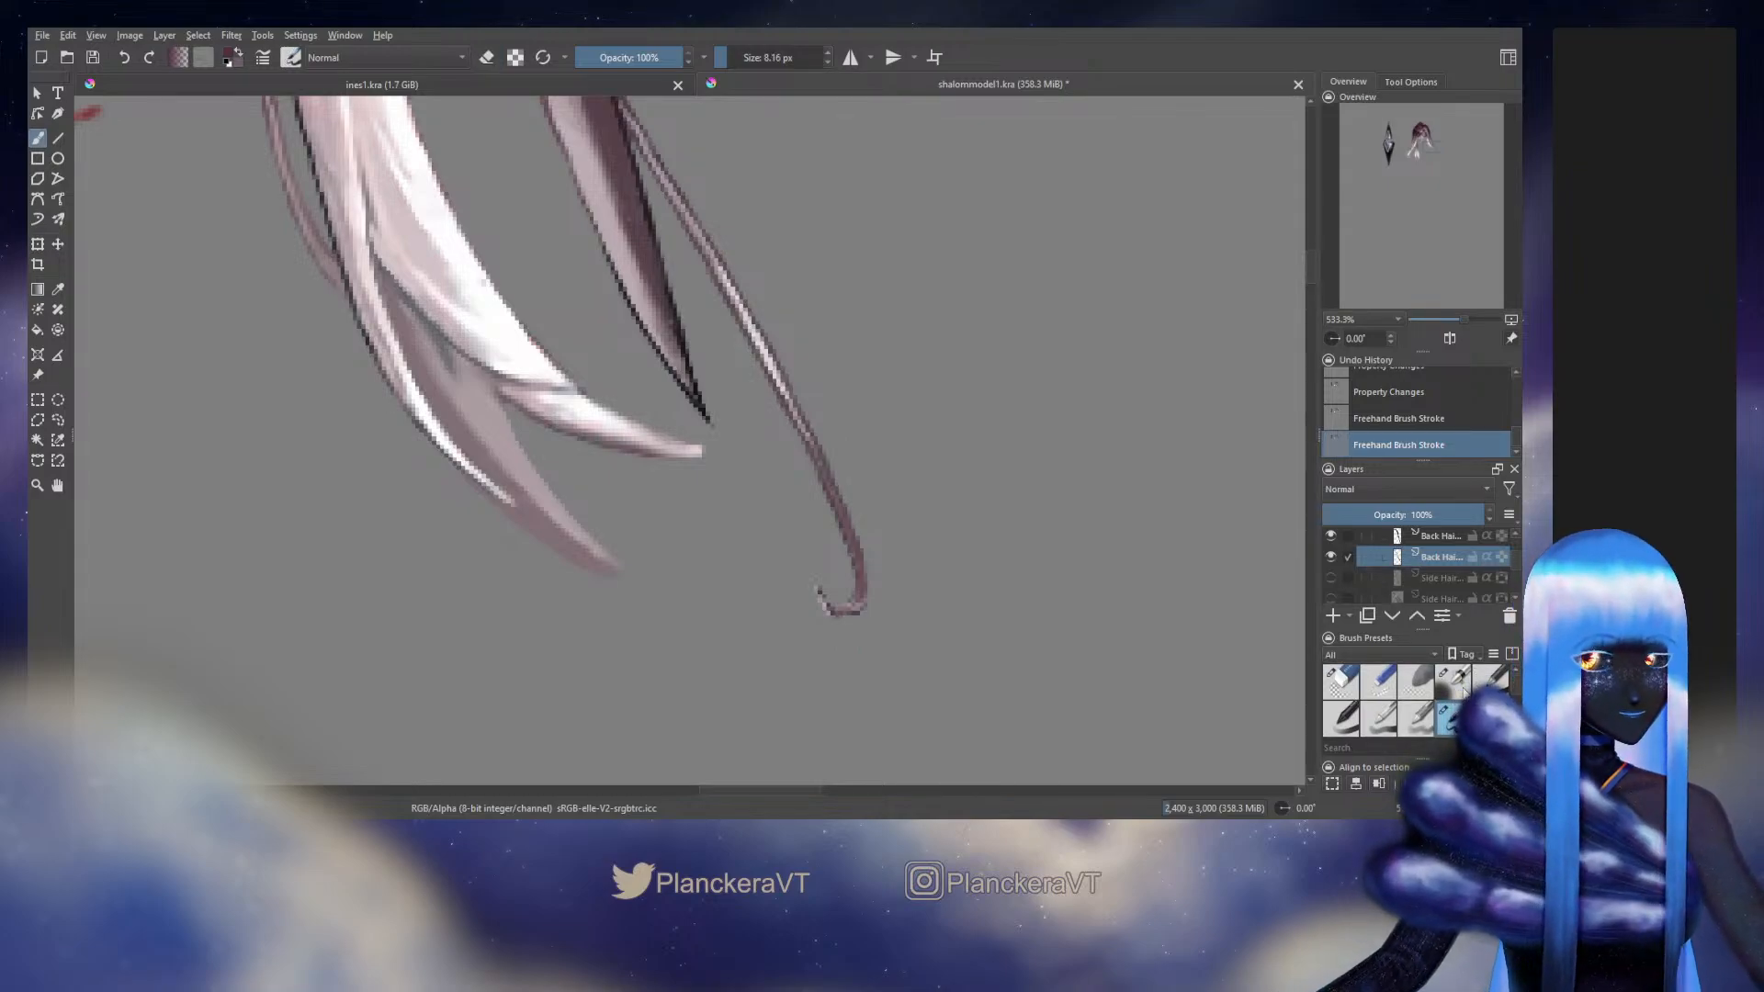
click(1503, 557)
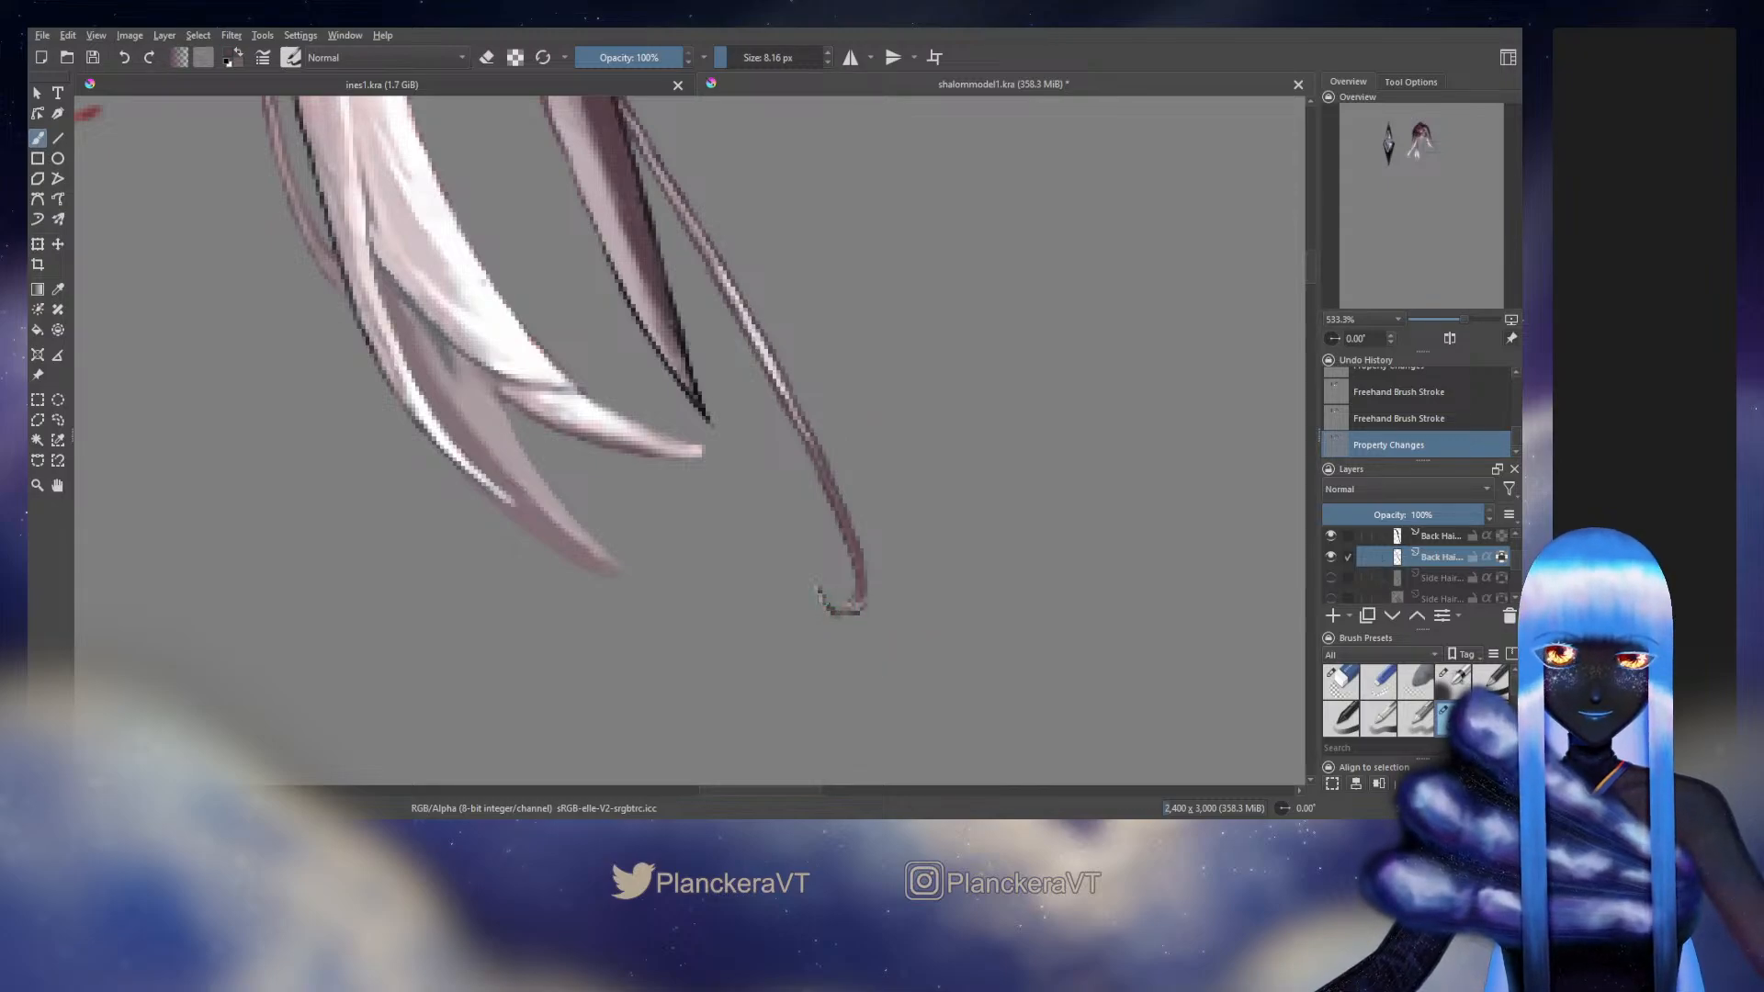
mouse_move(861, 587)
mouse_down()
mouse_move(834, 613)
mouse_move(817, 586)
mouse_move(862, 601)
mouse_up()
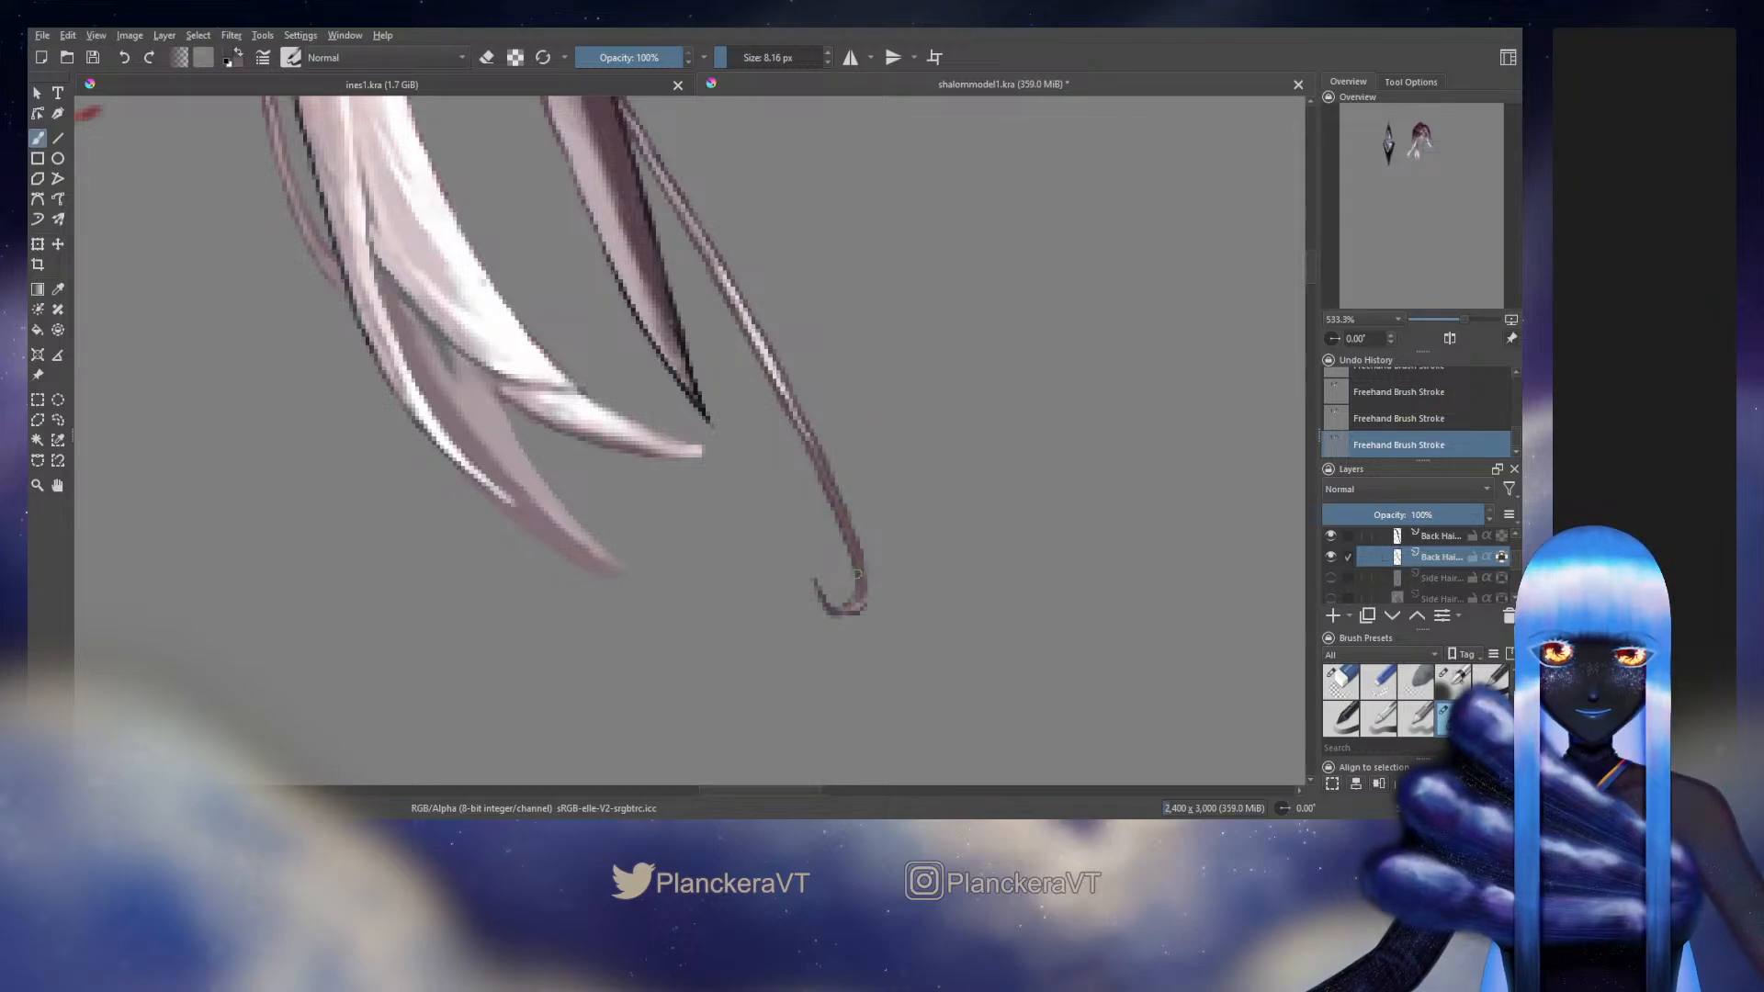
Examine the repainted outer strands from tip to root and against the whole head of hair
drag(867, 490, 886, 603)
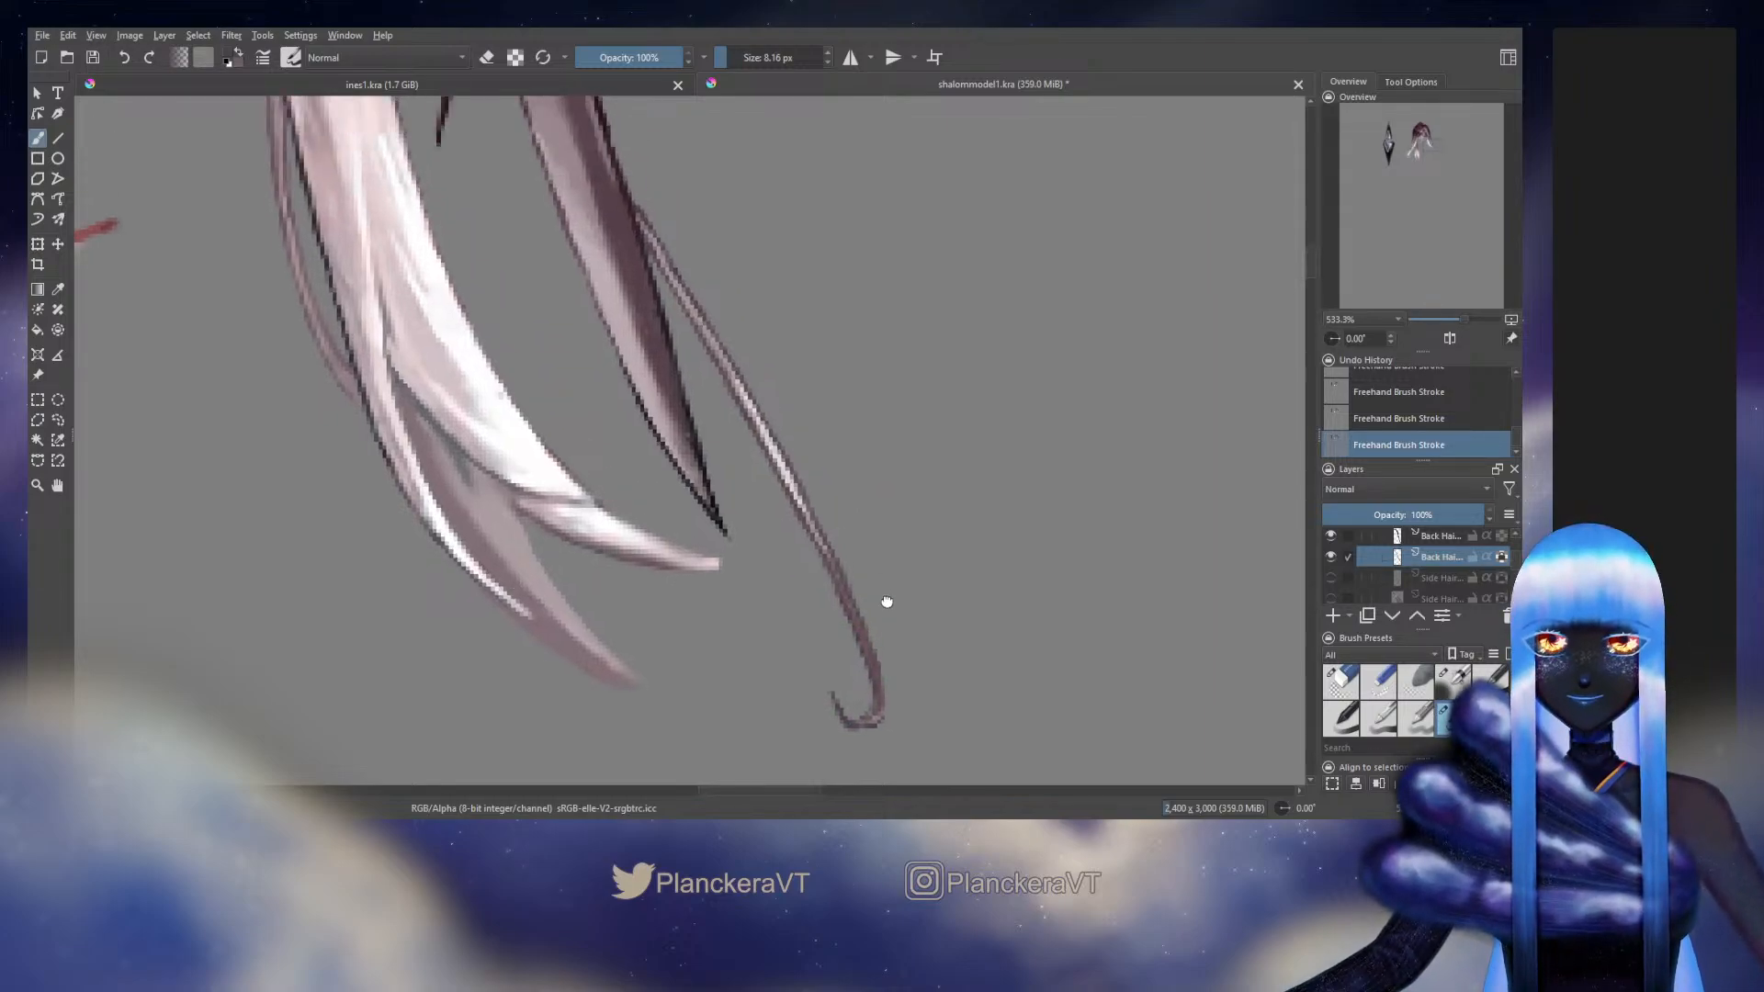
drag(833, 388, 890, 579)
drag(834, 500, 894, 585)
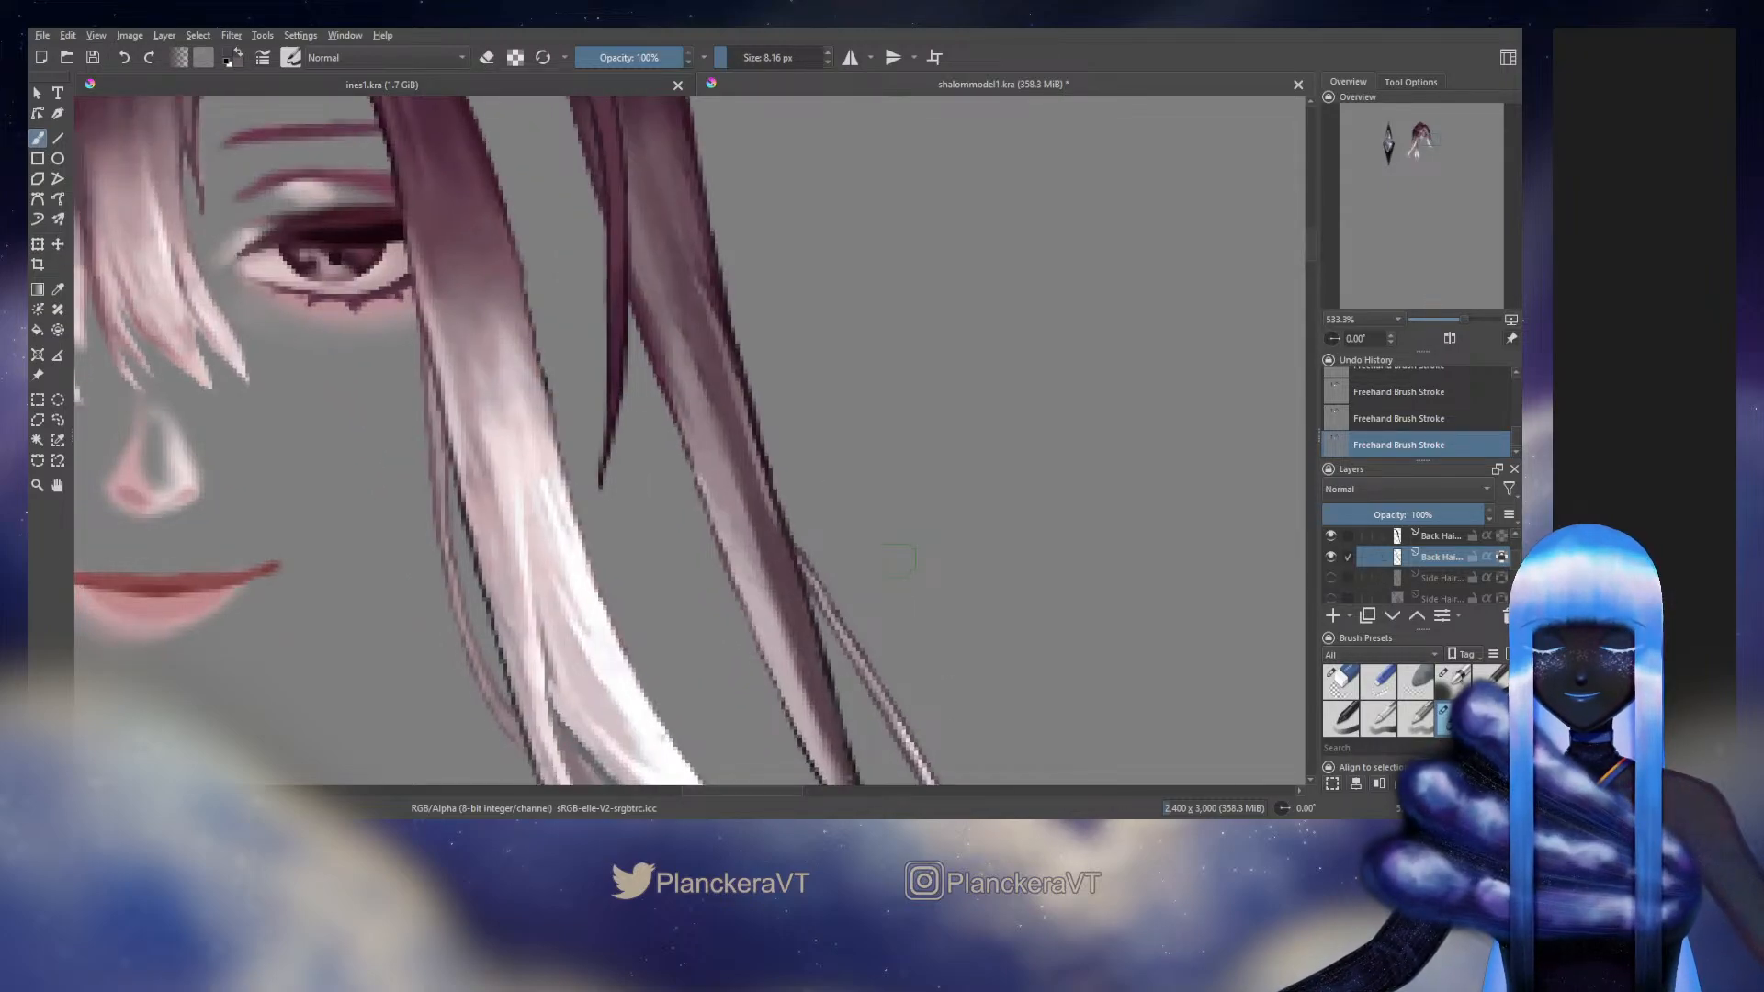
scroll(899, 558, down, 2)
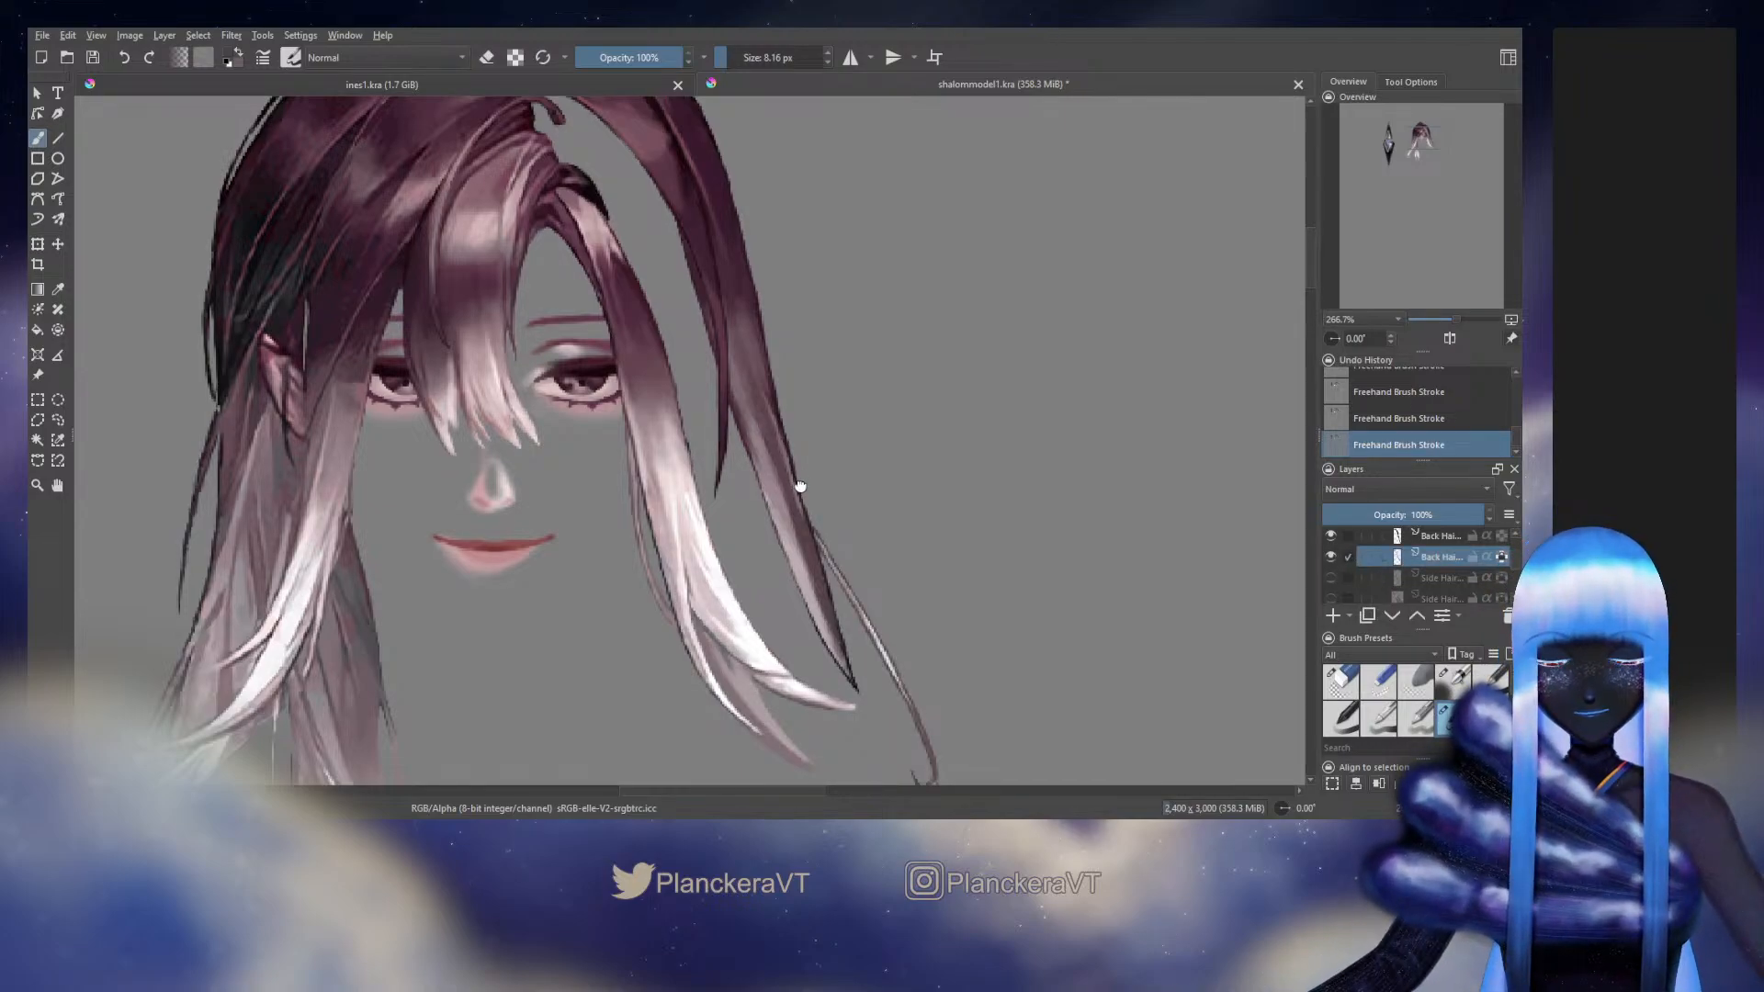
drag(799, 491, 821, 577)
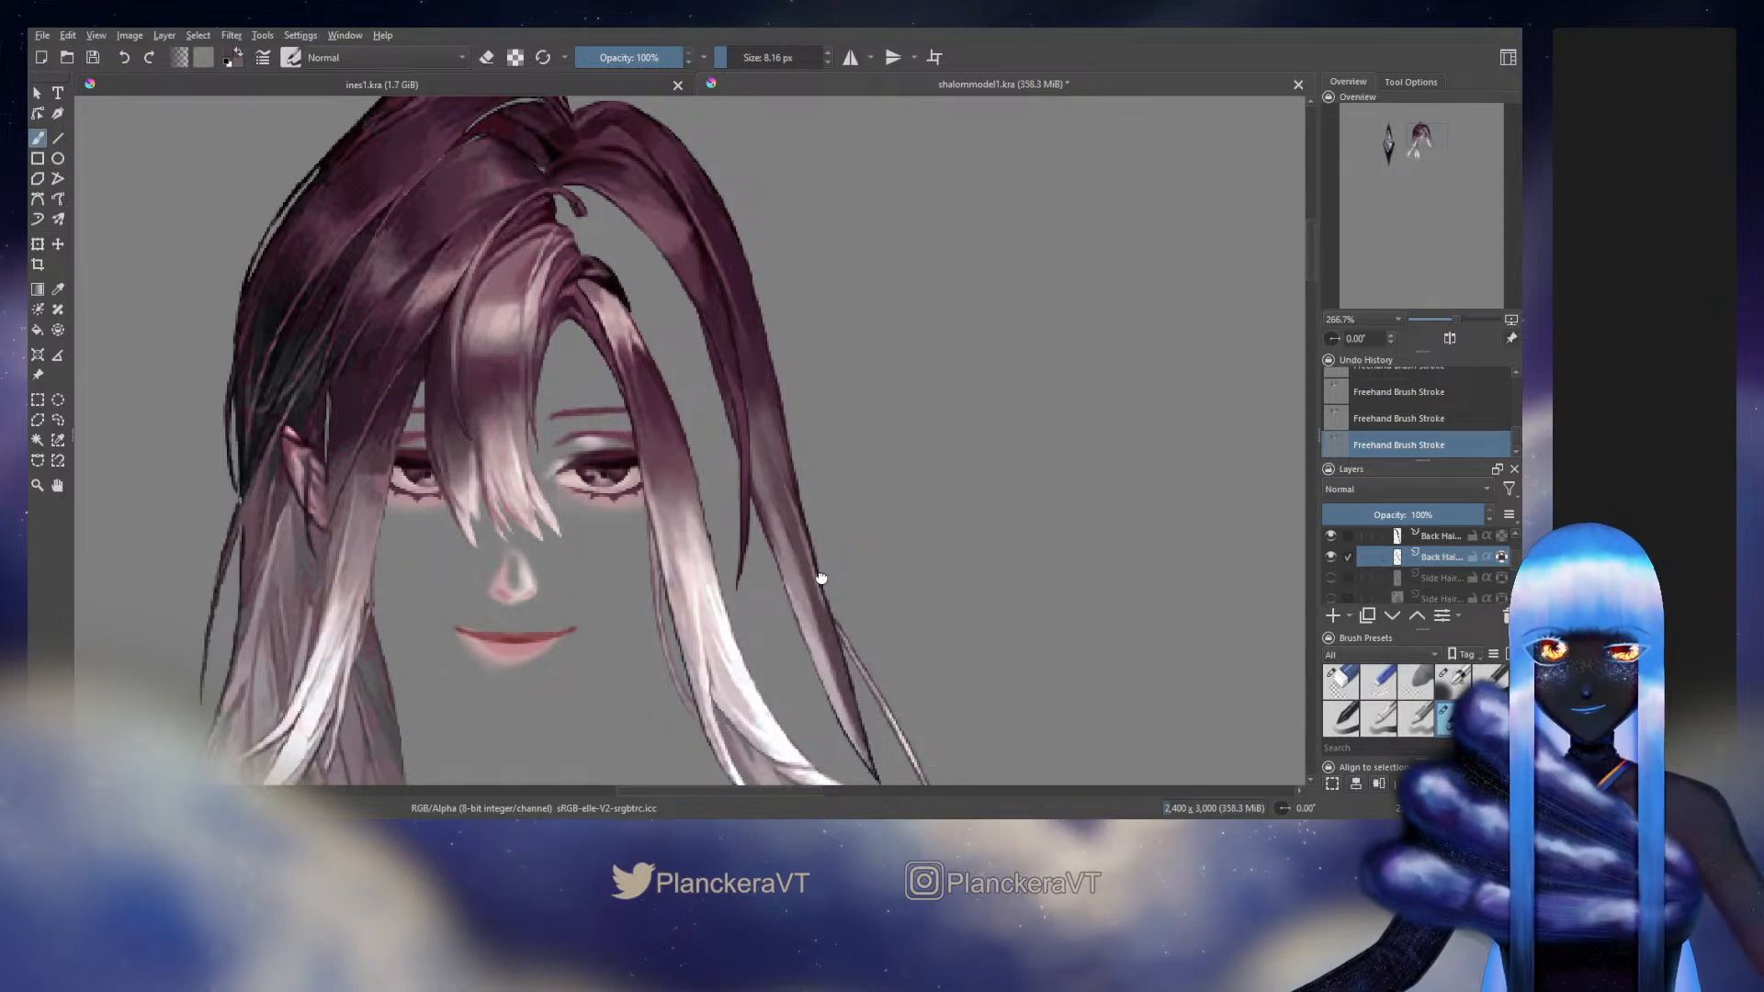
scroll(821, 578, down, 1)
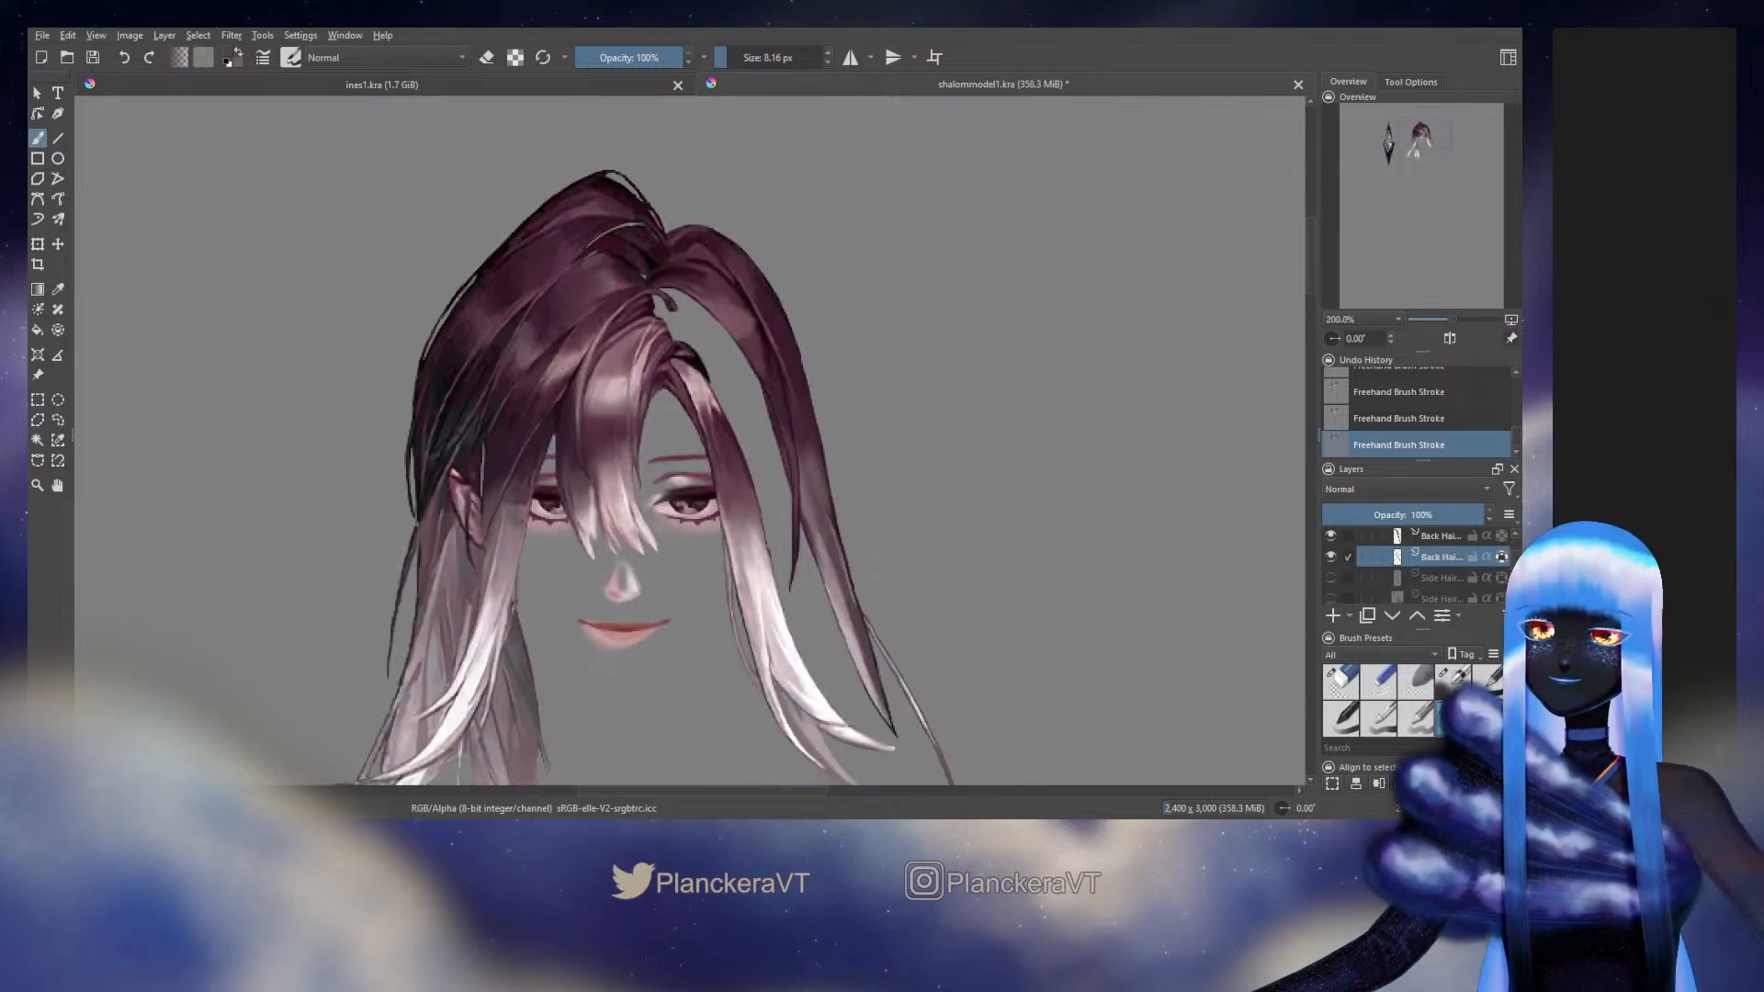
scroll(748, 360, up, 1)
drag(748, 360, 745, 397)
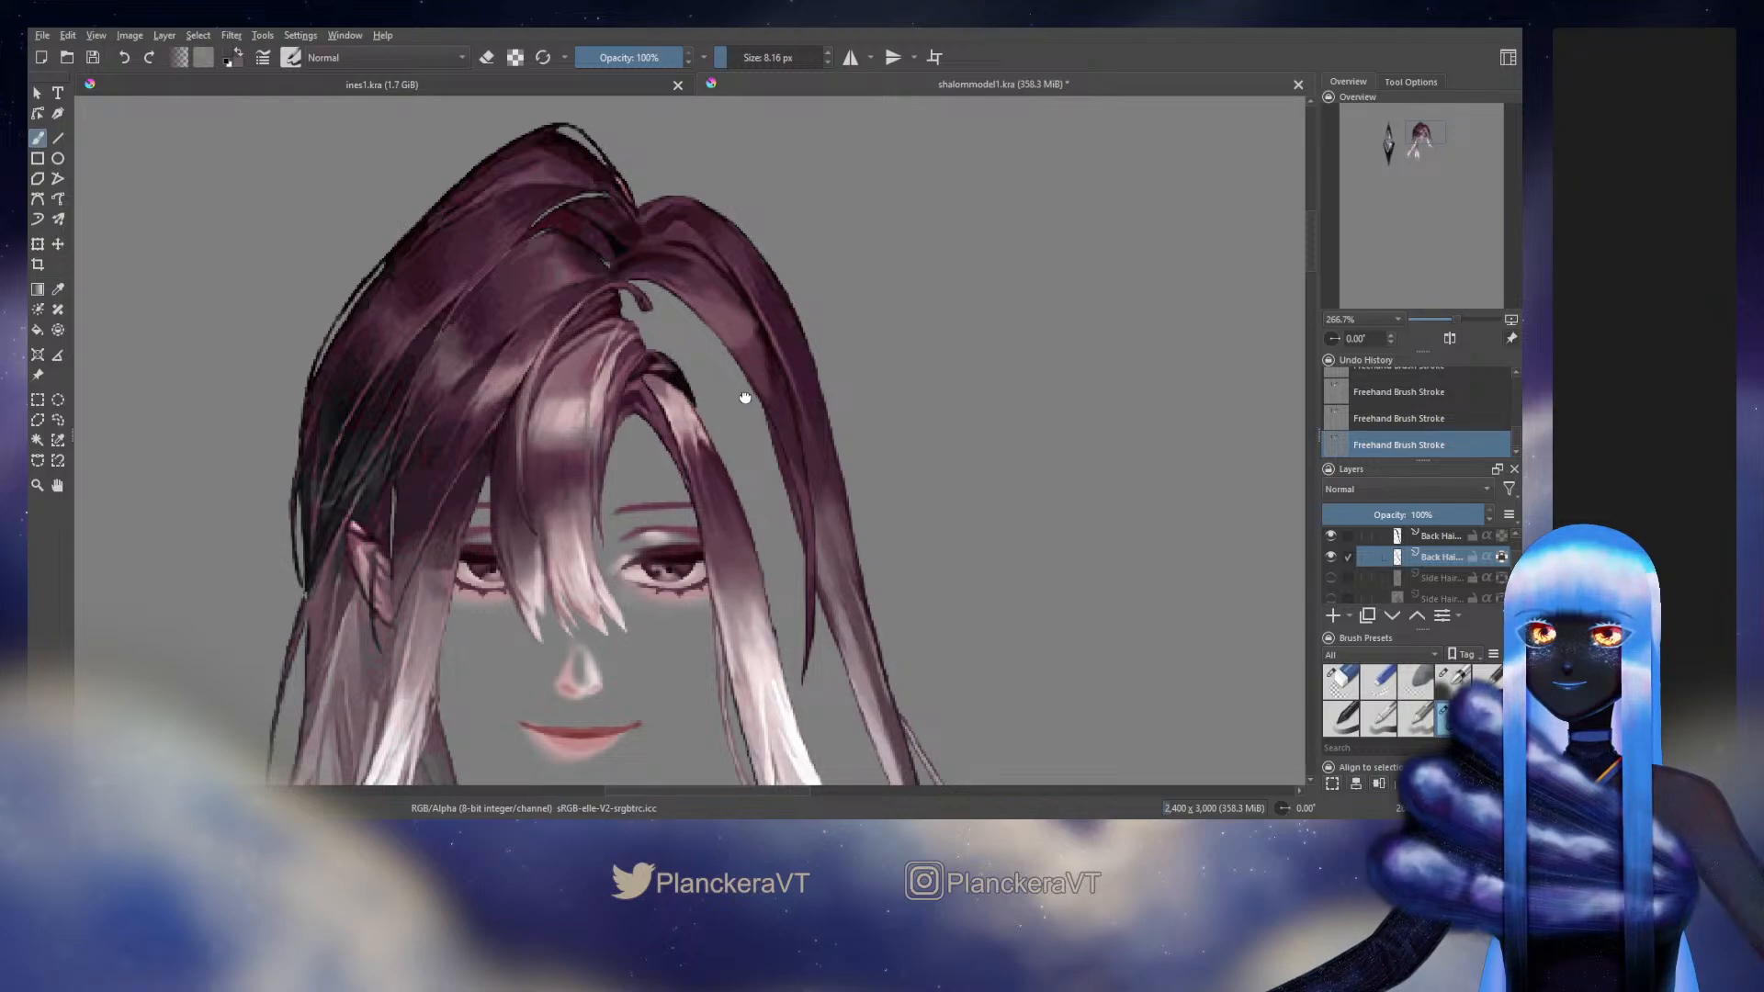
scroll(1114, 603, down, 1)
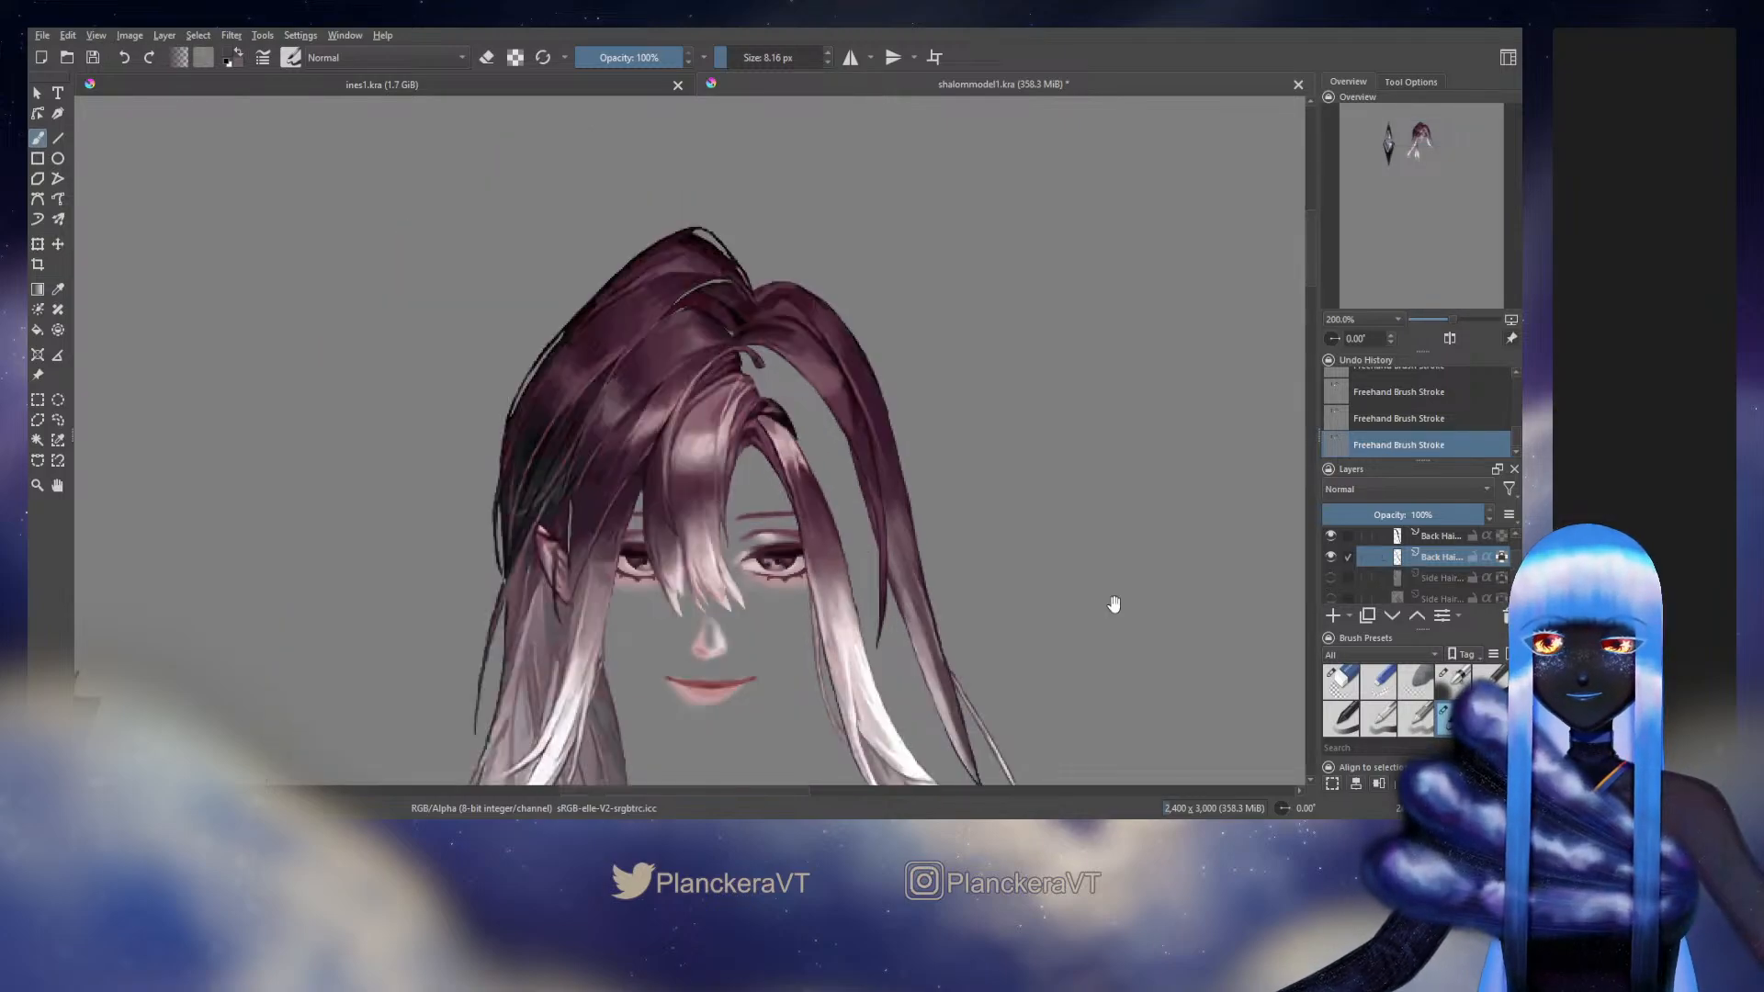
drag(1114, 603, 946, 378)
scroll(946, 377, down, 2)
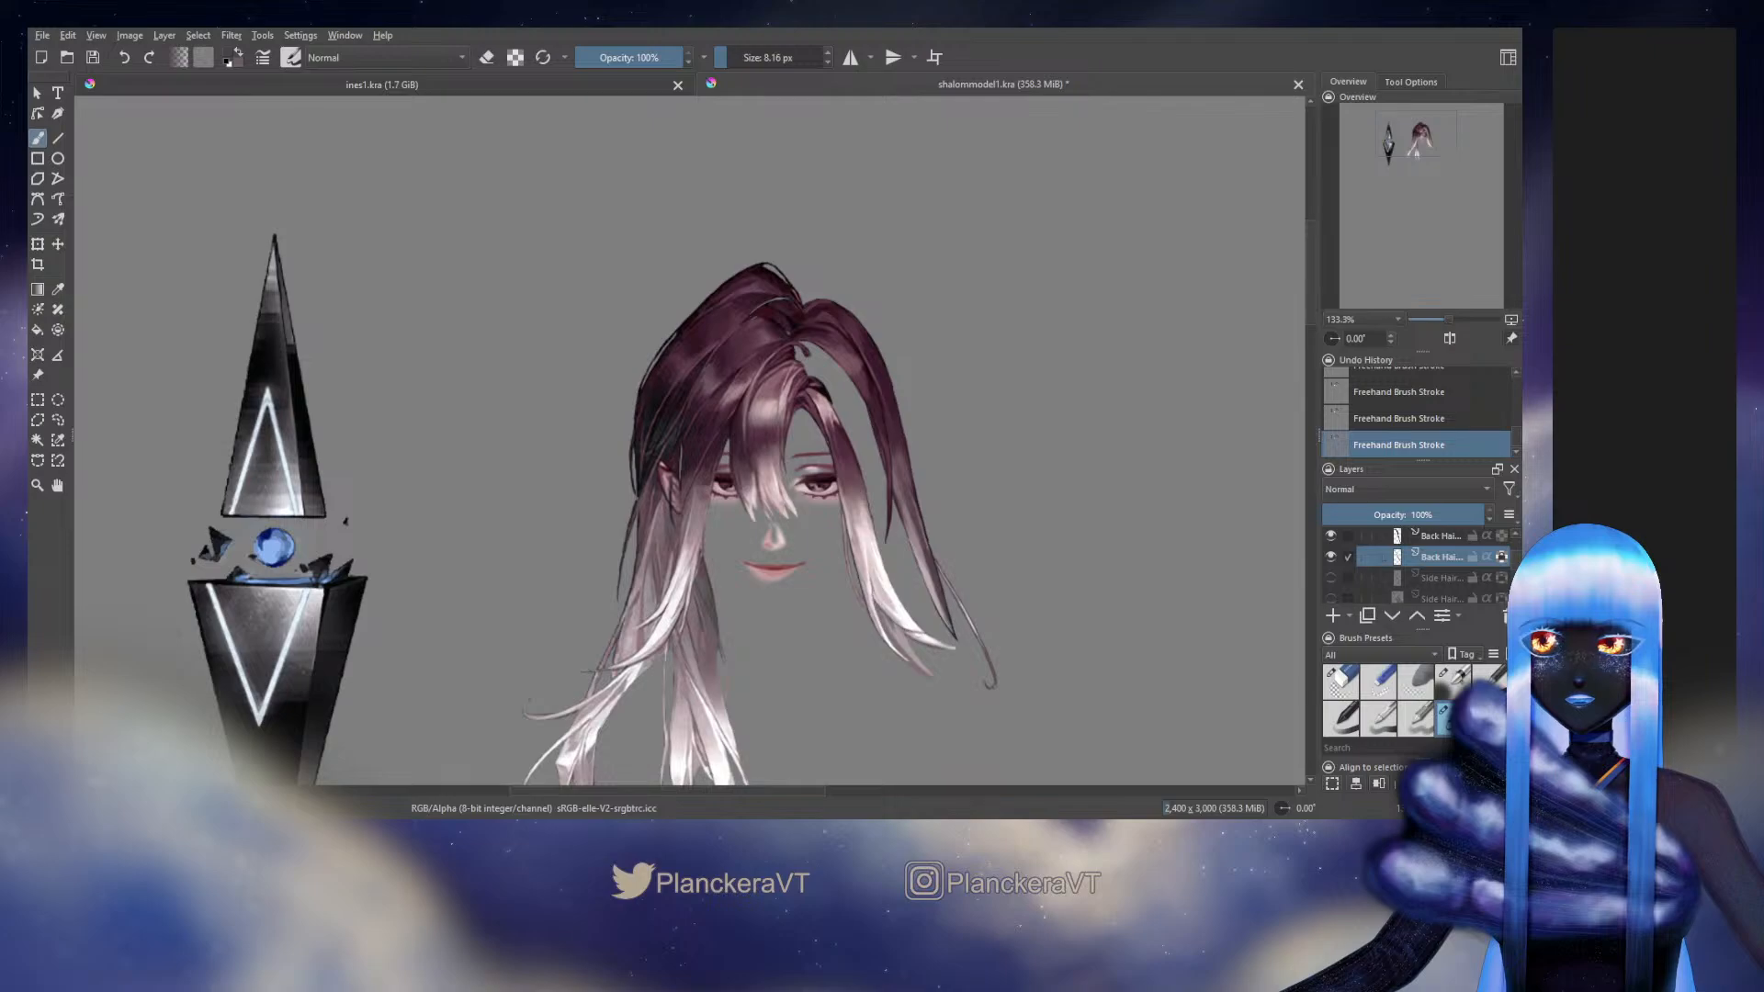
scroll(999, 484, up, 2)
drag(999, 484, 990, 501)
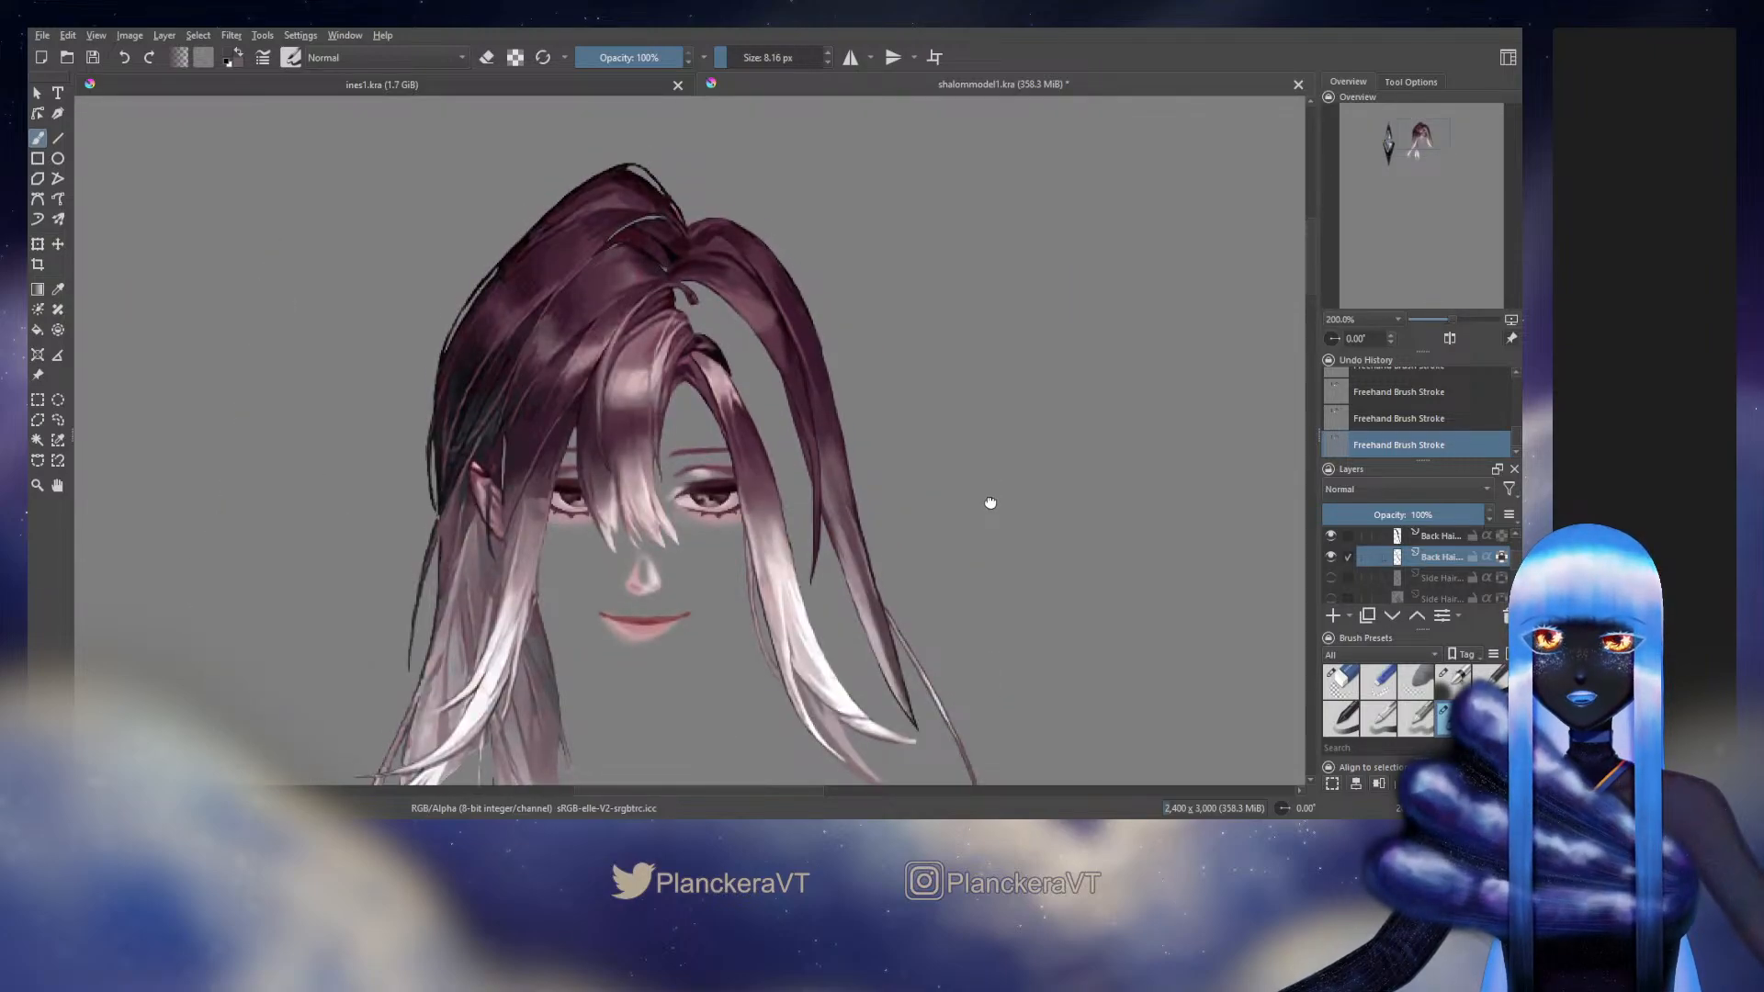
Show the hidden side hair and back hair layers so the whole head of hair is displayed
click(1330, 578)
click(1330, 598)
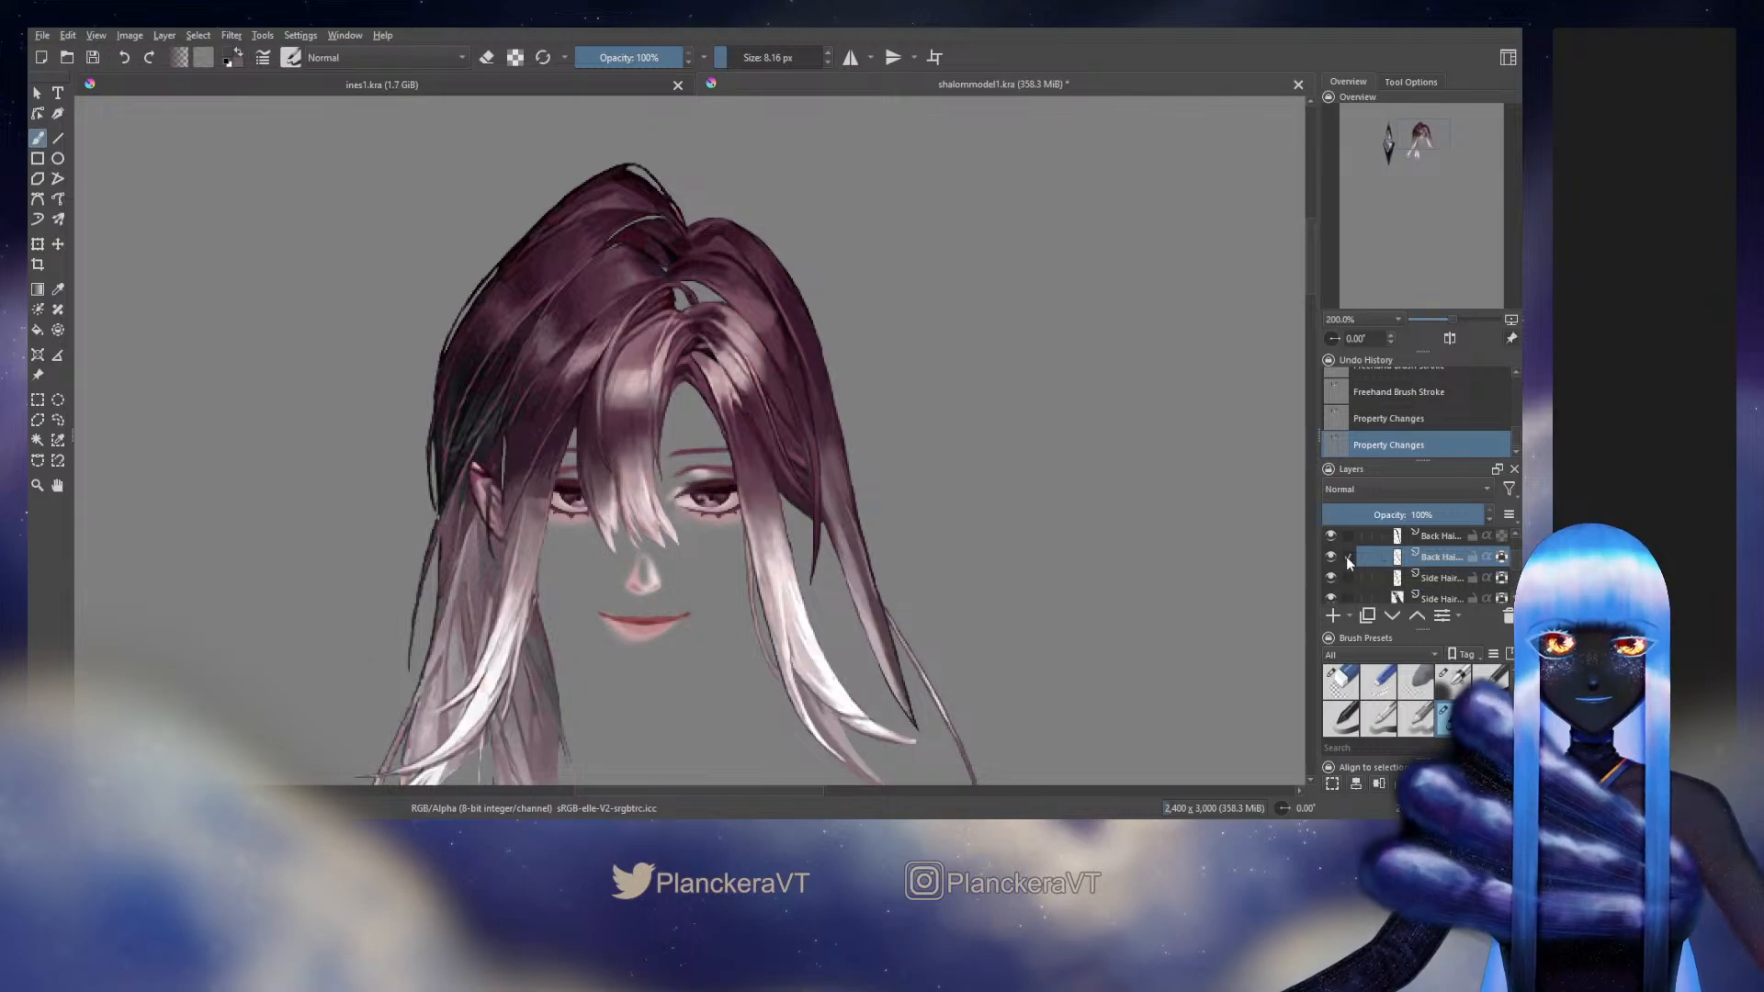
scroll(1346, 562, down, 1)
click(1330, 586)
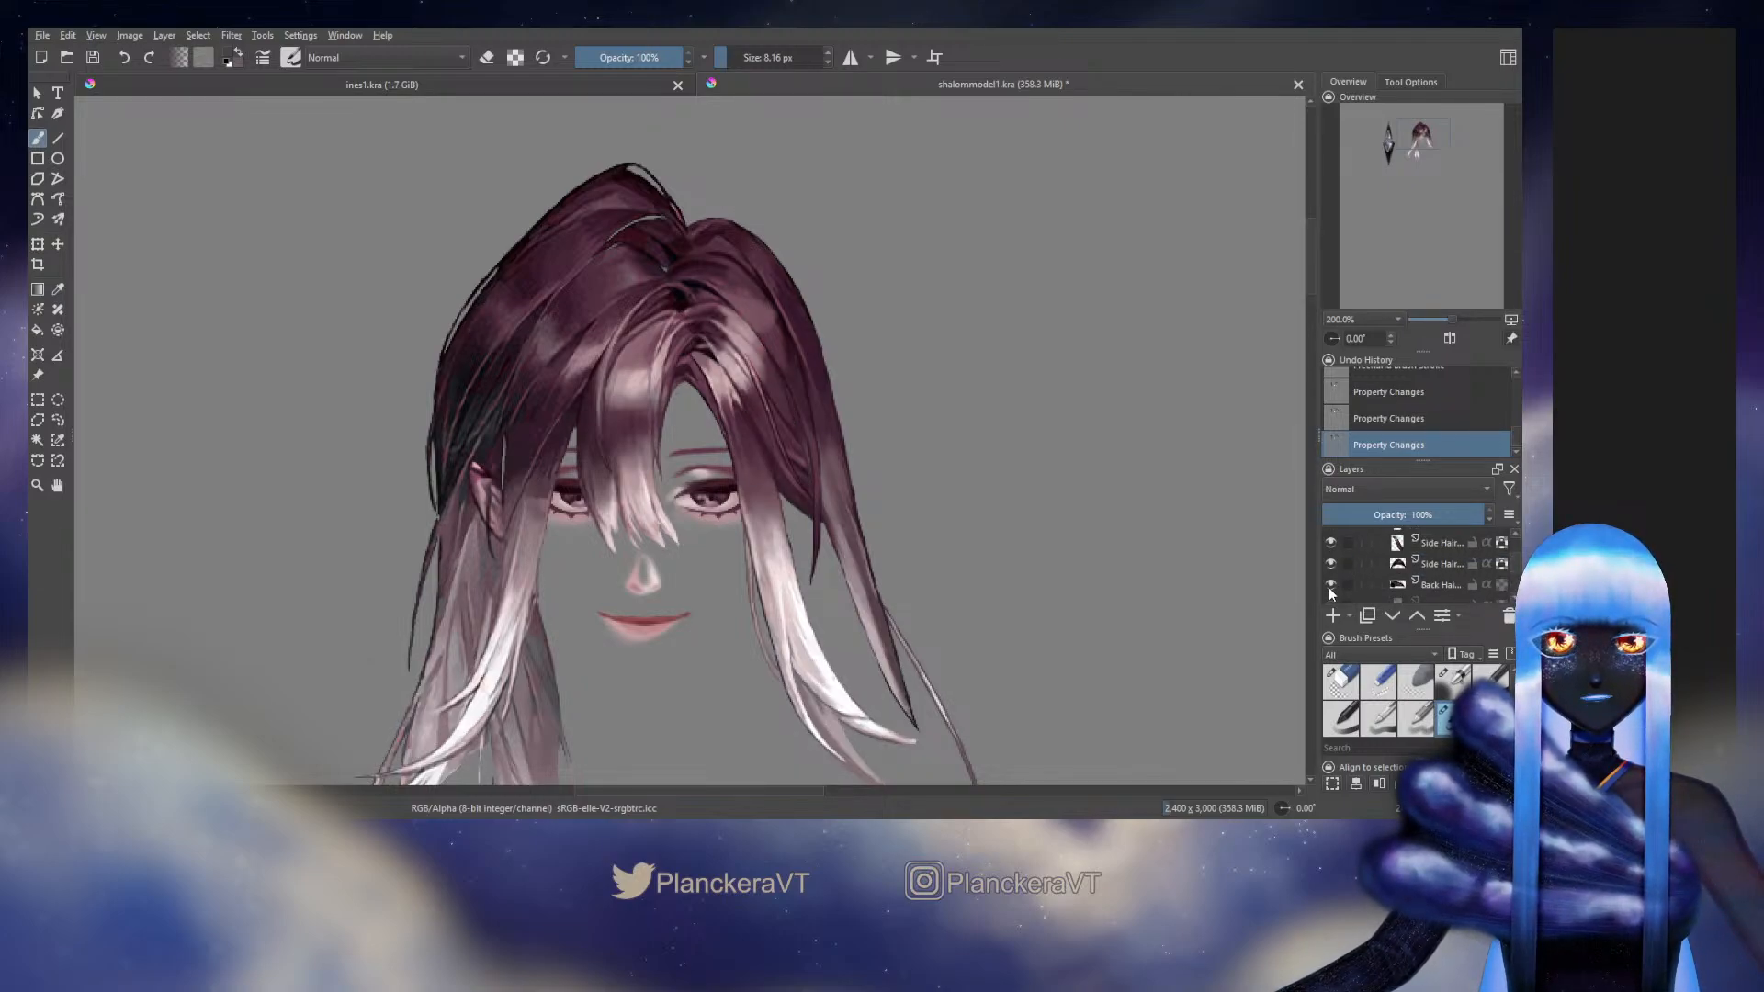
click(1329, 599)
Toggle the lowest back hair and side hair layers off and on to compare the outer hair outline beside the face
scroll(1329, 593, down, 1)
click(1328, 549)
click(1329, 549)
click(1328, 571)
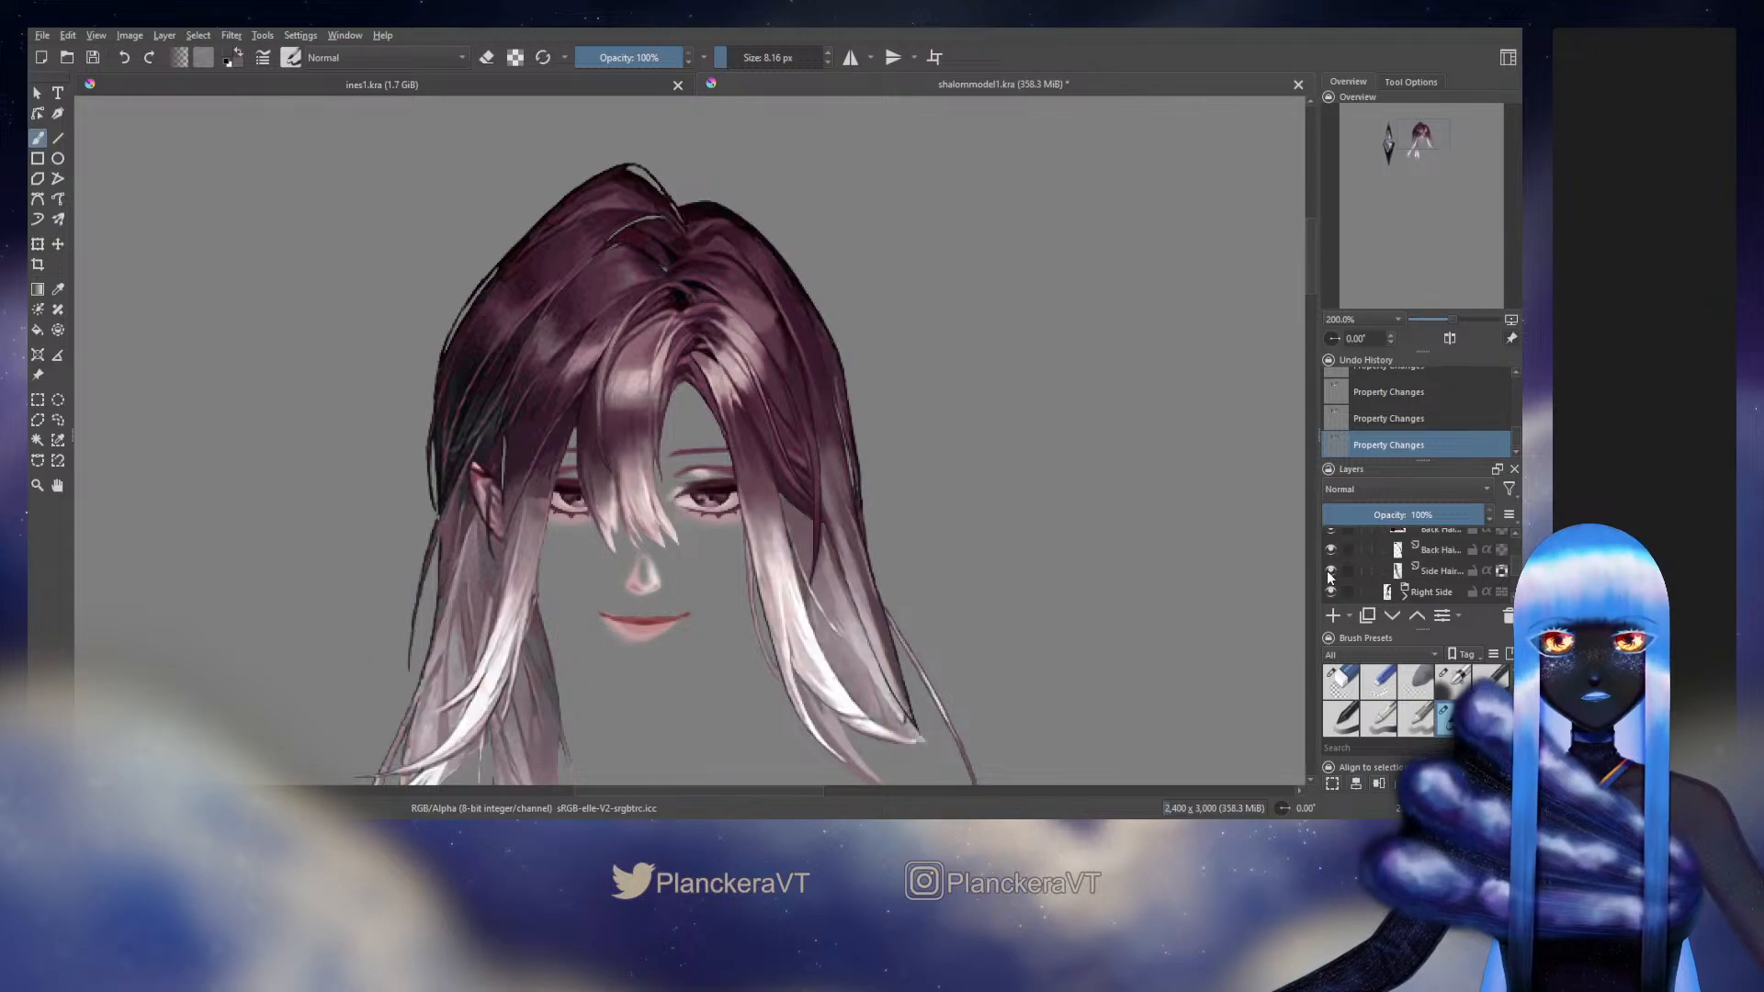
click(1328, 571)
click(1328, 554)
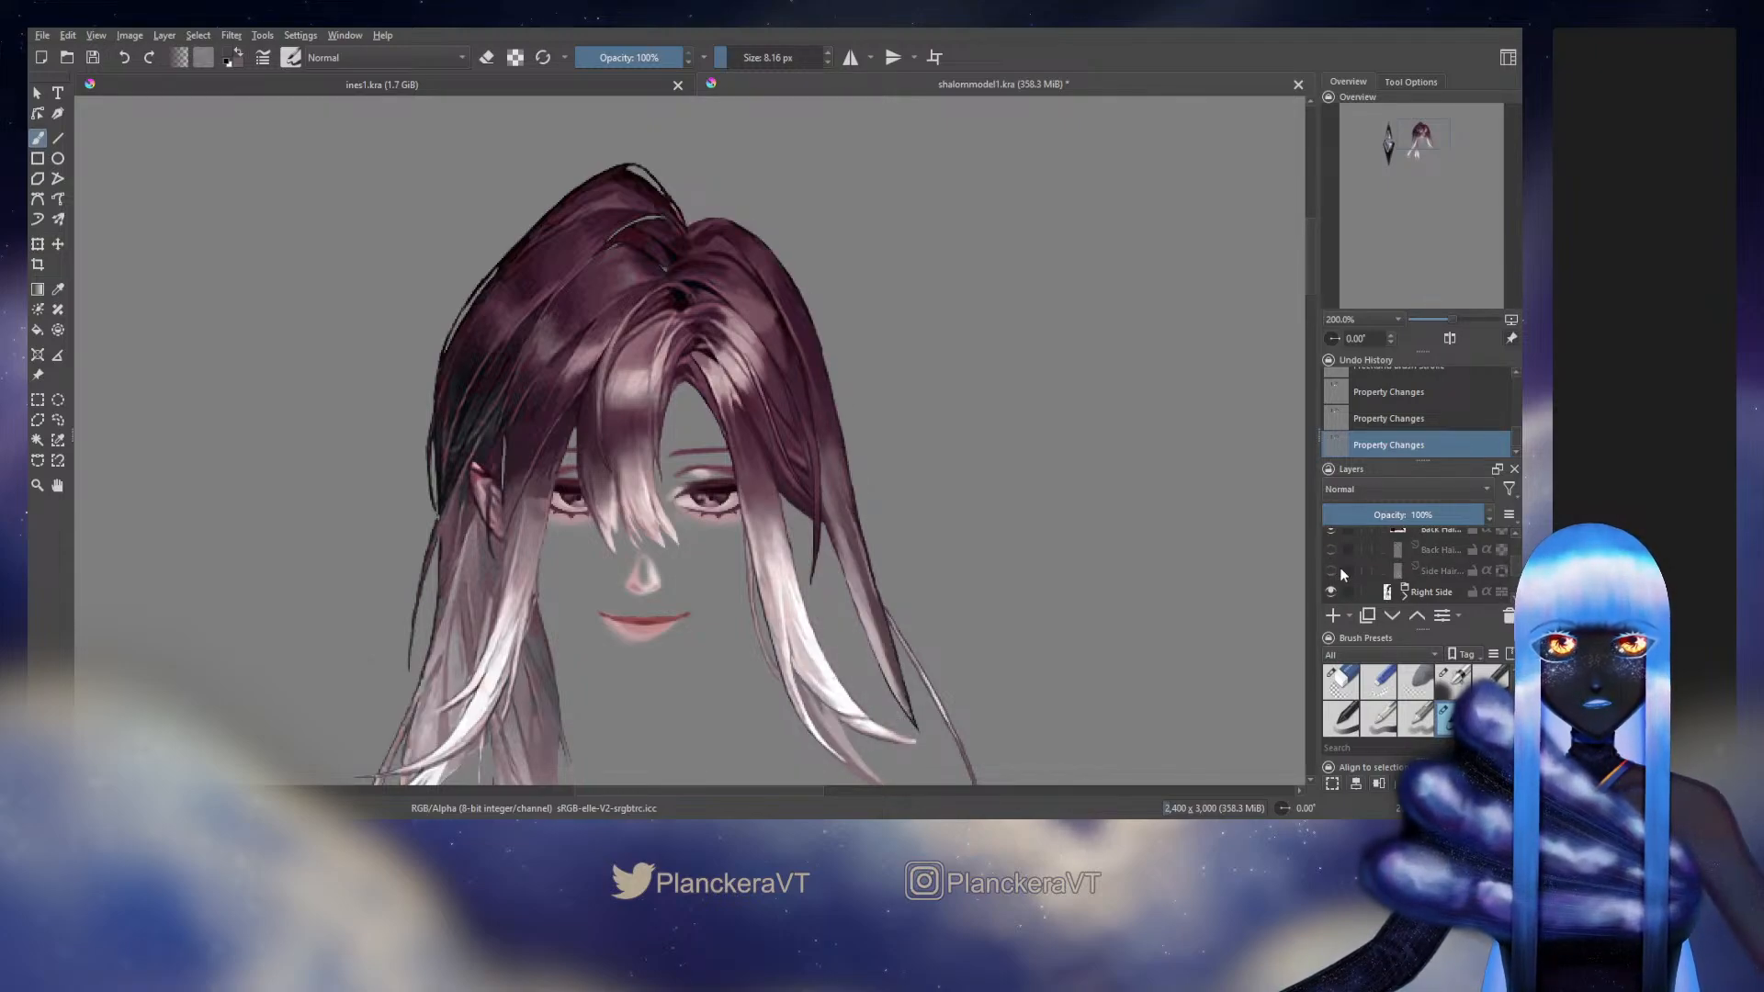
scroll(1341, 574, up, 1)
scroll(1341, 575, down, 1)
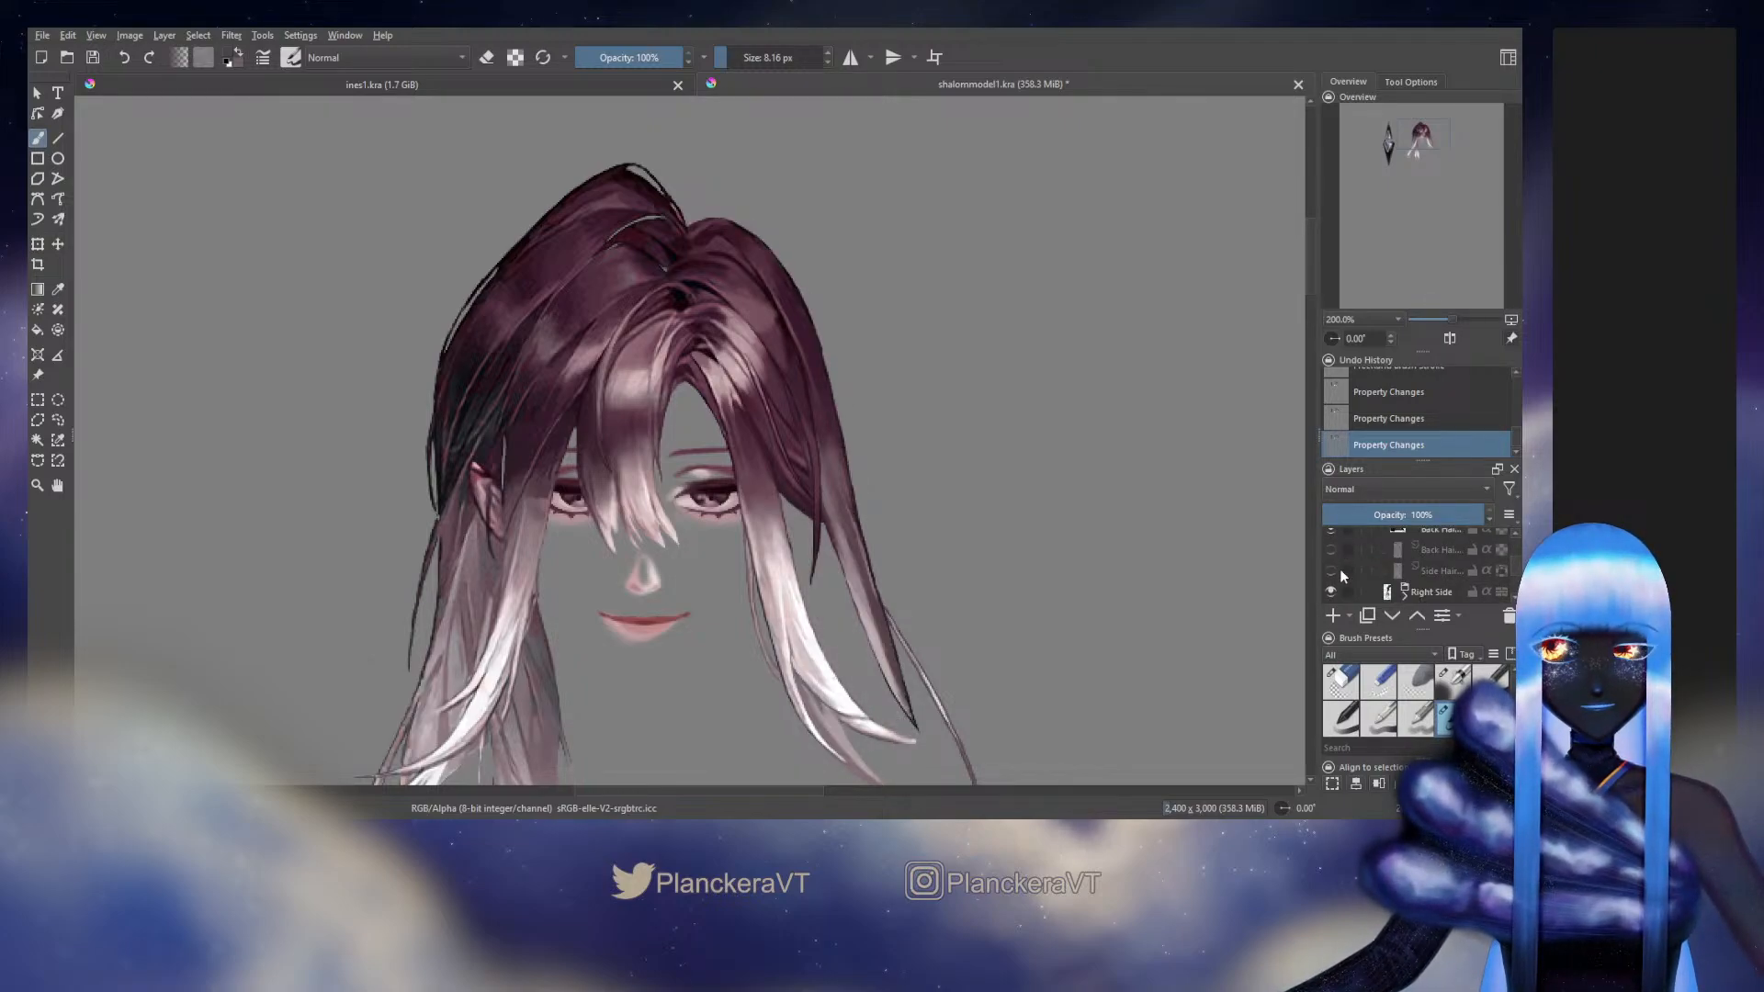
click(1331, 551)
click(1333, 570)
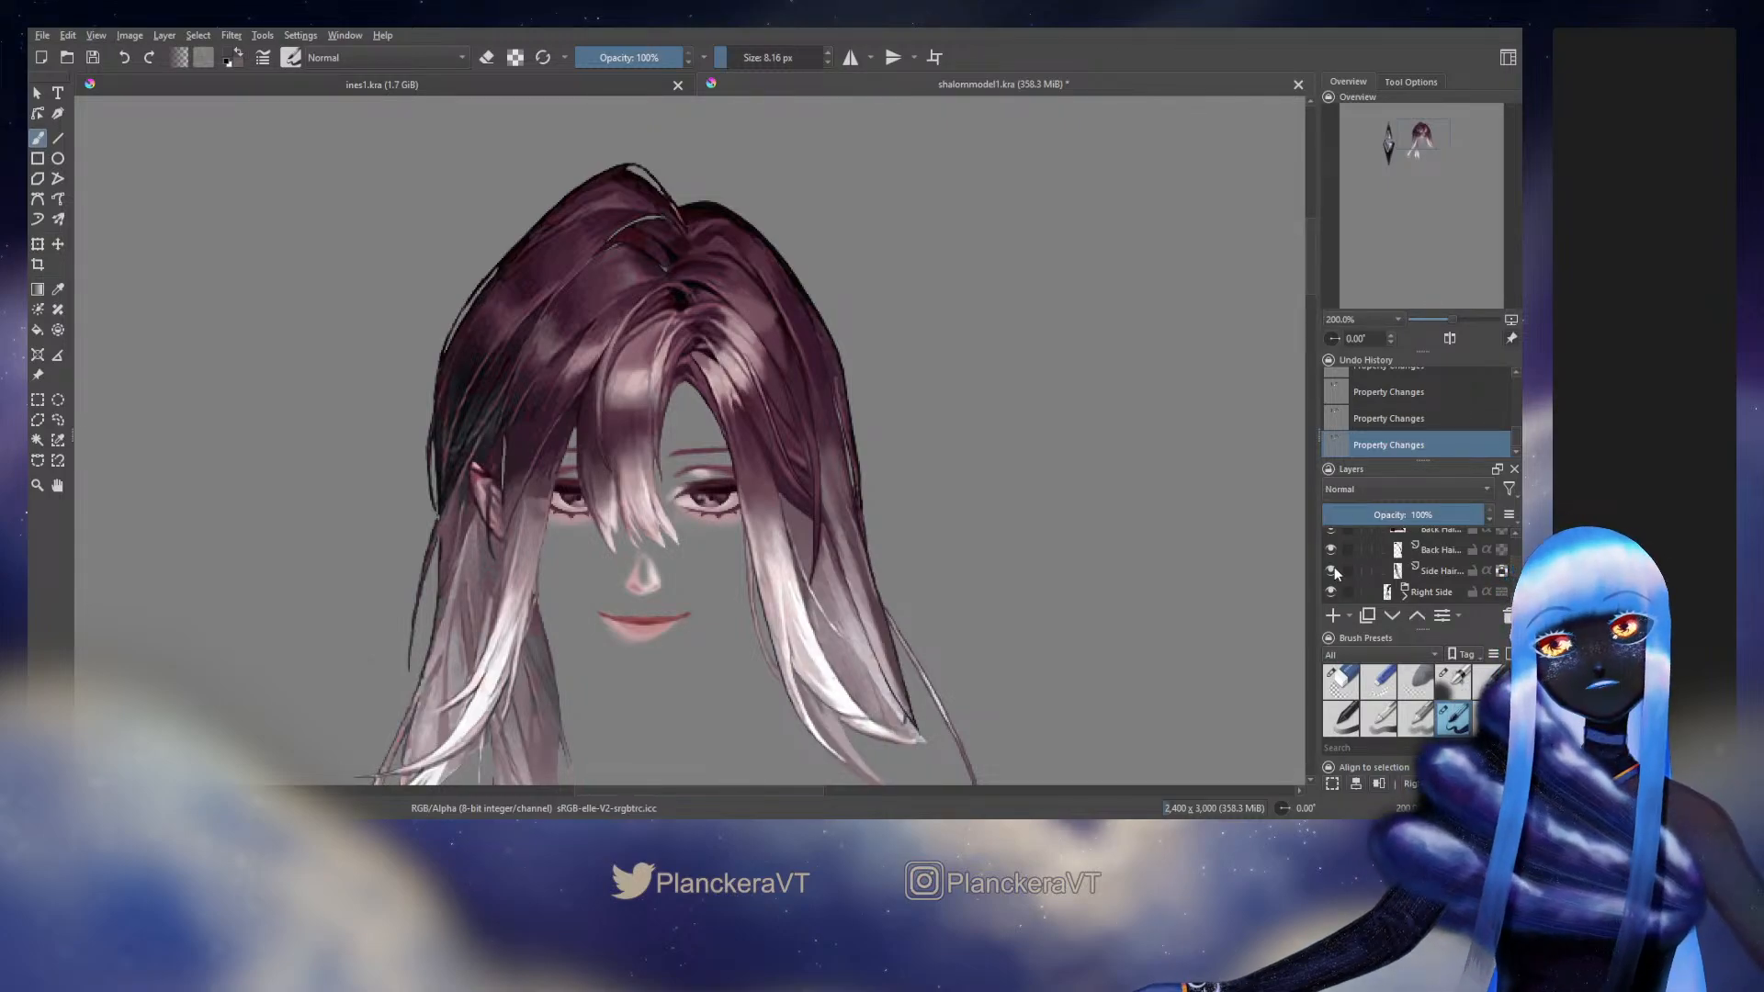
click(1331, 571)
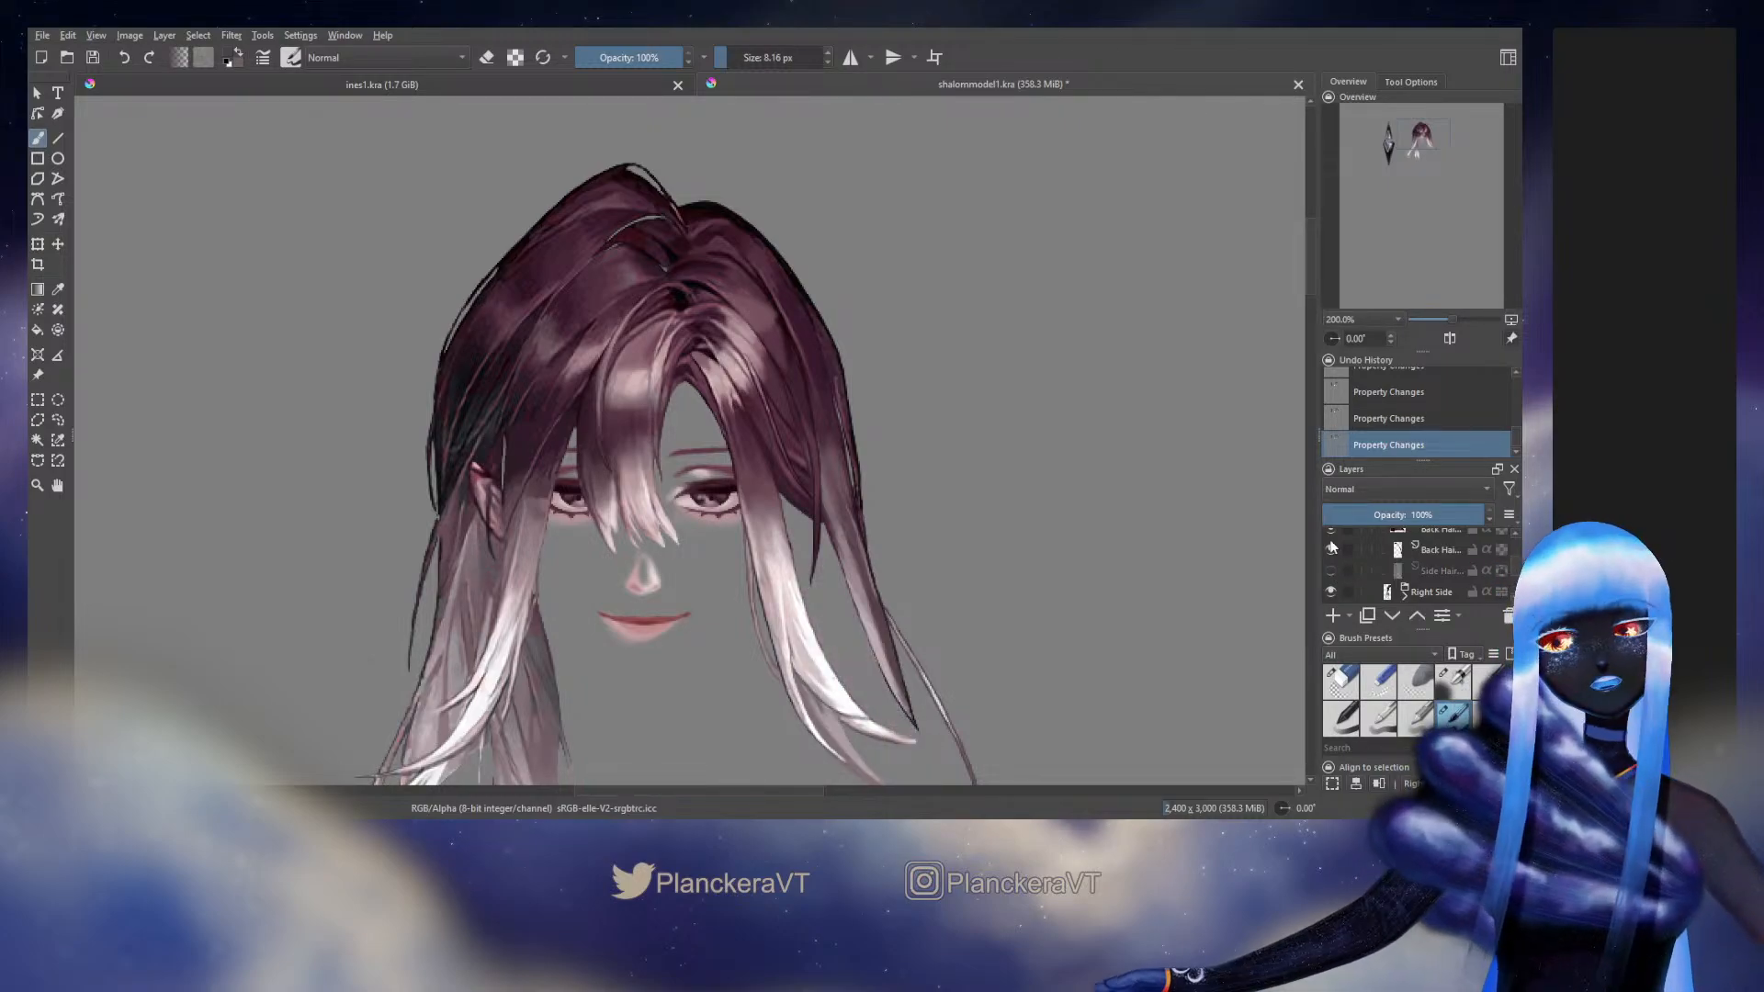
click(1331, 550)
Select the back hair layer holding the dark root piece at the parting, toggling it and the neighbouring side hair layer to compare them
scroll(1341, 560, up, 2)
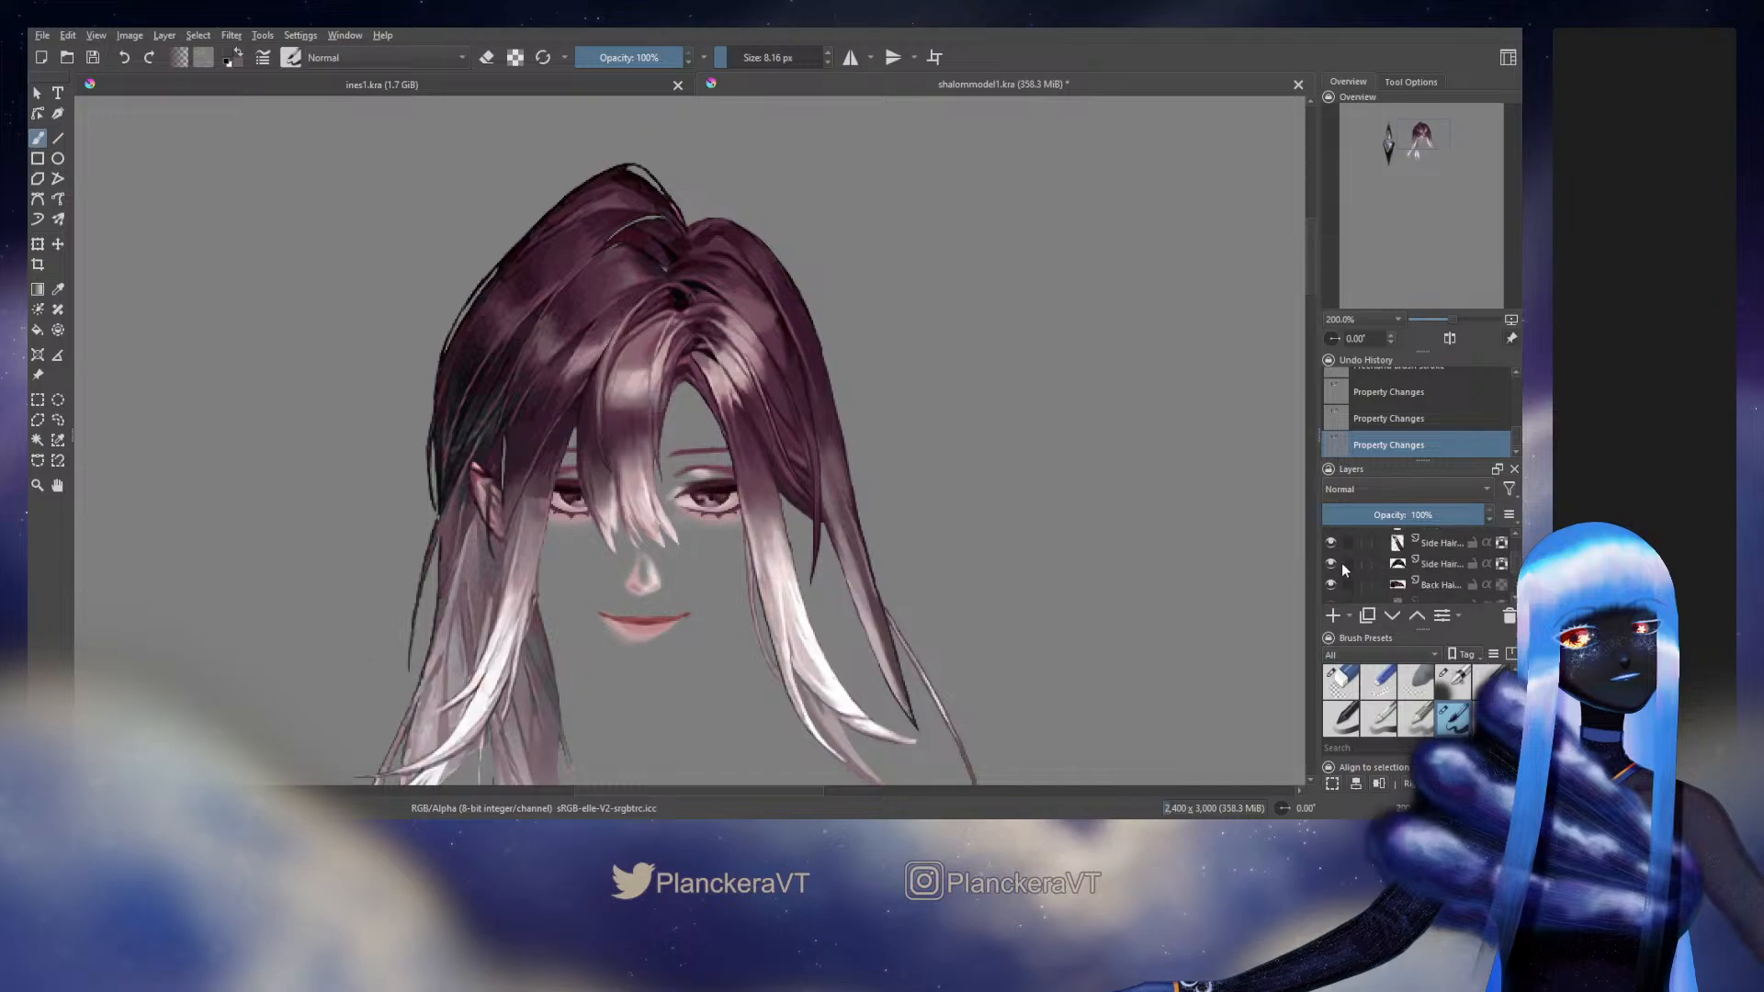
scroll(709, 321, up, 4)
drag(723, 335, 897, 547)
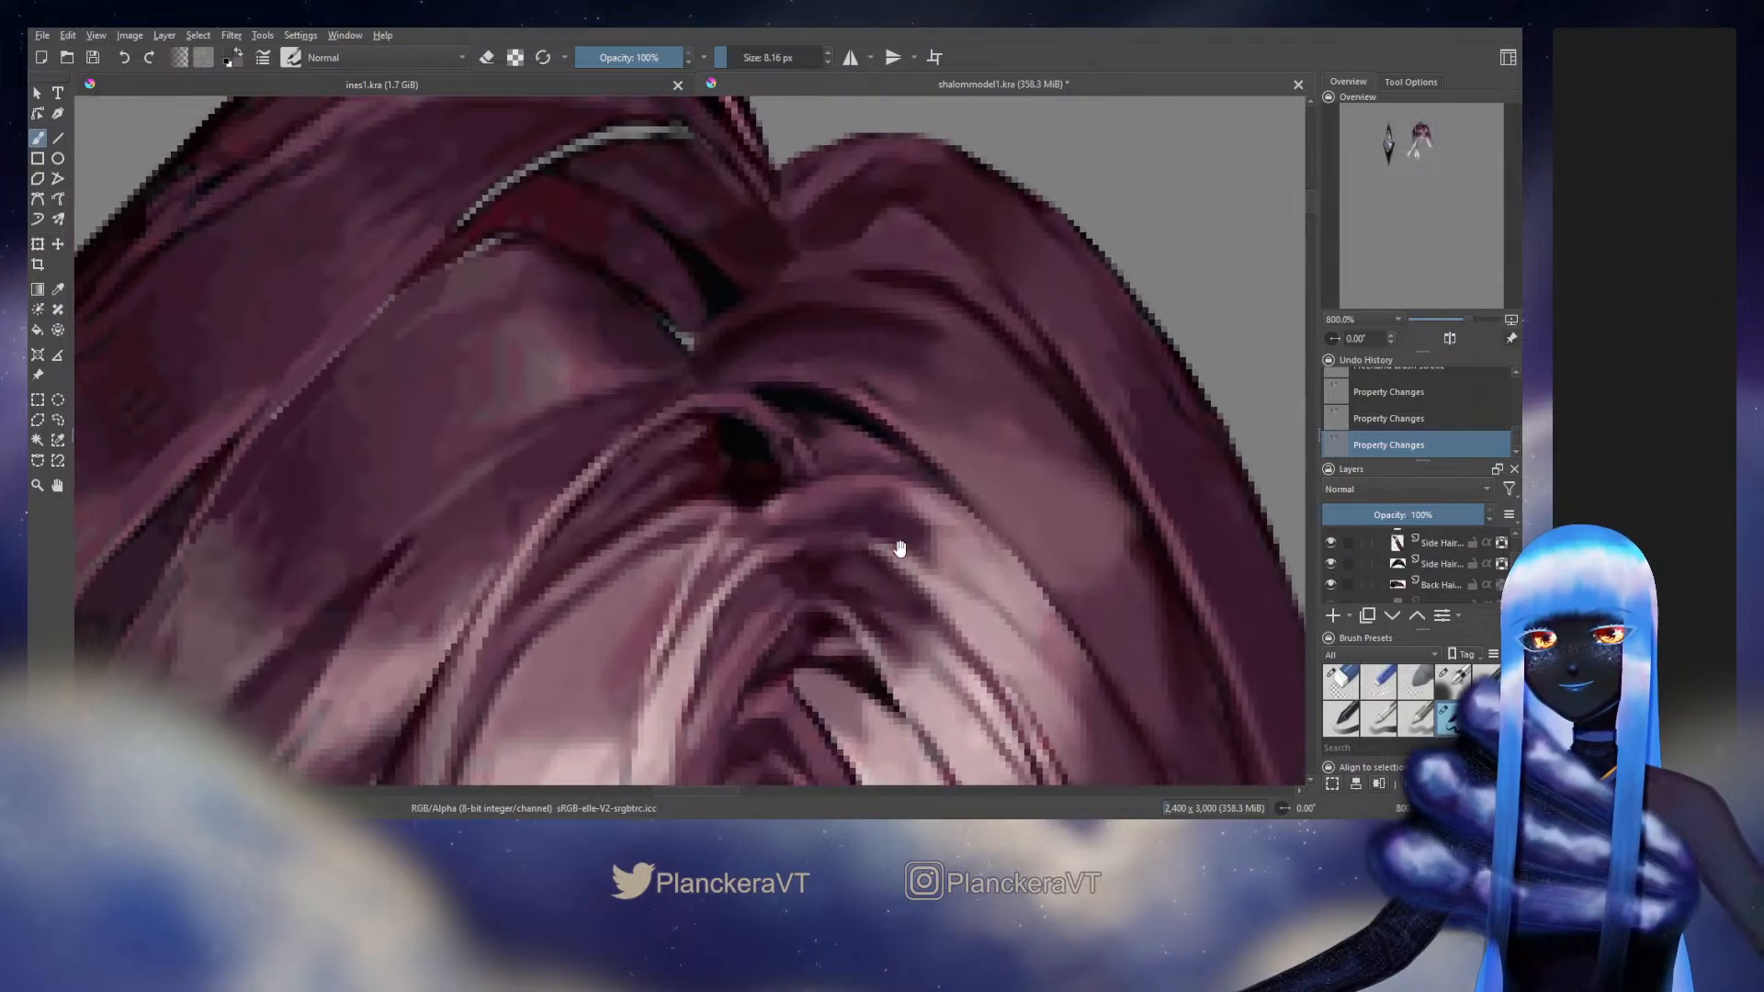
scroll(1063, 499, down, 3)
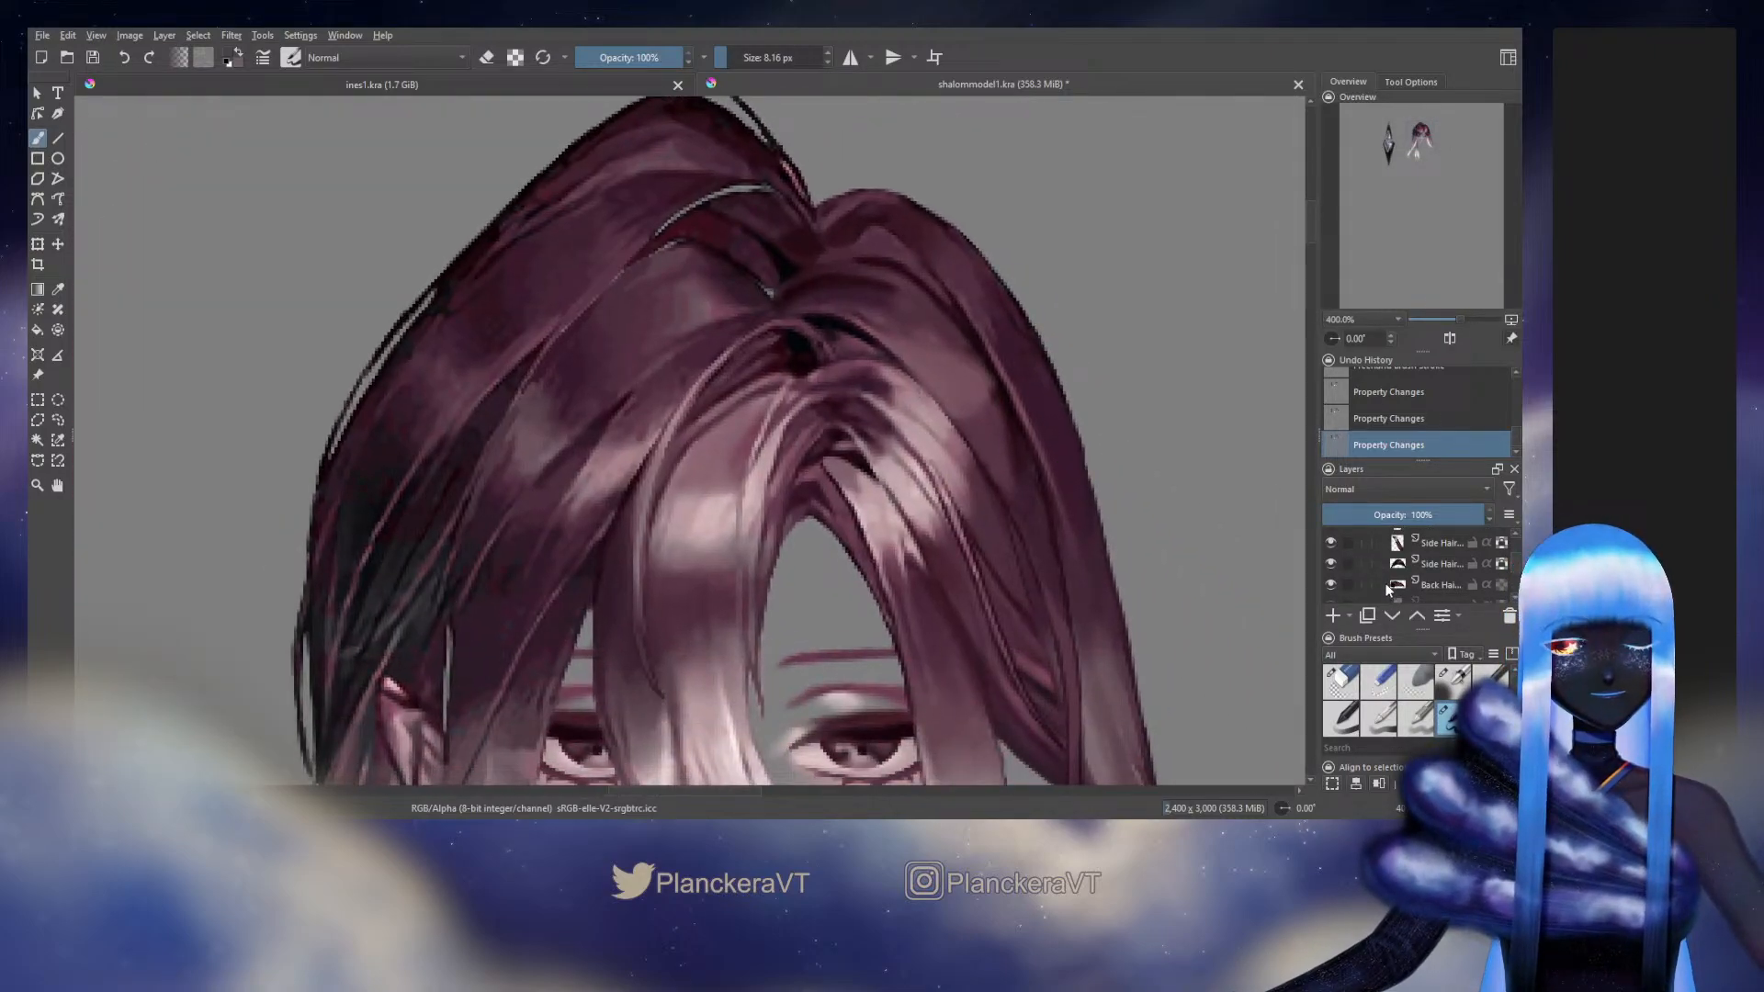
click(1330, 585)
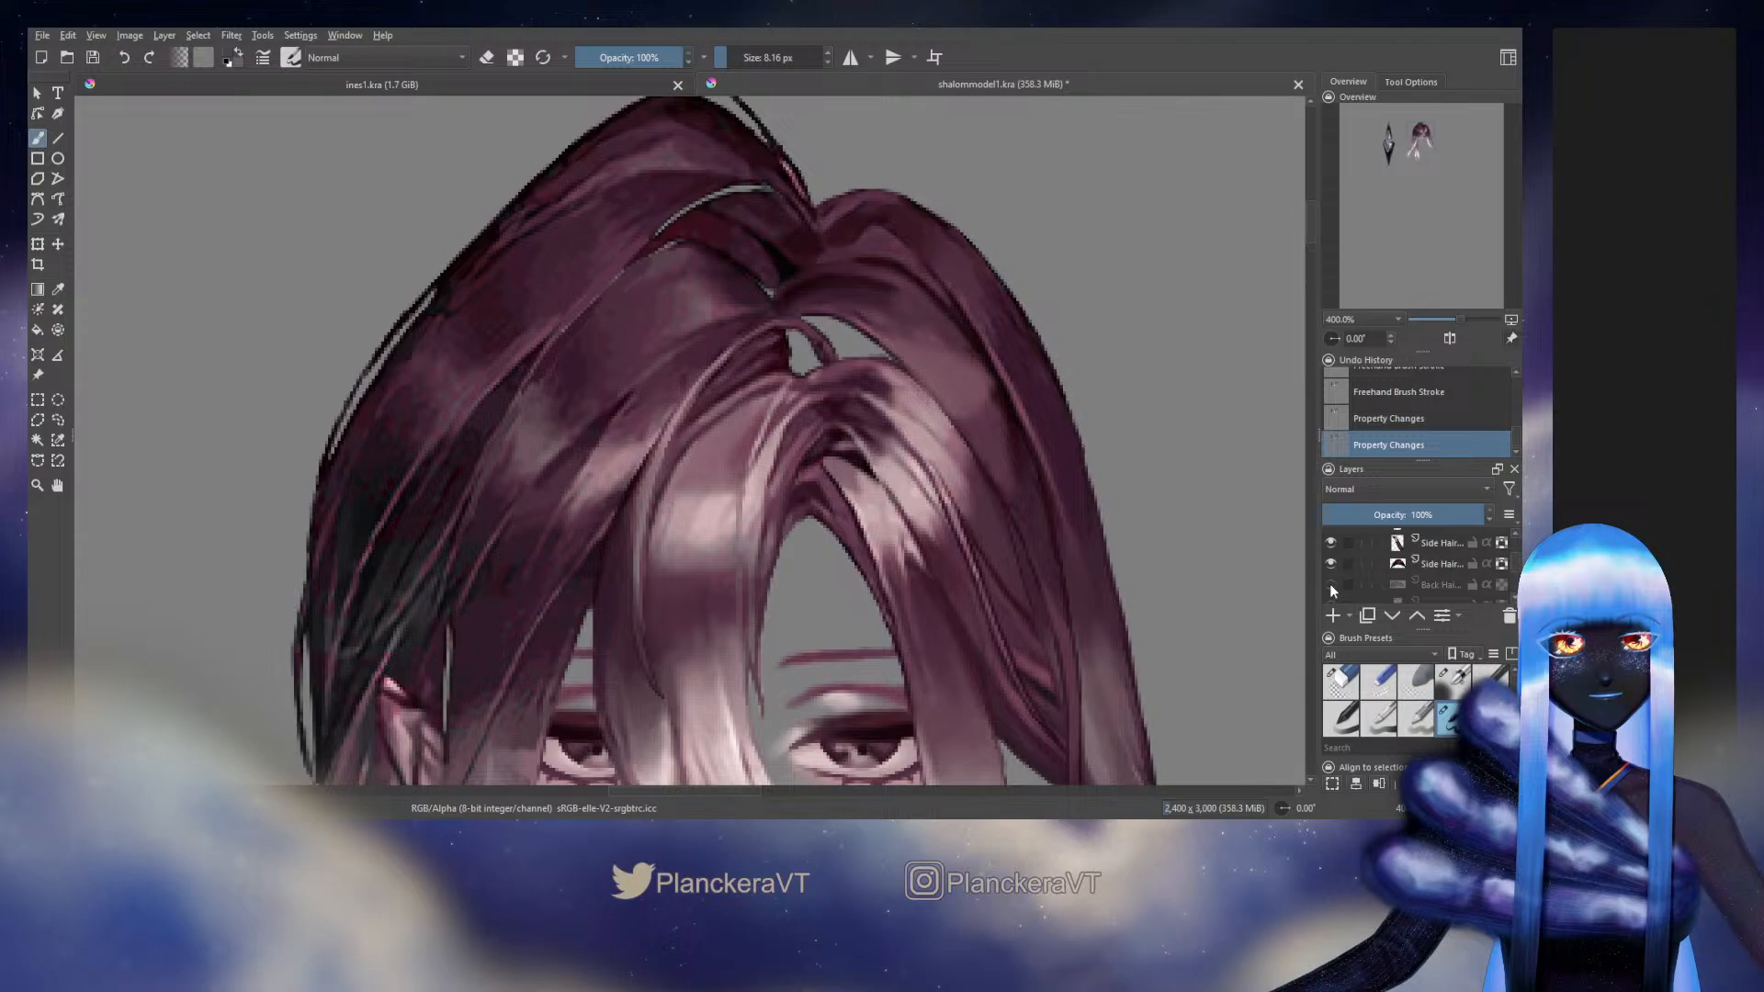
click(1330, 582)
click(1336, 584)
click(1337, 583)
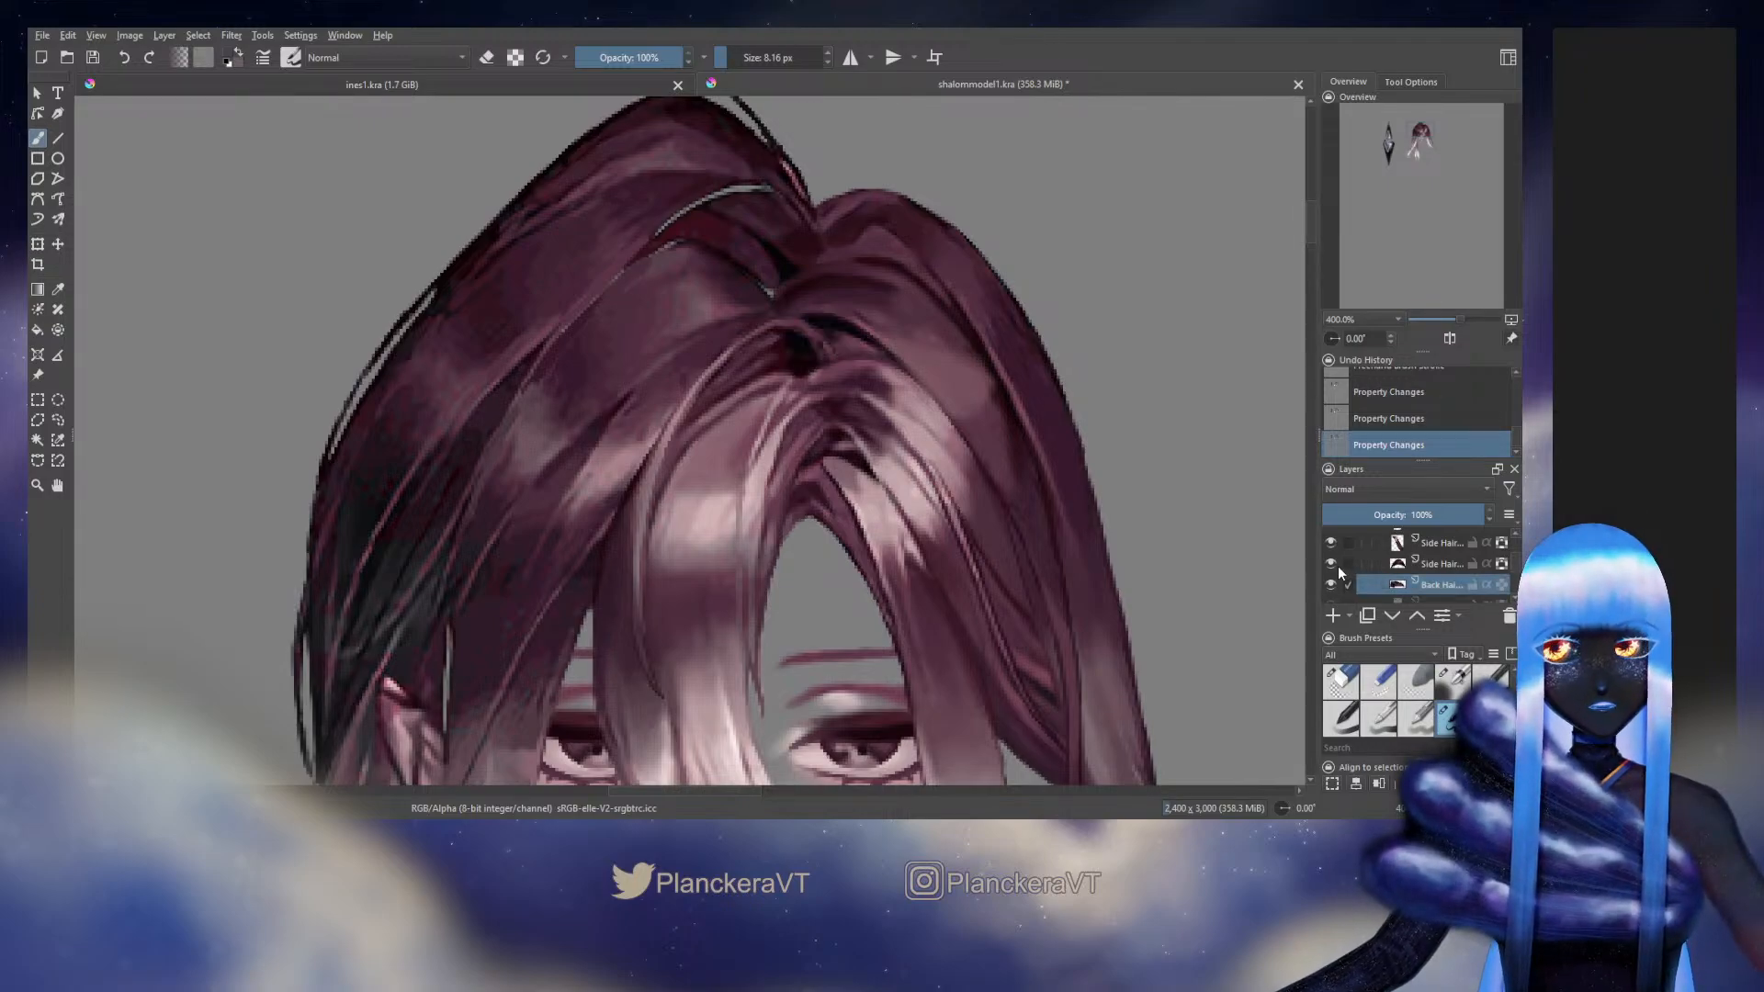
click(1336, 564)
click(1336, 564)
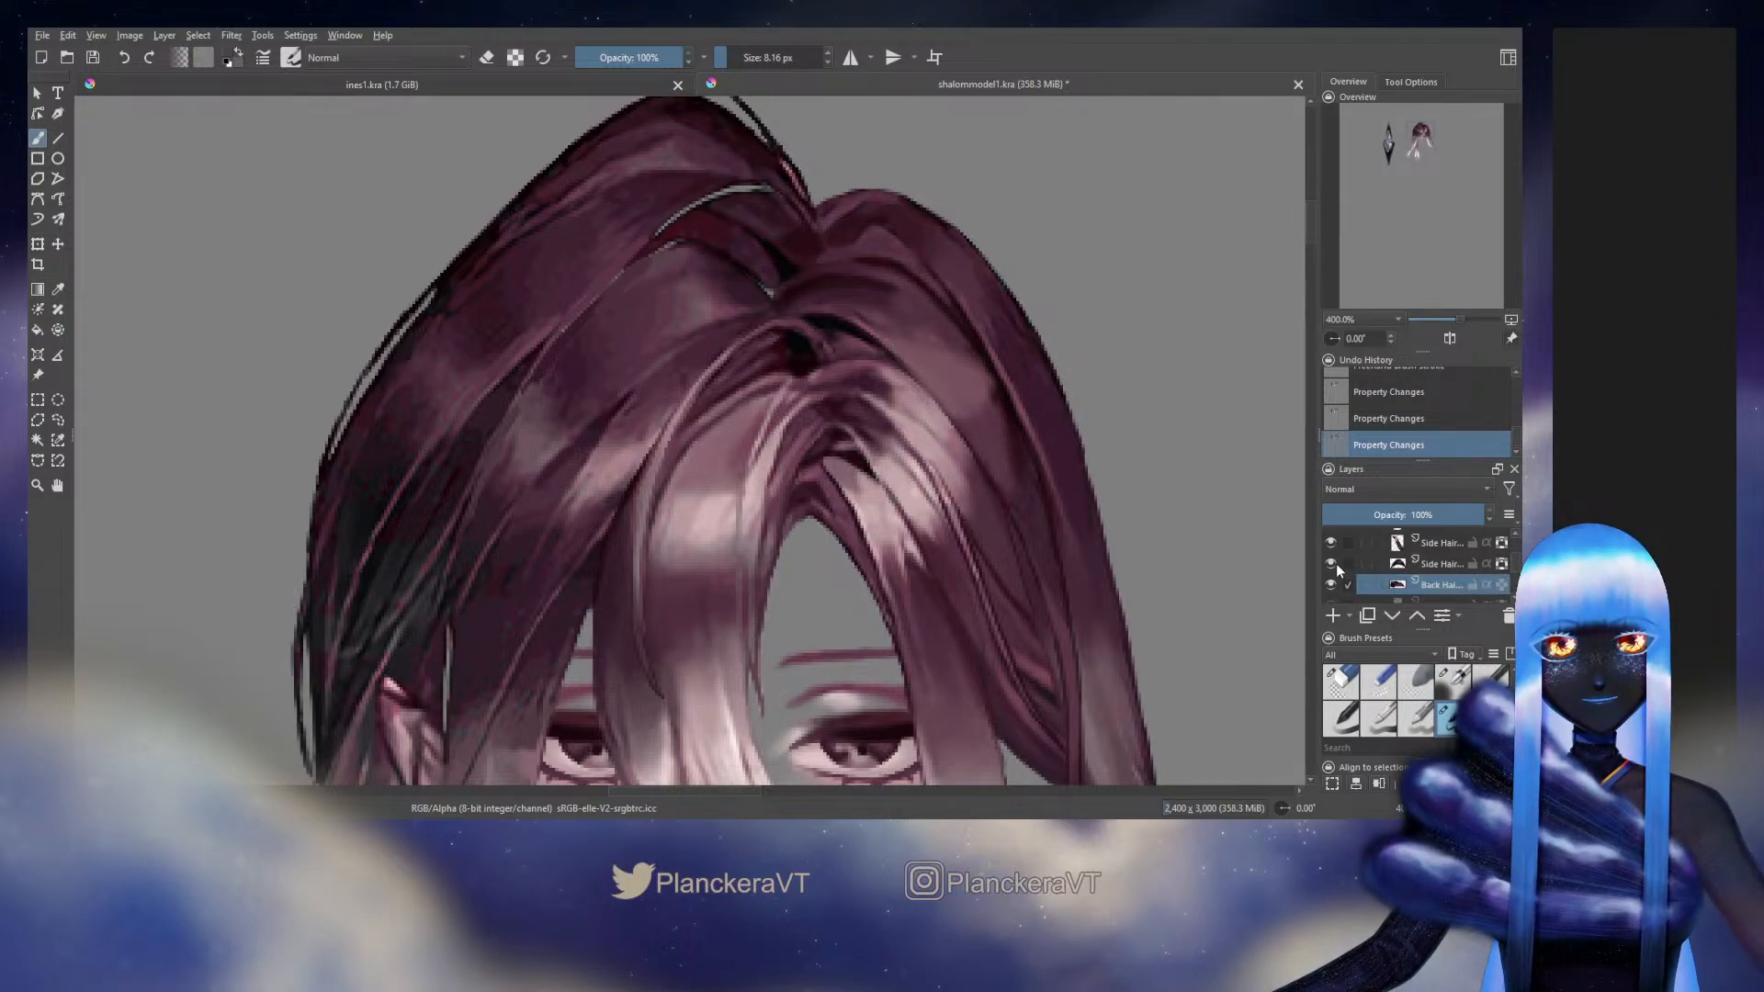
Hide the highlighted side hair layer, the Front Hair group and the Right Side group around the dark root piece
scroll(1335, 564, up, 1)
click(1332, 594)
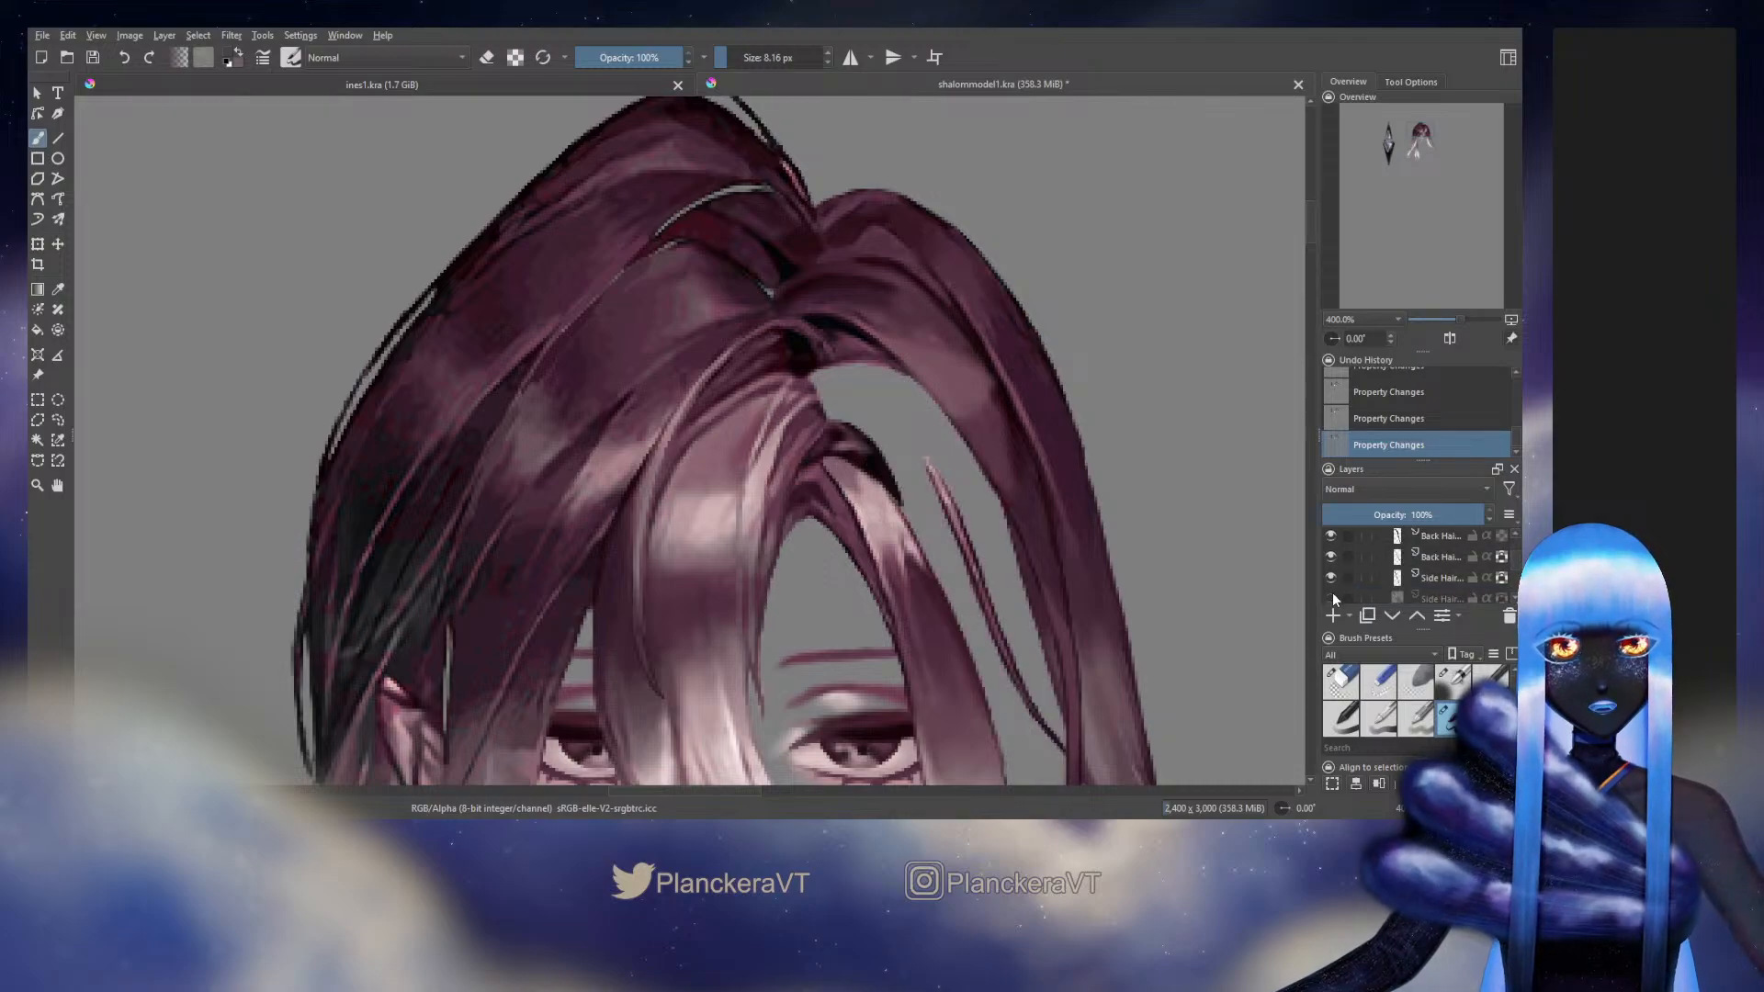
scroll(1344, 564, up, 3)
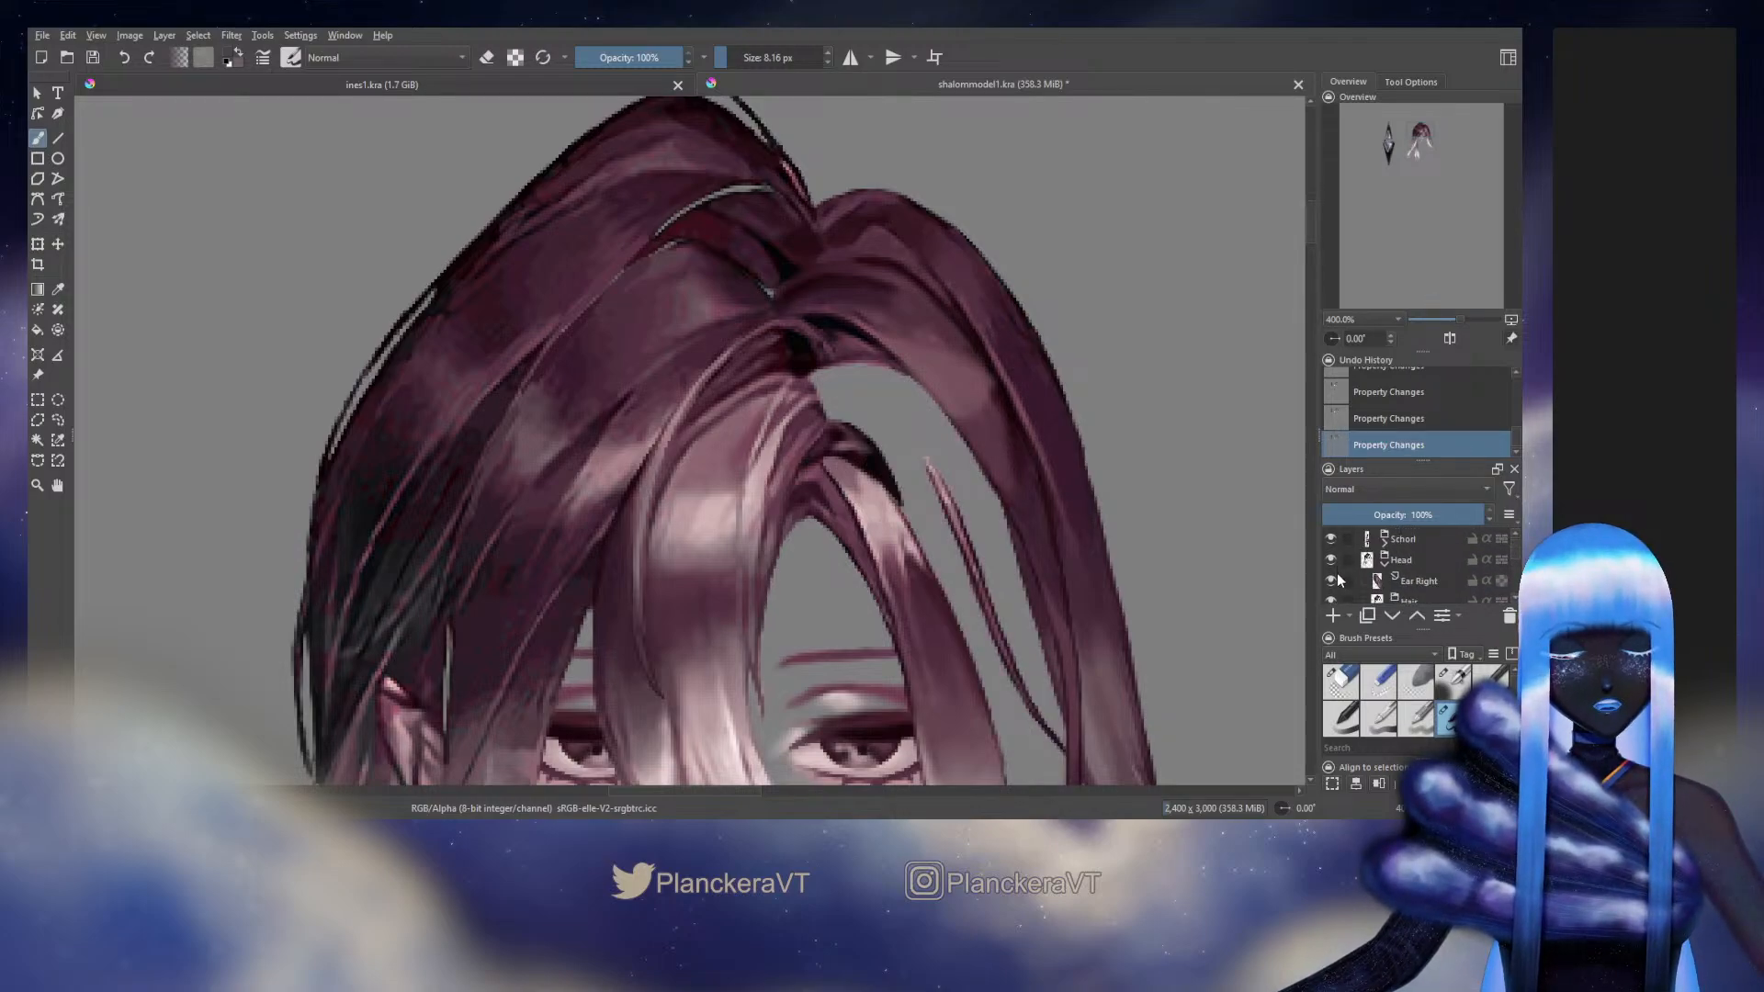
scroll(1337, 571, down, 3)
click(1336, 564)
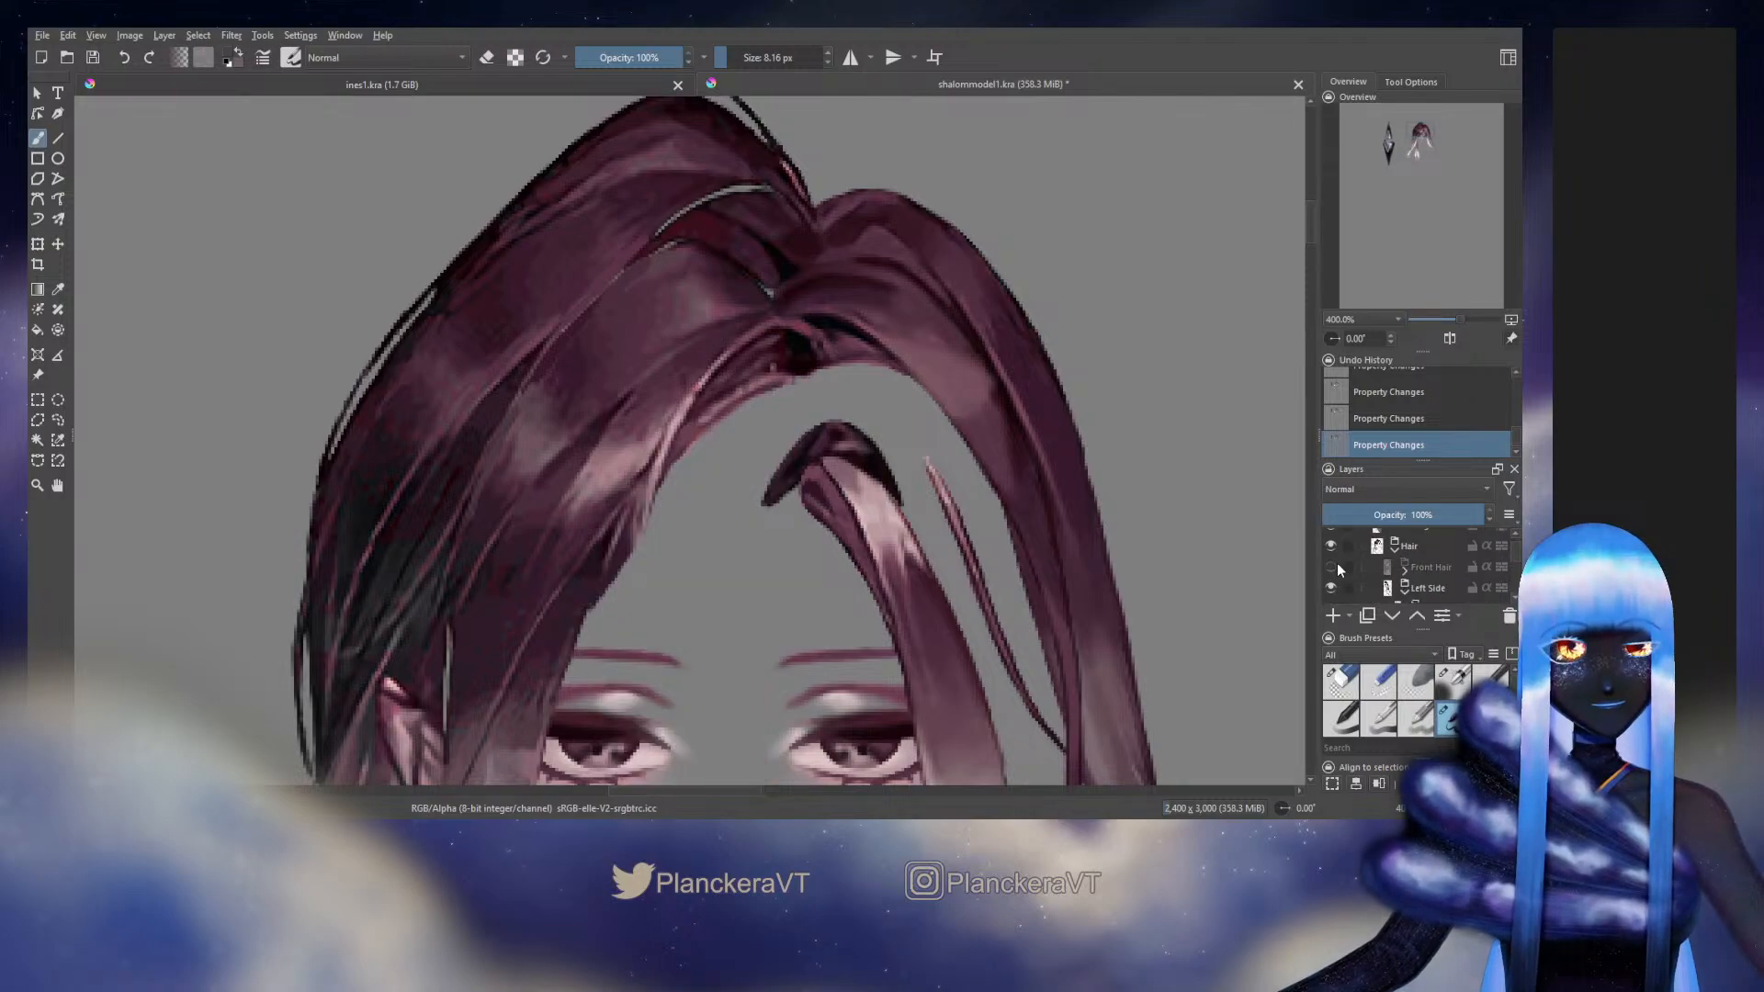
scroll(1337, 562, down, 4)
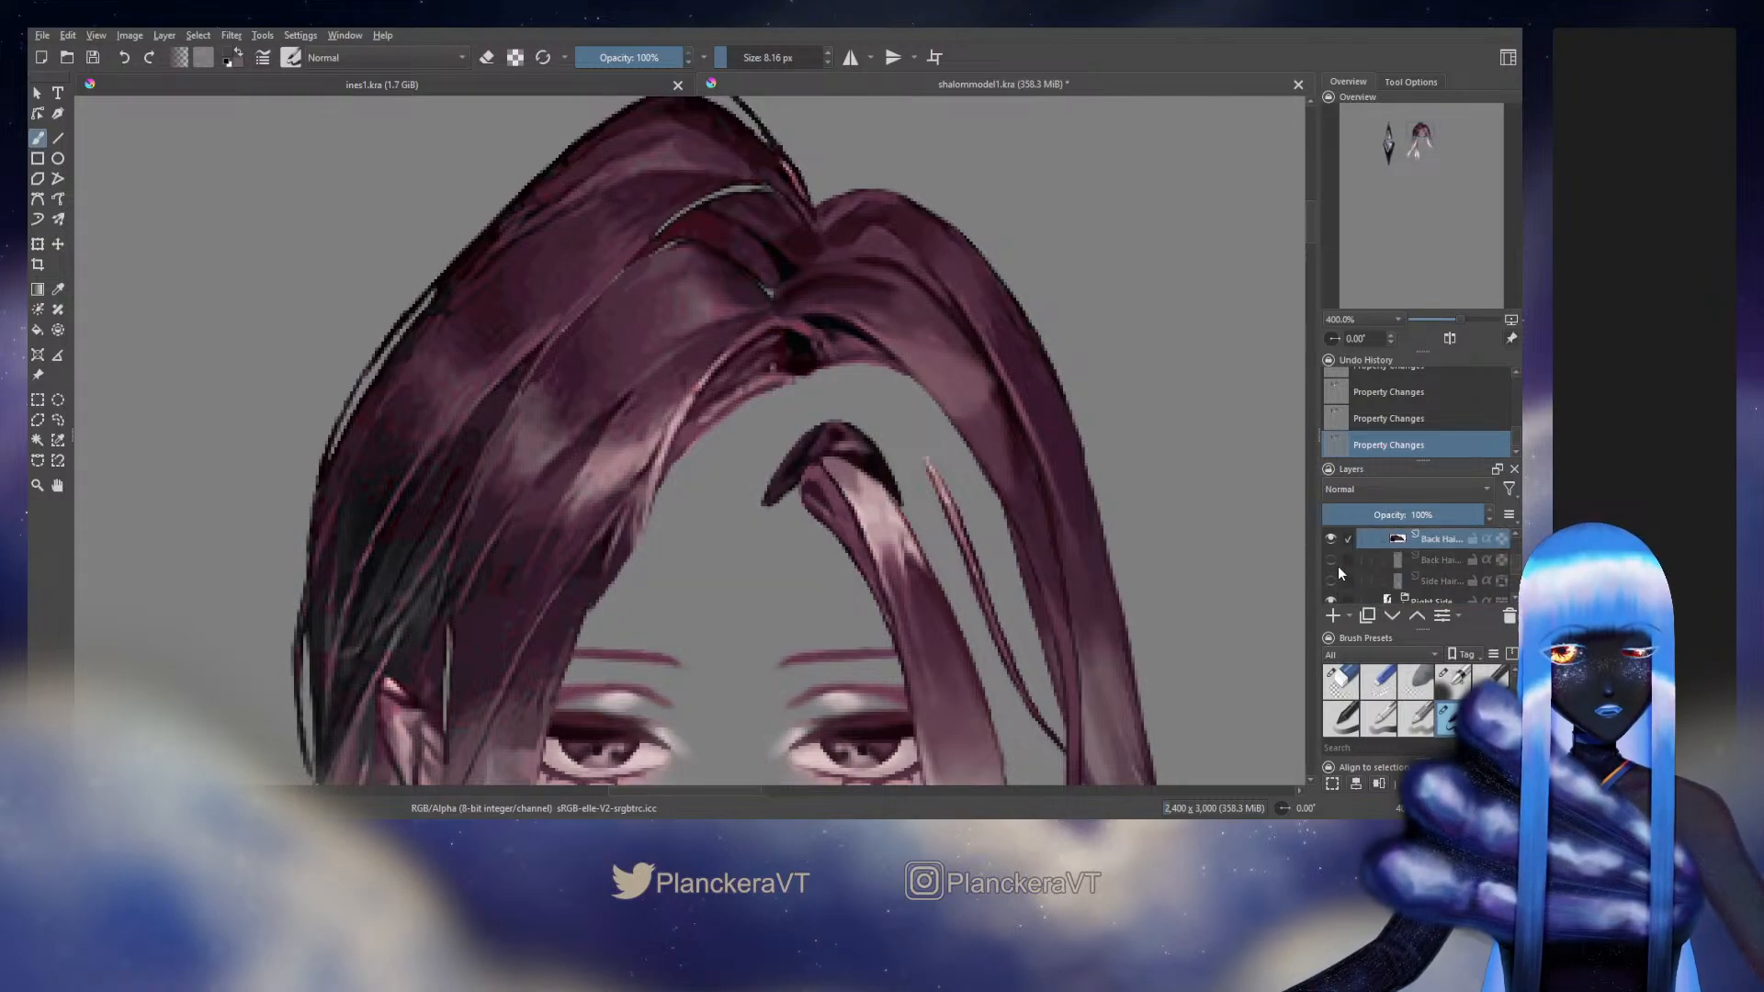
scroll(1337, 566, down, 3)
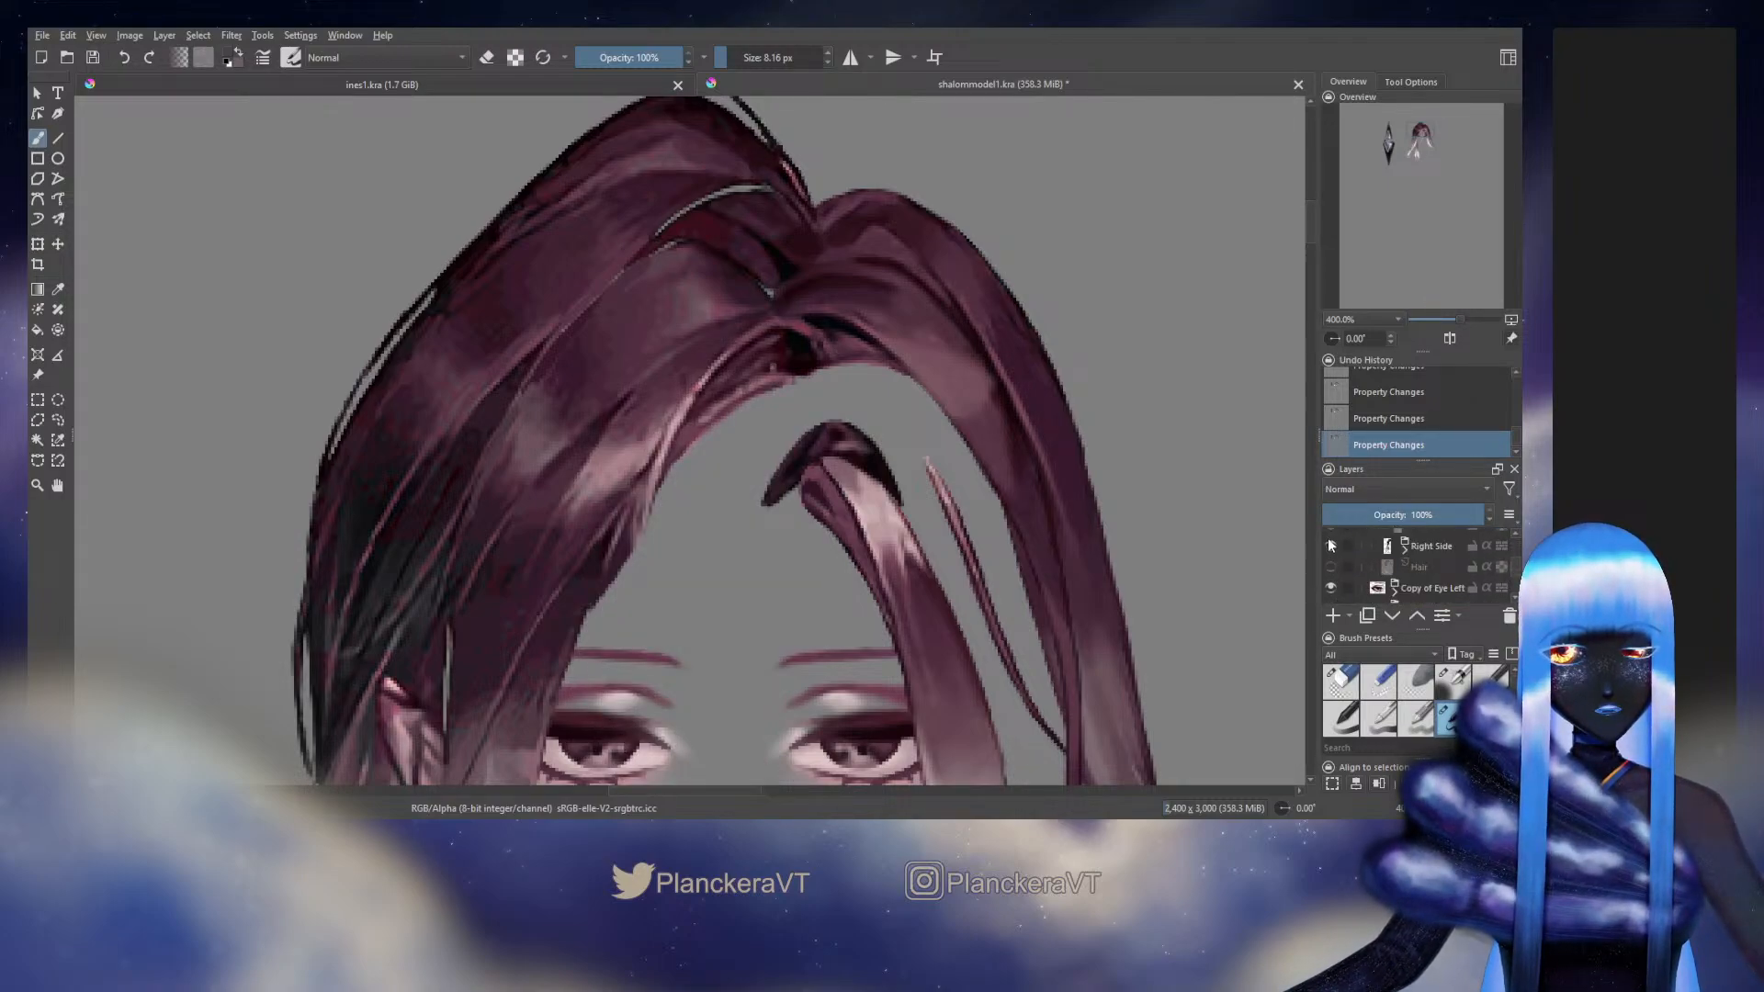
click(1330, 544)
Hide the remaining thin side hair strand and long back hair strands to isolate the dark root piece above the side bang
scroll(1341, 565, up, 3)
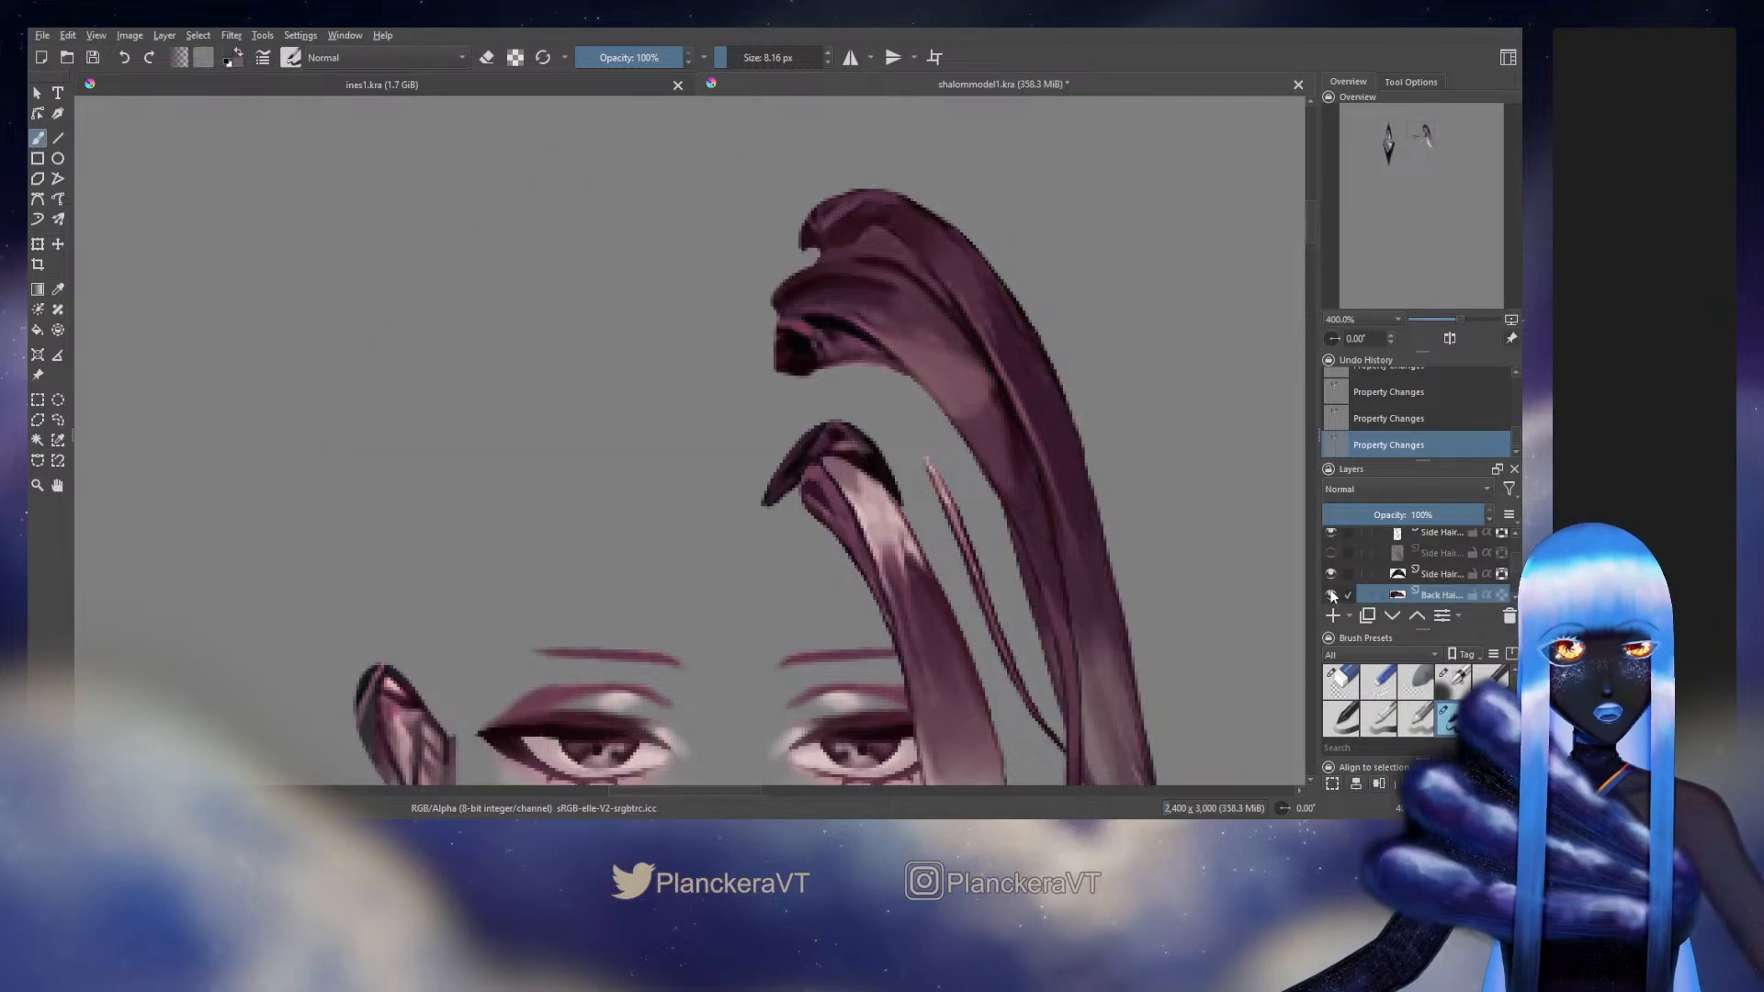
click(1331, 594)
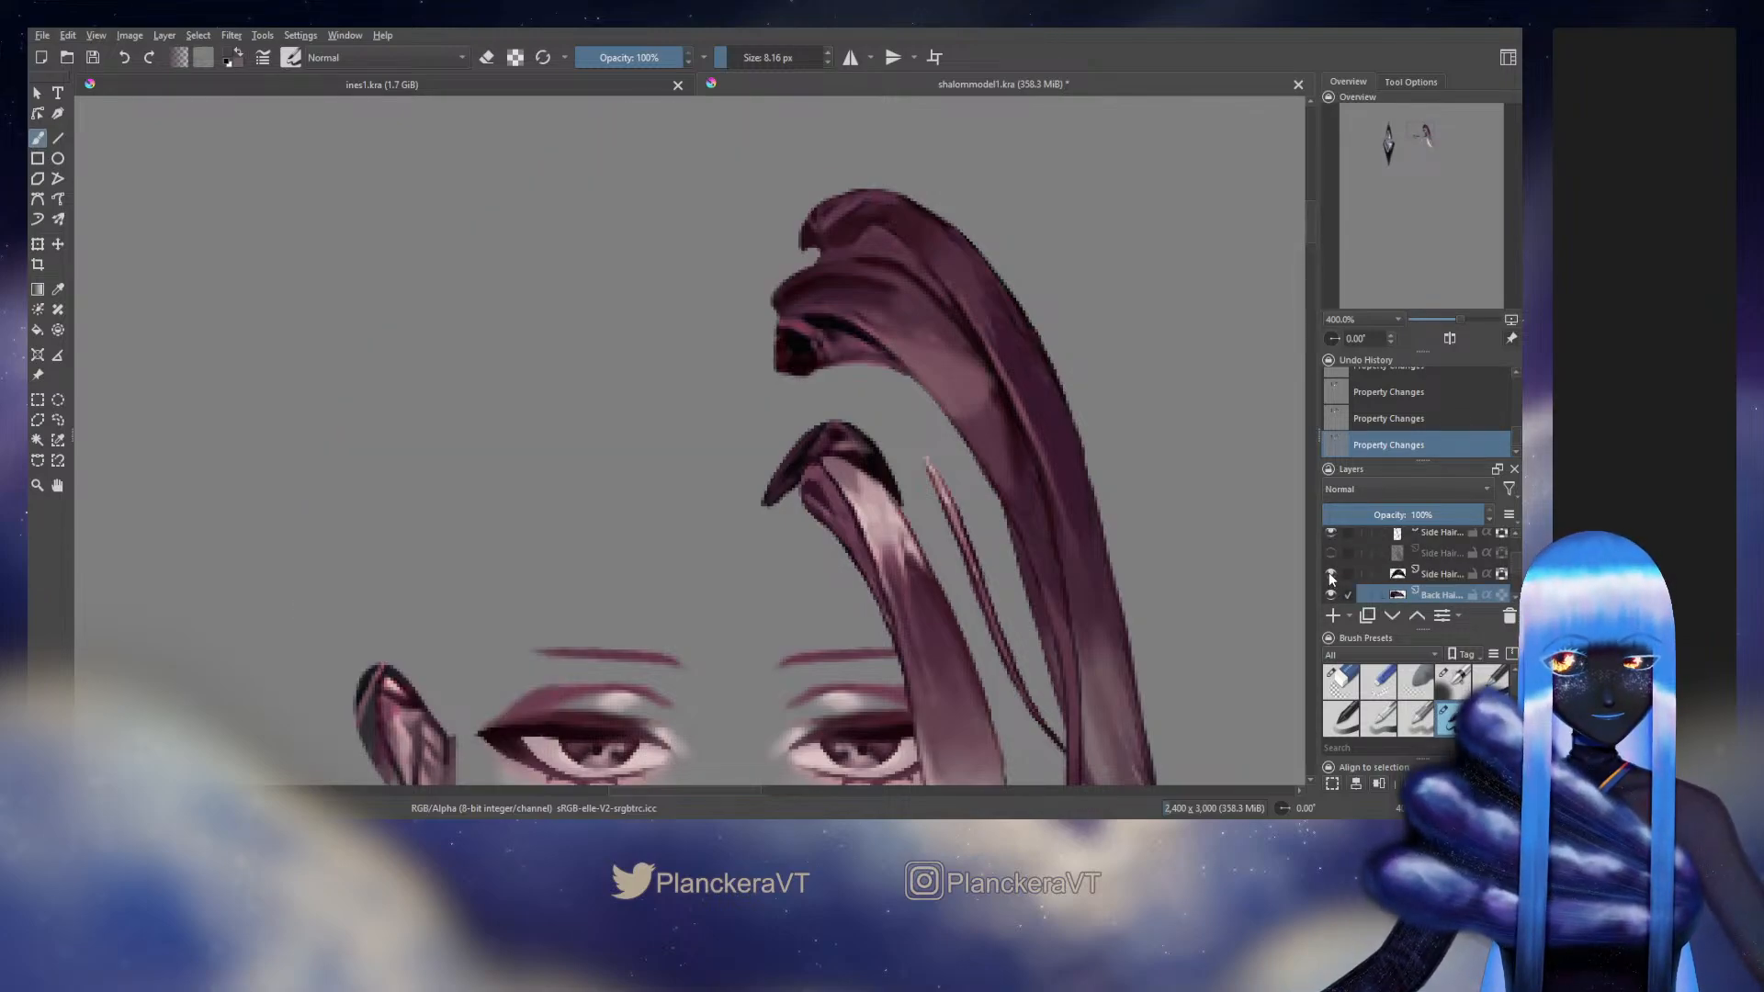
scroll(1346, 569, down, 2)
click(1330, 588)
click(1330, 588)
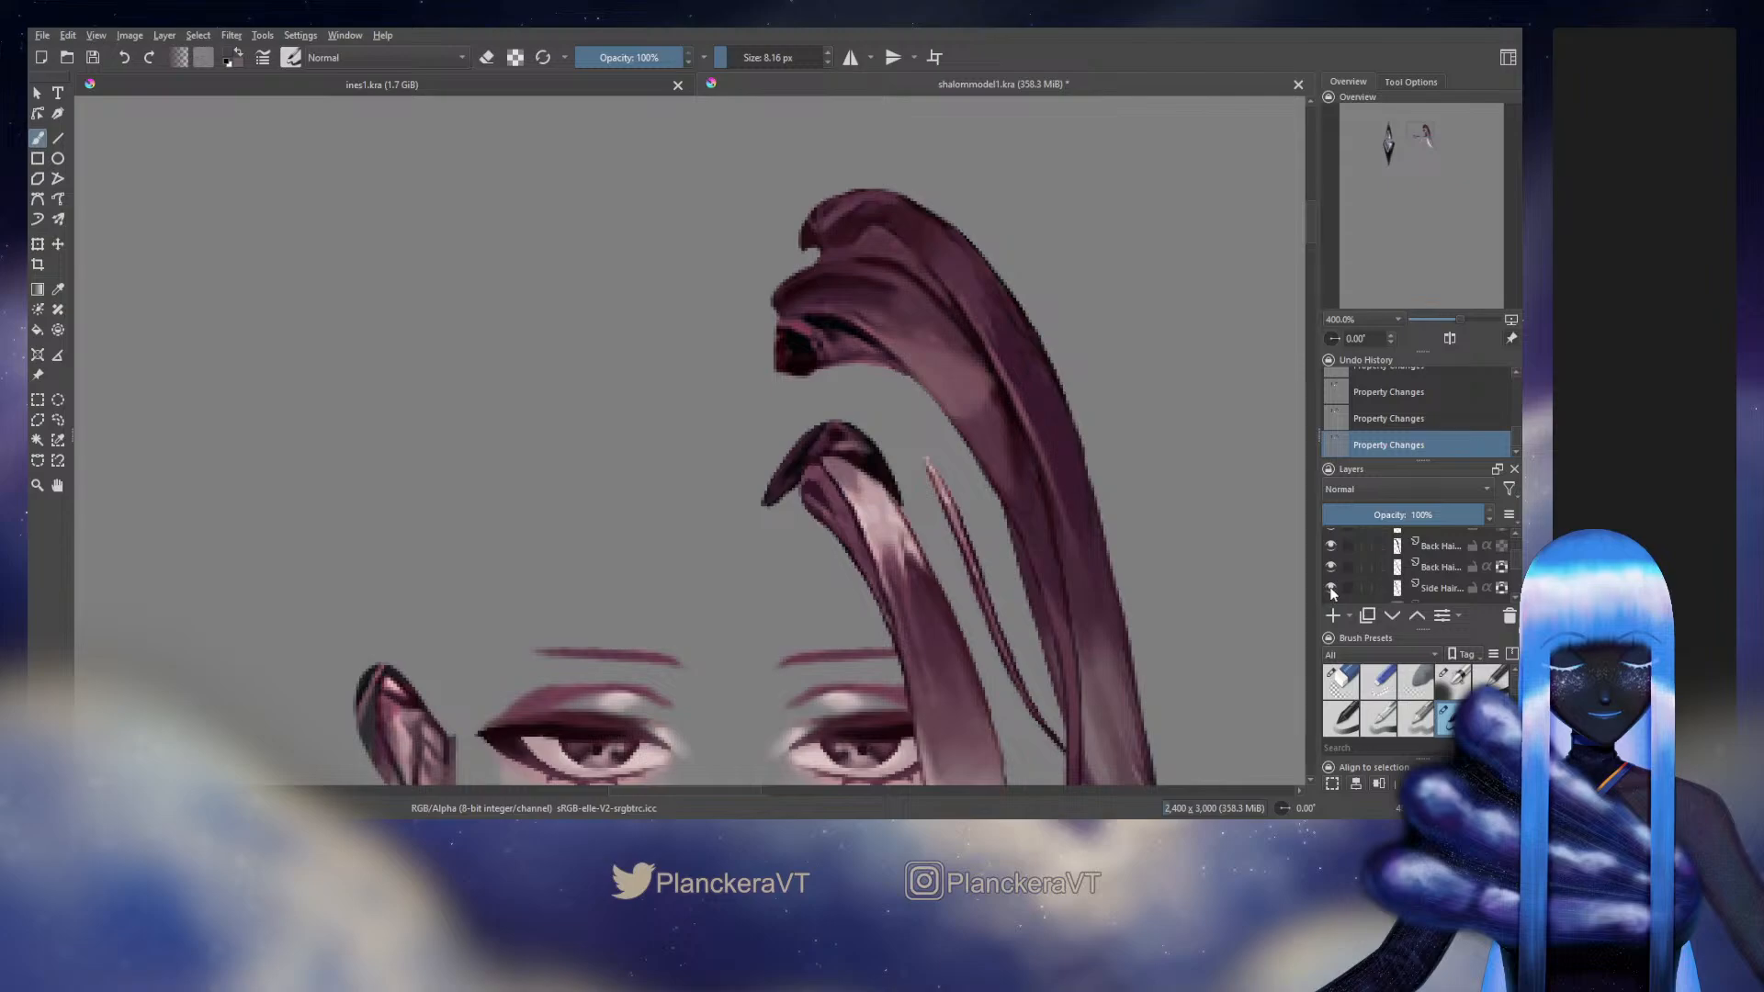
click(1330, 588)
click(1330, 567)
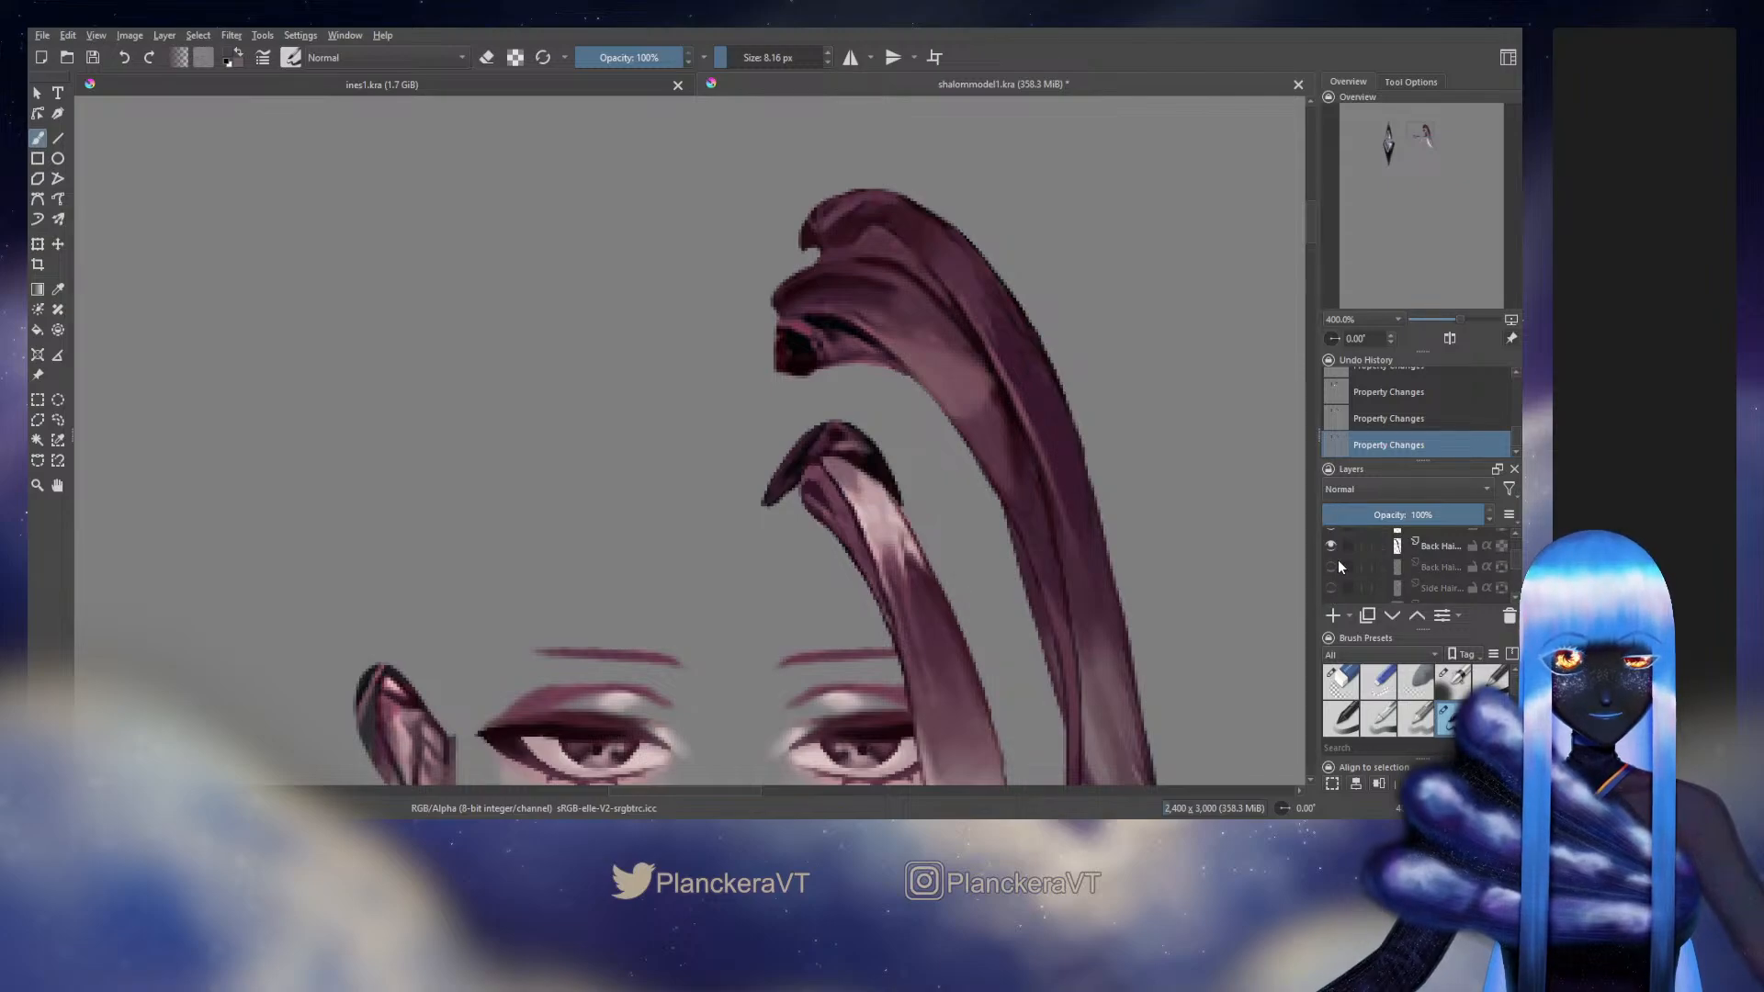
click(1330, 547)
scroll(1328, 562, up, 1)
click(1329, 580)
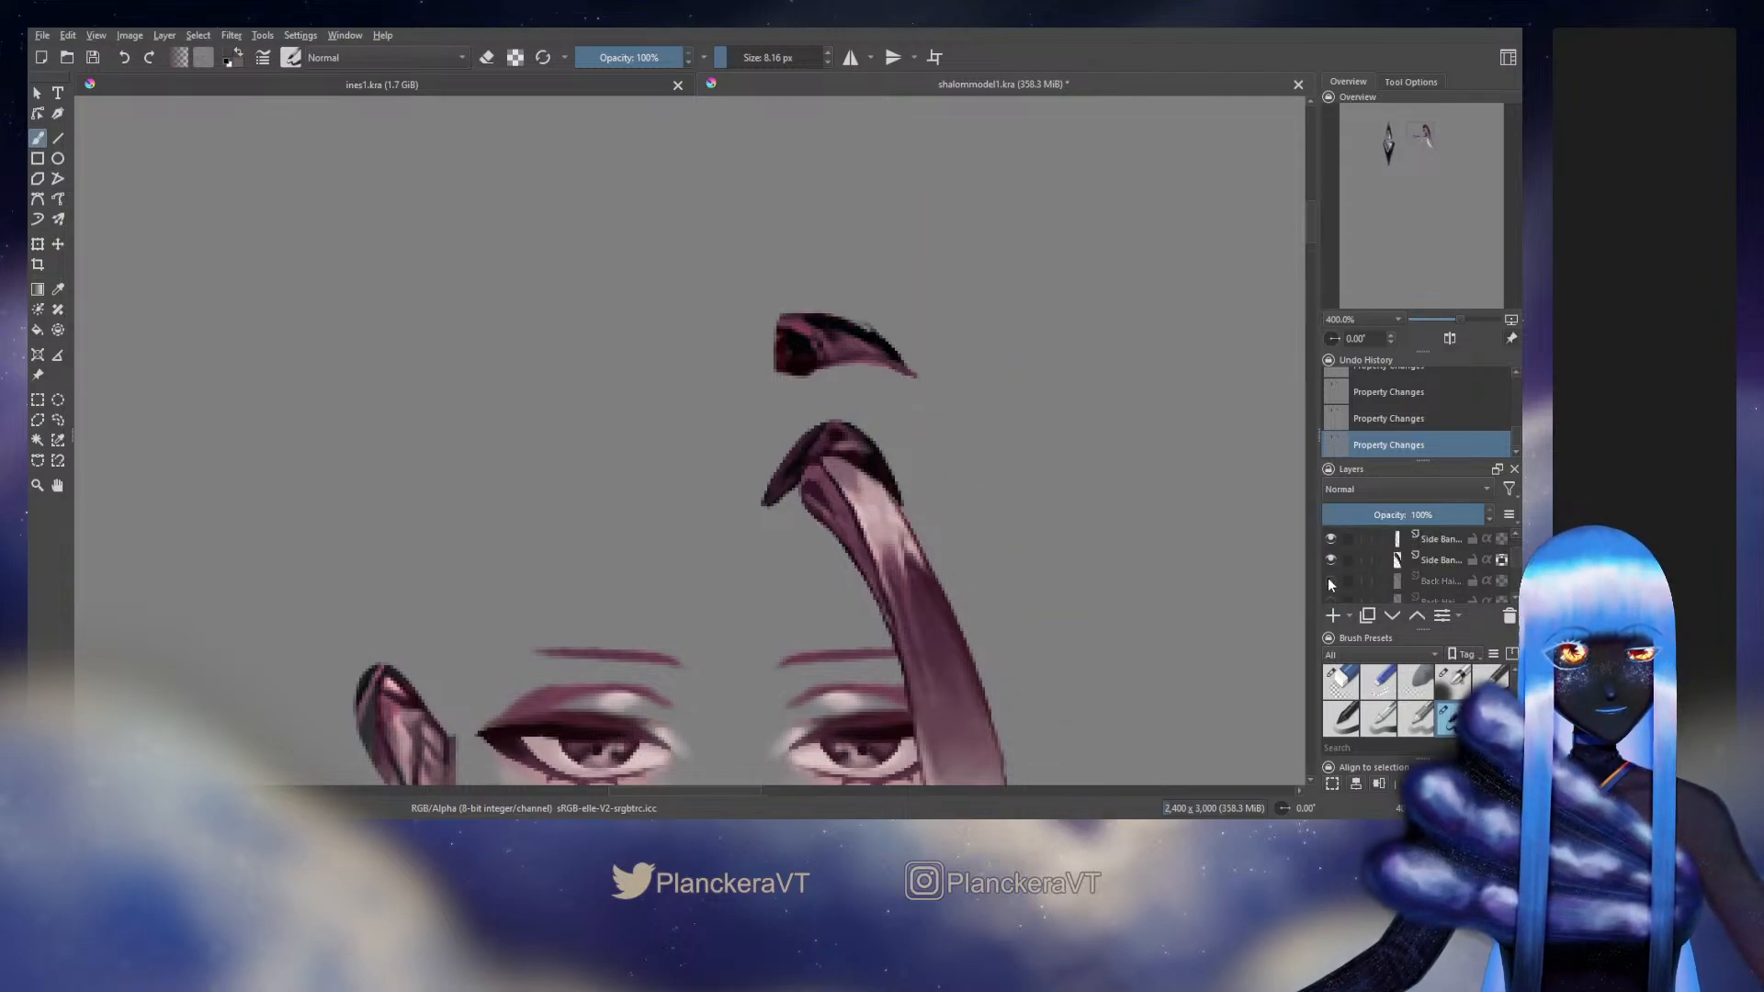
click(1329, 580)
click(1329, 580)
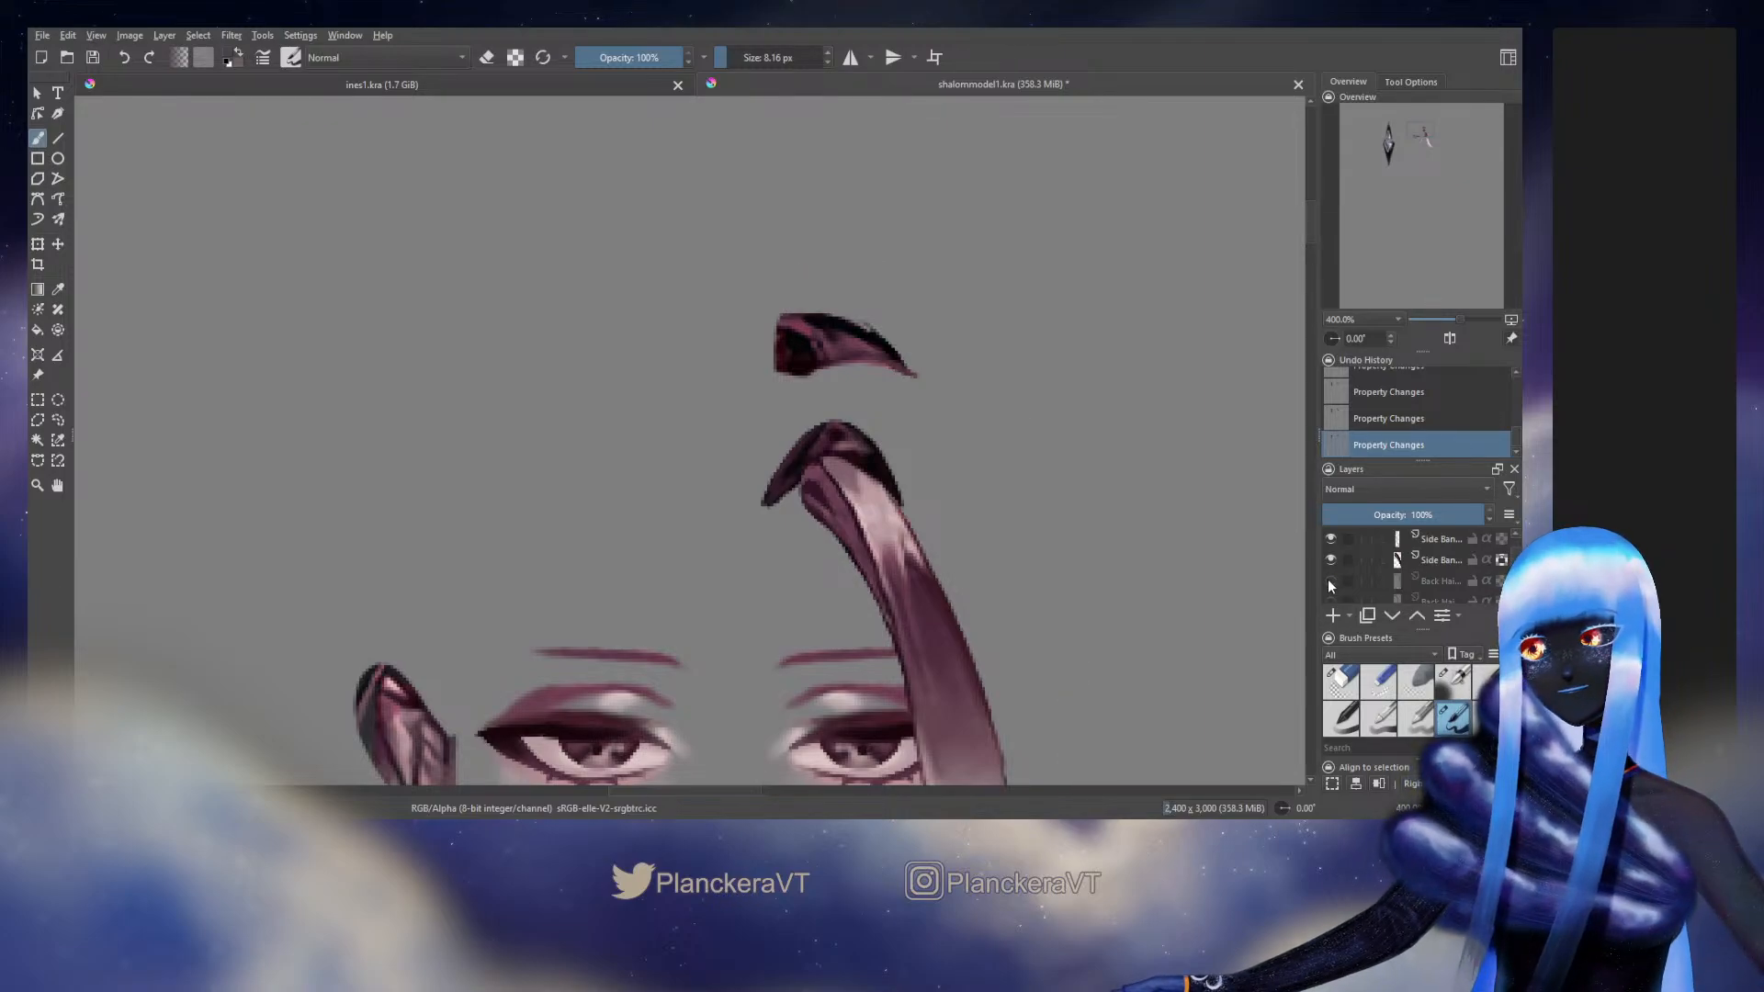
Show the Right Side group again and toggle the upper back hair strand to check how it meets the root piece
scroll(1327, 578, down, 2)
click(1329, 547)
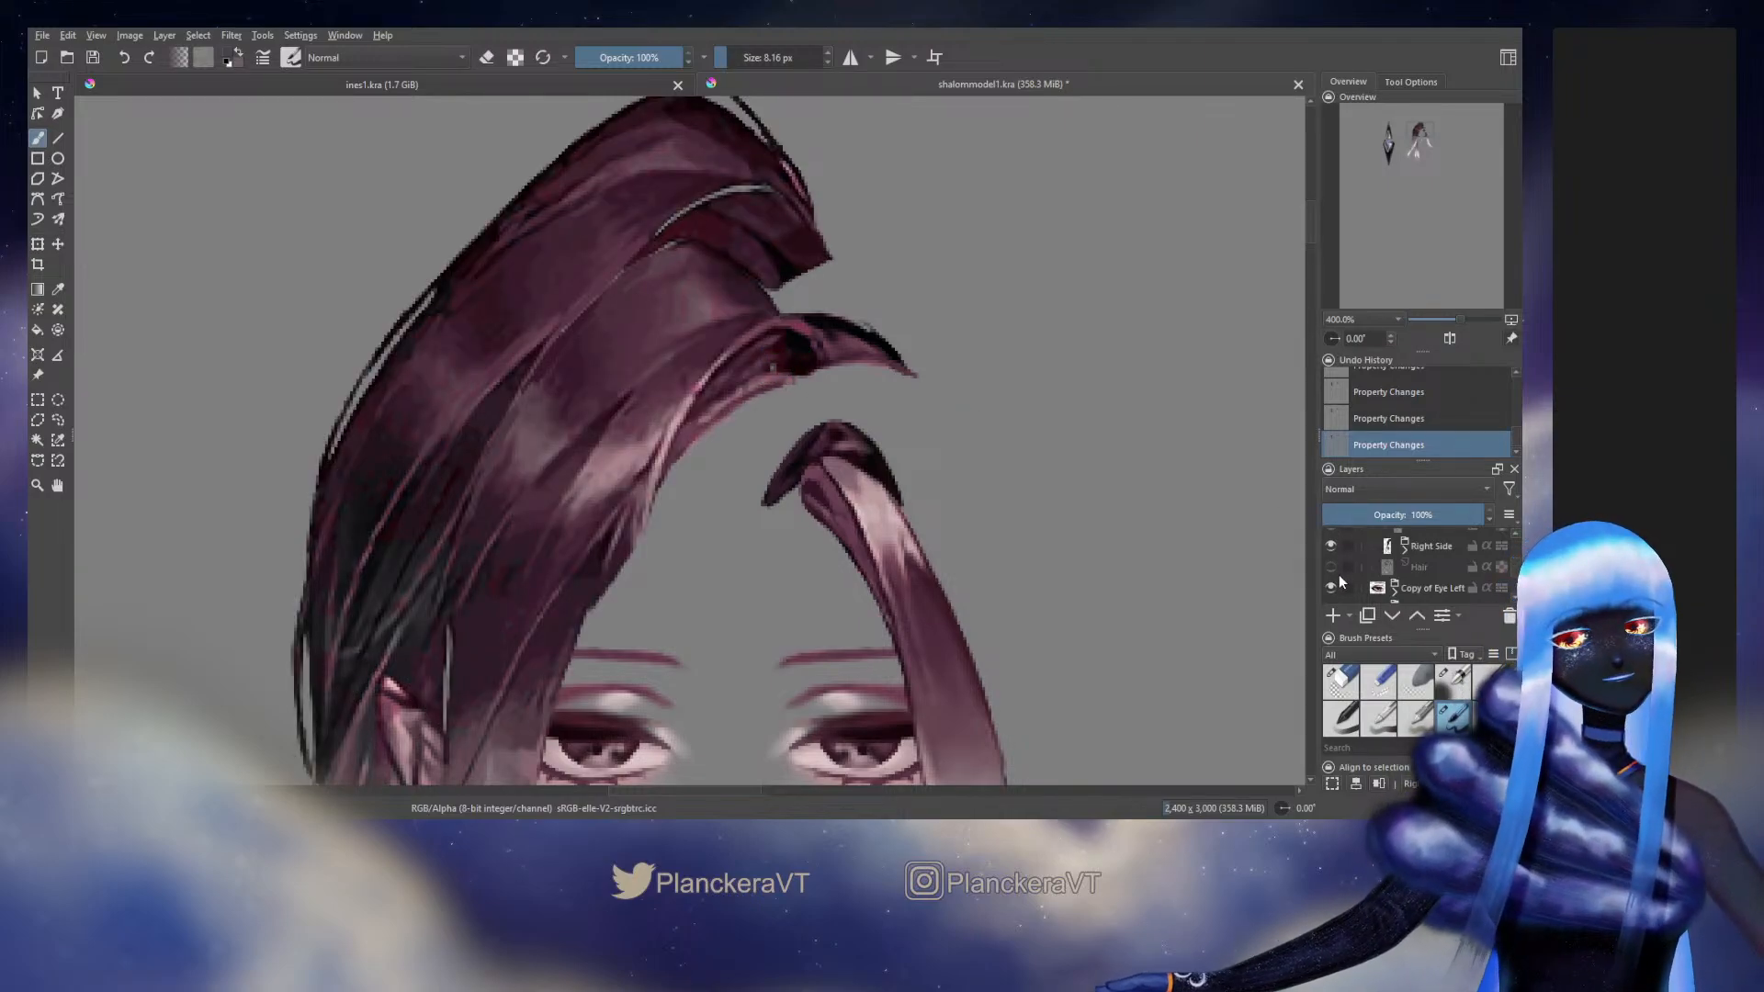
scroll(1338, 575, down, 2)
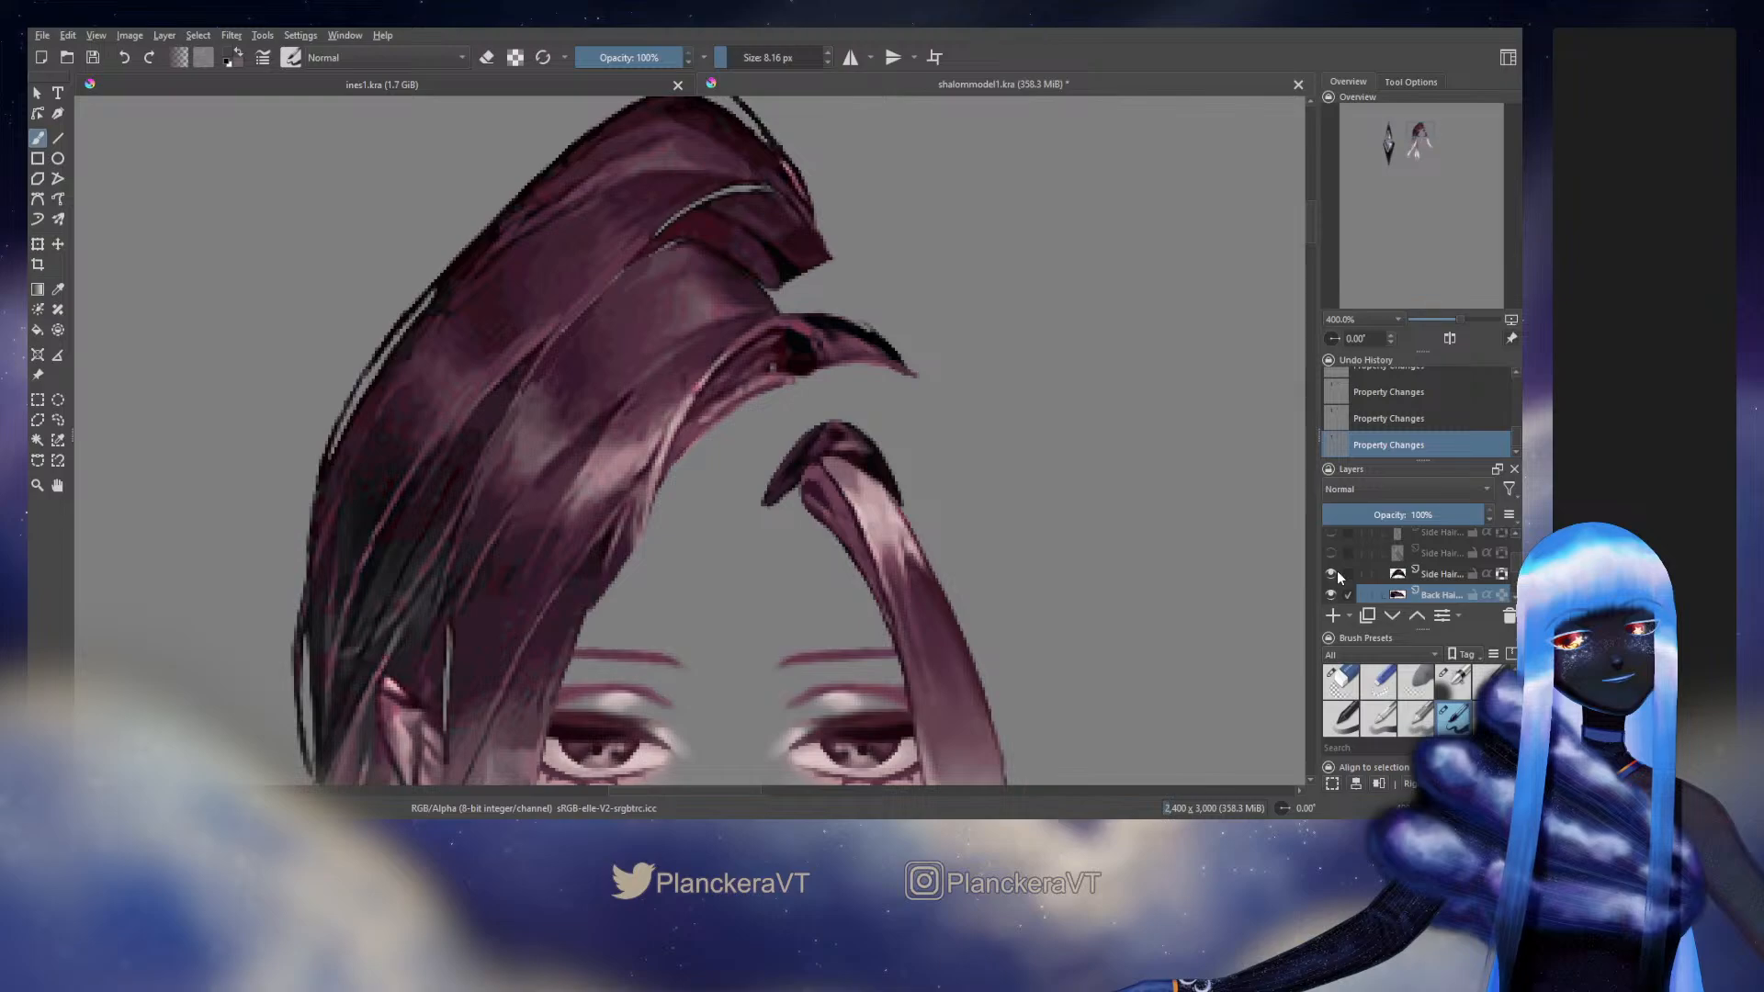
scroll(1336, 571, up, 1)
click(1335, 550)
click(1336, 550)
scroll(1334, 555, up, 1)
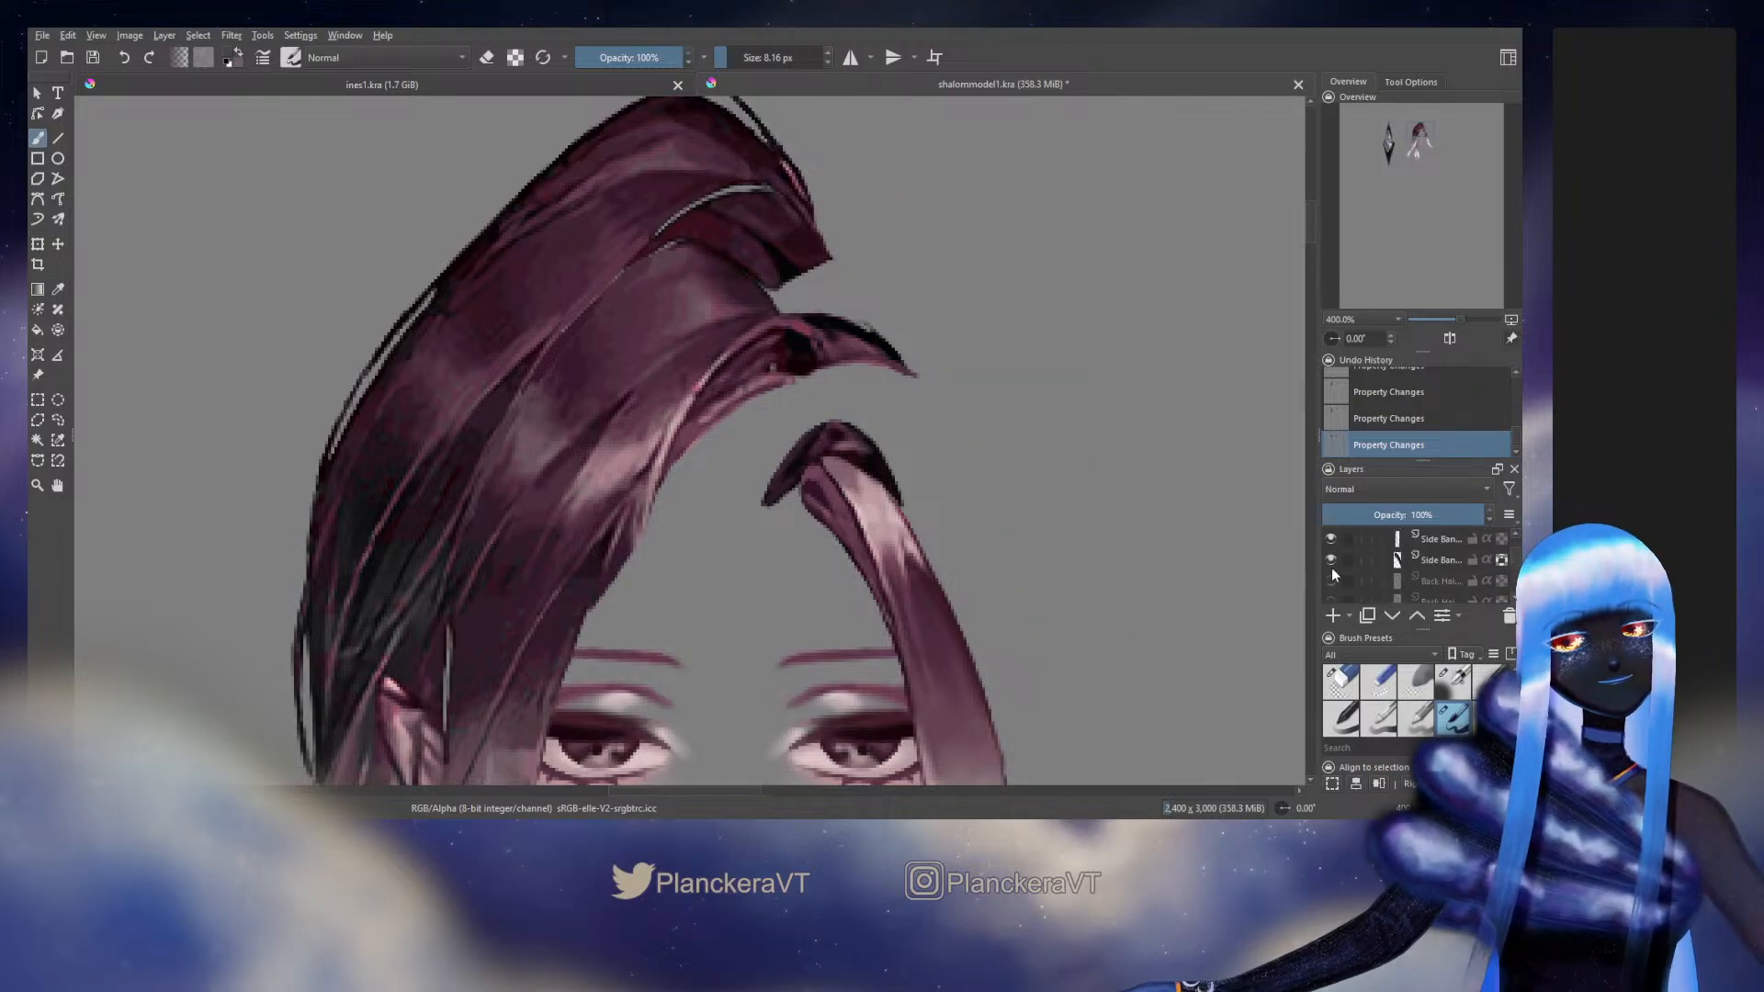
click(1331, 575)
click(1331, 577)
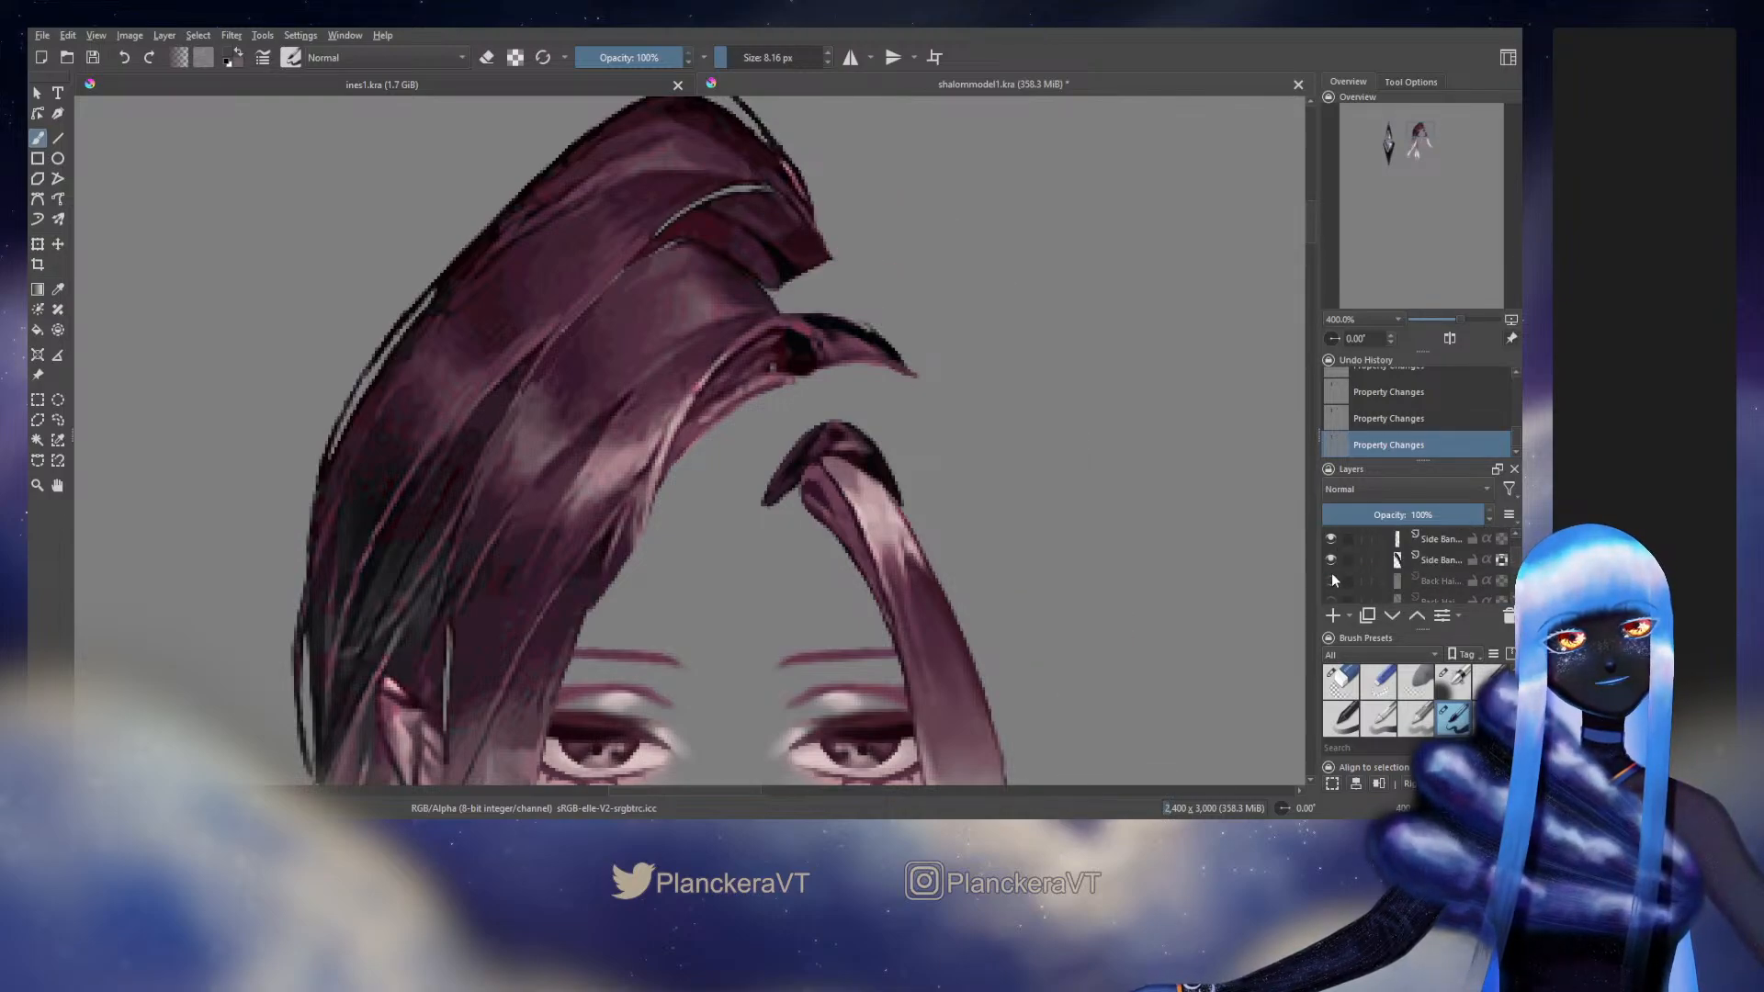
click(1332, 576)
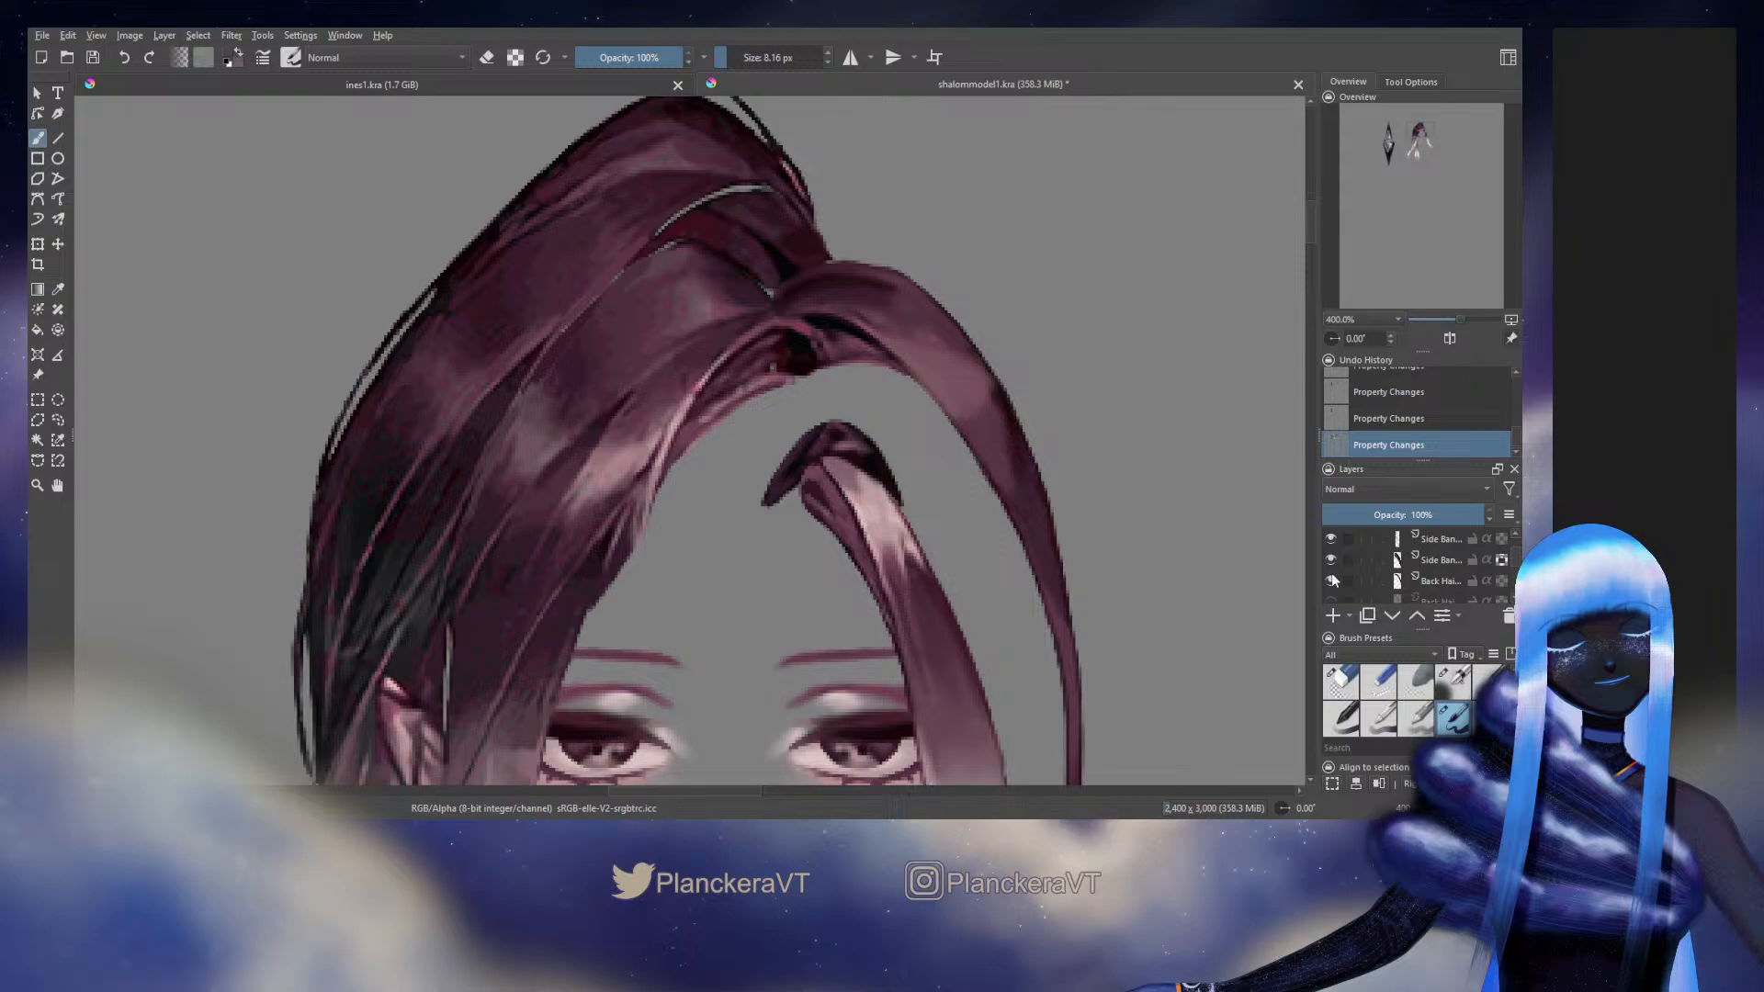
click(1332, 579)
Sample the dark root colour and extend the root piece's inner end under the parting with black brush strokes at up to 10.04 px
scroll(1332, 579, down, 2)
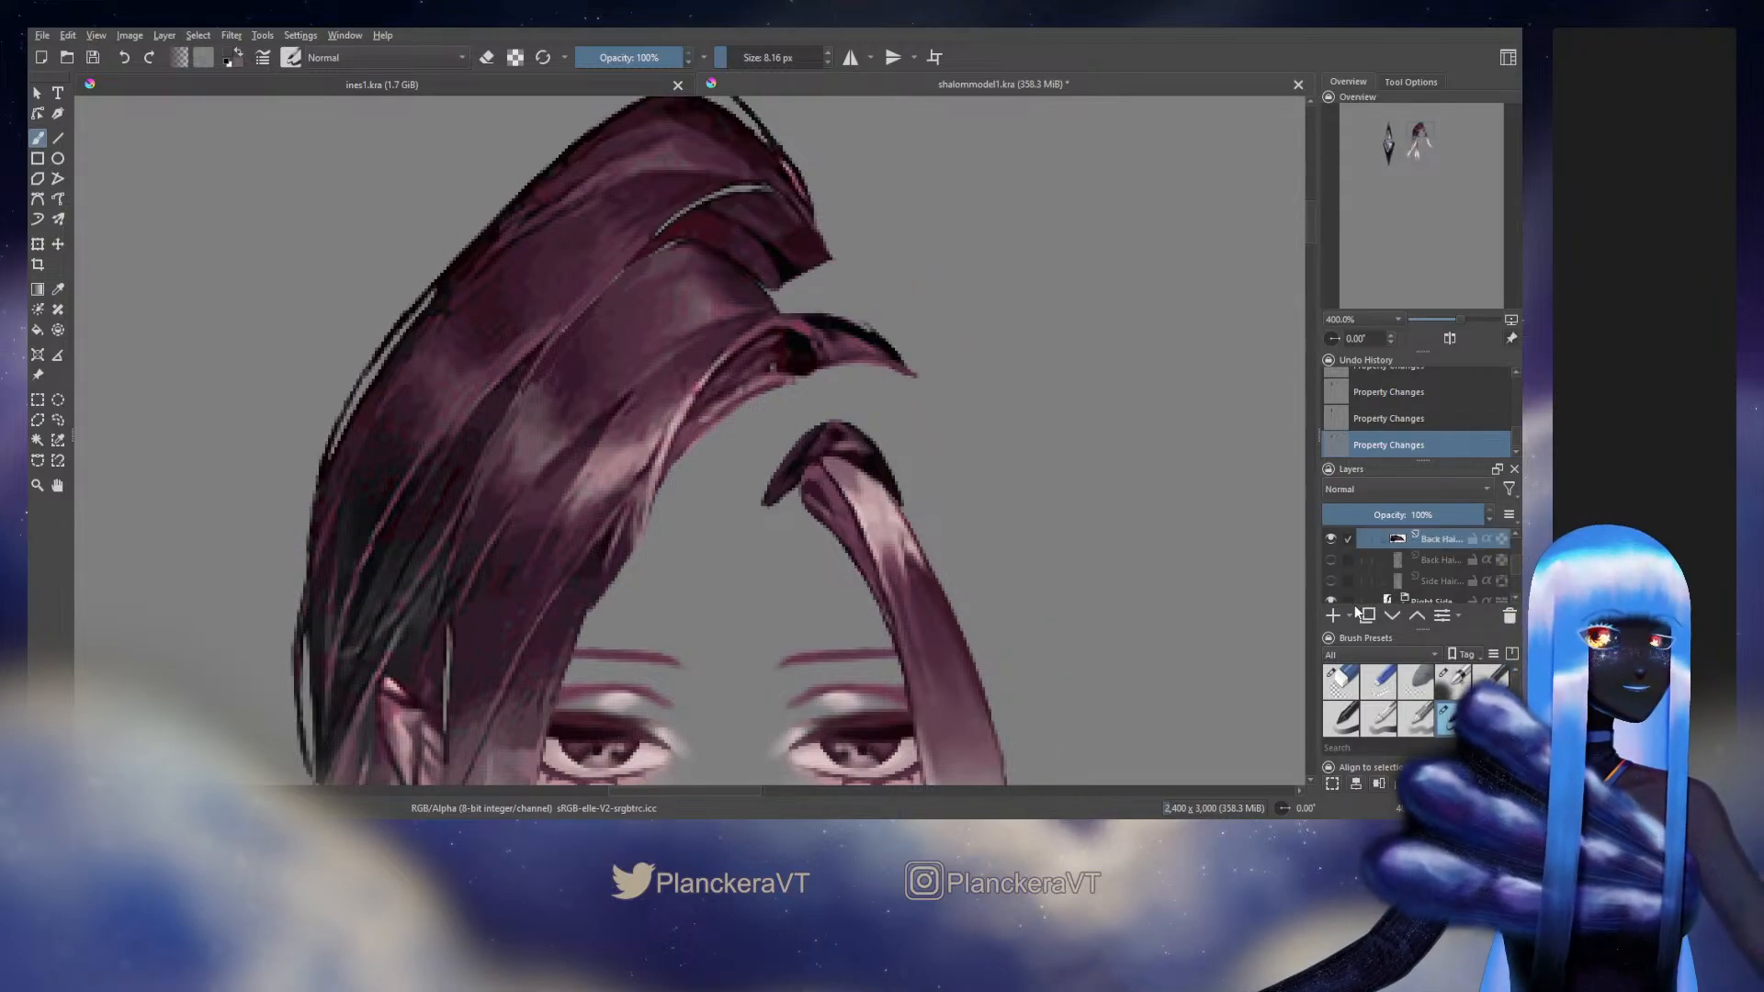
ctrl+click(799, 339)
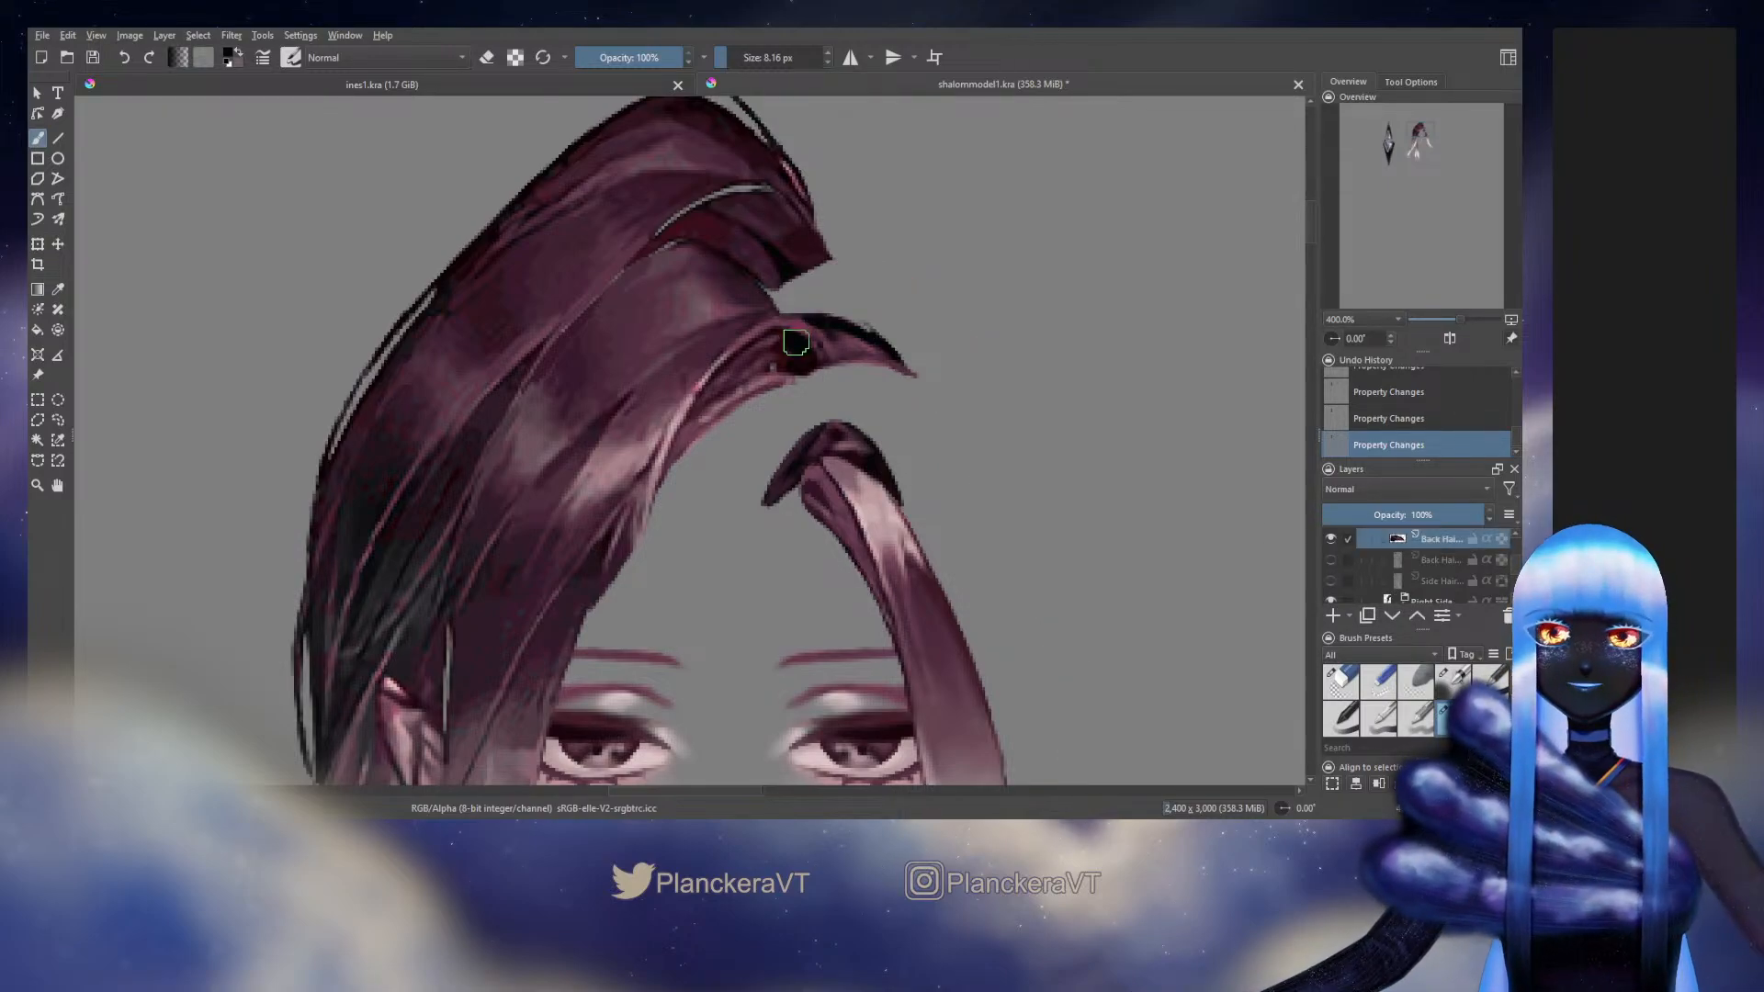
mouse_move(798, 342)
mouse_down()
mouse_move(774, 331)
mouse_move(786, 373)
mouse_move(777, 345)
mouse_up()
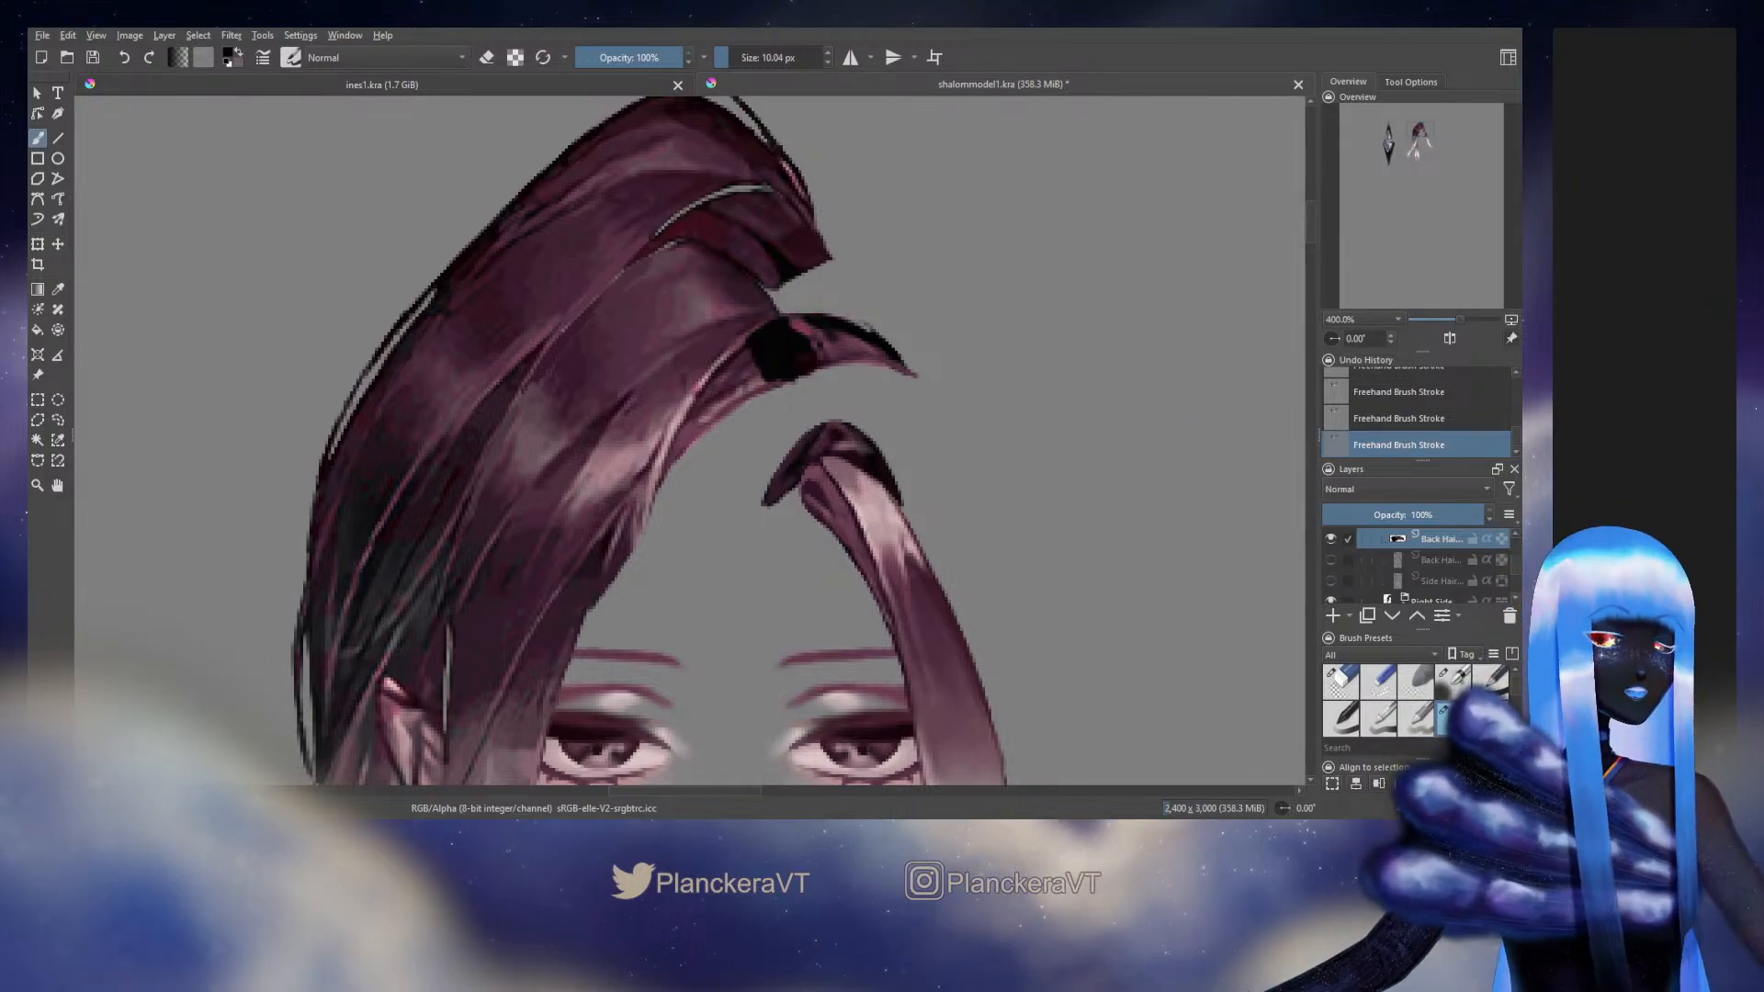
Hide the Right Side group and trim the lower edge of the dark root piece's inner end with the eraser at 12.33 px
scroll(1519, 574, down, 3)
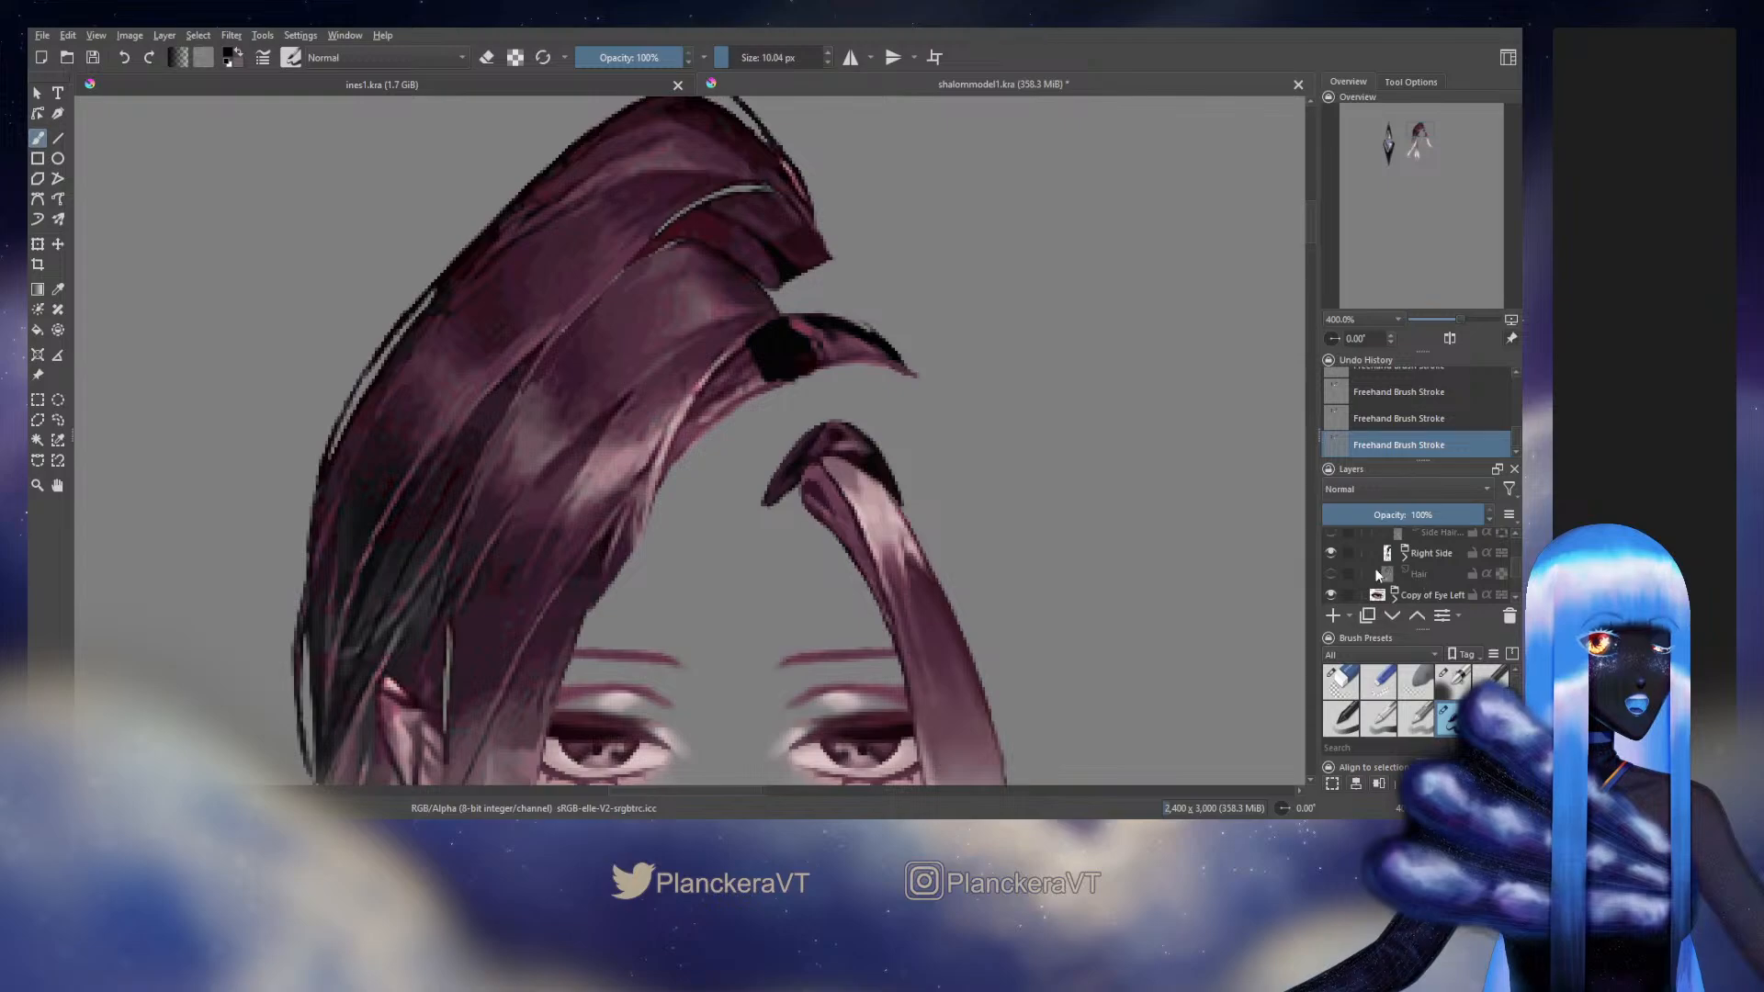
click(1328, 549)
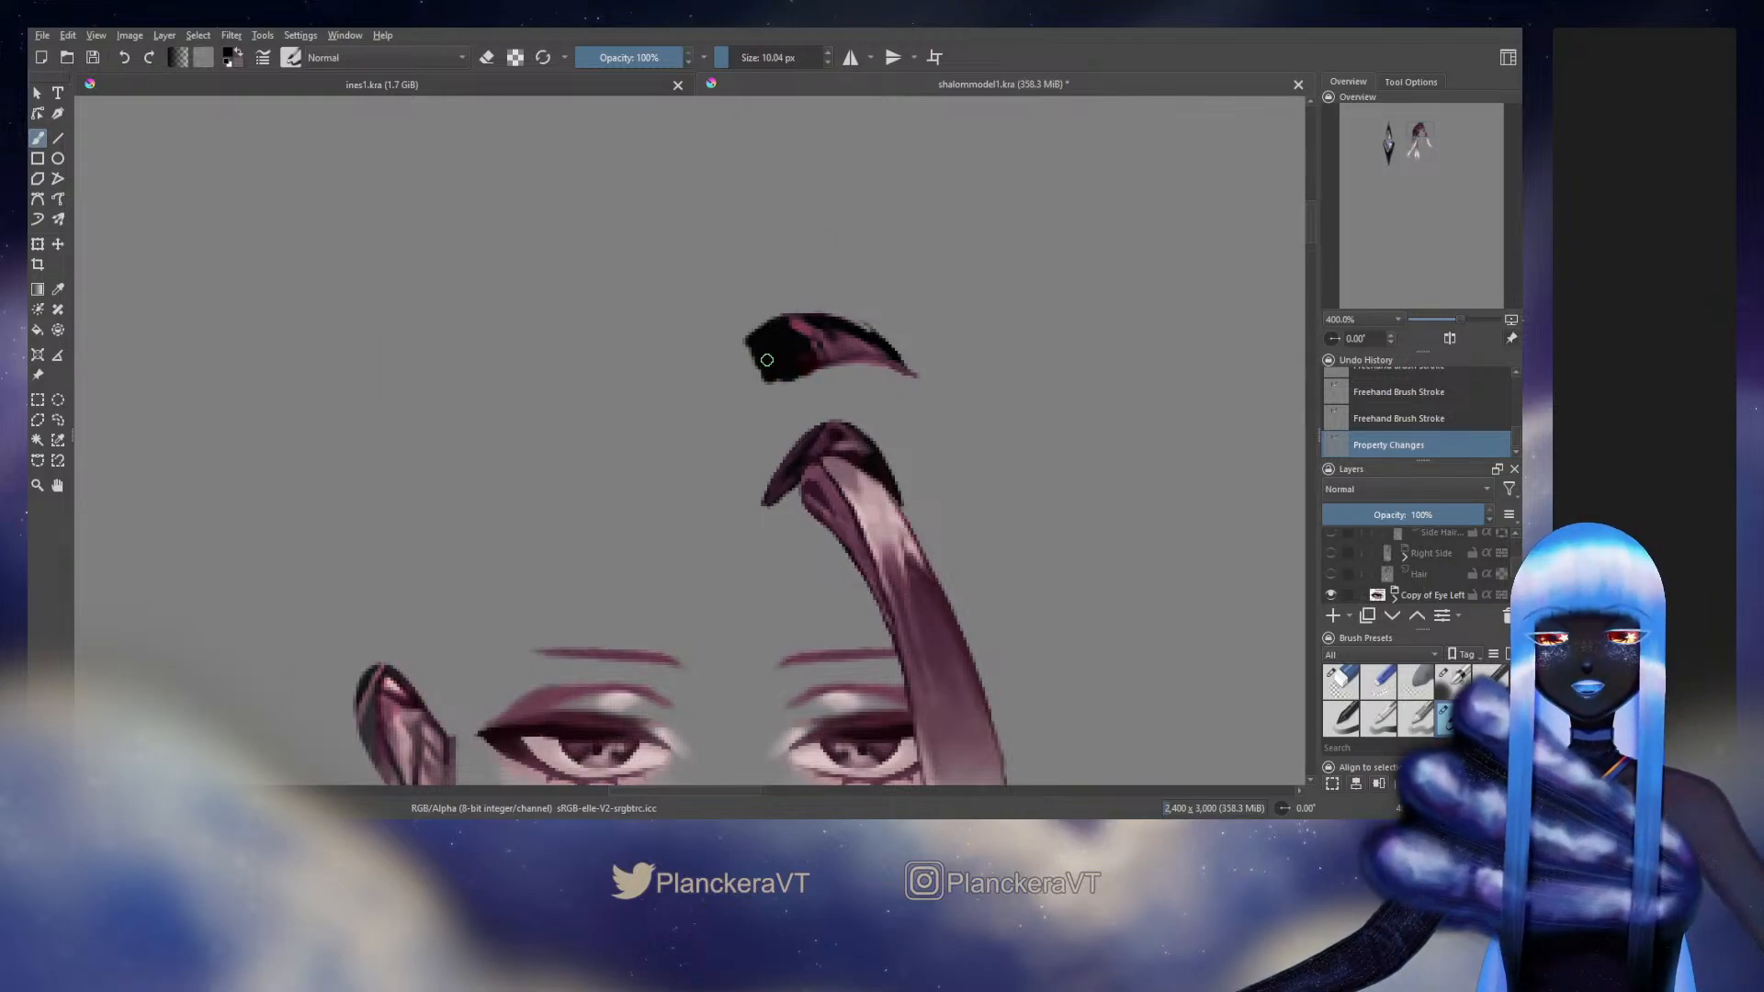
drag(767, 360, 774, 378)
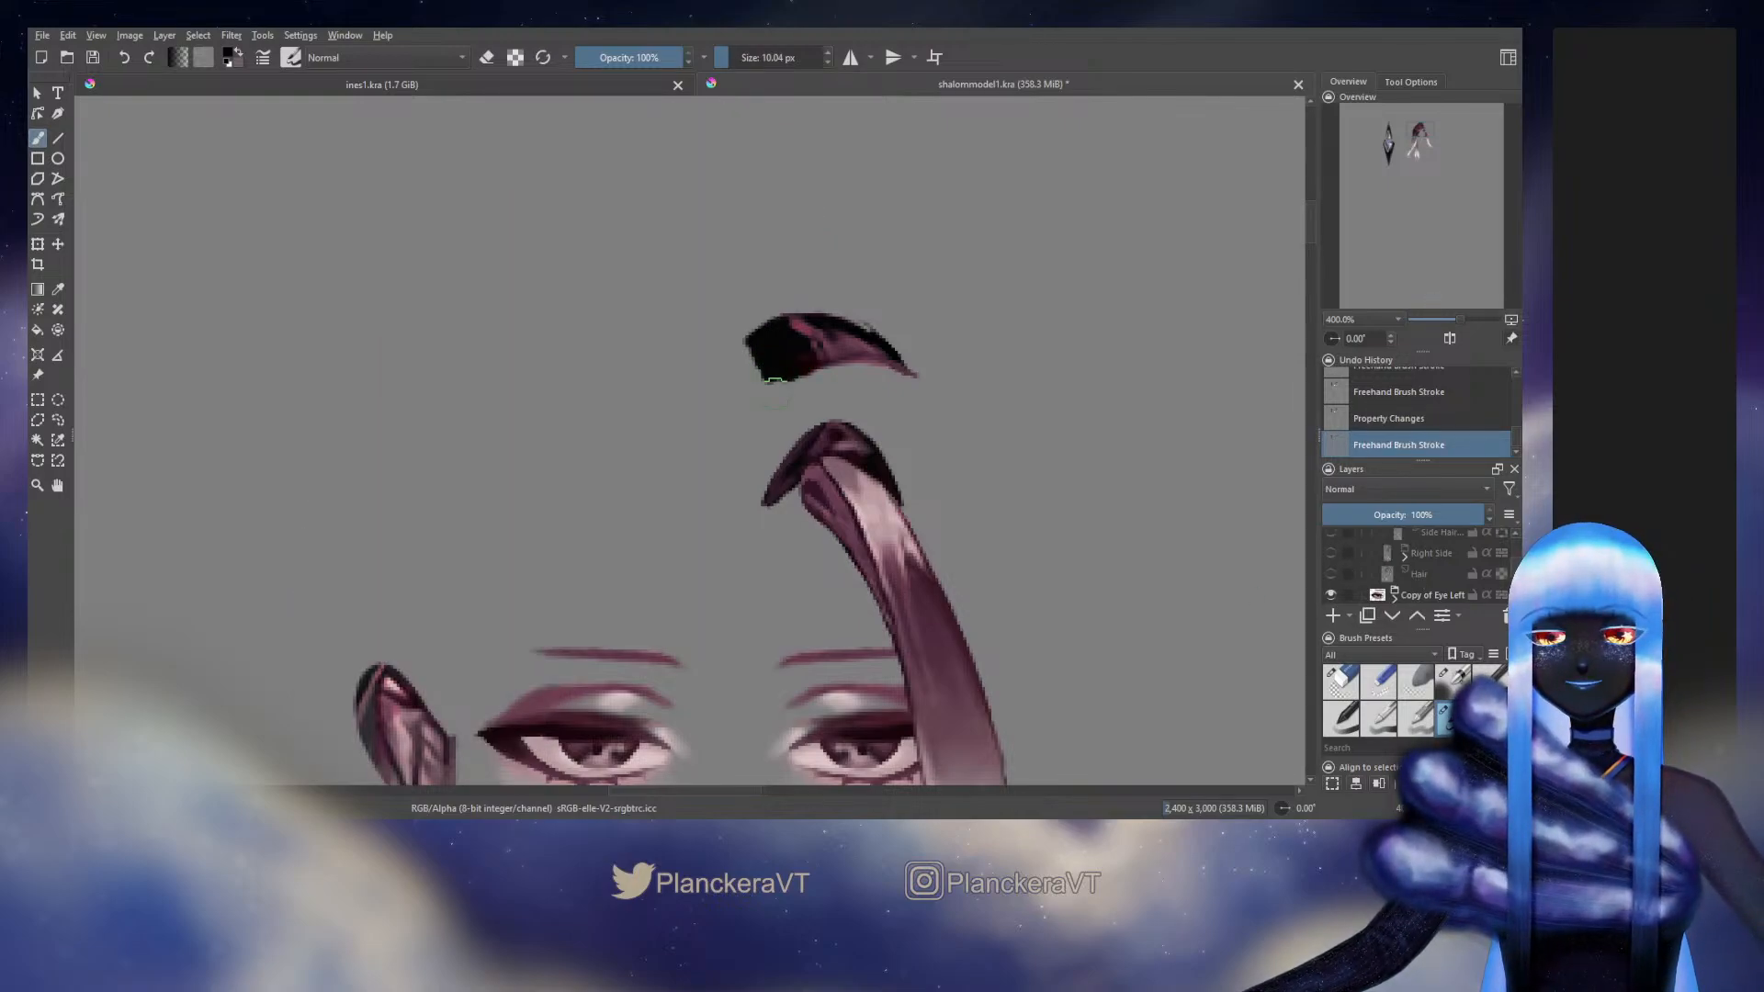
key(e)
drag(767, 377, 812, 381)
key(ctrl+z)
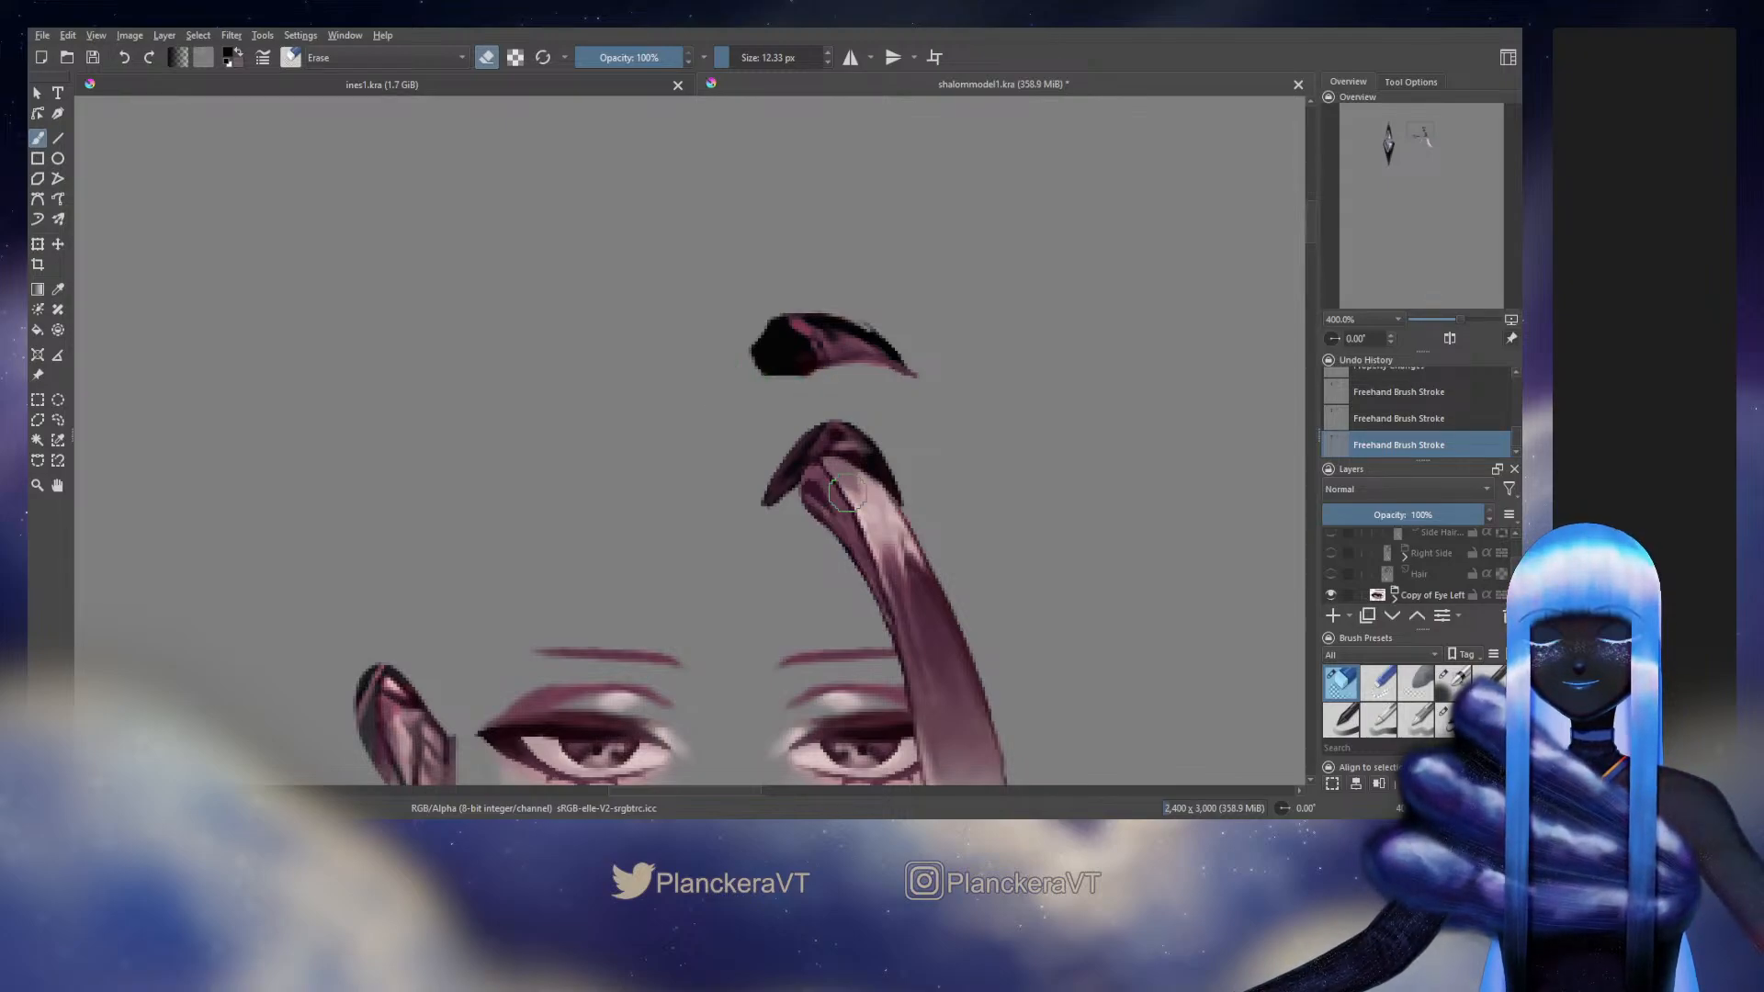
Round out the root piece's inner end and darken its upper outer edge with black brush strokes at 10.04 px
key(e)
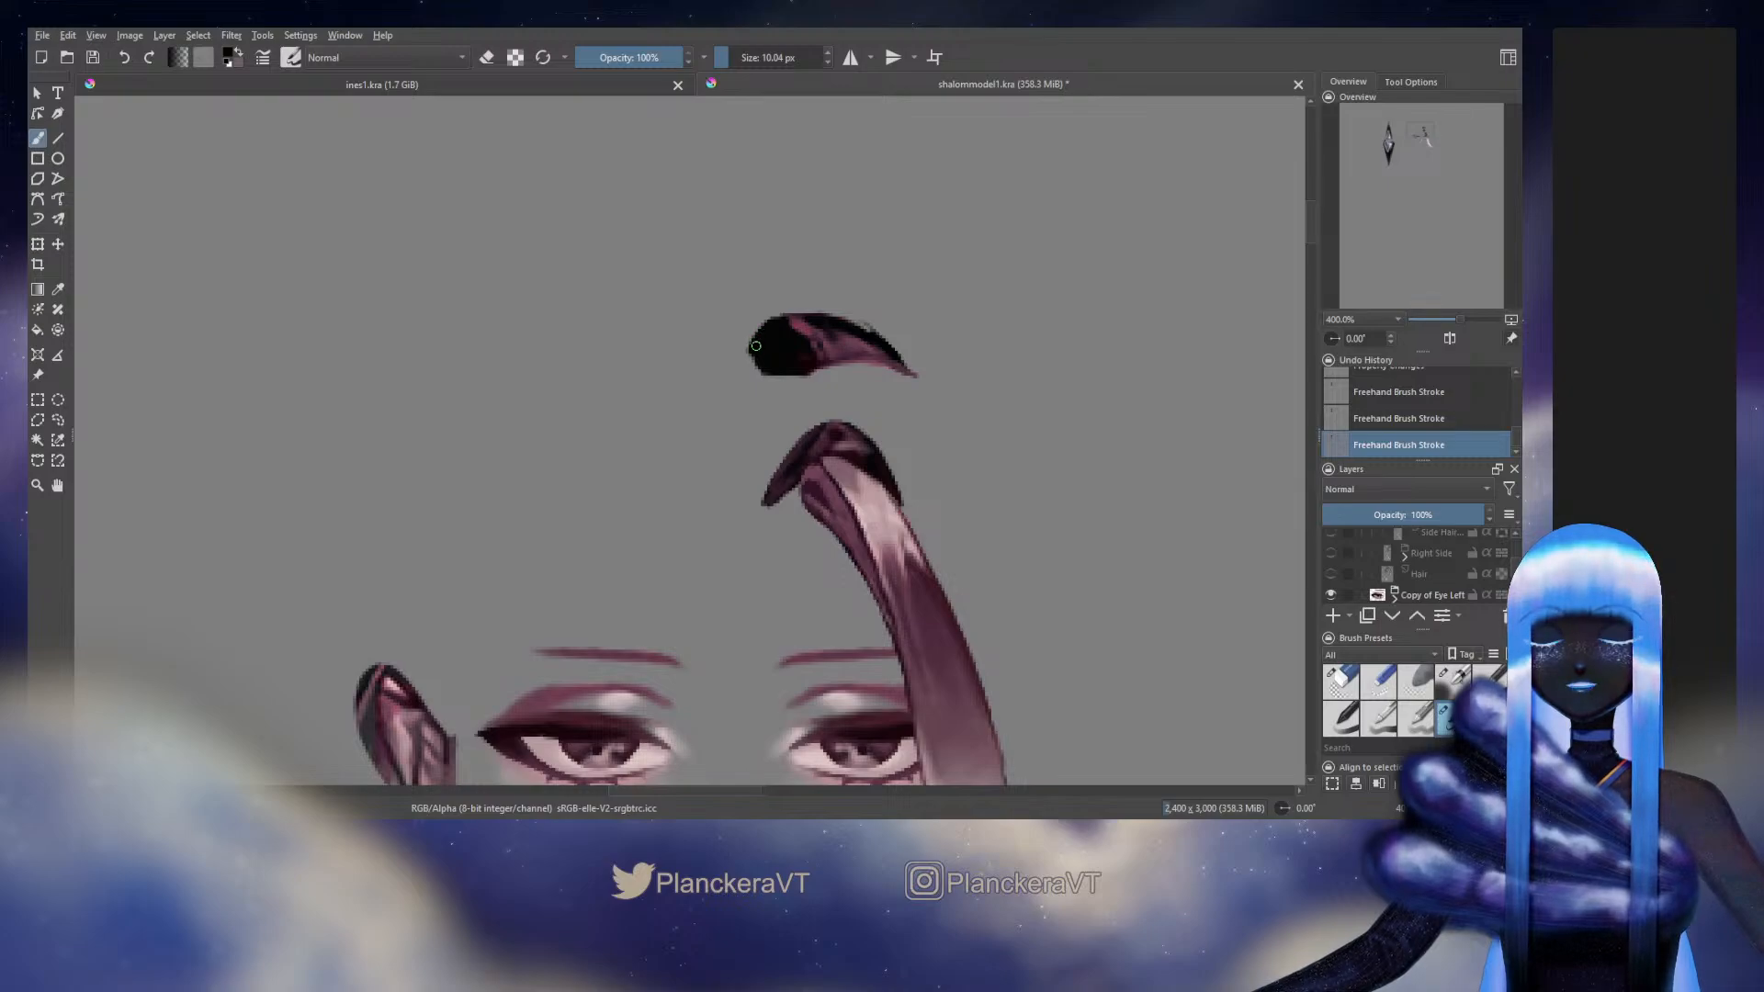
drag(751, 352, 752, 365)
key(ctrl+z)
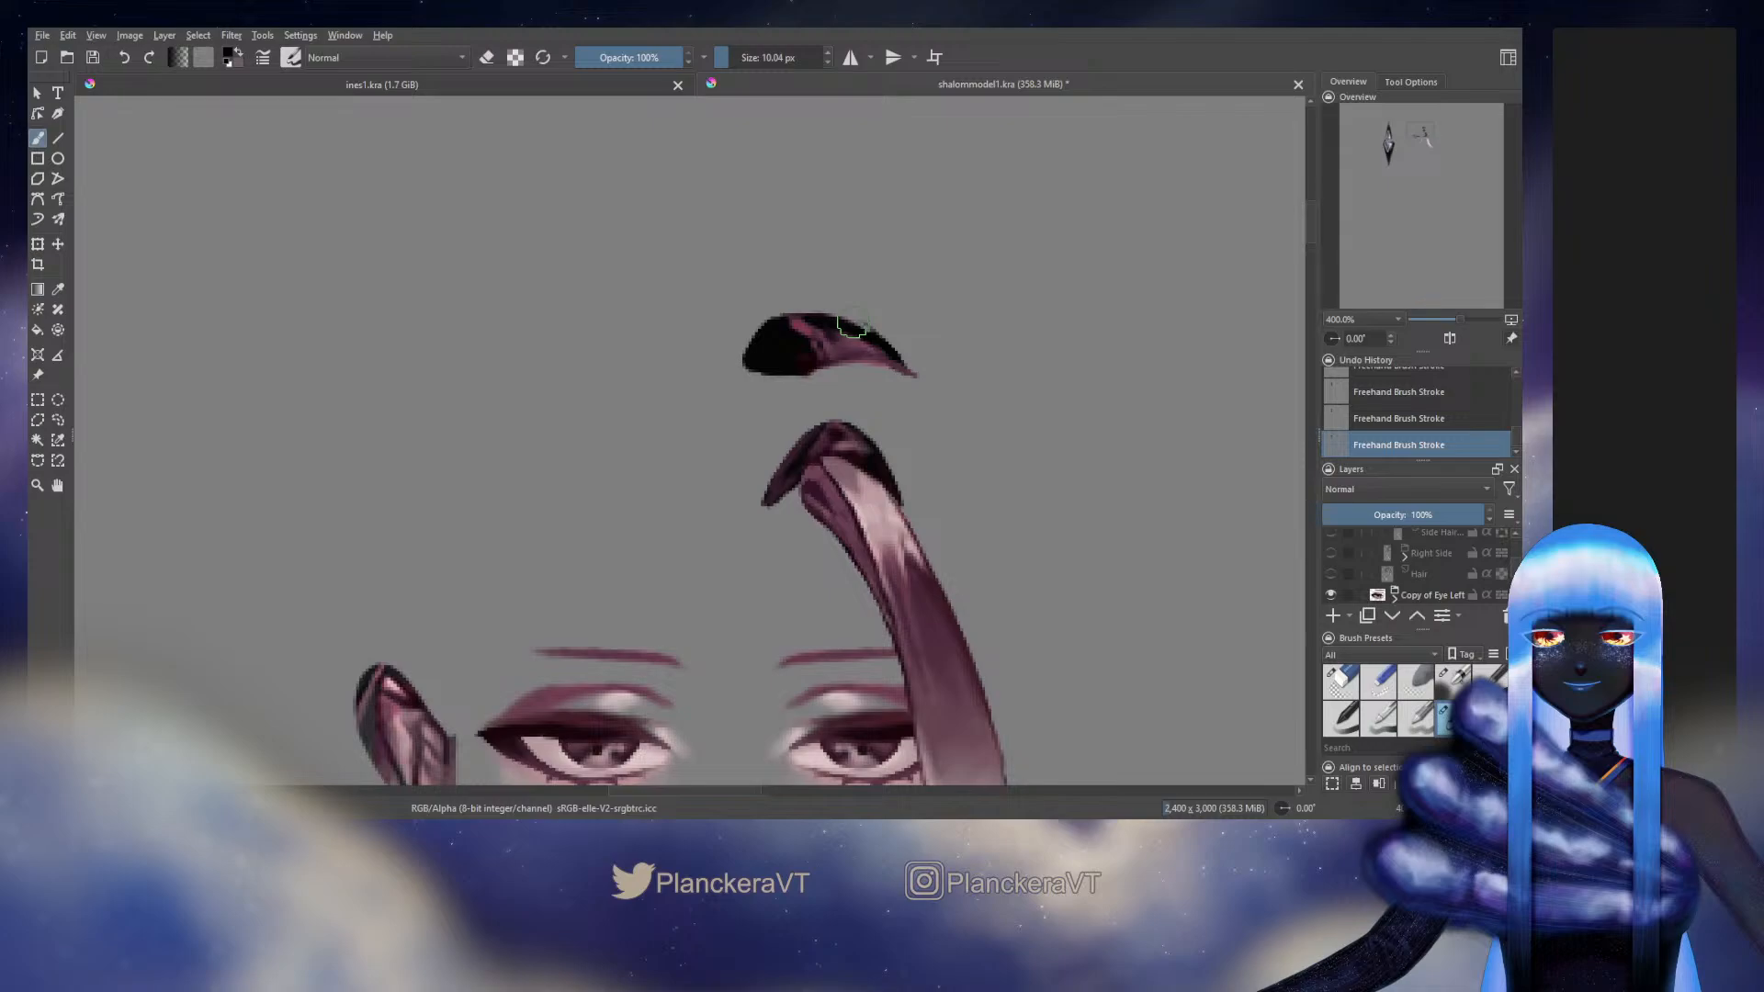
drag(853, 325, 901, 360)
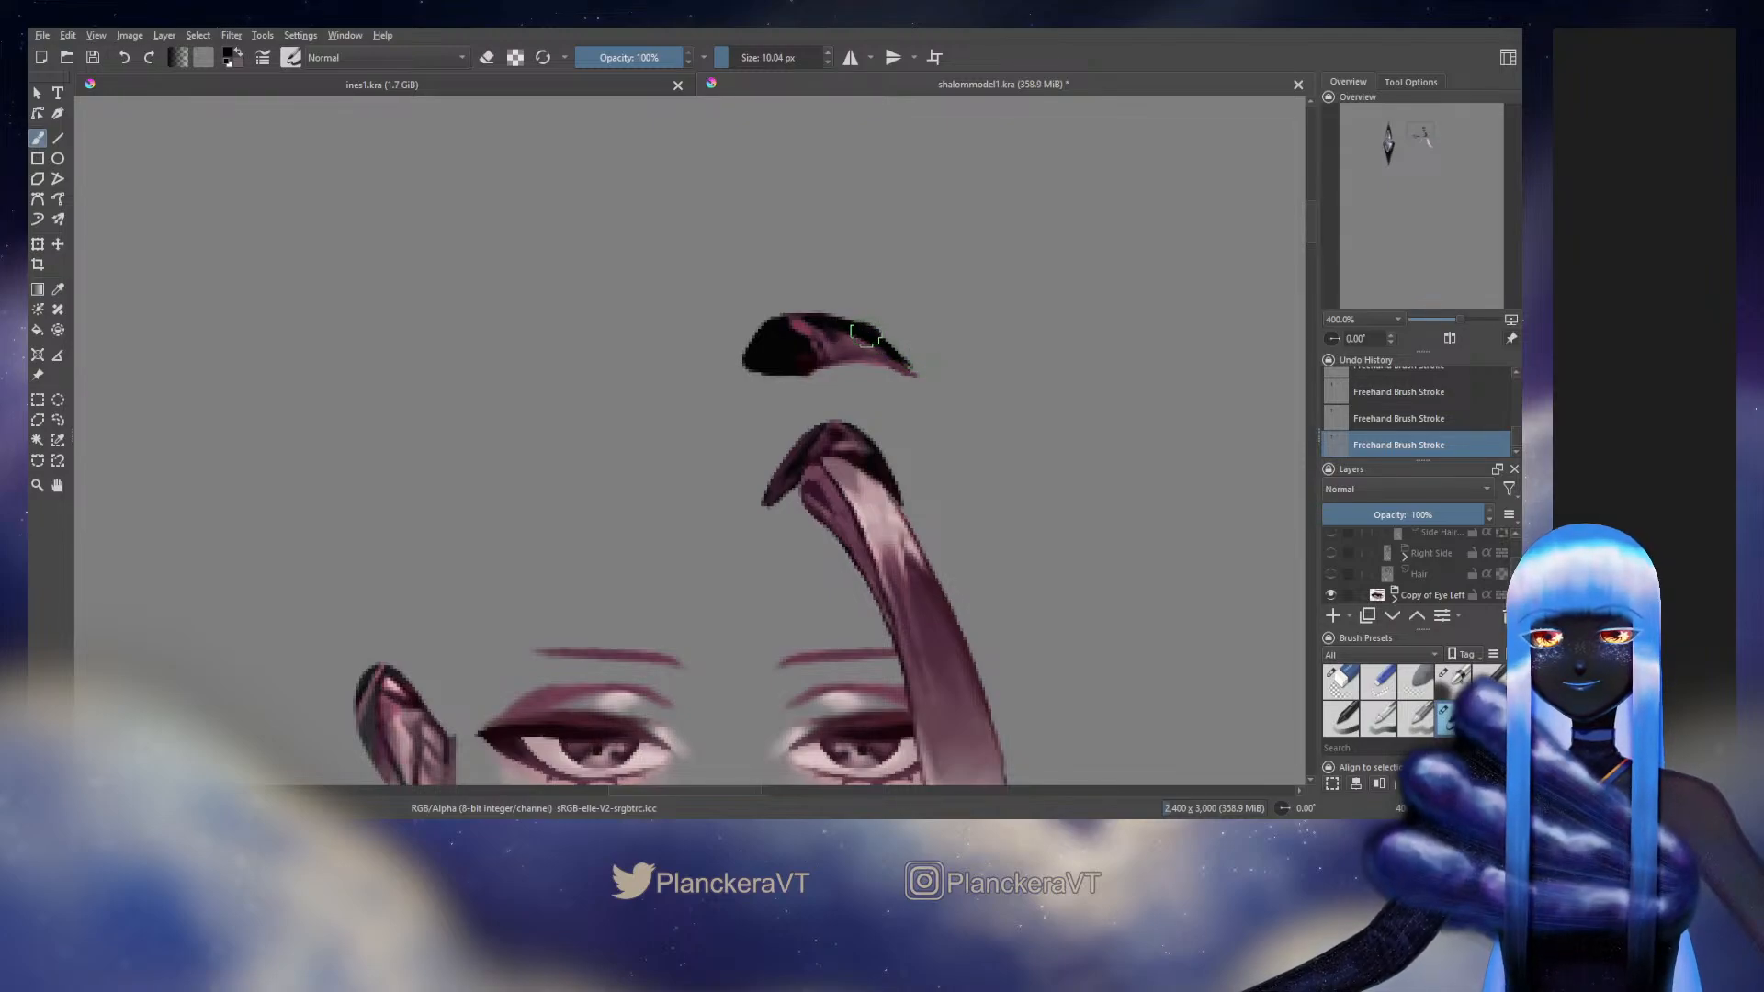
Show the upper back hair strand as a guide, extend the root piece's outer tip into a longer taper along it, and hide the strand again
scroll(1513, 565, up, 3)
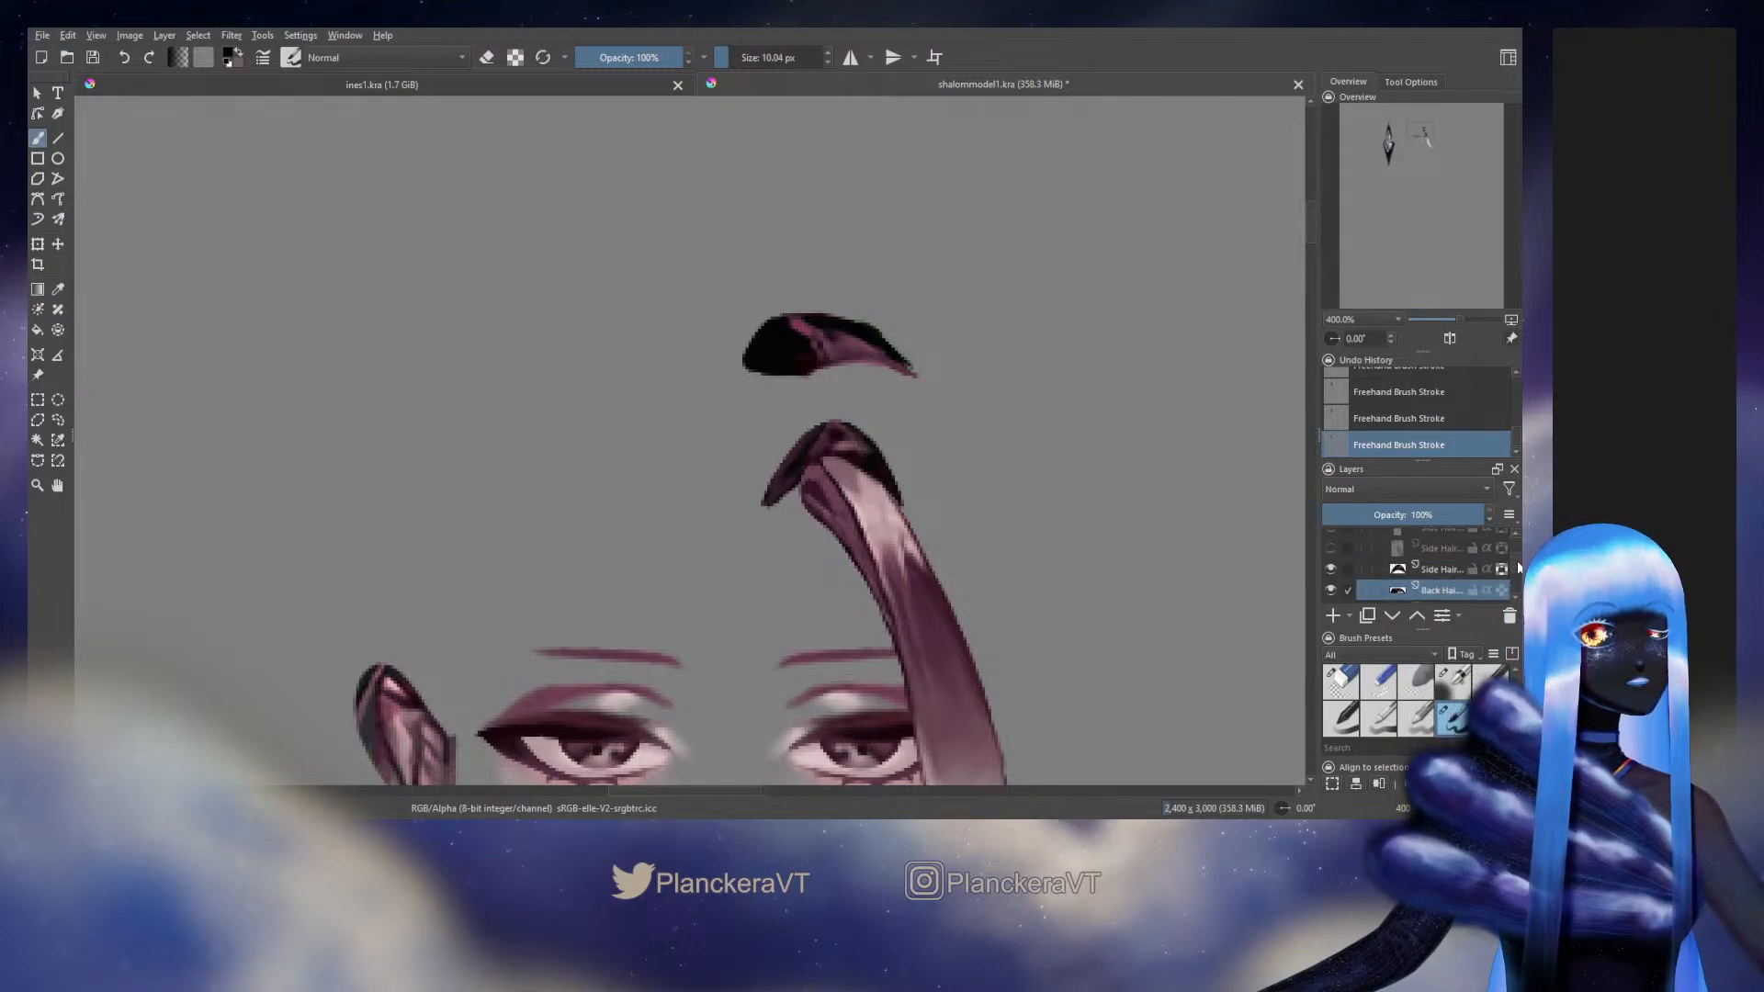
drag(1517, 560, 1517, 555)
click(1333, 568)
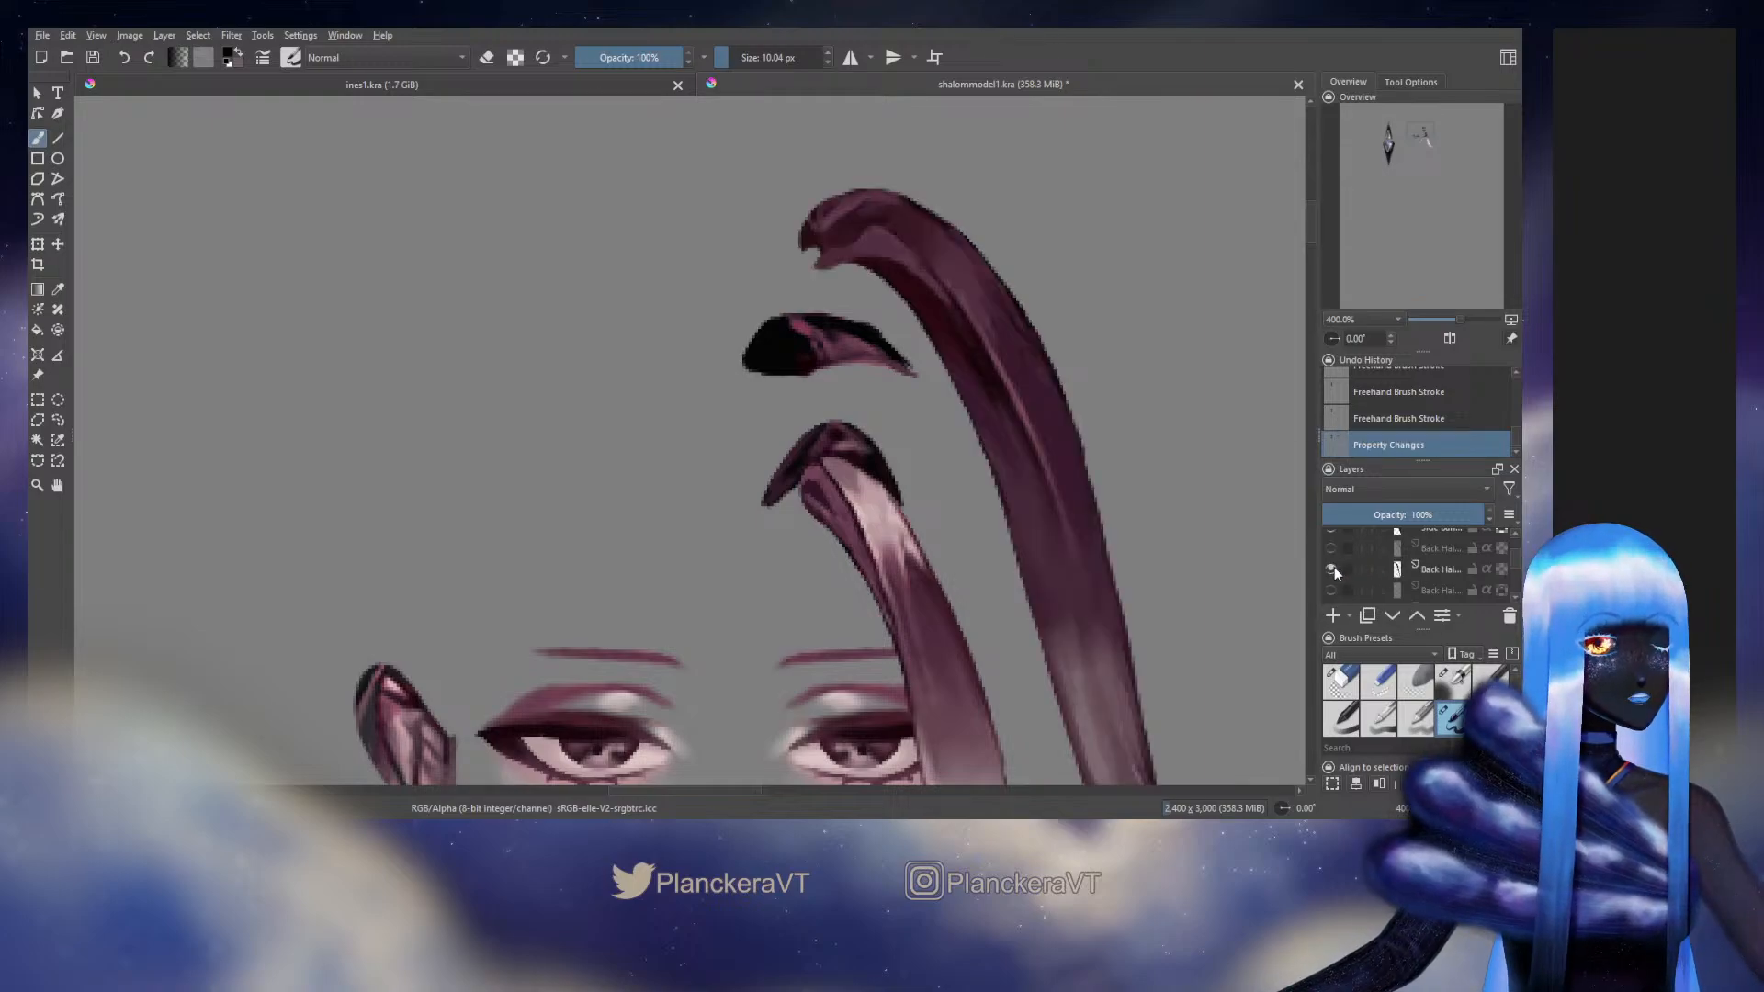
click(1332, 567)
click(1331, 548)
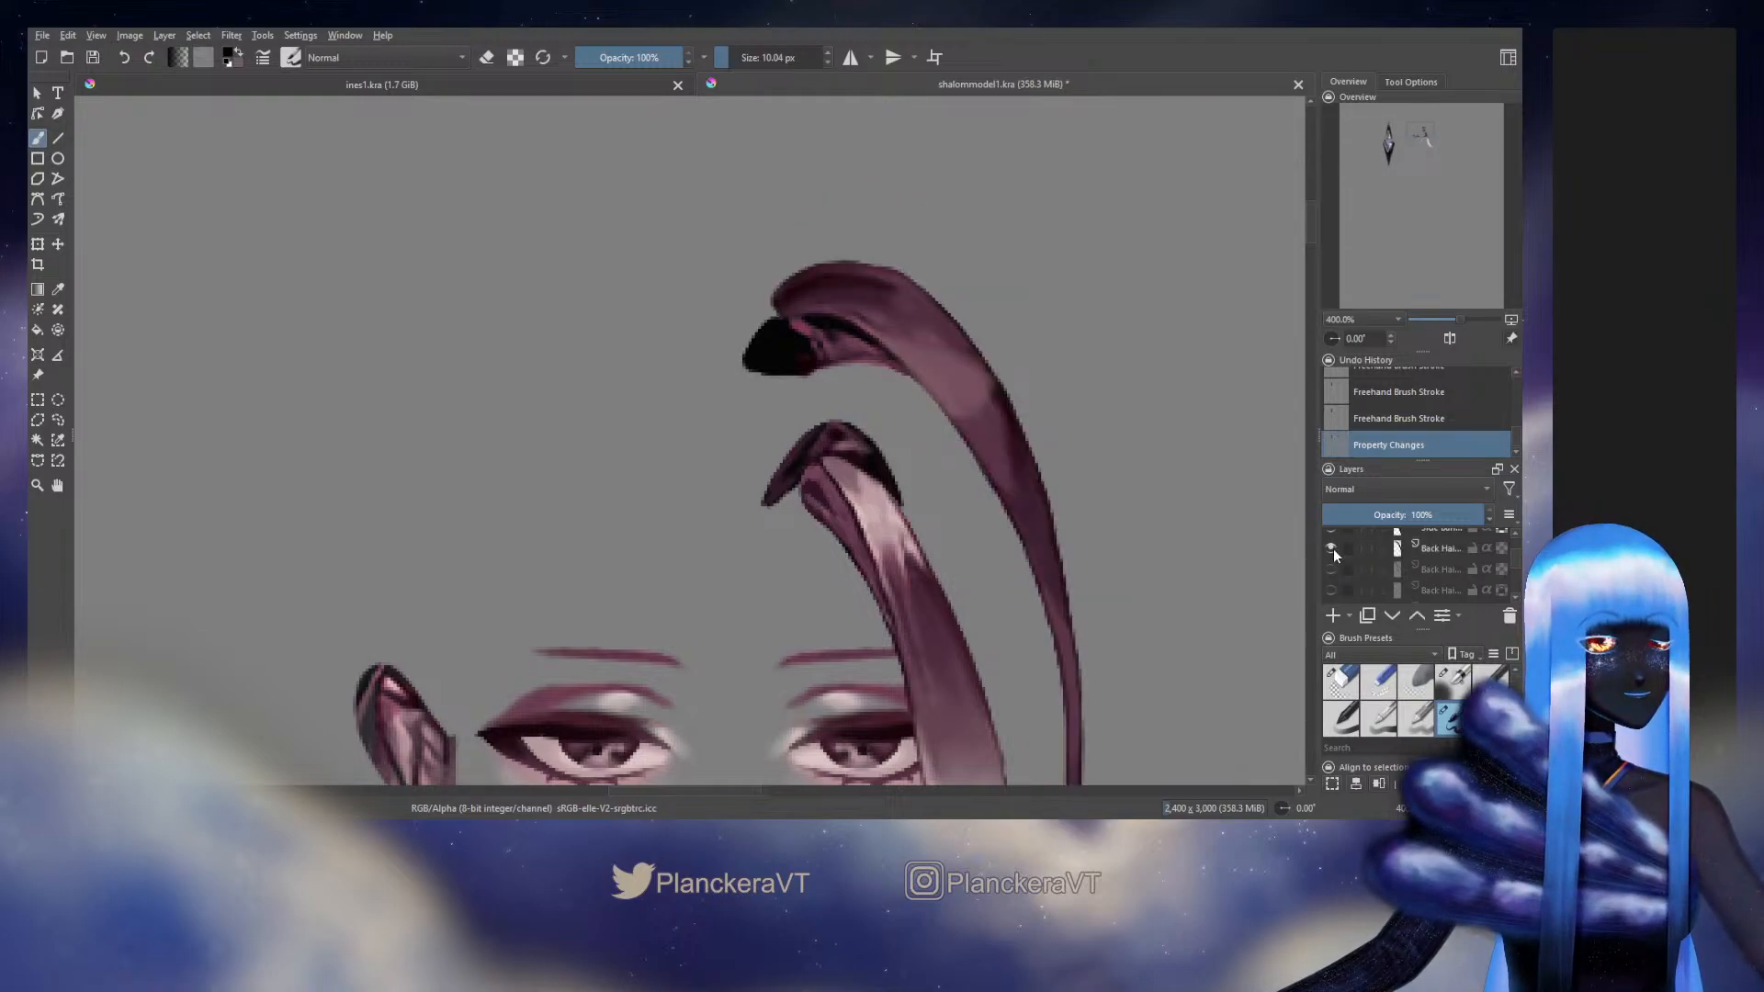
drag(986, 384, 992, 404)
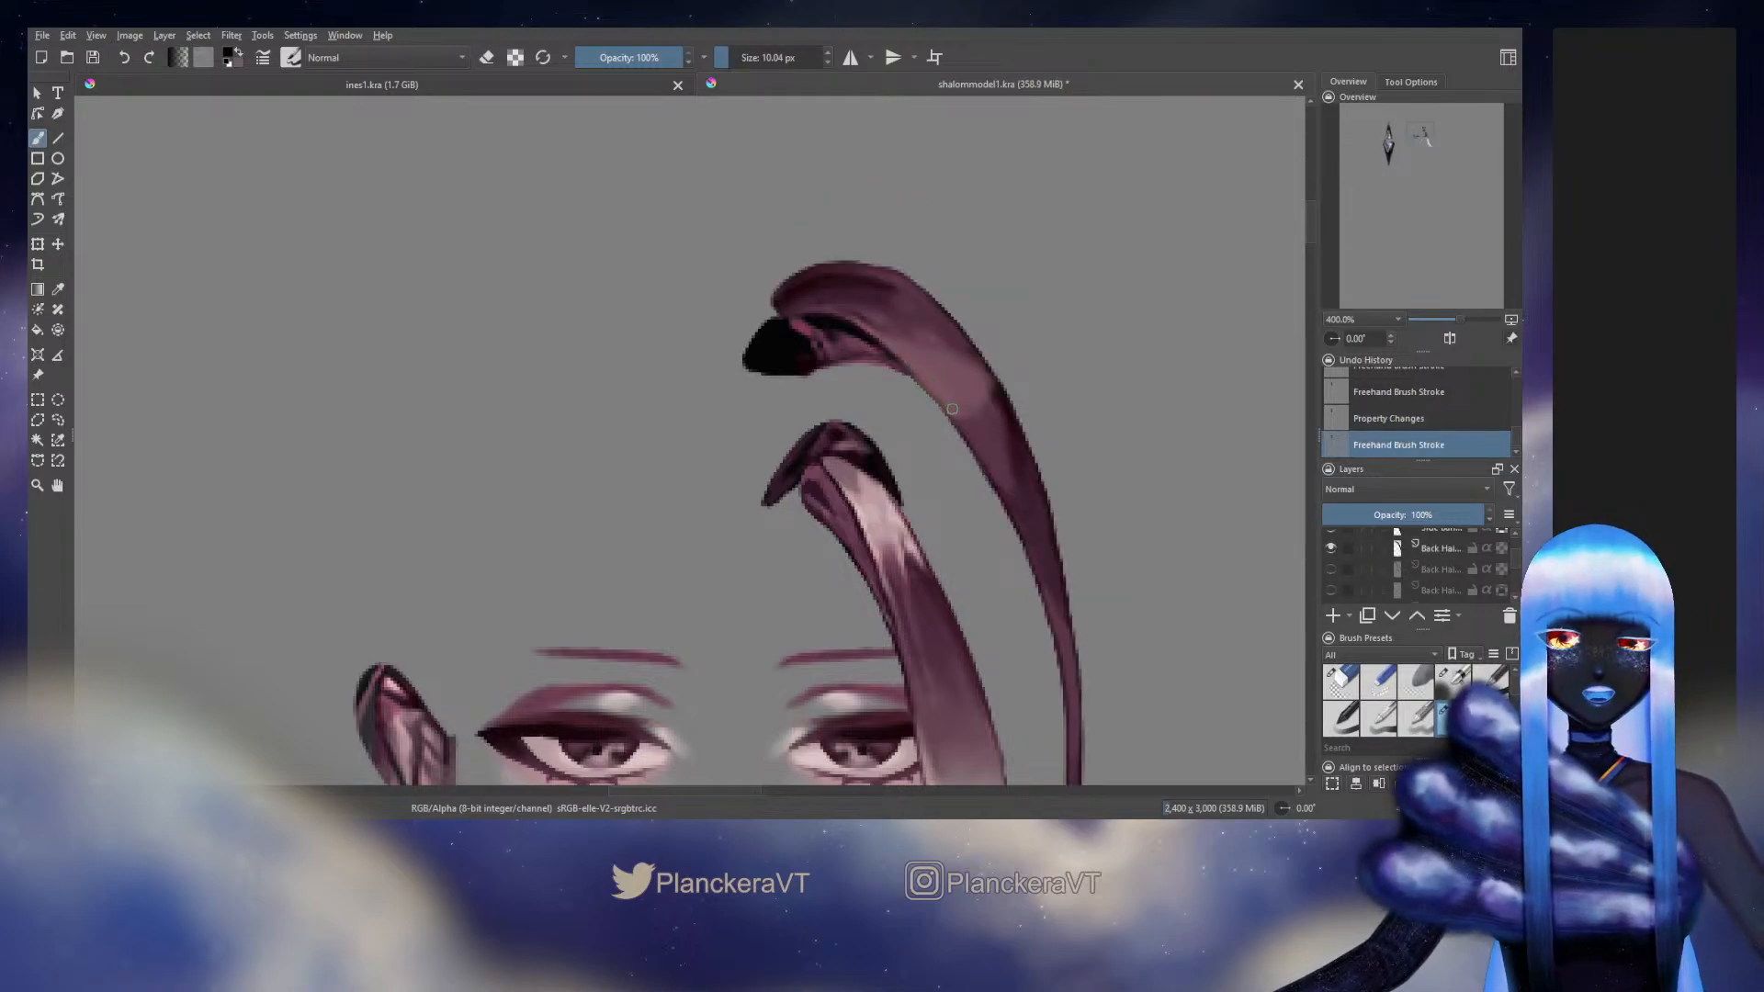
drag(890, 356, 940, 399)
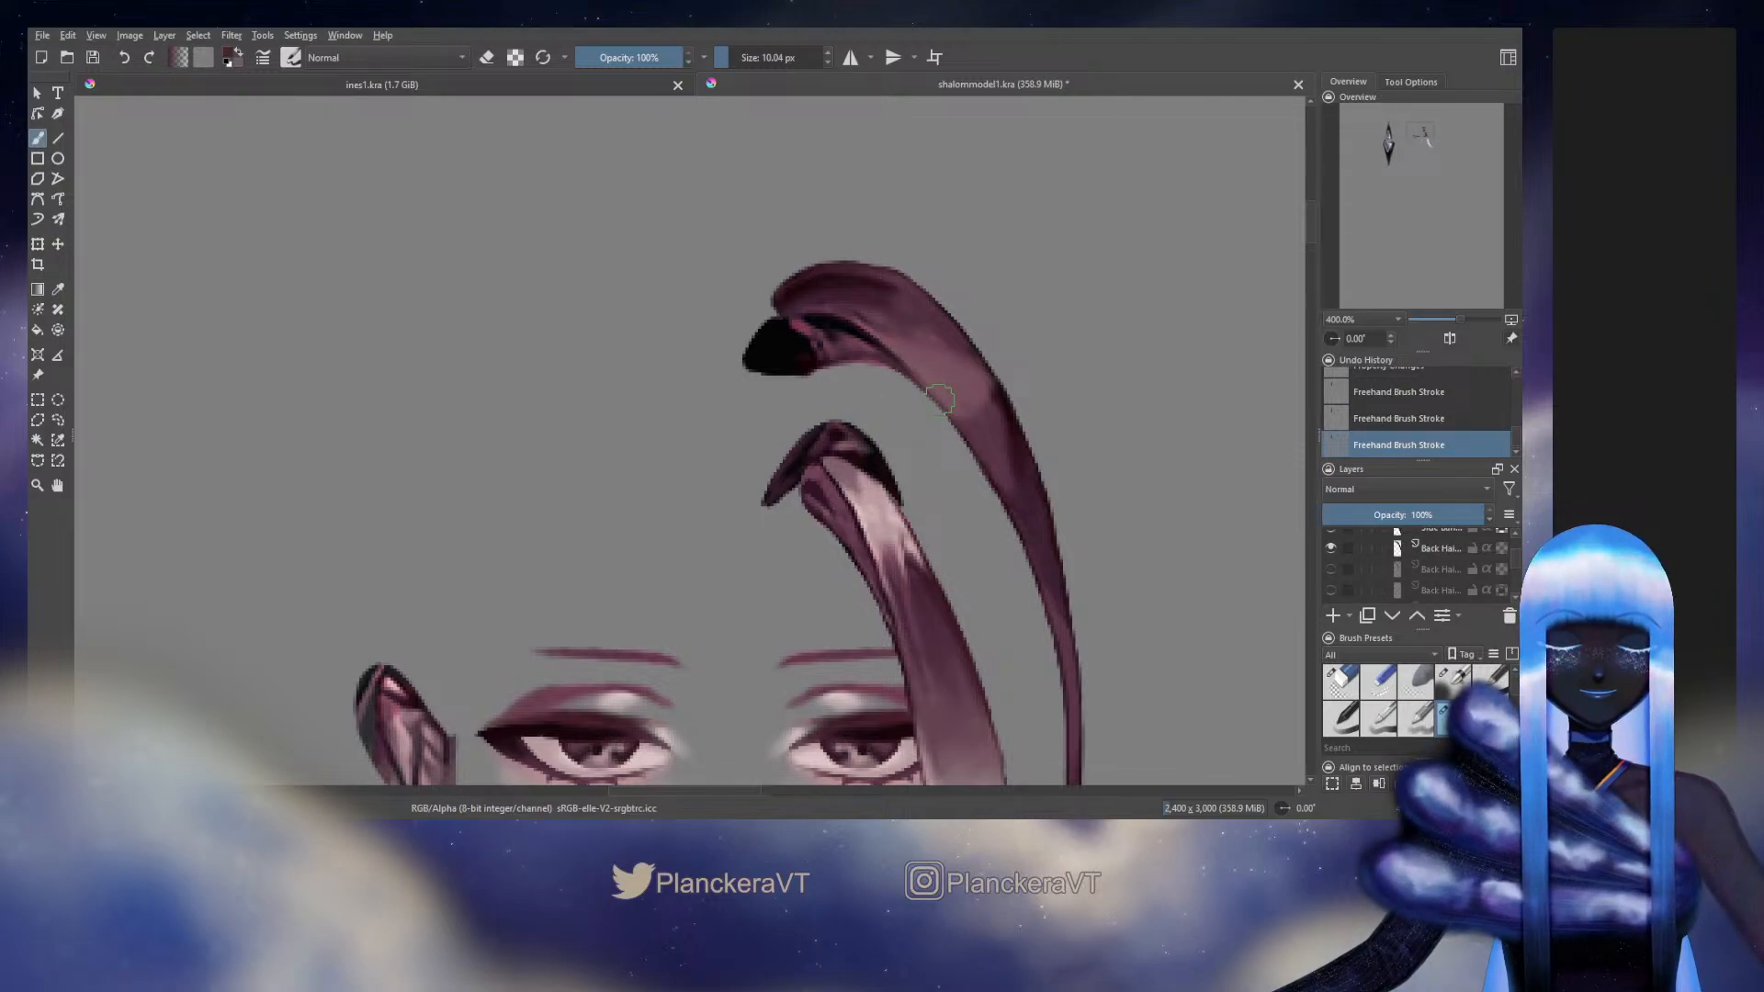
click(1330, 547)
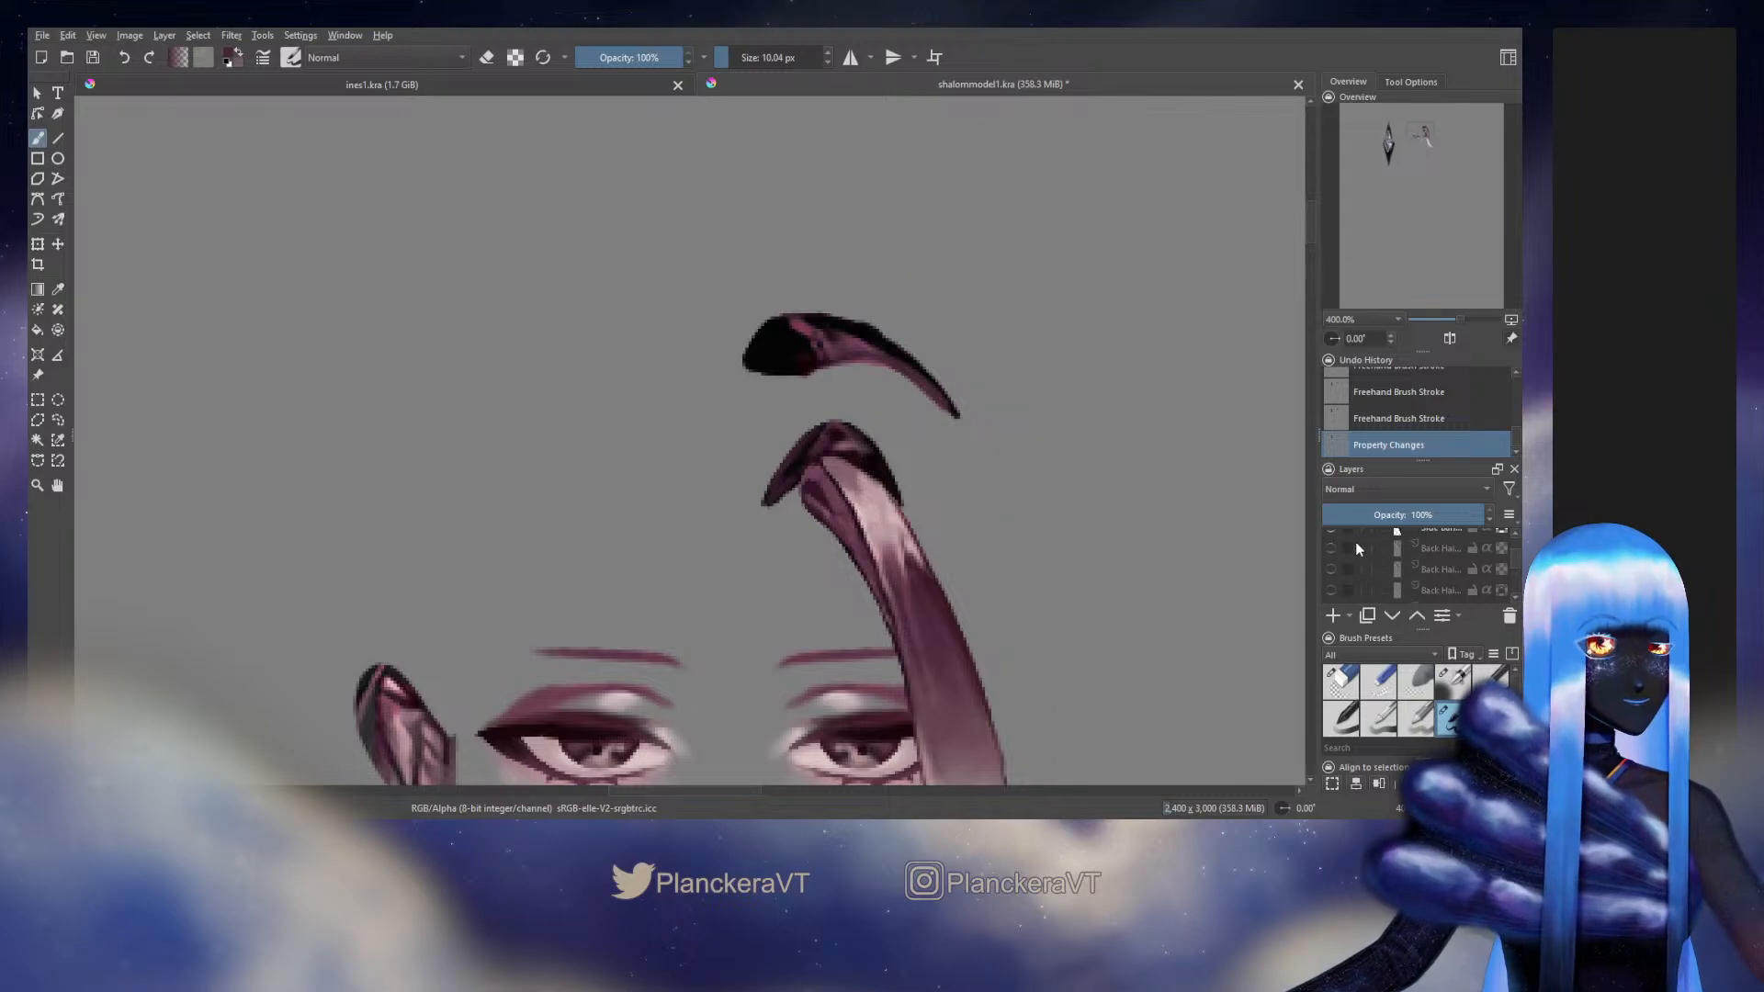
scroll(1514, 560, down, 3)
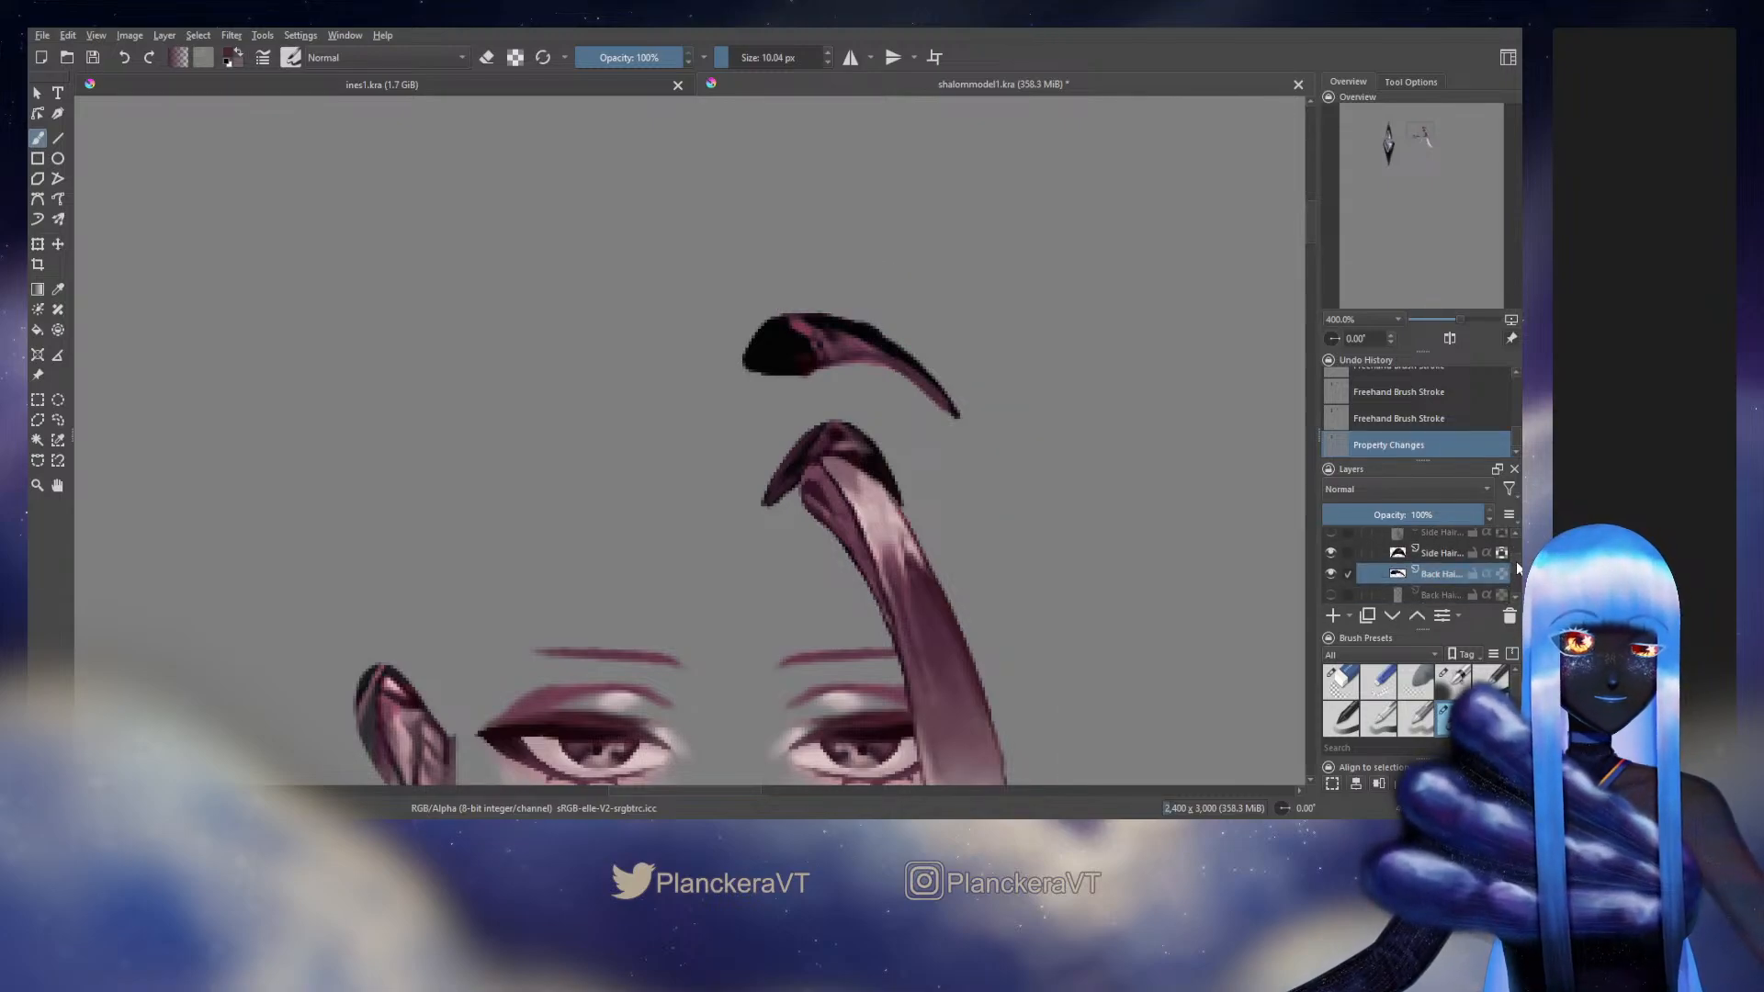
scroll(1517, 568, up, 3)
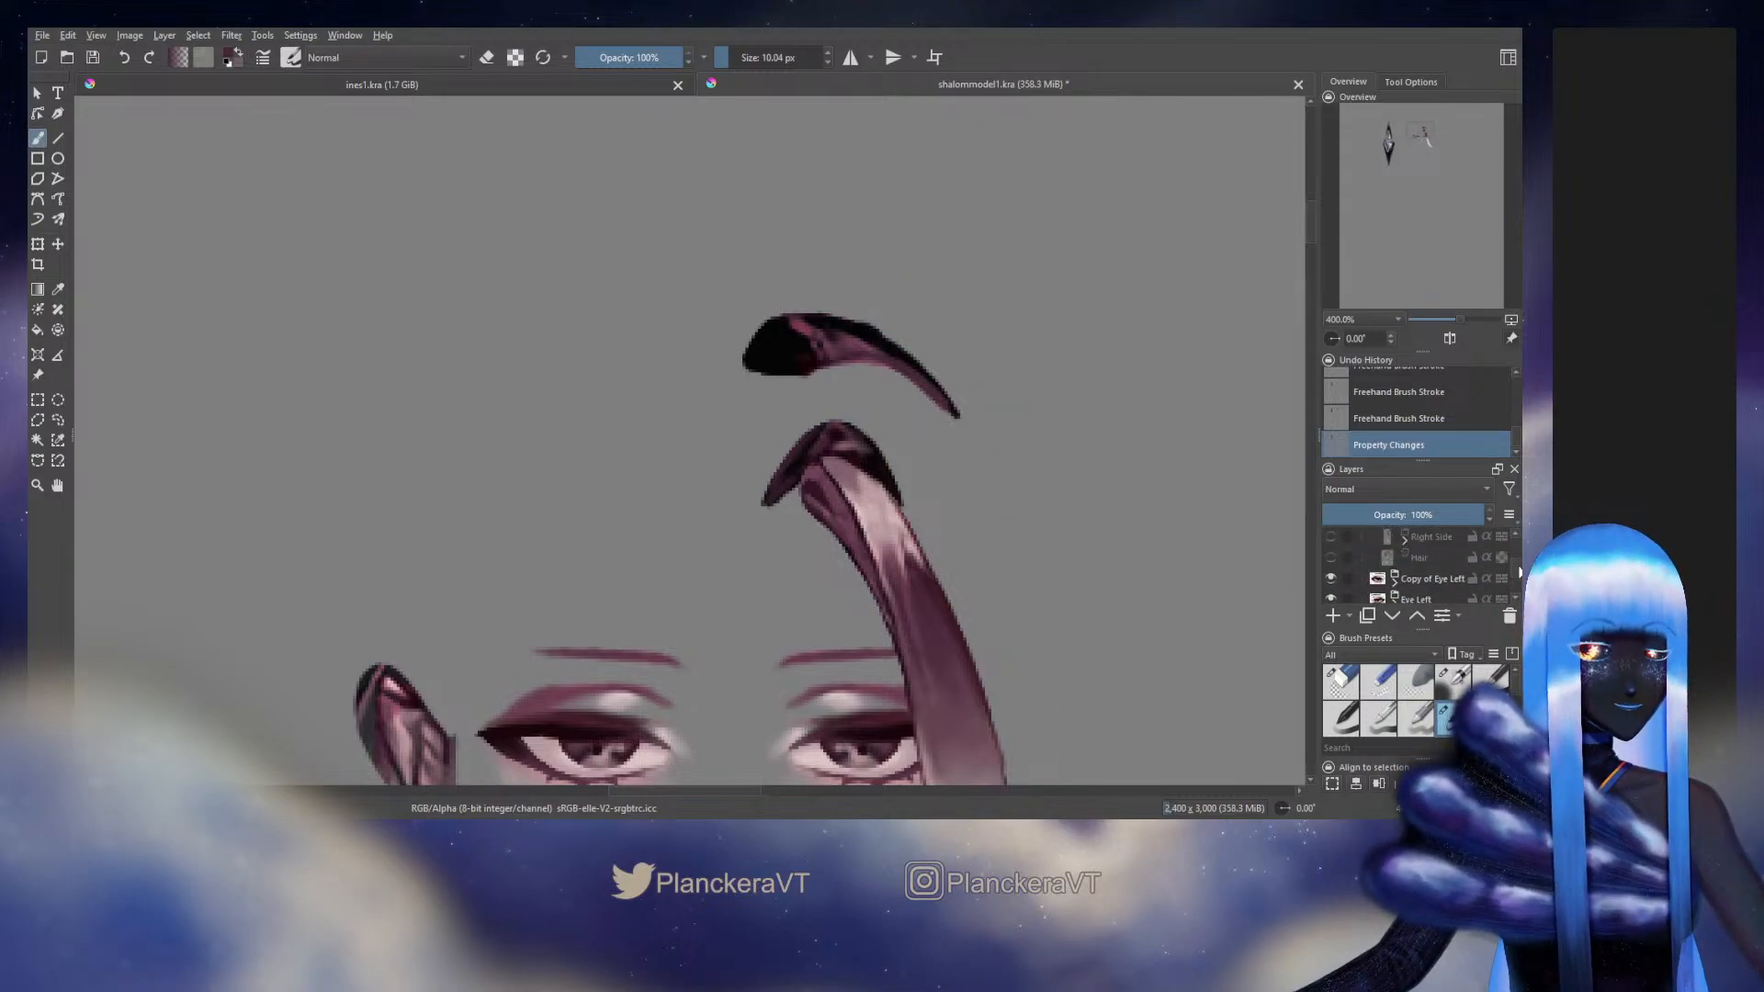
scroll(1519, 567, up, 1)
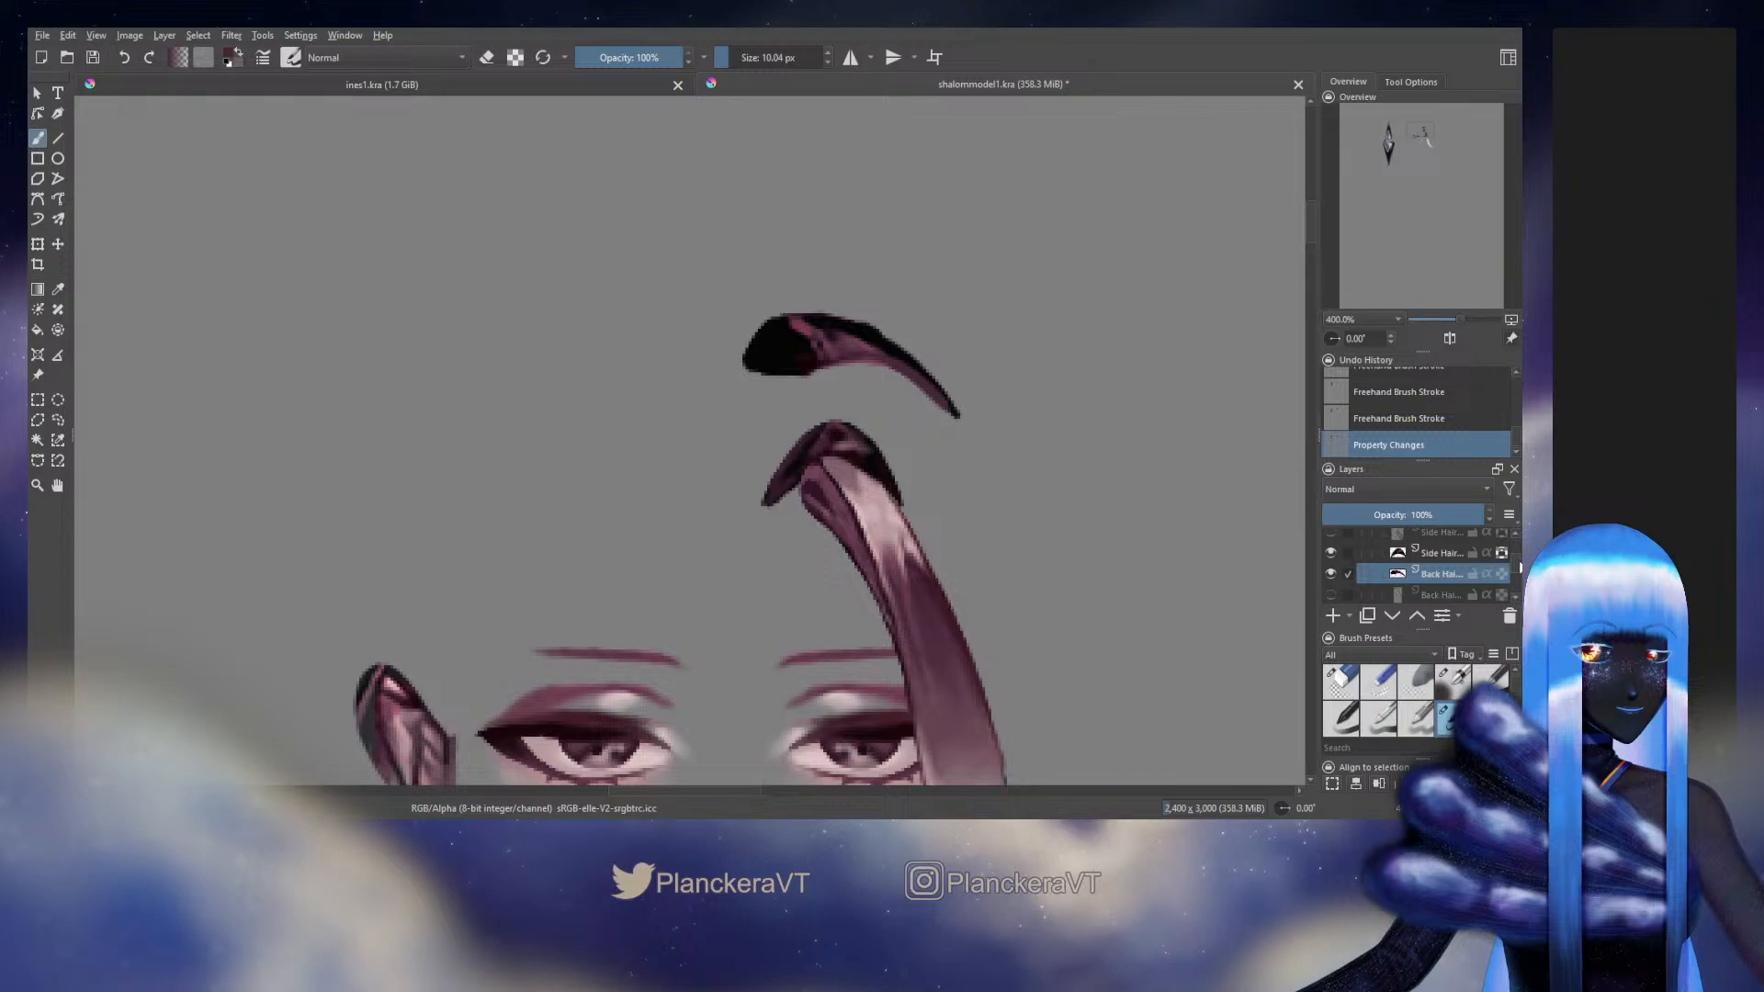
Thicken the root piece's upper edge with black at 10.04 px and clean up its outer contour with the eraser at up to 12.33 px
ctrl+click(783, 321)
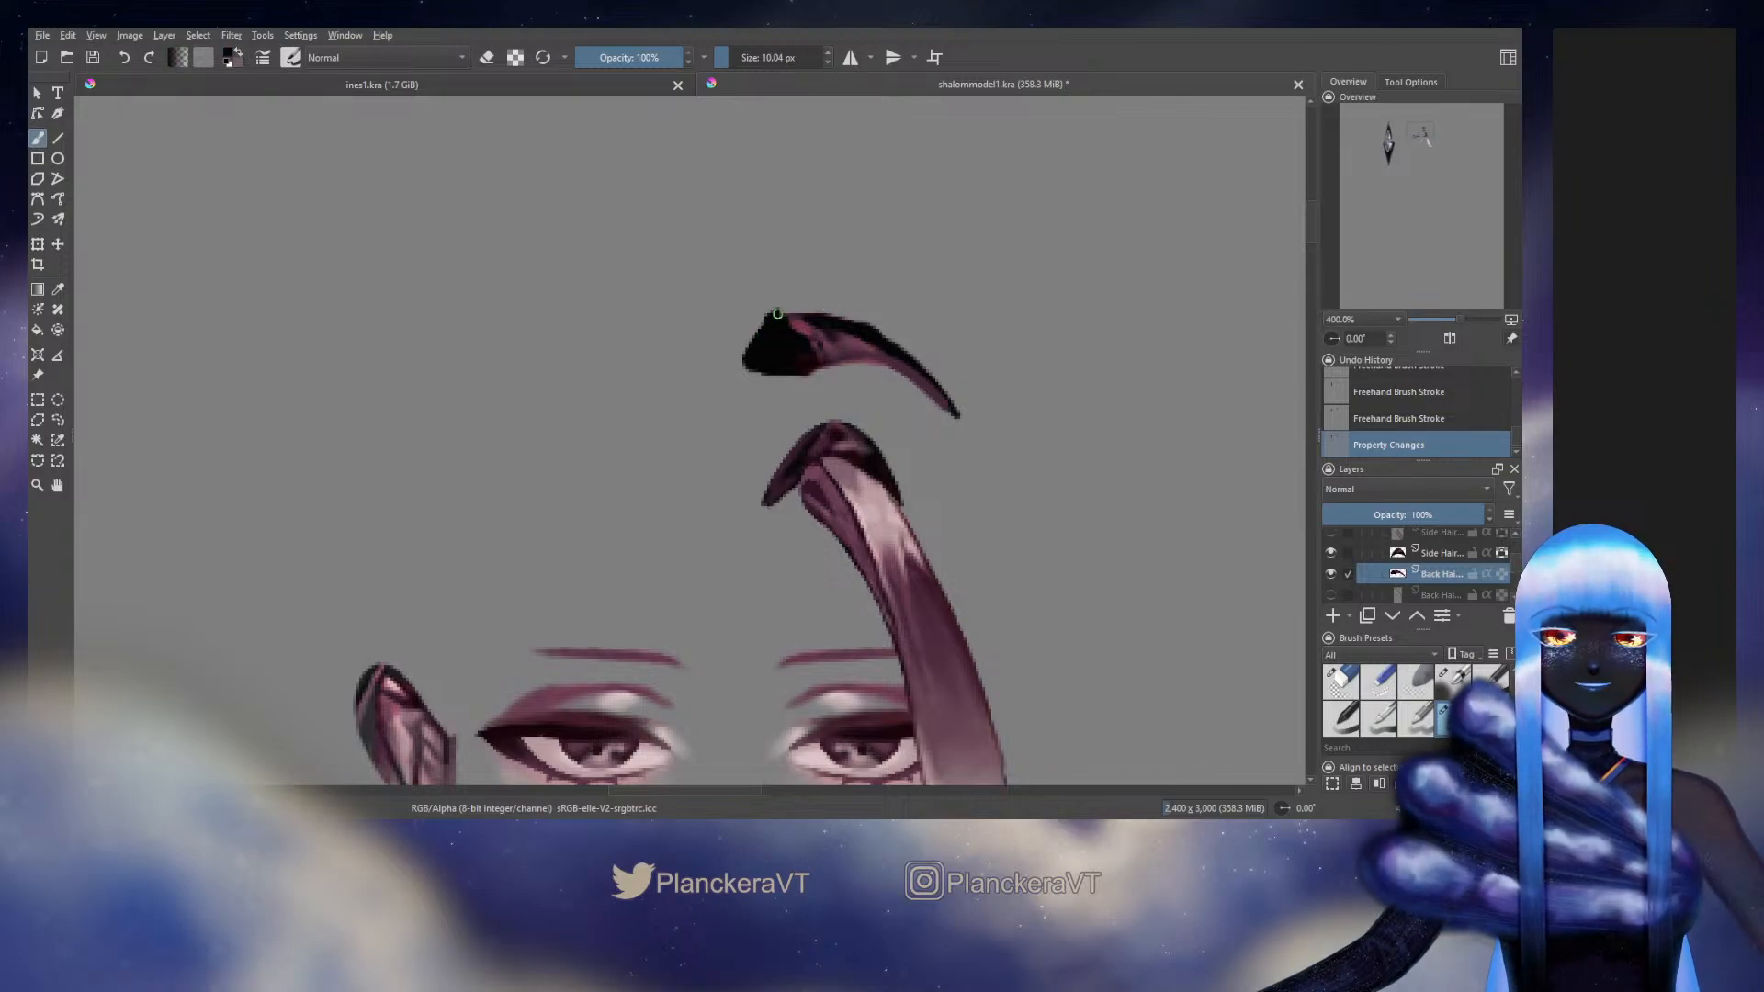
mouse_move(787, 304)
mouse_down()
mouse_move(777, 315)
mouse_move(834, 317)
mouse_move(786, 310)
mouse_move(936, 390)
mouse_up()
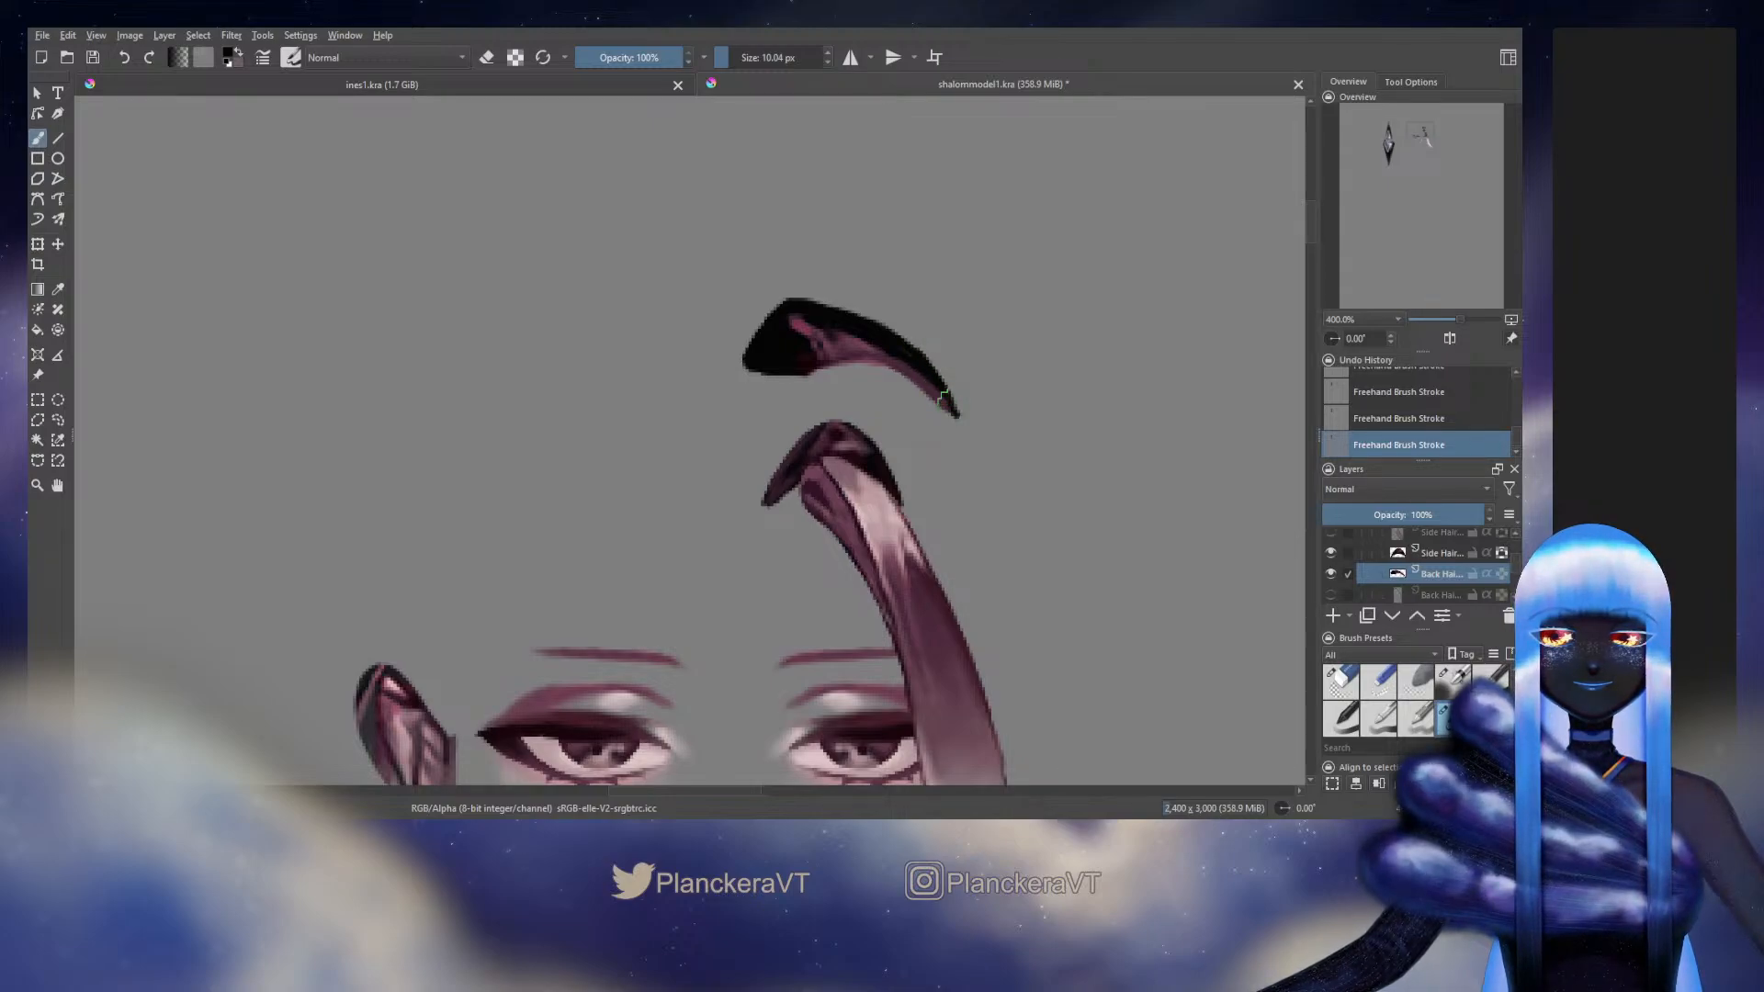
key(e)
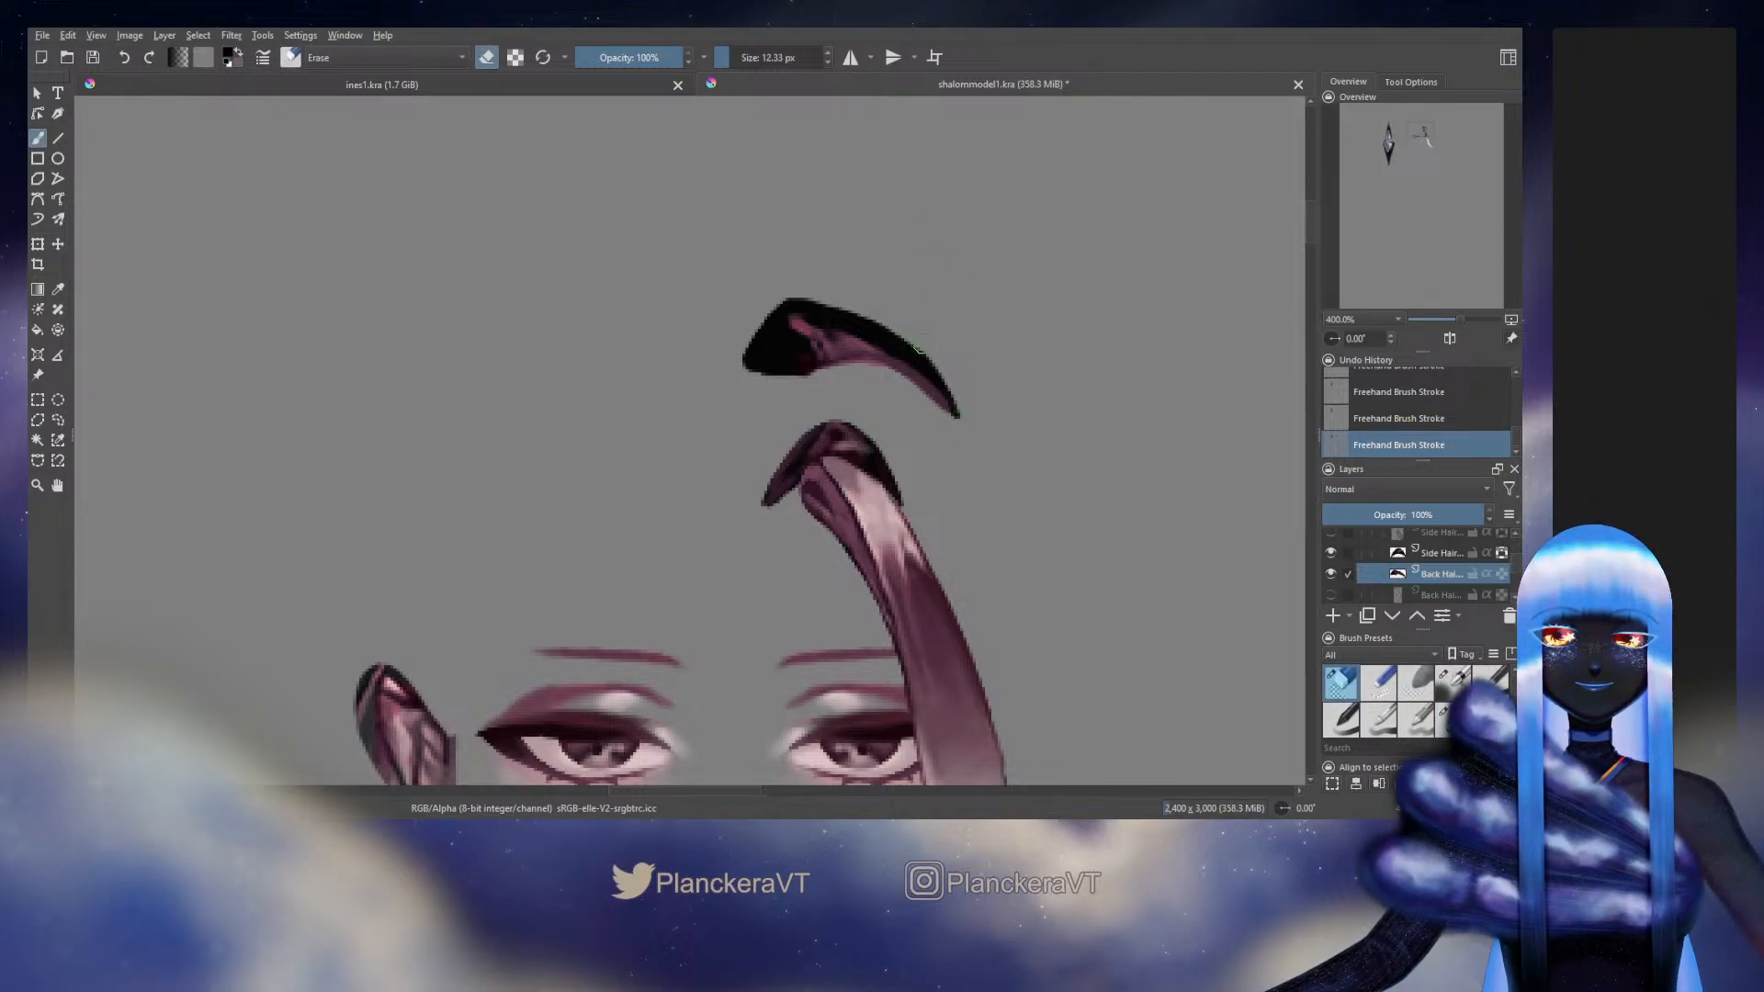
drag(920, 345, 897, 333)
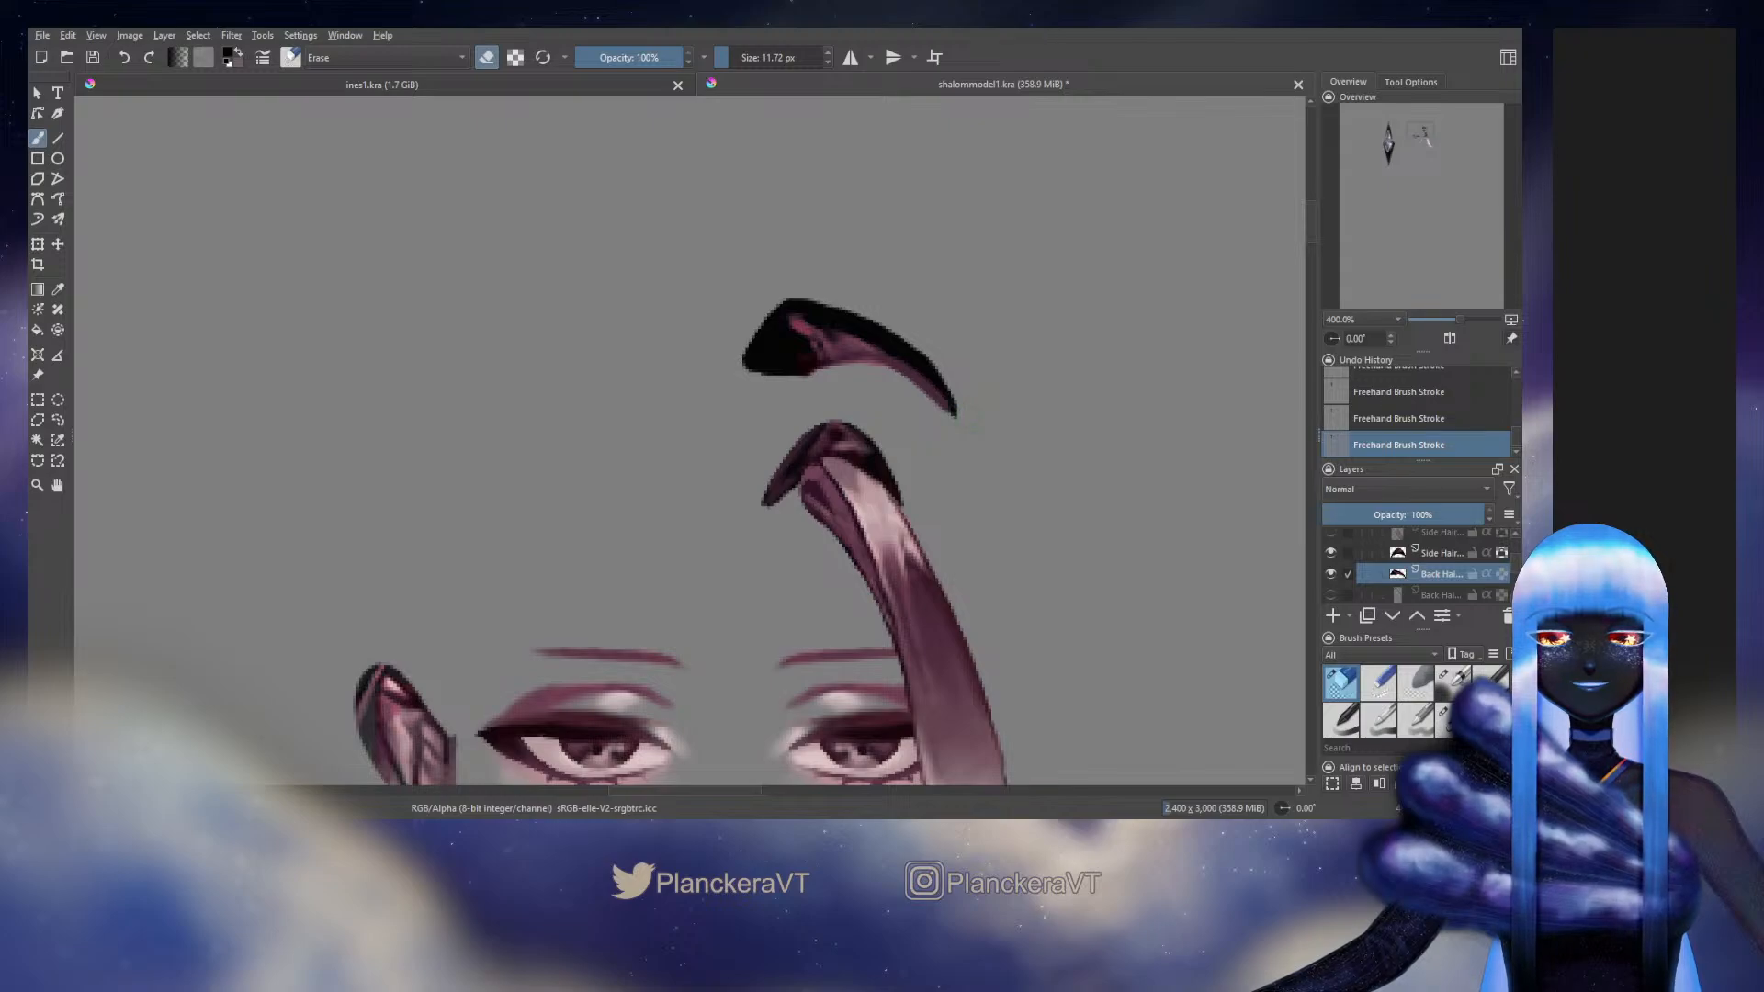
key(slash)
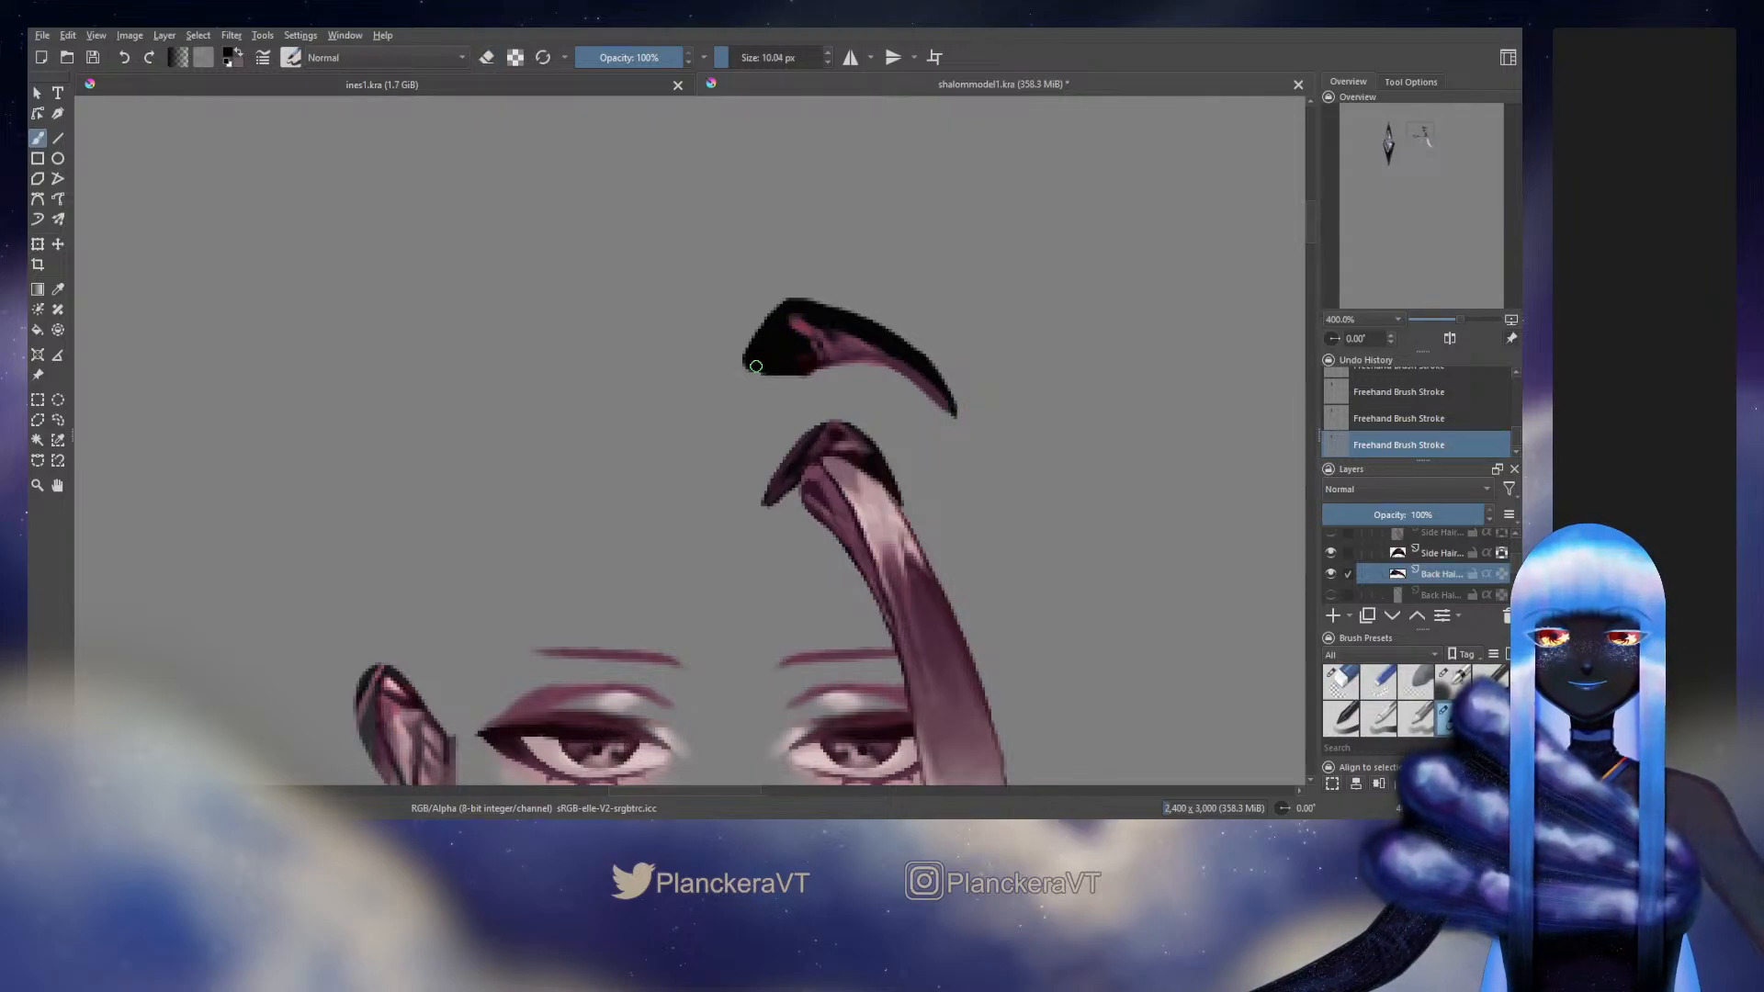
Lock the root piece layer's transparency and shade its inner end with sampled dark red using a softer brush at up to 7.77 px
click(1501, 574)
click(1453, 682)
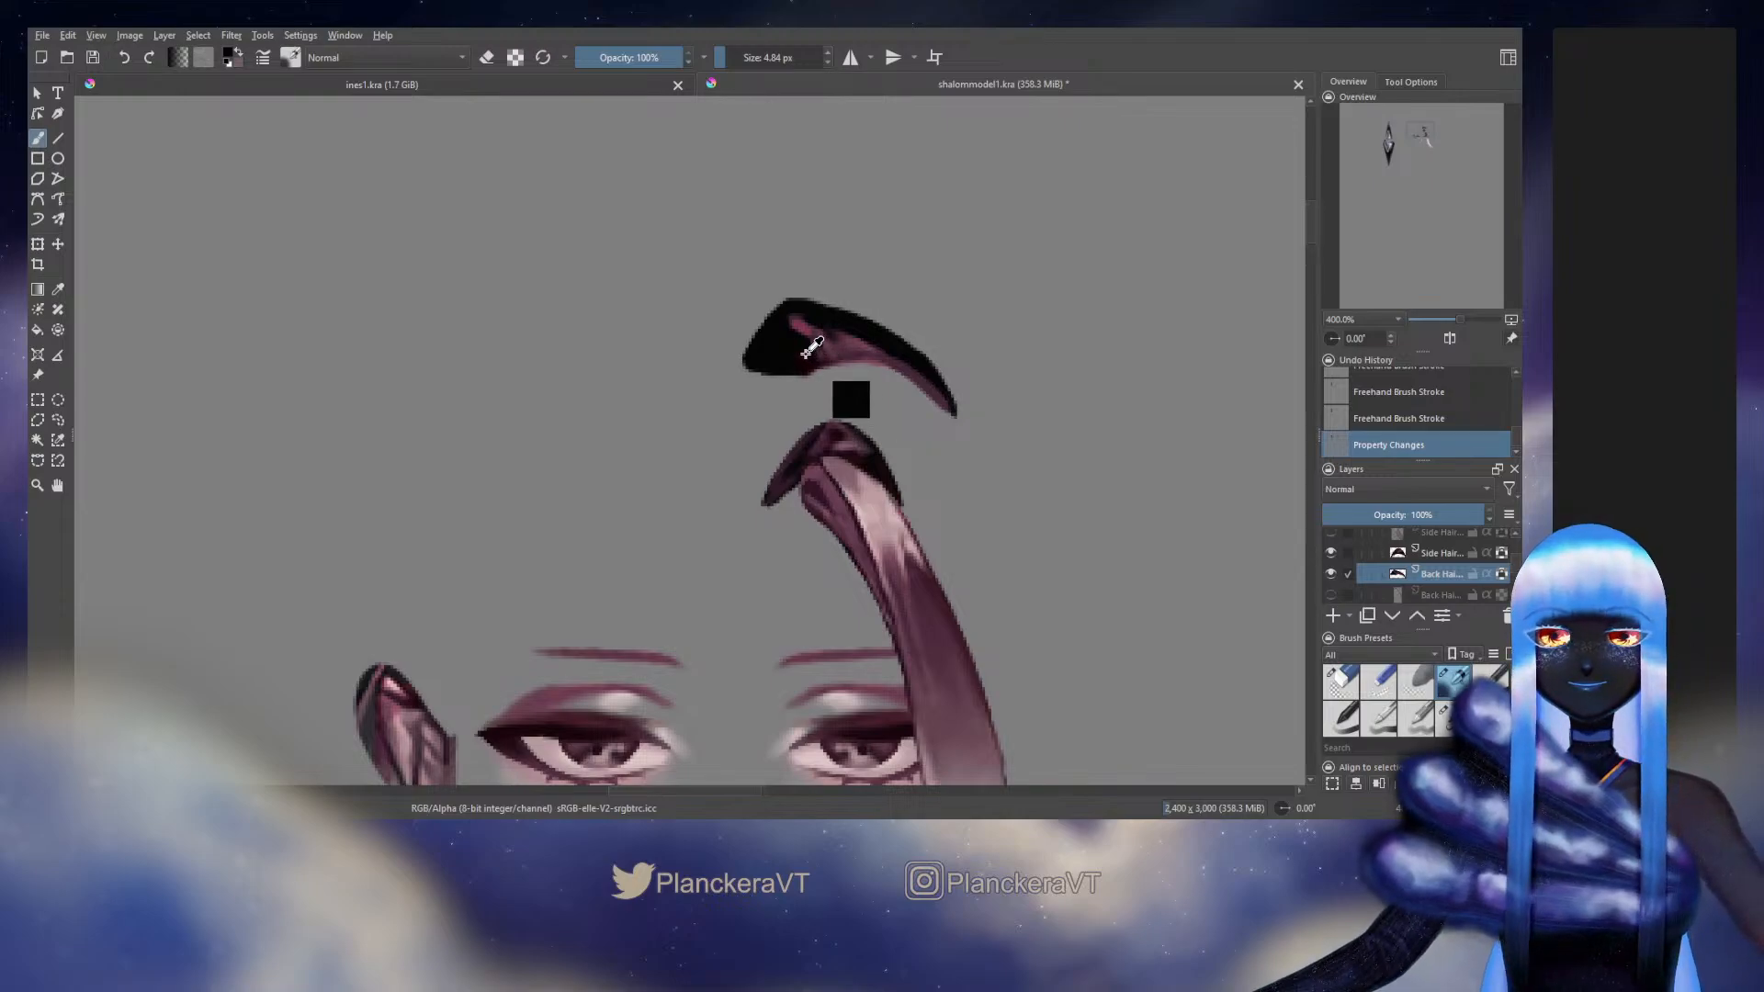
ctrl+click(805, 356)
drag(816, 364, 792, 366)
drag(797, 363, 808, 363)
mouse_move(801, 363)
mouse_down()
mouse_move(752, 361)
mouse_move(831, 368)
mouse_up()
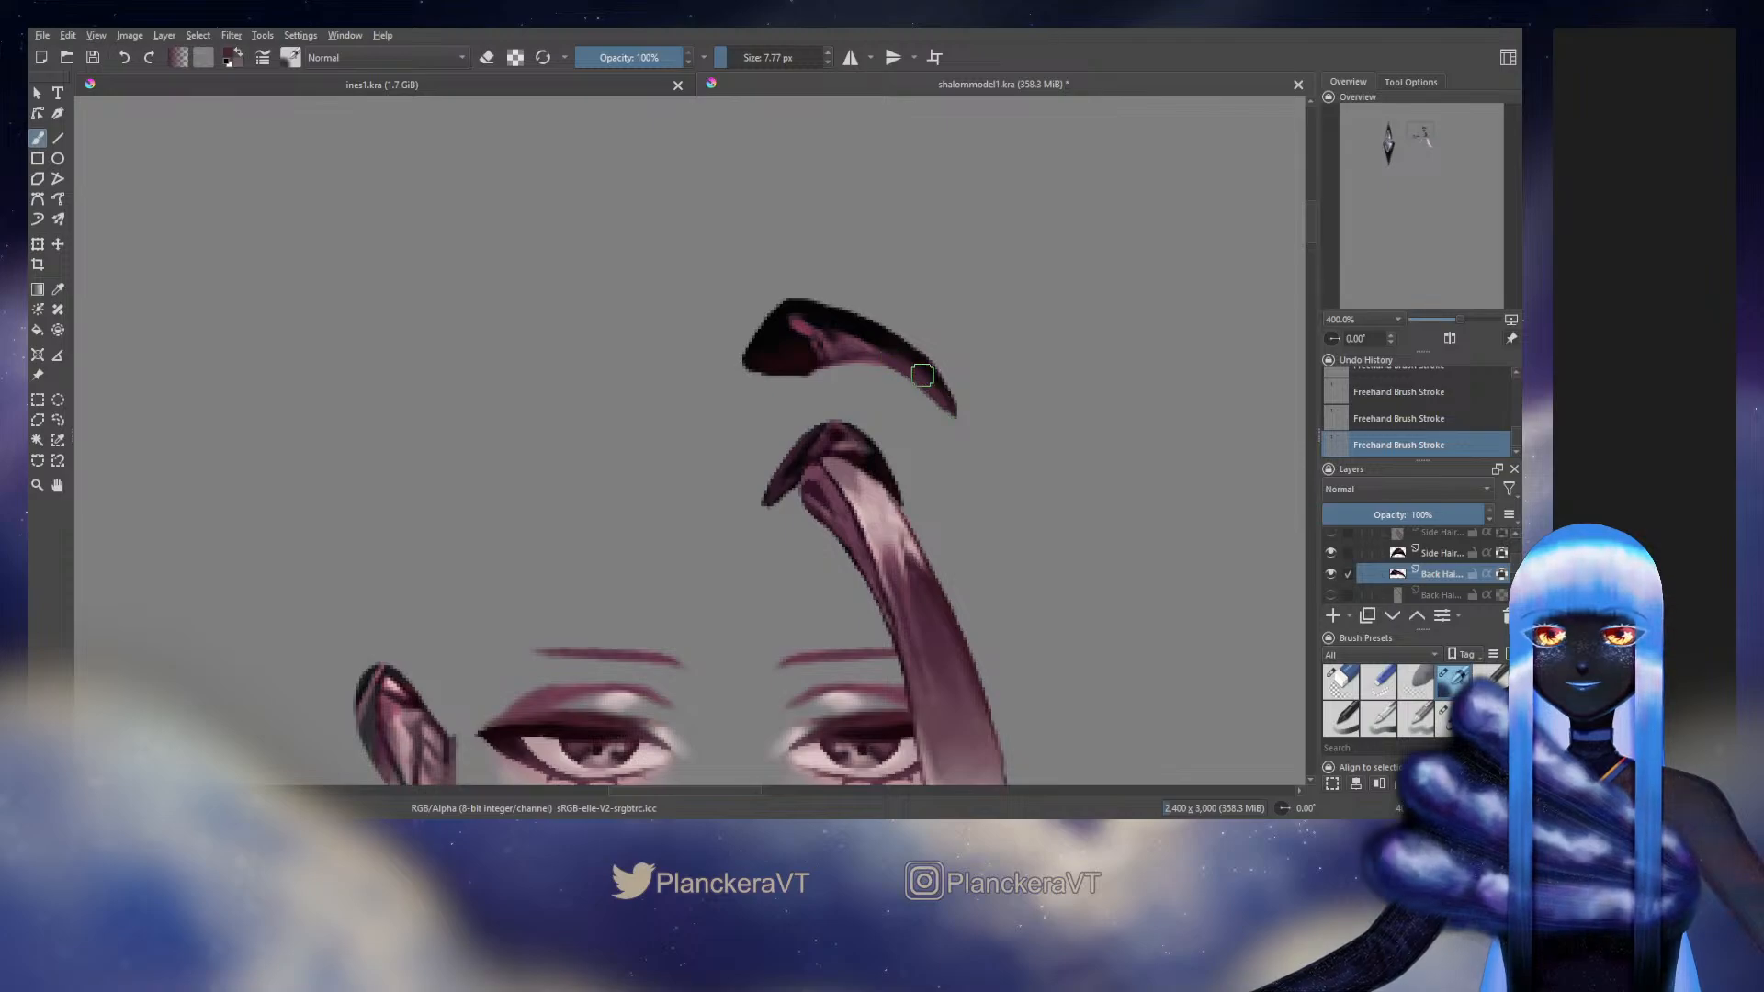
Blend the black upper edge into the pink along the root piece's outer half with sampled tones at 7.77 and 6.00 px
ctrl+click(885, 336)
drag(887, 337, 901, 354)
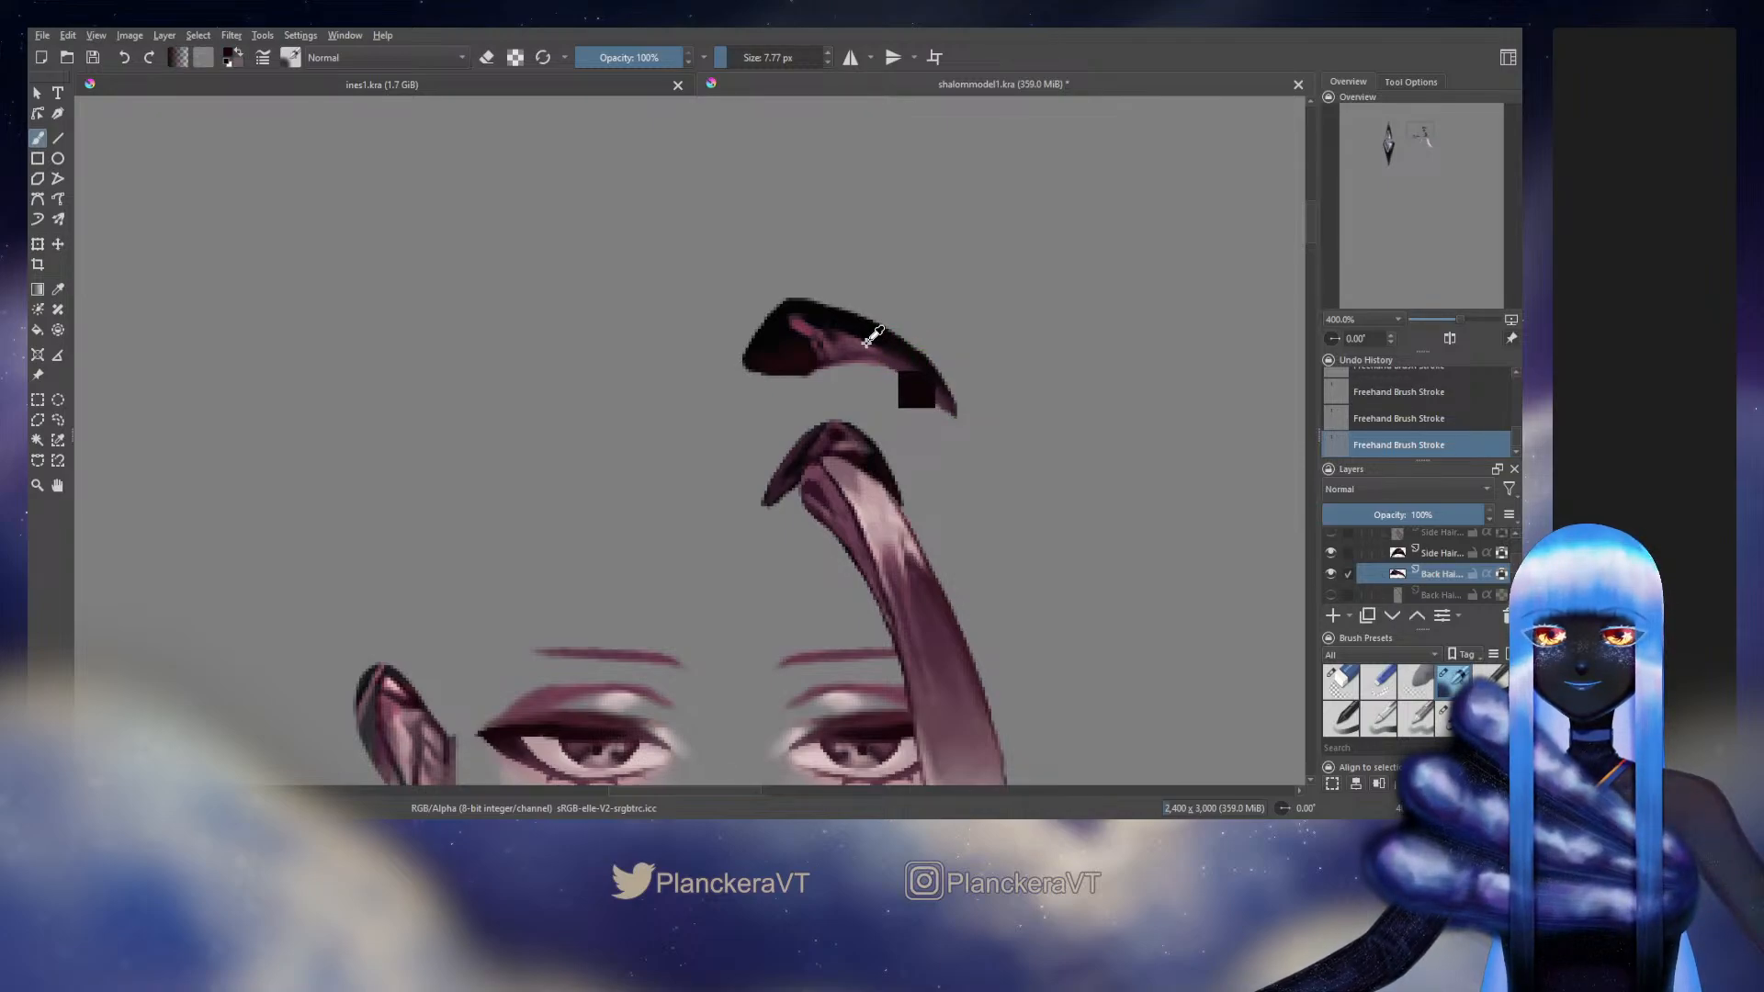
ctrl+click(871, 338)
key(bracketleft)
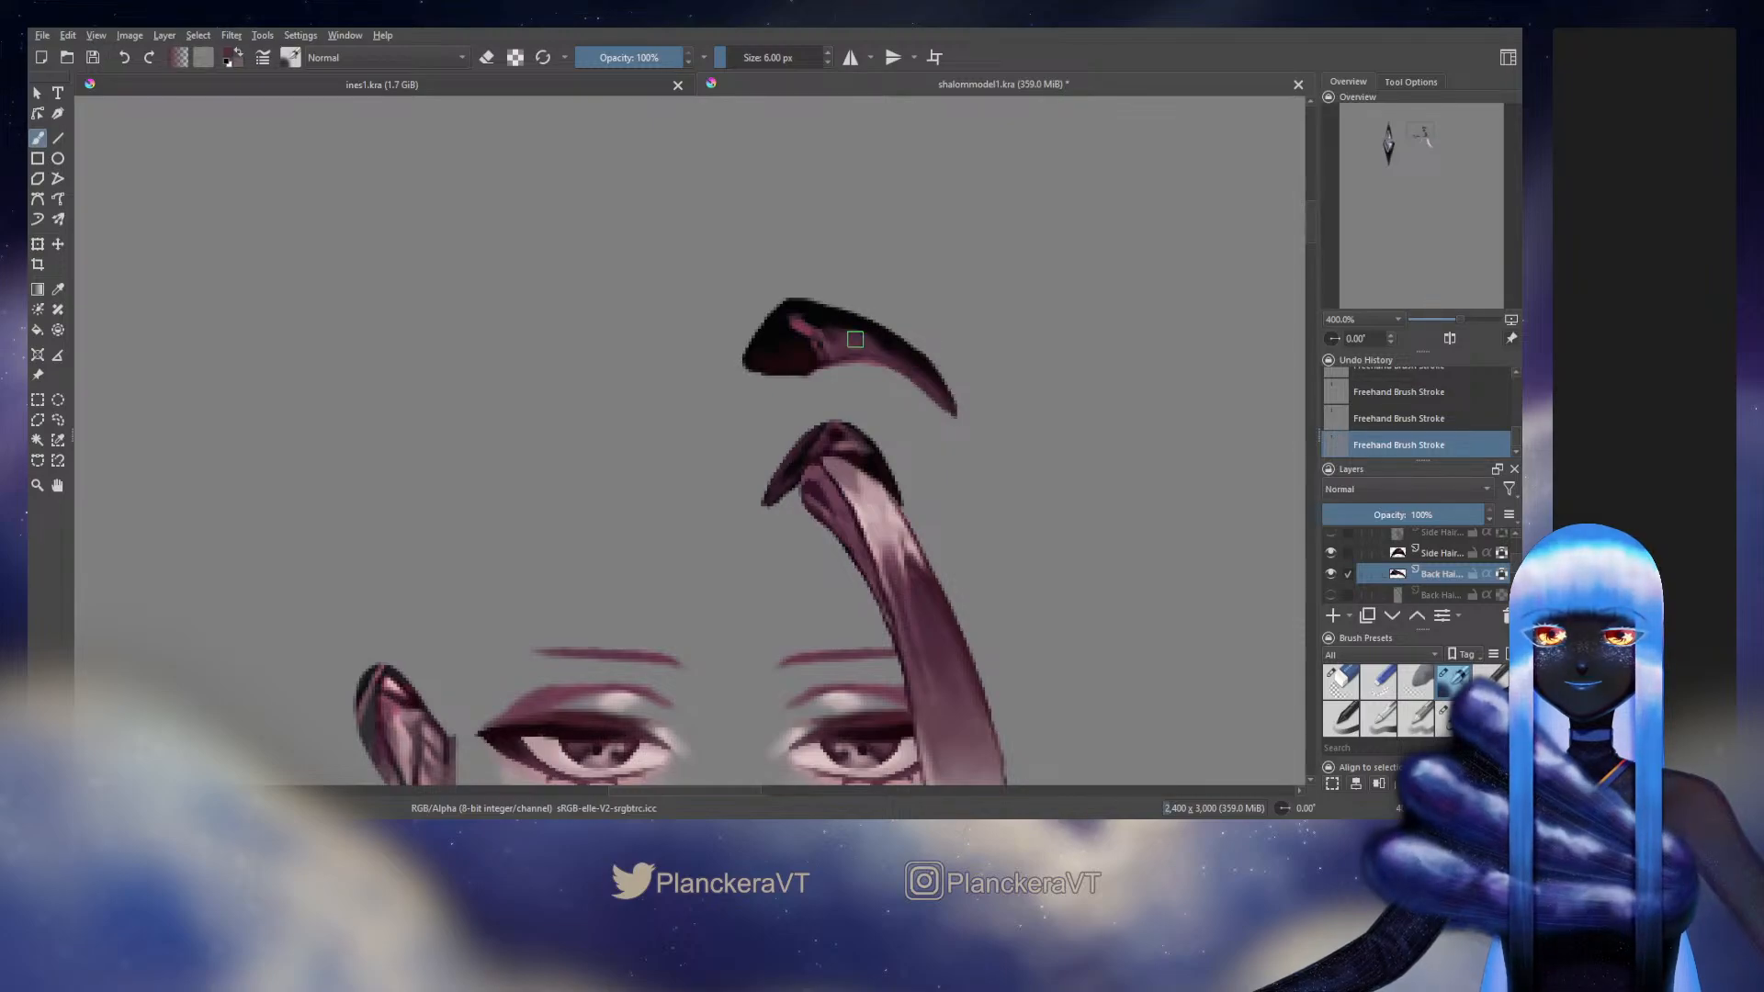
ctrl+click(819, 309)
drag(824, 320, 833, 321)
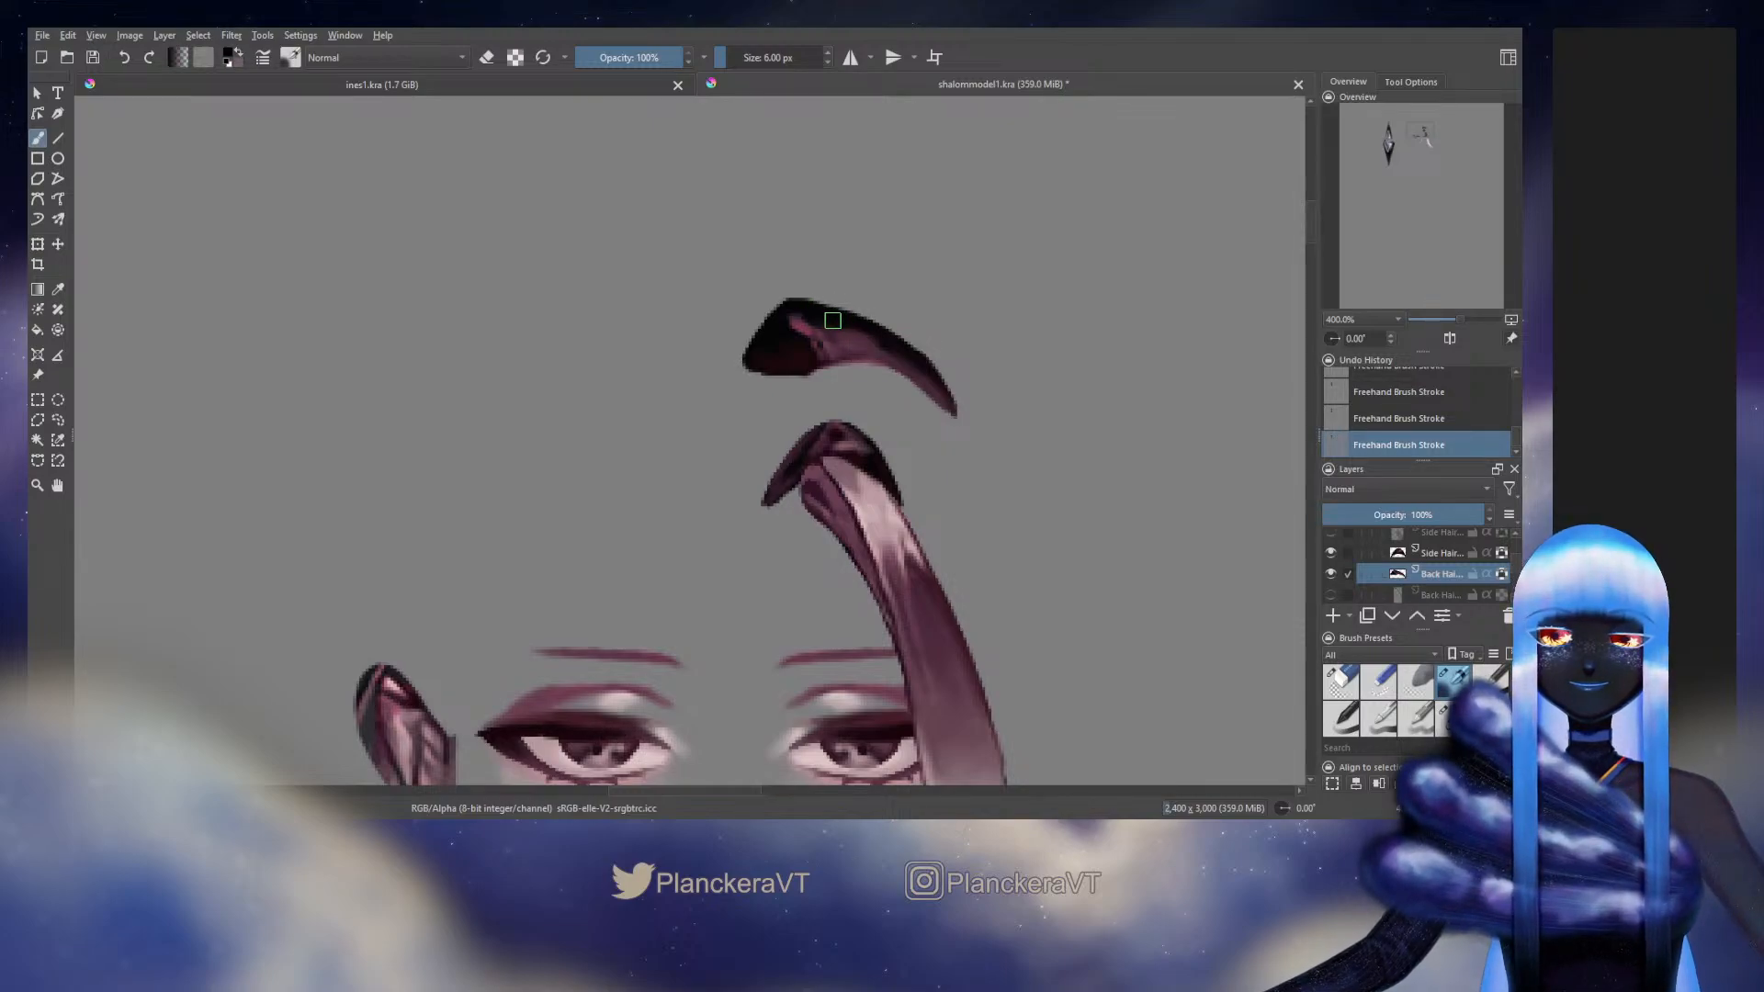
Undo the stroke at the root piece's peak and repaint the shading there with a sampled dark tone at 6.00 px
ctrl+click(795, 323)
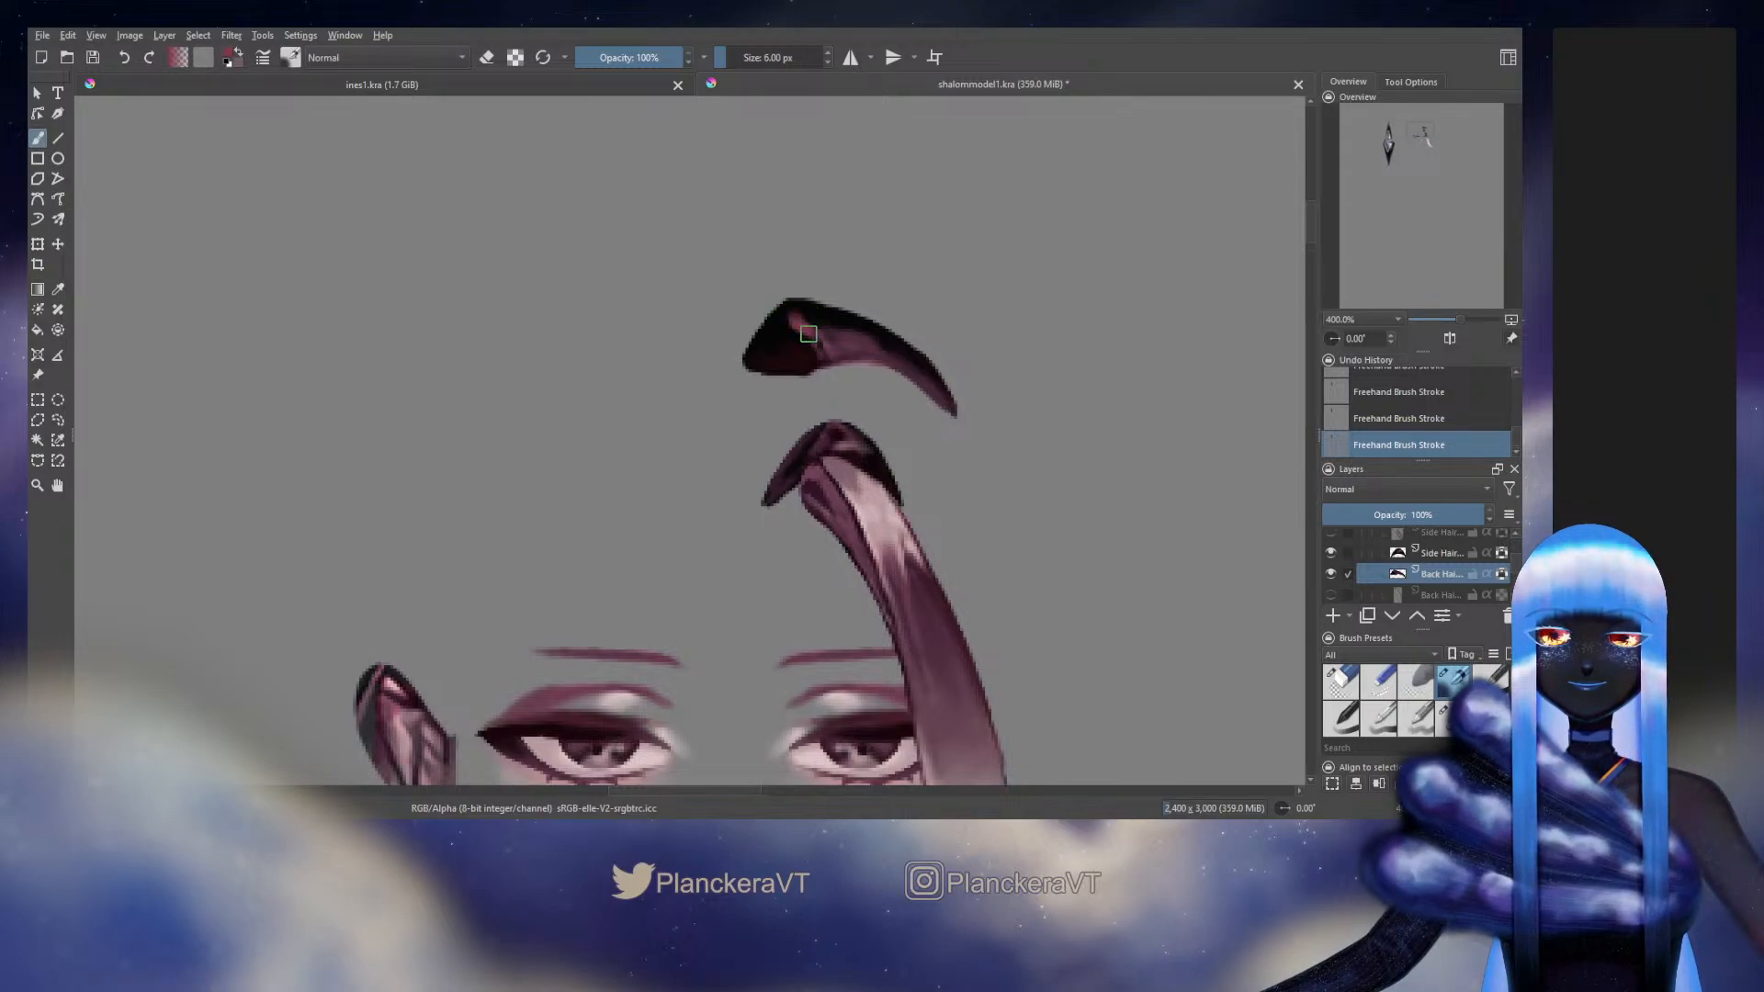
key(ctrl+z)
ctrl+click(816, 314)
drag(814, 313, 806, 304)
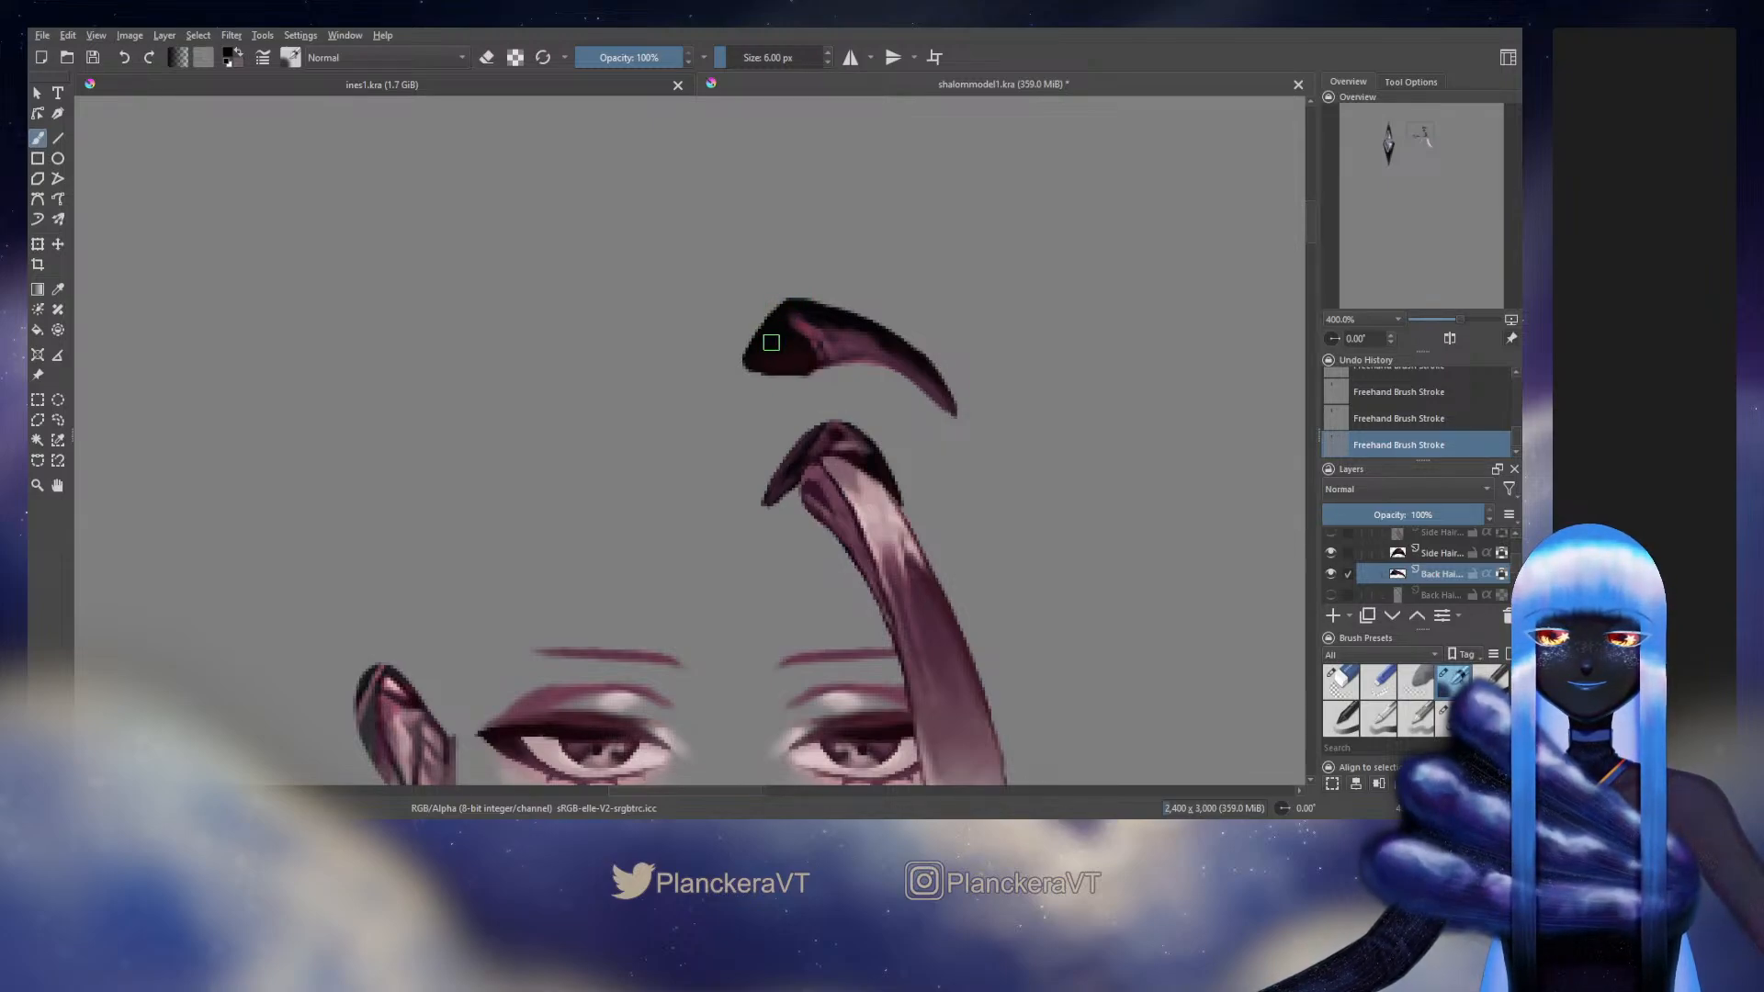
Smooth the root piece's middle and lower inner shading with sampled plum tones and darken its upper edge toward the outer tip
ctrl+click(803, 358)
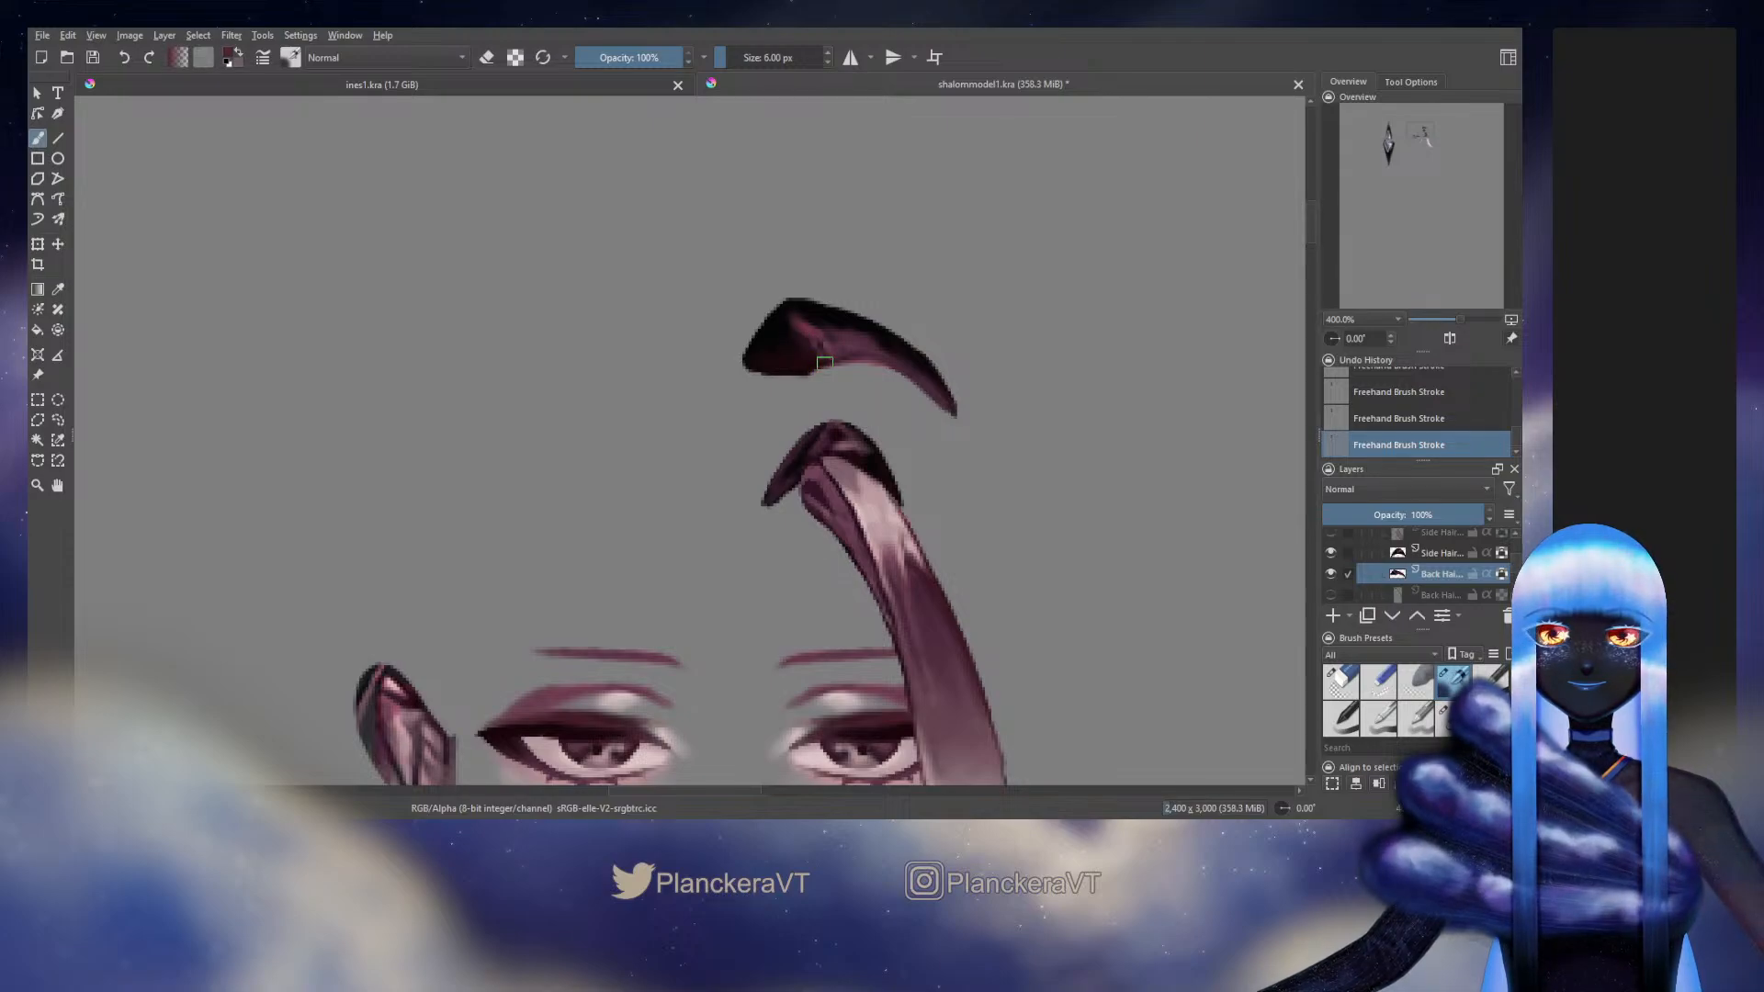
ctrl+click(831, 352)
ctrl+click(824, 349)
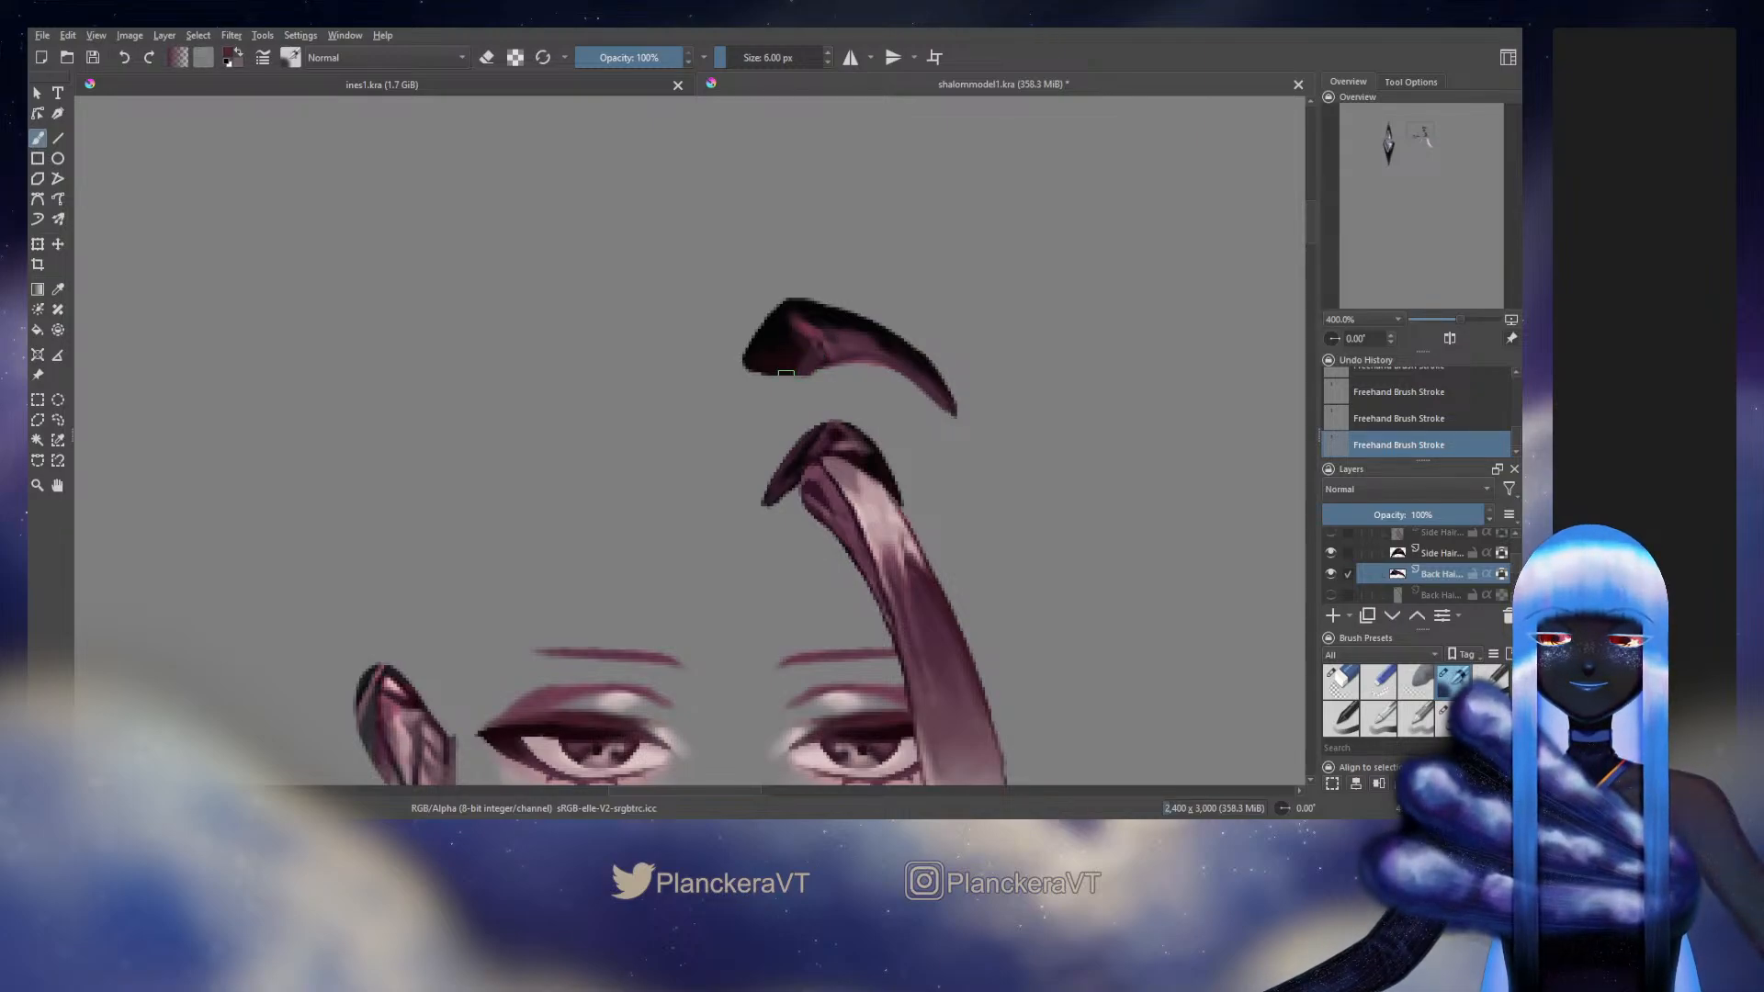
ctrl+click(800, 345)
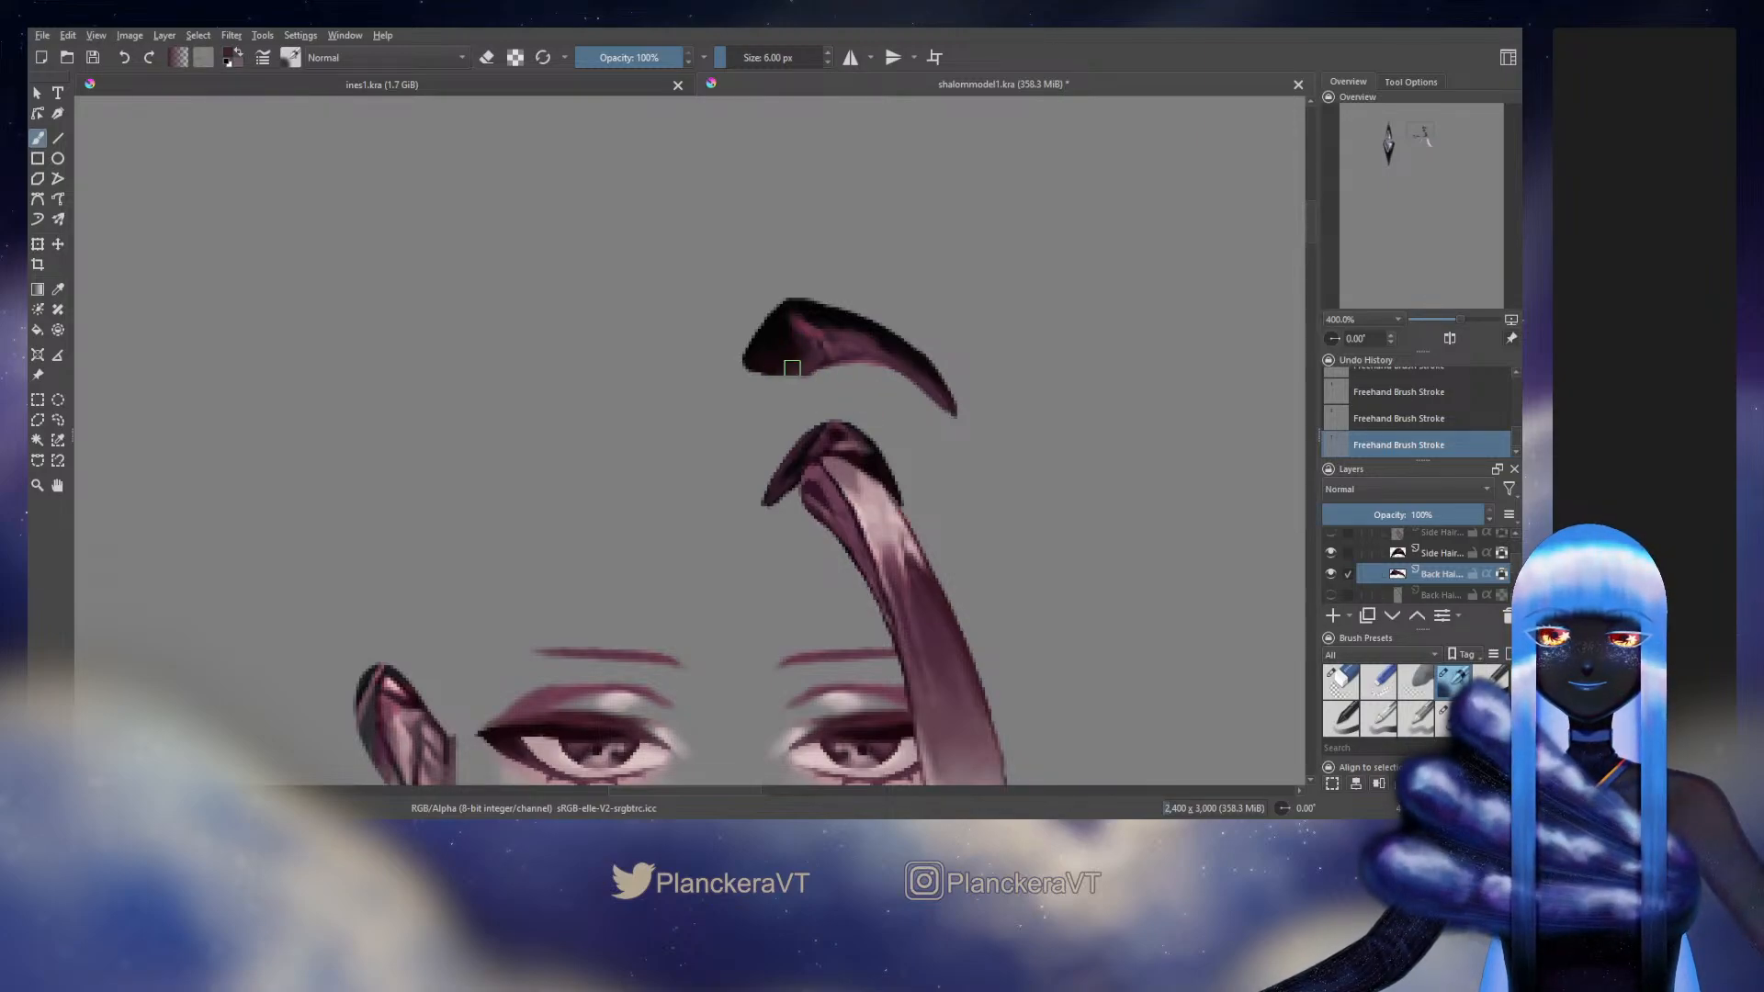
ctrl+click(849, 318)
drag(856, 316, 948, 391)
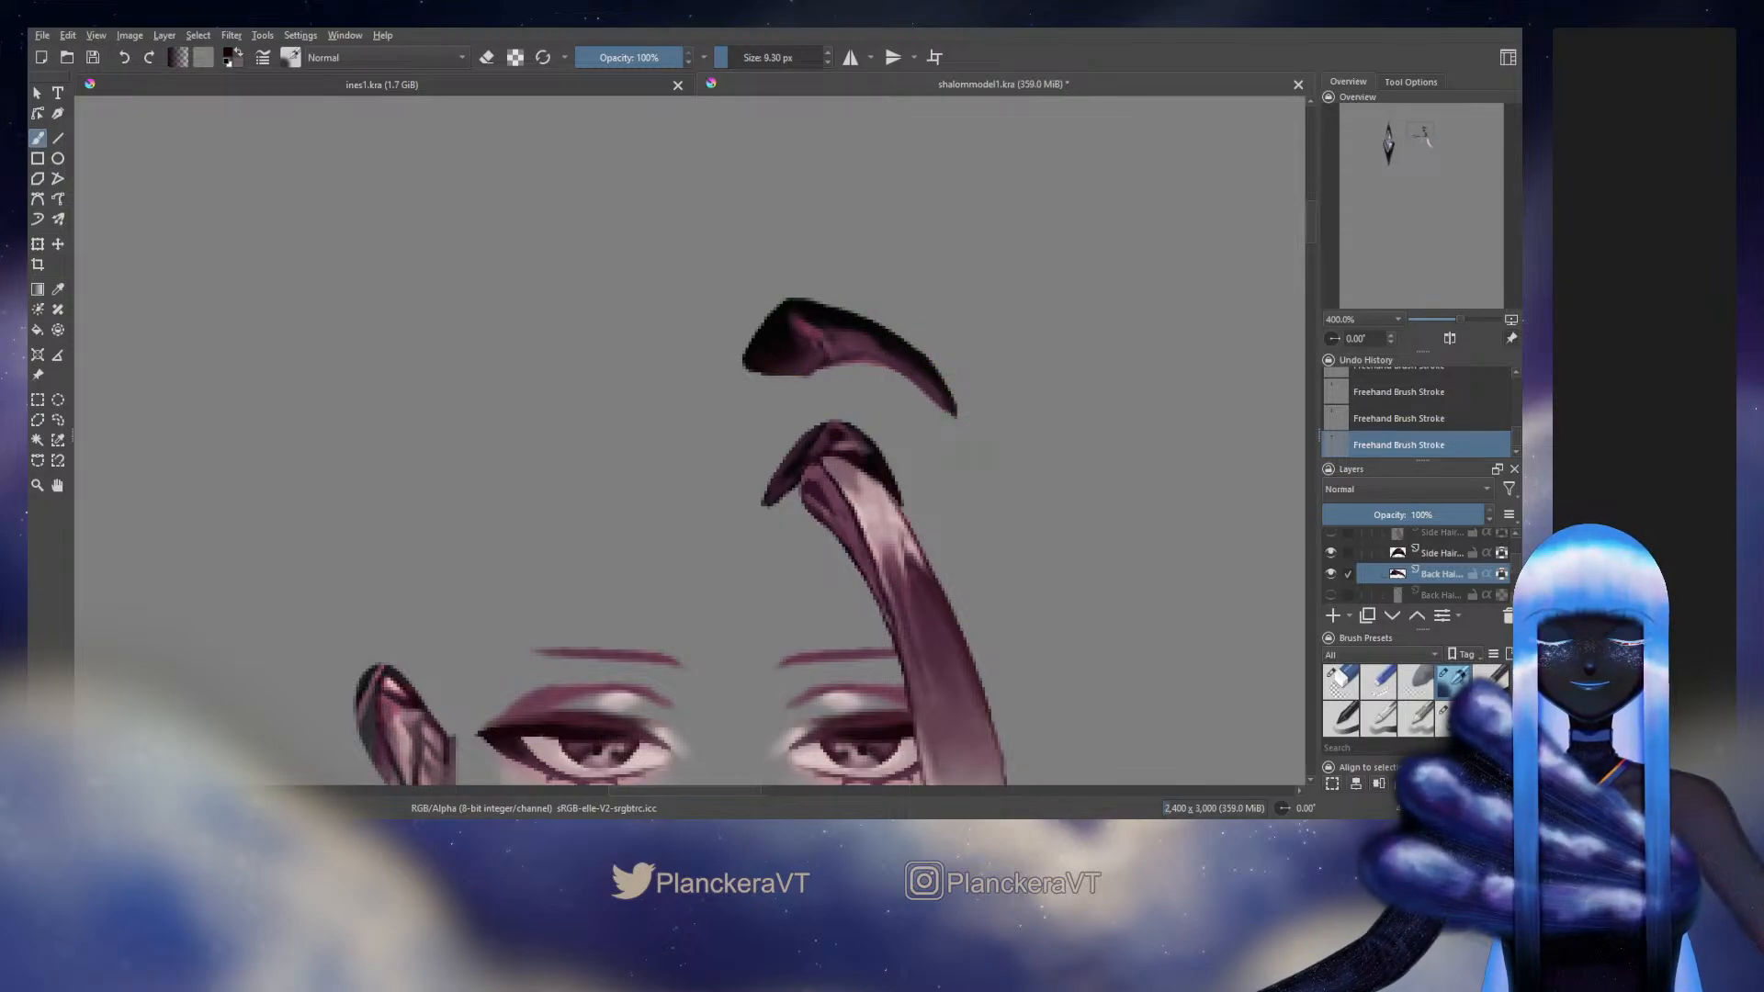
Show the thin outer back hair strand and the pale lower hair strand beside the side bang again
scroll(999, 303, down, 2)
scroll(1315, 572, down, 1)
scroll(1358, 573, up, 1)
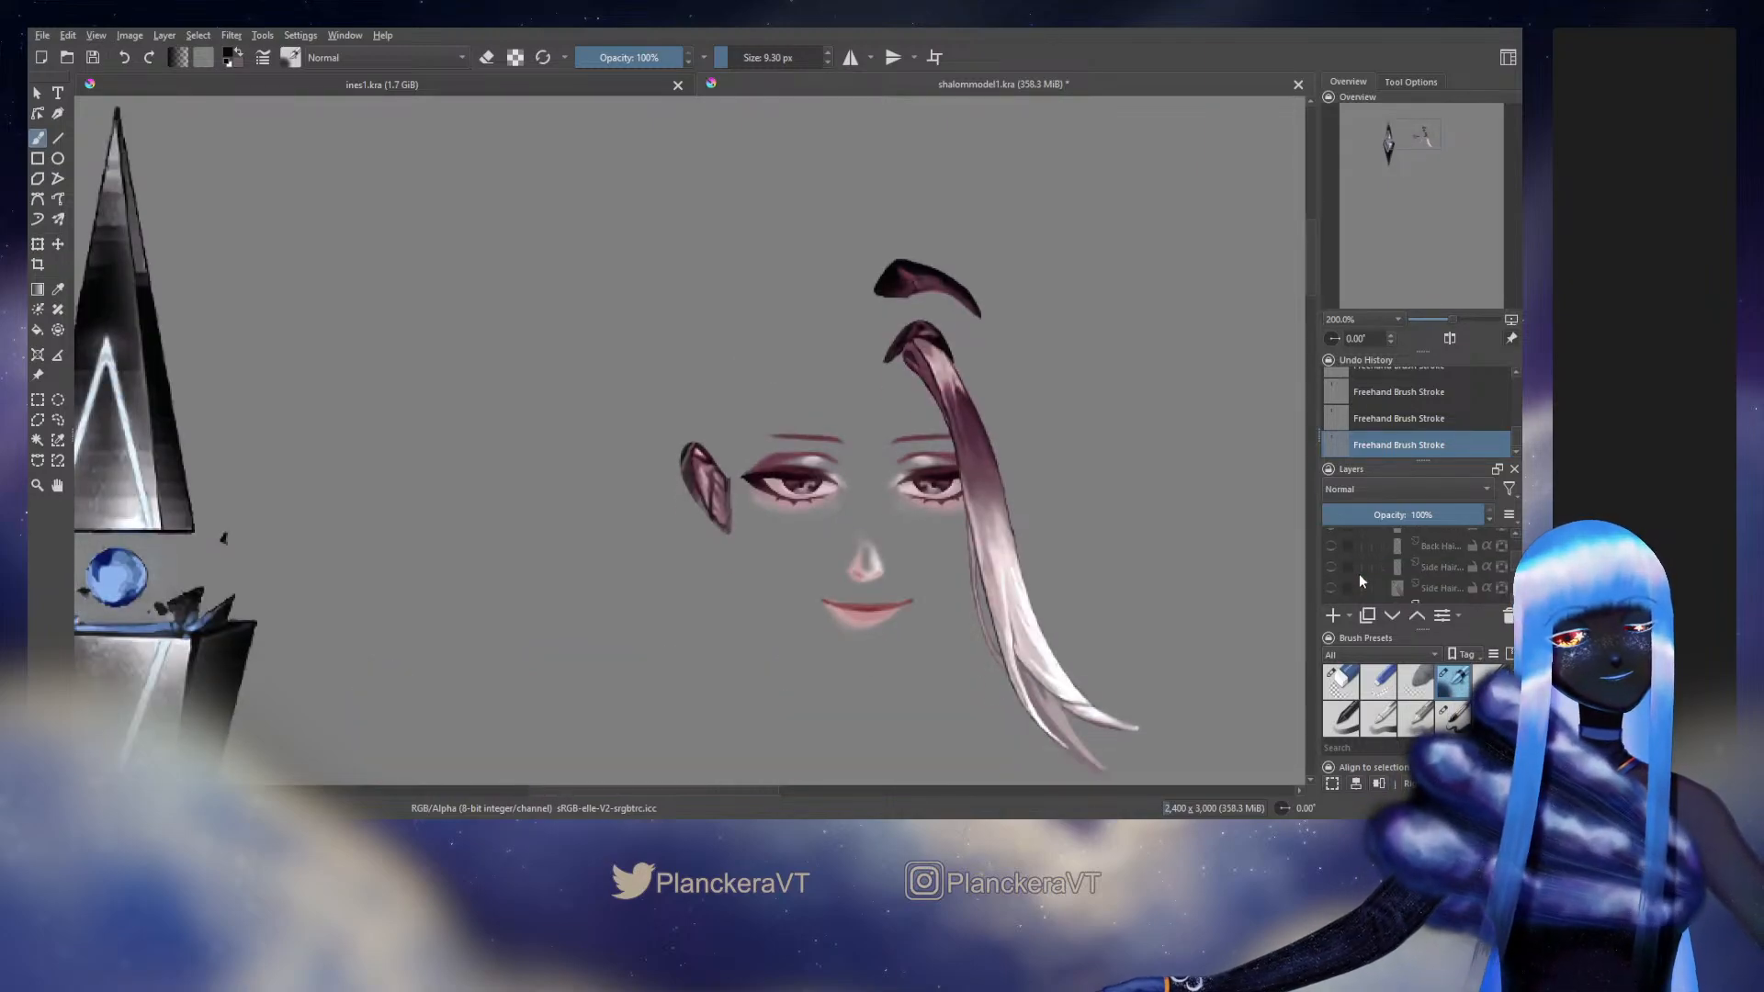
scroll(1339, 591, down, 1)
click(1331, 595)
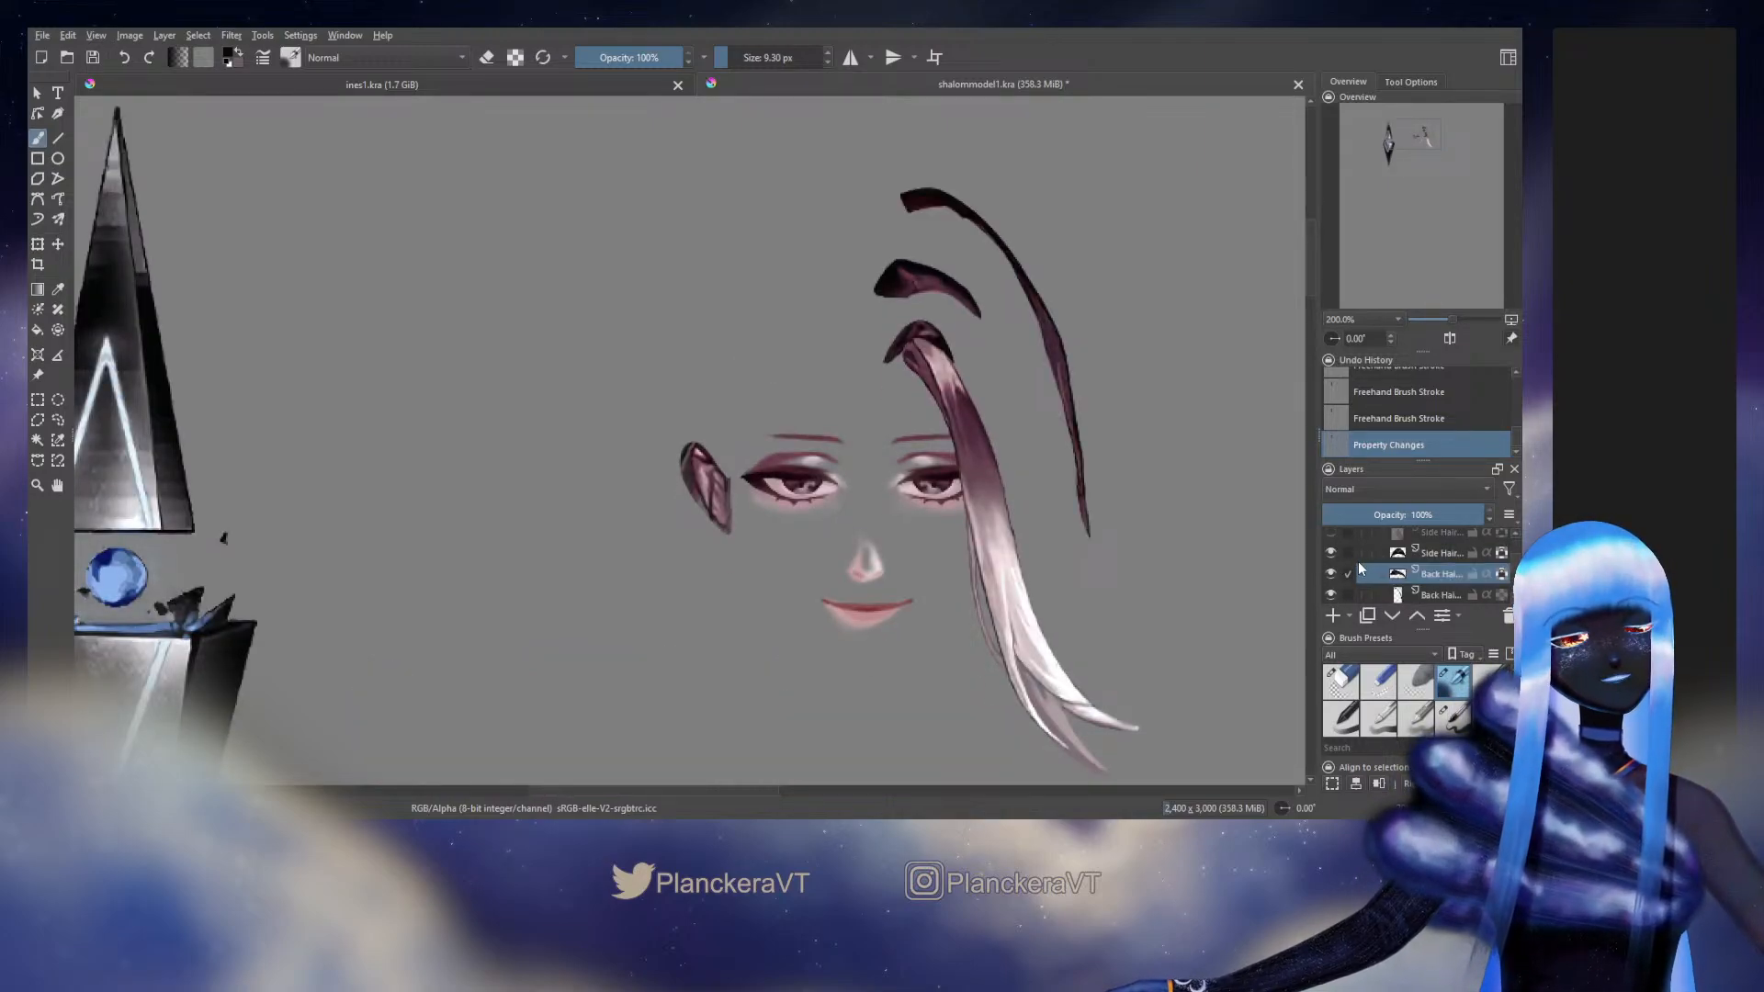
scroll(1346, 568, down, 1)
click(1331, 560)
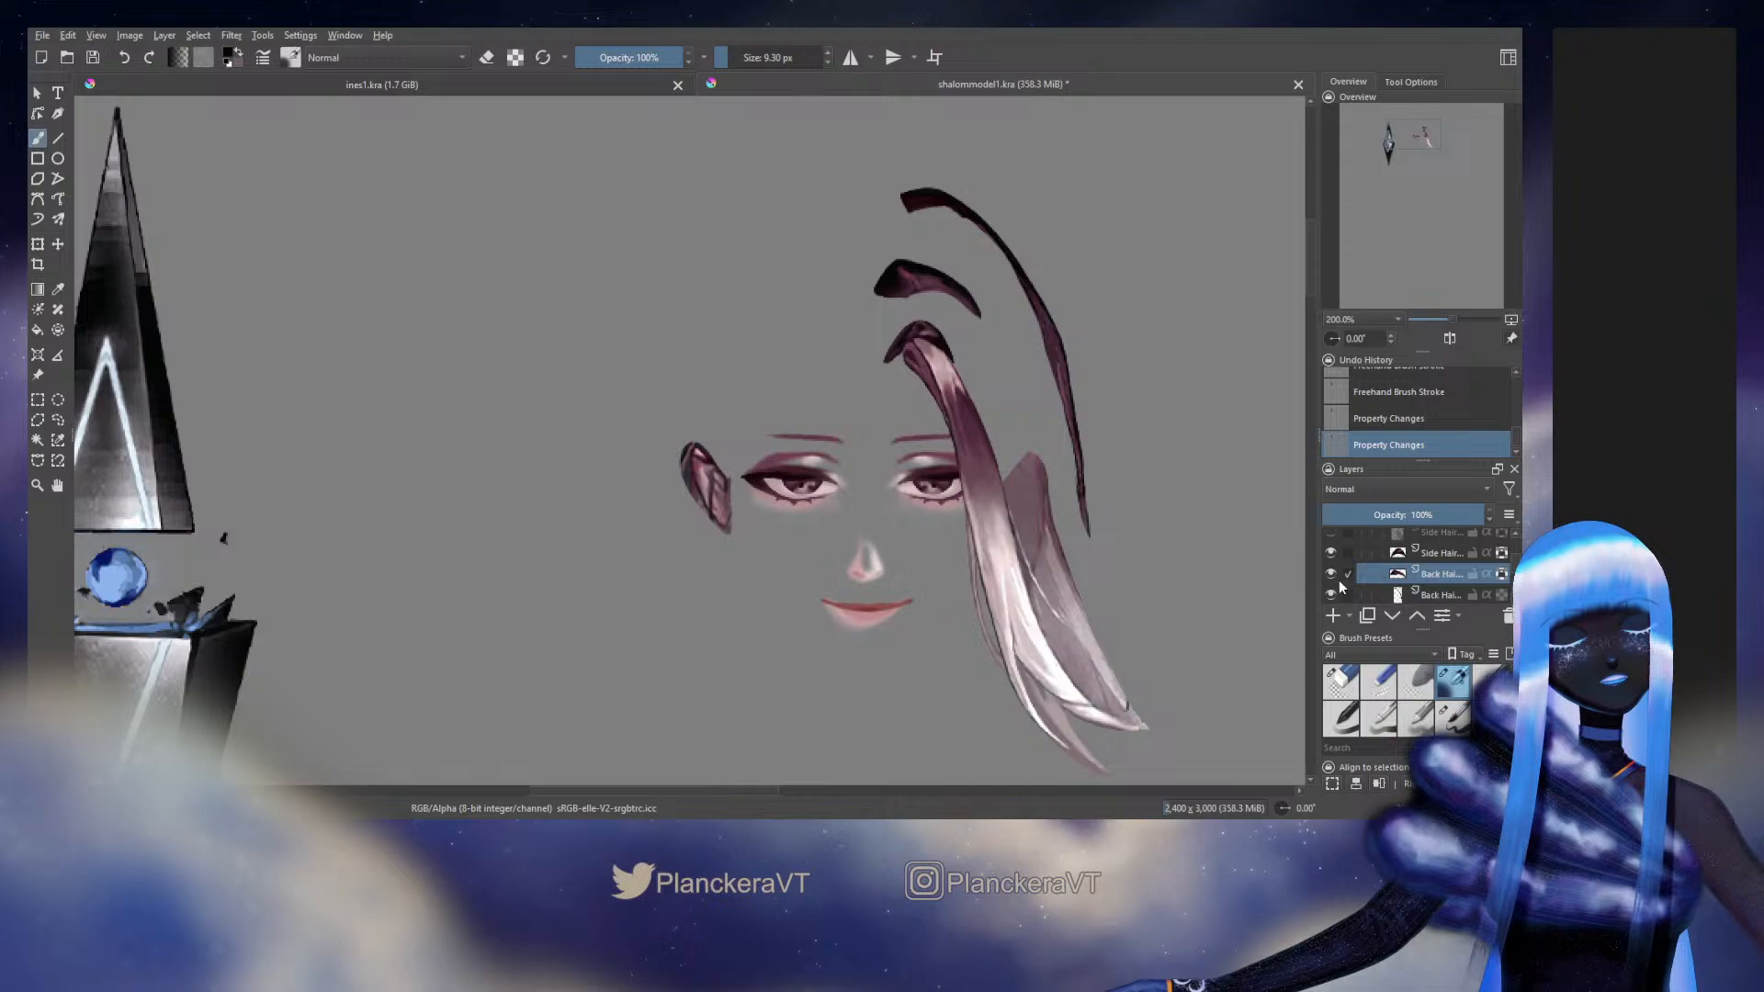
Show the hidden side hair and back hair layers on the character's left side again
scroll(1345, 575, up, 1)
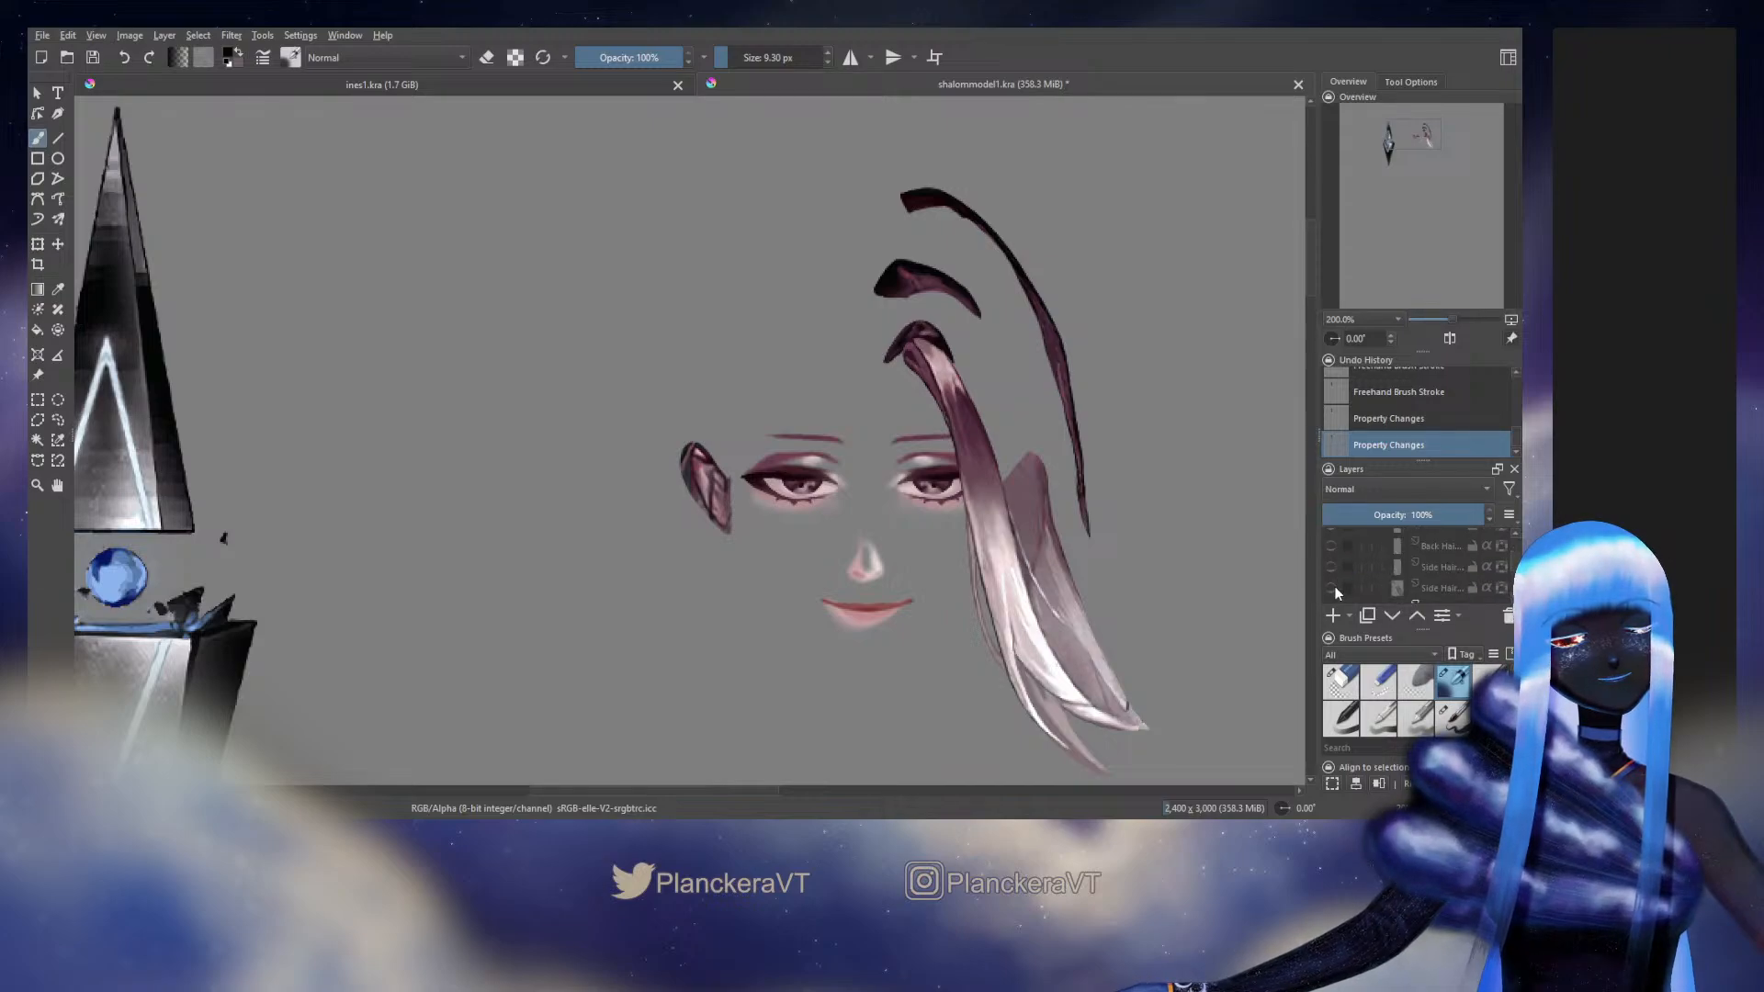
click(1332, 588)
click(1333, 567)
click(1334, 548)
scroll(1337, 566, up, 1)
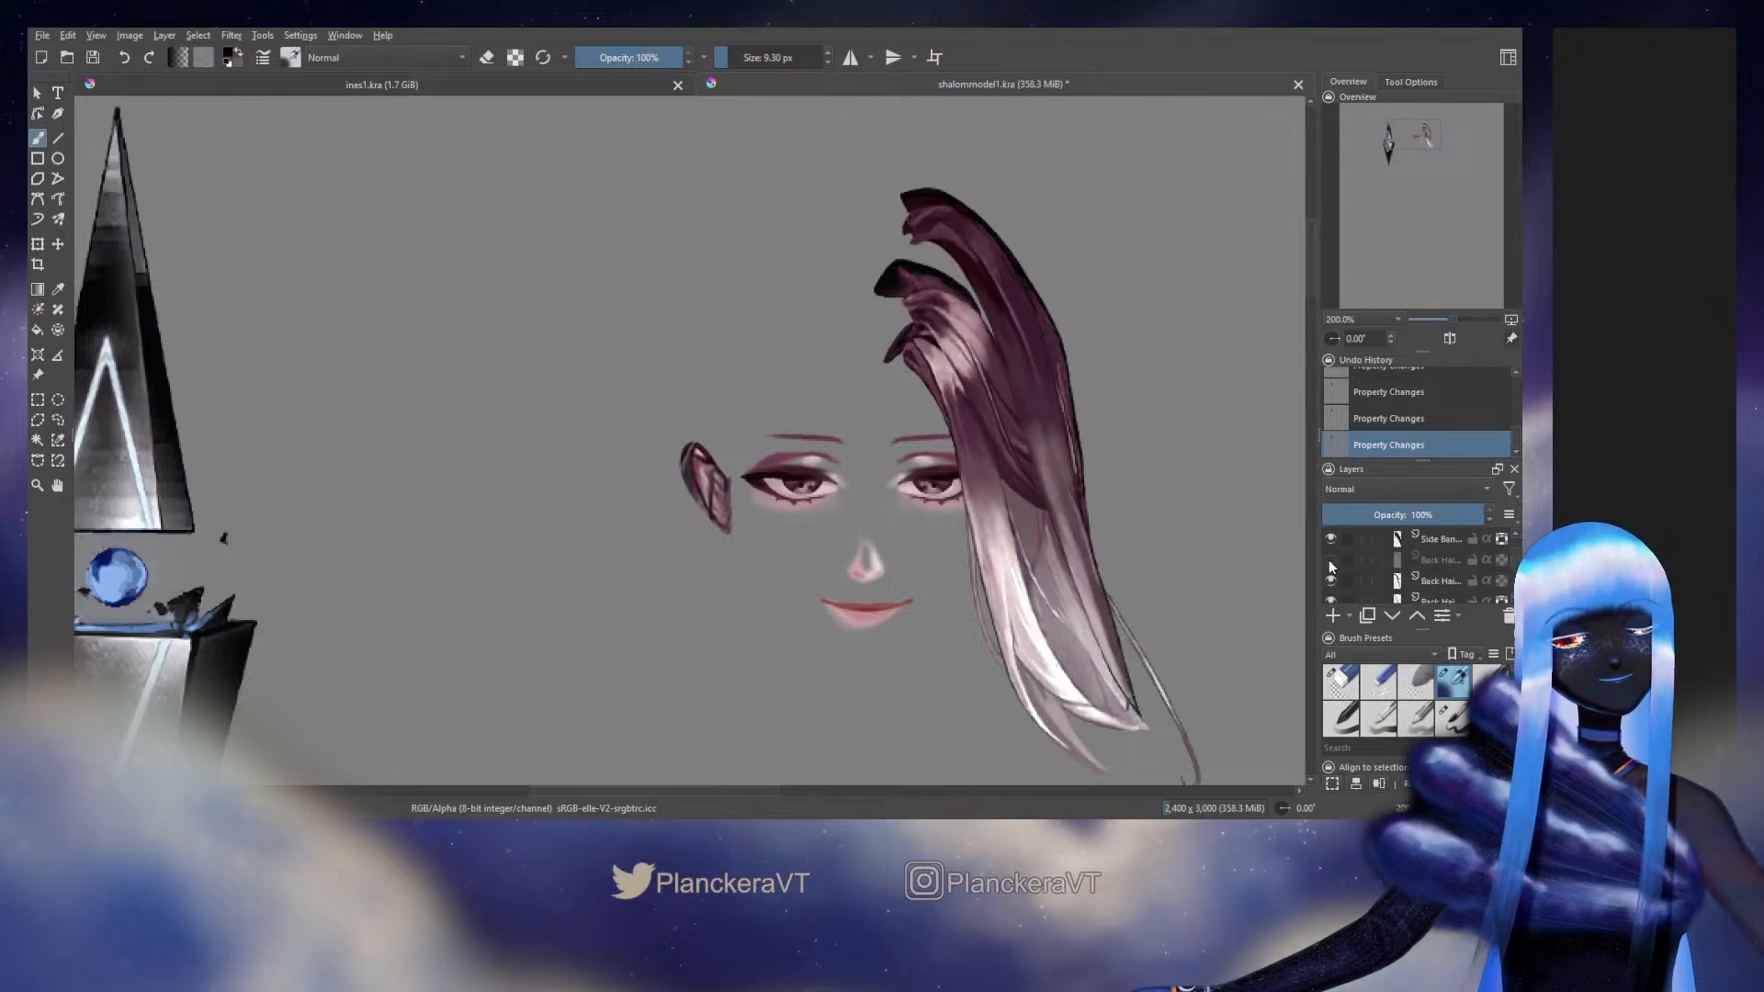
click(1330, 558)
scroll(1337, 582, up, 1)
scroll(1336, 579, up, 3)
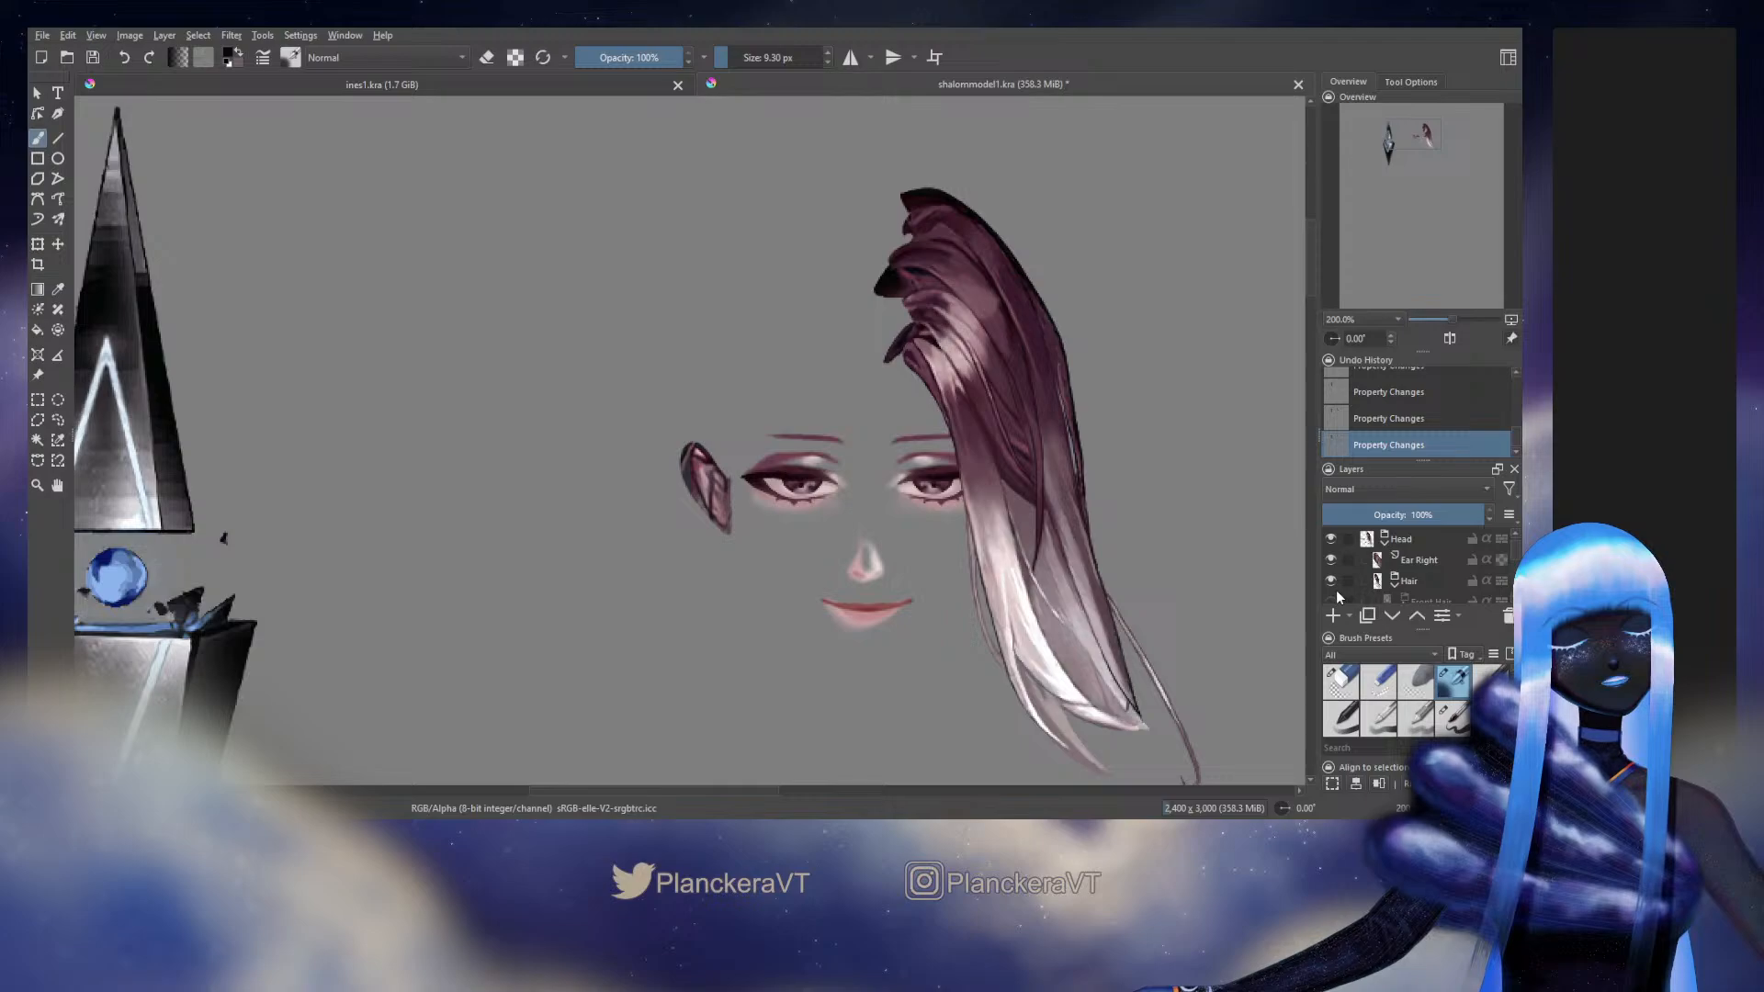
Show the Front Hair and Right Side hair groups again
scroll(1337, 579, up, 2)
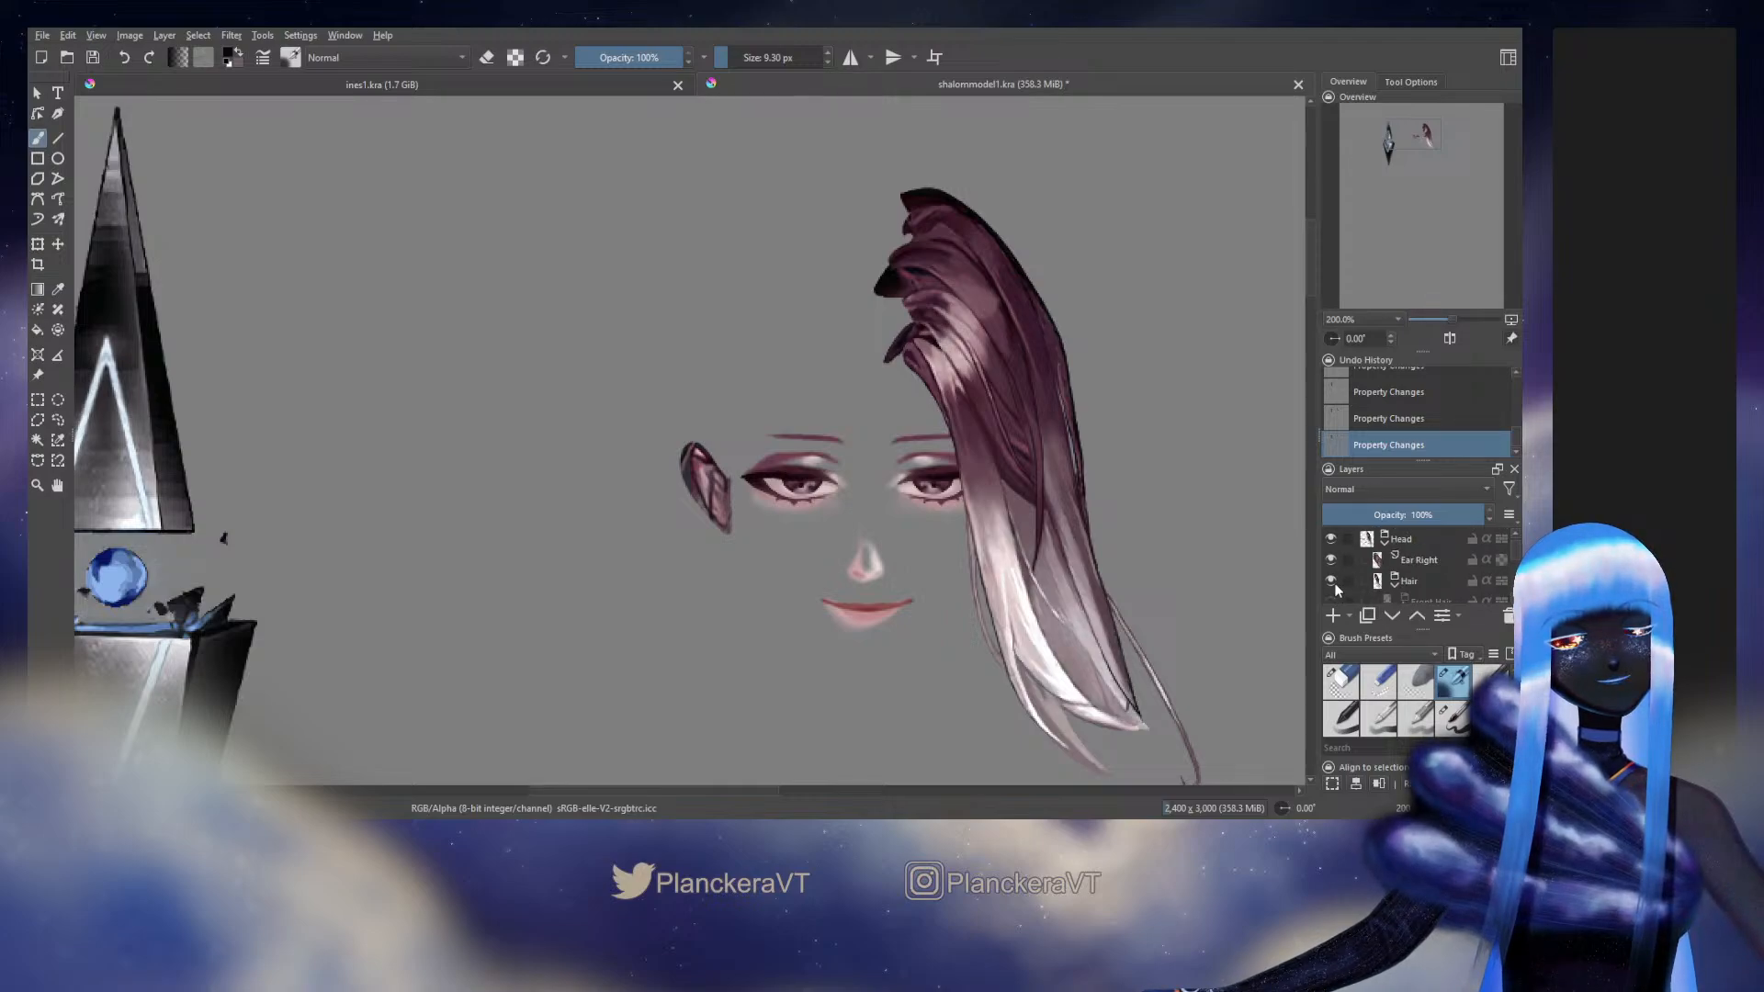
click(1333, 599)
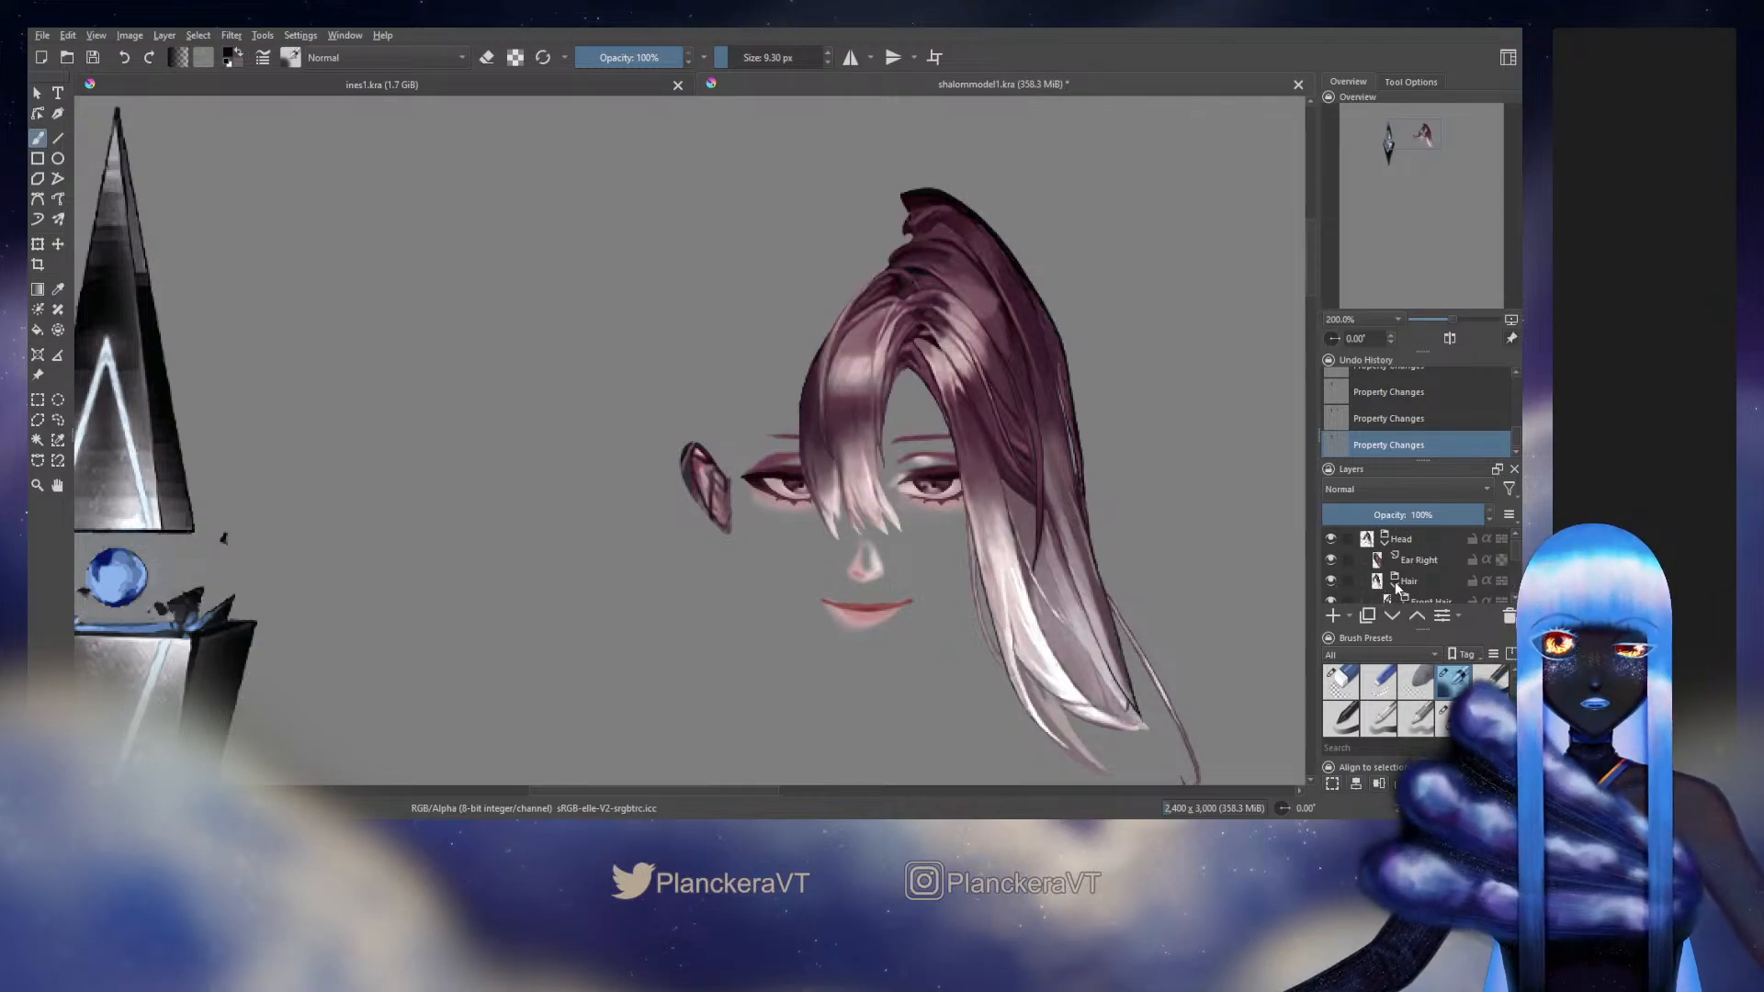
scroll(1394, 588, down, 3)
scroll(1394, 589, down, 4)
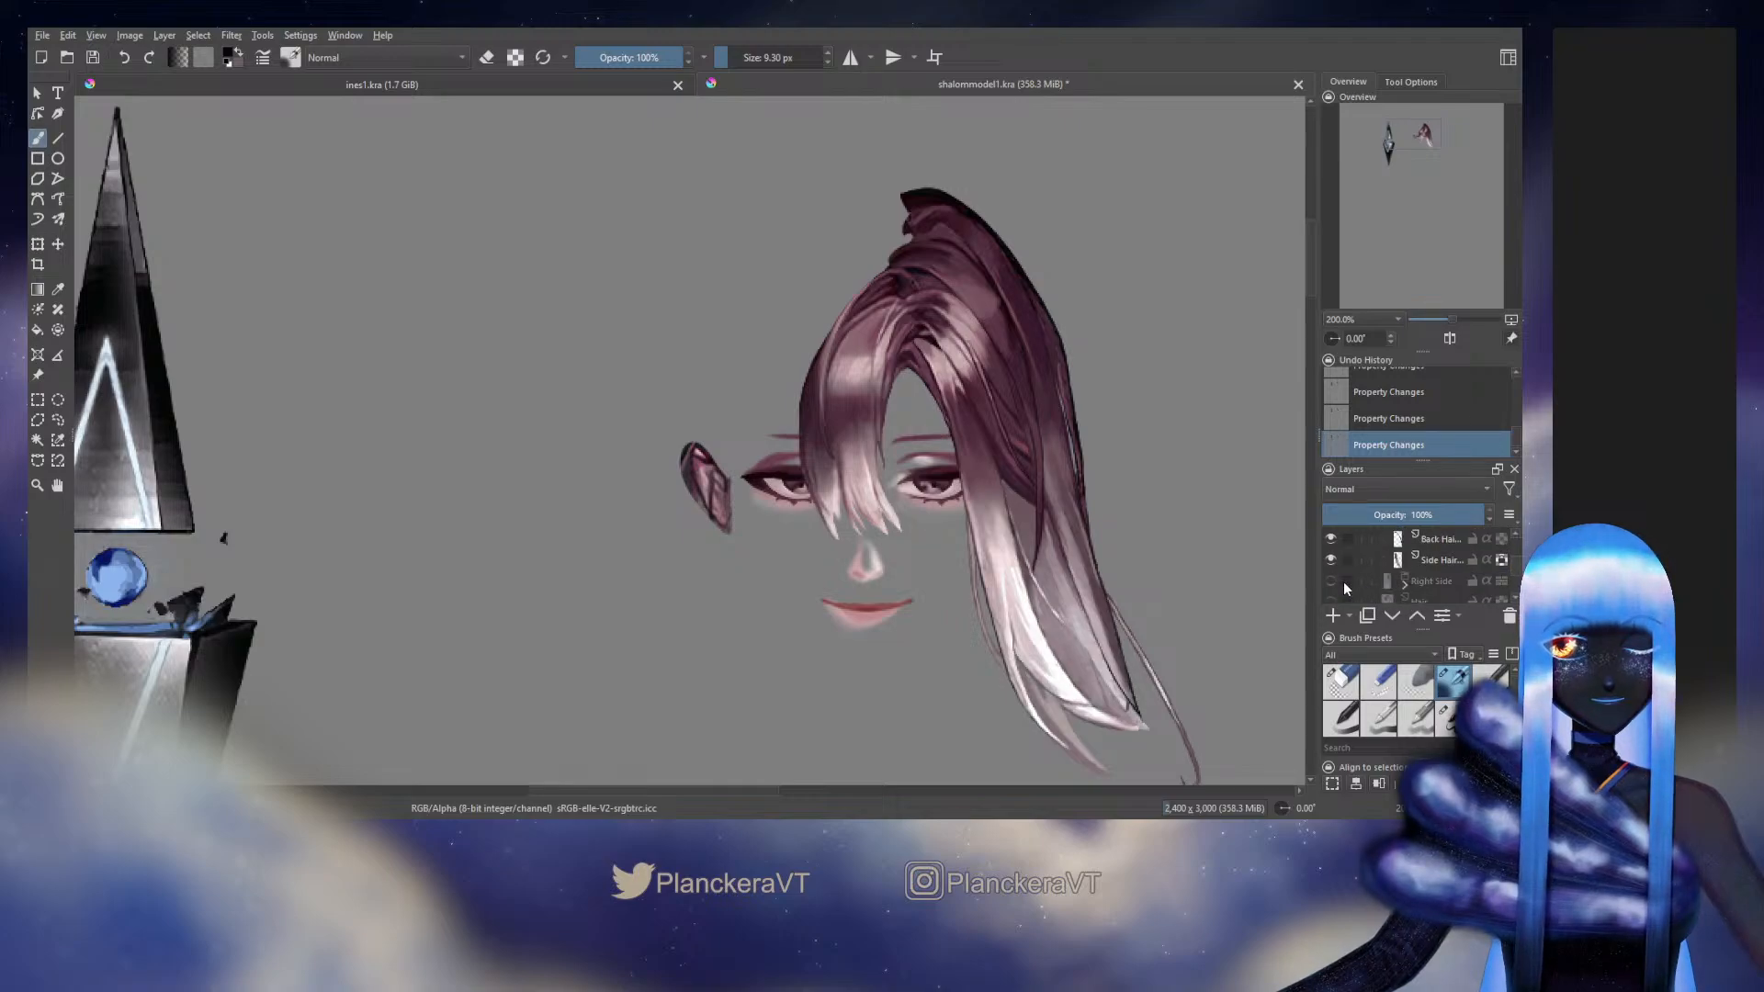
click(1332, 582)
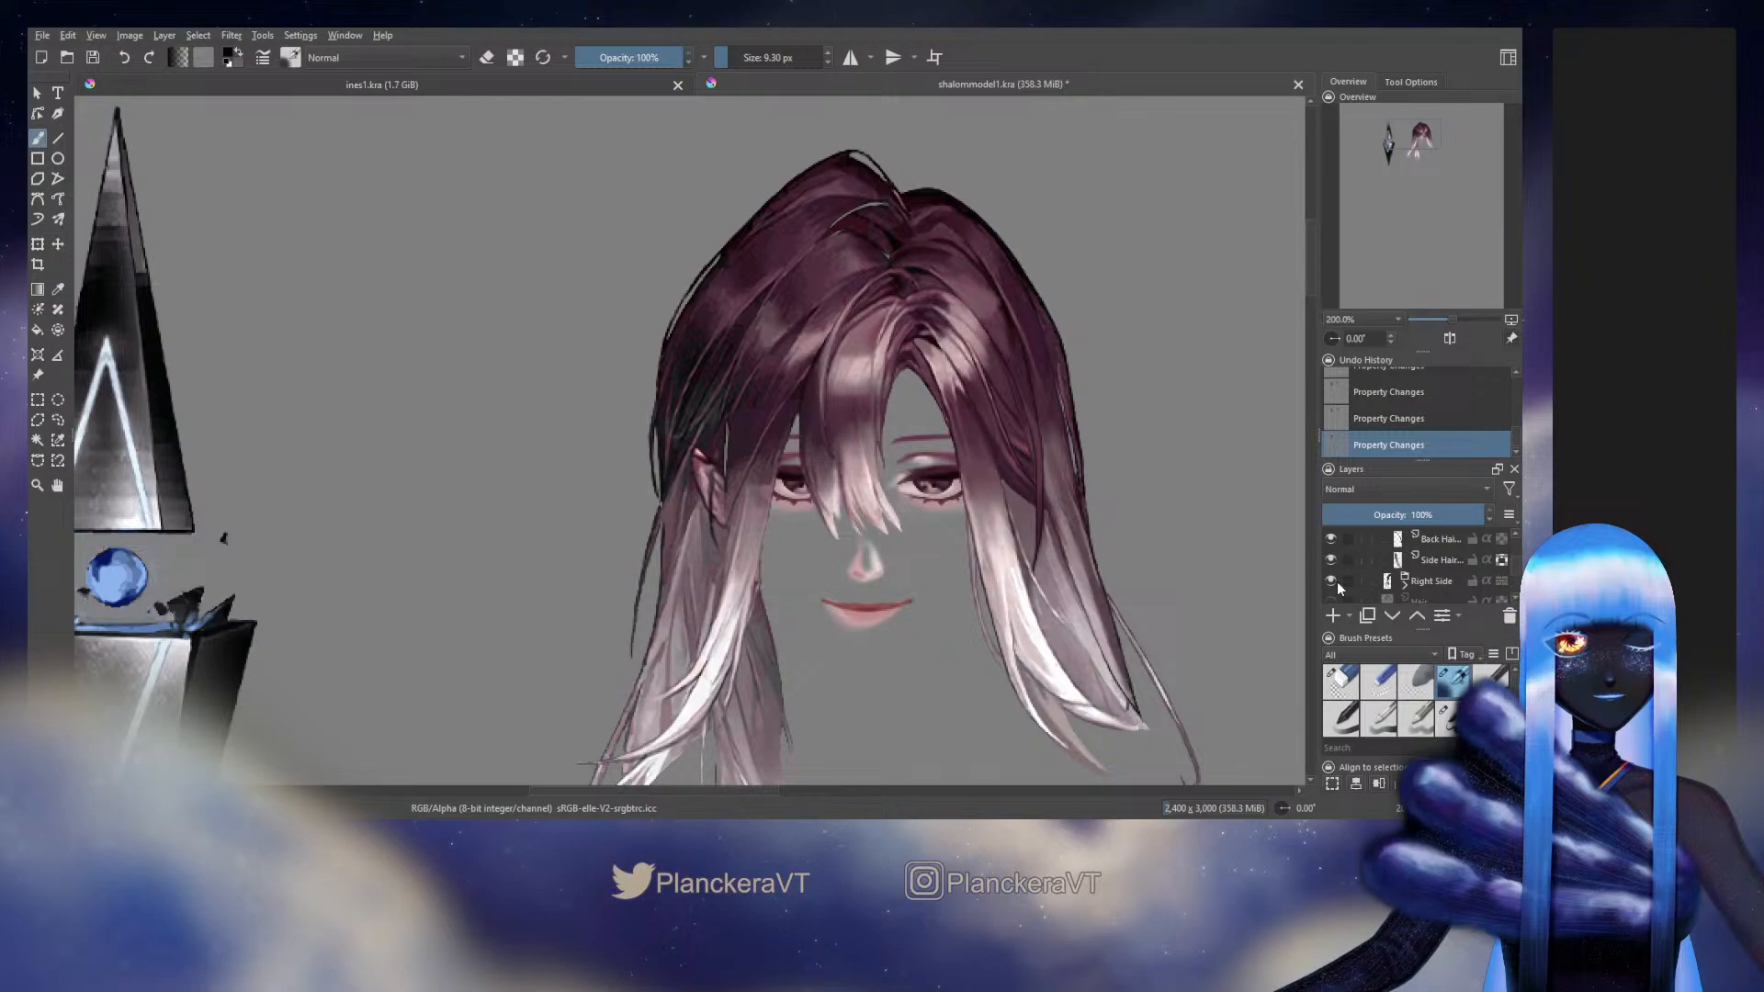
Toggle the dark back hair root piece off and on to check how it fills the gap at the parting
scroll(1059, 457, up, 1)
drag(1001, 535, 1003, 547)
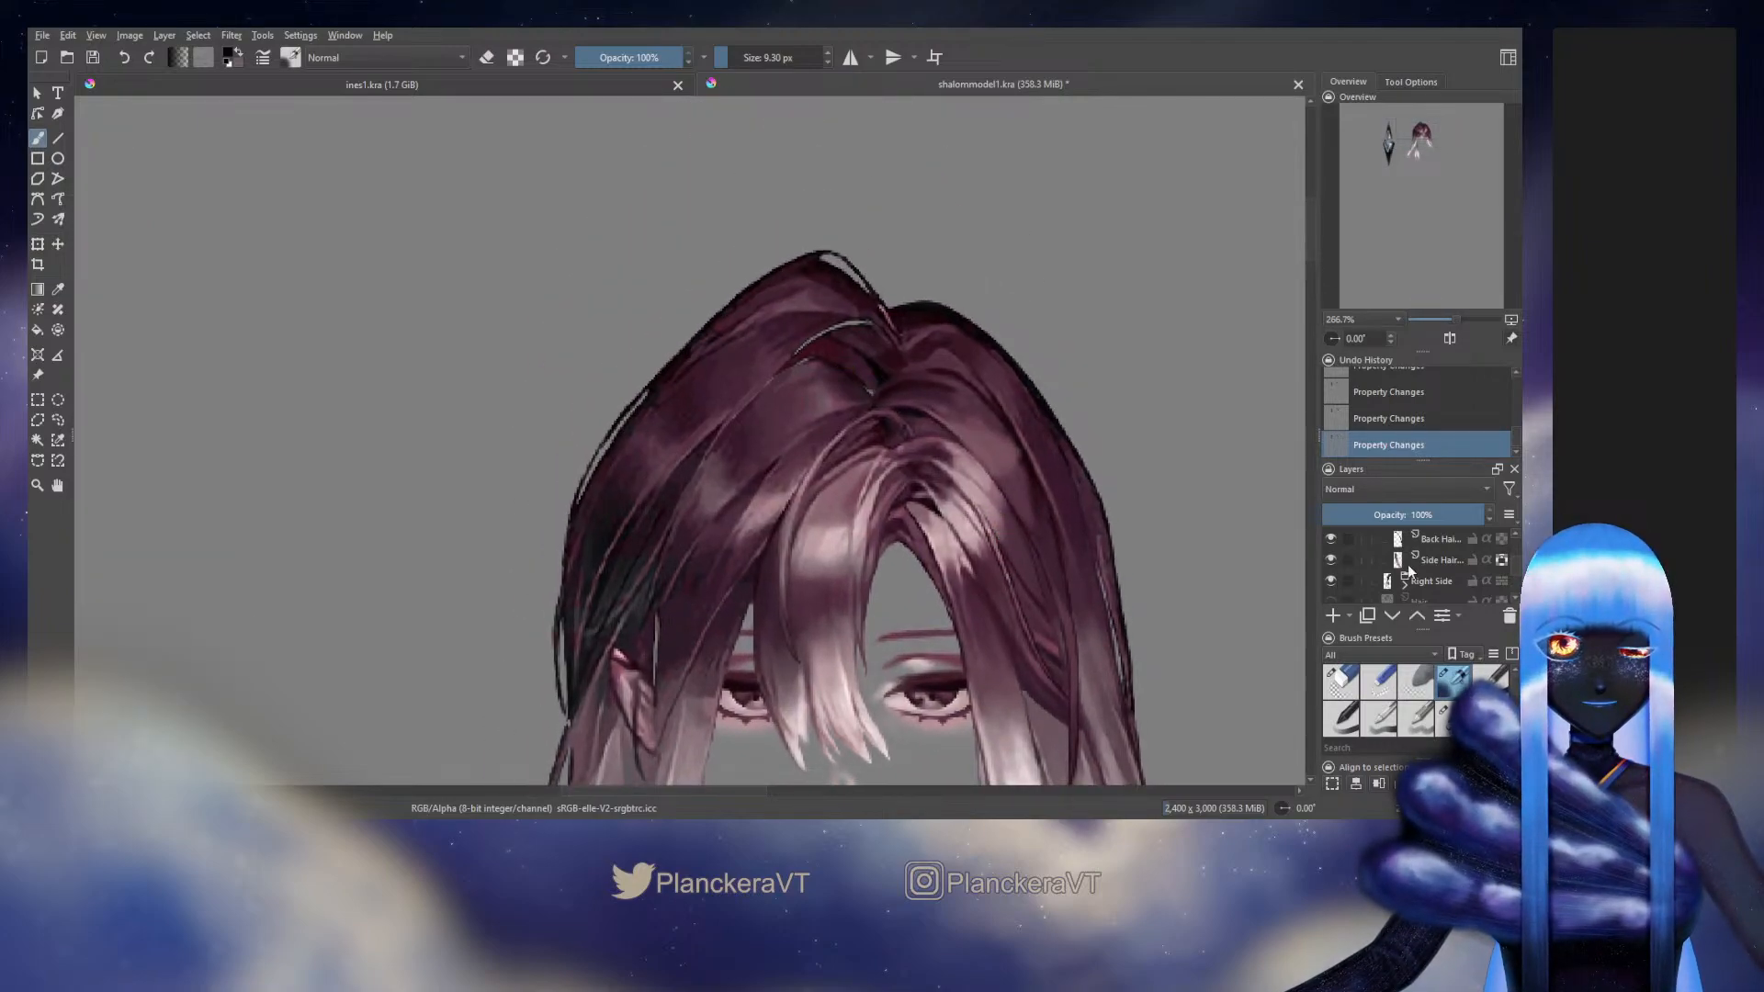
scroll(1396, 565, up, 2)
click(1342, 575)
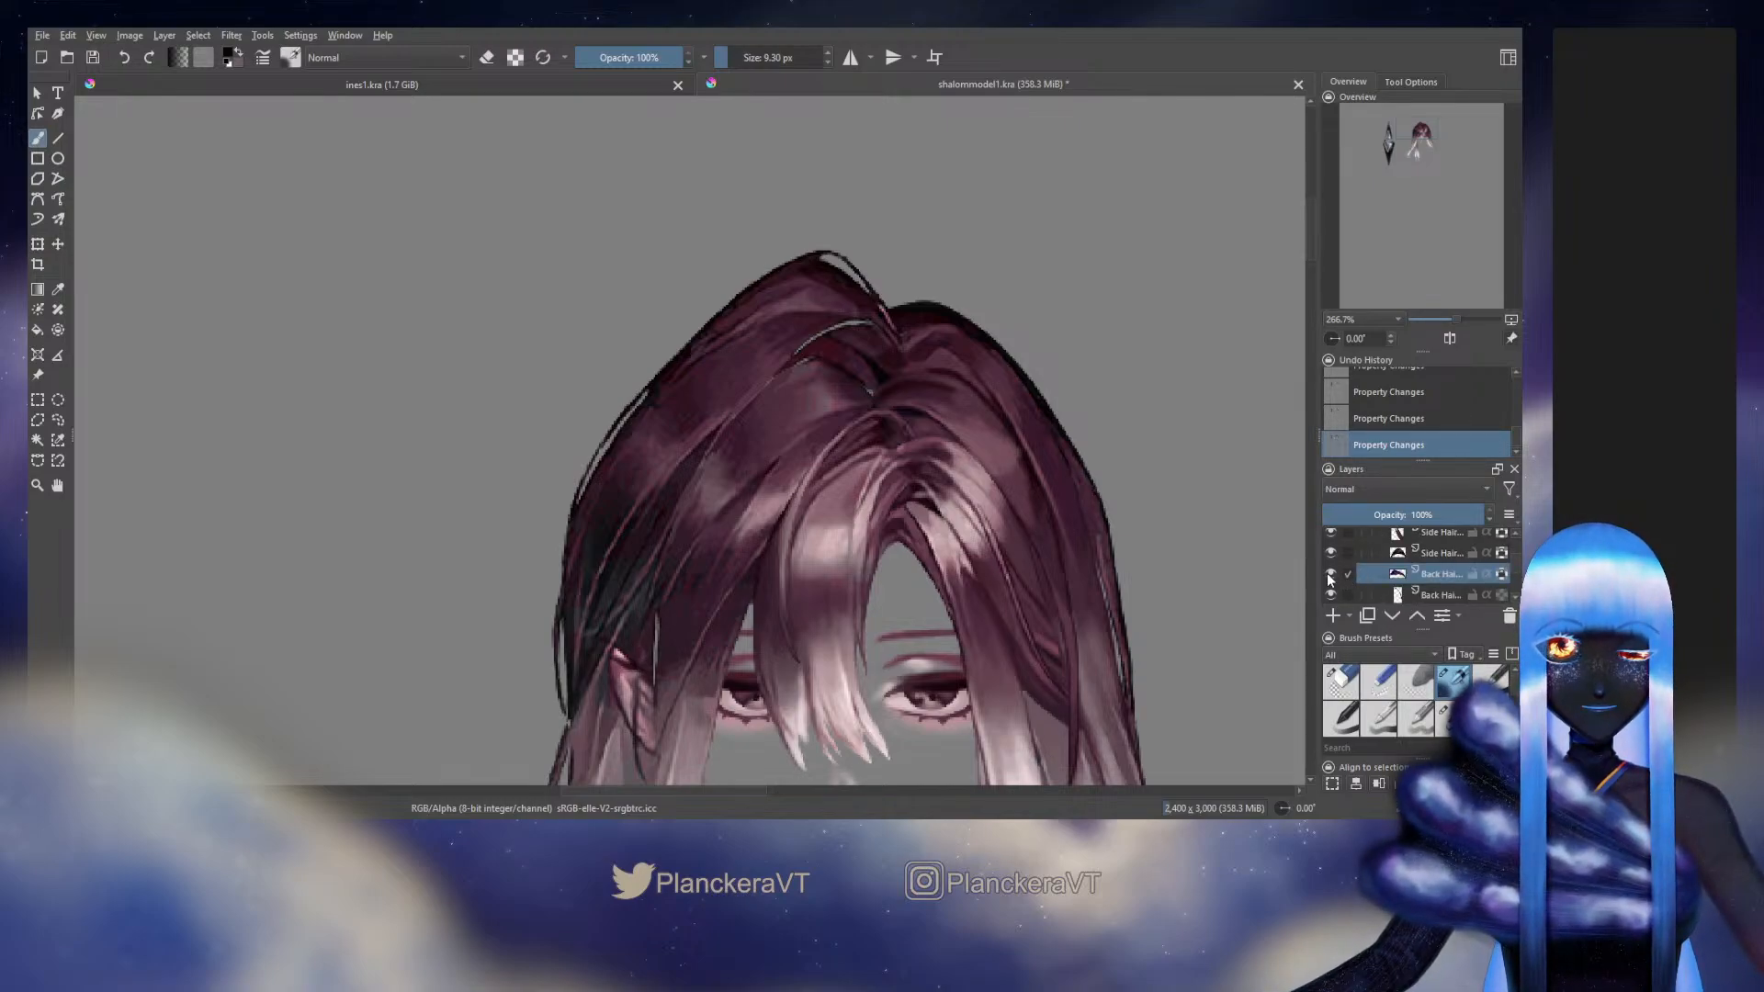
click(1328, 575)
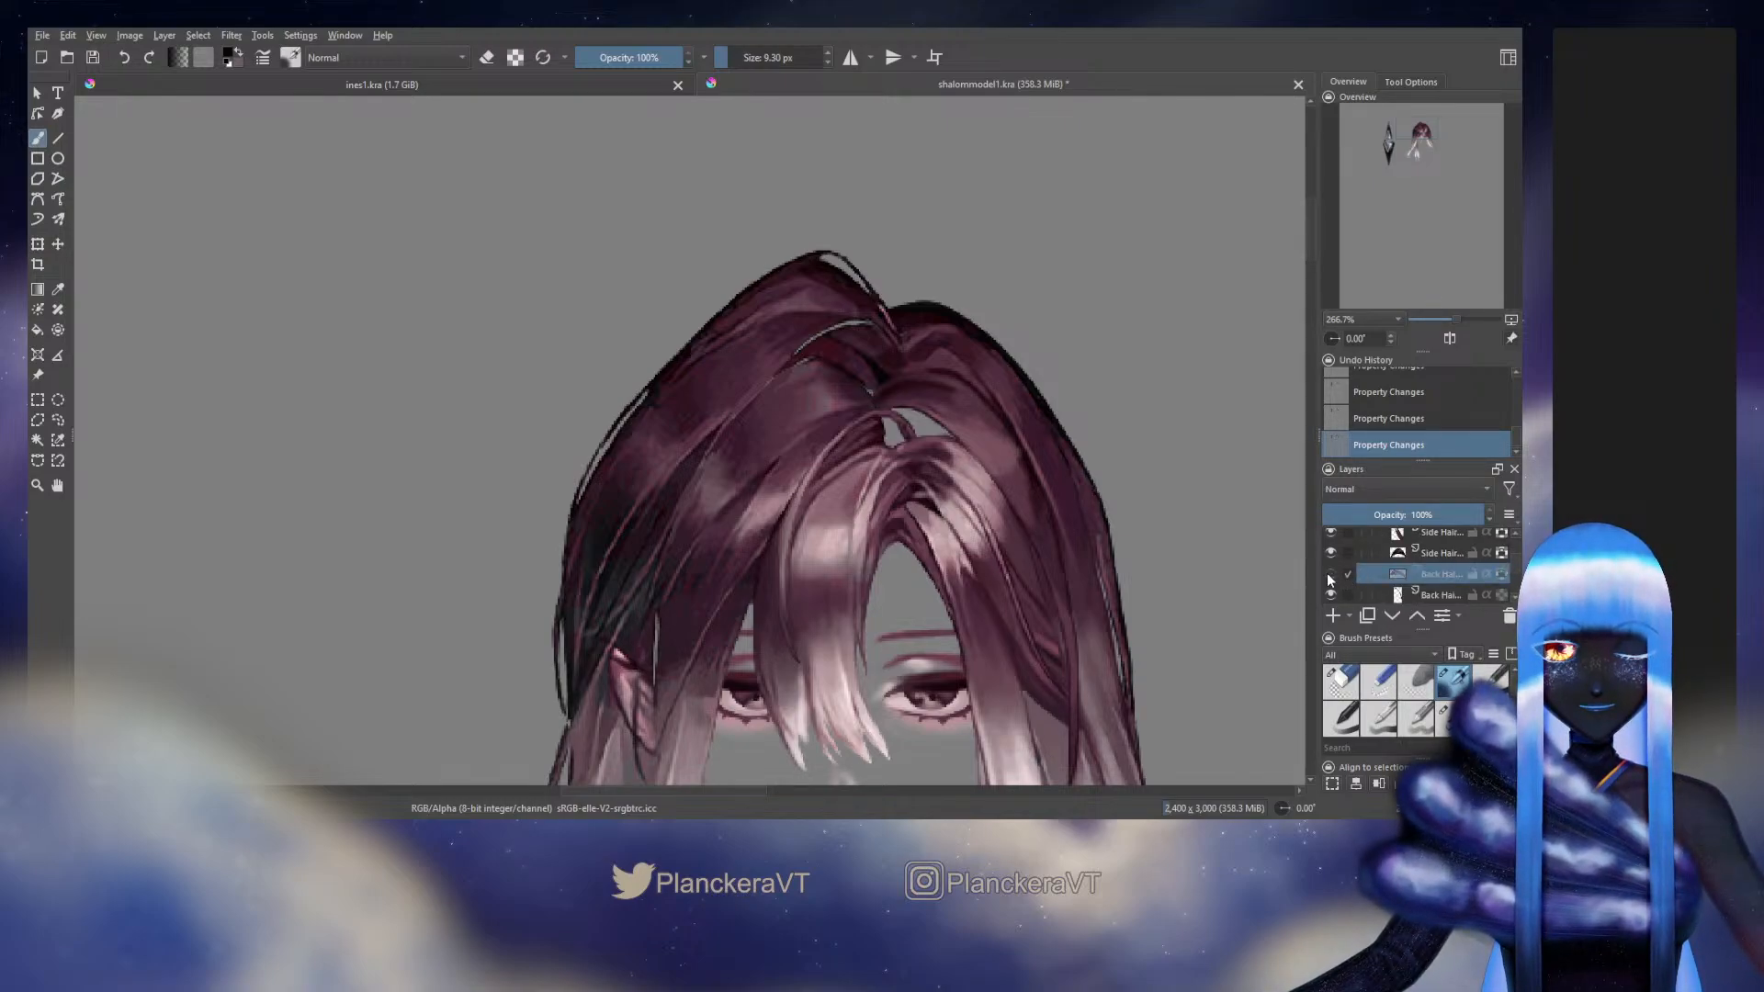
click(1328, 573)
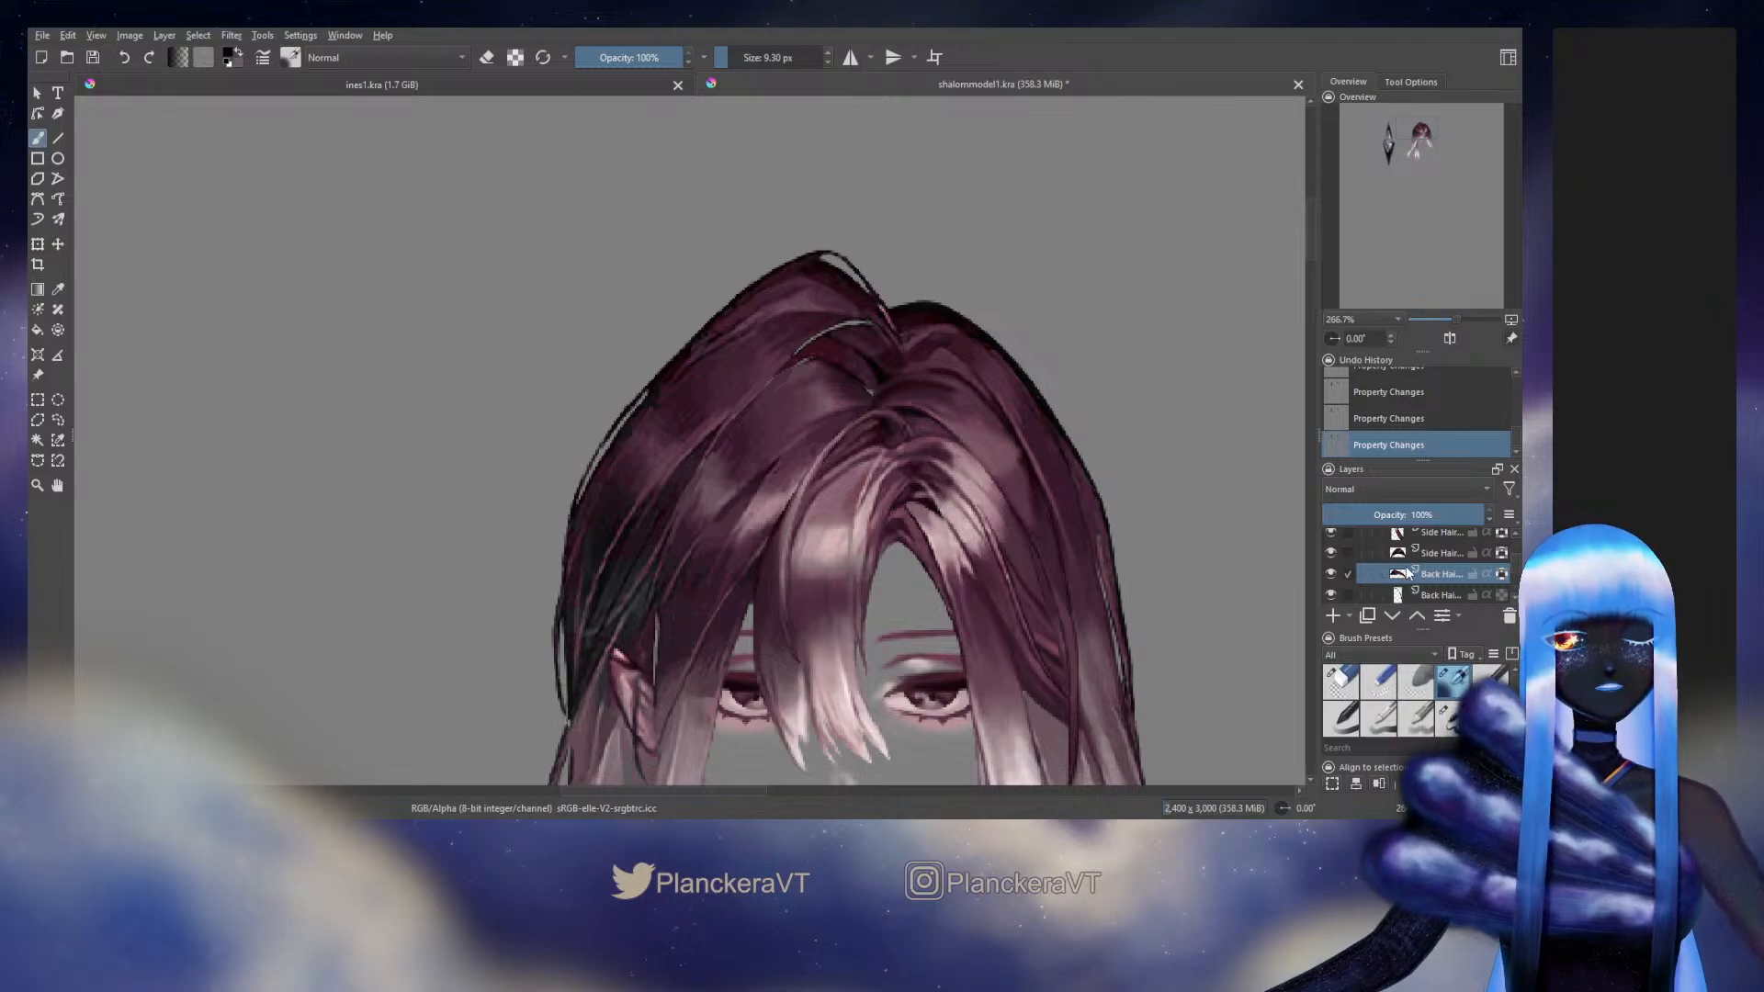
Identify the back hair strand below the side bang in the layer stack by toggling it, and make it the active layer
scroll(1461, 579, down, 3)
scroll(1459, 579, down, 5)
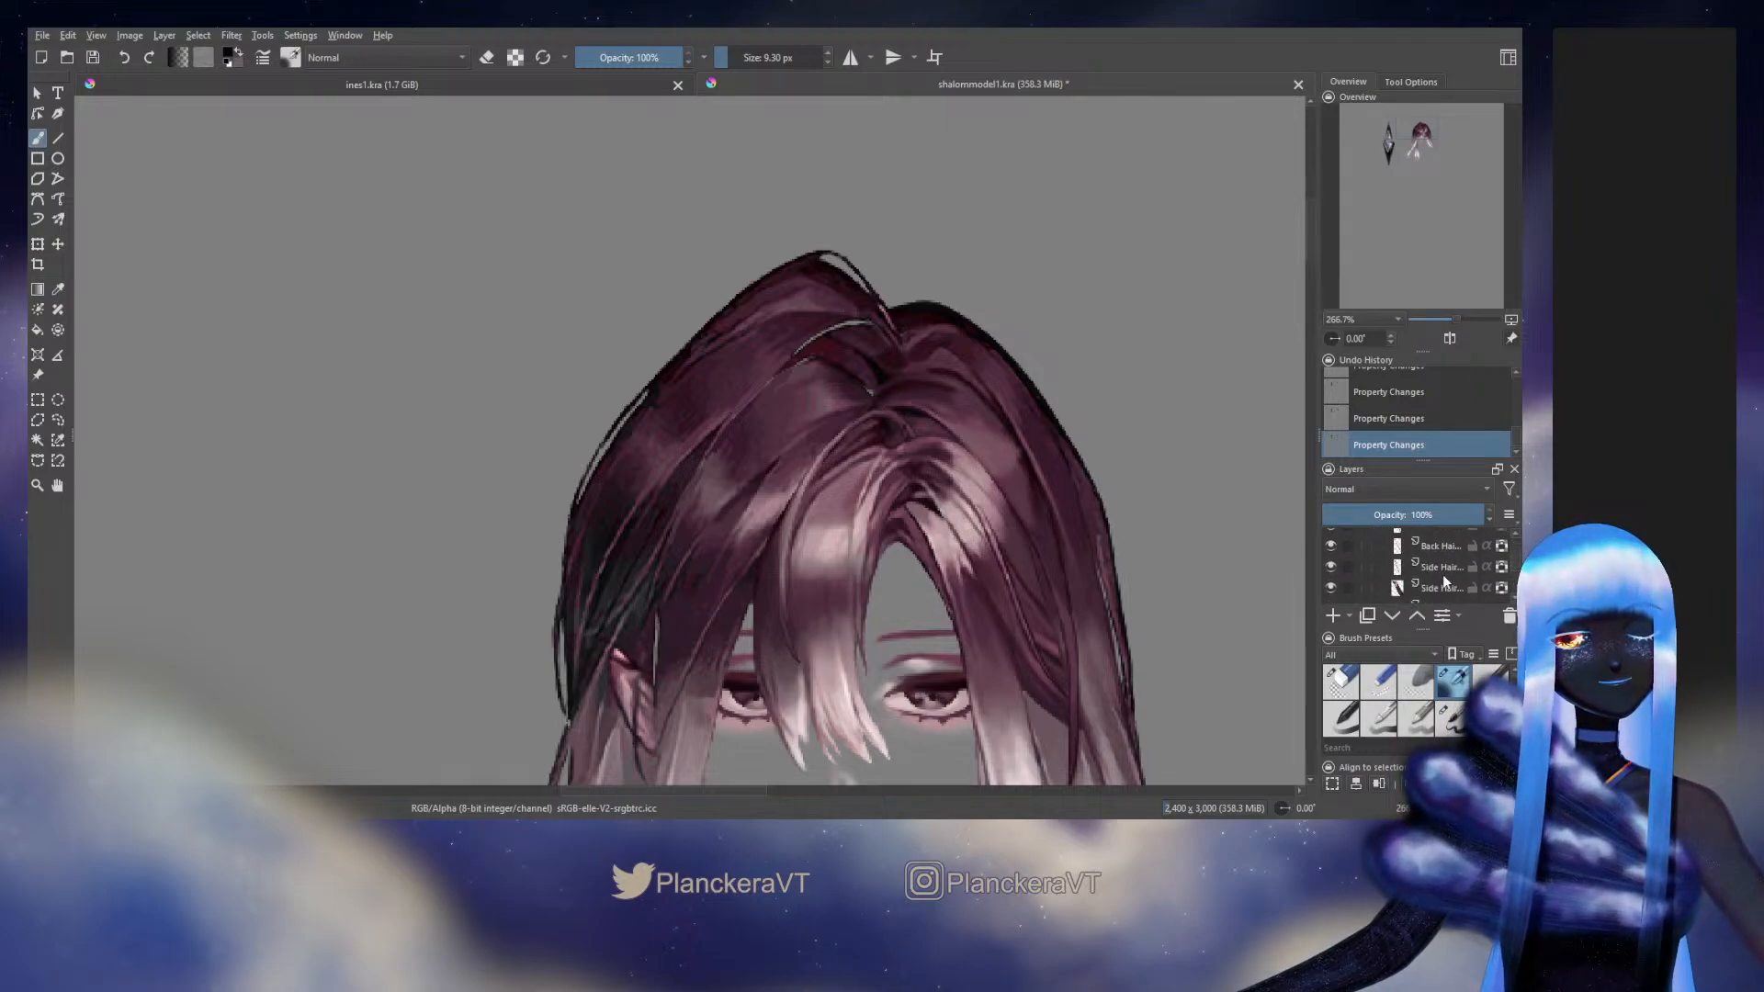
click(1442, 577)
scroll(1440, 575, up, 2)
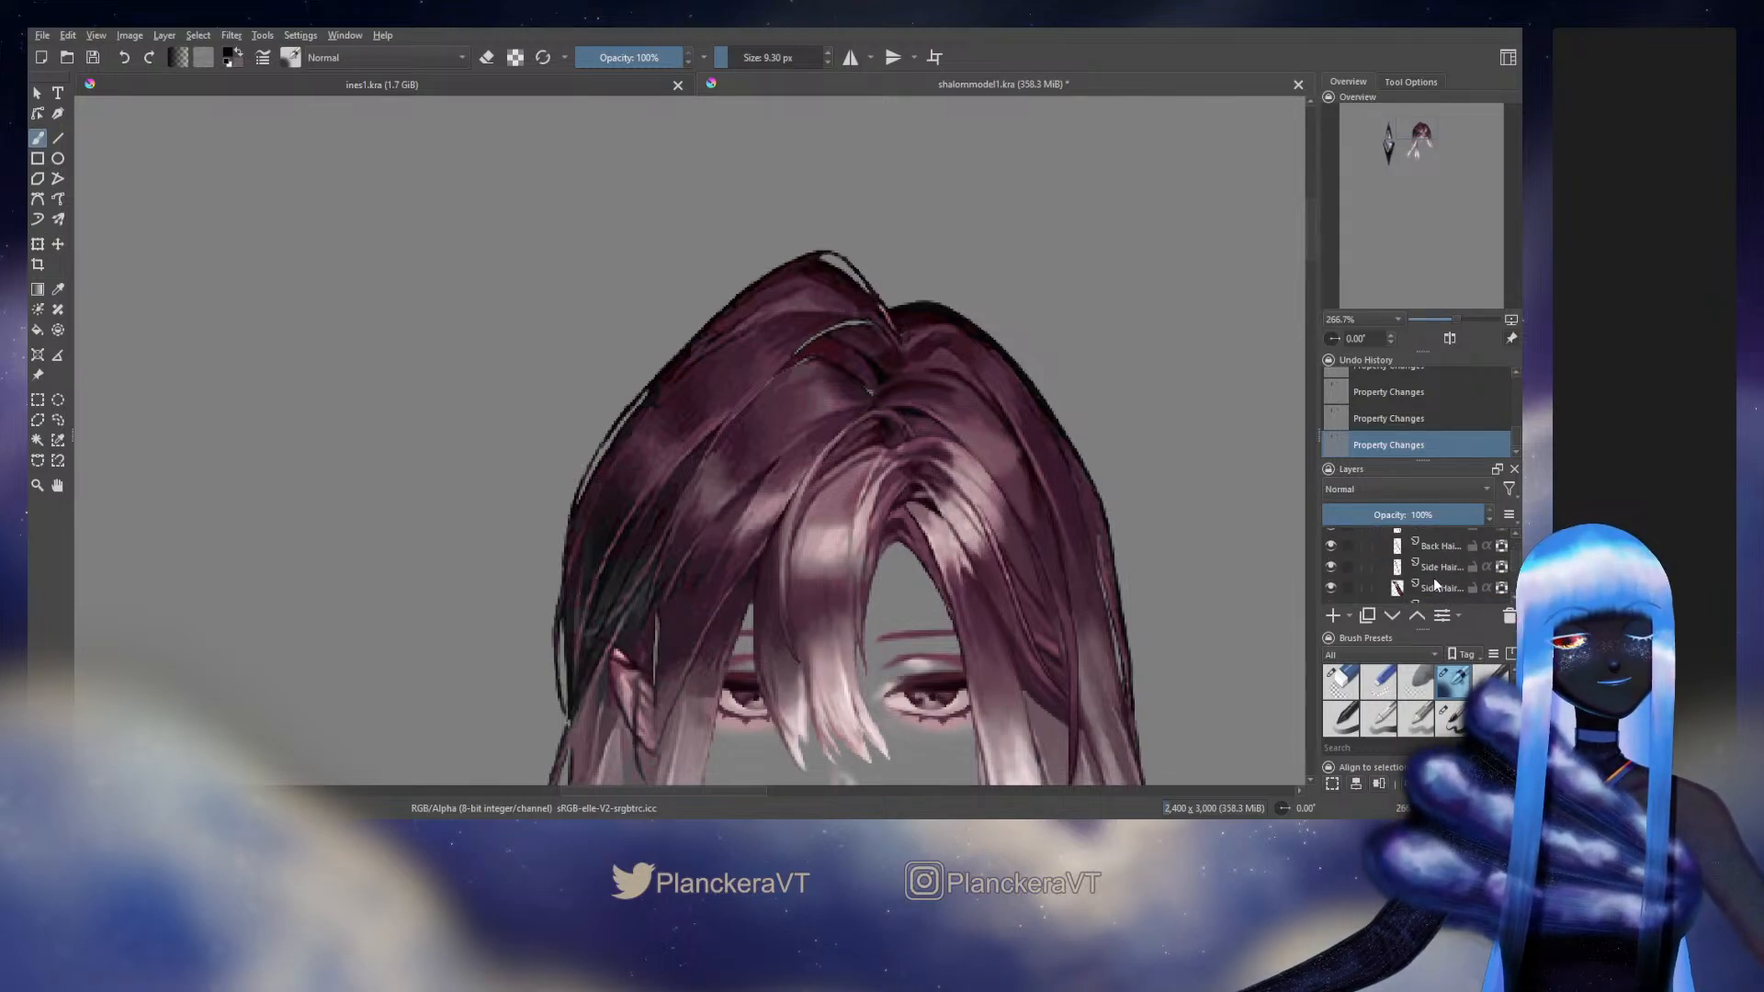
scroll(1344, 566, down, 2)
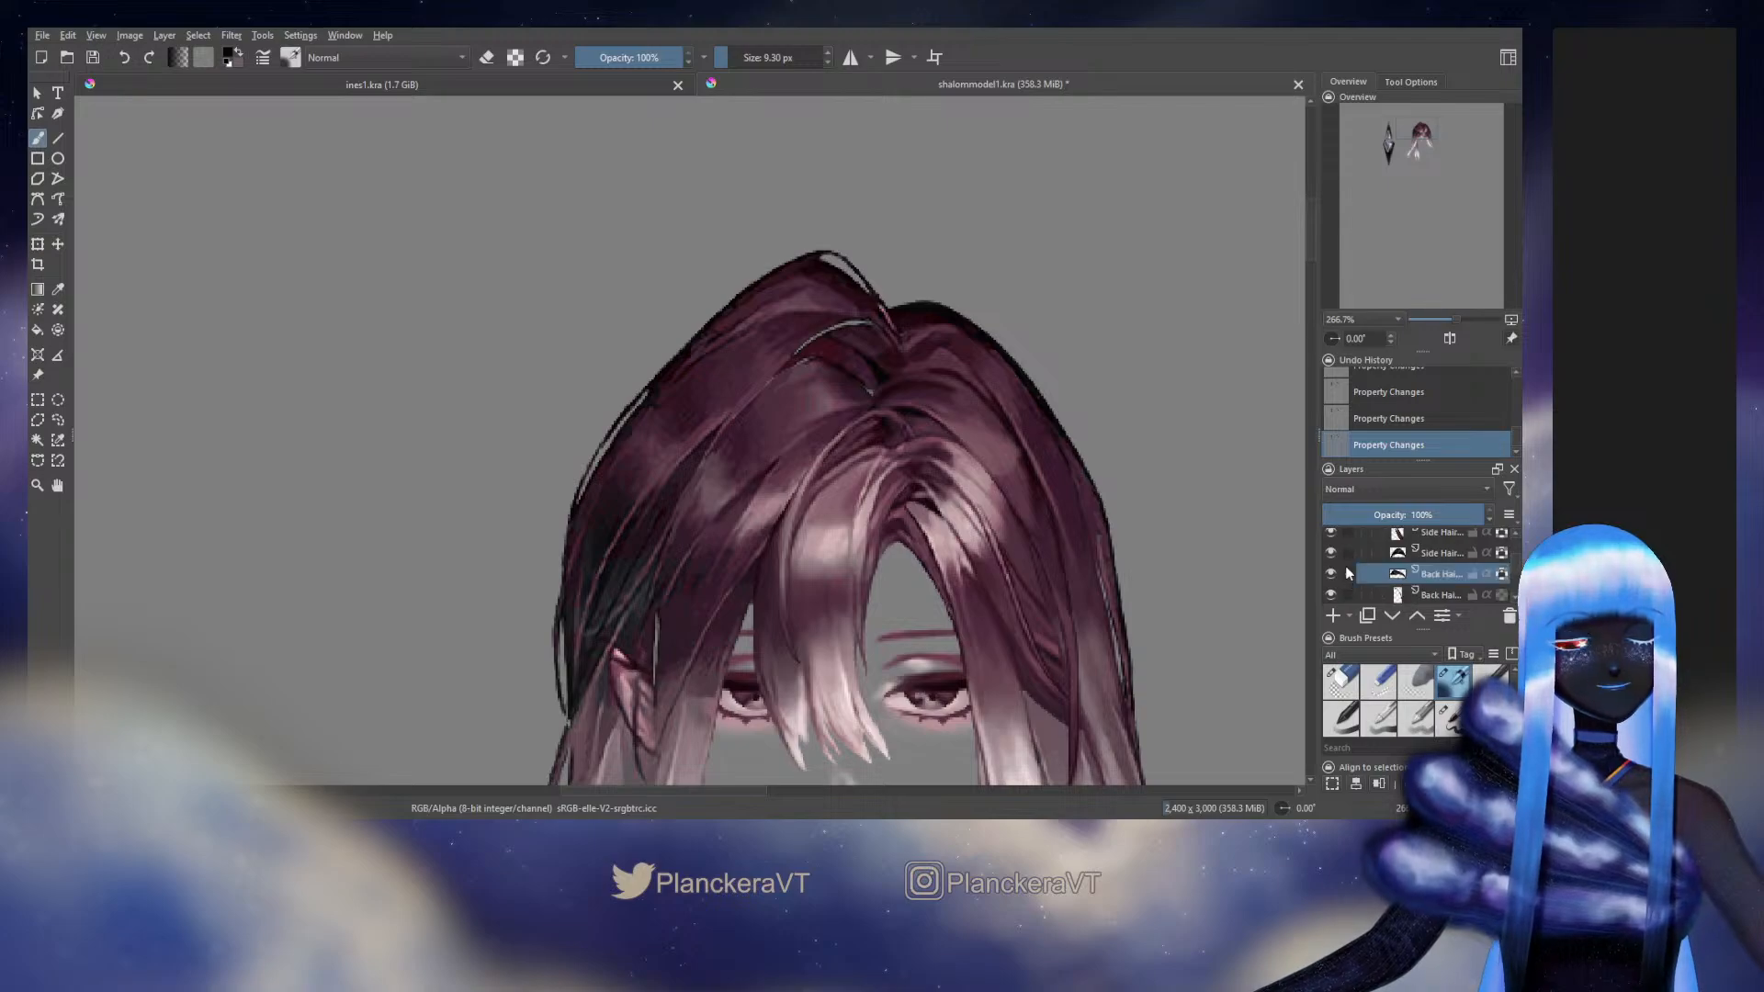
scroll(1343, 570, down, 3)
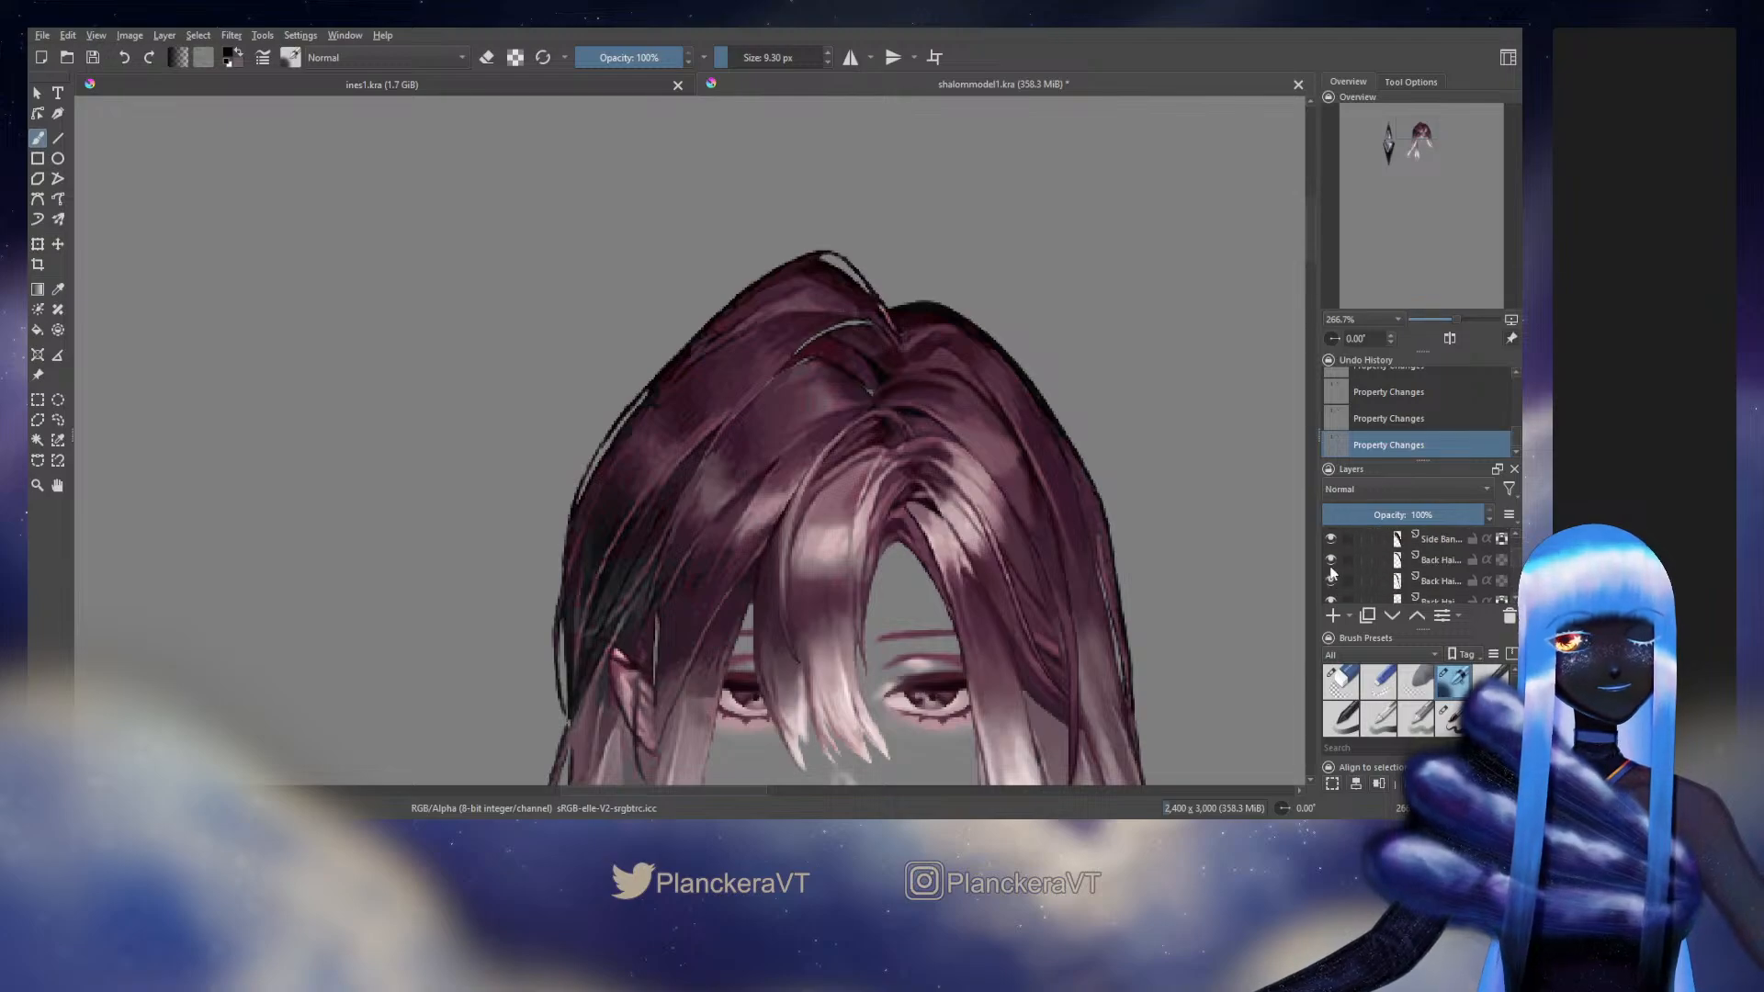
click(1332, 562)
click(1332, 563)
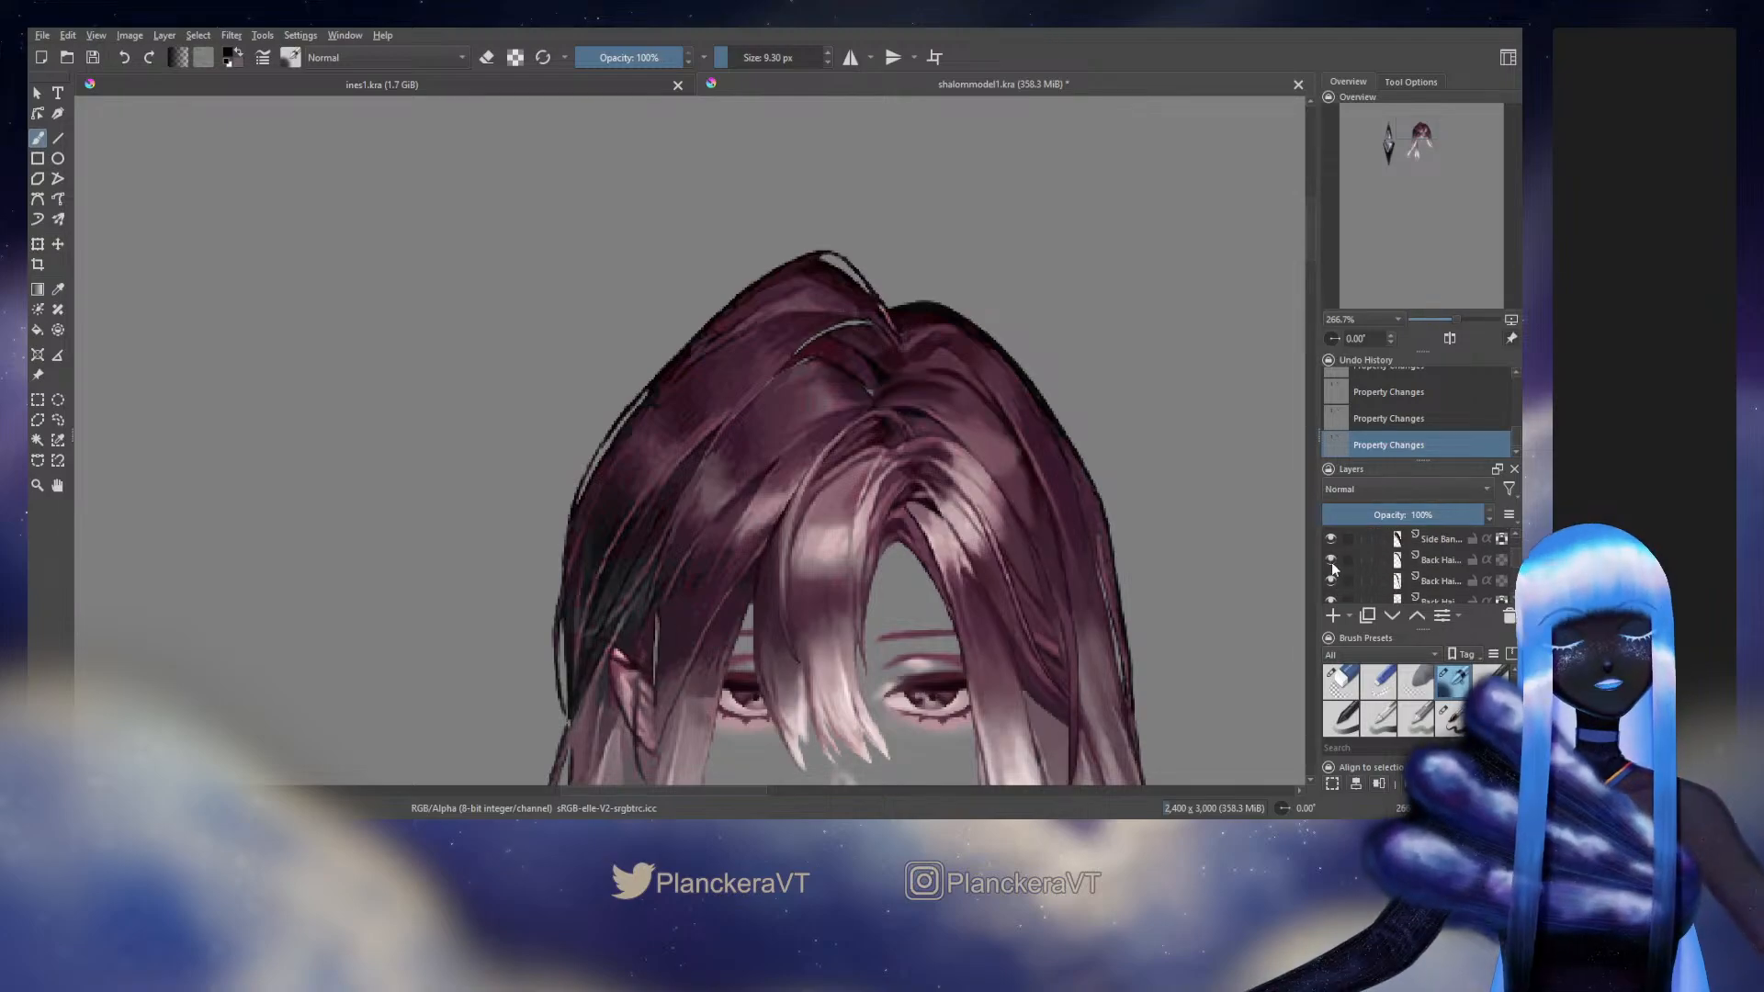
click(1395, 562)
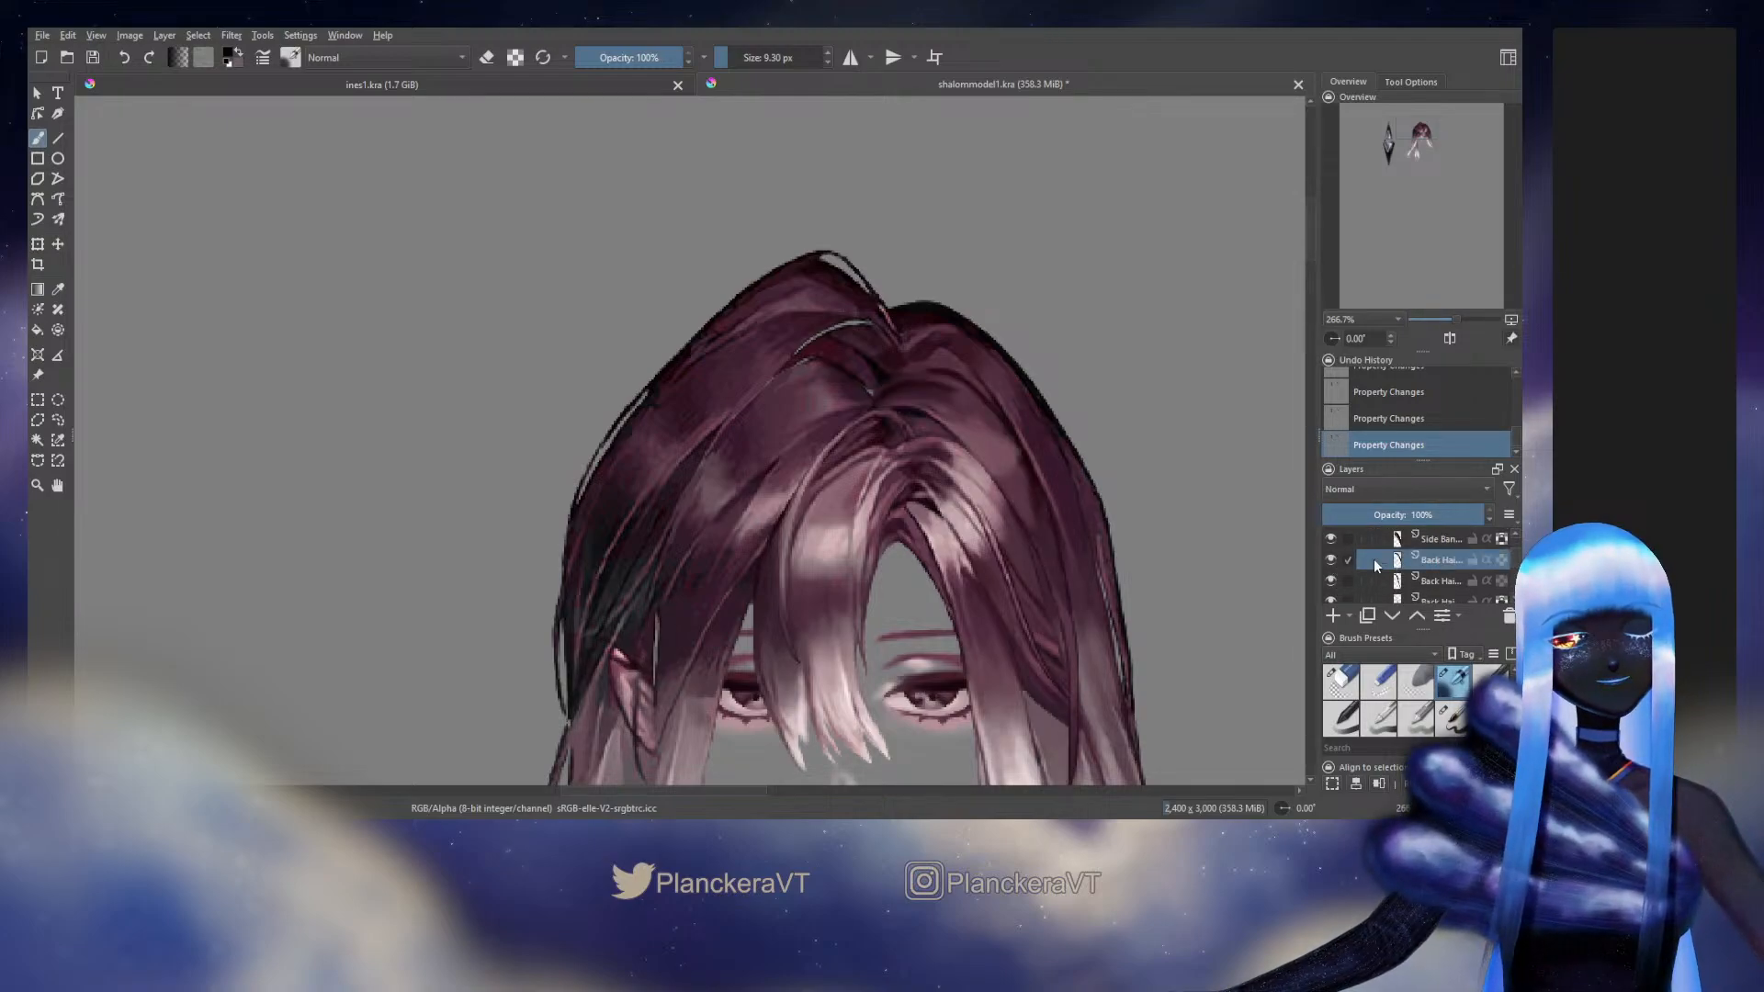
Paint over the parting edge of the active back hair strand with a sampled dark tone and a smaller brush
scroll(827, 388, up, 2)
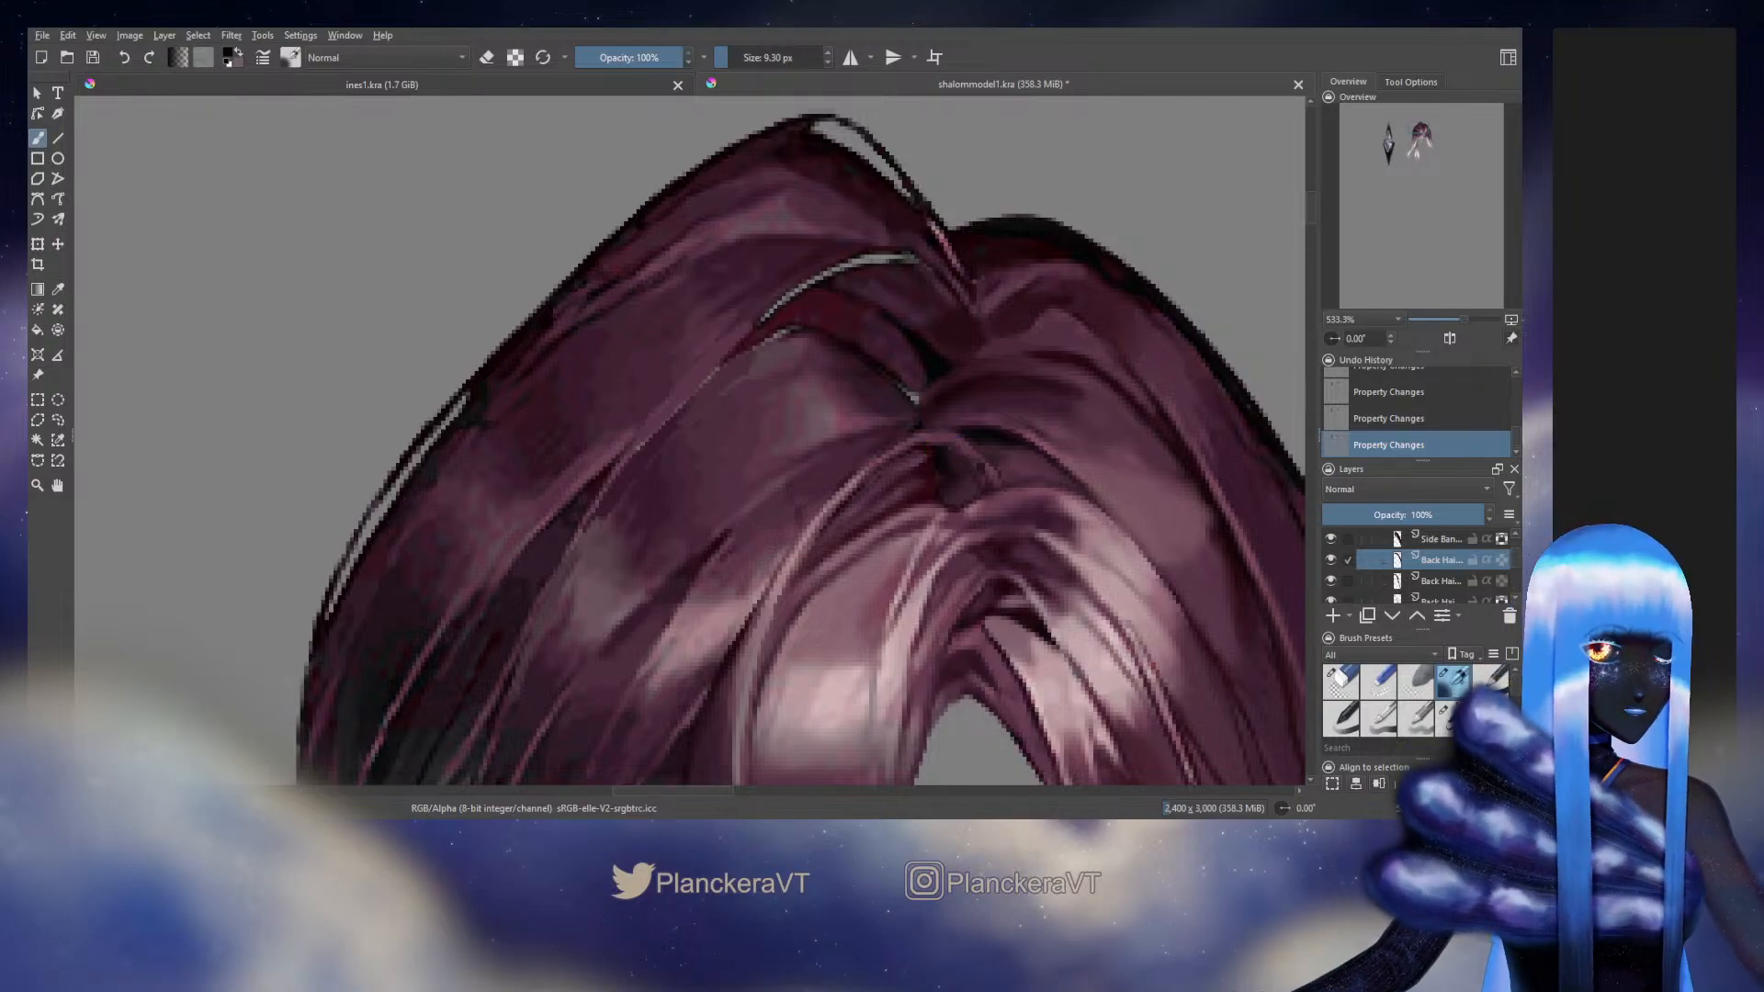
key(/)
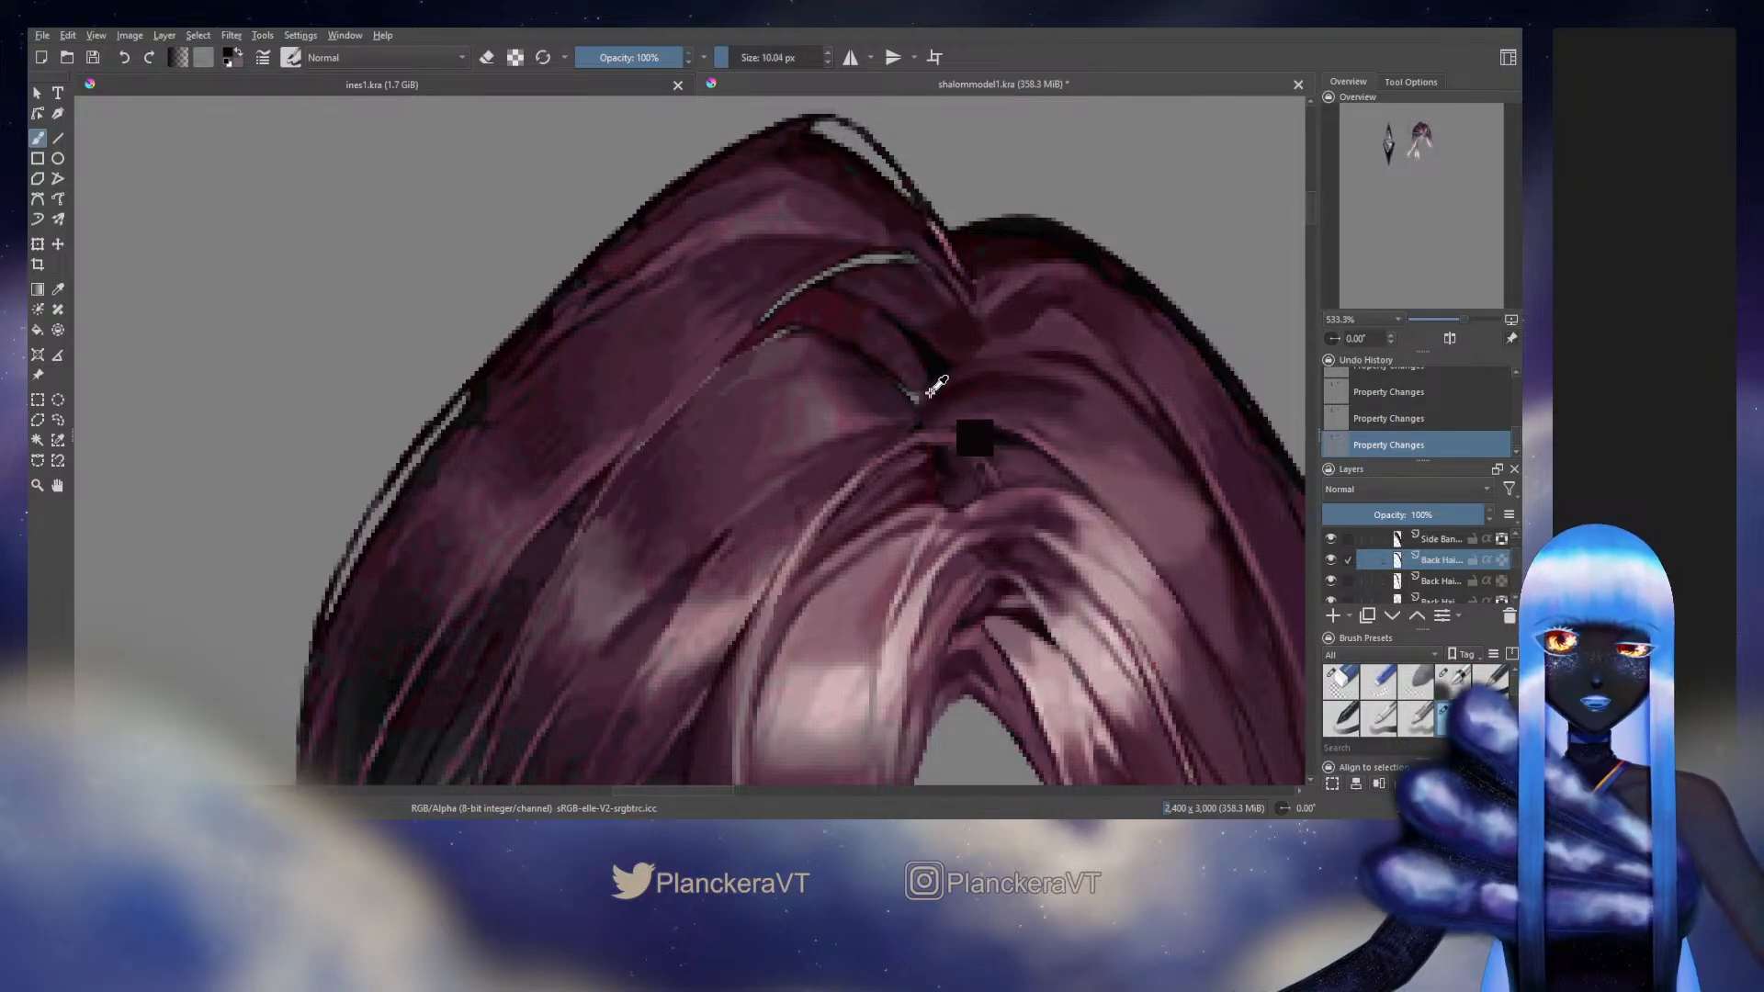
key(bracketleft)
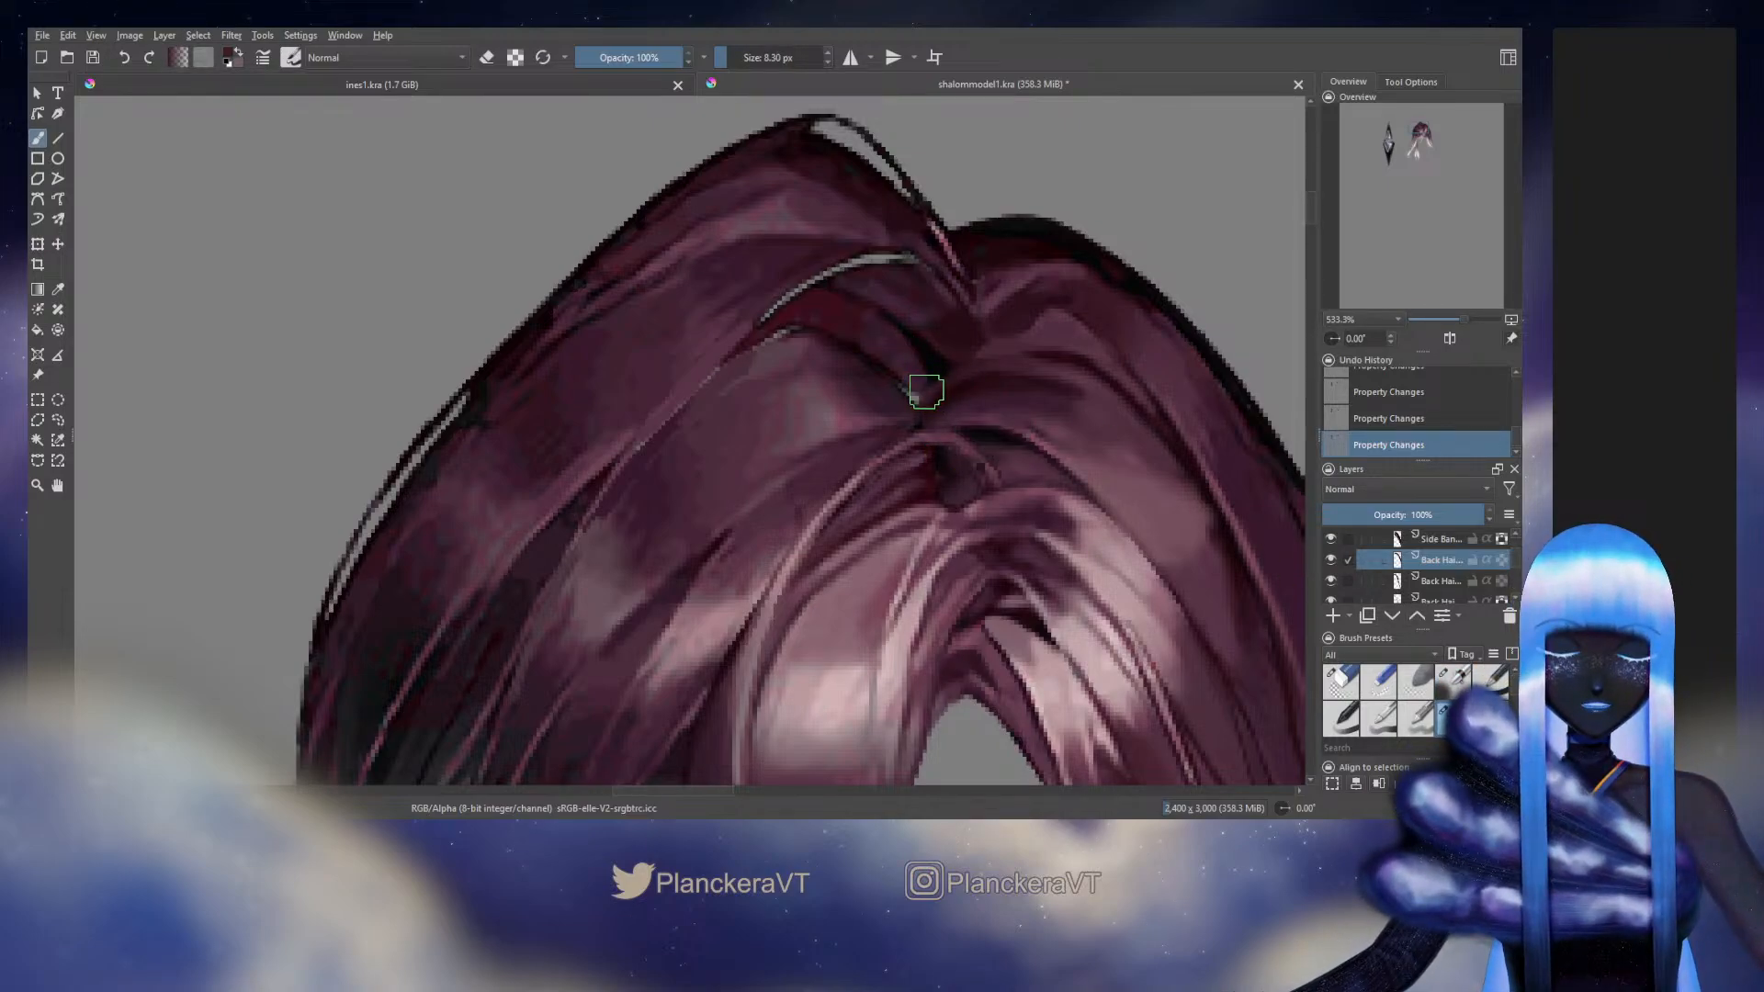
drag(913, 407, 950, 398)
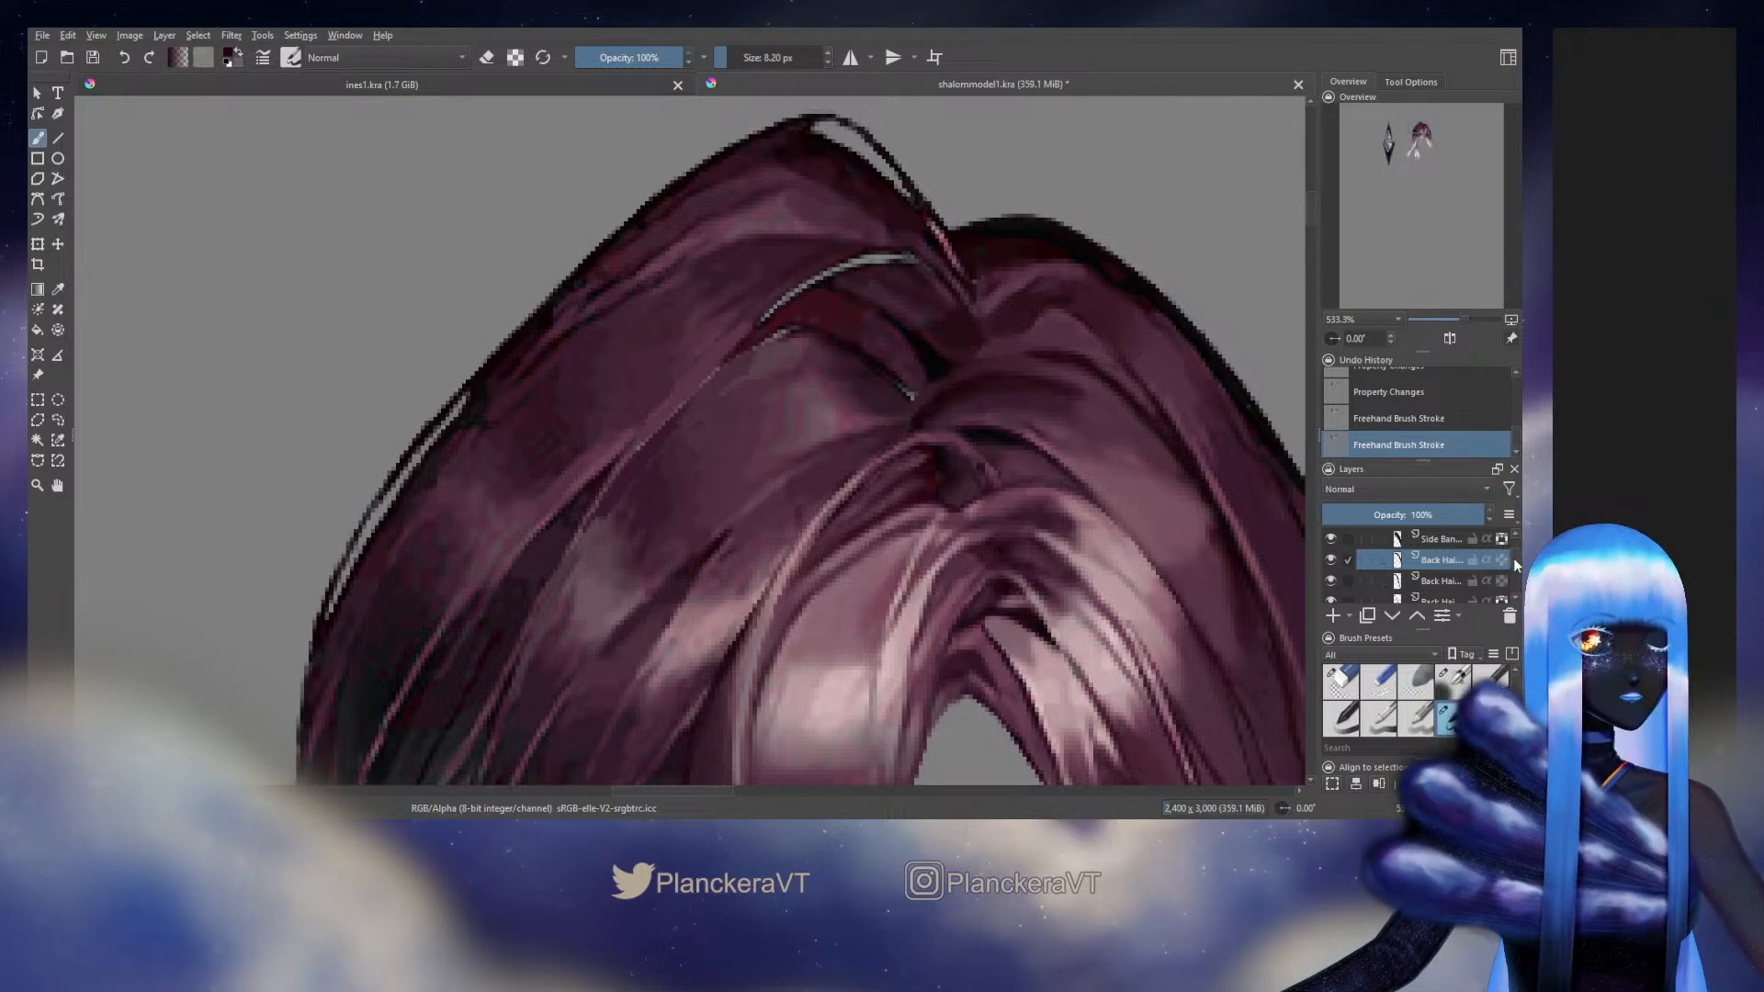
Hide the Front Hair group and fill the back hair strand's root at the parting with dark strokes at 8.20 px
drag(1516, 565, 1516, 552)
click(1330, 572)
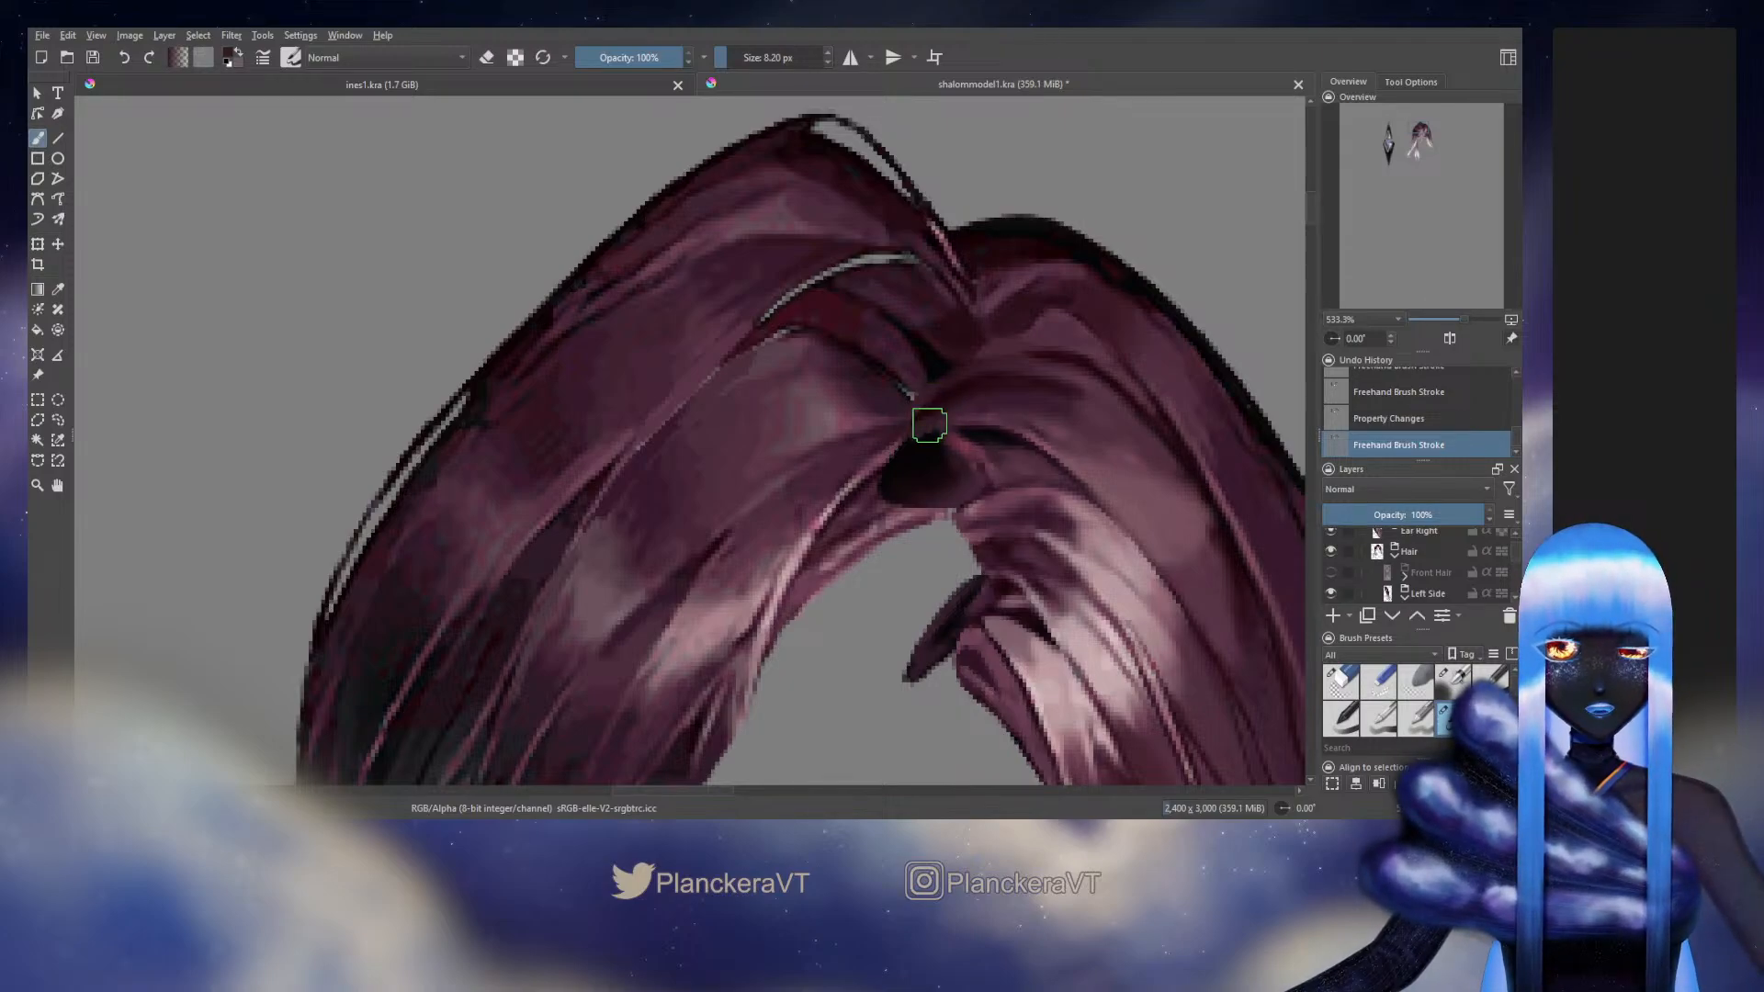
drag(928, 417, 952, 421)
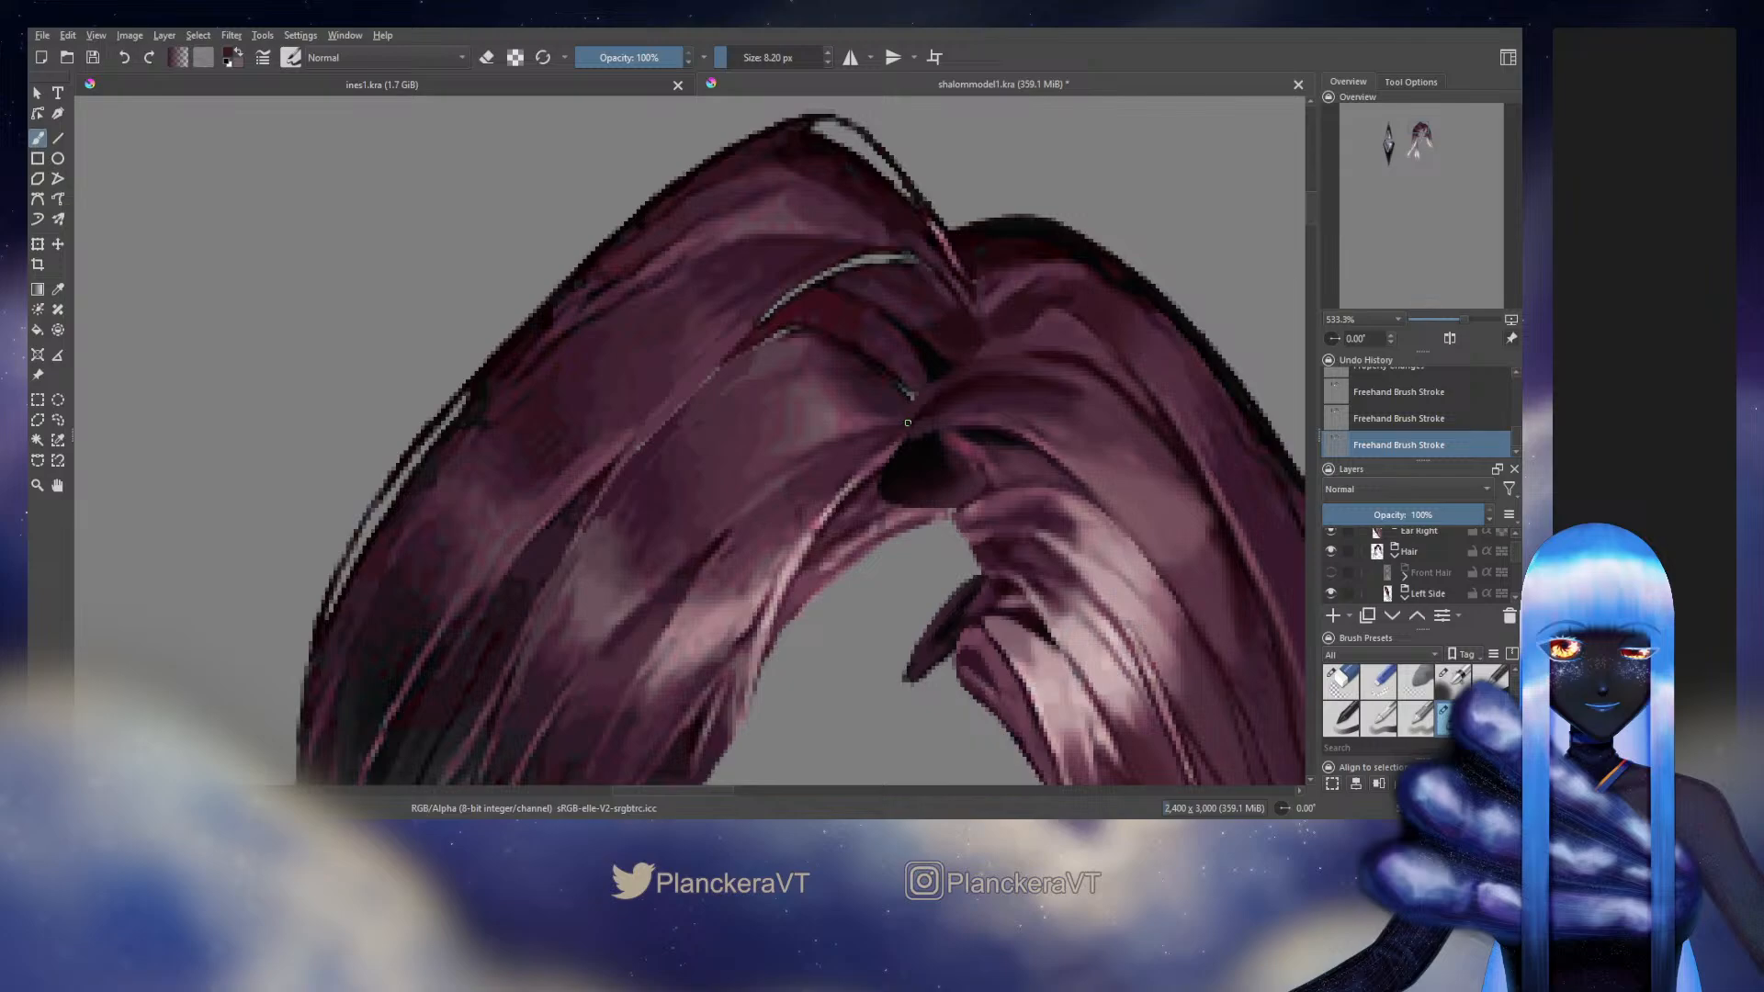
drag(908, 423, 915, 424)
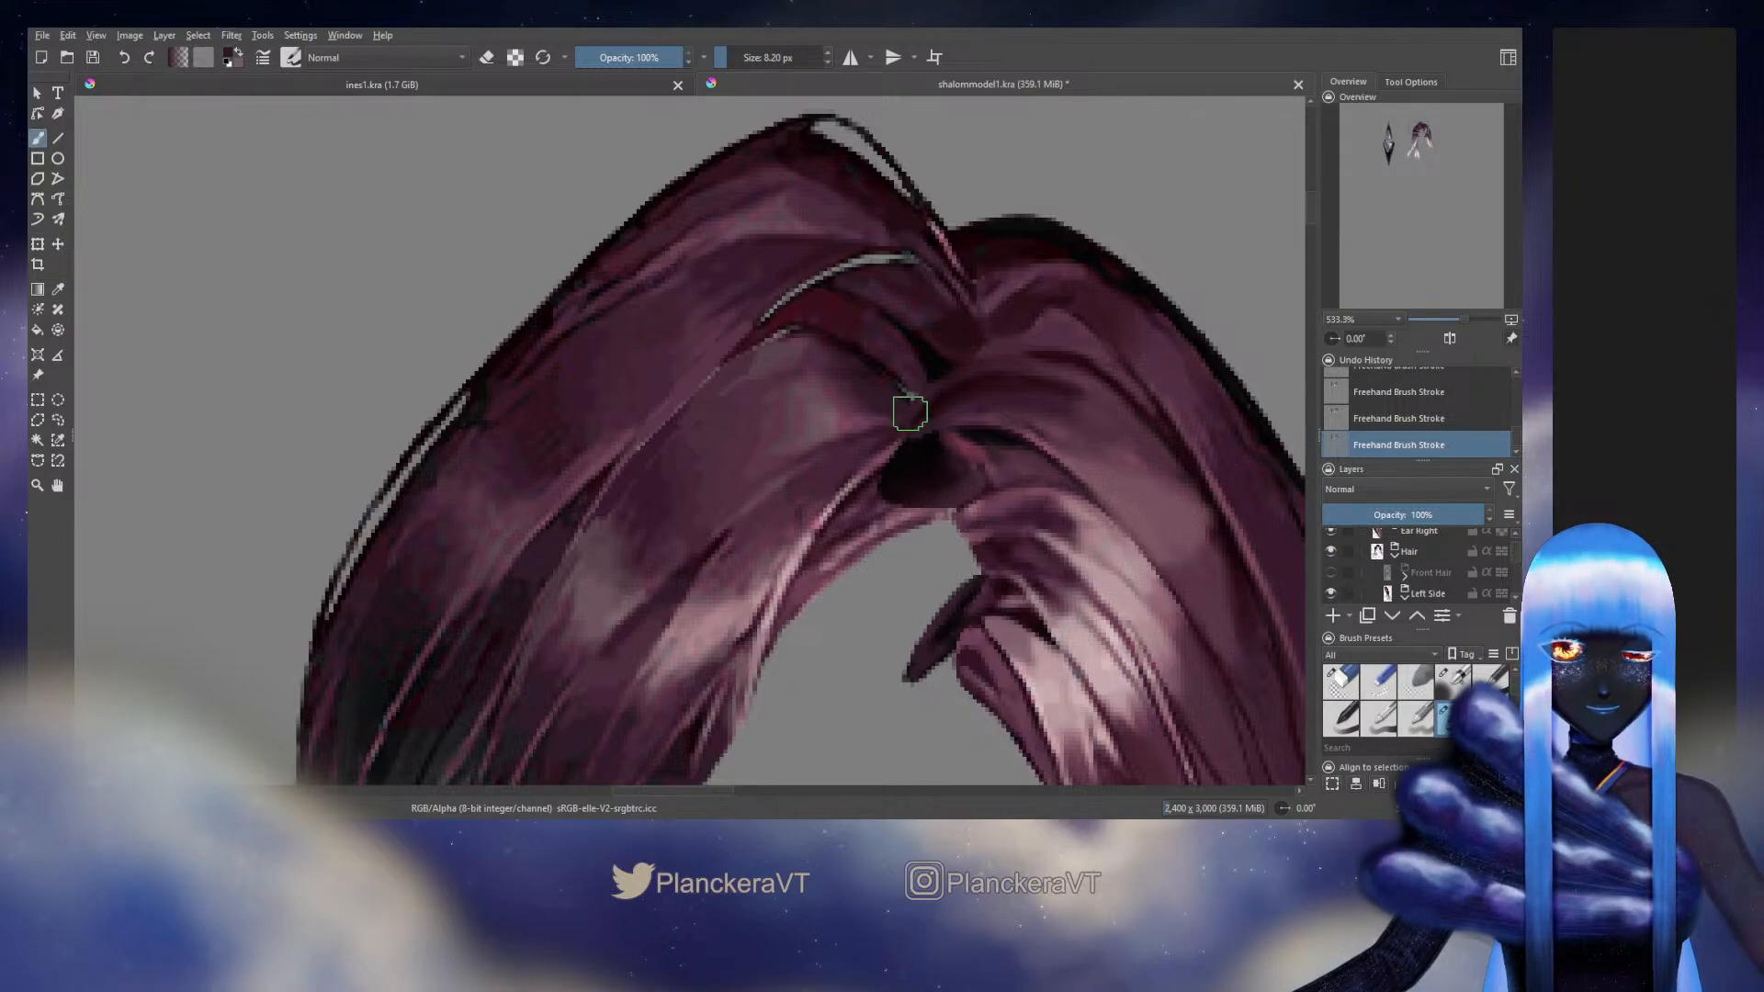
Hide the Right Side hair group and extend the back hair strand's root tip into a rounded point at 8.20 px
scroll(1514, 562, down, 5)
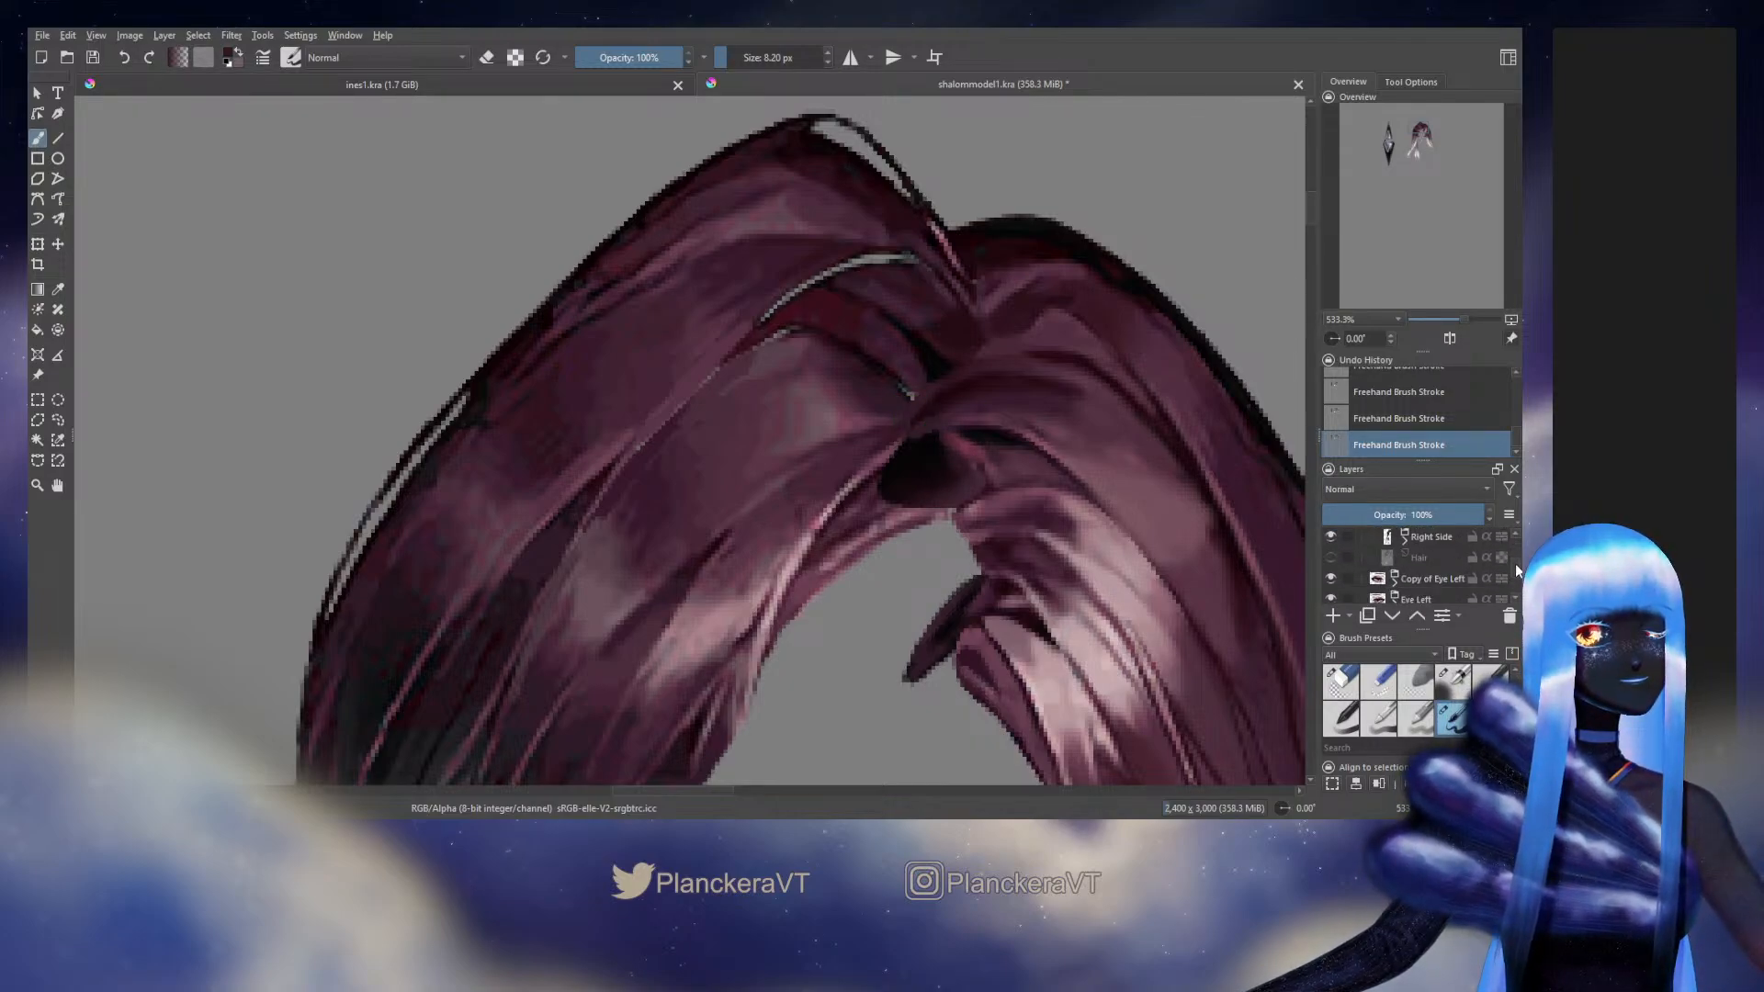
scroll(1514, 562, up, 1)
click(1330, 570)
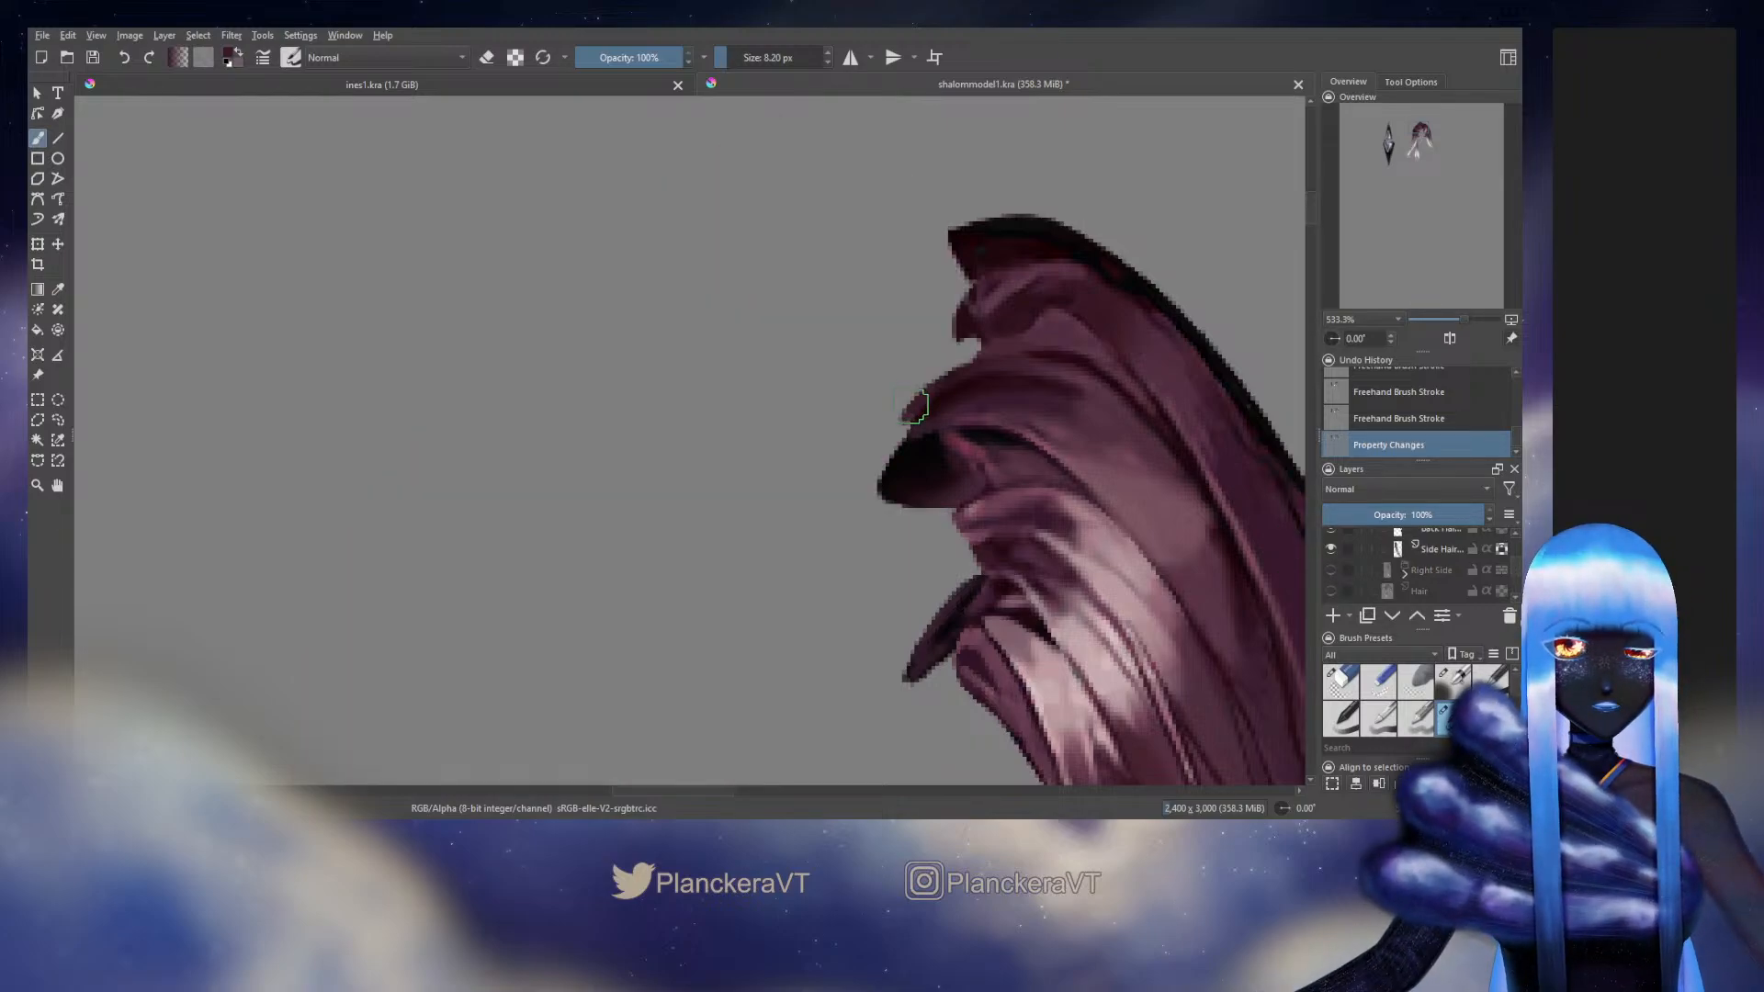
drag(911, 406, 914, 421)
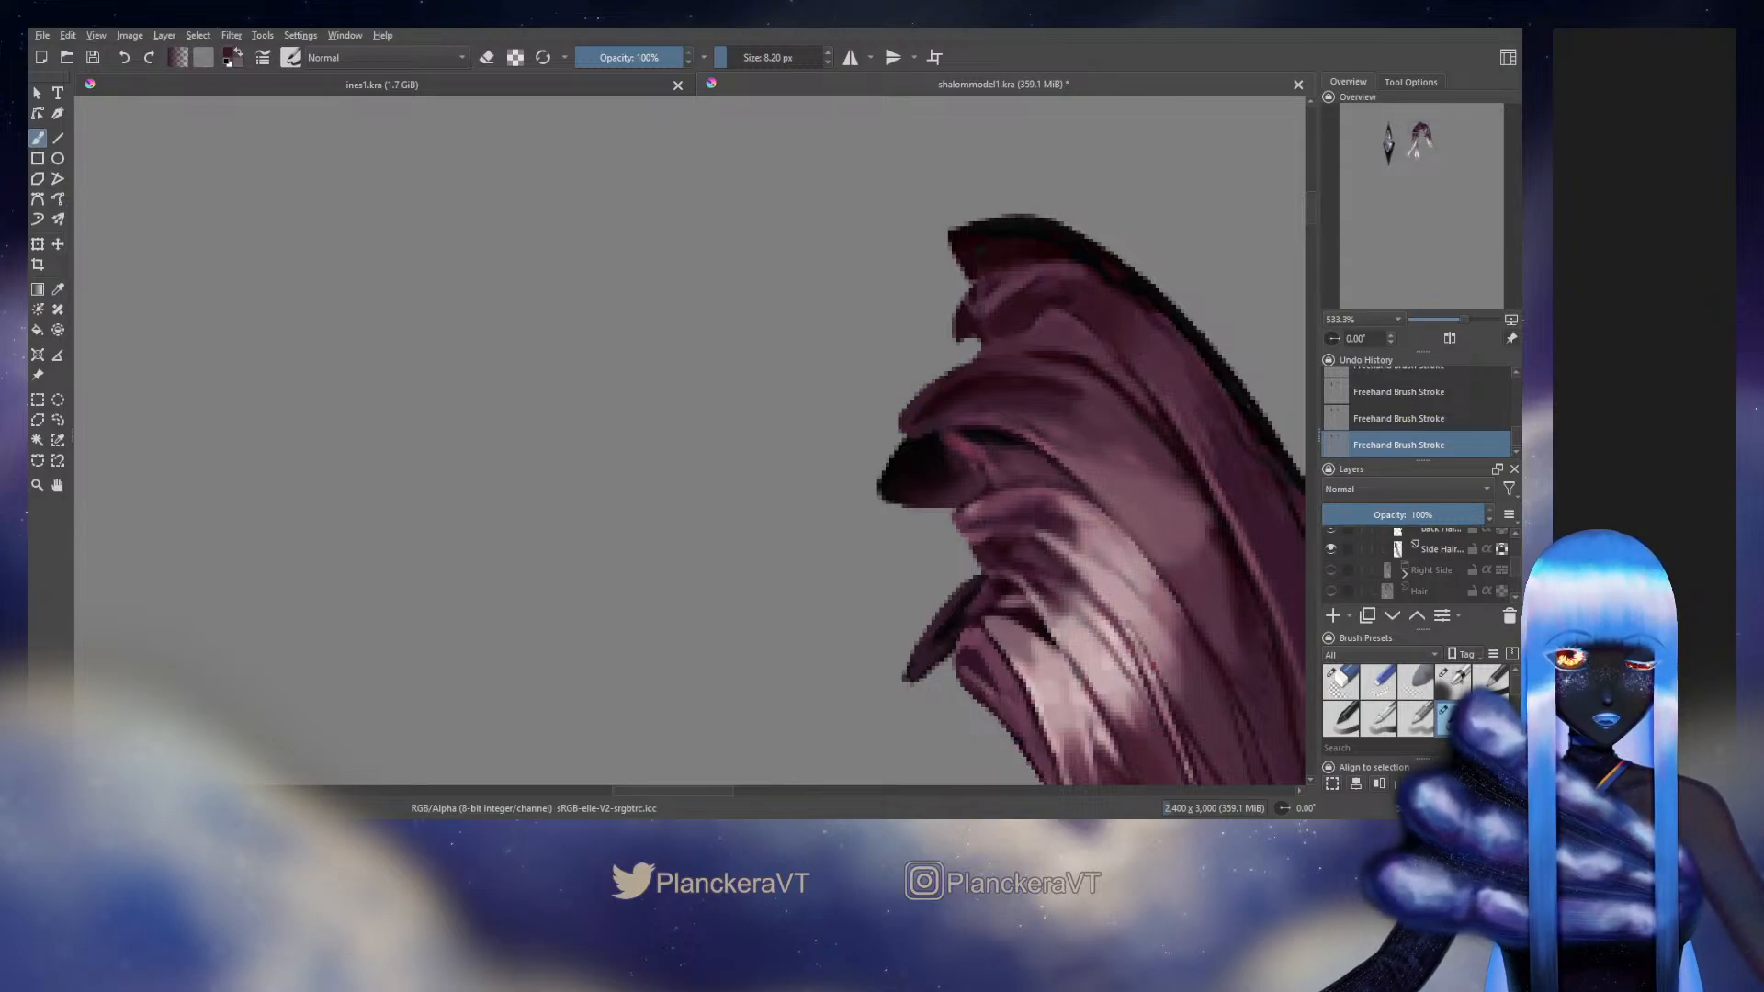
Switch to the blending brush and refine the edge of the back hair strand's extended root tip at 3.03 px
scroll(1414, 565, up, 2)
click(1453, 683)
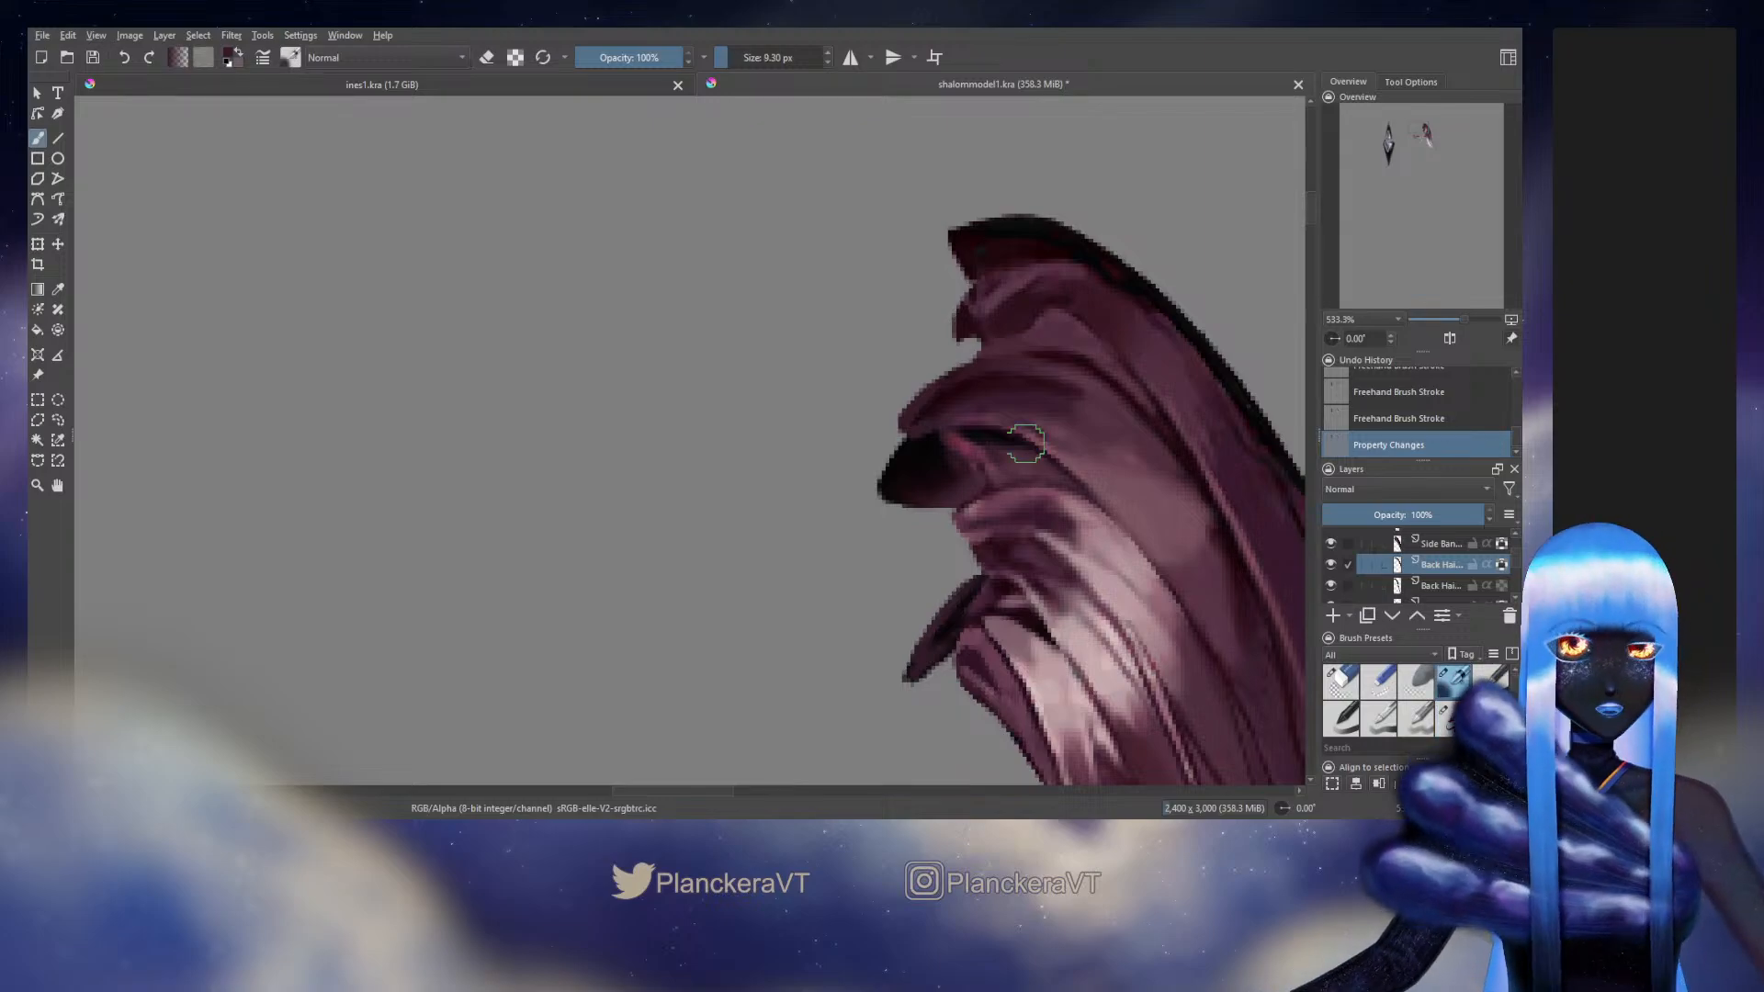
ctrl+click(927, 407)
shift+drag(926, 409, 907, 427)
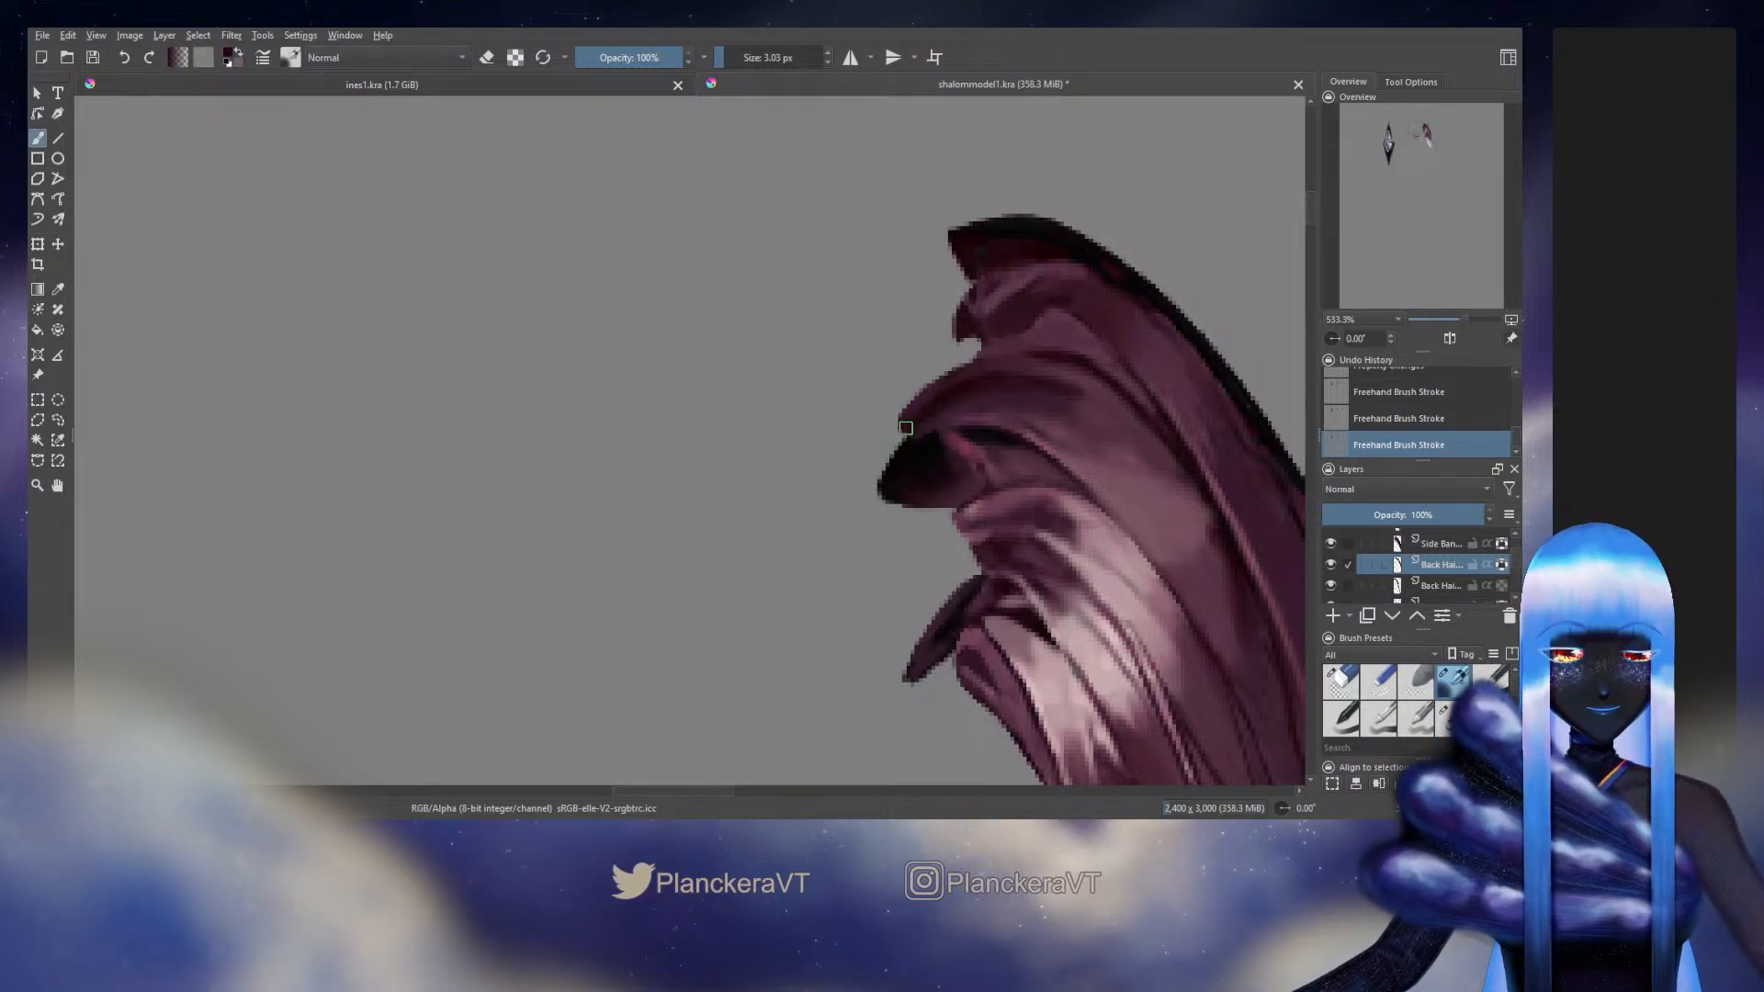
ctrl+click(924, 425)
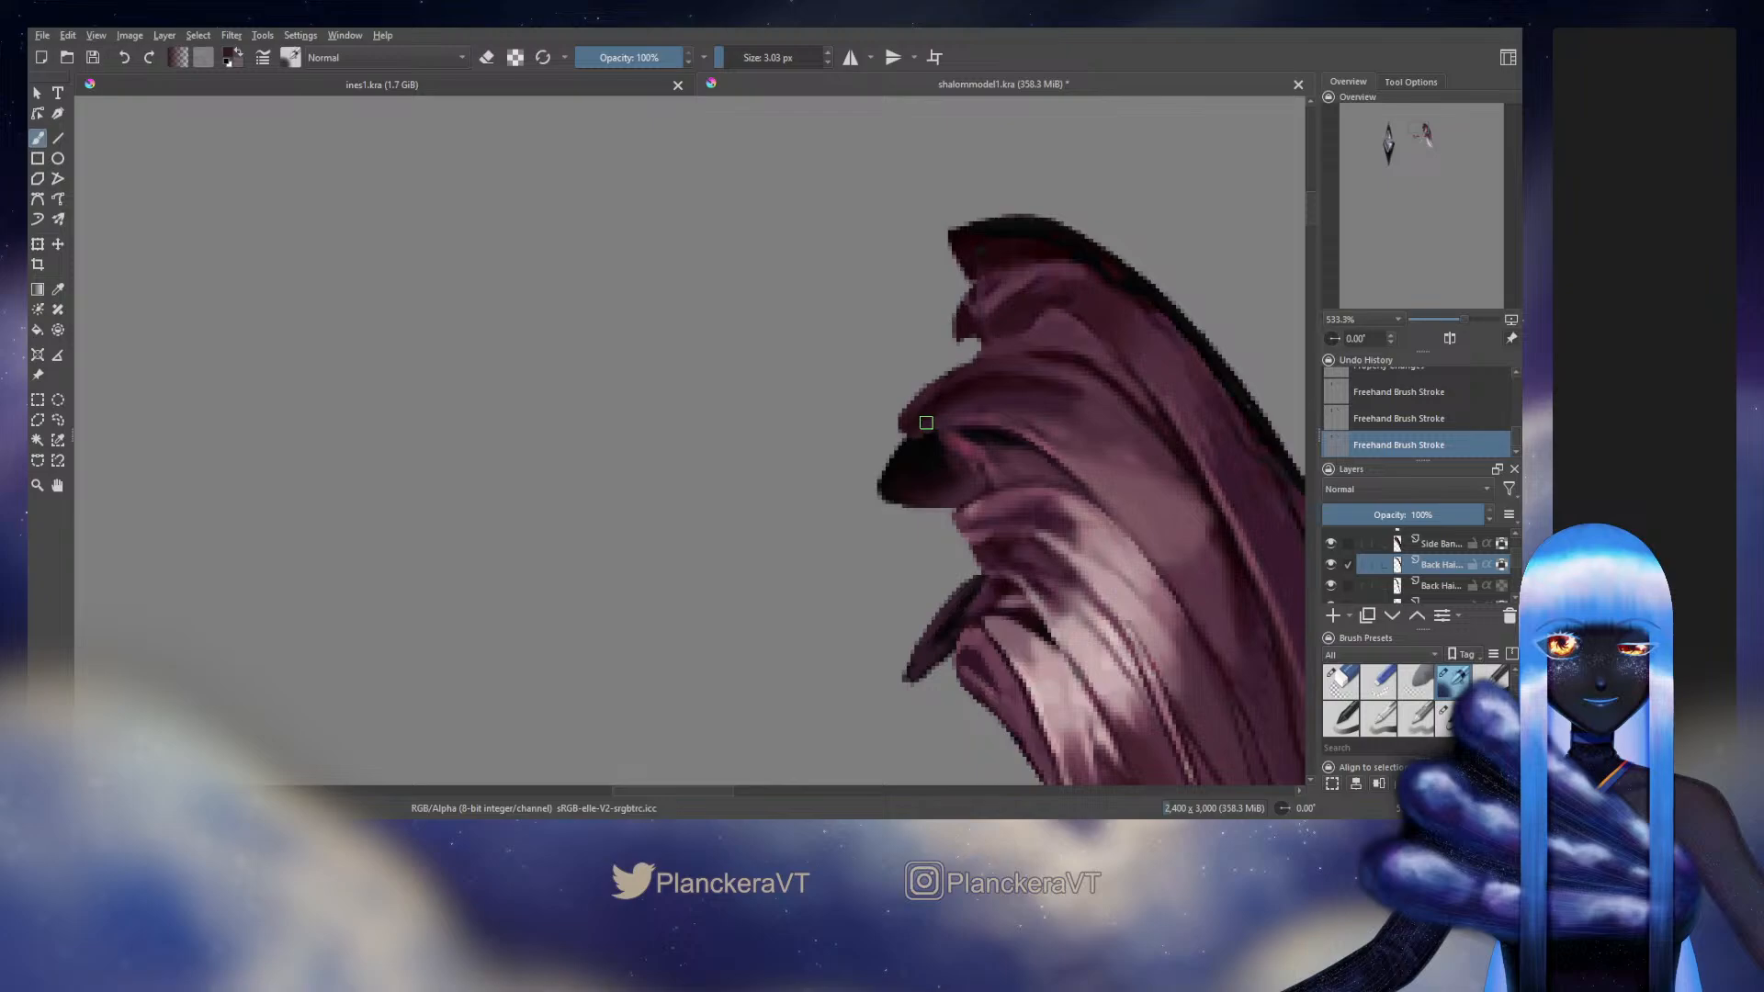
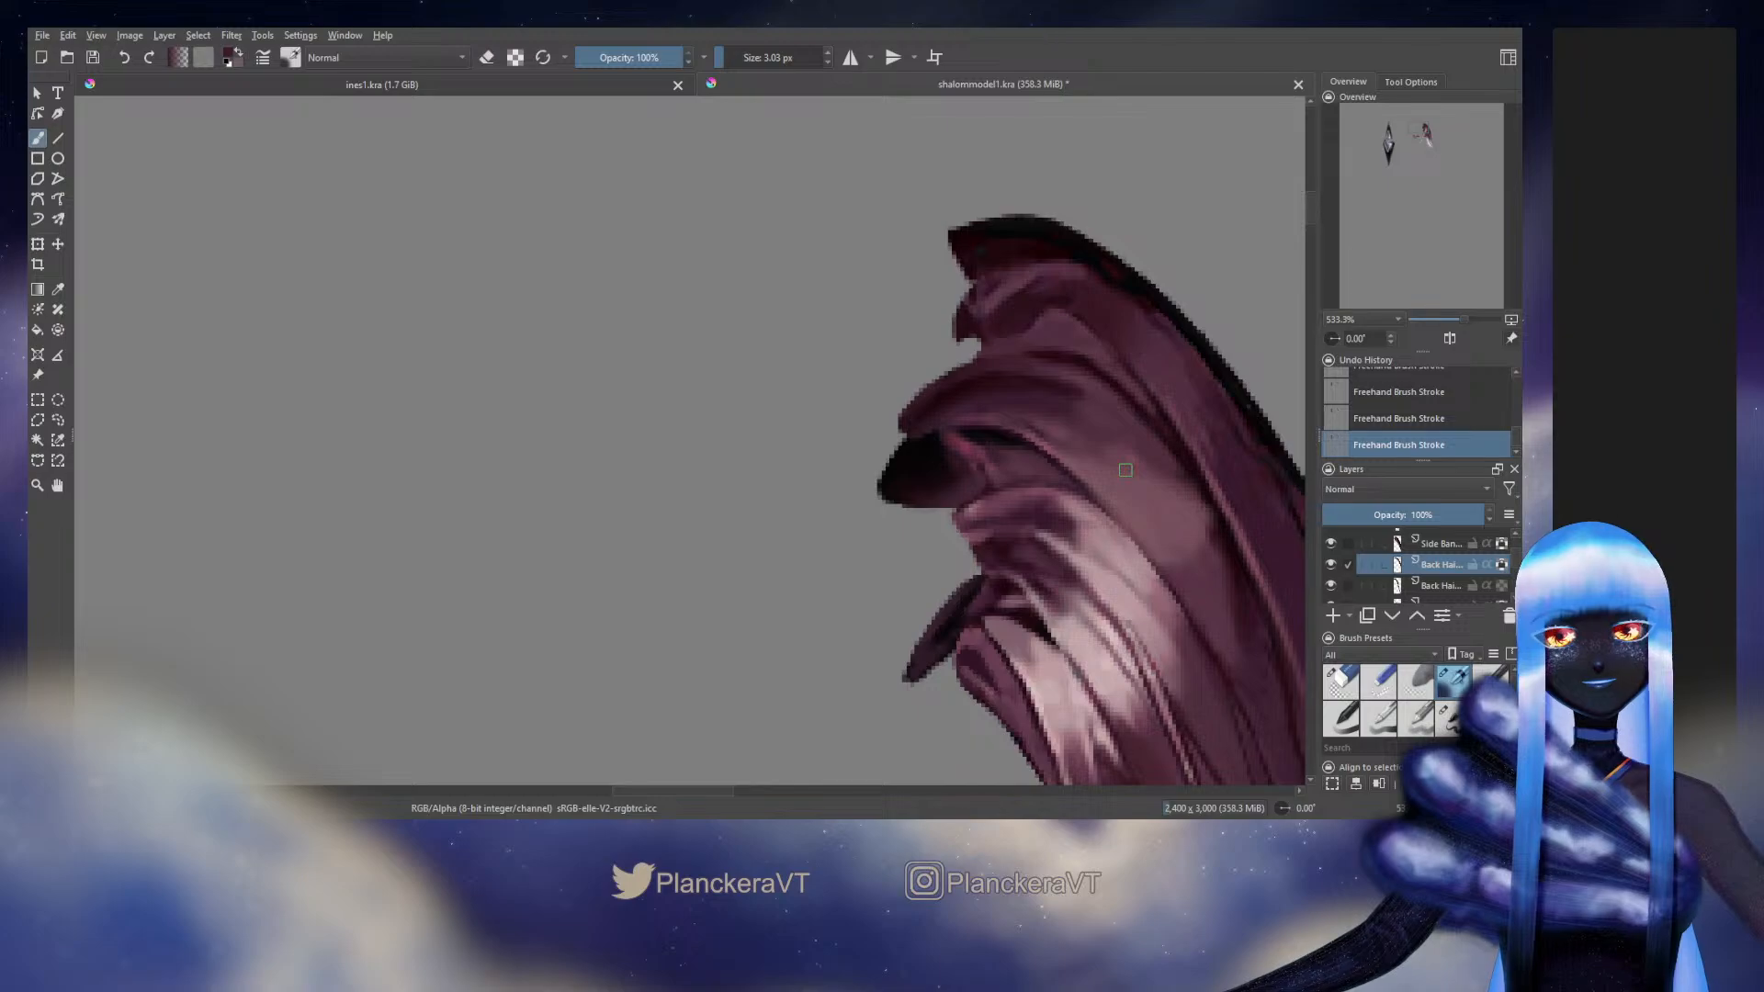
Make the Front Hair and Right Side hair groups and the inner Head group with the face visible
scroll(1341, 588, up, 5)
click(1333, 564)
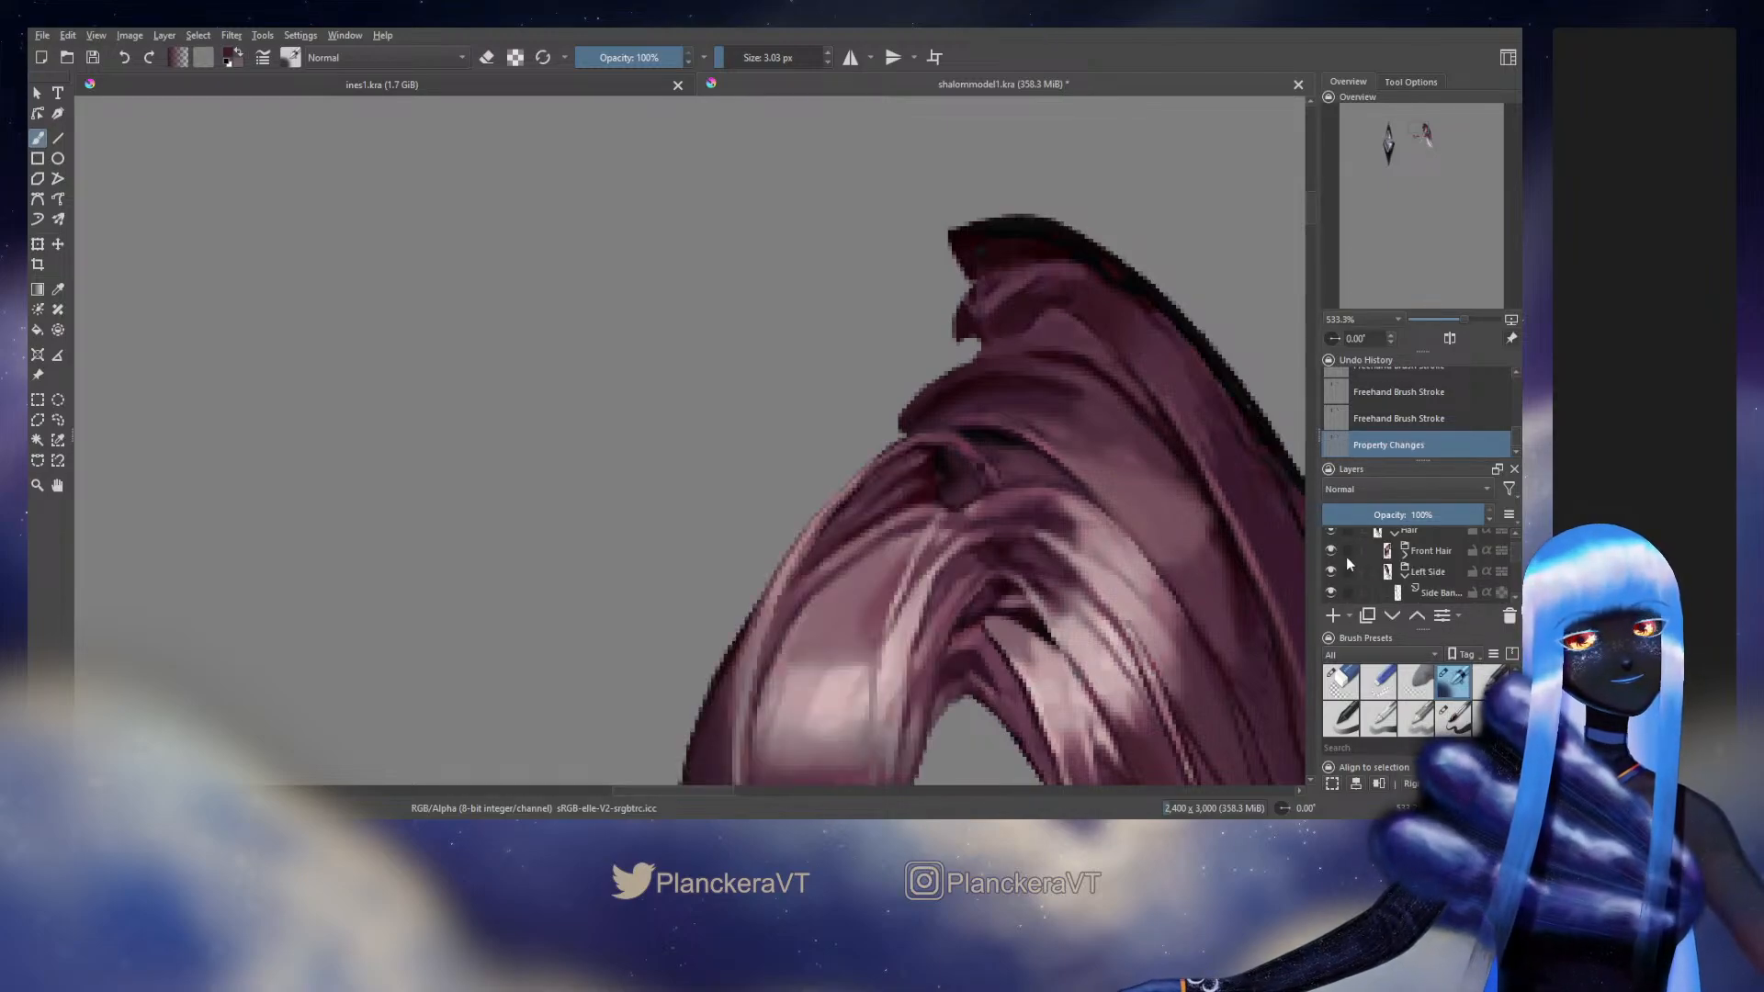
scroll(1352, 563, down, 4)
scroll(1355, 574, down, 5)
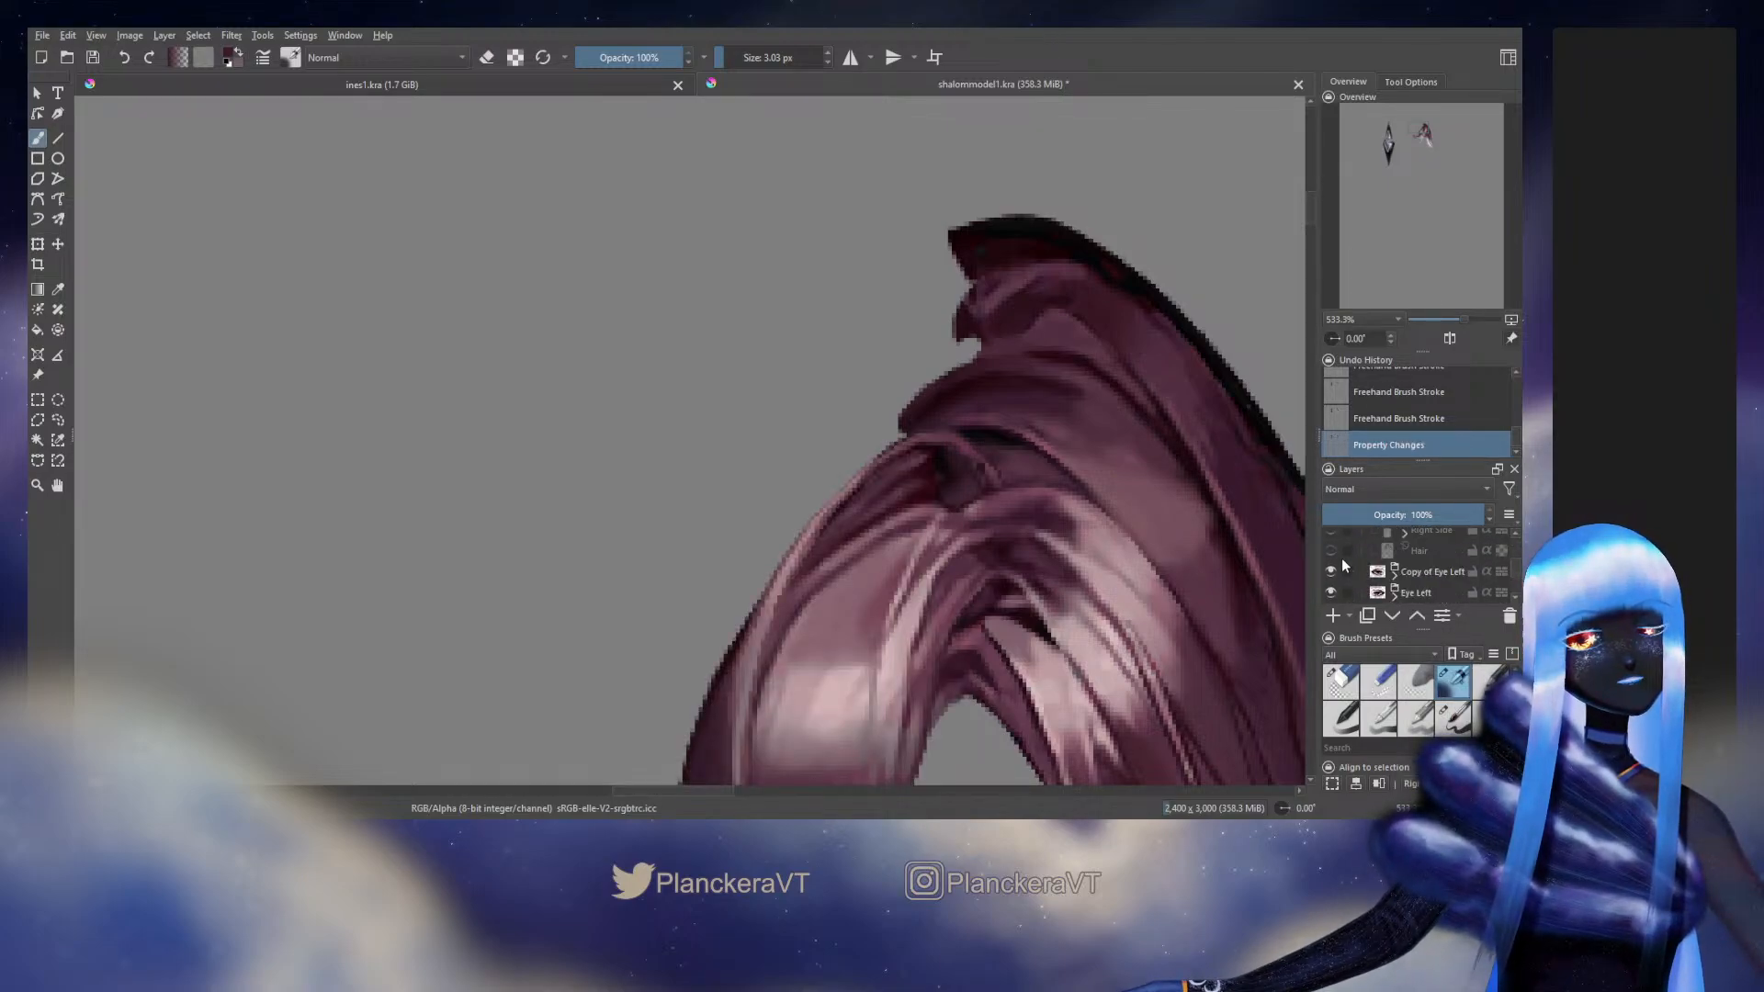
click(1331, 532)
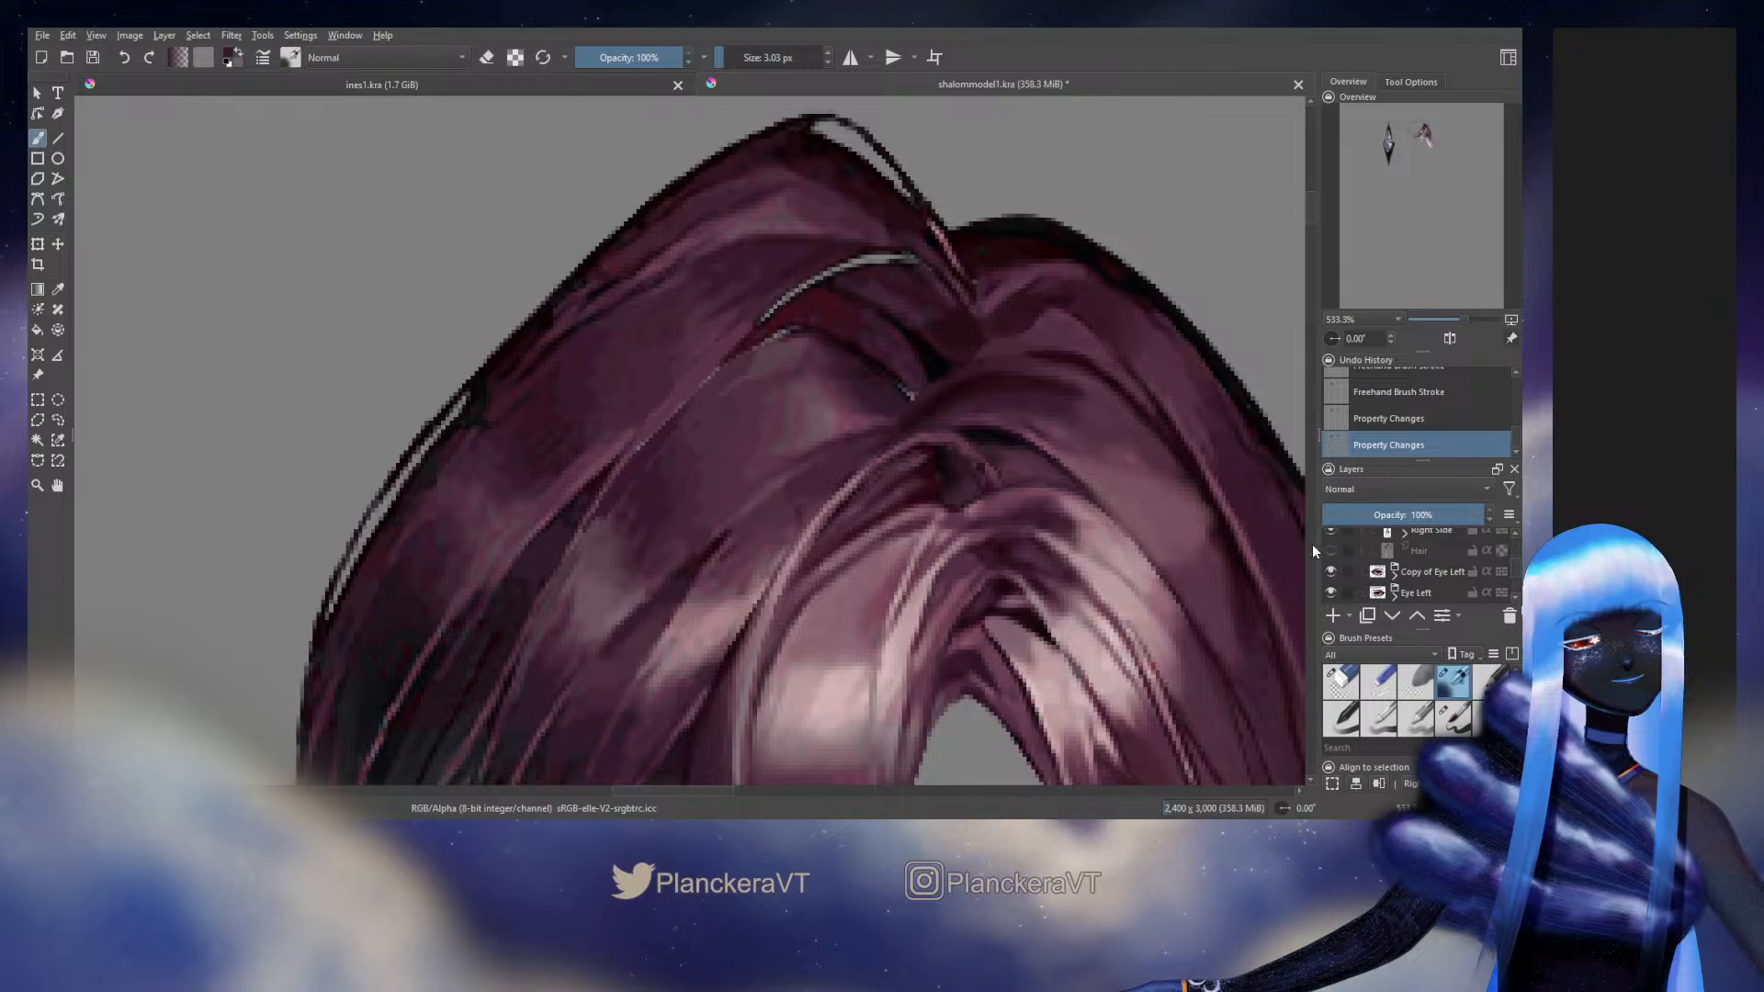
scroll(1037, 531, down, 4)
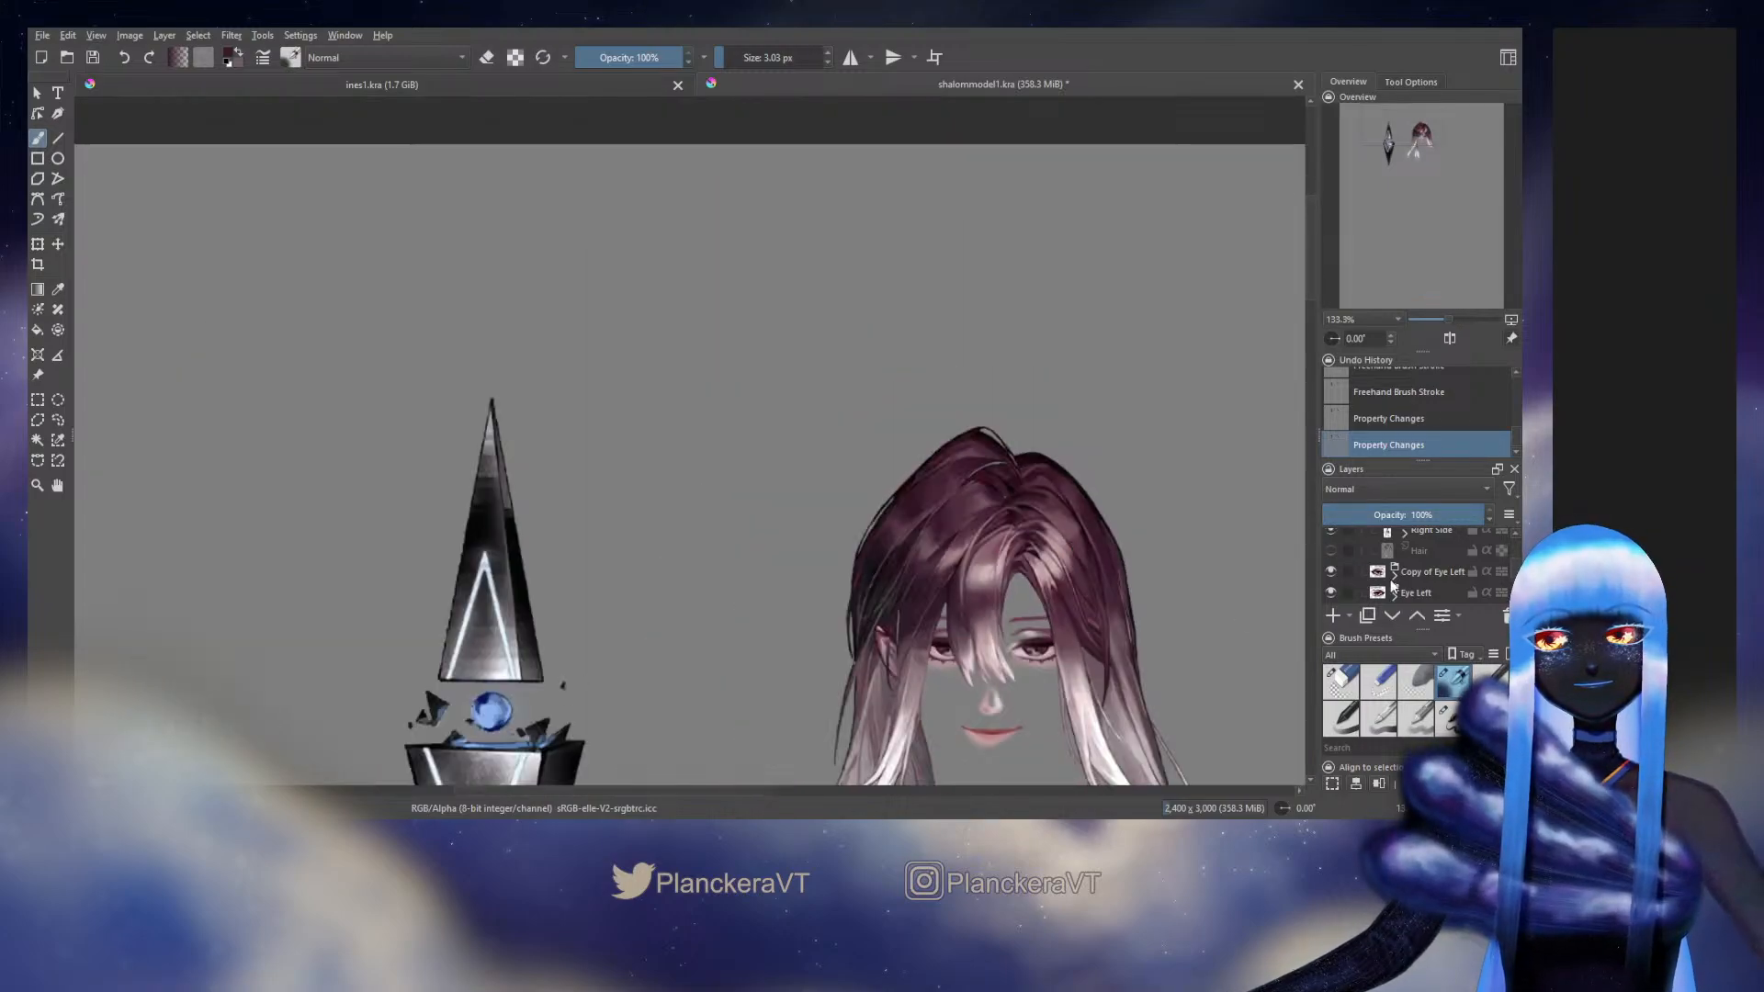
scroll(1378, 576, up, 3)
click(1330, 543)
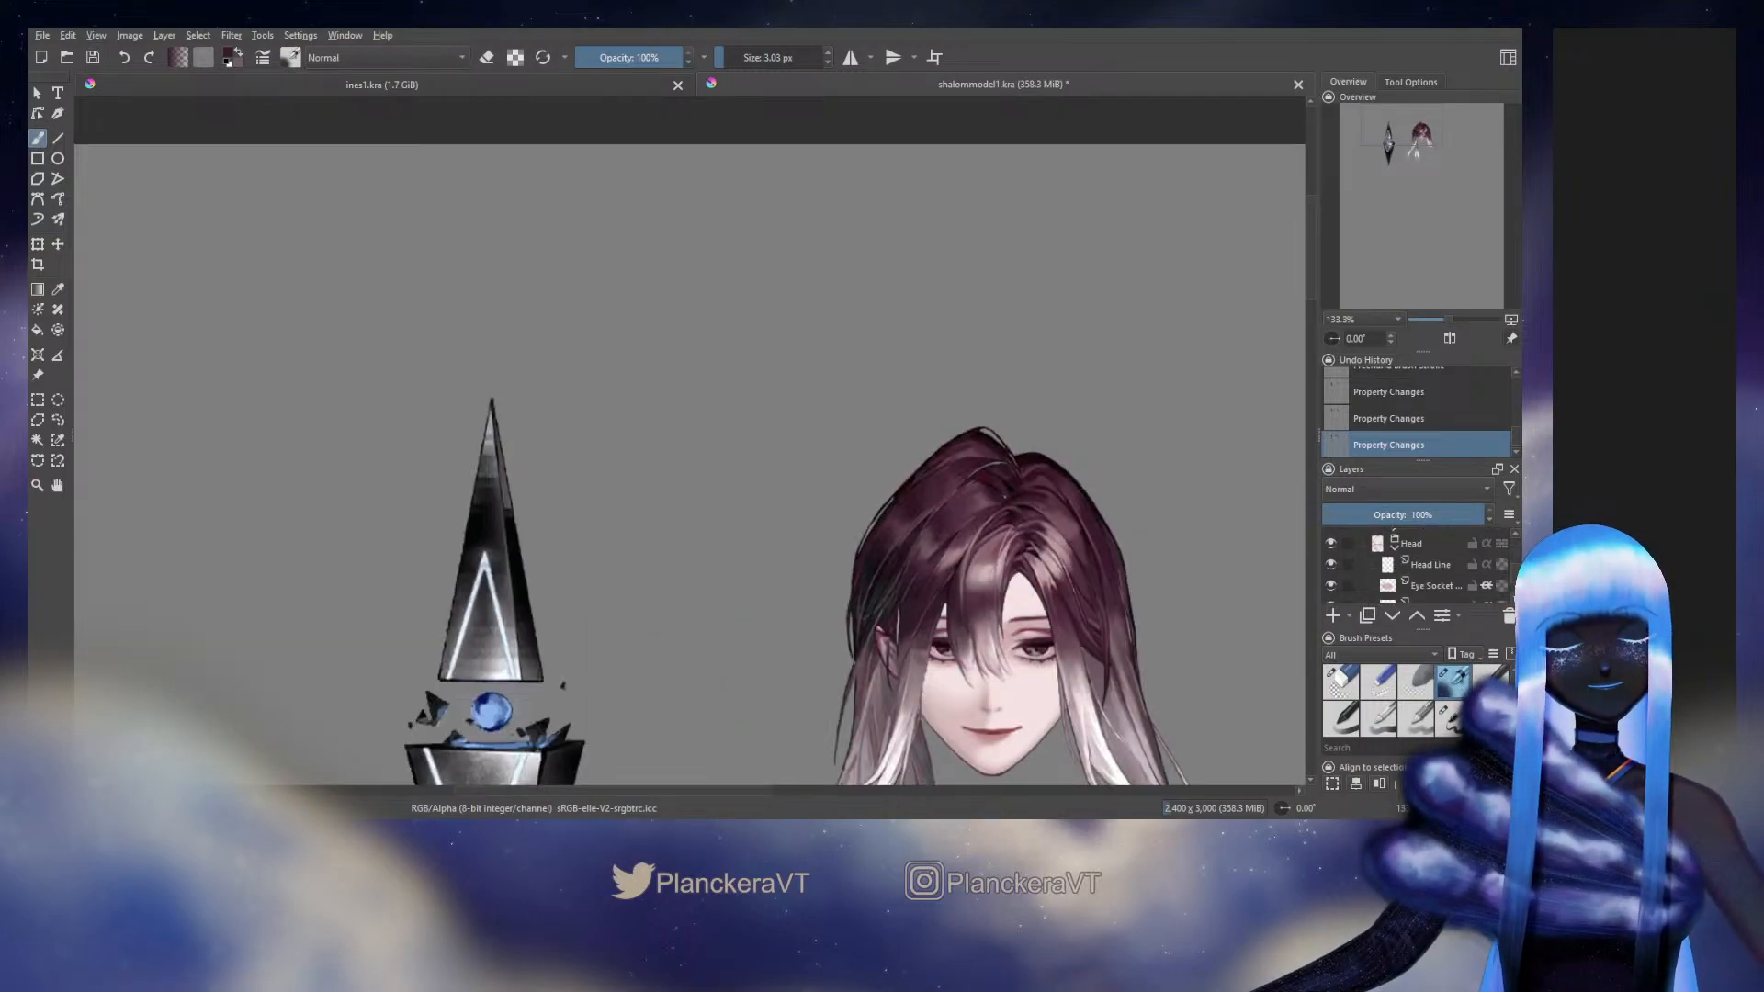
Examine the painted hair up close around the crown and parting, and check the head as a whole
scroll(1039, 505, up, 4)
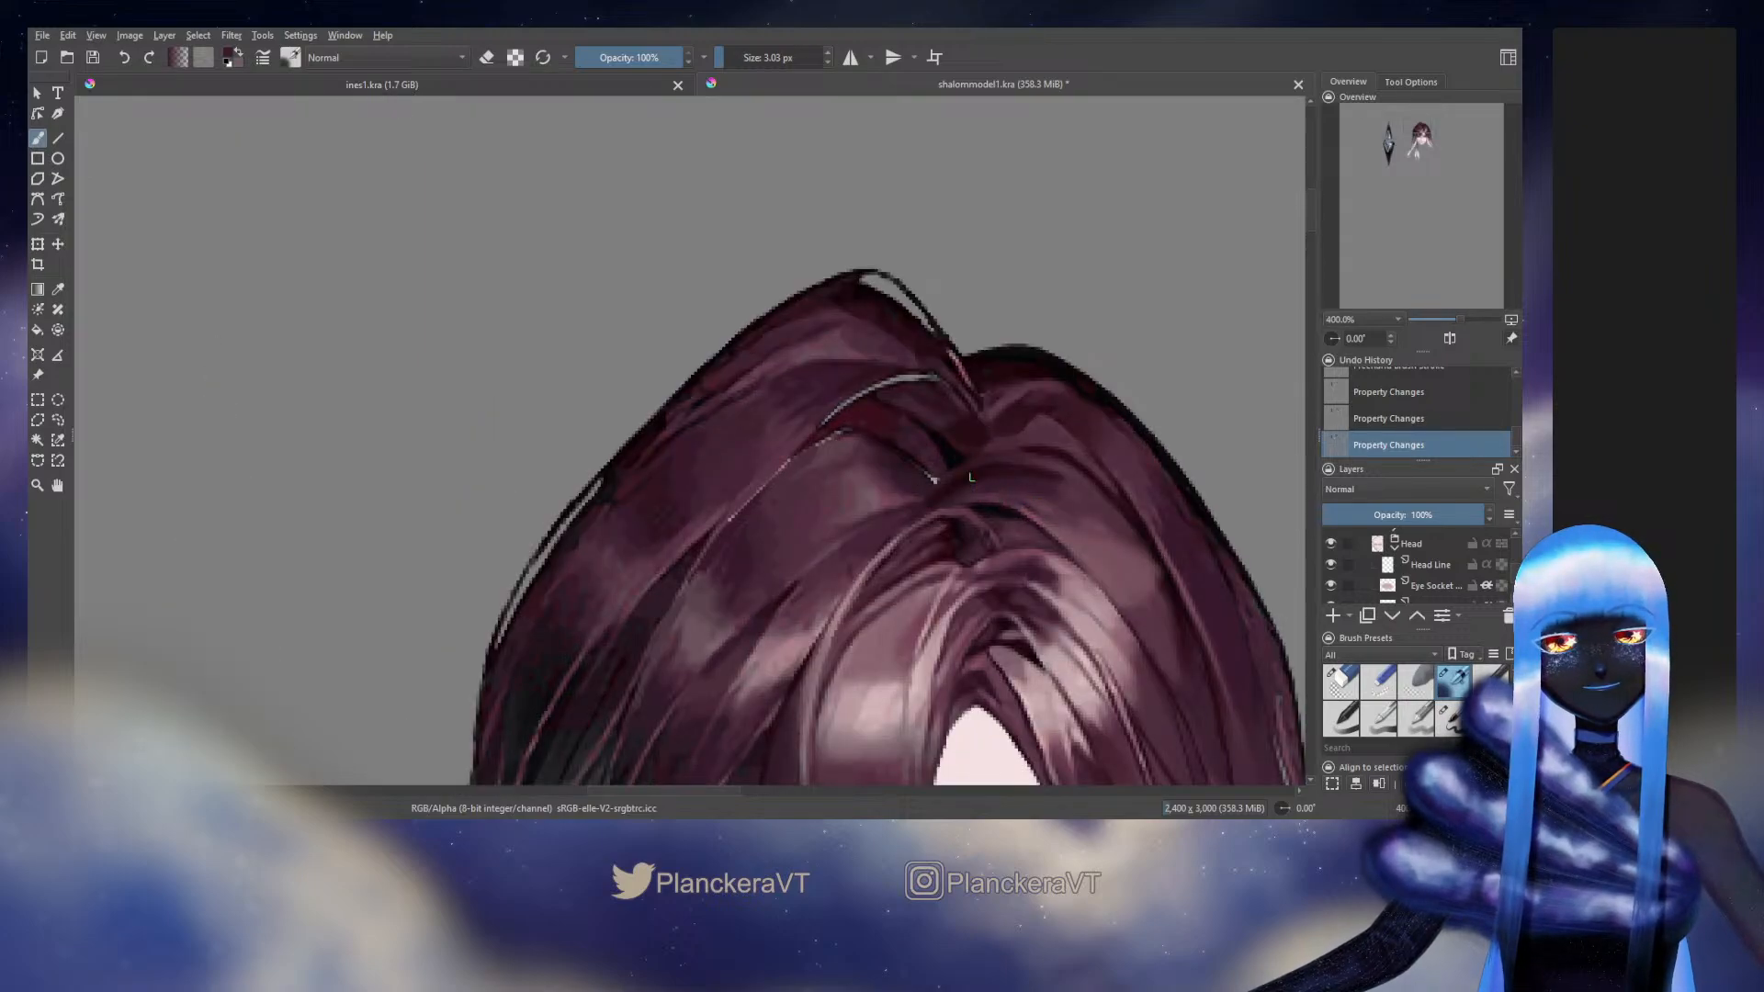
drag(971, 476, 921, 567)
drag(759, 406, 893, 560)
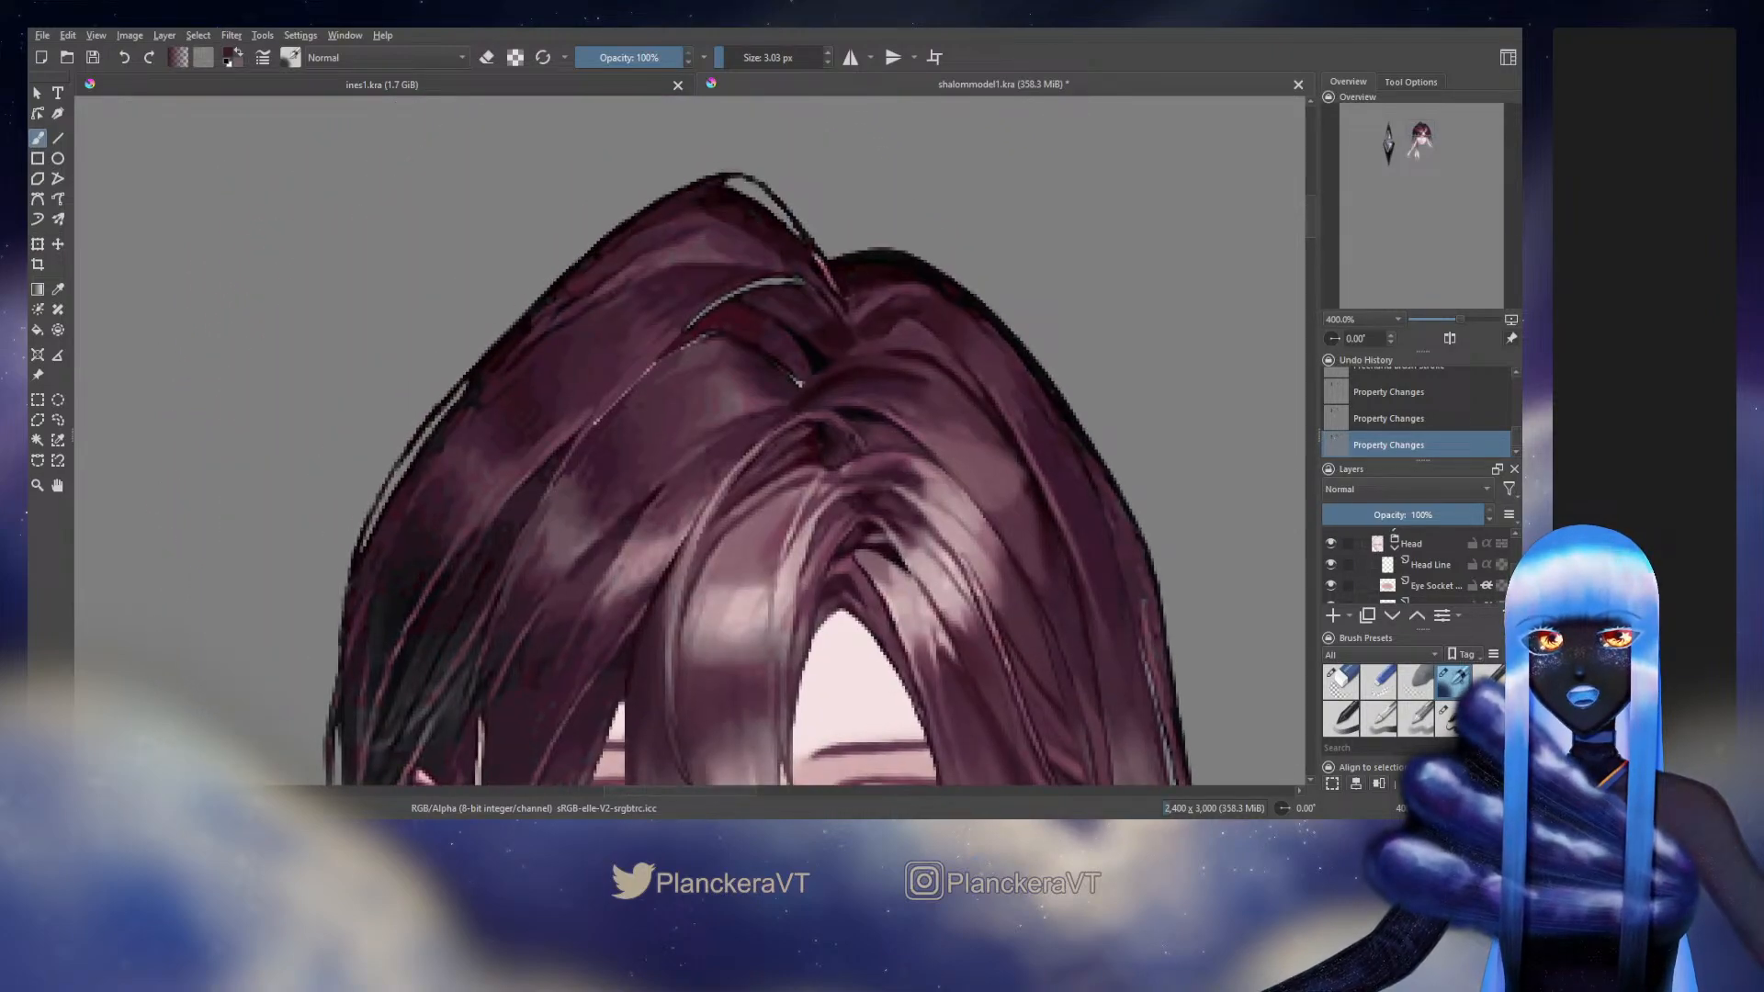
drag(866, 354, 841, 377)
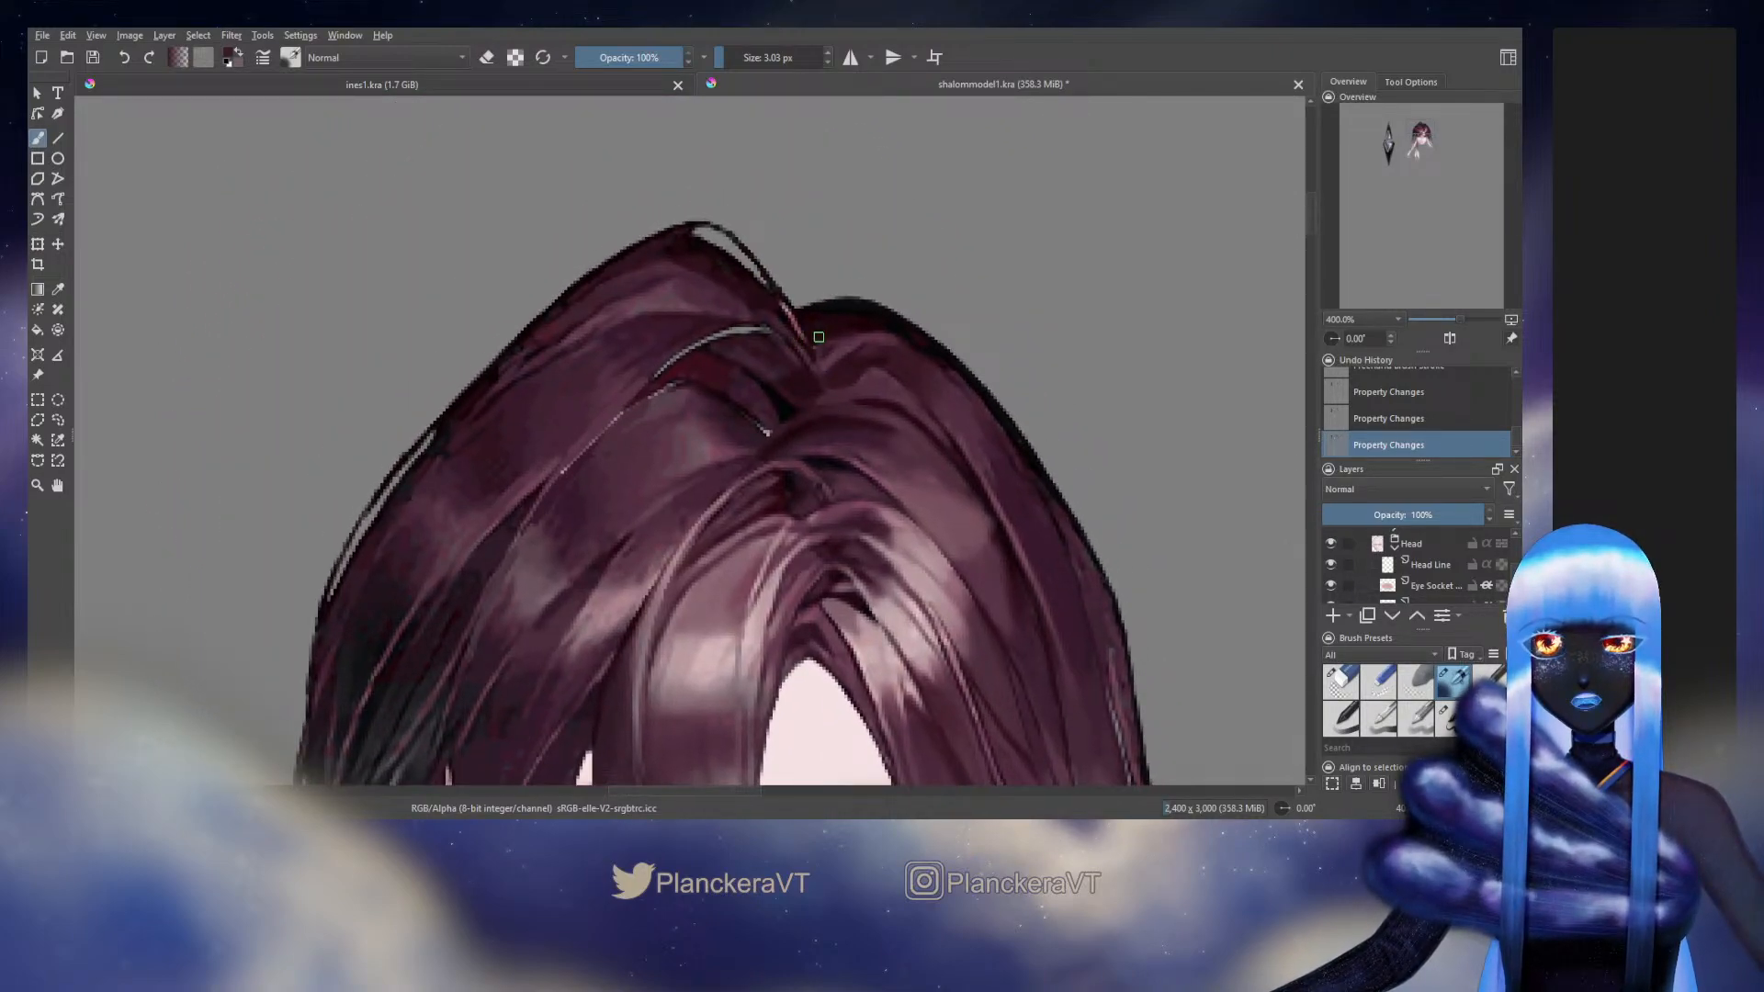
drag(1015, 733, 824, 438)
scroll(824, 439, down, 3)
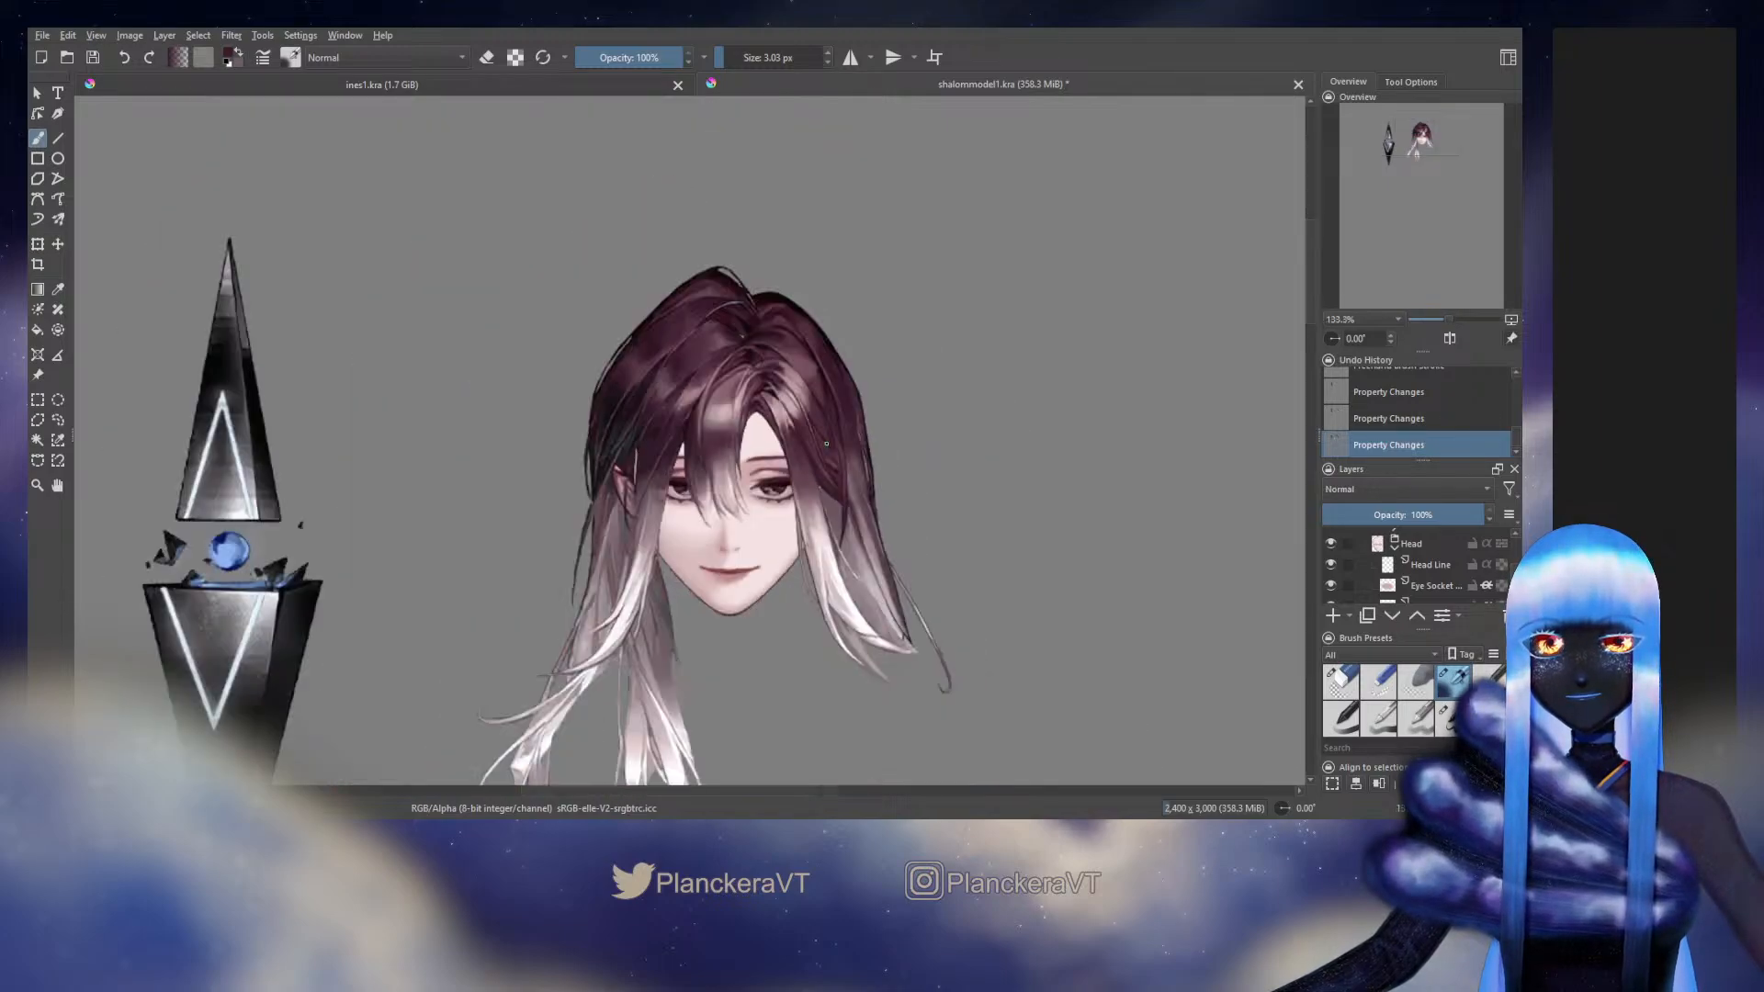
drag(835, 519, 919, 410)
Turn on the Background layer holding the original full-body artwork beneath the head, toggling it once to check
scroll(1375, 585, down, 5)
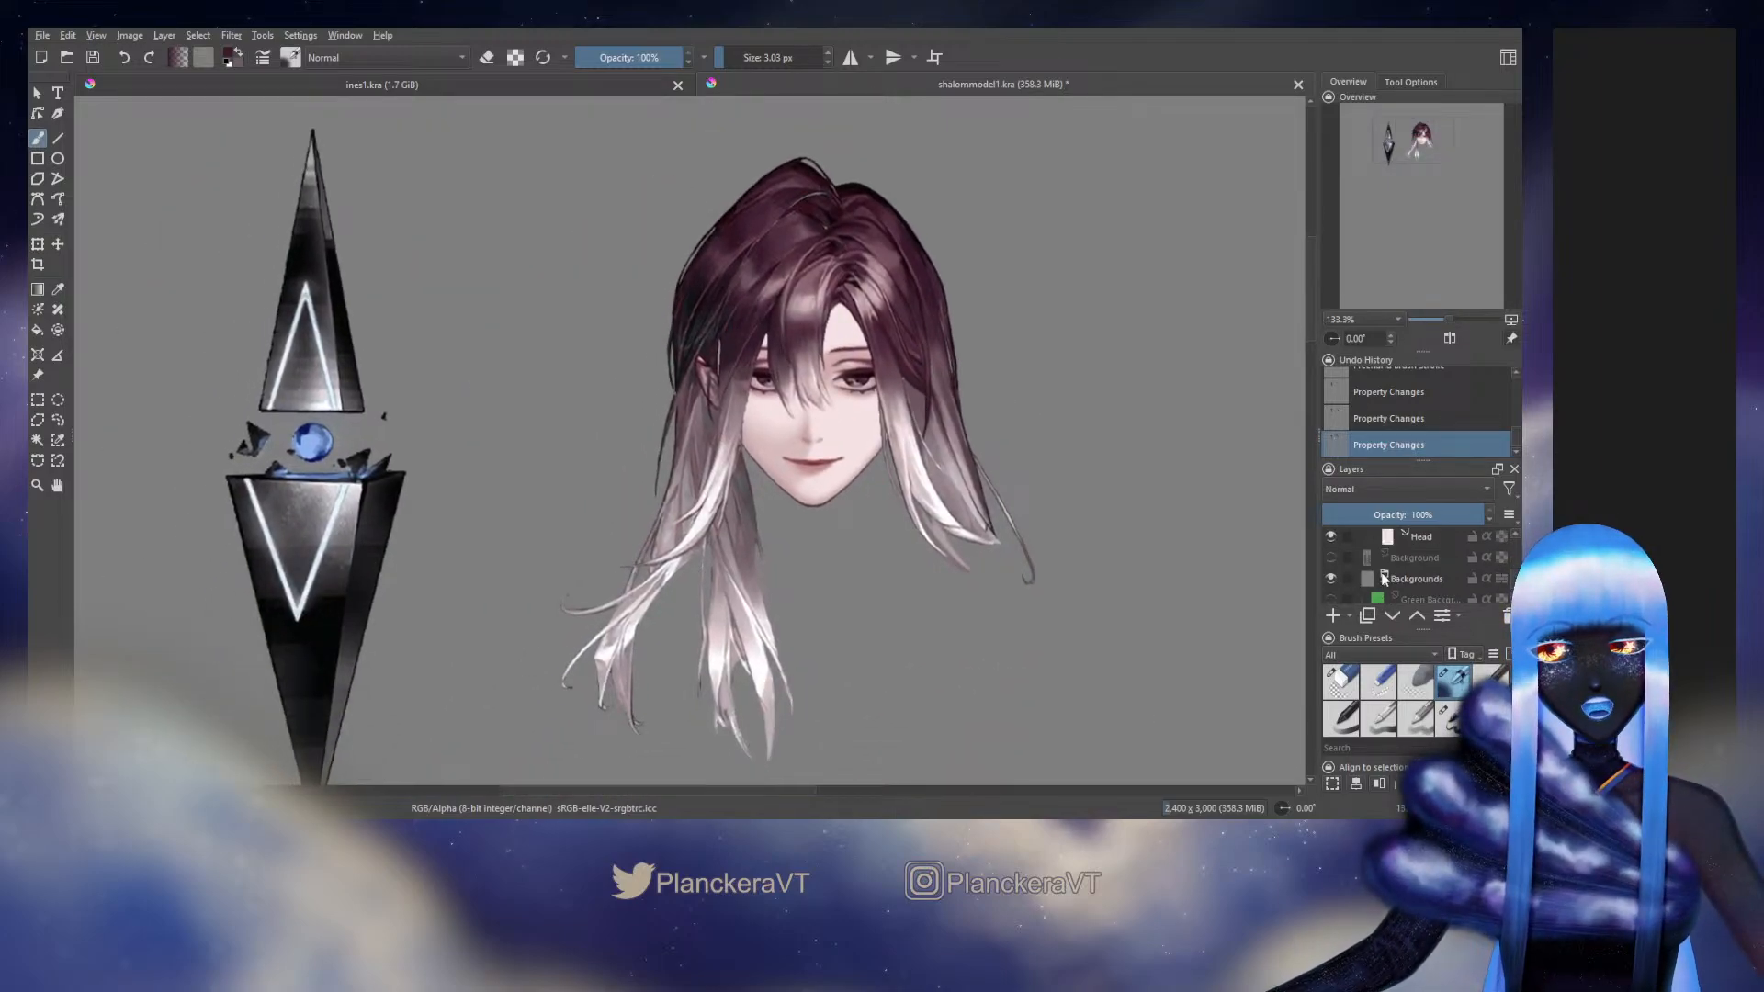
scroll(1346, 586, up, 2)
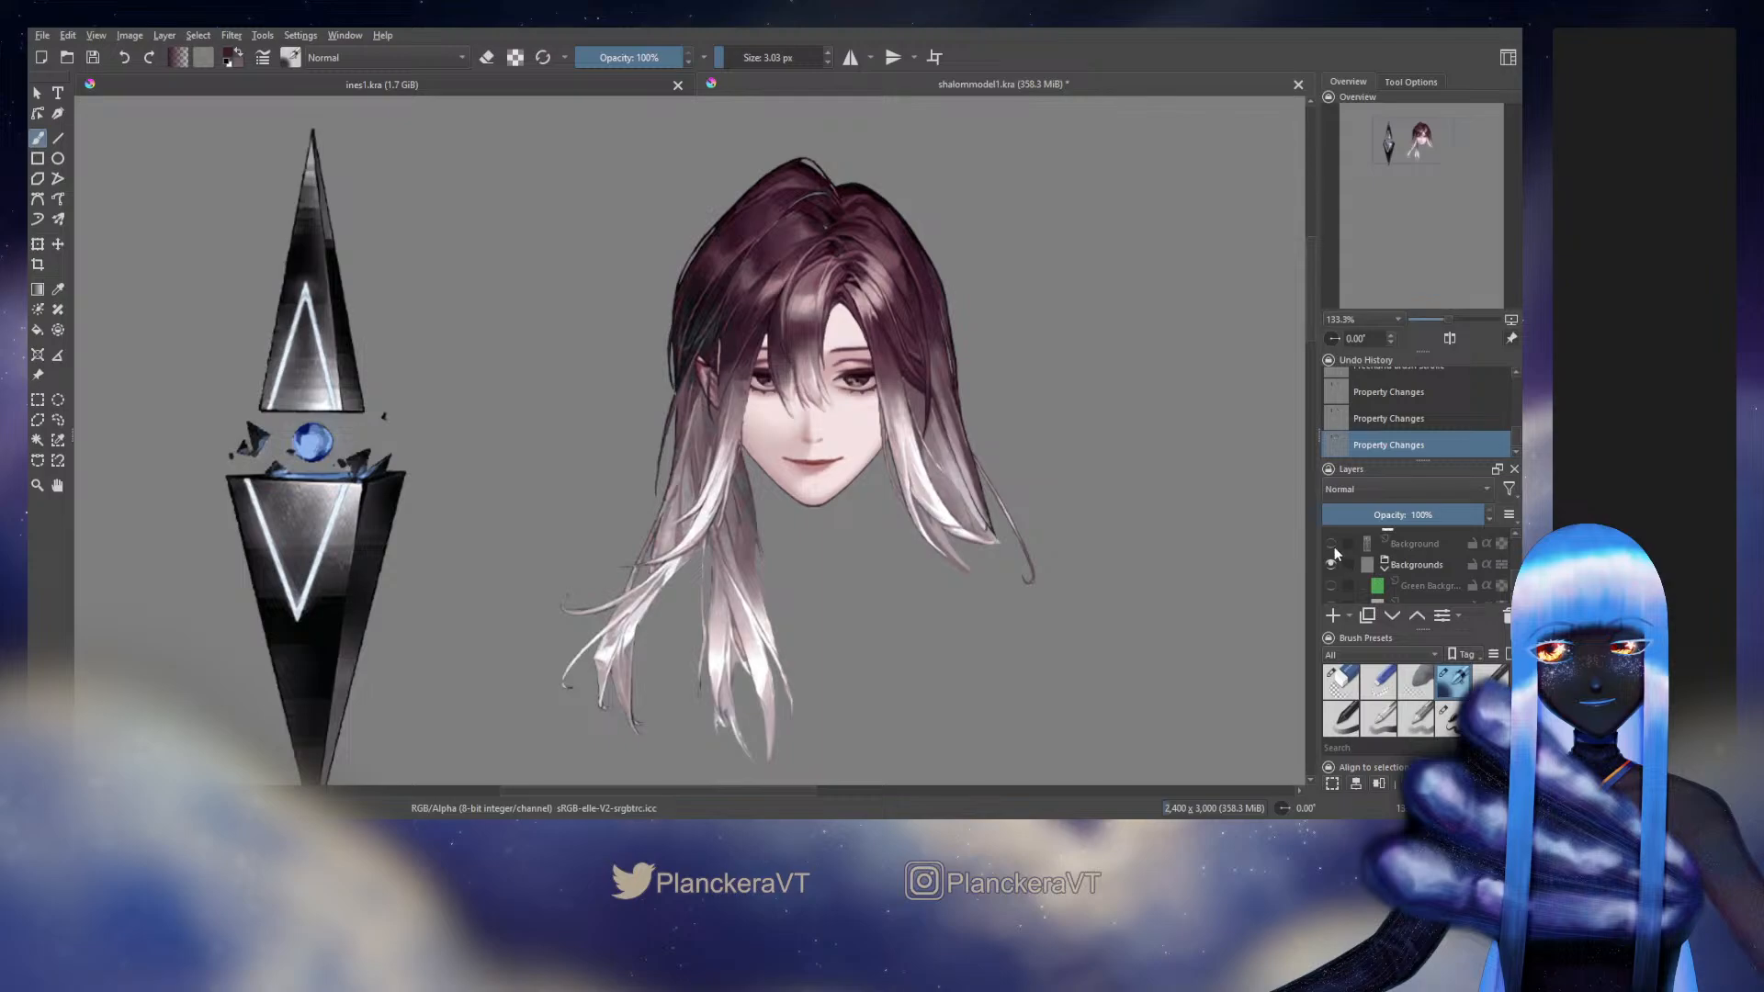
click(1330, 544)
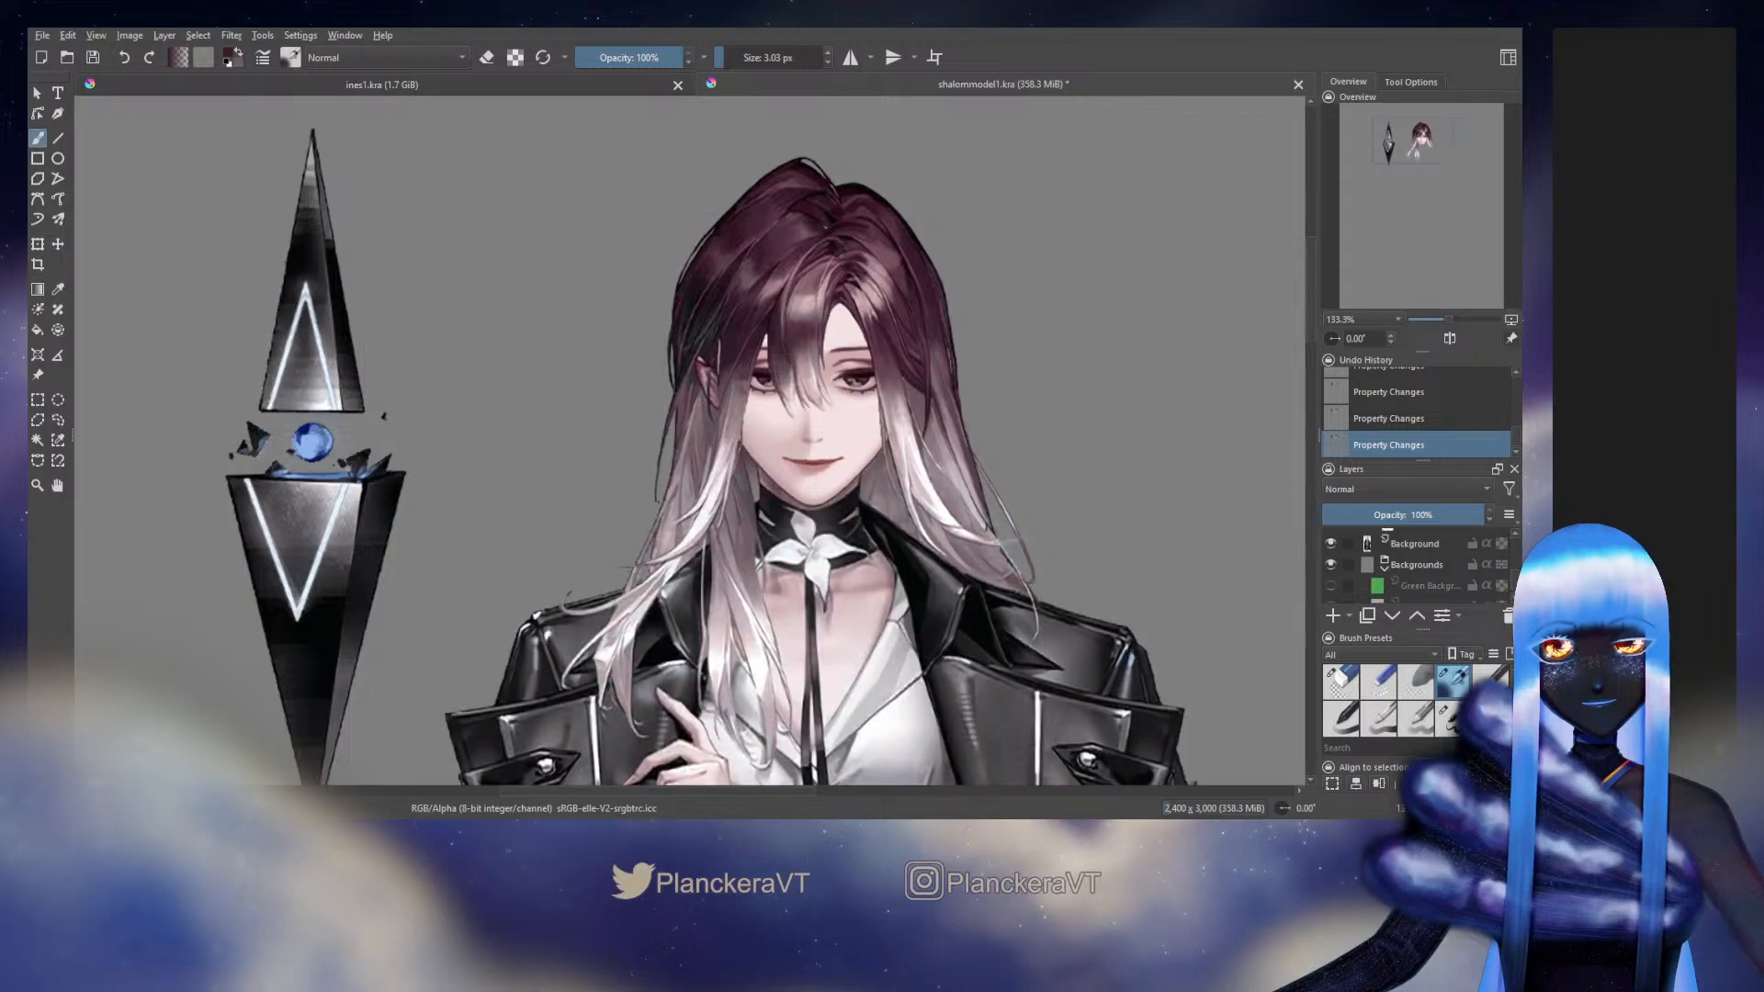
click(1334, 543)
click(1333, 543)
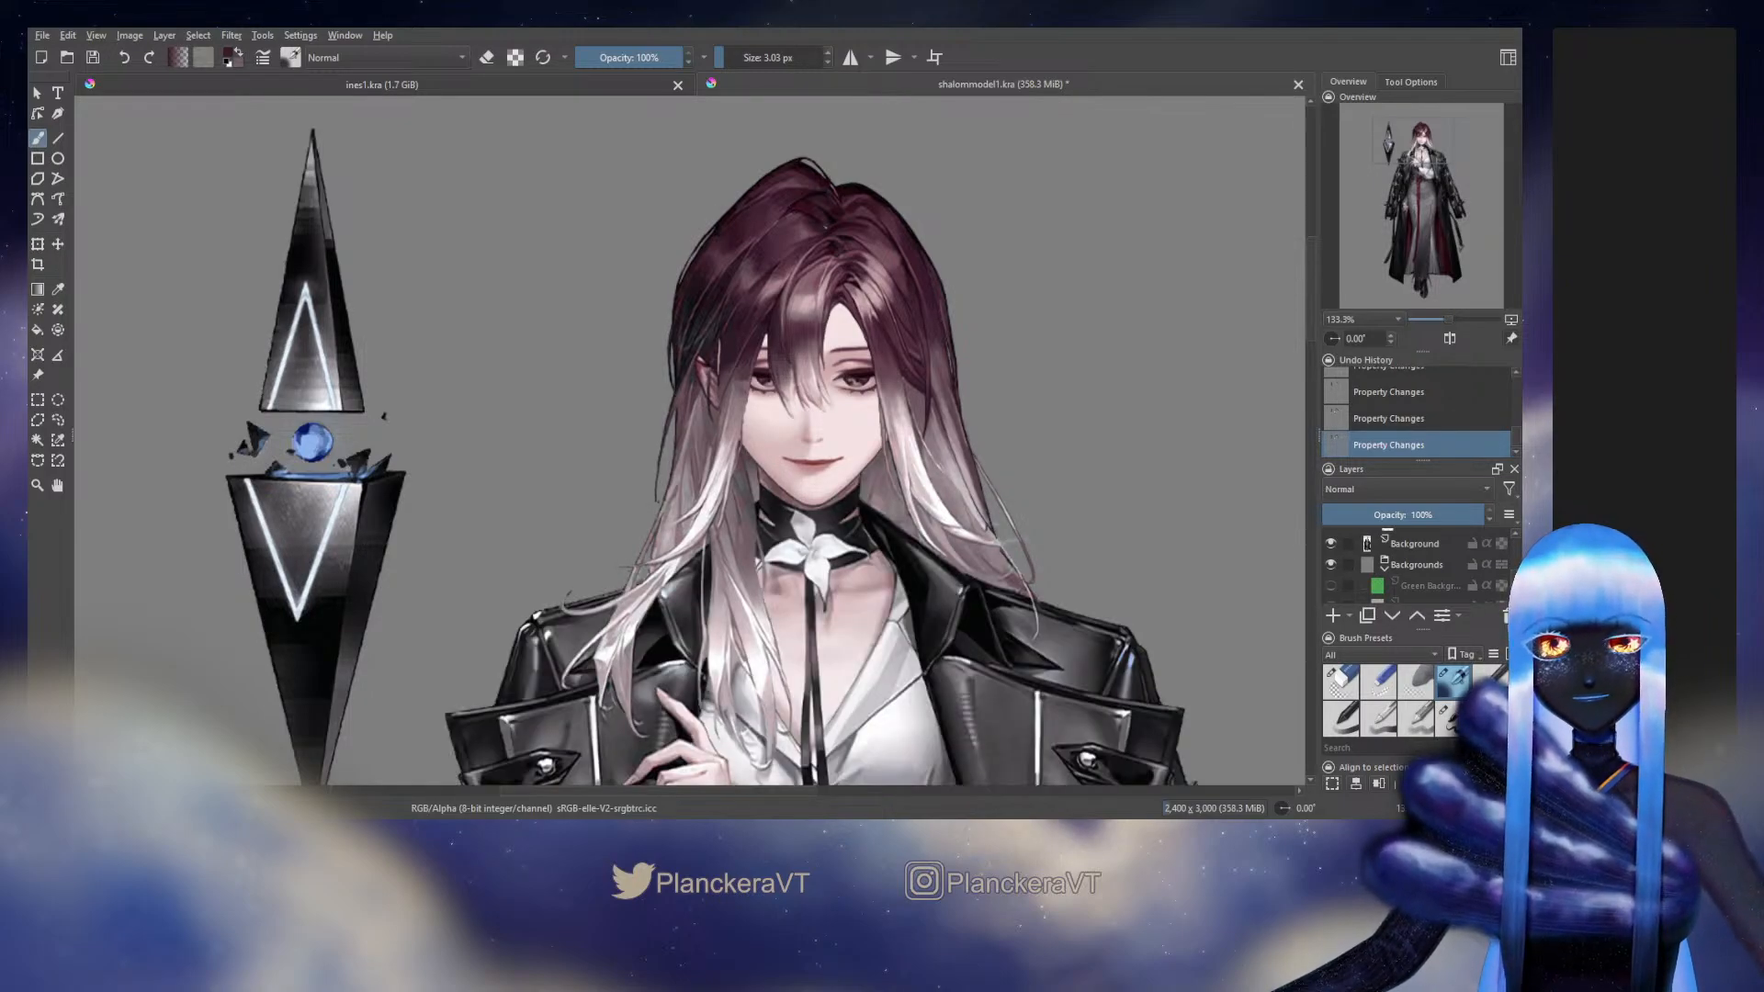
Toggle the outer Head group's visibility repeatedly to compare the repainted head with the original artwork underneath
scroll(1050, 592, down, 1)
drag(1050, 593, 1034, 535)
scroll(1382, 579, up, 5)
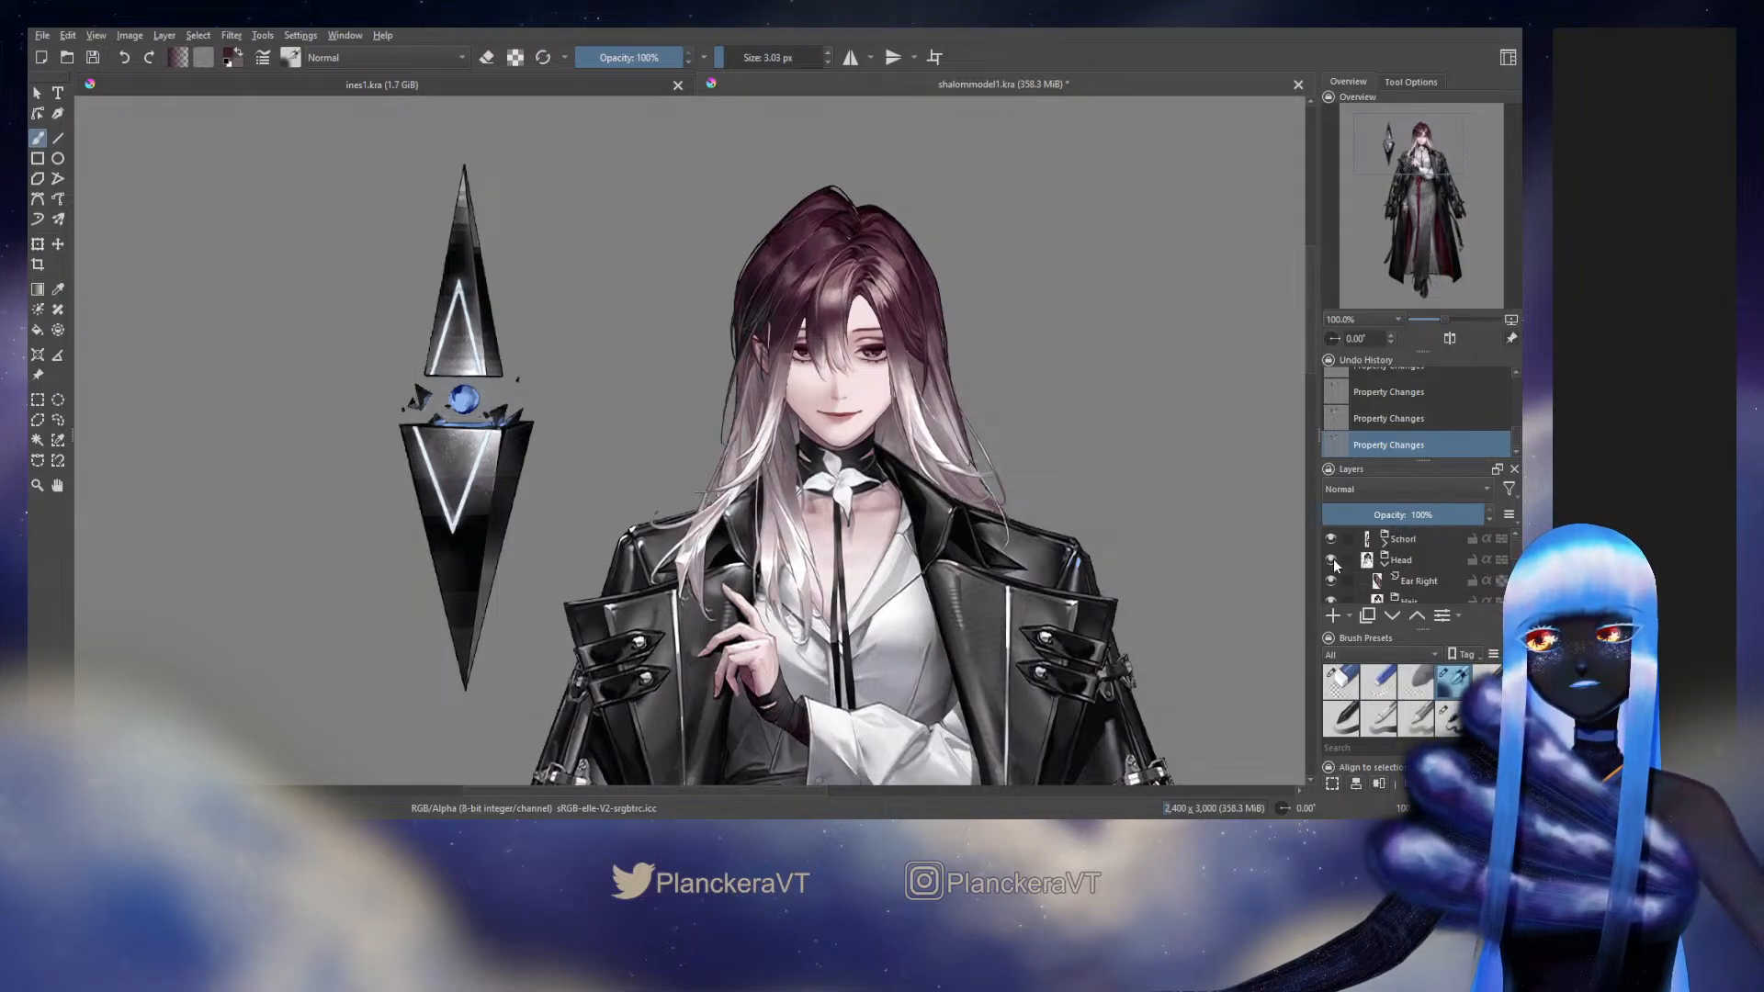
click(1330, 559)
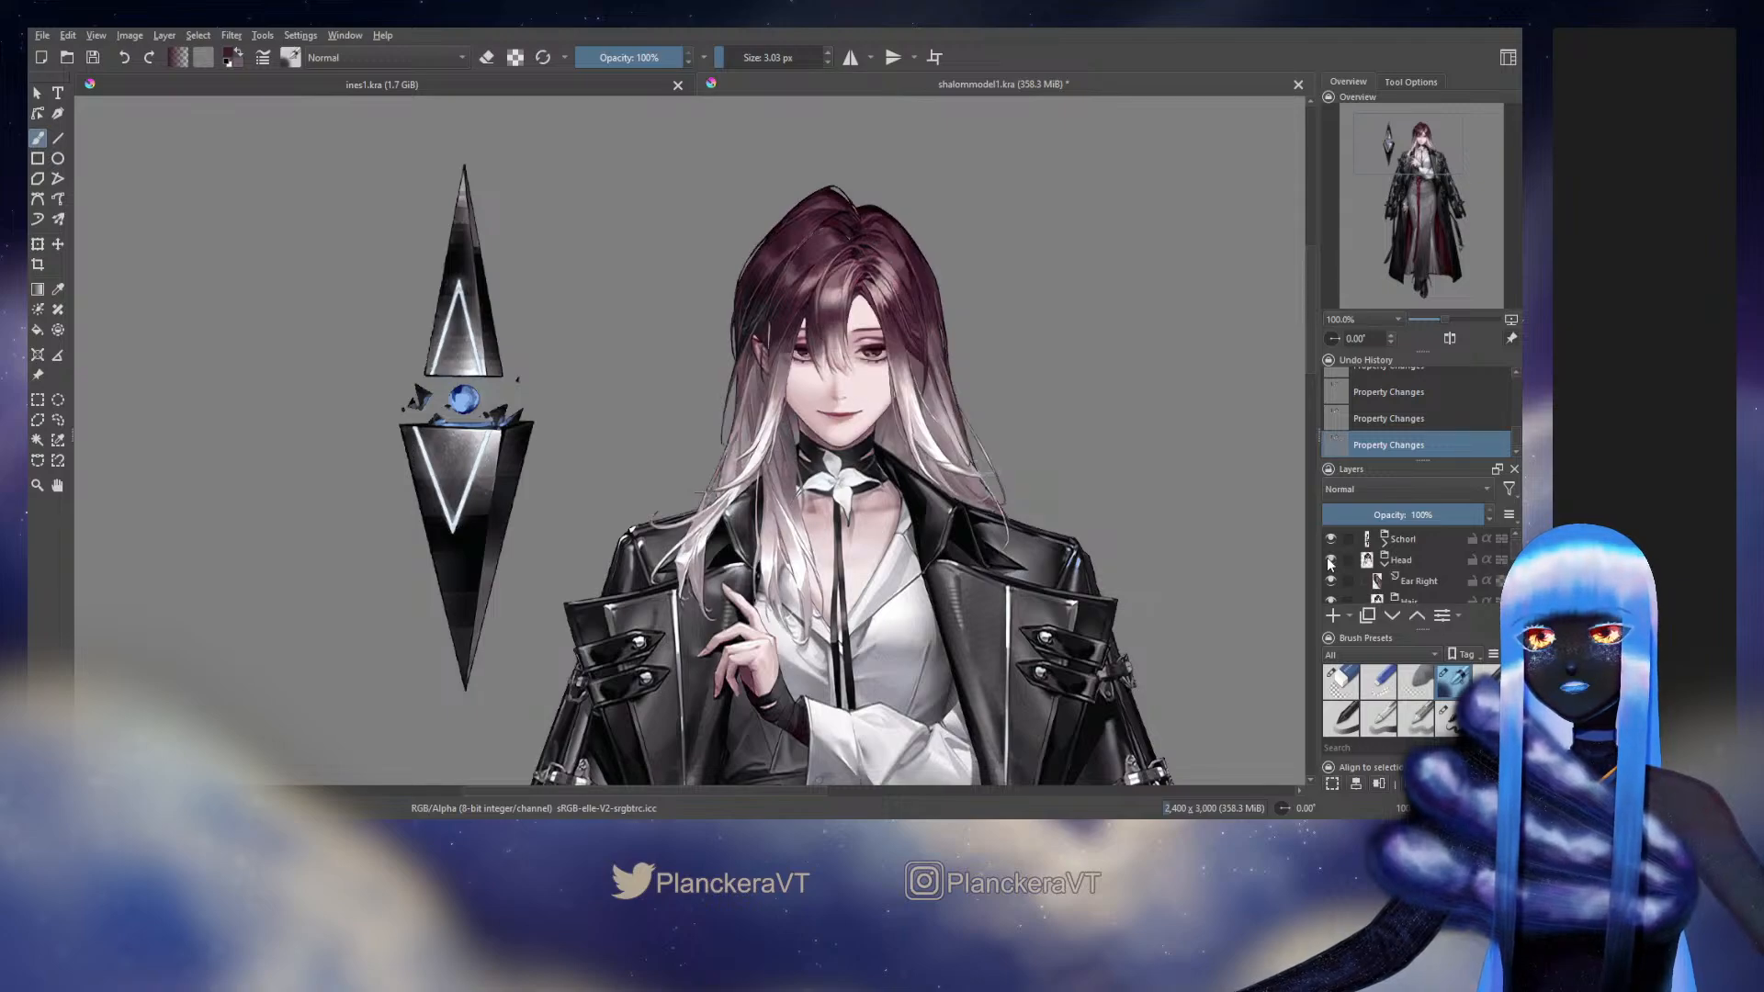
click(1330, 560)
click(1330, 560)
click(1330, 559)
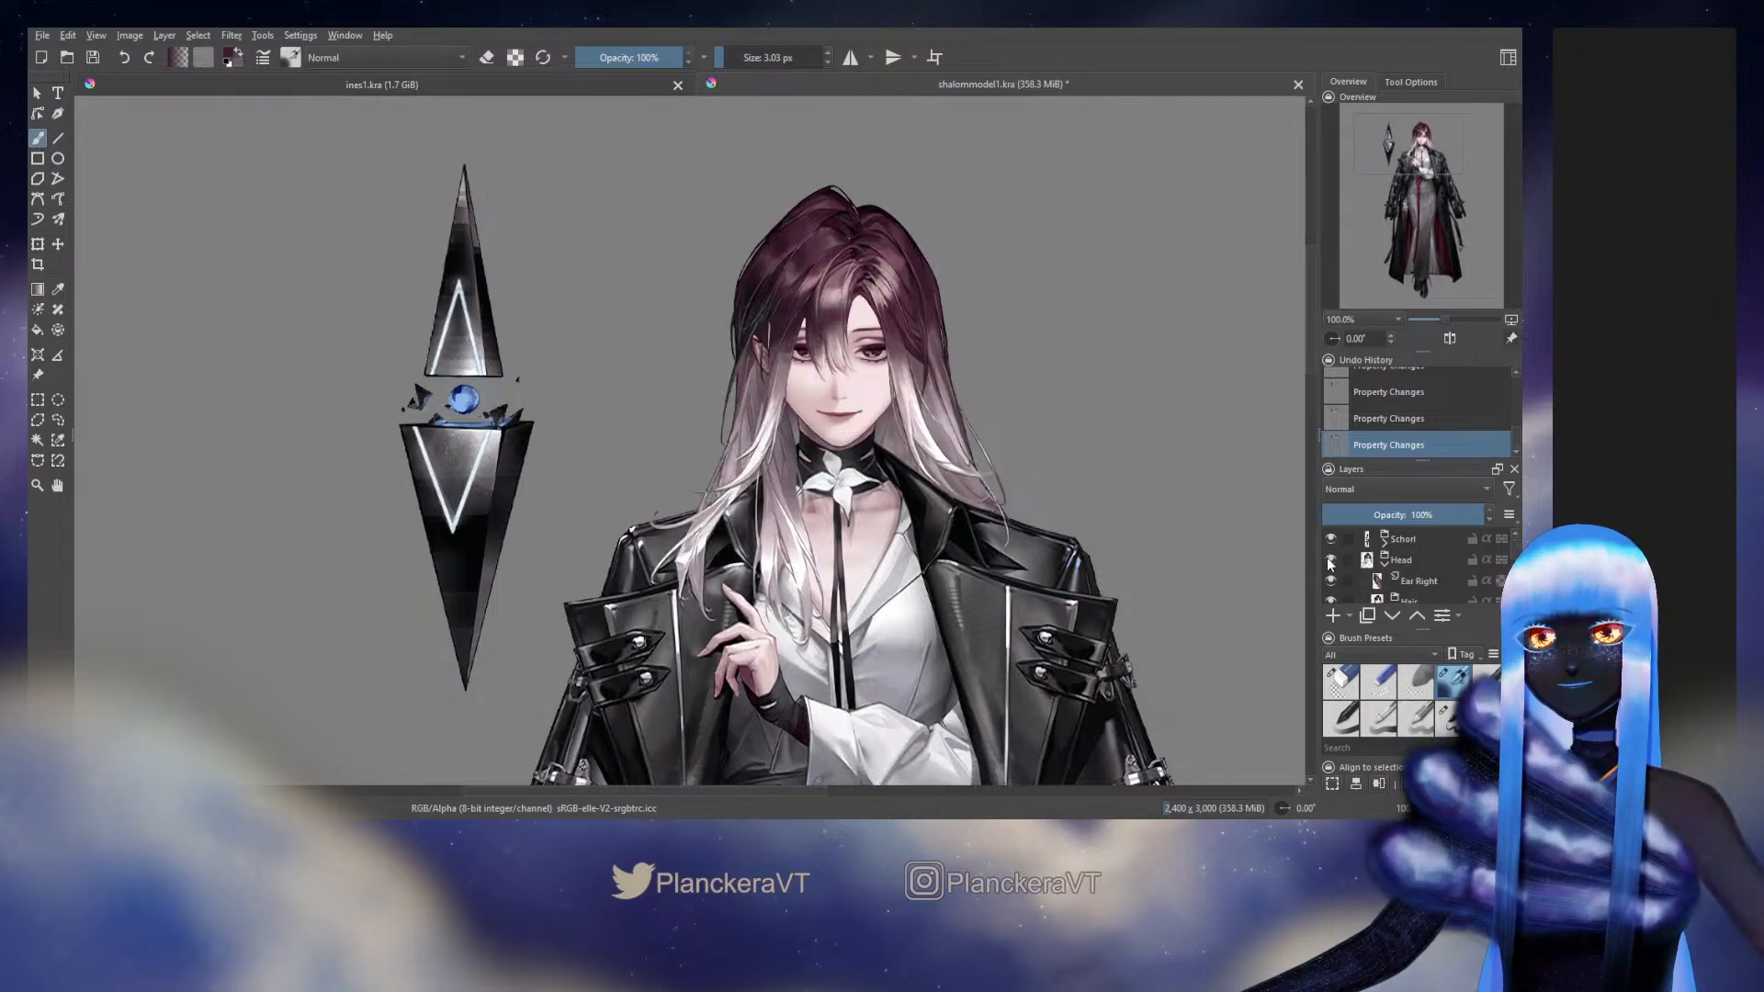
click(1330, 559)
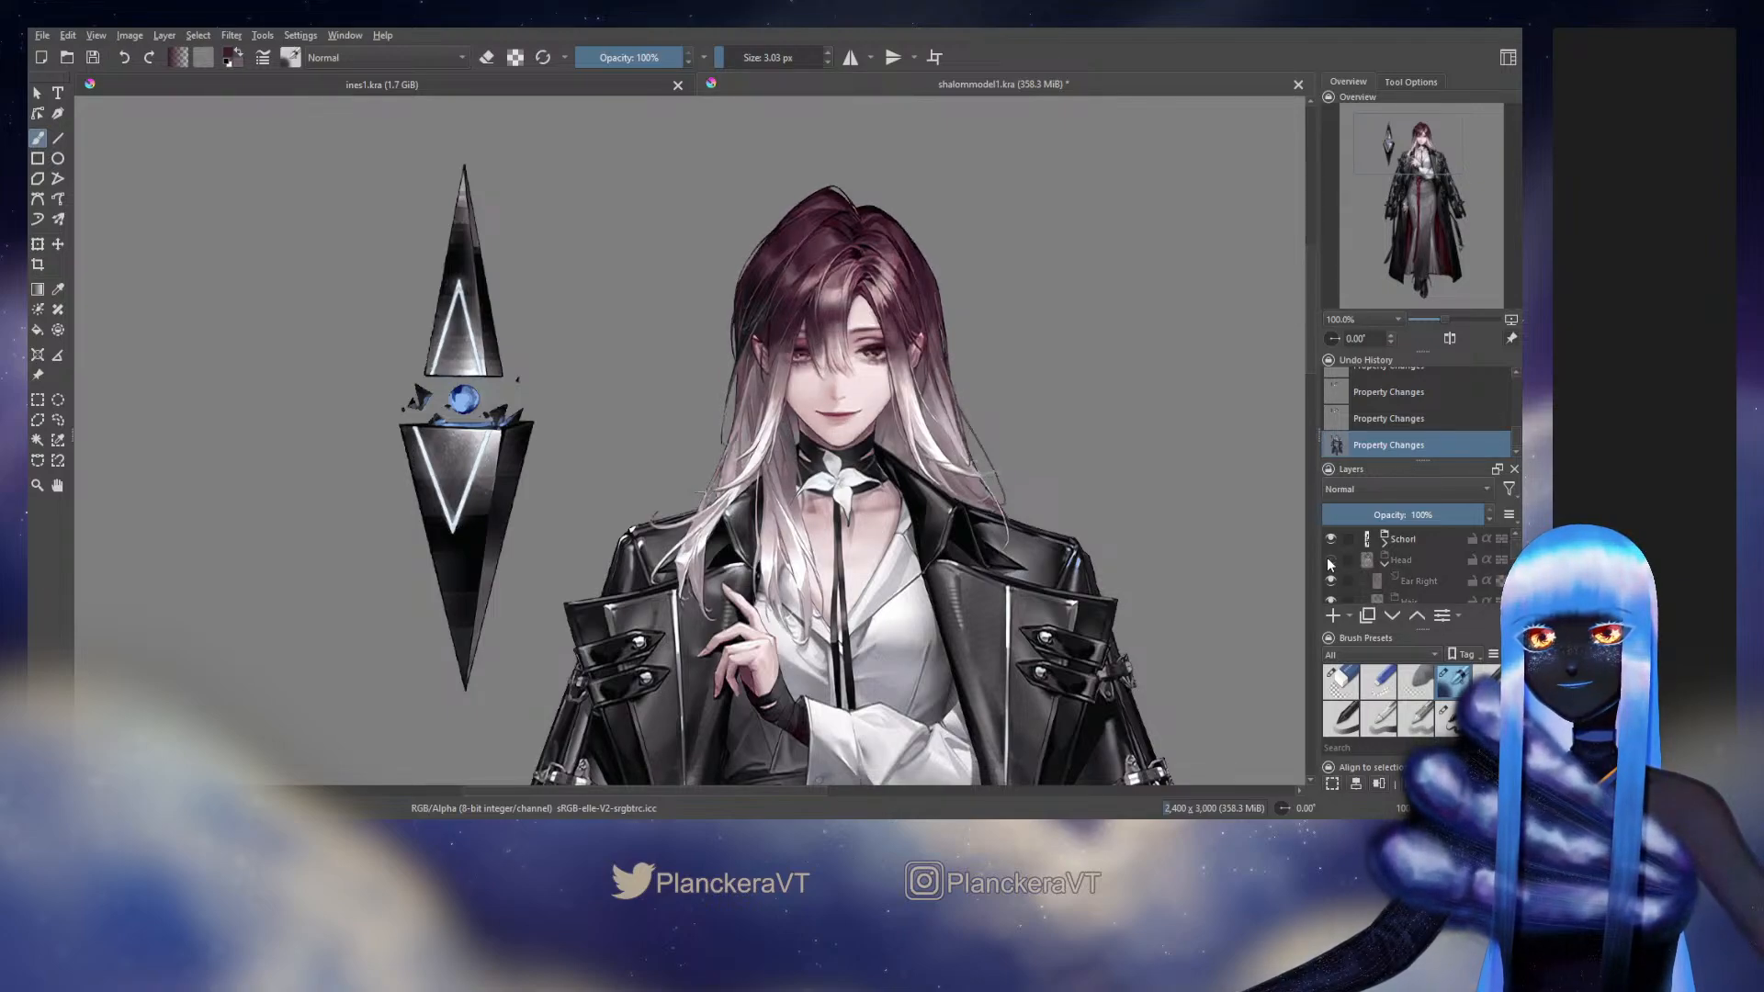
click(1328, 561)
click(1328, 561)
click(1328, 561)
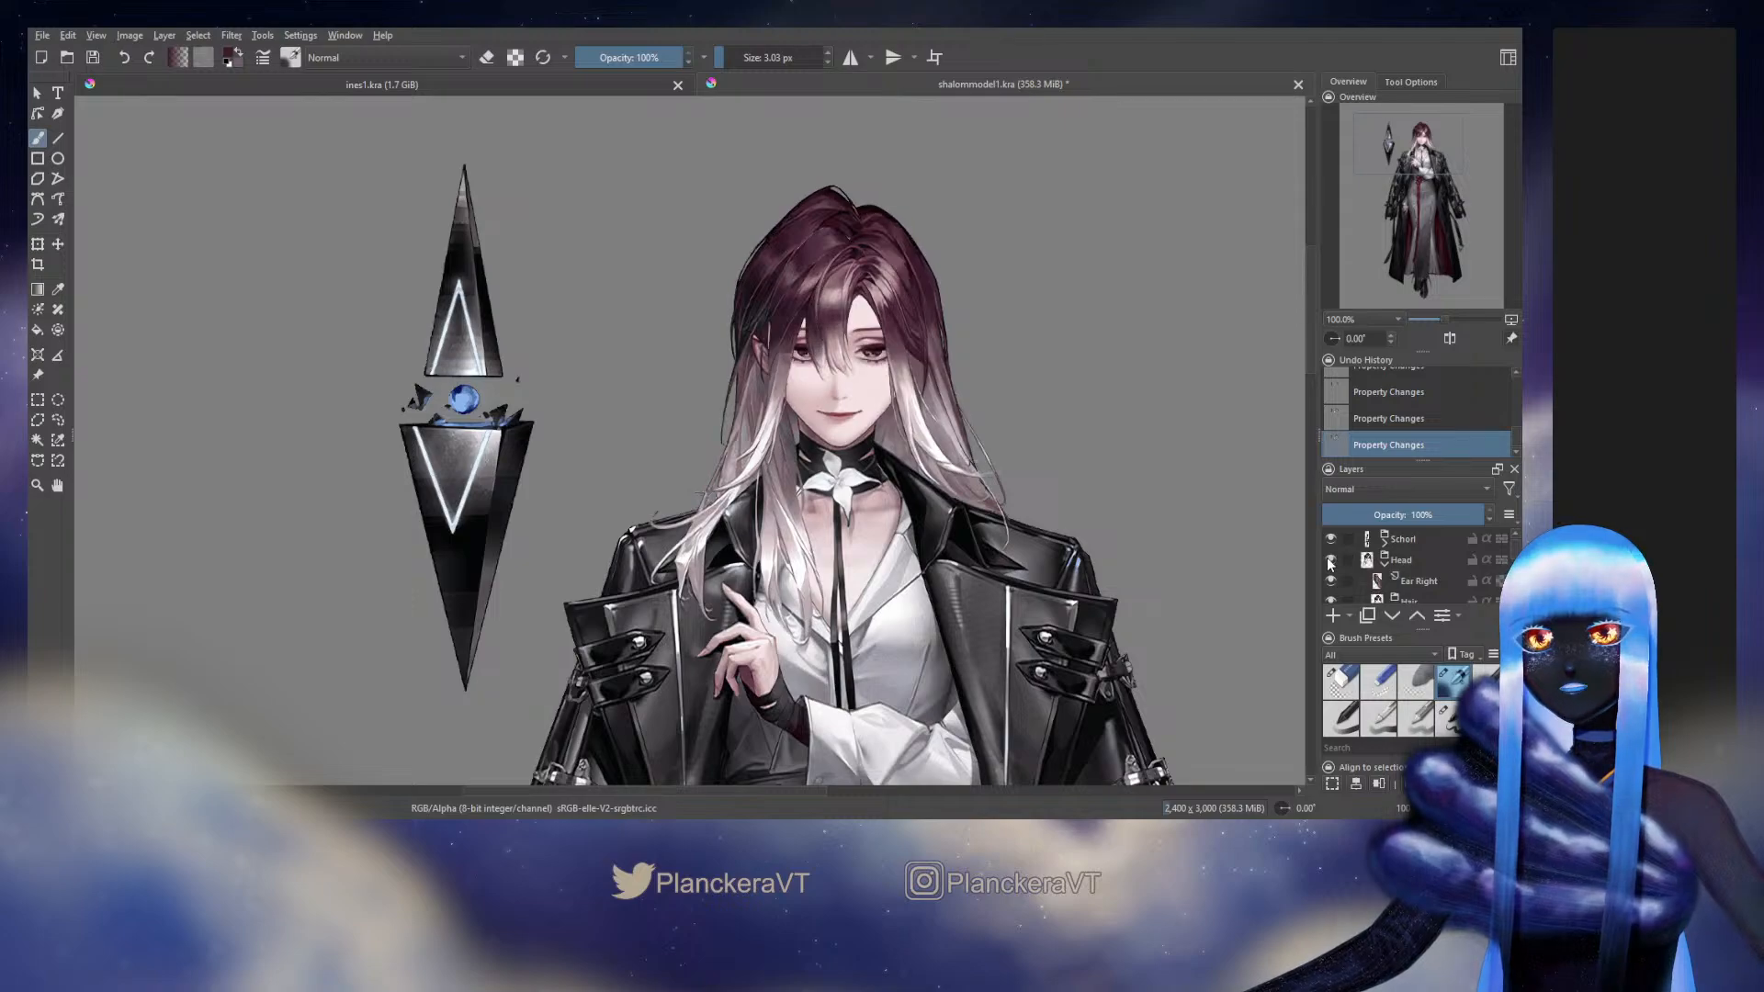
click(1329, 561)
click(1329, 561)
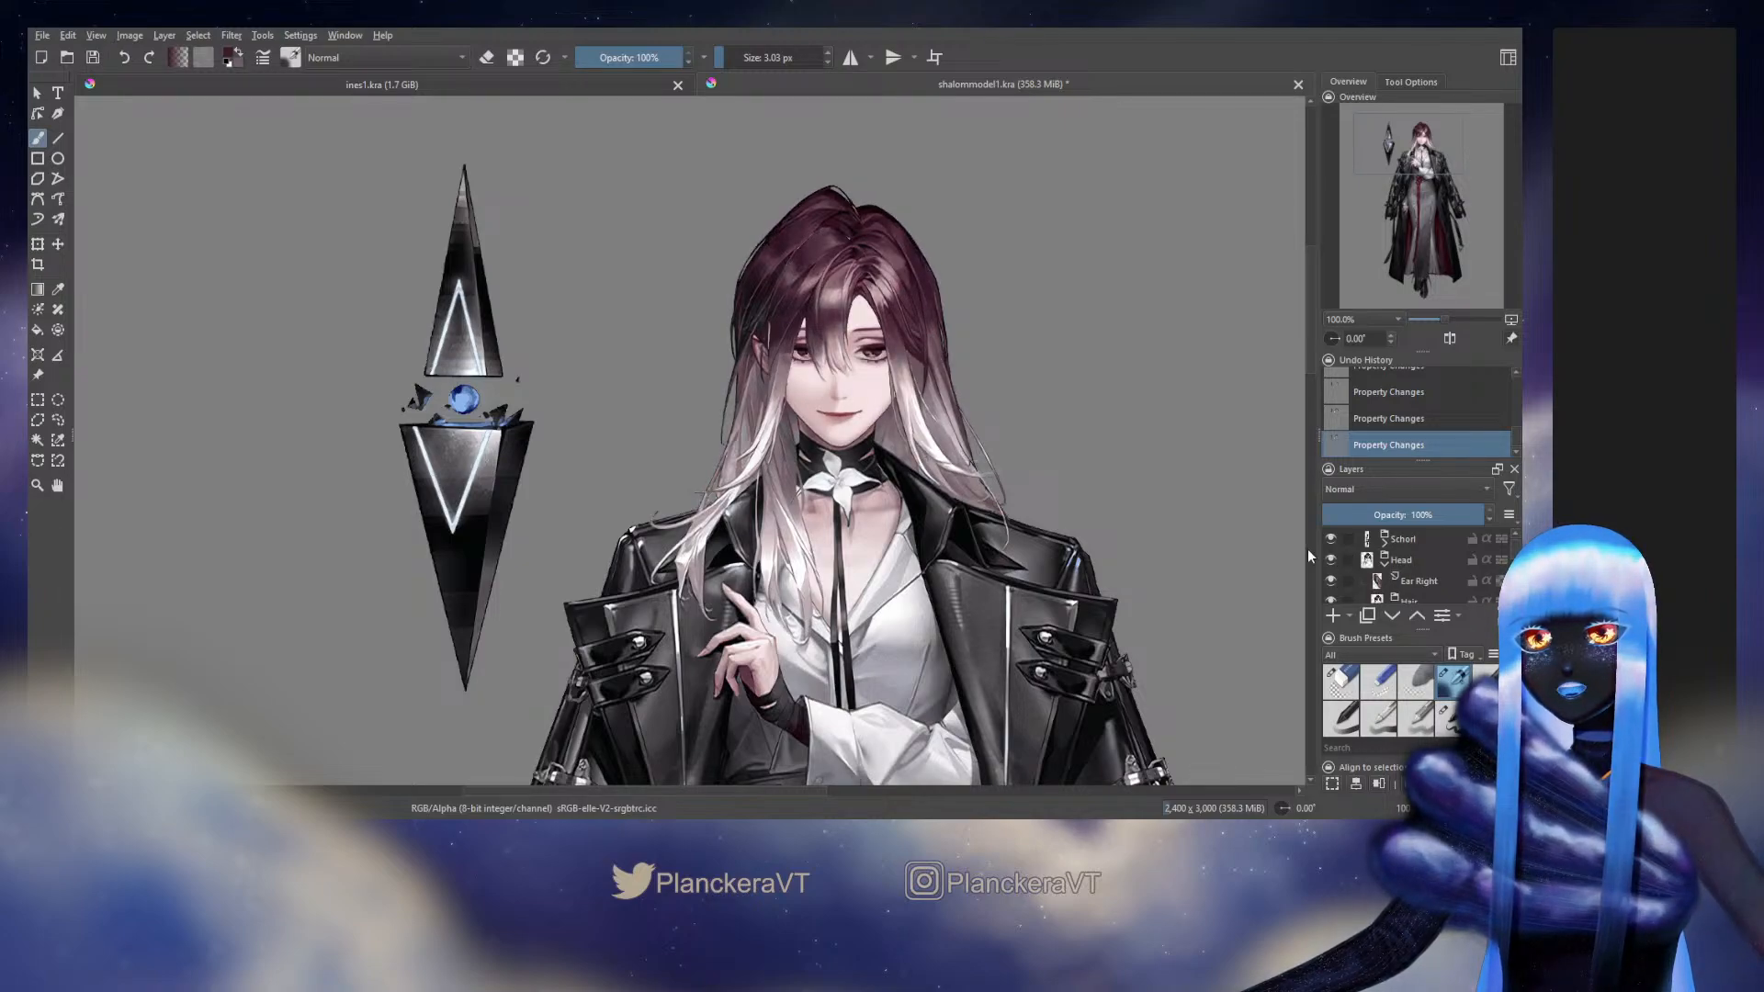
Locate the selected Back Hair layer in the Left Side group and flick its visibility off and on to check it
scroll(928, 331, up, 3)
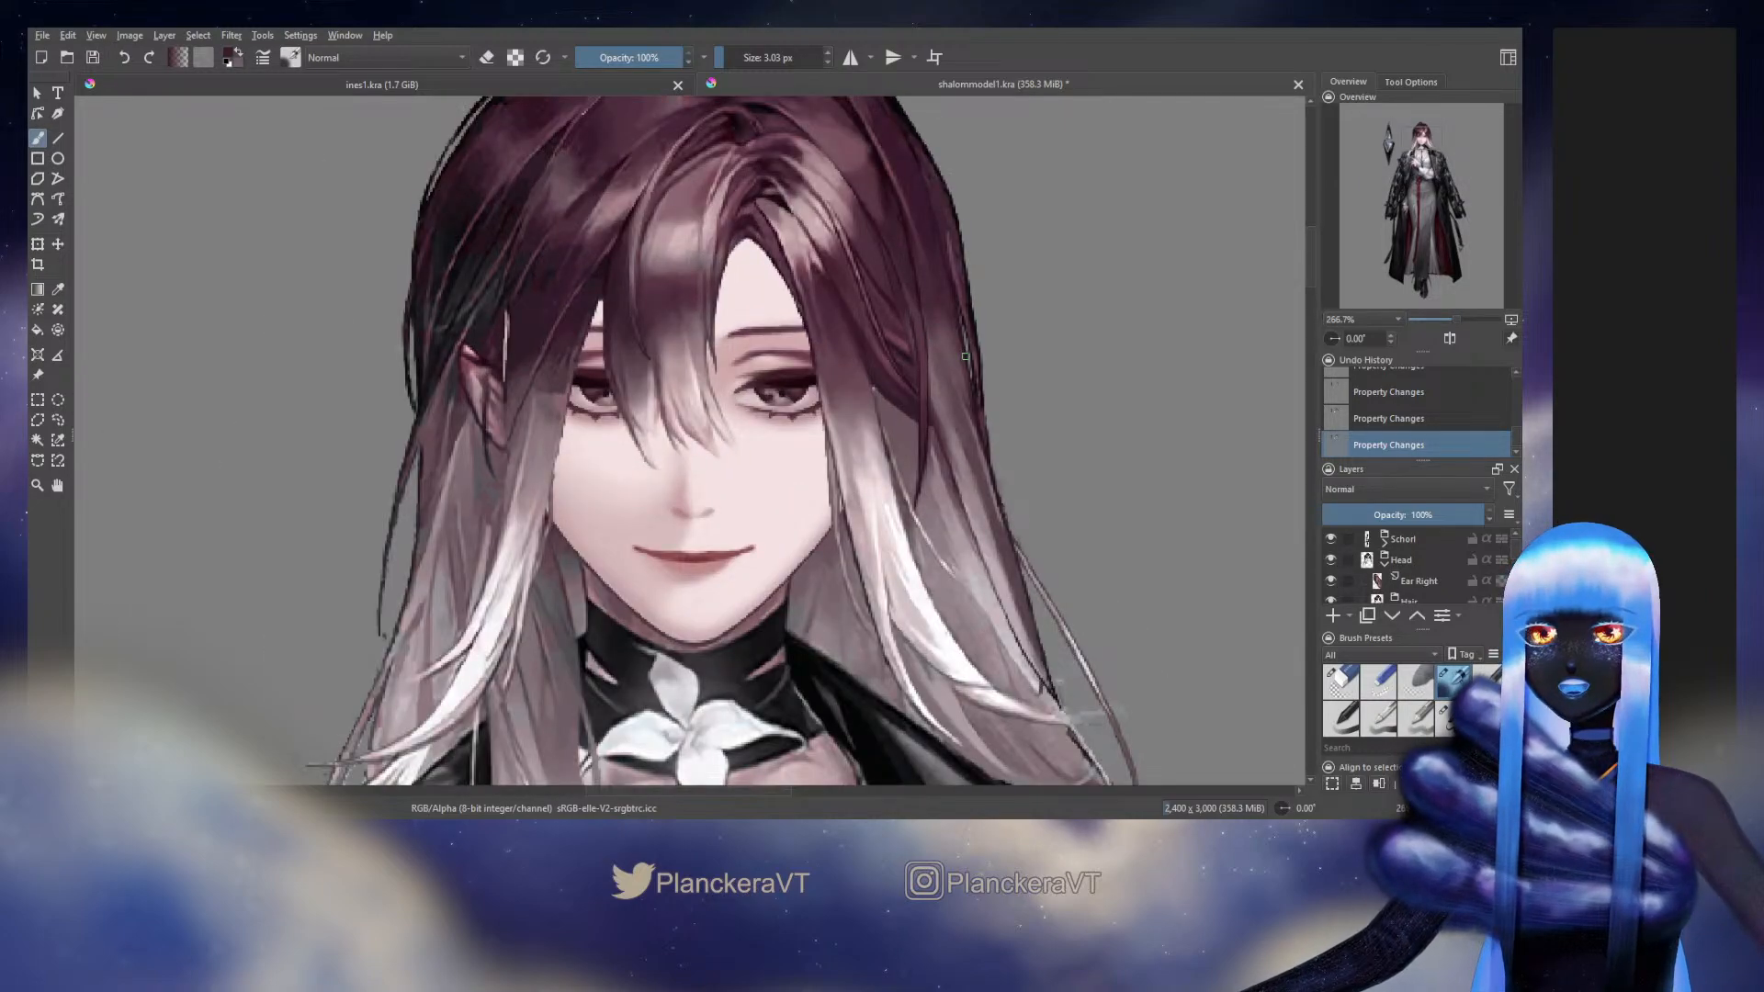
drag(964, 356, 988, 587)
scroll(1445, 571, down, 3)
click(1445, 575)
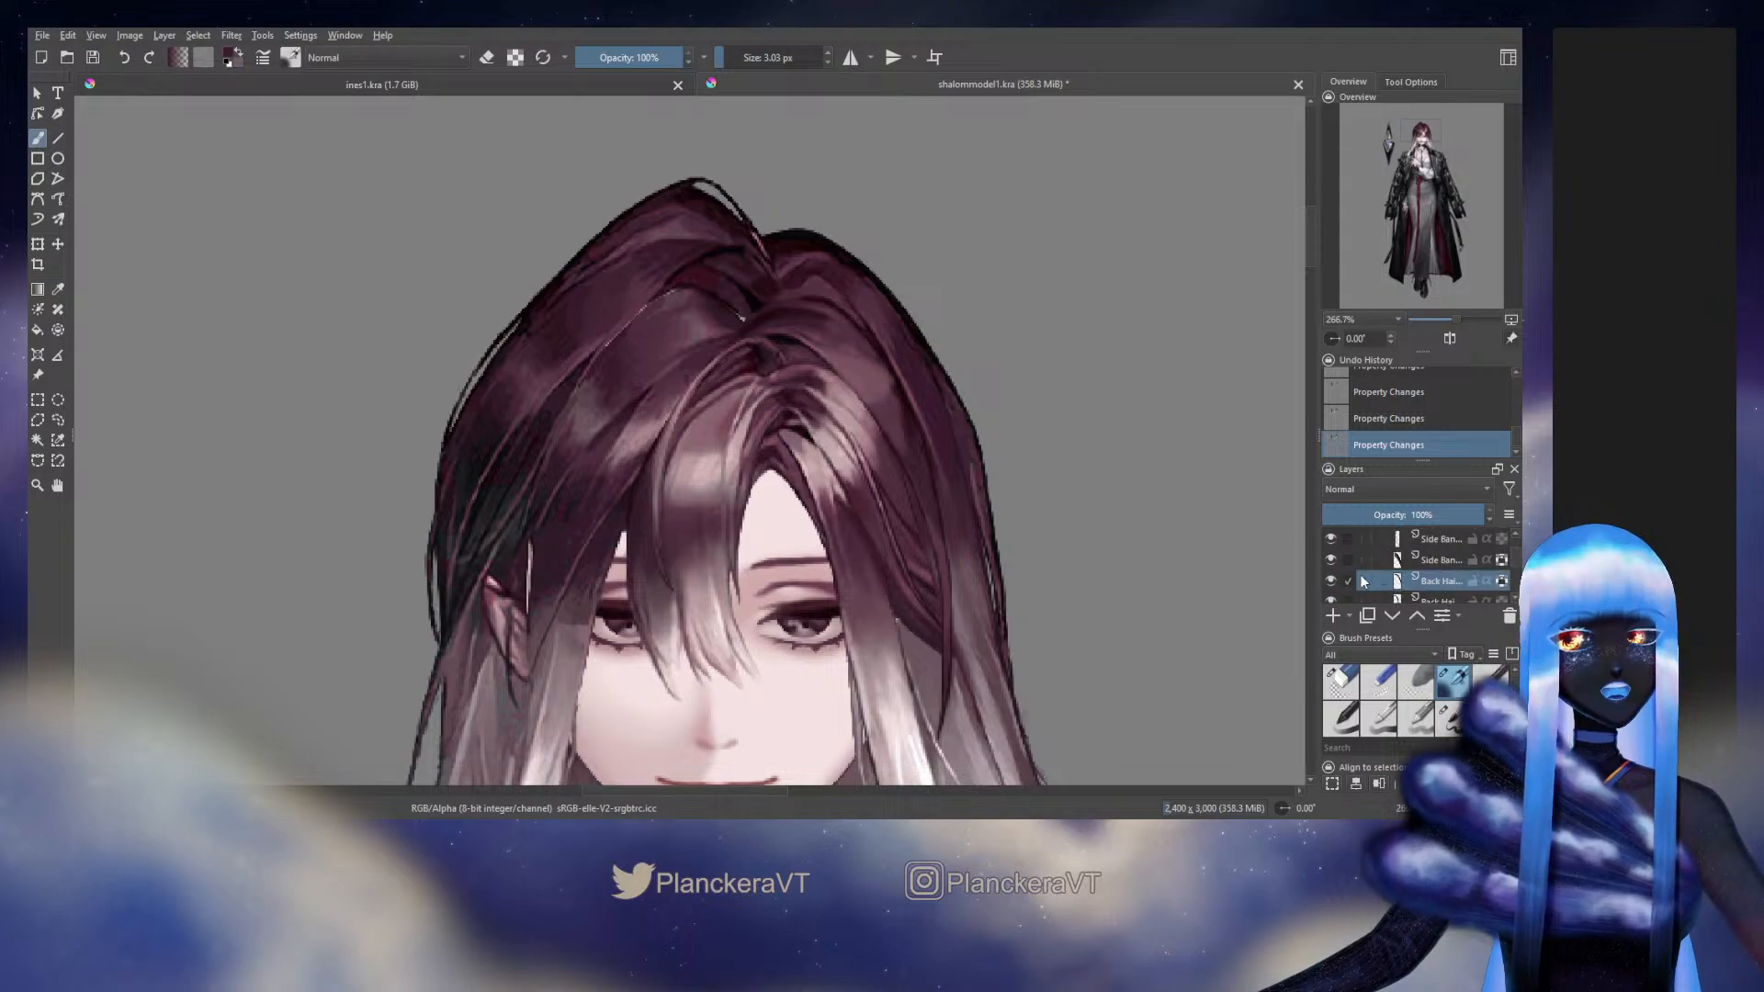
click(1329, 581)
click(1330, 581)
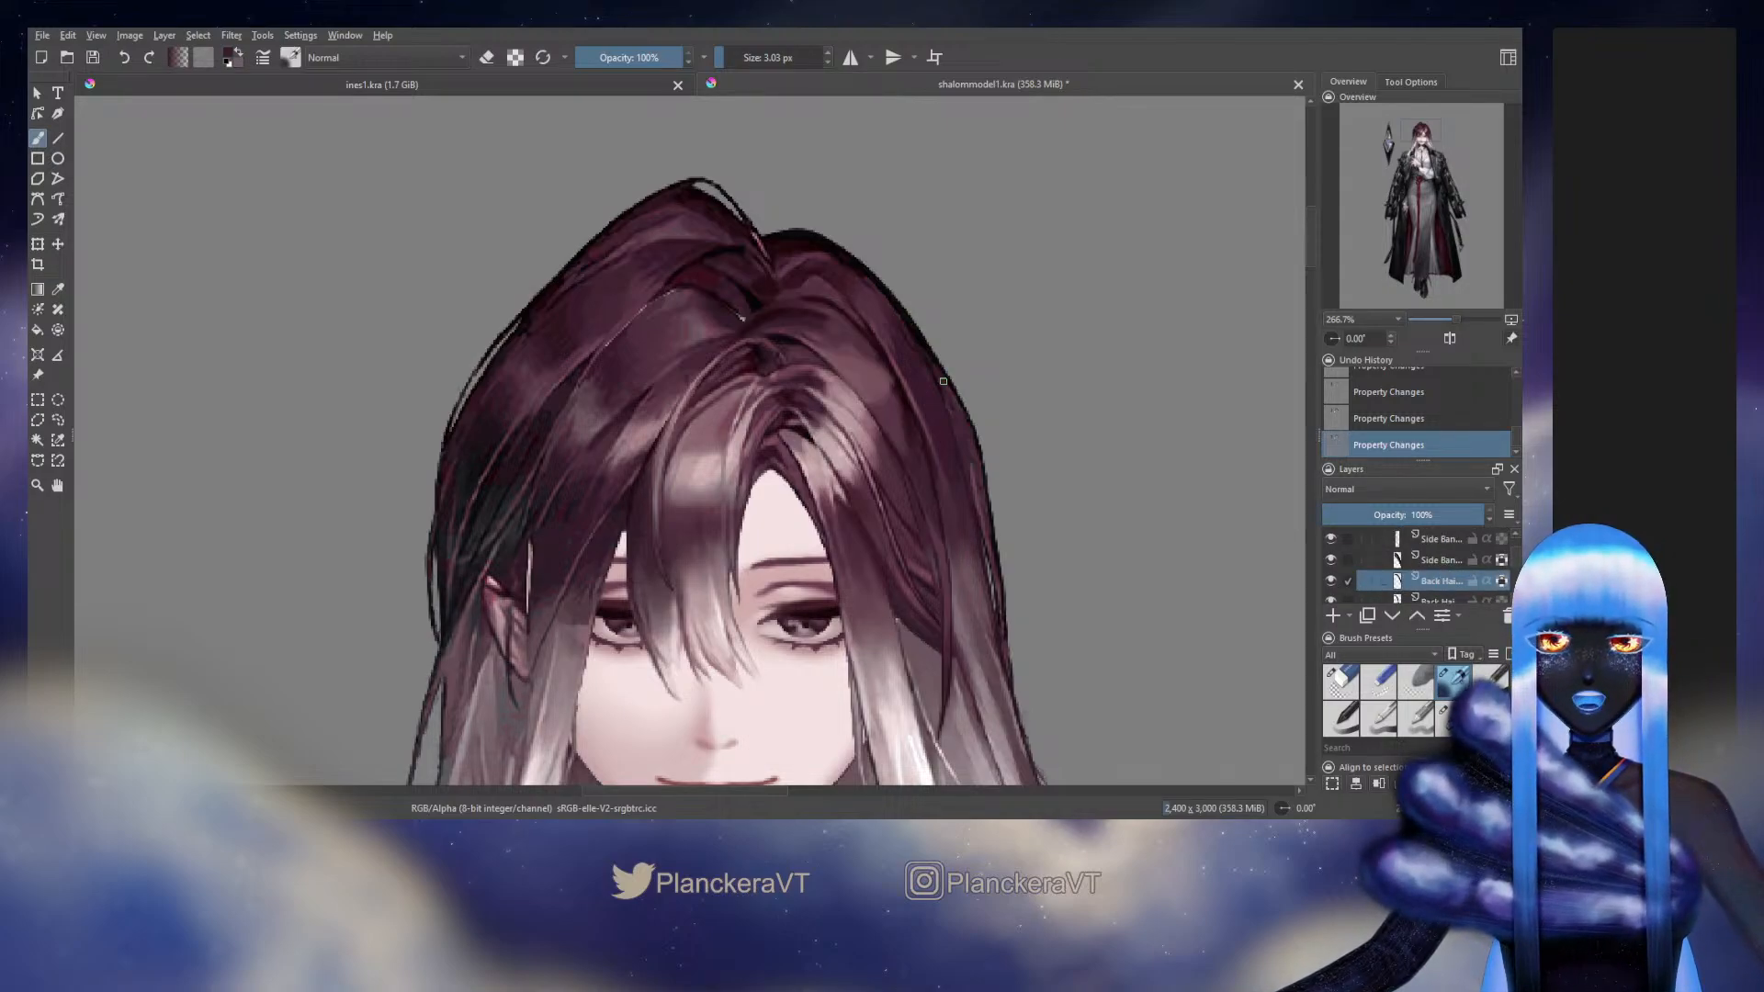
Brush shading onto the Back Hair strands beside the forehead parting, using brush sizes of 6.99 px and 4.71 px
drag(943, 382, 885, 395)
ctrl+click(883, 395)
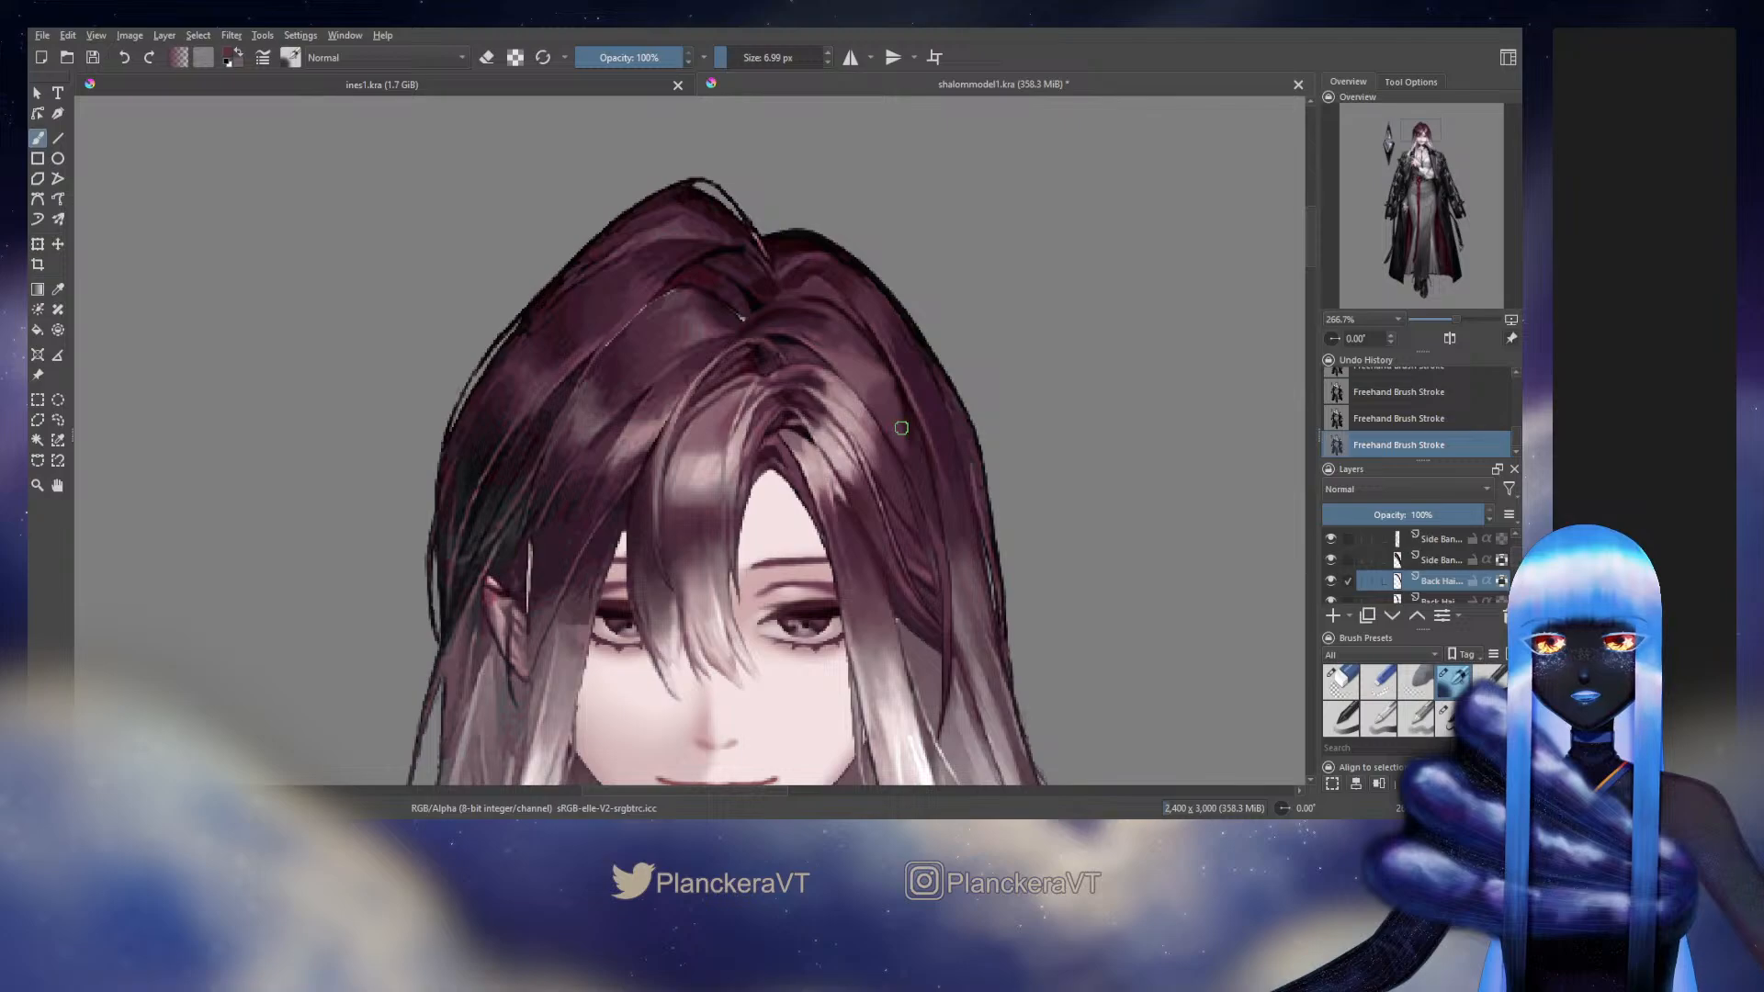
drag(901, 428, 897, 428)
ctrl+click(895, 399)
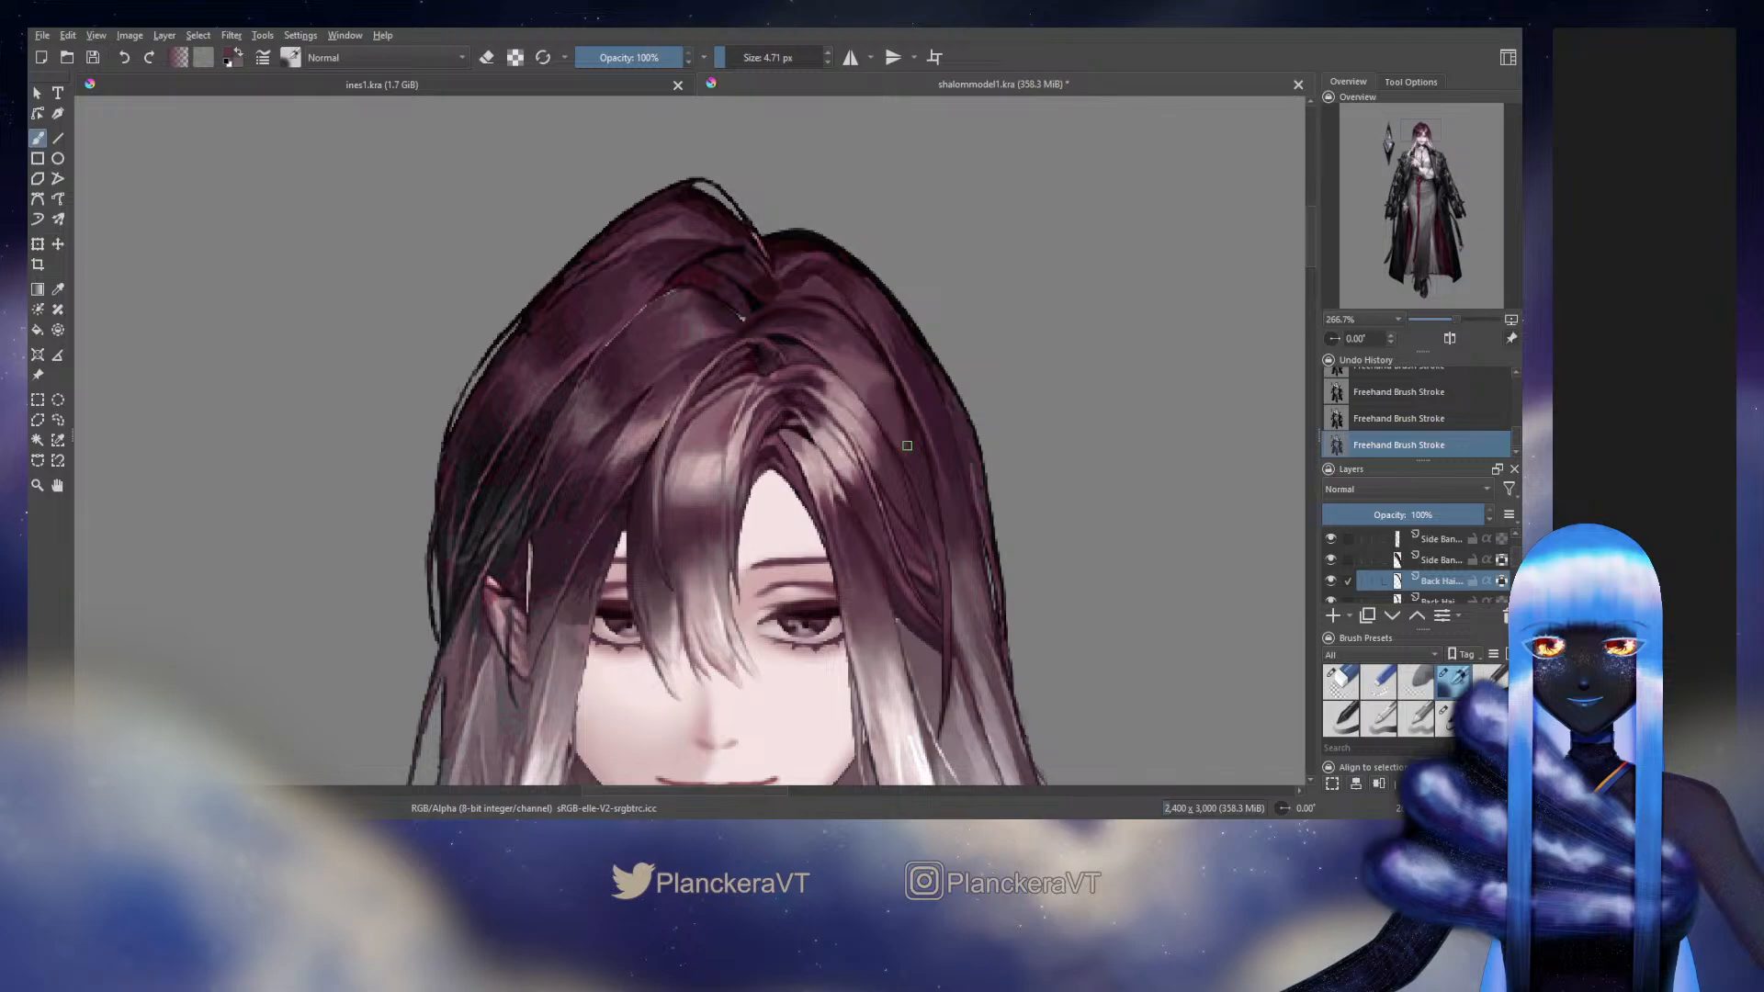
Switch the outer Head group off and on to compare the retouched back hair with the original artwork
scroll(1520, 558, up, 3)
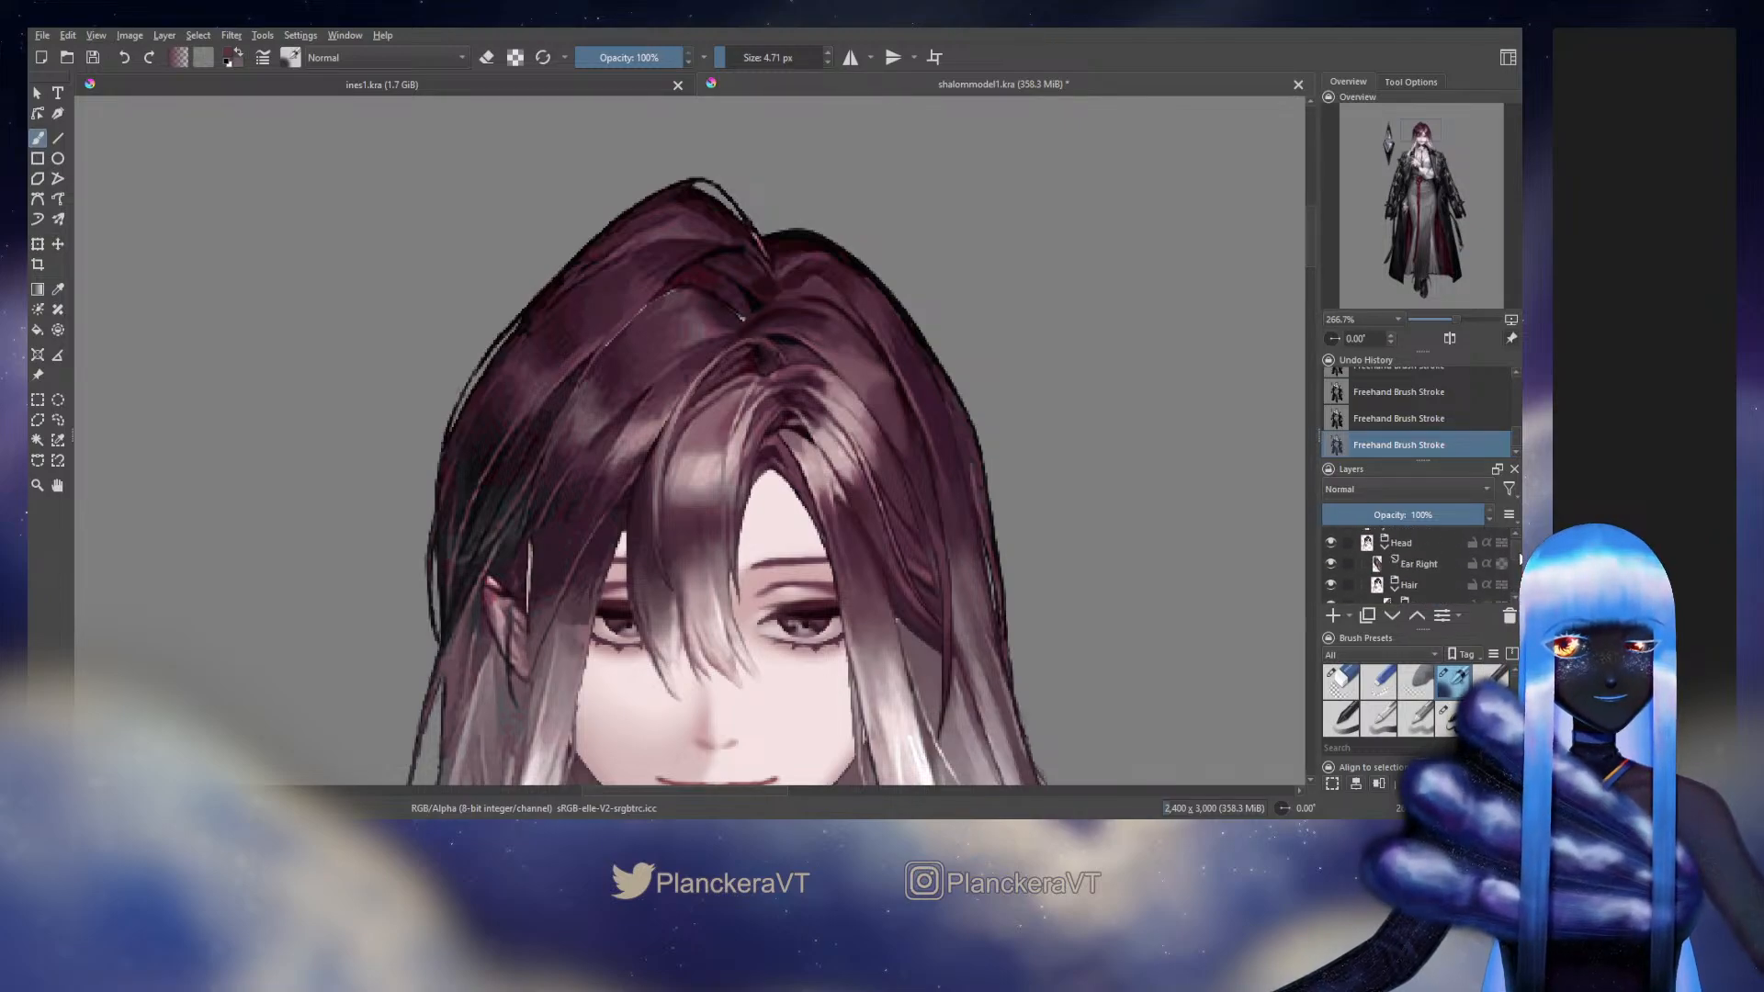
click(1331, 543)
click(1331, 543)
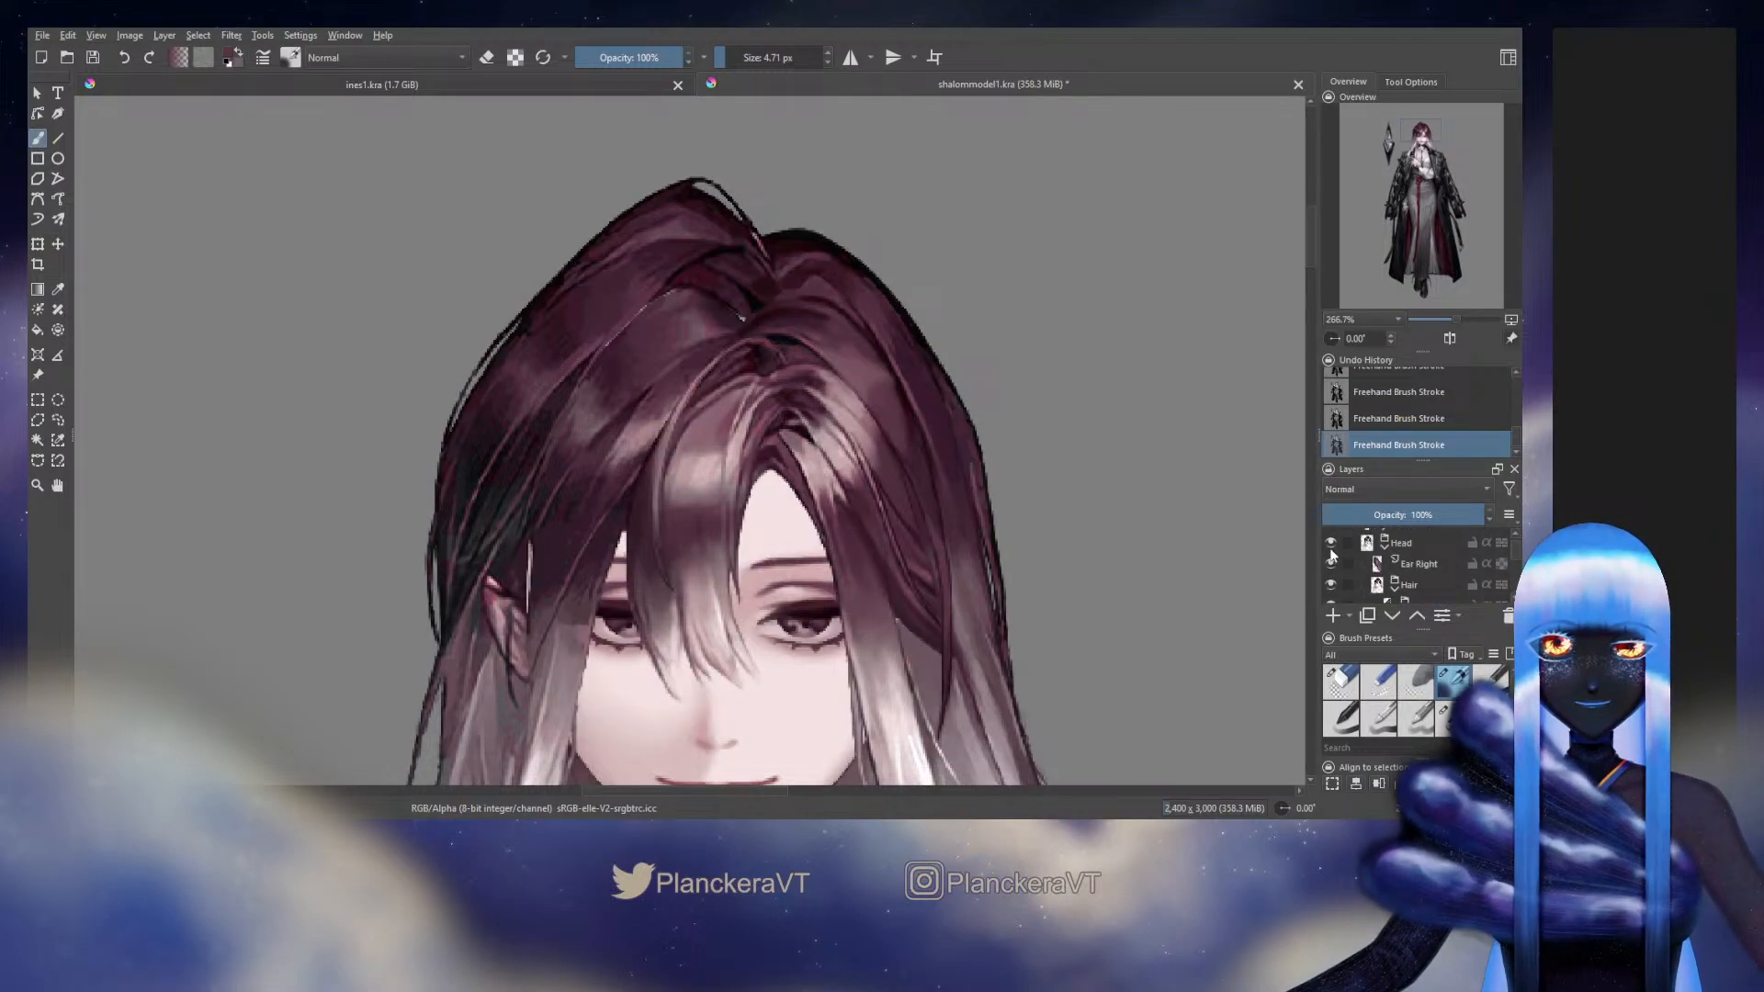
click(1331, 544)
key(ctrl+z)
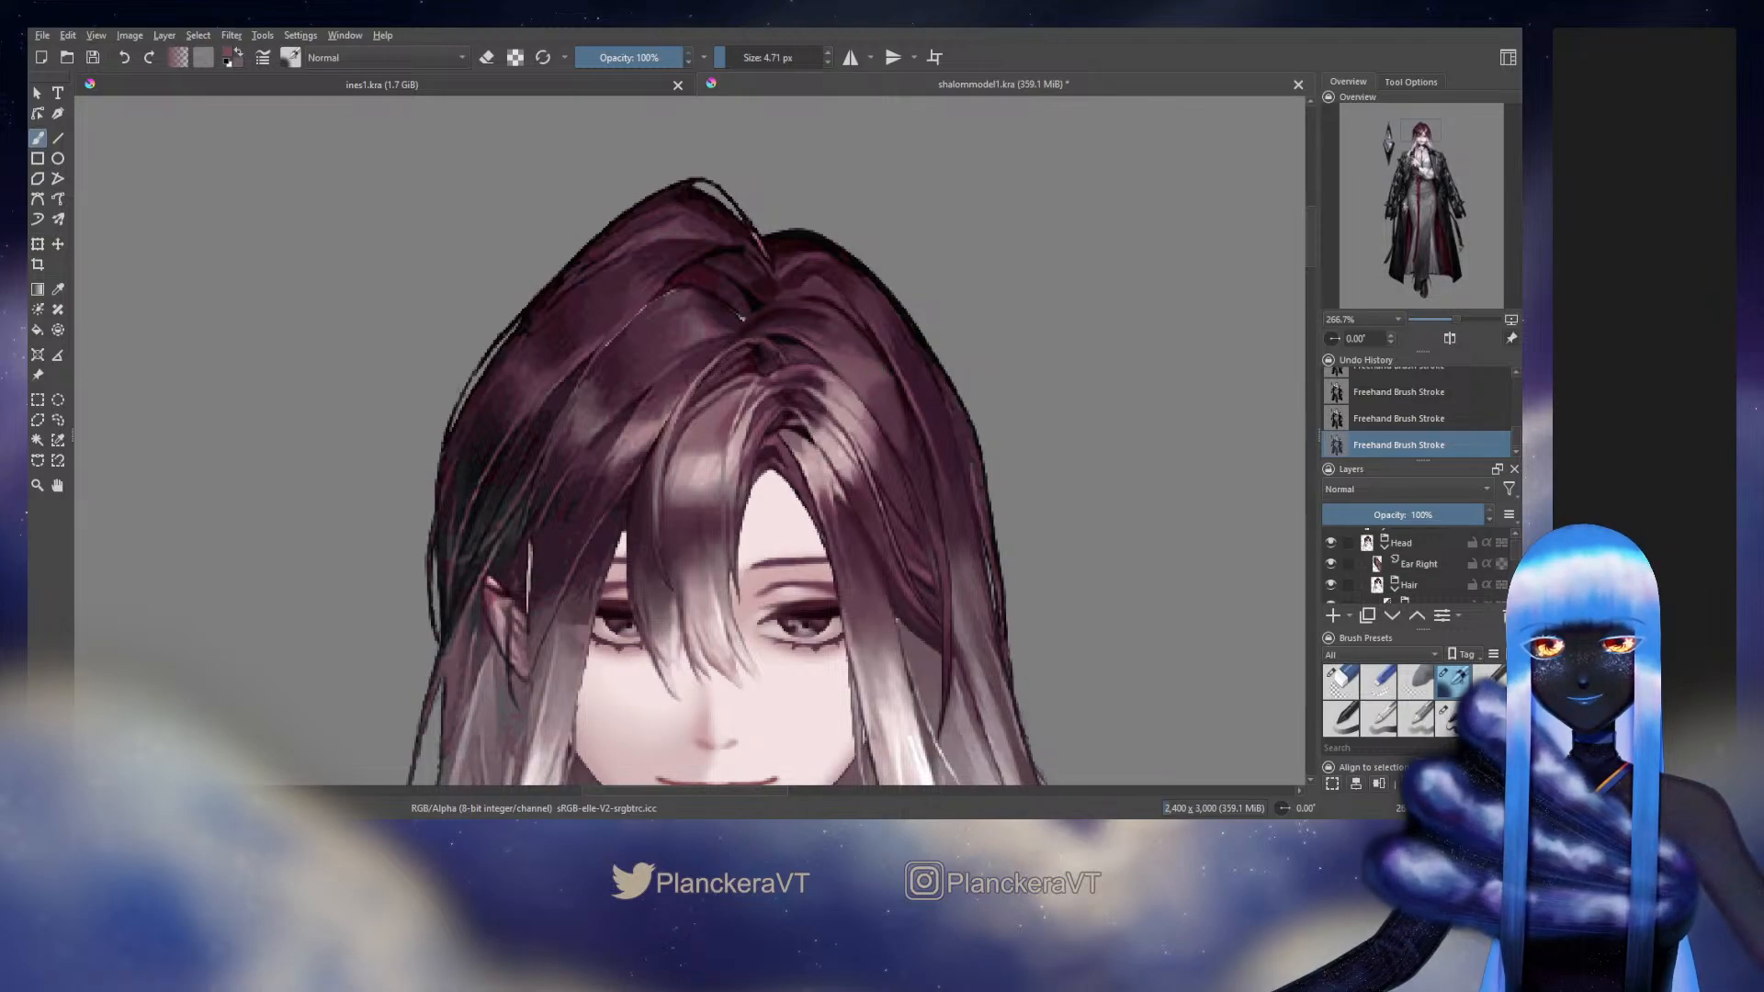
click(1334, 545)
click(1334, 544)
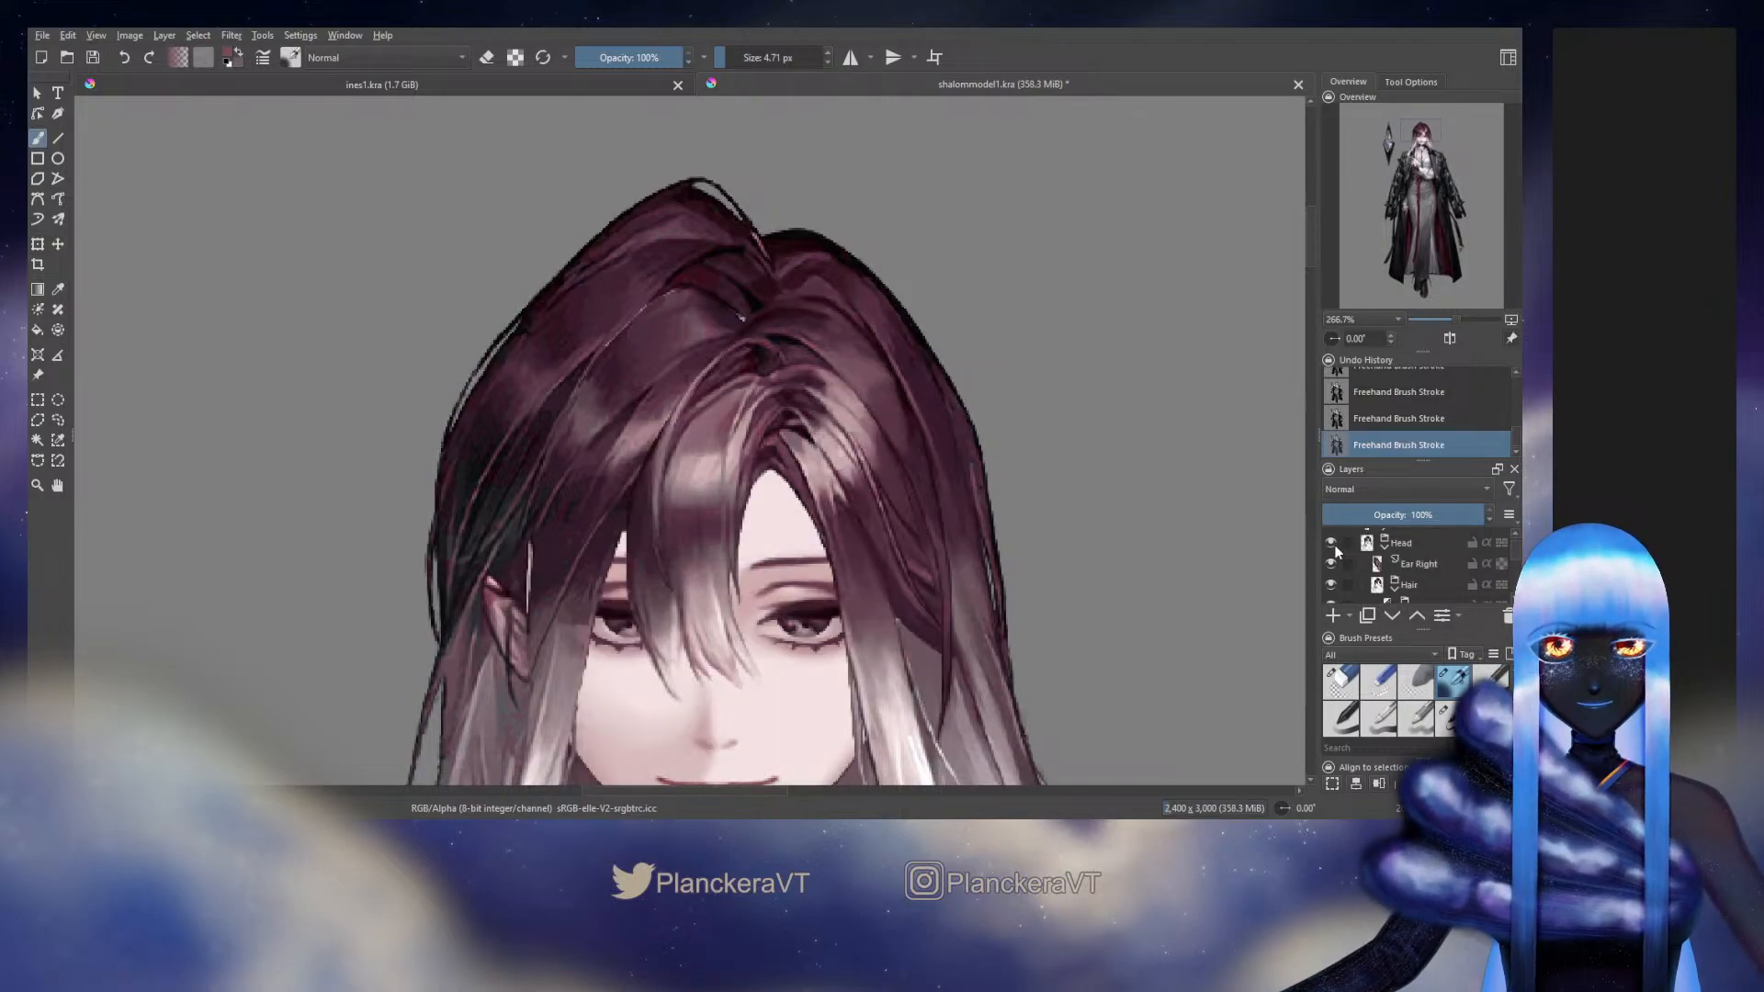
click(1332, 543)
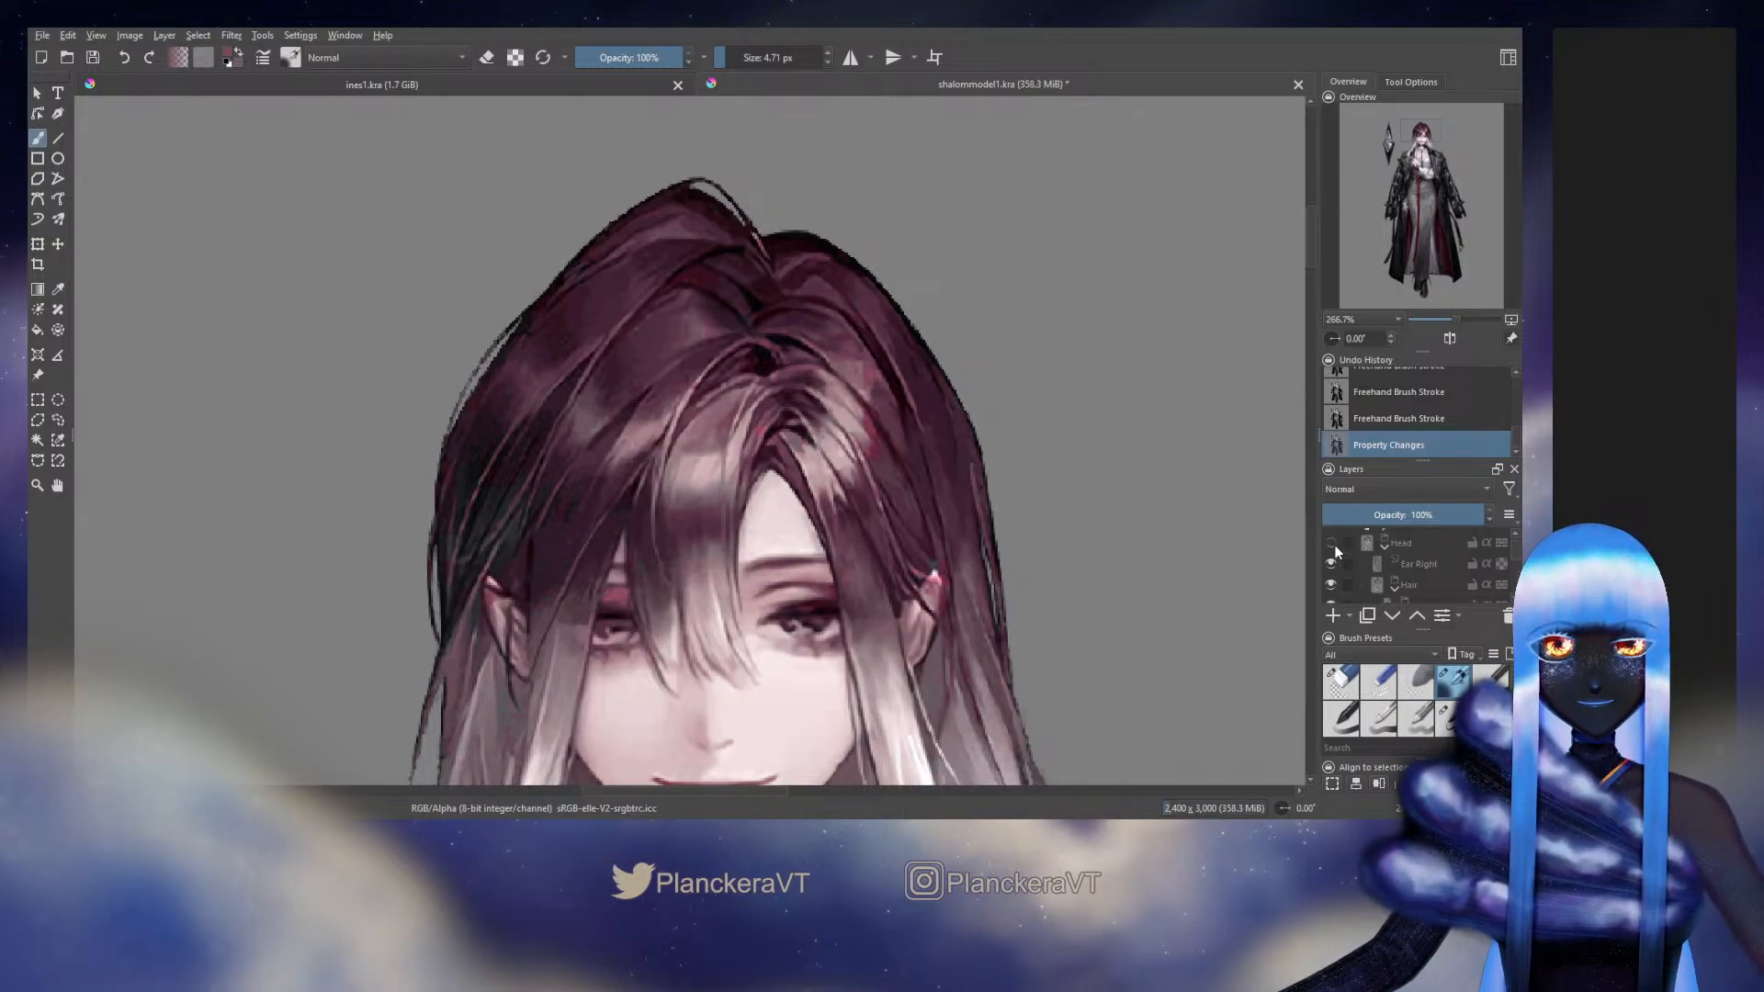
click(1334, 546)
Reduce the brush size to 3.61 px and check the hair against the original by toggling the Head group again
key(bracketleft)
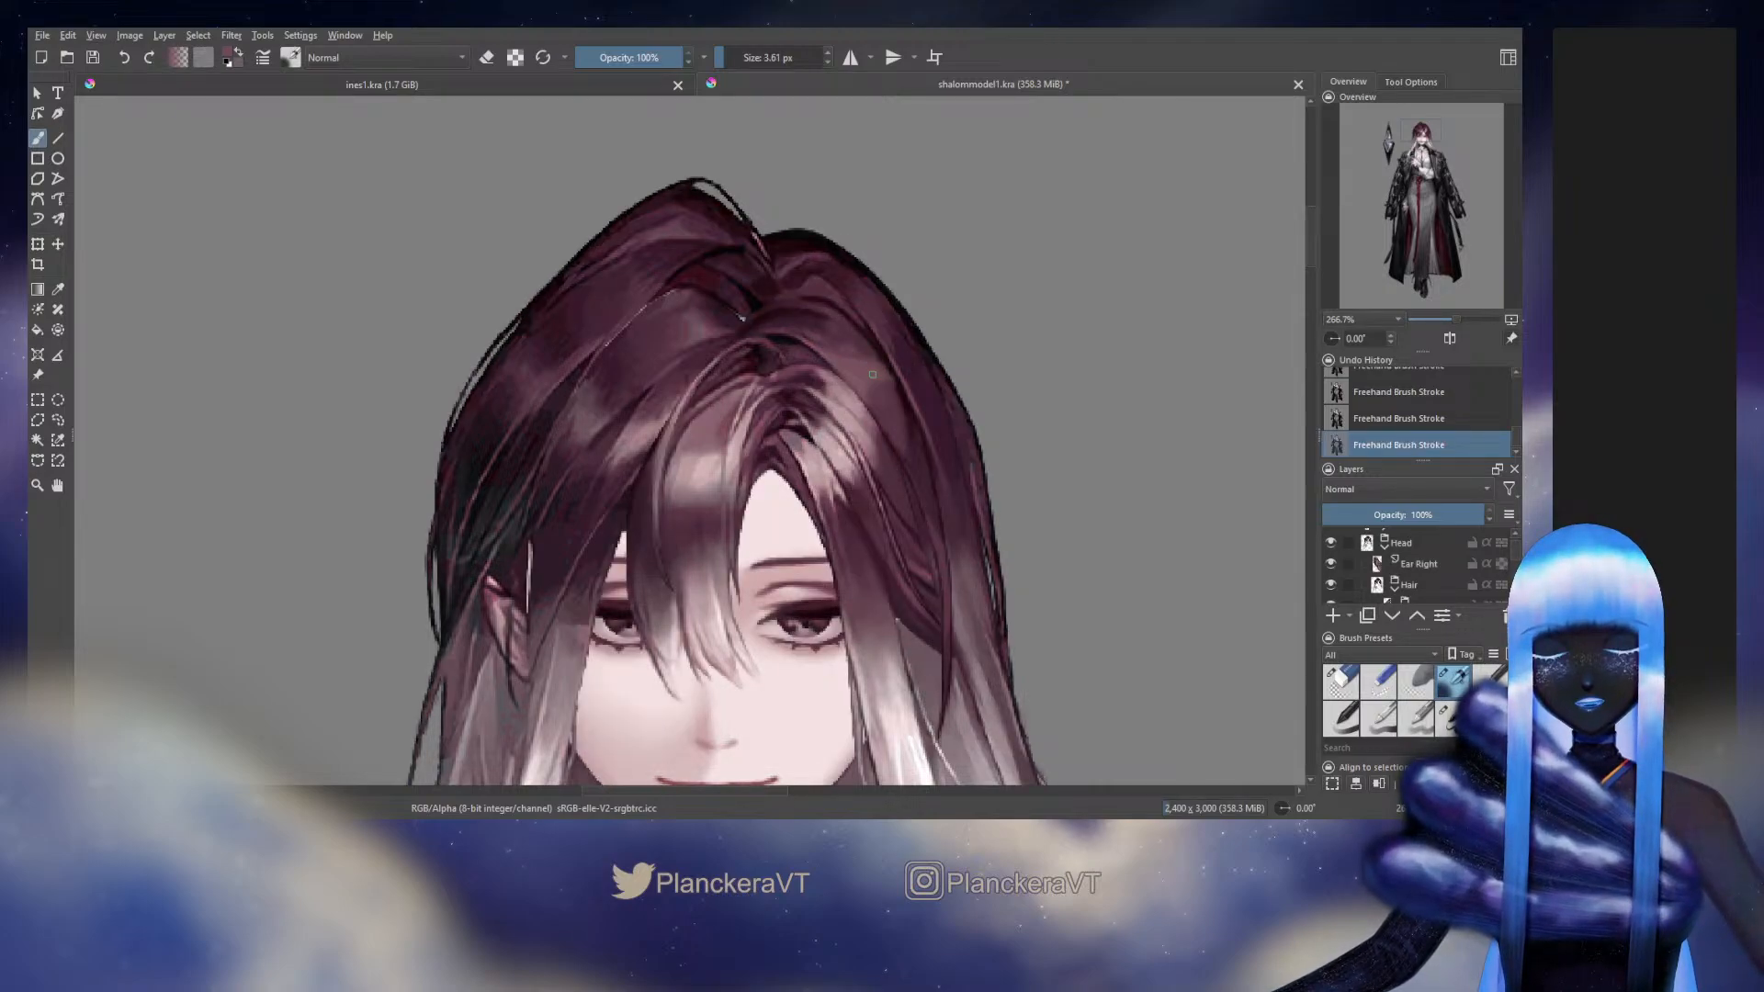
click(1331, 546)
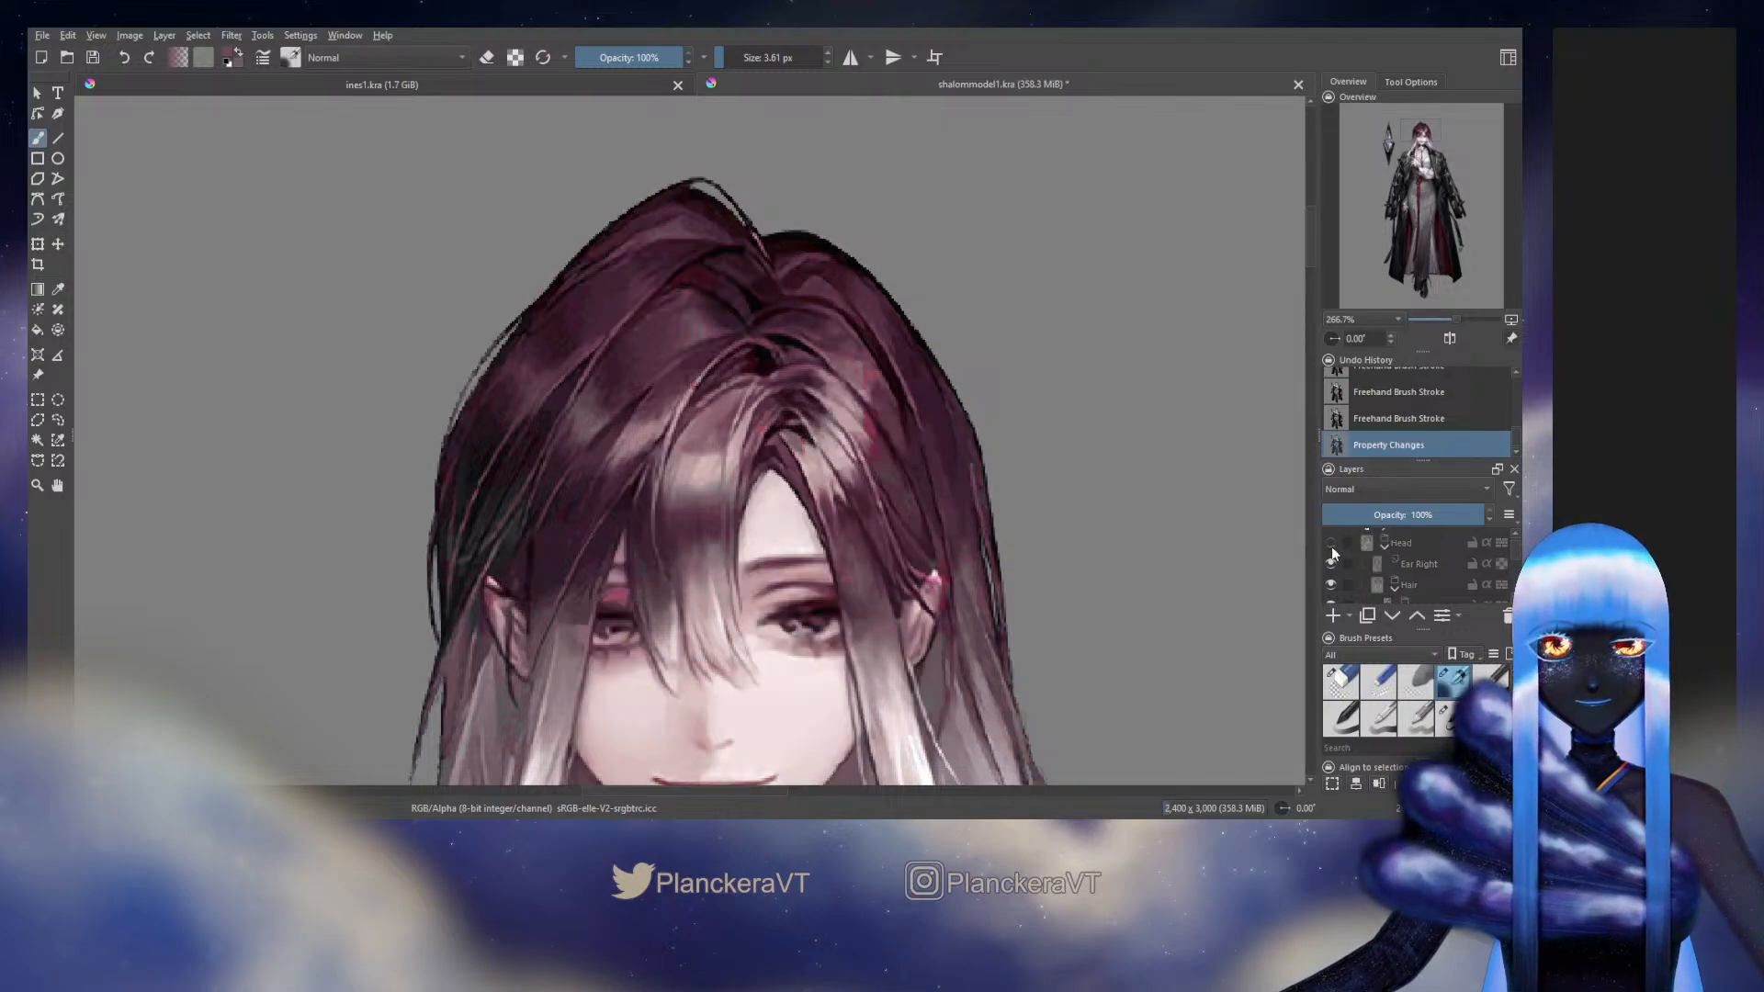
click(1331, 545)
click(1331, 546)
click(1331, 545)
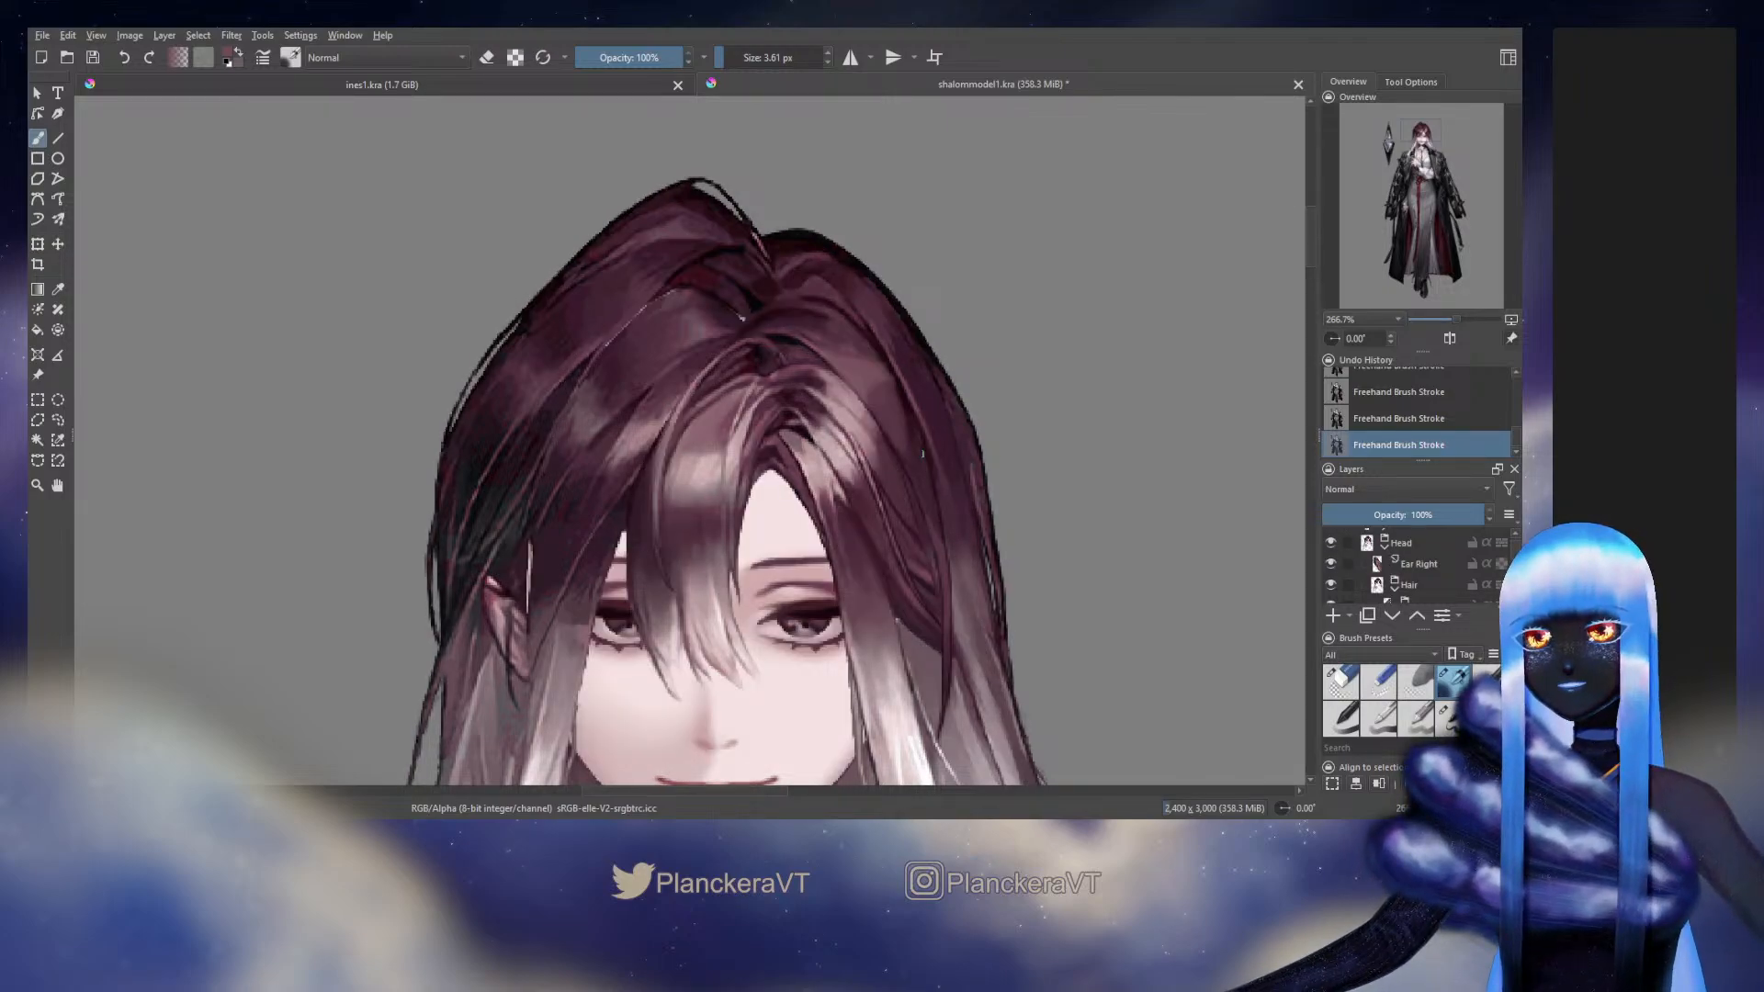
Pick the Back Hair layer directly from its dark outer strand on the canvas as the active layer
scroll(908, 333, up, 2)
scroll(1395, 577, down, 1)
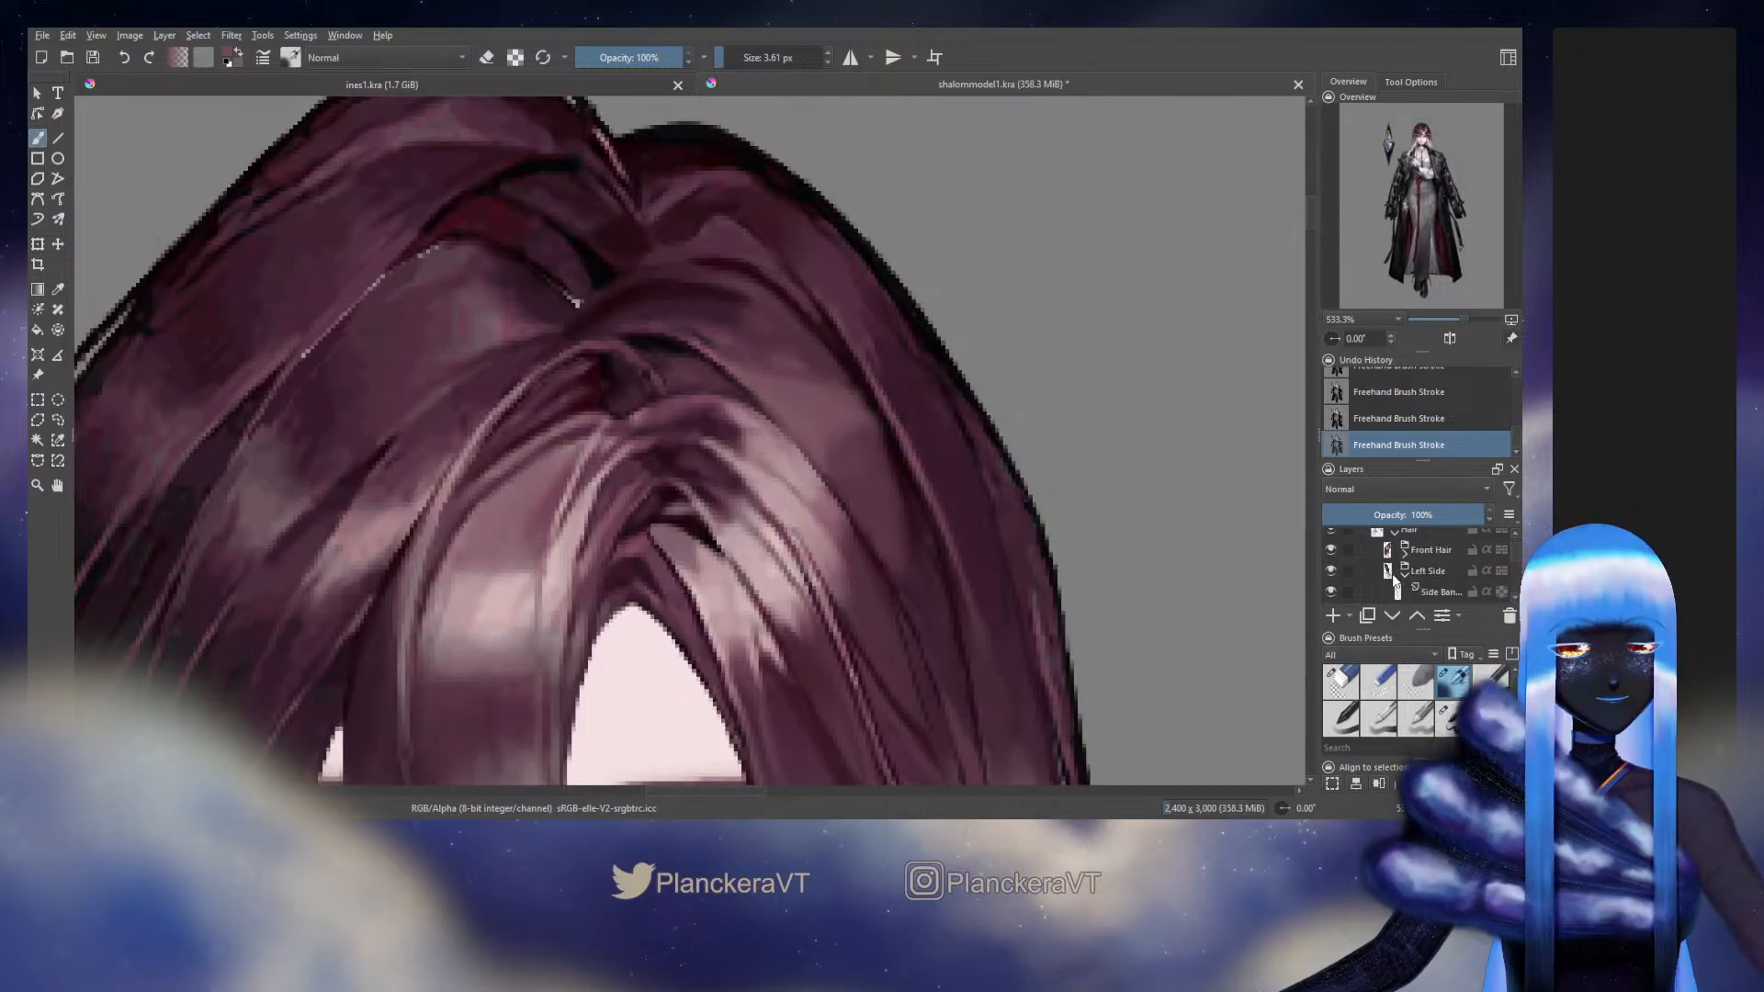
scroll(1394, 581, up, 1)
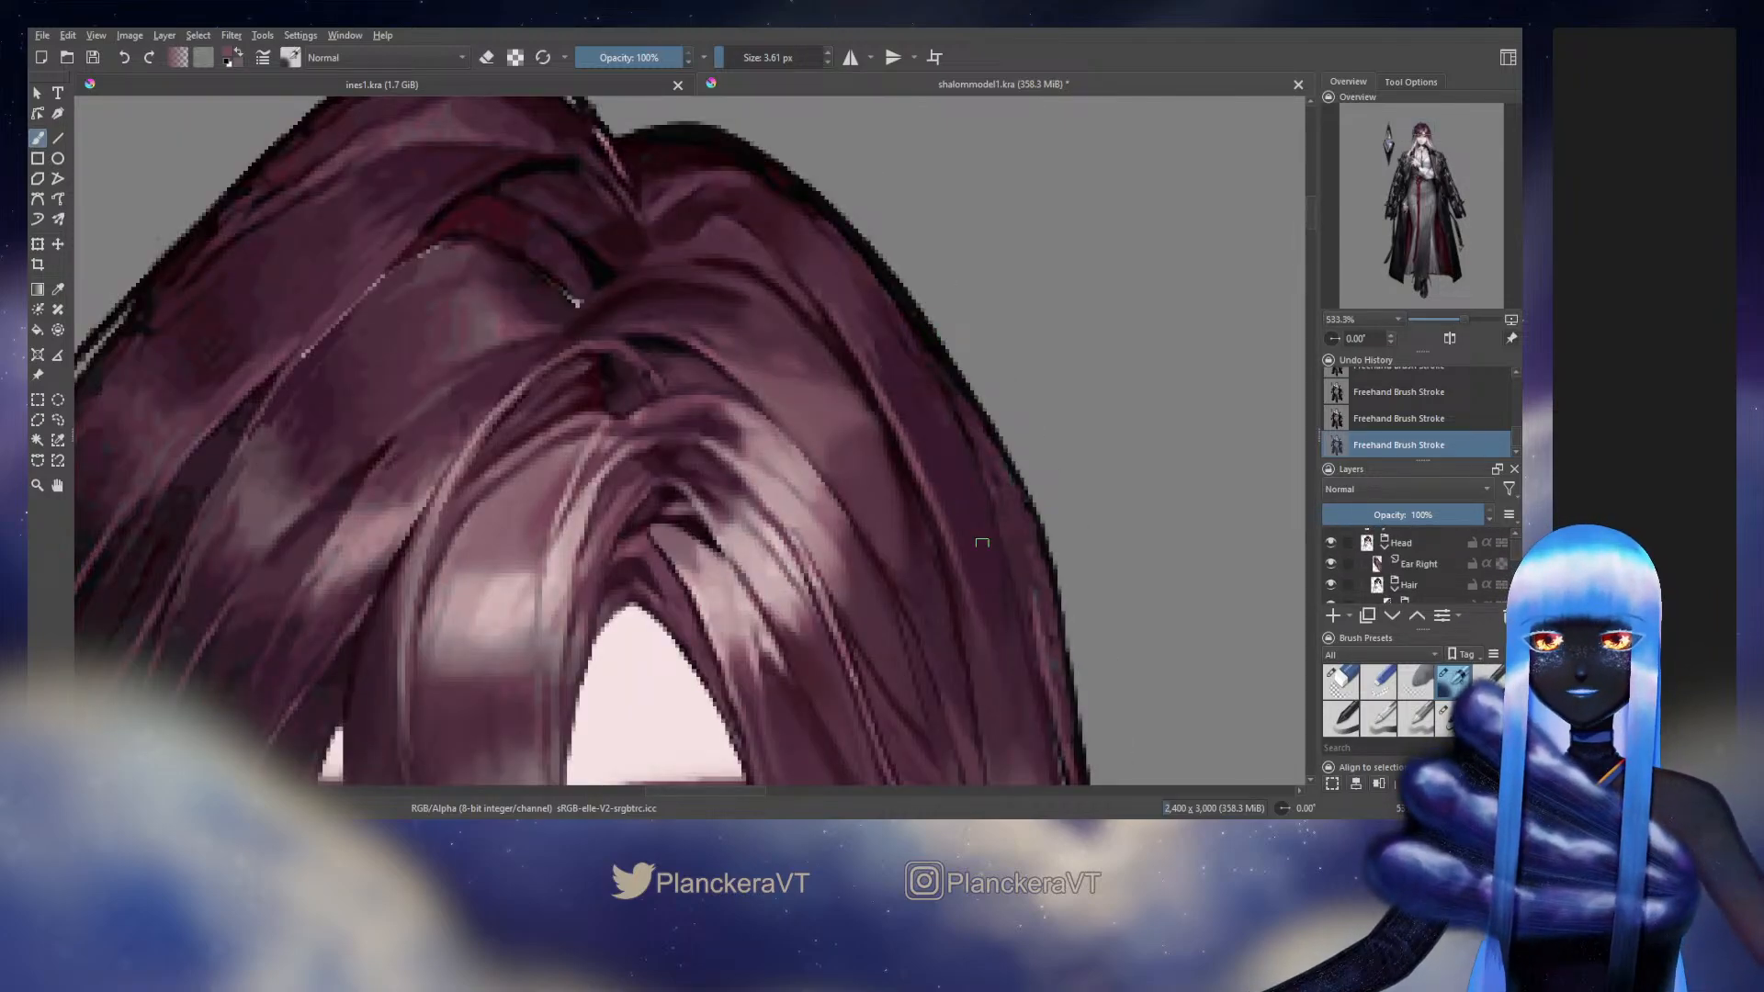
key(r)
click(982, 543)
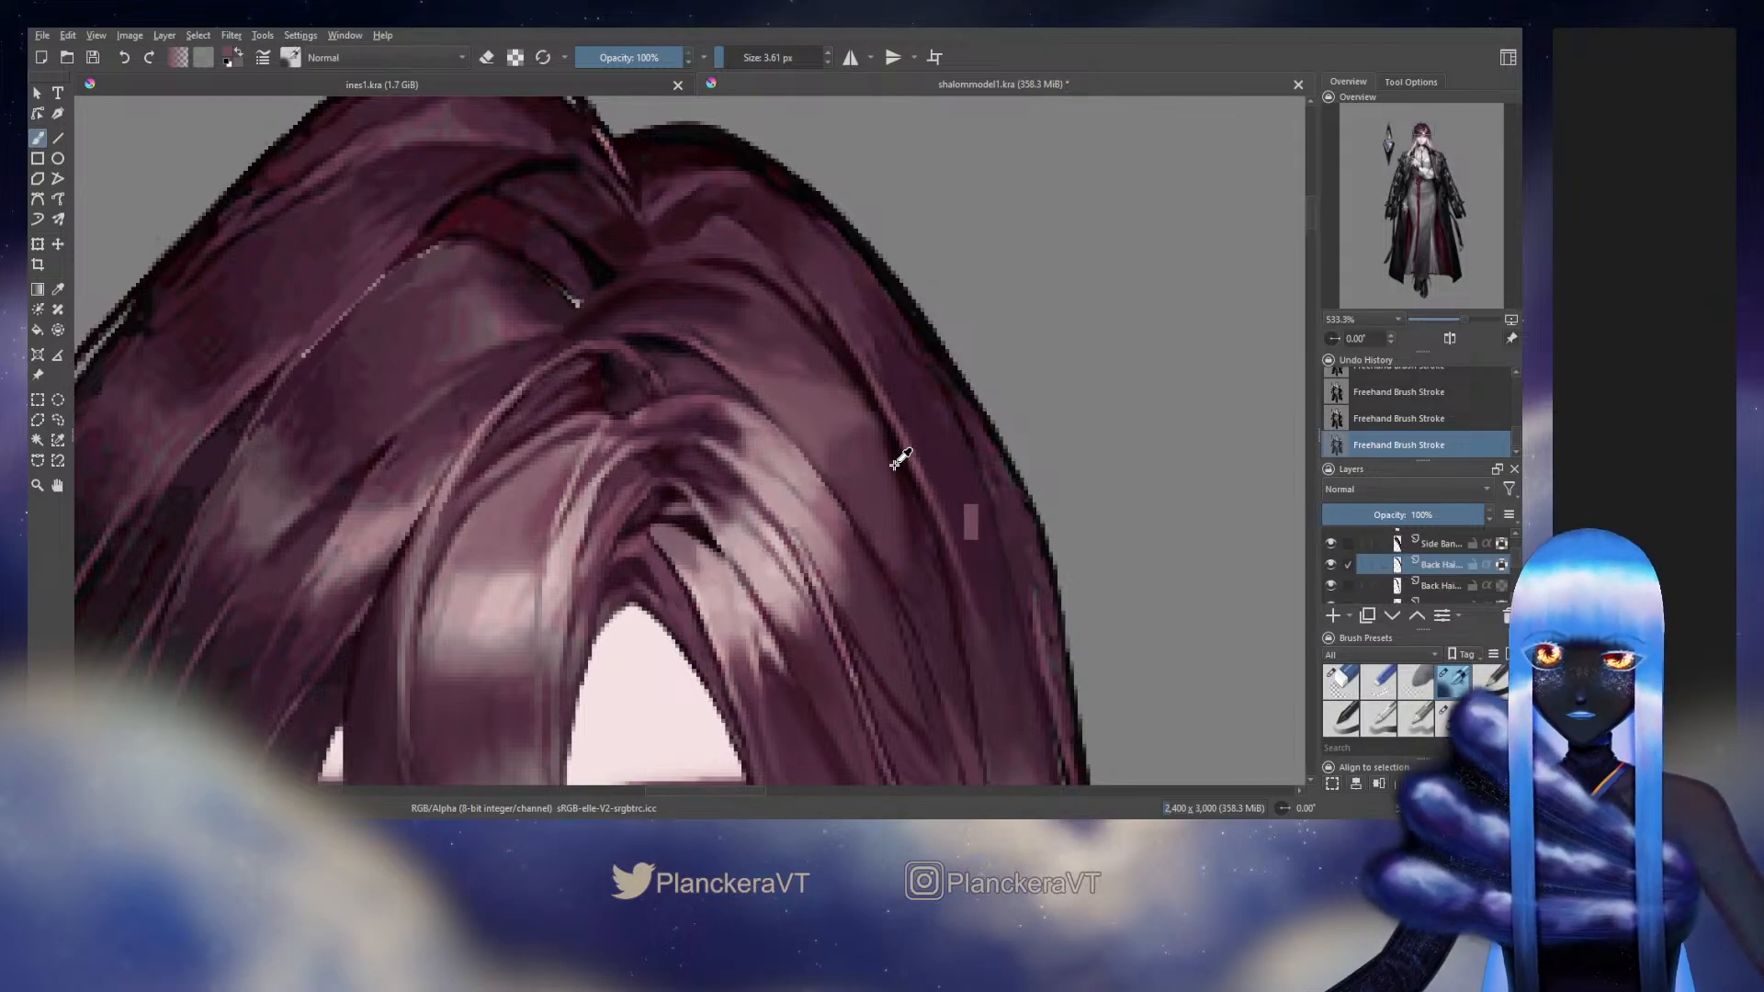
Hide the two Back Hair layers beneath the active one and the full-body Background layer to expose the strand's edge
ctrl+click(903, 470)
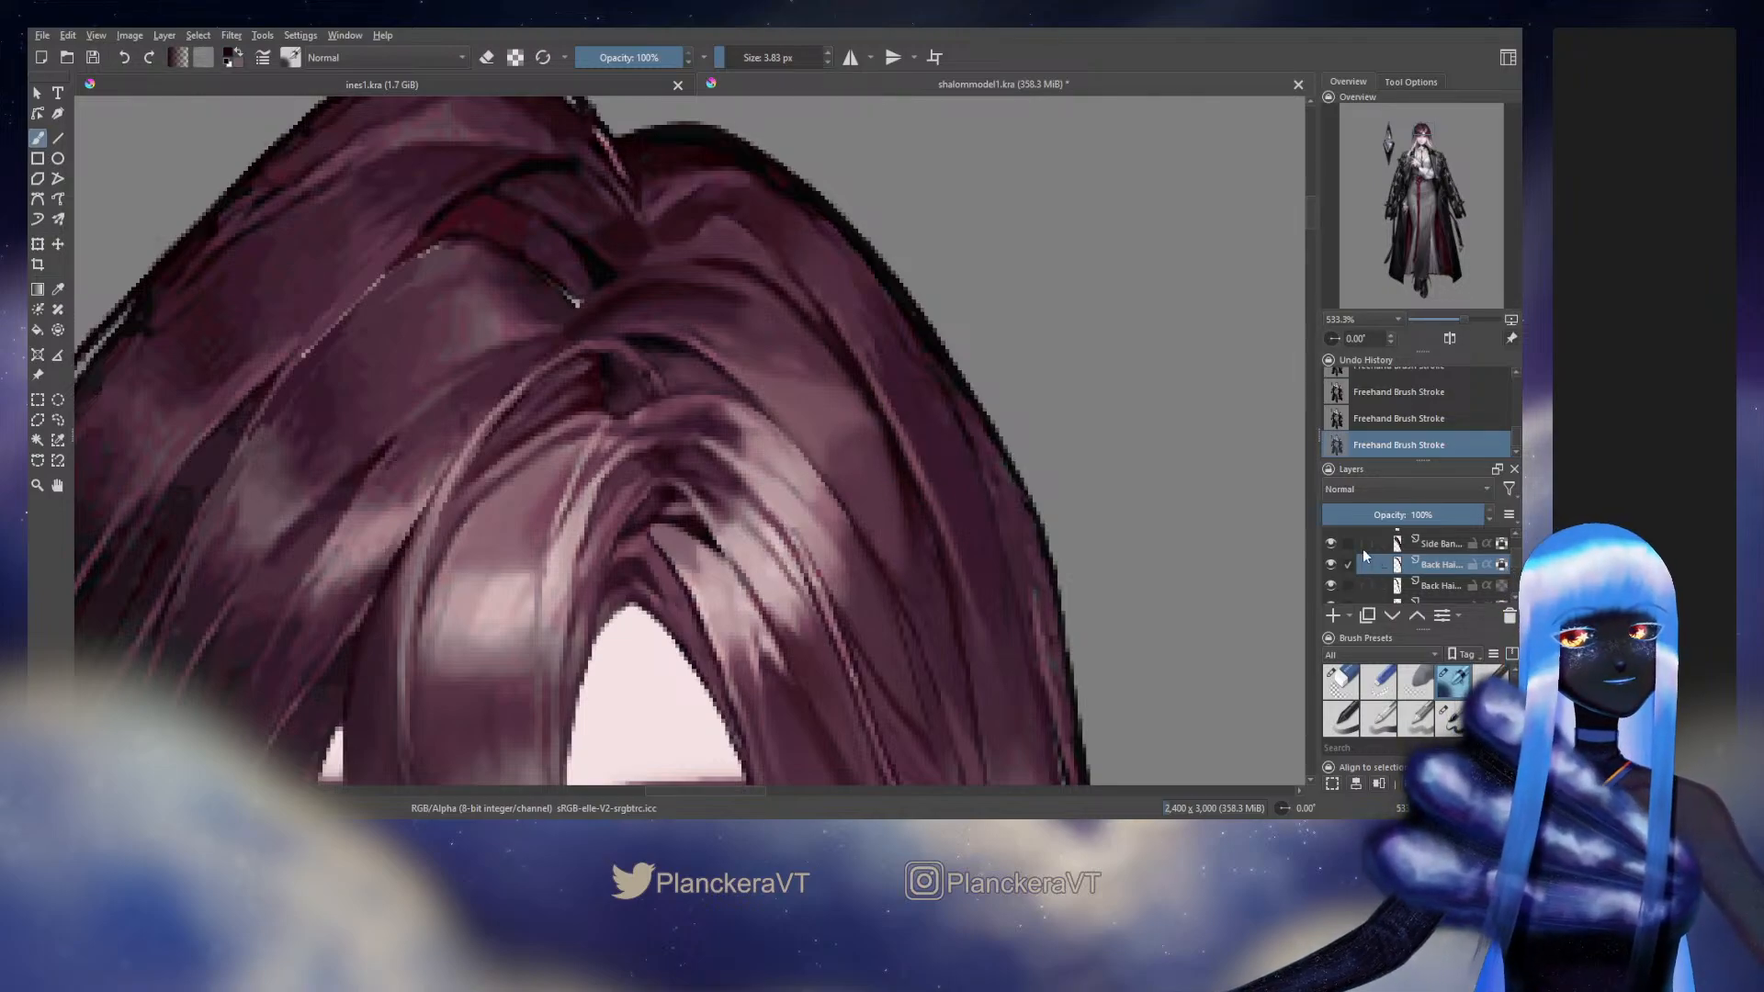
scroll(1339, 560, down, 3)
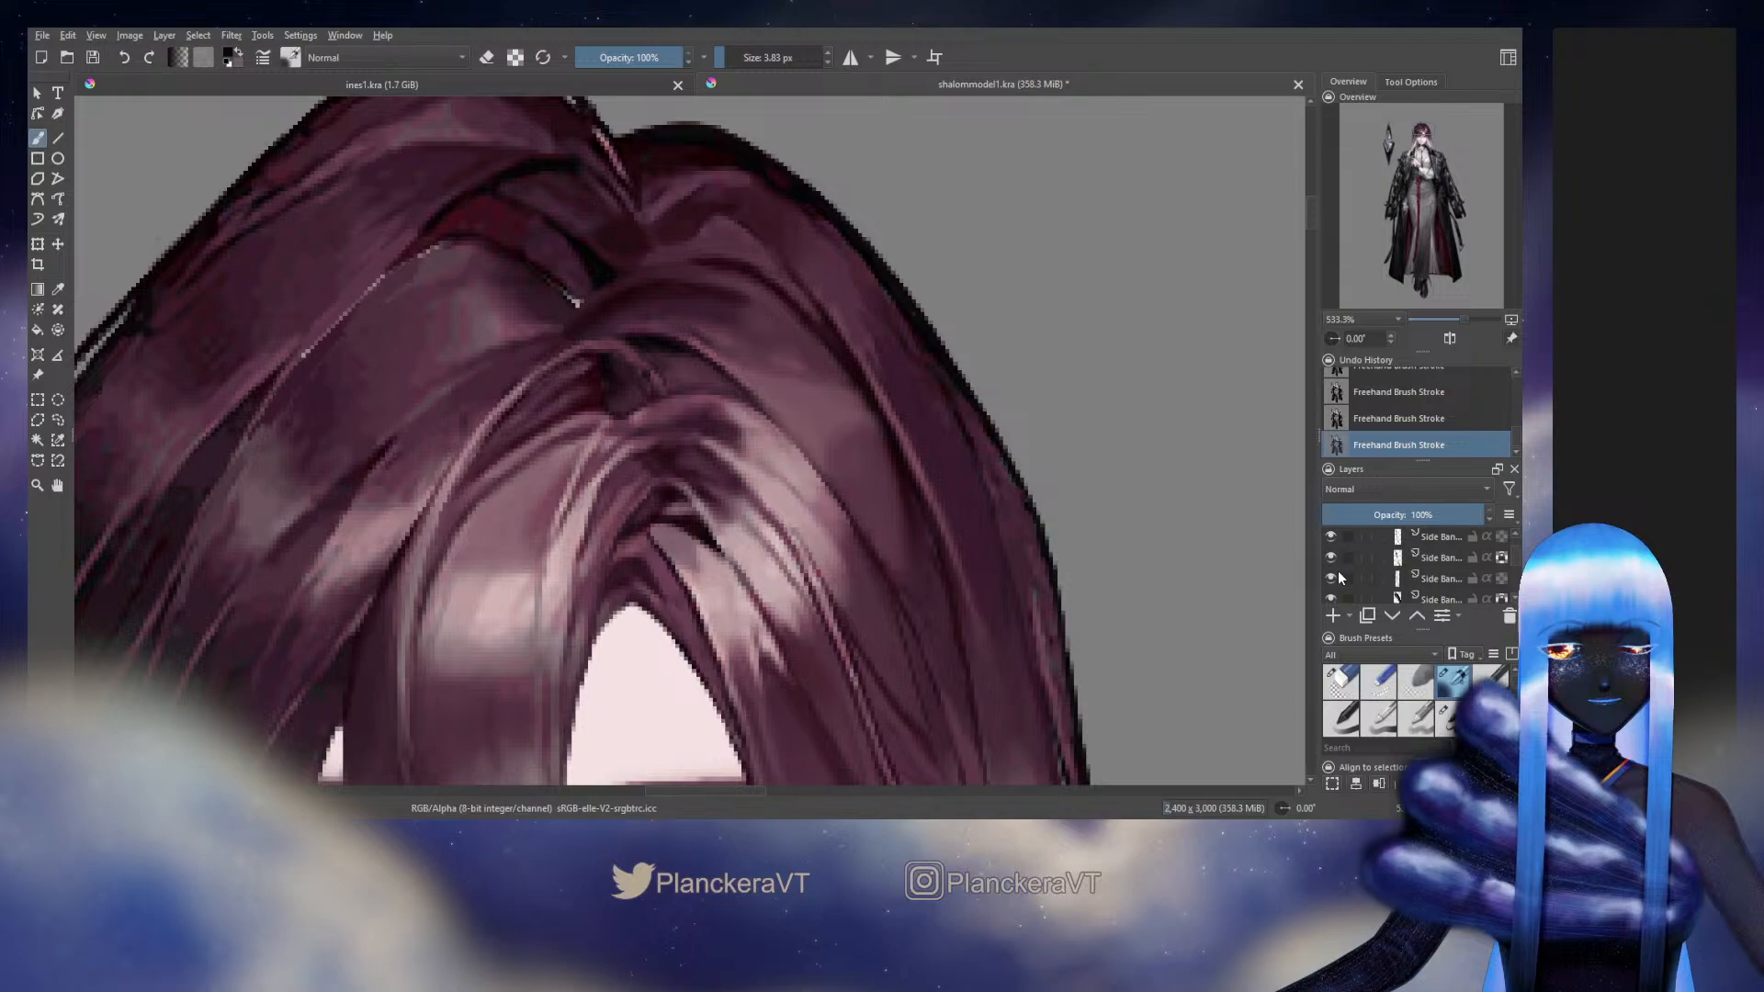
scroll(1339, 579, down, 3)
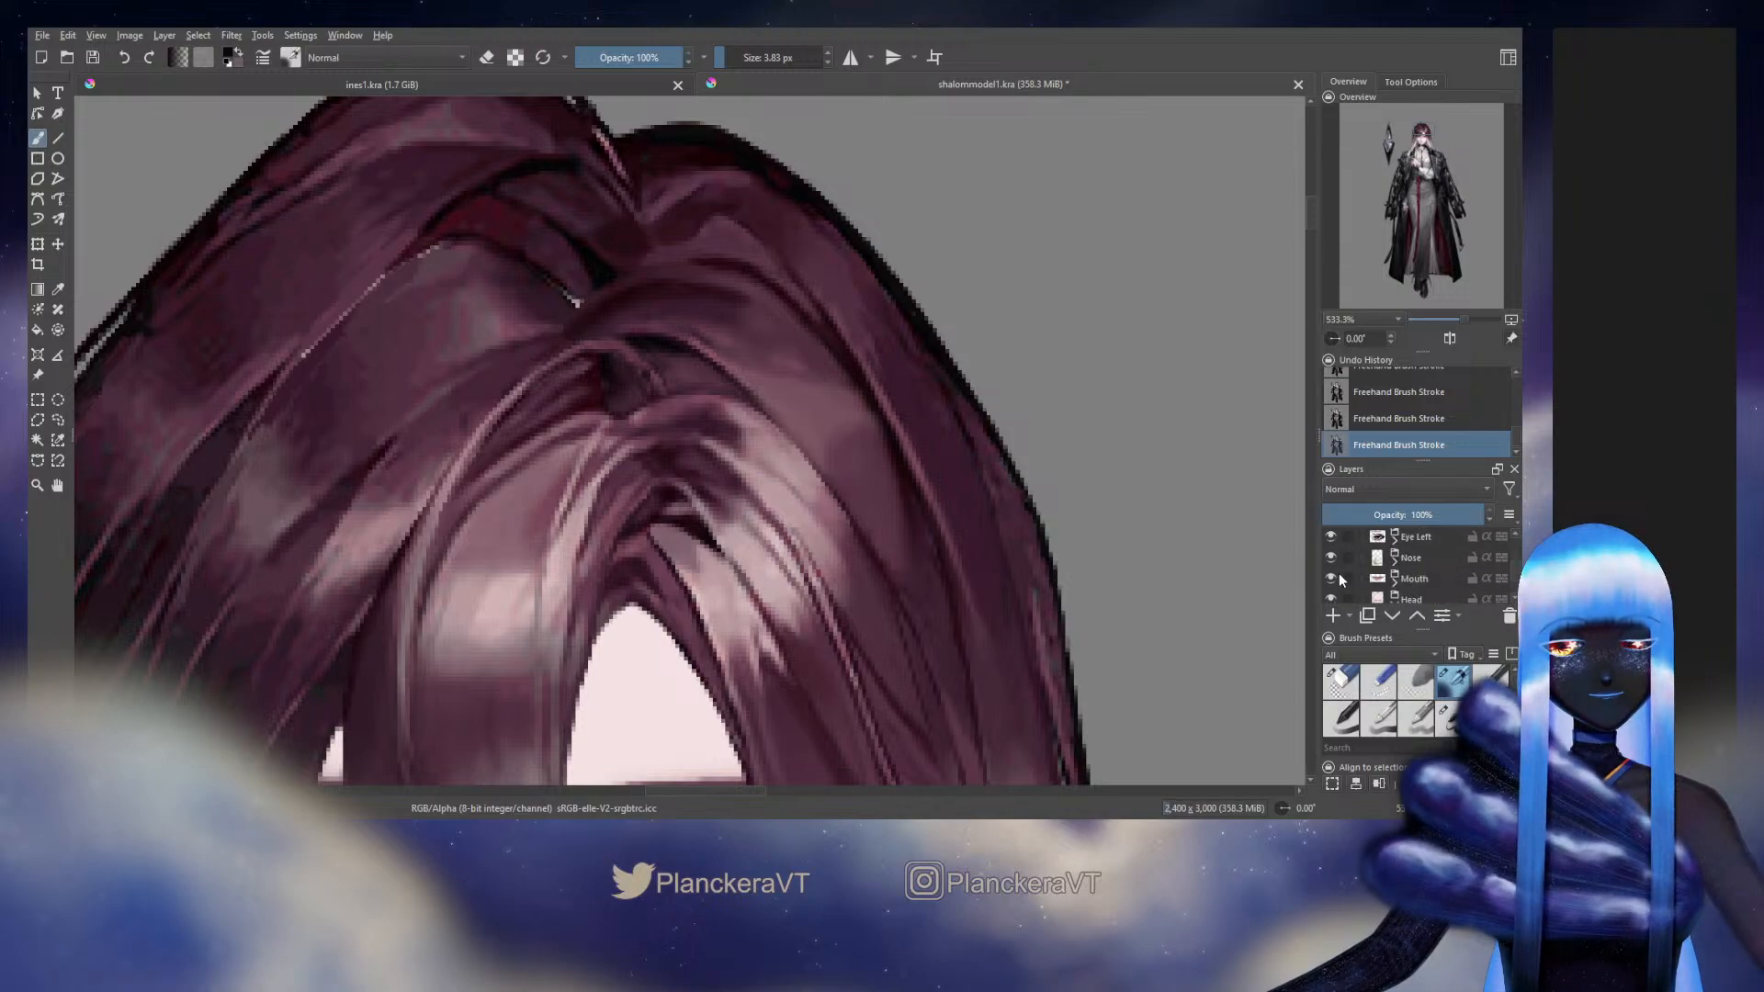
scroll(1337, 575, up, 3)
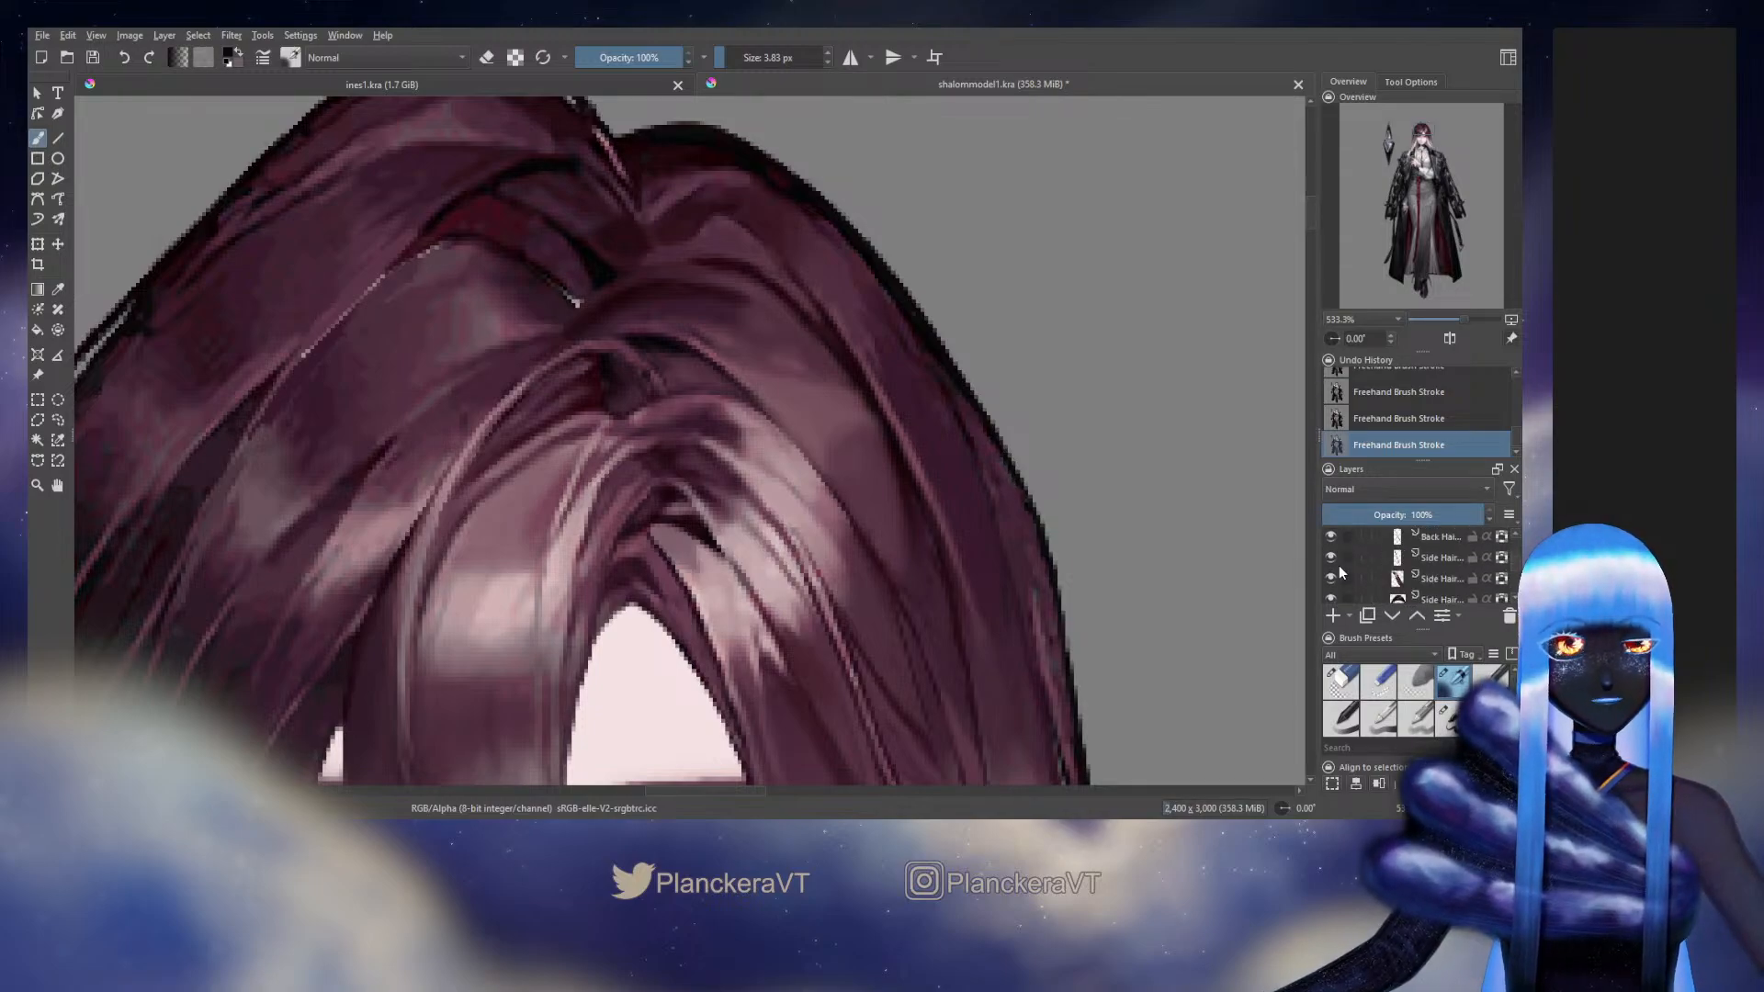
scroll(1341, 577, up, 2)
scroll(1341, 579, down, 1)
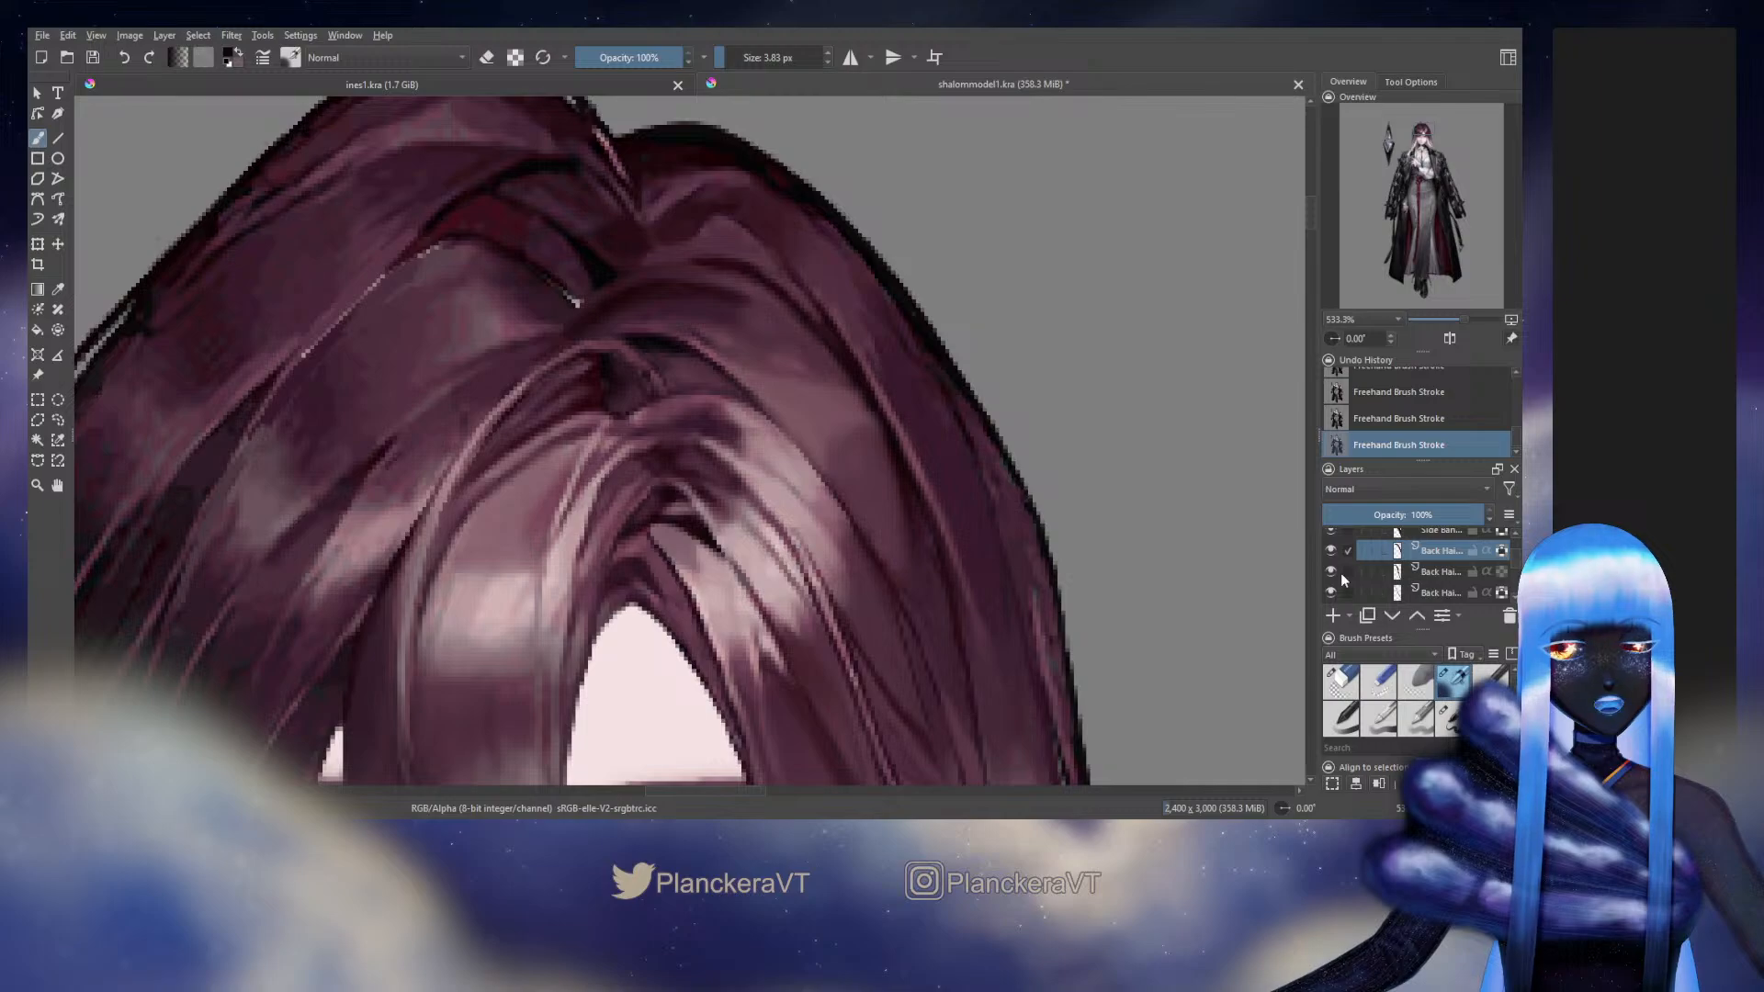
click(1331, 573)
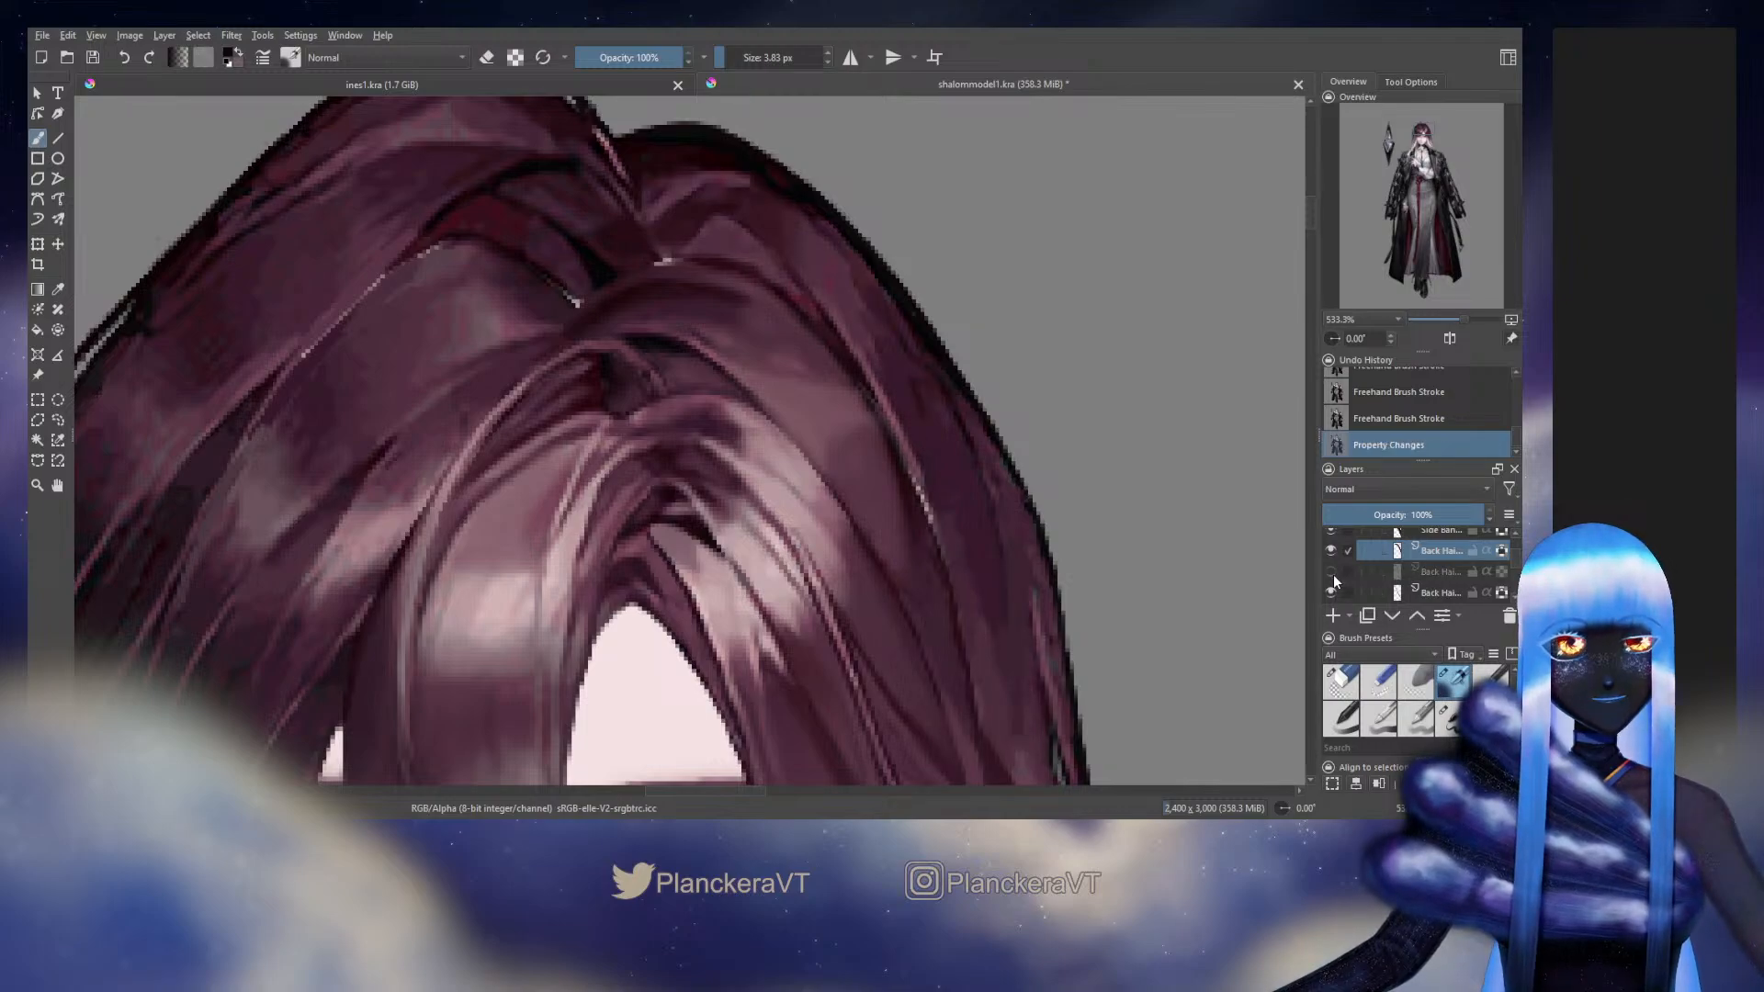
click(1332, 575)
scroll(1335, 582, down, 5)
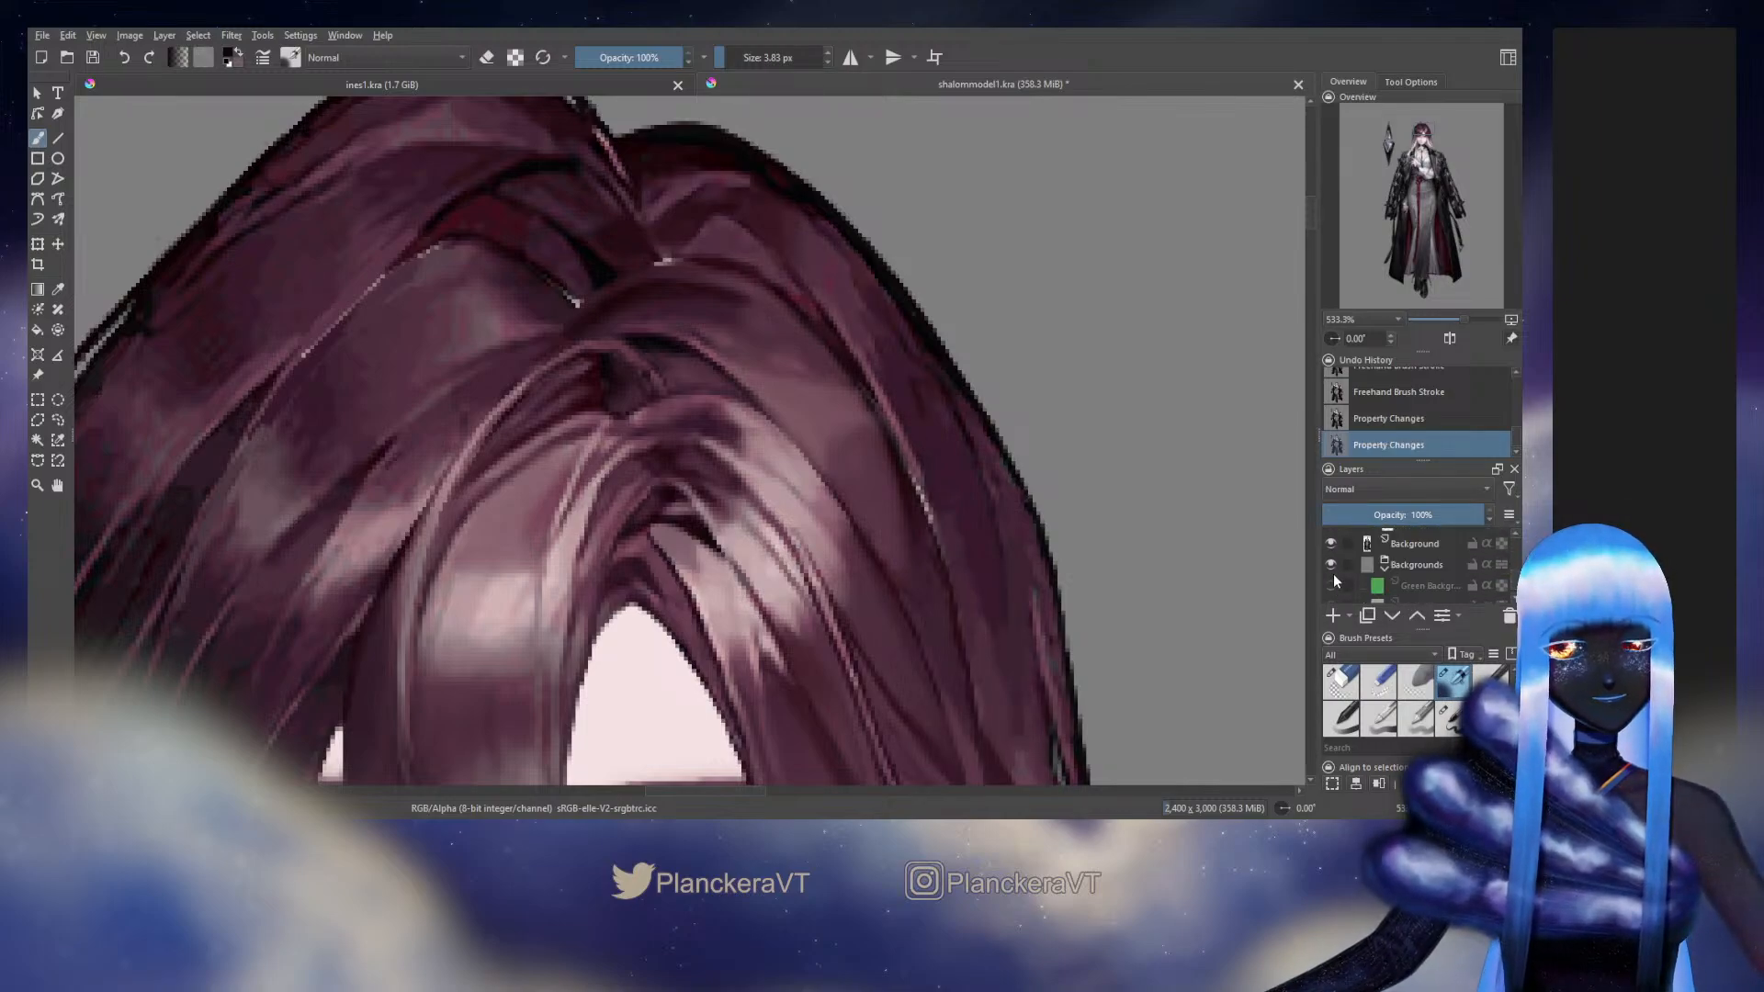
click(1328, 544)
scroll(1349, 571, up, 5)
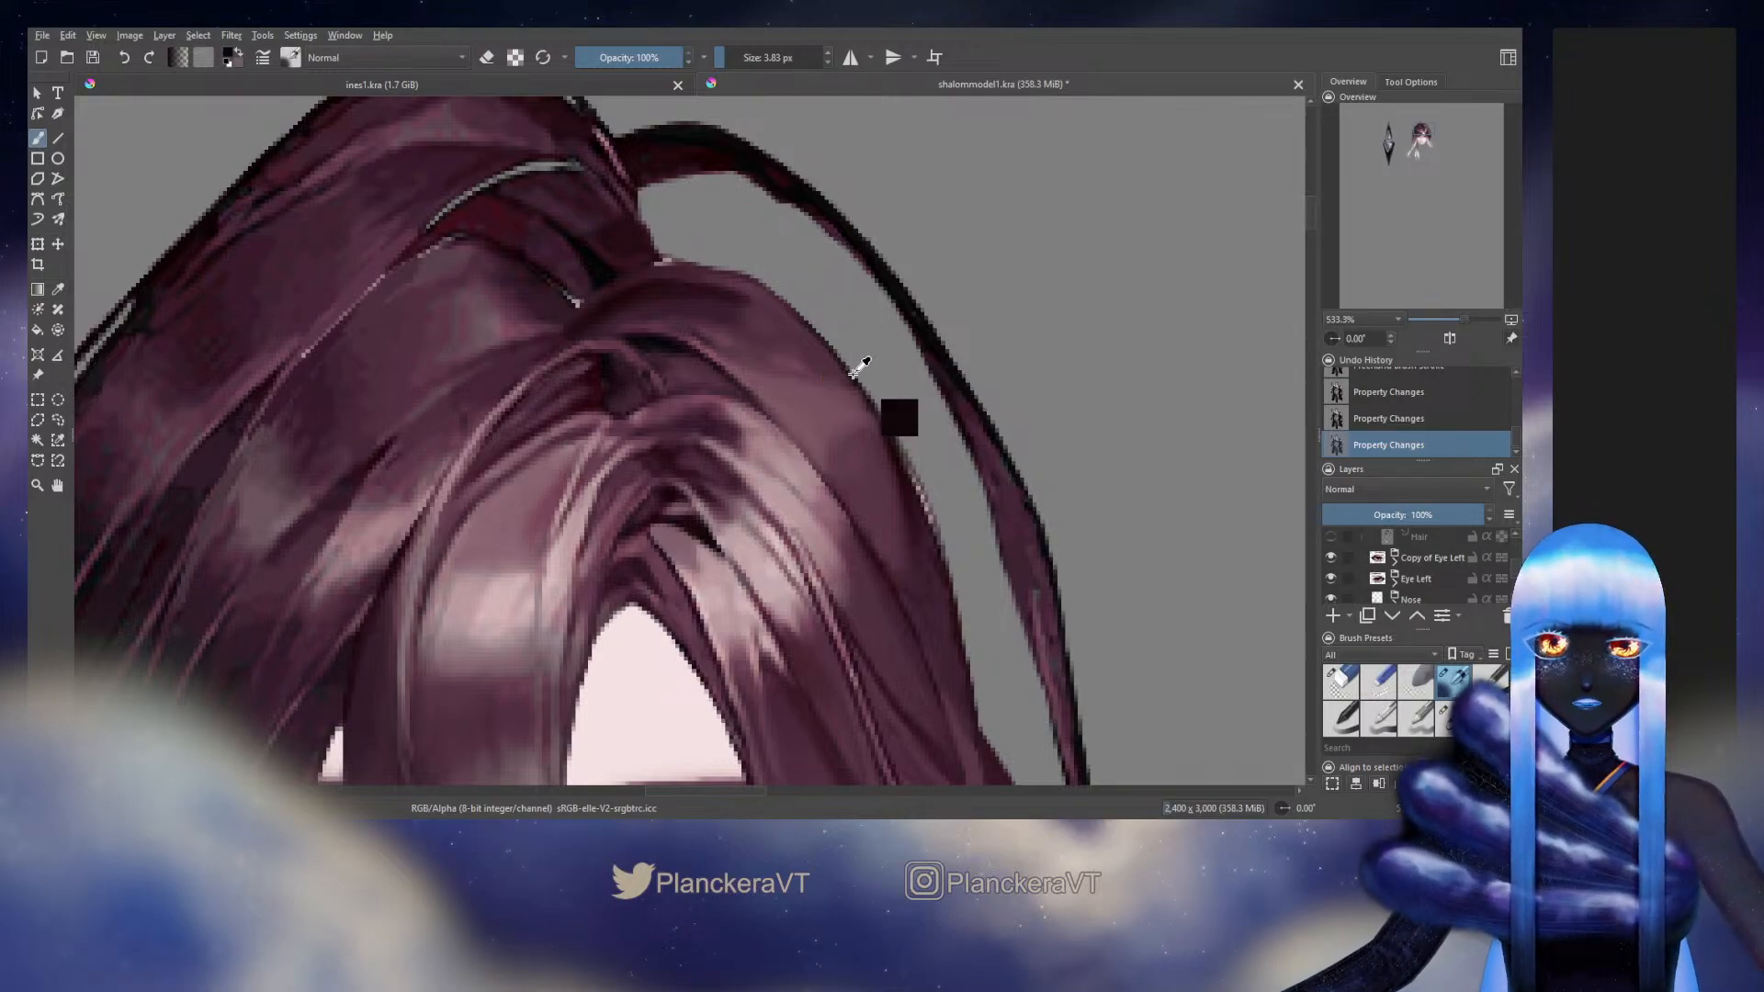
Switch to another brush preset and paint over the pale outer edge of the Back Hair strand with a 6.77 px brush
click(1450, 720)
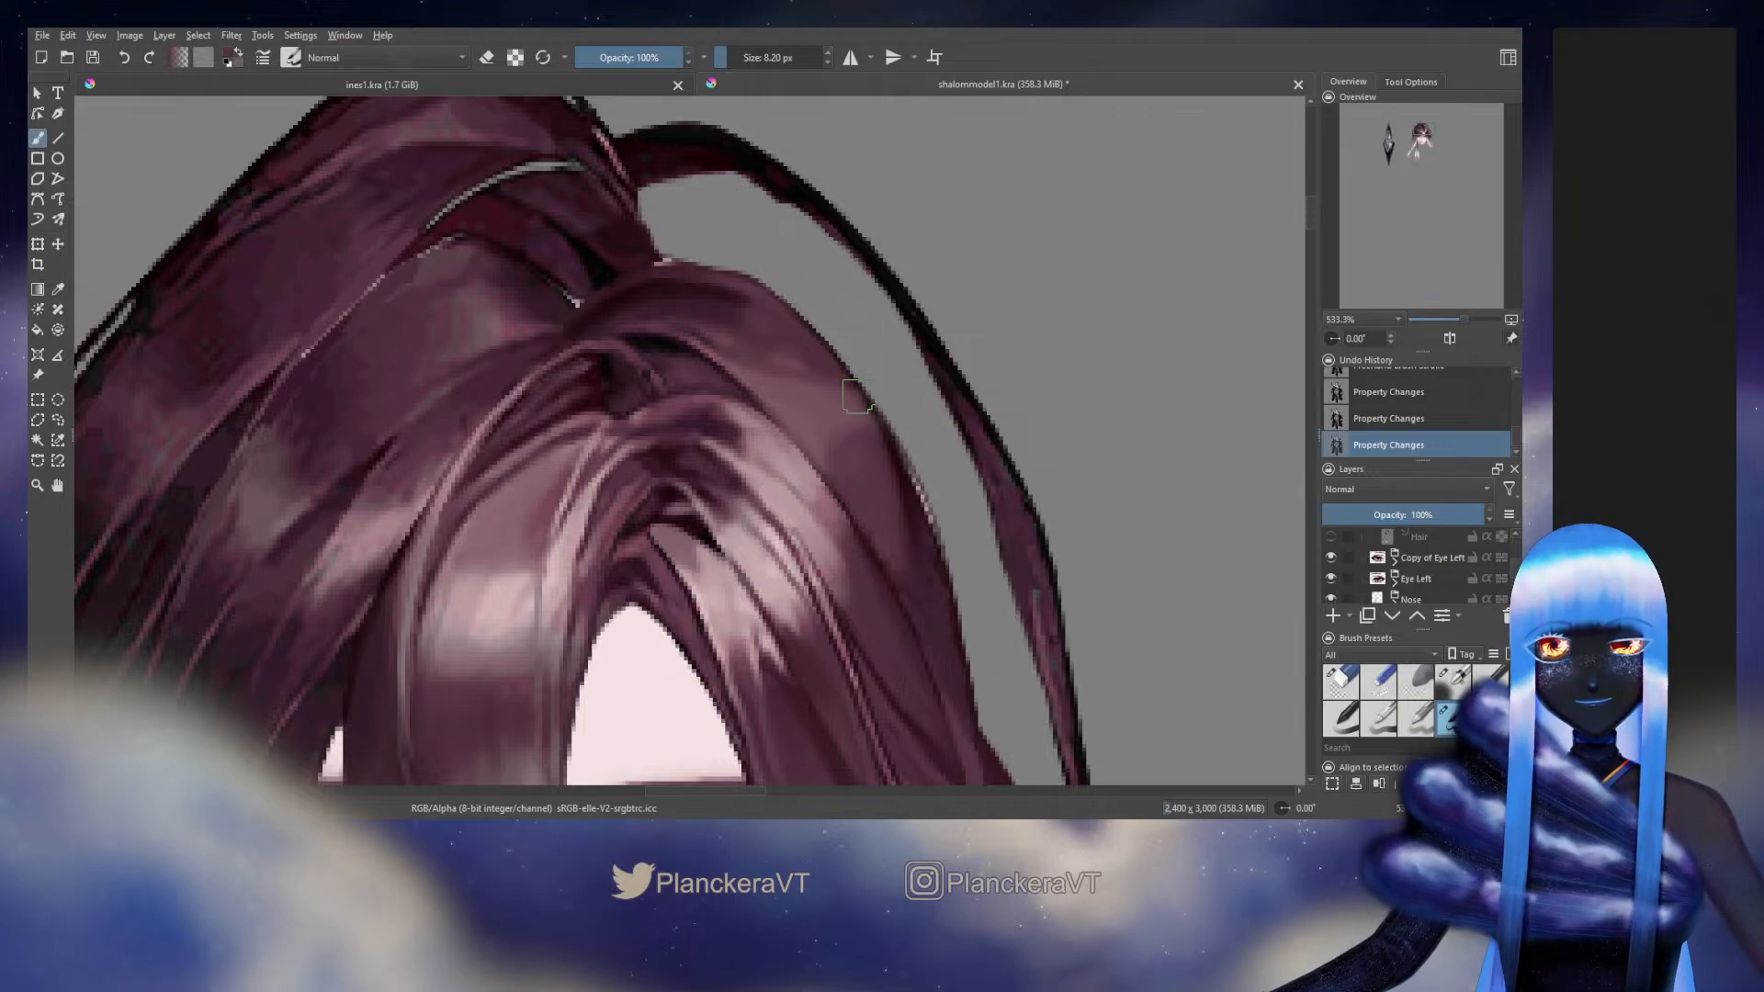
drag(858, 396, 853, 396)
drag(831, 351, 884, 439)
ctrl+click(883, 440)
ctrl+click(858, 382)
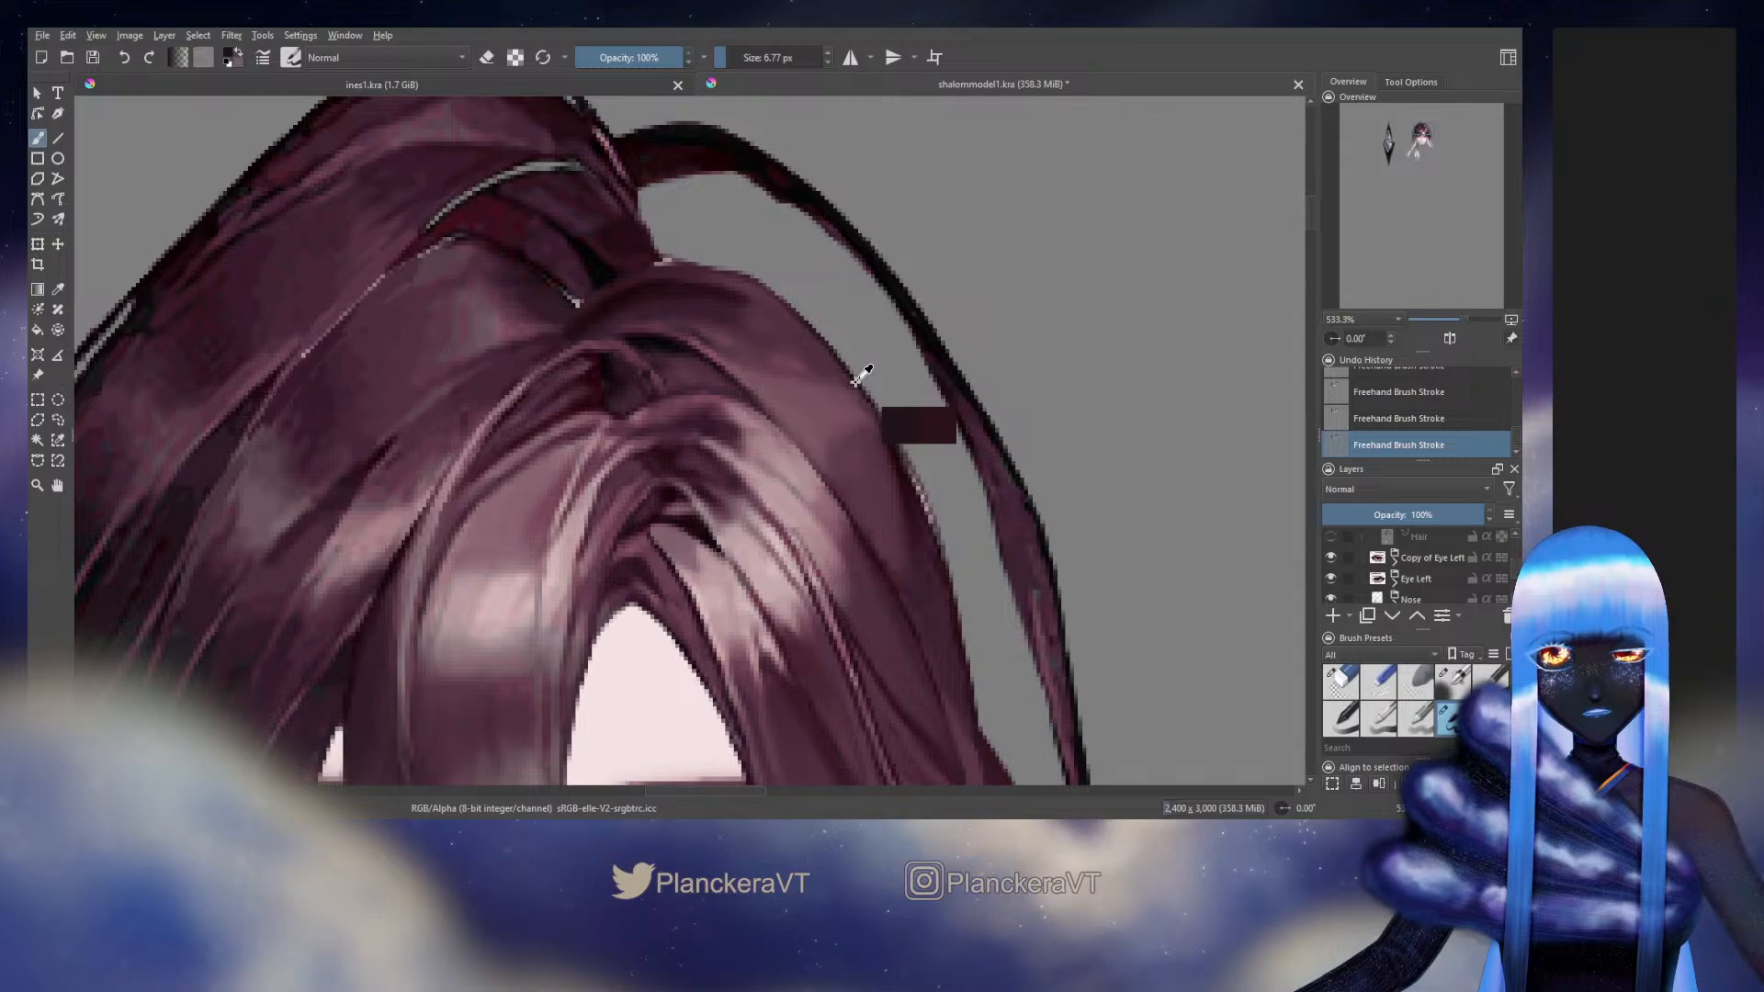
drag(849, 372, 885, 425)
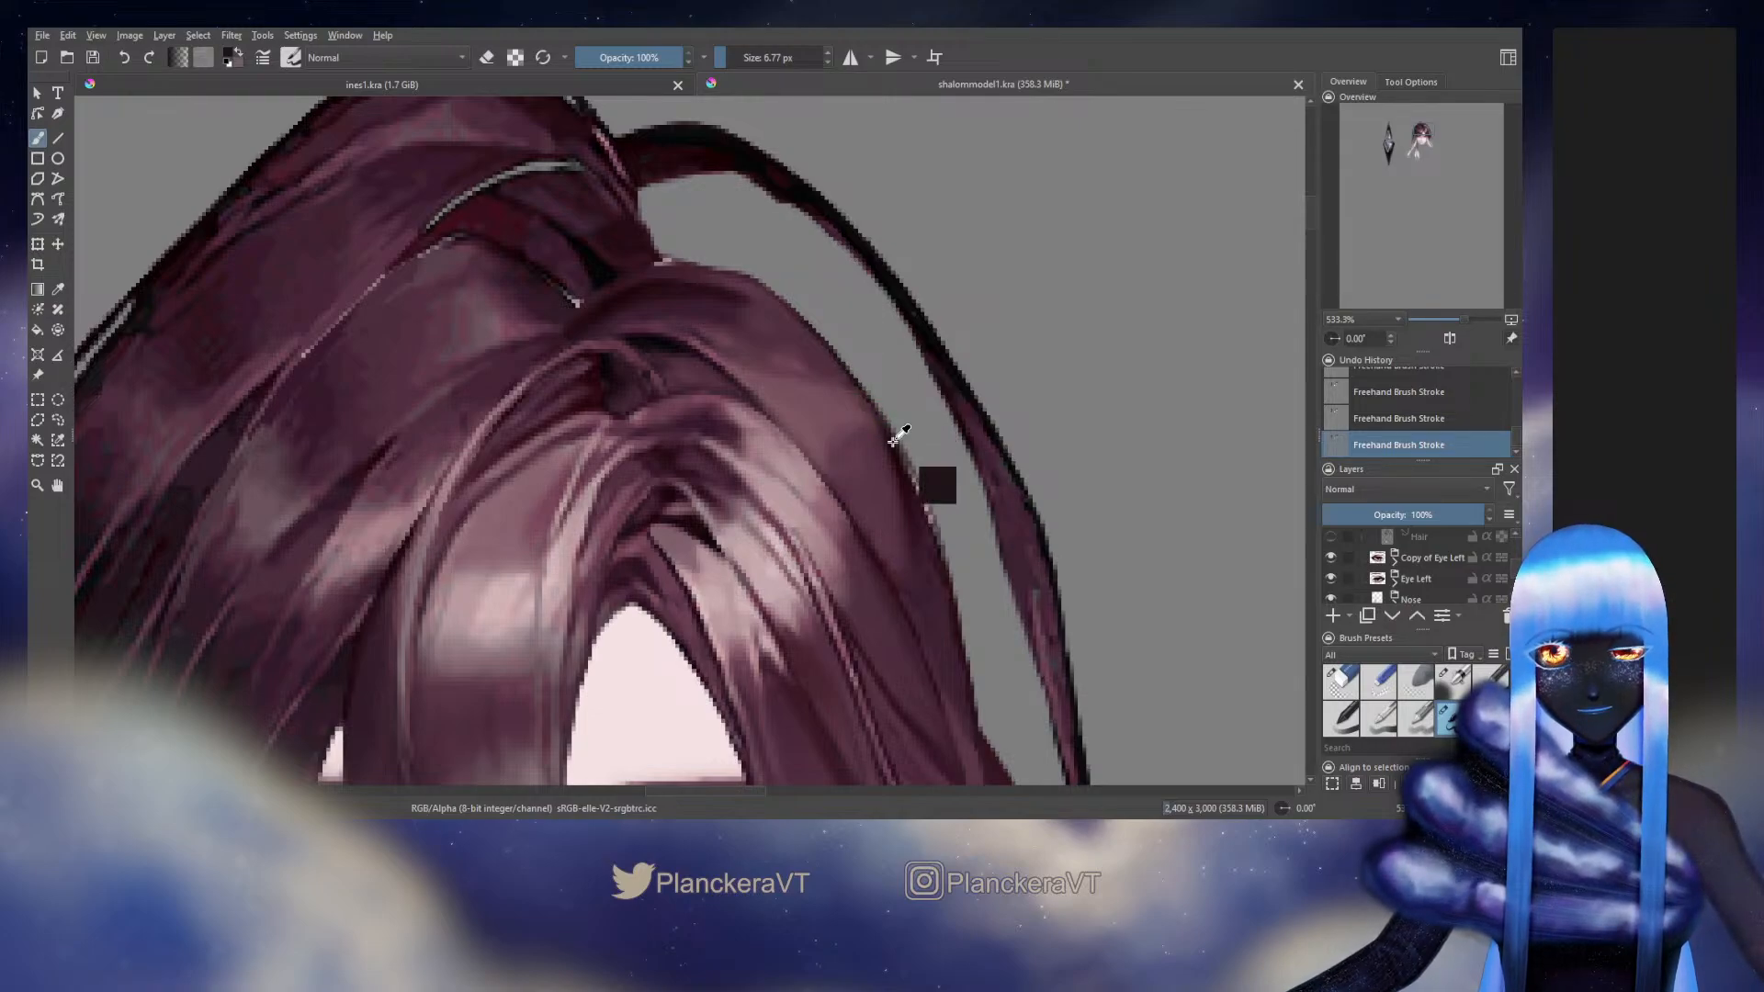
ctrl+click(892, 441)
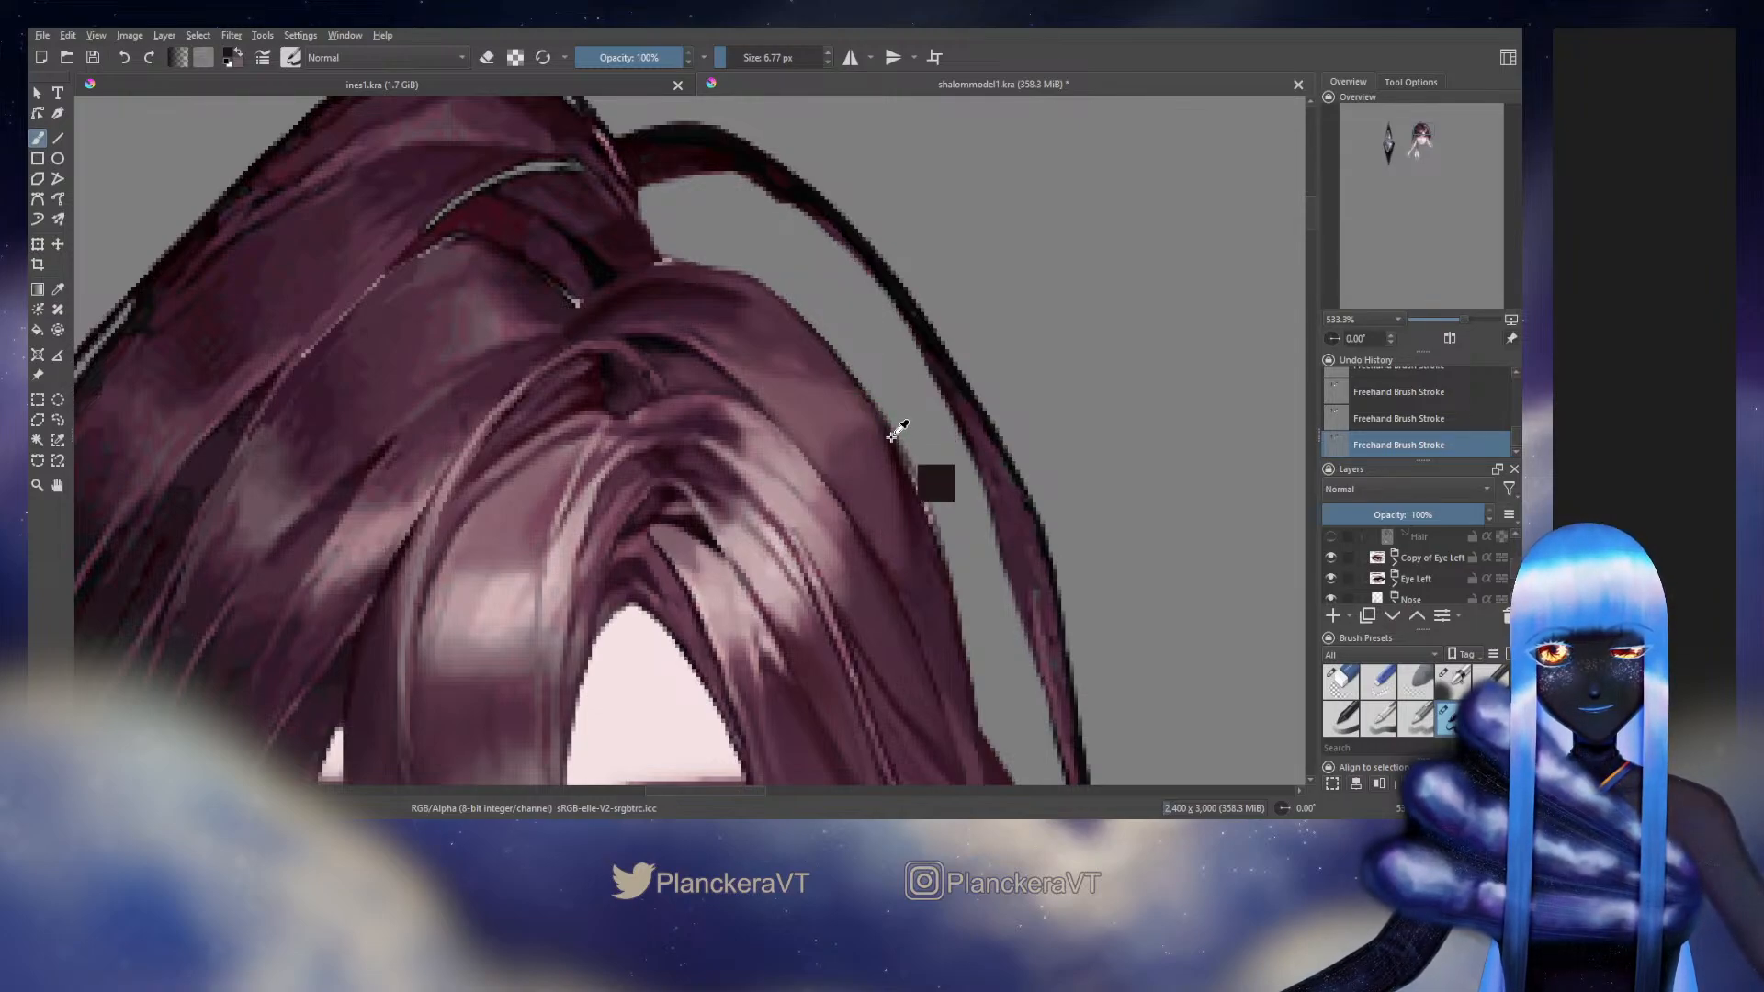
ctrl+click(841, 363)
ctrl+click(857, 371)
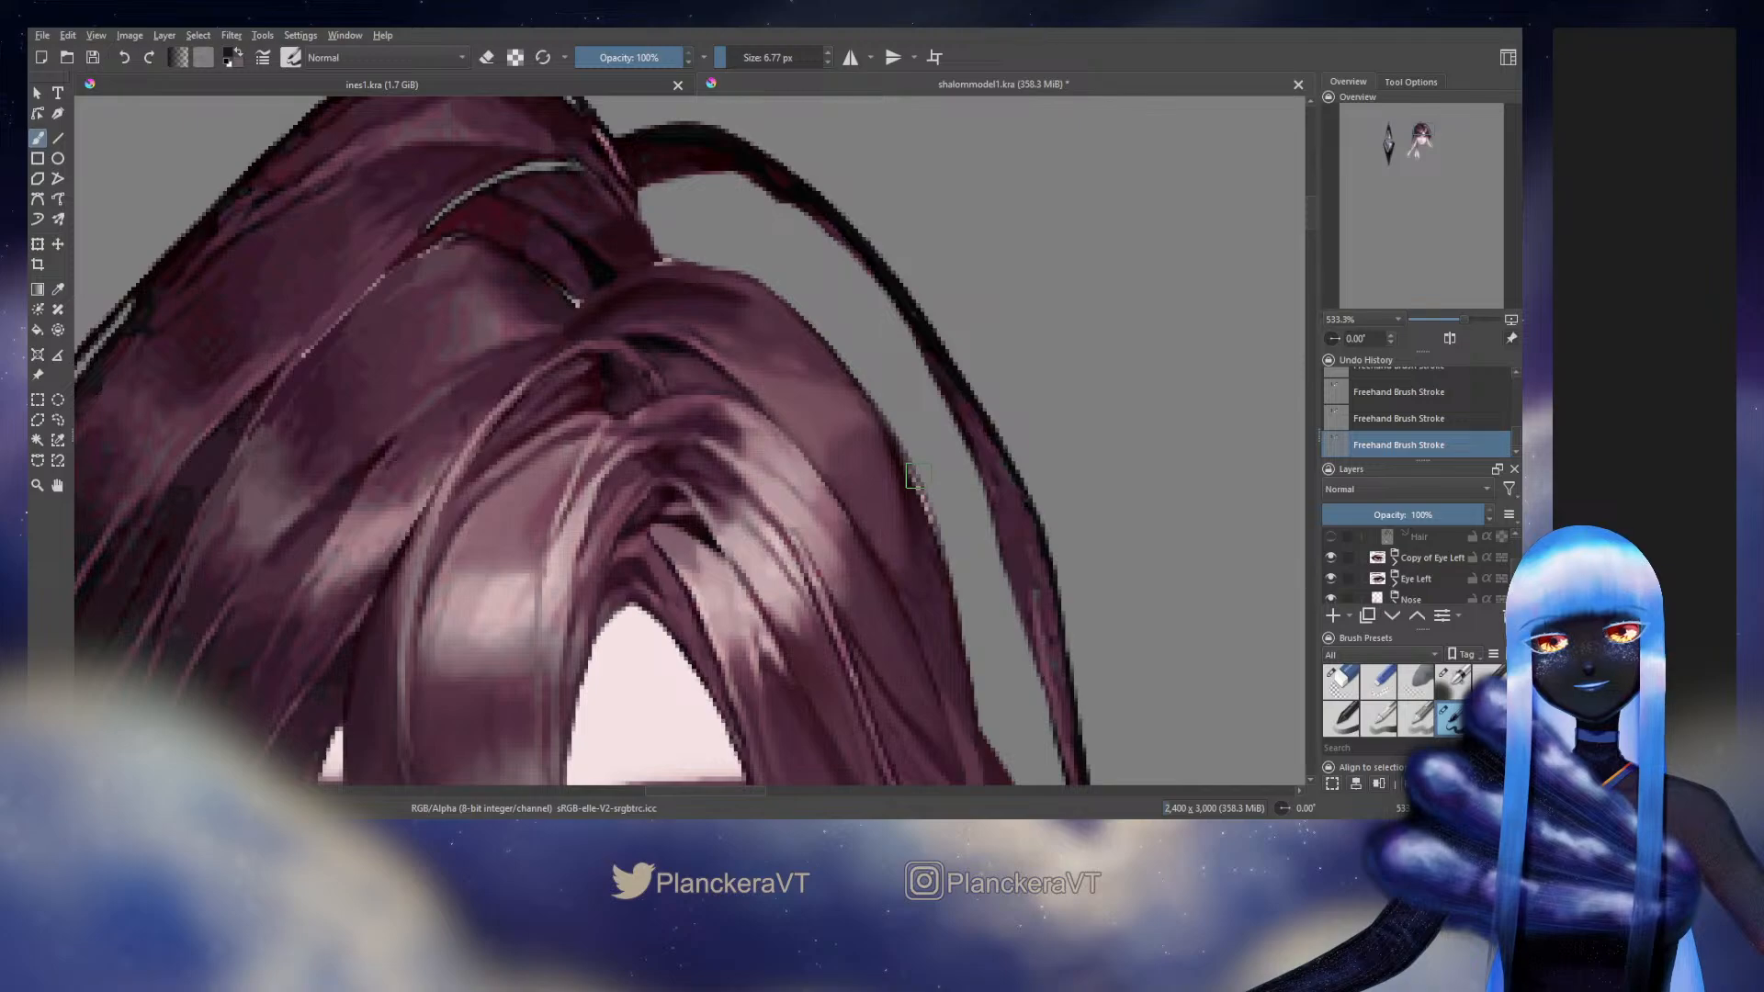
Toggle the active Back Hair layer to check its strokes and turn the two hidden Back Hair layers on again
scroll(1400, 564, down, 3)
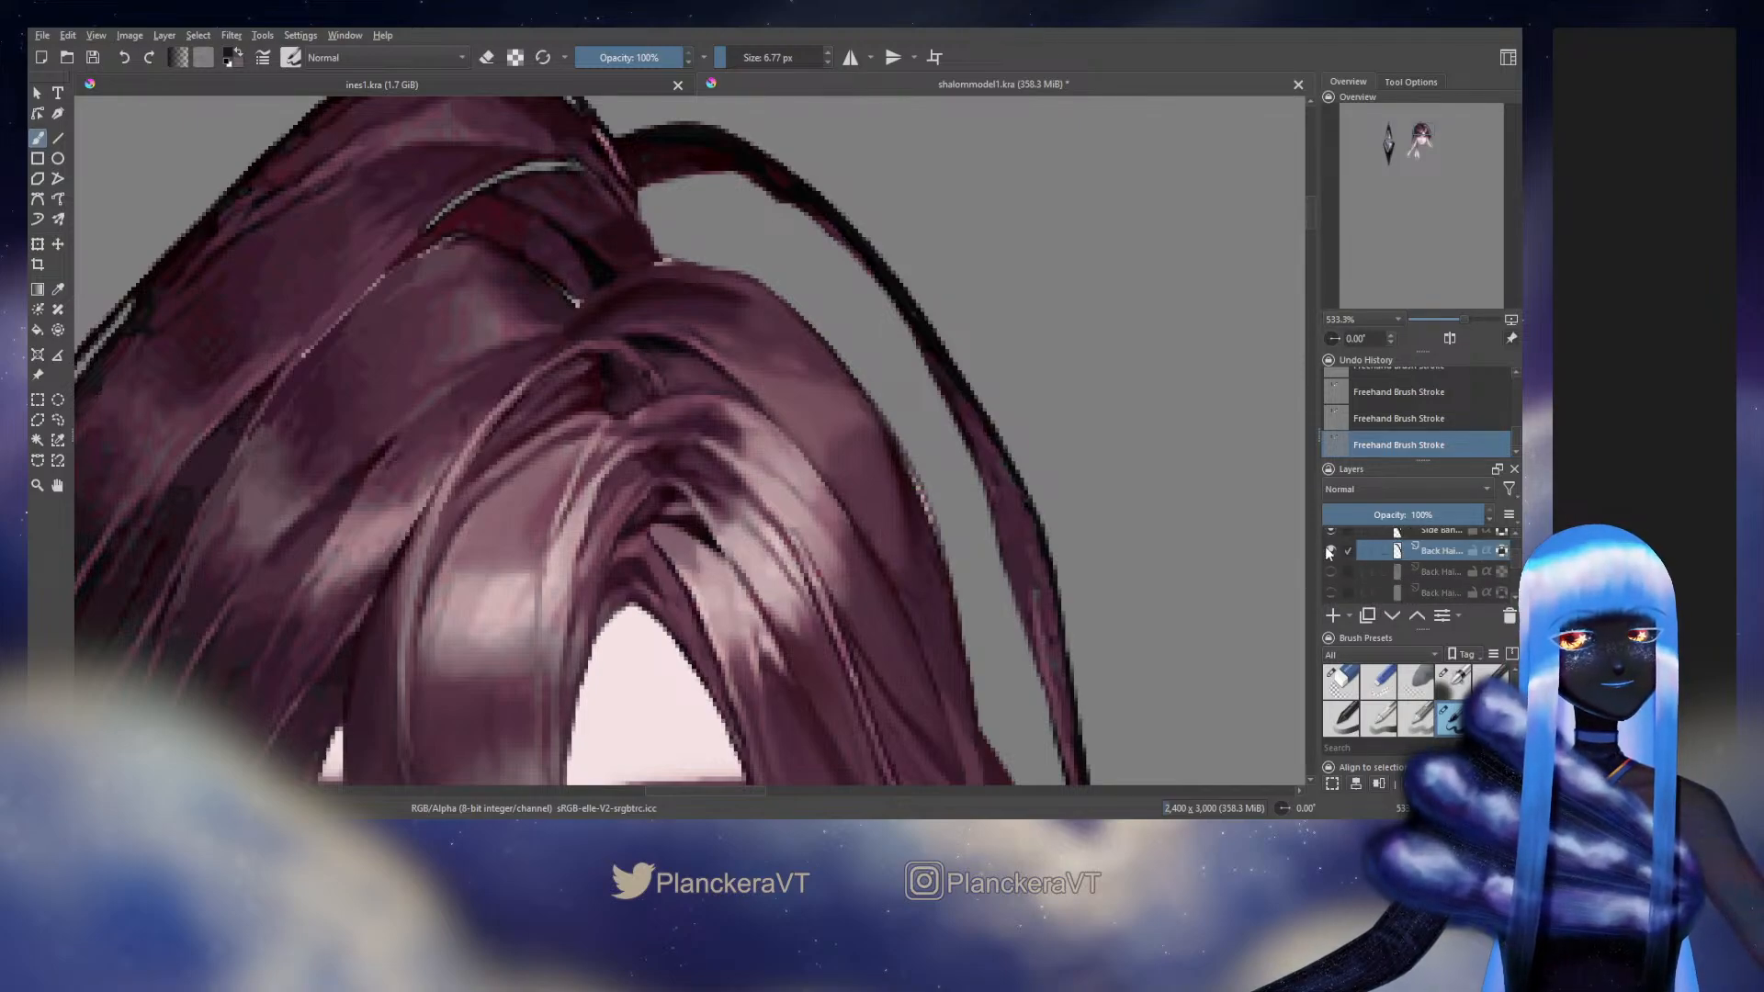
click(1328, 551)
key(ctrl+z)
key(ctrl+shift+z)
key(ctrl+z)
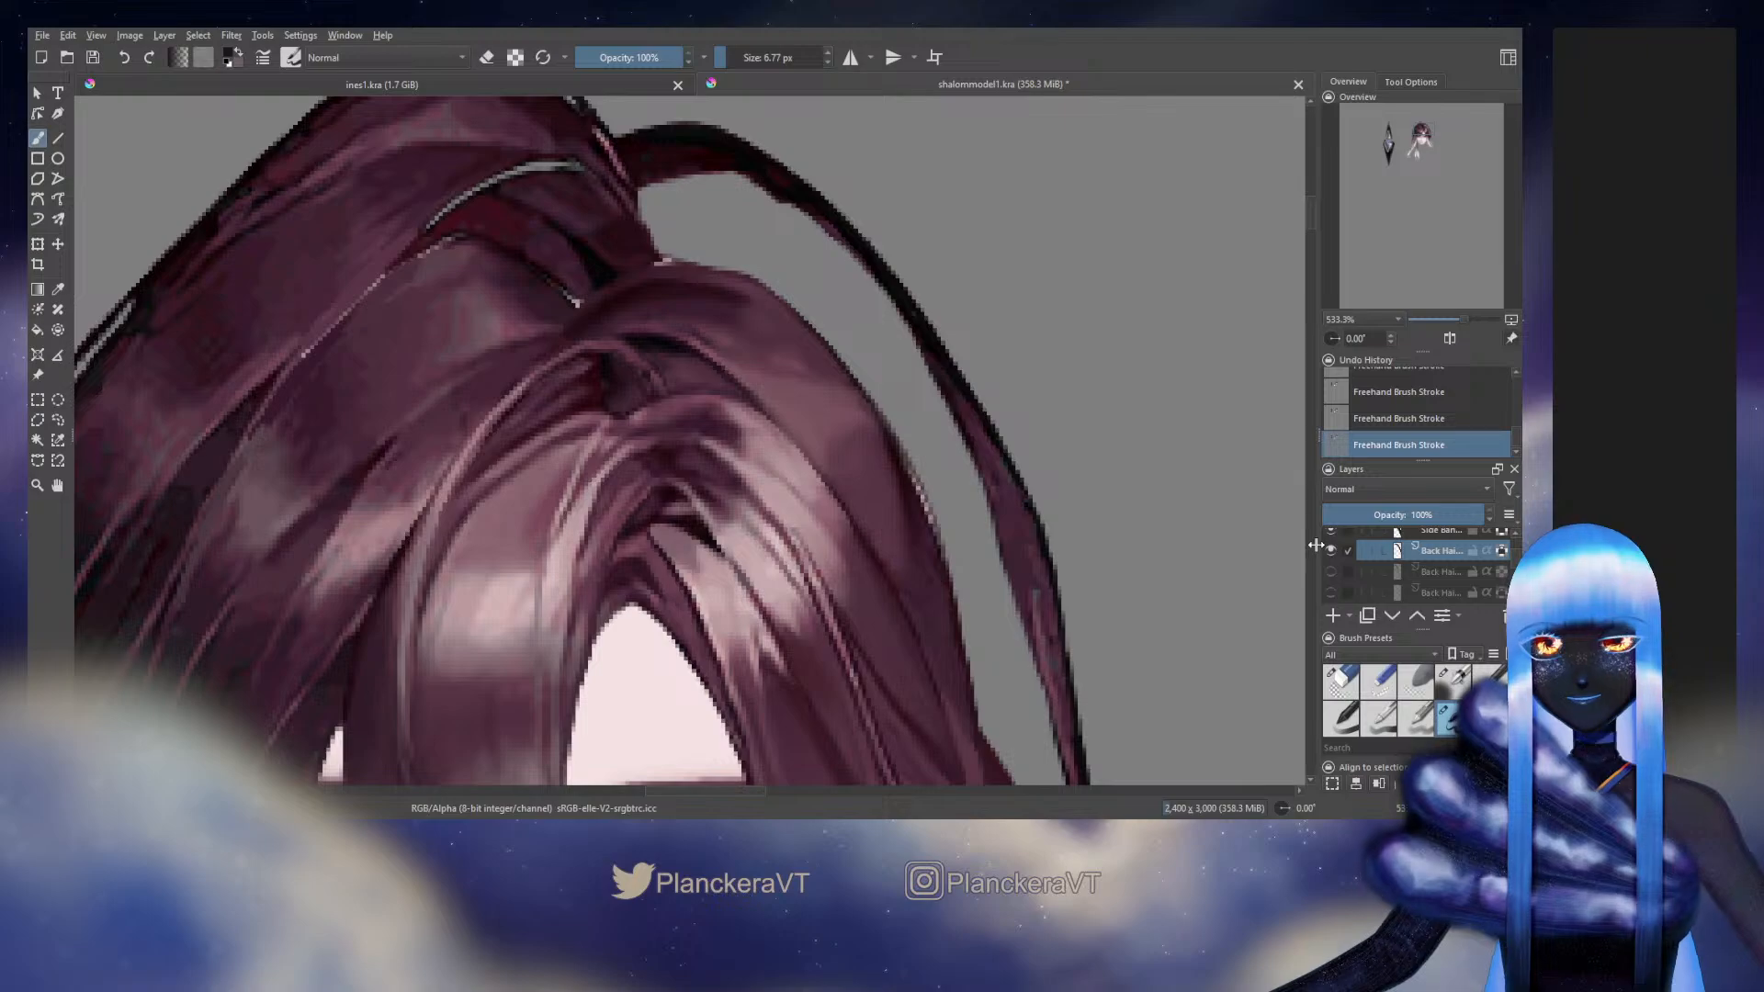
click(1330, 550)
scroll(1361, 564, up, 5)
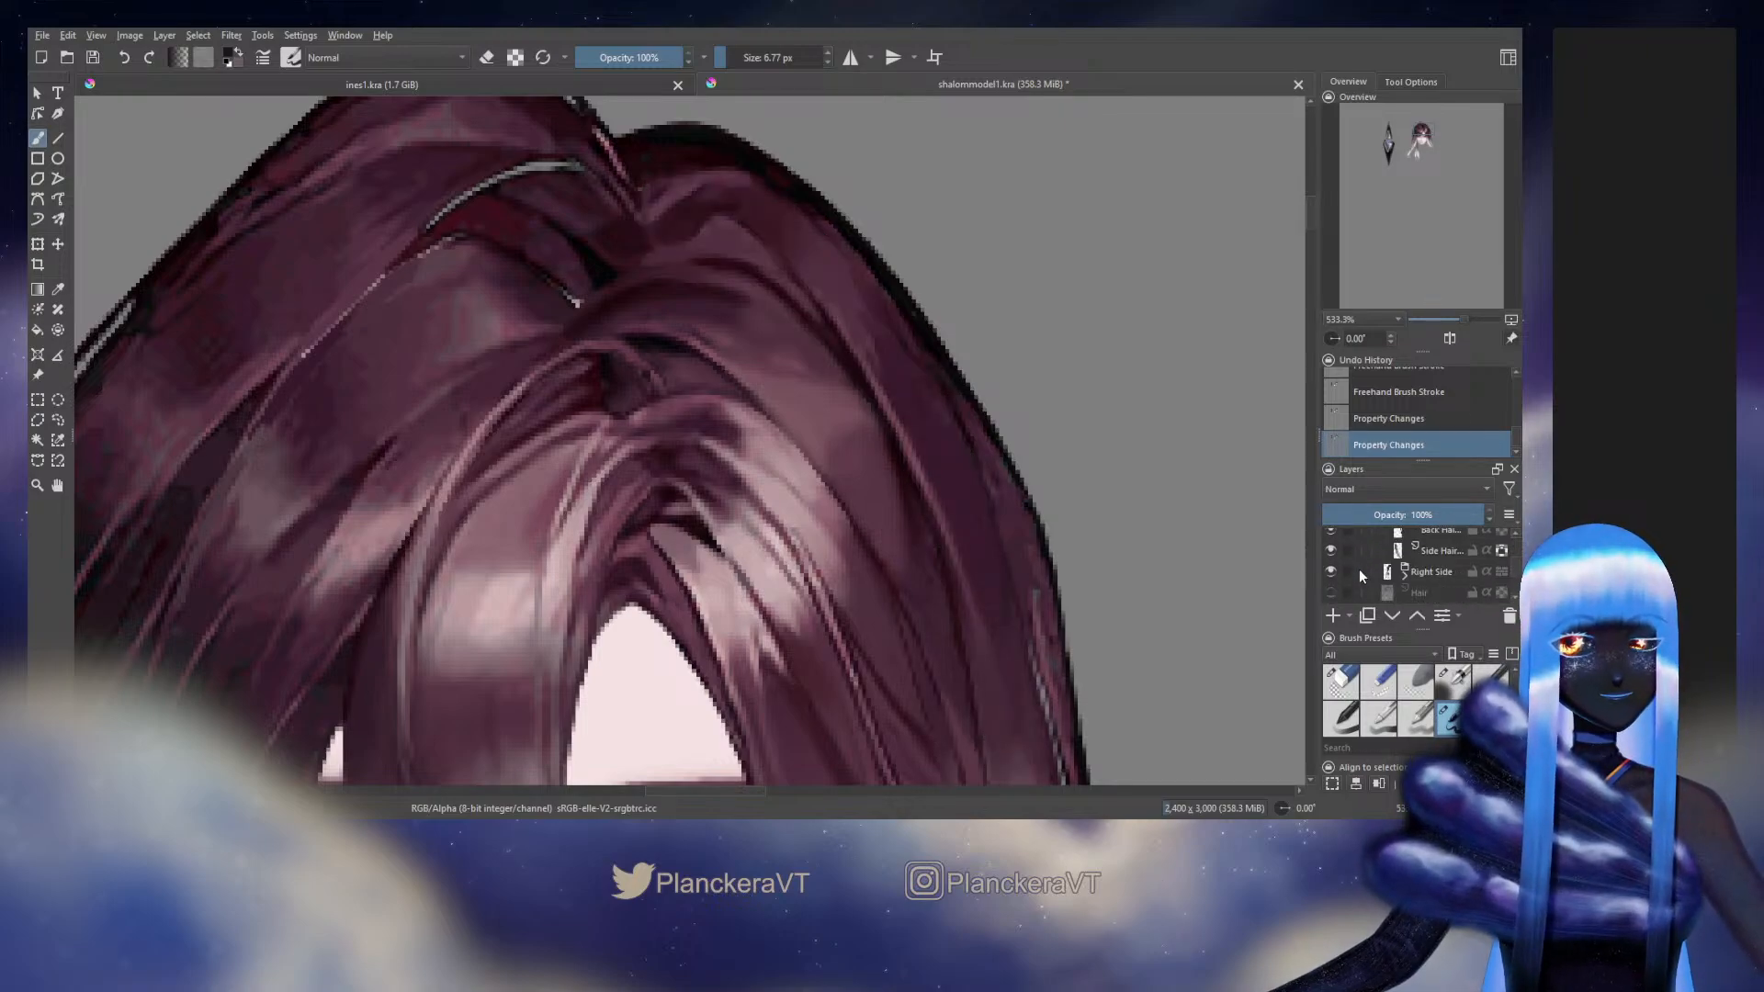
Make the full-body Background artwork layer visible again
scroll(1359, 569, down, 5)
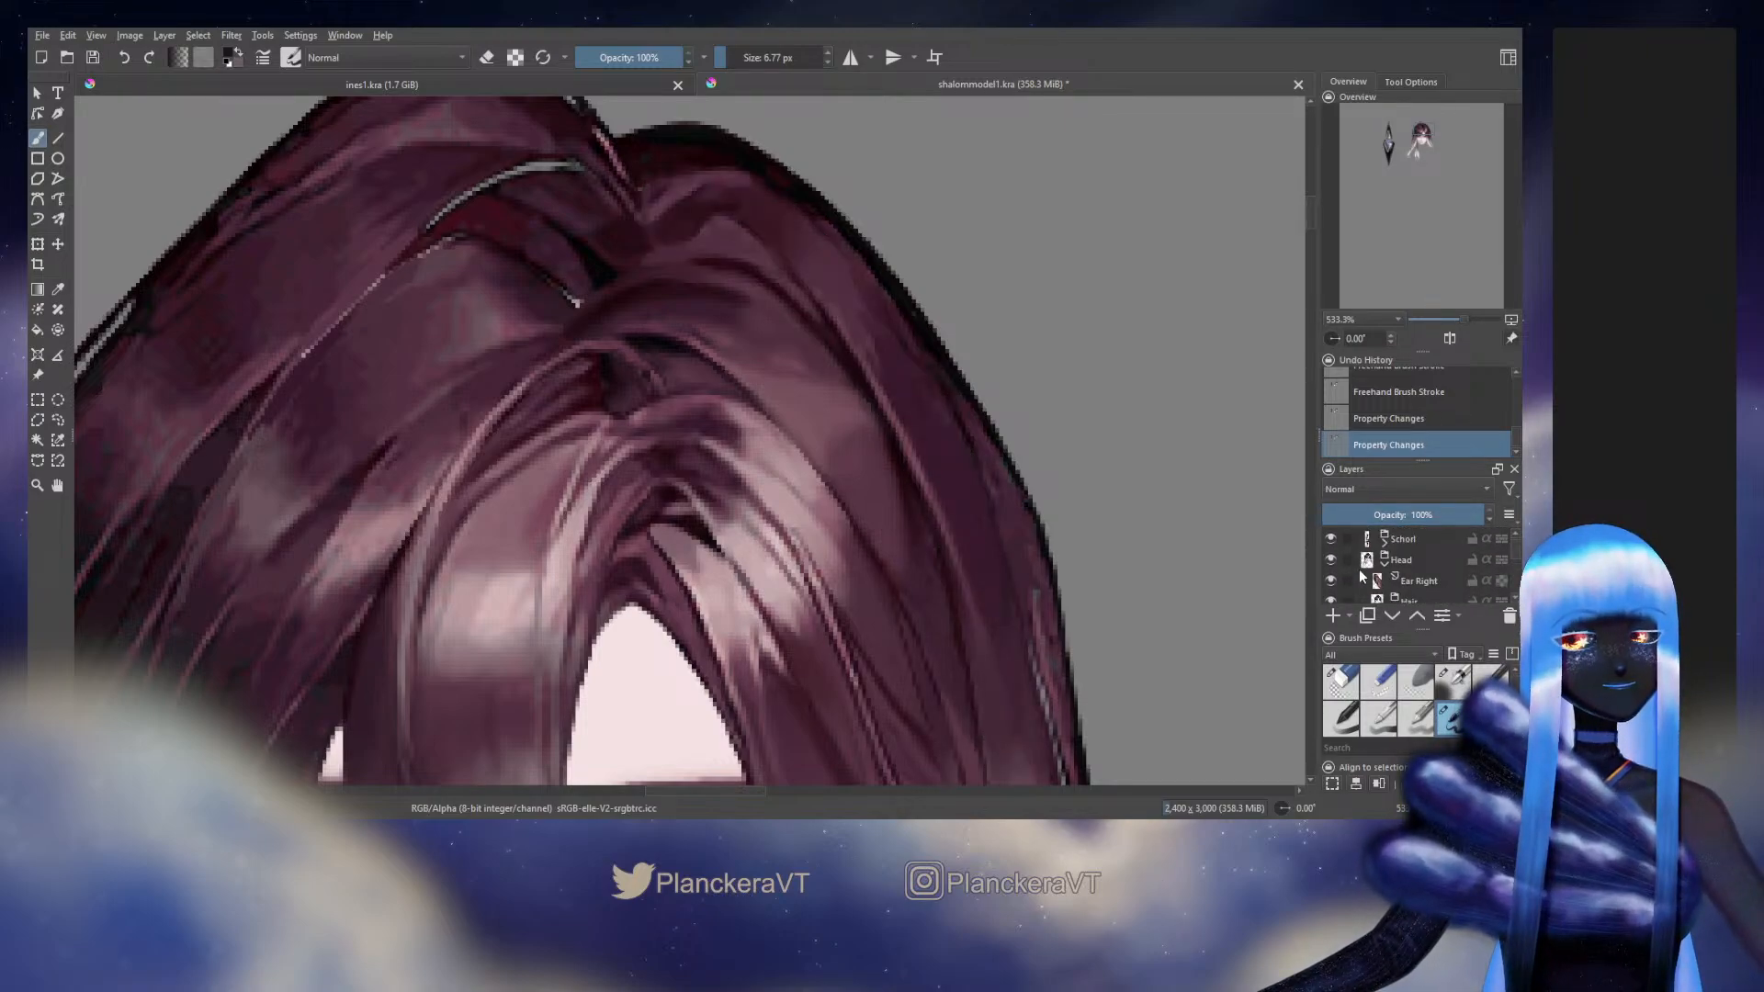
scroll(1359, 566, down, 5)
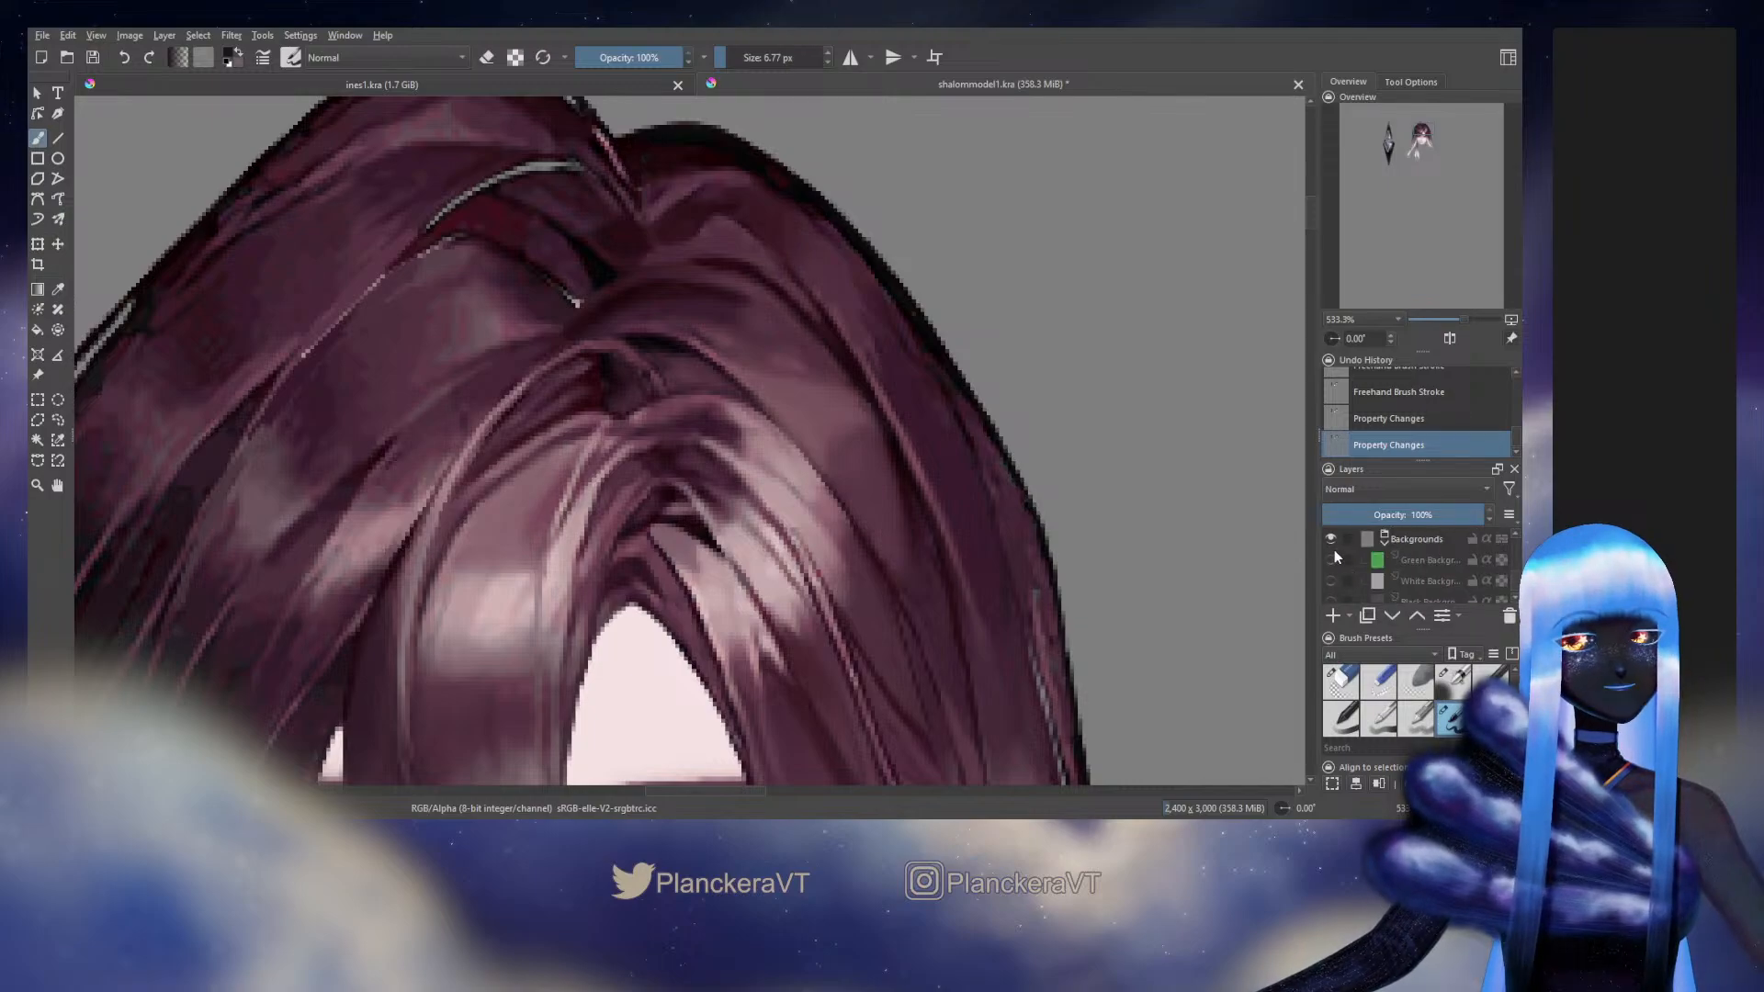
scroll(1336, 567, down, 2)
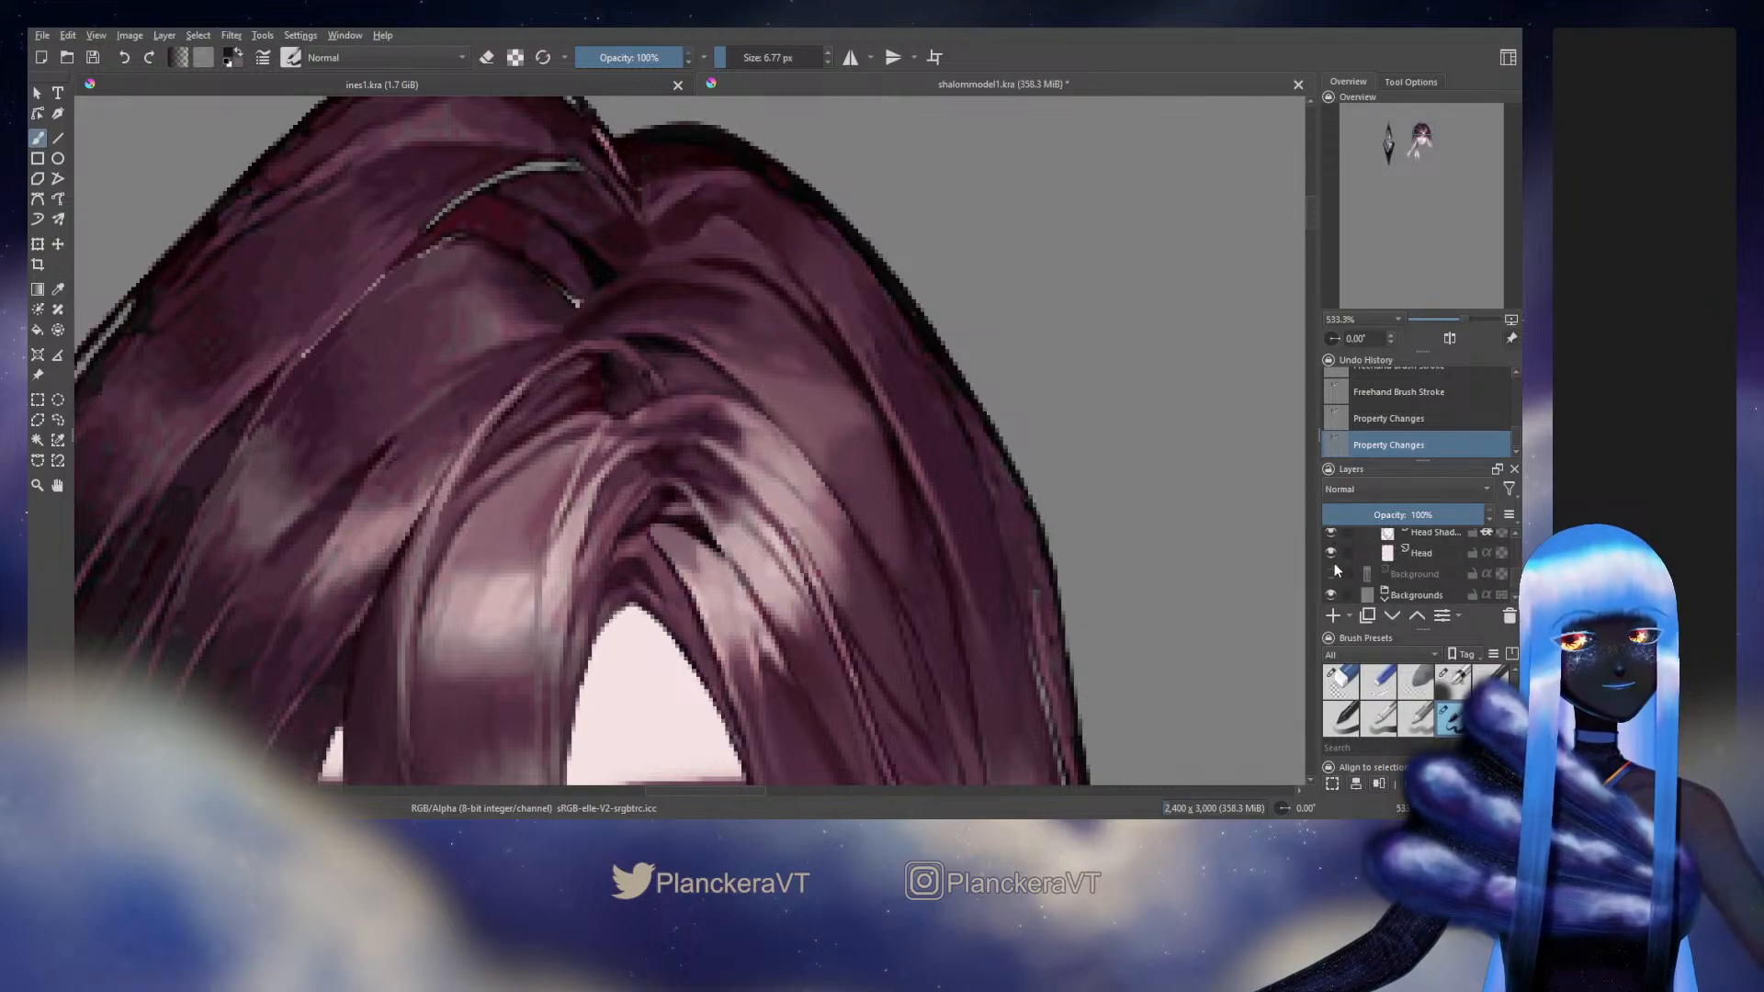
click(1334, 566)
scroll(1007, 518, down, 5)
Switch the outer Head group off and on repeatedly at 100% zoom to compare the repainted hair with the original artwork
drag(1074, 570, 1011, 413)
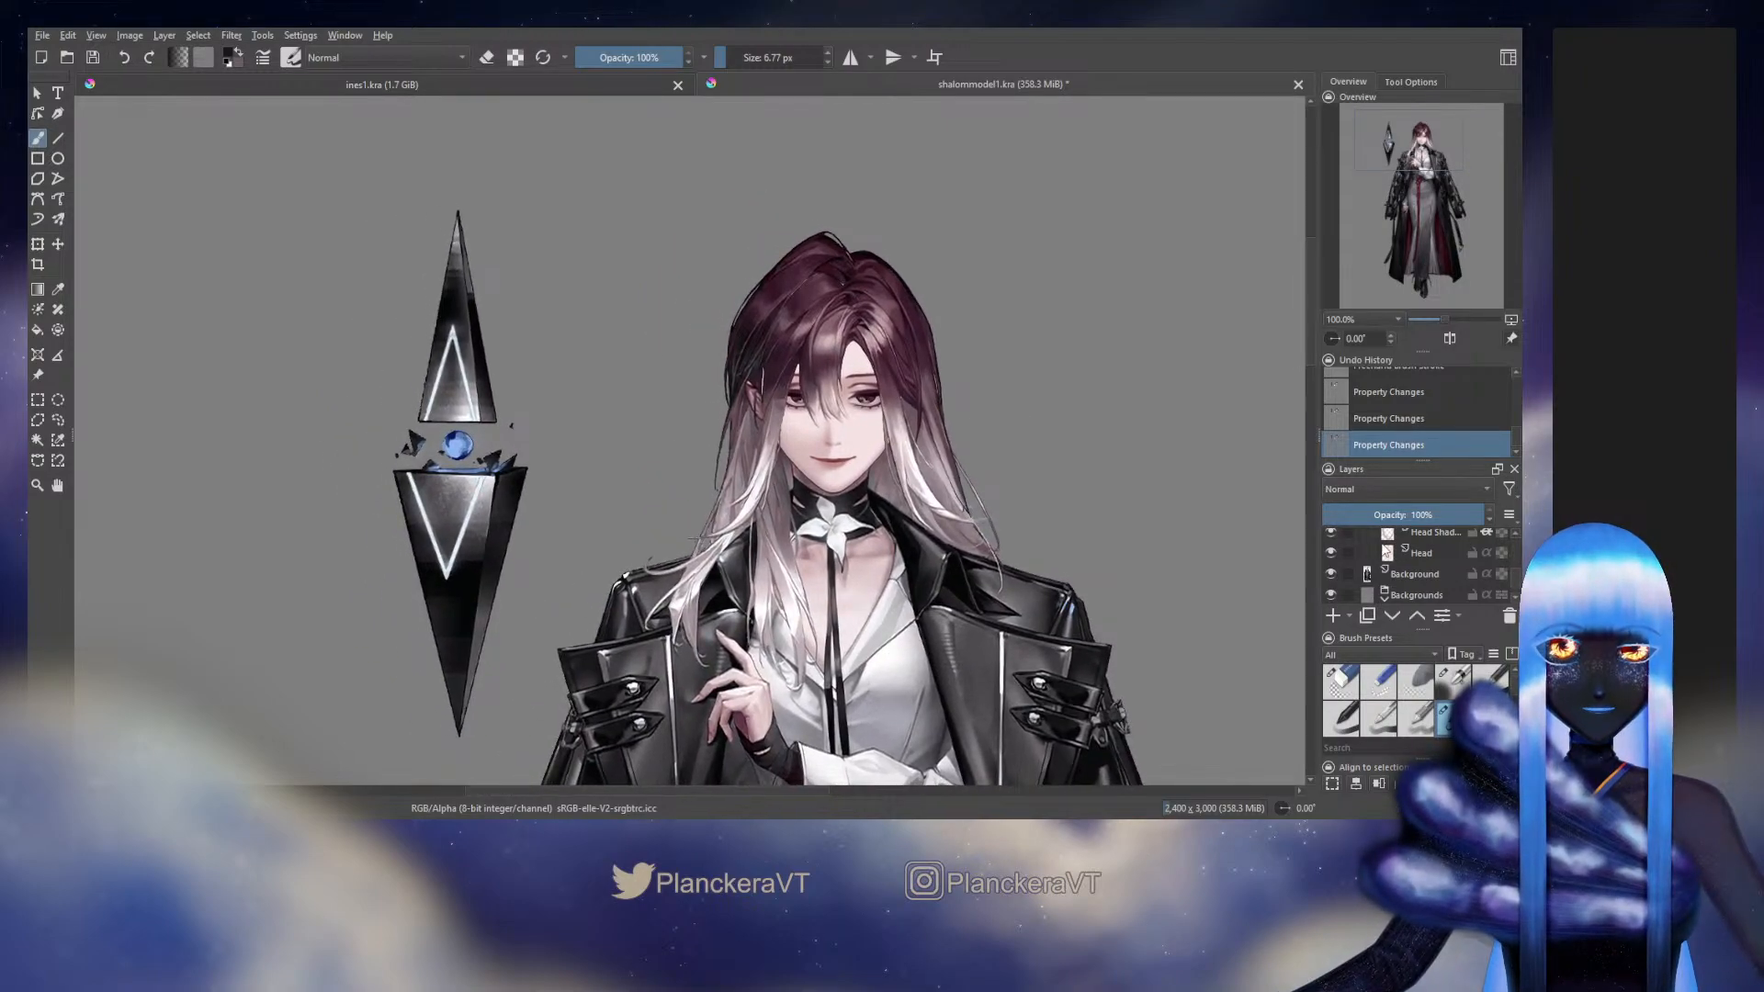
scroll(1384, 570, up, 4)
scroll(1373, 571, down, 2)
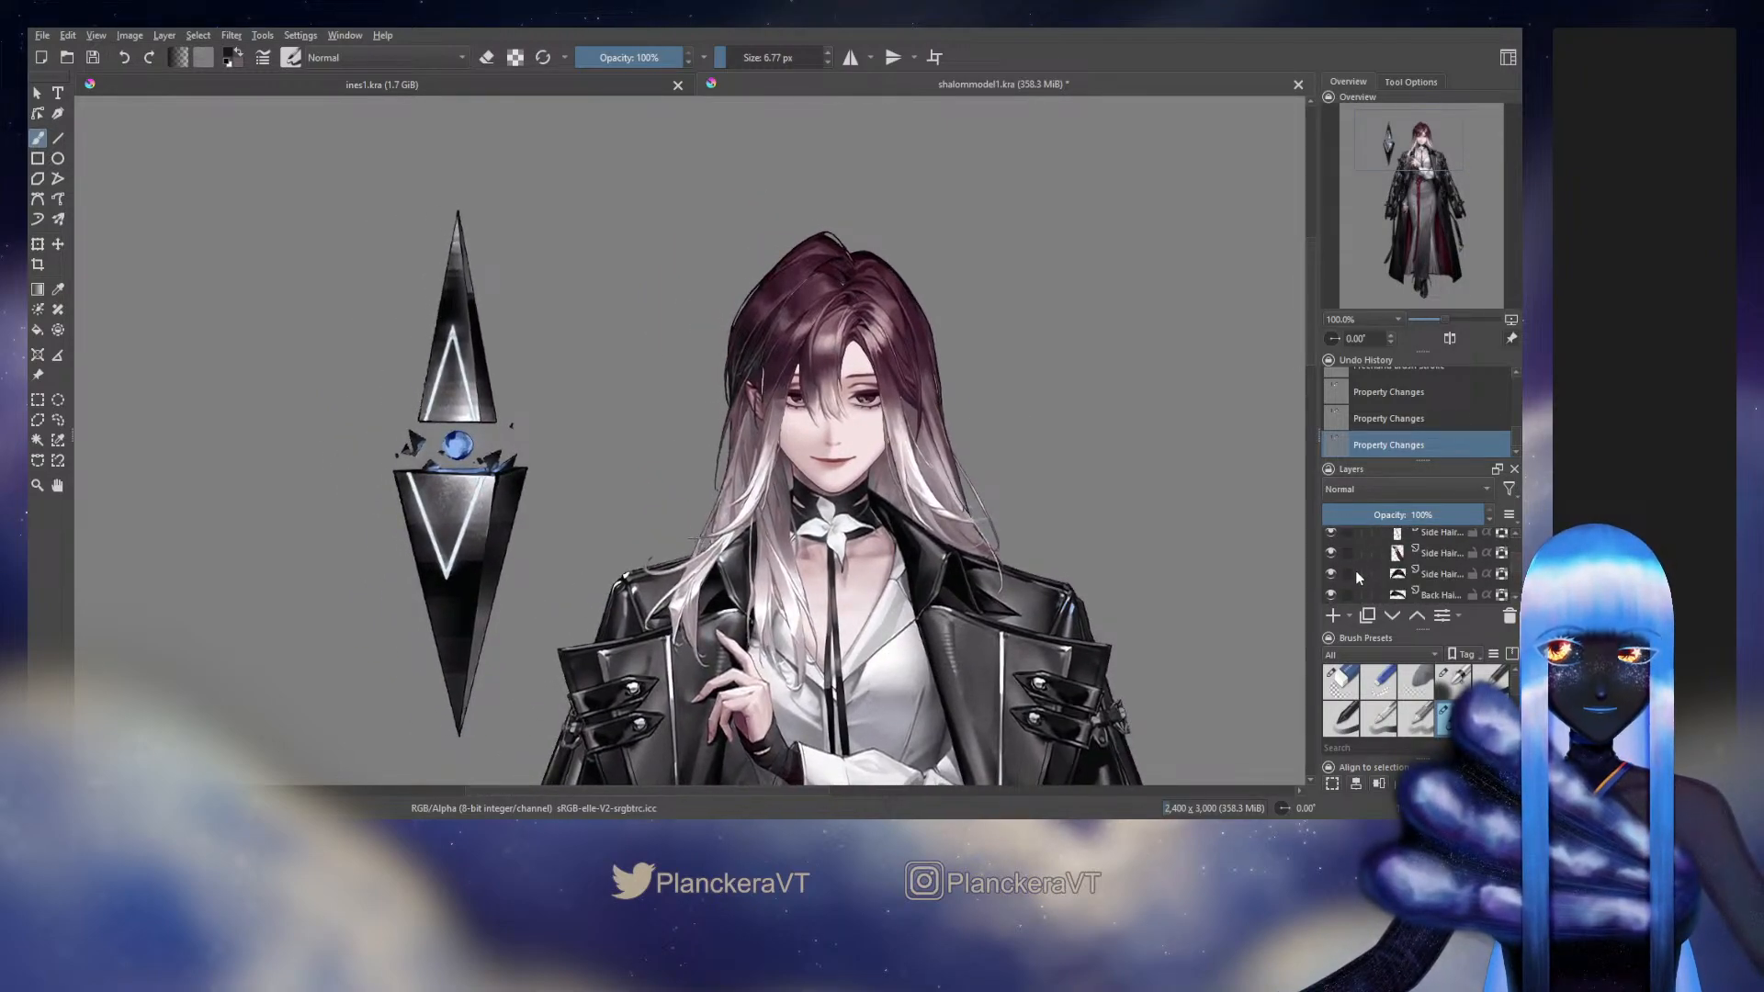
scroll(1354, 570, up, 2)
click(1331, 560)
click(1331, 561)
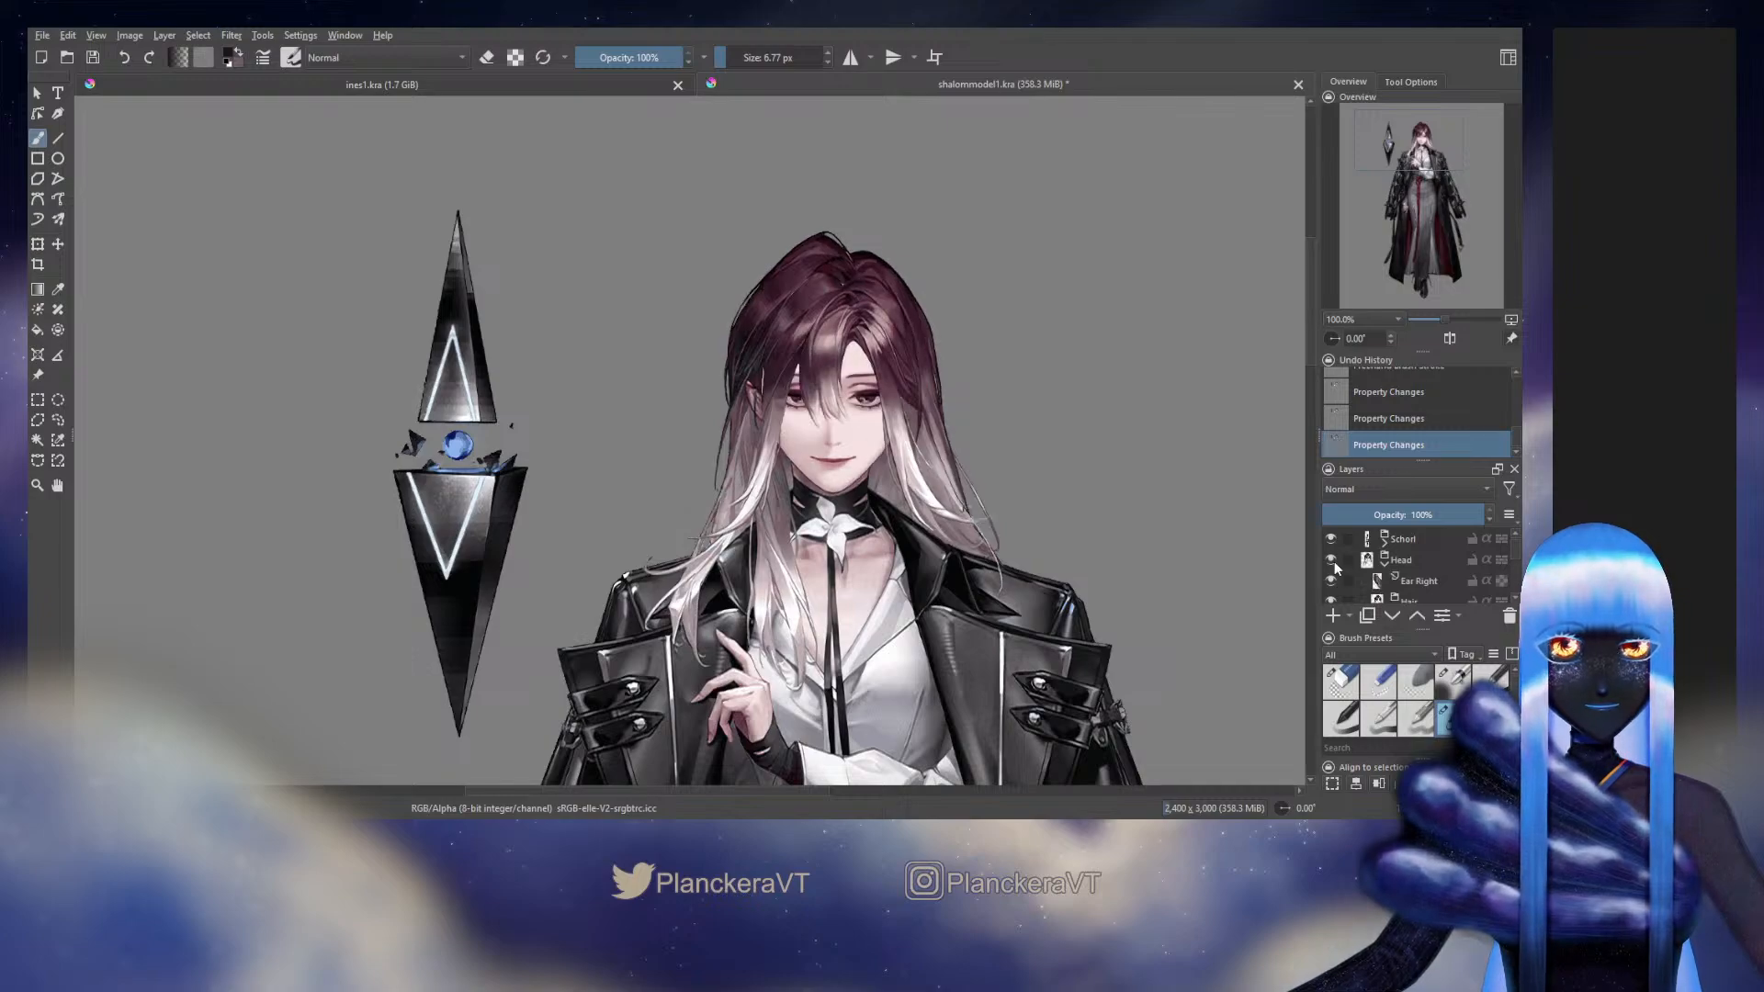
click(1334, 560)
click(1334, 560)
click(1333, 560)
click(1334, 560)
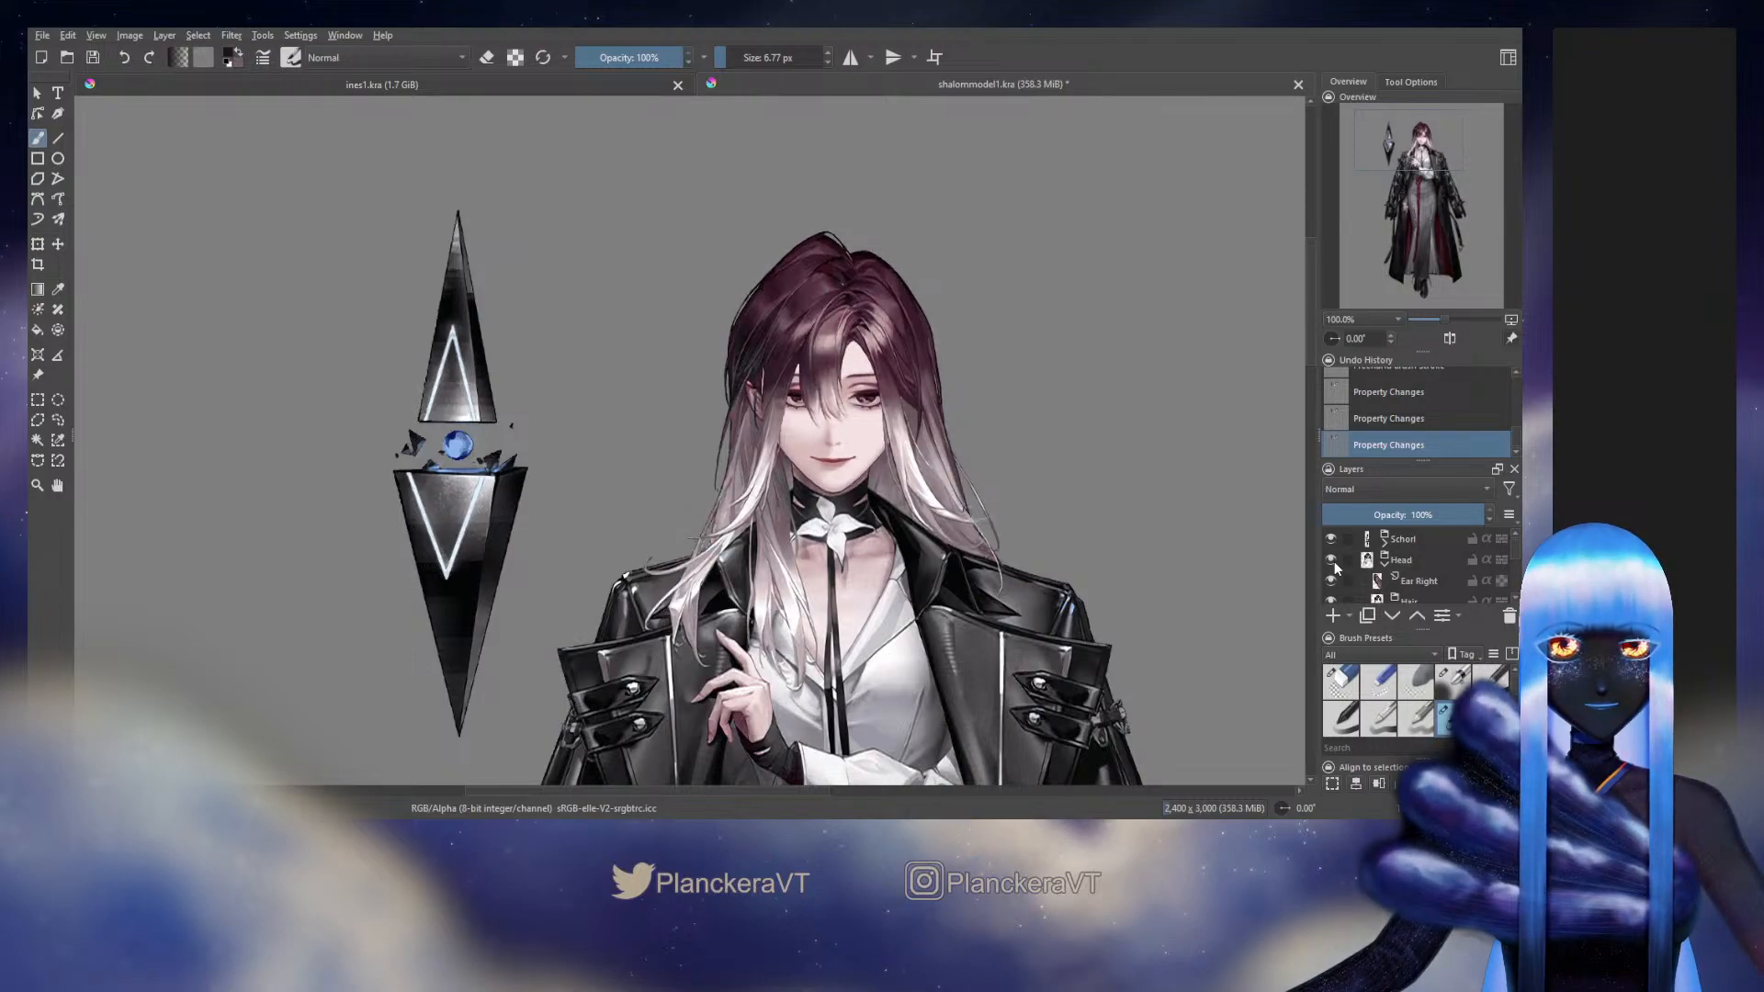
click(1333, 561)
click(1334, 561)
click(1334, 560)
click(1334, 561)
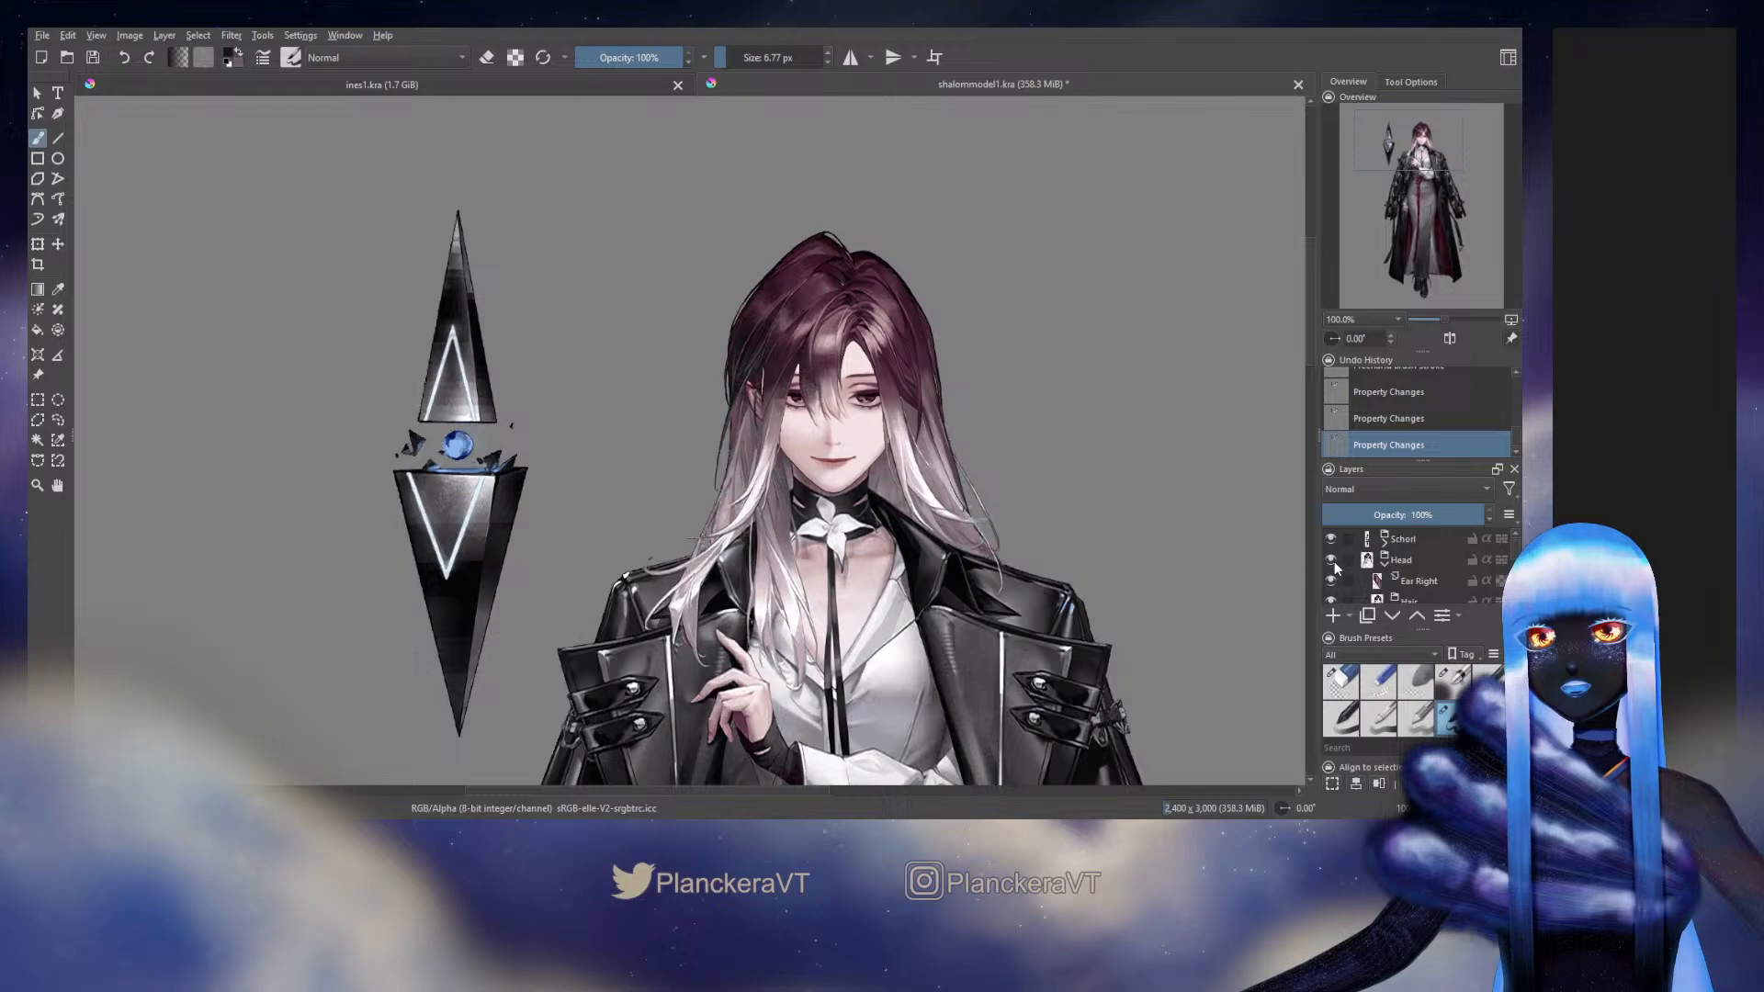
click(1334, 560)
click(1334, 561)
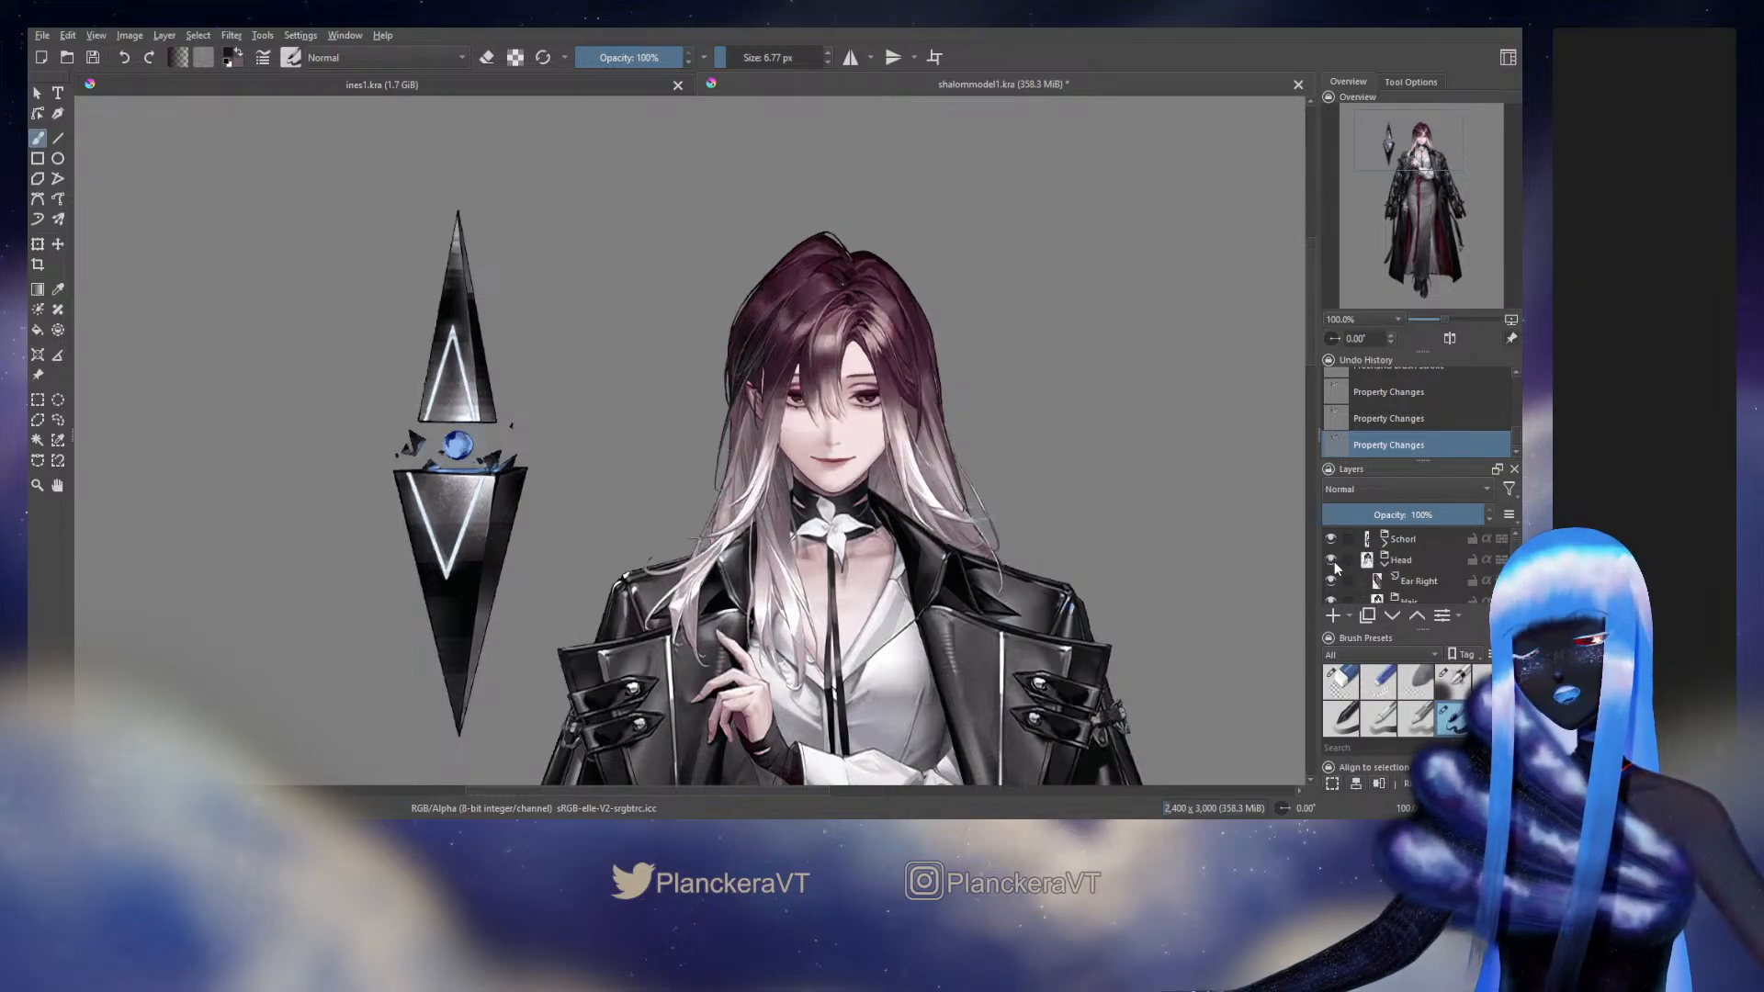
click(1333, 560)
click(1334, 560)
click(1333, 560)
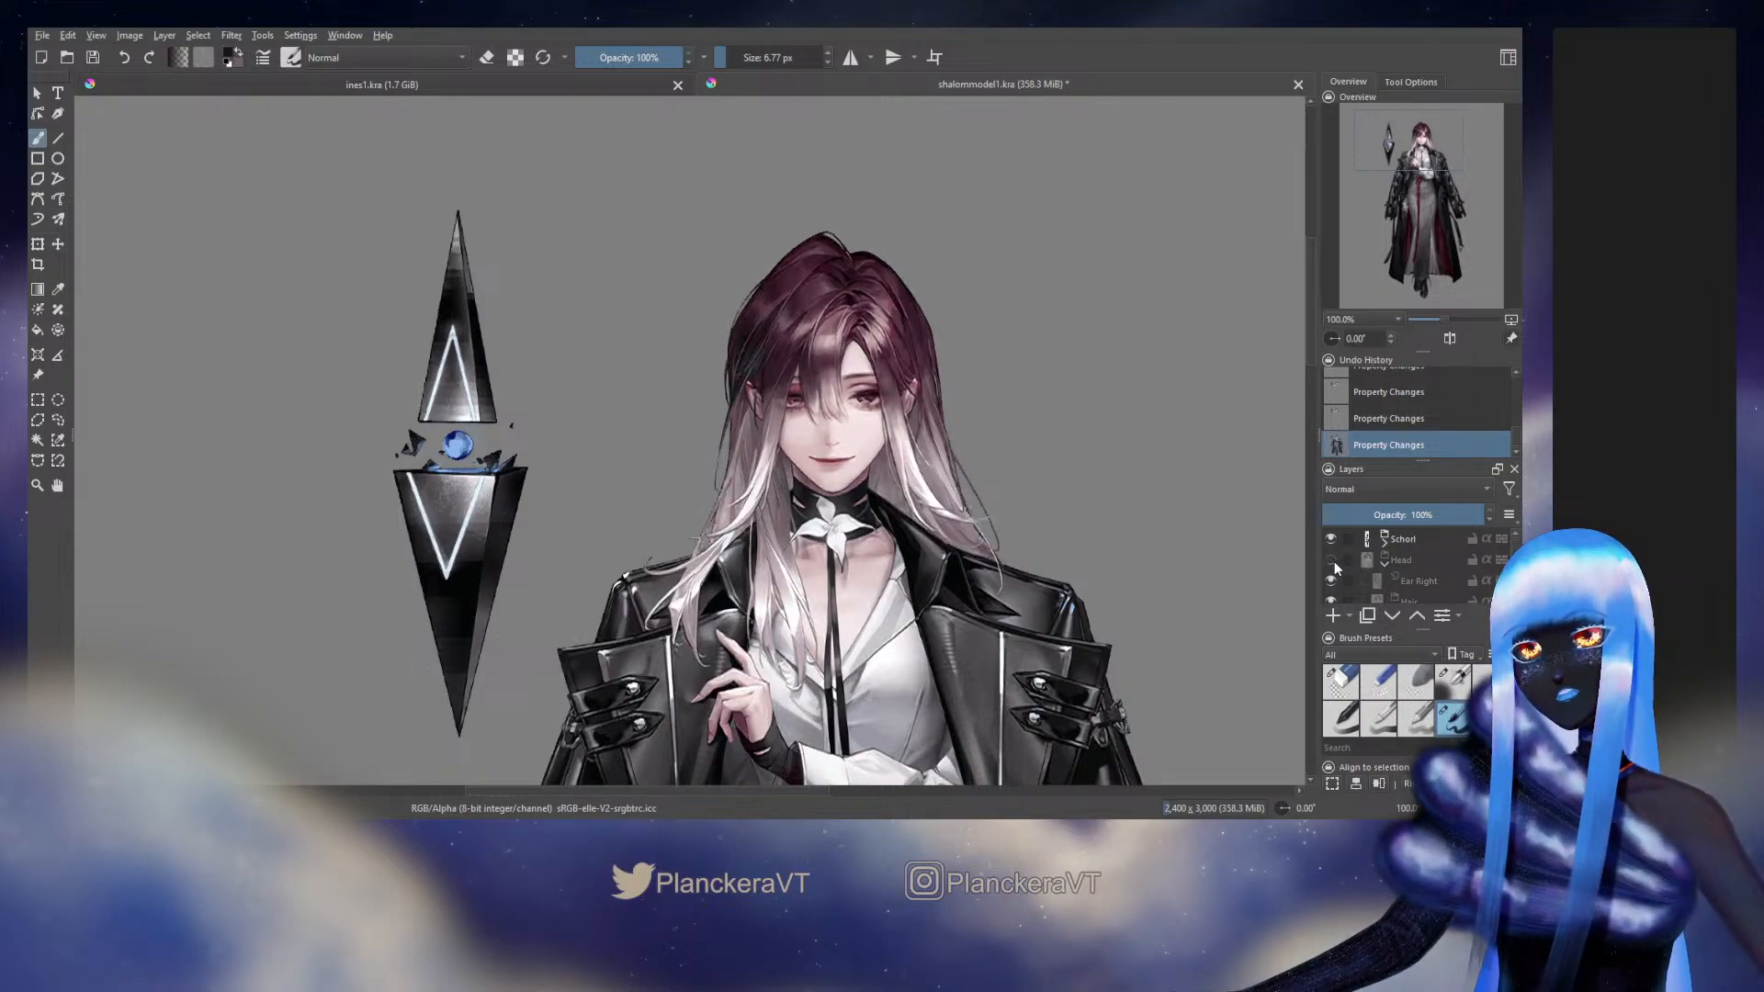
click(1333, 560)
click(1333, 560)
click(1334, 560)
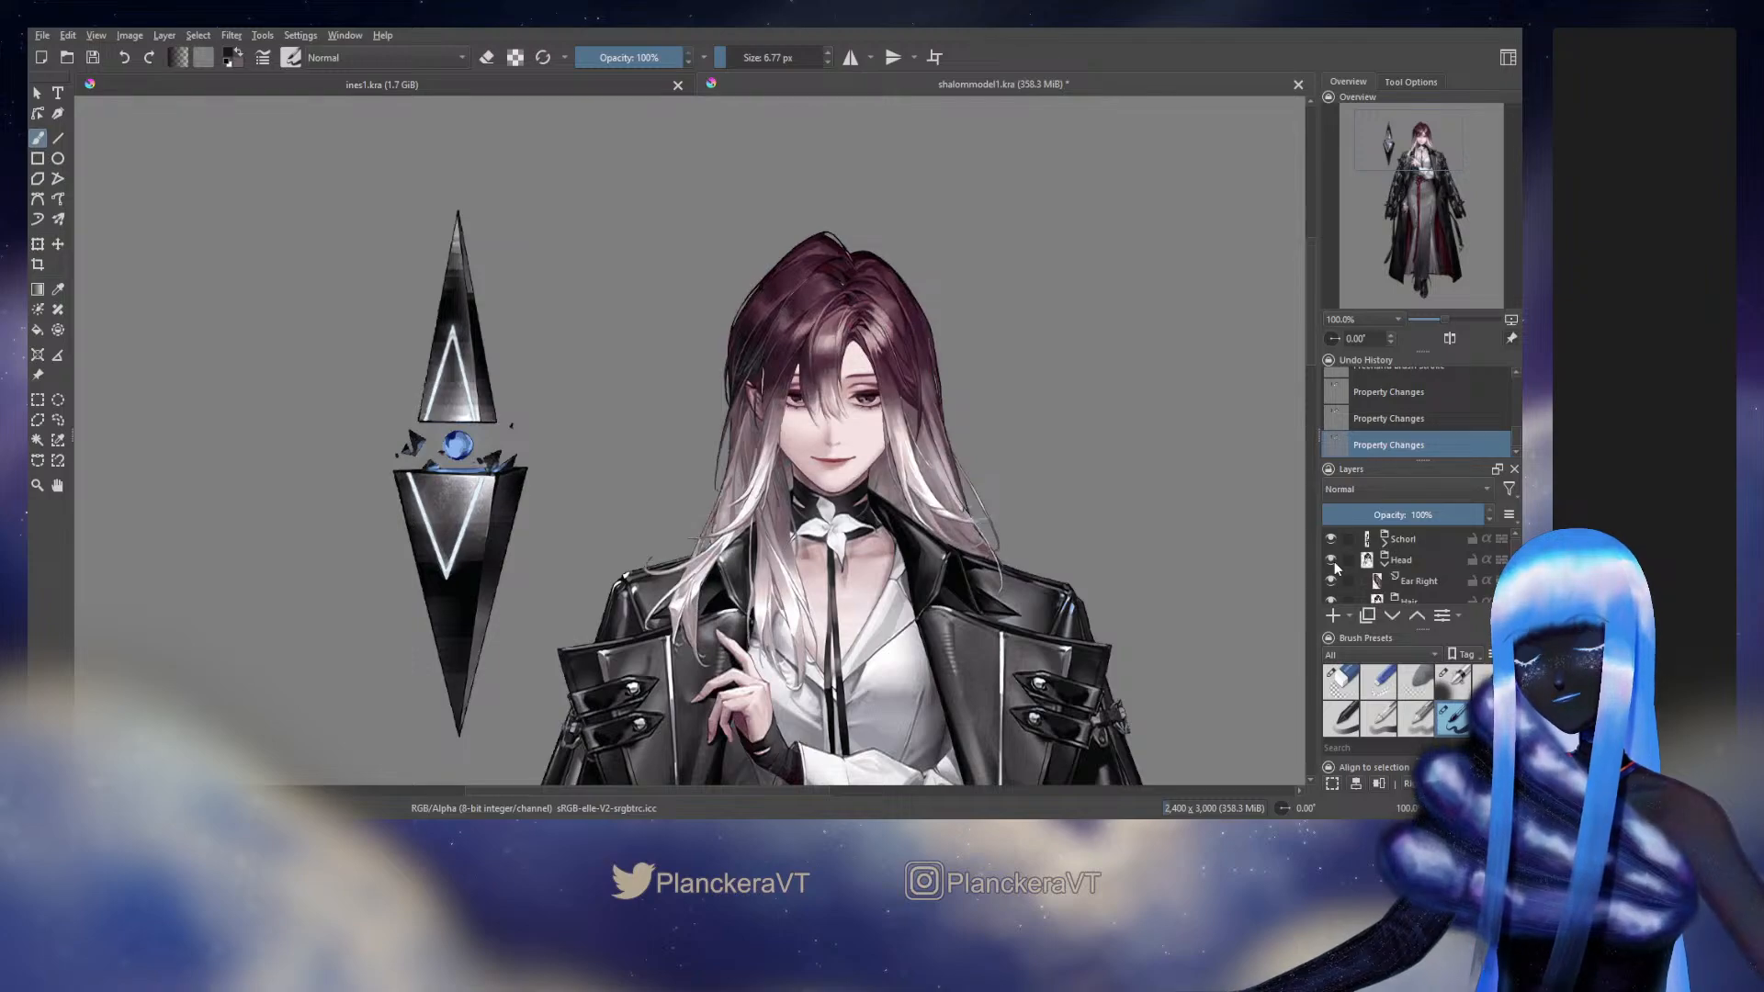
click(1334, 560)
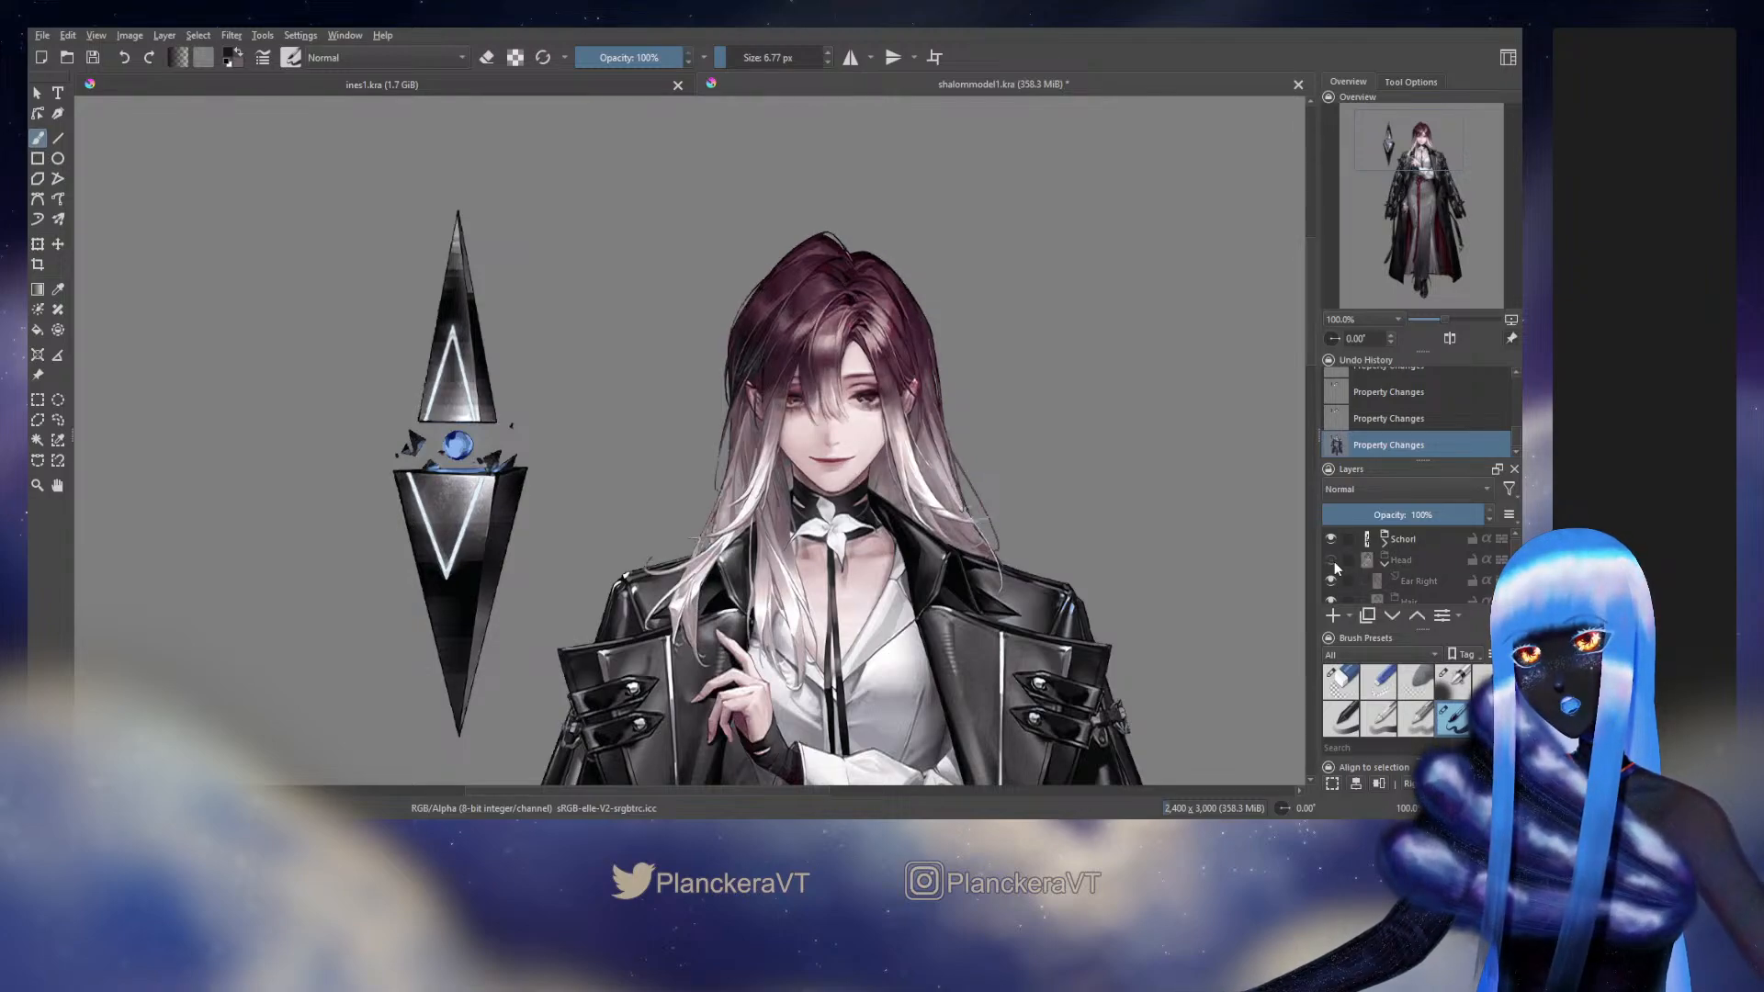
click(1334, 560)
click(1333, 560)
click(1334, 560)
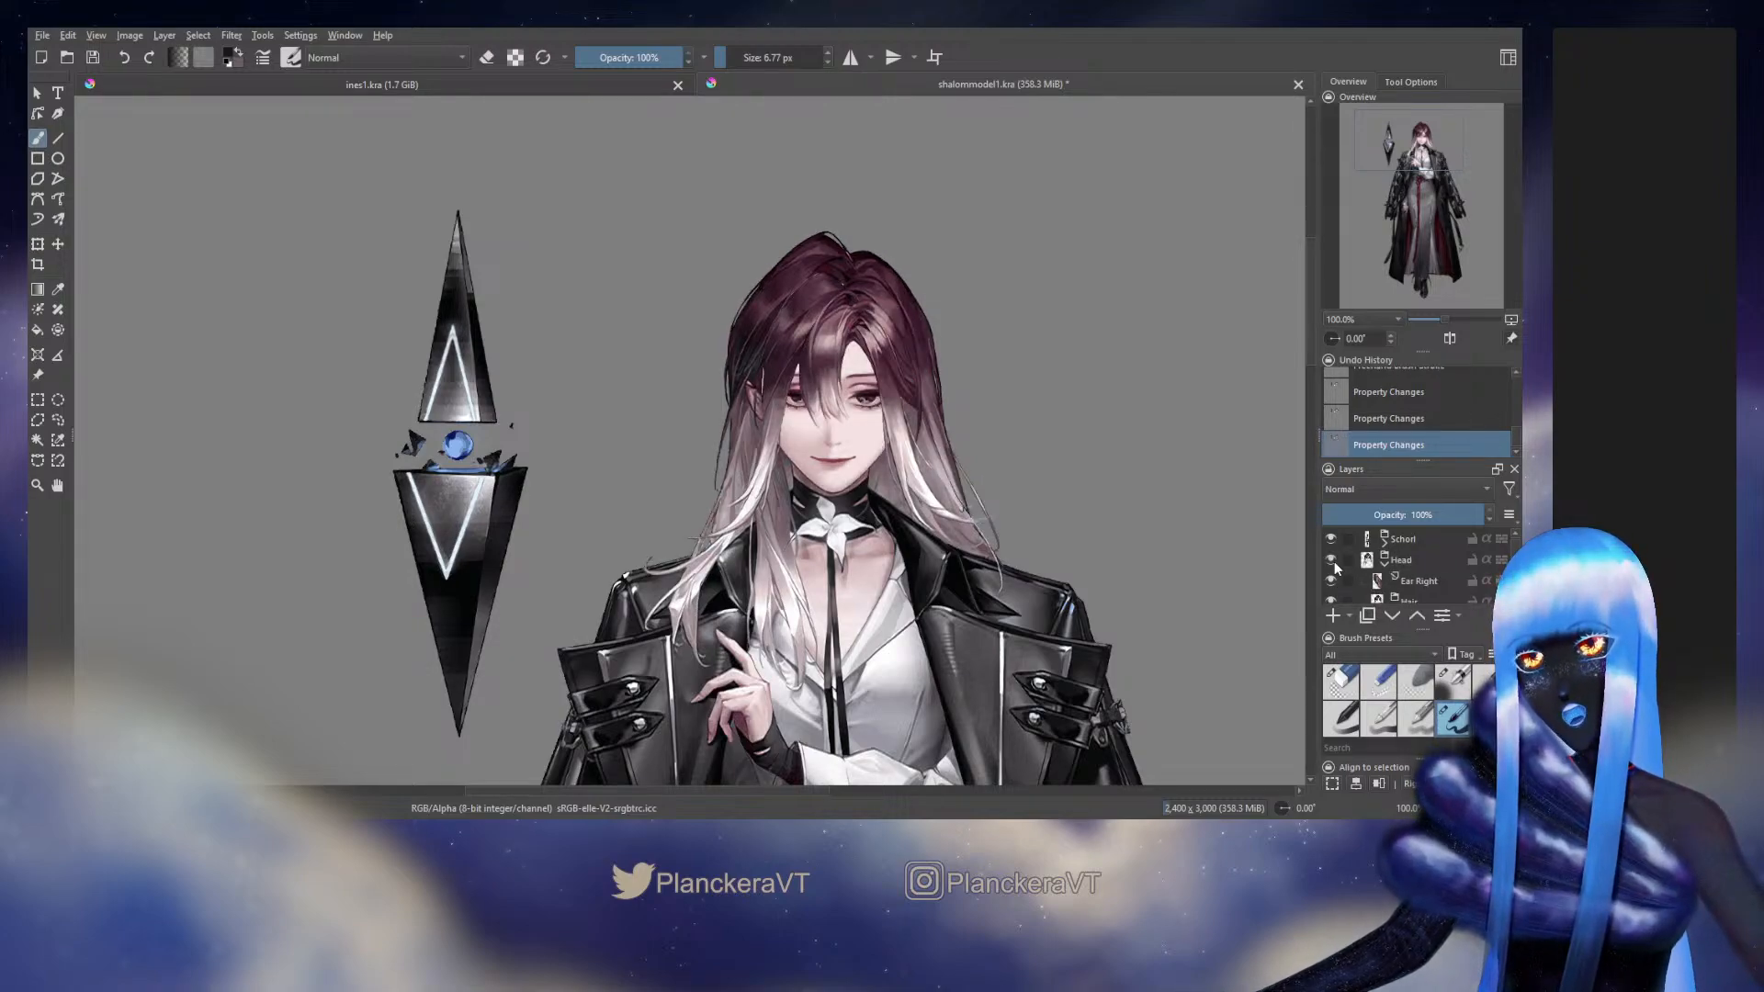
click(1333, 560)
click(1333, 560)
click(1334, 560)
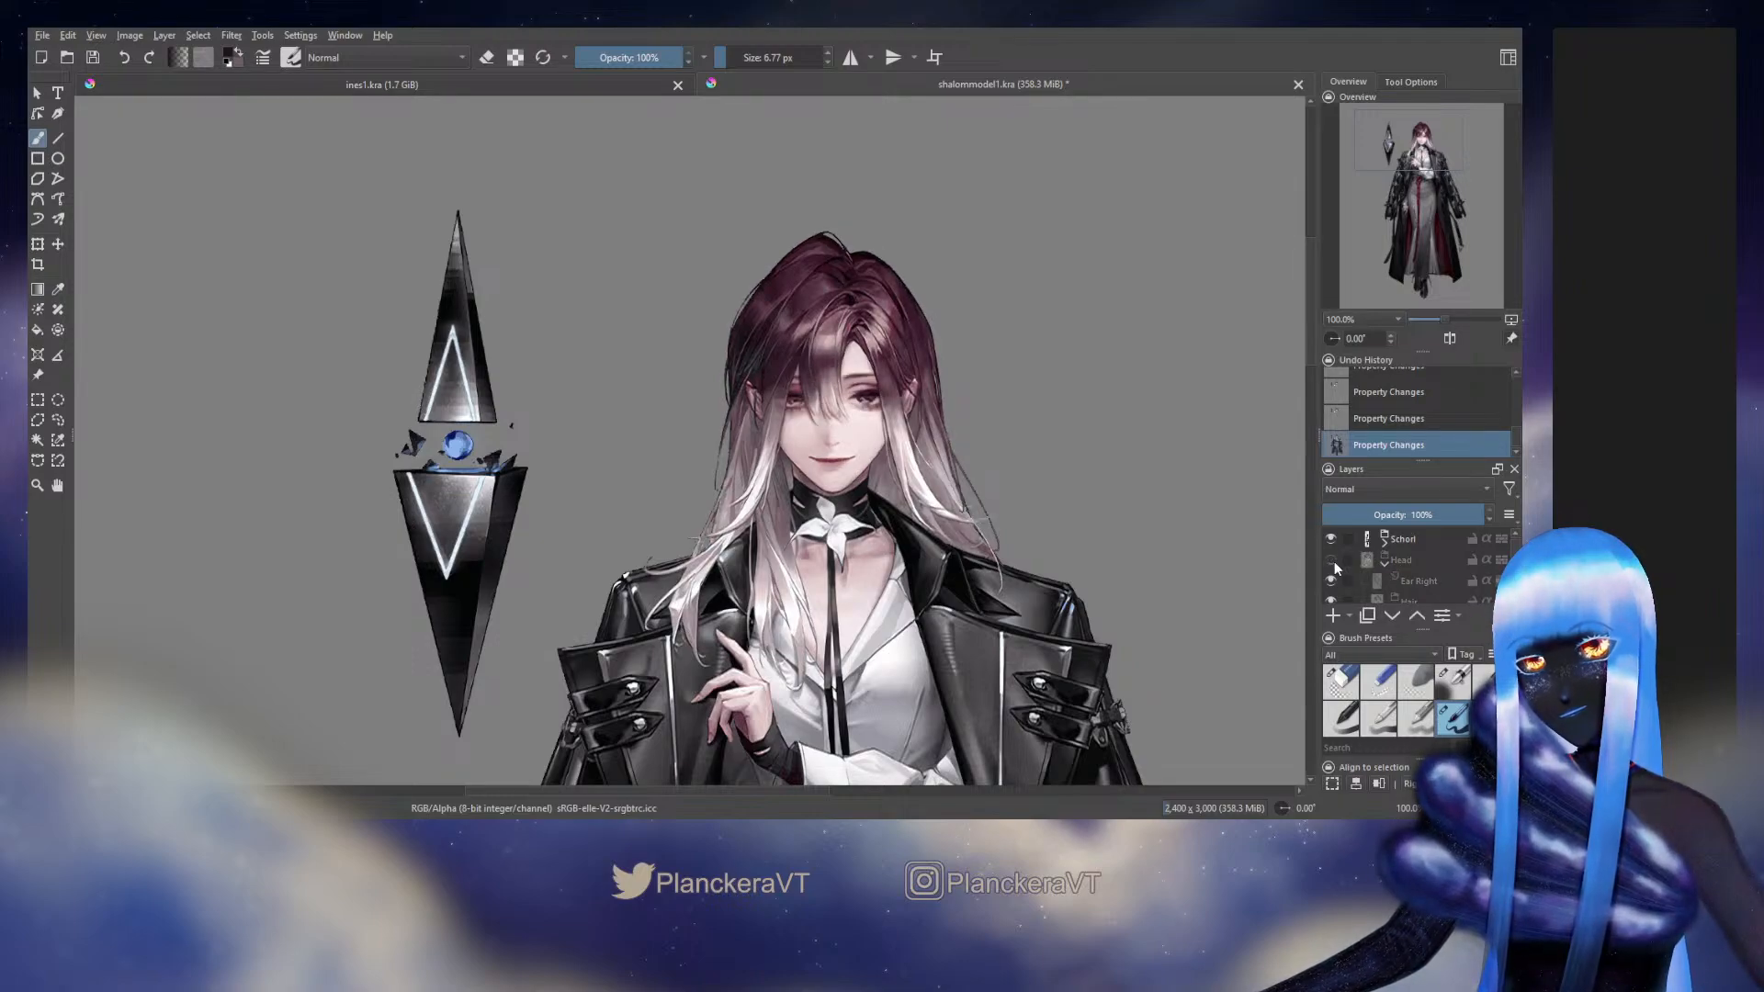
click(1332, 560)
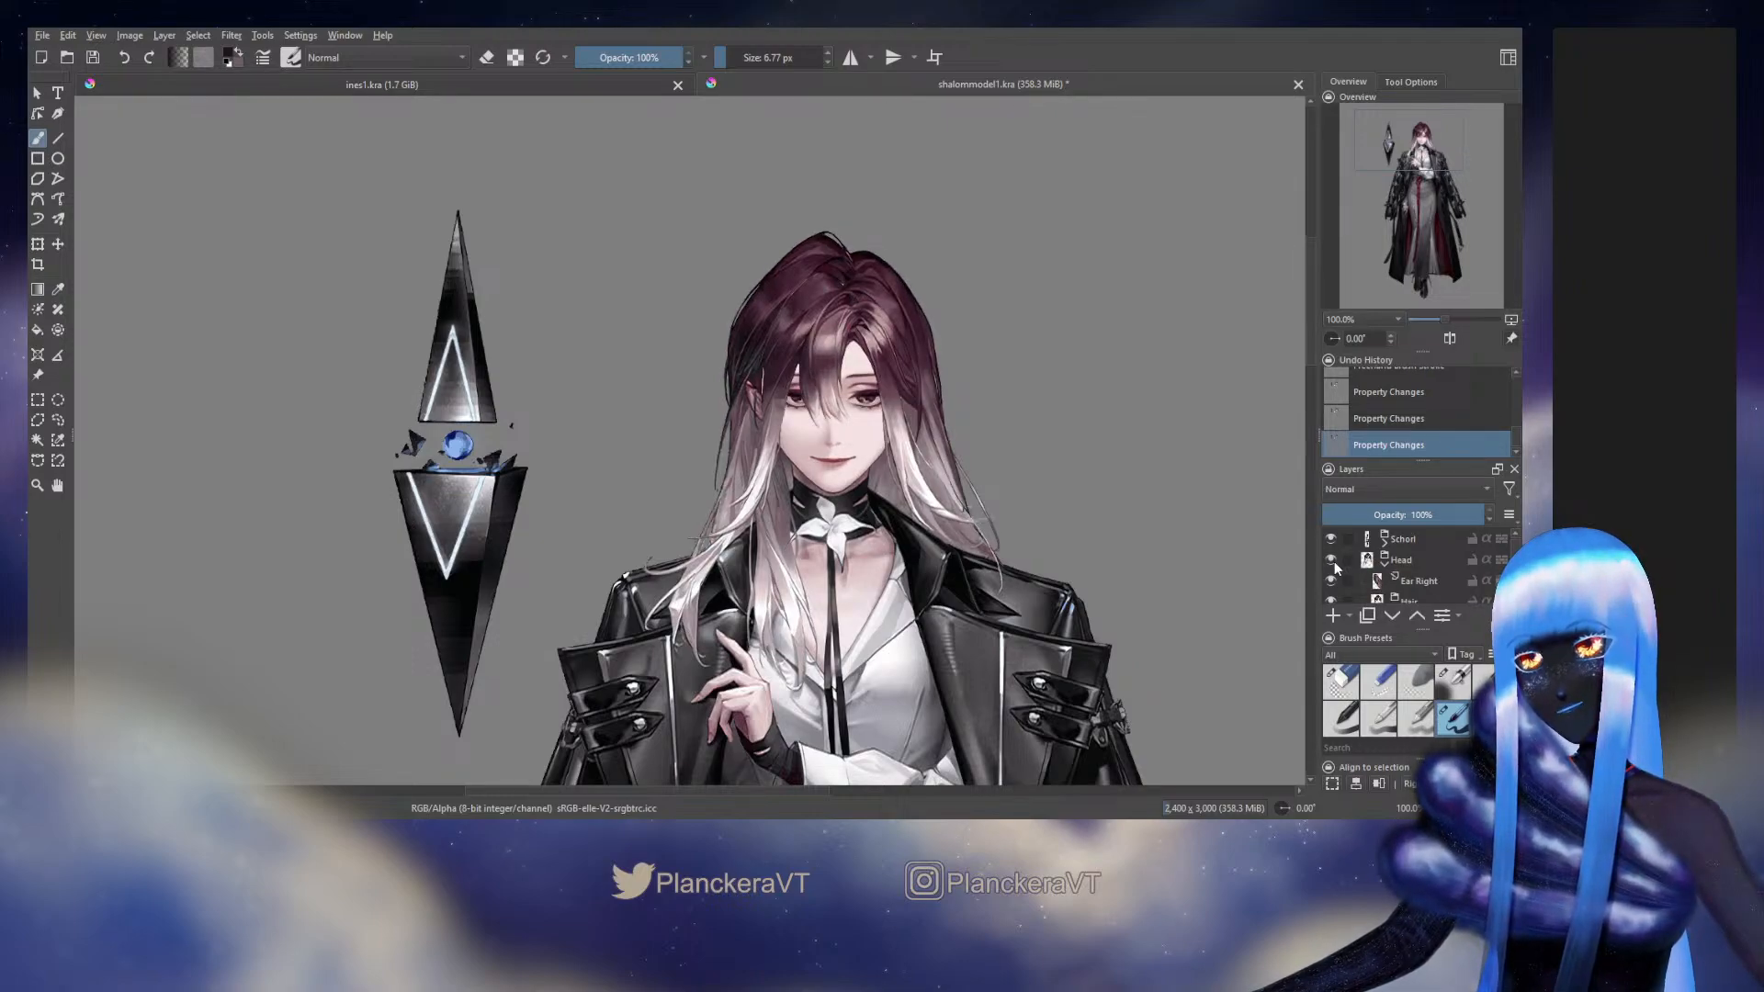
click(1334, 563)
click(1334, 562)
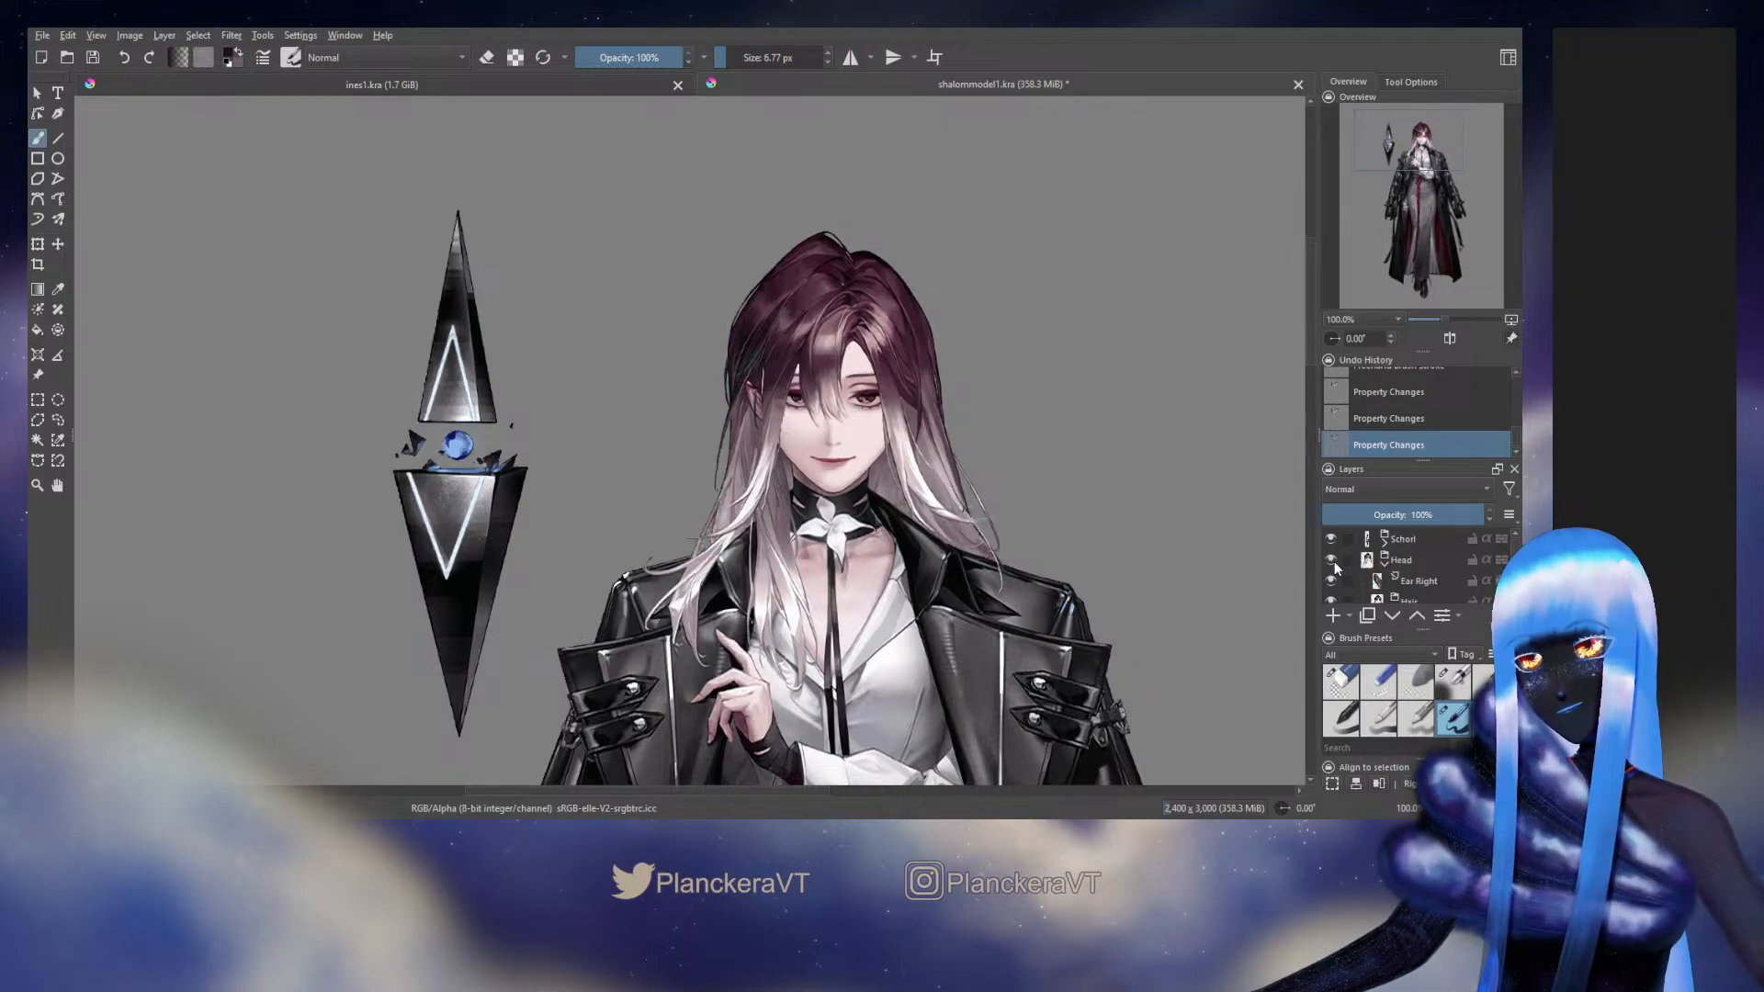
click(1333, 560)
click(1334, 560)
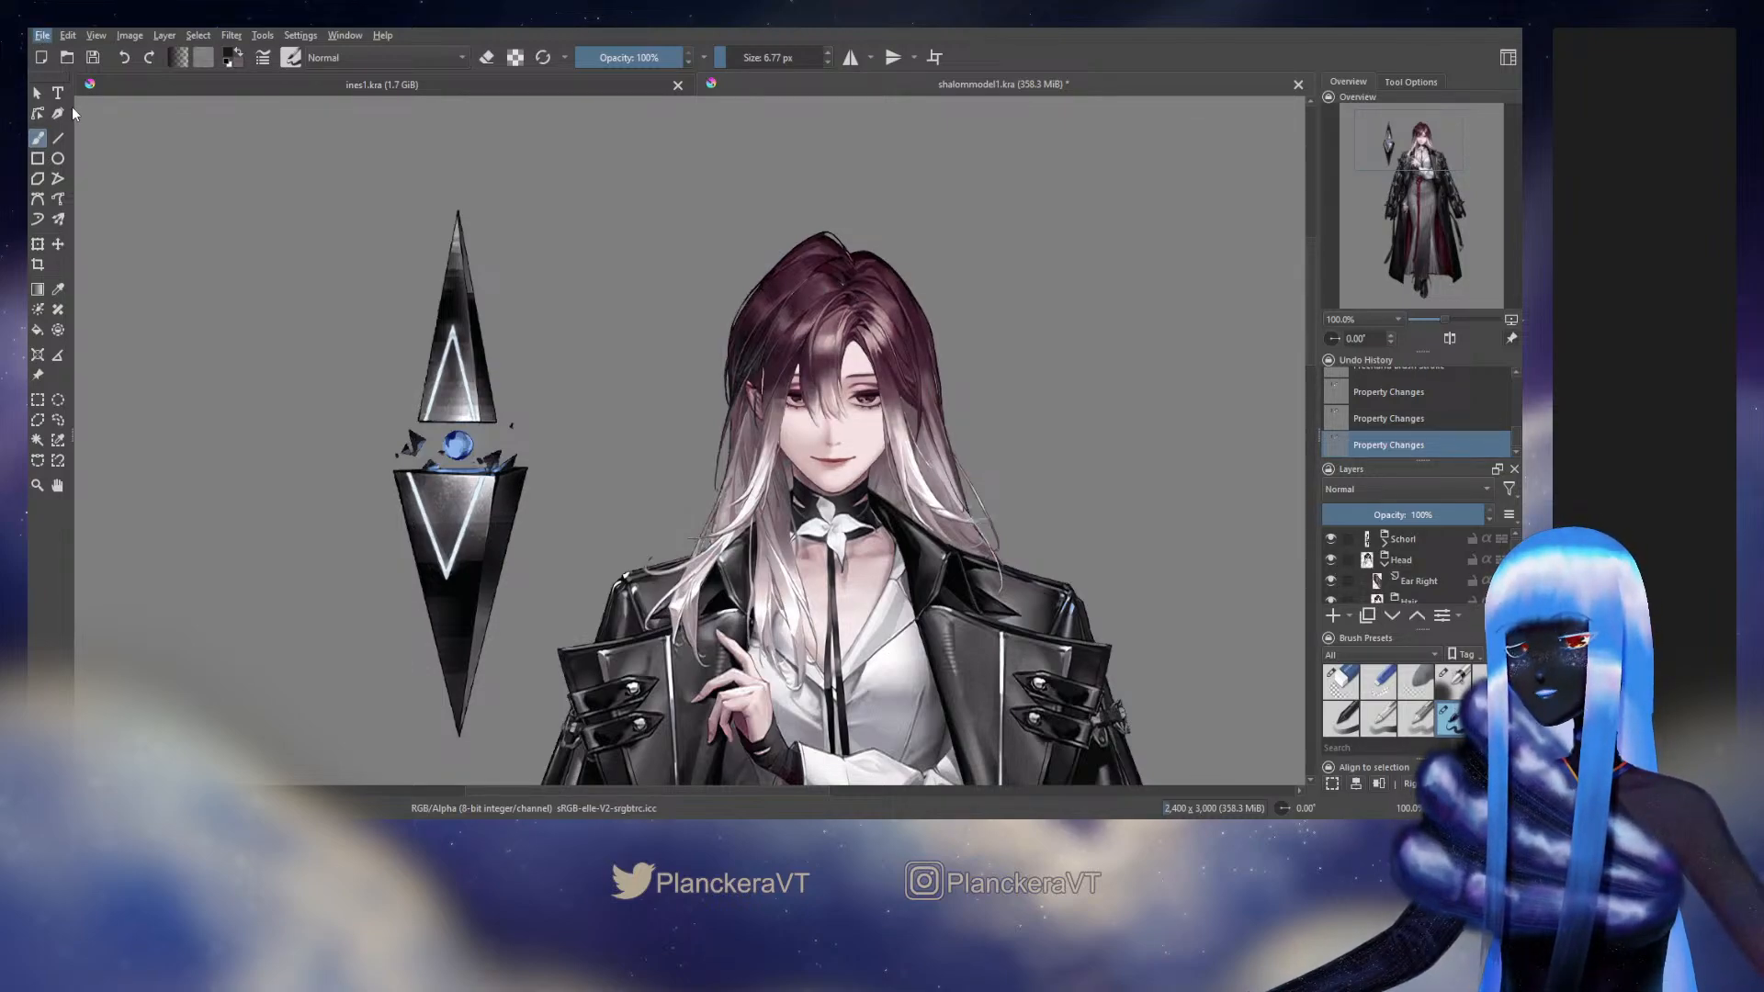
Save the shalommodel1.kra document
key(ctrl+s)
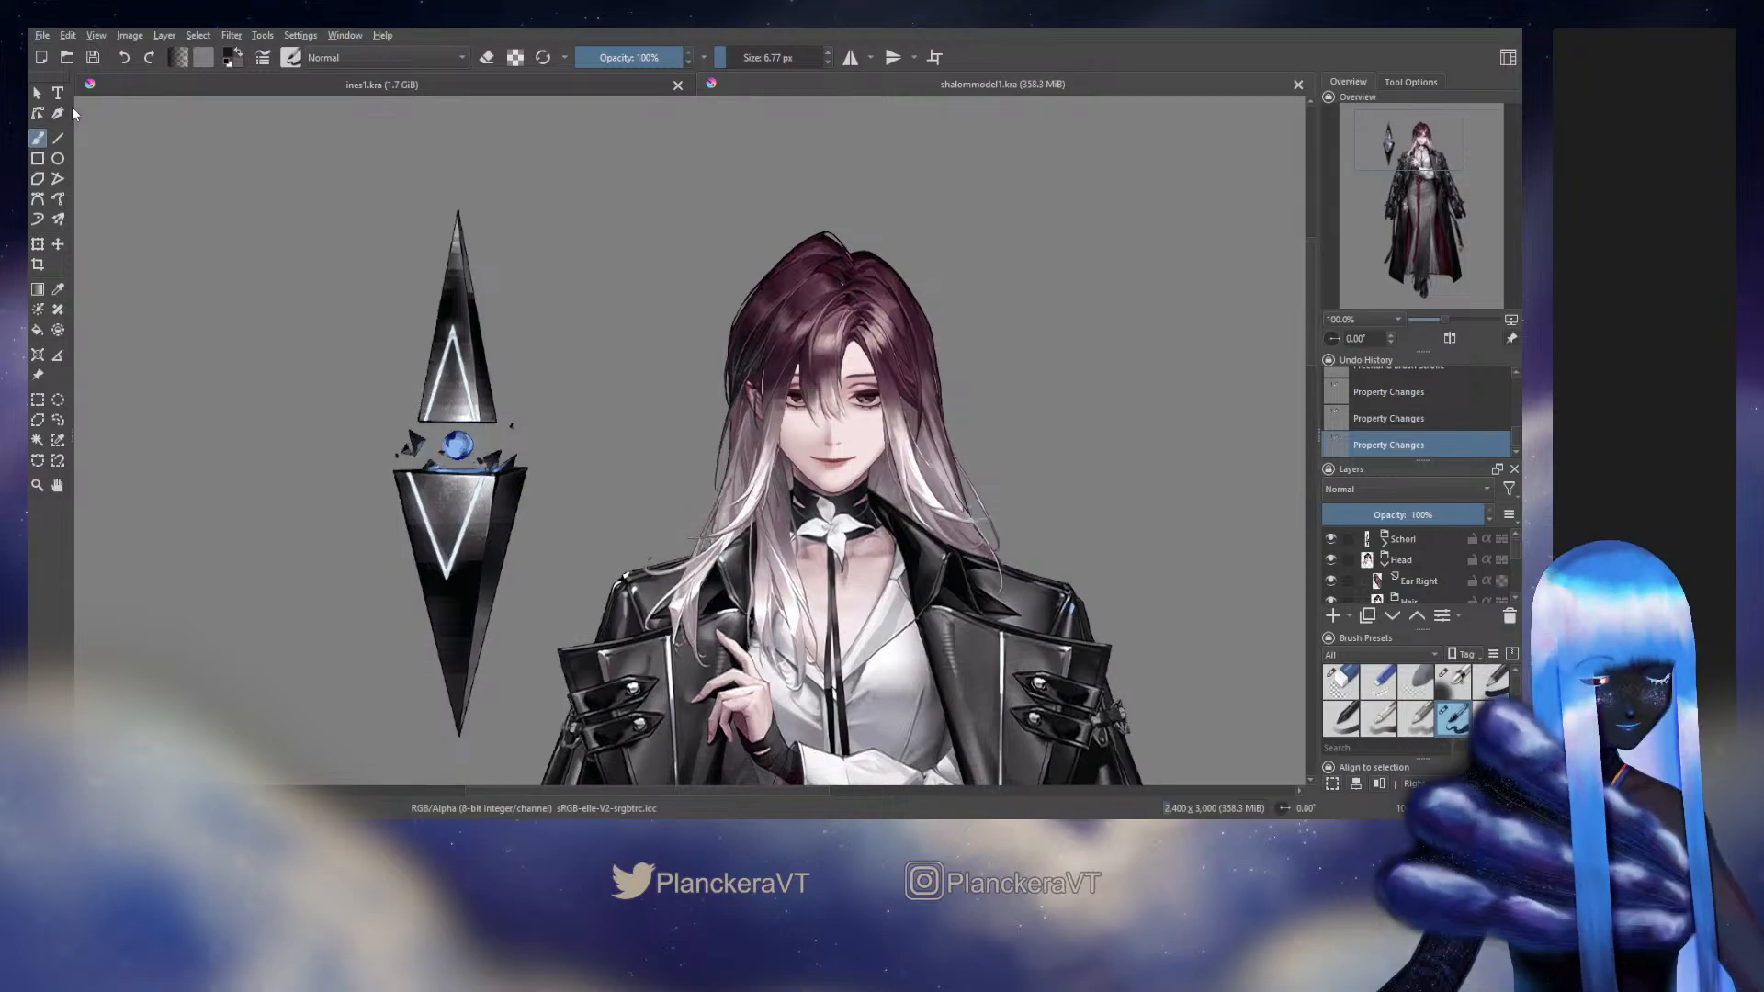